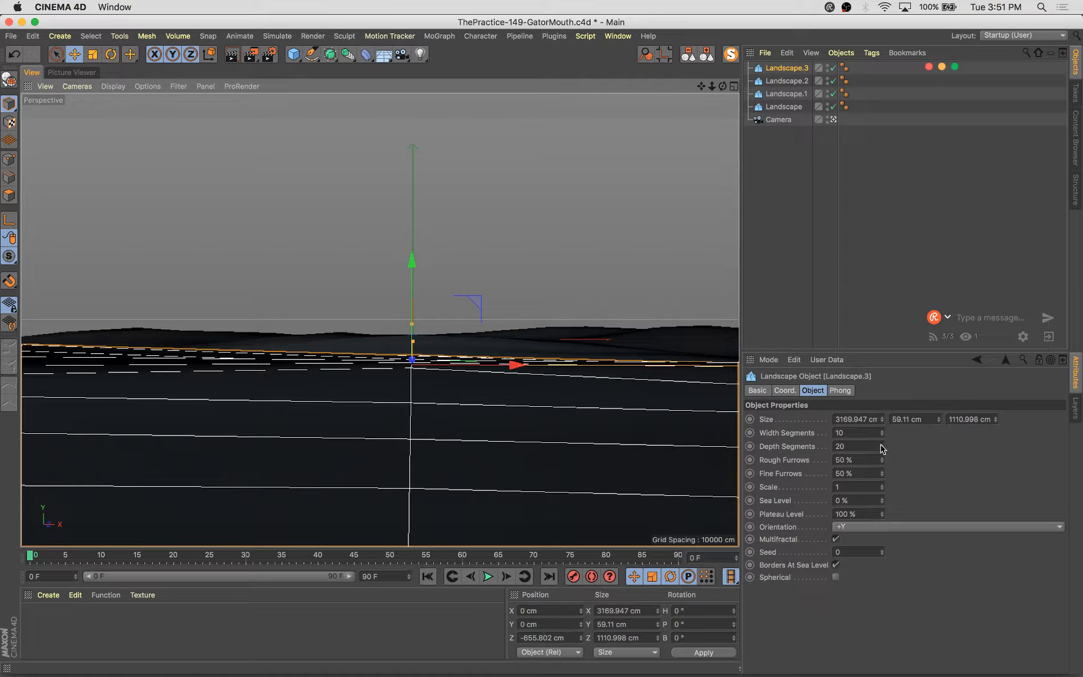
Raise Landscape.3's width segments to 60
left_click(882, 429, "shift")
left_click(882, 429, "shift")
left_click(883, 429, "shift")
left_click(882, 429, "shift")
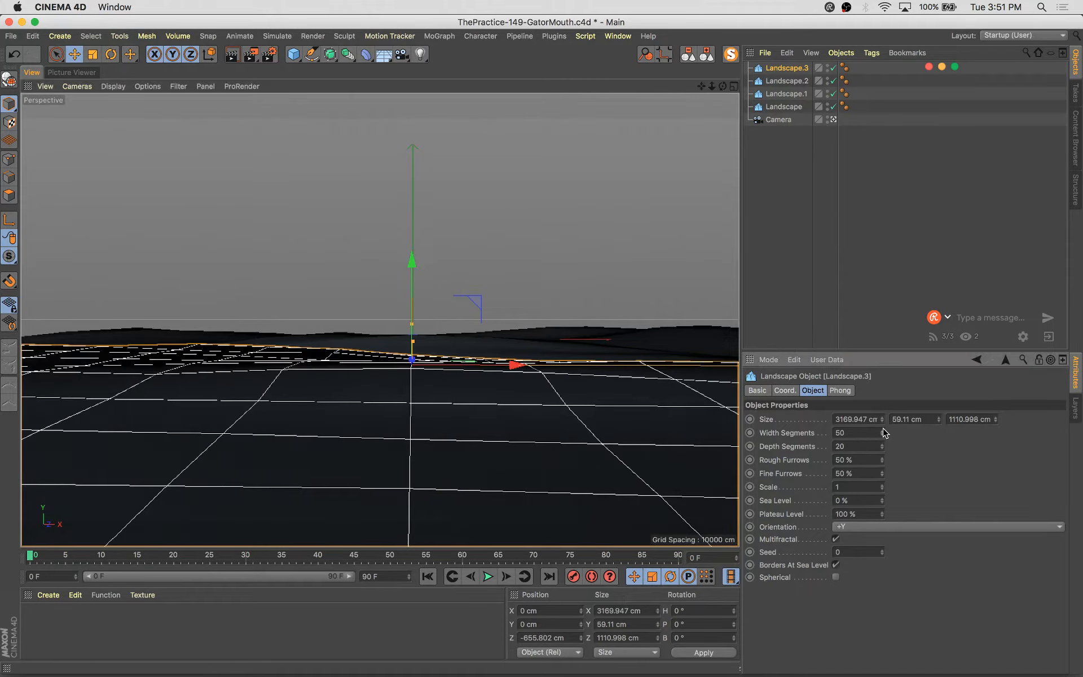
left_click(882, 429, "shift")
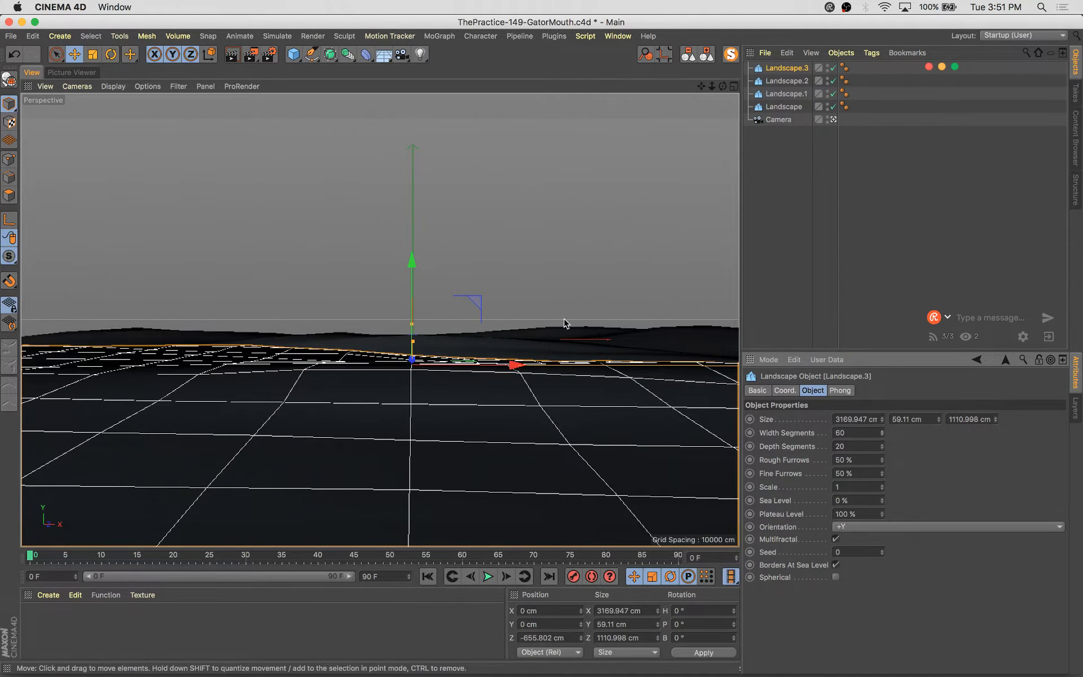
Select the other three landscapes and set their width segments to 24 and depth segments to 14
left_click(543, 334)
left_click(501, 348, "shift")
left_click(146, 338, "shift")
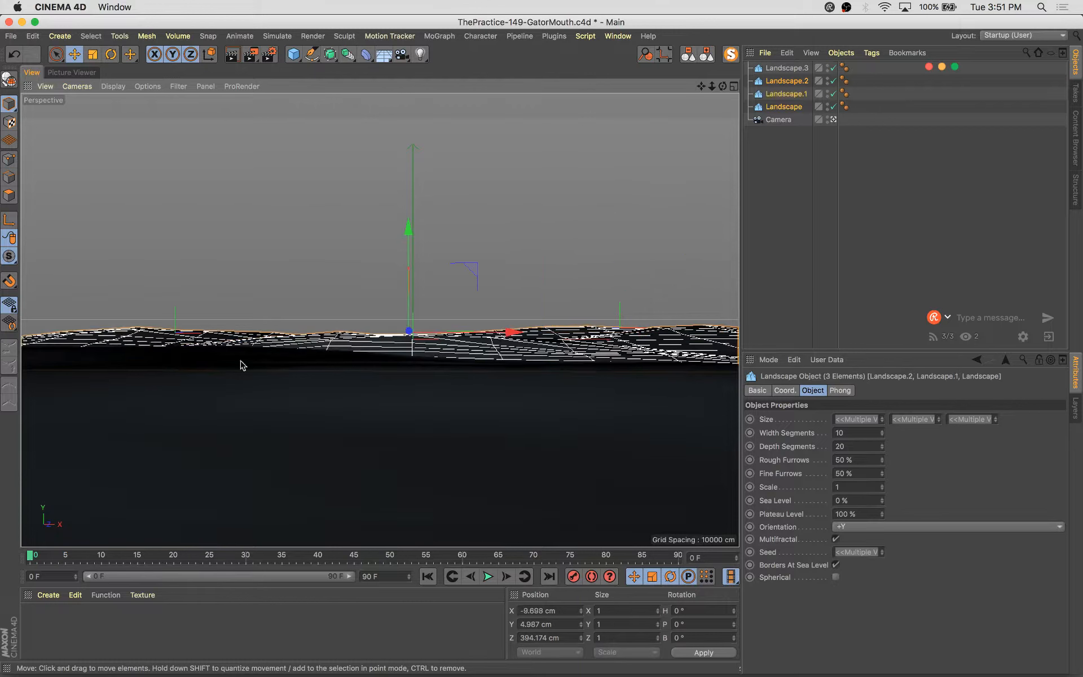
left_click(882, 431, "shift")
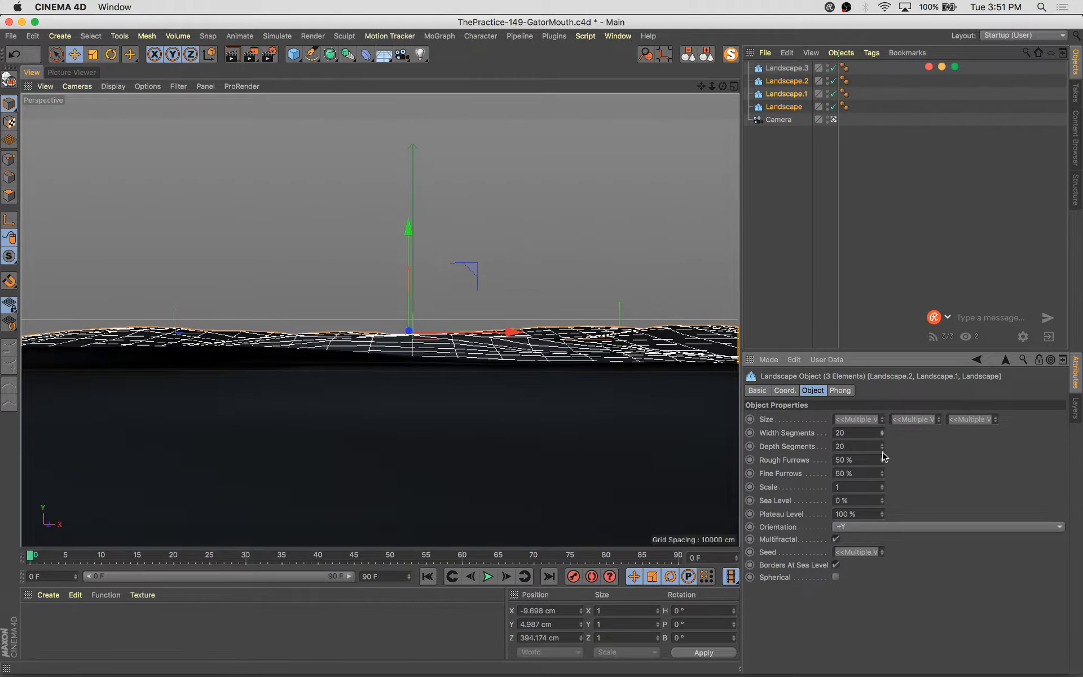
left_click(883, 449, "shift")
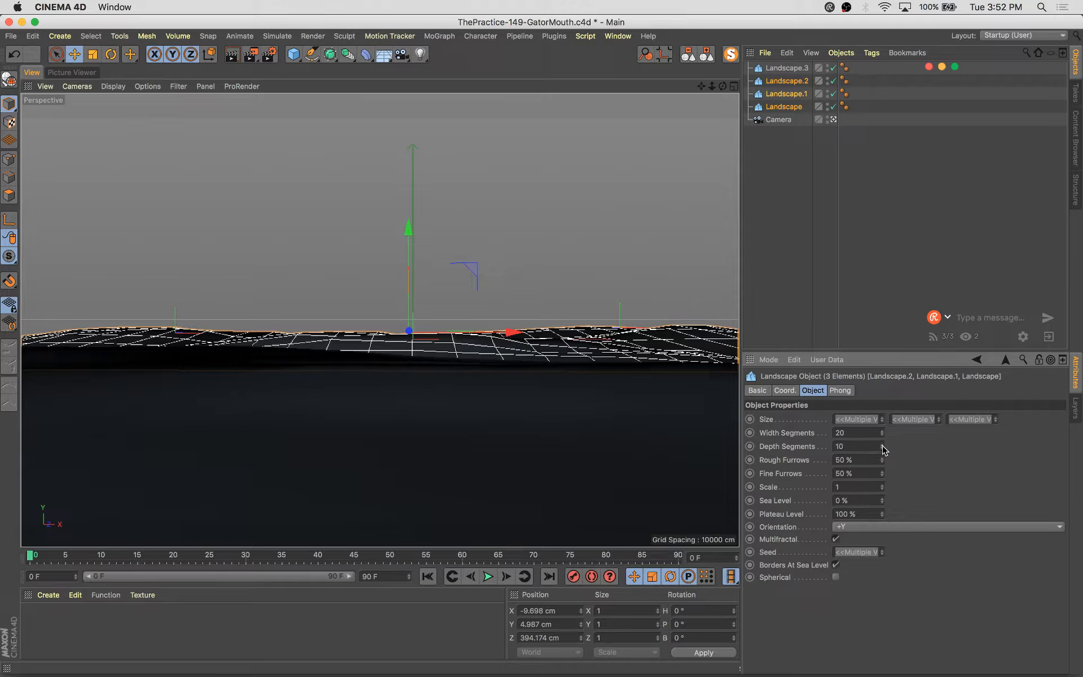
left_click(882, 445)
left_click(883, 445)
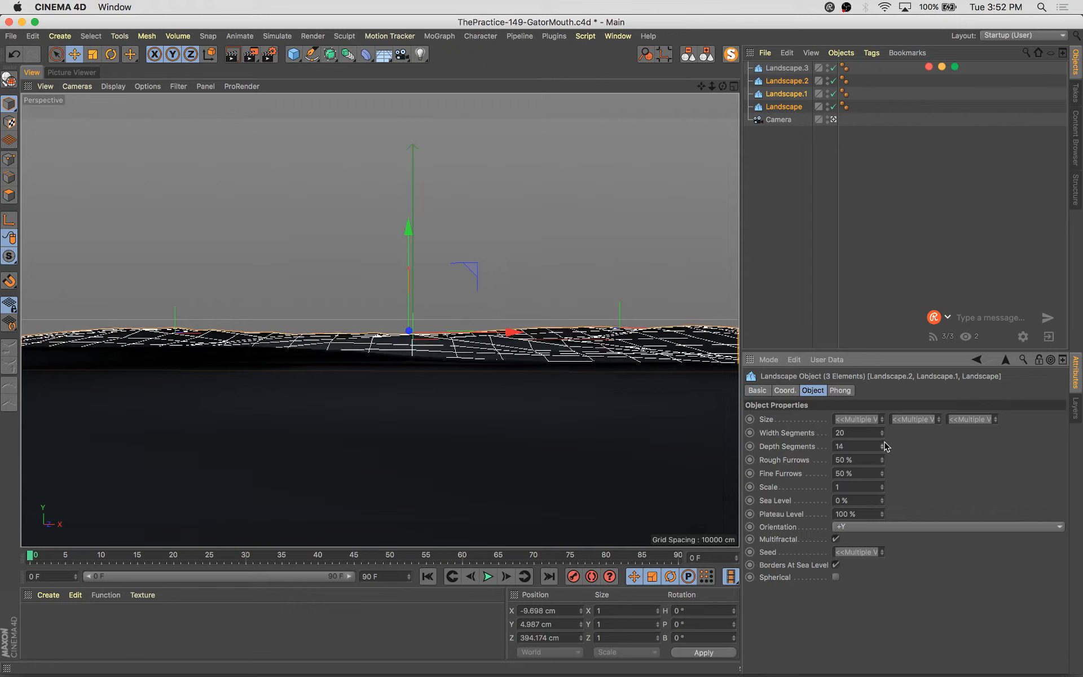
left_click(883, 430)
left_click(883, 431)
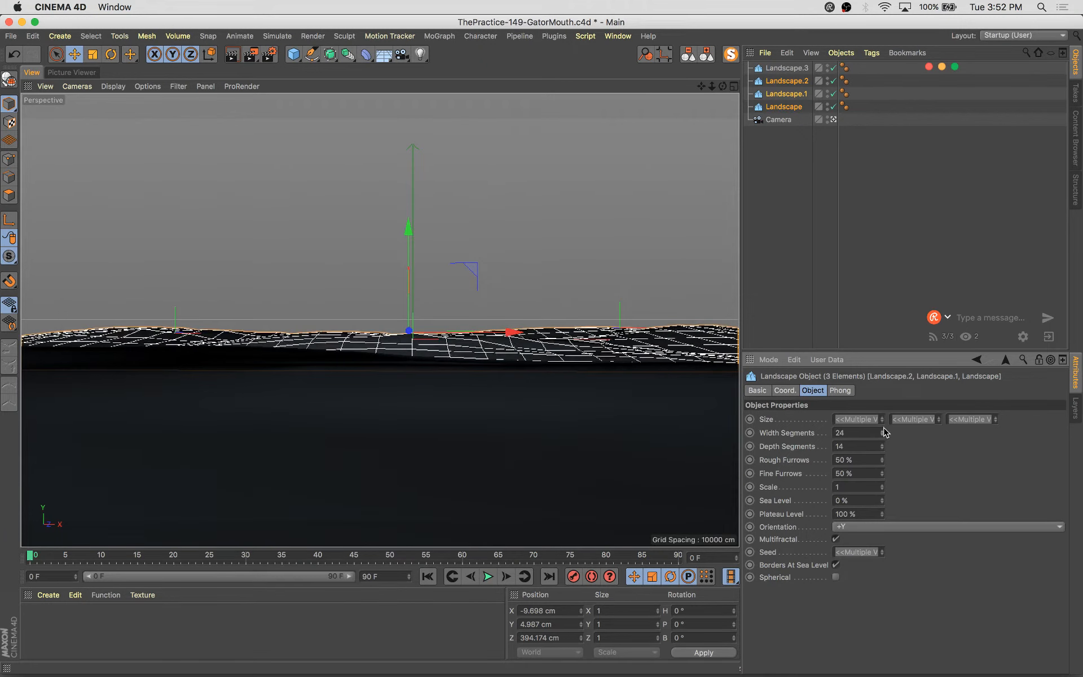
Select Landscape.3, stretch its depth to about 1174 cm and move it back to about -506 cm in Z
left_click(639, 422)
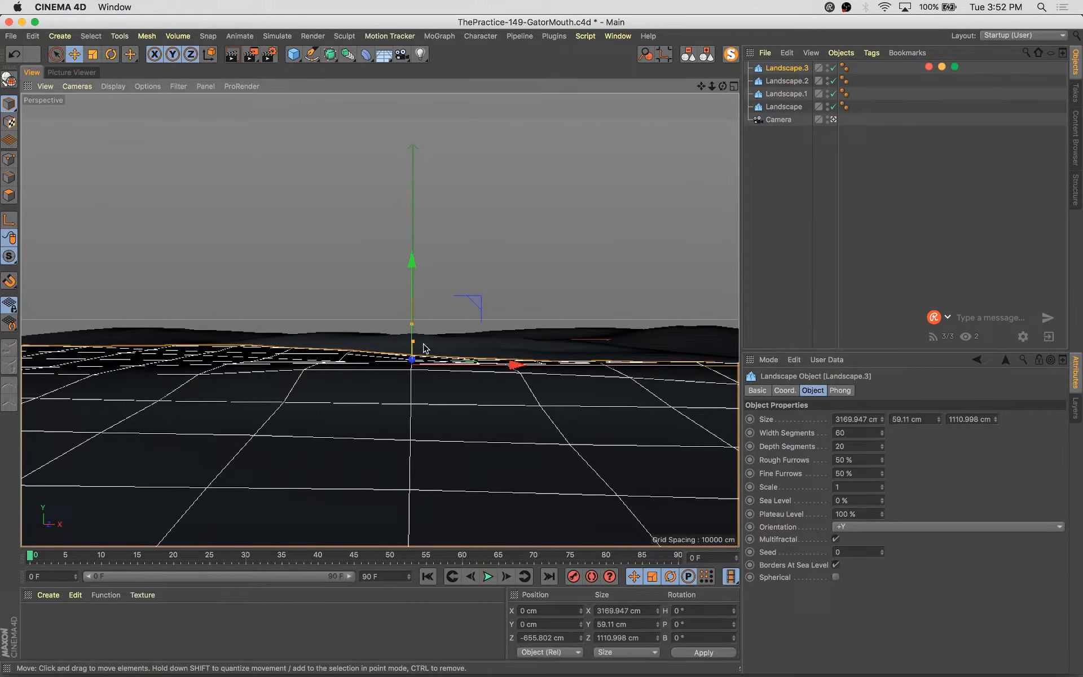
left_click_drag(413, 342, 415, 345)
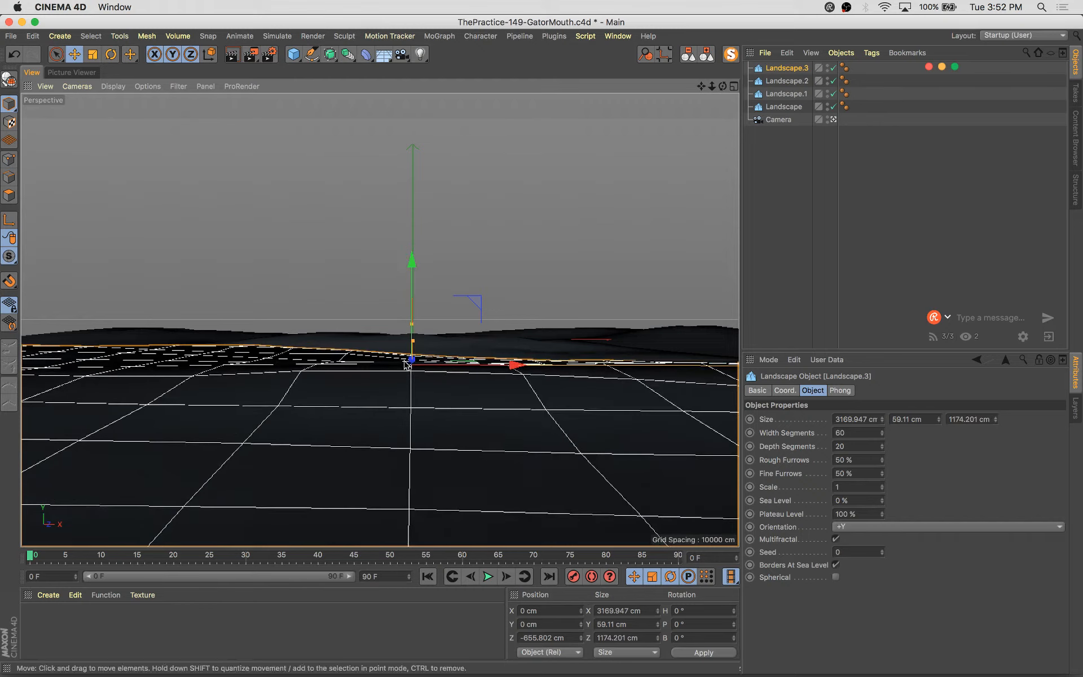
left_click(733, 86)
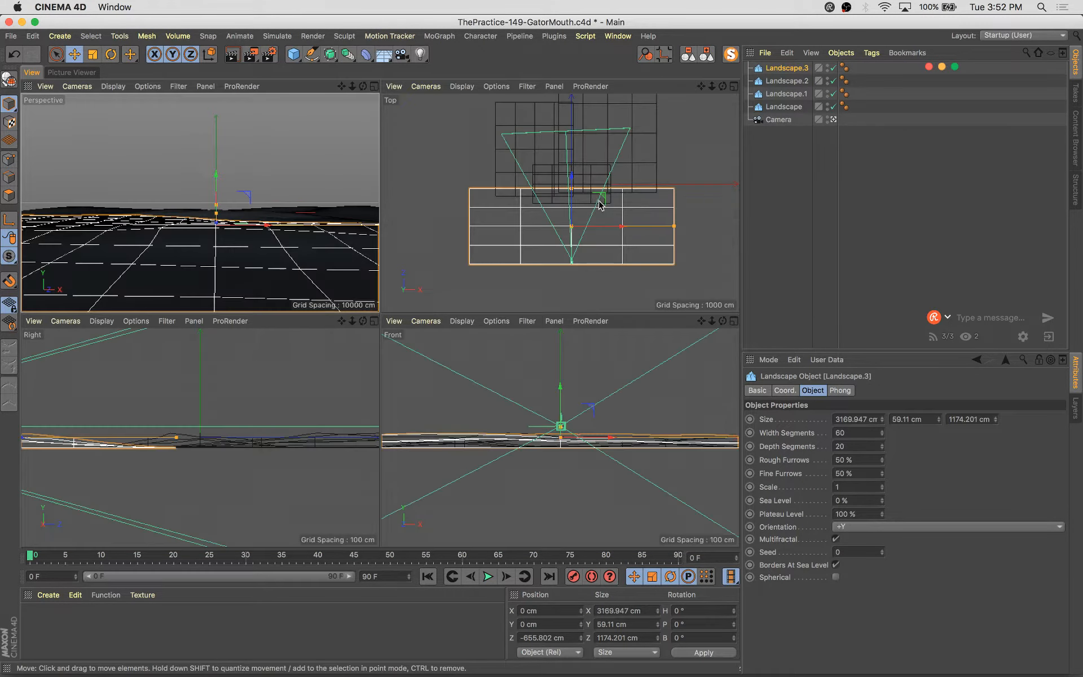
left_click_drag(572, 209, 572, 200)
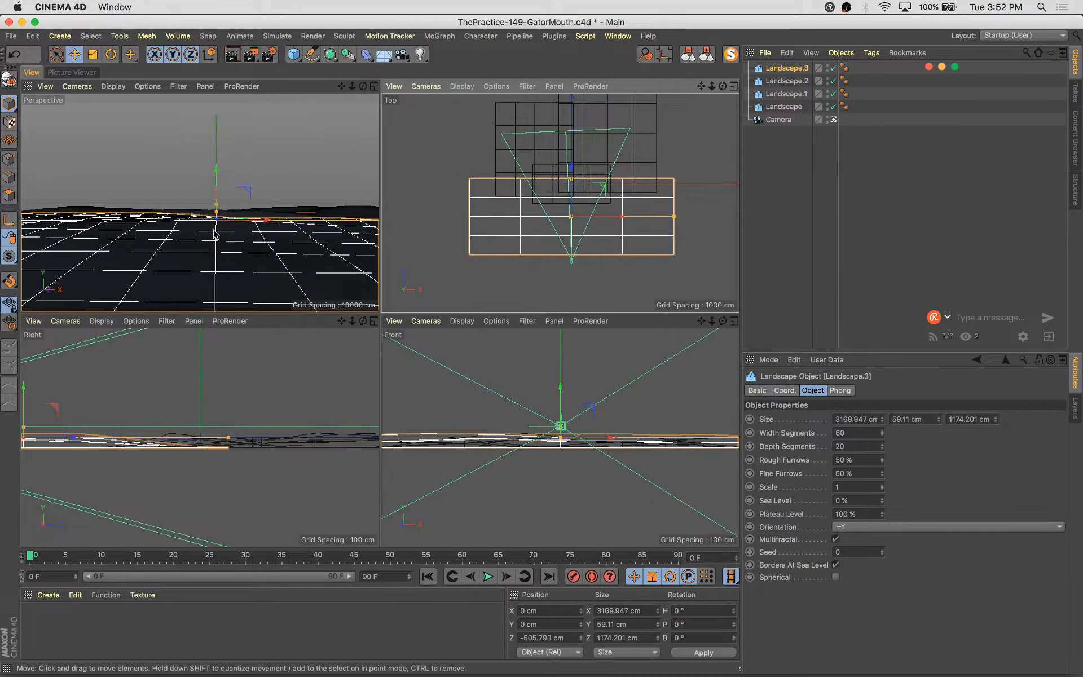
middle_click(243, 210)
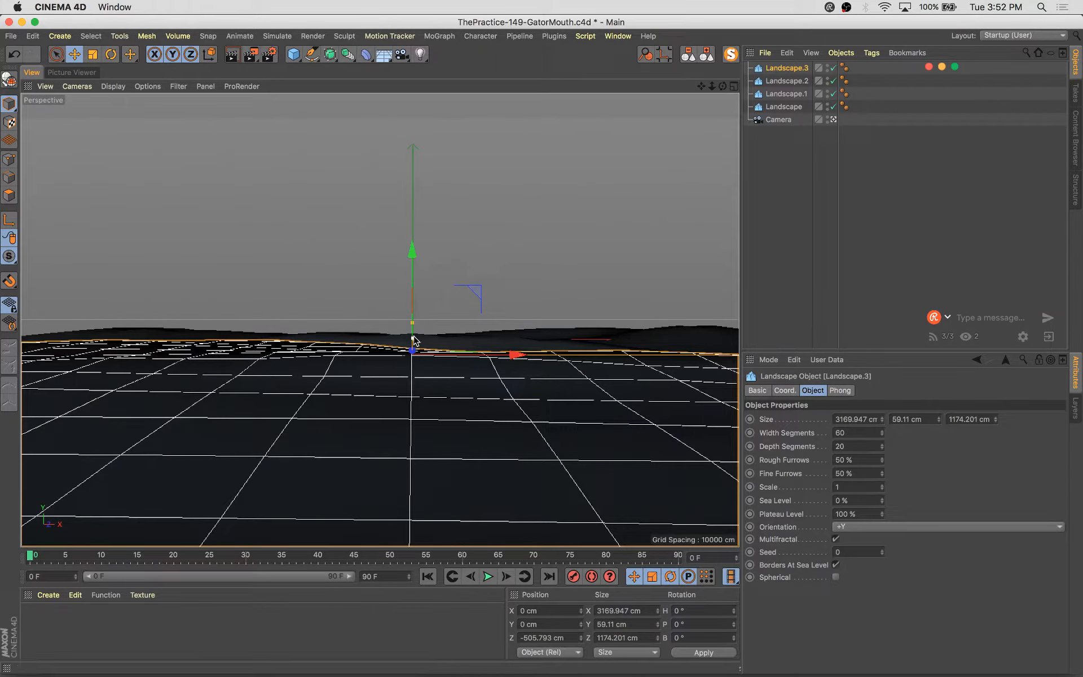
Reshape Landscape.3 to about 53 cm high and 1569 cm deep, positioned about -425 cm in Z
mouse_move(414, 338)
left_mouse_down()
mouse_move(423, 341)
mouse_move(418, 327)
left_mouse_up()
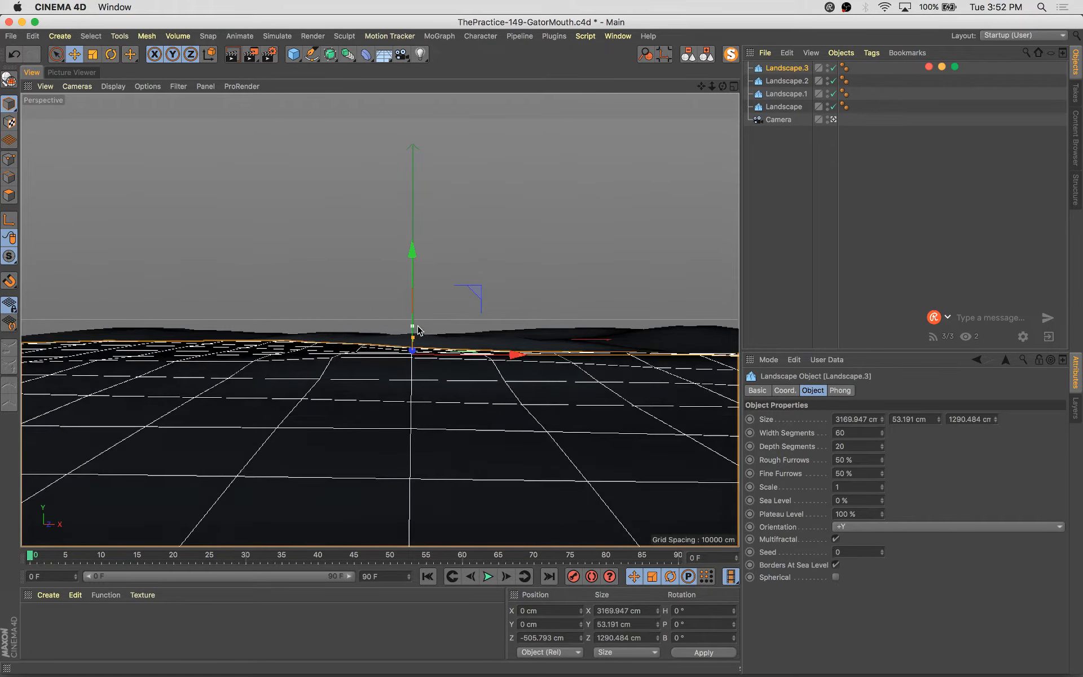
middle_click(418, 331)
left_click_drag(571, 196, 575, 164)
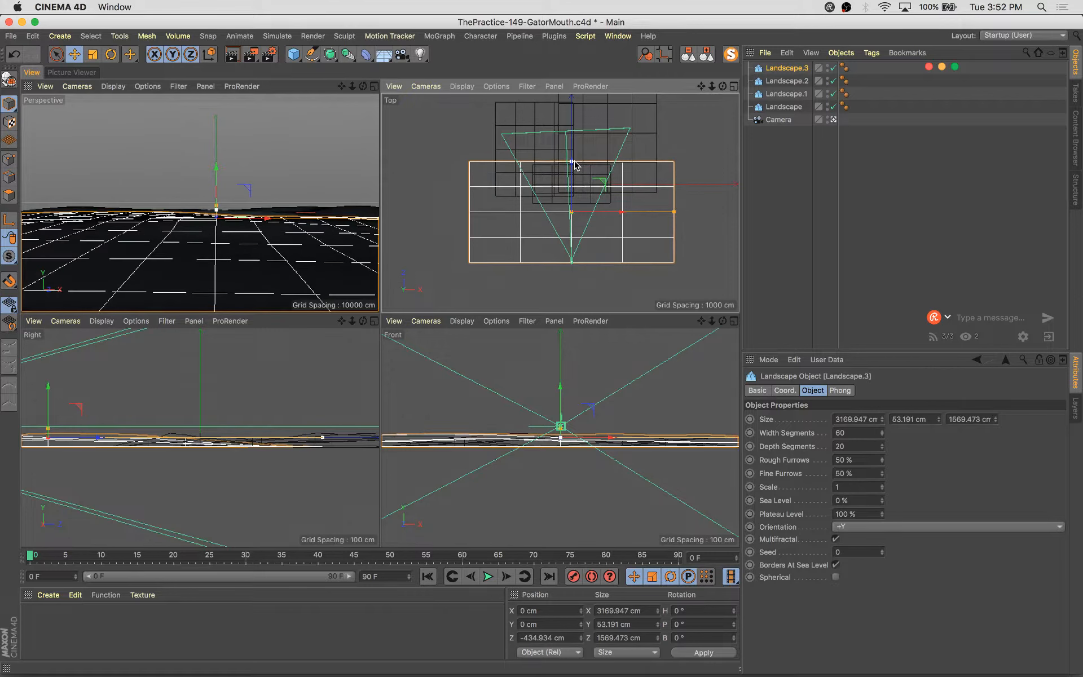
middle_click_drag(169, 392, 297, 396, "alt")
left_click_drag(178, 394, 182, 394)
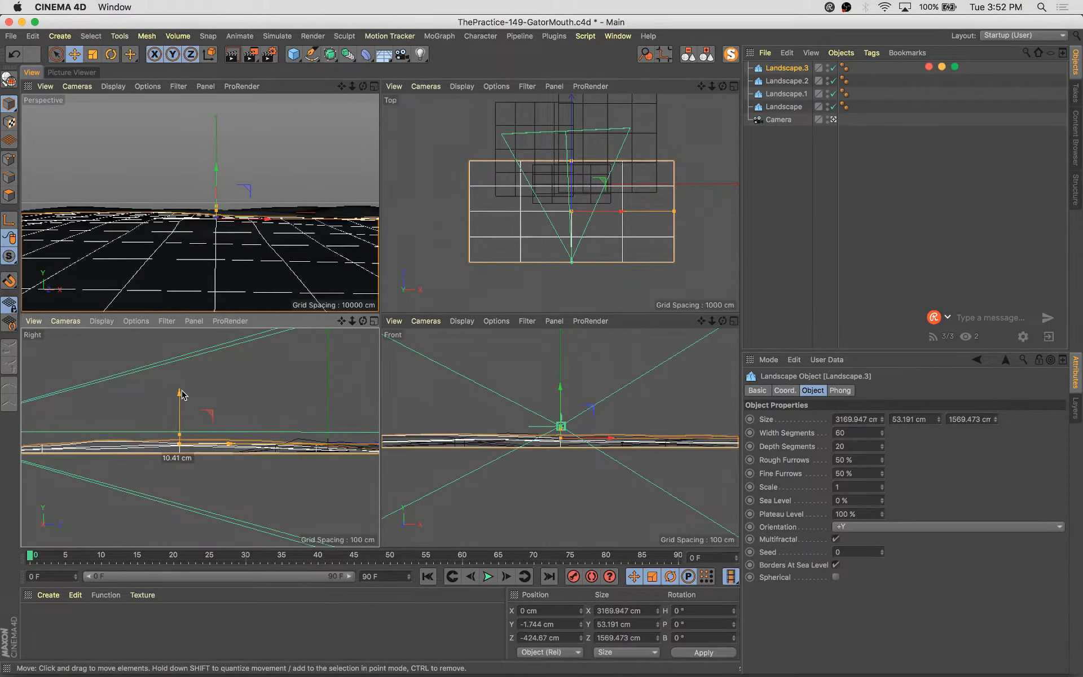
middle_click(358, 222)
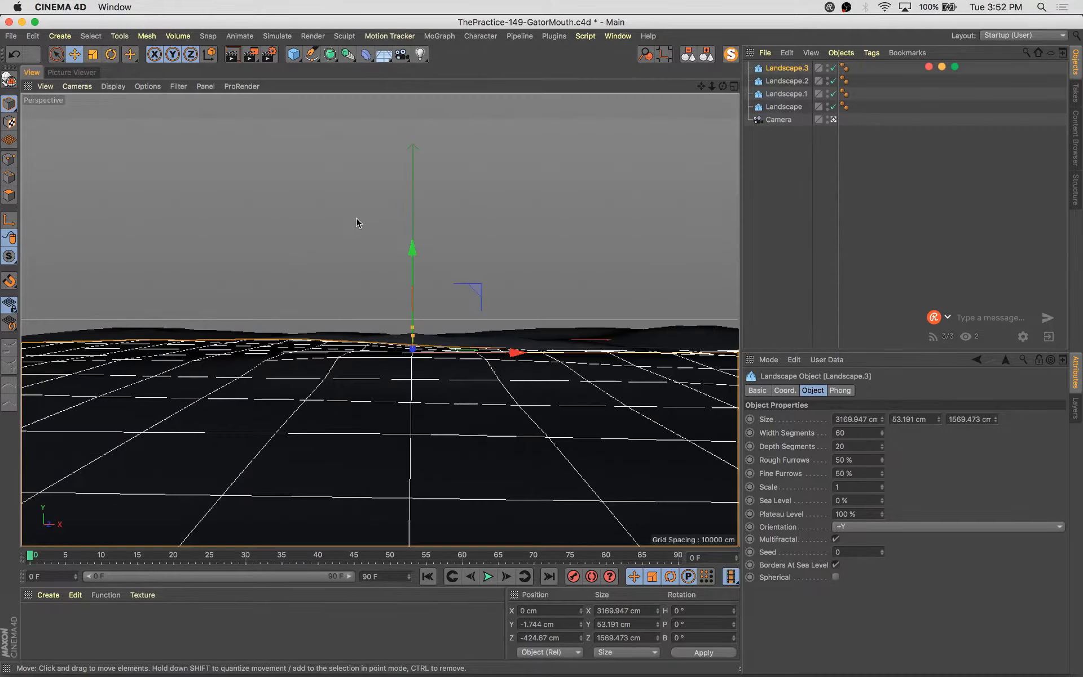
Select all four landscapes and group them into a null
left_click(801, 108)
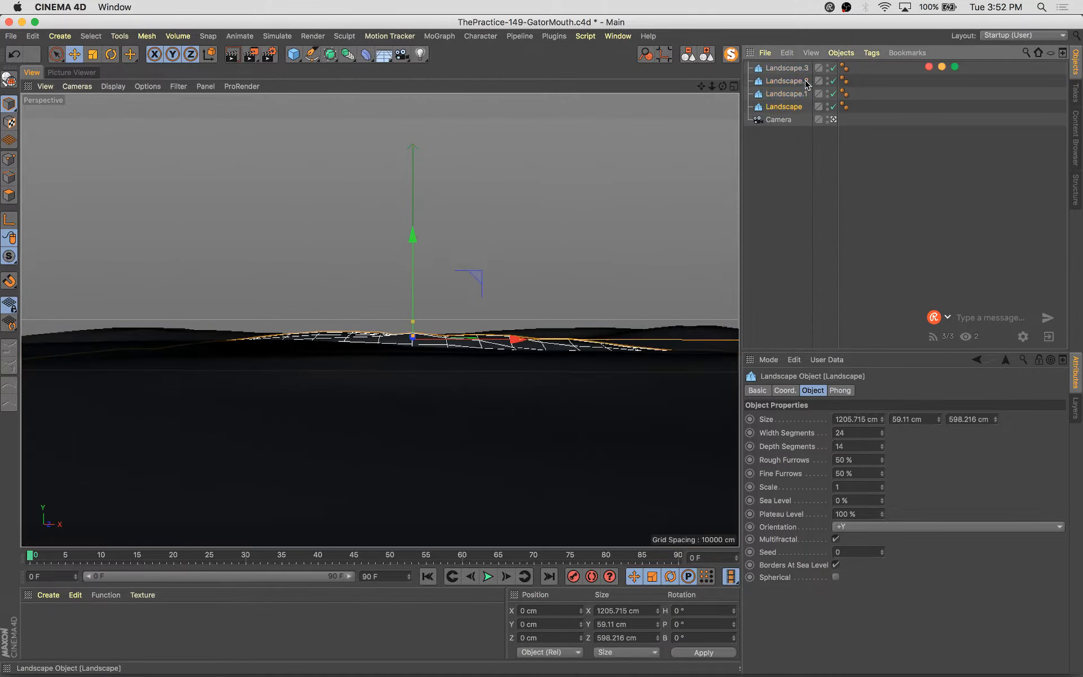
left_click(801, 70, "shift")
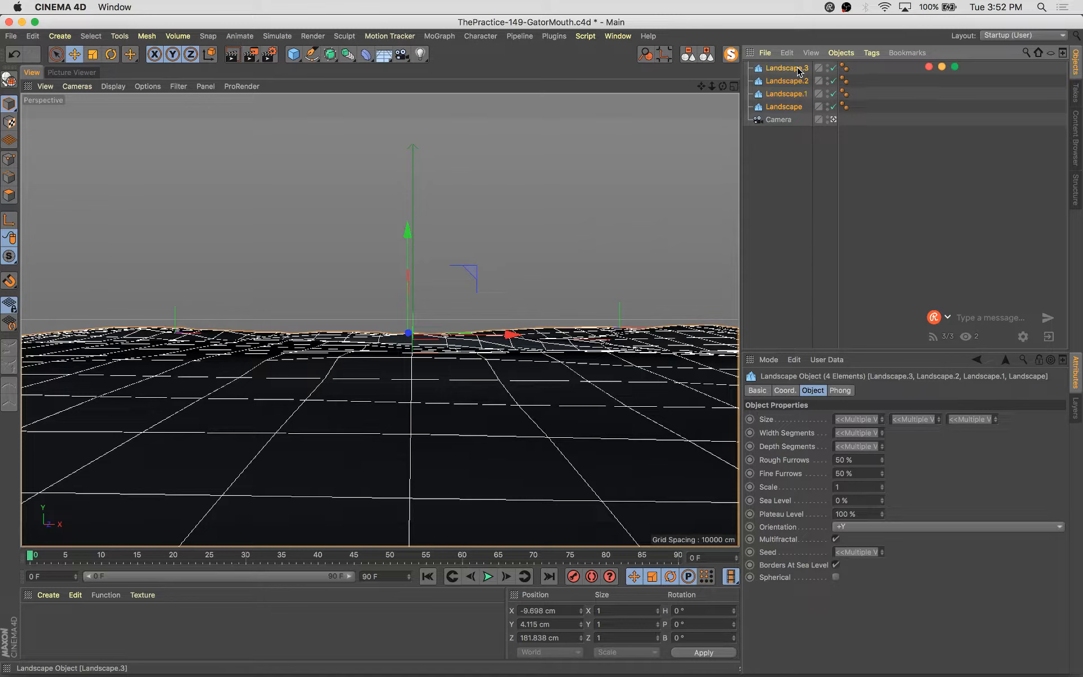
key("alt+g")
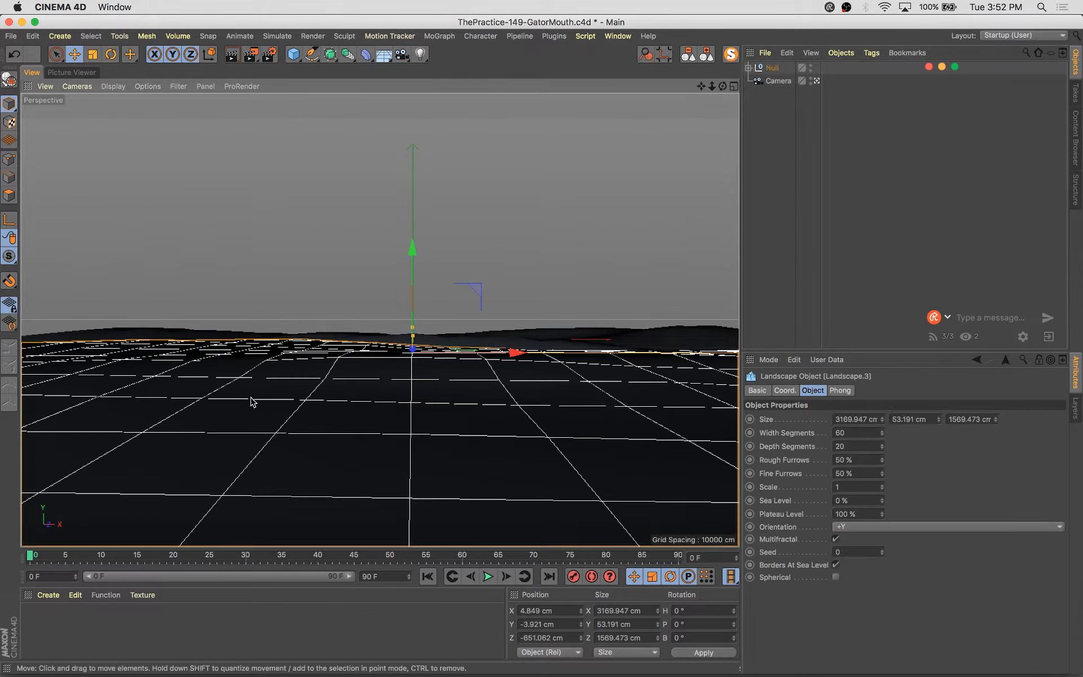
Move the landscape group back to about -604 cm in Z and turn off Borders At Sea Level
middle_click(384, 353)
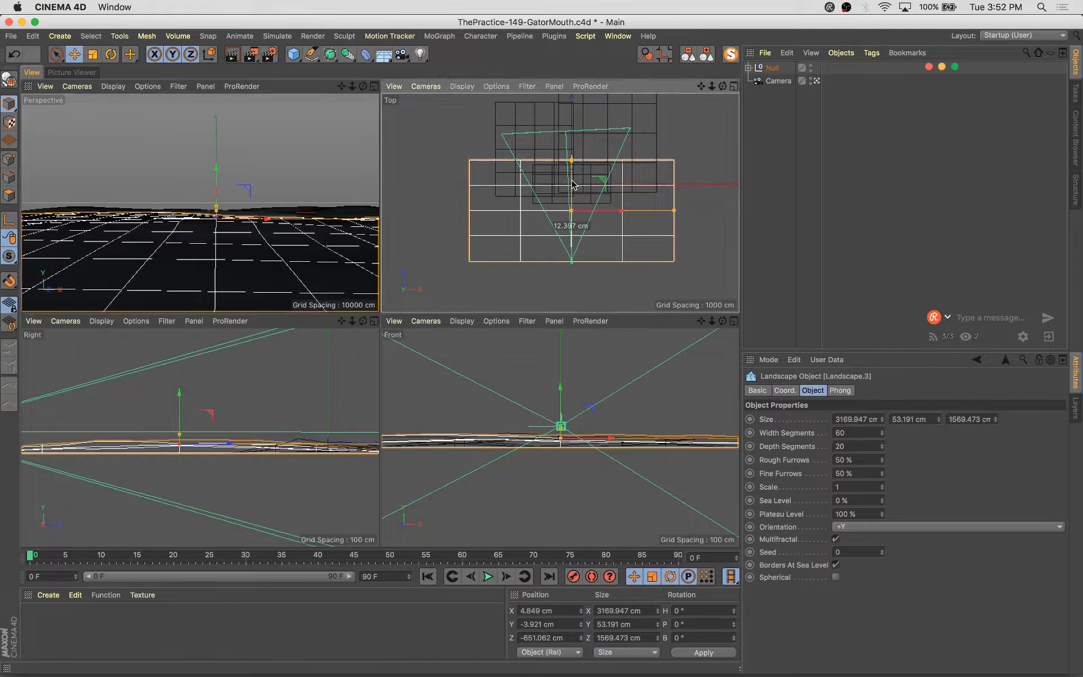
left_click_drag(570, 187, 571, 185)
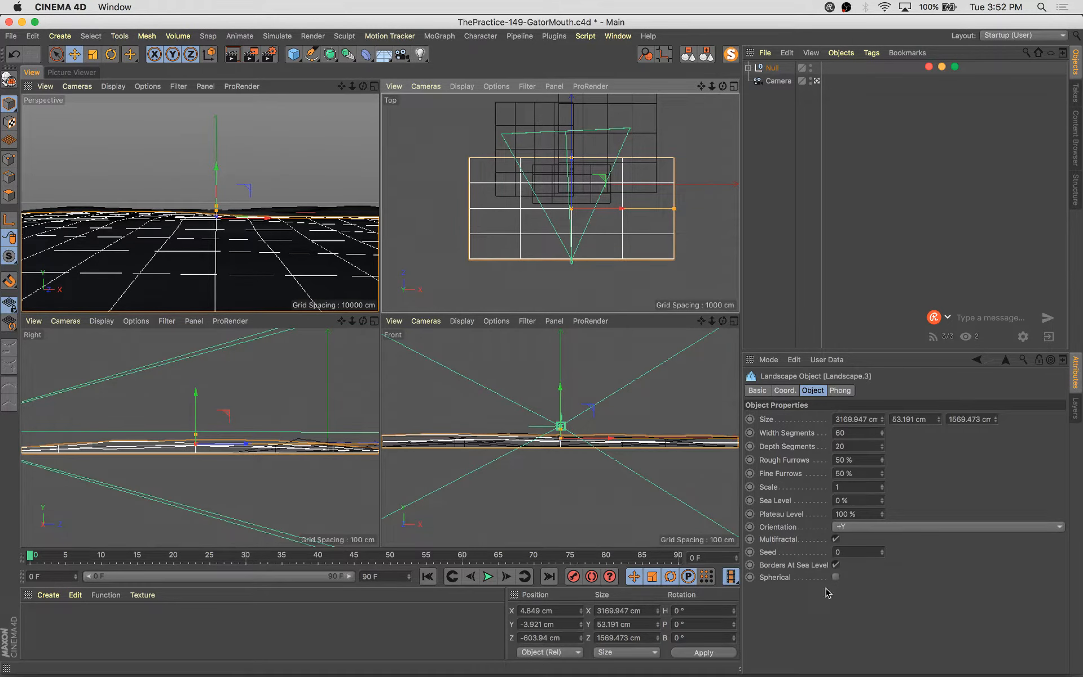
left_click(835, 565)
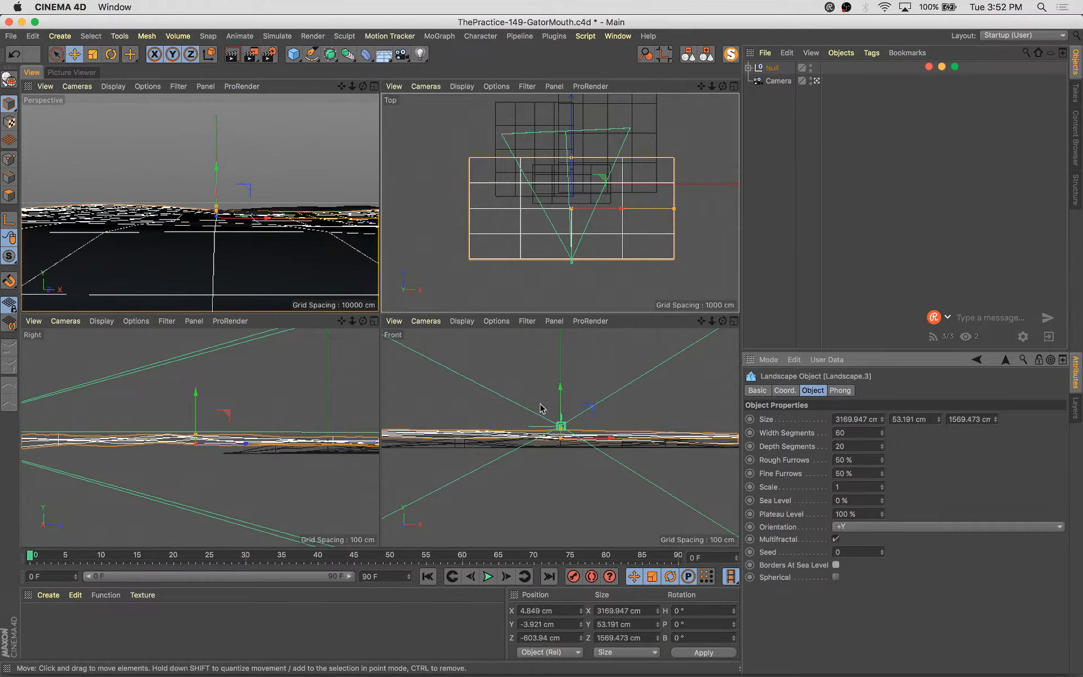
Lower the landscape group to about -26 cm in Y
left_click_drag(197, 399, 202, 404)
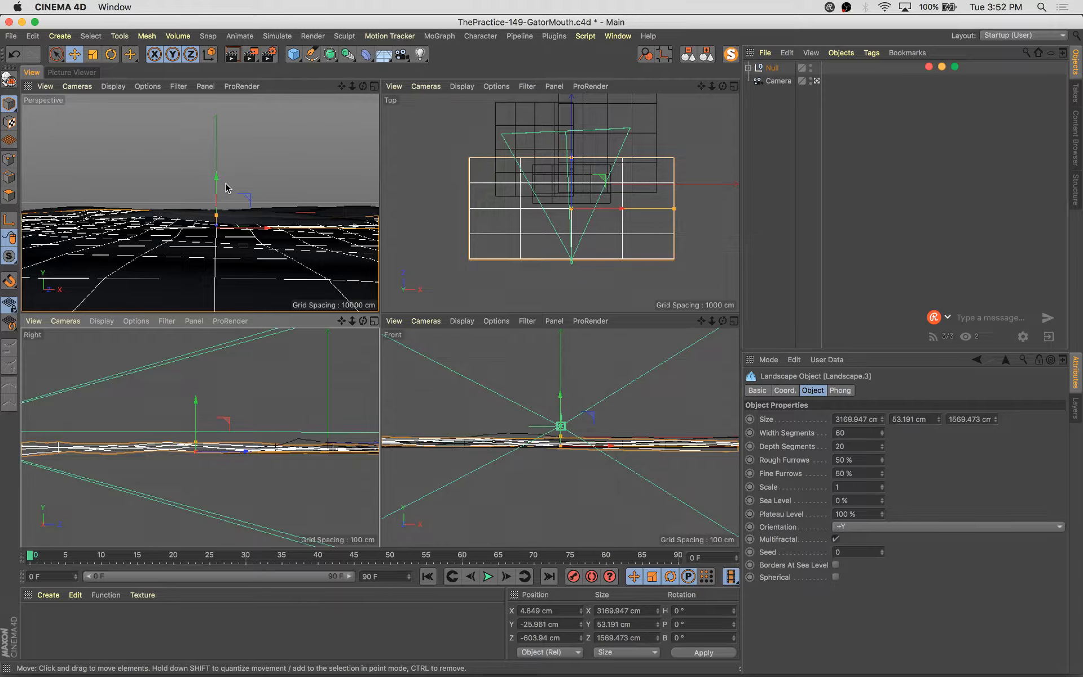
middle_click(240, 169)
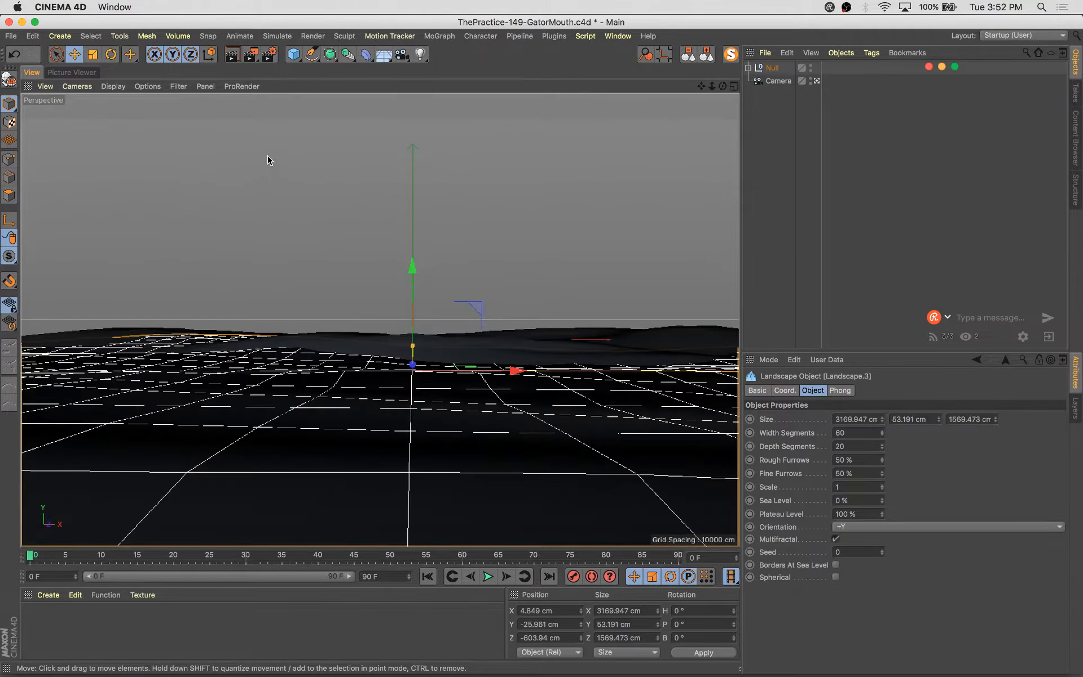
left_click(268, 159)
Add a Cube primitive and leave the scene camera's view
left_click(293, 55)
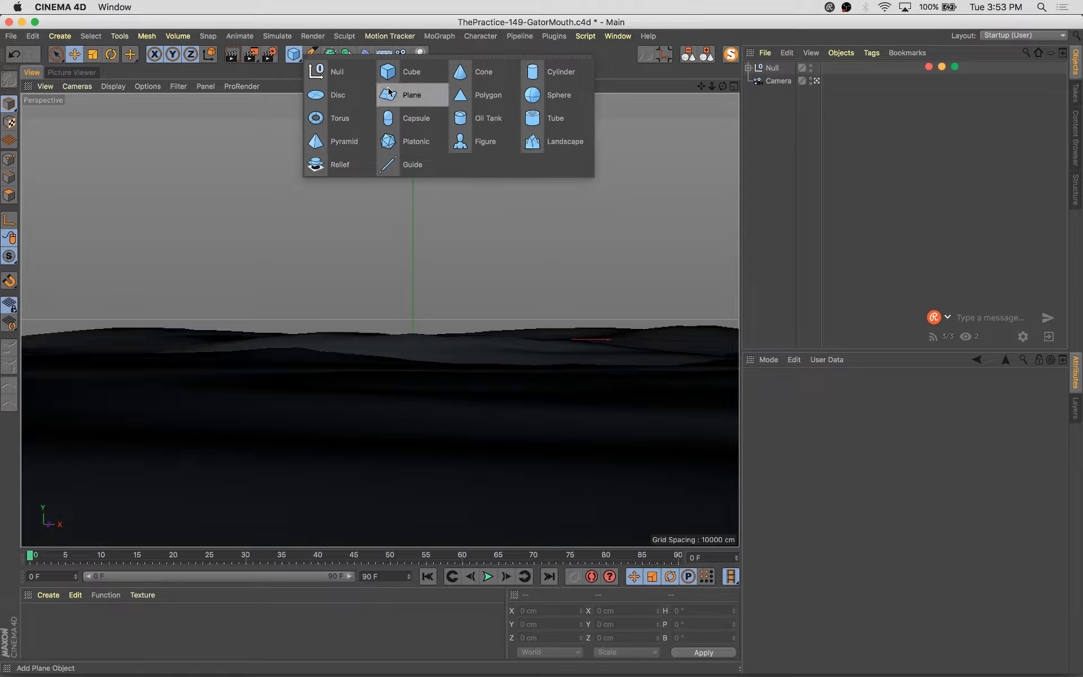
left_click(395, 71)
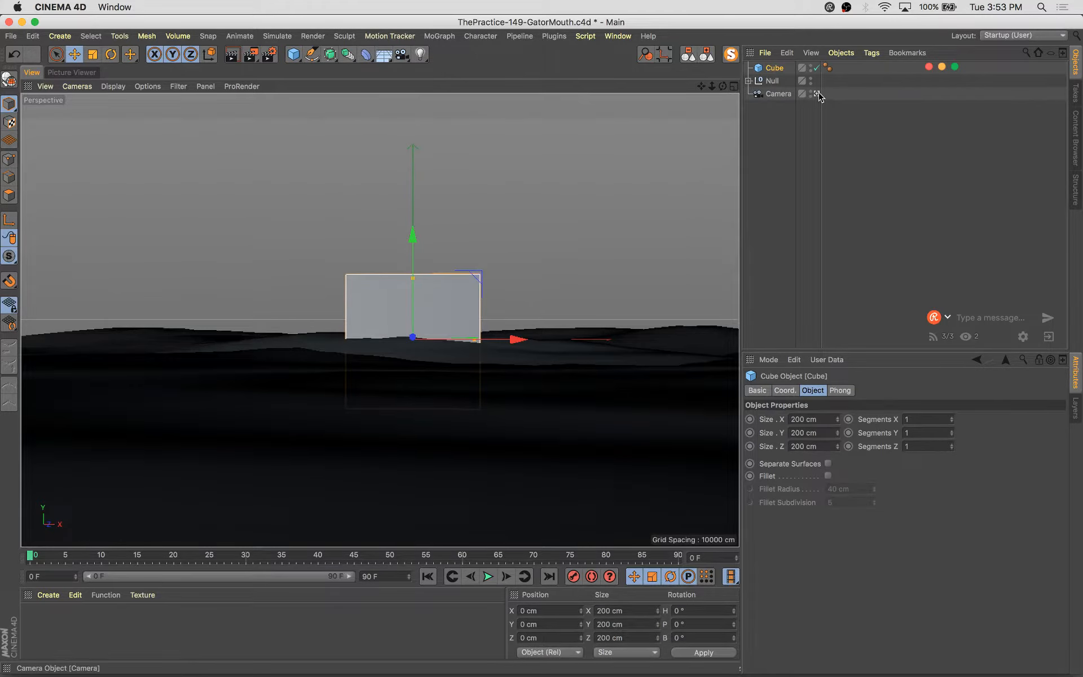
left_click(816, 94)
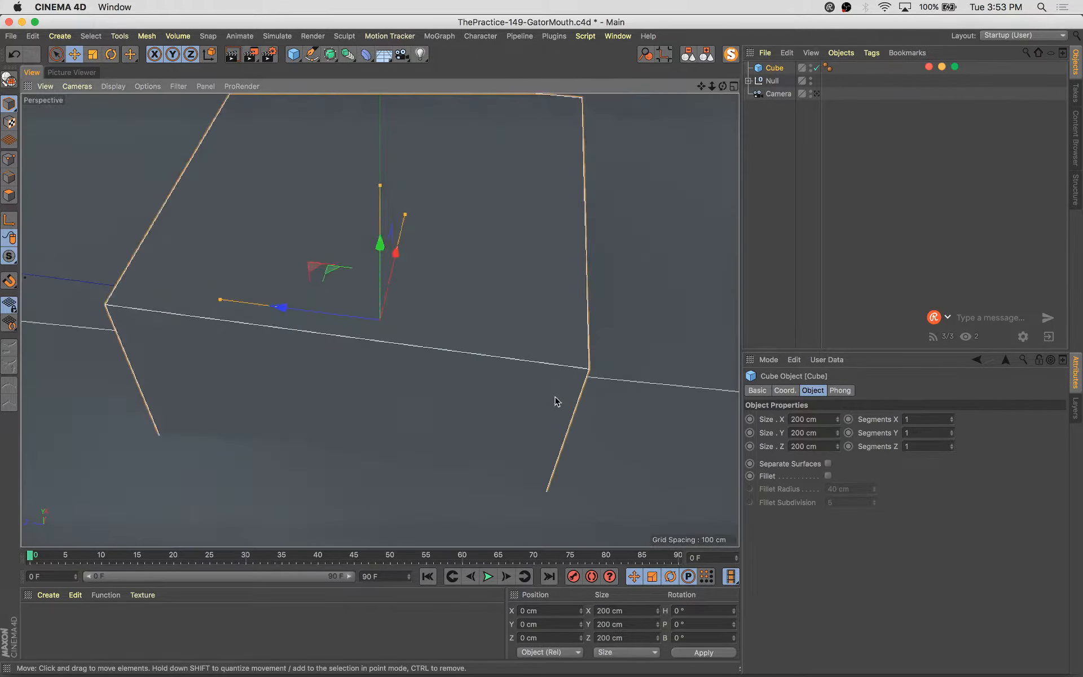
Change the viewport display mode to shaded surfaces with lines
right_click_drag(555, 402, 515, 394, "alt")
left_click_drag(515, 394, 401, 310, "alt")
middle_click_drag(401, 309, 379, 319, "alt")
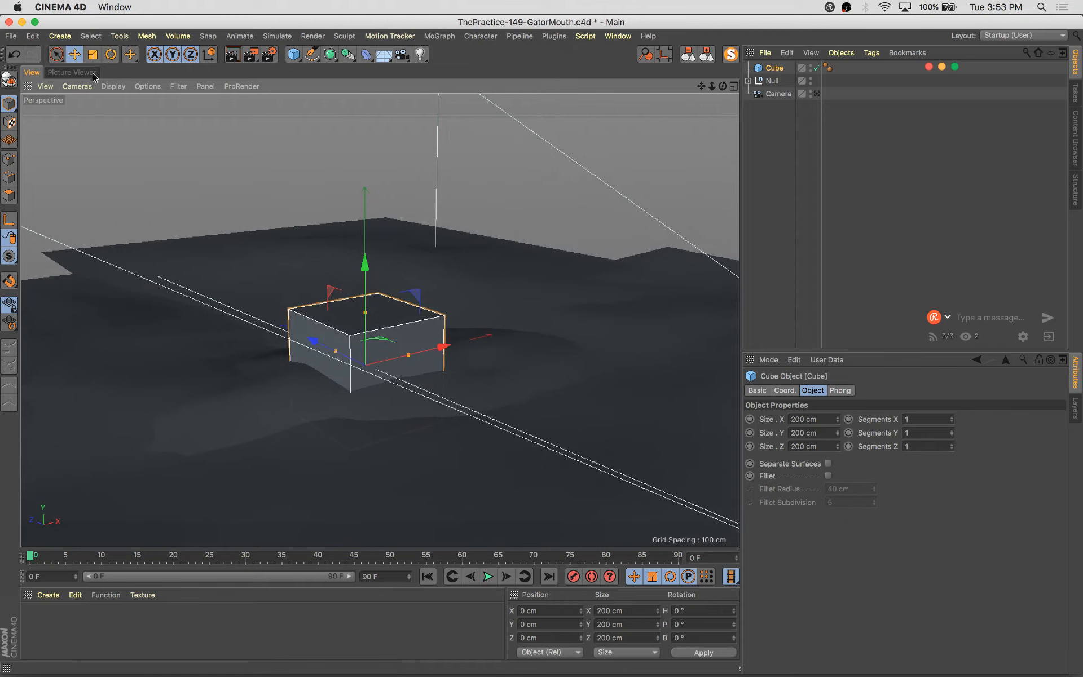
left_click(112, 86)
left_click(129, 146)
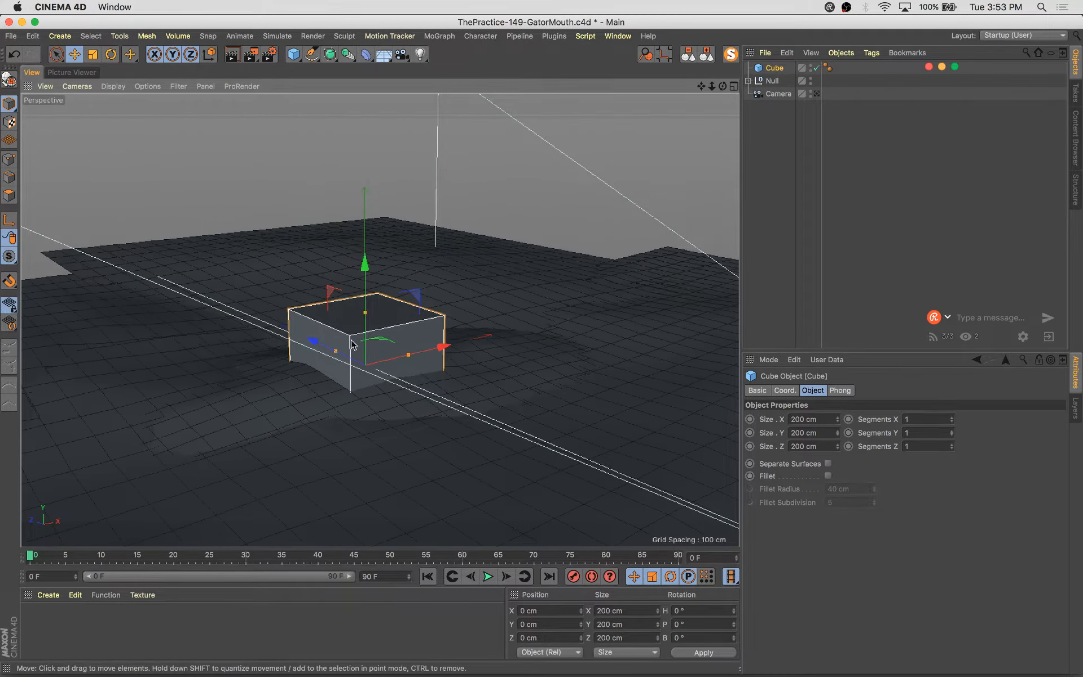
Flatten the cube to about 31 cm tall
mouse_move(350, 344)
left_mouse_down("alt")
mouse_move(331, 327)
mouse_move(365, 326)
mouse_move(365, 357)
left_mouse_up("alt")
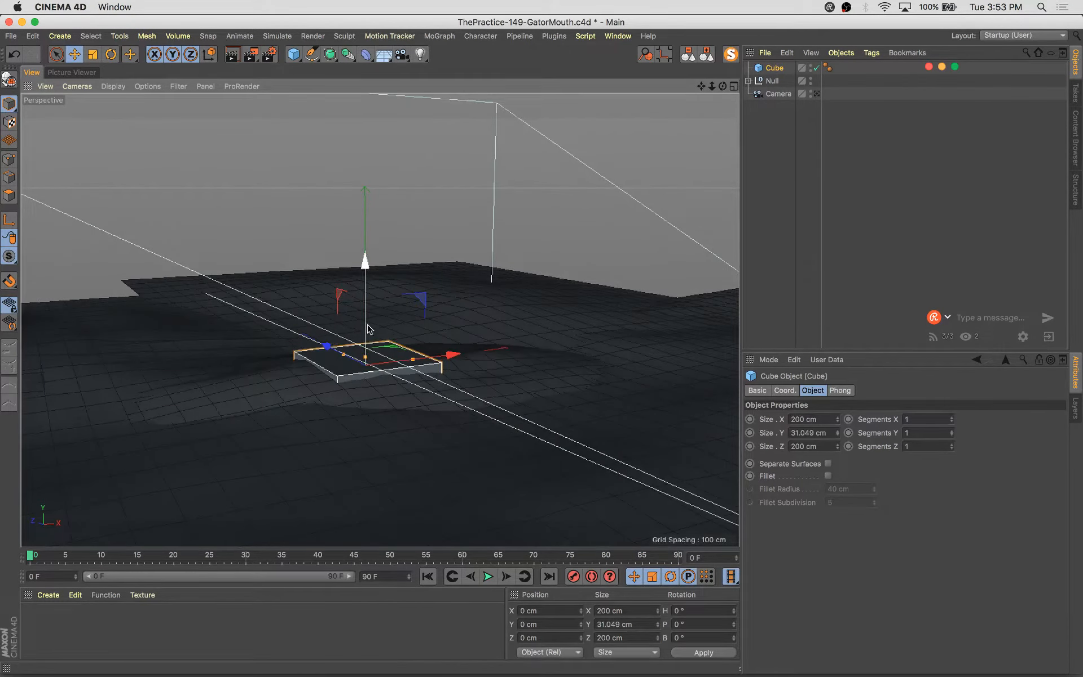
left_click_drag(367, 309, 368, 259)
left_click_drag(409, 352, 478, 388, "alt")
mouse_move(316, 305)
left_mouse_down()
mouse_move(344, 311)
mouse_move(334, 310)
left_mouse_up()
left_click_drag(398, 423, 366, 354, "alt")
left_click(338, 358)
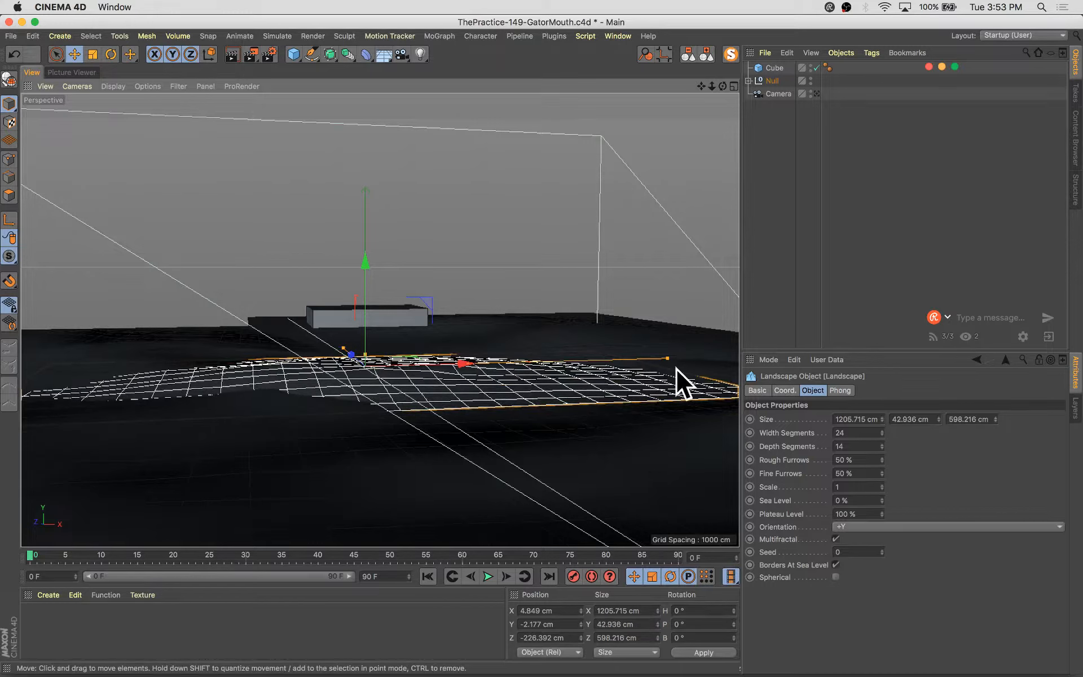
left_click_drag(667, 358, 521, 355)
key("super+z")
key("super+z")
Raise the cube to about 91 cm in Y and shorten its depth to about 124 cm
key("t")
key("e")
left_click_drag(363, 462, 547, 362)
left_click(362, 318)
key("s")
left_click_drag(362, 315, 466, 370, "alt")
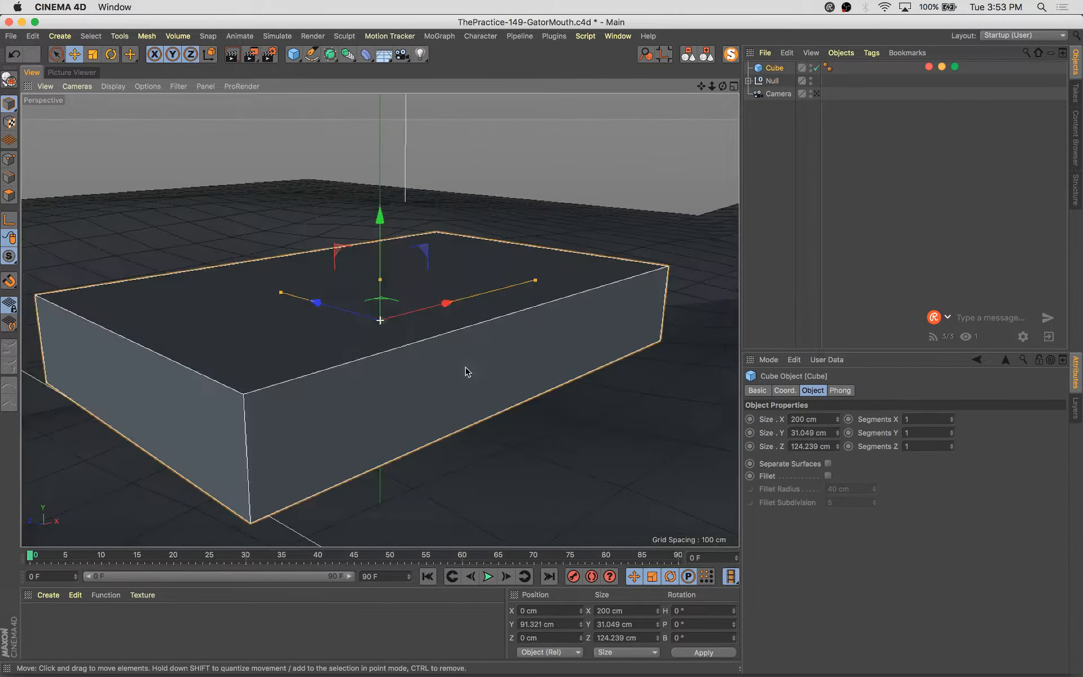
Enable Fillet on the cube with a radius of about 15.5 cm
scroll(466, 369, "down", 3)
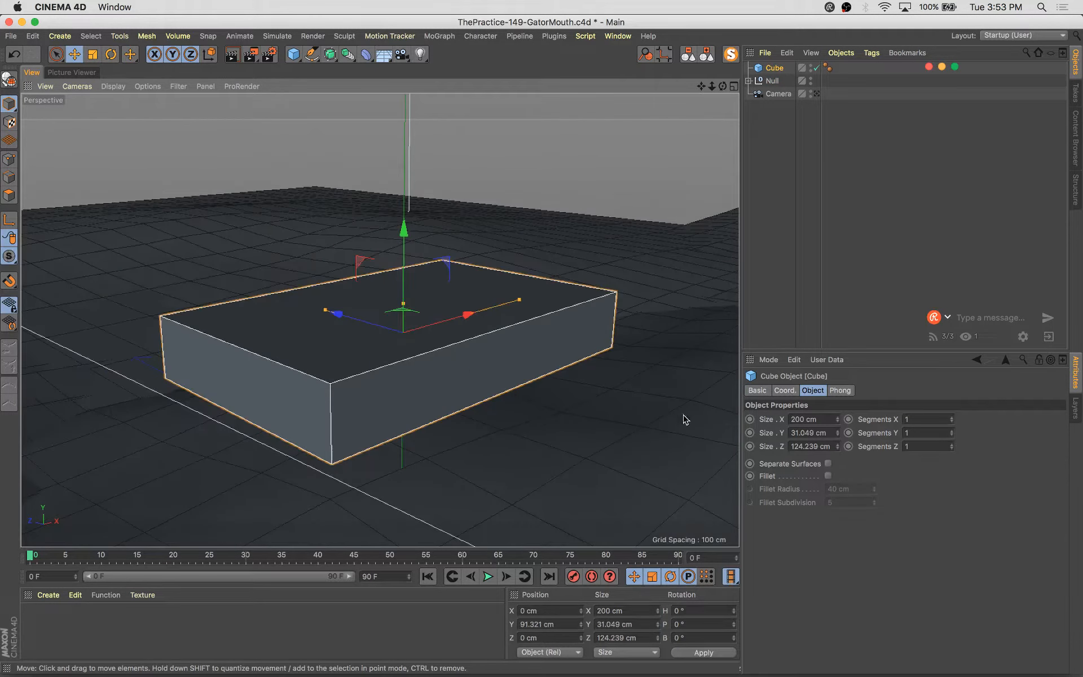
left_click(828, 476)
left_click_drag(417, 344, 855, 439, "alt")
Set the cube's X and Z segments to 5
left_click(951, 417)
left_click(951, 418)
left_click(950, 417)
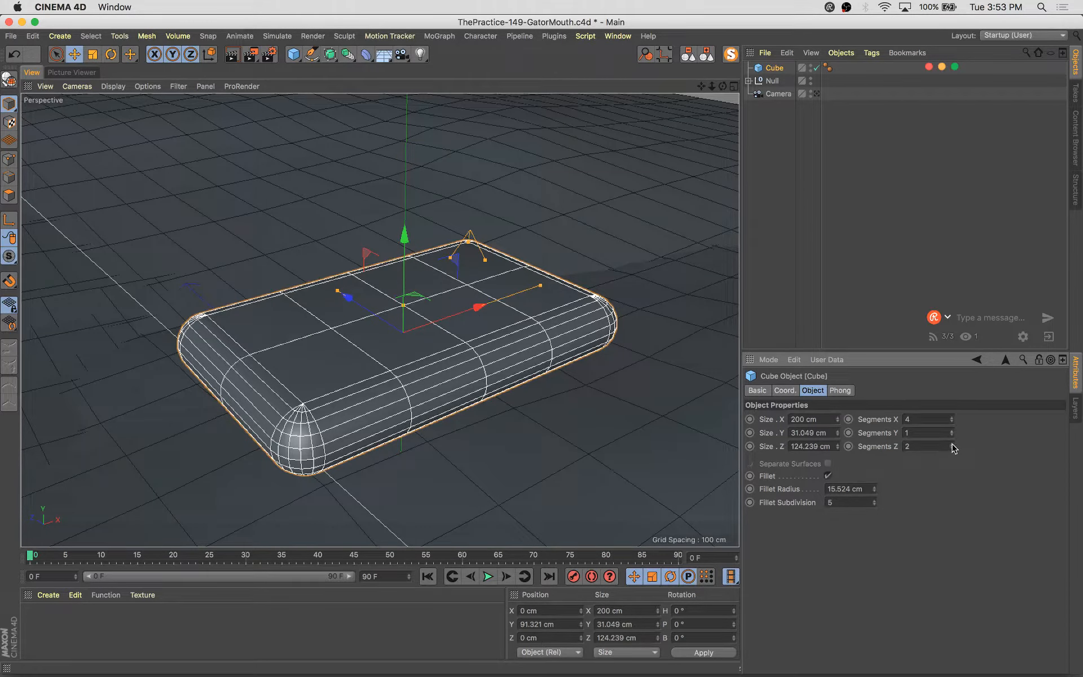
left_click(952, 446)
left_click(952, 445)
left_click(952, 446)
left_click_drag(367, 404, 917, 415, "alt")
left_click(951, 417)
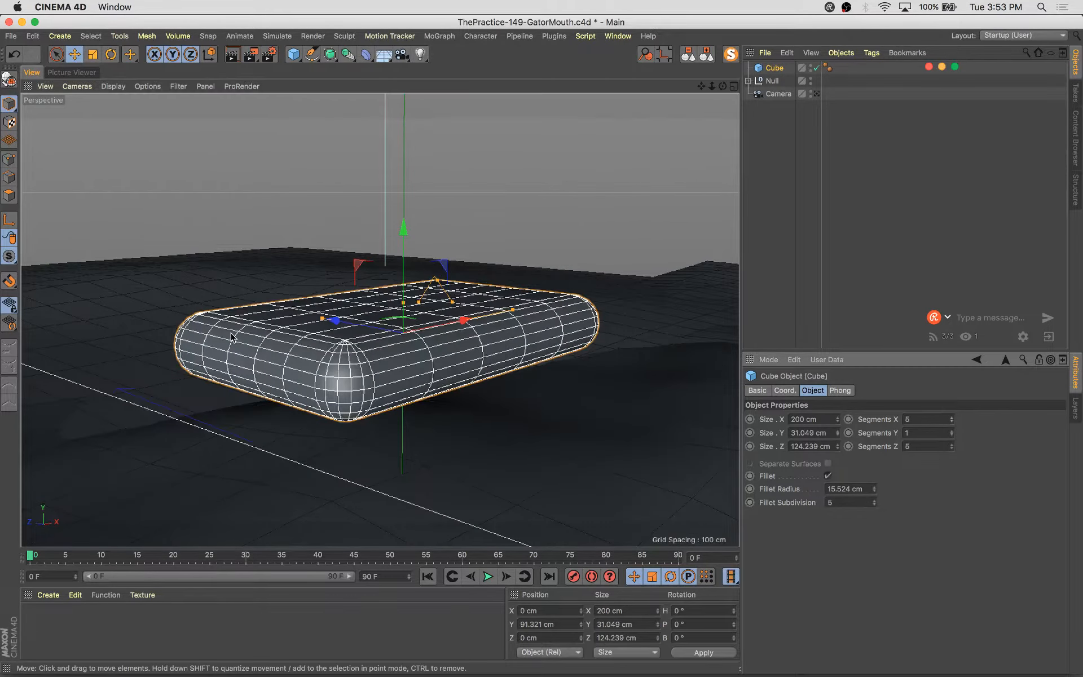
Make the cube editable and switch to polygon editing with the Move tool
left_click_drag(114, 322, 256, 330, "alt")
left_click_drag(396, 399, 381, 415, "alt")
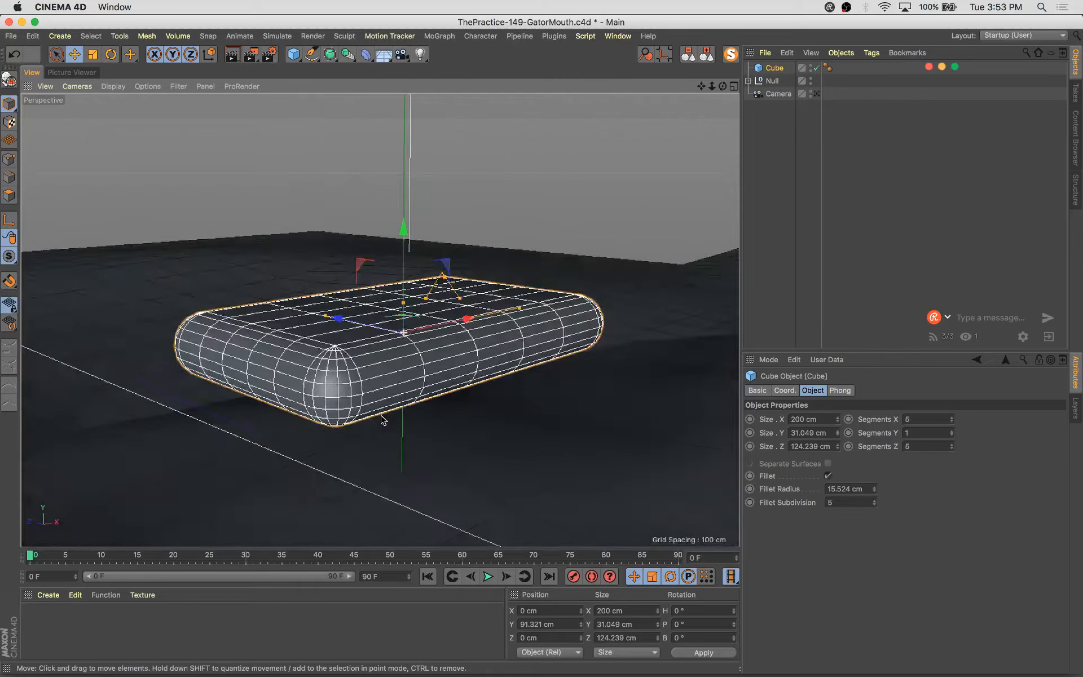
key("c")
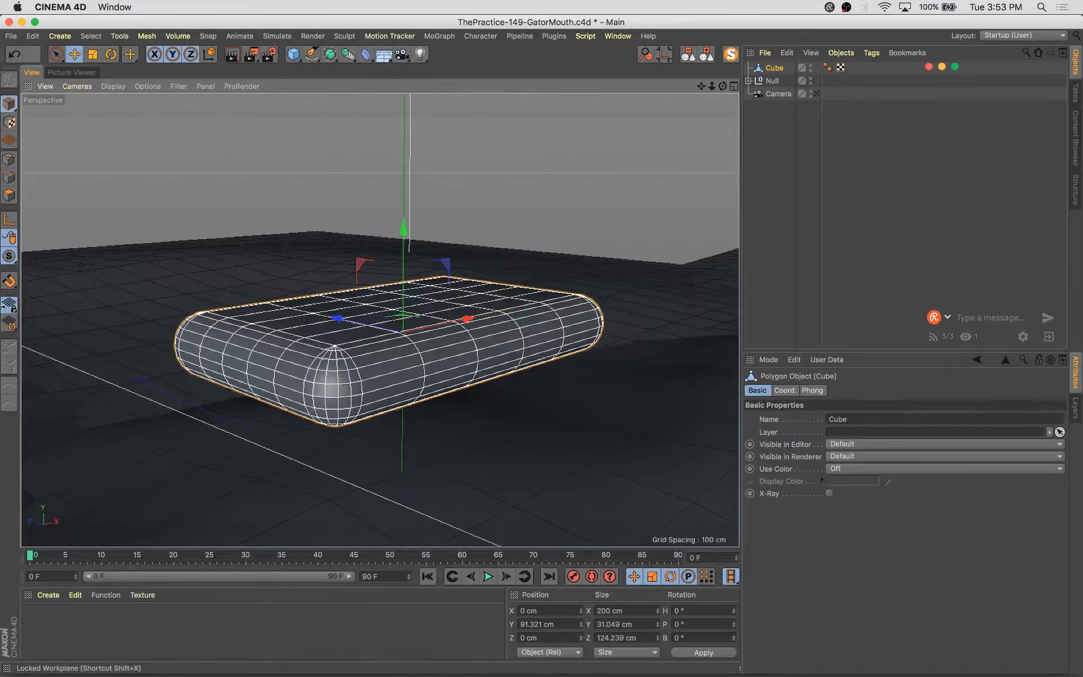
left_click(9, 195)
key("e")
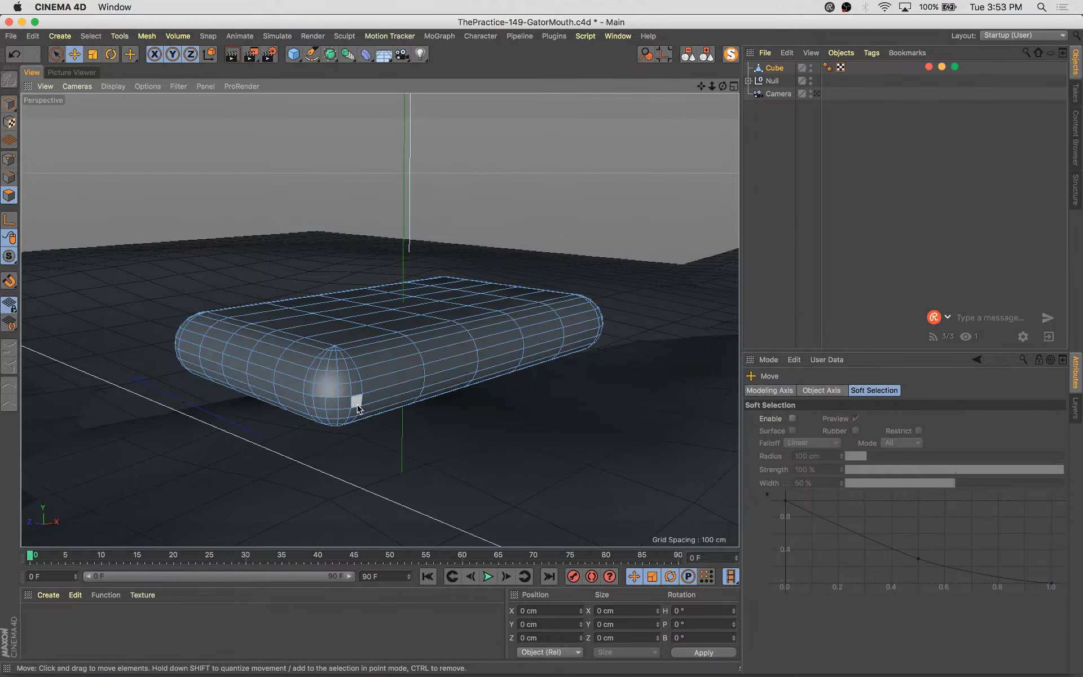
Try loop and phong-break selections on the cube's polygons
key("u")
key("l")
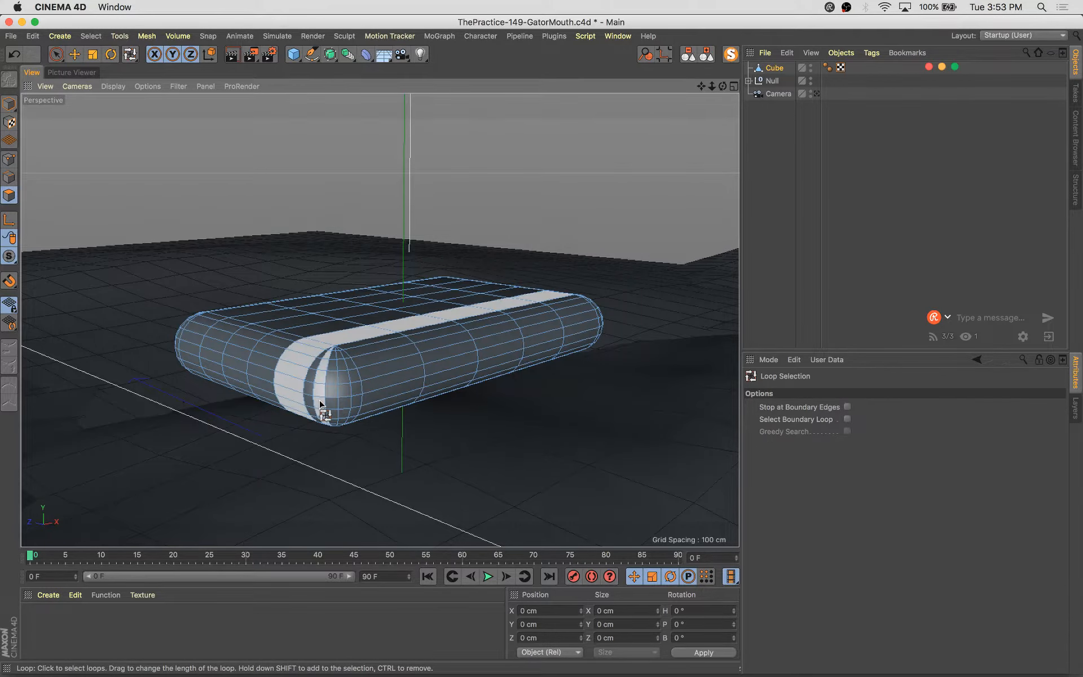
key("u")
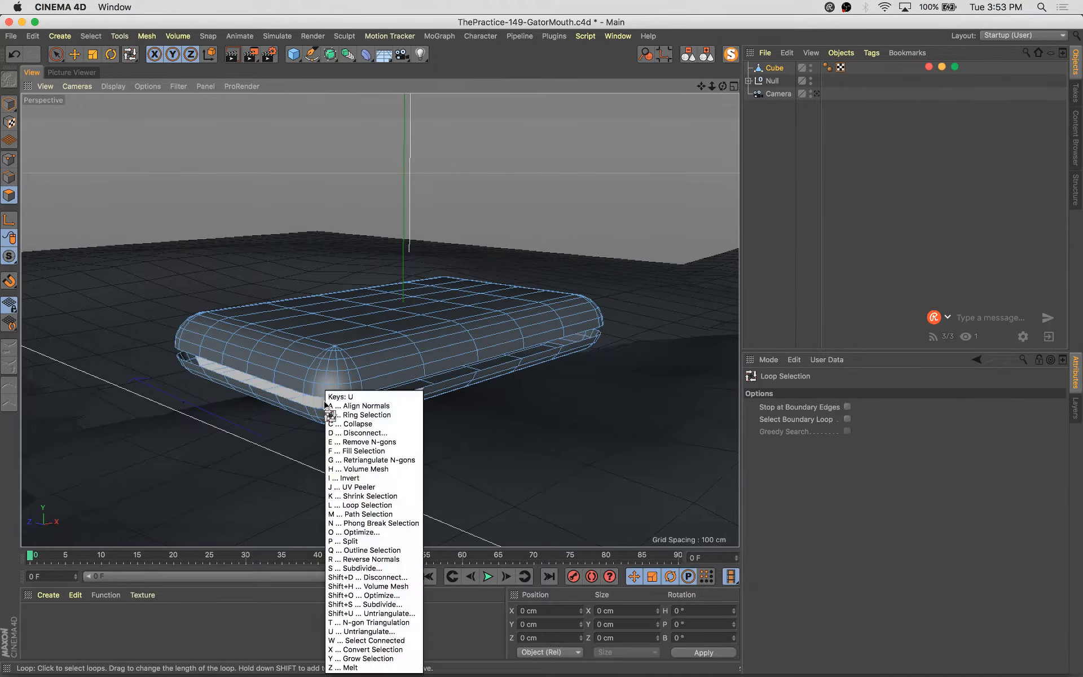
key("n")
left_click(331, 404)
key("Delete")
left_click_drag(331, 403, 394, 313, "alt")
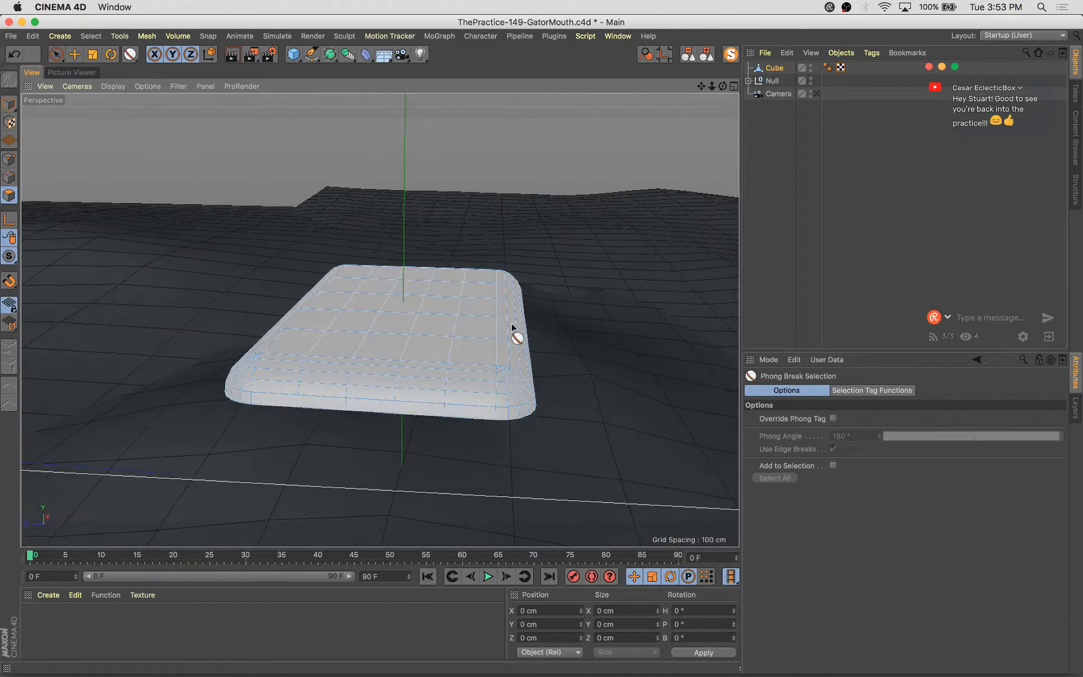
middle_click_drag(512, 327, 534, 309, "alt")
left_click_drag(534, 311, 519, 340, "alt")
Select the polygons across the cube's front rounded end with live and loop selection
key("space")
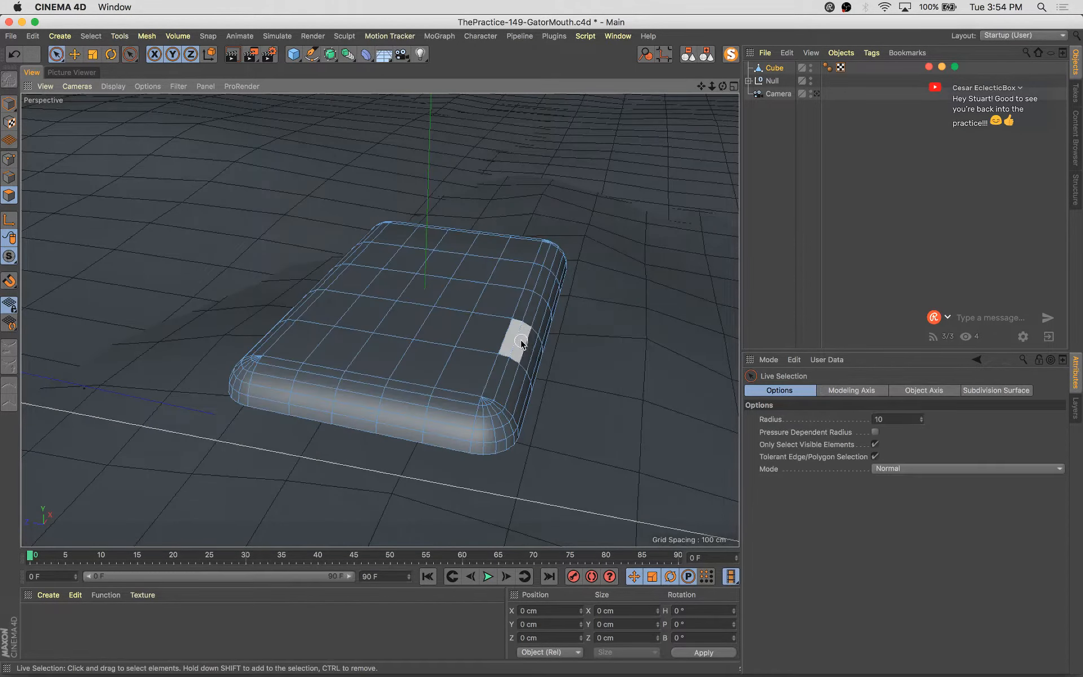
left_click_drag(312, 402, 523, 381, "alt")
key("space")
key("u")
key("l")
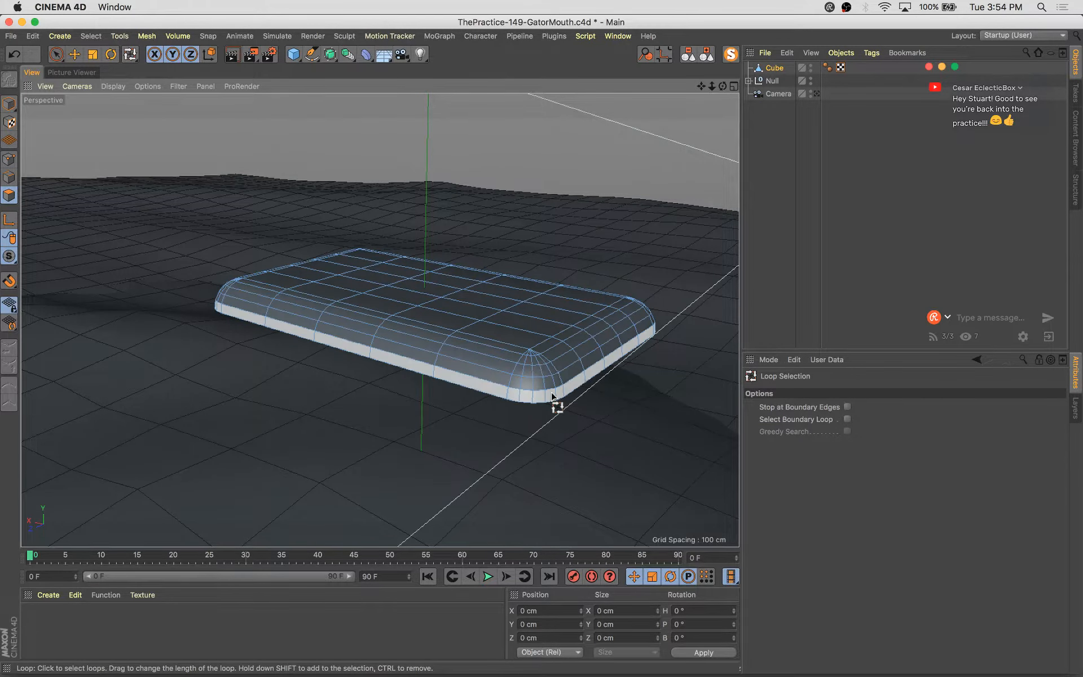
key("space")
left_click_drag(584, 372, 478, 449, "alt")
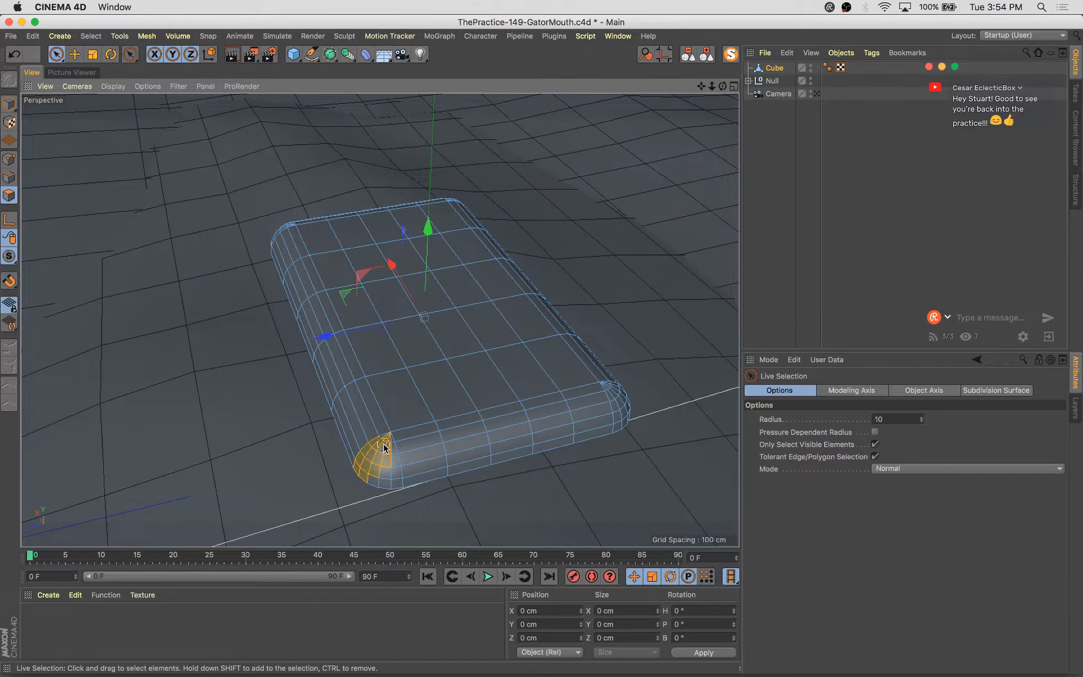
left_click_drag(385, 443, 451, 428)
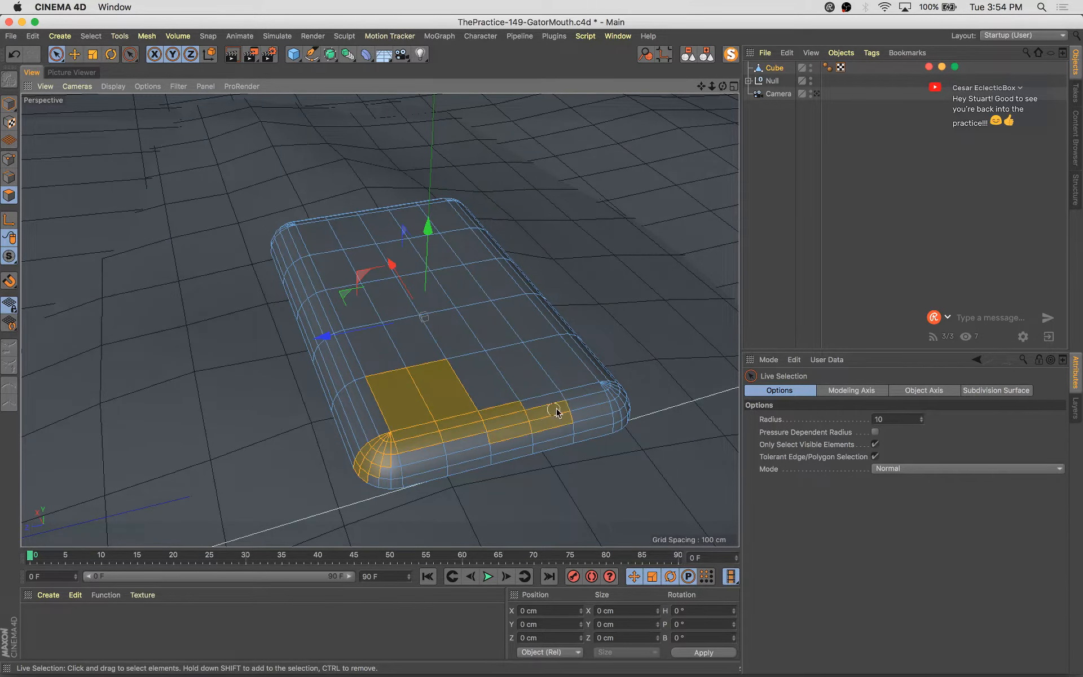
left_click_drag(608, 391, 572, 507, "alt")
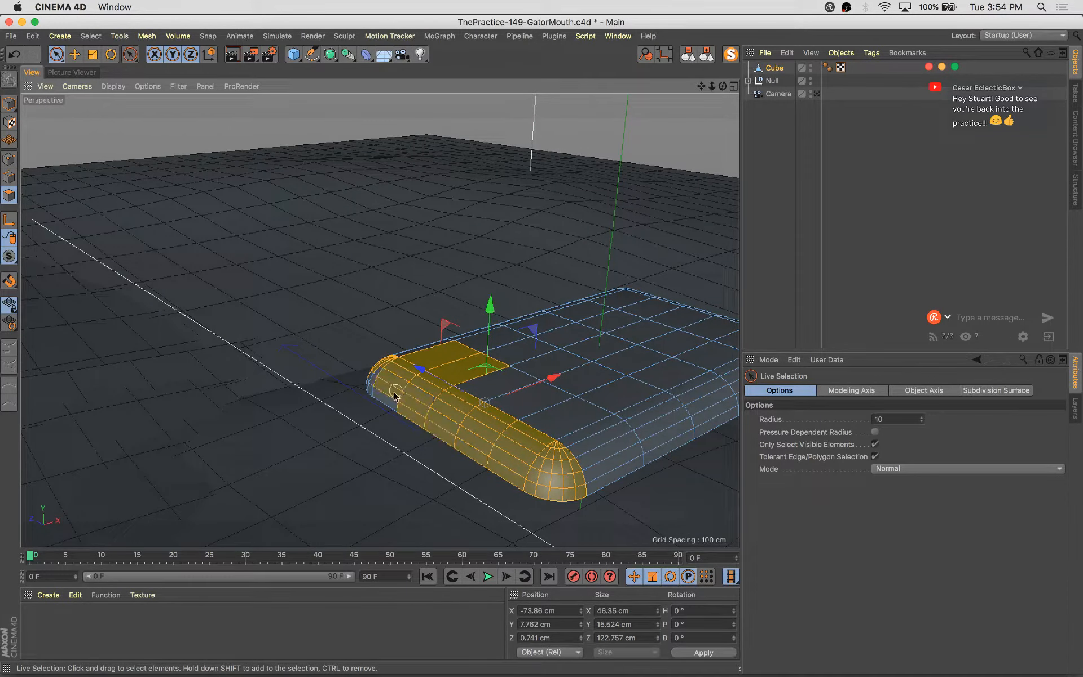
left_click_drag(405, 402, 529, 415, "alt")
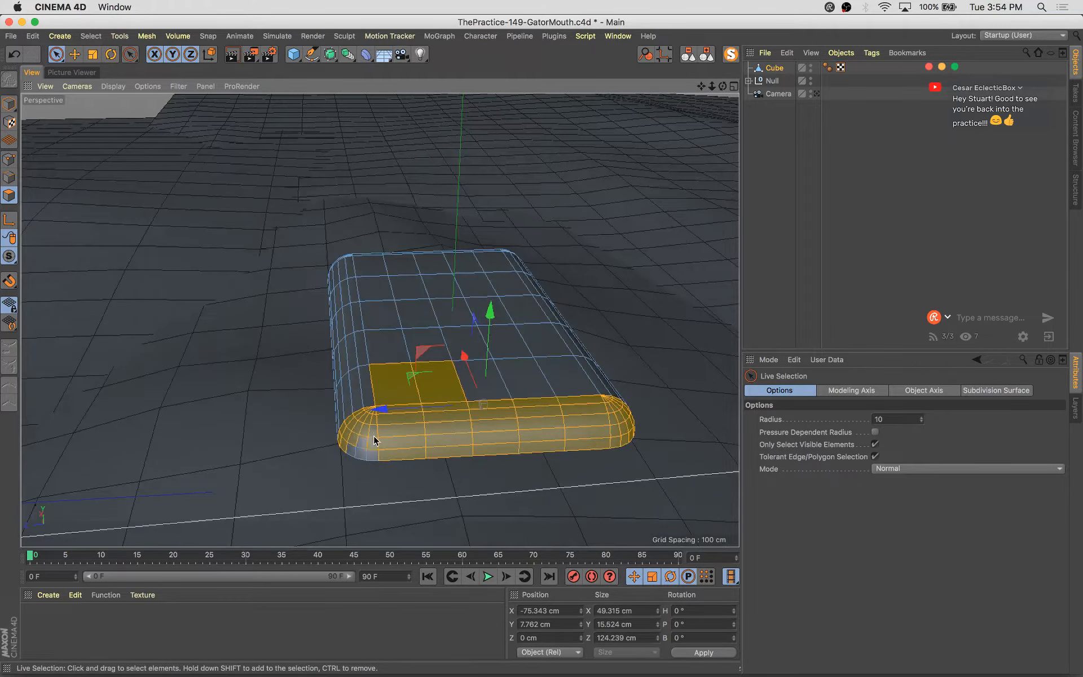
mouse_move(375, 447)
left_mouse_down("alt")
mouse_move(472, 377)
mouse_move(385, 438)
left_mouse_up("alt")
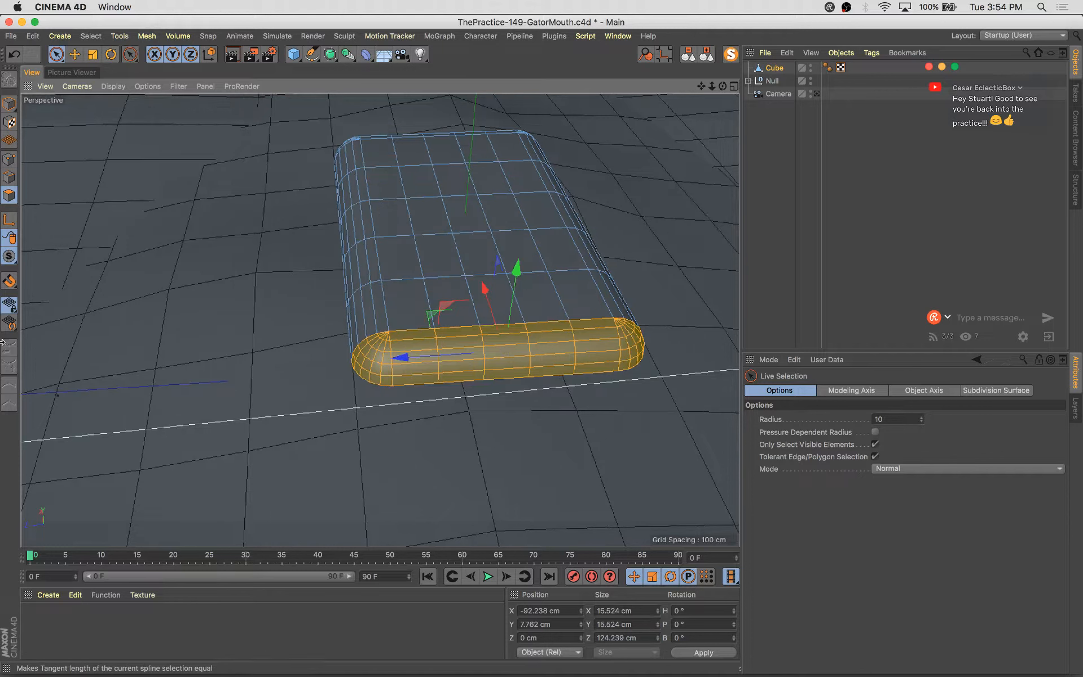
Scale the selected front-end polygons with soft selection enabled at a 165 cm radius
key("t")
left_click(792, 418)
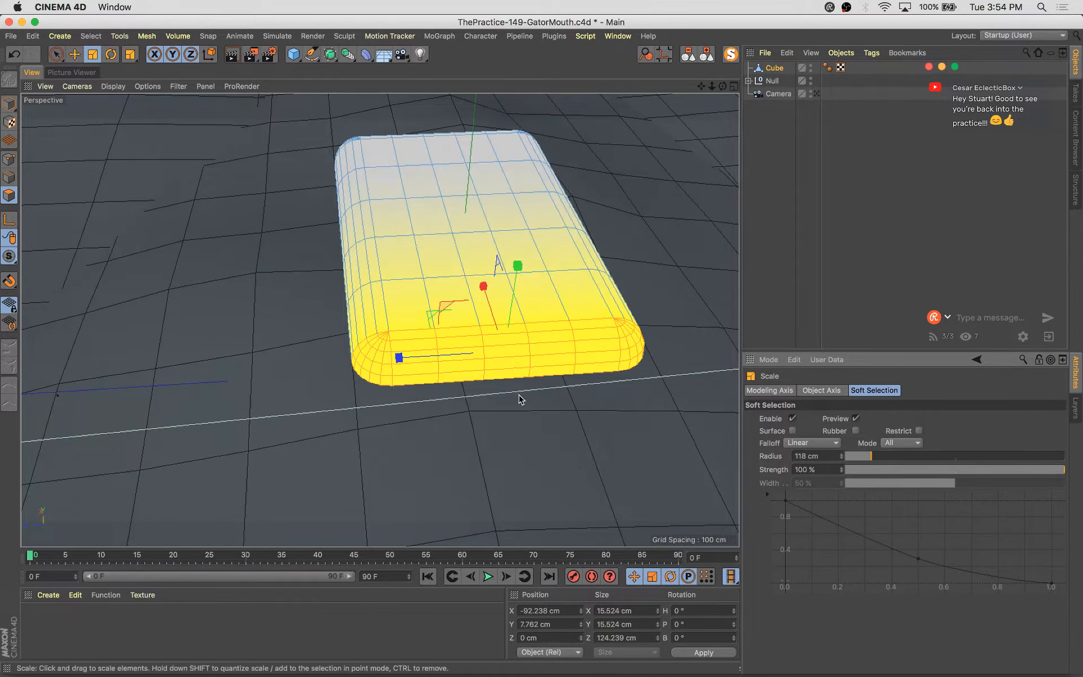
left_click_drag(519, 394, 475, 394, "alt")
left_click_drag(411, 380, 441, 393)
left_click(881, 455)
left_click_drag(441, 393, 541, 171, "alt")
left_click_drag(538, 390, 423, 307, "alt")
key("9")
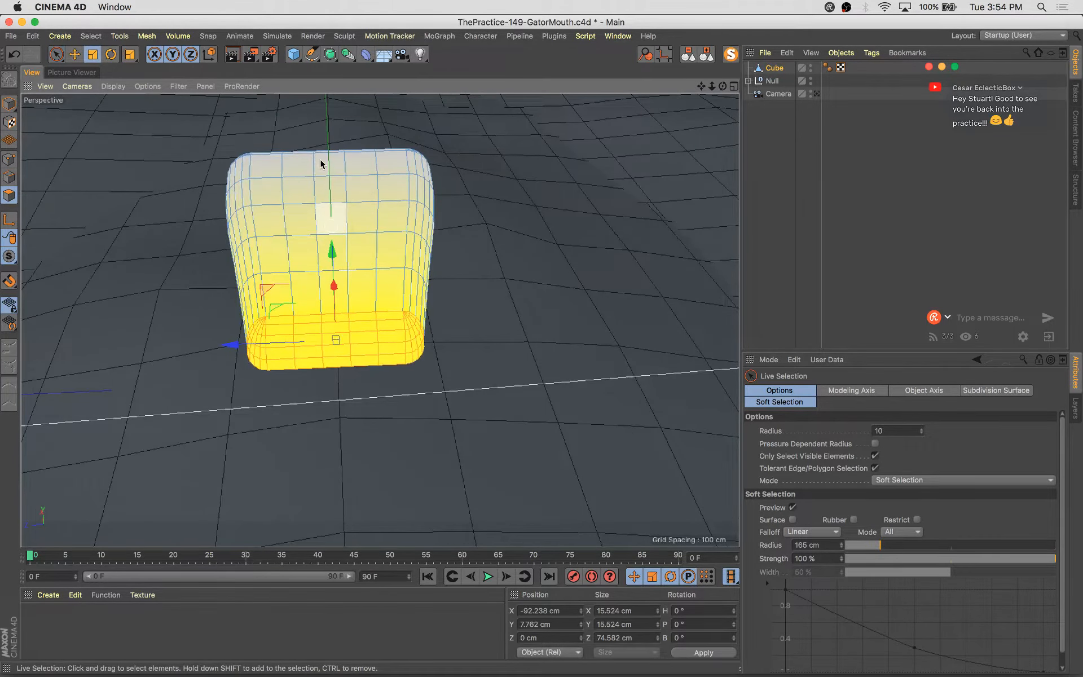
left_click_drag(336, 265, 449, 225, "alt")
key("super+z")
key("t")
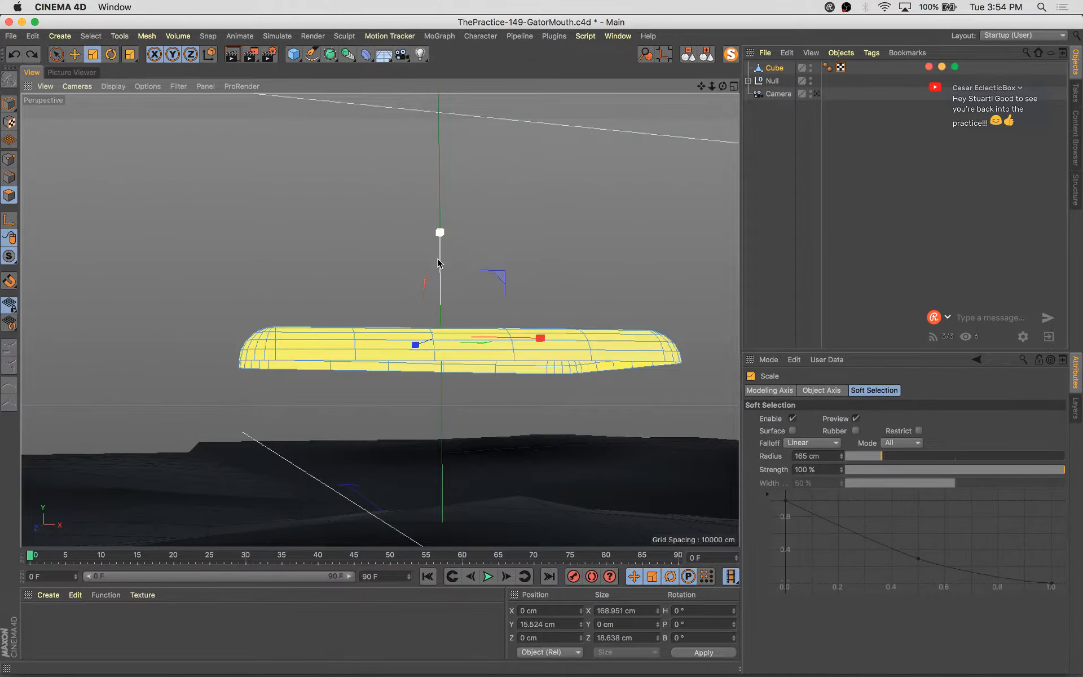
left_click_drag(446, 227, 446, 227)
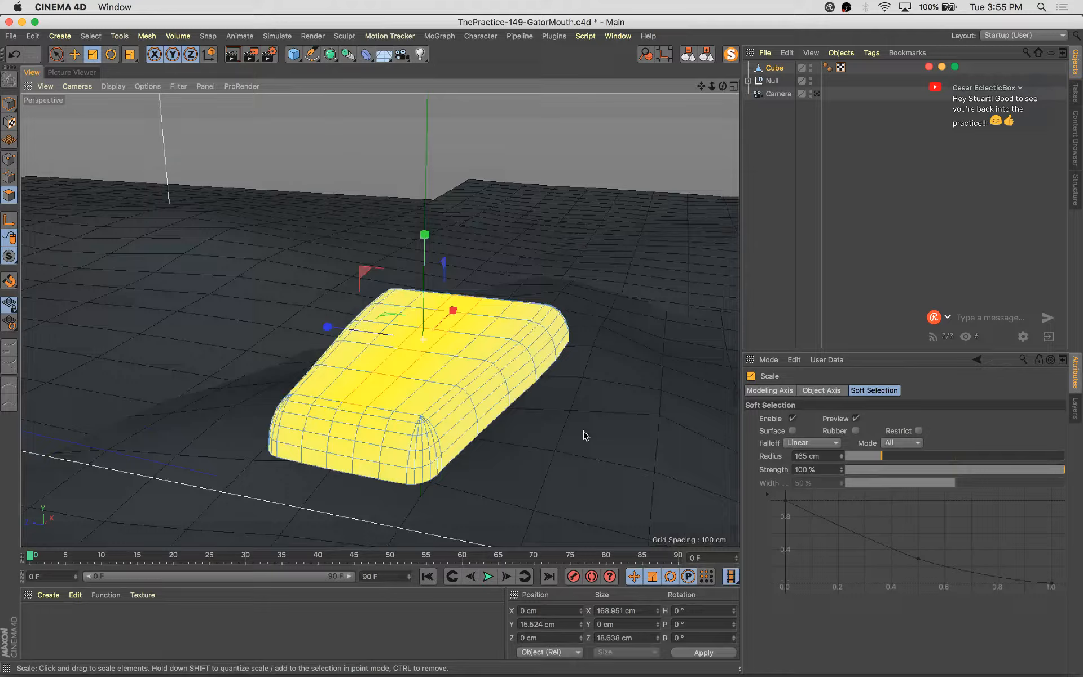
left_click_drag(585, 436, 477, 398, "alt")
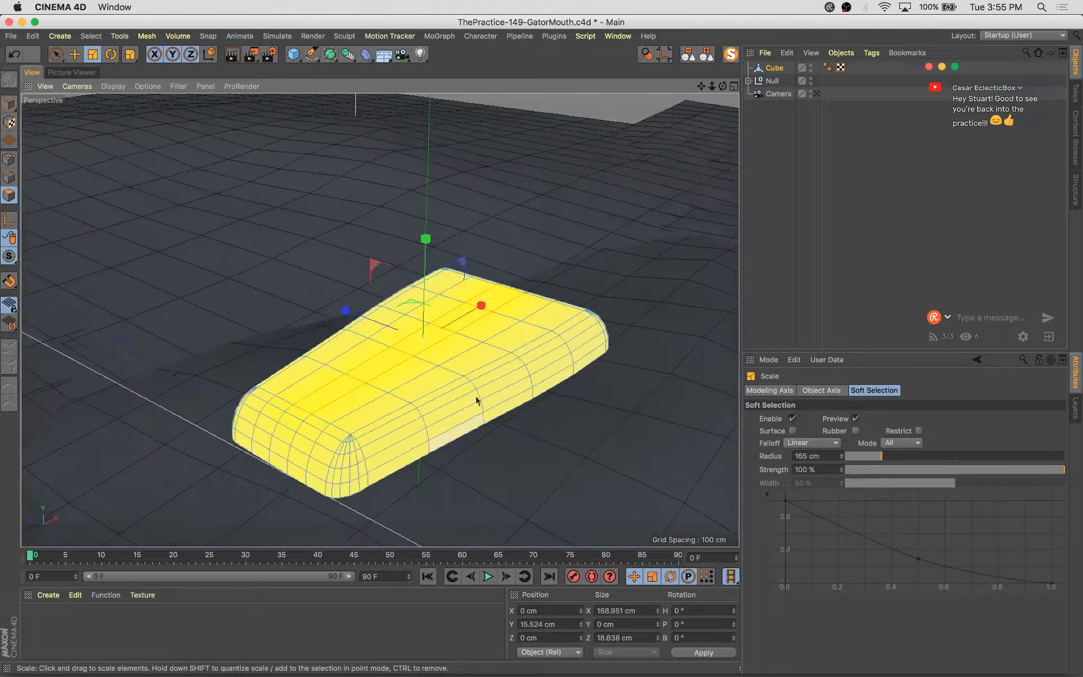
Return to model mode, add a sphere and scale it to about 85 cm, raised to about 73 cm
key("space")
left_click(10, 105)
left_click_drag(524, 349, 367, 239, "alt")
key("e")
left_click_drag(527, 313, 603, 352, "alt")
left_click_drag(593, 278, 505, 265, "alt")
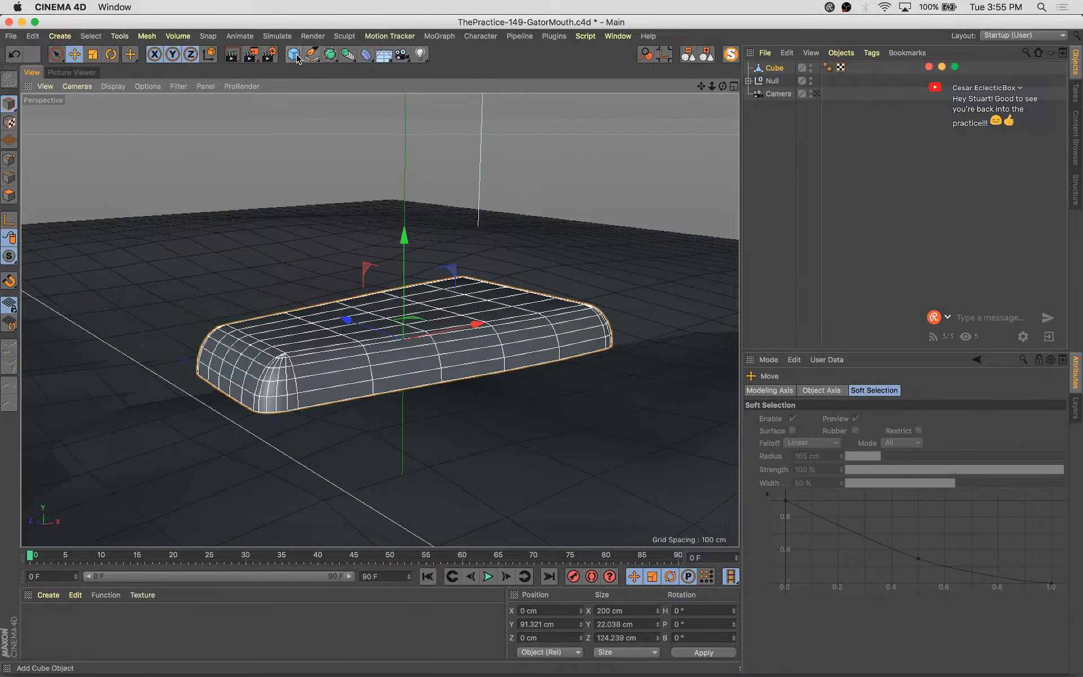
left_click_drag(298, 58, 559, 73)
left_click_drag(624, 140, 617, 163, "alt")
key("e")
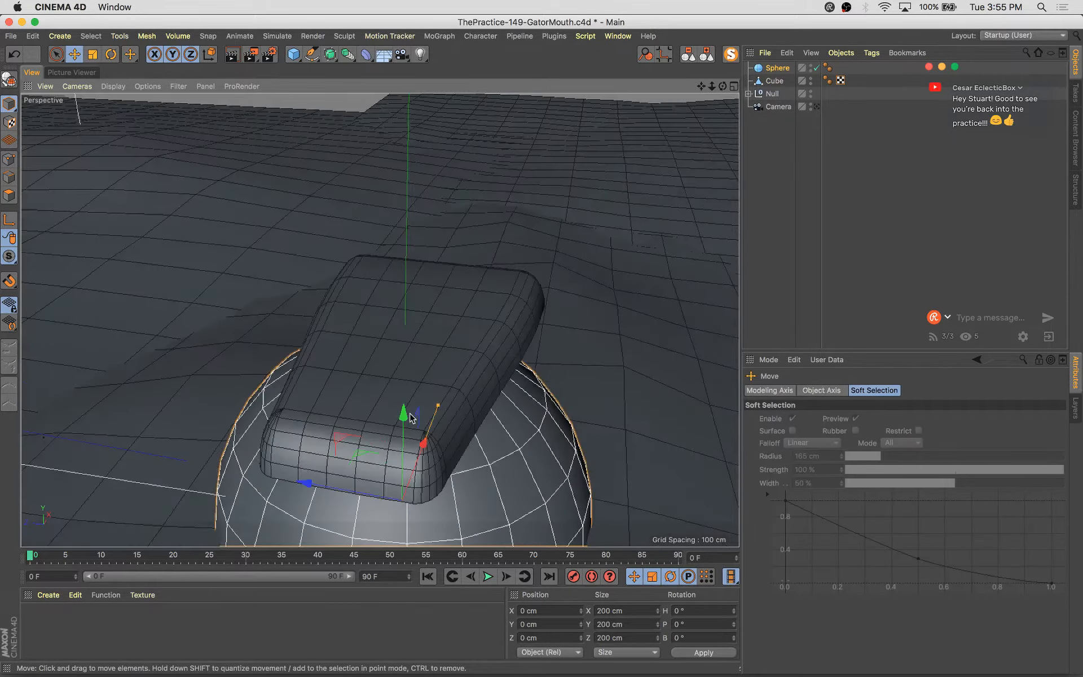
left_click_drag(402, 411, 308, 432)
key("t")
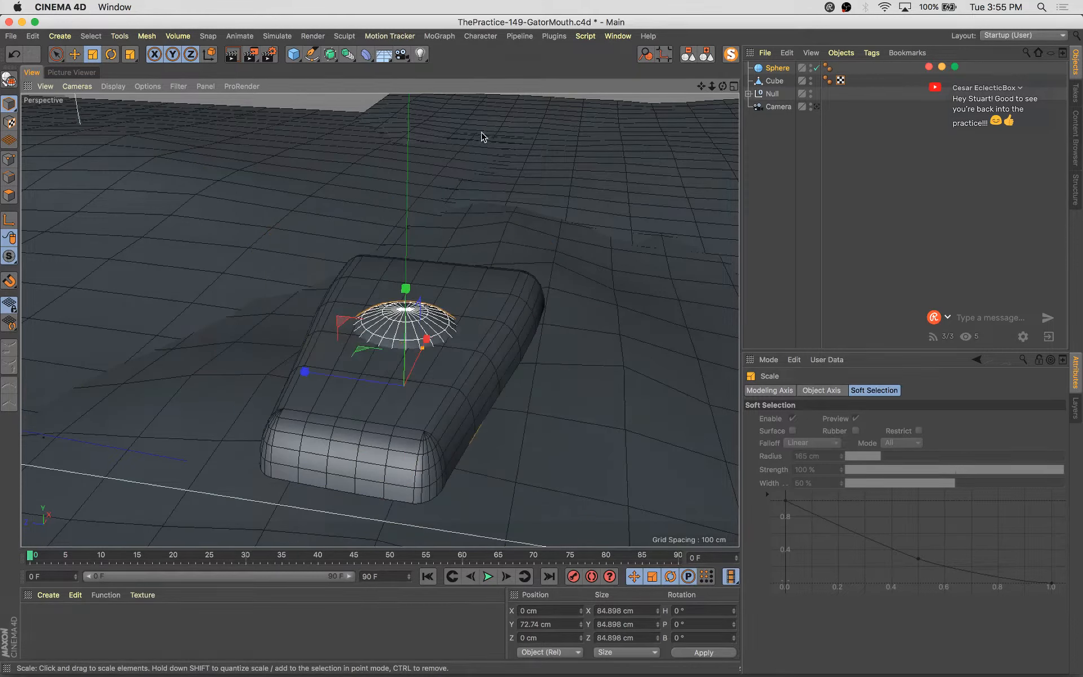
Group the sphere into a null and place the group under a new Symmetry object
key("alt+g")
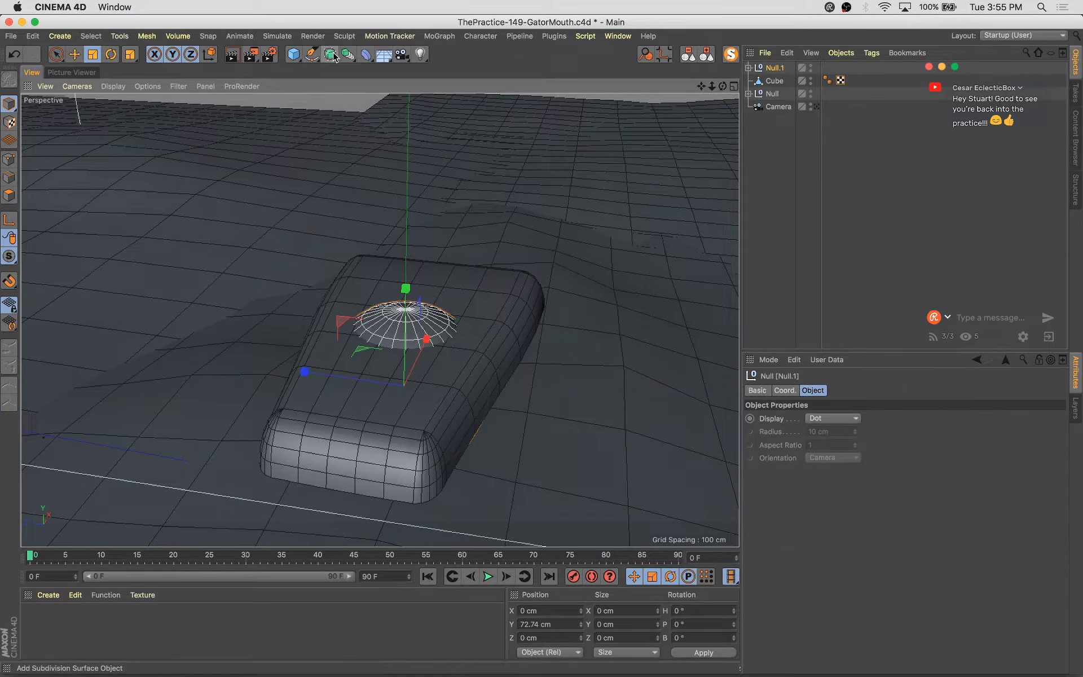
left_click_drag(328, 56, 292, 117)
left_click_drag(345, 56, 586, 85)
left_click_drag(486, 118, 486, 117)
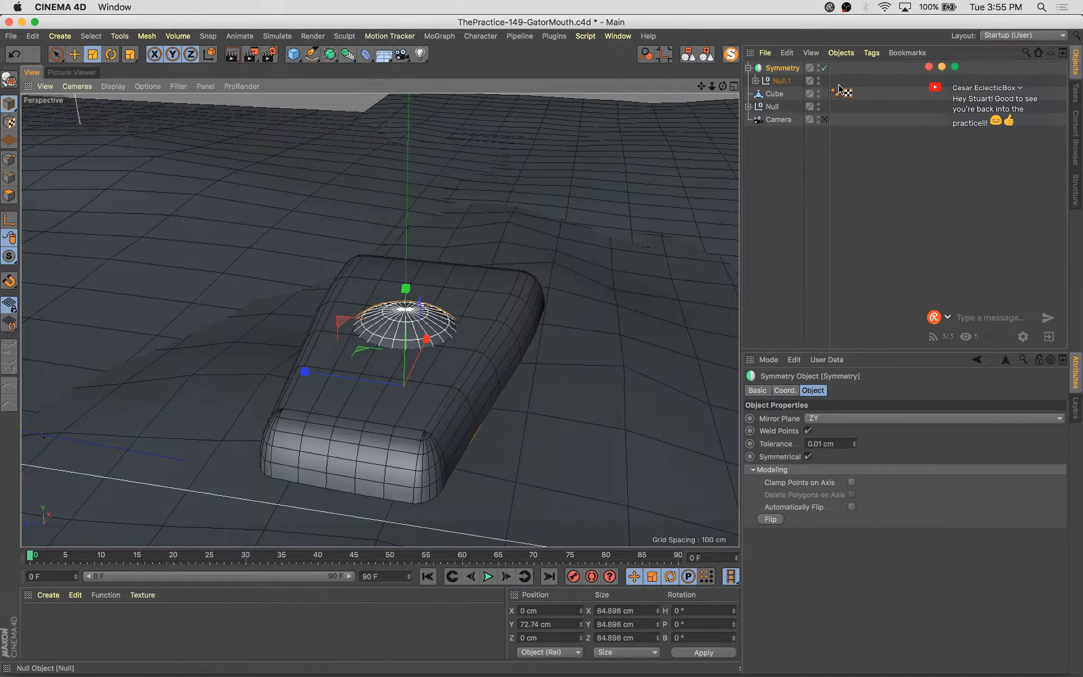
Move the sphere off-center within the symmetry group
left_click(755, 81)
left_click(791, 94)
key("e")
left_click_drag(379, 402, 361, 393, "alt")
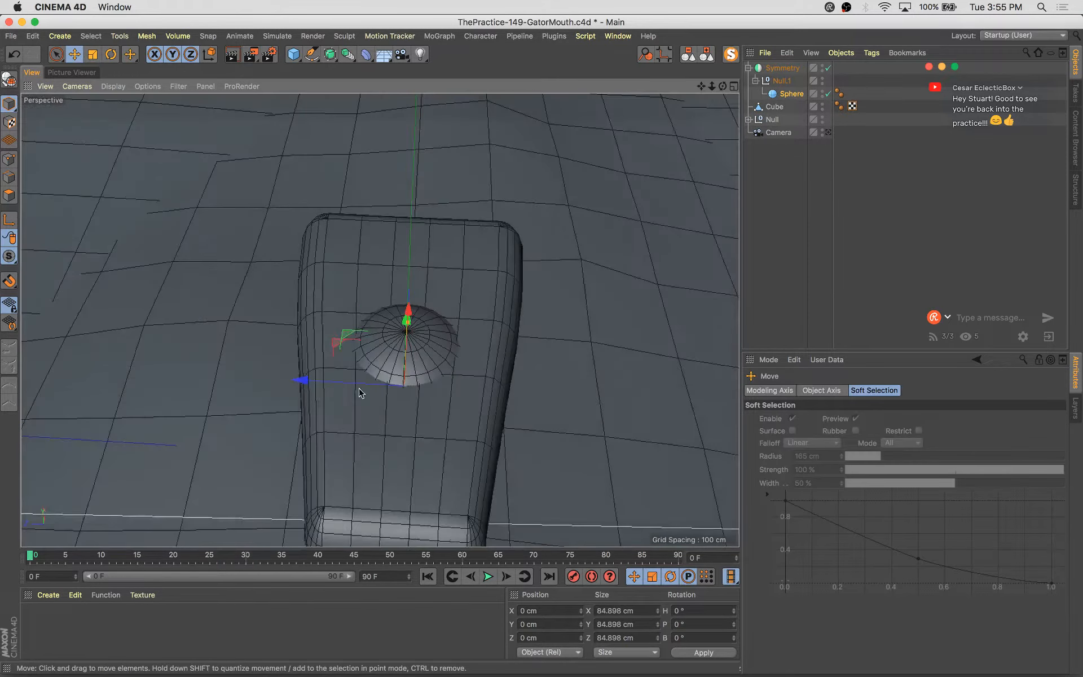
left_click_drag(348, 334, 434, 251)
Set the Symmetry object's mirror plane to XY
left_click(784, 68)
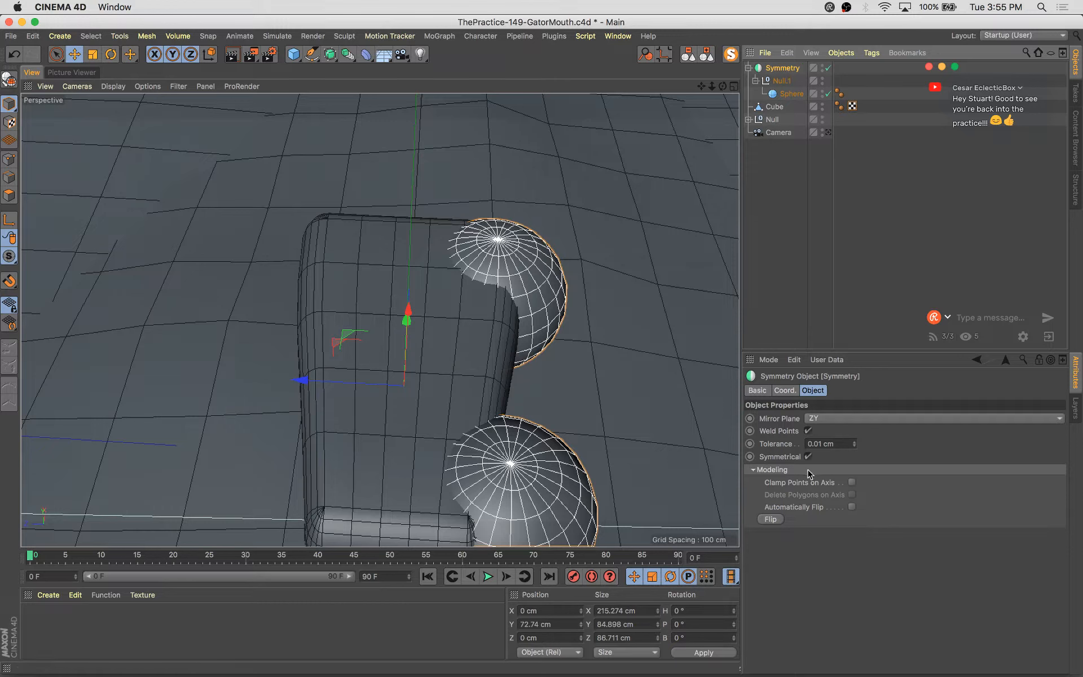
left_click(835, 418)
left_click(837, 431)
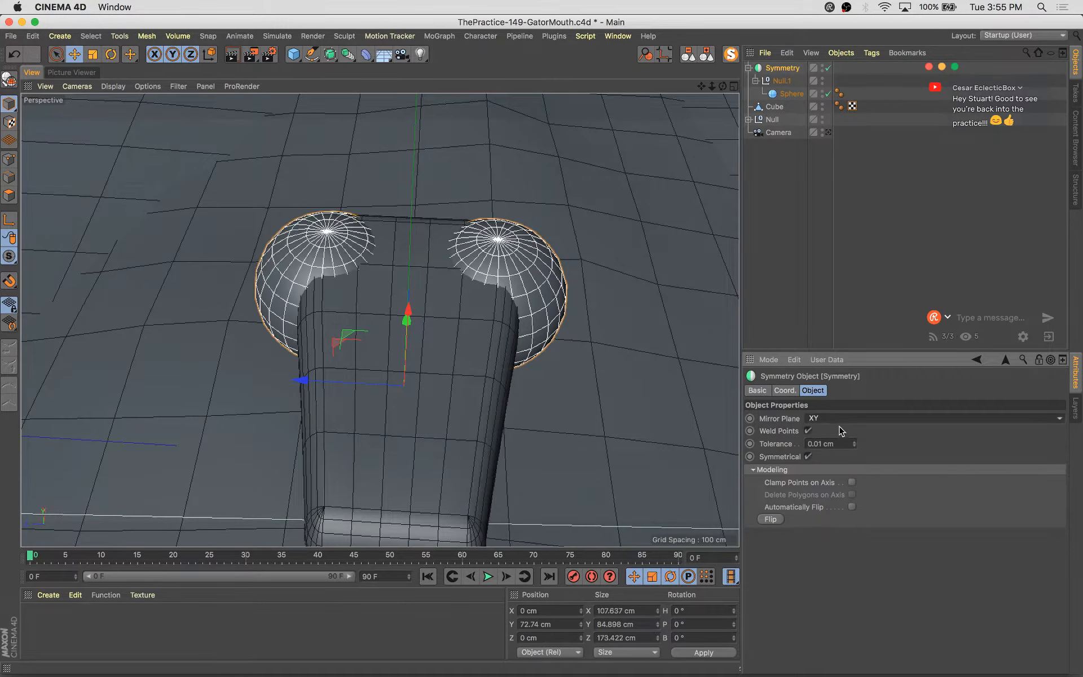
Raise the sphere to about 40 cm in Y, at about 65 cm X and -44 cm Z
left_click_drag(599, 374, 455, 276, "alt")
left_click(642, 361)
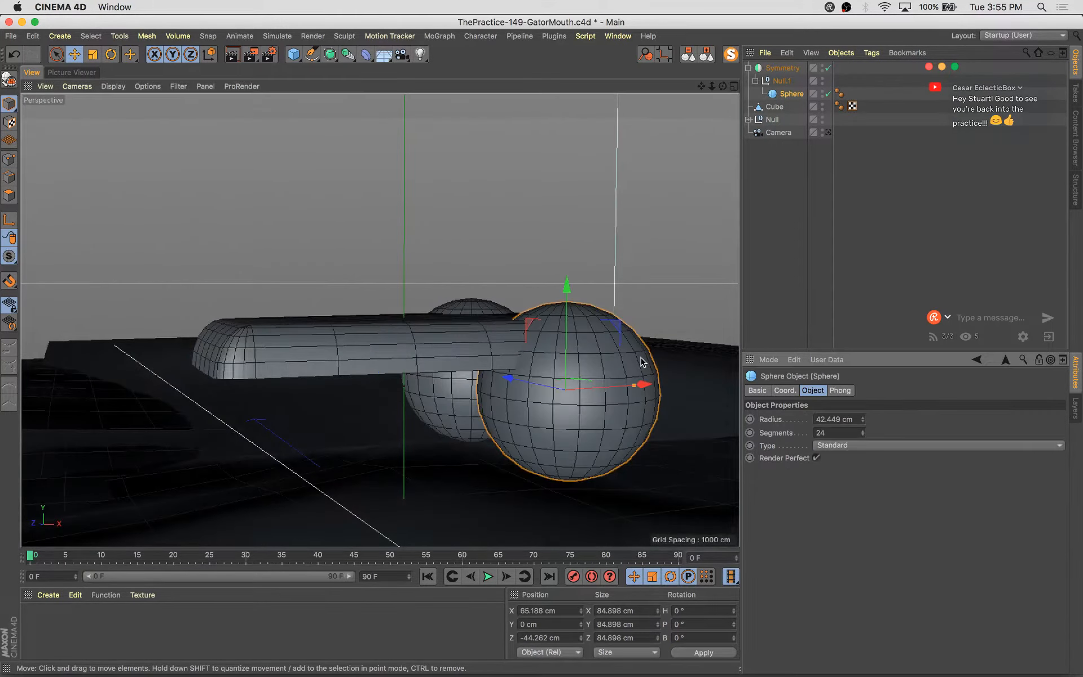
left_click_drag(571, 317, 538, 428)
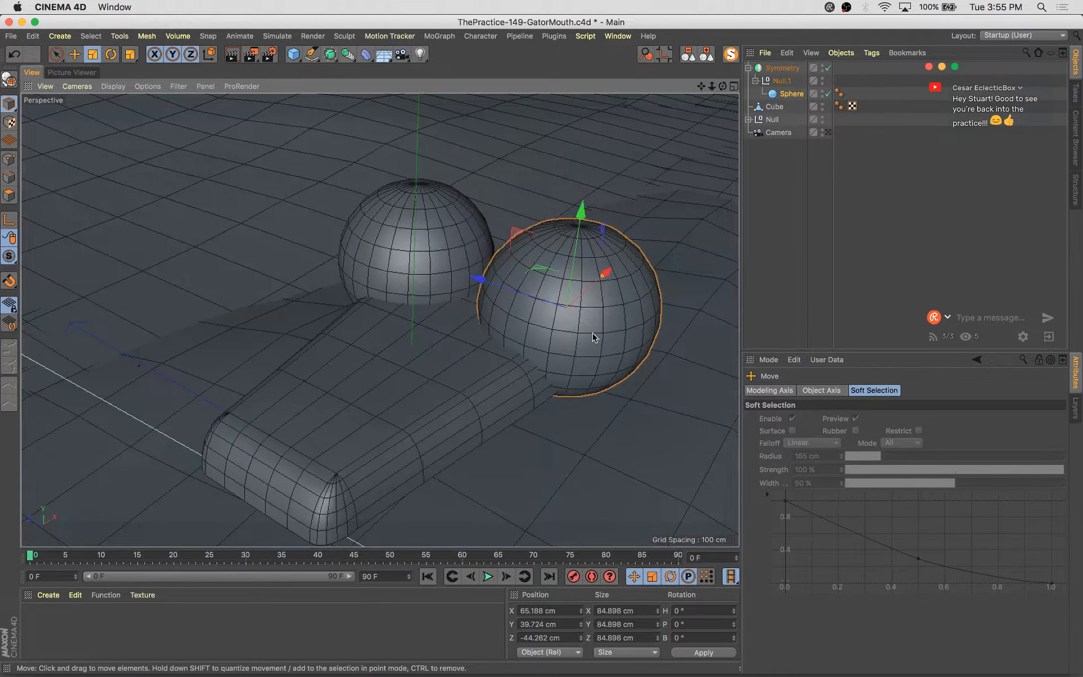
left_click_drag(639, 254, 590, 192)
left_click(473, 254)
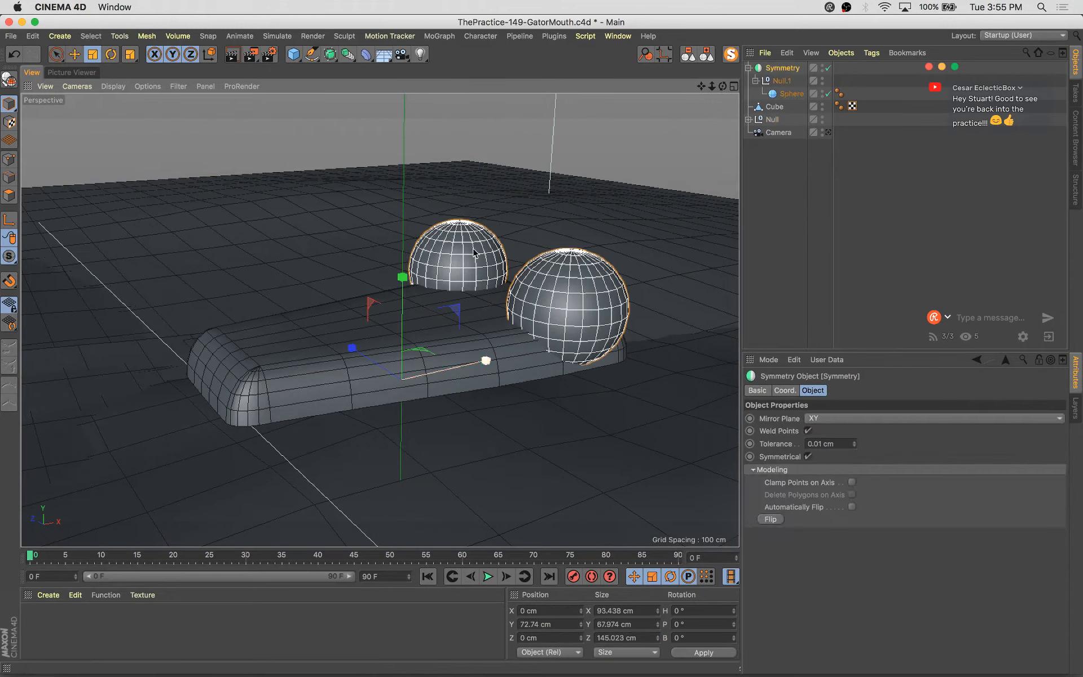
Shrink the sphere to about 56.5 cm and move it to about 60, 32, -37 cm
left_click(828, 69)
left_click(827, 68)
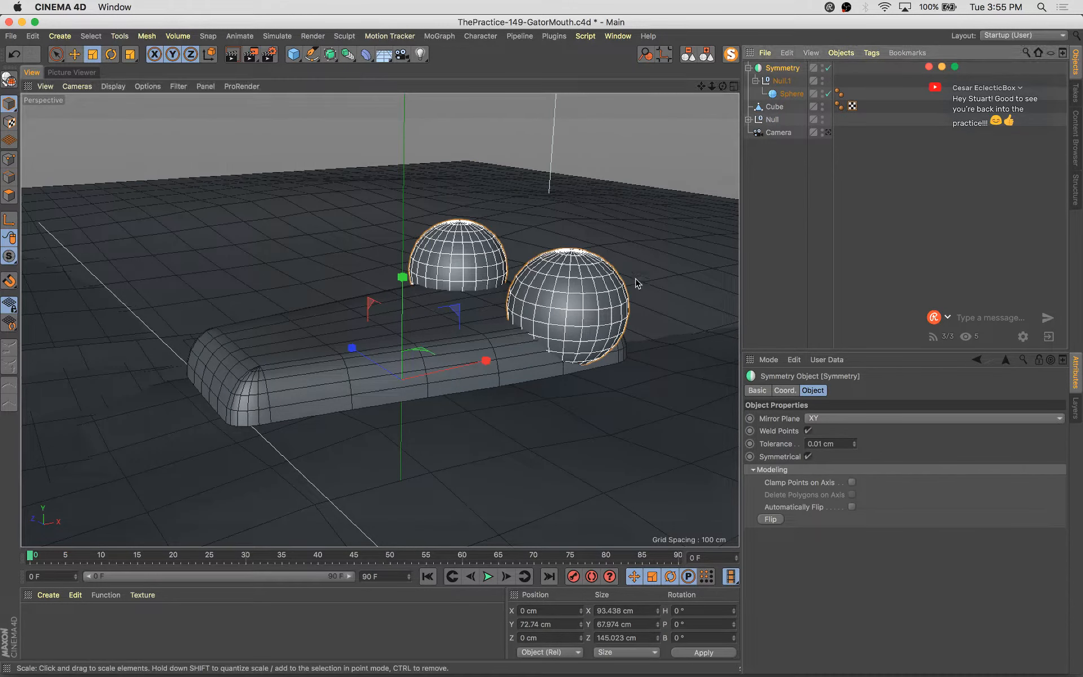
left_click(546, 477)
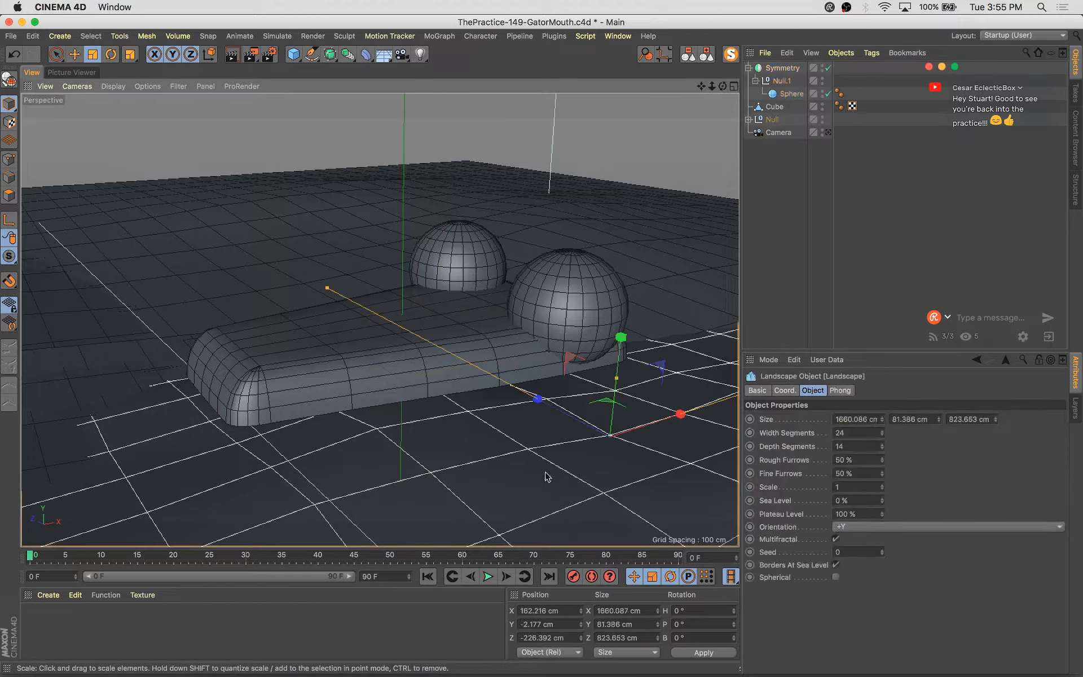
left_click(555, 314)
left_click(558, 291)
left_click_drag(478, 436, 587, 412, "alt")
key("e")
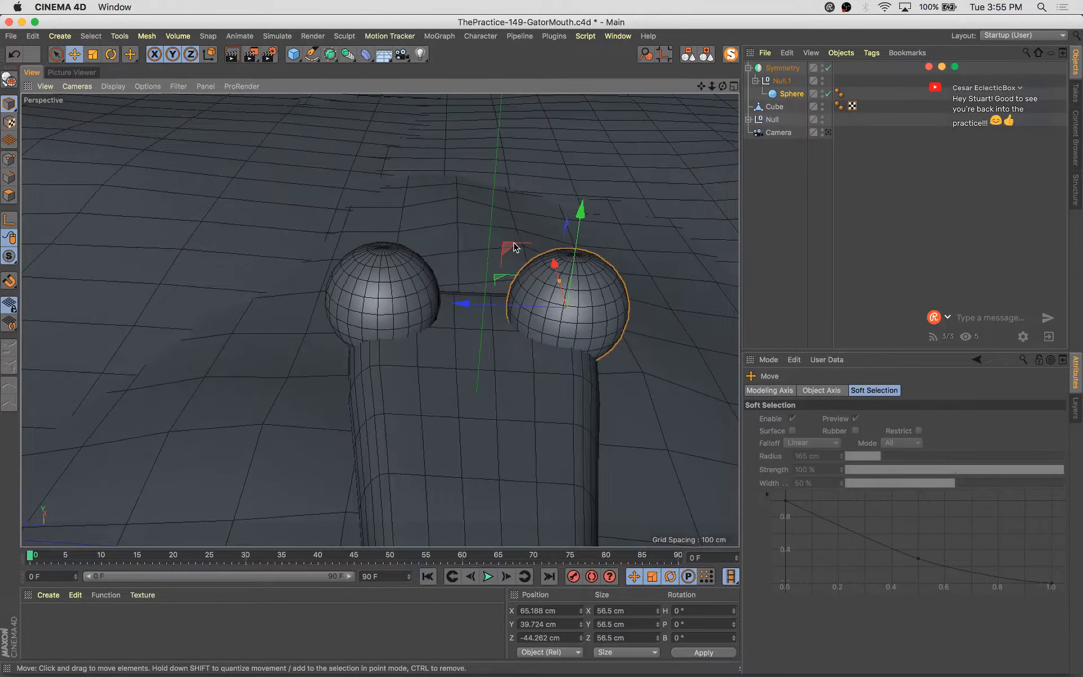
left_click_drag(513, 242, 422, 290, "alt")
left_click_drag(610, 283, 624, 336, "alt")
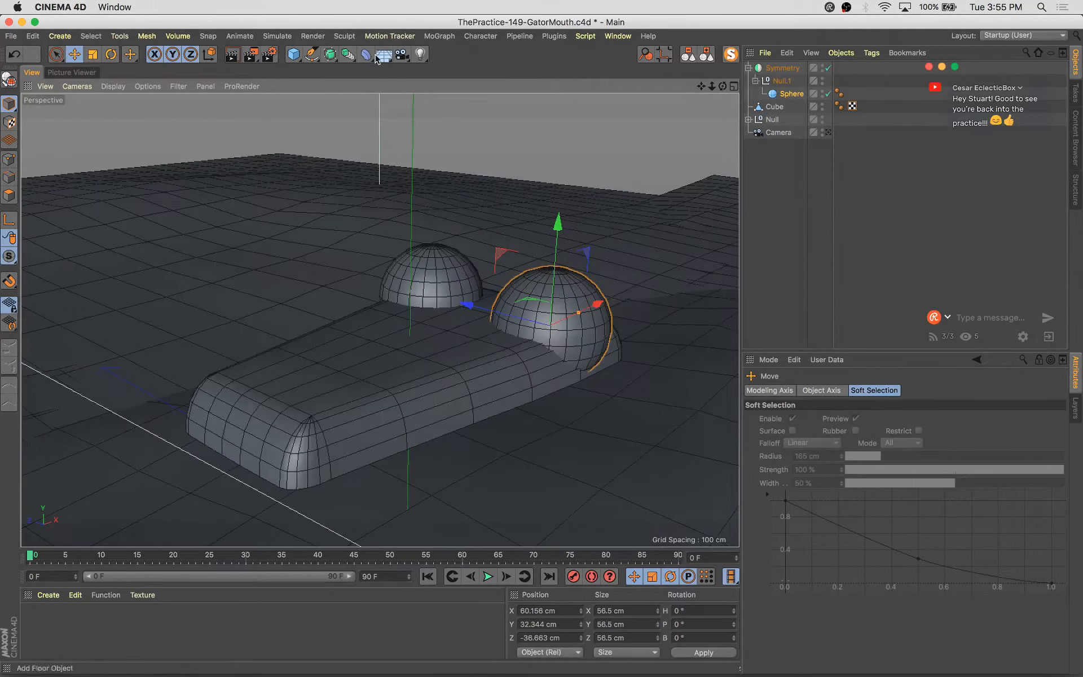
Add a capsule primitive and place it inside the Null.1 group under the Symmetry object
left_click(293, 56)
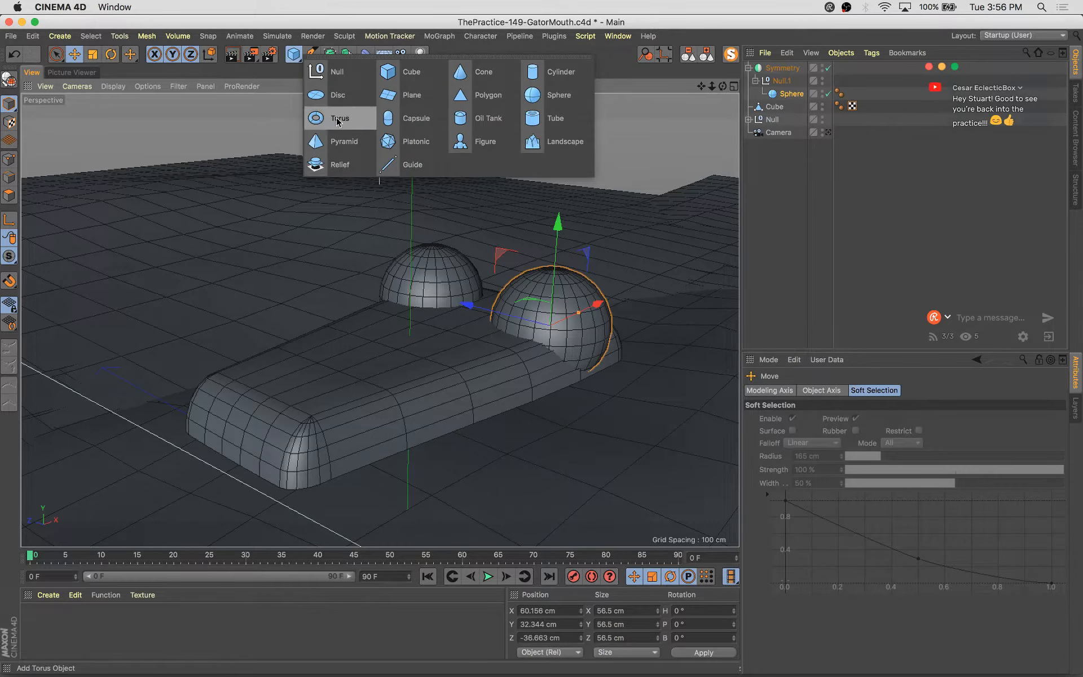
left_click(388, 118, "alt")
left_click_drag(794, 107, 783, 88)
left_click(790, 110)
Rotate the capsule about -94° in bank so it lies horizontally along the mouth
key("r")
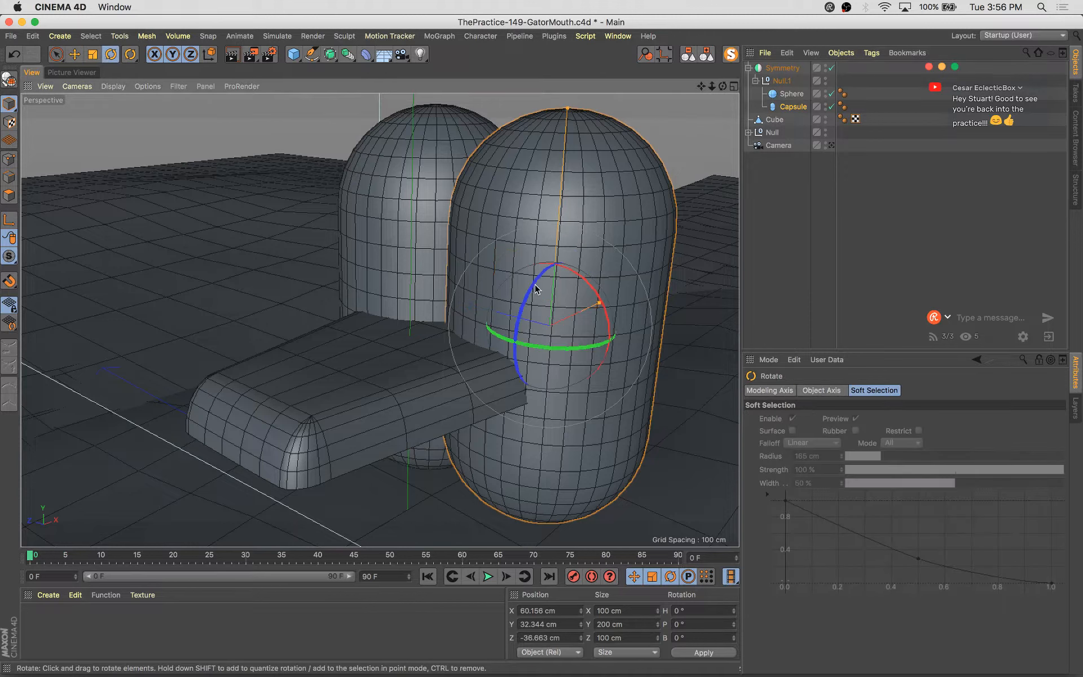
left_click_drag(553, 286, 499, 399)
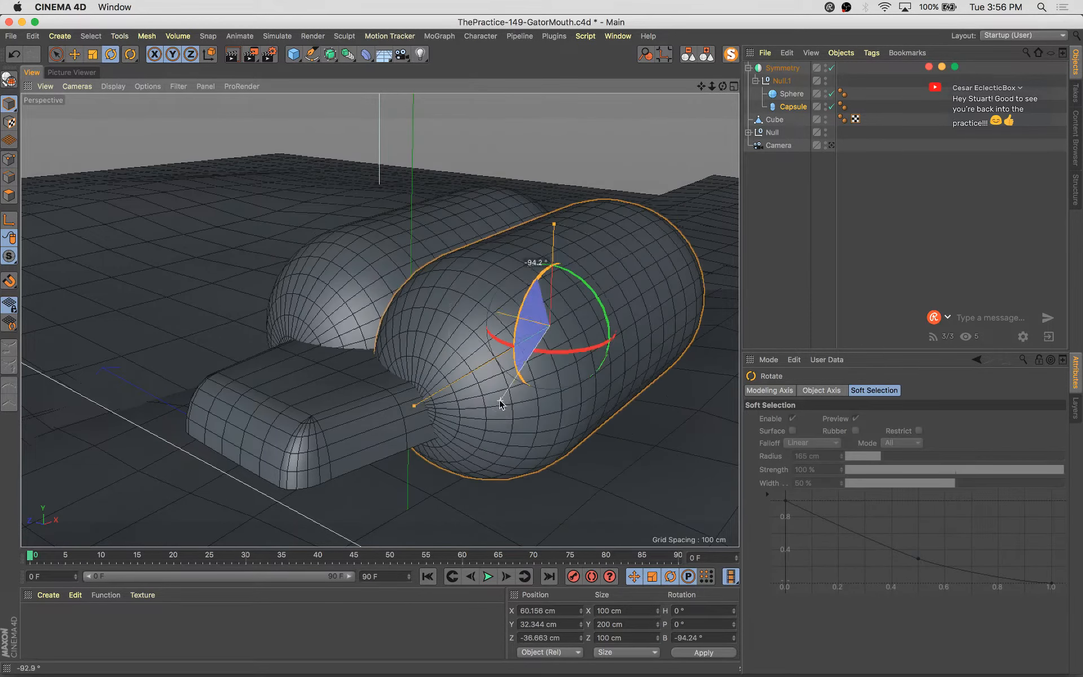
left_click_drag(568, 348, 546, 357)
Scale the capsule to about 56 × 112 cm and move it to about 7, 28, -19 cm
key("t")
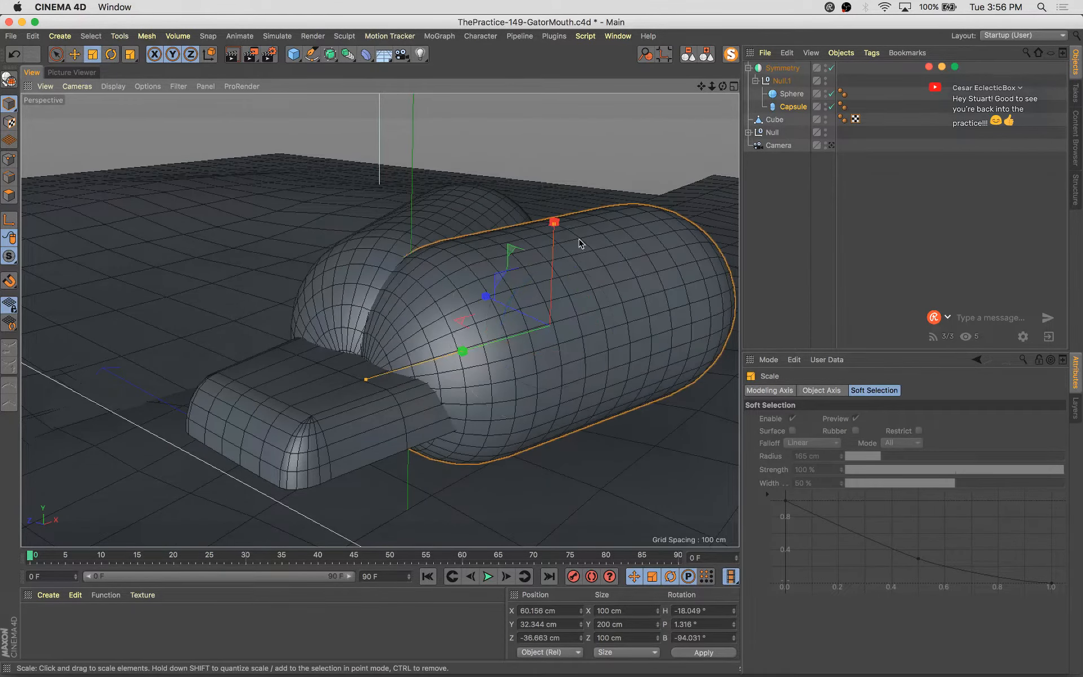
left_click_drag(581, 242, 407, 408)
key("e")
left_click_drag(484, 420, 403, 472, "alt")
Adjust the capsule's rotation to about -14° heading and -99° bank, placing it near 6.5, 28, -22 cm
key("r")
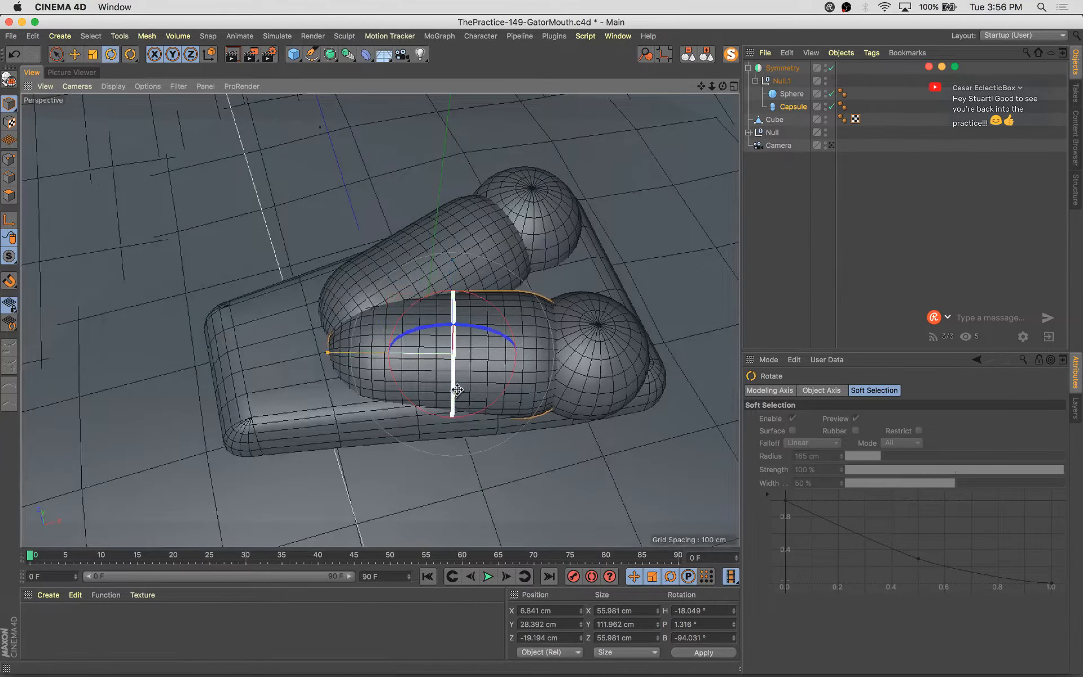
left_click_drag(482, 411, 536, 352)
left_click_drag(456, 304, 456, 320)
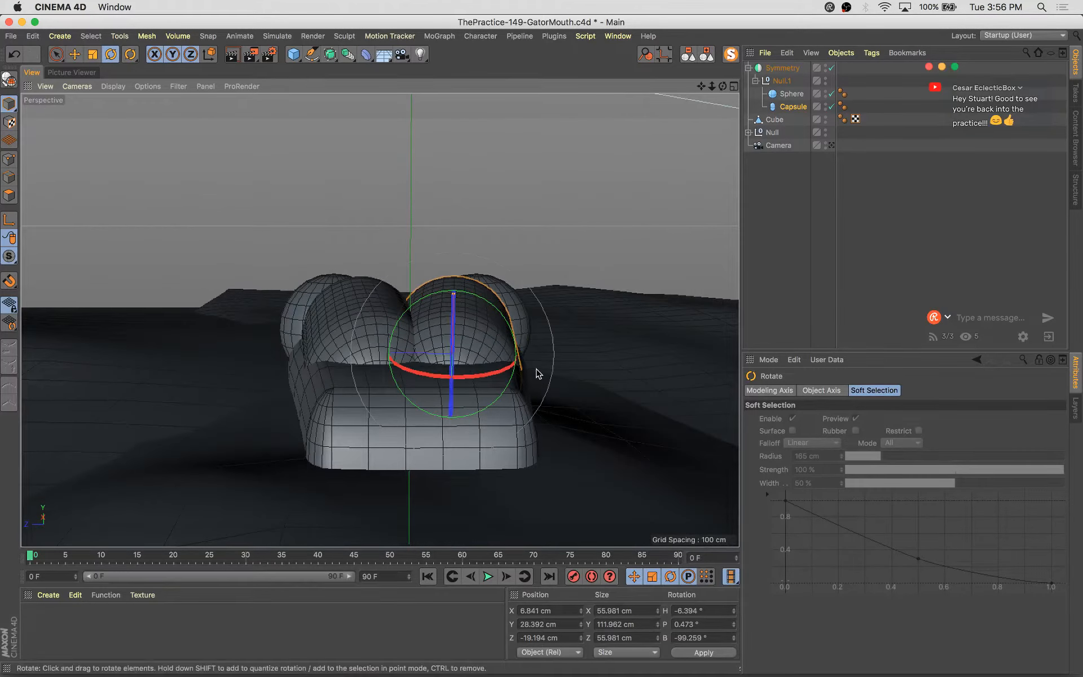
left_click_drag(536, 371, 420, 347, "alt")
key("e")
key("r")
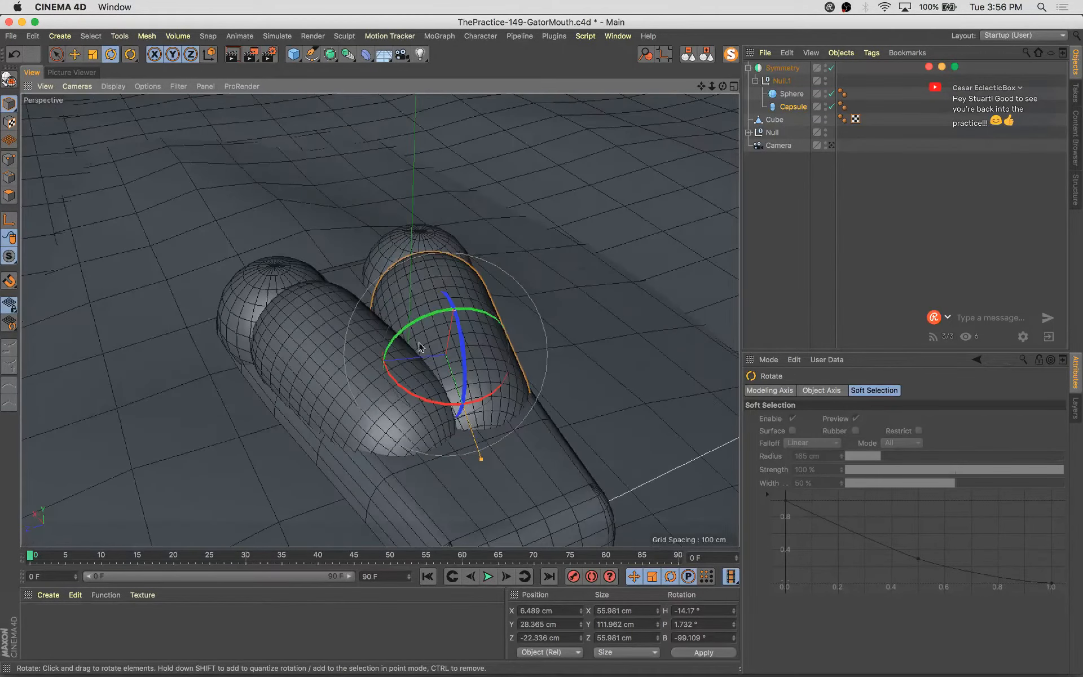
left_click_drag(489, 398, 269, 323, "alt")
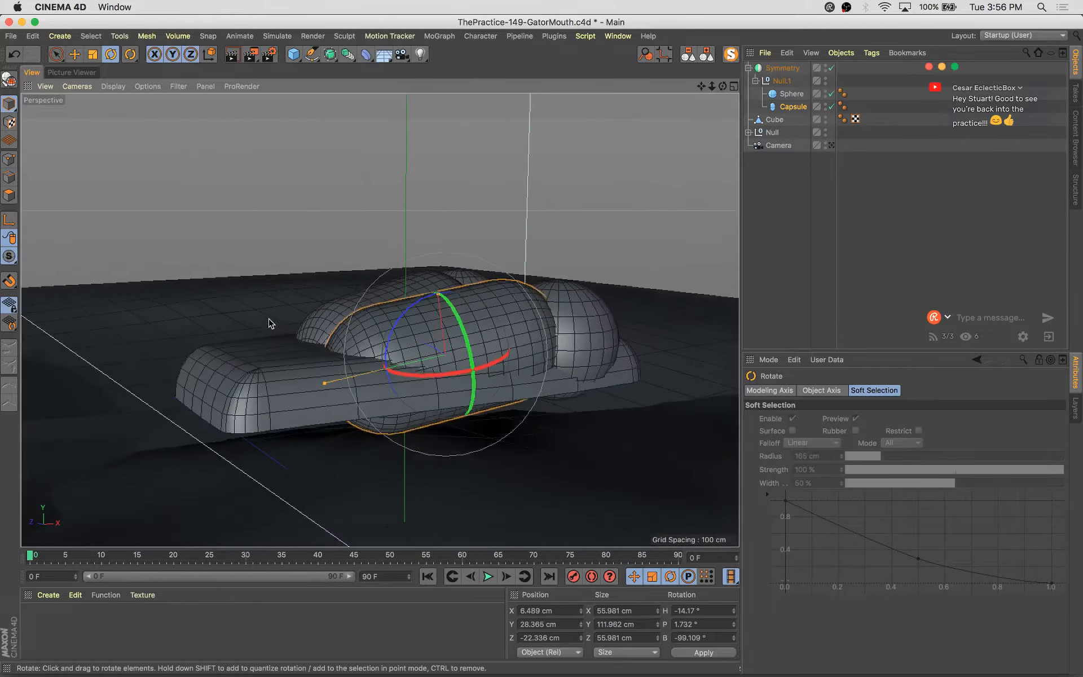
left_click_drag(437, 294, 440, 311)
Resize the capsule to about 39 cm thick and 136 cm long and position it near 5, 30, -27 cm
key("e")
left_click_drag(477, 410, 574, 493, "alt")
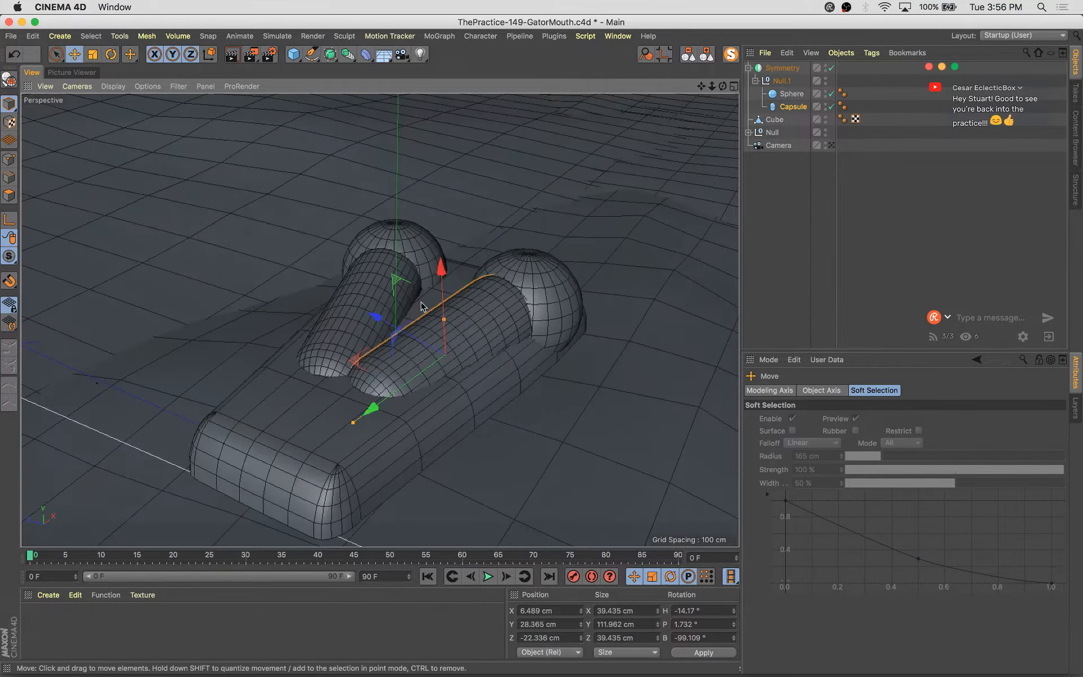
left_click_drag(408, 302, 475, 294, "alt")
left_click_drag(381, 294, 222, 342)
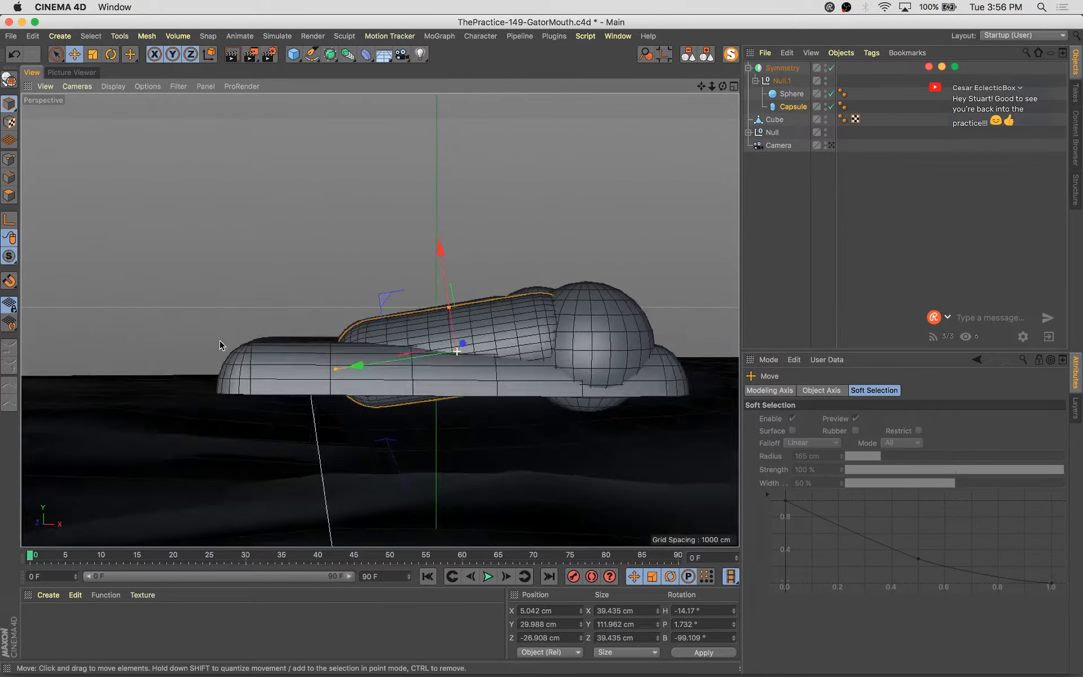
key("r")
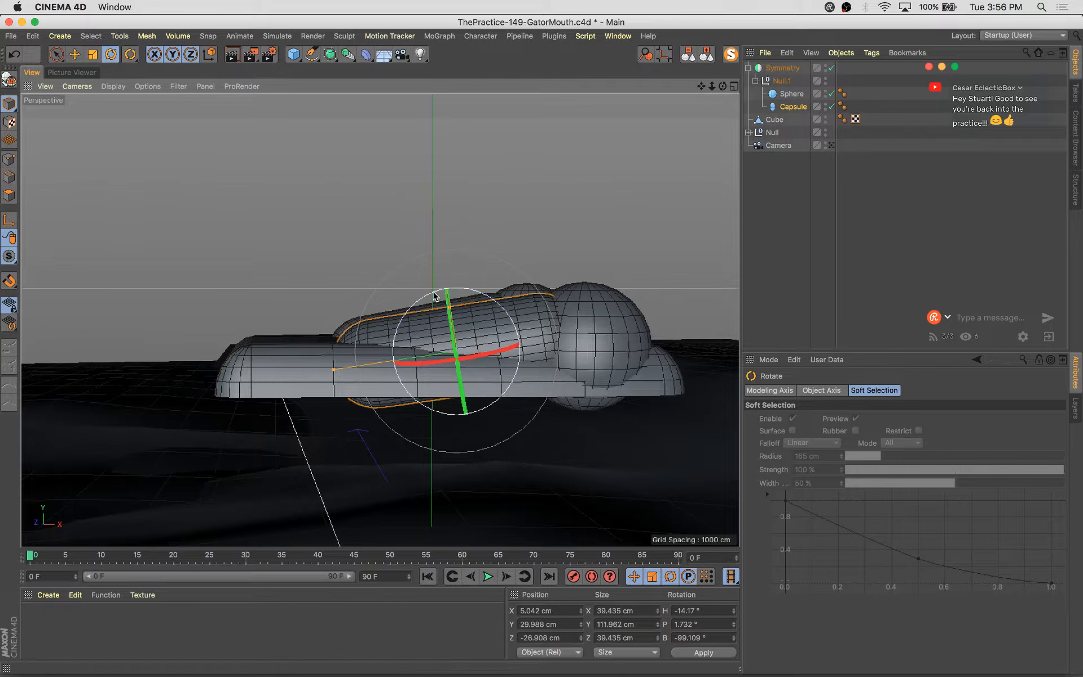
left_click_drag(435, 296, 439, 294)
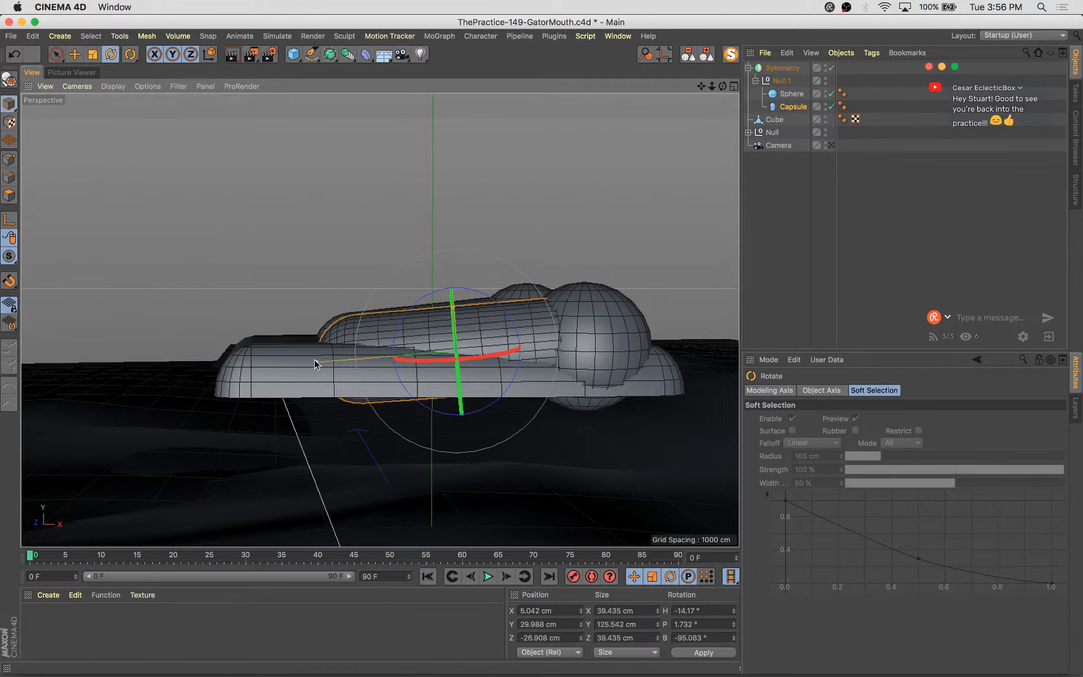
left_click_drag(311, 365, 637, 272, "alt")
key("e")
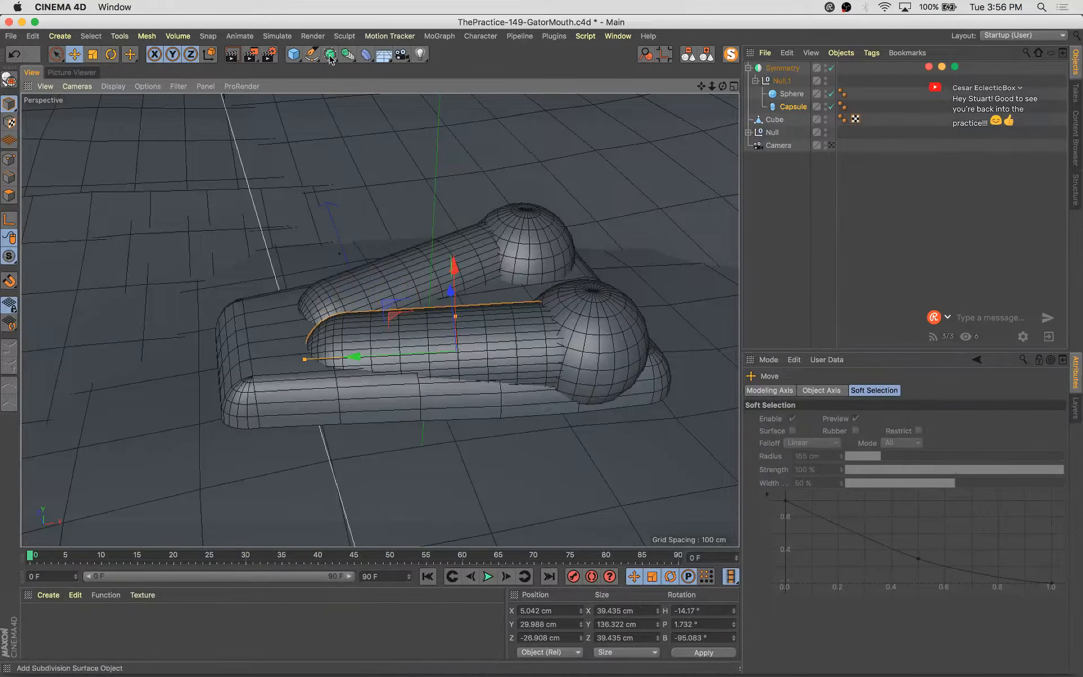
Add a sphere and scale and move it into a large dome over the back of the mouth
left_click(298, 57)
left_click(586, 107)
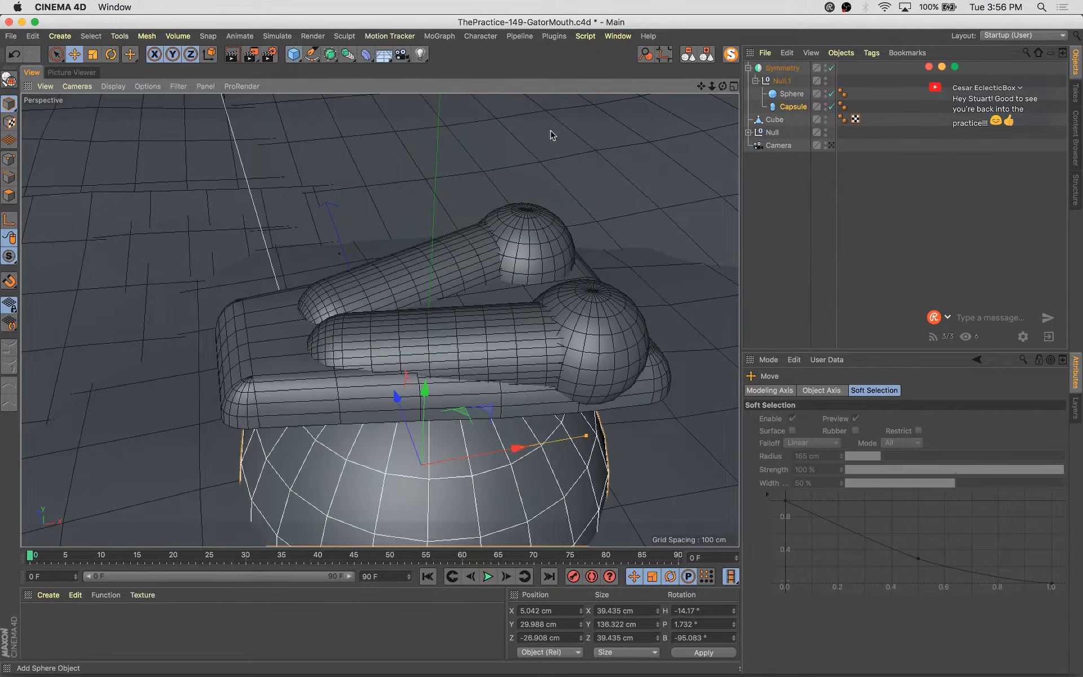
key("e")
left_click_drag(611, 361, 550, 273, "alt")
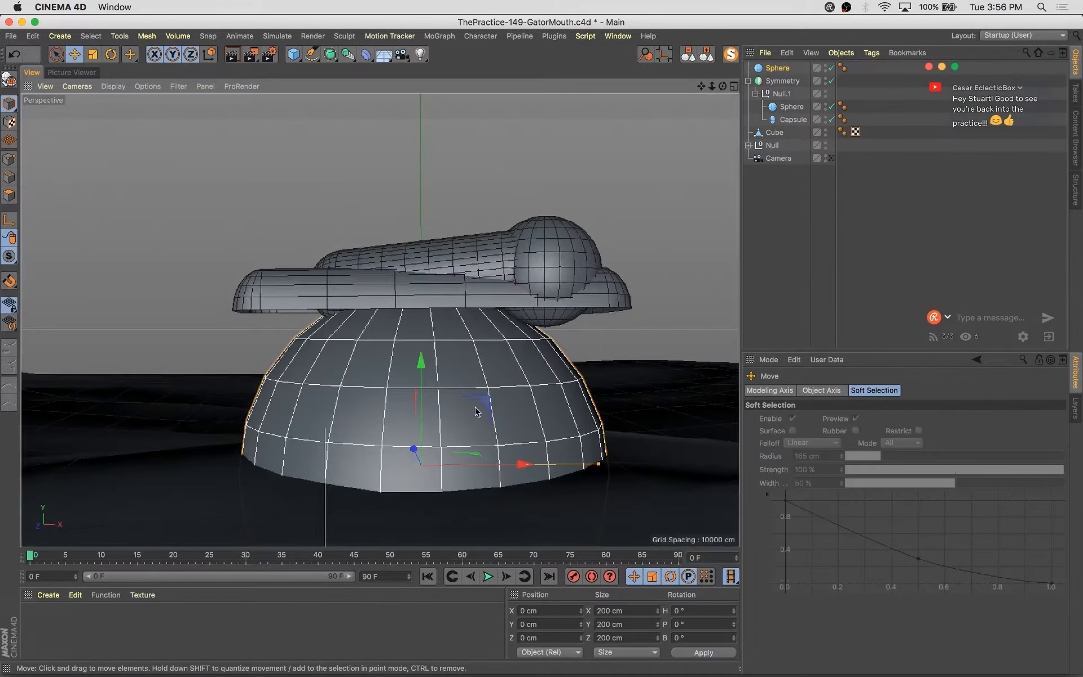
left_click_drag(486, 404, 426, 331)
key("t")
key("e")
left_click_drag(597, 206, 512, 216)
key("t")
left_click_drag(631, 162, 563, 215)
Duplicate the sphere, scaling the copy to about 59 cm and placing it near 23, 108, 0 cm
left_click_drag(552, 277, 380, 261, "alt")
left_click_drag(440, 185, 370, 286)
key("t")
left_click_drag(518, 201, 469, 246)
key("e")
left_click_drag(538, 272, 465, 280, "alt")
left_click_drag(517, 339, 400, 305)
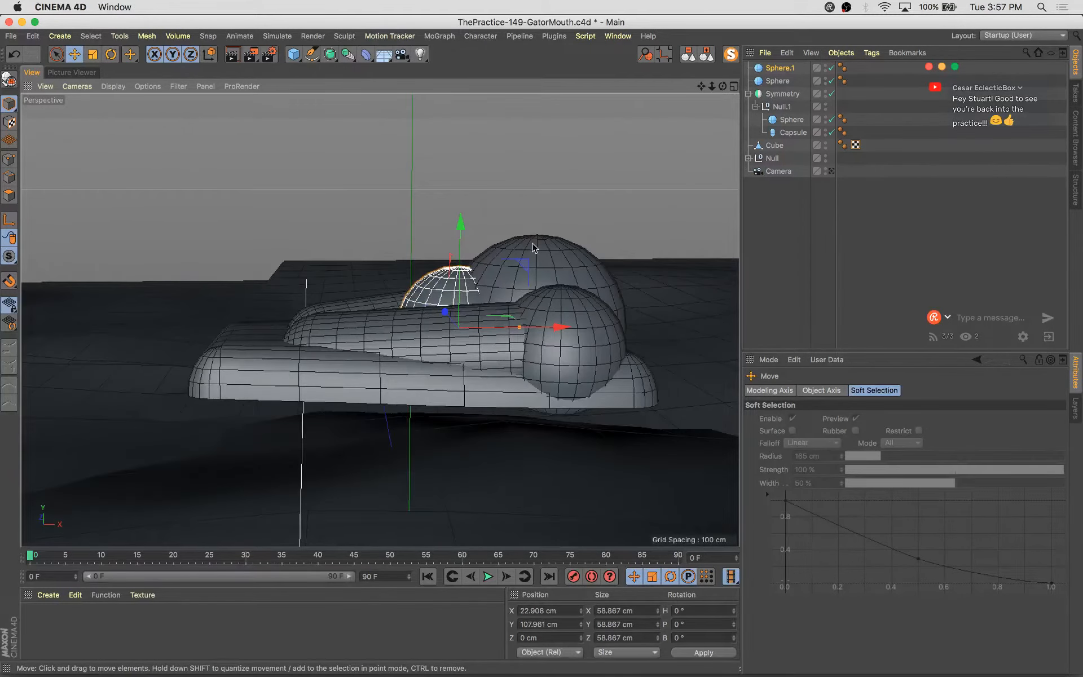
Rotate the capsule to about -11° heading and -98° bank and move it to about 2, 33, -26 cm
left_click_drag(517, 260, 613, 333)
left_click(517, 381)
key("r")
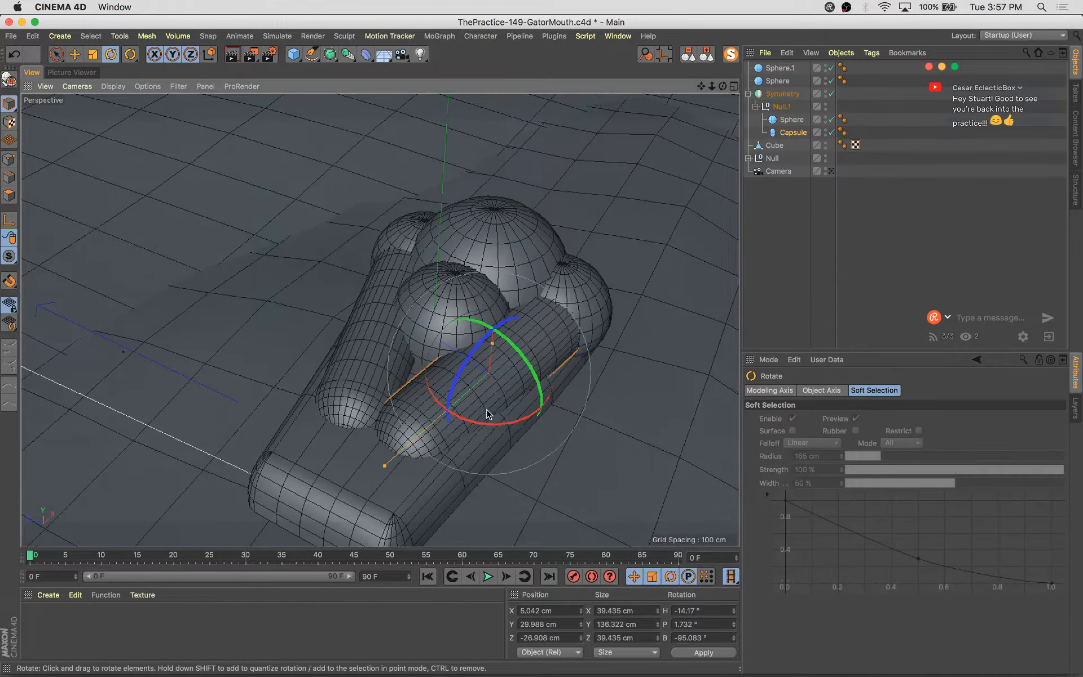
left_click_drag(506, 421, 512, 425)
left_click_drag(462, 382, 413, 309)
key("e")
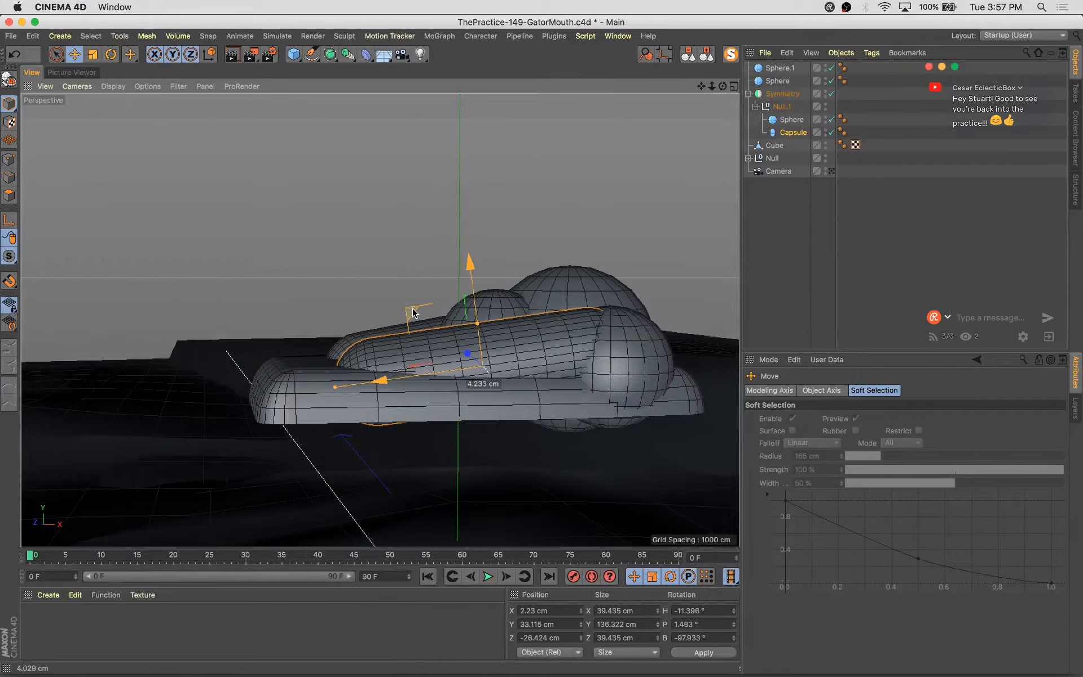
left_click_drag(478, 353, 575, 401, "alt")
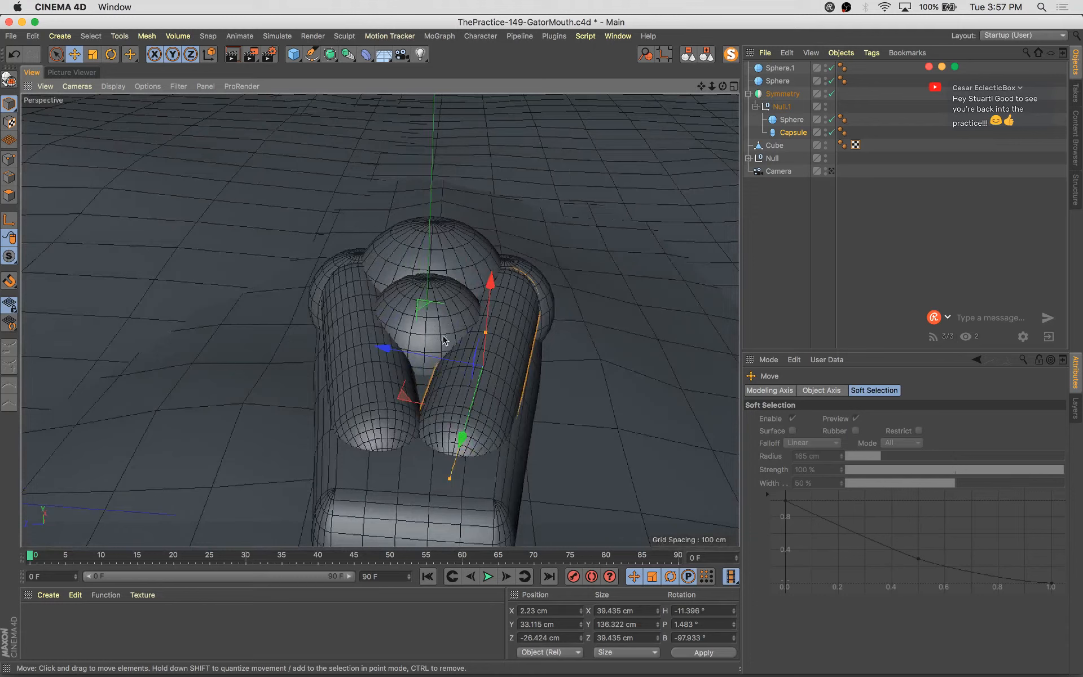
left_click_drag(444, 359, 334, 352)
Duplicate the top sphere as a smaller 41 cm sphere near -10, 111, 0 cm and save the file
left_click(454, 320)
left_click(463, 322)
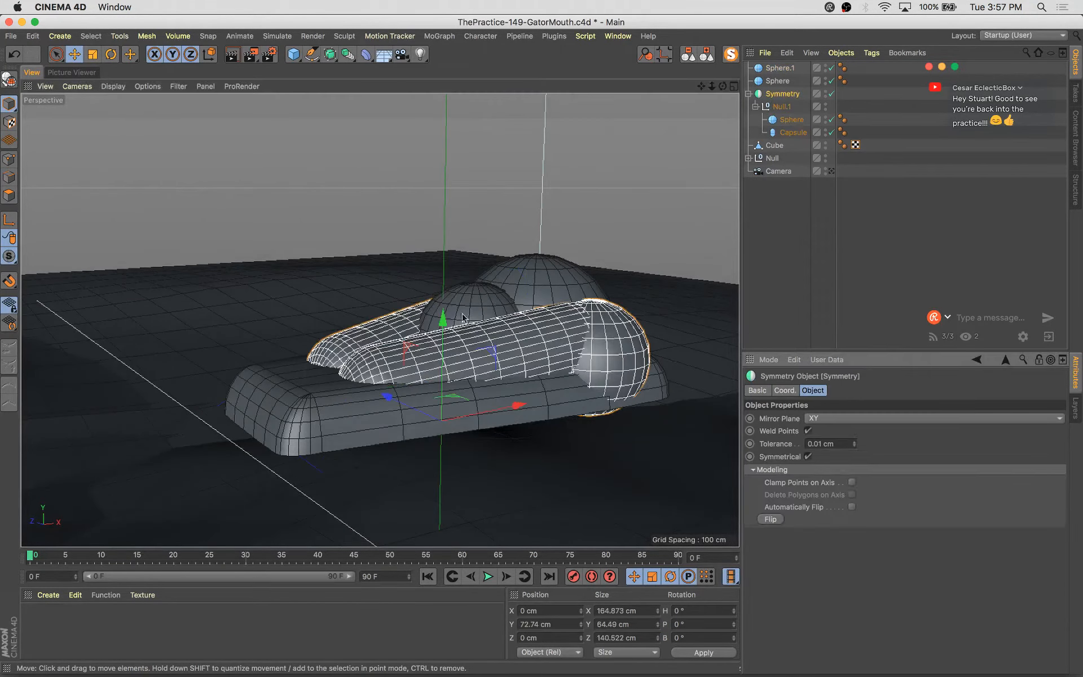
left_click(473, 310)
left_click_drag(495, 329, 518, 317, "alt")
key("t")
mouse_move(518, 317)
left_mouse_down("alt")
mouse_move(510, 306)
mouse_move(521, 298)
mouse_move(532, 309)
left_mouse_up("alt")
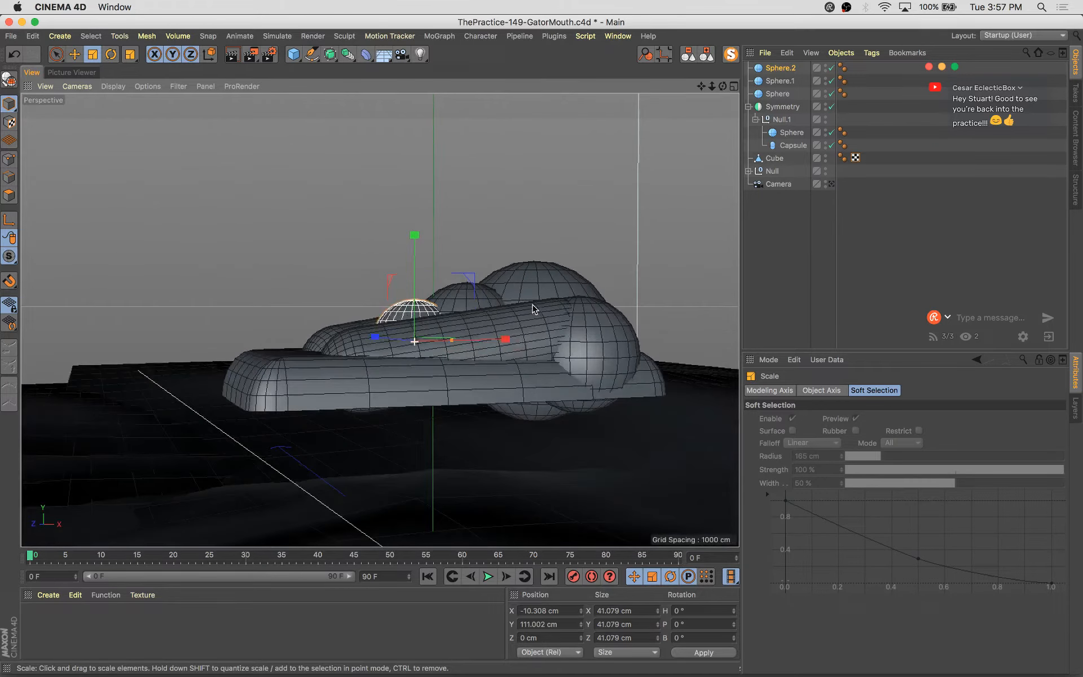
left_click(557, 364)
left_click_drag(557, 364, 511, 282, "alt")
key("e")
left_click_drag(511, 282, 416, 365, "alt")
key("super+s")
Nudge the capsule to about 3, 33, -22 cm
left_click(489, 364)
left_click(490, 364)
left_click_drag(505, 448, 396, 433, "alt")
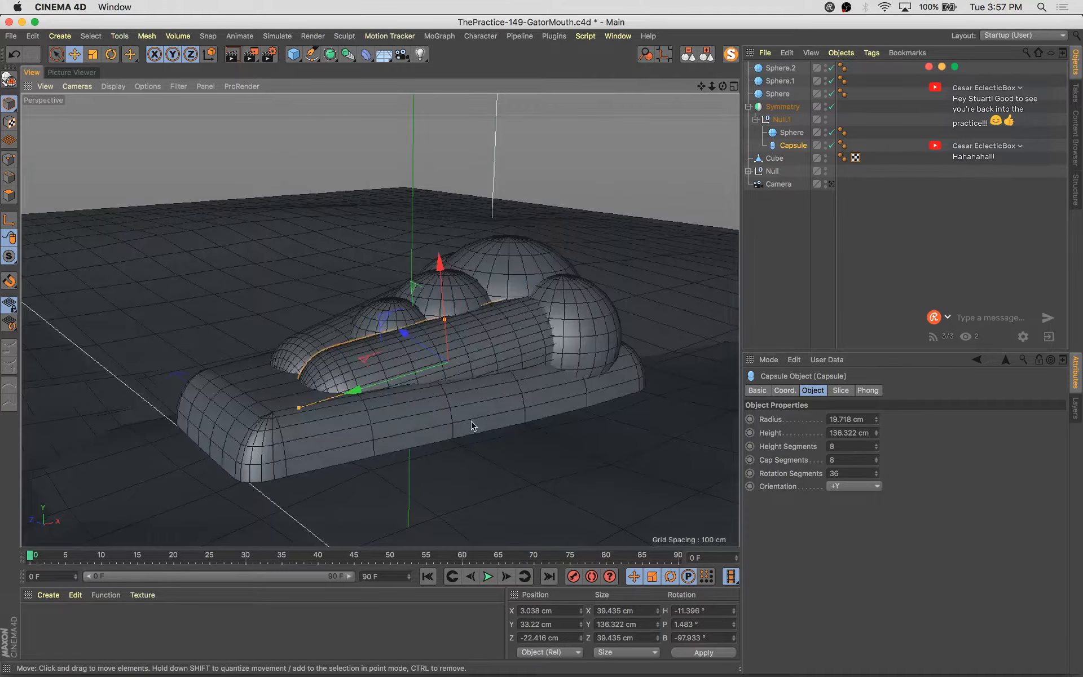
left_click_drag(472, 426, 516, 366, "alt")
left_click(541, 296)
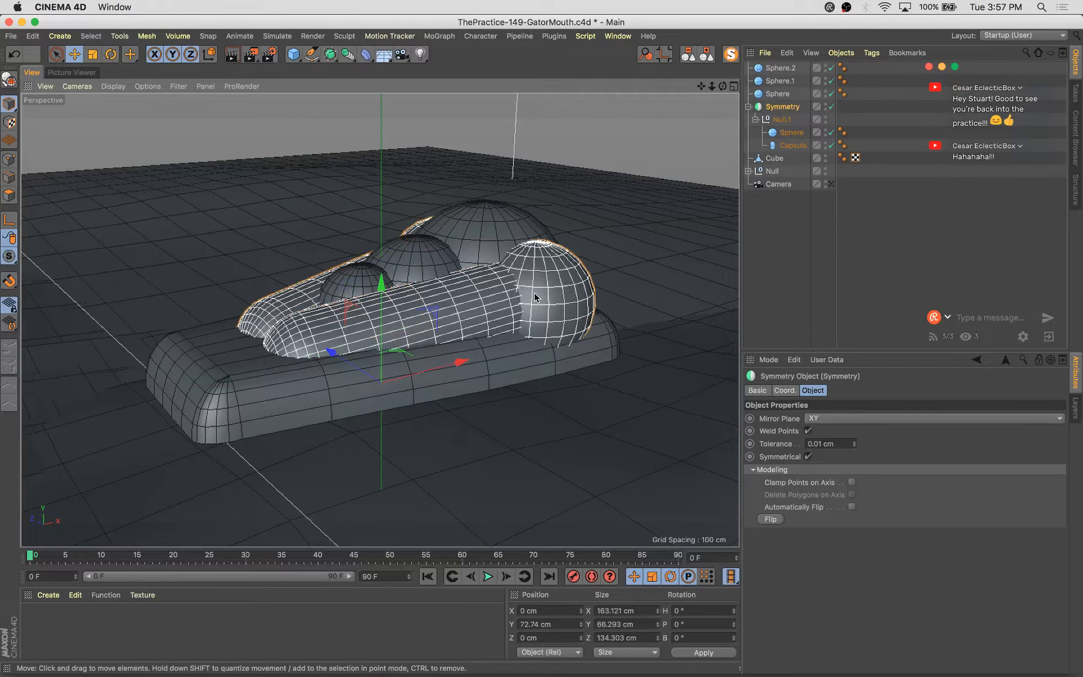
Add a torus and move it into the Null.1 group under the Symmetry object
left_click(528, 262)
left_click_drag(293, 55, 366, 123)
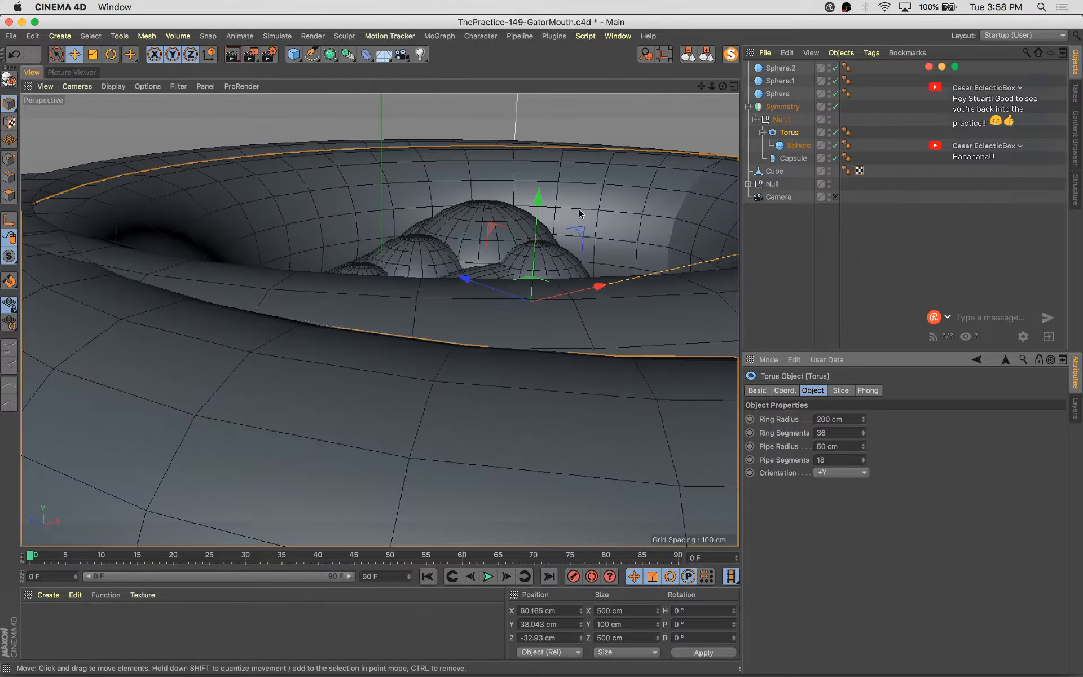
left_click_drag(798, 146, 795, 119)
left_click(788, 145)
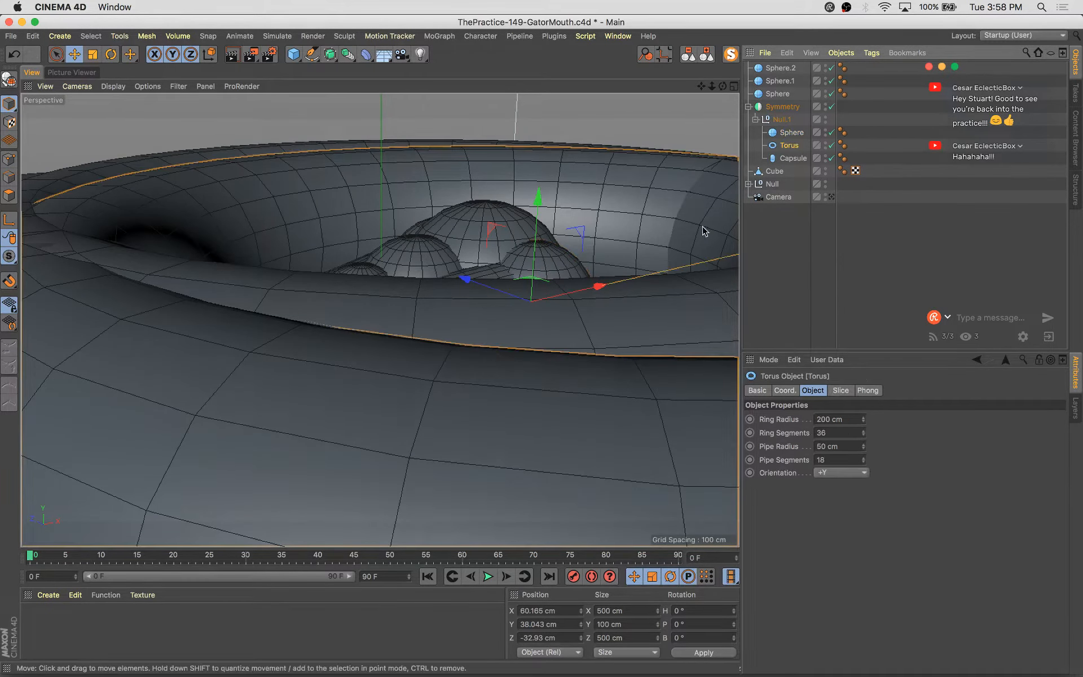
Scale the torus down to about 83 cm and tilt it about 95° in pitch
key("t")
left_click_drag(534, 286, 355, 428)
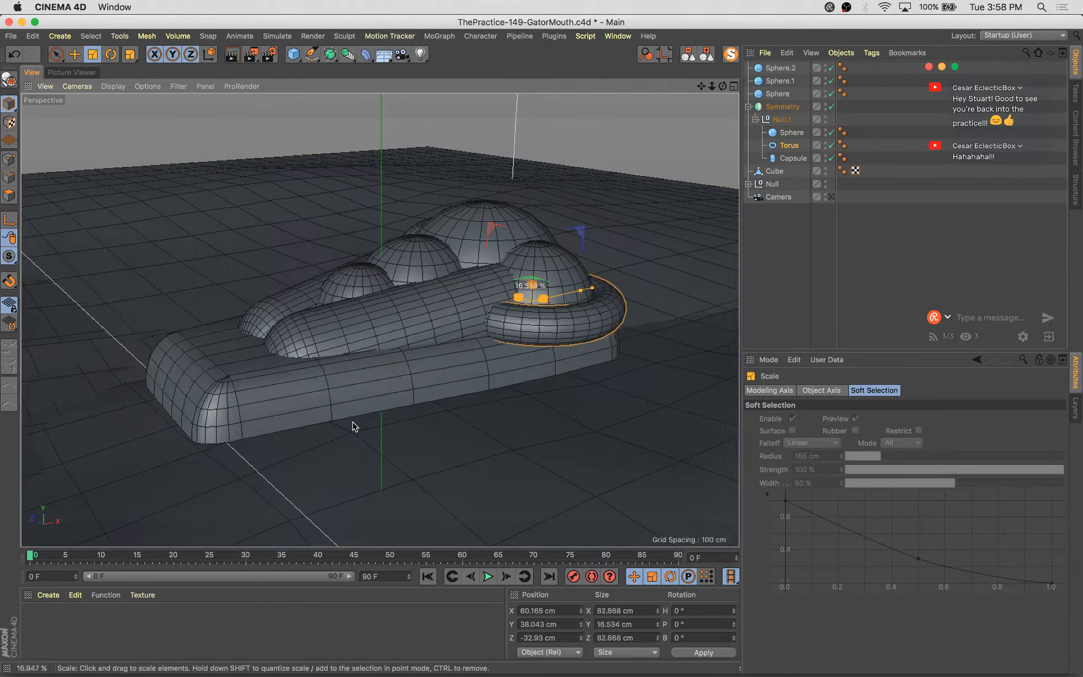
key("r")
left_click_drag(572, 275, 562, 312)
Shrink the torus to about 52 cm and move it to about 57, 36, -53 cm
key("t")
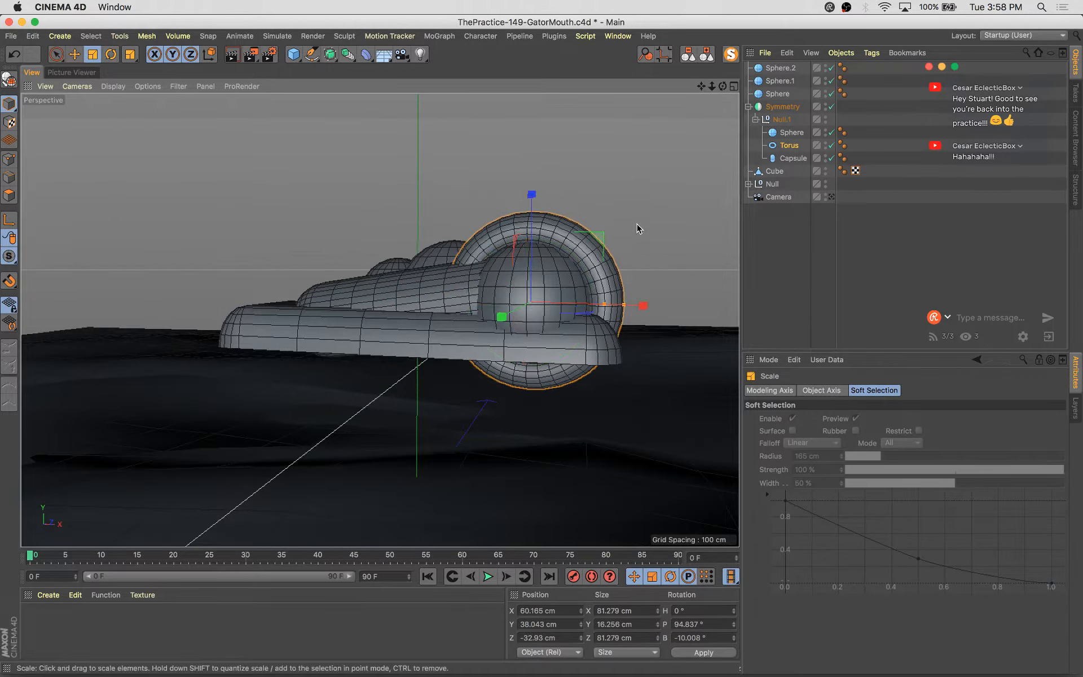
left_click_drag(638, 229, 624, 387)
key("e")
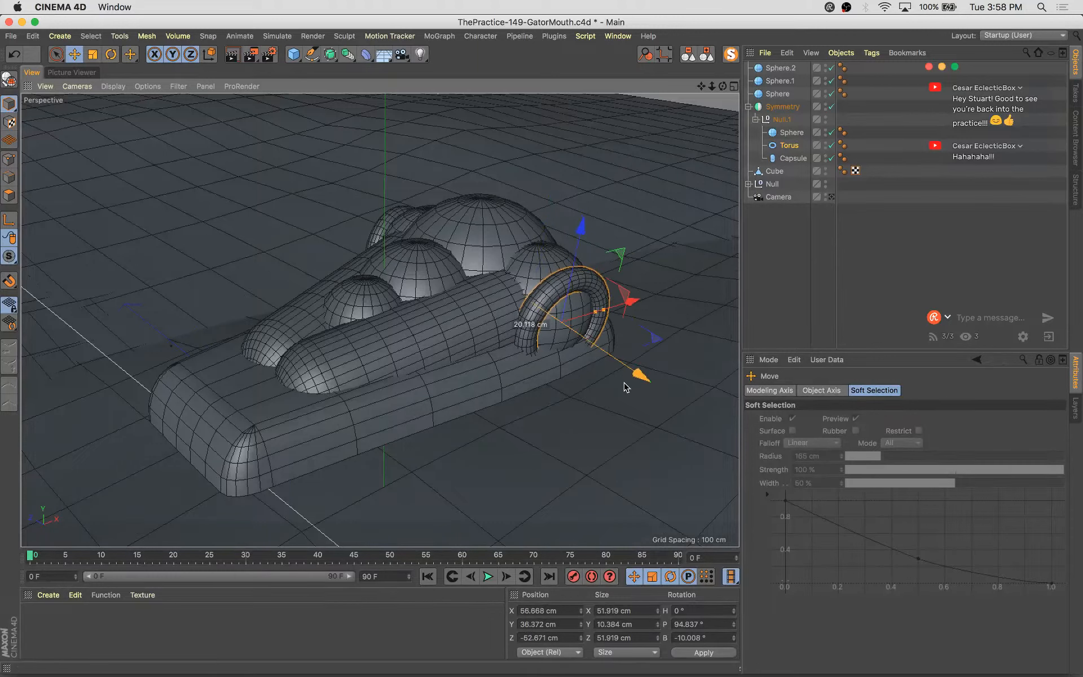
left_click_drag(605, 310, 485, 257)
Rotate the torus to about -4°, 98°, -16° and duplicate it to about -49, 39, -29 cm
key("r")
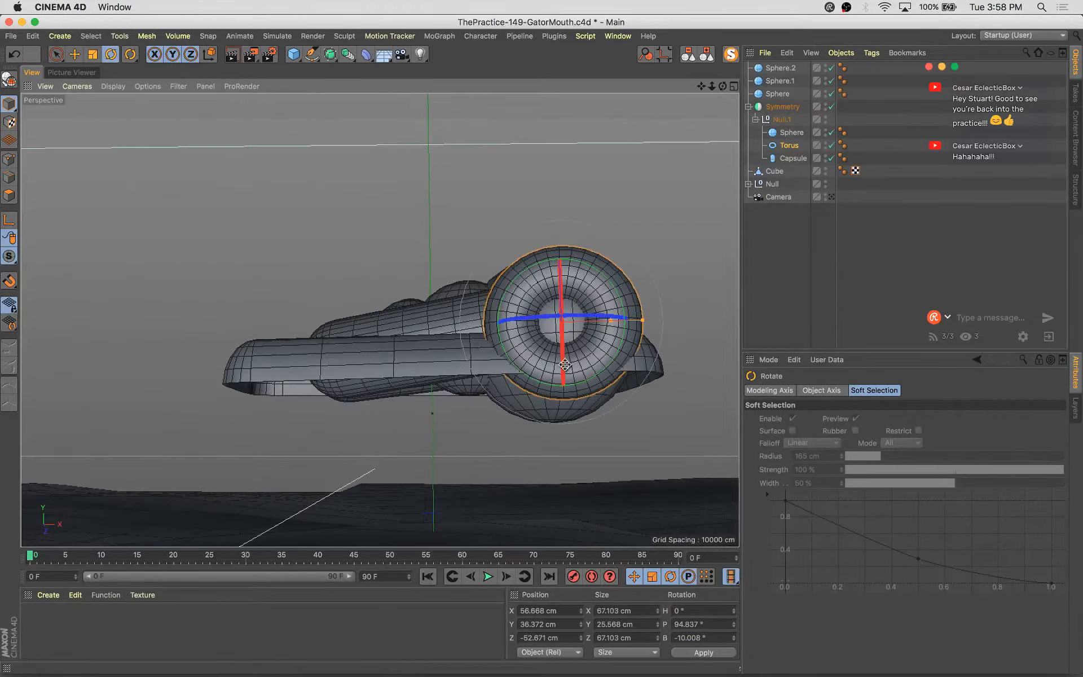
left_click_drag(563, 365, 572, 320)
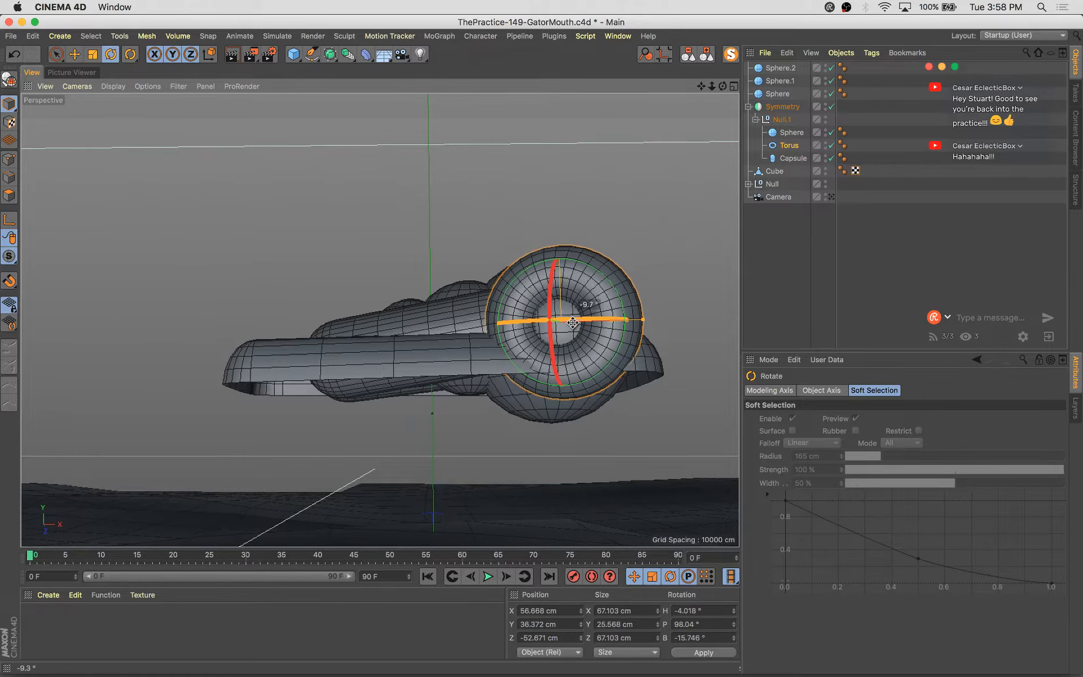
key("e")
left_click_drag(418, 305, 567, 334, "alt")
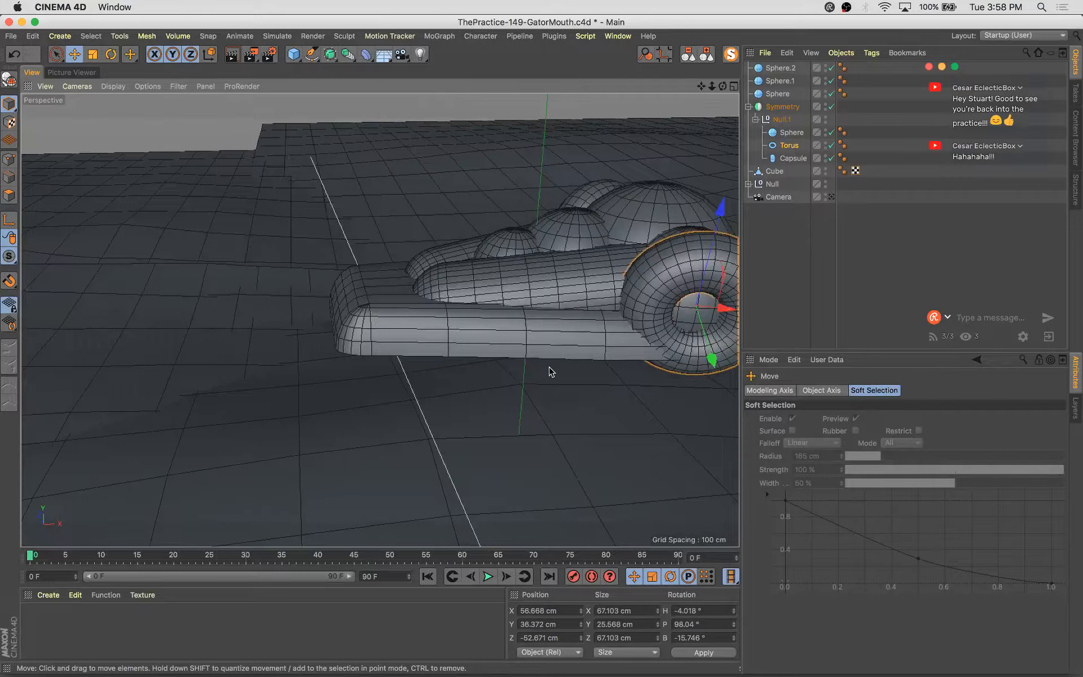
middle_click_drag(551, 372, 489, 418, "alt")
left_click_drag(661, 362, 348, 379, "ctrl")
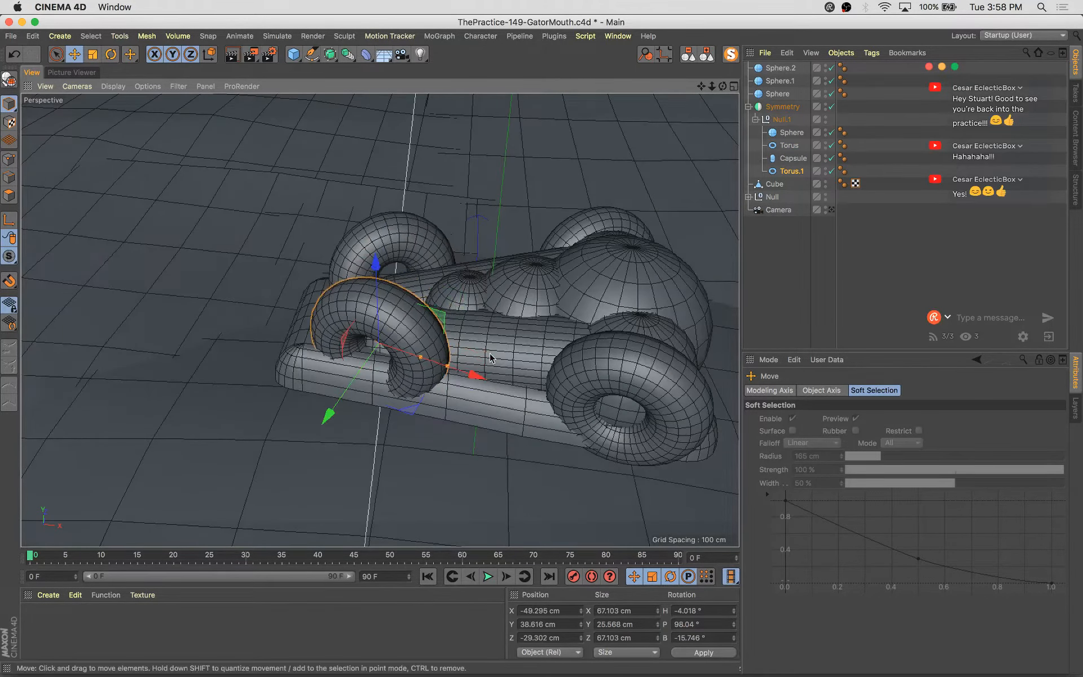
Scale the torus copy to about 34 cm and rotate it to about -24°, 61°, 4.5°
left_click_drag(476, 378, 562, 384)
key("t")
left_click_drag(567, 238, 459, 422)
left_click_drag(458, 417, 480, 492, "alt")
key("r")
left_click_drag(445, 371, 428, 333)
left_click_drag(467, 405, 433, 424, "alt")
key("e")
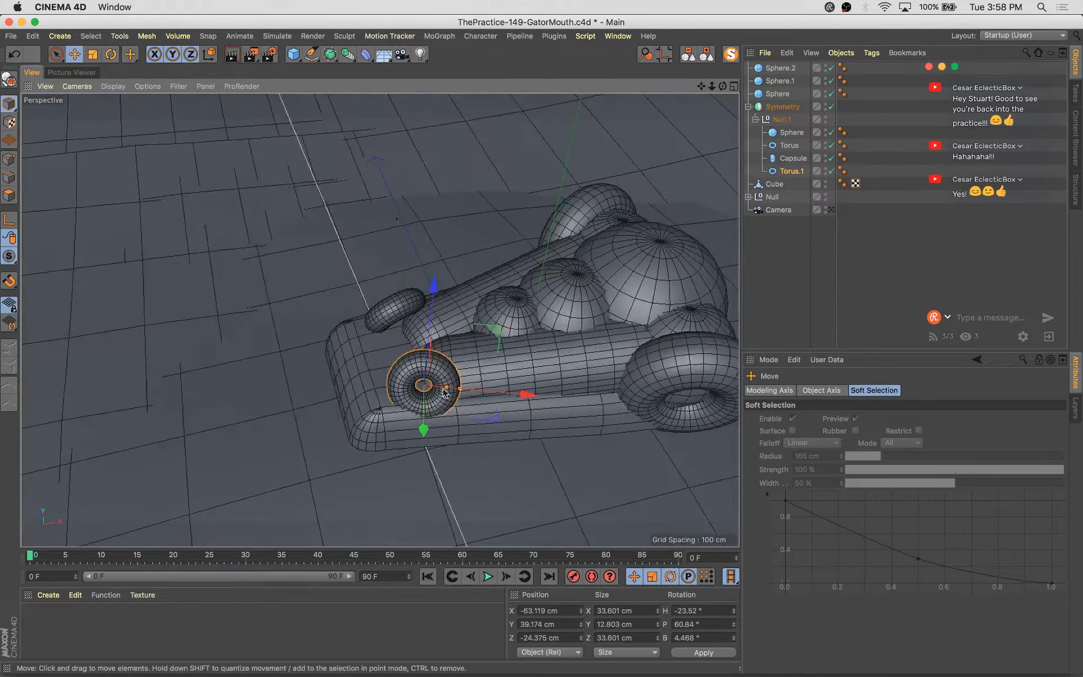
Move the torus copy to about -79, 32, -23 cm
left_click_drag(488, 328, 450, 342)
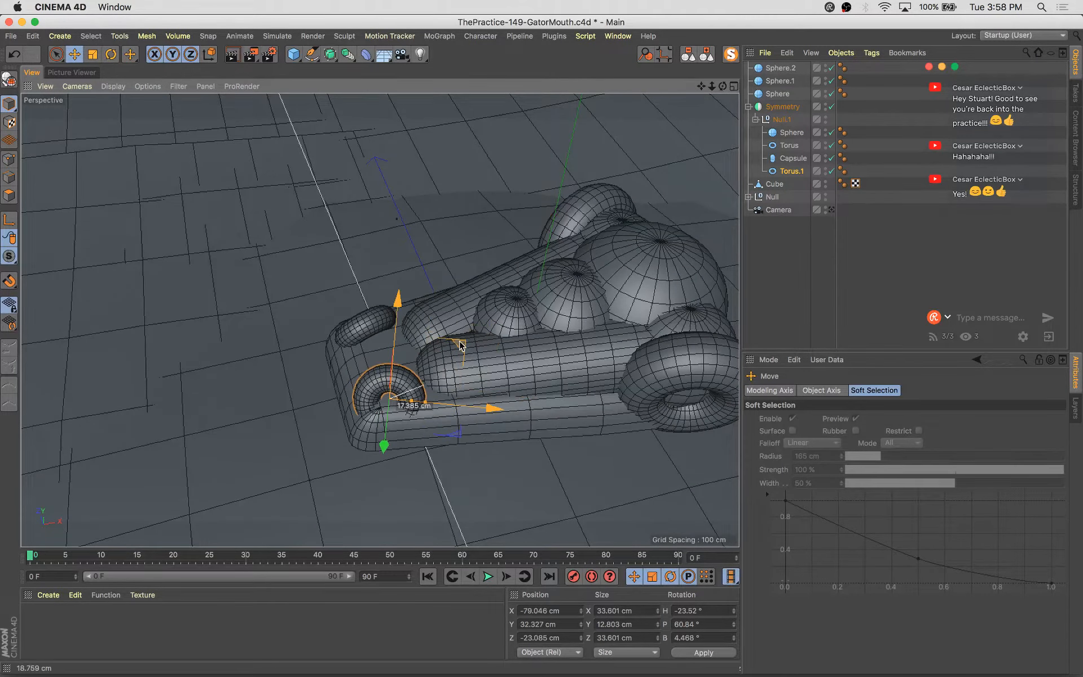
left_click_drag(468, 398, 547, 333, "alt")
key("r")
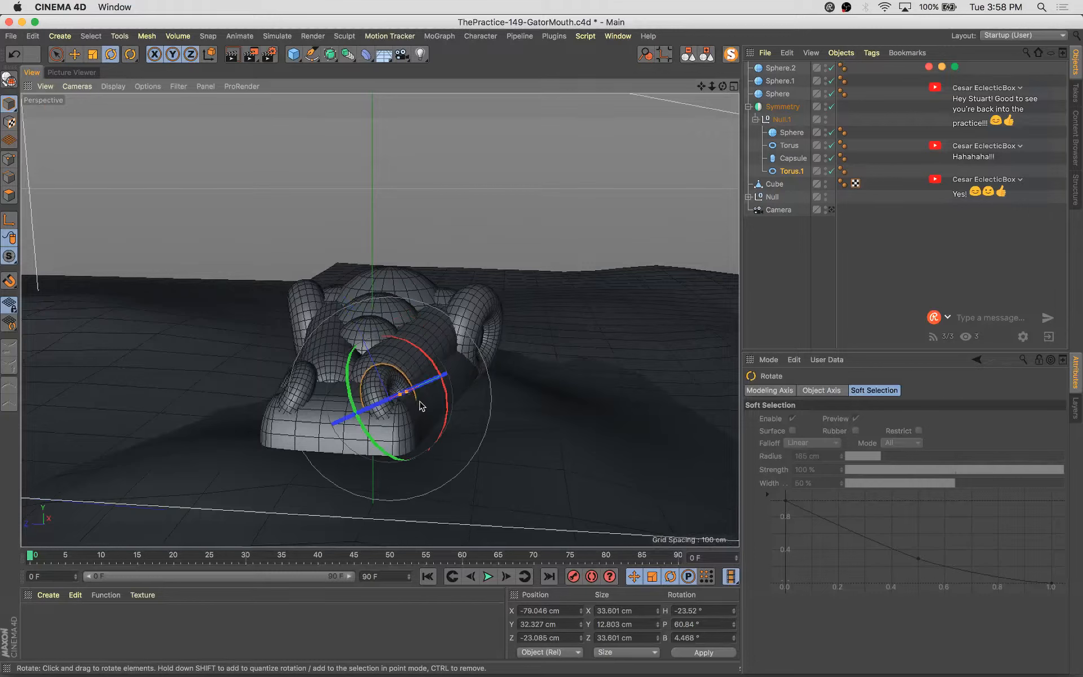
Bank the torus copy to about -14° and move it to about -83, 34, -23 cm
left_click_drag(426, 386, 420, 370)
key("e")
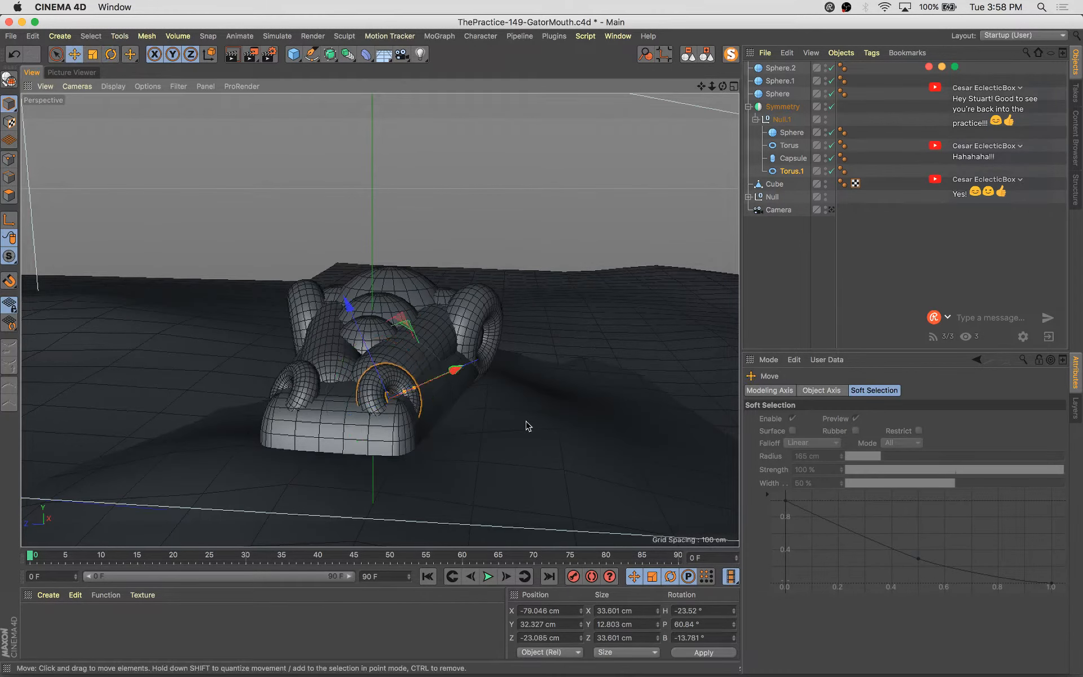
left_click_drag(527, 426, 452, 334, "alt")
left_click_drag(359, 379, 553, 449)
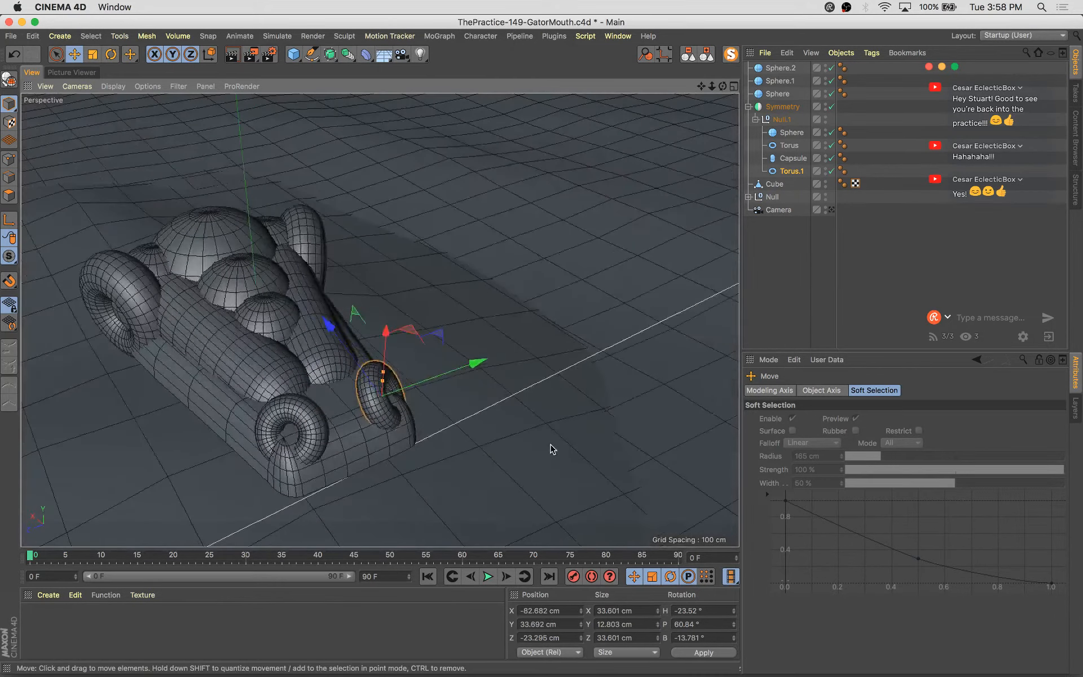
left_click_drag(566, 252, 536, 307)
Select the cube and pick the polygons on its front end with live selection
left_click_drag(540, 386, 387, 391, "alt")
left_click(387, 388)
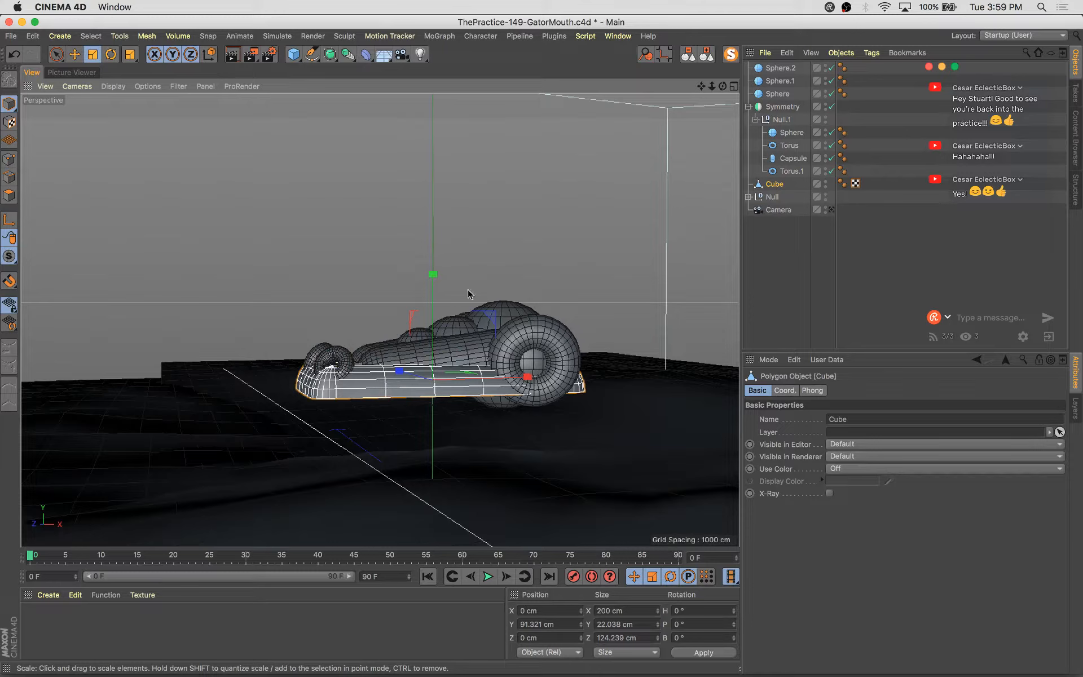
left_click_drag(434, 285, 79, 268)
key("e")
left_click(8, 195)
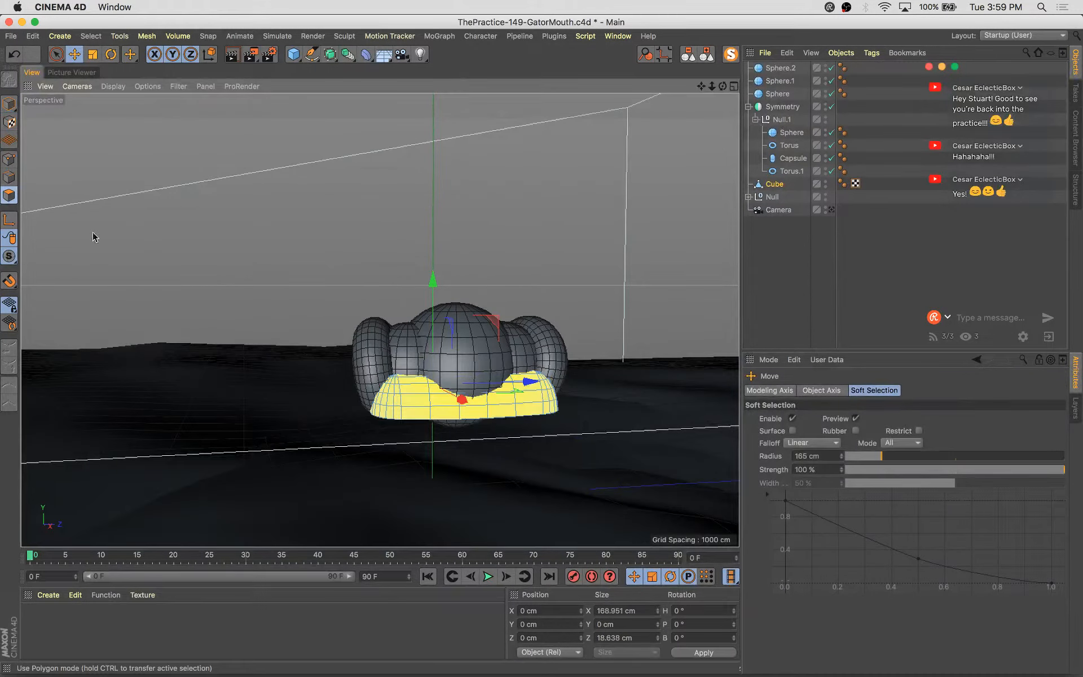
key("9")
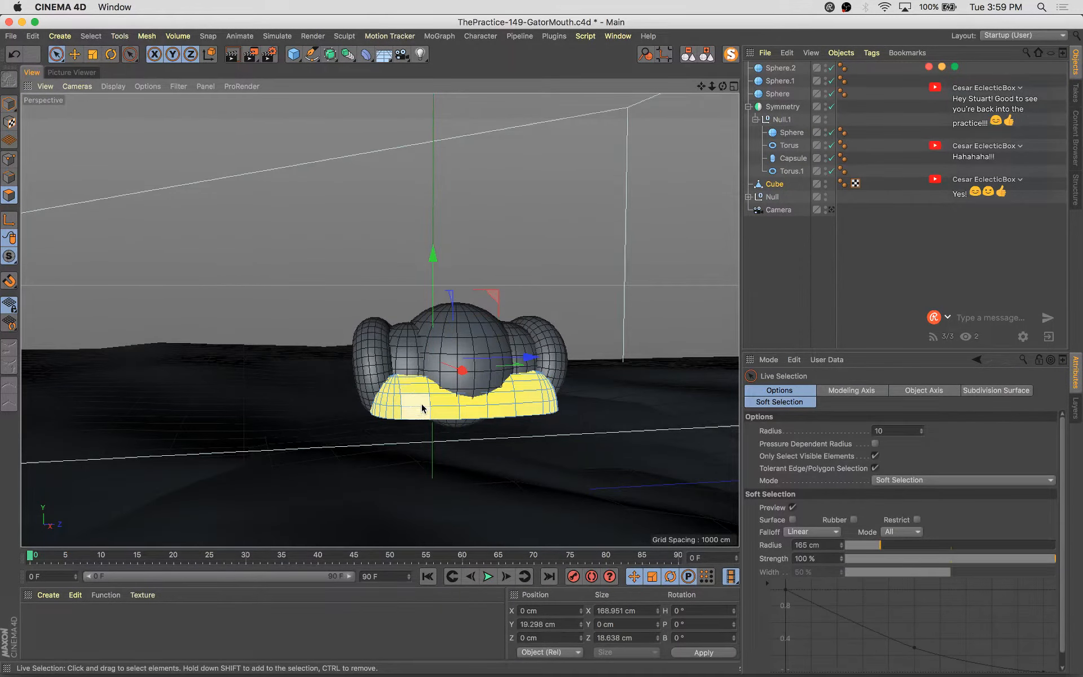
left_click_drag(512, 445, 532, 434, "alt")
Scale the selected end polygons to about 27 cm tall and 101 cm deep and raise them about 4 cm
key("t")
left_click_drag(504, 488, 445, 450, "alt")
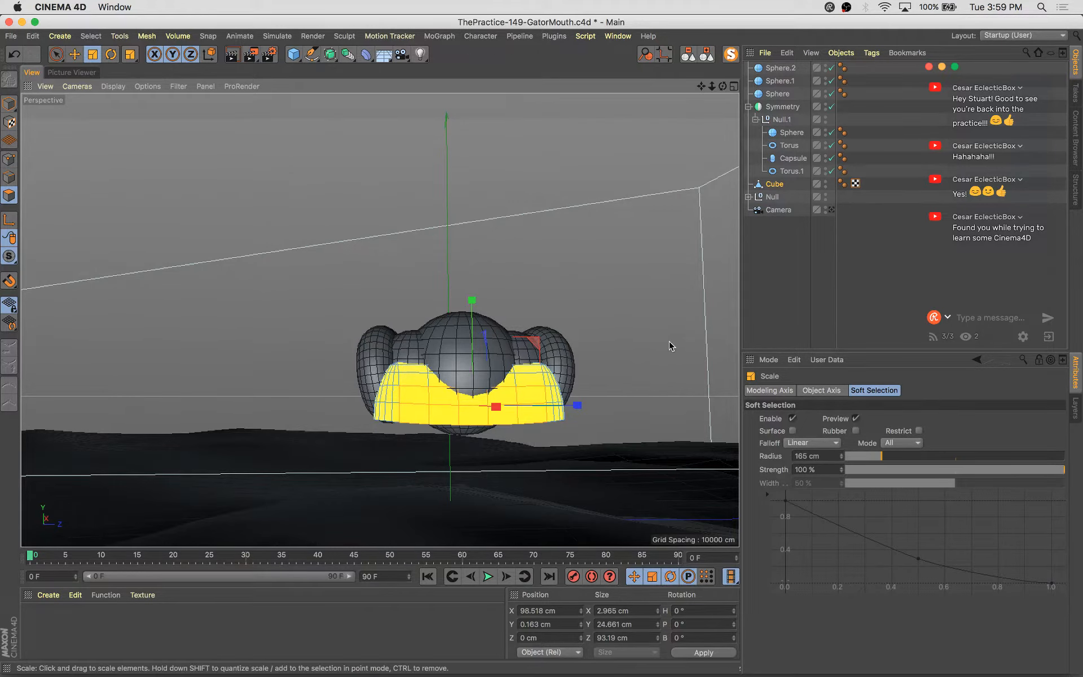
left_click_drag(537, 357, 634, 395)
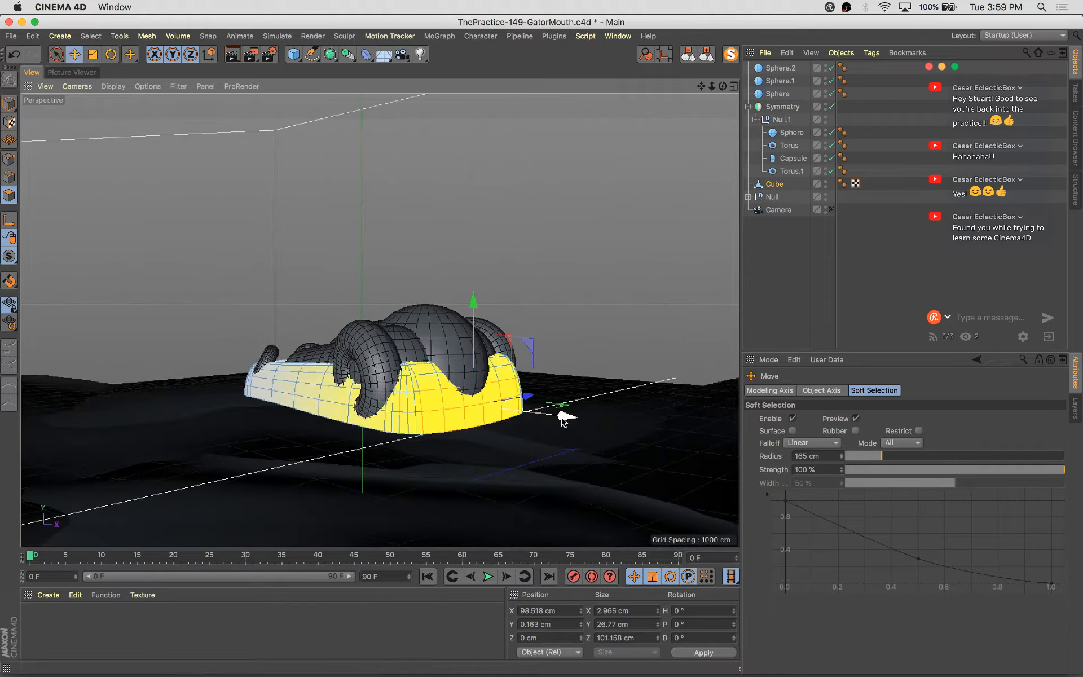
left_click_drag(566, 422, 567, 421)
left_click_drag(480, 315, 480, 311)
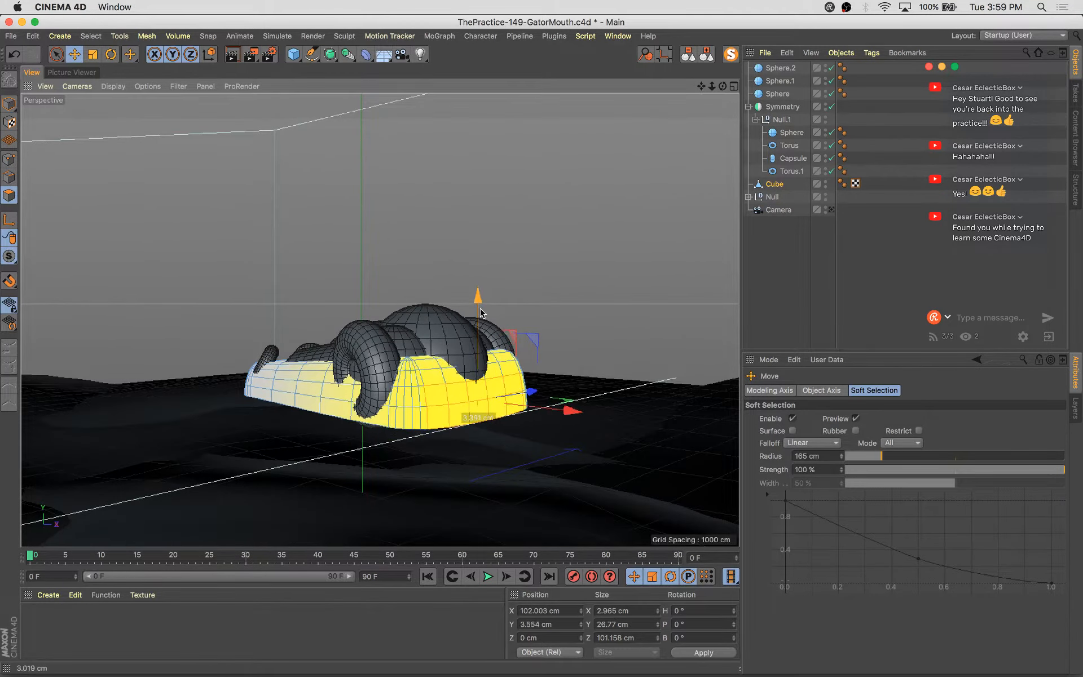
left_click_drag(507, 392, 444, 455, "alt")
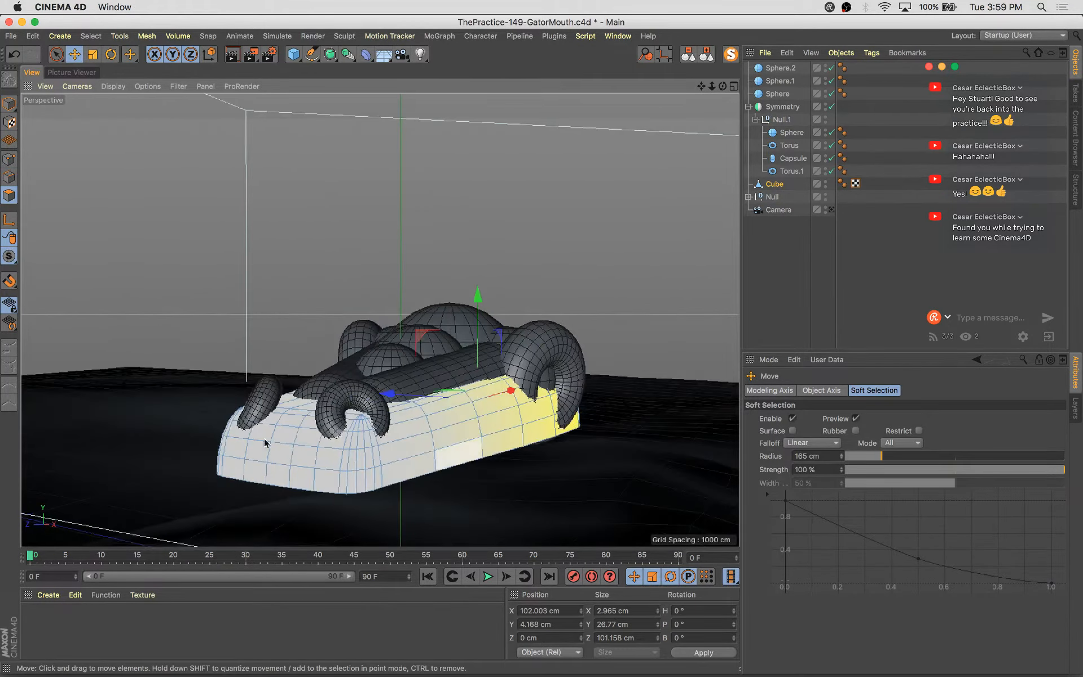
Rotate and rescale the capsule, then move it to about -2.7, 32, -21 cm
left_click(10, 107)
scroll(468, 391, "down", 3)
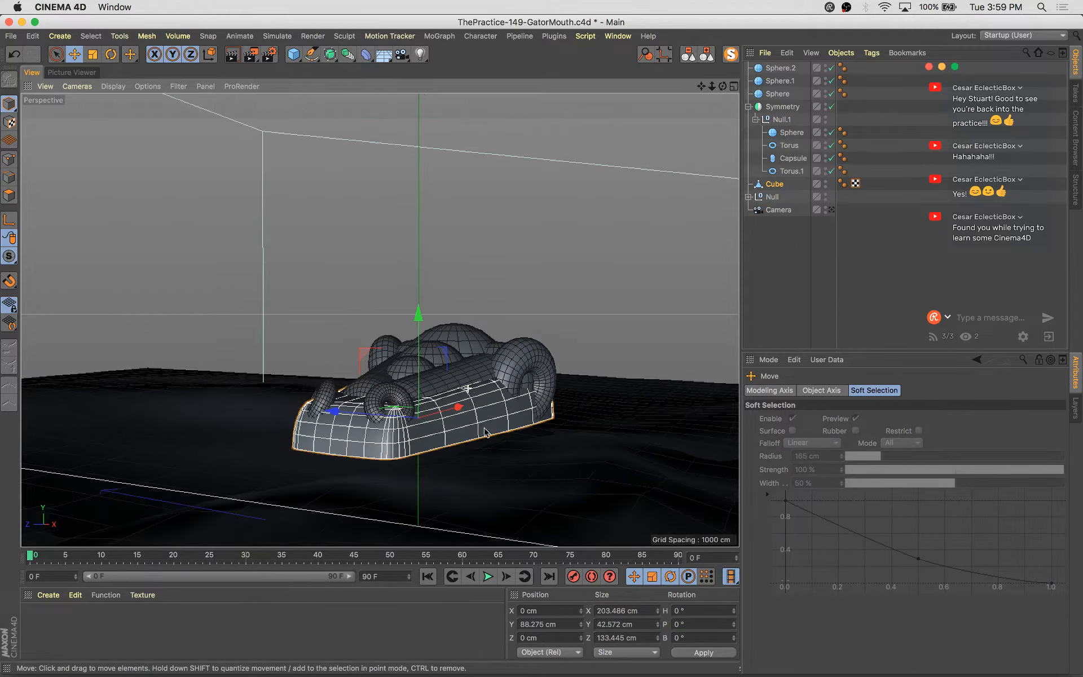
left_click_drag(467, 390, 309, 383, "alt")
left_click(310, 380)
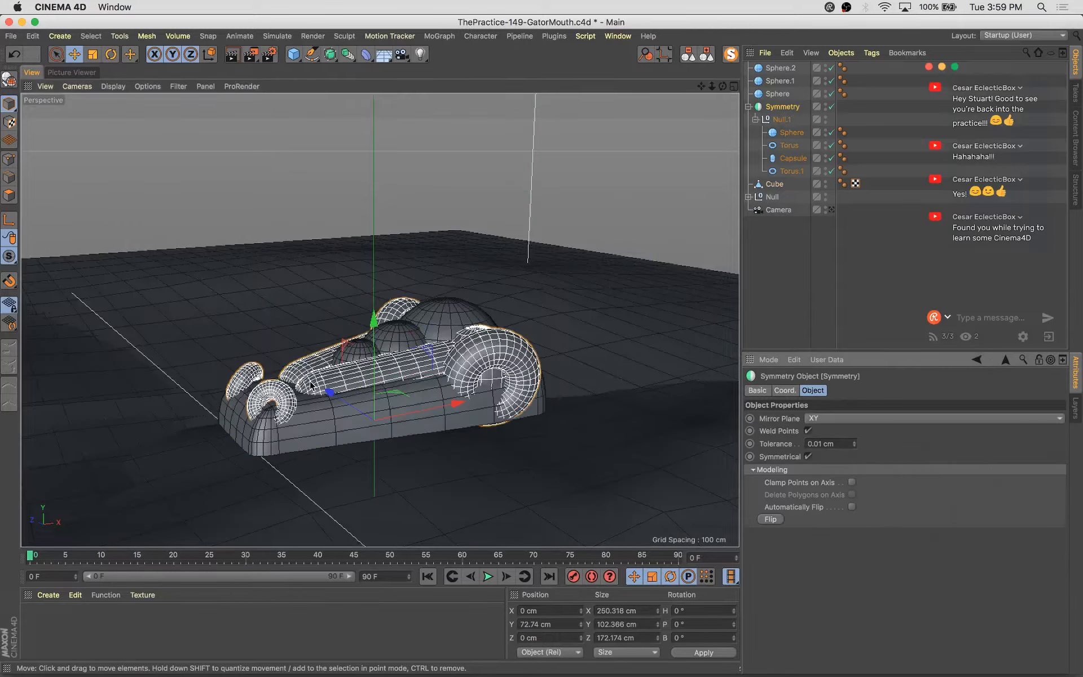
left_click(310, 381)
left_click_drag(416, 410, 452, 380, "alt")
left_click_drag(431, 424, 409, 417, "alt")
key("r")
left_click_drag(354, 366, 393, 370)
key("t")
left_click_drag(415, 447, 487, 460)
key("e")
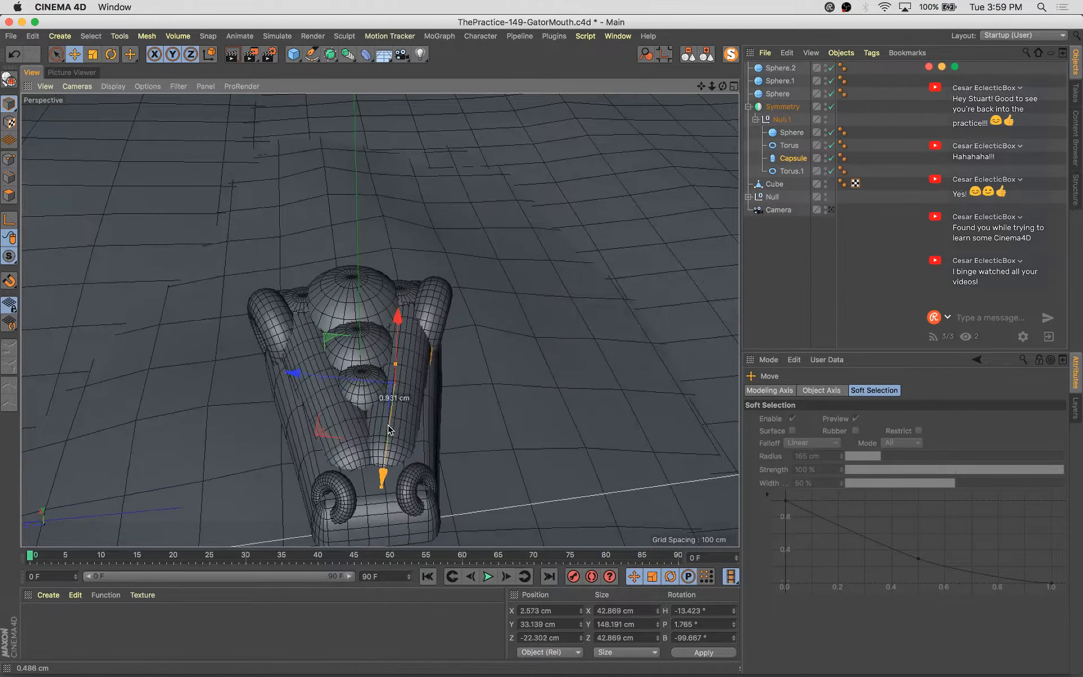
left_click_drag(388, 429, 252, 349)
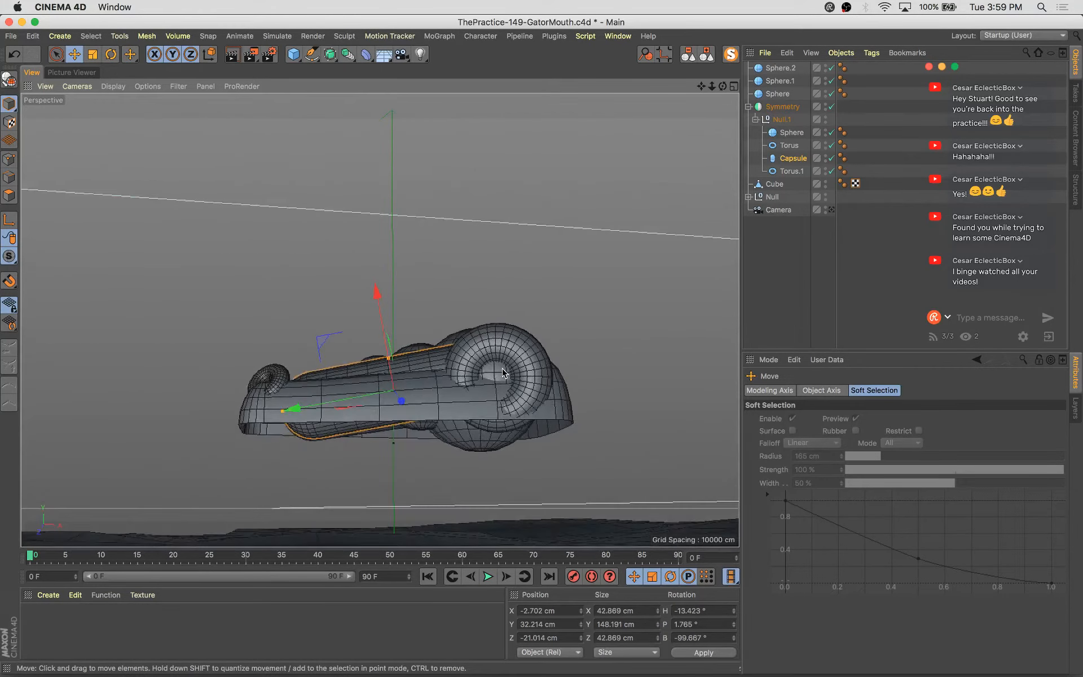
Select the central top sphere and make it editable
left_click_drag(443, 444, 483, 379, "alt")
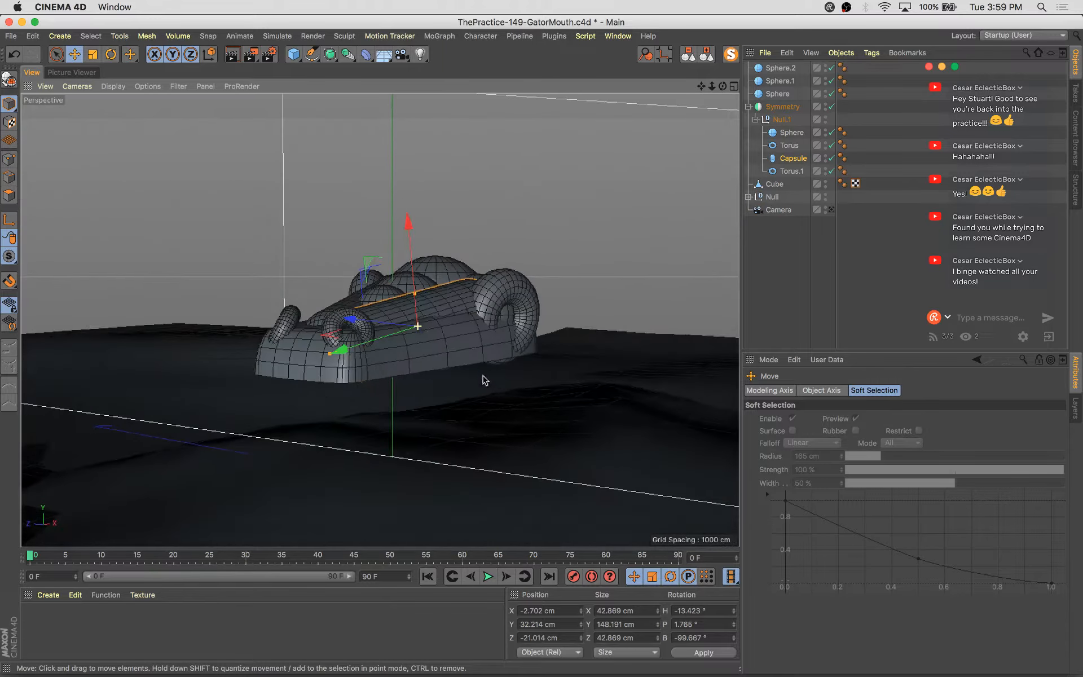
left_click(371, 370)
left_click_drag(385, 369, 466, 287, "alt")
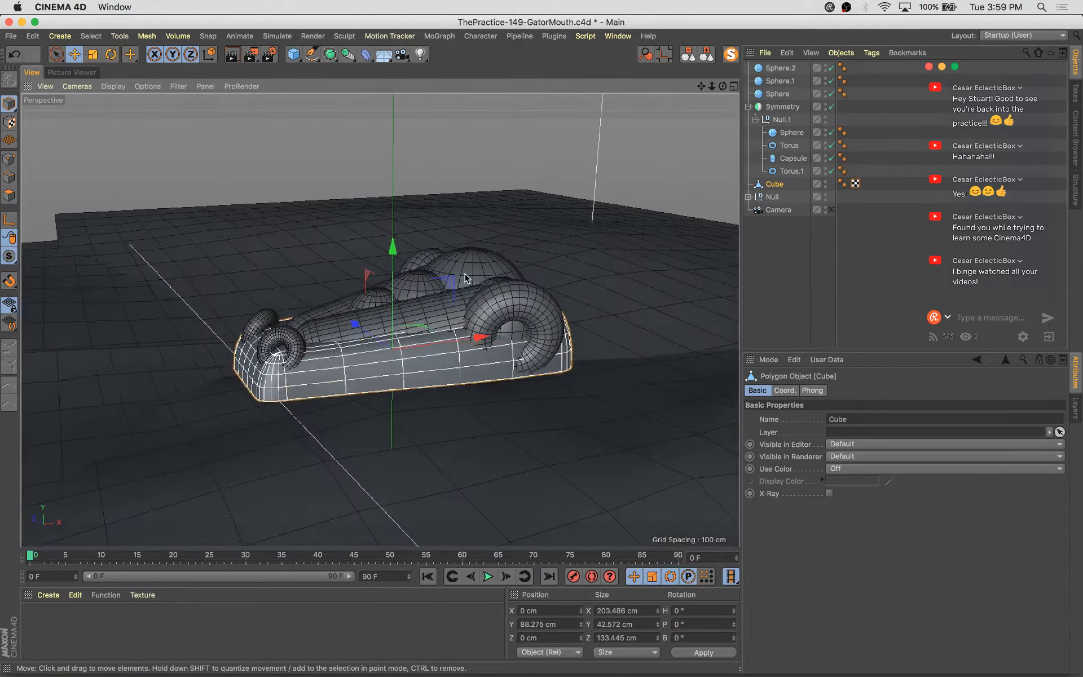
left_click(466, 277)
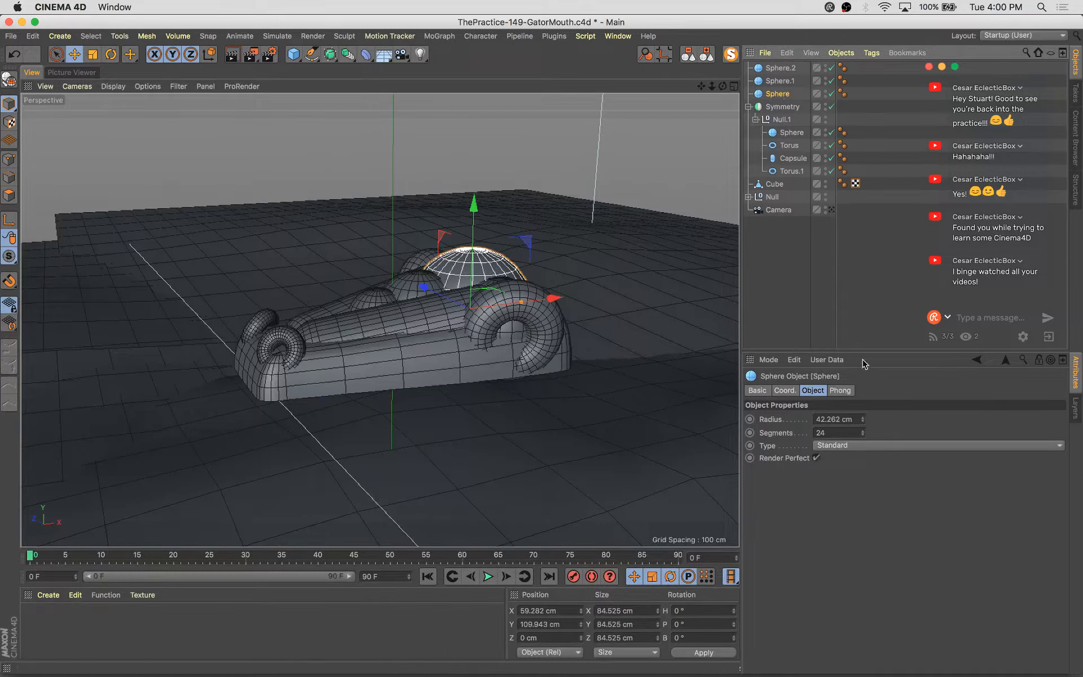
left_click(865, 446)
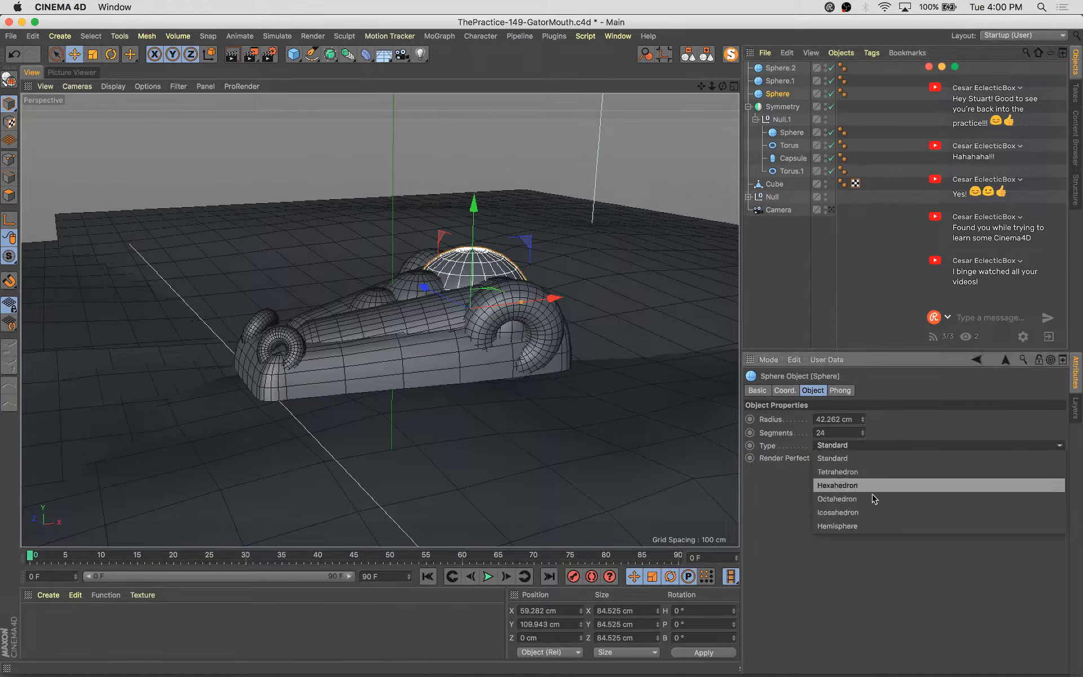
left_click(572, 367)
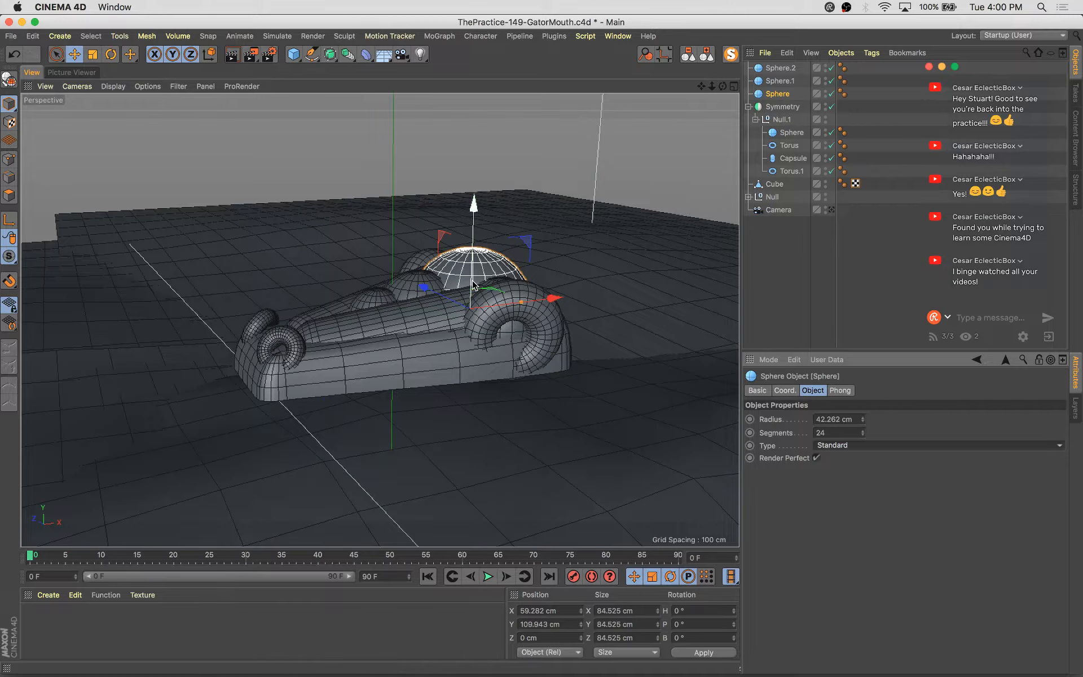
key("c")
Select the sphere's bottom edge loop and set the soft selection radius to 48 cm
left_click_drag(492, 293, 475, 342, "alt")
left_click(8, 195)
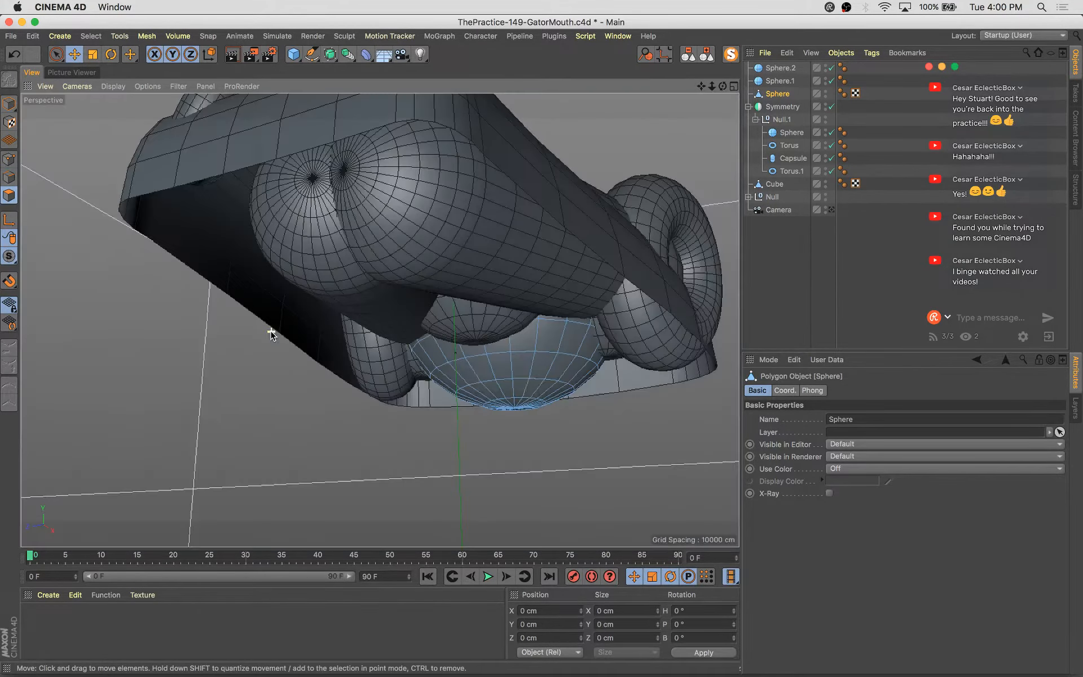
key("9")
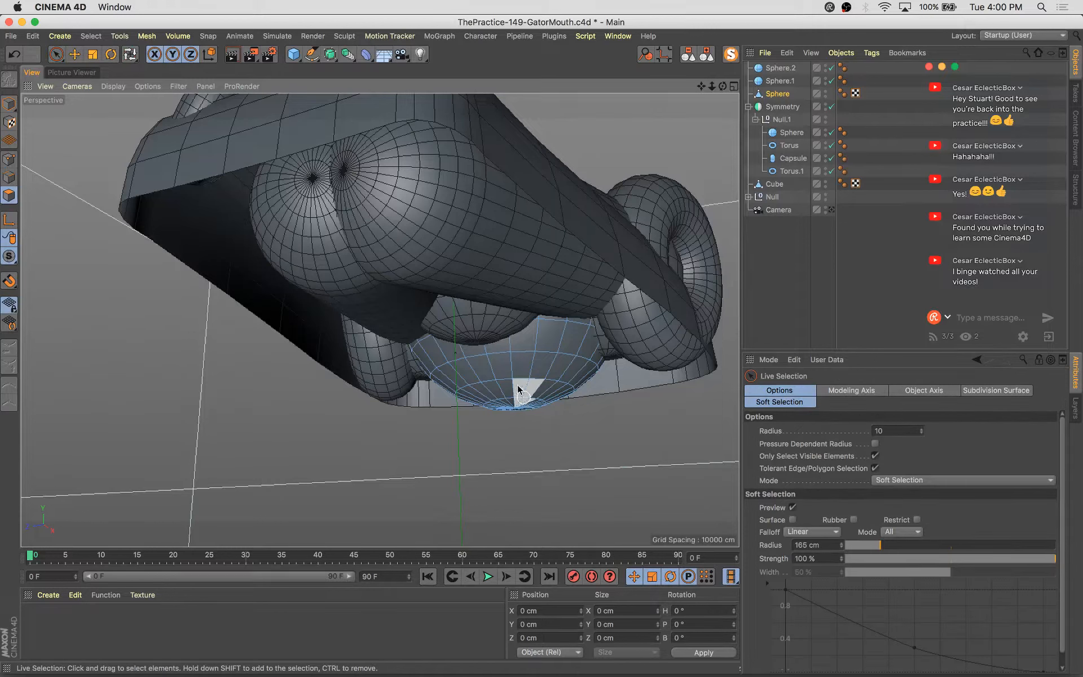
key("u")
key("l")
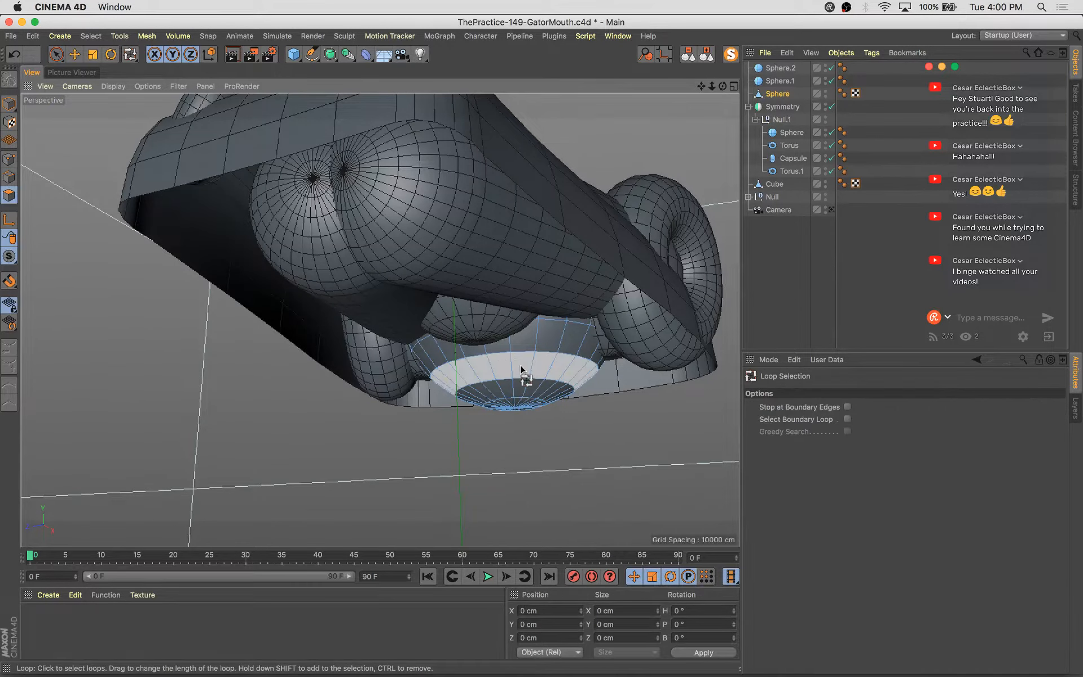
left_click(521, 369)
key("e")
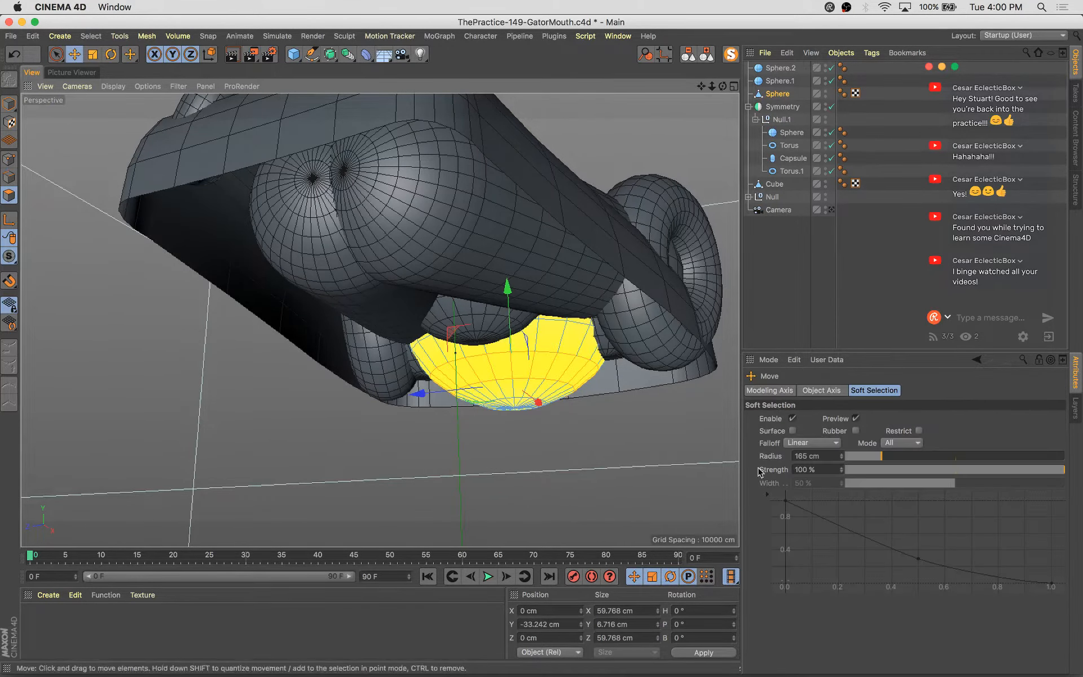
left_click(852, 458)
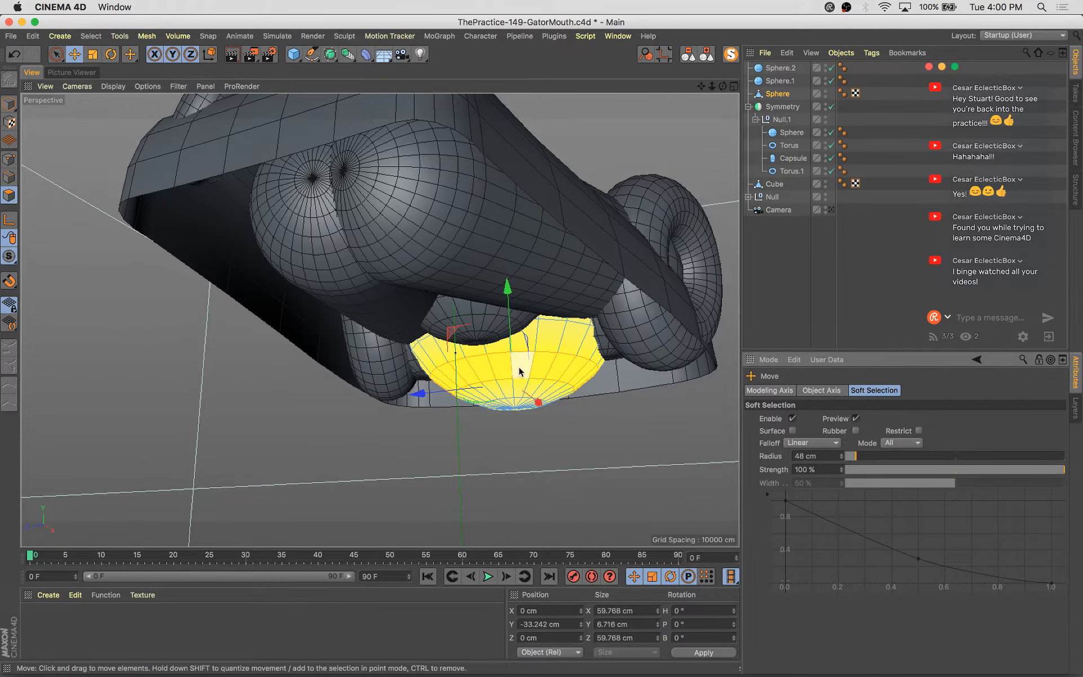
Move the selected bottom loop of the sphere up about 5 cm
left_click_drag(518, 366, 489, 367, "alt")
left_click_drag(509, 309, 406, 315)
key("e")
left_click_drag(517, 266, 567, 348)
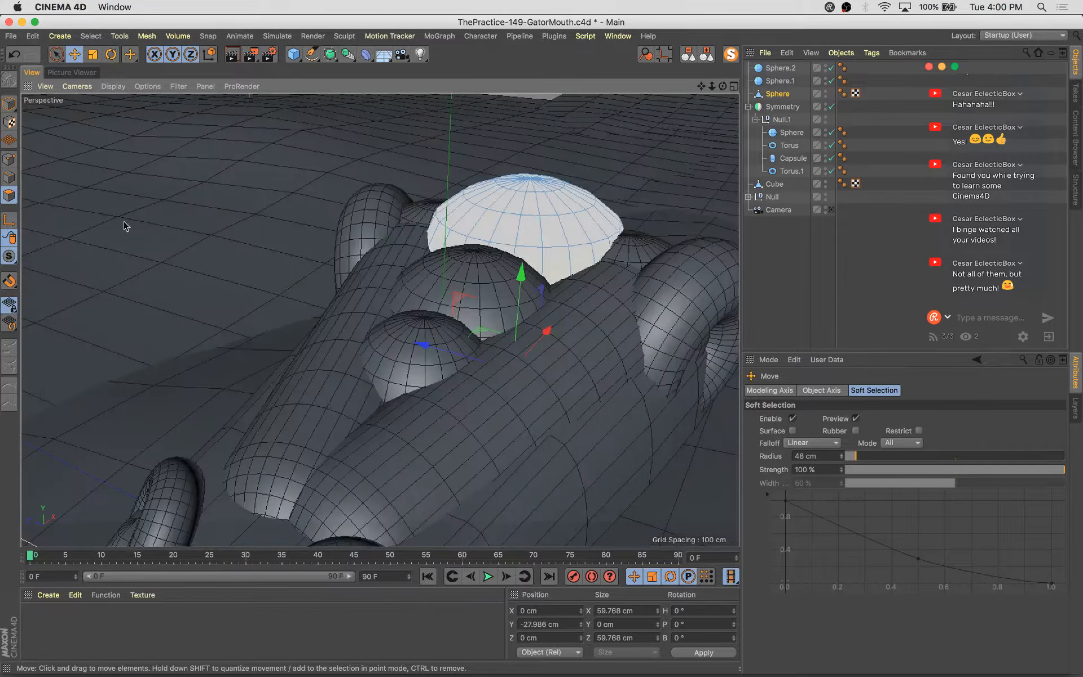
left_click(9, 103)
left_click_drag(266, 234, 530, 447, "alt")
scroll(420, 337, "down", 5)
left_click(395, 350)
key("space")
left_click(463, 445)
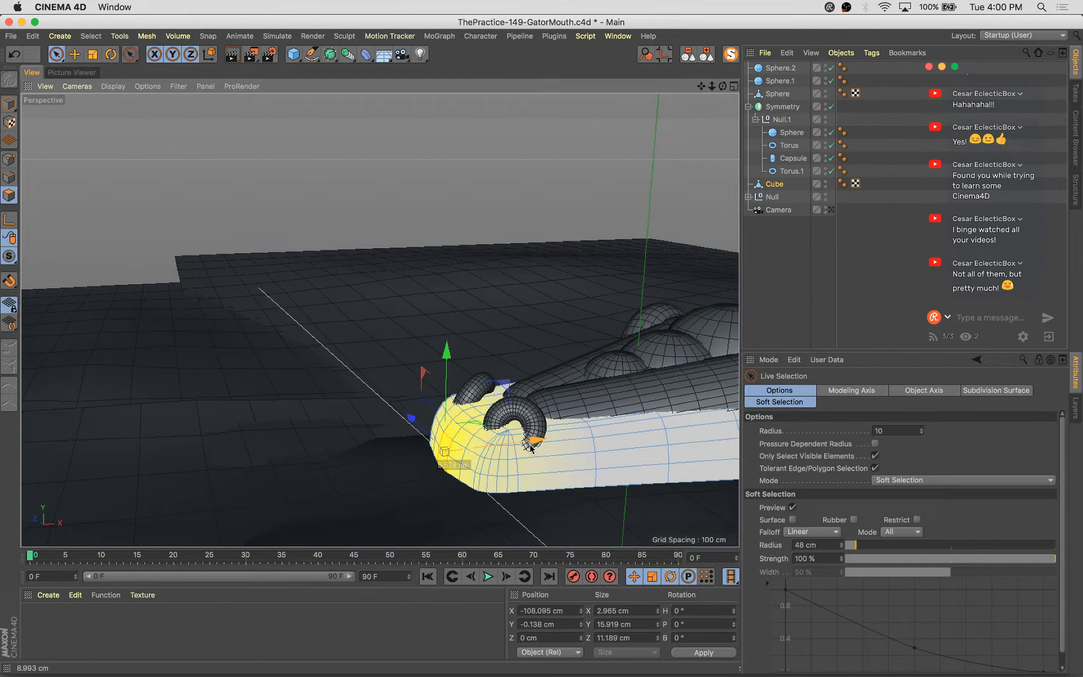
key("e")
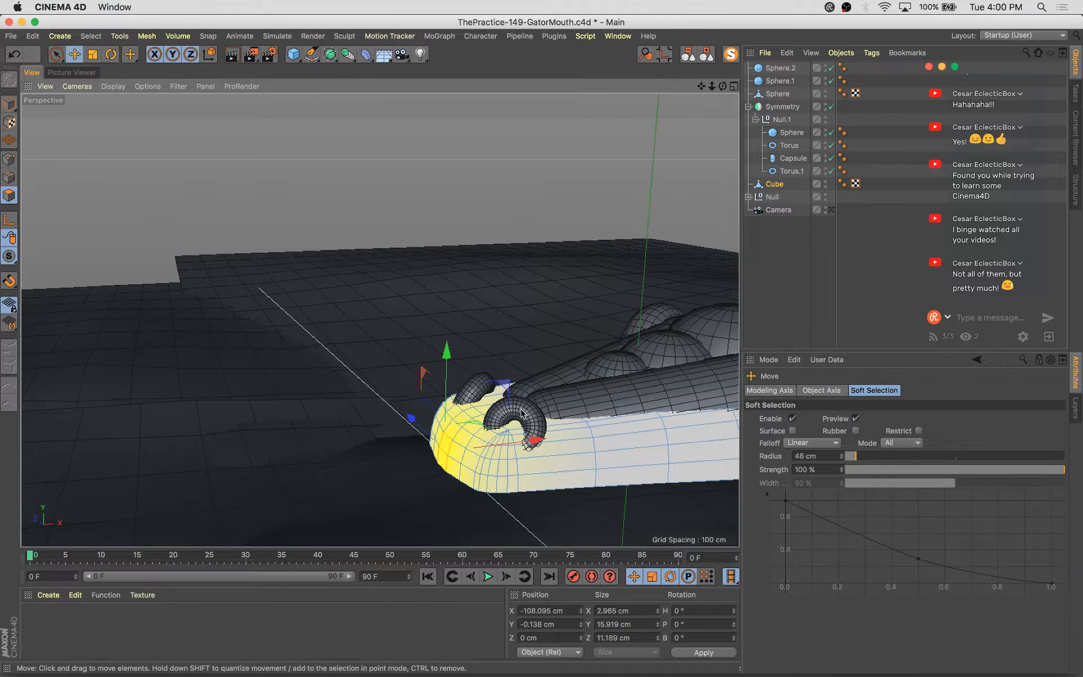
key("super+a")
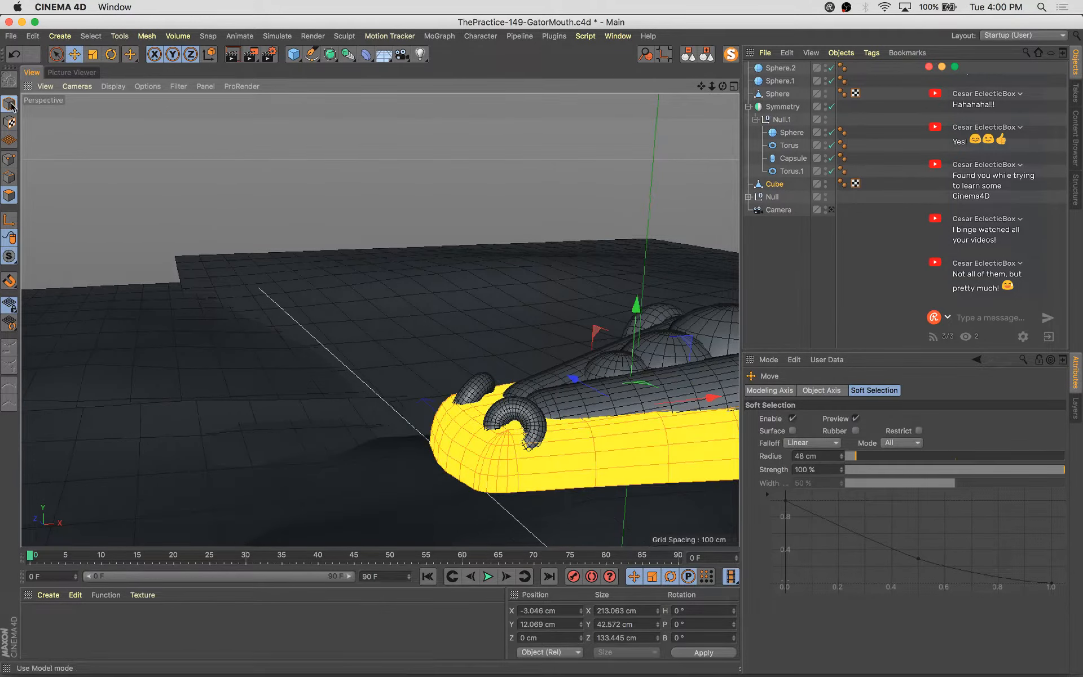
left_click(10, 105)
Move the torus copy to about -89, 31, -23 cm
left_click(538, 416)
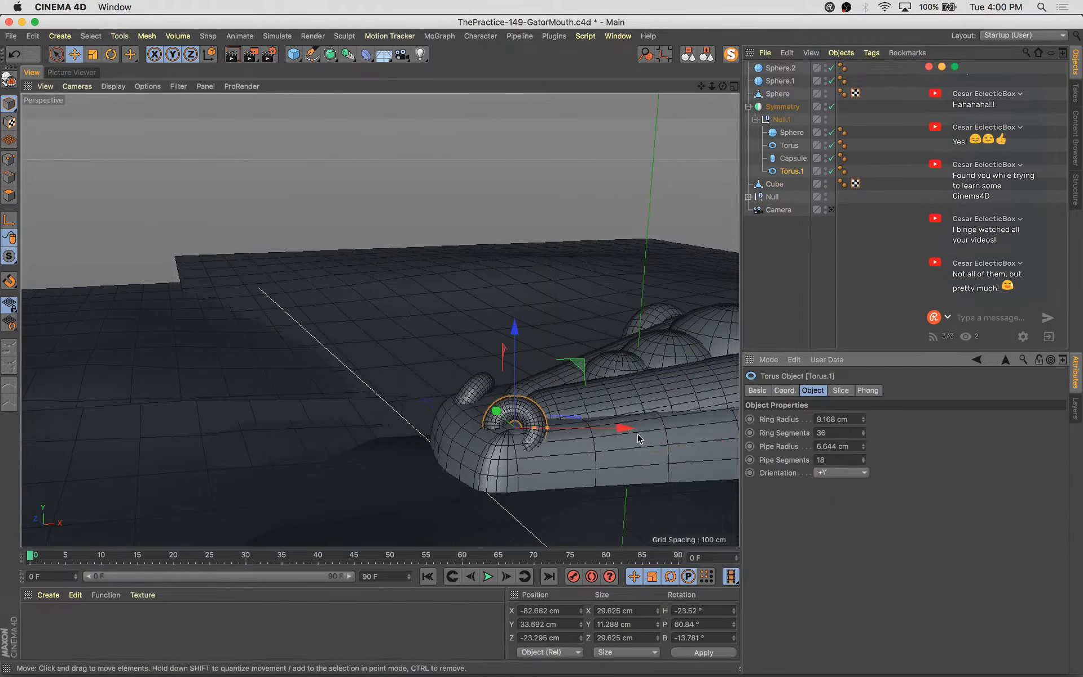
left_click_drag(621, 431, 609, 493, "alt")
left_click_drag(611, 416, 596, 423)
left_click_drag(515, 361, 381, 319)
left_click_drag(448, 409, 487, 451, "alt")
left_click_drag(440, 376, 451, 337, "alt")
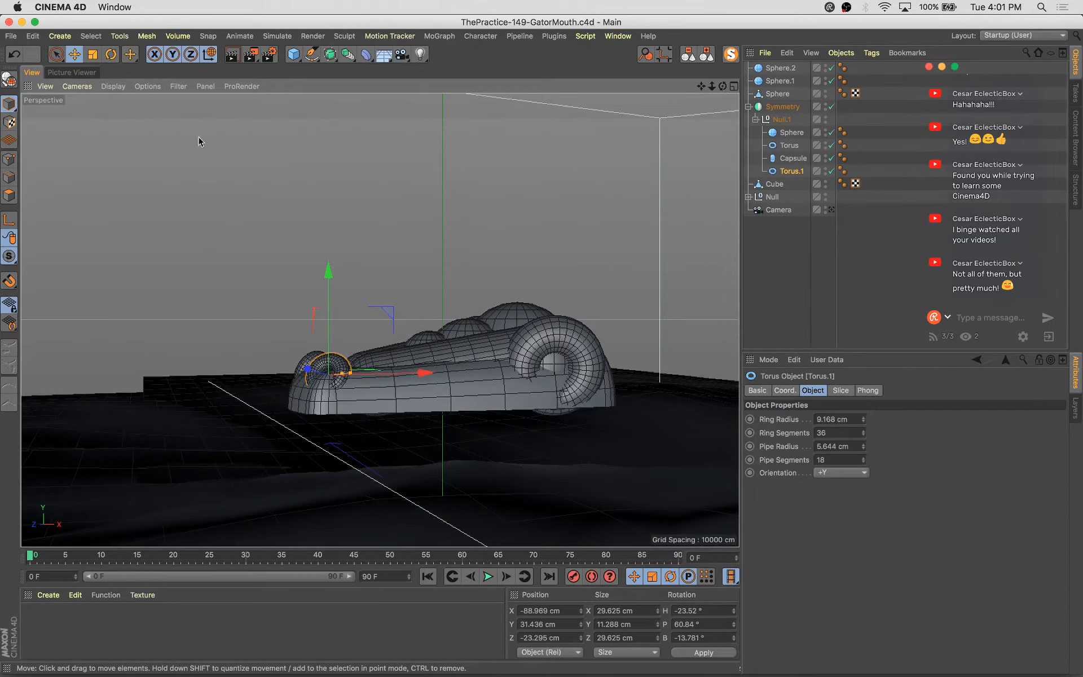
Add a cone, flip it 180° and nest it inside the mirrored null group
left_click(293, 55)
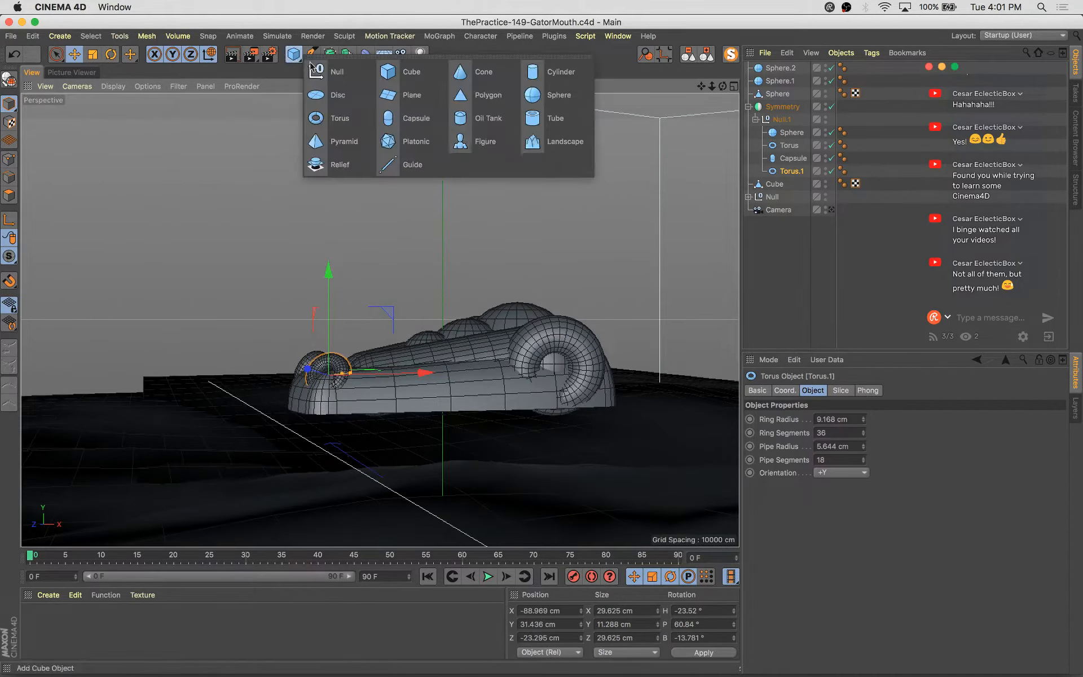
left_click(499, 72)
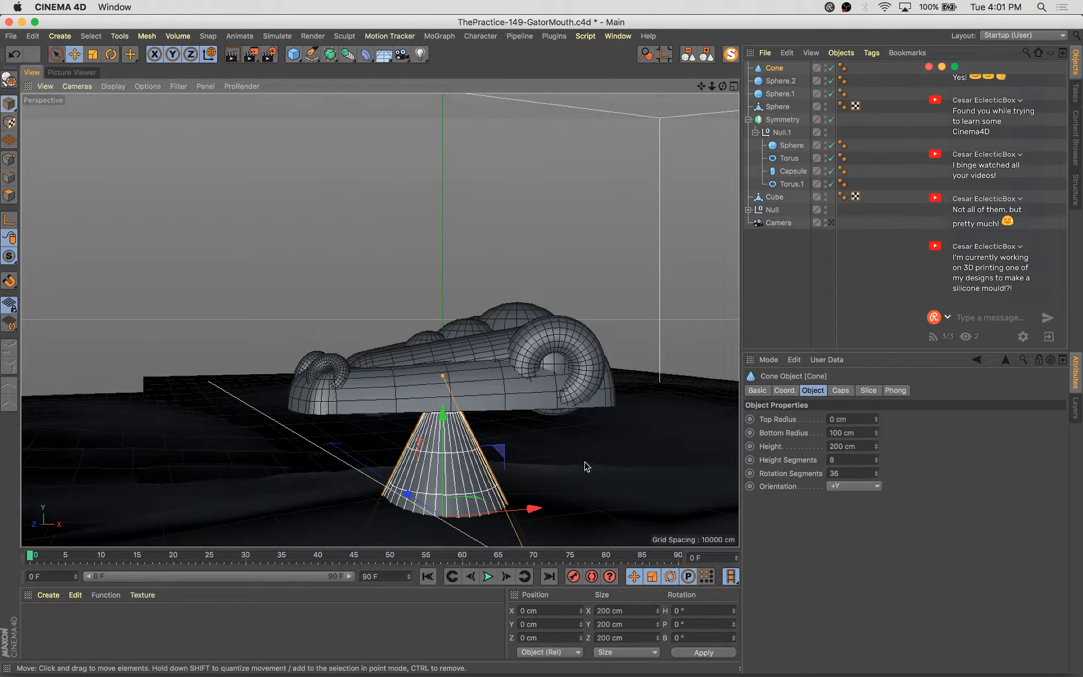
key("r")
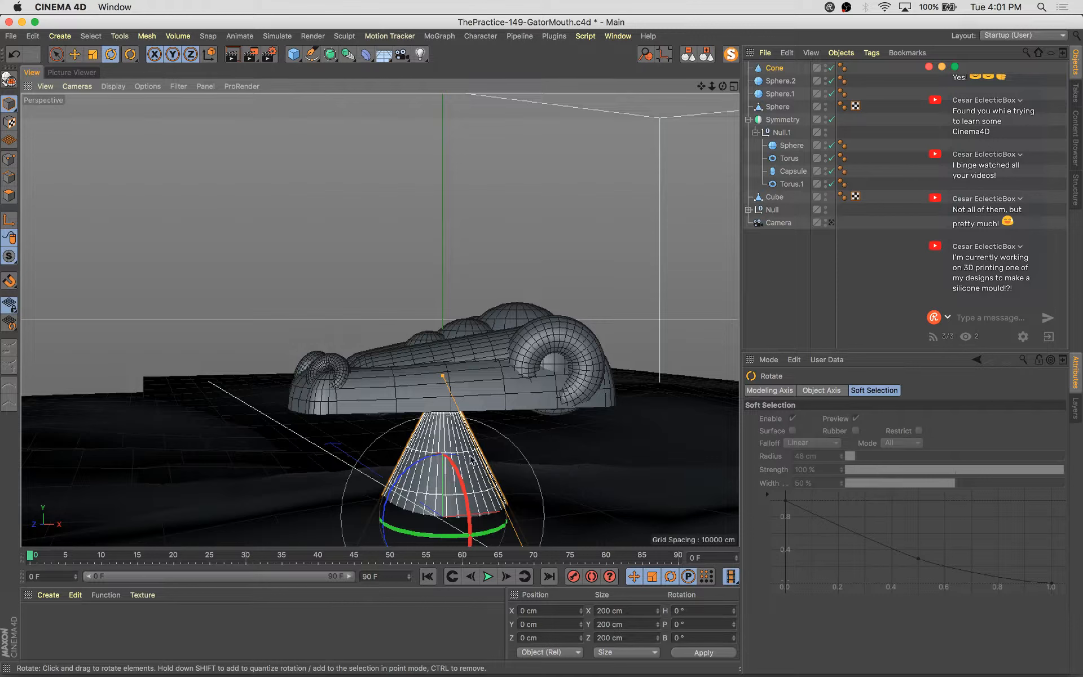
left_click_drag(471, 460, 465, 523)
left_click_drag(790, 79, 785, 135)
Scale the cone to about 65 cm and lower it to about -73 cm height
key("t")
left_click_drag(572, 445, 468, 460)
left_click_drag(643, 326, 640, 326)
key("e")
middle_click_drag(564, 419, 562, 329, "alt")
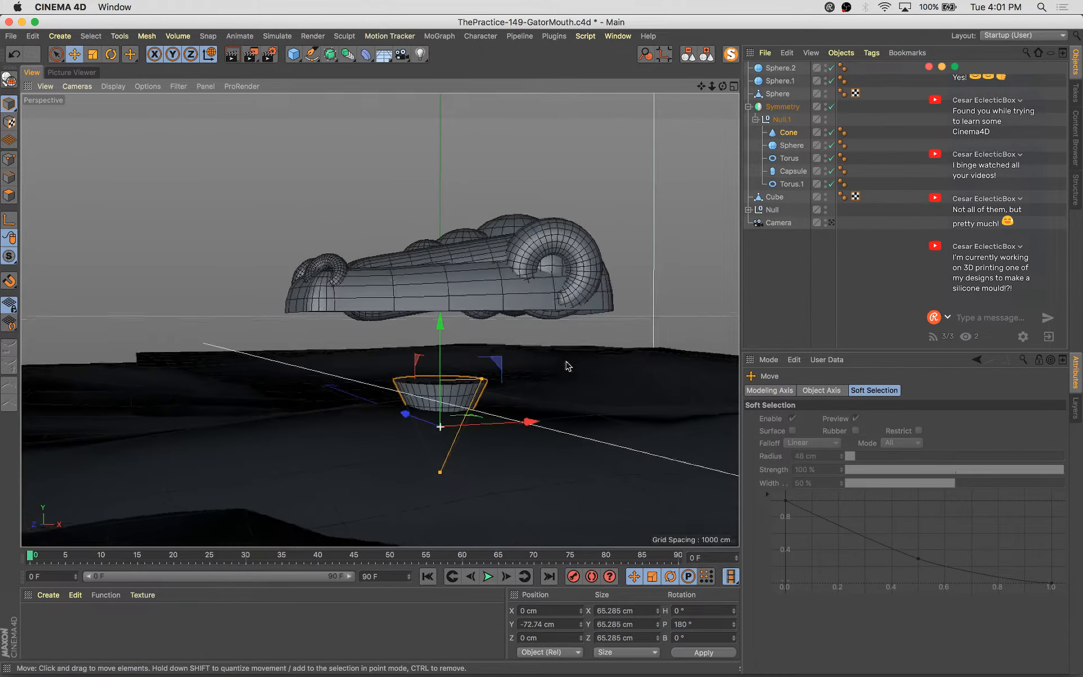
Position the cone as a tooth under the mouth at about 0, -12, -40 cm
left_click_drag(560, 361, 519, 431, "alt")
left_click_drag(441, 403, 509, 309)
scroll(537, 335, "up", 4)
left_click_drag(530, 395, 416, 345, "alt")
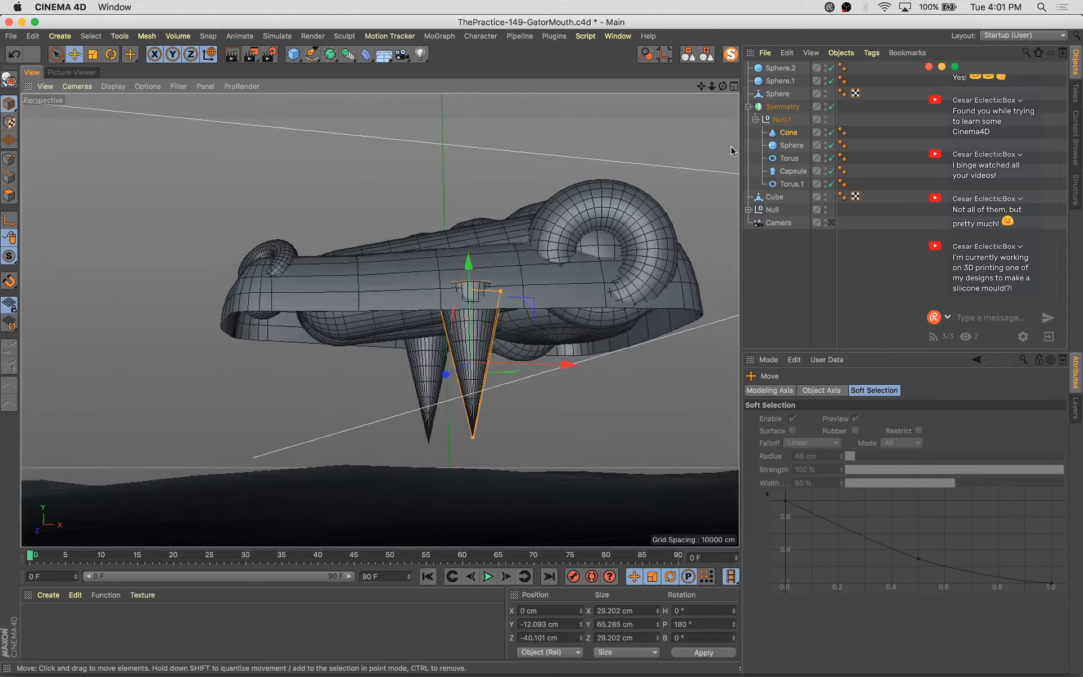
left_click(788, 134)
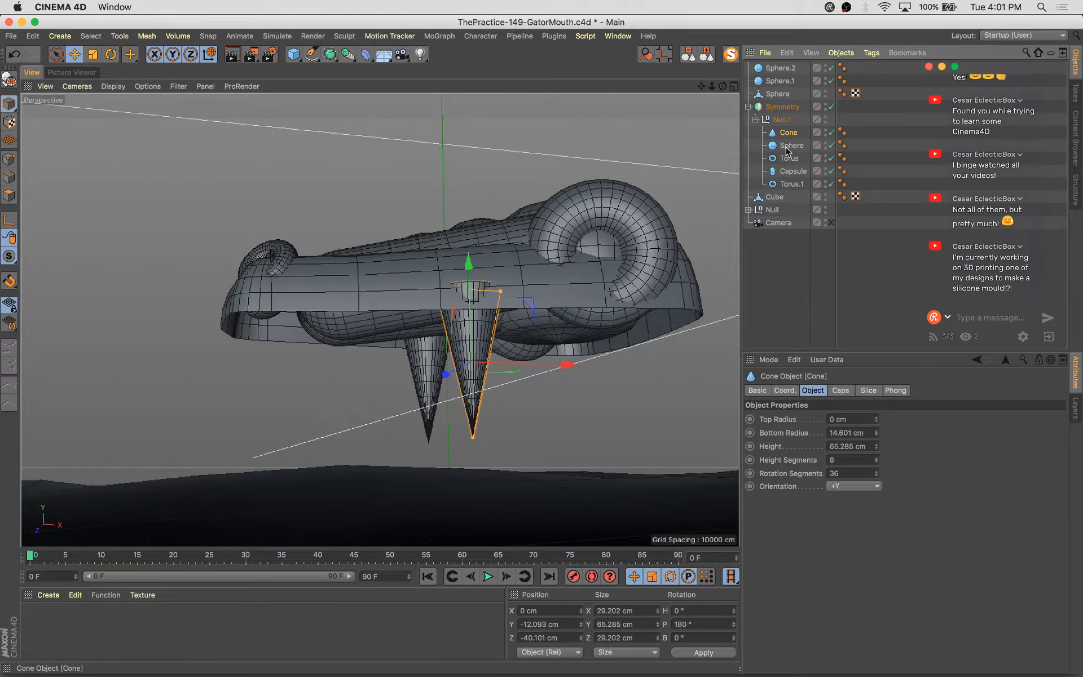
Cap the cone's bottom and blunt its tip, setting the top radius to about 3 cm and bottom radius about 16 cm
left_click(840, 391)
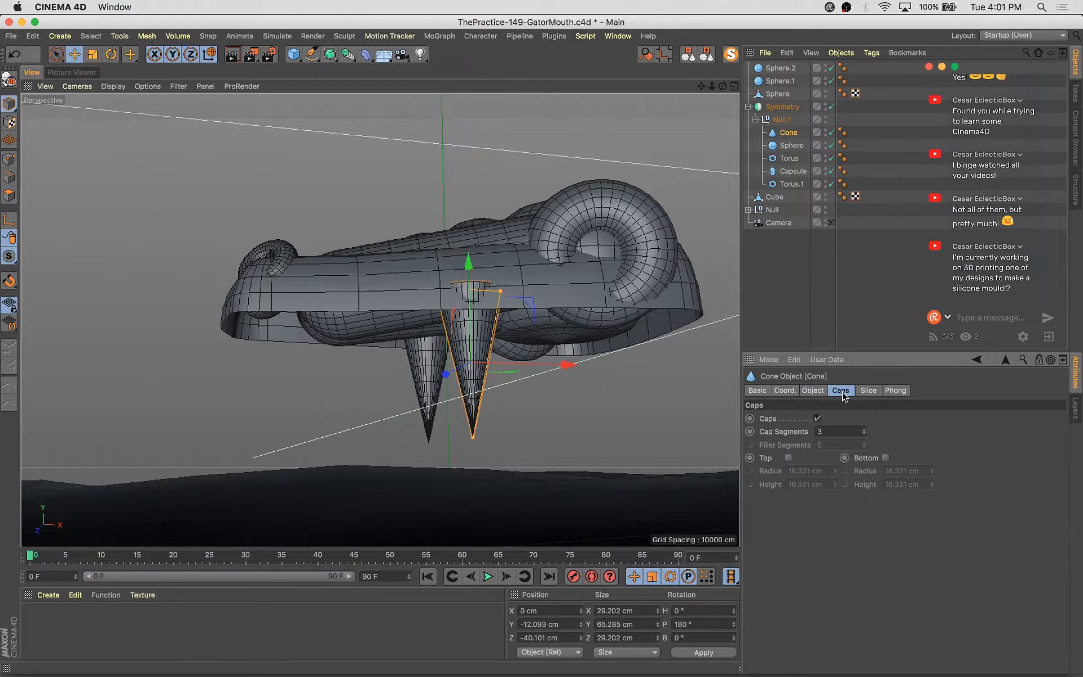
left_click(886, 458)
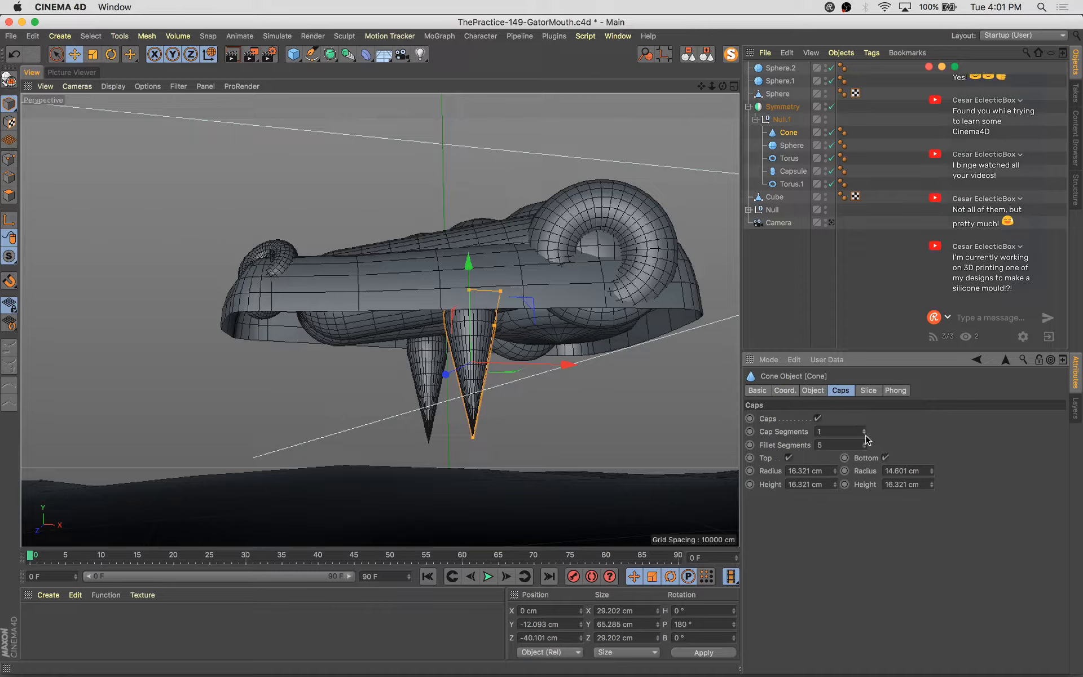
left_click(812, 391)
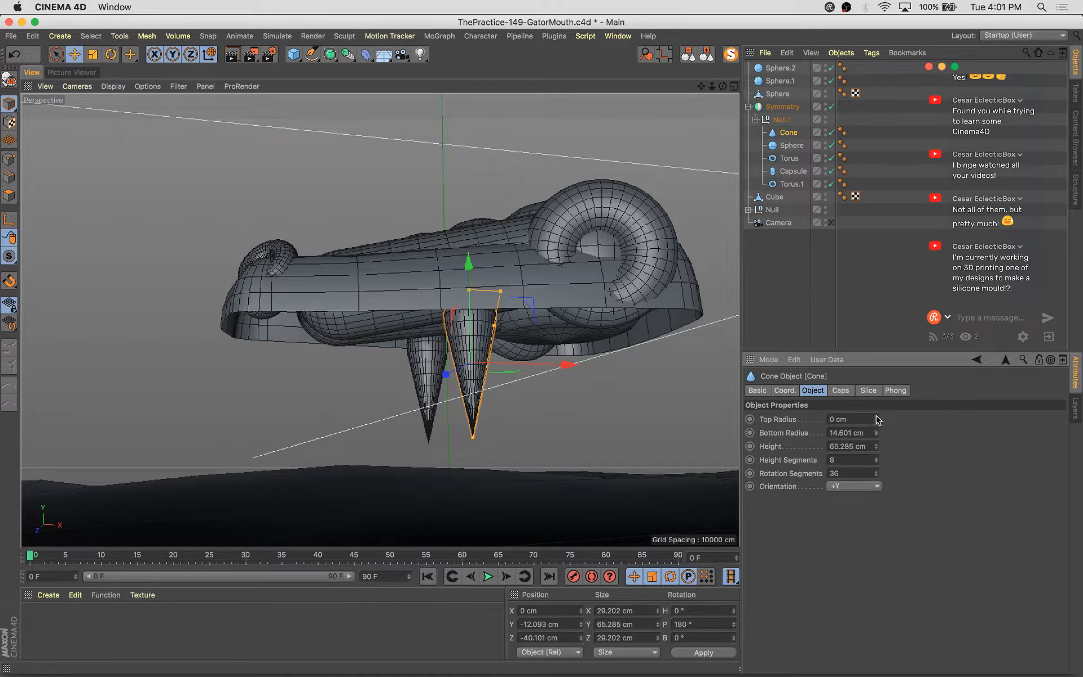
left_click_drag(877, 419, 876, 413)
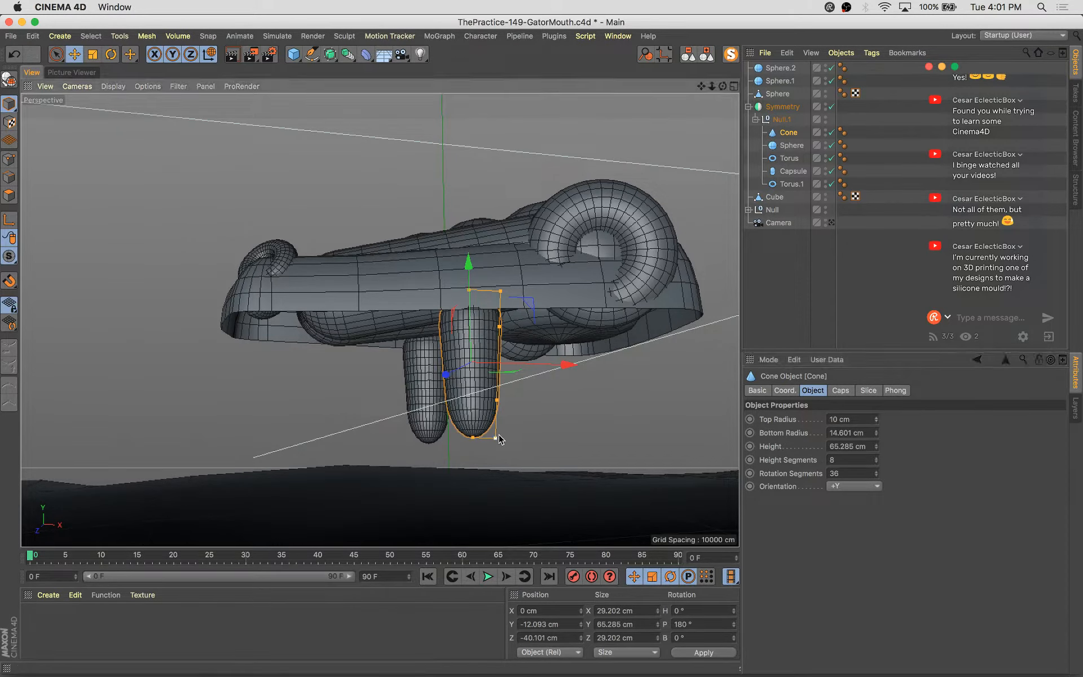
scroll(495, 418, "up", 3)
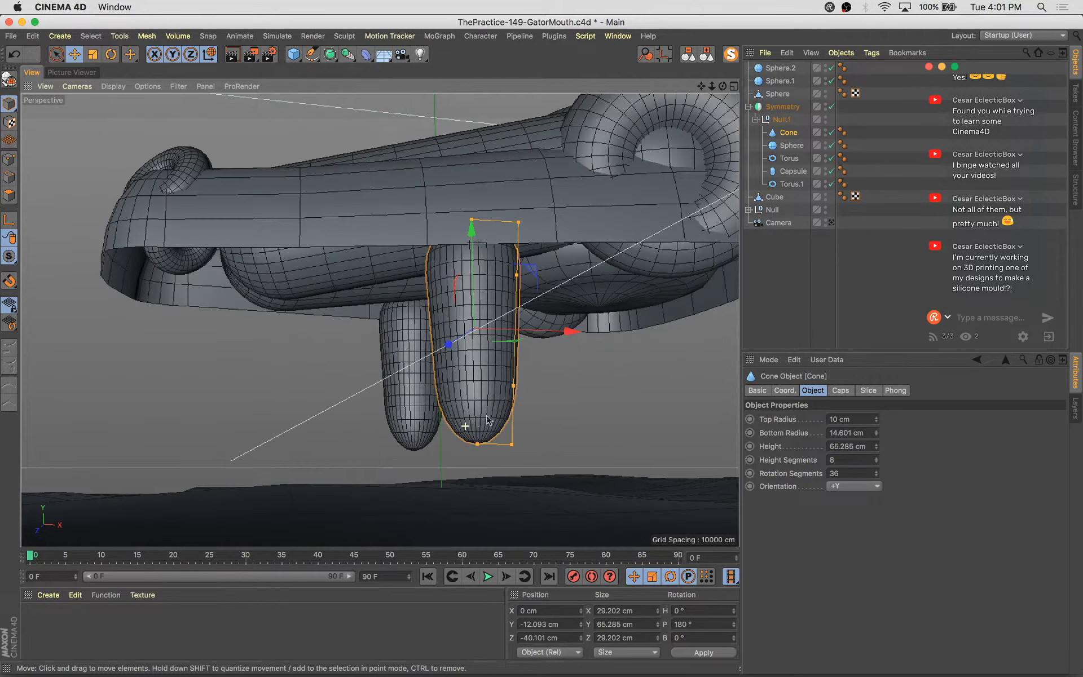
left_click_drag(517, 448, 488, 468)
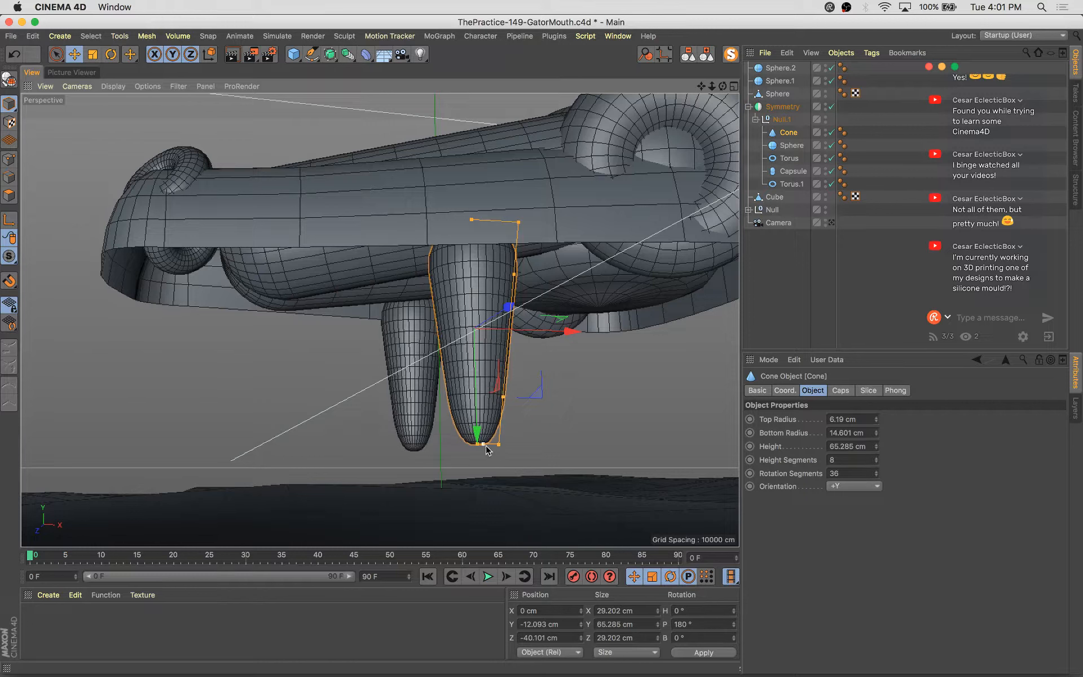
left_click_drag(493, 449, 489, 451)
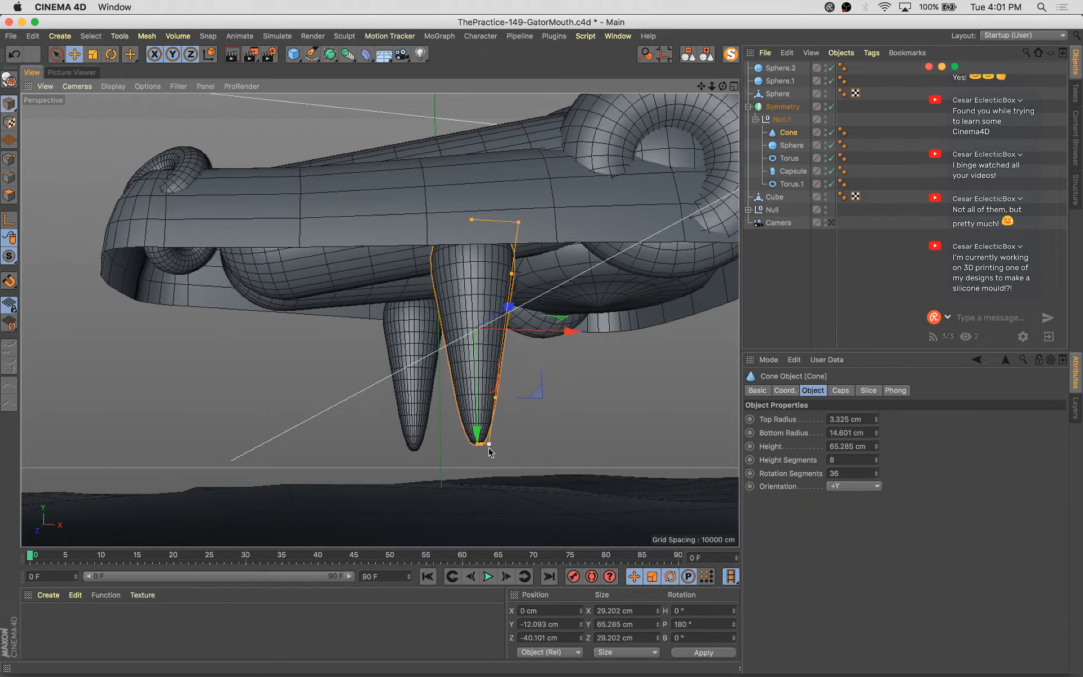
left_click_drag(519, 224, 648, 357)
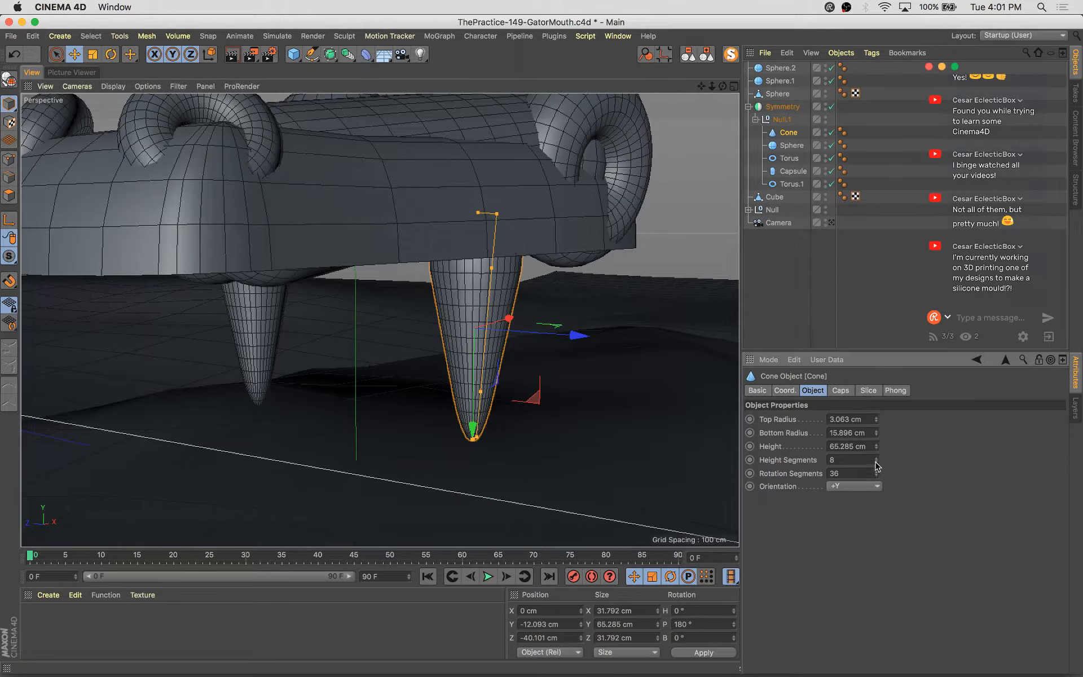
Set the cone's Z scale to 0.6 to flatten the tooth
left_click(784, 390)
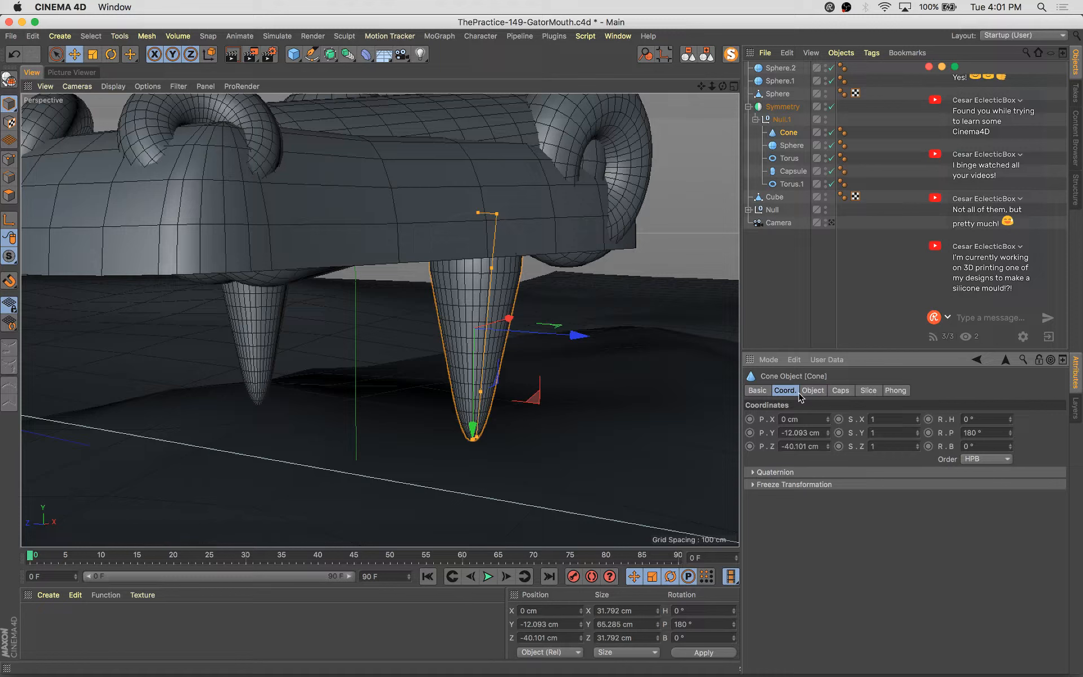
left_click(918, 435)
key("super+z")
left_click_drag(917, 421, 918, 421)
key("super+z")
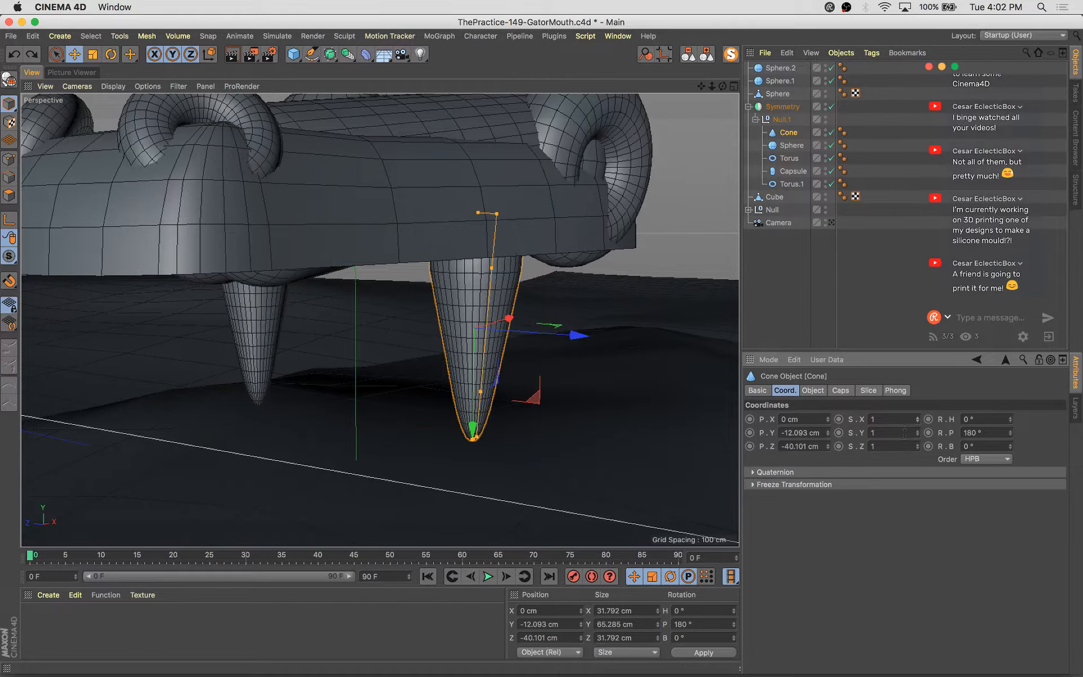
left_click(919, 449)
left_click(918, 450)
left_click(918, 449)
left_click(918, 449)
Duplicate the tooth, then scale, move and rotate the copy into place along the side of the jaw
left_click_drag(441, 365, 370, 351, "alt")
key("t")
left_click_drag(637, 262, 575, 280)
key("e")
left_click_drag(367, 372, 534, 343, "alt")
left_click_drag(544, 396, 500, 413)
key("r")
key("e")
left_click_drag(369, 367, 356, 369)
middle_click_drag(401, 389, 542, 407, "alt")
left_click_drag(542, 407, 433, 382, "alt")
left_click_drag(386, 329, 611, 380)
left_click_drag(608, 389, 669, 376, "alt")
left_click_drag(564, 403, 430, 382, "alt")
left_click_drag(466, 458, 464, 448)
Select the copied tooth and scale it down to about 37 cm tall under the jaw
left_click(237, 362)
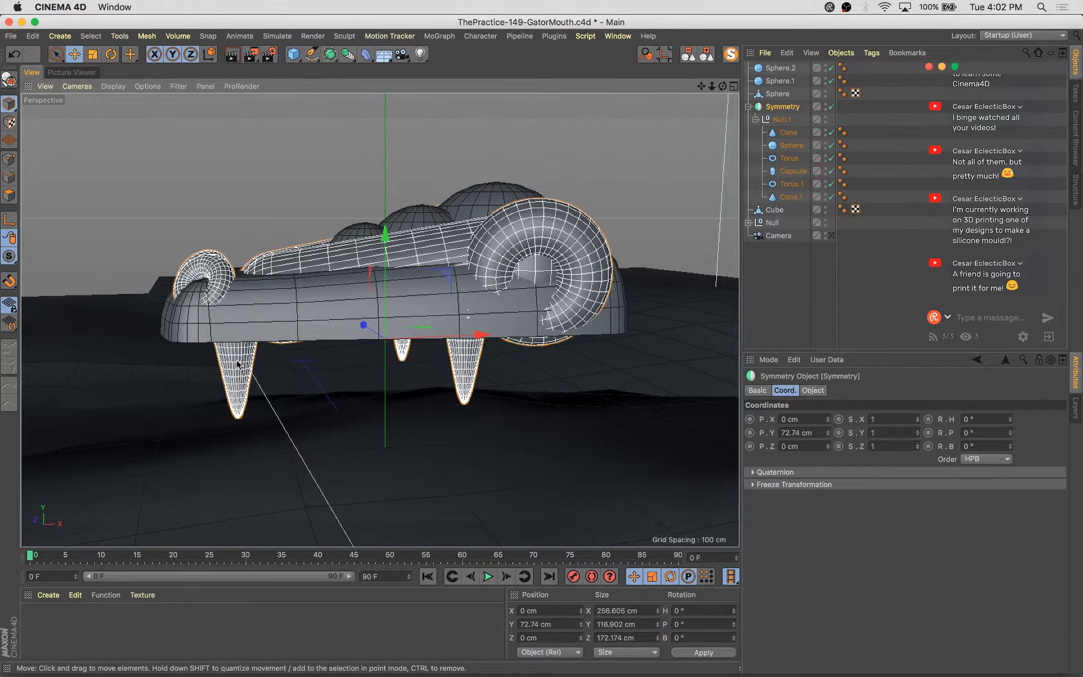
left_click(237, 362)
left_click_drag(236, 364, 427, 342, "alt")
left_click_drag(290, 434, 301, 417)
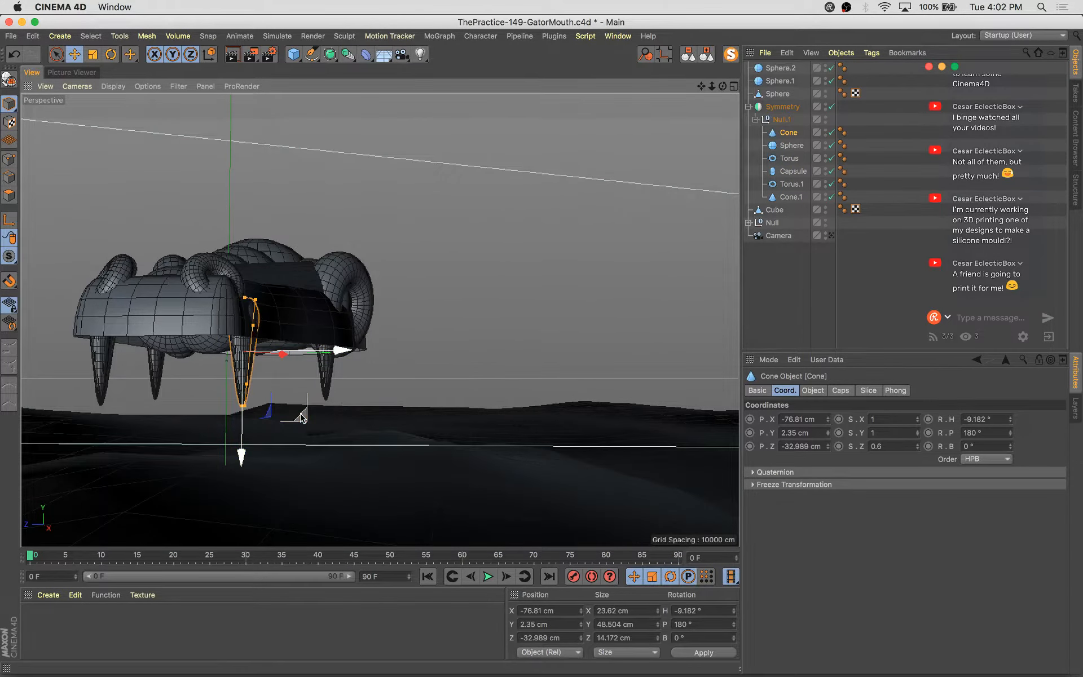
key("t")
left_click_drag(357, 234, 175, 374)
key("e")
left_click_drag(242, 455, 242, 450)
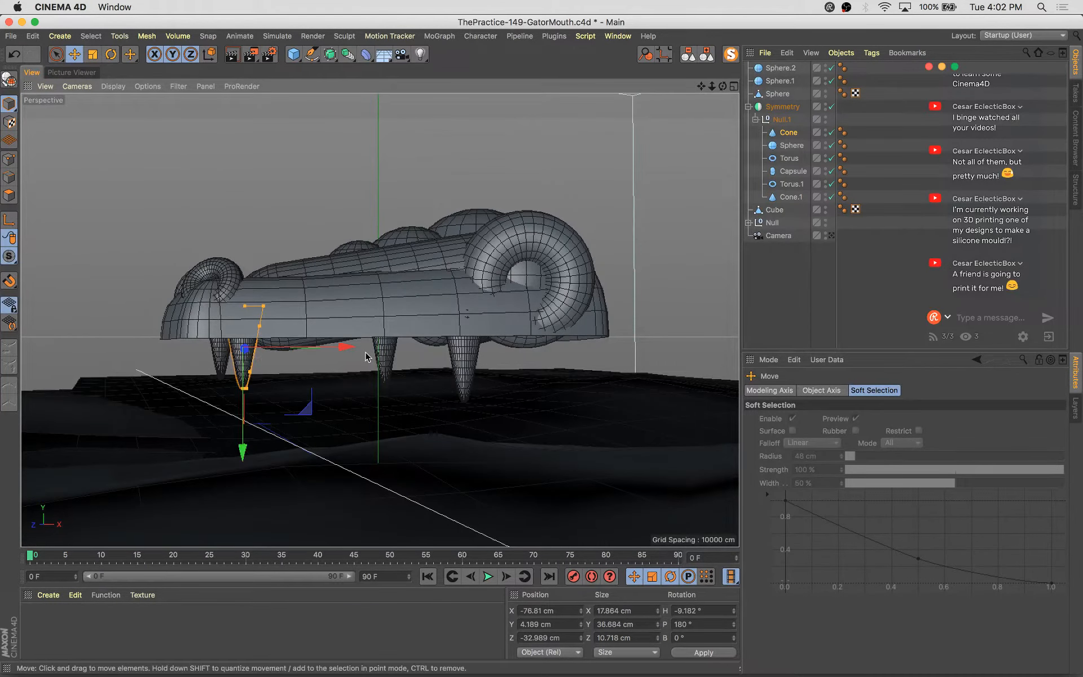
Copy the tooth twice more, spacing the copies along the underside of the jaw
mouse_move(393, 321)
left_mouse_down("alt")
mouse_move(382, 392)
mouse_move(380, 374)
mouse_move(602, 416)
mouse_move(632, 398)
mouse_move(685, 416)
mouse_move(695, 409)
left_mouse_up("alt")
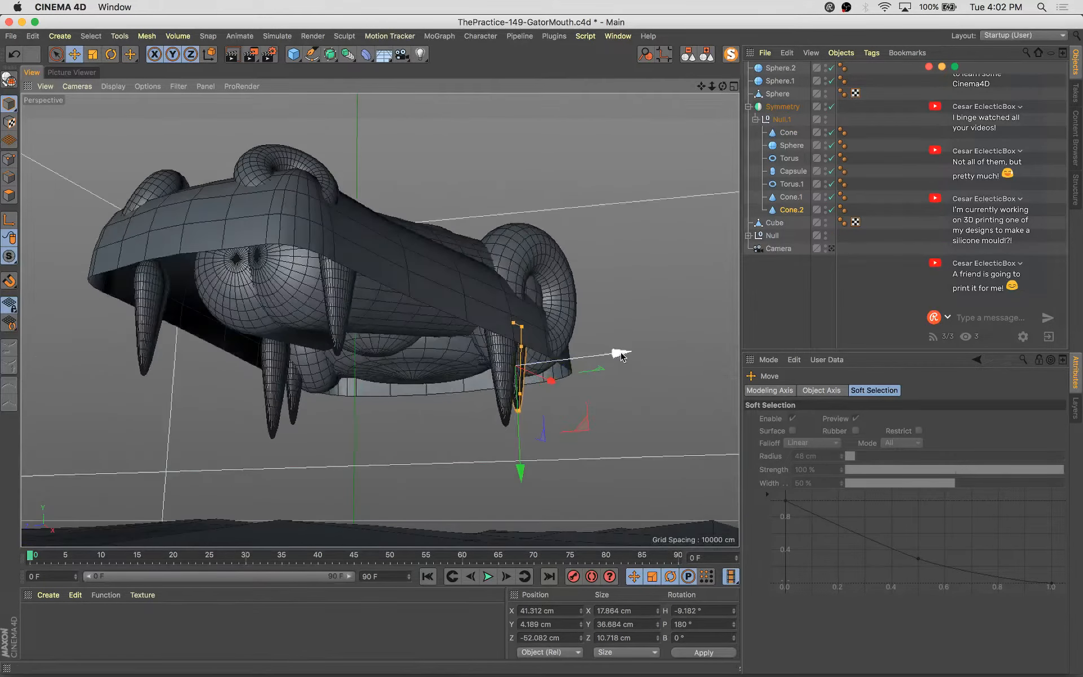
left_click_drag(622, 357, 626, 364)
left_click_drag(626, 364, 476, 391, "alt")
left_click_drag(625, 392, 434, 366)
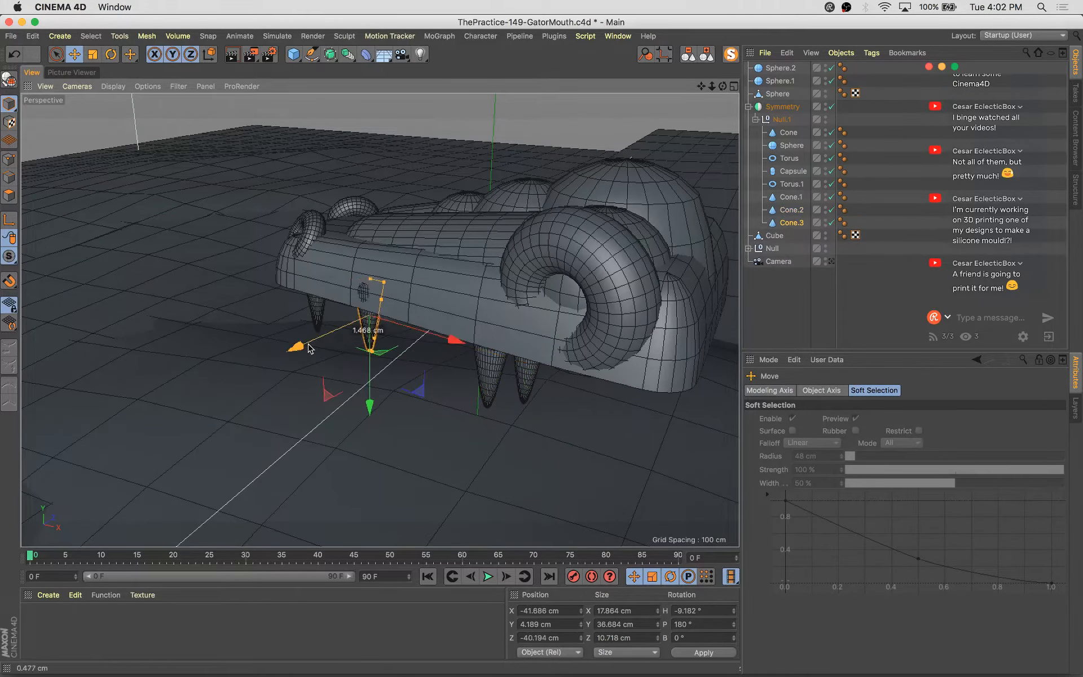
left_click_drag(312, 349, 431, 295, "alt")
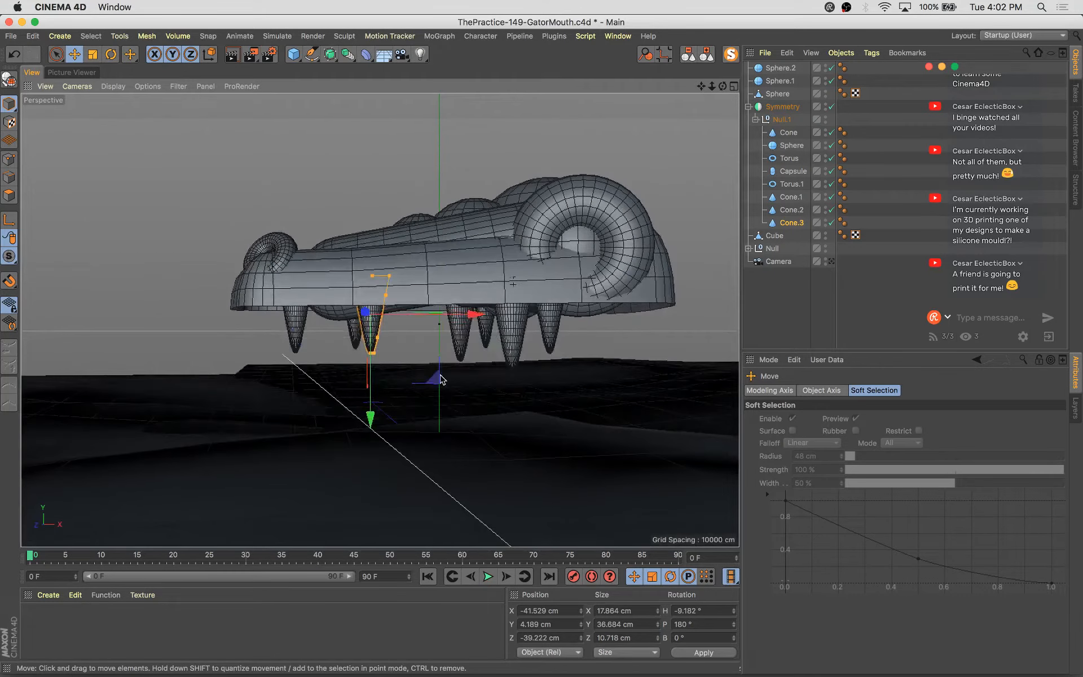
Add two more tooth copies and shrink the frontmost one to about 31 cm tall
left_click_drag(431, 379, 323, 384)
left_click_drag(323, 384, 416, 433, "alt")
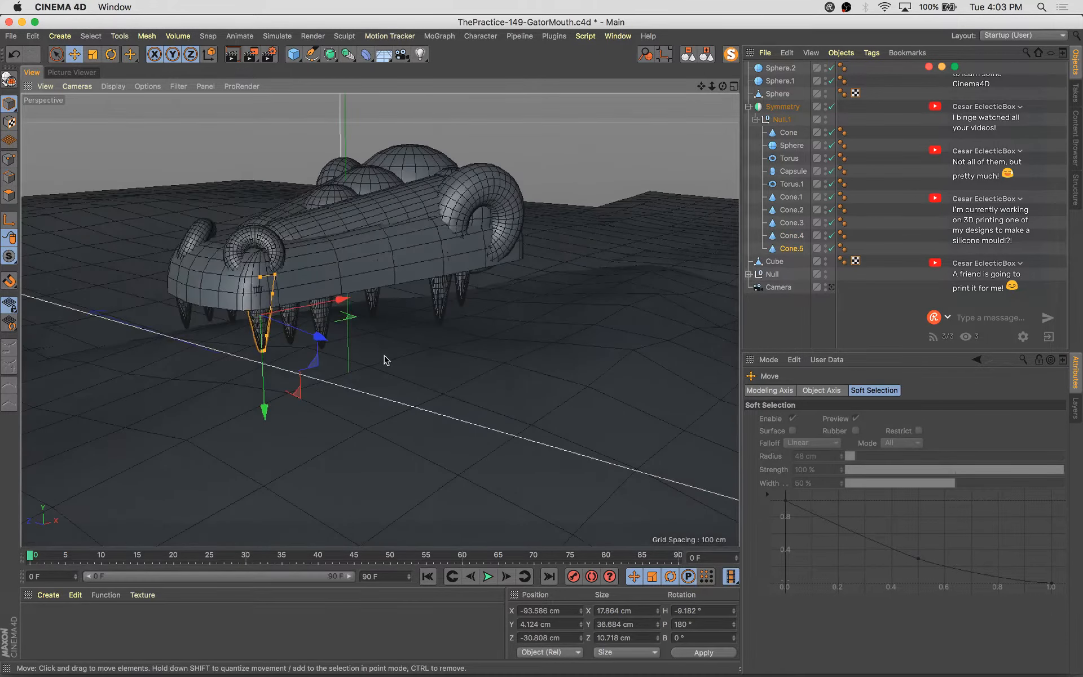
key("t")
left_click_drag(381, 274, 380, 318)
key("e")
left_click_drag(344, 378, 369, 414, "alt")
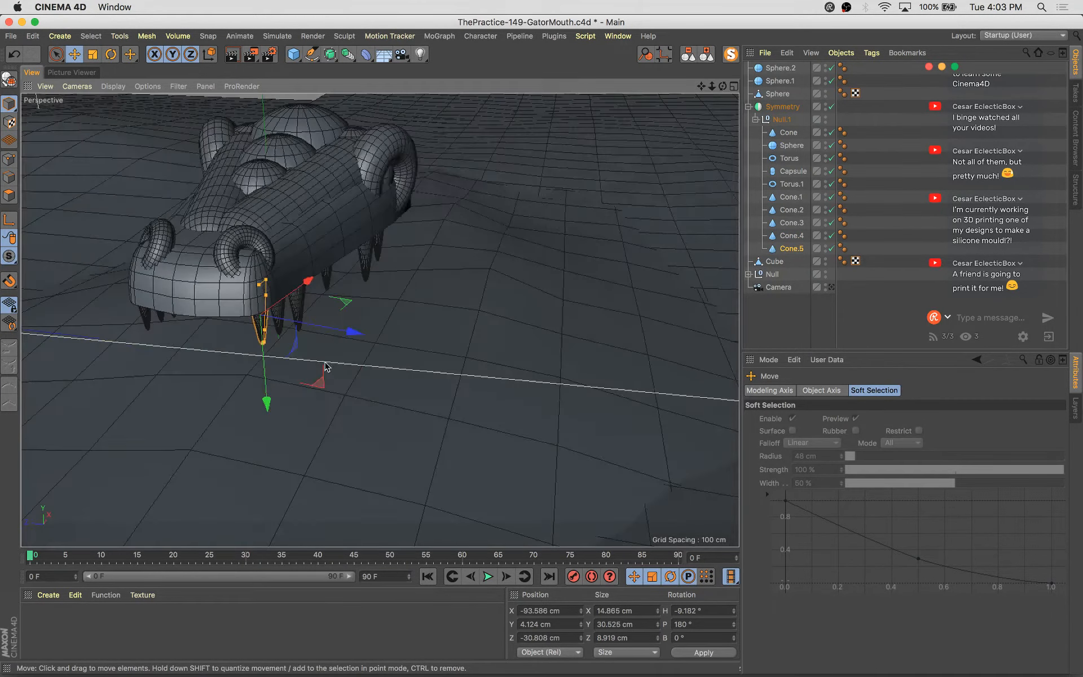
Rotate the front tooth to about -32° heading and shrink it to about 21 cm tall
key("r")
left_click_drag(325, 367, 173, 412)
key("e")
key("o")
left_click_drag(398, 397, 515, 387, "alt")
key("r")
key("t")
left_click_drag(564, 272, 389, 405)
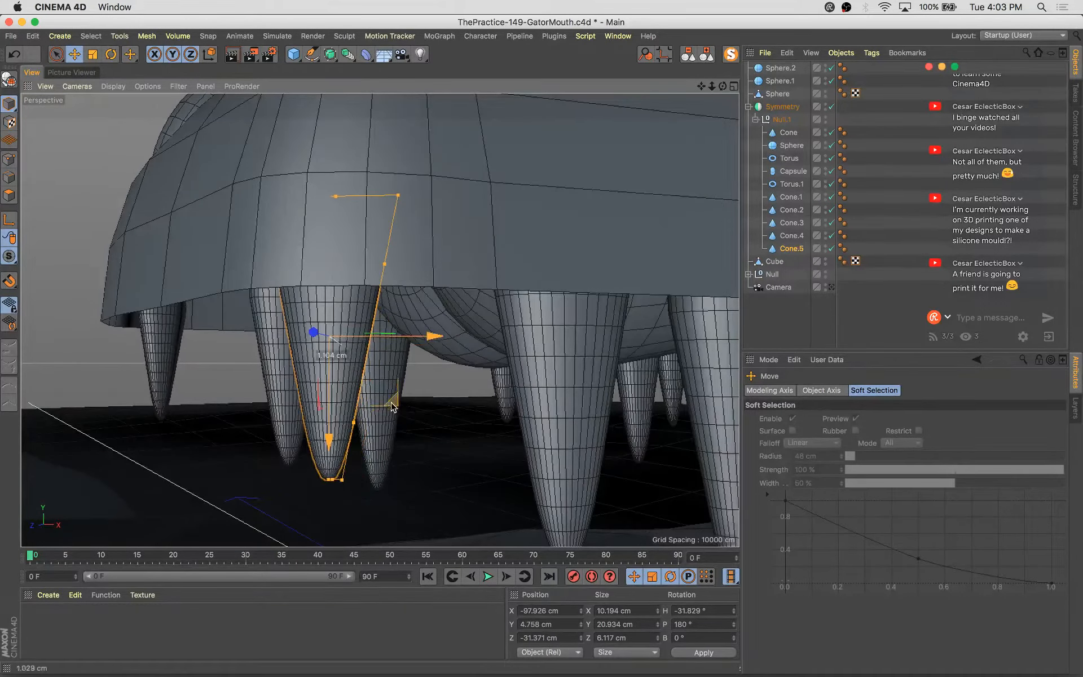
Duplicate the small front tooth and turn the copy to about -83° heading near the snout corner
left_click_drag(349, 330, 585, 483, "alt")
left_click_drag(528, 402, 284, 451, "ctrl")
key("r")
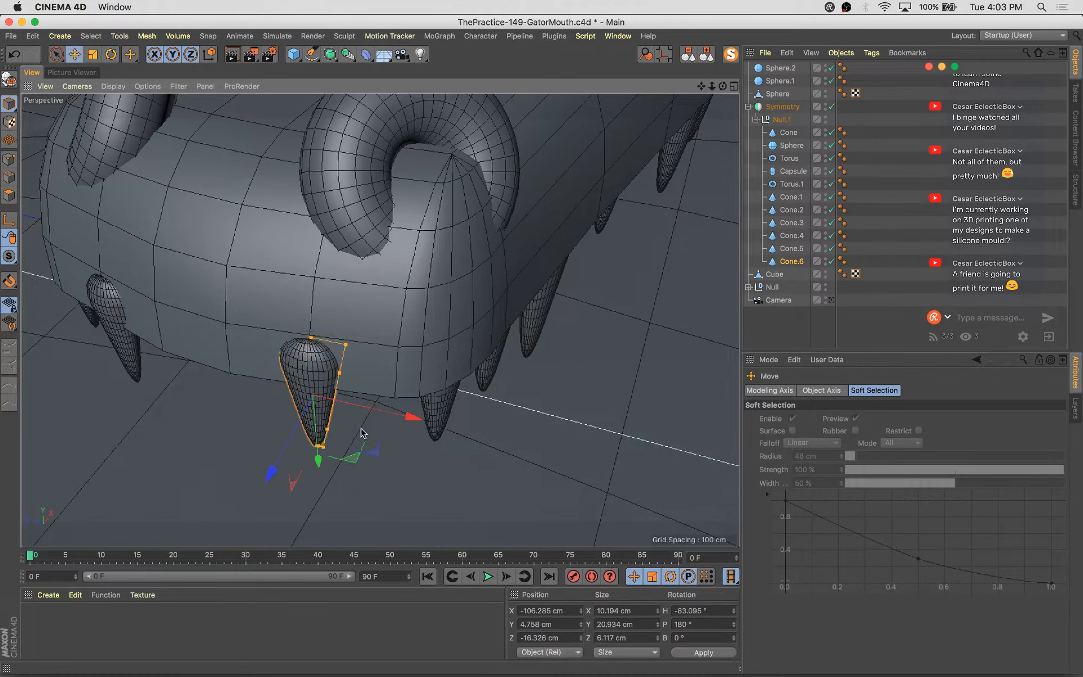
left_click_drag(266, 469, 488, 445)
left_click(431, 415)
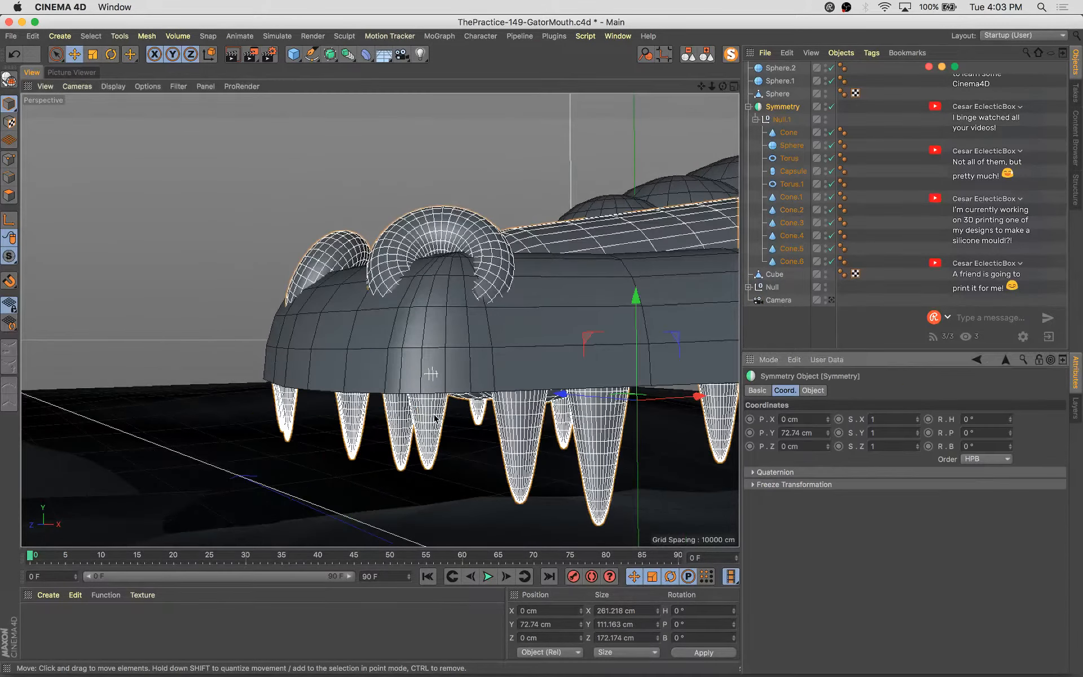
Select the front tooth, check the jaw from another angle and save the scene
left_click(792, 248)
left_click_drag(451, 389, 405, 352, "alt")
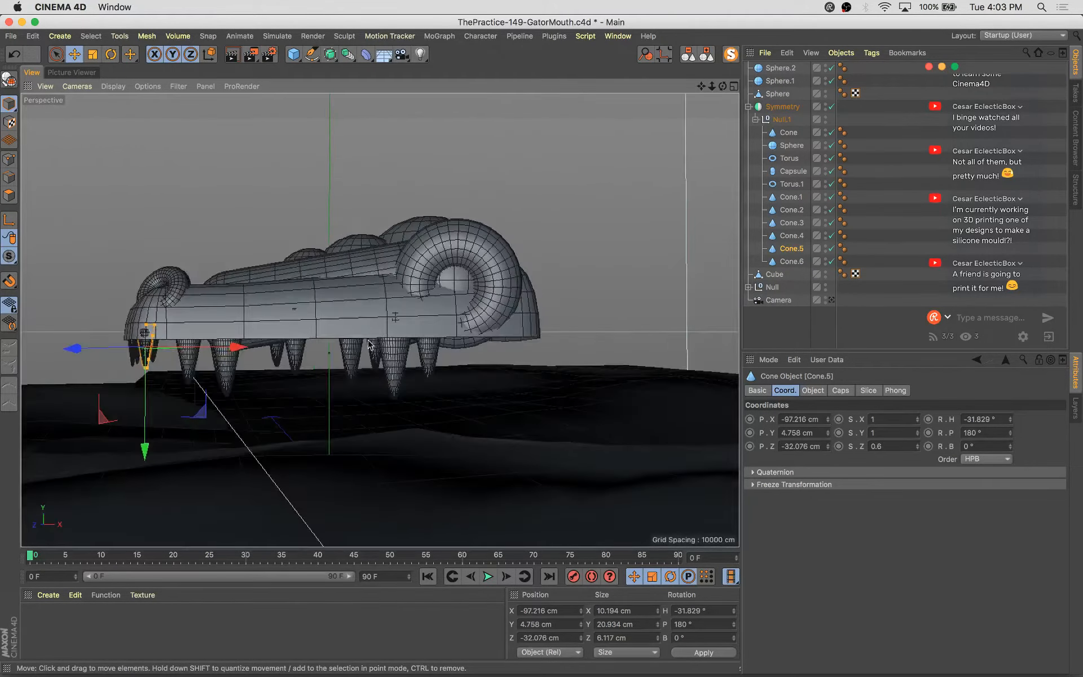
middle_click_drag(370, 344, 502, 349, "alt")
key("super+s")
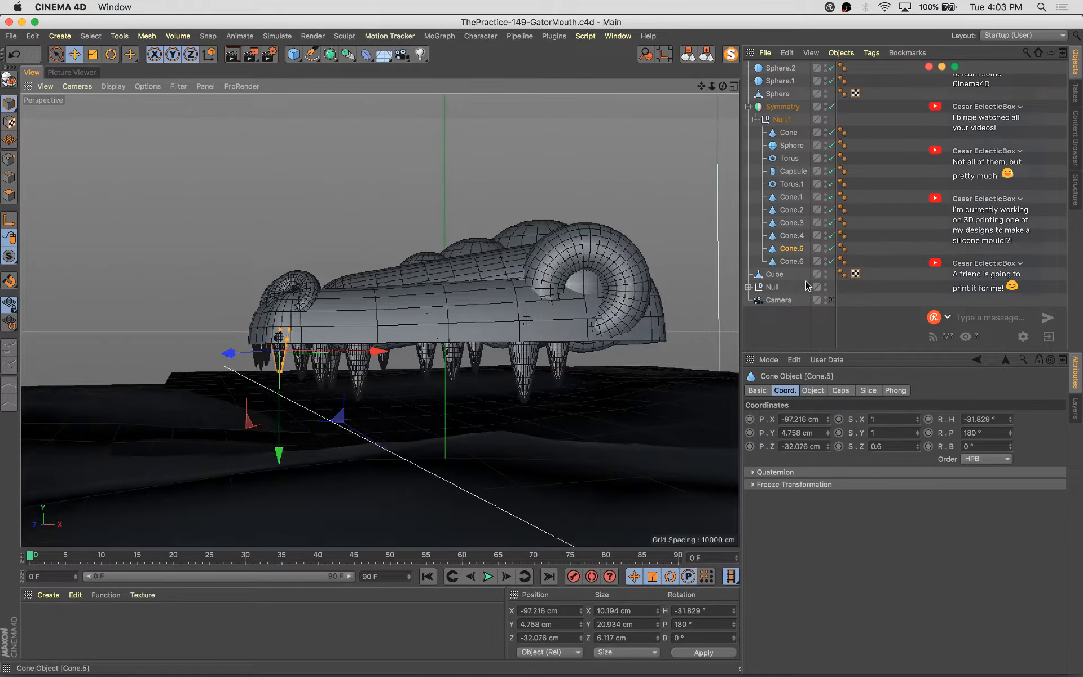
Group the spheres, symmetry object and cube into a null named Gator Head
left_click(831, 301)
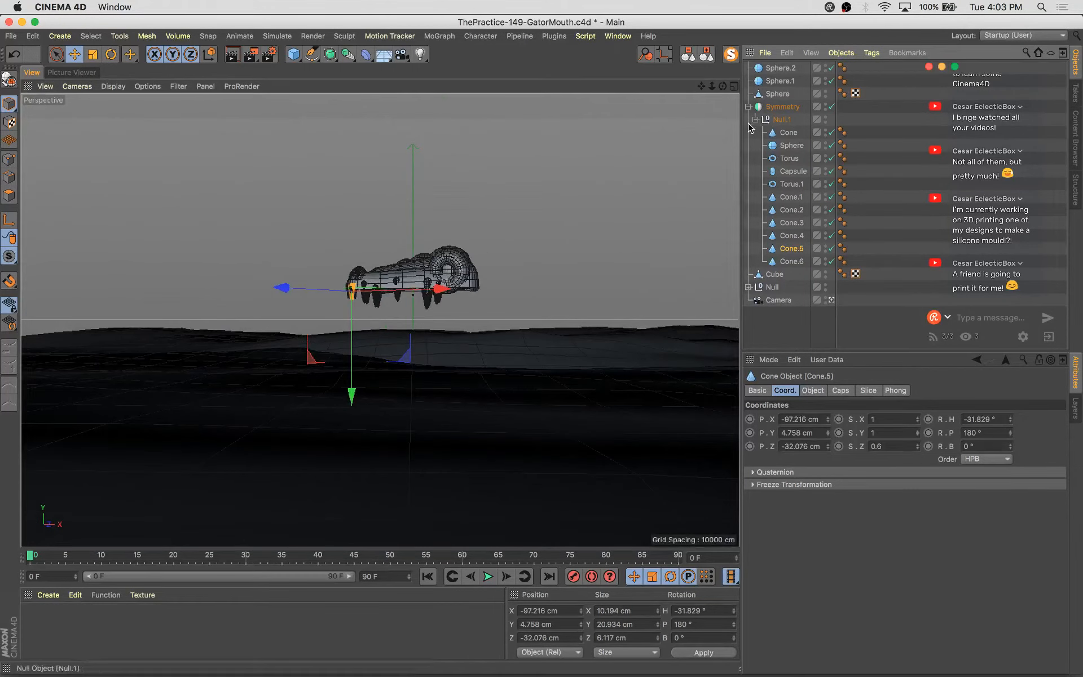
left_click(747, 107)
left_click(781, 68)
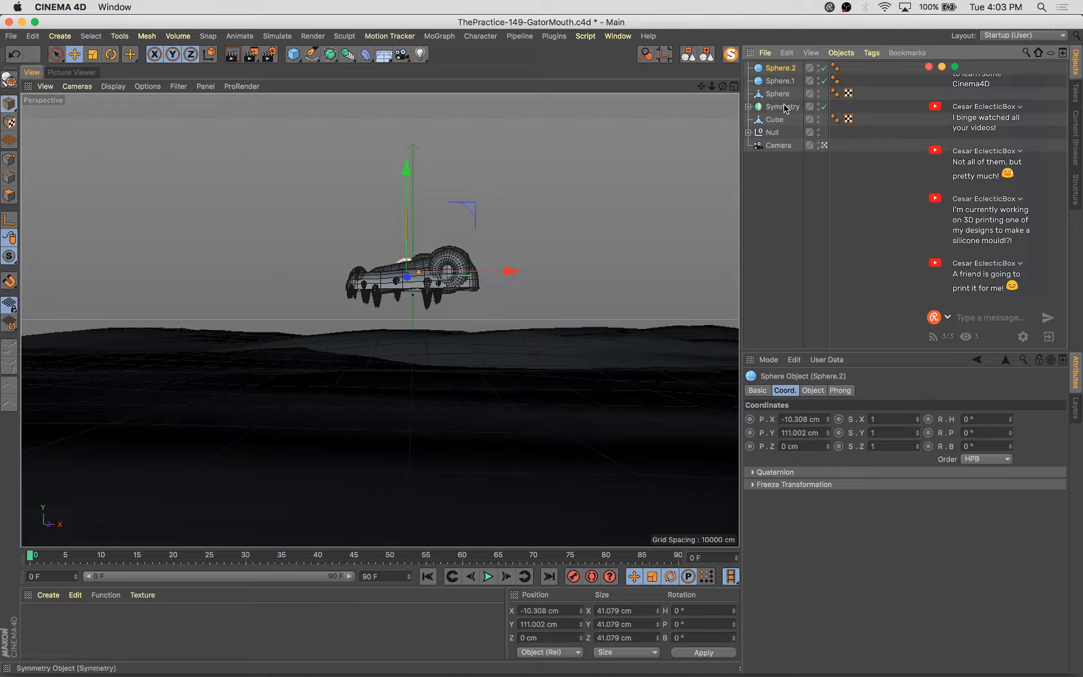
left_click(783, 107, "shift")
key("alt+g")
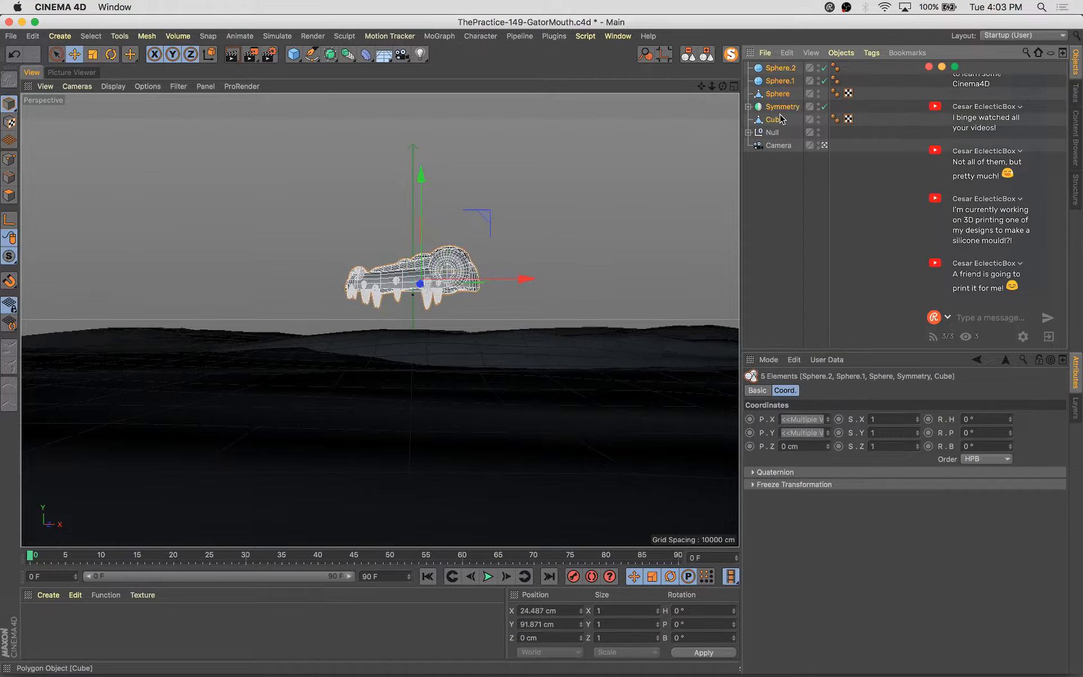
double_click(776, 68)
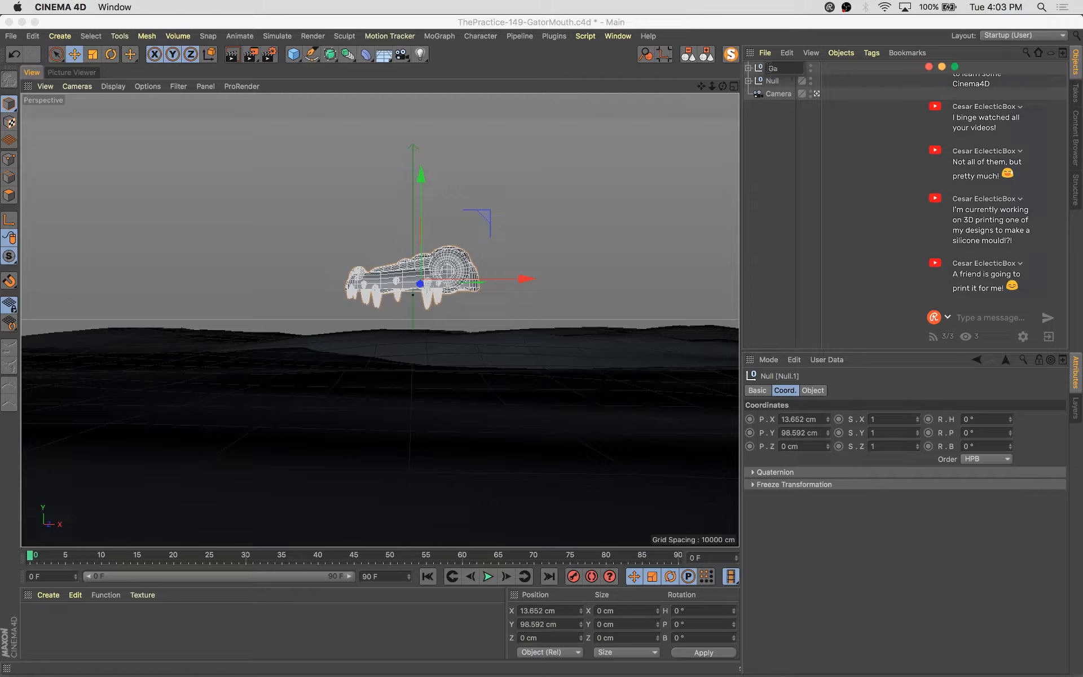
type("Gator Head")
key("Return")
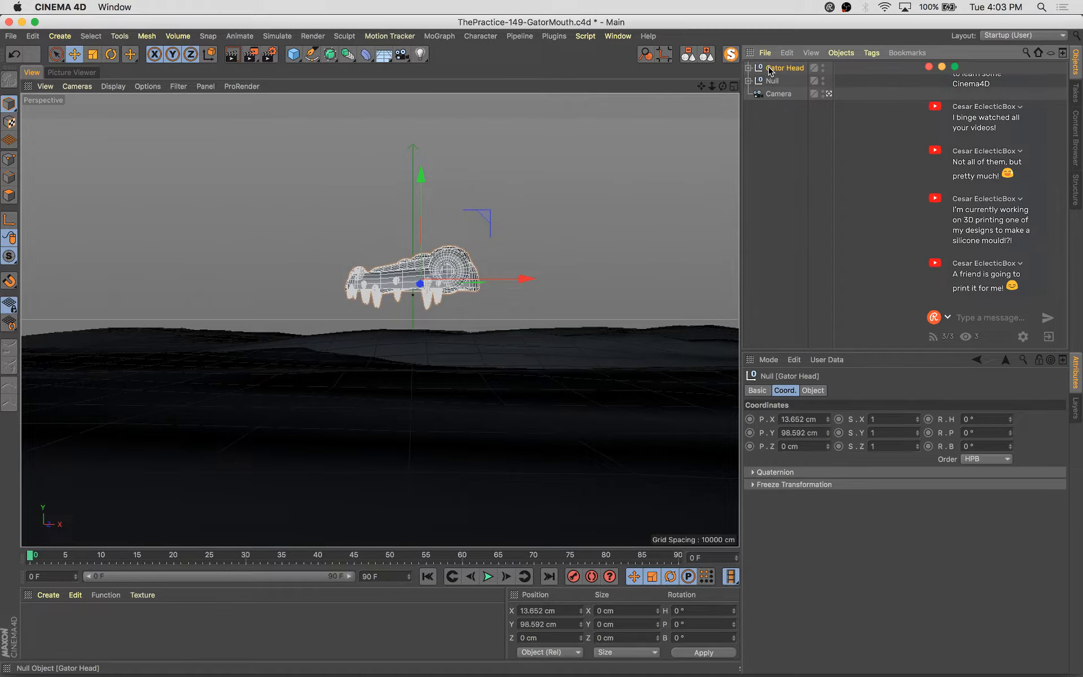
Scale the Gator Head group up to about 264% of its size
key("t")
left_click_drag(327, 367, 671, 268)
key("t")
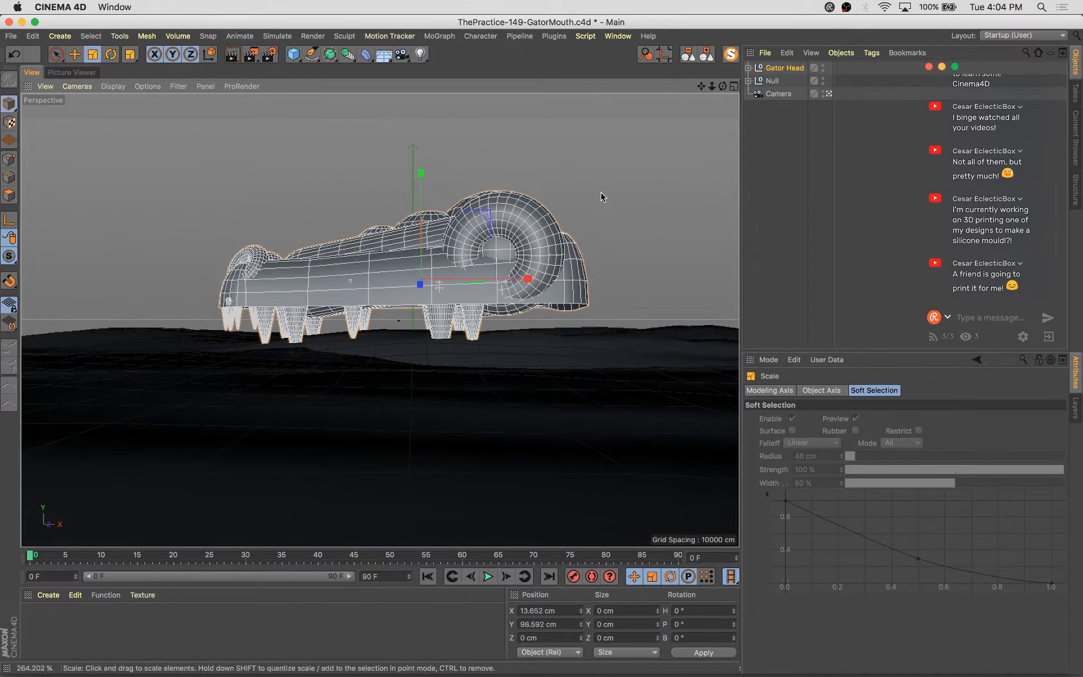
left_click_drag(602, 196, 489, 290)
Rotate the Gator Head group to about 28° heading and 25° bank
key("r")
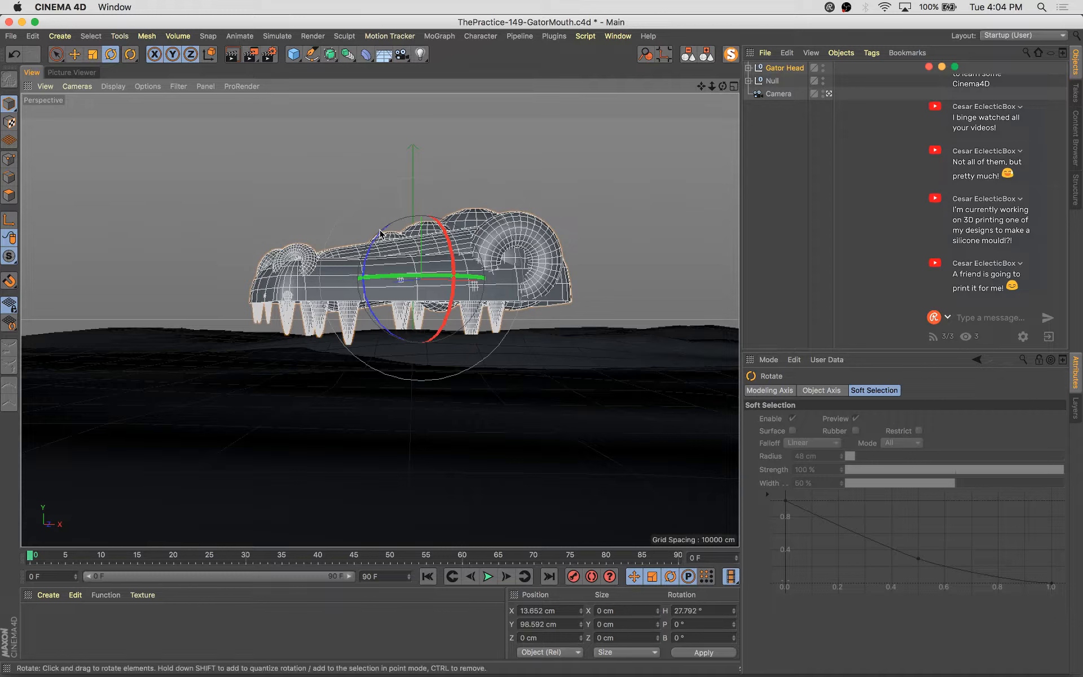
mouse_move(383, 230)
left_mouse_down()
mouse_move(387, 219)
mouse_move(371, 248)
mouse_move(383, 233)
left_mouse_up()
key("super+z")
Move the tilted head up and back to about 142, 144, -197 cm
key("e")
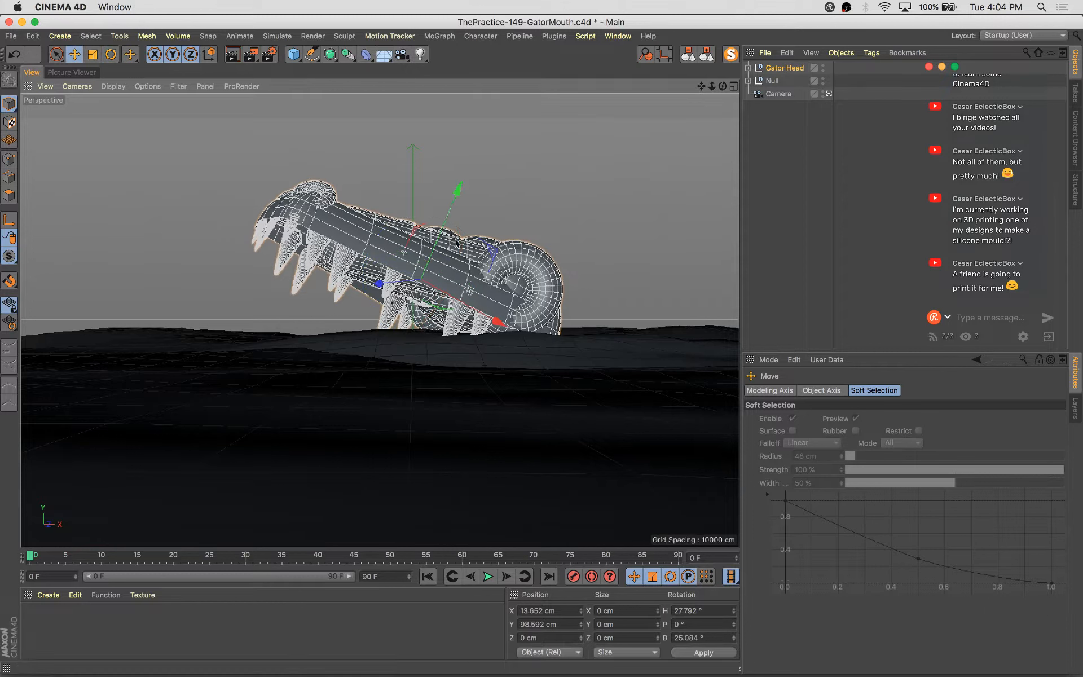
left_click_drag(416, 236, 495, 248)
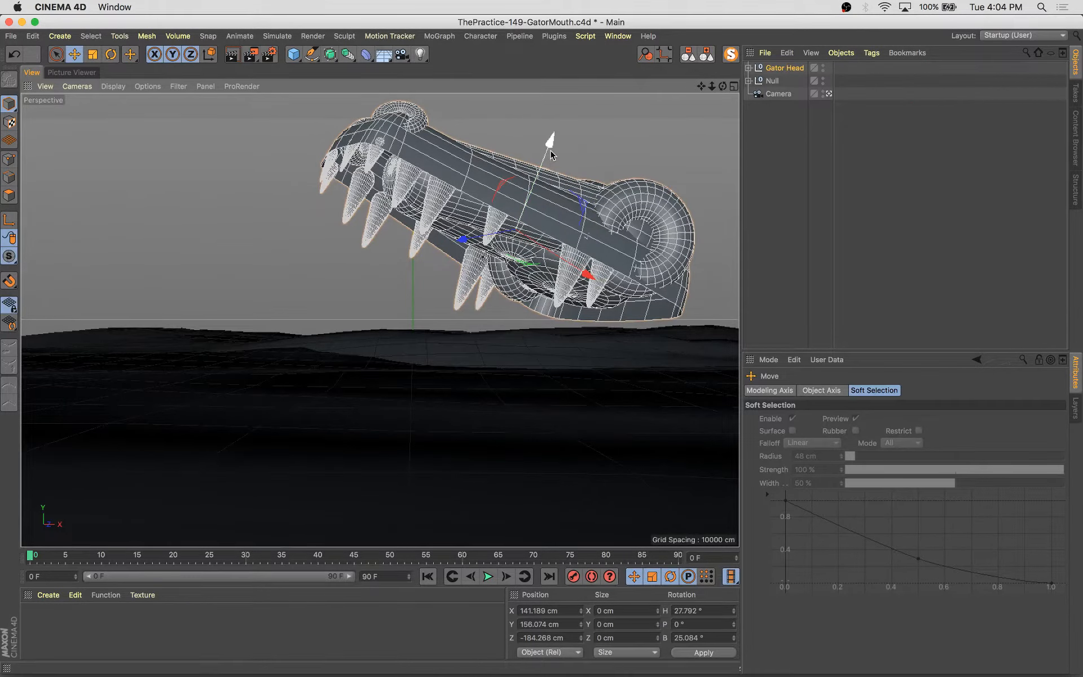
left_click_drag(551, 156, 542, 160)
left_click_drag(477, 244, 480, 247)
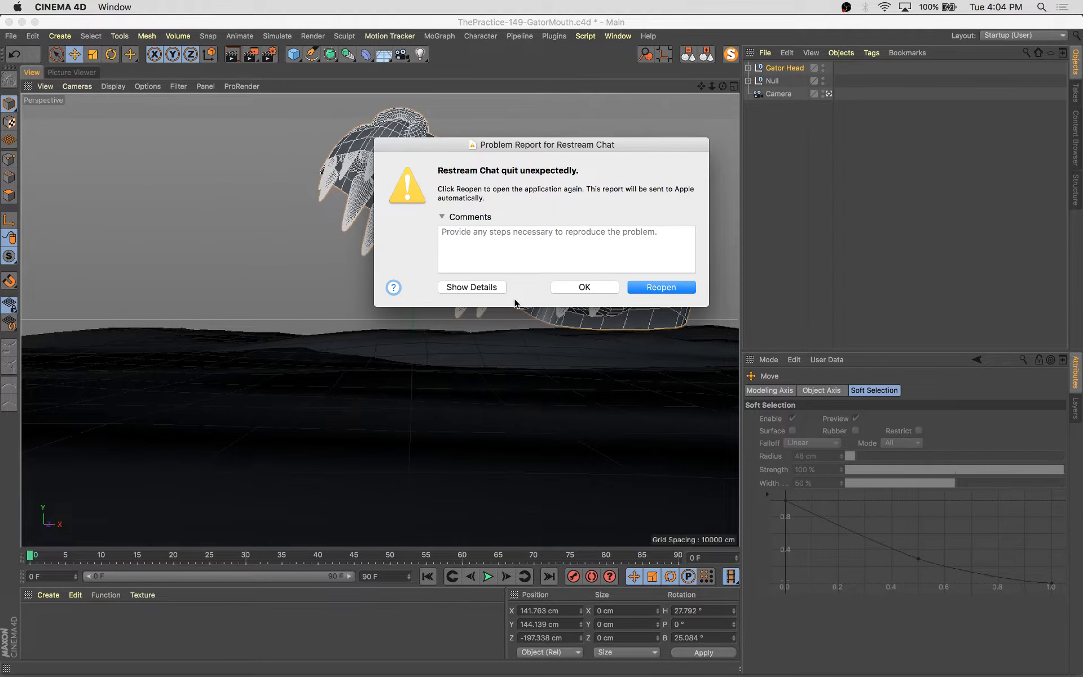
Dismiss the crash report, reopen Restream Chat, and nudge the head to about 137, 151, -200 cm
left_click(585, 287)
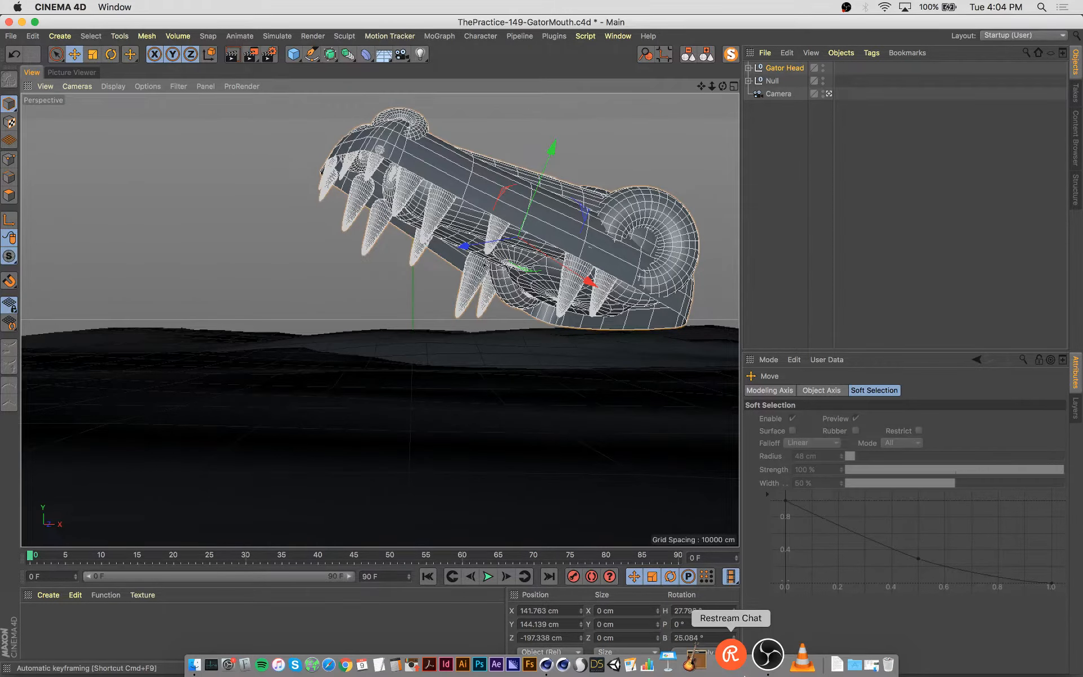
left_click(745, 675)
left_click_drag(572, 225, 580, 209)
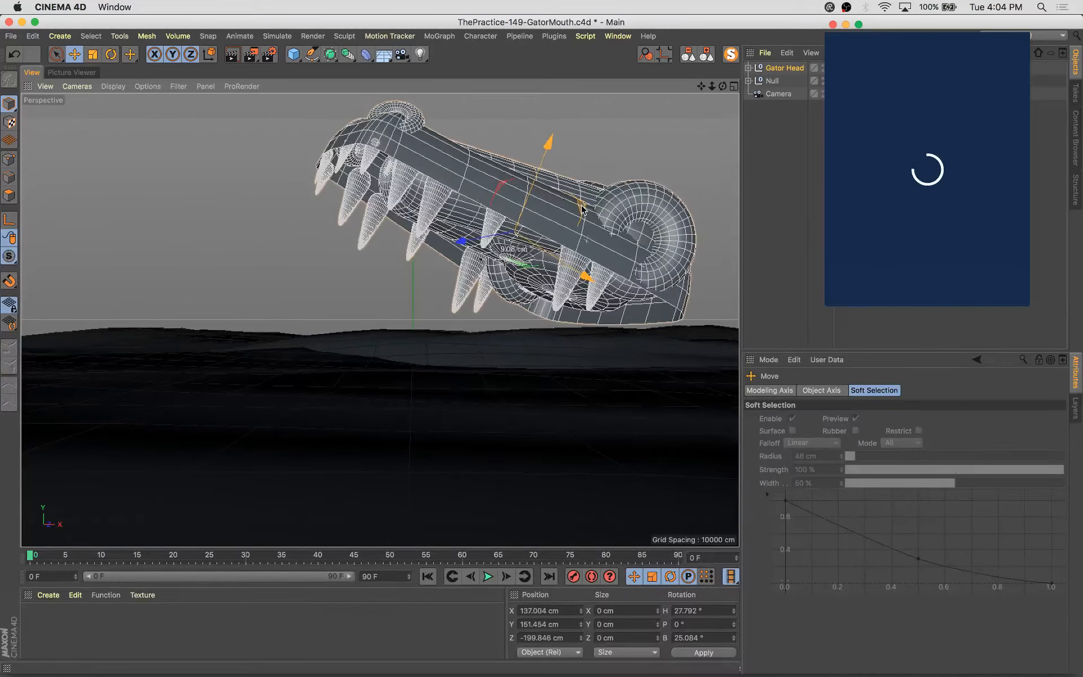
left_click(846, 7)
left_click(846, 7)
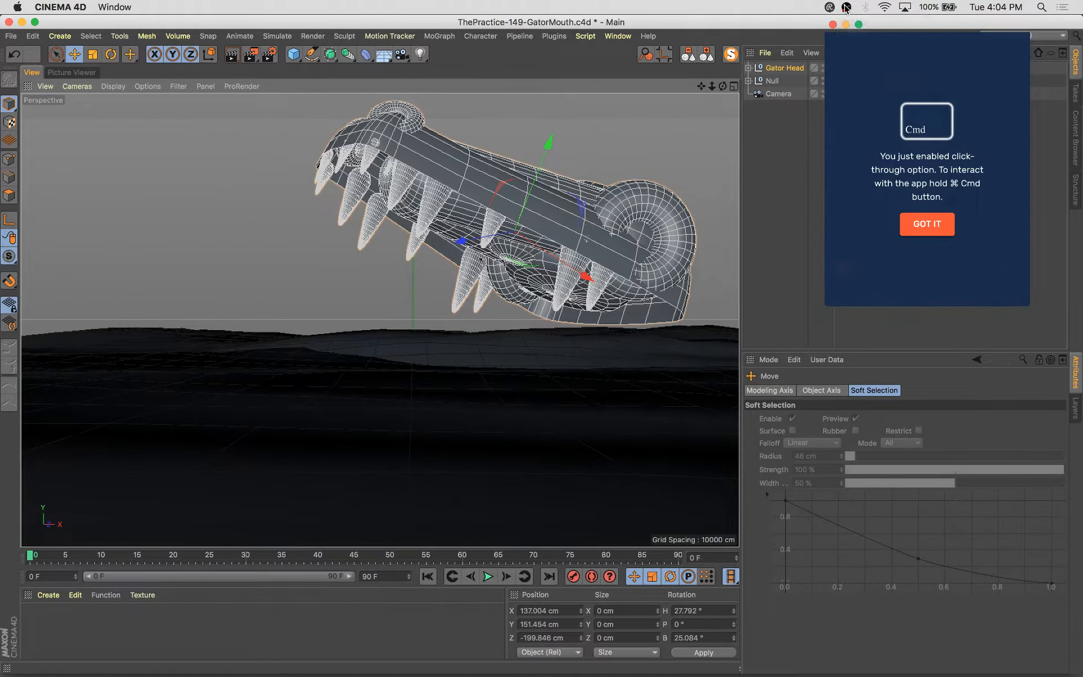
left_click(942, 225)
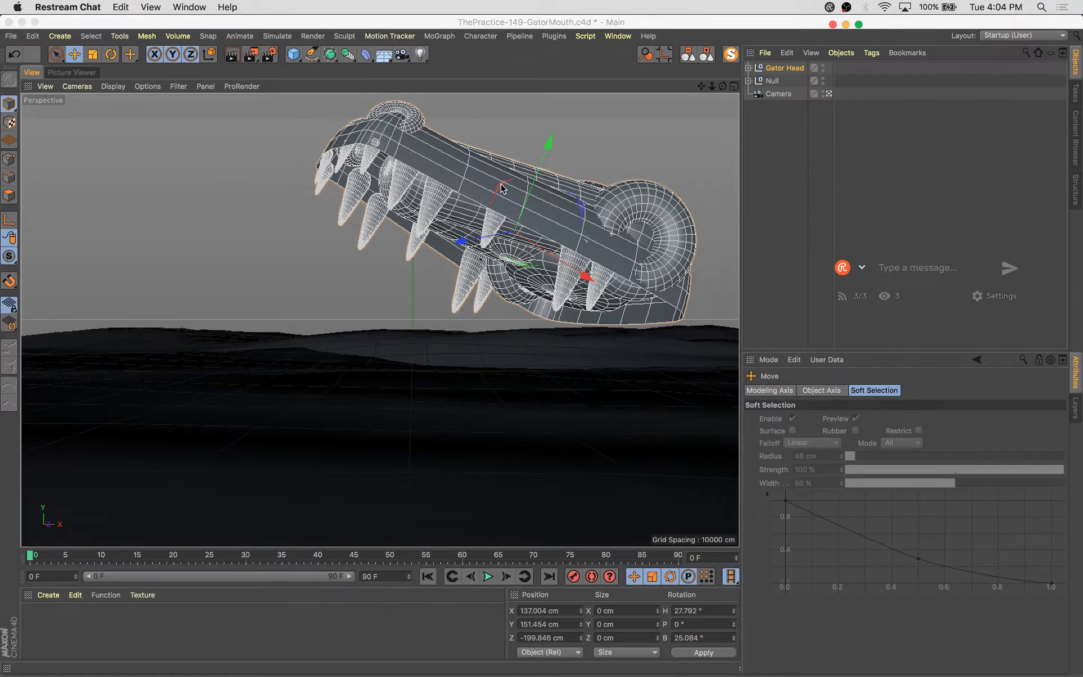
Nudge the Gator Head group to about 145, 157, -208 cm and shift two front tooth cones slightly
left_click_drag(501, 184, 507, 179)
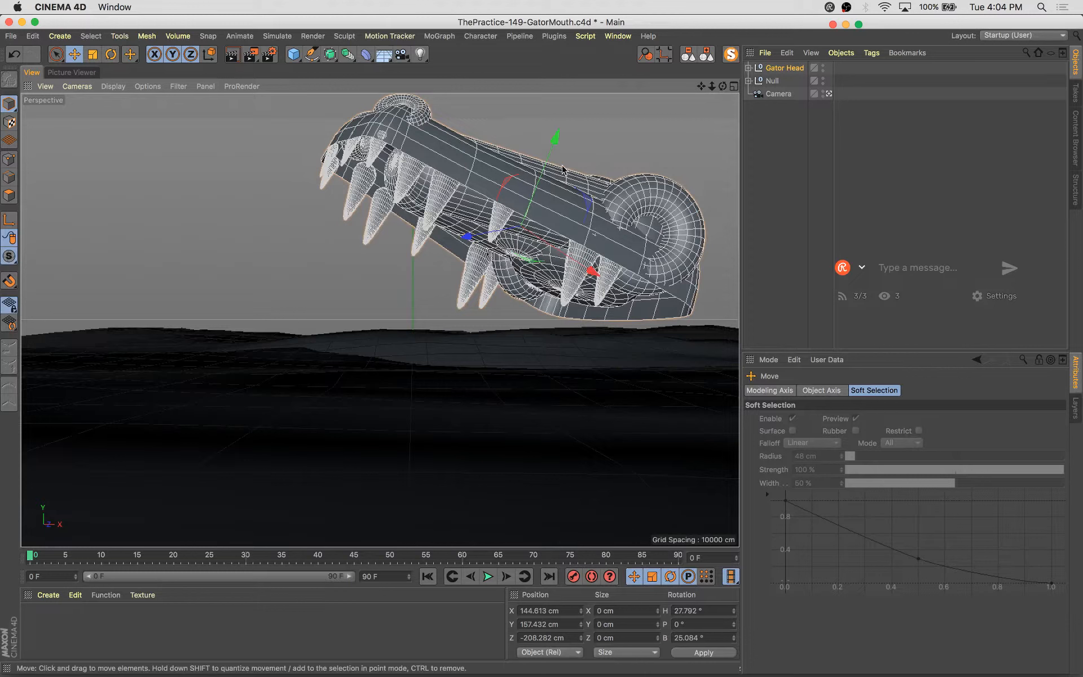
left_click(374, 153)
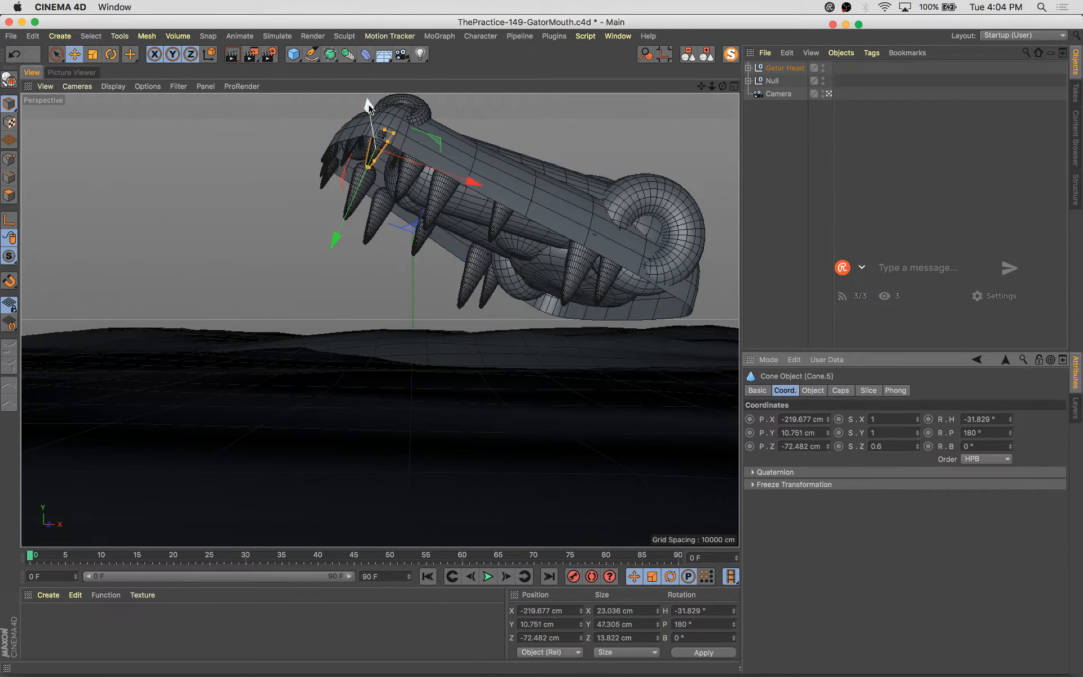
left_click_drag(367, 100, 370, 106)
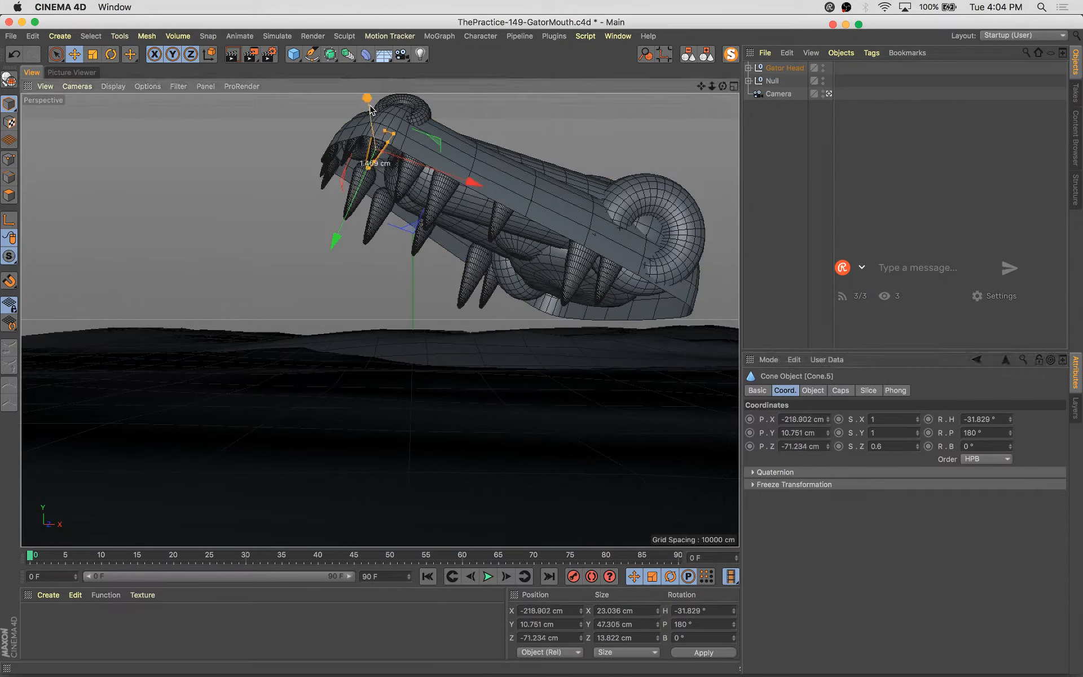
left_click(350, 148)
left_click_drag(294, 117, 295, 119)
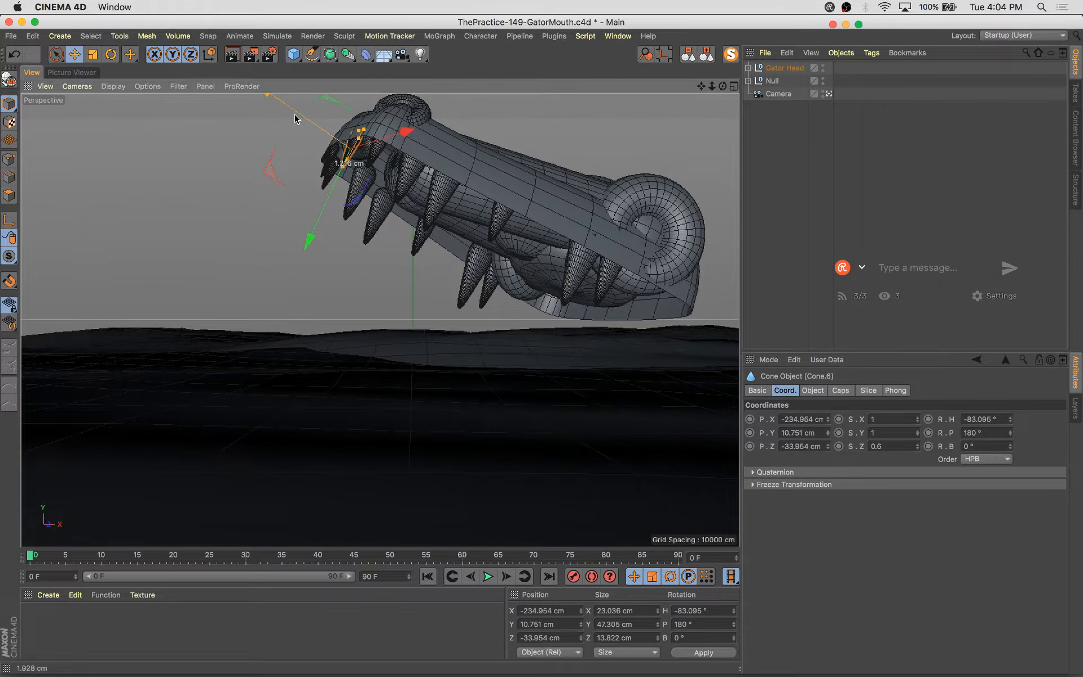
left_click(784, 68)
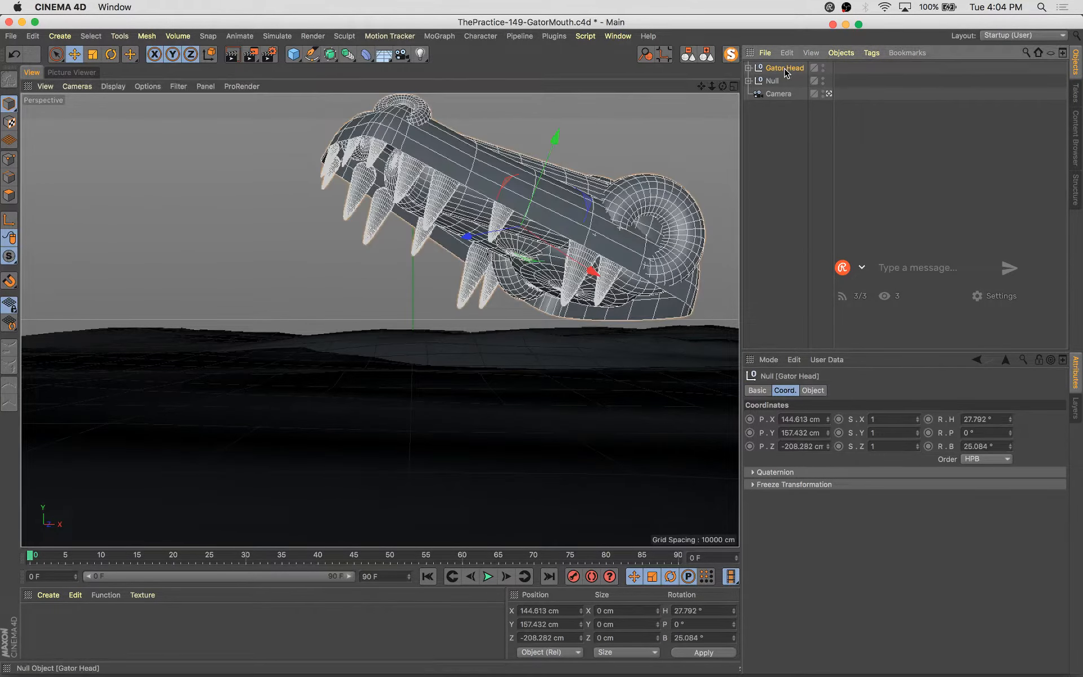
Wrap the head's cube in a Cloth Surface and set its thickness to -14 cm
left_click(451, 146)
left_click(451, 147)
left_click(452, 140)
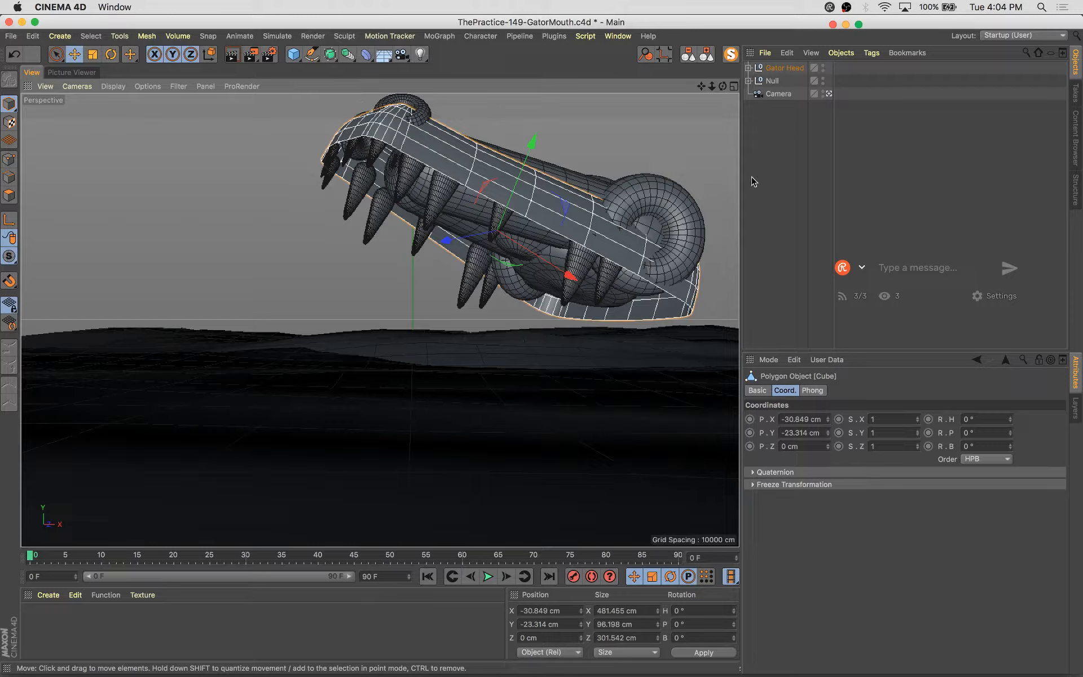
left_click_drag(886, 28, 928, 73)
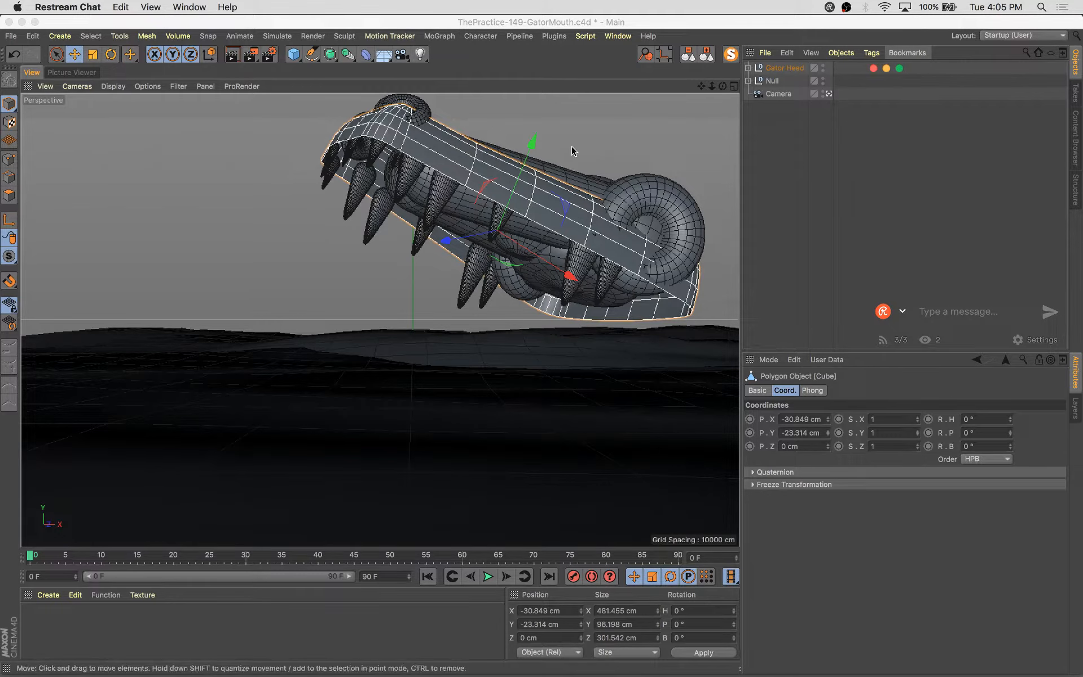
left_click(846, 9)
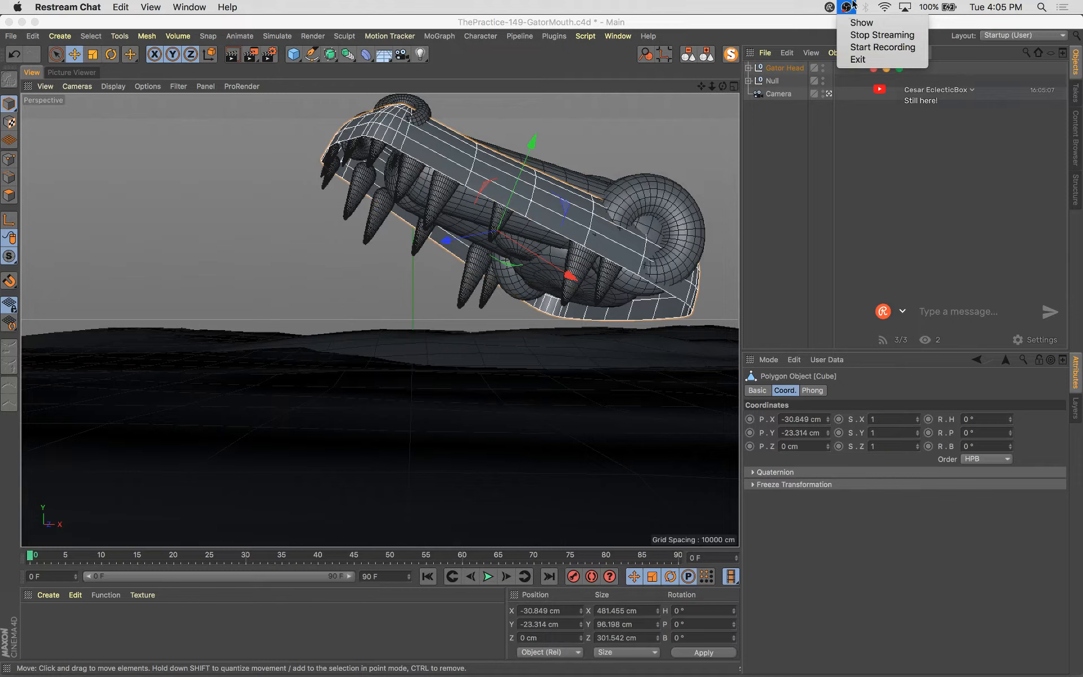
left_click(783, 9)
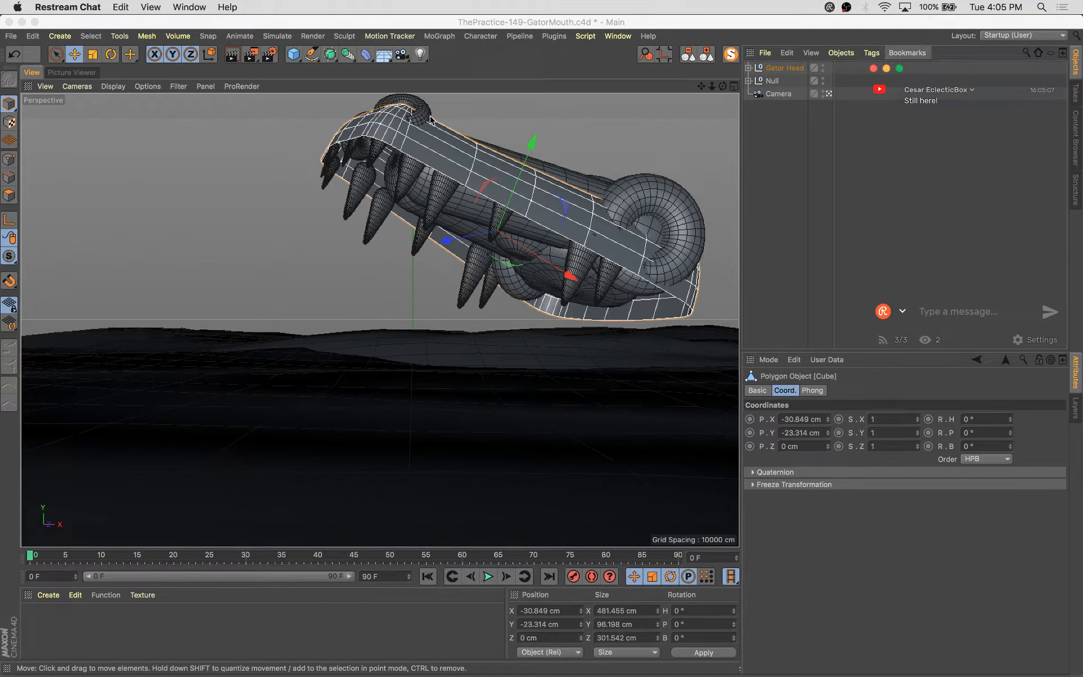
left_click(435, 153)
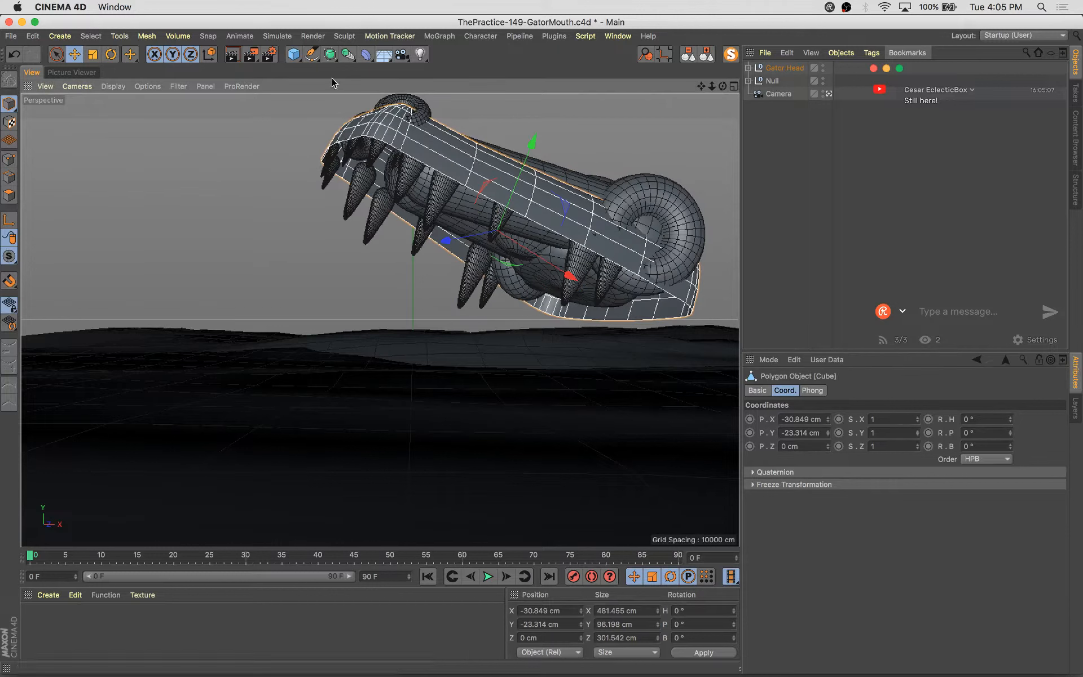
left_click(277, 35)
mouse_move(309, 54)
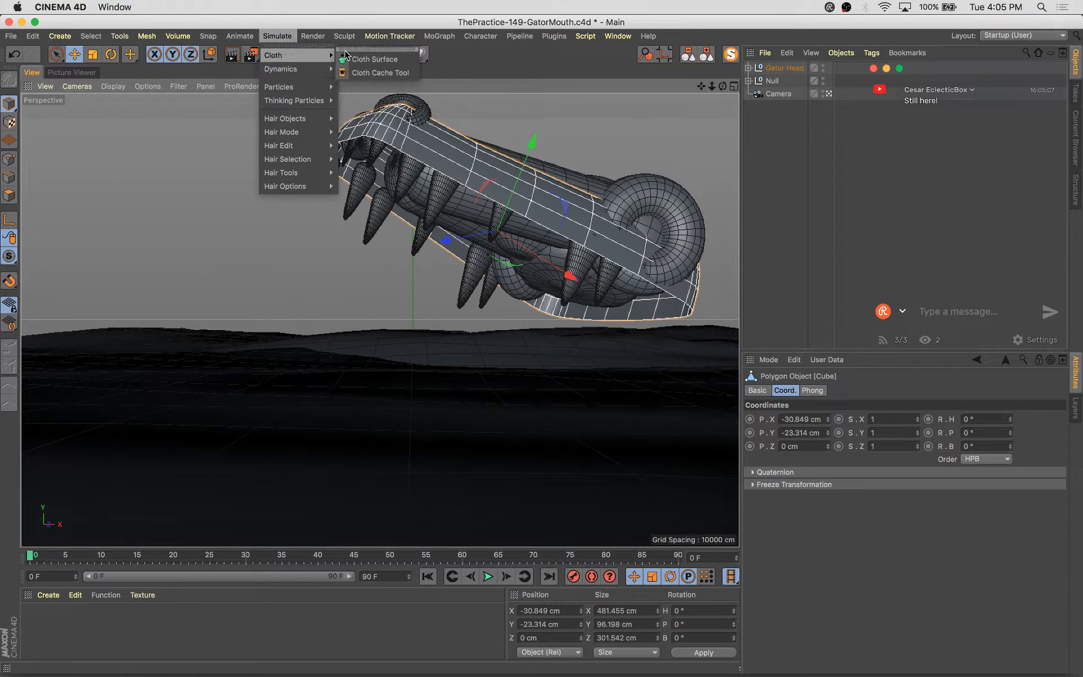
left_click(375, 59)
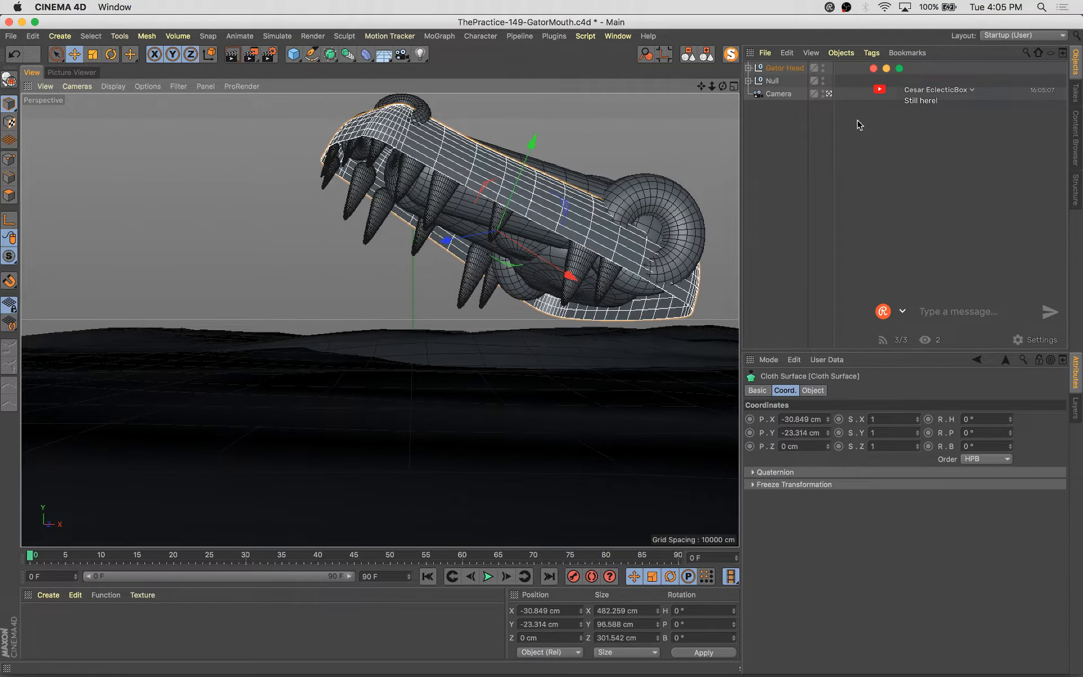
left_click(813, 390)
left_click(855, 421)
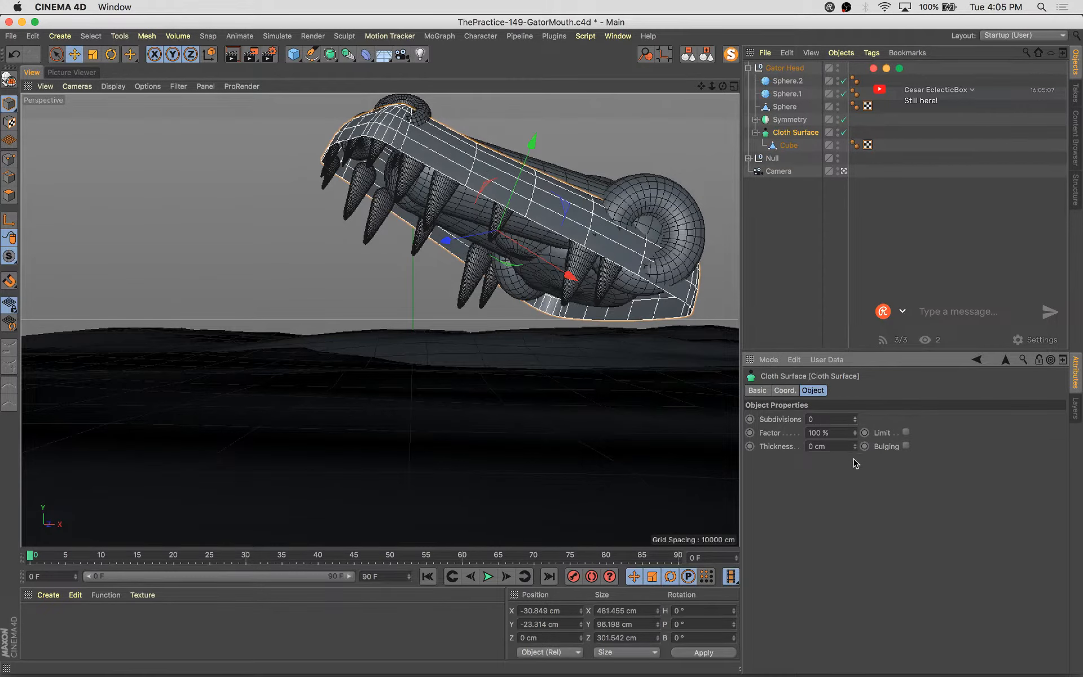
left_click(855, 449)
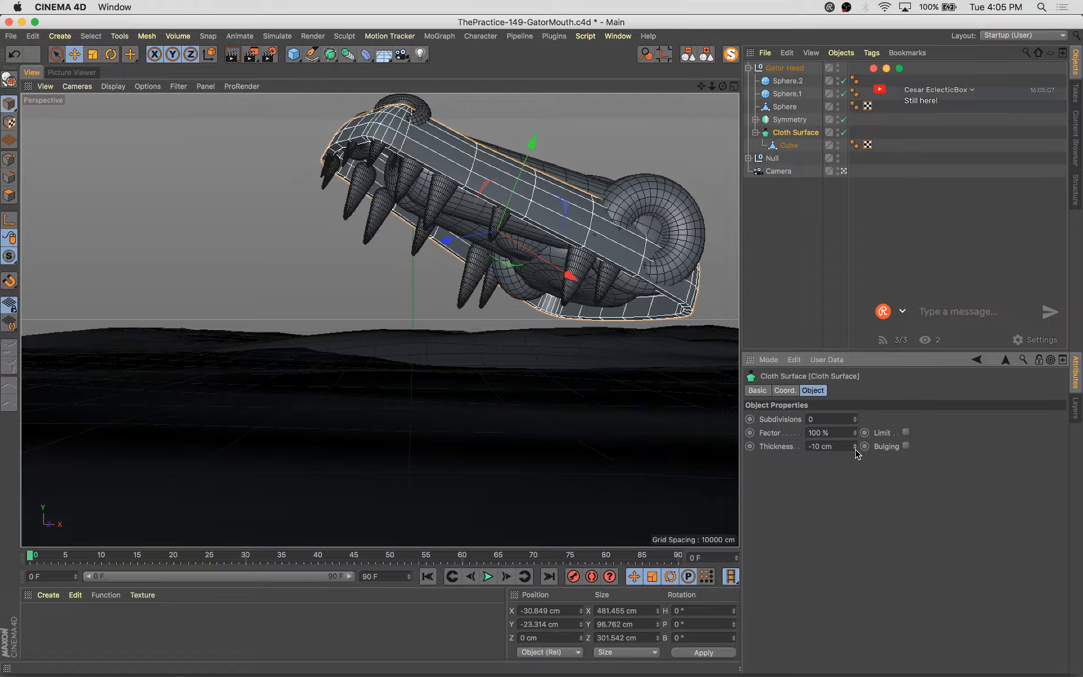
key("super+z")
left_click(855, 448)
left_click(855, 450)
left_click(855, 450)
left_click(855, 449)
left_click(856, 450)
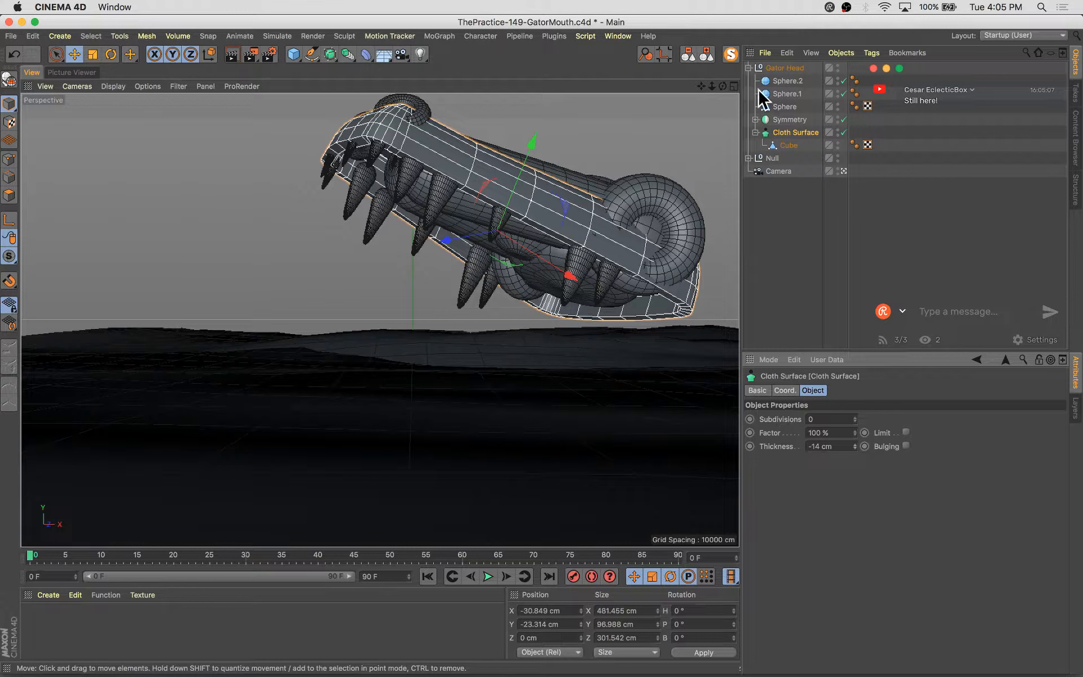
Place the Gator Head group inside a Volume Builder and set its voxel size to 7.9 cm
left_click(748, 68)
left_click(783, 69)
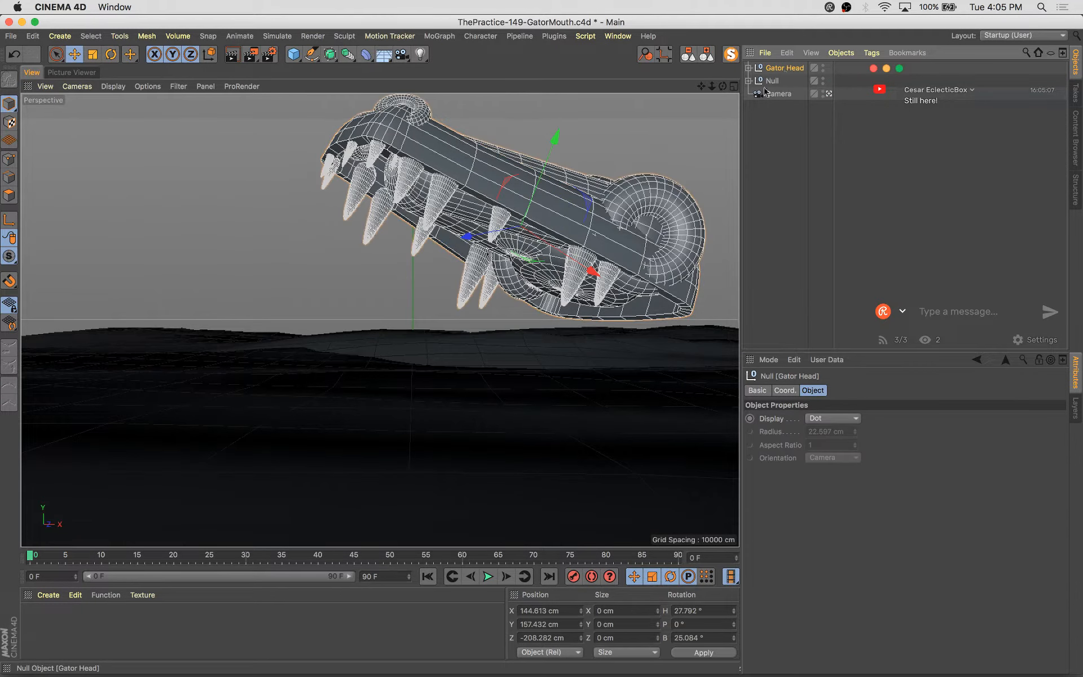
left_click_drag(332, 55, 242, 88)
left_click_drag(350, 56, 402, 168)
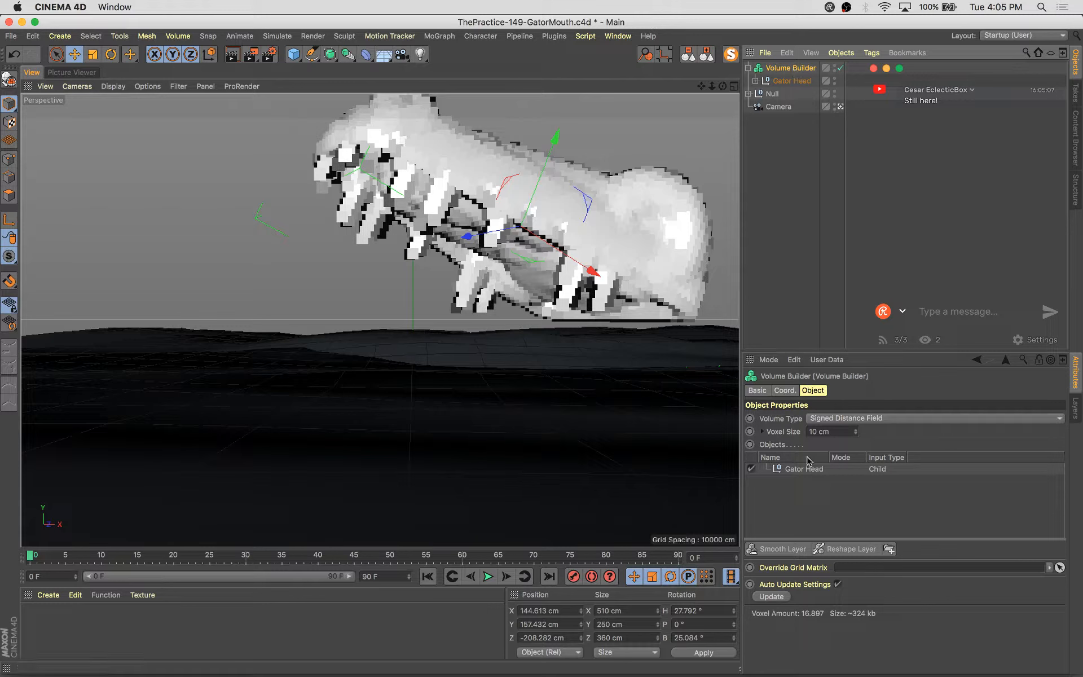
left_click(855, 434)
left_click(856, 434)
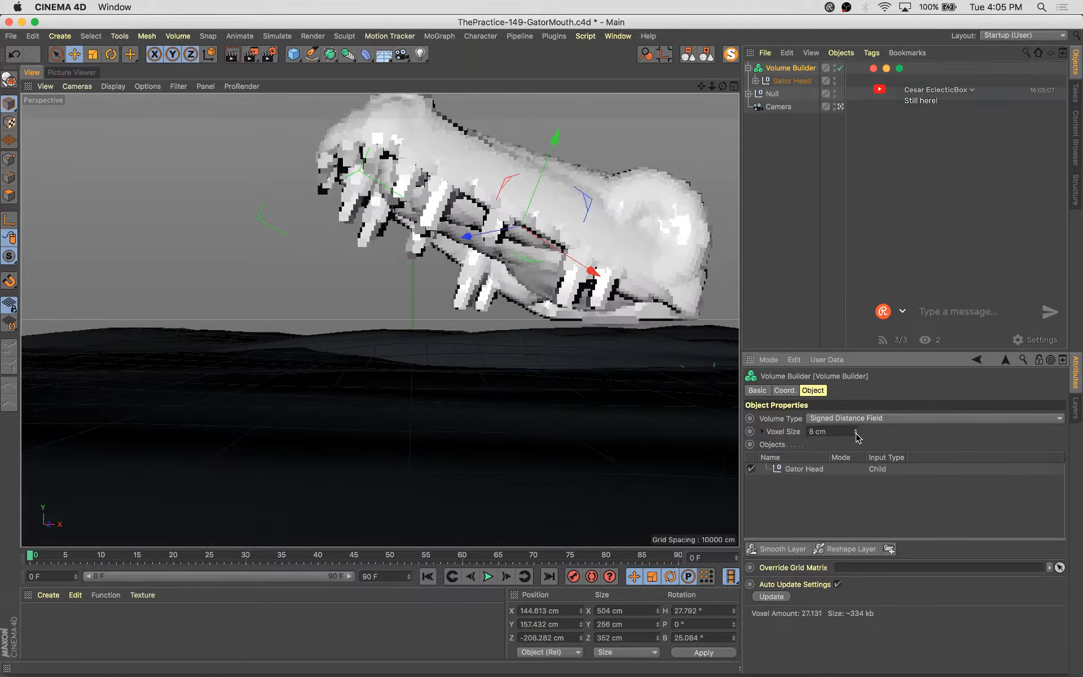
left_click(856, 433)
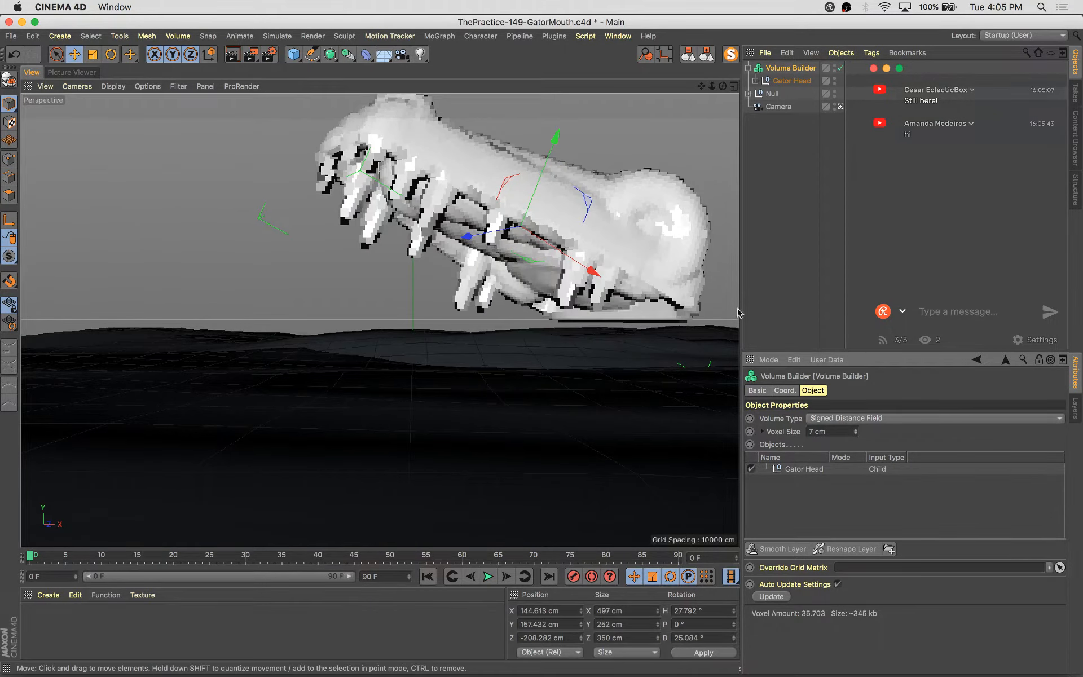
left_click(856, 428)
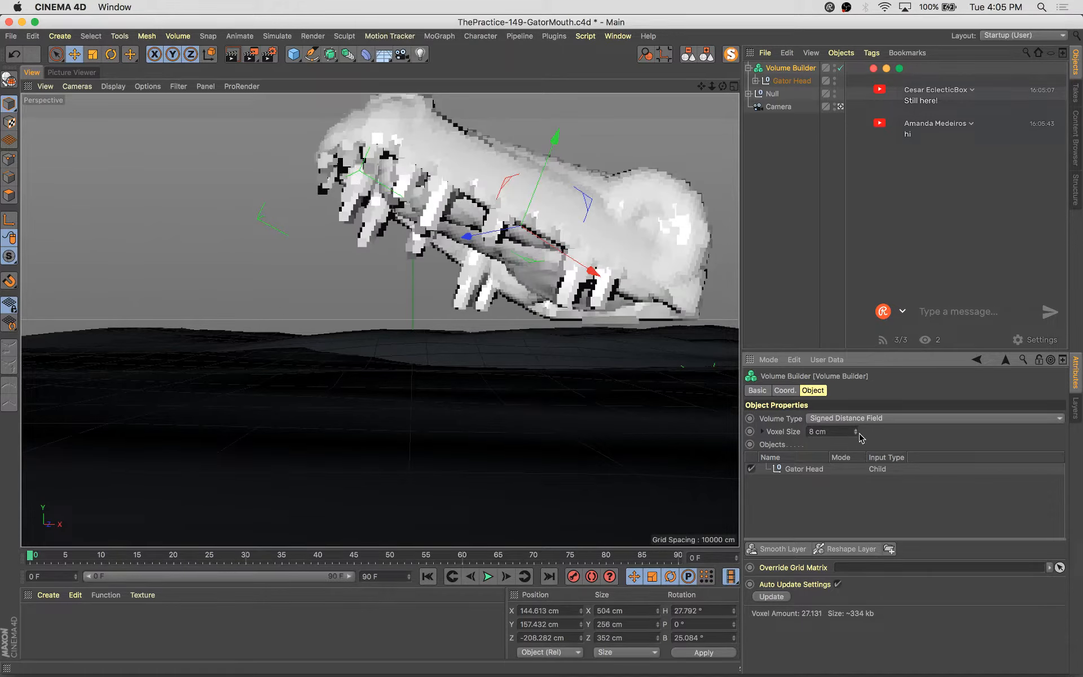
left_click(856, 433)
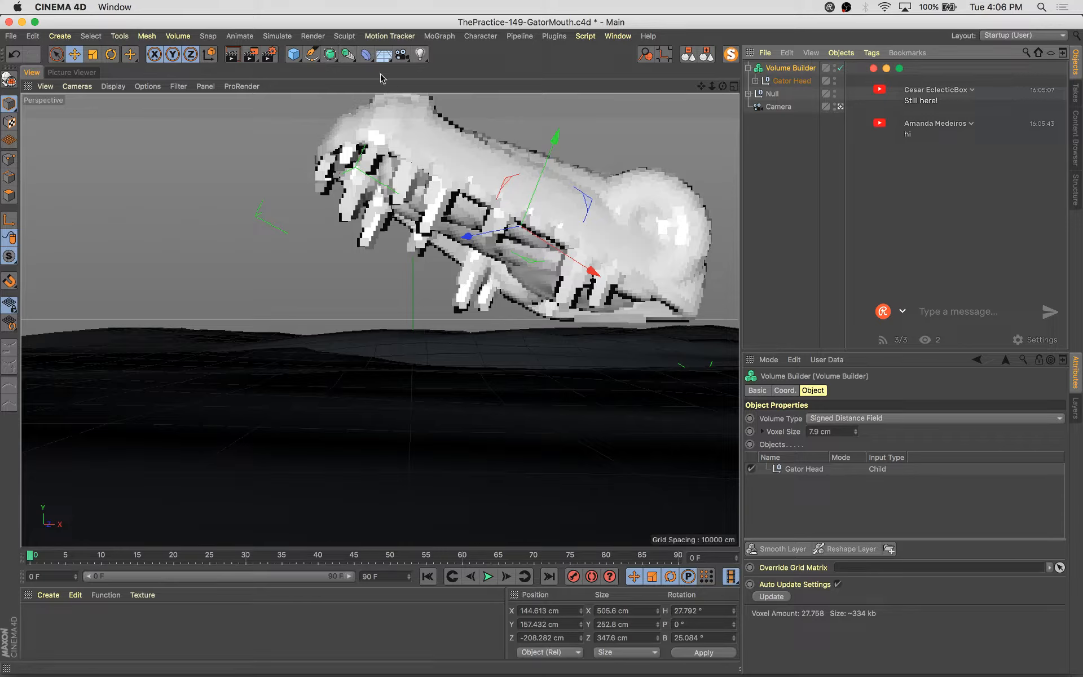
Add a Volume Mesher around the Volume Builder to turn the head into one mesh
left_click(336, 58)
left_click(293, 84)
left_click(352, 57)
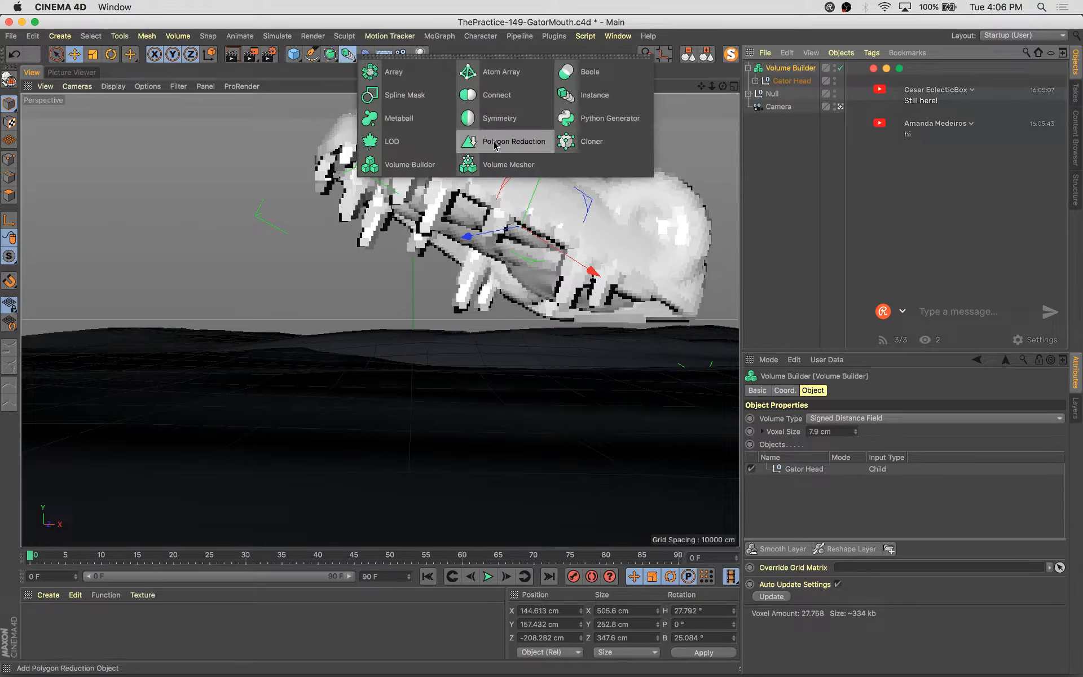
left_click(483, 163, "alt")
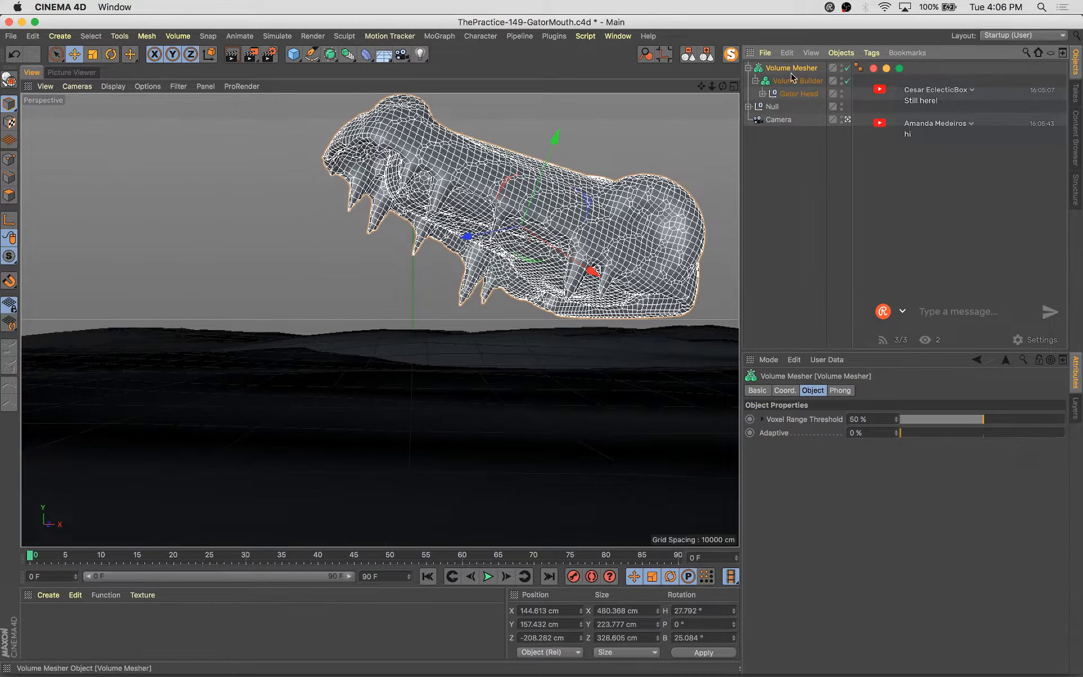
left_click(795, 276)
left_click(521, 239)
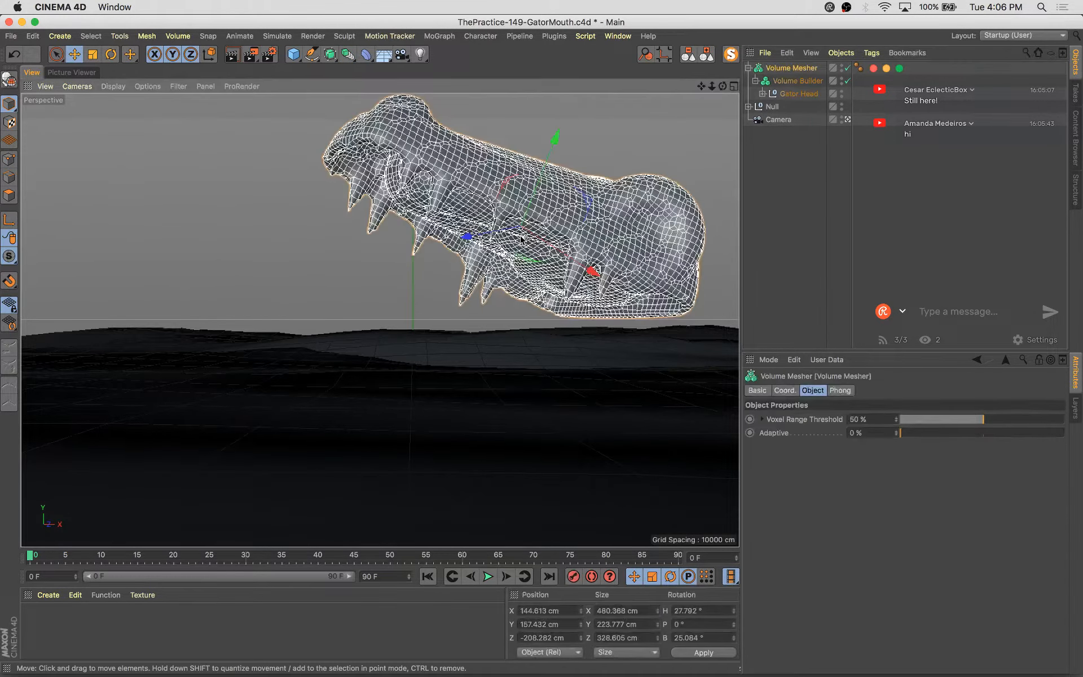
left_click(813, 161)
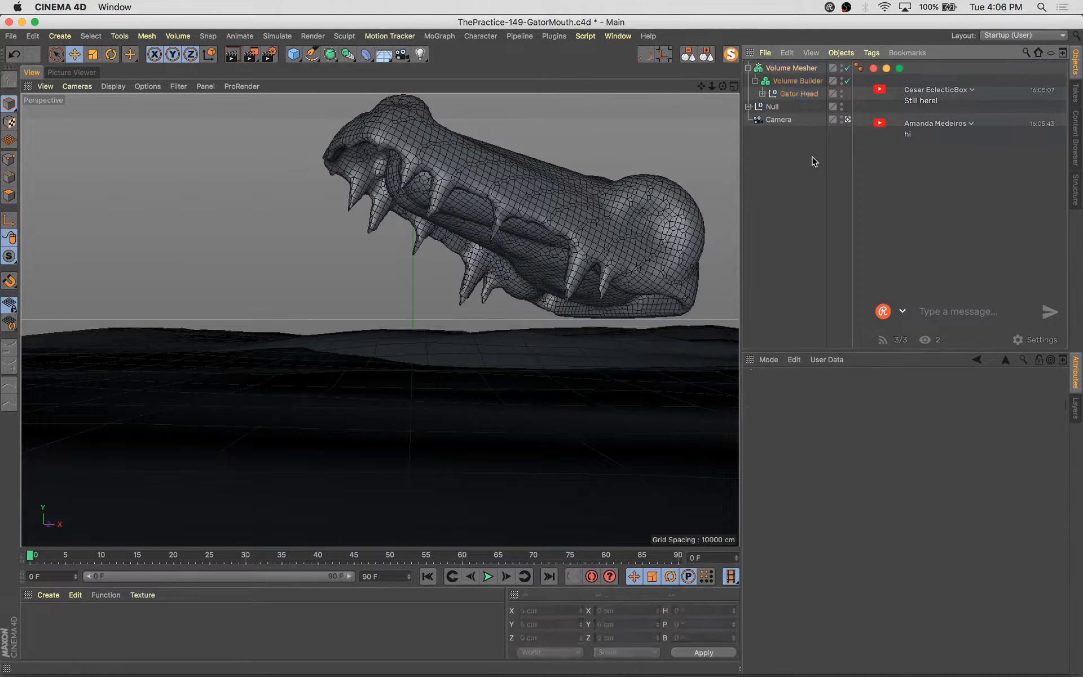
Move the Capsule out of the symmetry's null to sit directly inside the Volume Builder
left_click(797, 81)
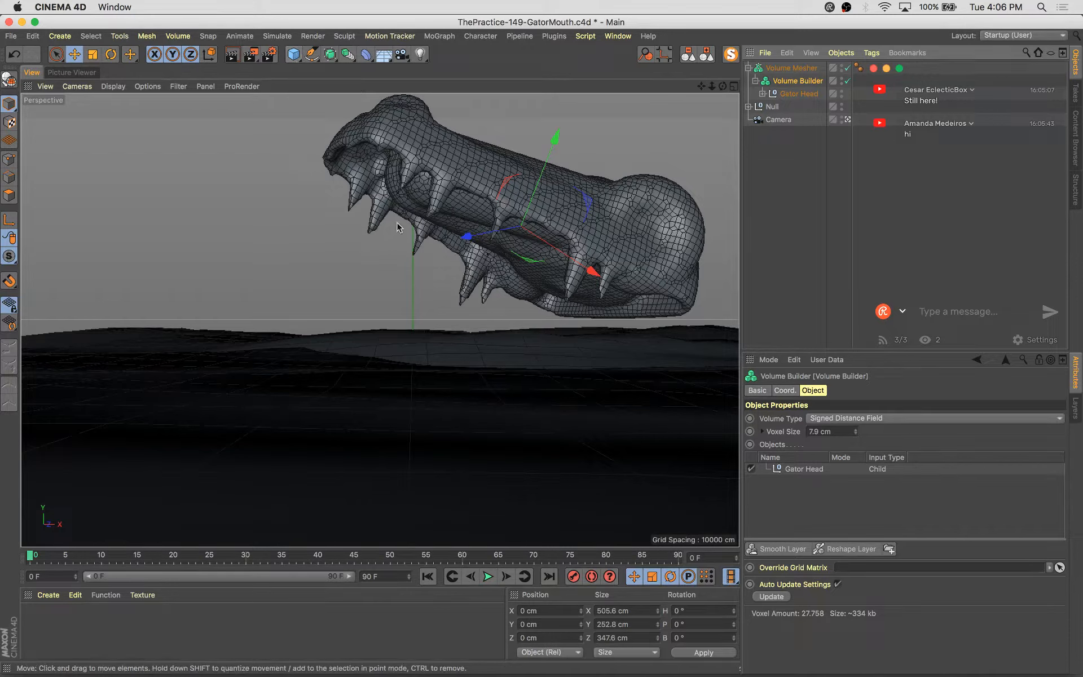
left_click(761, 94)
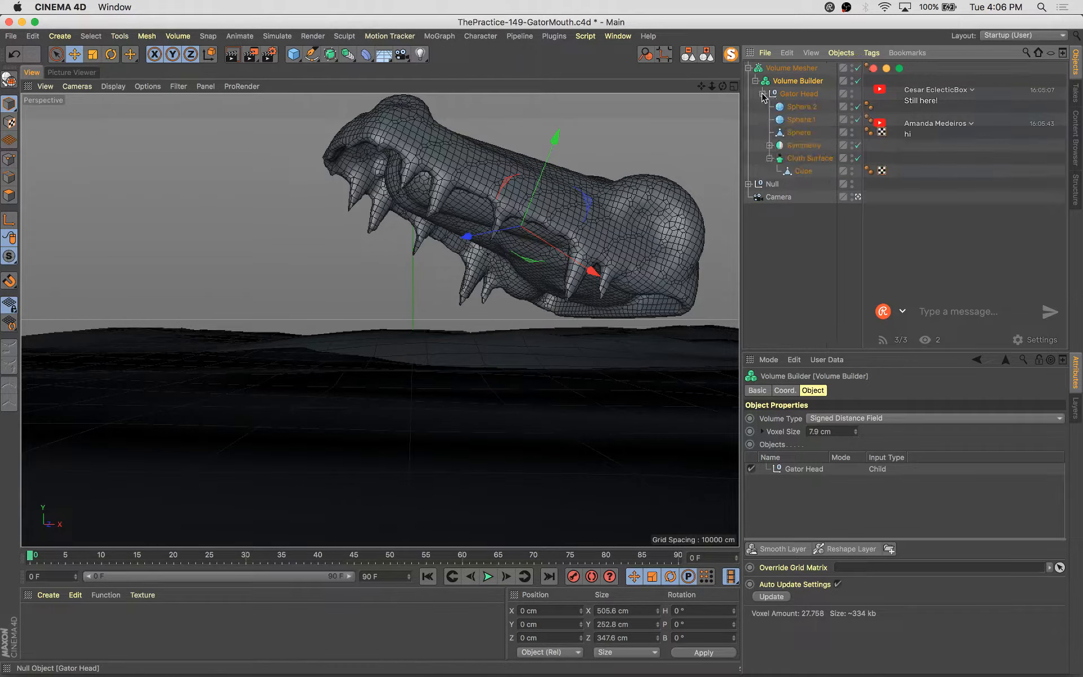
left_click(803, 171)
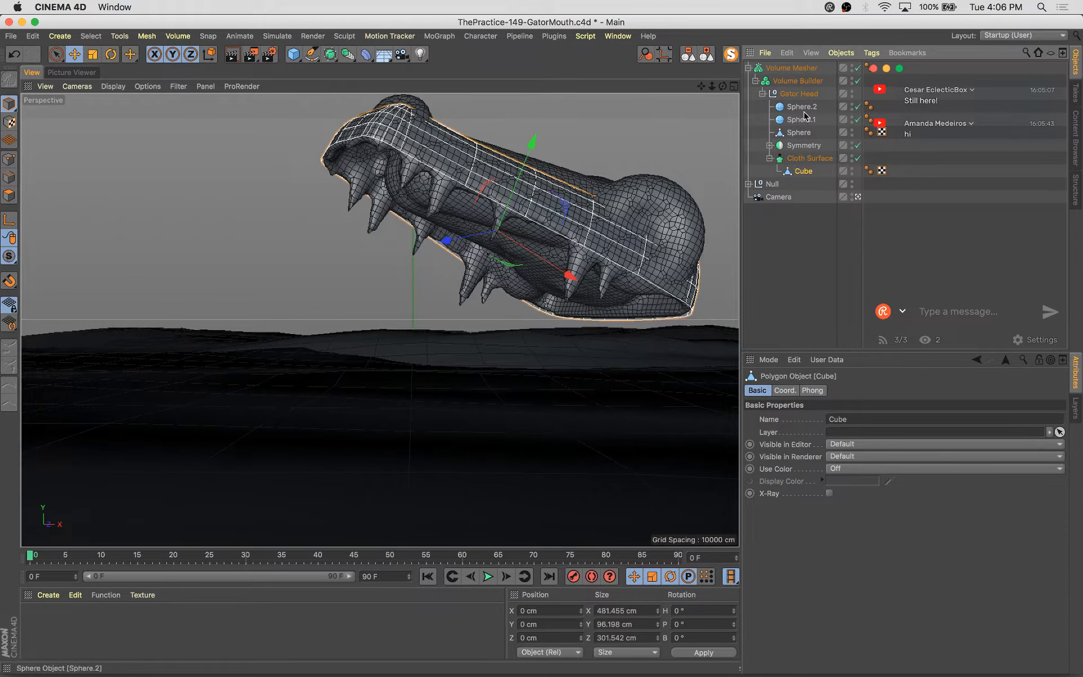
left_click(769, 145)
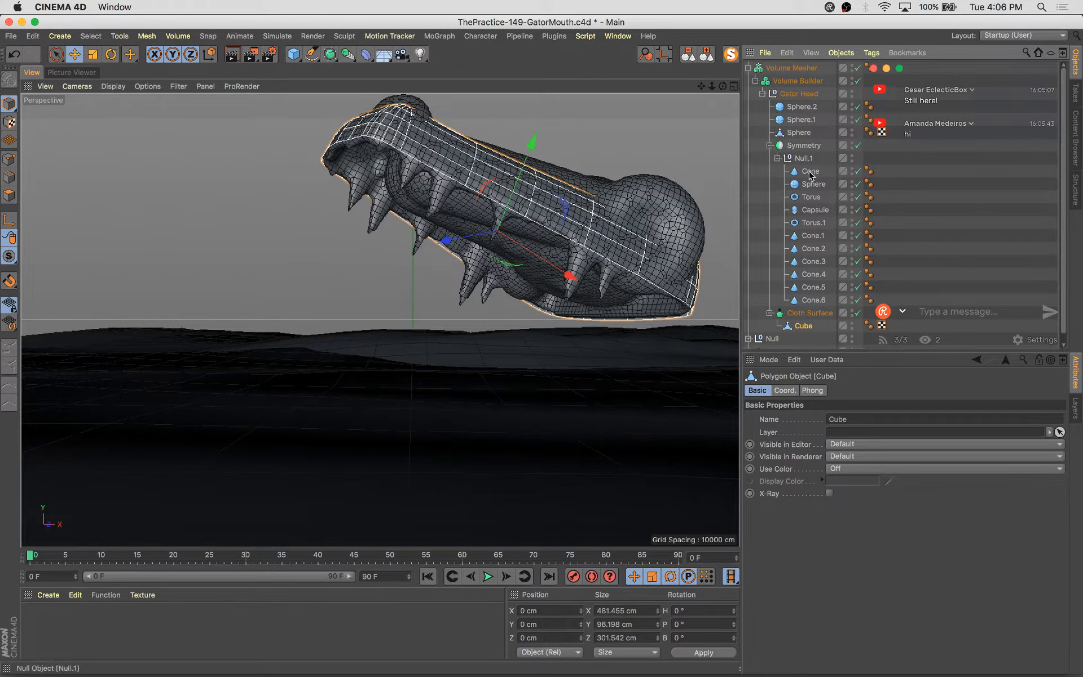
left_click(812, 211)
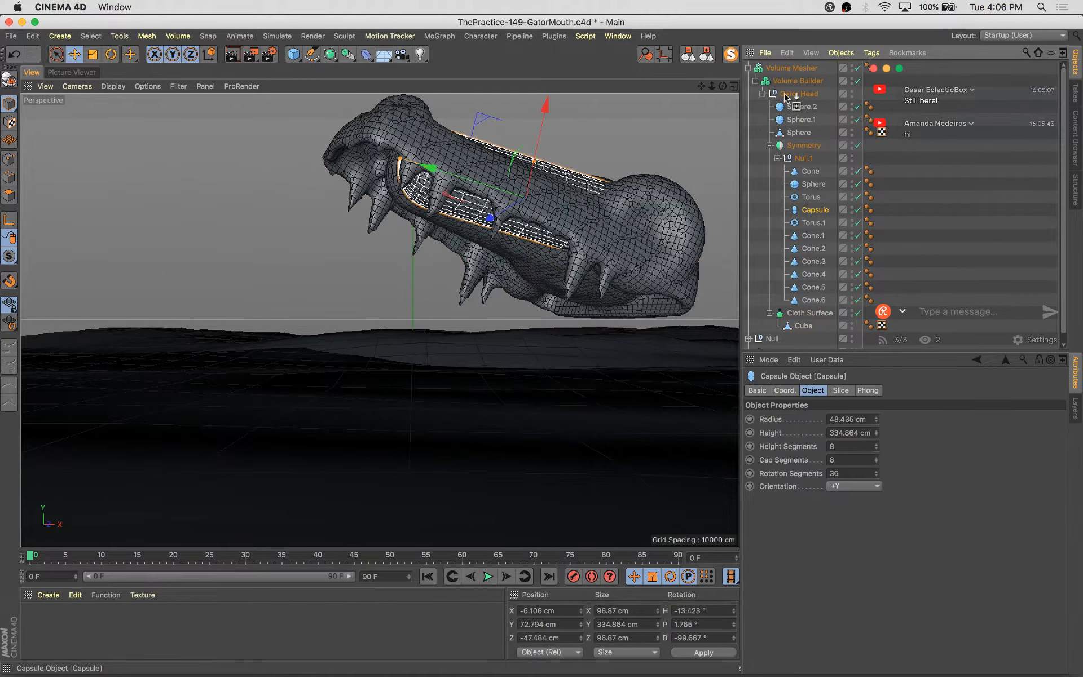
left_click_drag(788, 92, 792, 93)
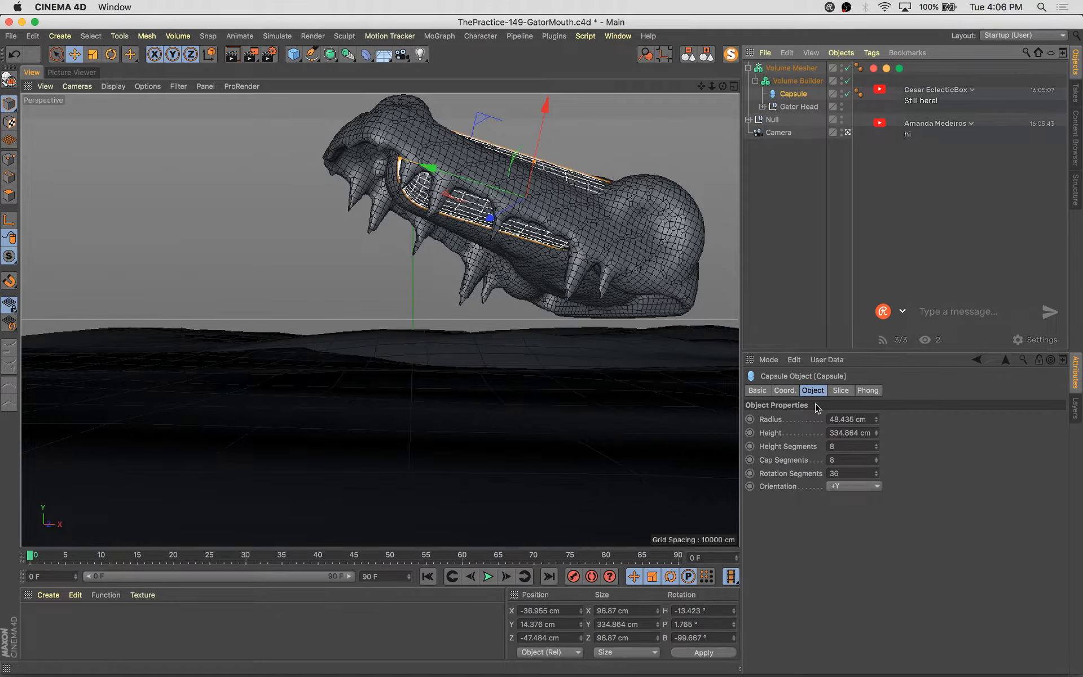
Set the capsule's position to 0 cm on X, Y and Z
left_click(786, 390)
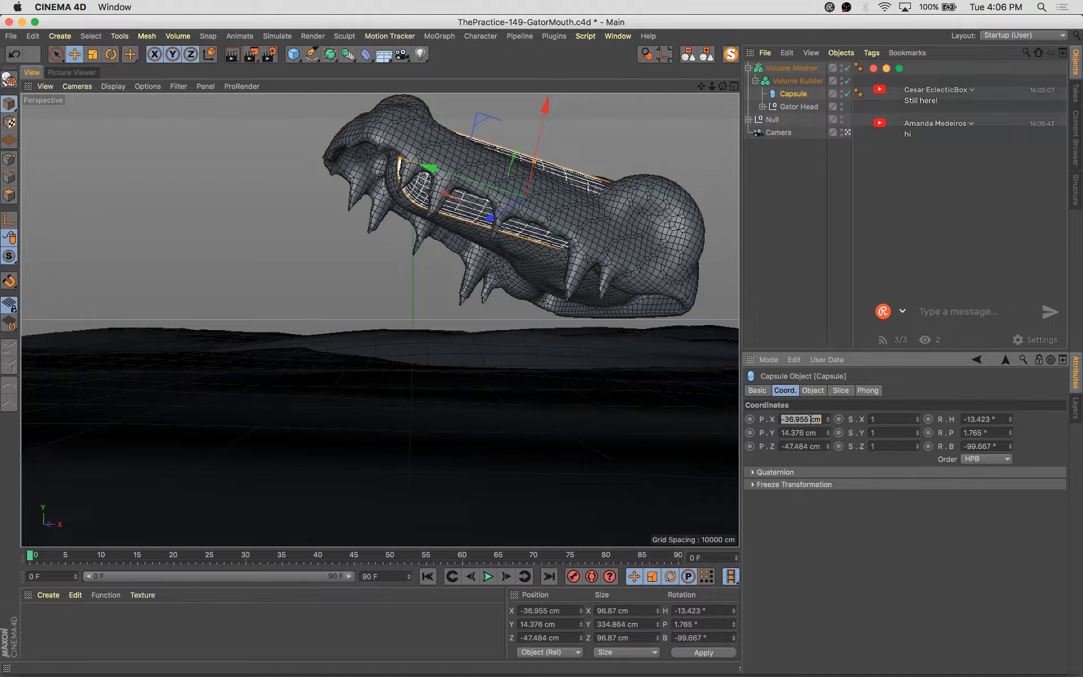
type("0")
key("Tab")
type("0")
key("Tab")
Set the capsule's rotation to 0° heading, 0° pitch and 90° bank
type("0")
key("Return")
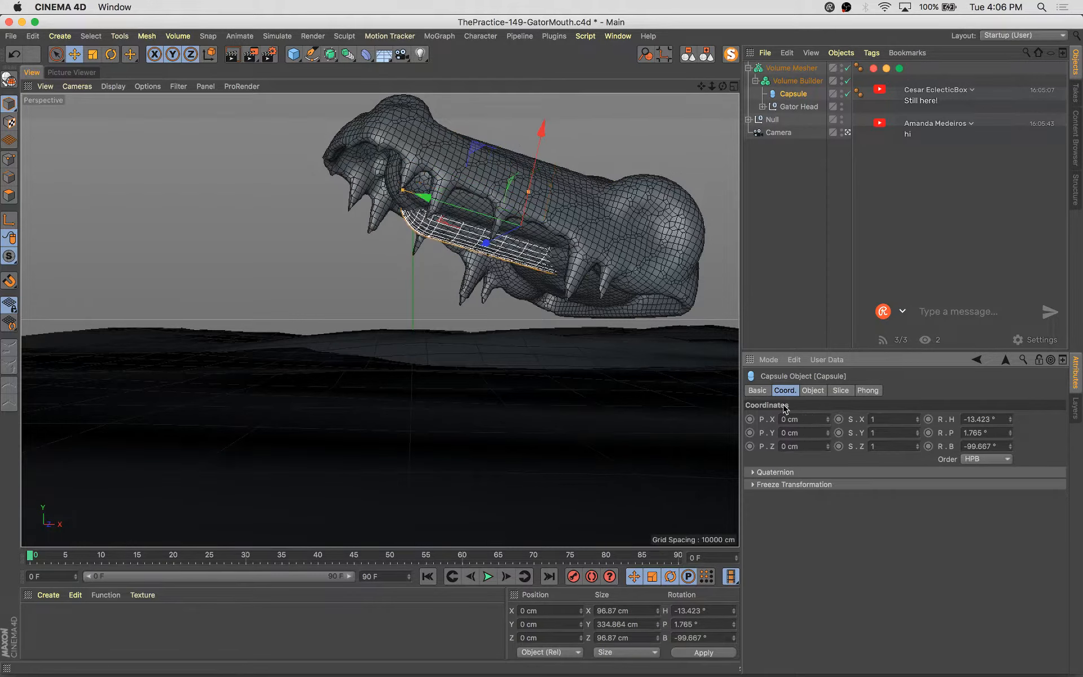
type("0")
key("Tab")
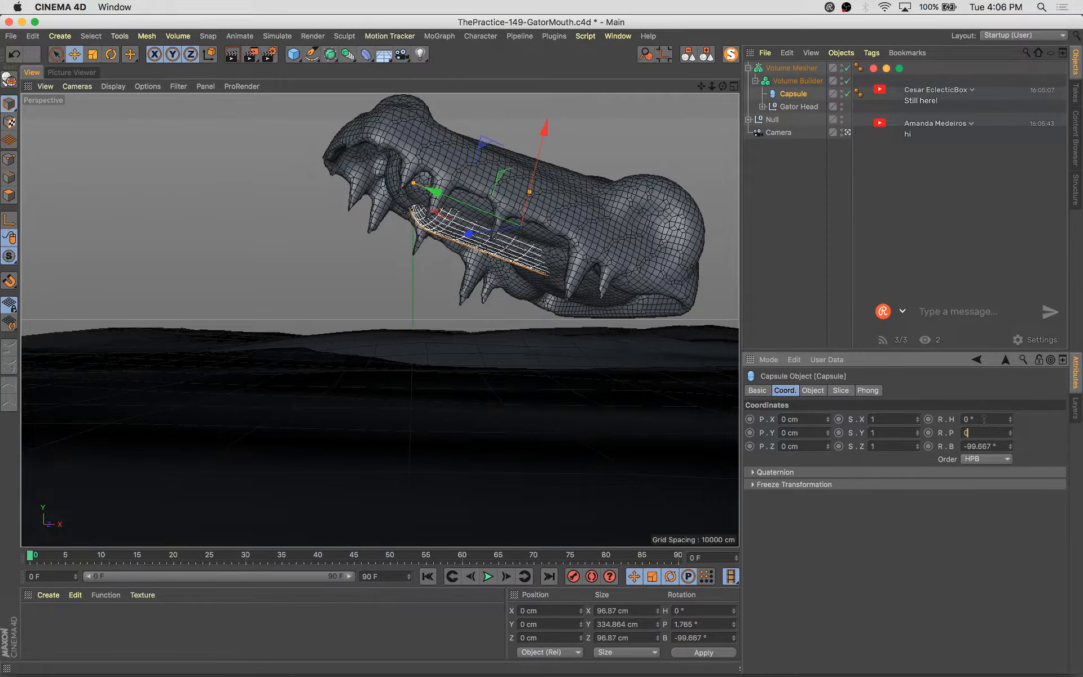
type("0")
key("Tab")
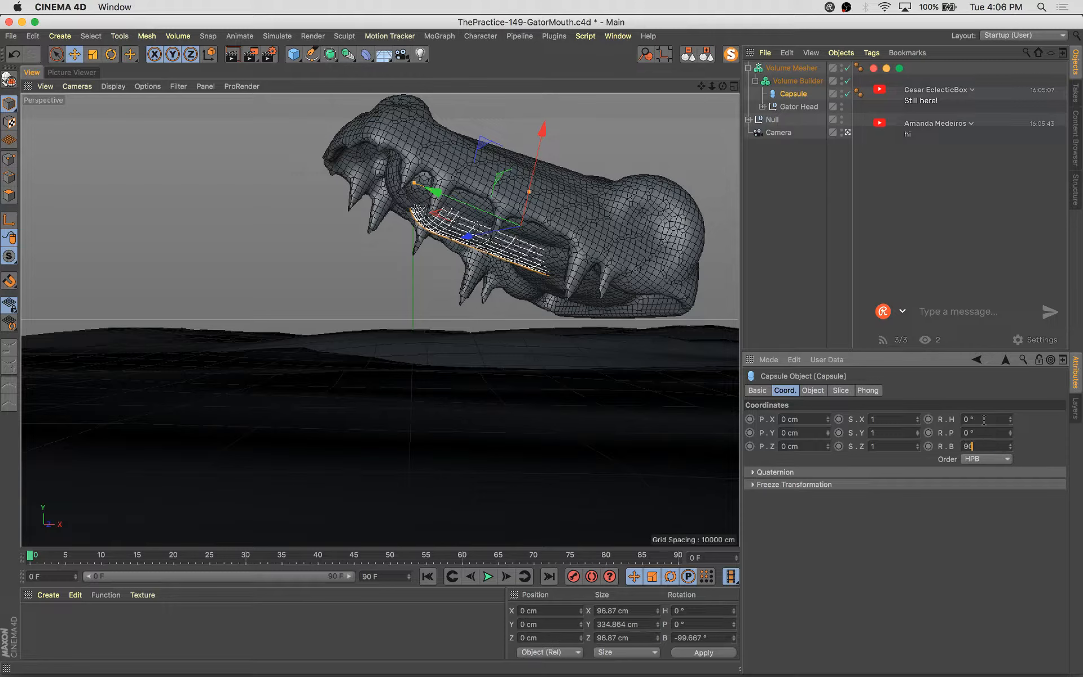
key("Return")
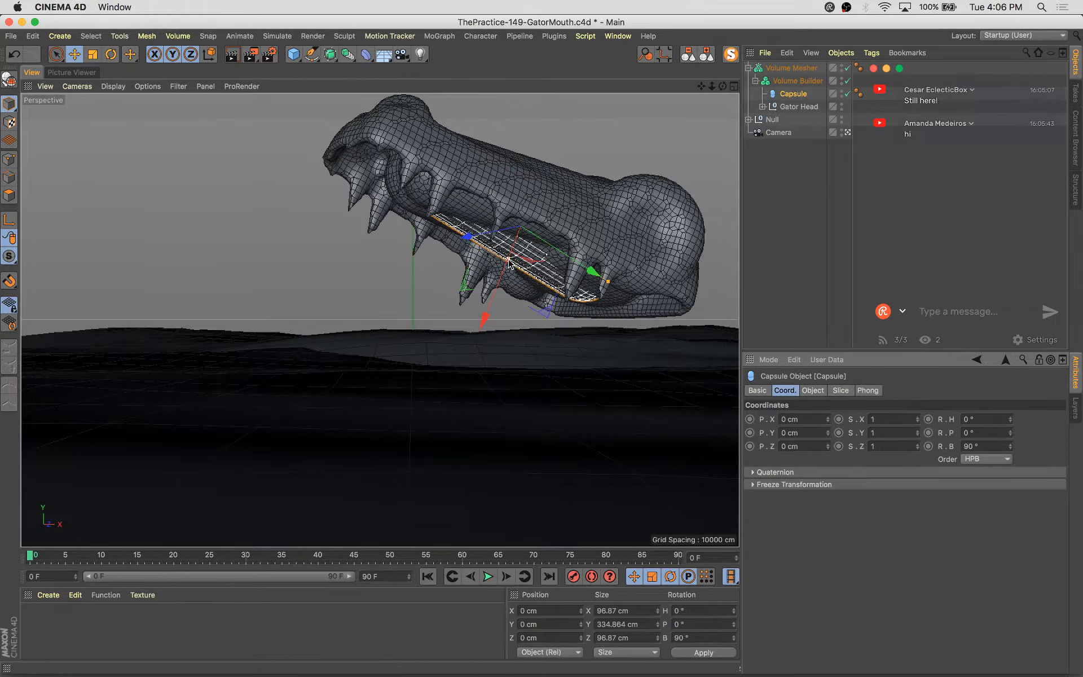
Enlarge the capsule's radius and height with its handles and lower it about 41 cm into the jaw
left_click_drag(505, 264, 500, 280)
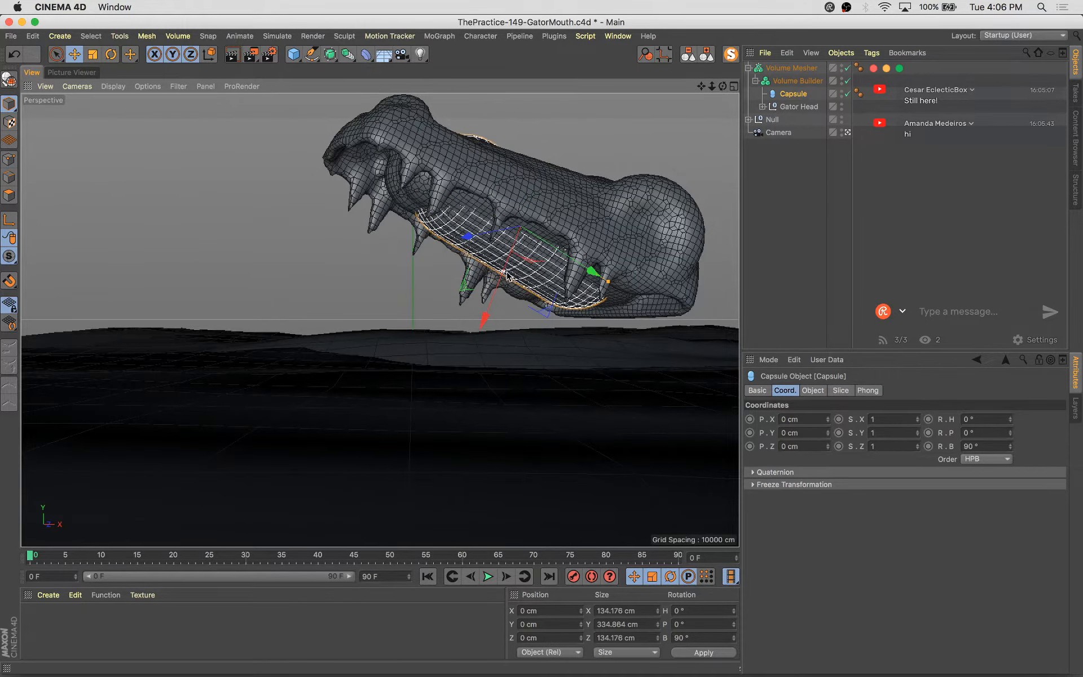
left_click_drag(611, 282, 633, 291)
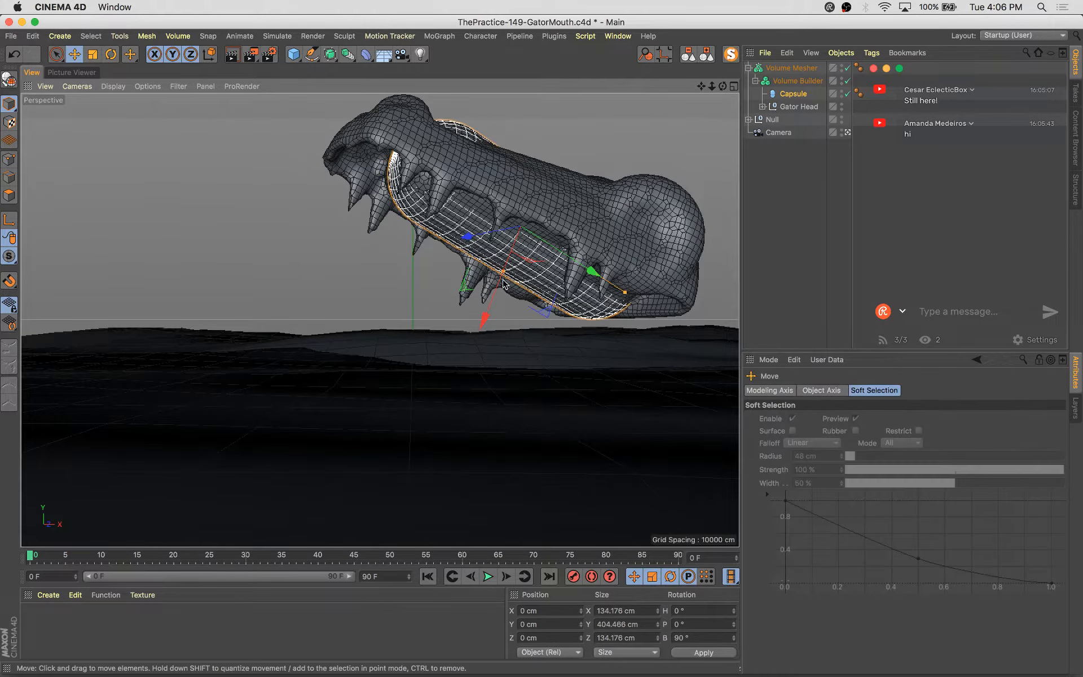
left_click_drag(503, 268, 487, 312)
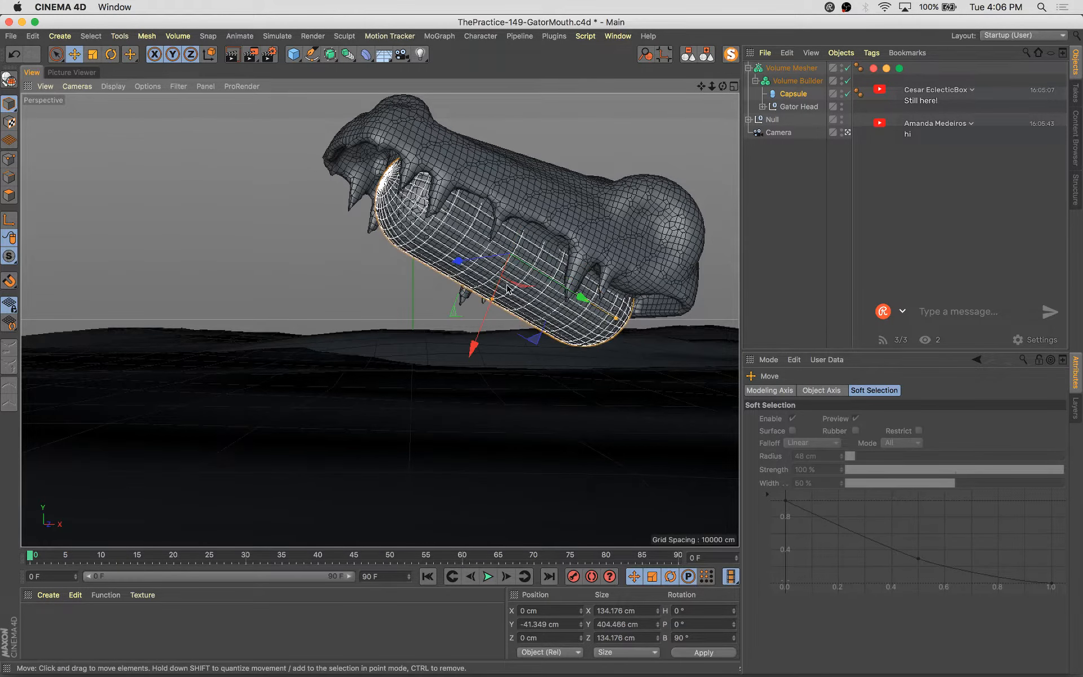
Set the Capsule's mode in the Volume Builder's object list to Subtract to carve out the mouth
left_click(802, 97)
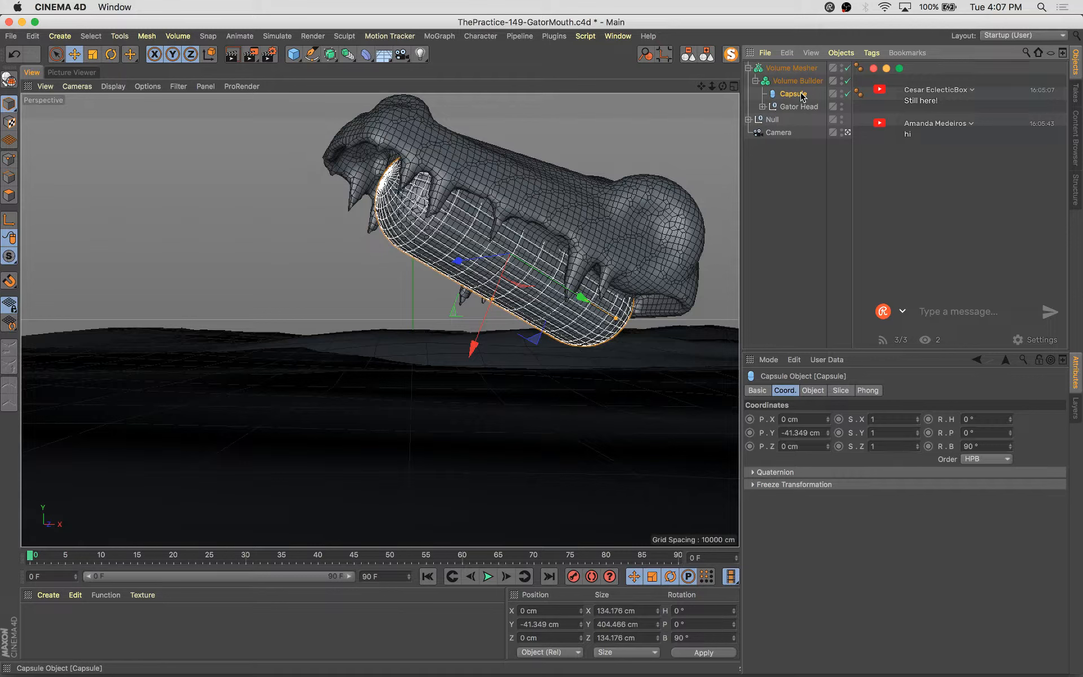
left_click(791, 67)
left_click(797, 81)
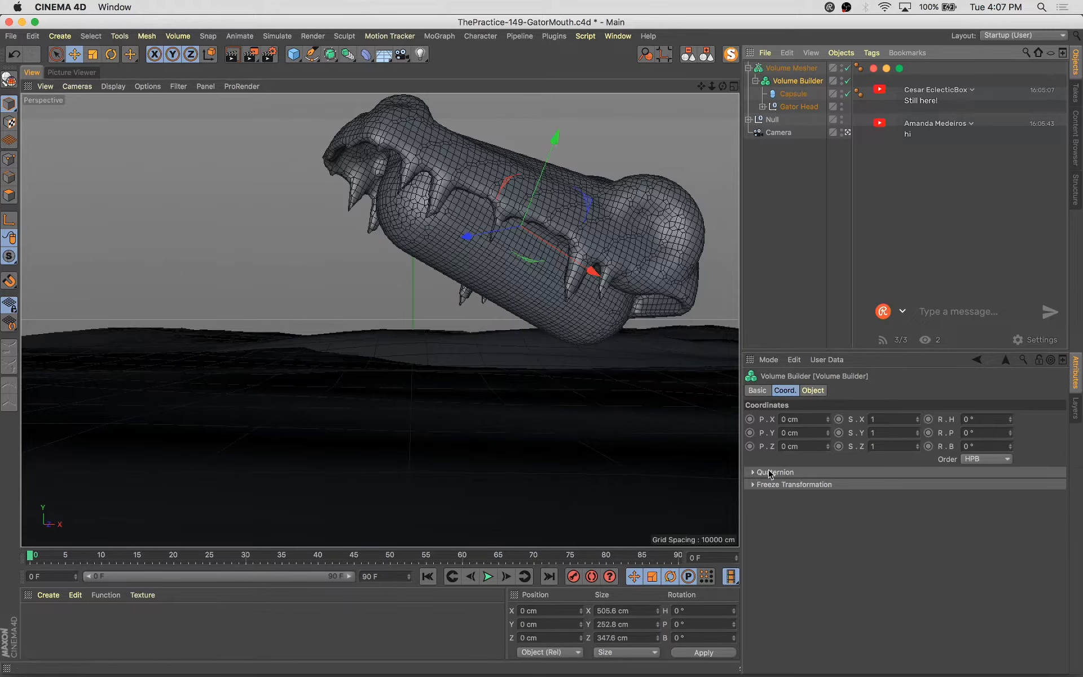
left_click(816, 391)
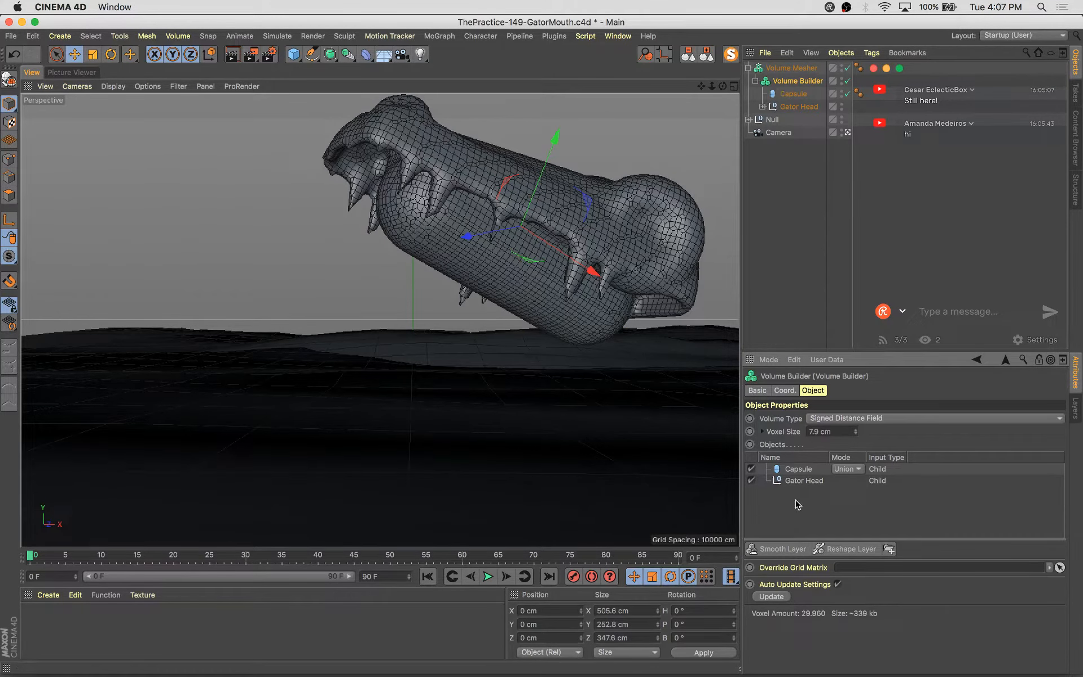
left_click(801, 471)
left_click(846, 468)
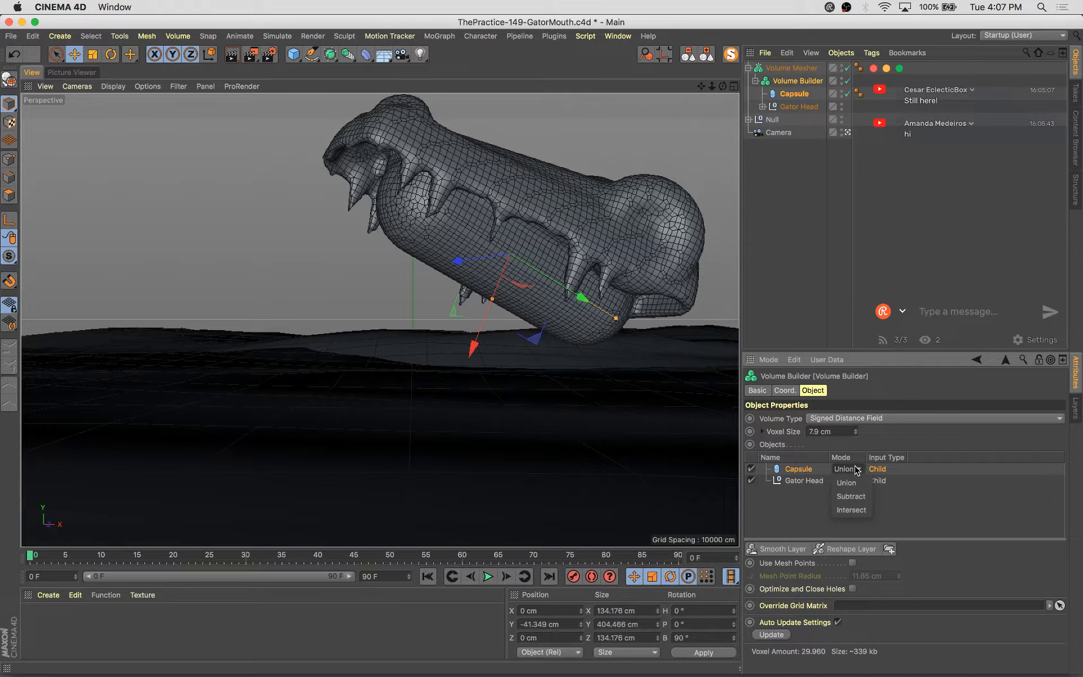
left_click(858, 495)
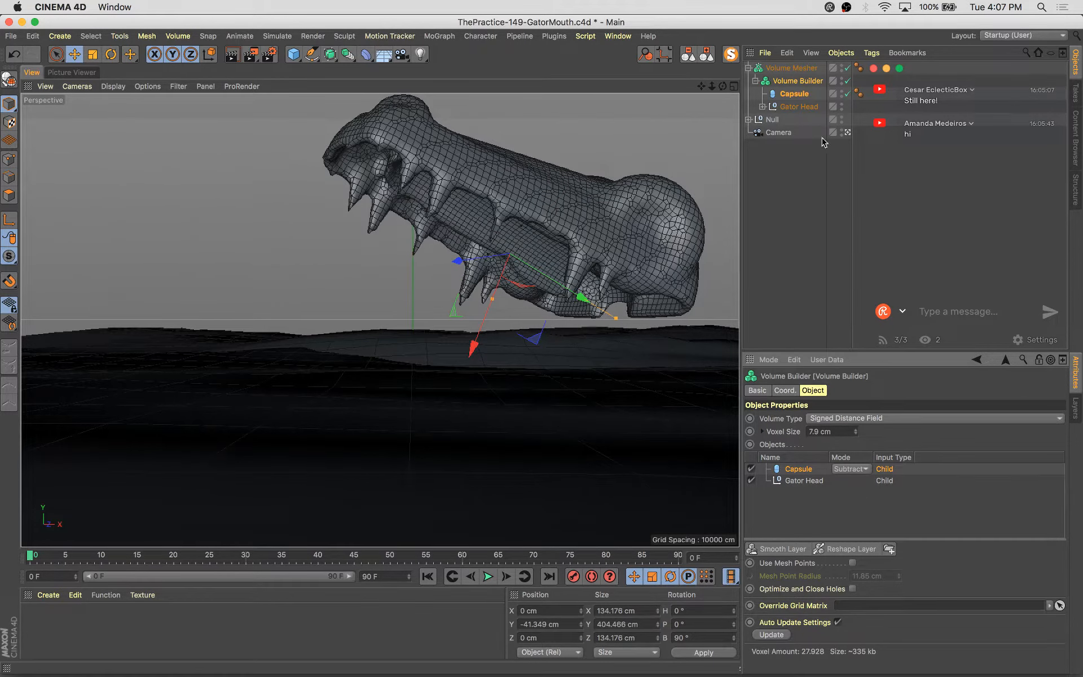
Orbit and zoom around the head to examine the carved-out mouth
scroll(482, 326, "up", 5)
scroll(507, 344, "down", 3)
middle_click_drag(539, 370, 338, 426, "alt")
scroll(341, 423, "down", 4)
left_click_drag(367, 419, 289, 402, "alt")
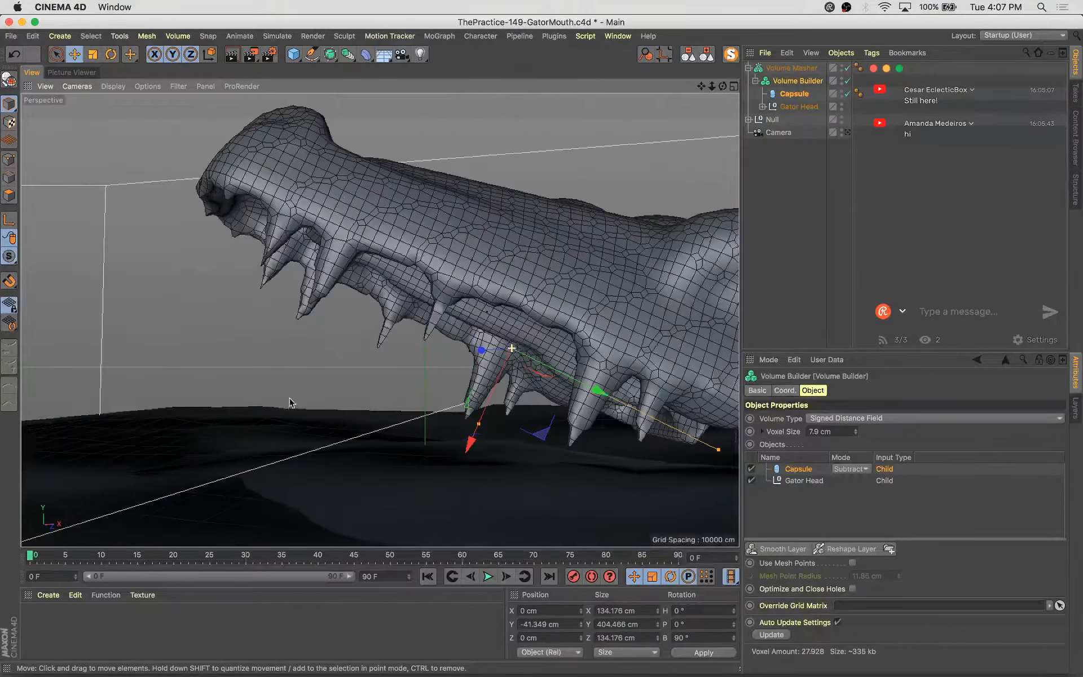
mouse_move(572, 319)
left_mouse_down("alt")
mouse_move(549, 323)
mouse_move(569, 325)
left_mouse_up("alt")
left_click(783, 185)
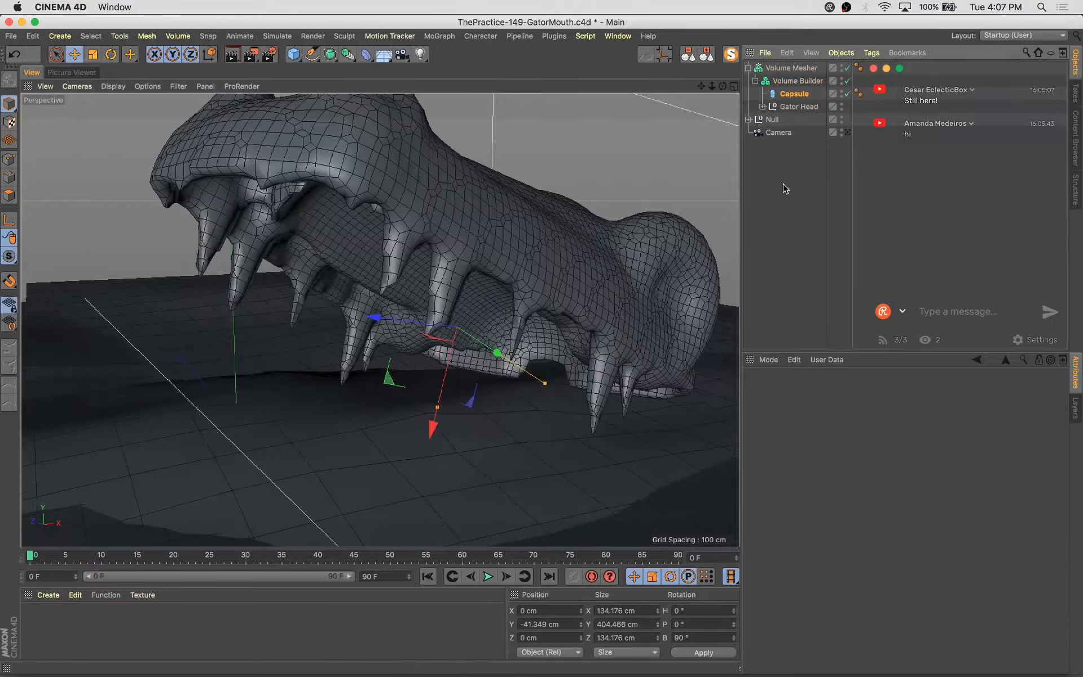
Set the capsule's X scale to 0.7 to narrow it
left_click(805, 92)
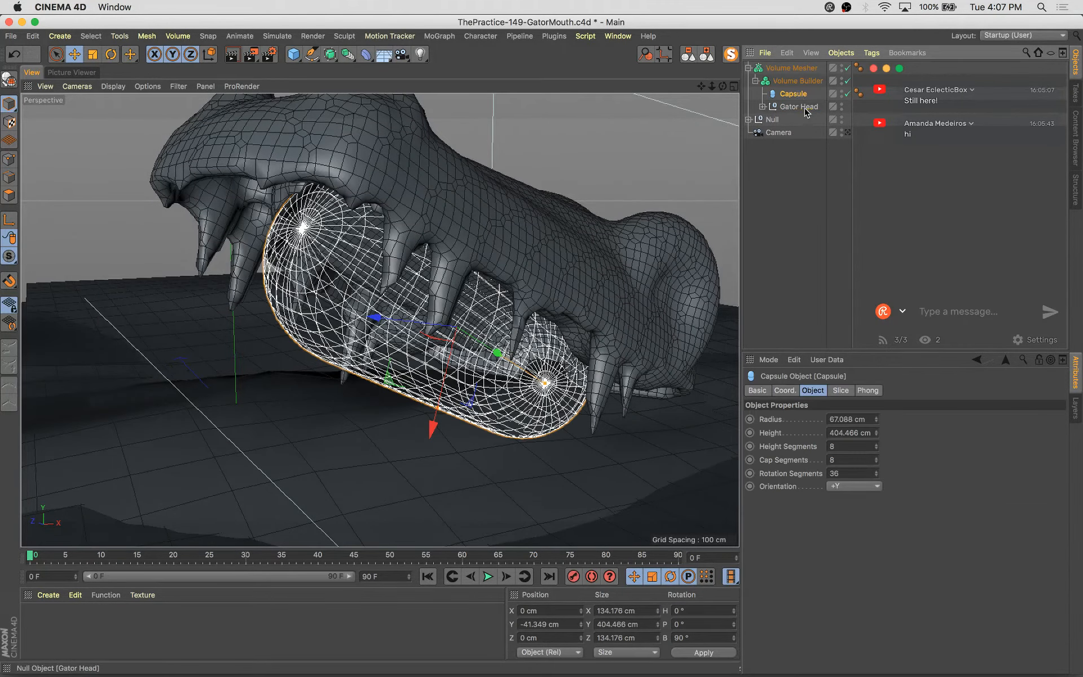
key("Down")
left_click(796, 95)
left_click_drag(462, 358, 536, 352, "alt")
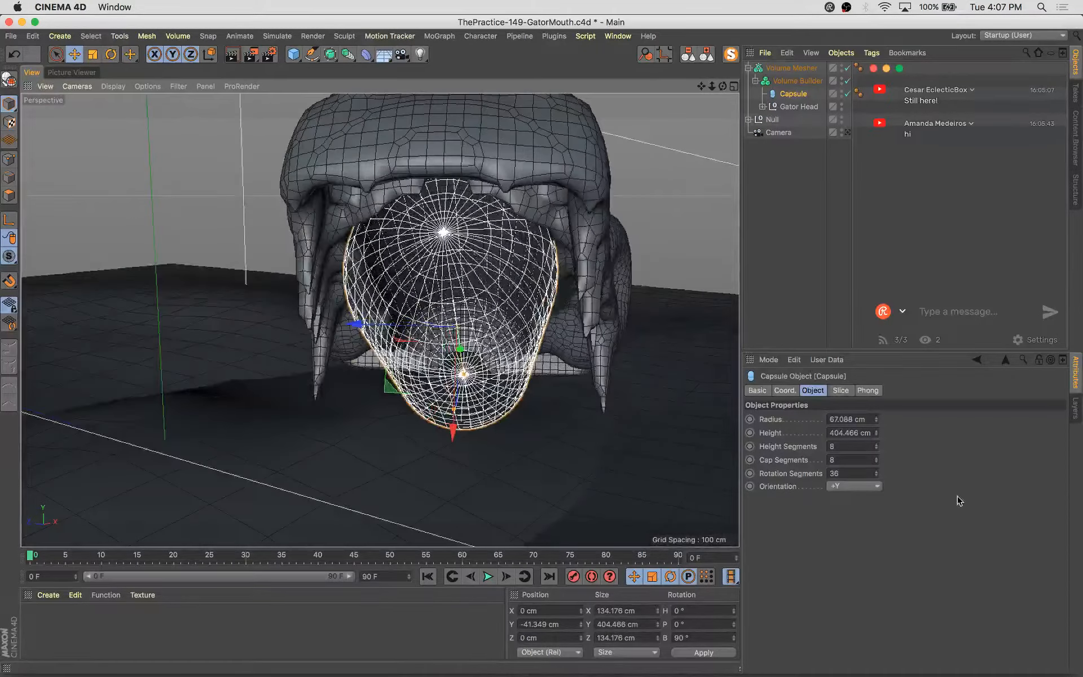
left_click(783, 390)
left_click_drag(916, 419, 917, 420)
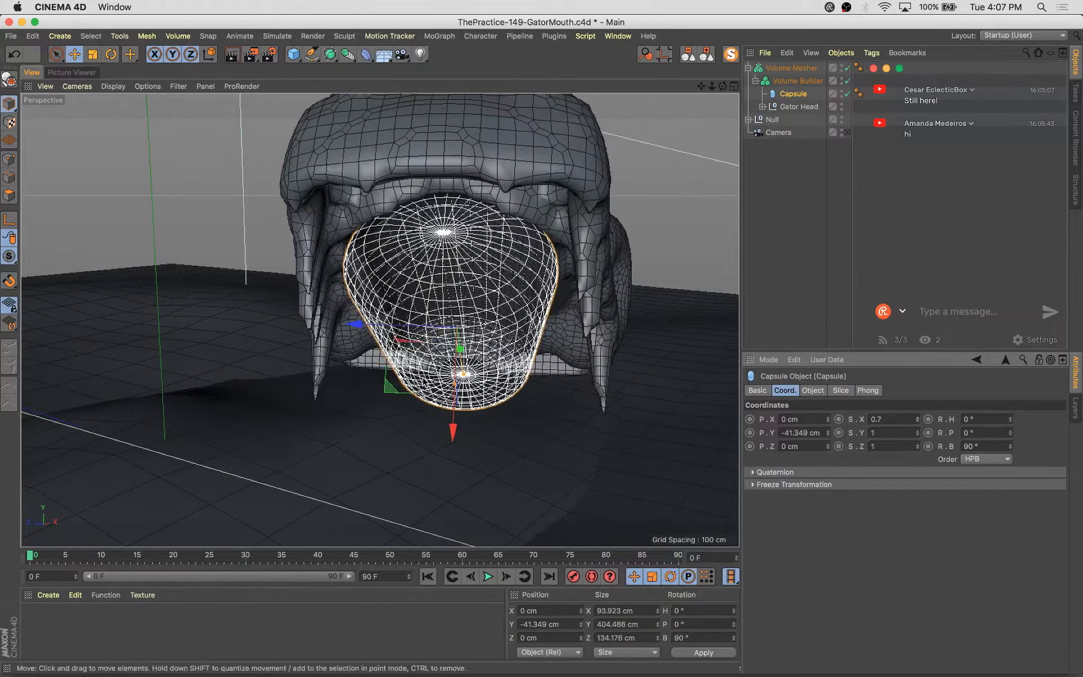
Lower the capsule to about -47.6 cm on Y and set its X scale to 0.5
left_click_drag(502, 338, 462, 333, "alt")
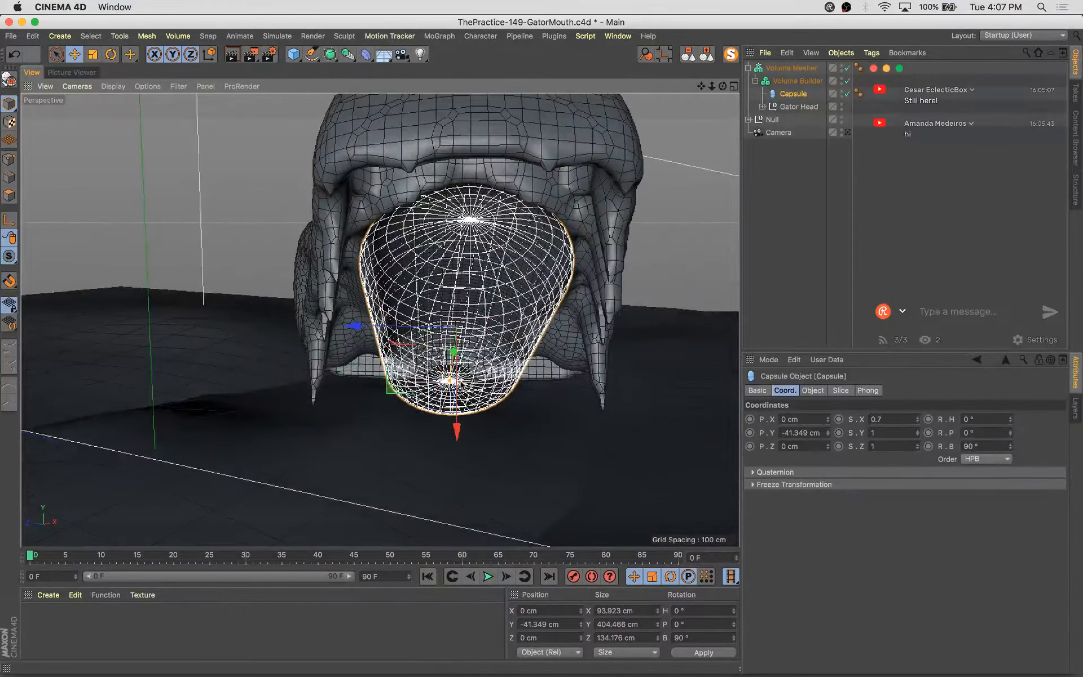
left_click_drag(457, 389, 287, 359)
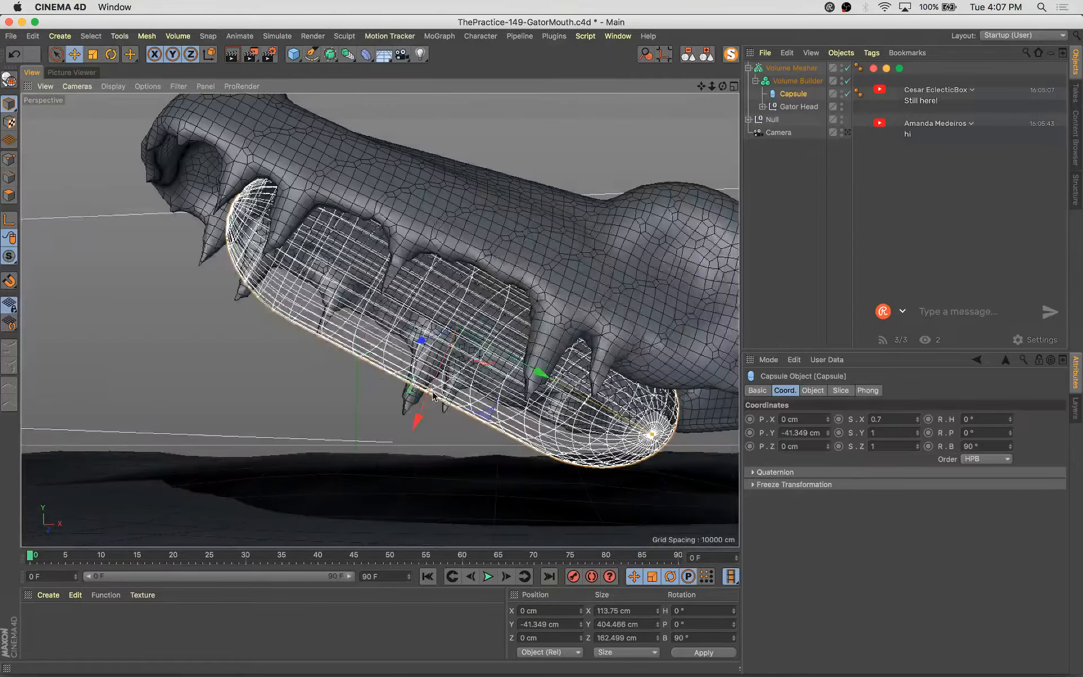
left_click_drag(424, 414, 421, 418)
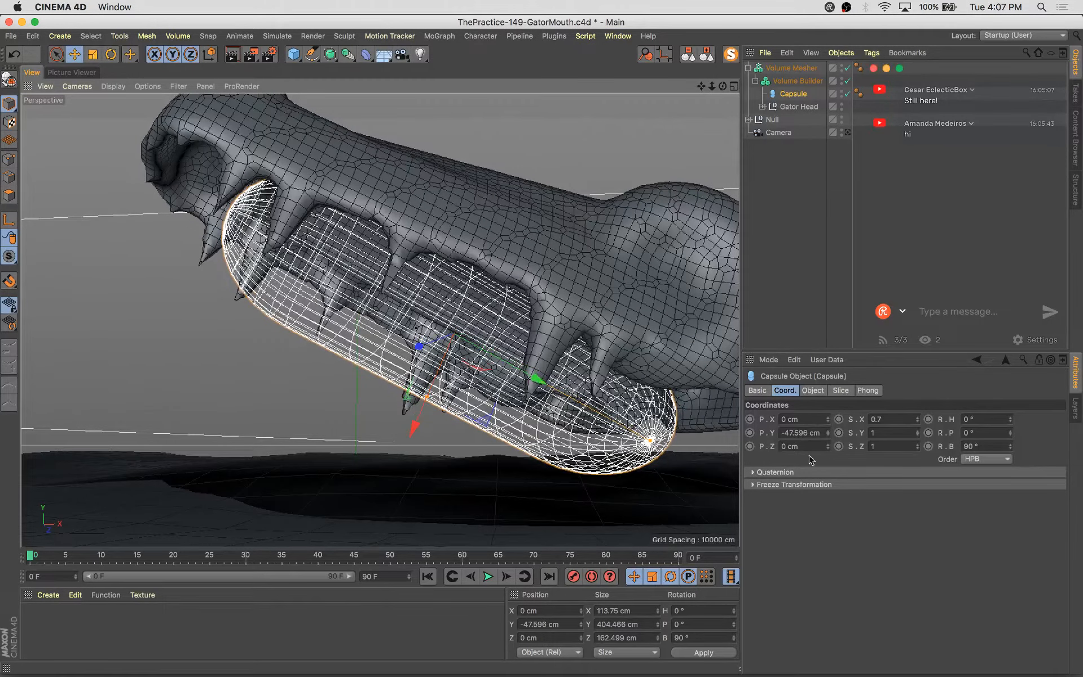
left_click(917, 422)
left_click(917, 423)
left_click_drag(570, 341, 666, 366, "alt")
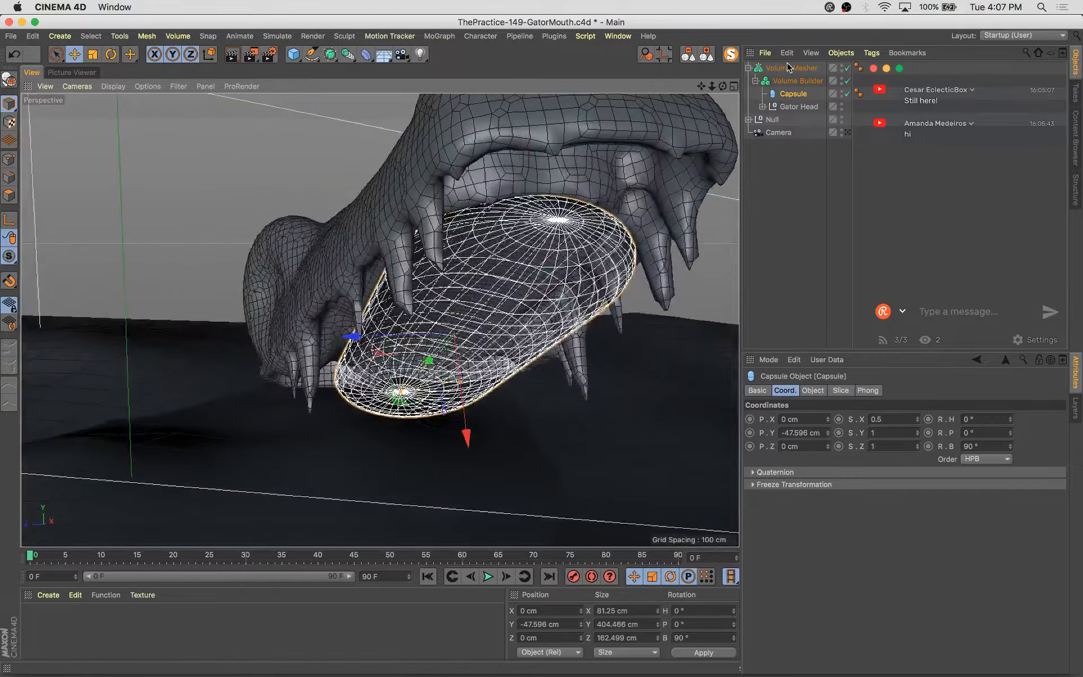
Solo the head, then scale and move the capsule to about 79 × 343 × 158 cm, shifted about -30 cm on X
left_click(730, 55)
left_click(735, 55)
scroll(556, 339, "down", 3)
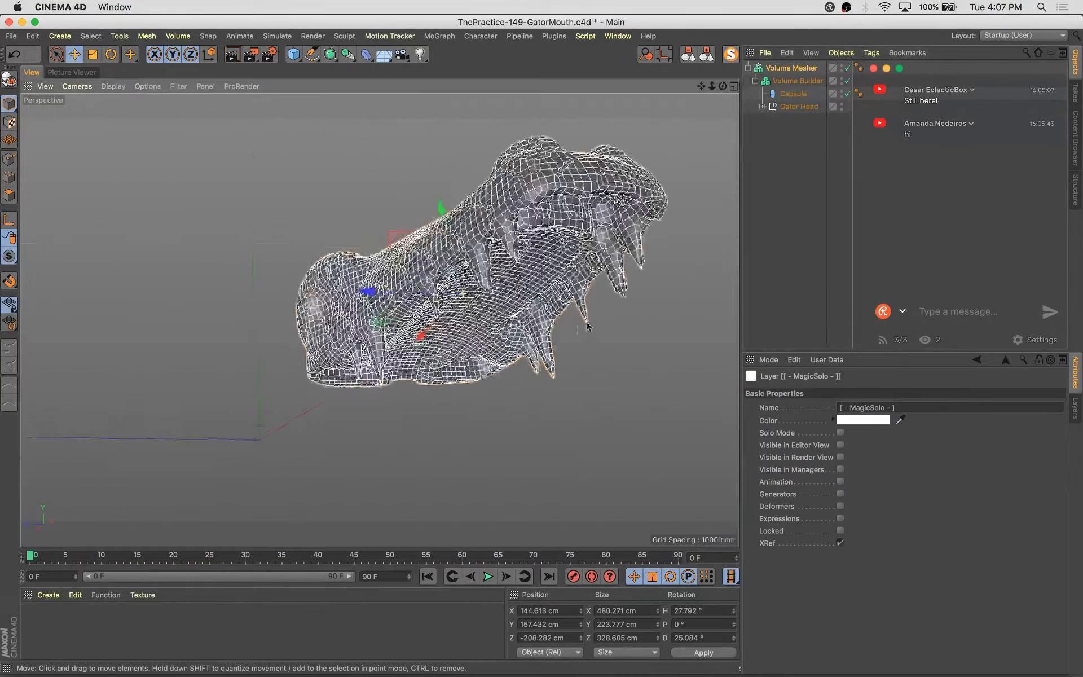
left_click_drag(555, 347, 447, 319, "alt")
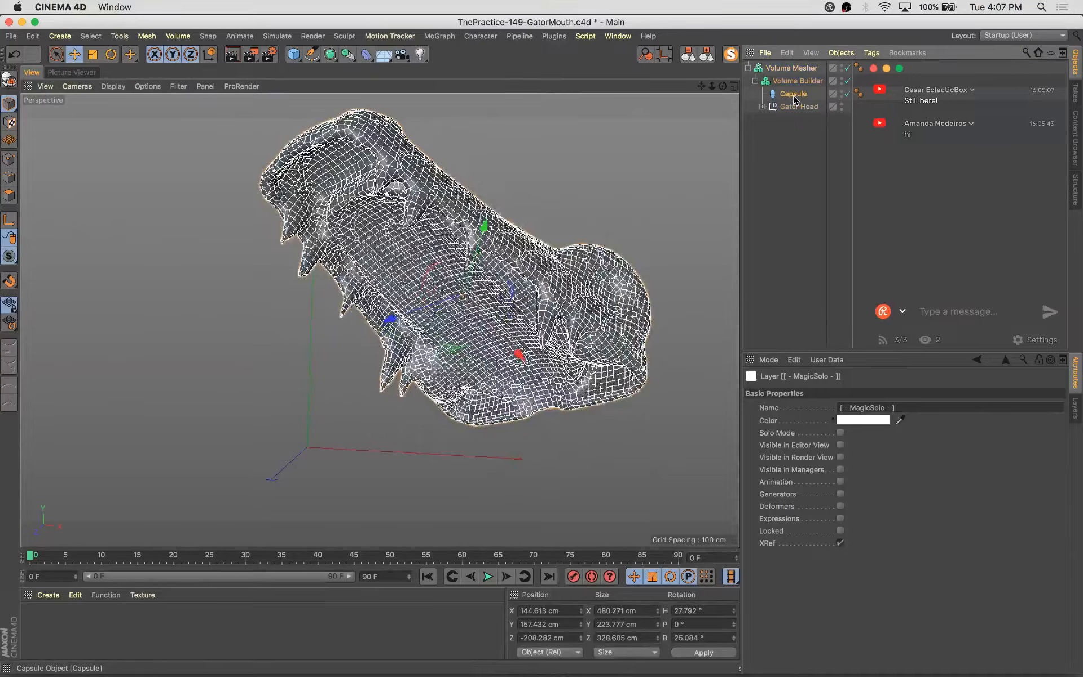
left_click(793, 93)
key("t")
left_click_drag(363, 467, 319, 447)
key("e")
left_click_drag(653, 397, 620, 425)
right_click_drag(283, 220, 473, 244, "alt")
mouse_move(474, 244)
left_mouse_down("alt")
mouse_move(418, 244)
mouse_move(598, 333)
mouse_move(482, 269)
mouse_move(489, 285)
left_mouse_up("alt")
key("t")
left_click_drag(626, 169, 396, 273)
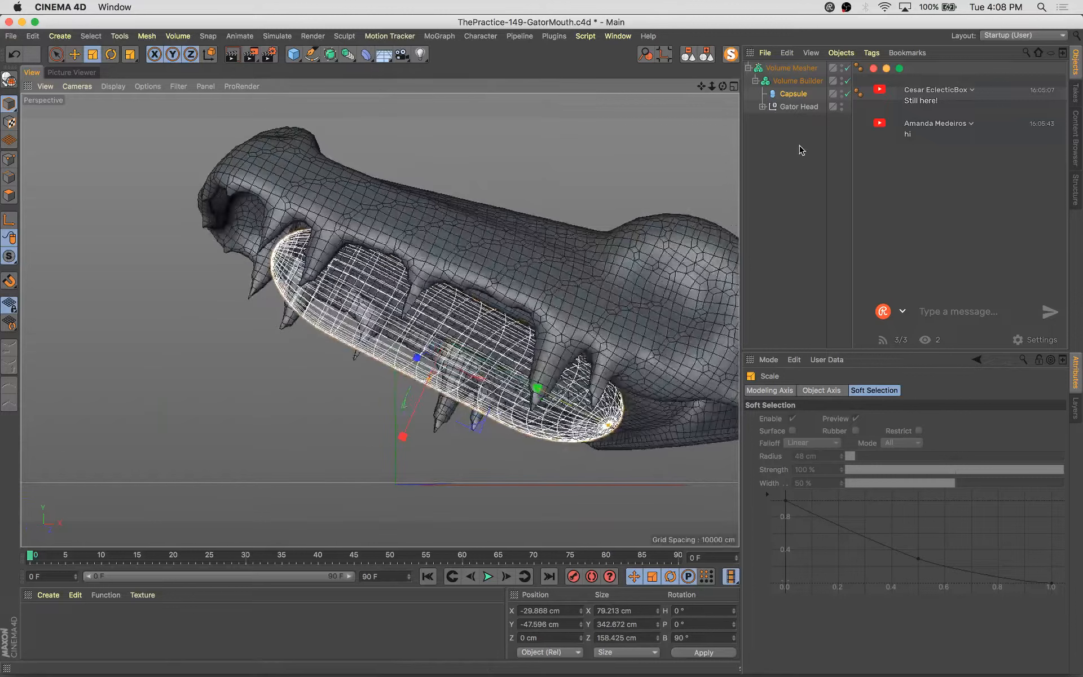
Leave solo mode and return to the scene camera view
left_click(813, 163)
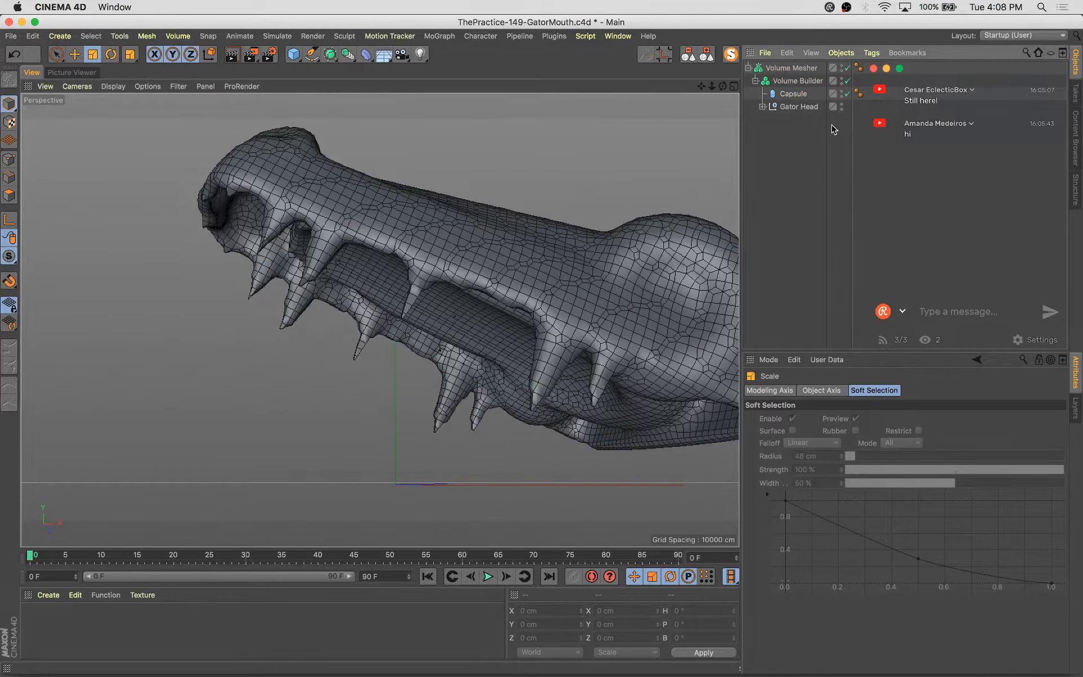
left_click(731, 54)
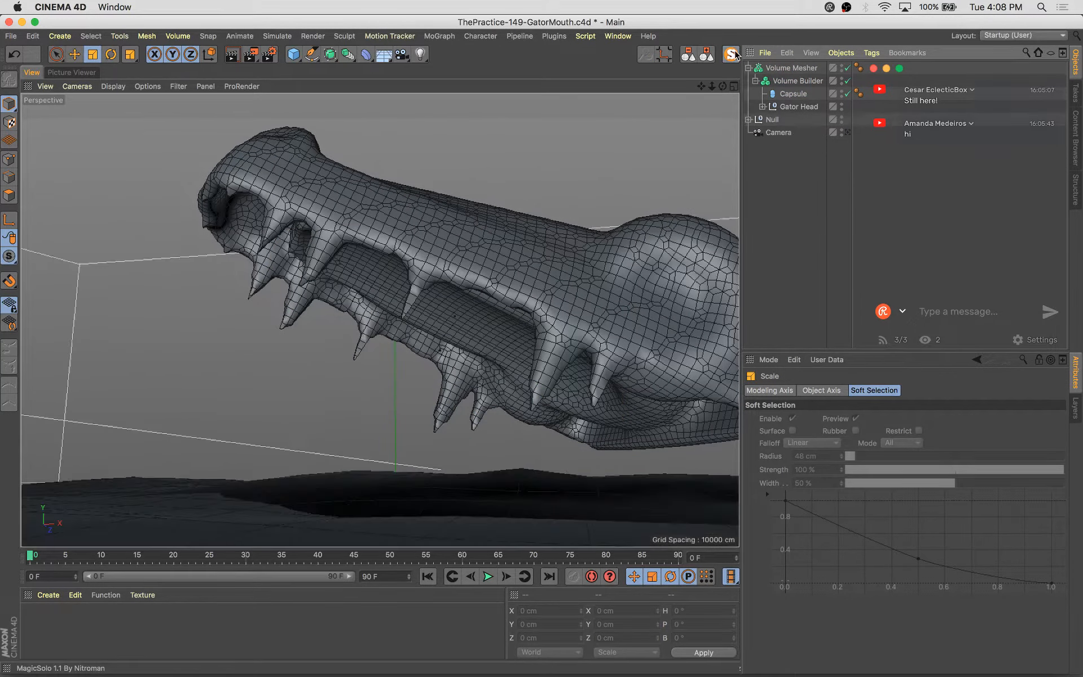
left_click(848, 133)
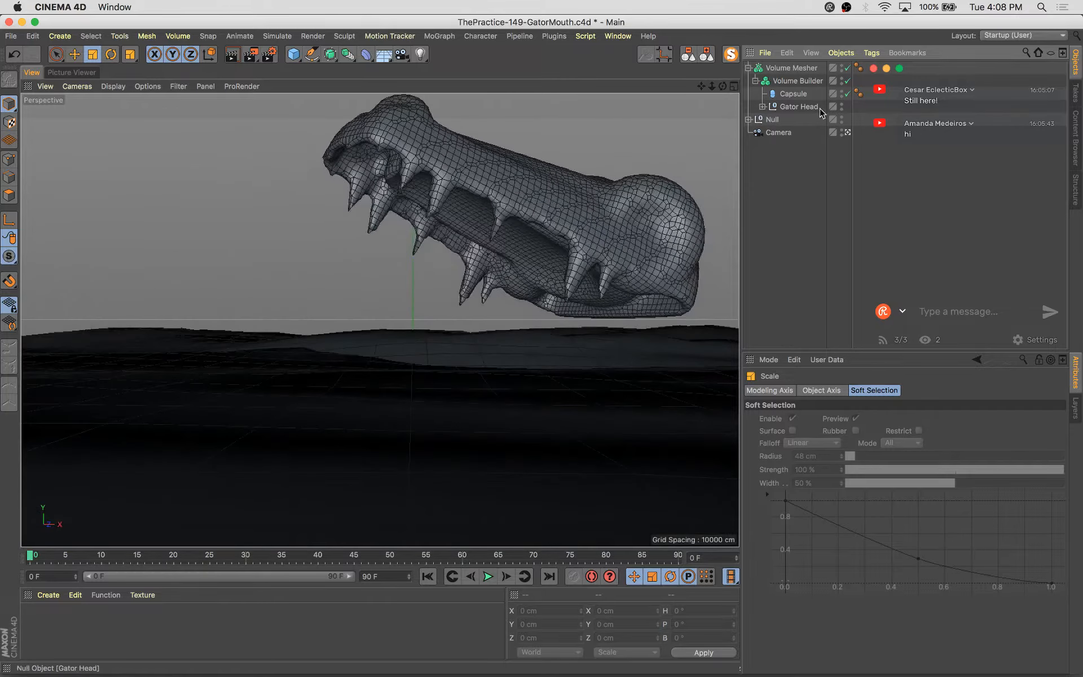
Paste a copy of the Symmetry group at the top of the scene and hide it in the viewport
left_click(762, 107)
left_click(807, 159)
key("super+v")
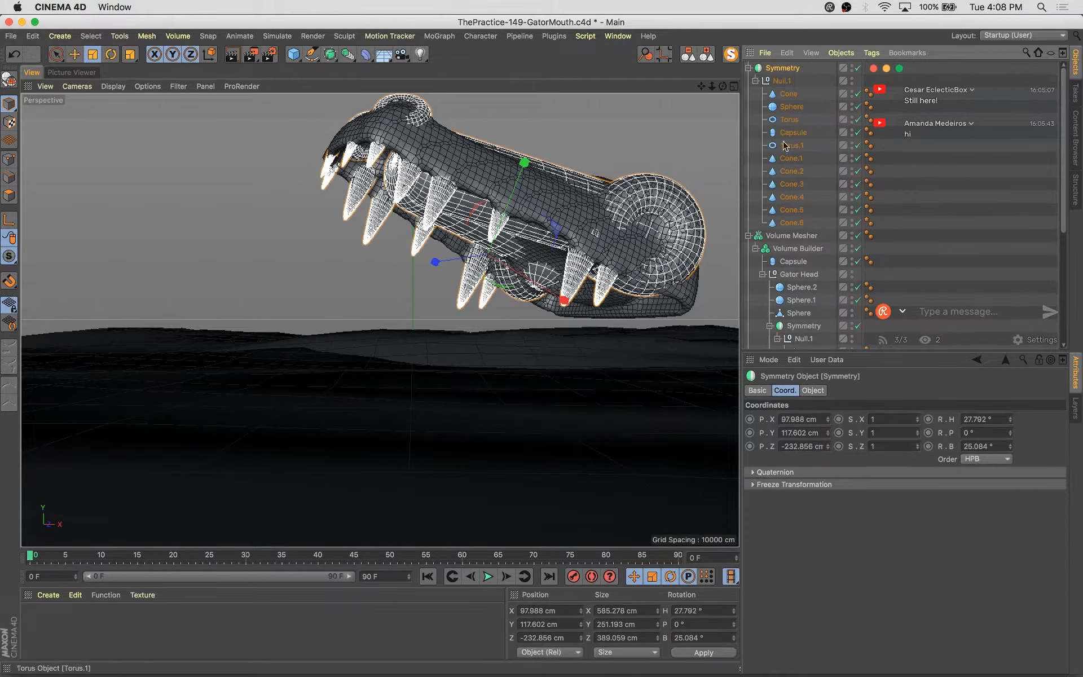
left_click(748, 236)
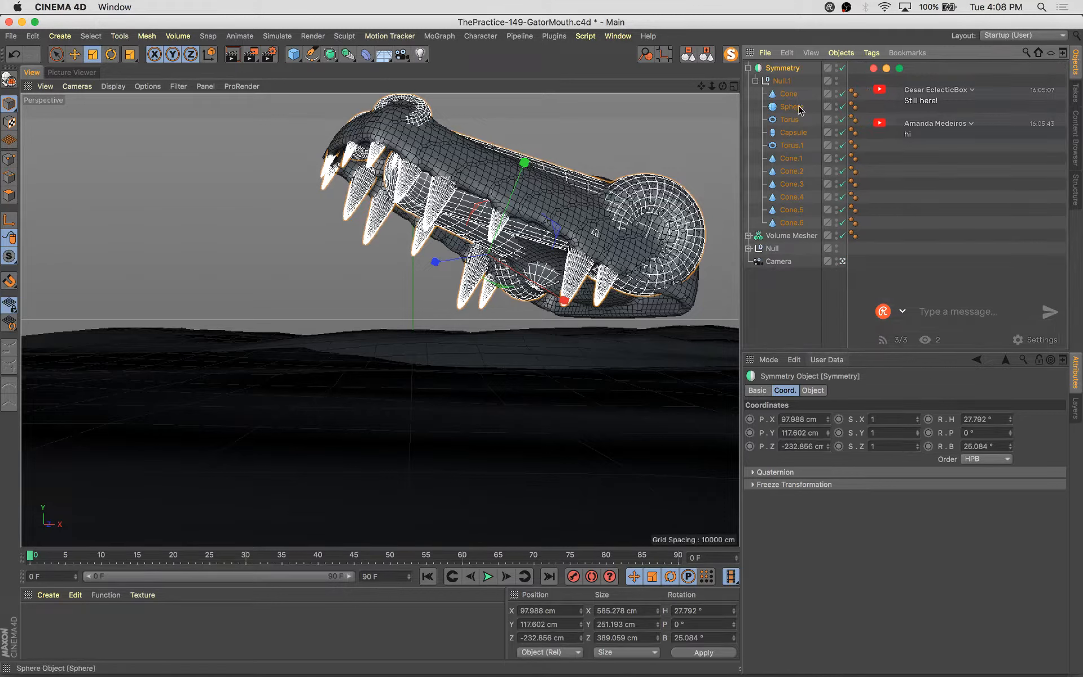
left_click(837, 72)
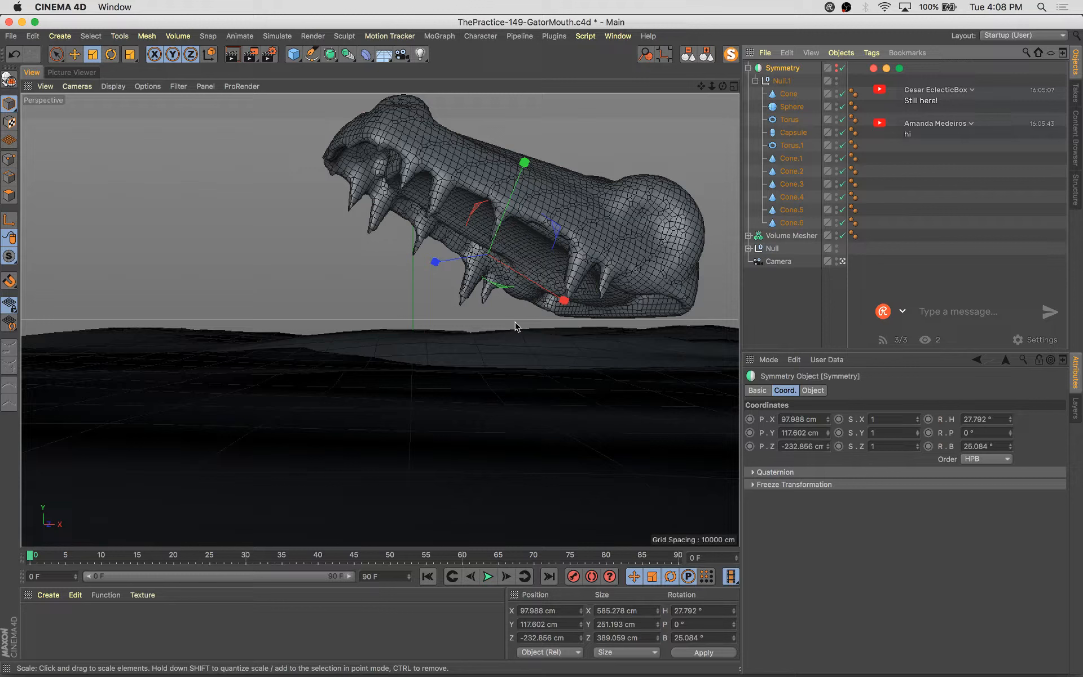
Delete the cone teeth, Cone through Cone.6, from the Symmetry inside the Volume Builder's Gator Head
left_click(443, 201)
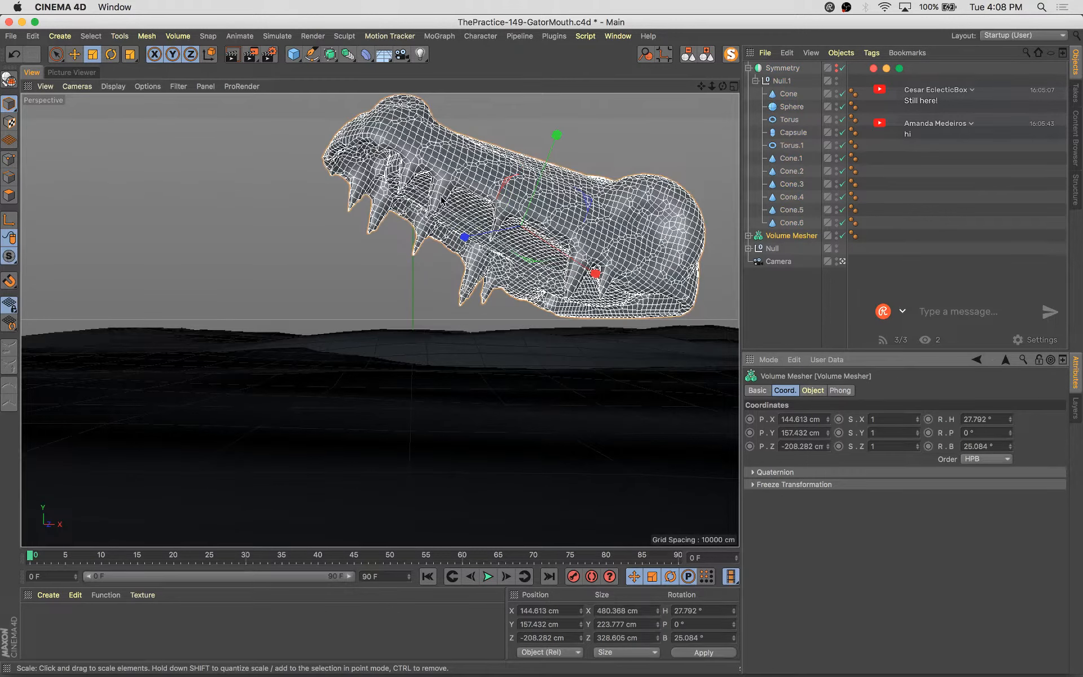
left_click(749, 236)
scroll(805, 290, "down", 5)
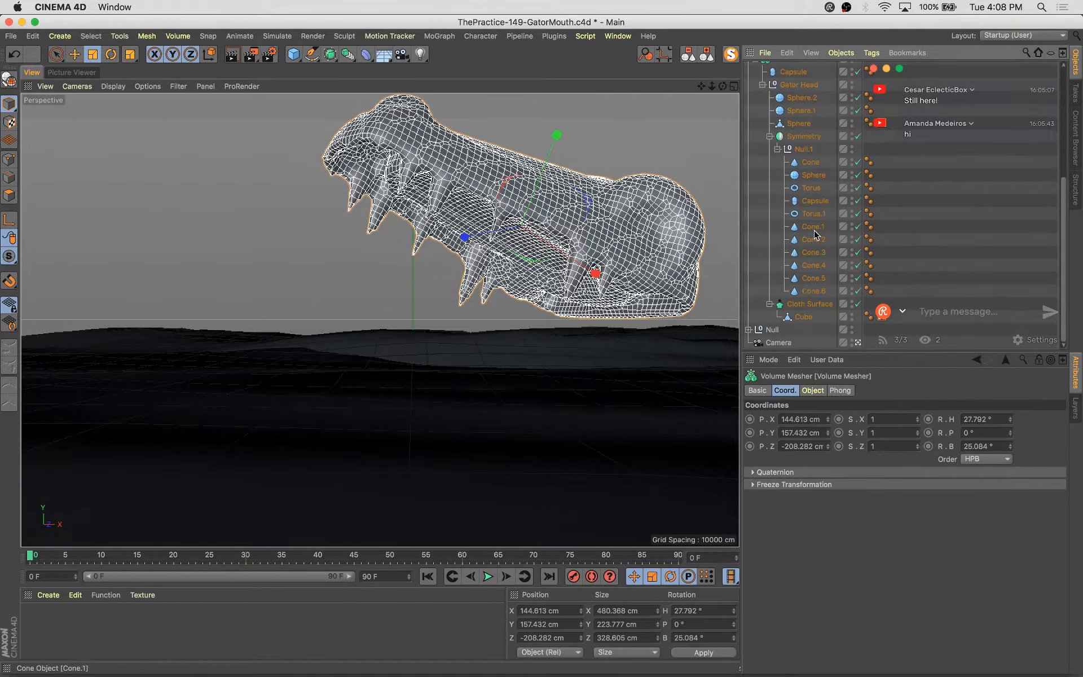
left_click(814, 234)
left_click(819, 291, "shift")
key("Delete")
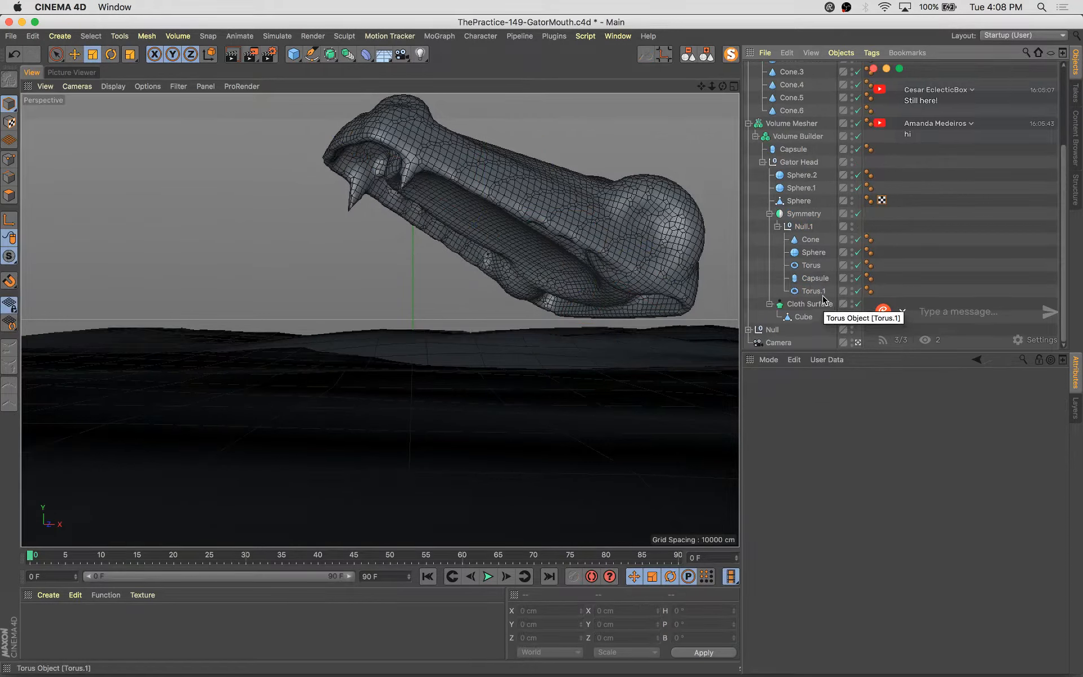
left_click(810, 240)
key("Delete")
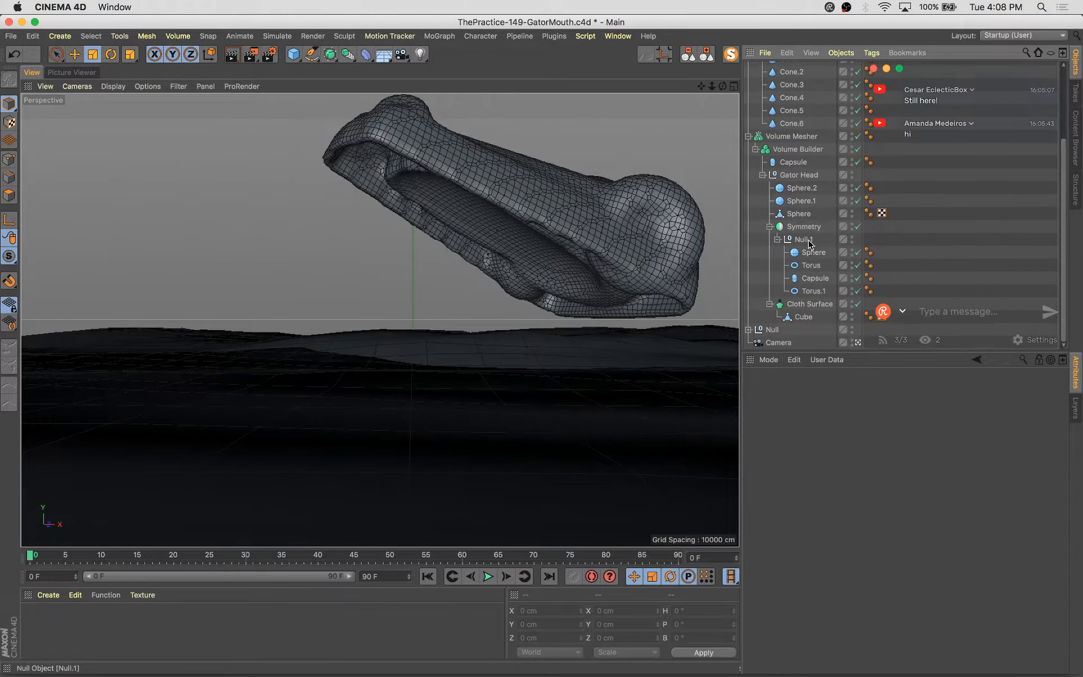
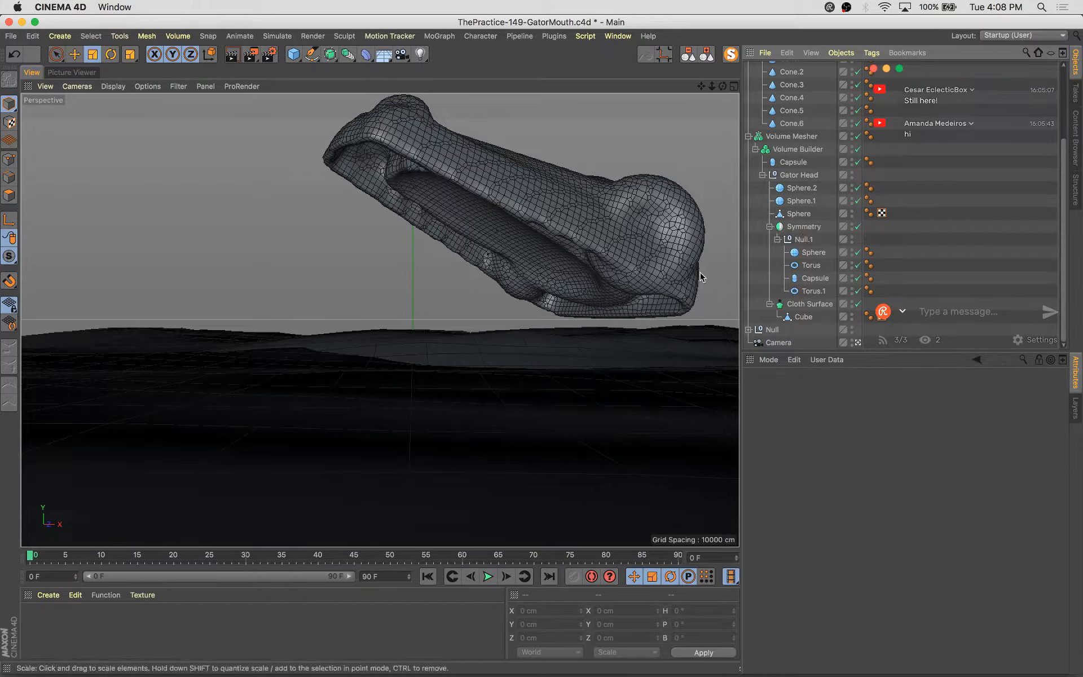
Collapse the hierarchy, show the copied Symmetry in the viewport, and expand it down to its Null.1
left_click(707, 55)
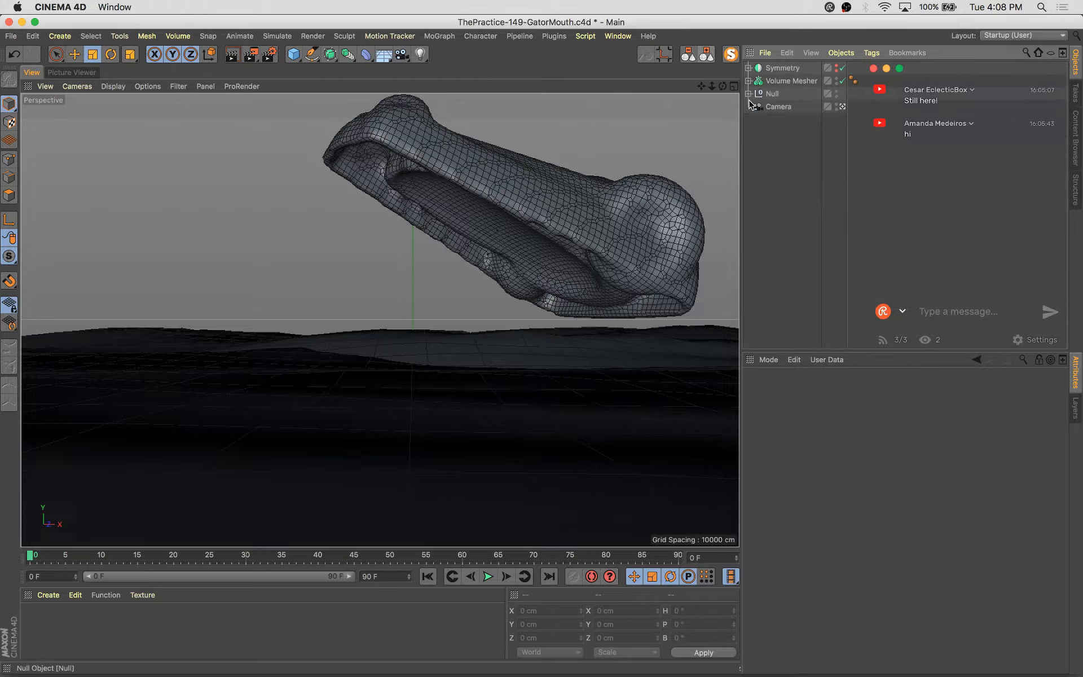
left_click(842, 80)
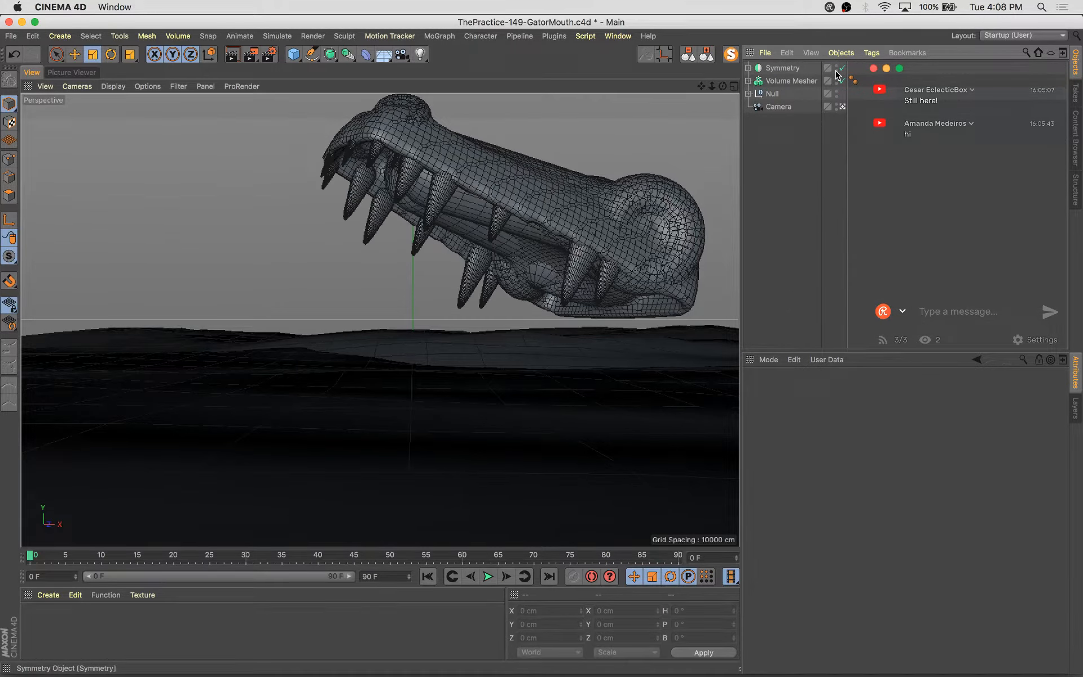
left_click(749, 68)
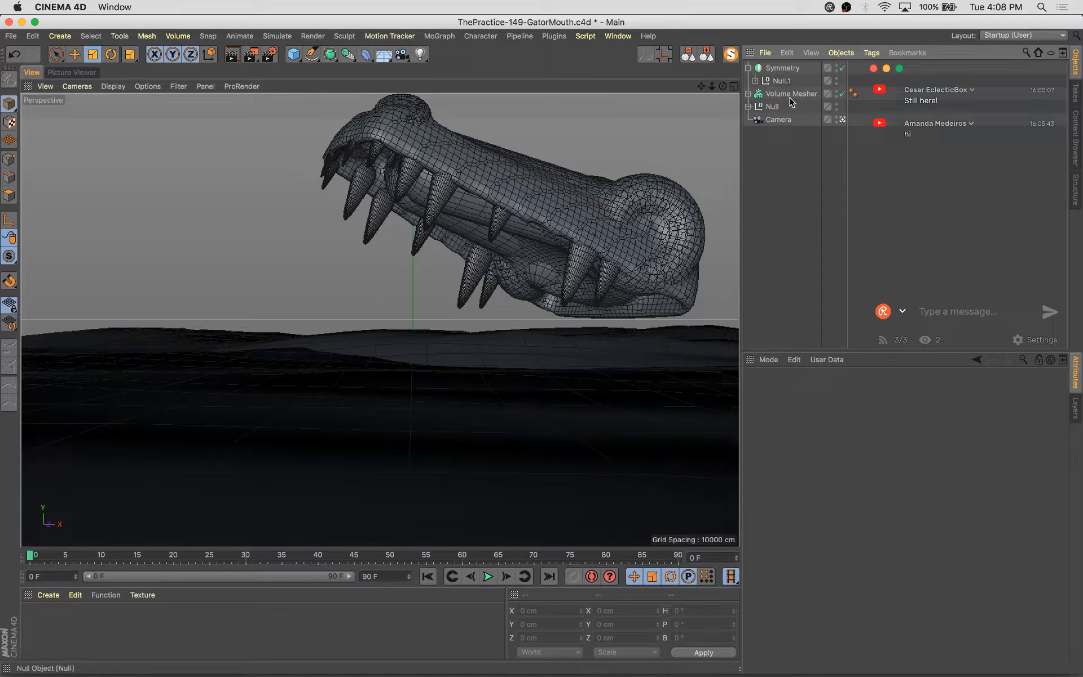
left_click(755, 80)
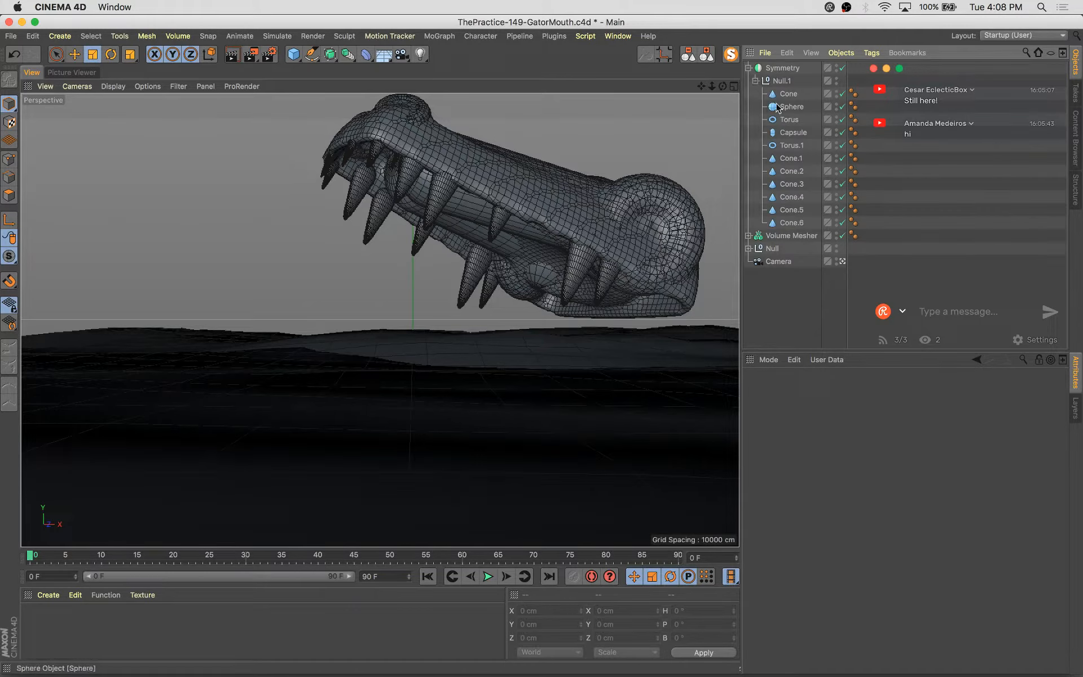
Try moving and scaling the copied Torus, then undo the adjustments
left_click(789, 120)
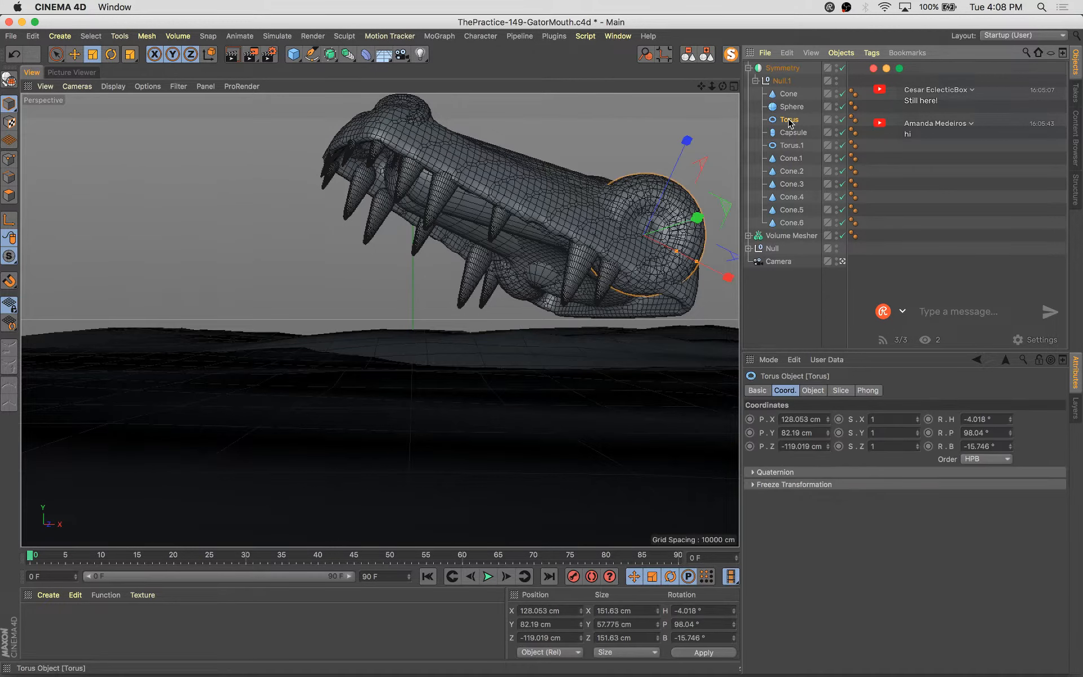
key("e")
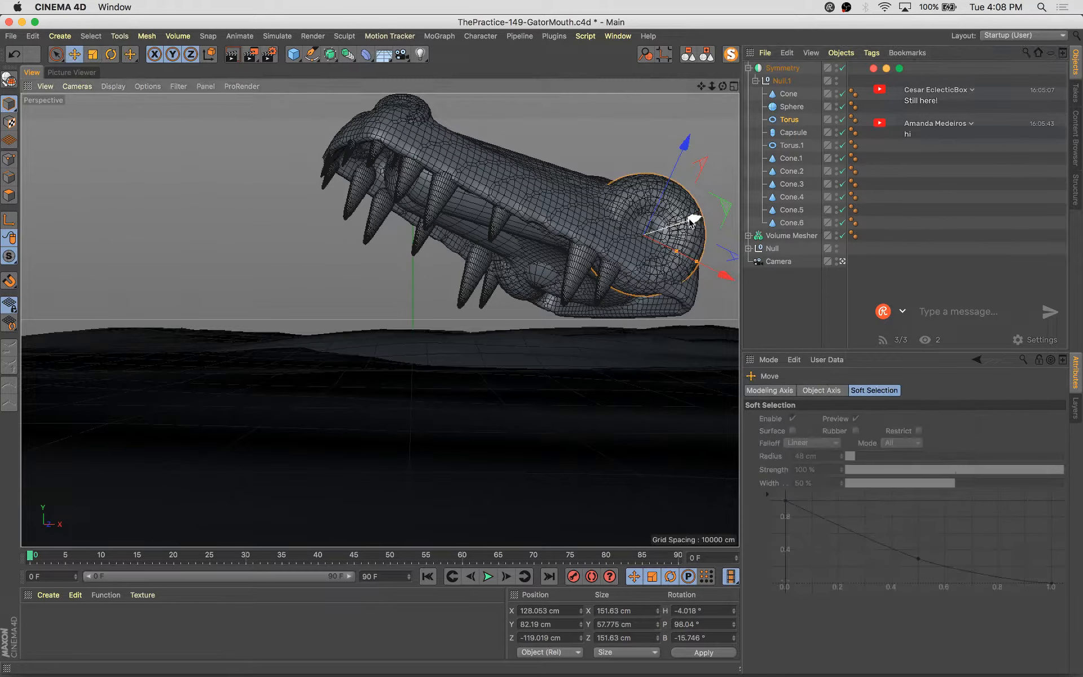
mouse_move(687, 224)
left_mouse_down()
mouse_move(682, 206)
mouse_move(692, 230)
left_mouse_up()
key("t")
key("r")
key("e")
key("t")
left_click_drag(676, 190, 672, 195)
key("e")
key("super+z")
key("super+z")
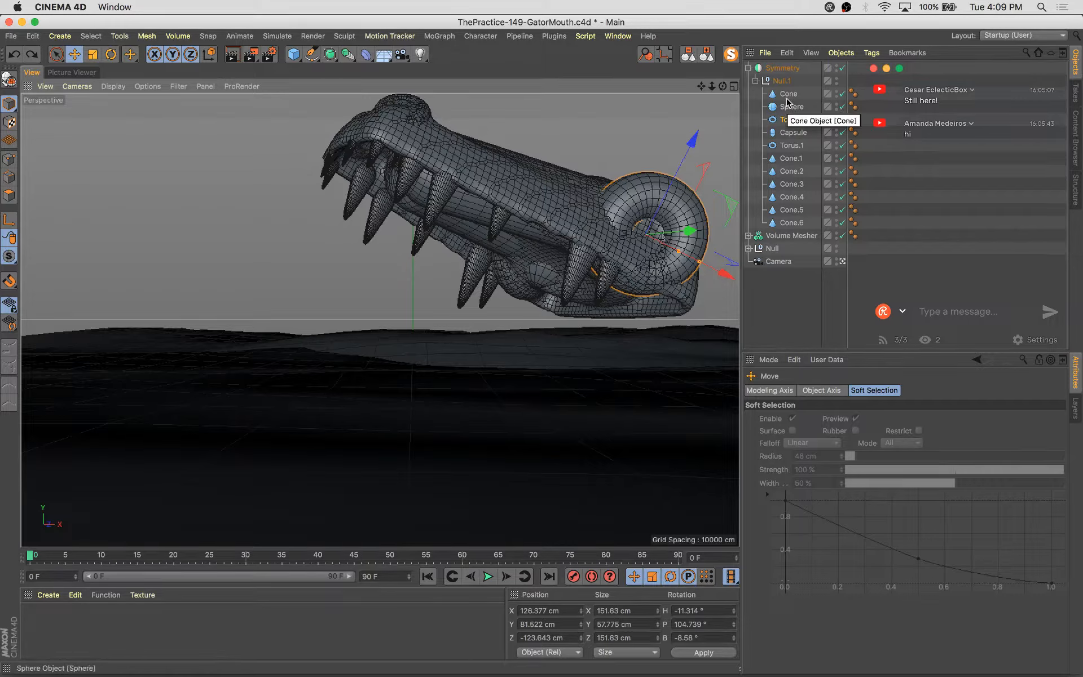
In the copied Symmetry, move the Torus to the top of Null.1 and delete its Sphere, Capsule and Torus.1
left_click(786, 122)
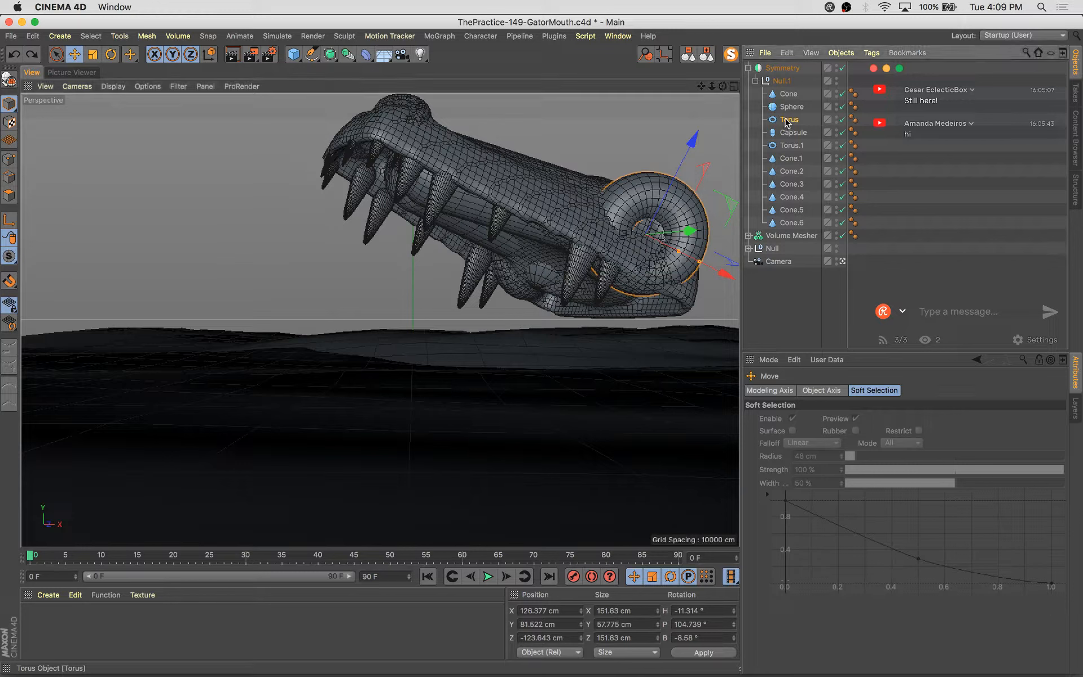
left_click_drag(784, 90, 784, 89)
left_click(794, 119)
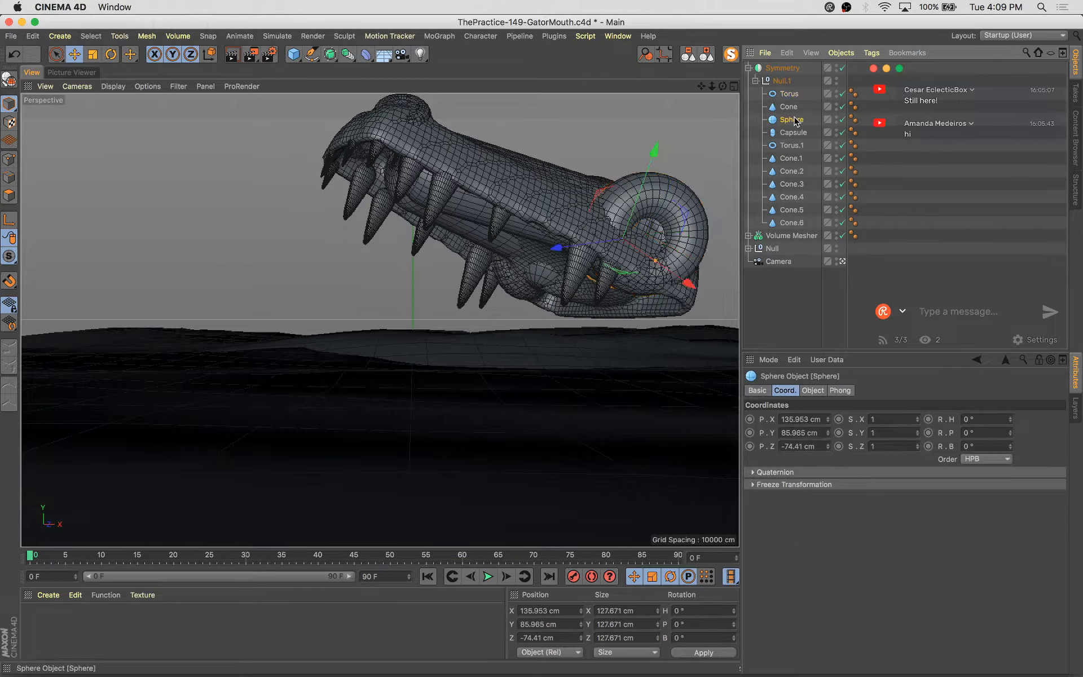
key("Delete")
left_click(793, 119)
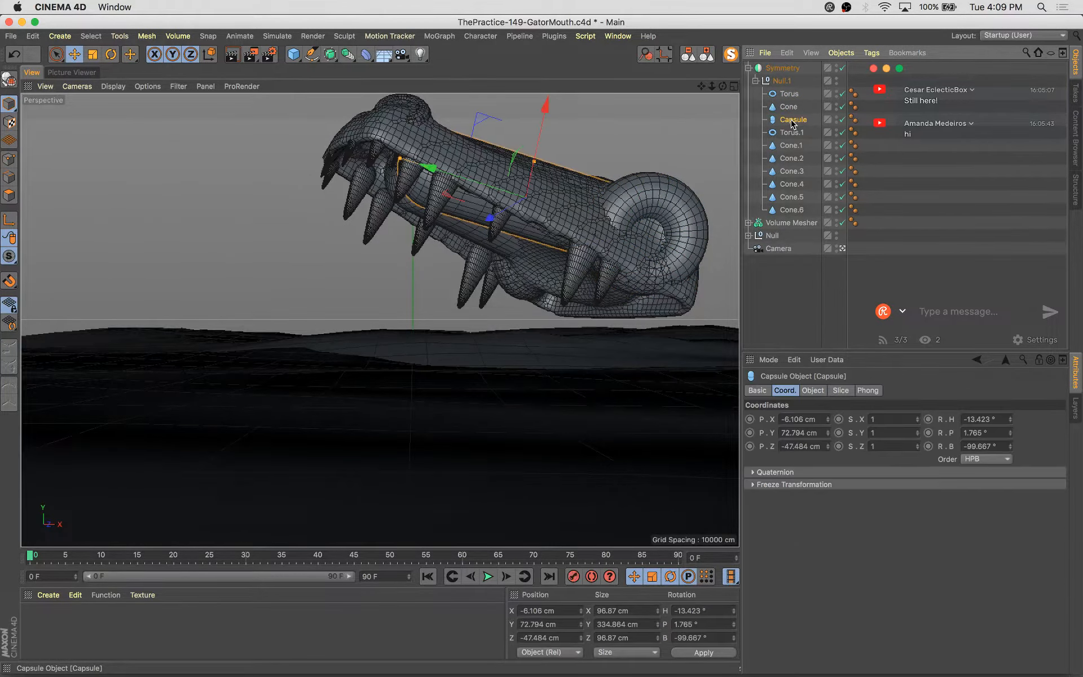
key("Delete")
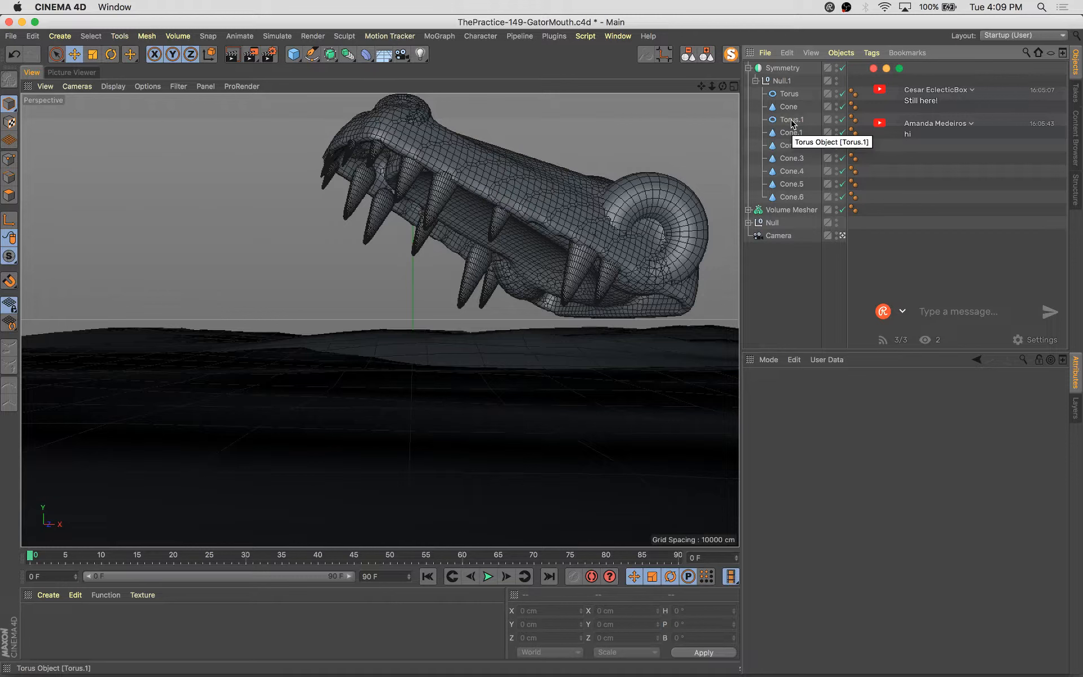
left_click(792, 121)
key("Delete")
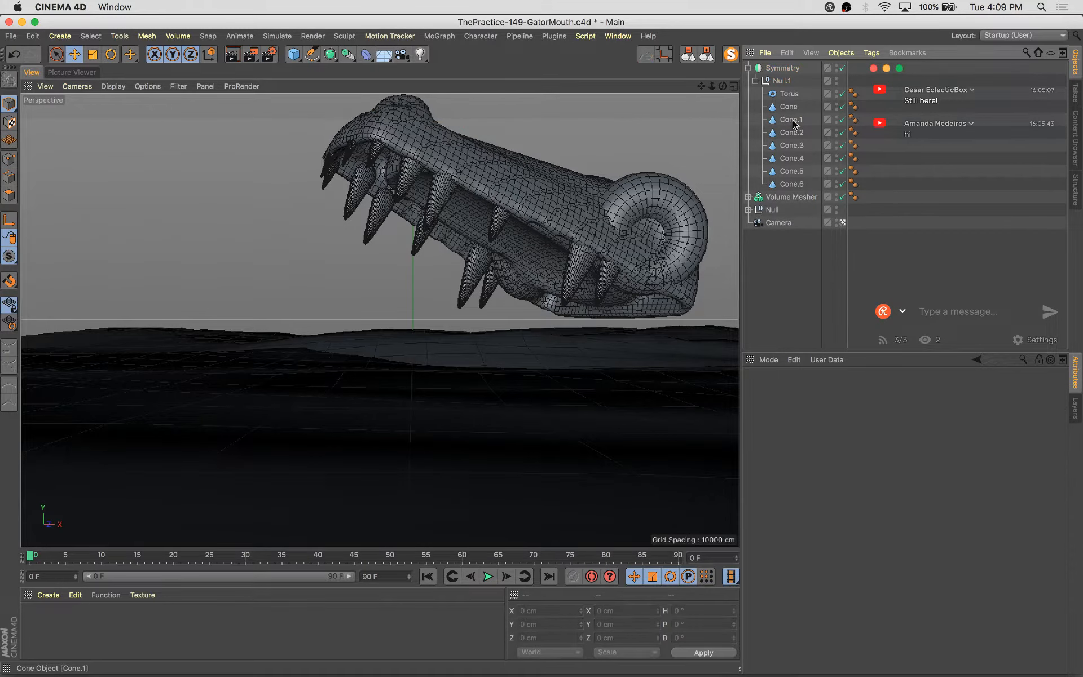
Group the cones Cone through Cone.6 into a new null named Teeth
left_click(792, 120)
left_click(788, 109)
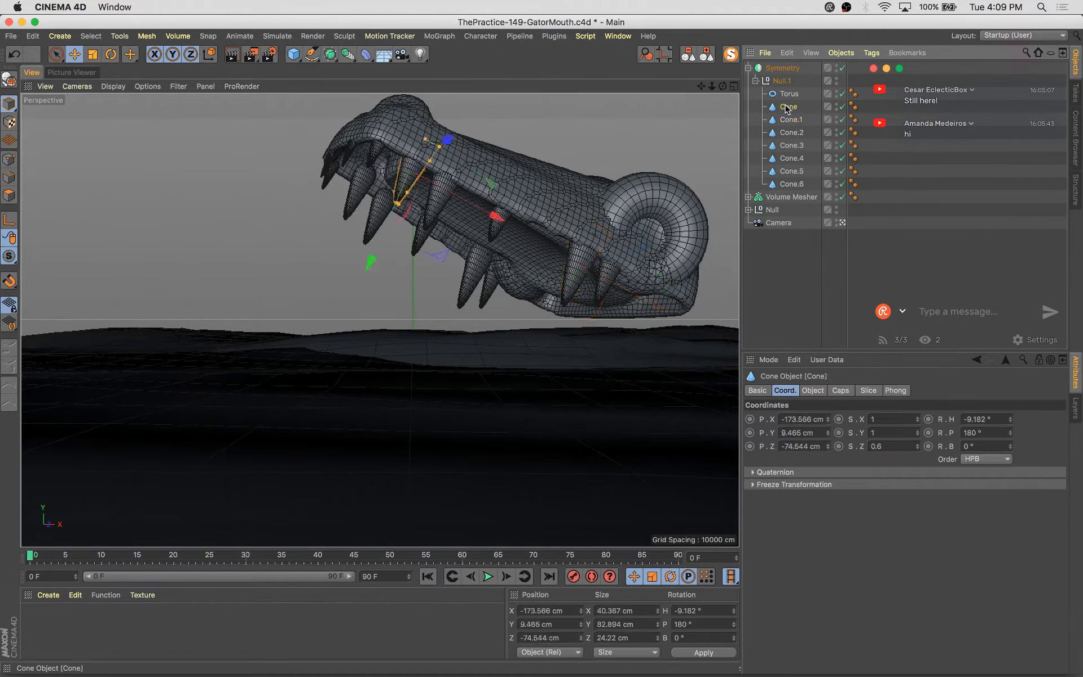
key("alt+g")
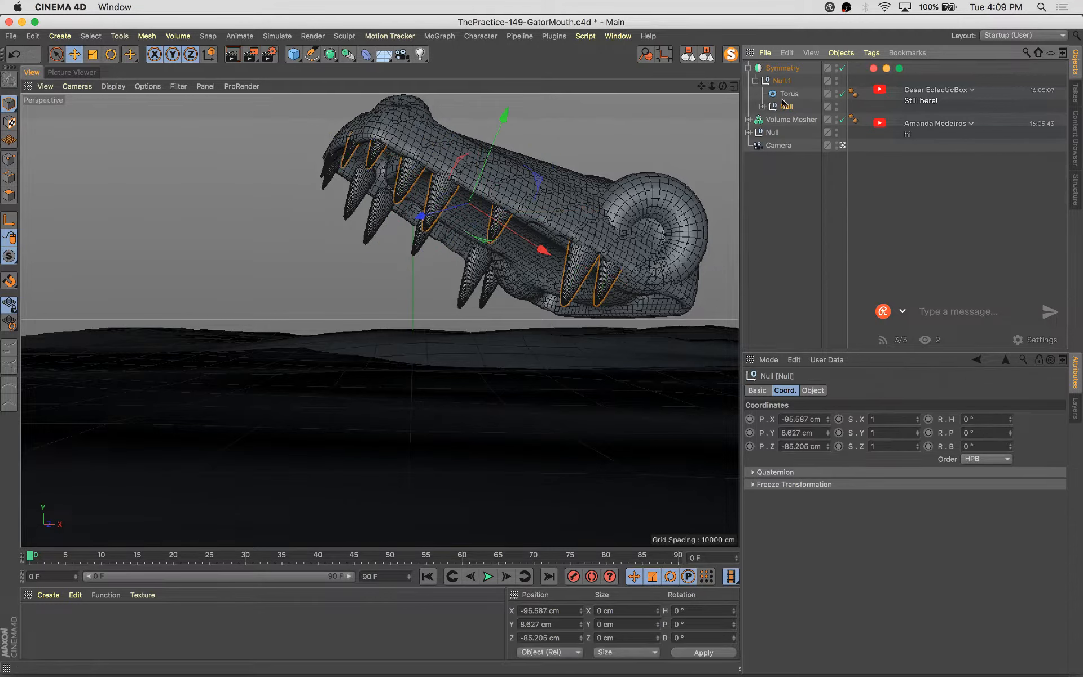
double_click(787, 107)
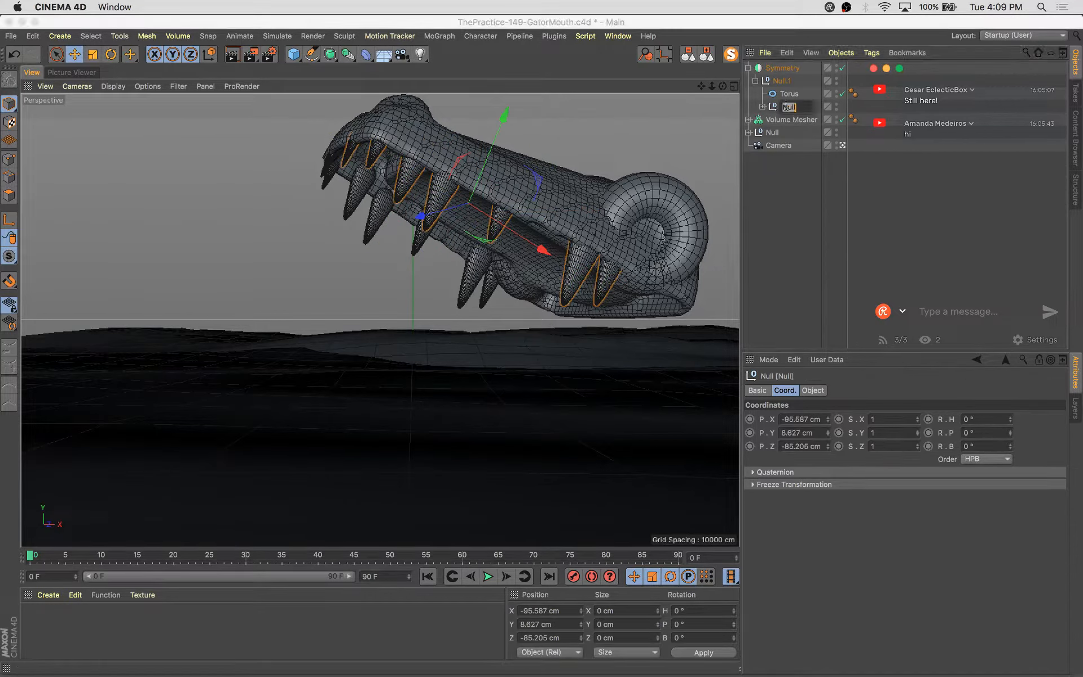
type("Teeth")
key("Return")
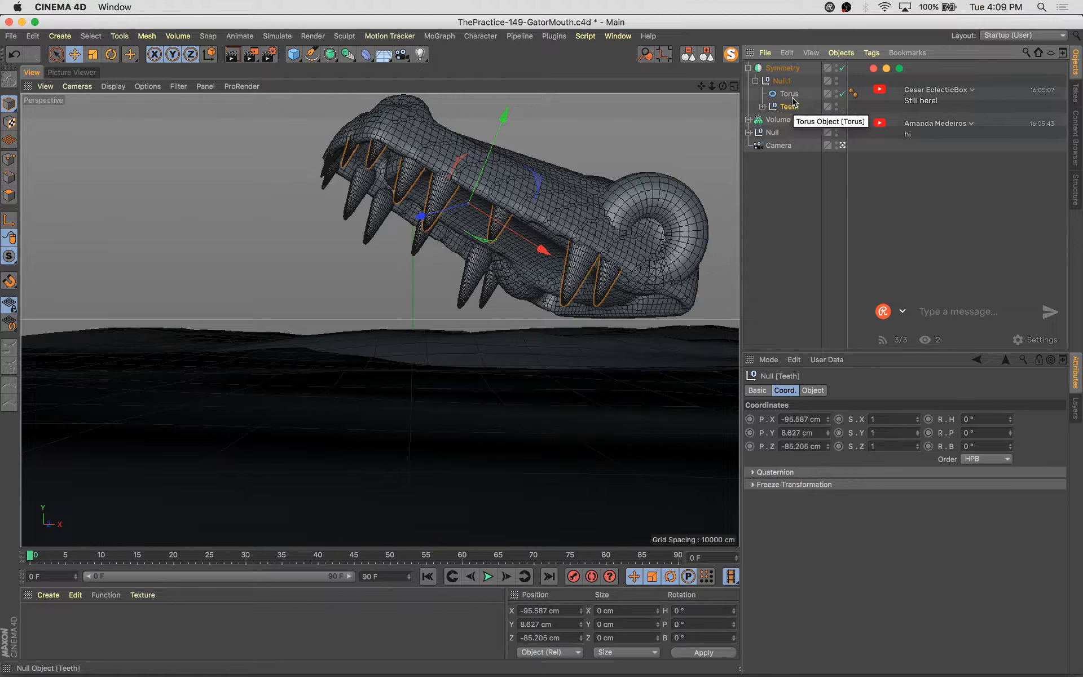
Select the copied Torus and save the scene
left_click(788, 94)
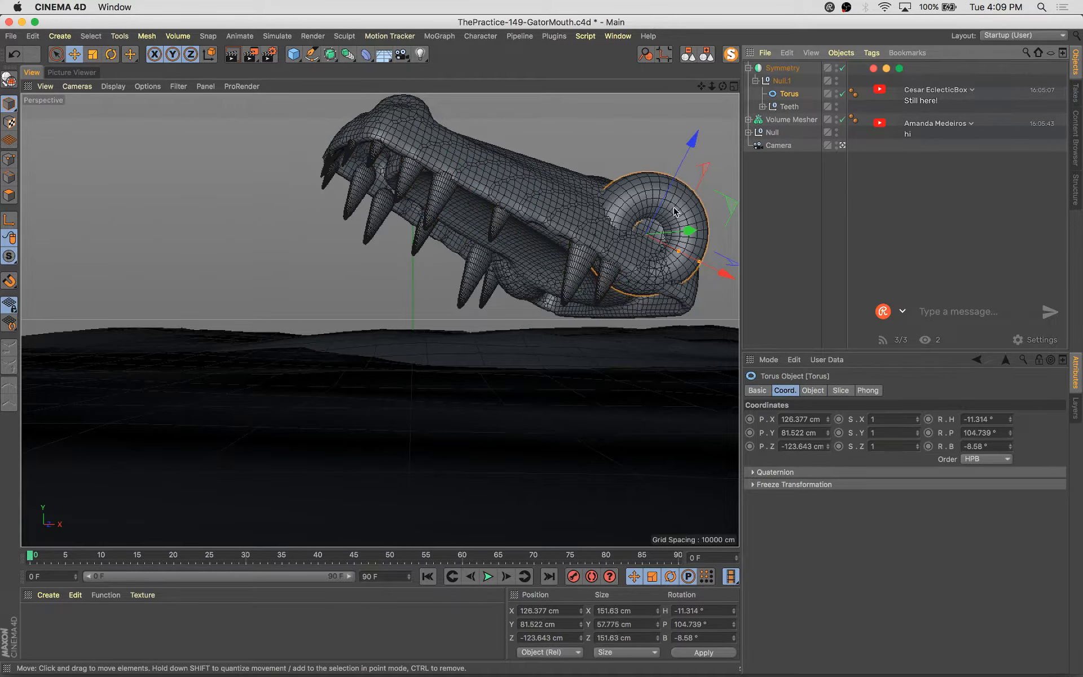
key("super+s")
Rescale and reposition the mouth-cutting Capsule inside the Volume Builder
left_click(749, 119)
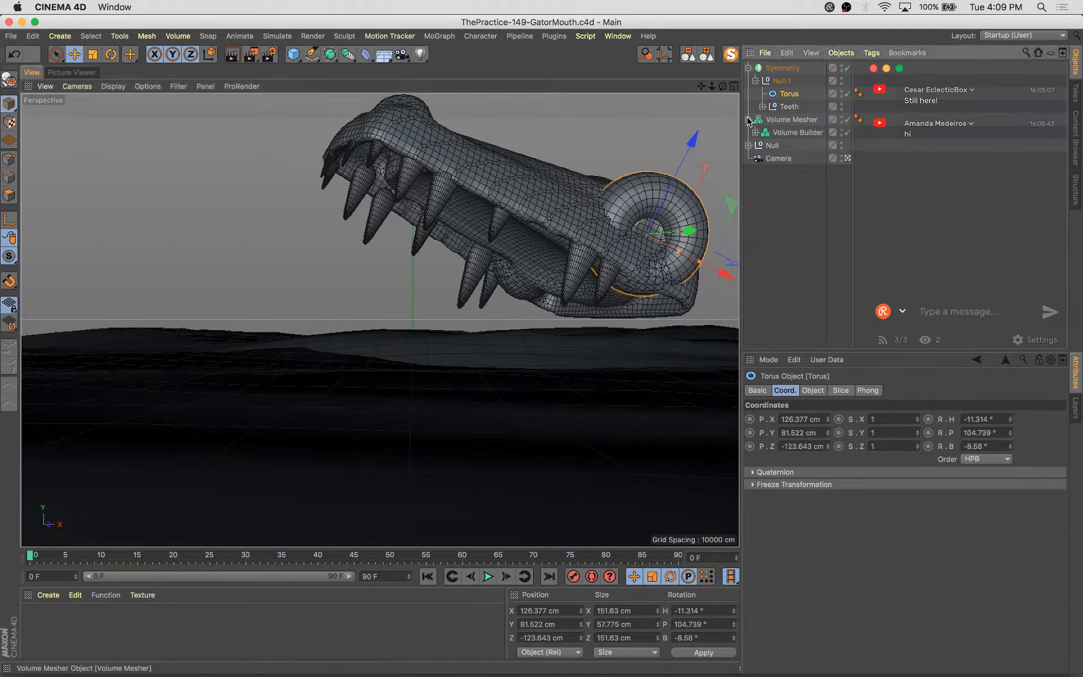
left_click(755, 132)
left_click(793, 147)
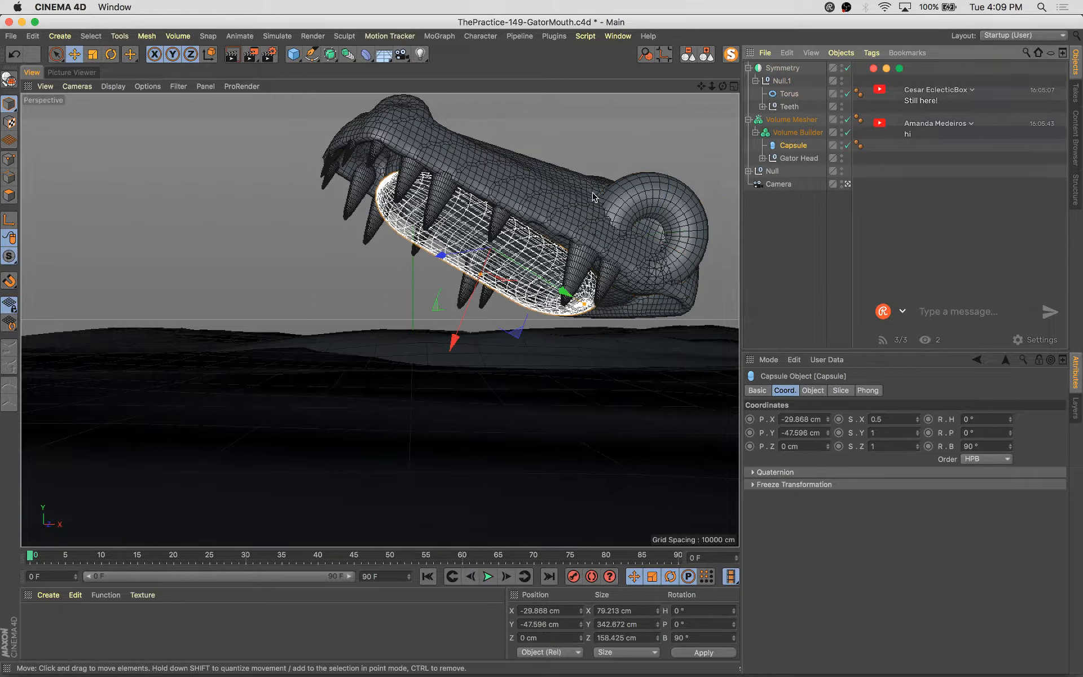
key("t")
left_click_drag(344, 355, 393, 360)
key("e")
left_click_drag(458, 332, 462, 322)
key("t")
mouse_move(365, 353)
left_mouse_down()
mouse_move(436, 340)
mouse_move(377, 362)
left_mouse_up()
key("e")
Deselect everything, collapse the hierarchy and save the scene
left_click(819, 258)
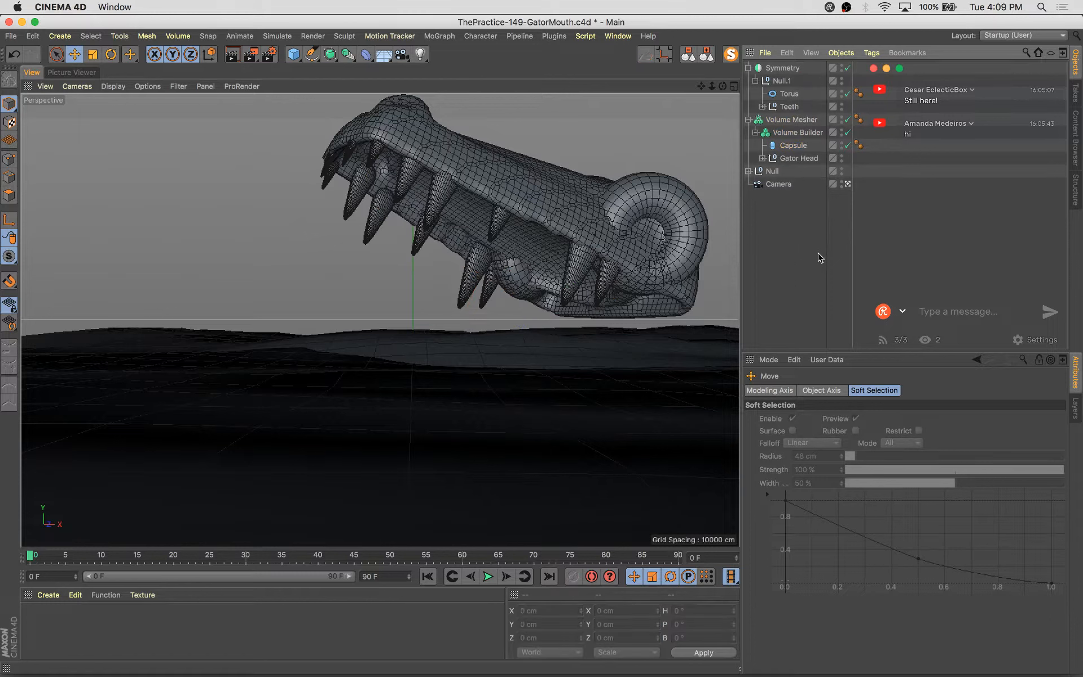
left_click(709, 55)
key("super+s")
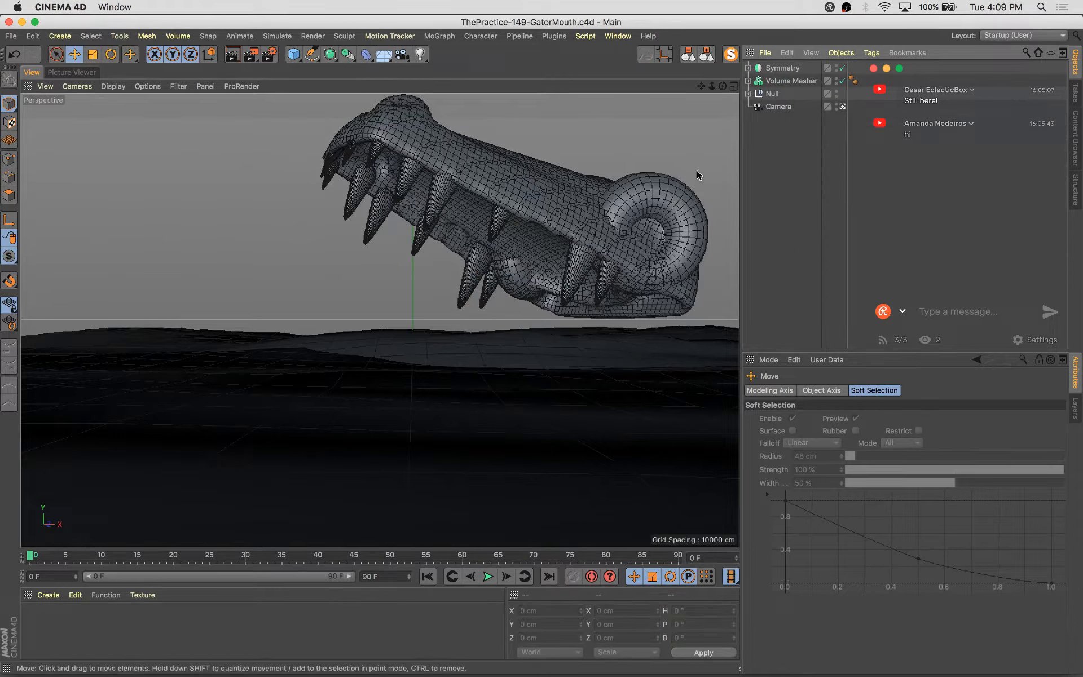
Move the copied Symmetry and the Volume Mesher together down about 42 cm
left_click(783, 69)
left_click(789, 81, "shift")
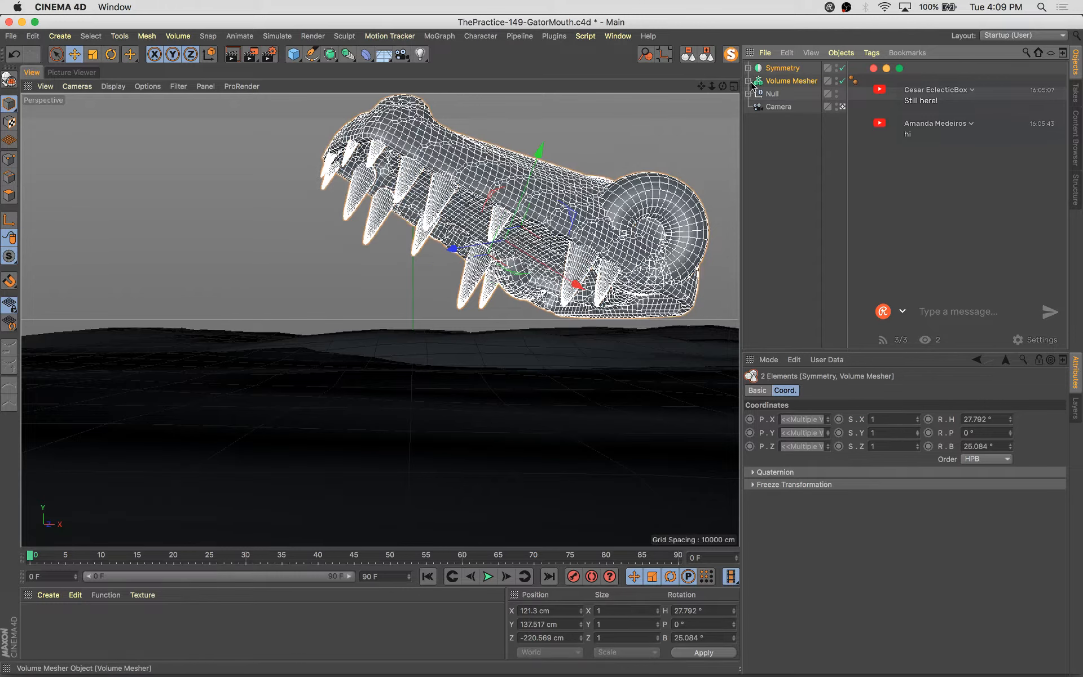
key("e")
left_click_drag(504, 141, 506, 172)
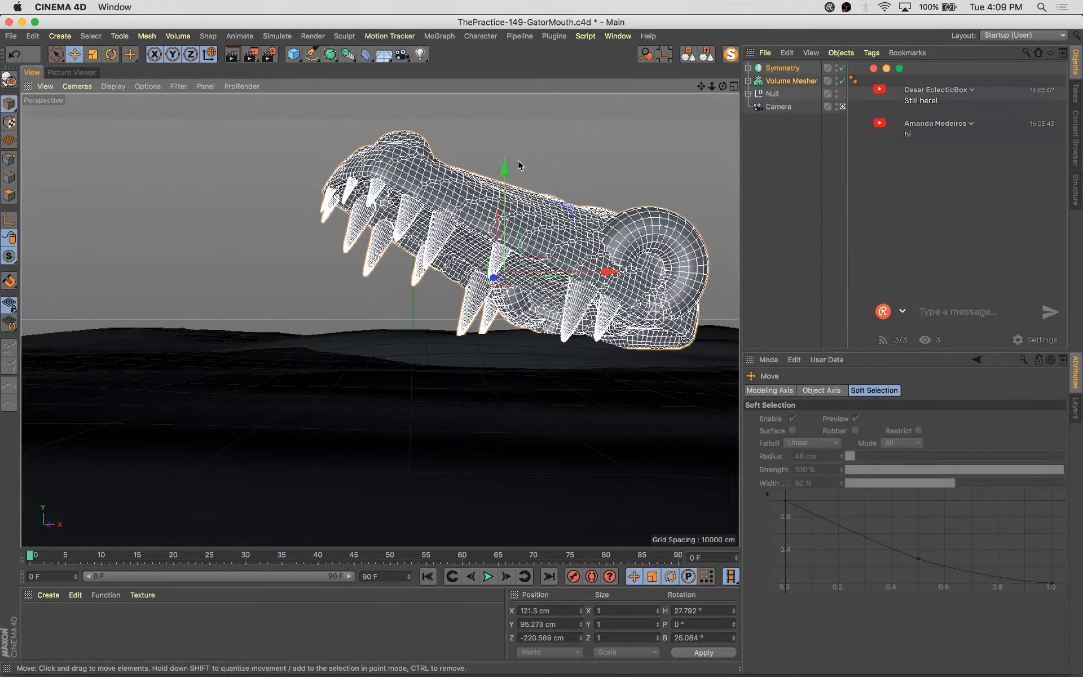
Expand the Gator Head's Symmetry and duplicate its Capsule inside Null.1
left_click(746, 81)
left_click(749, 81)
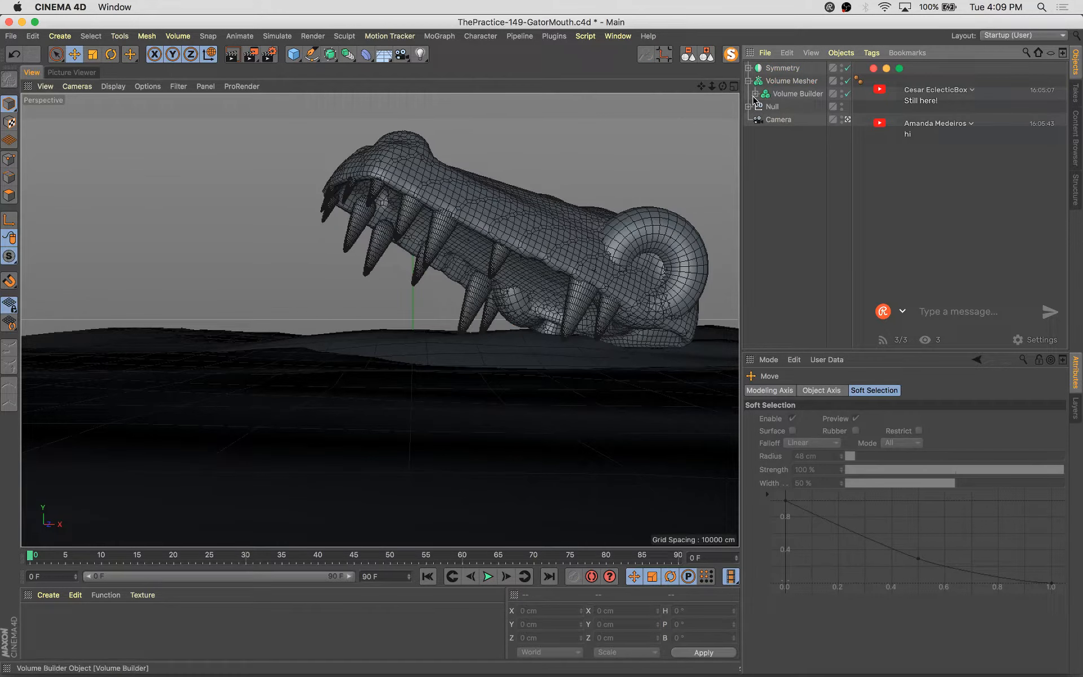
left_click(755, 93)
left_click(762, 120)
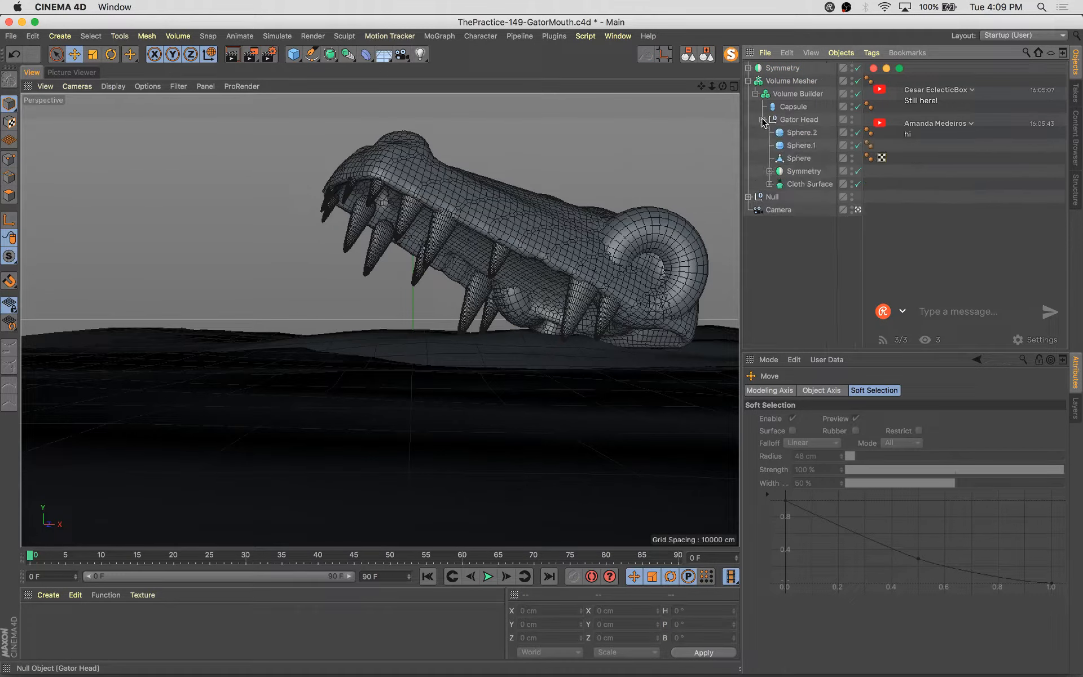
left_click(805, 145)
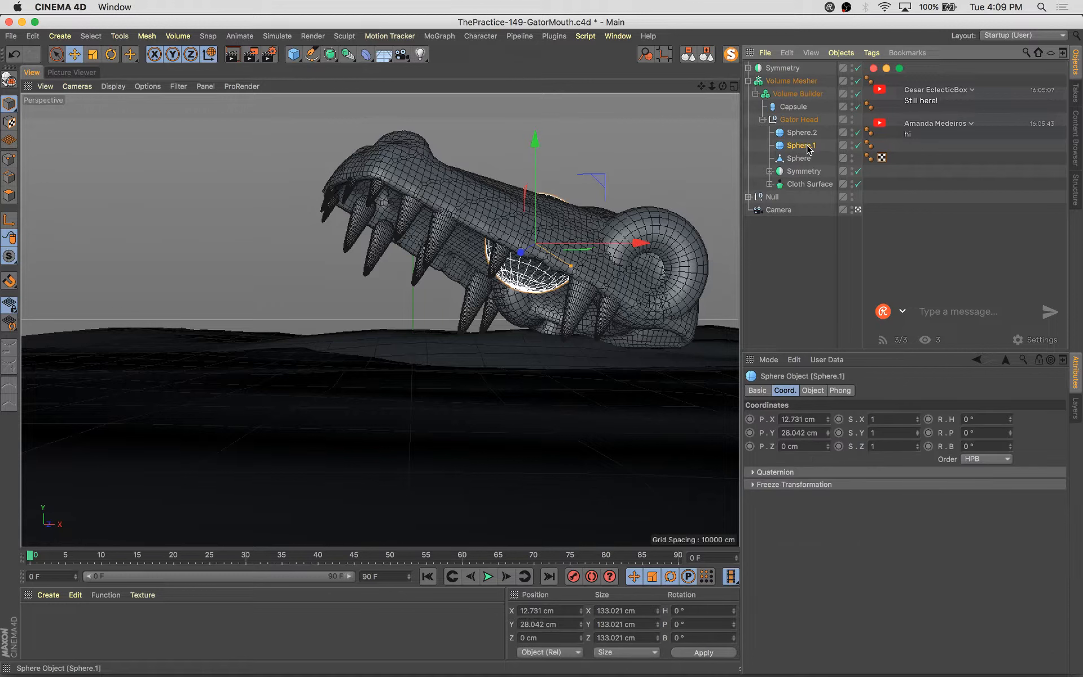
left_click(769, 171)
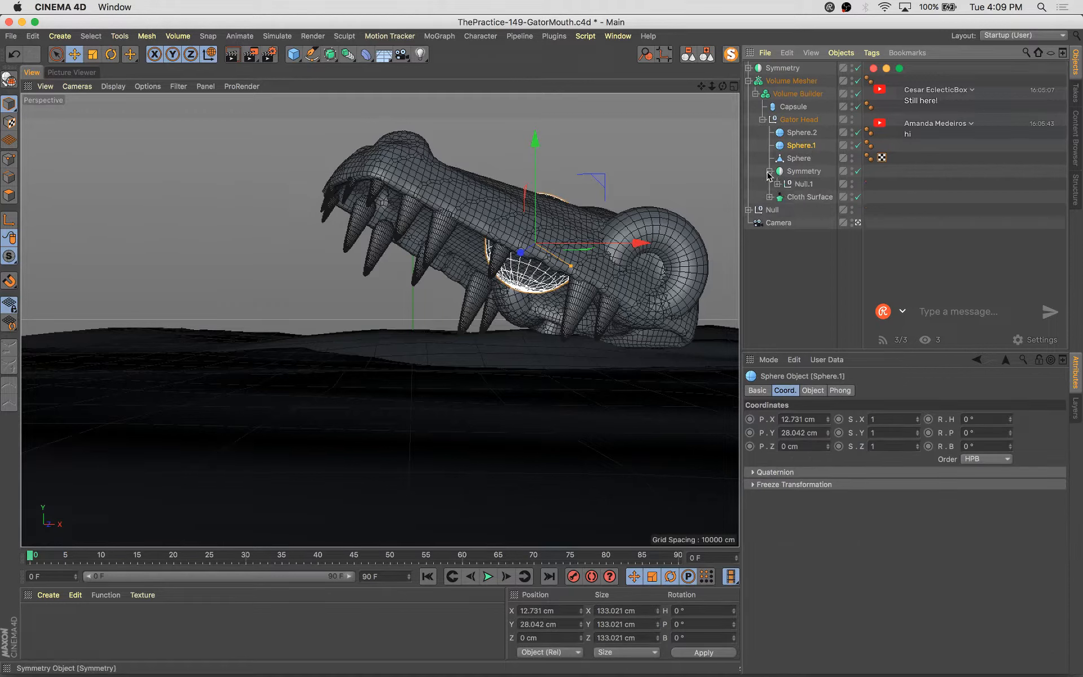
left_click(777, 183)
left_click(814, 223)
key("e")
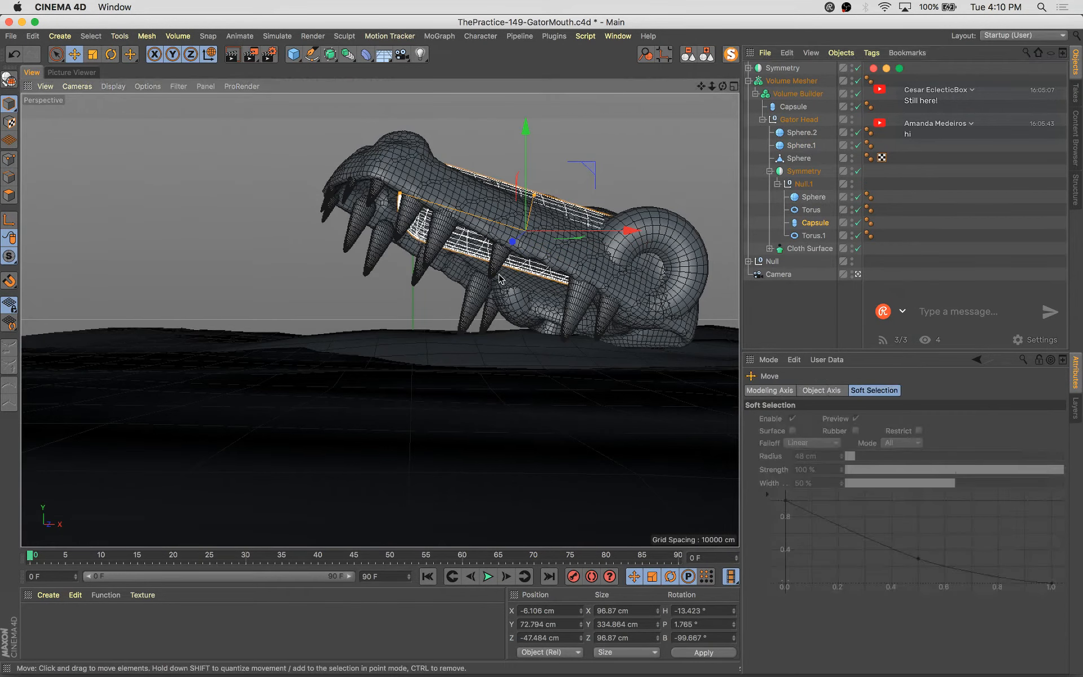
left_click_drag(551, 283, 536, 440, "alt")
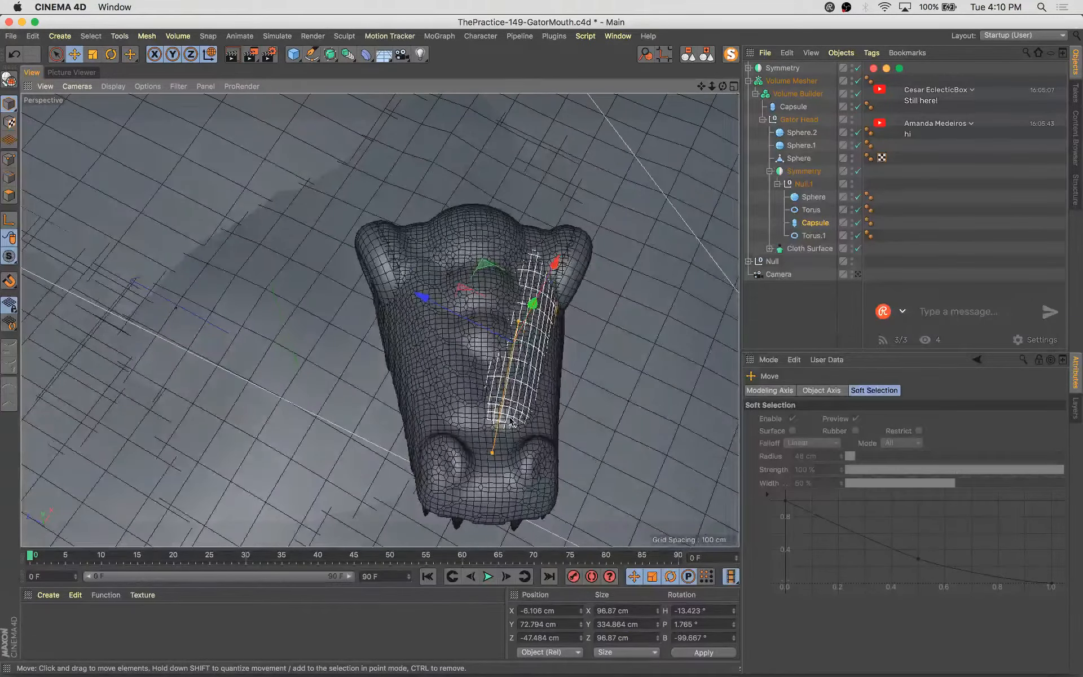
left_click_drag(503, 277, 534, 199, "ctrl")
Rotate, resize and move Capsule.1 to lie horizontally behind the eye, about 142 × 240 × 142 cm
key("r")
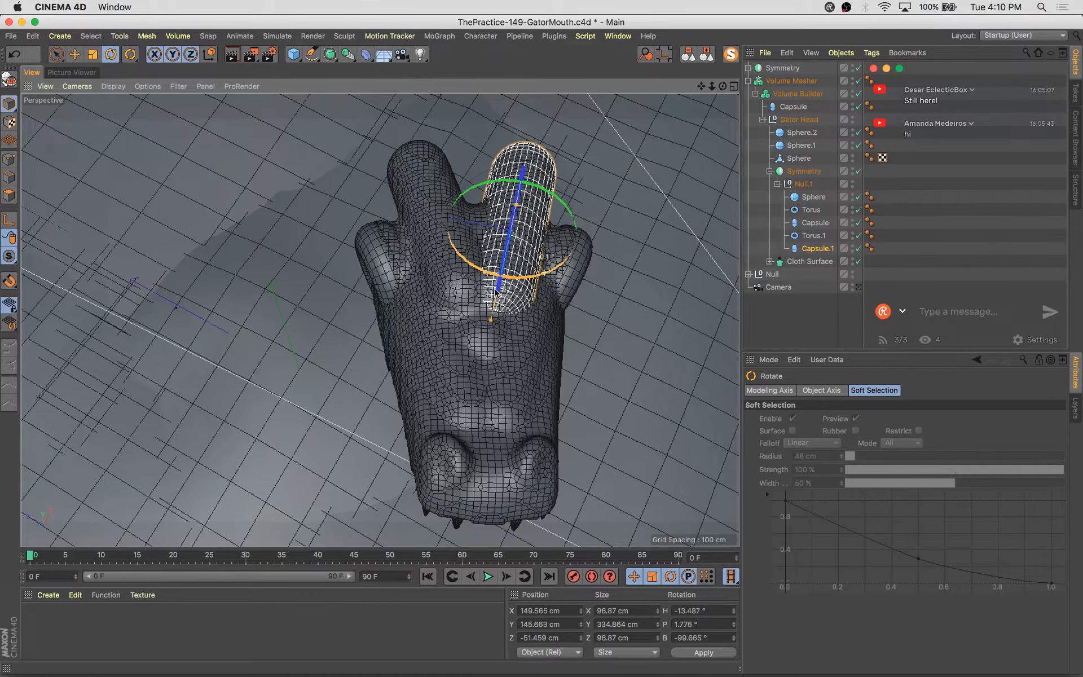
left_click_drag(494, 287, 581, 276)
left_click_drag(534, 320, 395, 228)
key("e")
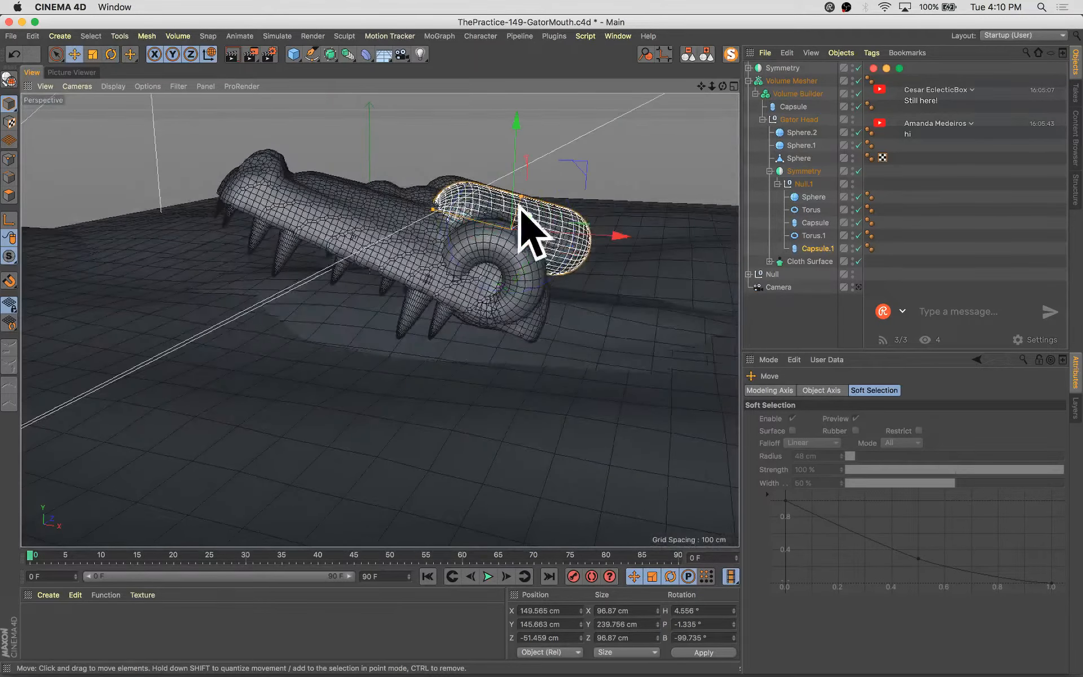
left_click_drag(644, 215, 540, 238)
key("r")
key("e")
key("r")
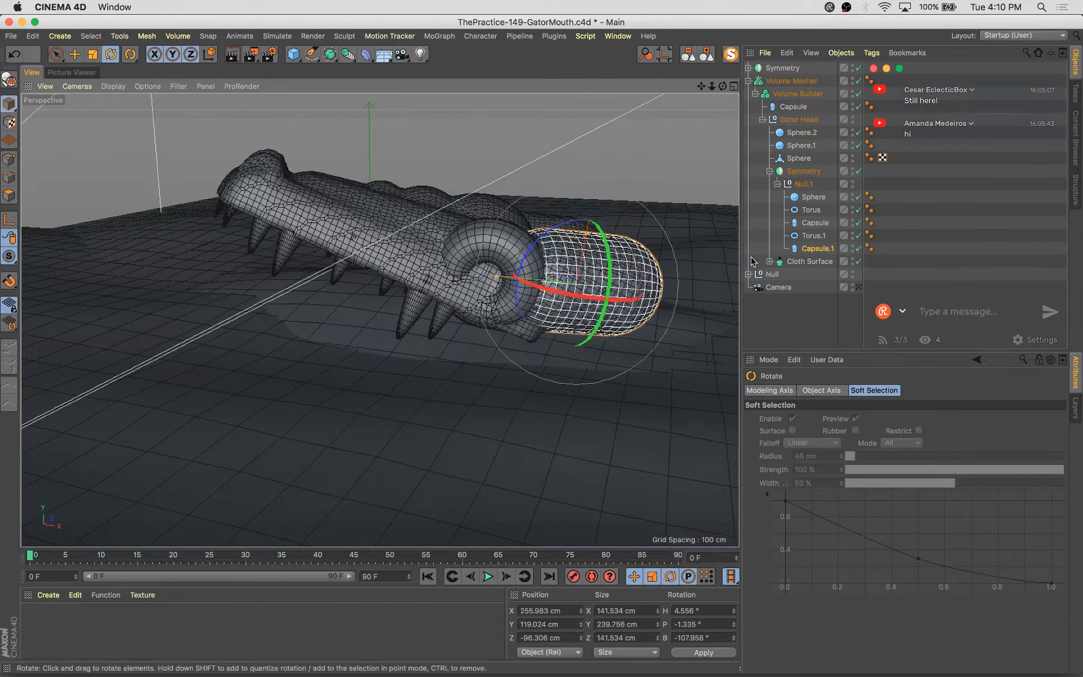
Return to the scene camera and move Capsule.1 to about X 312, Y 102, Z -66 cm
left_click(858, 287)
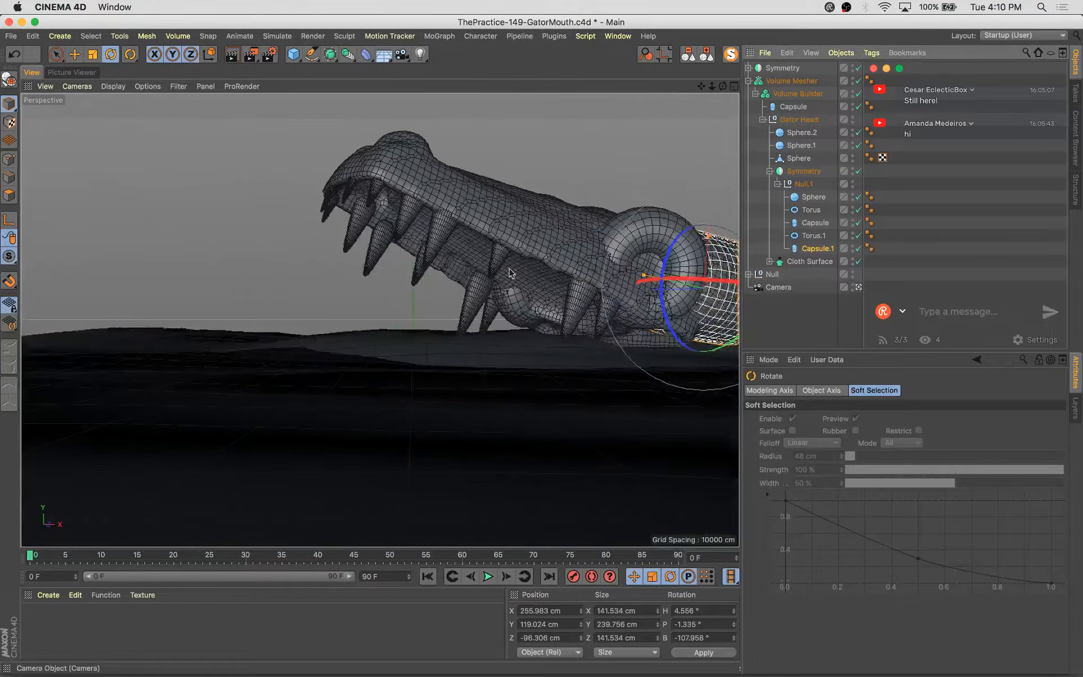
key("e")
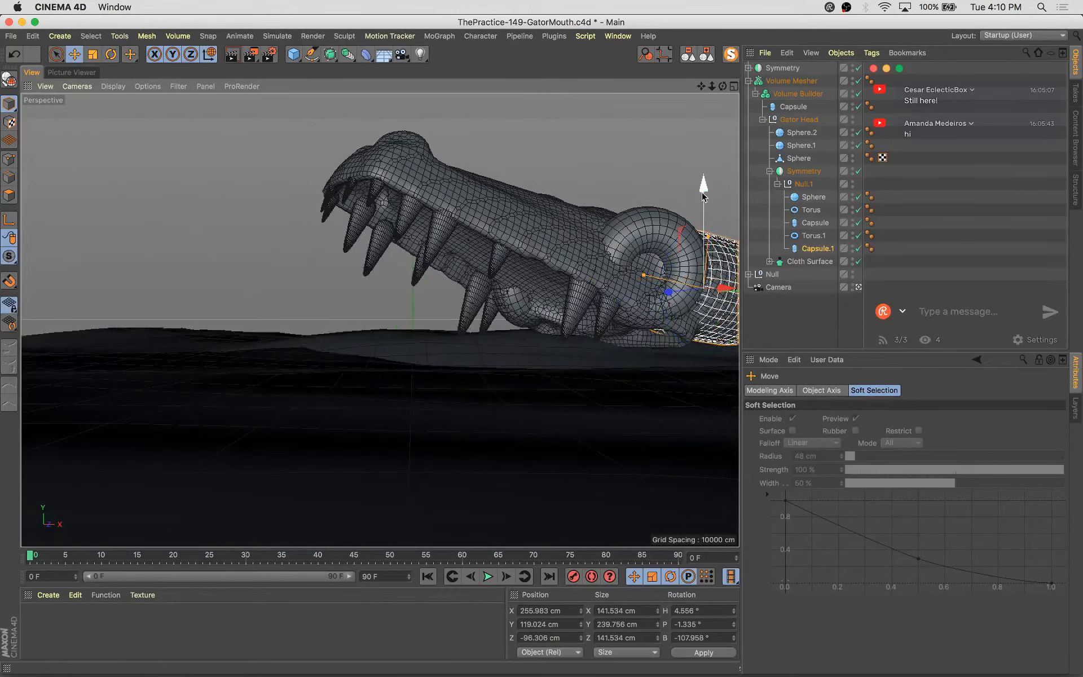
left_click_drag(705, 194, 710, 228)
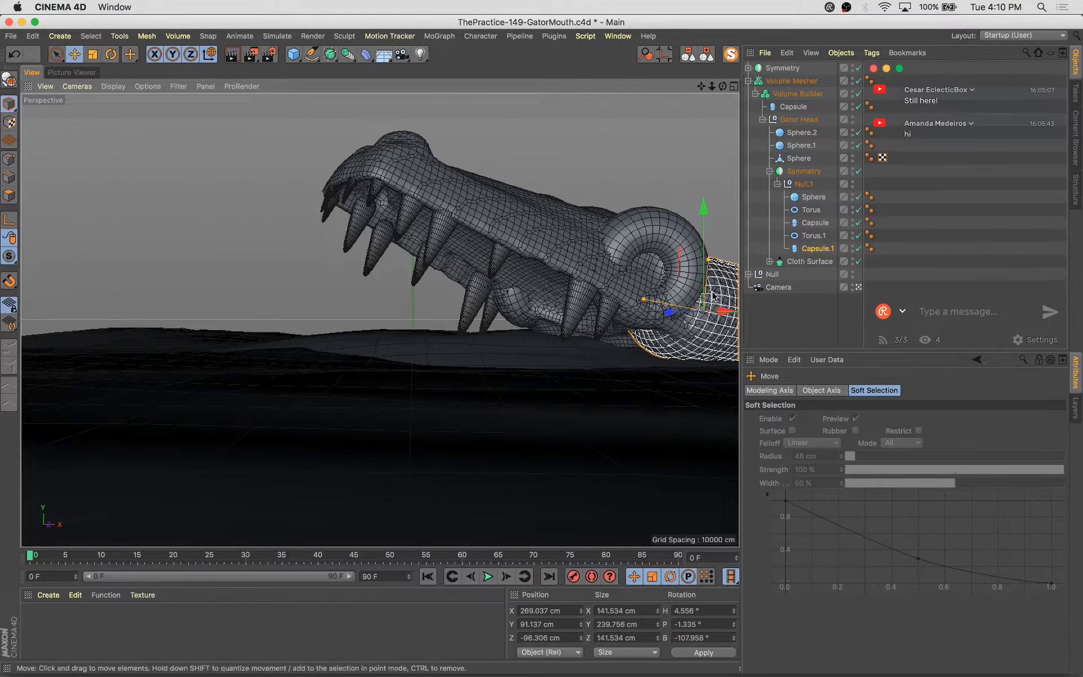
left_click_drag(721, 316, 686, 315)
left_click_drag(708, 210, 705, 226)
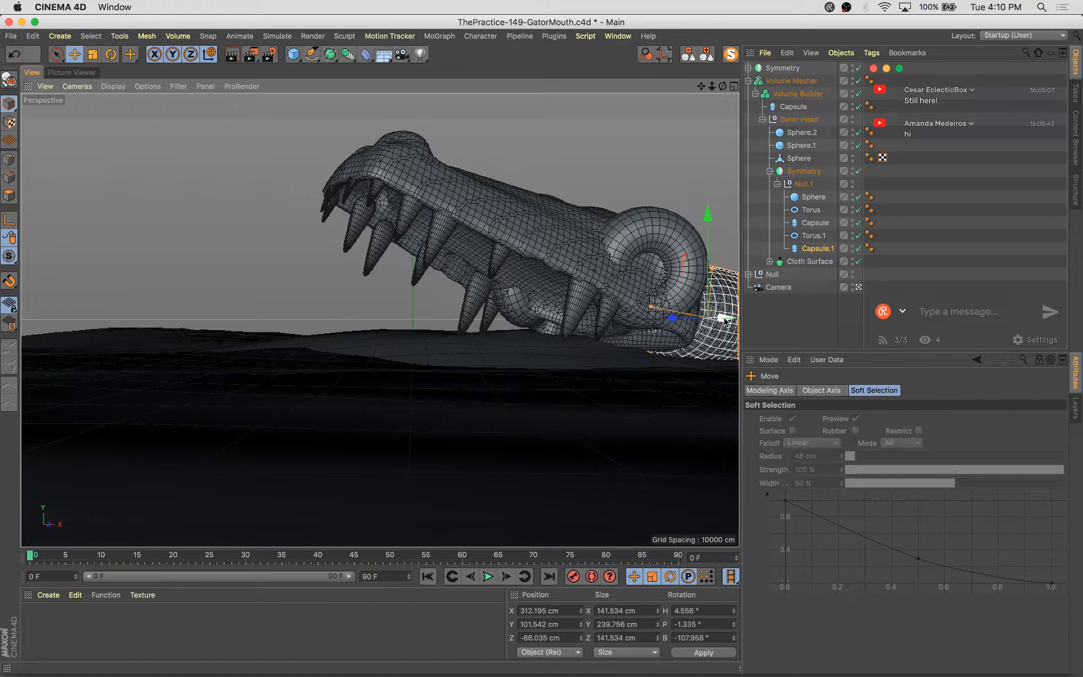
Nudge Capsule.1 to about X 291, Y 92, Z -73 cm and save the scene
left_click_drag(723, 320, 666, 319)
key("super+s")
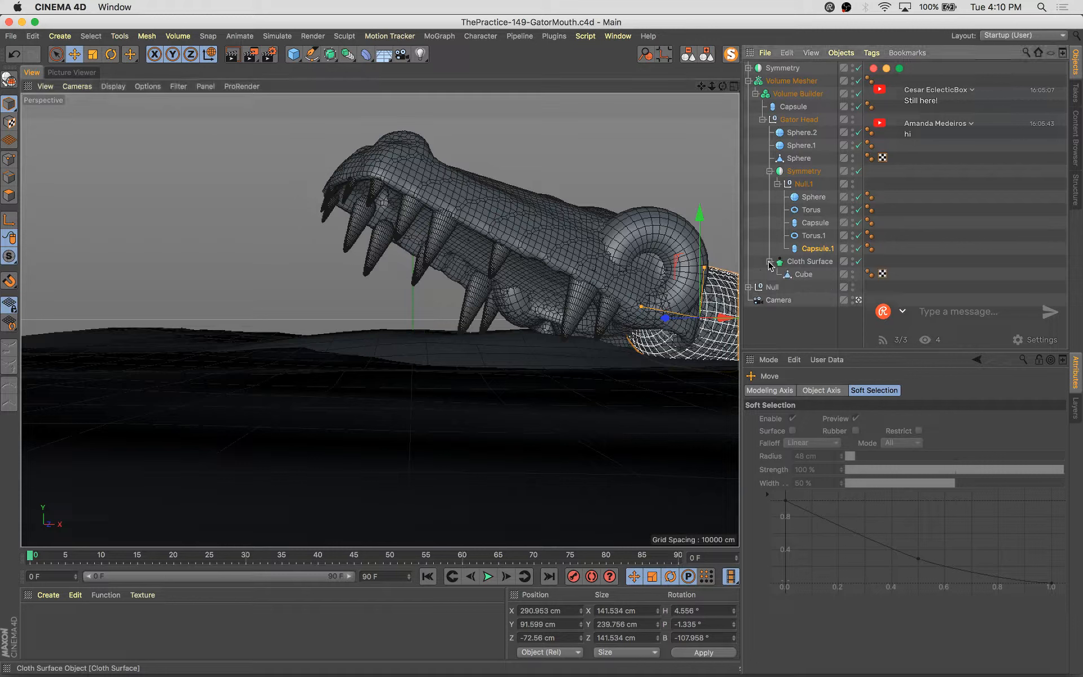
Collapse the inner Symmetry and duplicate the Cloth Surface object
left_click(814, 263)
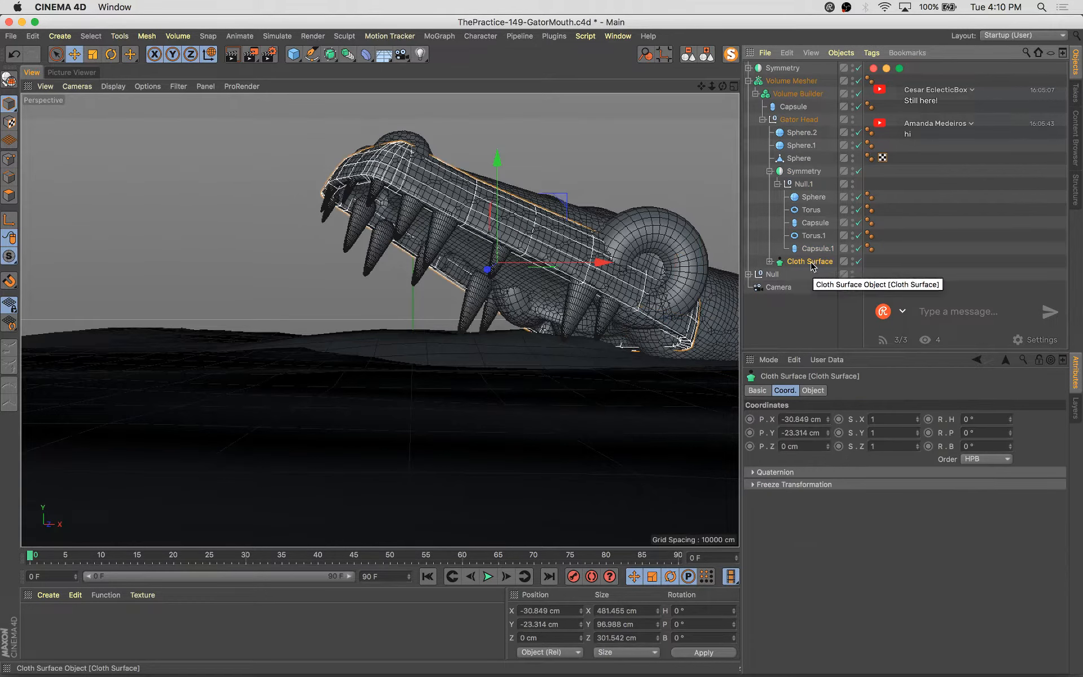
left_click(770, 172)
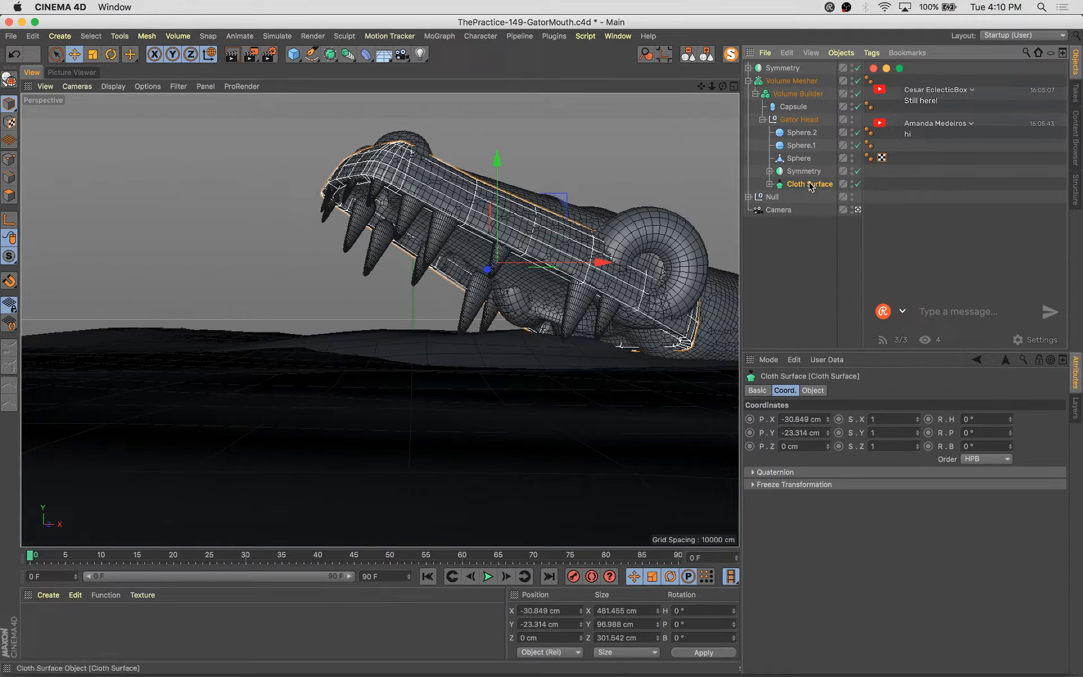
left_click_drag(812, 193, 812, 196, "ctrl")
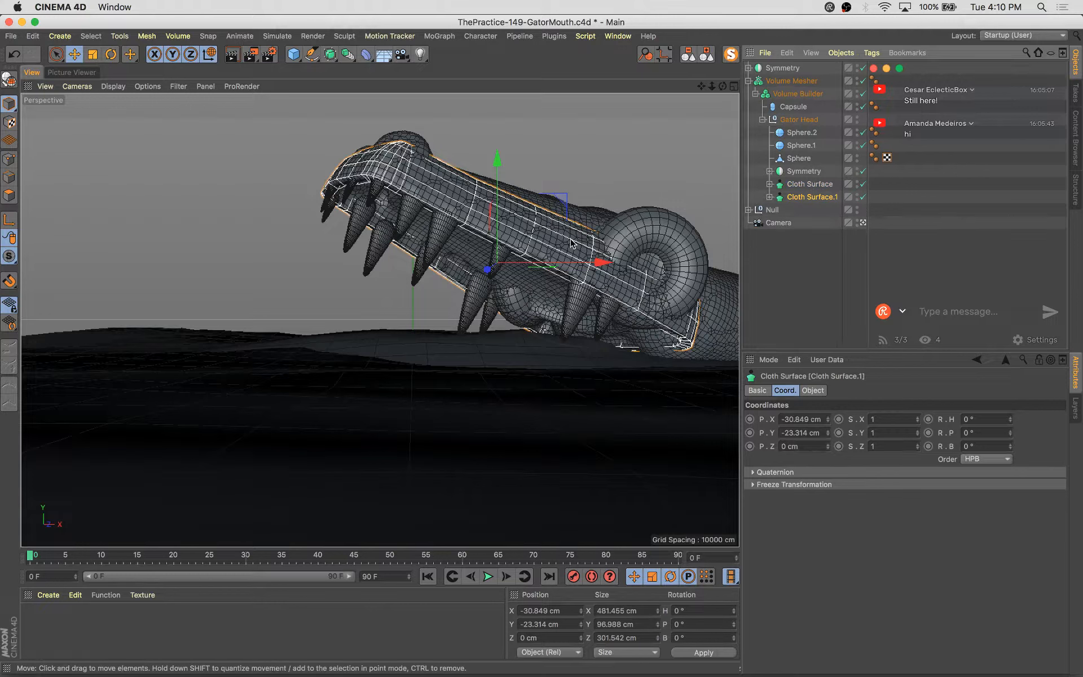
Rotate Cloth Surface.1 to flip it upside down, about P 180° and B 28°
key("r")
left_click_drag(542, 246, 381, 309)
left_click_drag(442, 270, 454, 316)
key("e")
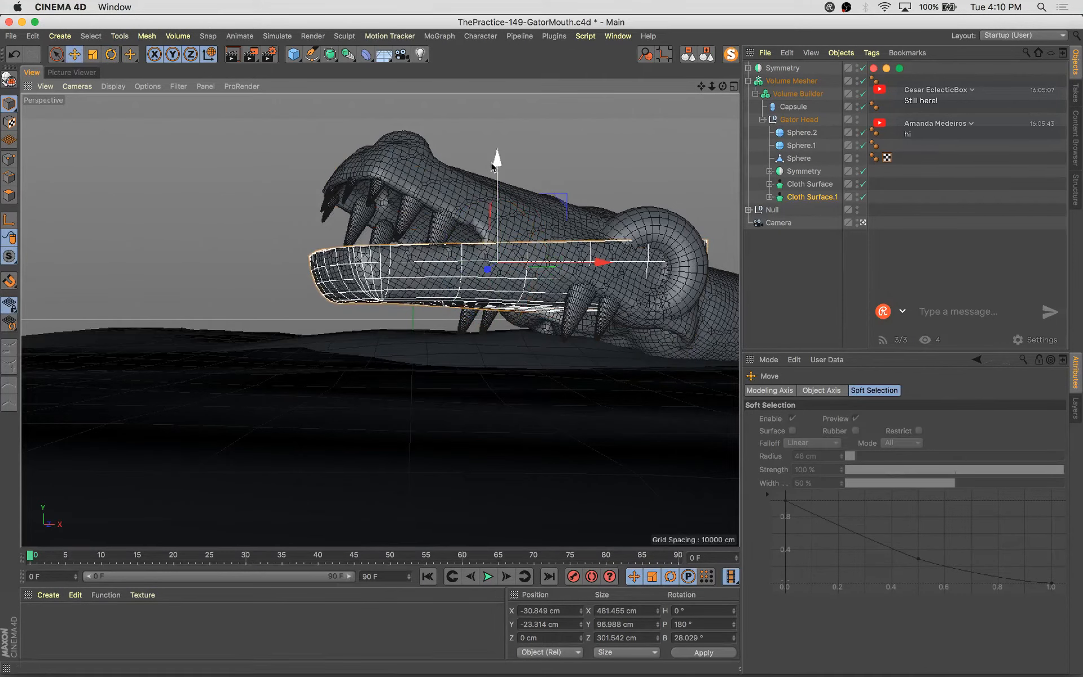
Move the flipped Cloth Surface.1 down below the upper jaw to about X -1, Y -140 cm
key("w")
key("w")
key("w")
left_click_drag(507, 380, 516, 417)
left_click_drag(582, 344, 563, 347)
key("r")
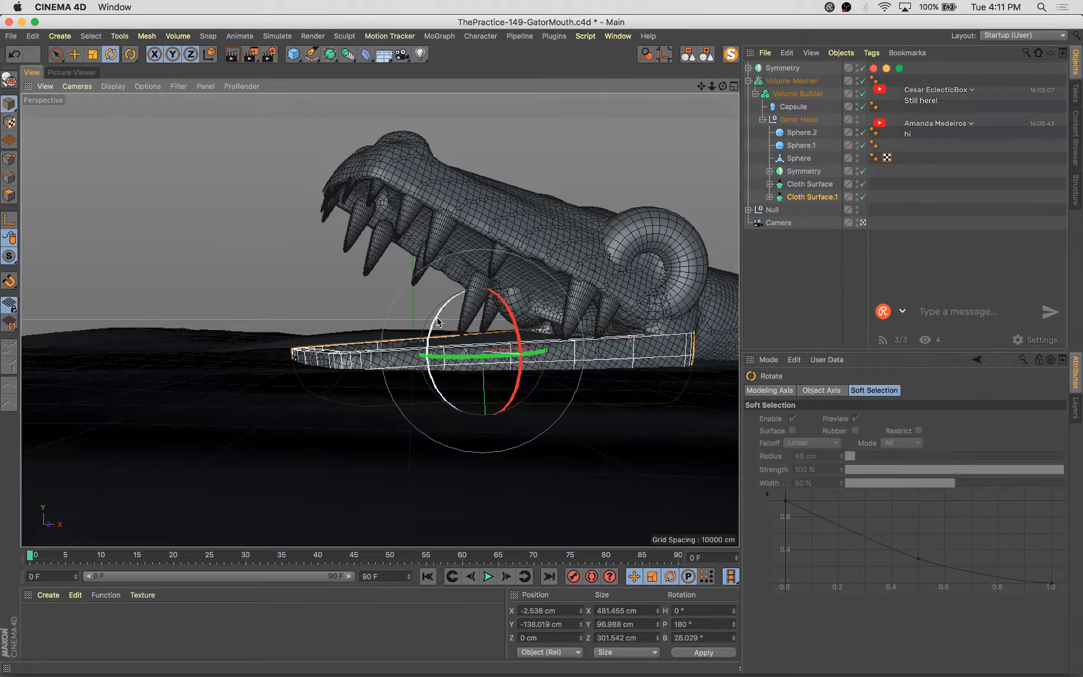
left_click_drag(439, 324, 439, 324)
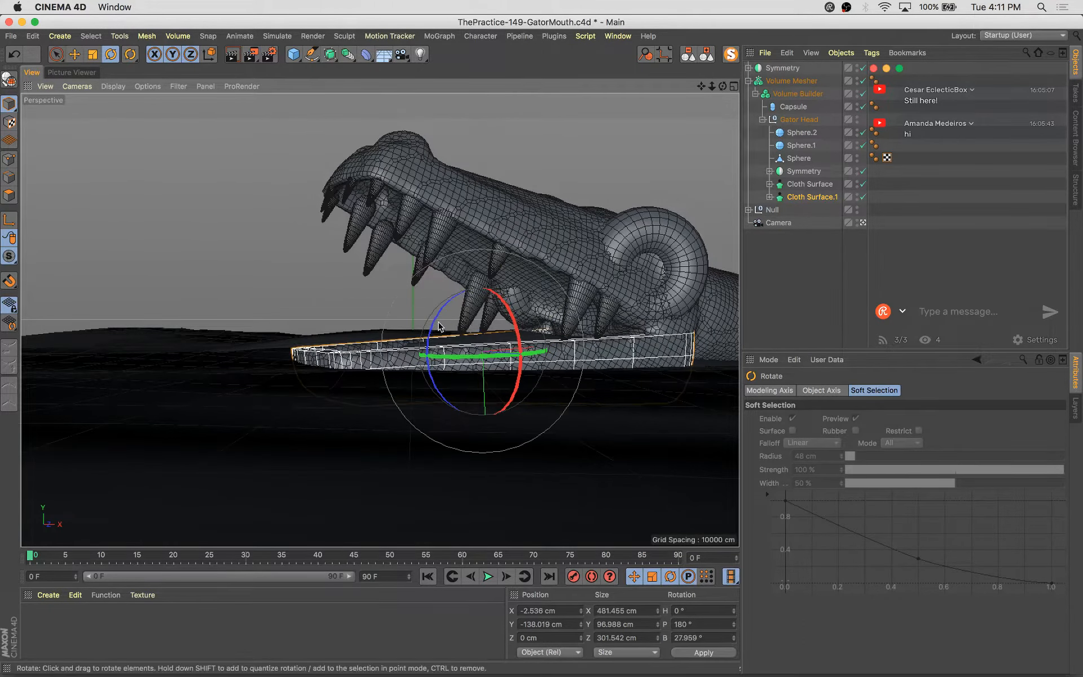
key("e")
left_click_drag(486, 403, 488, 407)
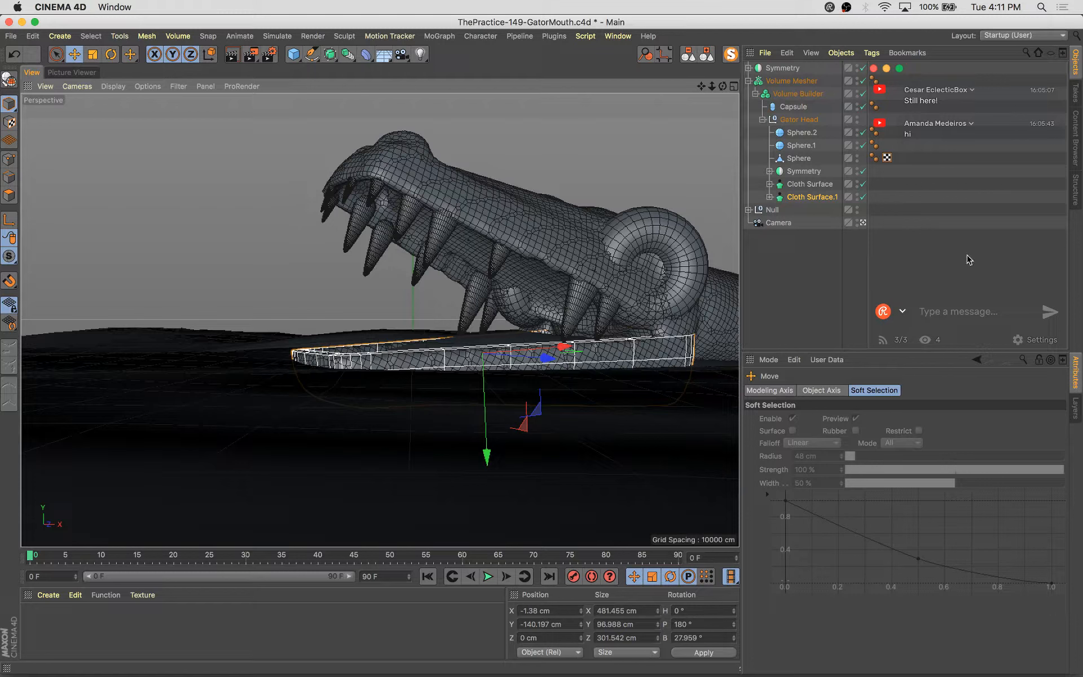
Select the ground landscape in the viewport and save the scene
left_click(840, 290)
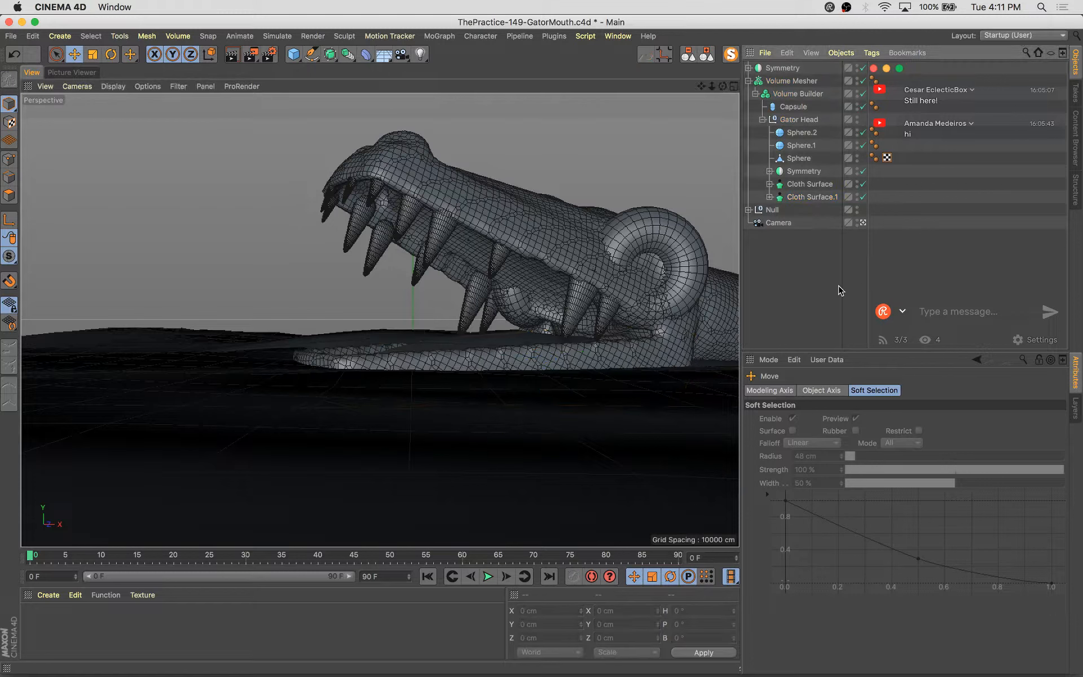
left_click(533, 358)
left_click(533, 359)
key("super+s")
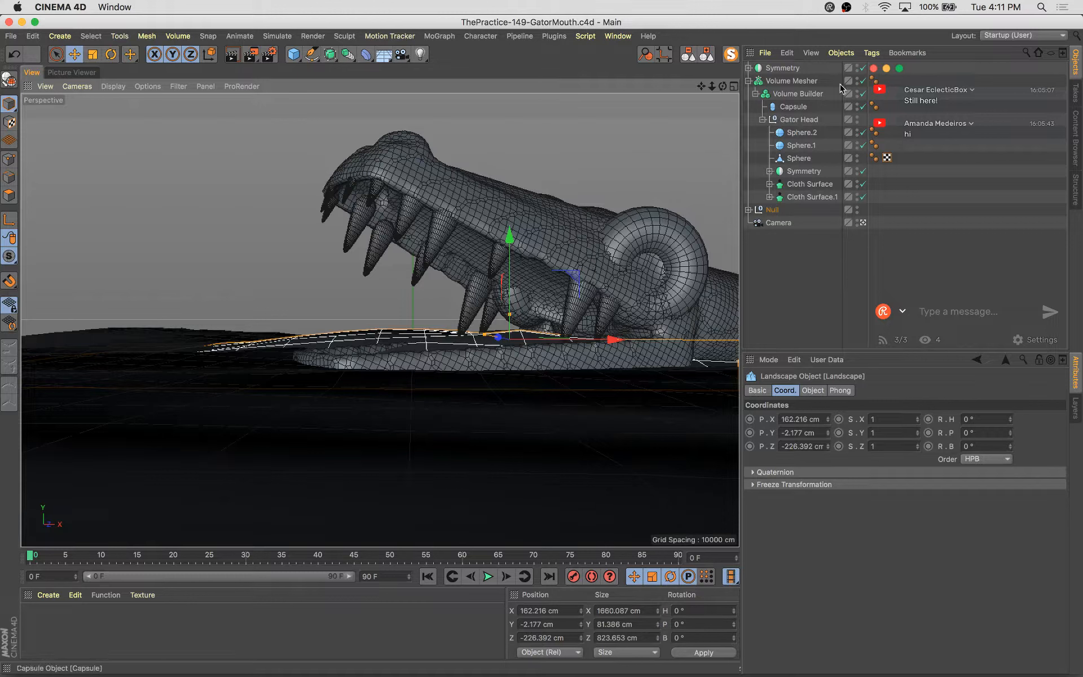
Group the top-level Symmetry and the Volume Mesher together into a new null
left_click(781, 68)
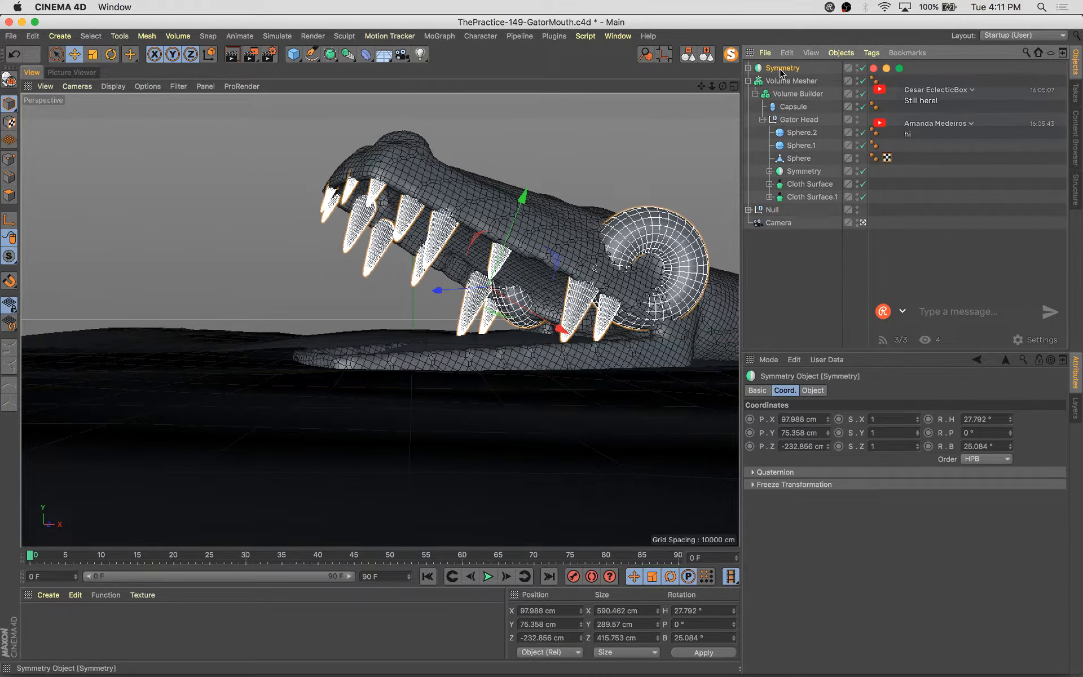
left_click(749, 69)
left_click(748, 93)
left_click(749, 68)
left_click(777, 83, "shift")
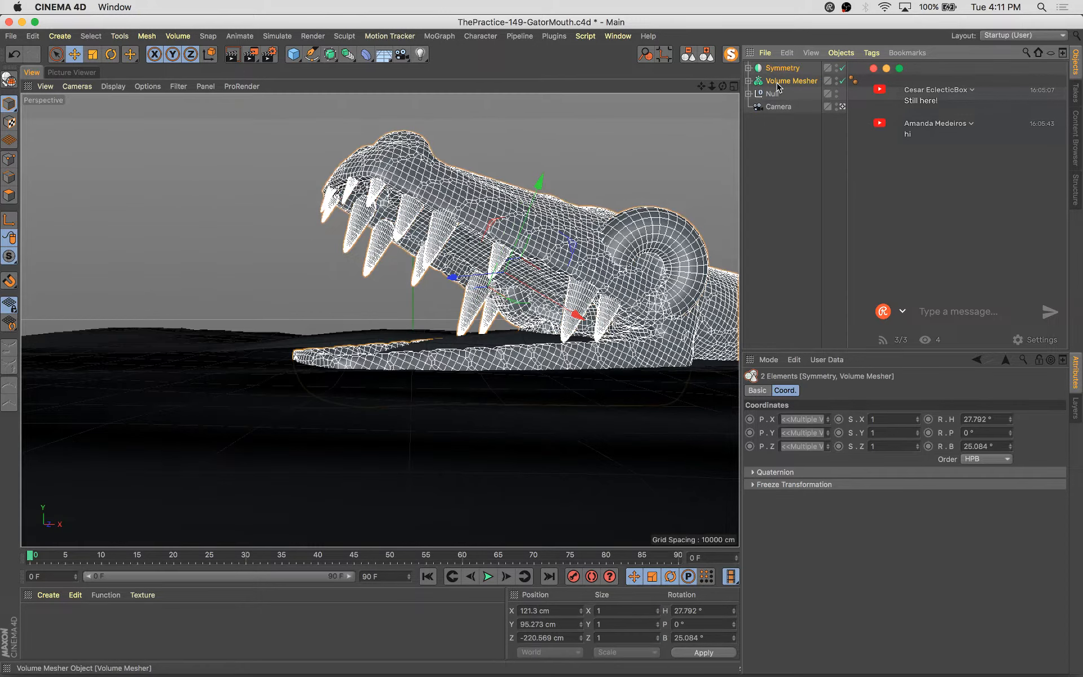
key("alt+g")
Rename the null holding the ground as Landscape
double_click(773, 85)
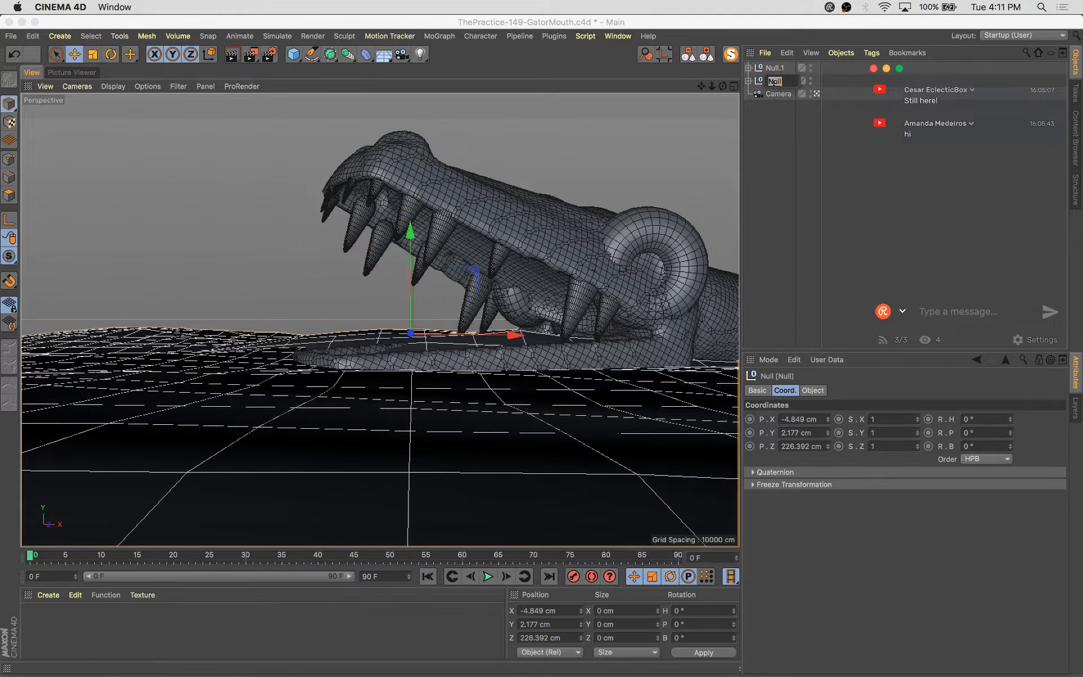
type("Landscape")
key("Return")
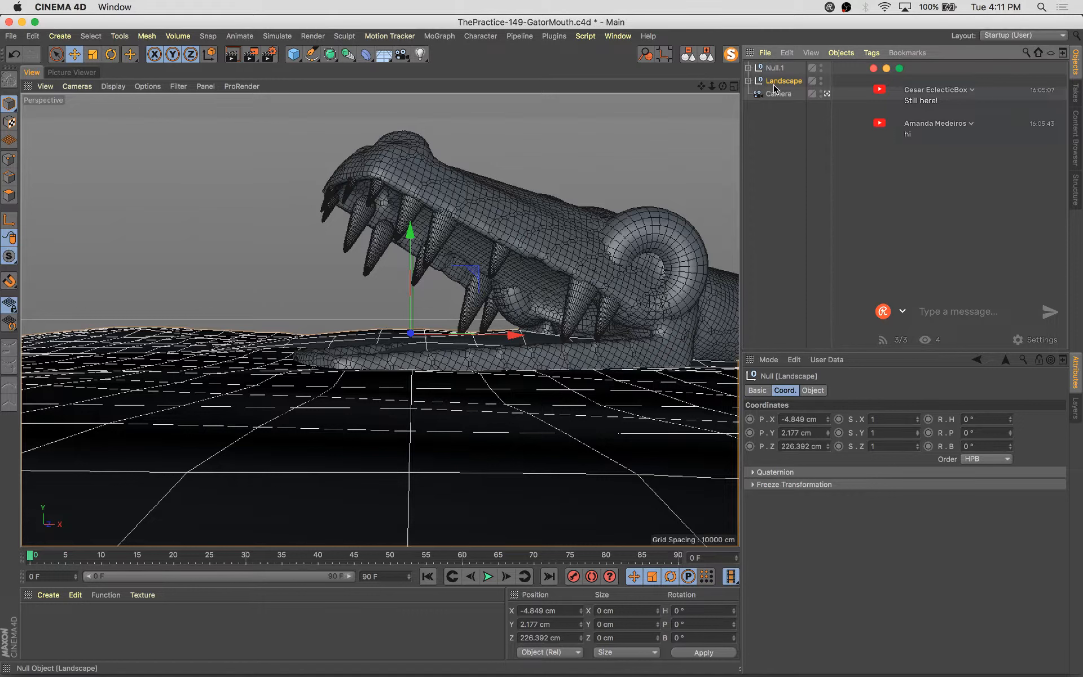
Rename the new group null as Gator Head
double_click(777, 68)
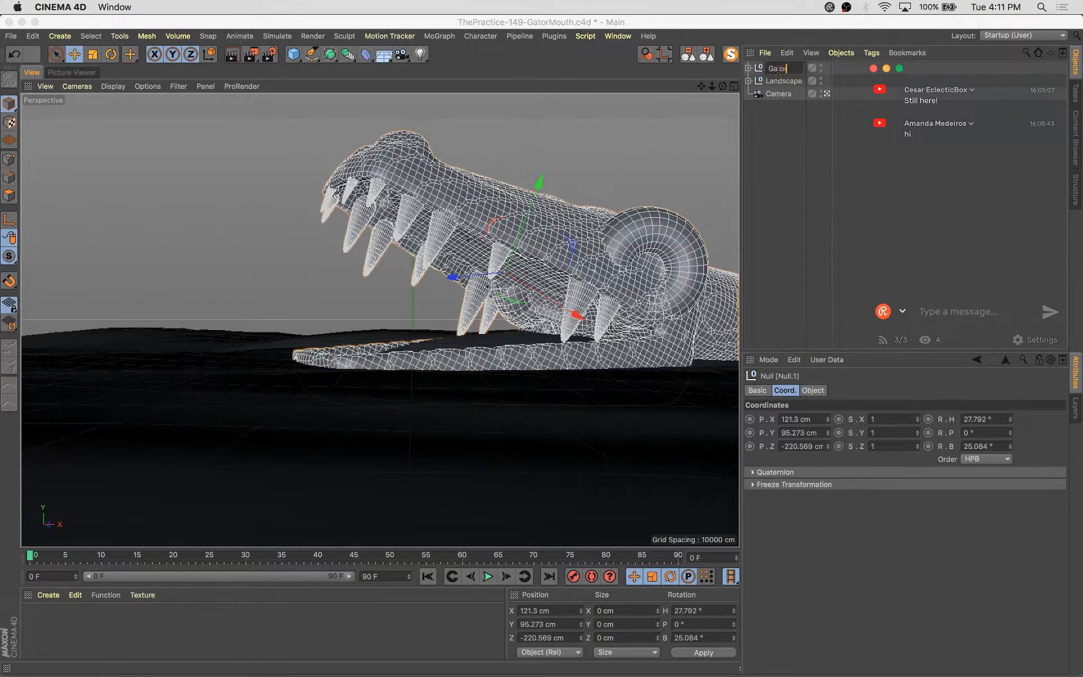
type("Gator Head")
key("Return")
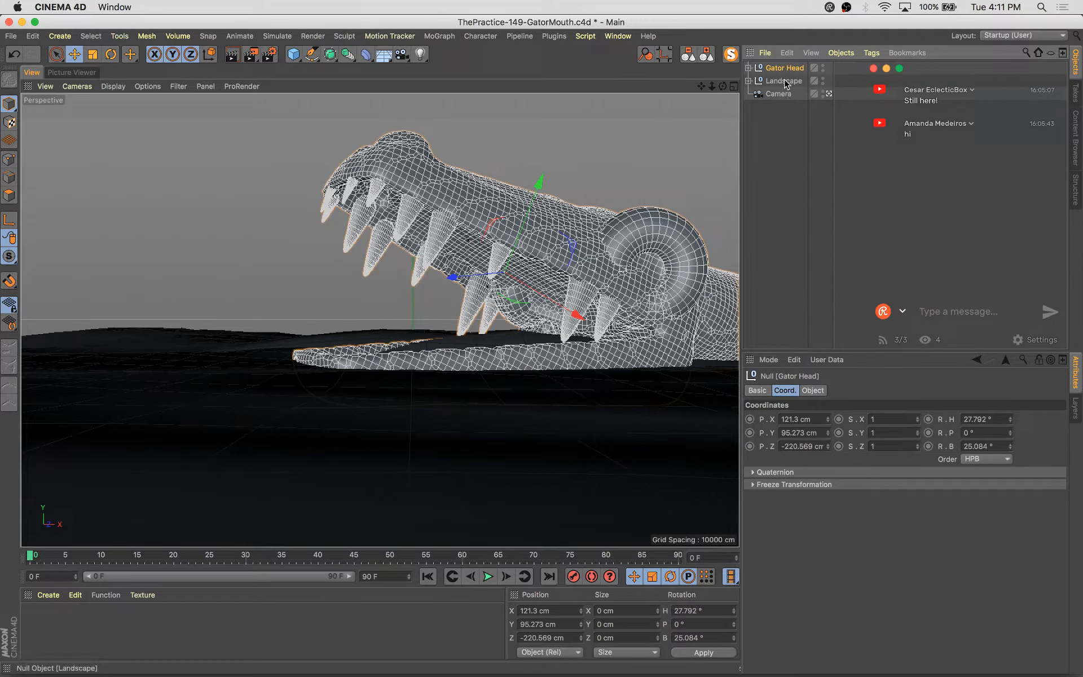
Expand the Gator Head group and rename Cloth Surface.1 as Lower Jaw
left_click(813, 202)
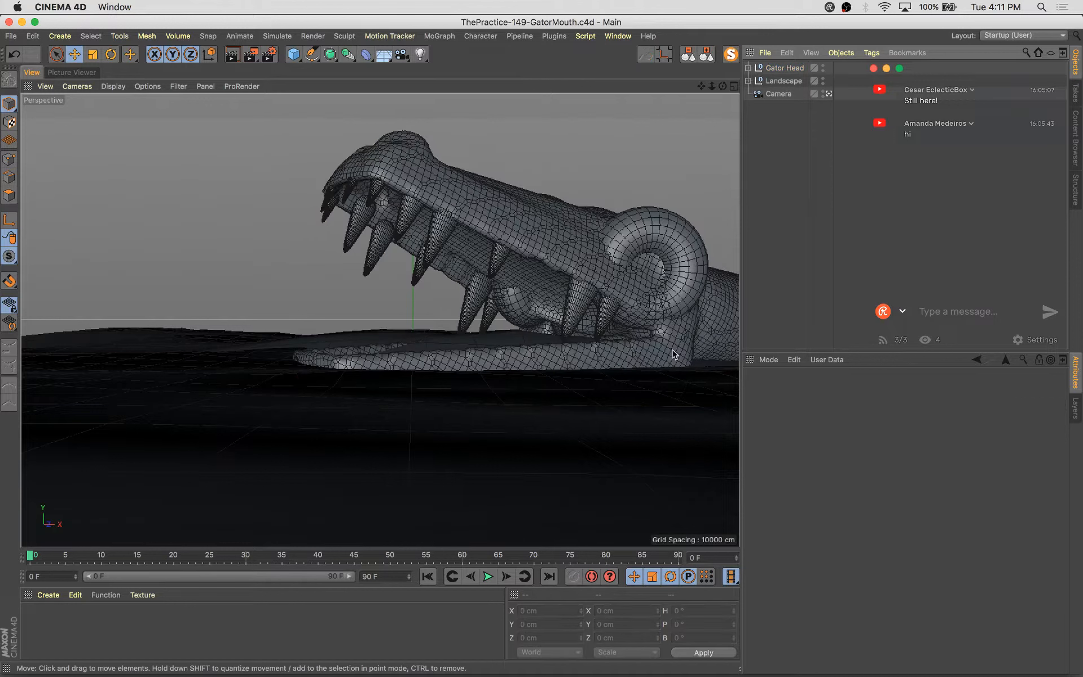
left_click(473, 363)
left_click(474, 361)
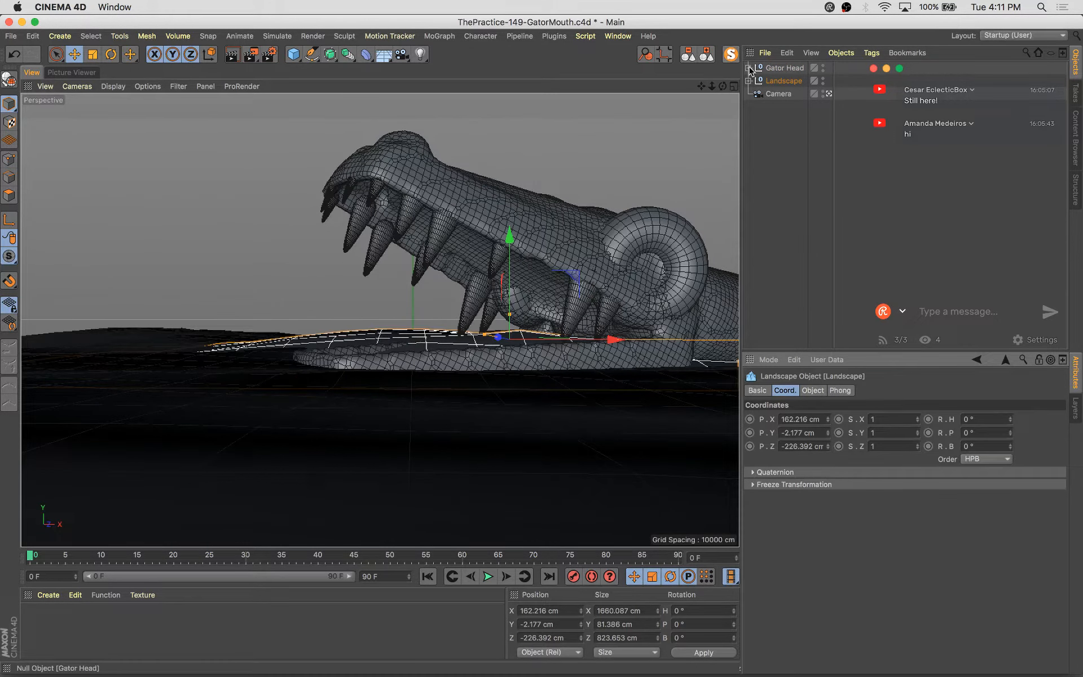
left_click(748, 67)
left_click(755, 93)
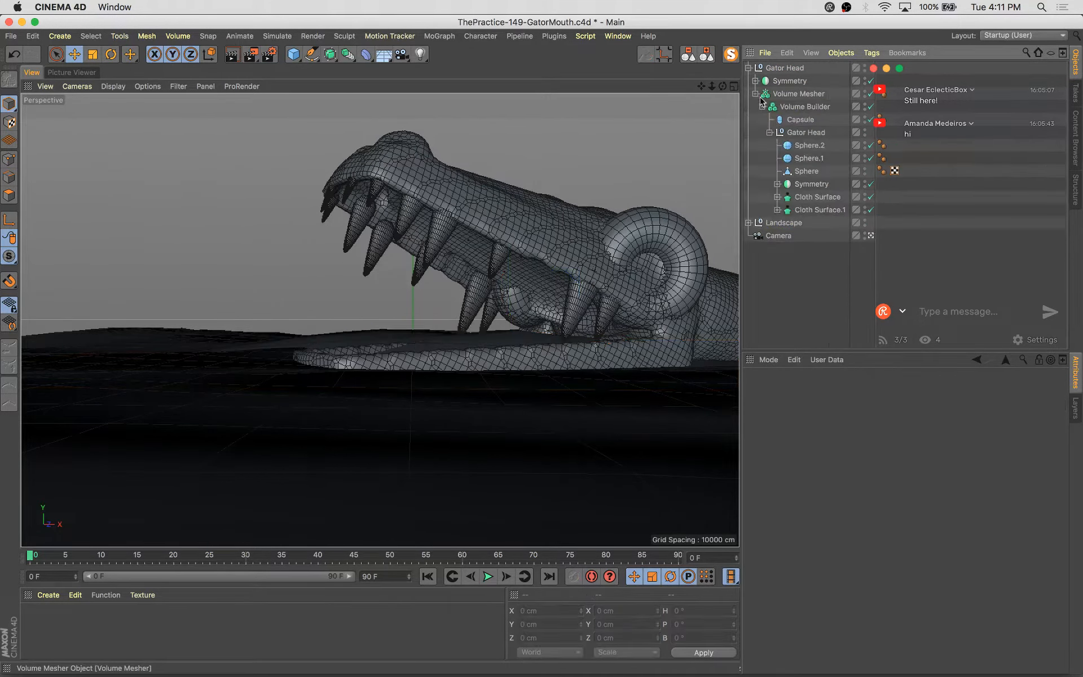
left_click(809, 210)
double_click(809, 211)
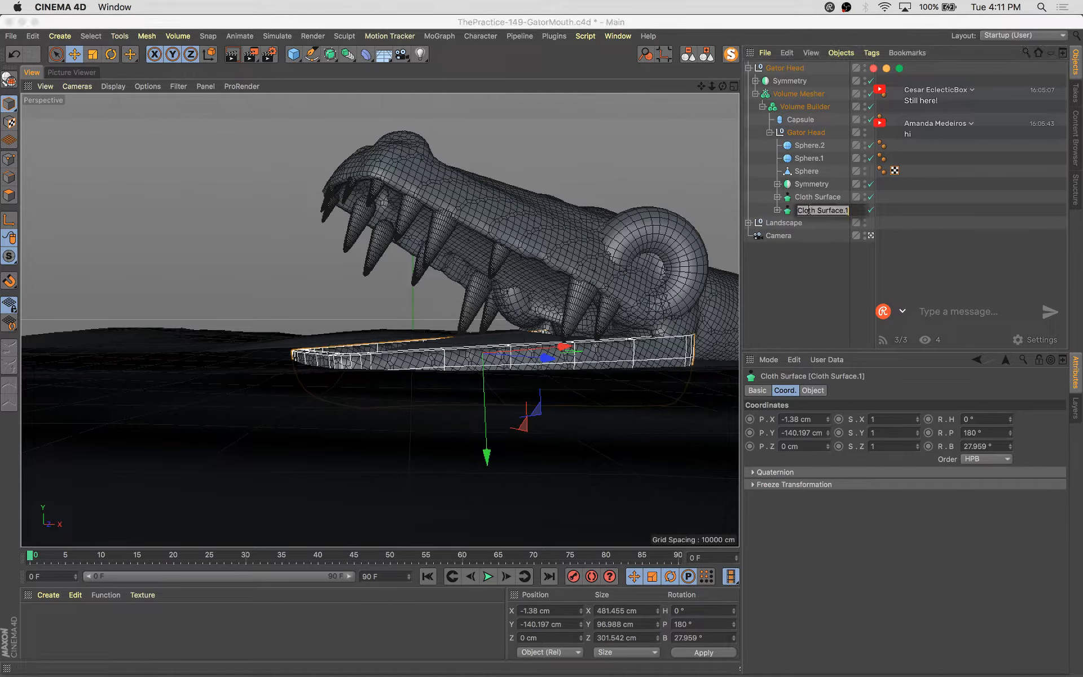
type("Lower Jaw")
key("Return")
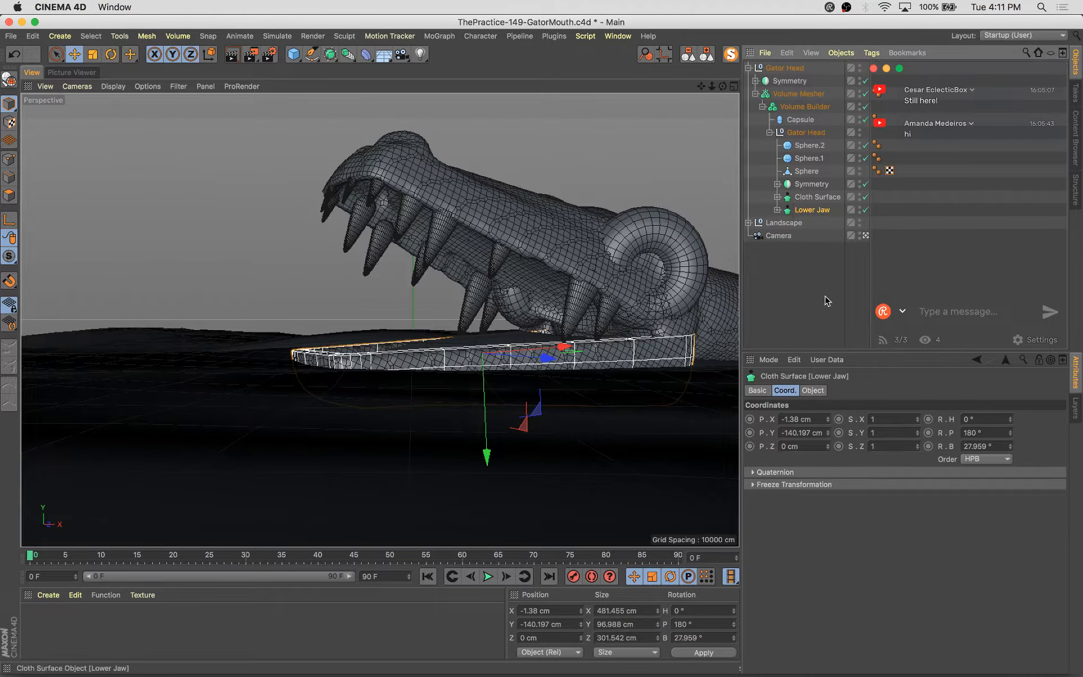
Resize and move the Lower Jaw to about 451 × 91 × 282 cm at X 26, Y -126 cm
left_click_drag(704, 224, 671, 248)
key("e")
left_click_drag(566, 347, 587, 342)
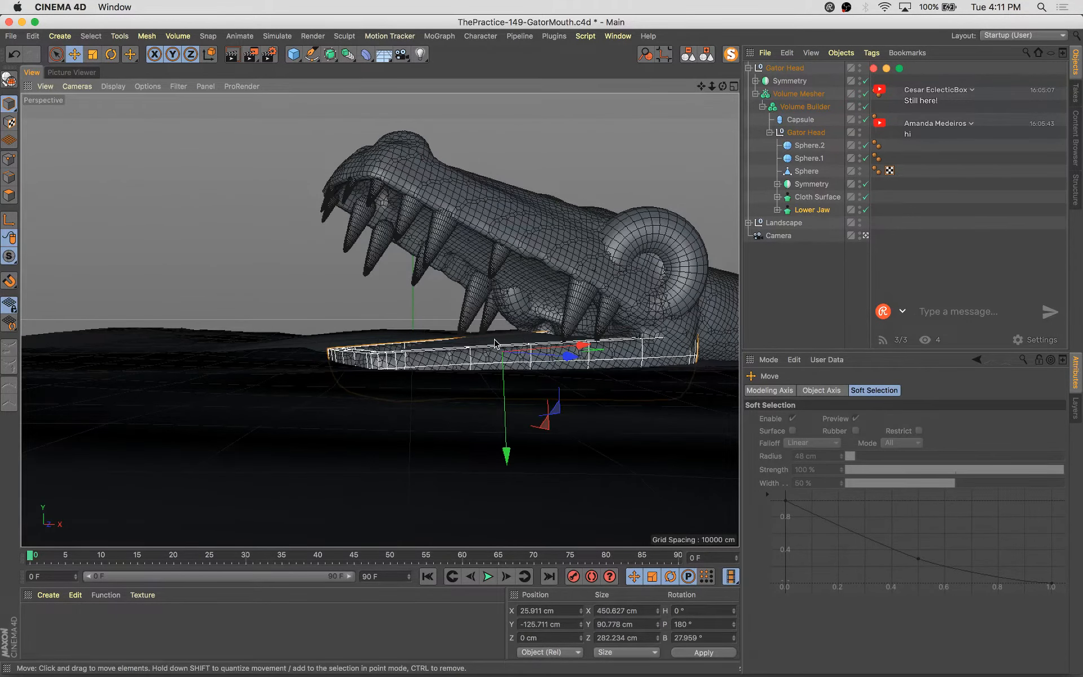
Move the whole Gator Head group down to about Y 86 cm
left_click(803, 68)
key("w")
left_click_drag(503, 180, 503, 187)
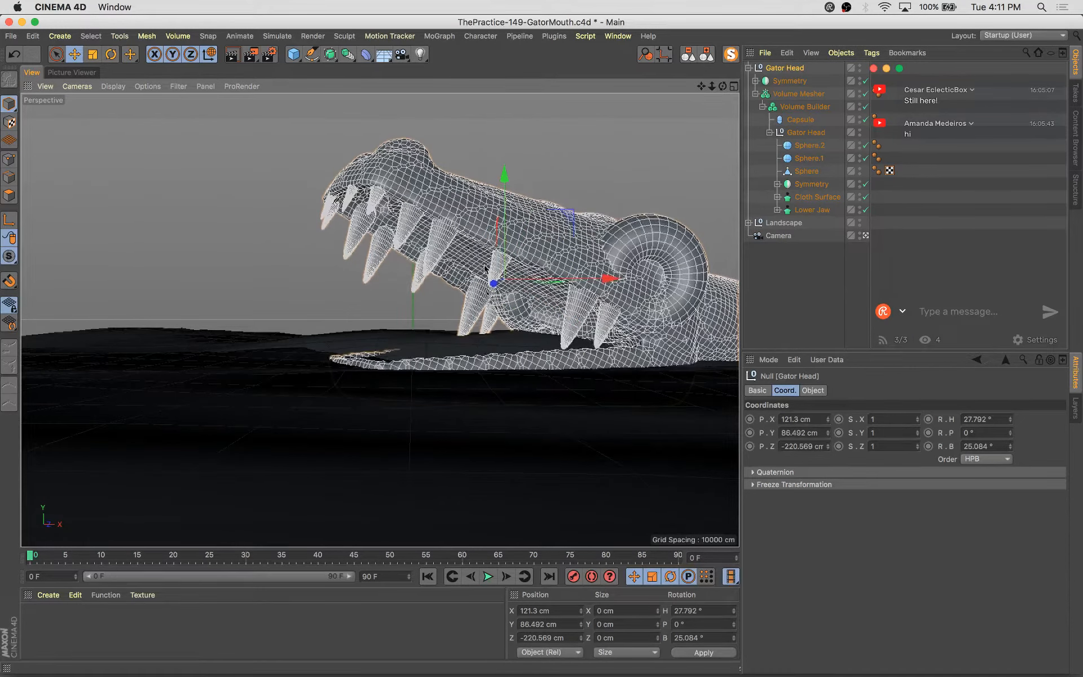
Move the landscape along Z to about -14 cm
left_click(352, 328)
mouse_move(502, 343)
left_mouse_down()
mouse_move(479, 340)
mouse_move(488, 340)
left_mouse_up()
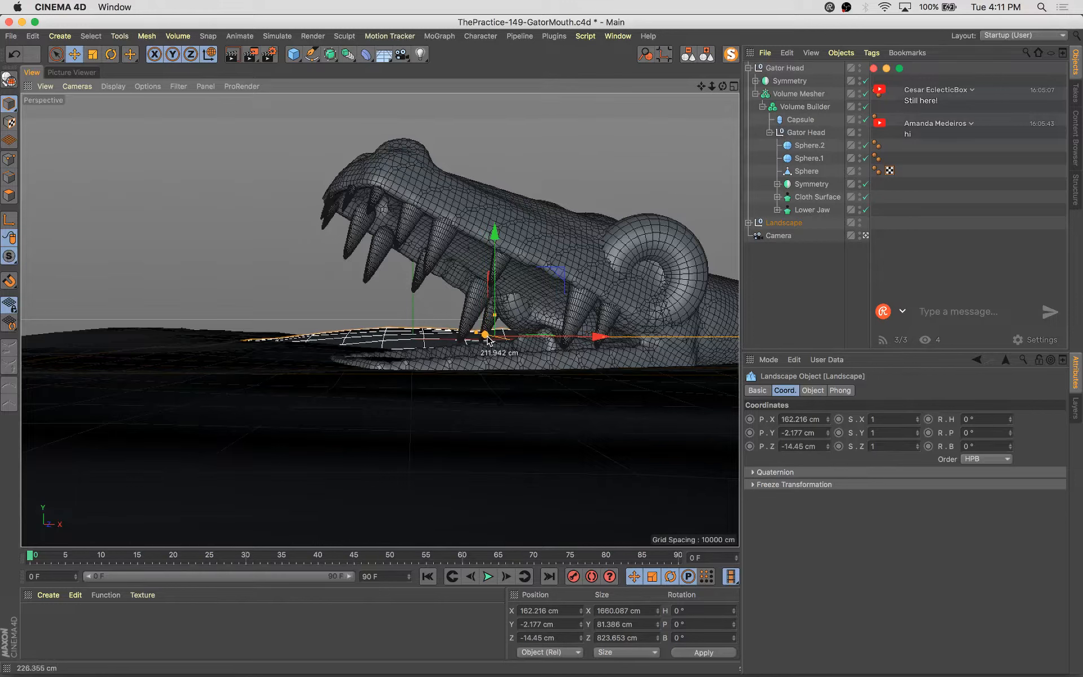
Move the Gator Head group to about X 133, Z -262 cm
left_click(790, 69)
key("t")
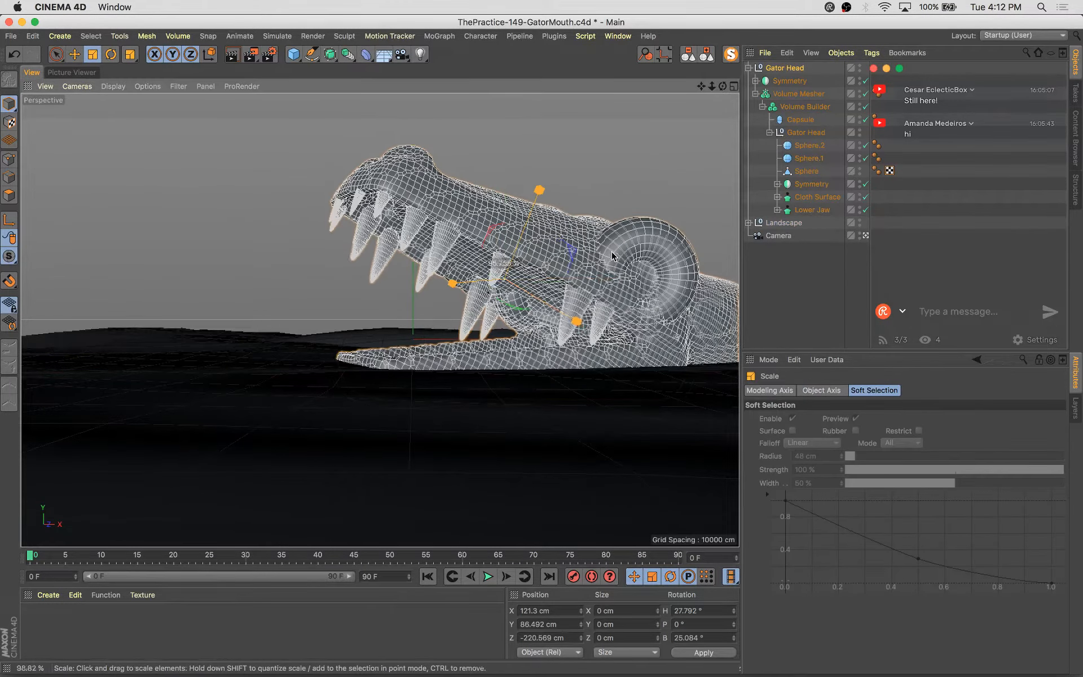
key("e")
left_click_drag(476, 285, 592, 330)
key("w")
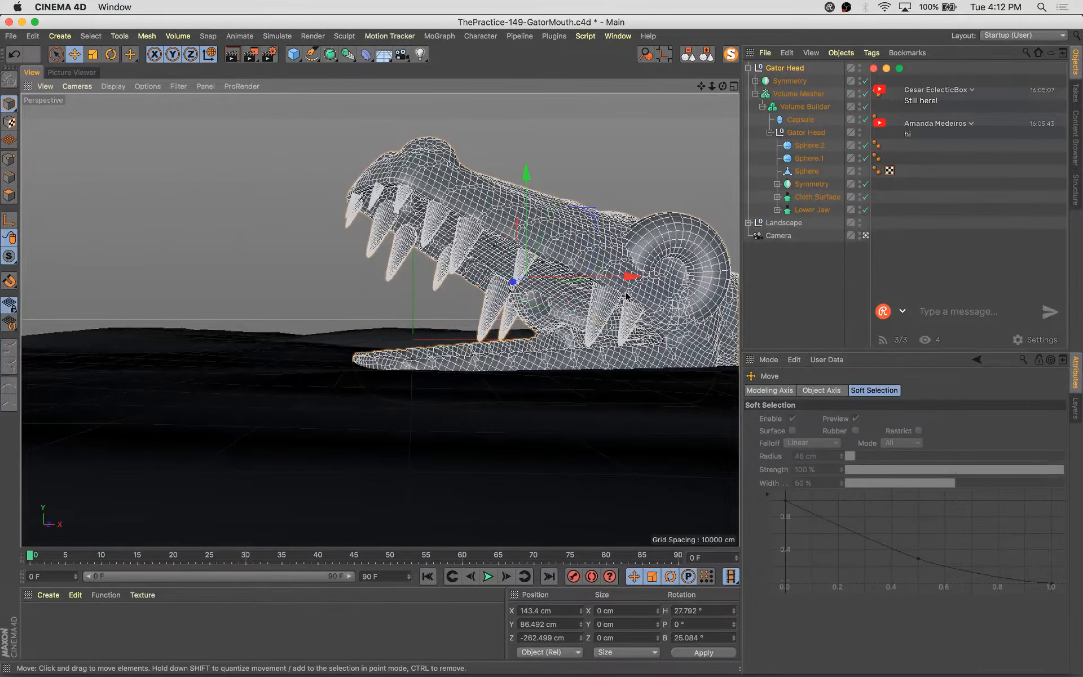
left_click_drag(629, 276, 623, 276)
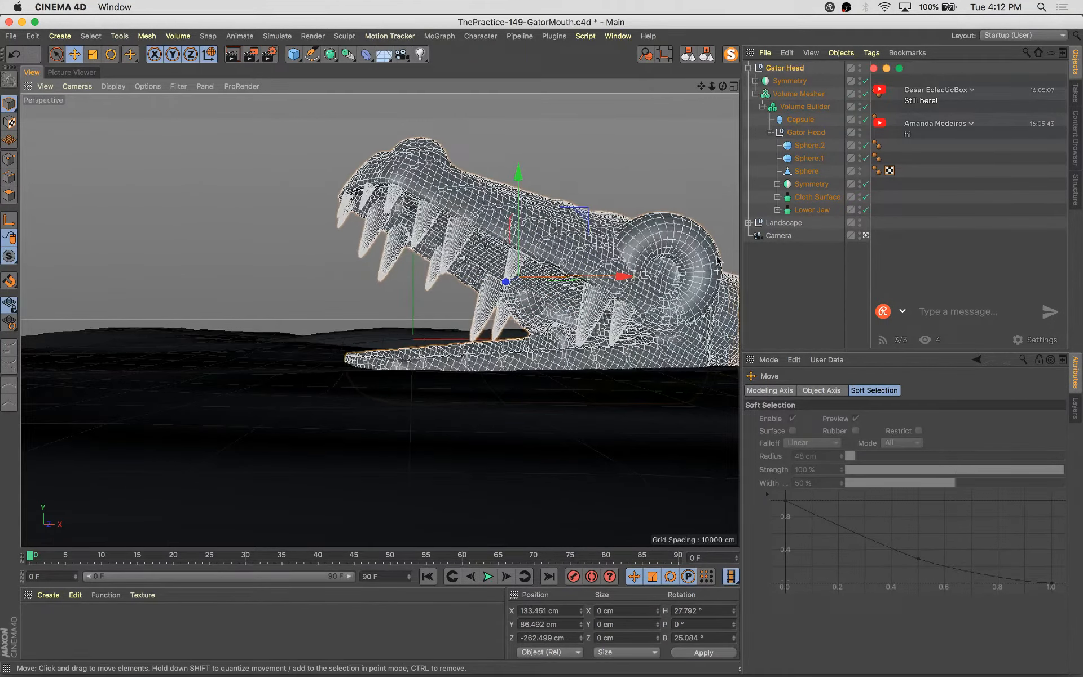
Deselect everything and save the scene
left_click(670, 239)
left_click(631, 118)
key("super+s")
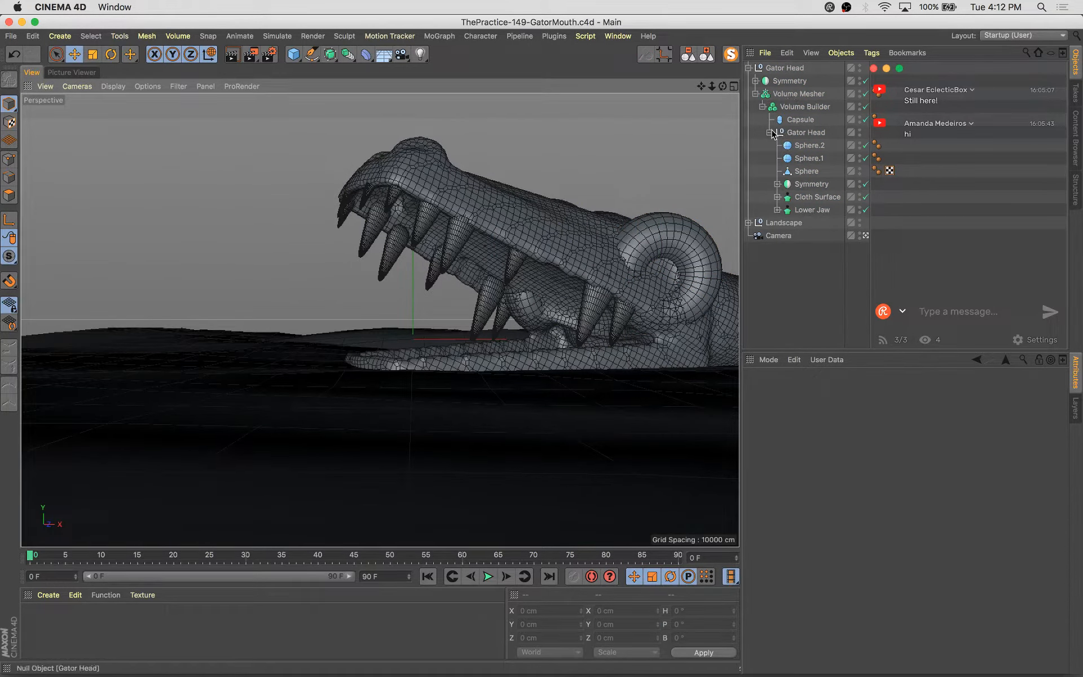
Select each object inside the inner Gator Head null in turn to examine its parts
left_click(807, 132)
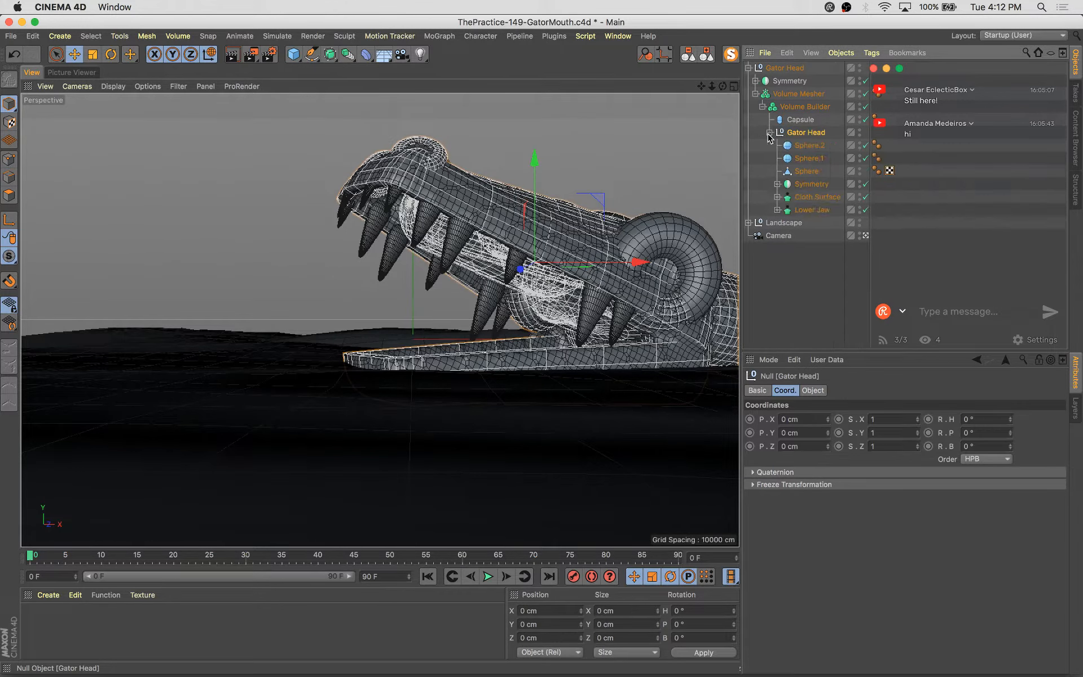
left_click(819, 198)
left_click(809, 146, "shift")
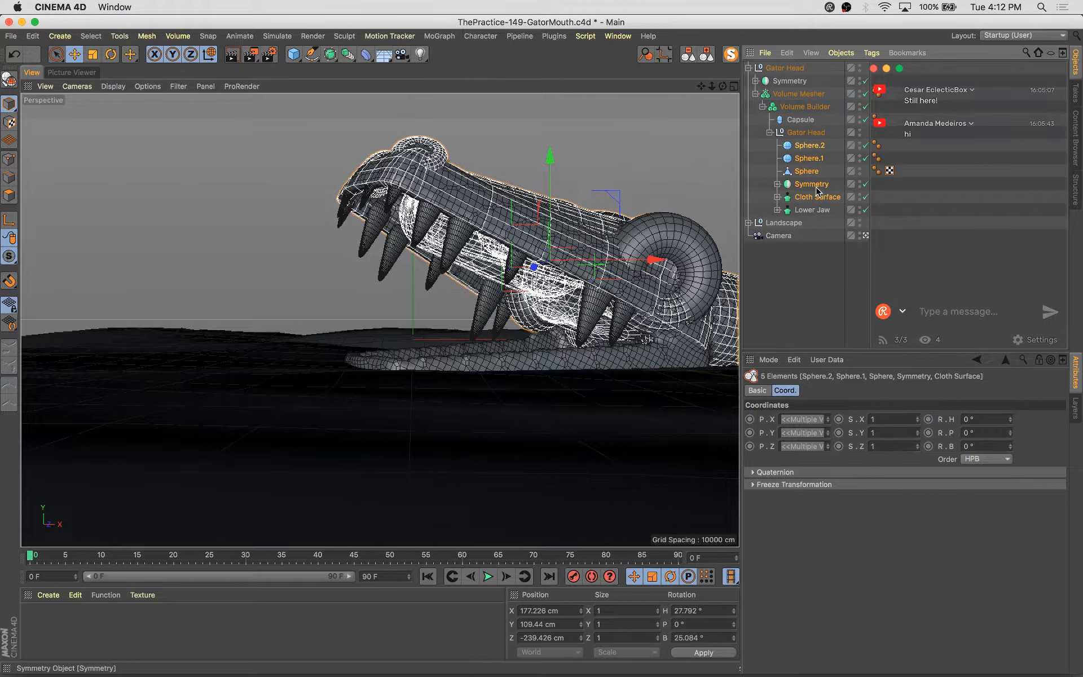
left_click(816, 187)
left_click(819, 198, "shift")
left_click(815, 172)
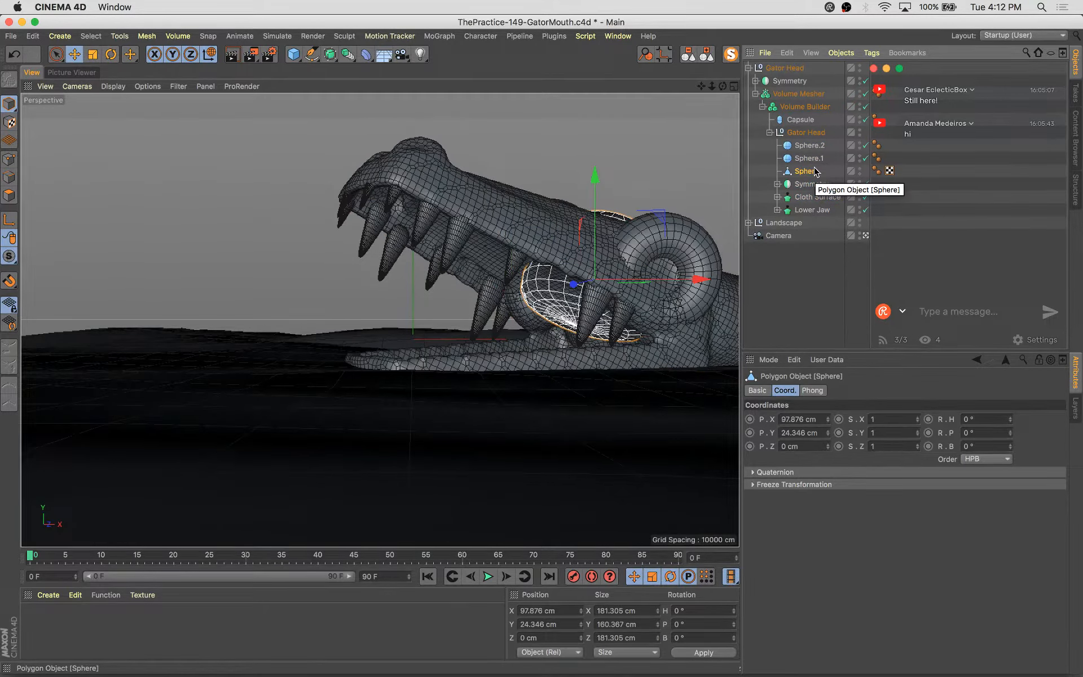
left_click(809, 158)
left_click(803, 120)
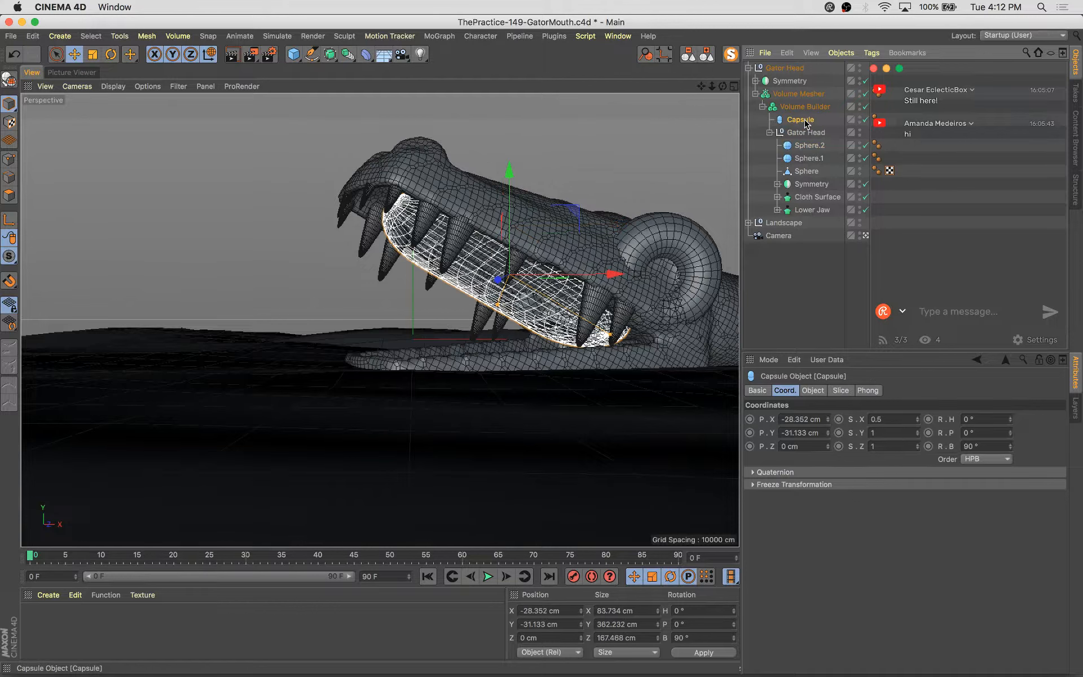
left_click(810, 184)
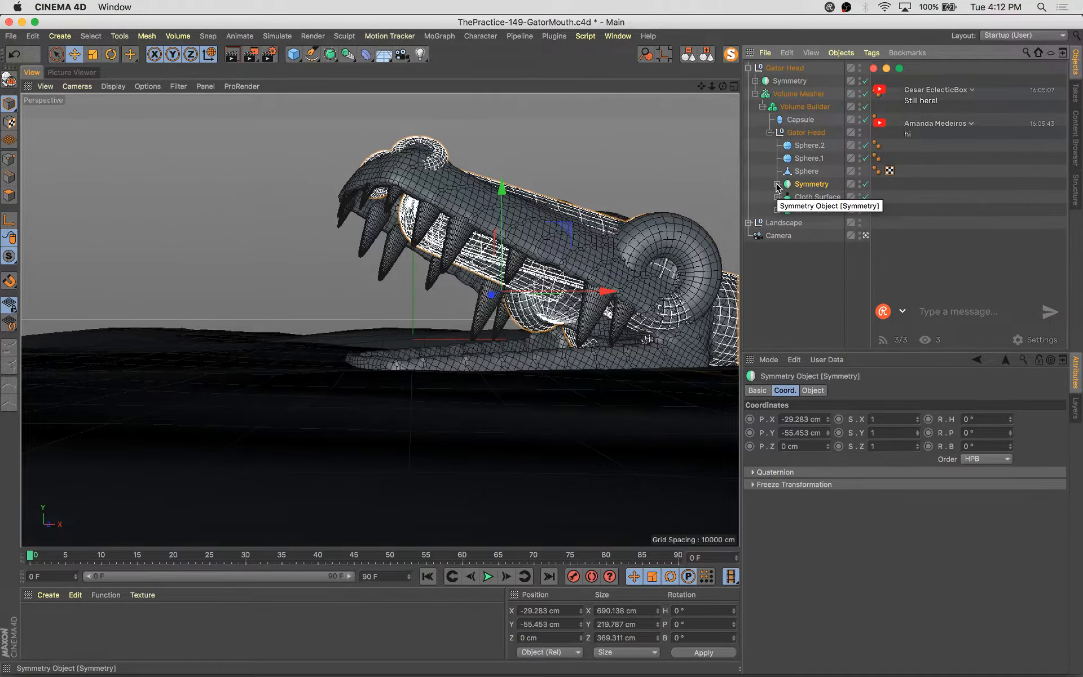
Expand the inner Symmetry and disable it
left_click(777, 184)
left_click(865, 184)
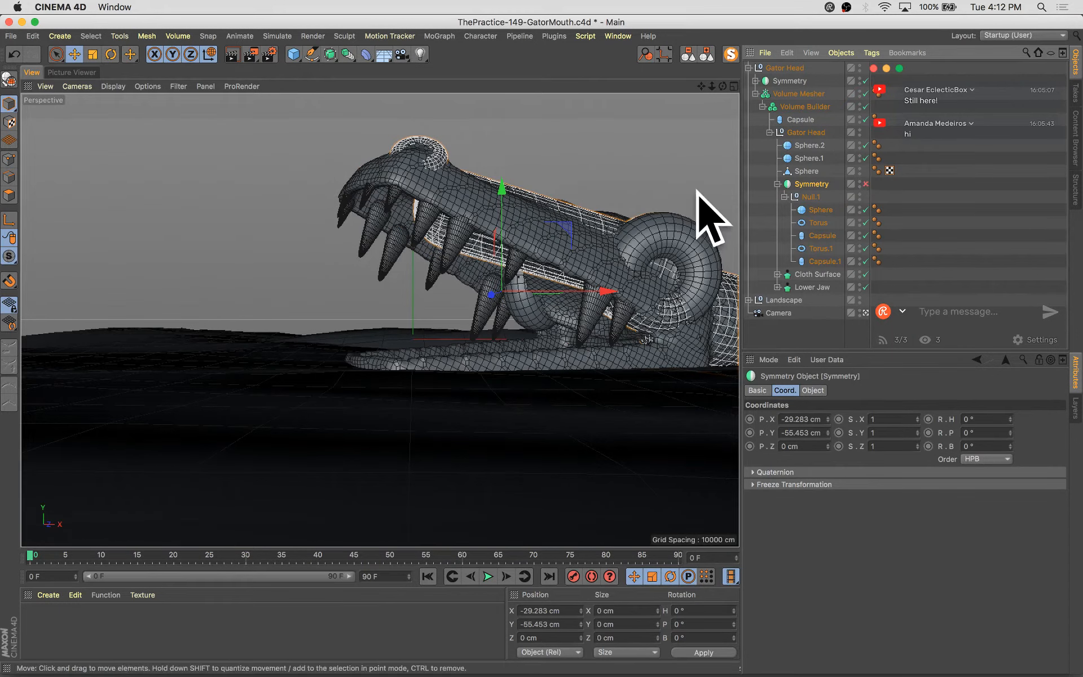
key("space")
left_click_drag(298, 136, 661, 299)
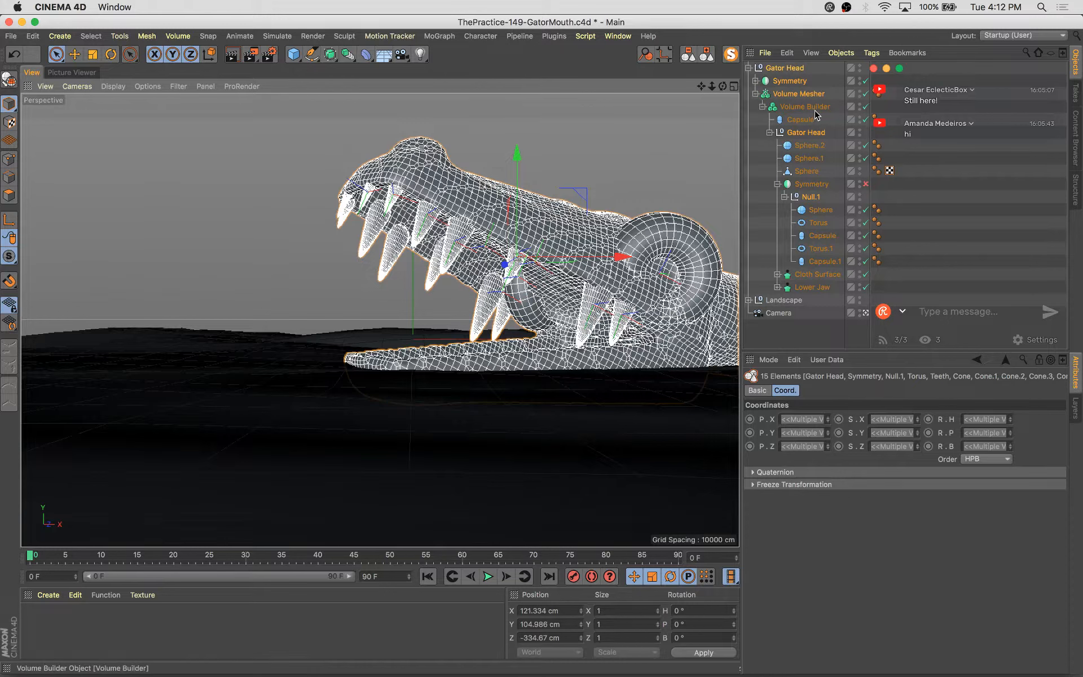
left_click(971, 198)
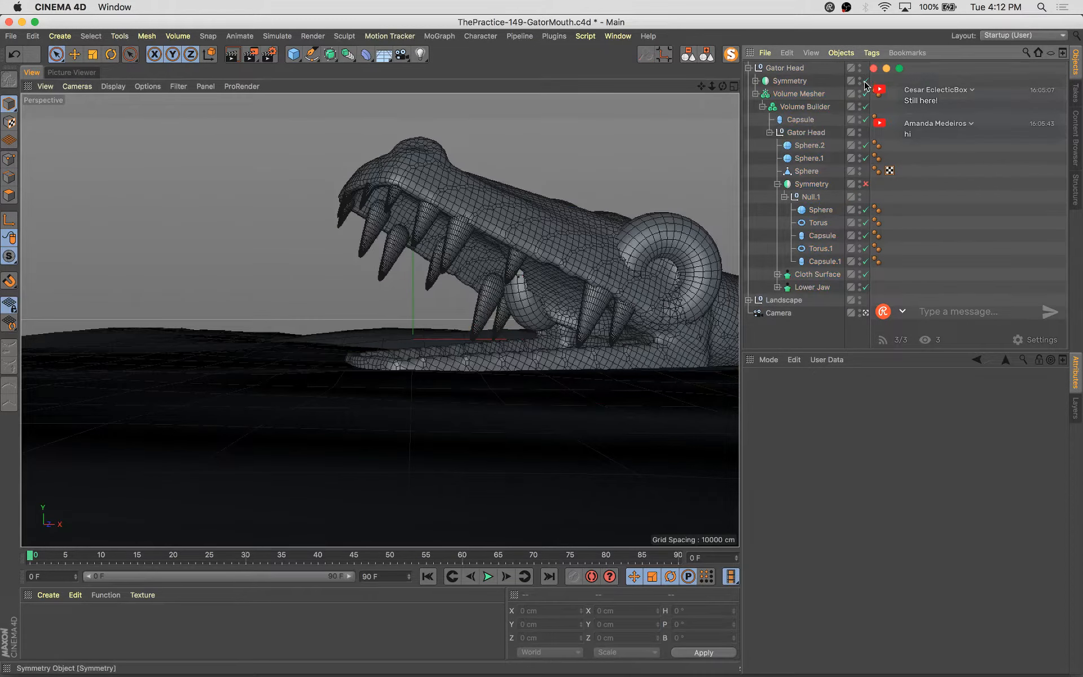
Select the upper head parts, tilt them about 5° and raise them slightly, then restore the outer Symmetry
left_click(865, 81)
left_click_drag(281, 119, 648, 299)
left_click(800, 133)
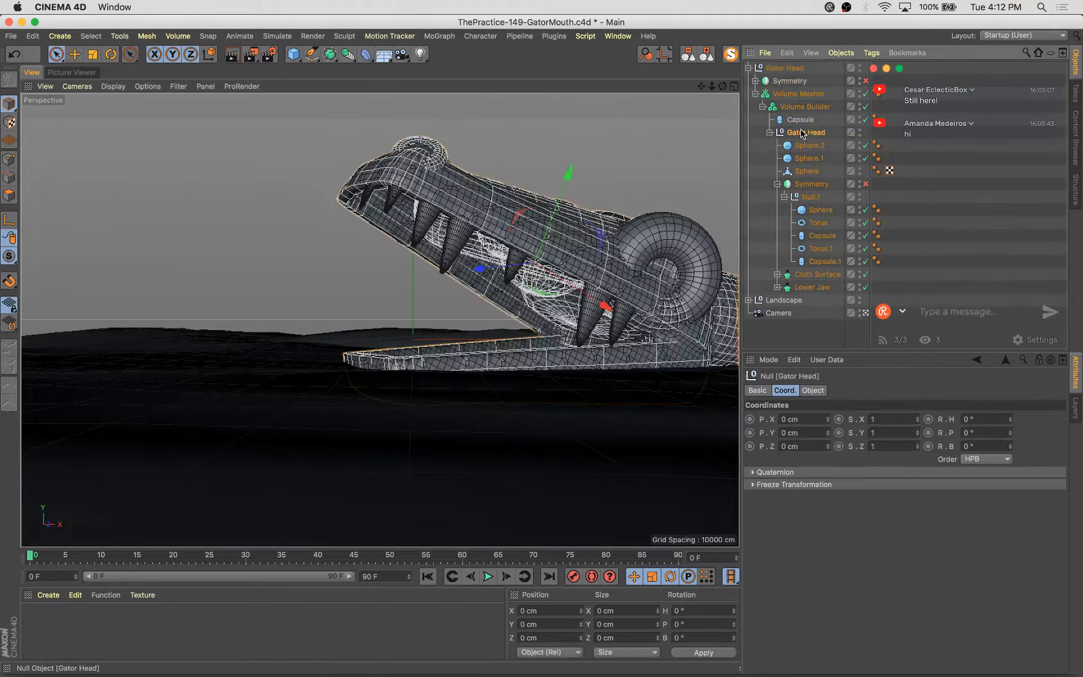
left_click(866, 107)
left_click_drag(273, 126, 663, 292)
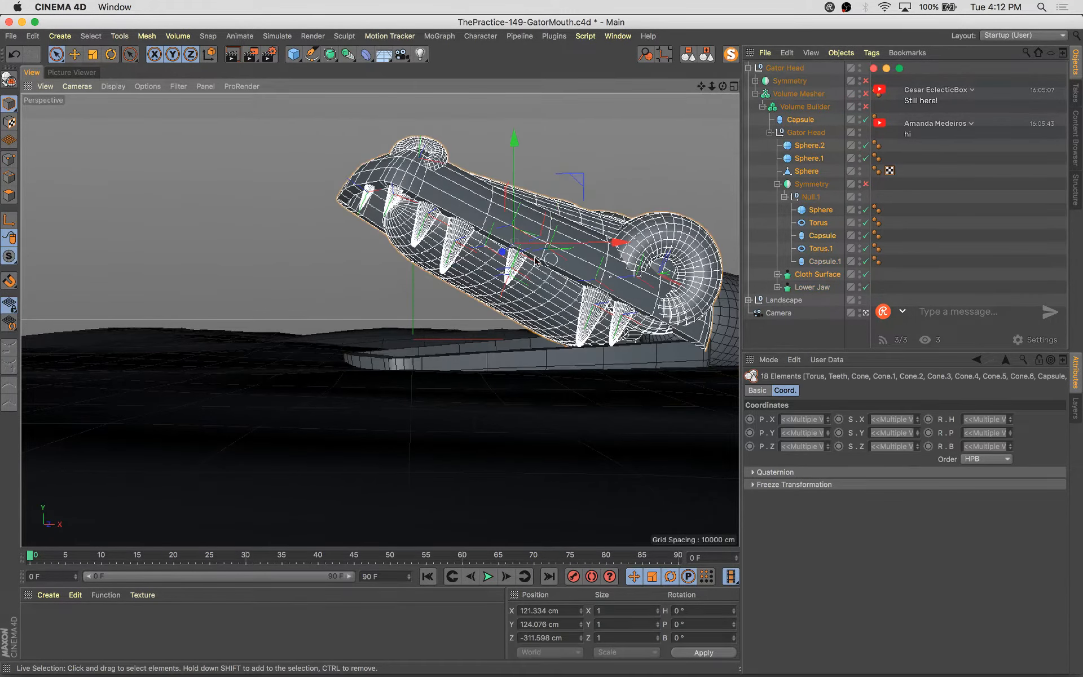
key("r")
left_click_drag(479, 223, 467, 202)
key("e")
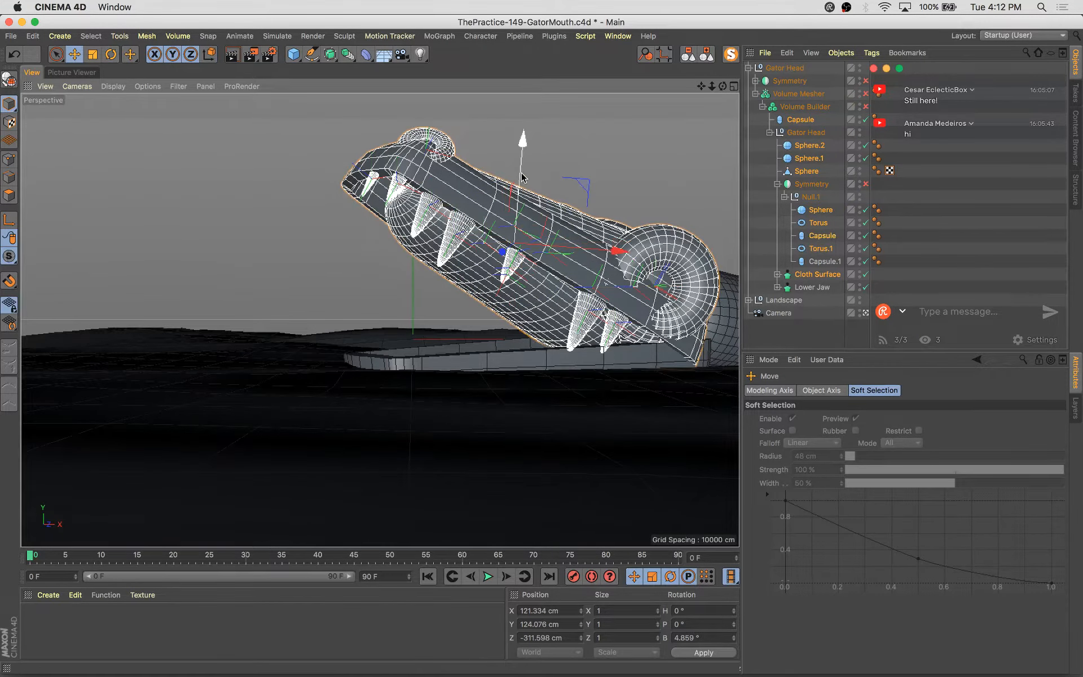
left_click_drag(522, 177, 521, 152)
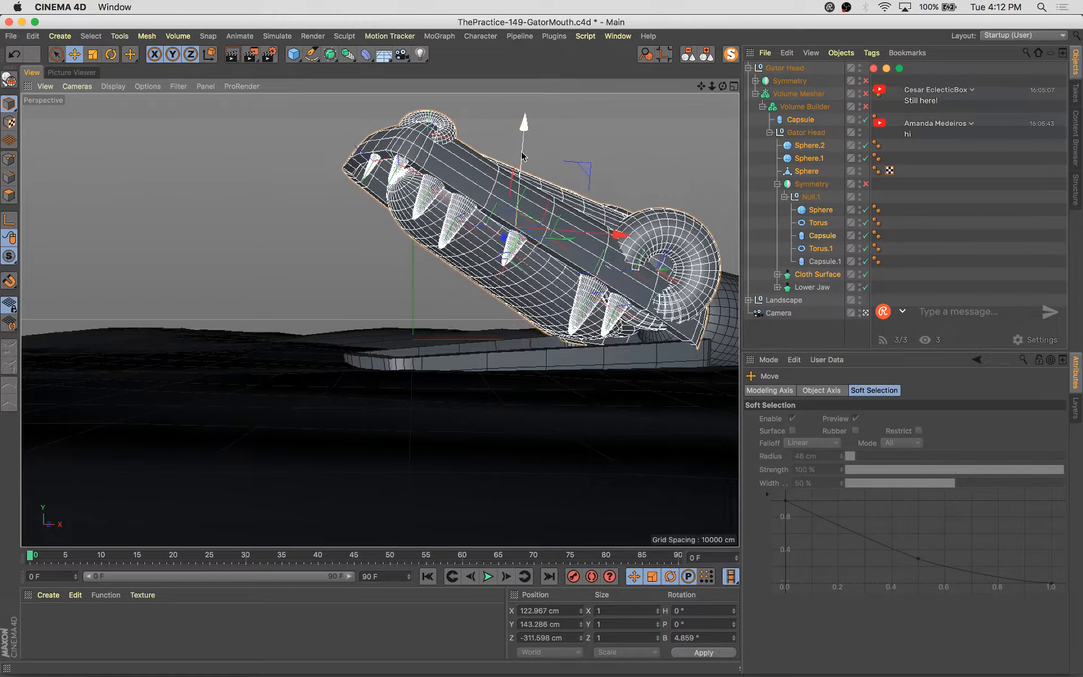
left_click(865, 81)
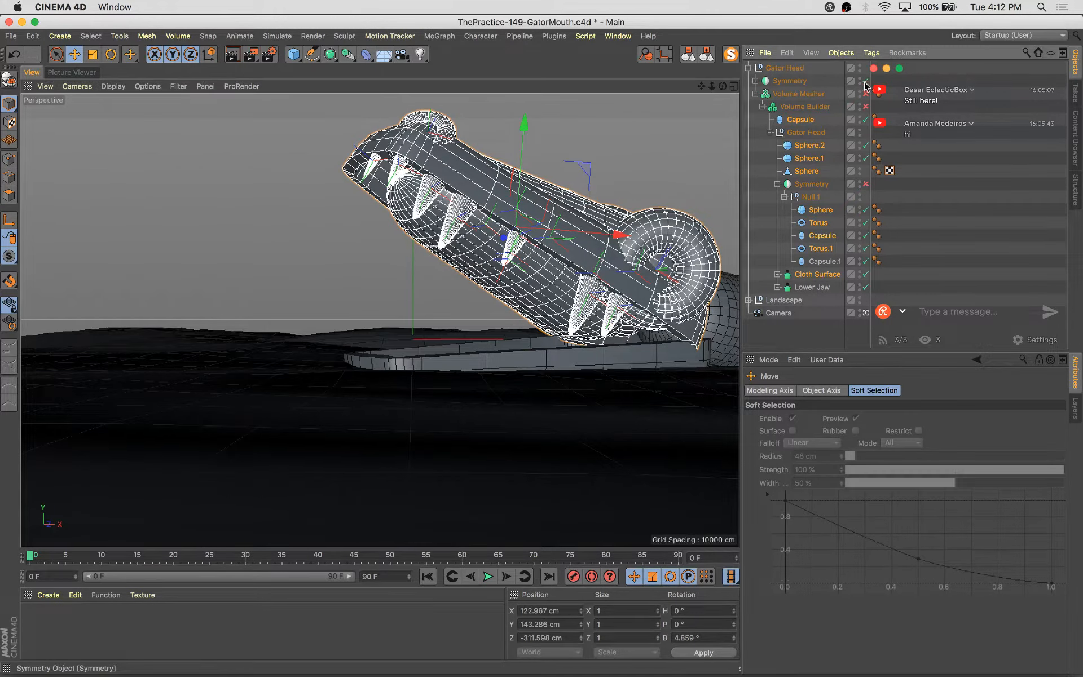
left_click(653, 112)
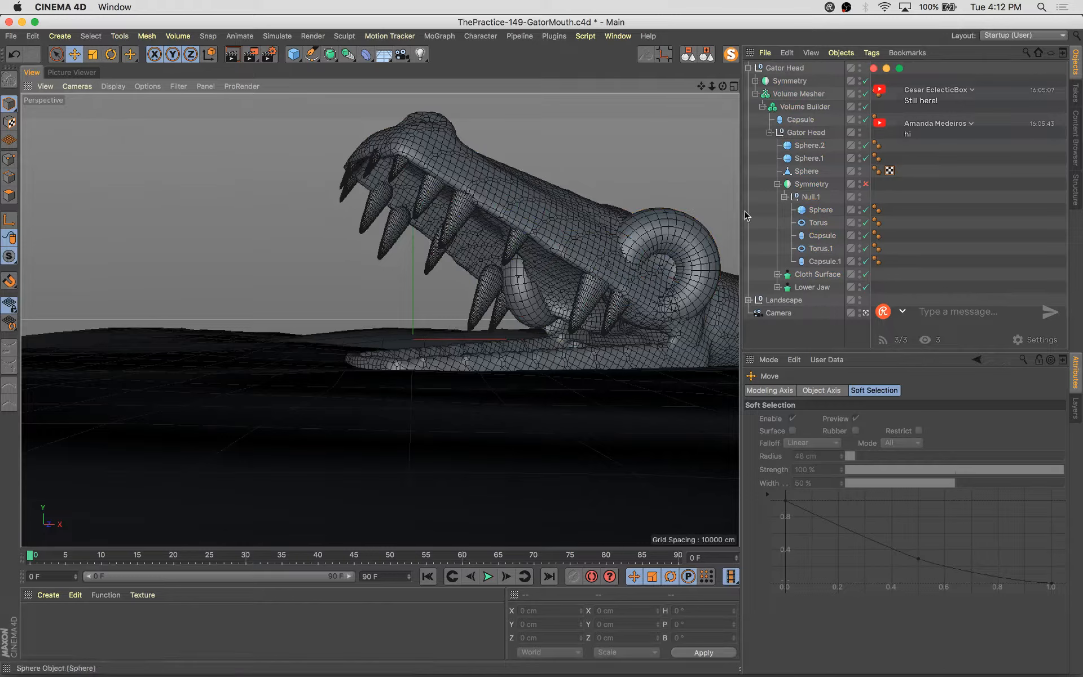
Re-enable the inner Symmetry and inspect the head from other angles before returning to the scene camera
left_click(866, 313)
left_click(866, 314)
left_click_drag(225, 310, 319, 463, "alt")
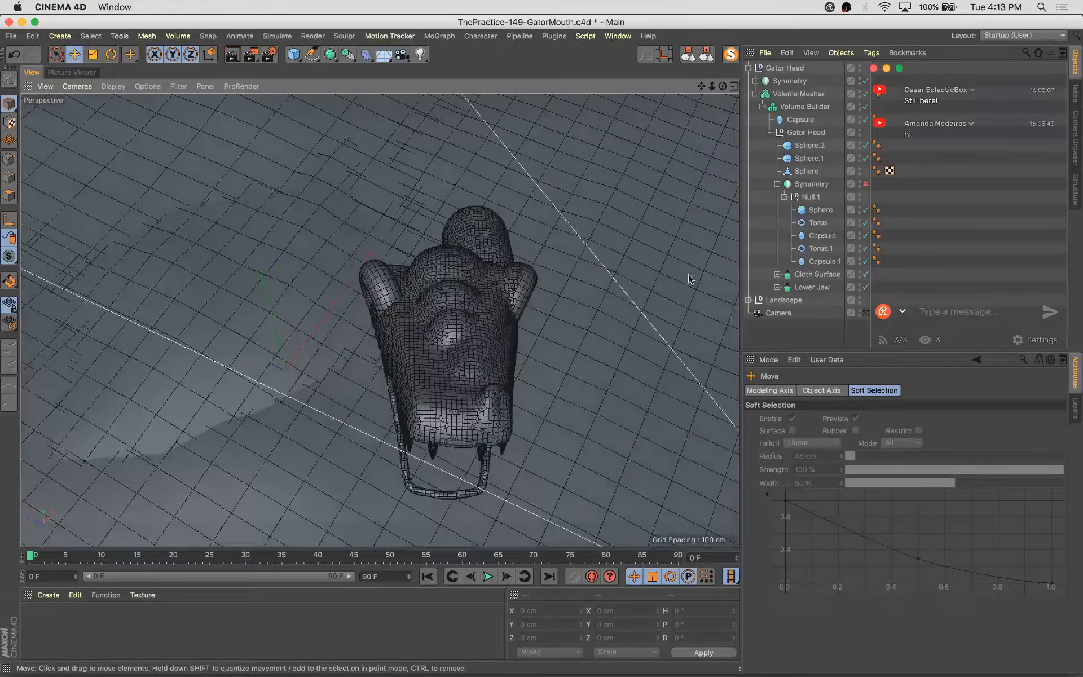
left_click(866, 184)
left_click_drag(633, 367, 563, 282, "alt")
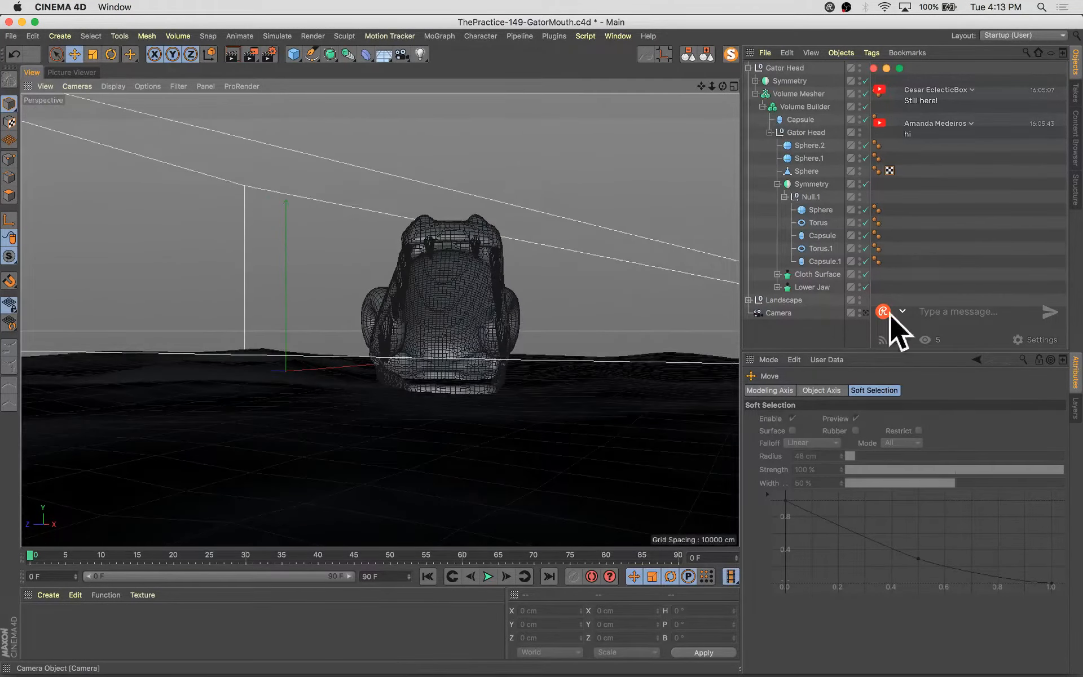
left_click(865, 313)
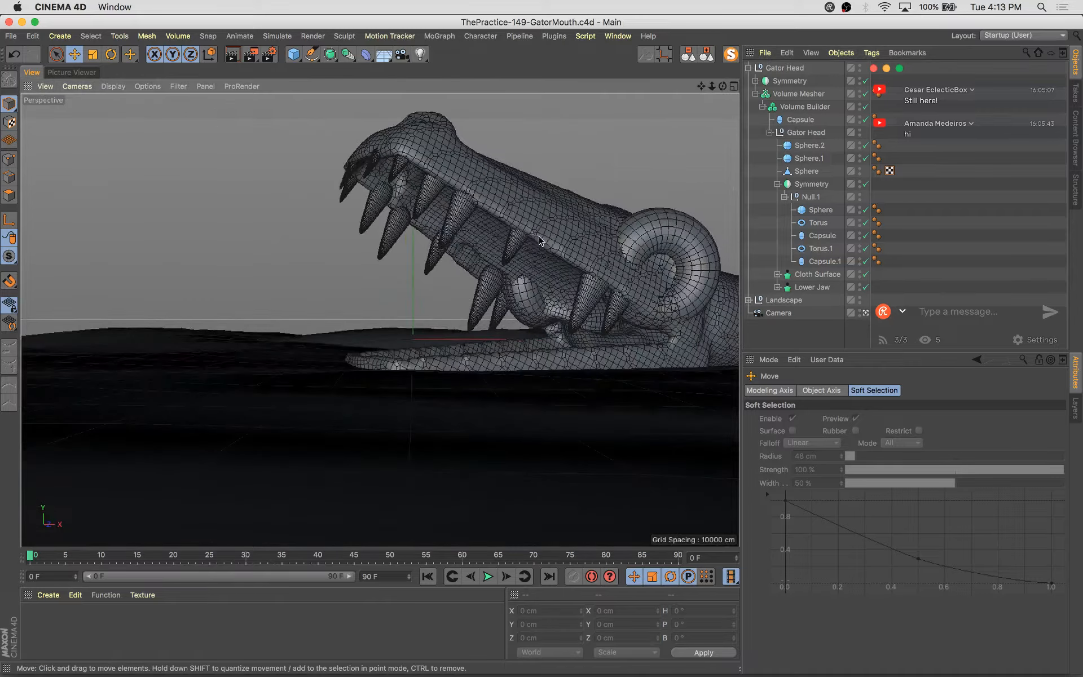
Select individual upper teeth and shift a back tooth slightly toward the rear of the jaw
left_click(533, 215)
left_click(516, 146)
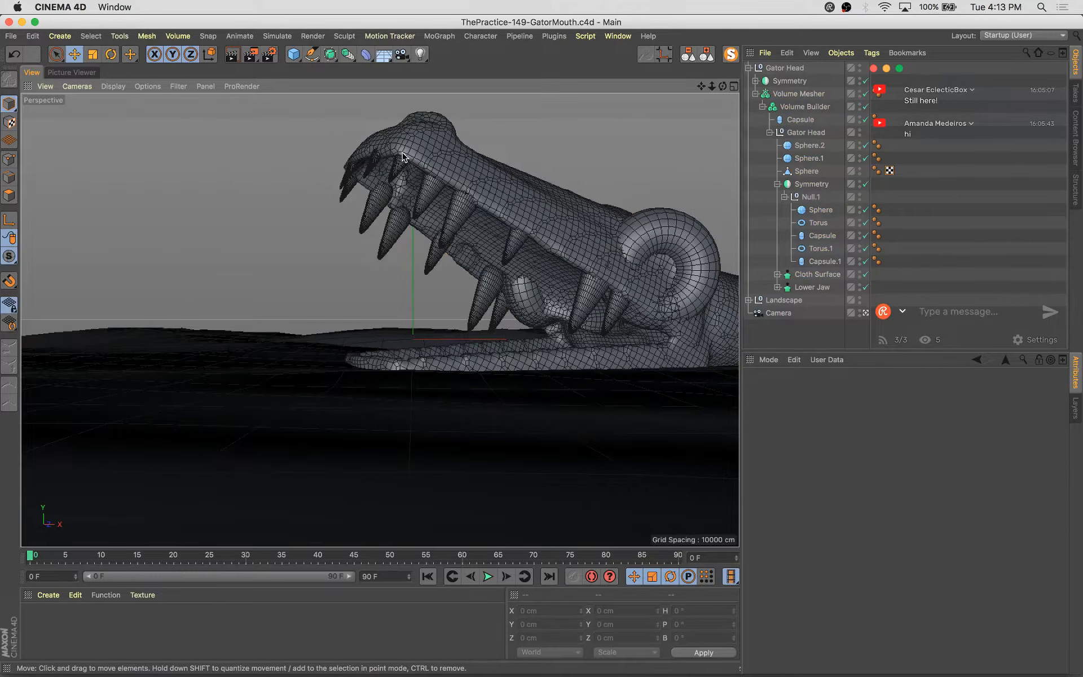
left_click(375, 159)
left_click(375, 160)
key("e")
left_click_drag(324, 117, 327, 125)
left_click(517, 241)
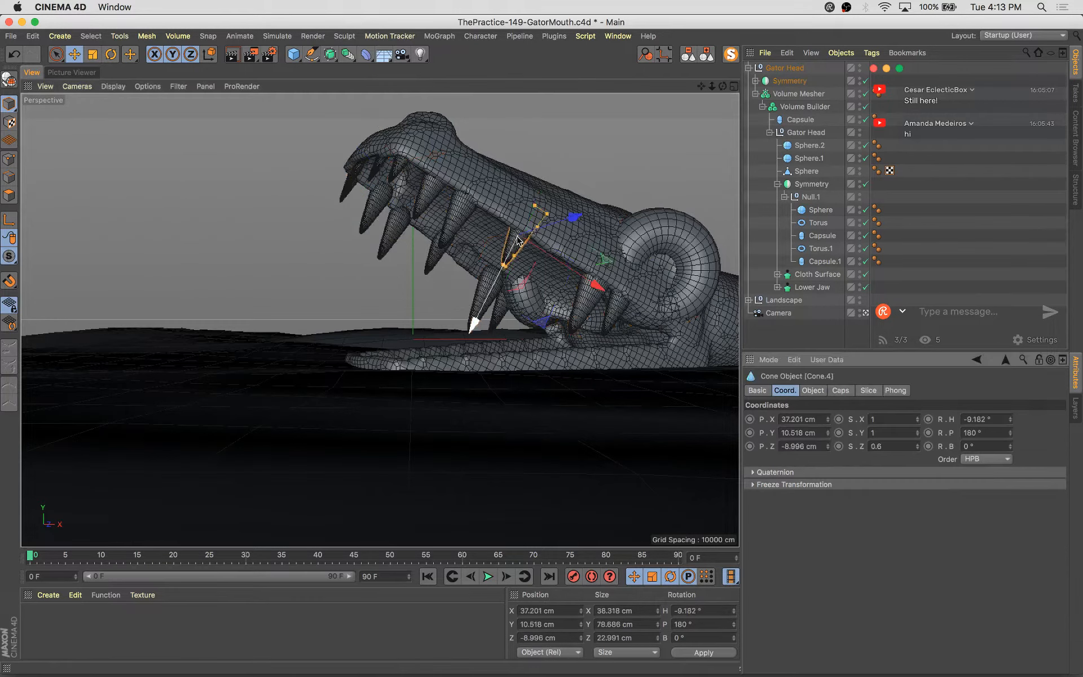
left_click_drag(592, 284, 626, 301, "ctrl")
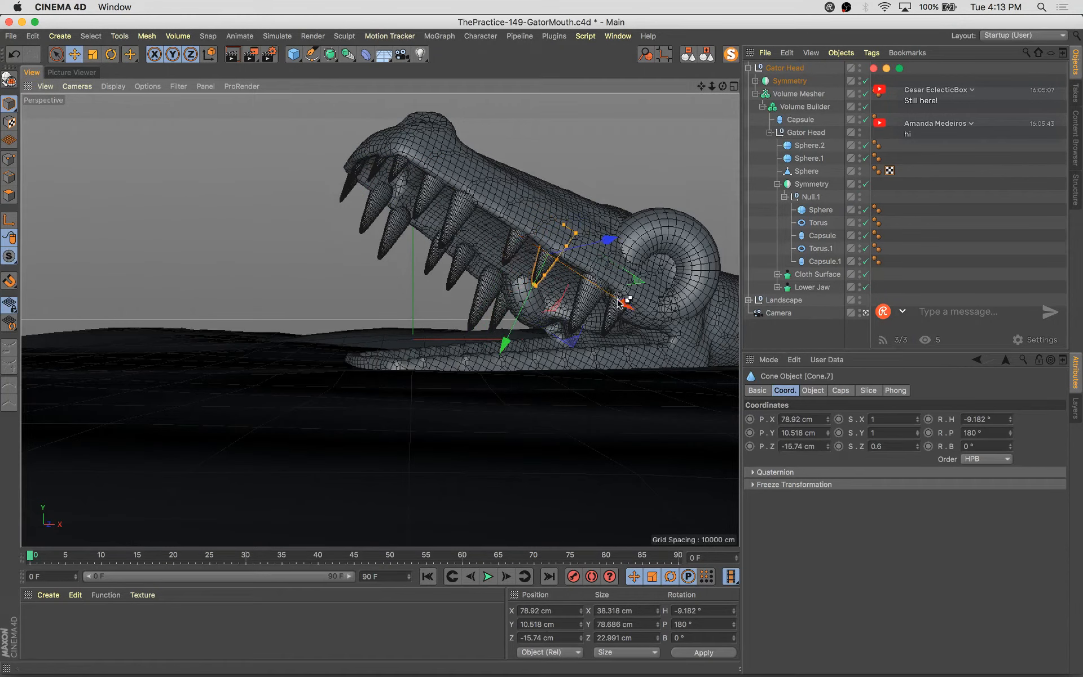
Resize and reposition the back upper teeth so they fit the jaw better
key("t")
left_click_drag(421, 368, 414, 336)
key("e")
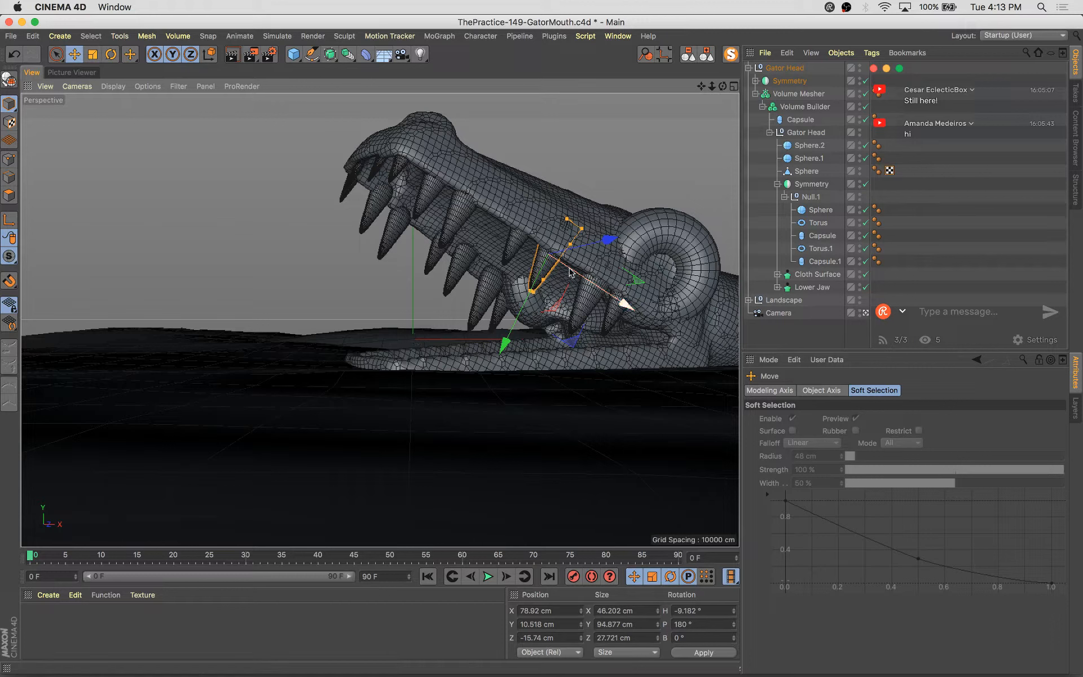
left_click_drag(518, 315, 519, 320)
left_click_drag(623, 308, 573, 277, "ctrl")
key("t")
left_click_drag(614, 164, 506, 298)
key("e")
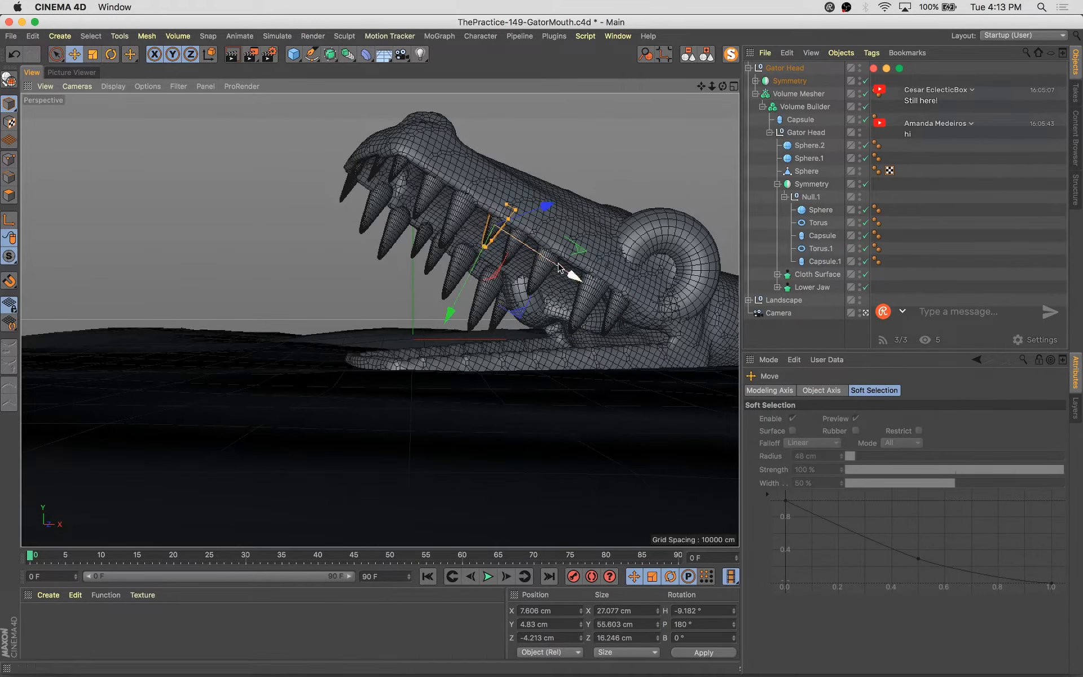
Duplicate the Teeth group inside the upper symmetry's null
left_click(784, 197)
key("s")
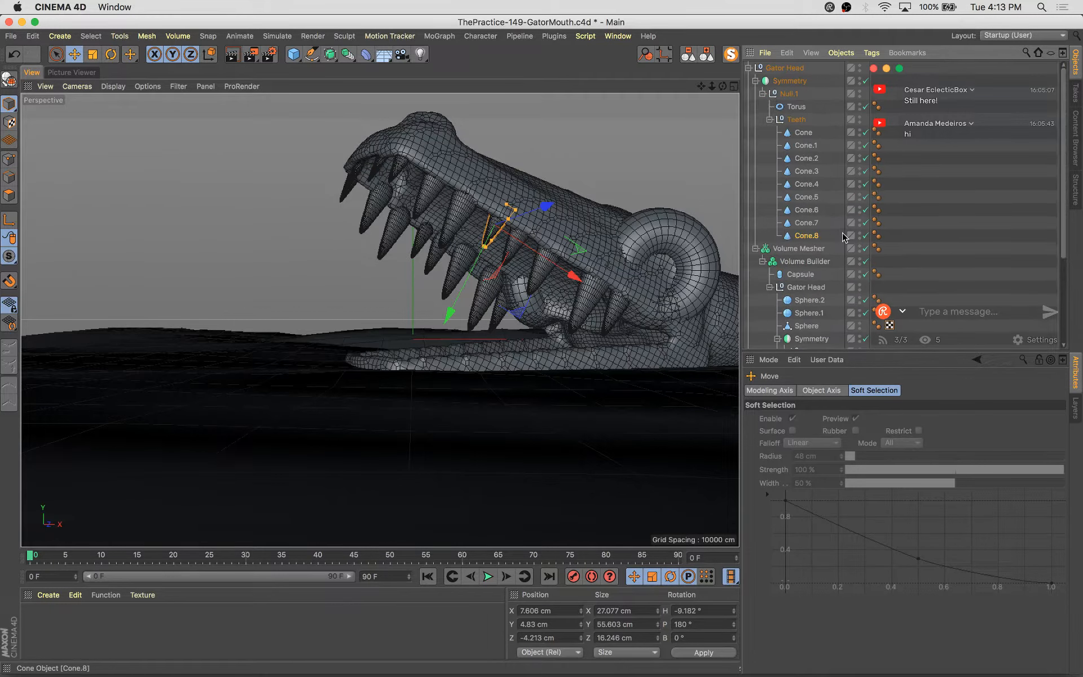
left_click(797, 121)
left_click_drag(797, 117, 797, 119, "ctrl")
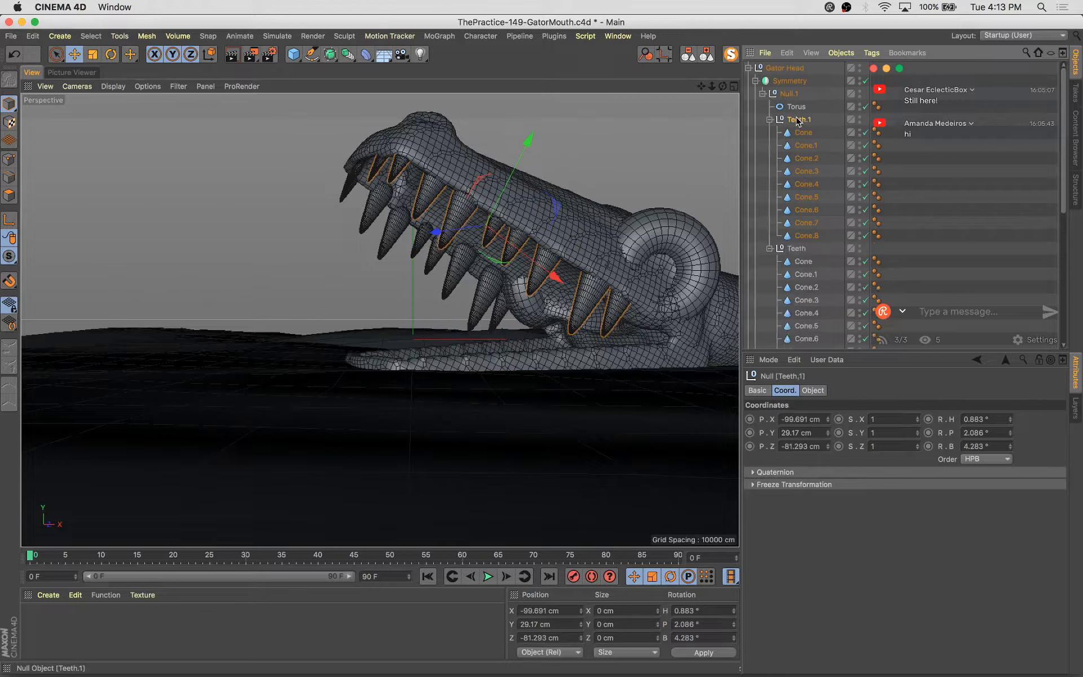
left_click(770, 249)
key("r")
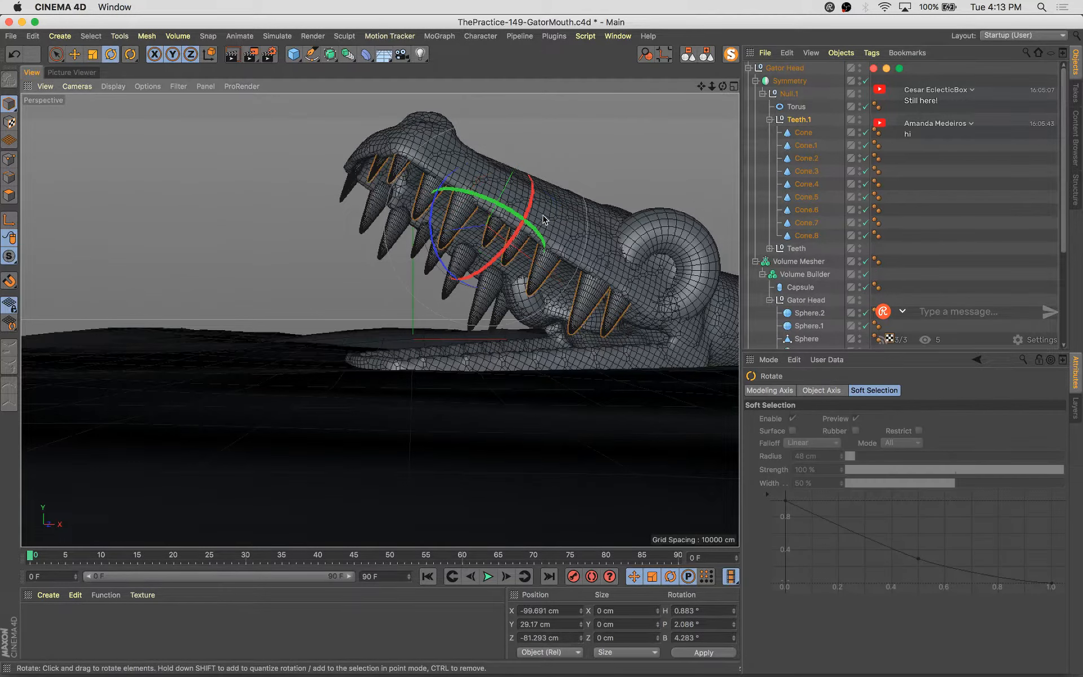
left_click_drag(538, 243, 415, 263)
key("super+z")
Move the Teeth.1 copy down to the lower jaw and tilt it about -25°
left_click(769, 120)
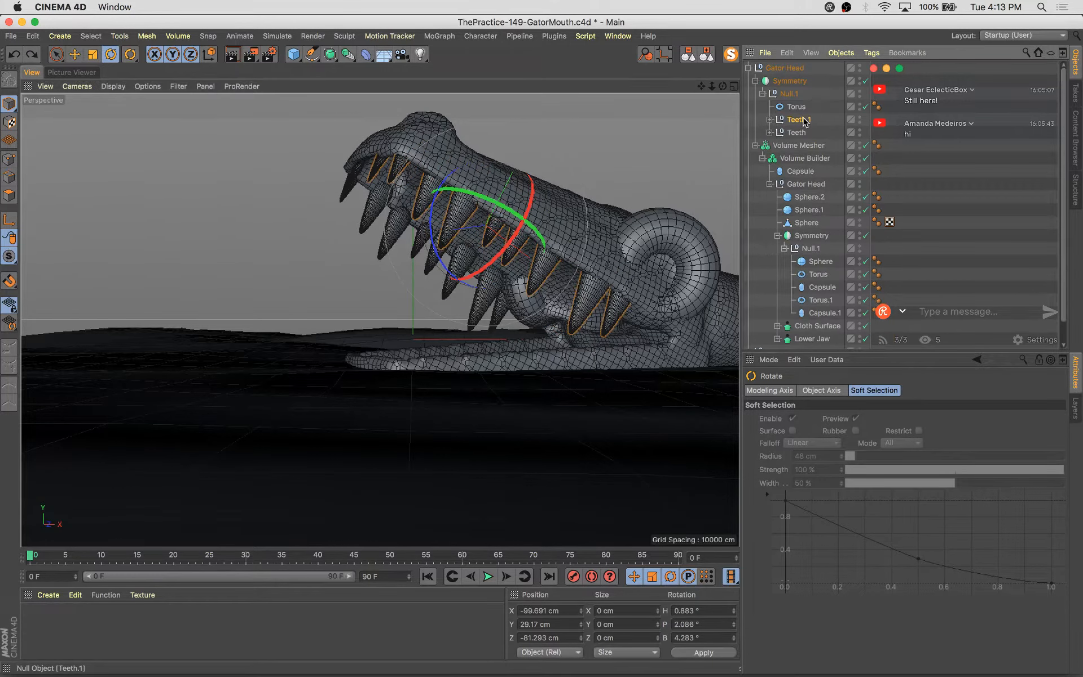
key("e")
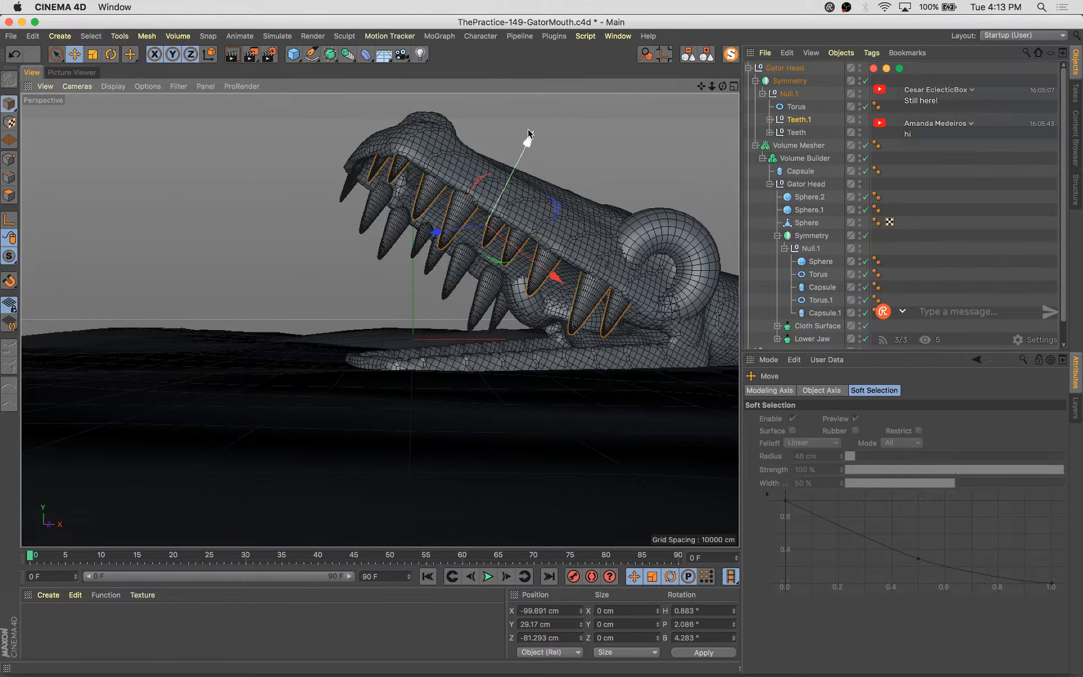
left_click_drag(529, 150, 497, 211)
key("r")
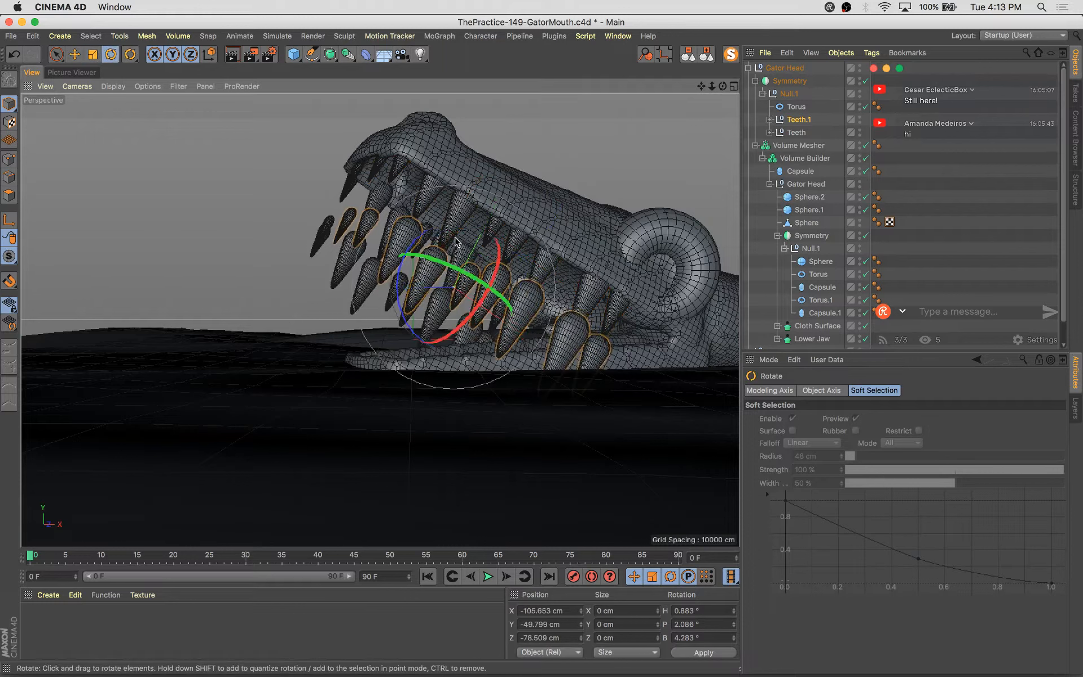
left_click_drag(410, 241, 413, 275)
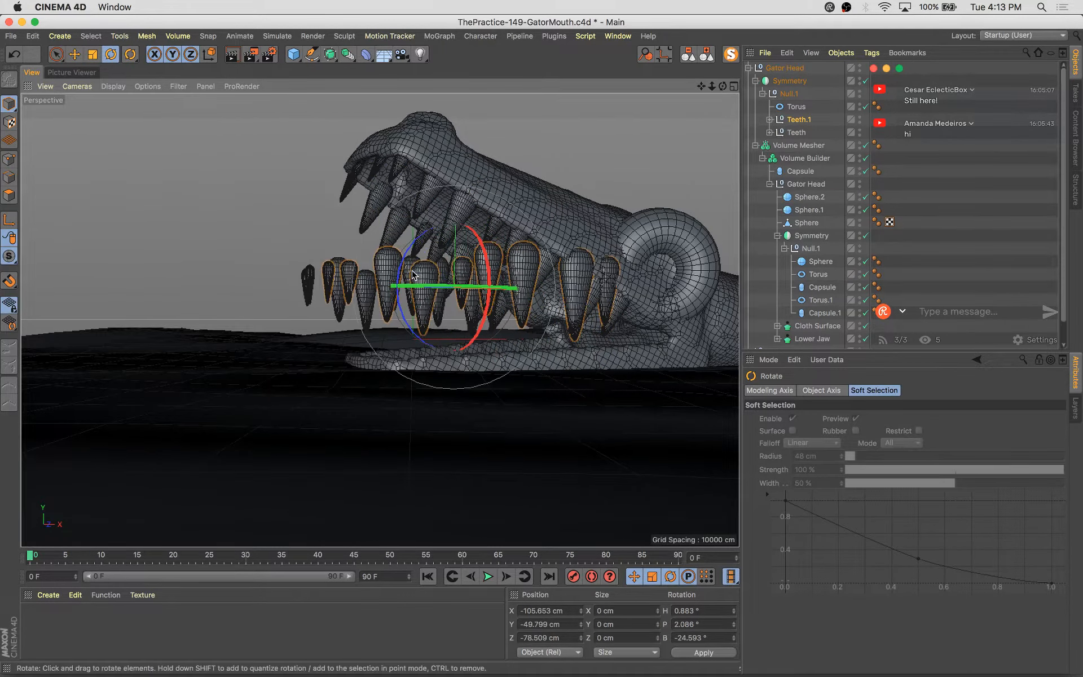
Try flipping the copied teeth by rotation, then undo those rotations
left_click_drag(491, 265, 424, 322)
scroll(863, 329, "down", 2)
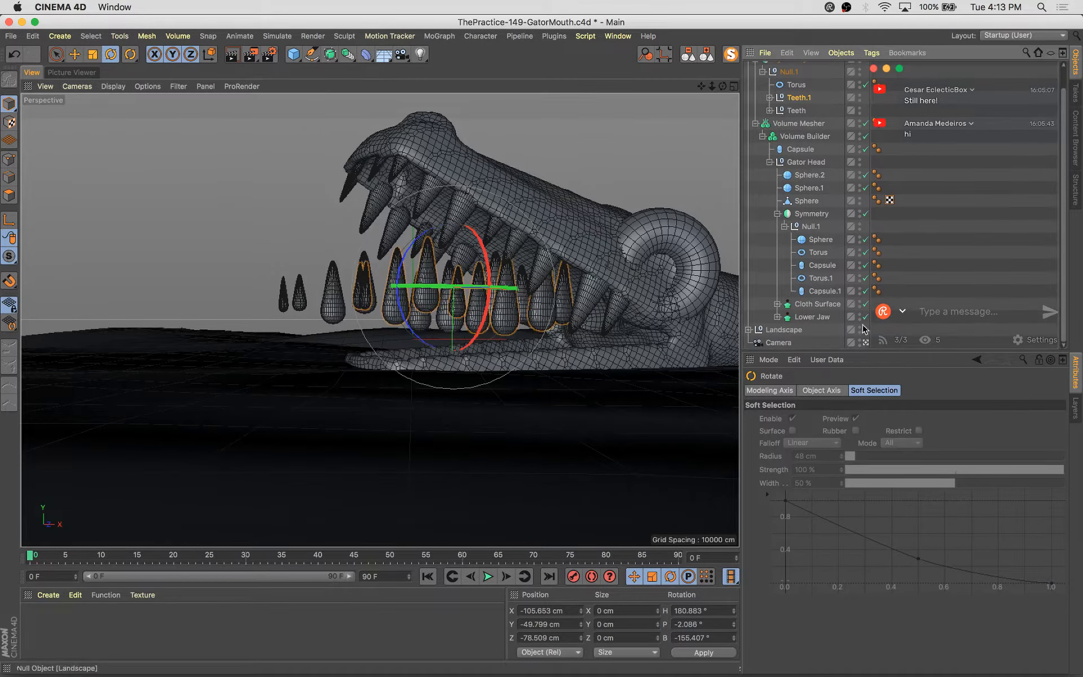
left_click(865, 343)
left_click_drag(287, 348, 348, 456, "alt")
right_click_drag(348, 456, 530, 389, "alt")
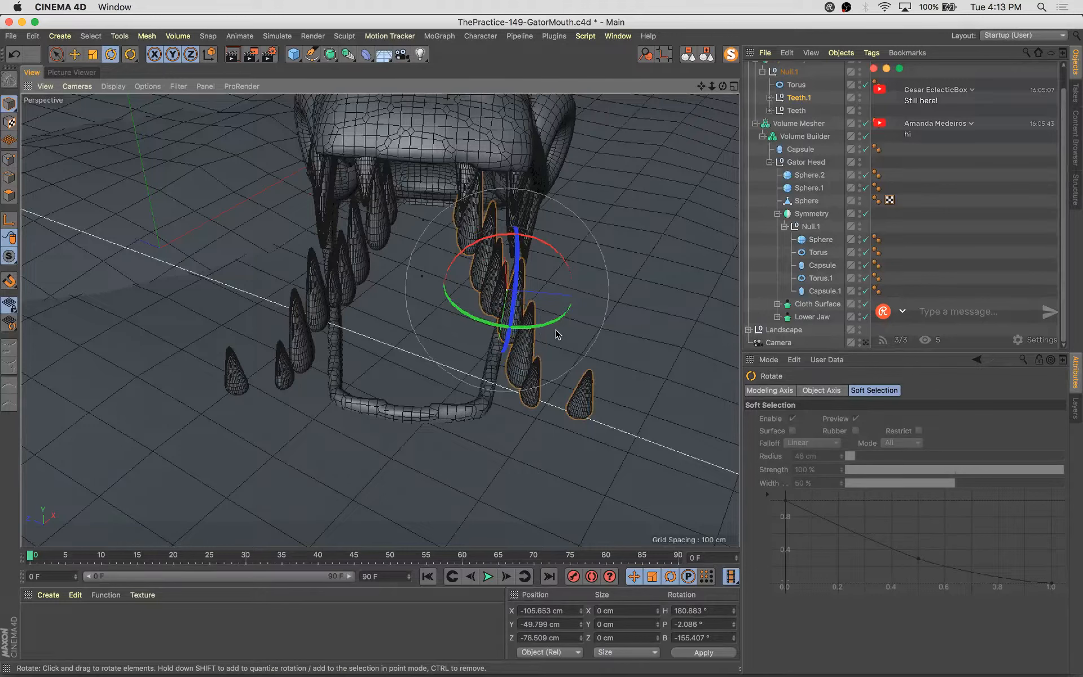
left_click_drag(557, 326, 542, 323)
key("super+z")
key("super+z")
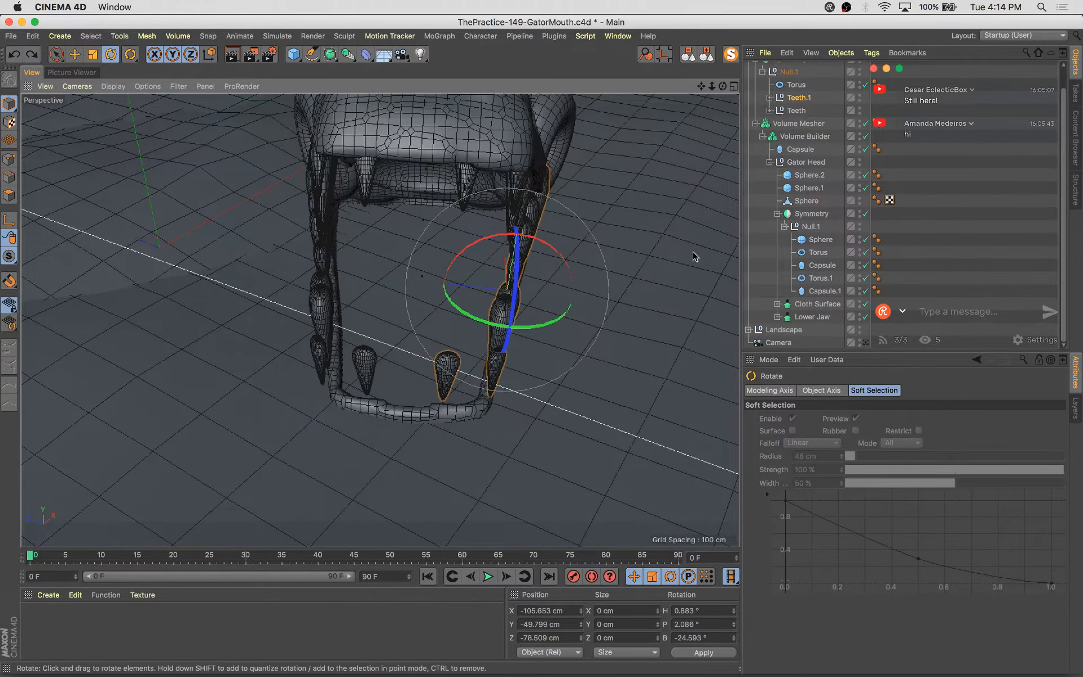
left_click_drag(692, 251, 529, 204, "alt")
key("super+z")
middle_click_drag(572, 212, 459, 248, "alt")
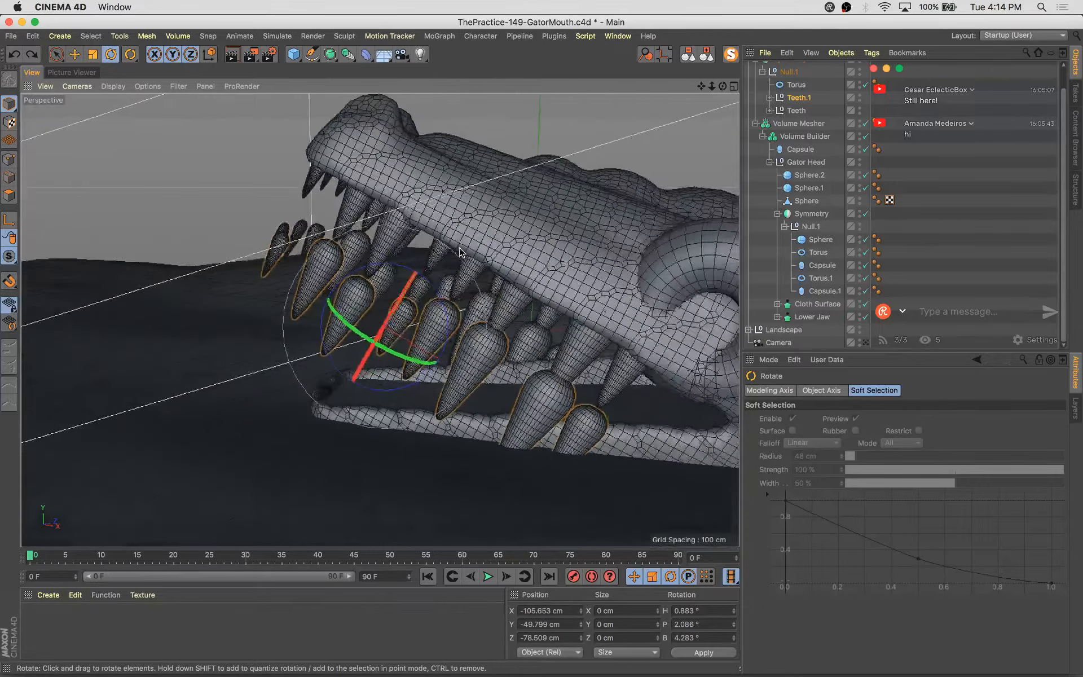
key("super+shift+z")
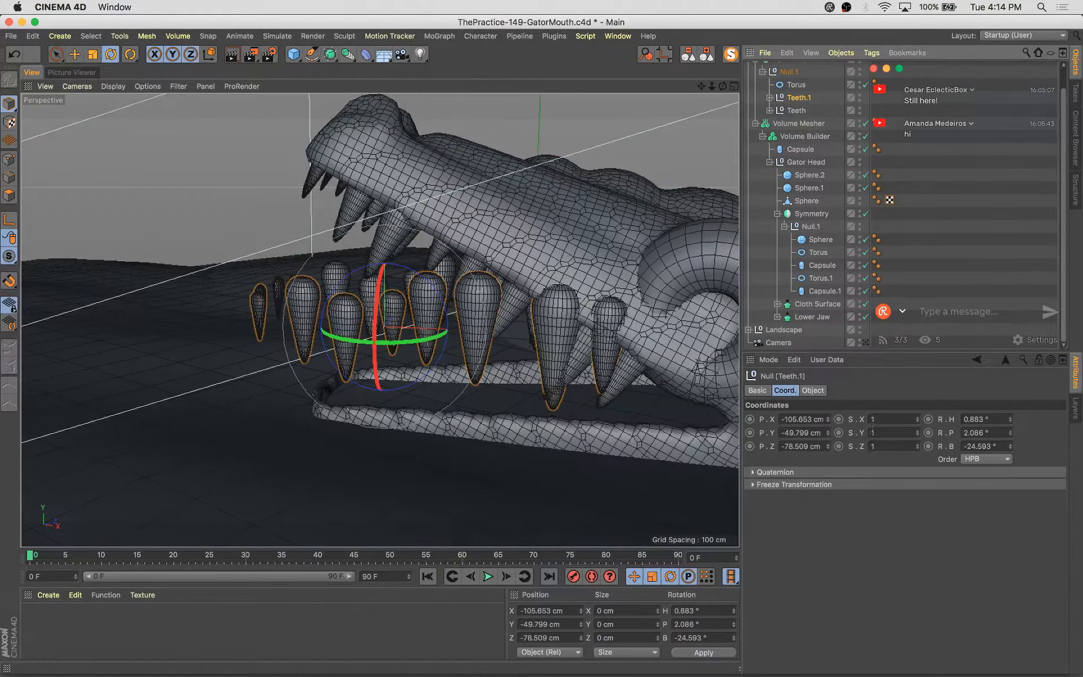
Flip the Teeth.1 copy by setting its Y scale to -1
left_click(871, 432)
type("-")
key("Return")
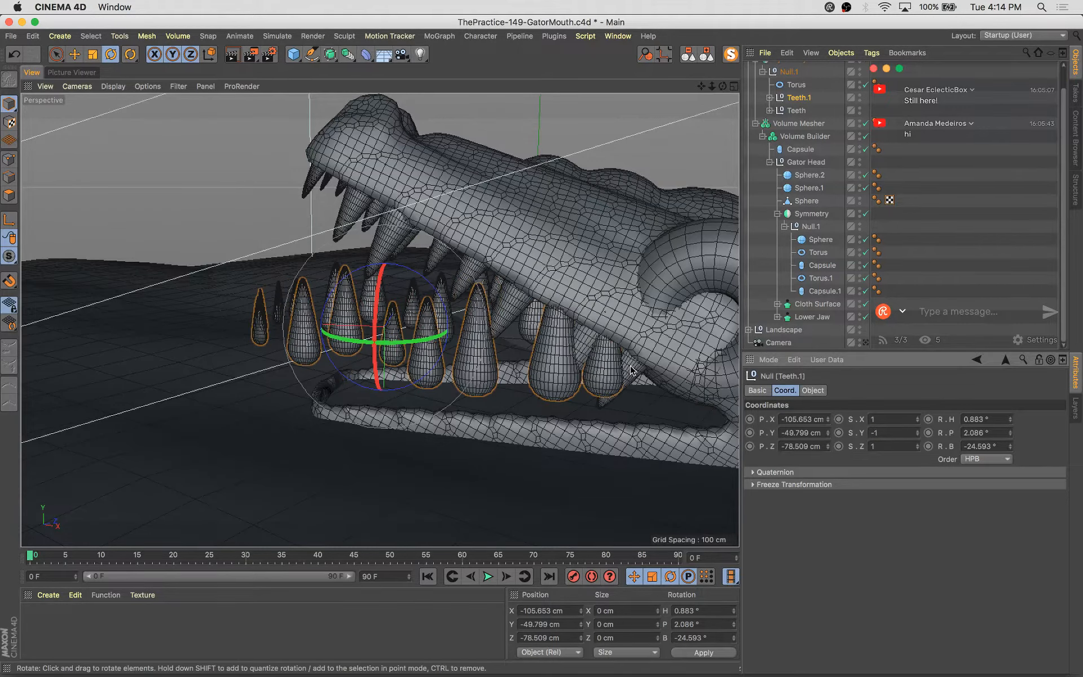
Fit the flipped teeth along the lower jaw, return to the scene camera and save the scene
left_click_drag(632, 370, 332, 319, "alt")
key("e")
left_click_drag(373, 372, 381, 434)
left_click_drag(425, 384, 366, 410, "alt")
left_click_drag(431, 365, 444, 397)
left_click_drag(525, 440, 472, 430, "alt")
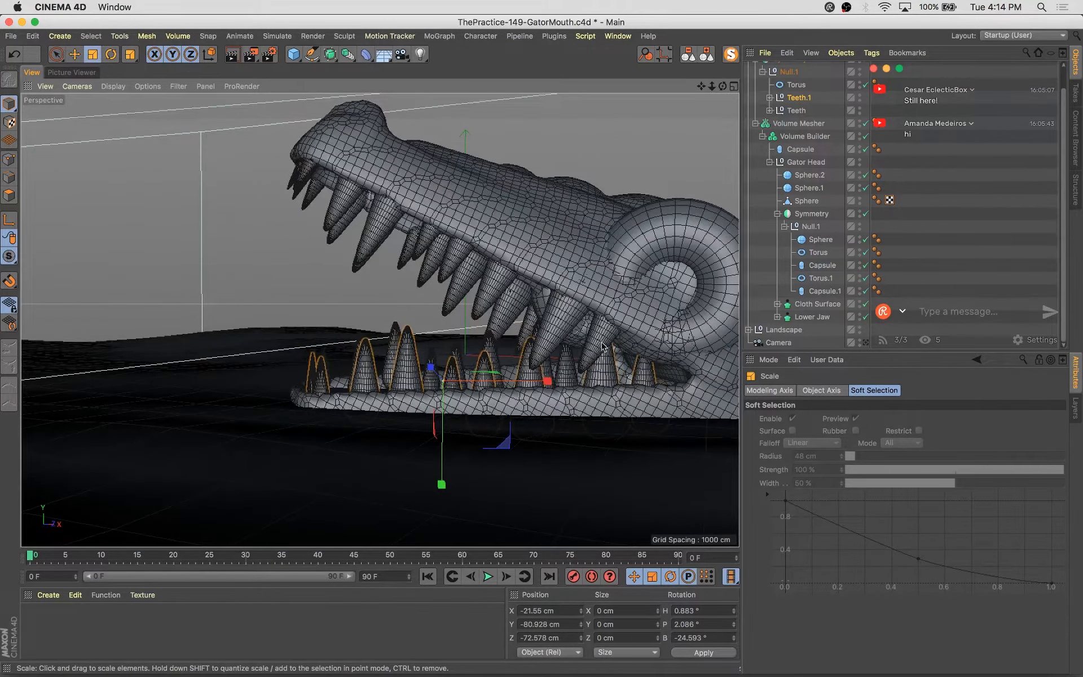
left_click_drag(546, 381, 538, 381)
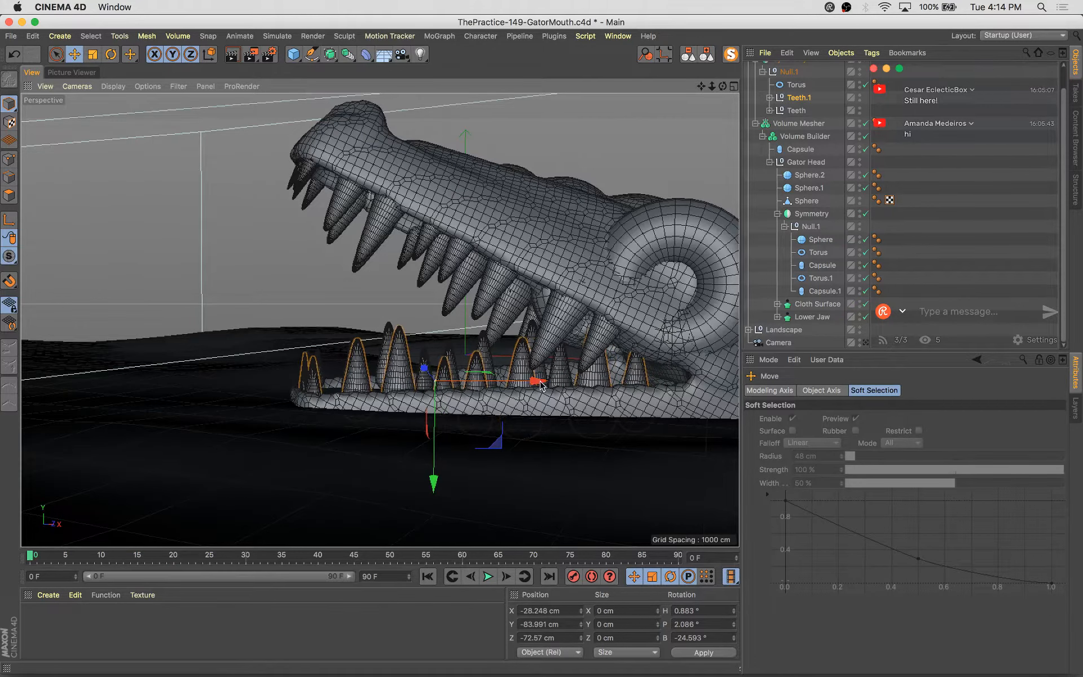
left_click(866, 342)
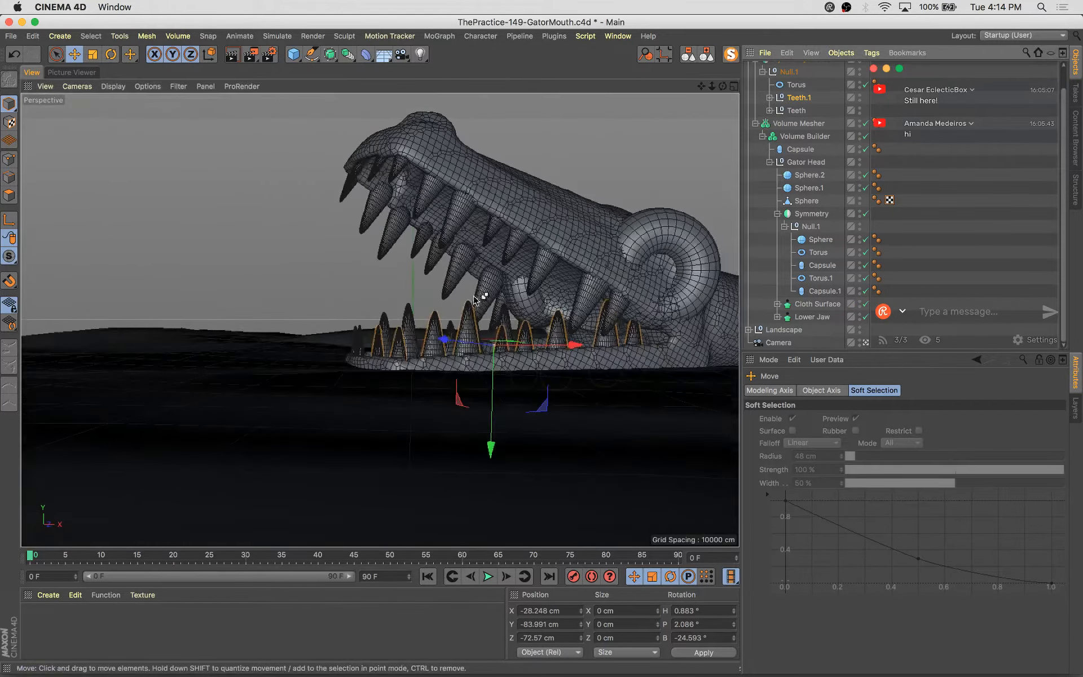
key("super+s")
Move a lower tooth farther toward the back of the jaw
left_click(615, 347)
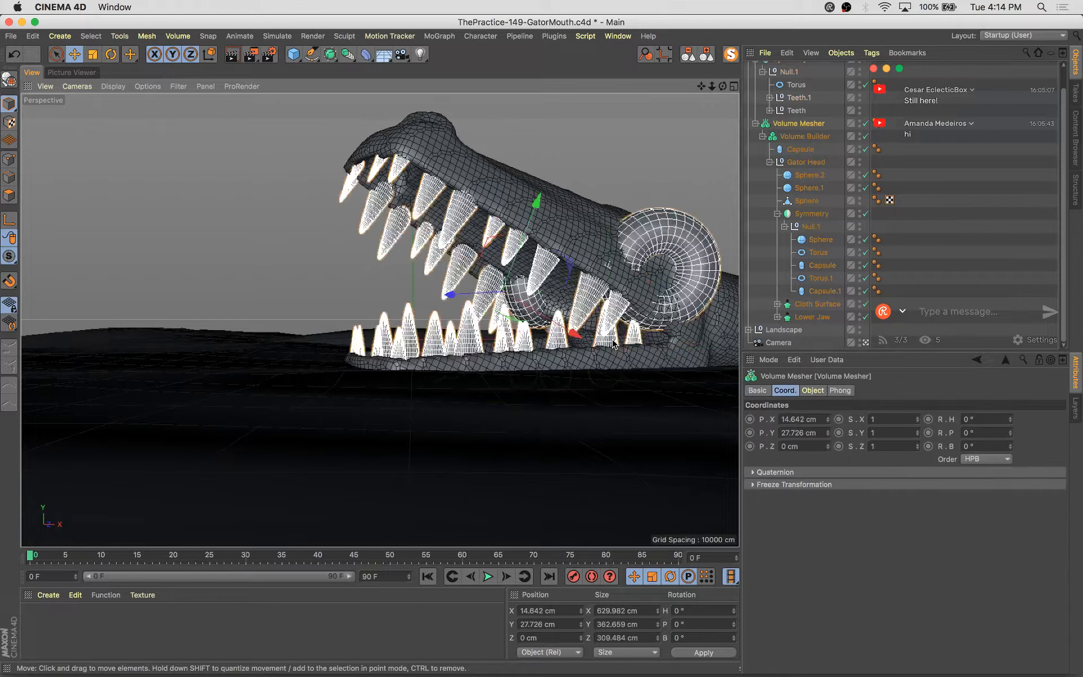
left_click_drag(697, 344, 603, 354)
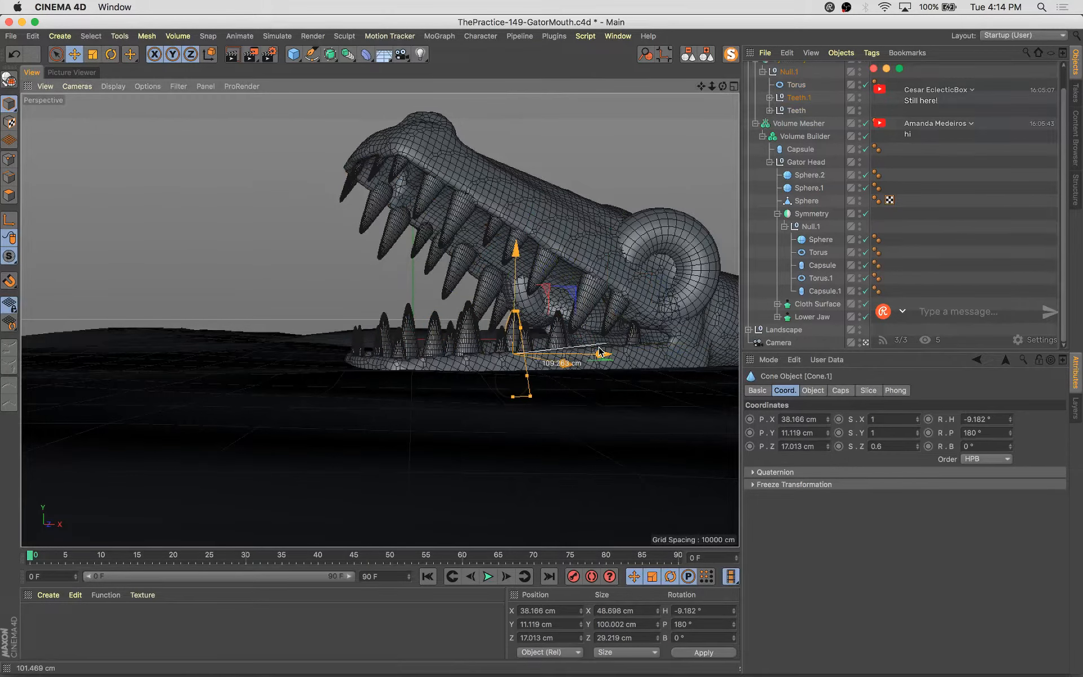
key("super+z")
left_click_drag(692, 342, 669, 351)
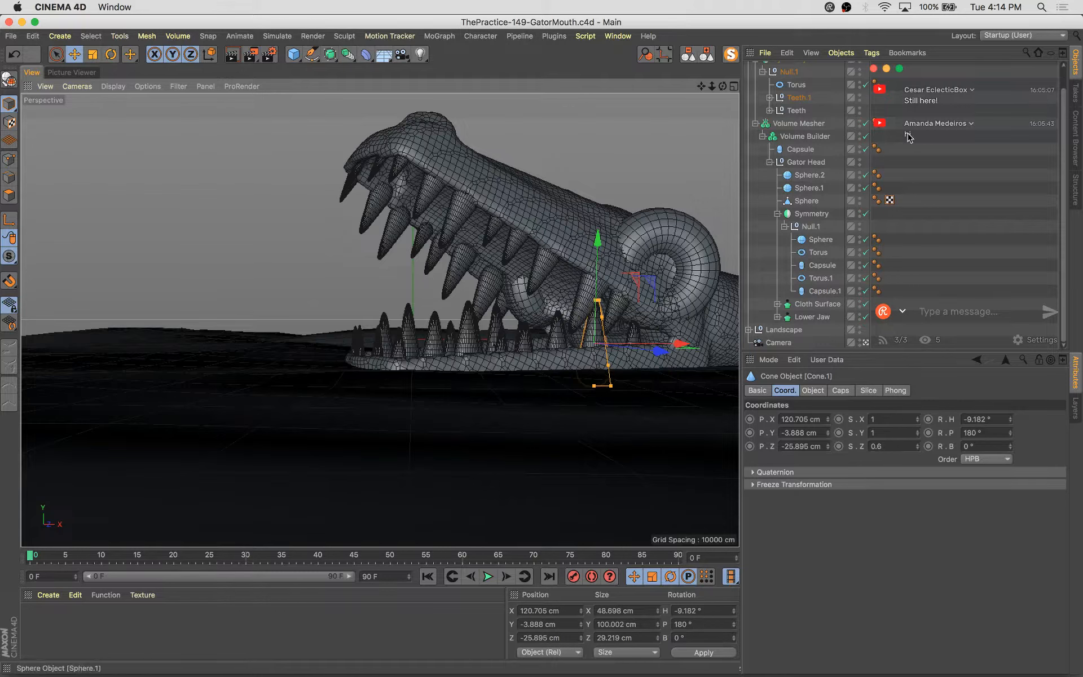
Collapse the object hierarchy to the top-level groups and save the gator scene
left_click(708, 55)
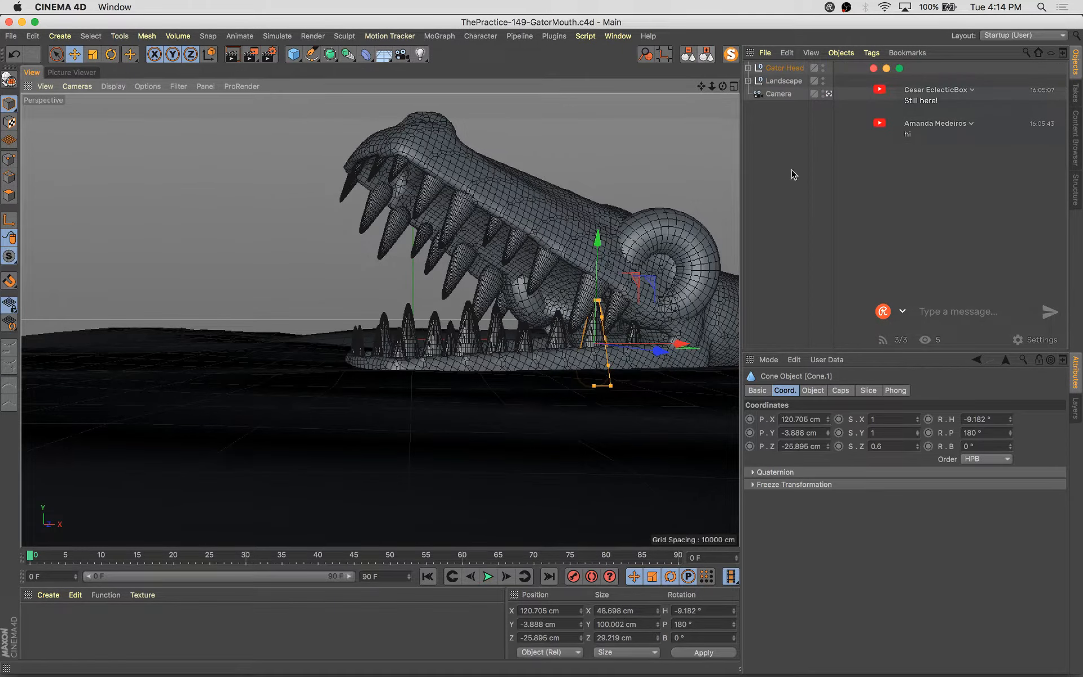
left_click(701, 222)
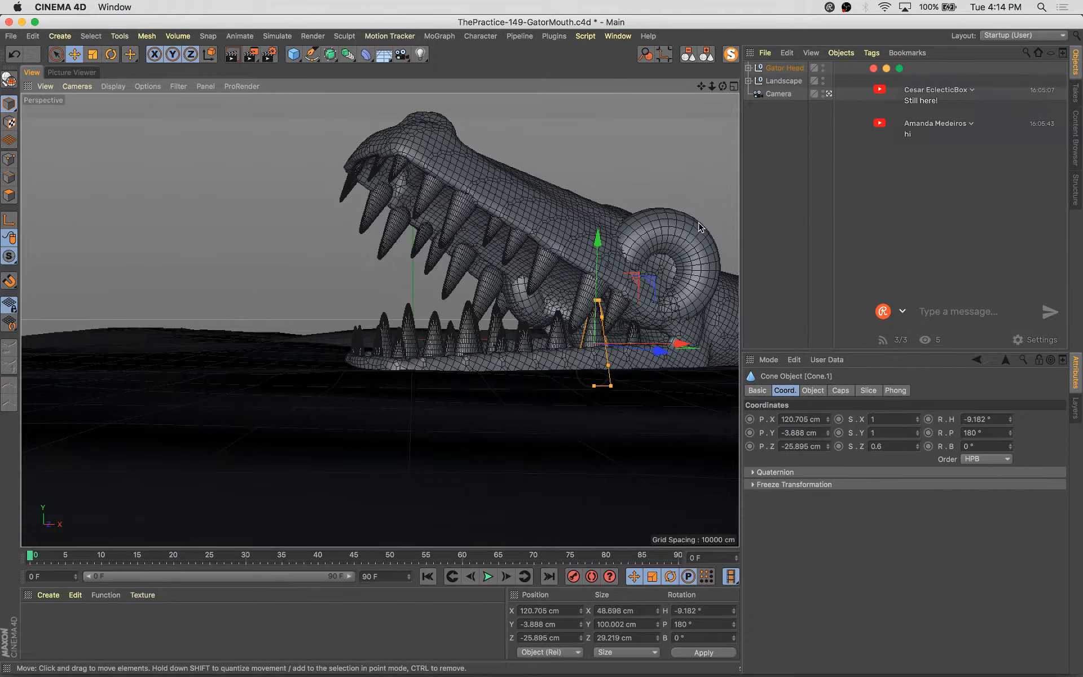
left_click(512, 127)
key("super+s")
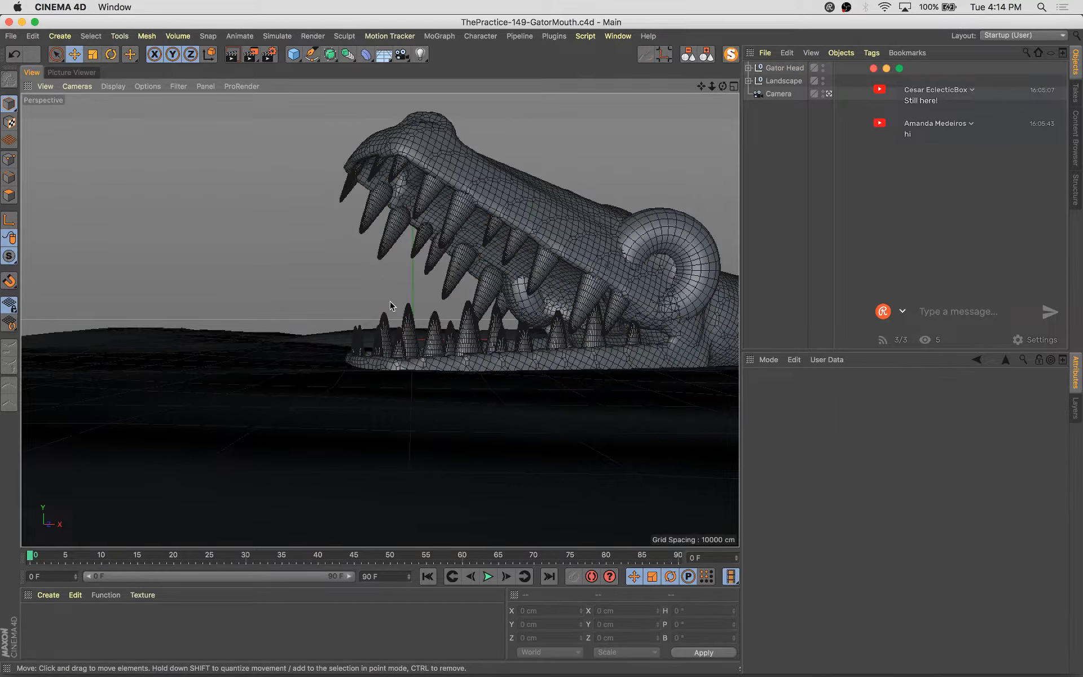
Start a new empty scene and add a Capsule primitive
left_click(275, 243)
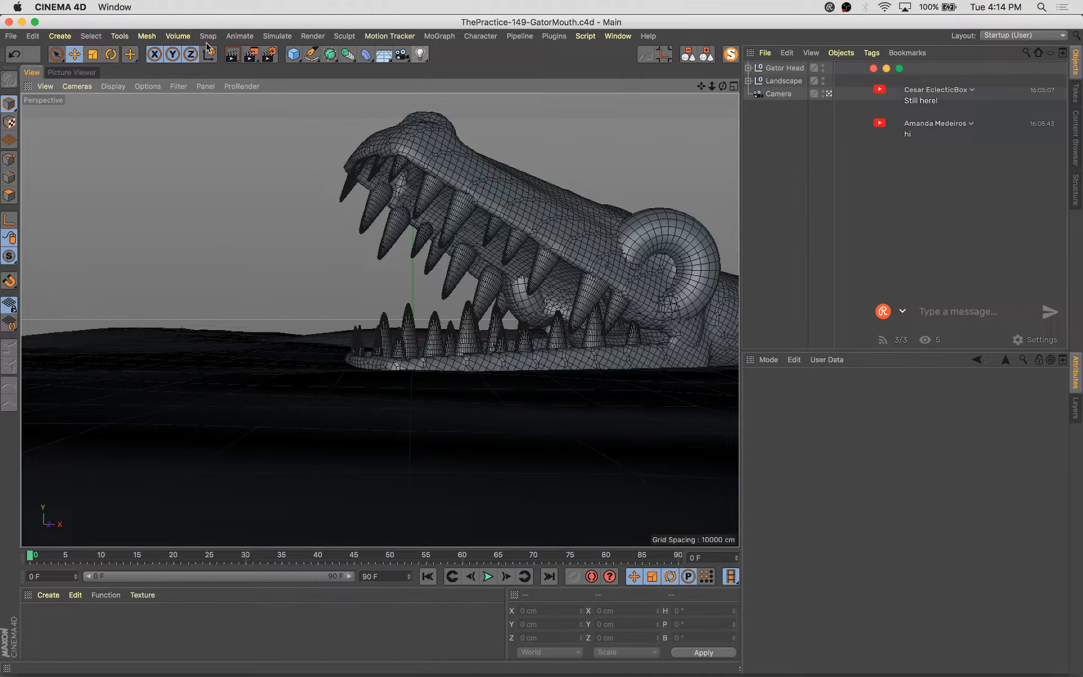
key("super+n")
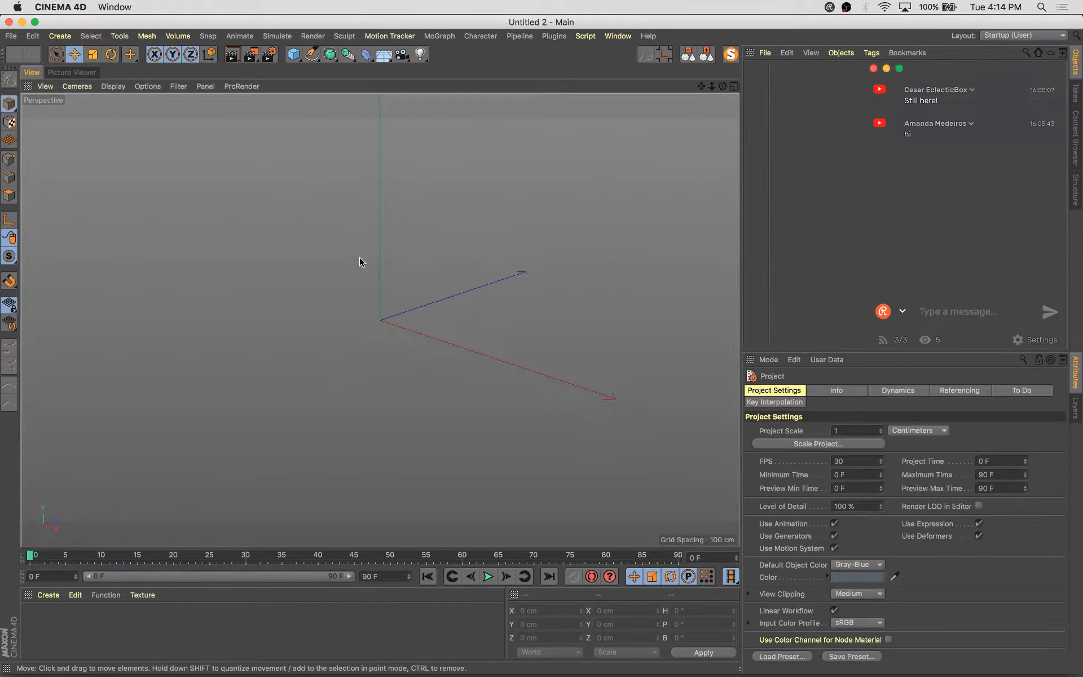
left_click_drag(325, 255, 353, 228, "alt")
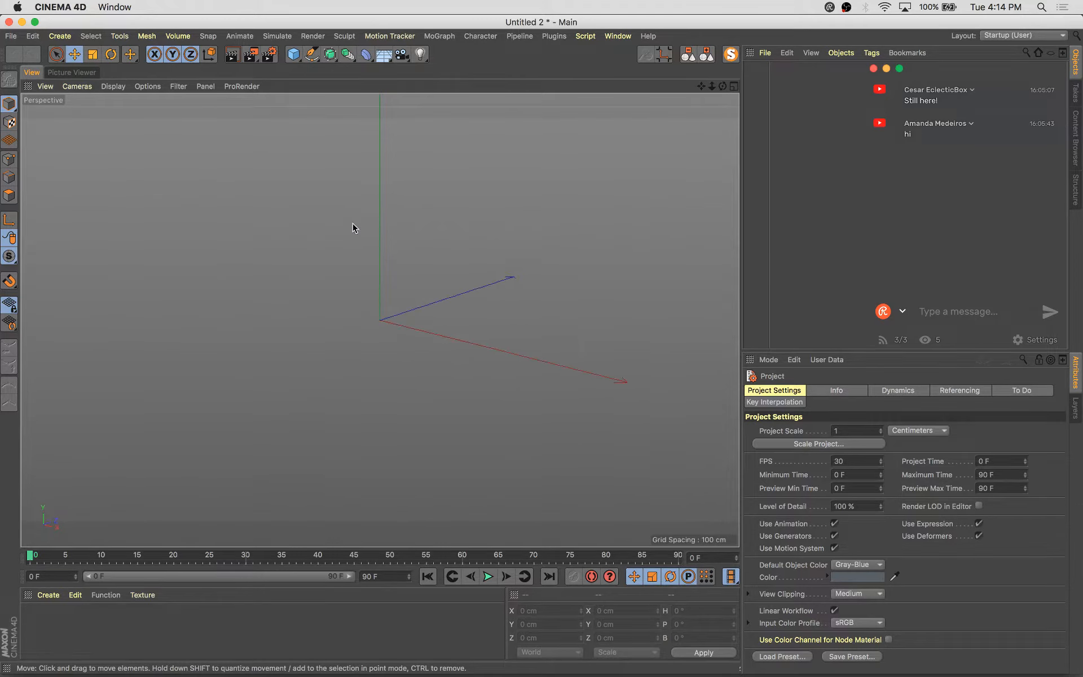
left_click(293, 54)
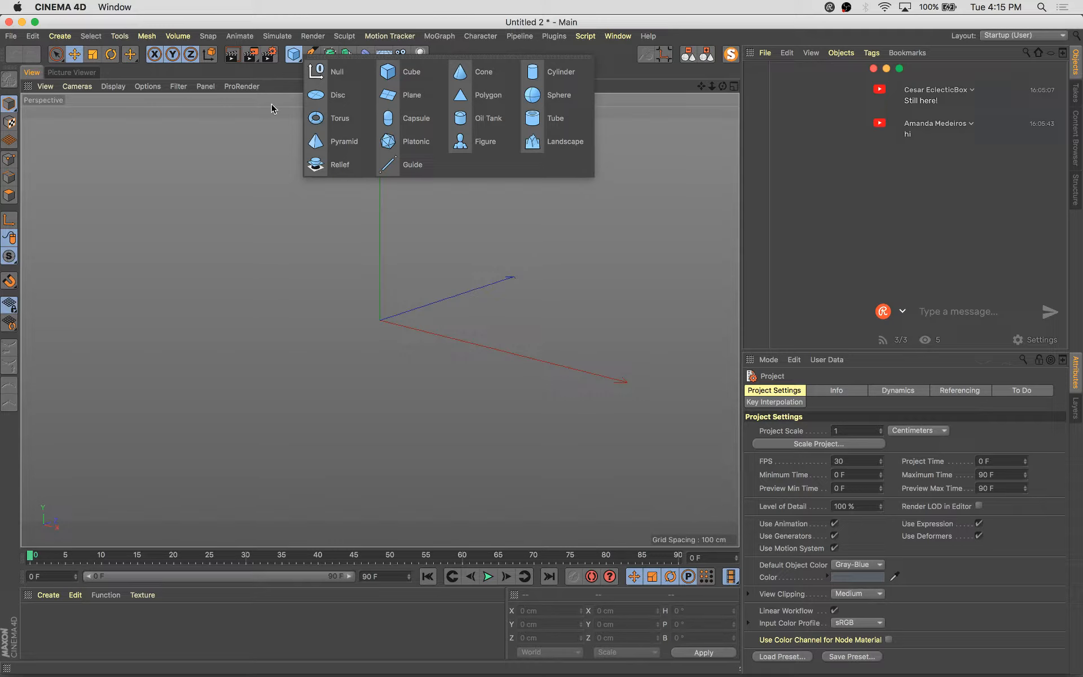
left_click(429, 112)
Tilt the capsule about 44° in bank and move it about 85 cm up
left_click_drag(498, 306, 530, 302, "alt")
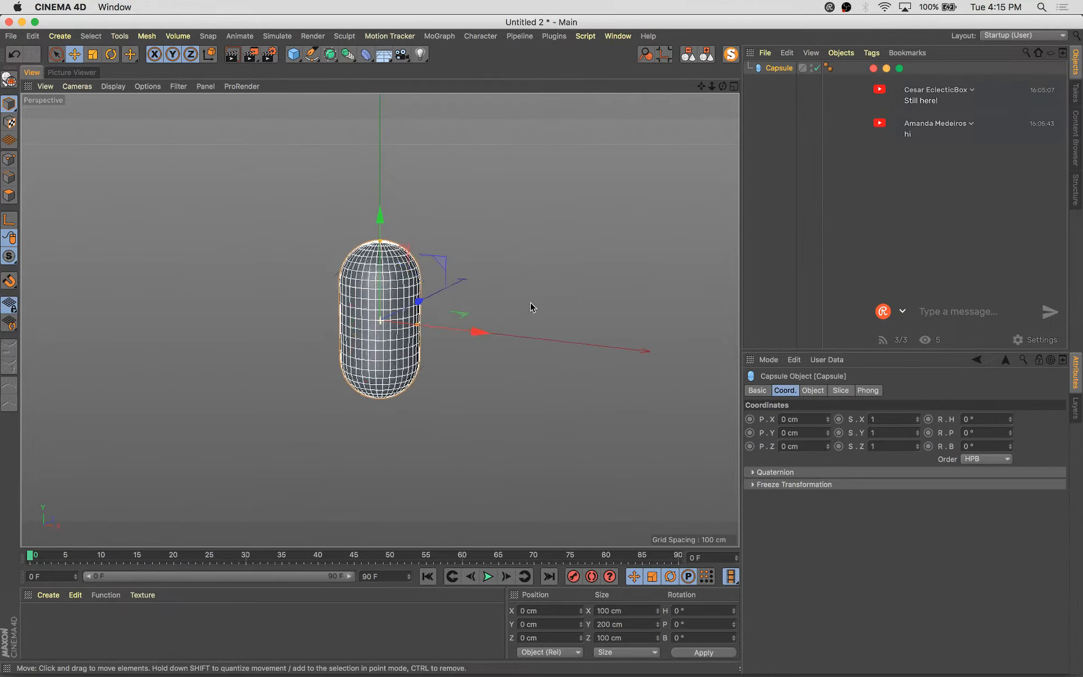
key("r")
left_click_drag(430, 256, 474, 333)
key("e")
left_click_drag(471, 248, 477, 252)
left_click_drag(455, 299, 416, 379, "alt")
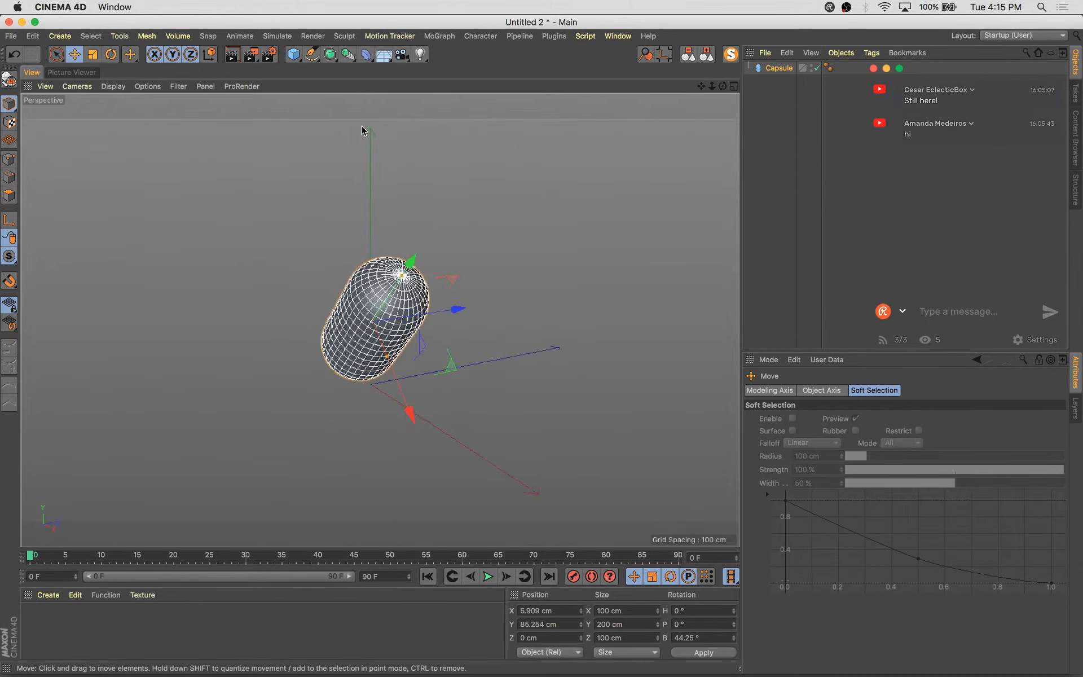
Add a Volume Builder containing the capsule, then select the capsule inside it
left_click(351, 56)
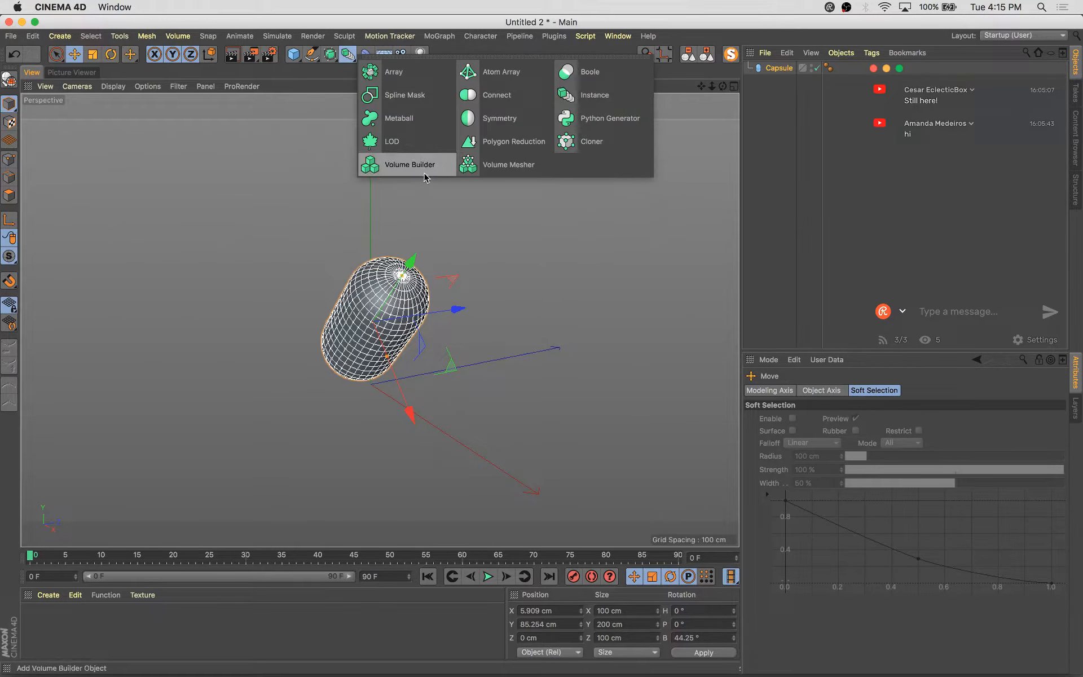
left_click(390, 169, "alt")
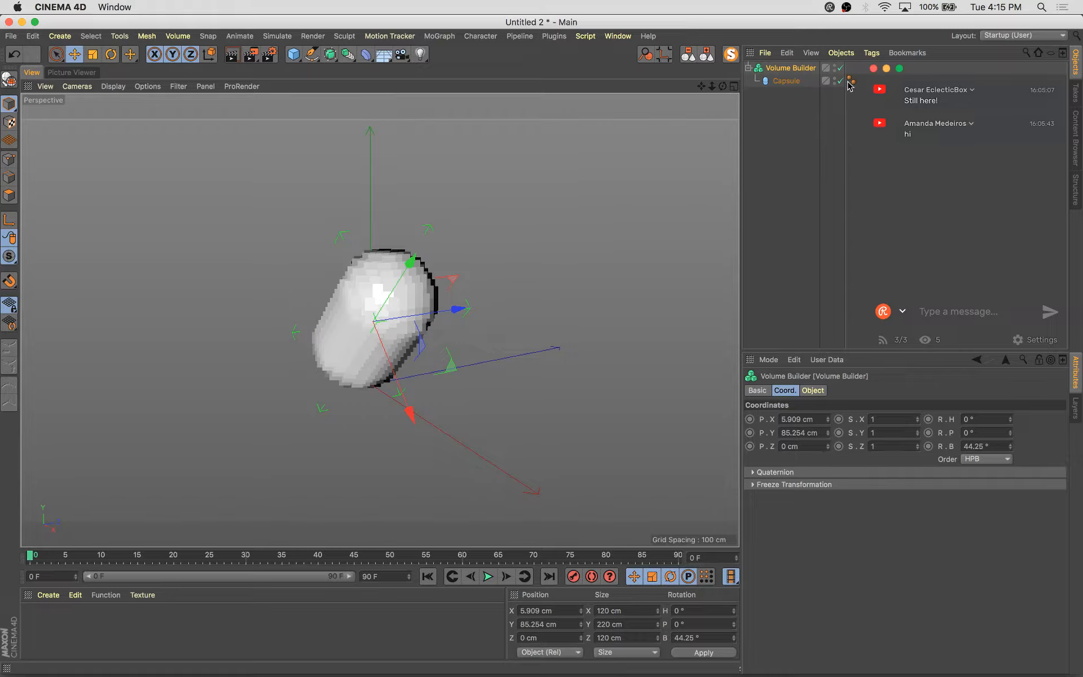
left_click(795, 81)
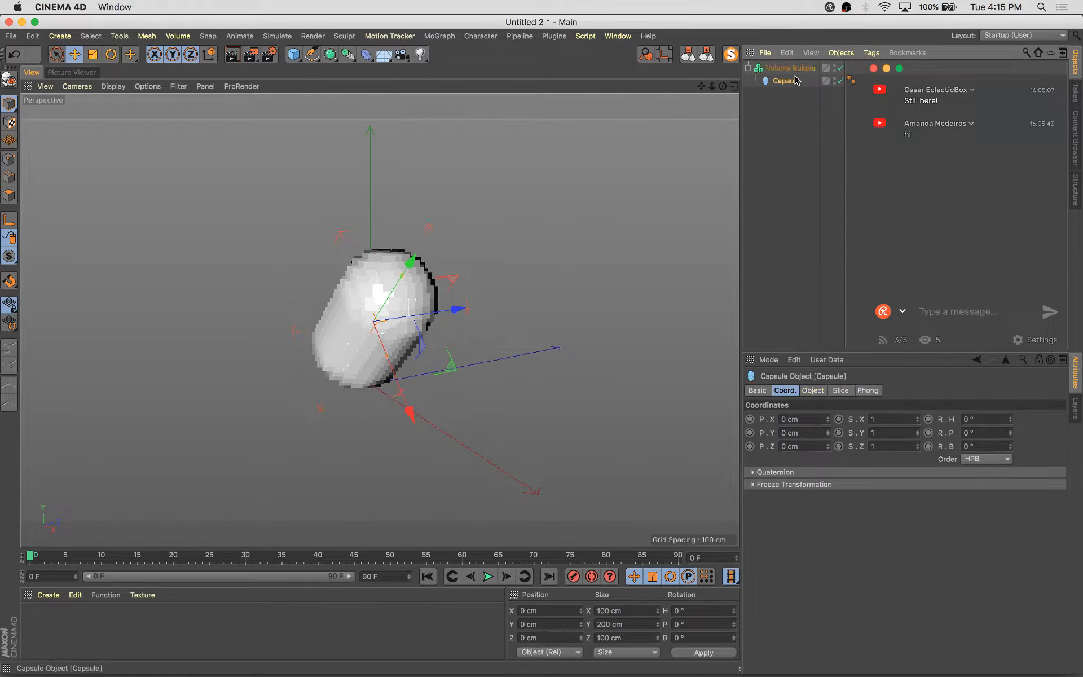
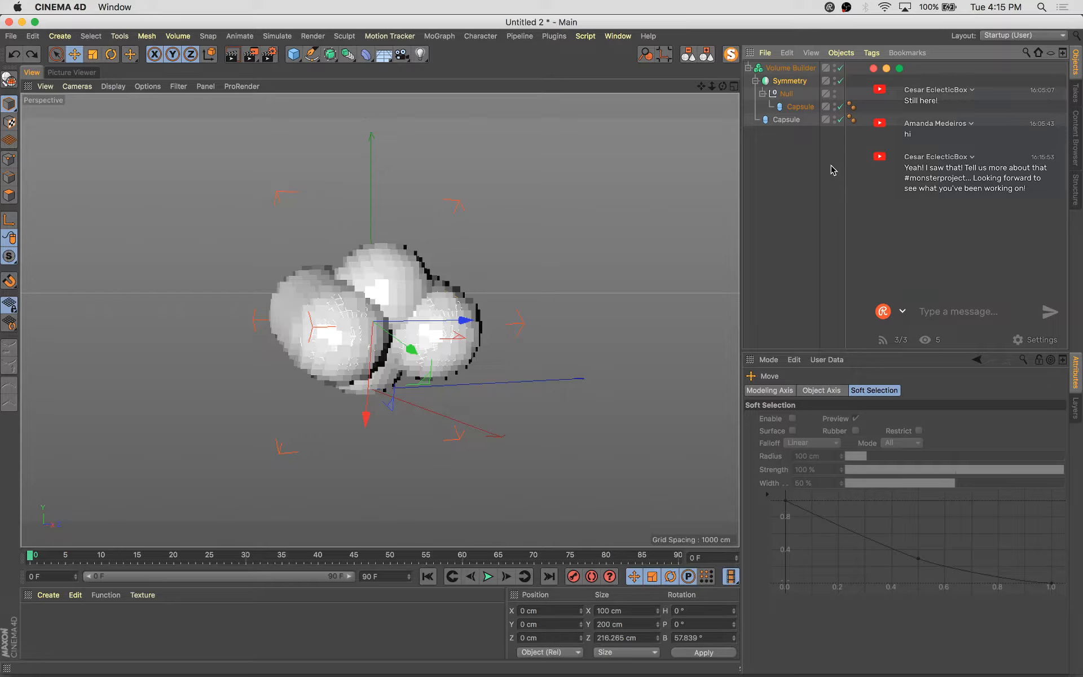
Select the capsule inside the Null, tilt it about 30° in pitch and move it back along Z
left_click(812, 107)
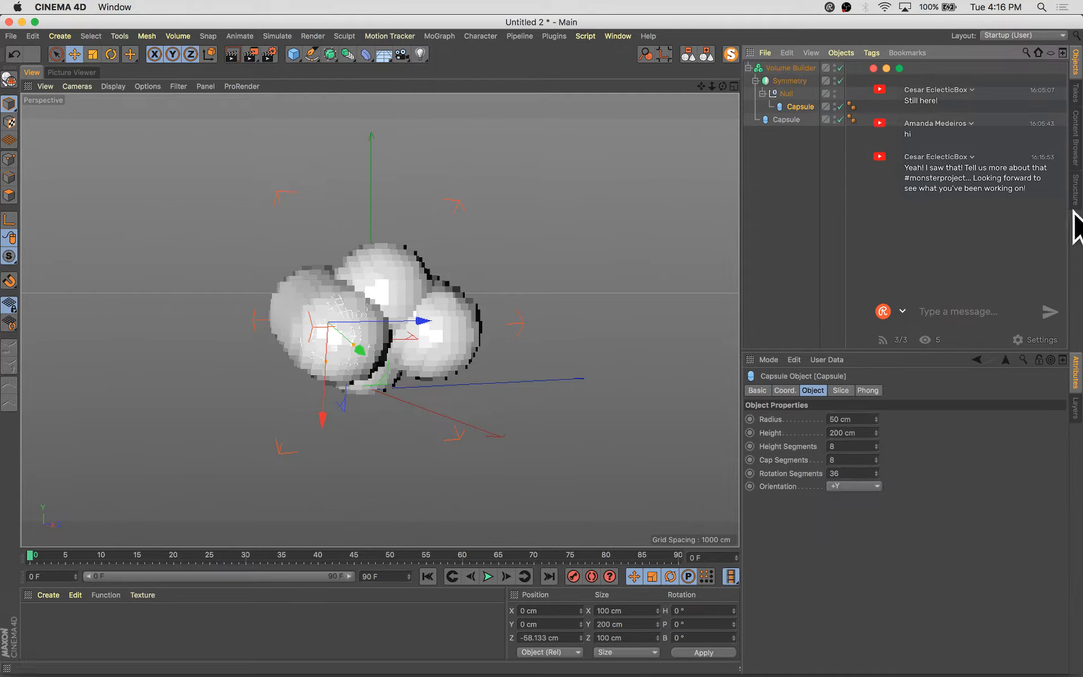
left_click_drag(561, 304, 596, 318, "alt")
key("r")
key("e")
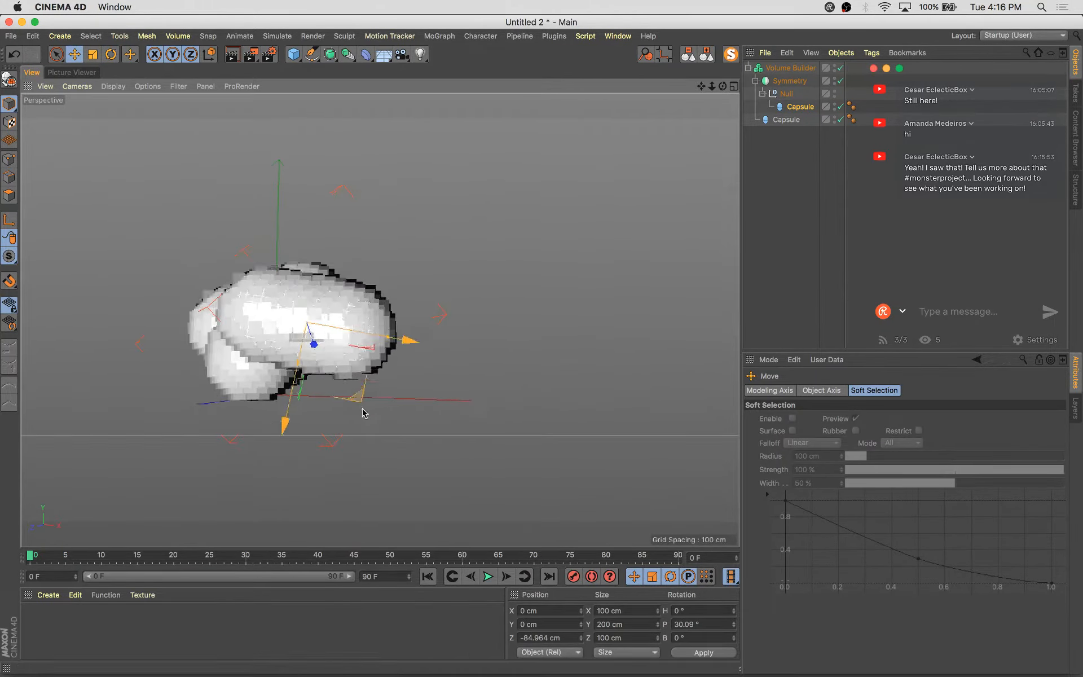
left_click_drag(363, 413, 365, 444)
left_click_drag(361, 381, 226, 415, "alt")
Rotate the capsule about -23° in bank and shrink it to about 64 cm wide and 155 cm tall
key("r")
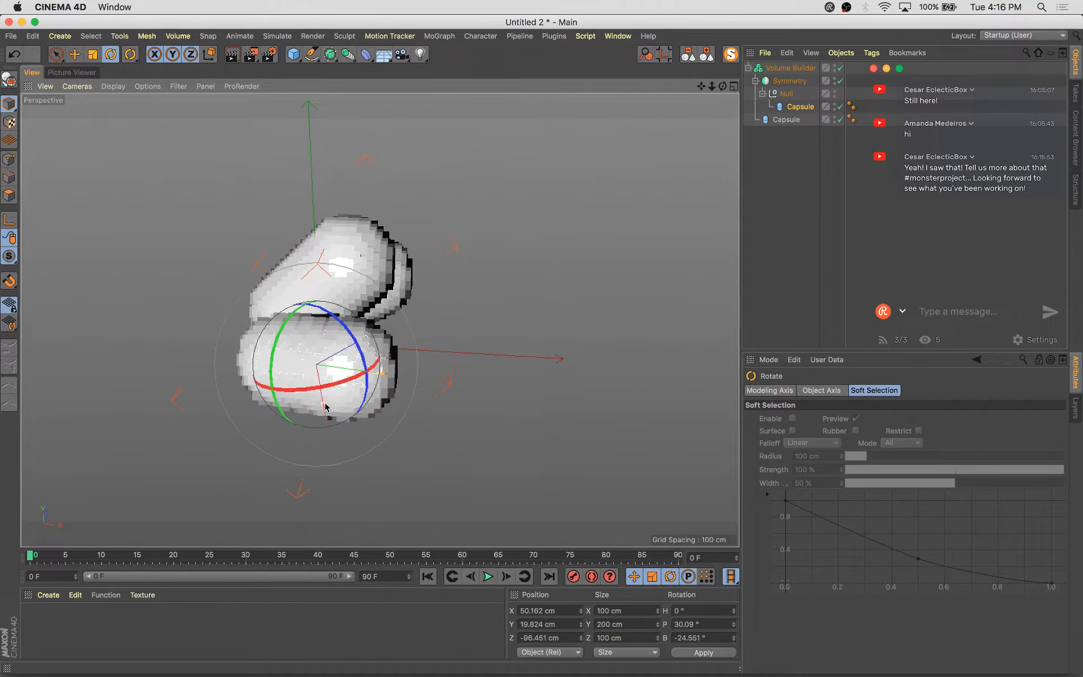
left_click_drag(319, 393, 254, 367, "alt")
key("e")
left_click_drag(400, 383, 596, 350)
key("r")
key("e")
left_click_drag(358, 459, 453, 409)
scroll(259, 323, "up", 5)
scroll(257, 322, "down", 3)
left_click_drag(297, 342, 400, 337, "alt")
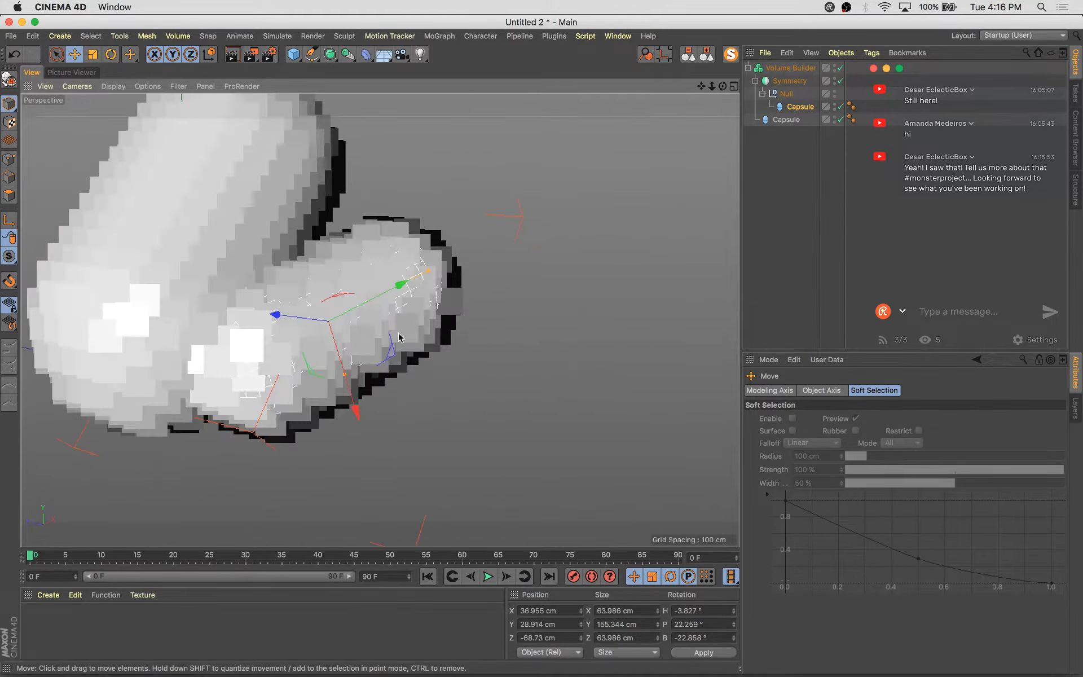
Reposition the capsule and shrink it further to about 56 cm wide and 135 cm tall
left_click_drag(401, 290, 382, 300)
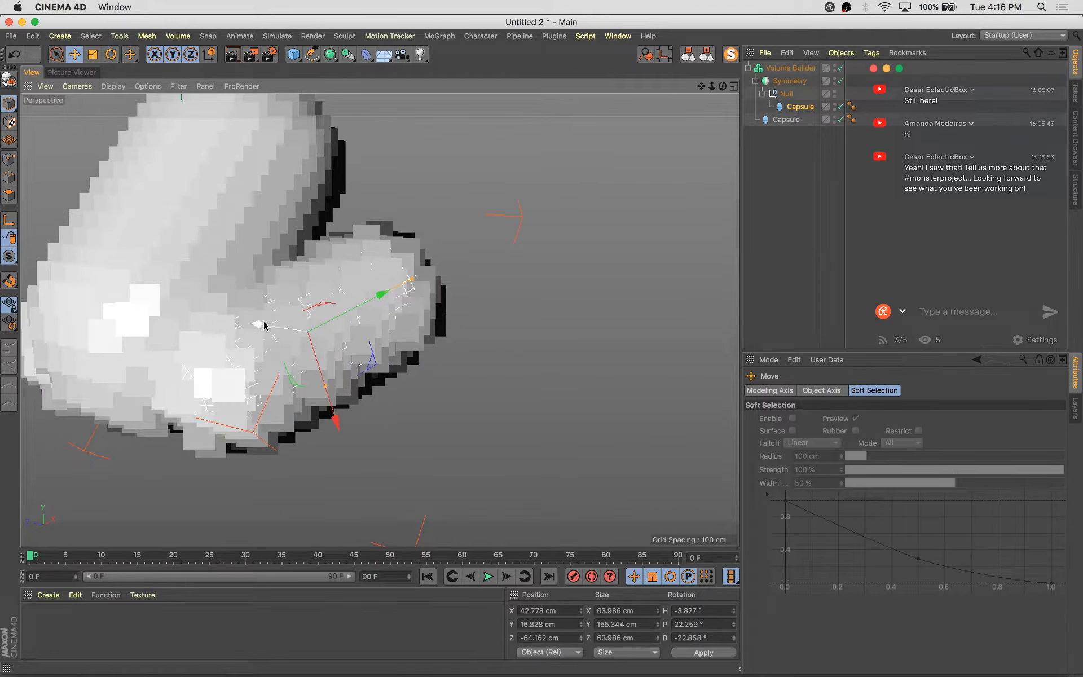
left_click_drag(260, 324, 250, 324)
left_click_drag(499, 414, 562, 361, "alt")
left_click_drag(607, 267, 568, 333)
key("e")
left_click_drag(529, 379, 580, 364, "alt")
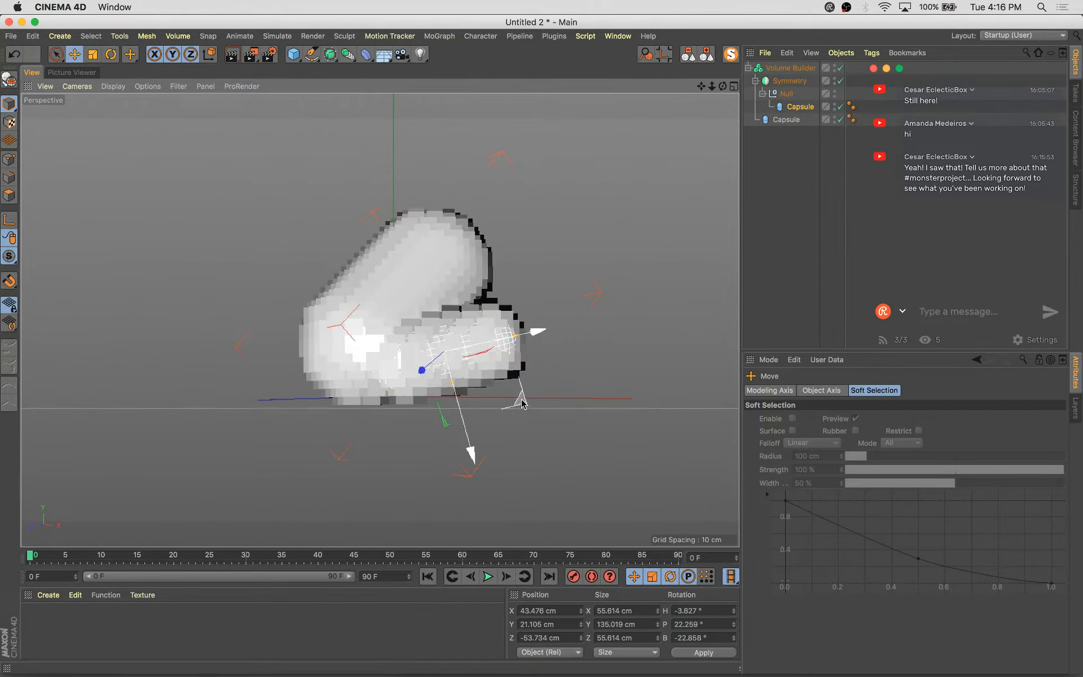
mouse_move(519, 402)
left_mouse_down()
mouse_move(511, 389)
mouse_move(473, 406)
mouse_move(514, 398)
left_mouse_up()
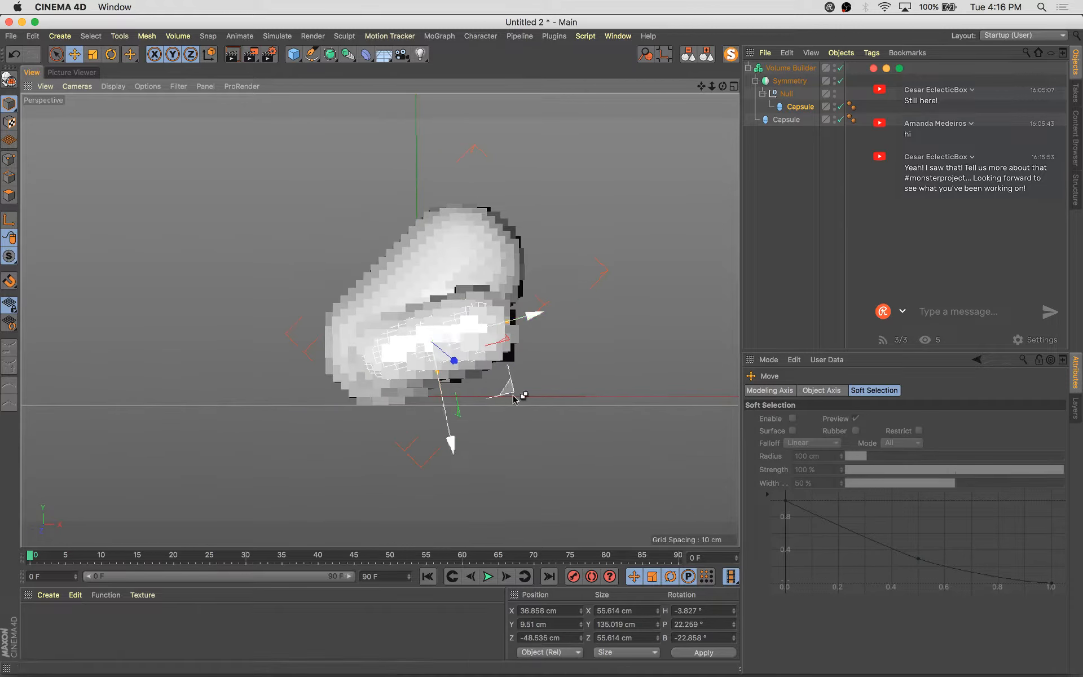
Duplicate the capsule, thin the copy to about 43 cm wide and rotate it about -52° in bank
left_click(548, 415, "ctrl")
key("r")
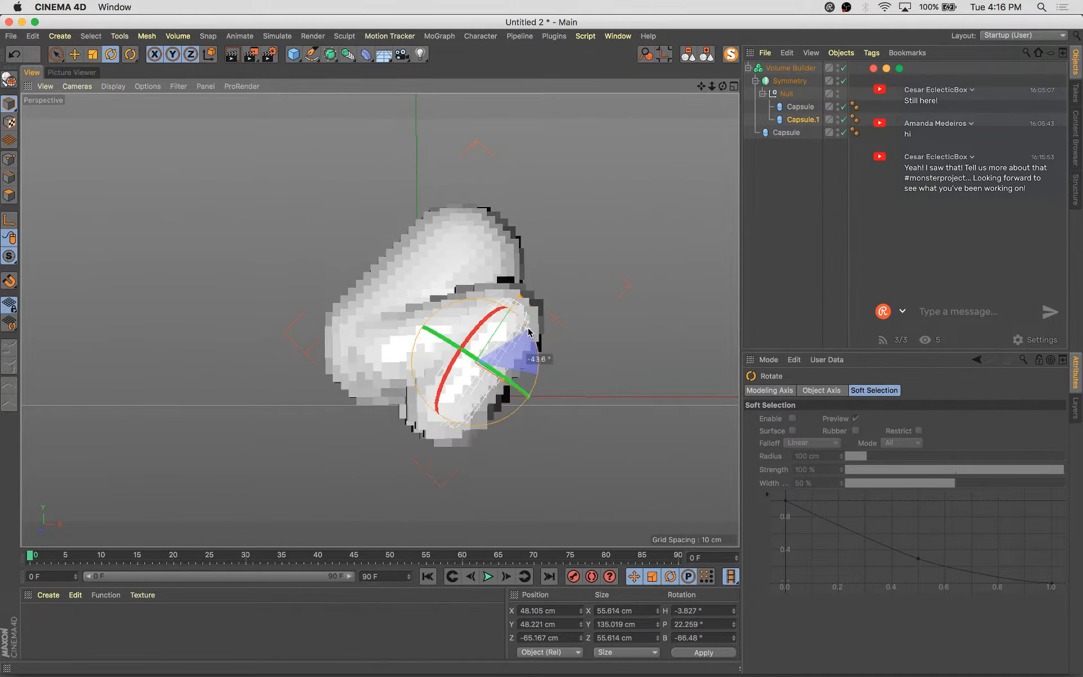
left_click_drag(528, 332, 524, 327)
key("e")
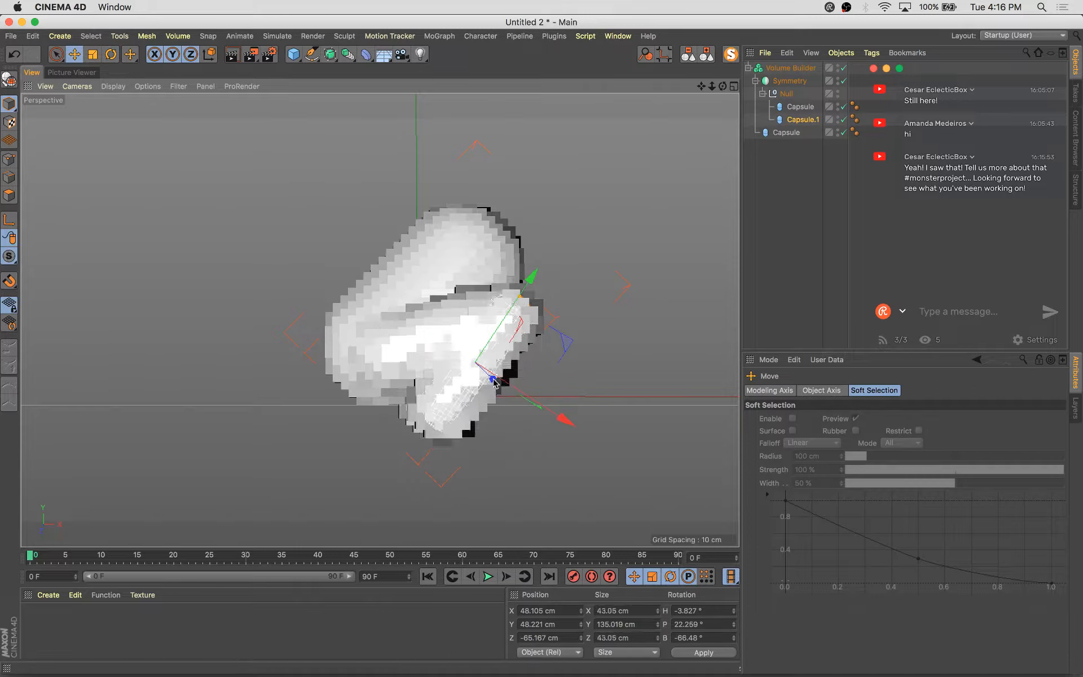
key("r")
left_click_drag(574, 365, 534, 346)
left_click_drag(578, 364, 532, 398, "alt")
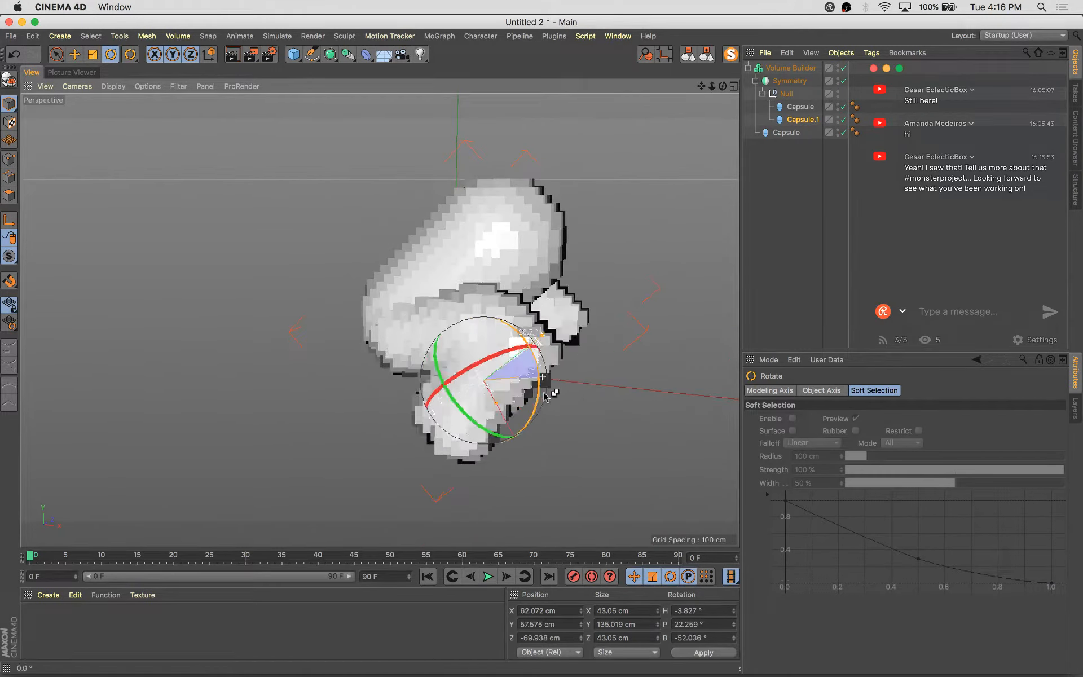
Duplicate the second capsule, move and rotate the third copy, and scale it to about 39 × 122 cm
left_click_drag(553, 426, 553, 429, "ctrl")
key("e")
middle_click_drag(553, 429, 471, 394, "alt")
left_click_drag(470, 394, 545, 344, "alt")
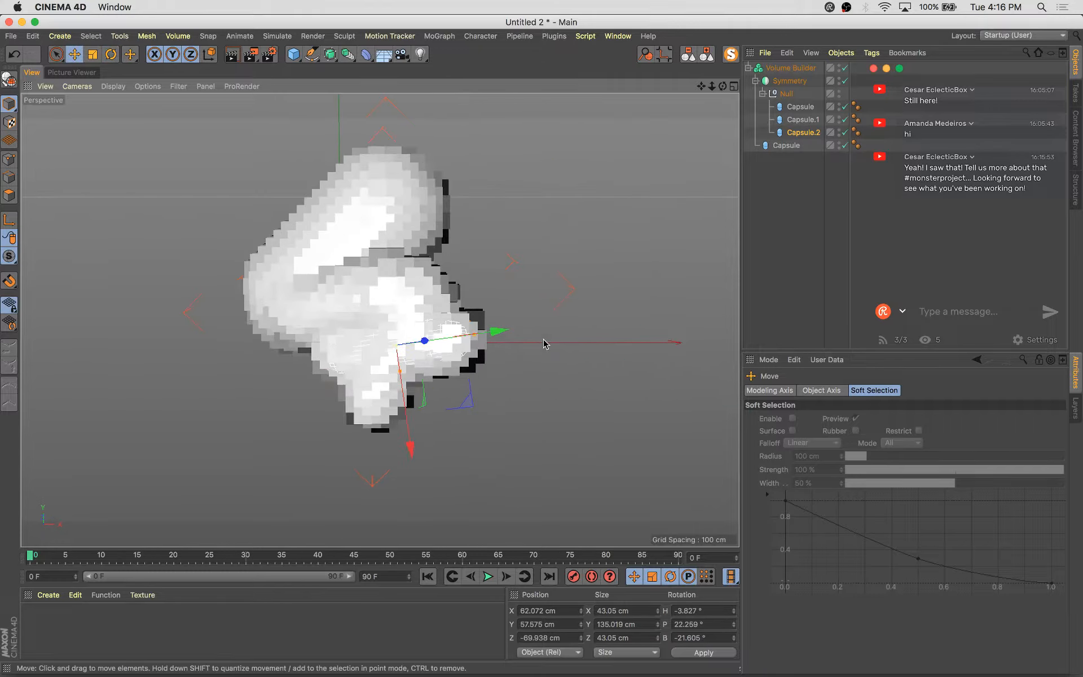
left_click_drag(465, 402, 505, 444)
key("r")
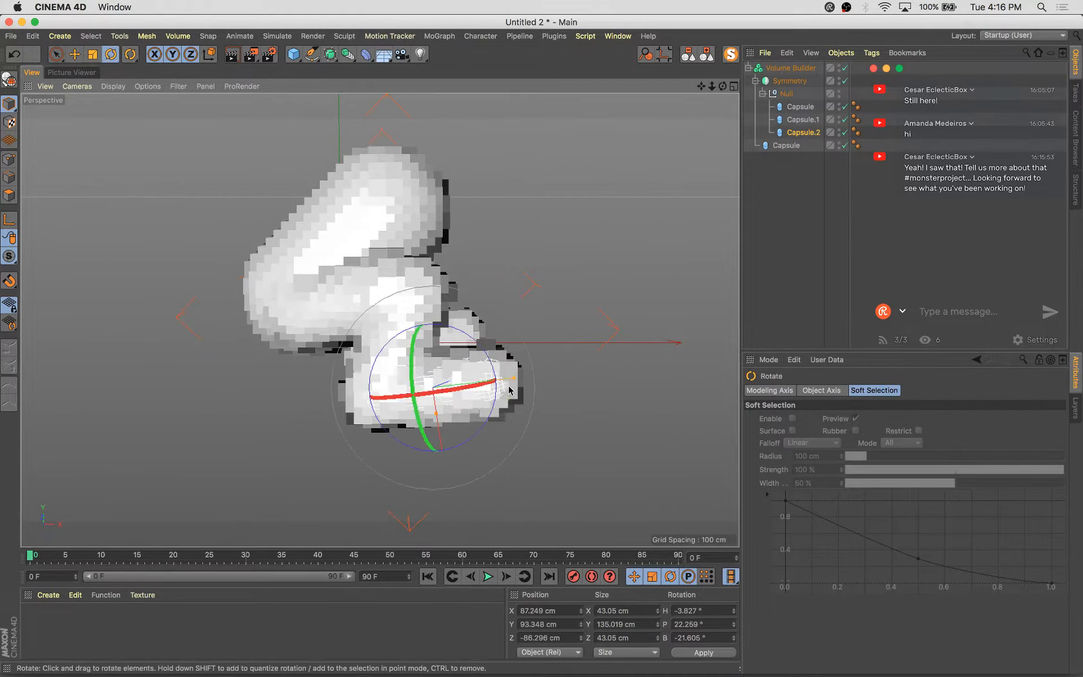
left_click_drag(484, 348, 491, 368)
key("e")
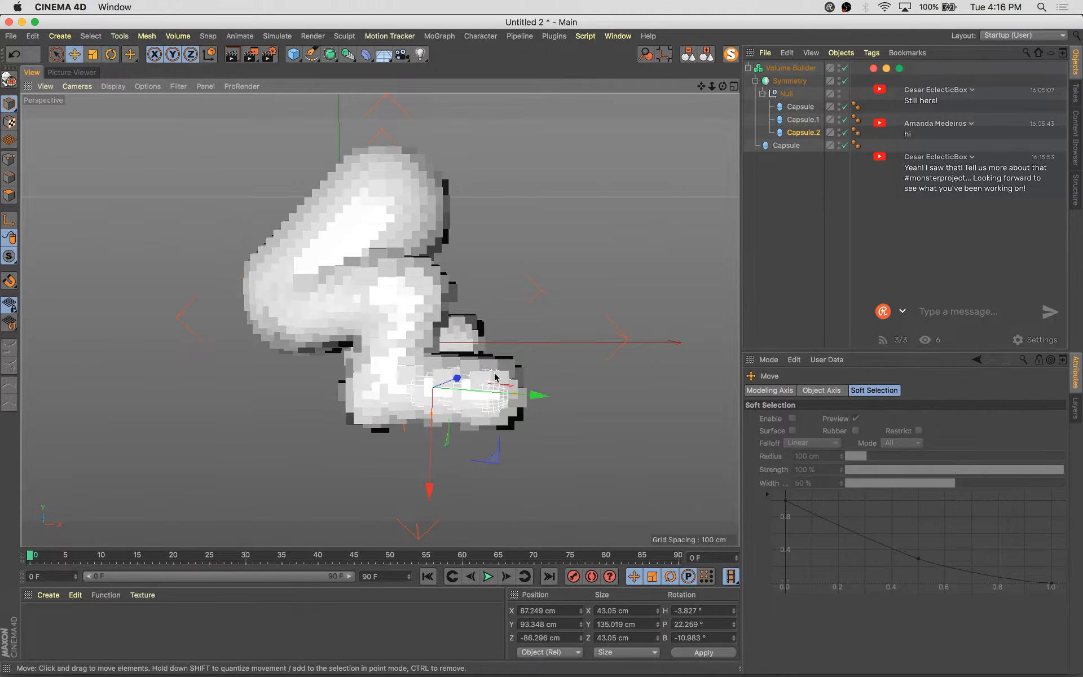
left_click_drag(494, 457, 486, 467)
left_click_drag(484, 470, 682, 345, "alt")
key("t")
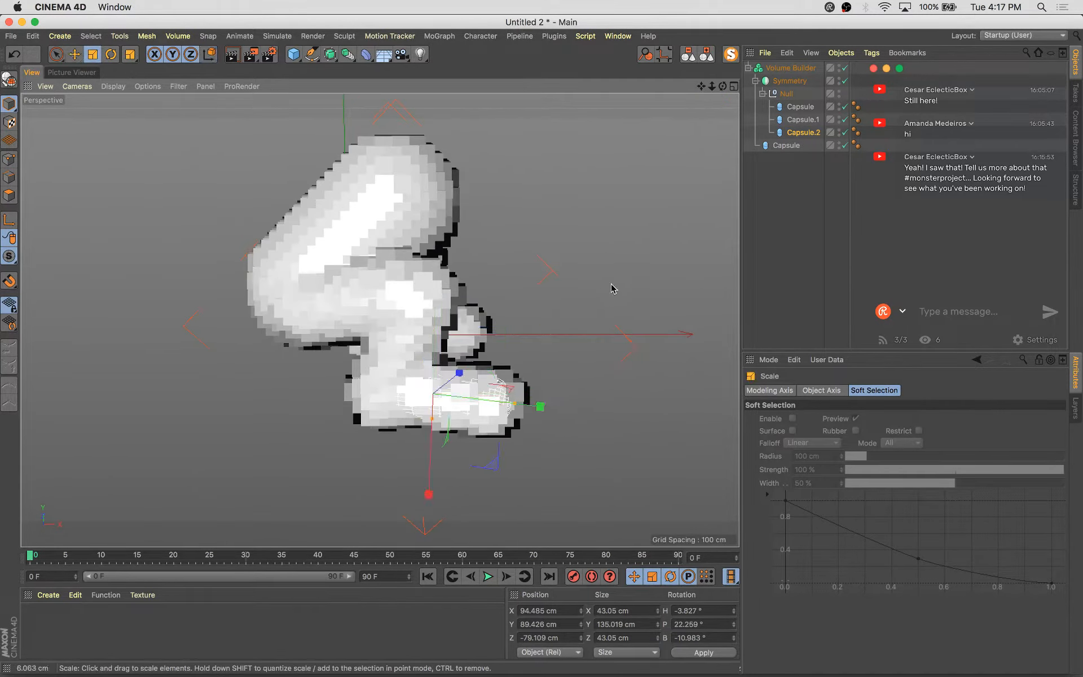
left_click_drag(611, 288, 591, 327)
left_click_drag(587, 329, 404, 350, "alt")
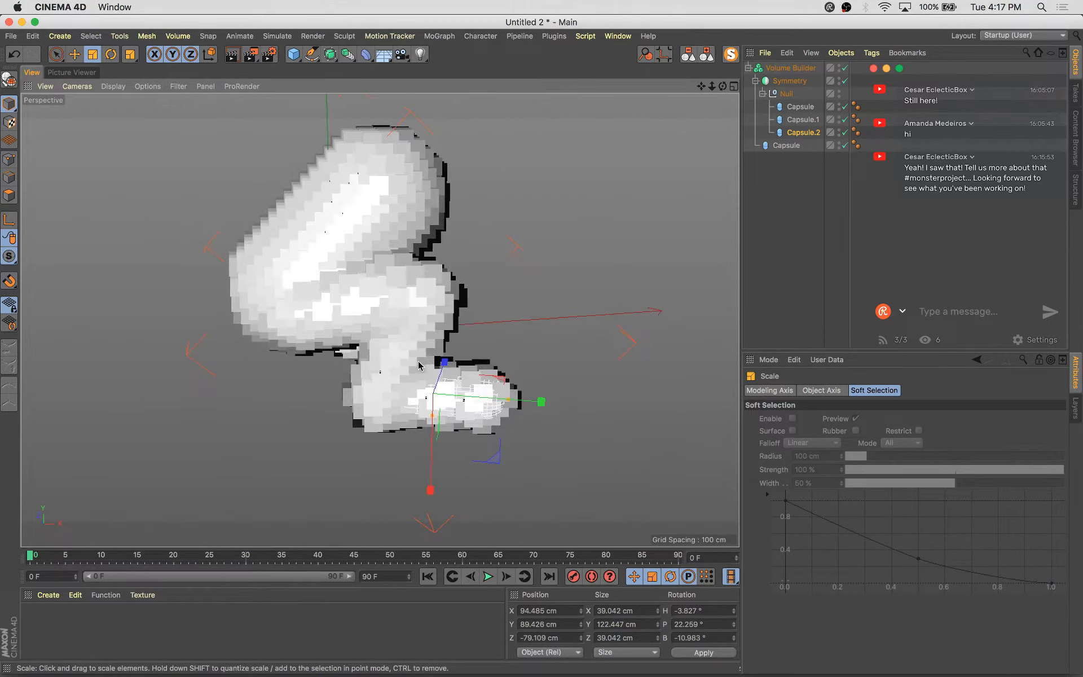
Select the Volume Builder and switch it off in the viewport to show the plain capsules
left_click(404, 350)
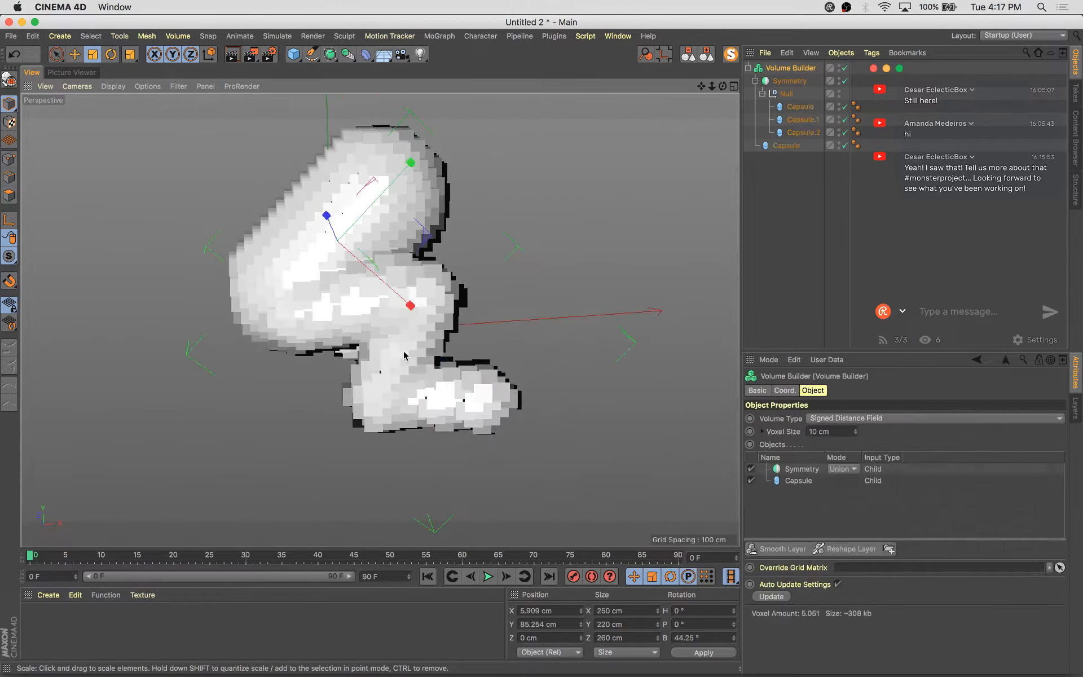
left_click(845, 81)
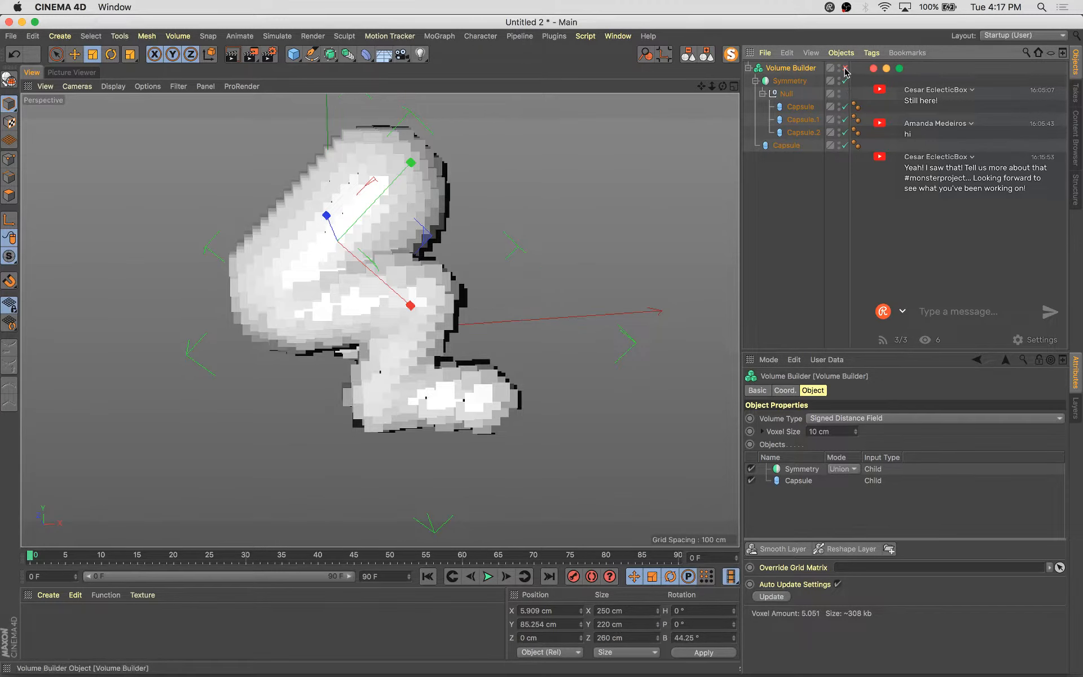
left_click(845, 68)
Select the second and third capsules, move them together, and switch the Volume Builder back on
left_click(411, 364)
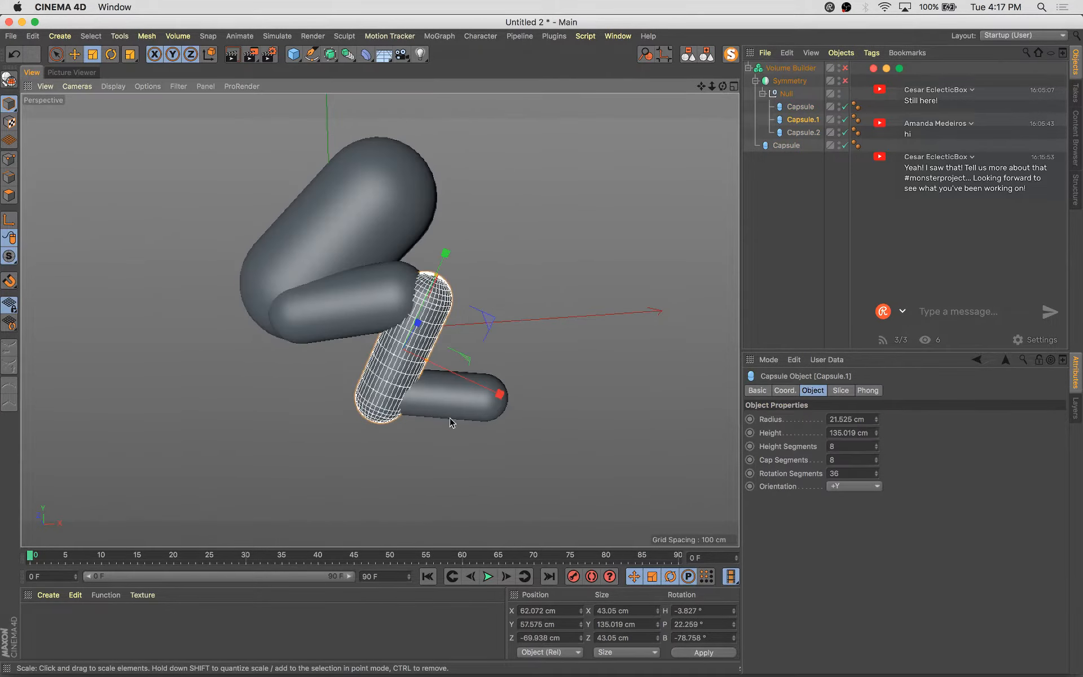
left_click(463, 407, "shift")
key("e")
left_click_drag(484, 414, 546, 424, "alt")
left_click_drag(497, 344, 534, 440)
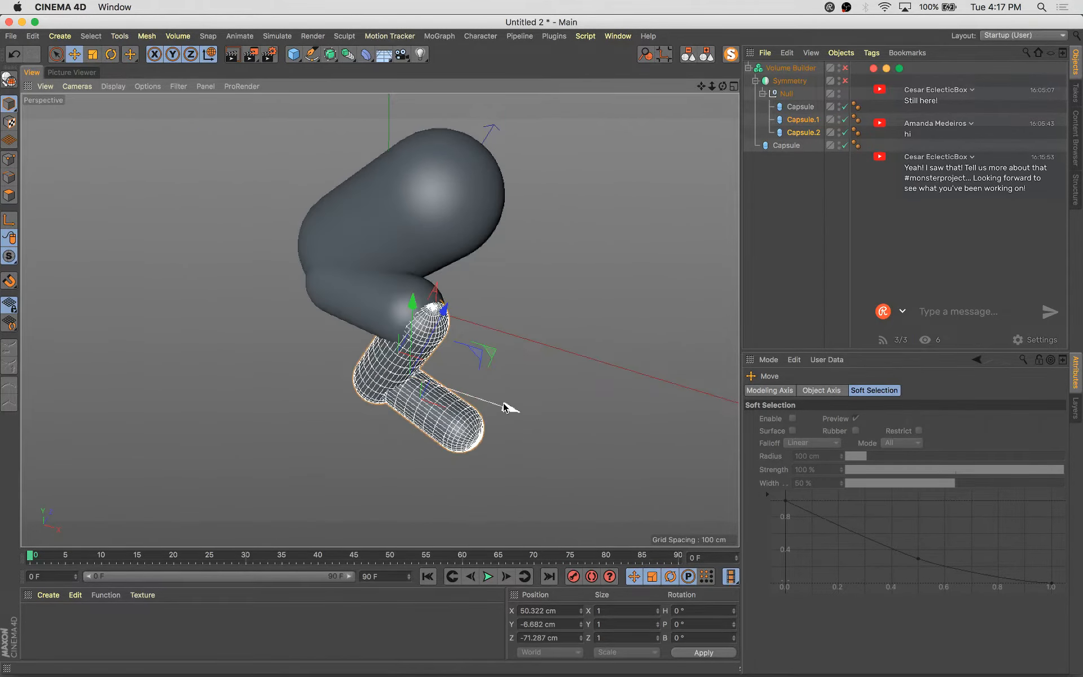
left_click_drag(503, 404, 496, 402)
left_click_drag(450, 345, 474, 332, "alt")
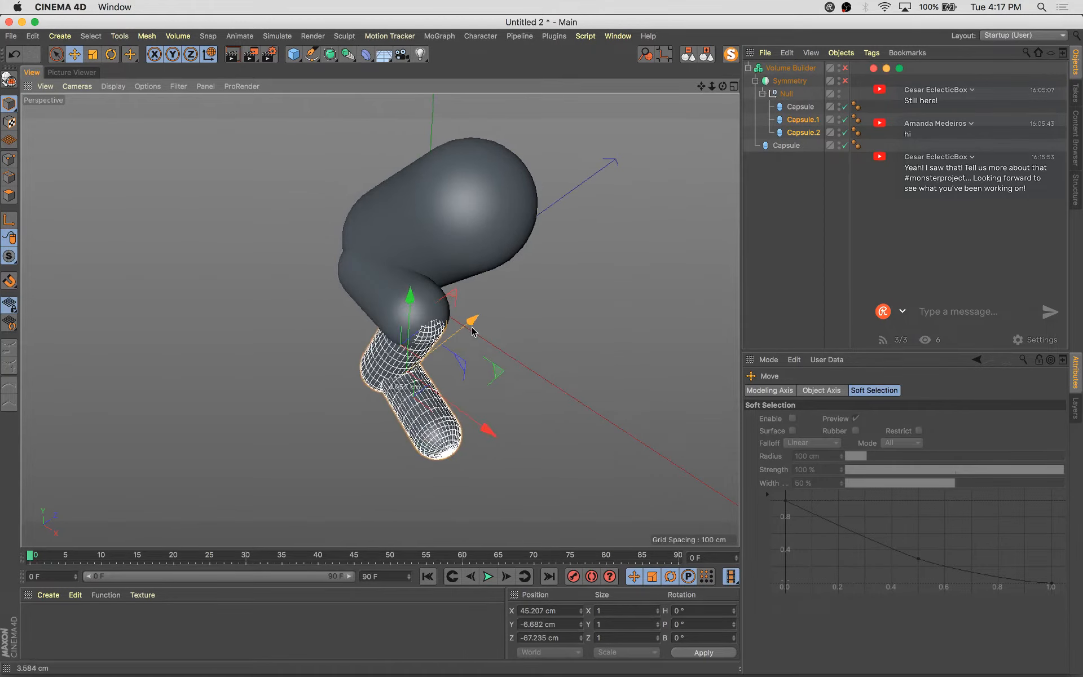
left_click(845, 80)
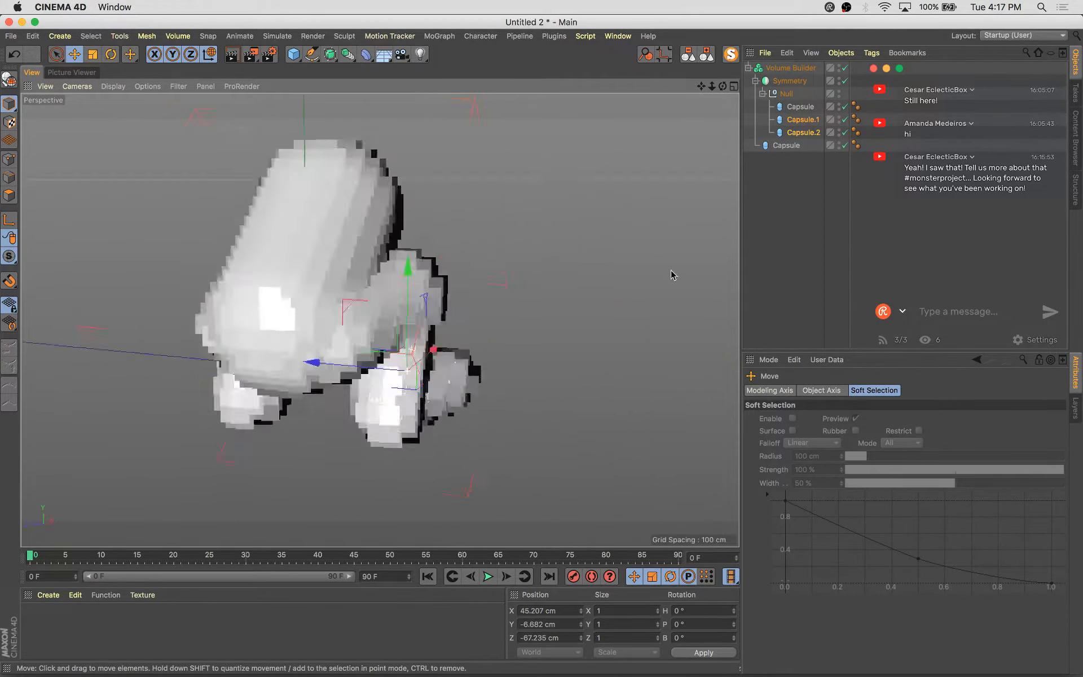
Move the third capsule lower, then move the second and third capsules together slightly back
left_click_drag(671, 275, 566, 280, "alt")
left_click(803, 132)
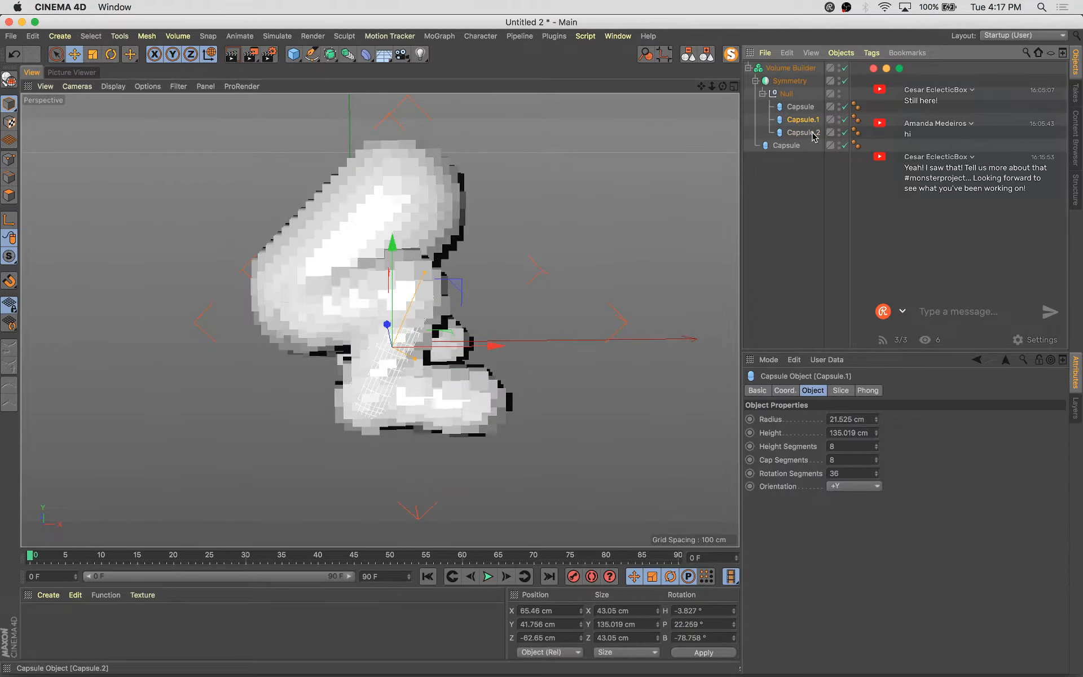
key("r")
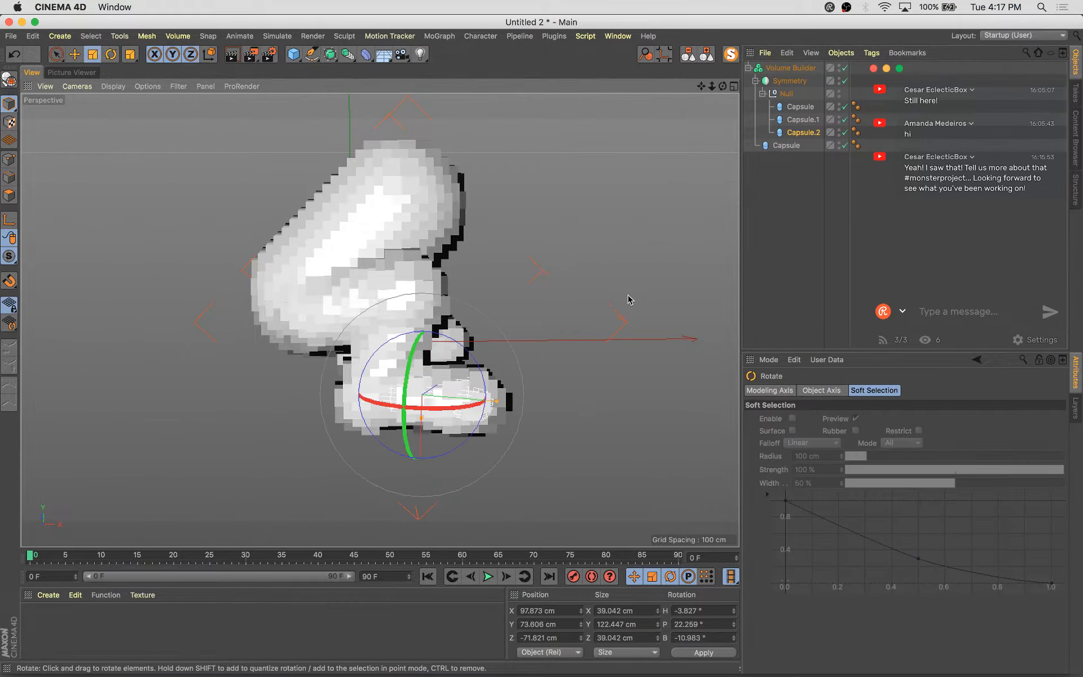
left_click_drag(629, 299, 372, 473, "alt")
key("e")
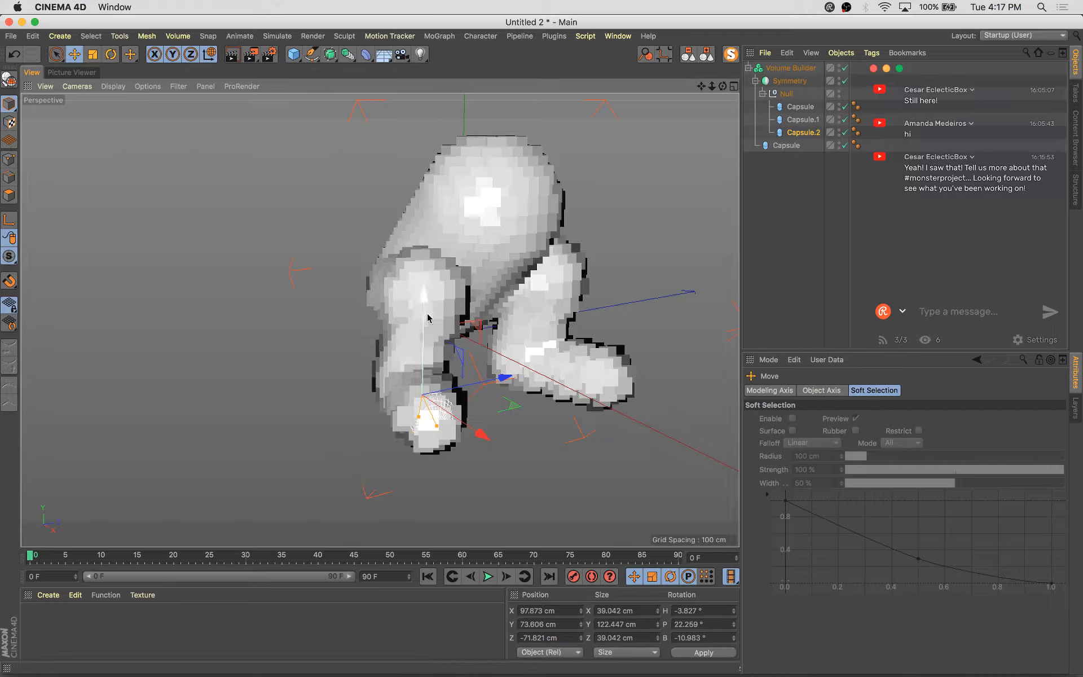
left_click_drag(427, 317, 426, 324)
left_click_drag(457, 369, 476, 408, "alt")
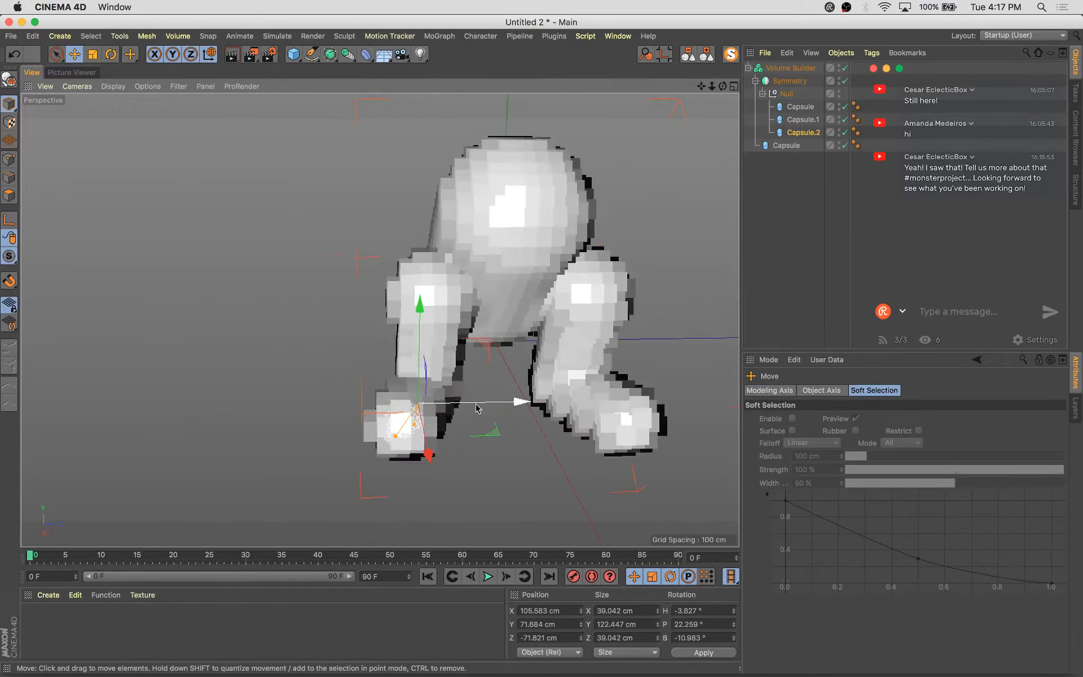
left_click(801, 121, "shift")
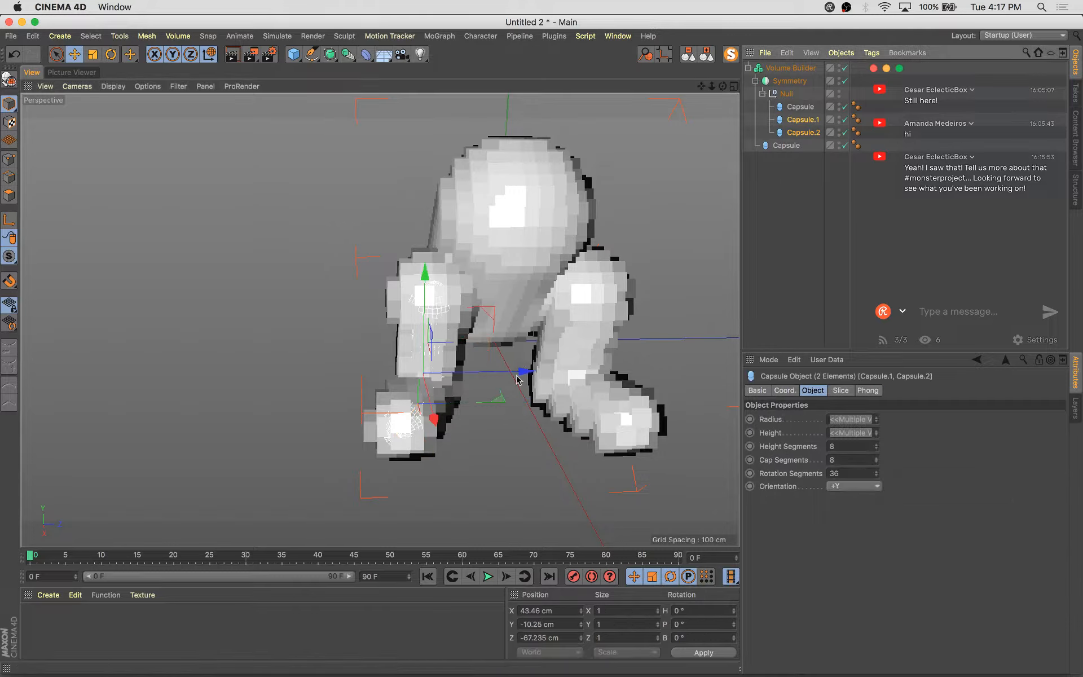
left_click_drag(524, 373, 609, 390)
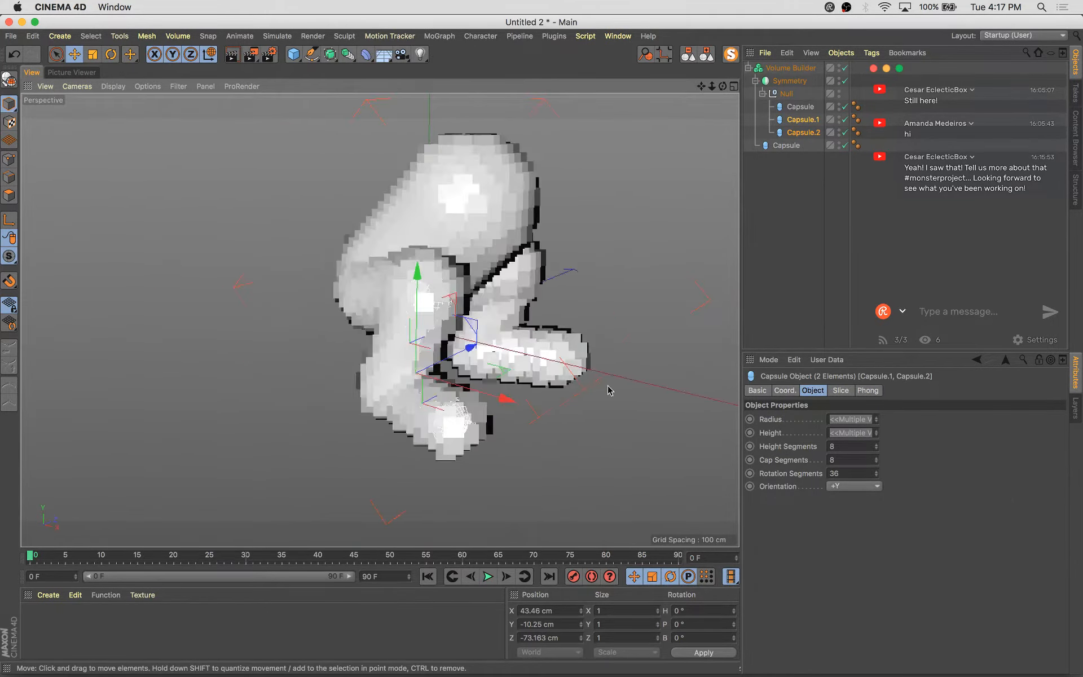
Lengthen the third capsule to about 150 cm in height
left_click(804, 133)
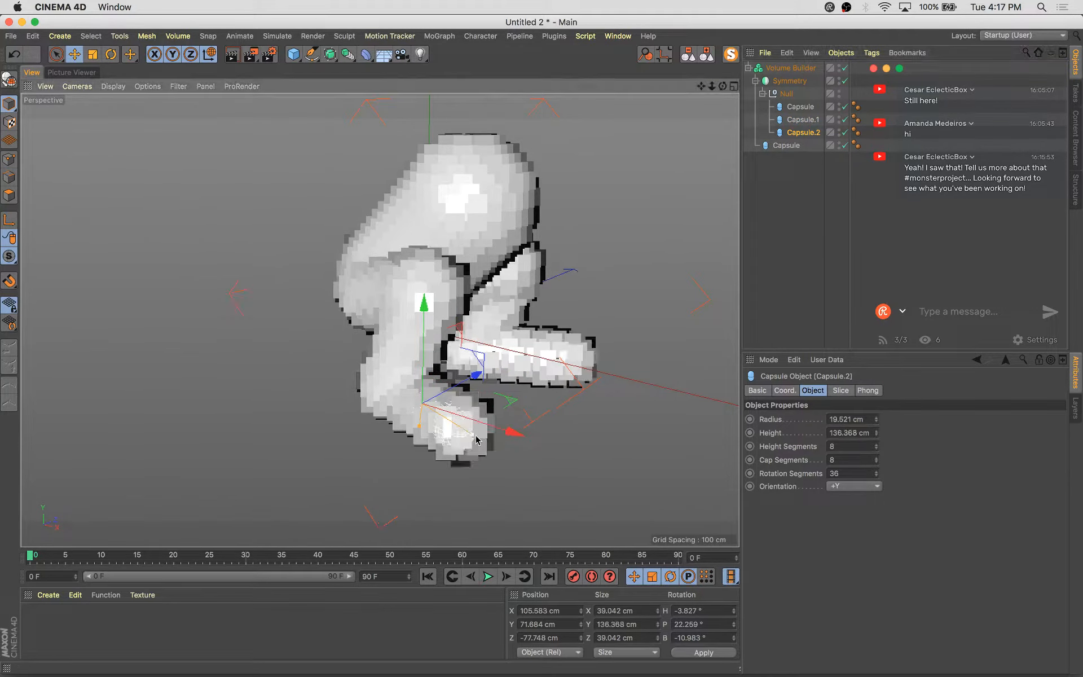
left_click_drag(476, 440, 483, 444)
left_click_drag(564, 417, 719, 437, "alt")
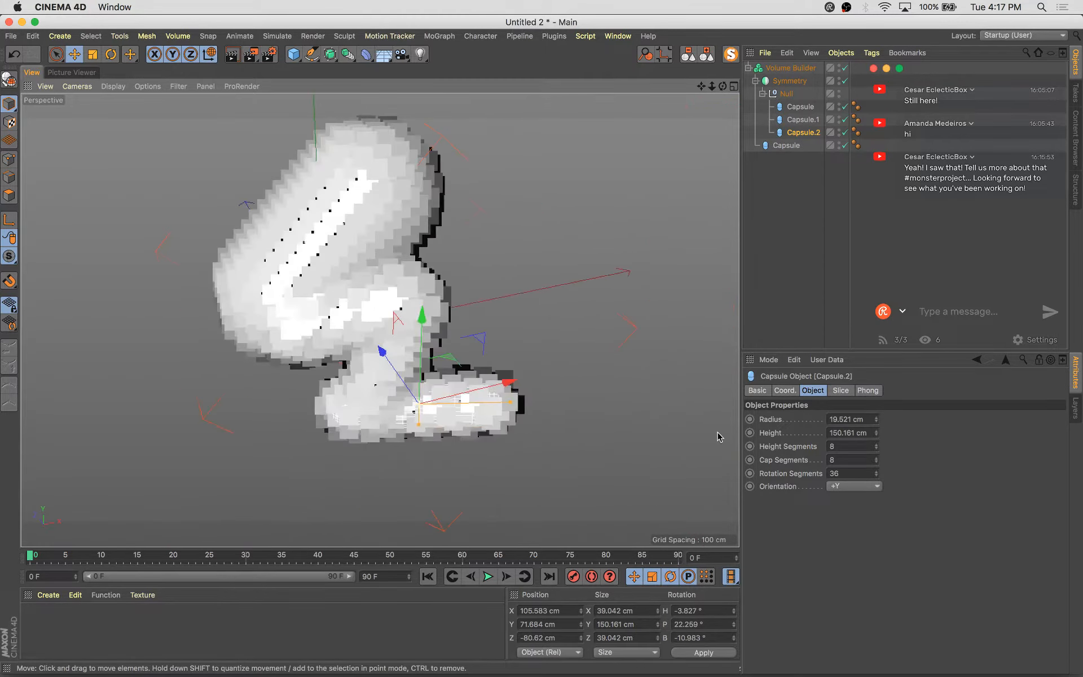
Nudge the third capsule into place beneath the limb
left_click_drag(561, 410, 609, 357, "alt")
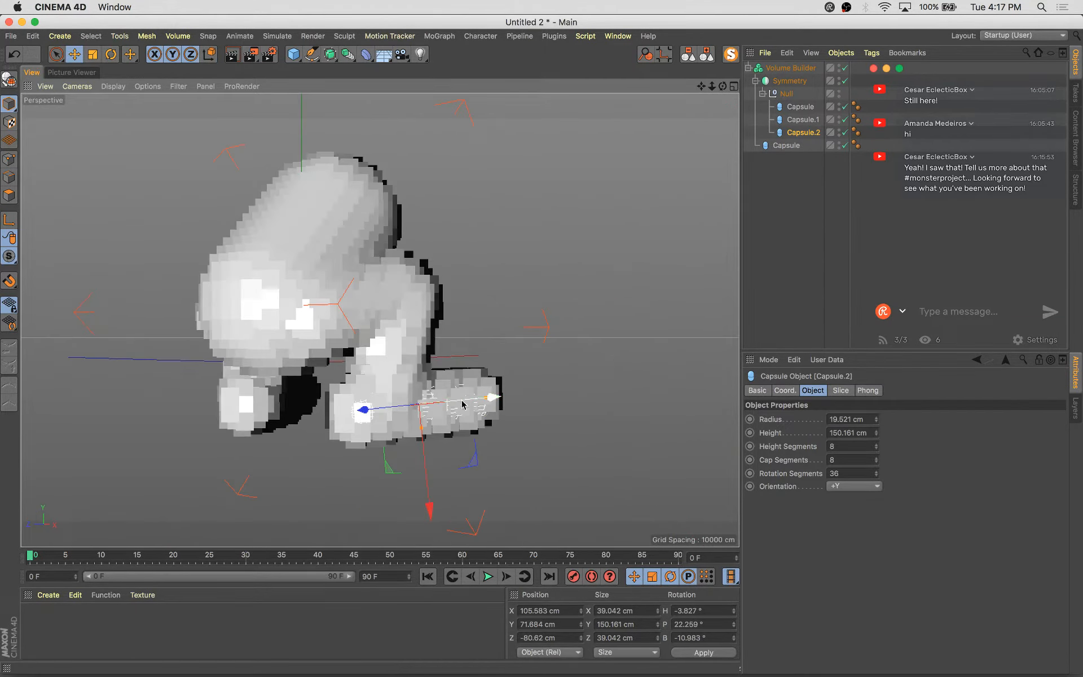
left_click_drag(491, 404, 547, 426)
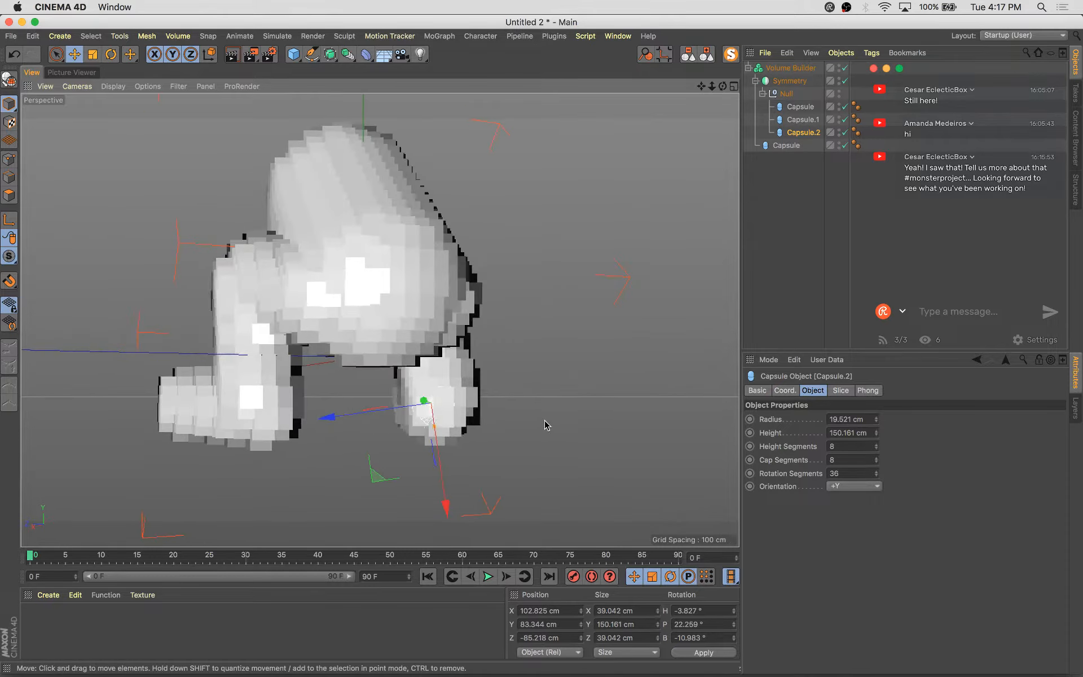
left_click_drag(343, 418, 347, 420)
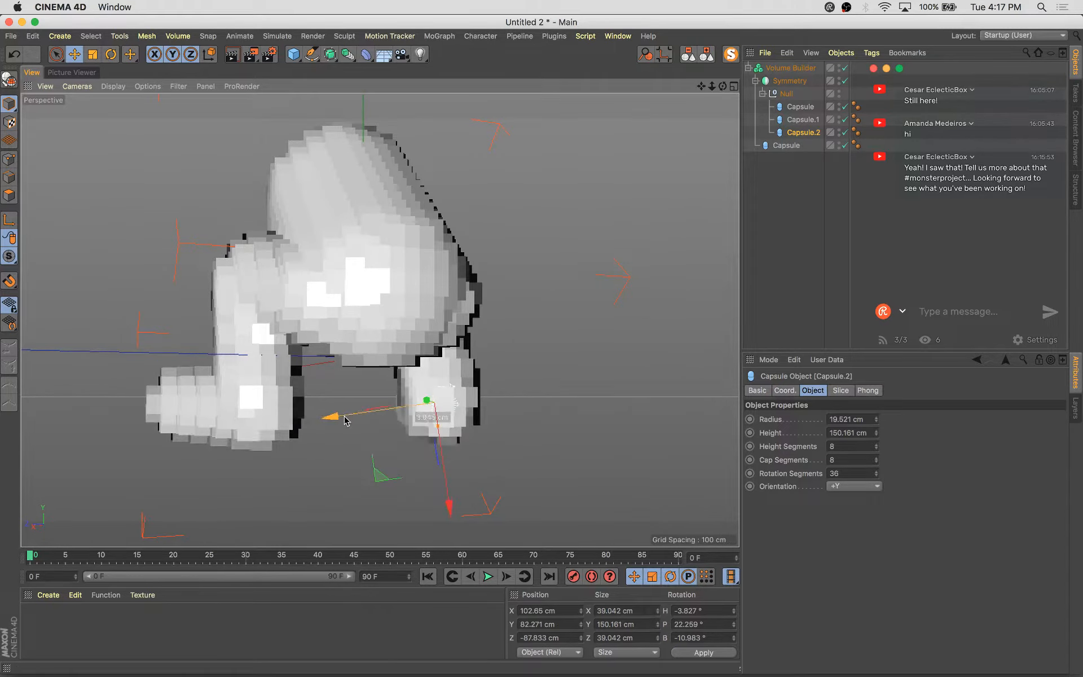
left_click_drag(465, 429, 361, 440, "alt")
middle_click_drag(619, 346, 632, 409, "alt")
left_click_drag(633, 408, 590, 404, "alt")
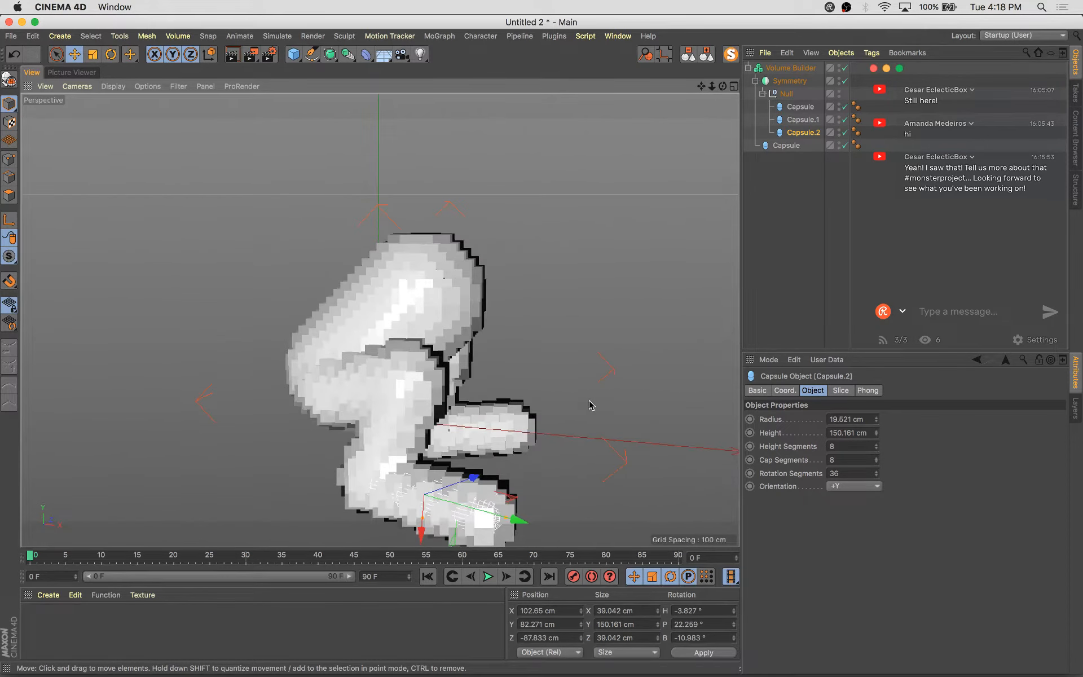
Nest the capsules into a chain, with the third capsule parented to the second and the second to the first
left_click(349, 381)
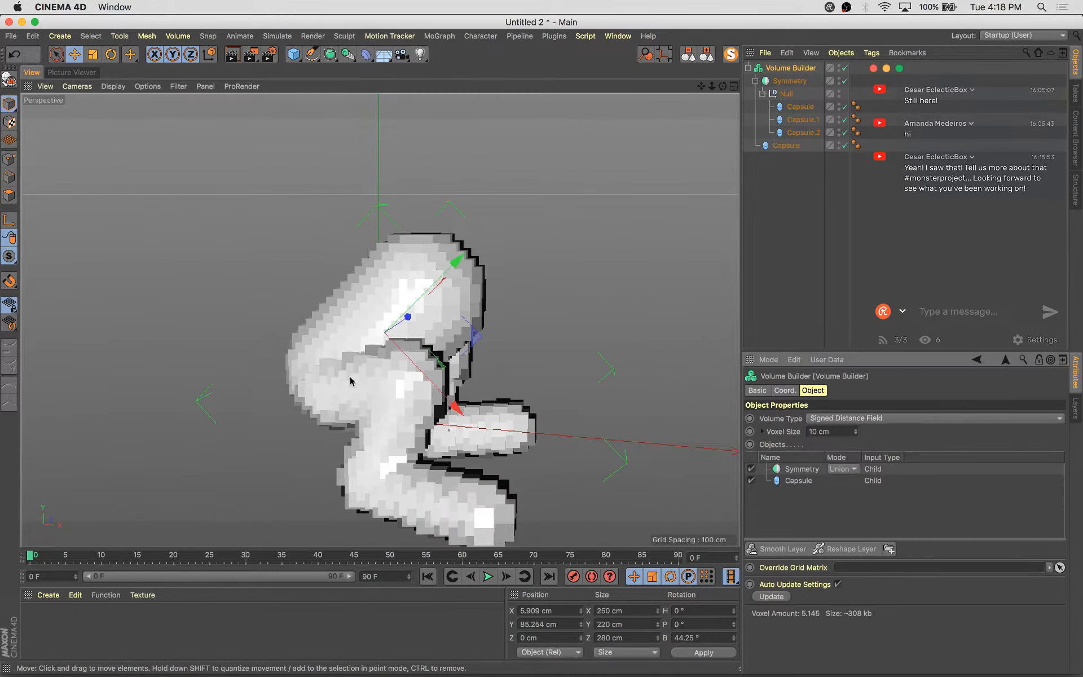
left_click(802, 131)
left_click_drag(483, 363, 596, 367, "alt")
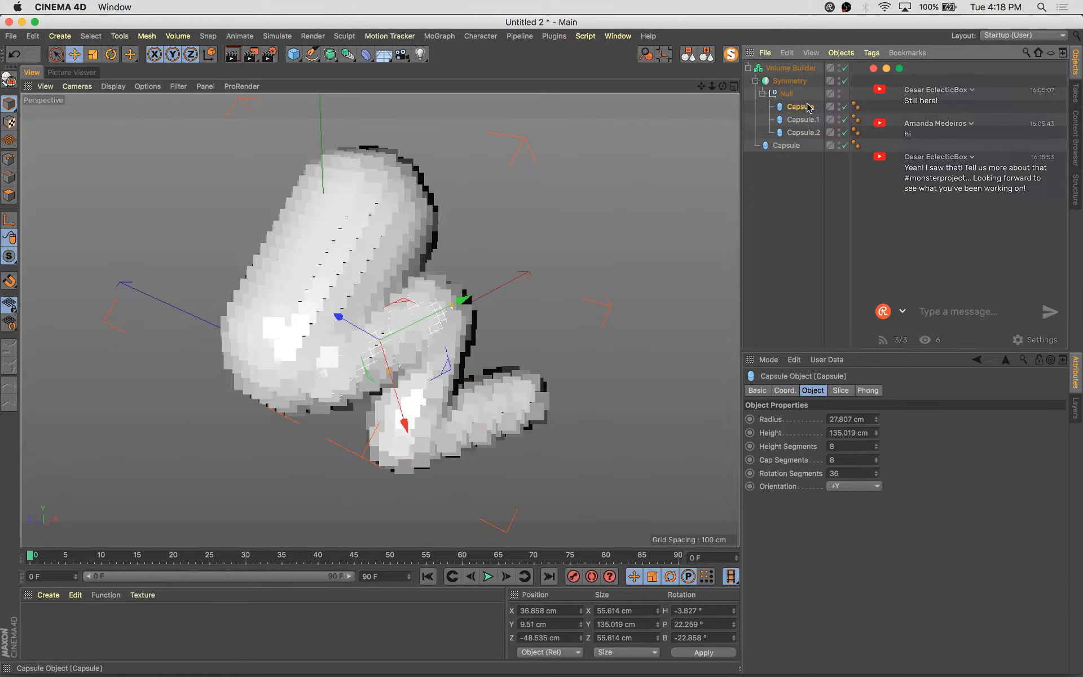
left_click_drag(802, 119, 814, 122)
Scale up the first capsule together with its child capsules to about 171 cm tall and nudge it into position
key("t")
left_click_drag(394, 395, 308, 347)
key("e")
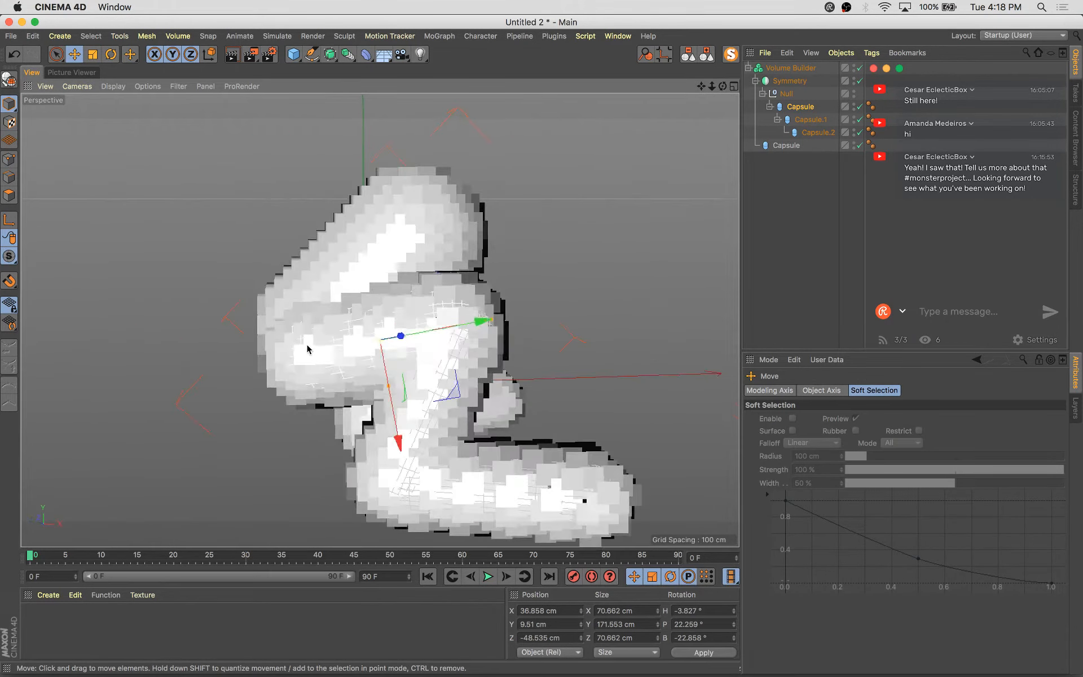
key("w")
left_click_drag(443, 389, 475, 481, "alt")
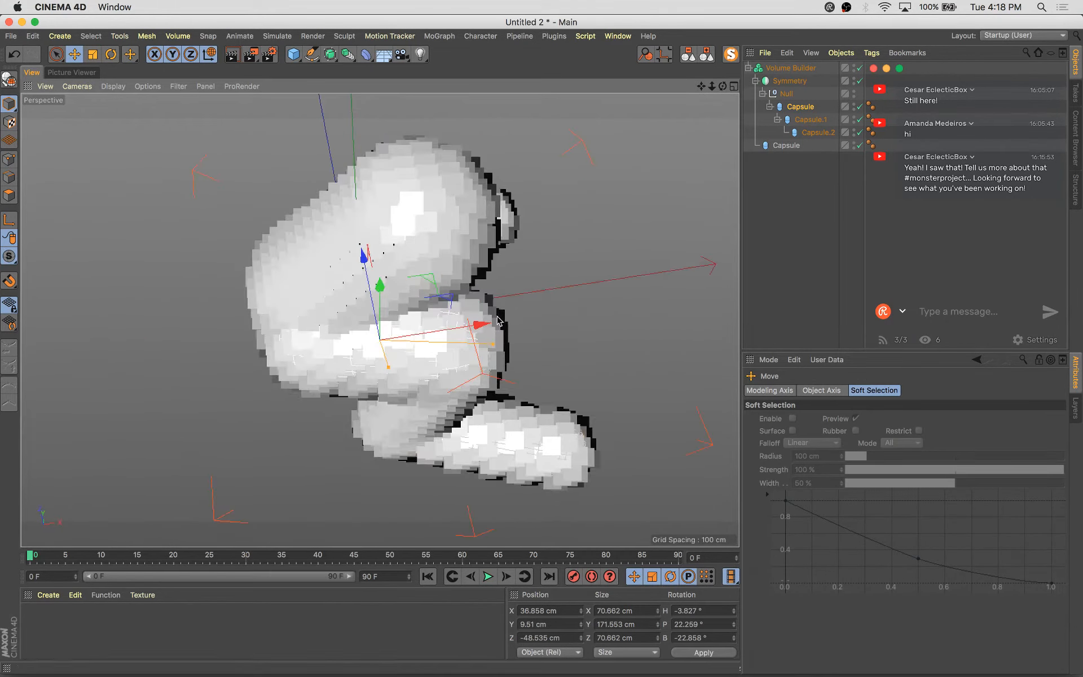
left_click_drag(482, 326, 468, 328)
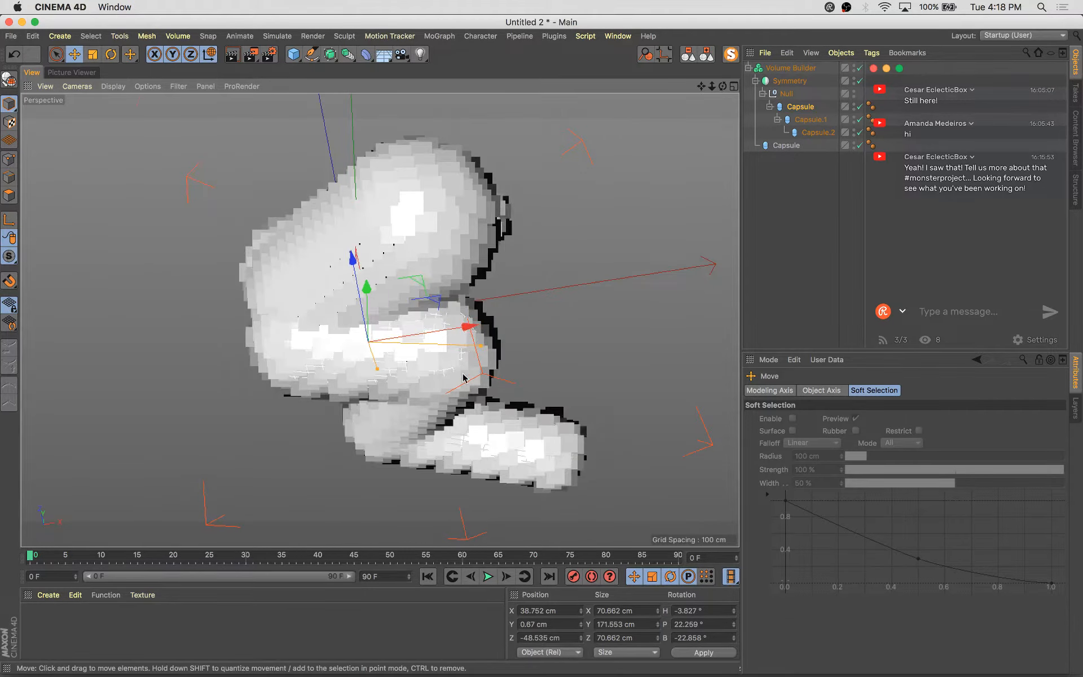
left_click_drag(465, 376, 719, 234, "alt")
left_click_drag(308, 343, 296, 339)
left_click_drag(356, 240, 357, 247)
left_click_drag(473, 343, 270, 327, "alt")
left_click_drag(434, 433, 373, 417, "alt")
Set the third capsule's X scale to 0.5 in its coordinates, undoing a Y scale change of 0.9
left_click(412, 402)
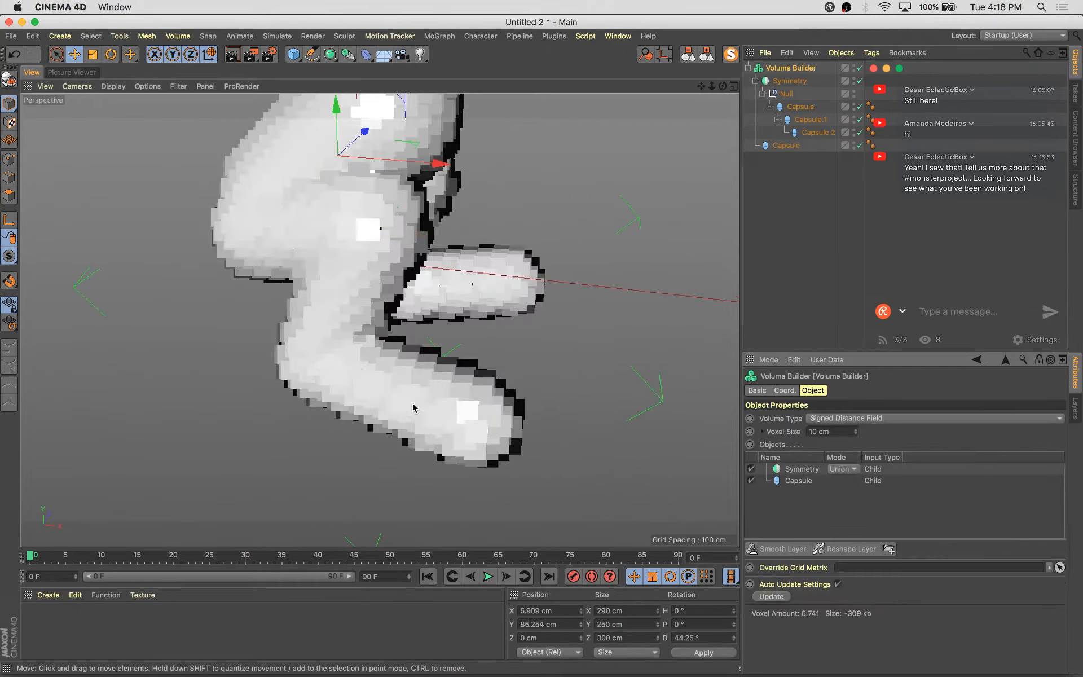
left_click(814, 136)
left_click_drag(551, 379, 473, 377, "alt")
key("w")
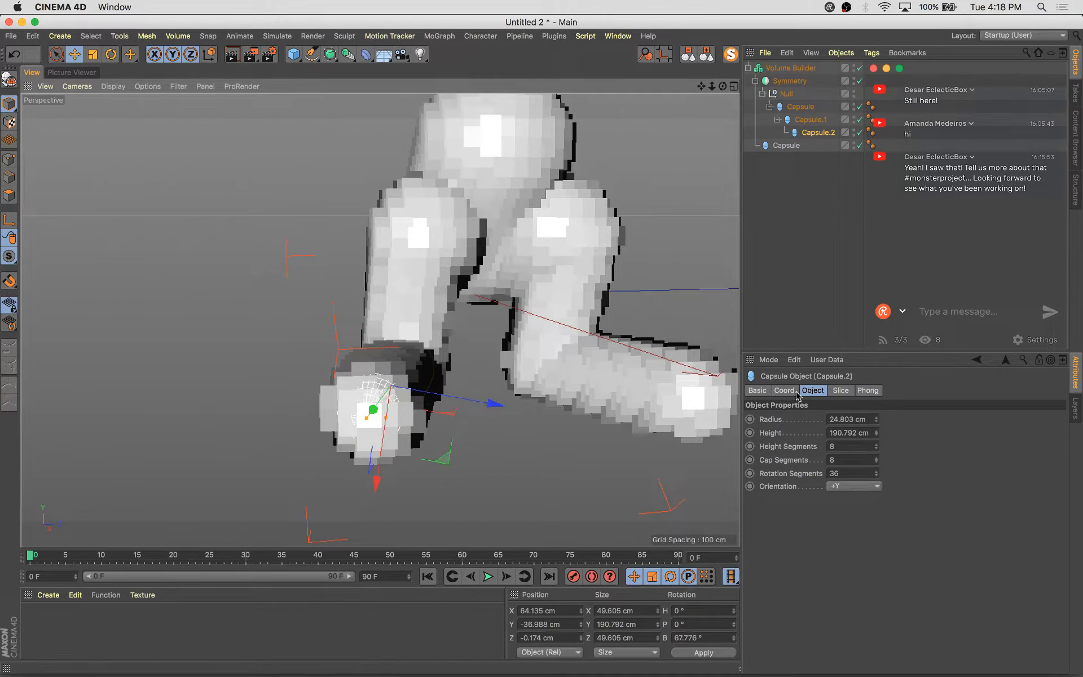
left_click(785, 391)
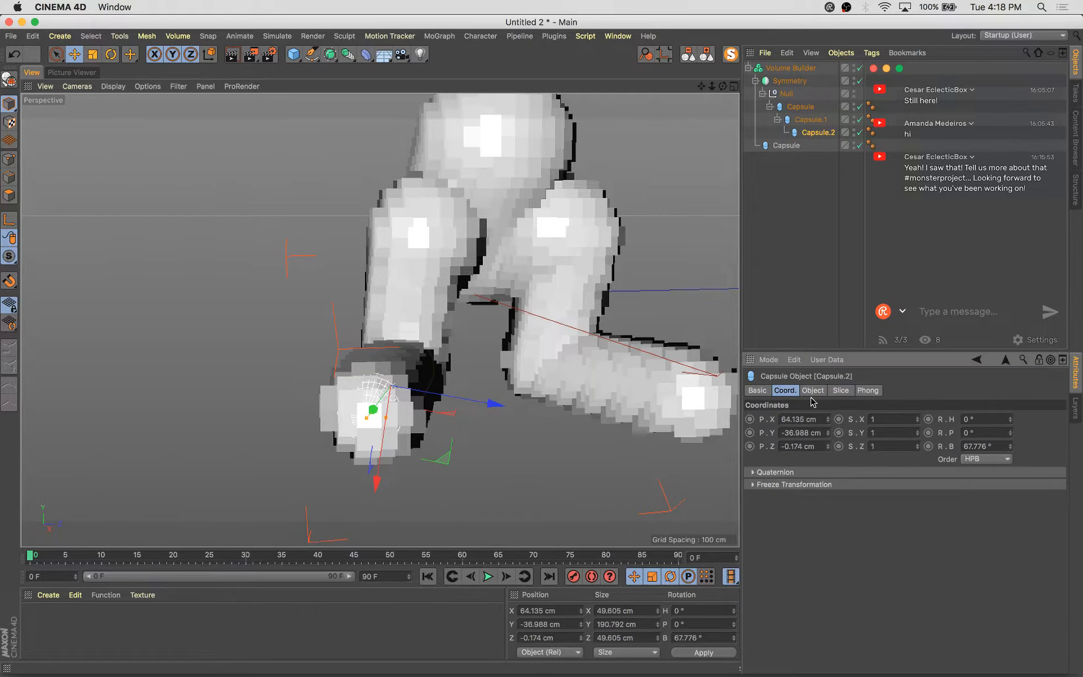
left_click(917, 435)
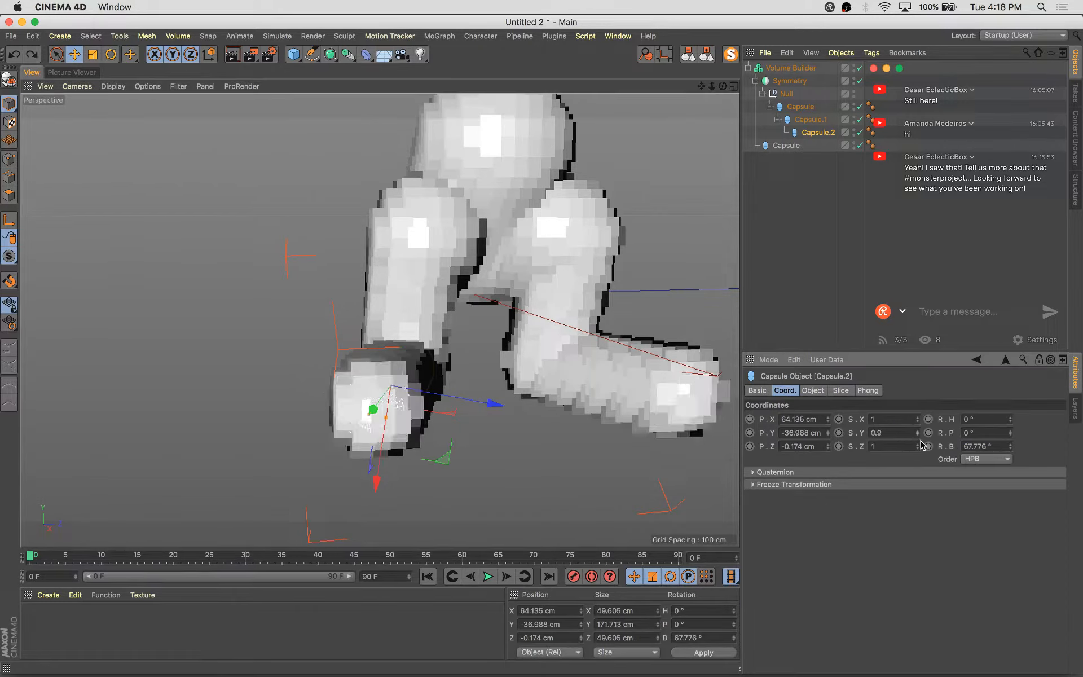
key("super+z")
left_click(918, 423)
left_click(919, 423)
left_click(919, 422)
left_click(918, 423)
left_click(918, 423)
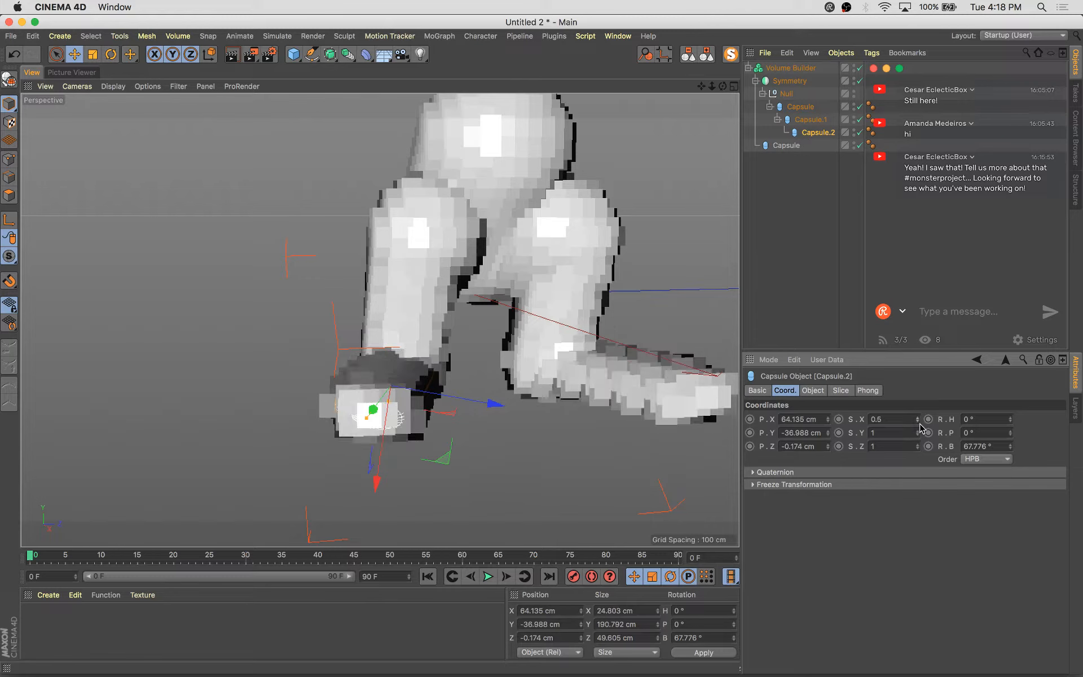
Move the third capsule lower and outward, then rotate it slightly
left_click_drag(496, 414, 632, 418, "alt")
key("e")
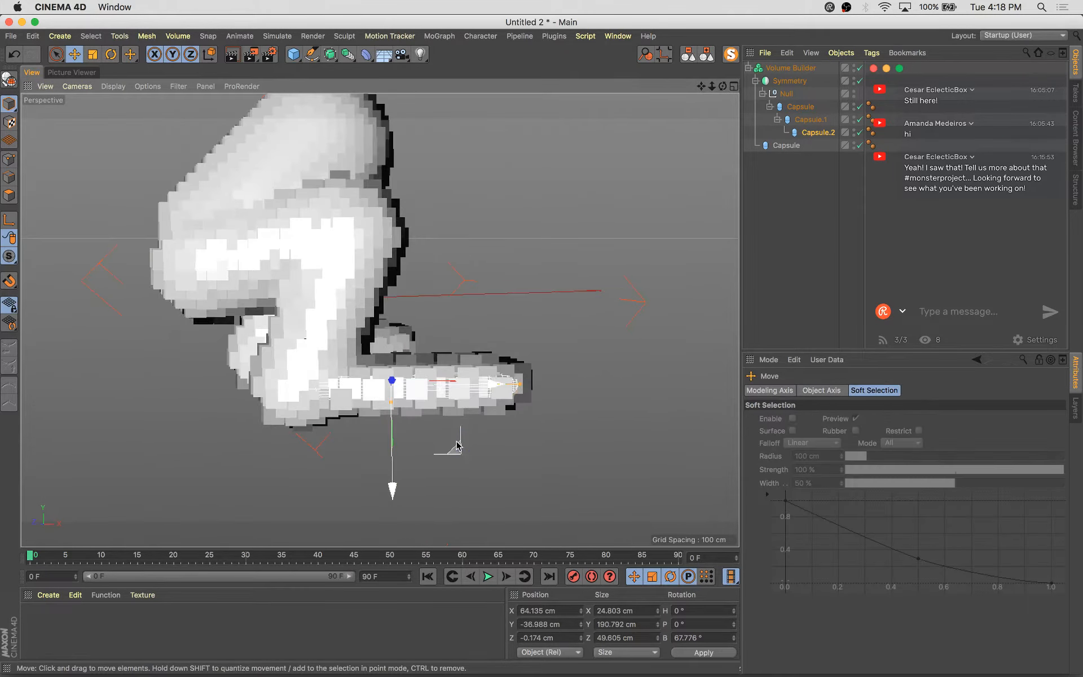
left_click_drag(456, 446, 526, 439)
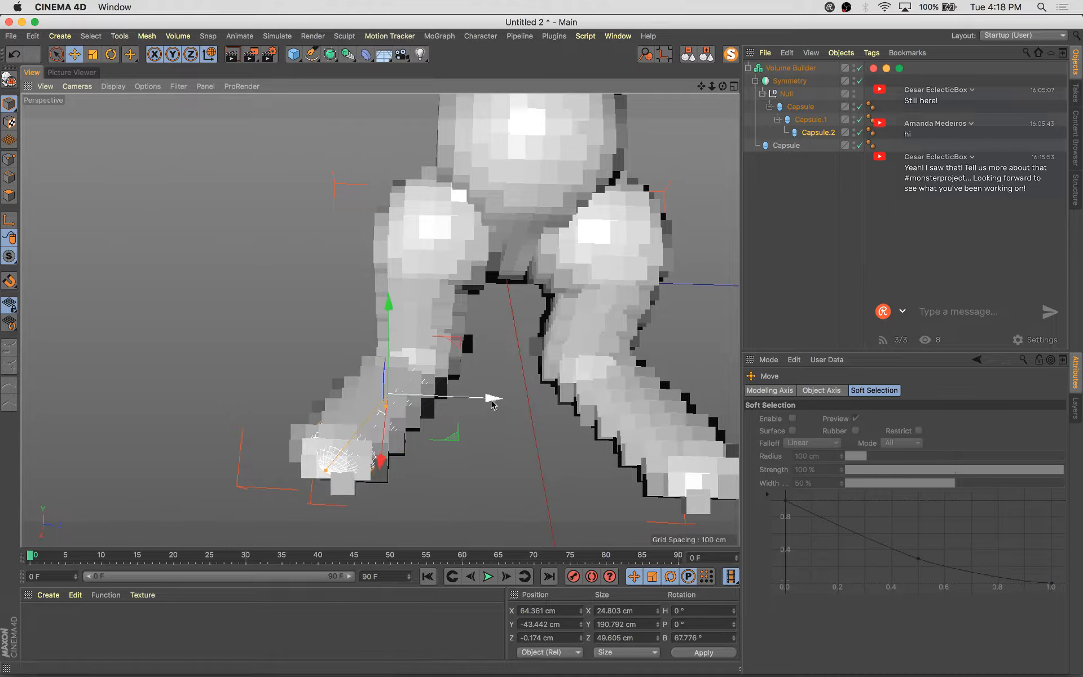
left_click_drag(492, 401, 635, 361)
key("r")
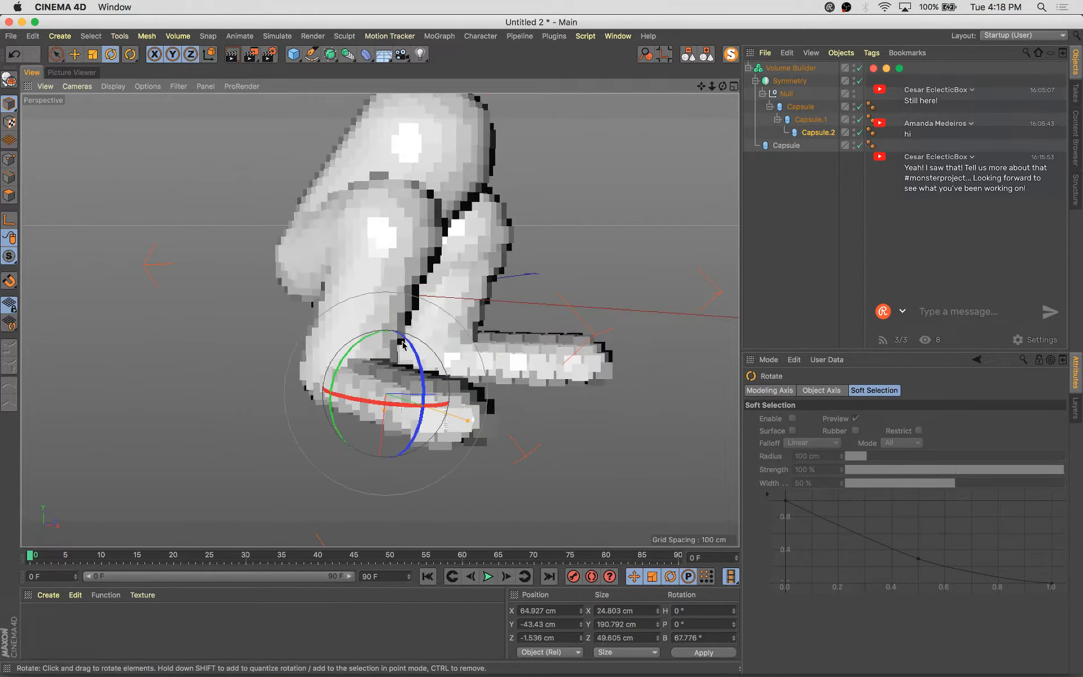
left_click_drag(417, 349, 474, 376, "alt")
key("e")
key("super+s")
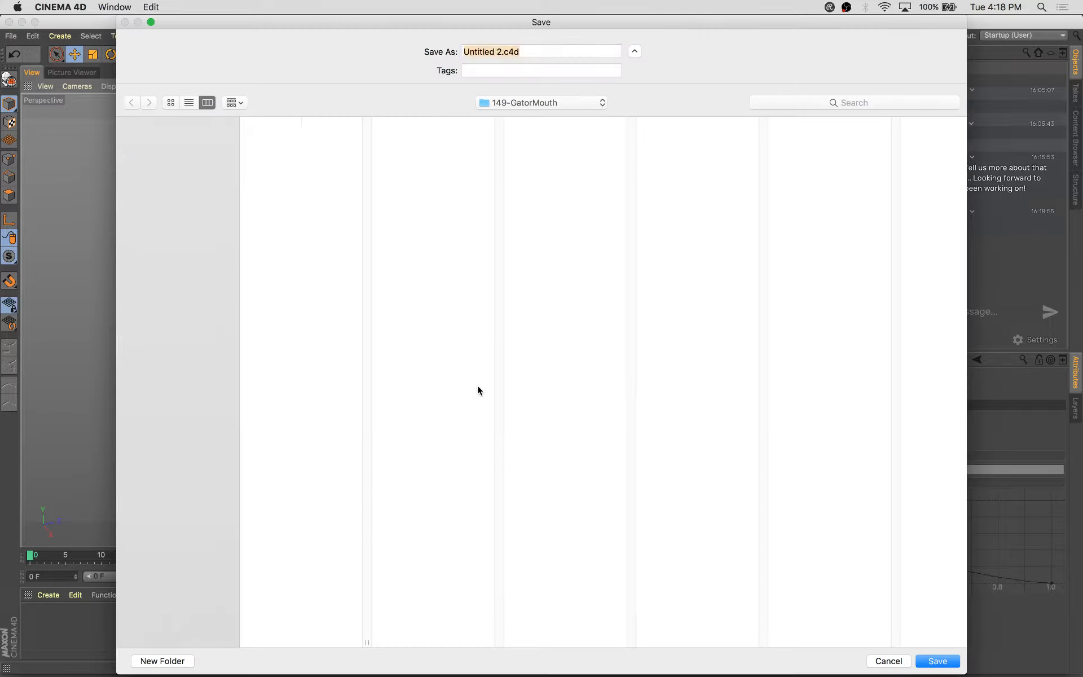
type("1")
left_click(898, 664)
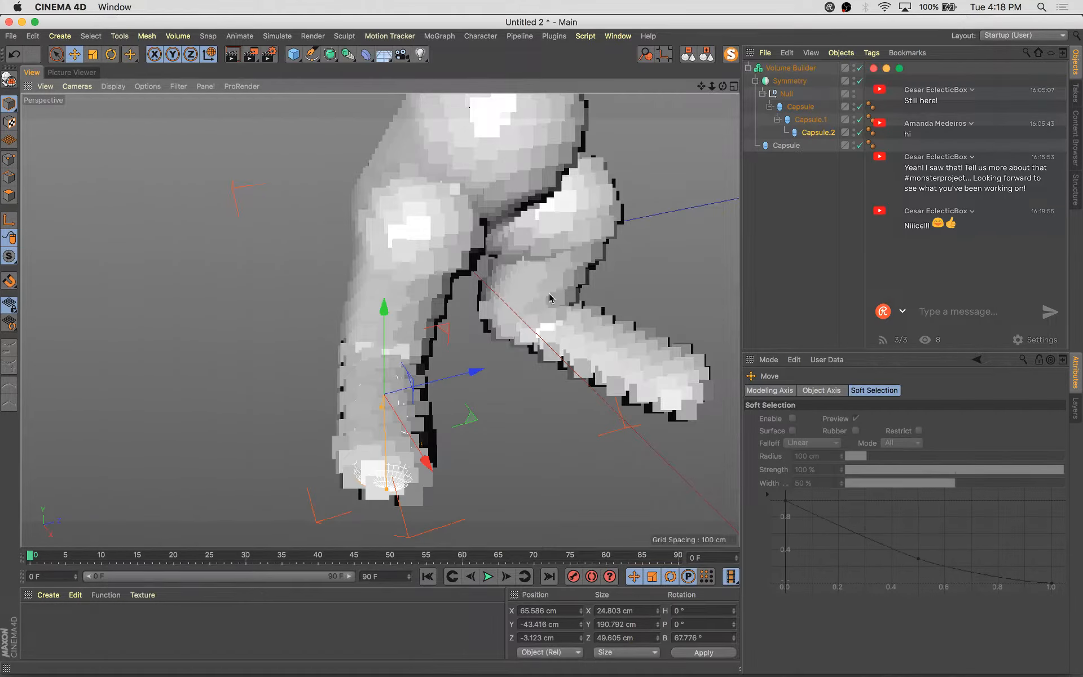
Nudge the third capsule slightly further back
mouse_move(565, 270)
left_mouse_down("alt")
mouse_move(564, 288)
mouse_move(309, 310)
mouse_move(128, 305)
mouse_move(372, 497)
mouse_move(430, 333)
mouse_move(599, 389)
mouse_move(517, 389)
mouse_move(516, 354)
mouse_move(609, 309)
left_mouse_up("alt")
scroll(557, 284, "down", 5)
left_click(482, 334)
Duplicate the second capsule as a separate capsule directly under the Null and move it away
left_click(810, 133)
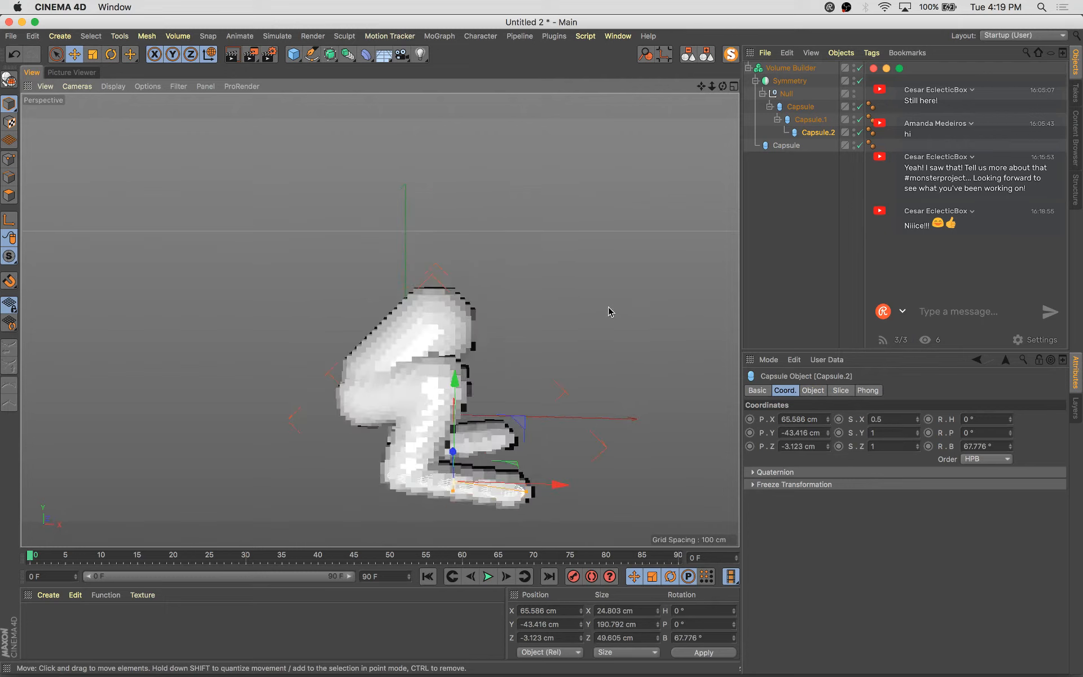
left_click(802, 145)
left_click_drag(462, 307, 363, 357)
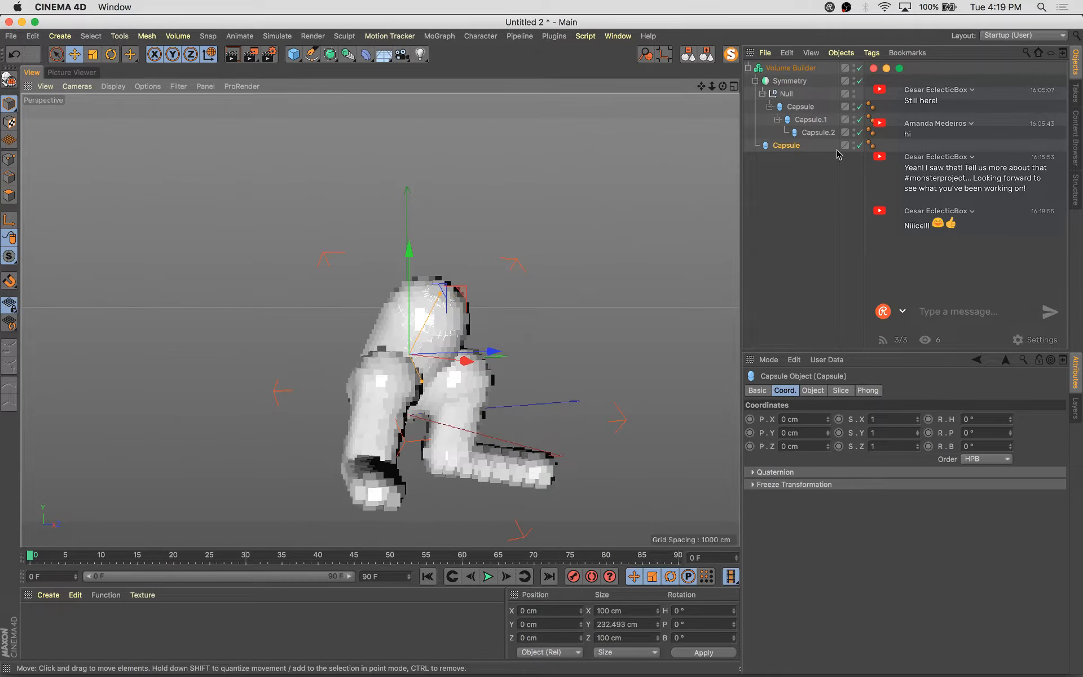
left_click(802, 107)
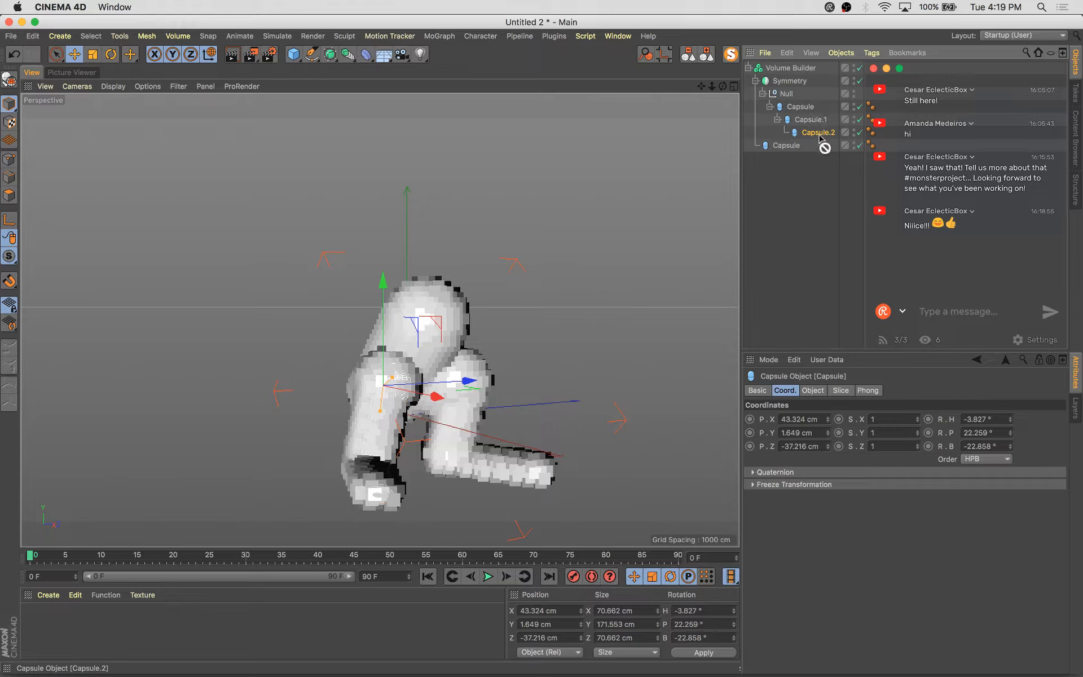
left_click(815, 121)
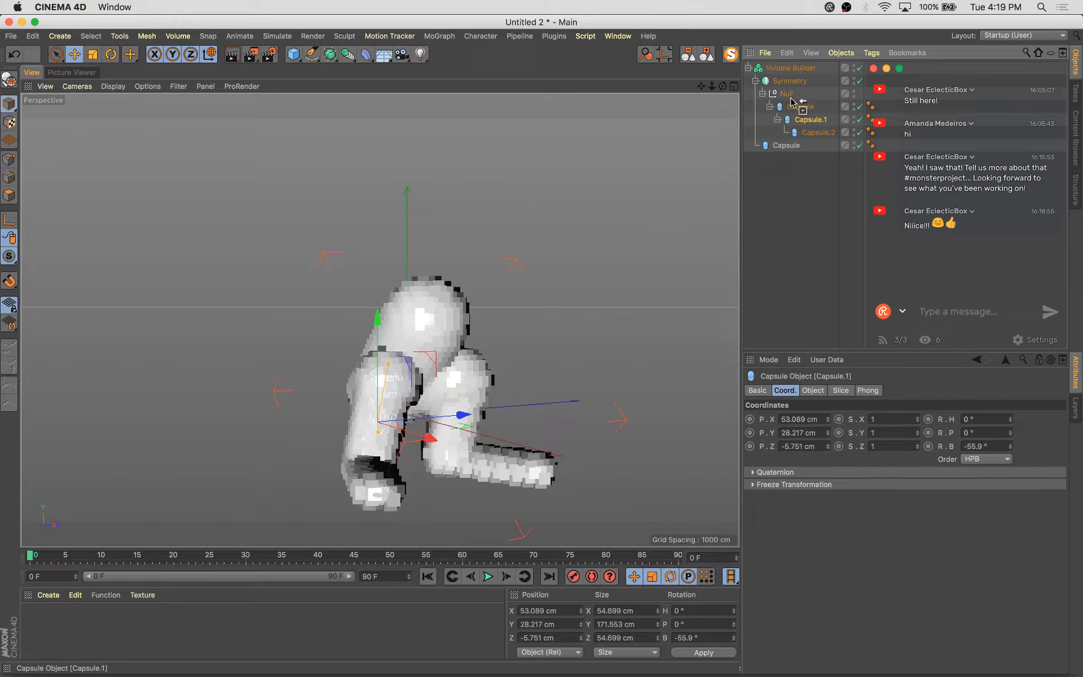
left_click_drag(791, 101, 792, 103, "ctrl")
key("e")
left_click_drag(501, 367, 539, 309, "alt")
left_click(822, 120)
key("Delete")
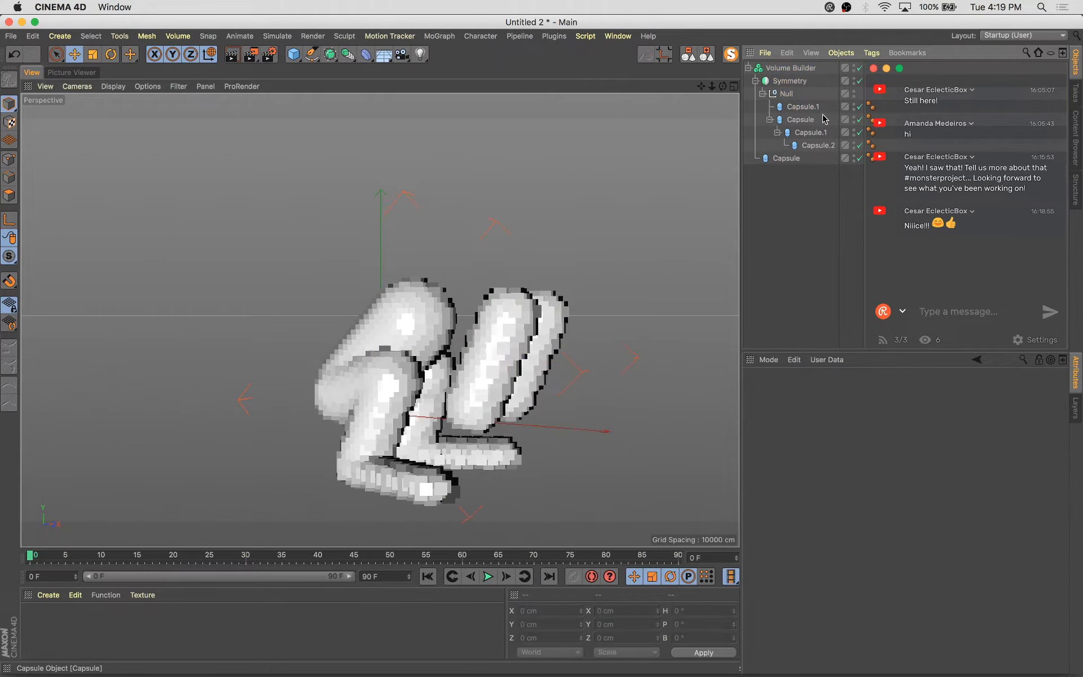
Rotate the duplicated capsule and scale it down to about 98 cm tall
left_click(814, 108)
key("r")
left_click_drag(532, 335, 518, 279)
left_click_drag(570, 333, 429, 403, "alt")
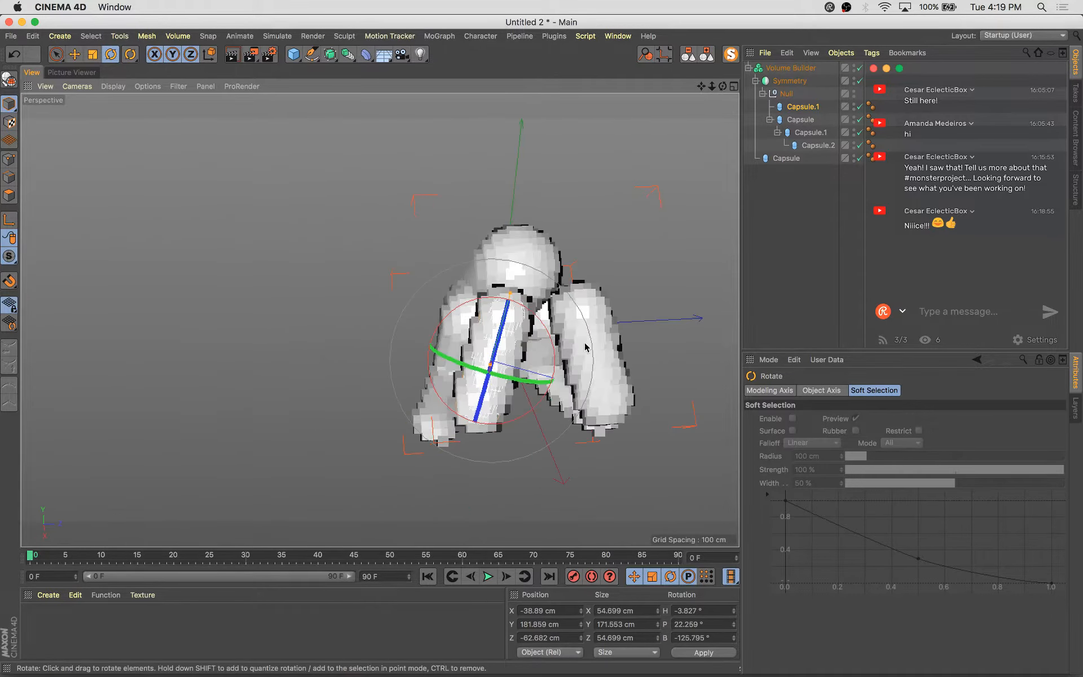
left_click_drag(552, 340, 540, 328)
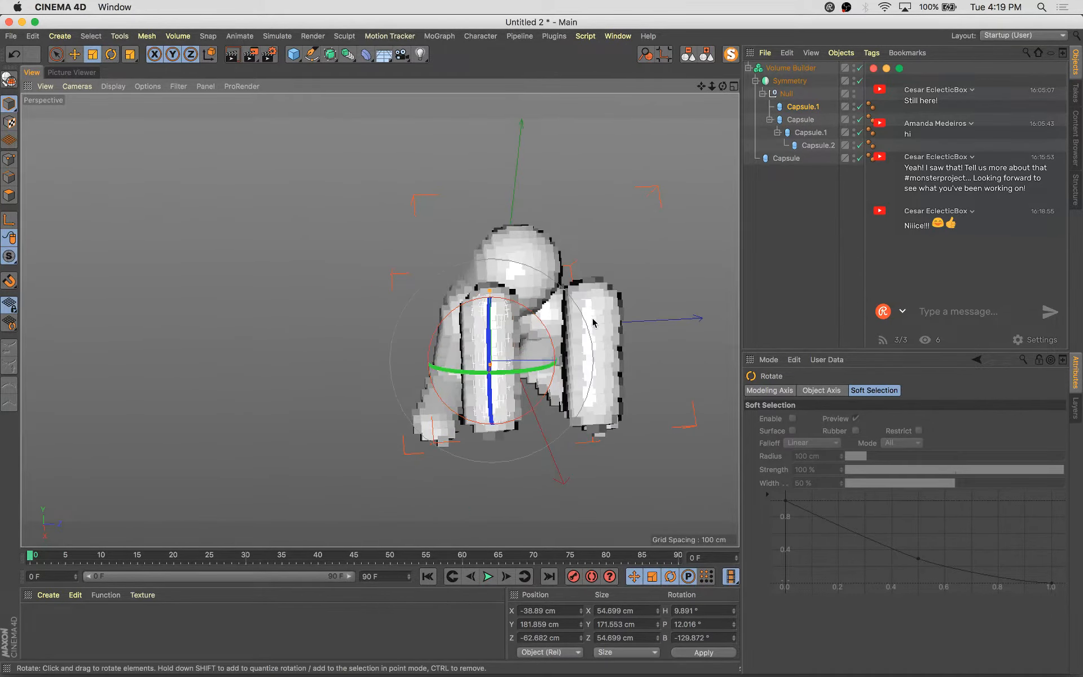
key("t")
left_click_drag(589, 421, 440, 434)
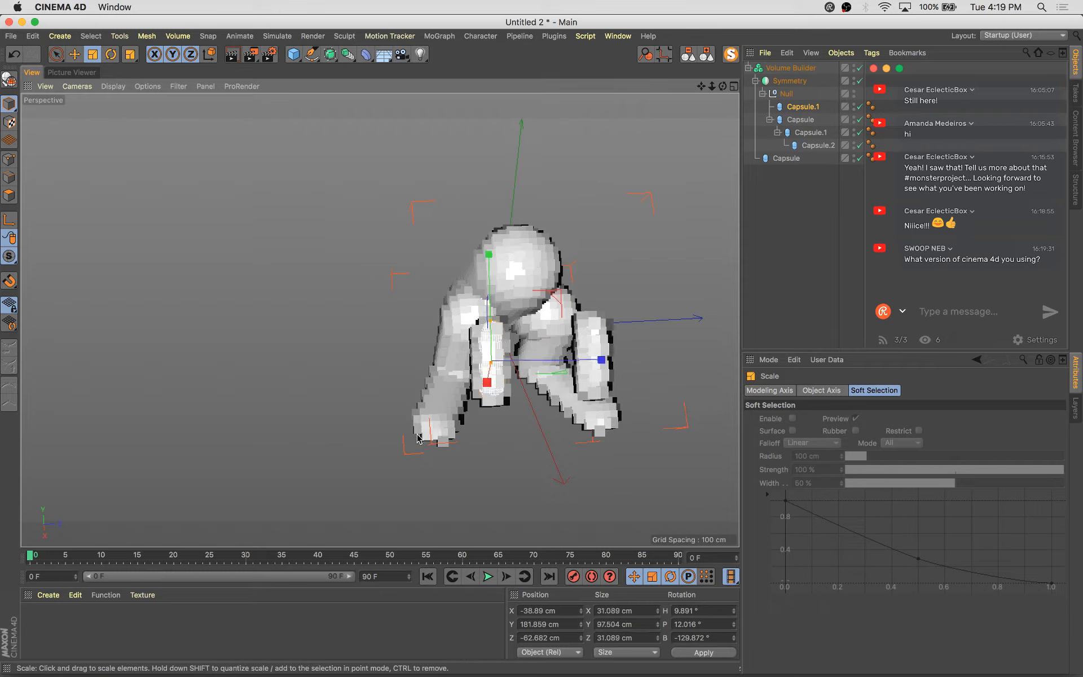
Lengthen the duplicated capsule to about 144 cm and move it beside the first capsule
scroll(431, 430, "up", 5)
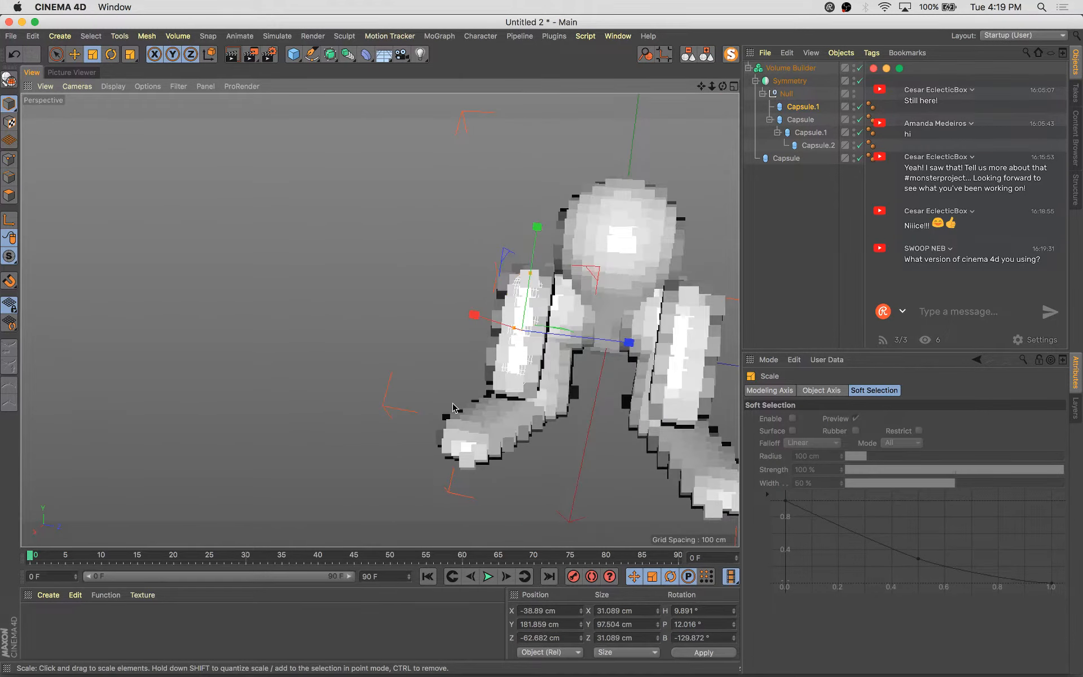
key("e")
left_click_drag(460, 428, 596, 441, "alt")
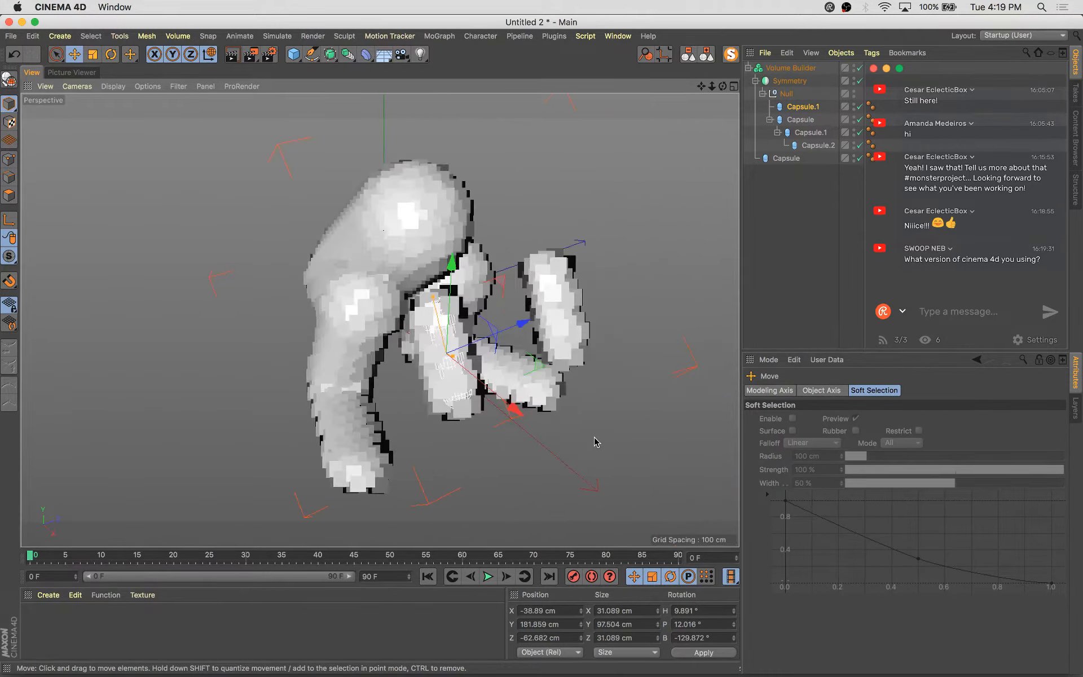
left_click_drag(493, 371, 417, 275, "alt")
left_click_drag(519, 367, 385, 373, "alt")
right_click_drag(444, 370, 540, 363, "alt")
scroll(536, 361, "down", 5)
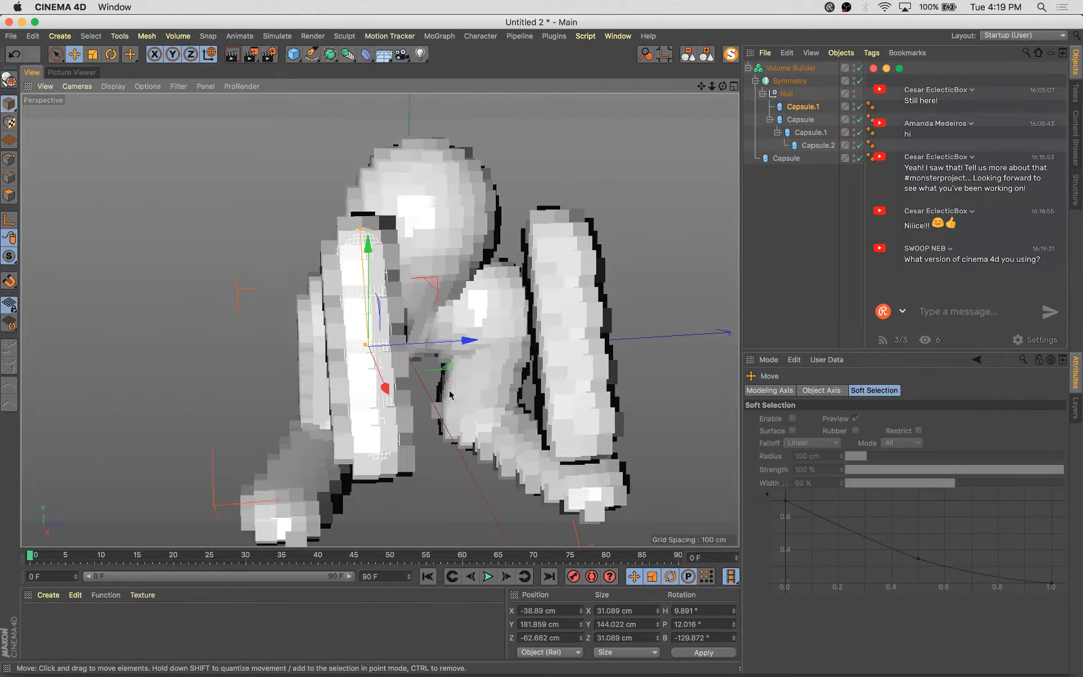
left_click_drag(500, 321, 595, 326)
key("w")
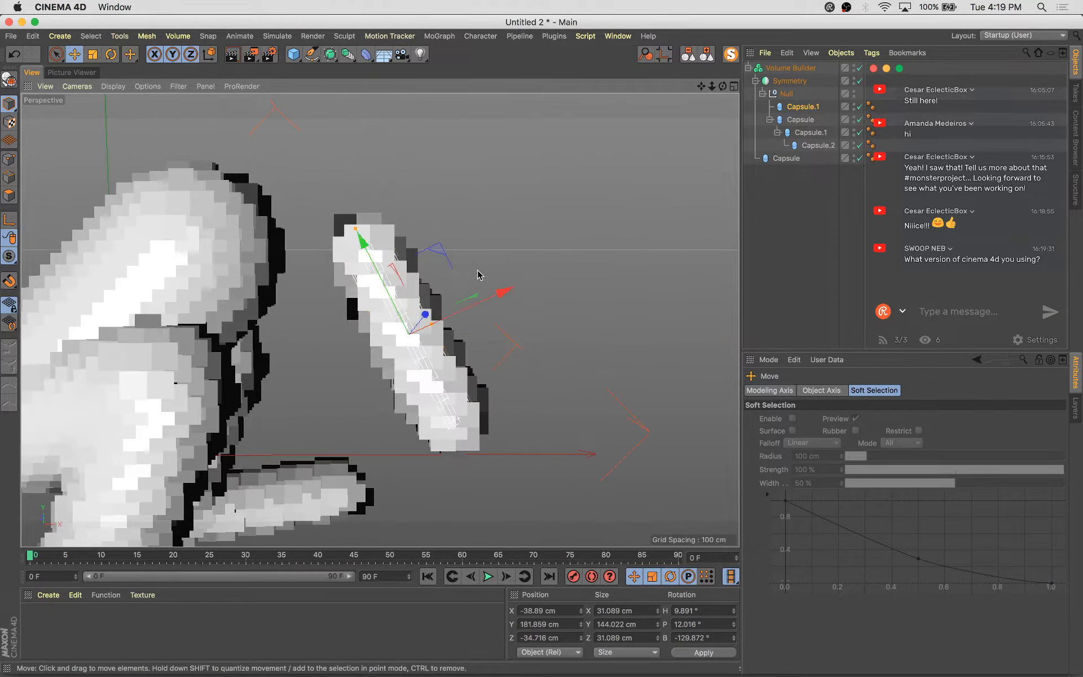
left_click_drag(509, 293, 261, 390)
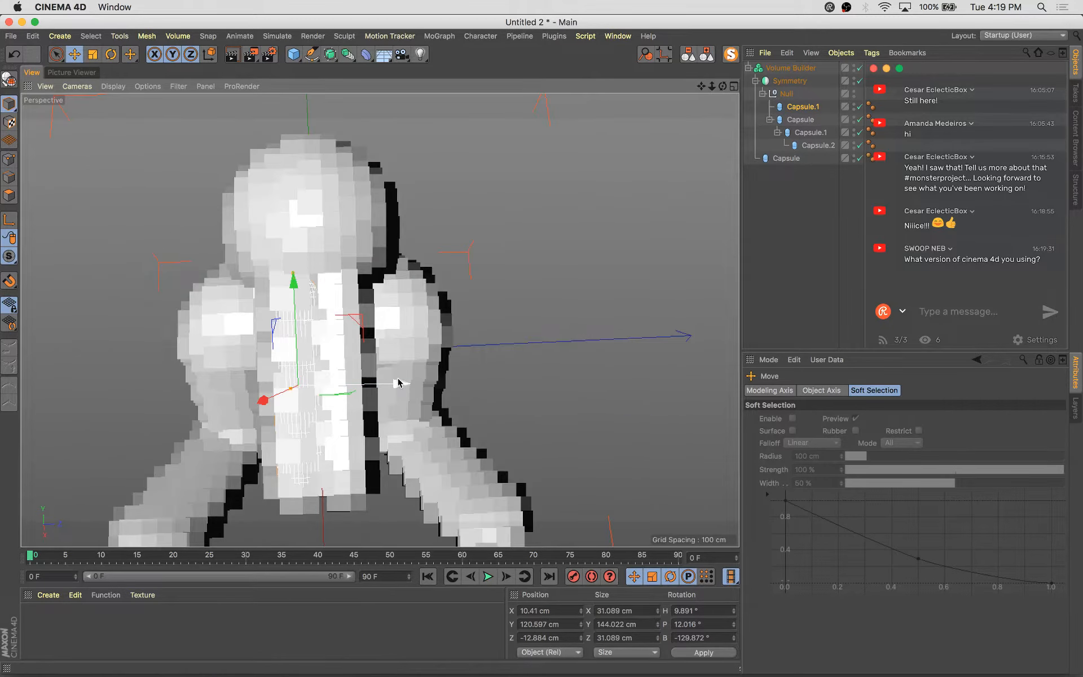
left_click_drag(398, 383, 369, 397)
left_click_drag(369, 397, 580, 367, "alt")
Rotate and move the duplicated capsule to angle it into the limb
key("r")
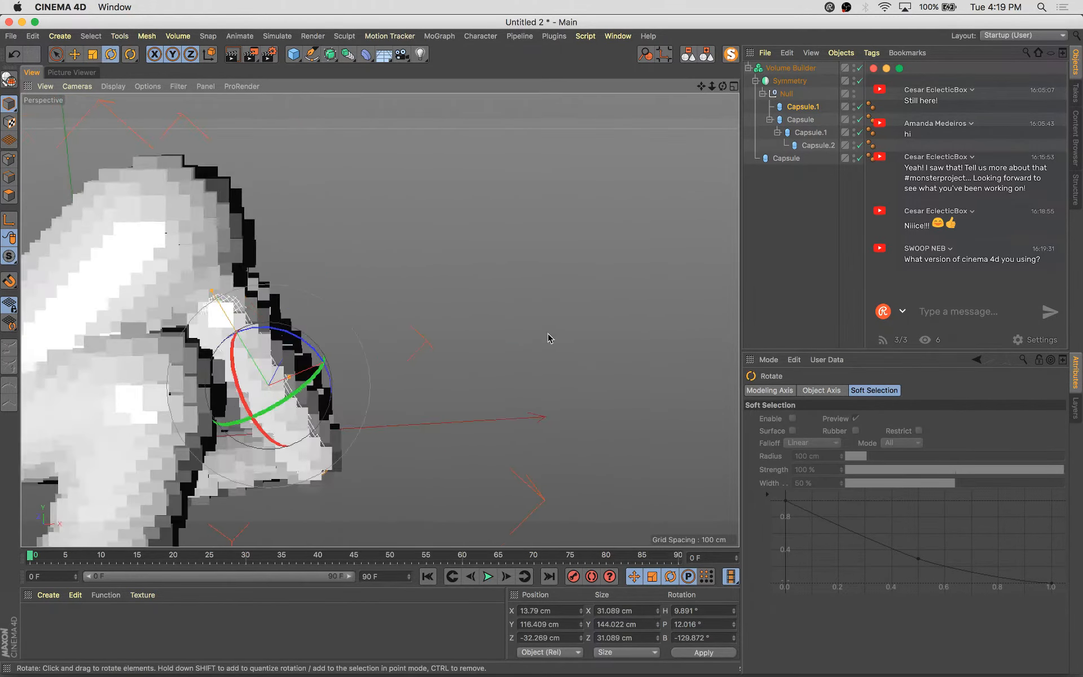
left_click_drag(301, 341, 377, 147)
key("e")
key("r")
left_click(293, 340)
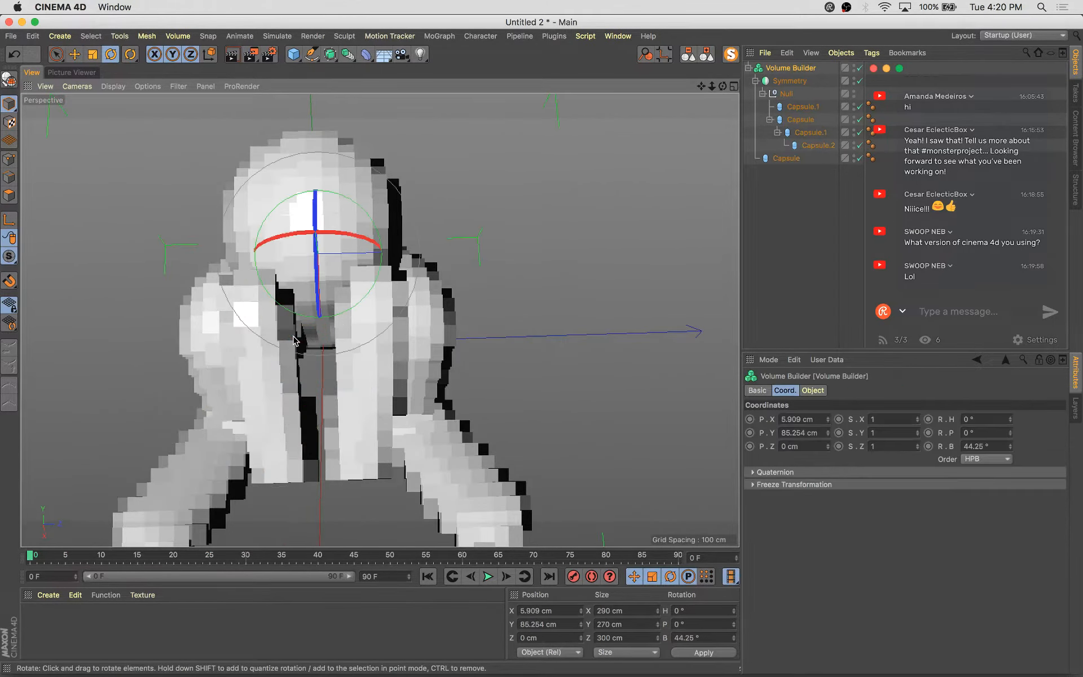
left_click(802, 108)
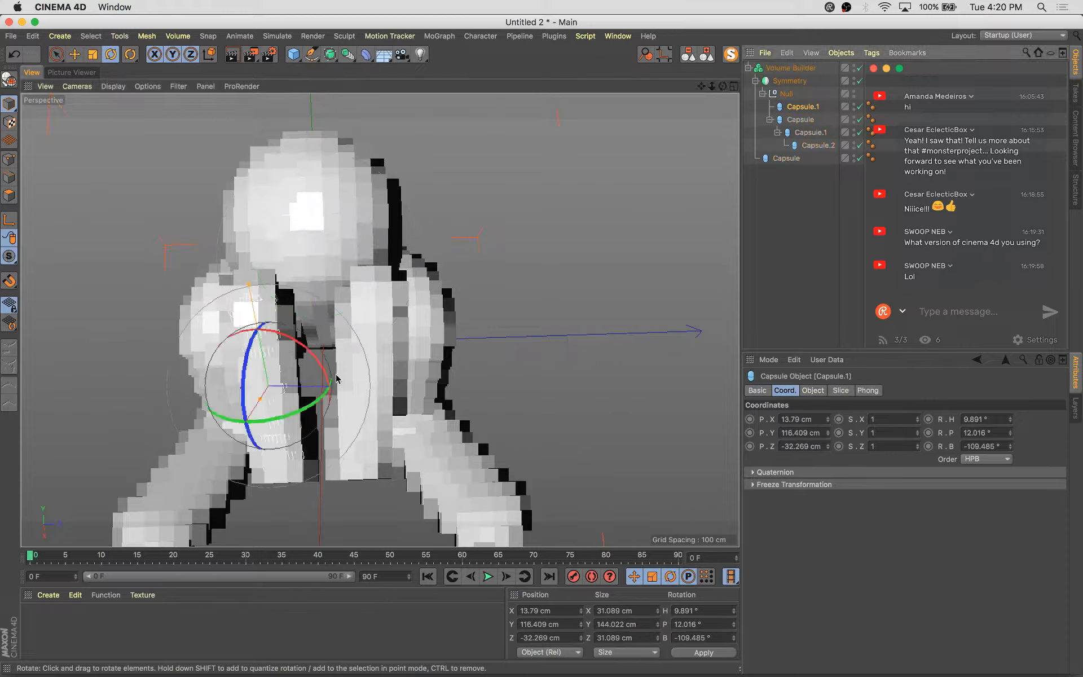
left_click_drag(335, 373, 491, 352, "alt")
left_click_drag(300, 333, 328, 389)
key("e")
left_click_drag(329, 392, 419, 264, "alt")
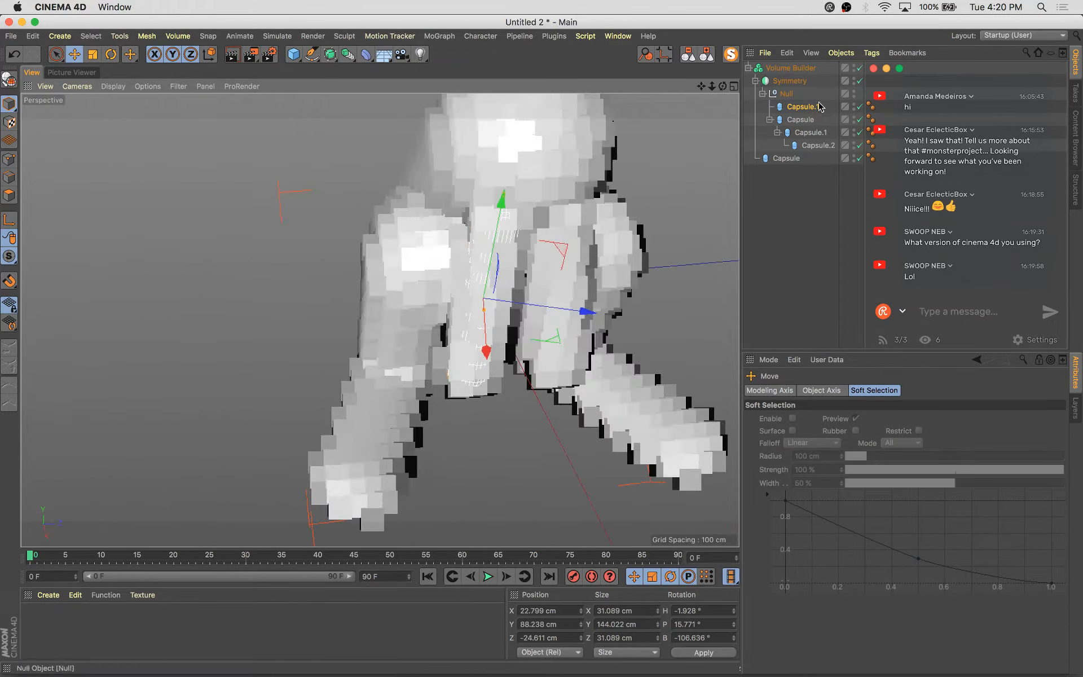
Select the second capsule under the Null and move it lower toward the joint
left_click(801, 119)
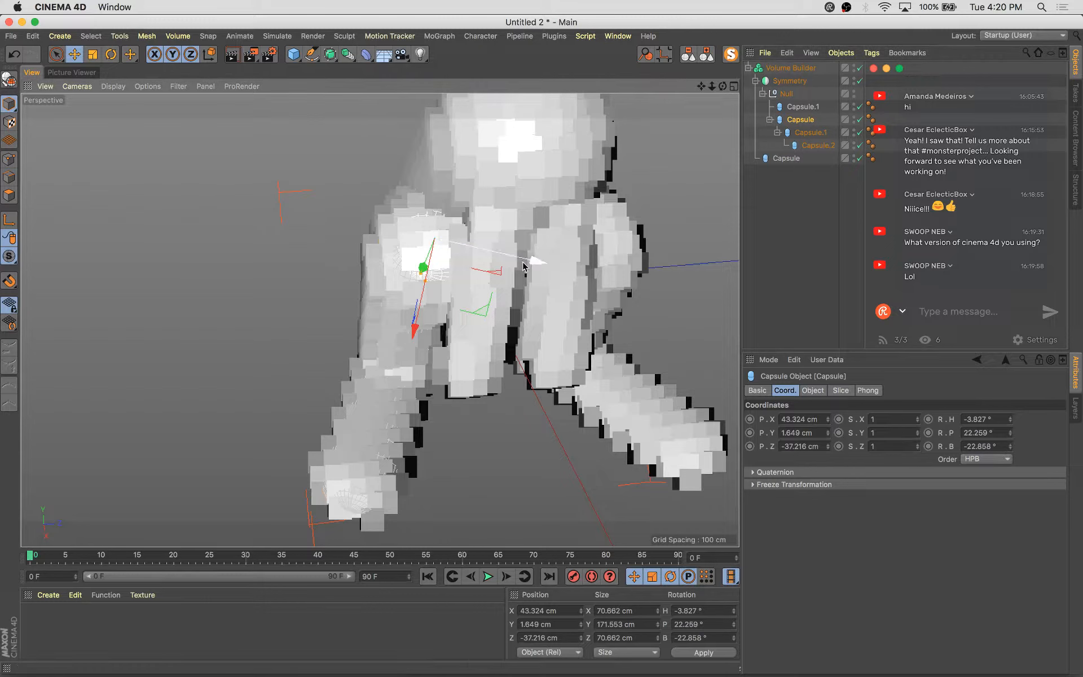
left_click_drag(554, 260, 445, 194)
key("r")
key("e")
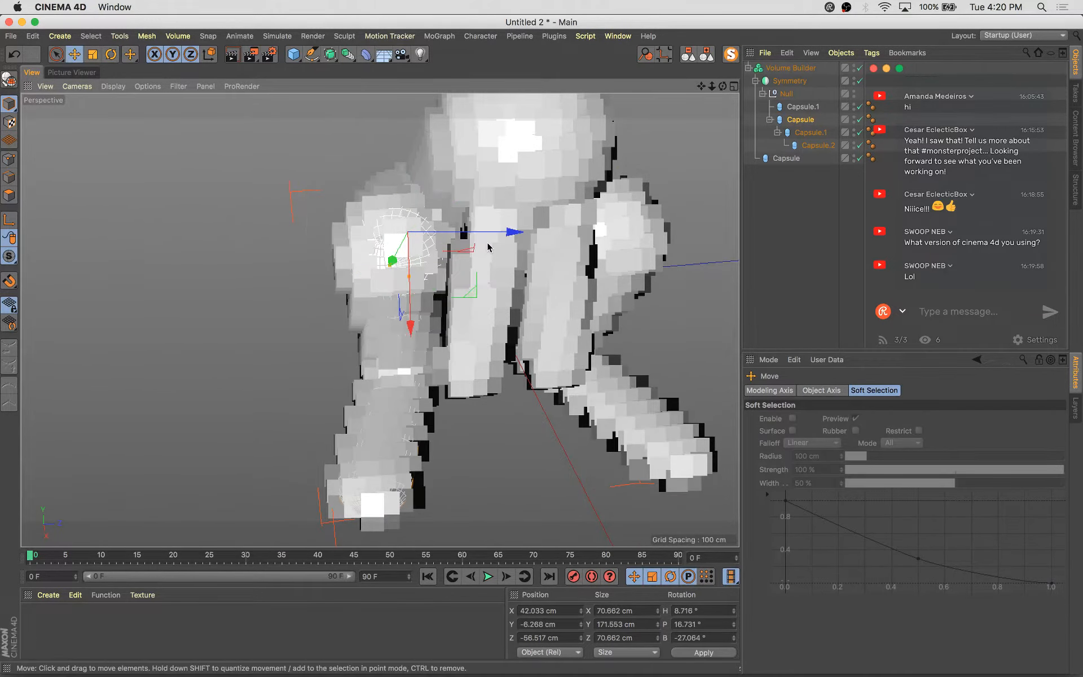
mouse_move(506, 234)
left_mouse_down()
mouse_move(436, 241)
mouse_move(564, 300)
mouse_move(737, 258)
mouse_move(516, 237)
left_mouse_up()
Rotate the second capsule and nudge its position to angle it into the limb
key("r")
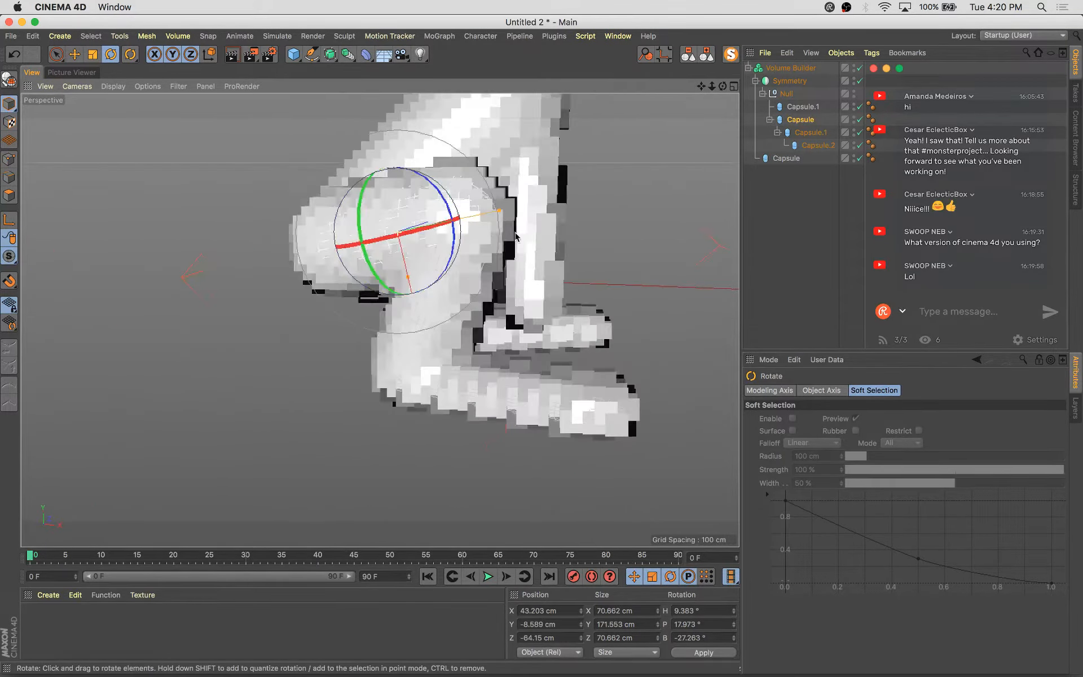
left_click_drag(436, 228, 350, 318)
key("e")
left_click_drag(498, 235, 486, 237)
key("r")
left_click_drag(435, 195, 439, 199)
left_click_drag(485, 251, 544, 244, "alt")
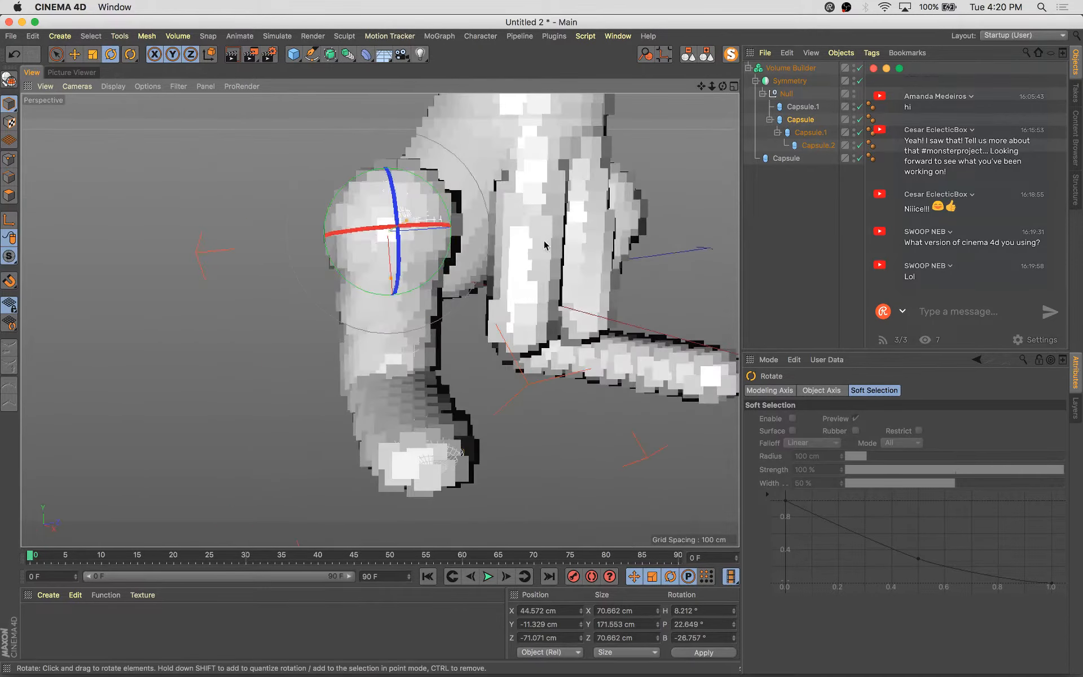
Select the Null's first capsule and nudge it slightly to refine the upper joint
left_click(802, 100)
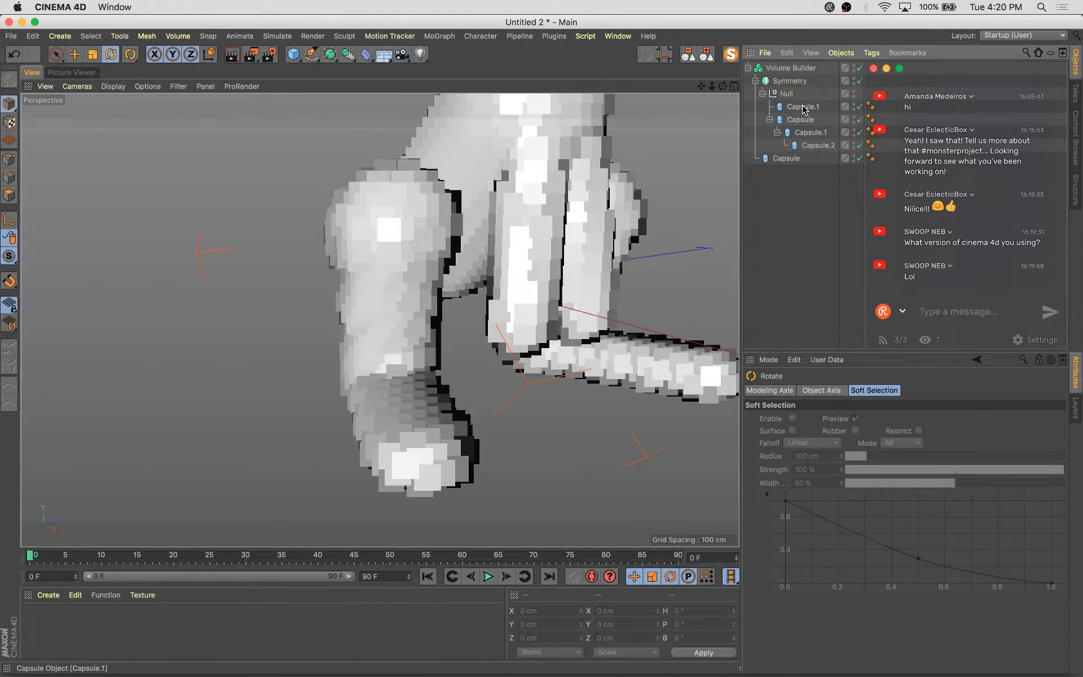
left_click(804, 107)
scroll(497, 374, "down", 5)
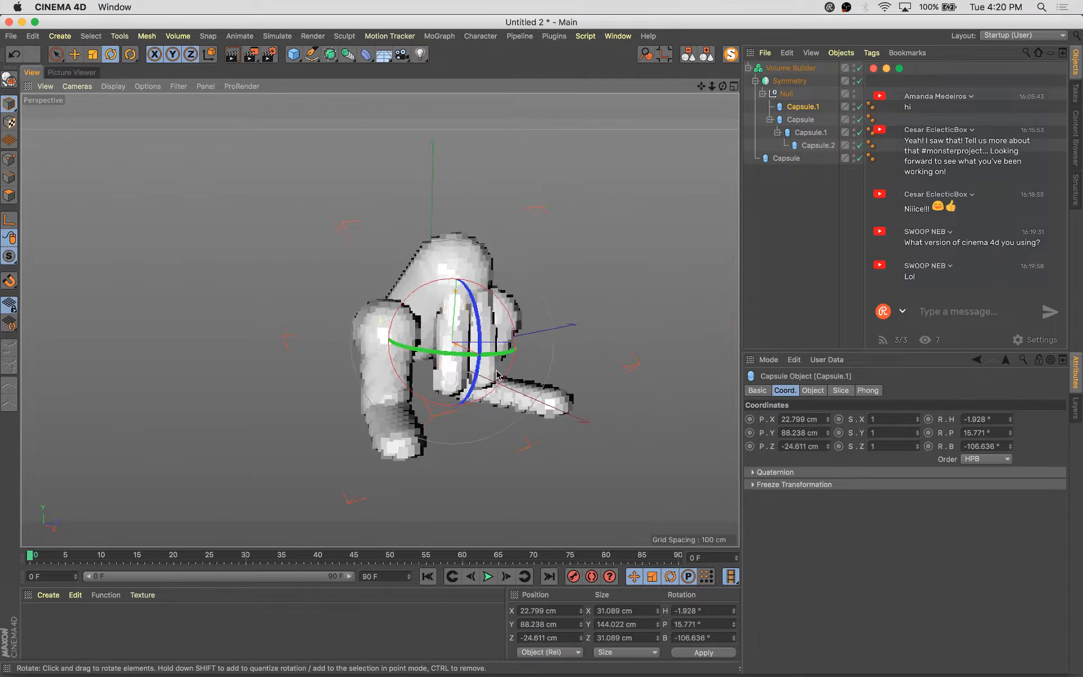
mouse_move(497, 374)
left_mouse_down("alt")
mouse_move(539, 374)
mouse_move(514, 377)
left_mouse_up("alt")
key("e")
left_click(803, 66)
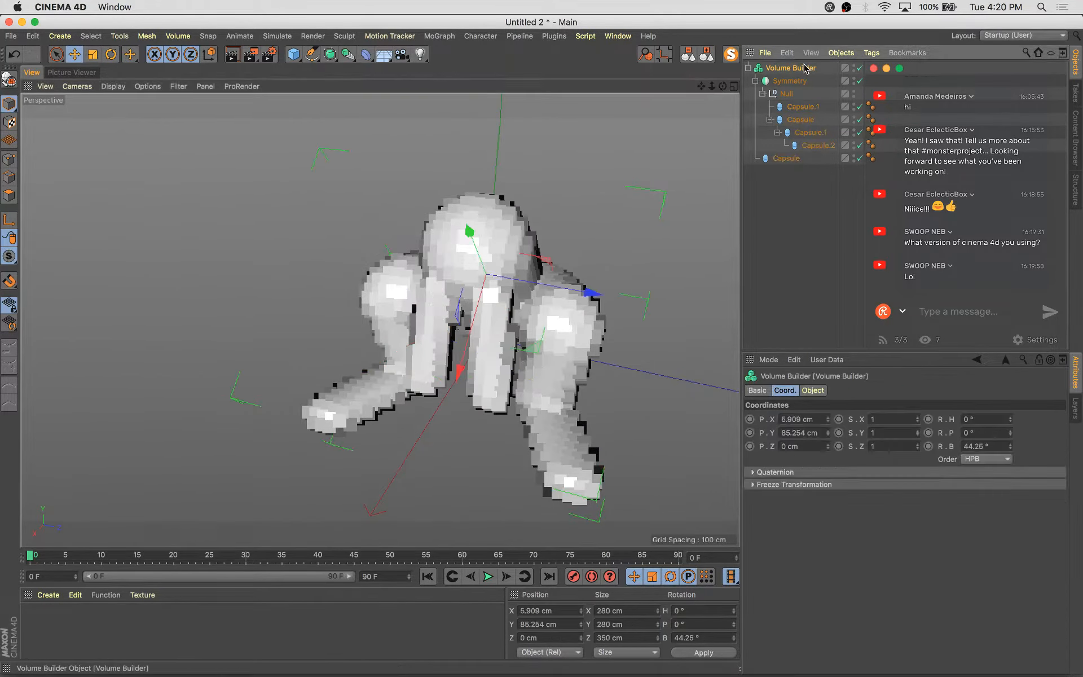
left_click_drag(294, 448, 352, 436, "alt")
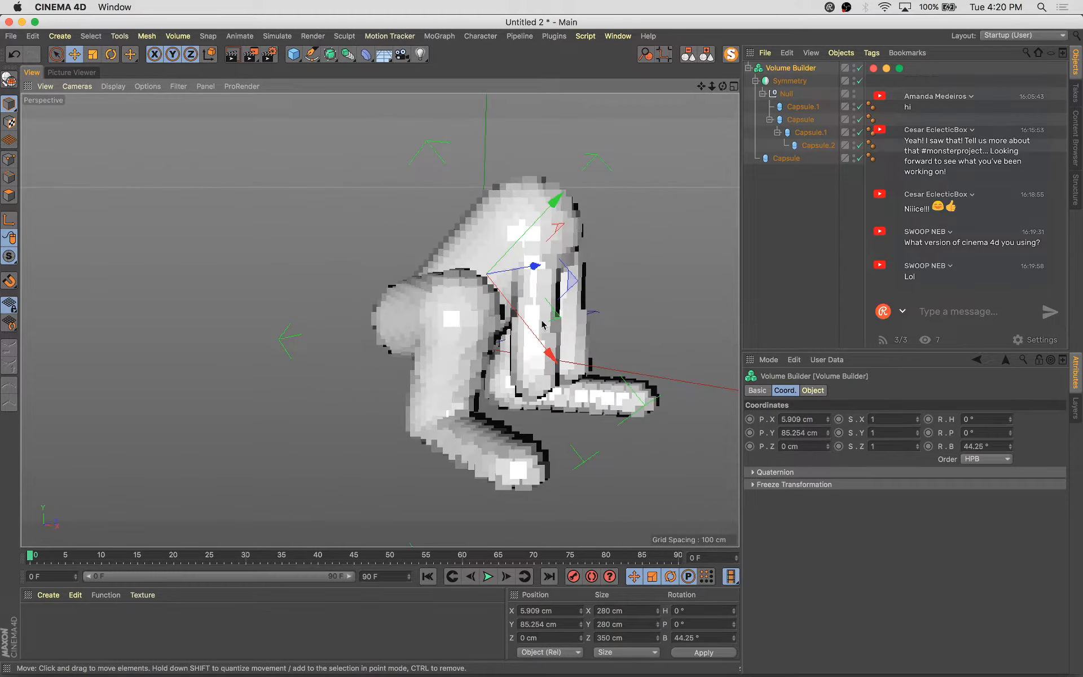
Select and inspect each capsule of the limb from different angles
left_click(818, 145)
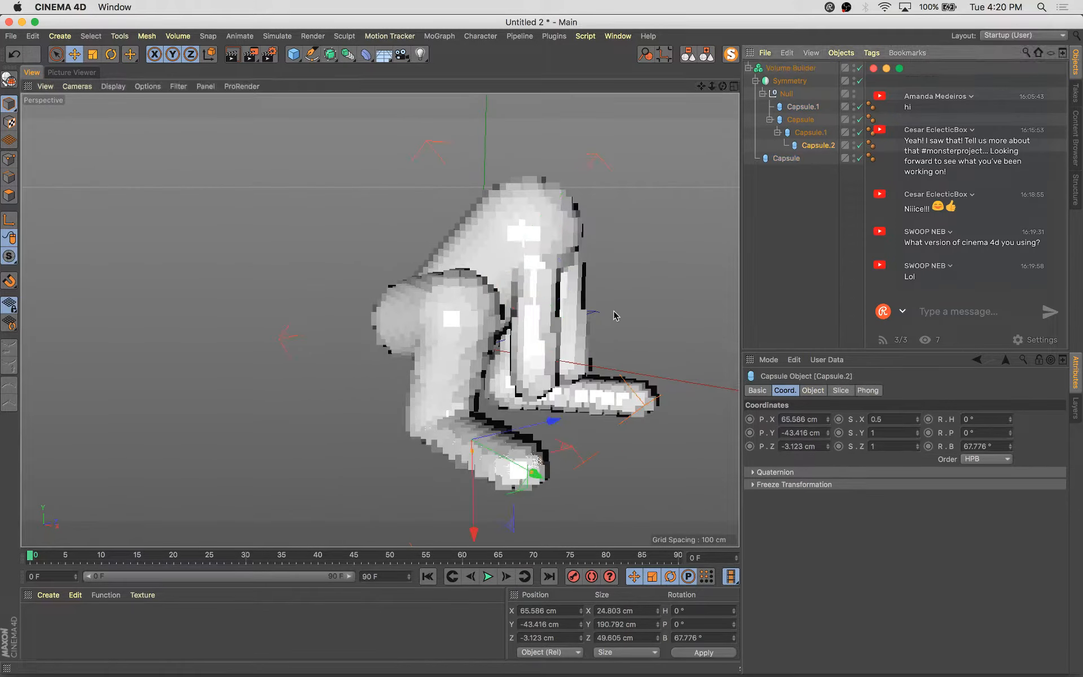
left_click_drag(612, 312, 522, 346, "alt")
left_click(797, 110)
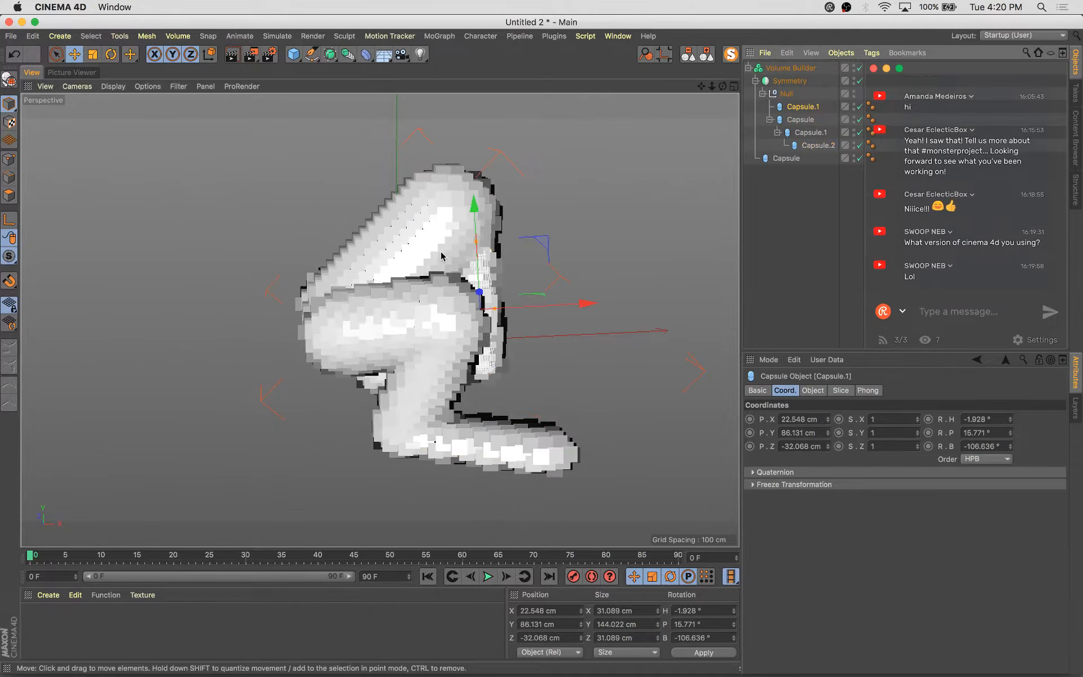
middle_click_drag(641, 318, 631, 361, "alt")
left_click(789, 159)
left_click_drag(536, 432, 564, 313, "alt")
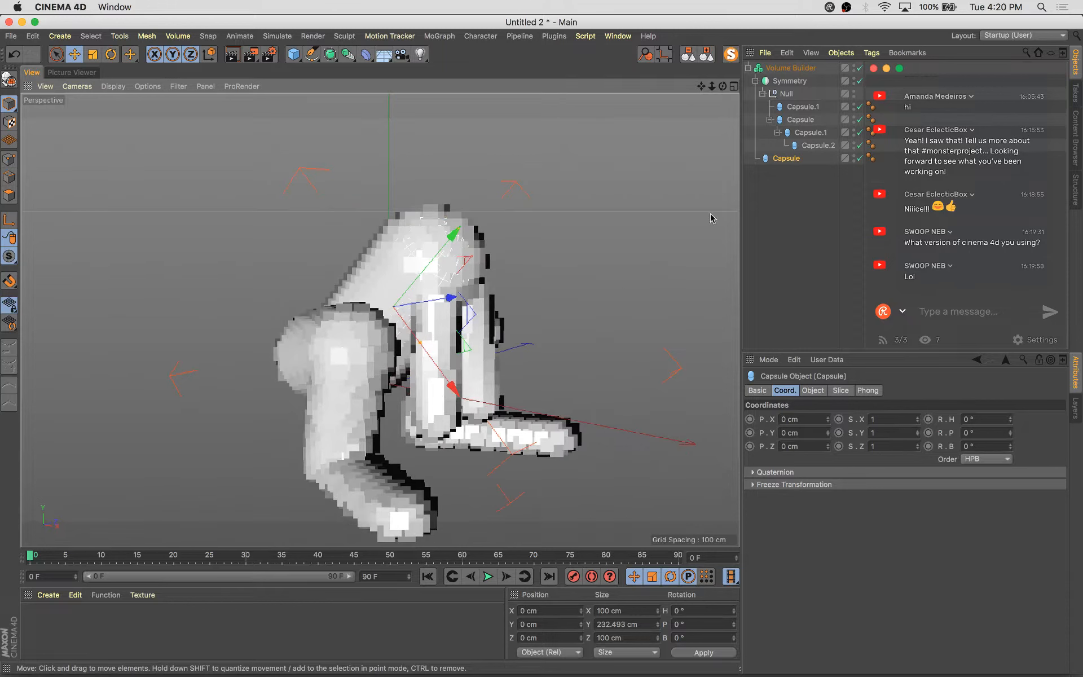
left_click(798, 107)
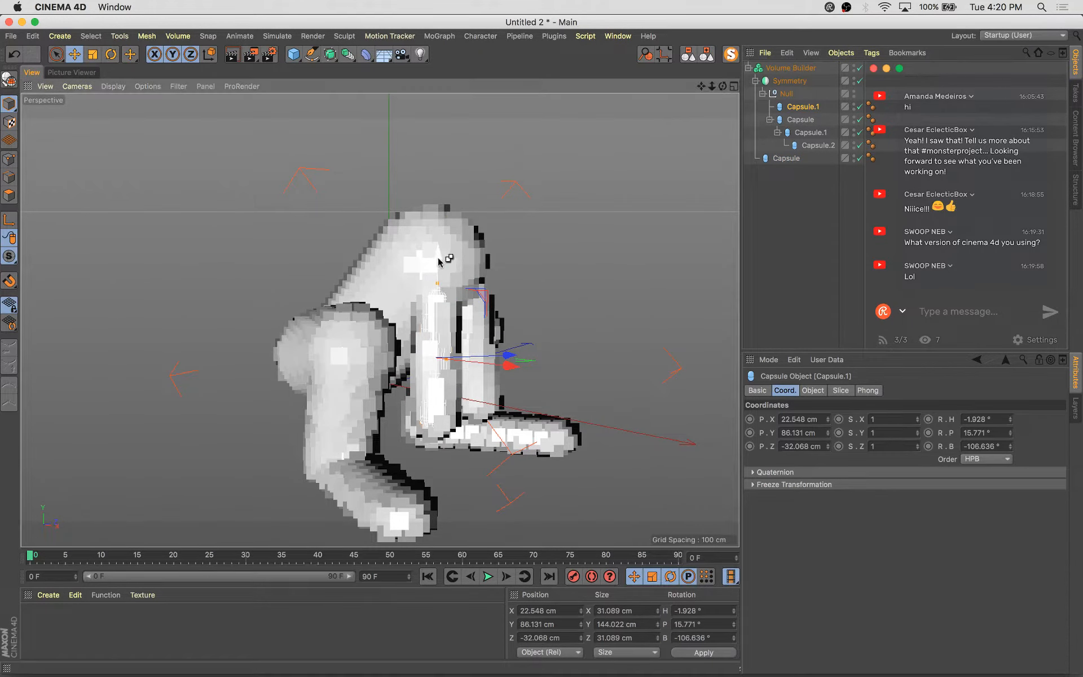
left_click_drag(432, 274, 433, 305, "ctrl")
Duplicate a capsule as a child of the Null's first capsule and scale the copy down to about 103 cm tall
left_click_drag(818, 162, 810, 110)
key("t")
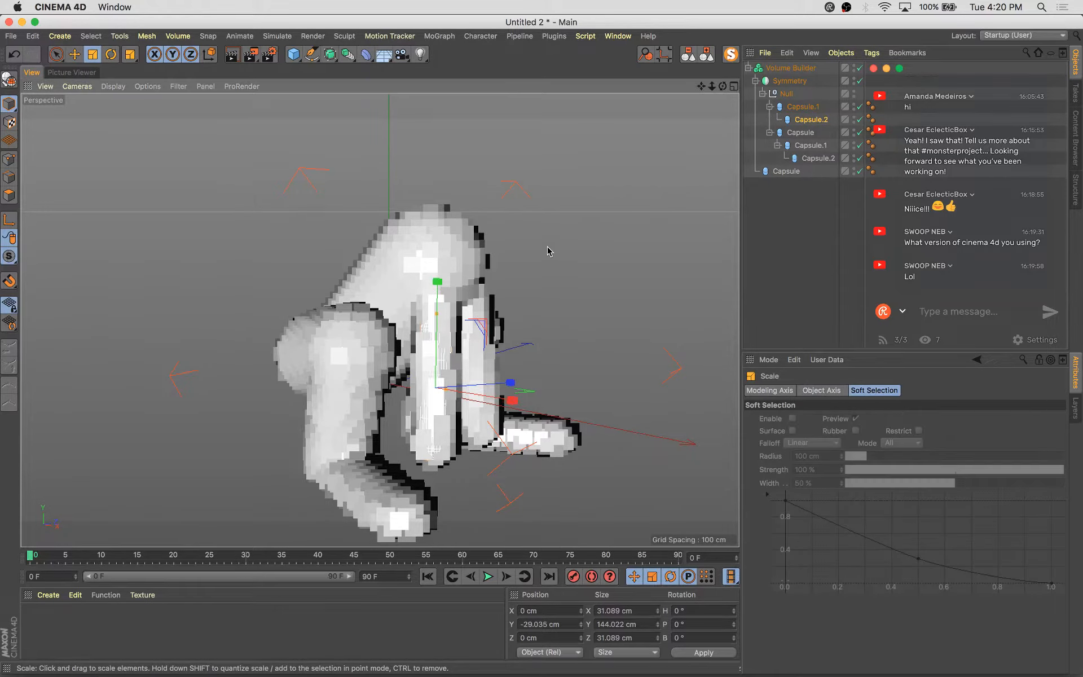
left_click_drag(549, 252, 511, 376)
Rotate and move the new capsule downward to form the lower limb segment
key("e")
key("r")
key("e")
middle_click_drag(511, 376, 540, 276, "alt")
left_click_drag(540, 277, 498, 344, "alt")
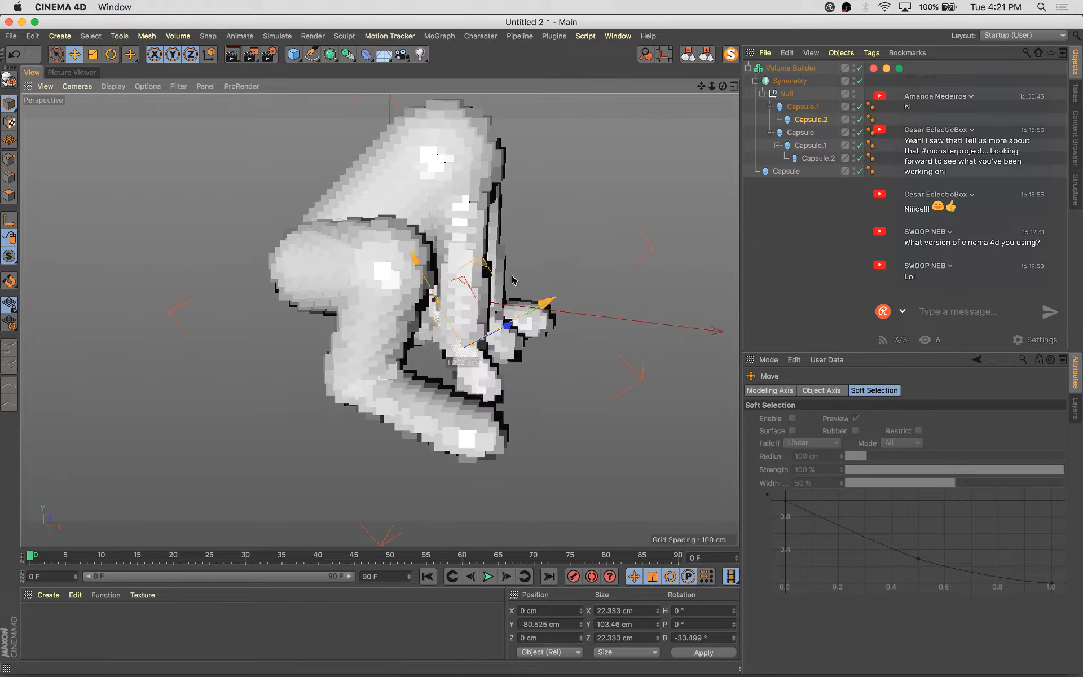
Move and angle the new capsule into place at the end of the limb
left_click_drag(512, 280, 489, 358)
scroll(533, 353, "up", 4)
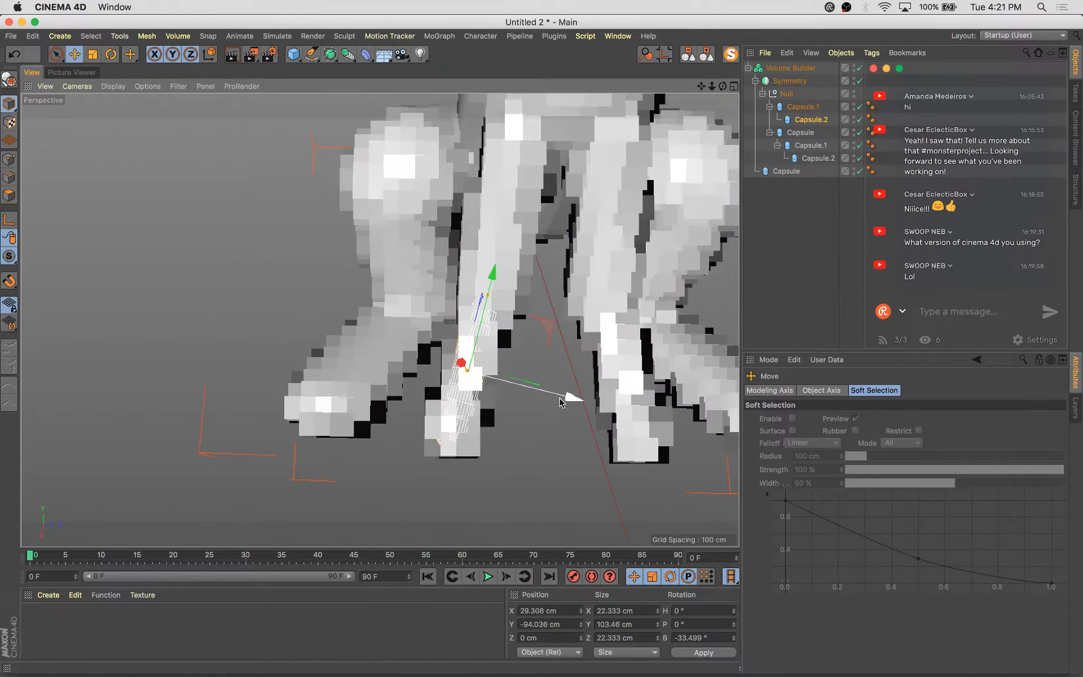
left_click_drag(560, 401, 589, 380)
key("r")
key("e")
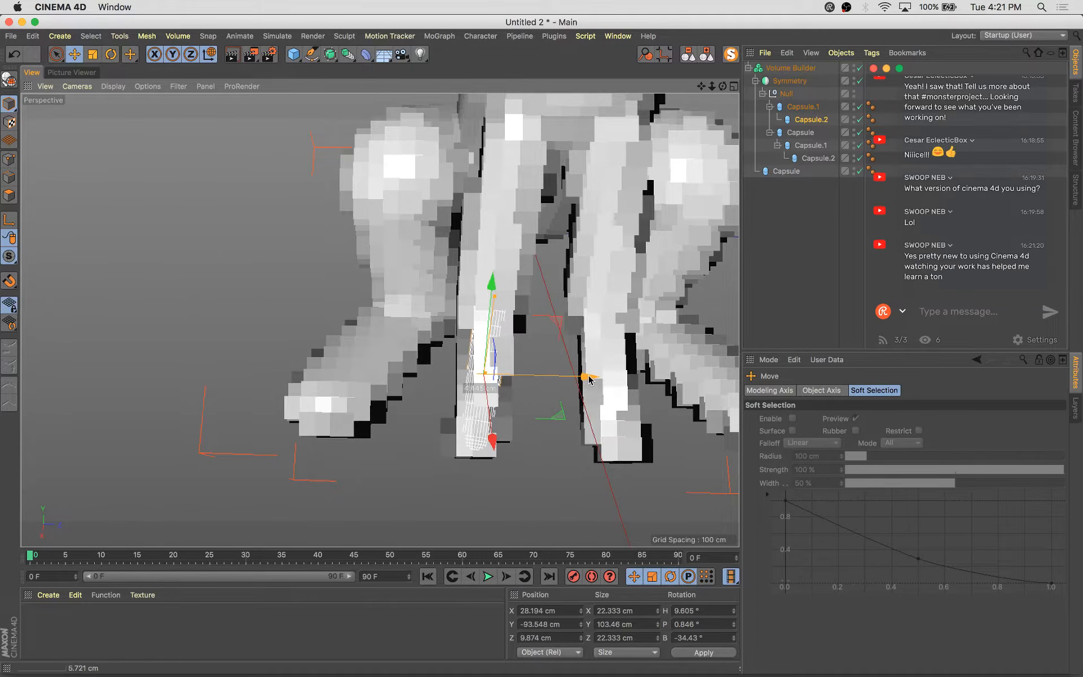
key("super+s")
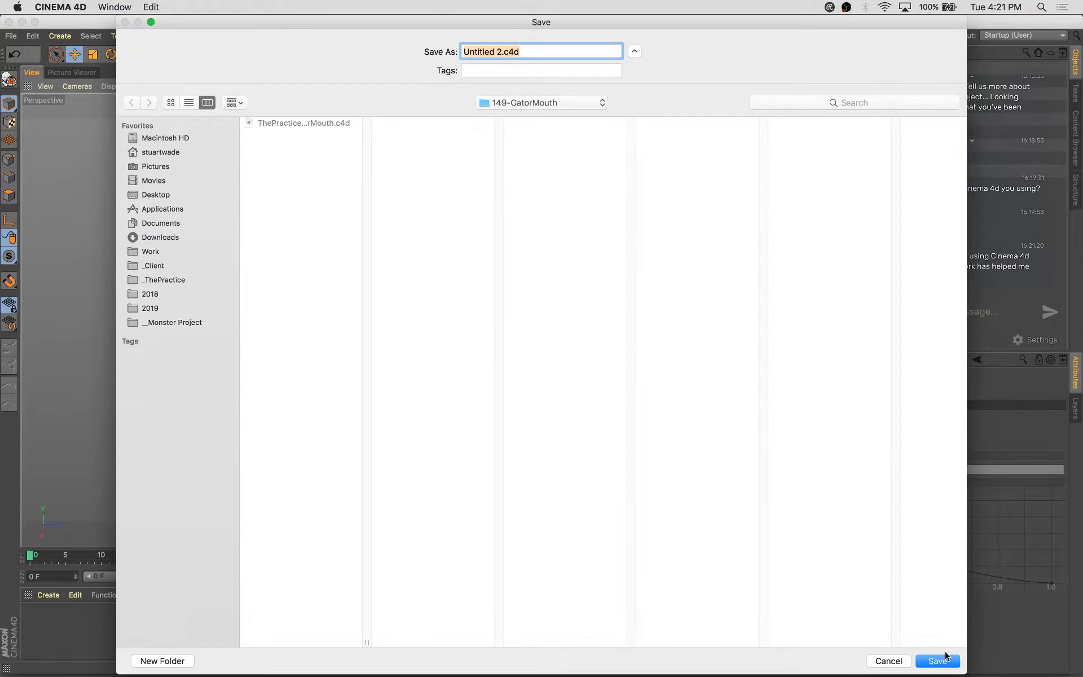
left_click(887, 662)
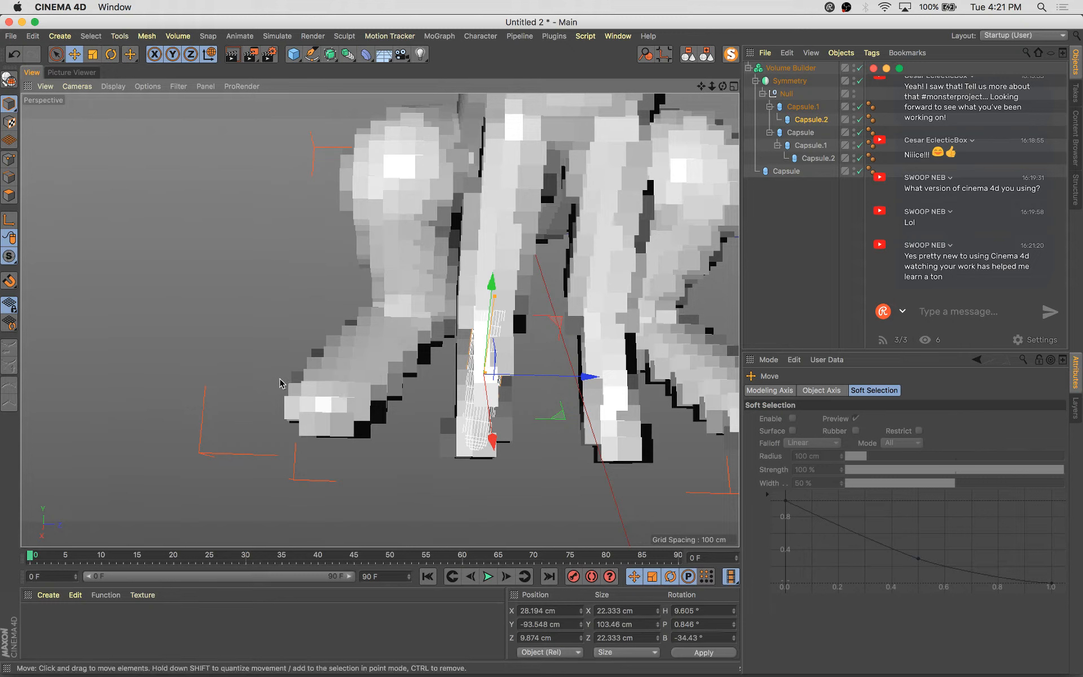
Nudge the new lower capsule slightly into the limb while checking it from several angles
left_click_drag(222, 355, 479, 315, "alt")
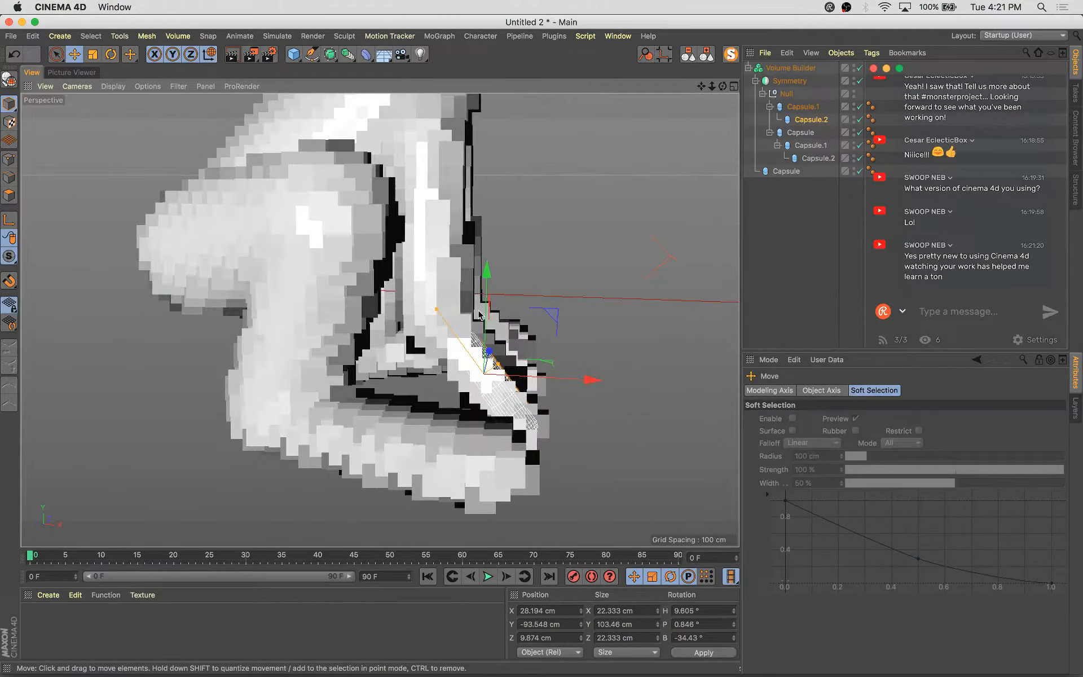
left_click_drag(552, 318, 356, 330)
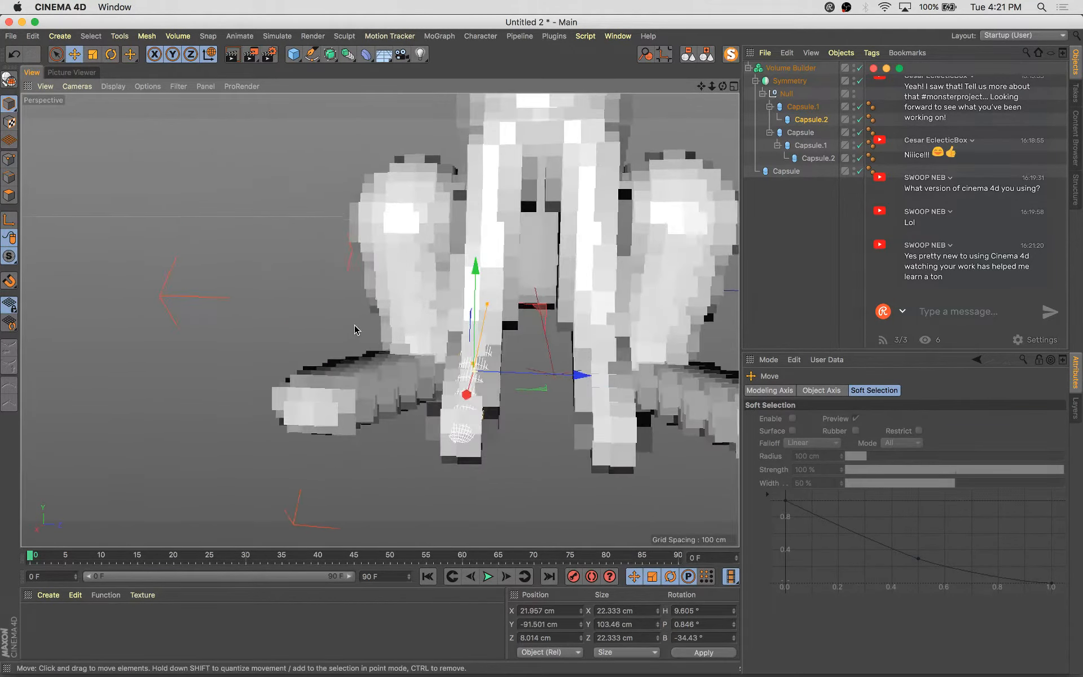
left_click_drag(320, 464, 505, 316, "alt")
right_click_drag(505, 316, 410, 405, "alt")
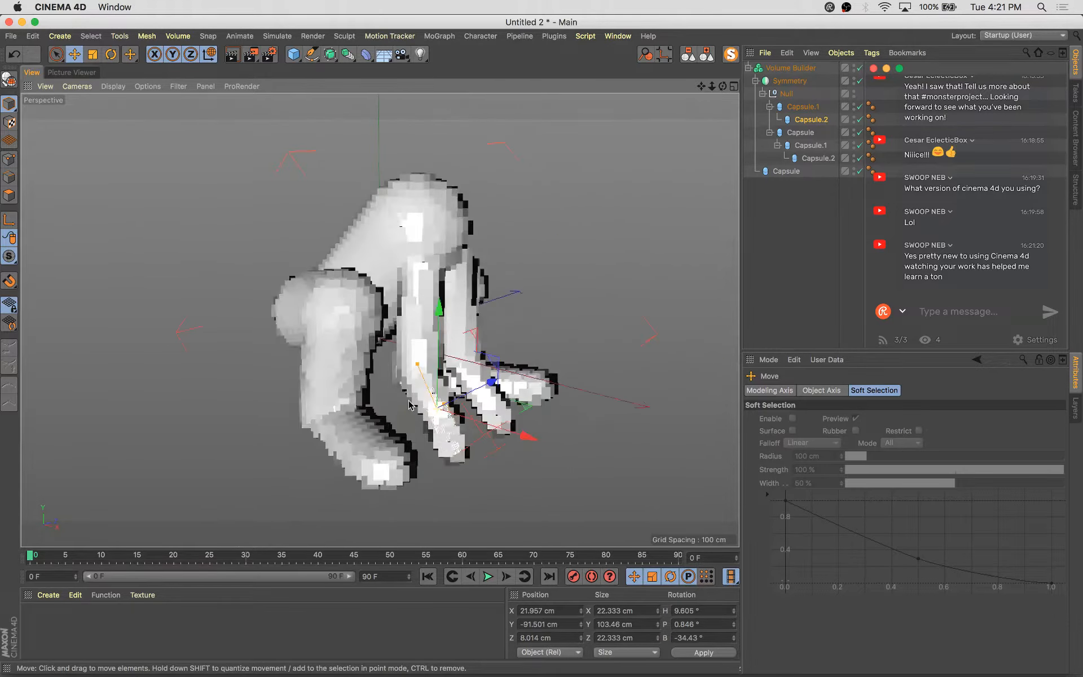
left_click_drag(409, 405, 476, 344, "alt")
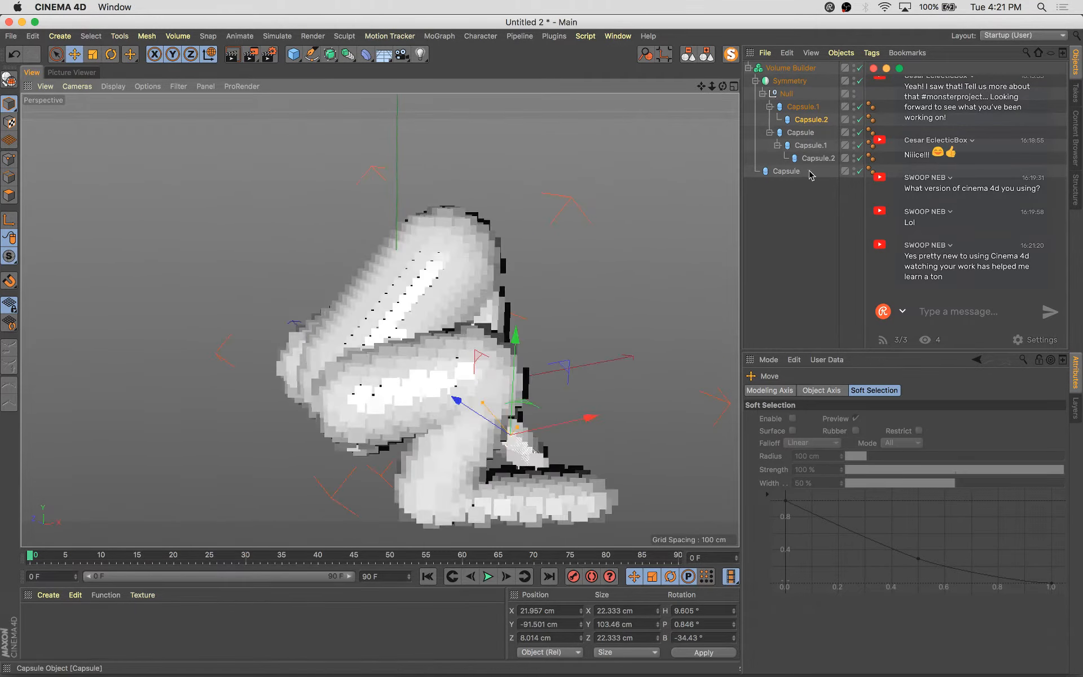
Duplicate the standalone capsule under the Volume Builder and move the copy upward
left_click(810, 109)
left_click(482, 322)
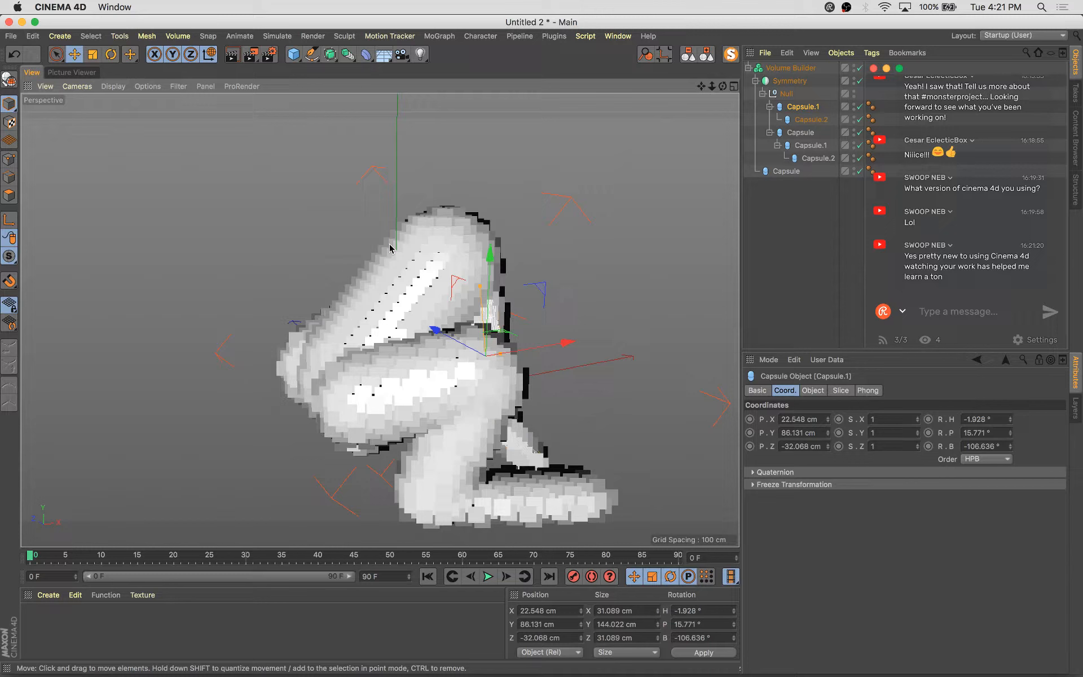
left_click(800, 173)
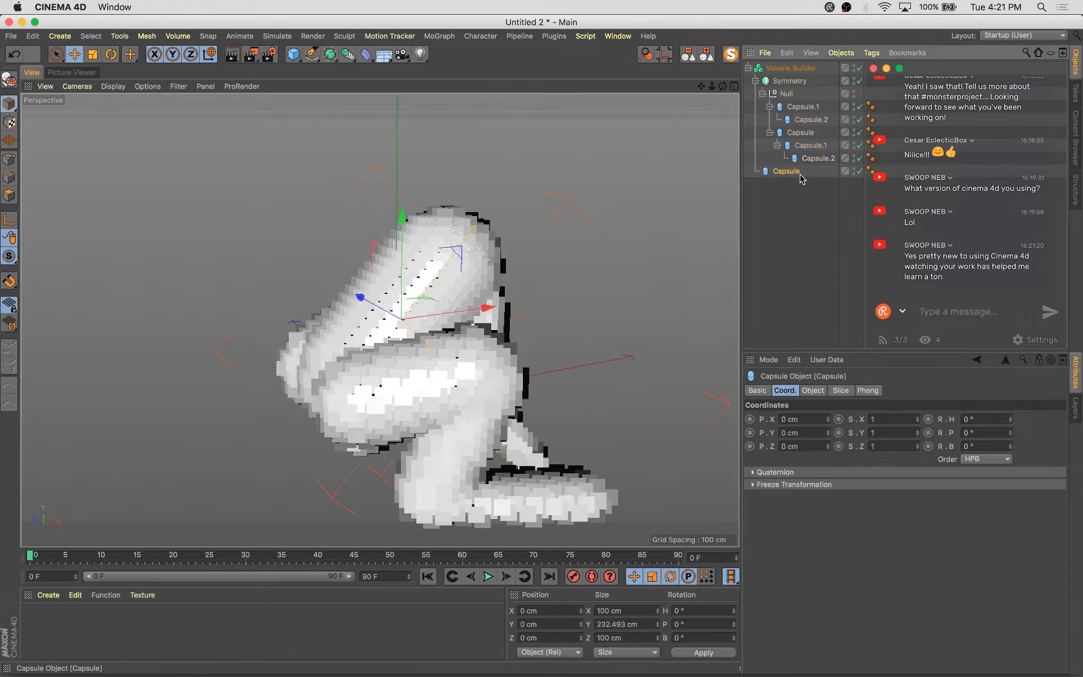
left_click_drag(382, 320, 471, 255, "alt")
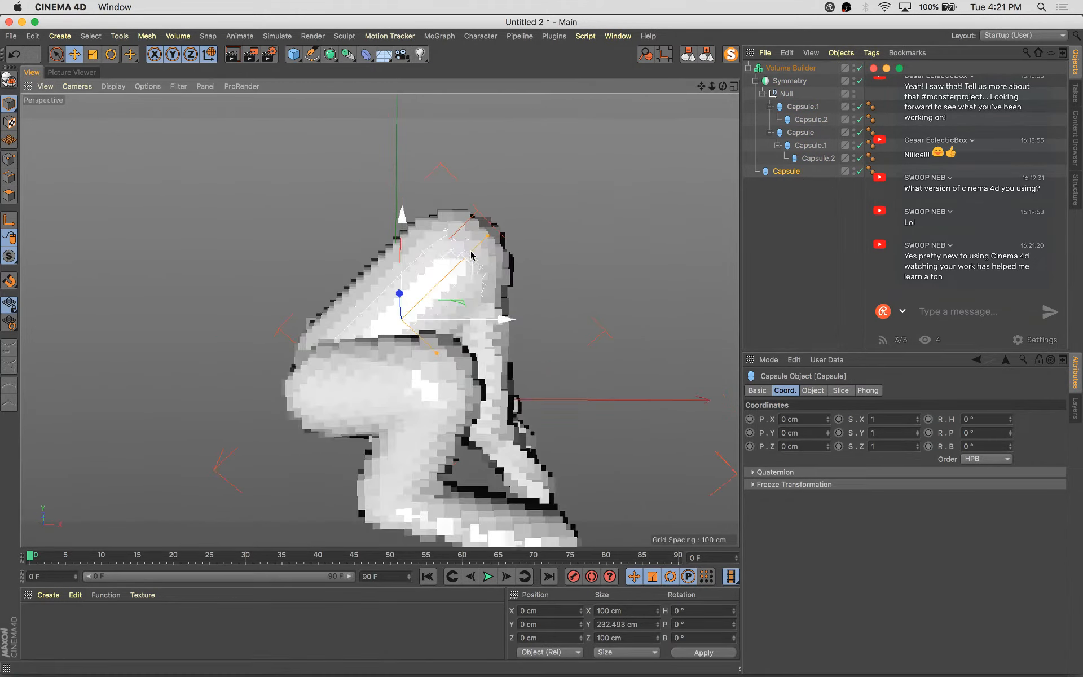
left_click_drag(518, 208, 595, 200, "ctrl")
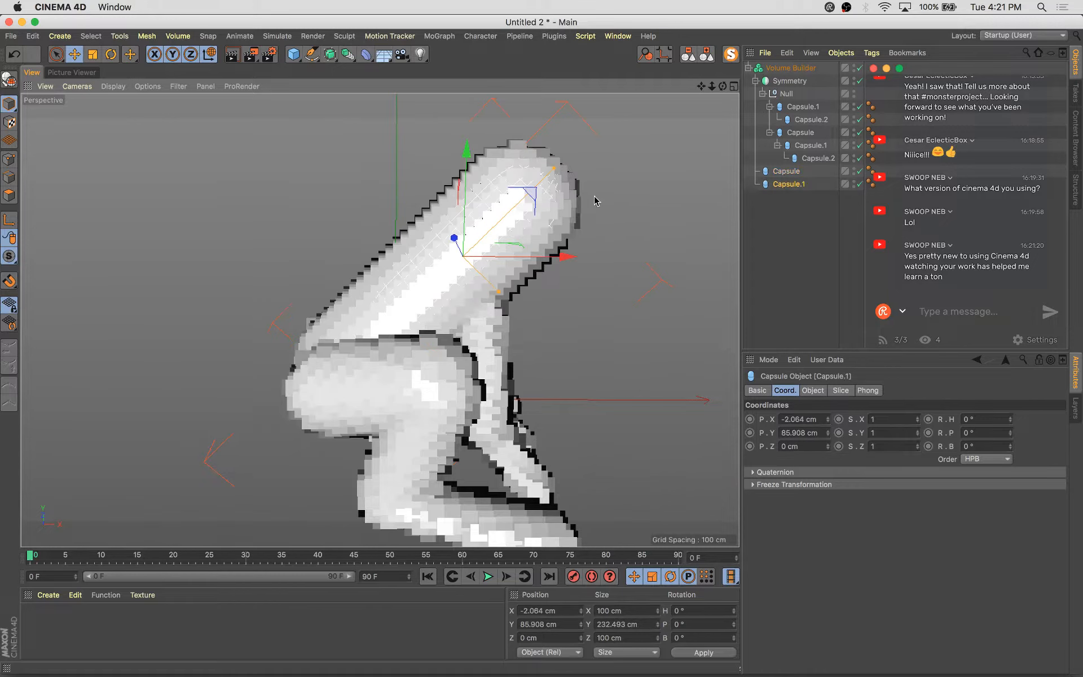
Rotate, scale and move the new top capsule to about 174 cm tall above the body
key("r")
left_click_drag(438, 203, 427, 214)
key("t")
left_click_drag(604, 162, 572, 149)
key("e")
left_click_drag(595, 275, 361, 255, "alt")
left_click(797, 186)
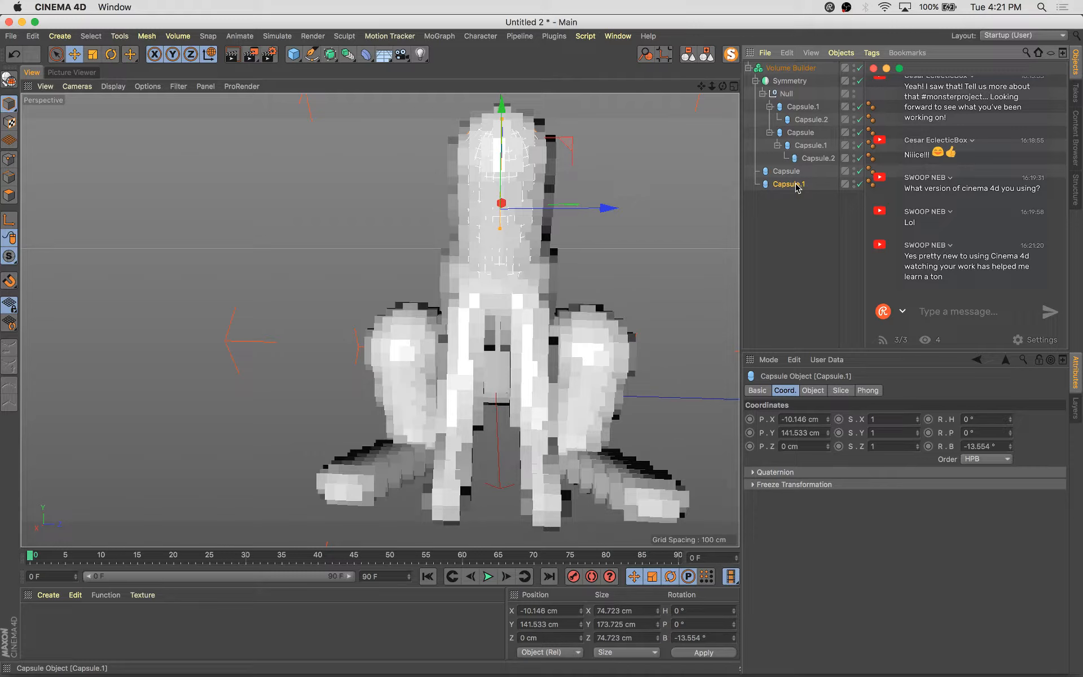
Set the top capsule's X scale to 0.8
left_click(917, 436)
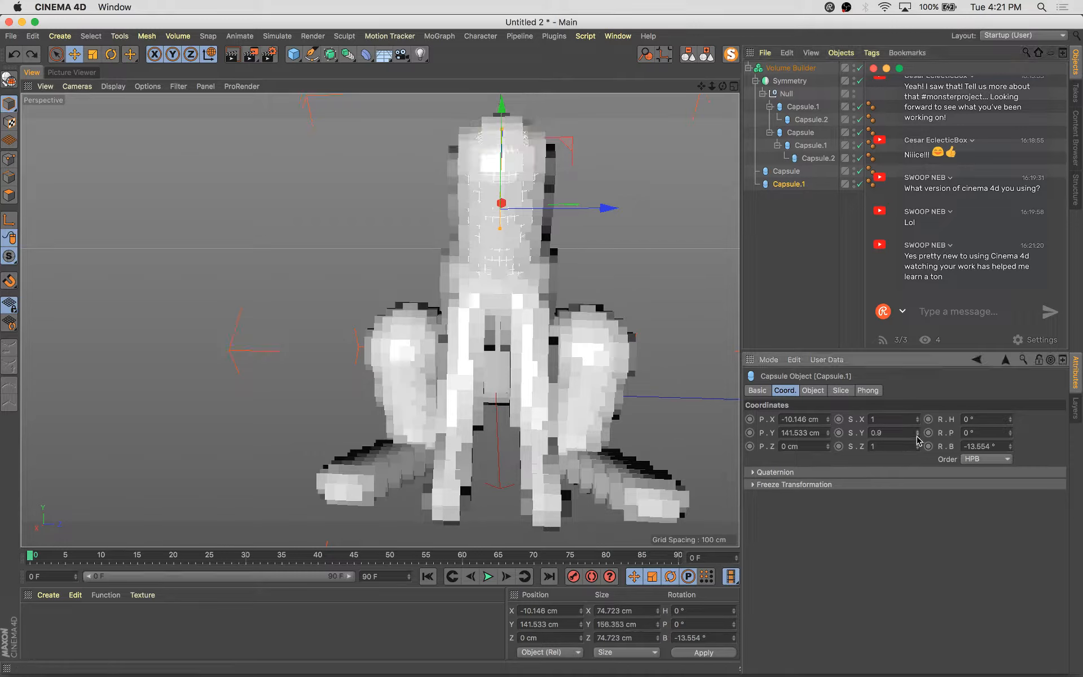
key("super+z")
left_click(918, 421)
left_click(918, 422)
left_click(917, 421)
left_click_drag(451, 336, 620, 293, "alt")
left_click(918, 417)
Rotate the top capsule to tilt it further
key("r")
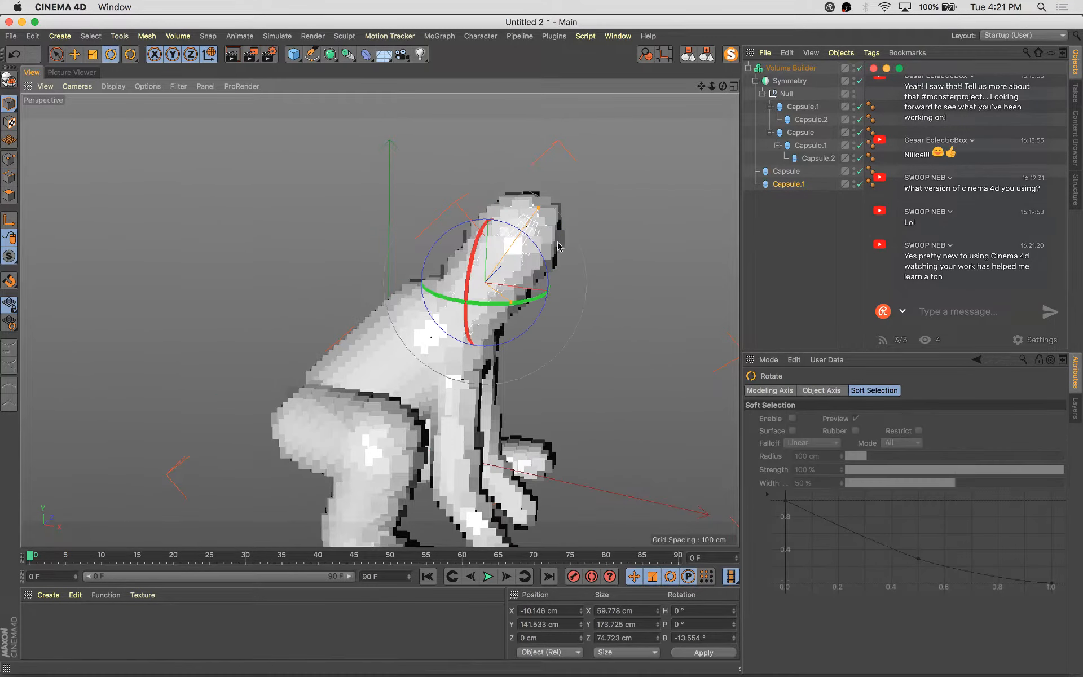
left_click_drag(541, 261, 529, 241)
key("e")
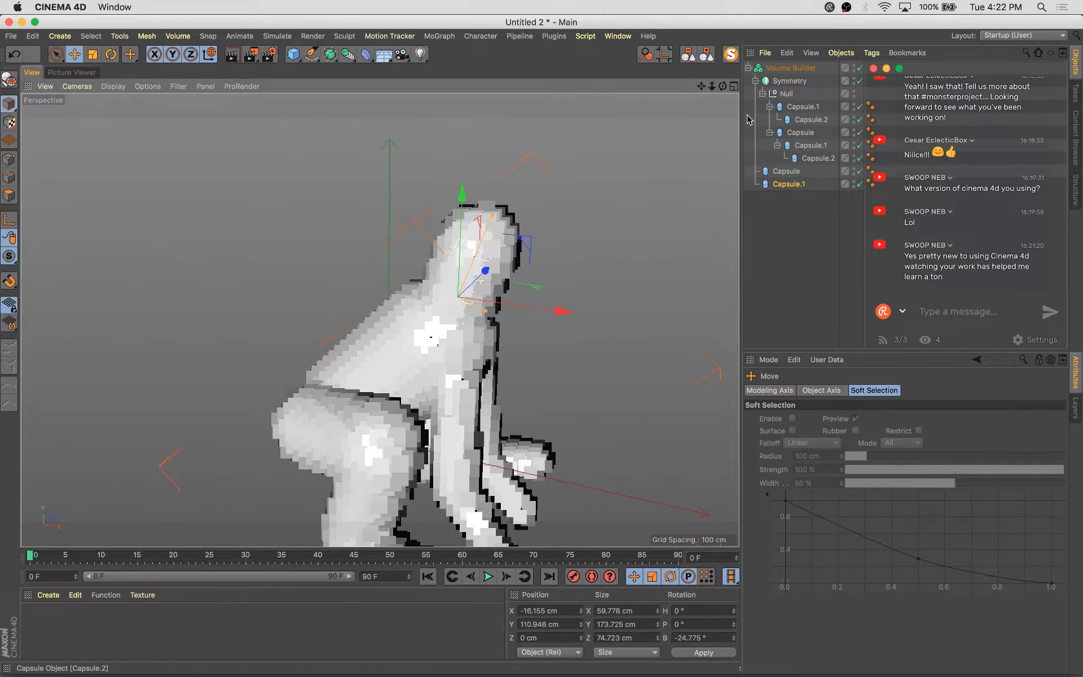
left_click(785, 185)
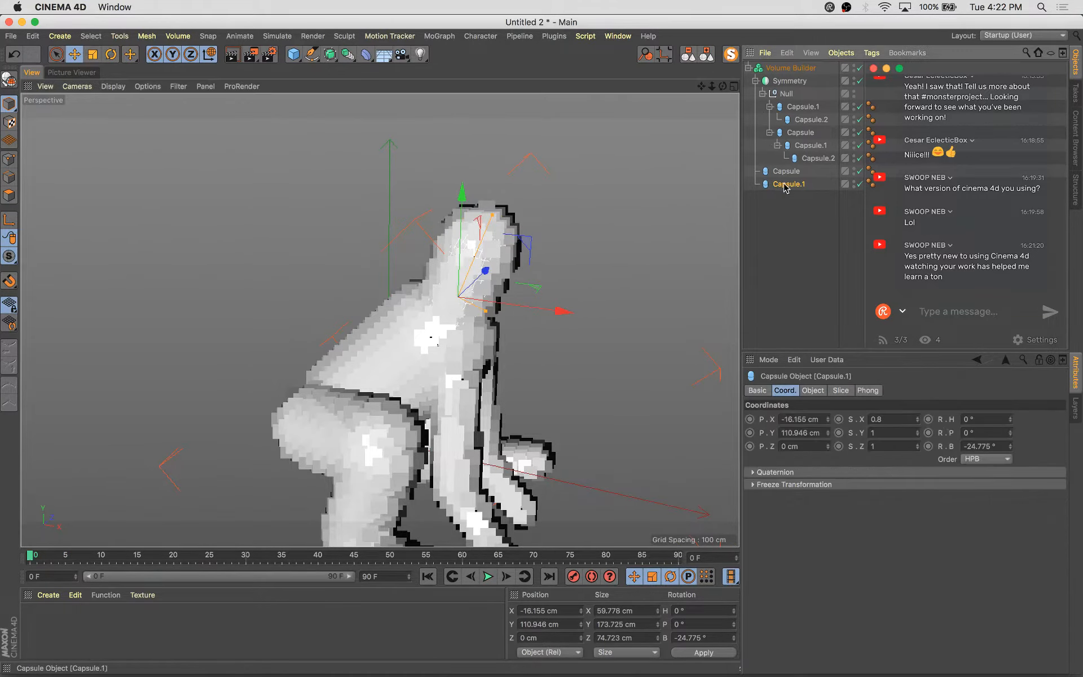
Reset the top capsule's X and Y scales to 1
left_click(918, 430)
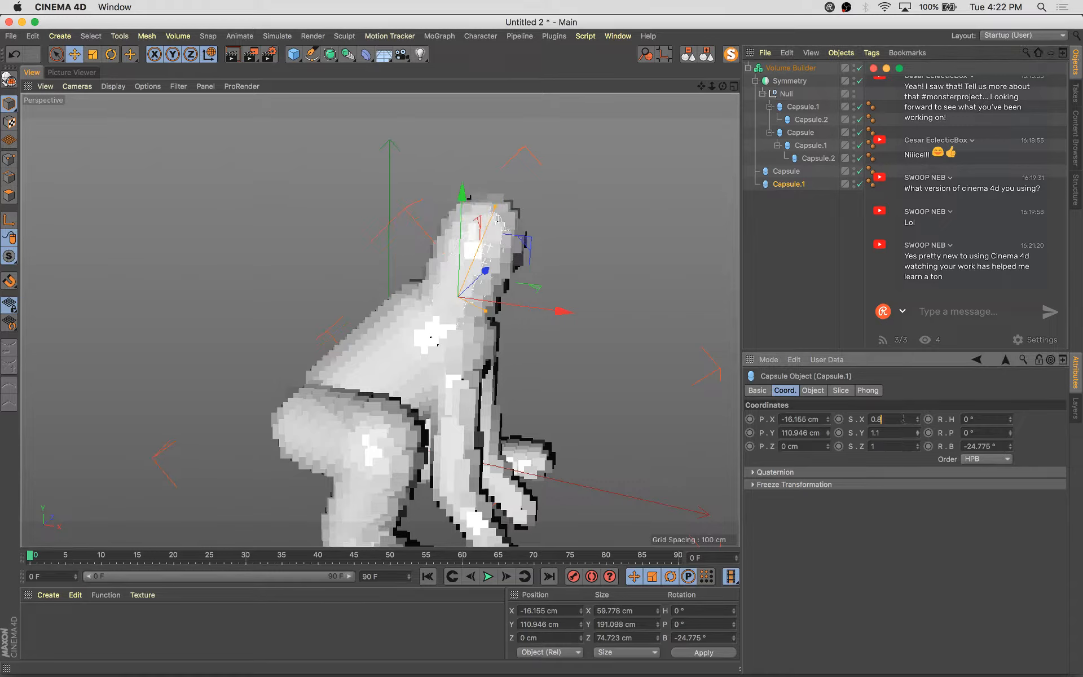
type("1")
key("Tab")
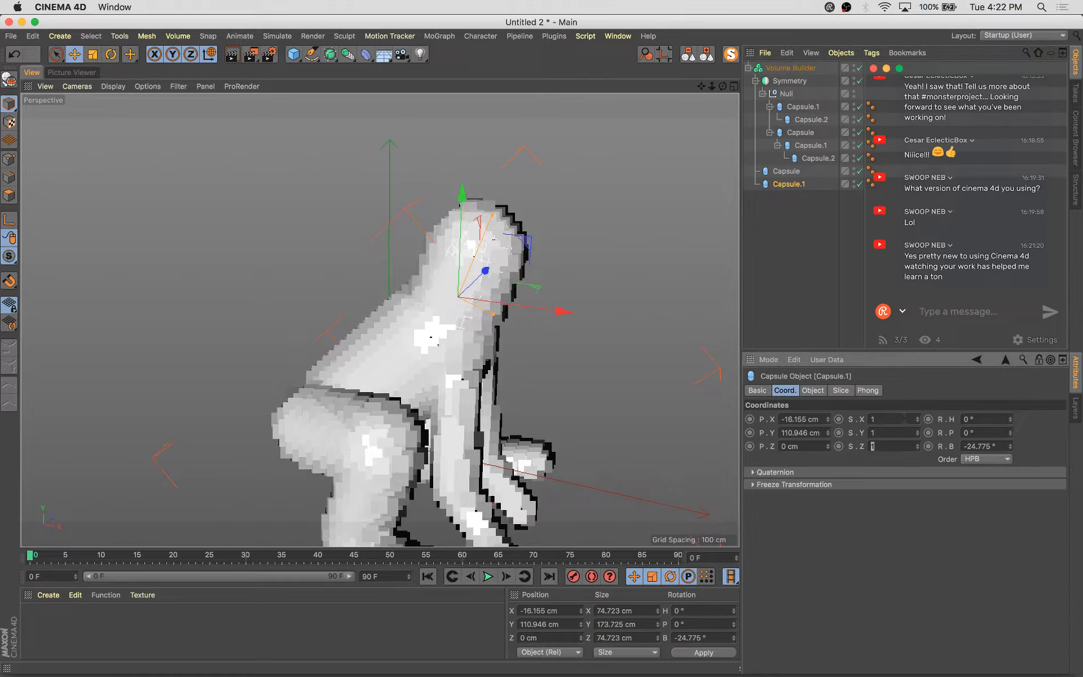
Duplicate the top capsule, then shrink, rotate and move the copy to about 85 cm tall at the front of the head
left_click(826, 292)
left_click_drag(435, 333, 472, 231, "alt")
left_click(786, 170)
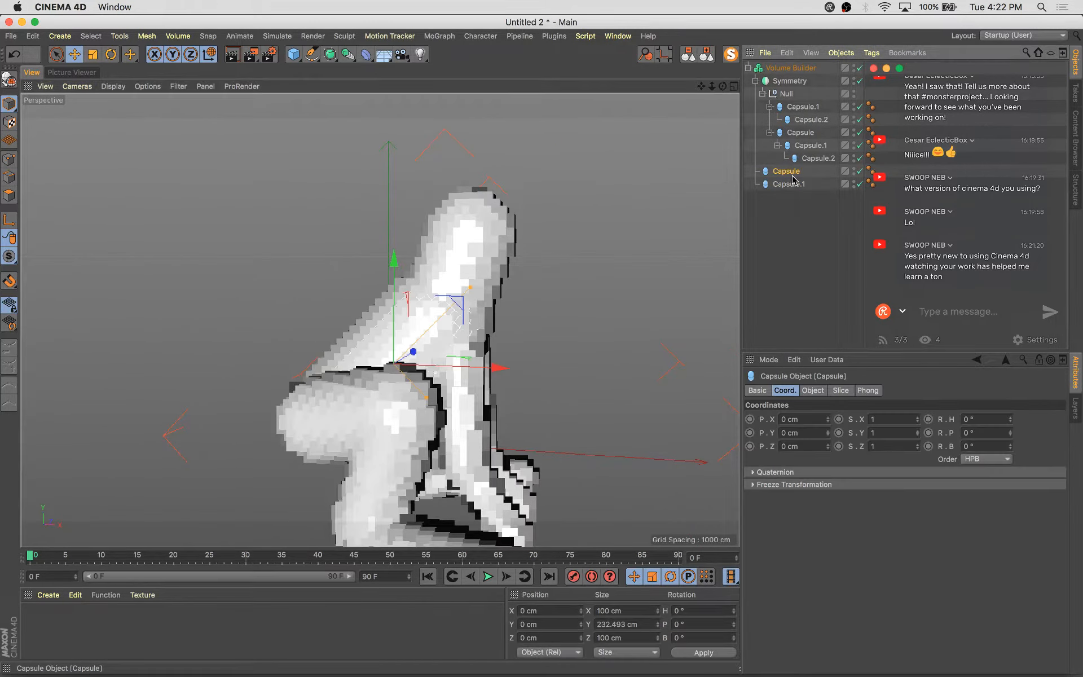
left_click_drag(551, 348, 599, 383, "alt")
key("r")
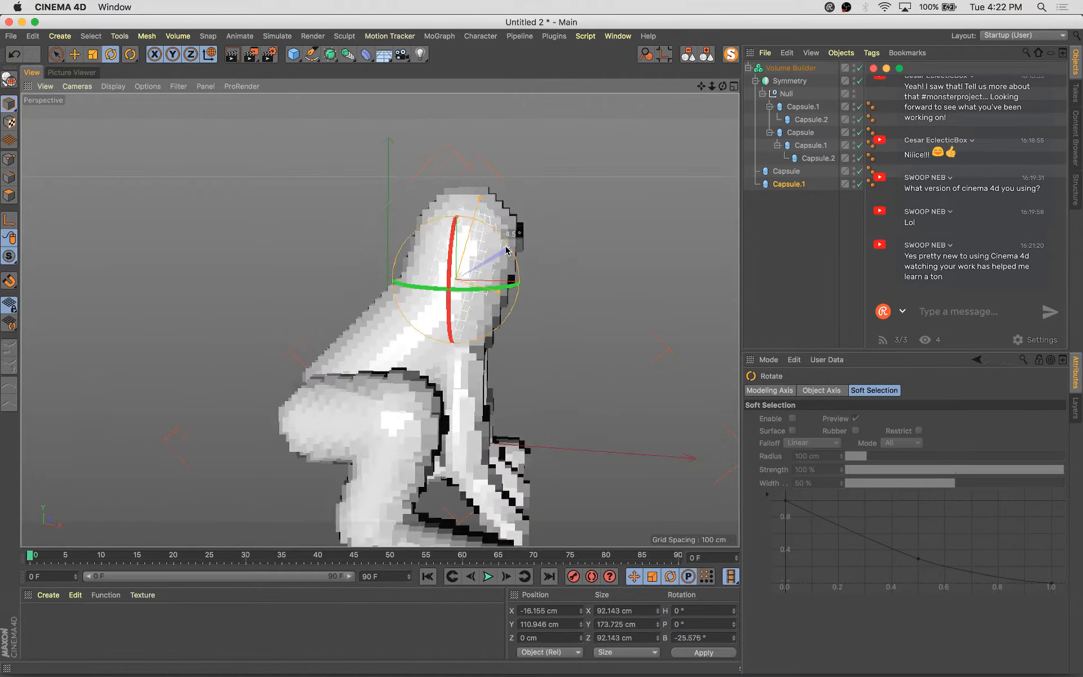
key("e")
mouse_move(525, 220)
left_mouse_down()
mouse_move(555, 222)
mouse_move(538, 233)
left_mouse_up()
left_click_drag(583, 309, 559, 321, "alt")
left_click_drag(566, 223, 604, 232, "ctrl")
key("r")
key("t")
left_click_drag(564, 299, 500, 354)
left_click_drag(310, 323, 423, 307, "alt")
left_click_drag(526, 185, 527, 172)
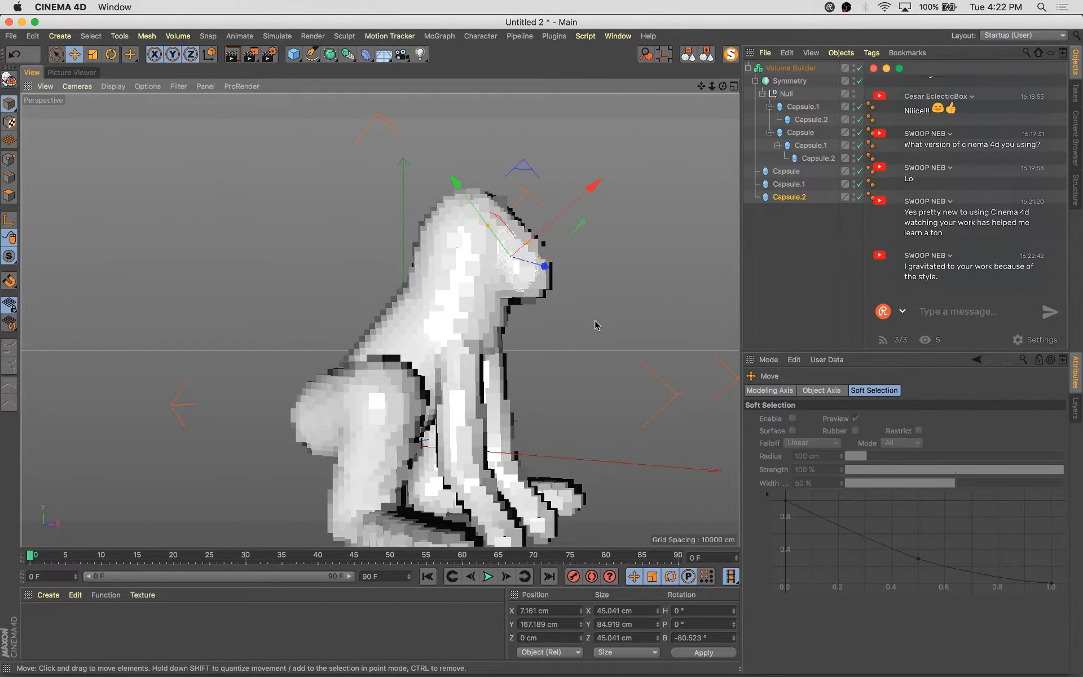
Enlarge the new head capsule to about 59 cm wide and move it against the front of the head
left_click_drag(596, 324, 344, 428, "alt")
scroll(547, 325, "up", 10)
scroll(547, 326, "down", 4)
left_click_drag(475, 325, 586, 348, "alt")
left_click_drag(451, 367, 500, 417, "alt")
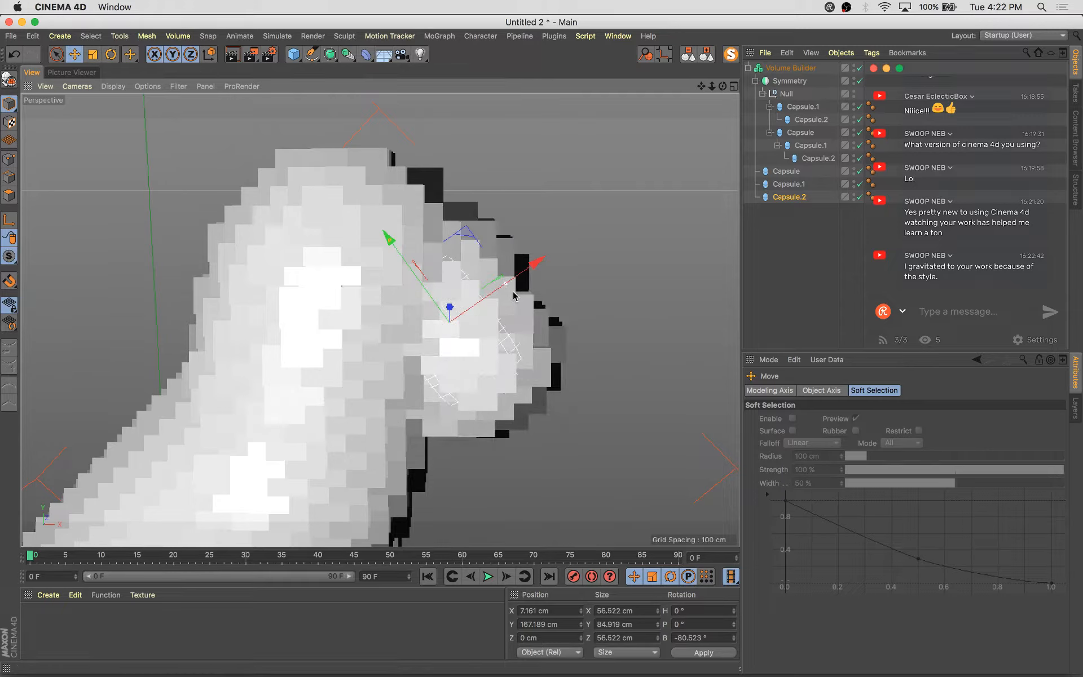
left_click_drag(462, 232, 452, 235)
right_click_drag(476, 241, 547, 359, "alt")
left_click_drag(547, 359, 278, 326, "alt")
right_click_drag(278, 326, 440, 427, "alt")
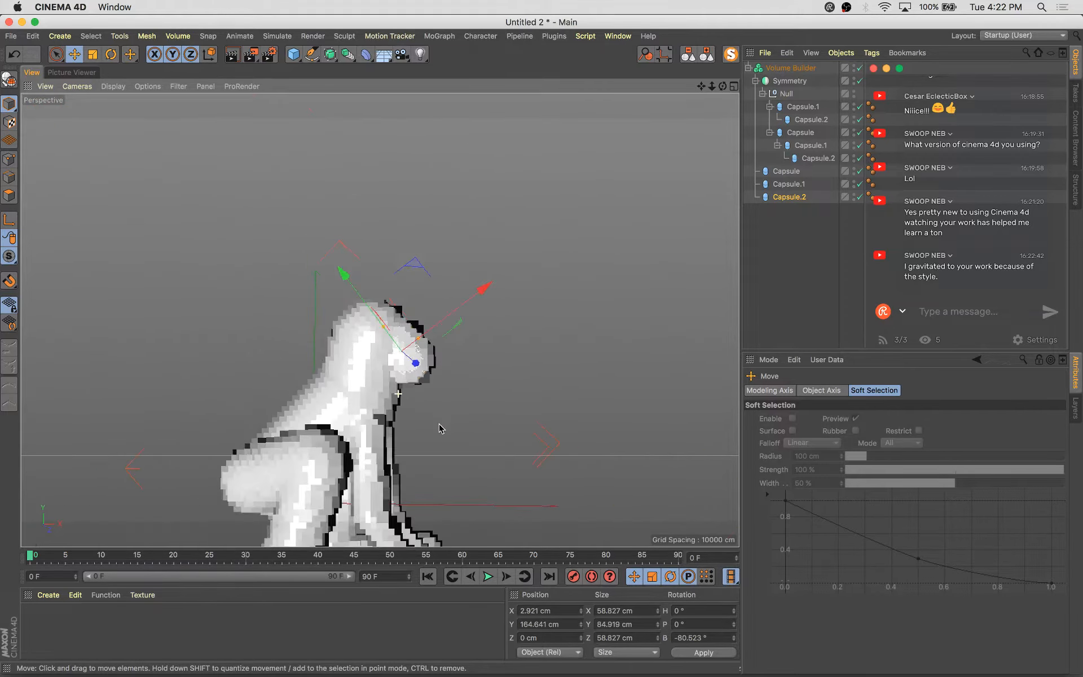
left_click_drag(440, 427, 396, 388, "alt")
middle_click_drag(396, 388, 394, 313, "alt")
left_click_drag(395, 315, 623, 322, "alt")
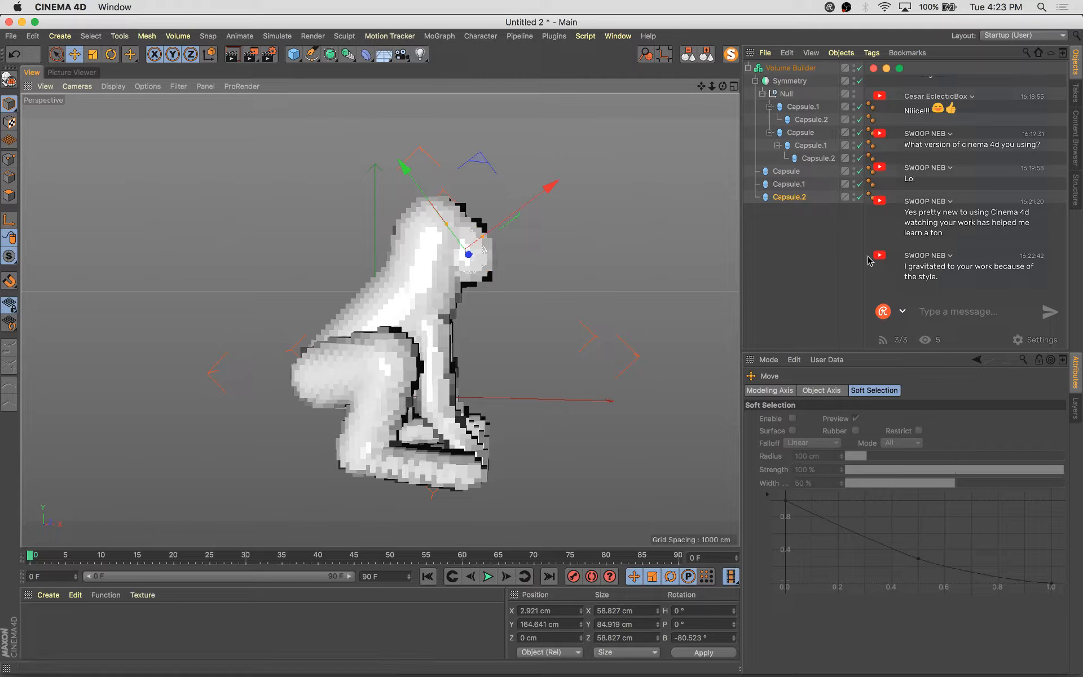
Rotate the upper arm capsule inside the Null to swing the arm
left_click(801, 107)
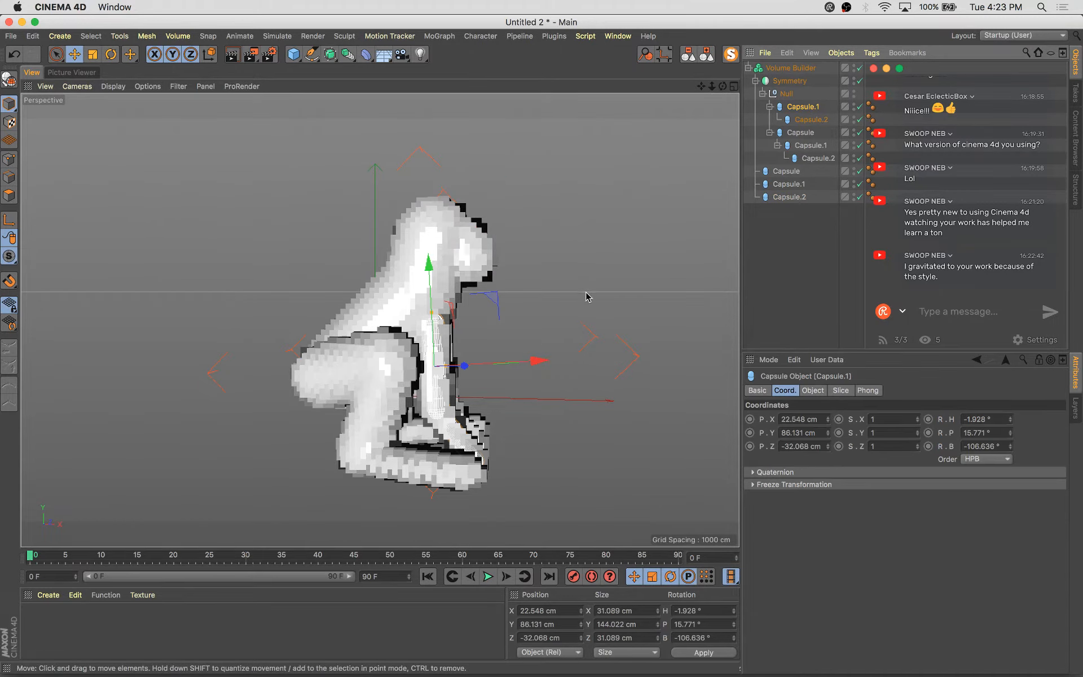
left_click_drag(587, 298, 531, 350, "alt")
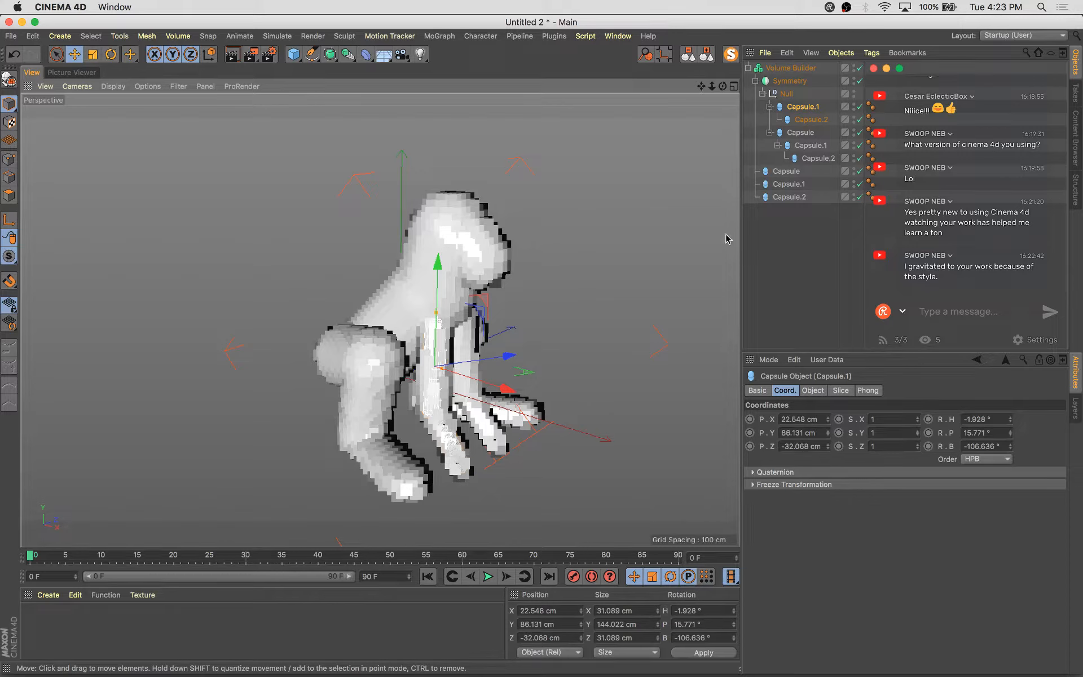
key("r")
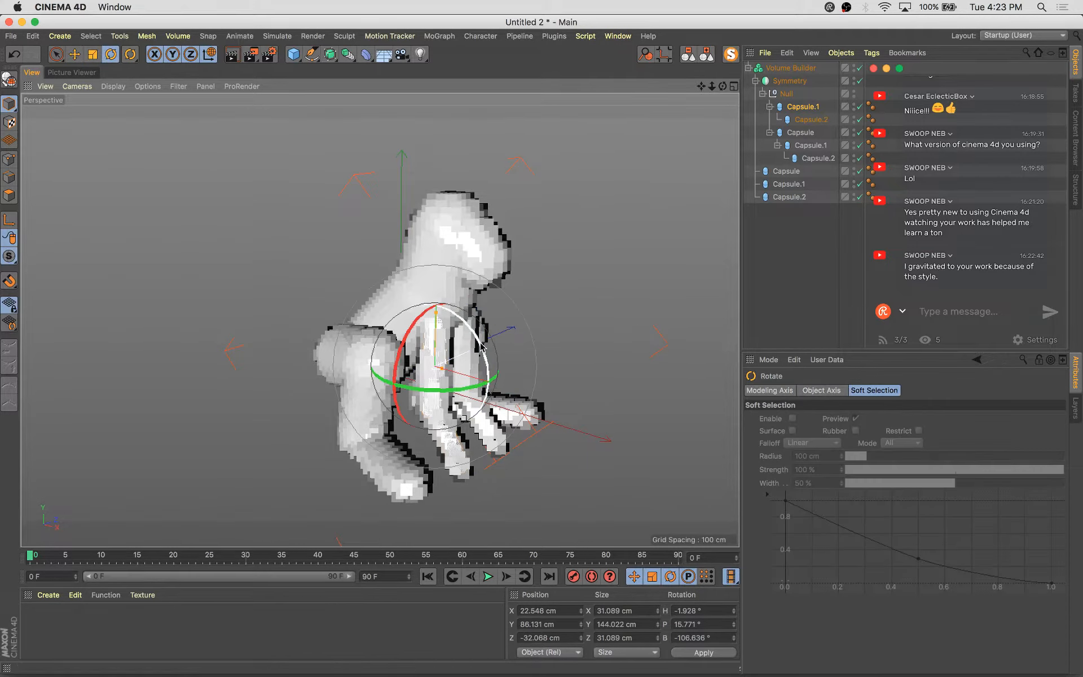
left_click_drag(470, 334, 470, 282)
Rotate and move the forearm capsule to bend it down toward the ground
key("e")
left_click(811, 119)
key("r")
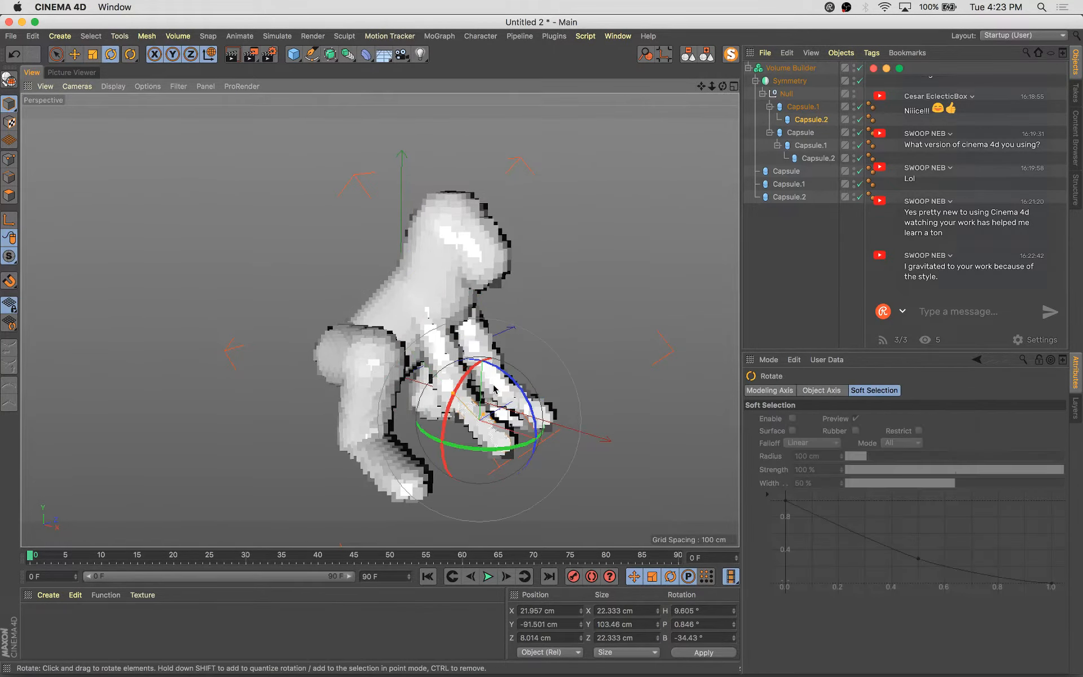
left_click_drag(534, 412, 442, 359)
key("e")
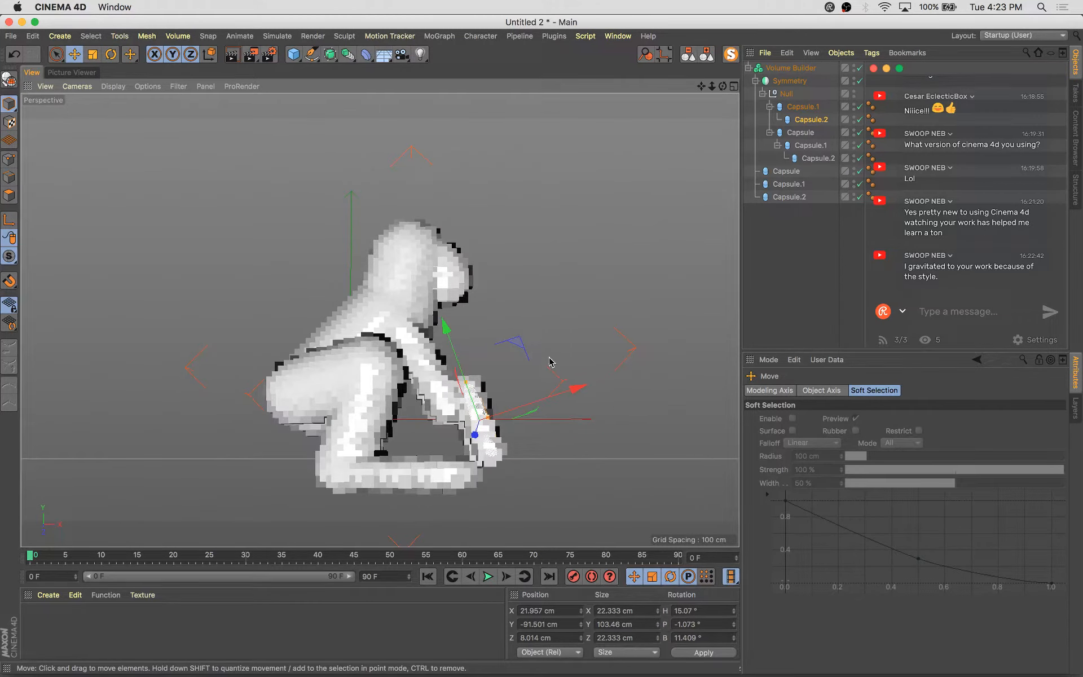
left_click_drag(511, 349, 492, 357)
key("r")
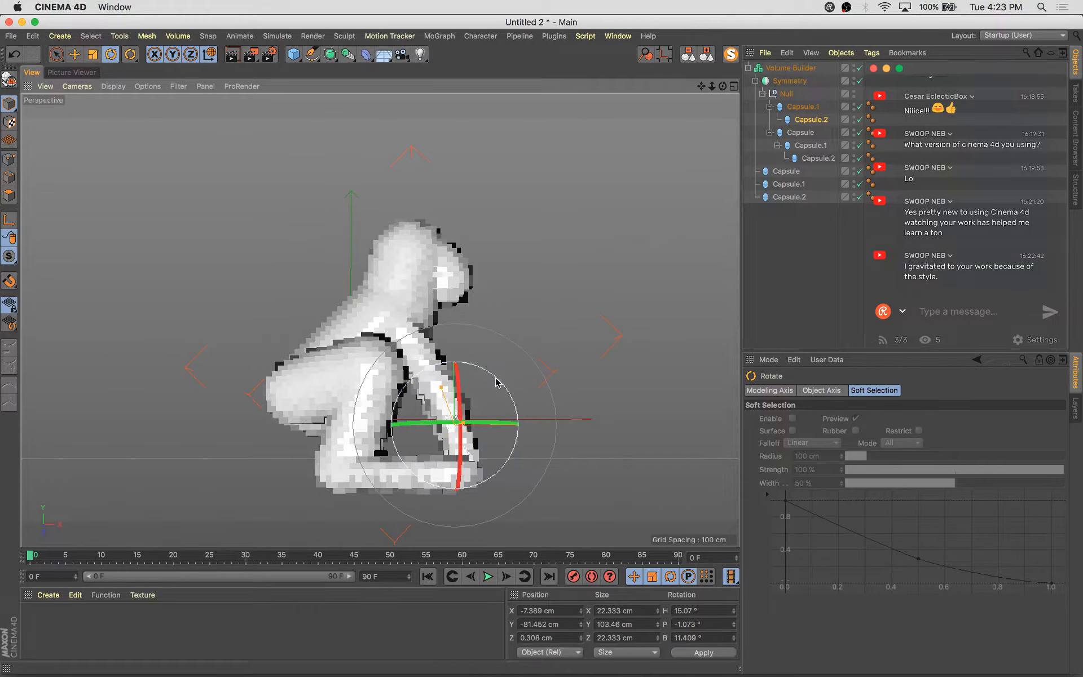
left_click_drag(504, 387, 510, 391)
left_click_drag(585, 437, 482, 490, "alt")
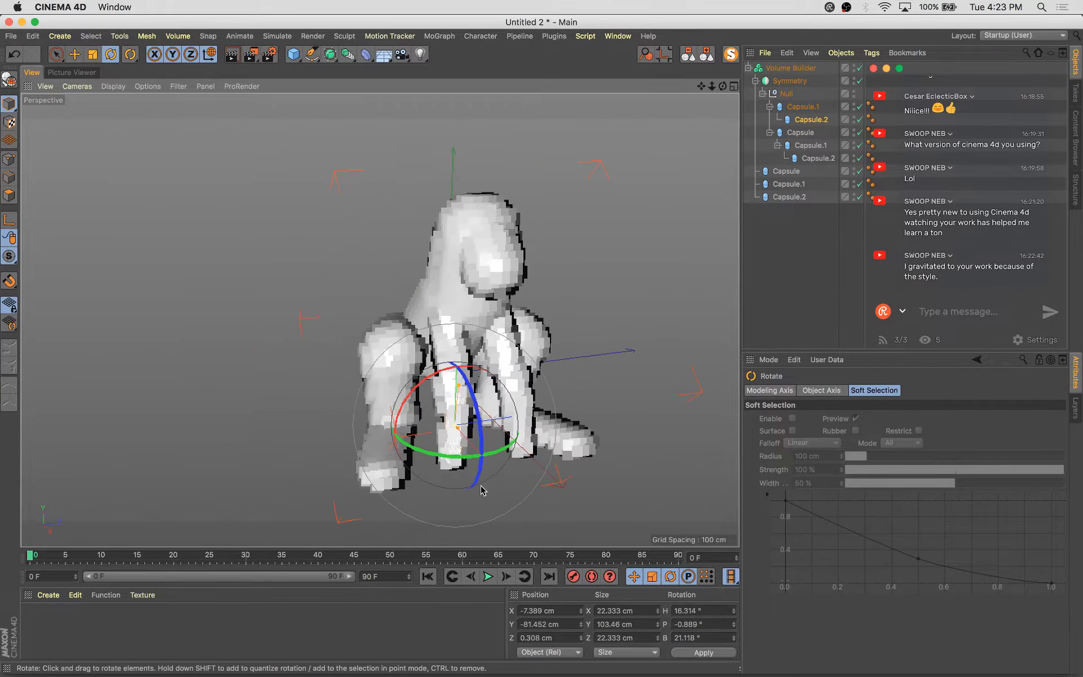
Duplicate the forearm capsule as a hand piece, rotate and move the copy, then undo back to the earlier arm pose
key("e")
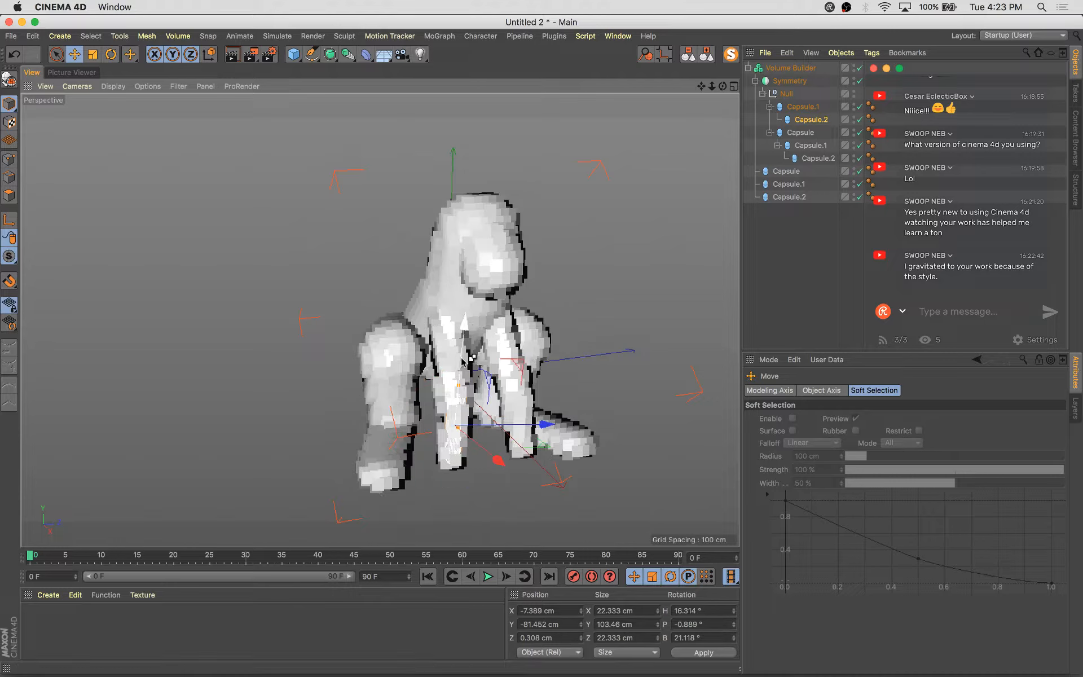
left_click_drag(463, 411, 463, 411, "ctrl")
key("r")
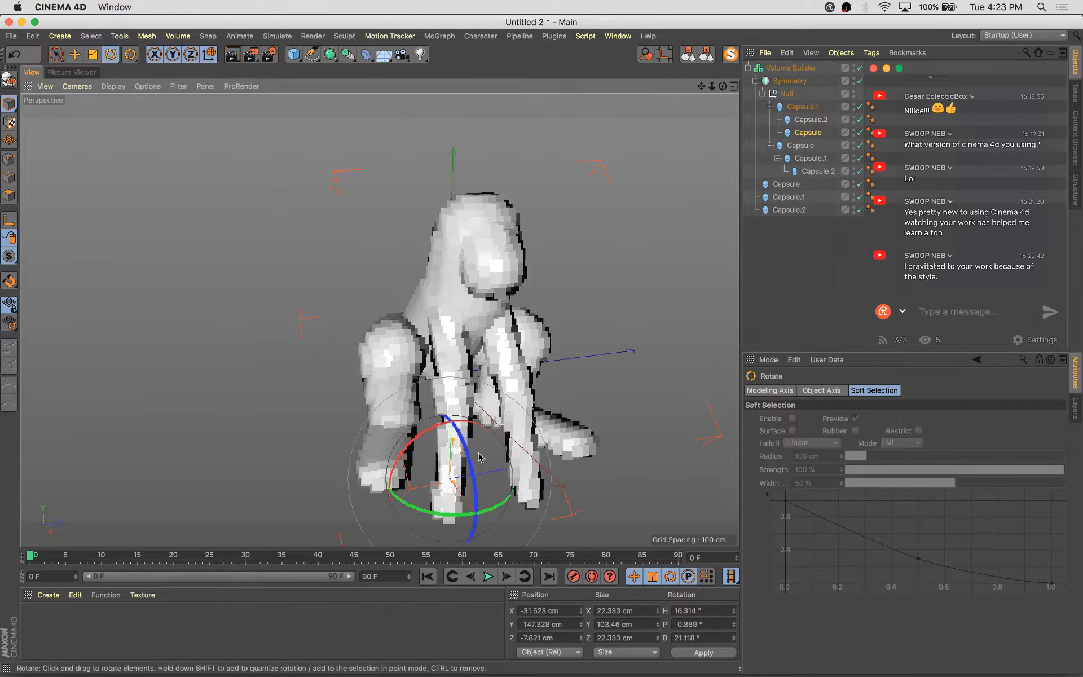
left_click_drag(472, 455, 458, 419)
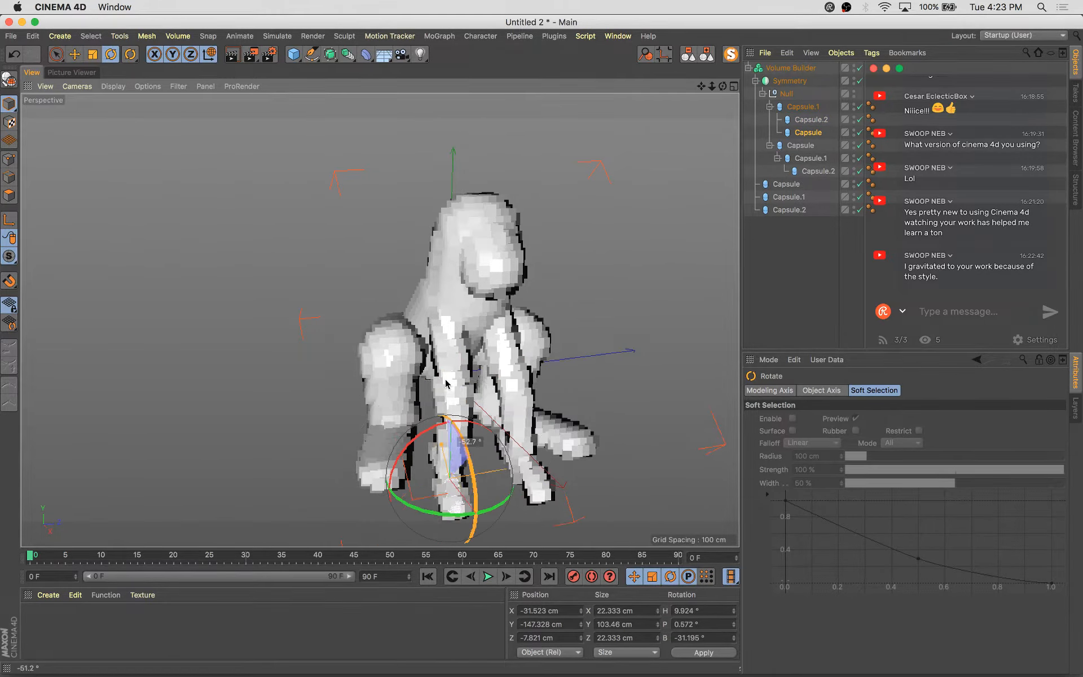
left_click_drag(535, 484, 631, 428, "alt")
key("e")
key("w")
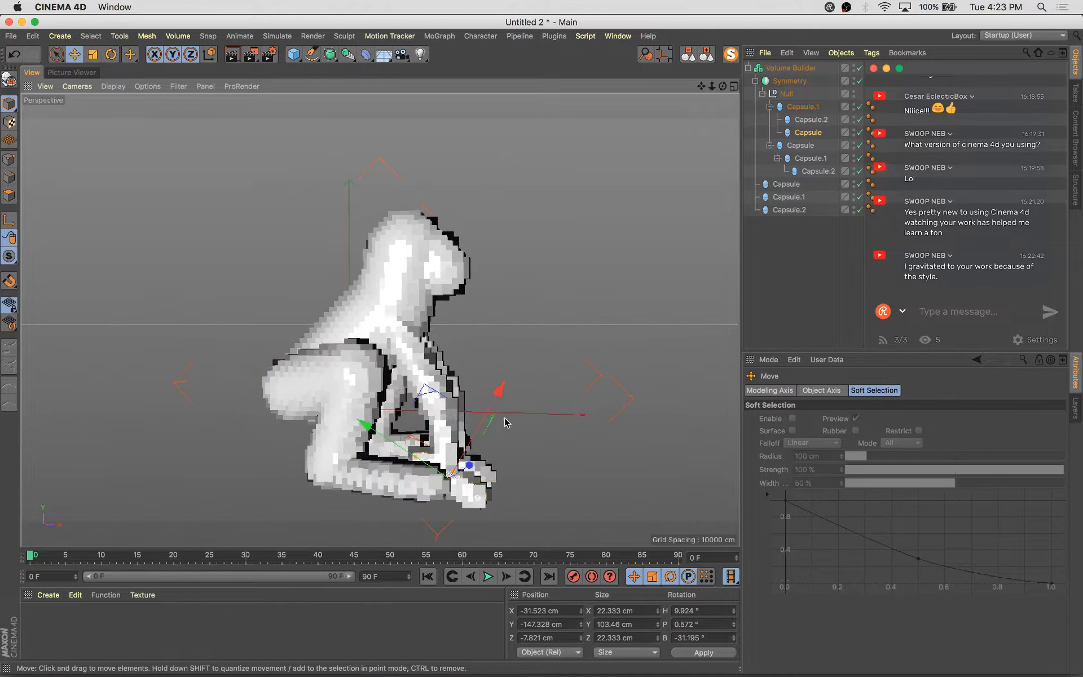
left_click_drag(453, 397, 442, 393)
key("r")
key("w")
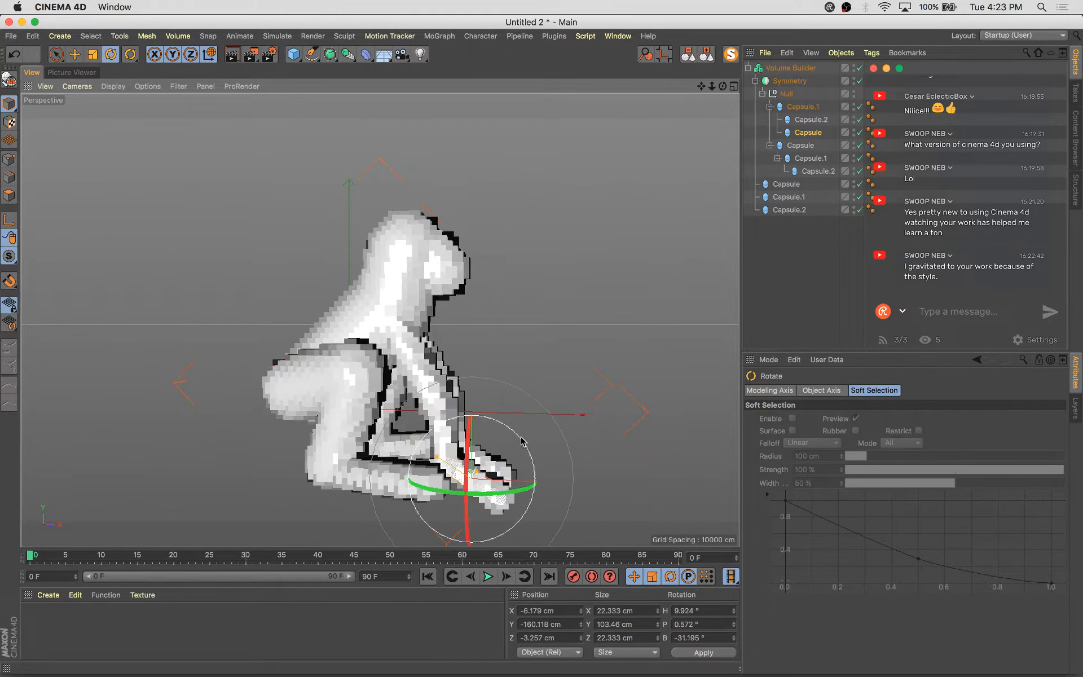
left_click_drag(520, 436, 502, 405)
left_click_drag(609, 453, 639, 465, "alt")
key("super+z")
key("super+z")
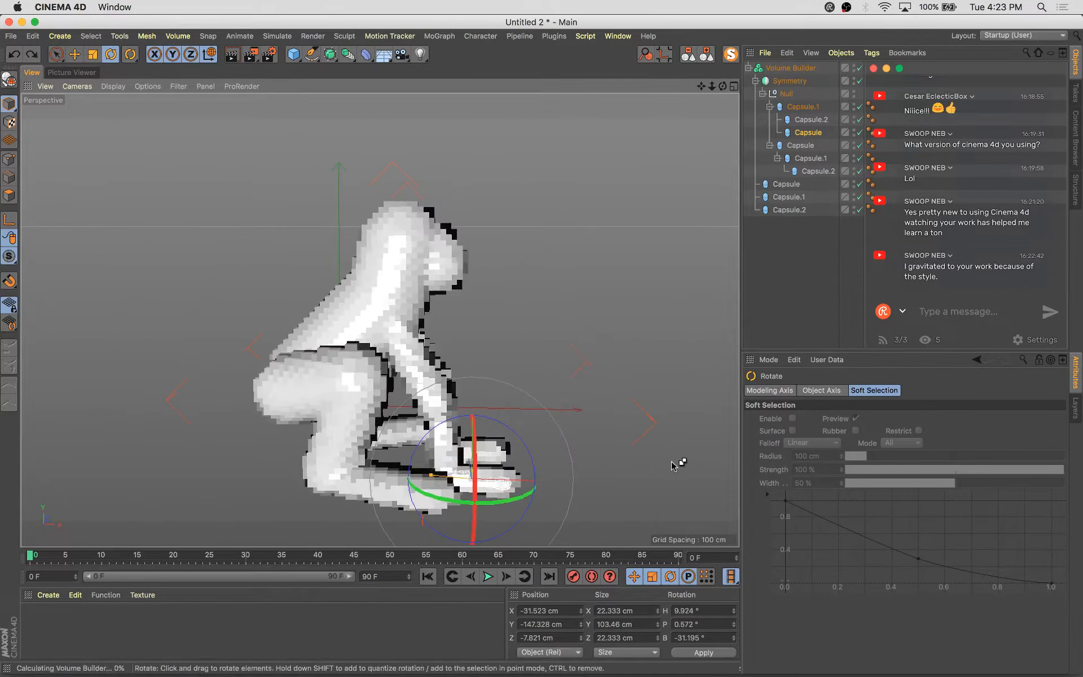
key("super+z")
key("super+z")
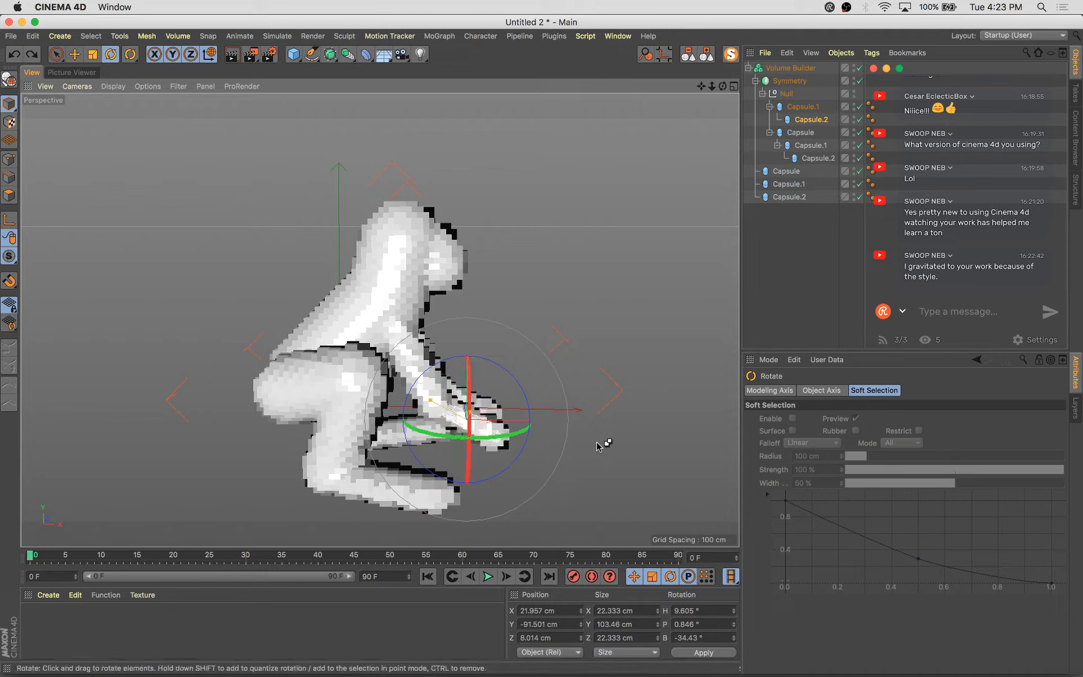
key("super+z")
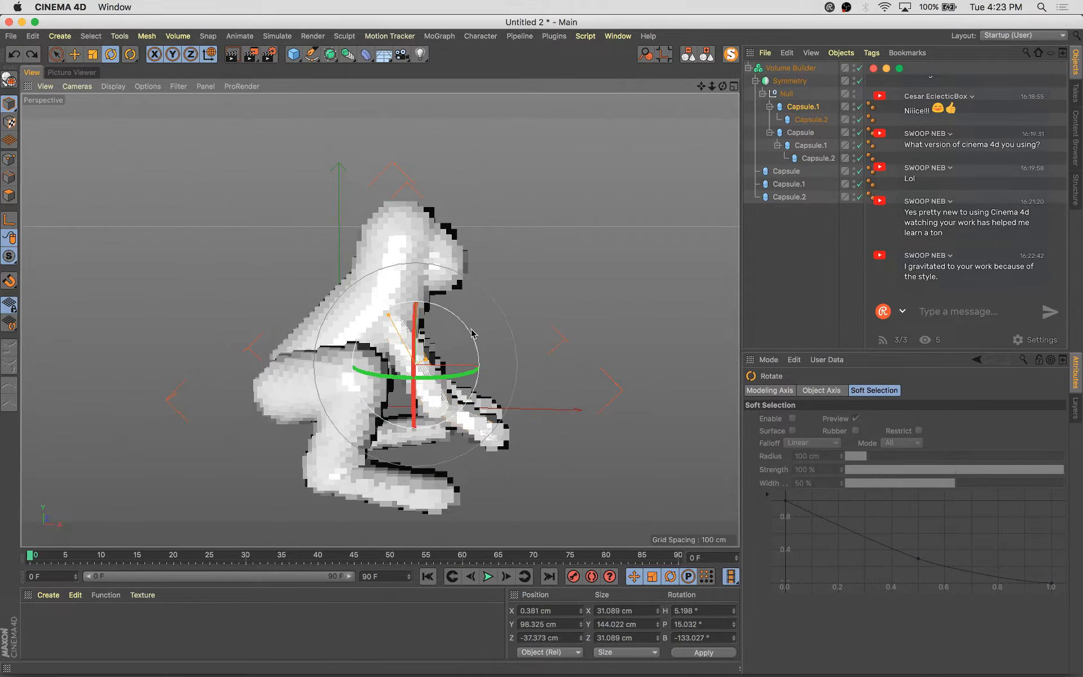
Rotate and reposition the upper arm capsule to angle it down from the shoulder
left_click_drag(472, 334, 468, 333)
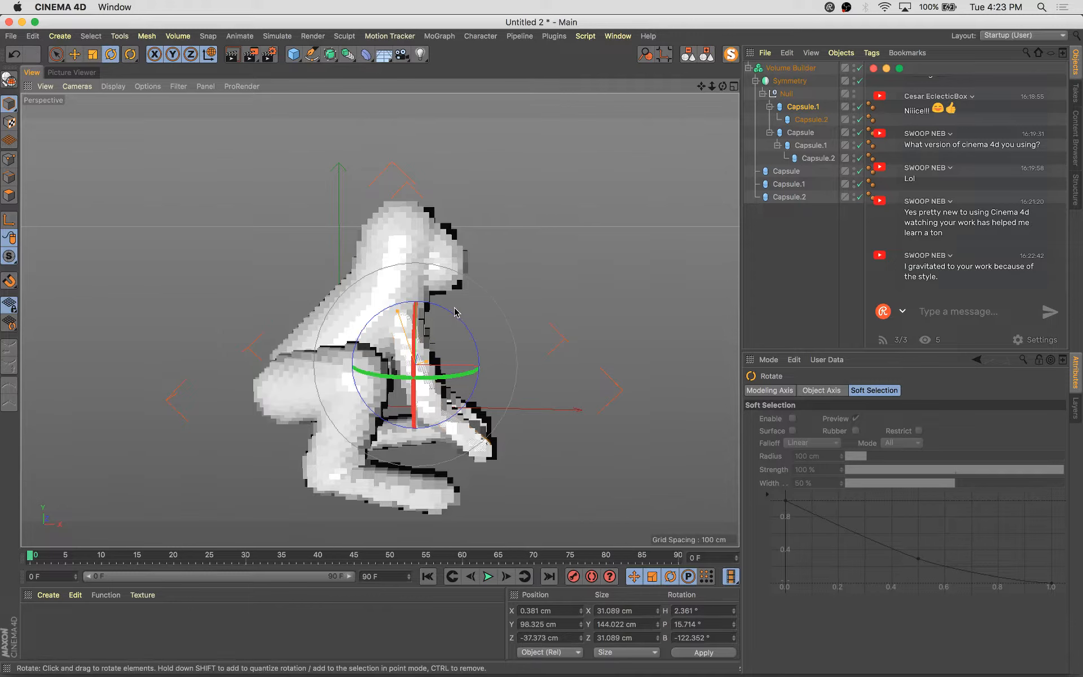
key("e")
left_click_drag(457, 288, 444, 294)
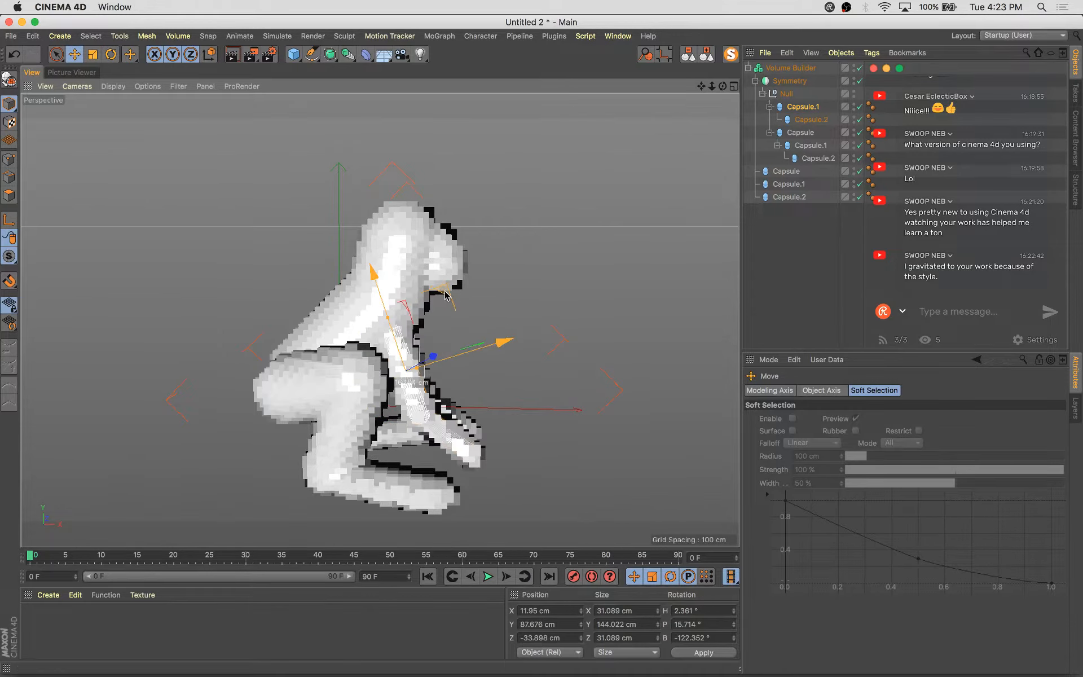
left_click_drag(520, 356, 338, 367, "alt")
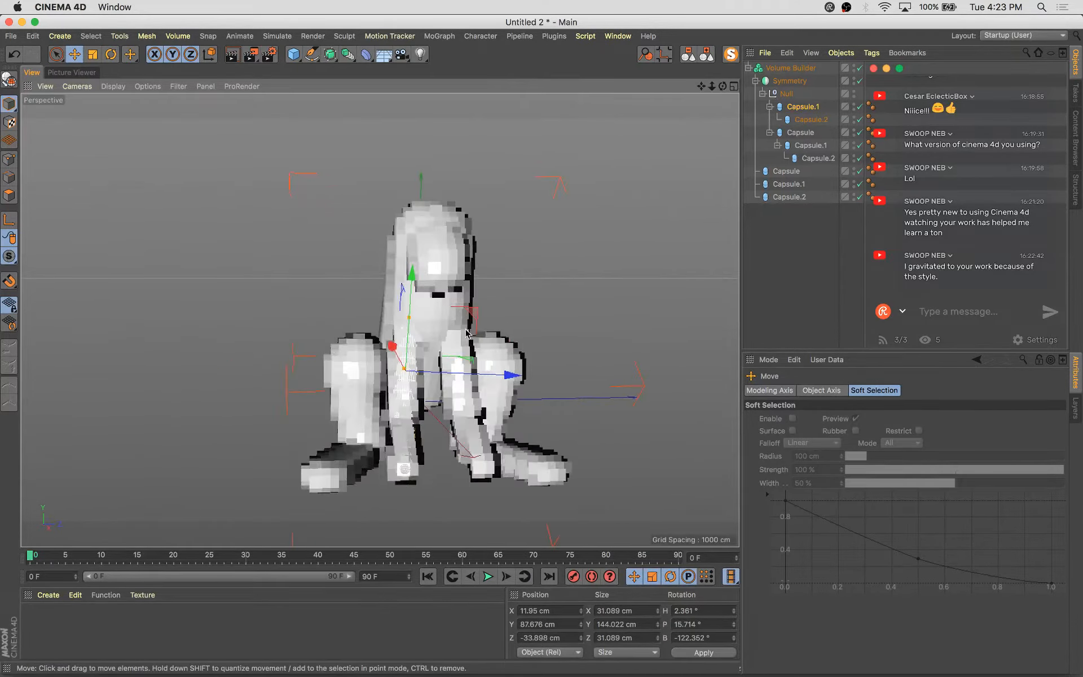
key("r")
left_click_drag(454, 377, 626, 404)
key("e")
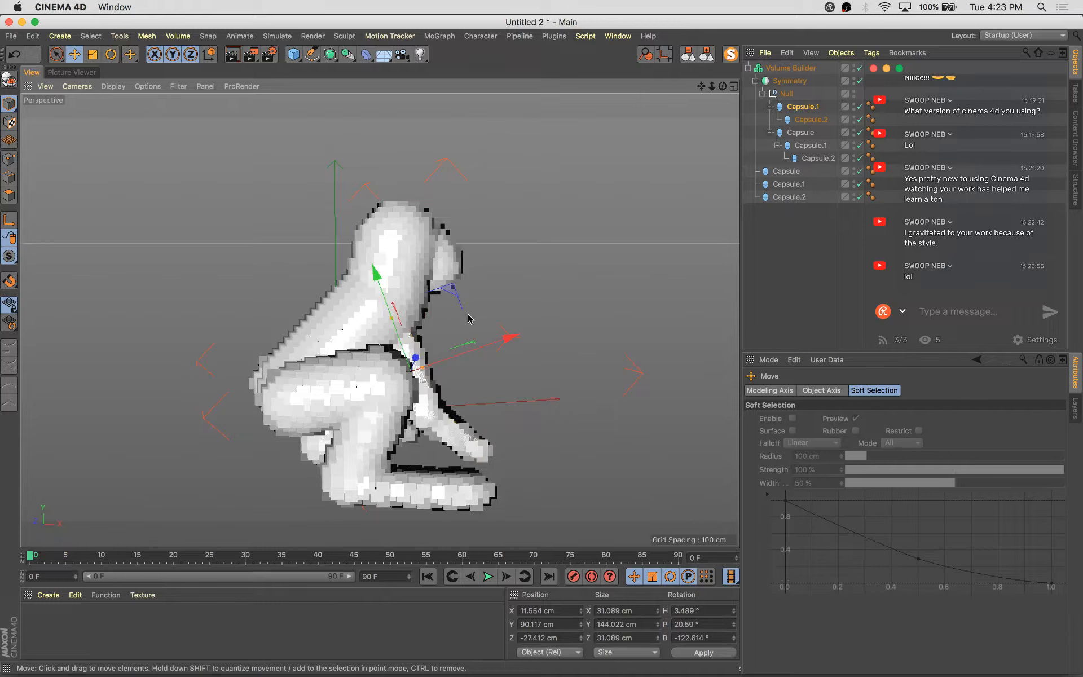
Set the forearm capsule's Z scale to 1.3 and rotate it slightly
left_click(811, 119)
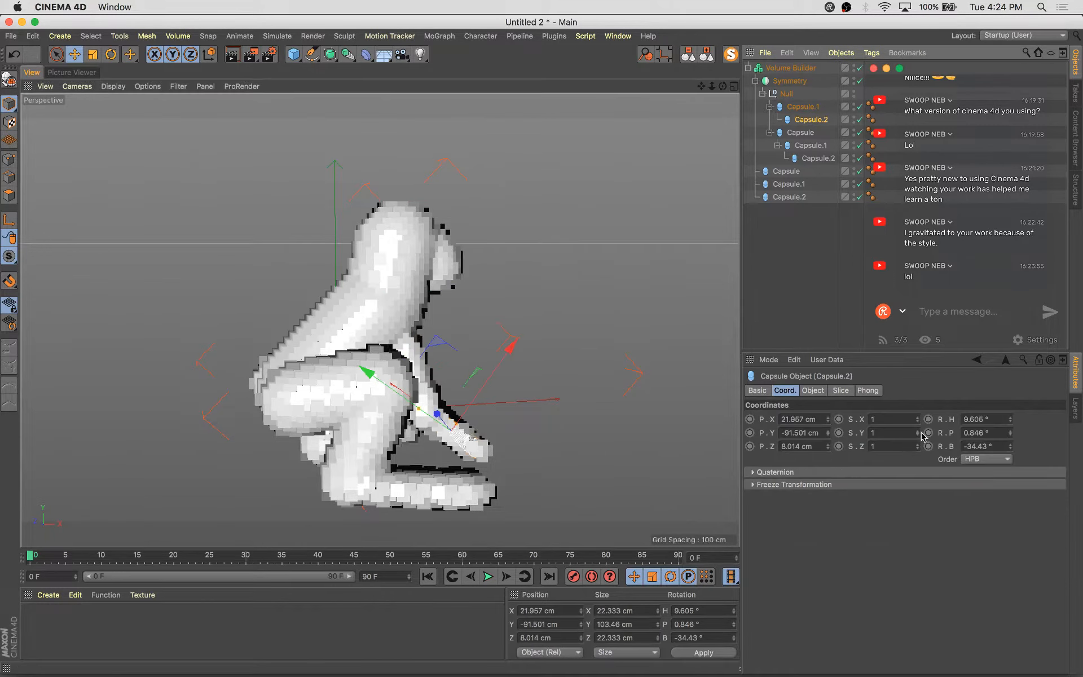
left_click(916, 431)
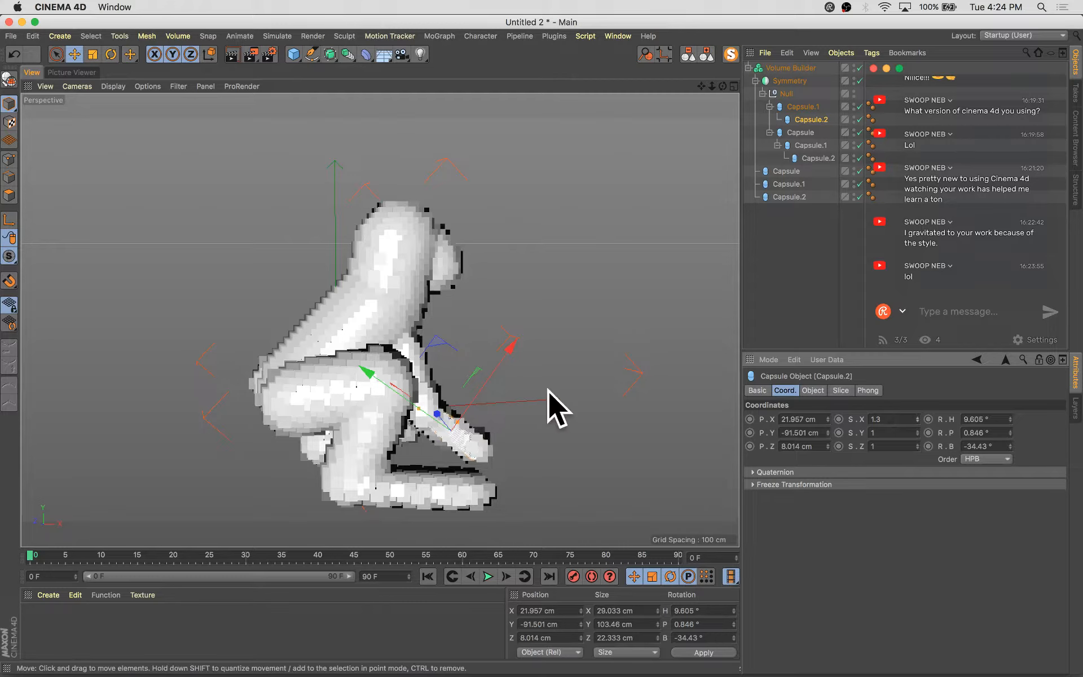
left_click_drag(548, 391, 255, 420, "alt")
key("super+z")
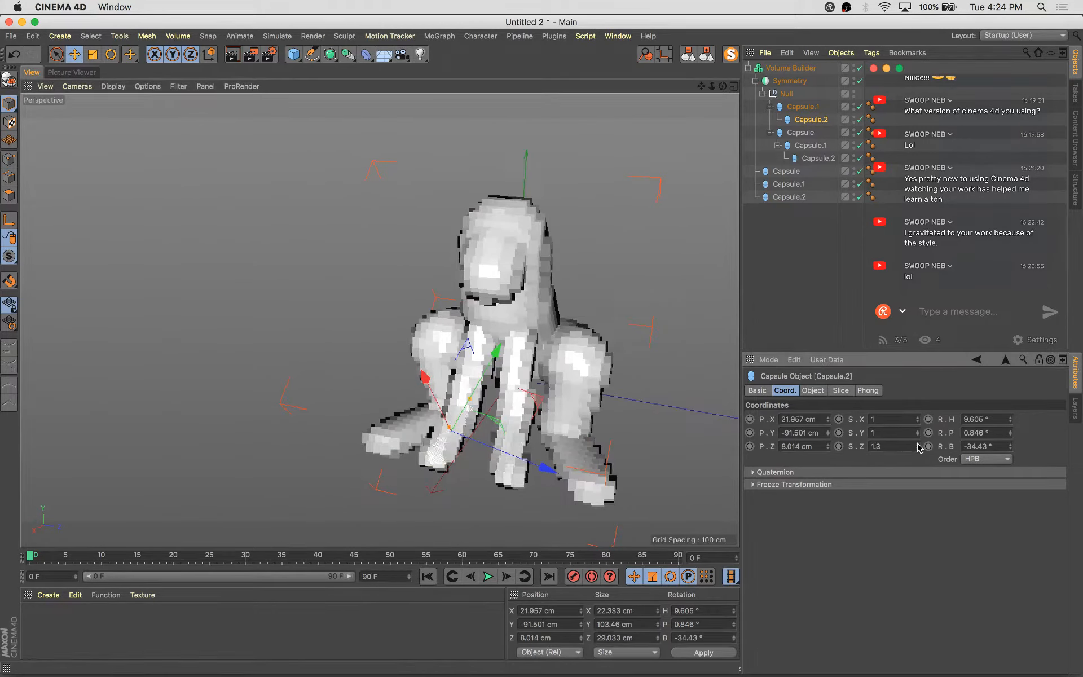
left_click_drag(416, 444, 634, 404, "alt")
key("r")
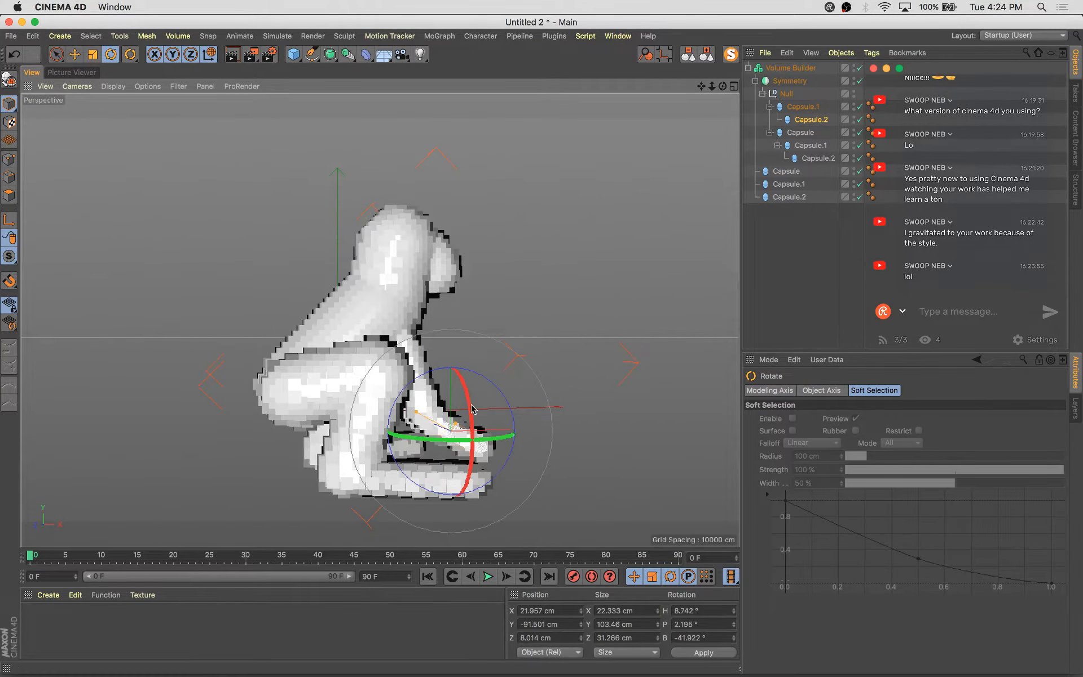
key("e")
left_click_drag(472, 409, 626, 344, "alt")
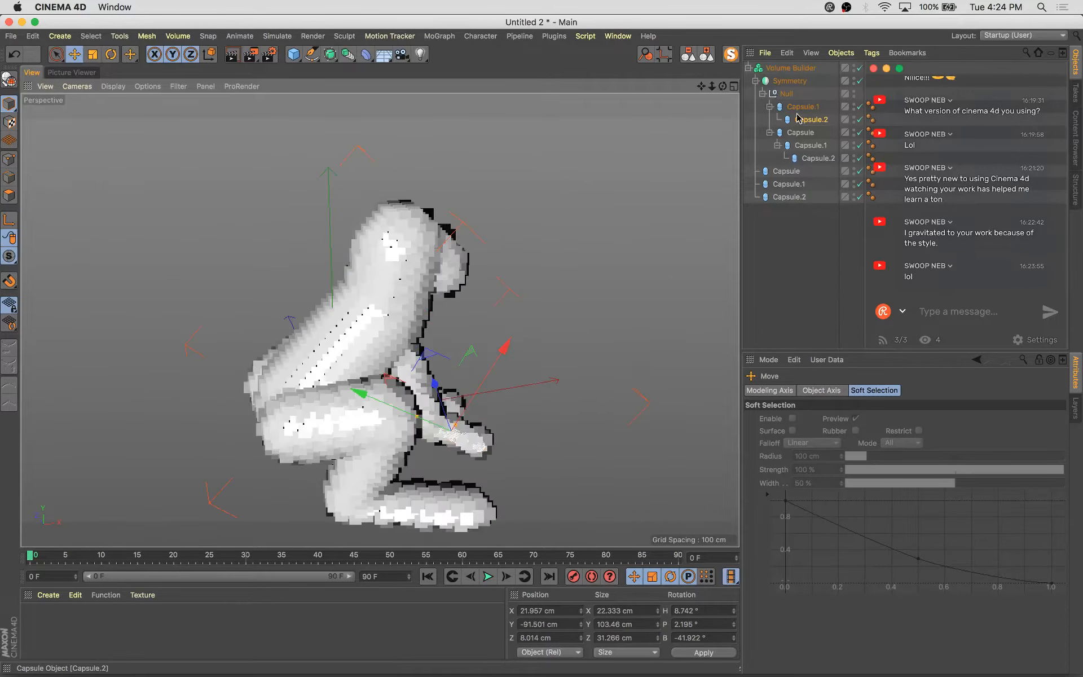
Scale up the leg capsule inside the Null to about 201 cm tall
left_click(804, 132)
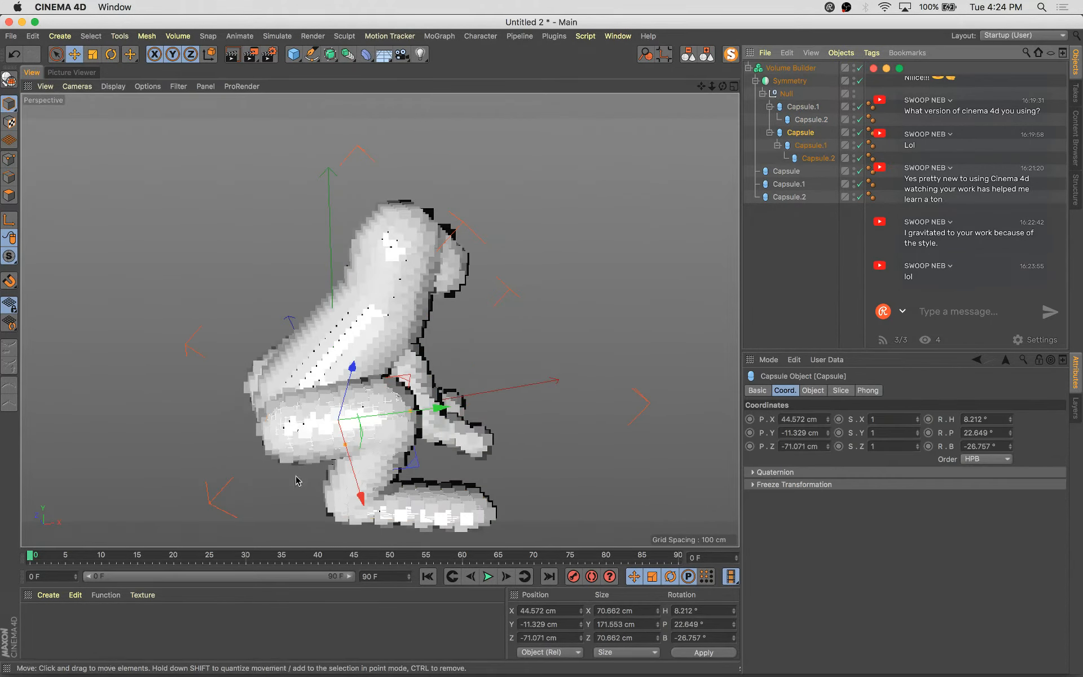
key("t")
left_click_drag(229, 466, 307, 453)
left_click_drag(307, 452, 430, 389, "alt")
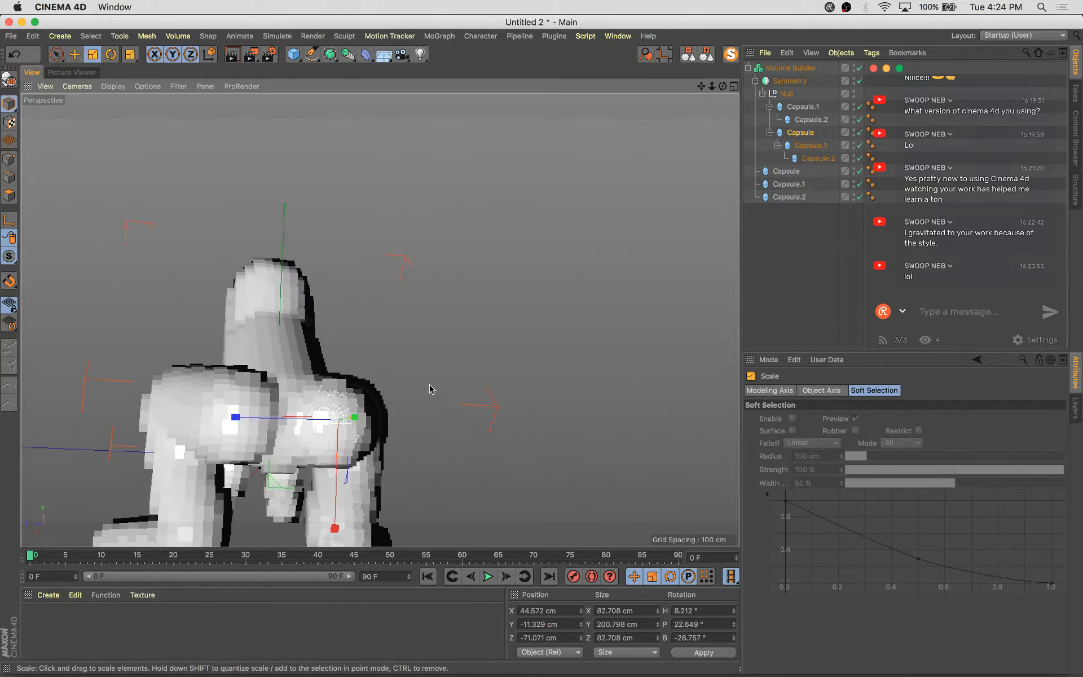
middle_click_drag(430, 389, 570, 307, "alt")
left_click_drag(571, 308, 485, 361, "alt")
Rotate and move the leg capsule slightly to settle it under the body
key("e")
key("r")
key("e")
left_click_drag(545, 392, 575, 506, "alt")
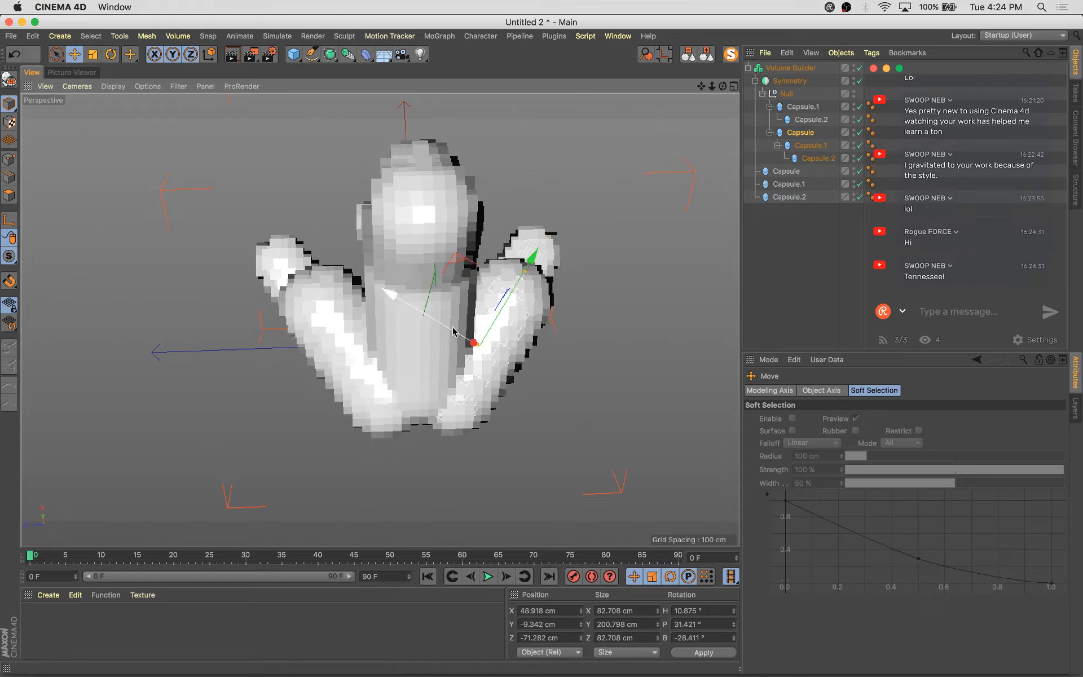
left_click_drag(448, 329, 441, 324)
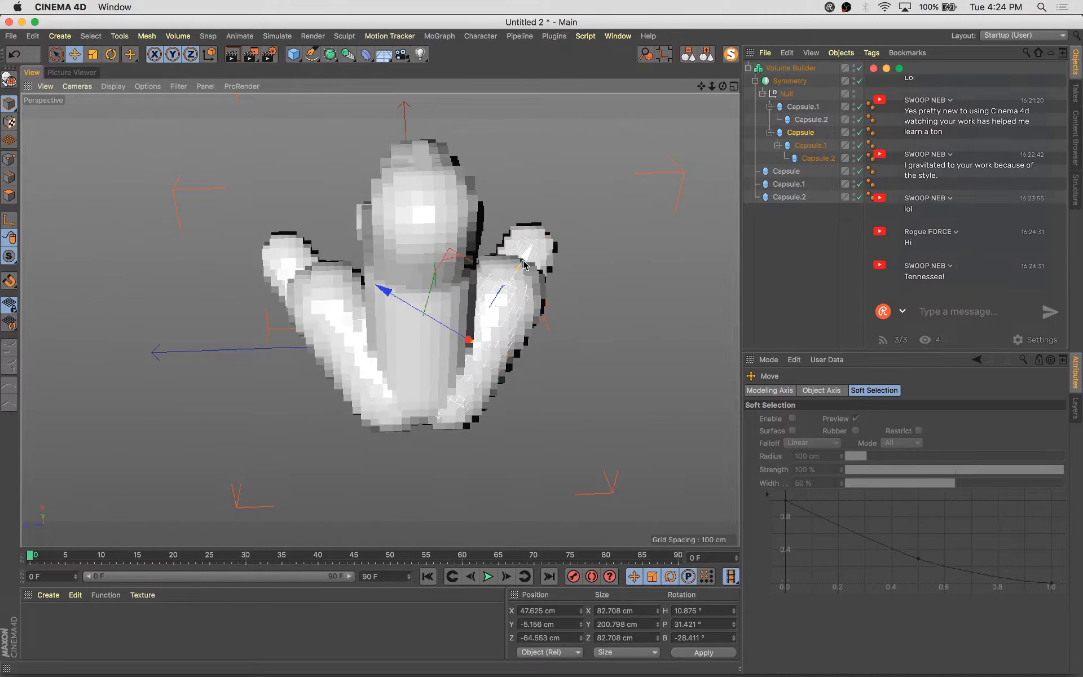
left_click_drag(523, 260, 520, 266)
left_click_drag(510, 307, 412, 295, "alt")
left_click(414, 293)
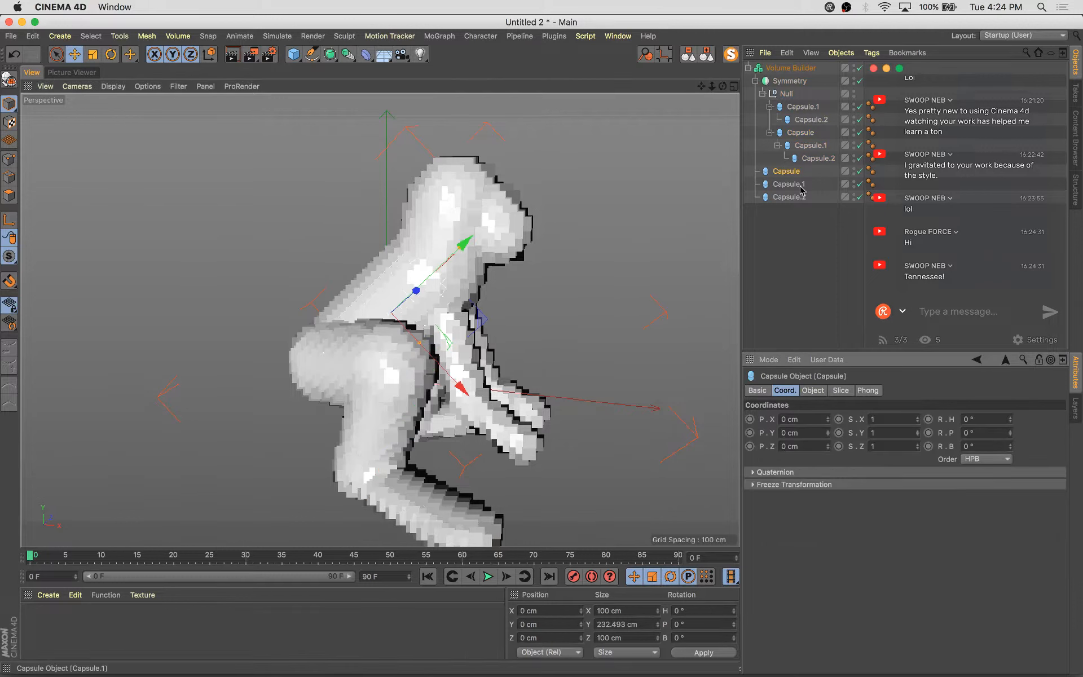
Rotate the body capsule slightly to tilt it
key("r")
left_click_drag(452, 291, 455, 296)
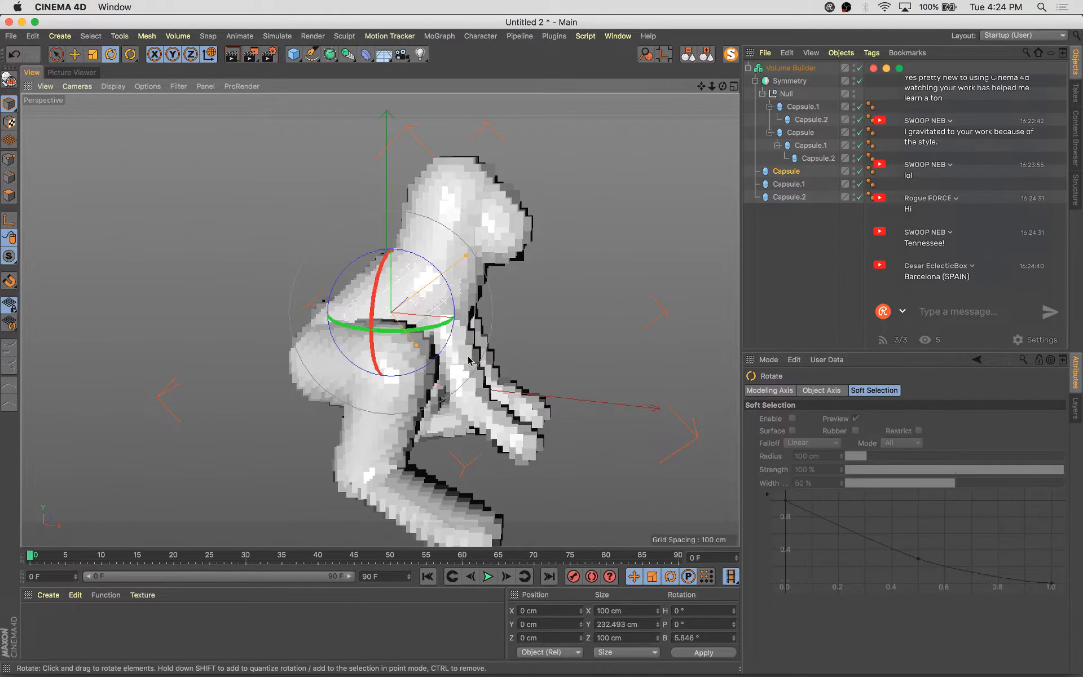
left_click_drag(468, 360, 541, 313, "alt")
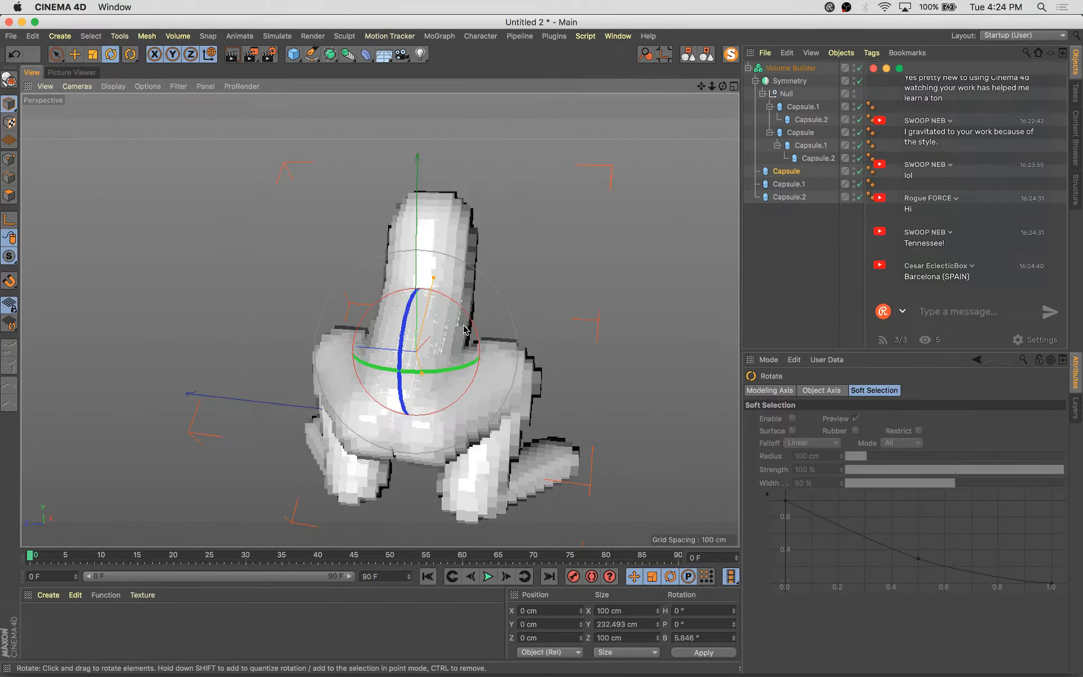
left_click_drag(461, 316, 508, 313, "alt")
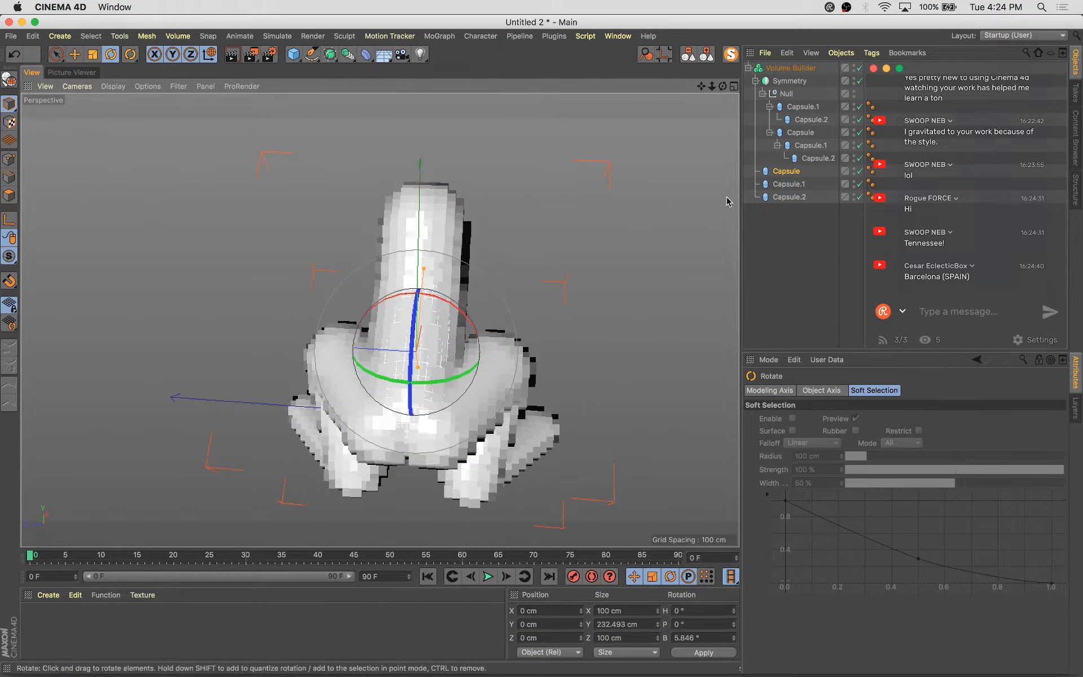
Set the body capsule's X scale to 1.2 and Z scale to 1.4
left_click(798, 173)
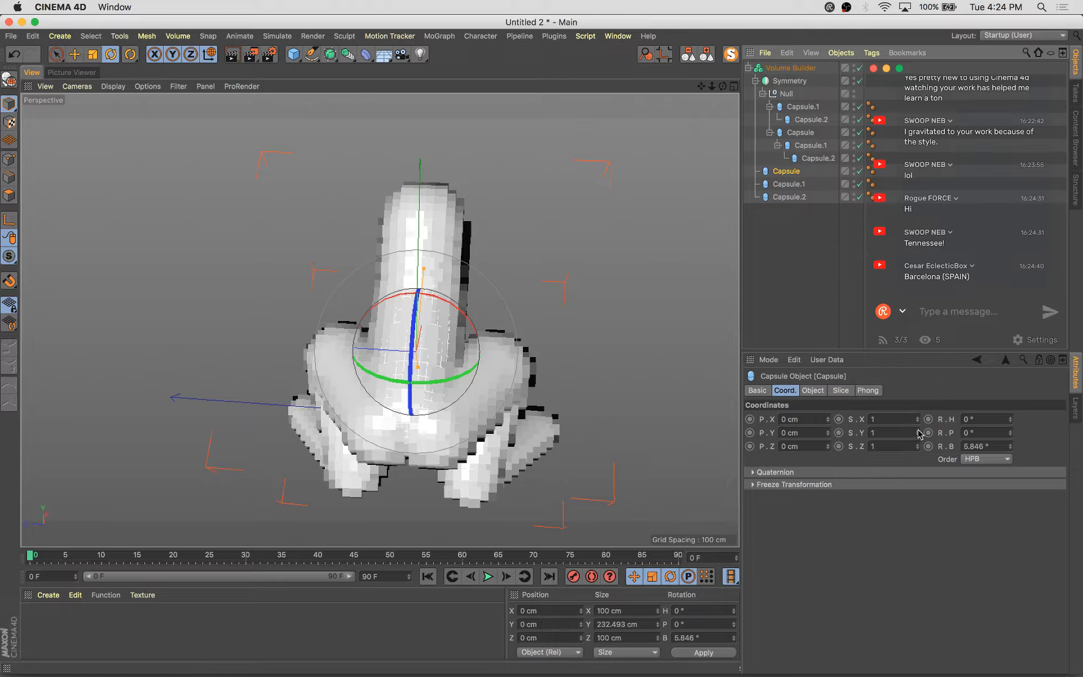
left_click_drag(918, 431, 918, 426)
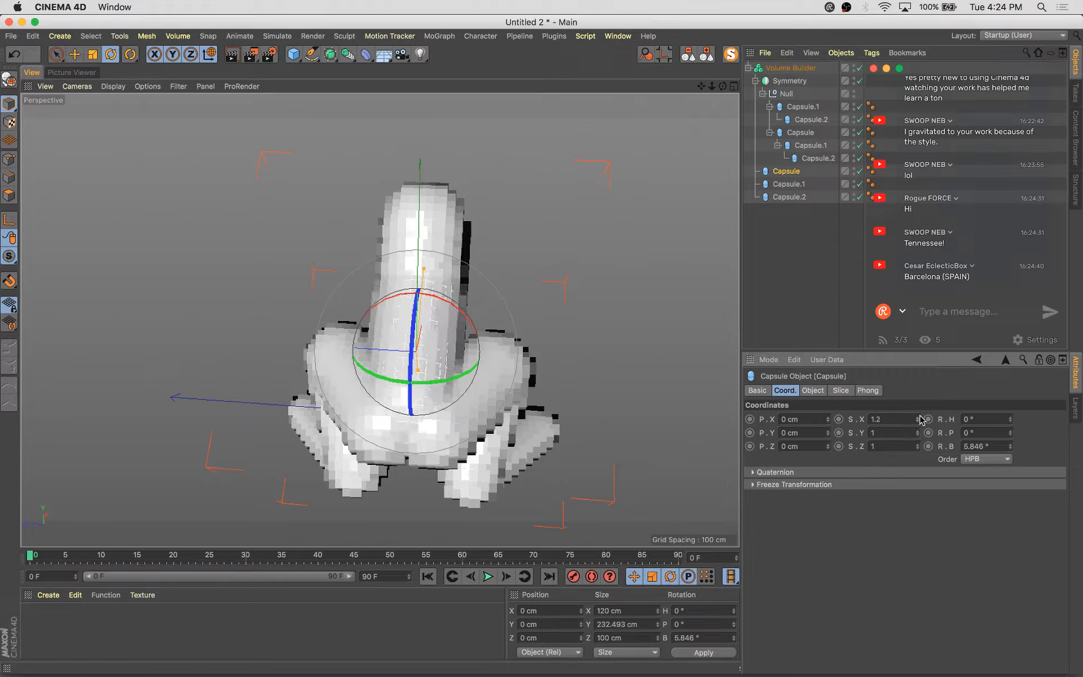
left_click_drag(917, 447, 919, 449)
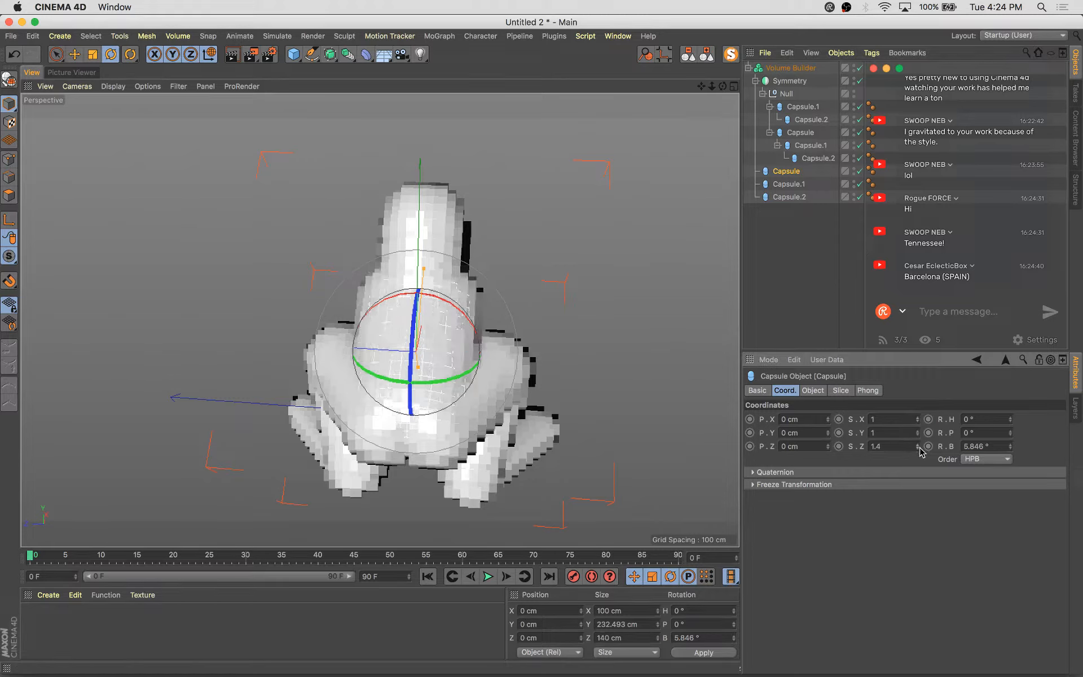
left_click(918, 448)
Scale up the leg capsule inside the Null to about 209 cm tall
left_click_drag(571, 293, 473, 305, "alt")
left_click(474, 283)
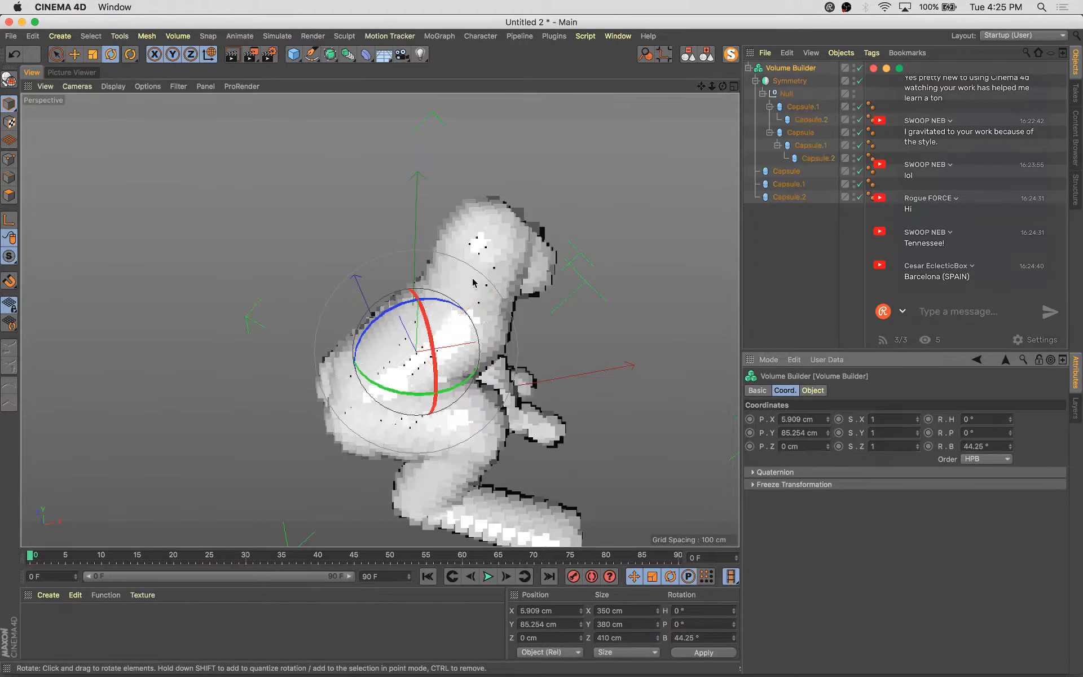
left_click_drag(979, 278, 950, 281)
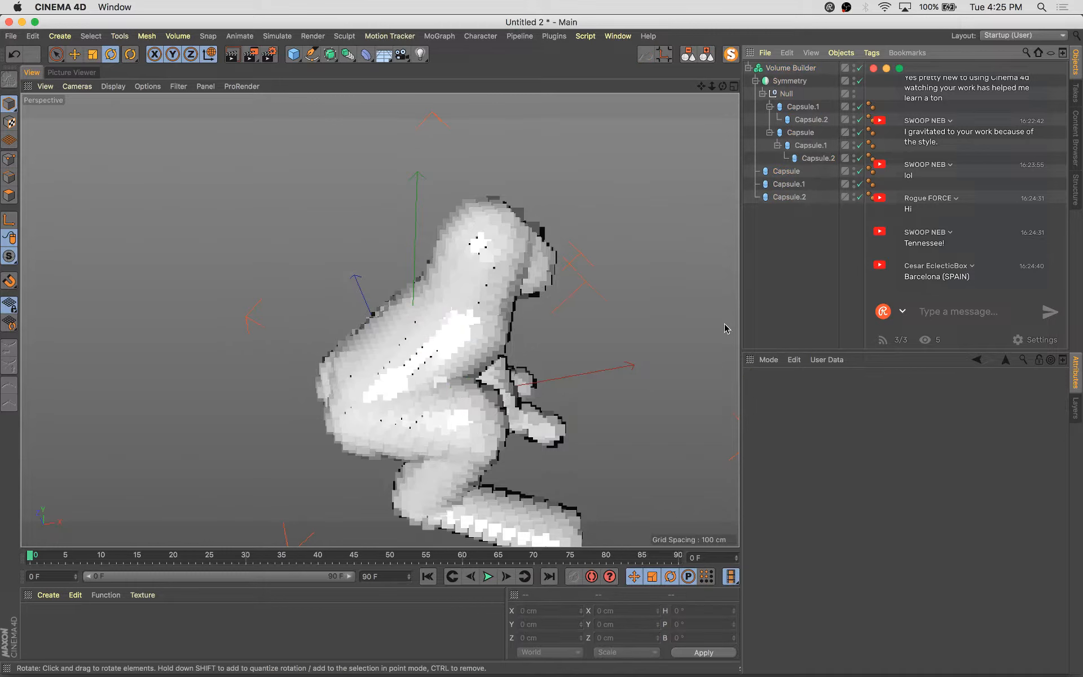
left_click_drag(384, 263, 431, 270, "alt")
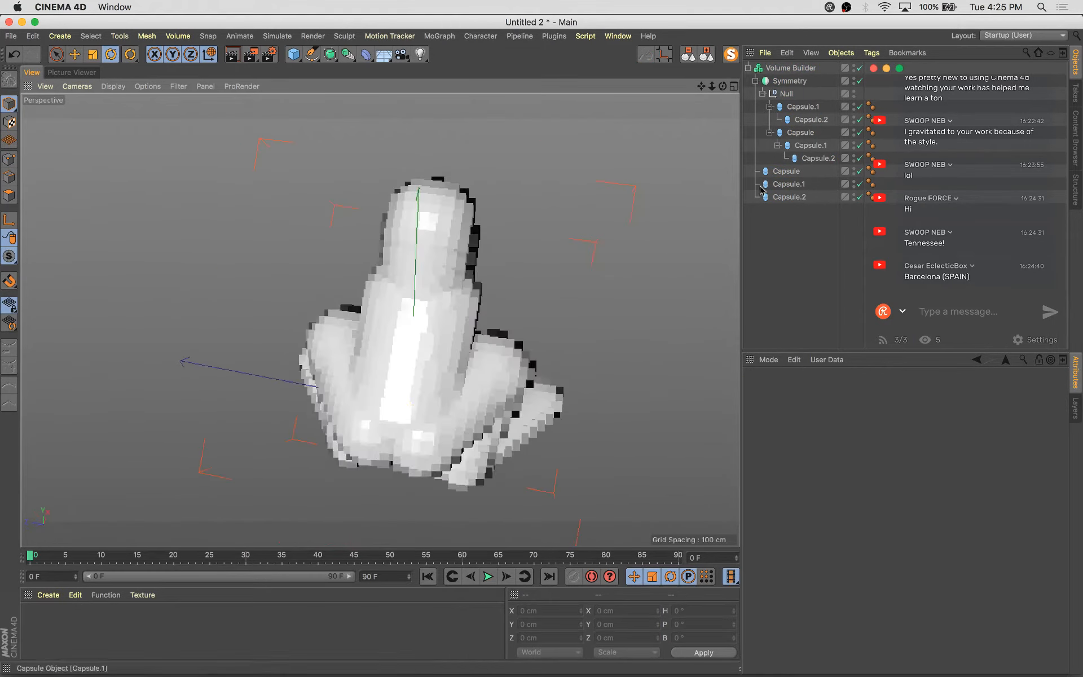
left_click(810, 119)
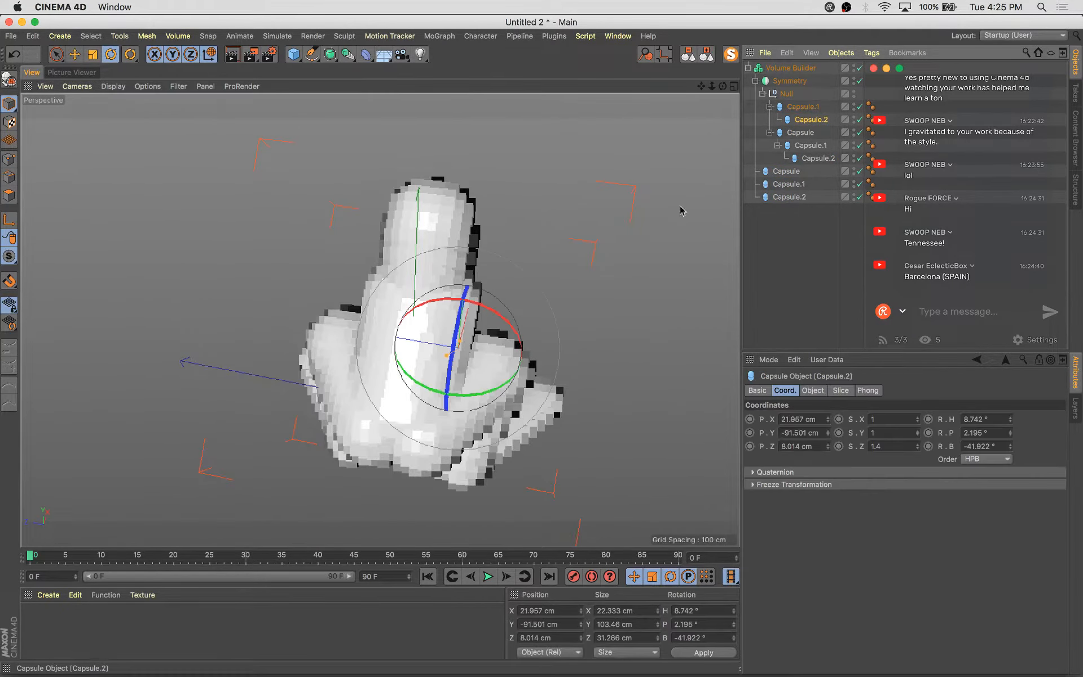
left_click(806, 107)
left_click_drag(665, 225, 548, 344, "alt")
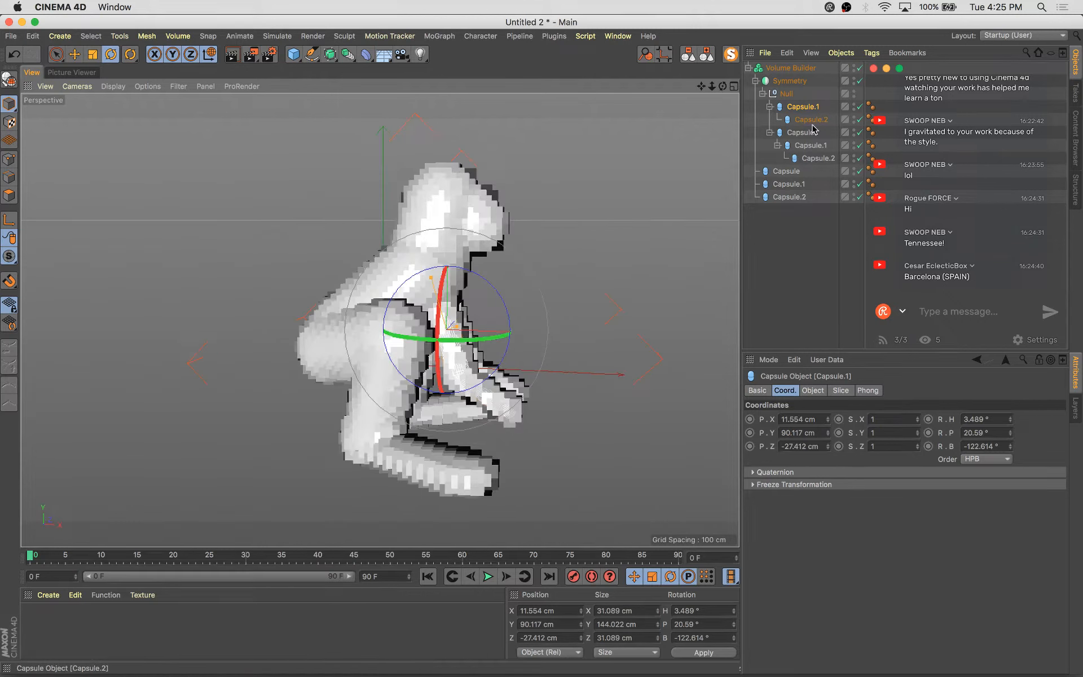
left_click(860, 119)
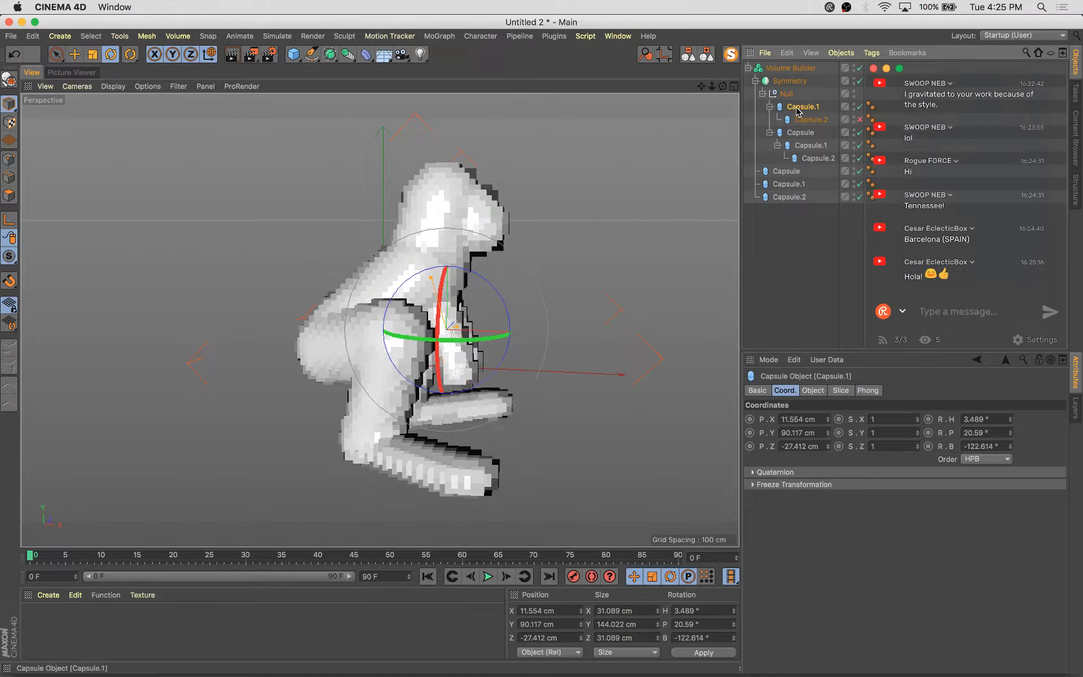
mouse_move(569, 328)
left_mouse_down("alt")
mouse_move(563, 355)
mouse_move(525, 332)
mouse_move(555, 316)
left_mouse_up("alt")
key("t")
key("e")
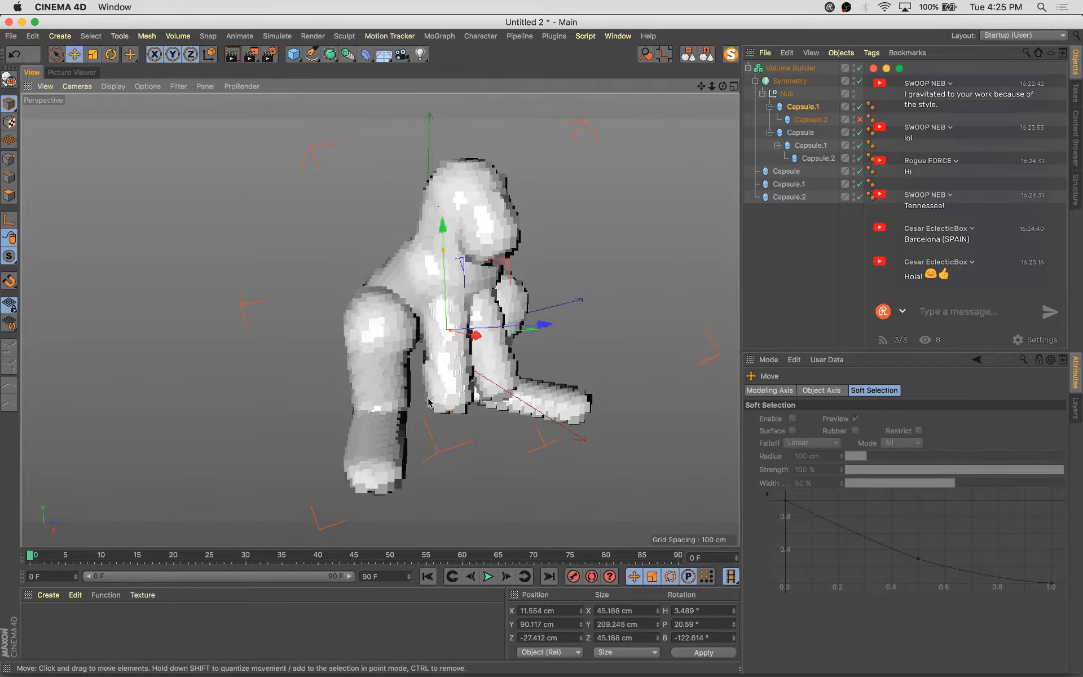
Move the leg capsule outward and slightly up beside the body
left_click_drag(488, 367, 539, 361, "alt")
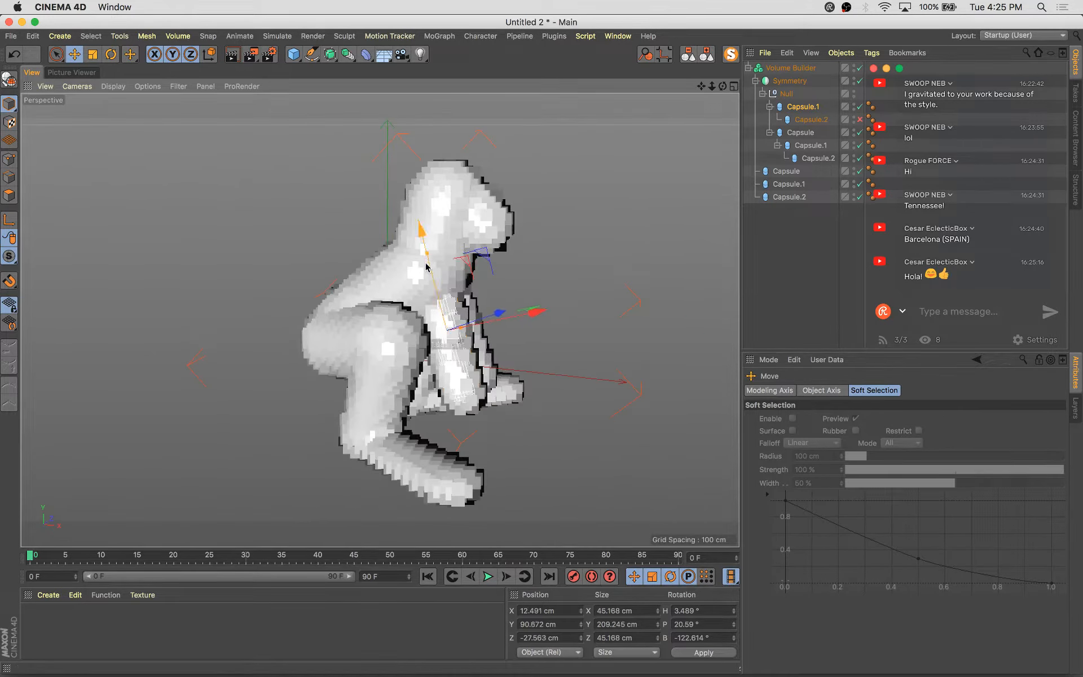
mouse_move(426, 267)
left_mouse_down()
mouse_move(432, 275)
mouse_move(428, 257)
left_mouse_up()
left_click_drag(544, 356, 470, 356, "alt")
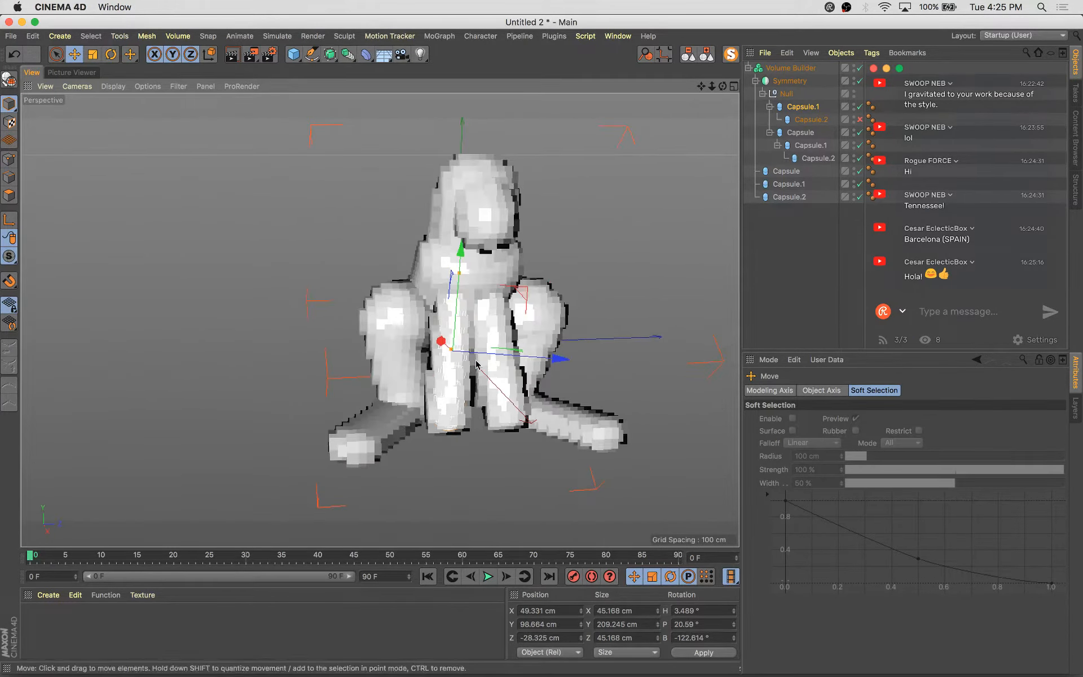
scroll(475, 361, "up", 5)
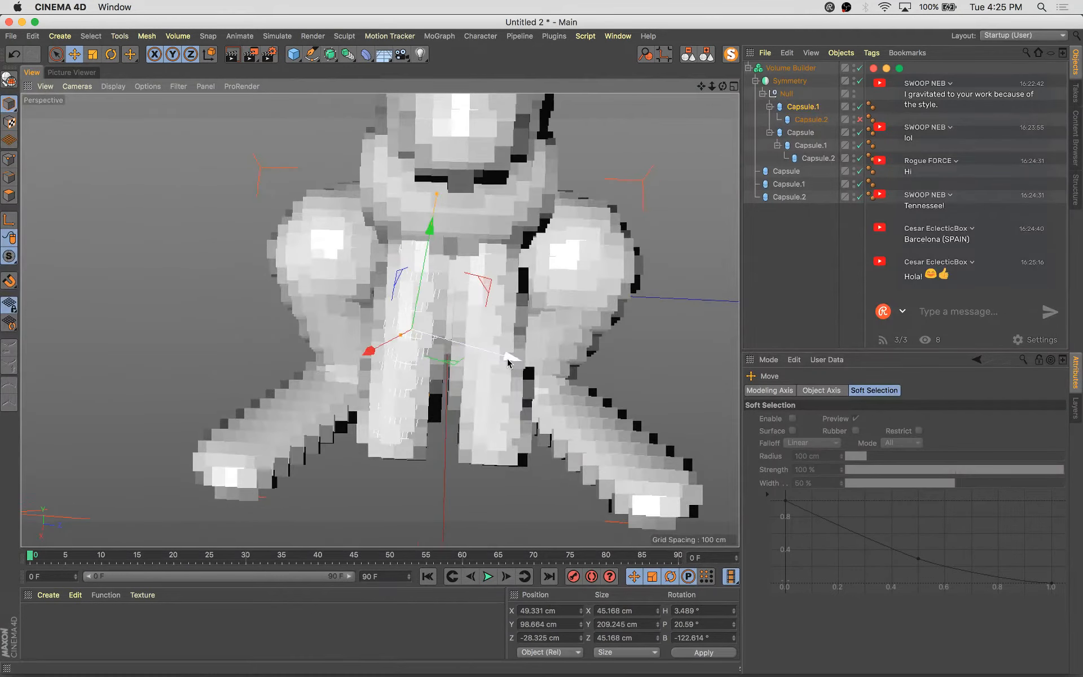
left_click_drag(507, 363, 652, 355)
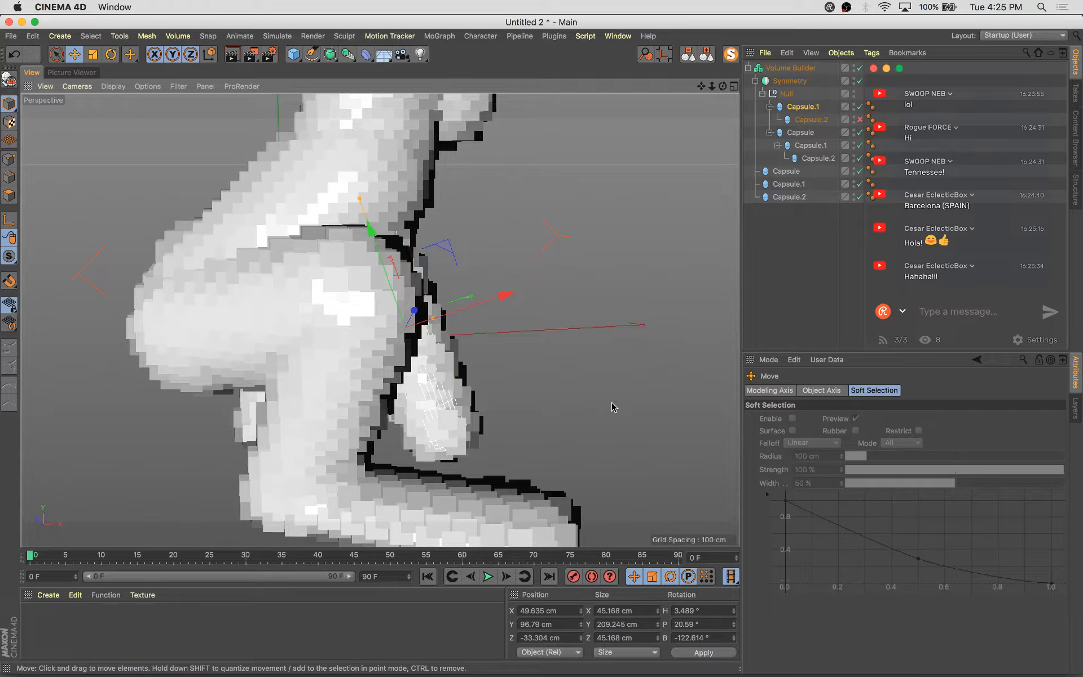
left_click_drag(611, 402, 613, 359, "alt")
Scale up the upper arm capsule under Symmetry slightly to about 213 cm tall
left_click(801, 134)
key("t")
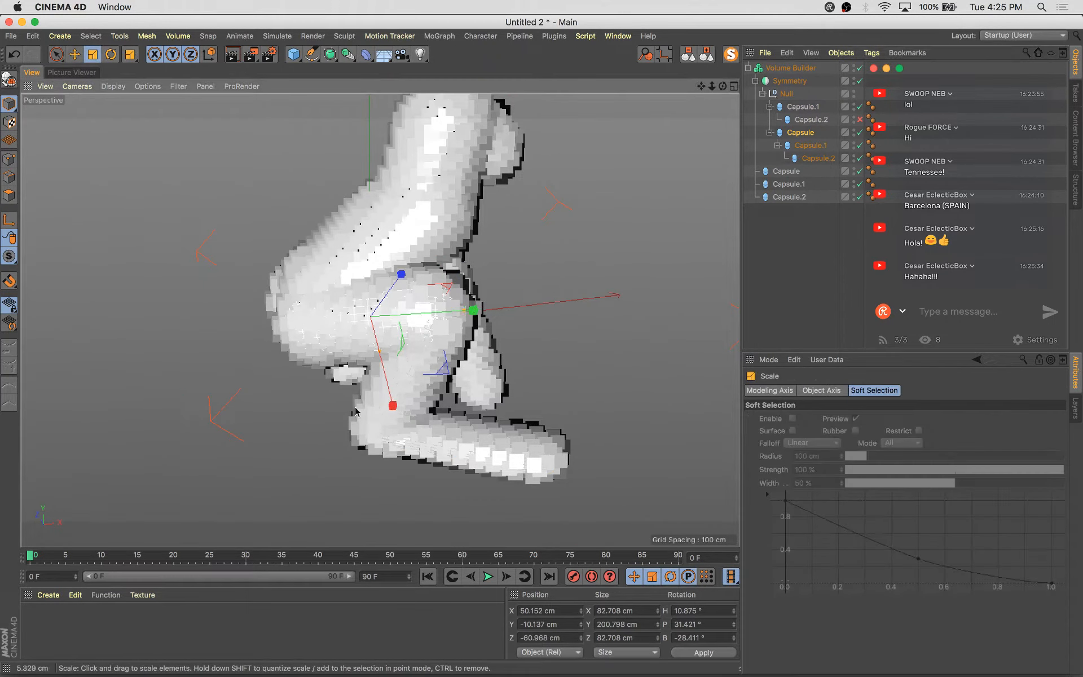
left_click_drag(345, 423, 372, 418)
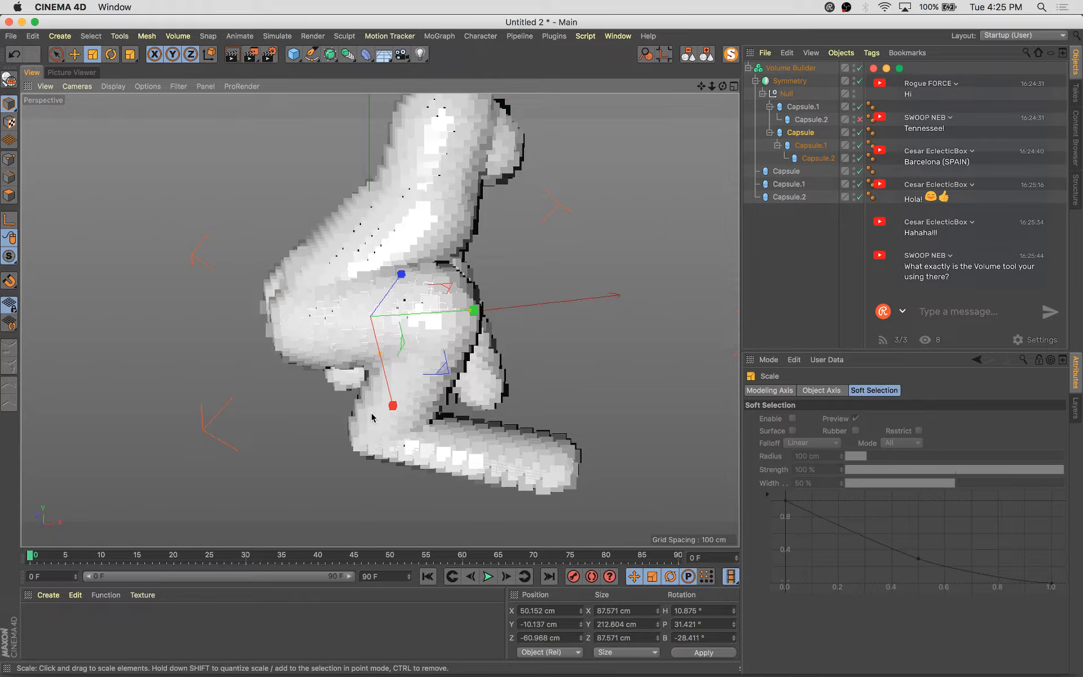
Temporarily disable the Volume Builder to inspect the underlying capsules, then re-enable it
left_click(798, 69)
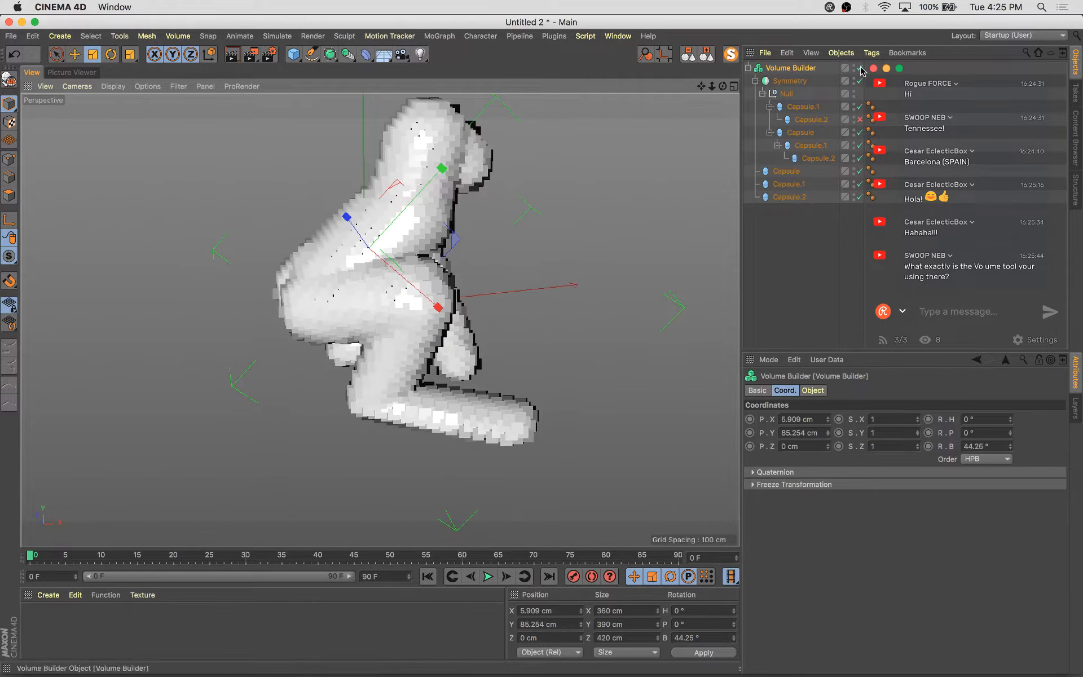
left_click(860, 68)
mouse_move(561, 345)
left_mouse_down("alt")
mouse_move(406, 305)
mouse_move(484, 415)
mouse_move(314, 421)
mouse_move(481, 435)
left_mouse_up("alt")
left_click(582, 304)
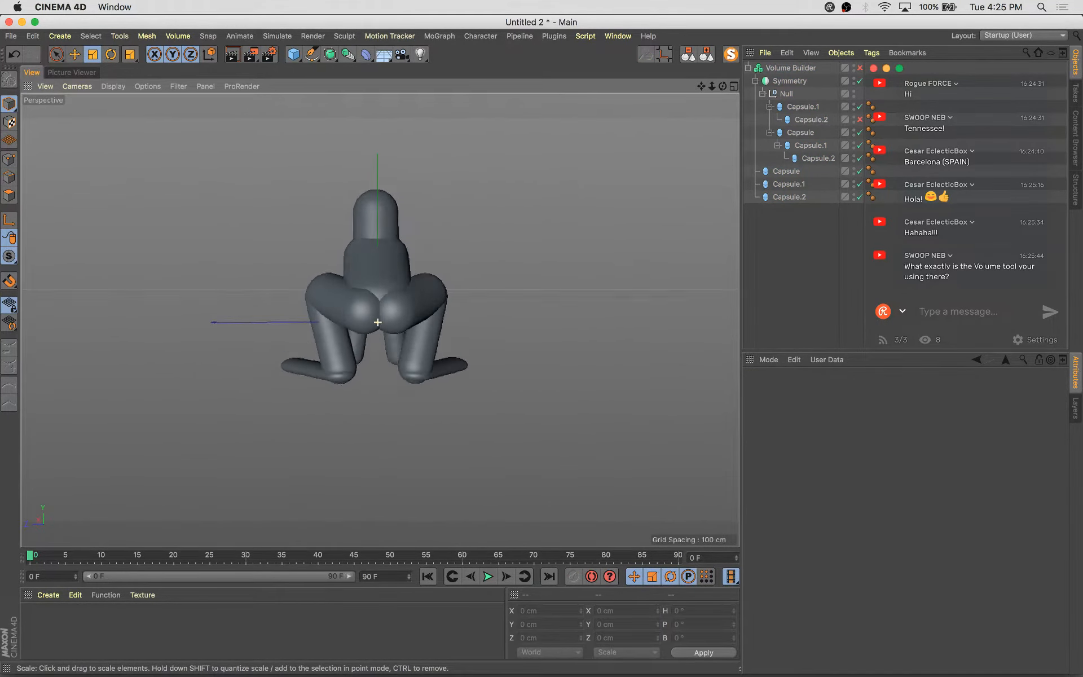
left_click_drag(507, 265, 536, 284, "alt")
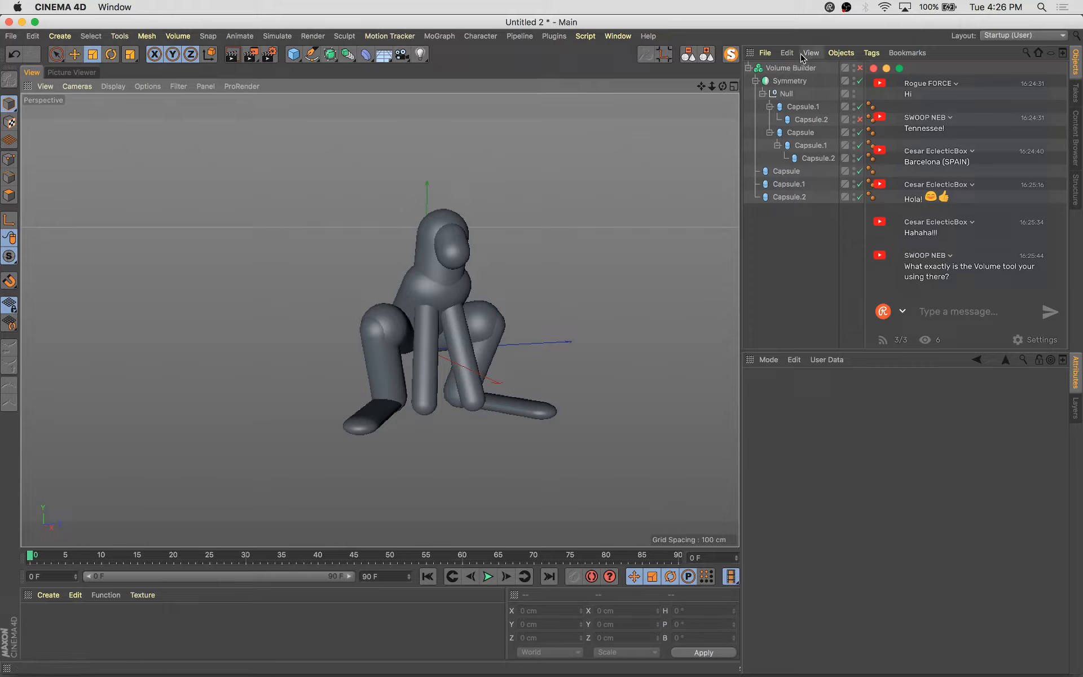
left_click(859, 68)
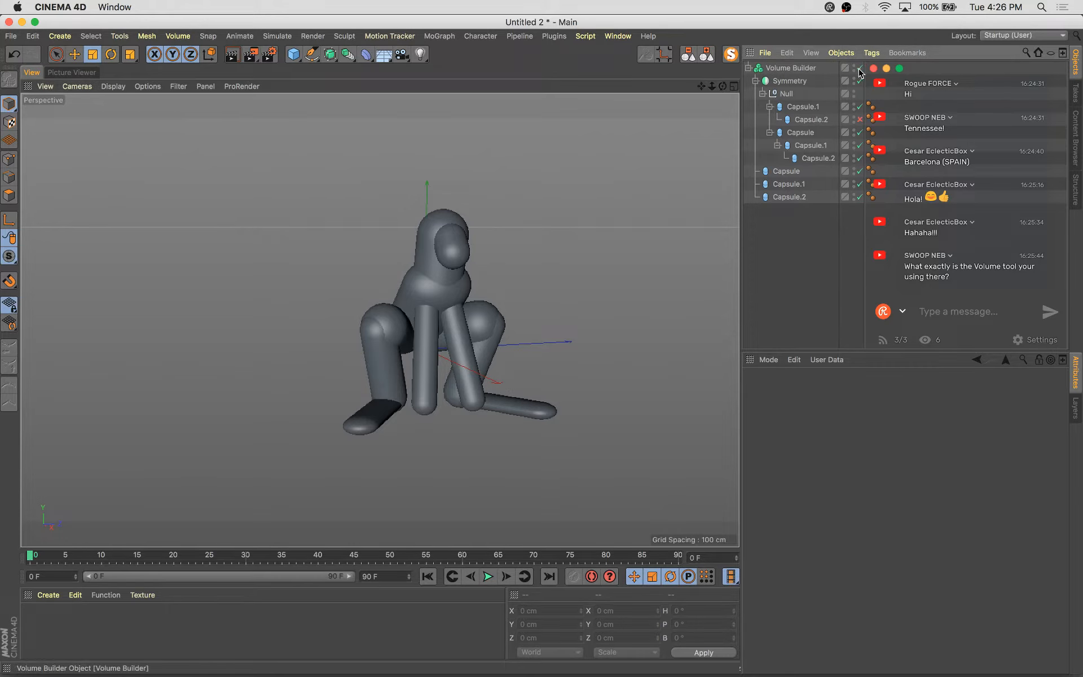
Collapse the object hierarchy and set the Volume Builder's voxel size to 7 cm
left_click(756, 81)
left_click(748, 68)
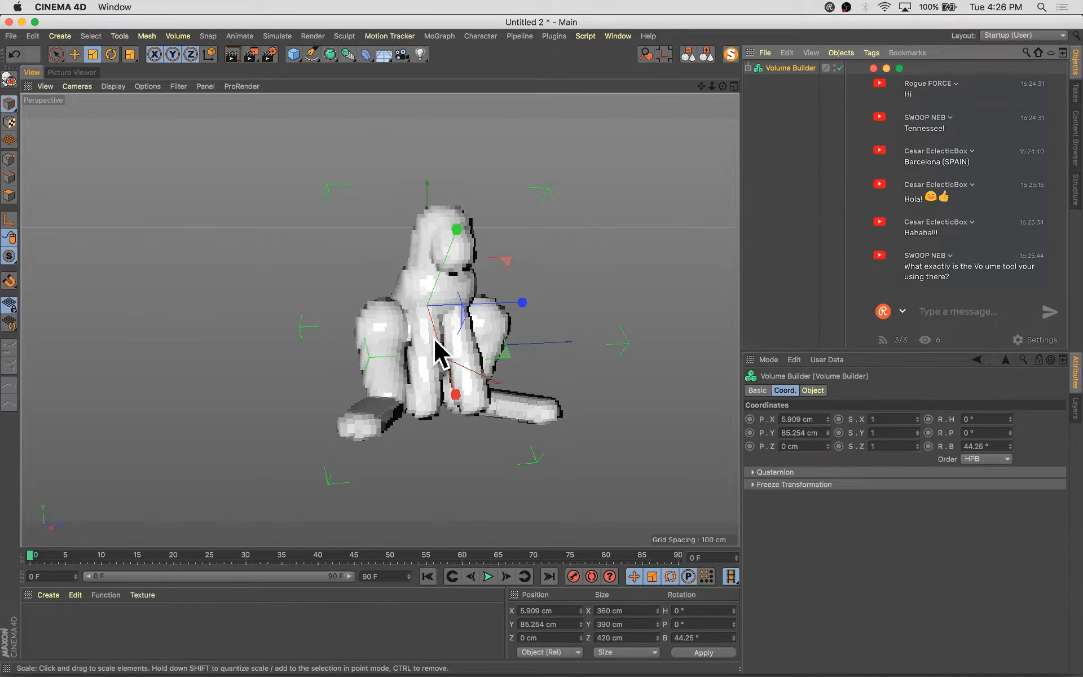
right_click_drag(545, 383, 573, 392, "alt")
left_click_drag(573, 391, 513, 420, "alt")
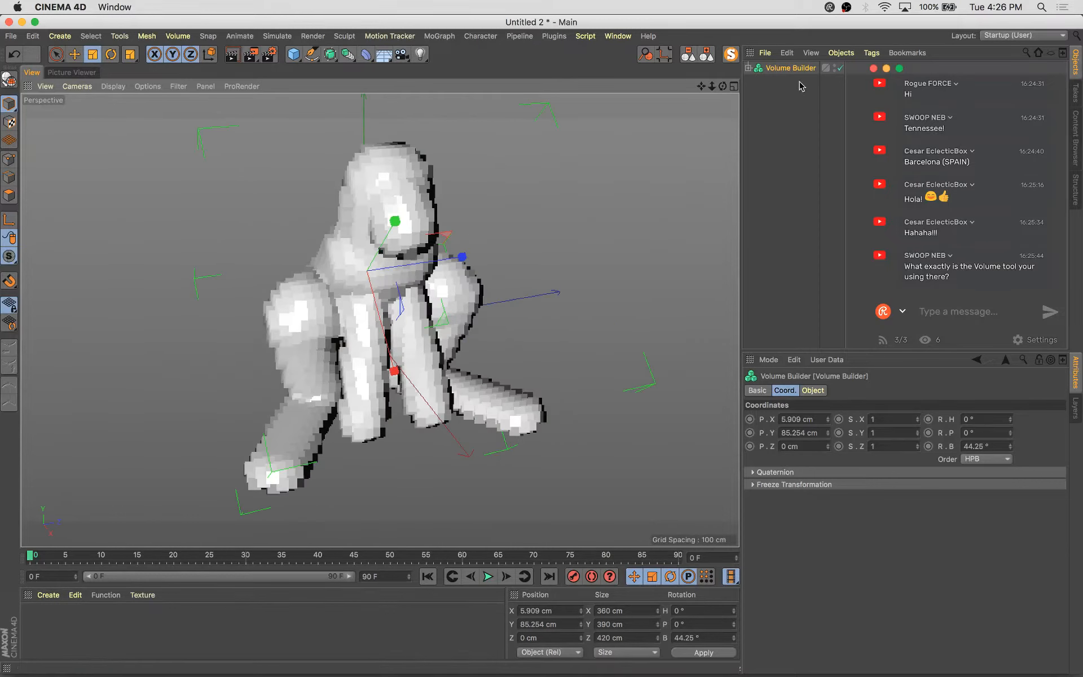
left_click(812, 390)
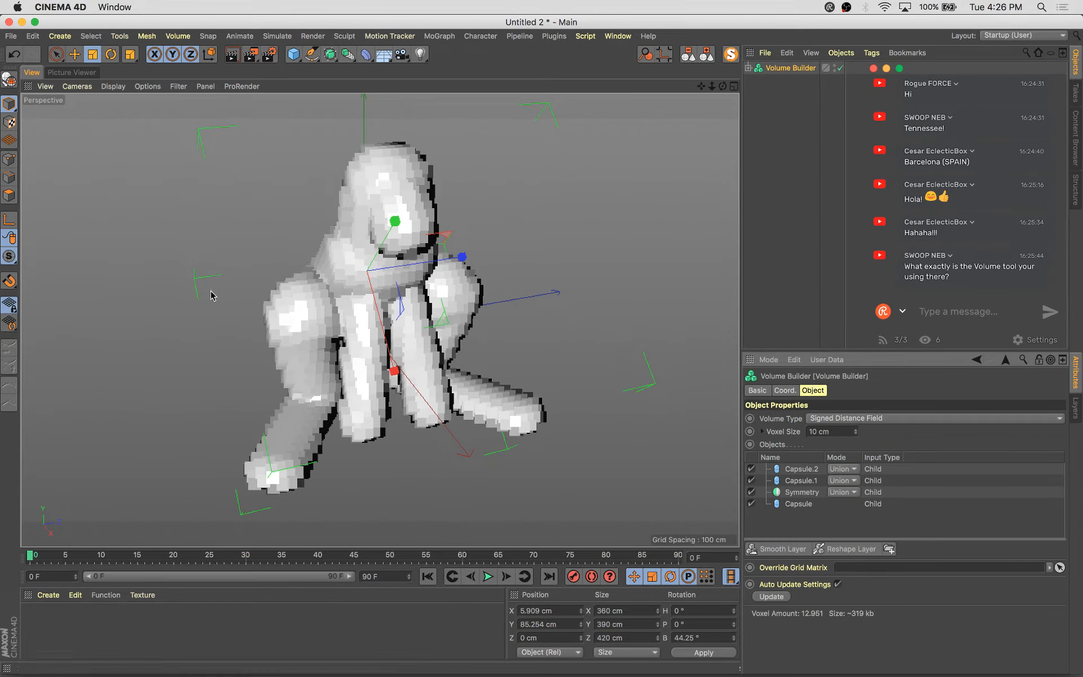
left_click(856, 434)
left_click(855, 433)
left_click(855, 434)
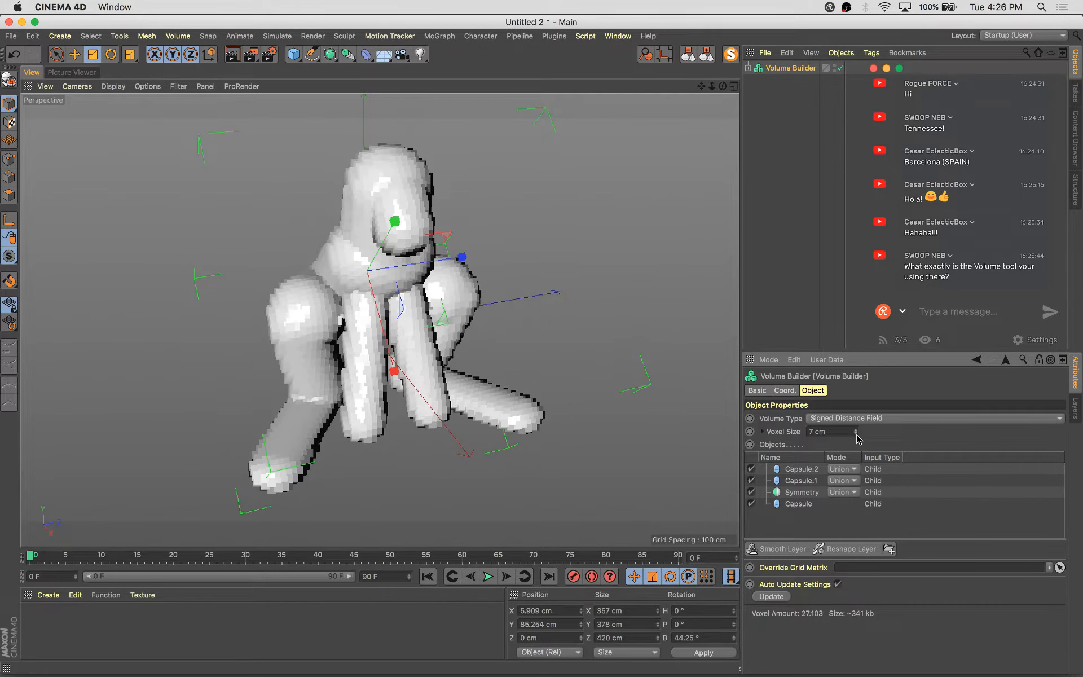
left_click(856, 434)
left_click(856, 429)
Try switching Capsule.2's mode in the Volume Builder to Subtract, then restore it to Union
left_click(840, 469)
left_click(846, 496)
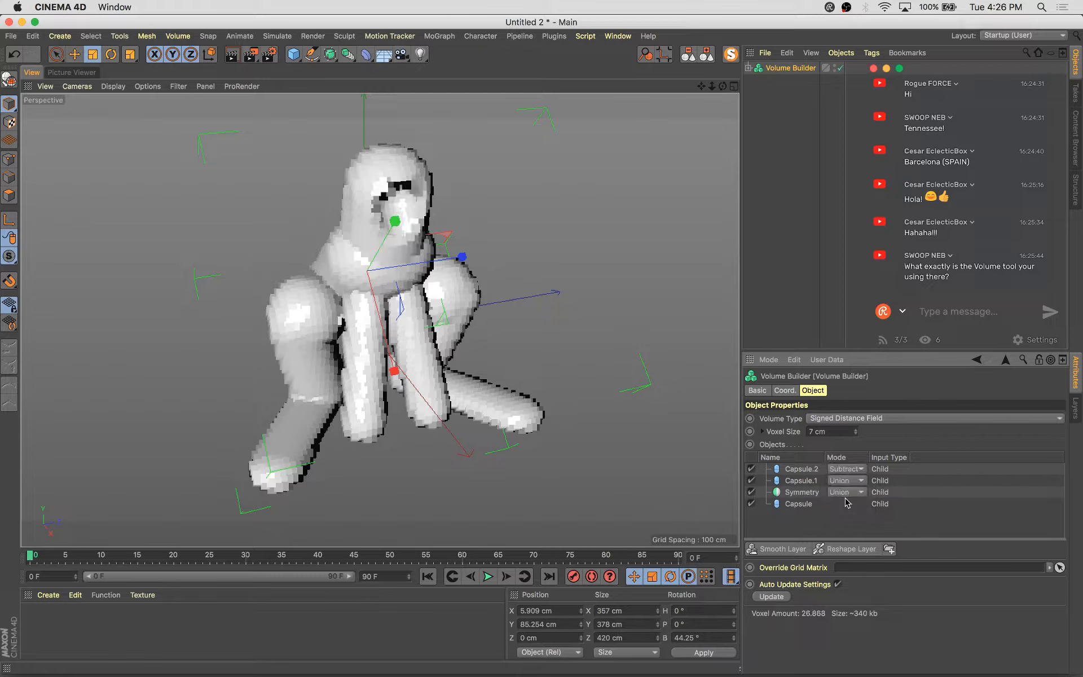
left_click_drag(512, 220, 376, 184, "alt")
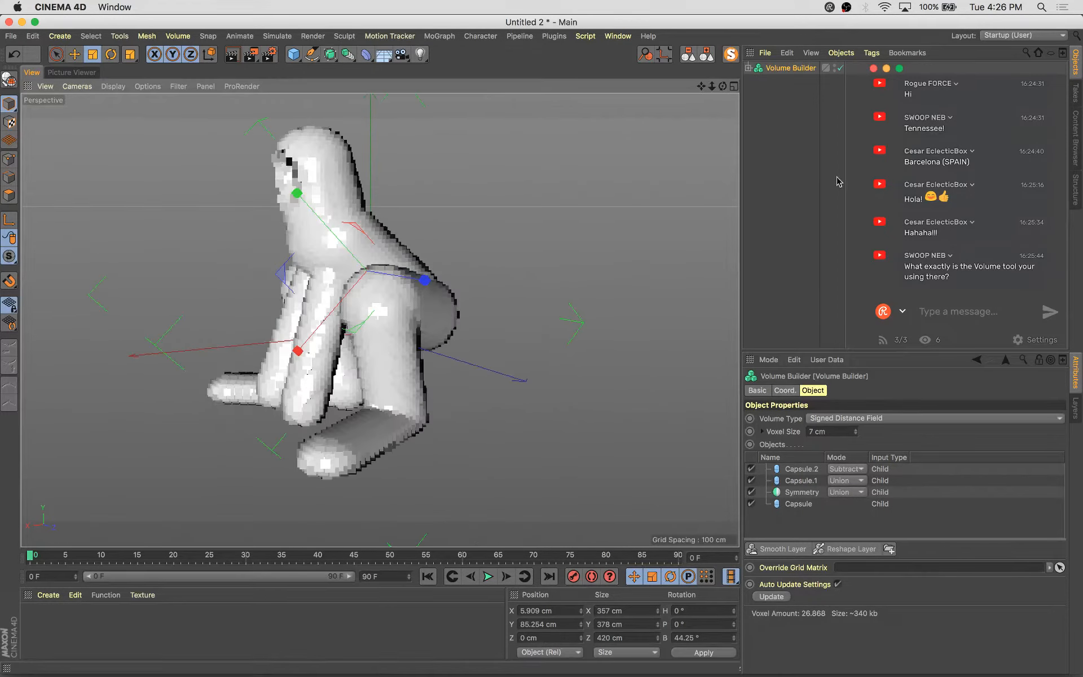
scroll(121, 132, "up", 5)
left_click_drag(544, 337, 676, 329, "alt")
left_click_drag(581, 237, 715, 517, "alt")
left_click(857, 471)
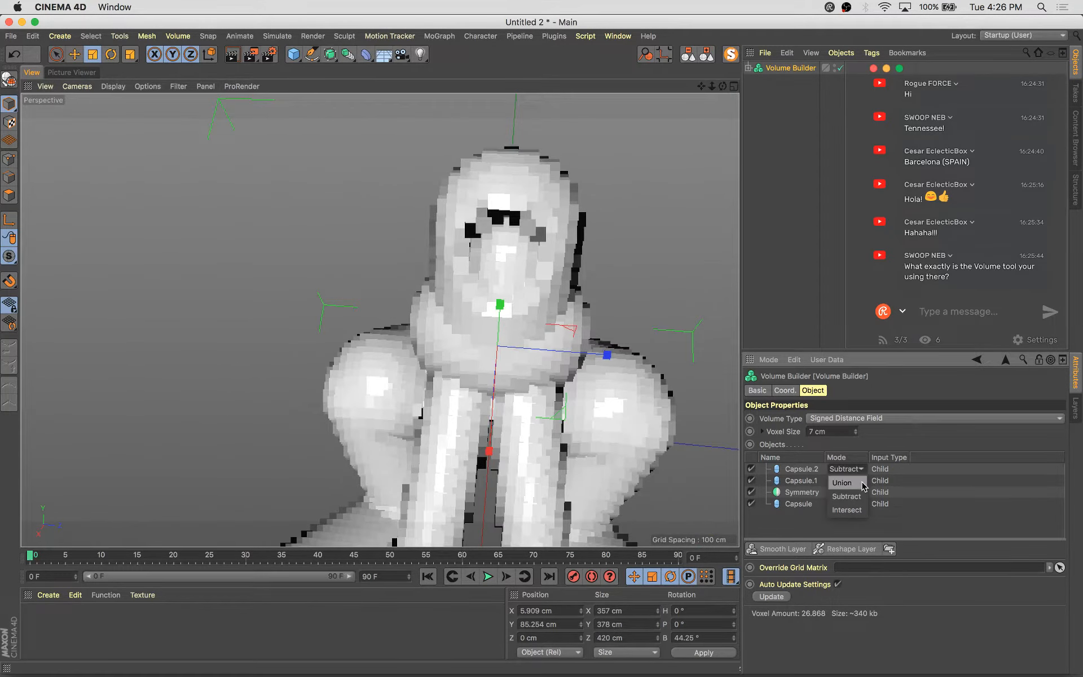
left_click(863, 484)
Add a Volume Mesher with the Volume Builder as its child to turn the volume into a mesh
left_click_drag(630, 342, 508, 326, "alt")
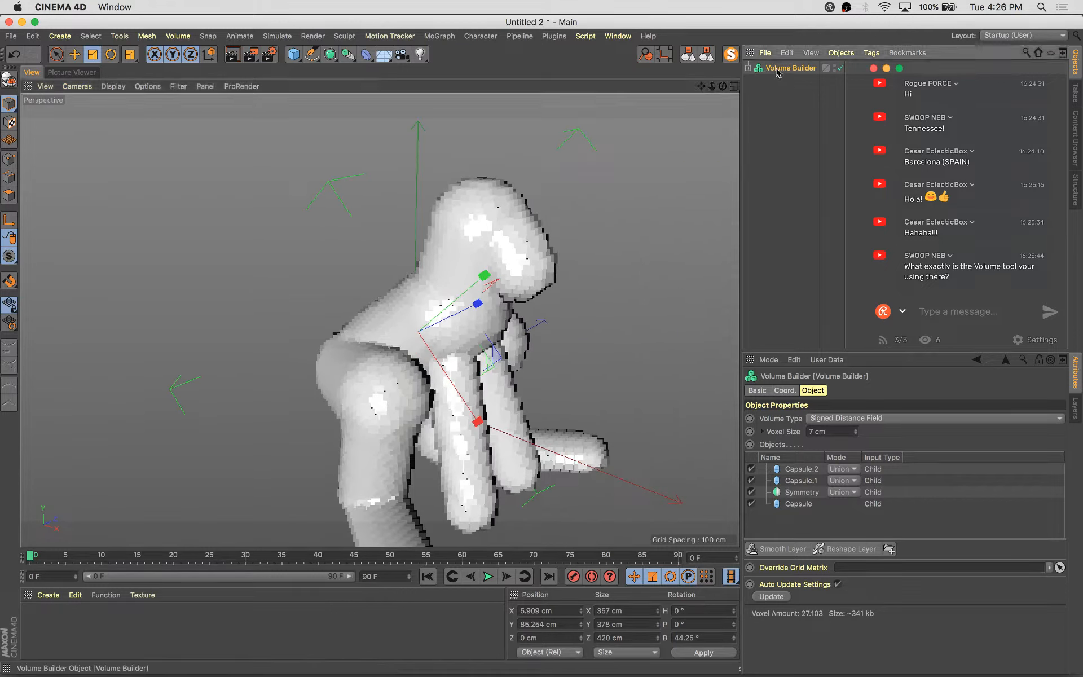
left_click(330, 54)
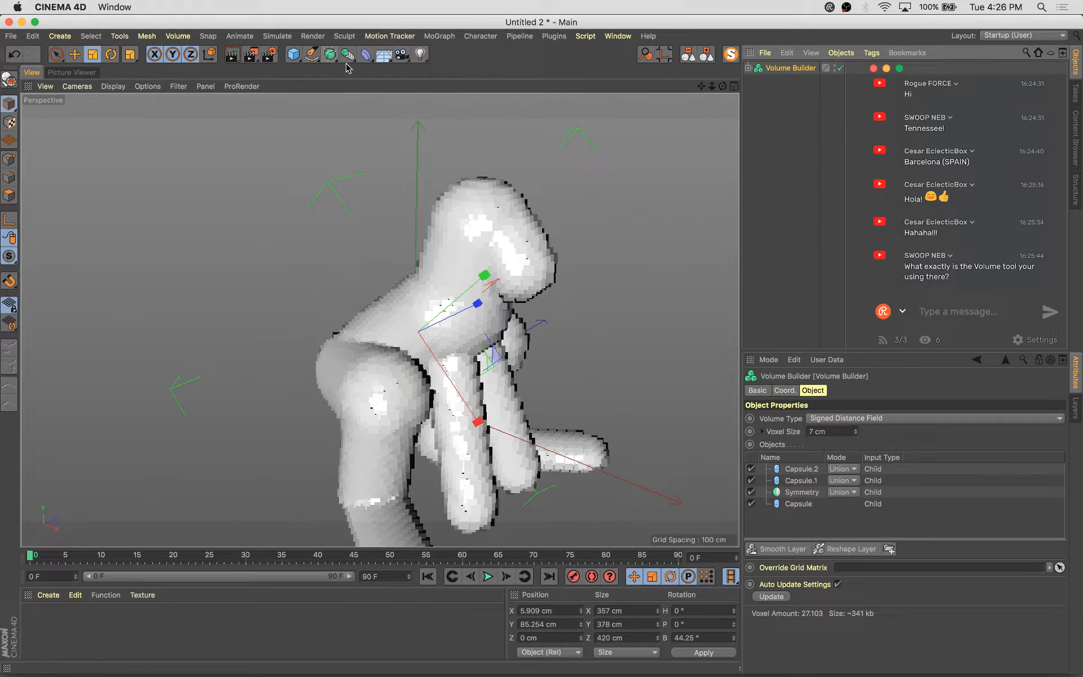
left_click(348, 54)
left_click(498, 164, "alt")
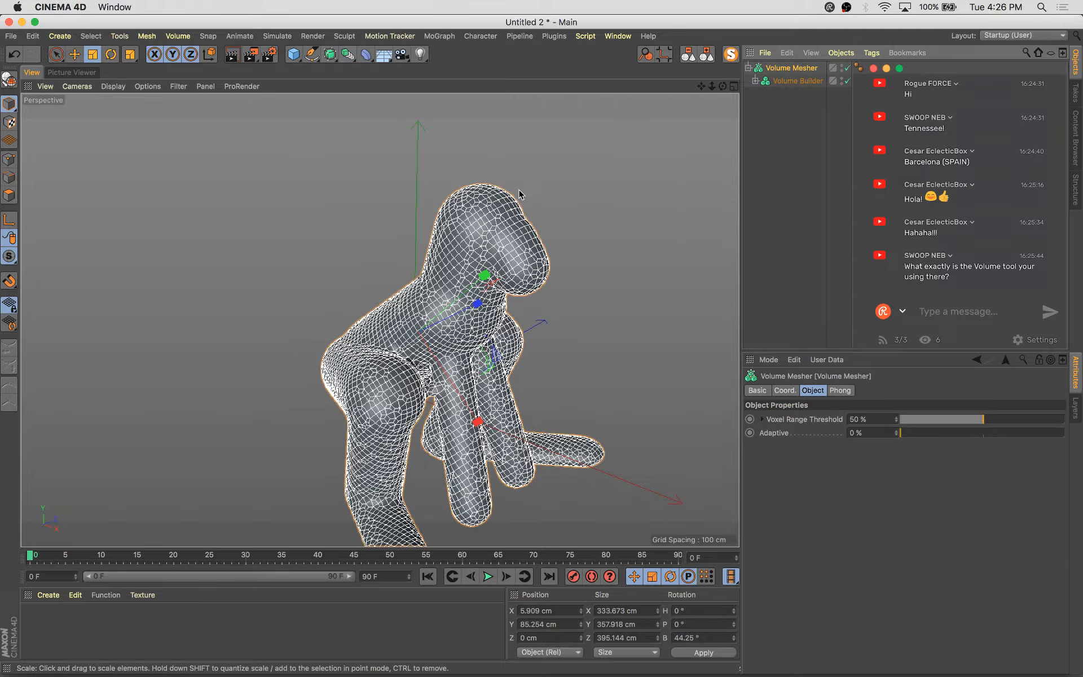
middle_click_drag(559, 298, 573, 205, "alt")
left_click(776, 117)
left_click(791, 67)
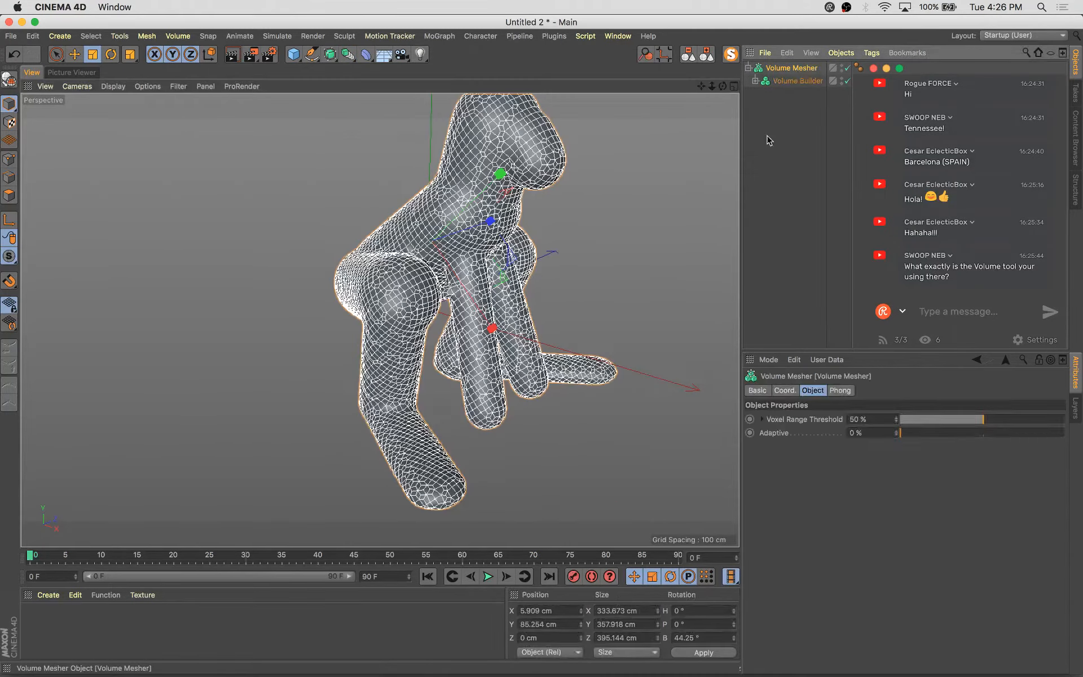
left_click_drag(533, 234, 605, 226, "alt")
left_click(793, 126)
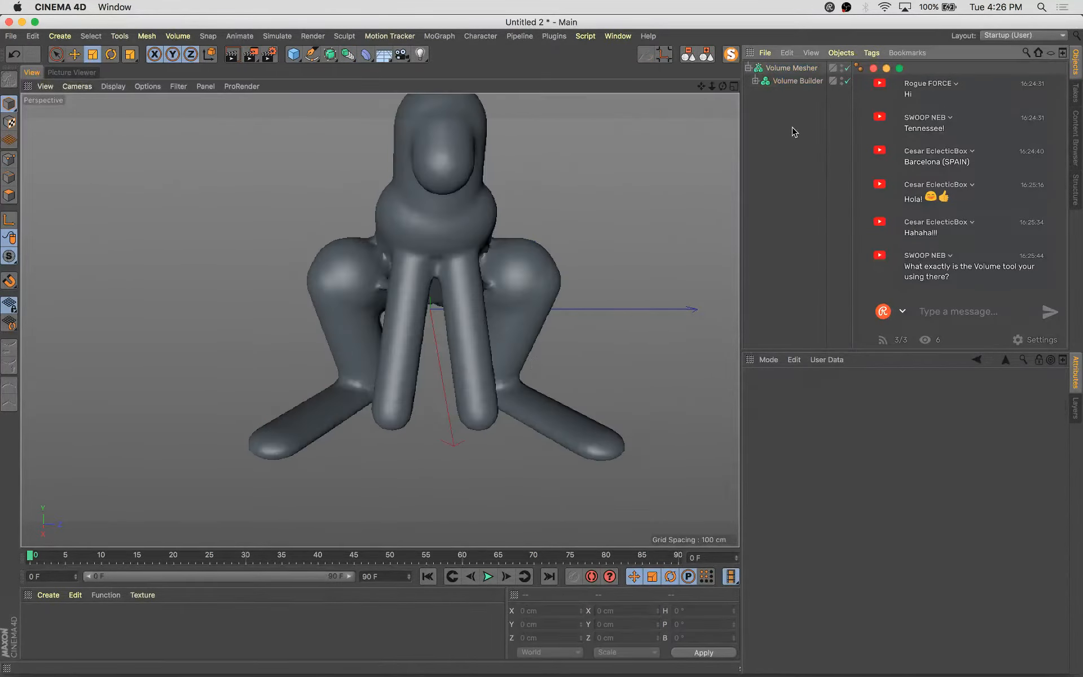
Try adding a Smooth Layer to the Volume Builder, lowering its strength to 0%, then delete the layer
left_click_drag(677, 338, 552, 293, "alt")
left_click(797, 80)
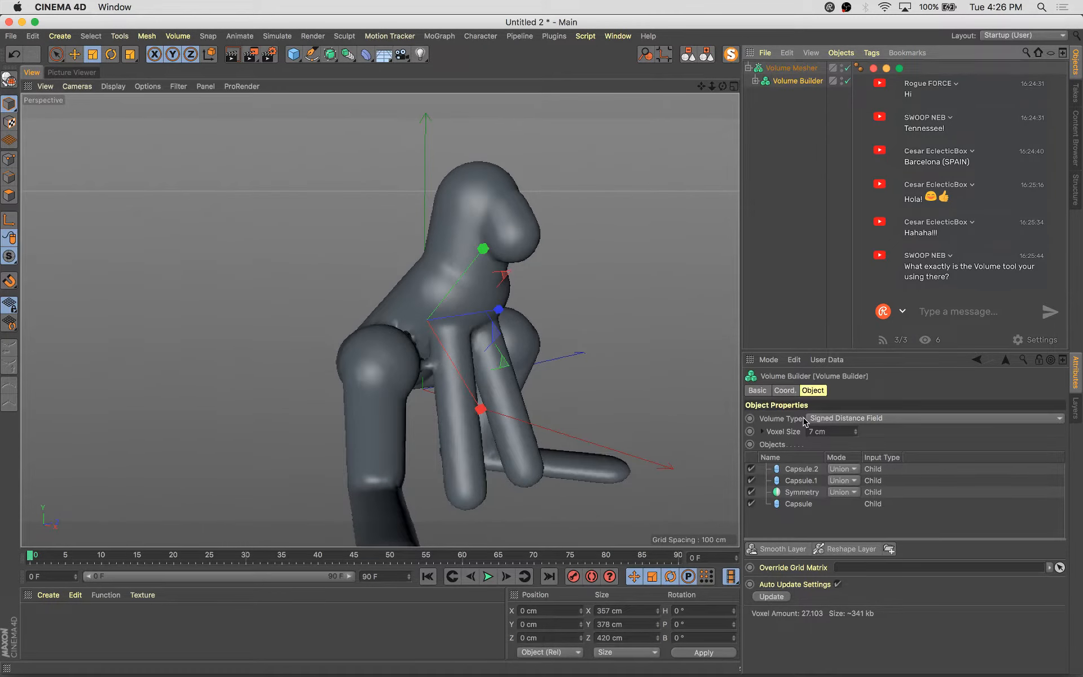
left_click(784, 548)
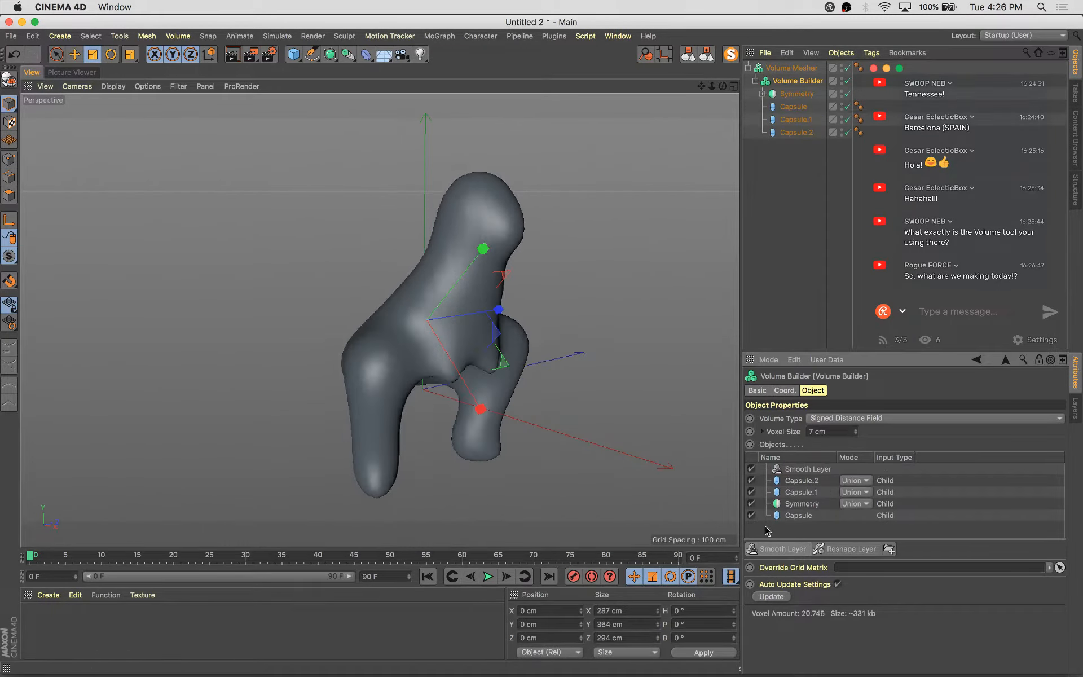
left_click(801, 470)
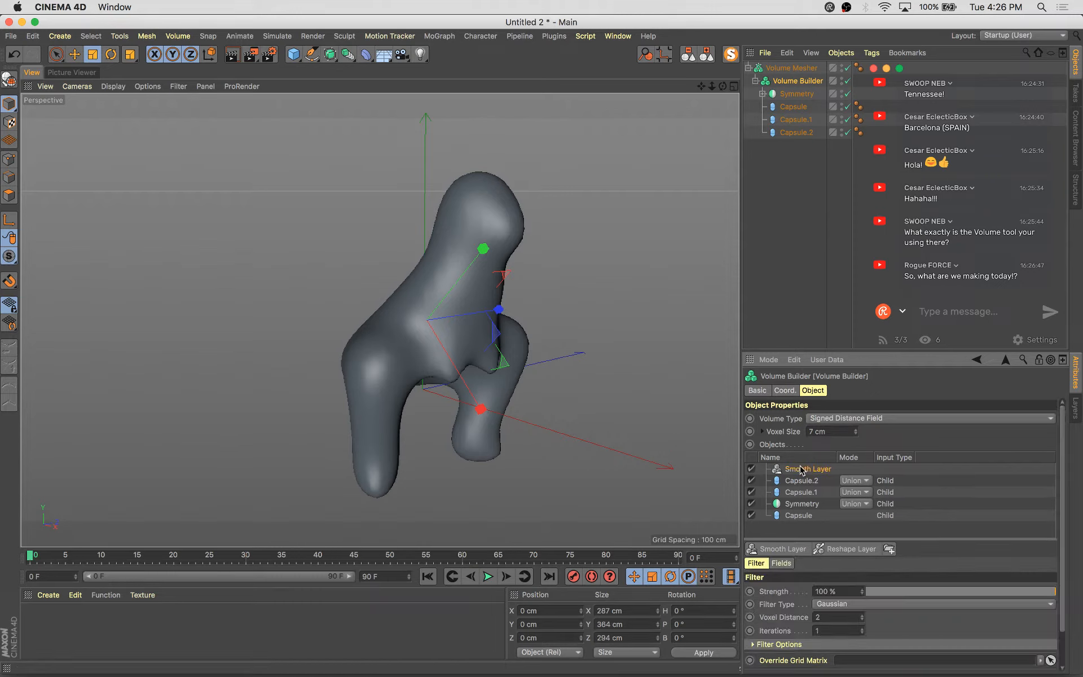
left_click_drag(1024, 594, 840, 605)
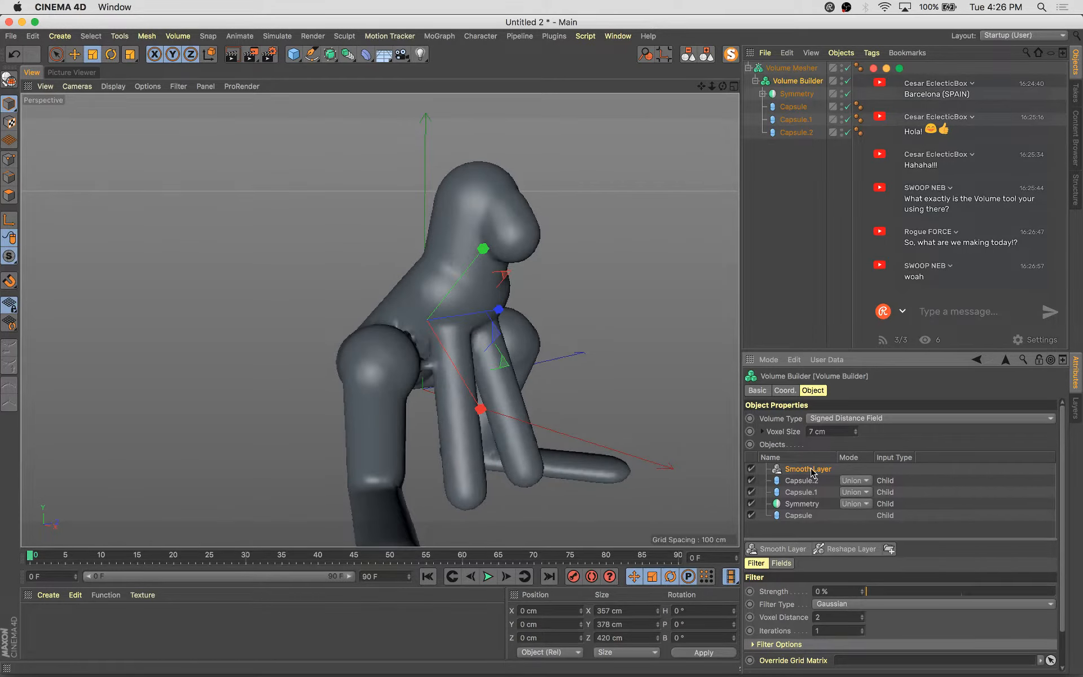
key("BackSpace")
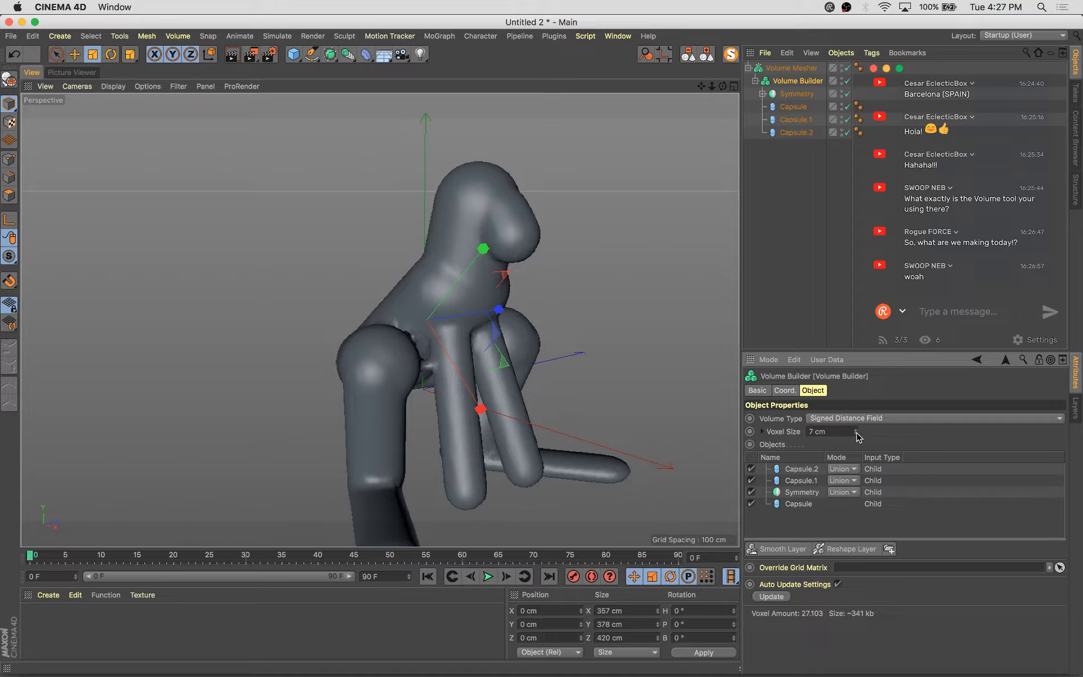
Lower the voxel size to 5.8 cm and try a Reshape Layer at 44% strength before deleting it
left_click_drag(856, 436, 856, 437)
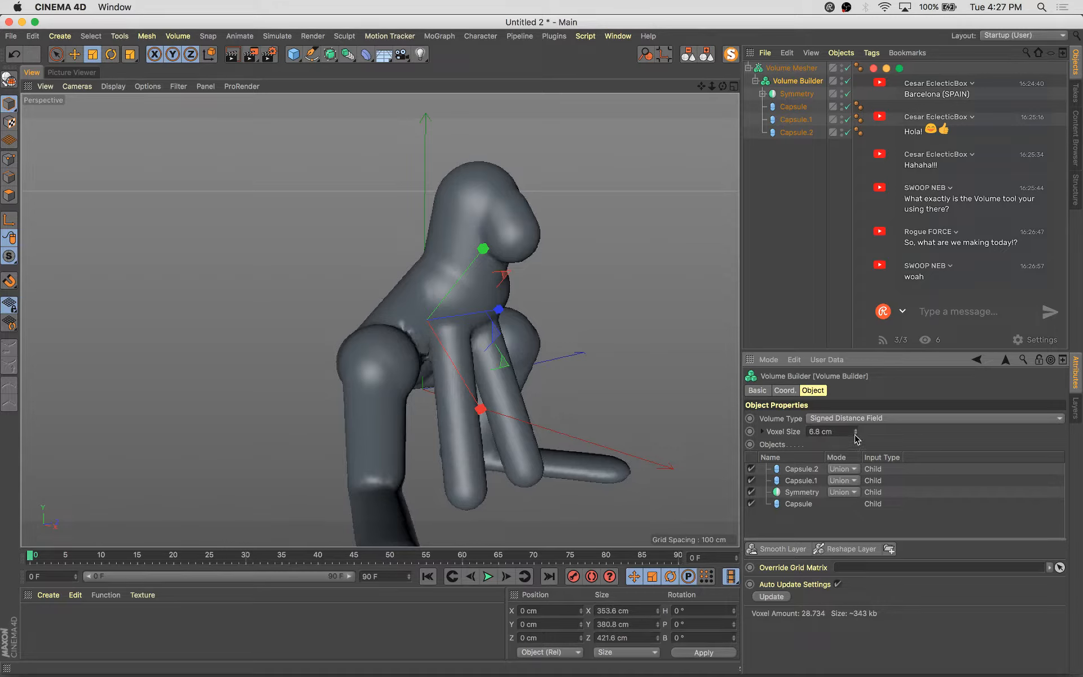
left_click(856, 434)
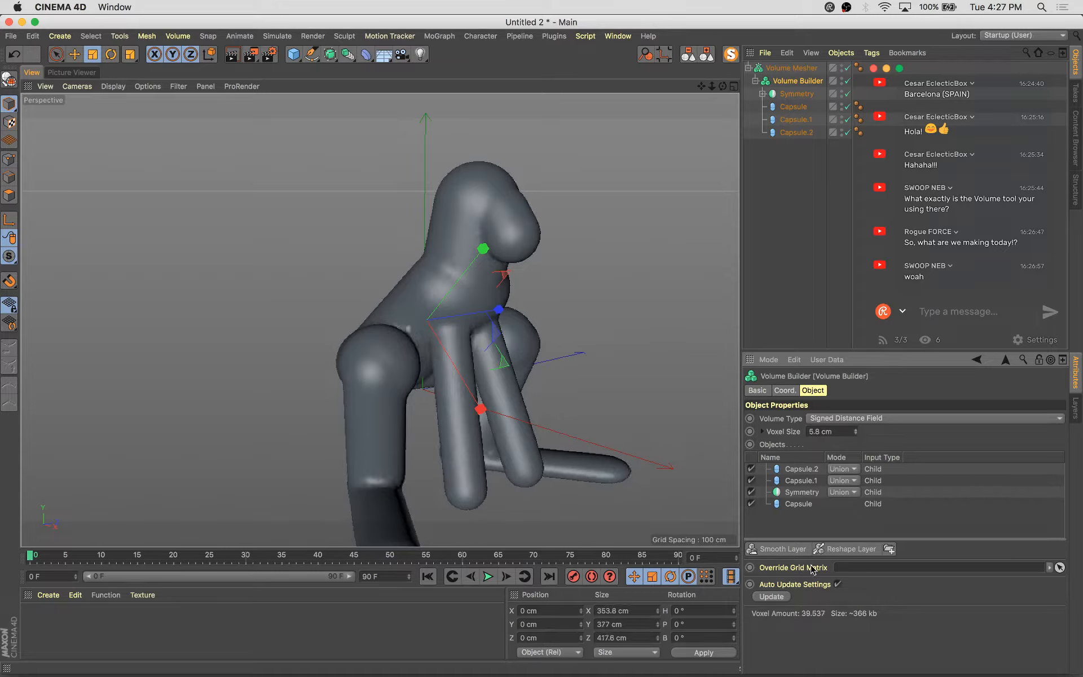
left_click(867, 551)
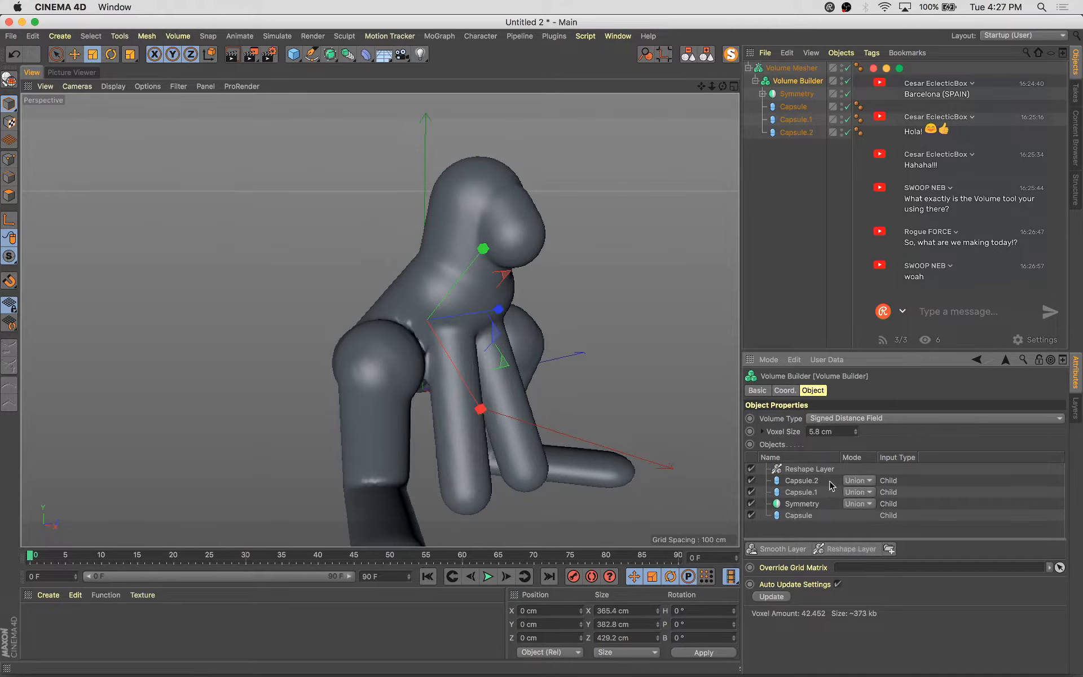
left_click(792, 472)
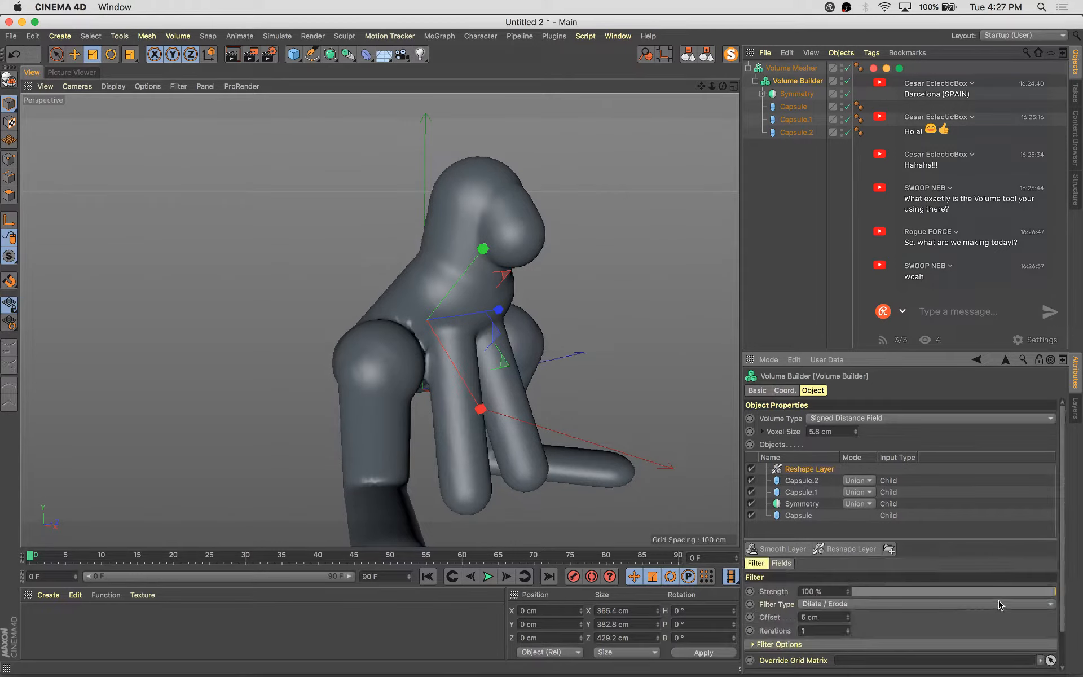
left_click_drag(1008, 591, 423, 589)
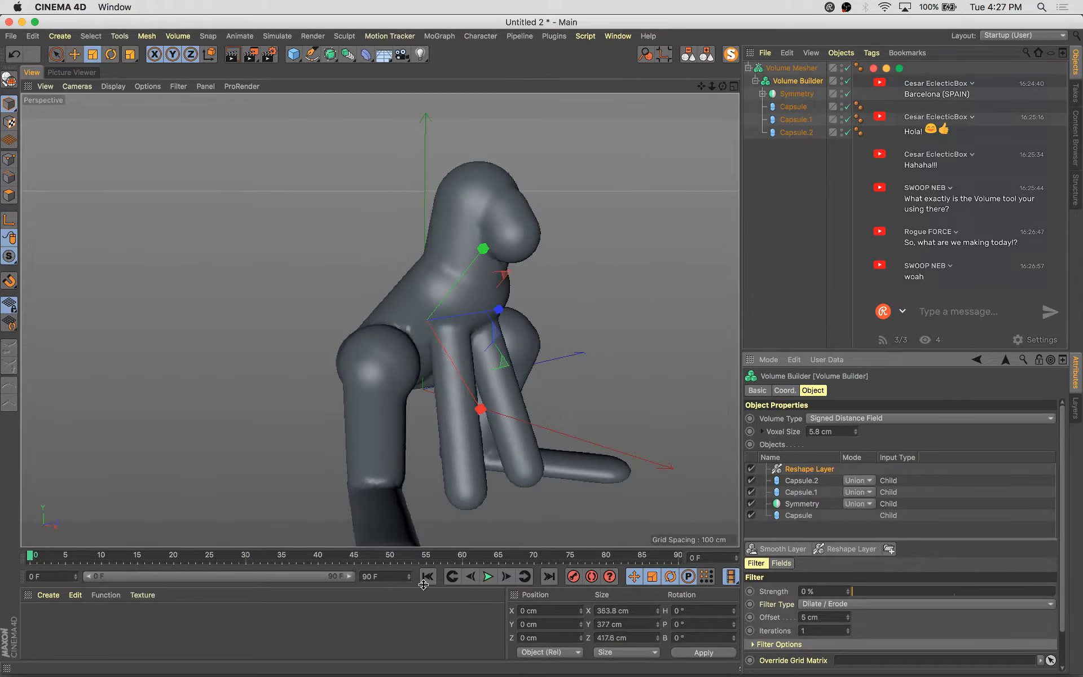
left_click_drag(869, 595, 940, 603)
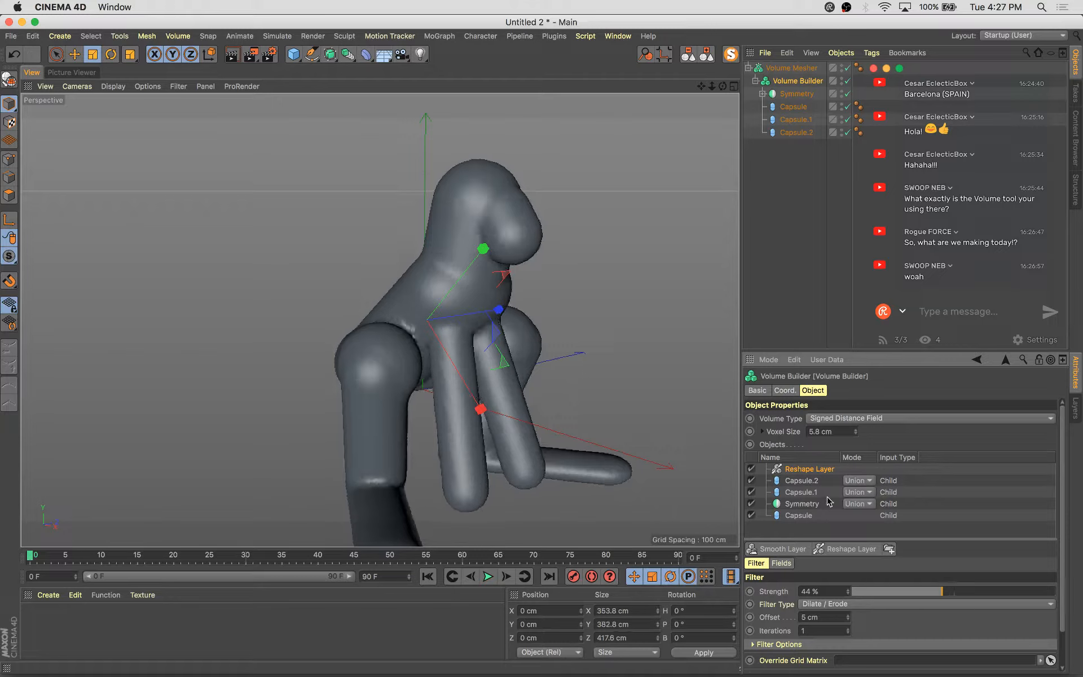
key("Delete")
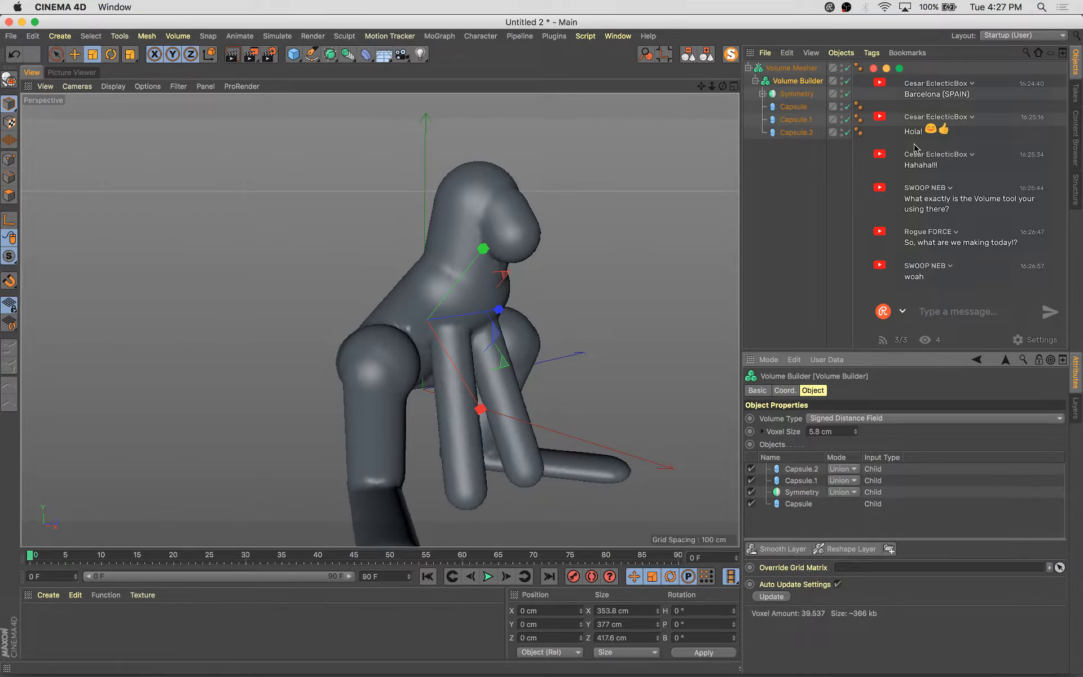
middle_click_drag(391, 259, 325, 235, "alt")
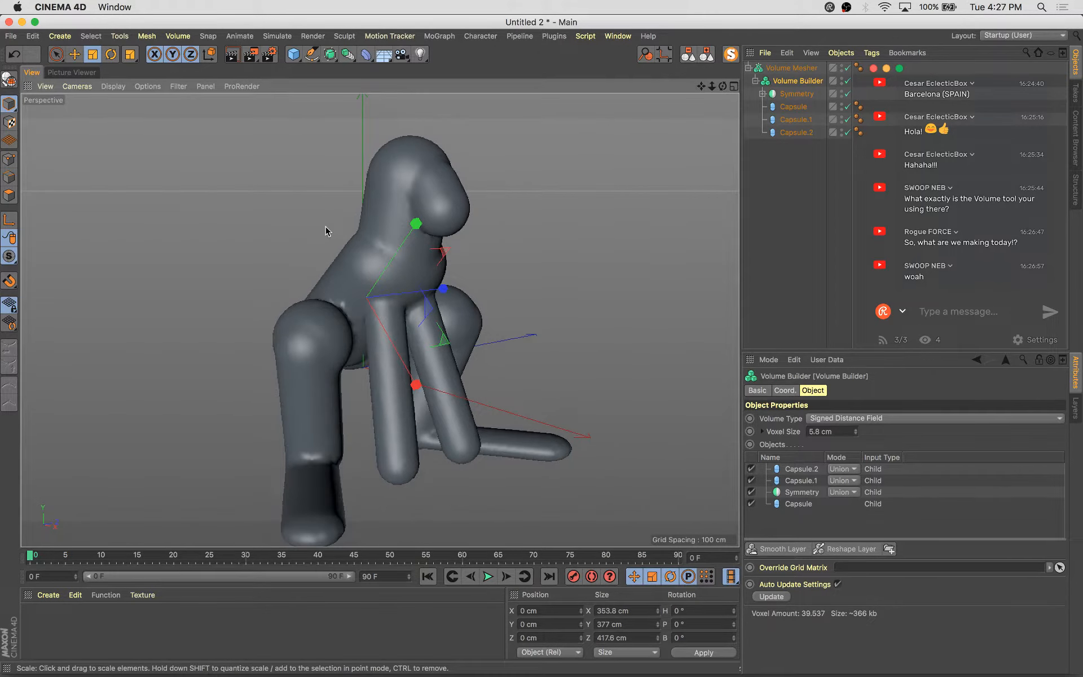
key("v")
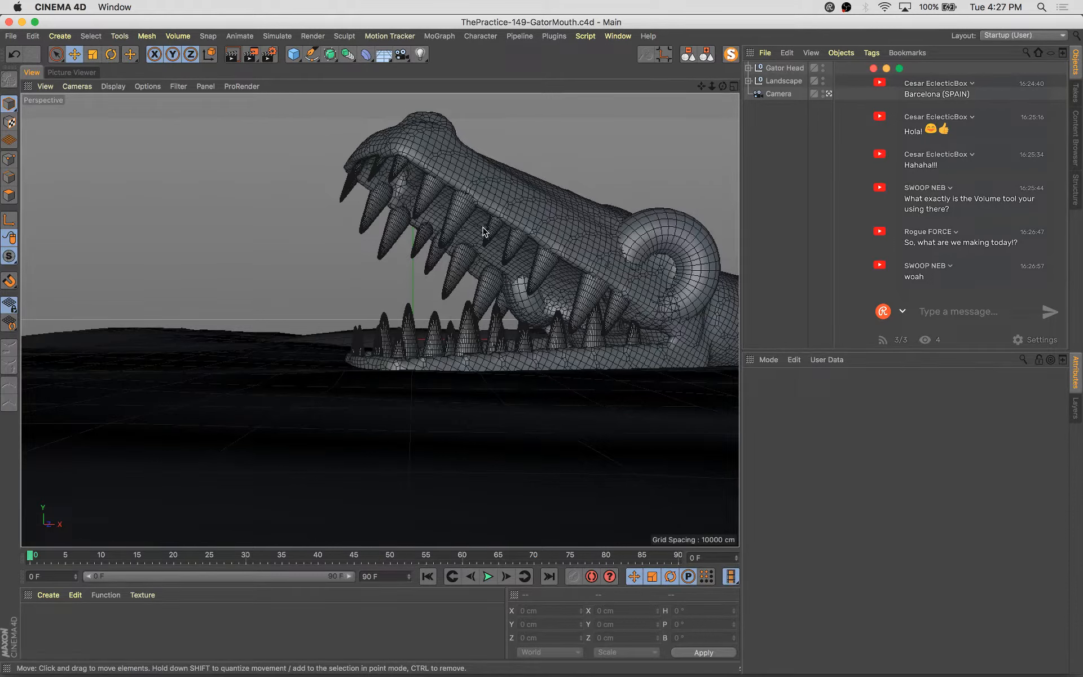
key("v")
mouse_move(461, 358)
left_click(469, 389)
key("v")
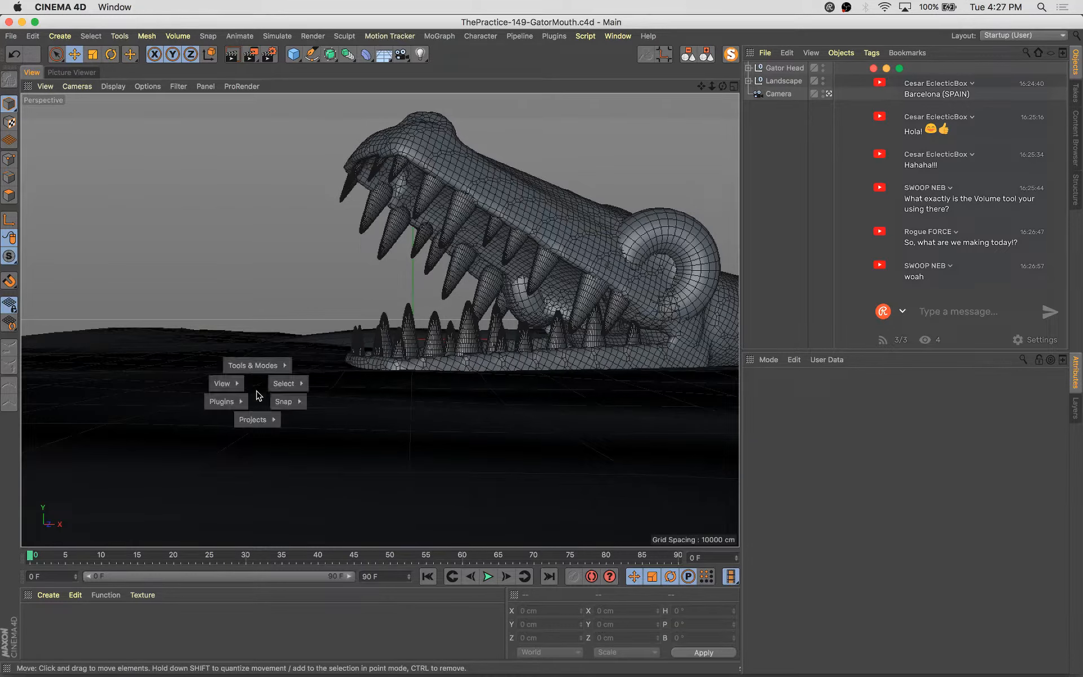
mouse_move(252, 419)
left_click(225, 433)
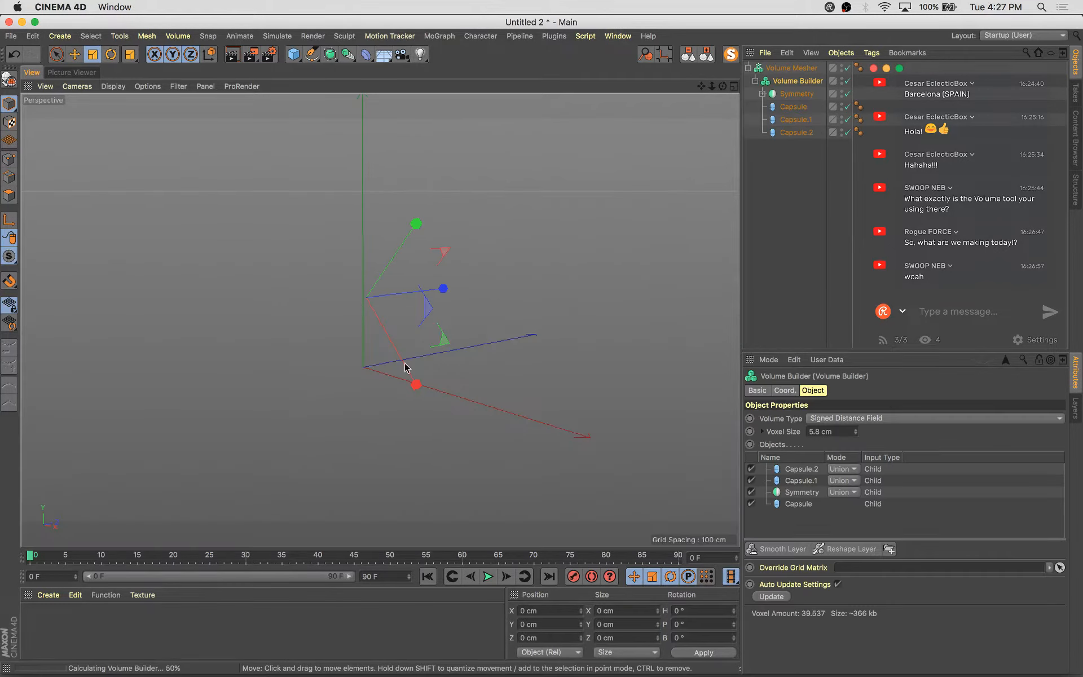
Toggle the Volume Mesher off and on, then raise the Volume Builder's voxel size to 10.8 cm
left_click_drag(423, 319, 525, 268, "alt")
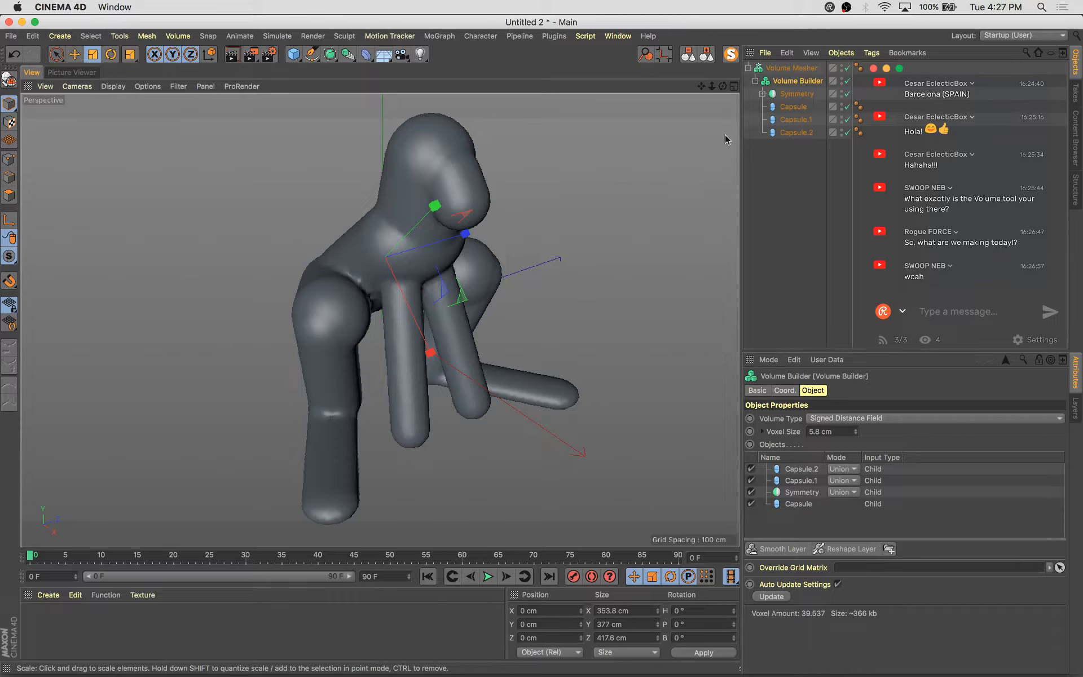
left_click(846, 68)
left_click(847, 68)
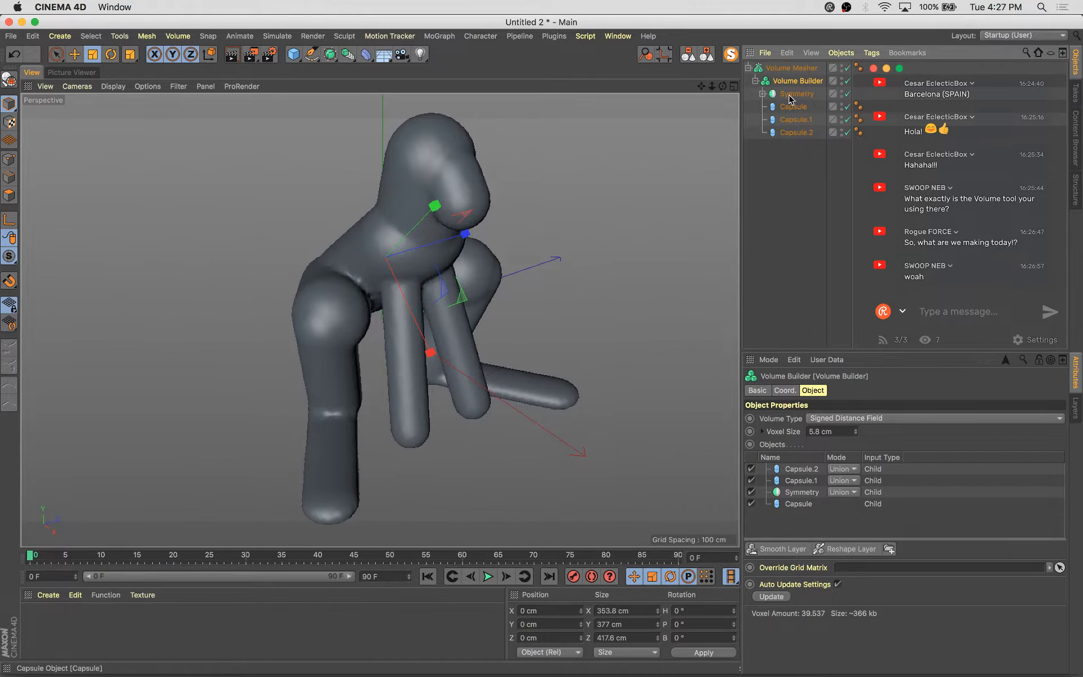
left_click(853, 430)
left_click(856, 428)
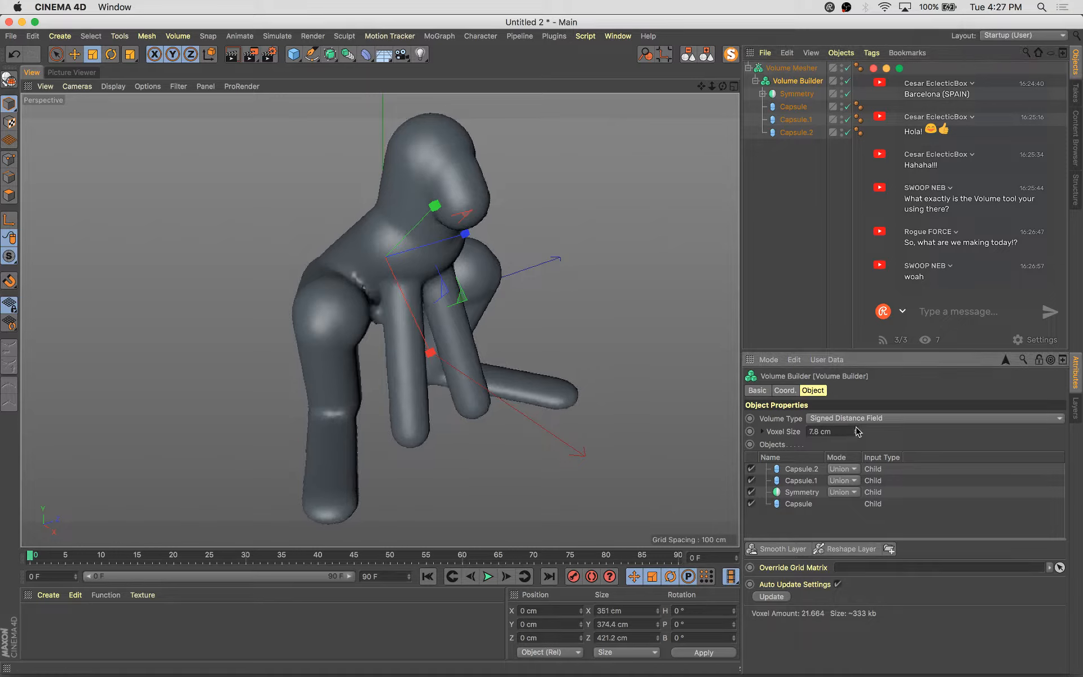
left_click(855, 428)
left_click(855, 428)
left_click(855, 429)
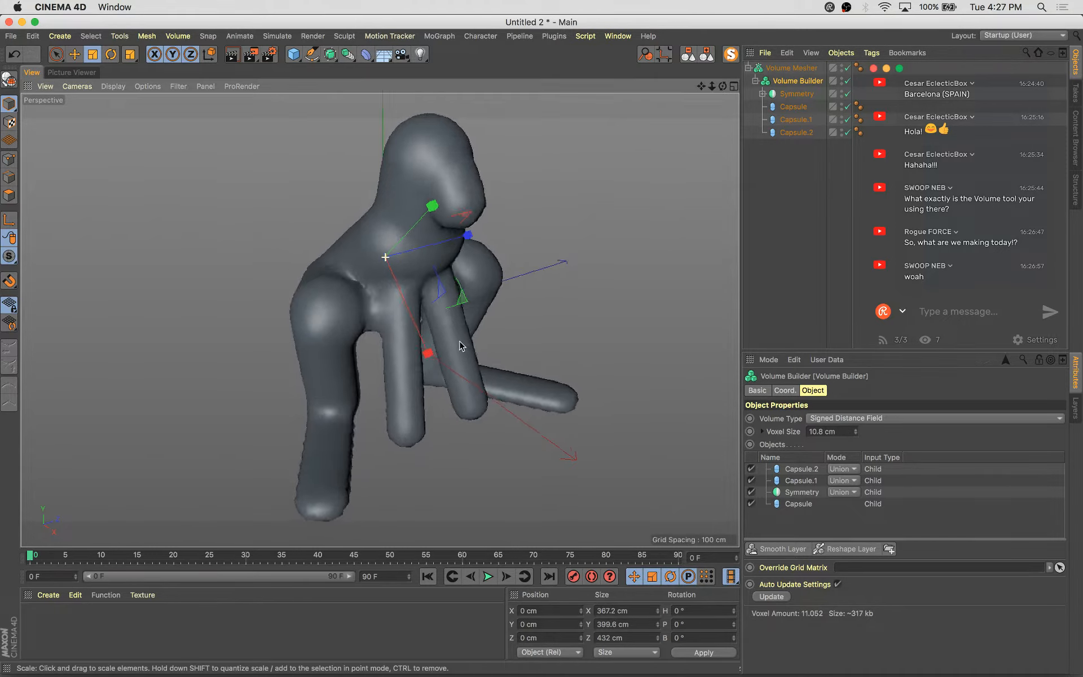
Expand the Symmetry hierarchy, select the front arm capsule Capsule.1 under the Null, and rotate it slightly
left_click_drag(462, 345, 567, 279, "alt")
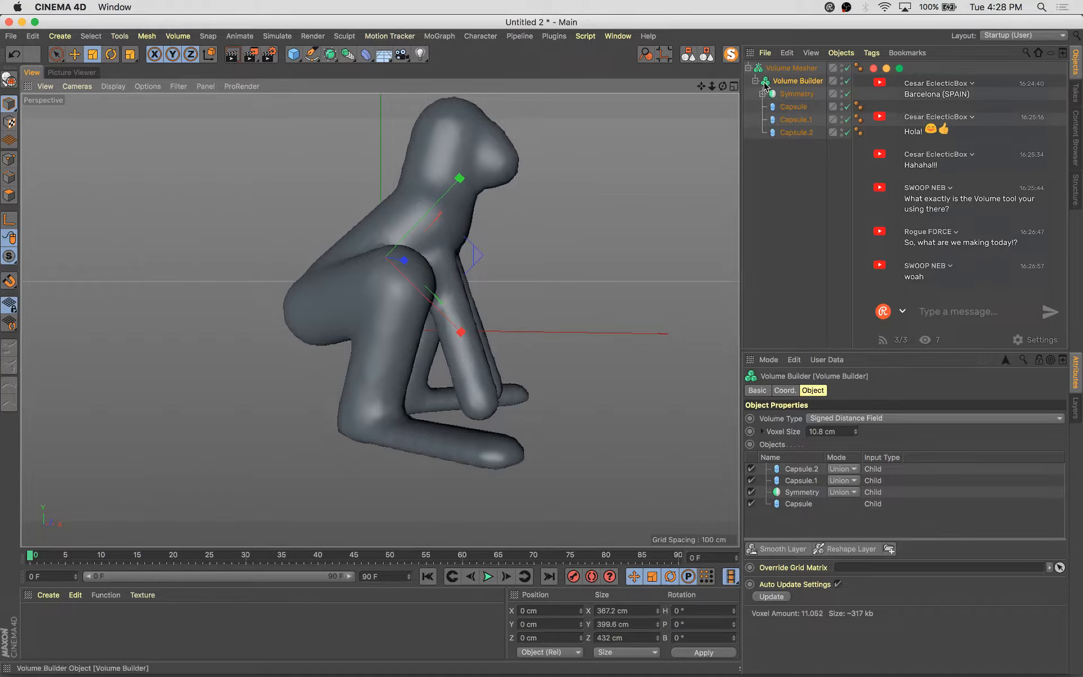
left_click_drag(553, 256, 542, 282, "alt")
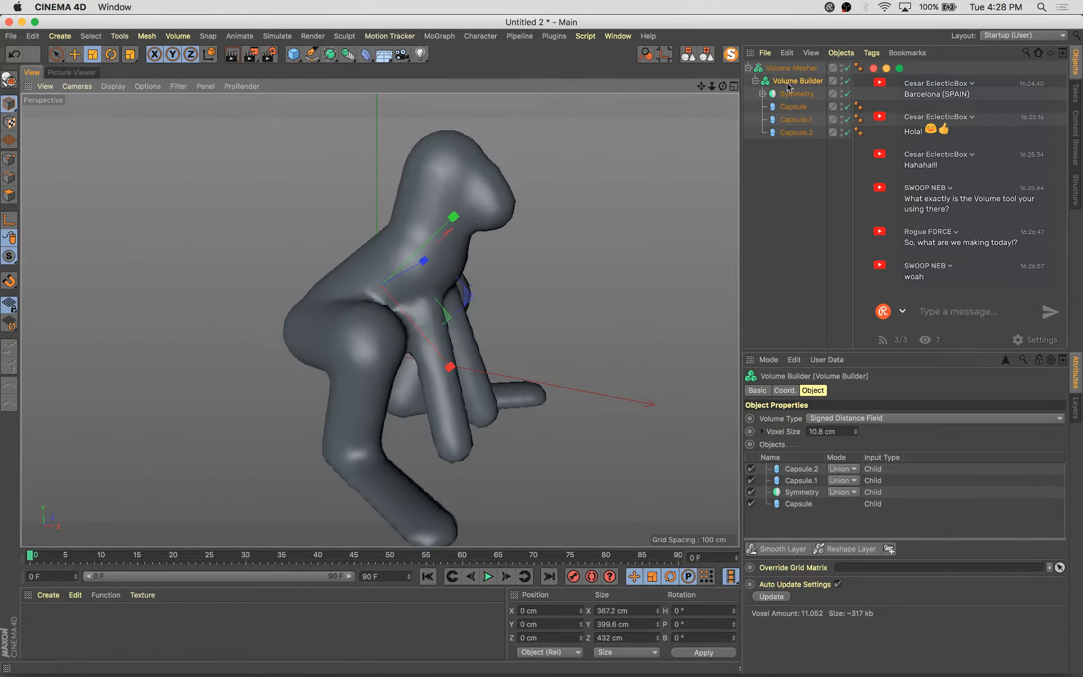
left_click(763, 94)
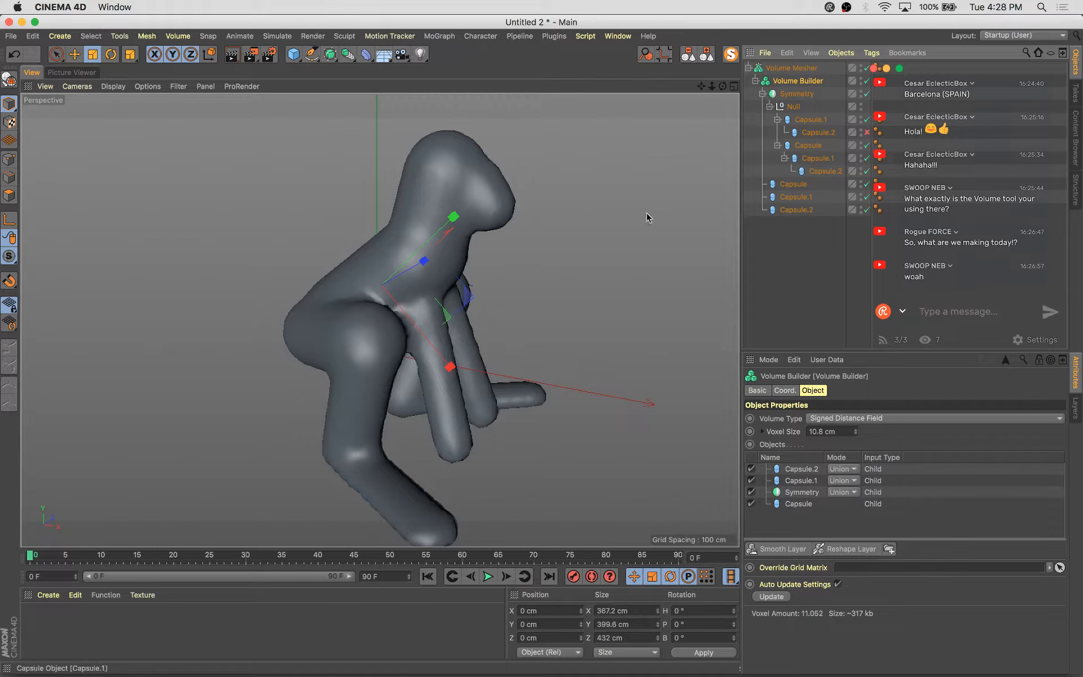
left_click(809, 124)
left_click_drag(580, 339, 420, 356, "alt")
key("e")
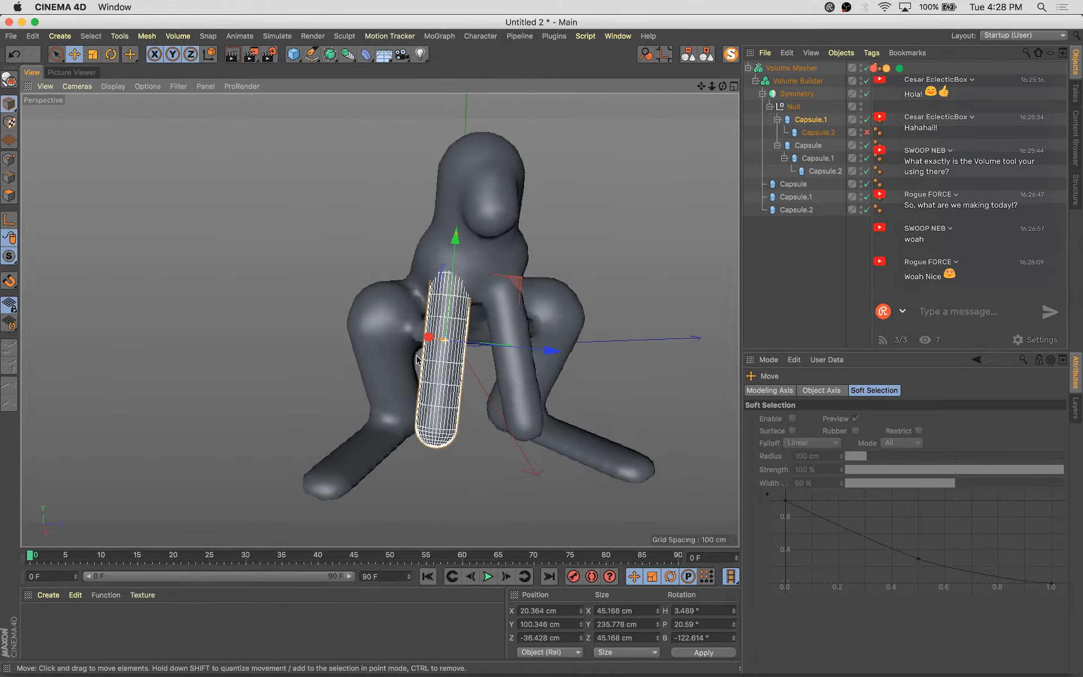
key("r")
left_click_drag(506, 343, 535, 341)
Move the front arm capsule to reposition it against the body
key("e")
left_click_drag(515, 372, 594, 361, "alt")
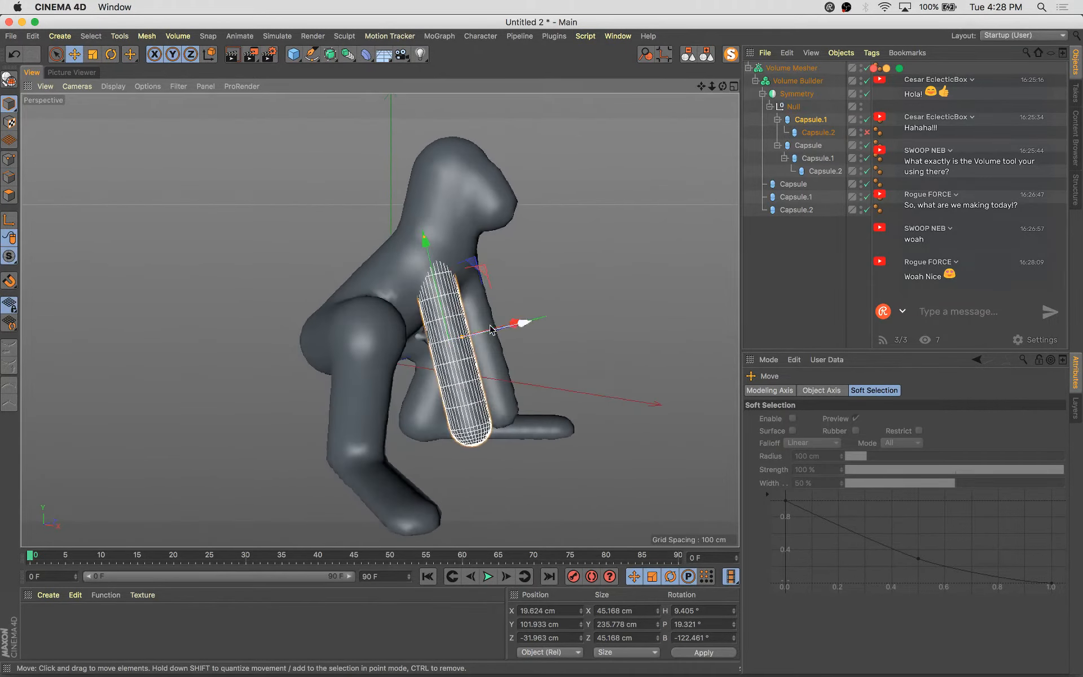
mouse_move(474, 367)
left_mouse_down("alt")
mouse_move(447, 366)
mouse_move(450, 347)
mouse_move(485, 351)
left_mouse_up("alt")
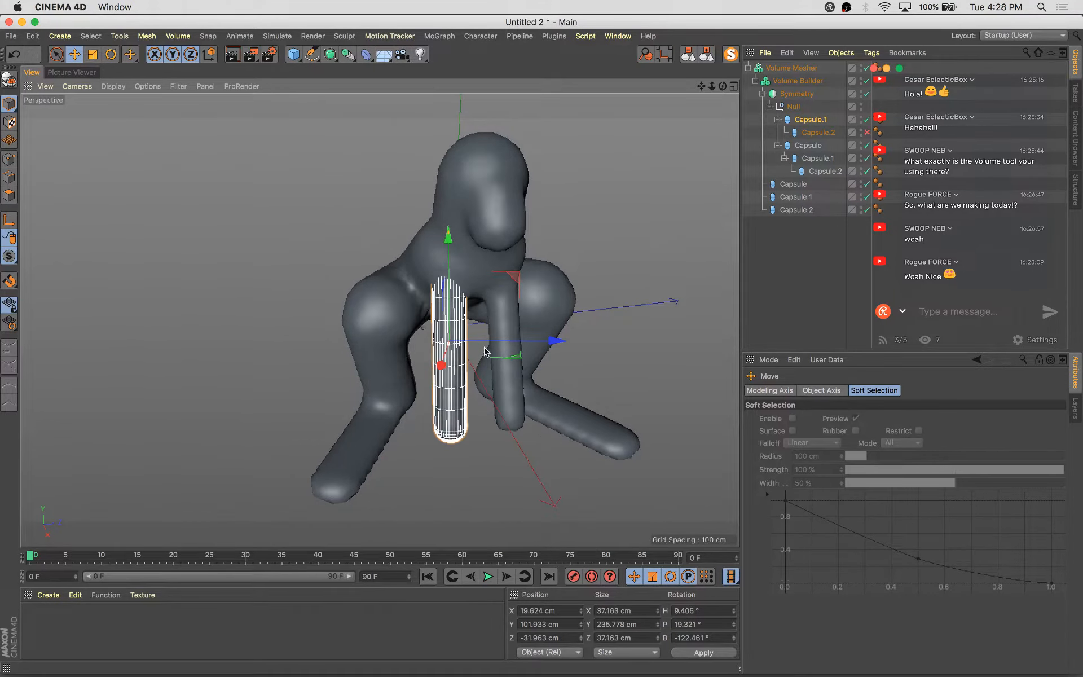
left_click_drag(550, 340, 650, 316)
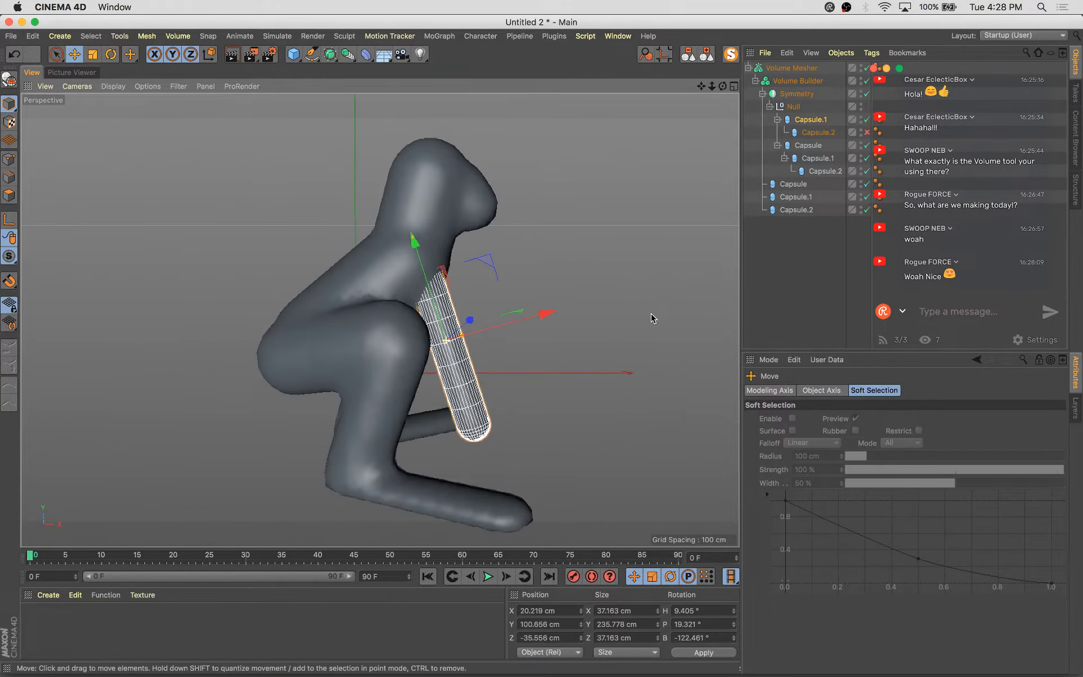
left_click_drag(484, 261, 491, 258)
left_click_drag(512, 304, 634, 305, "alt")
Rotate the front arm capsule again and nudge its position to refine the arm's angle
key("r")
key("e")
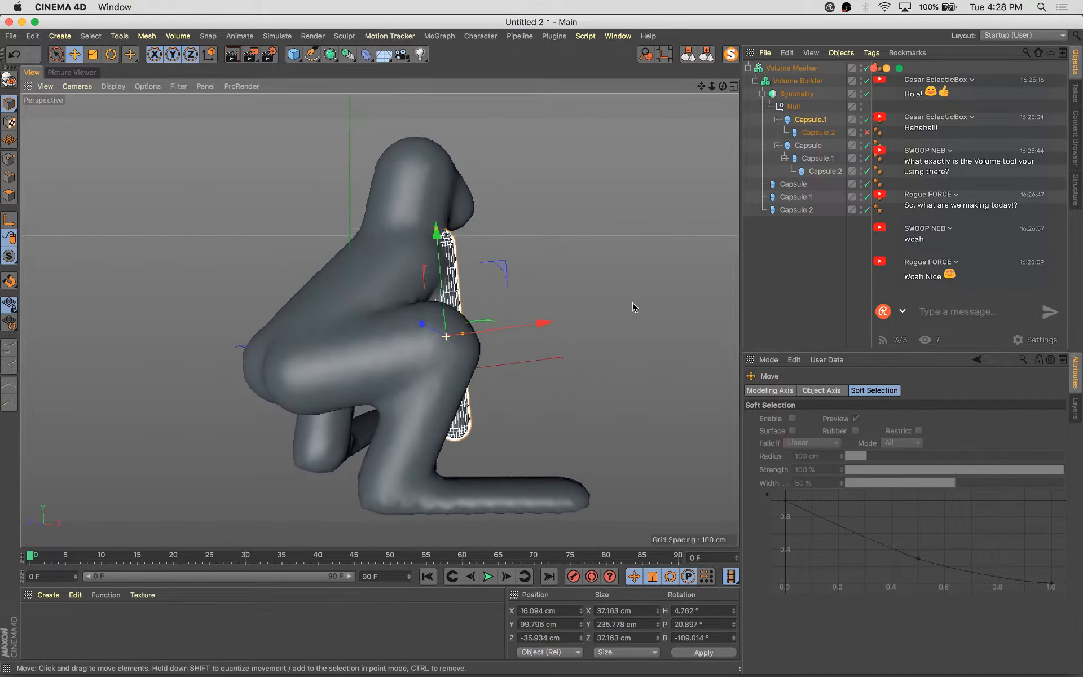
left_click_drag(508, 273, 493, 287)
left_click_drag(495, 321, 267, 346, "alt")
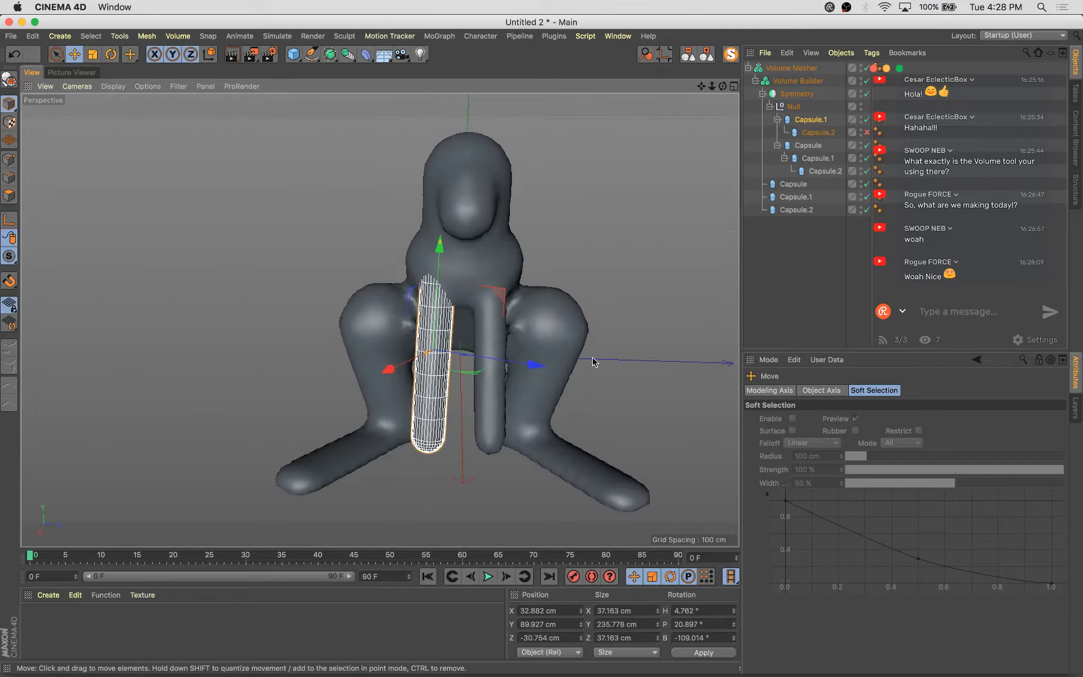
left_click_drag(536, 368, 682, 389)
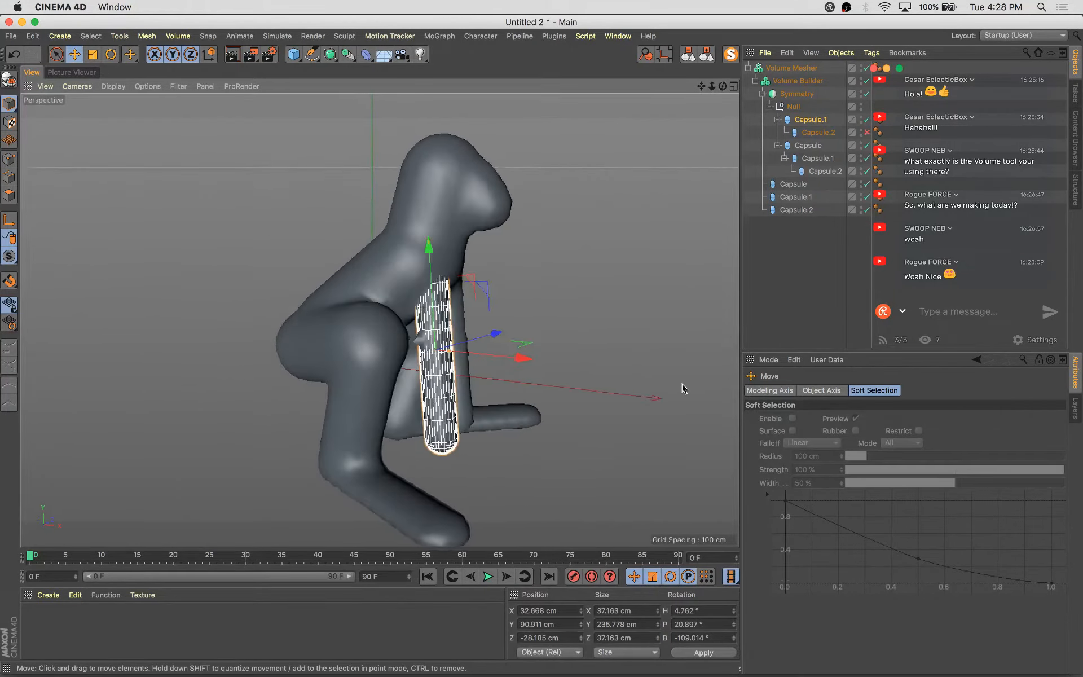
left_click_drag(531, 473, 467, 463, "alt")
left_click_drag(472, 275, 664, 315, "alt")
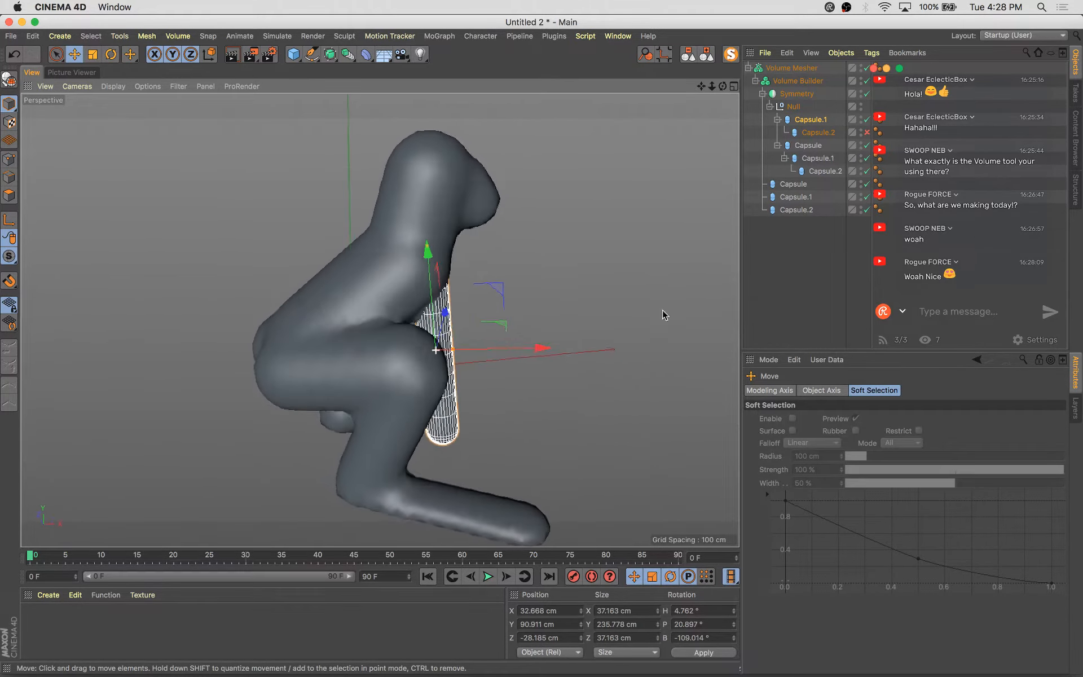
Select the torso Capsule and scale it up by about 11%
left_click(342, 300)
key("o")
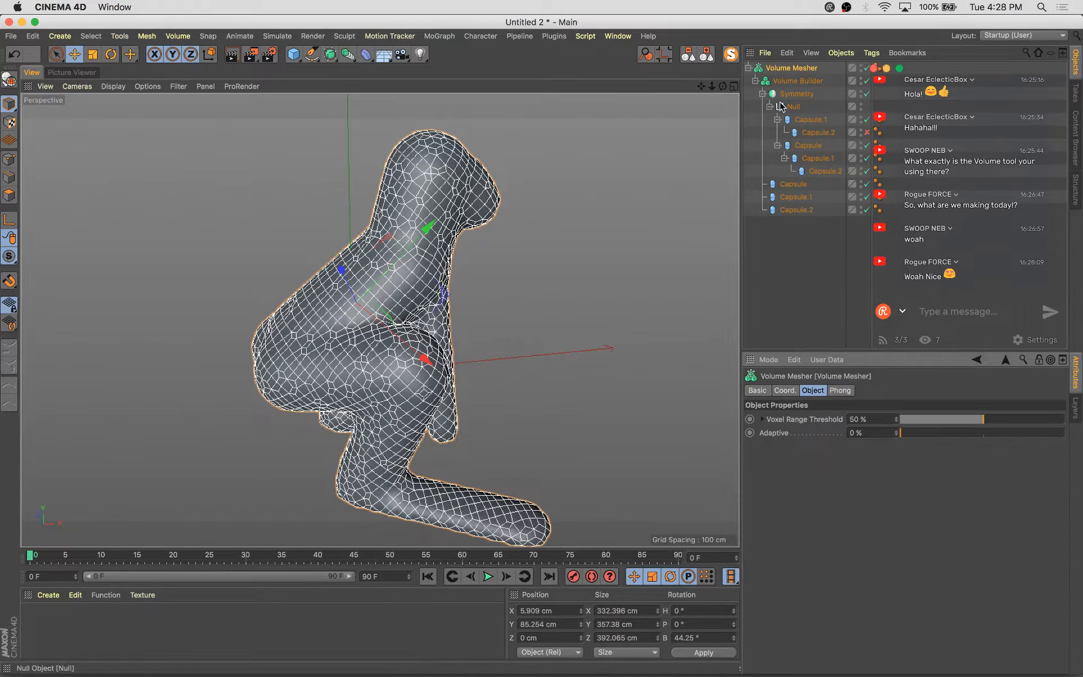
left_click(790, 185)
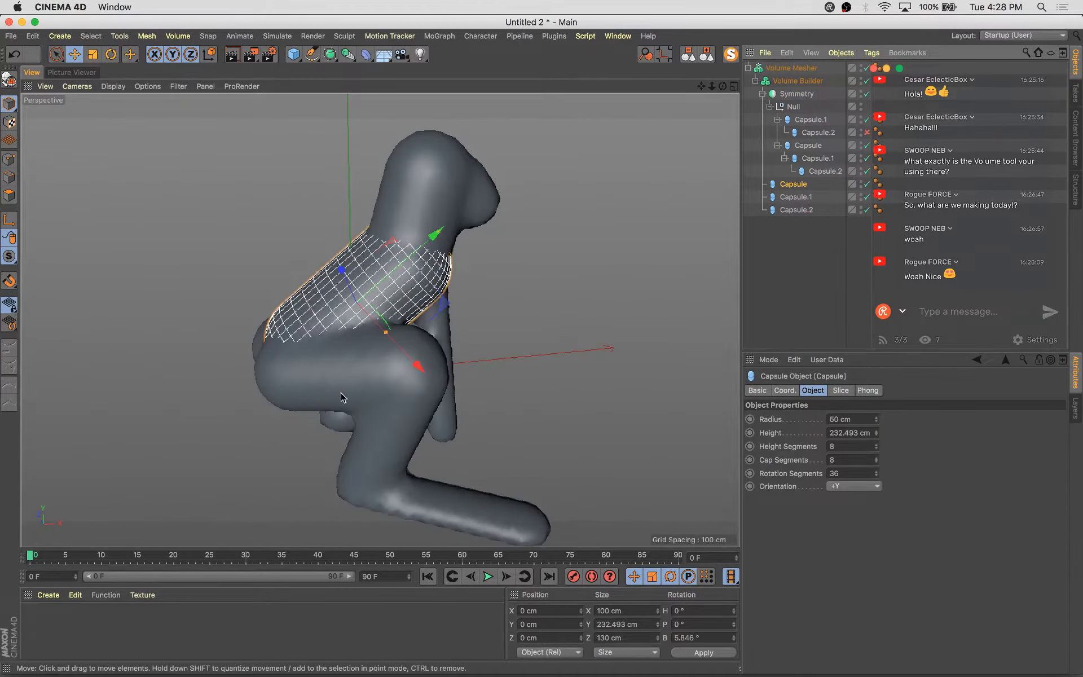
key("t")
left_click_drag(328, 388, 304, 304)
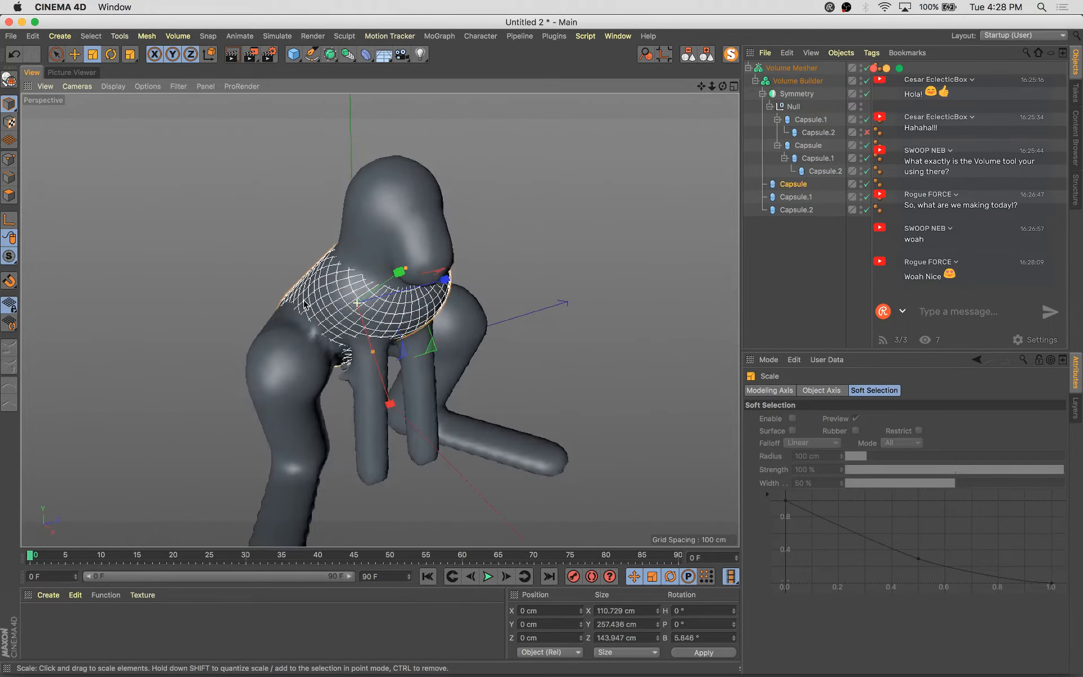
Make the torso capsule editable and switch to polygon mode with the Live Selection tool
key("c")
left_click(9, 195)
key("space")
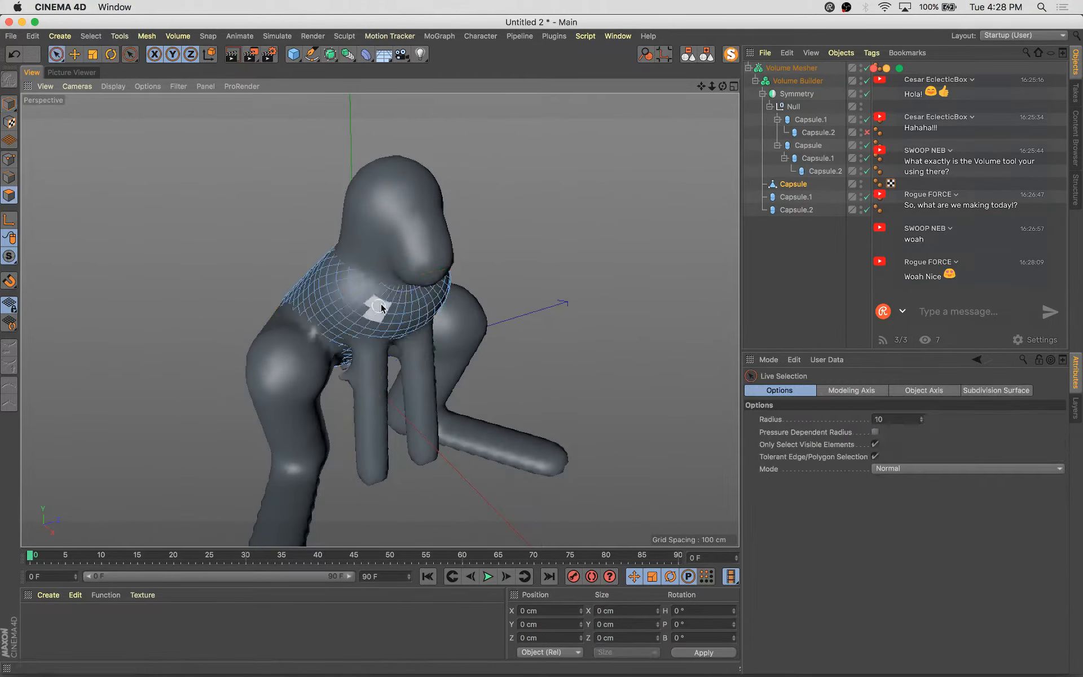
Loop-select a polygon ring around the torso and switch the Live Selection mode to Soft Selection
key("u")
key("l")
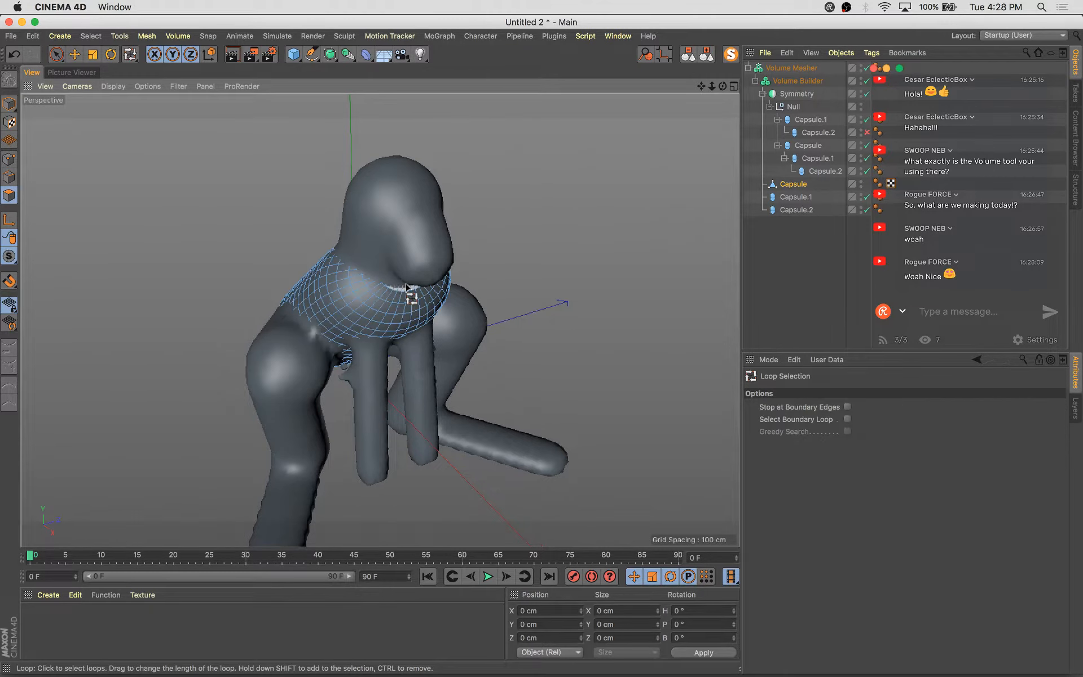
left_click(399, 286)
key("space")
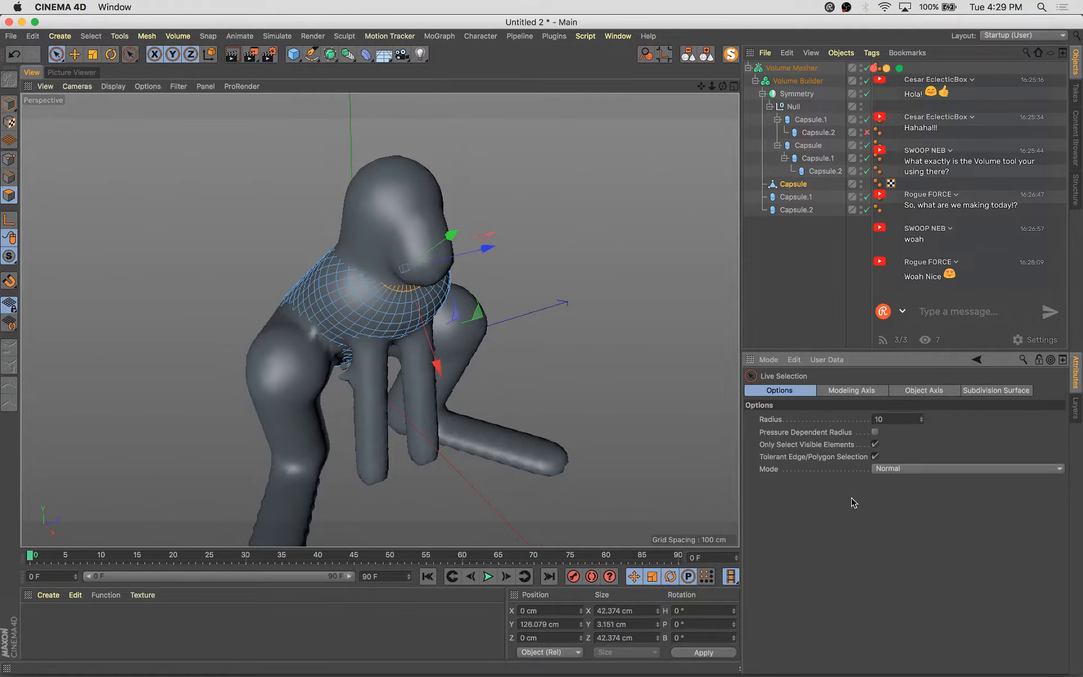
left_click(899, 474)
left_click(891, 507)
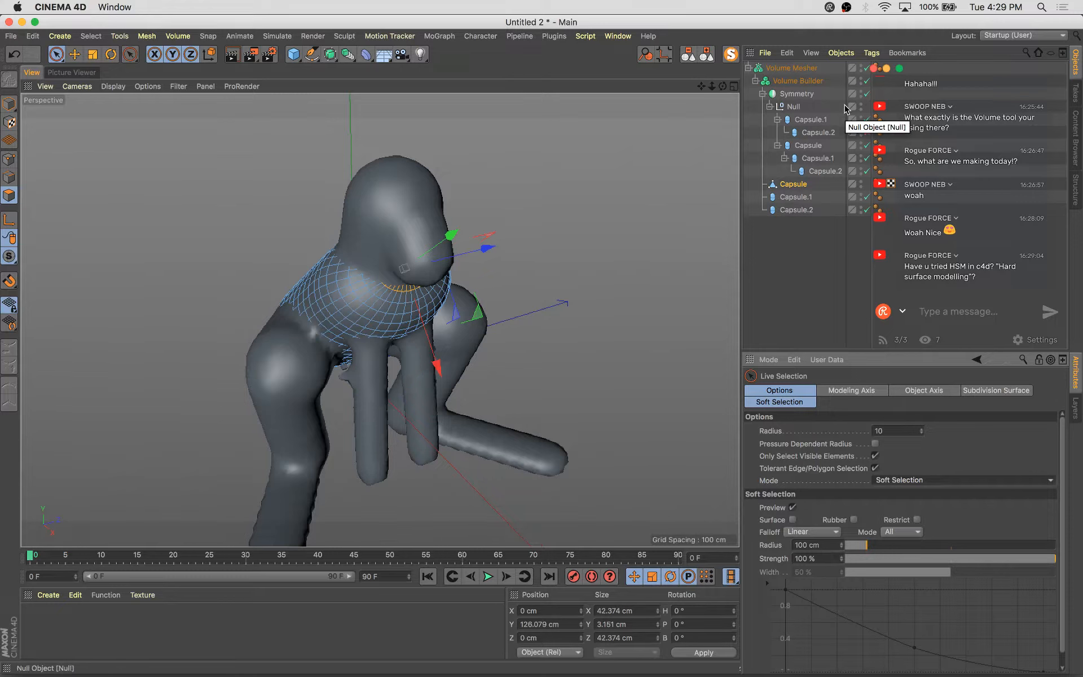
left_click_drag(934, 73, 942, 66)
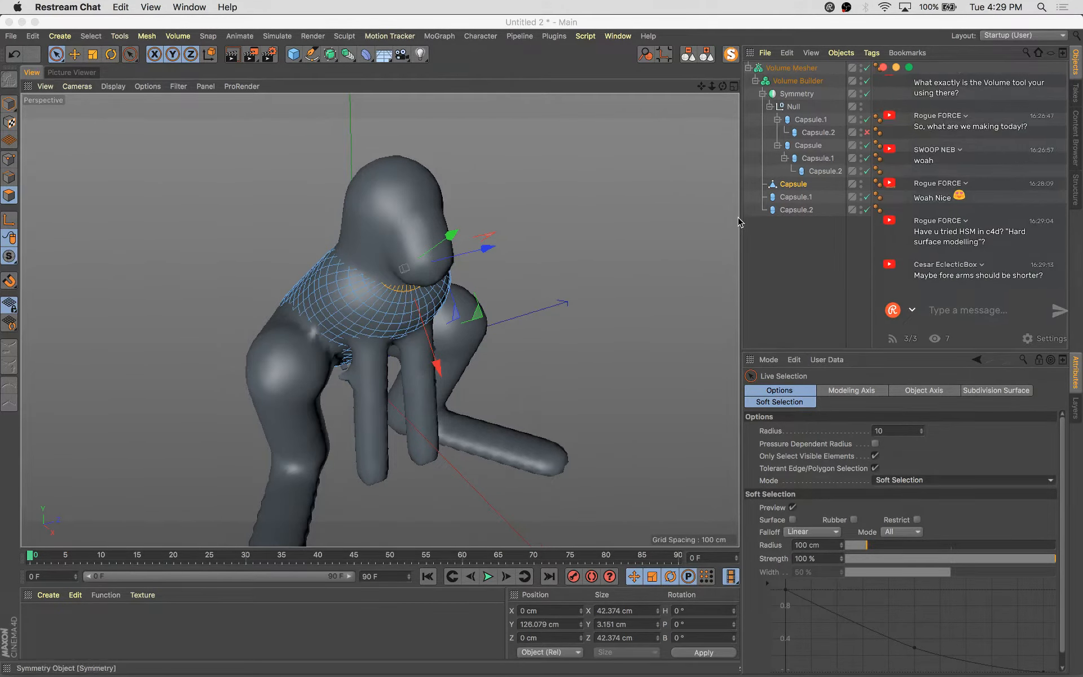
left_click_drag(742, 222, 727, 217)
Enable the Volume Mesher to show the voxelized creature and switch to the Move tool
left_click(852, 68)
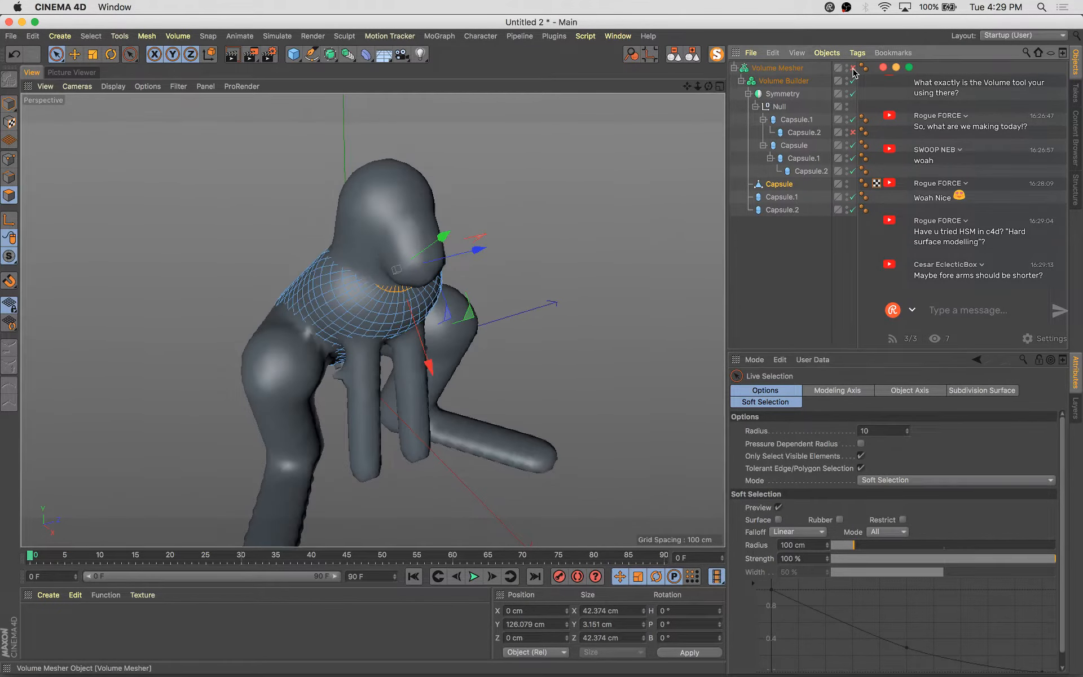
scroll(562, 334, "up", 3)
key("e")
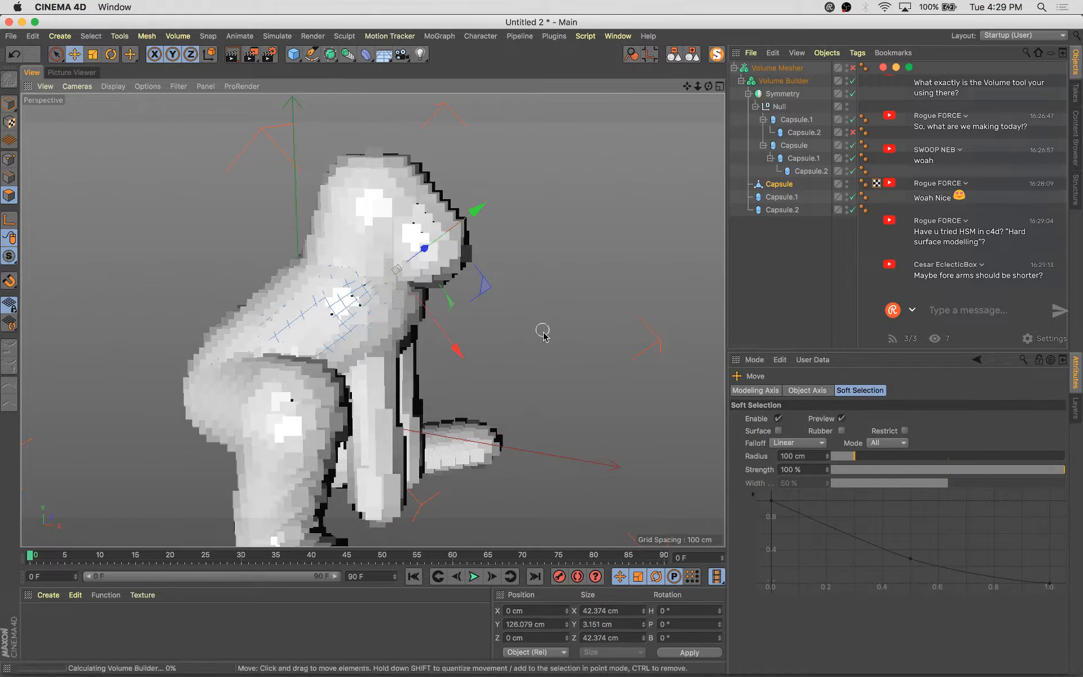
left_click(550, 356)
left_click_drag(552, 358, 476, 345, "alt")
middle_click_drag(476, 346, 568, 293, "alt")
left_click_drag(568, 293, 438, 374, "alt")
left_click(782, 81)
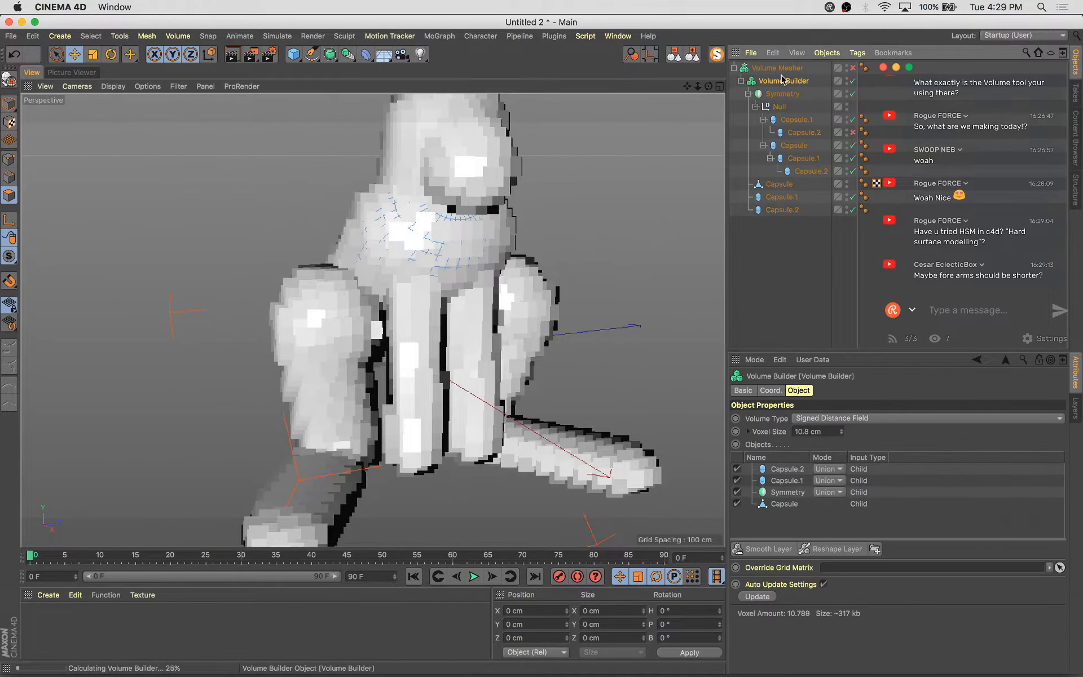
left_click_drag(525, 350, 487, 332, "alt")
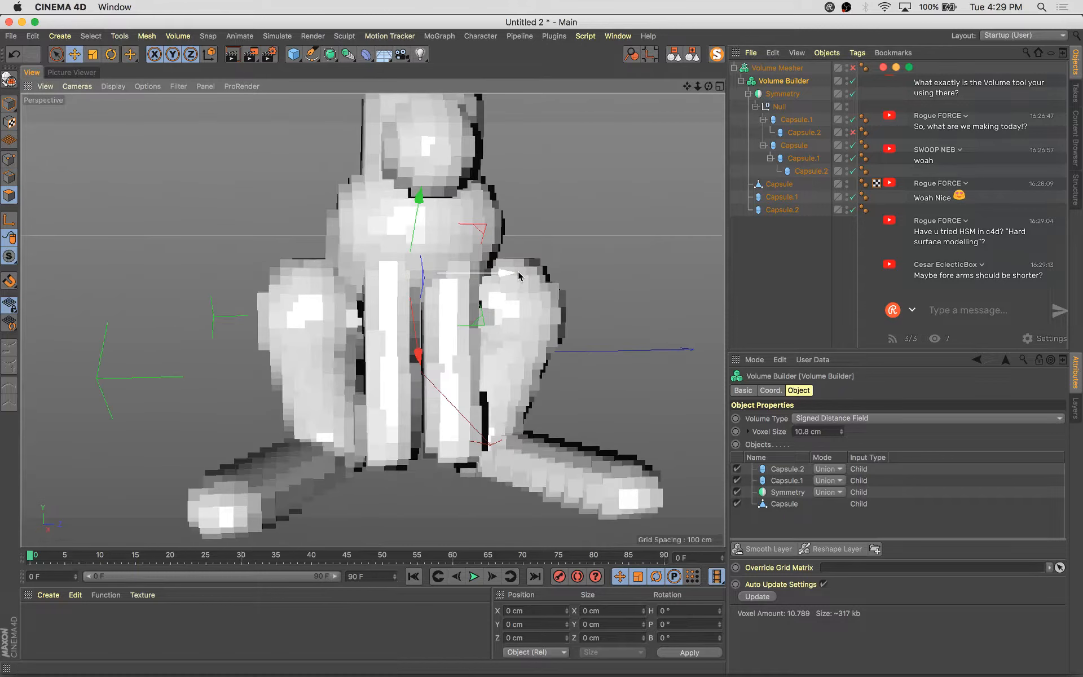
left_click_drag(512, 274, 512, 276)
key("super+z")
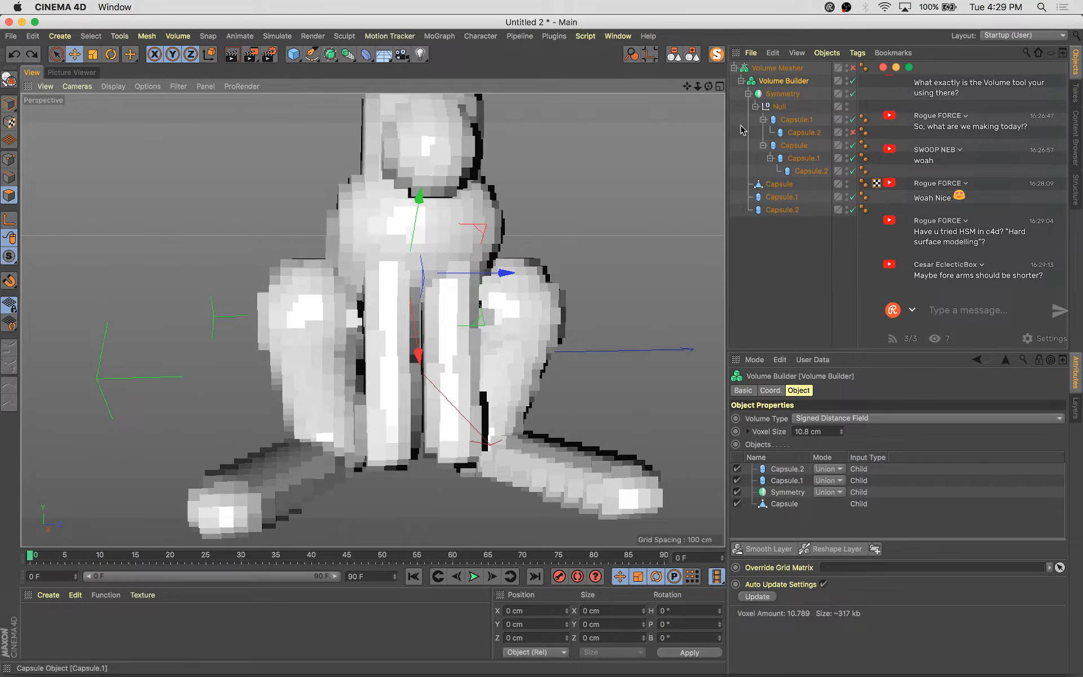
Select the upper front-arm Capsule.1 and rotate and reposition it
left_click(798, 134)
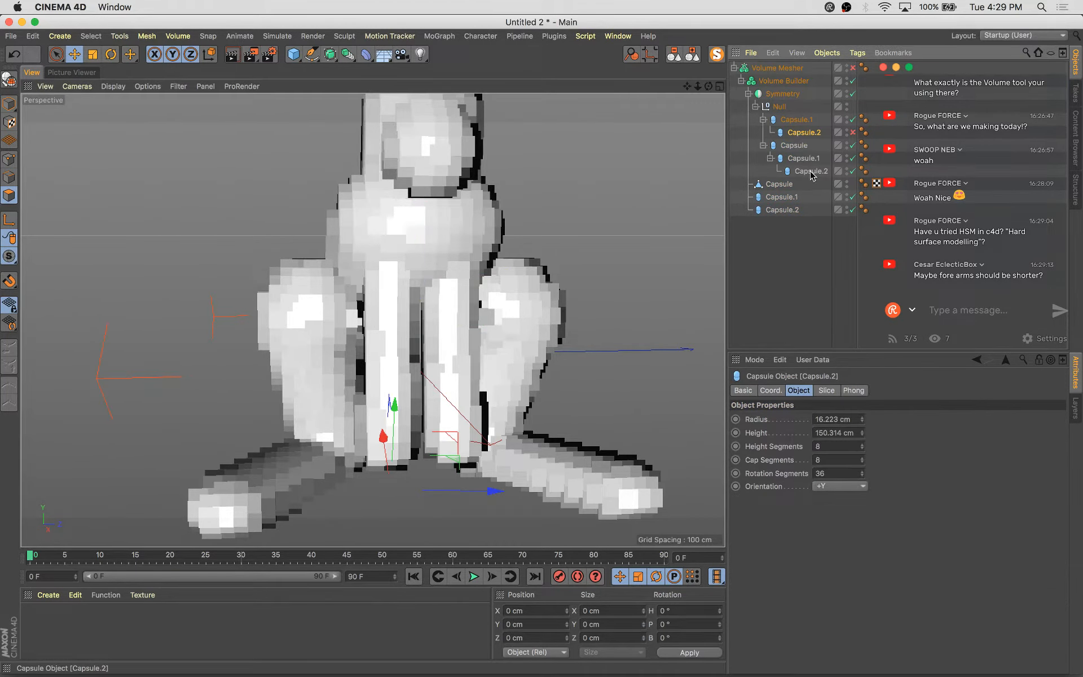
left_click(805, 122)
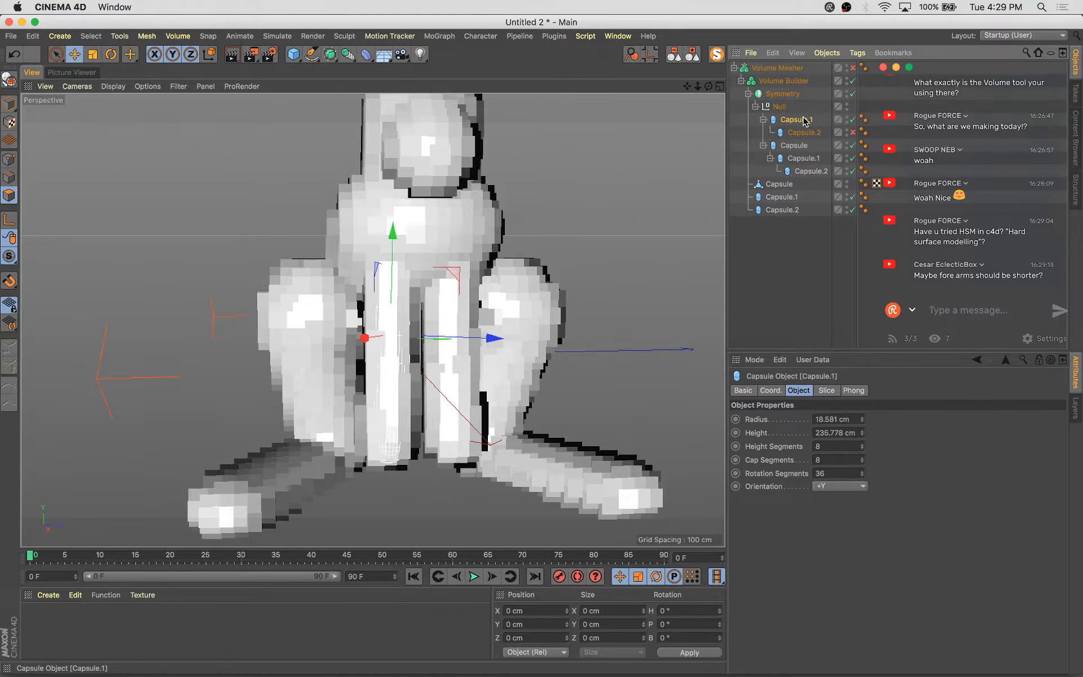
left_click_drag(450, 384, 445, 455, "alt")
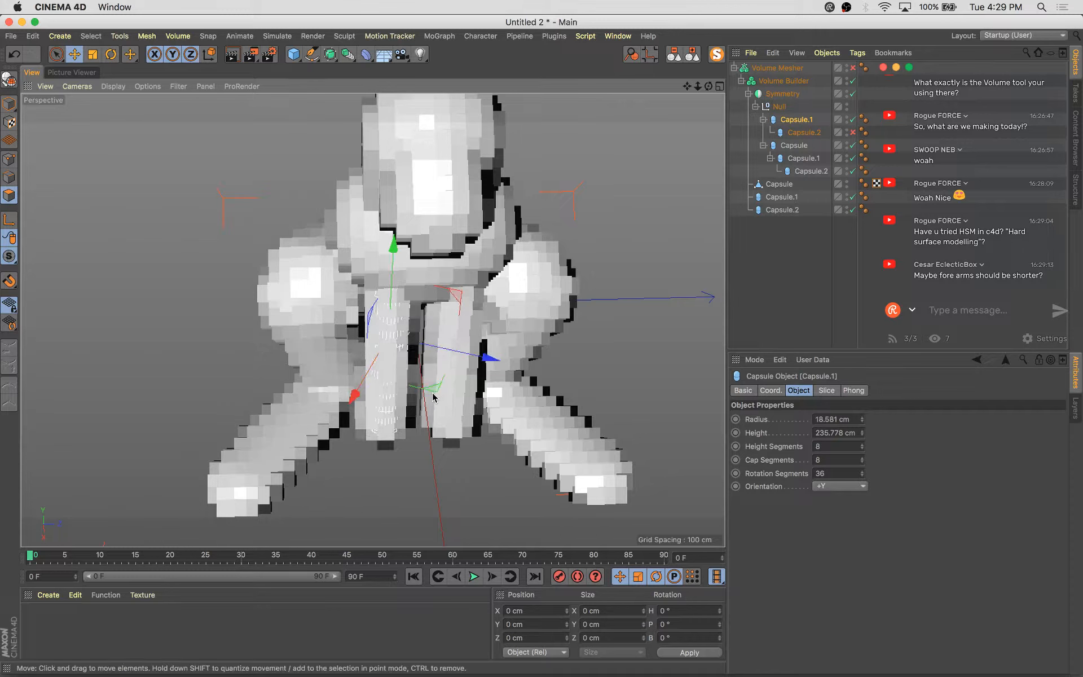
key("r")
left_click_drag(377, 331, 332, 377)
key("e")
key("e")
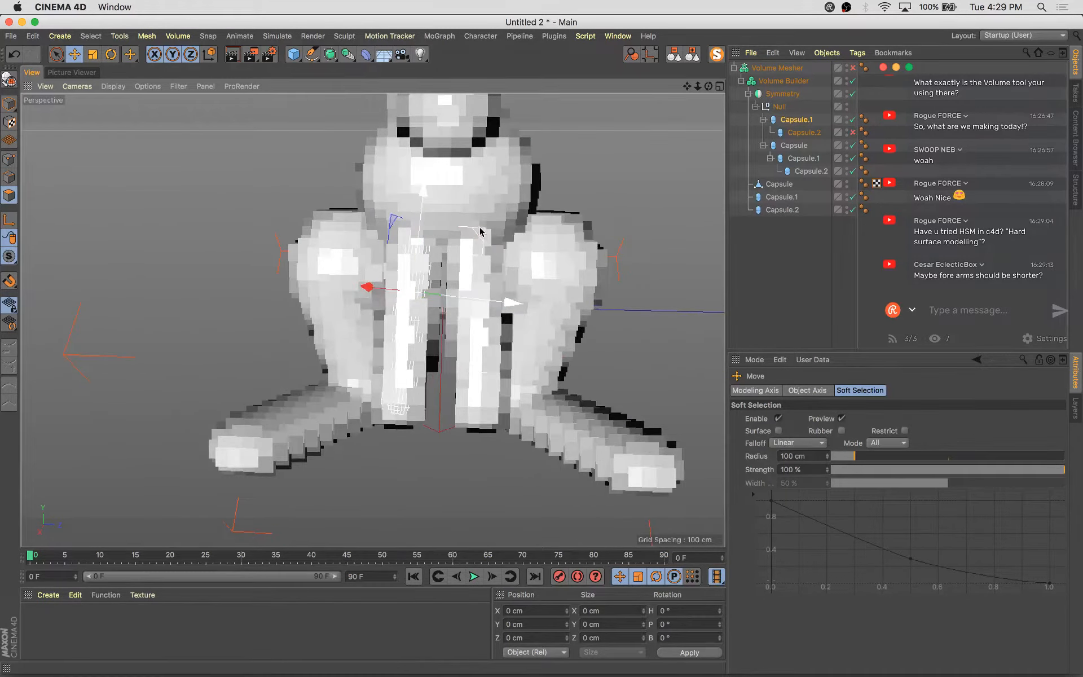
left_click_drag(481, 231, 473, 223)
left_click_drag(475, 225, 473, 317, "alt")
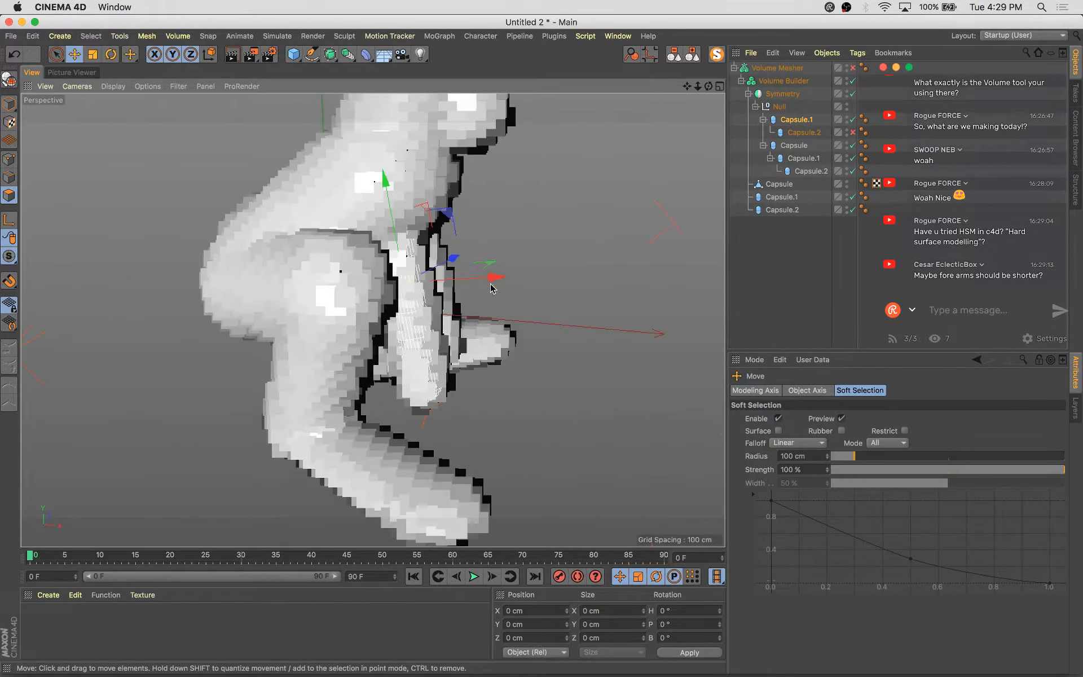
left_click_drag(494, 276, 435, 196)
Save the scene as Bunny
key("super+s")
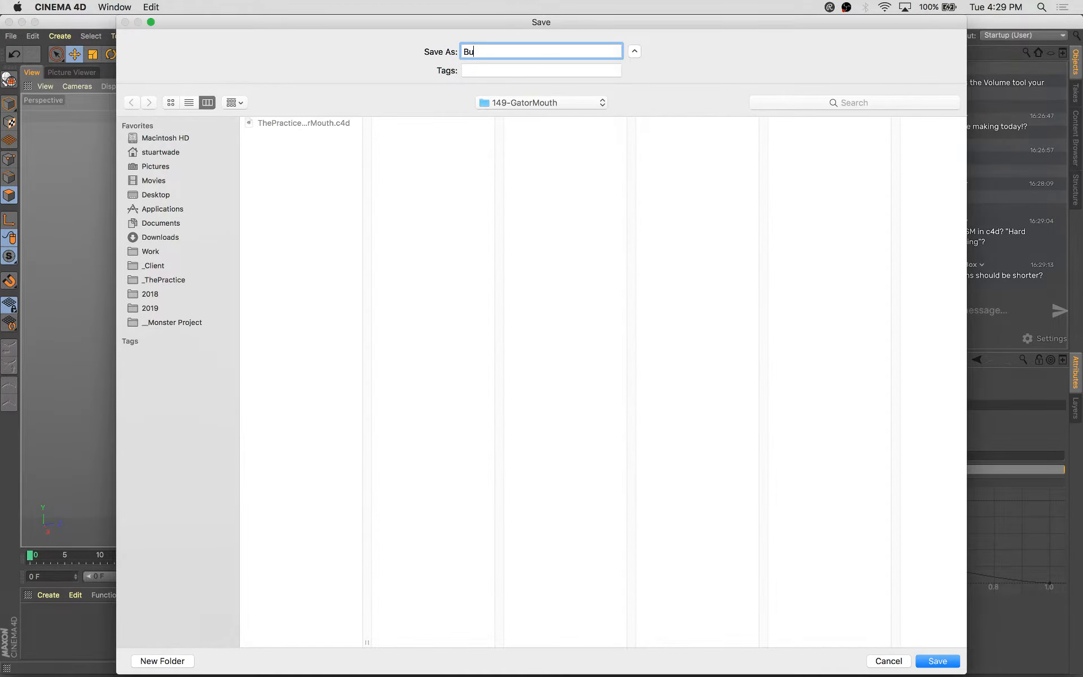
key("Return")
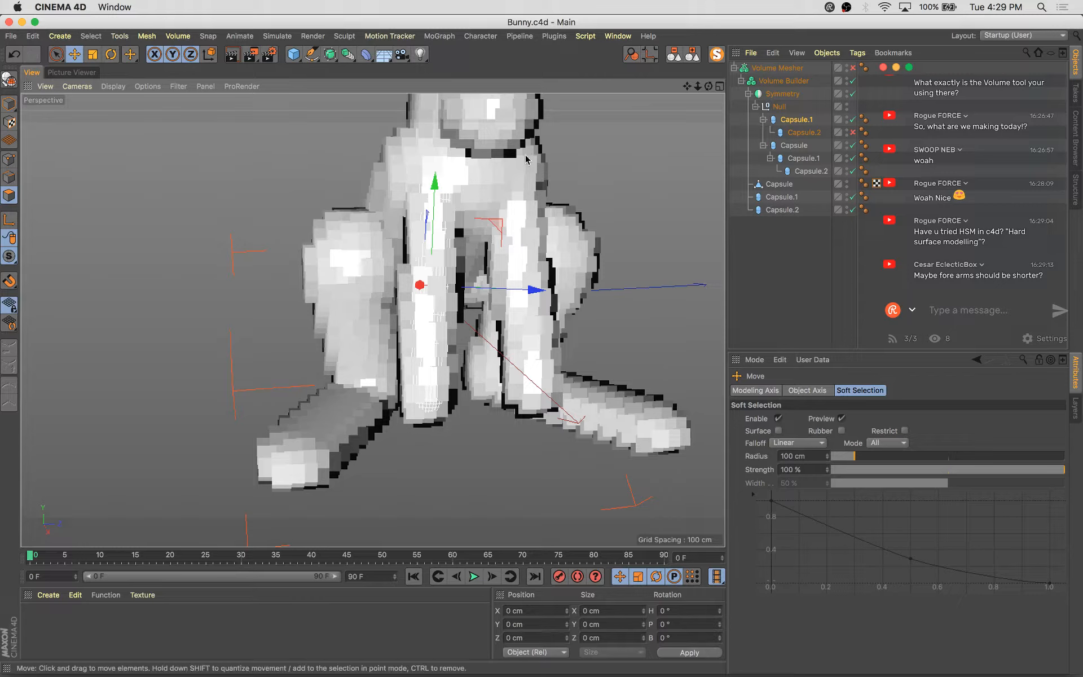
Duplicate the upper arm capsule with its child upward to start an ear on the head
left_click_drag(560, 194, 583, 377, "alt")
left_click_drag(435, 380, 410, 322, "alt")
left_click_drag(410, 194, 411, 104)
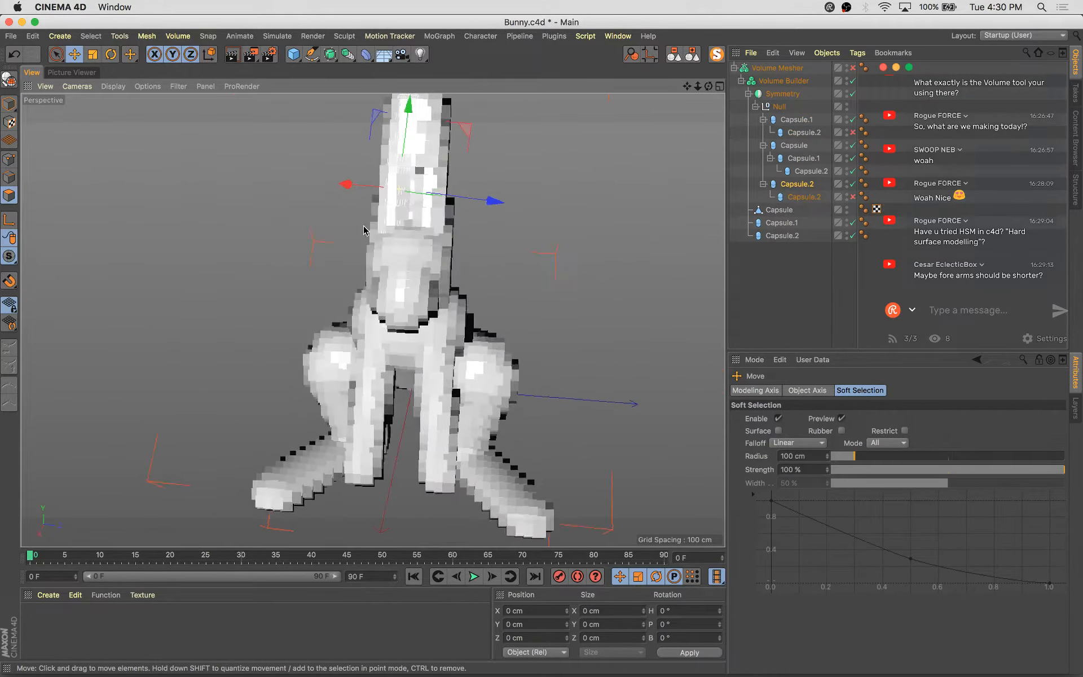
Rotate and move the duplicated capsule so it stands up as an ear on the head
key("r")
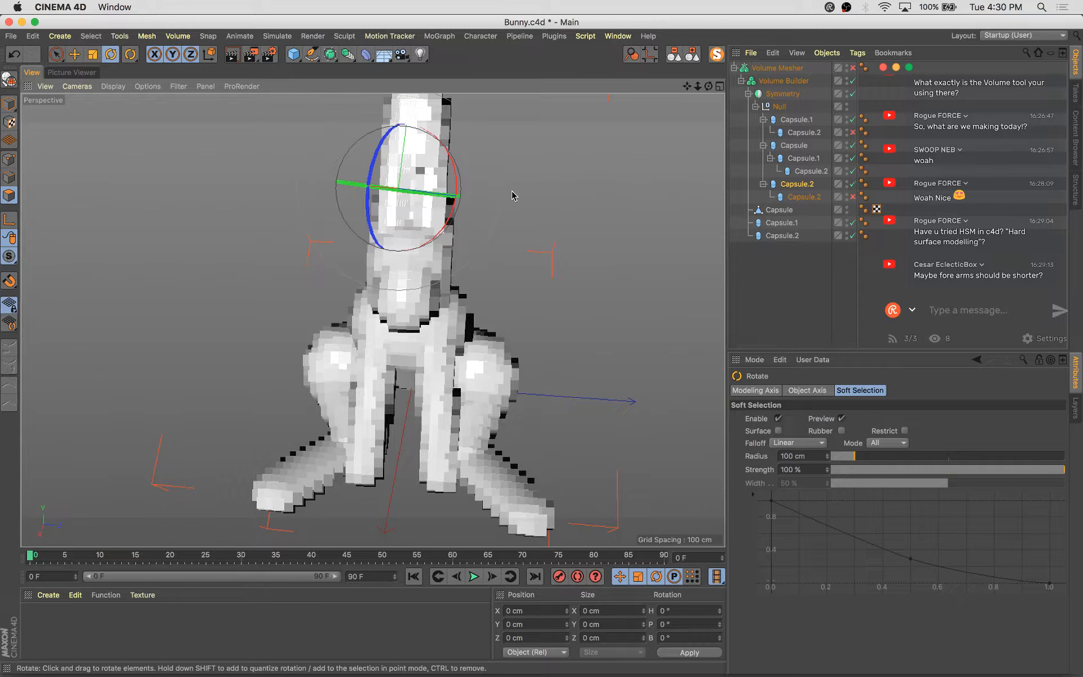
left_click_drag(450, 164, 449, 159)
key("w")
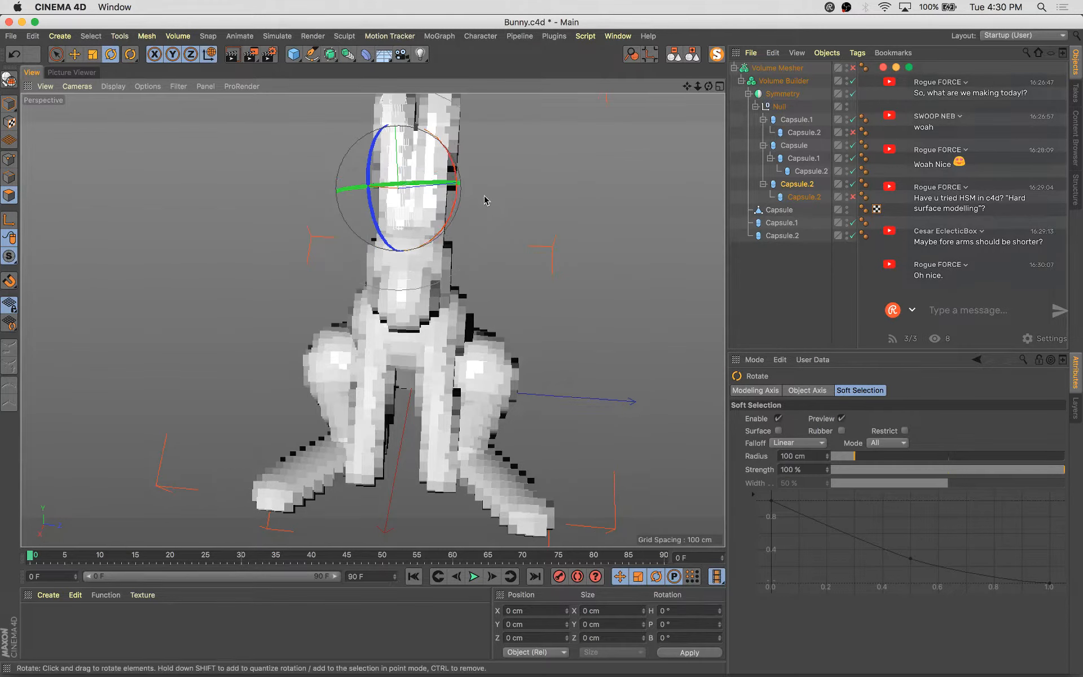
middle_click_drag(547, 295, 584, 333, "alt")
key("e")
left_click_drag(595, 296, 576, 297)
left_click_drag(681, 303, 327, 326, "alt")
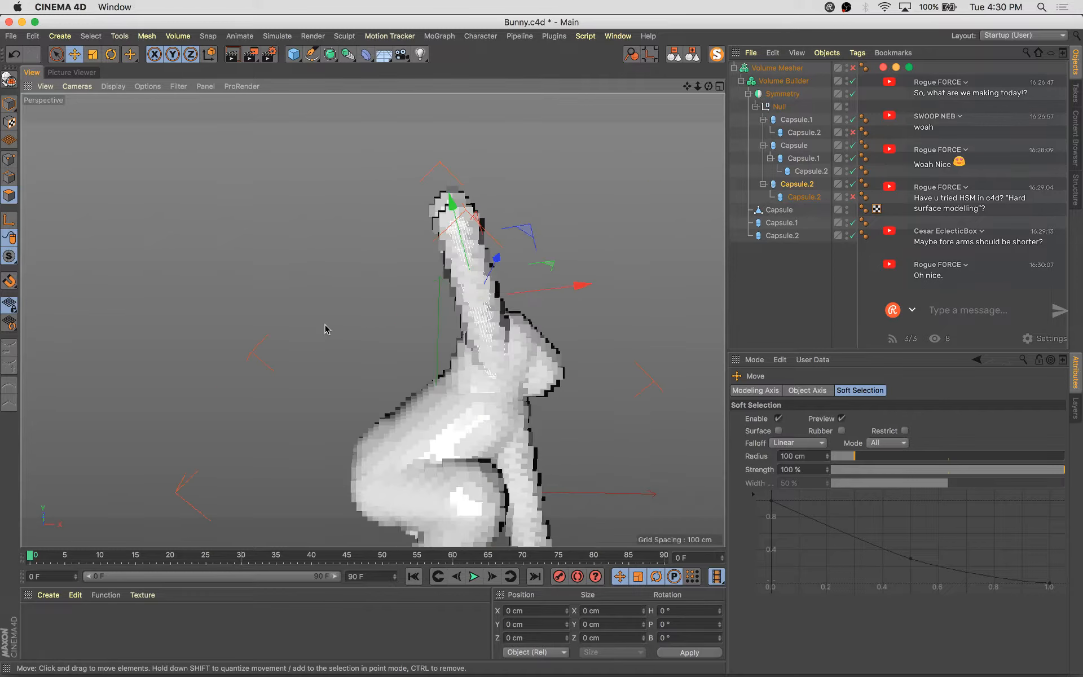
key("r")
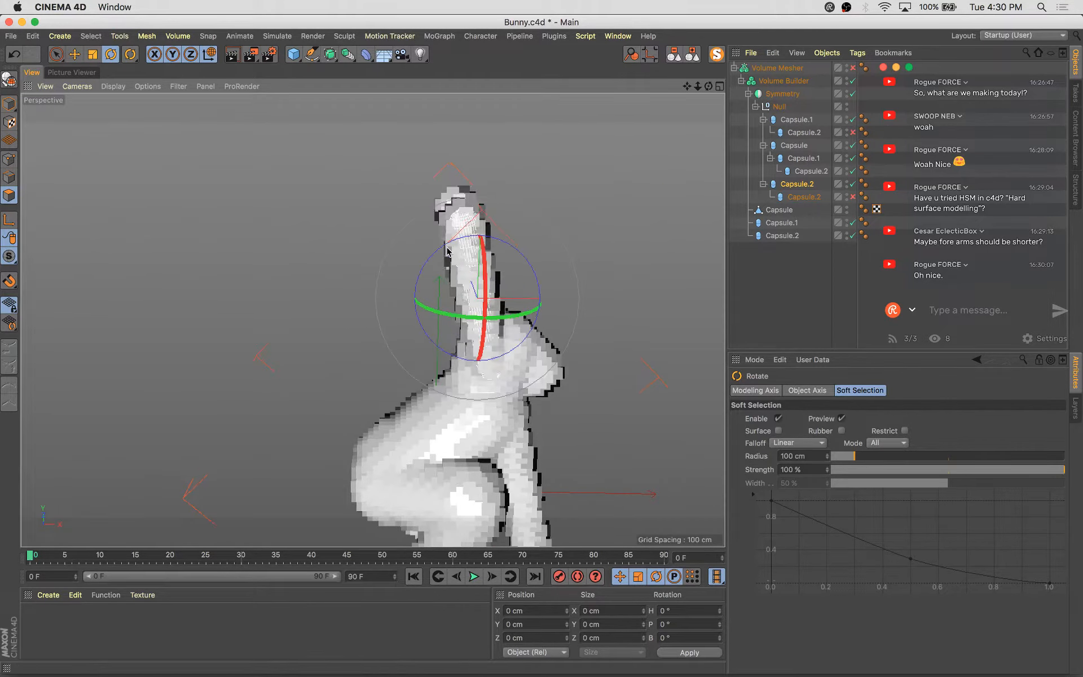
left_click_drag(437, 248, 440, 326, "alt")
left_click_drag(538, 274, 533, 271)
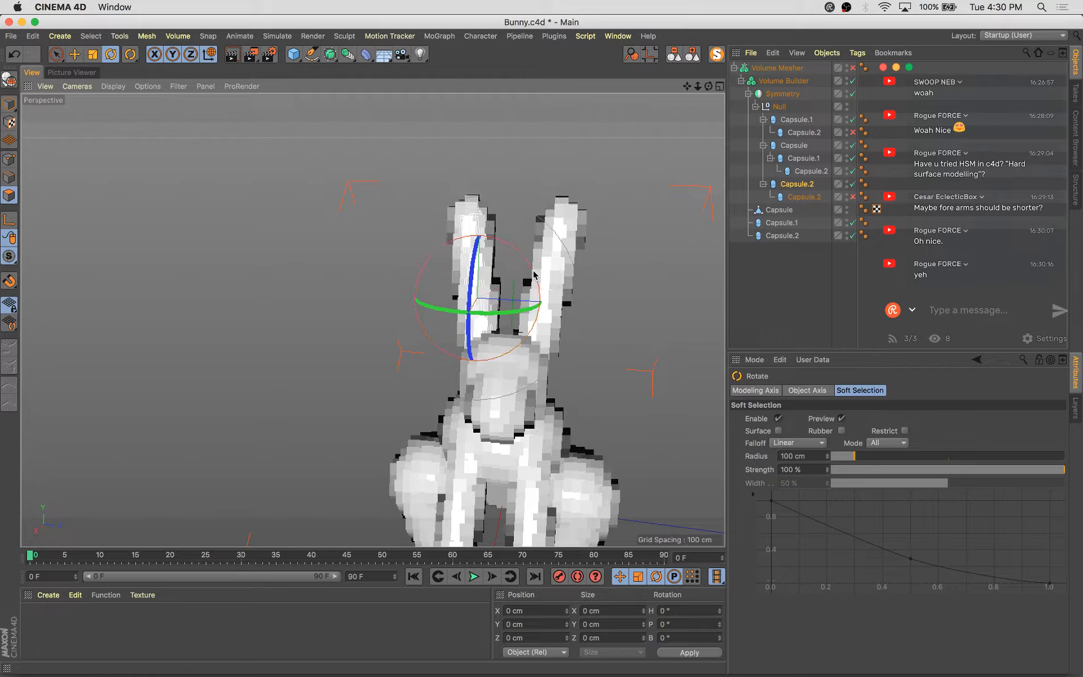
Delete the nested child capsule from the duplicated ear capsule
left_click(807, 185)
key("Delete")
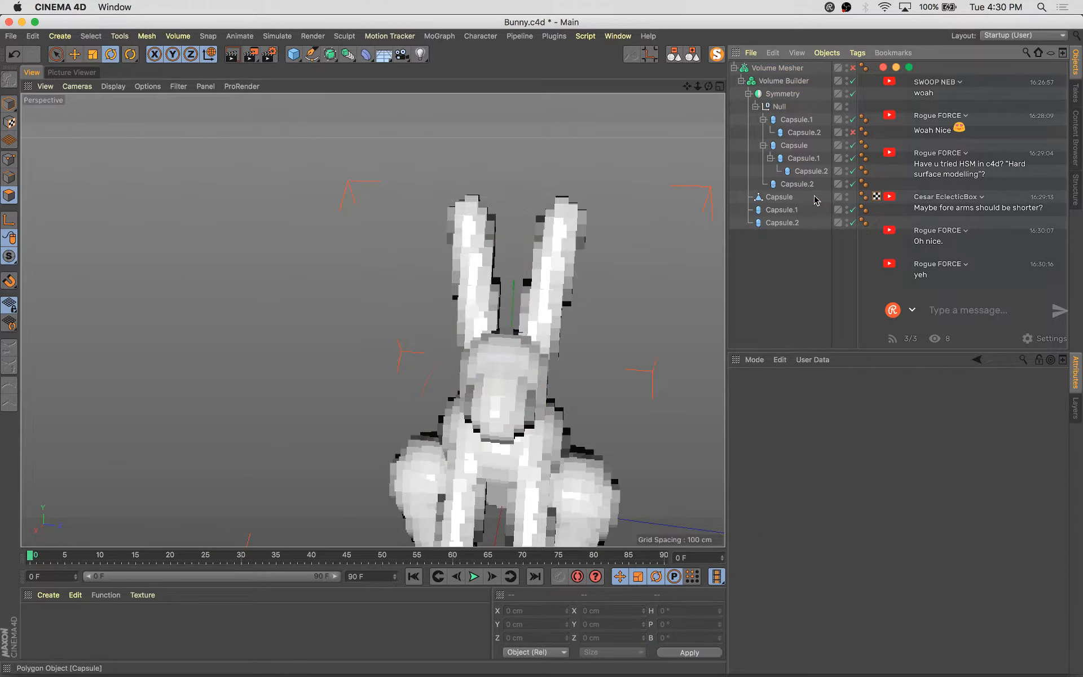
Scale the ear capsule to 0.6 on X and 0.8 on Y
left_click(808, 185)
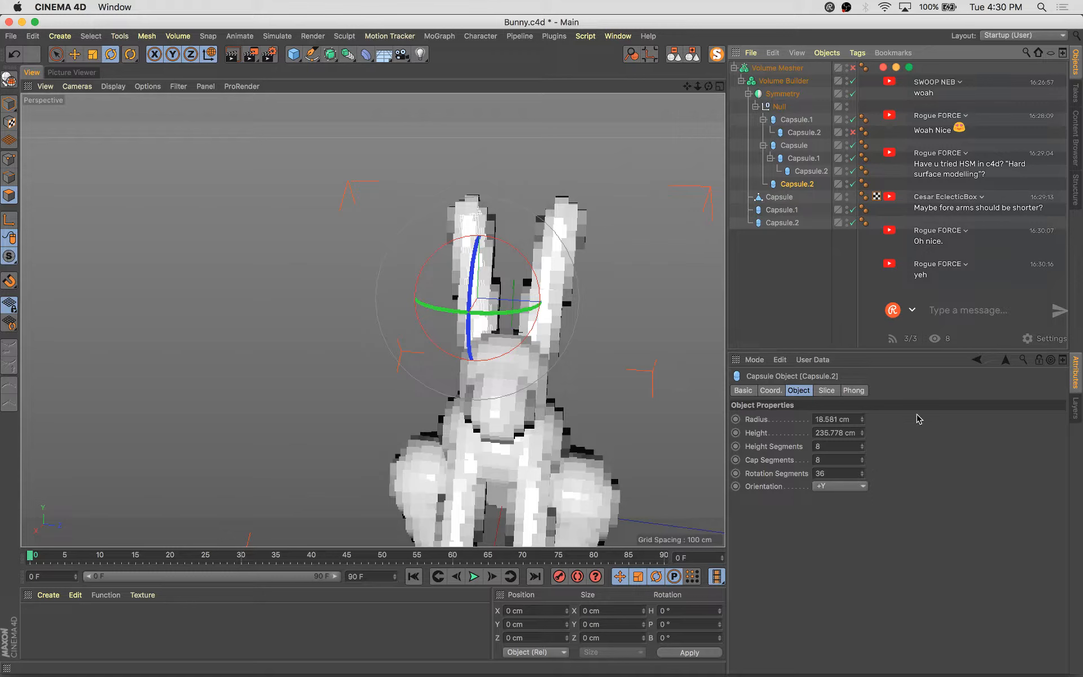
left_click_drag(601, 400, 745, 389, "alt")
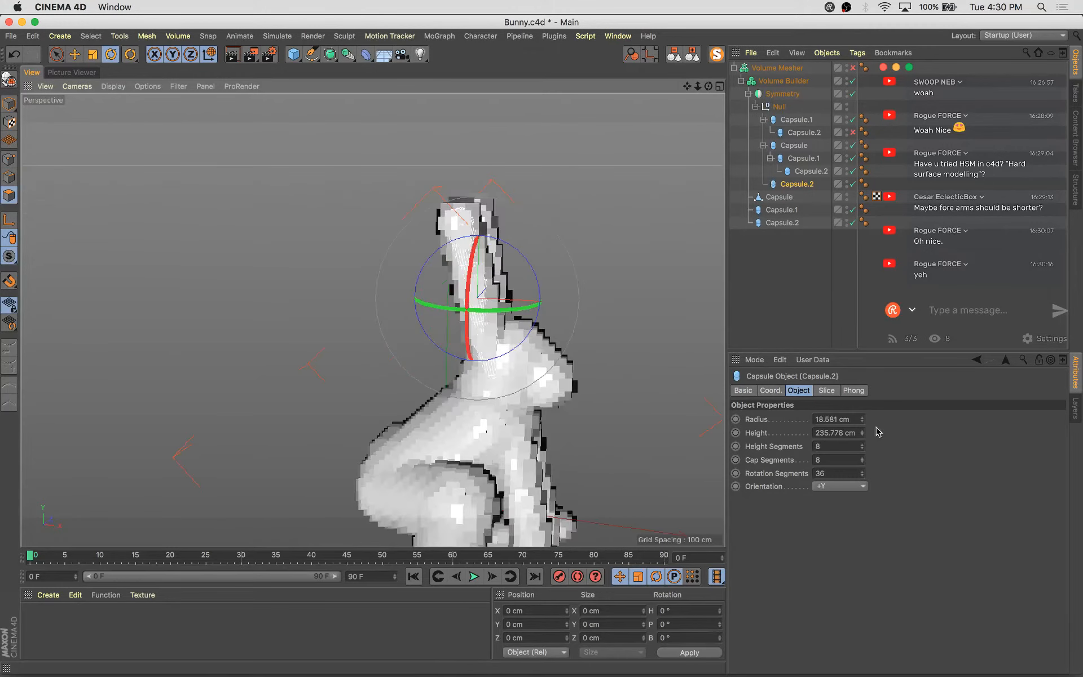
left_click(771, 390)
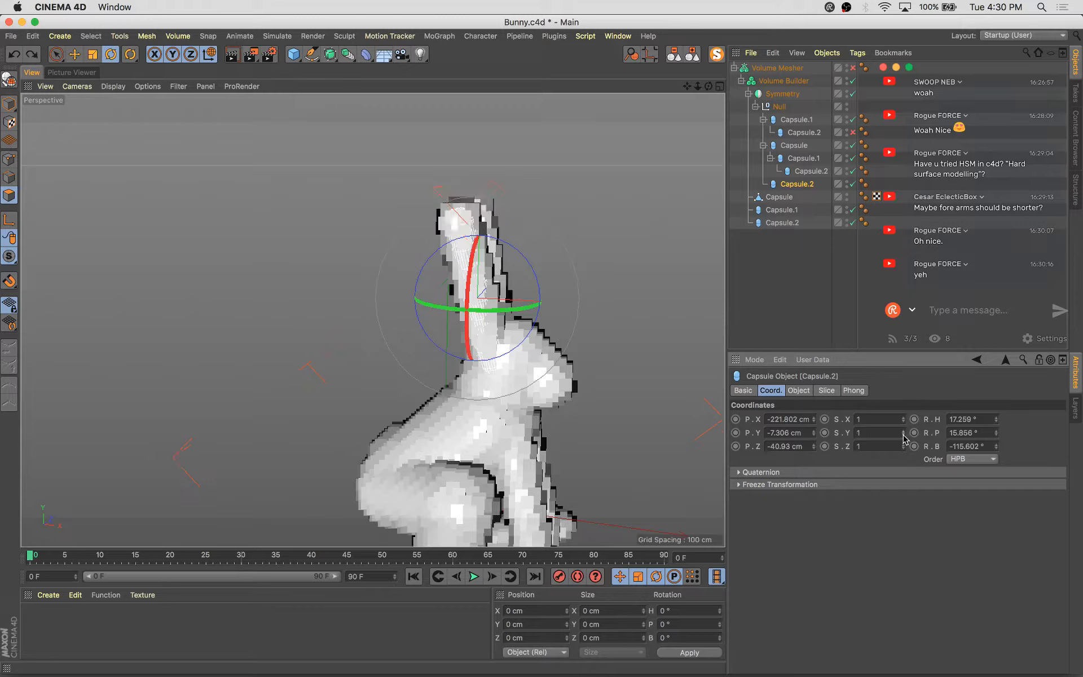
left_click(903, 421)
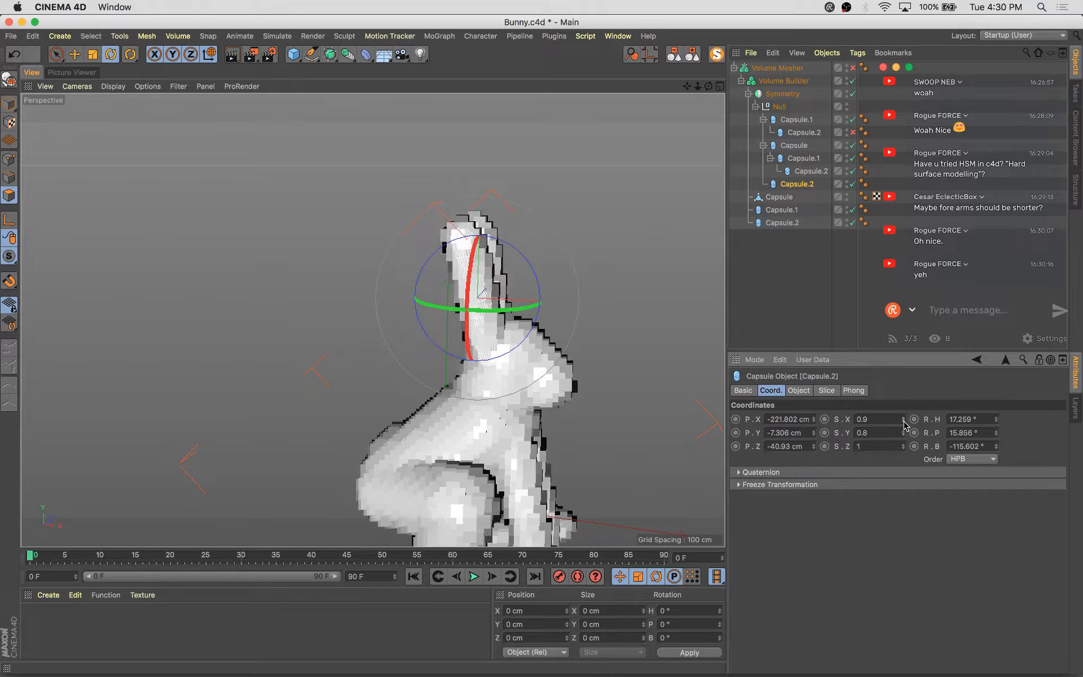
left_click(904, 421)
left_click(903, 421)
left_click_drag(590, 370, 525, 414, "alt")
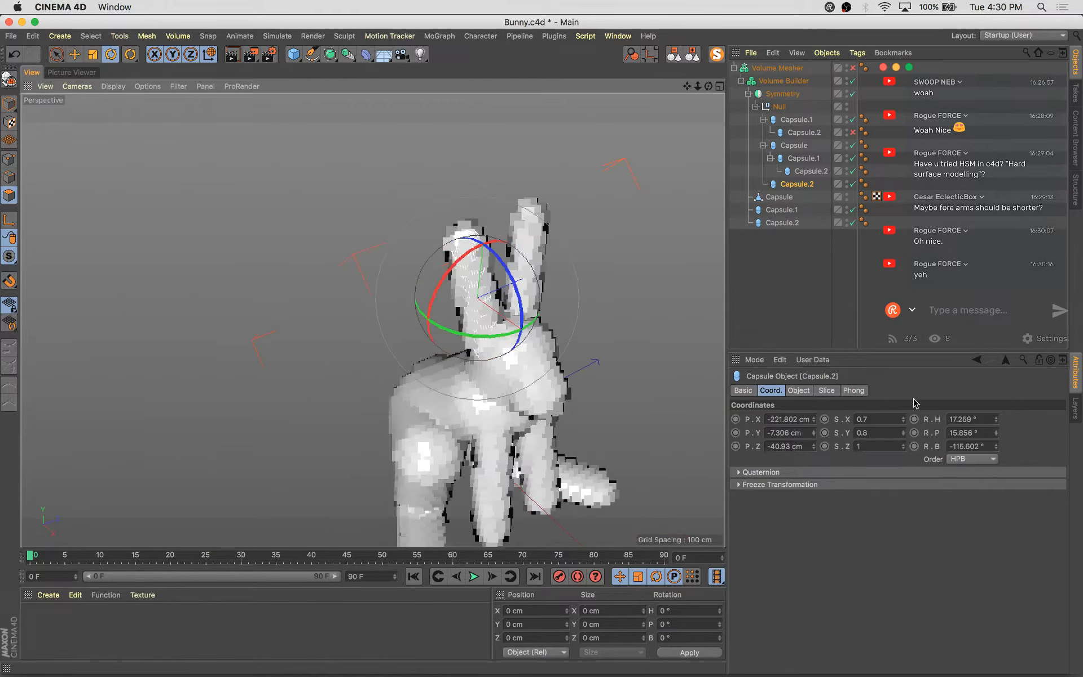
left_click(904, 421)
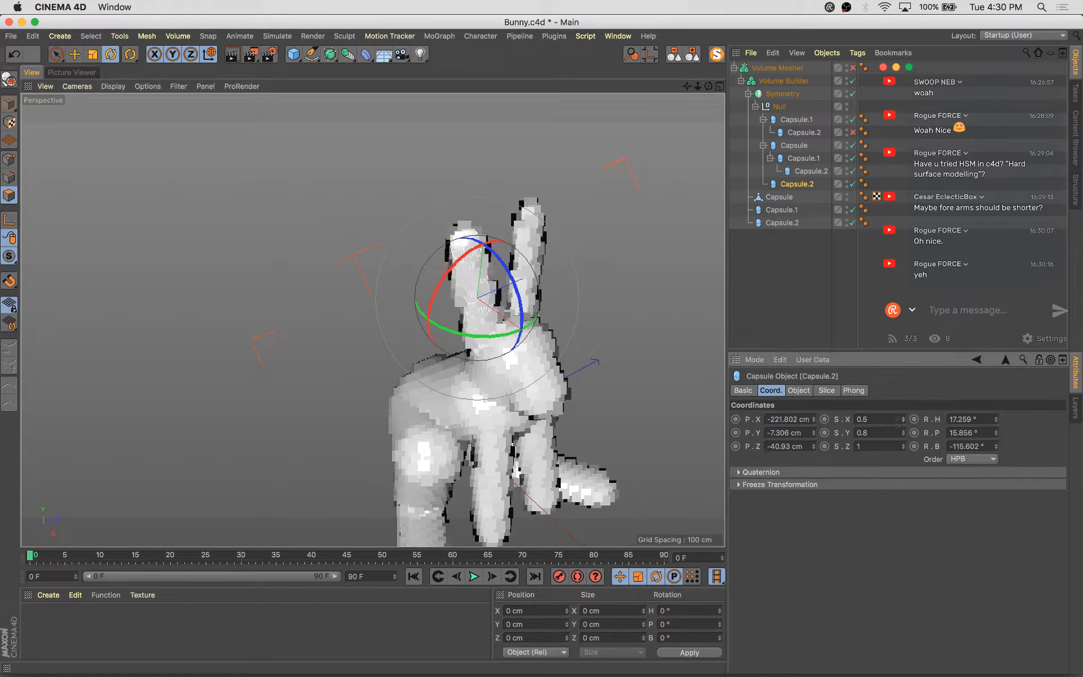
left_click_drag(562, 337, 507, 323, "alt")
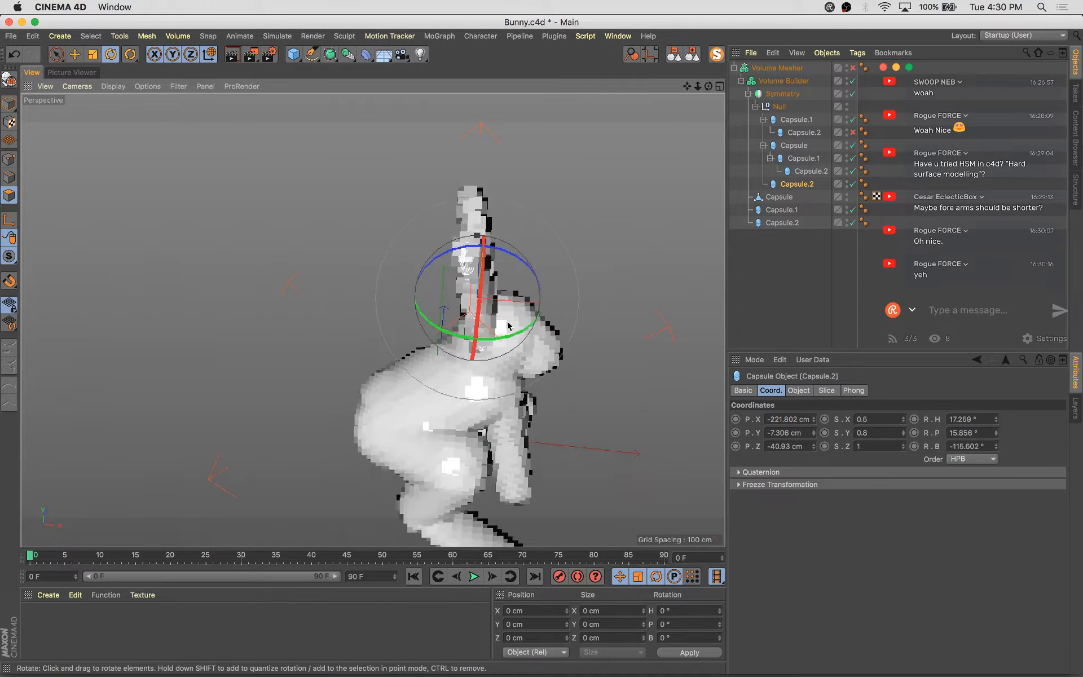
Rotate the ear capsule to tilt it and save the scene
scroll(509, 324, "up", 5)
key("w")
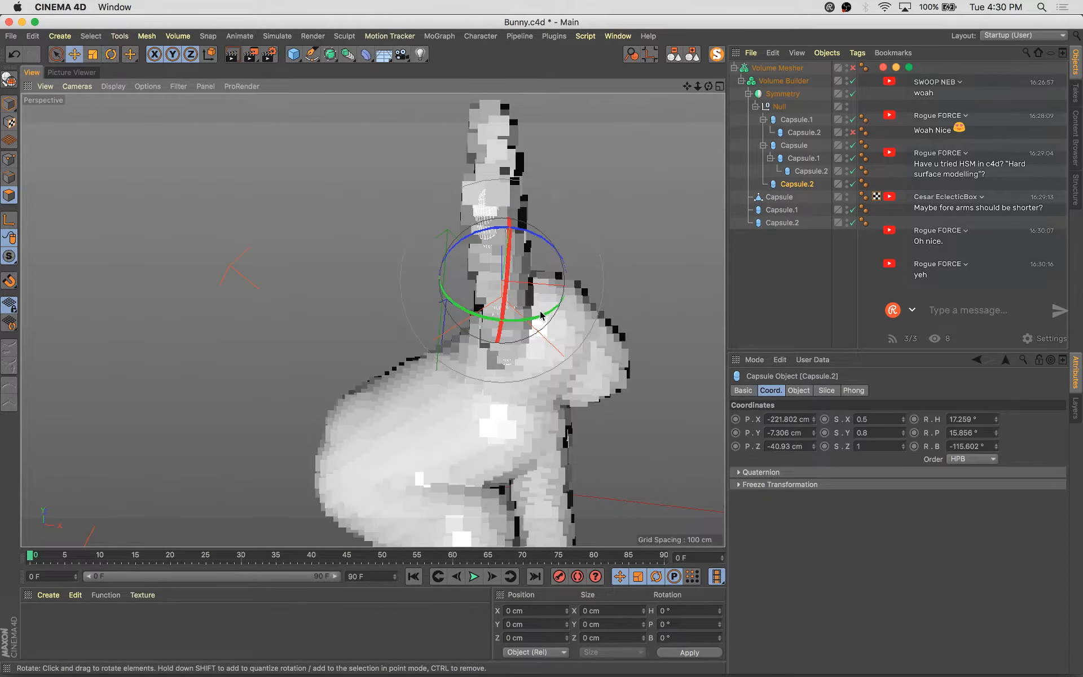
key("e")
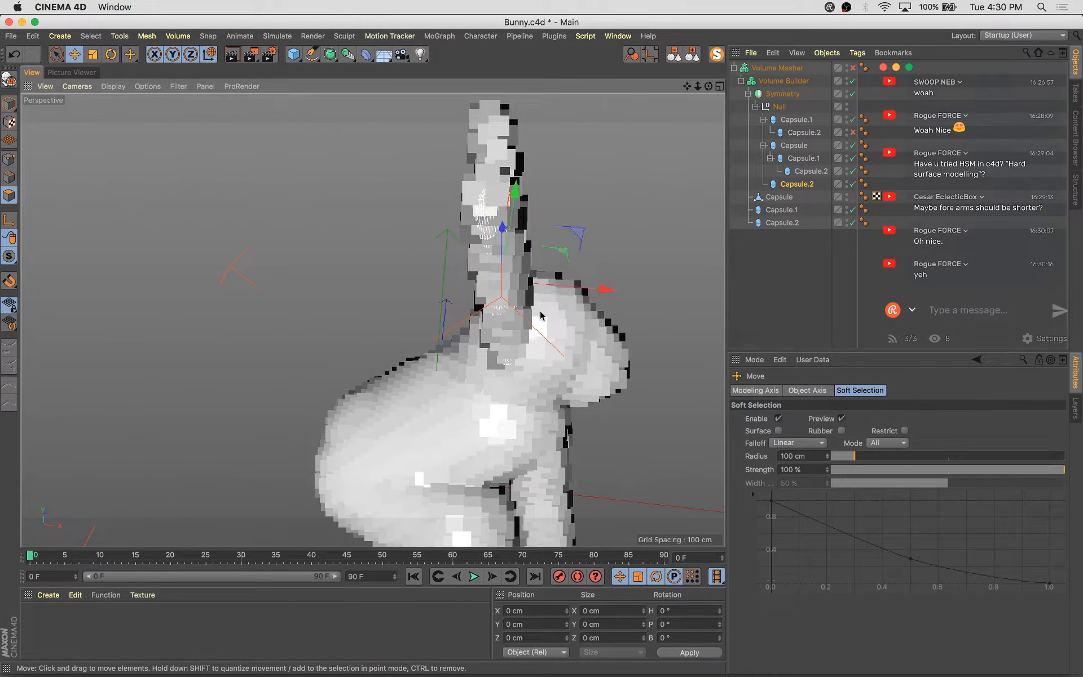
key("r")
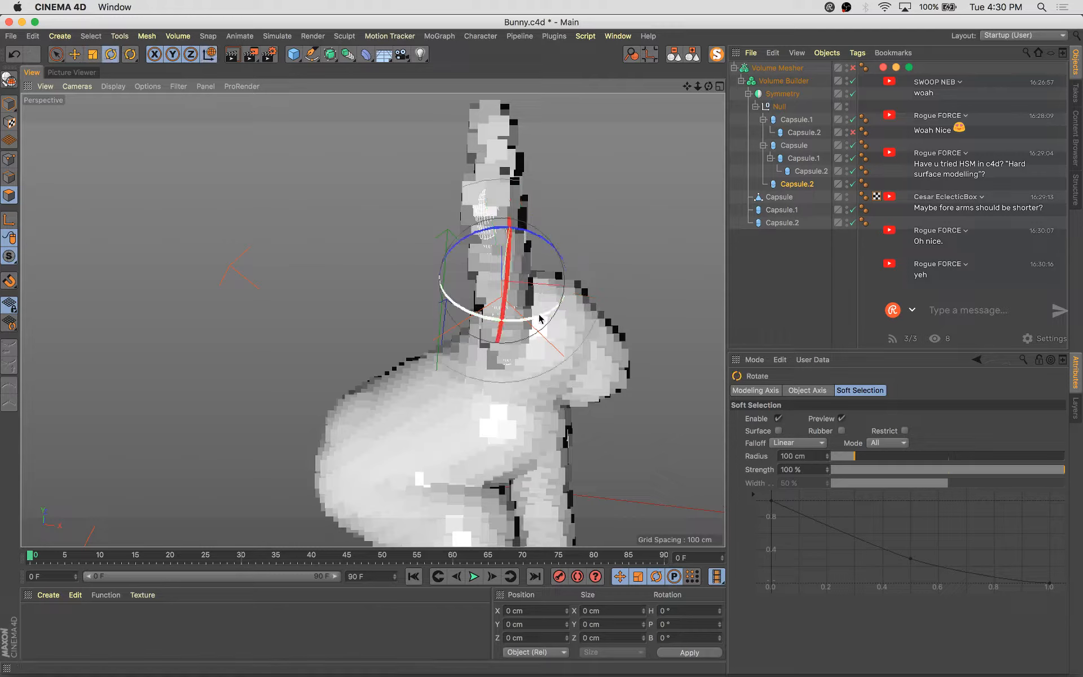
key("w")
left_click_drag(542, 319, 549, 243)
key("super+s")
Adjust the ear capsule's rotation slightly
scroll(580, 295, "down", 4)
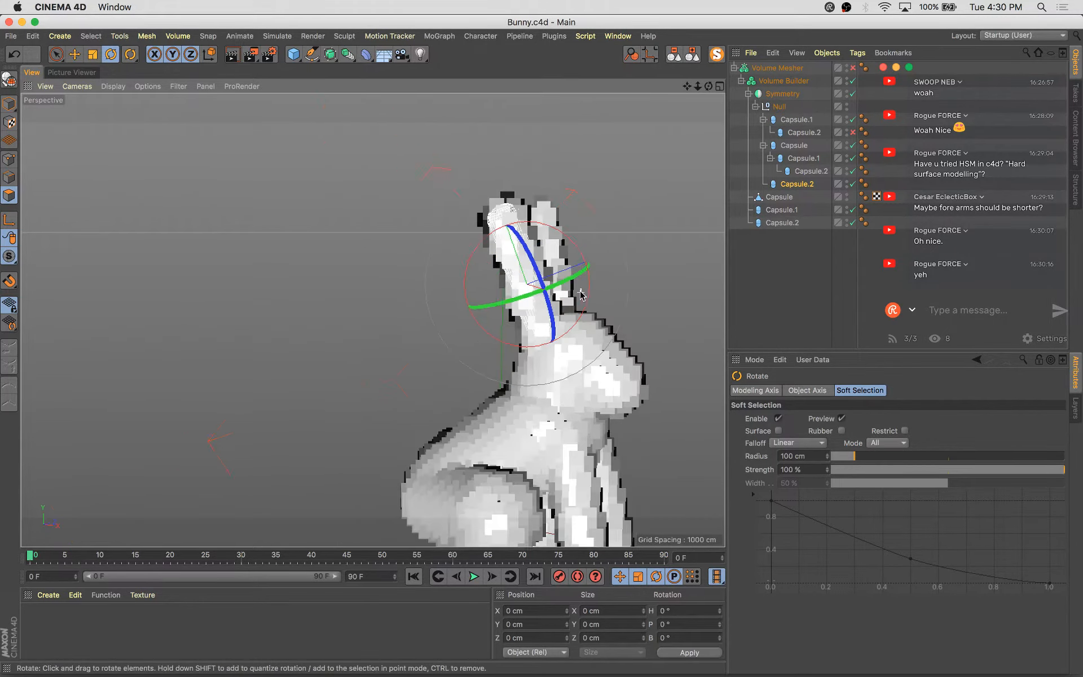
mouse_move(581, 295)
left_mouse_down("alt")
mouse_move(483, 379)
mouse_move(575, 301)
left_mouse_up("alt")
middle_click_drag(488, 407, 372, 316, "alt")
left_click_drag(373, 317, 494, 360, "alt")
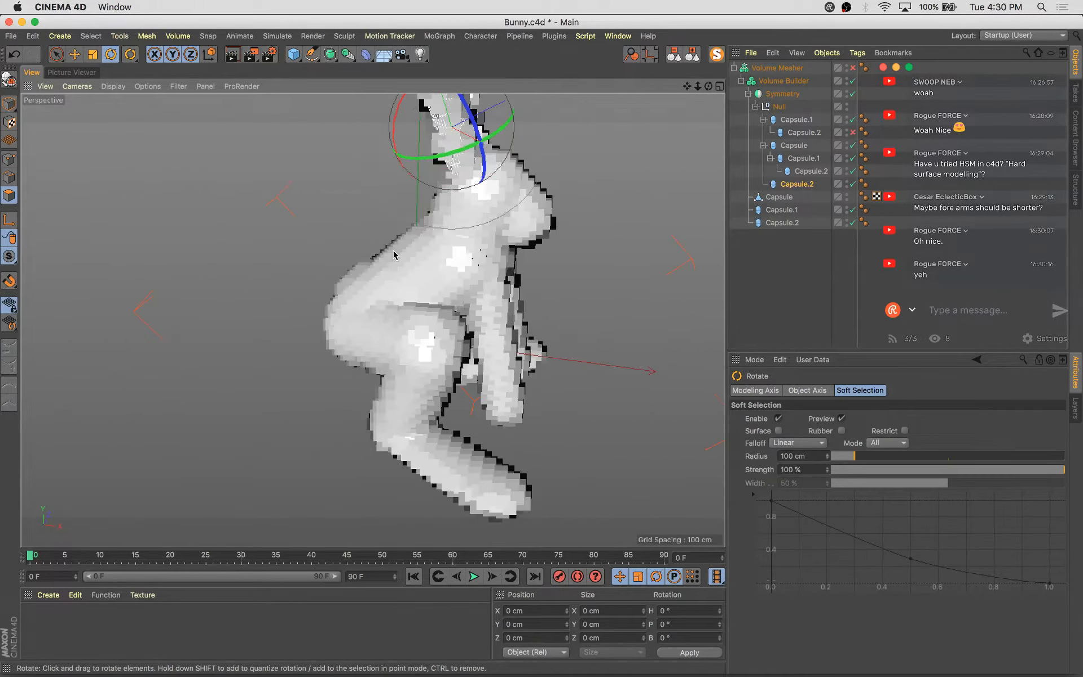
Try rotating the body capsule slightly, then undo the rotation
left_click(414, 273)
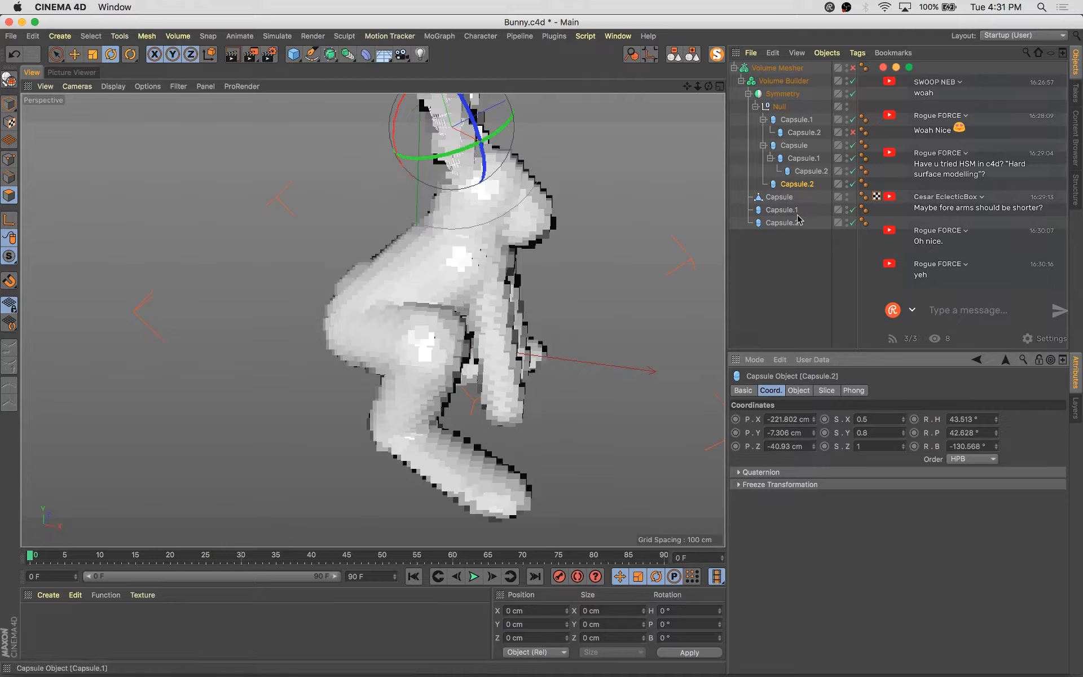
left_click(10, 103)
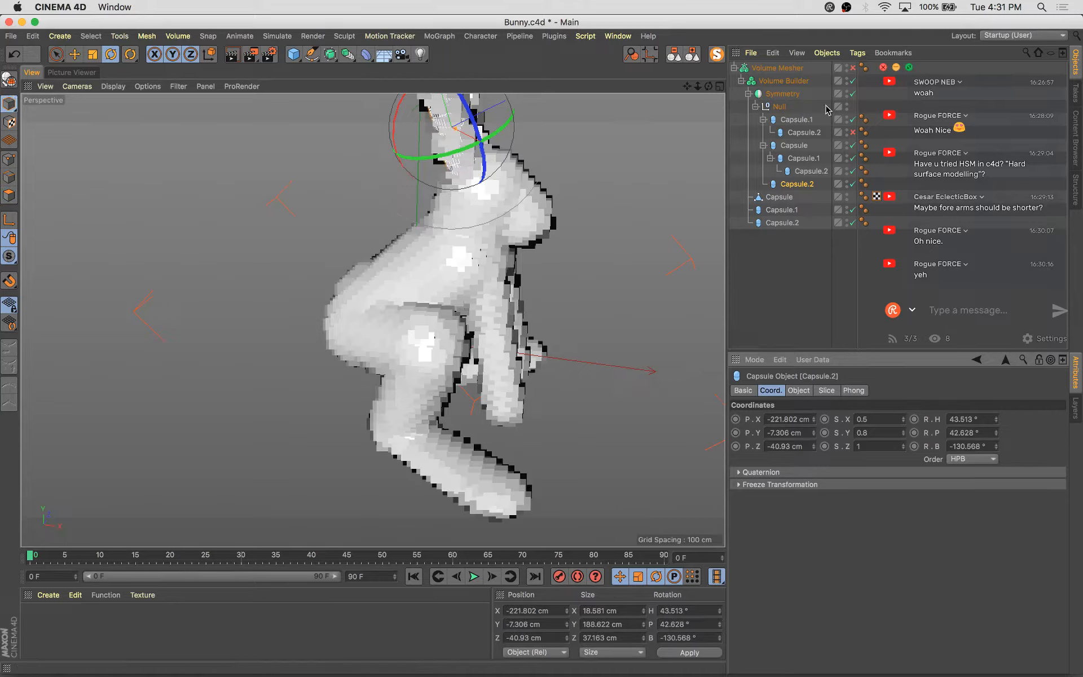
left_click(788, 210)
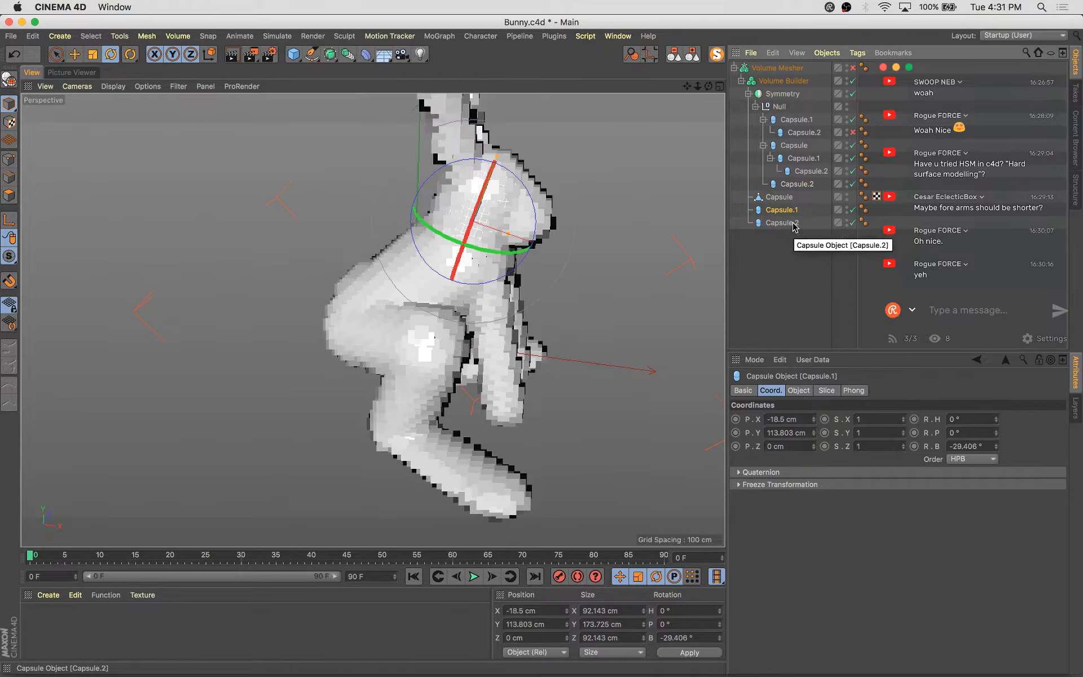
left_click(781, 222)
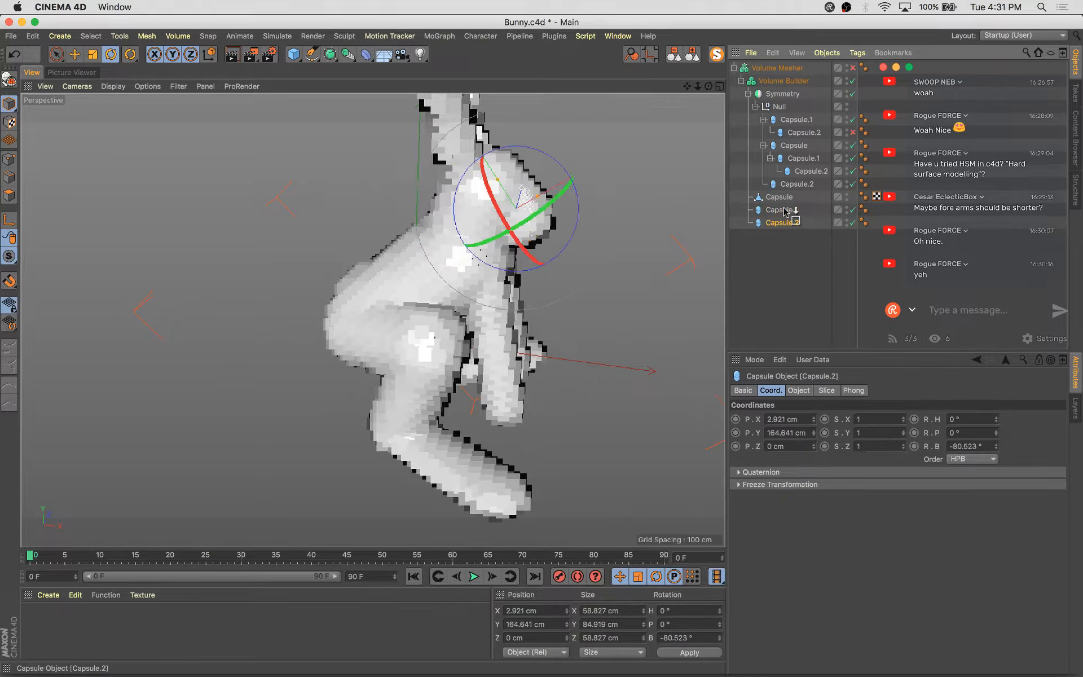
left_click_drag(783, 201, 781, 198)
left_click(781, 198)
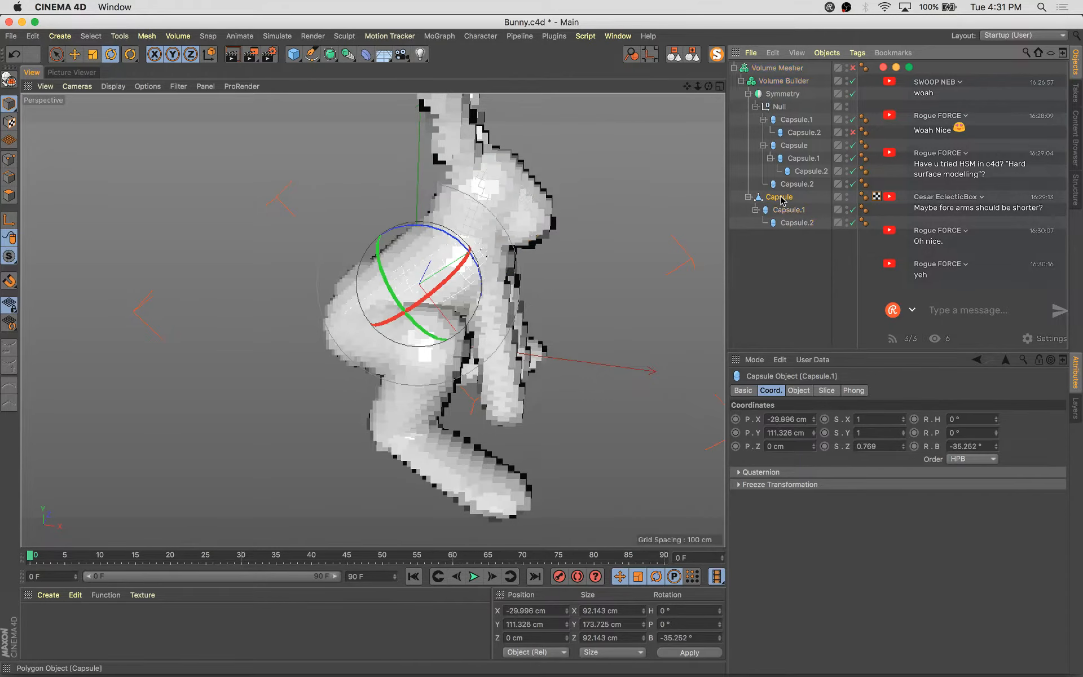
left_click_drag(443, 227, 459, 244)
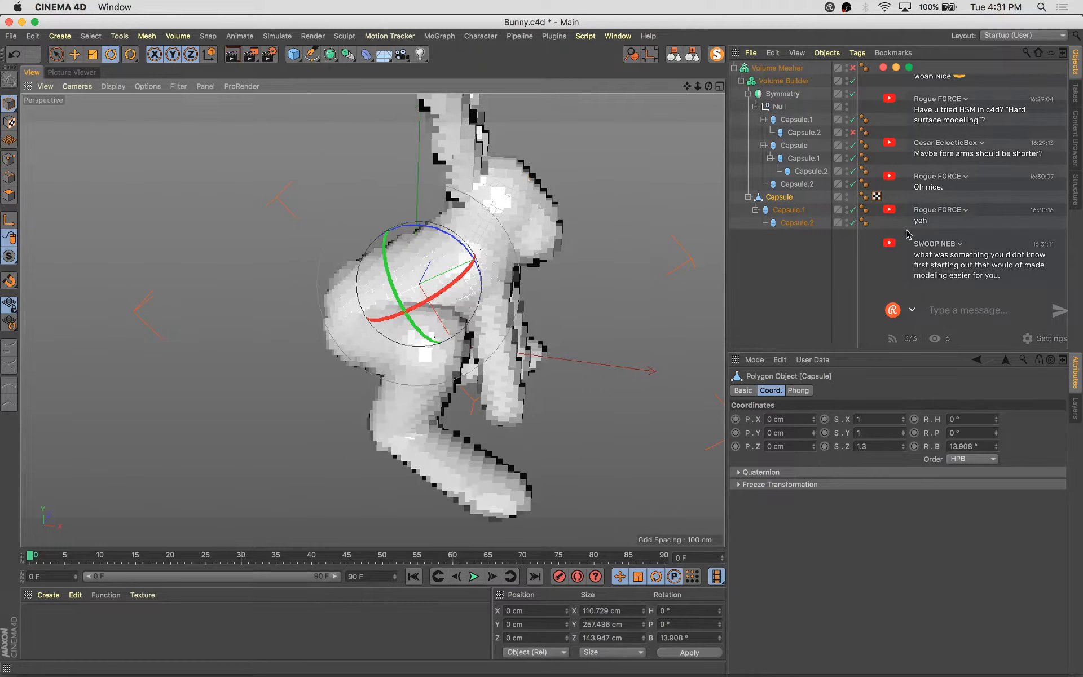
key("super+z")
Tilt the body capsule to about 19° bank and nudge its position slightly
left_click(795, 121)
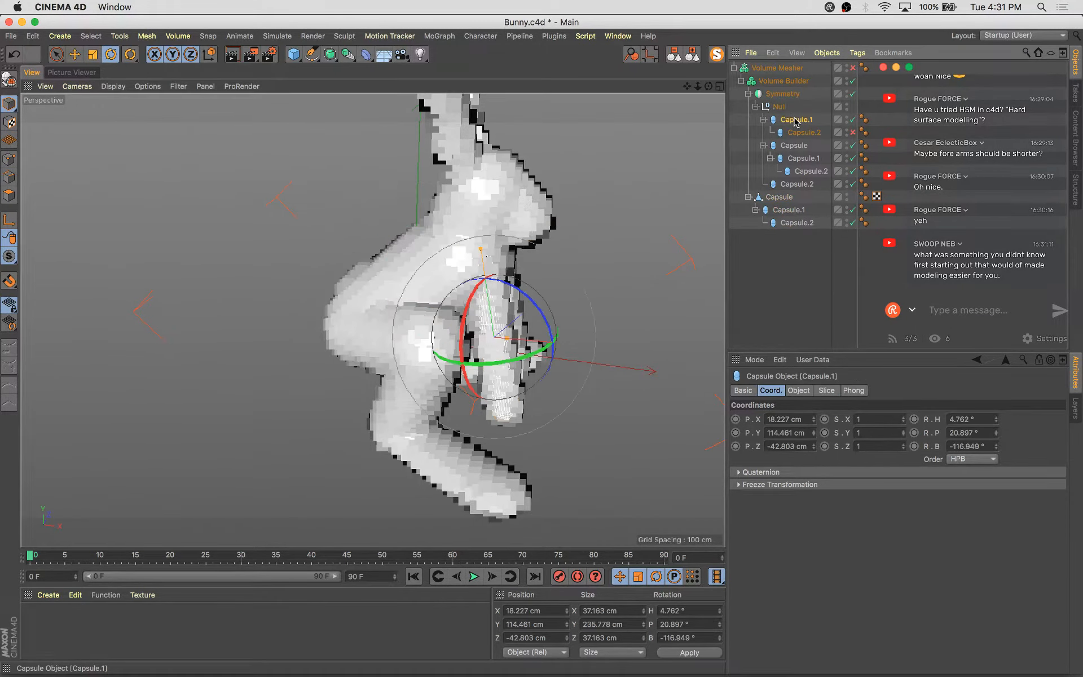
left_click(797, 185)
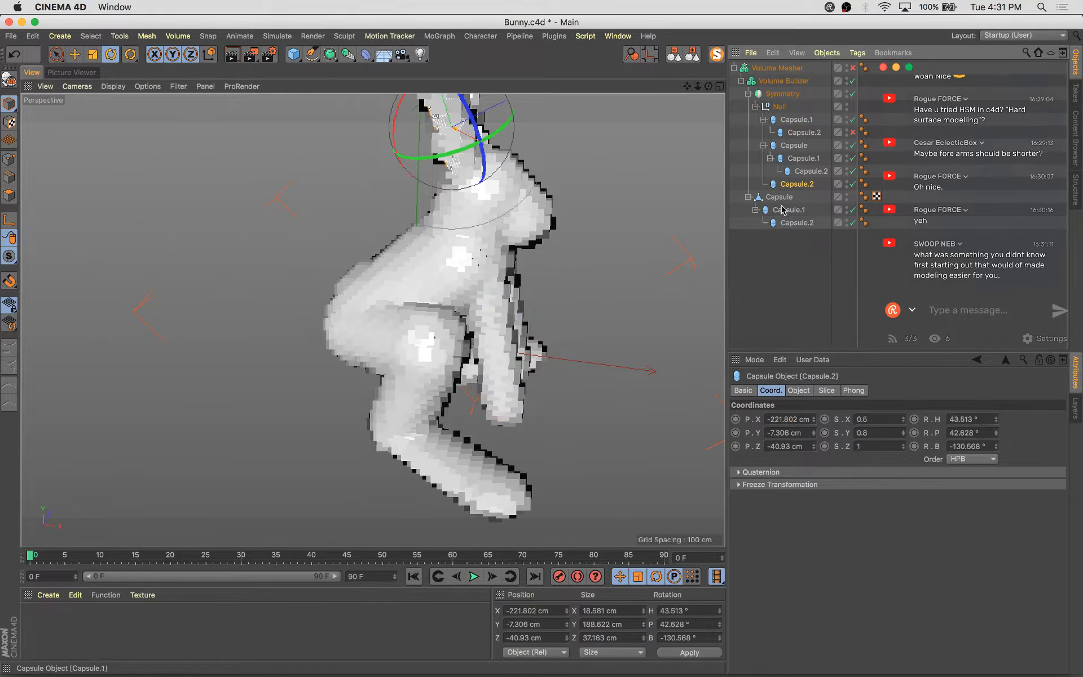
left_click(780, 198)
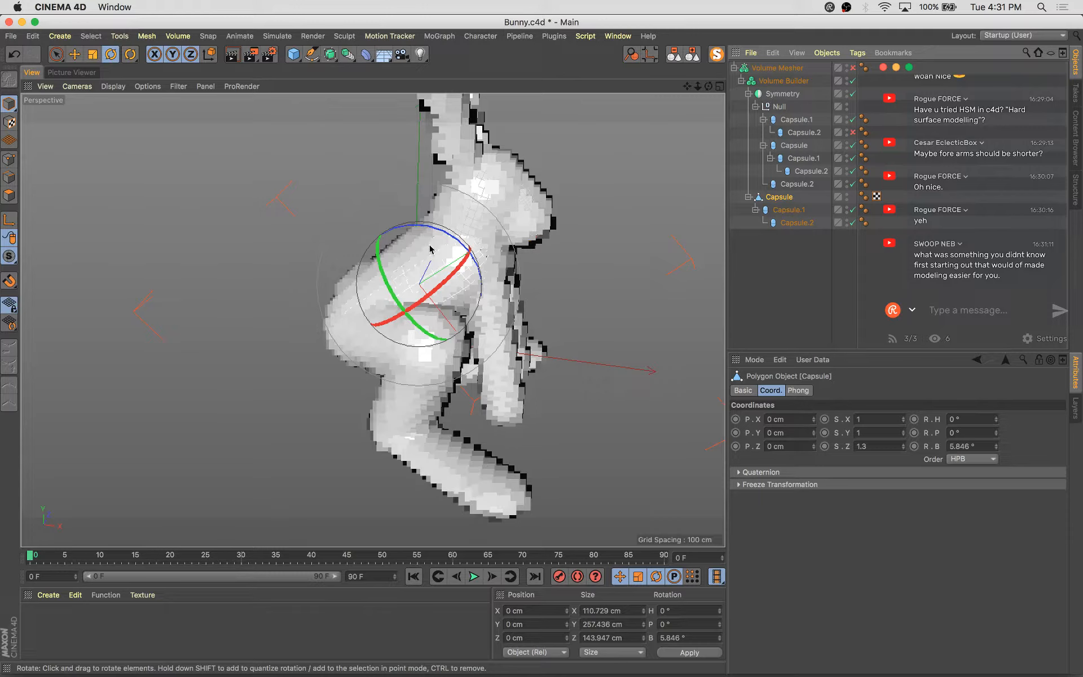
left_click_drag(451, 235, 488, 242)
key("e")
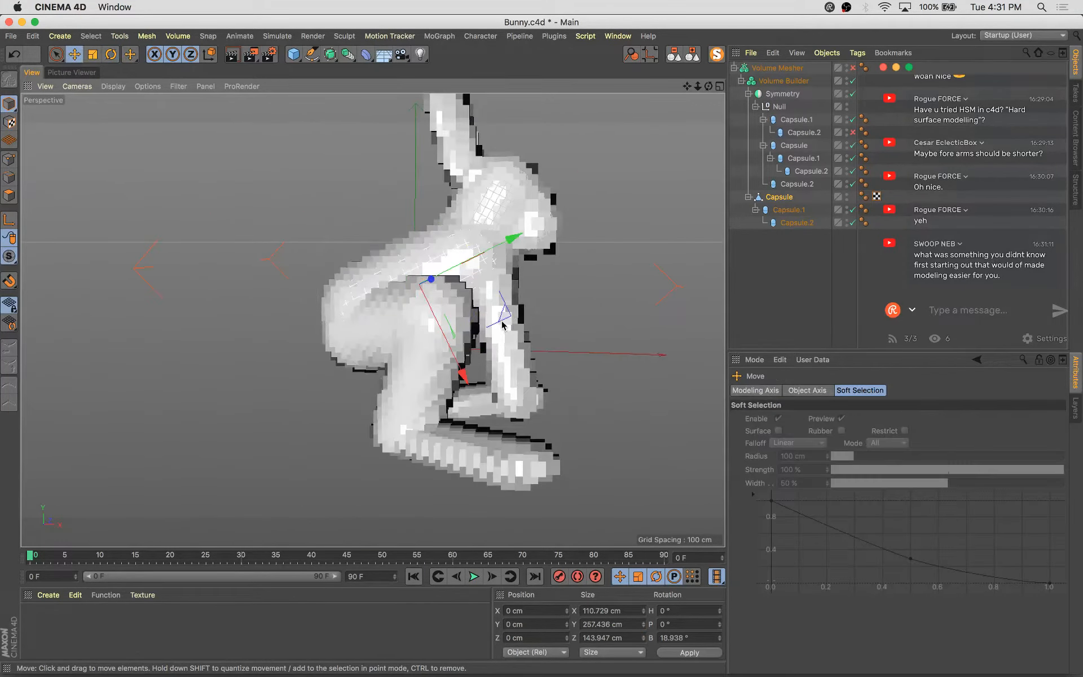
left_click_drag(502, 324, 504, 321)
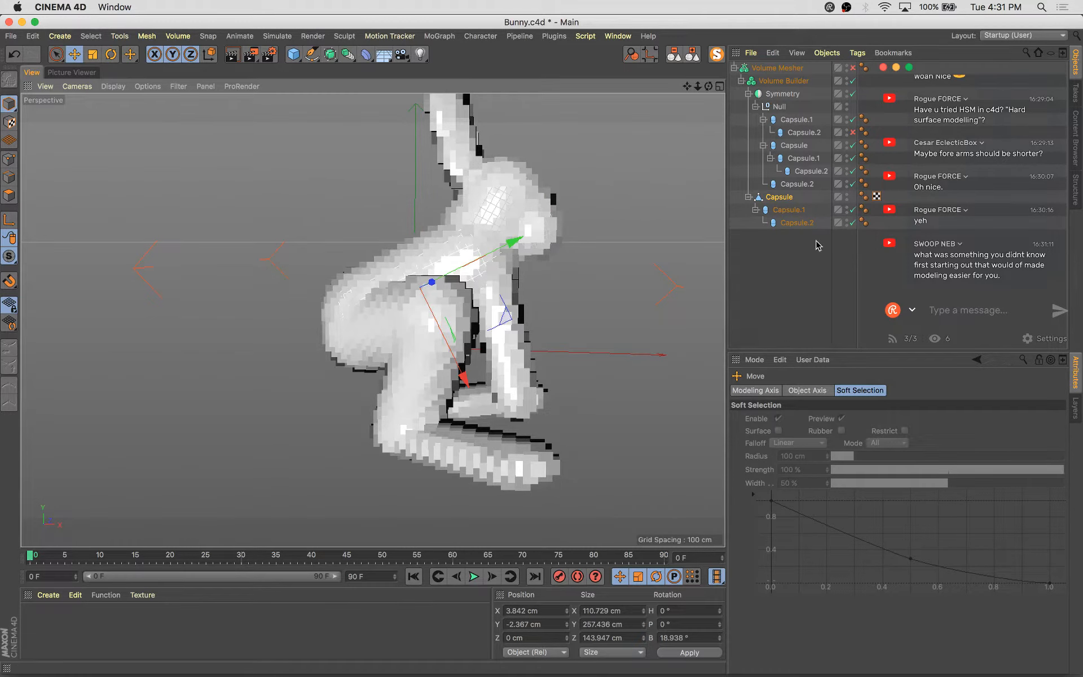
Switch to world coordinates and move the front arm capsule to about X 49 cm, Y 129 cm, Z -46 cm
left_click(806, 222)
left_click_drag(650, 310, 375, 373, "alt")
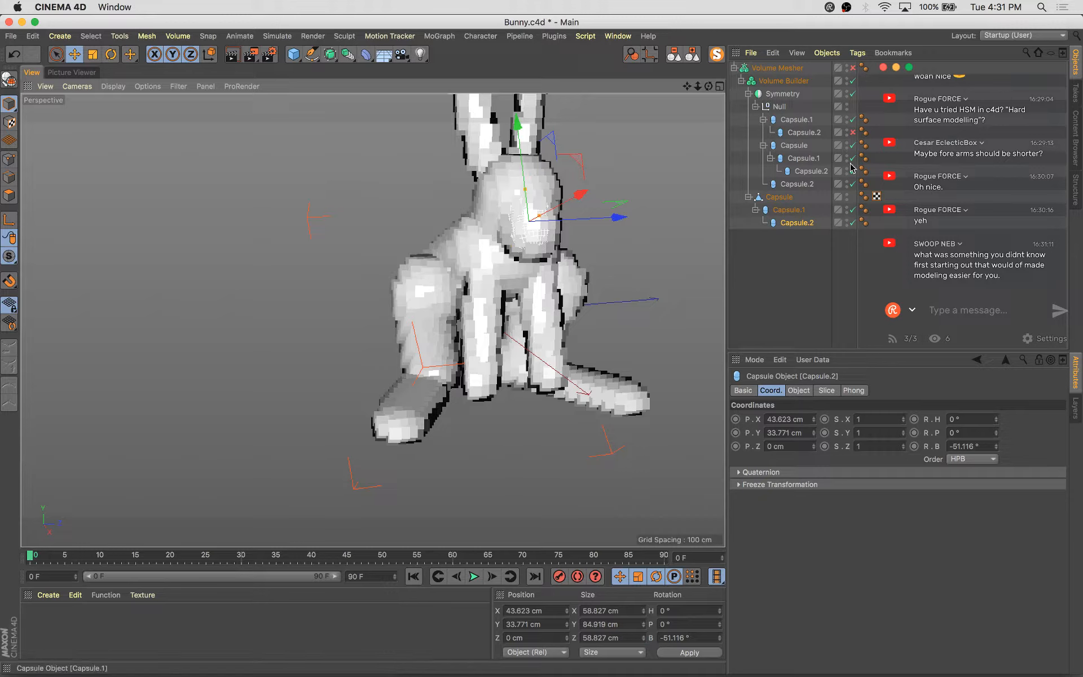
left_click(795, 120)
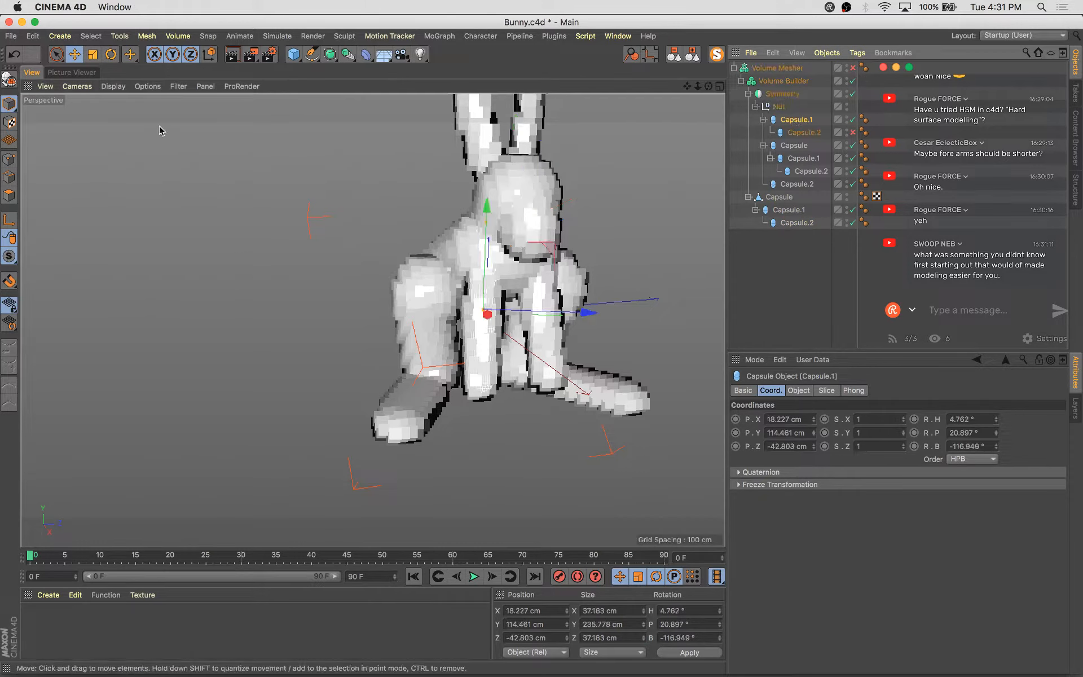
left_click(209, 58)
left_click_drag(355, 296, 531, 333, "alt")
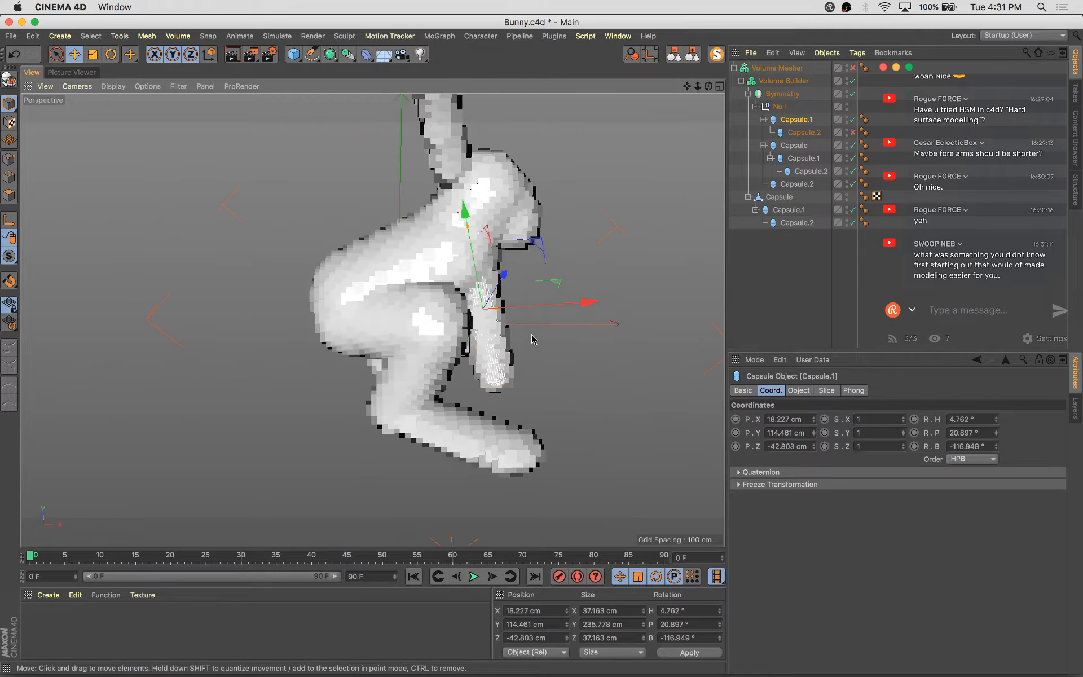
left_click_drag(538, 377, 323, 321, "alt")
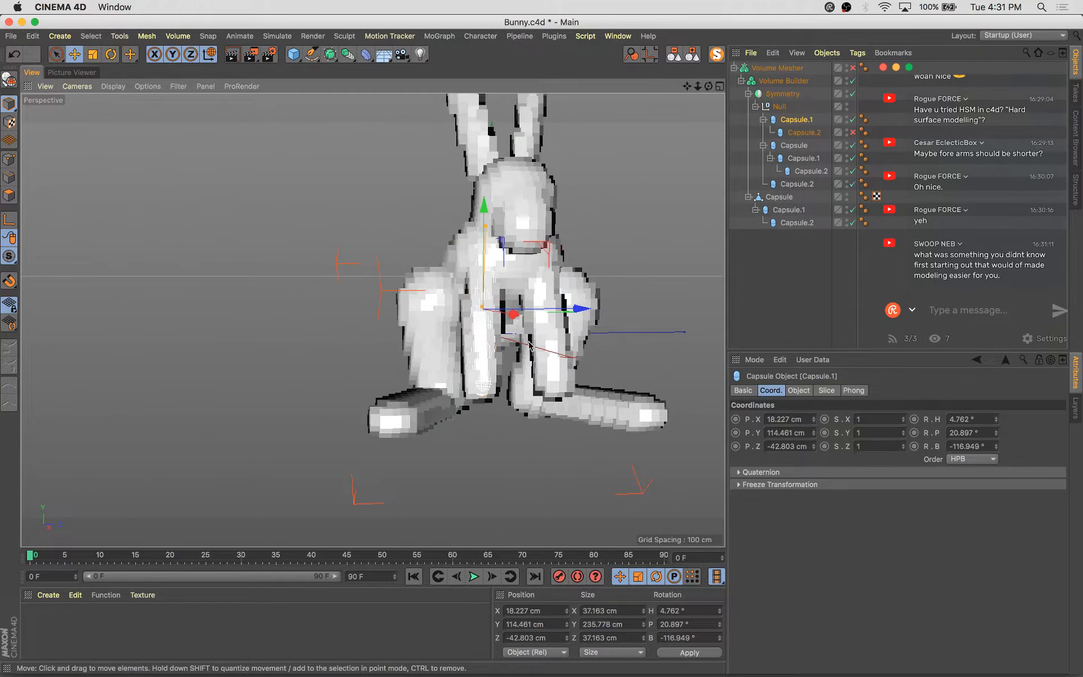
left_click_drag(529, 345, 466, 179, "alt")
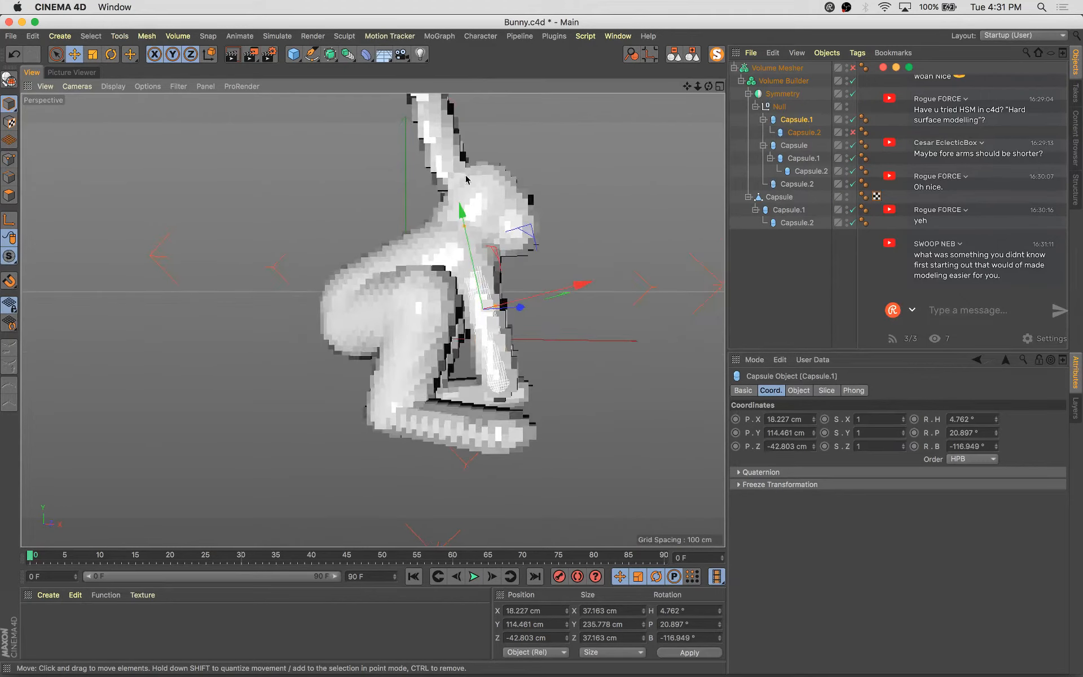
left_click_drag(554, 302, 451, 410, "alt")
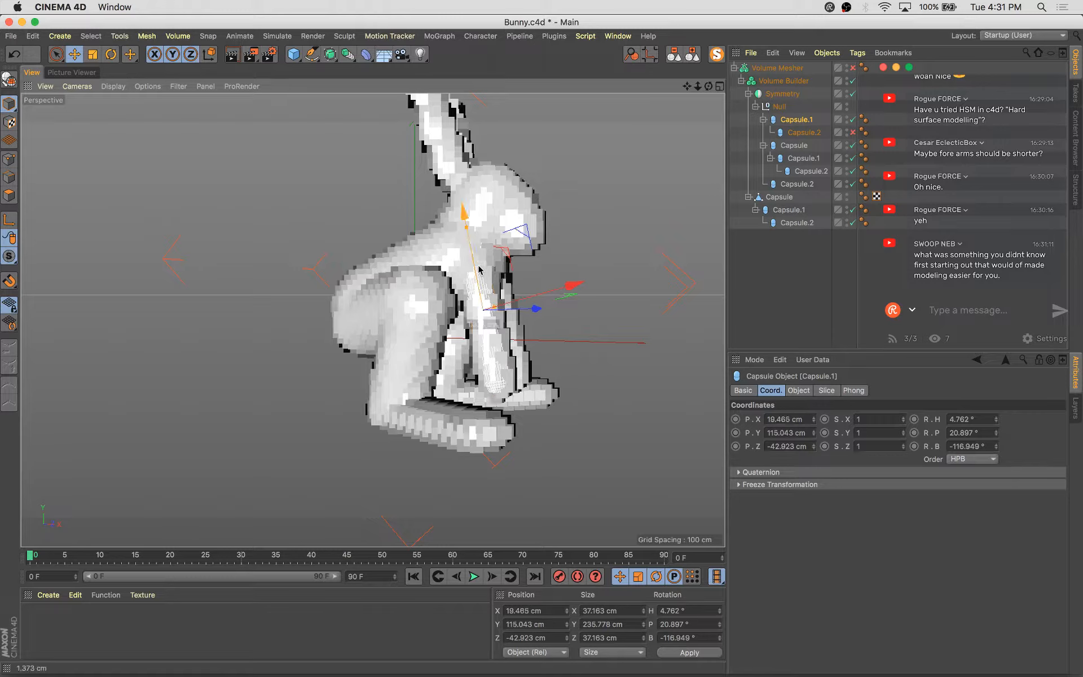
left_click_drag(479, 270, 520, 431)
Try moving the front arm capsule further, then undo those moves
key("w")
scroll(520, 430, "down", 5)
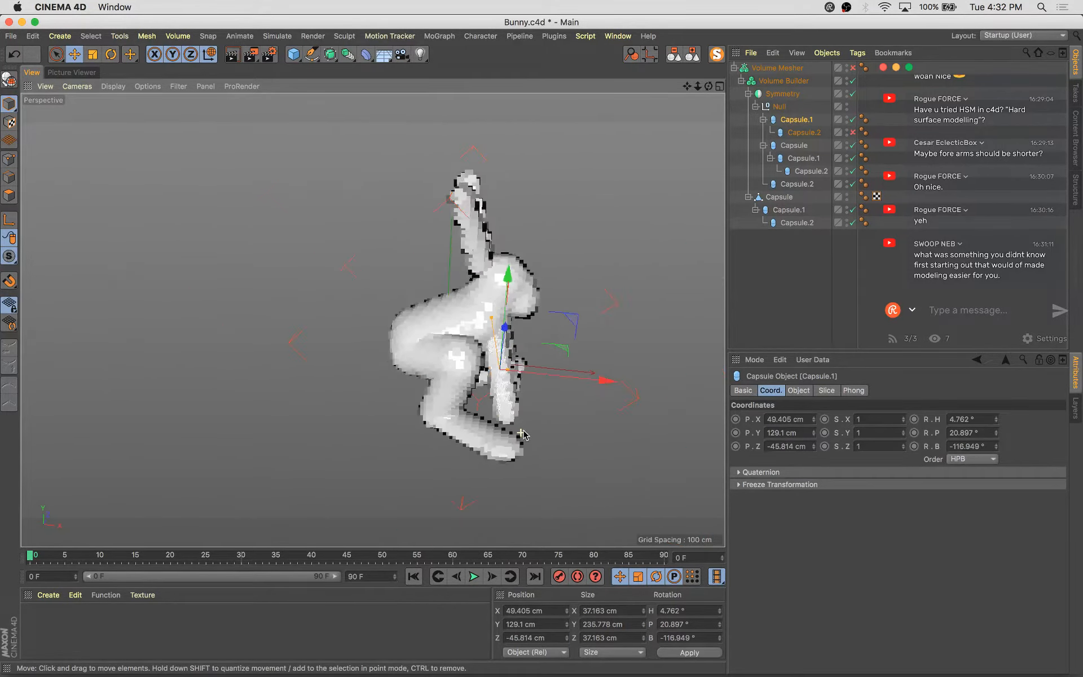
mouse_move(594, 461)
left_mouse_down("alt")
mouse_move(583, 478)
mouse_move(587, 467)
left_mouse_up("alt")
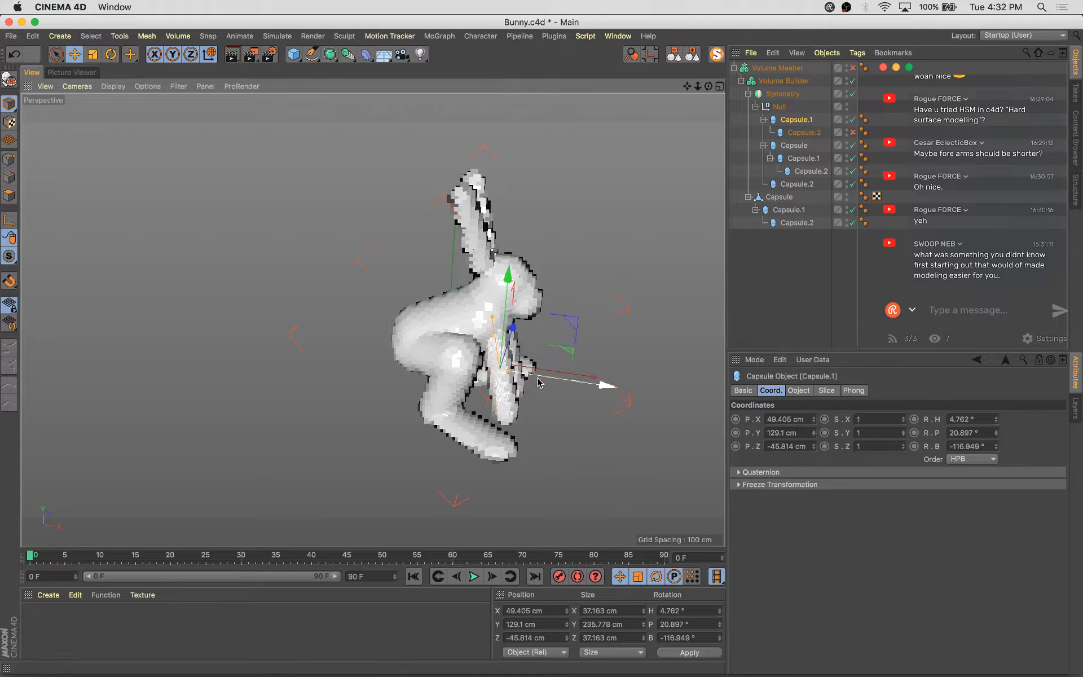
left_click_drag(554, 382, 444, 359)
key("super+z")
key("w")
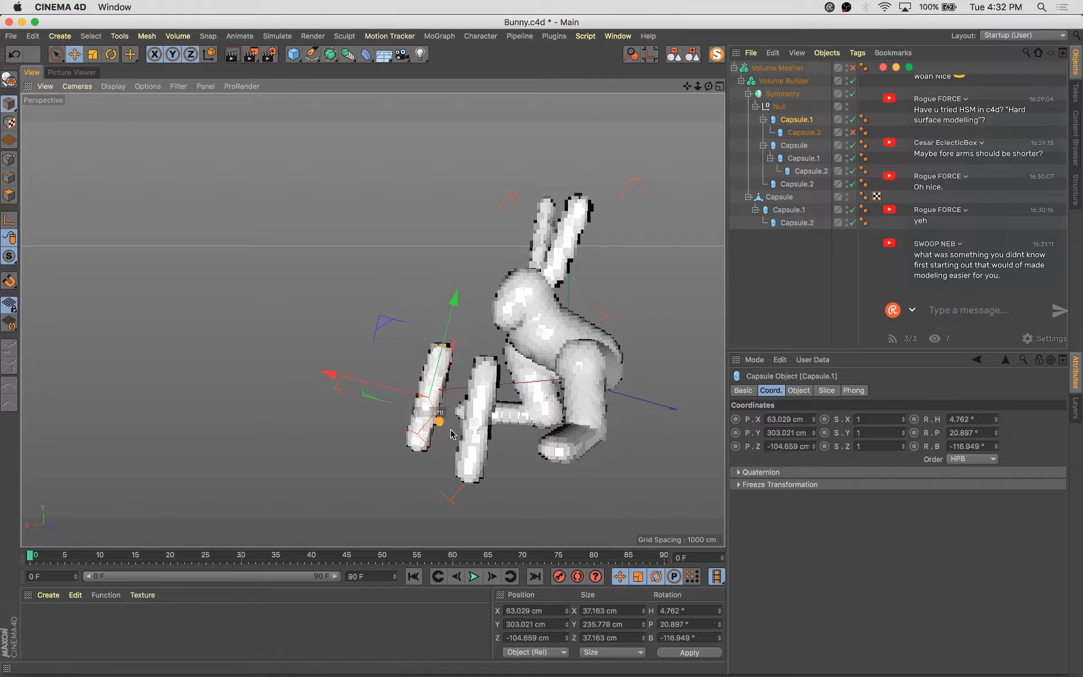
key("super+z")
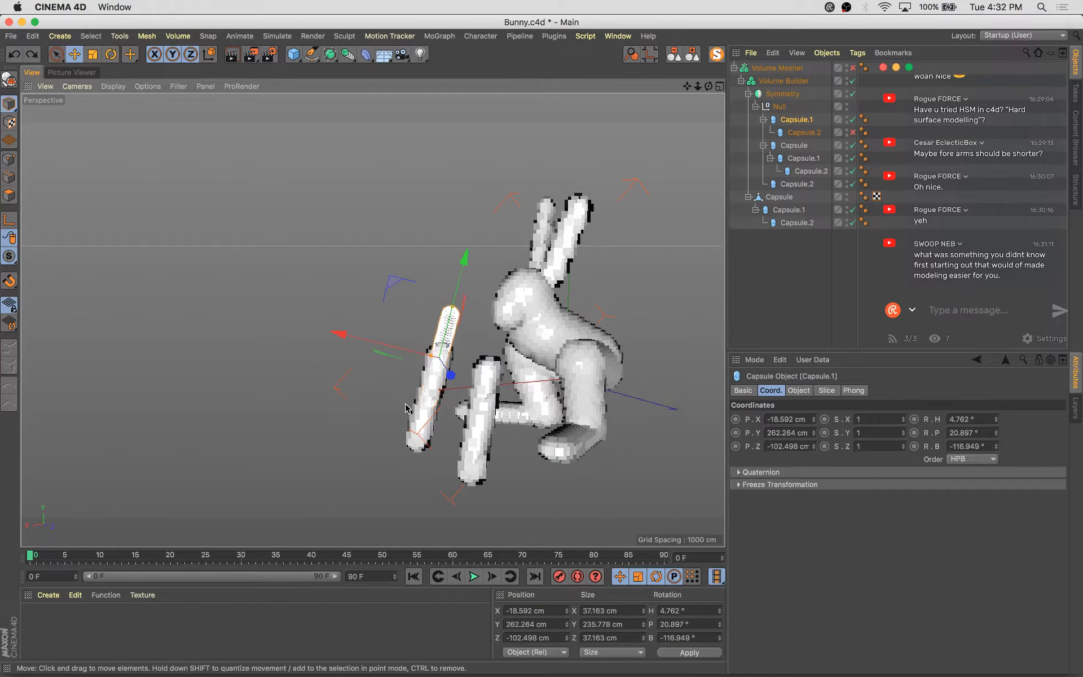
key("super+z")
left_click_drag(416, 462, 572, 496, "alt")
scroll(552, 445, "up", 3)
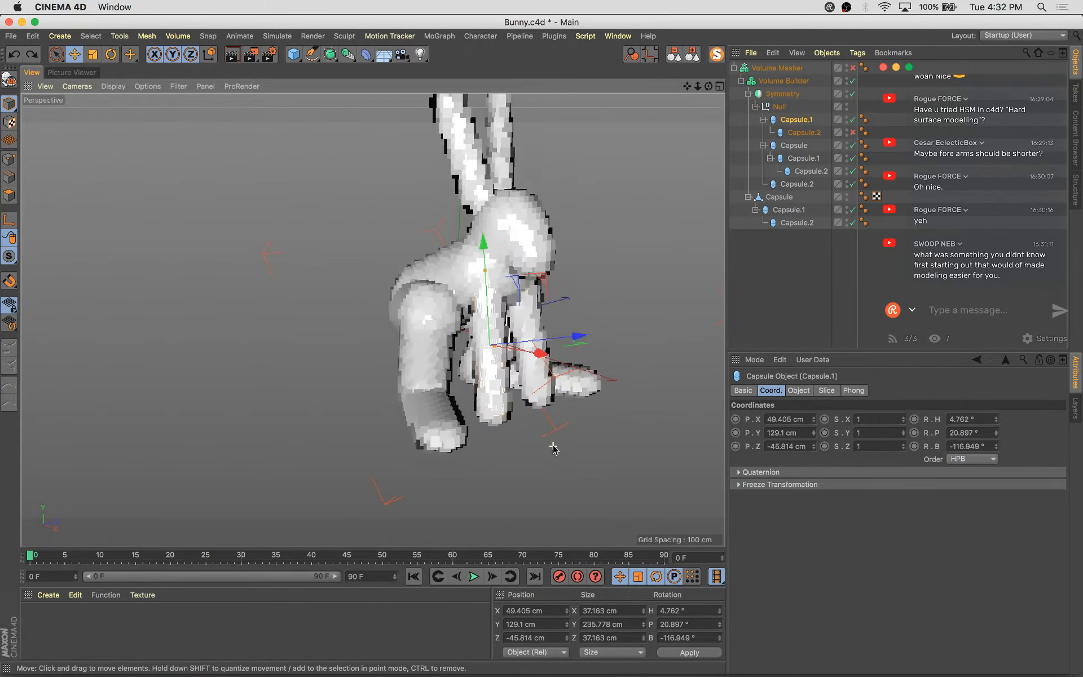
Nudge the front arm capsule to about X 54.5 cm, Y 130 cm, Z -40 cm
left_click_drag(552, 449, 581, 345, "alt")
key("w")
left_click_drag(579, 422, 586, 361, "alt")
left_click(535, 345)
left_click_drag(545, 282, 631, 291)
Rotate the thigh capsule to about H 12.7°, P 36.4°, B -29.7°
left_click(795, 146)
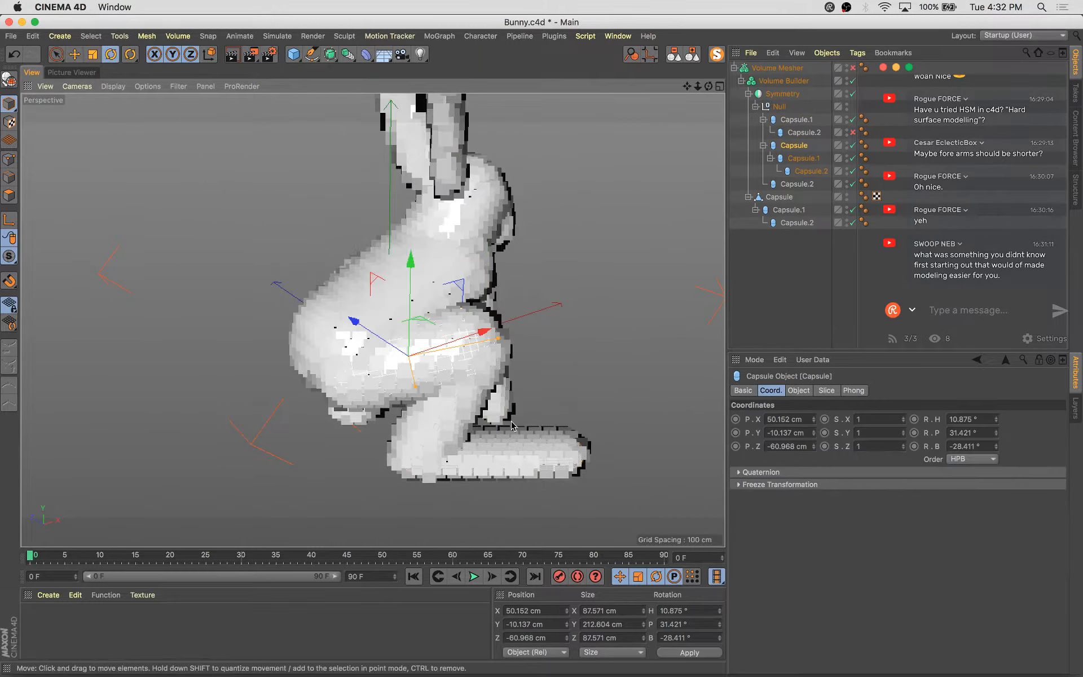
key("r")
left_click_drag(457, 377, 391, 401)
left_click_drag(231, 354, 473, 345, "alt")
scroll(358, 358, "down", 5)
scroll(472, 345, "up", 3)
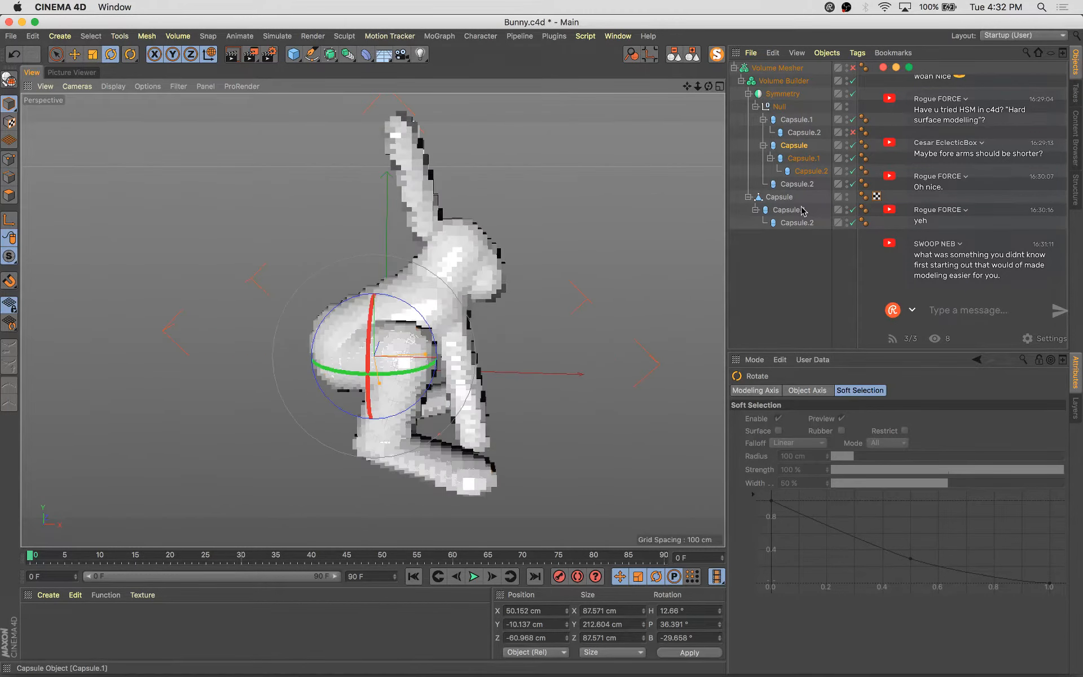
Move the ear capsule up to about X -215 cm, Y 25 cm, Z -47 cm
left_click(804, 120)
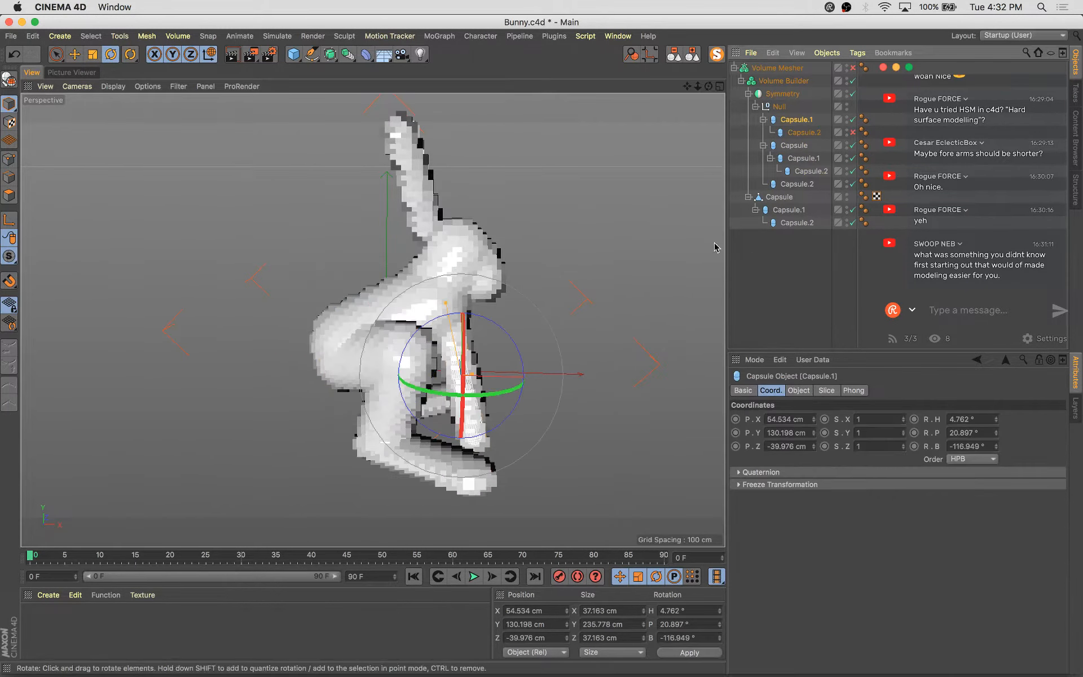
left_click(796, 222)
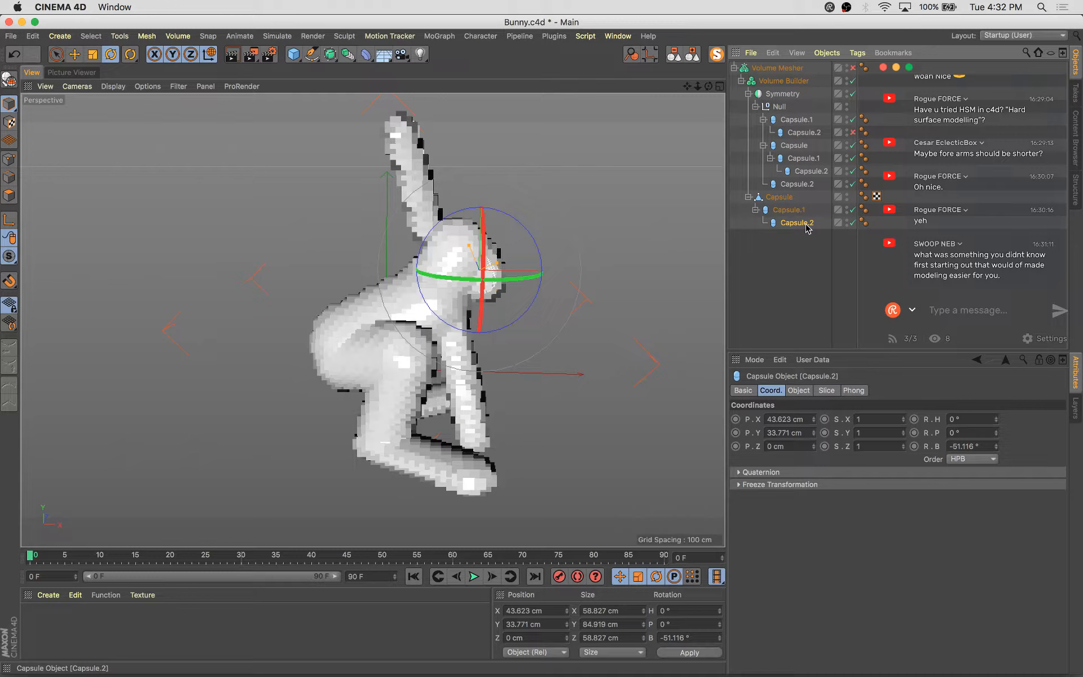
left_click(810, 184)
key("e")
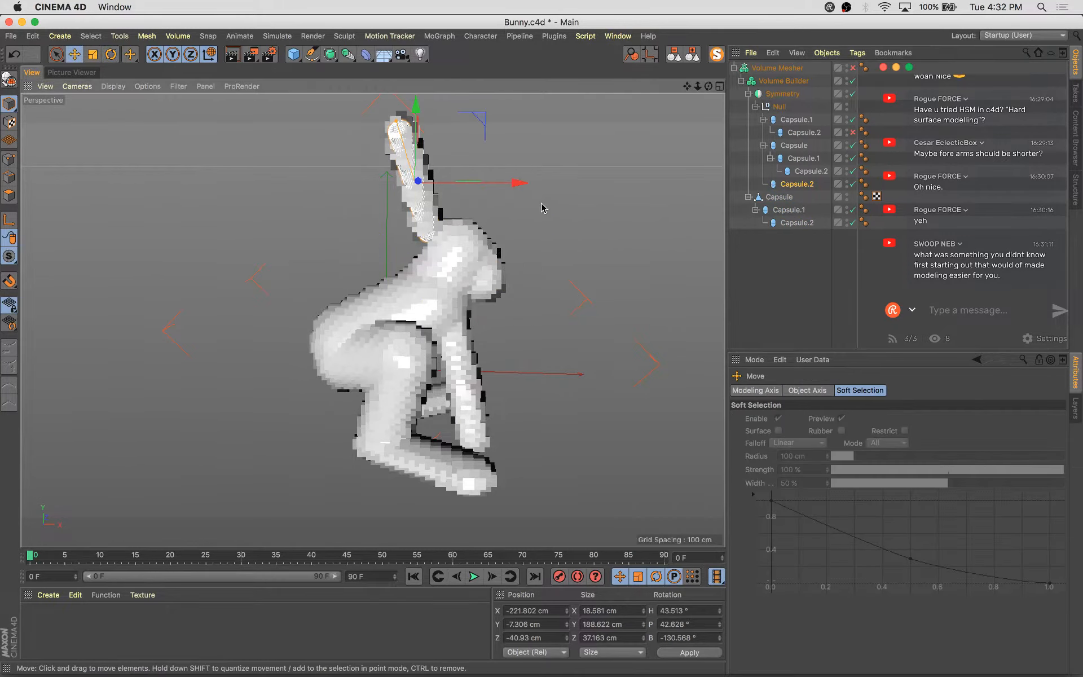
left_click_drag(547, 253, 390, 379, "alt")
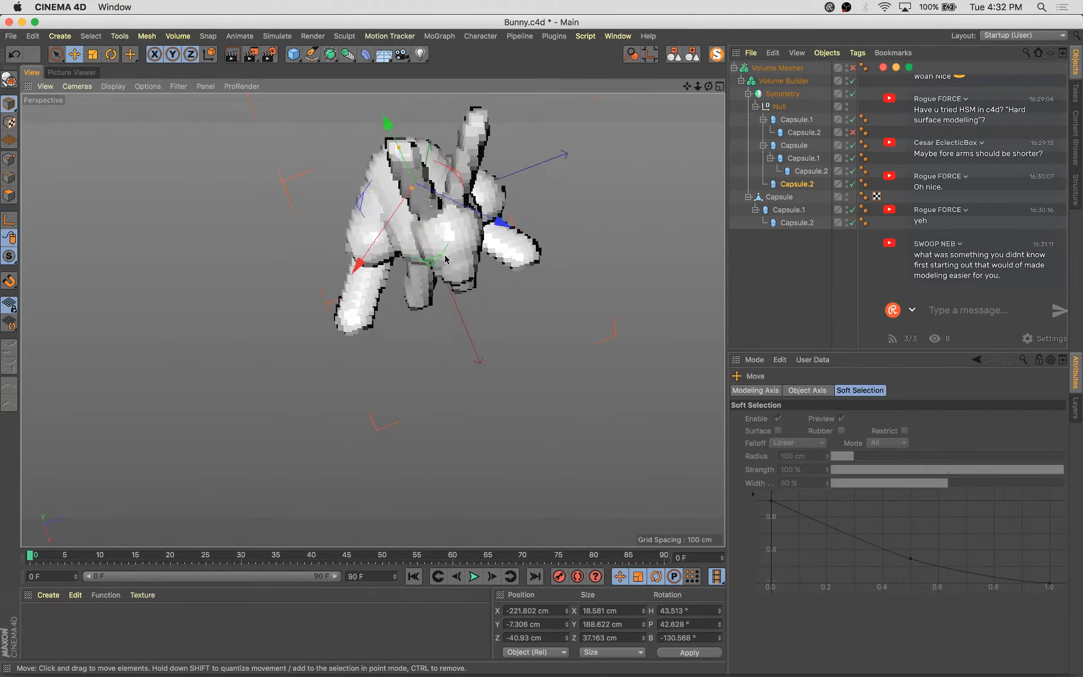
left_click_drag(431, 265, 398, 152)
scroll(429, 276, "up", 3)
middle_click_drag(398, 152, 425, 213, "alt")
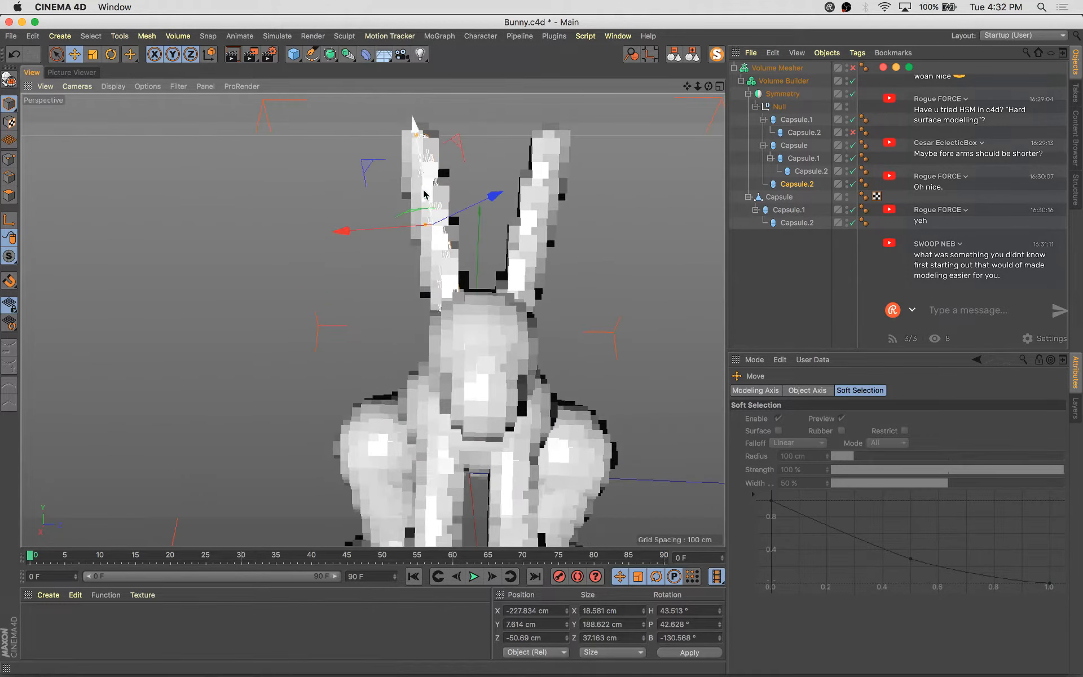
left_click_drag(425, 193, 634, 266)
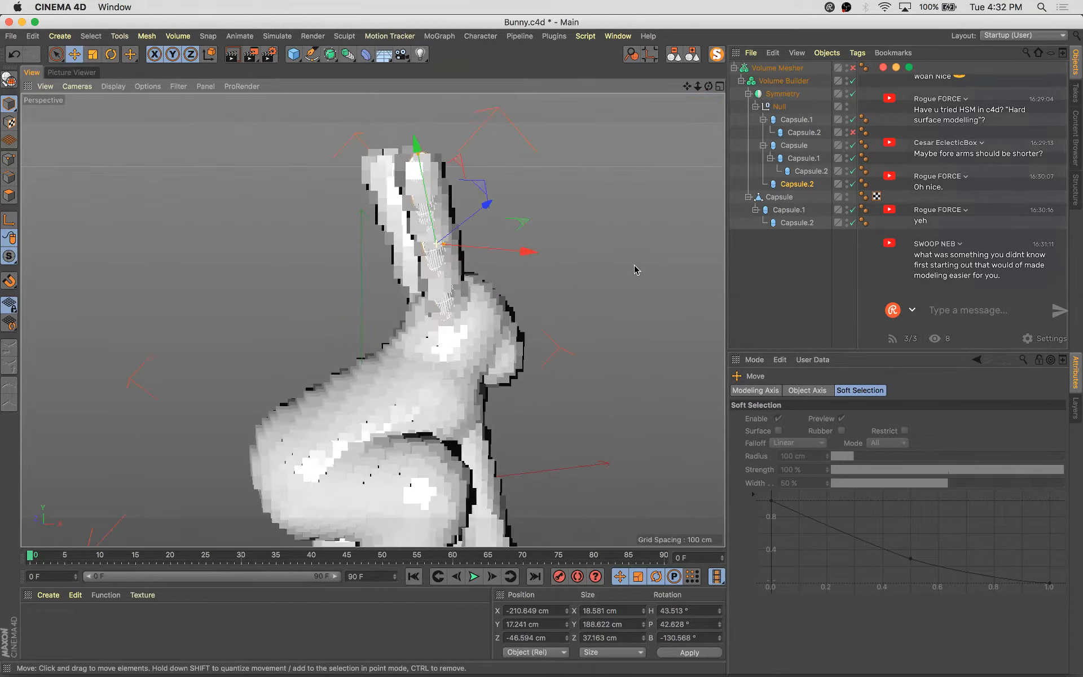
left_click_drag(474, 213, 526, 250)
left_click_drag(568, 333, 467, 297, "alt")
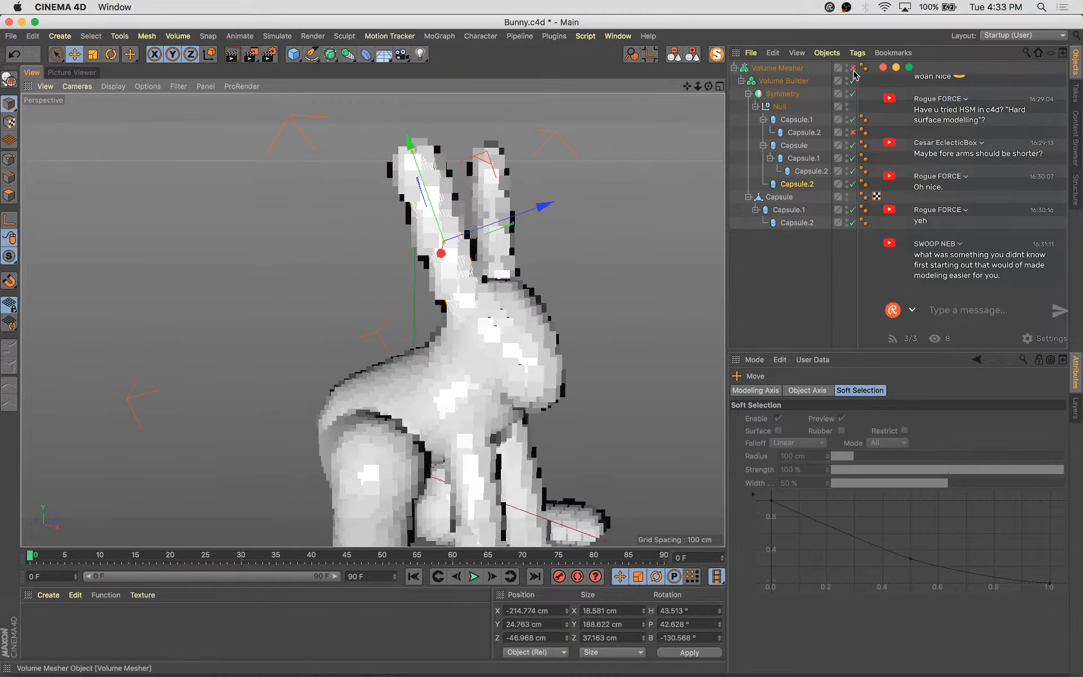
Re-enable the Volume Mesher to view the smoothed bunny mesh
left_click(853, 68)
left_click_drag(558, 347, 581, 227, "alt")
left_click(593, 269)
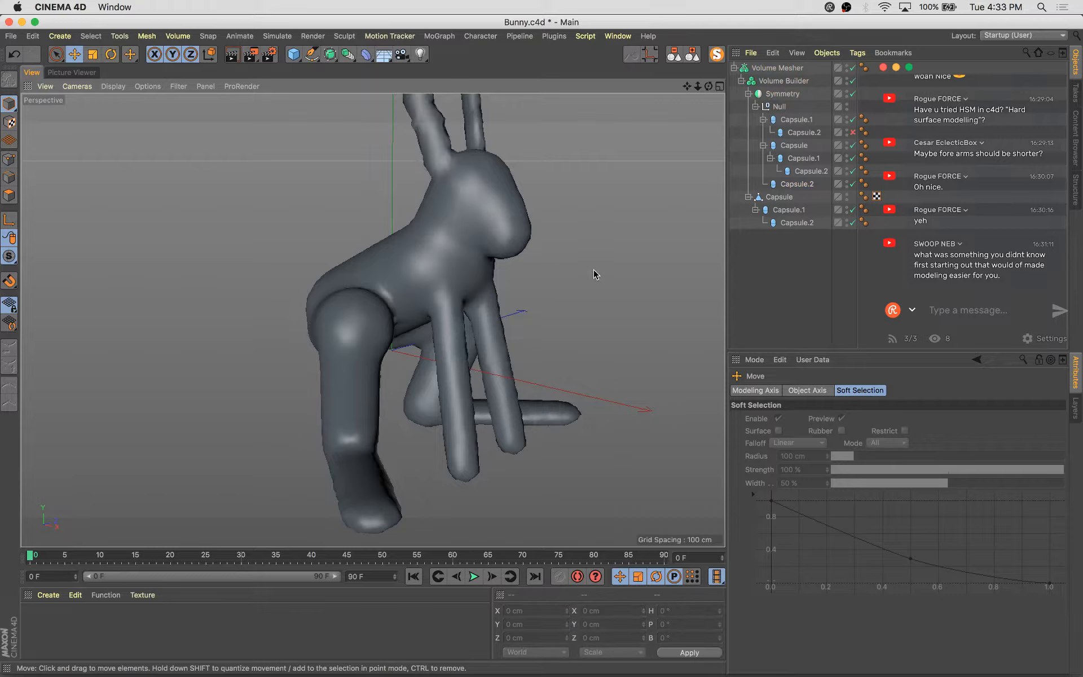
scroll(594, 269, "down", 5)
left_click_drag(592, 378, 708, 312, "alt")
scroll(532, 348, "up", 5)
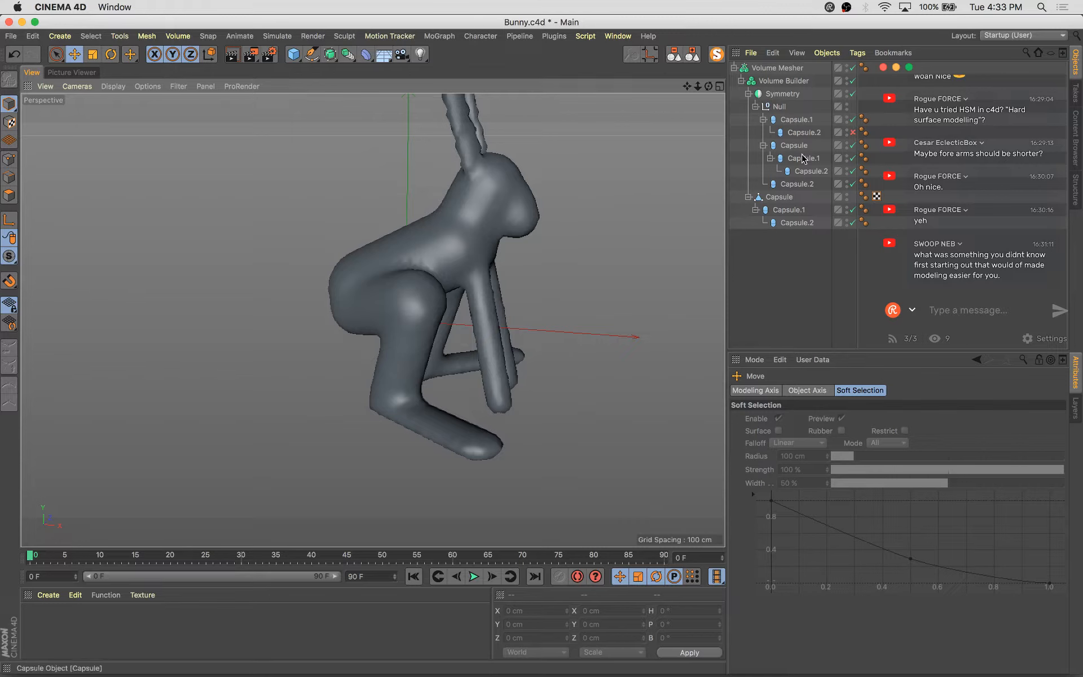
Inspect the front arm capsule's object properties and orbit around the bunny to check its pose
left_click(796, 119)
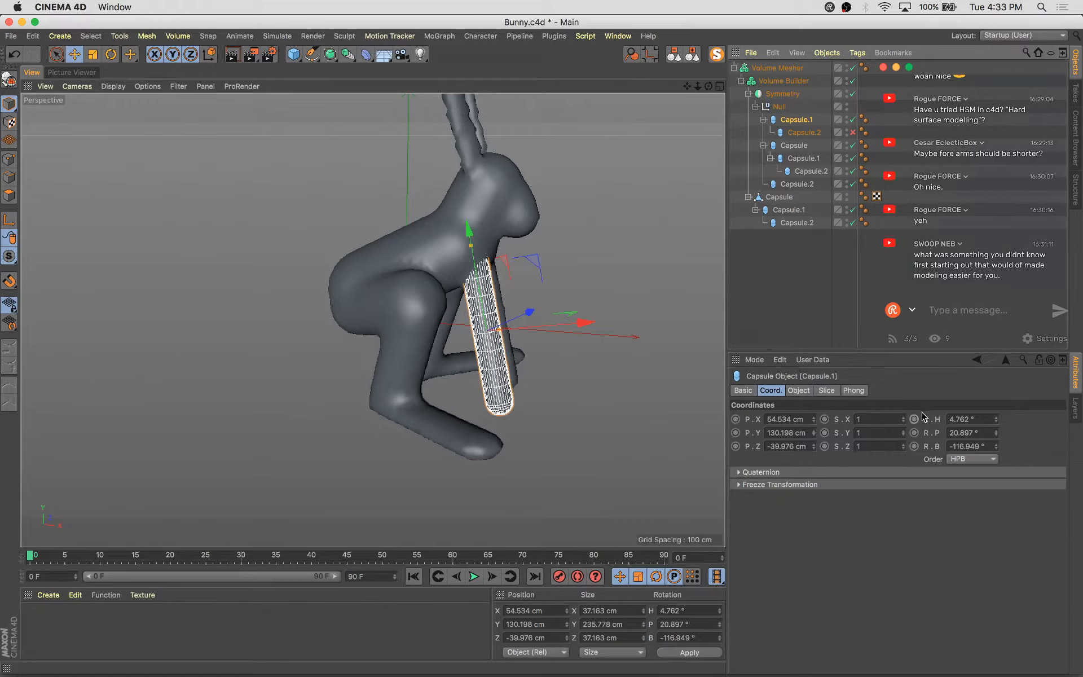
left_click(798, 390)
left_click_drag(442, 389, 372, 369, "alt")
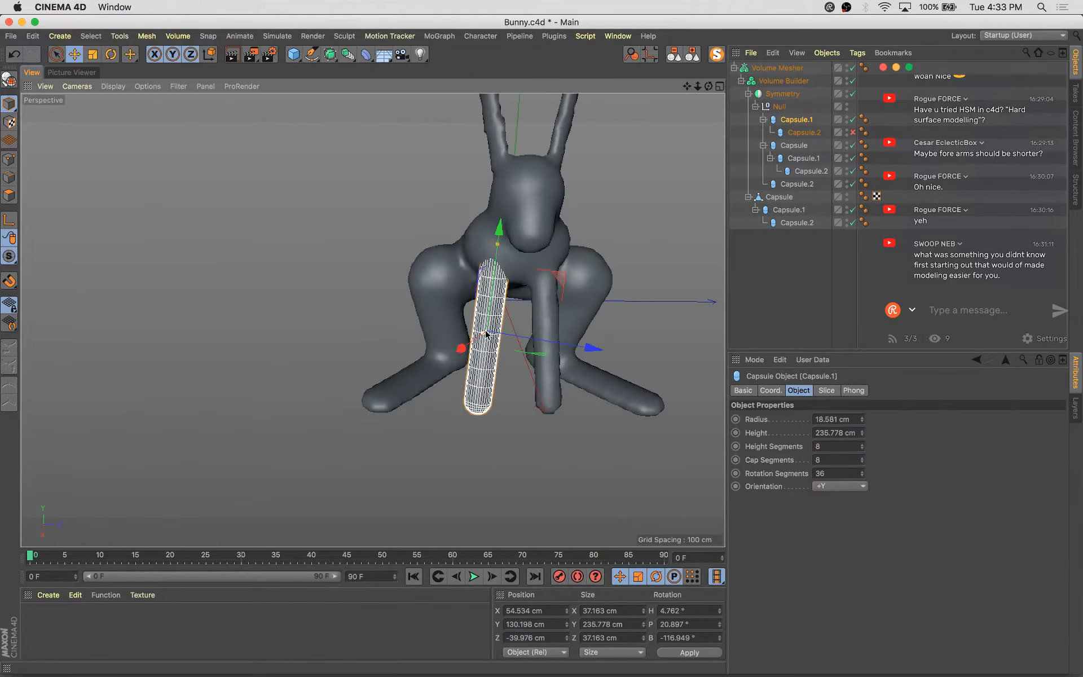
left_click_drag(480, 334, 564, 299)
left_click_drag(619, 350, 604, 271, "alt")
left_click(604, 267)
left_click(563, 491)
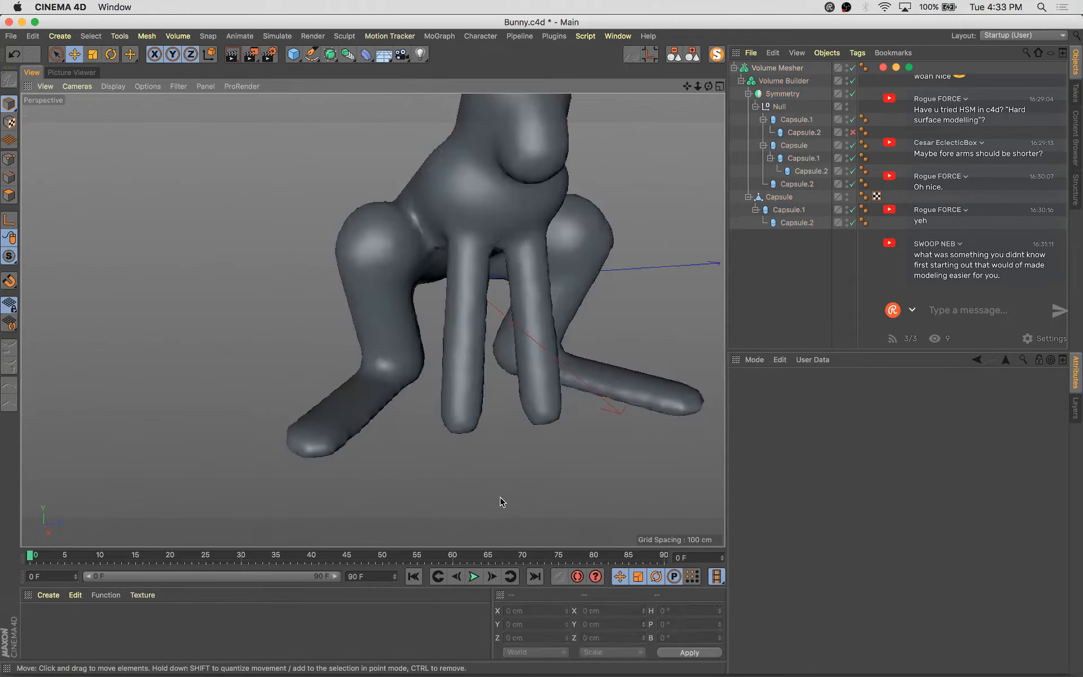
left_click_drag(500, 500, 438, 357, "alt")
left_click(384, 212)
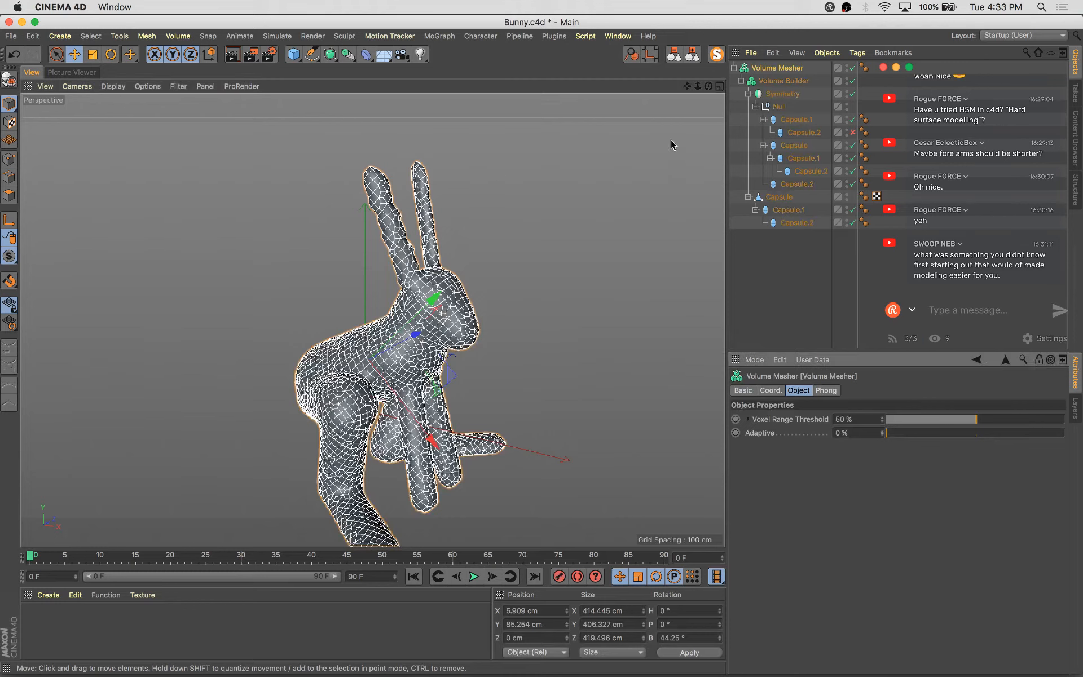
Set the Volume Builder's voxel size to 8.8 cm
left_click(775, 83)
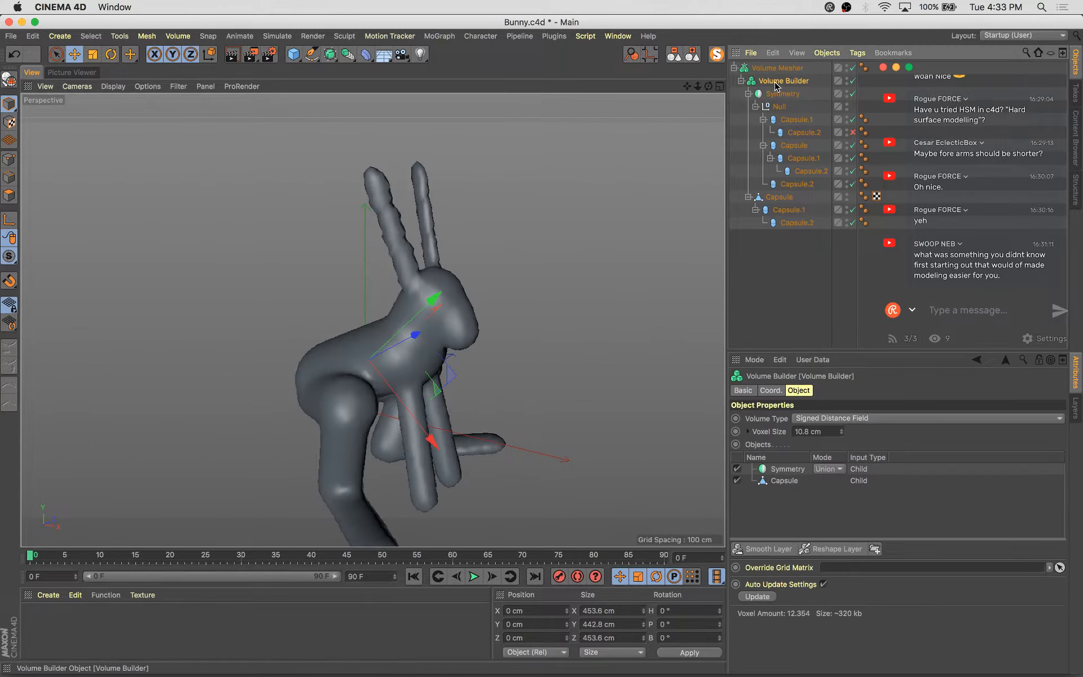
left_click(841, 433)
left_click(842, 434)
left_click(842, 434)
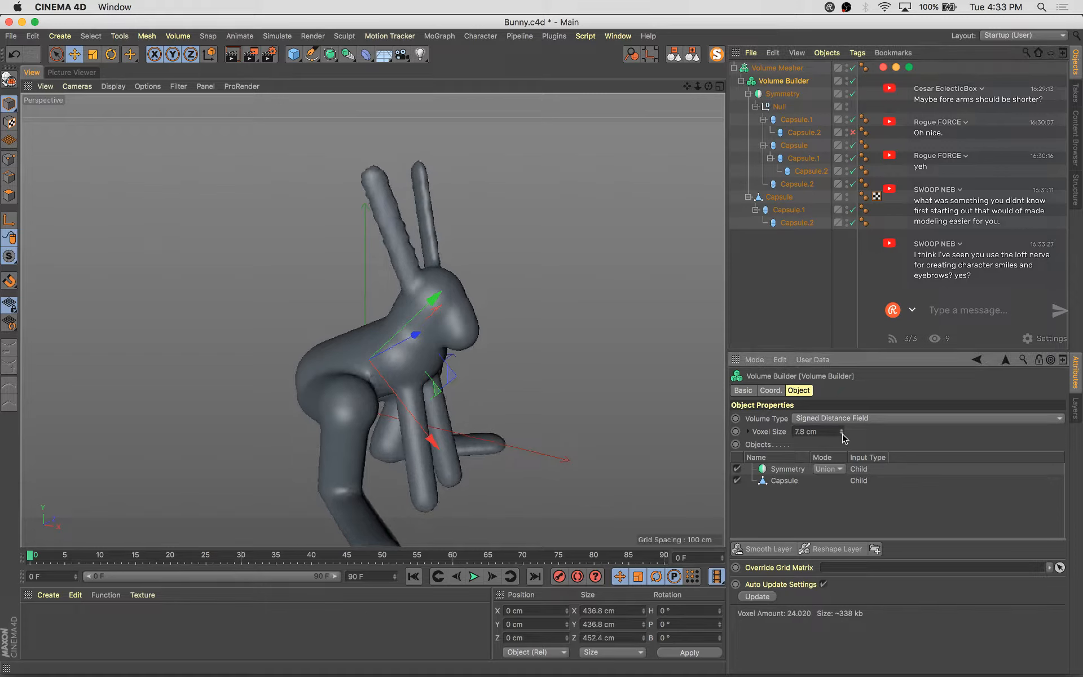
left_click(842, 434)
mouse_move(628, 362)
left_mouse_down("alt")
mouse_move(547, 347)
mouse_move(632, 370)
left_mouse_up("alt")
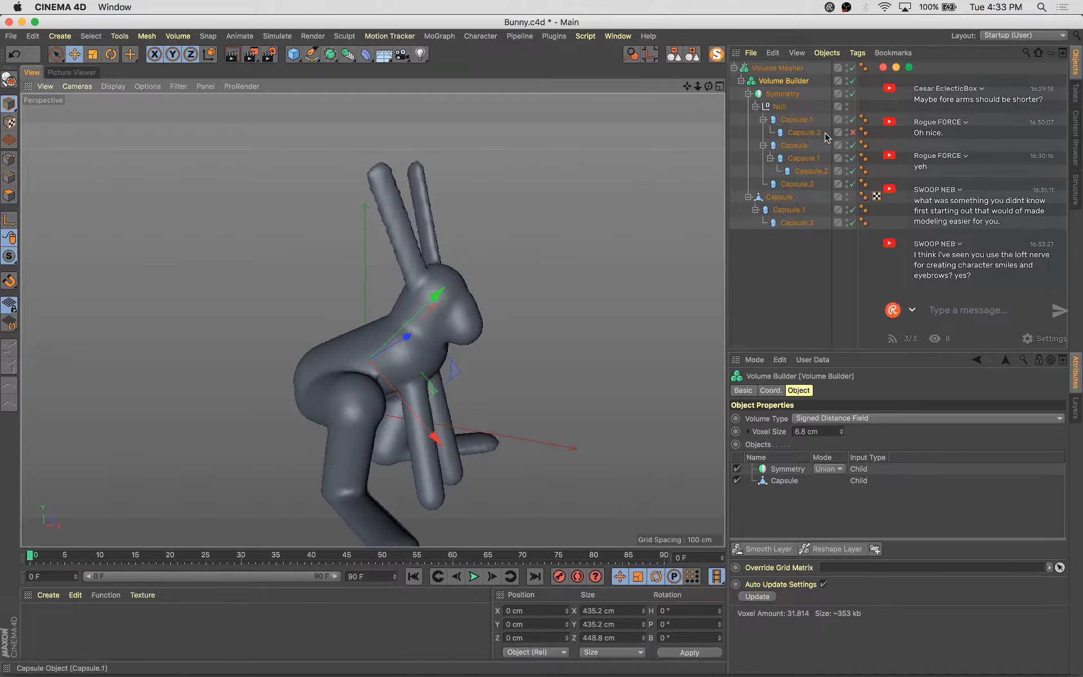
Toggle the Volume Mesher off and back on to compare the raw voxels with the mesh
left_click(851, 69)
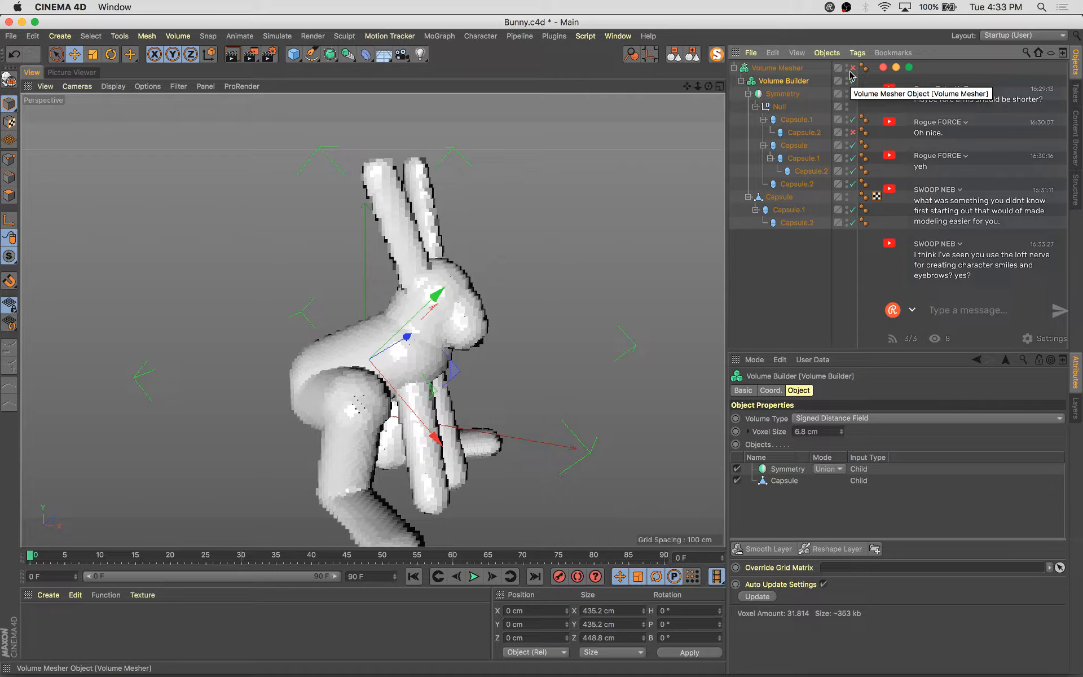
left_click(851, 69)
left_click_drag(643, 302, 477, 429, "alt")
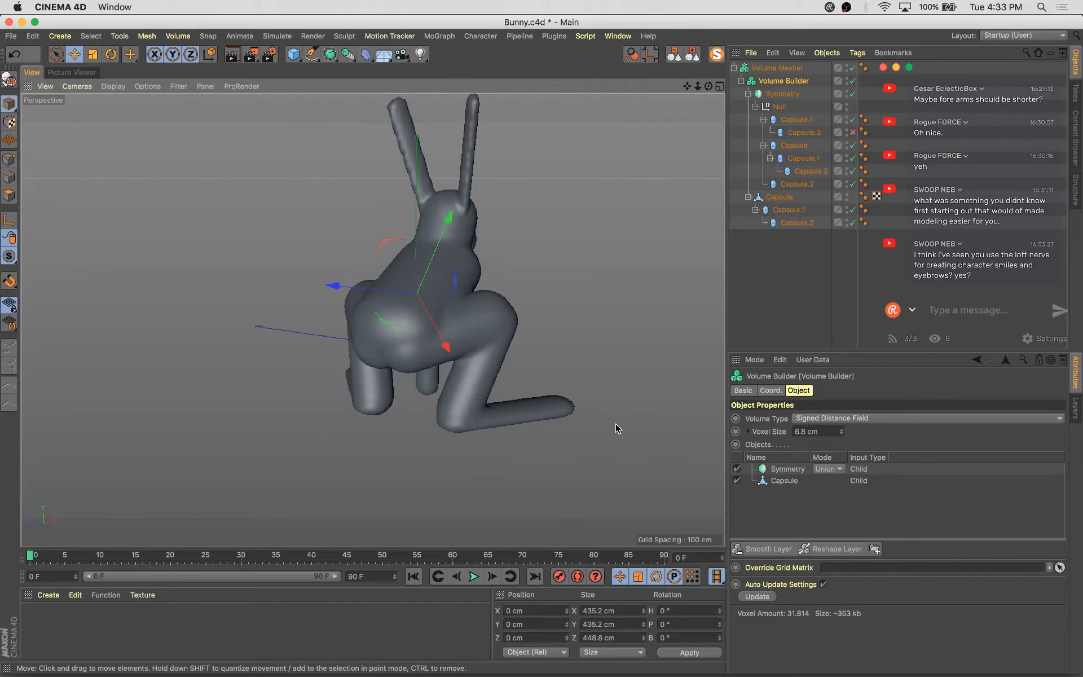
left_click_drag(617, 429, 508, 429, "alt")
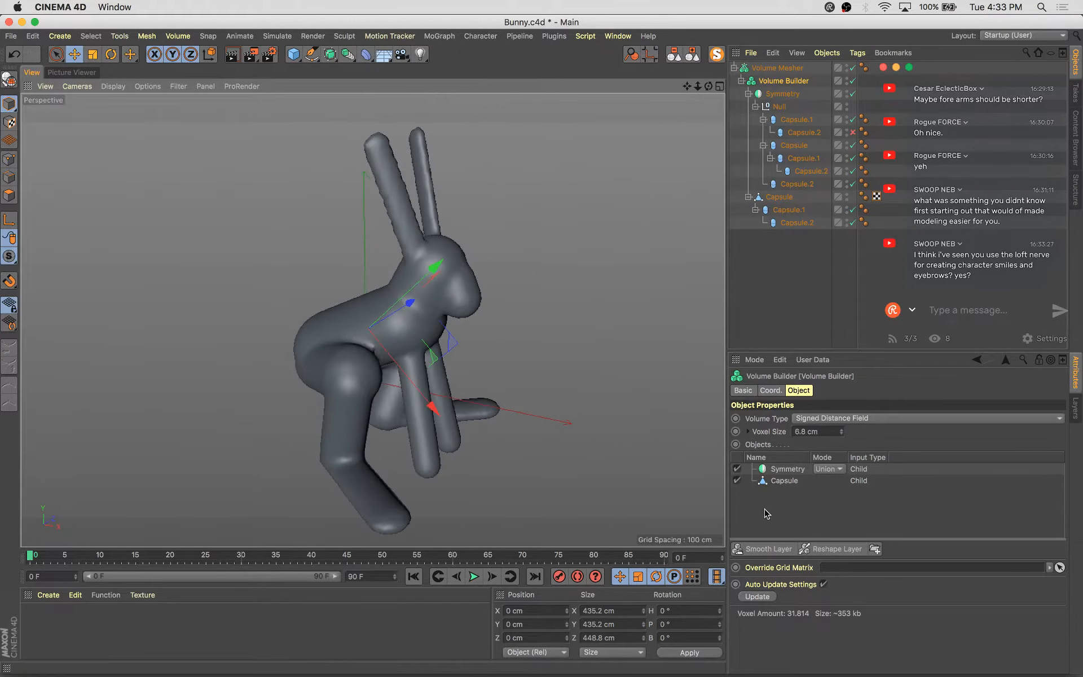
Add a Smooth Layer to the Volume Builder with strength 85%, voxel distance 1 and 2 iterations
left_click(768, 549)
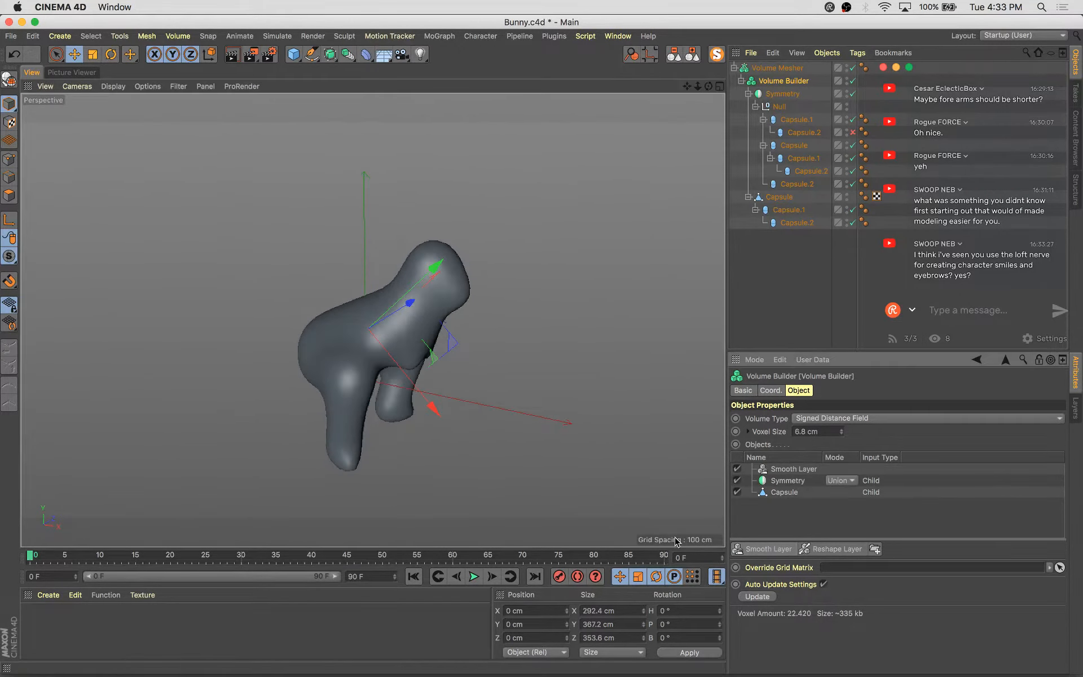
left_click_drag(616, 496, 672, 435, "alt")
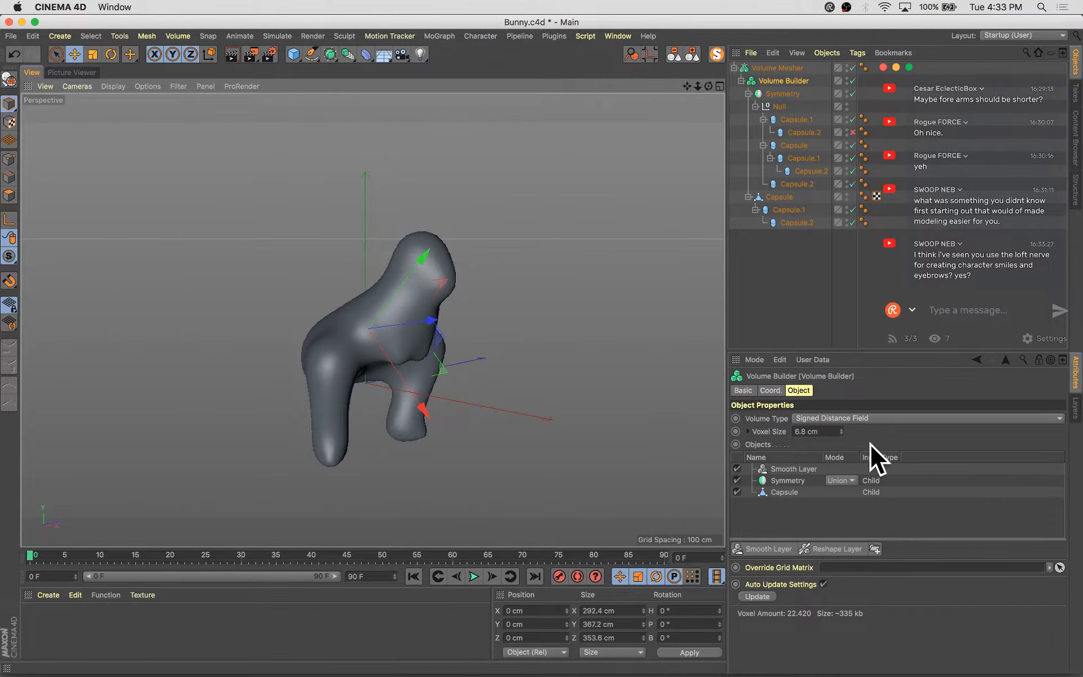
left_click_drag(253, 299, 395, 304, "alt")
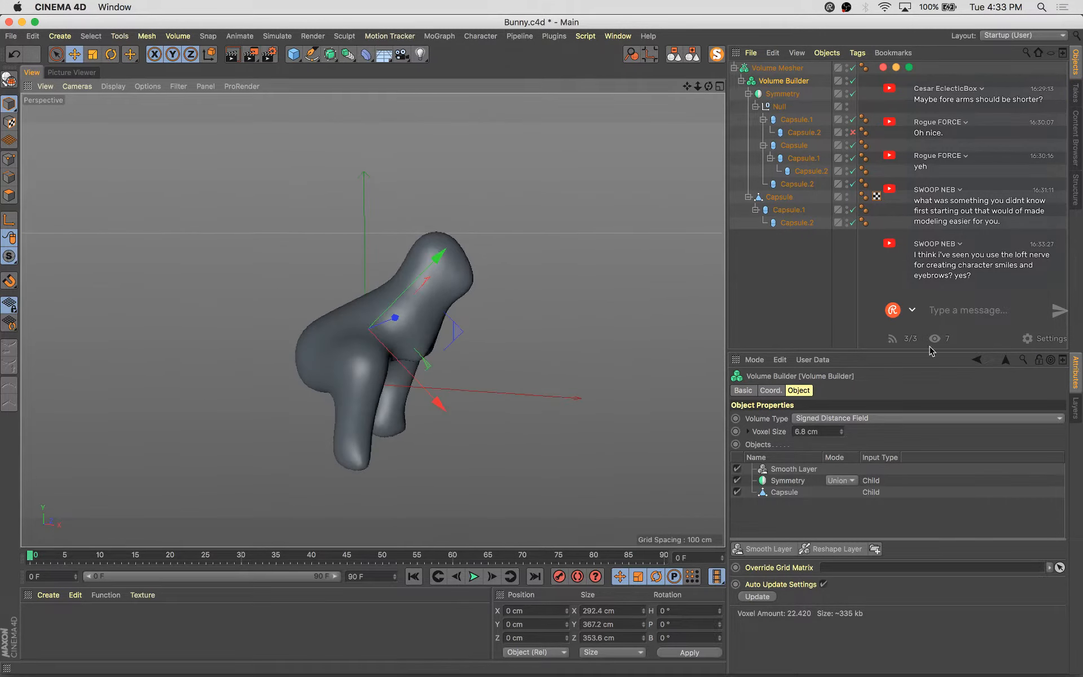
left_click(797, 471)
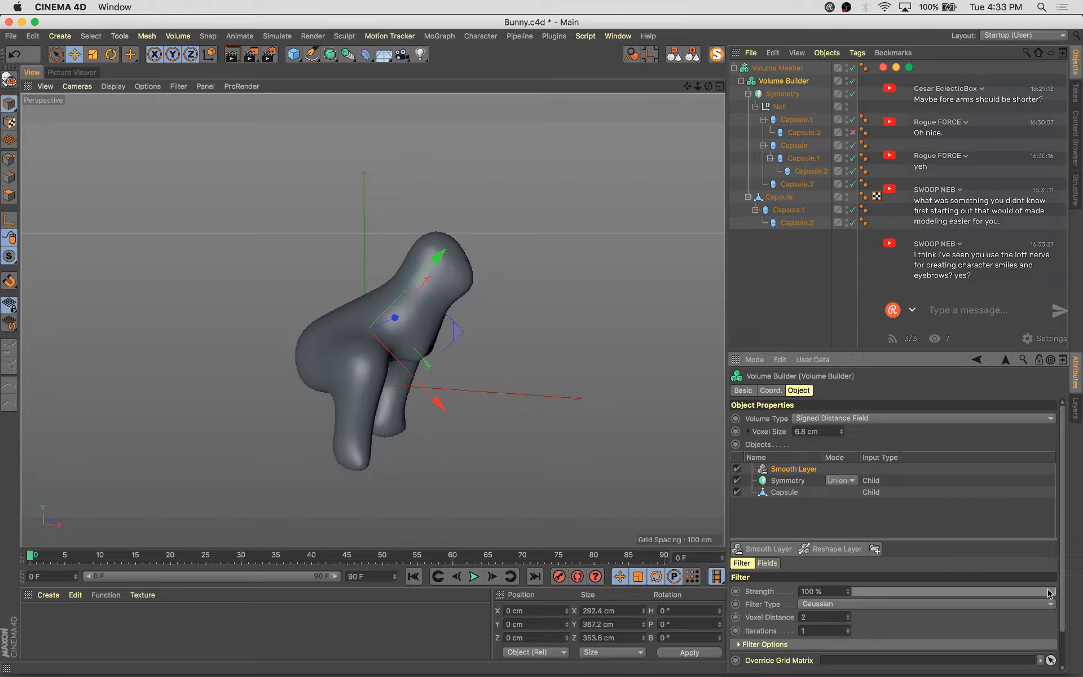
left_click_drag(983, 597, 878, 596)
mouse_move(943, 593)
left_mouse_down()
mouse_move(999, 597)
mouse_move(954, 599)
mouse_move(965, 598)
left_mouse_up()
left_click(847, 620)
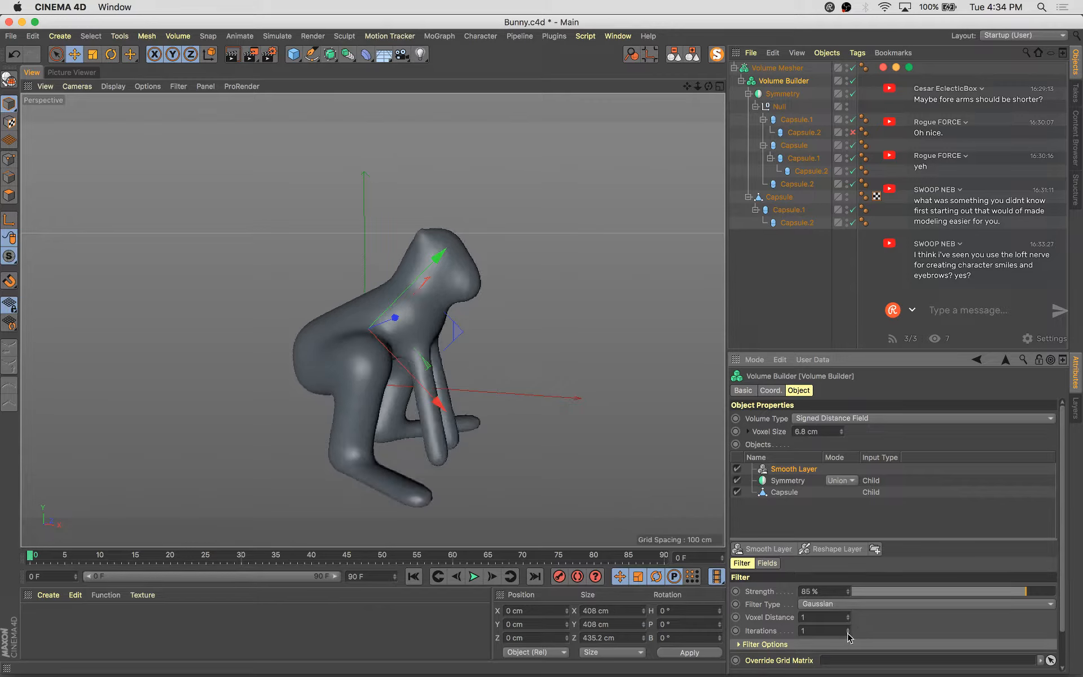
left_click_drag(847, 631, 852, 632)
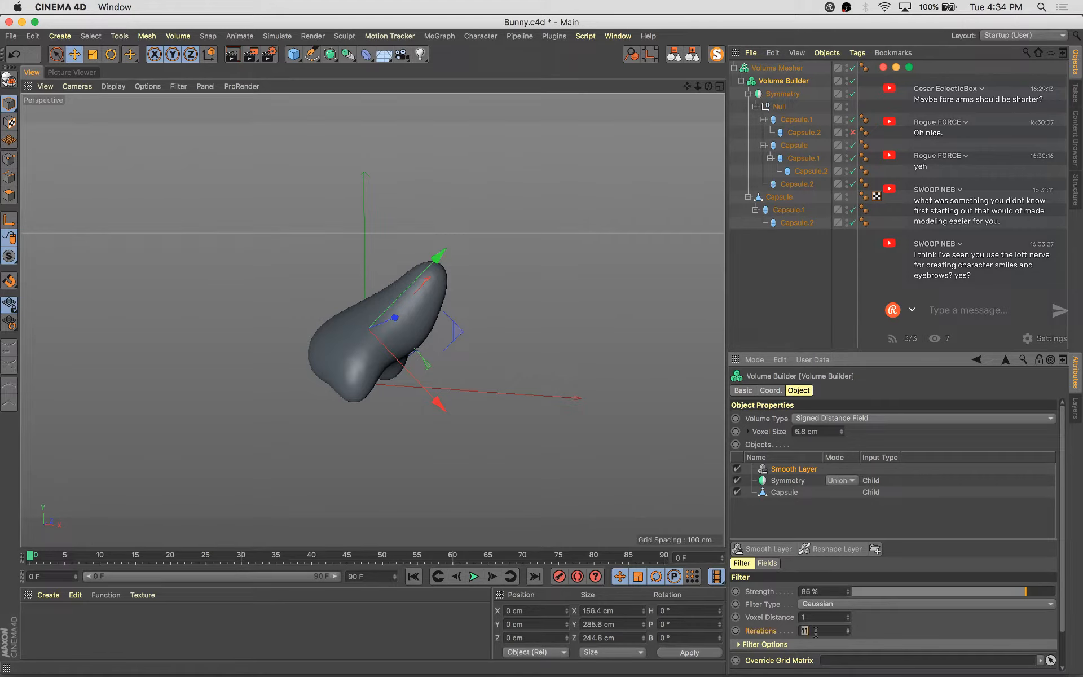
key("Return")
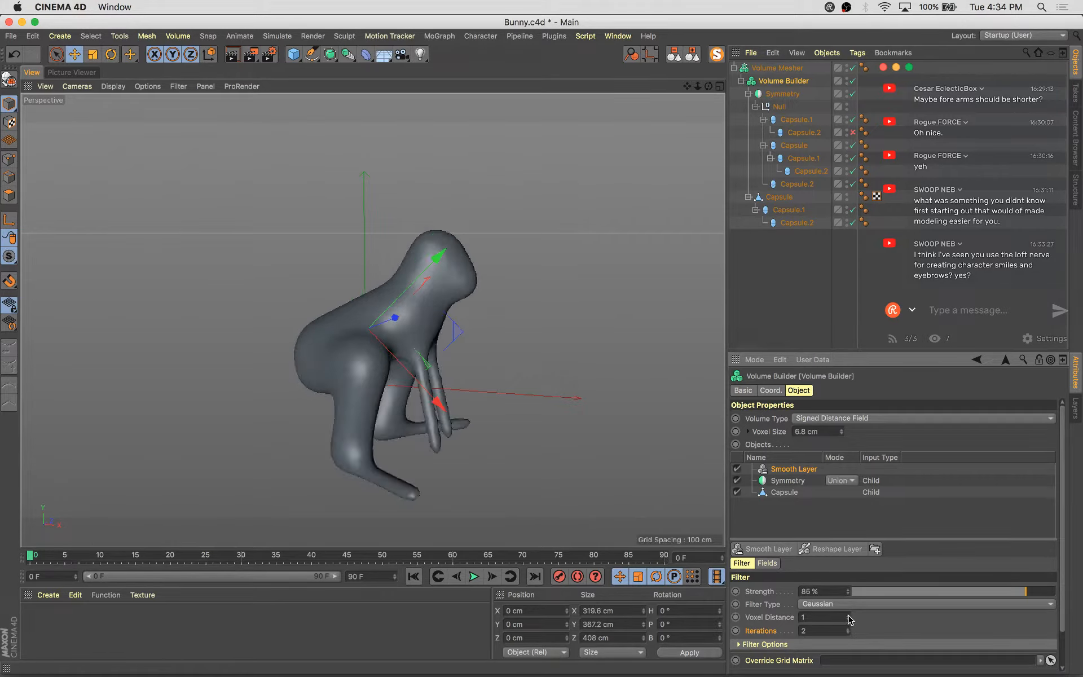
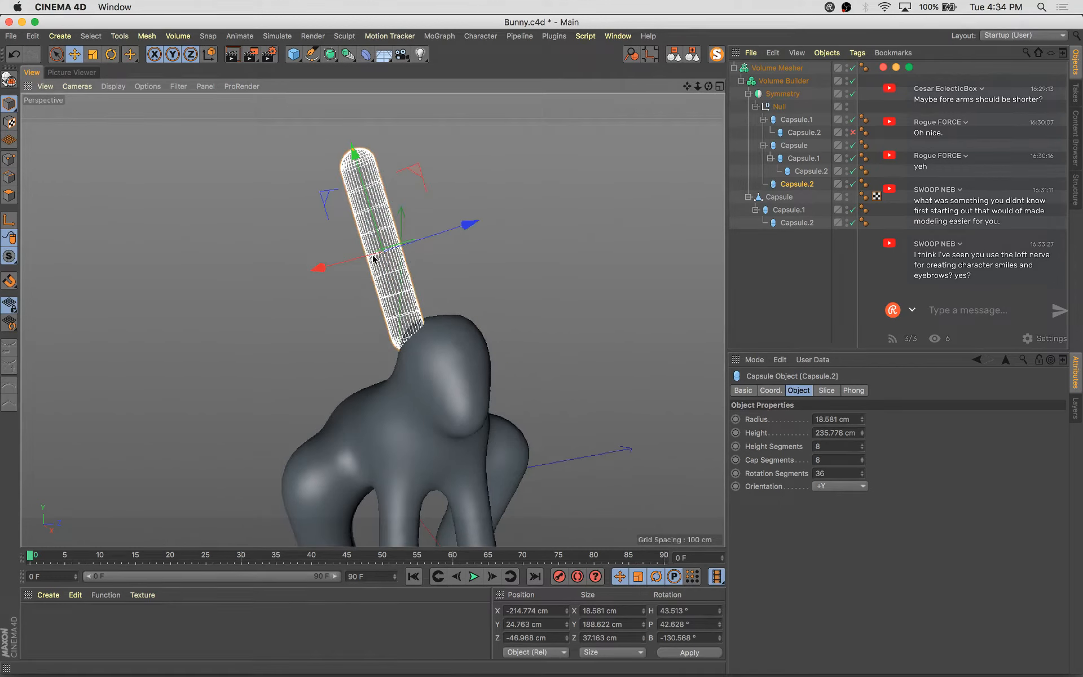
Widen the ear capsule's radius to about 38 cm
left_click_drag(373, 255, 378, 258)
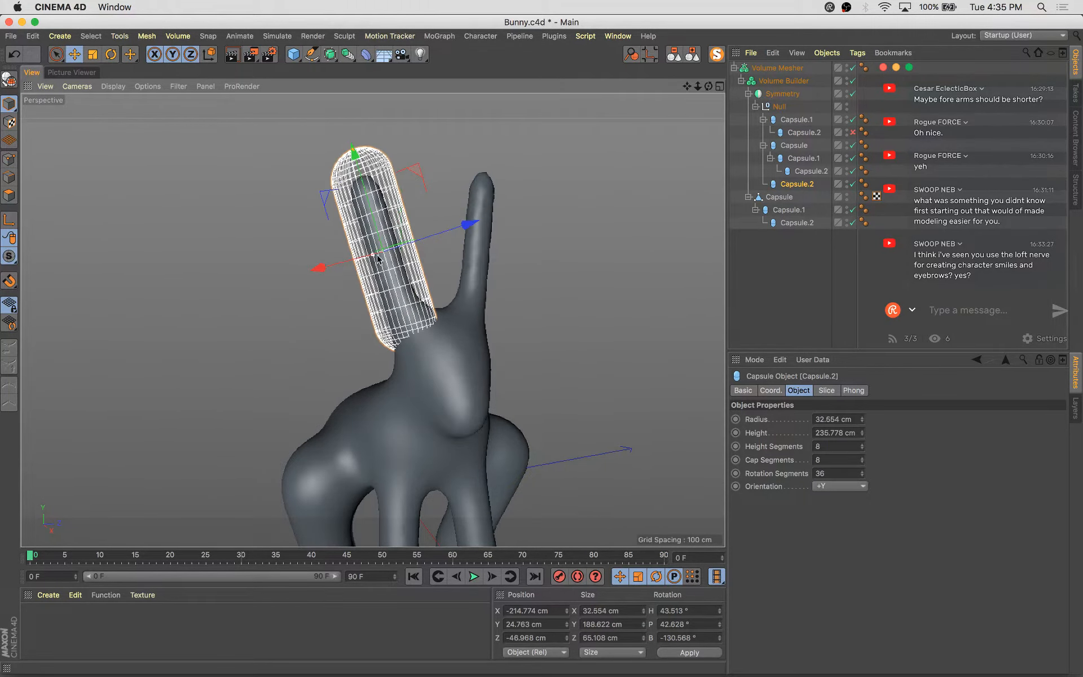
left_click(566, 295)
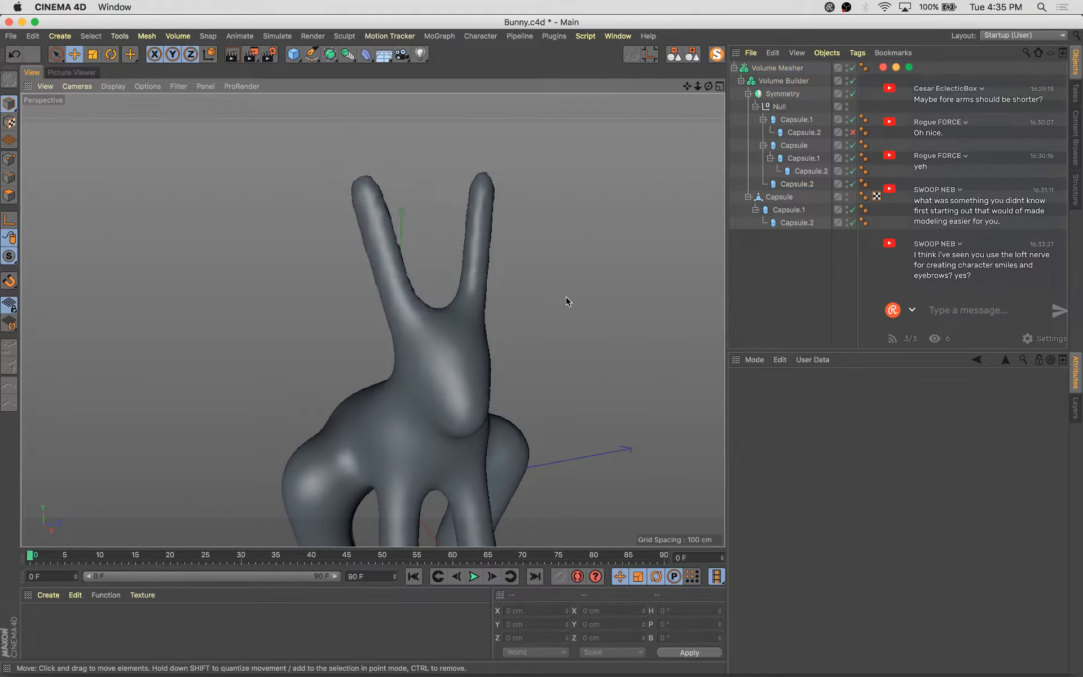
left_click_drag(566, 296, 539, 352, "alt")
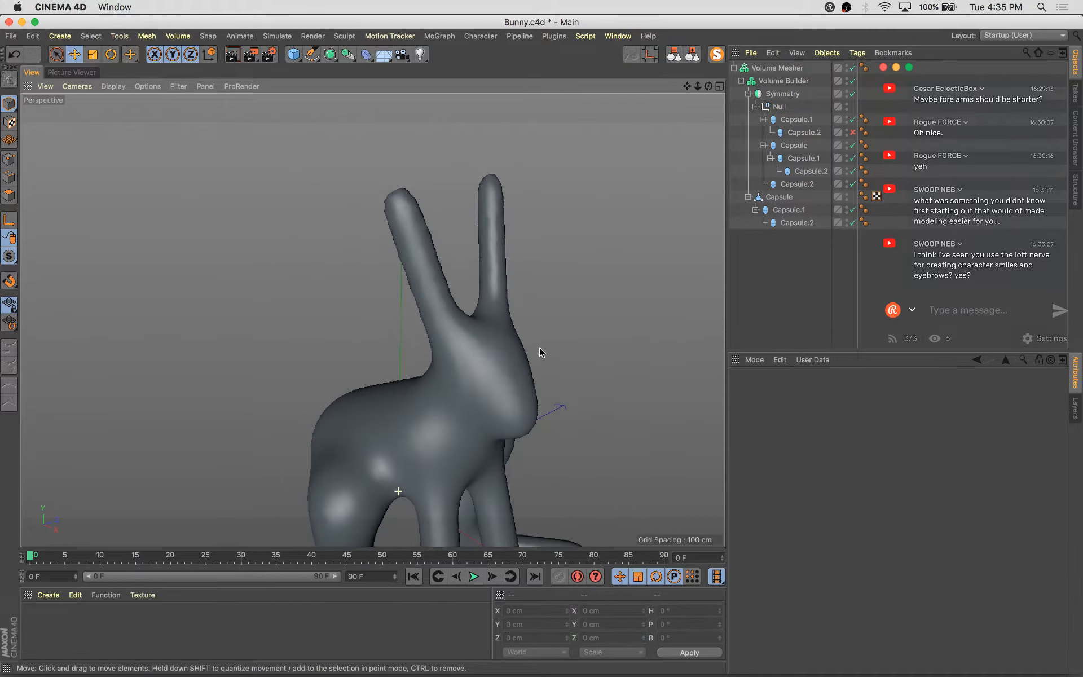
left_click(782, 185)
right_click_drag(362, 299, 454, 322, "alt")
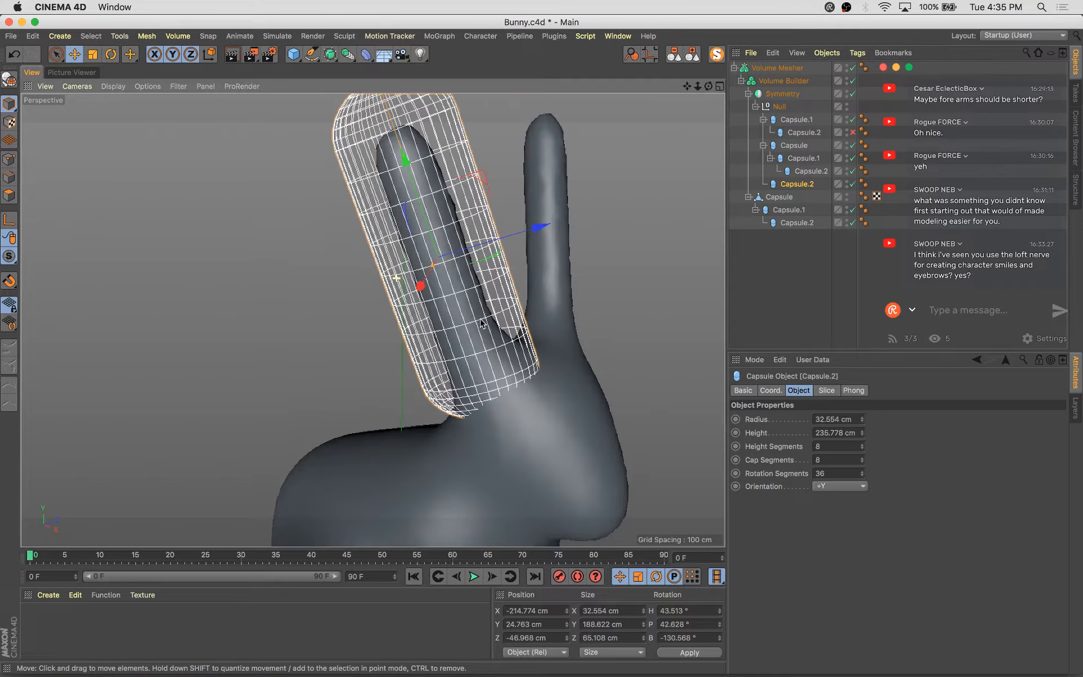
left_click_drag(454, 321, 416, 369, "alt")
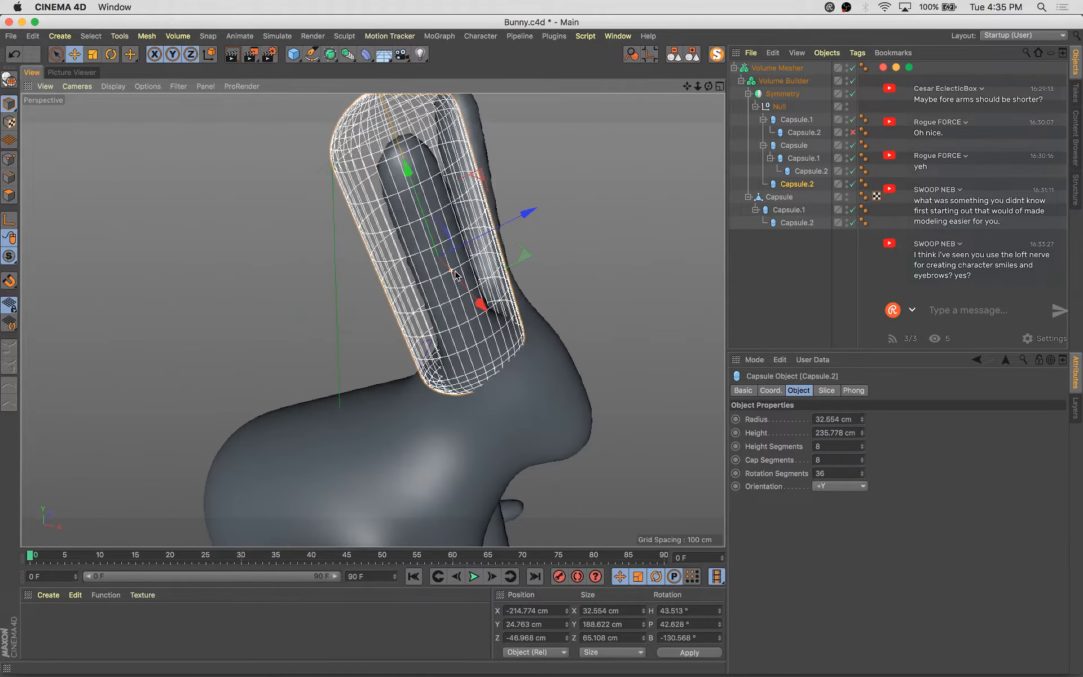
left_click_drag(456, 275, 455, 275)
left_click_drag(536, 290, 621, 319, "alt")
left_click_drag(536, 254, 529, 260)
left_click_drag(566, 356, 290, 295, "alt")
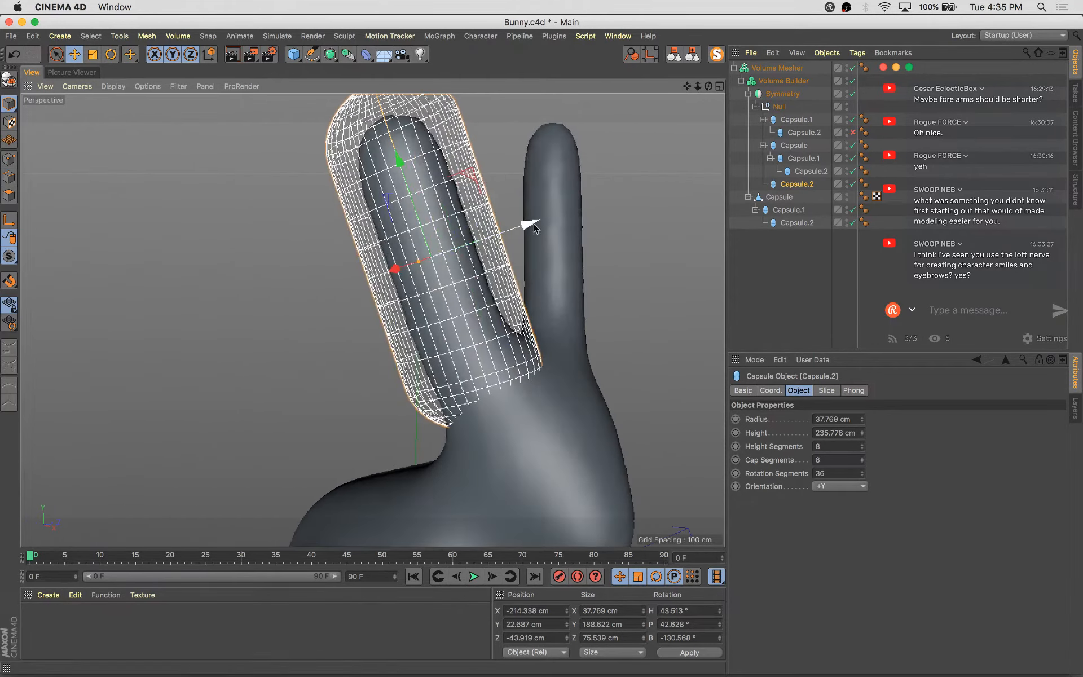
left_click_drag(539, 265, 521, 242, "alt")
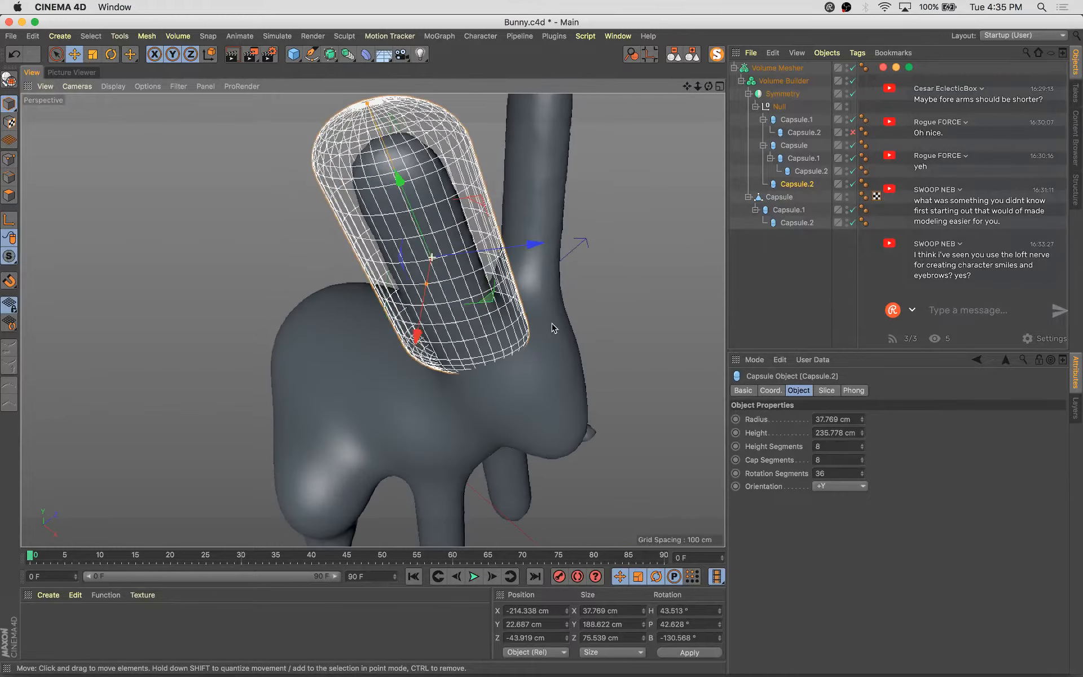
Rotate the tail capsule to a bank of about -60°
left_click_drag(540, 321, 554, 298, "alt")
left_click(633, 294)
right_click_drag(633, 295, 632, 427, "alt")
left_click_drag(632, 427, 593, 387, "alt")
left_click_drag(482, 476, 473, 353, "alt")
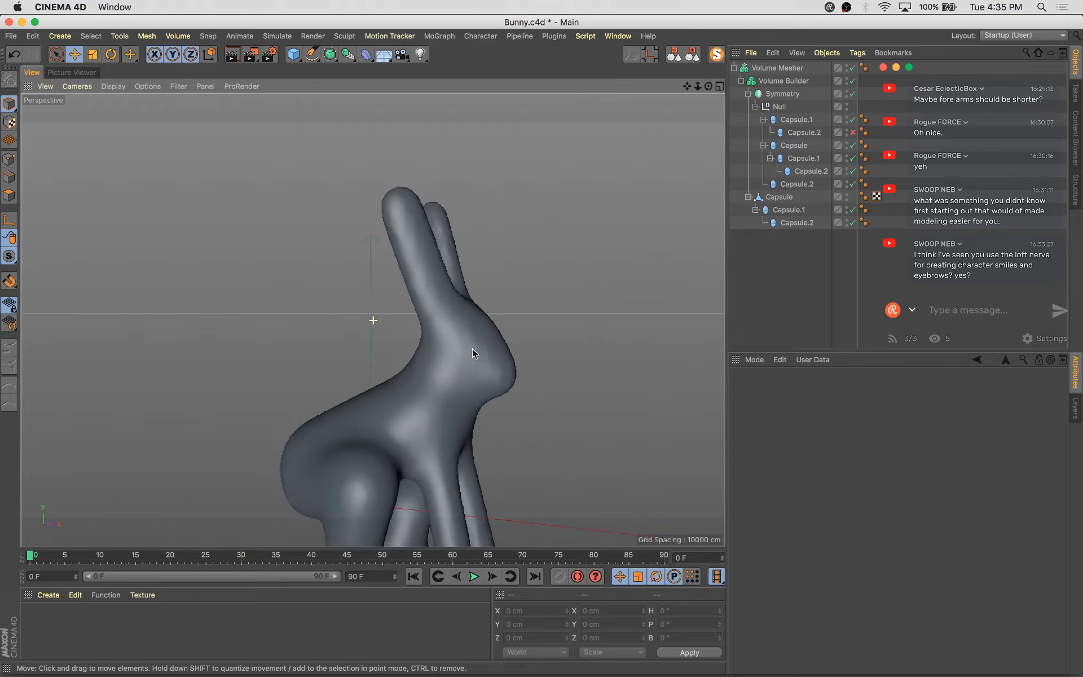
left_click(798, 223)
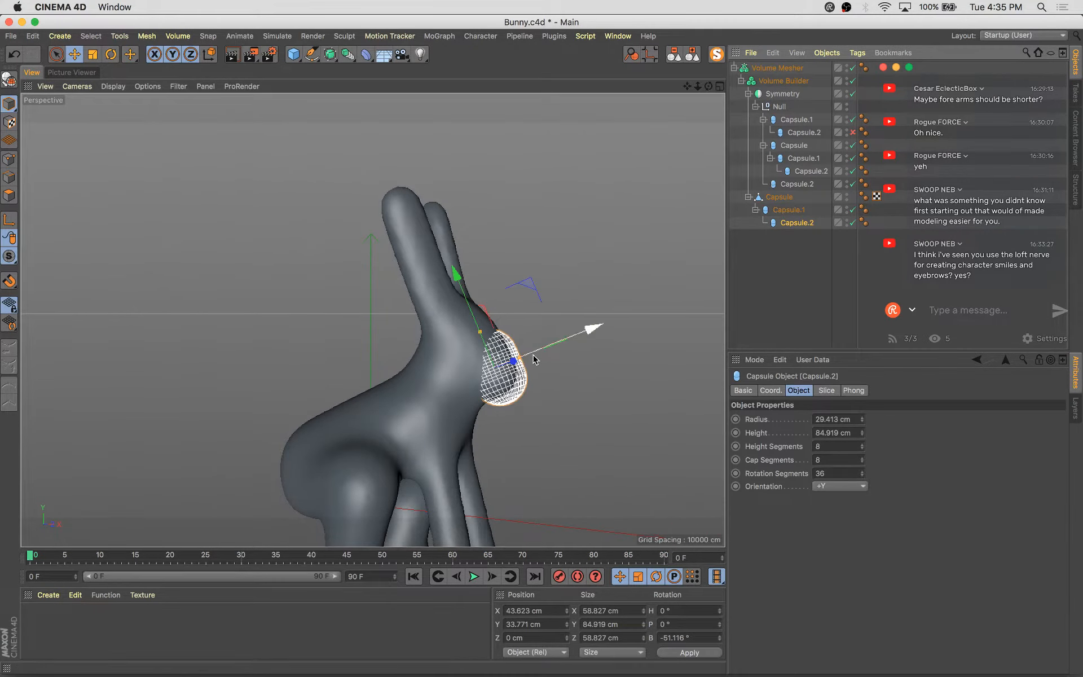
key("r")
left_click_drag(542, 333, 538, 325)
key("e")
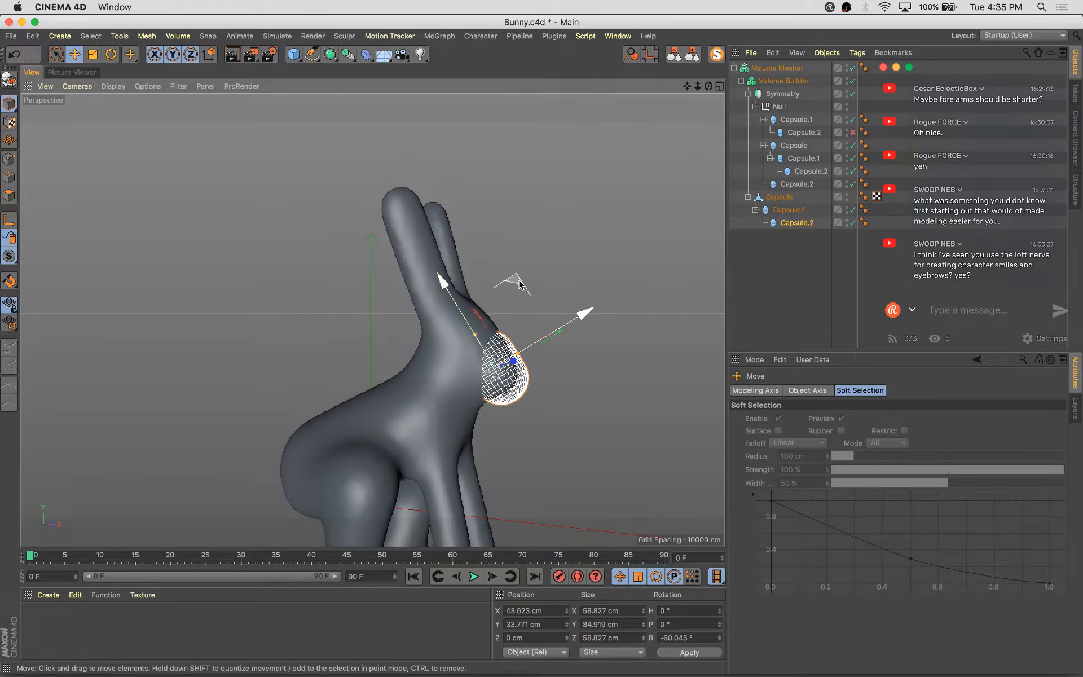
left_click(587, 479)
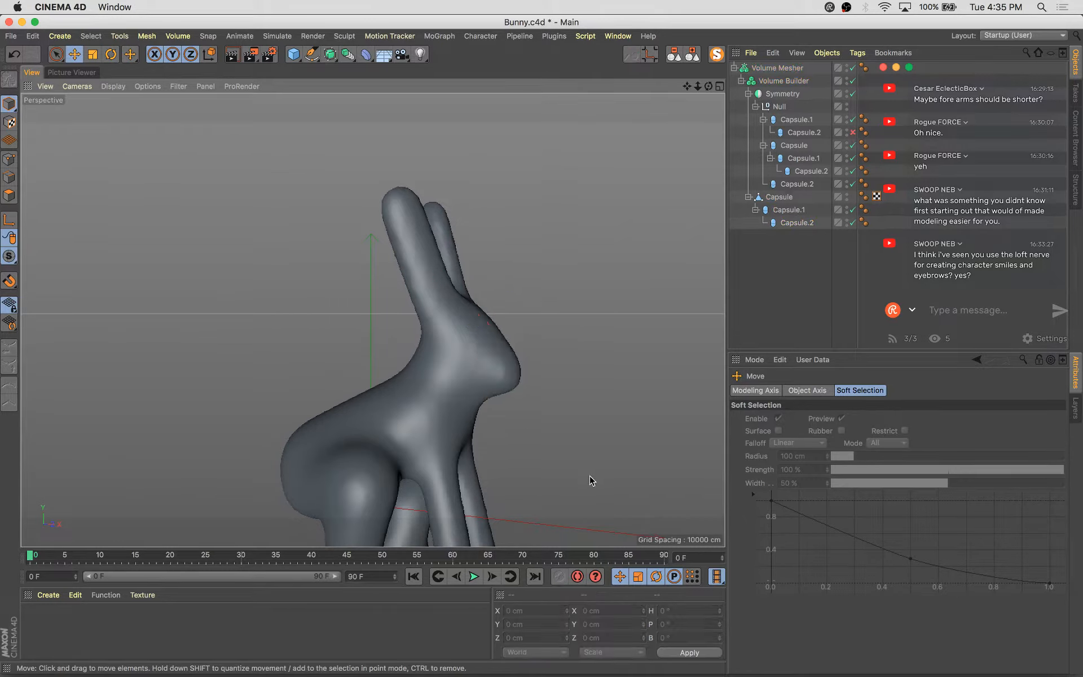
Select the lower hind-leg capsule and nudge it slightly into place
left_click_drag(587, 479, 495, 431, "alt")
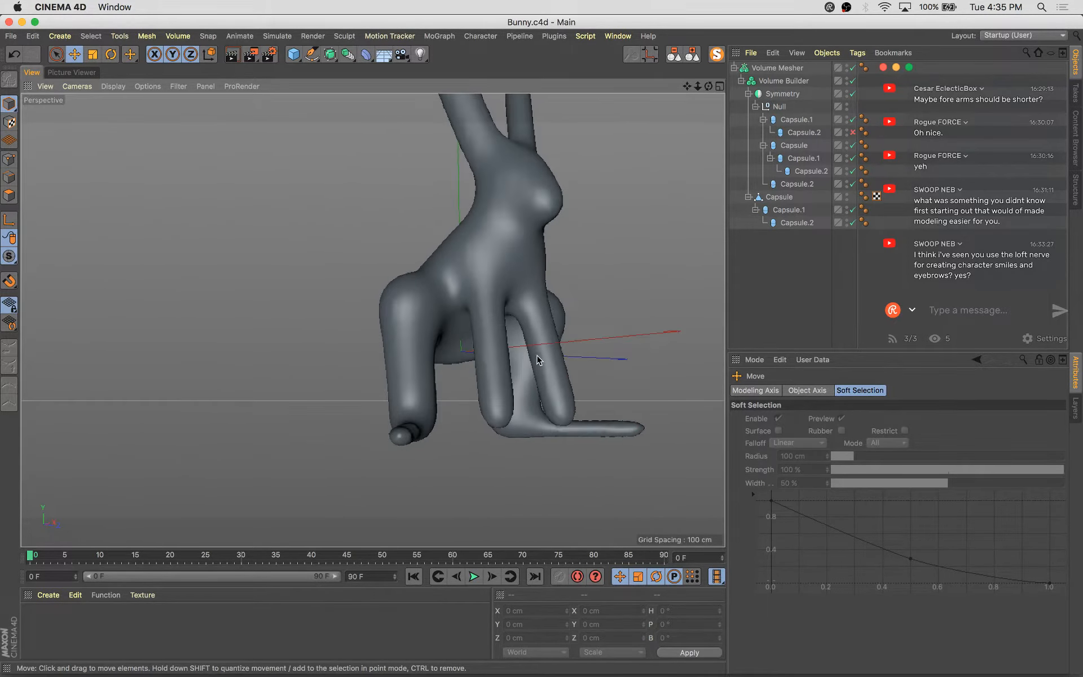
left_click(797, 221)
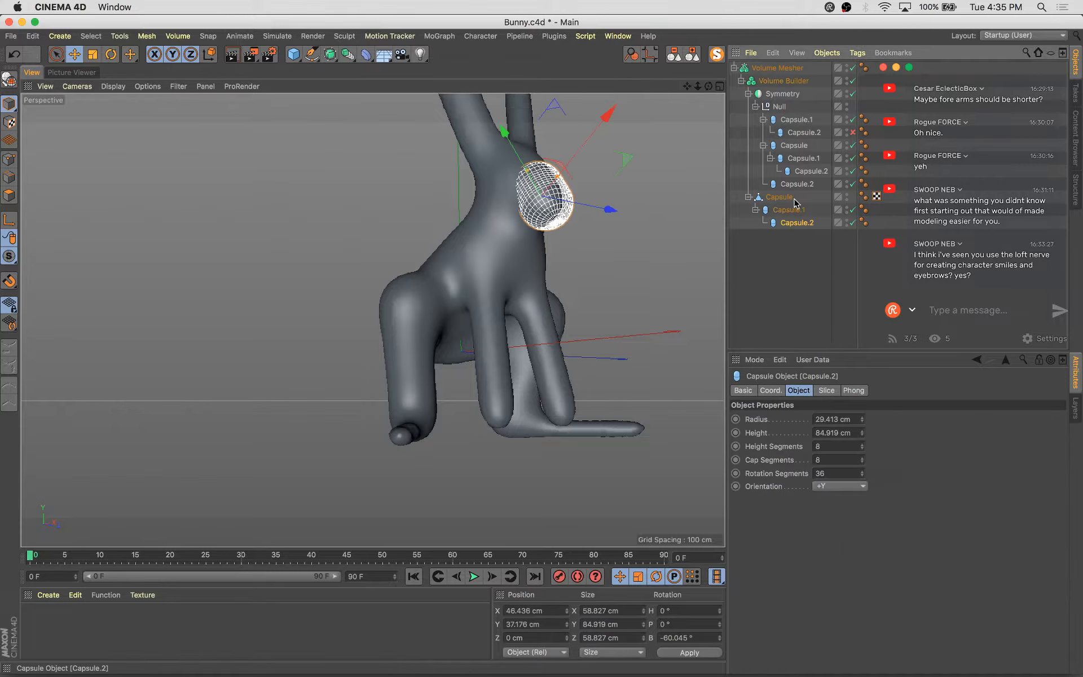
left_click(799, 184)
left_click(807, 173)
mouse_move(525, 411)
left_mouse_down("alt")
mouse_move(621, 489)
mouse_move(612, 484)
left_mouse_up("alt")
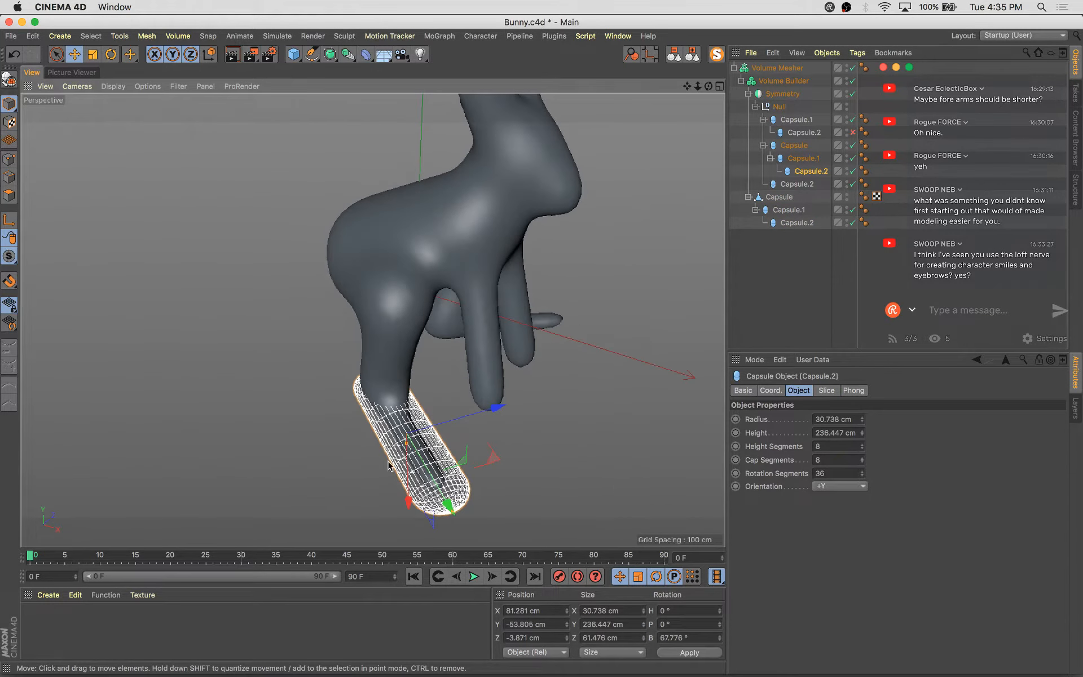
left_click_drag(400, 444, 413, 449)
left_click(648, 418)
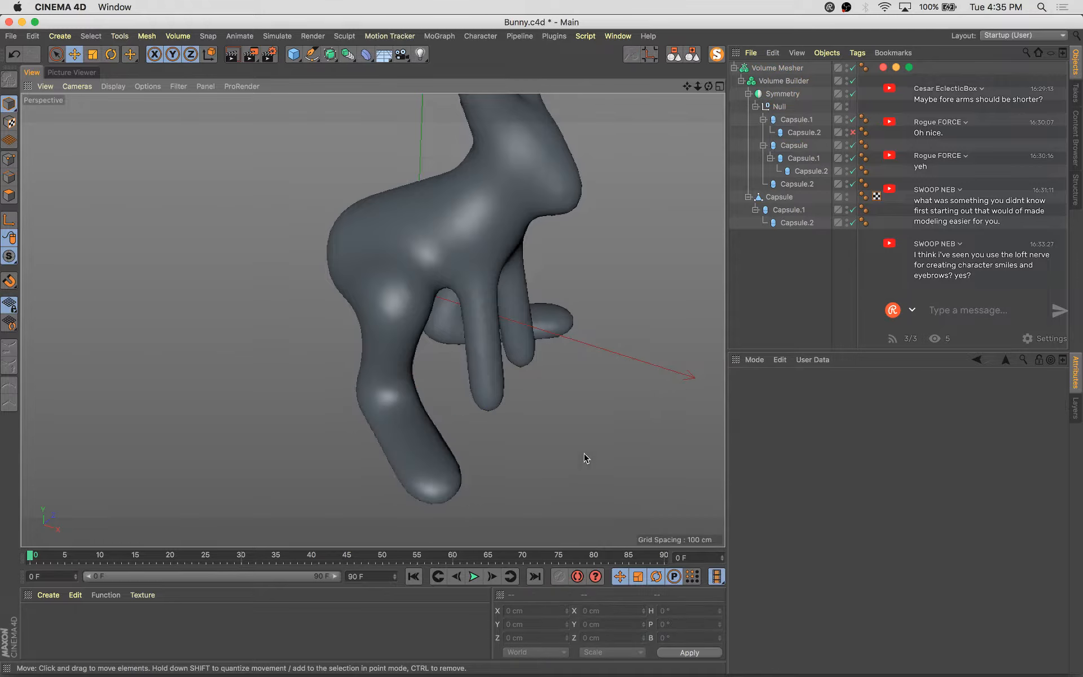
left_click_drag(648, 417, 619, 433, "alt")
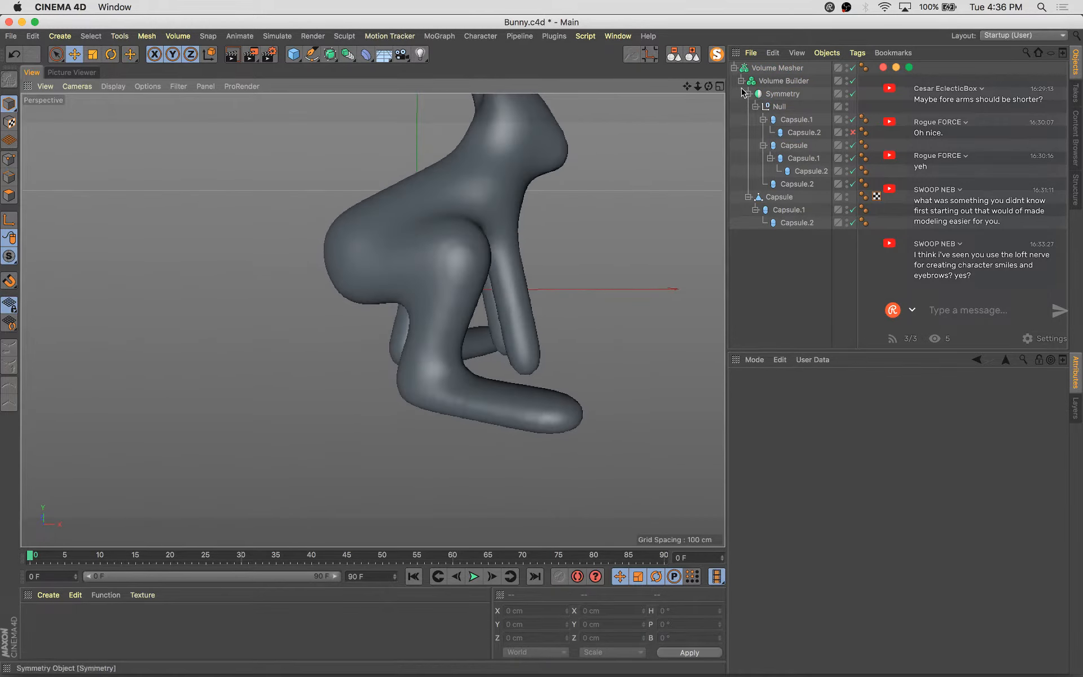
Collapse the Volume Mesher hierarchy and save the file
left_click(735, 68)
left_click(773, 69)
left_click_drag(693, 265, 342, 350, "alt")
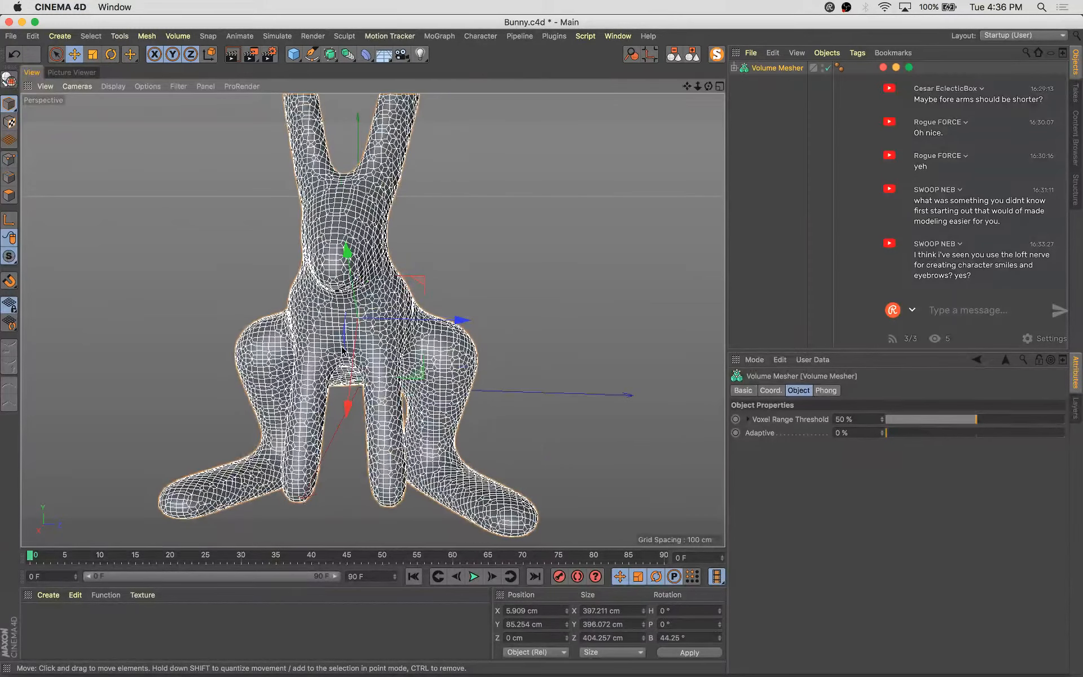
left_click_drag(422, 388, 361, 305, "alt")
left_click(739, 161)
key("super+s")
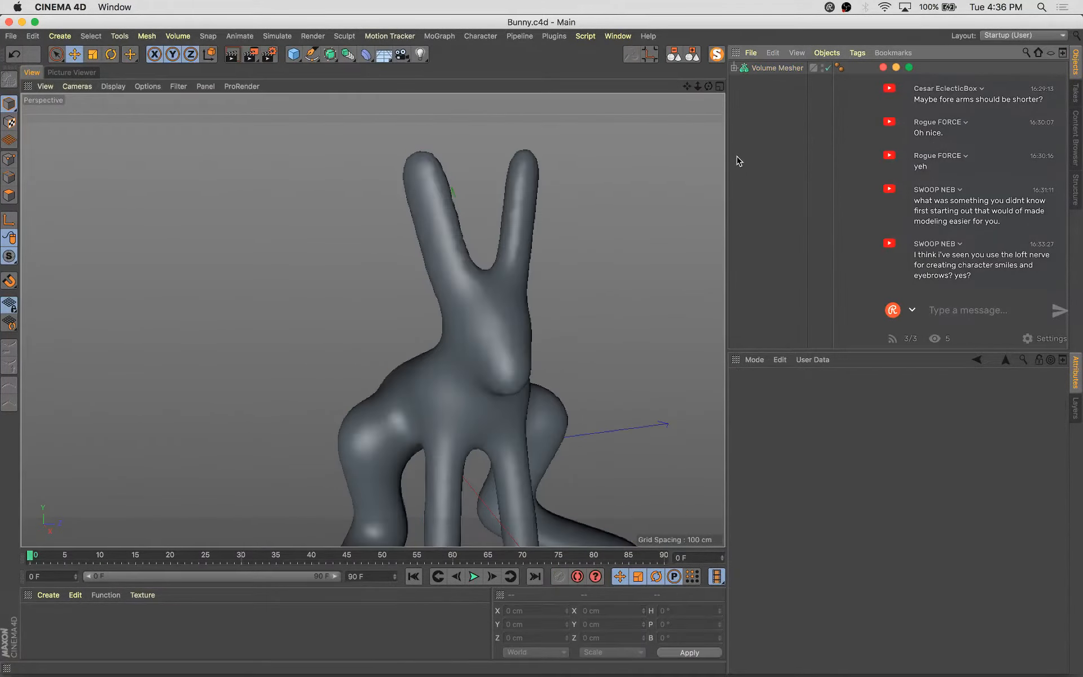
Add a sphere, group it into a null and scale it to about 68 cm
left_click_drag(299, 60, 537, 96)
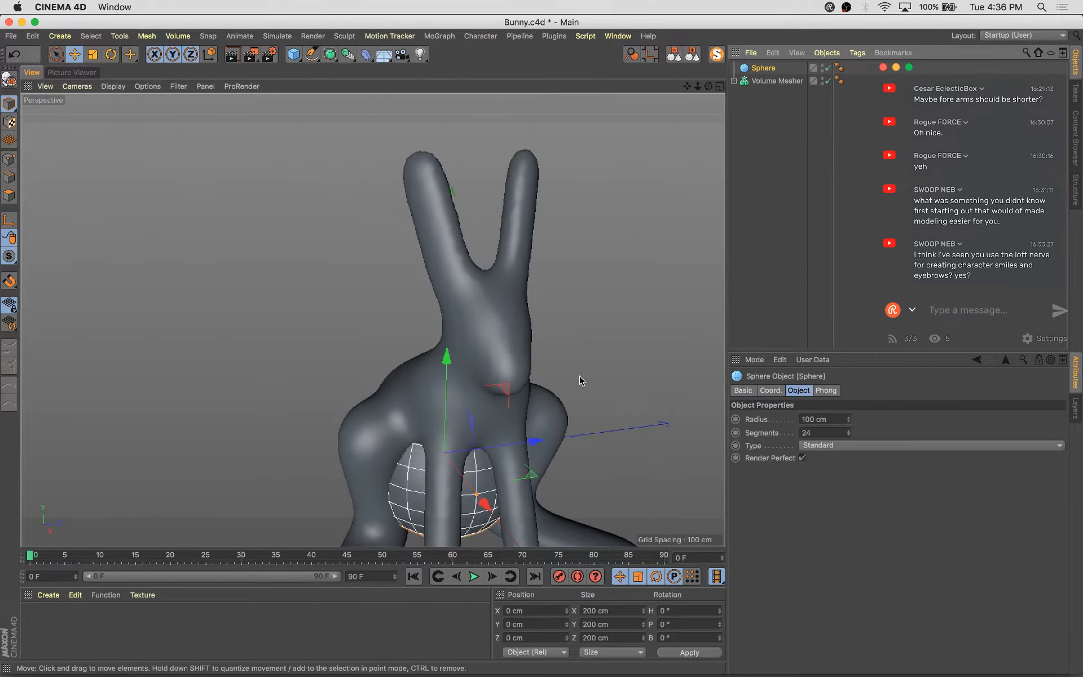
key("alt+g")
key("t")
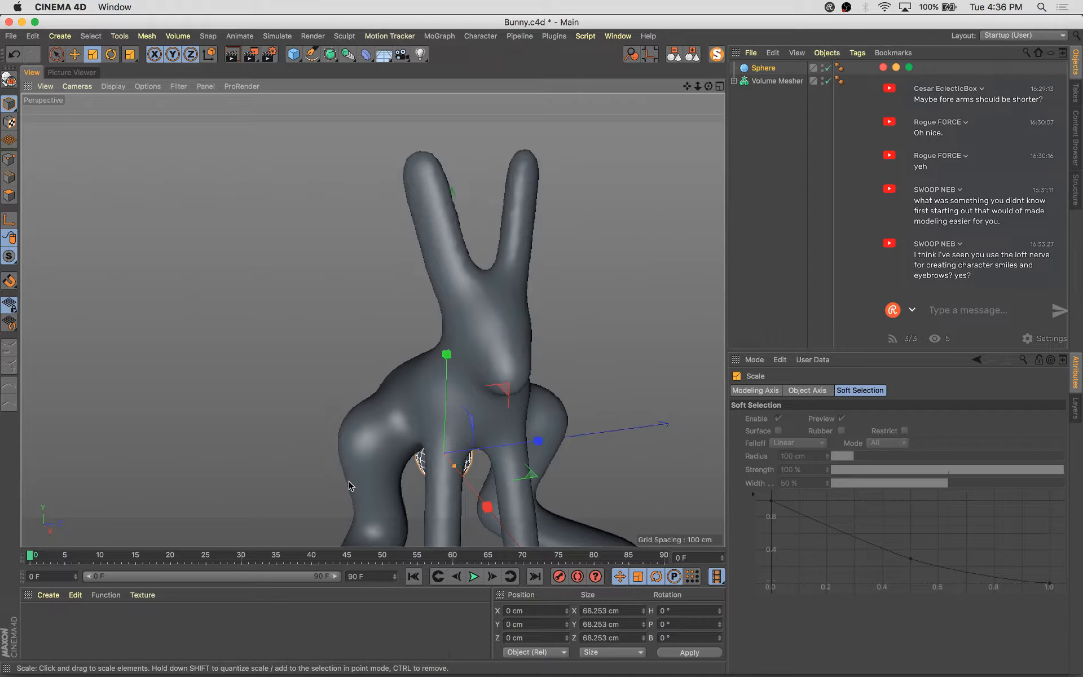
Place the sphere's null under a new Symmetry object
left_click_drag(330, 63, 332, 67)
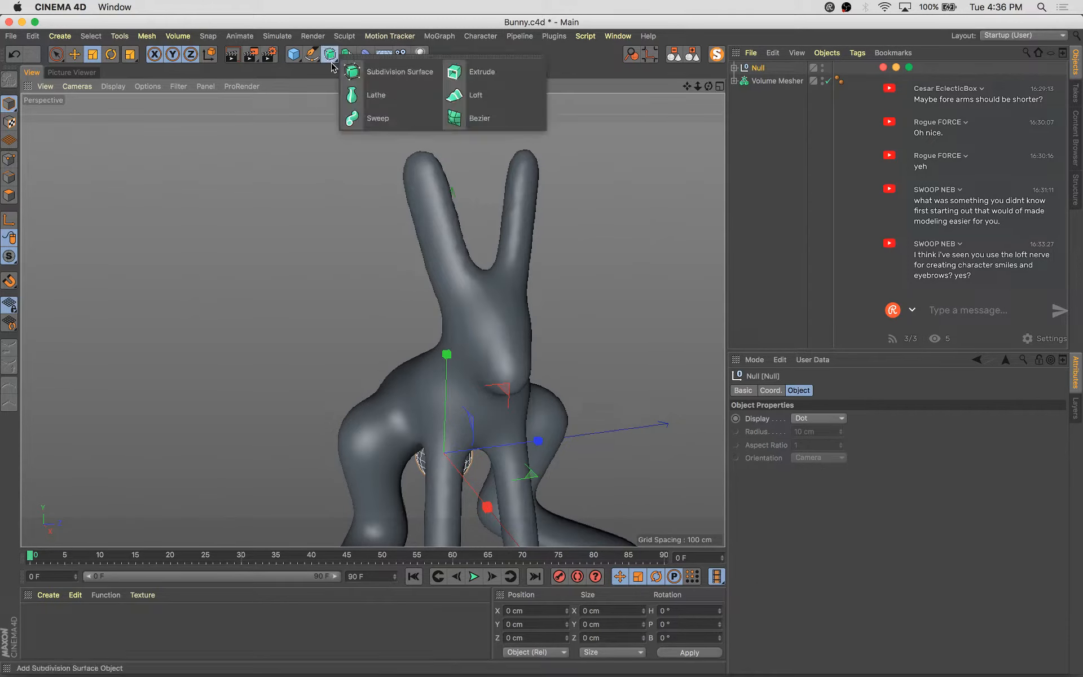
left_click_drag(246, 90, 247, 90)
left_click_drag(350, 59, 508, 127)
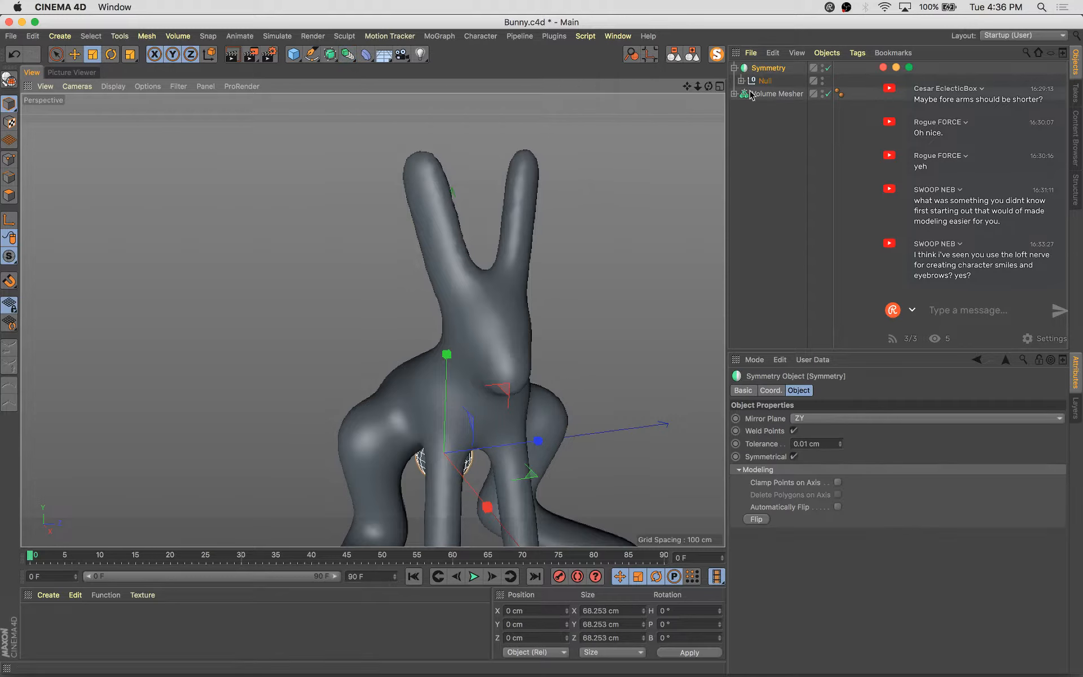
Select the sphere and move it up and outward toward the head
left_click(741, 80)
left_click(775, 93)
key("e")
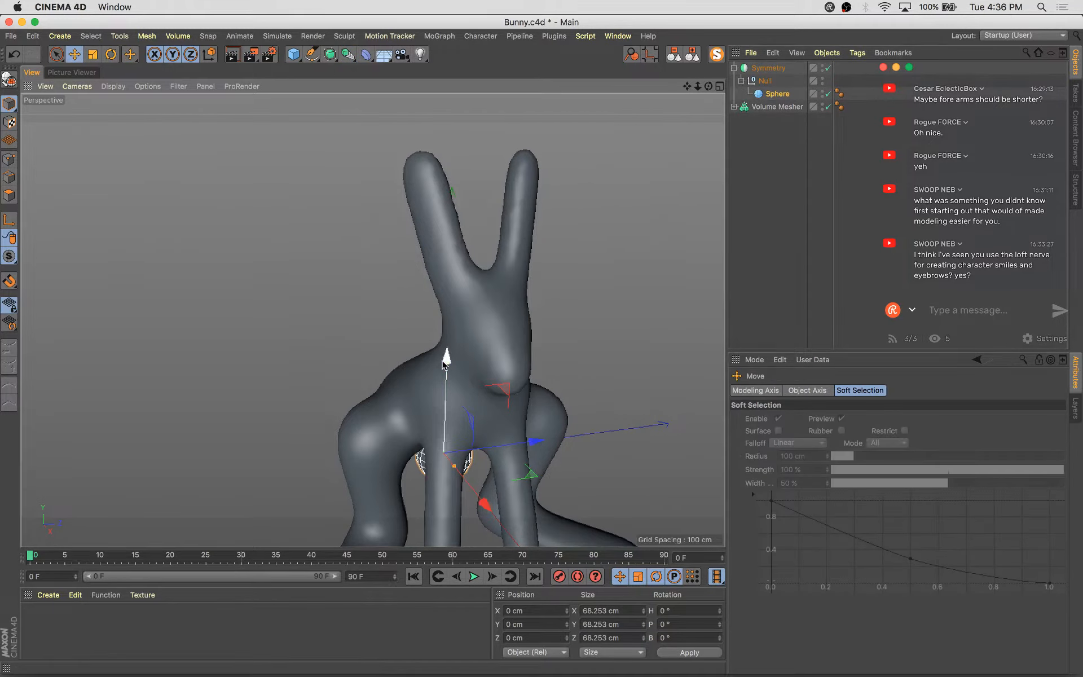
left_click_drag(448, 355, 455, 218)
left_click_drag(490, 346, 557, 410)
Set the Symmetry object's mirror plane to XY
left_click(768, 68)
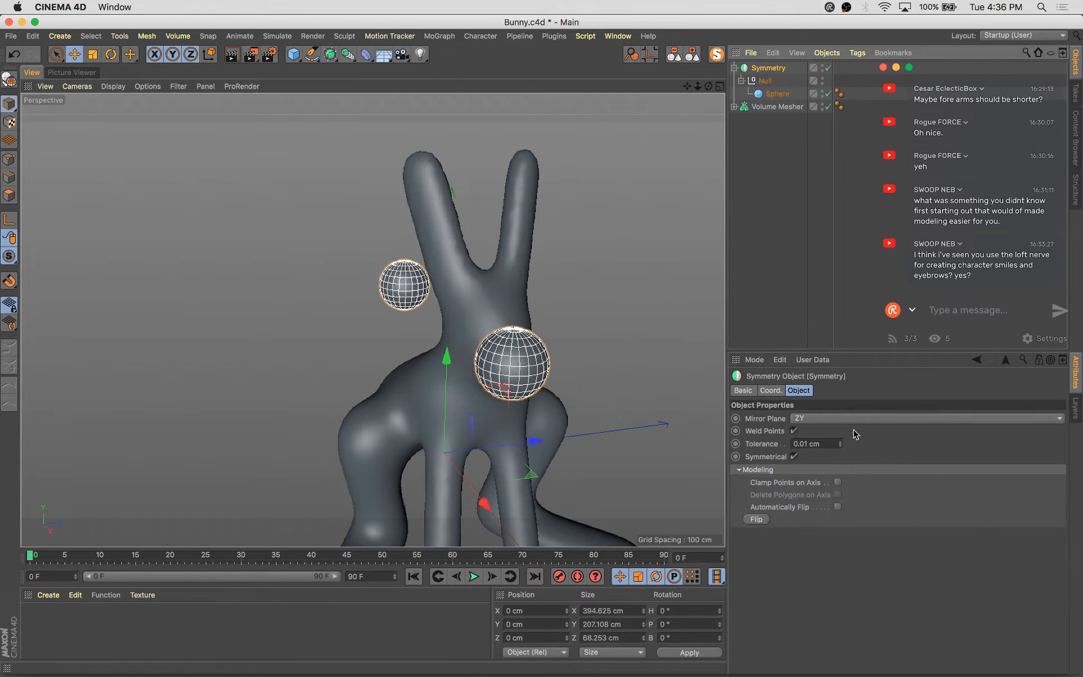
left_click(819, 418)
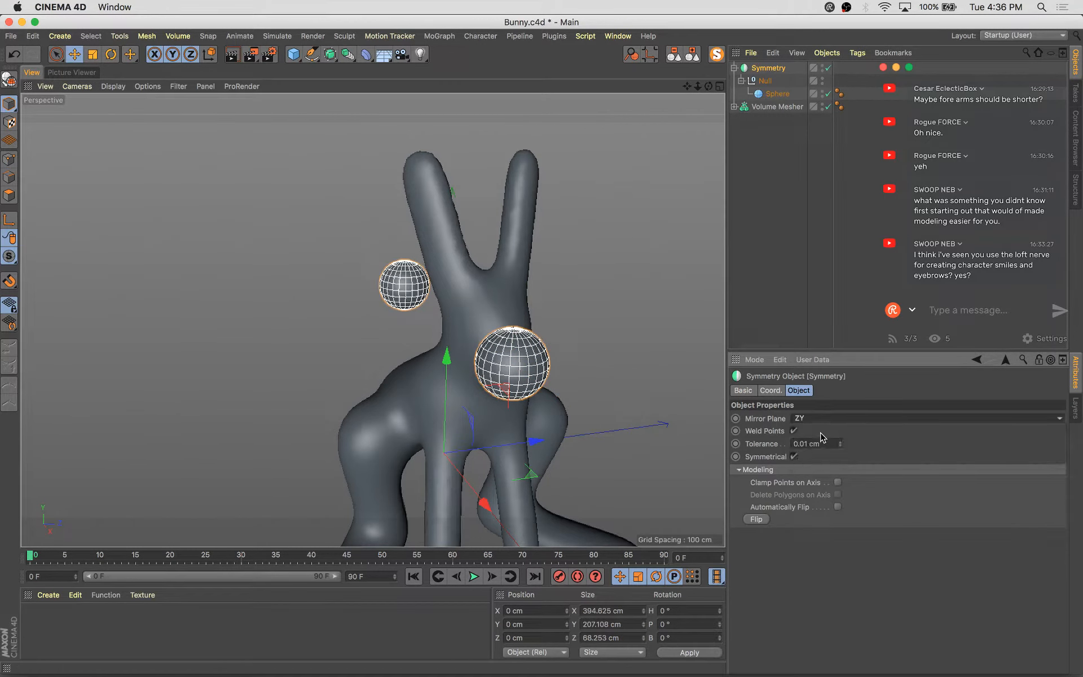
left_click(826, 459)
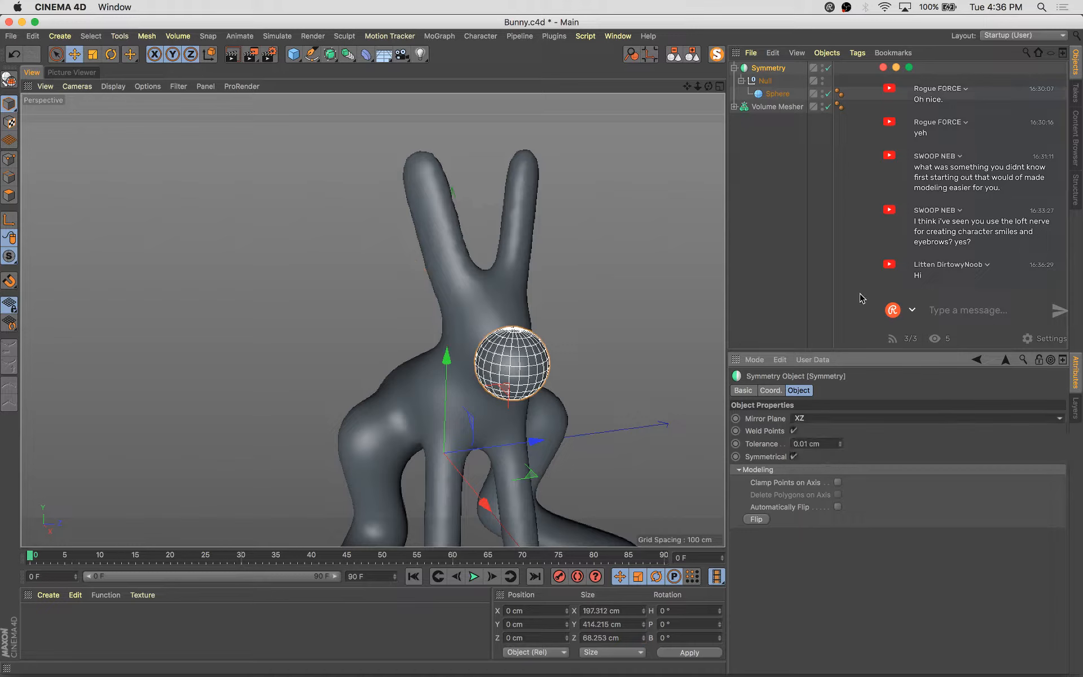
left_click_drag(536, 327, 530, 340)
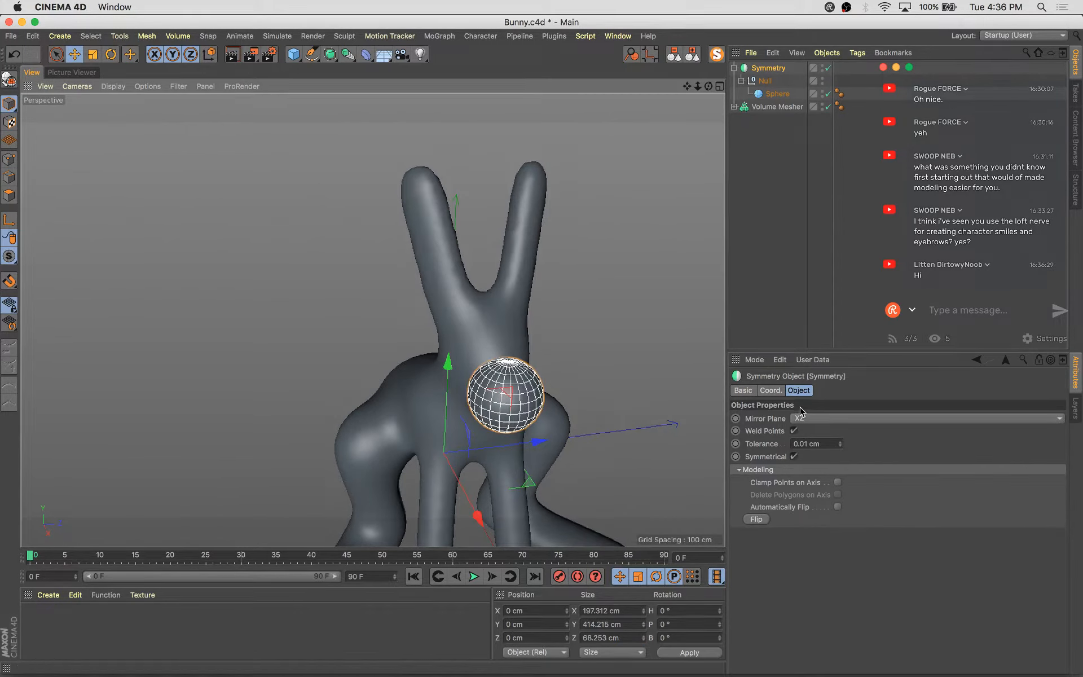
left_click(809, 423)
left_click(815, 430)
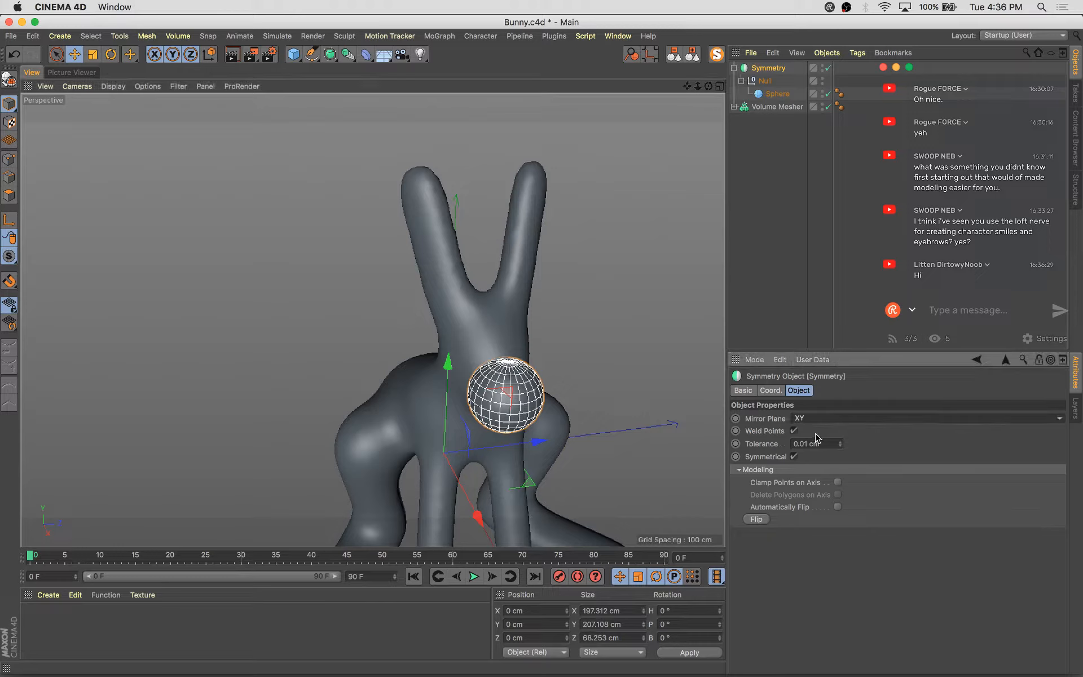
left_click_drag(474, 454, 437, 459)
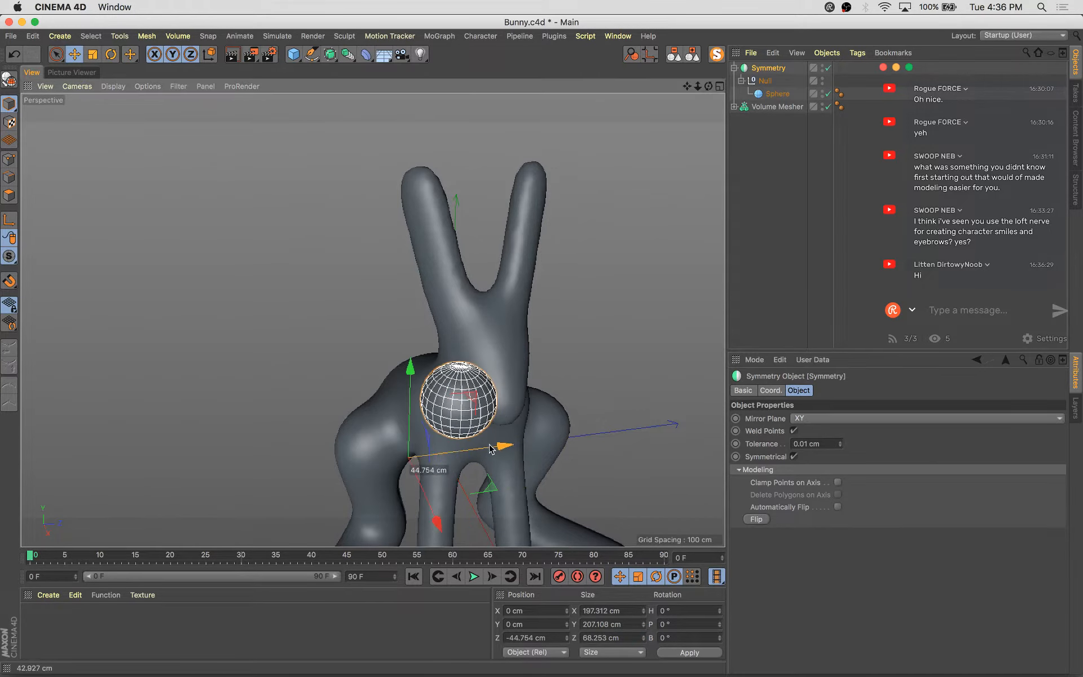
key("super+z")
Move the sphere onto the side of the bunny's face as an eye
left_click(780, 96)
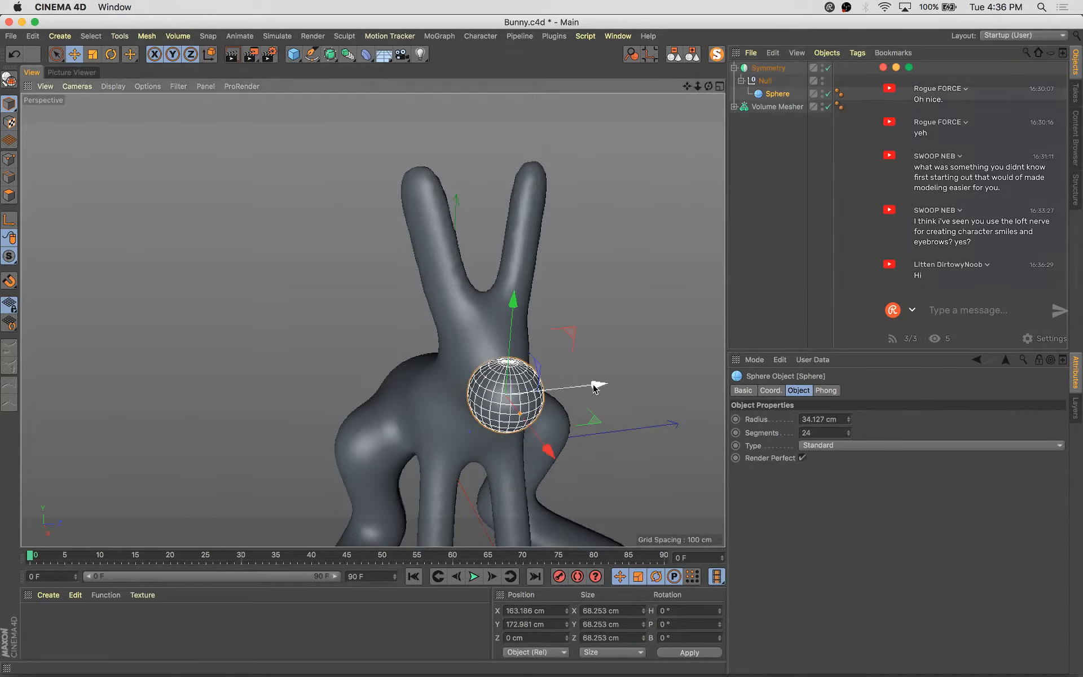
left_click_drag(592, 374, 592, 405)
middle_click_drag(564, 383, 644, 345, "alt")
left_click_drag(602, 335, 523, 416, "alt")
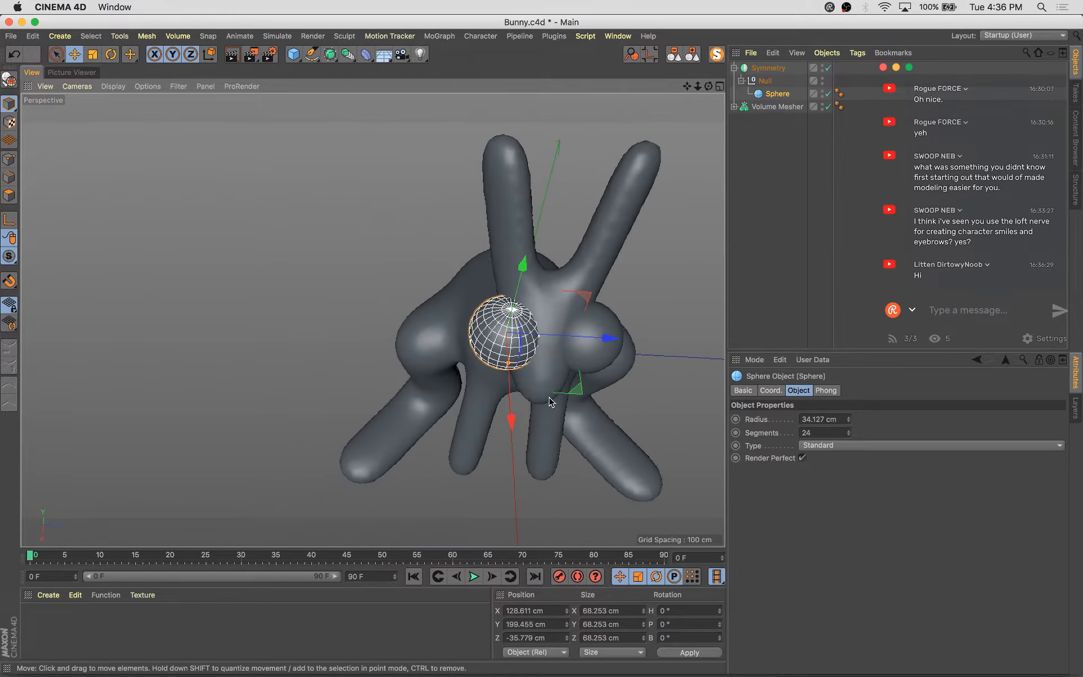
Scale the eye sphere down to about 29 cm
key("t")
left_click_drag(617, 303, 537, 382)
key("s")
scroll(539, 380, "down", 5)
middle_click_drag(553, 376, 537, 292, "alt")
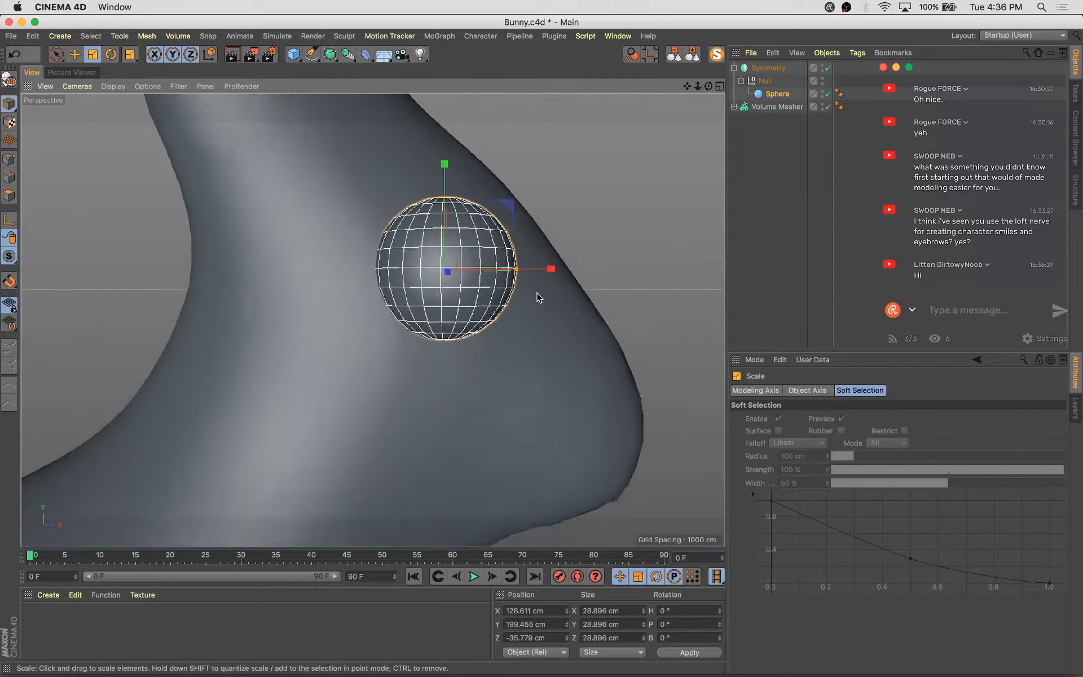
Adjust the eye sphere's position on the side of the head
scroll(537, 297, "down", 3)
left_click_drag(517, 372, 670, 320, "alt")
key("e")
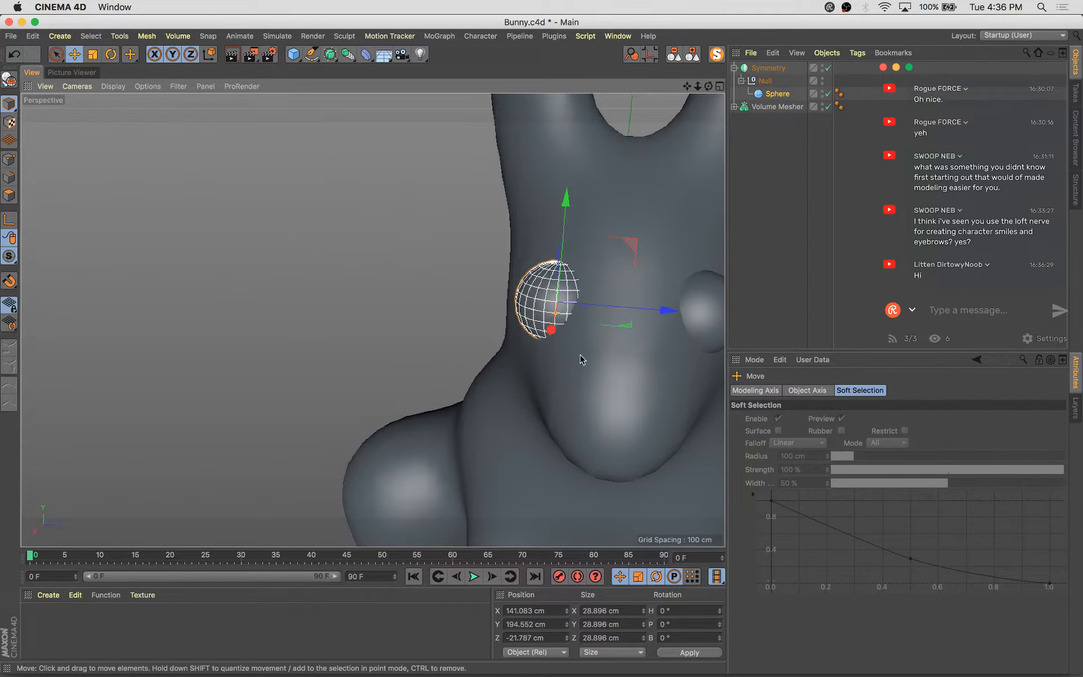
left_click_drag(580, 357, 529, 344, "alt")
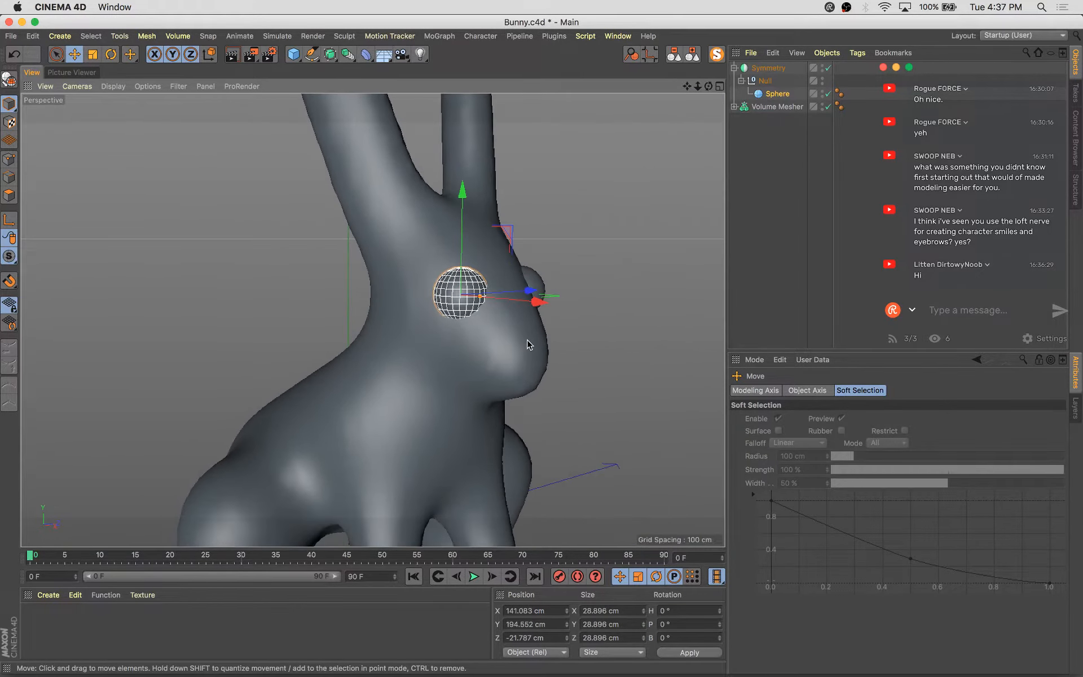
left_click_drag(505, 234, 593, 291, "alt")
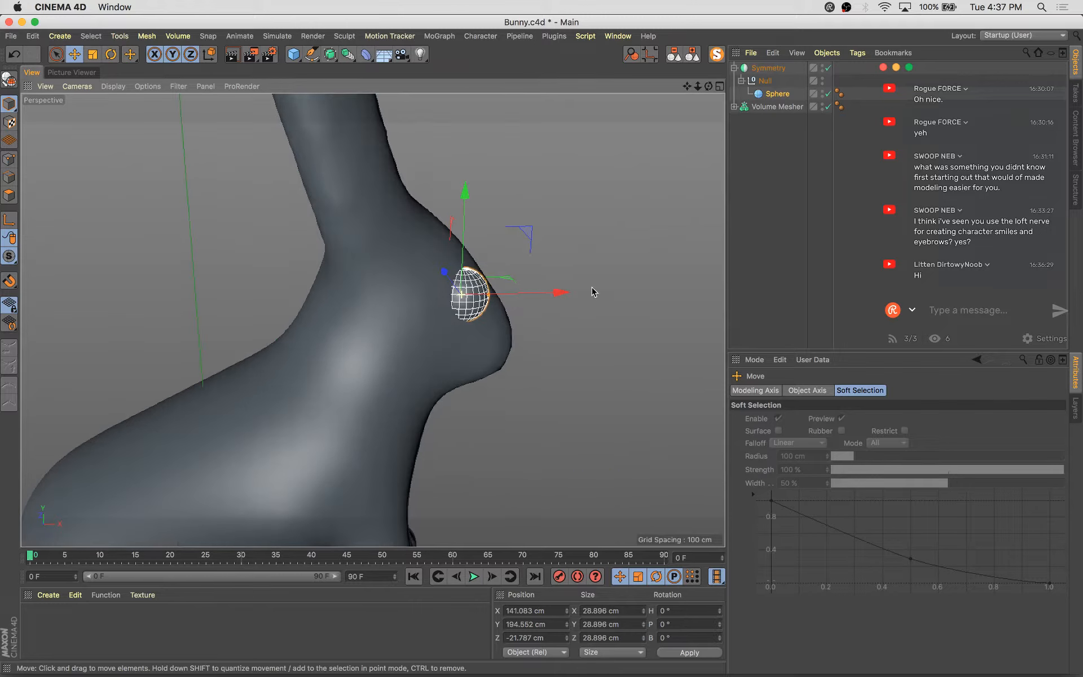
Duplicate the eye sphere and scale the copy up to about 43 cm to form a cheek
left_click_drag(531, 233, 578, 278, "ctrl")
left_click_drag(559, 322, 400, 354, "alt")
left_click_drag(571, 327, 596, 323)
left_click_drag(541, 338, 661, 298, "alt")
key("t")
left_click_drag(485, 445, 662, 321)
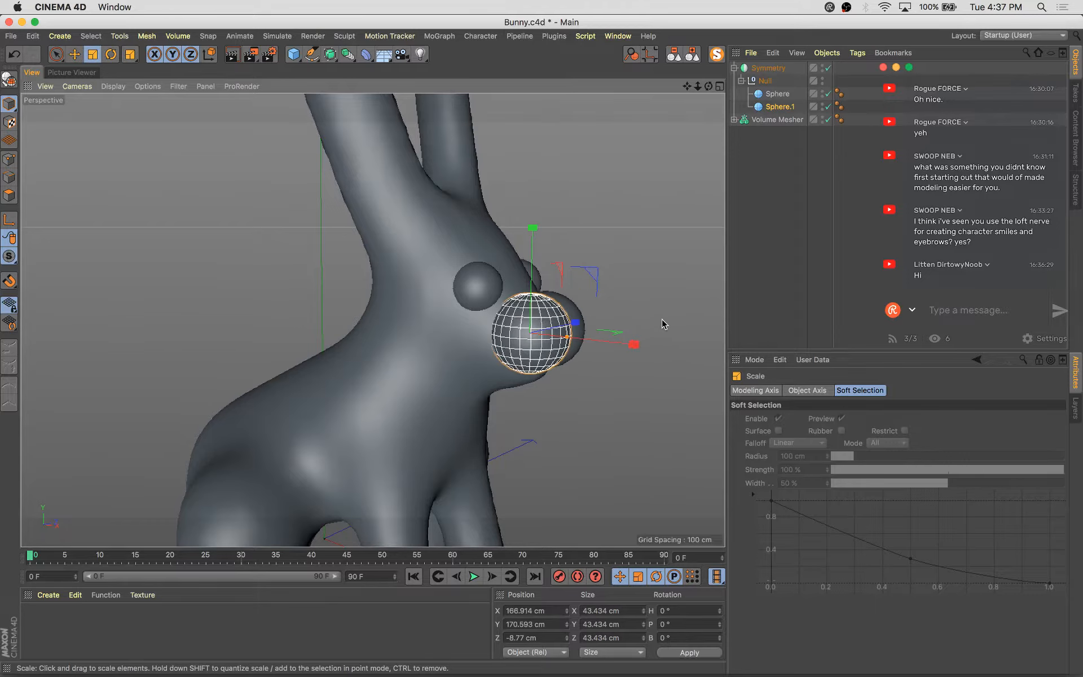
Move the cheek sphere down to the front of the muzzle below the eye
key("e")
left_click_drag(595, 274, 468, 341)
right_click_drag(429, 368, 540, 415, "alt")
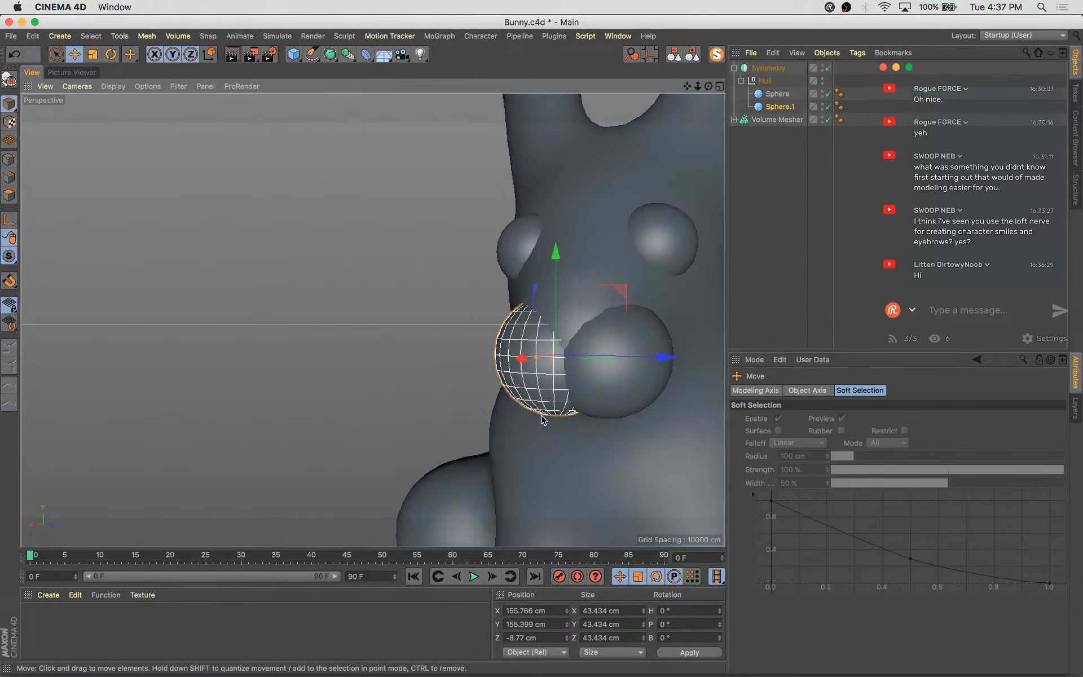
left_click_drag(540, 415, 446, 428, "alt")
left_click_drag(493, 293, 497, 299)
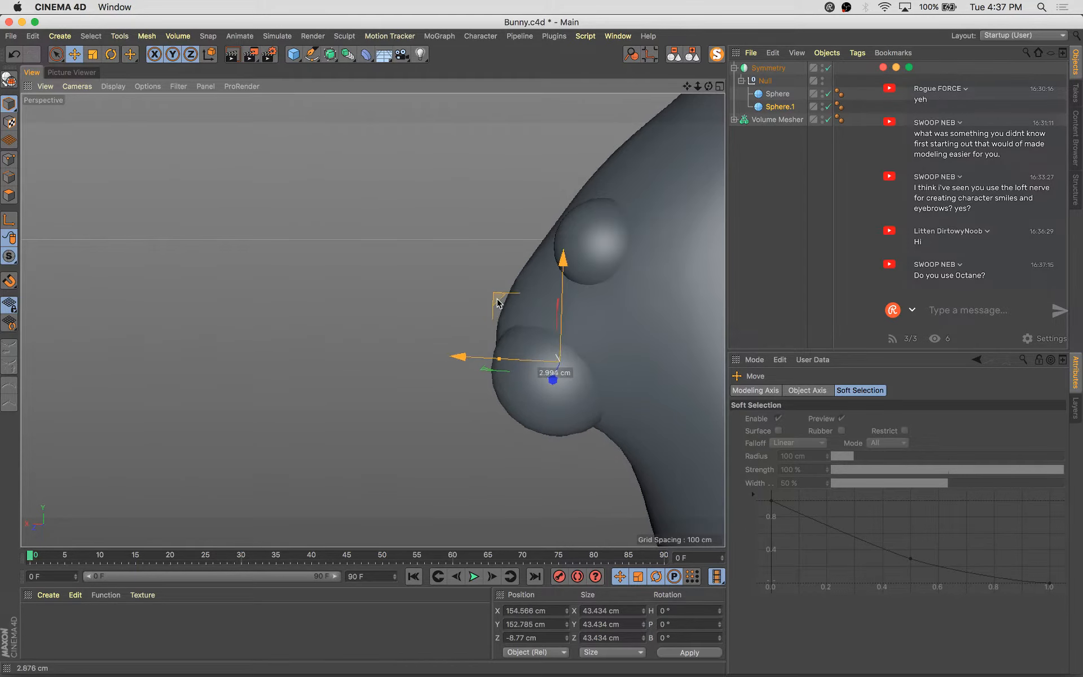
left_click_drag(406, 469, 573, 447, "alt")
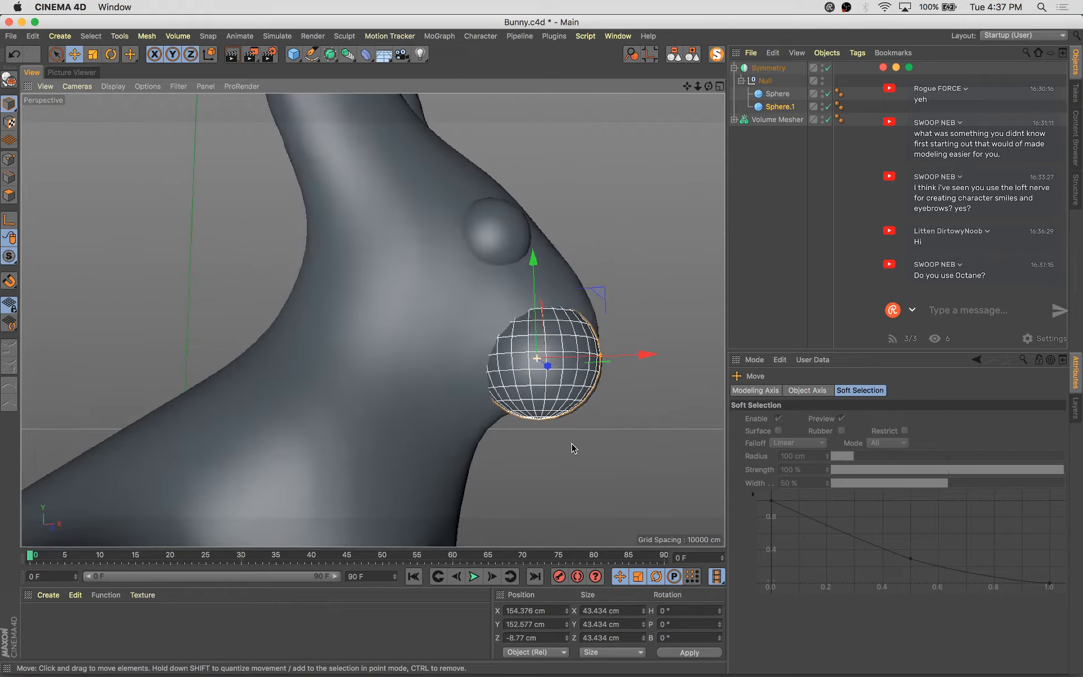
left_click_drag(606, 293, 602, 295)
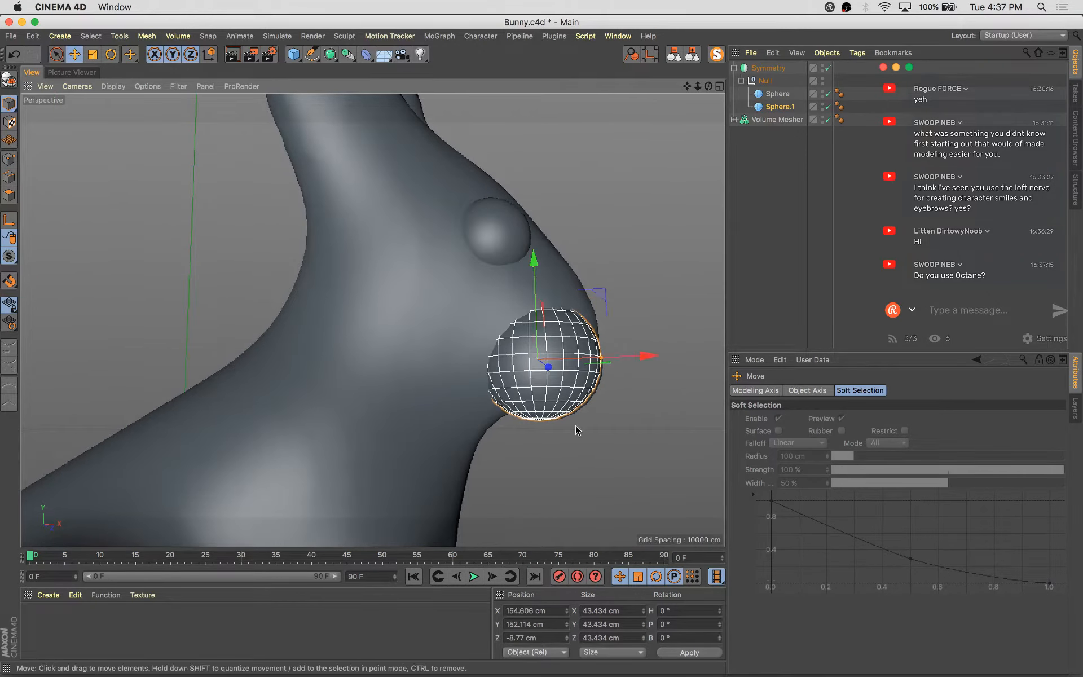
left_click_drag(577, 431, 445, 452, "alt")
left_click_drag(590, 441, 717, 420, "alt")
left_click_drag(648, 365, 547, 417)
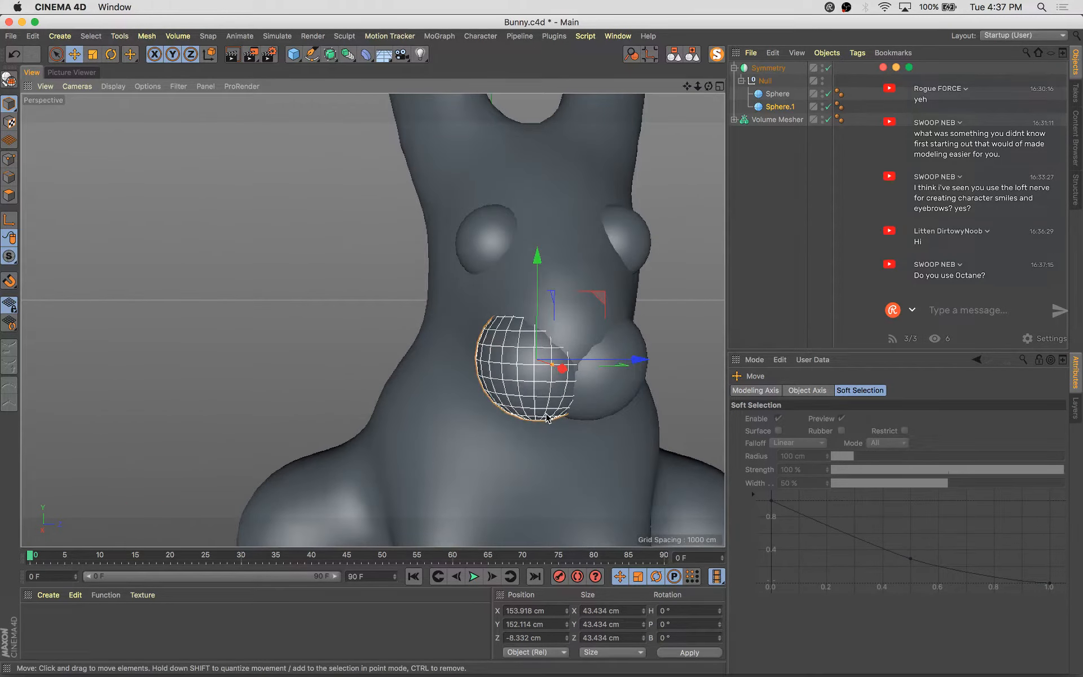
left_click_drag(522, 368, 489, 358, "alt")
left_click(306, 309)
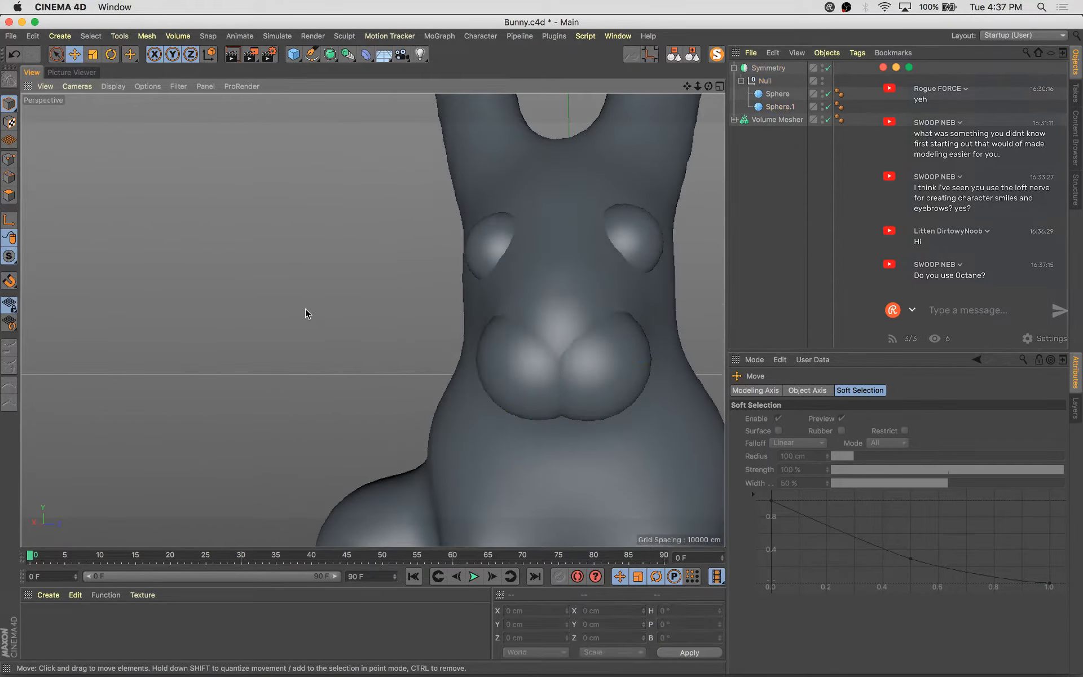
Inspect the bunny's face and cheeks from several angles
scroll(347, 358, "down", 5)
left_click_drag(462, 418, 406, 411, "alt")
scroll(394, 384, "up", 5)
left_click_drag(388, 355, 440, 293, "alt")
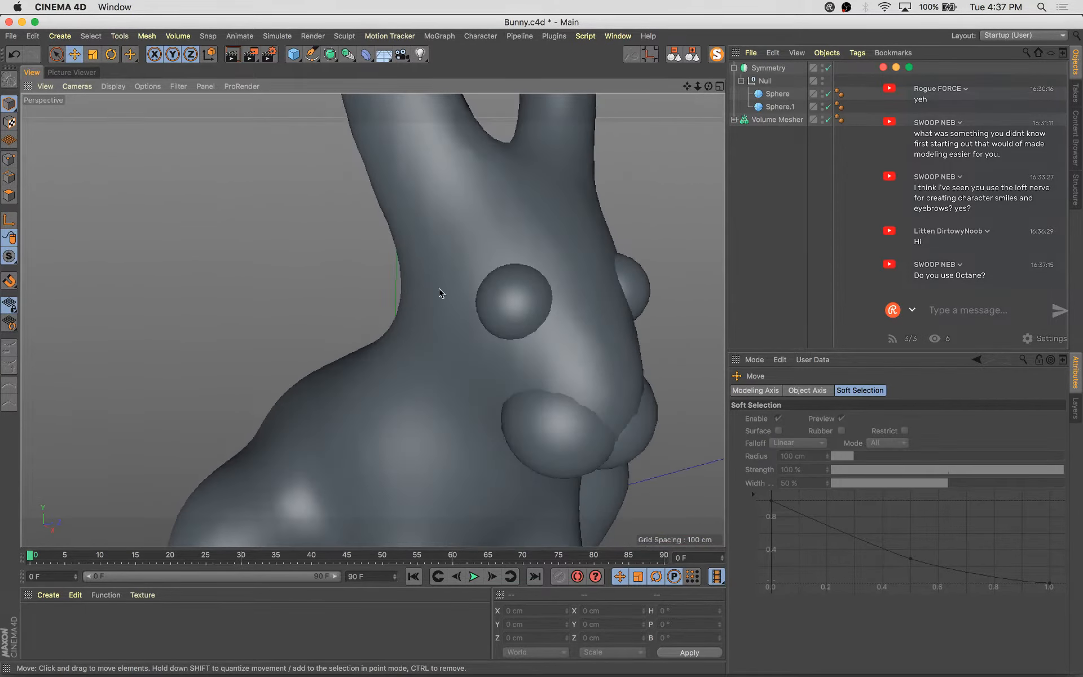
left_click_drag(401, 173, 377, 295, "alt")
scroll(410, 319, "down", 5)
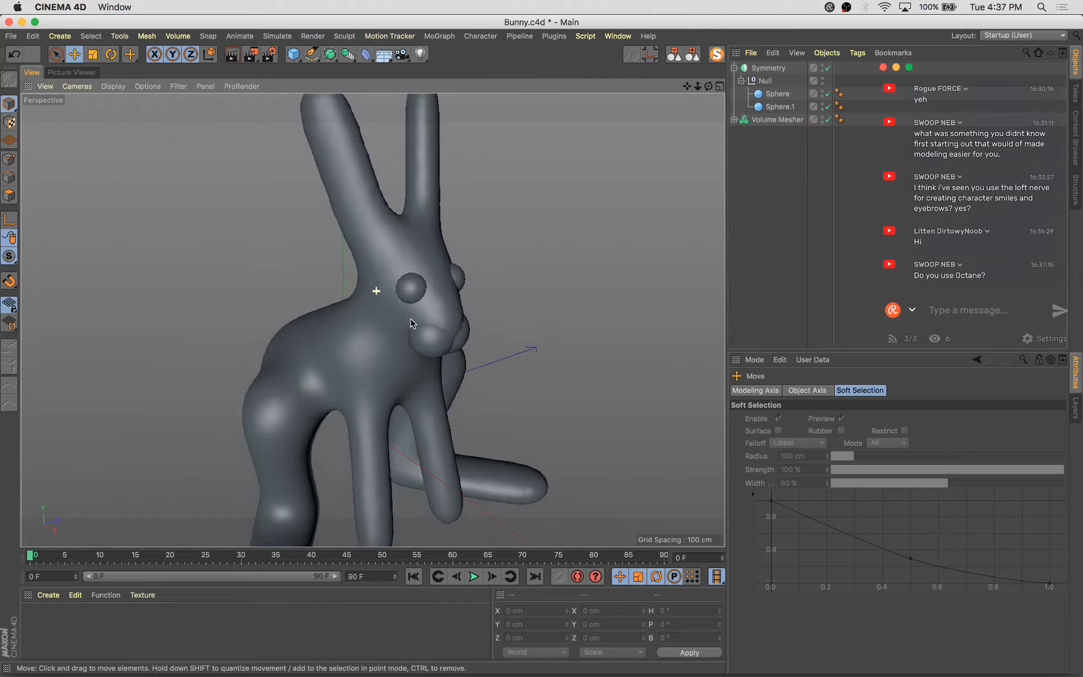
left_click_drag(470, 314, 442, 298, "alt")
scroll(442, 298, "up", 5)
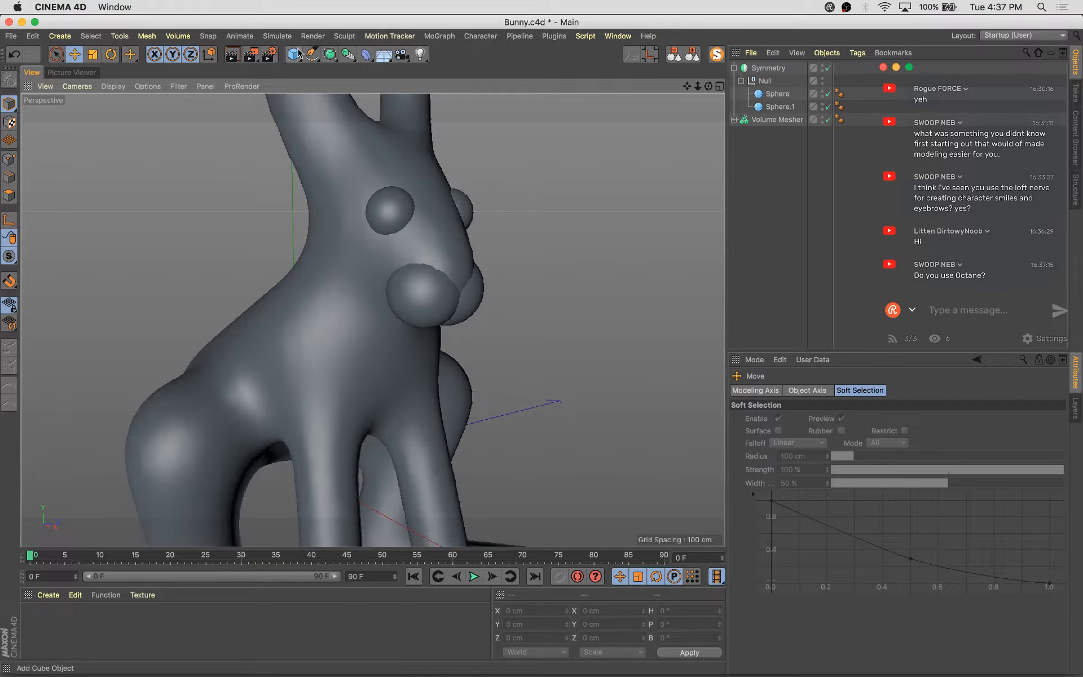
Add a cube inside the Null alongside the two spheres
left_click(777, 107)
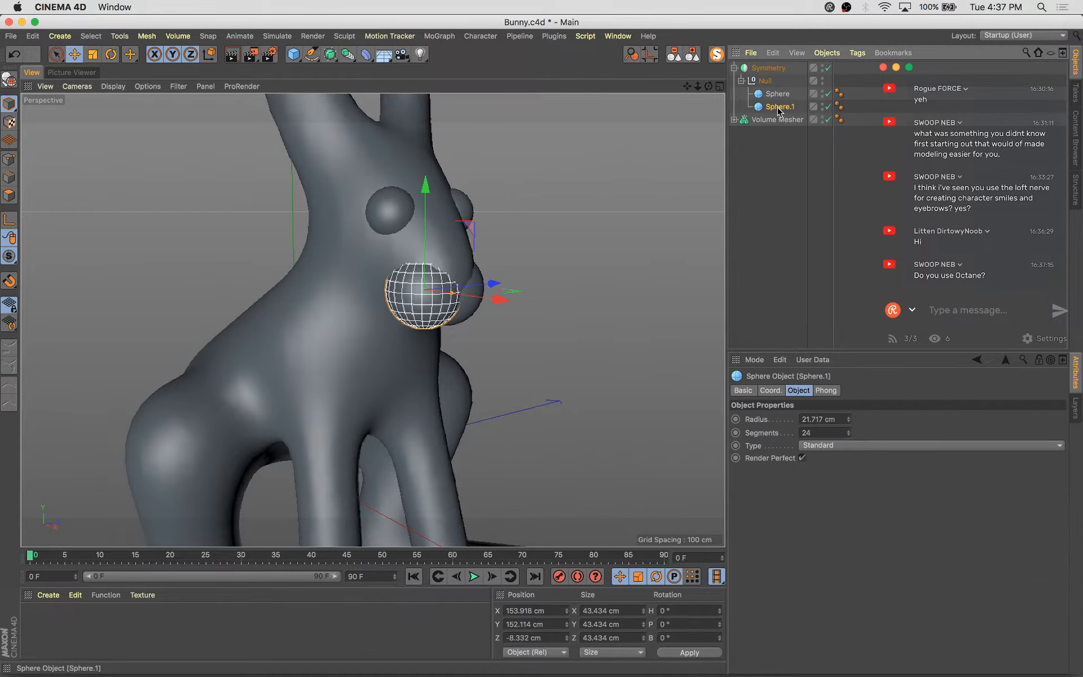
left_click_drag(291, 59, 432, 72, "alt")
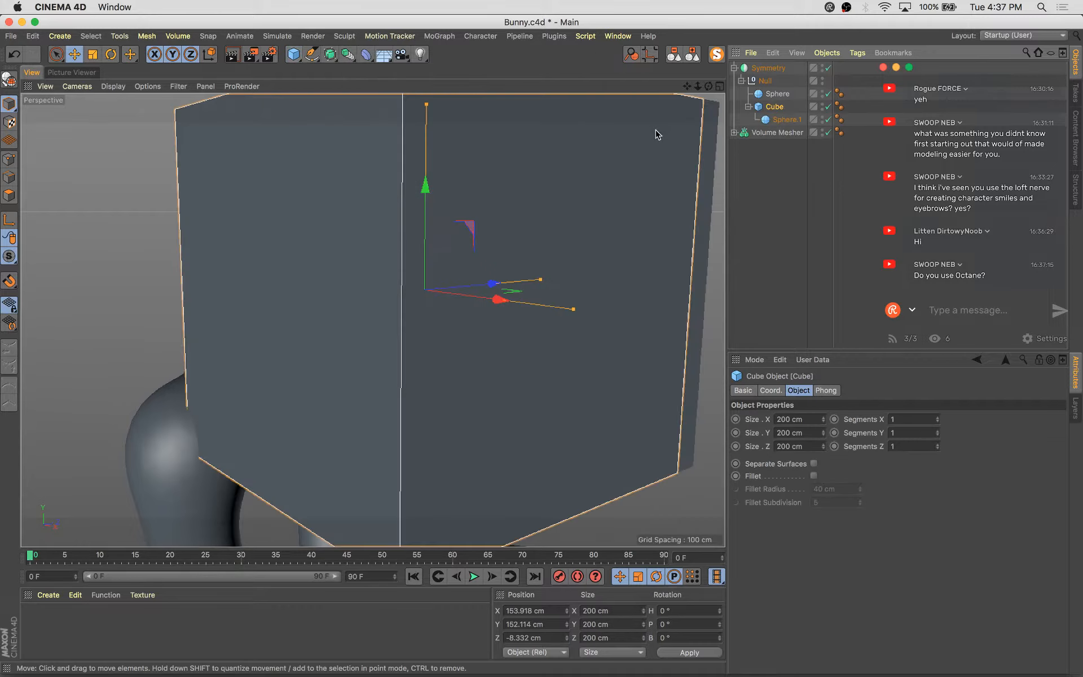
left_click_drag(773, 106, 774, 119)
left_click(774, 120)
Scale the cube into a narrow block and move it beneath the muzzle as a tooth
key("t")
left_click_drag(539, 266, 448, 419)
key("e")
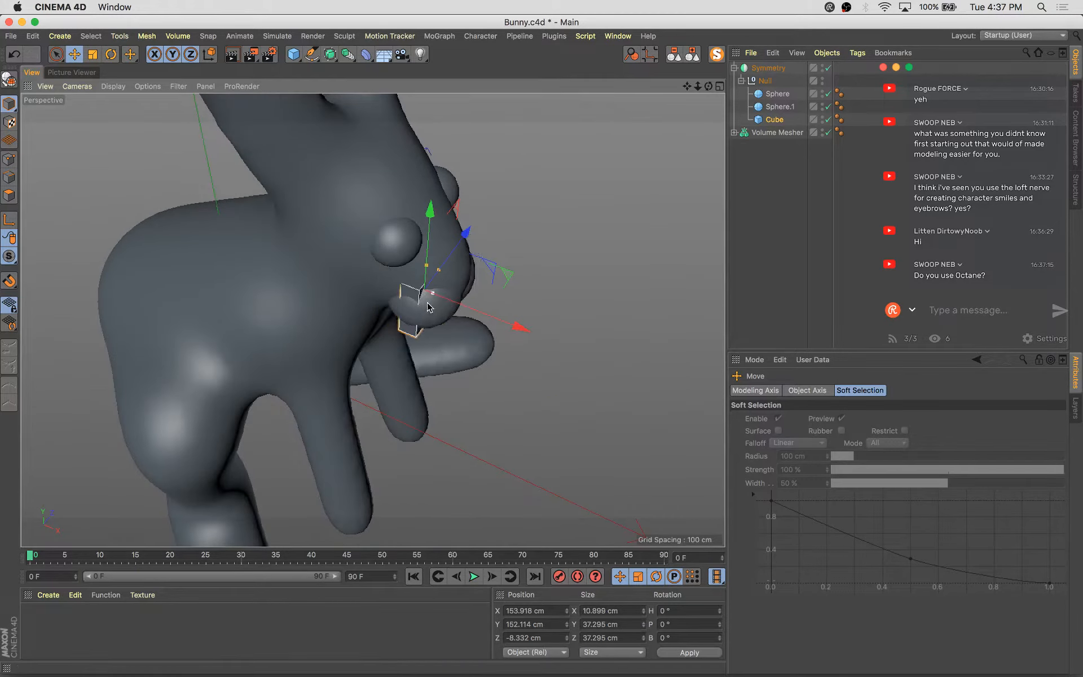
key("t")
left_click_drag(496, 222, 462, 300)
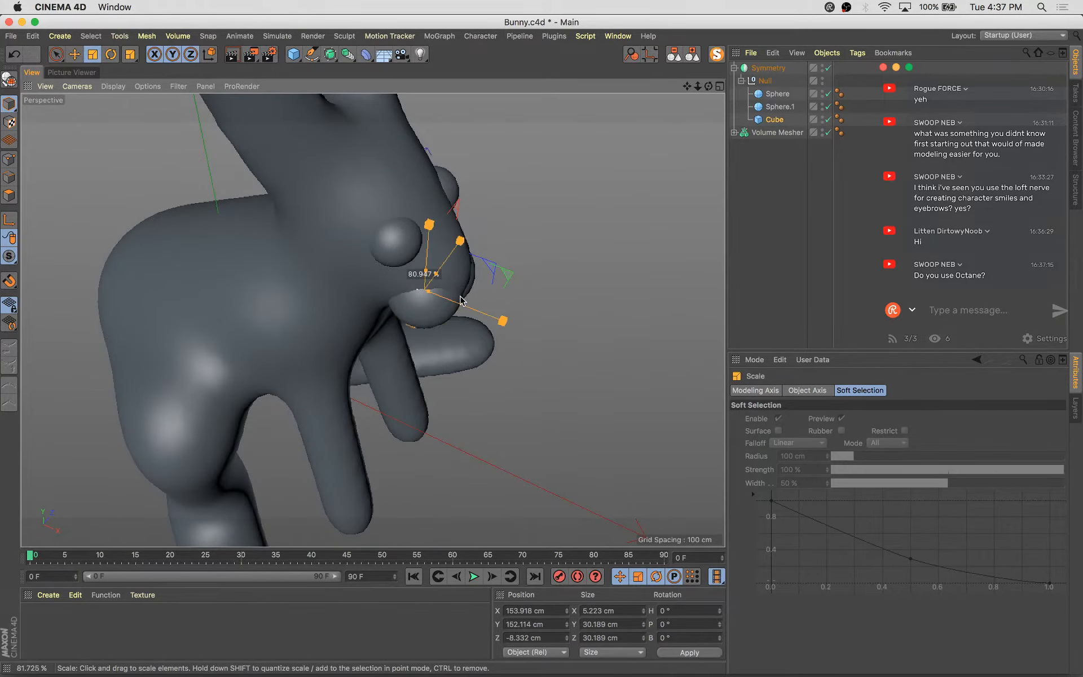
key("e")
left_click_drag(510, 330, 457, 237)
Rotate the tooth about 6.5° and reposition it beneath the cheek spheres
key("r")
left_click_drag(499, 338, 486, 346)
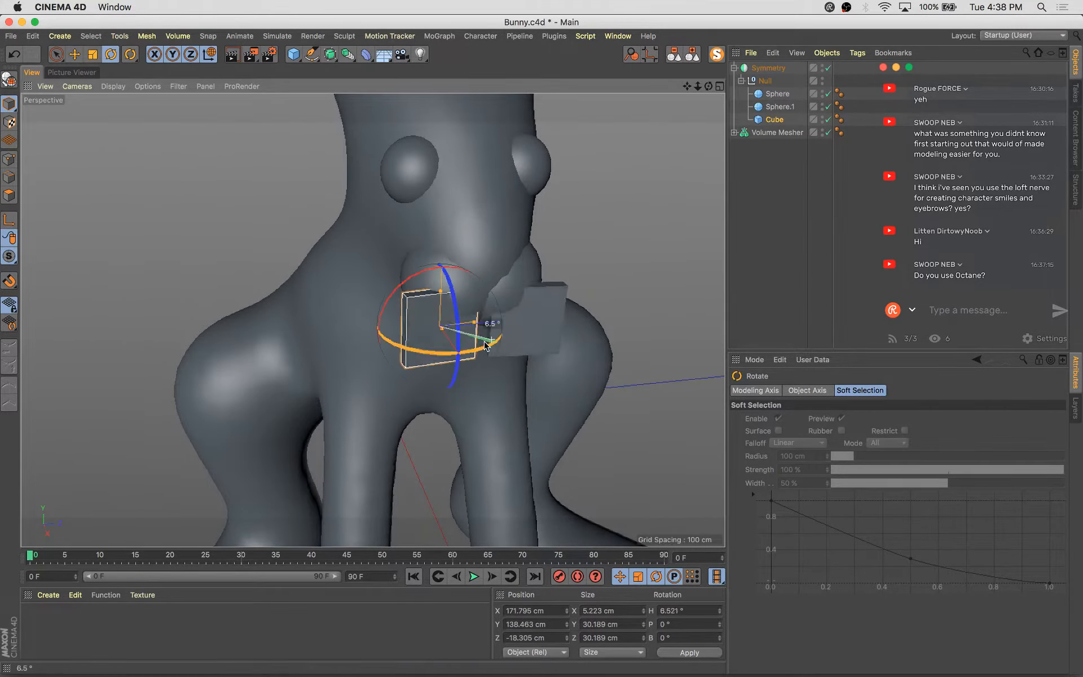
key("t")
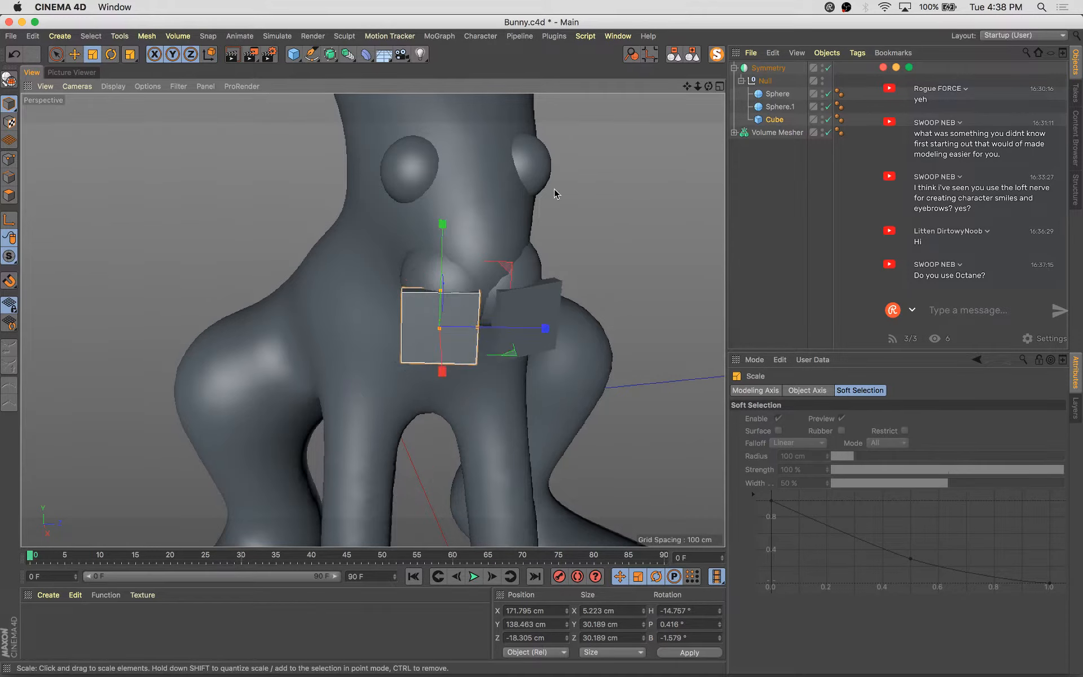
key("e")
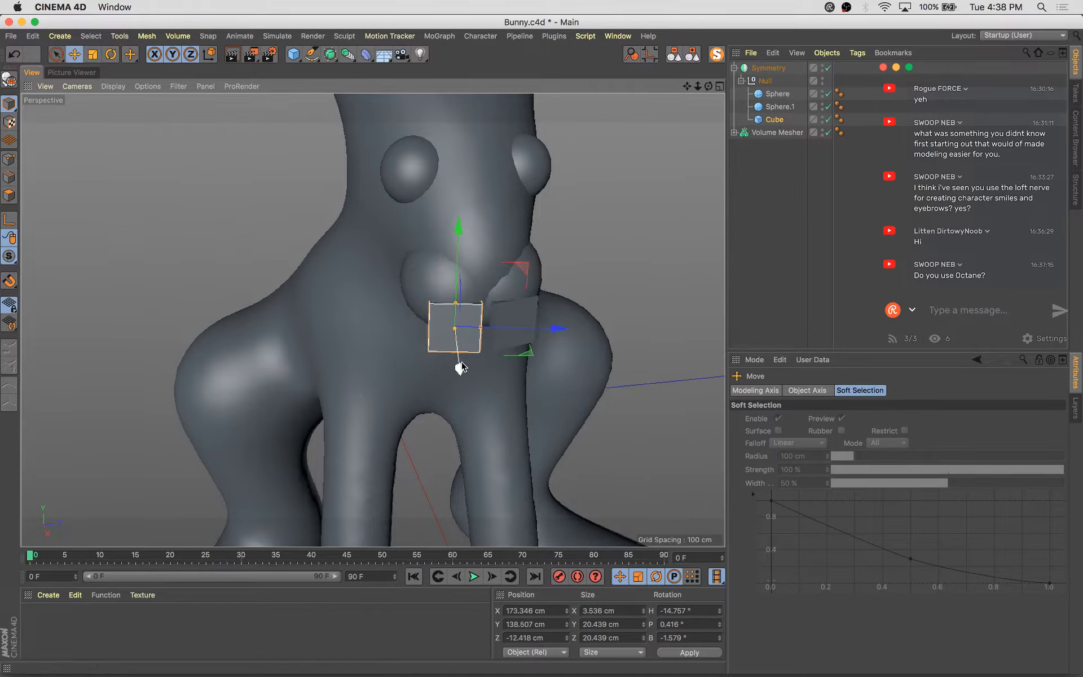
left_click_drag(445, 354, 444, 350)
right_click_drag(445, 350, 491, 316, "alt")
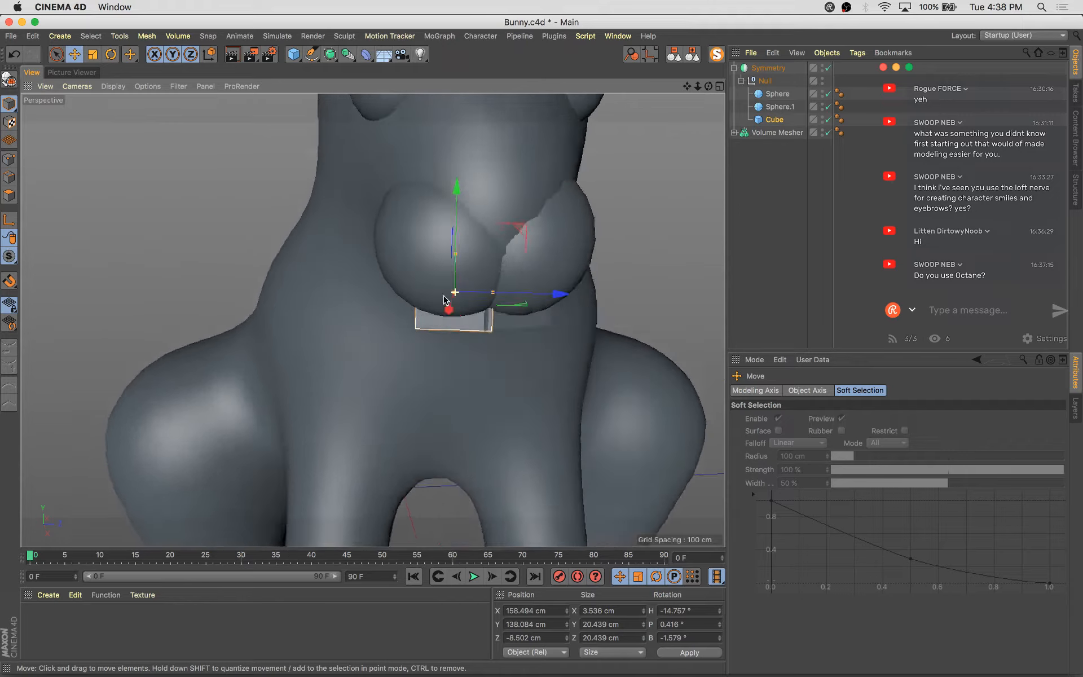
left_click_drag(491, 316, 504, 244, "alt")
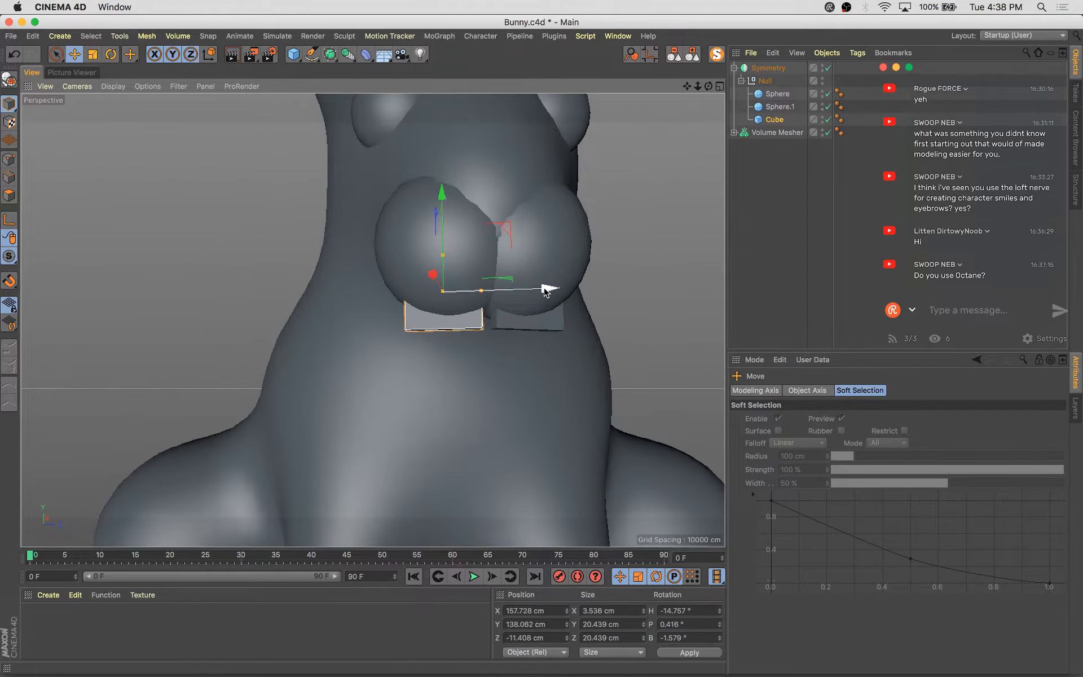
Scale the tooth down to about 15 cm tall and refine its placement under the cheeks
key("t")
left_click_drag(544, 291, 632, 134)
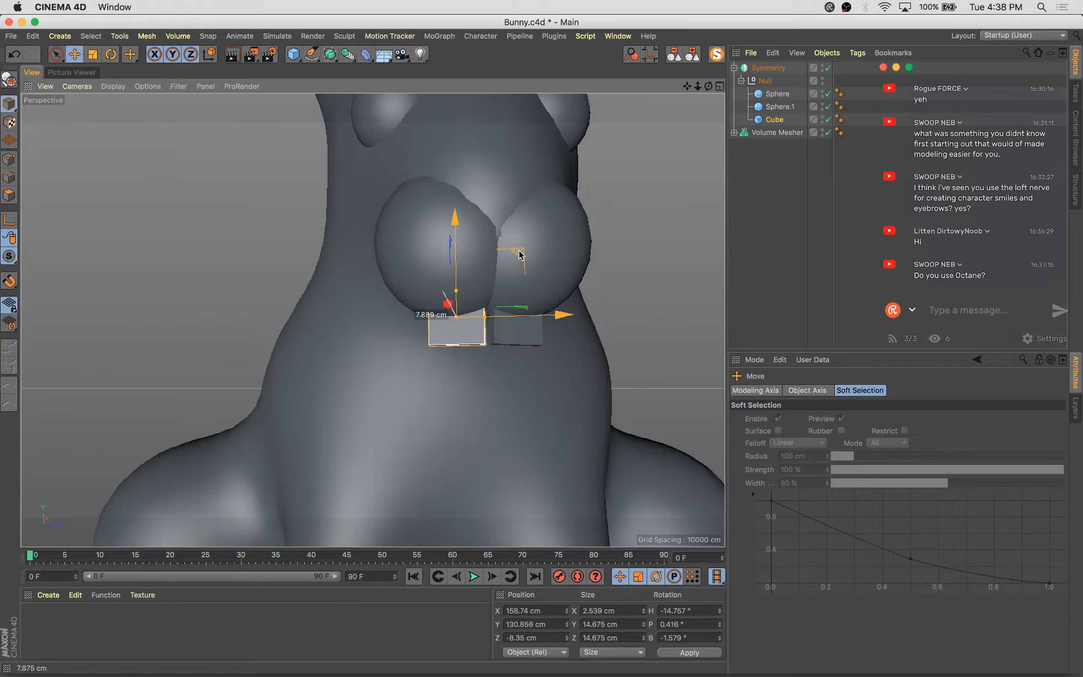
left_click_drag(518, 250, 519, 250)
left_click_drag(519, 250, 664, 276, "alt")
scroll(459, 311, "up", 3)
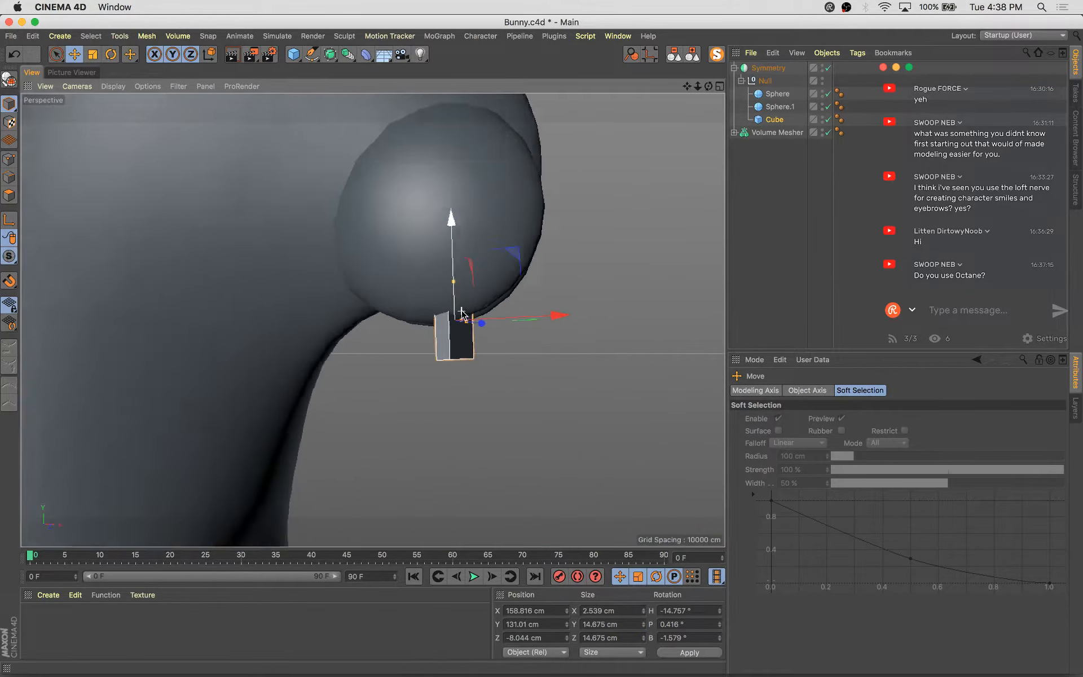
left_click_drag(459, 311, 346, 311, "alt")
left_click_drag(541, 331, 532, 327)
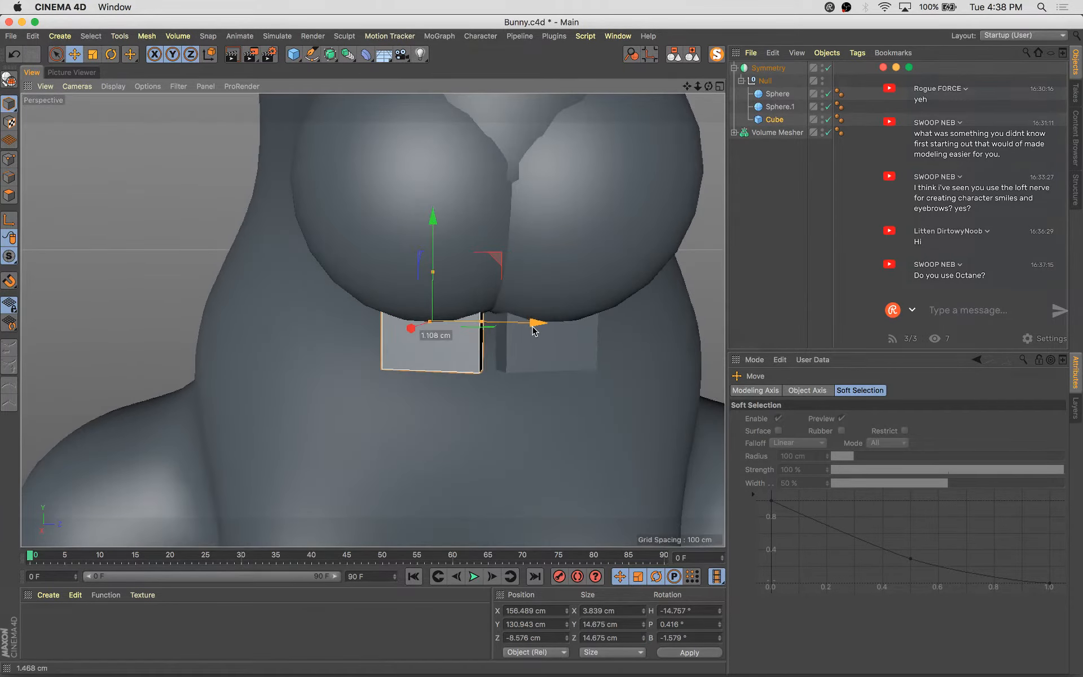
Enable Fillet on the tooth cube and widen it to about 5 cm
left_click(776, 121)
left_click(813, 476)
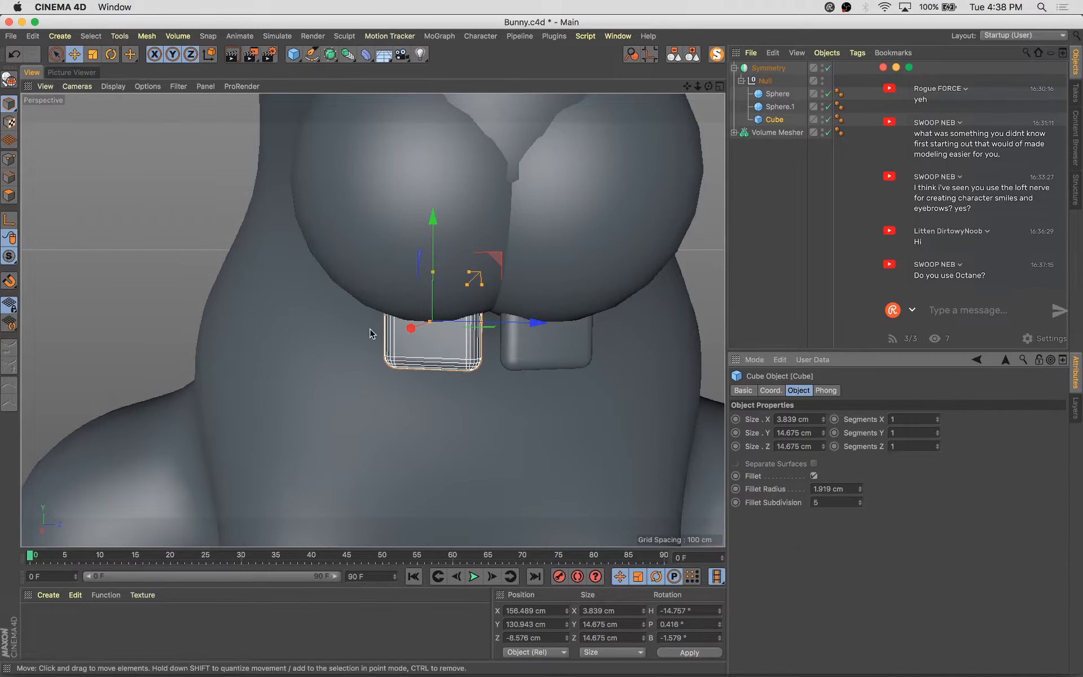
mouse_move(507, 316)
left_mouse_down("alt")
mouse_move(536, 327)
mouse_move(520, 297)
mouse_move(501, 324)
left_mouse_up("alt")
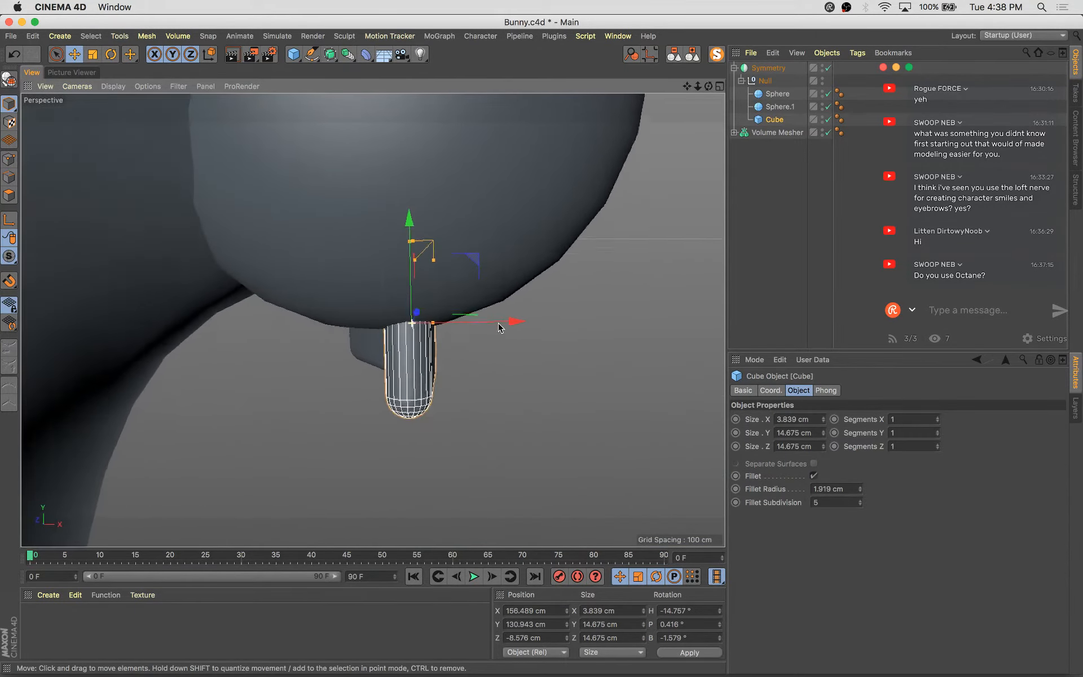
left_click_drag(433, 323, 438, 325)
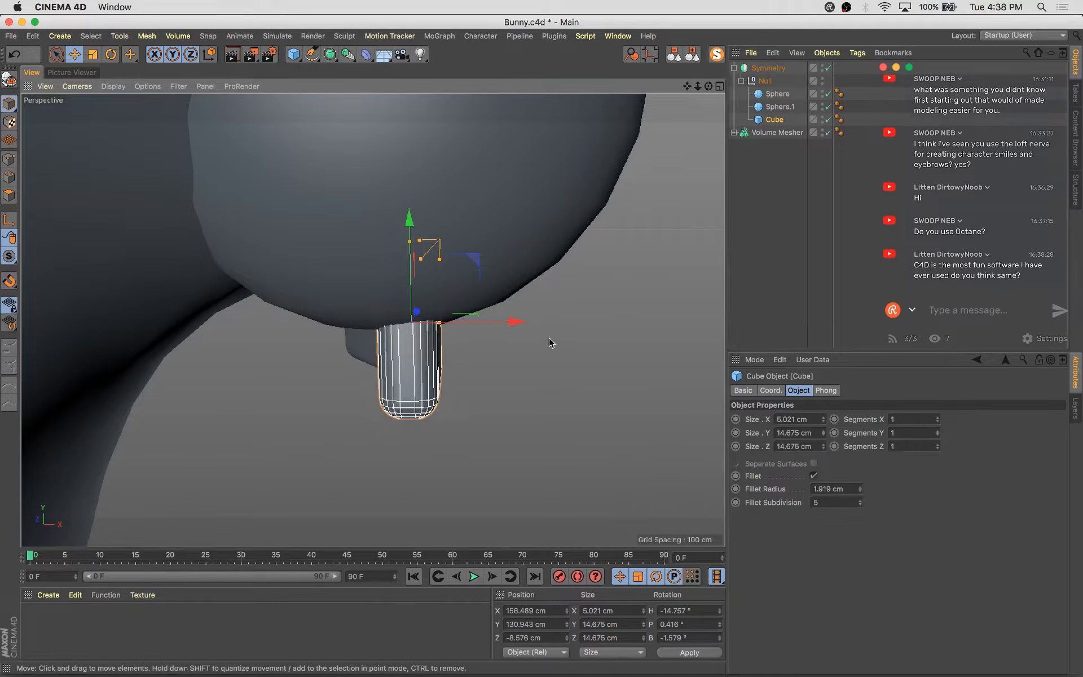
Nudge the tooth's position beneath the cheeks while checking it from different angles
left_click_drag(549, 338, 537, 224, "alt")
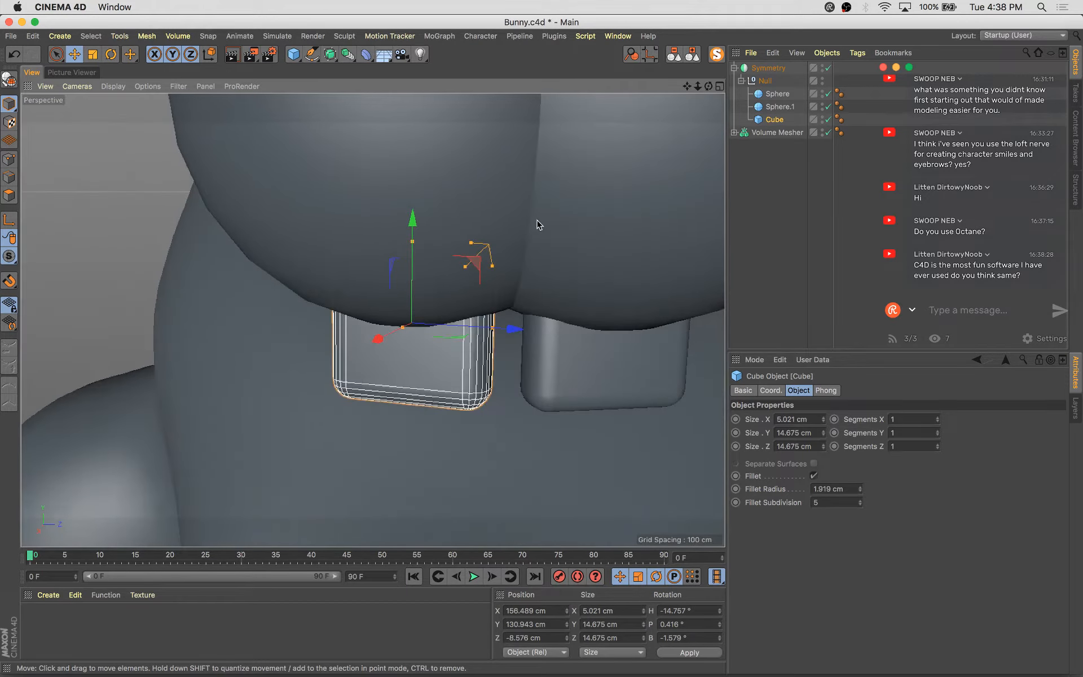
left_click_drag(476, 260, 223, 425)
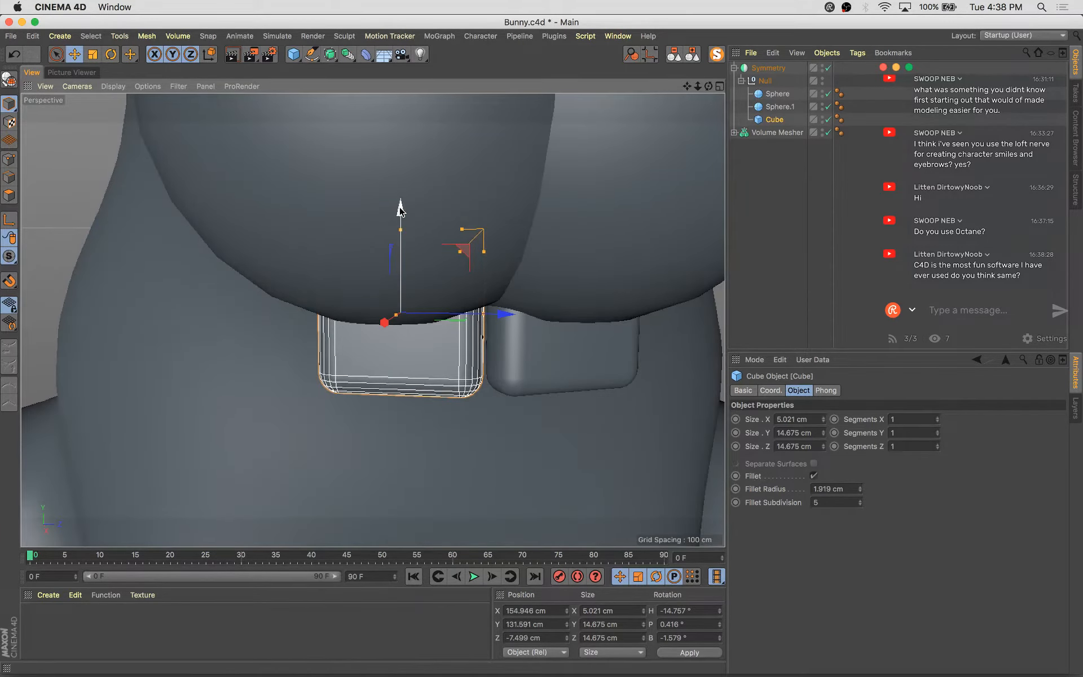
left_click_drag(398, 214, 398, 223)
scroll(529, 269, "down", 3)
left_click_drag(529, 269, 551, 322, "alt")
scroll(532, 337, "down", 3)
scroll(552, 322, "down", 4)
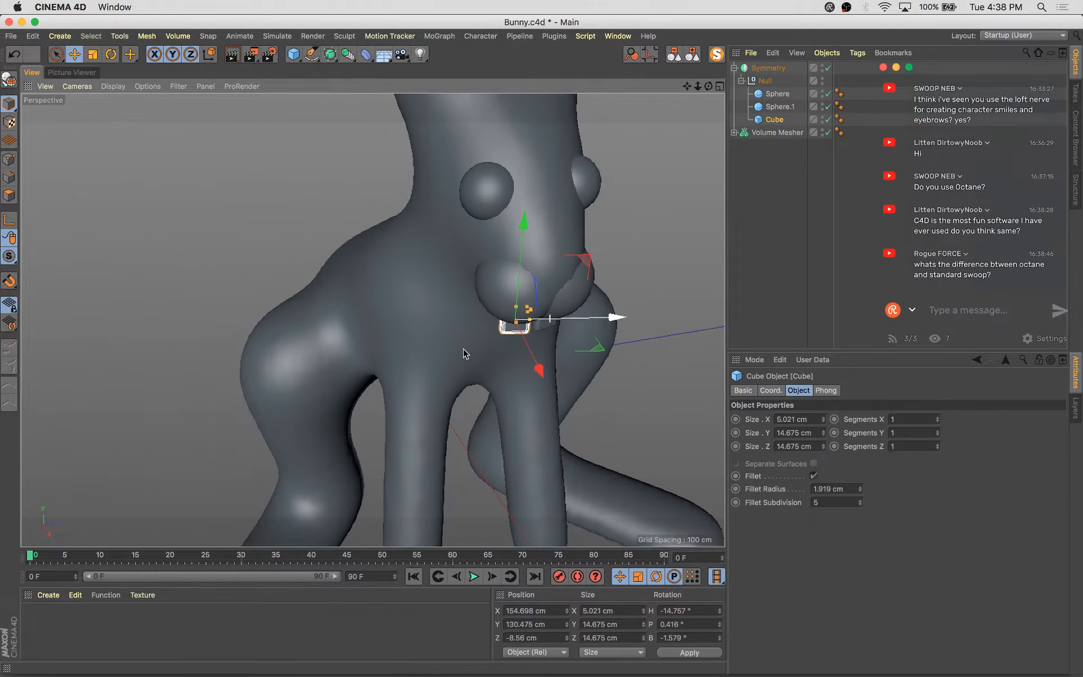
left_click_drag(429, 368, 492, 329, "alt")
scroll(492, 329, "down", 4)
middle_click_drag(554, 375, 447, 399, "alt")
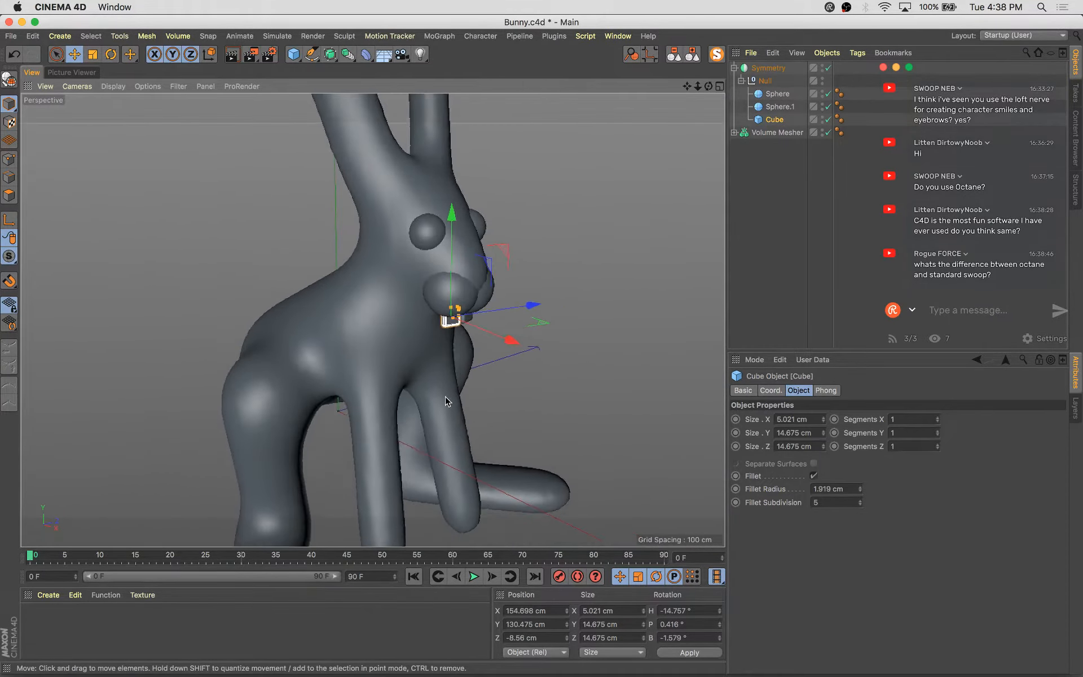
mouse_move(448, 399)
left_mouse_down("alt")
mouse_move(566, 346)
mouse_move(478, 379)
mouse_move(370, 387)
mouse_move(471, 350)
mouse_move(340, 370)
mouse_move(344, 362)
left_mouse_up("alt")
scroll(552, 184, "up", 4)
middle_click_drag(460, 294, 506, 286, "alt")
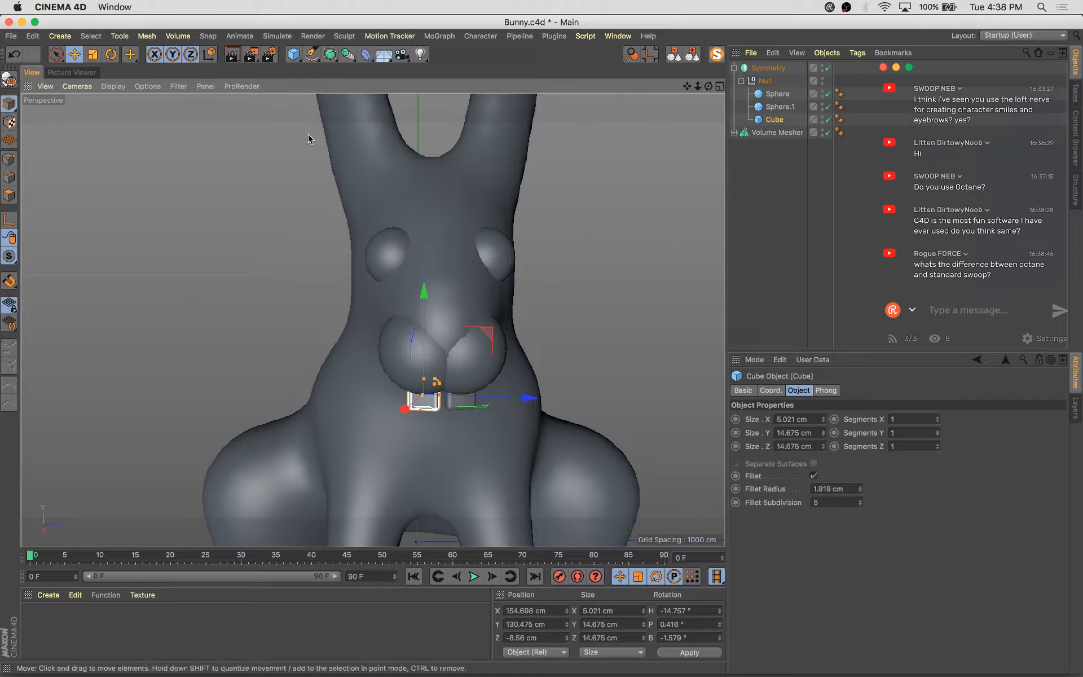
Add a cone and move it up beside the bunny's head
left_click(293, 54)
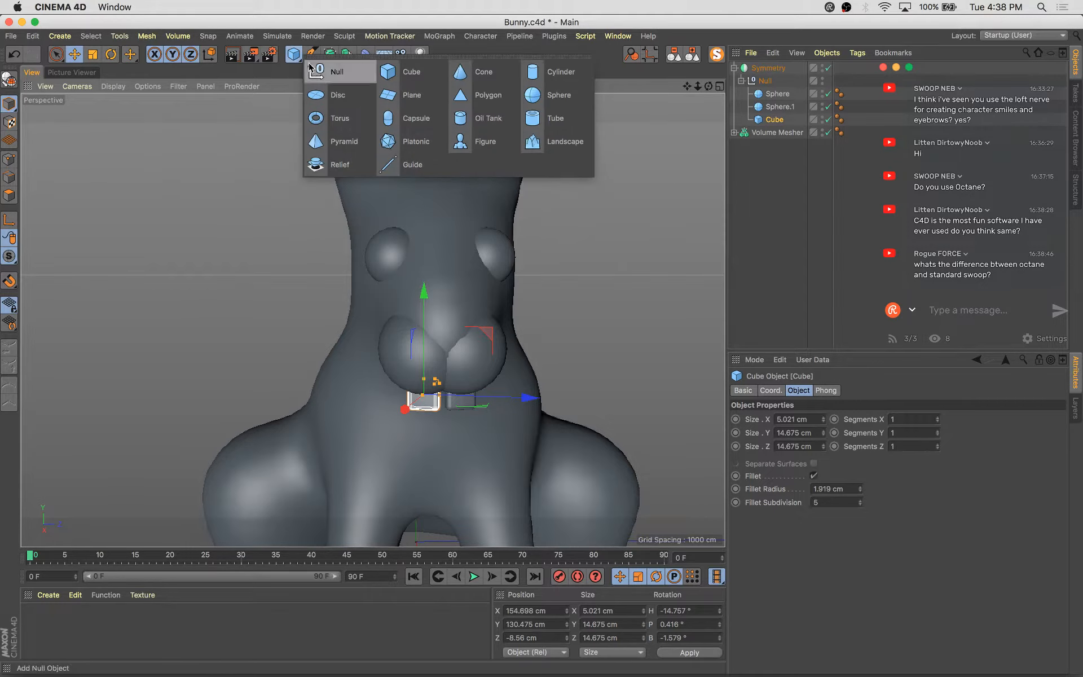
left_click(495, 77)
right_click_drag(564, 380, 537, 427, "alt")
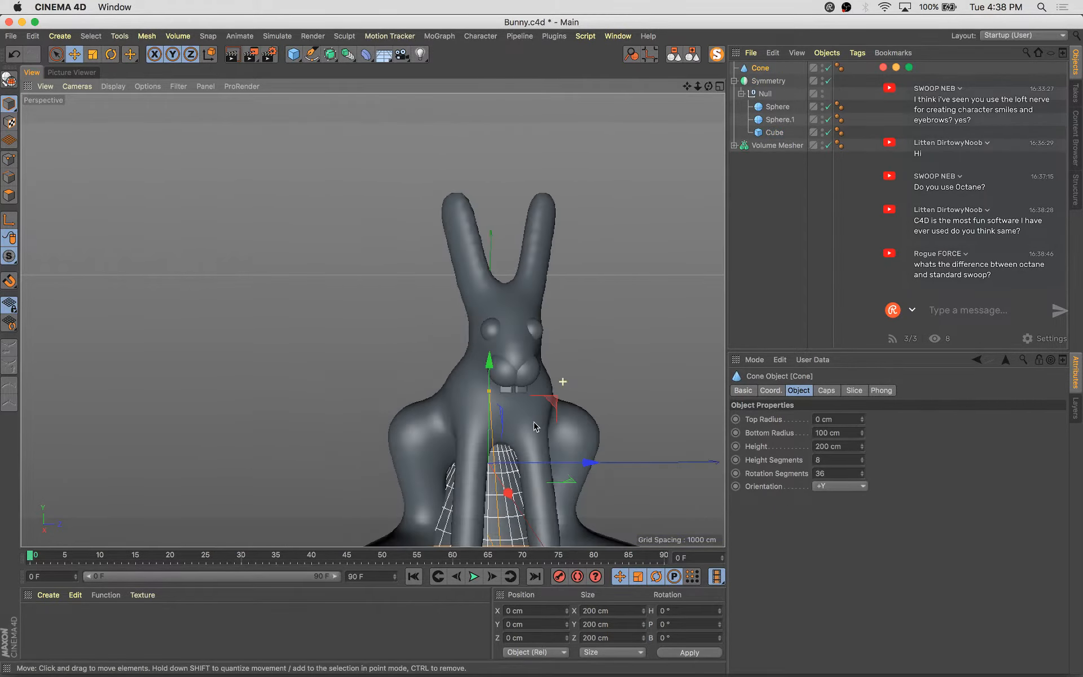
left_click_drag(536, 428, 652, 404, "alt")
key("e")
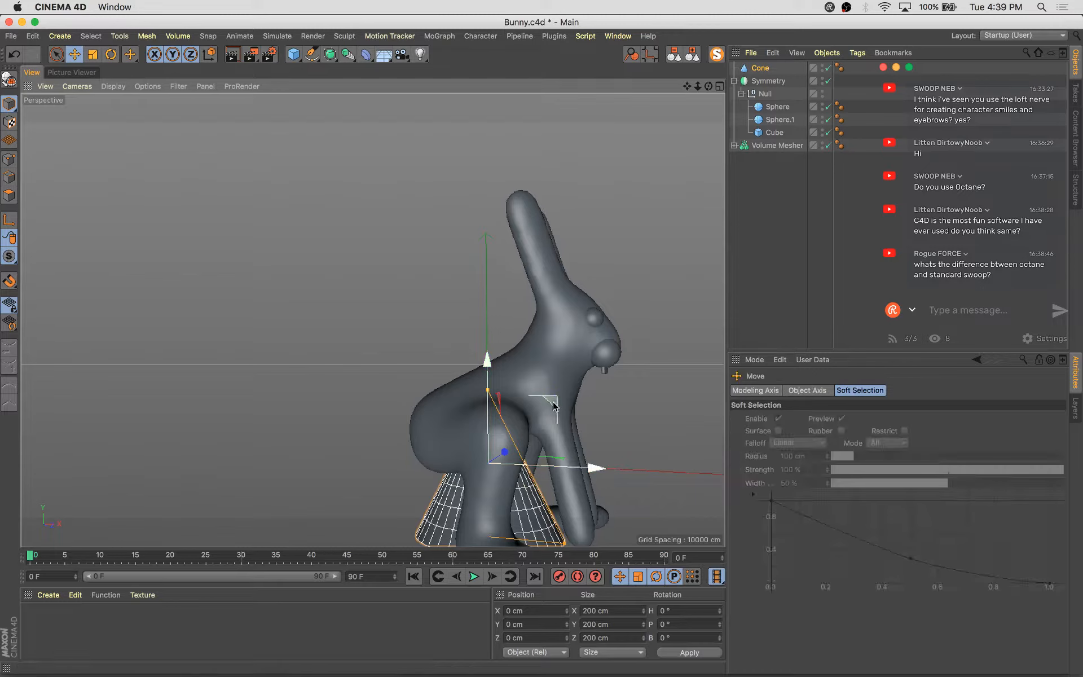
left_click_drag(553, 403, 733, 227)
middle_click_drag(519, 409, 331, 435, "alt")
right_click_drag(332, 434, 350, 435, "alt")
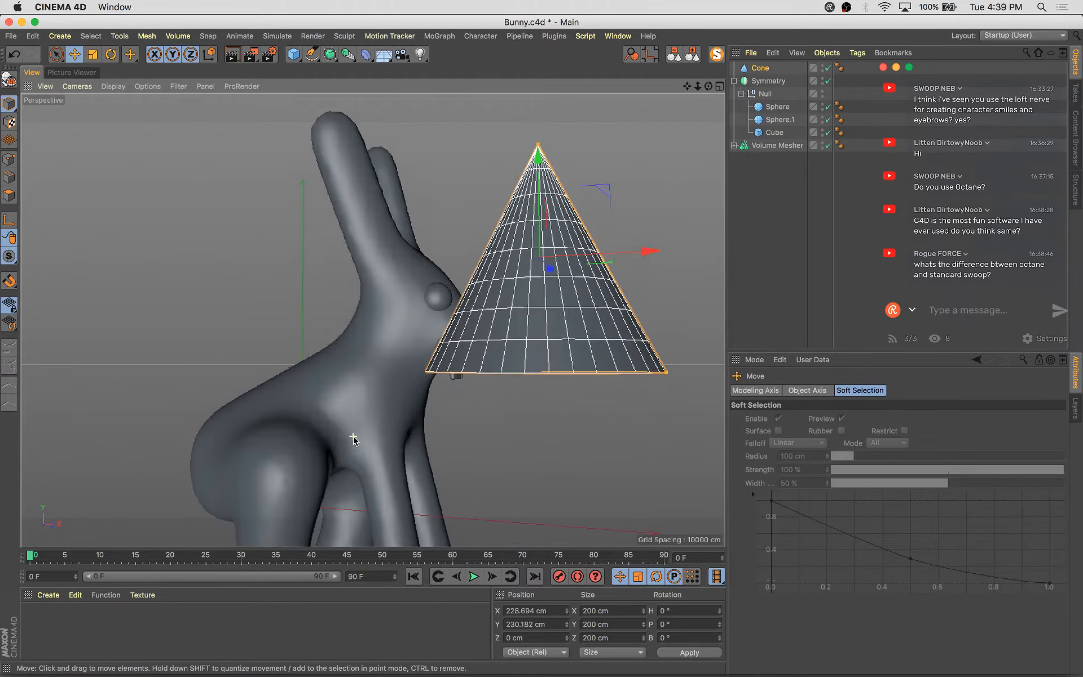
Flip the cone upside down to about 170° bank and scale it down to about 54 cm
left_click_drag(350, 435, 350, 491, "alt")
key("r")
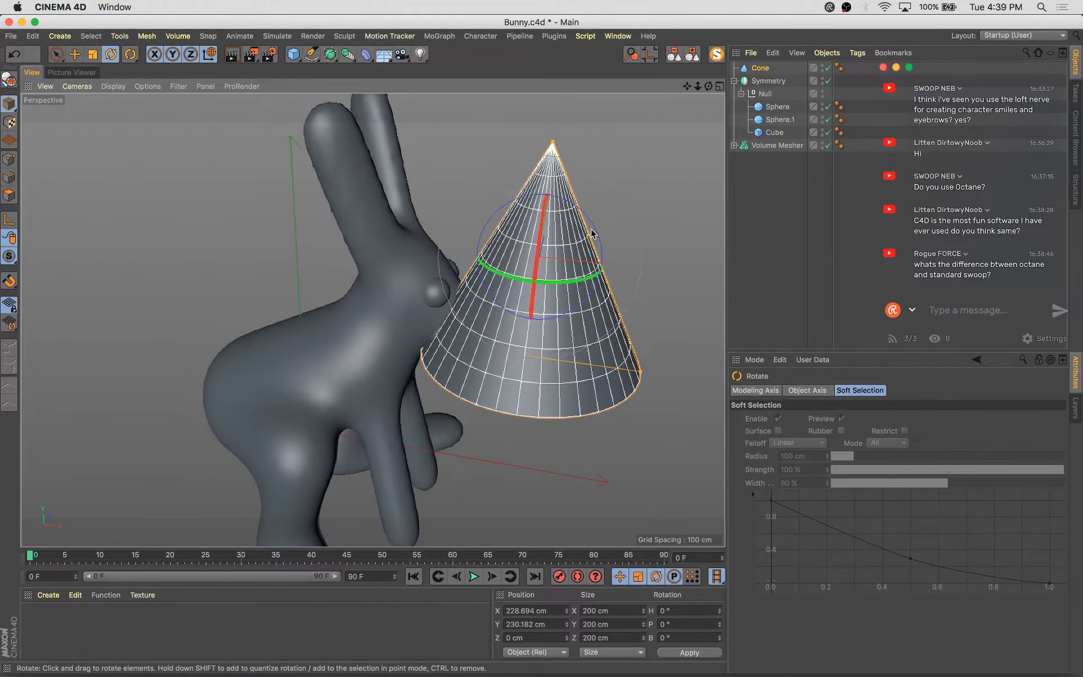
left_click_drag(592, 230, 408, 470)
key("t")
left_click_drag(529, 380, 513, 452, "alt")
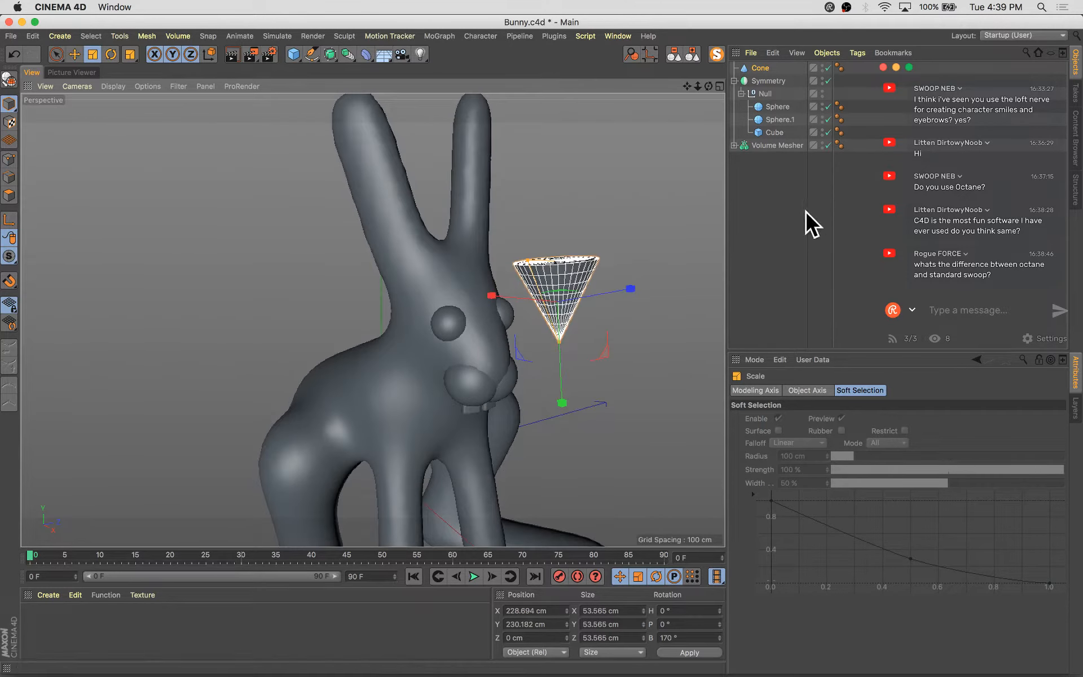
Enable fillets on both the top and bottom caps of the cone
left_click(760, 70)
left_click(824, 391)
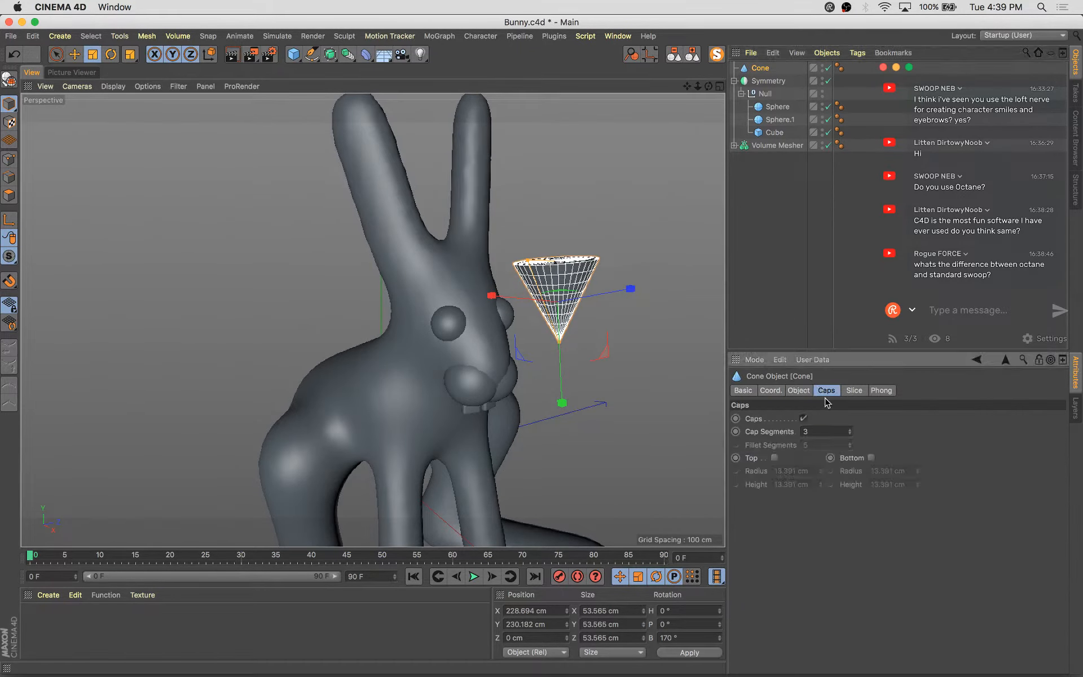
left_click(775, 457)
left_click(872, 458)
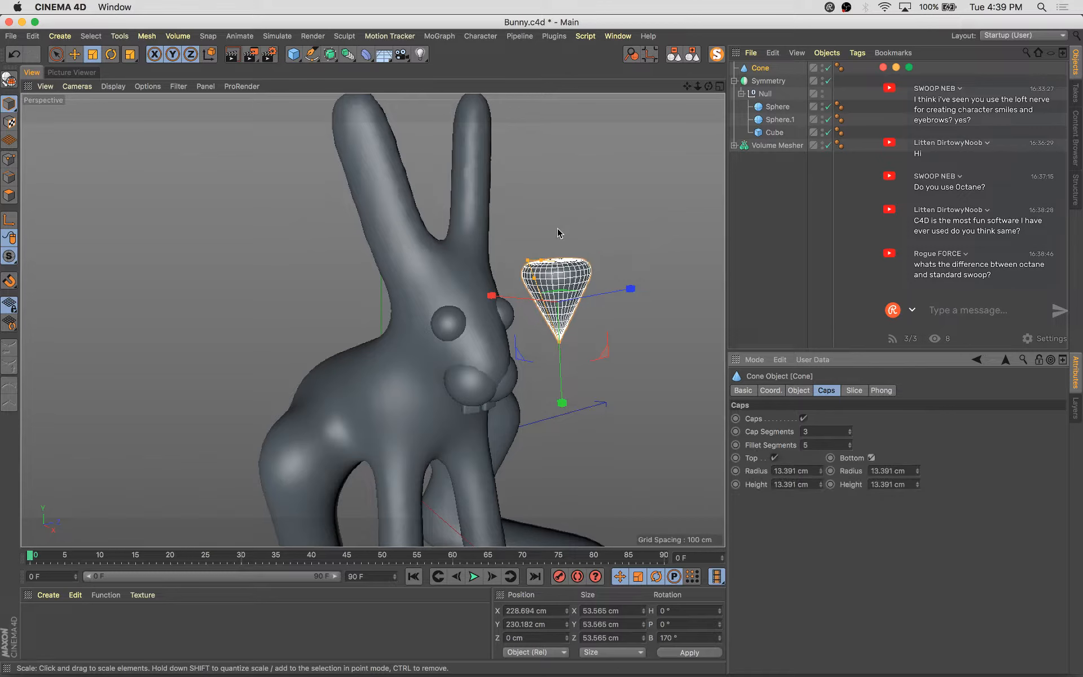
Scale the filleted cone down to about 33 cm
scroll(585, 338, "up", 2)
mouse_move(613, 396)
left_mouse_down("alt")
mouse_move(655, 353)
mouse_move(607, 384)
left_mouse_up("alt")
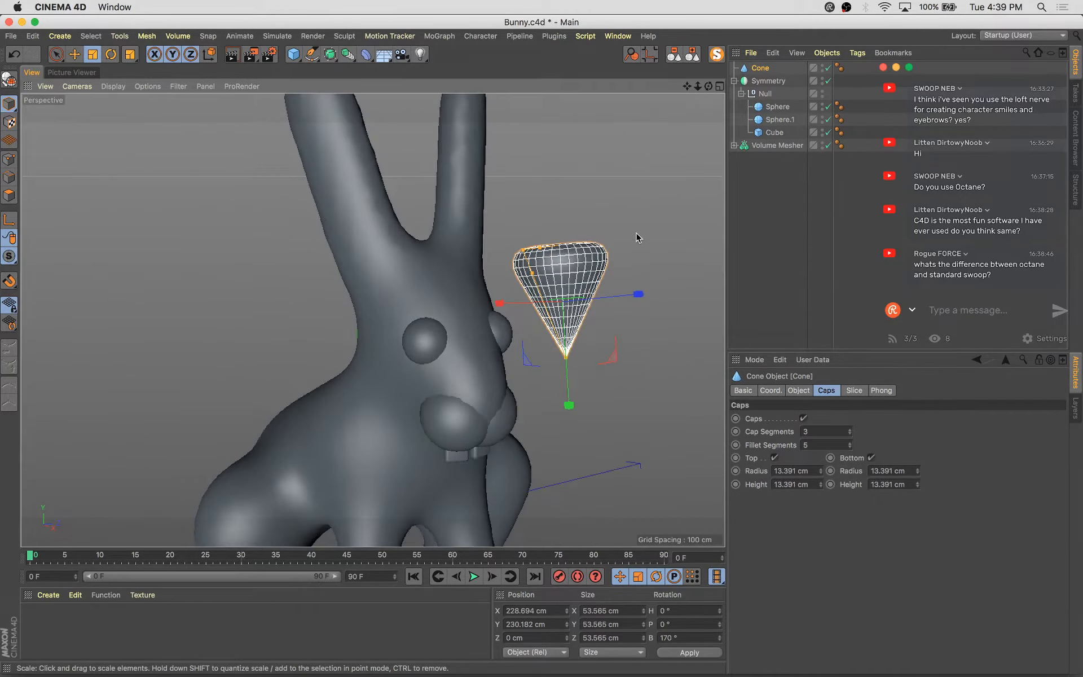
left_click_drag(636, 234, 651, 451)
key("e")
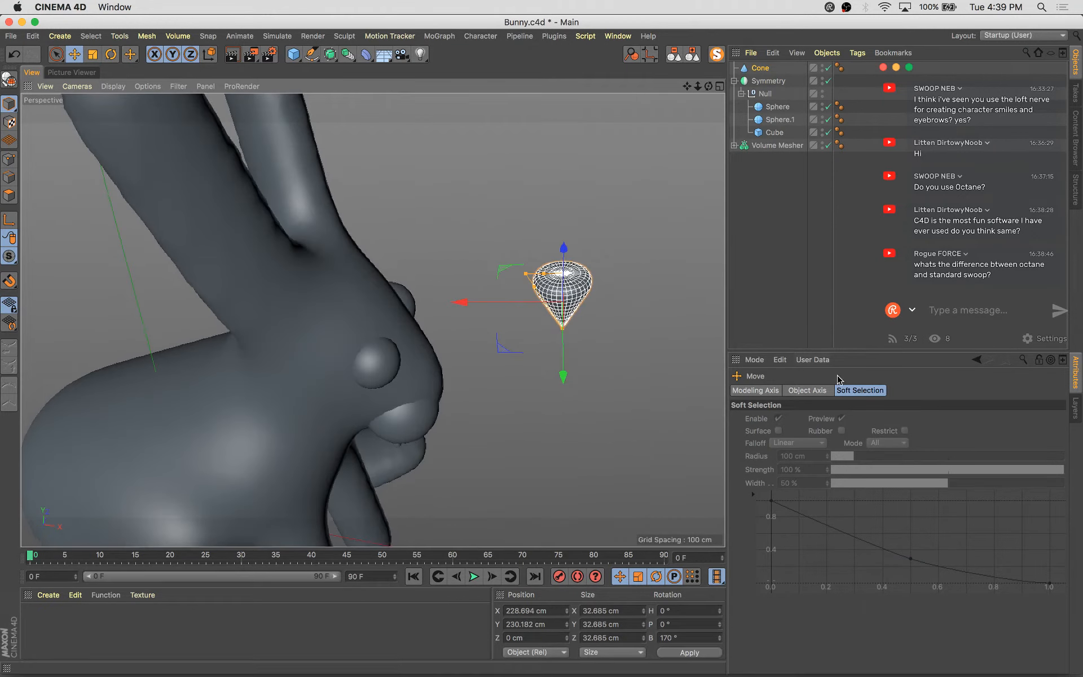
Squash the cone by setting its X scale to 0.5
left_click(761, 68)
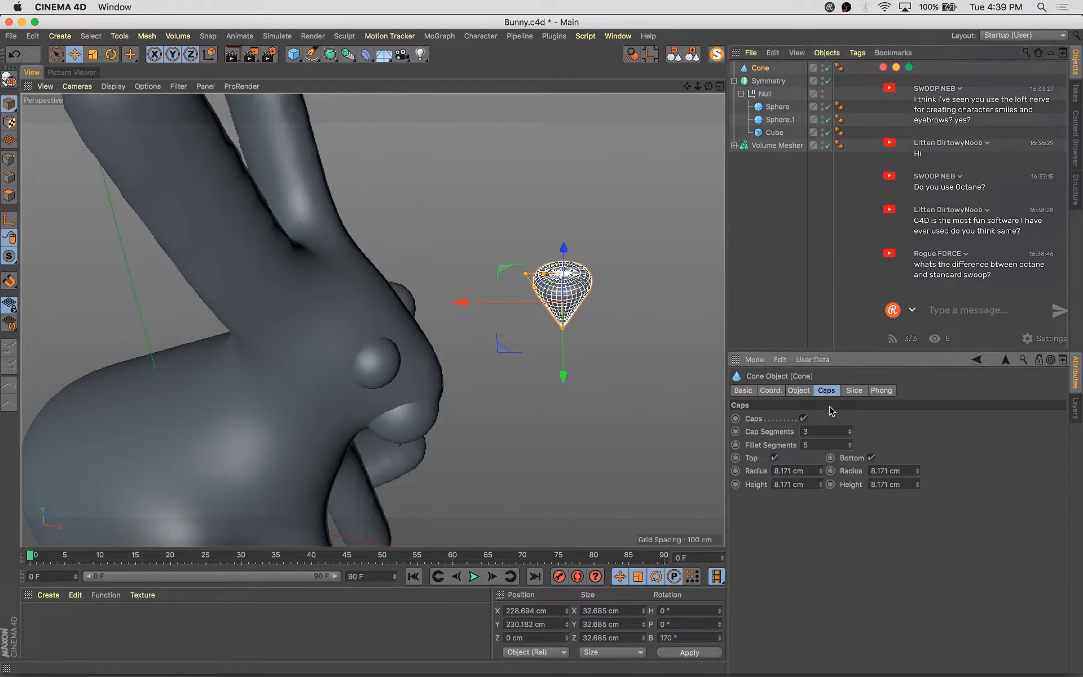
left_click(797, 393)
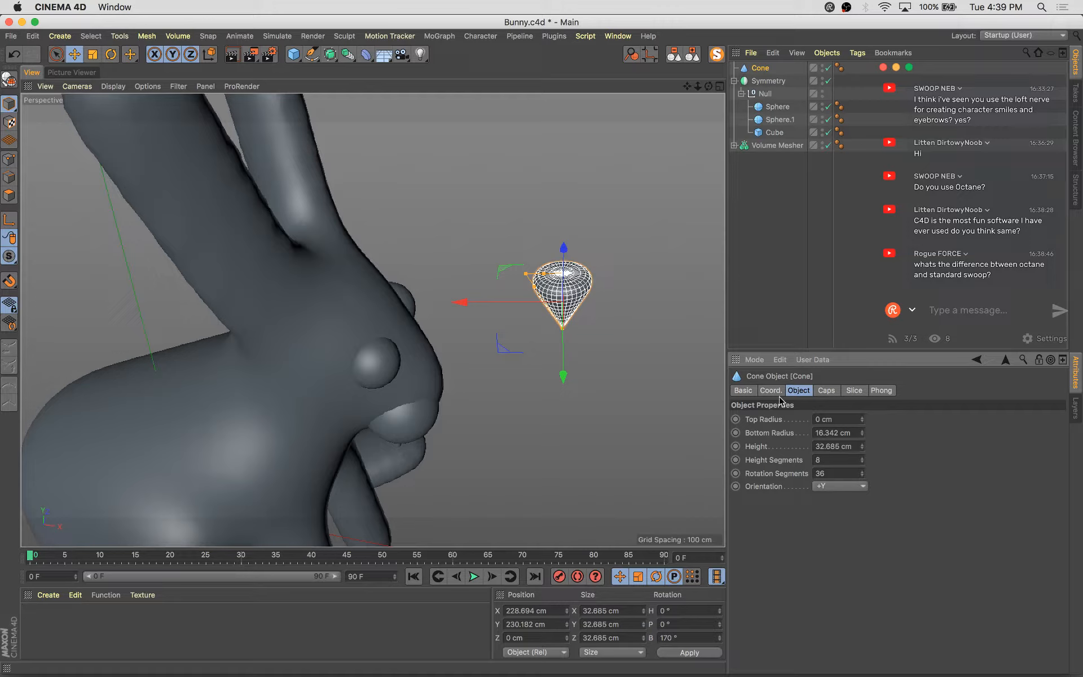
left_click(772, 391)
left_click(903, 435)
key("super+z")
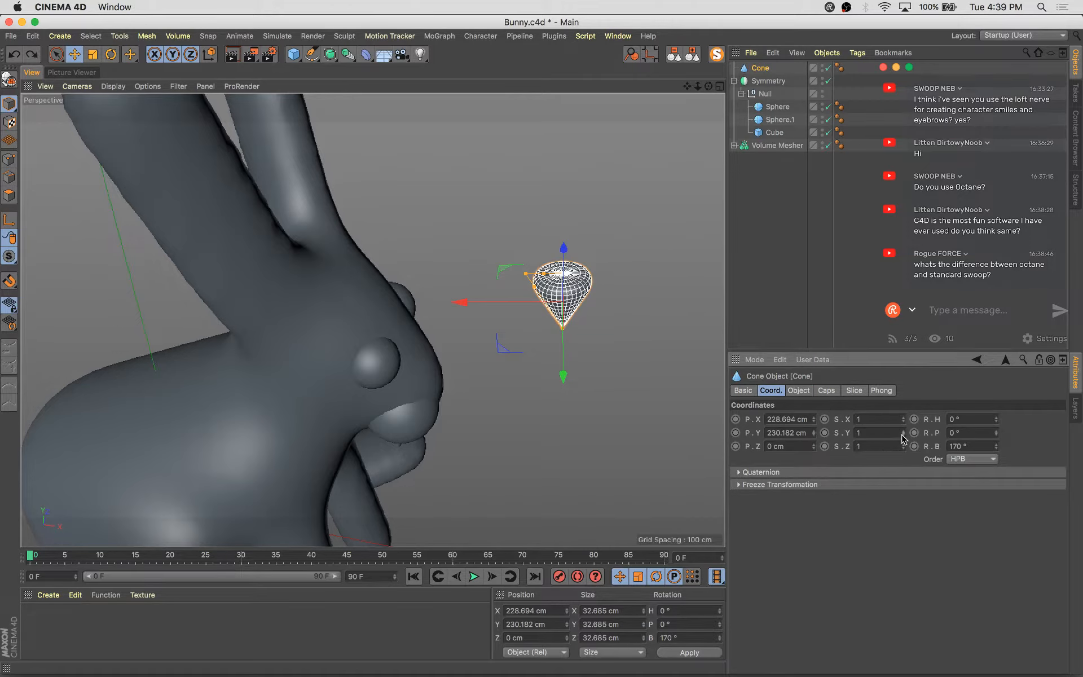
left_click_drag(902, 422, 903, 422)
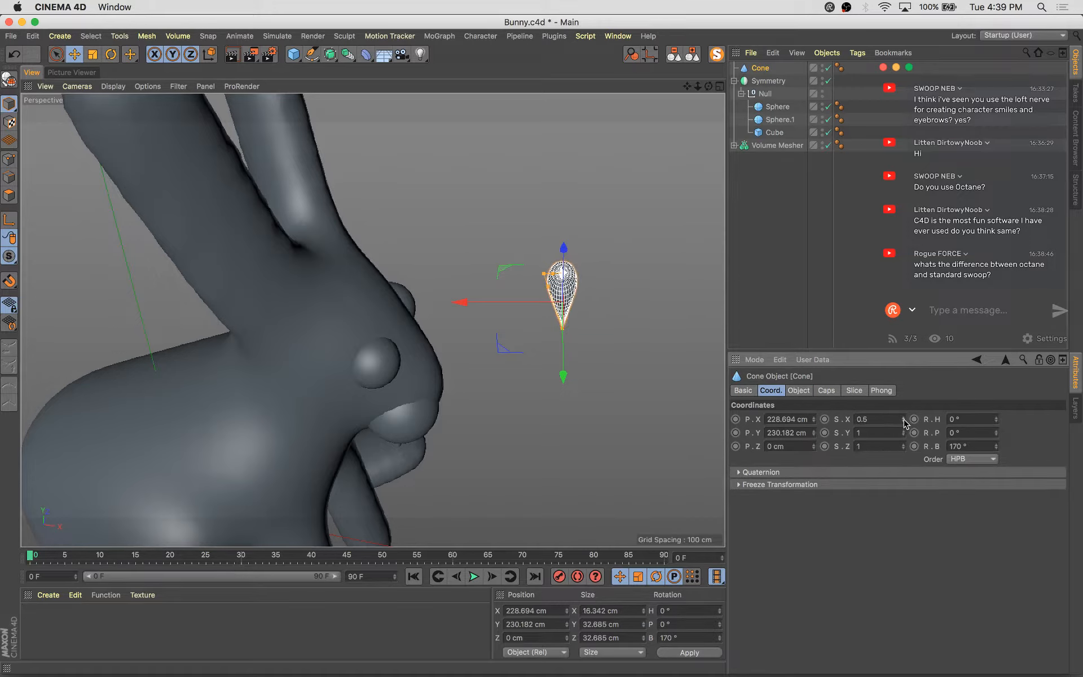
Move the cone down onto the bunny's snout between the cheeks
key("e")
left_click_drag(586, 330, 598, 261, "alt")
left_click_drag(510, 369, 587, 507)
left_click_drag(467, 385, 468, 421)
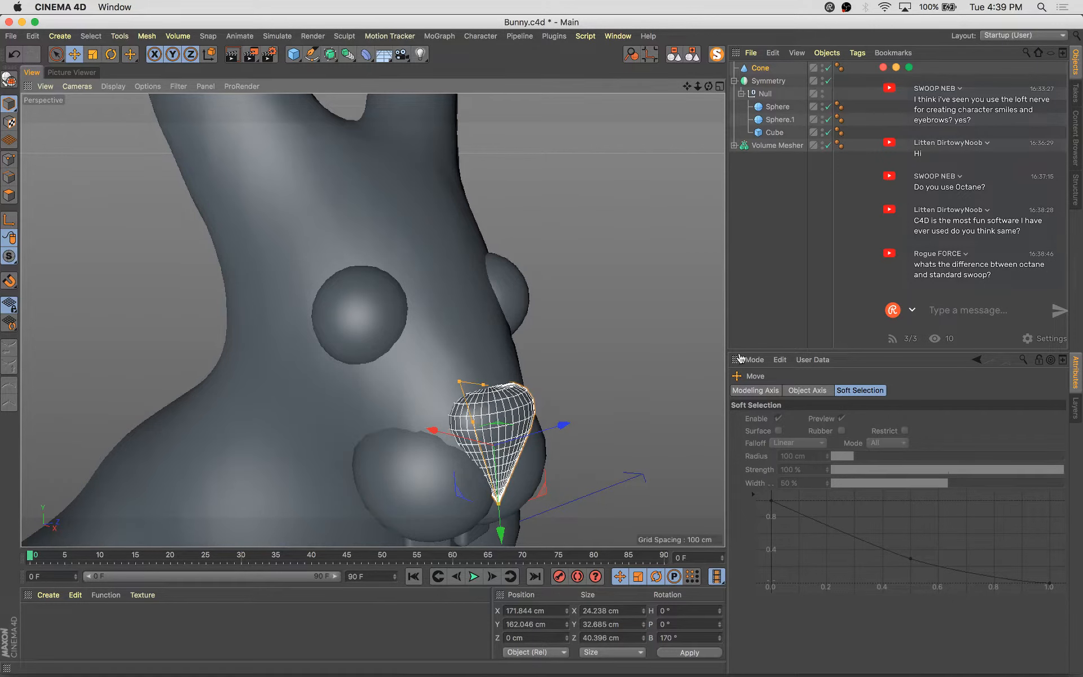
Set the cone's Y scale to 0.7 to flatten the nose
left_click(754, 68)
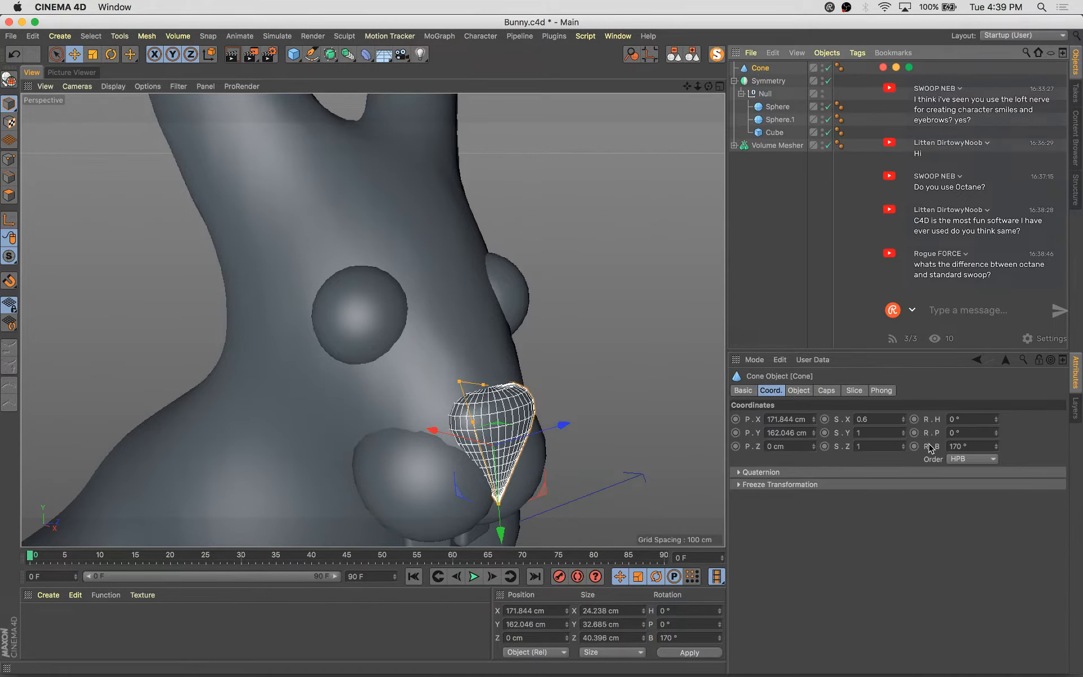
left_click(902, 434)
left_click(902, 436)
left_click(902, 435)
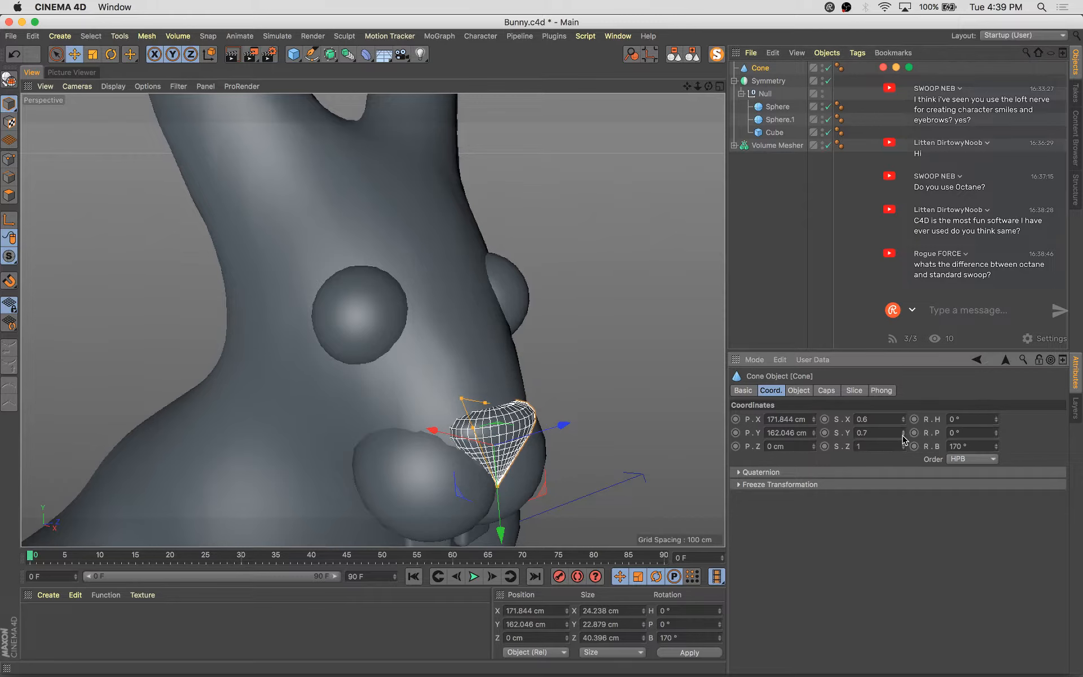
Shrink the nose cone slightly and slide it forward onto the front of the snout
left_click_drag(642, 420, 435, 369, "alt")
key("t")
left_click_drag(572, 360, 551, 370)
key("e")
left_click_drag(434, 451, 527, 496, "alt")
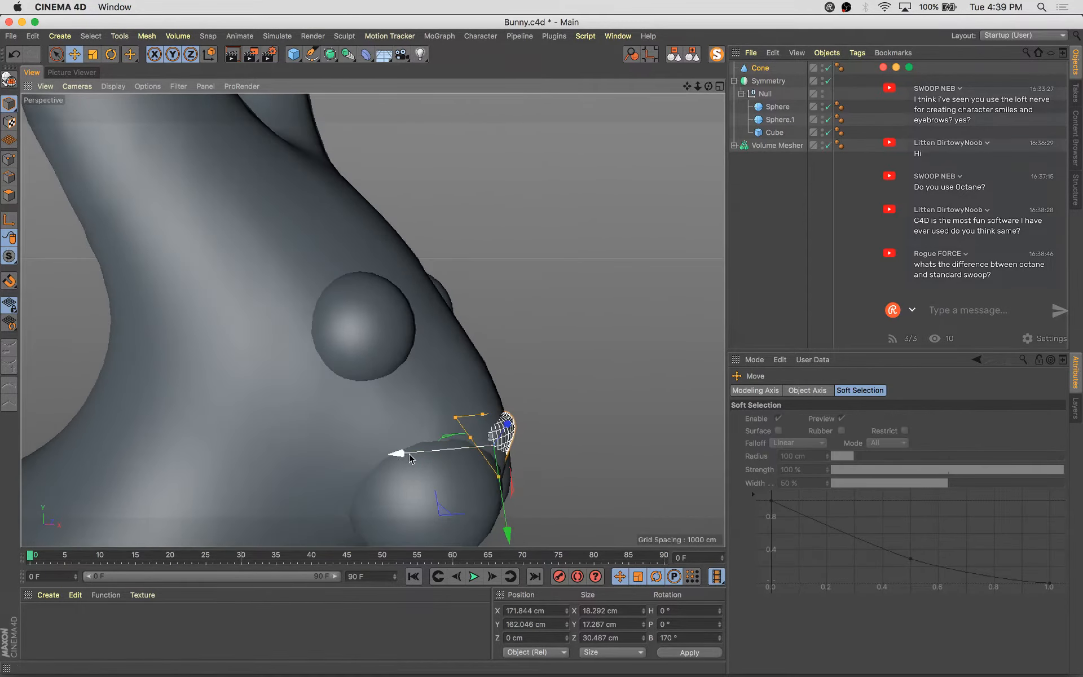
left_click_drag(410, 458, 606, 470)
Rotate the nose cone to about 192° bank so it sits against the snout
key("r")
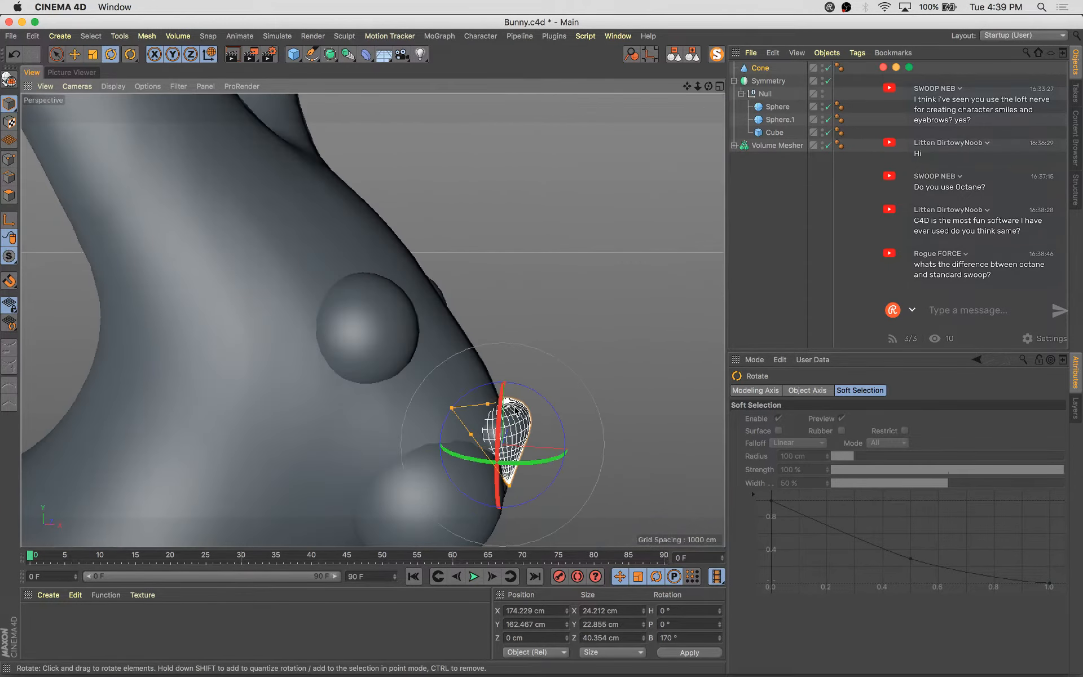
left_click_drag(548, 407, 392, 447)
key("e")
key("r")
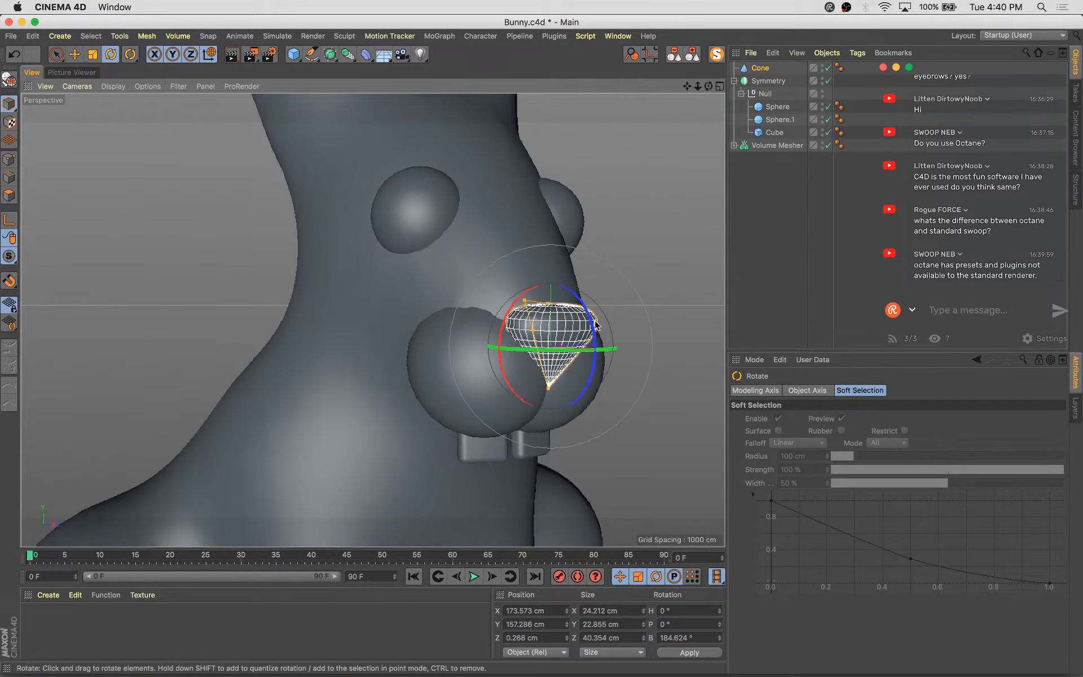
left_click_drag(591, 326, 650, 389)
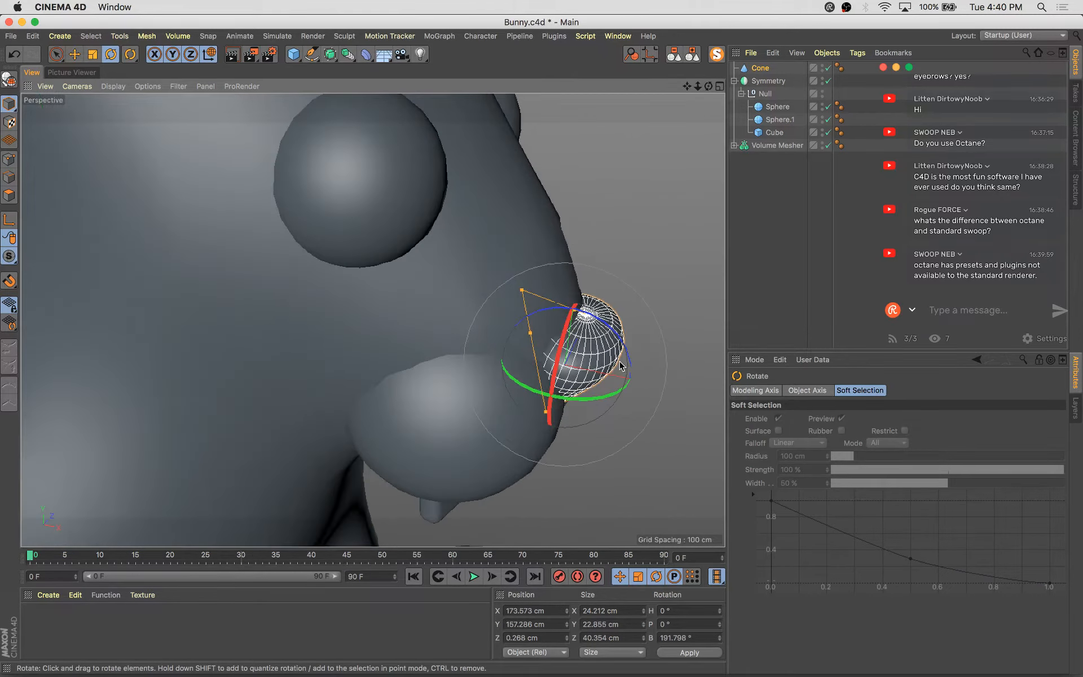
left_click_drag(498, 319, 592, 316, "alt")
left_click_drag(515, 311, 468, 367)
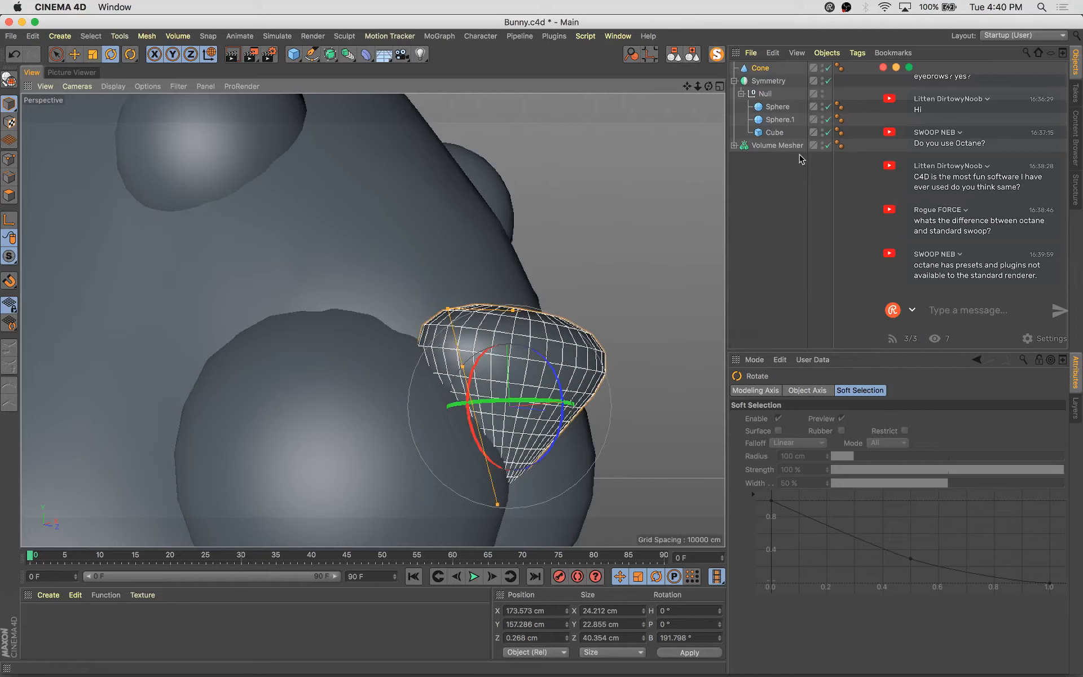
Review the cone's caps settings and rotate the nose back to about 185° bank
left_click(761, 66)
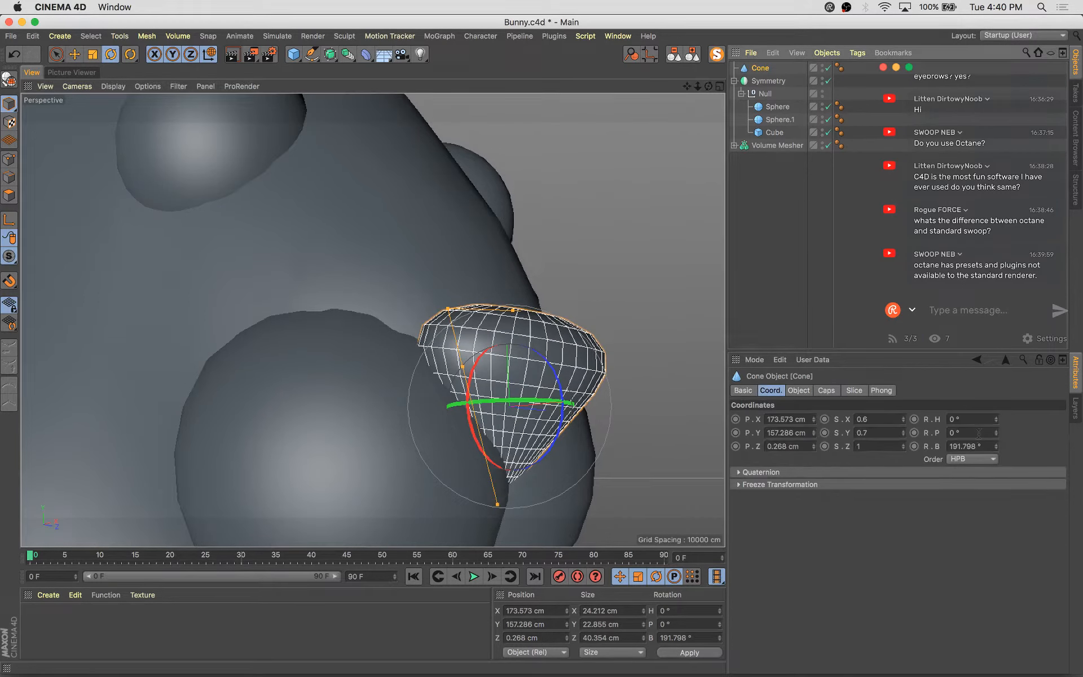
left_click(798, 391)
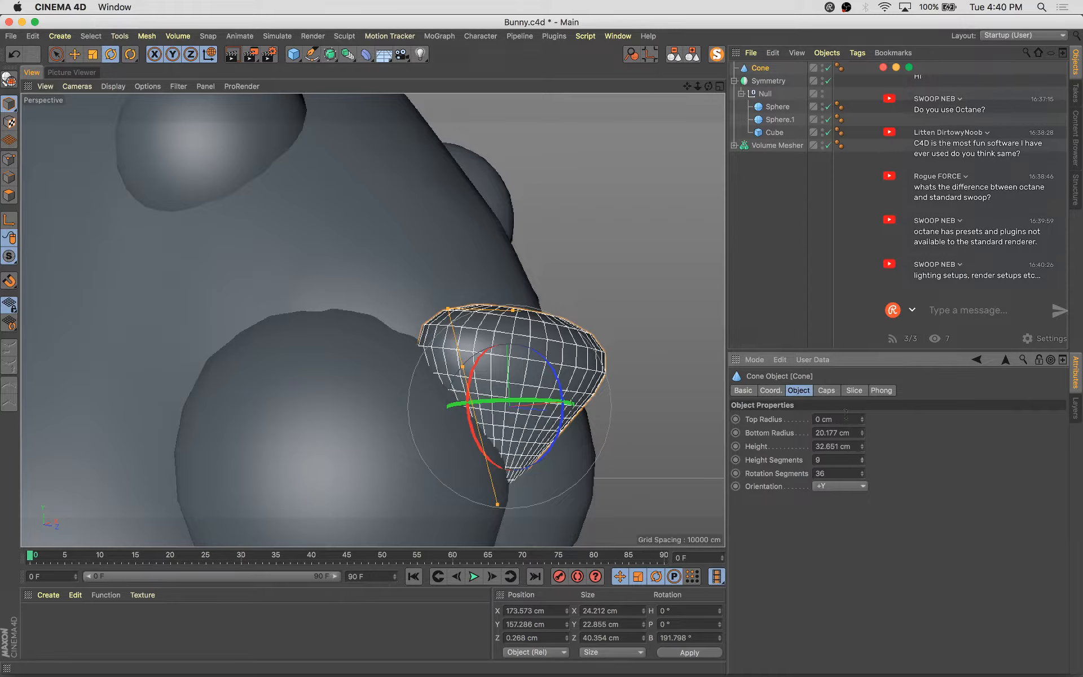
left_click(818, 391)
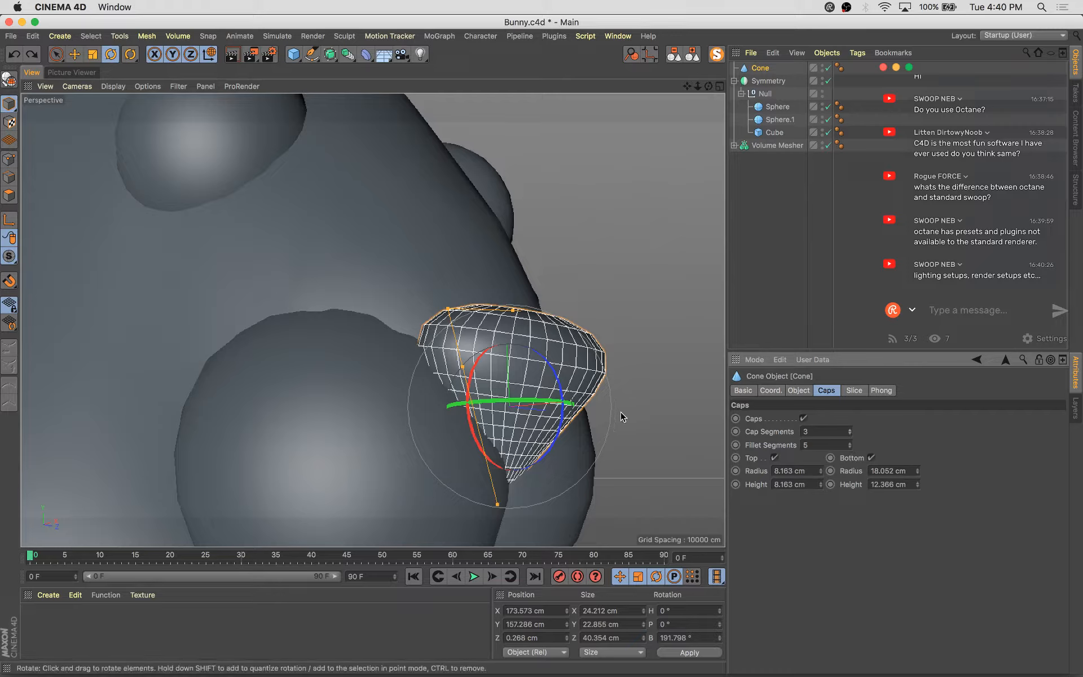
left_click_drag(637, 428, 583, 464, "alt")
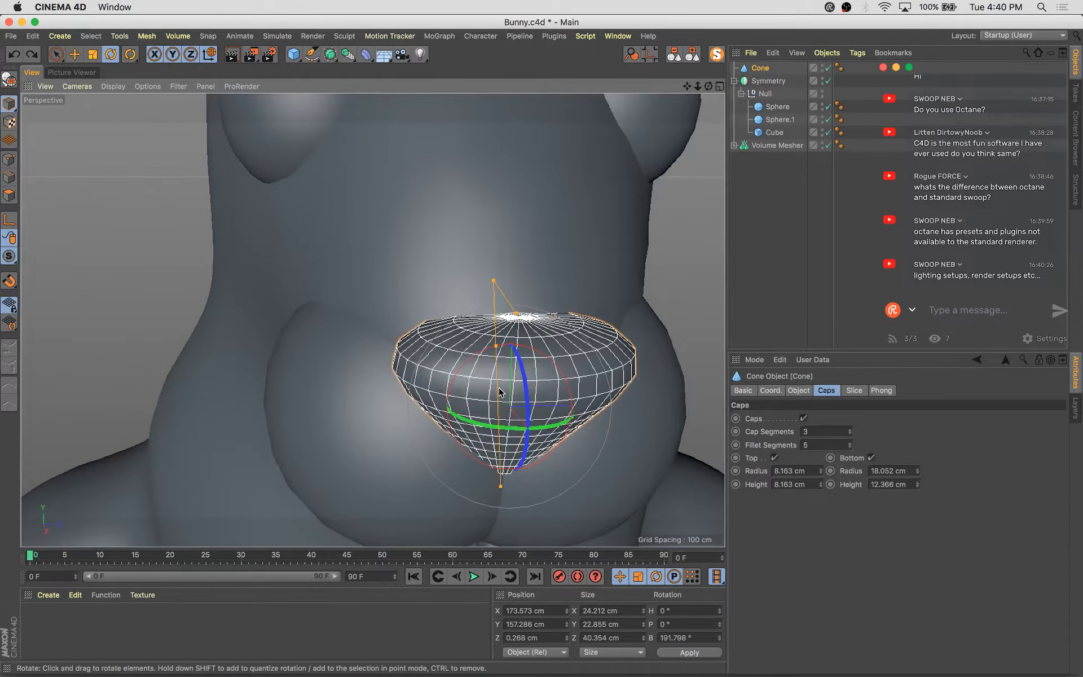
left_click_drag(499, 390, 604, 385, "alt")
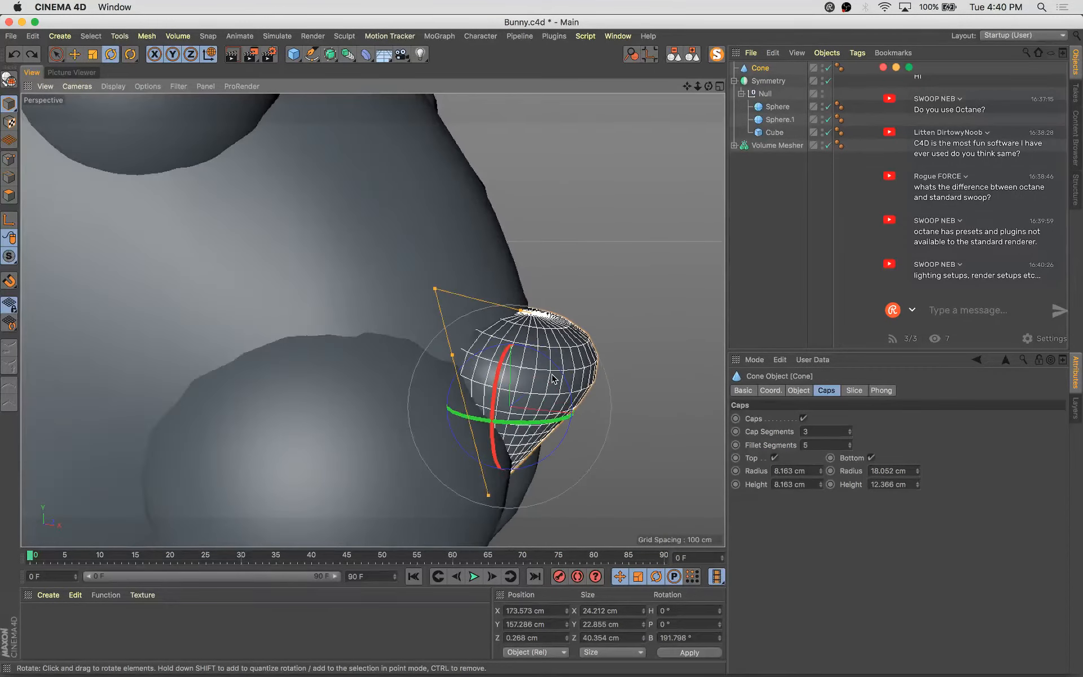
key("r")
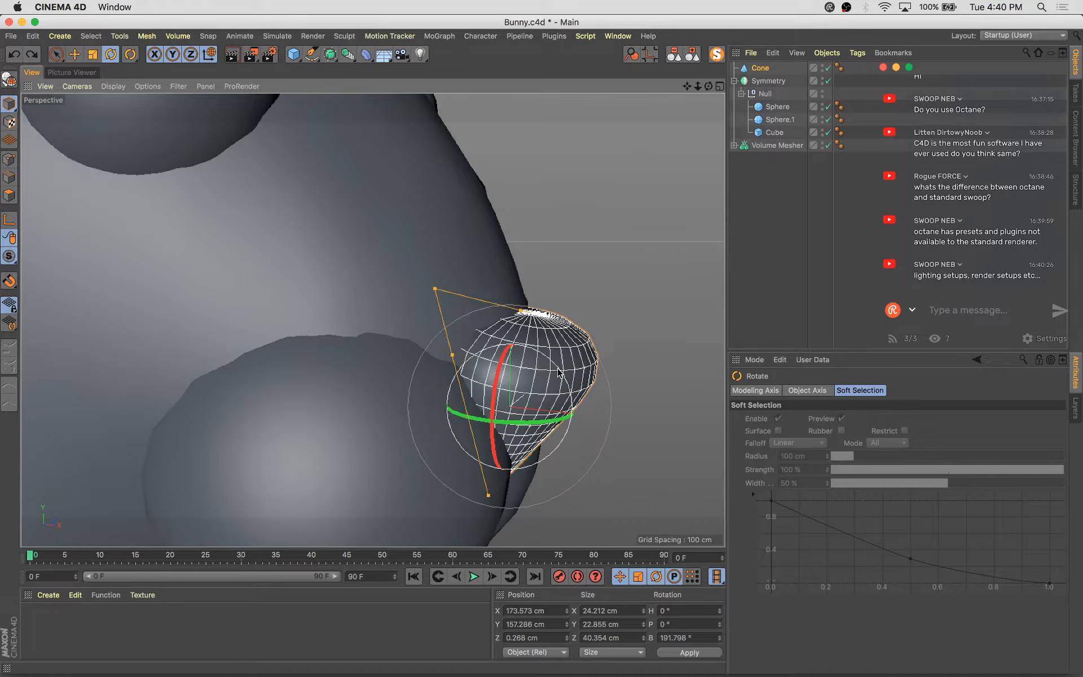
left_click_drag(564, 373, 530, 386)
Center the nose cone on the snout, resize it slightly, and save the scene
key("e")
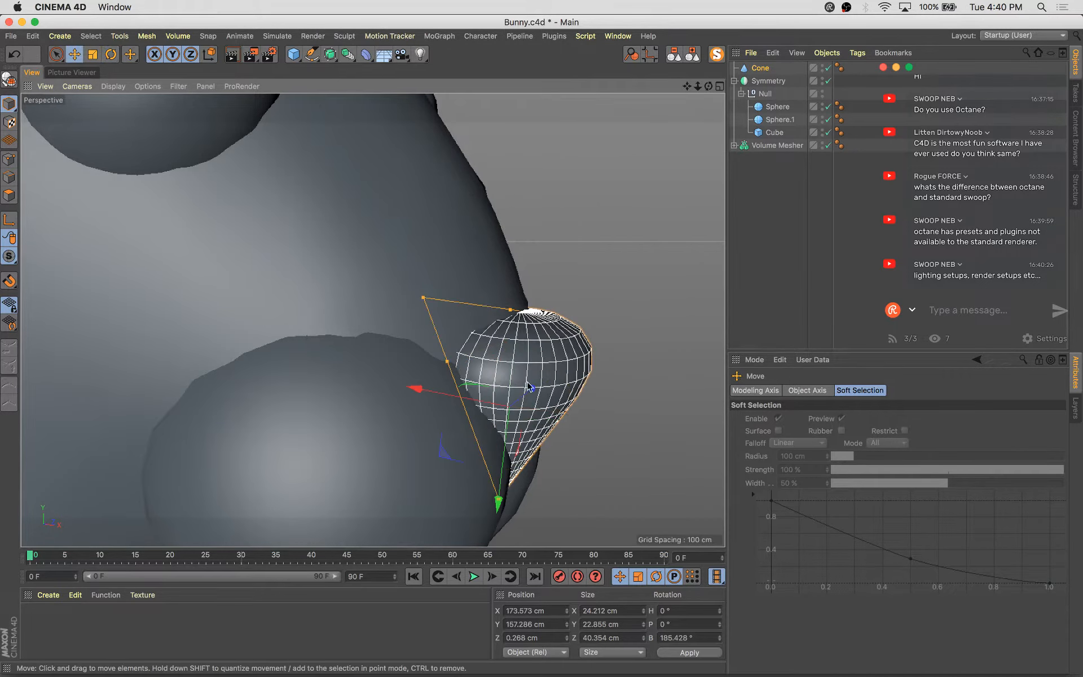
left_click_drag(463, 402, 390, 417)
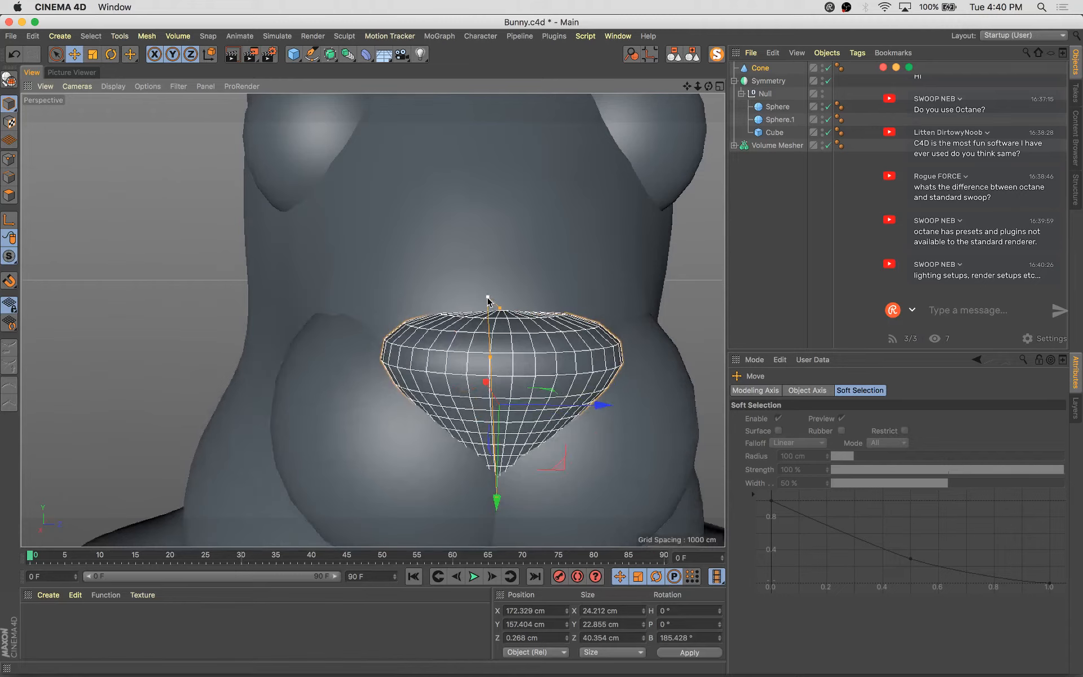
left_click_drag(488, 299, 494, 303)
key("super+s")
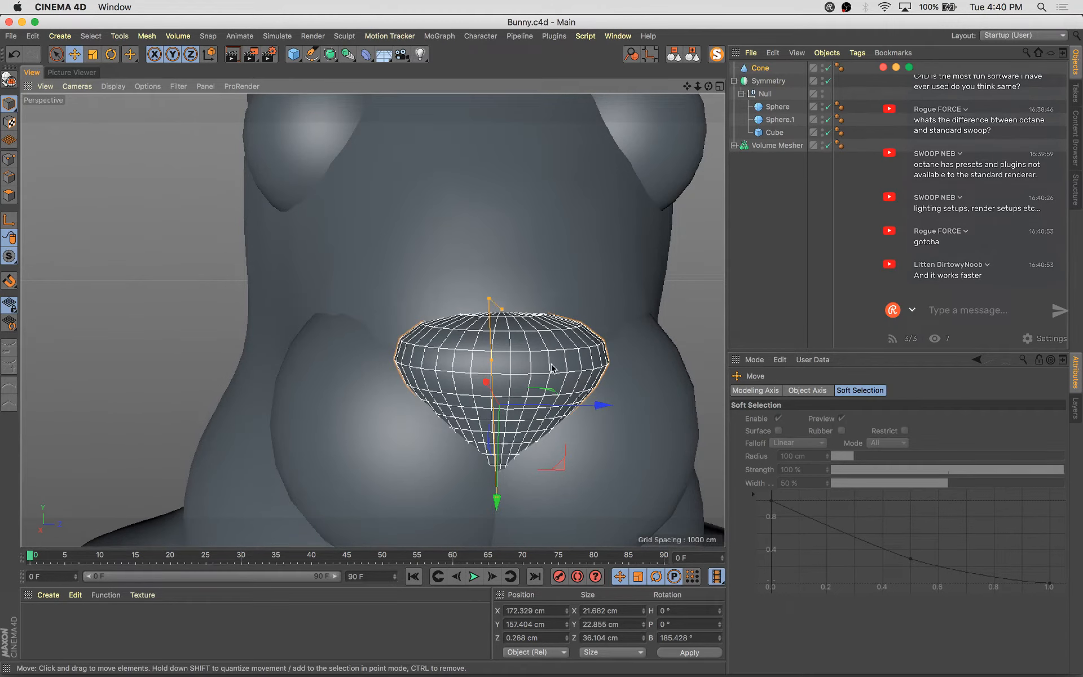
Nudge the nose cone slightly sideways to align it with the snout
left_click_drag(552, 377, 561, 451, "alt")
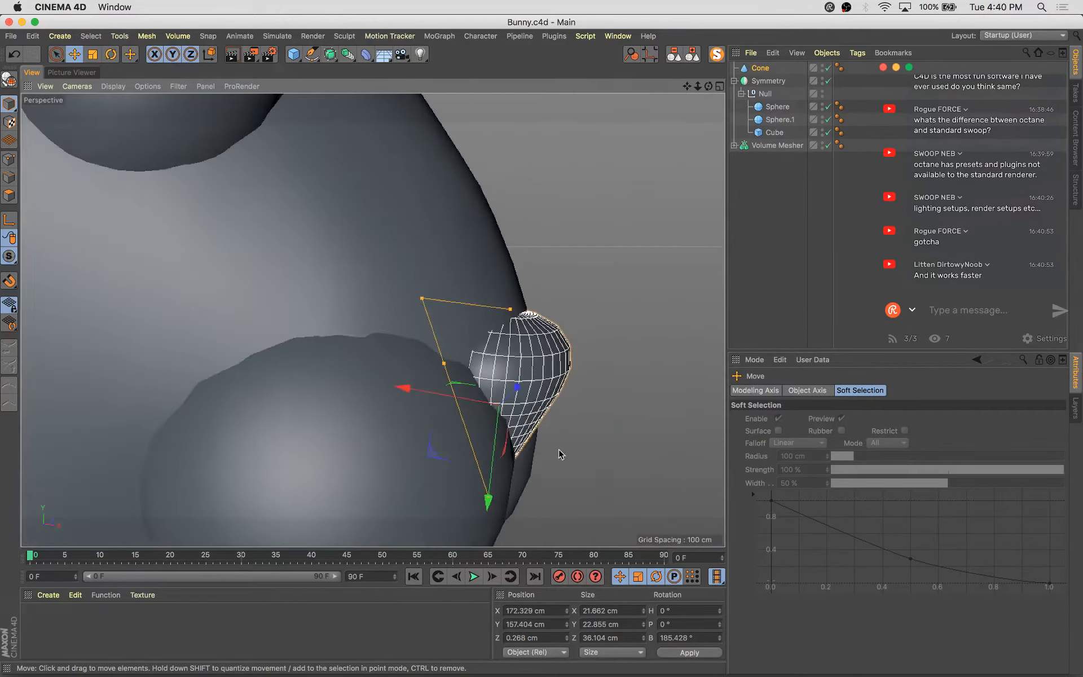
left_click_drag(461, 404, 472, 414)
scroll(473, 414, "down", 5)
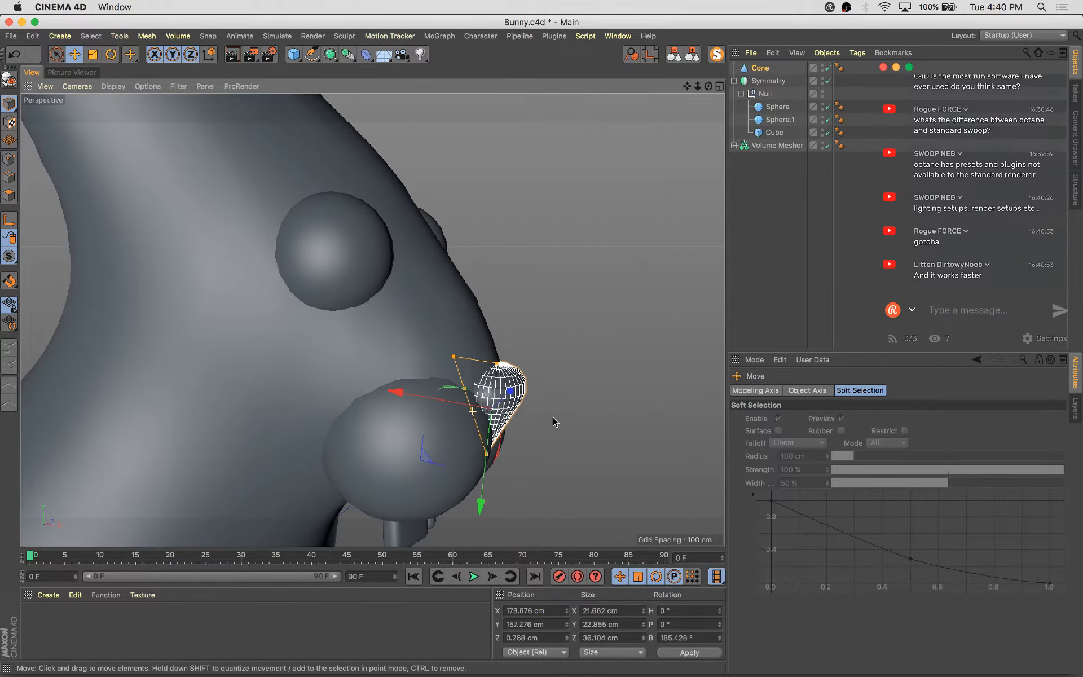
left_click_drag(552, 417, 634, 446, "alt")
scroll(634, 446, "down", 10)
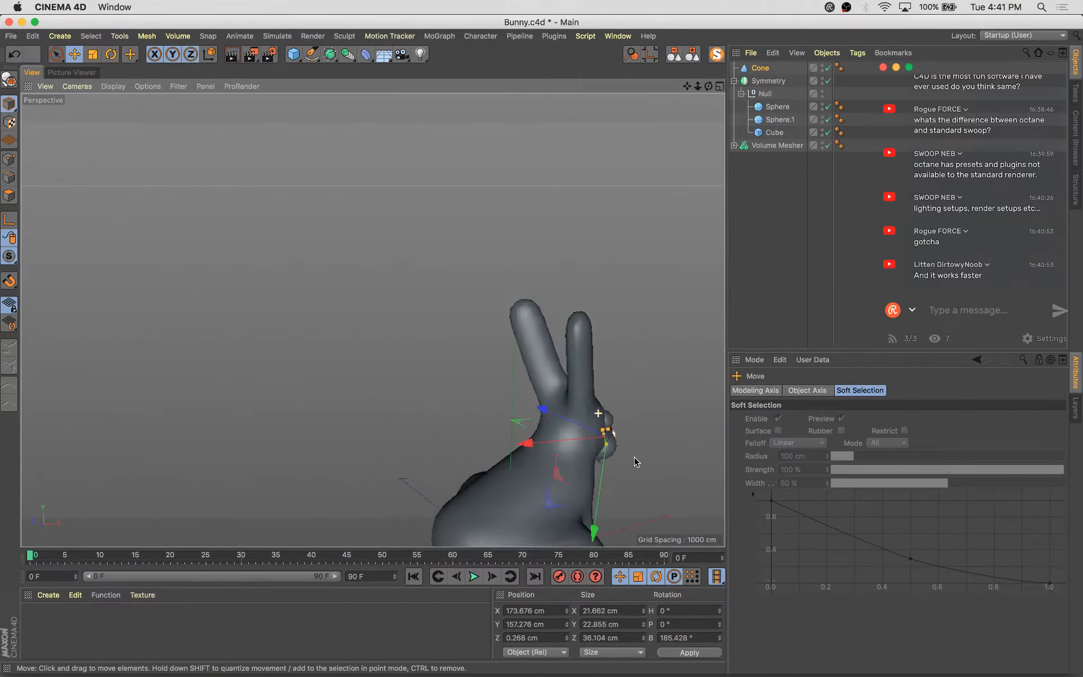
Orbit and zoom around the whole bunny to check the nose from the front
middle_click_drag(634, 458, 529, 399, "alt")
left_click_drag(529, 398, 395, 409, "alt")
middle_click_drag(395, 409, 543, 488, "alt")
left_click_drag(543, 488, 475, 439, "alt")
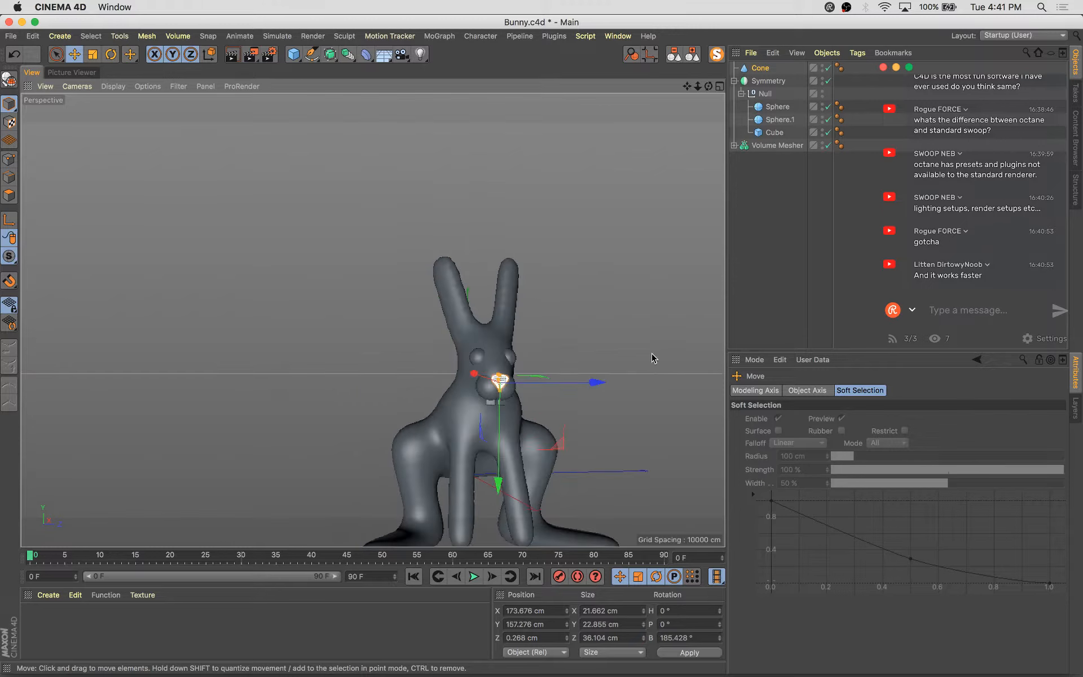
left_click(651, 356)
mouse_move(574, 474)
left_mouse_down("alt")
mouse_move(559, 448)
mouse_move(581, 465)
left_mouse_up("alt")
scroll(547, 437, "up", 5)
scroll(477, 396, "up", 6)
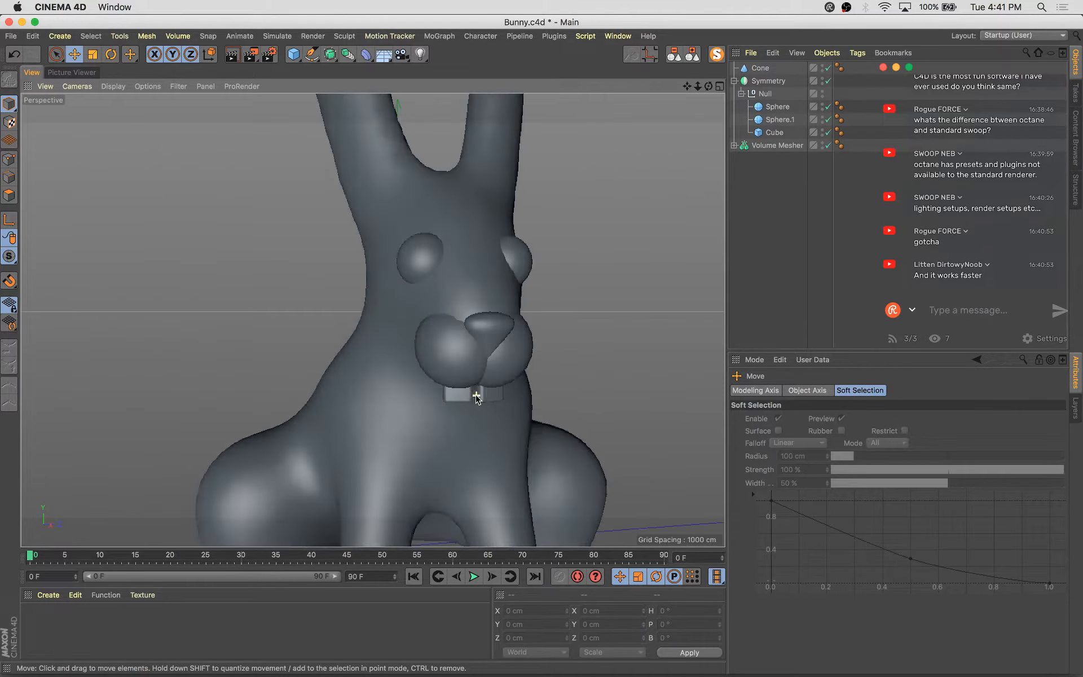
Select the eye sphere, scale it up to about 30 cm and lower it slightly
mouse_move(476, 395)
left_mouse_down("alt")
mouse_move(534, 429)
mouse_move(482, 408)
mouse_move(490, 383)
left_mouse_up("alt")
left_click(450, 322)
left_click(450, 321)
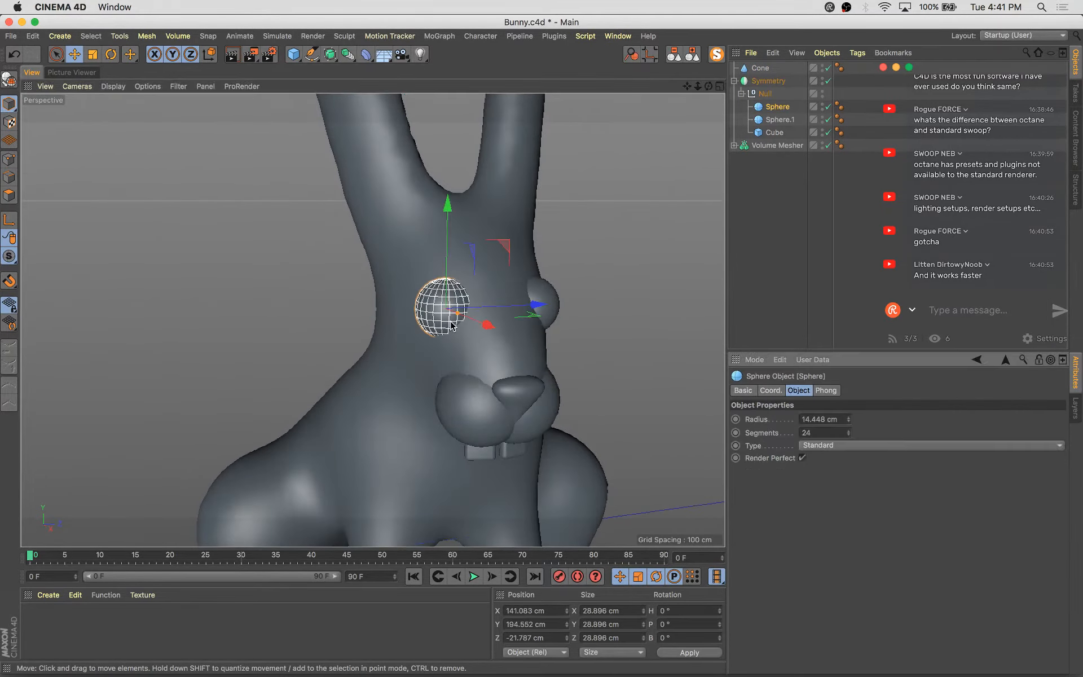
key("t")
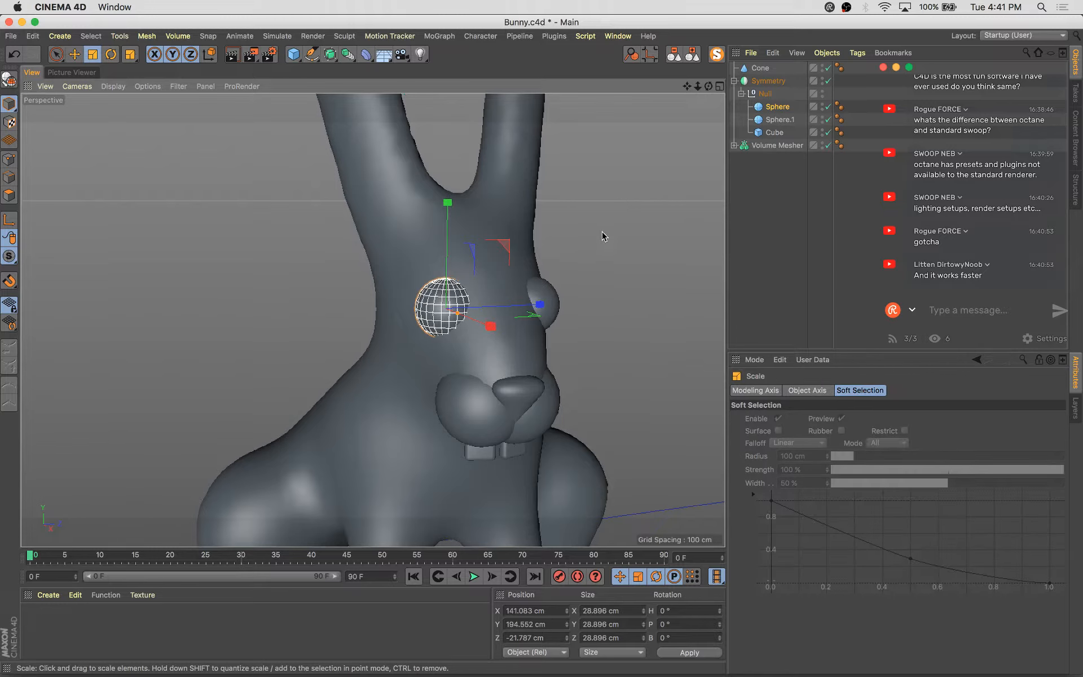
left_click_drag(602, 232, 608, 231)
key("e")
left_click_drag(440, 223, 523, 270)
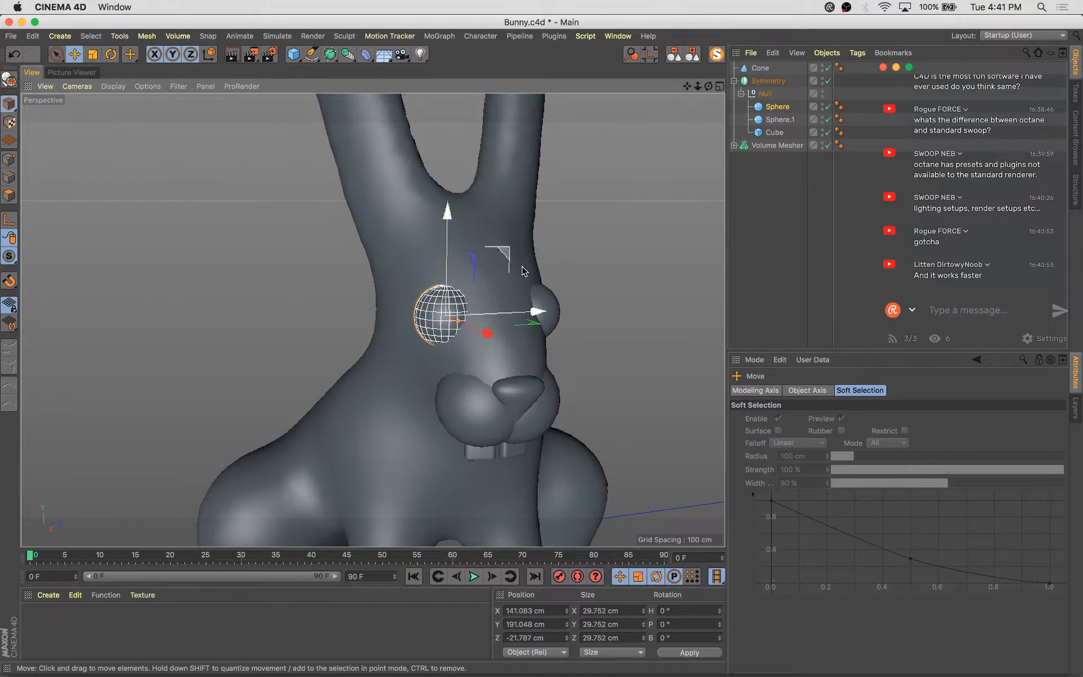
Nudge the eye sphere slightly sideways on the face
mouse_move(535, 313)
left_mouse_down()
mouse_move(654, 329)
mouse_move(517, 313)
left_mouse_up()
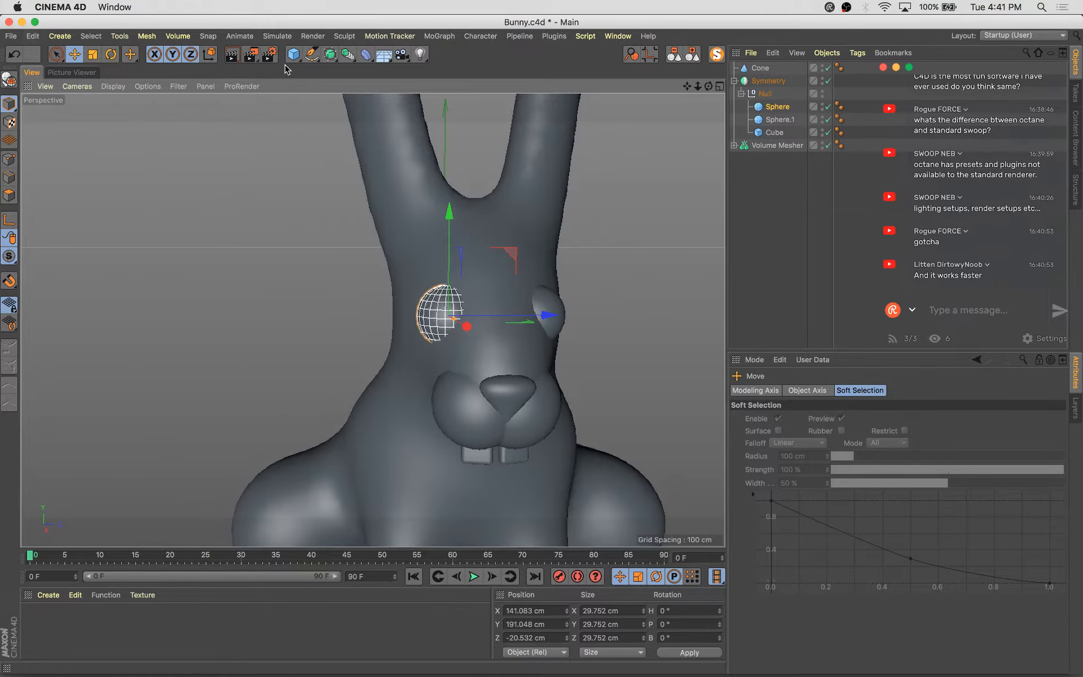
Add a torus into the eye's null group and scale it down to about 34 cm wide
left_click(293, 54)
left_click(403, 138, "alt")
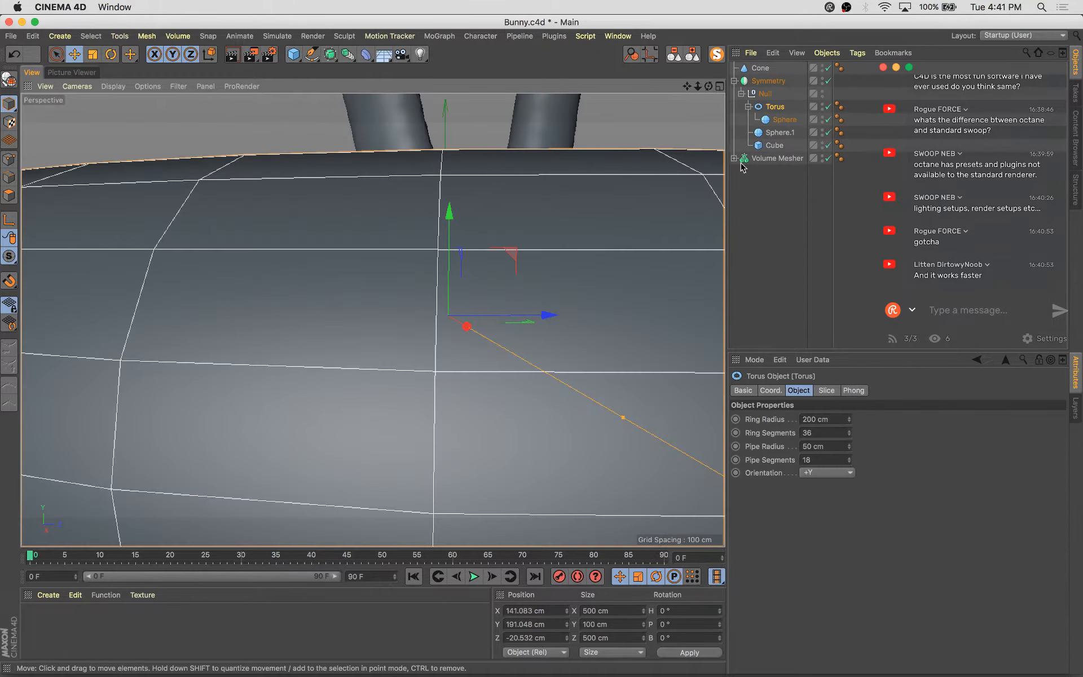
left_click_drag(782, 124, 780, 102)
left_click(779, 119)
key("t")
left_click_drag(562, 269, 313, 516)
Rotate the torus so it arches over the eye like an eyelid
key("r")
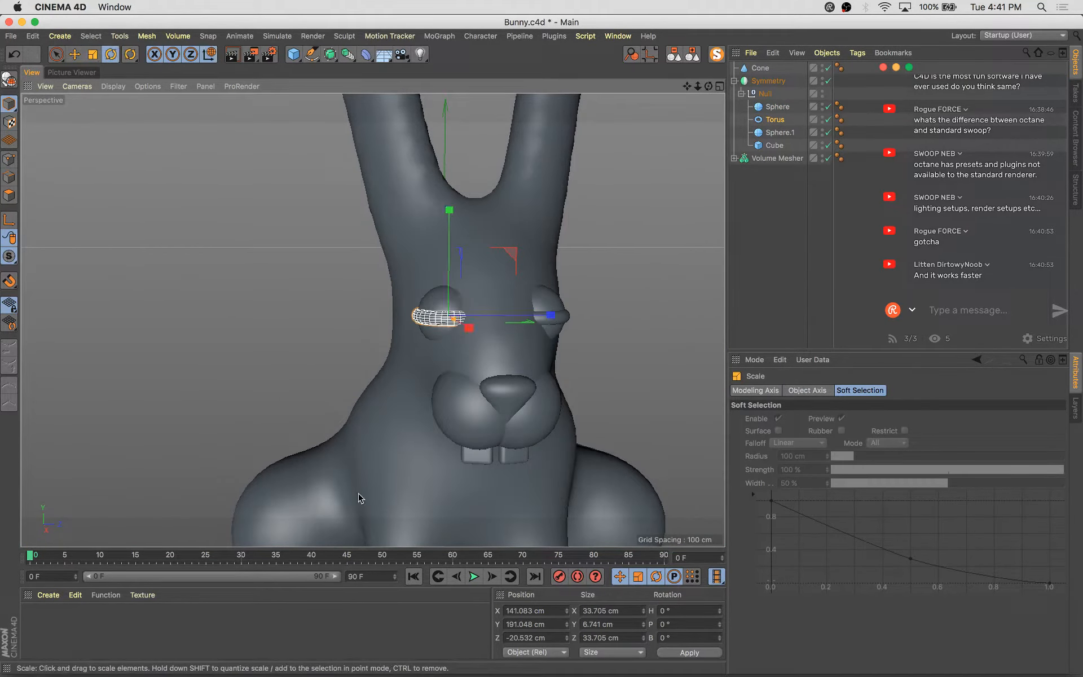
left_click_drag(456, 335, 470, 457)
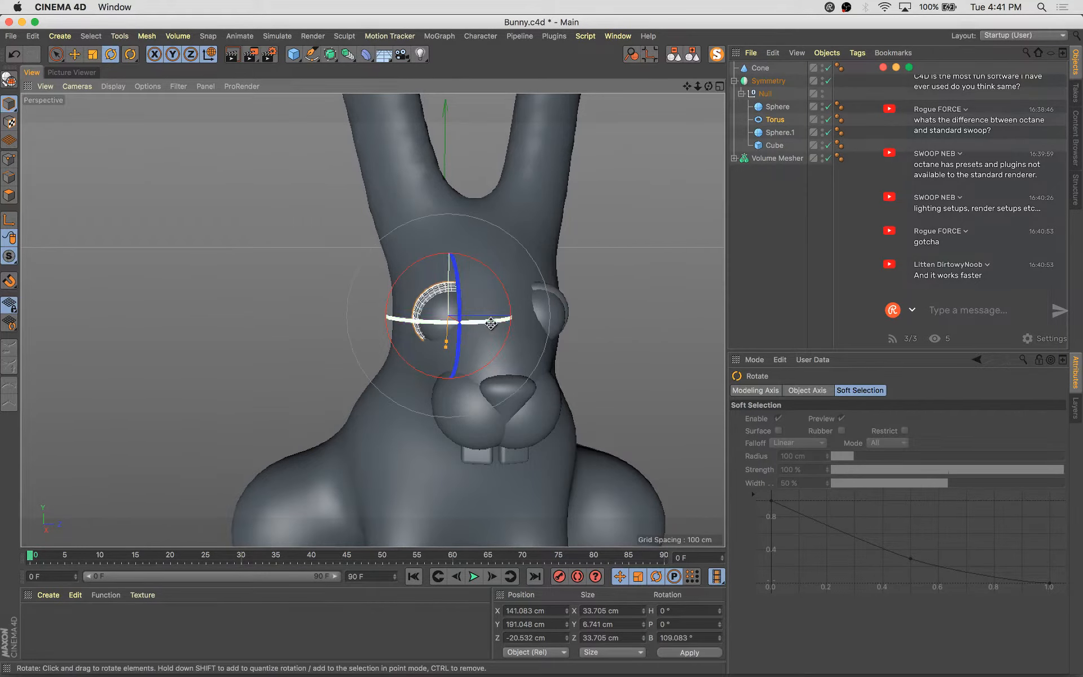
left_click_drag(491, 323, 582, 325)
scroll(434, 316, "up", 4)
Move the torus eyelid down onto the eye sphere
key("e")
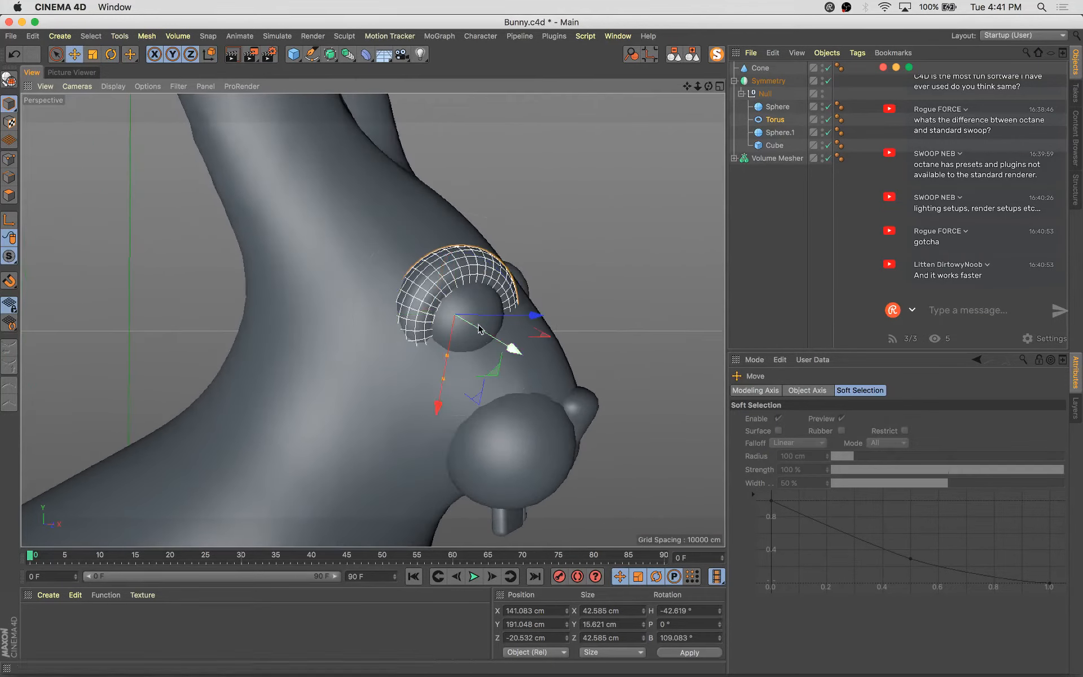
left_click_drag(445, 373, 443, 403)
left_click_drag(443, 404, 443, 409)
left_click_drag(516, 351, 512, 347)
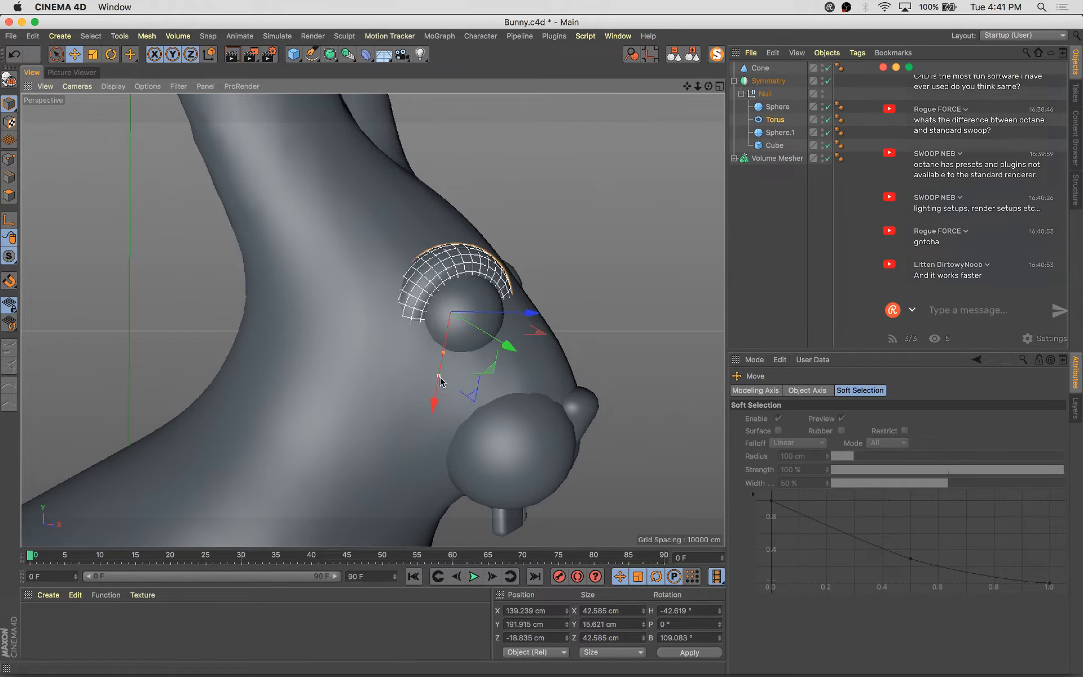
left_click_drag(439, 379, 439, 388)
Group the Cone, Symmetry and Volume Mesher under a new null named BUNNY
scroll(439, 387, "down", 5)
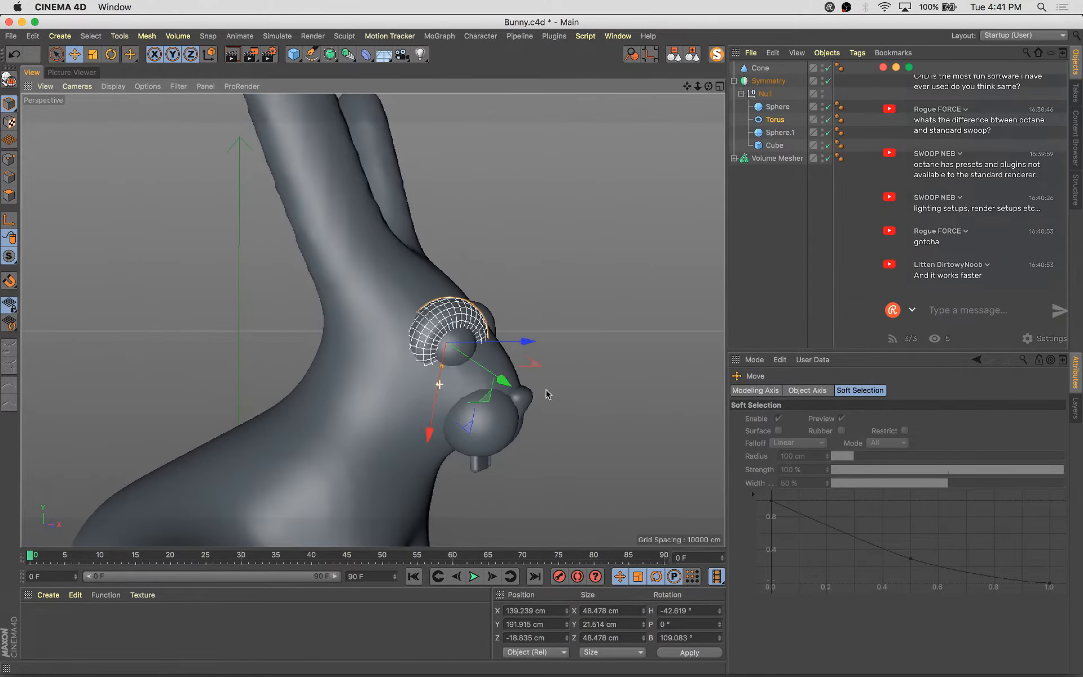
mouse_move(546, 394)
left_mouse_down("alt")
mouse_move(393, 362)
mouse_move(350, 411)
mouse_move(466, 412)
mouse_move(536, 391)
left_mouse_up("alt")
scroll(536, 391, "down", 5)
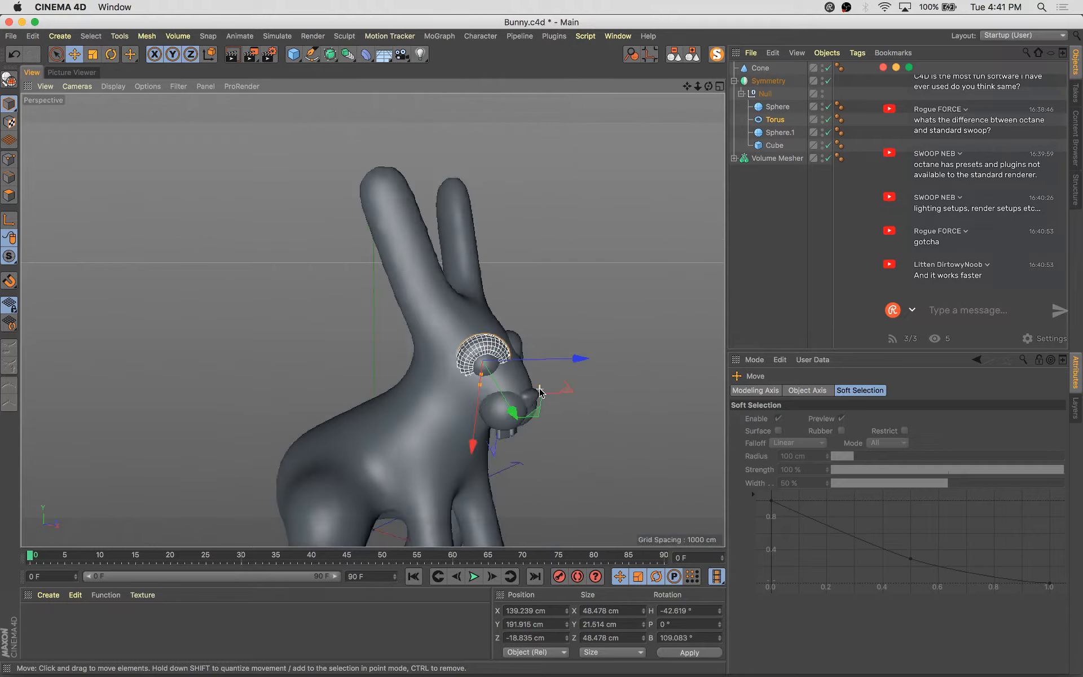
middle_click_drag(599, 450, 599, 378, "alt")
left_click(598, 378)
left_click_drag(599, 378, 616, 338, "alt")
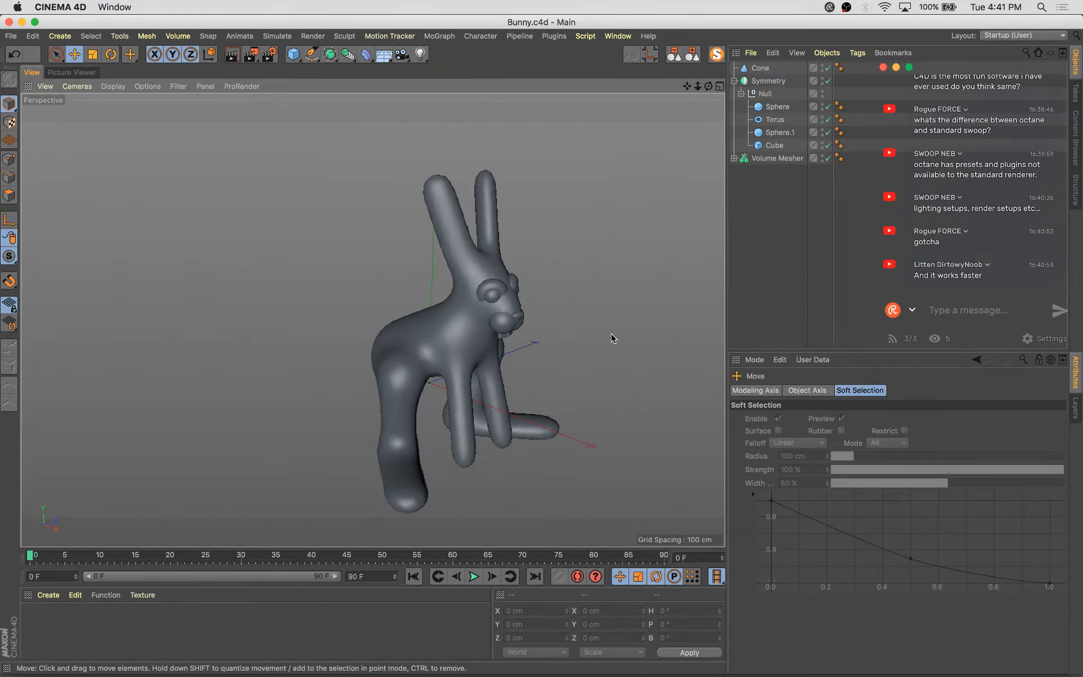
left_click(735, 81)
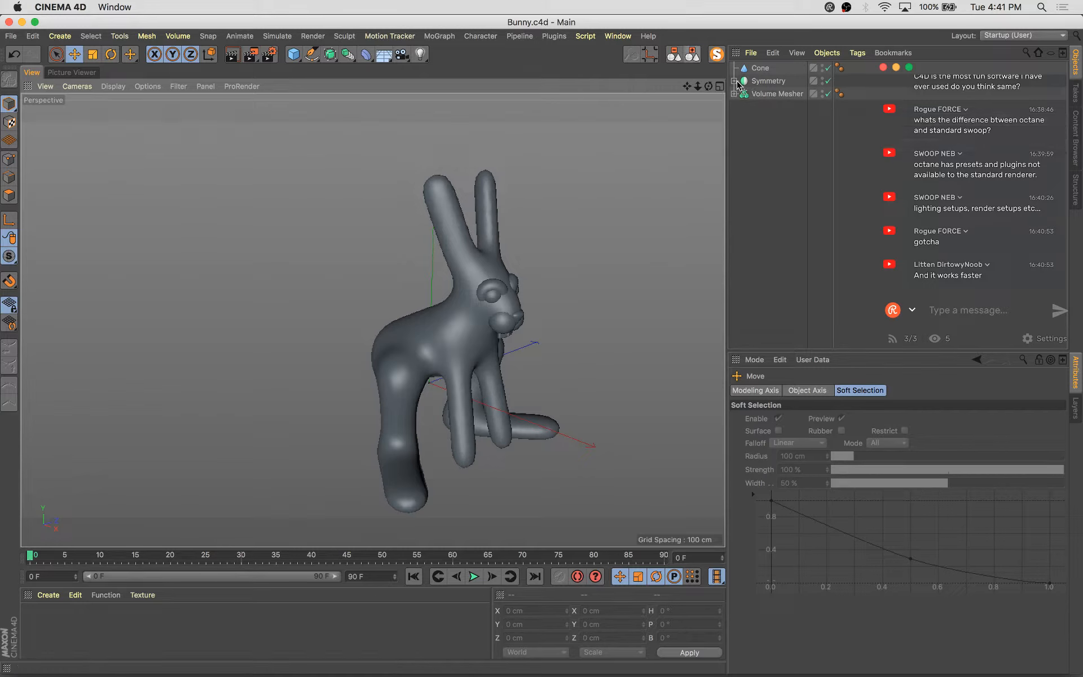
left_click_drag(789, 145, 724, 15)
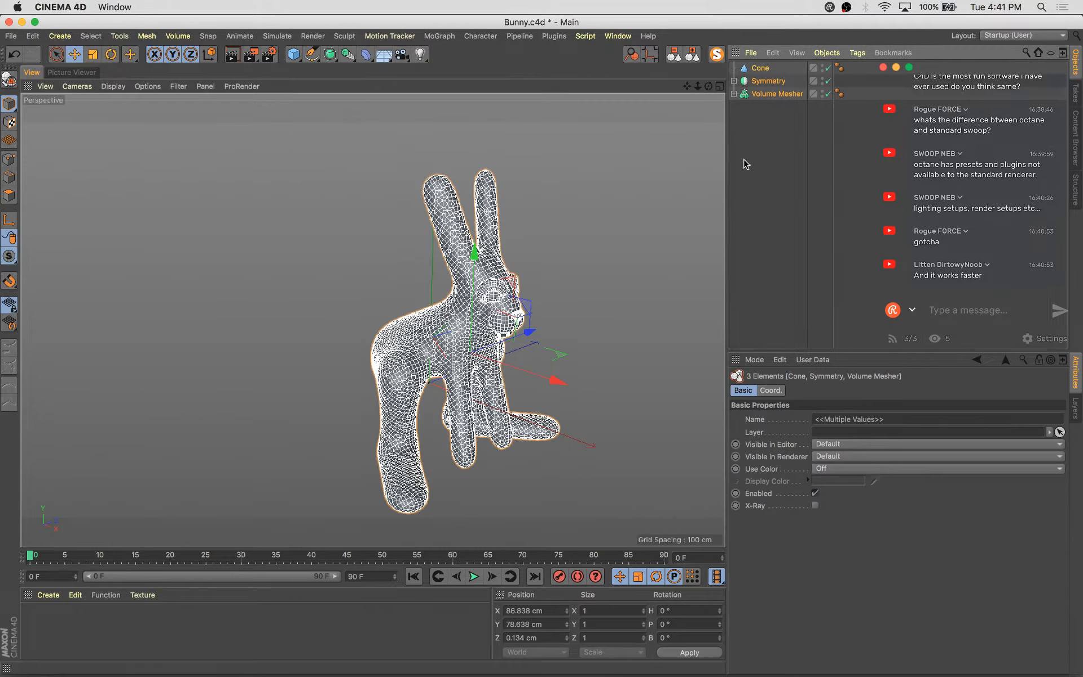
key("alt+g")
left_click_drag(629, 347, 590, 261, "alt")
double_click(756, 68)
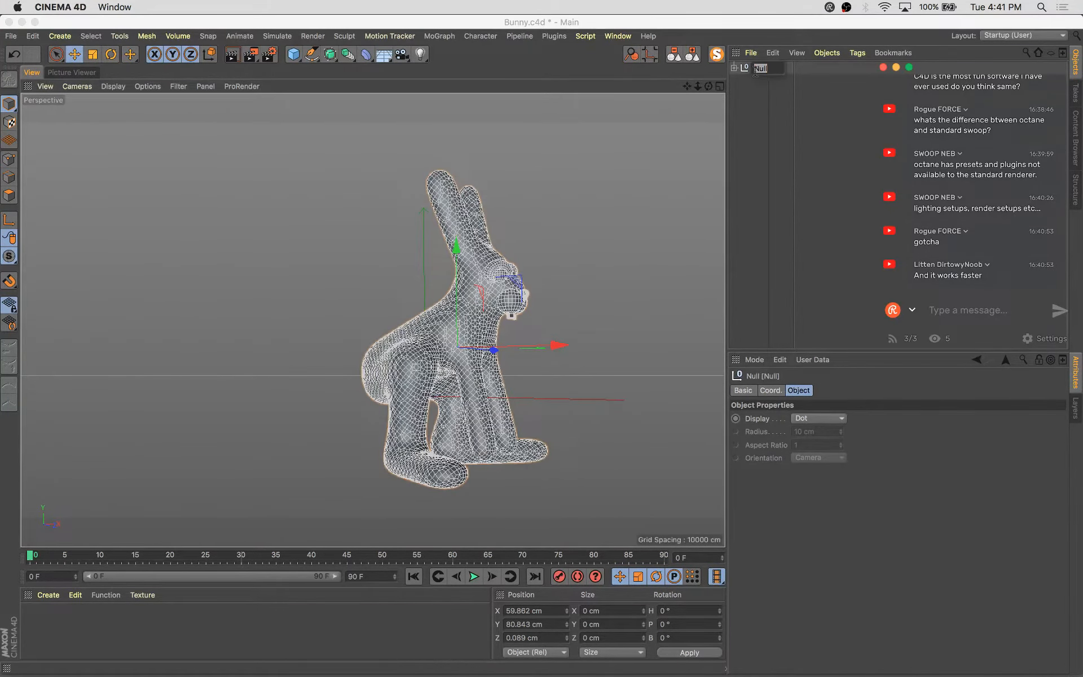
key("Return")
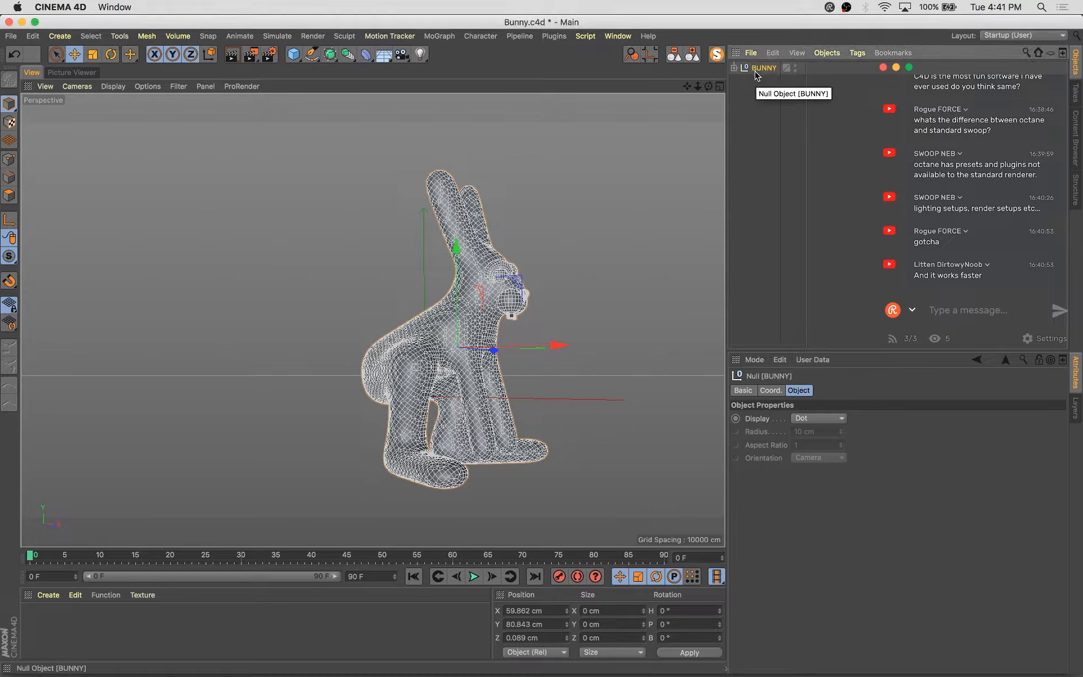
Expand the BUNNY hierarchy down to the Volume Builder's capsules and inspect the body from below
left_click(734, 67)
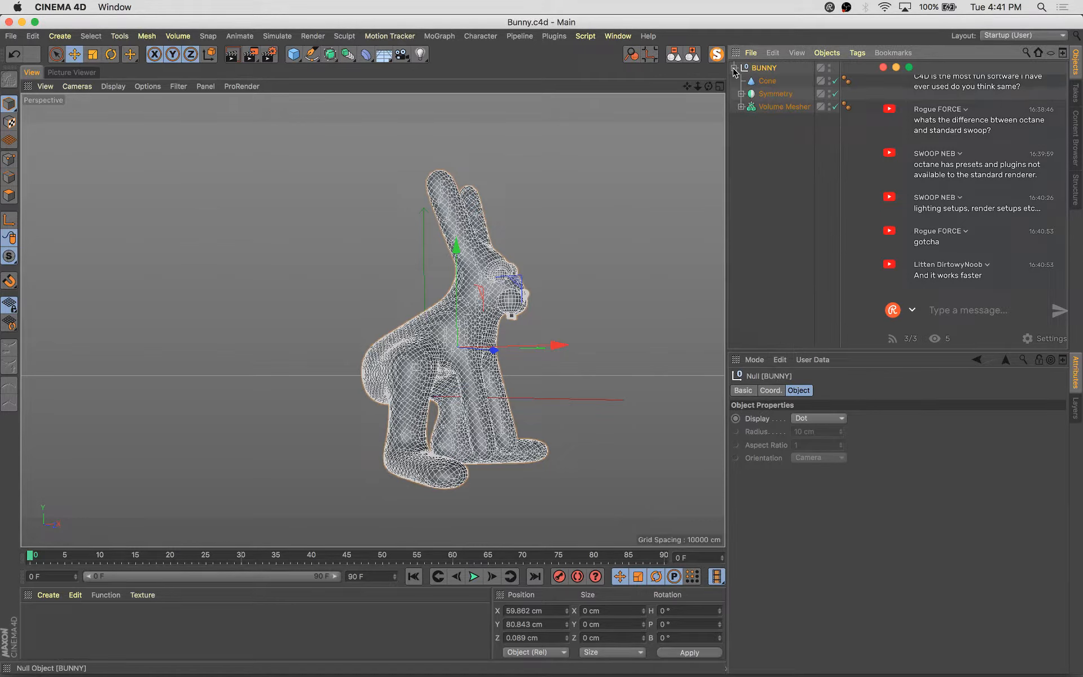
left_click(408, 401)
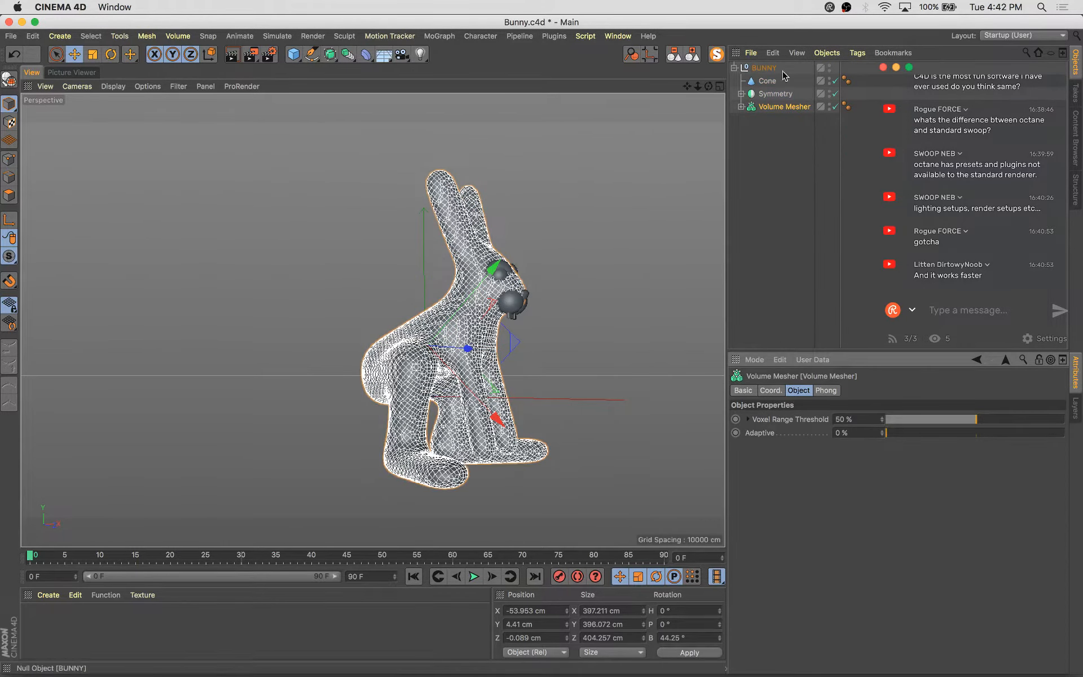
left_click(741, 106)
left_click(748, 120)
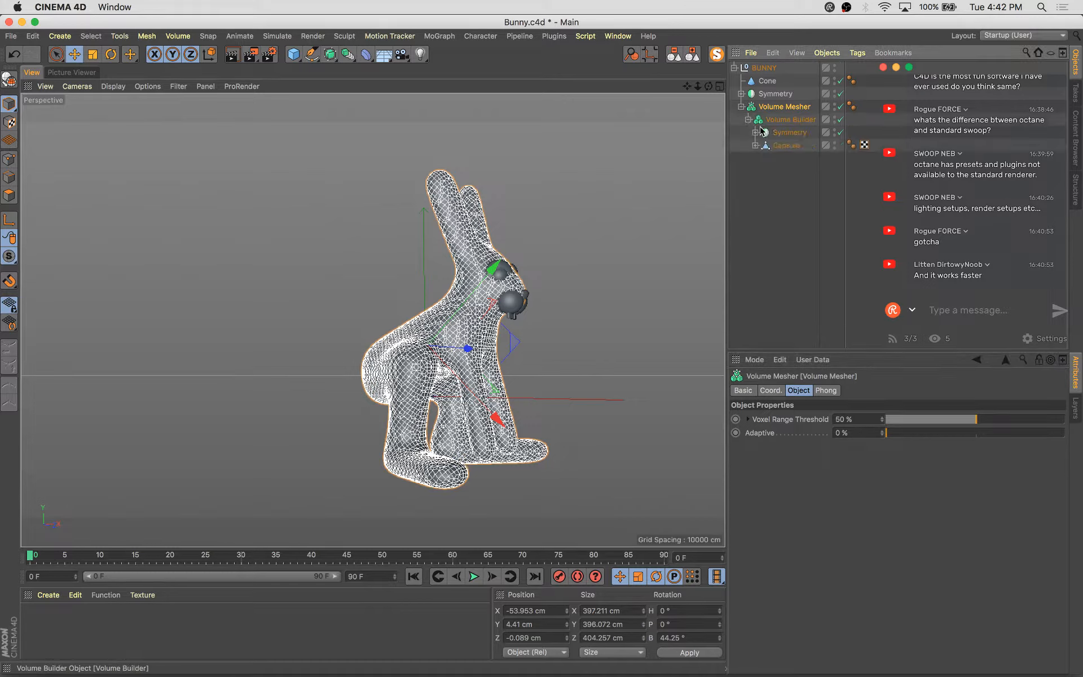
left_click(755, 146)
left_click(755, 134)
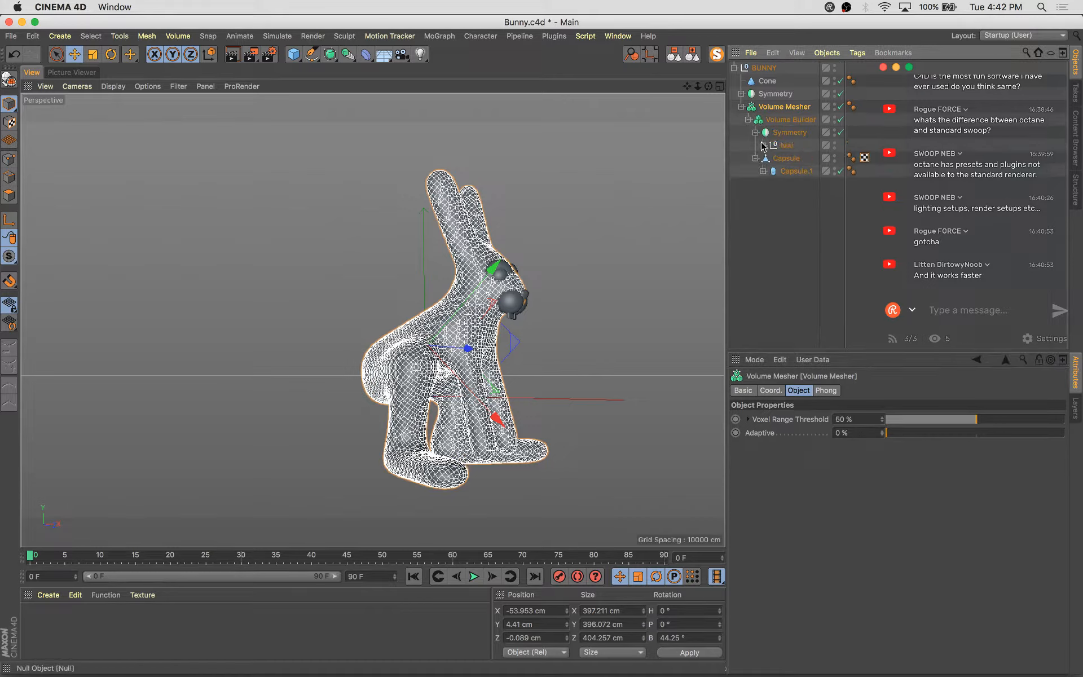
left_click(762, 145)
left_click_drag(584, 343, 542, 369, "alt")
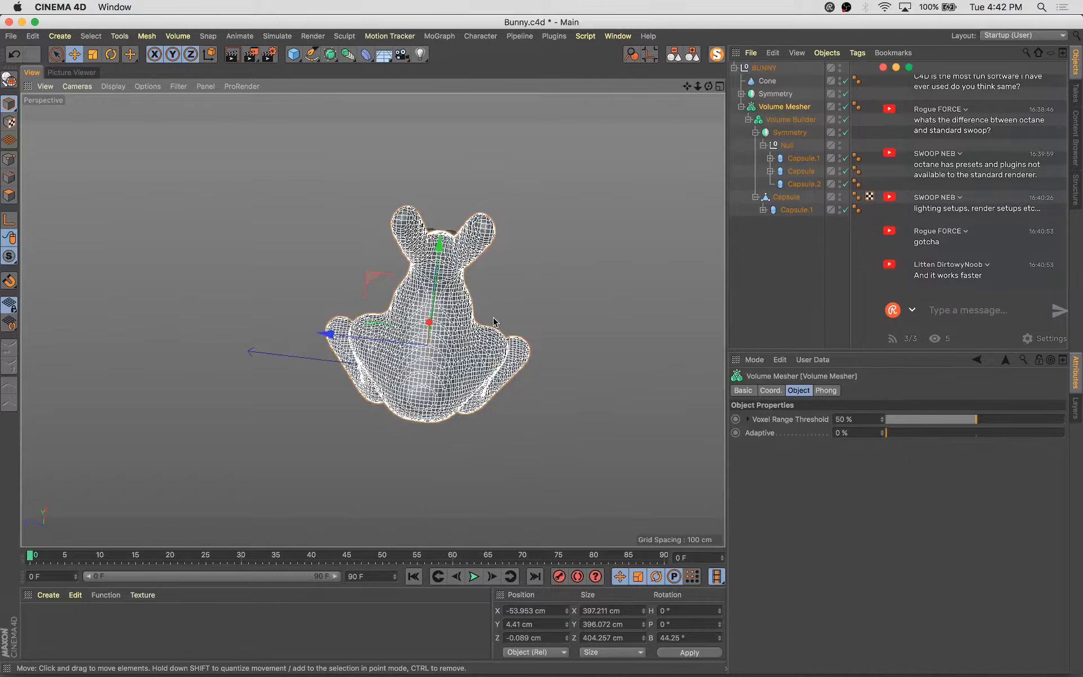
left_click_drag(494, 322, 464, 342)
key("super+z")
scroll(459, 351, "up", 5)
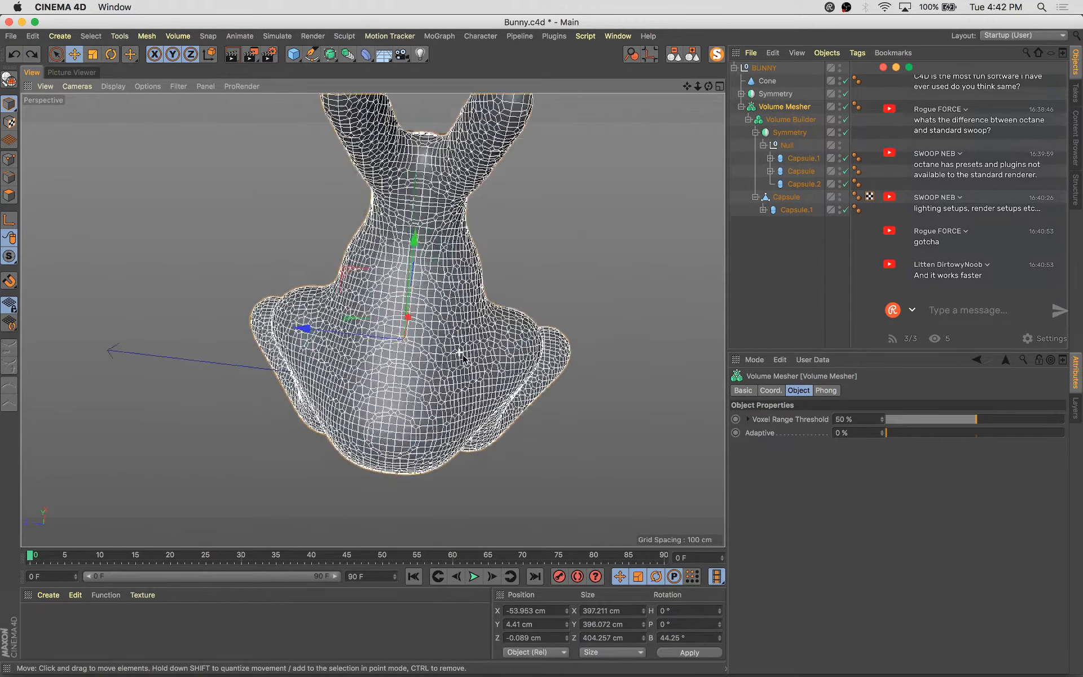
scroll(461, 352, "up", 2)
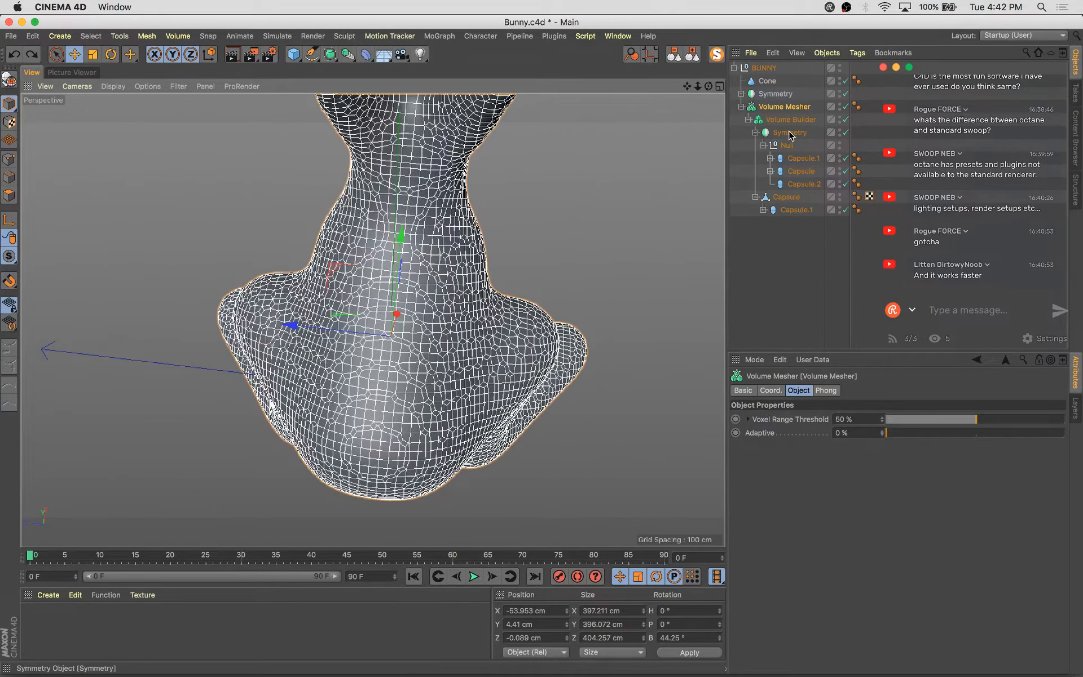
Select the hind leg capsule in the symmetry null and move it to reposition the leg
left_click(807, 160)
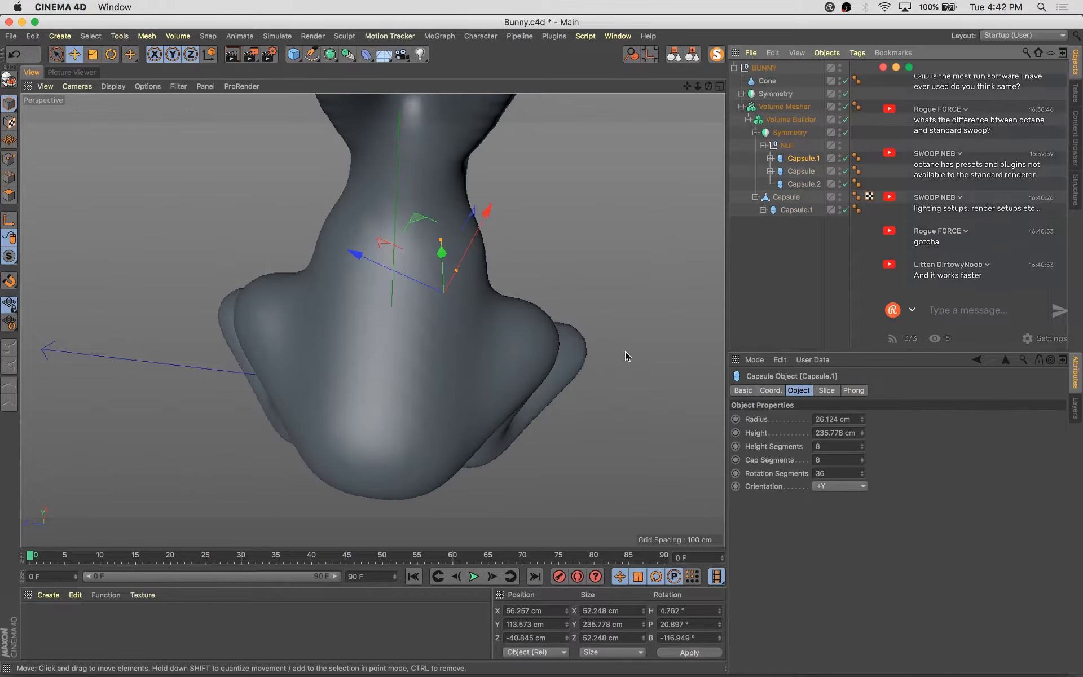
left_click(810, 172)
left_click_drag(525, 367, 403, 379, "alt")
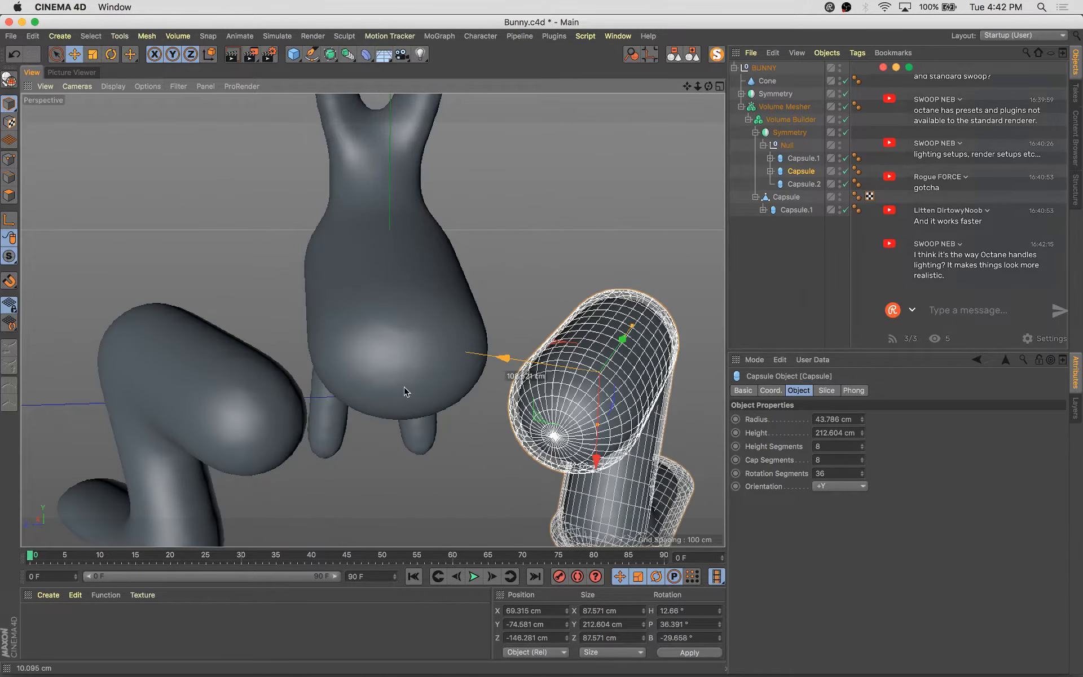
left_click_drag(589, 264, 175, 249, "alt")
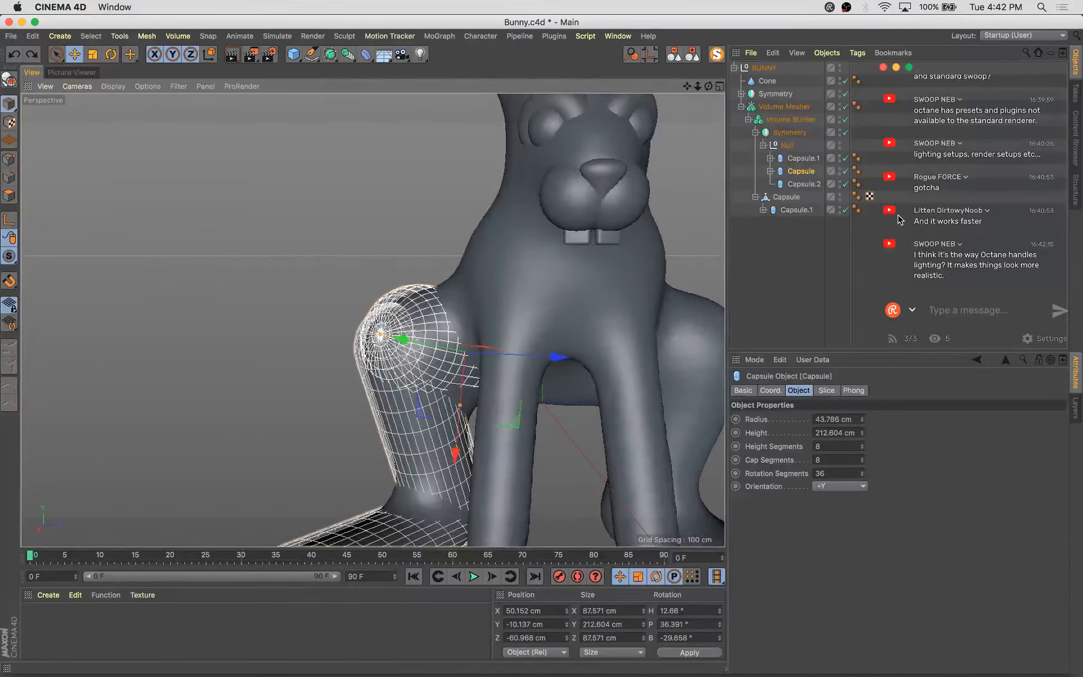
left_click_drag(501, 379, 549, 387, "alt")
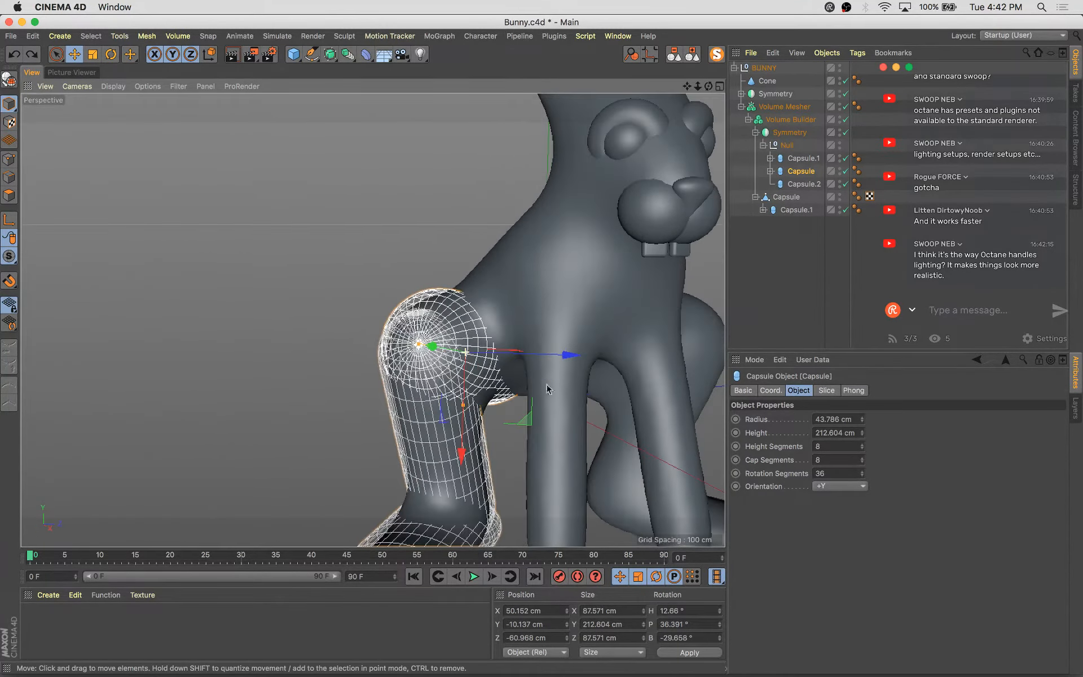
middle_click_drag(555, 395, 440, 339, "alt")
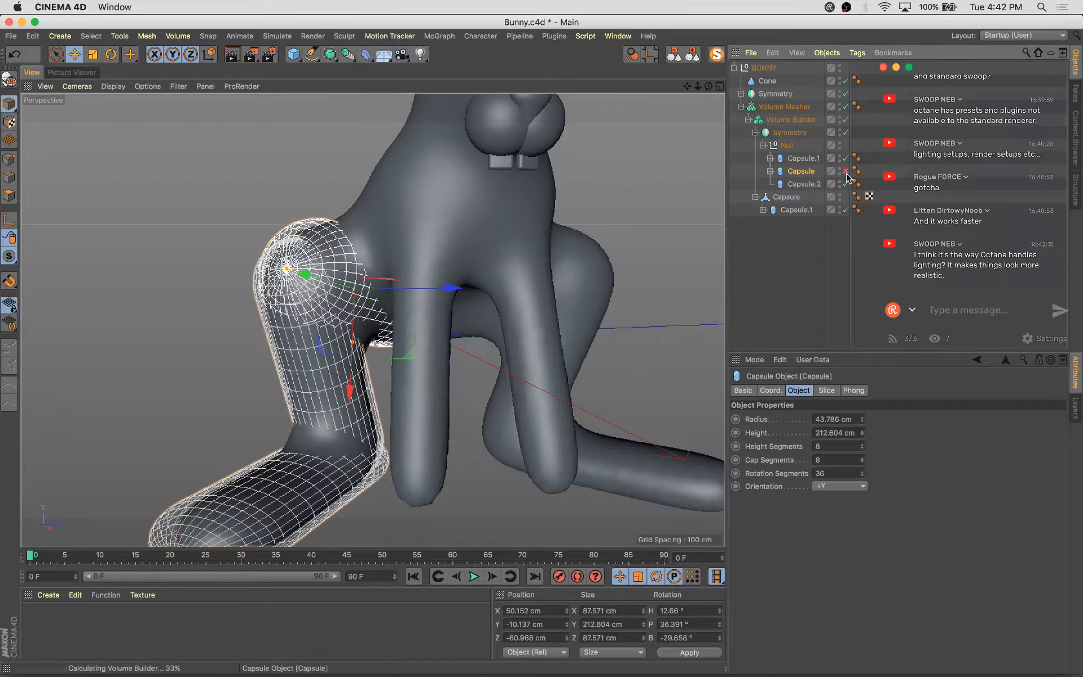
Nudge the hind leg capsule slightly and undo a further move
left_click(845, 171)
left_click(846, 171)
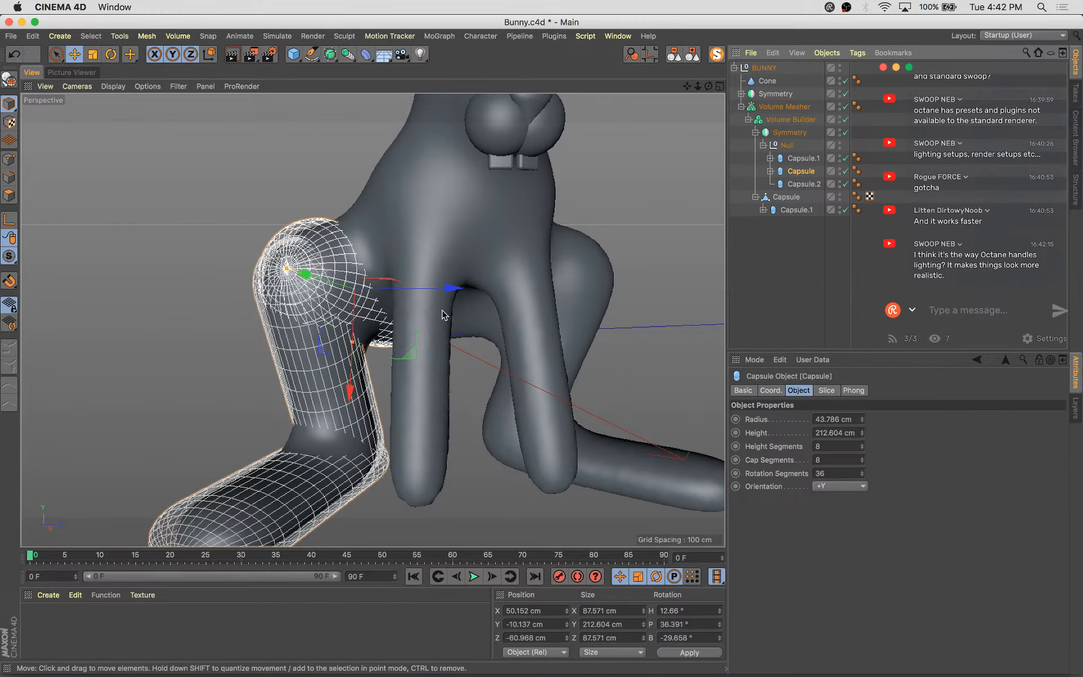
left_click_drag(417, 322, 474, 426, "alt")
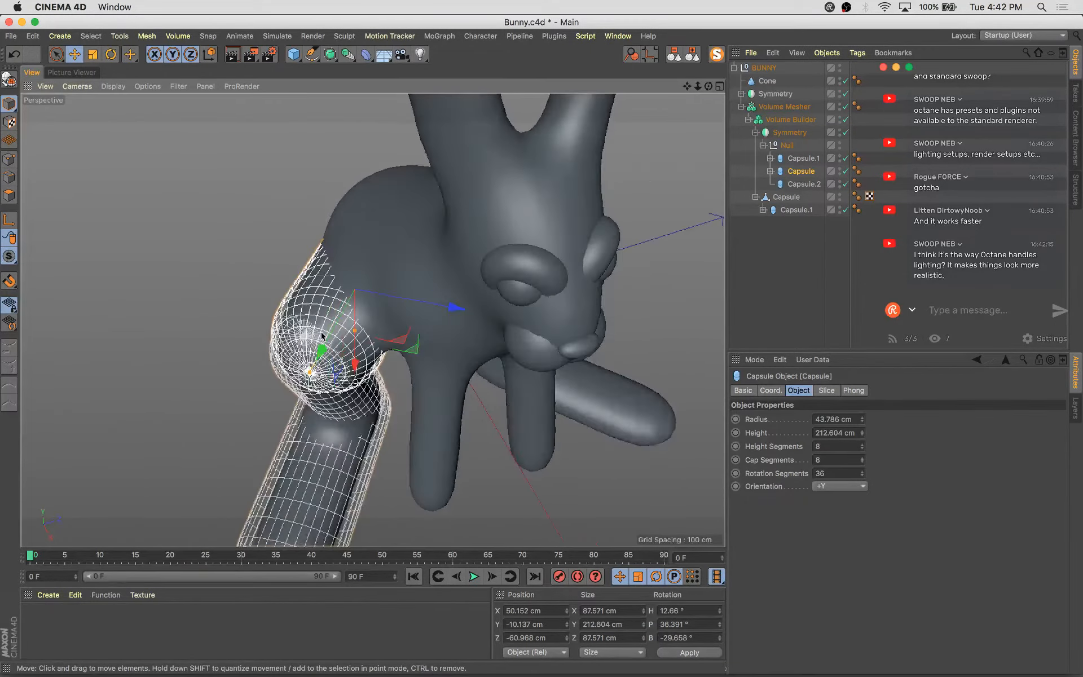
left_click_drag(327, 336, 492, 307)
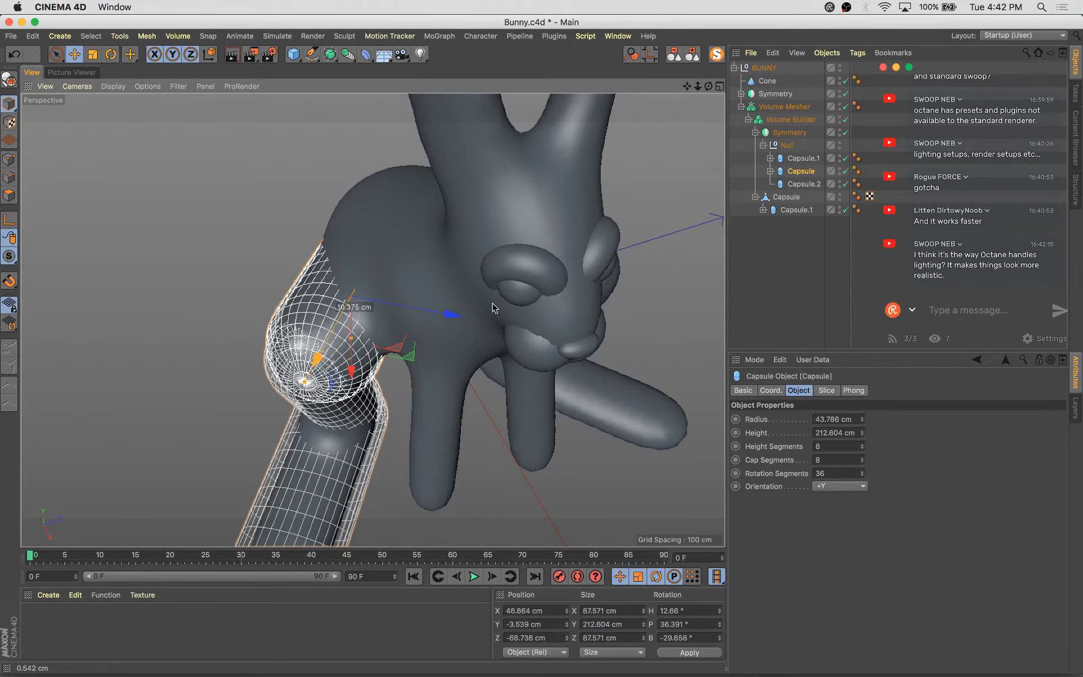
left_click_drag(561, 282, 593, 310)
key("super+z")
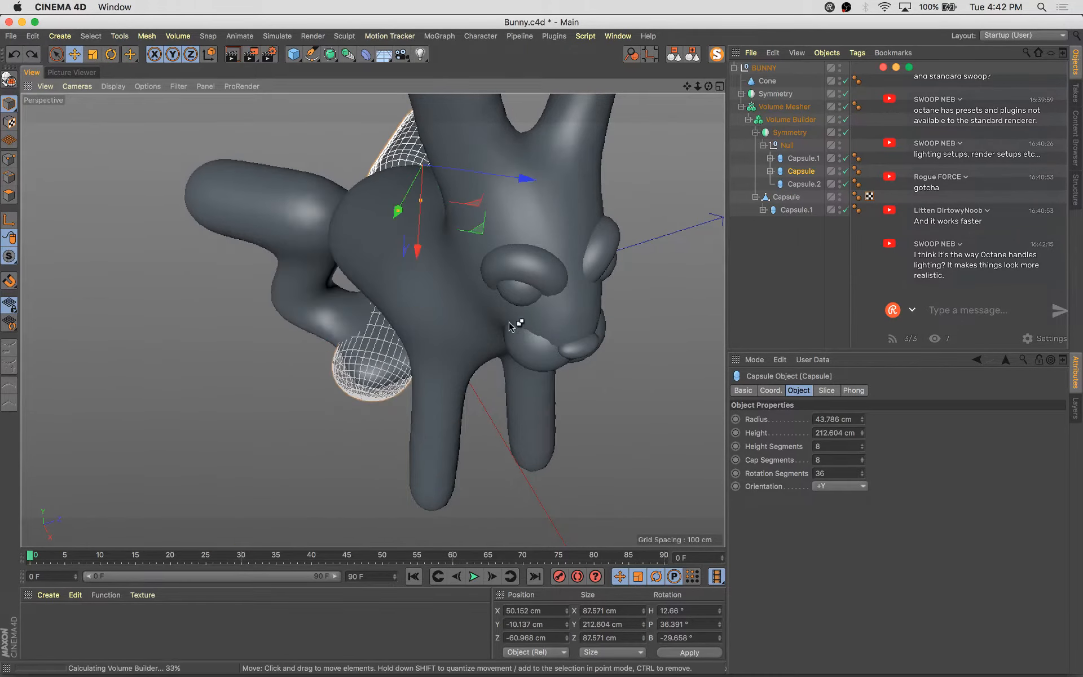
left_click_drag(237, 416, 461, 262, "alt")
Lower the Volume Builder's voxel size to 5.8 cm
left_click(808, 119)
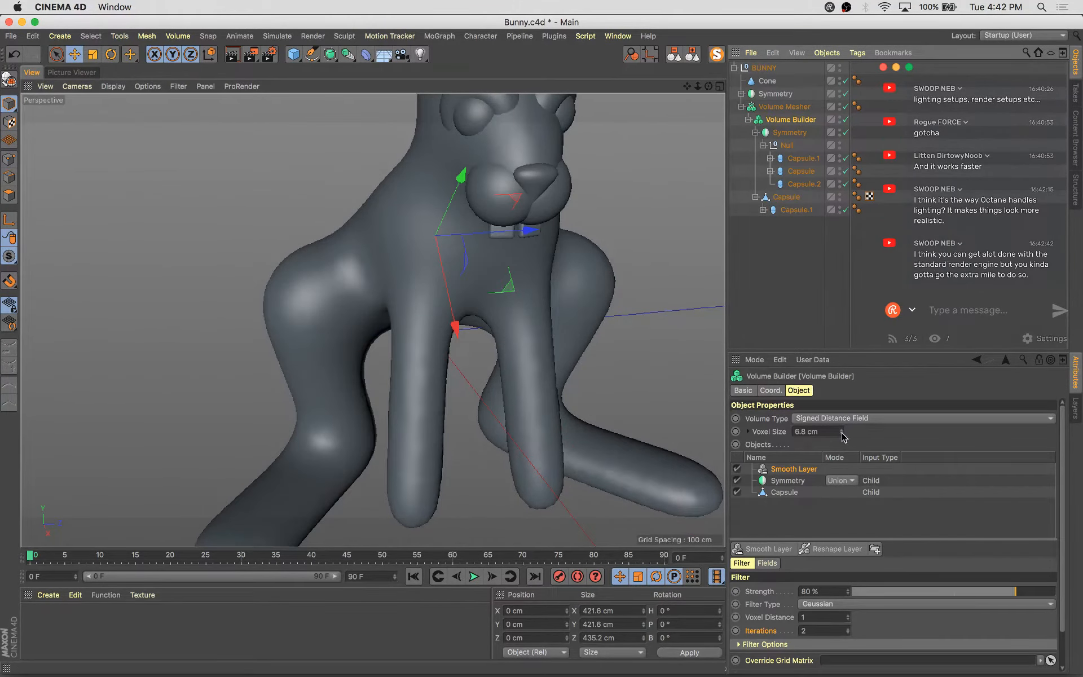
left_click(841, 434)
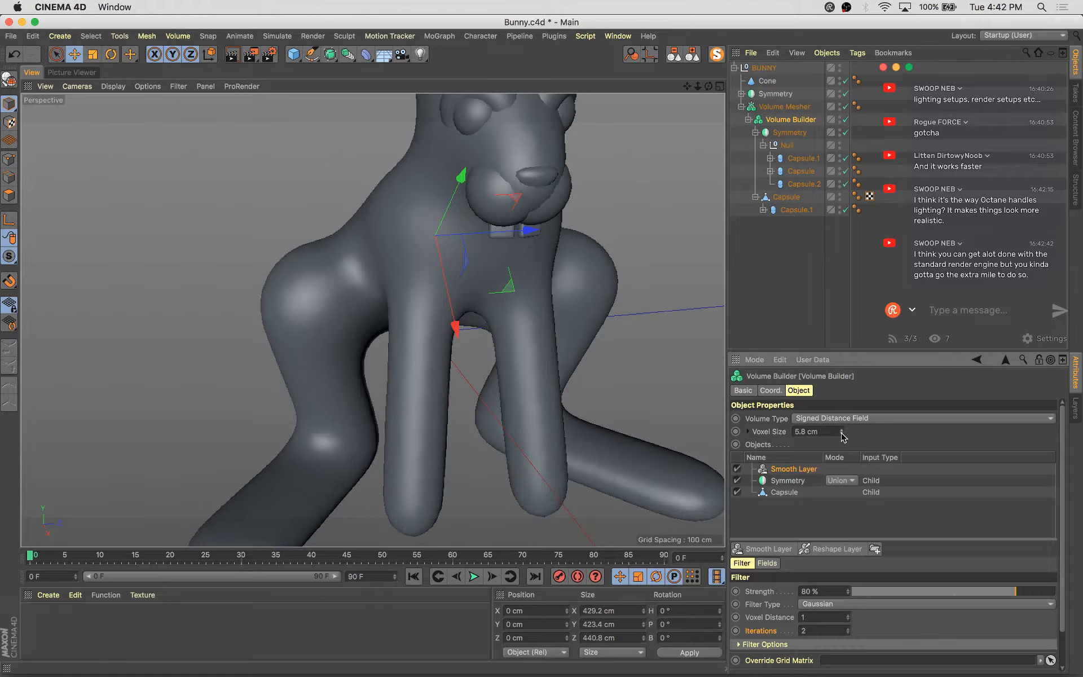
Add a Reshape layer to the Volume Builder and set its Offset to -1 cm
left_click(832, 548)
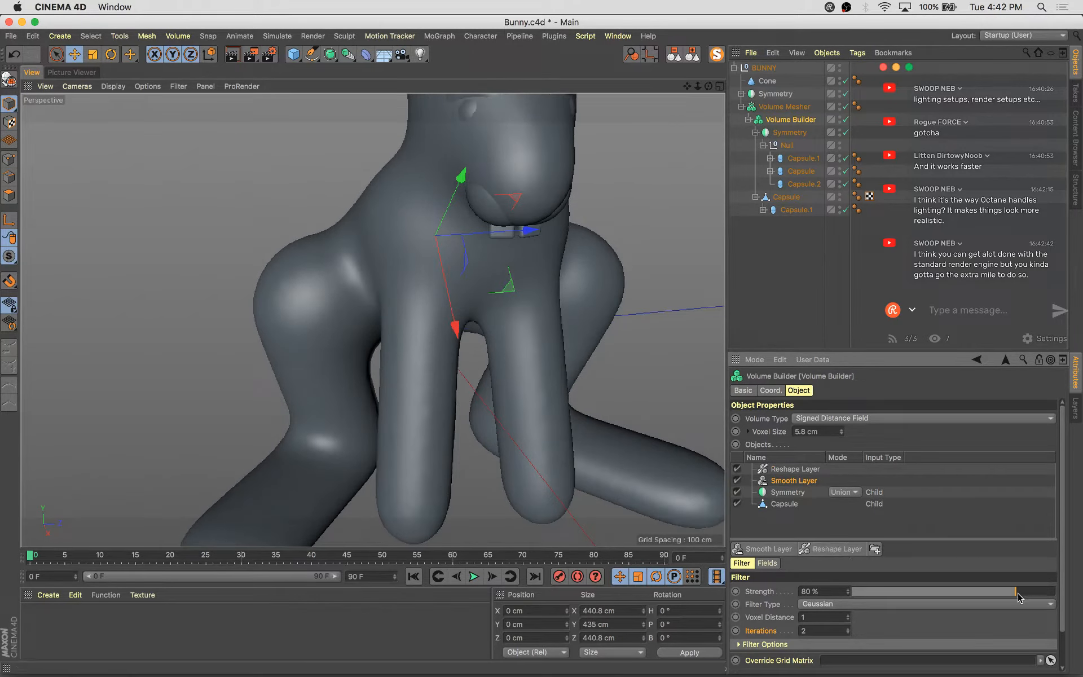
left_click(809, 470)
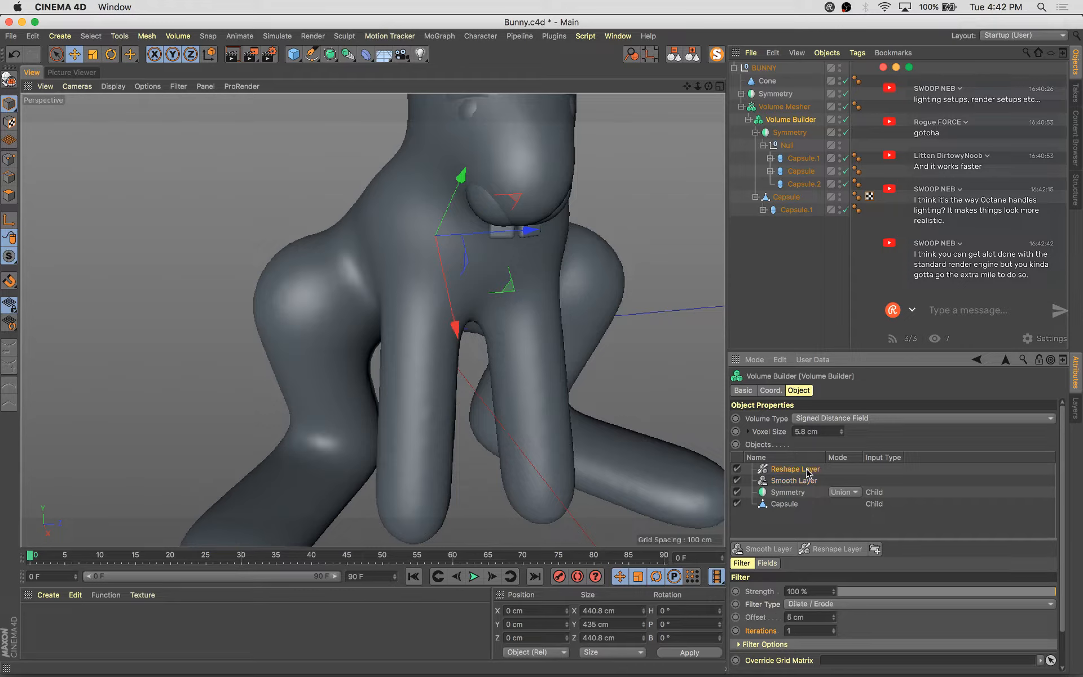
left_click(833, 620)
left_click(833, 620)
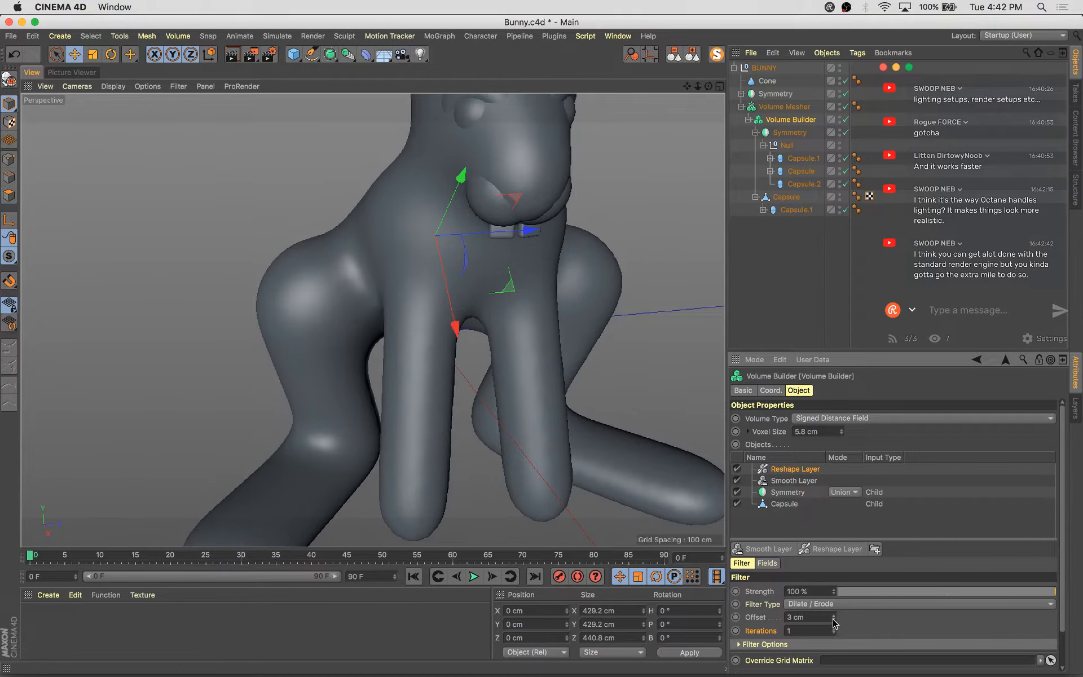
left_click(833, 620)
left_click(833, 619)
left_click(833, 620)
left_click(833, 620)
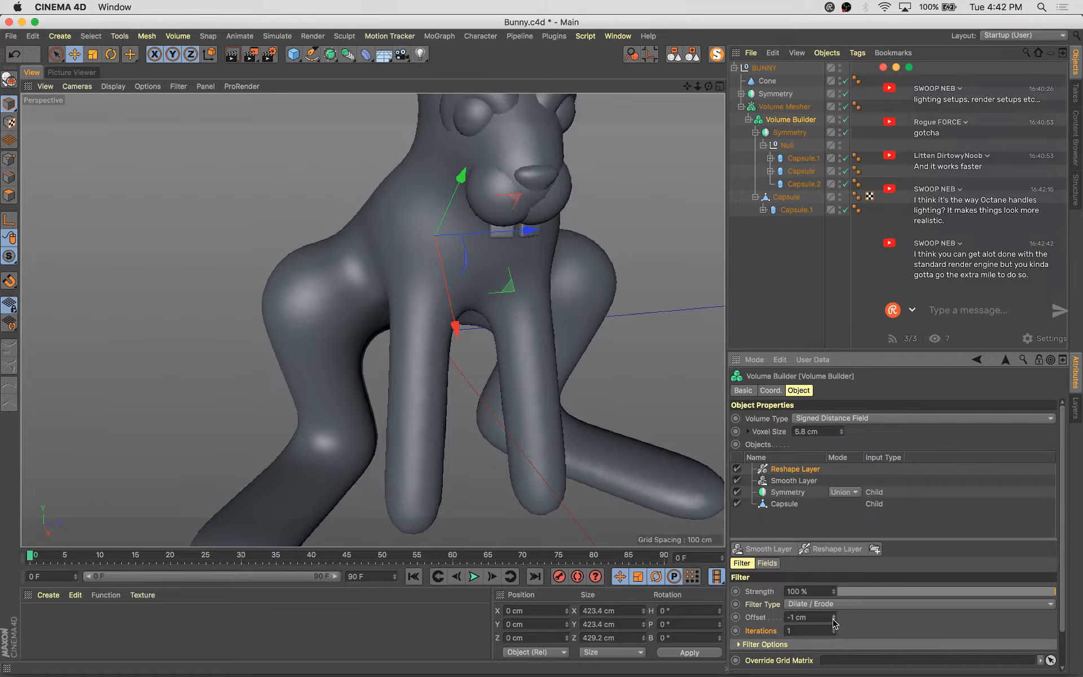
Set the Reshape layer's Offset to -2 cm
left_click(833, 619)
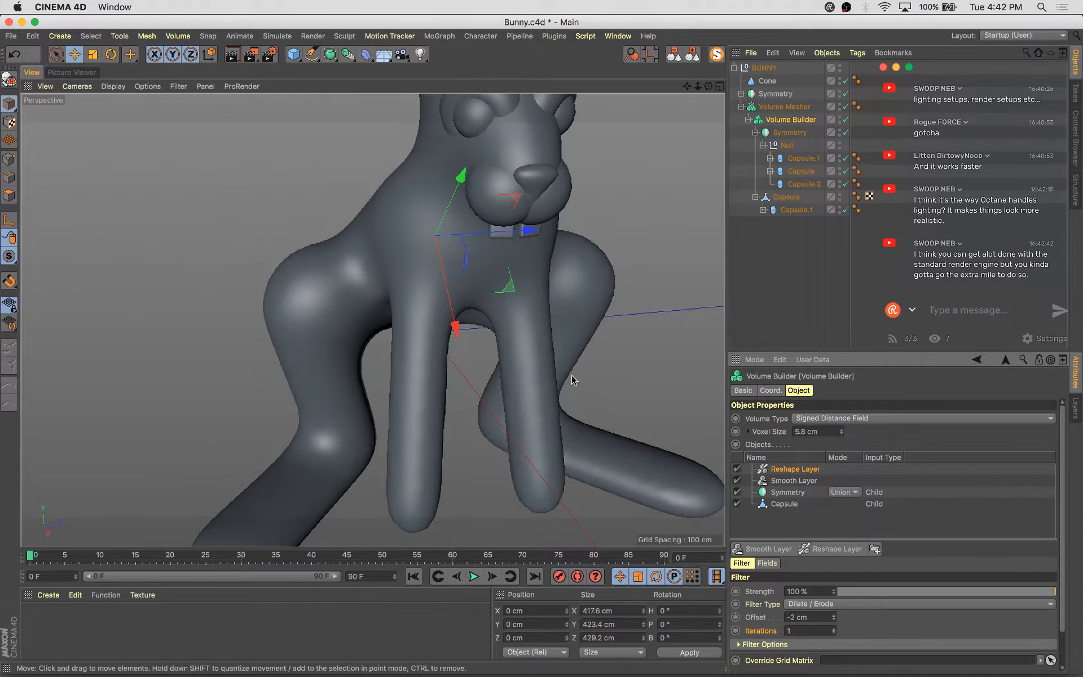
left_click_drag(573, 380, 719, 266, "alt")
Select the hind foot capsule, scale it up slightly and move and rotate it into a new position
left_click(792, 171)
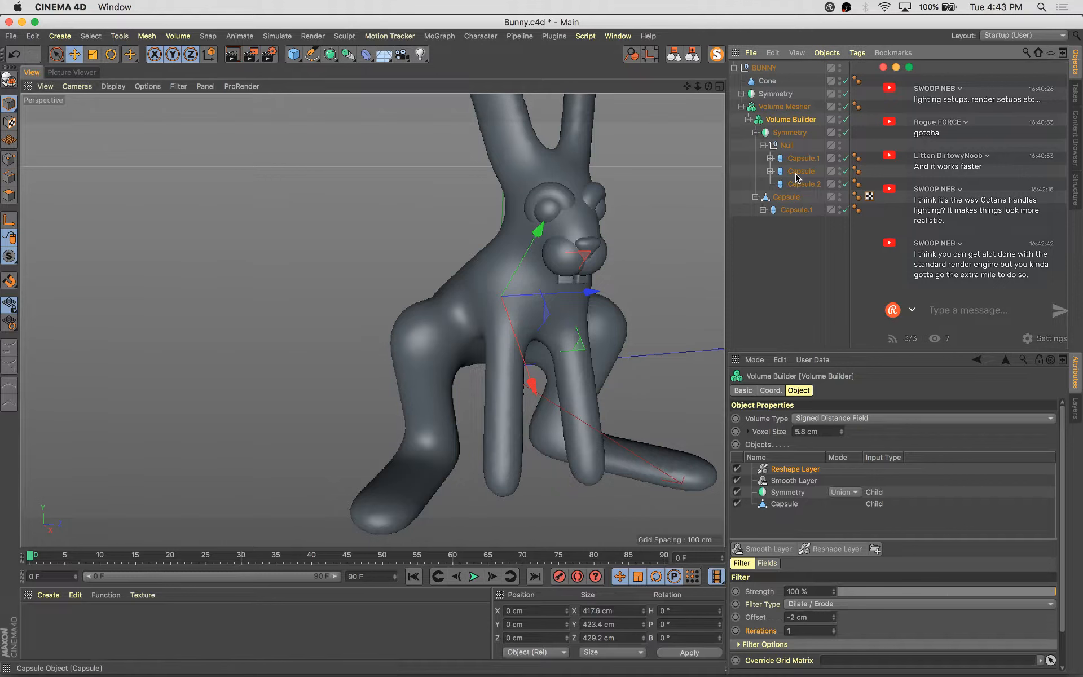
left_click_drag(543, 343, 539, 342)
left_click_drag(482, 420, 687, 493)
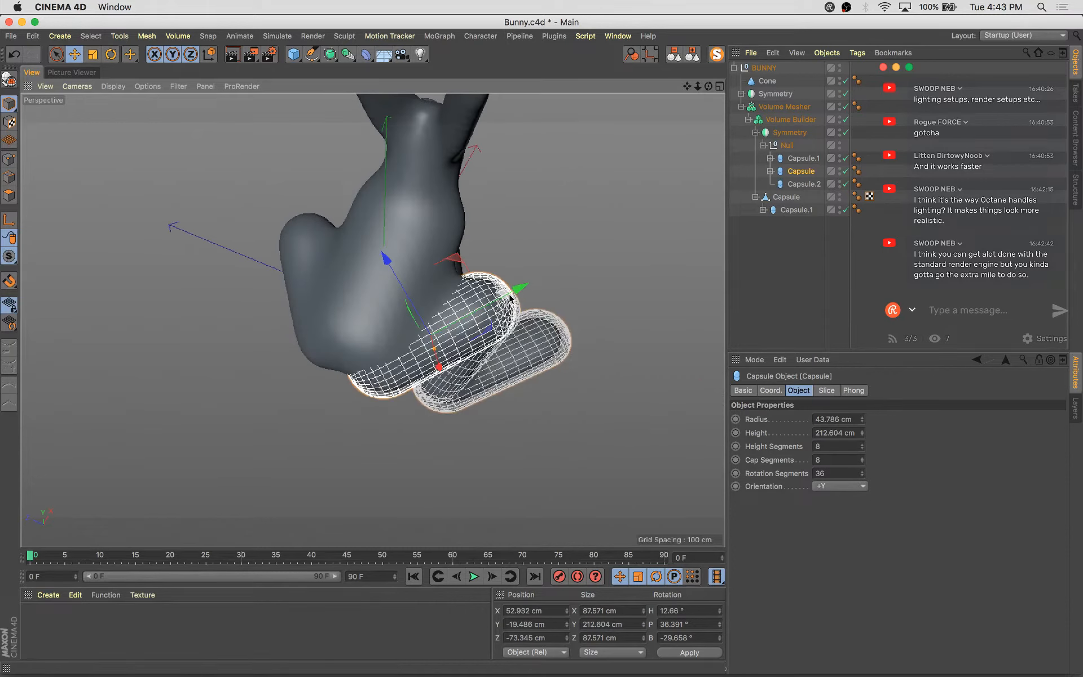
left_click_drag(514, 299, 516, 298)
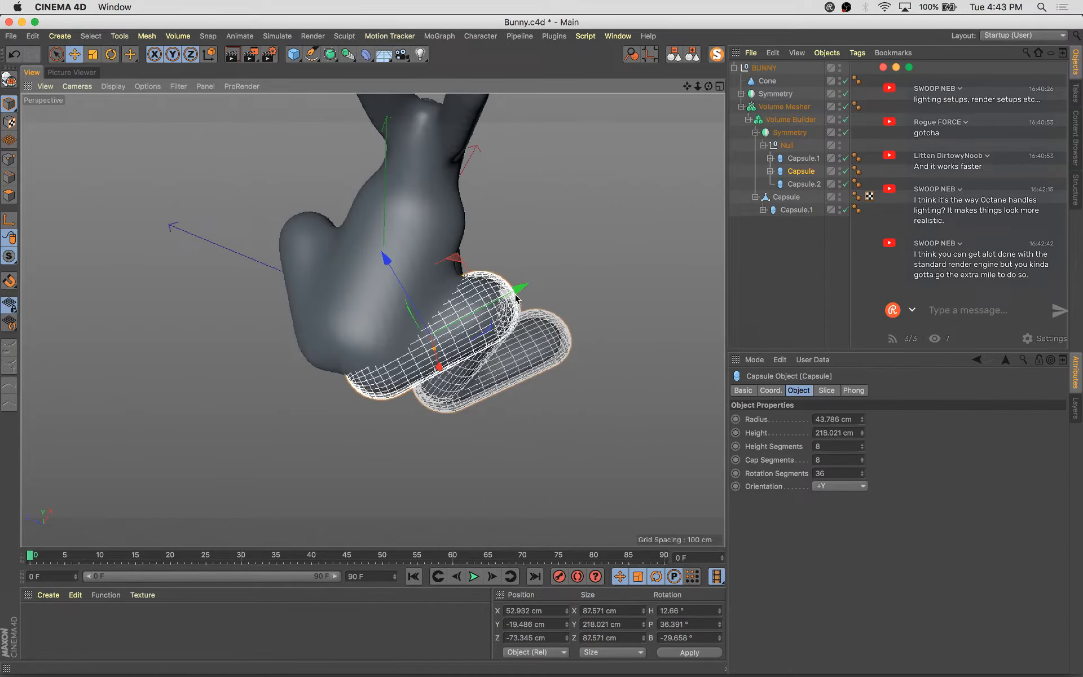
key("super+z")
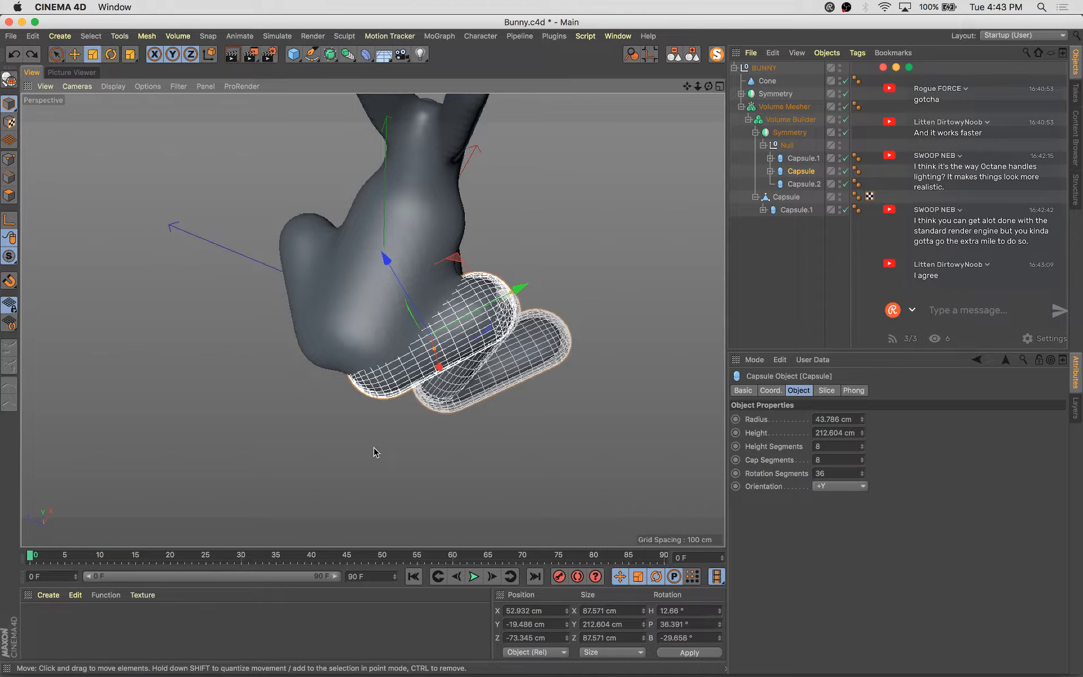
key("t")
left_click_drag(360, 451, 468, 298)
key("e")
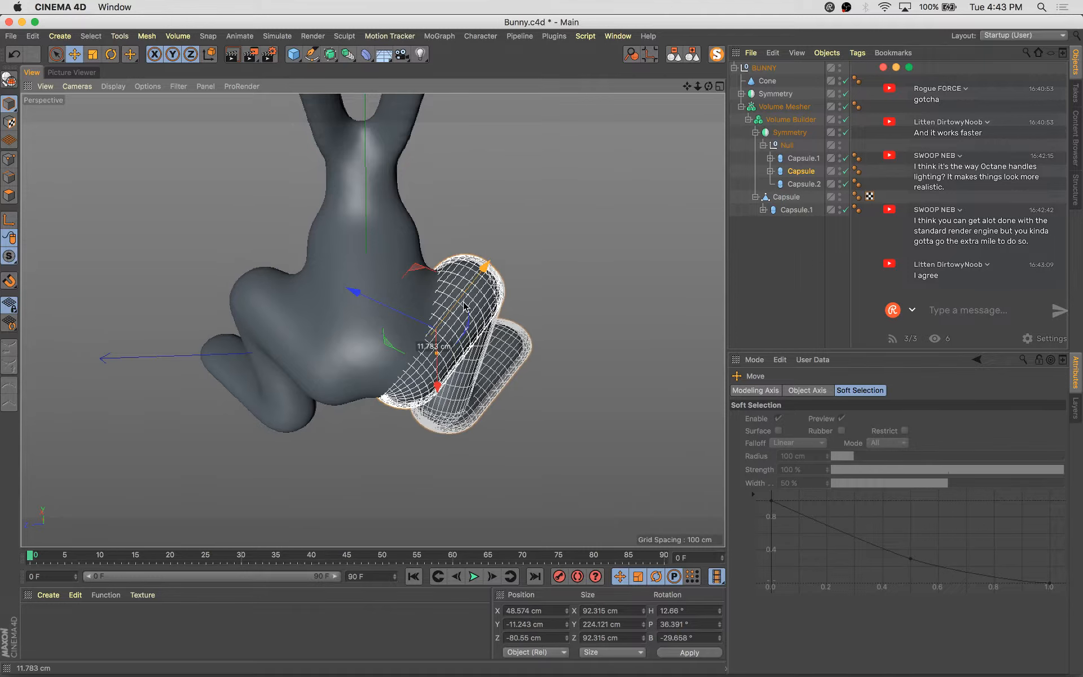
left_click_drag(569, 369, 675, 446, "alt")
key("r")
left_click(642, 402)
Try raising the Volume Mesher's Voxel Range Threshold to 100% and undo the change
left_click(788, 111)
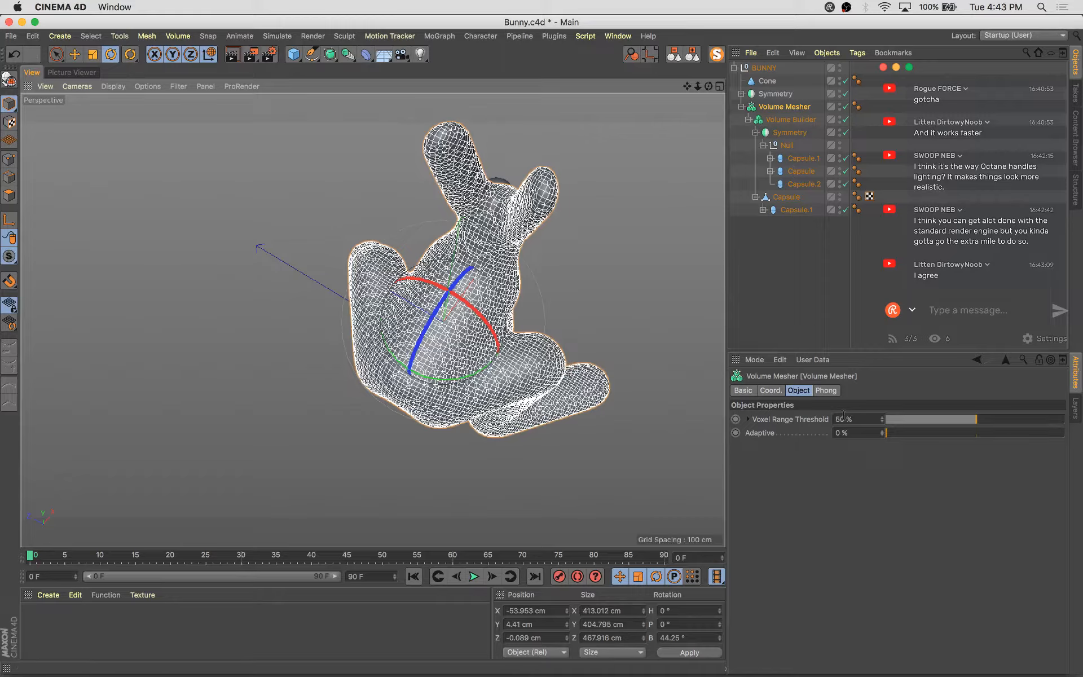
left_click_drag(969, 422, 1080, 440)
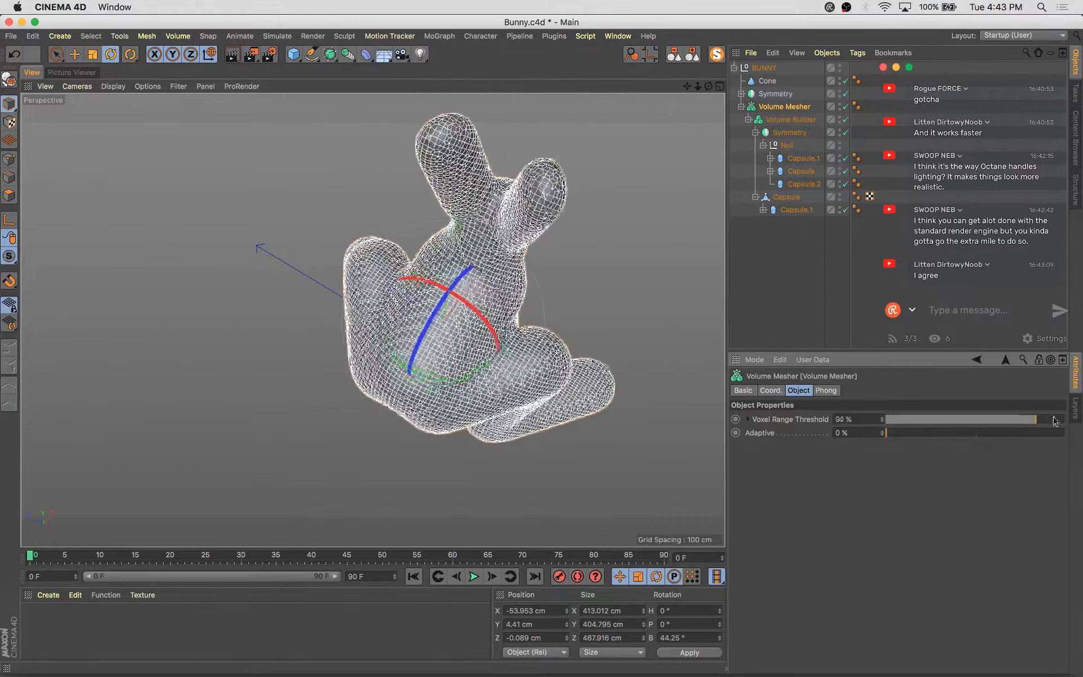
left_click_drag(316, 316, 189, 280, "alt")
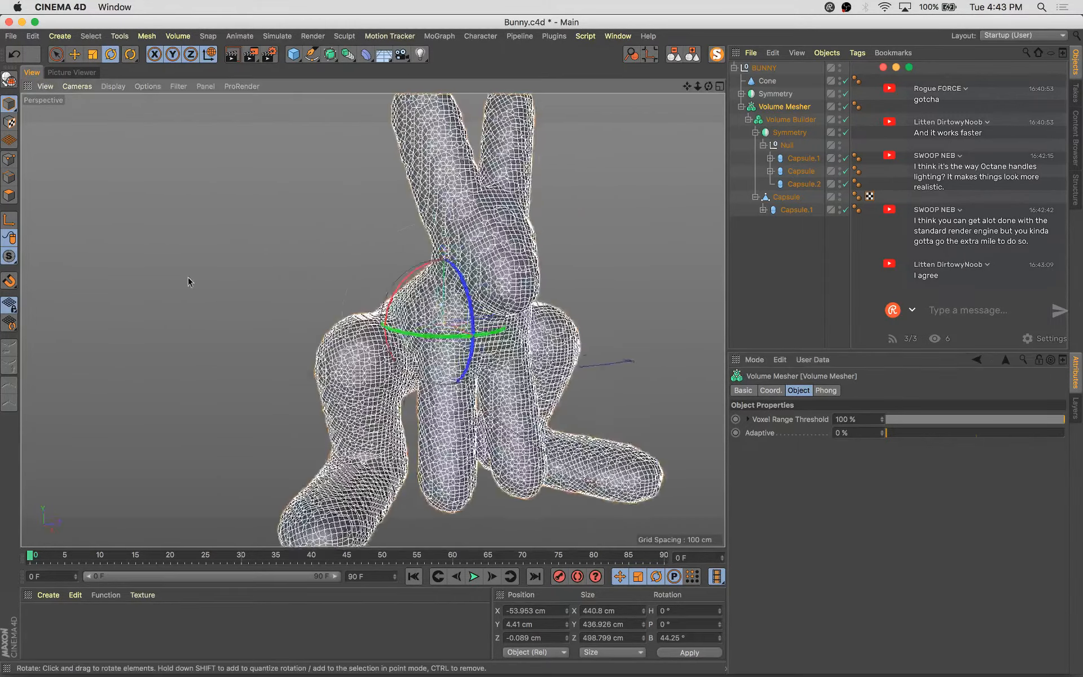
key("super+z")
Lower the Volume Builder's voxel size to 4.8 cm
left_click(790, 119)
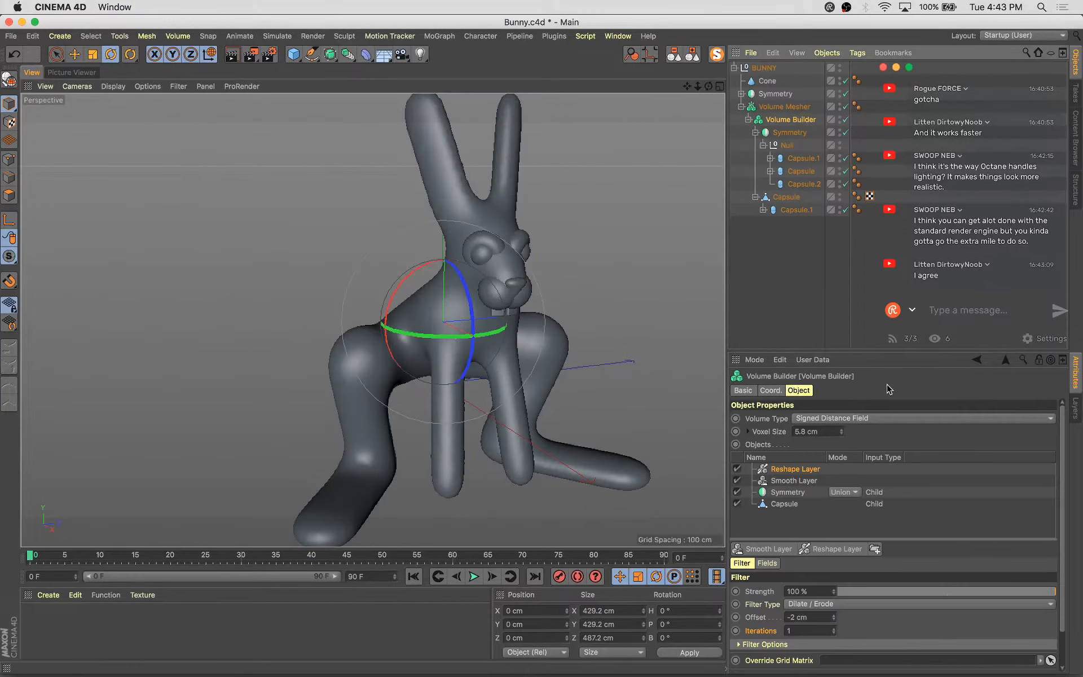
left_click(841, 434)
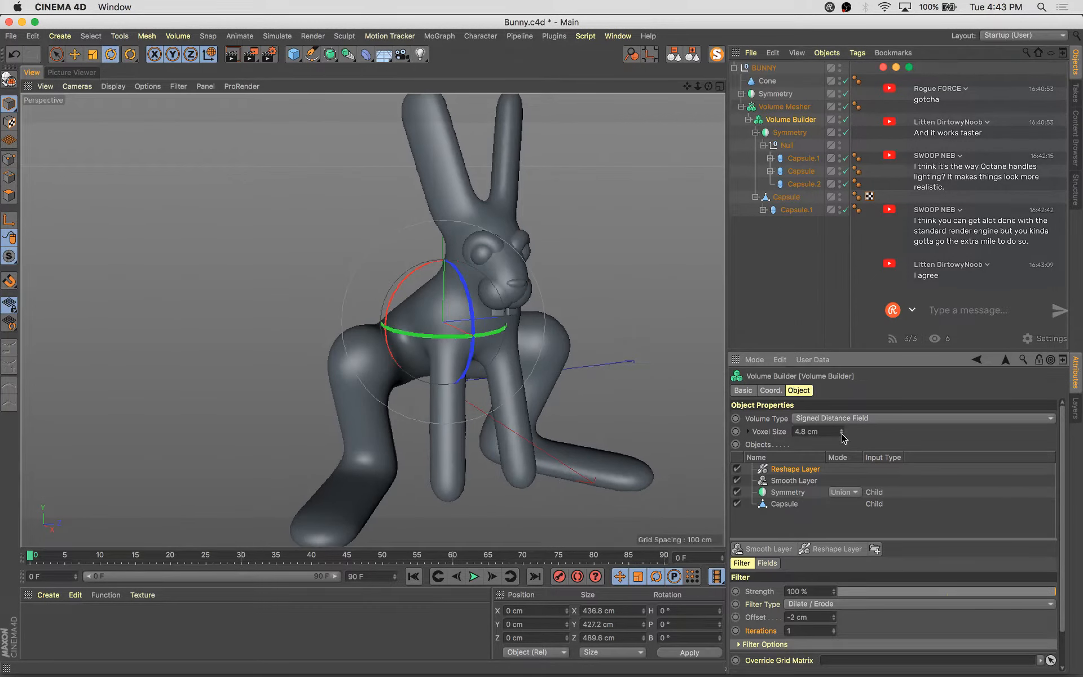
left_click_drag(496, 321, 449, 332, "alt")
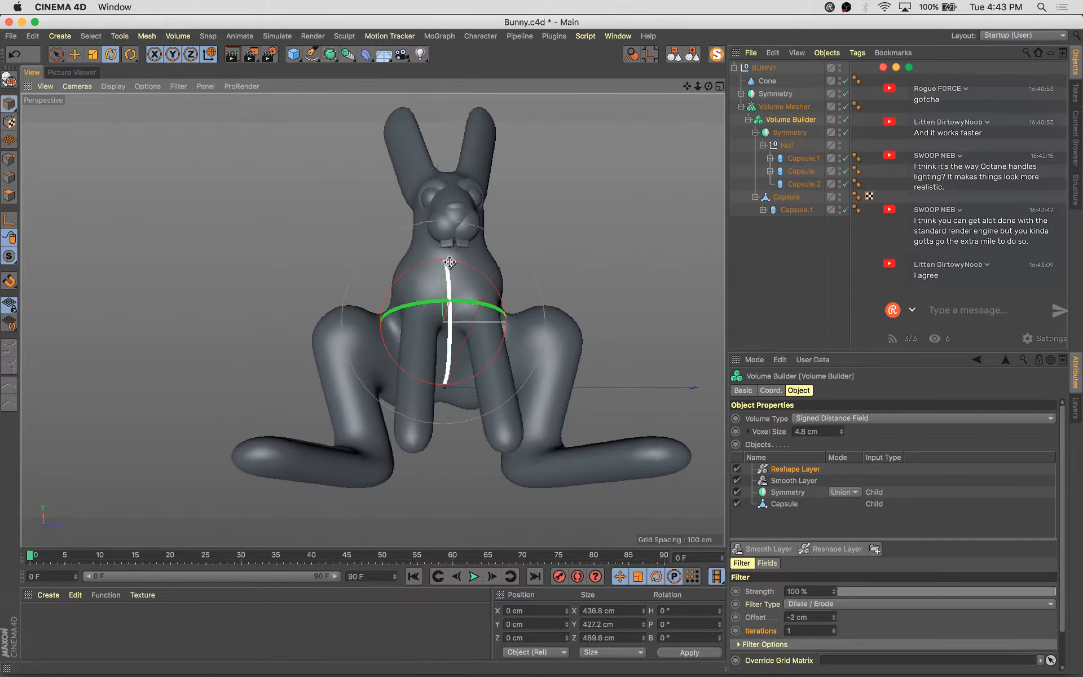
Toggle the Reshape and Smooth layers off and back on to compare their effect on the bunny
left_click(737, 470)
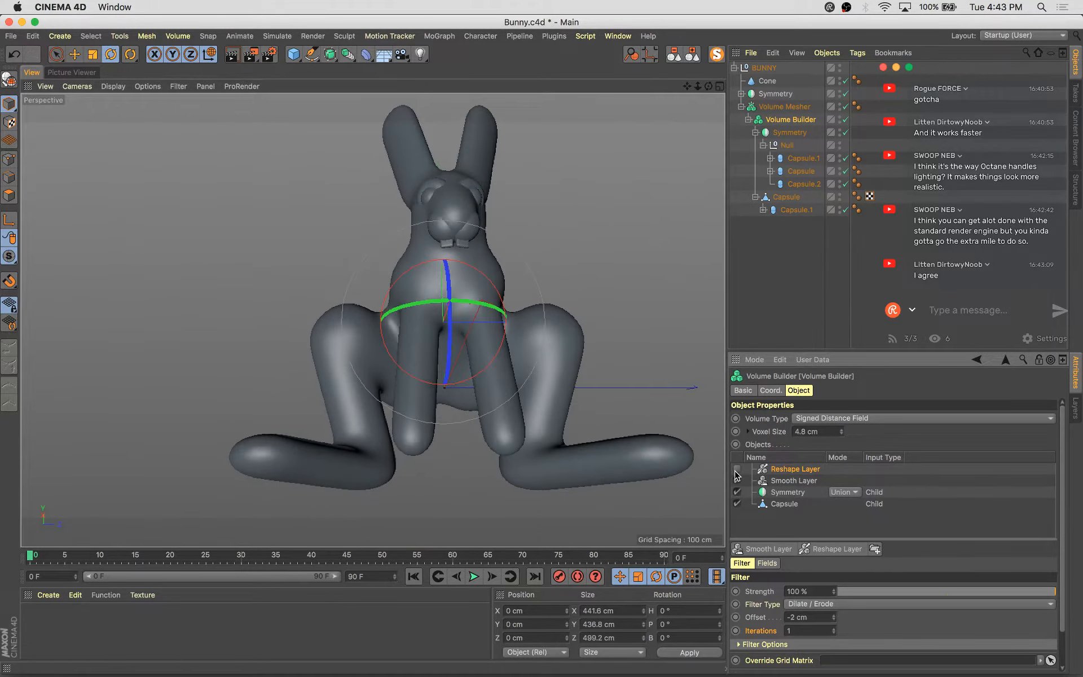
left_click(737, 481)
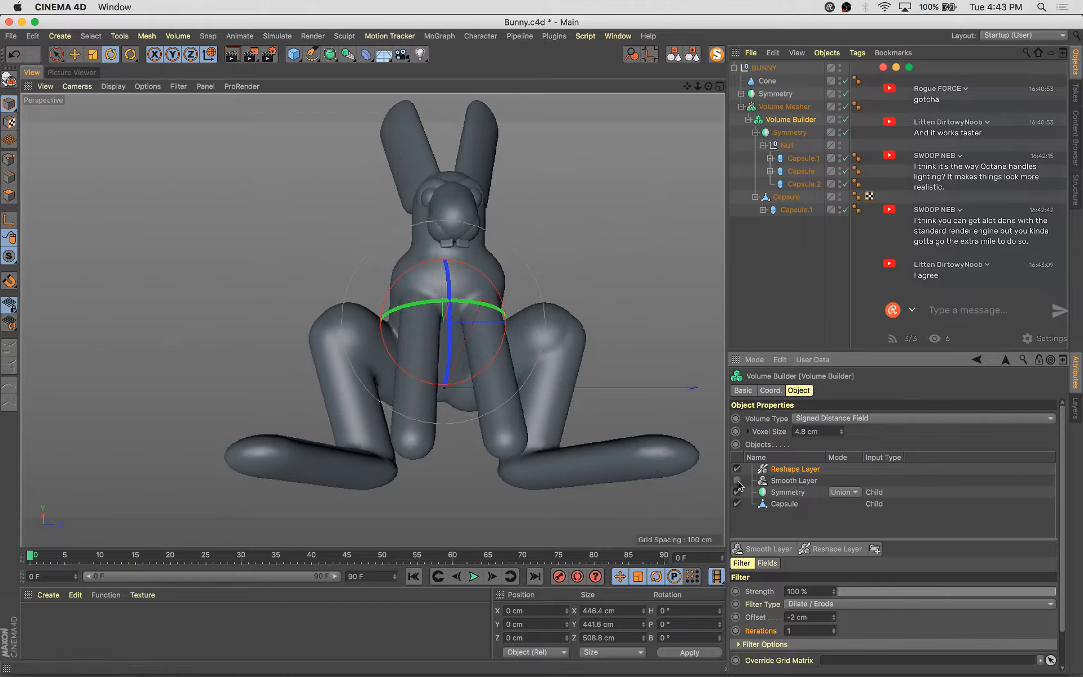
left_click_drag(557, 450, 624, 501, "alt")
left_click(737, 481)
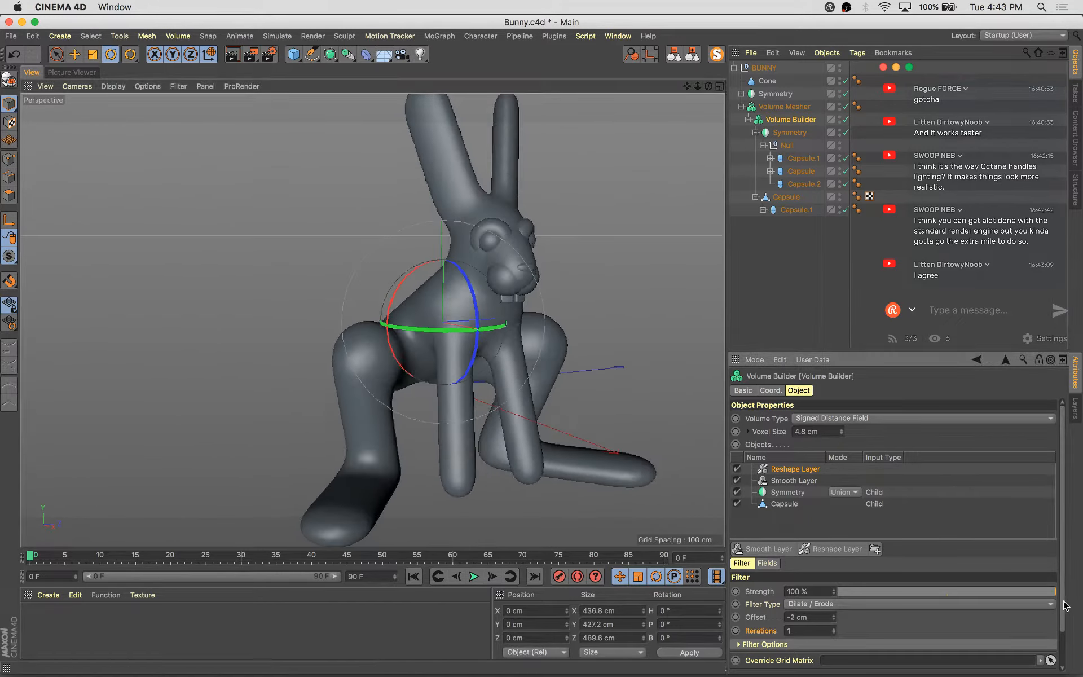
Cycle the Smooth layer's Filter Type through Median, Laplacian Flow and Gaussian, ending on Mean
left_click(768, 482)
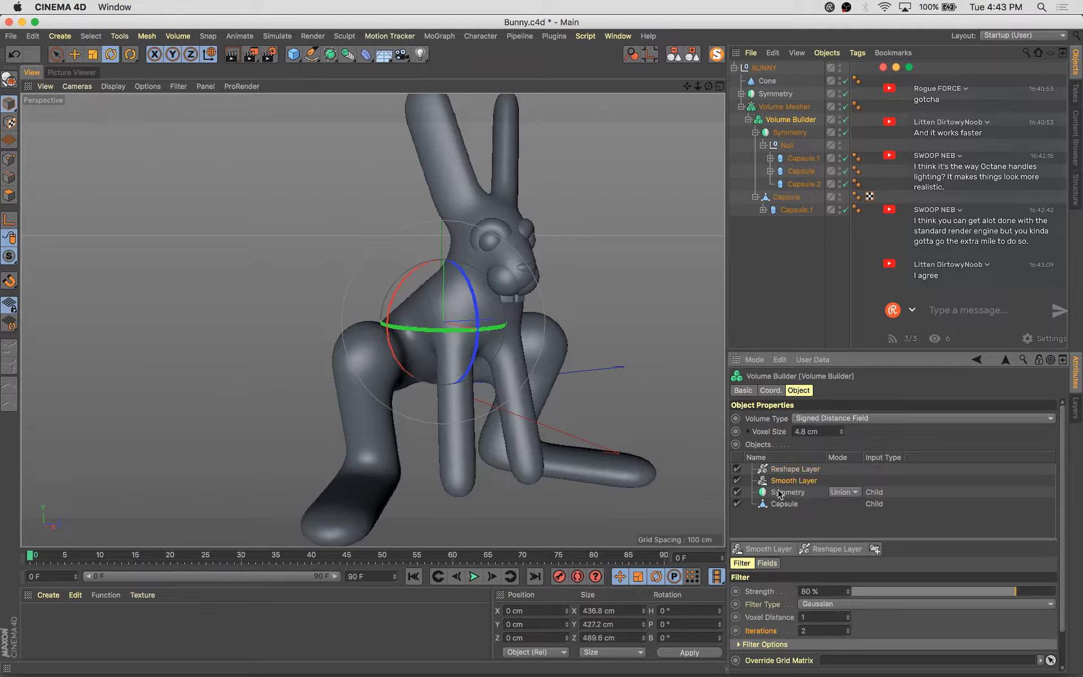
left_click(825, 604)
left_click(817, 566)
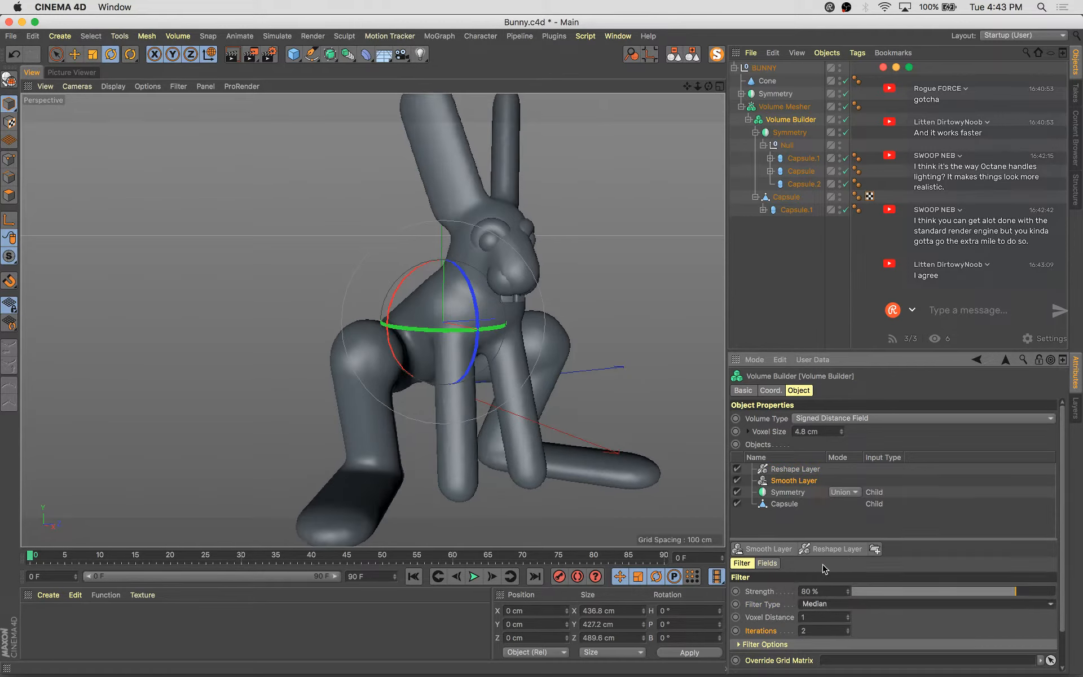
left_click_drag(501, 373, 675, 429, "alt")
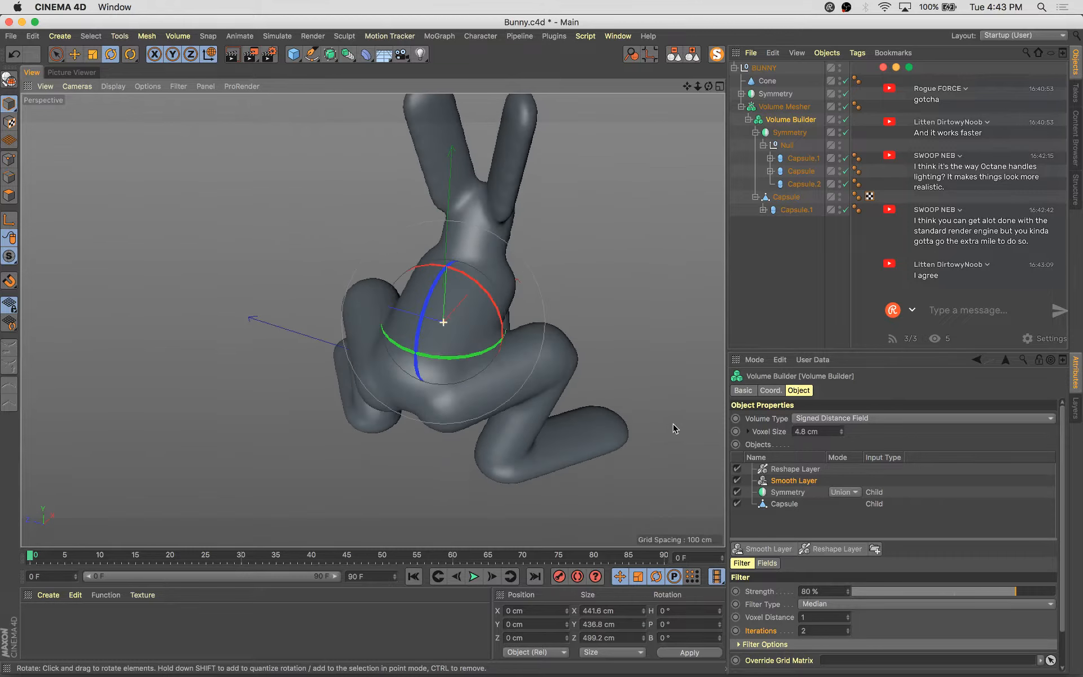
left_click(854, 606)
left_click(850, 588)
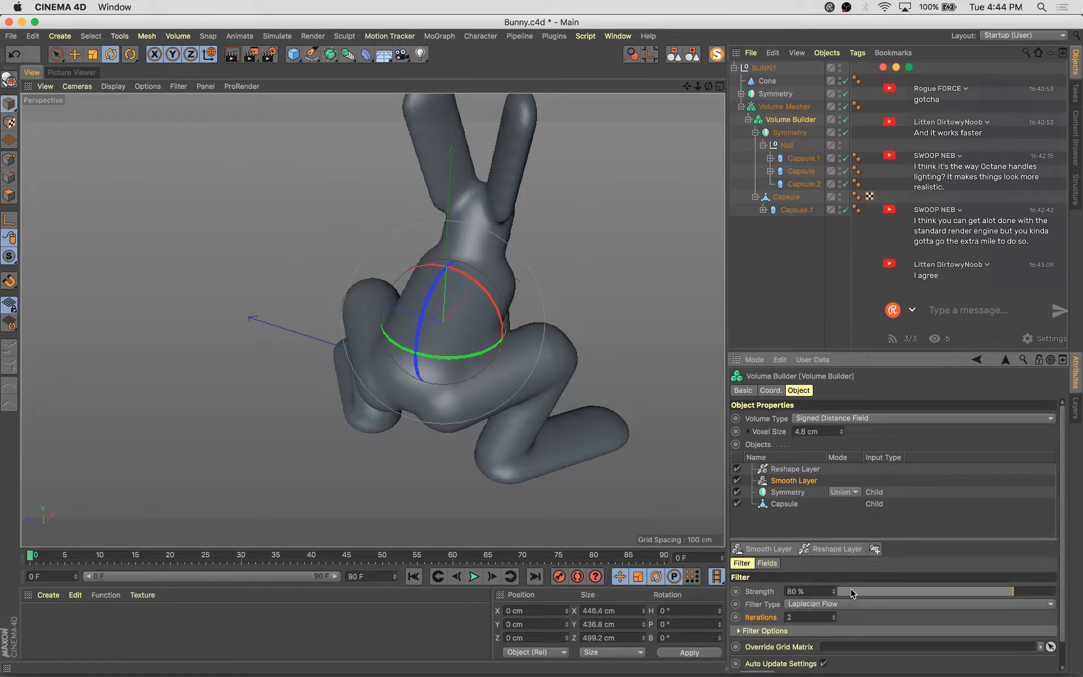
left_click(847, 604)
left_click(846, 537)
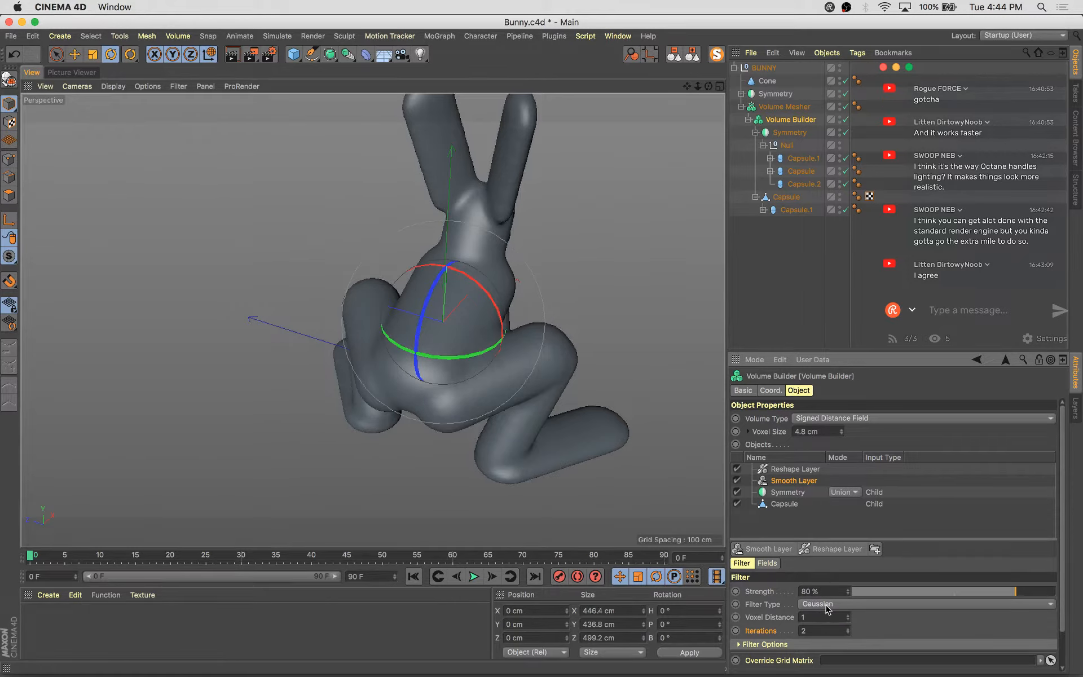
left_click(824, 605)
left_click(823, 549)
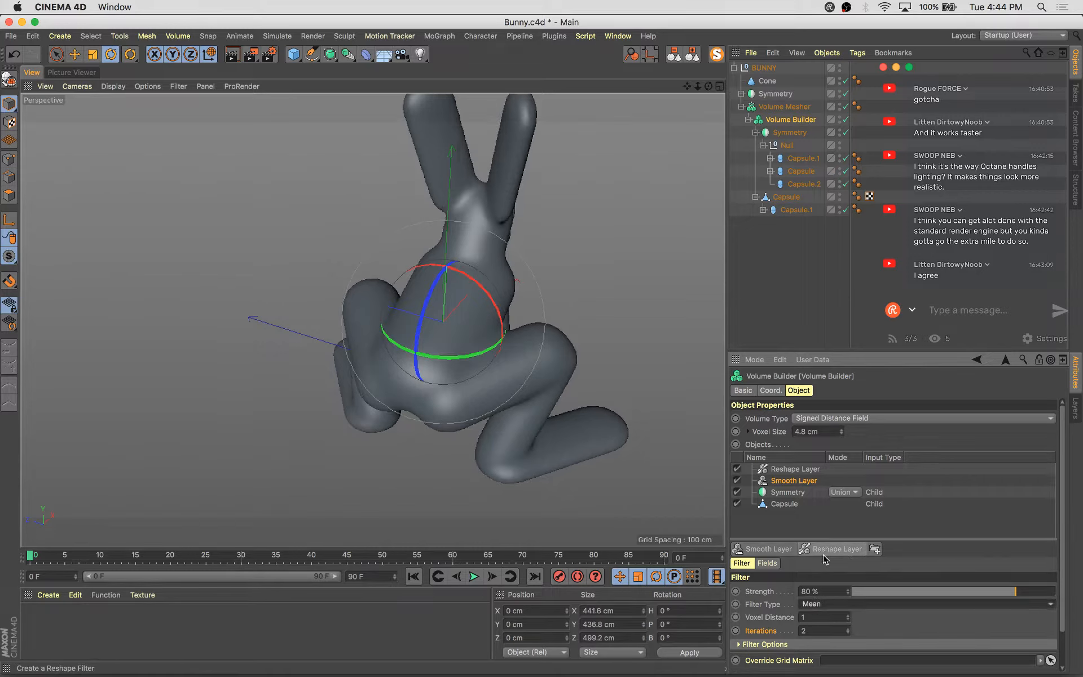
Select the ear capsule and scale it down, then move it slightly upward on the head
left_click_drag(580, 331, 322, 283, "alt")
left_click_drag(424, 288, 440, 313, "alt")
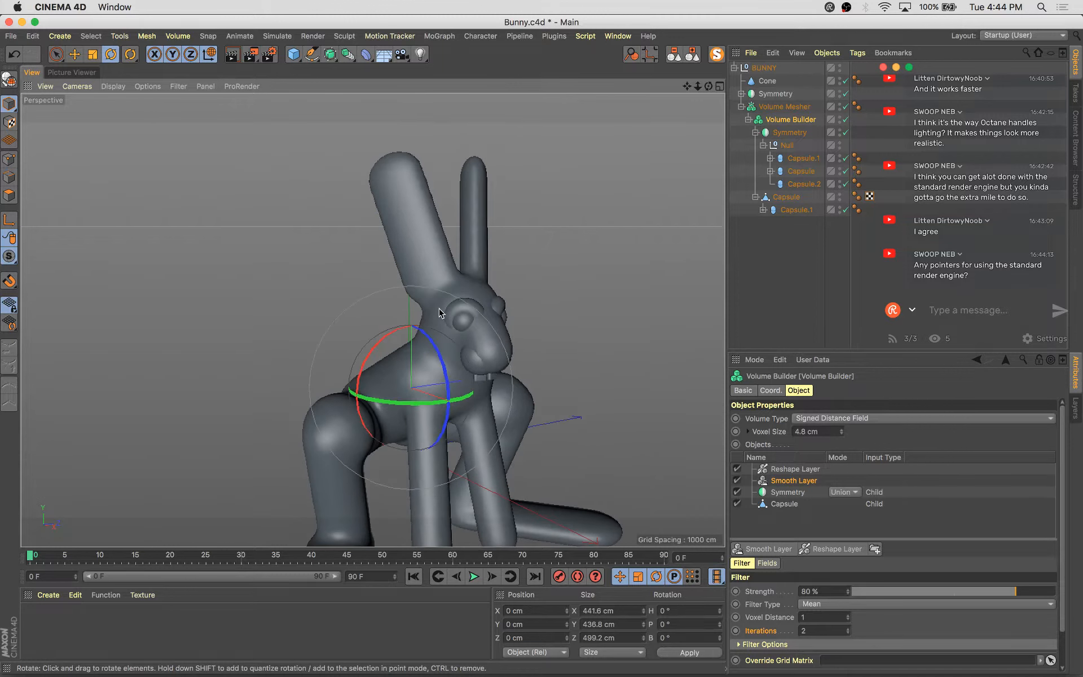
left_click(429, 253)
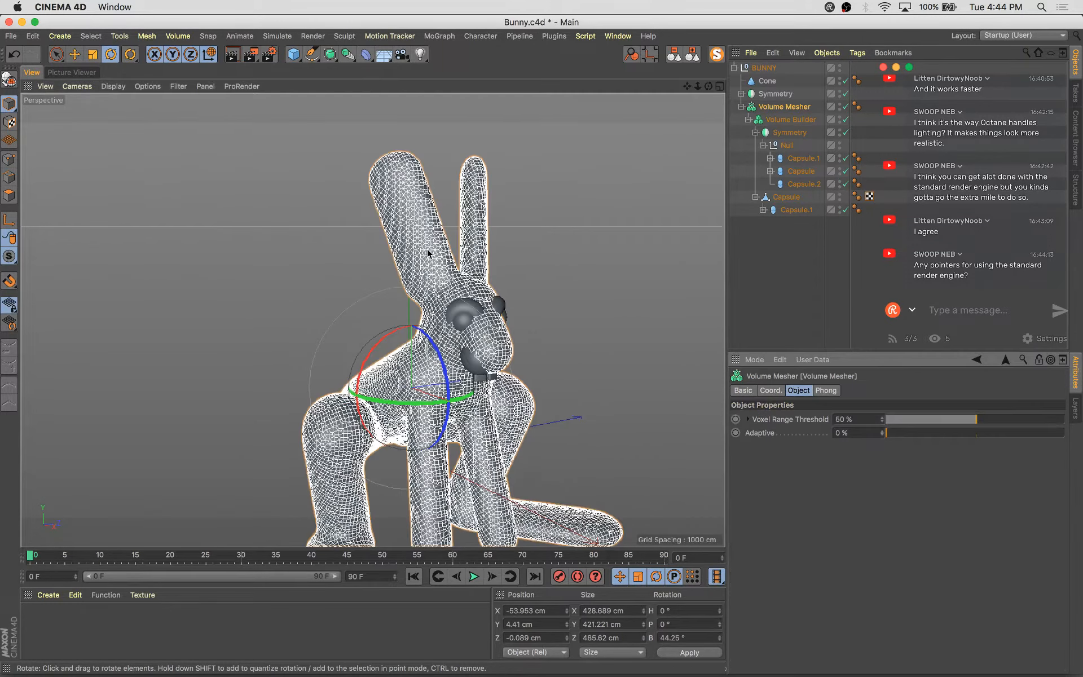
left_click(803, 159)
left_click(804, 184)
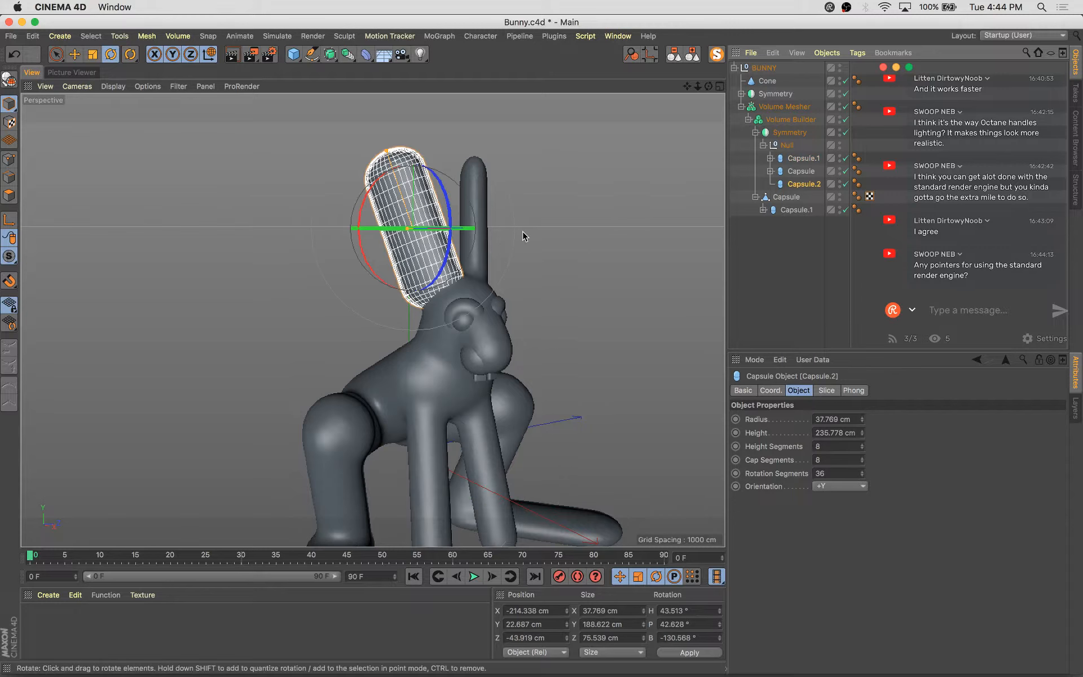
key("t")
left_click_drag(484, 159, 533, 189)
key("e")
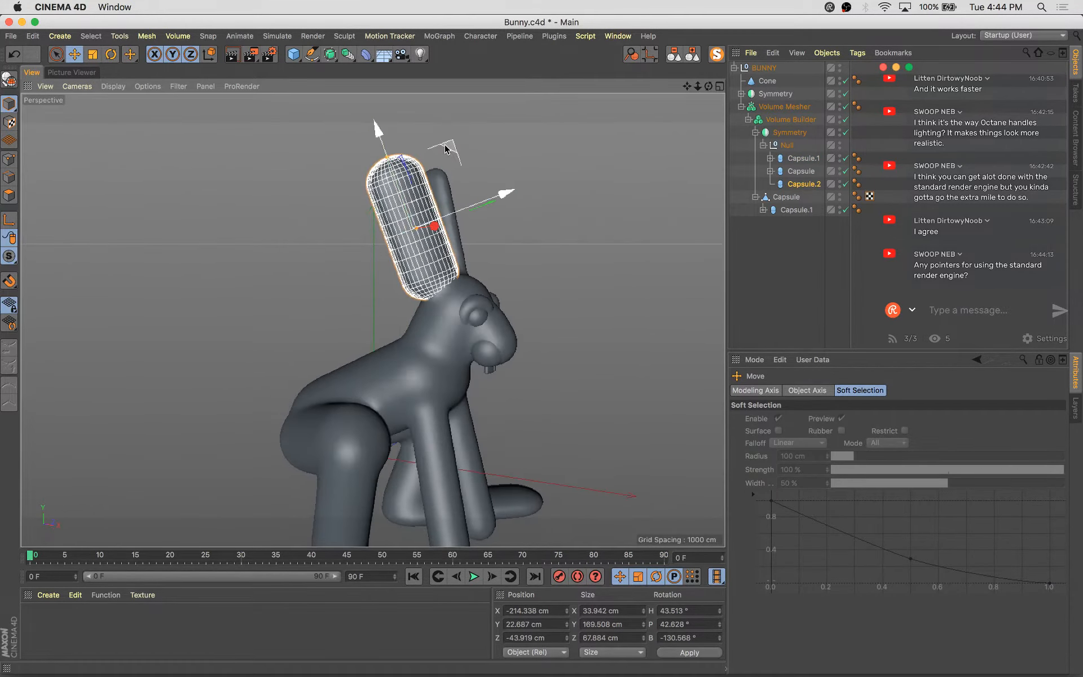
left_click_drag(448, 146, 461, 157)
left_click_drag(568, 300, 492, 283, "alt")
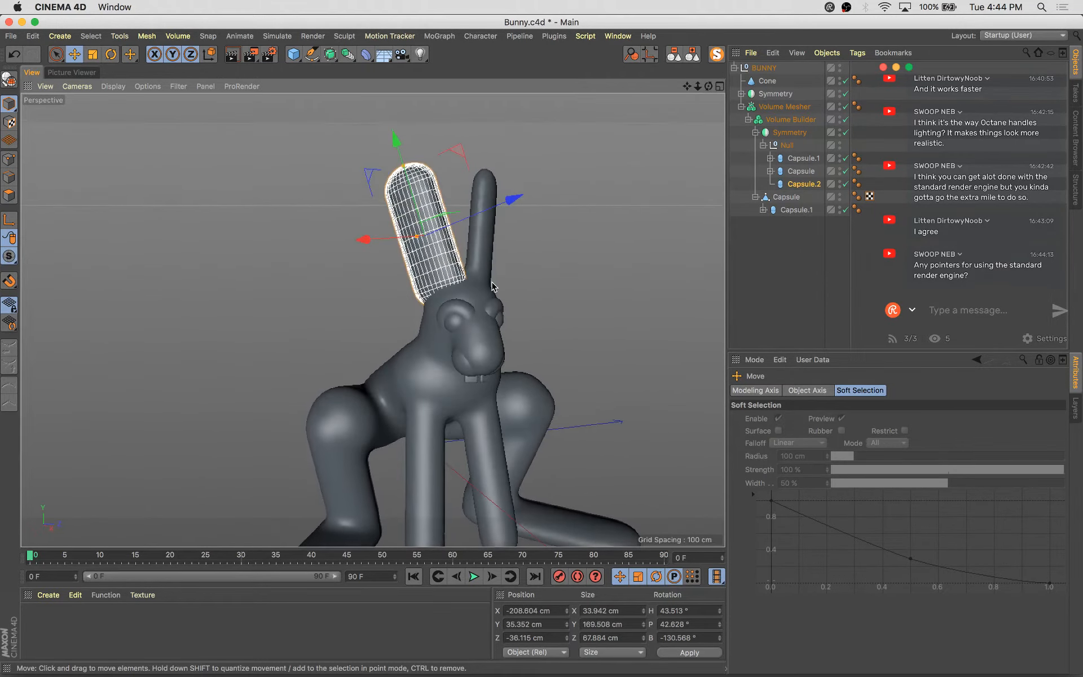
Scale the ear capsule down further and nudge it into place beside the other ear
key("t")
left_click_drag(512, 225, 536, 254, "alt")
right_click_drag(536, 254, 519, 273, "alt")
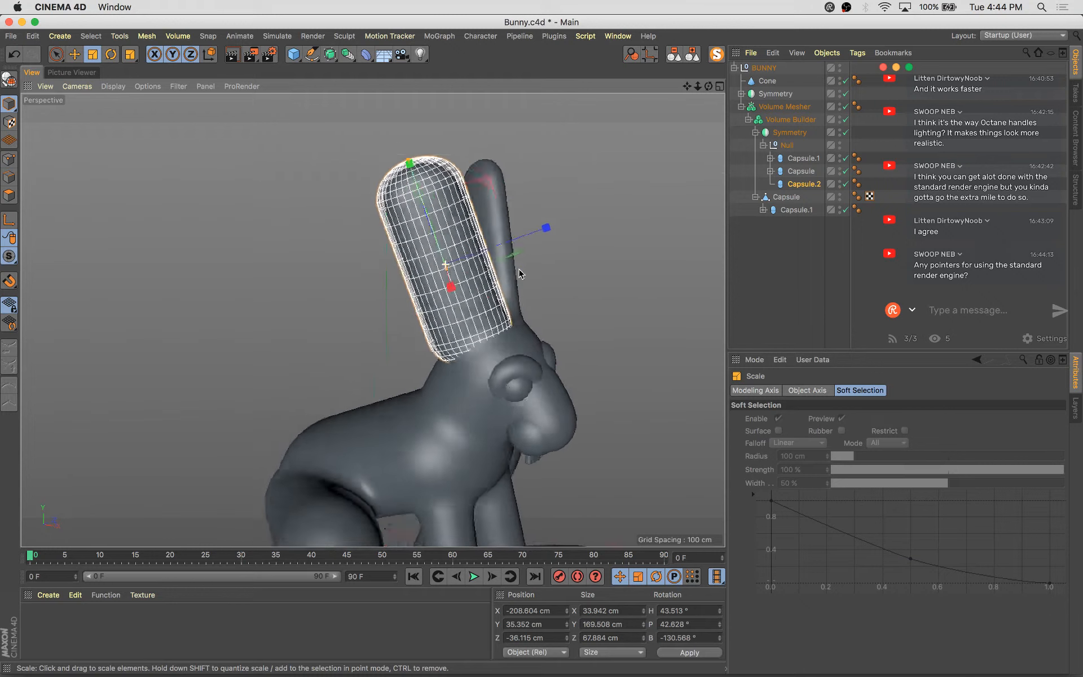
left_click_drag(519, 273, 510, 249, "alt")
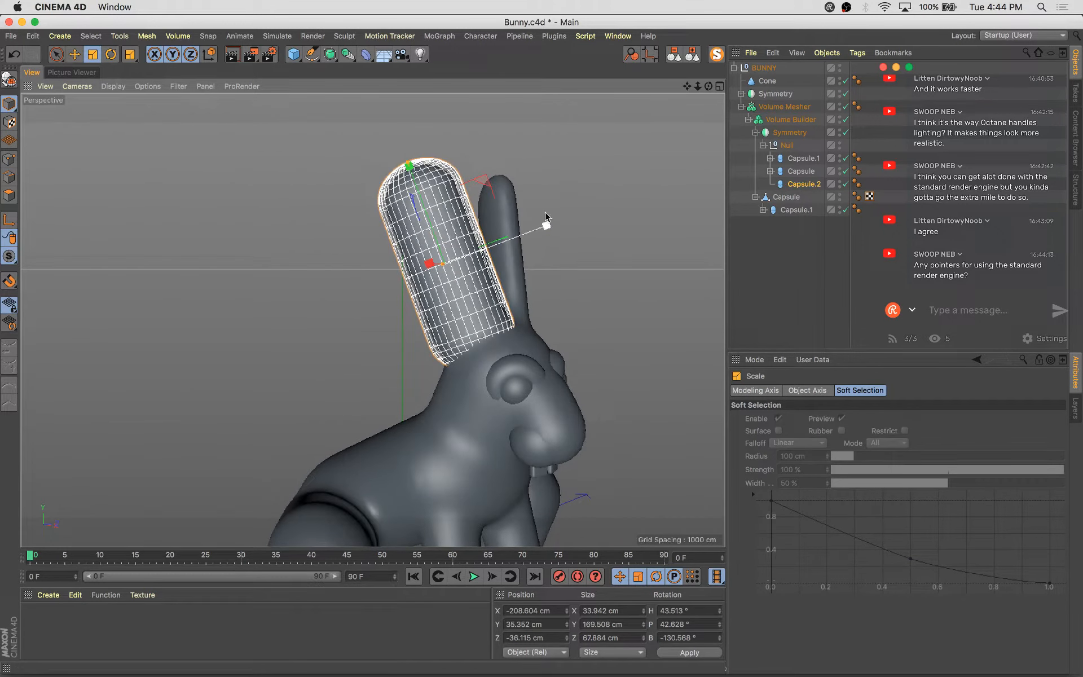
left_click_drag(561, 164, 523, 154)
key("e")
left_click_drag(419, 195, 421, 208)
left_click_drag(592, 307, 614, 322, "alt")
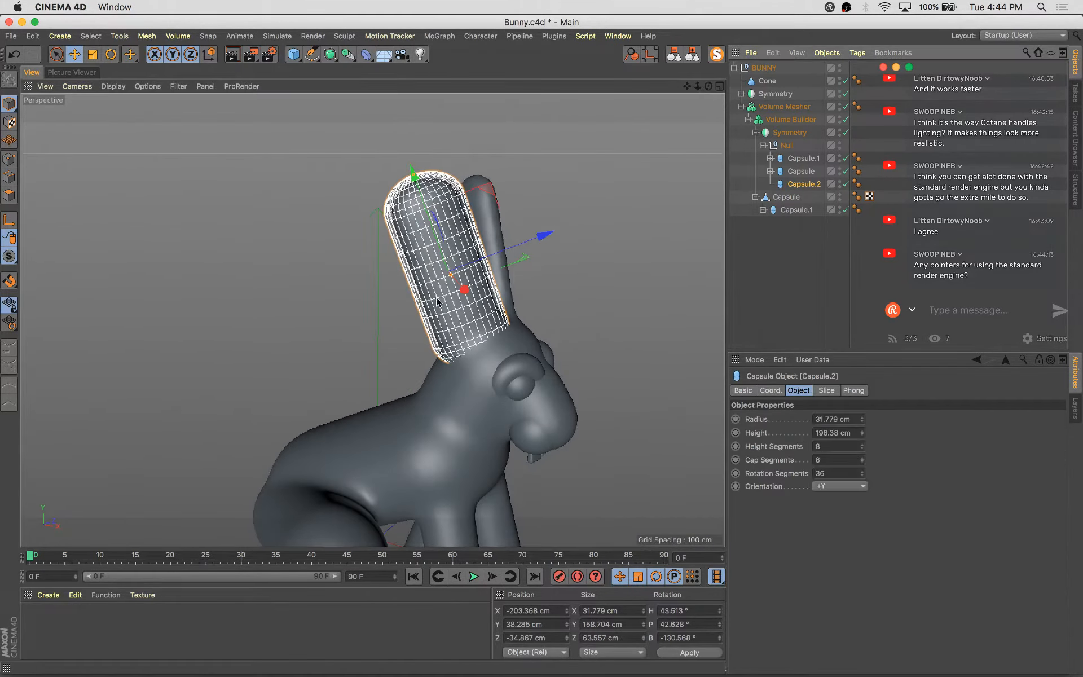
Make the ear capsule editable and switch to polygon mode with live selection on it
key("c")
left_click(9, 195)
key("space")
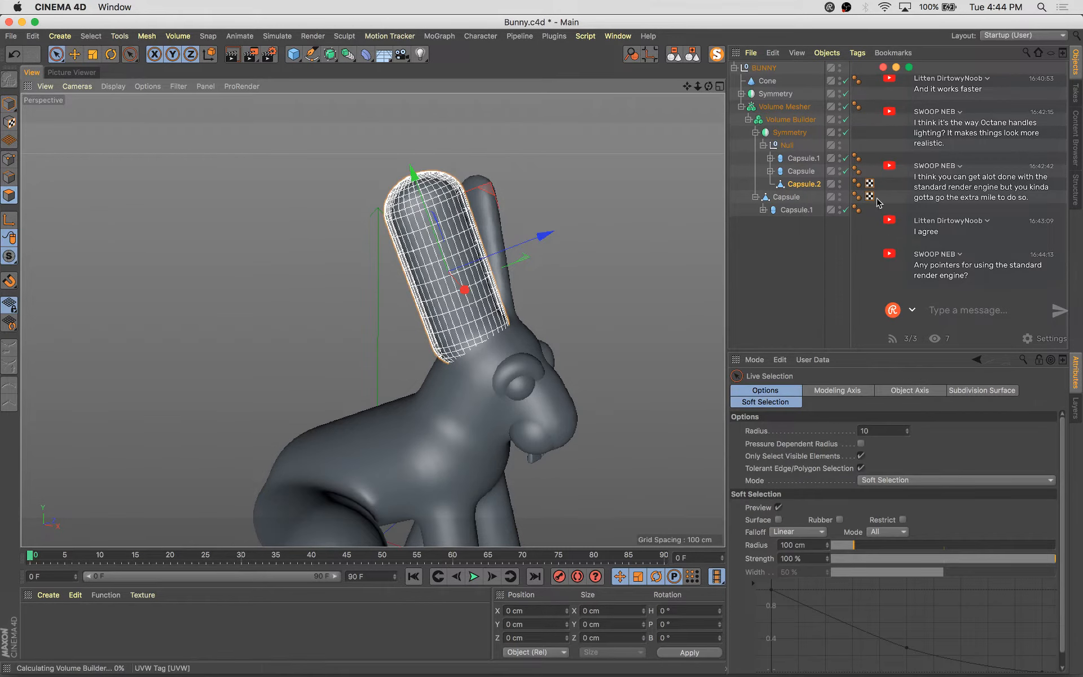
left_click(815, 185)
Select a vertical strip of polygons down the inner face of the ear
left_click_drag(475, 282, 443, 266, "alt")
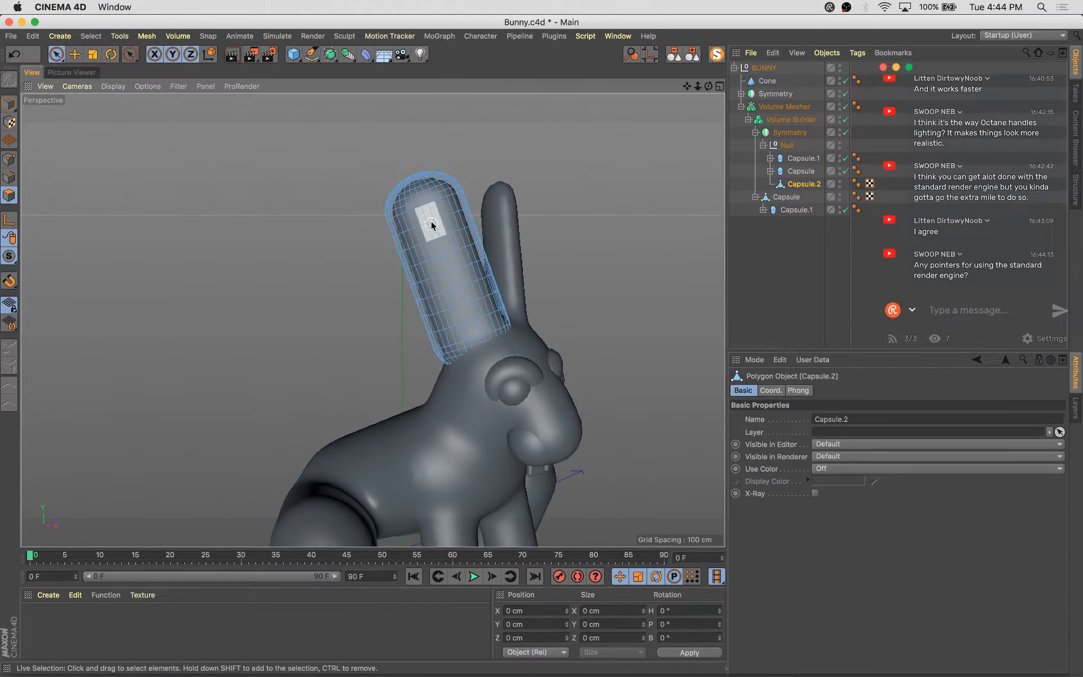
left_click(427, 222)
left_click_drag(463, 327, 455, 339)
left_click(449, 337, "ctrl")
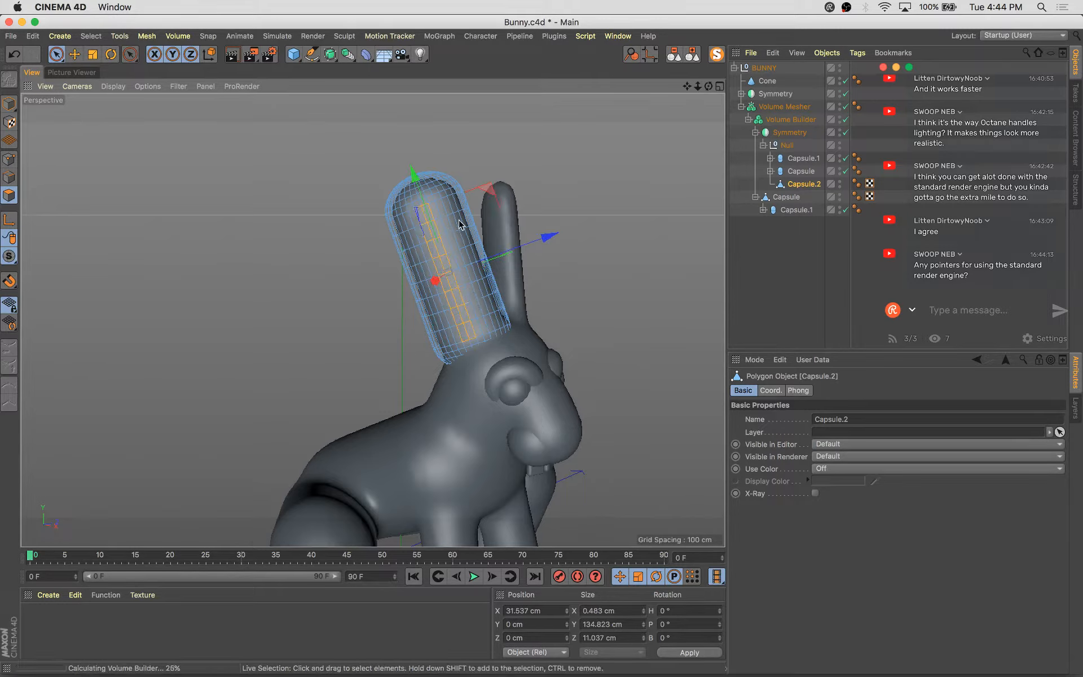
Try moving the selected ear polygons outward about 4.5 cm and undo the move
left_click_drag(485, 293, 459, 305, "alt")
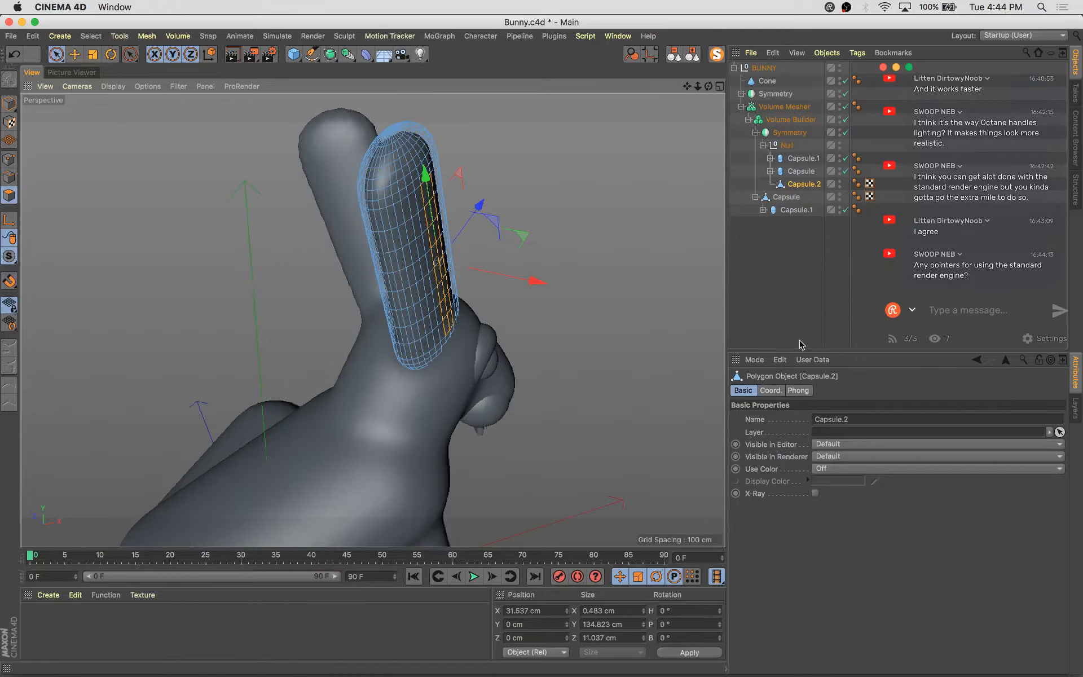
left_click_drag(529, 283, 529, 284)
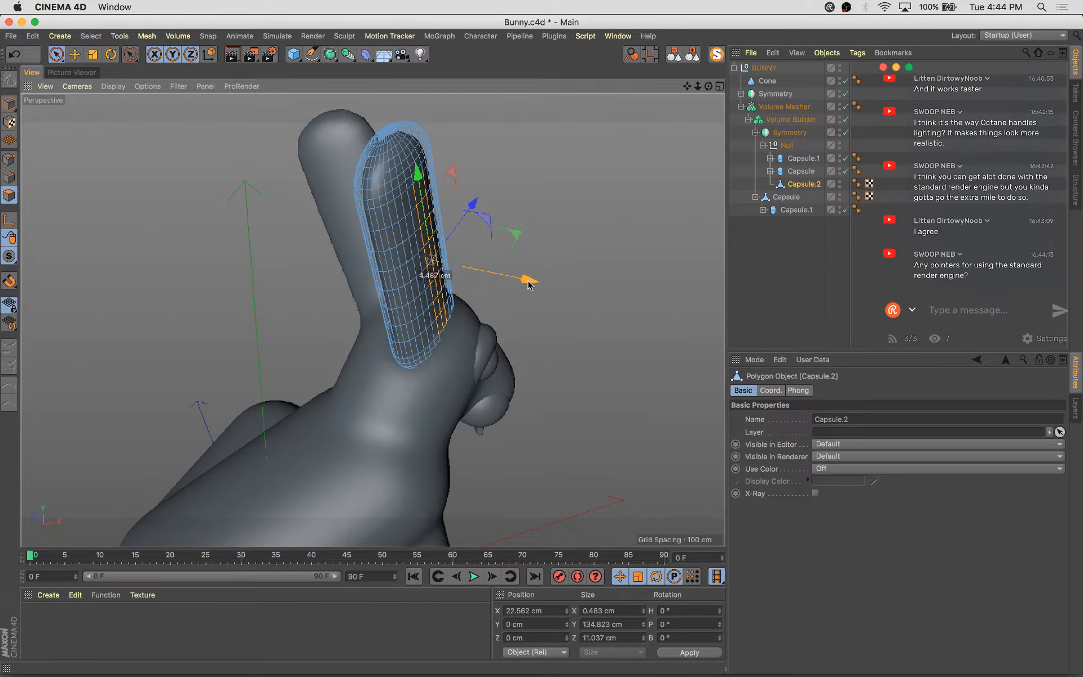
key("super+z")
key("e")
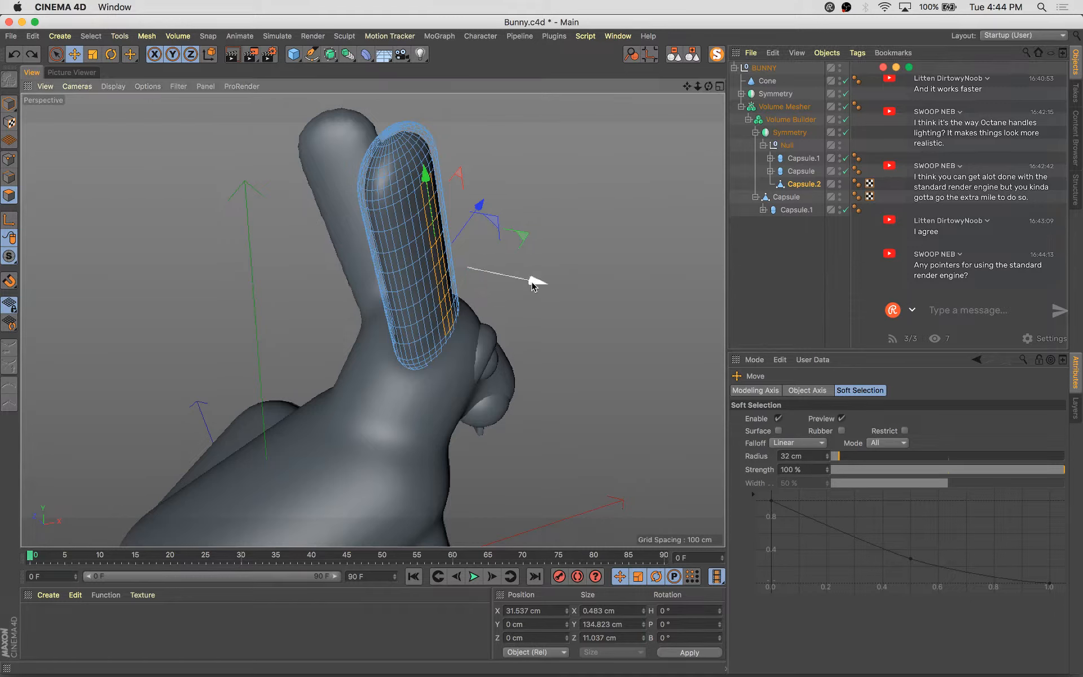
Nudge the selected inner-ear polygons slightly and switch back to model mode
mouse_move(531, 282)
left_mouse_down()
mouse_move(227, 205)
mouse_move(502, 261)
mouse_move(545, 285)
left_mouse_up()
scroll(503, 261, "up", 4)
left_click_drag(427, 295, 428, 296)
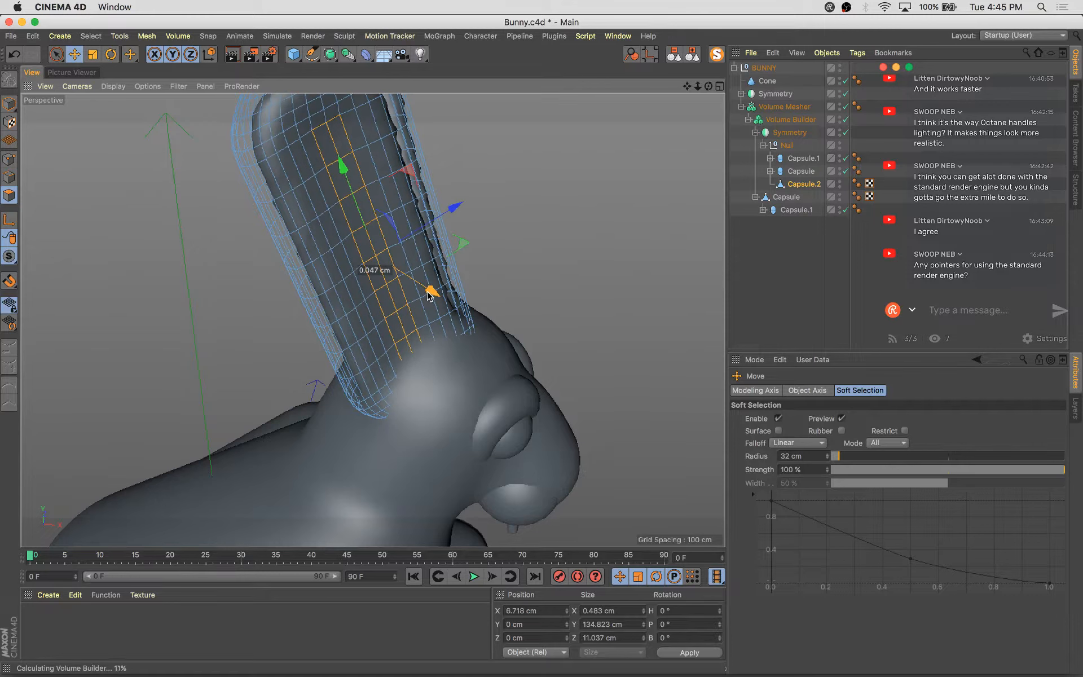
left_click(9, 104)
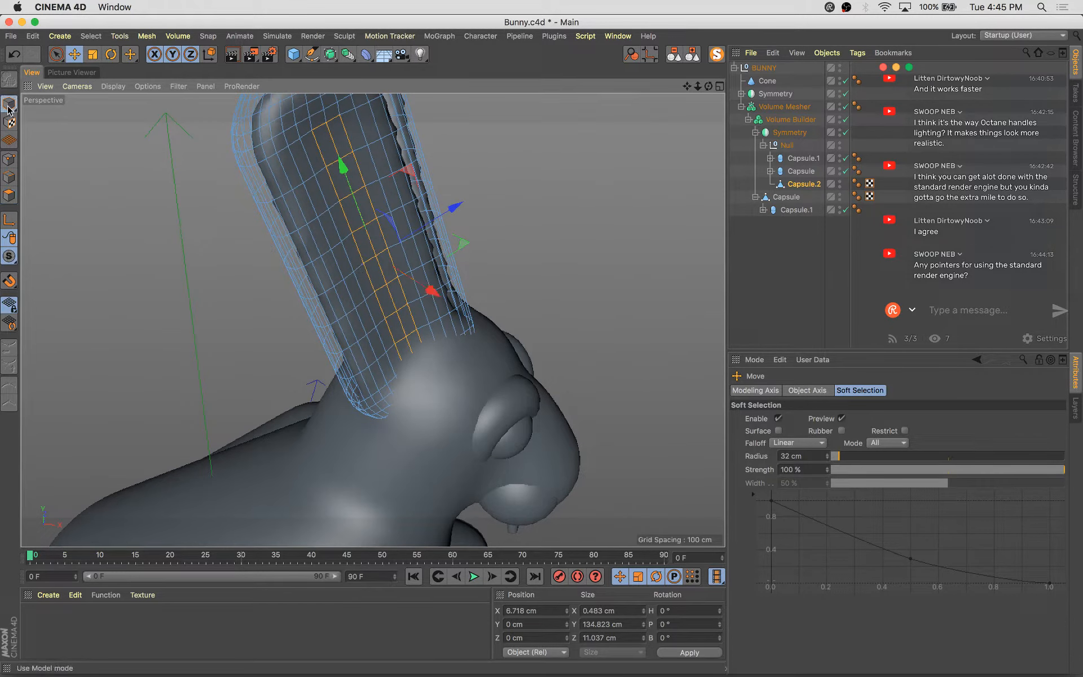
Deselect, view the whole bunny, and inspect the Volume Mesher's Phong settings
left_click(627, 197)
scroll(628, 198, "down", 5)
left_click_drag(629, 198, 584, 355, "alt")
left_click(784, 107)
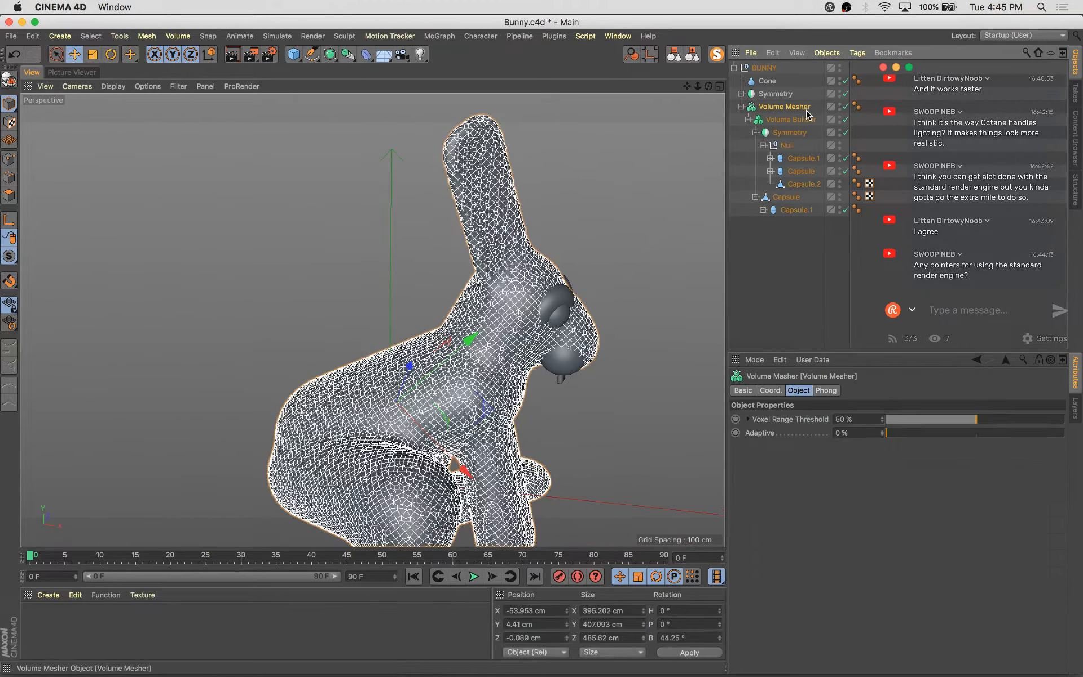
left_click(833, 391)
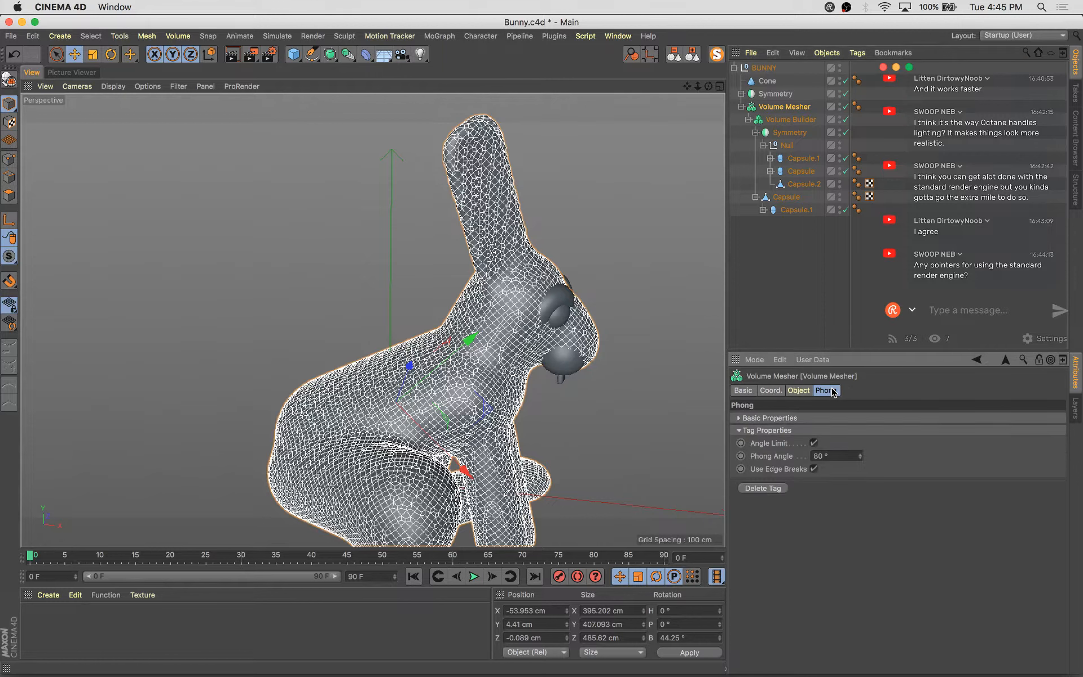
Raise the Volume Builder's Smooth Layer strength to 100%
left_click(790, 119)
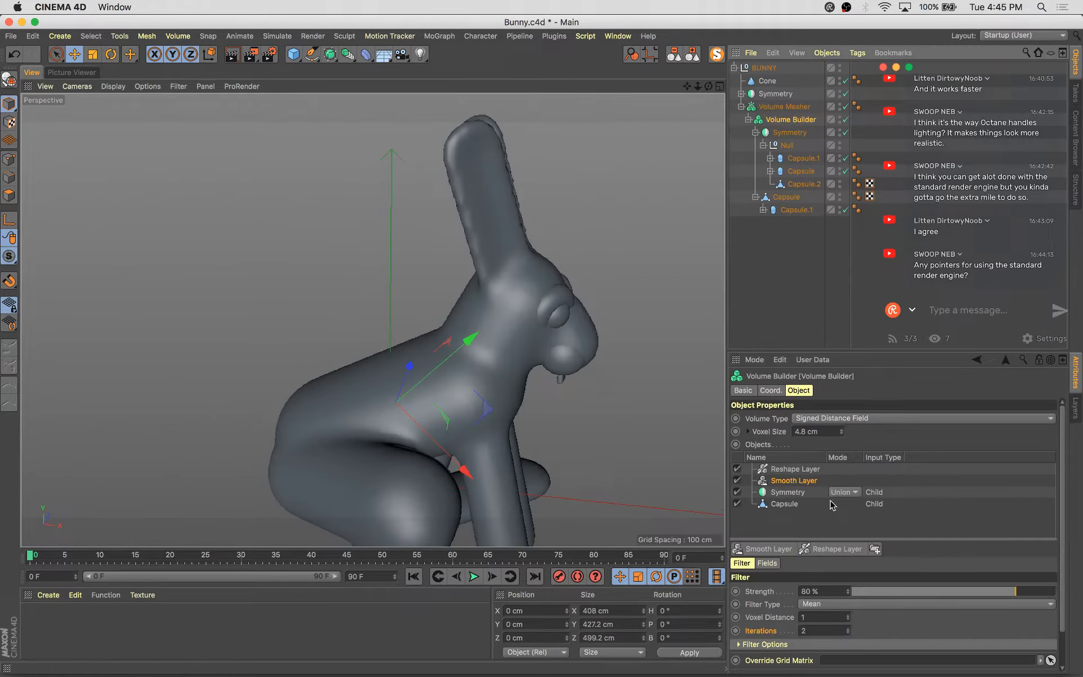
left_click_drag(568, 406, 495, 379, "alt")
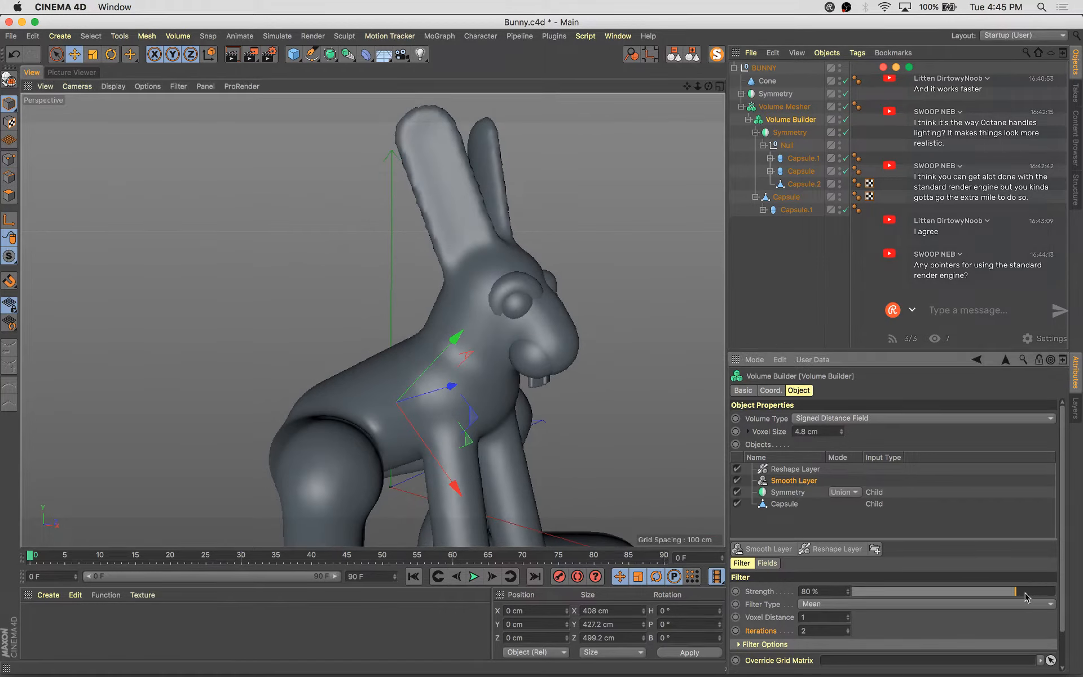
left_click_drag(1026, 597, 1081, 603)
left_click_drag(407, 432, 676, 334, "alt")
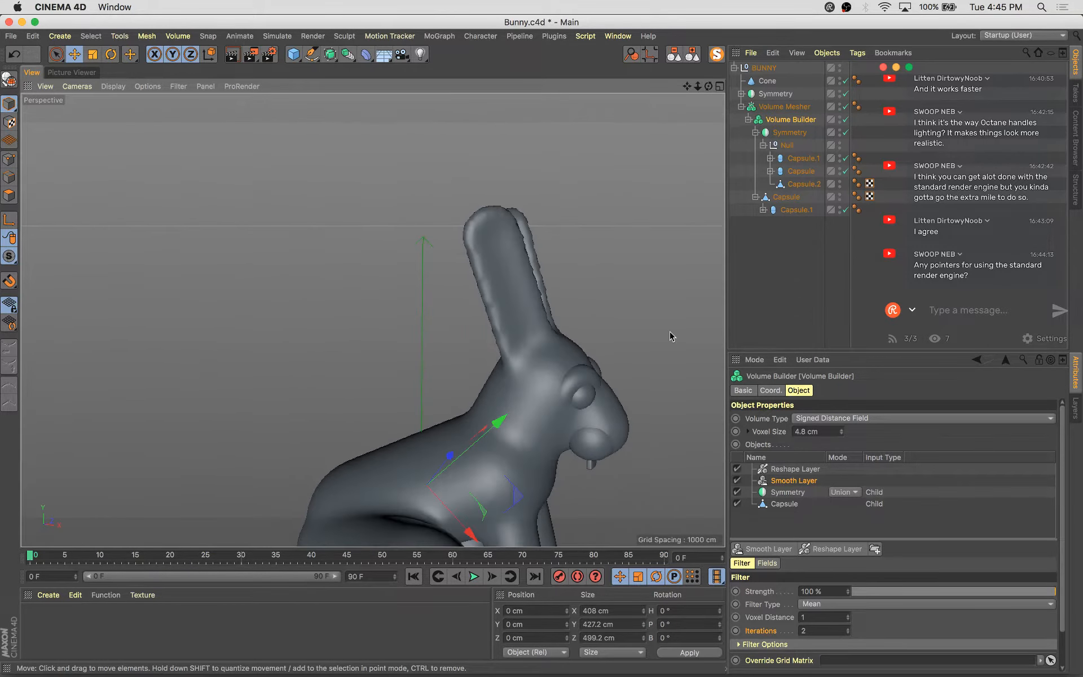
Try wrapping the ear capsule in a Subdivision Surface and undo it
left_click(803, 183)
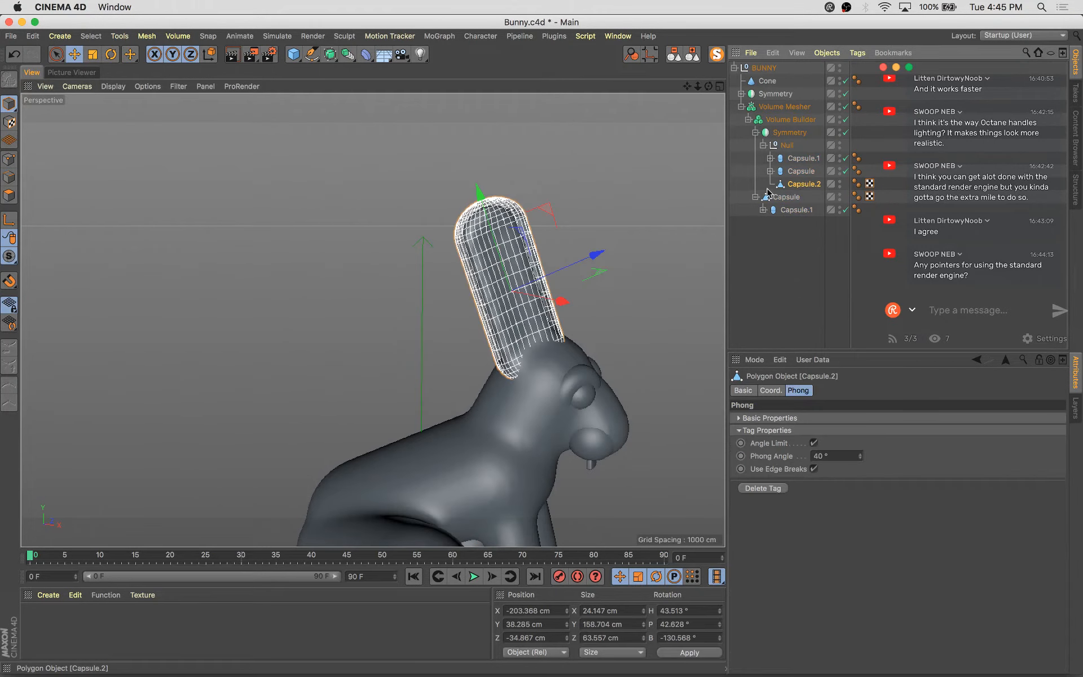
left_click(329, 59, "alt")
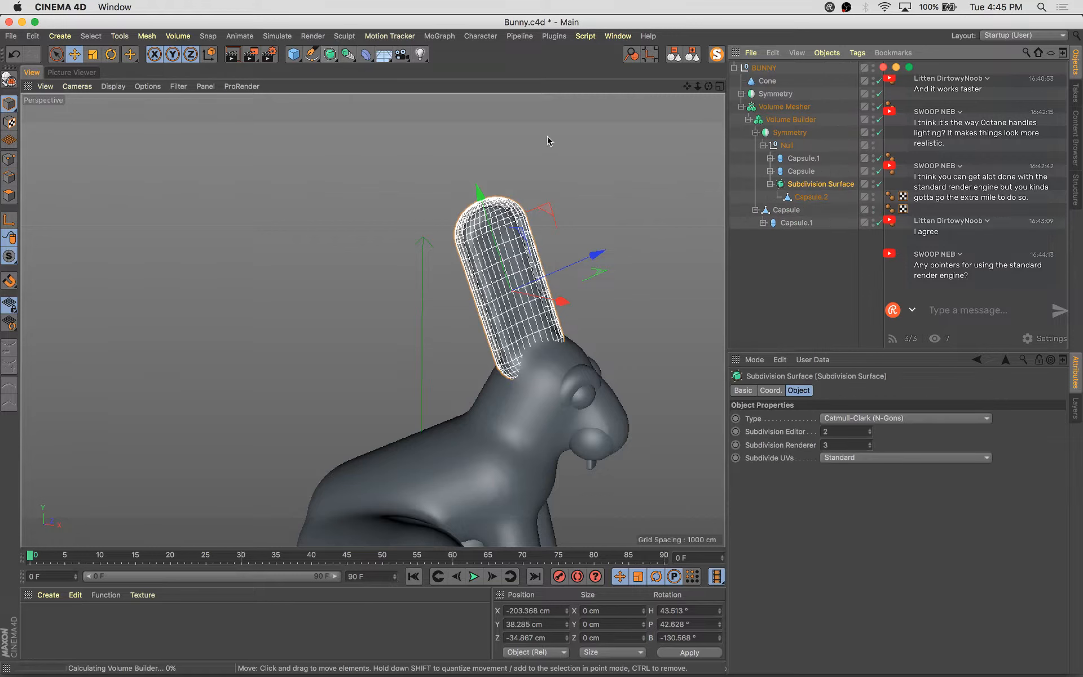
key("super+z")
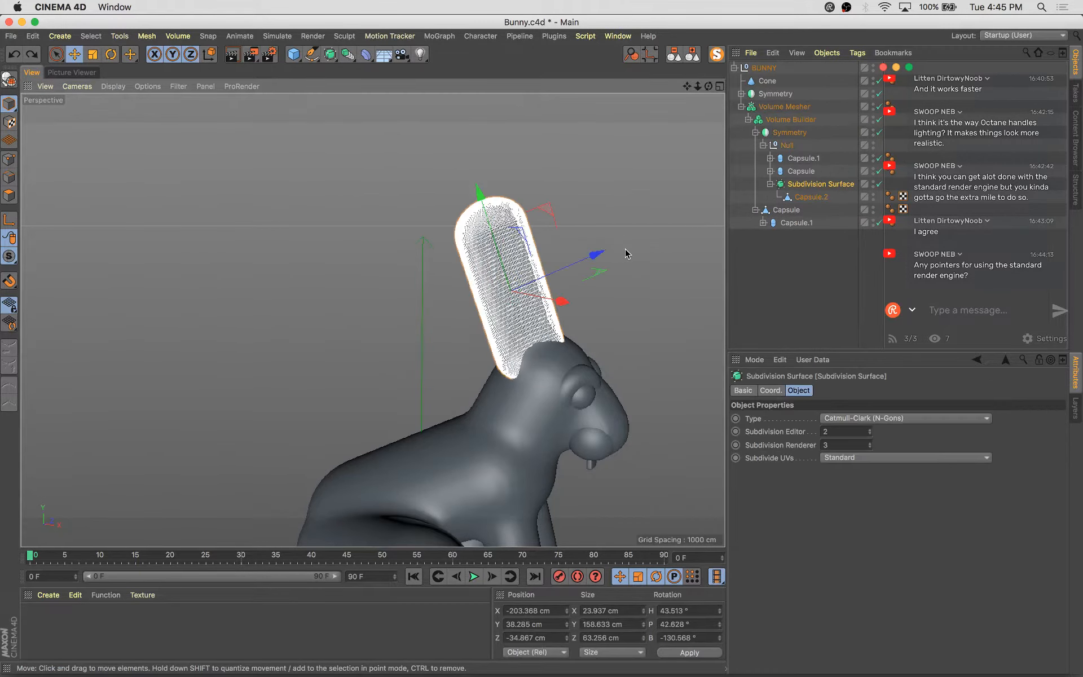
key("super+z")
left_click(658, 208)
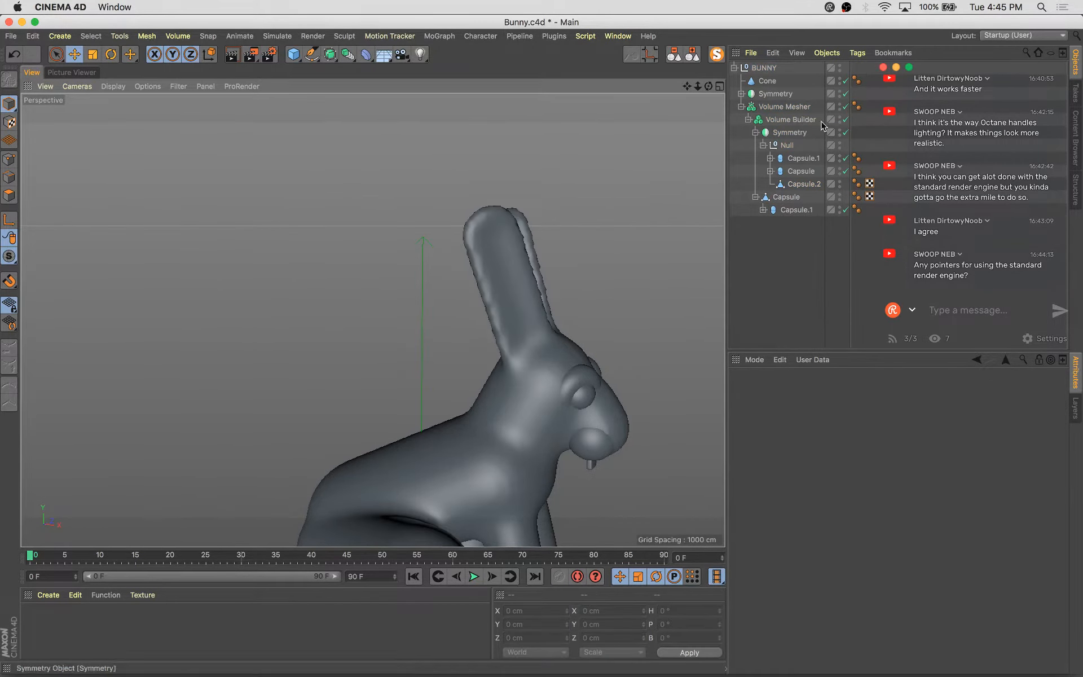
Try raising the Volume Mesher's Voxel Range Threshold to 100%
left_click(785, 106)
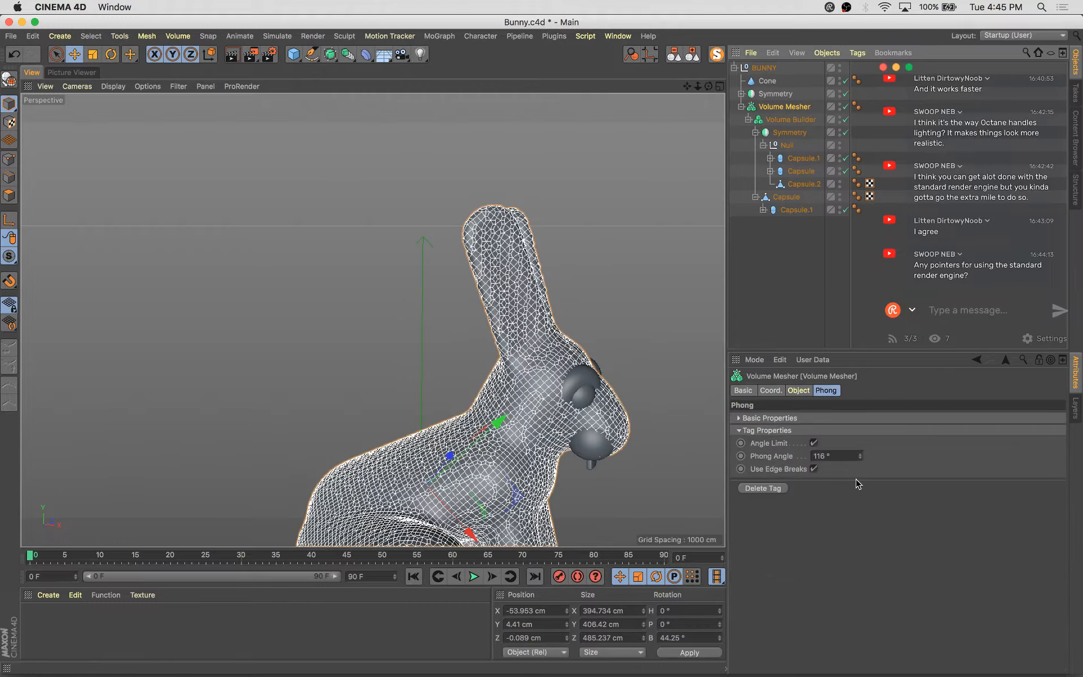
left_click(798, 392)
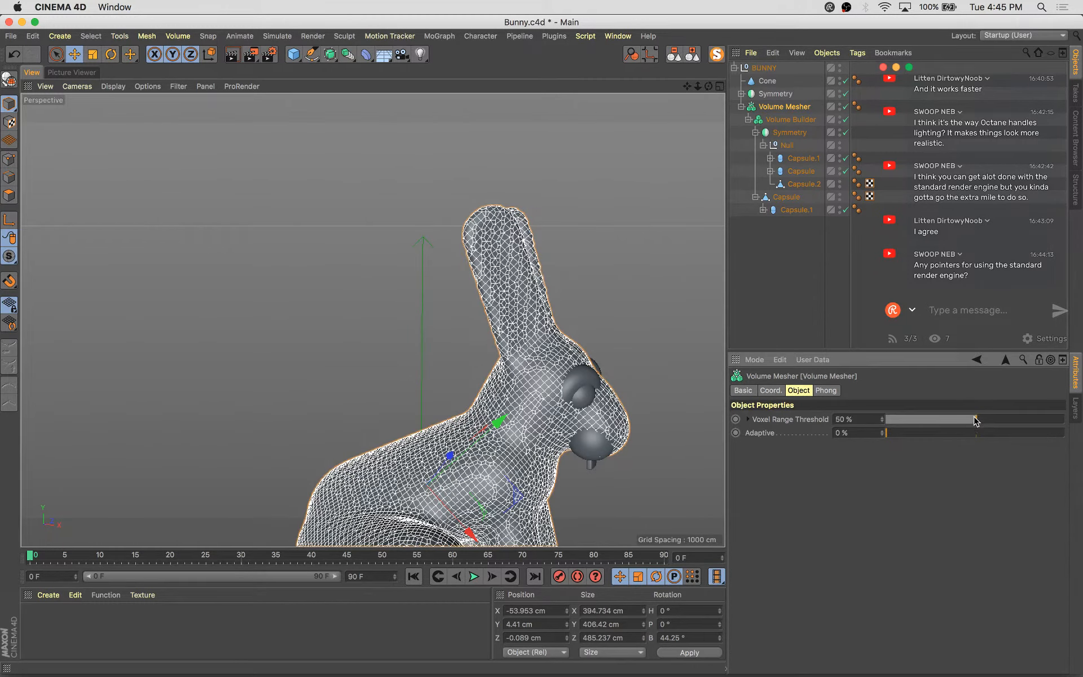
left_click_drag(975, 420, 1081, 458)
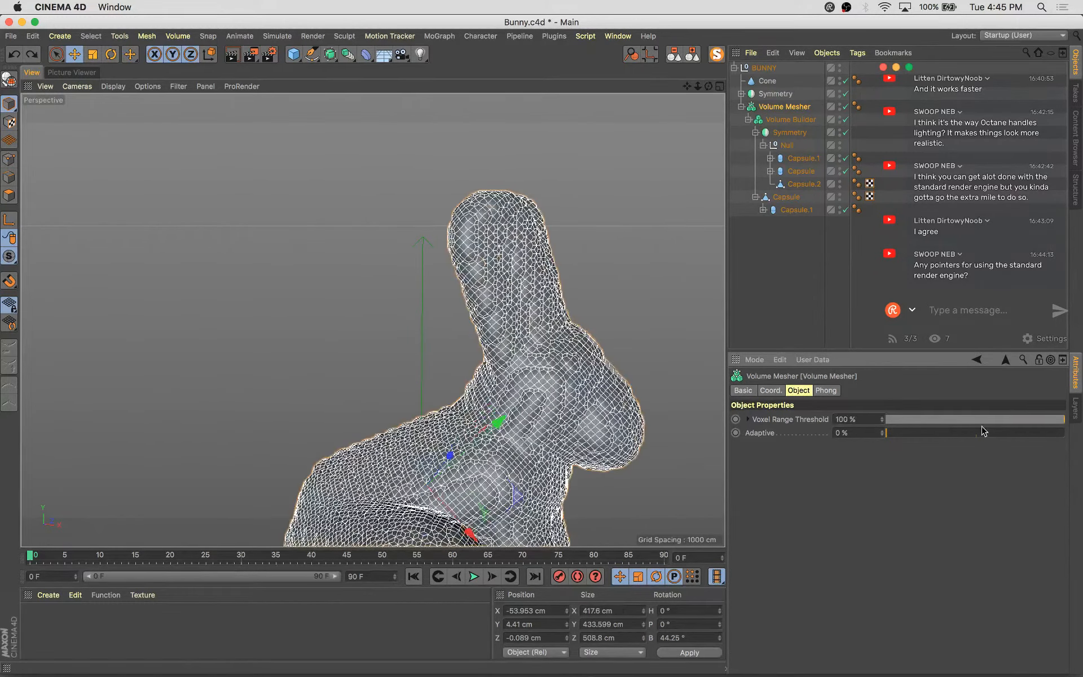
left_click(645, 255)
left_click_drag(646, 254, 598, 338, "alt")
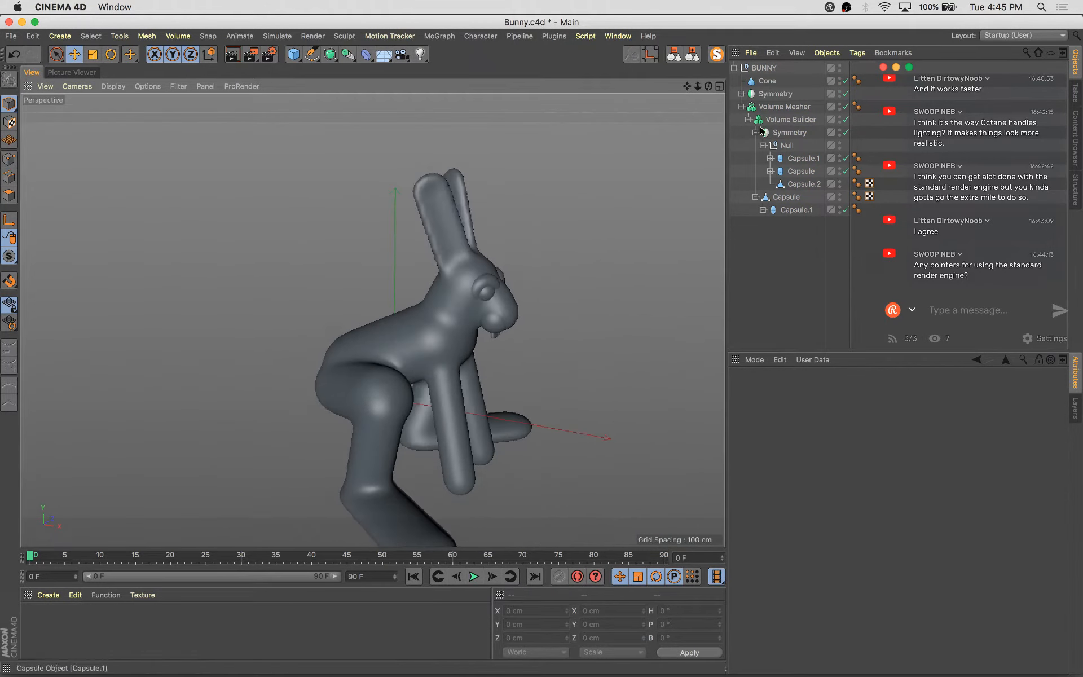
Try placing the Volume Mesher under a Subdivision Surface and undo it
left_click(784, 106)
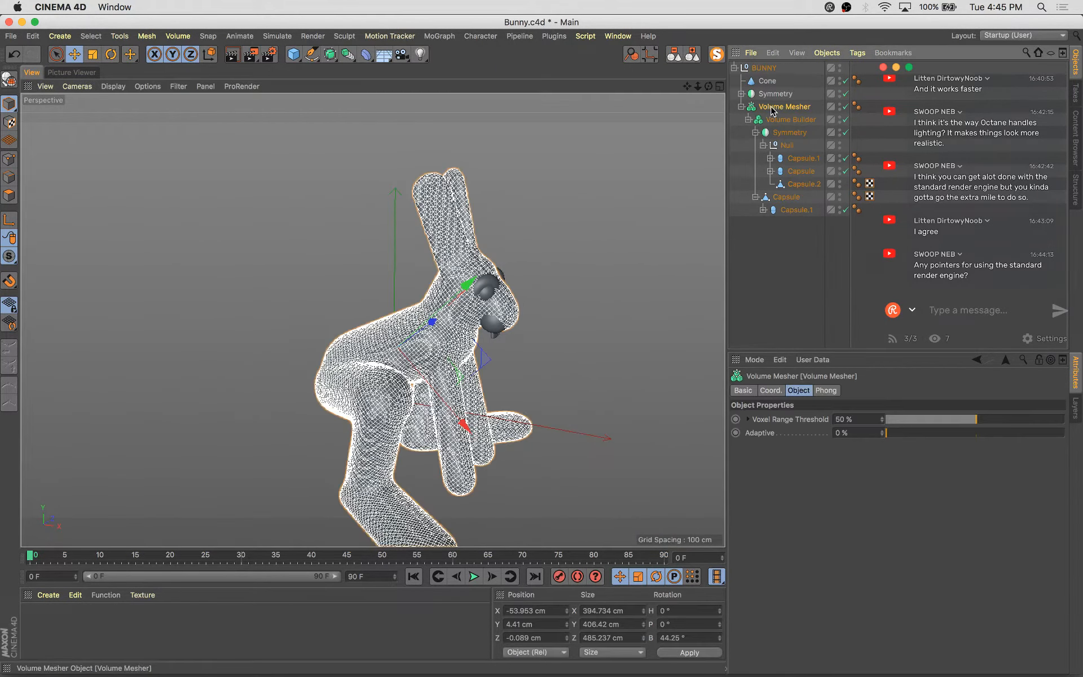
left_click(330, 55, "alt")
left_click(580, 258)
left_click_drag(580, 259, 512, 266, "alt")
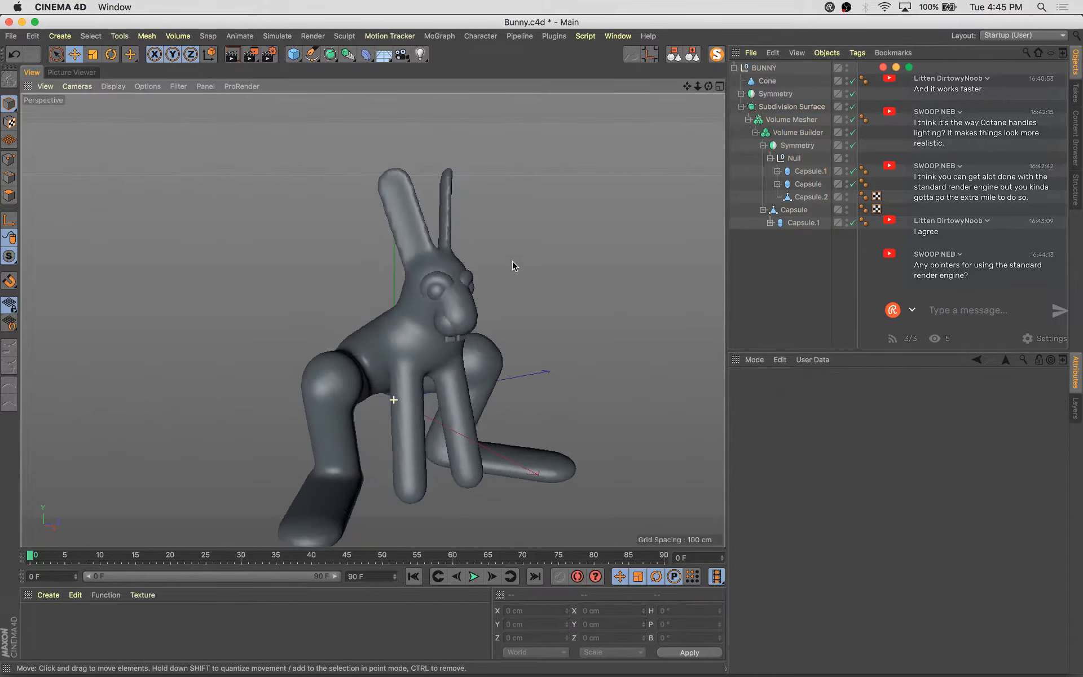
key("super+z")
key("super+z")
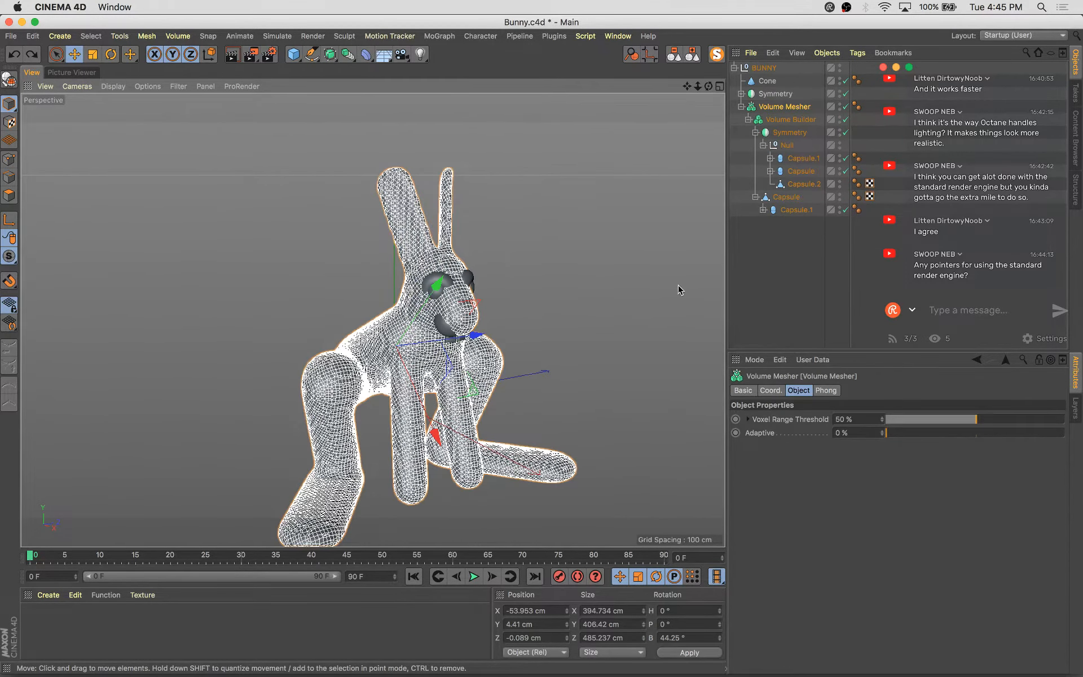
Orbit around the bunny and inspect each capsule, the Symmetry and the Volume Mesher objects
left_click(792, 234)
left_click_drag(591, 290, 462, 226, "alt")
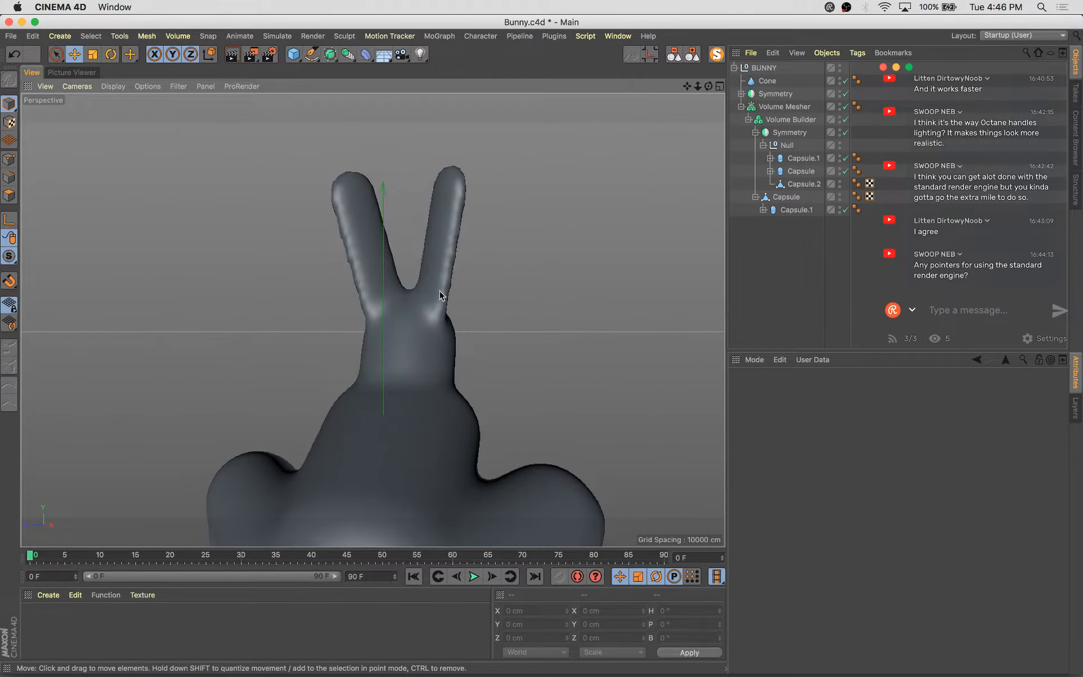
left_click_drag(441, 294, 438, 229, "alt")
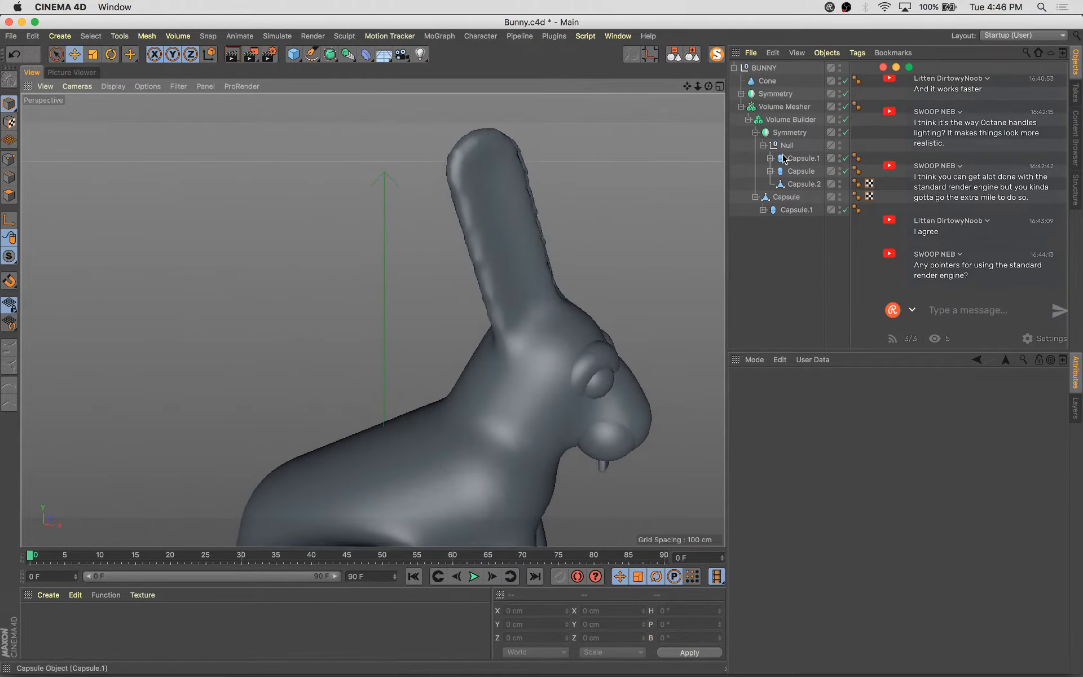
left_click(800, 171)
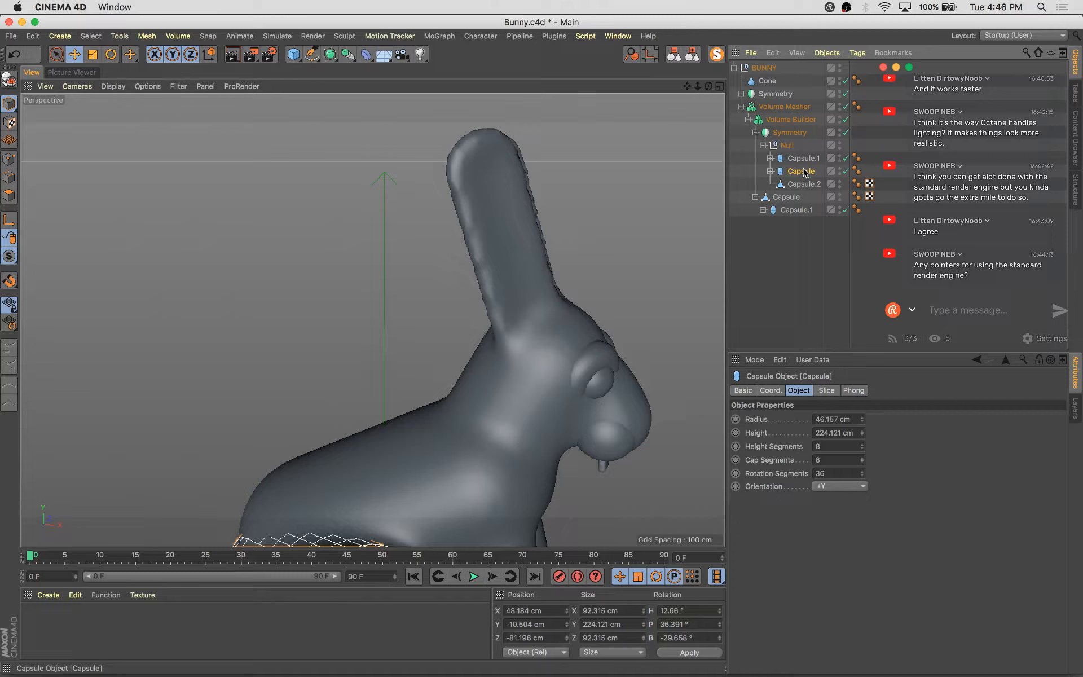
left_click(792, 195)
left_click(795, 210)
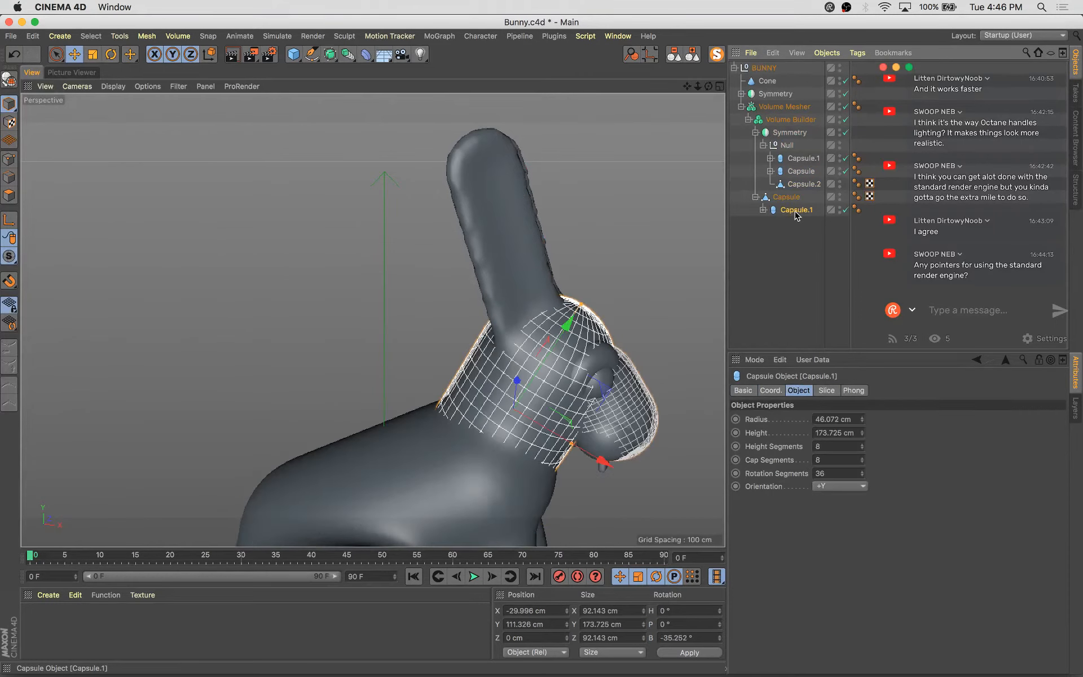
left_click(789, 197)
left_click(792, 97)
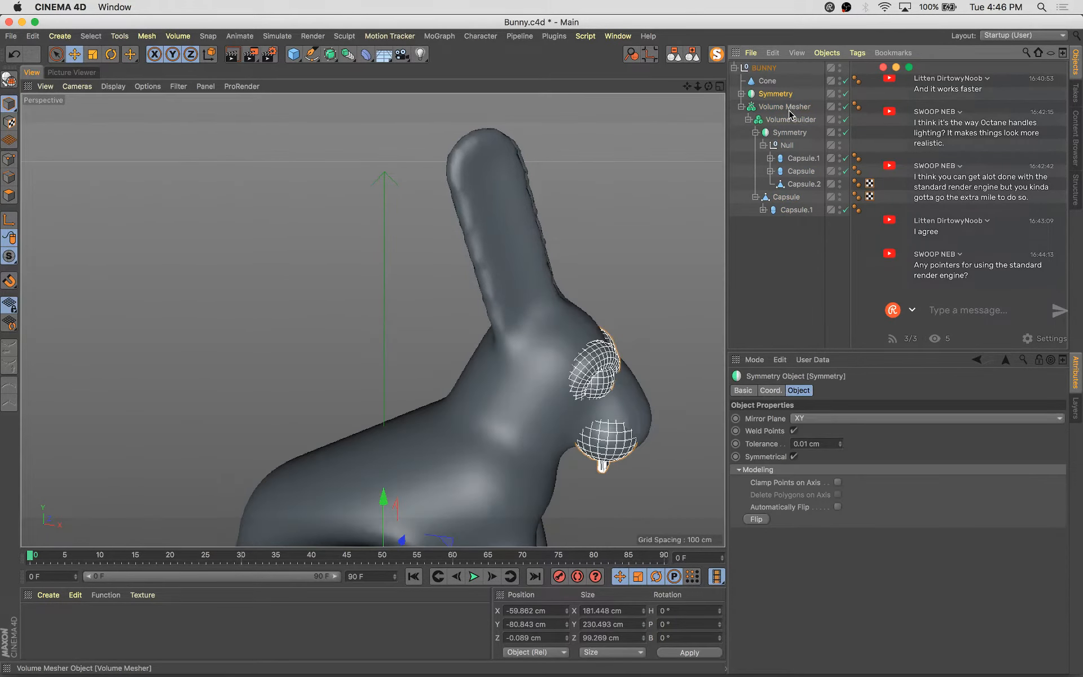
left_click(789, 107)
left_click_drag(605, 326, 626, 301, "alt")
middle_click_drag(626, 300, 676, 165, "alt")
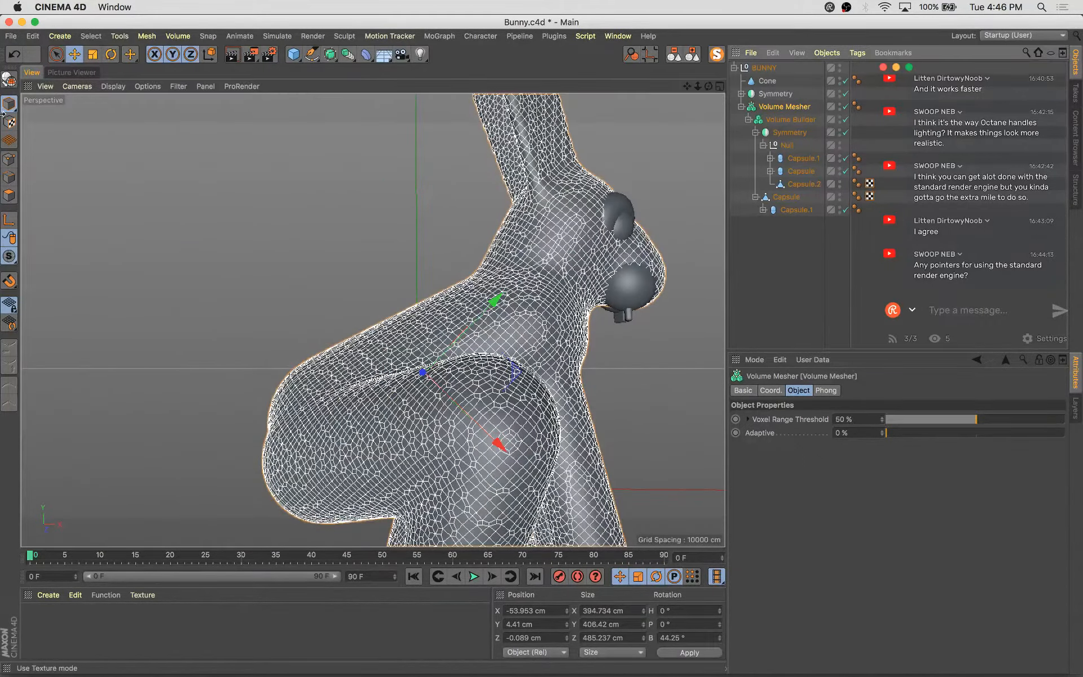
Enable axis modification and rotate the Volume Builder's axis with the Rotate tool
left_click(10, 224)
key("r")
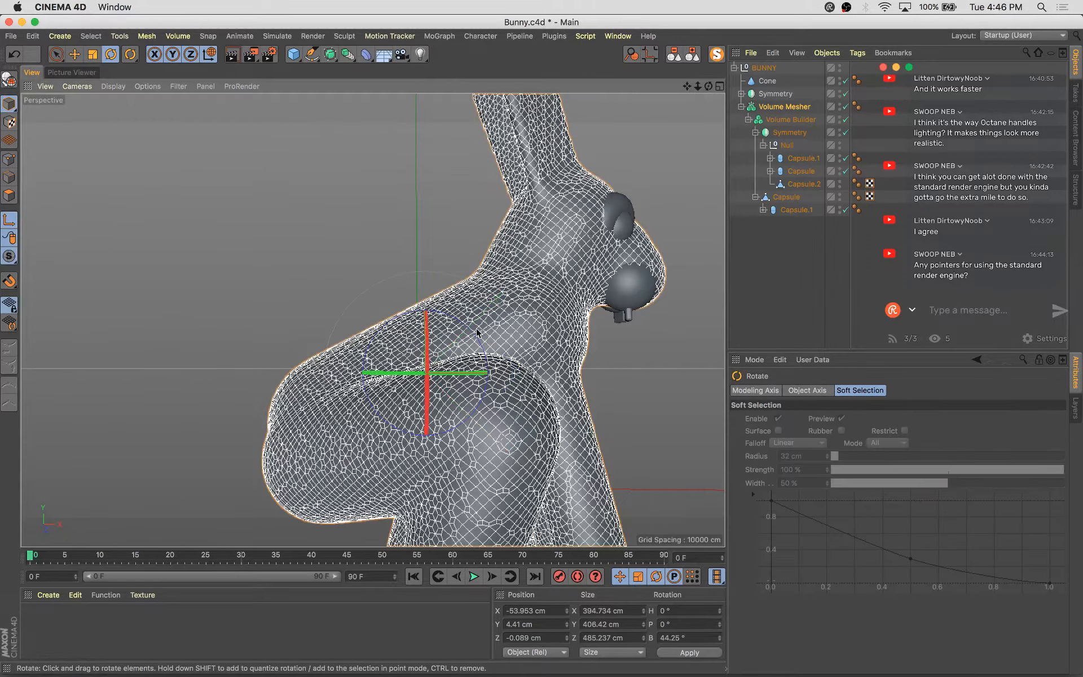
left_click_drag(476, 337, 479, 354)
left_click(790, 119)
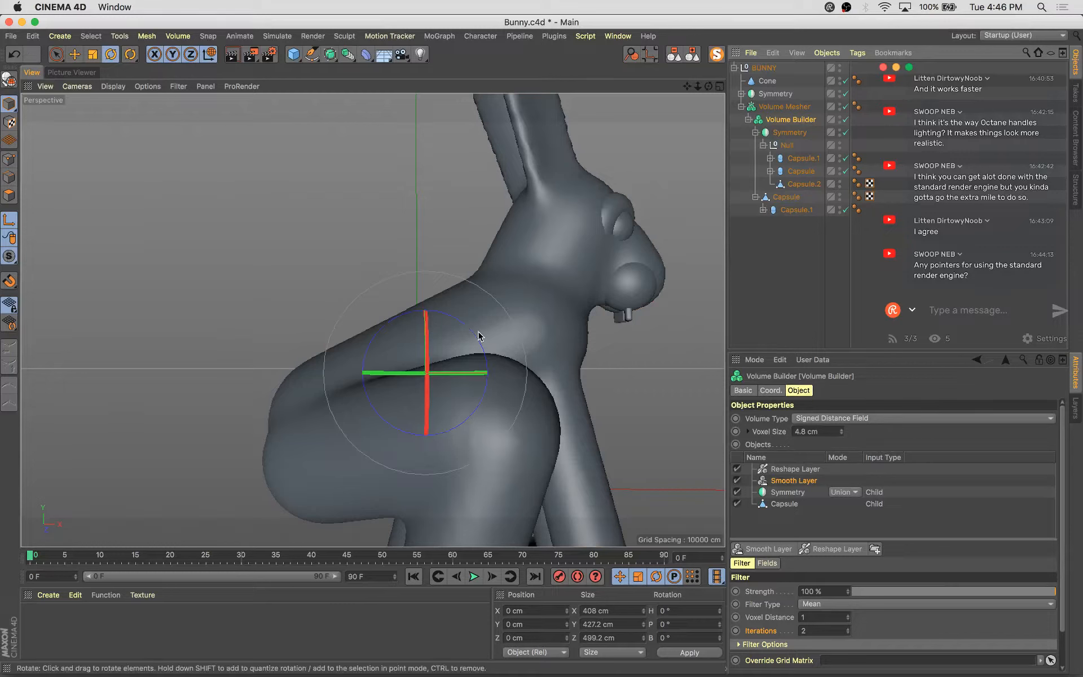
left_click_drag(483, 356, 458, 440)
middle_click_drag(519, 347, 518, 454, "alt")
left_click_drag(453, 429, 400, 429, "alt")
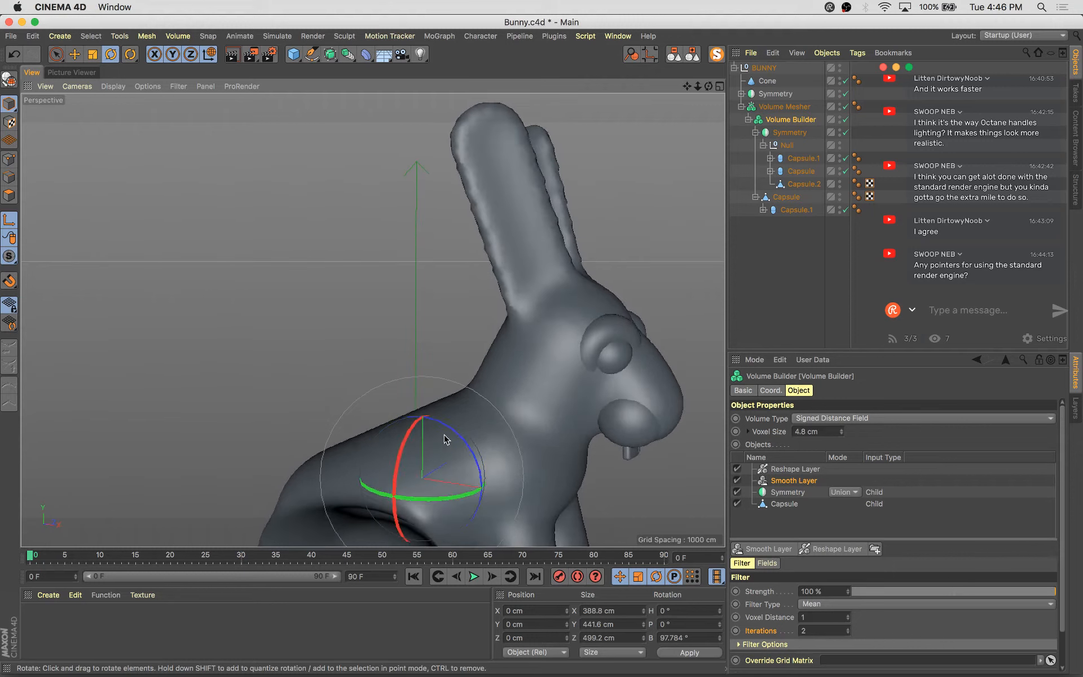
left_click_drag(461, 444, 460, 431)
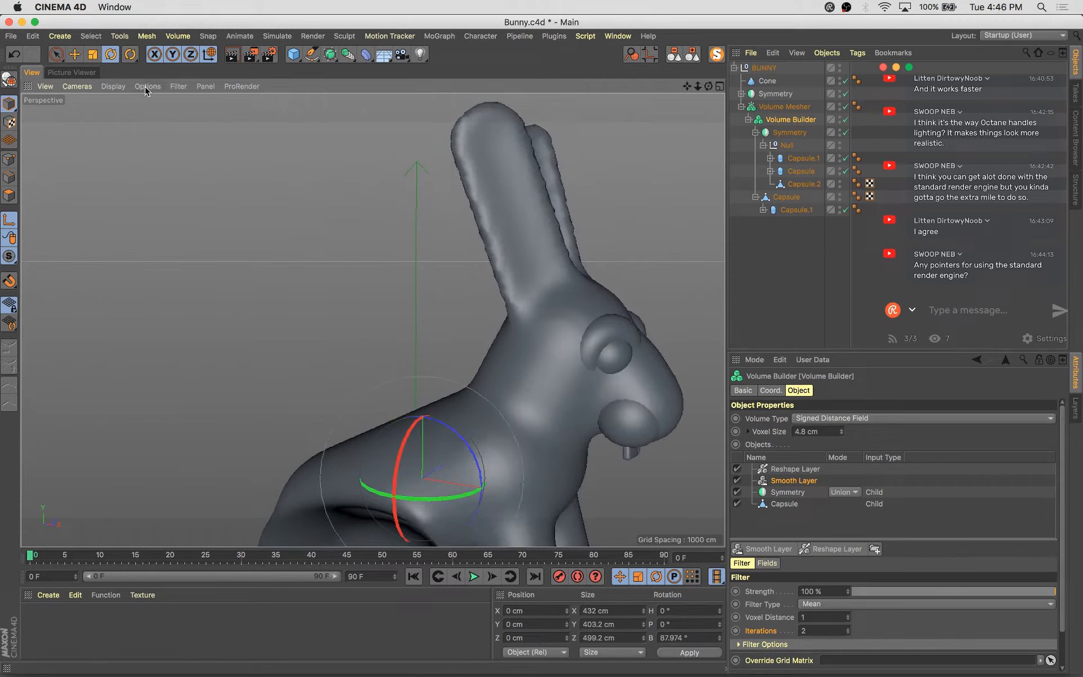
Switch the viewport to Gouraud Shading (Lines) and set the Volume Builder's axis bank to about 117°
left_click(114, 86)
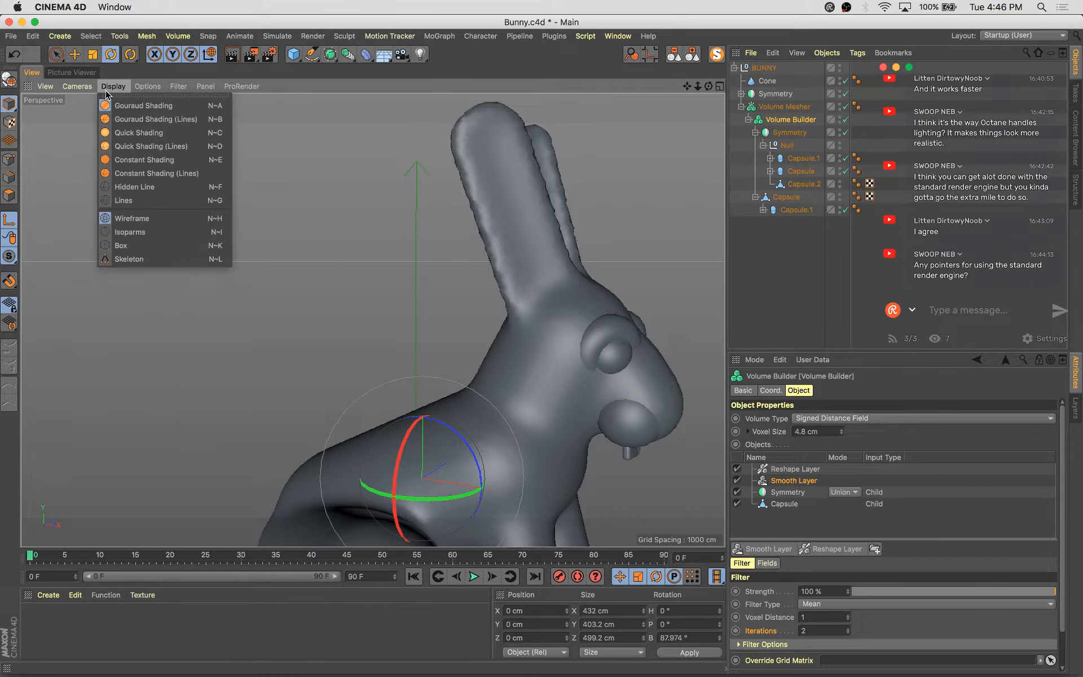
left_click(155, 119)
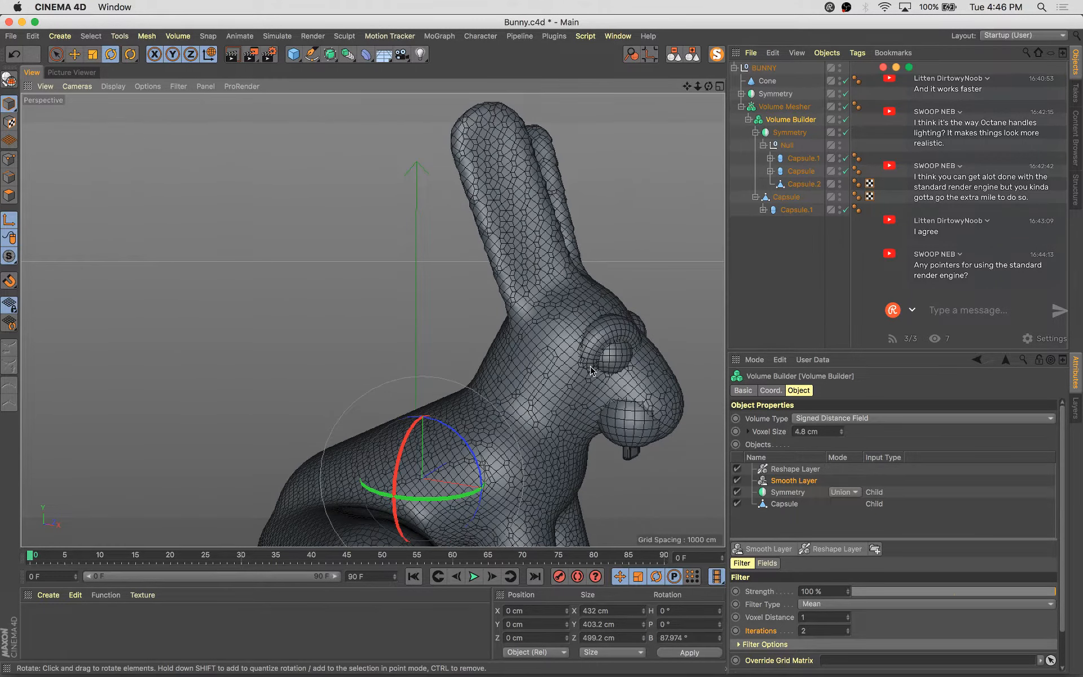
left_click_drag(473, 447, 463, 478)
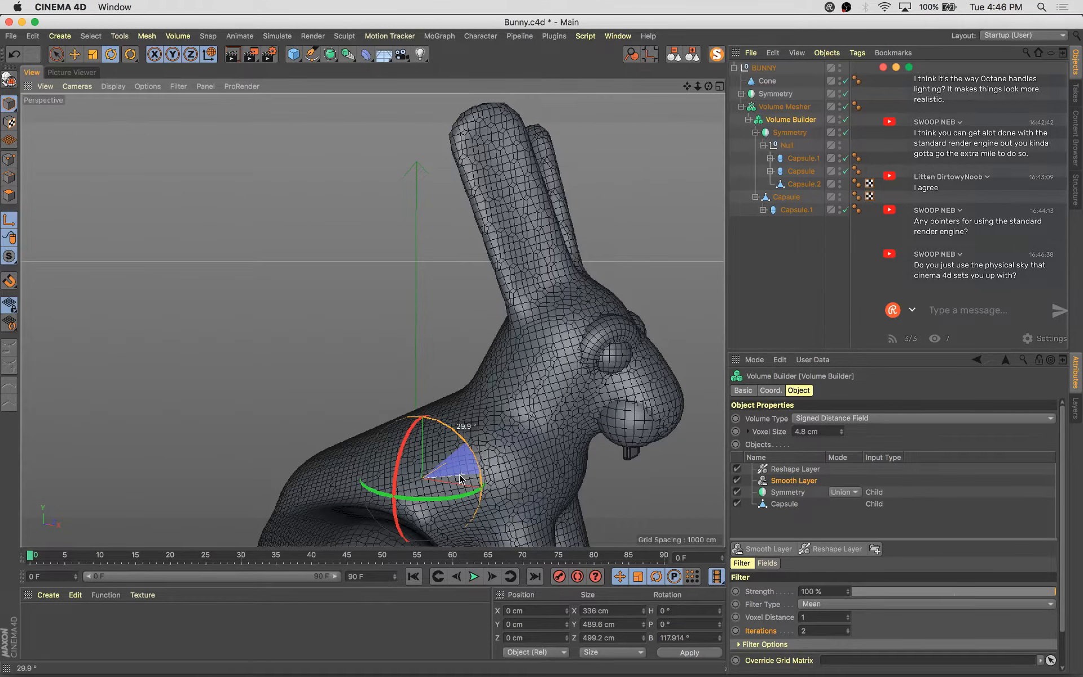
left_click_drag(461, 479, 467, 481)
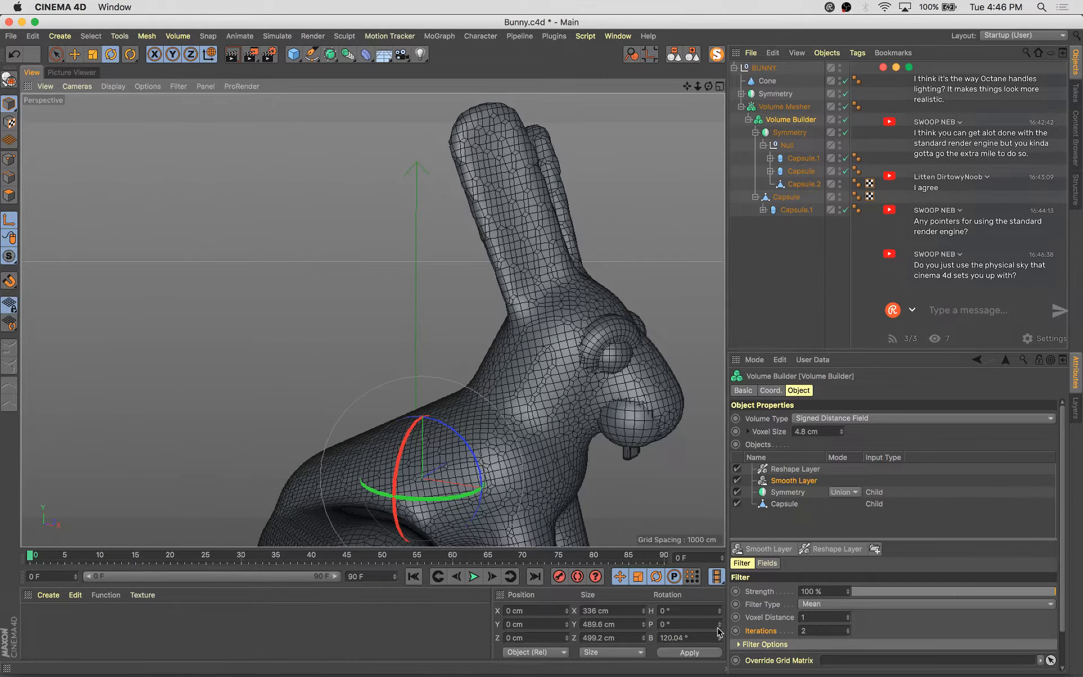
left_click(720, 640)
left_click(711, 653)
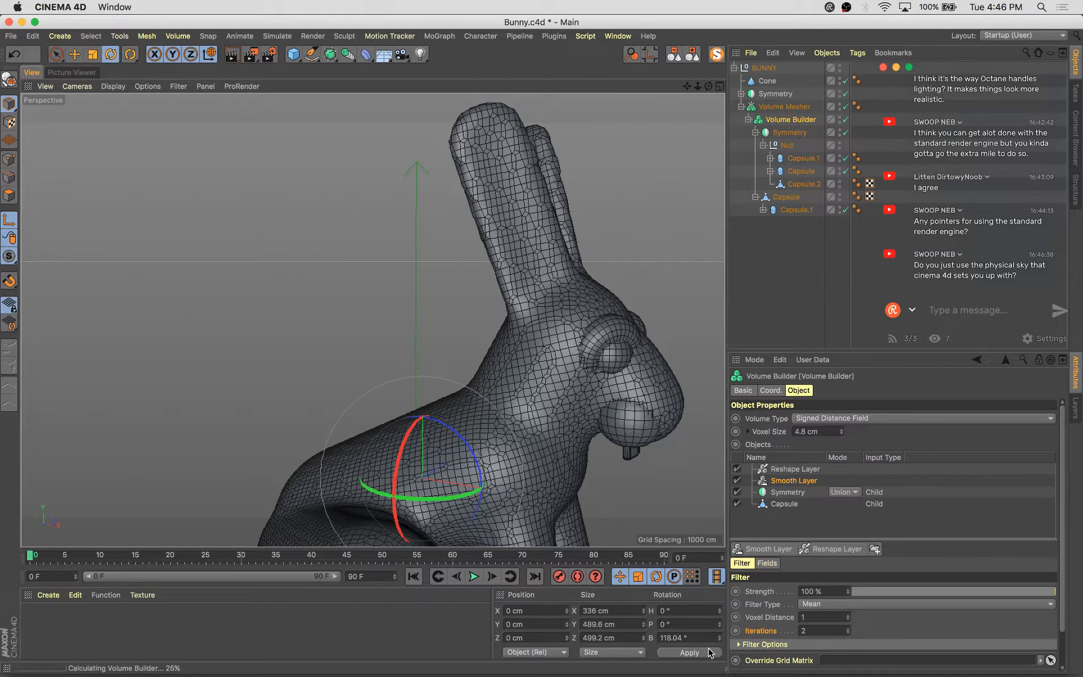
left_click(713, 653)
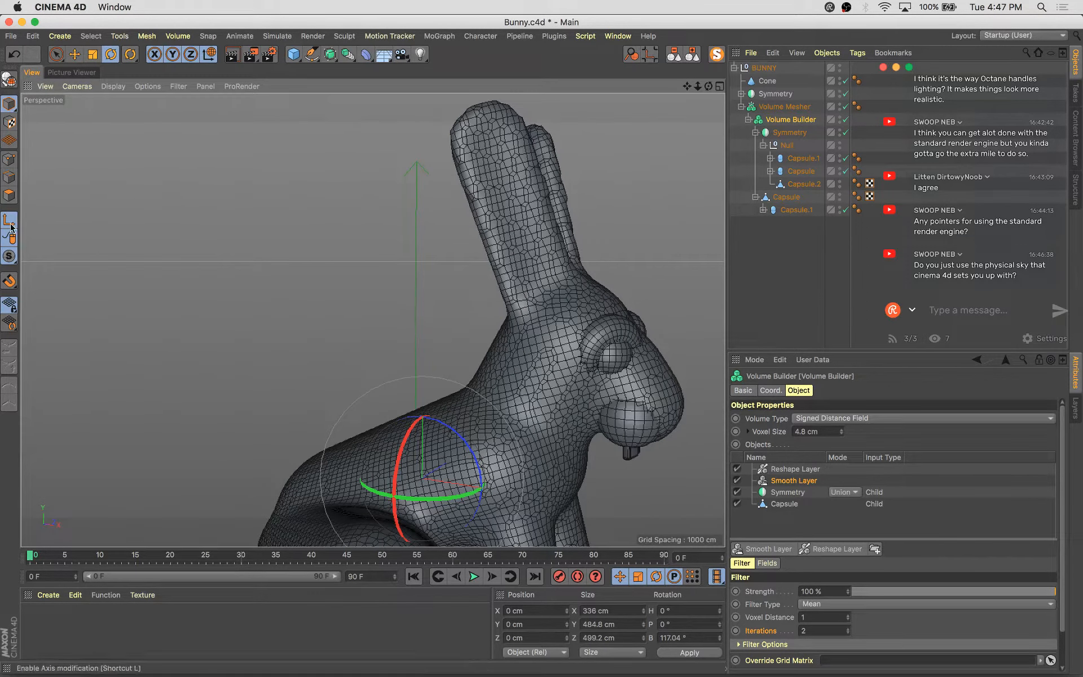
Deselect everything and view the whole bunny from a wider angle
left_click(287, 215)
scroll(287, 215, "down", 5)
left_click_drag(456, 368, 599, 165, "alt")
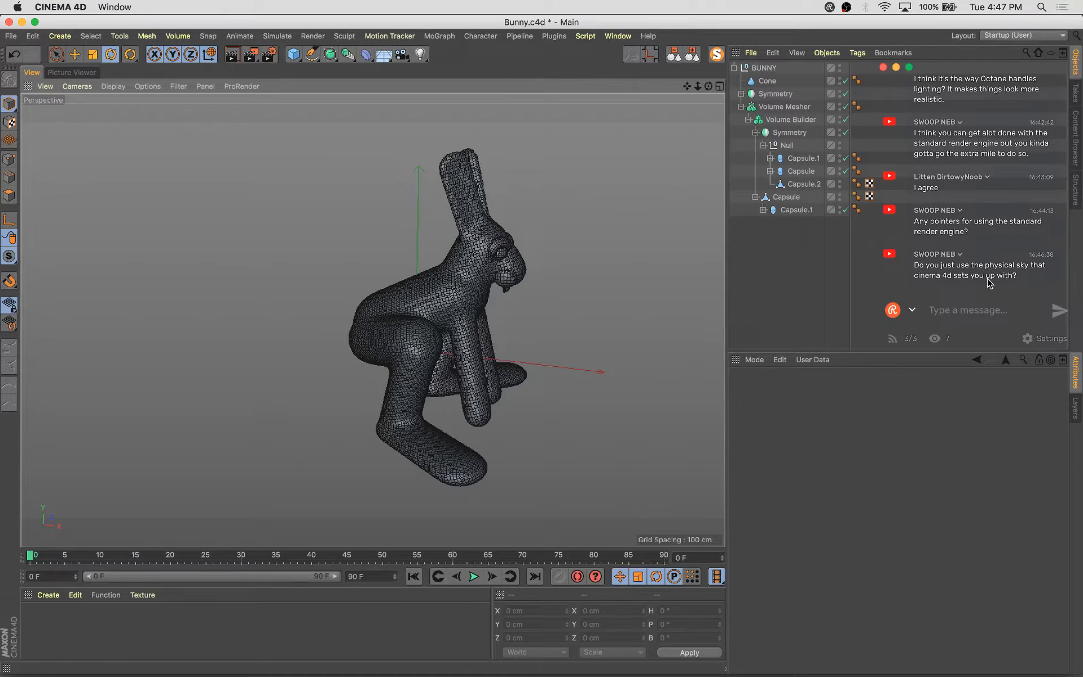
Select the BUNNY group and paste it into the ThePractice-149-GatorMouth.c4d project
left_click(734, 67)
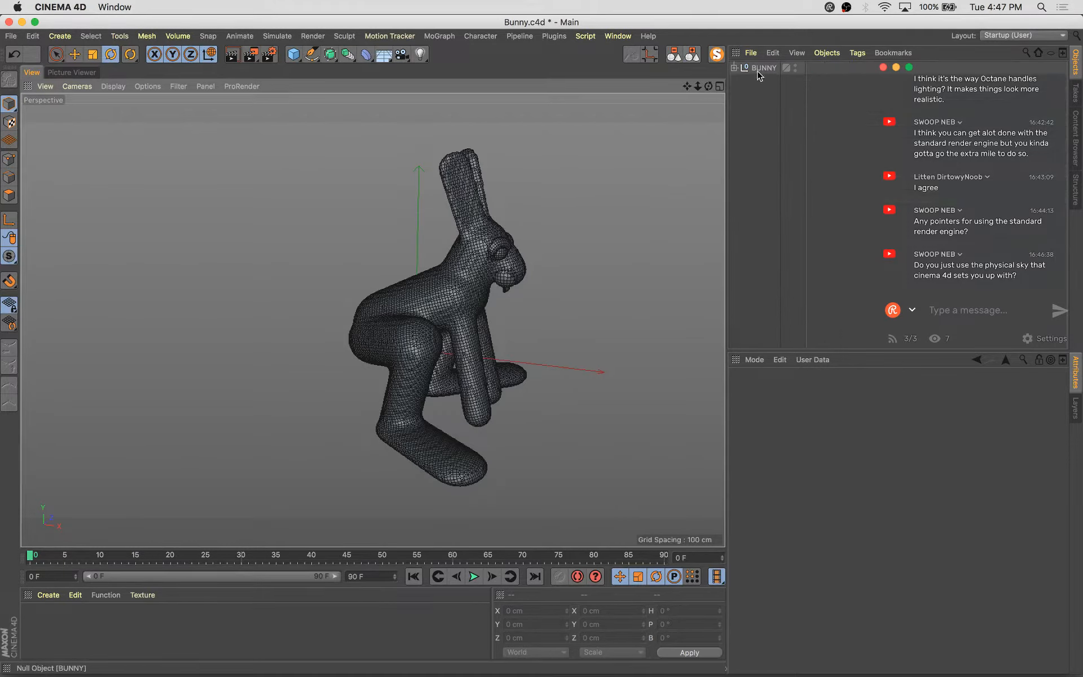
left_click(763, 68)
key("v")
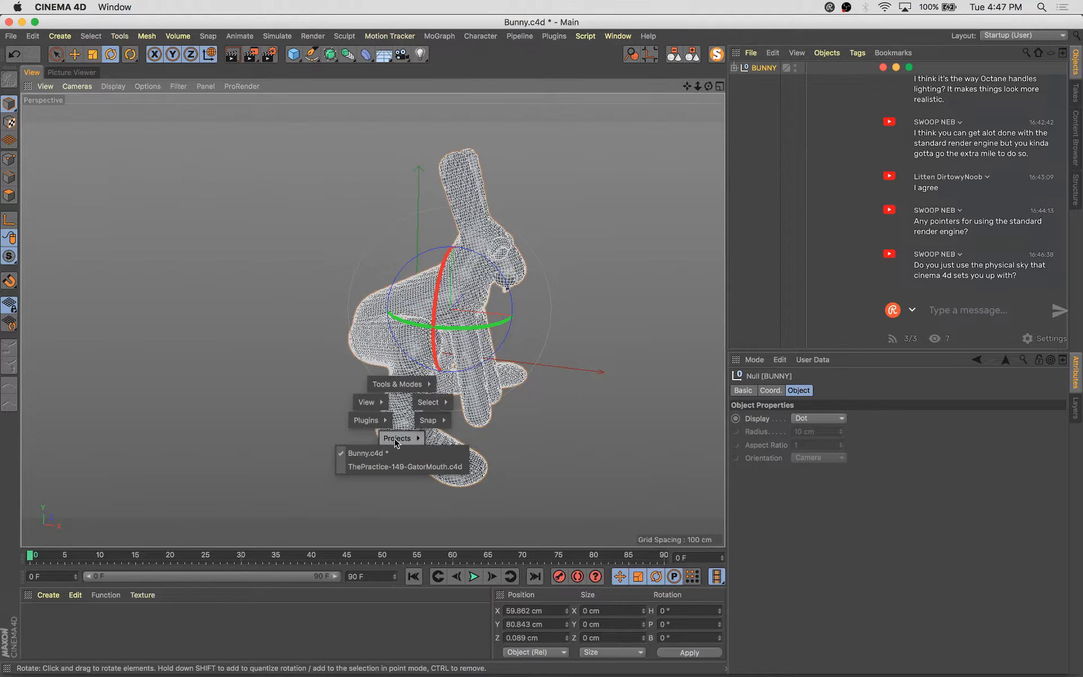
left_click(394, 469)
key("super+v")
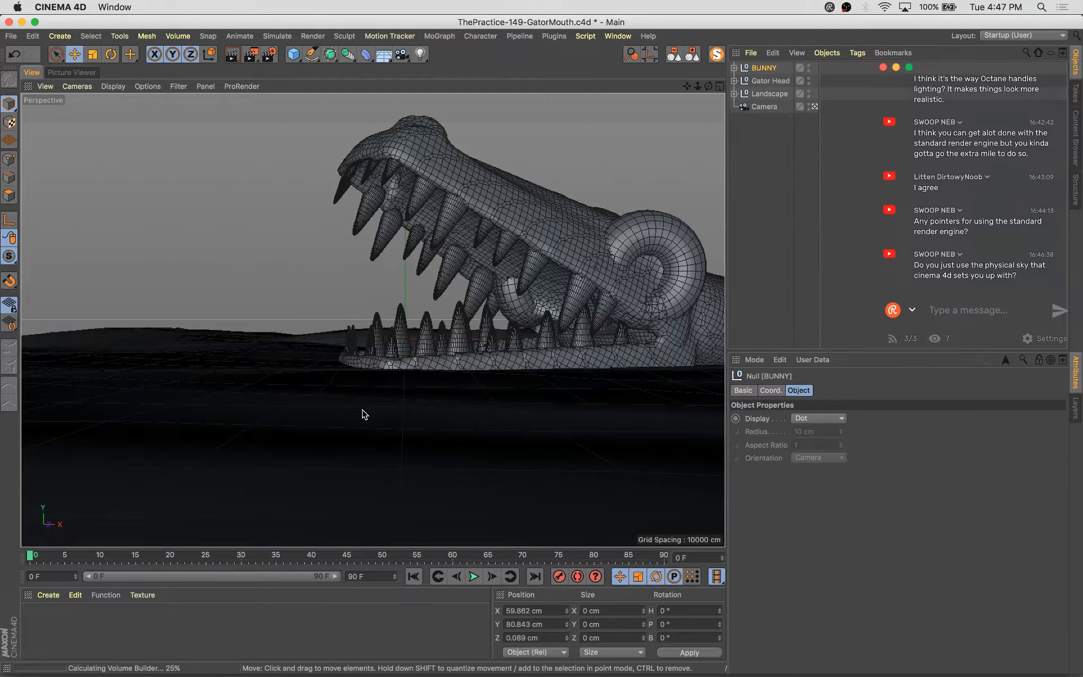
Scale, rotate about -35.5° heading and move the bunny so it sits beside the gator's open mouth
key("t")
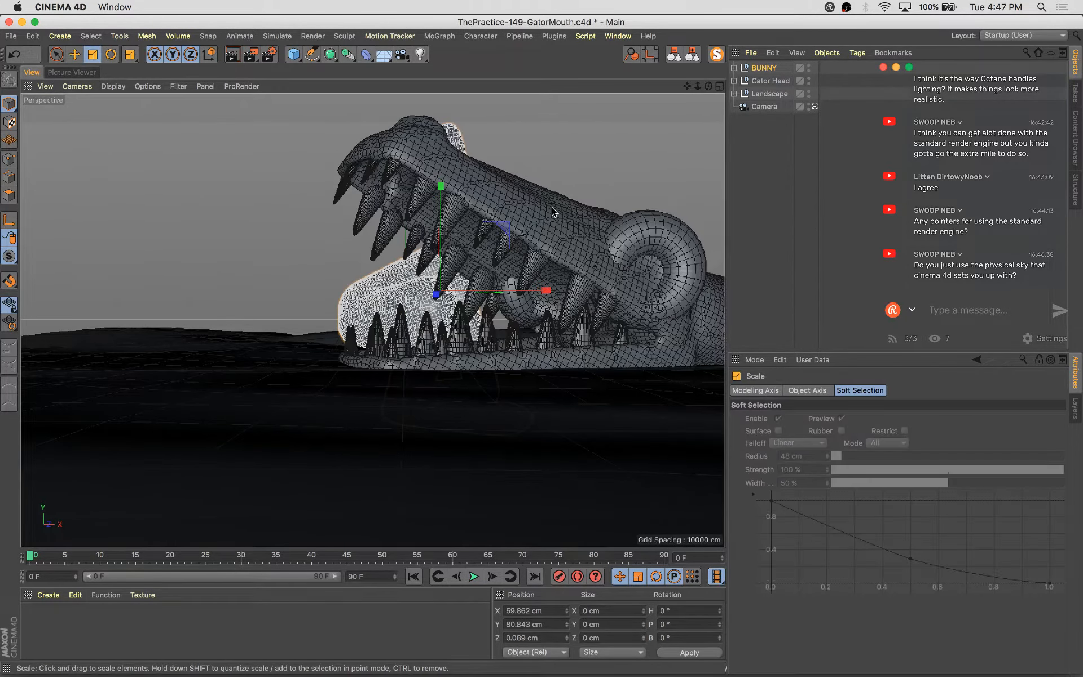
left_click_drag(383, 331, 318, 340)
key("r")
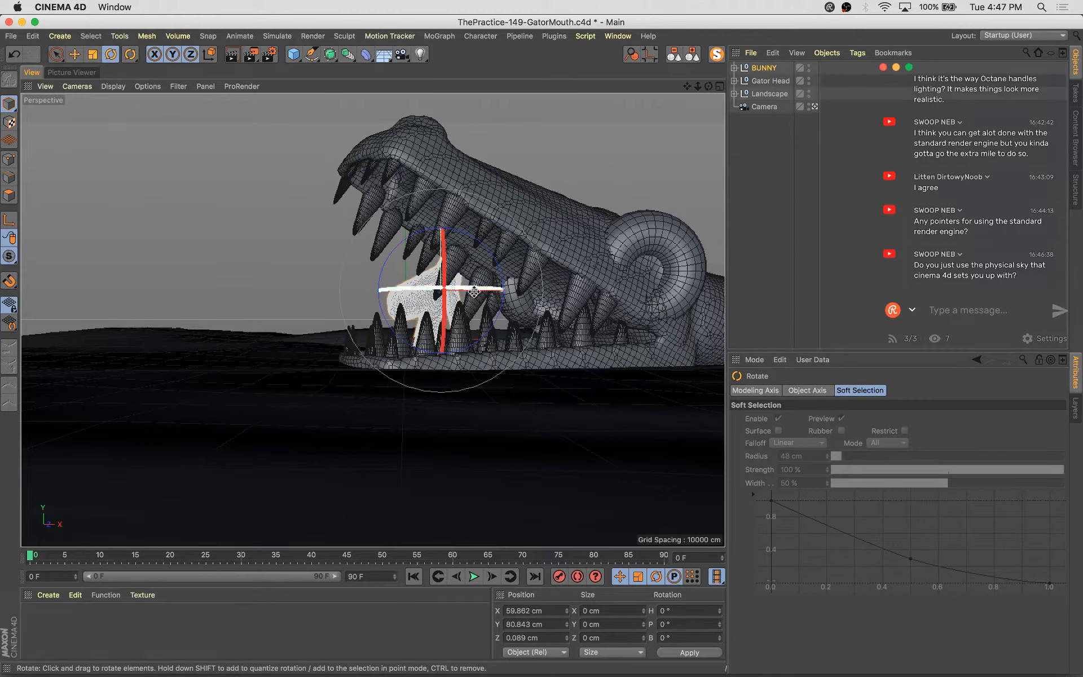
left_click_drag(458, 288, 420, 287)
key("e")
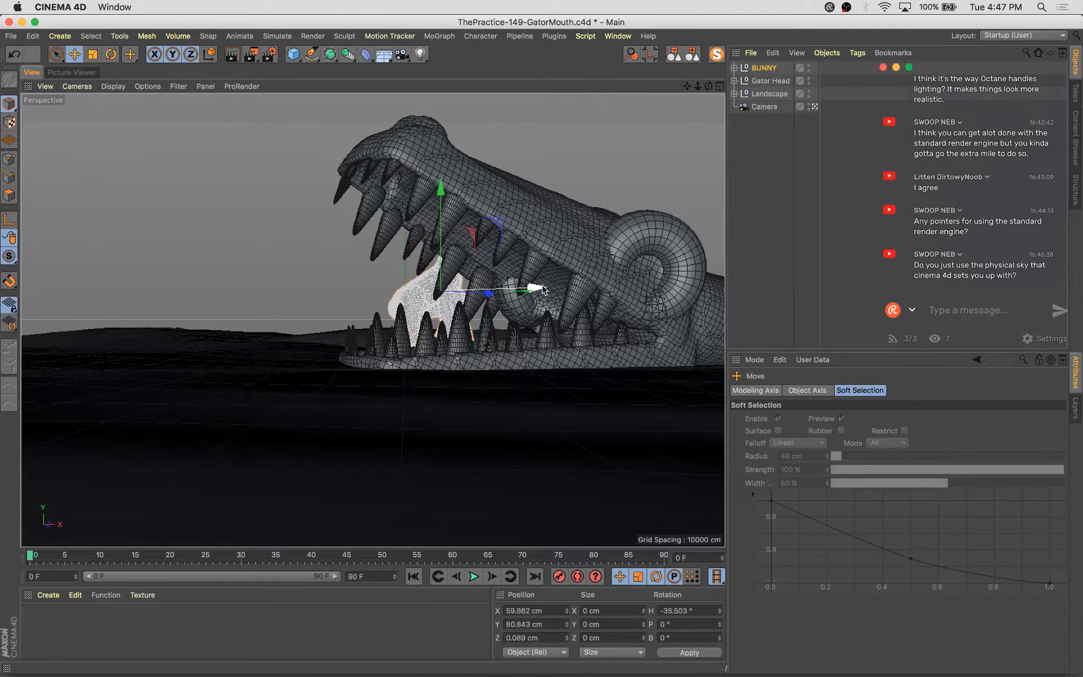
left_click_drag(544, 287, 288, 282)
key("t")
left_click_drag(186, 399, 209, 387)
key("e")
left_click_drag(215, 173, 215, 209)
left_click(276, 359)
left_click(262, 364)
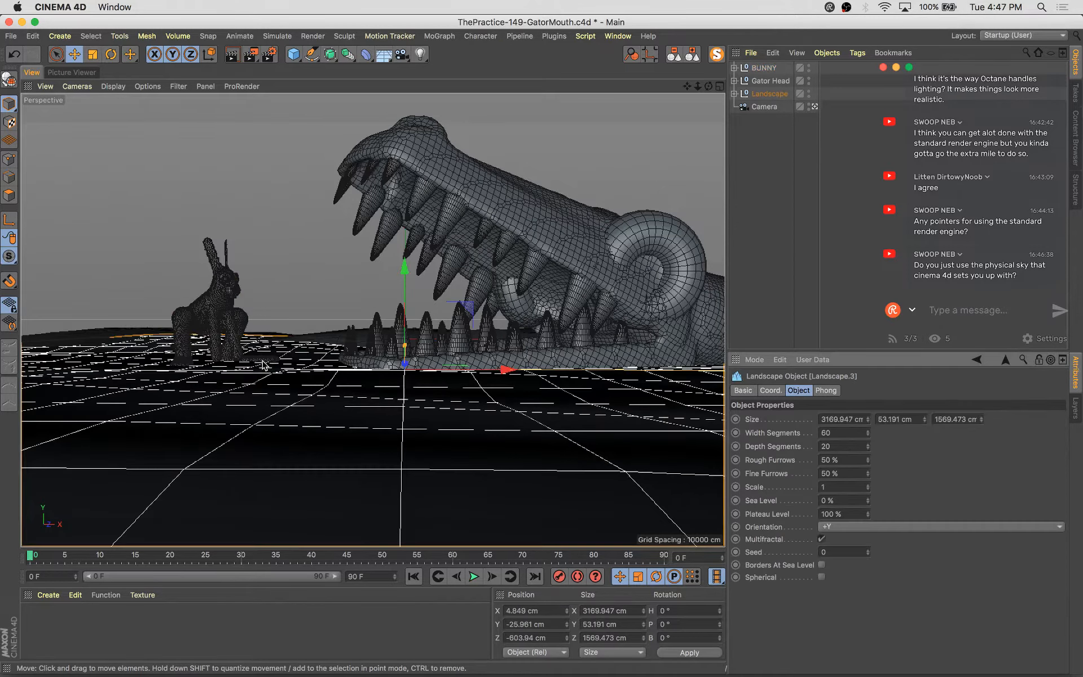
left_click(178, 361)
left_click(177, 363)
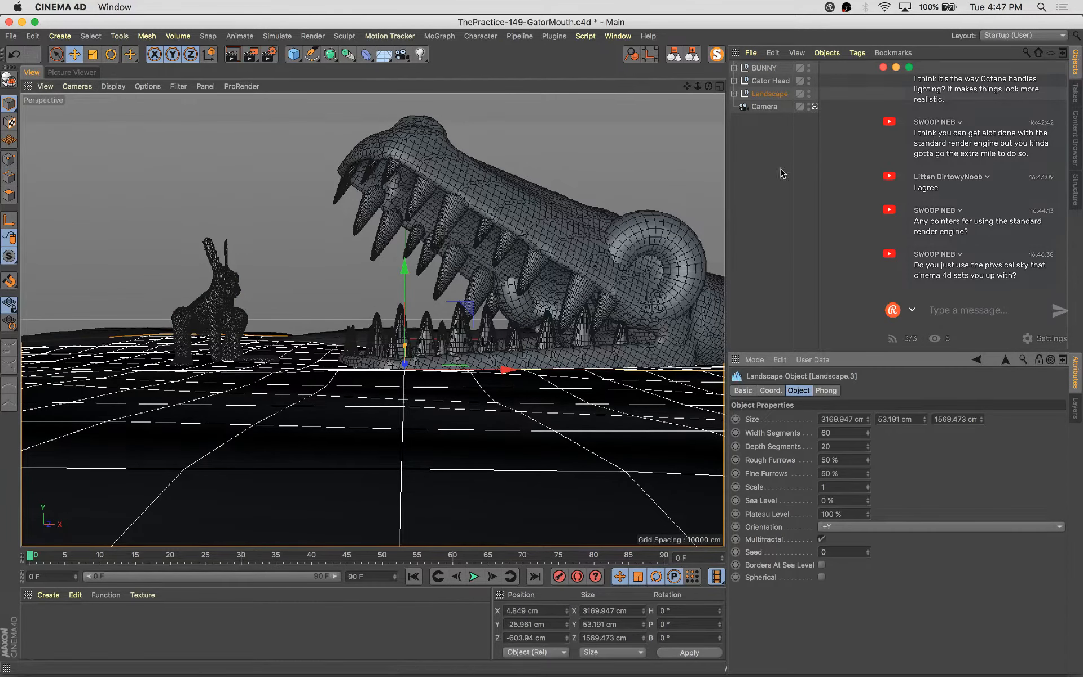
Open the bunny's hierarchy, zoom in on it and lower the Volume Builder's voxel size to 0.904 cm
left_click(760, 70)
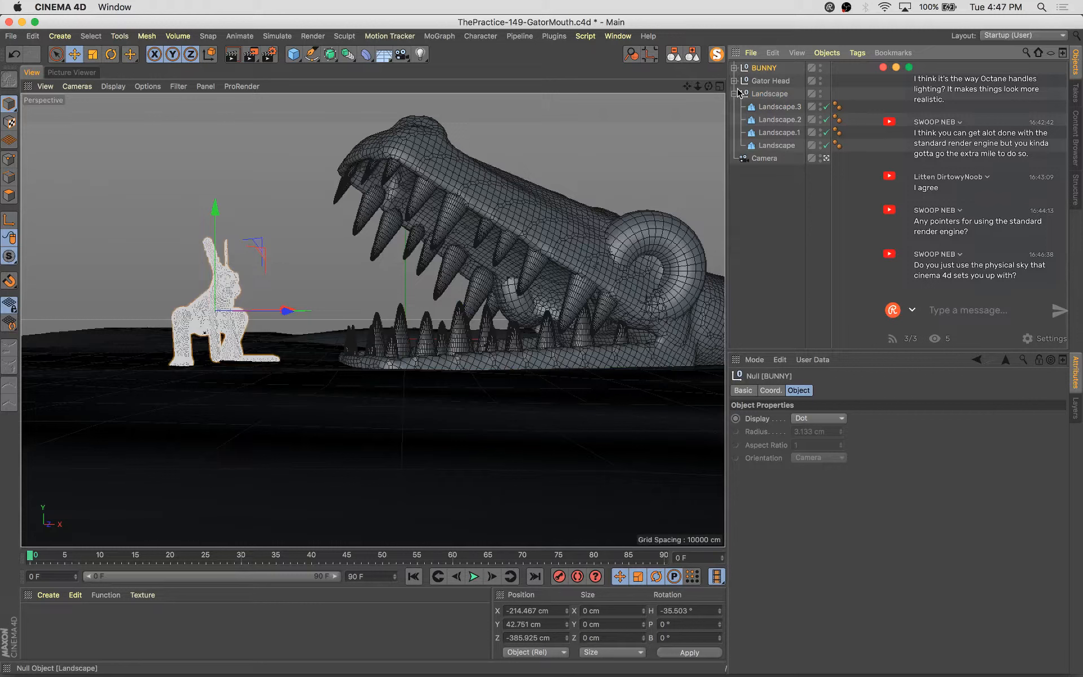
left_click(734, 93)
left_click(734, 67)
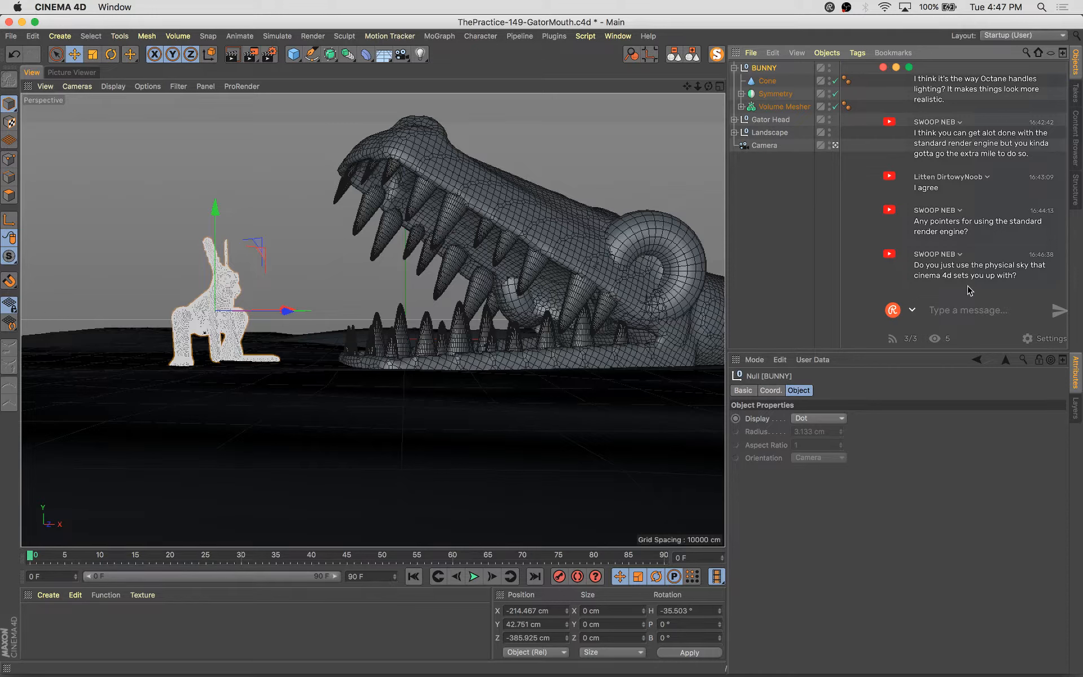
left_click(836, 145)
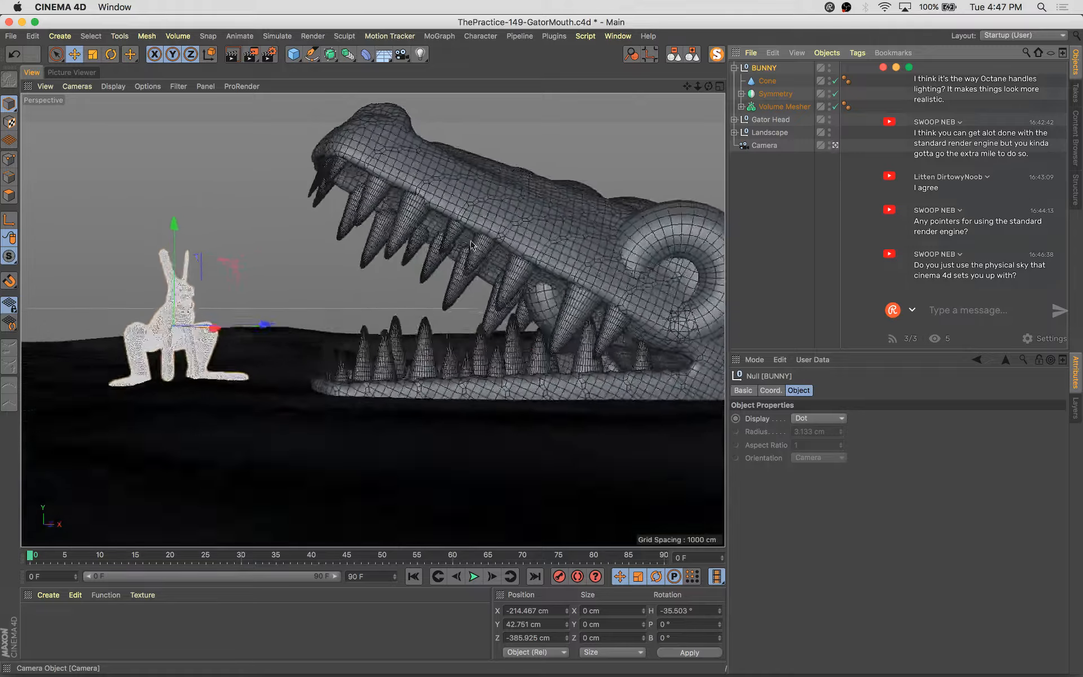
left_click_drag(135, 311, 451, 404, "alt")
scroll(507, 244, "up", 5)
left_click_drag(507, 244, 323, 414, "alt")
left_click(373, 236)
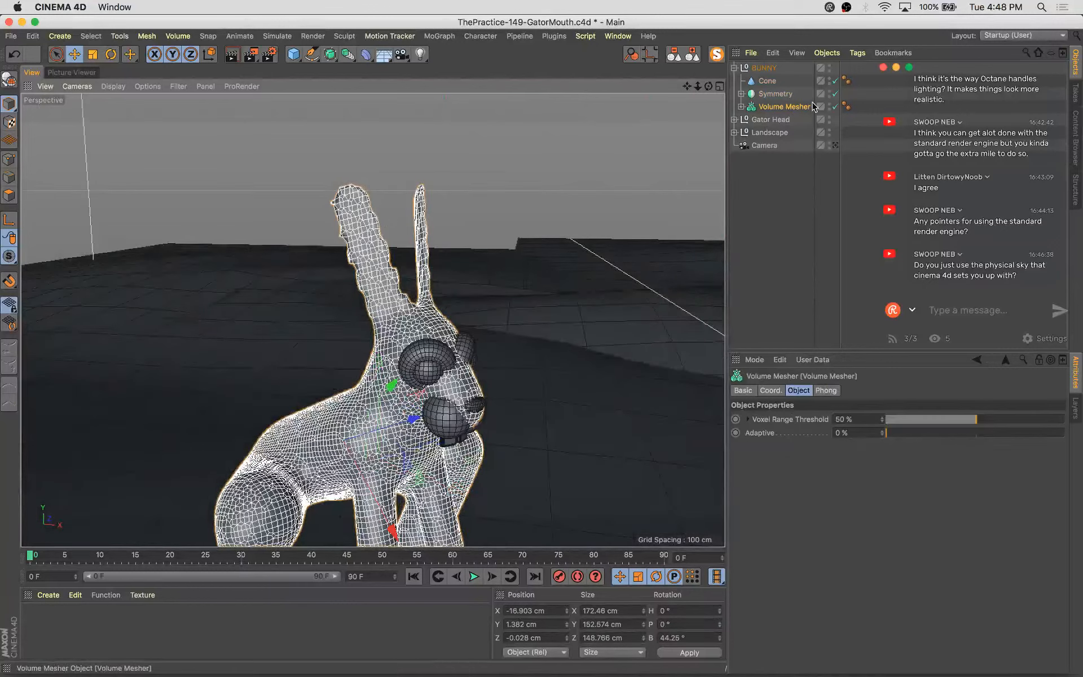
left_click(741, 106)
left_click(787, 119)
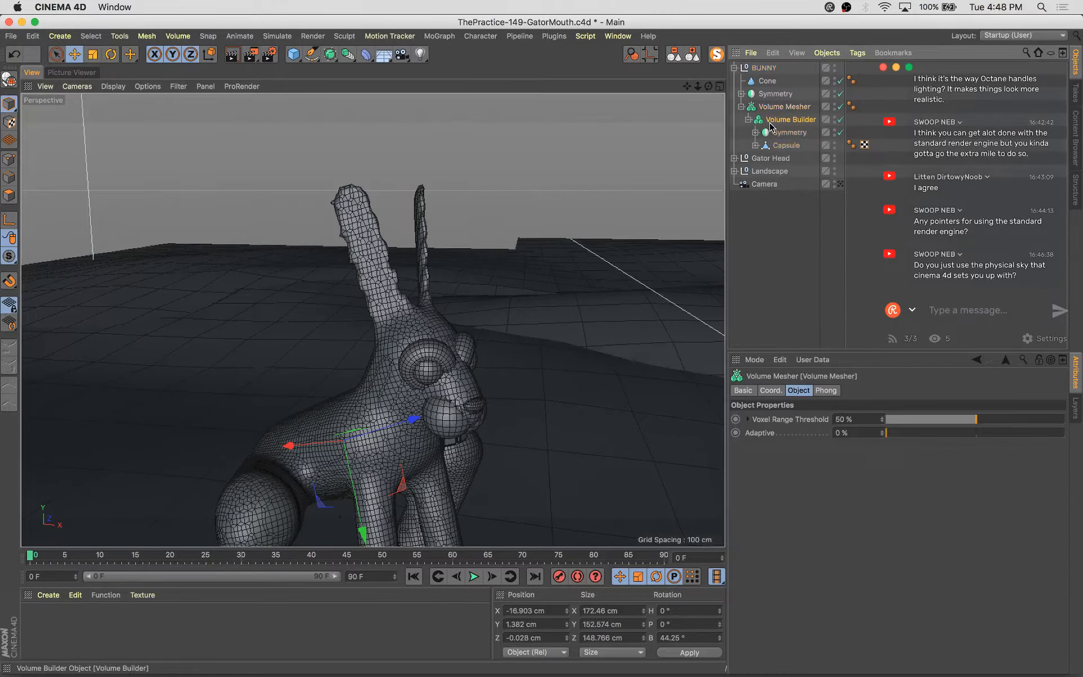
left_click(841, 434)
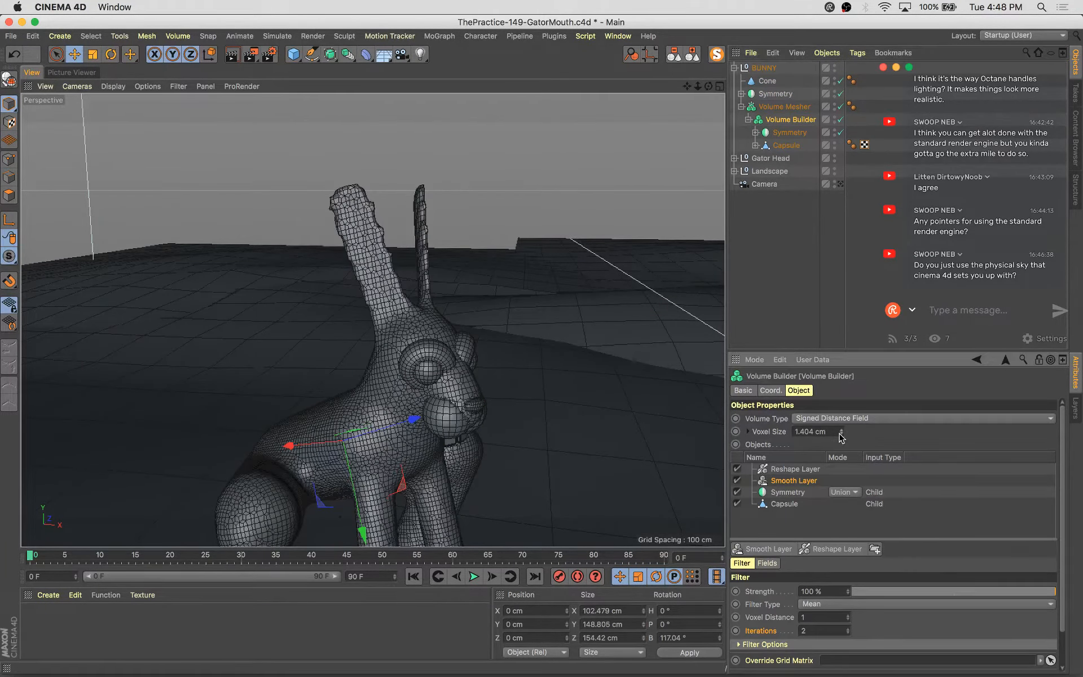
left_click(841, 434)
left_click(841, 434)
left_click(841, 434)
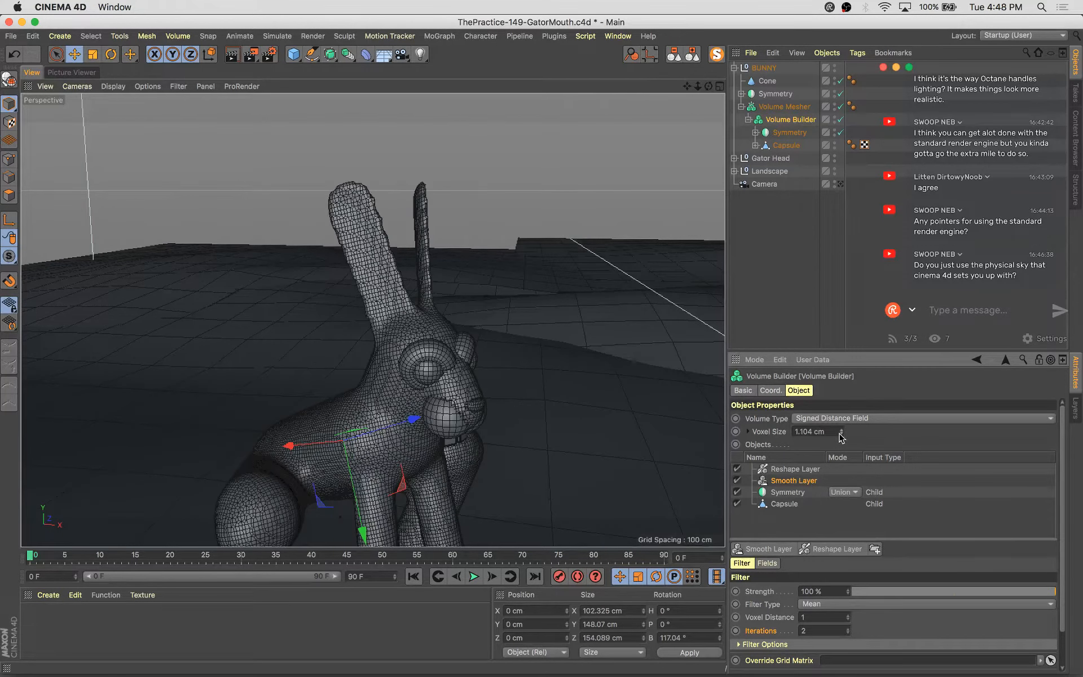
left_click(840, 434)
left_click(840, 434)
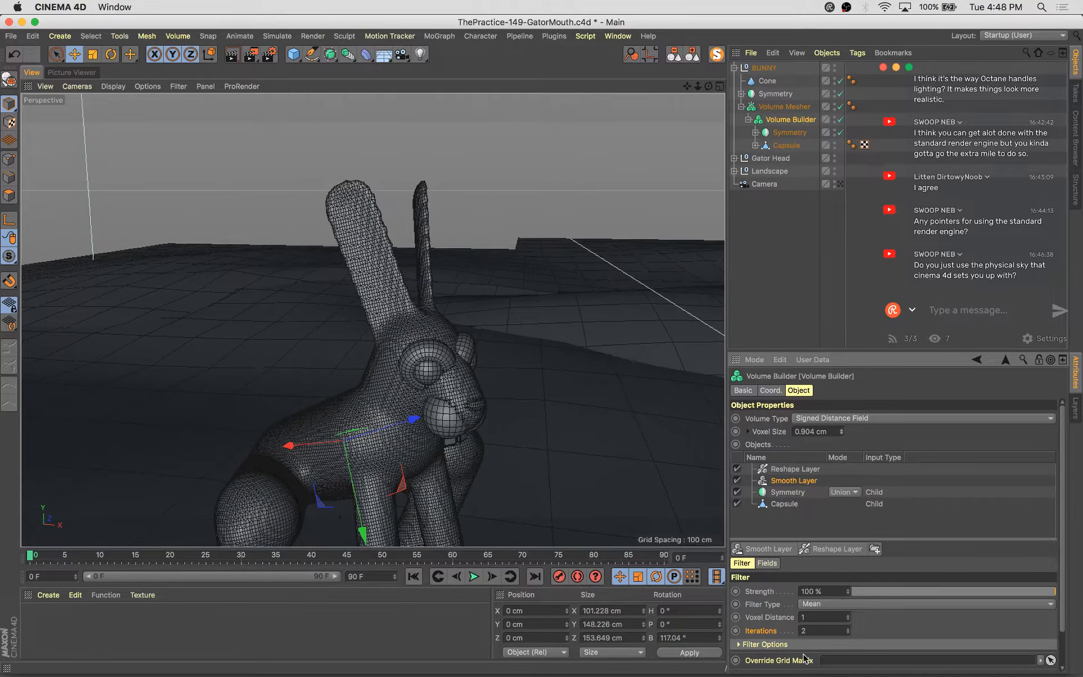
Try other Smooth Layer voxel distance and iteration values, returning them to 1 and 2
scroll(780, 623, "down", 2)
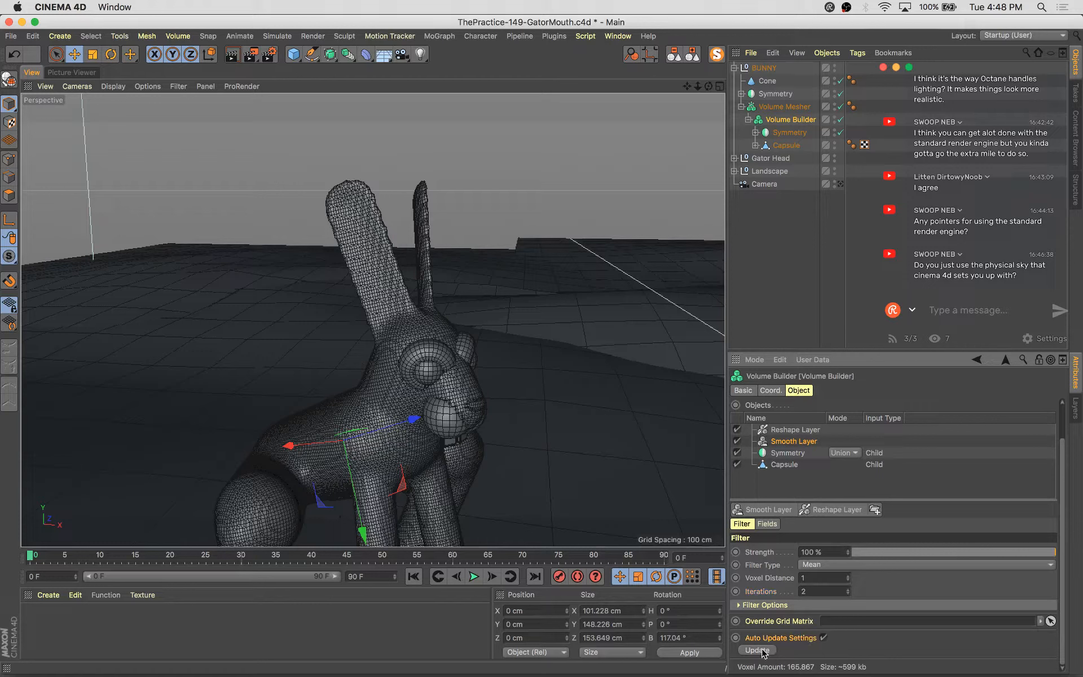
left_click(847, 575)
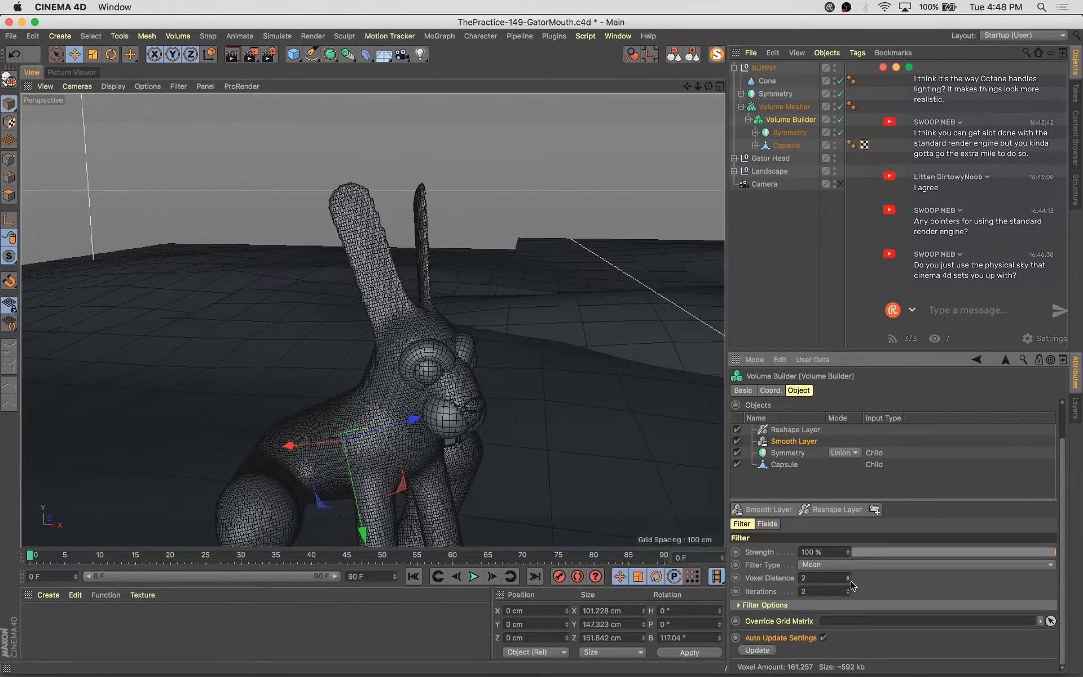
left_click(847, 579)
left_click(848, 593)
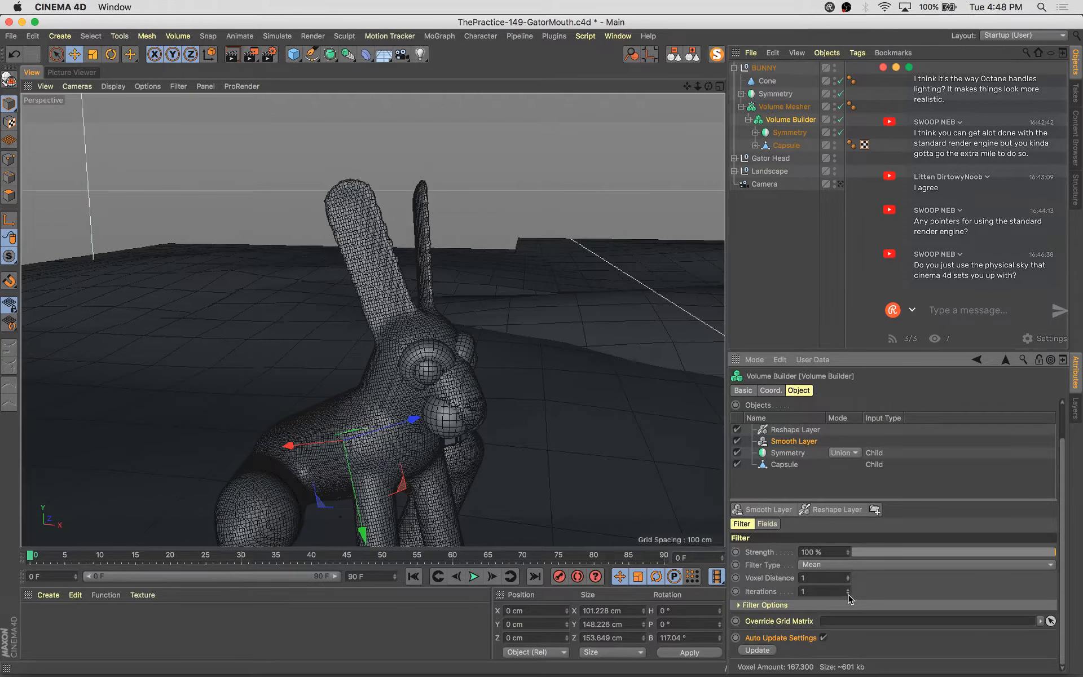
left_click(848, 589)
Toggle the Volume Builder's Reshape Layer and Smooth Layer off and on to compare, leaving both disabled
left_click(738, 439)
left_click(739, 428)
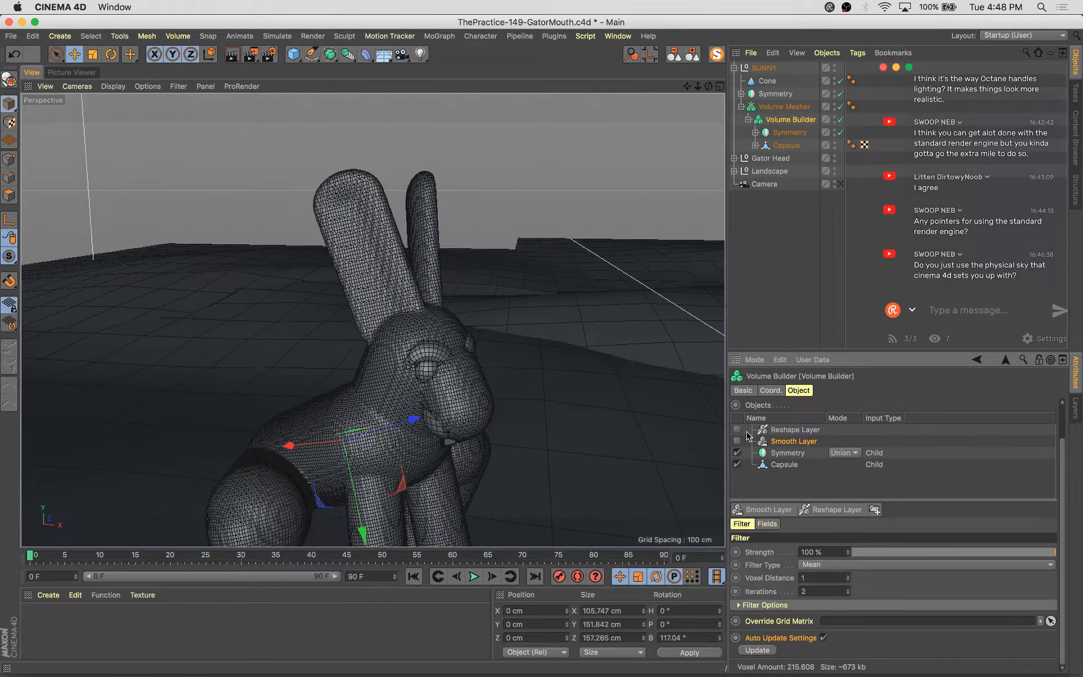
left_click_drag(553, 427, 592, 415, "alt")
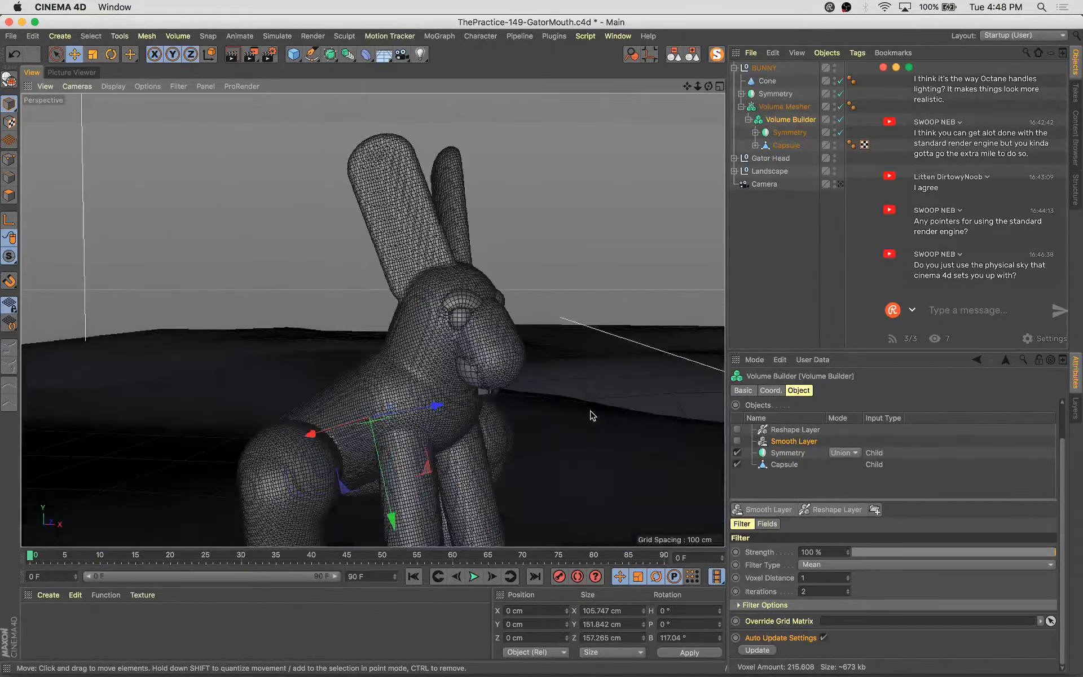
left_click(736, 443)
left_click(737, 430)
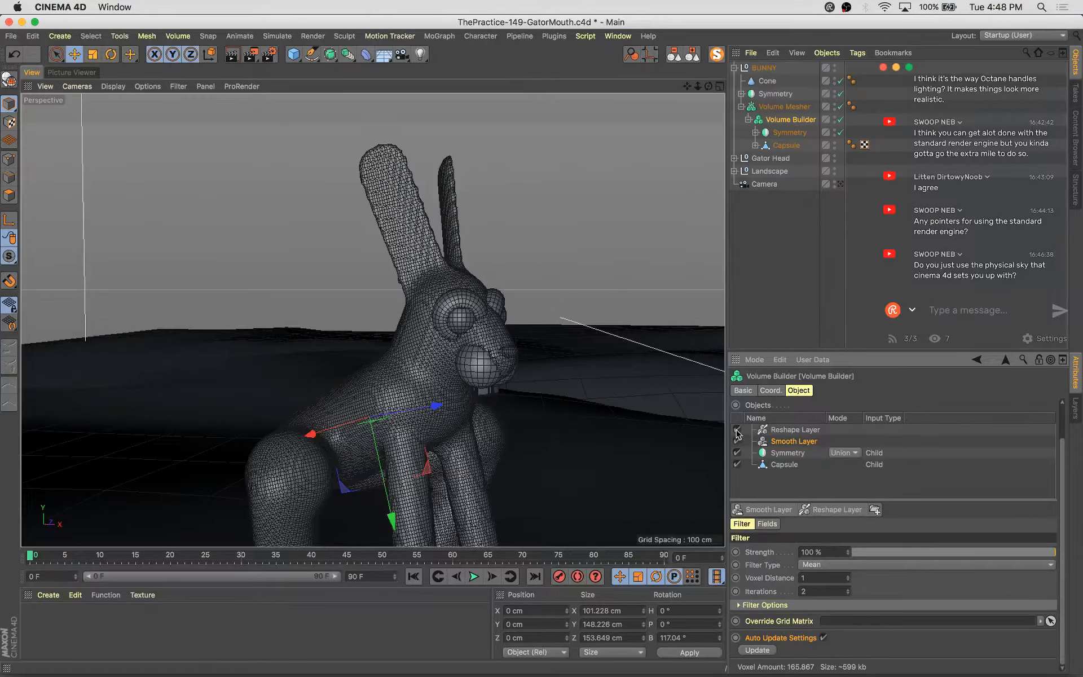
left_click(737, 430)
left_click(737, 441)
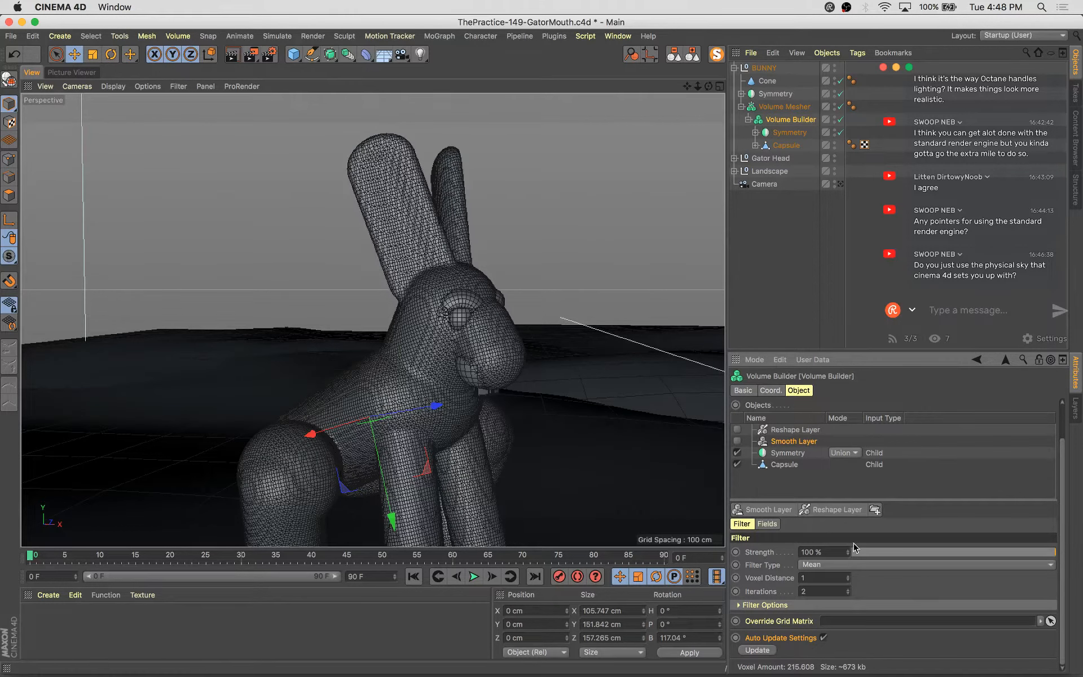
Select the Volume Builder and raise its voxel size to 1.804 cm
left_click(786, 106)
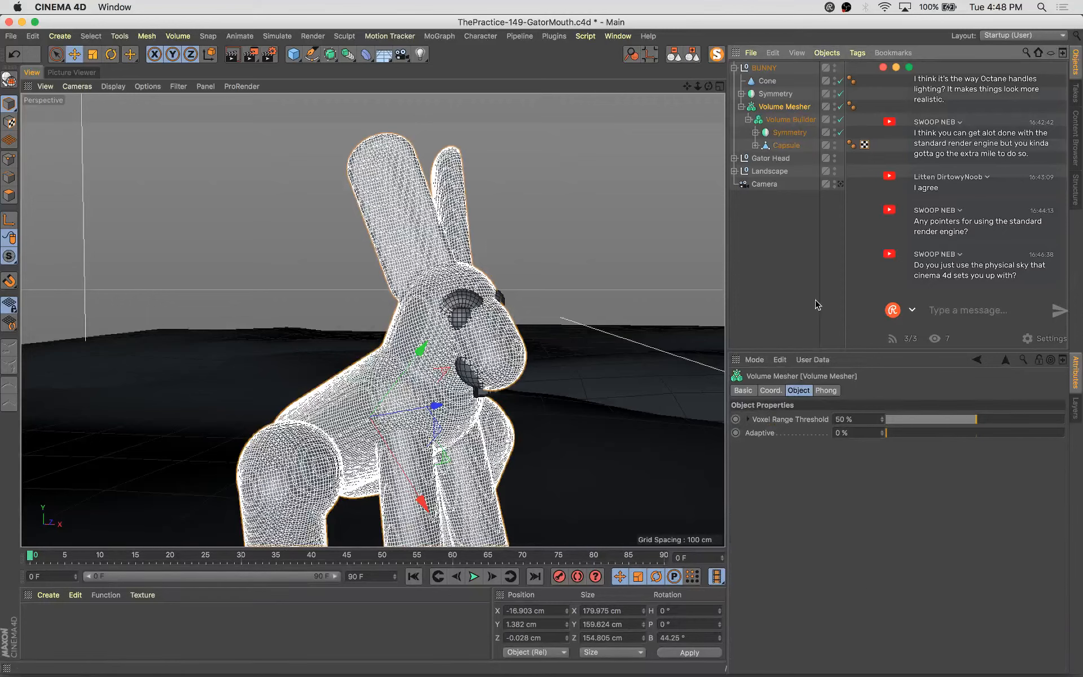
left_click(790, 120)
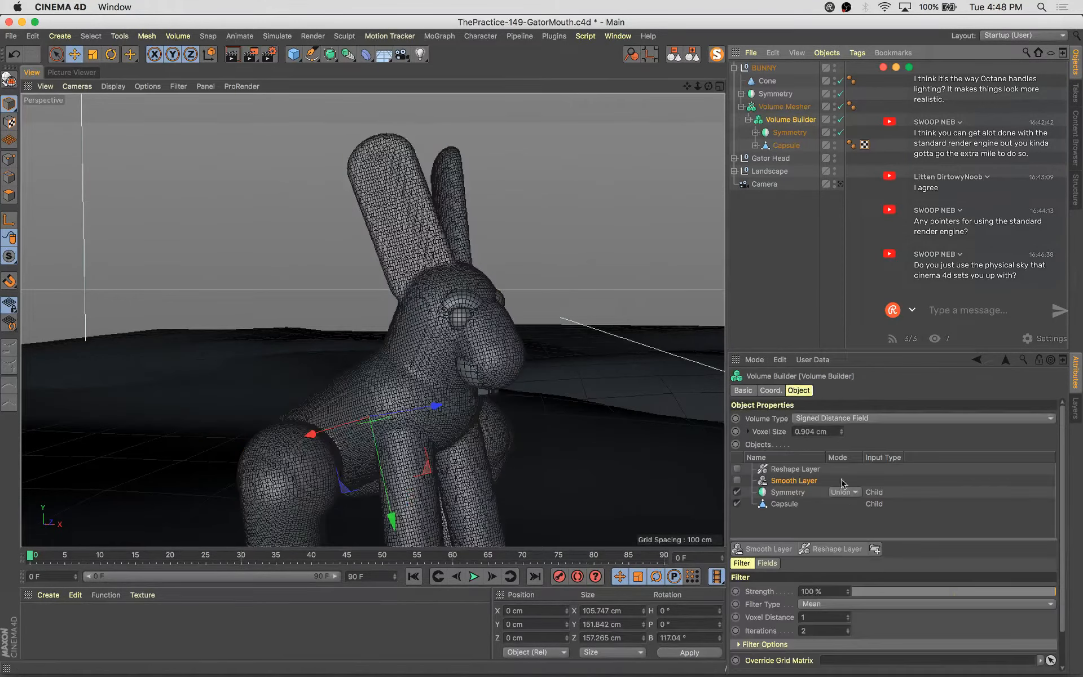
left_click(841, 428)
left_click(841, 428)
left_click(841, 428)
left_click(841, 428)
left_click(841, 428)
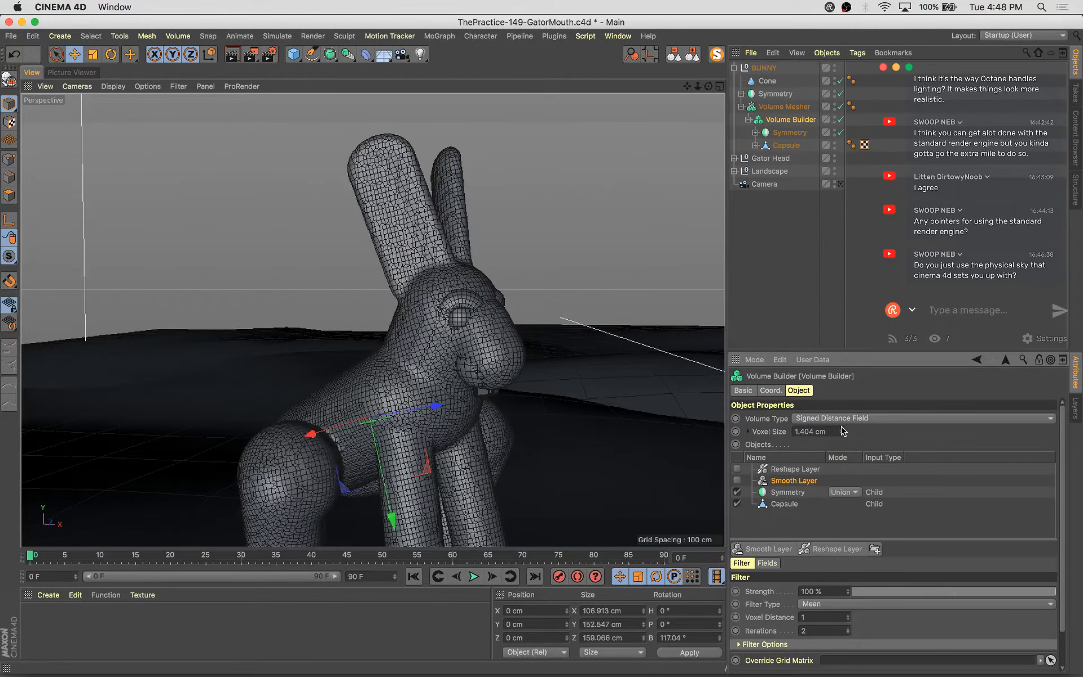
left_click(841, 428)
left_click(841, 429)
left_click(841, 429)
left_click(840, 429)
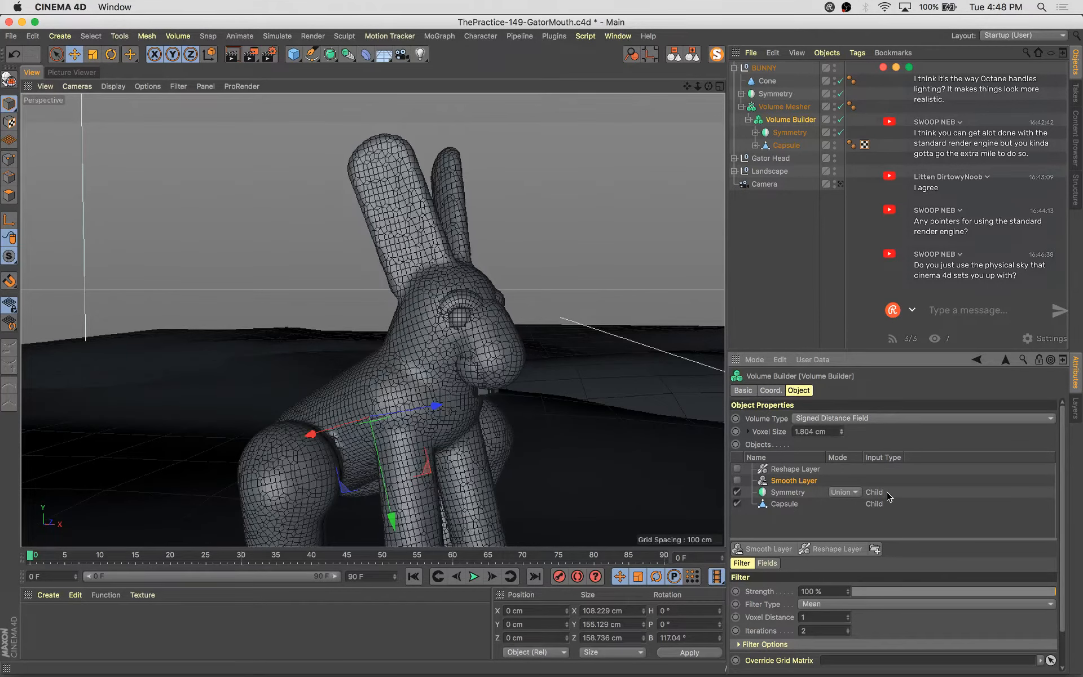
Undo the last six changes to the voxel size and layers
key("super+z")
key("super+z")
key("super+z")
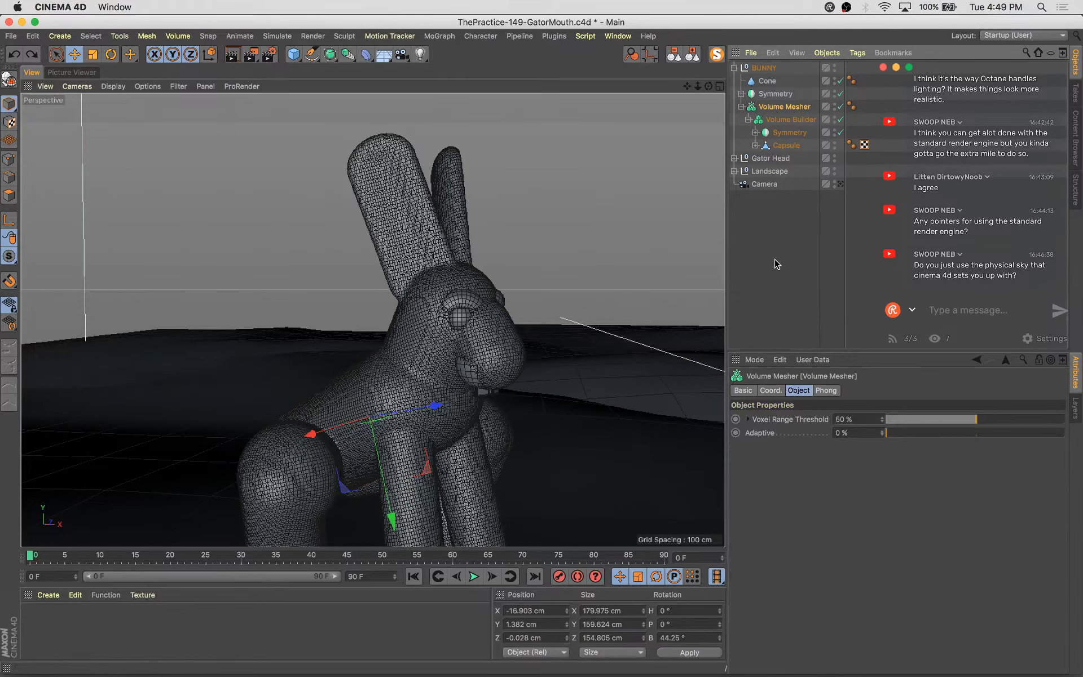
key("super+z")
key("super+z")
key("super+z")
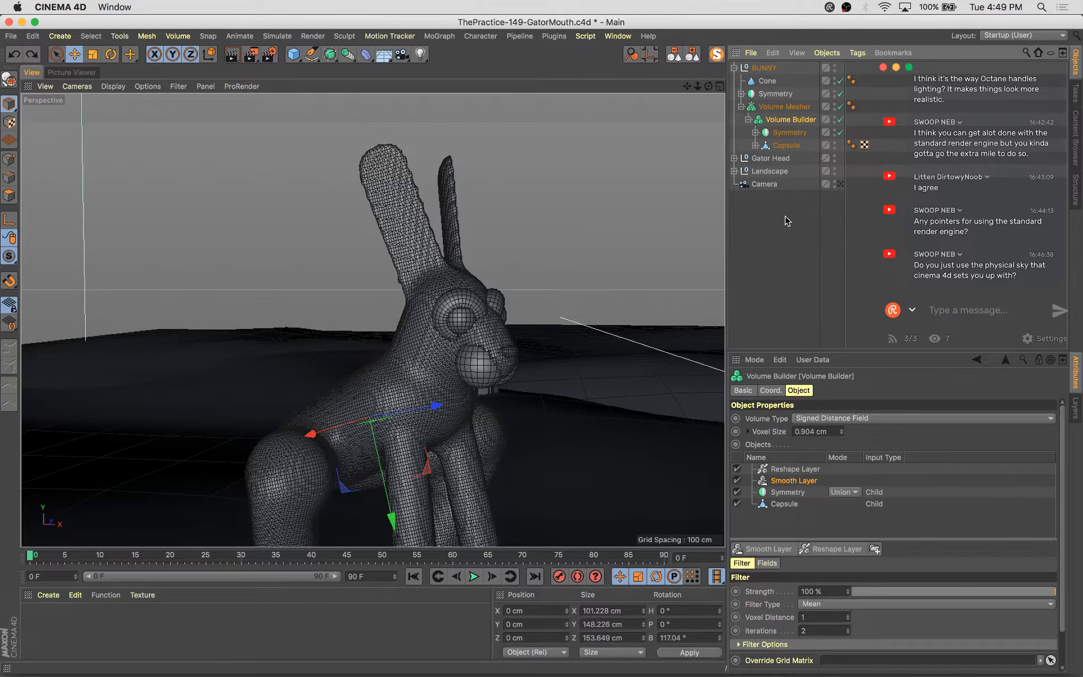
Set the Volume Builder's voxel size to 1.104 cm and orbit to check the bunny
left_click(843, 429)
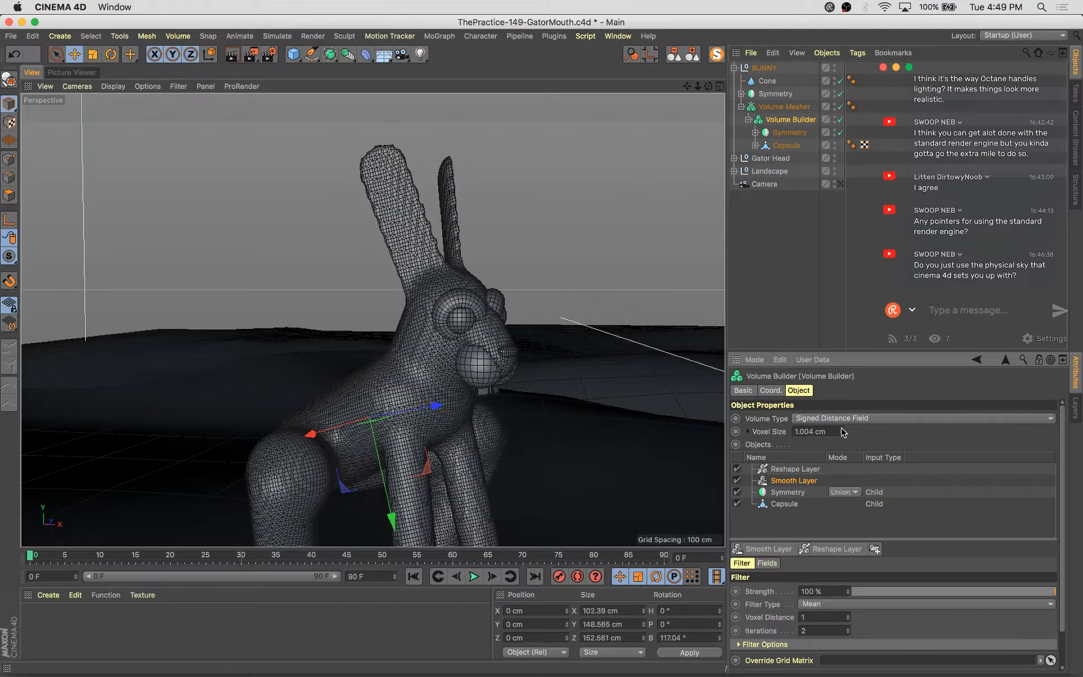
left_click(842, 429)
mouse_move(574, 270)
left_mouse_down("alt")
mouse_move(589, 278)
mouse_move(573, 292)
left_mouse_up("alt")
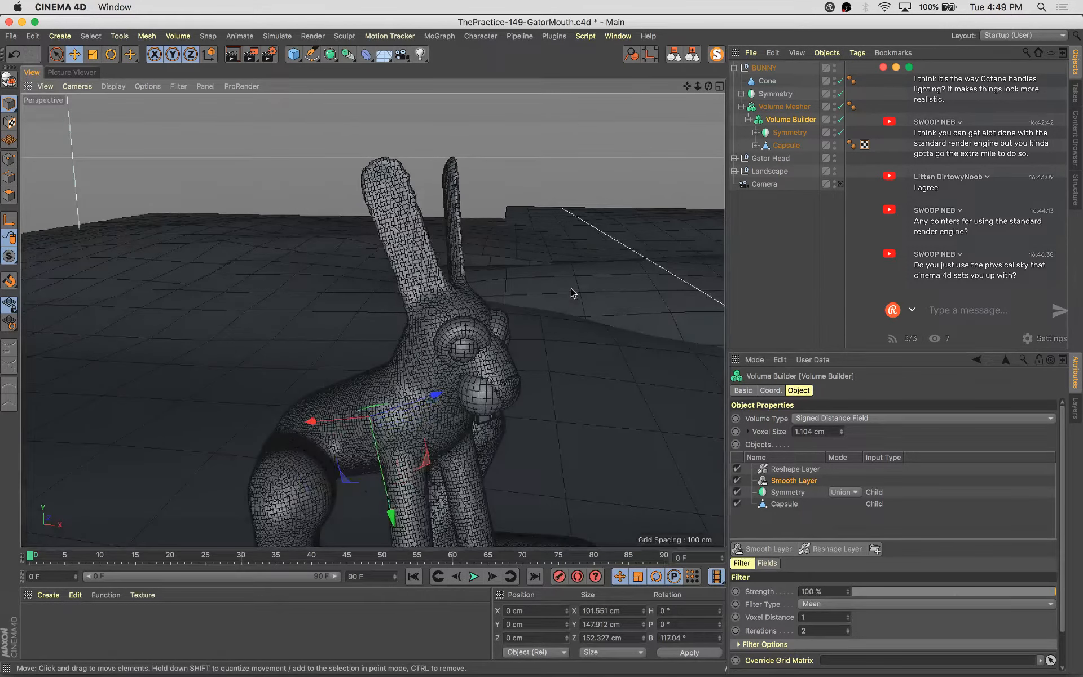
Enable axis modification and set the Volume Builder's bank rotation to 118.04°
left_click(840, 108)
left_click(840, 107)
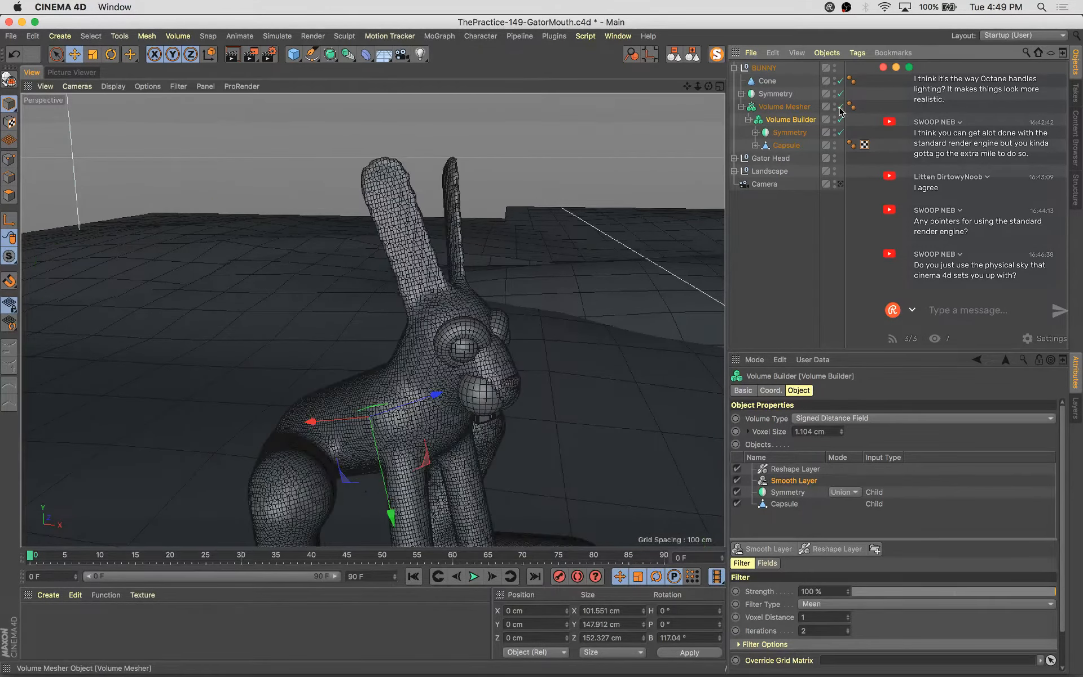
left_click(9, 220)
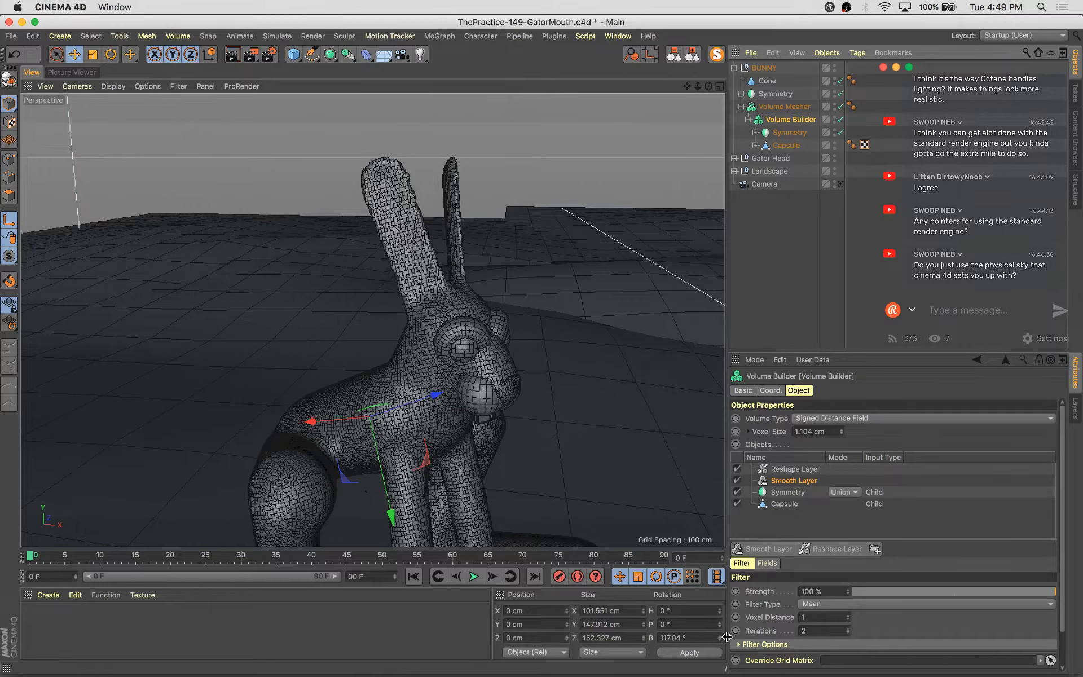
left_click(720, 636)
left_click(699, 655)
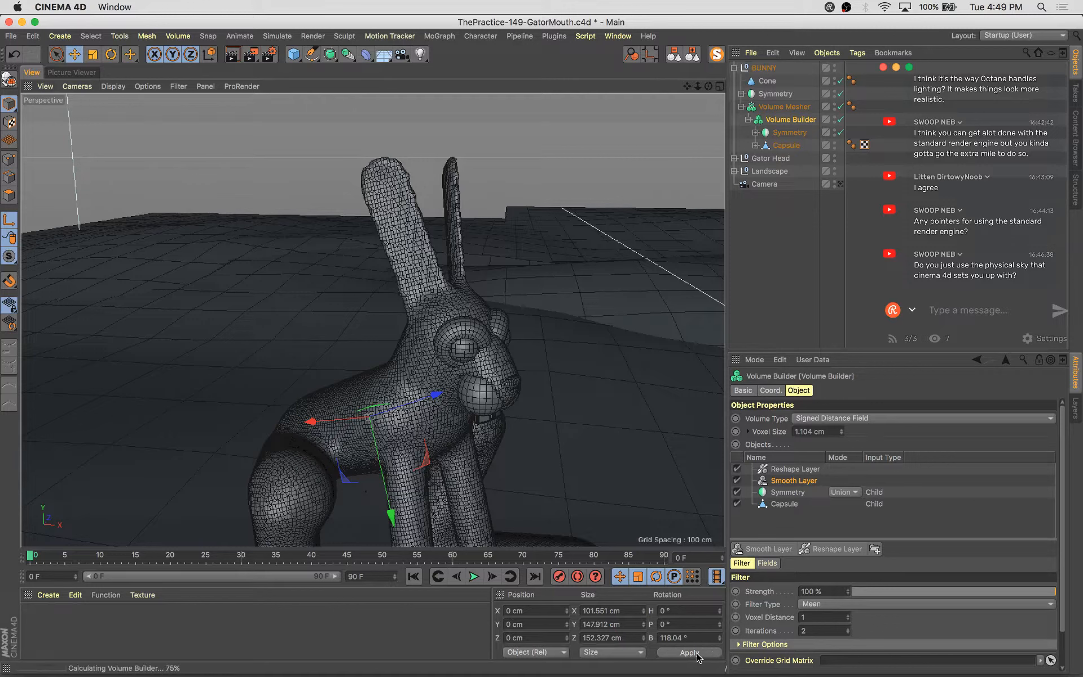
left_click(719, 639)
left_click(719, 640)
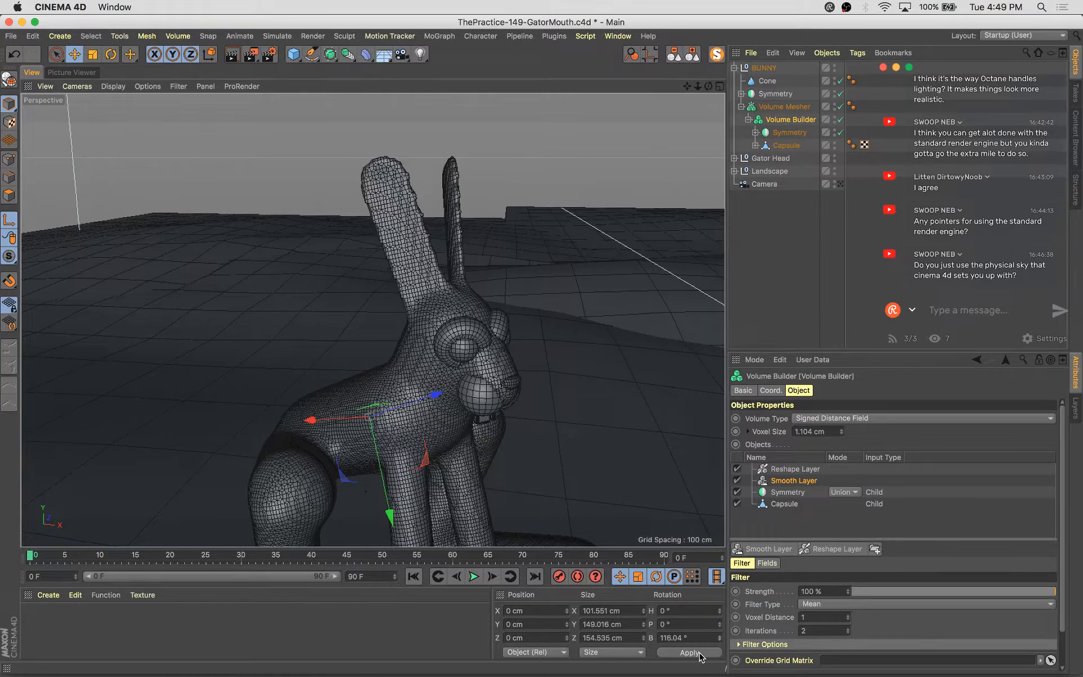
Nudge the Volume Builder's bank rotation down step by step, applying each change and checking the ears
left_click(699, 653)
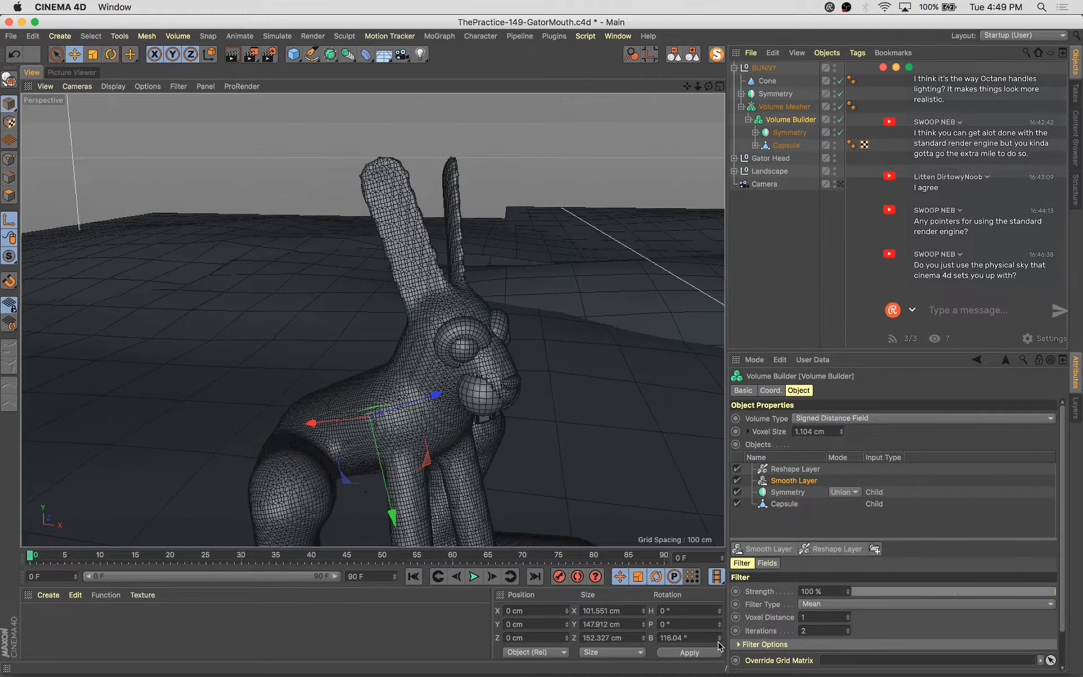
left_click(701, 653)
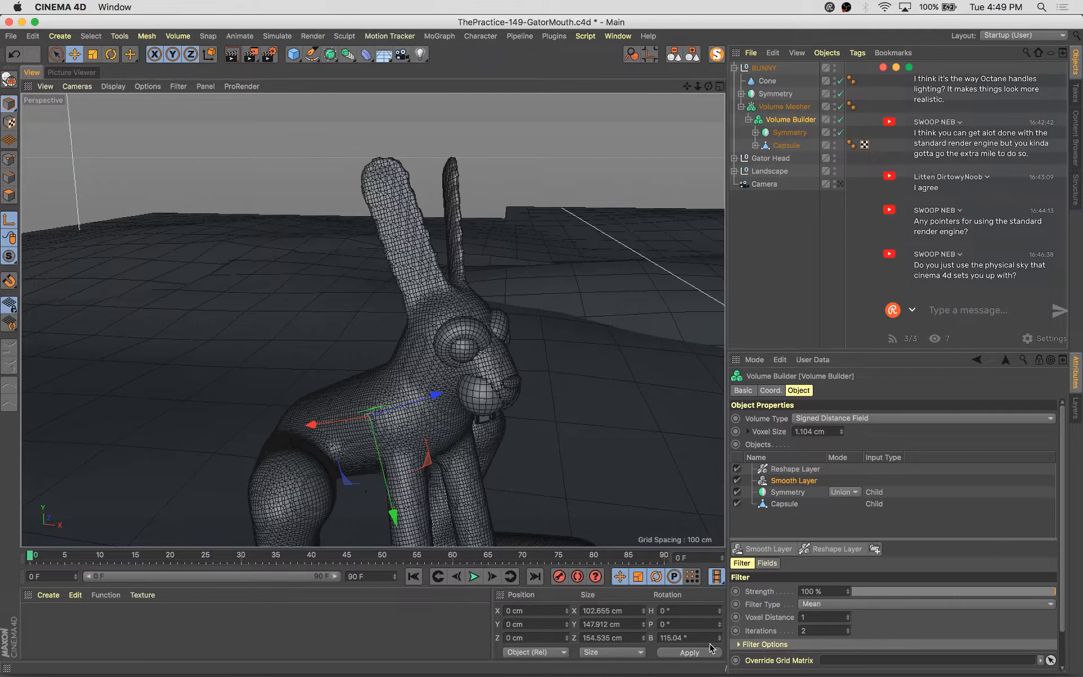
left_click(702, 652)
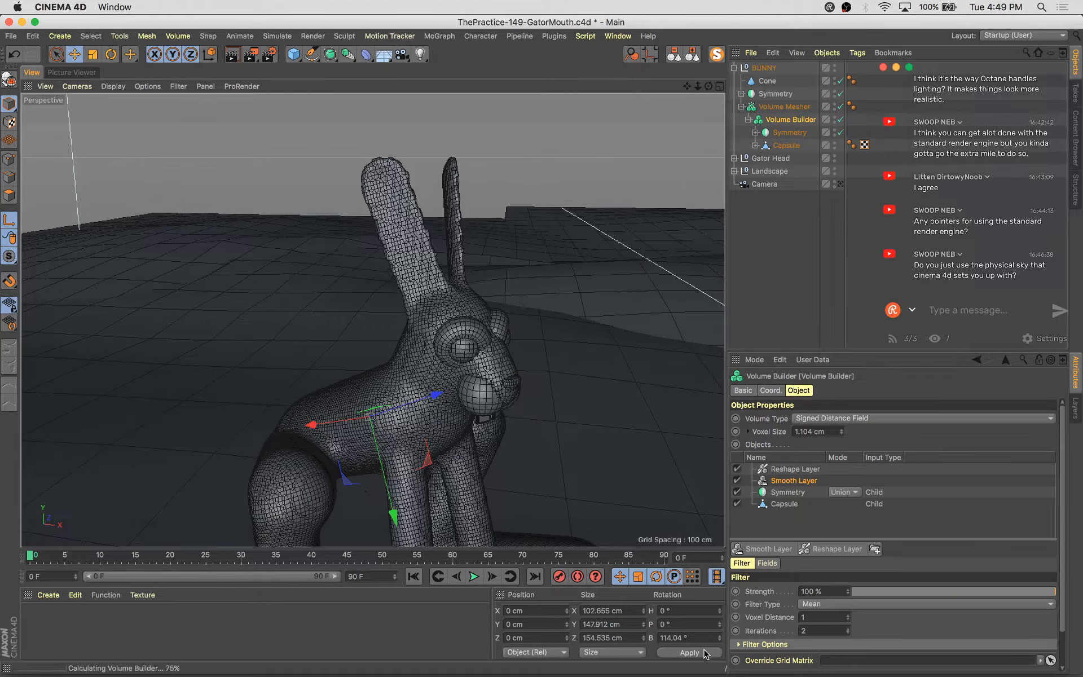
left_click(720, 635, "shift")
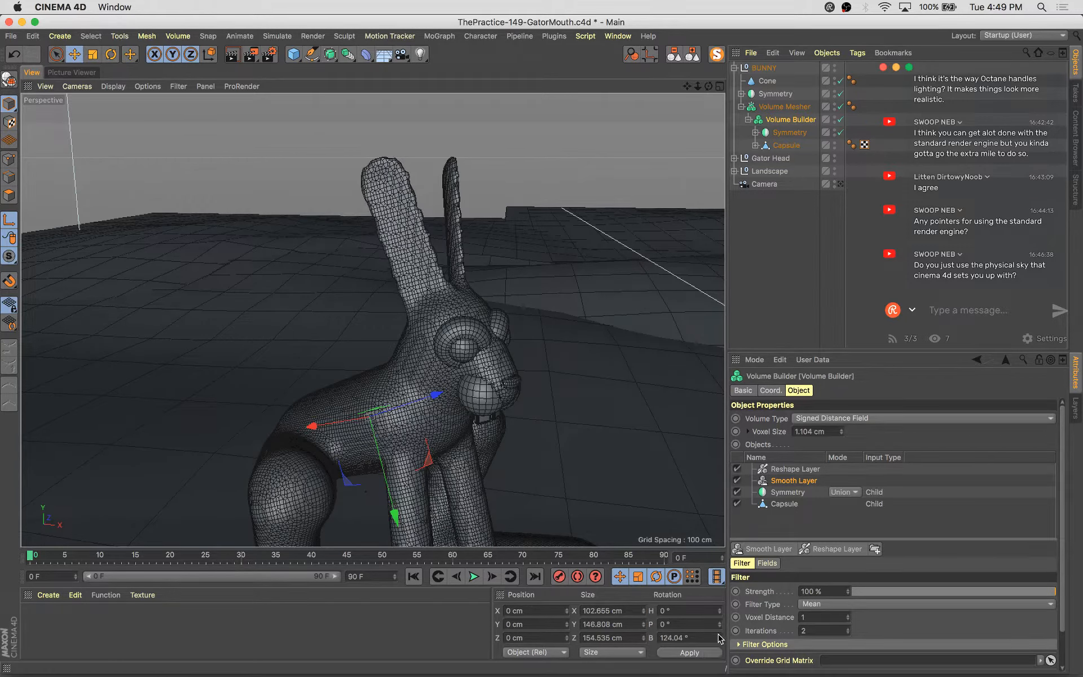
left_click(703, 653)
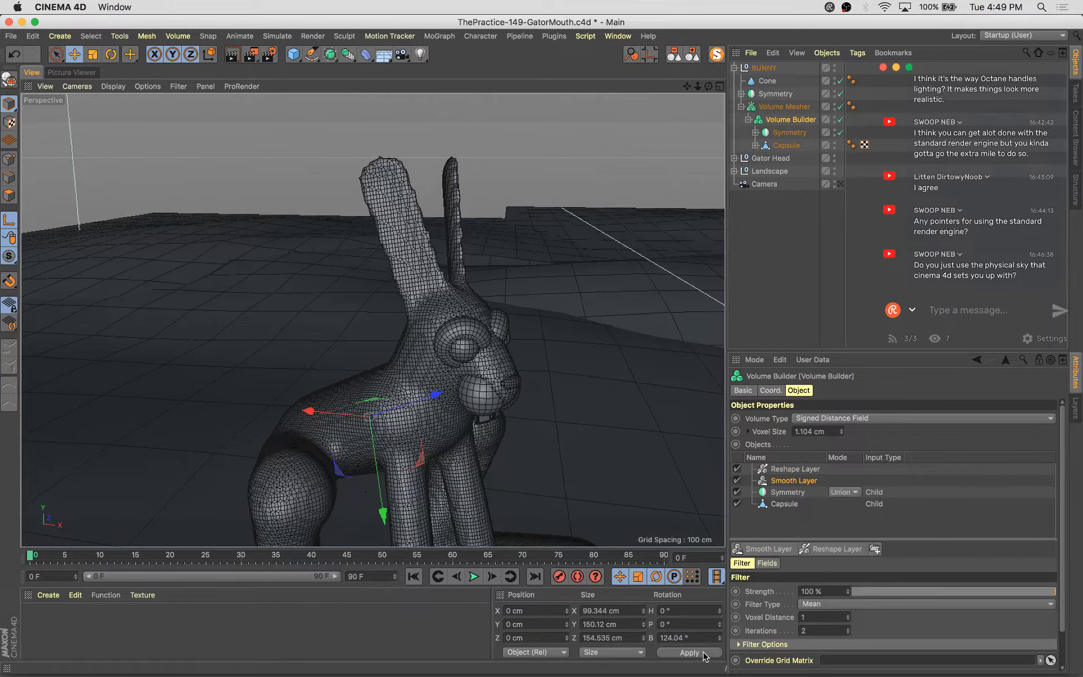
left_click(719, 640)
left_click(719, 640)
left_click(705, 653)
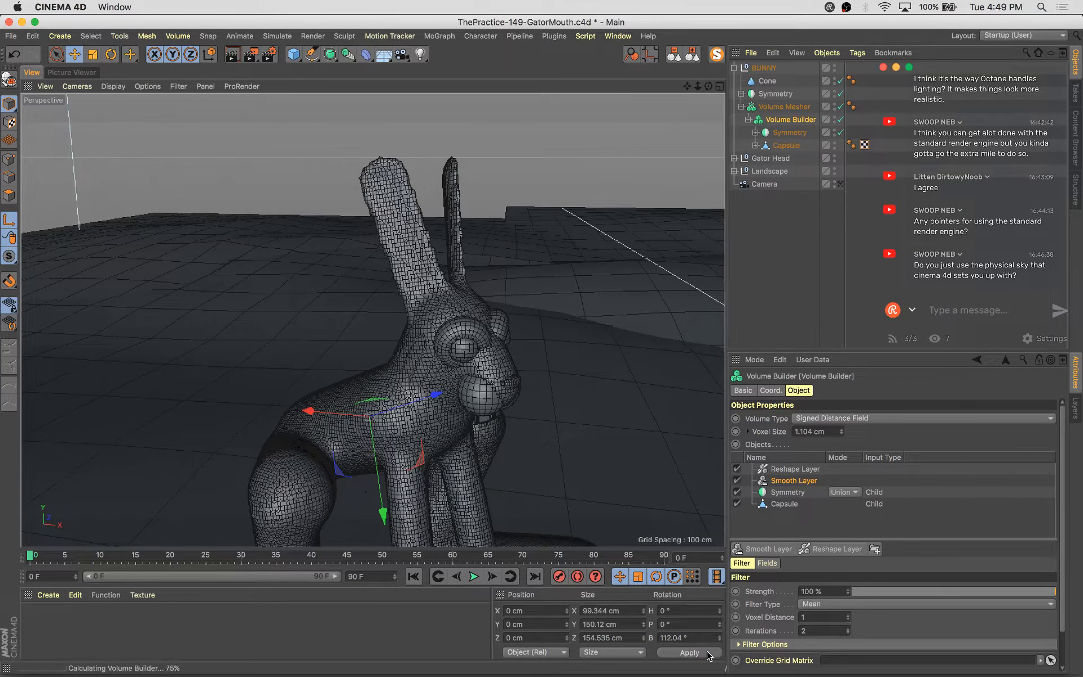
right_click_drag(212, 184, 363, 316, "alt")
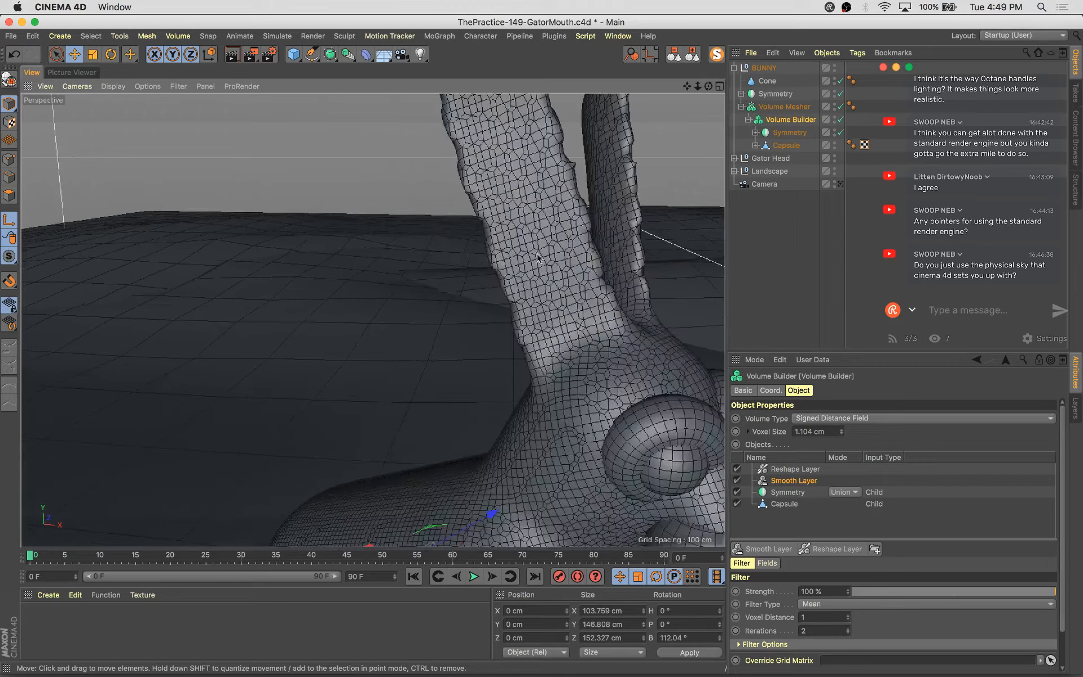
middle_click_drag(536, 253, 507, 330, "alt")
left_click_drag(506, 330, 542, 337, "alt")
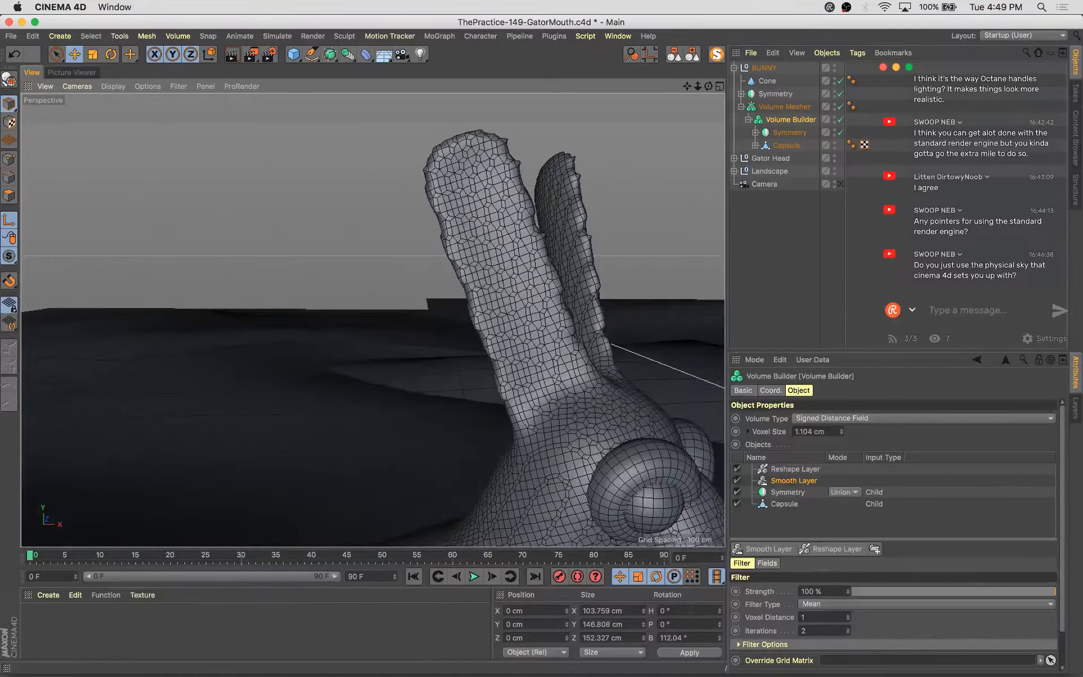
left_click(719, 640)
left_click(715, 653)
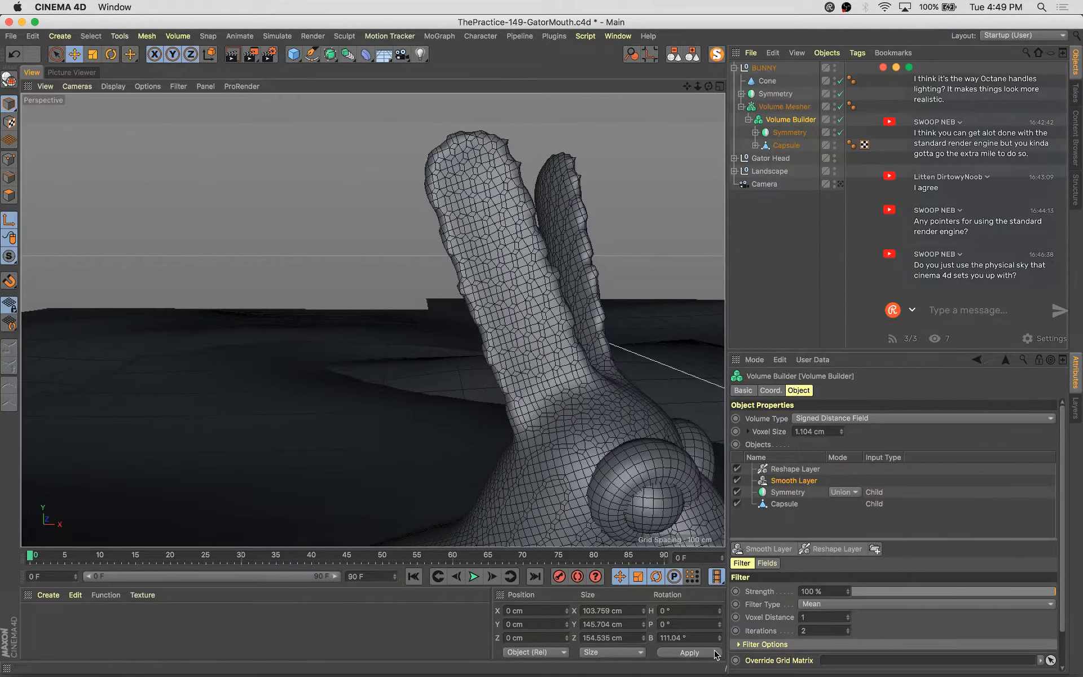
left_click(719, 640)
left_click(719, 639)
left_click(709, 653)
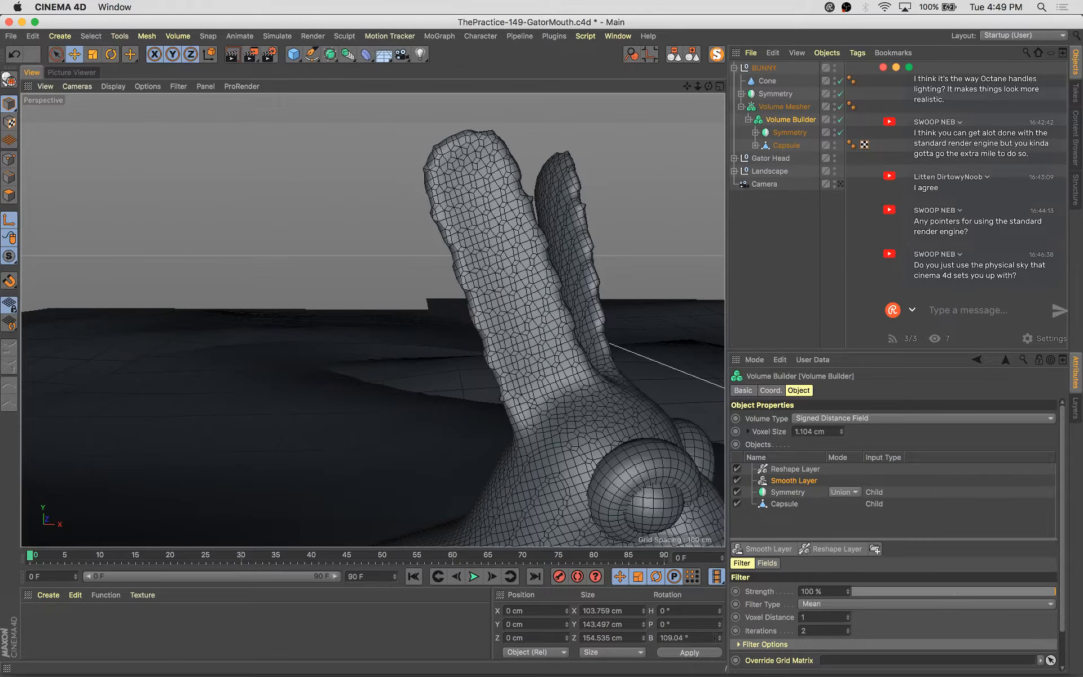
left_click(719, 640)
left_click(719, 640)
left_click(715, 653)
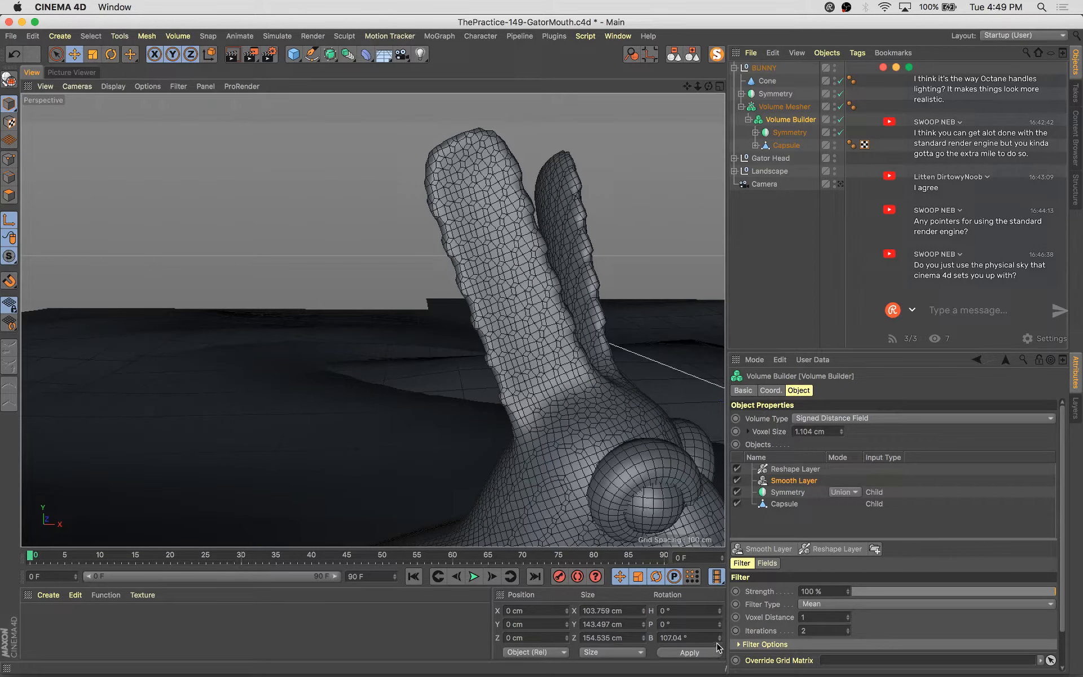
Set the Volume Builder's bank rotation to 0° and orbit around the ears
left_click(675, 637)
type("0")
key("Return")
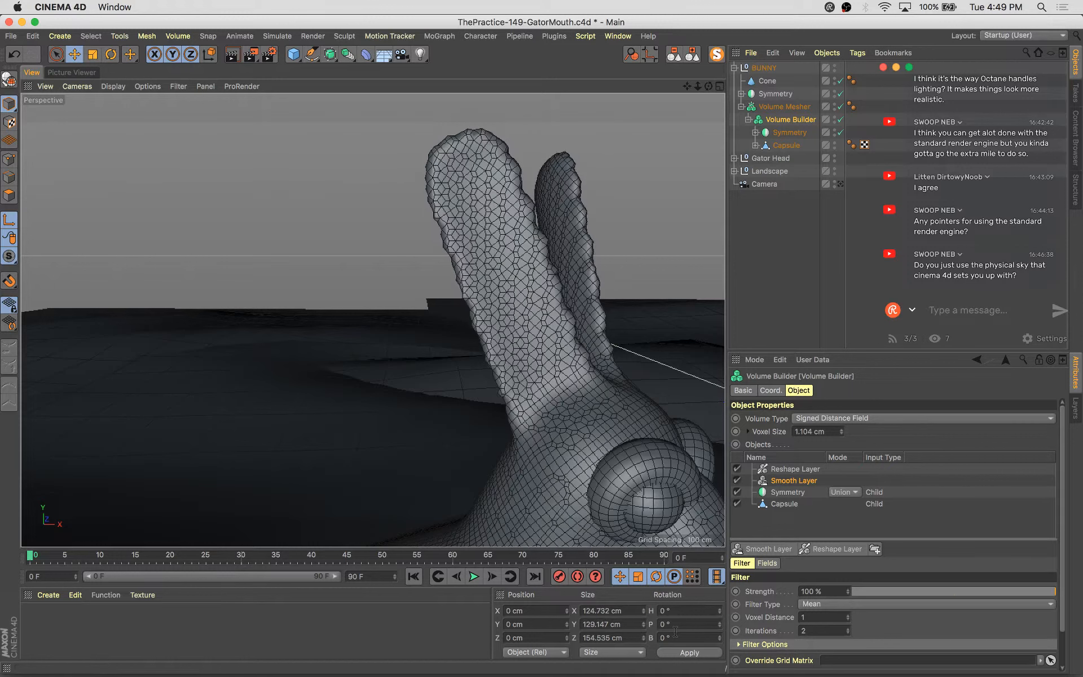
left_click_drag(636, 258, 715, 300, "alt")
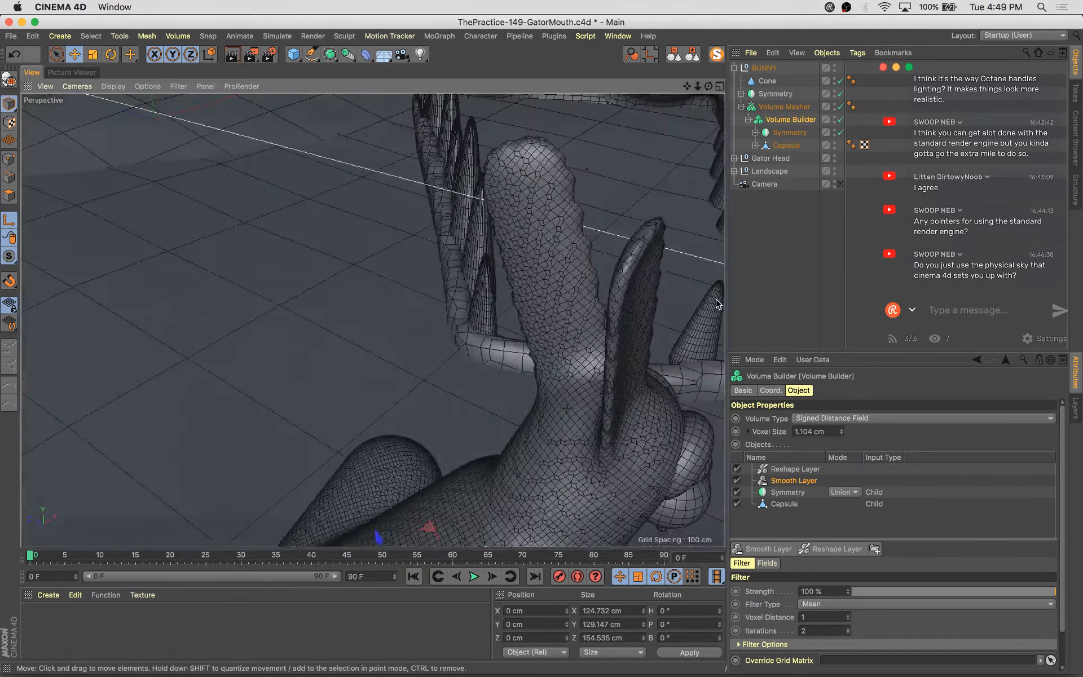
left_click_drag(638, 334, 503, 310, "alt")
Select the ear capsule Capsule.2 inside the Symmetry's Null and scale it wider, to about 12.4 cm
left_click(755, 146)
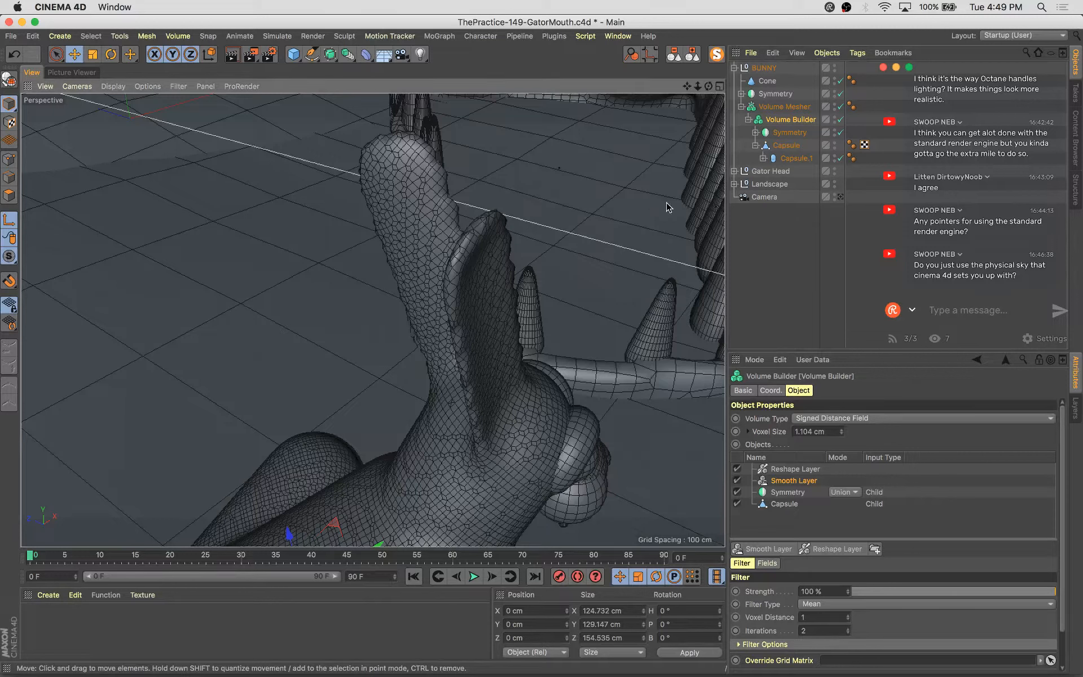
left_click(755, 133)
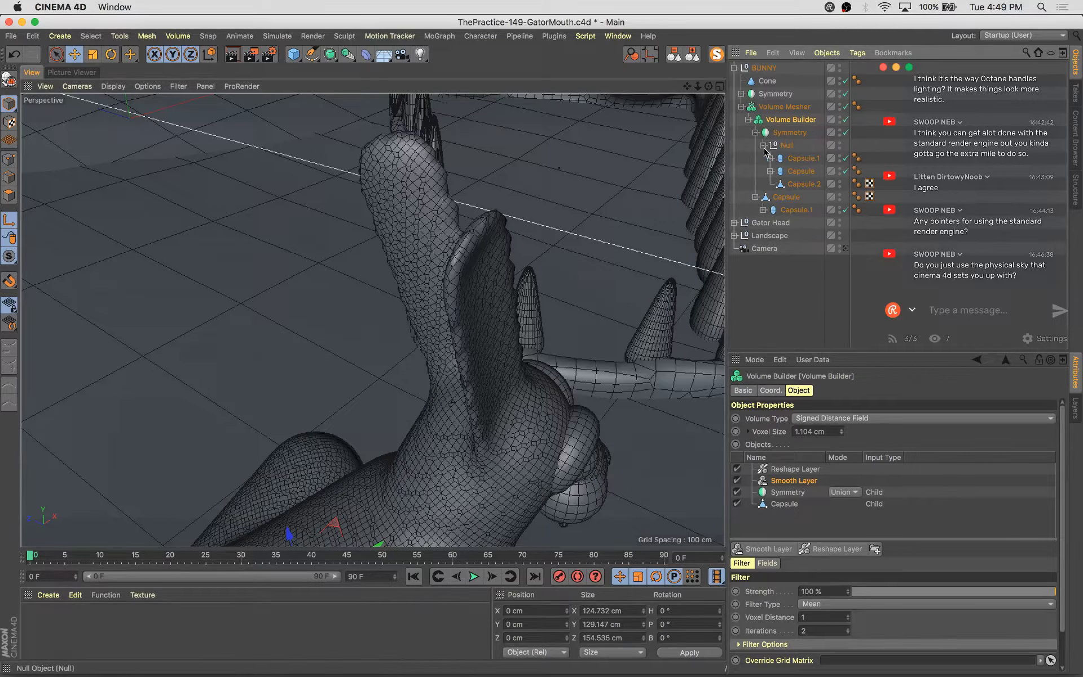
left_click(800, 171)
left_click(803, 184)
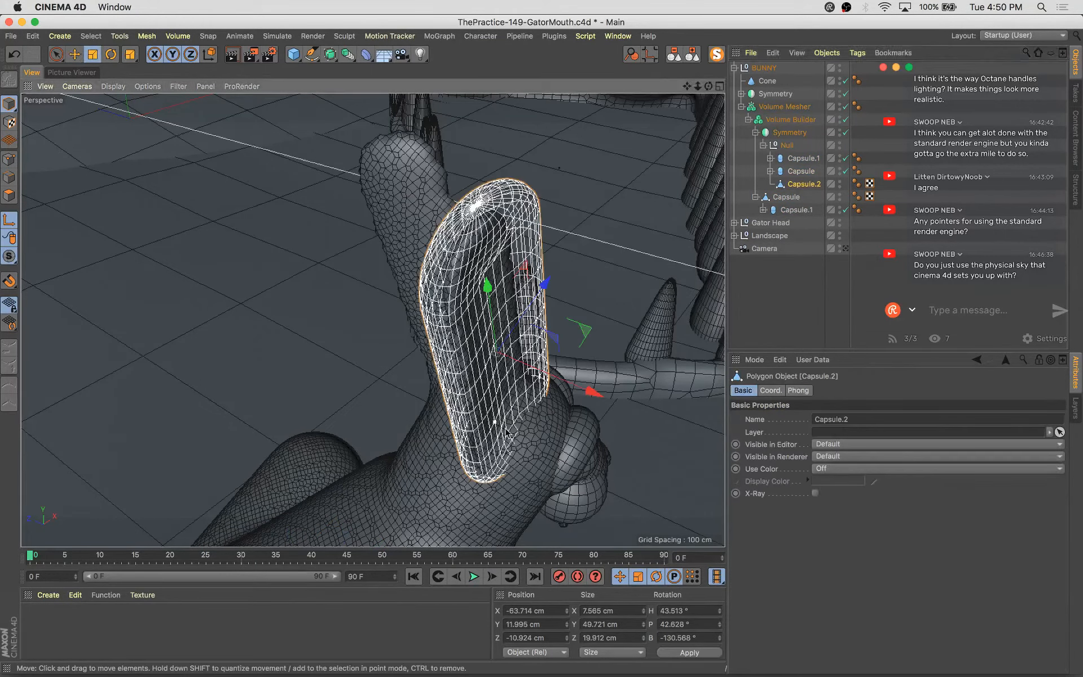
key("t")
left_click_drag(601, 397, 617, 433)
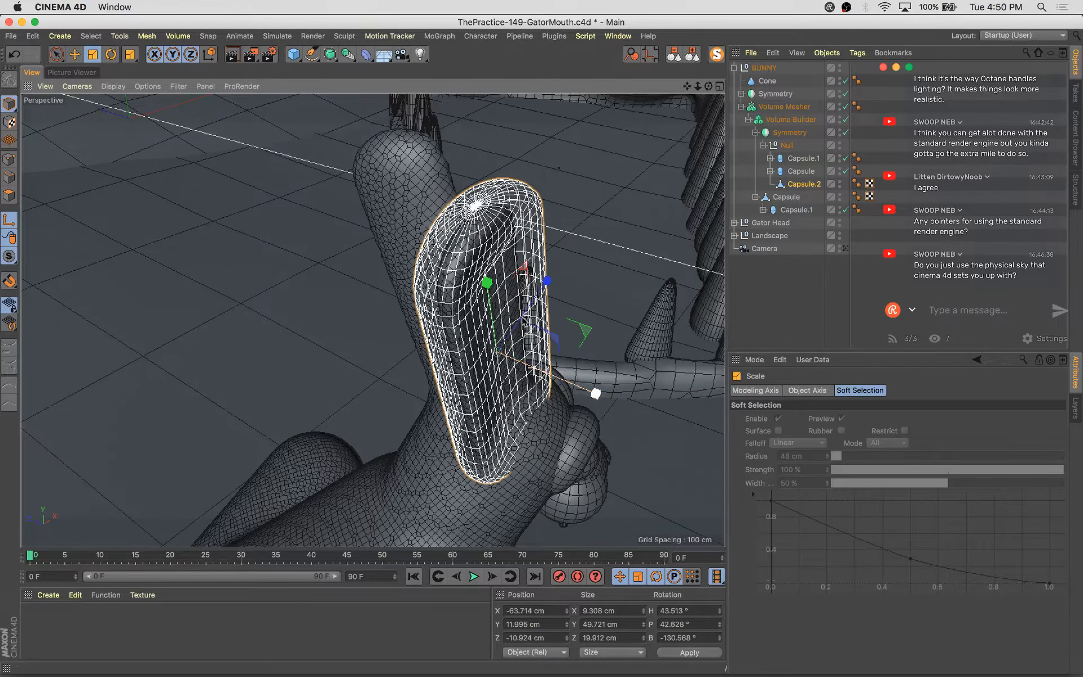
left_click_drag(587, 369, 387, 335, "alt")
left_click_drag(450, 375, 444, 377)
key("e")
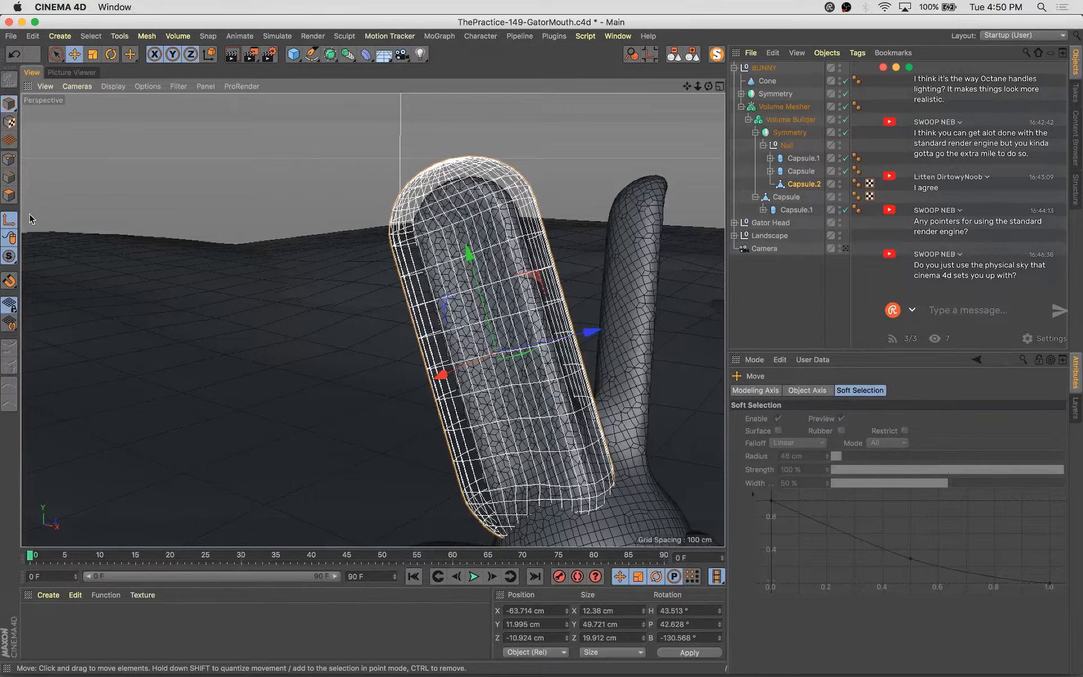
Switch to the scene camera, select the BUNNY null and lower it slightly, to about 34.3 cm in Y
left_click(240, 164)
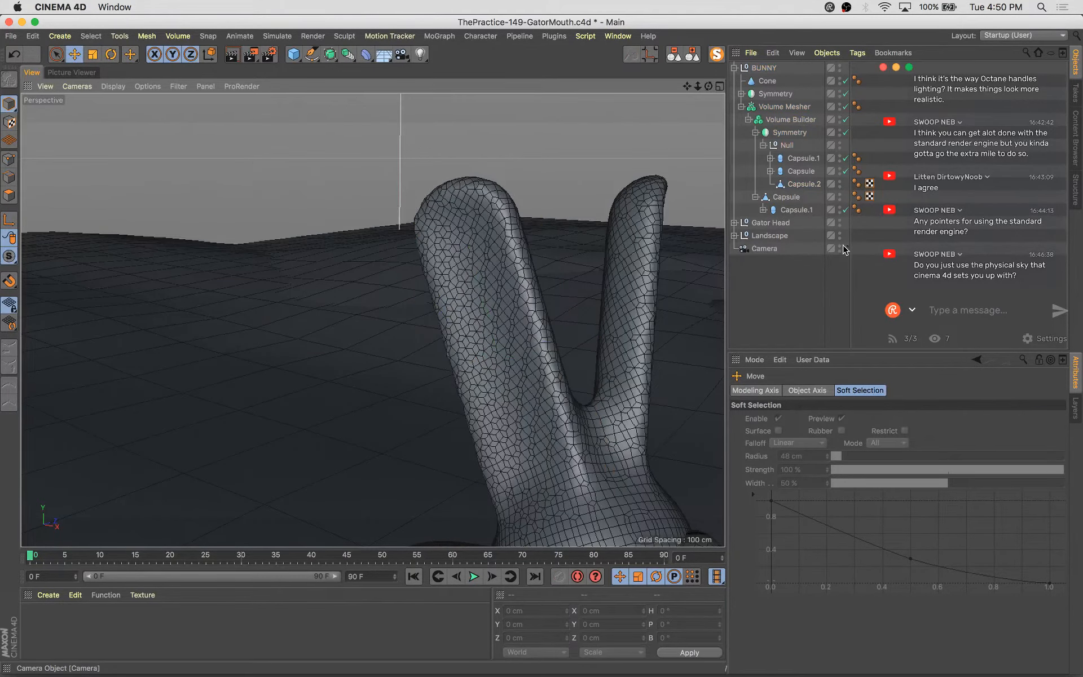
left_click(845, 249)
left_click(231, 340)
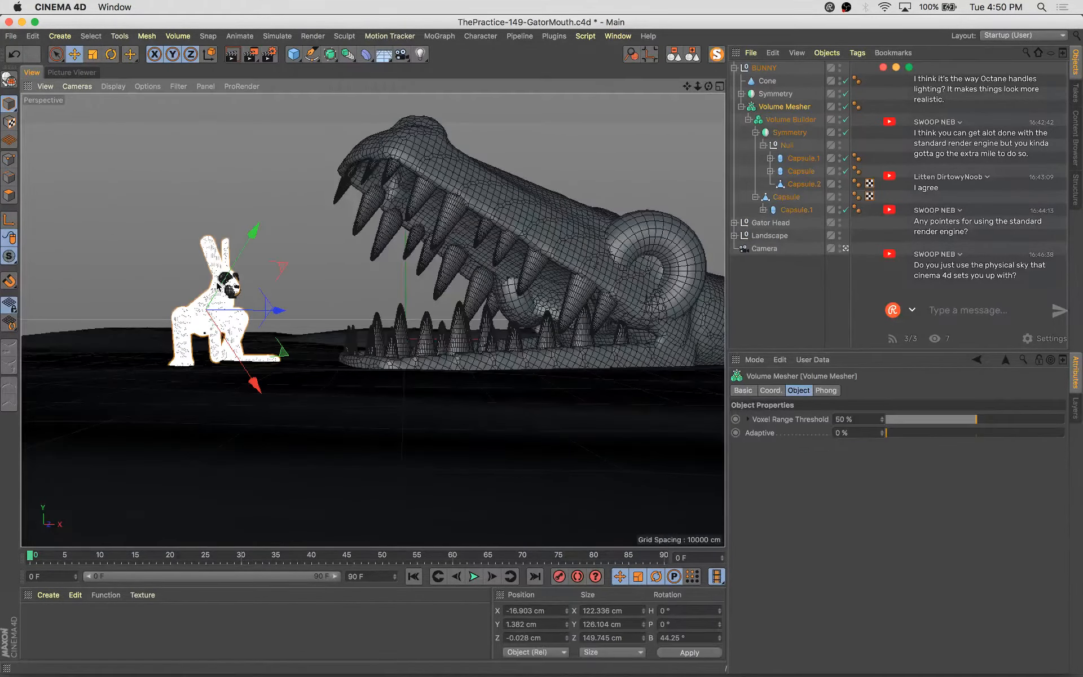
left_click(734, 67)
left_click(764, 69)
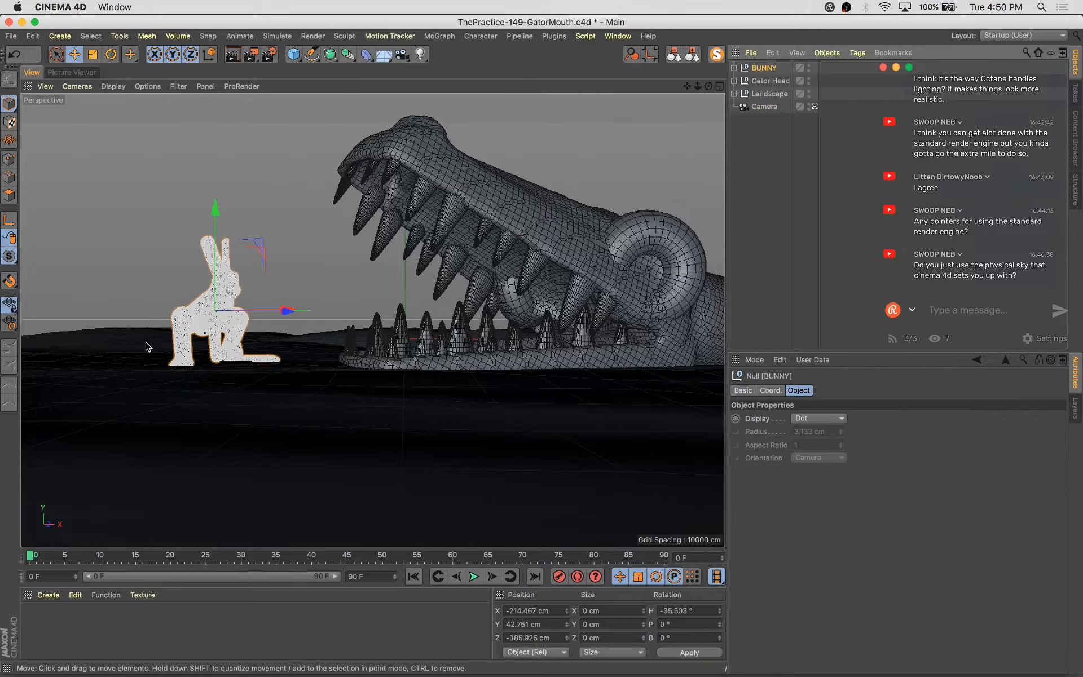
key("t")
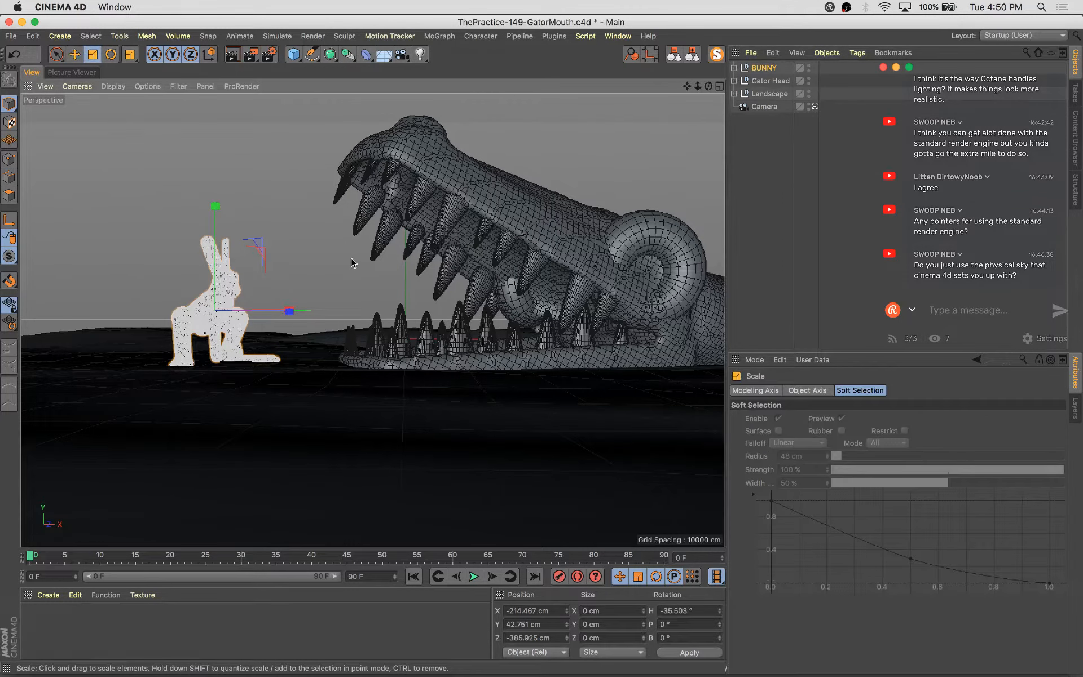
left_click_drag(351, 263, 353, 258)
key("e")
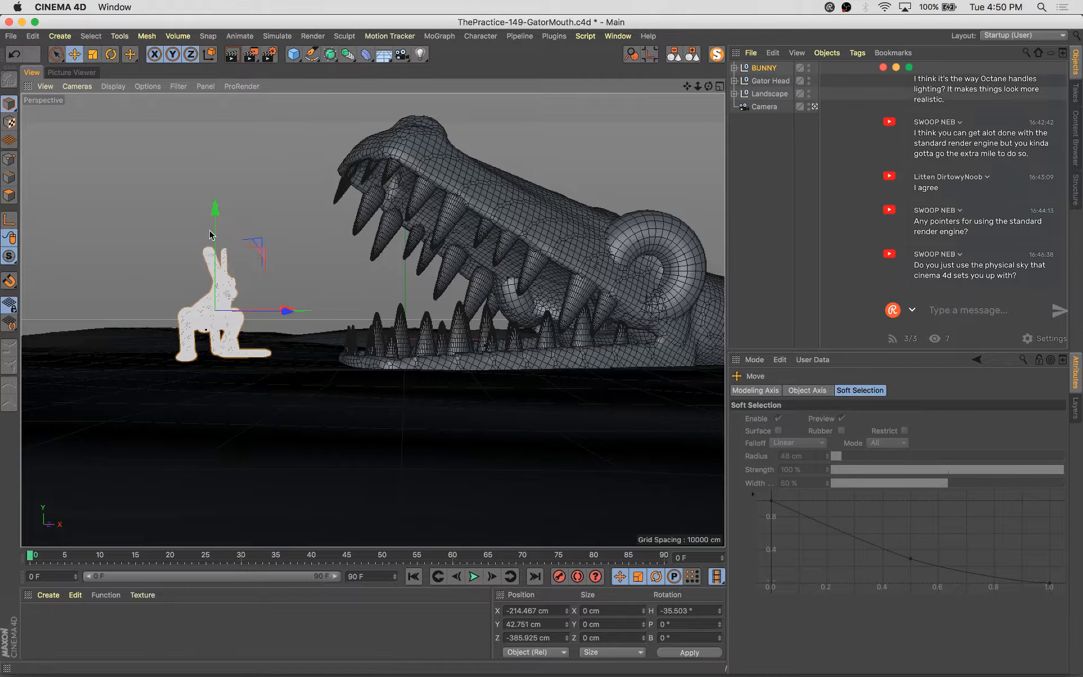
left_click_drag(209, 206, 220, 218)
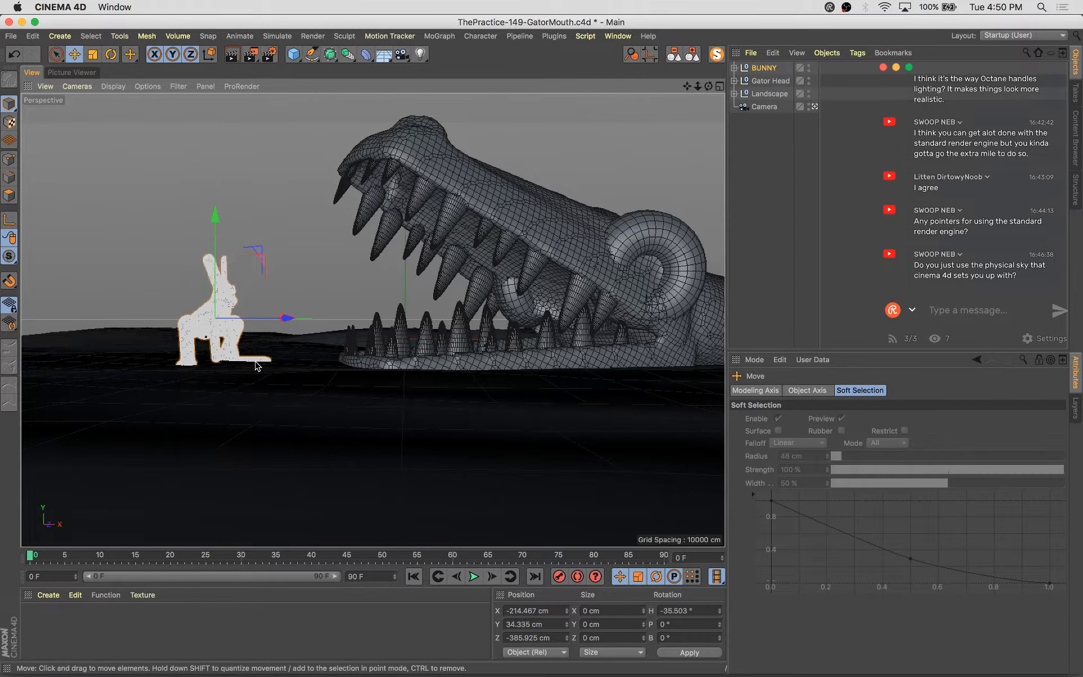
Select the foot capsule Capsule.2 nested under Capsule and Capsule.1 in the Null and scale it down slightly
left_click(735, 68)
left_click(786, 198)
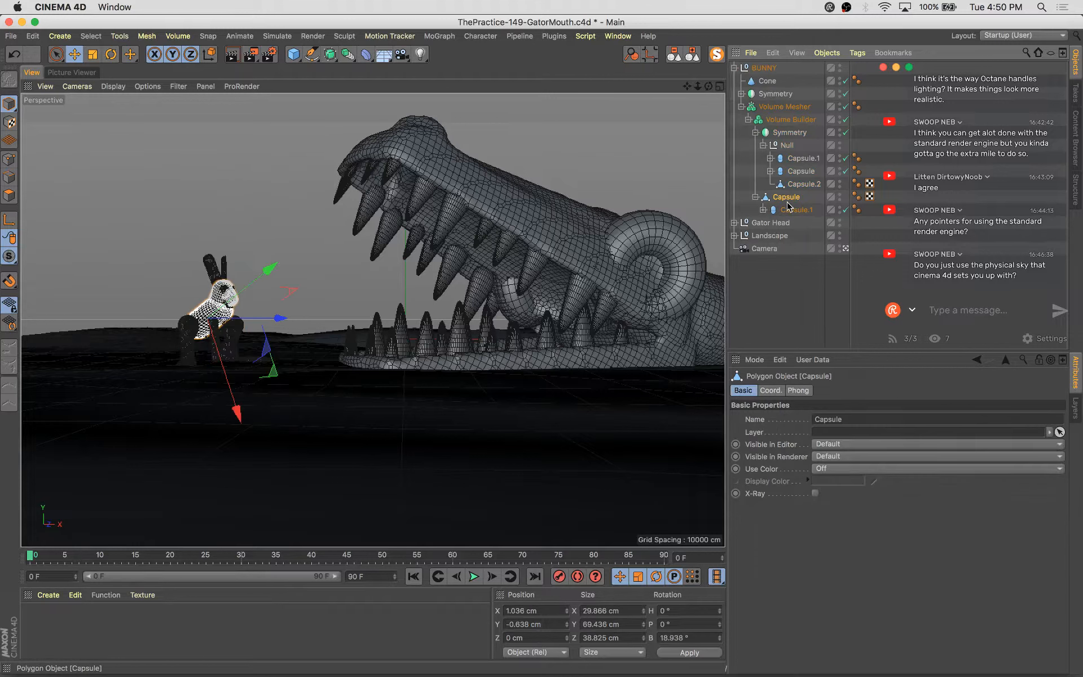
left_click(764, 210)
left_click(812, 223)
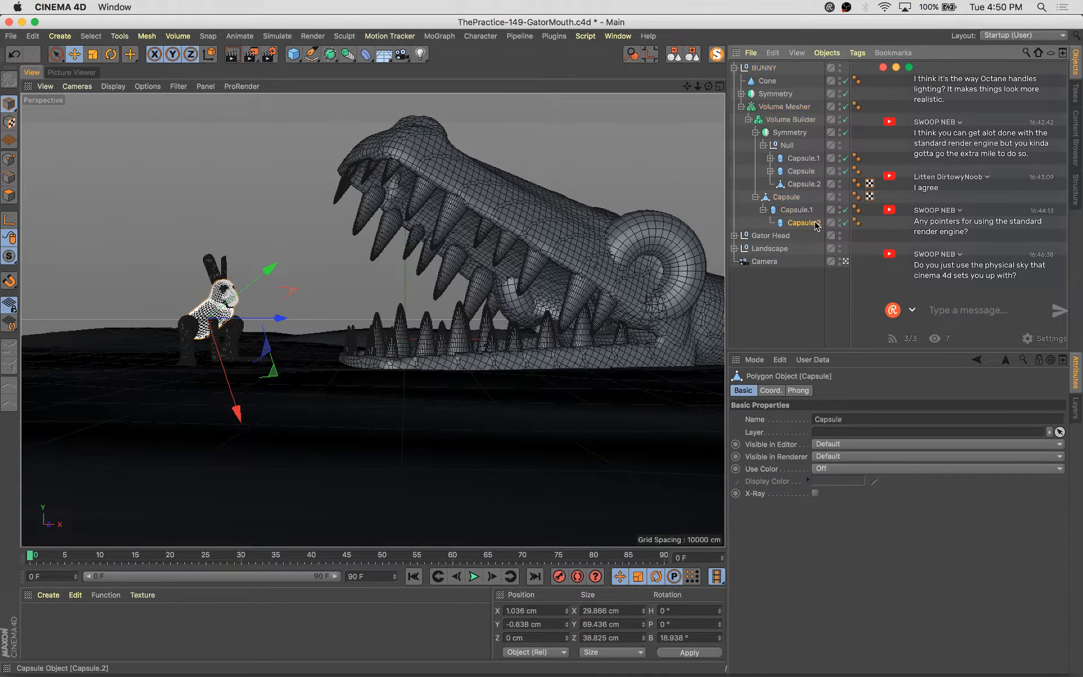
left_click(788, 173)
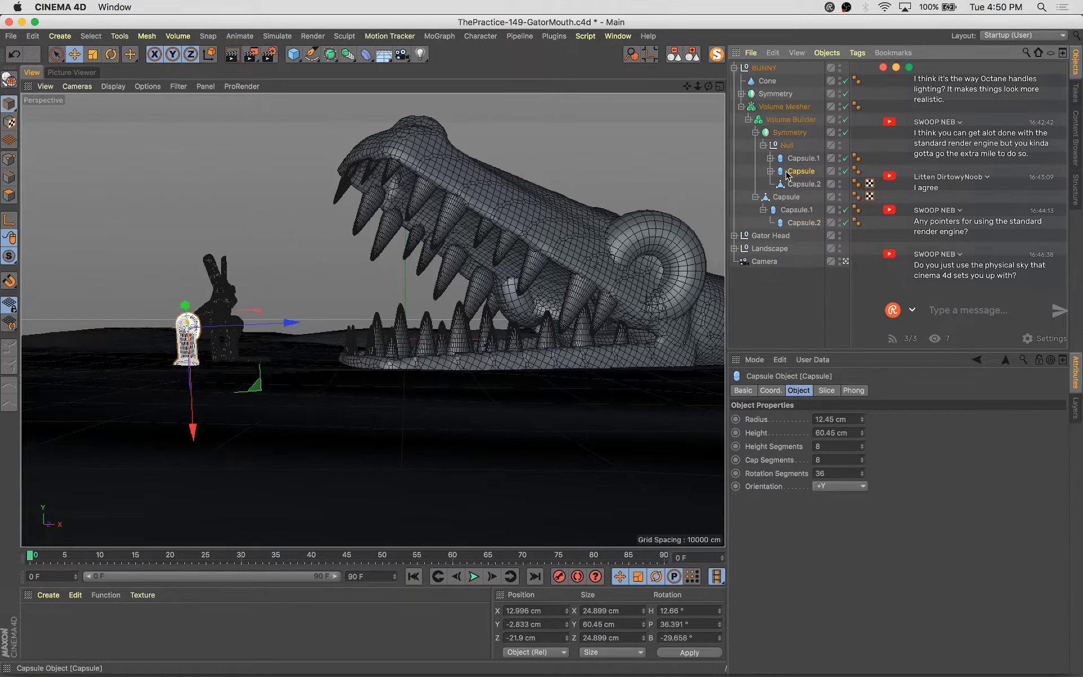
left_click(770, 171)
left_click(777, 185)
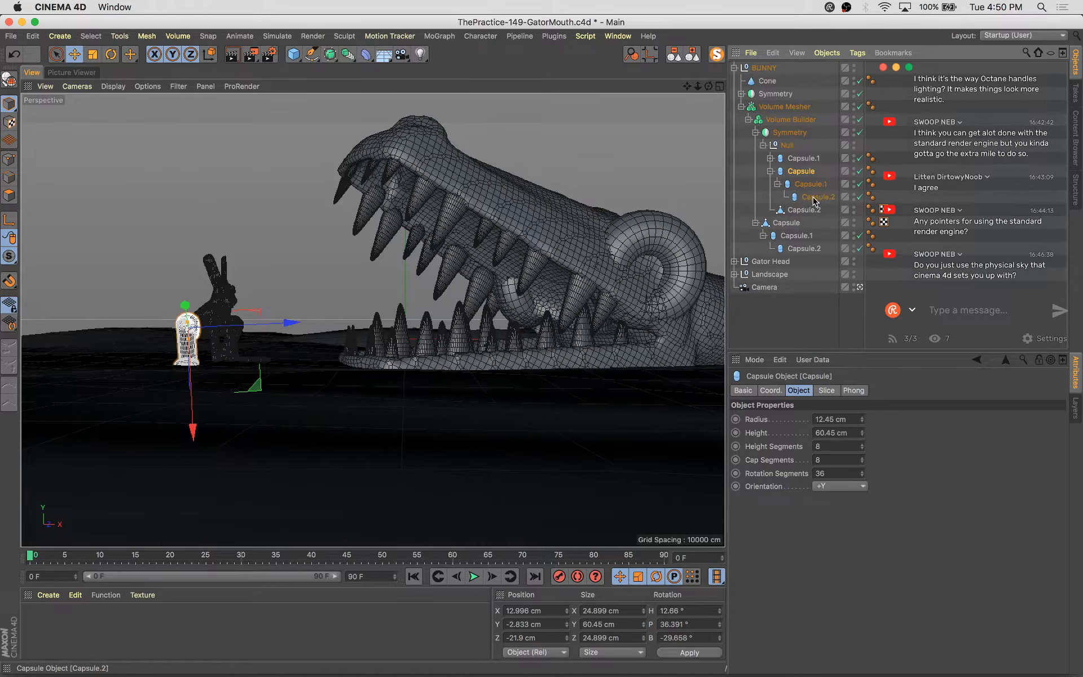
left_click(818, 197)
key("t")
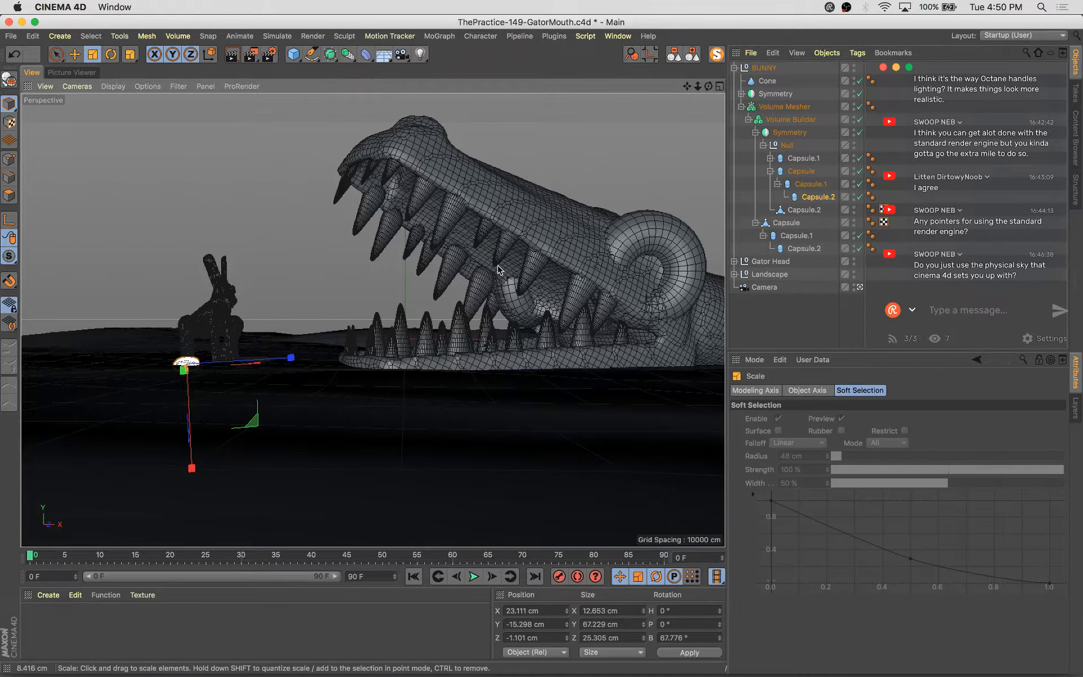
left_click_drag(501, 265, 486, 284)
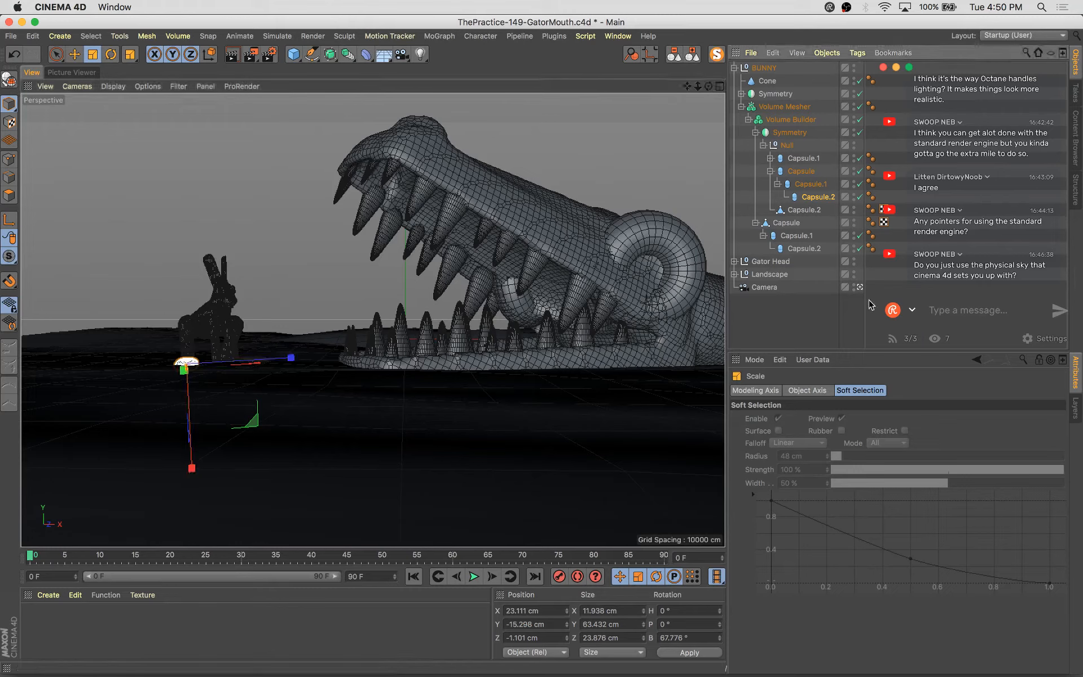
Frame the foot capsule in the editor view and shorten it to about 57 cm
left_click(859, 288)
left_click(859, 287)
key("s")
left_click_drag(235, 363, 455, 345, "alt")
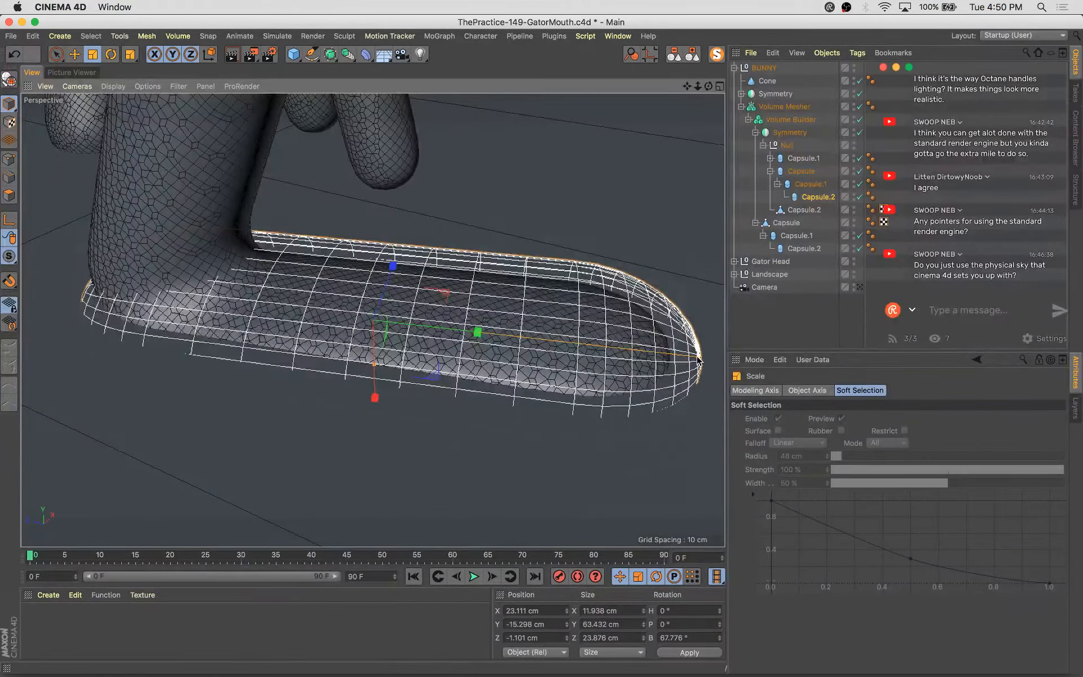
left_click_drag(680, 359, 666, 355)
Move the foot capsule inward to about 19 cm in X and tilt its bank to about 70°
key("e")
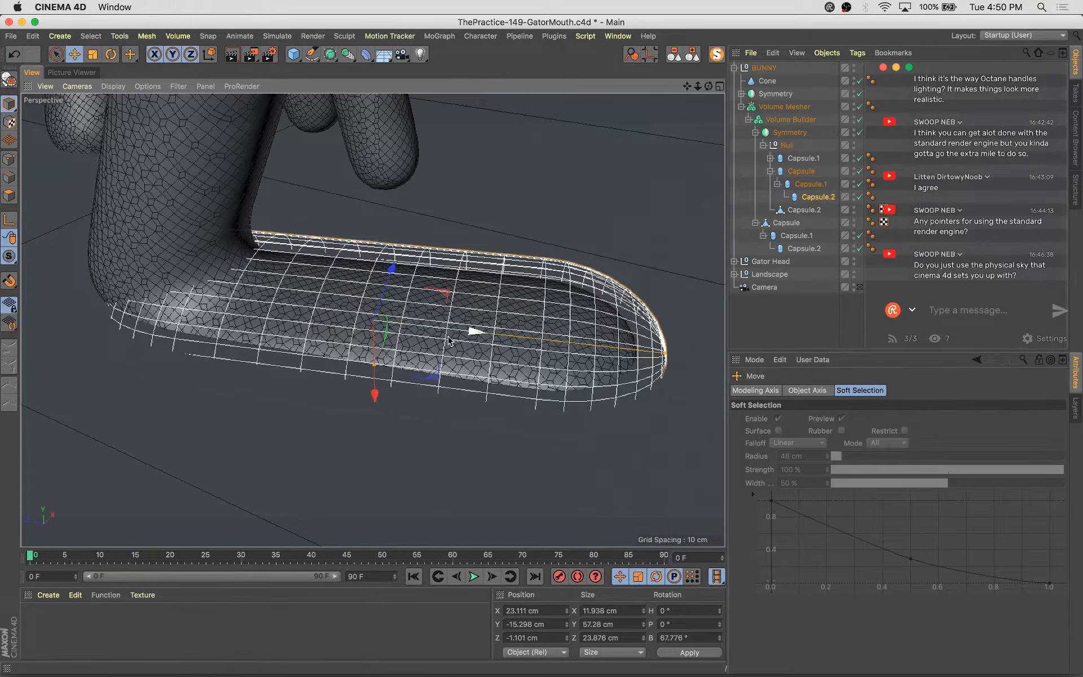
left_click_drag(450, 340, 421, 335)
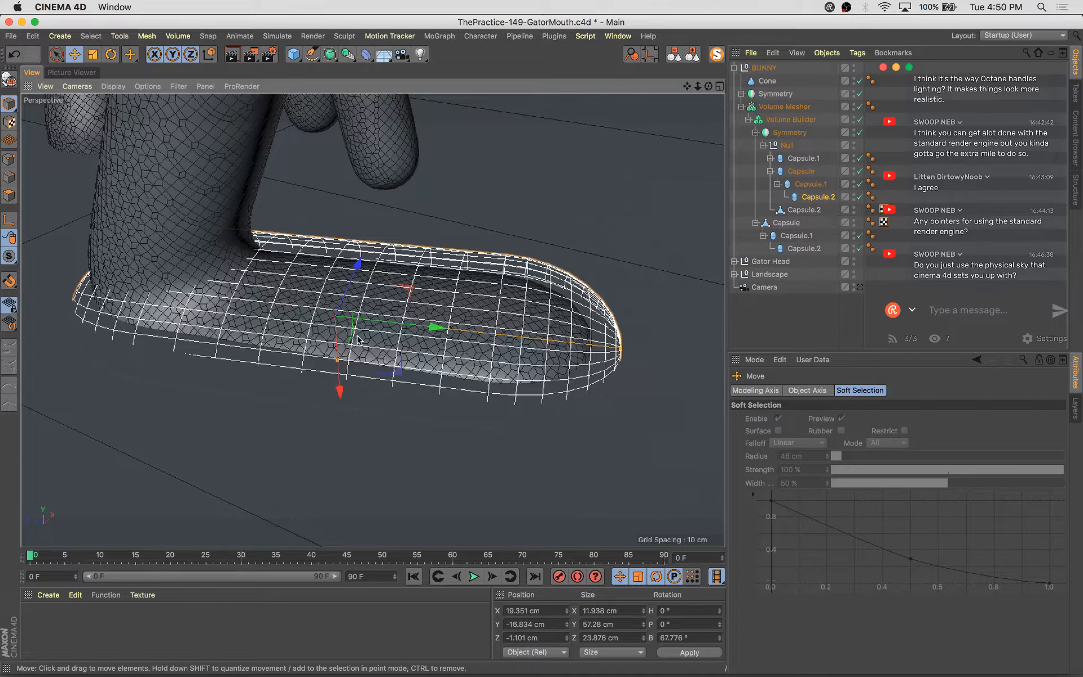
left_click_drag(334, 337, 385, 272)
key("r")
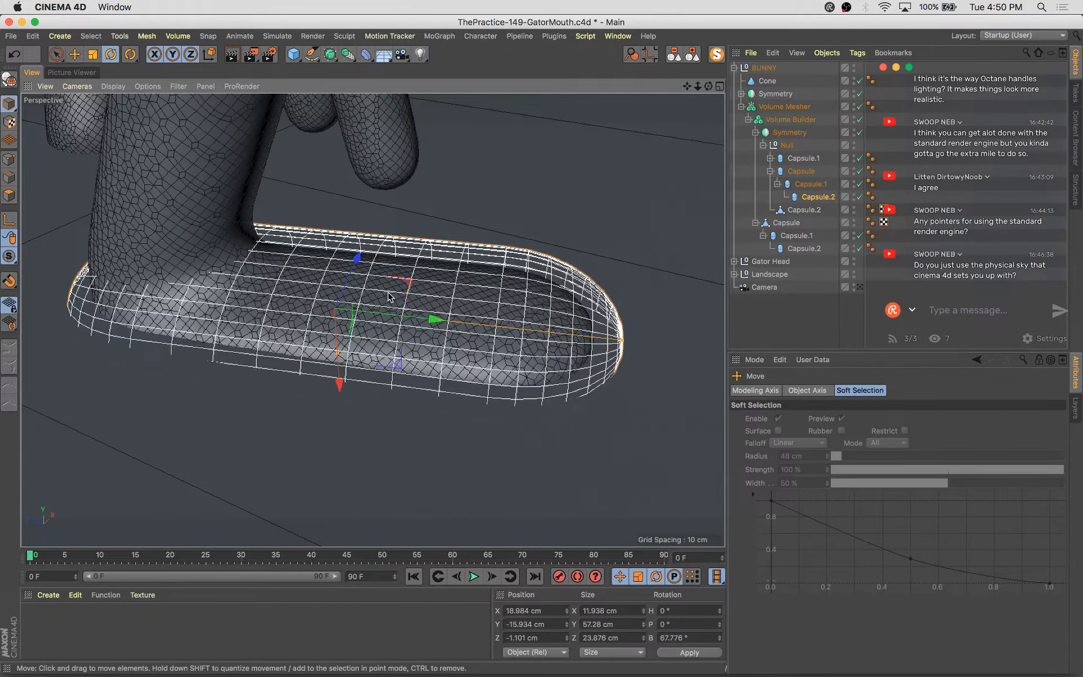
left_click_drag(387, 286, 390, 287)
Save the scene, return to the scene camera and render the view
key("super+s")
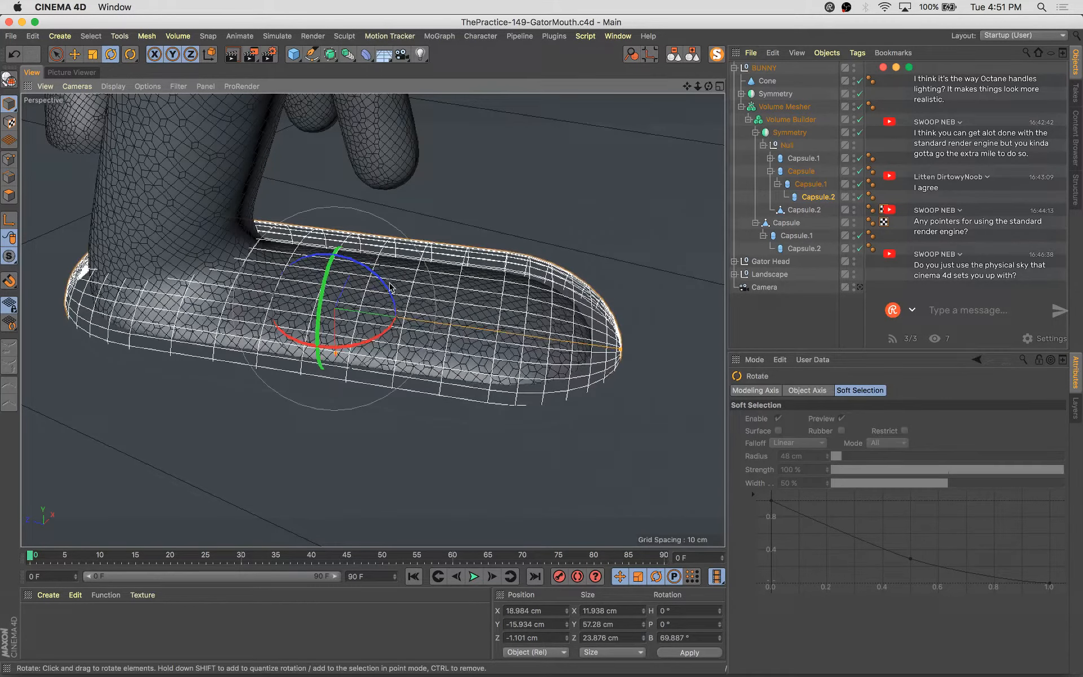
left_click(859, 287)
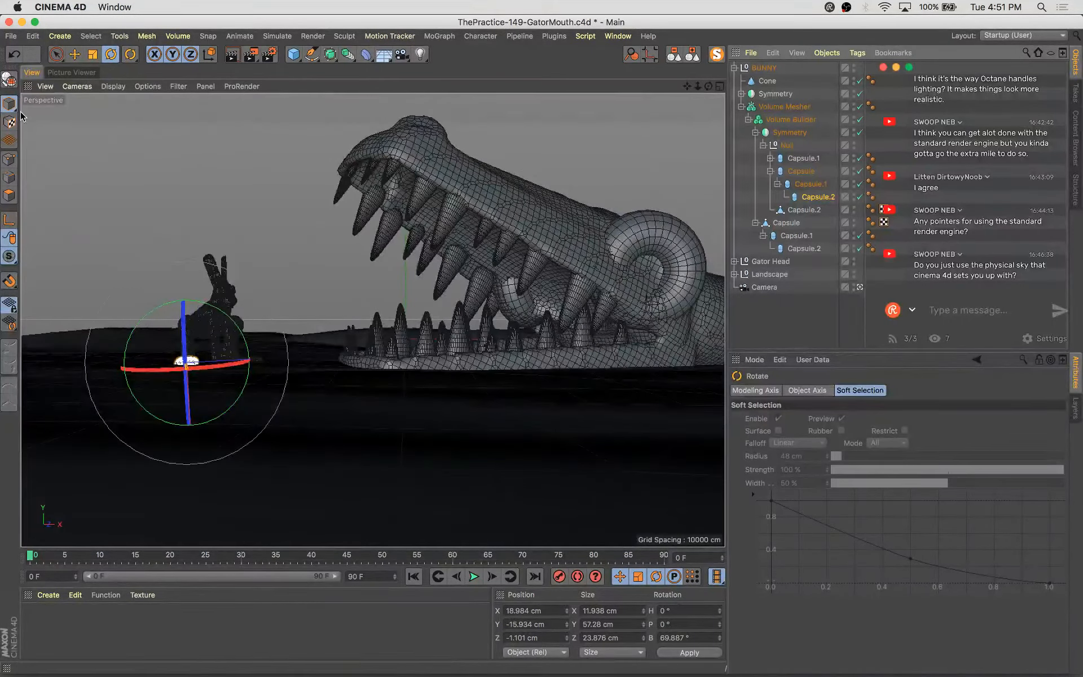
key("super+r")
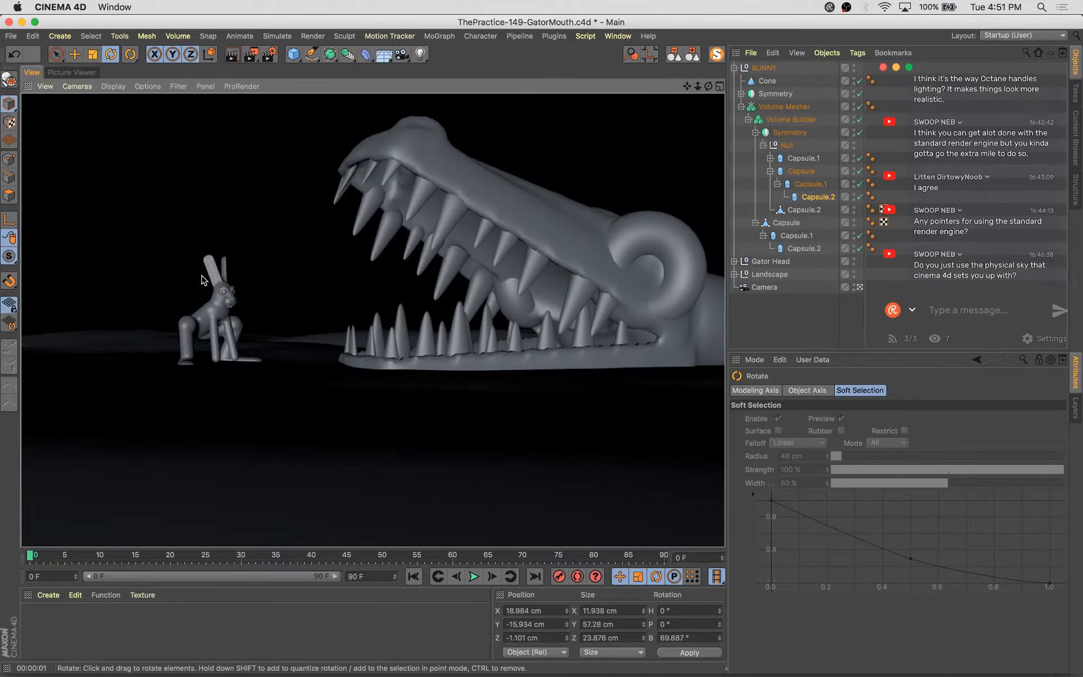
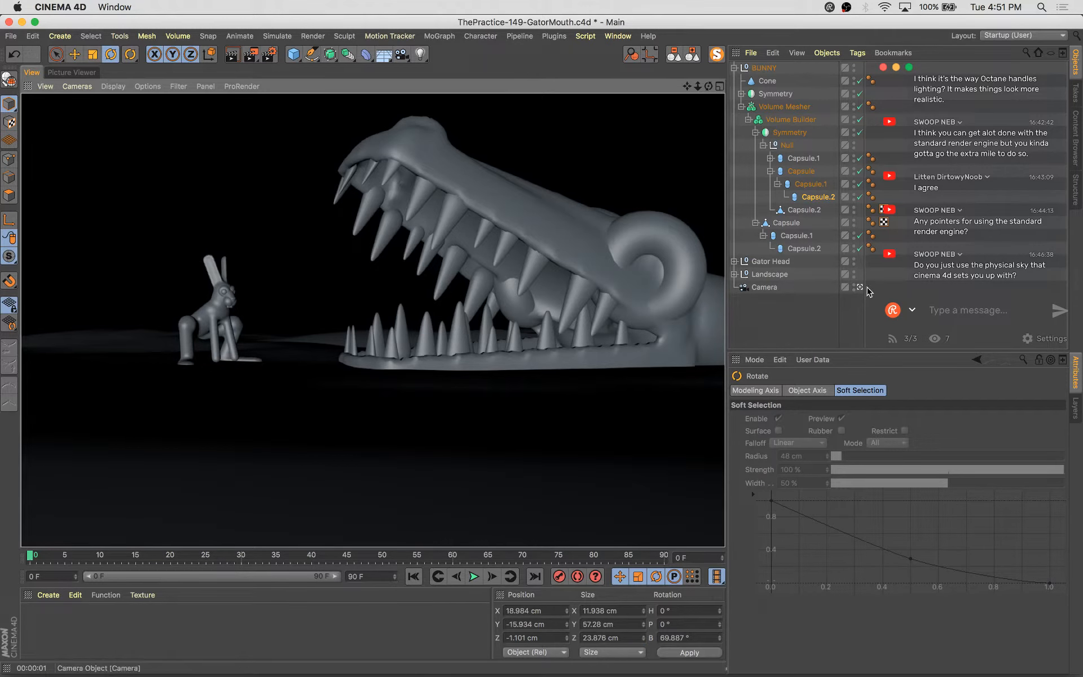
Leave the camera view and scale down the bunny's bent back-leg capsule (Capsule.1) slightly
left_click(859, 287)
scroll(480, 381, "up", 3)
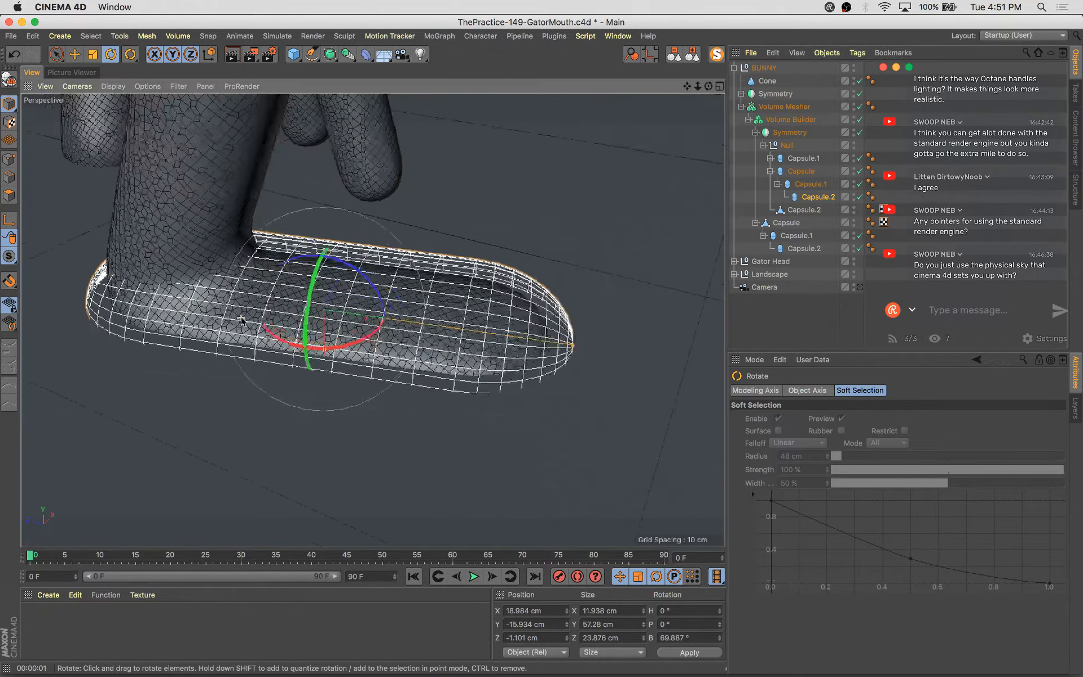
left_click_drag(480, 381, 399, 396, "alt")
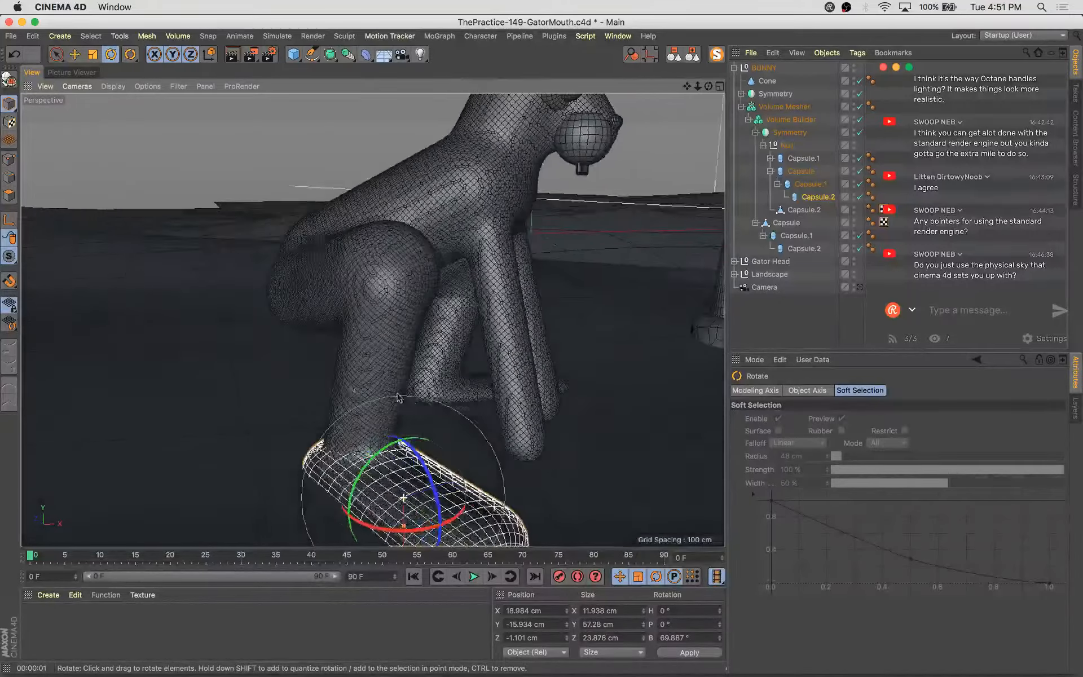
middle_click_drag(399, 397, 380, 327, "alt")
left_click_drag(379, 327, 519, 350, "alt")
key("e")
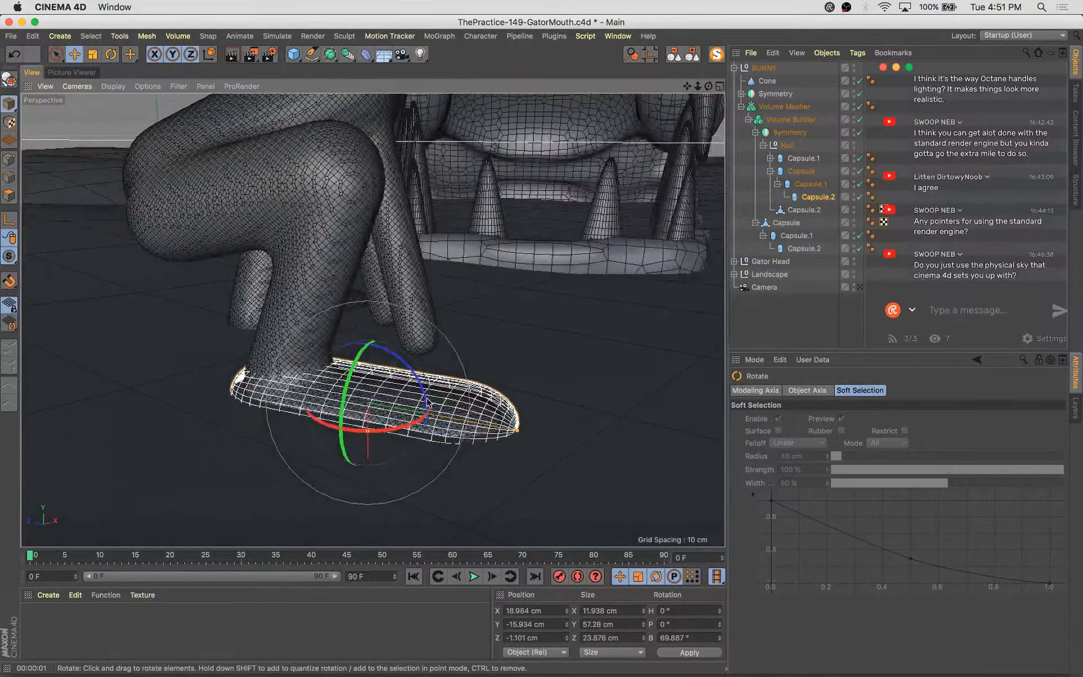
left_click(811, 184)
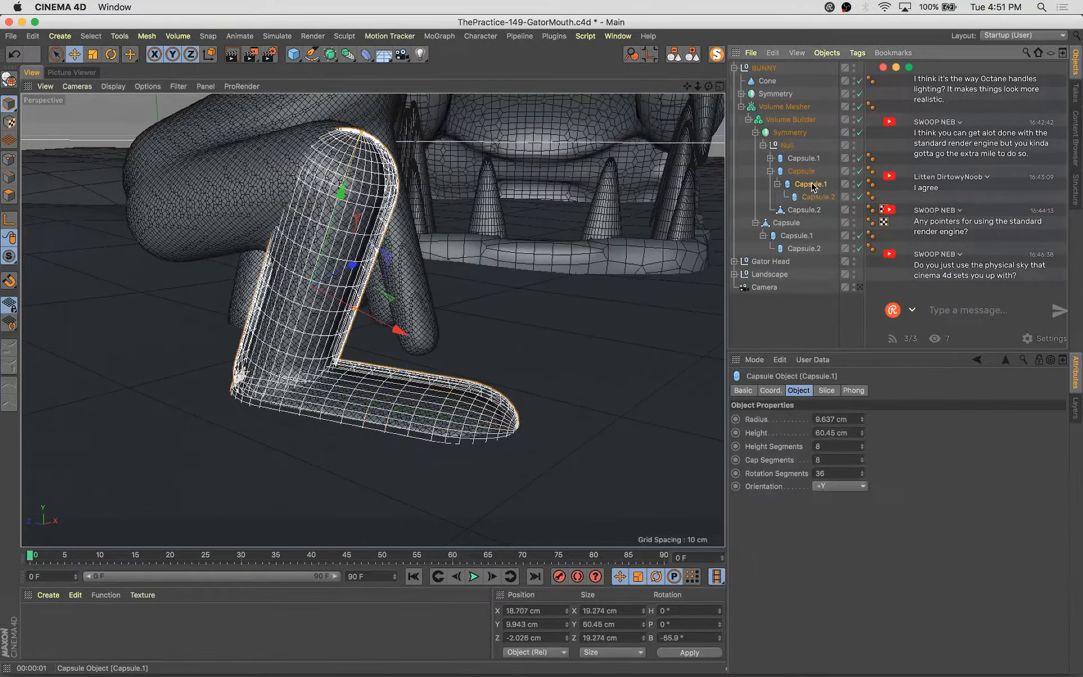
key("t")
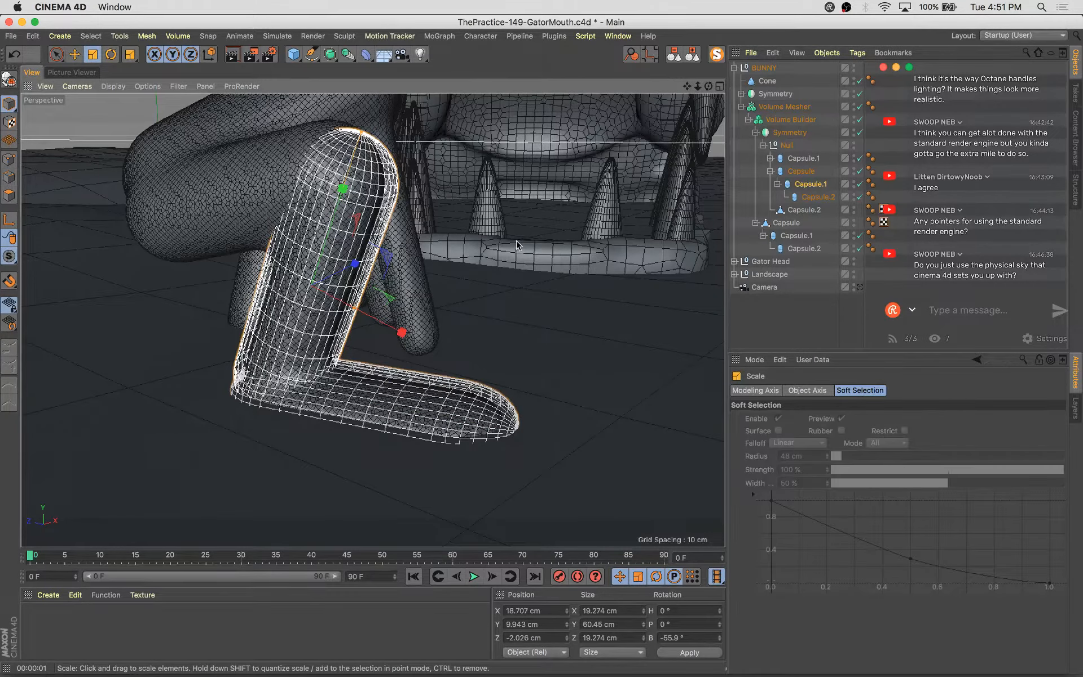
left_click_drag(516, 242, 512, 255)
Move the back-leg capsule slightly down and inward toward the bunny's body
key("e")
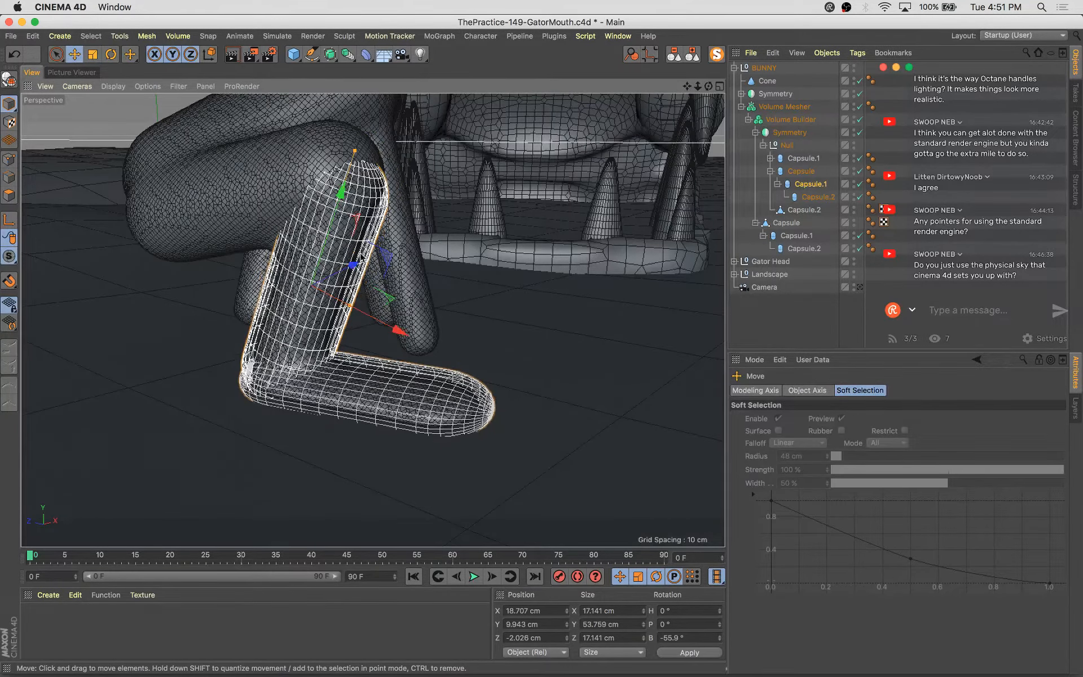
left_click_drag(399, 274, 480, 239, "alt")
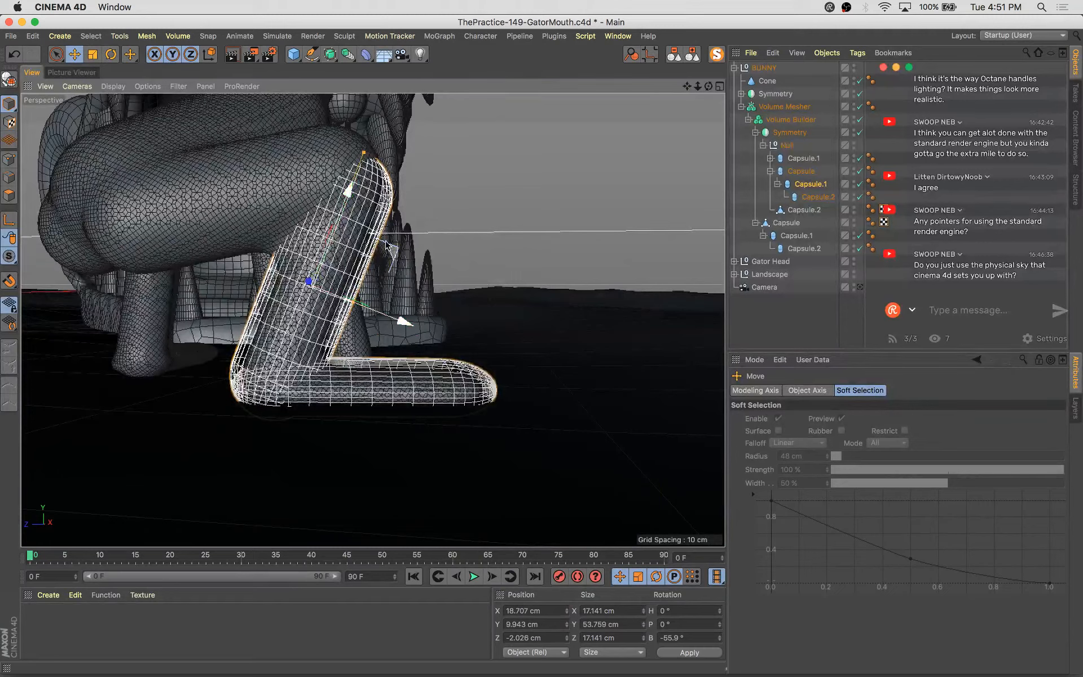
left_click_drag(386, 241, 375, 228)
left_click_drag(485, 318, 415, 274, "alt")
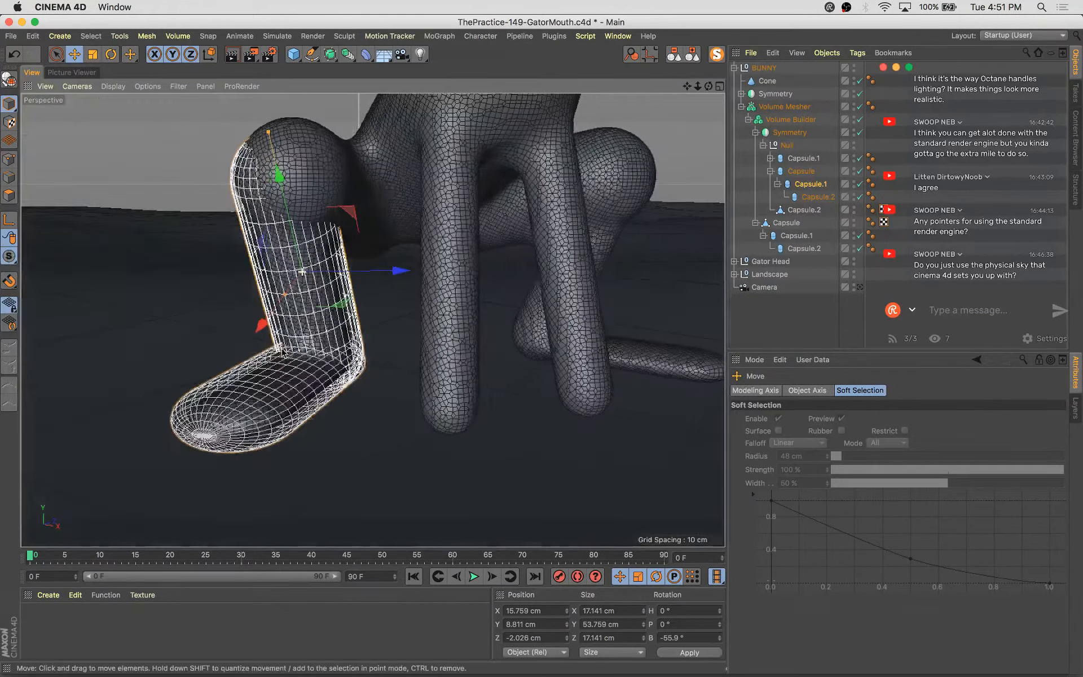
Select the bunny's front-leg capsule (Capsule.1 under Null) and reposition it closer under the body
left_click(763, 68)
scroll(477, 137, "up", 5)
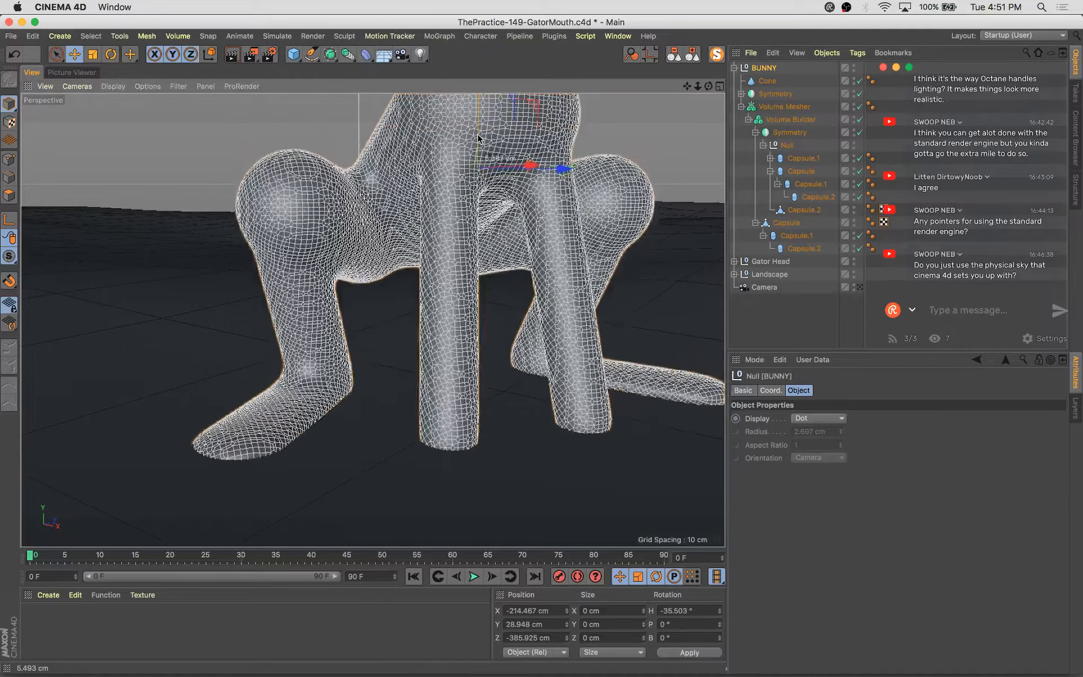
left_click(860, 287)
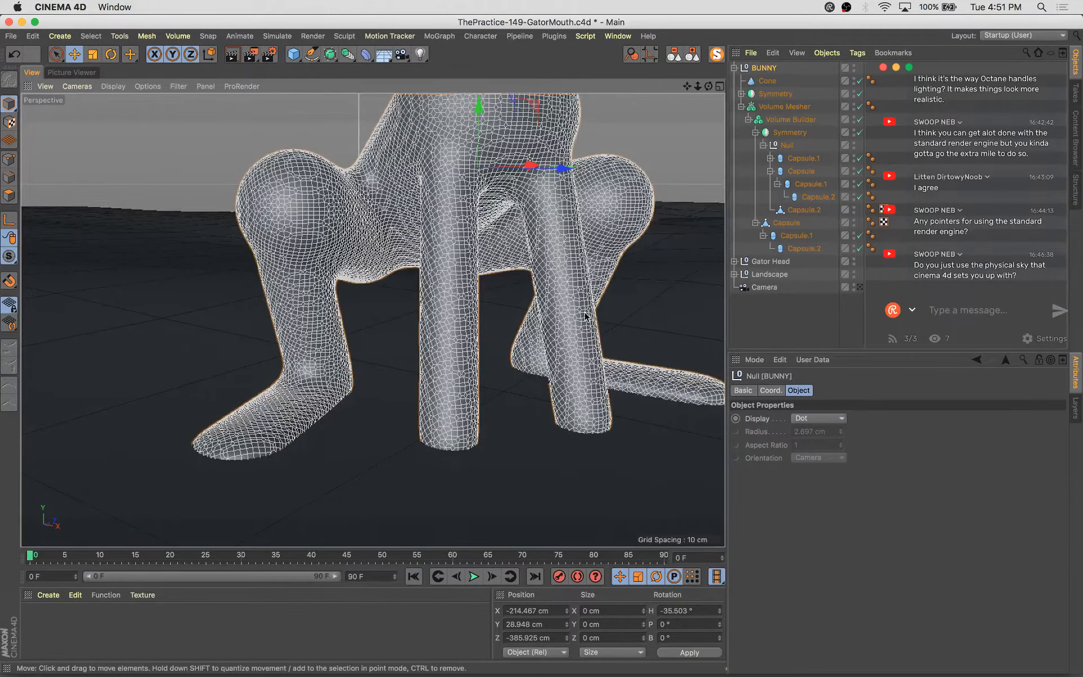
left_click(807, 210)
left_click(805, 159)
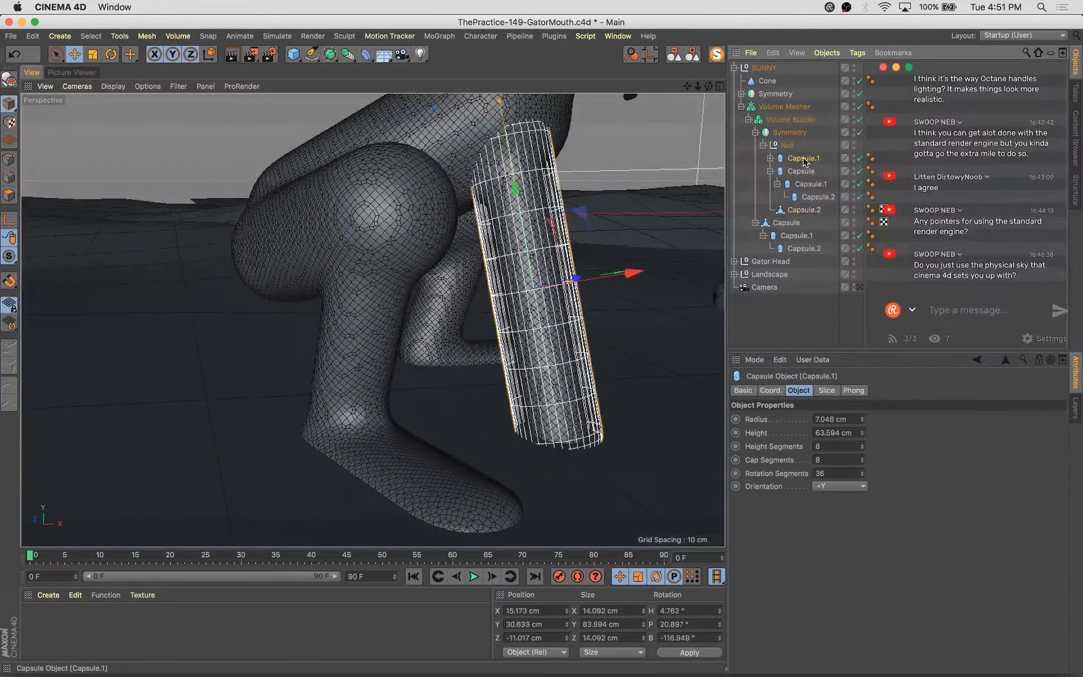
left_click_drag(621, 344, 420, 454, "alt")
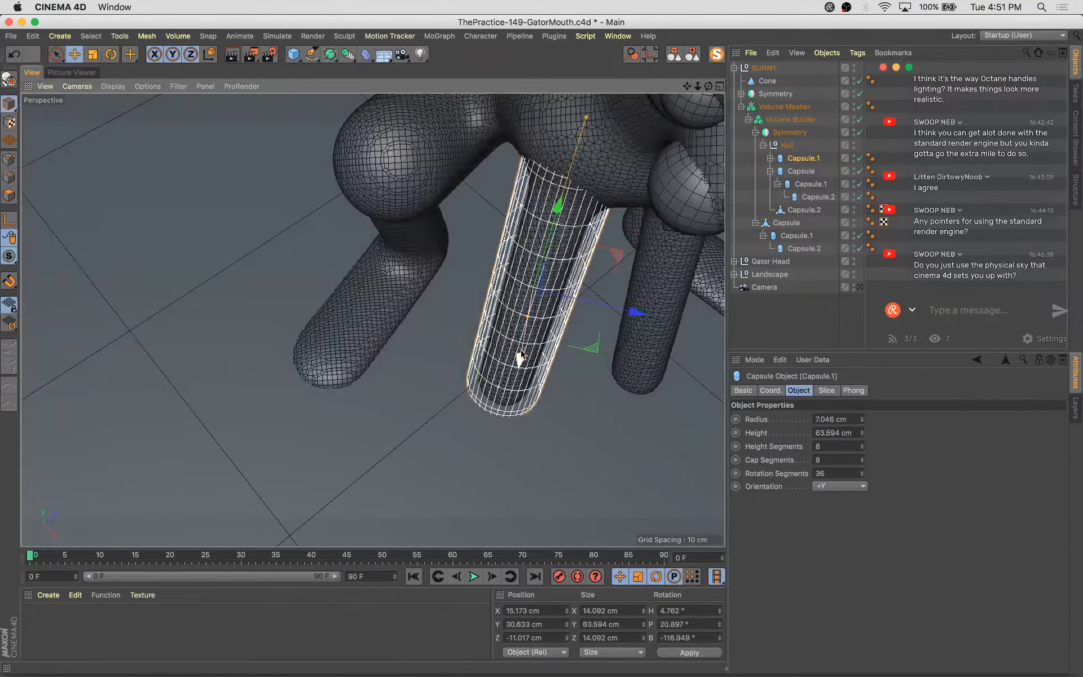
left_click_drag(526, 338, 640, 344)
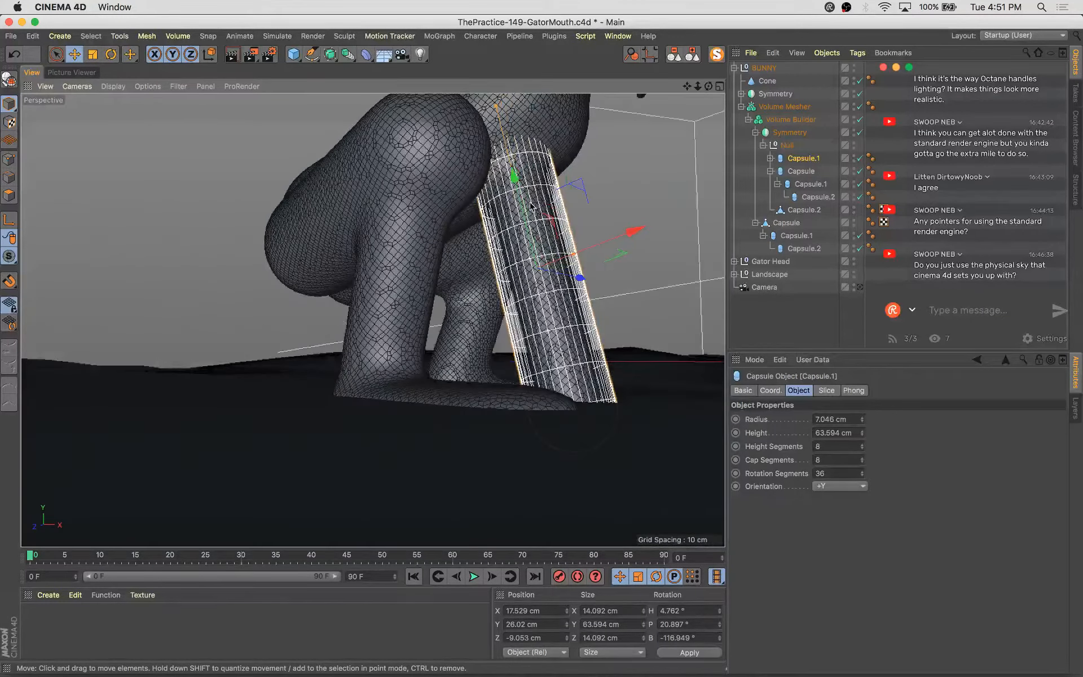
left_click_drag(515, 201, 573, 245)
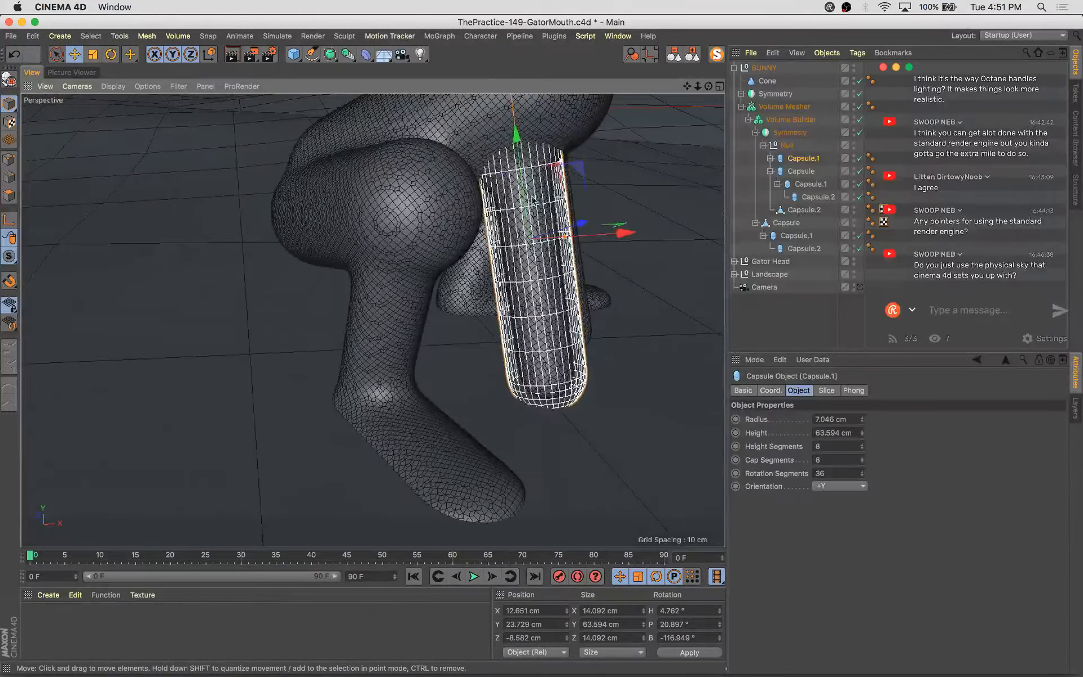
left_click_drag(532, 201, 451, 310)
left_click_drag(429, 407, 395, 453)
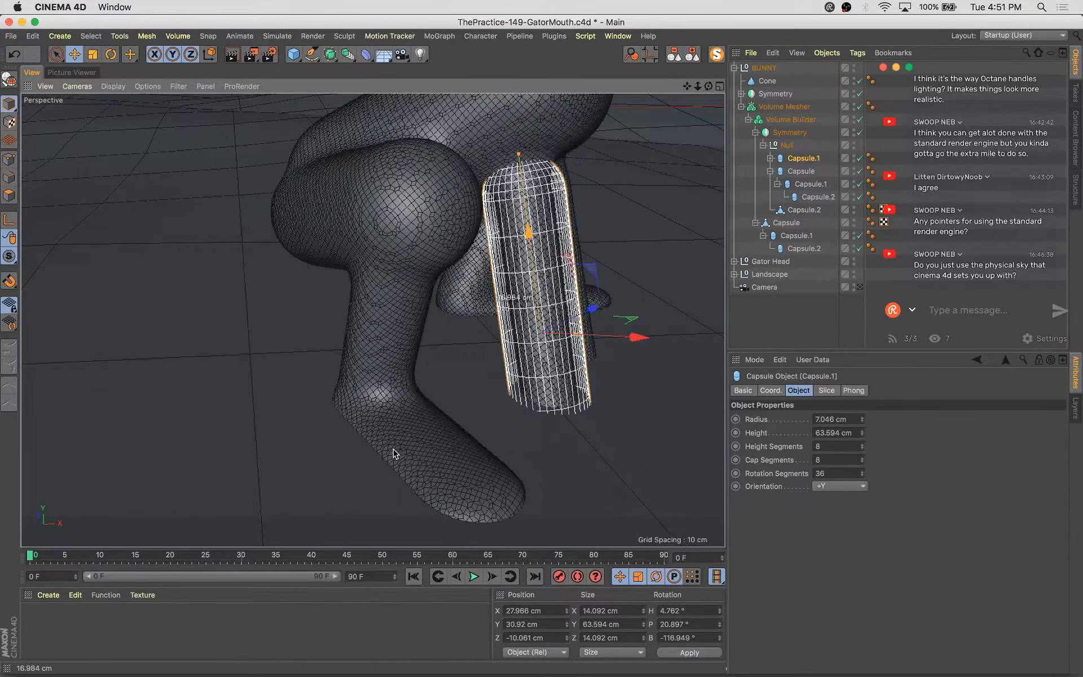
key("super+z")
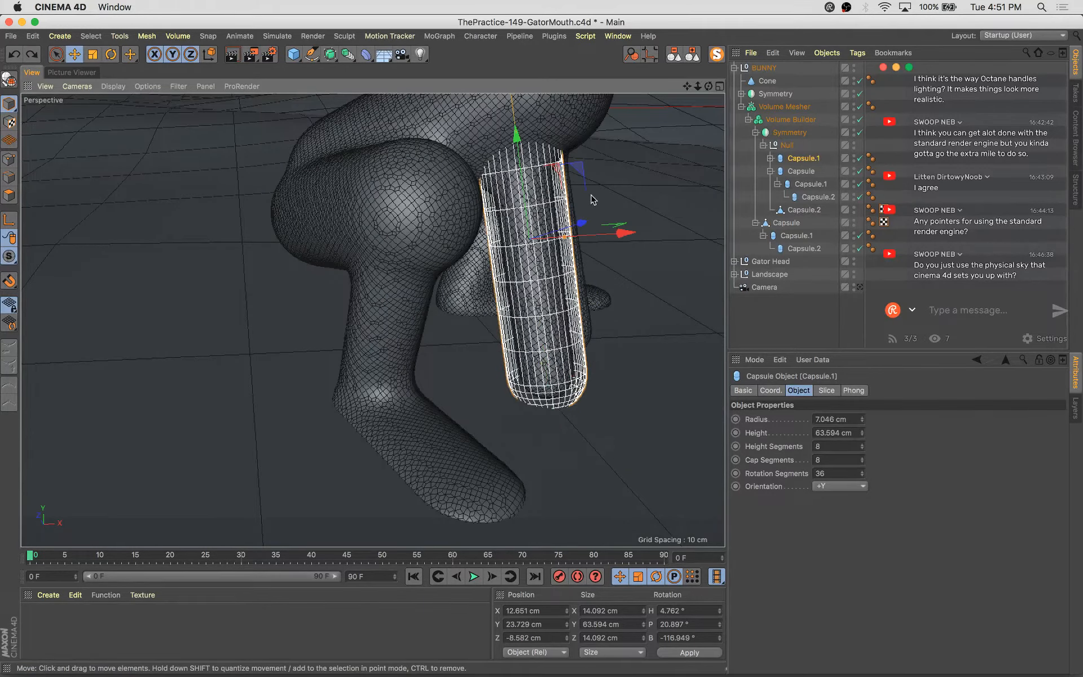
Shift the front-leg capsule sideways toward the centre of the bunny's body
left_click_drag(592, 200, 376, 302, "alt")
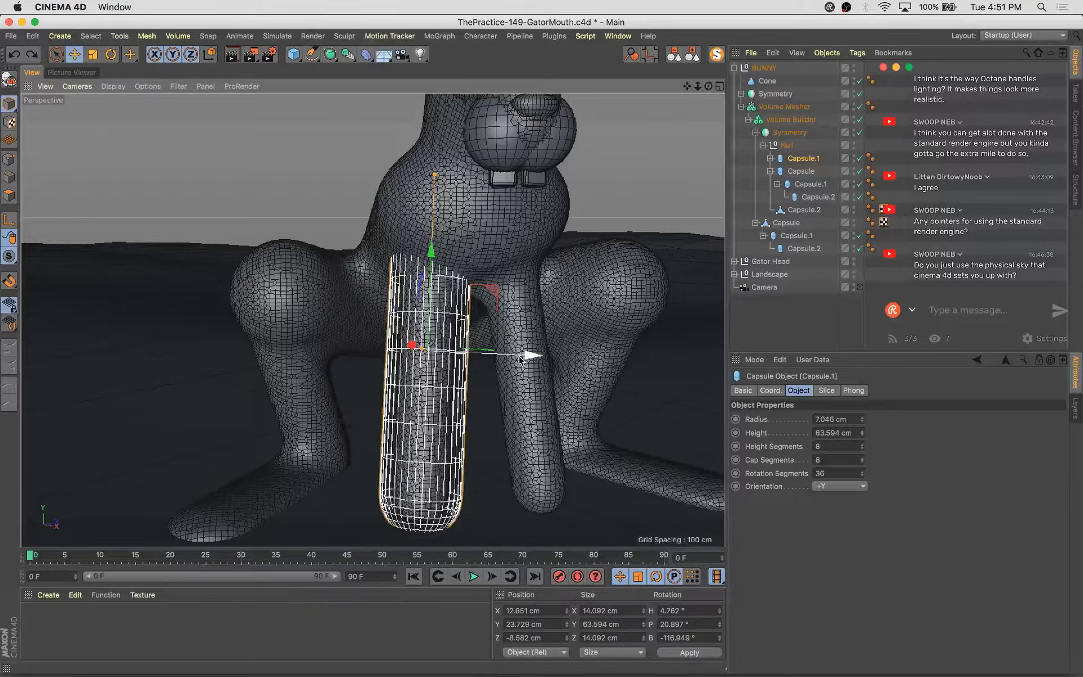
left_click_drag(519, 359, 604, 351)
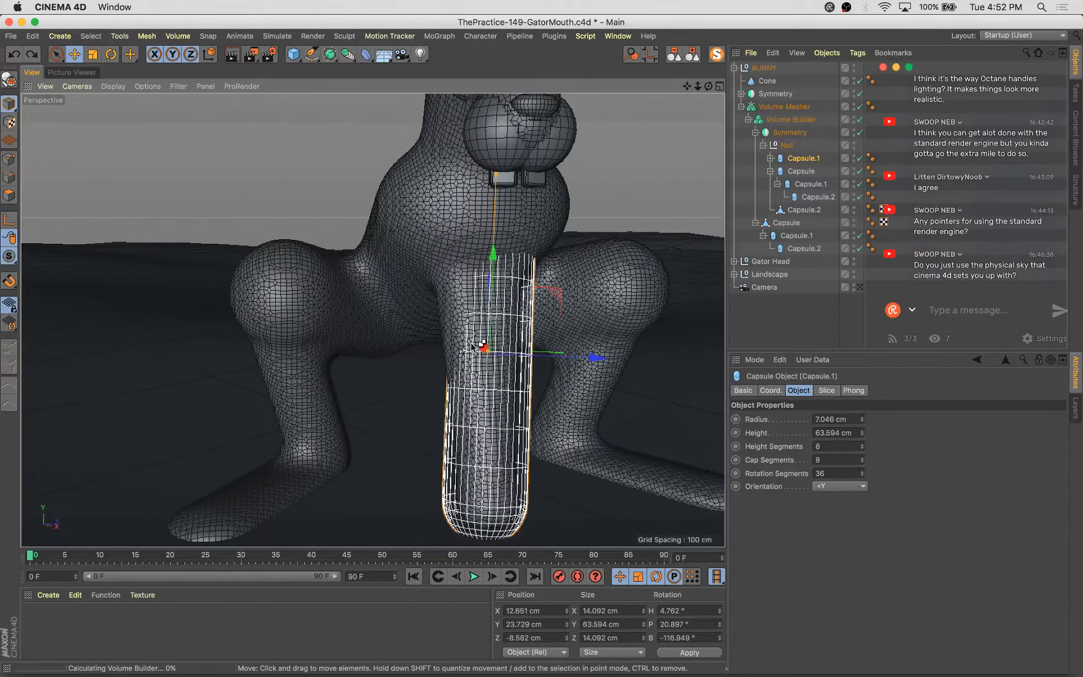
left_click_drag(483, 298, 619, 336, "alt")
Switch back to the scene camera view, deselect everything and save the scene
left_click(859, 288)
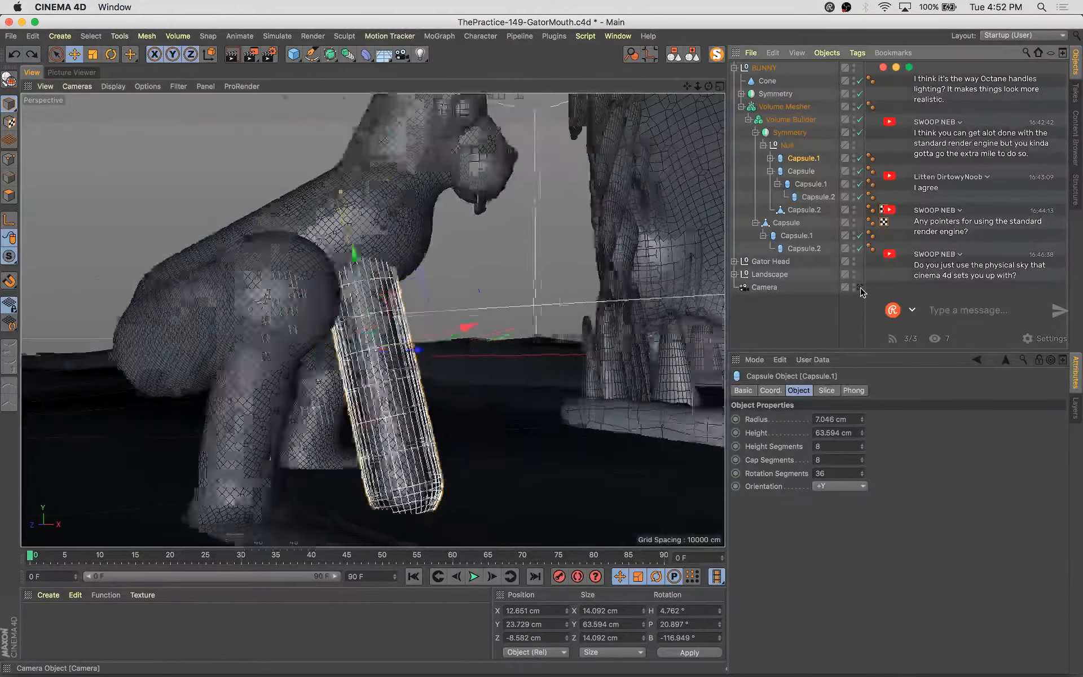
left_click(293, 226)
key("super+s")
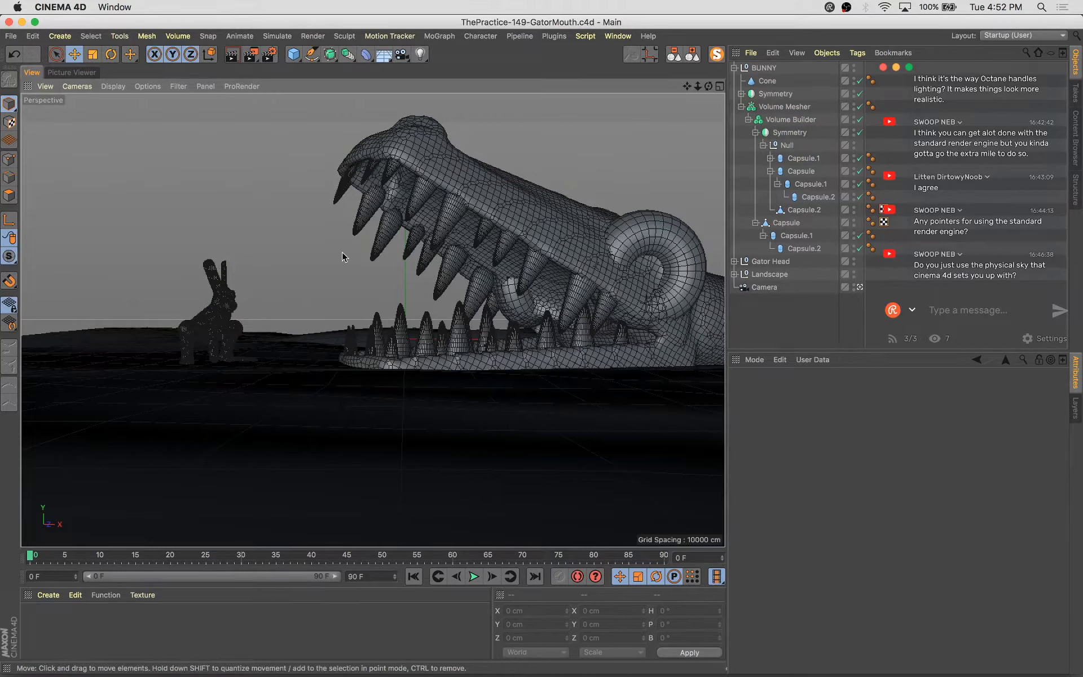
Add a sphere inside the gator head's Null.1 group after the eye torus and scale it down
left_click(629, 251)
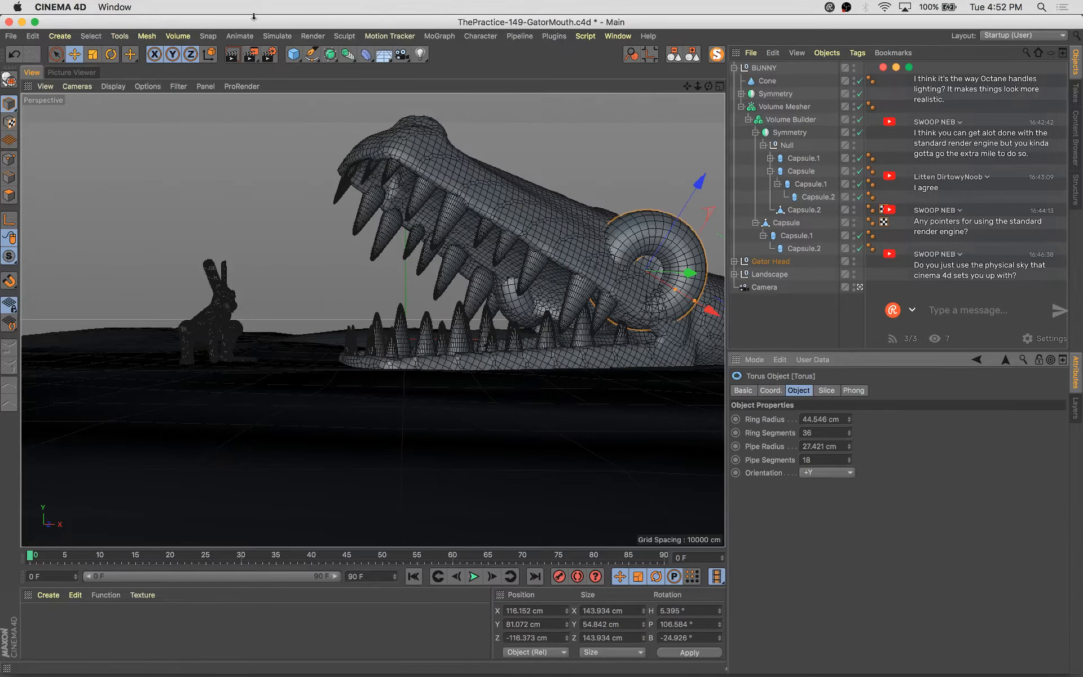
left_click(293, 54)
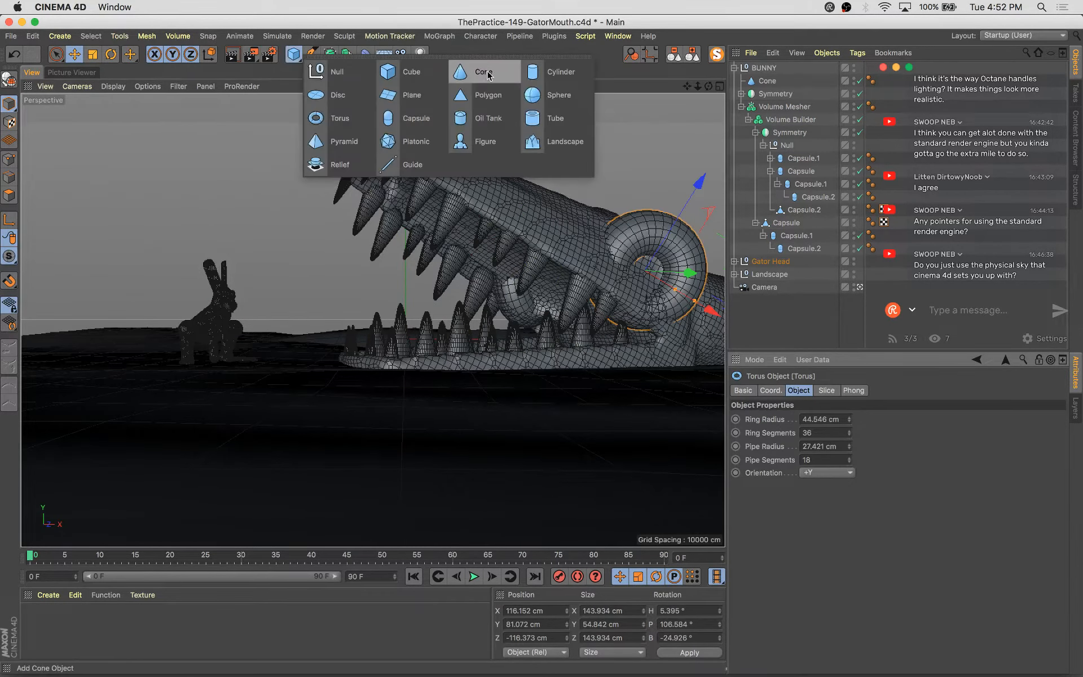
left_click(548, 95)
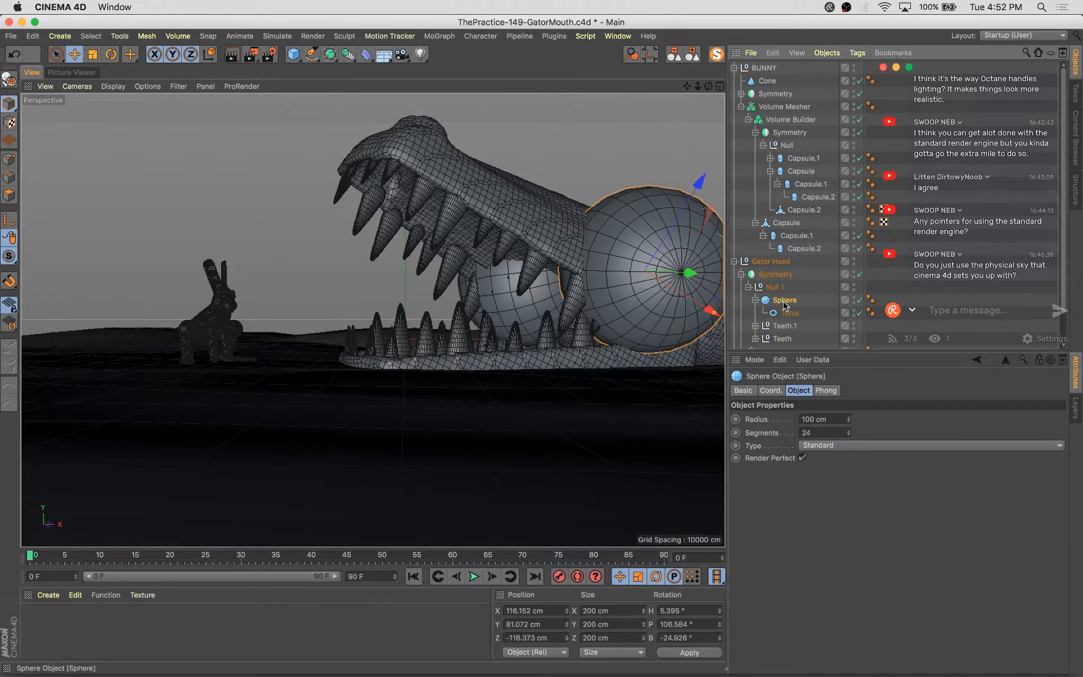
left_click_drag(787, 313, 784, 294)
left_click(784, 313)
key("t")
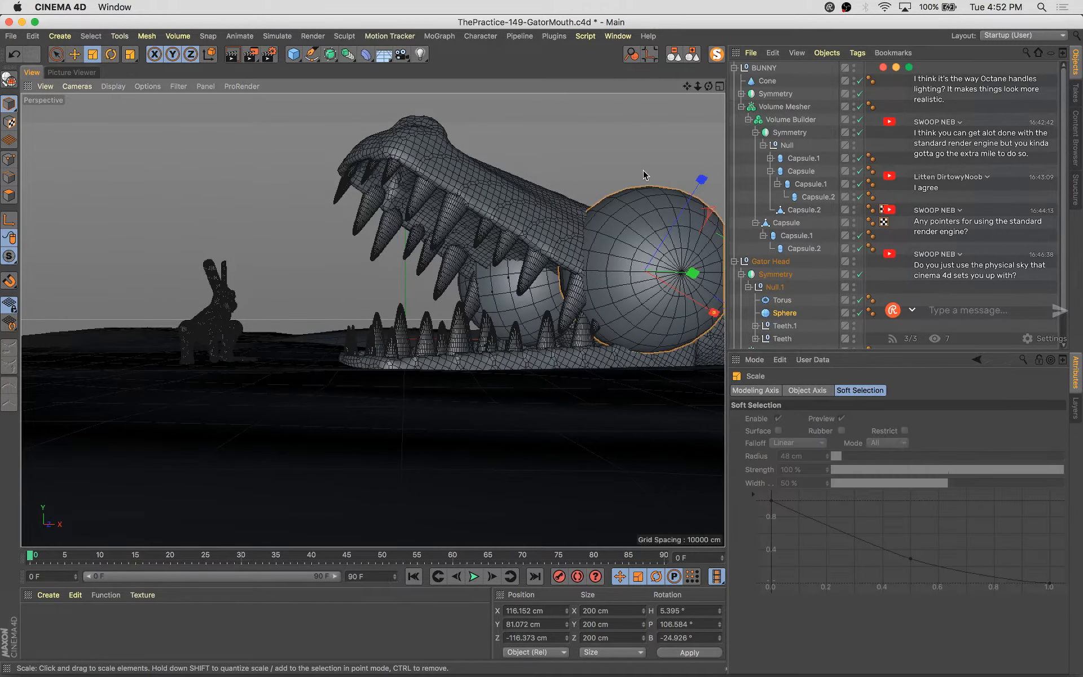
left_click_drag(645, 175, 364, 444)
Select the eye torus, reduce its ring radius and rescale it around the new sphere
left_click(639, 237)
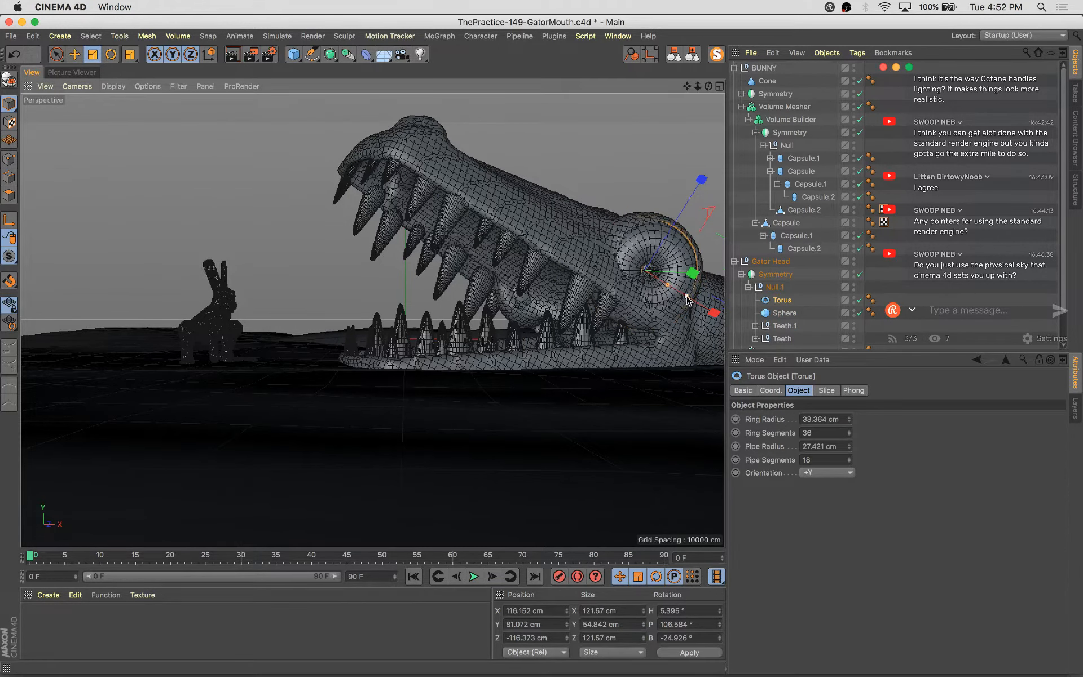
mouse_move(688, 297)
left_mouse_down()
mouse_move(693, 306)
mouse_move(670, 293)
left_mouse_up()
left_click_drag(548, 358, 578, 354)
key("e")
left_click_drag(688, 276, 686, 276)
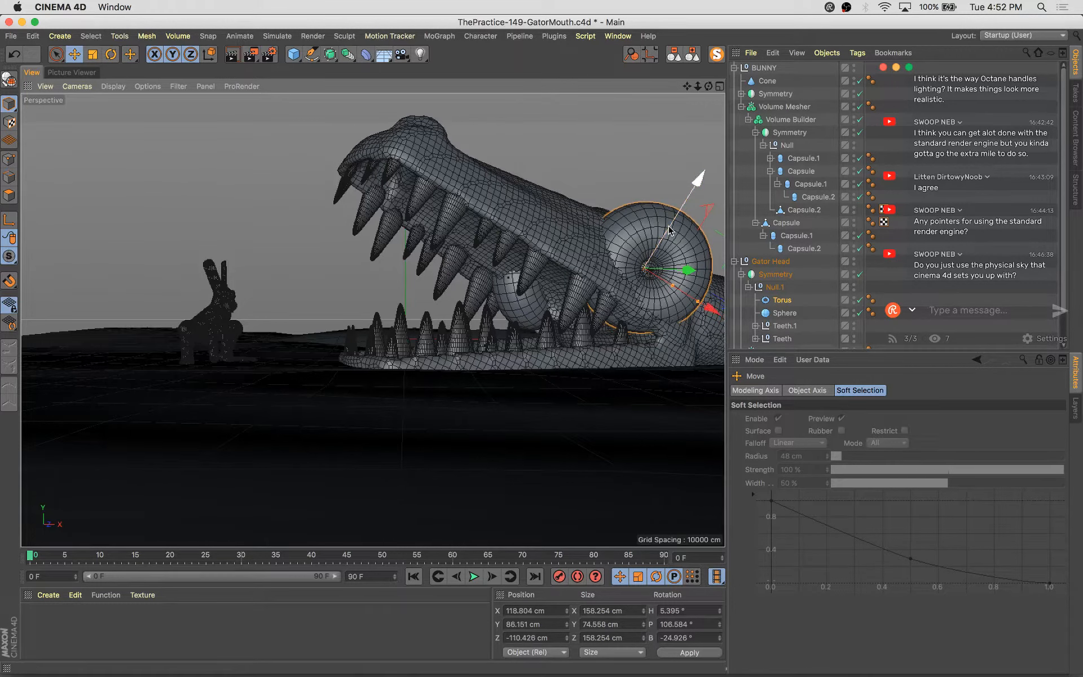
key("t")
left_click_drag(663, 237, 593, 291)
key("e")
Select the eyeball sphere and scale it down further so it sits inside the eye torus
left_click(601, 430)
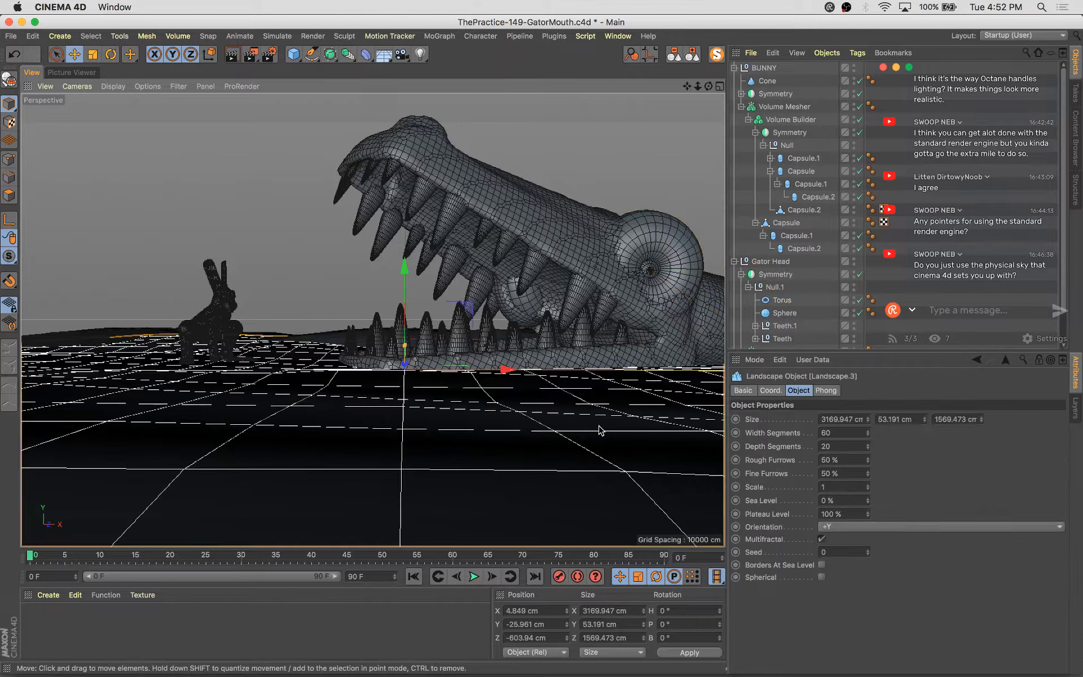
left_click(530, 299)
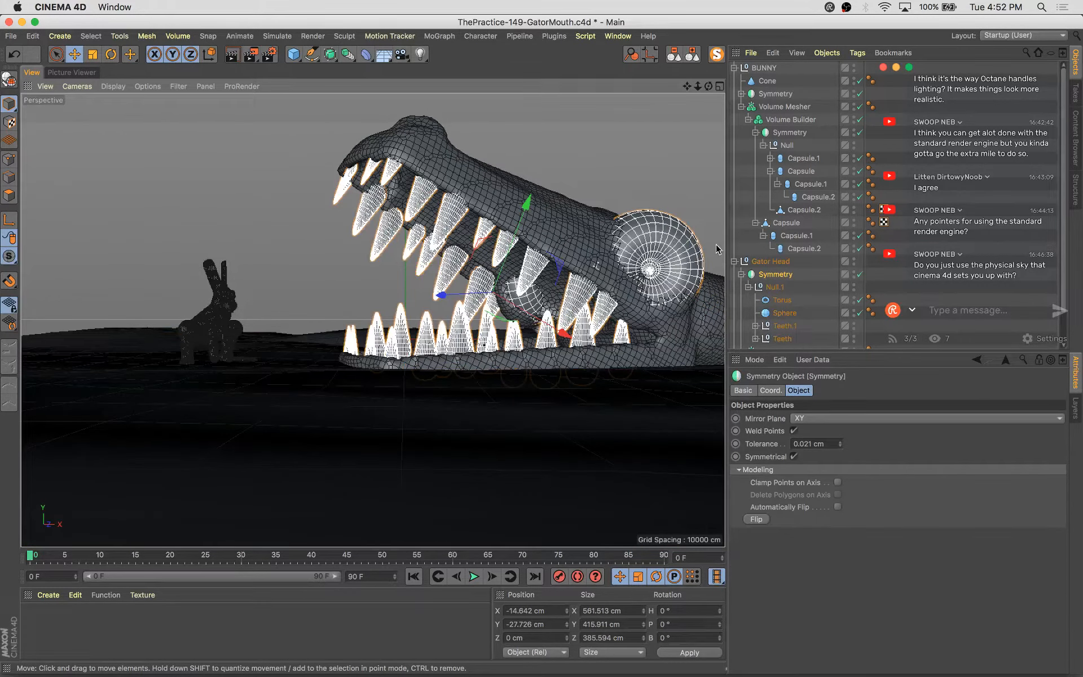
scroll(835, 282, "down", 3)
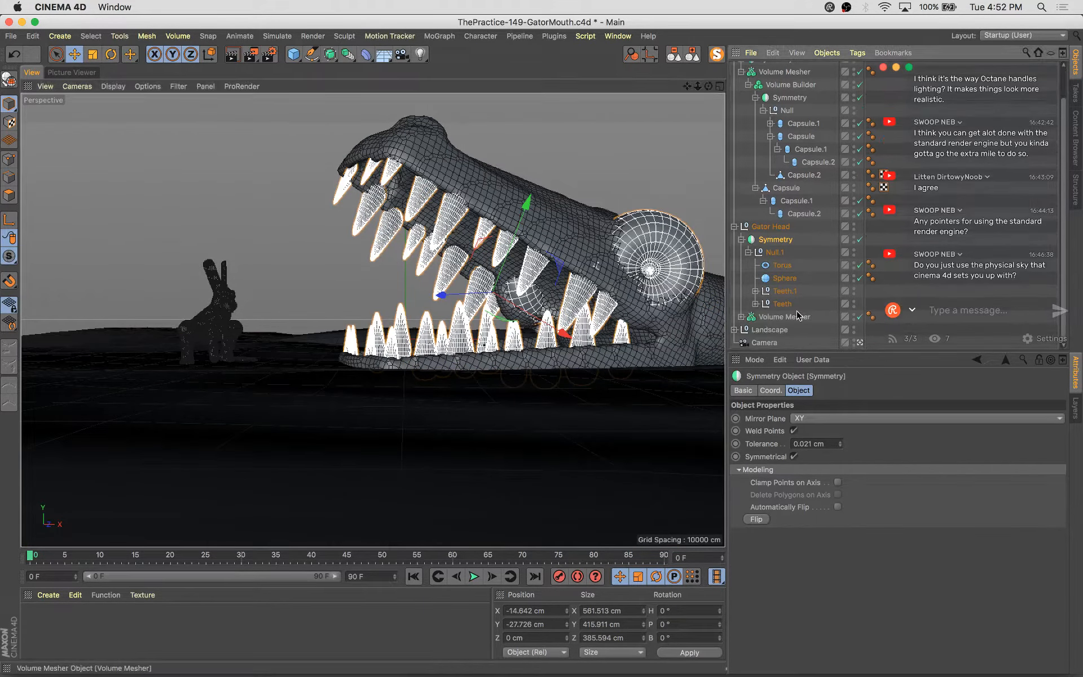
left_click(661, 196)
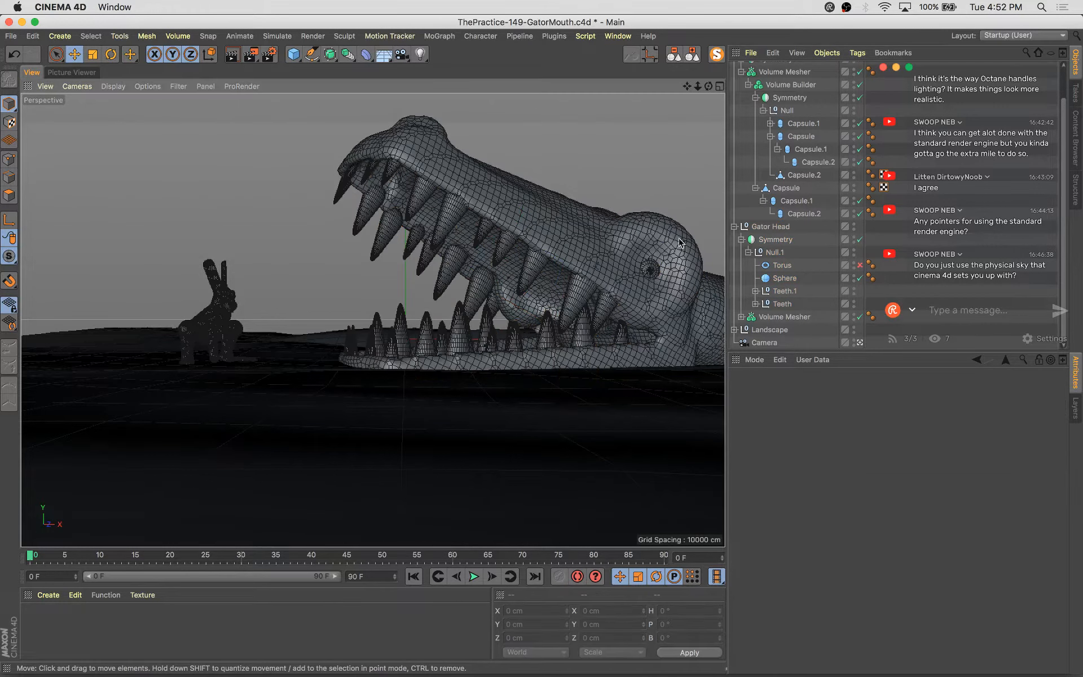
left_click(651, 270)
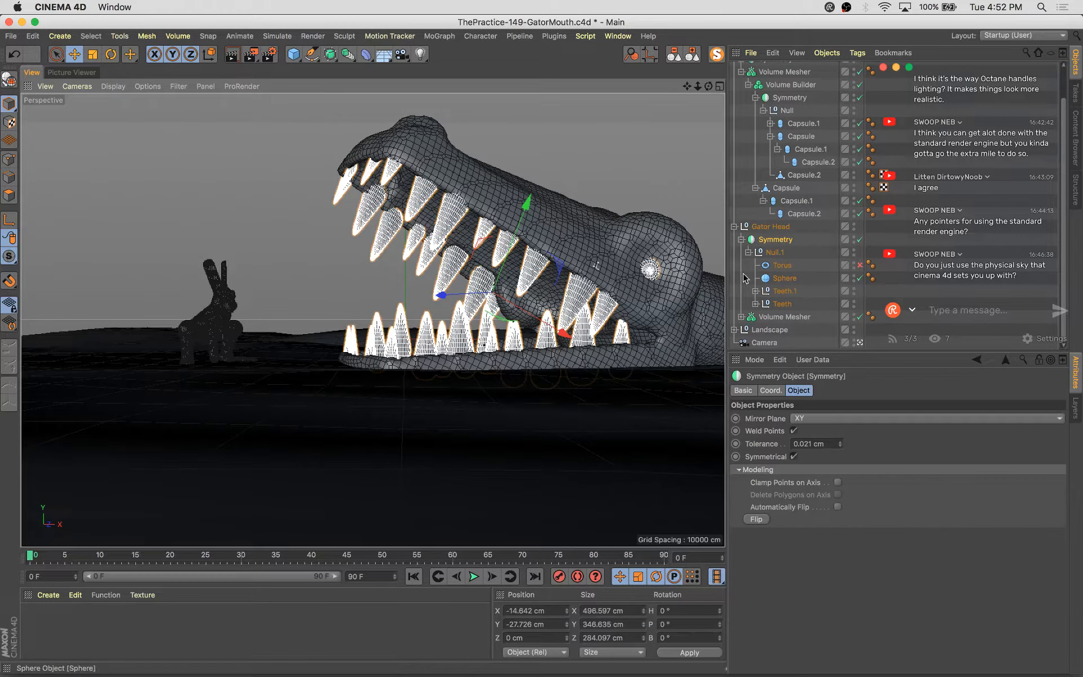
left_click(652, 273)
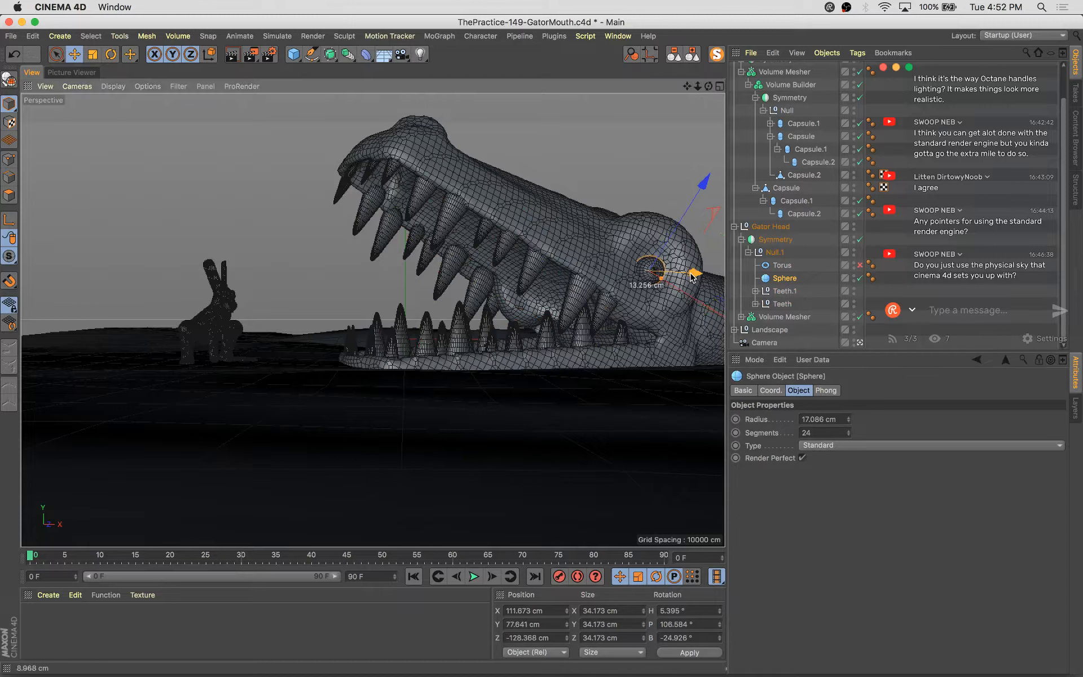
key("t")
left_click_drag(551, 181, 512, 270)
key("e")
left_click(559, 129)
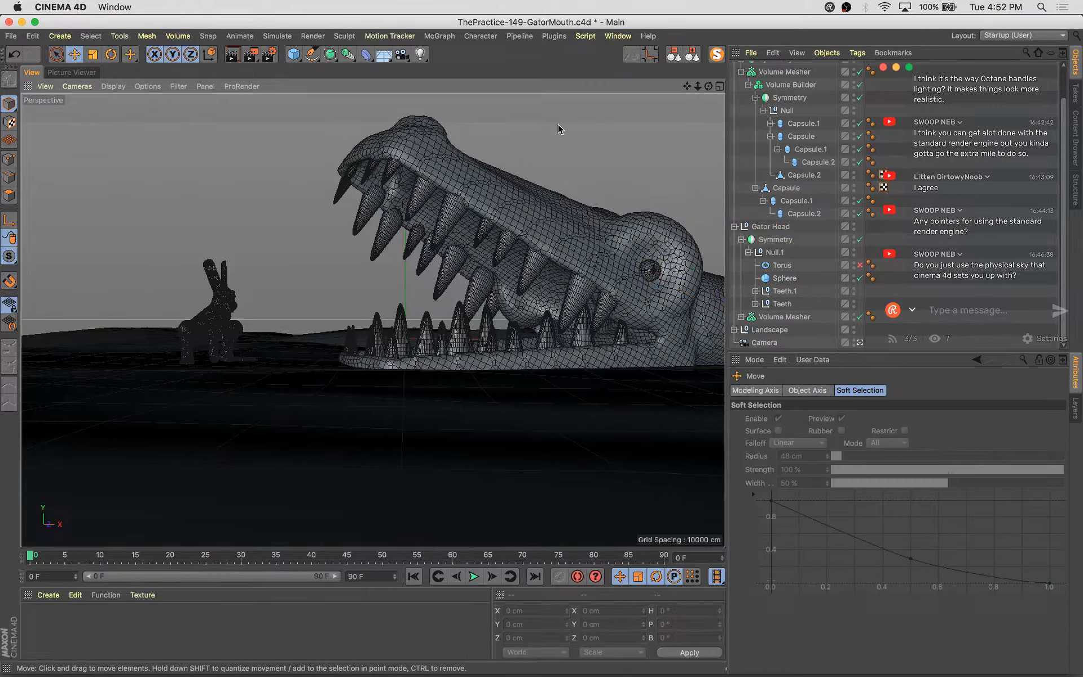
left_click(650, 278)
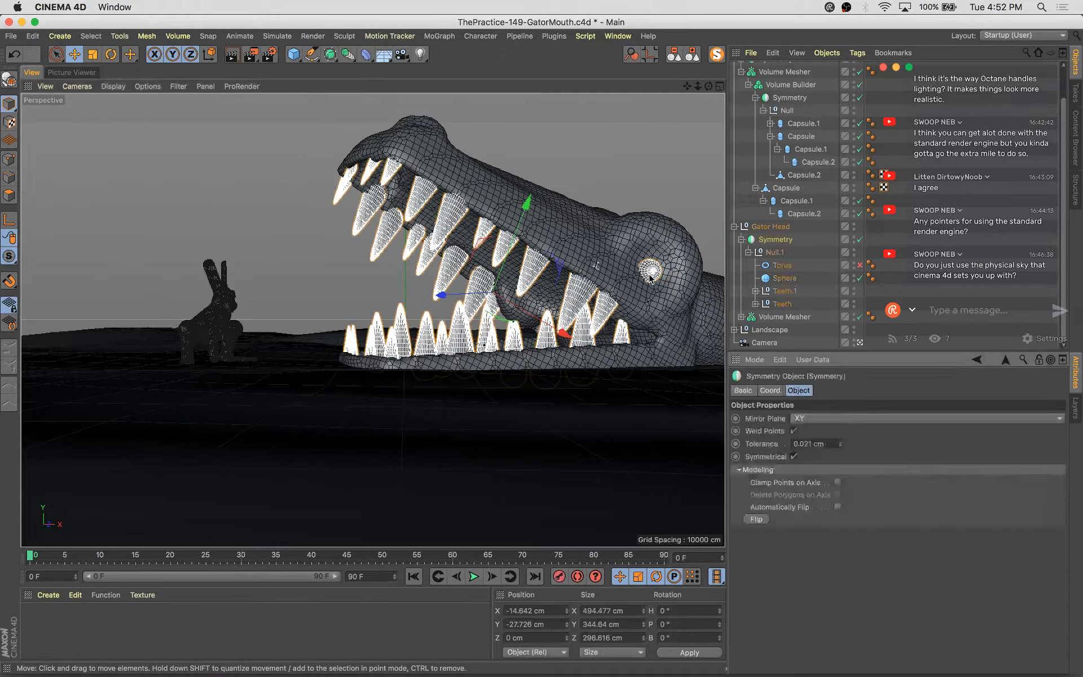
left_click(295, 57)
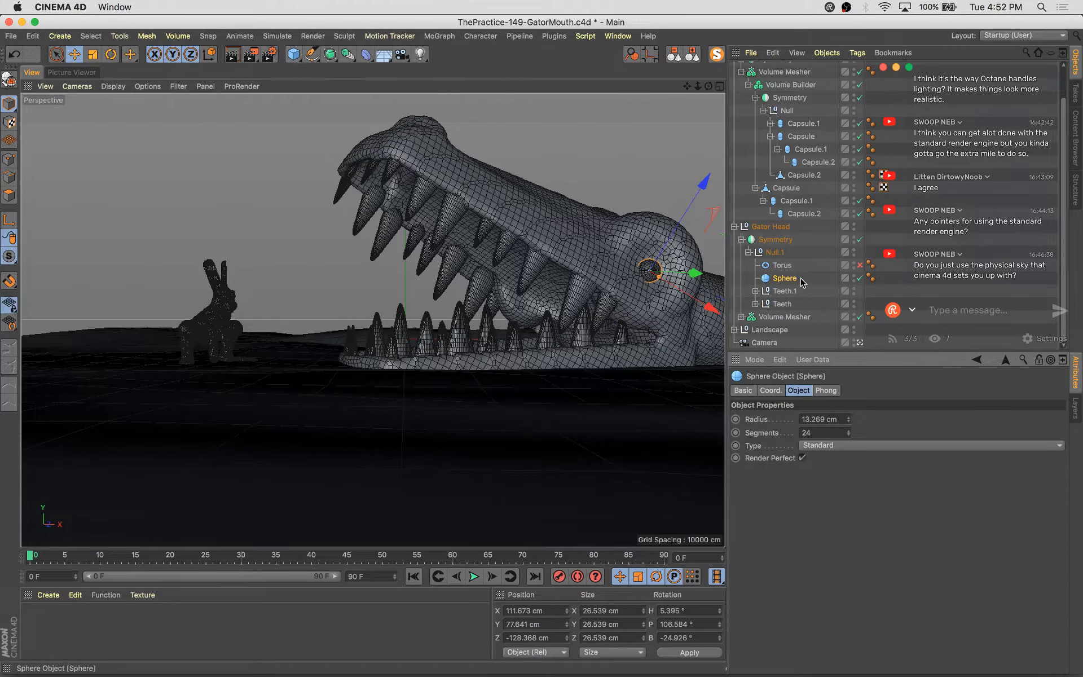
scroll(766, 322, "down", 1)
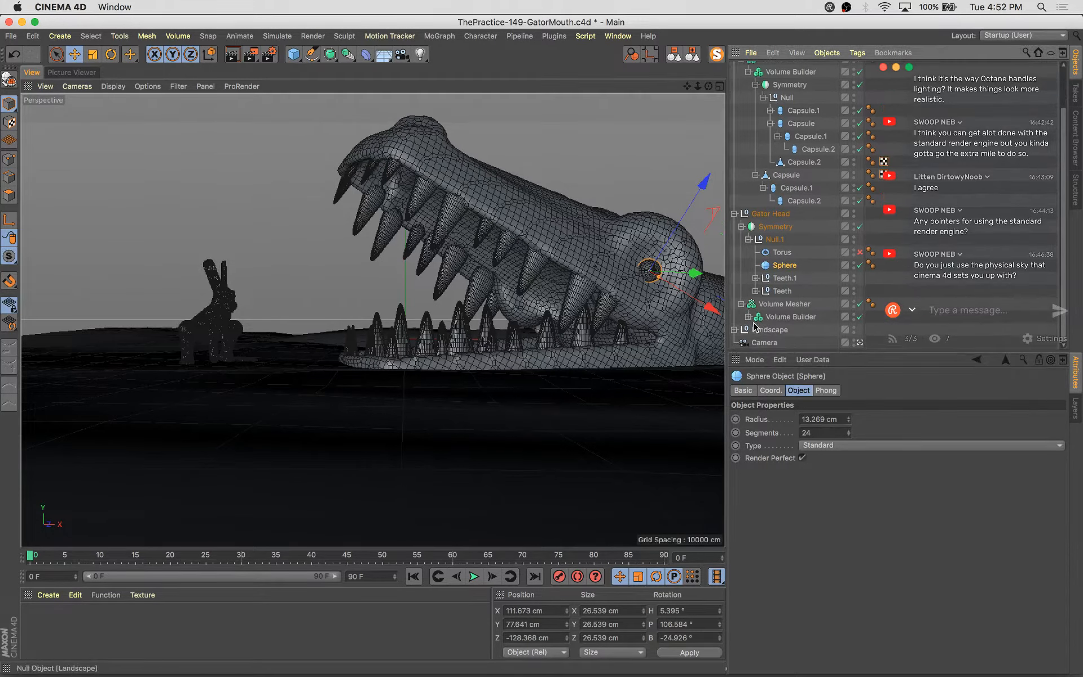
Inspect the Volume Builder's mouth capsule and the gator head mesh up close from several angles
left_click(748, 316)
scroll(789, 326, "down", 2)
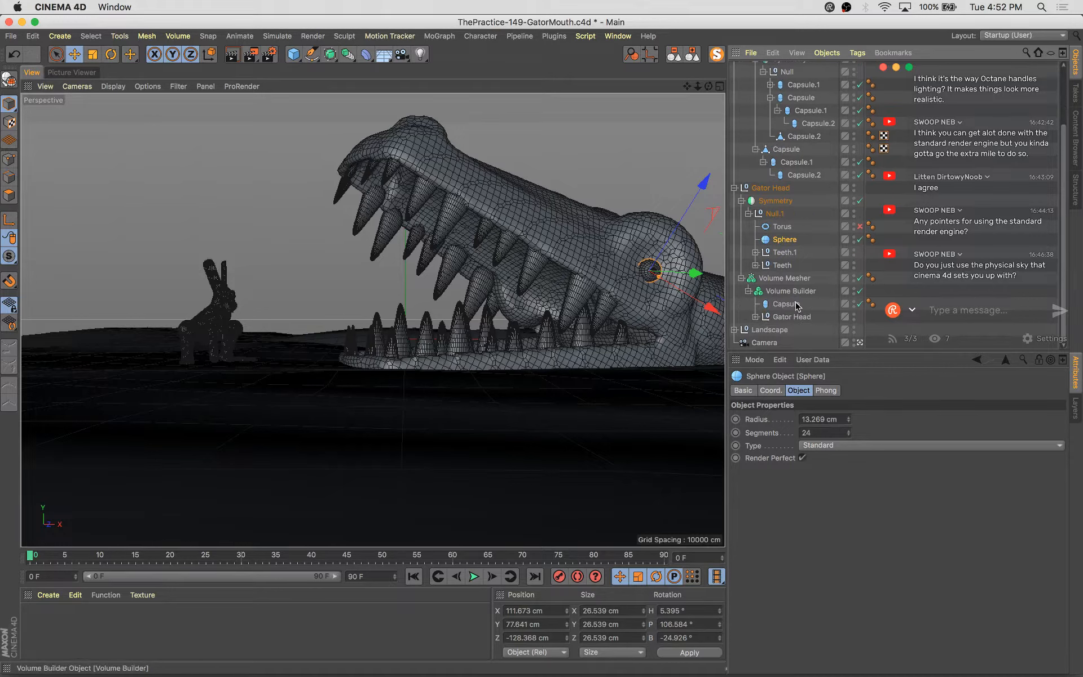
left_click(756, 316)
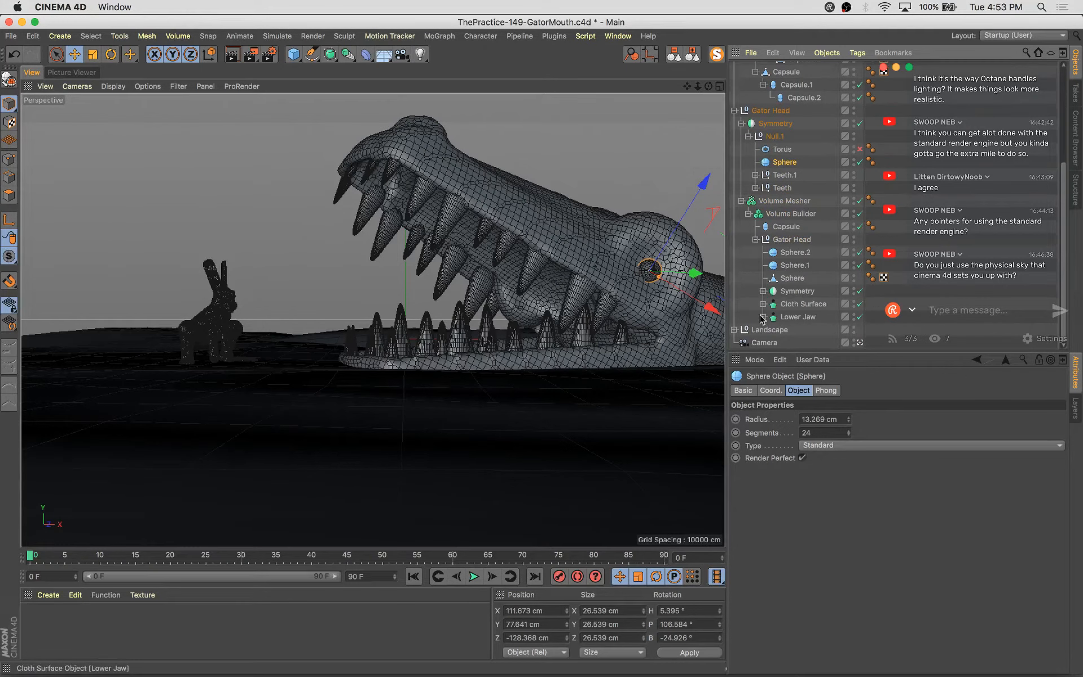
left_click(786, 226)
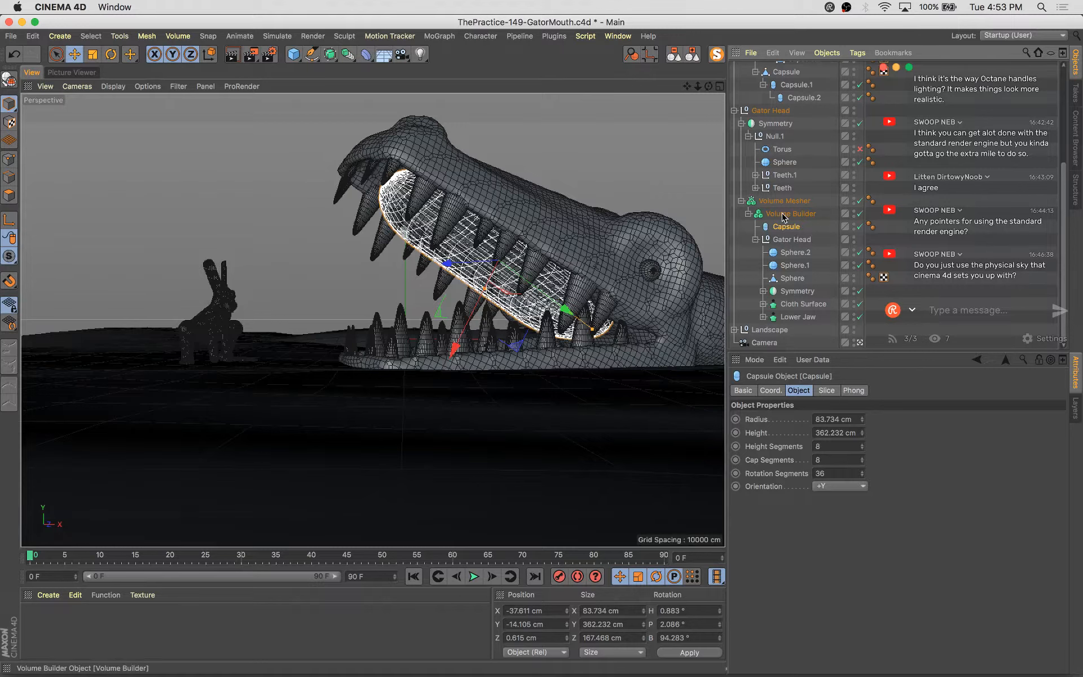
left_click(783, 214)
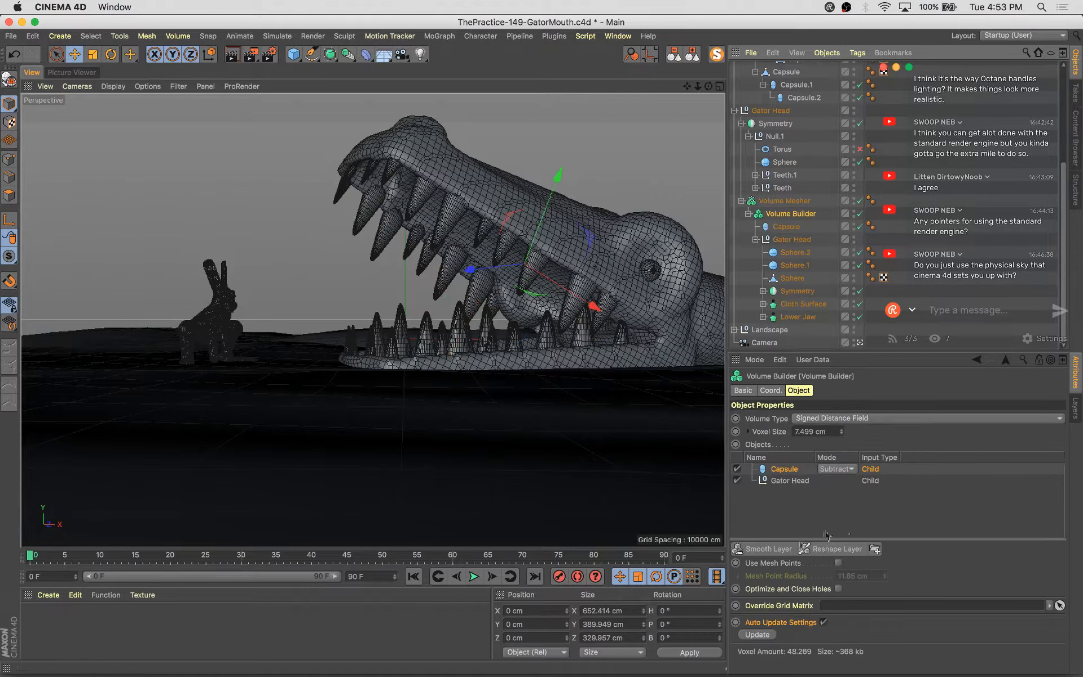
left_click(859, 343)
left_click_drag(462, 278, 227, 389, "alt")
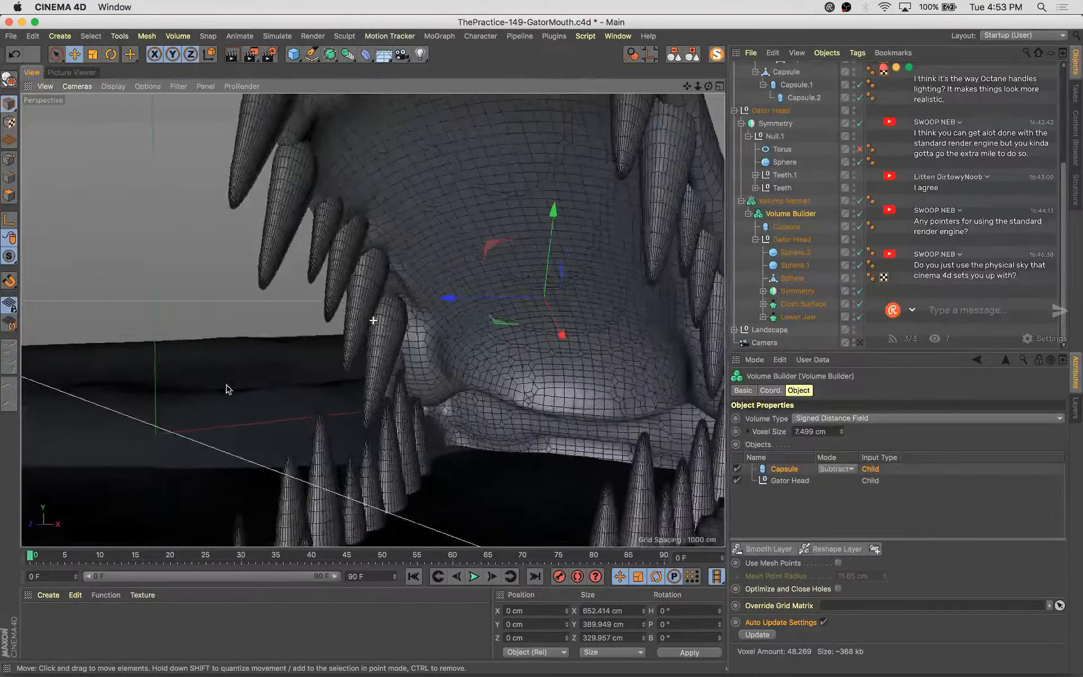
scroll(285, 359, "down", 2)
scroll(354, 346, "down", 3)
left_click_drag(386, 370, 417, 369, "alt")
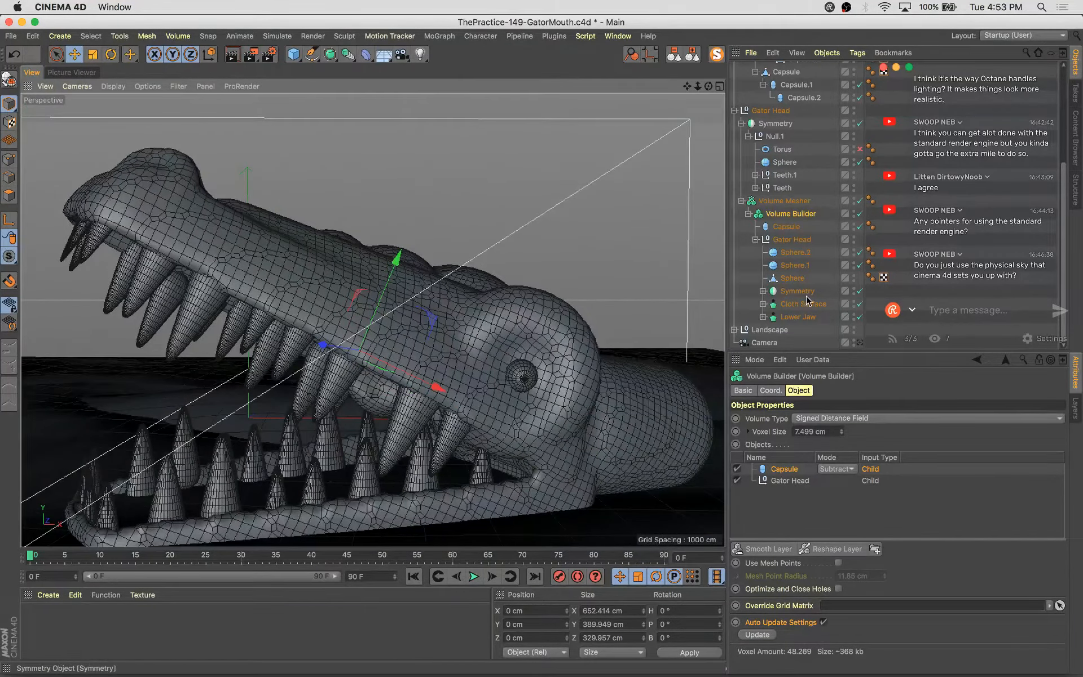
left_click(549, 323)
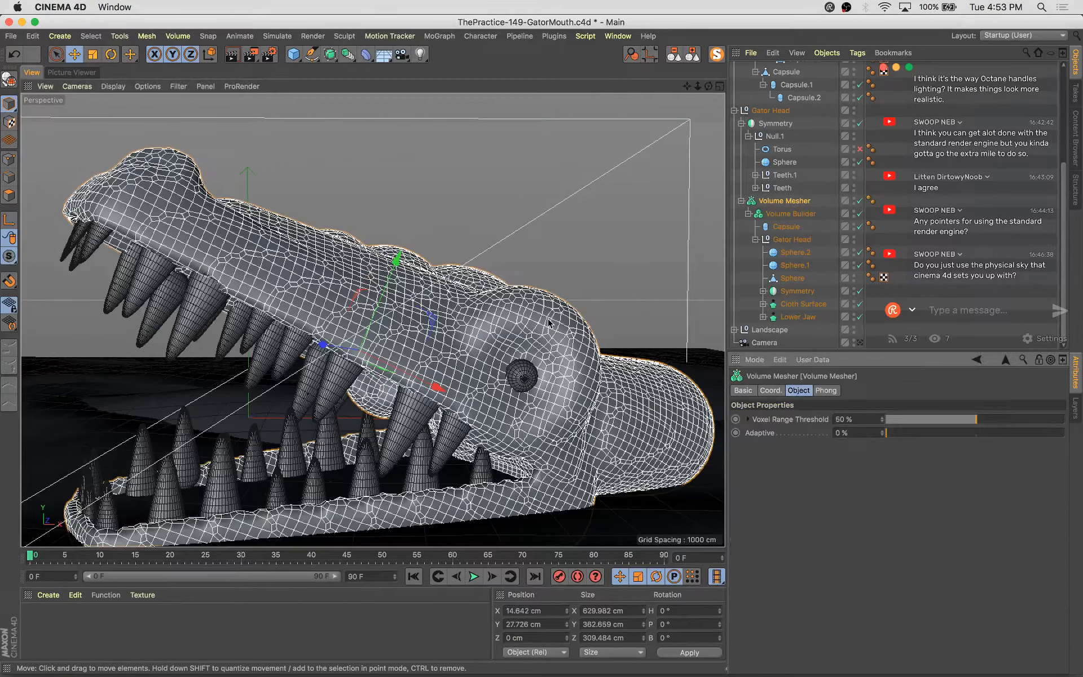
Select the eye torus inside the gator head's Null.1 and reduce its ring radius to about 38.8 cm
left_click(762, 291)
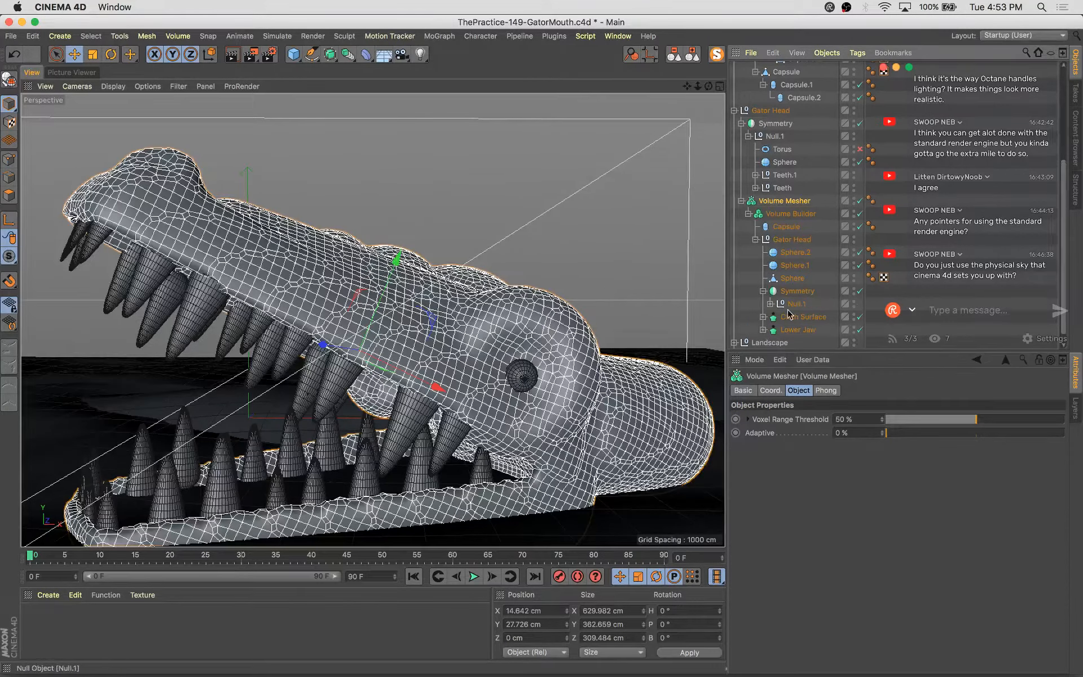
left_click(769, 303)
left_click(805, 331)
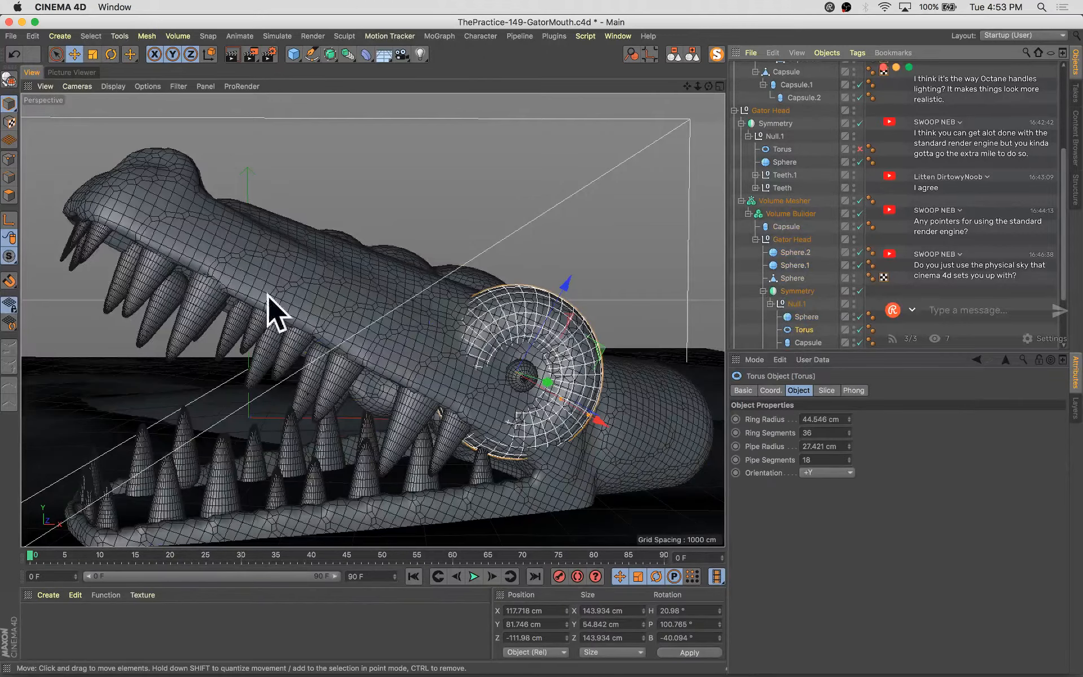
key("o")
left_click_drag(583, 412, 415, 434, "alt")
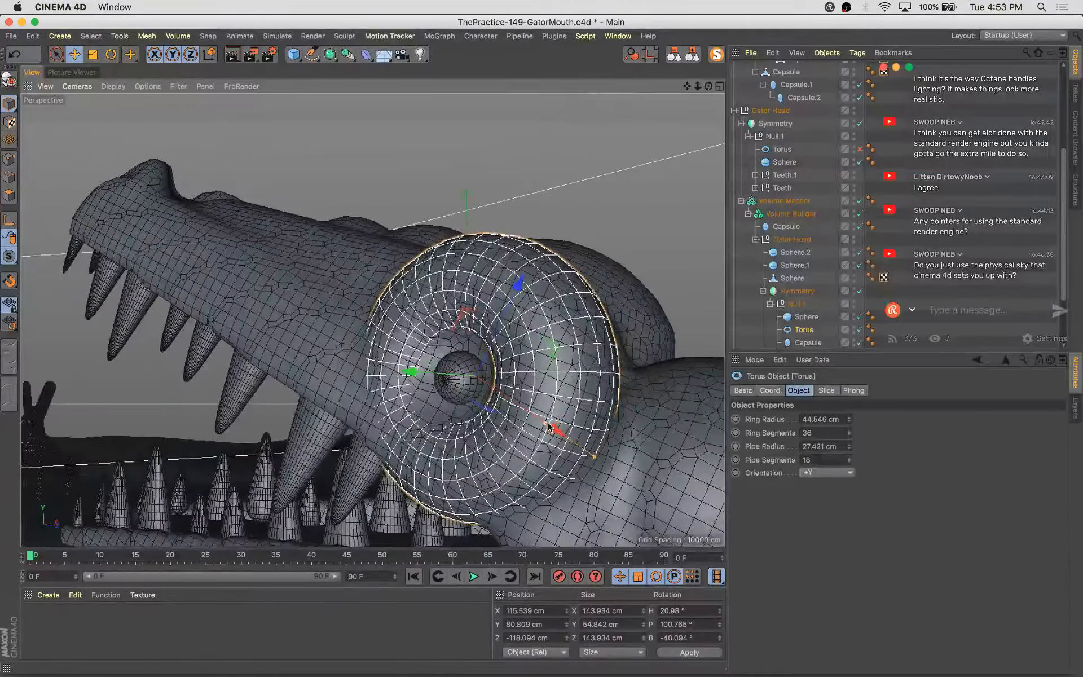
left_click_drag(539, 421, 644, 438)
mouse_move(543, 382)
left_mouse_down()
mouse_move(536, 394)
mouse_move(564, 400)
mouse_move(486, 403)
mouse_move(539, 400)
left_mouse_up()
Collapse the object hierarchy, return to the scene camera view and deselect everything
left_click(697, 54)
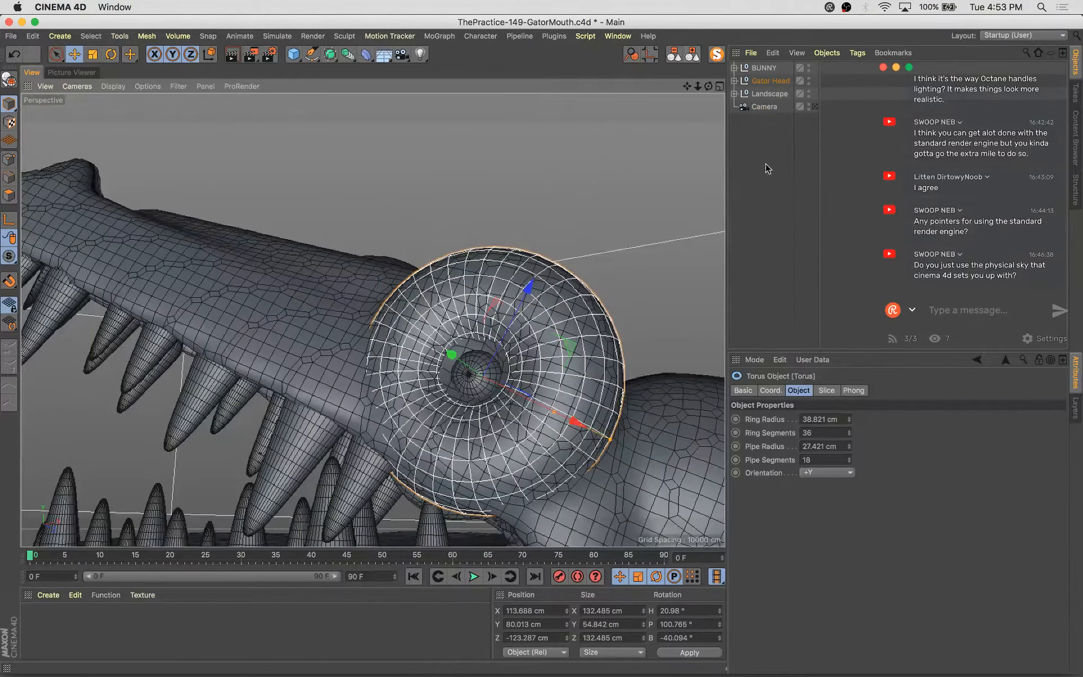
left_click(813, 106)
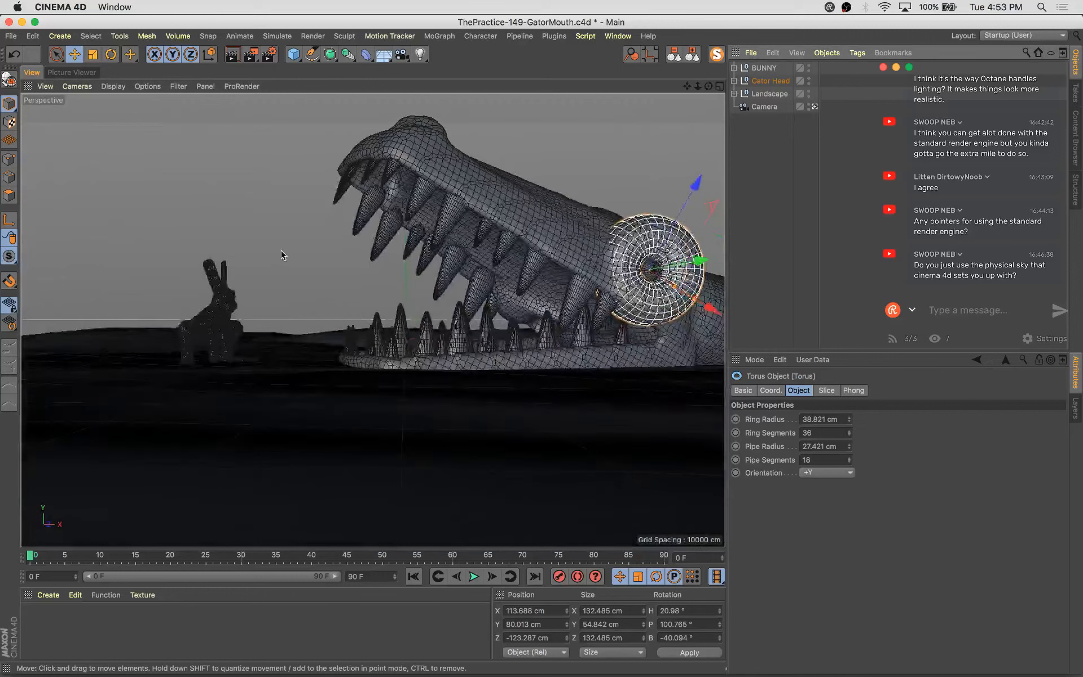
left_click(282, 255)
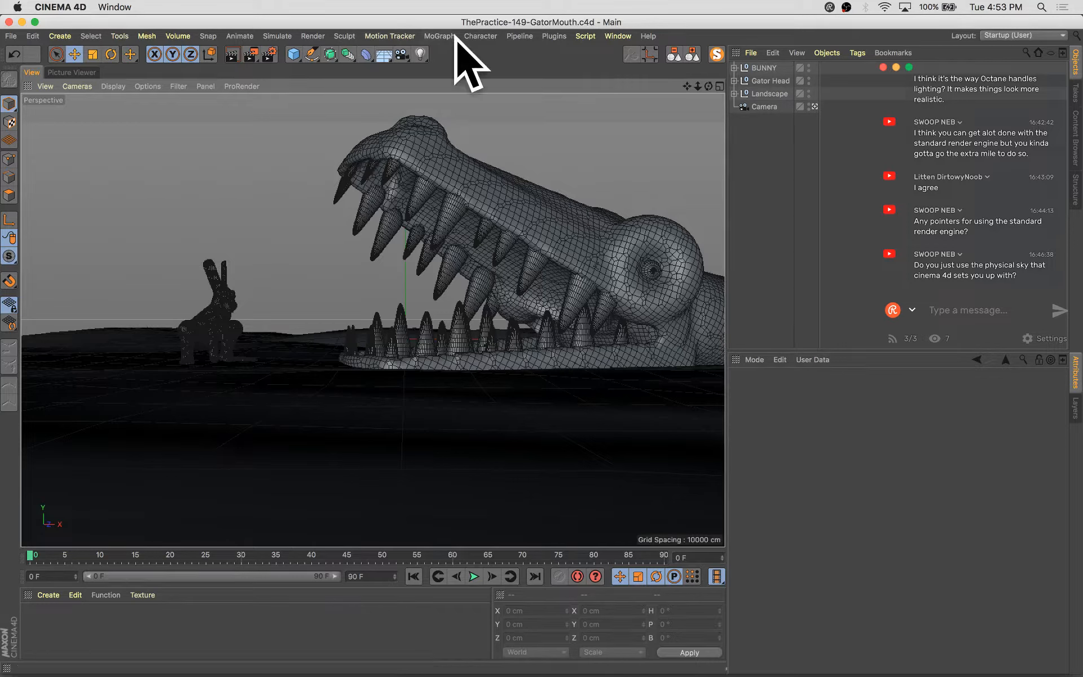
Add a Physical Sky to the scene and rotate it to a heading of about -86°
left_click(386, 56)
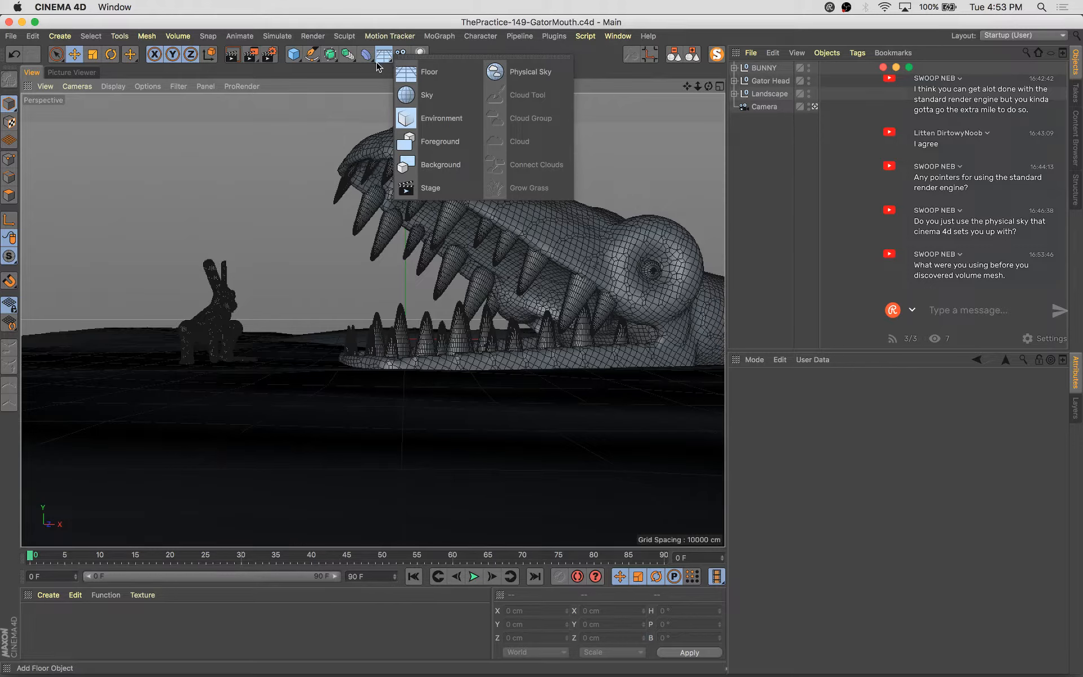
left_click(526, 74)
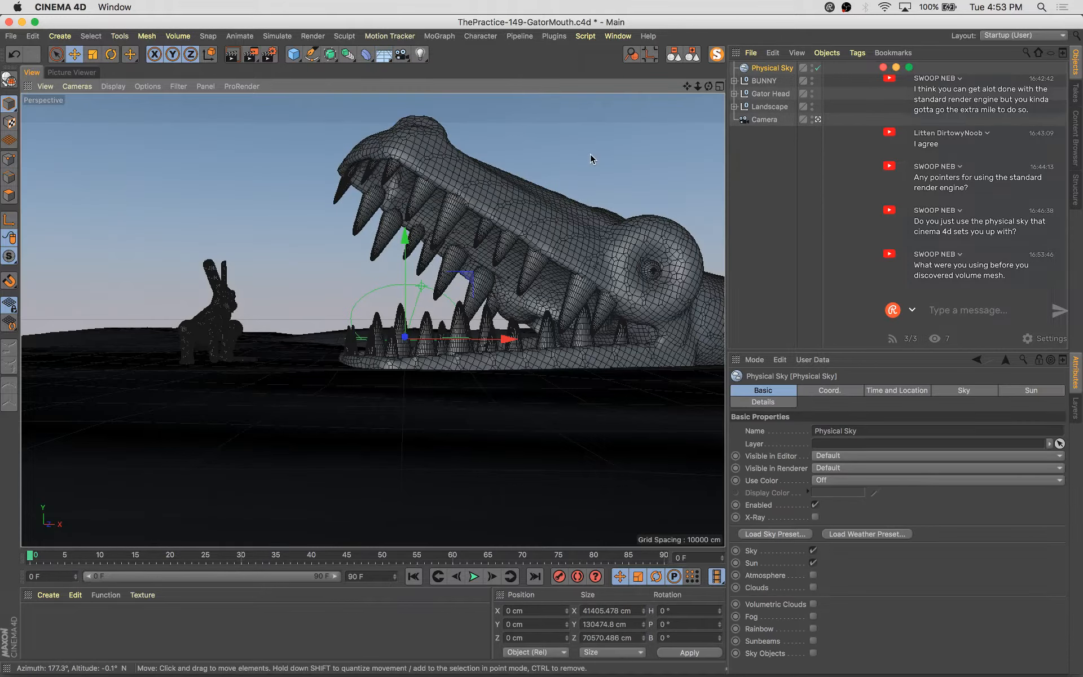
key("r")
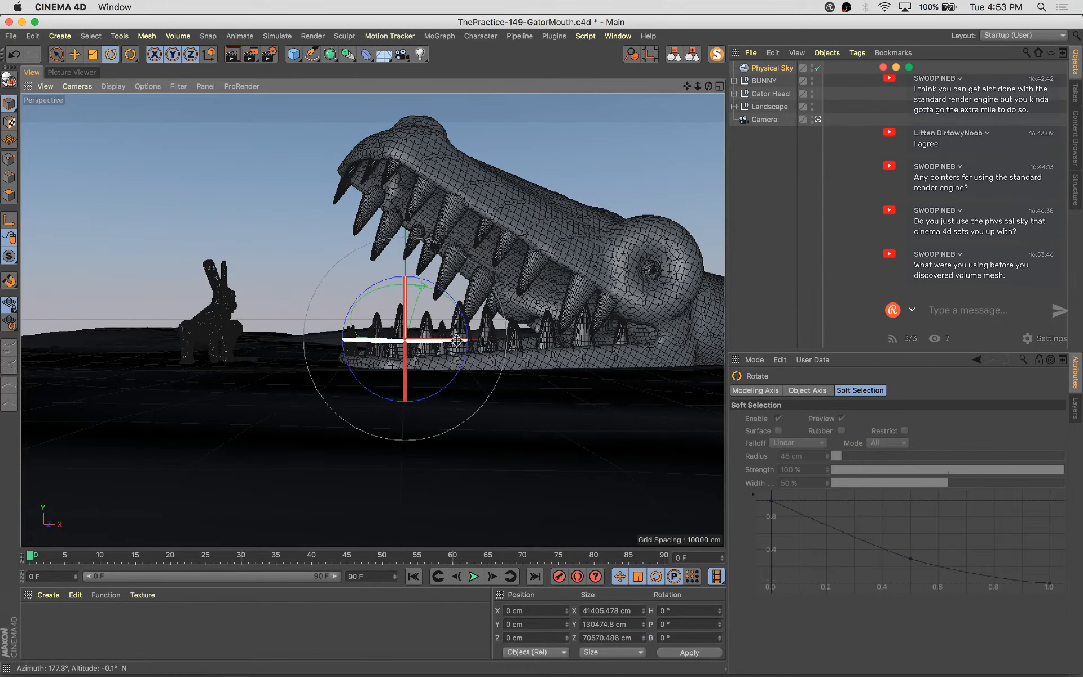
left_click_drag(454, 340, 254, 316)
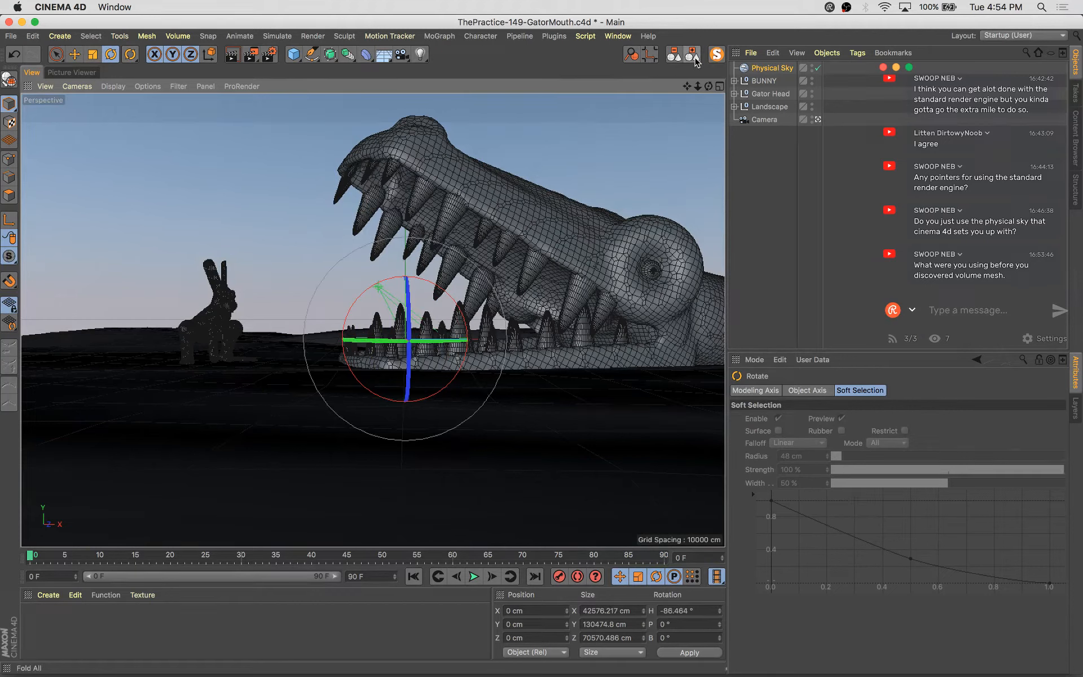
Open the Physical Sky's Time and Location settings and render a test image of the scene
left_click(773, 69)
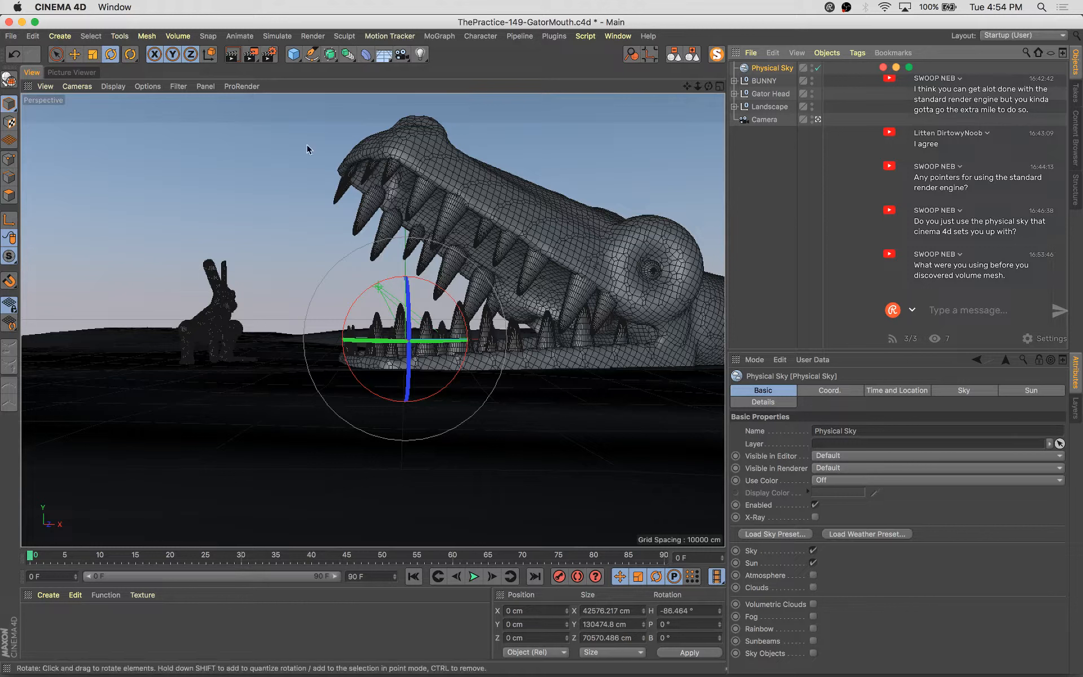
left_click(908, 392)
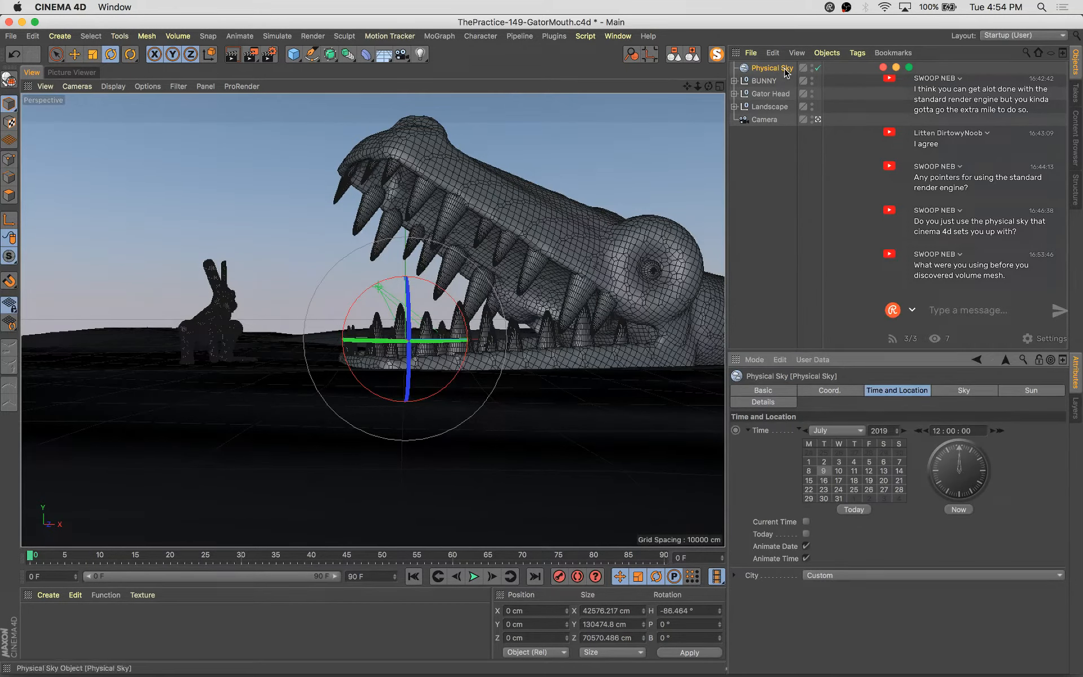
key("shift+r")
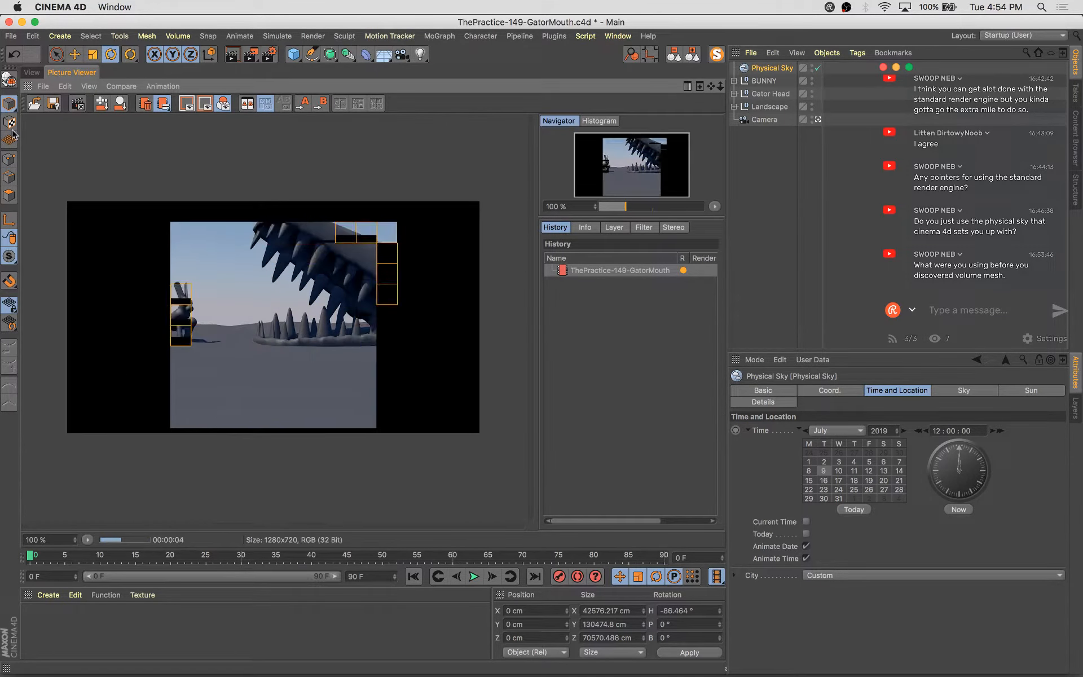
left_click(31, 72)
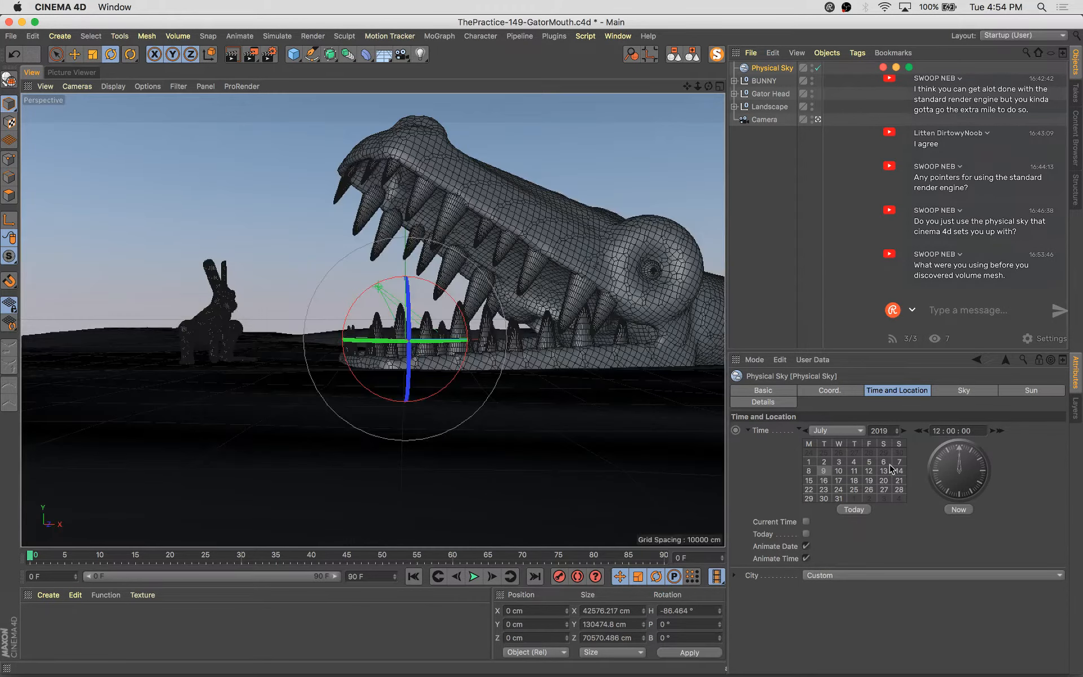
Set the sky's time of day to 07:22:00 and render the scene again
left_click_drag(948, 460, 948, 459)
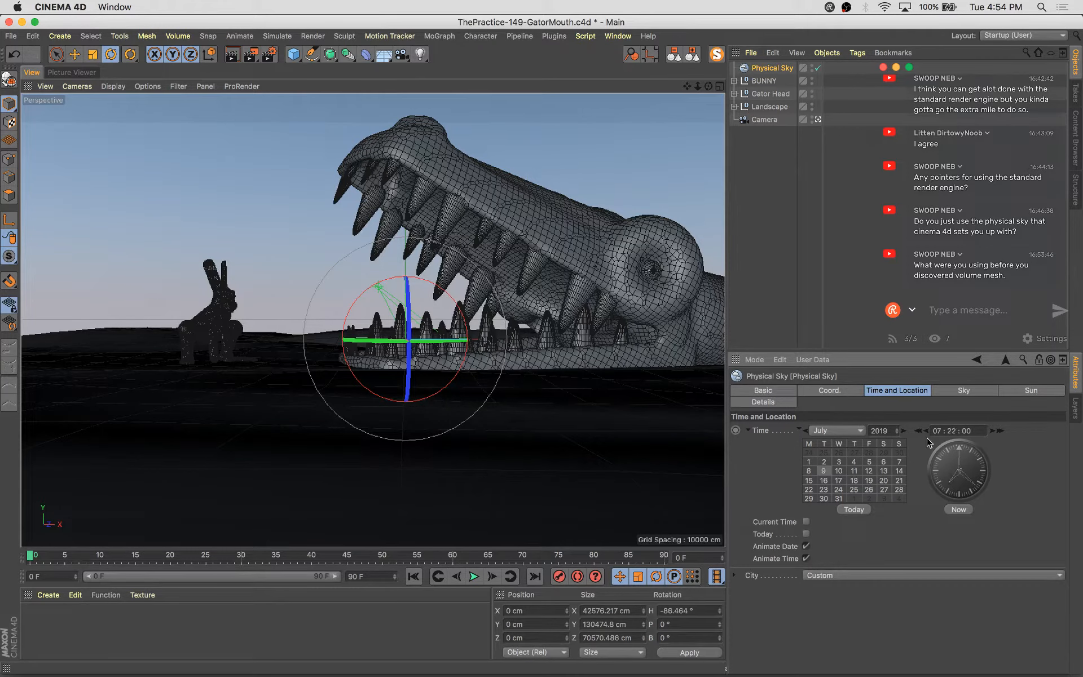
key("shift+r")
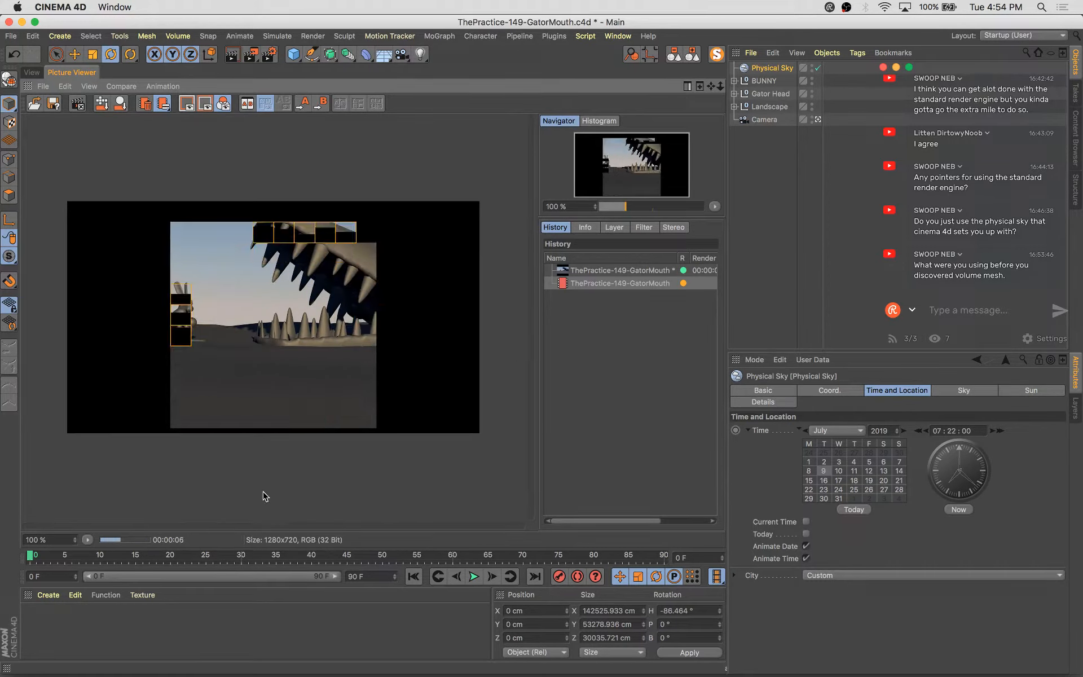
left_click(32, 72)
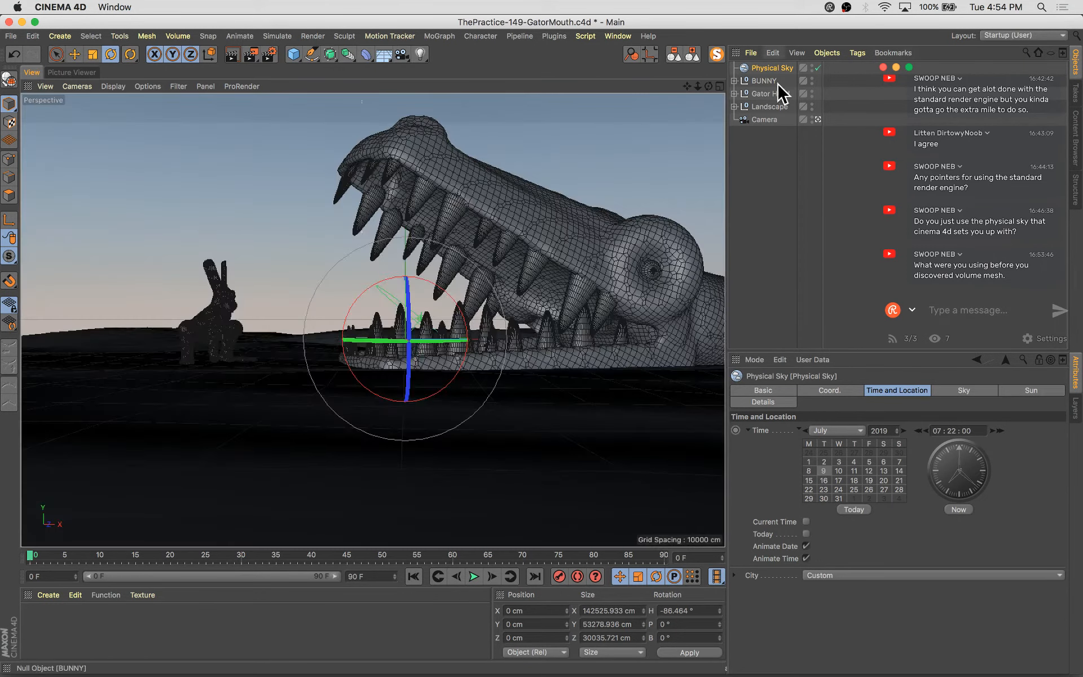
Orbit the editor view around the bunny and gator to inspect the scene layout from above
left_click(777, 81)
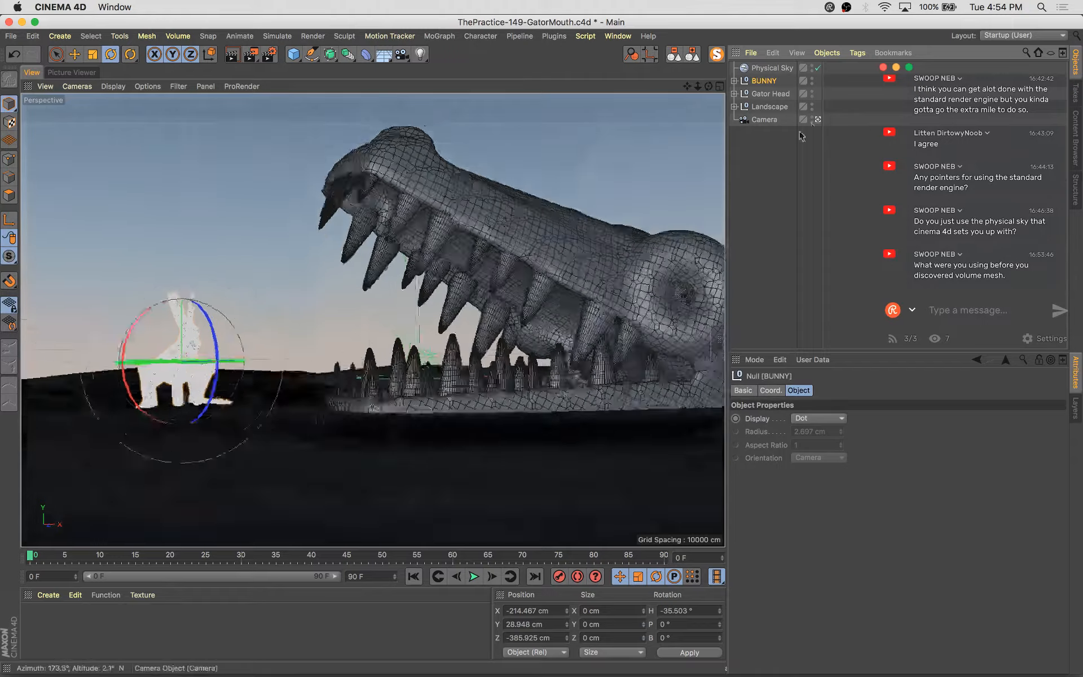
left_click(818, 120)
left_click_drag(406, 366, 563, 496, "alt")
right_click_drag(563, 496, 455, 360, "alt")
key("s")
middle_click_drag(455, 360, 441, 416, "alt")
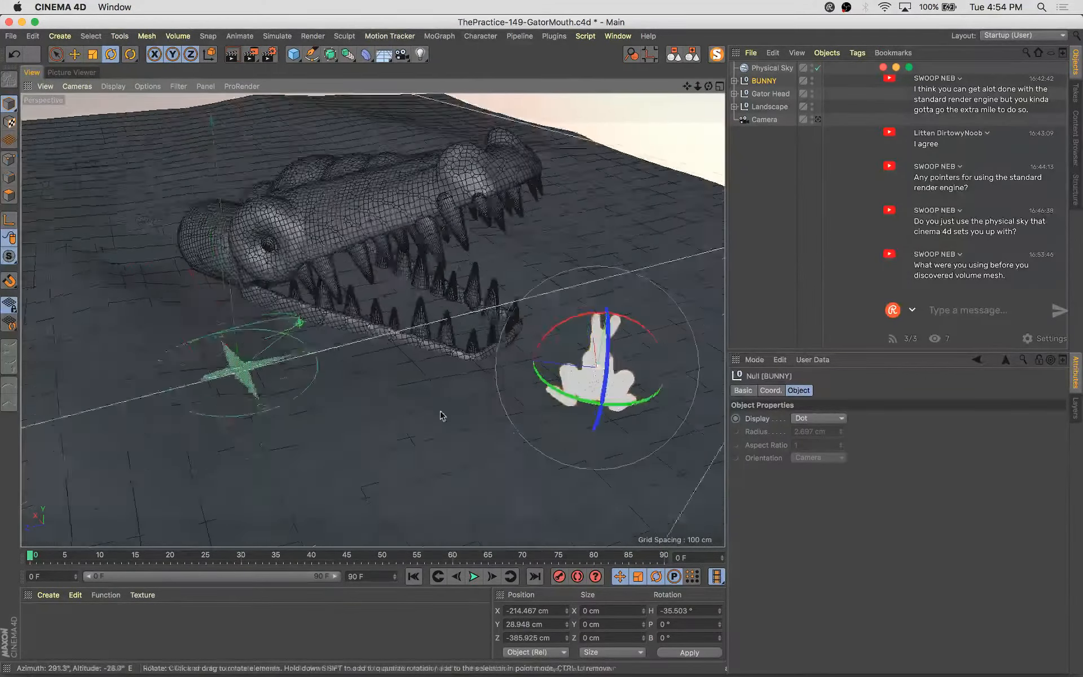
left_click_drag(441, 416, 440, 455, "alt")
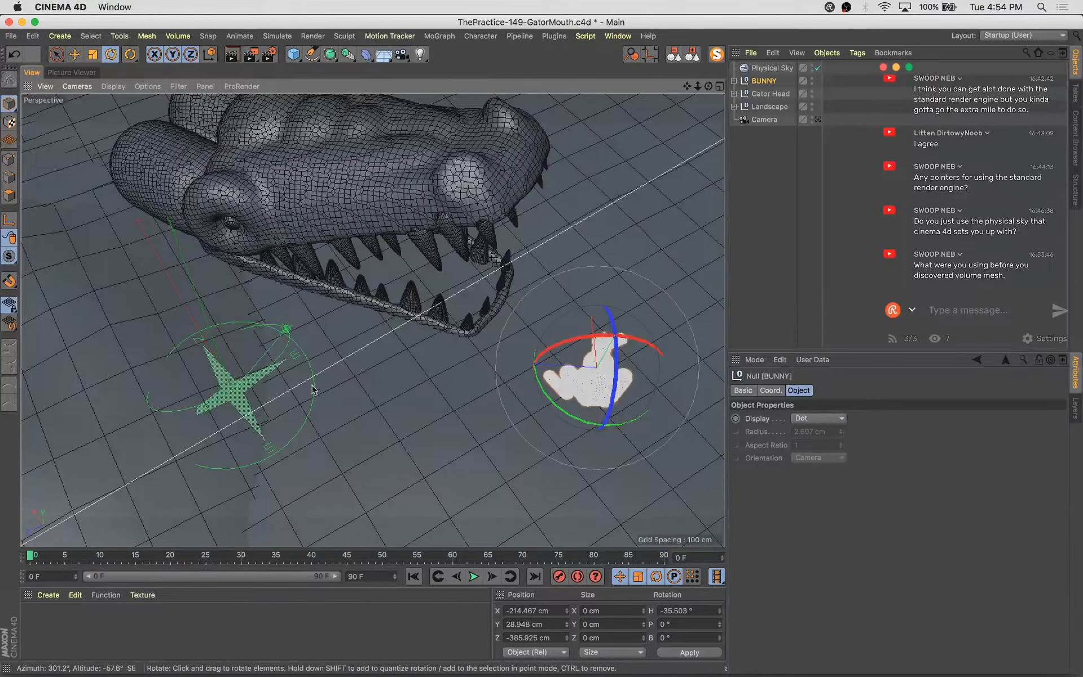
left_click_drag(313, 390, 382, 261, "alt")
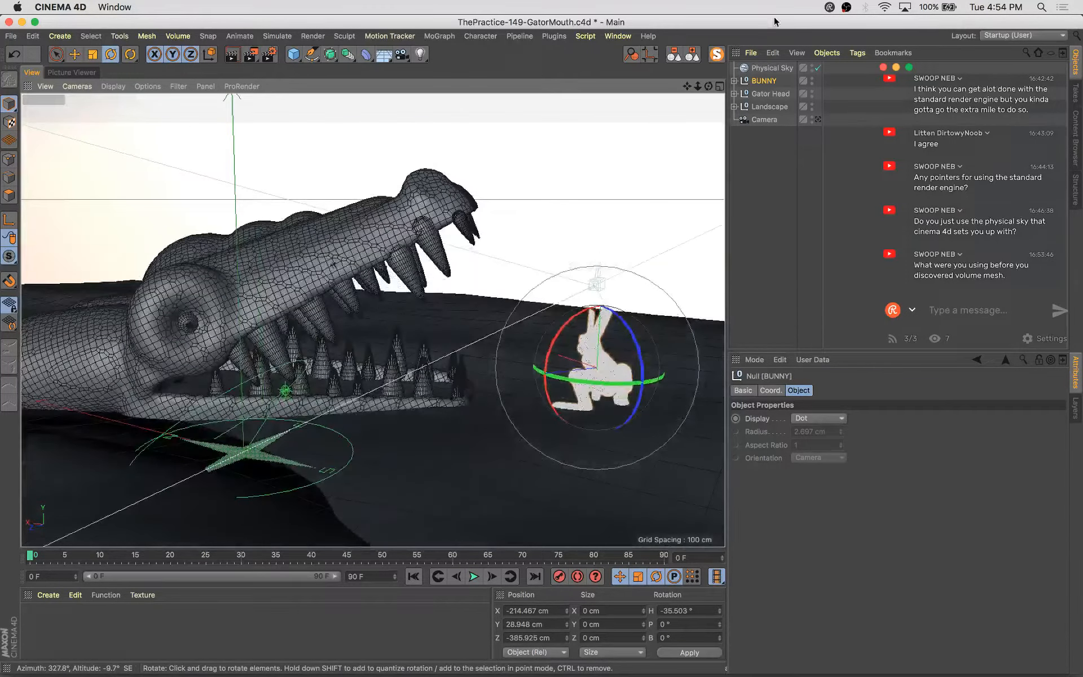
Rotate the Physical Sky from the overhead view and undo the rotation
left_click(783, 72)
key("r")
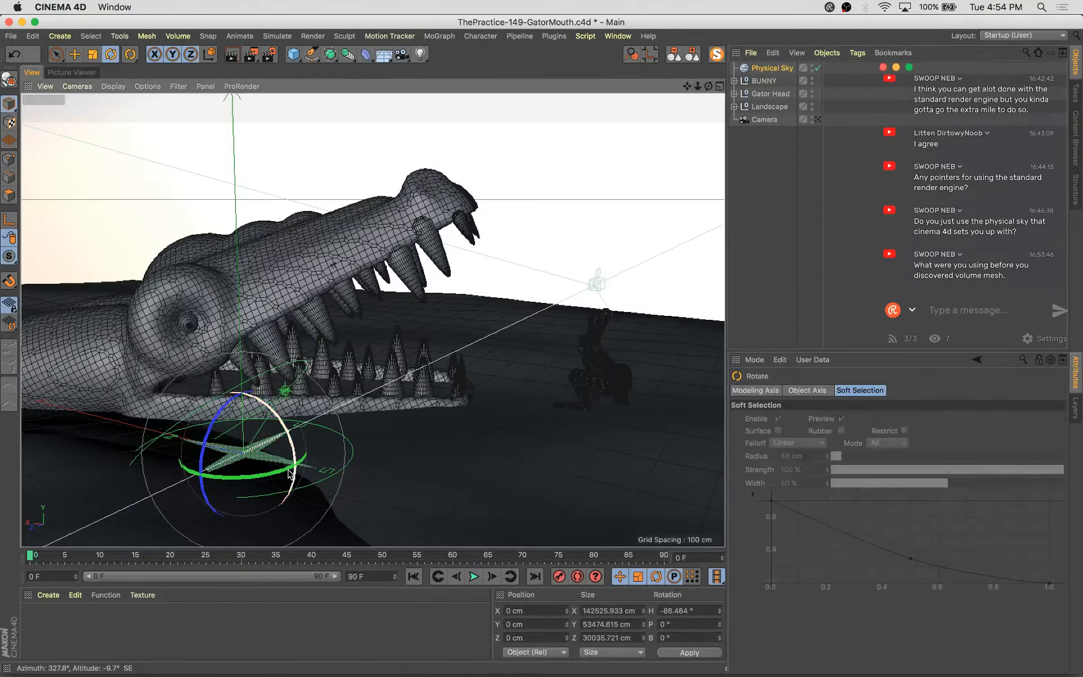
left_click_drag(285, 475, 243, 457)
key("super+z")
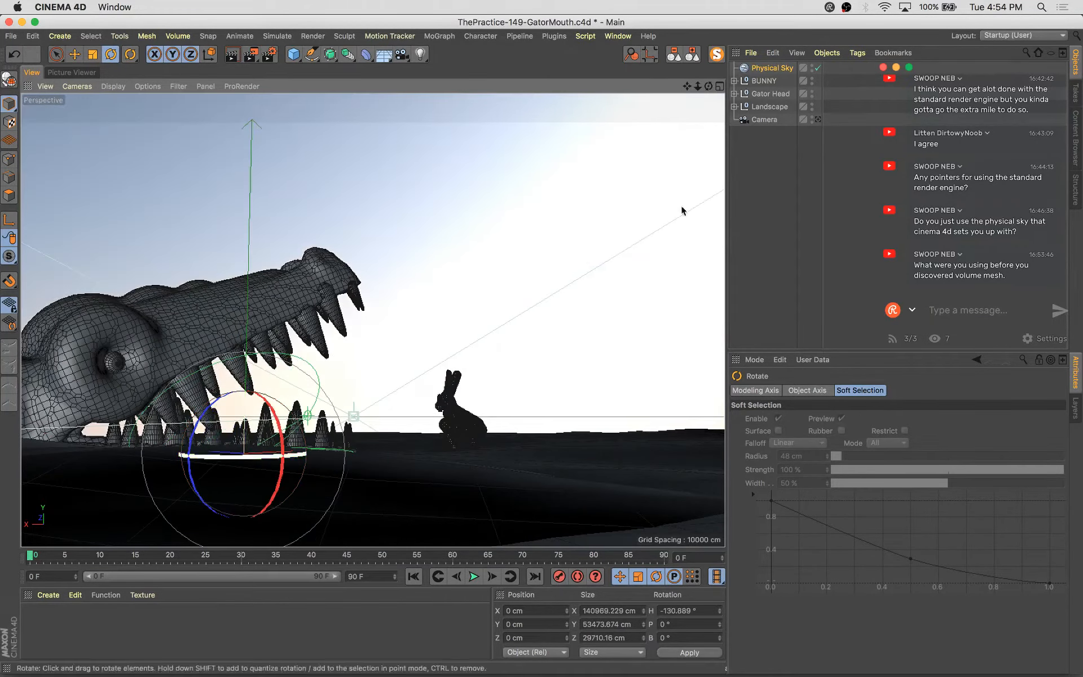
Rotate the Physical Sky to a heading of about 31° in the scene camera view and render it
left_click(817, 120)
left_click_drag(434, 360, 689, 350)
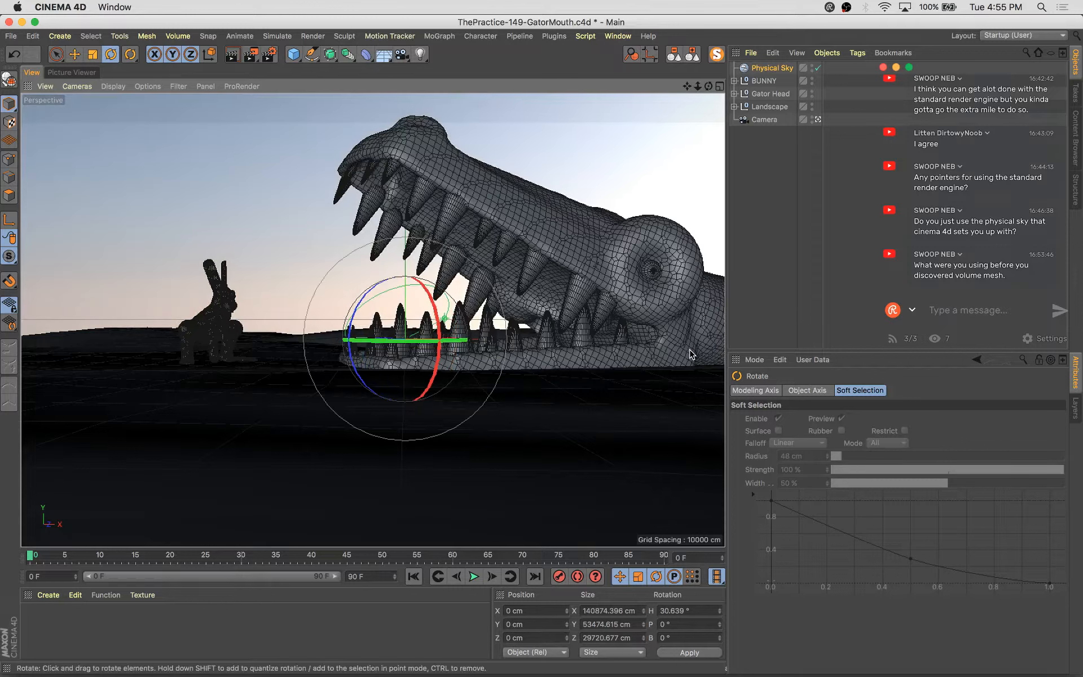
key("shift+r")
Enable Clouds and Fog in the Physical Sky's basic properties
left_click(773, 67)
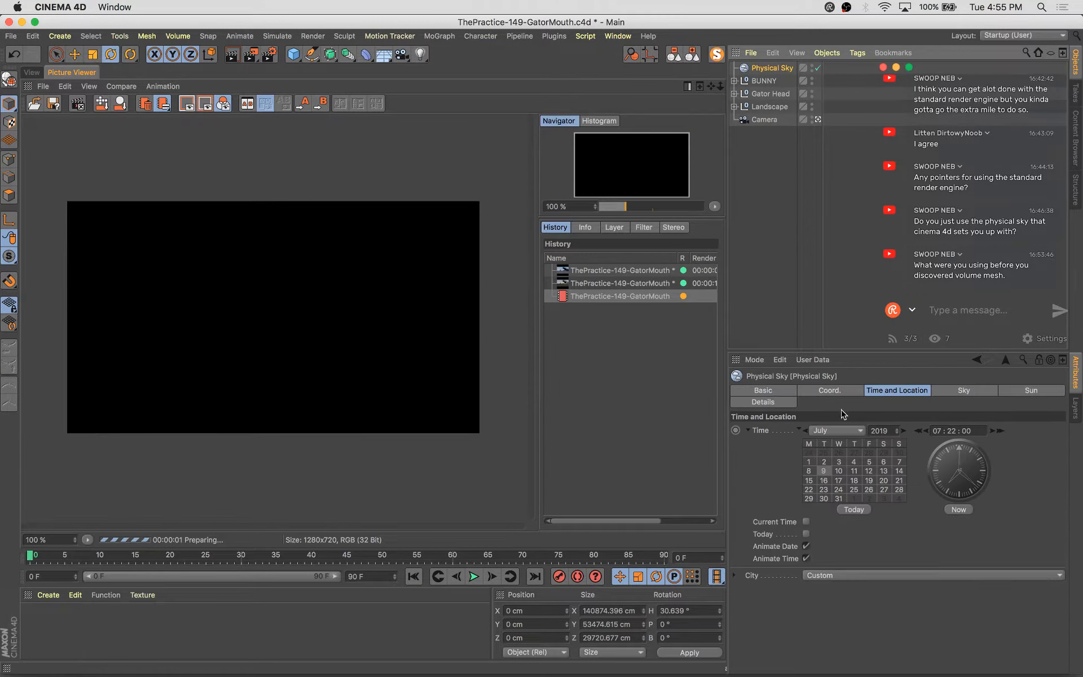
left_click(764, 390)
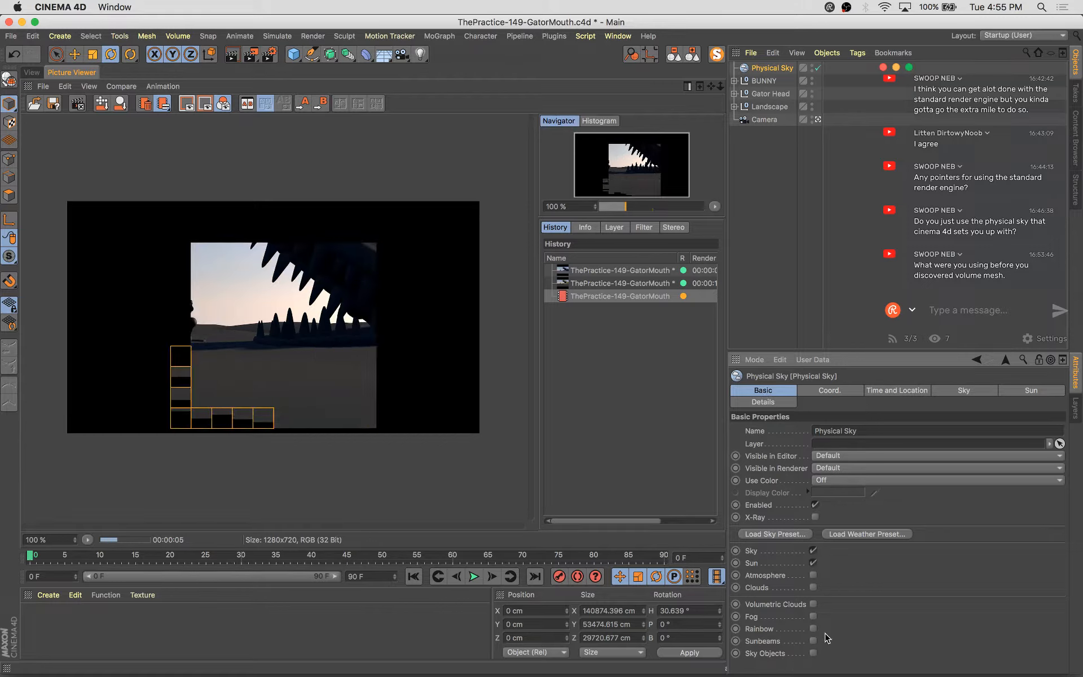
left_click(813, 587)
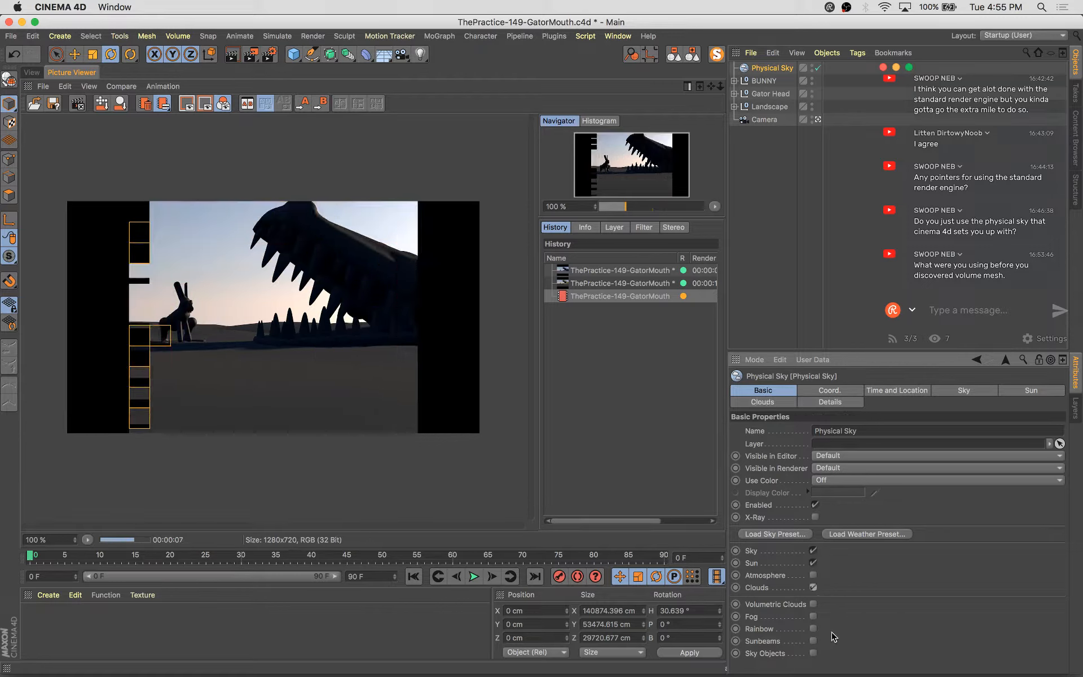
left_click(813, 616)
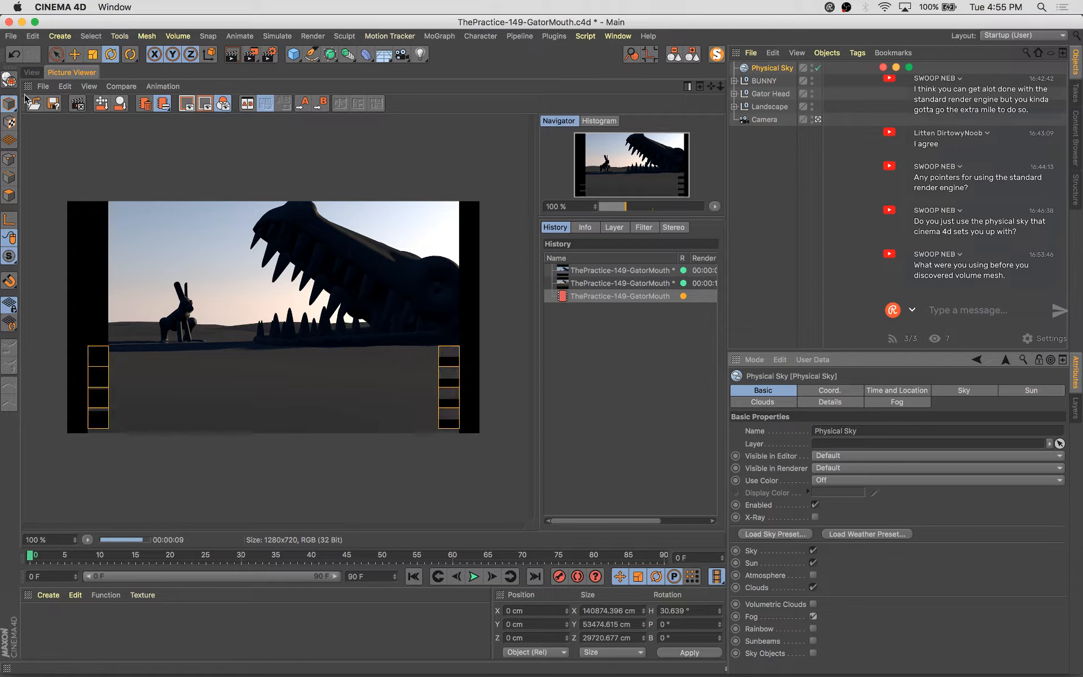
Rotate the Physical Sky to a heading of about -51° in the scene view and render it
left_click(32, 72)
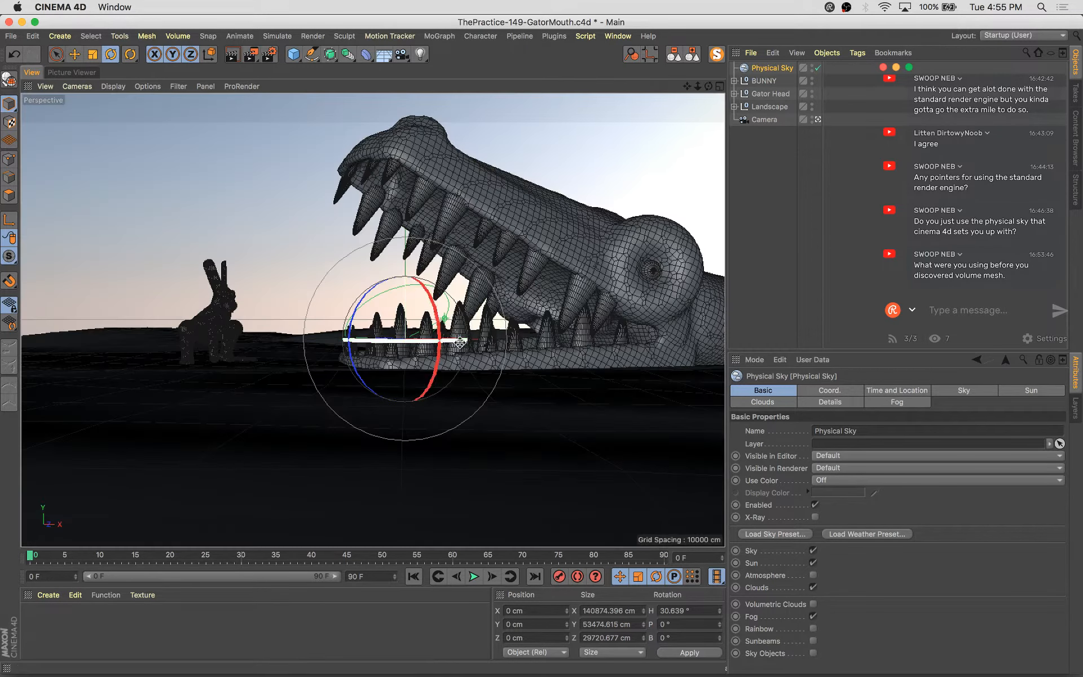
left_click_drag(455, 339, 324, 367)
key("shift+r")
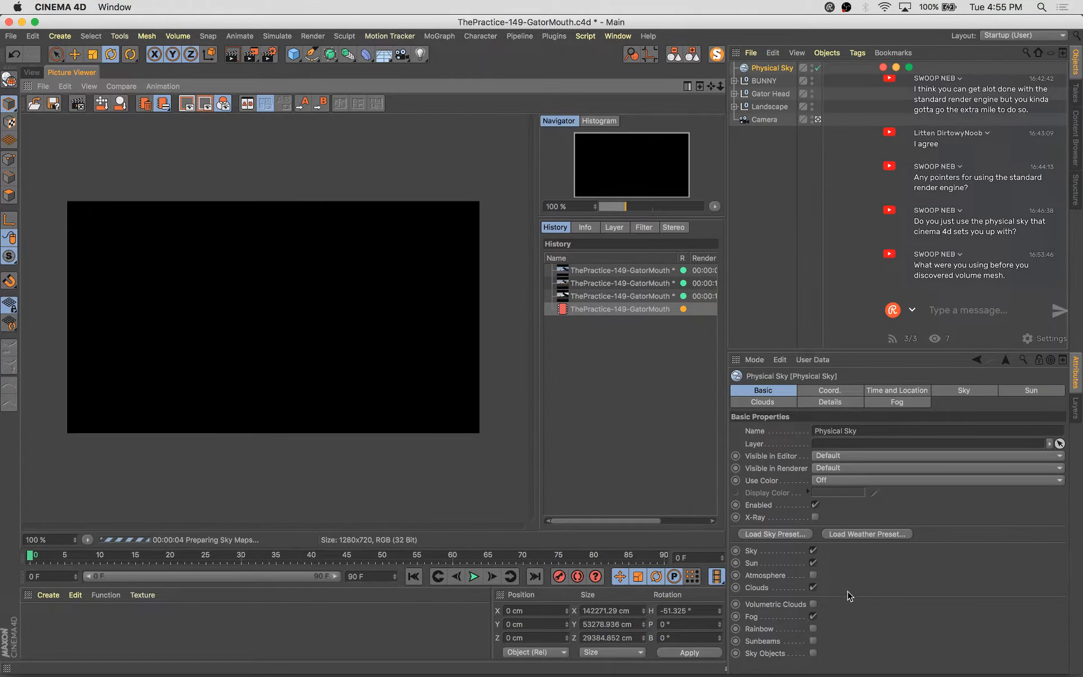
Disable Fog and Clouds on the Physical Sky and save the scene
left_click(813, 616)
left_click(813, 587)
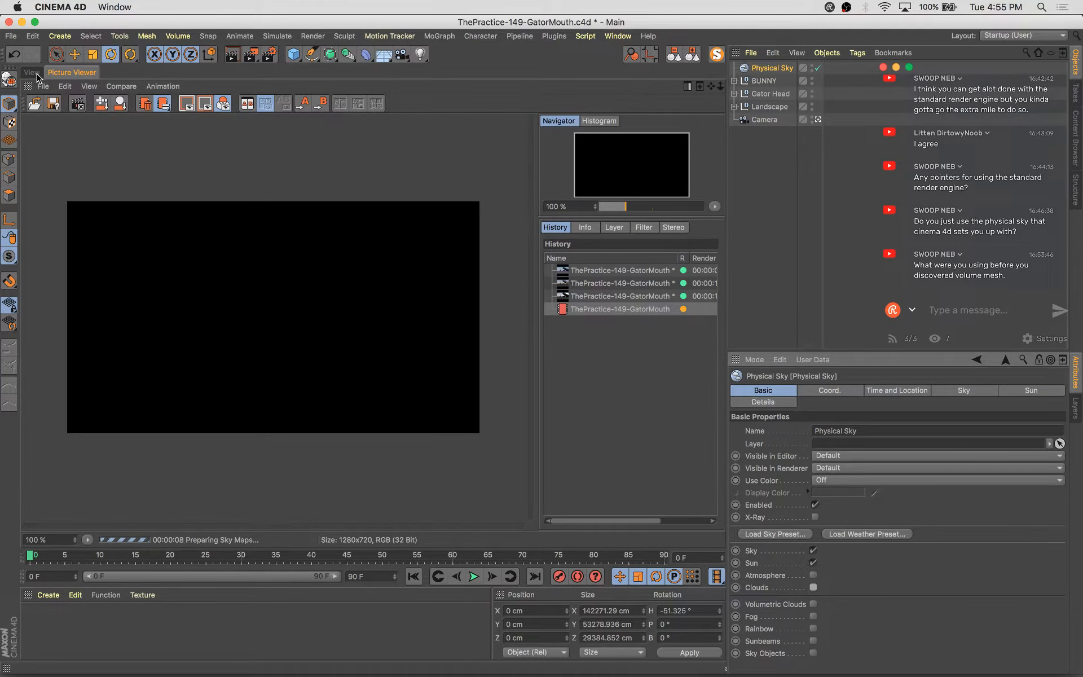
left_click(35, 73)
key("super+s")
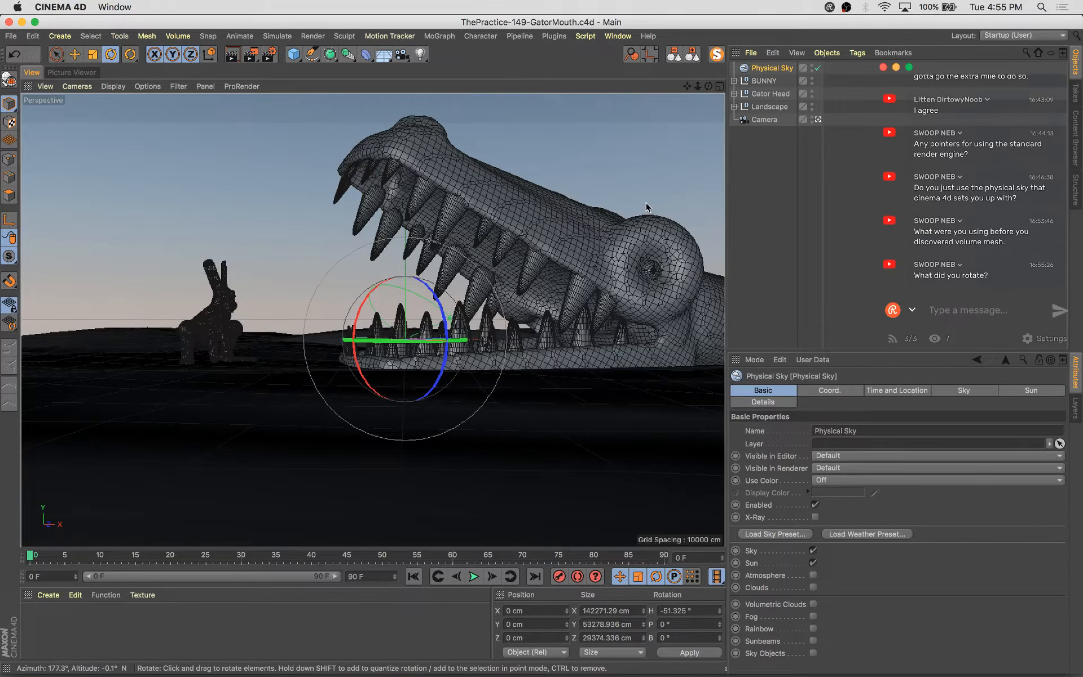
Rotate the Physical Sky once more in the viewport and undo that rotation
left_click(774, 69)
left_click_drag(414, 342, 348, 342)
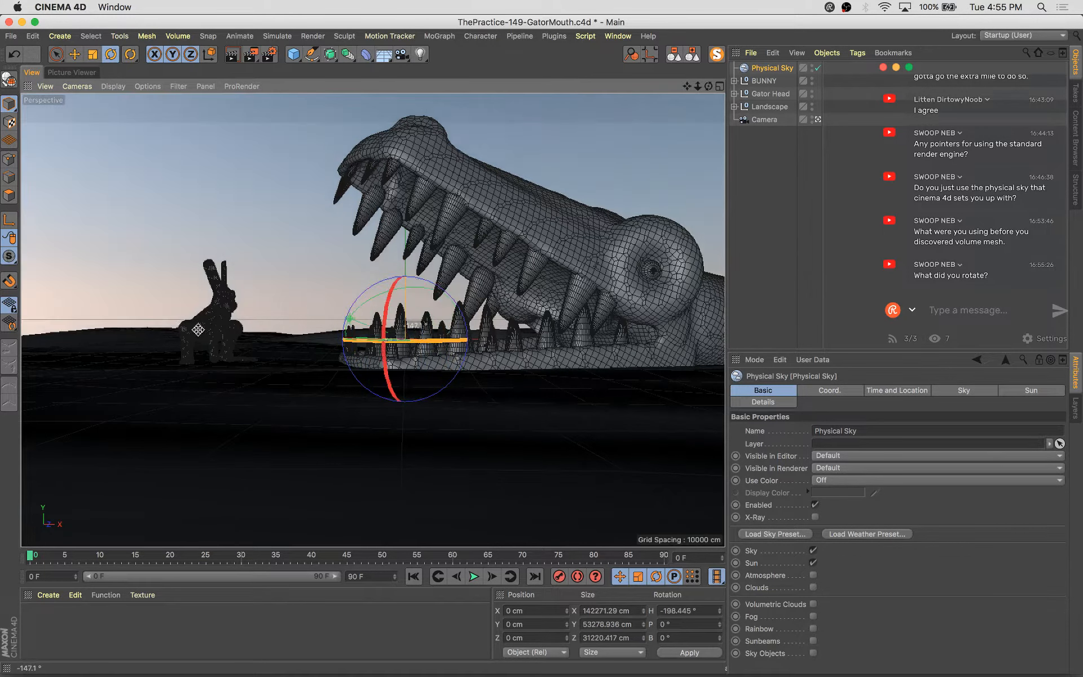
key("super+z")
key("super+s")
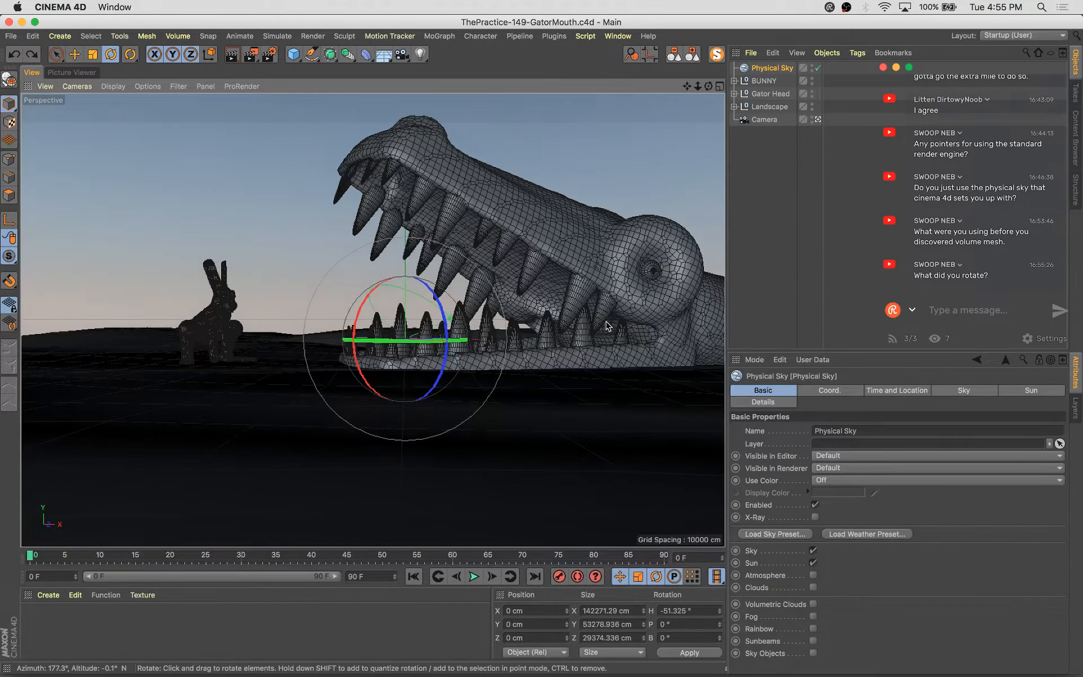
Render the scene view, letting the running external render continue
key("shift+r")
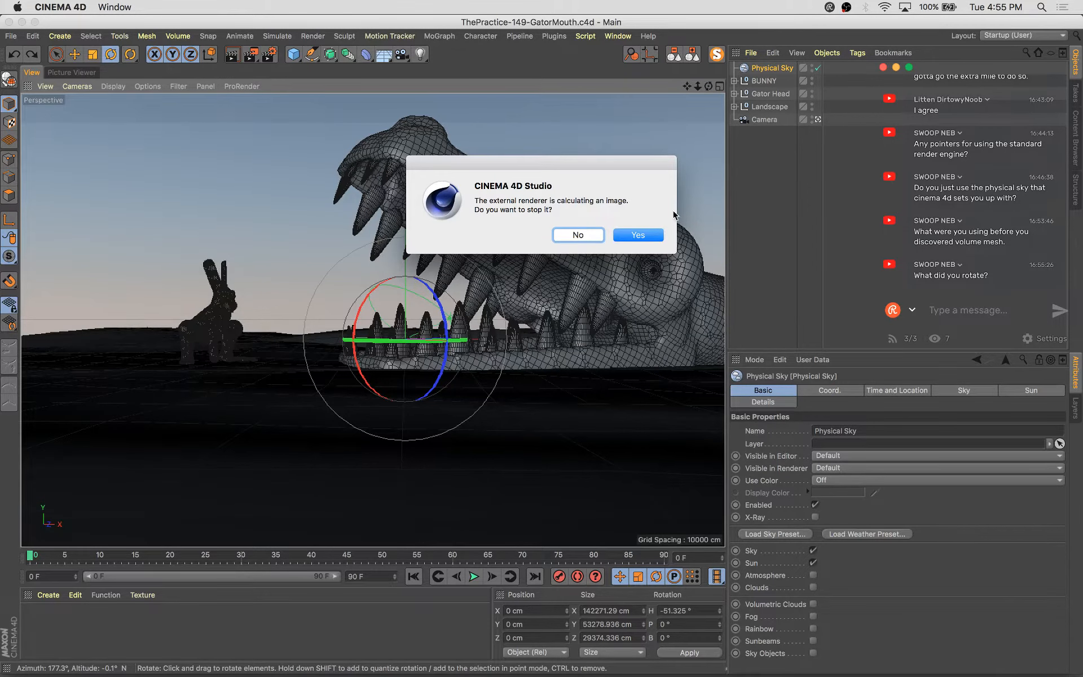
left_click(576, 234)
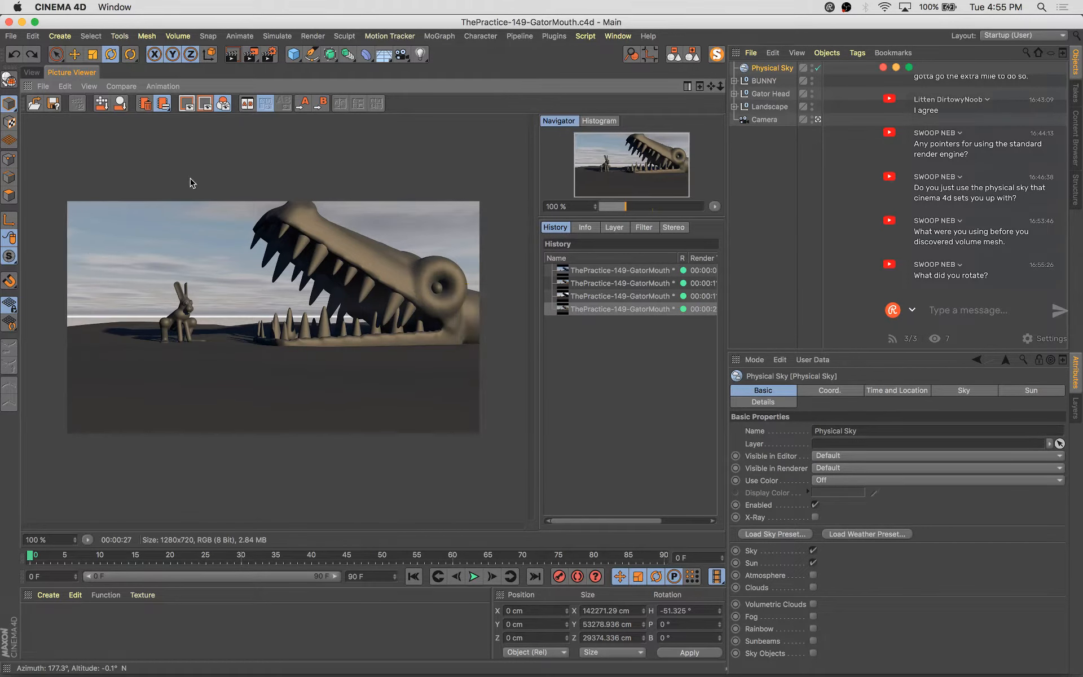
left_click(31, 73)
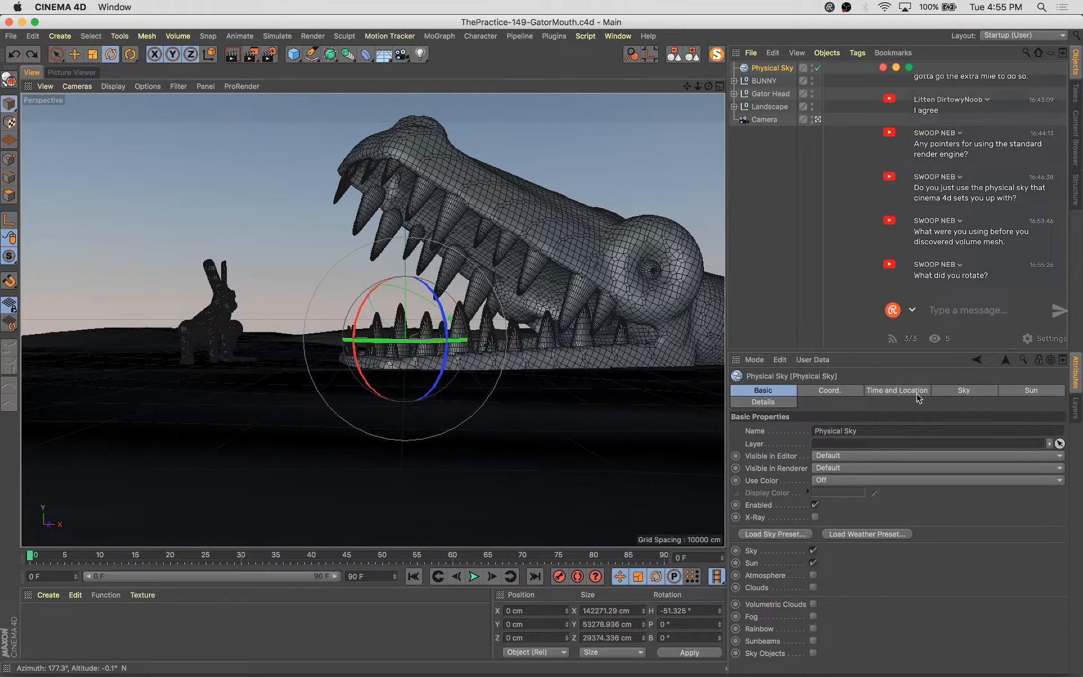
Inspect the Physical Sky's Time and Location and Sun settings and render the view again
left_click(960, 391)
left_click(1035, 391)
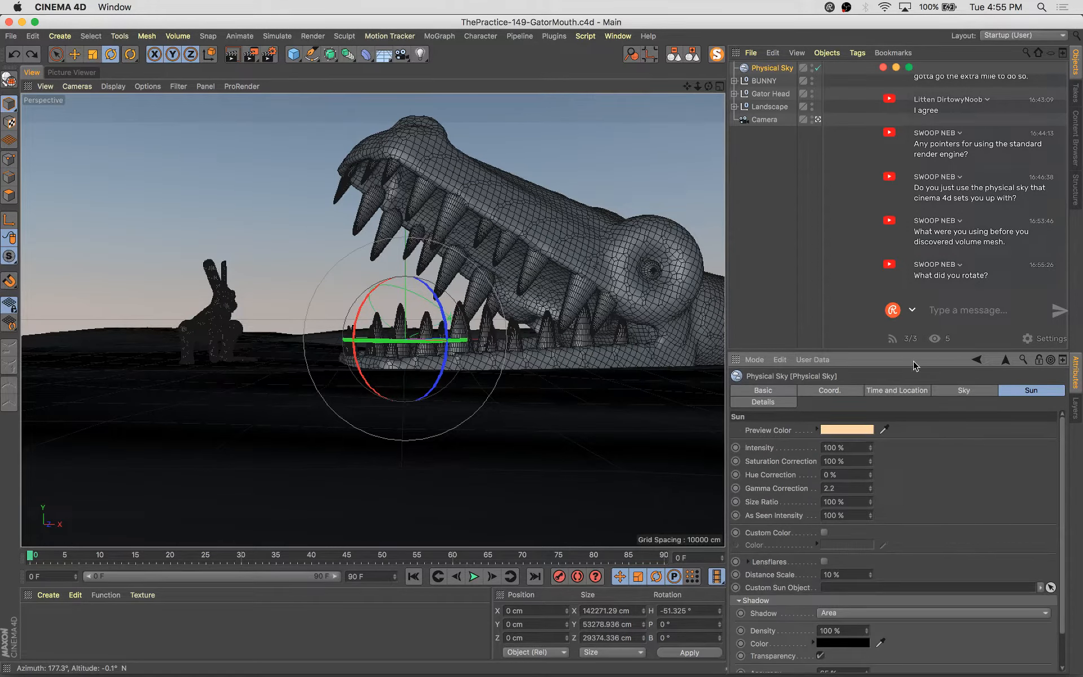
left_click(901, 390)
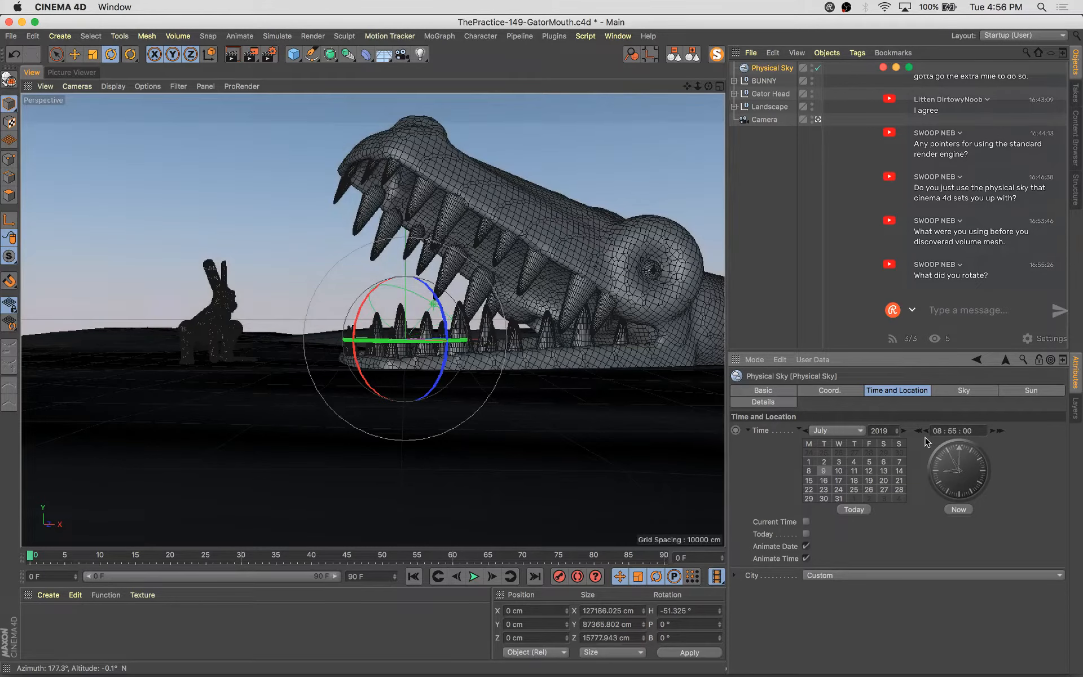
key("shift+r")
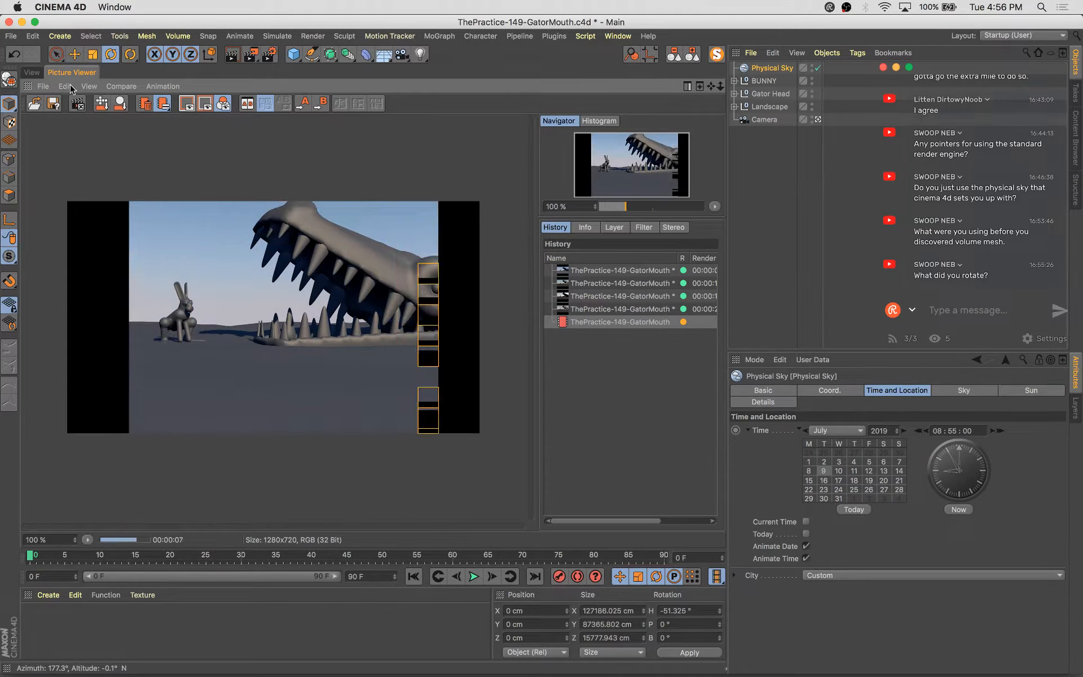
left_click(32, 72)
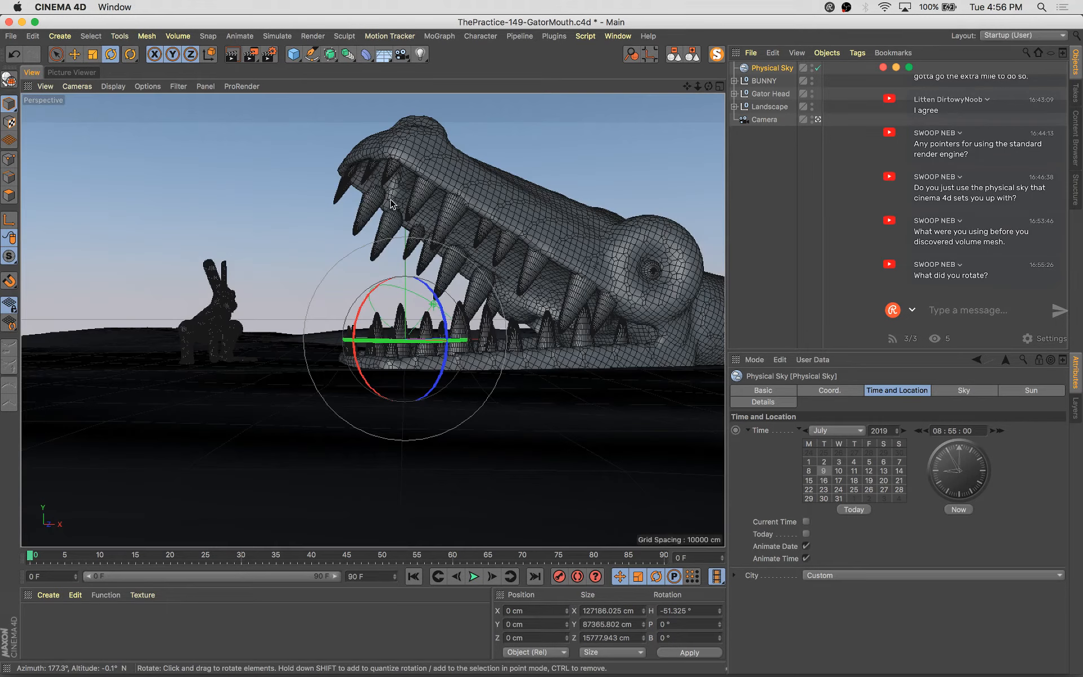
Select the gator's Volume Builder, lower its voxel size to 5.499 cm, and save
left_click(547, 207)
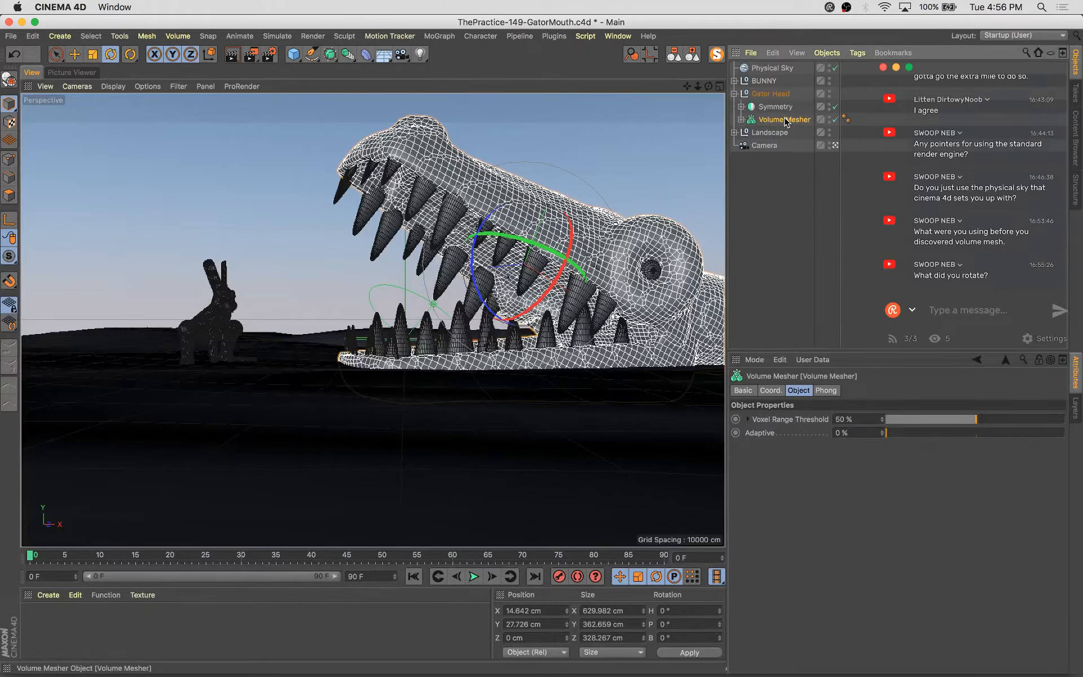
left_click(741, 120)
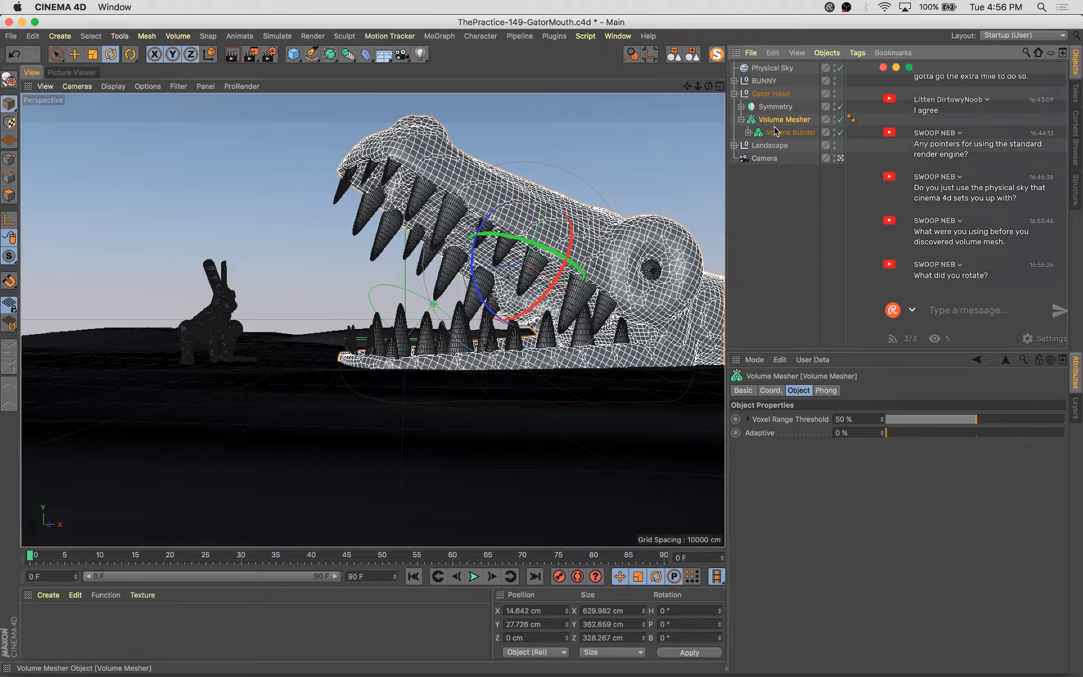
left_click(788, 132)
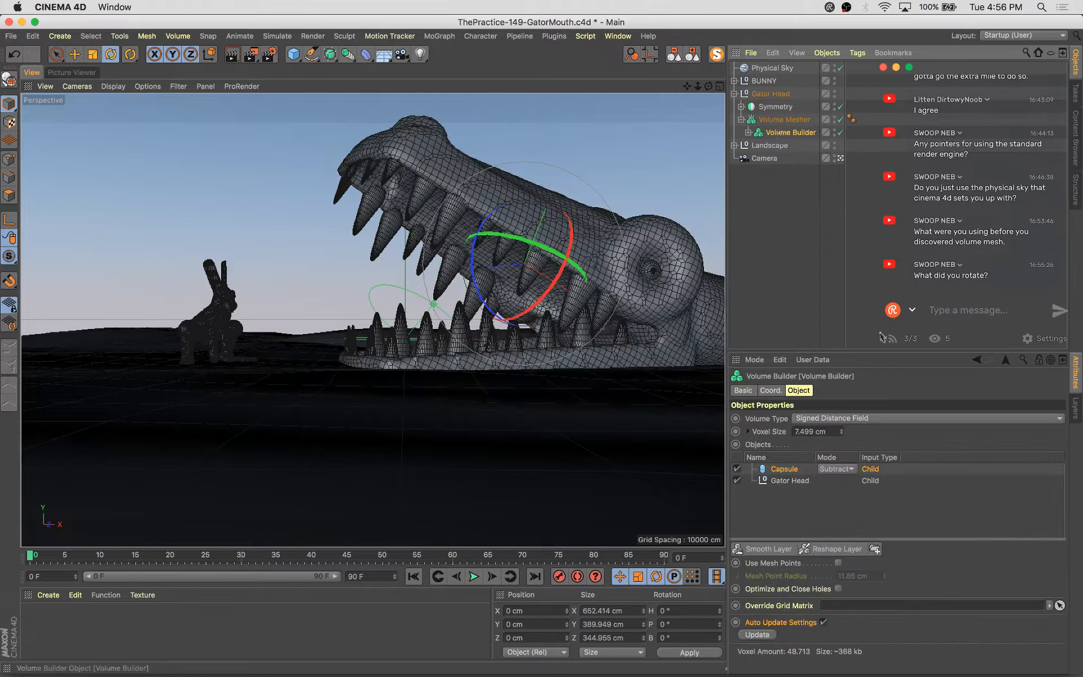
left_click(843, 431)
left_click(843, 433)
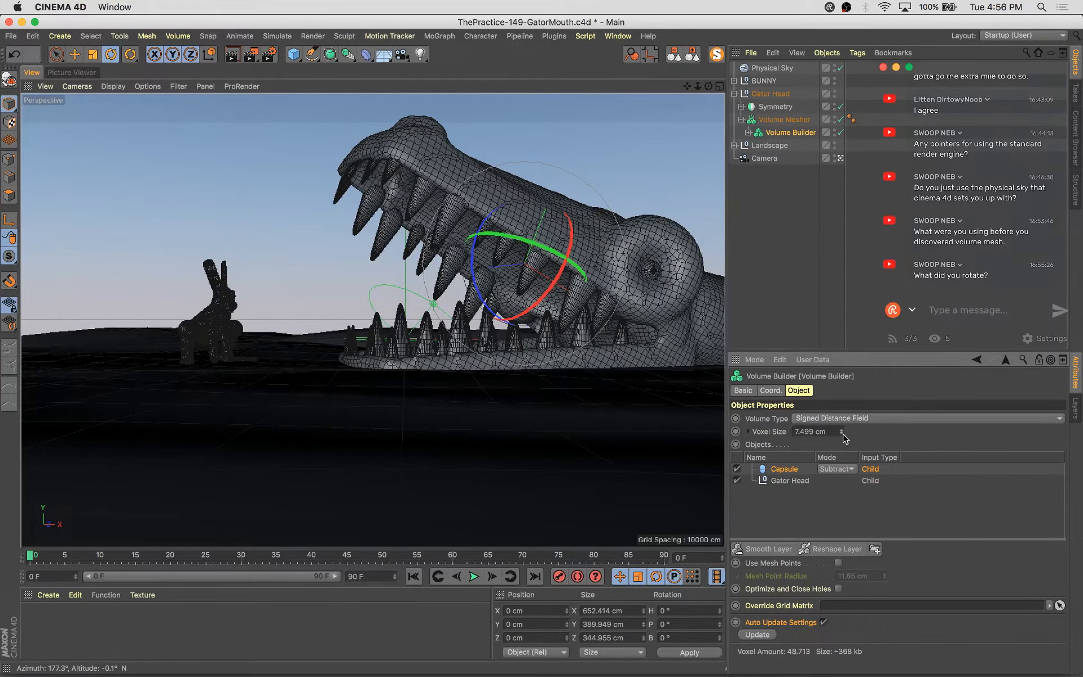
left_click(842, 433)
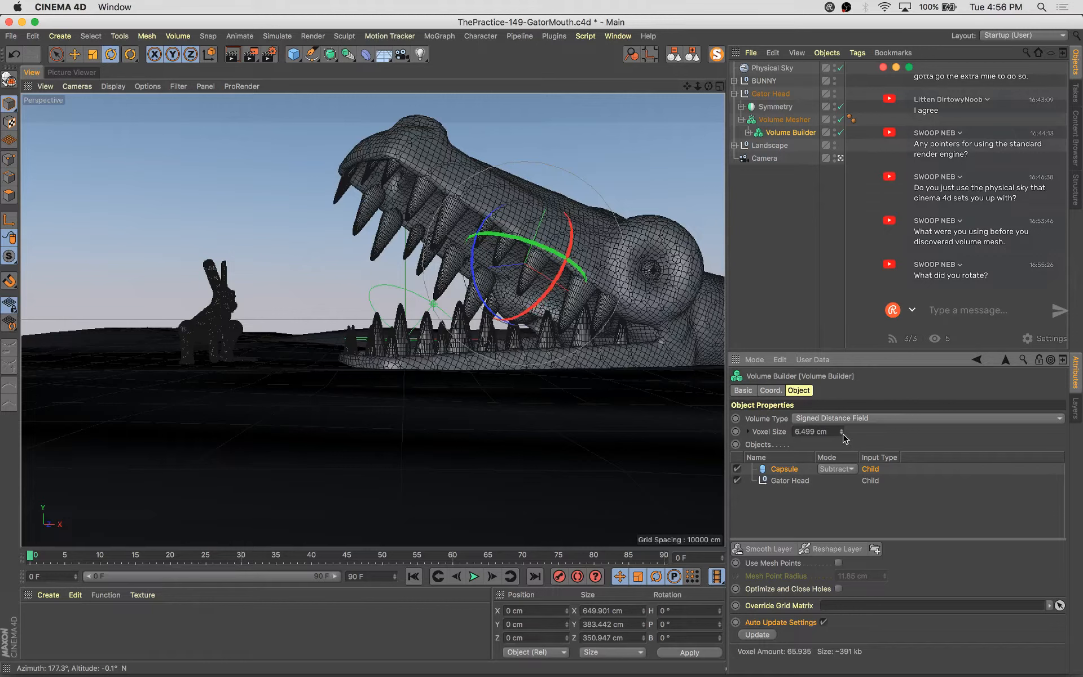
left_click(843, 433)
key("super+s")
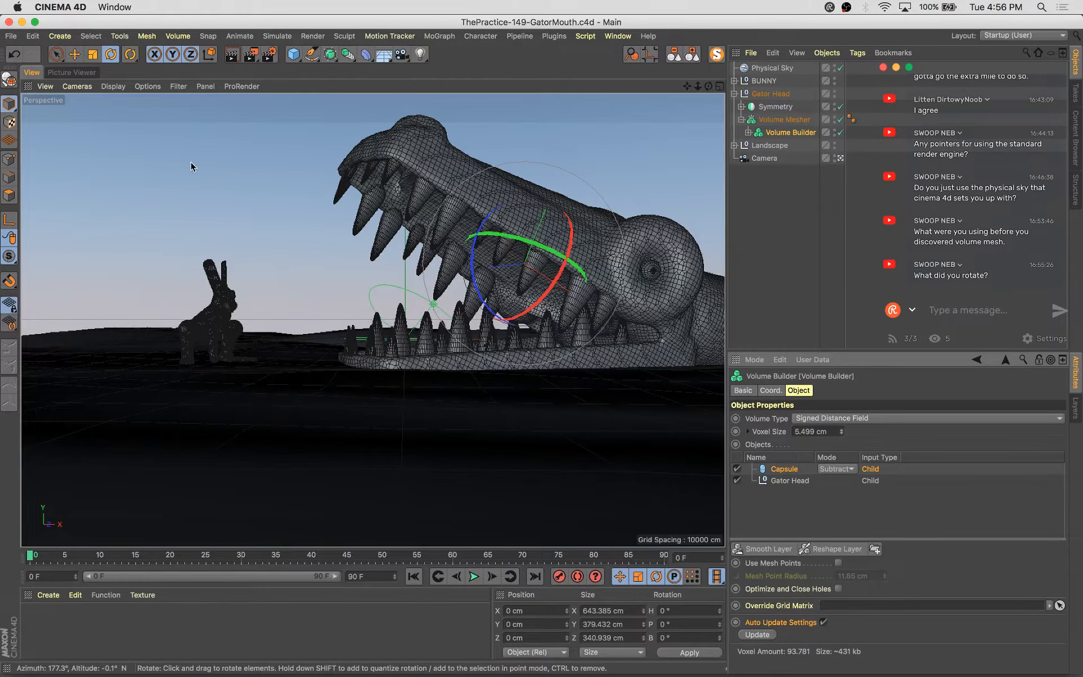
Create a new material and open it in the Material Editor
double_click(35, 621)
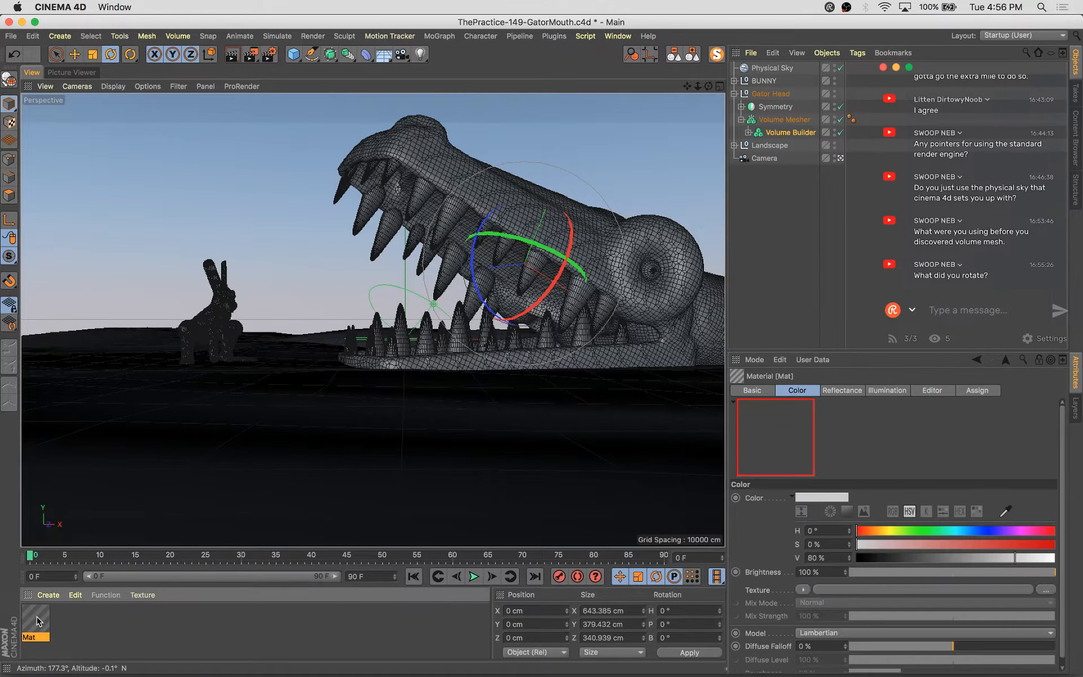
double_click(35, 620)
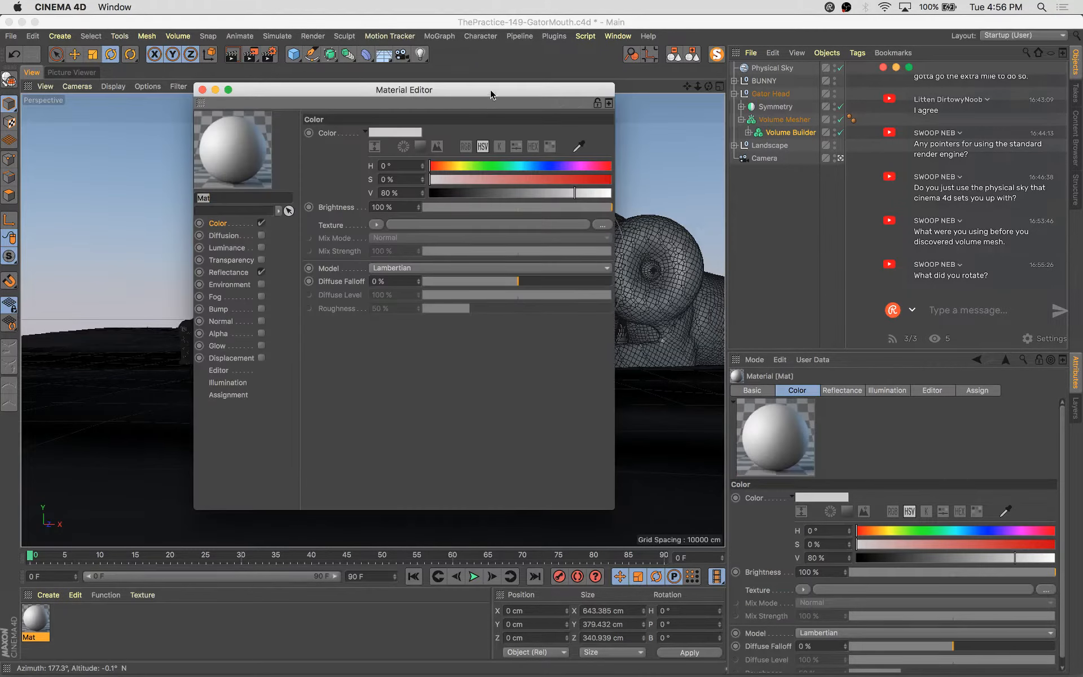
left_click_drag(490, 95, 836, 483)
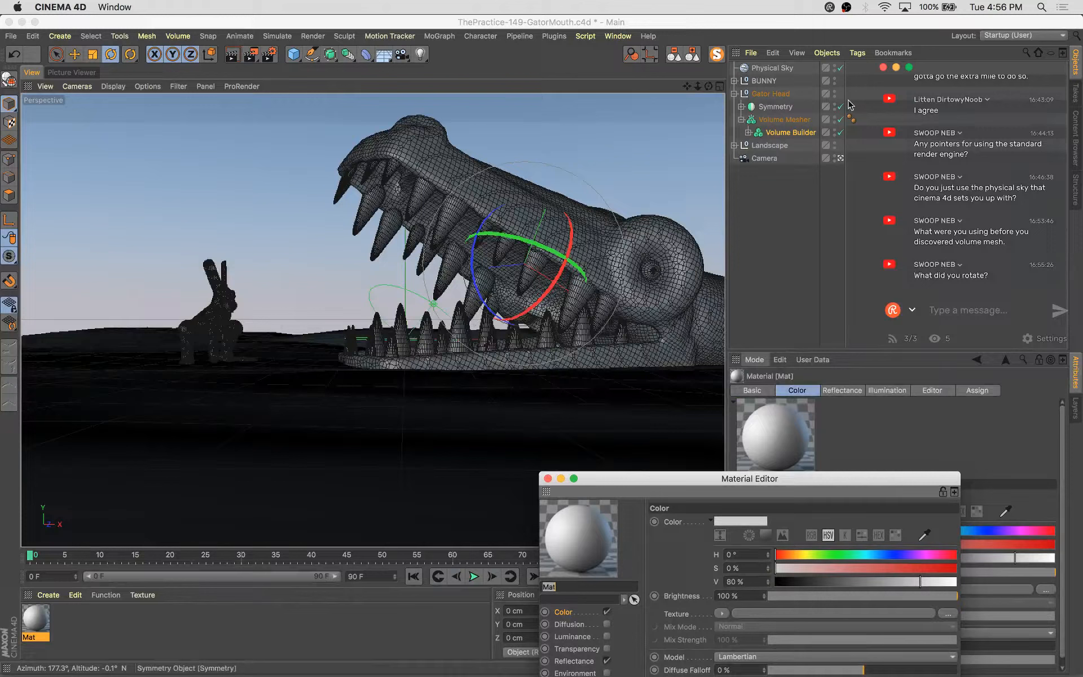
Select the Gator Head object and switch to the Move tool
left_click(764, 96)
key("e")
key("w")
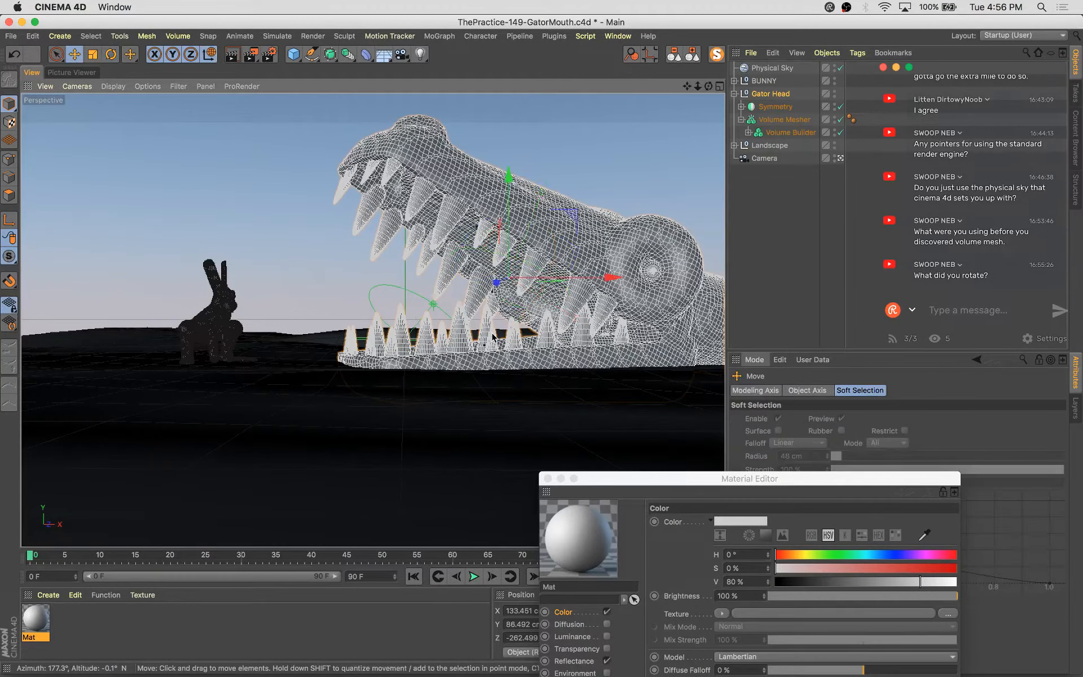
Set the render output resolution to 900 × 900 pixels in Render Settings
left_click(271, 54)
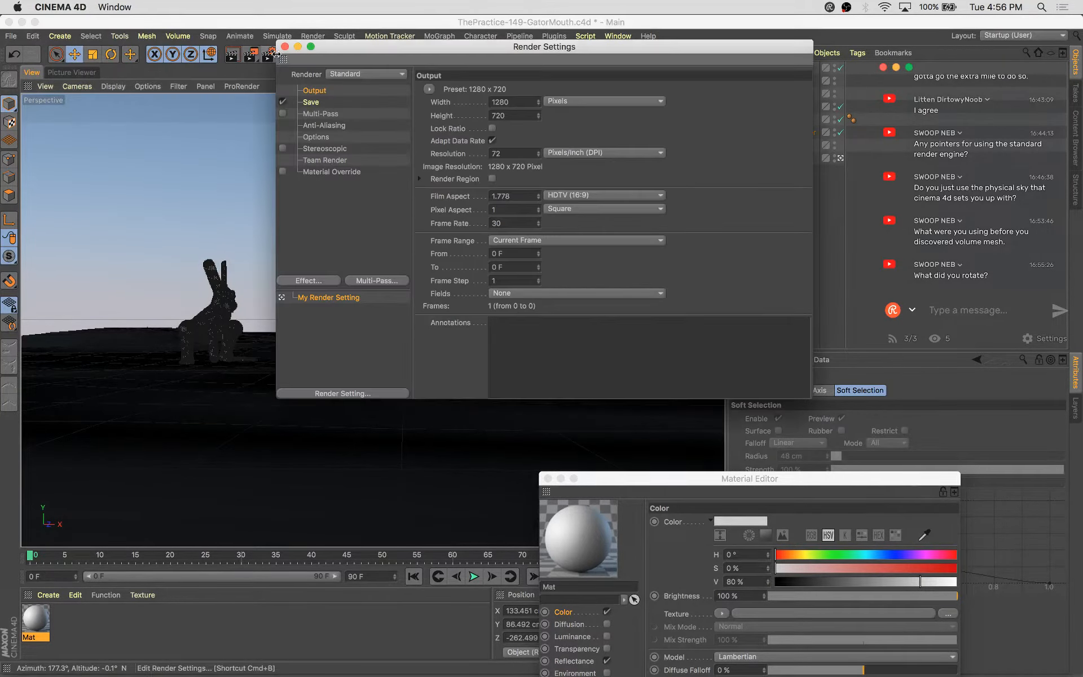
left_click_drag(403, 48, 580, 239)
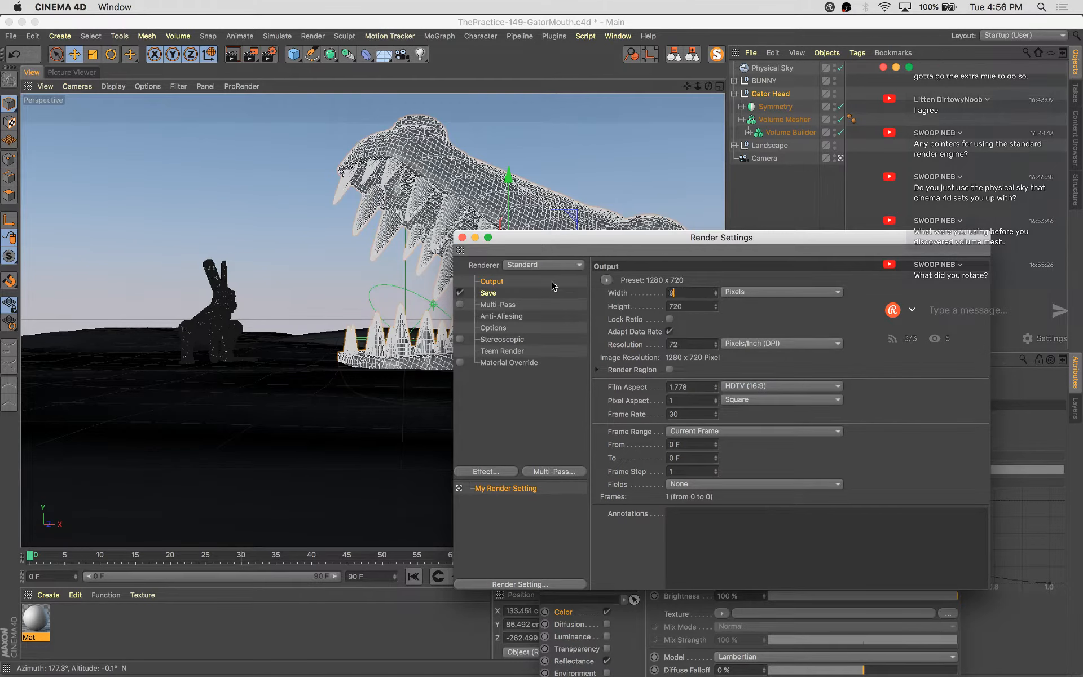
key("Tab")
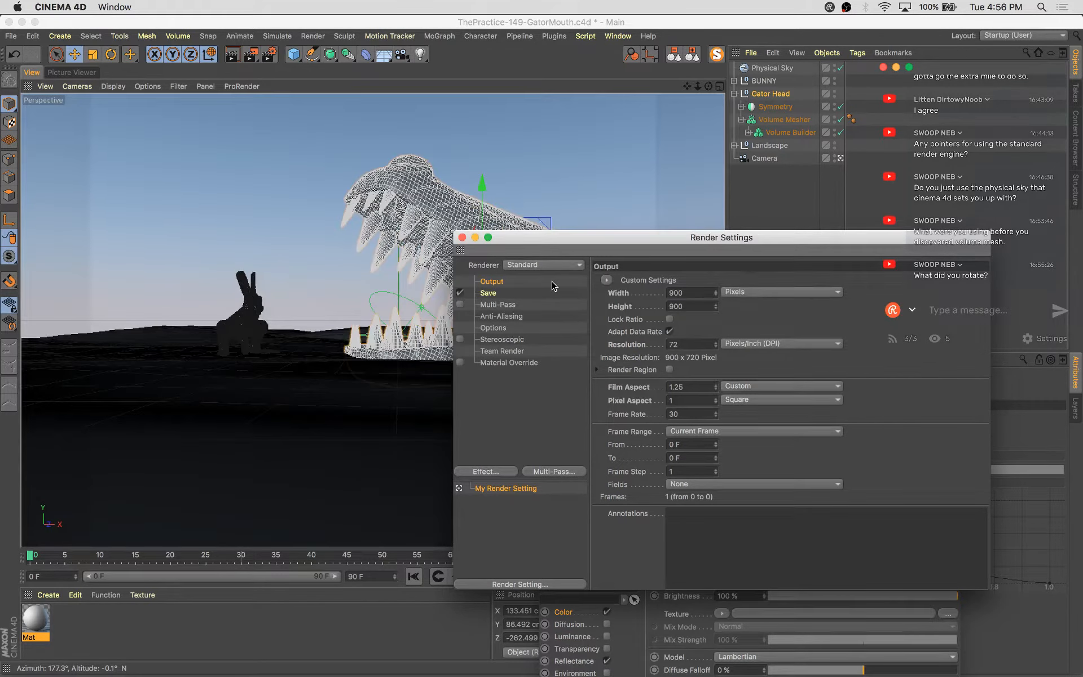
key("Return")
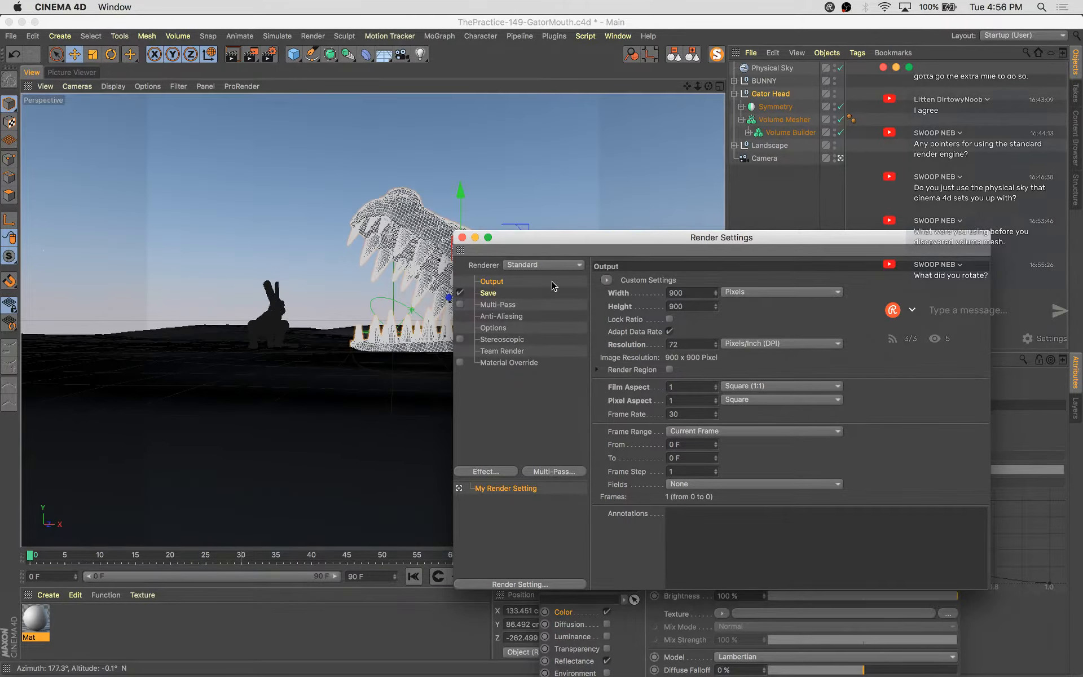
left_click(462, 237)
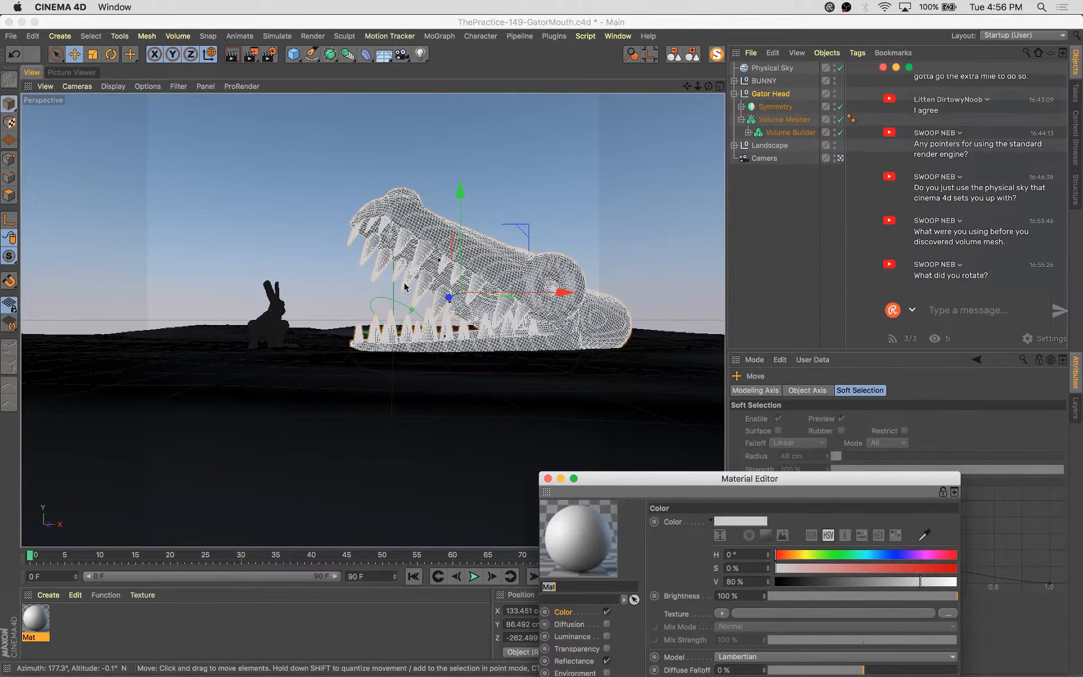
Reframe the scene view around the bunny and gator and save the file
scroll(415, 285, "up", 3)
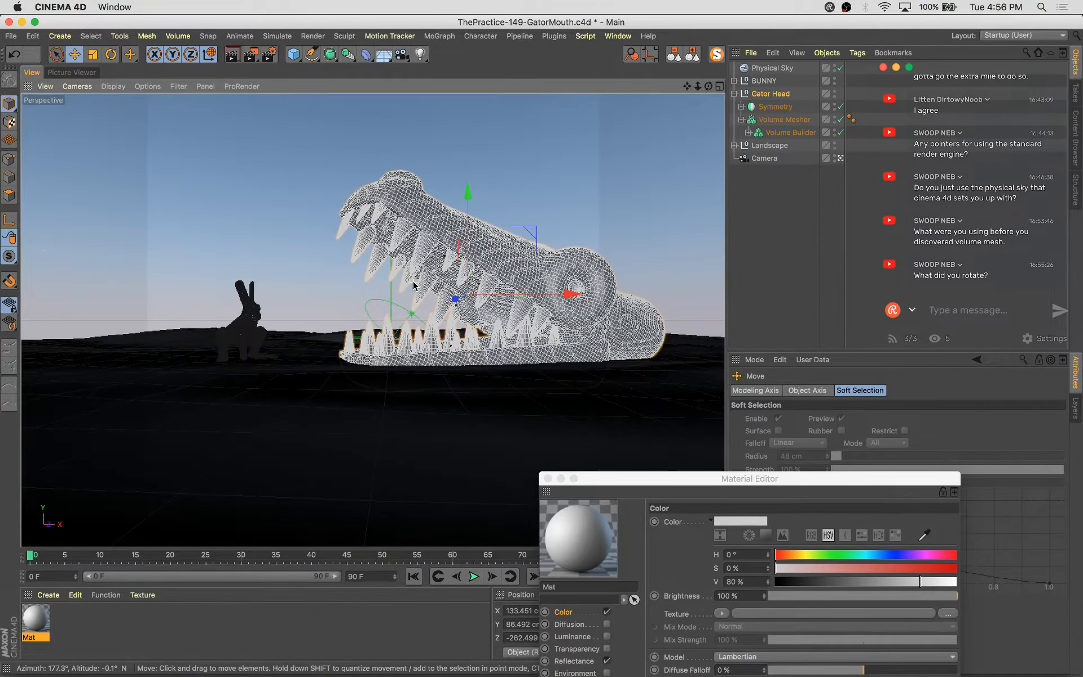
middle_click_drag(433, 286, 398, 285, "alt")
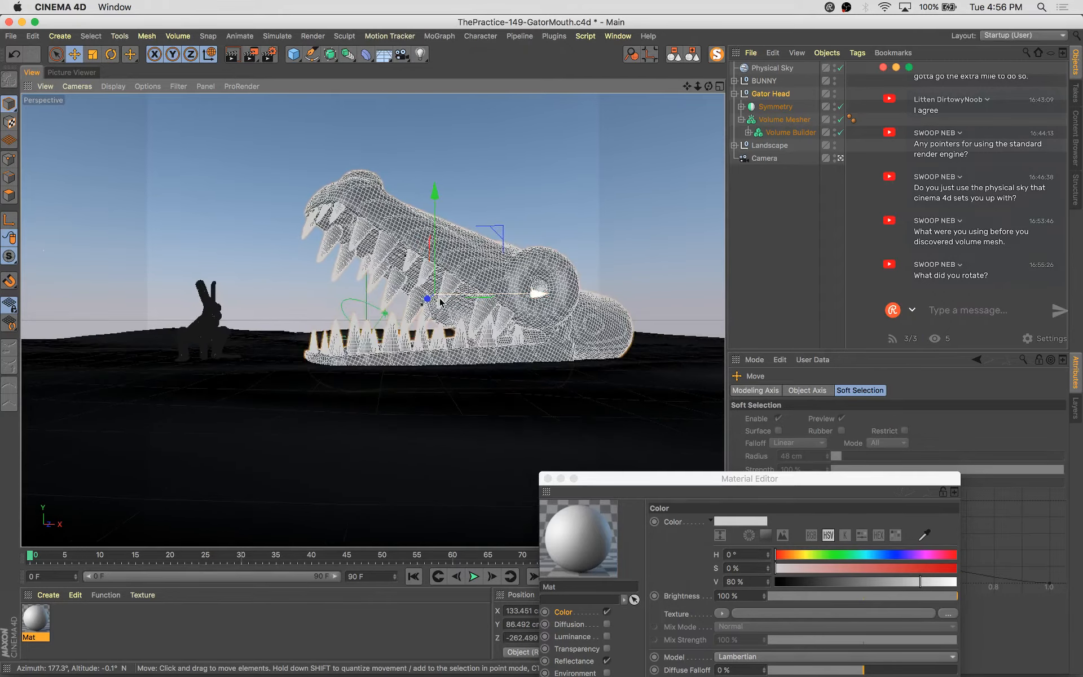
left_click_drag(440, 303, 444, 273, "alt")
key("super+s")
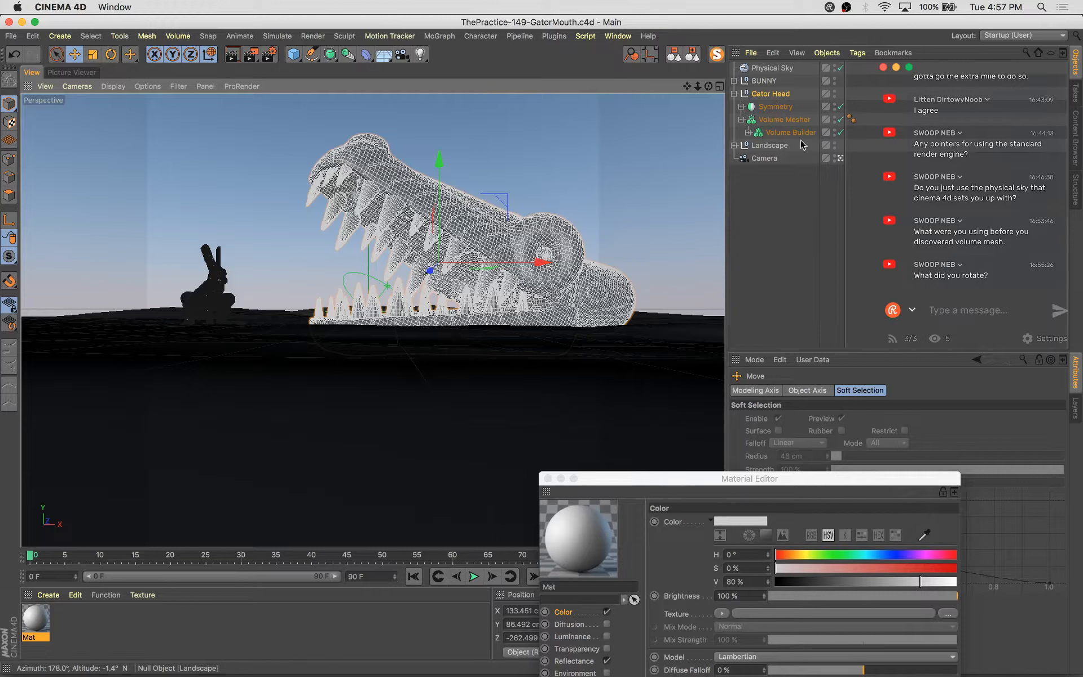
Expand the Gator Head hierarchy down to its inner Null.1 and select the Capsule.1 object
left_click(741, 106)
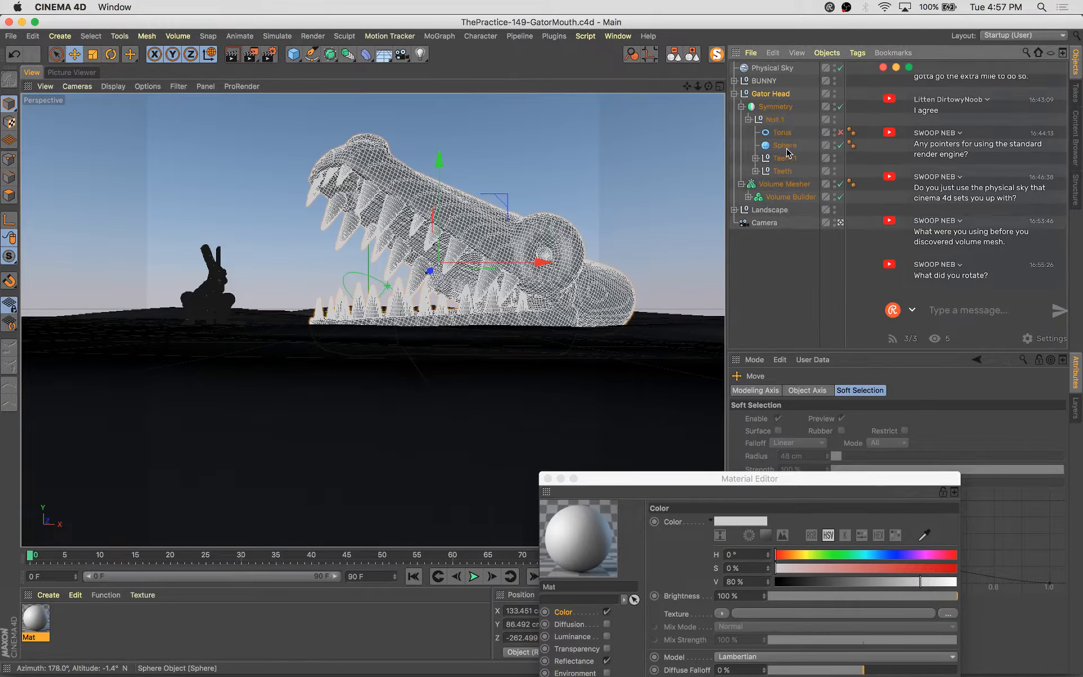
left_click(747, 197)
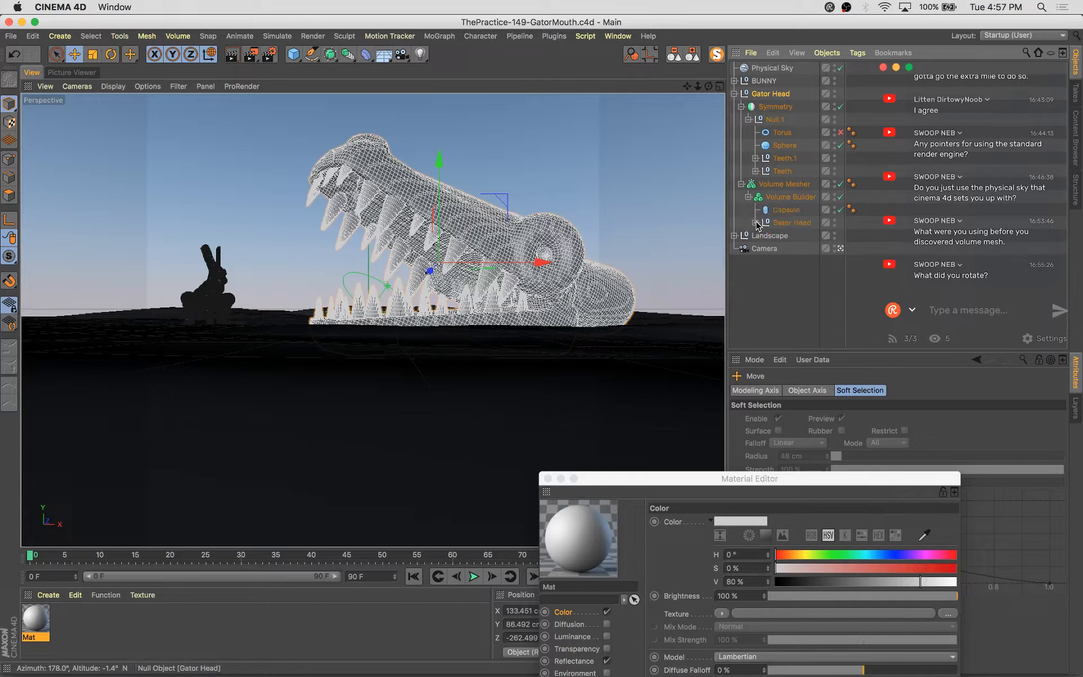
left_click(756, 223)
left_click(764, 275)
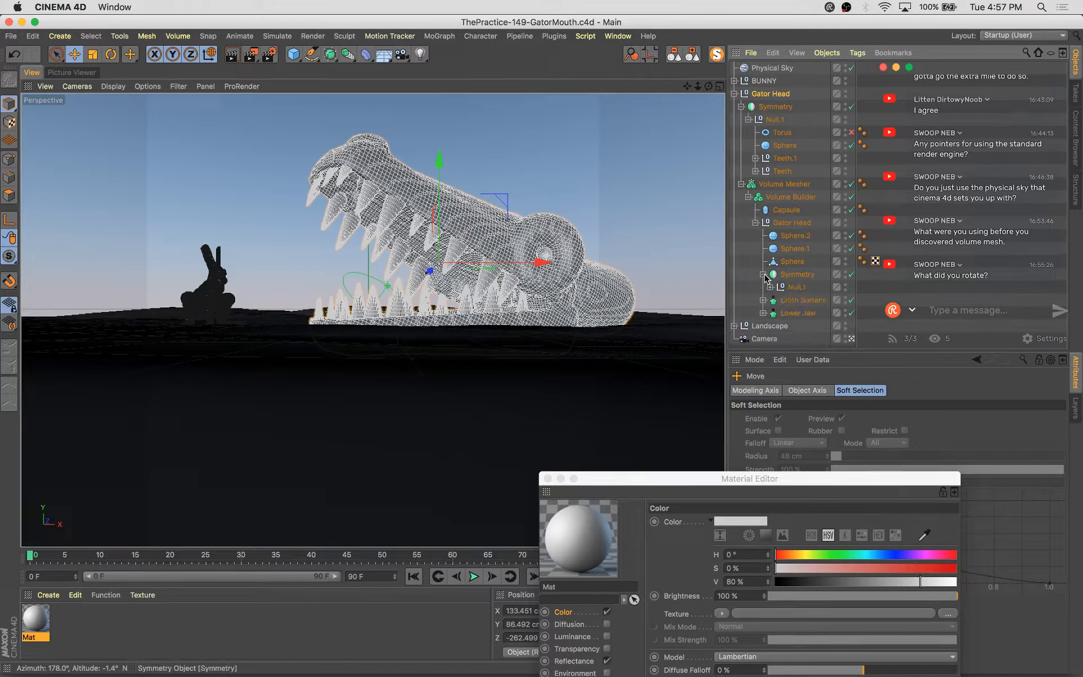
left_click(771, 287)
left_click(804, 326)
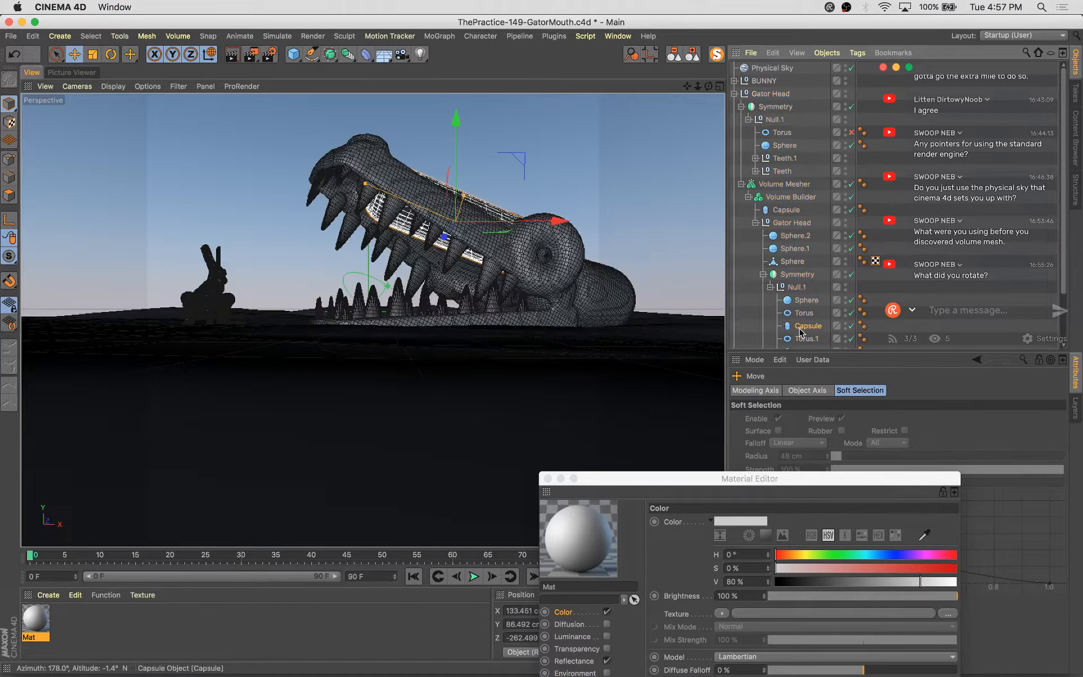
scroll(810, 307, "down", 3)
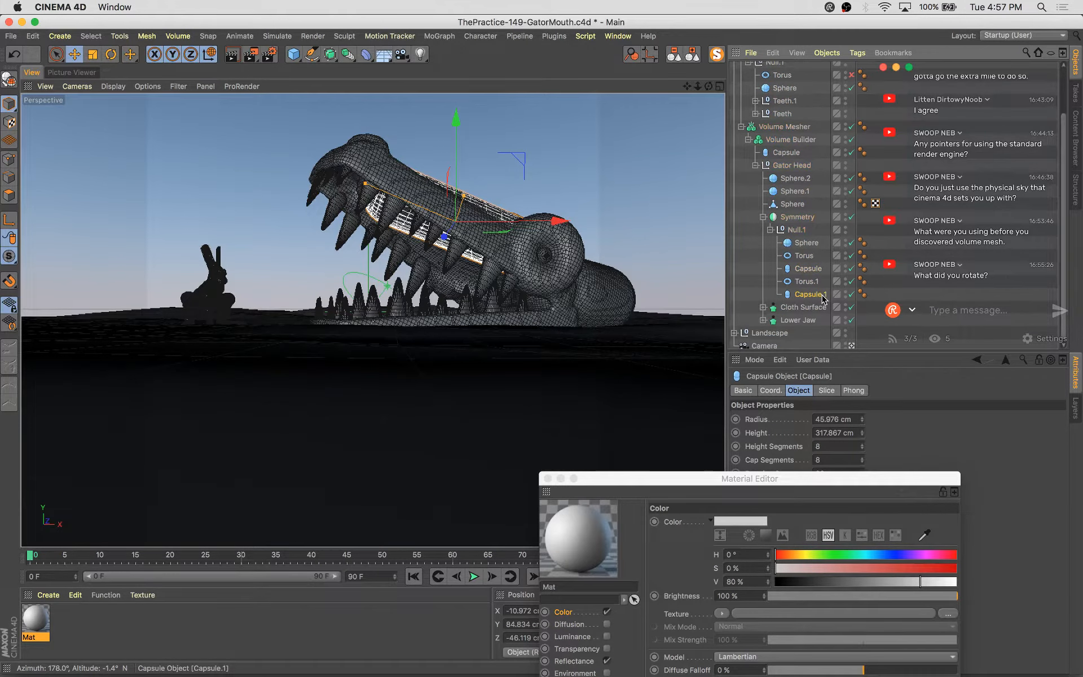
Scale and rotate Capsule.1 to fit the end of the gator's snout, then save the file
left_click(811, 294)
key("t")
left_click_drag(379, 386, 479, 375)
key("r")
left_click_drag(603, 289, 575, 292)
key("super+s")
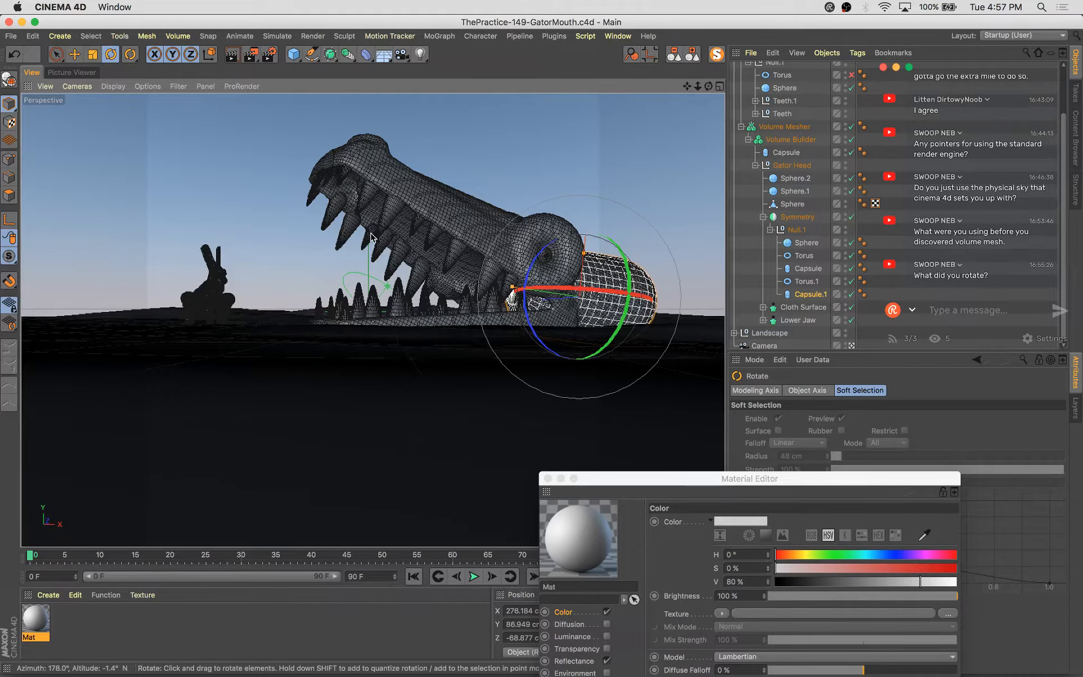
Render the current view to the Picture Viewer
key("shift+r")
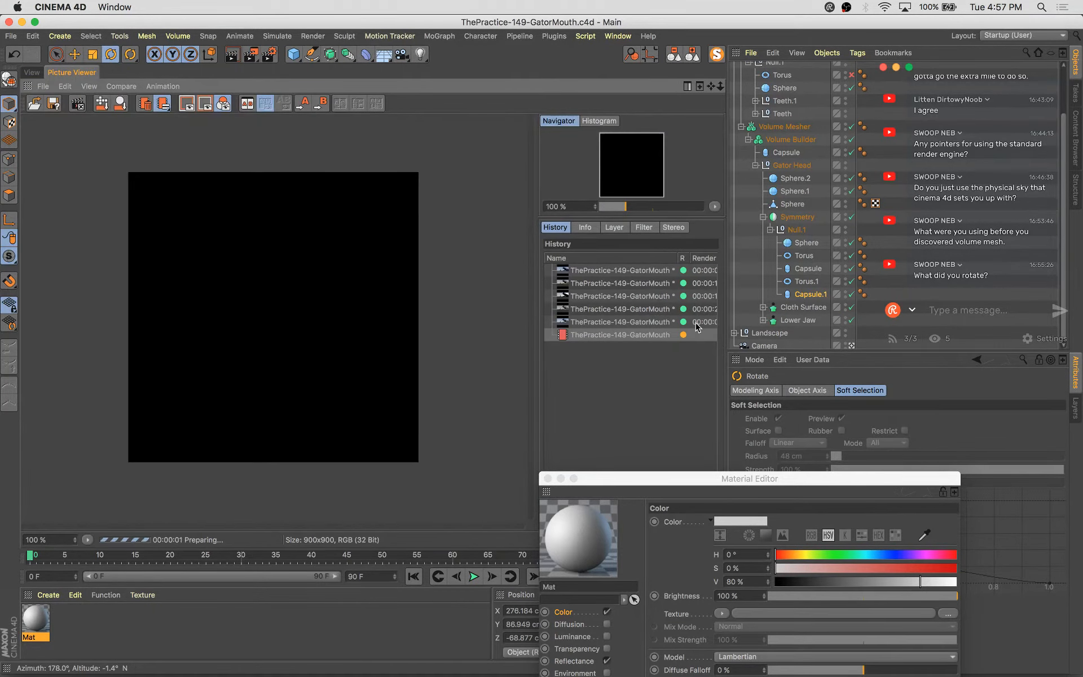
left_click(694, 59)
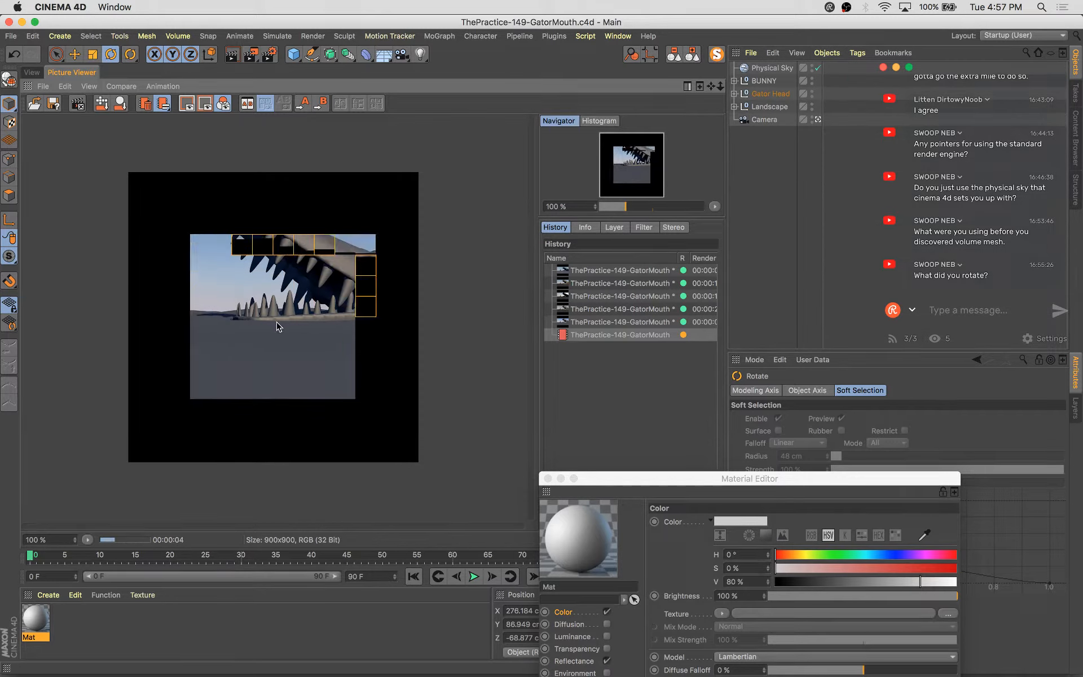
Color the Mat material green with H 100°, S 67%, V 60% and apply it to Gator Head and Landscape
double_click(38, 612)
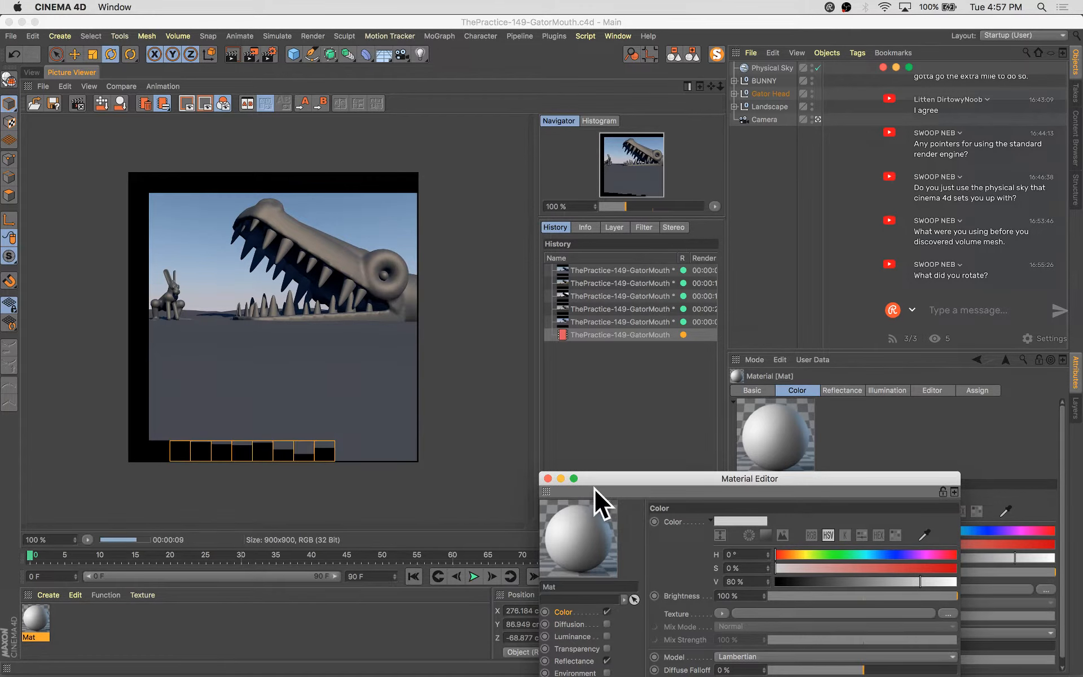
left_click_drag(615, 477, 502, 262)
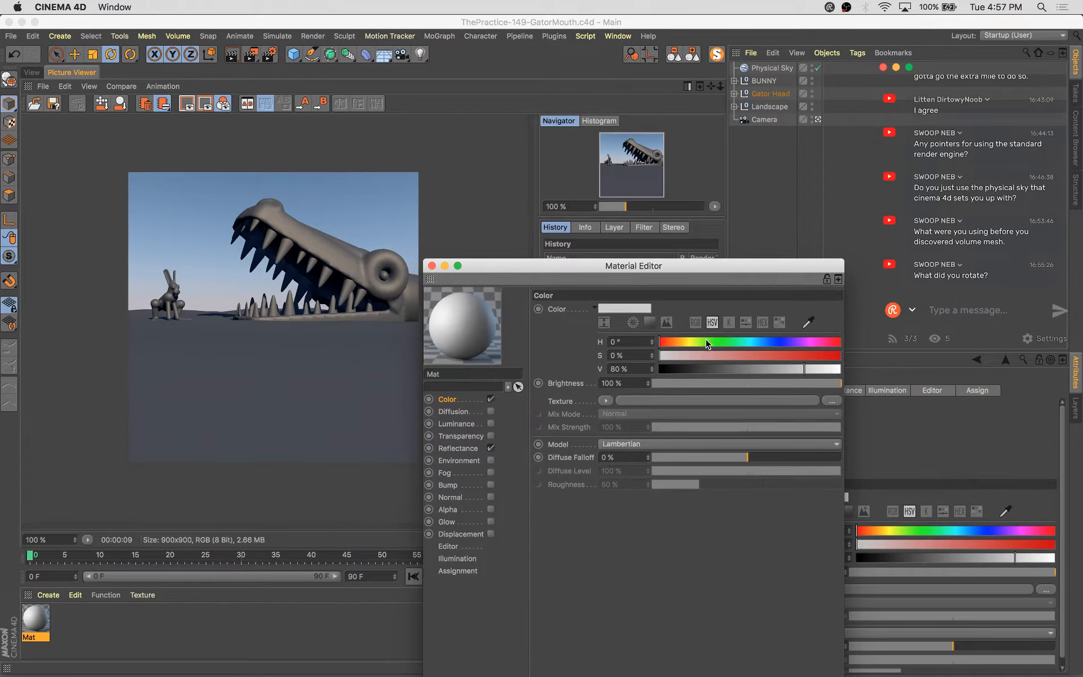
left_click_drag(706, 342, 717, 342)
left_click(780, 355)
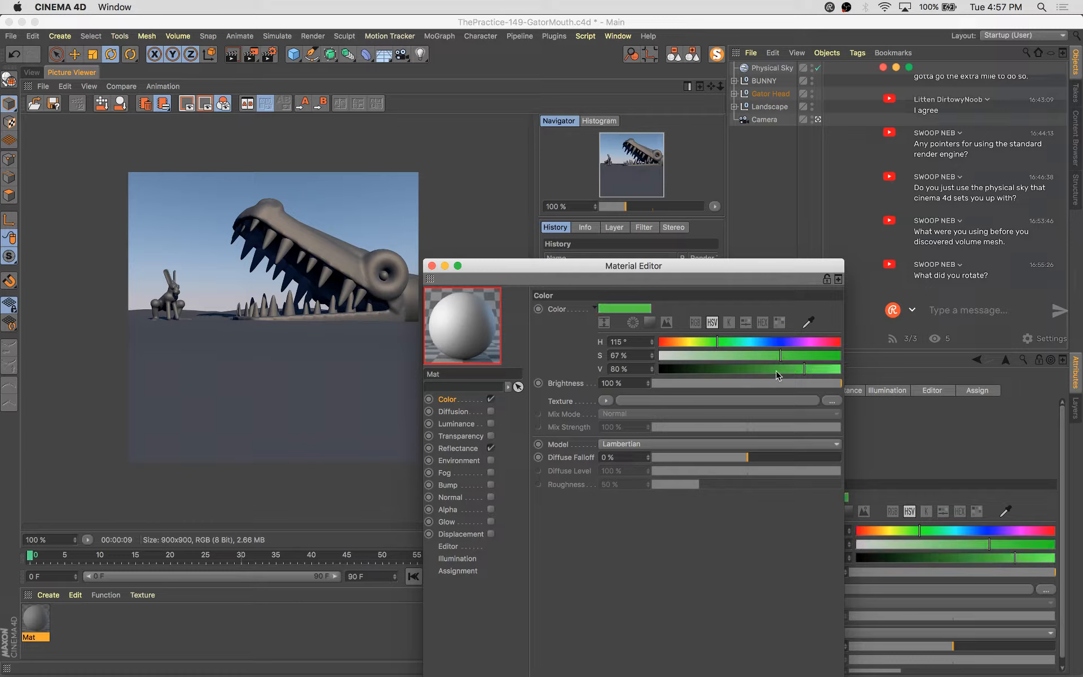
left_click_drag(776, 369, 768, 369)
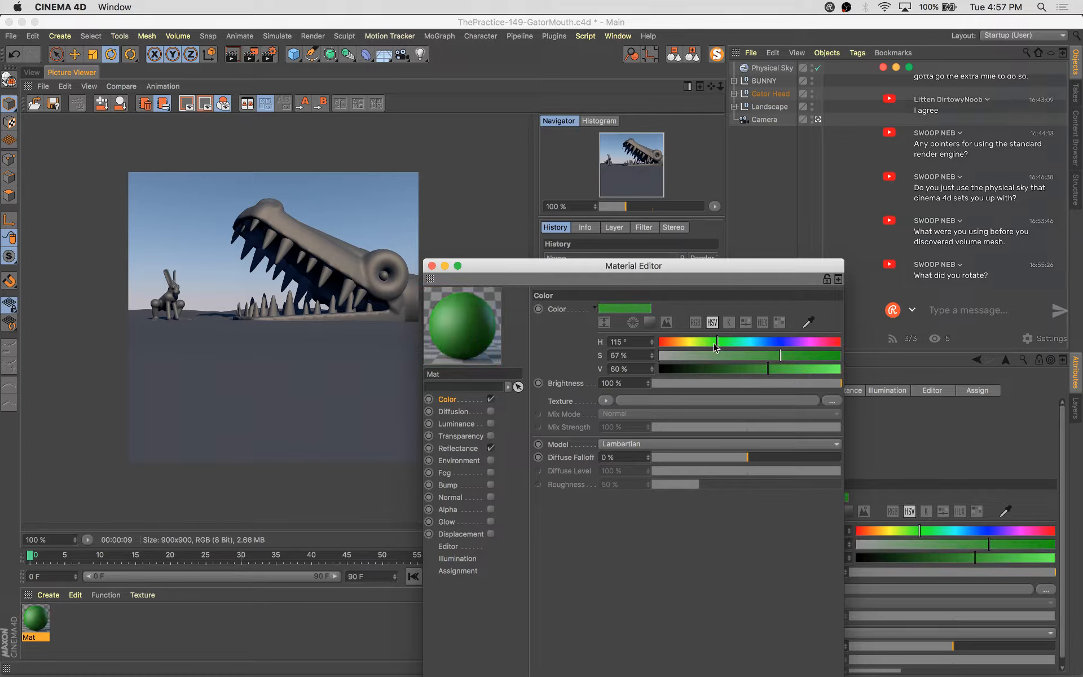
left_click_drag(714, 346, 709, 343)
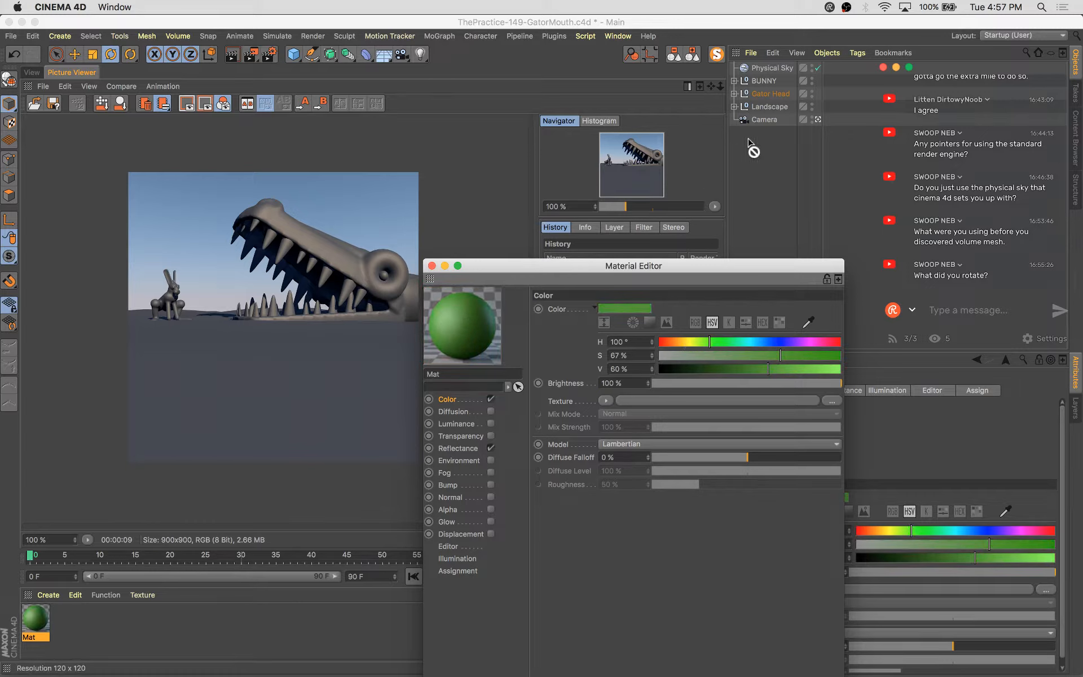
left_click_drag(779, 108, 828, 94)
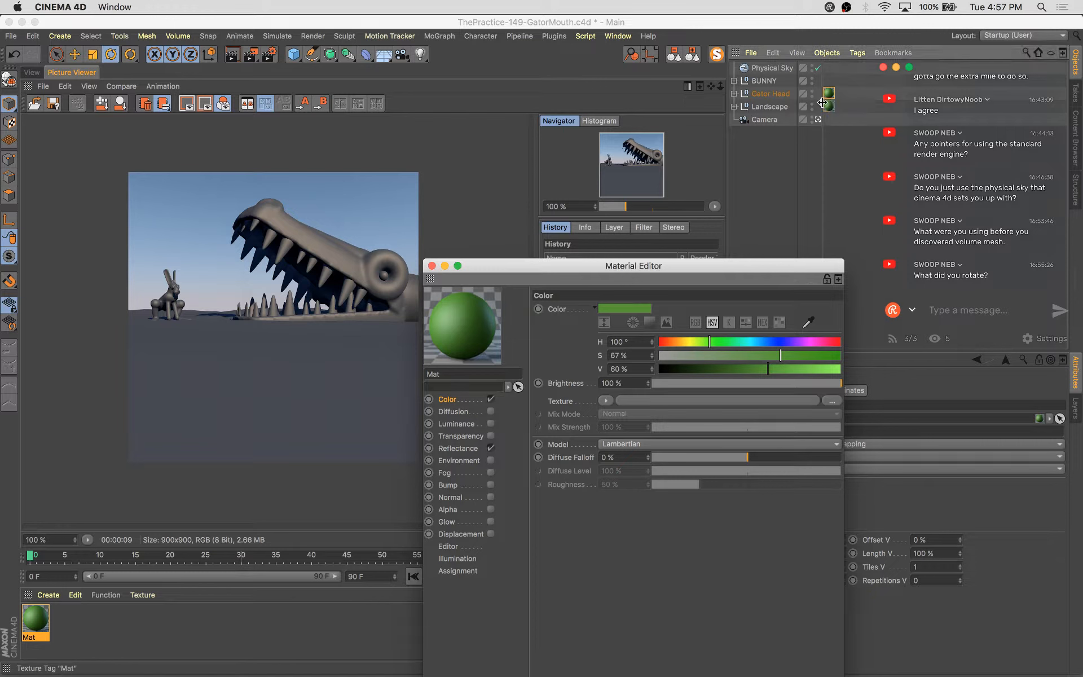
Duplicate the material, set its color to H 16°, S 24%, V 91%, and apply it to BUNNY
left_click(33, 73)
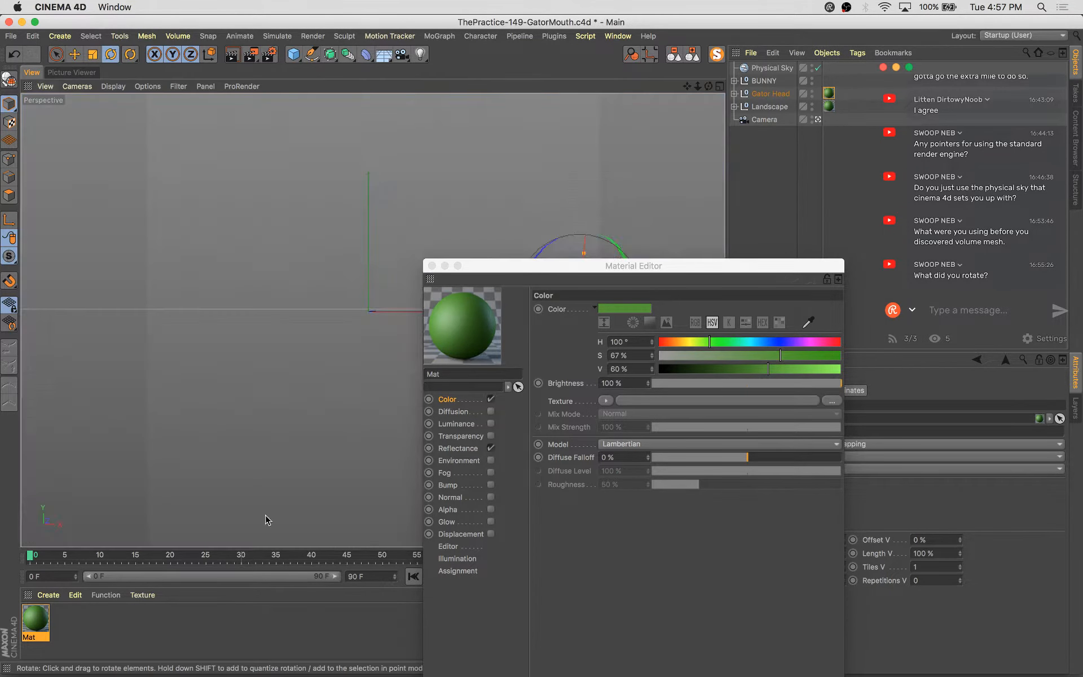
left_click_drag(37, 620, 38, 620, "ctrl")
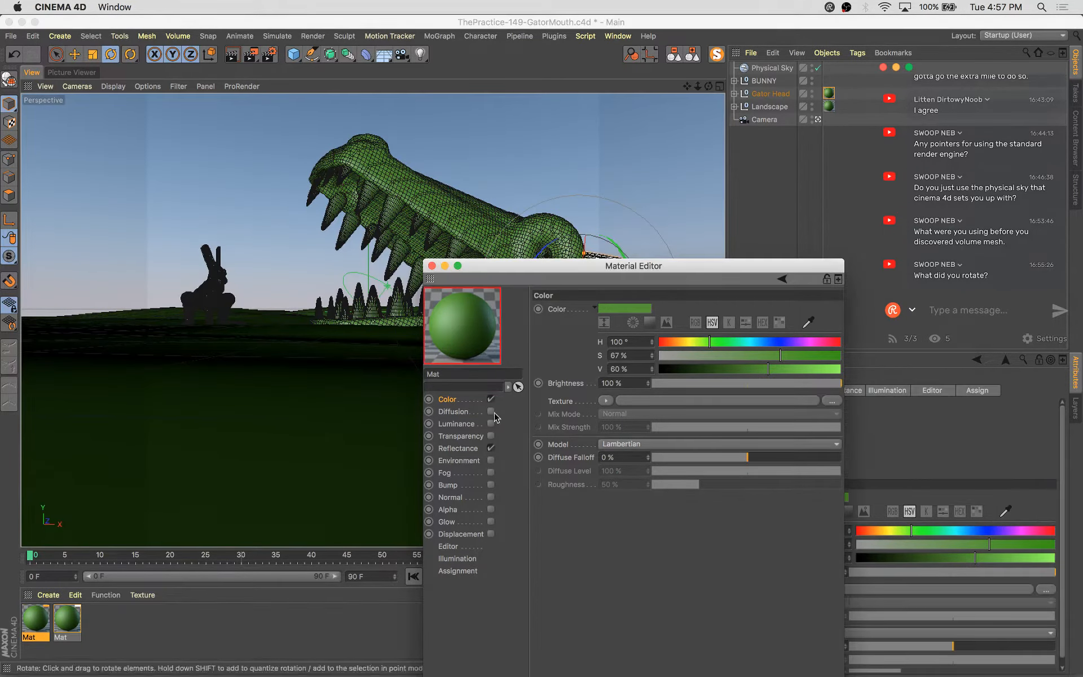
left_click(670, 341)
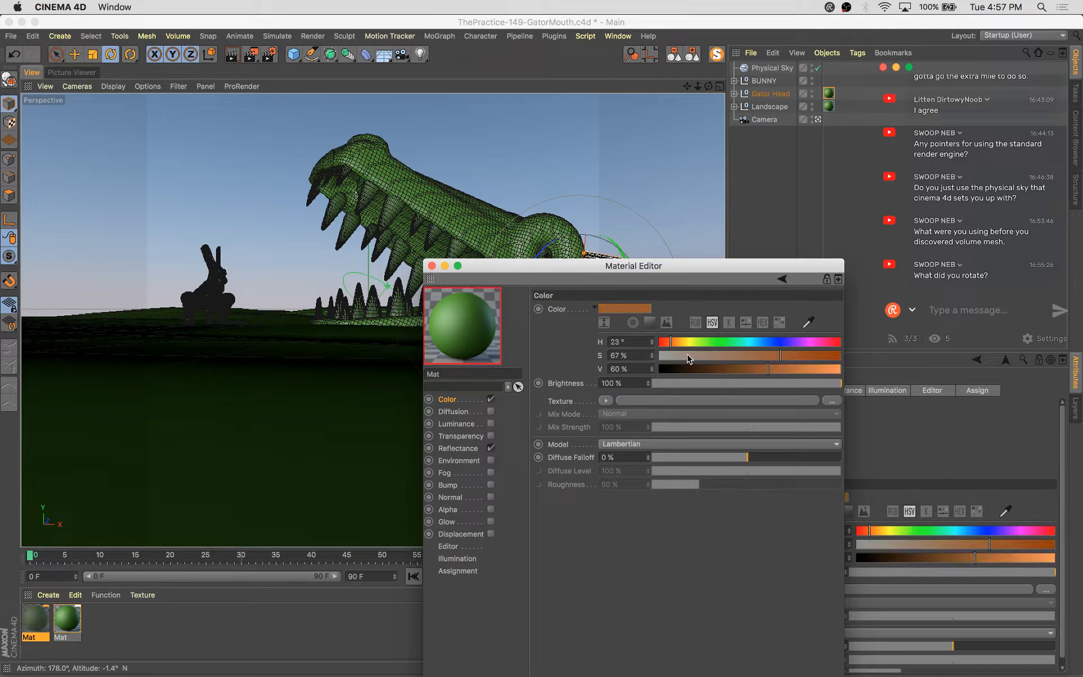
left_click(683, 356)
left_click(828, 369)
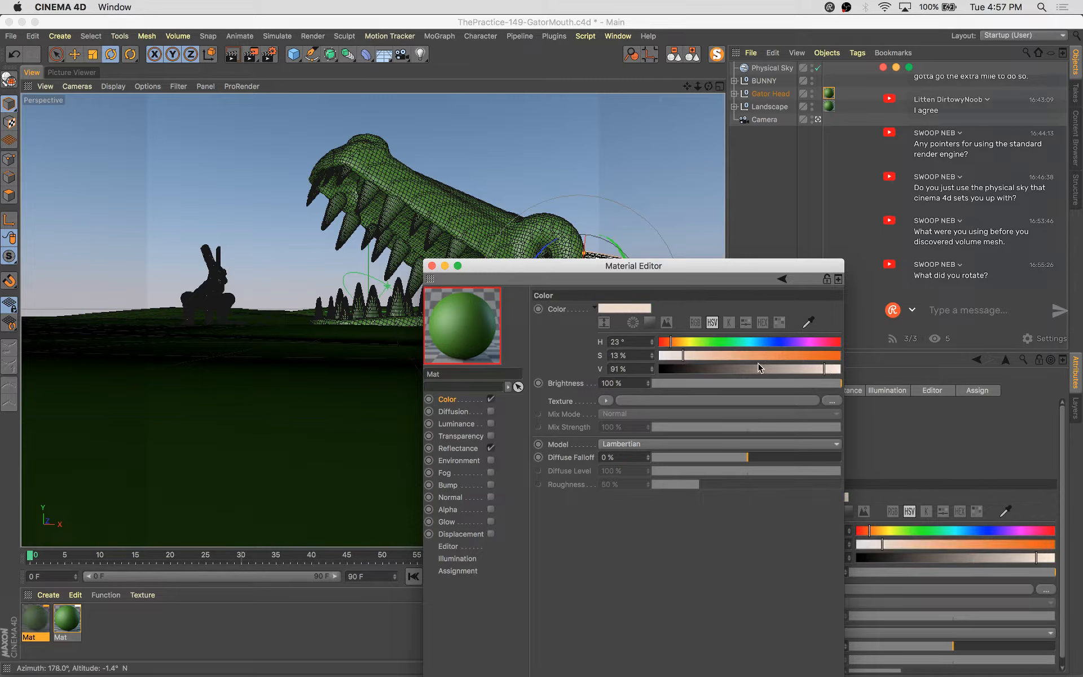
left_click(702, 355)
left_click(667, 342)
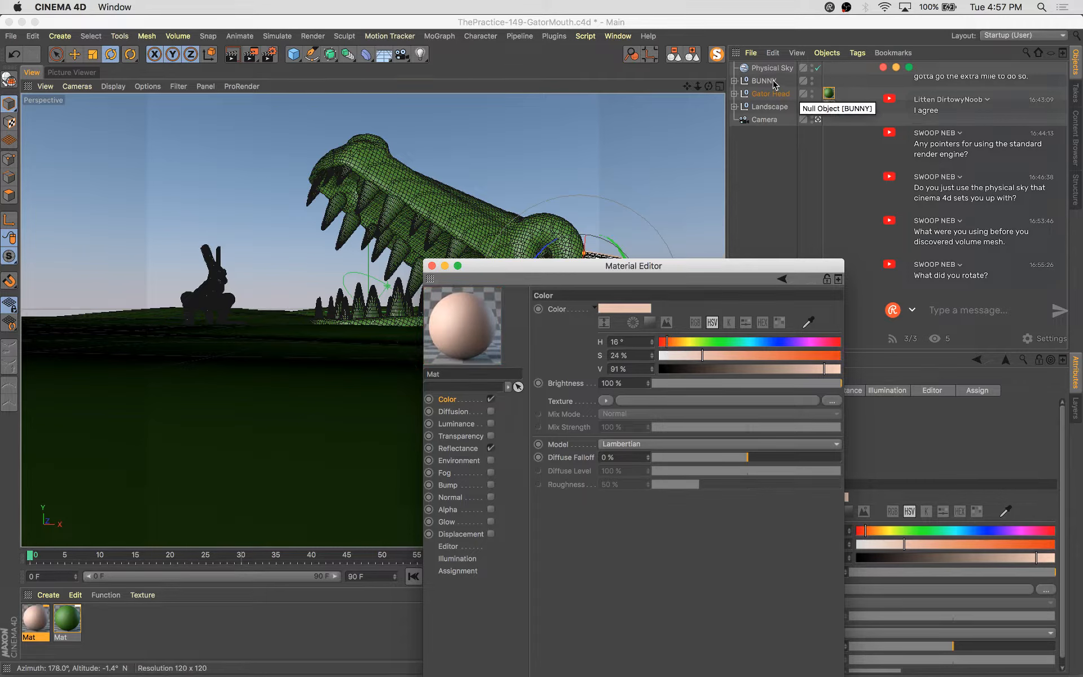
left_click_drag(453, 327, 776, 83)
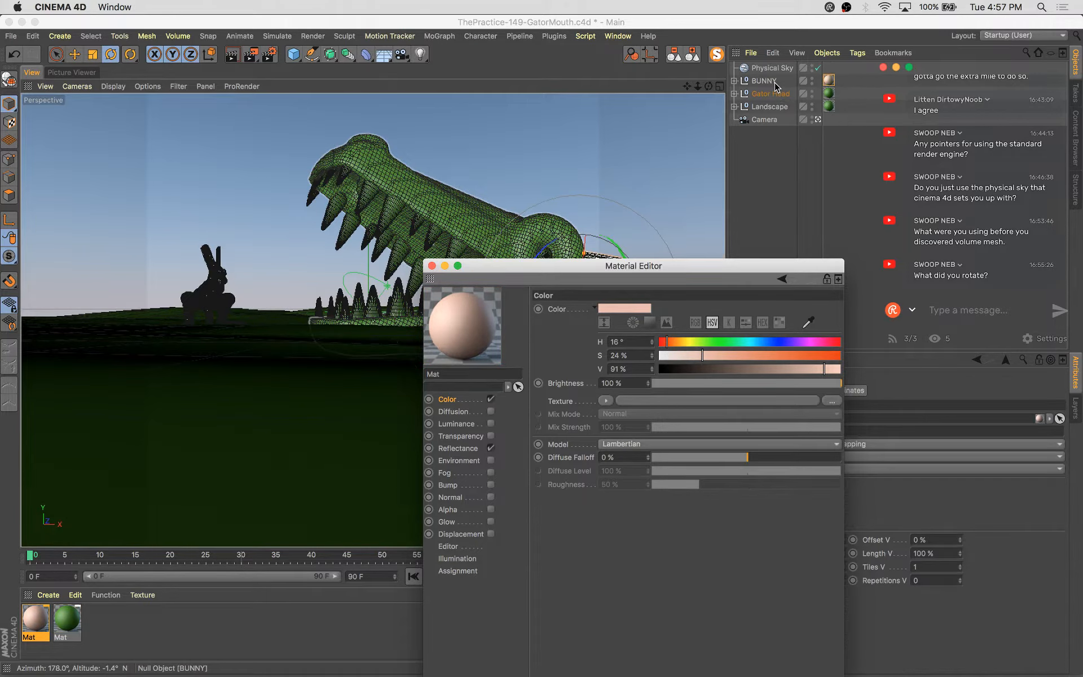
left_click(431, 265)
Render the scene again in the Picture Viewer
left_click(72, 73)
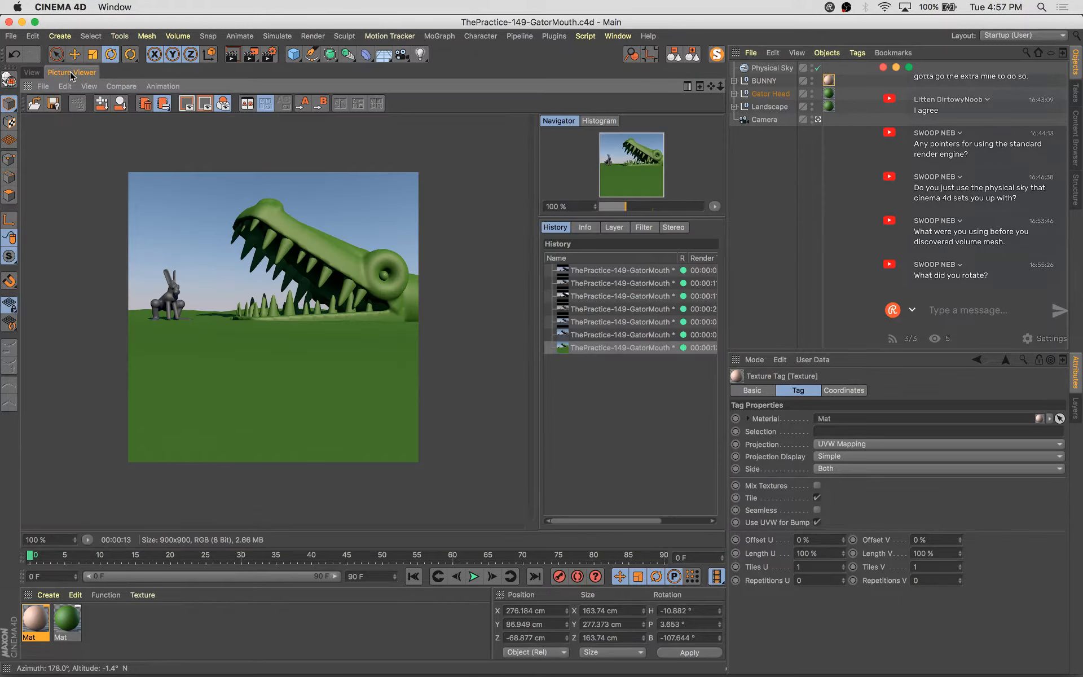
key("shift+r")
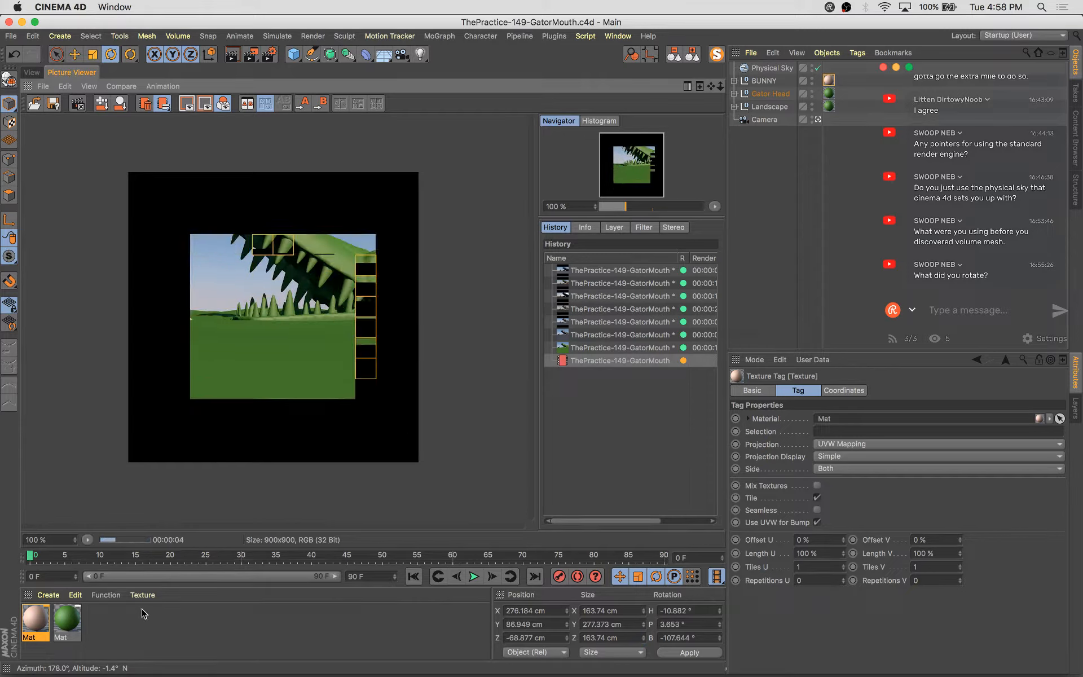
Select both materials, set the Default Specular reflectance layer strength to 41%, and save the file
left_click_drag(143, 609, 14, 646)
double_click(67, 619)
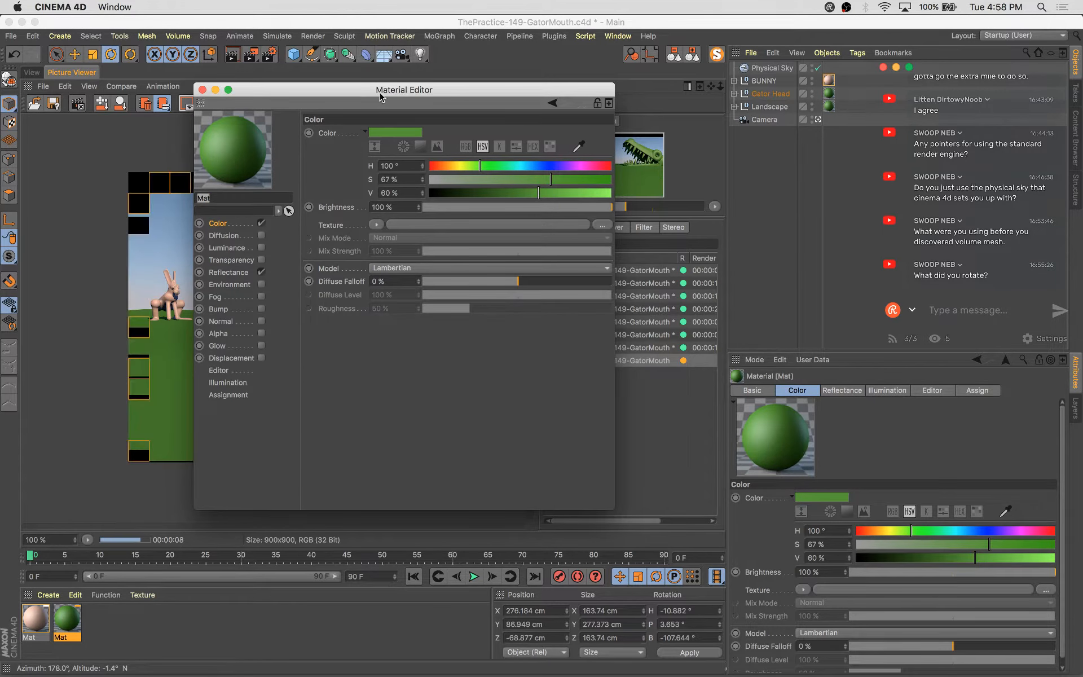
left_click_drag(386, 92, 588, 170)
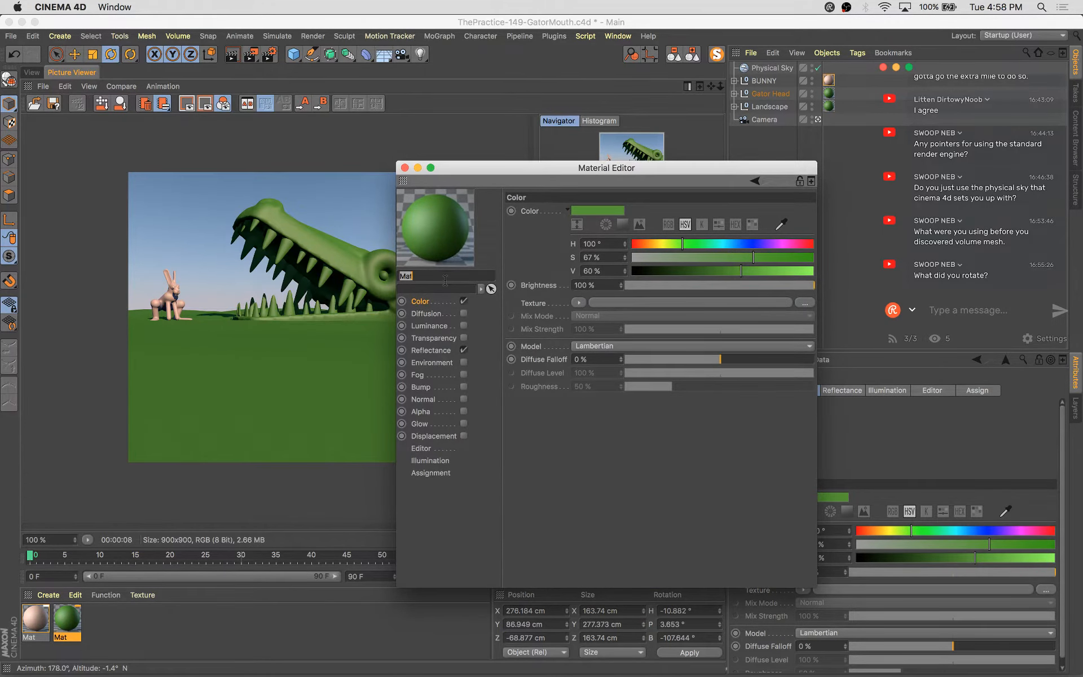
left_click(430, 350)
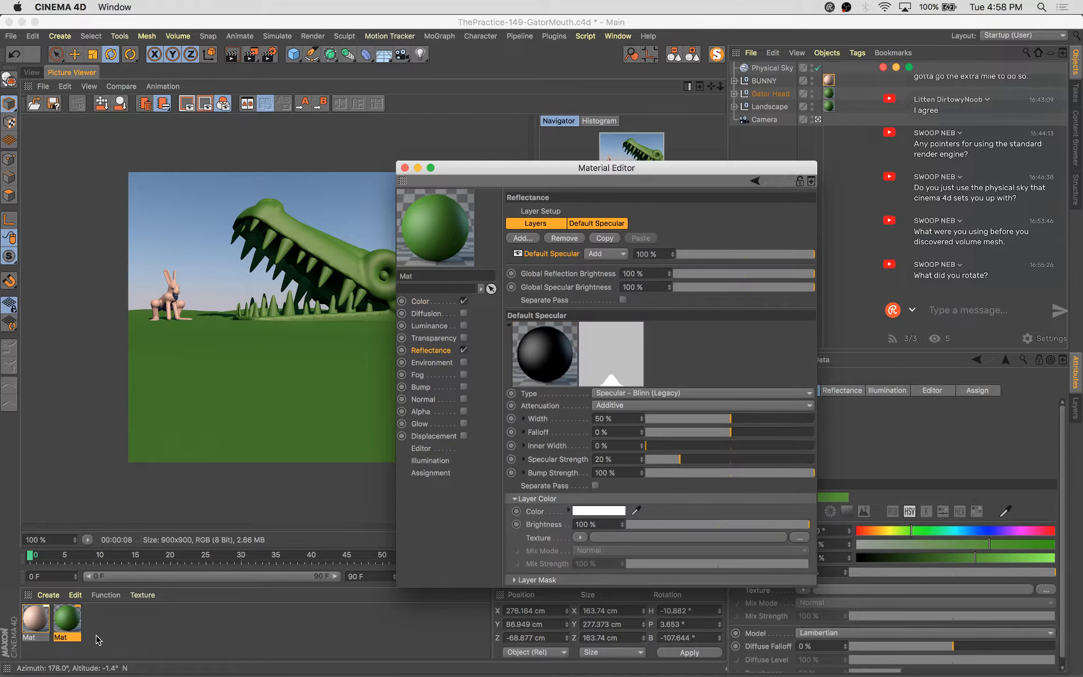
left_click_drag(95, 628, 20, 652)
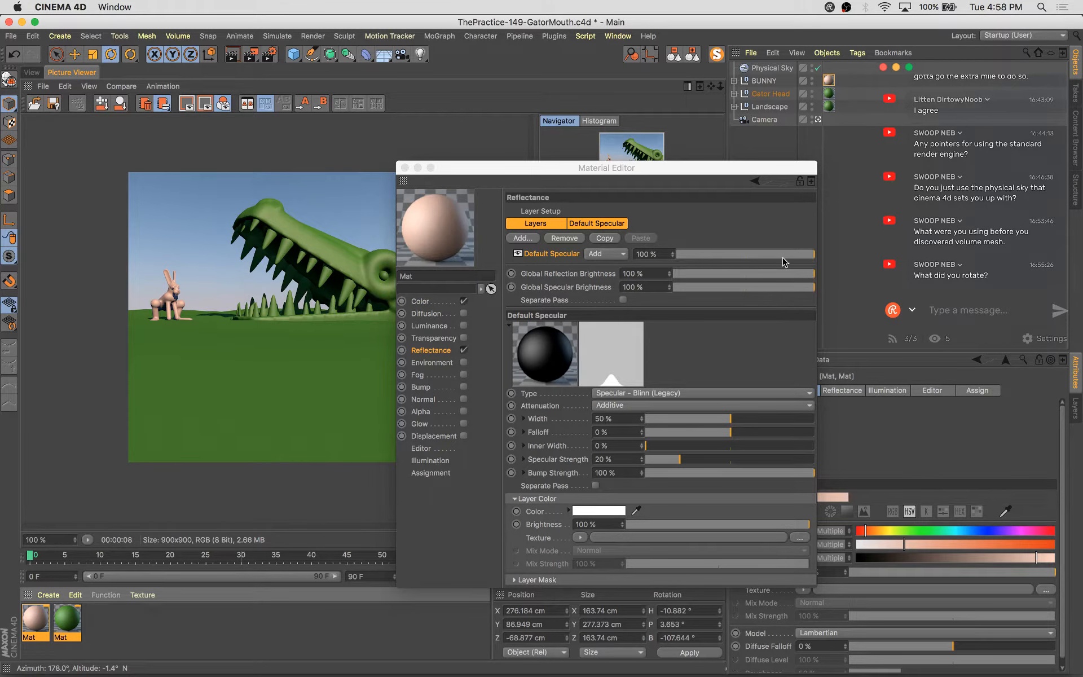
left_click_drag(784, 262, 733, 255)
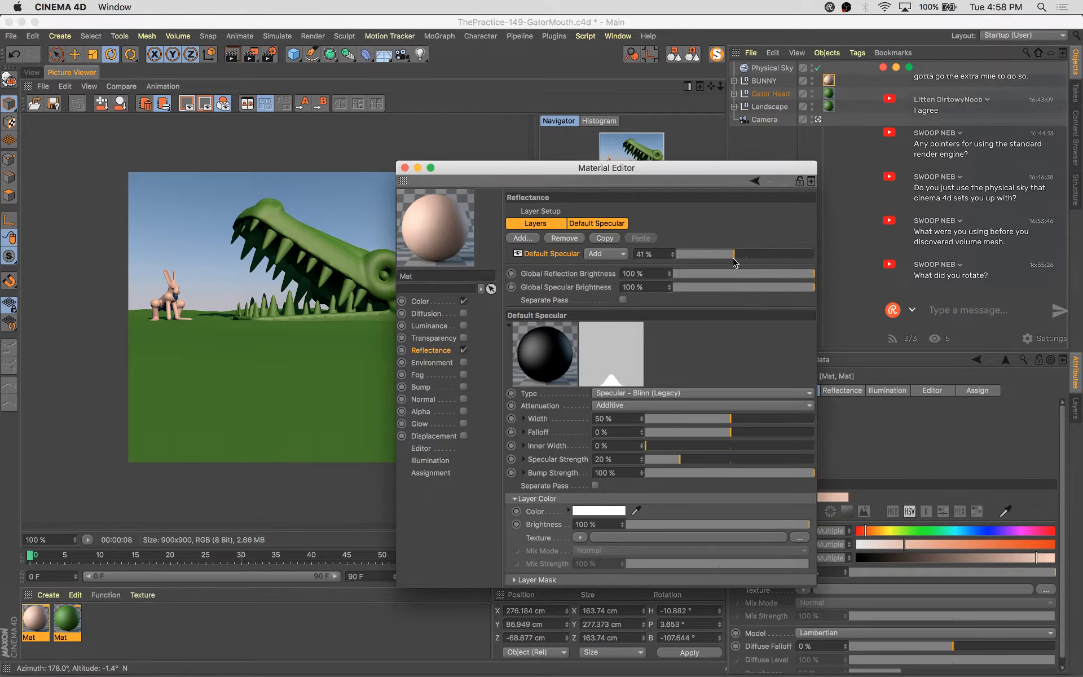
left_click(405, 168)
key("super+s")
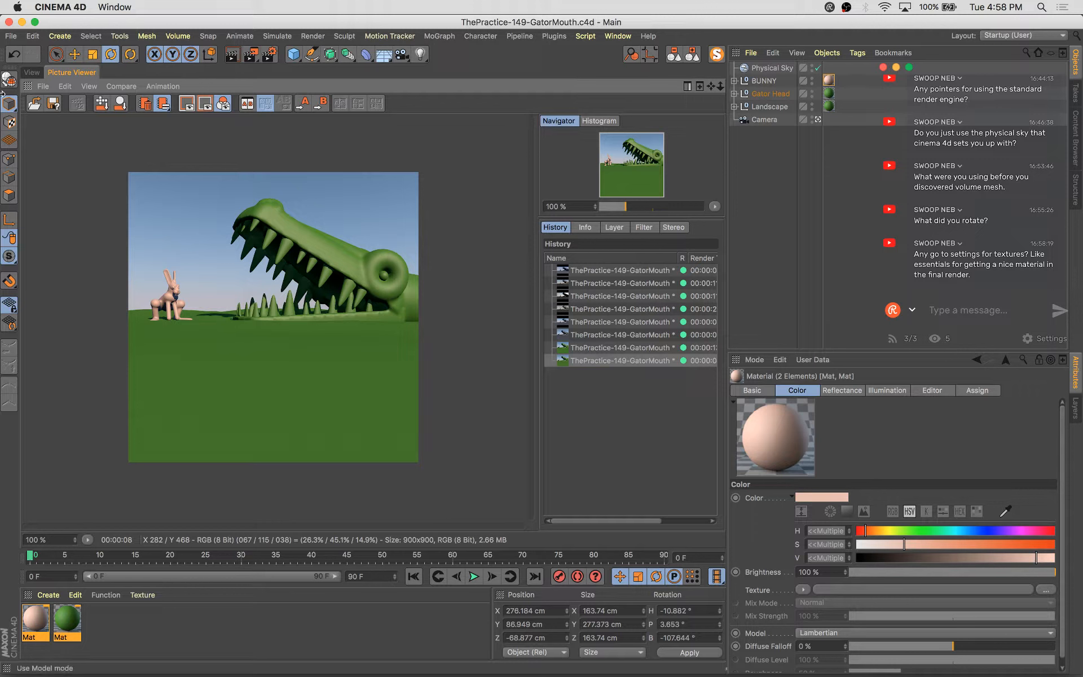
Select the BUNNY and move it toward the gator's mouth, to about X -183 cm
left_click(31, 72)
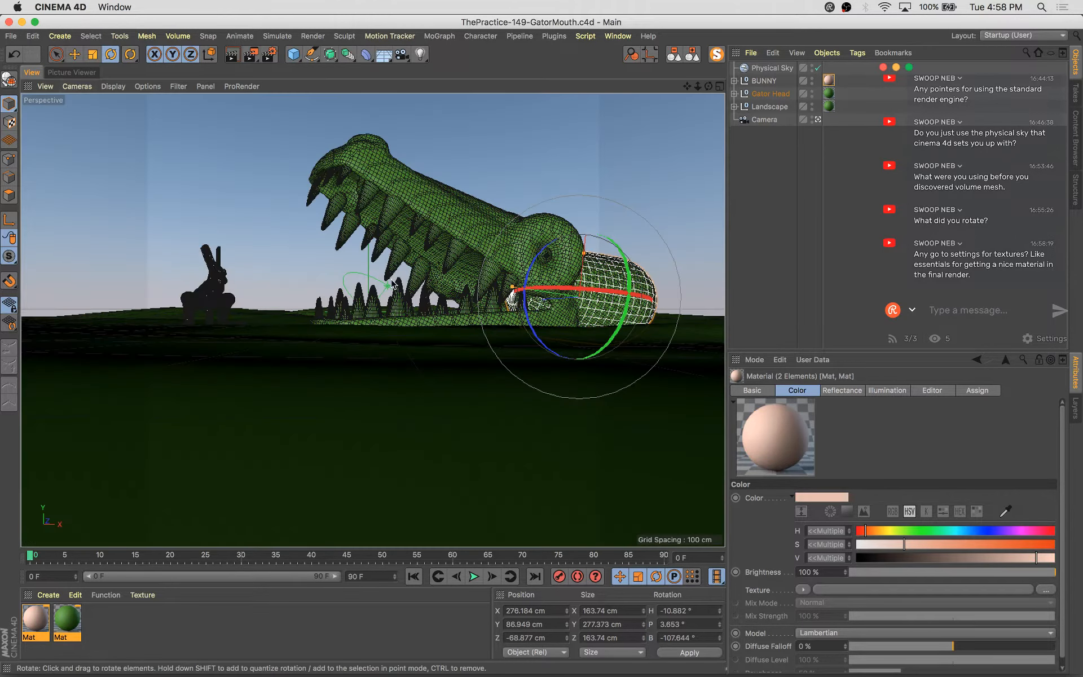
left_click(765, 81)
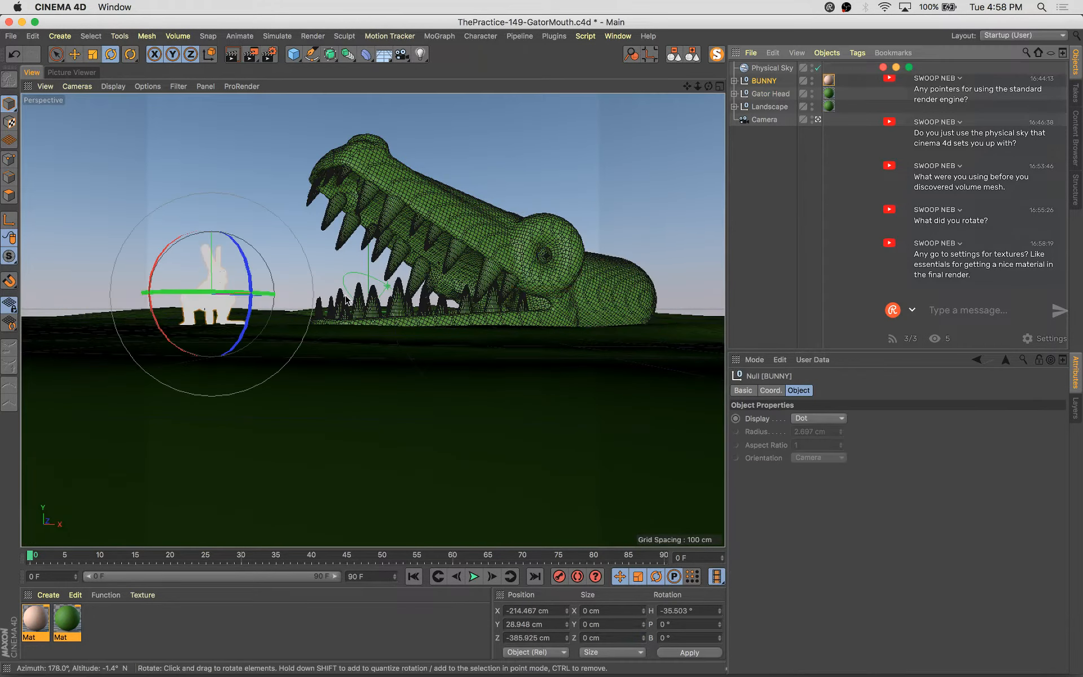
key("e")
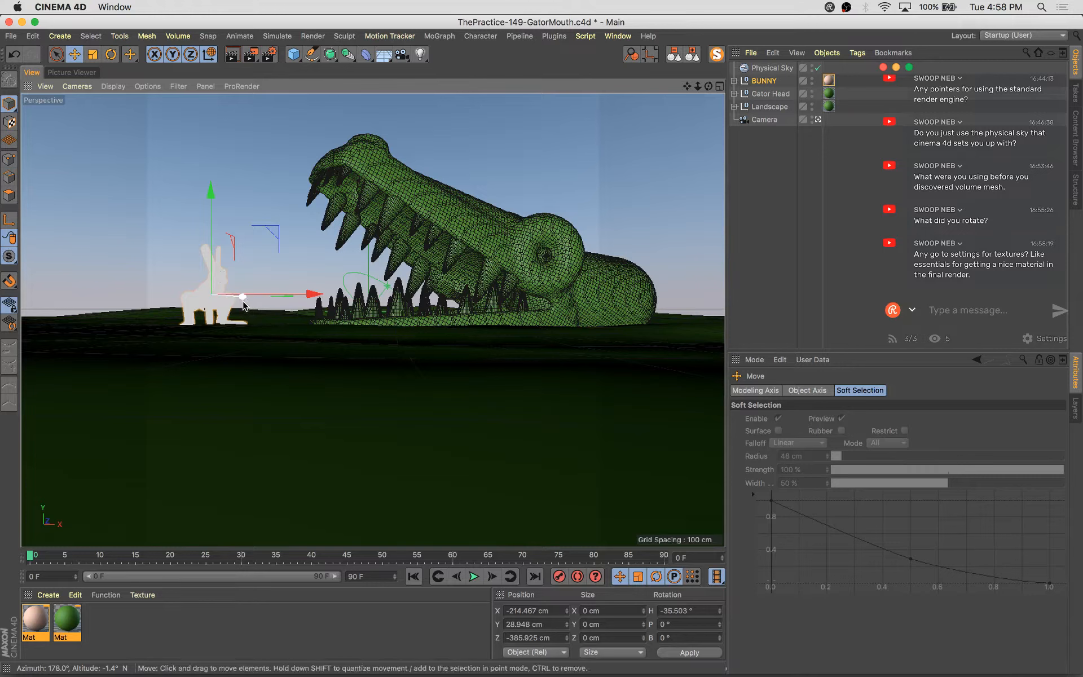
left_click(817, 120)
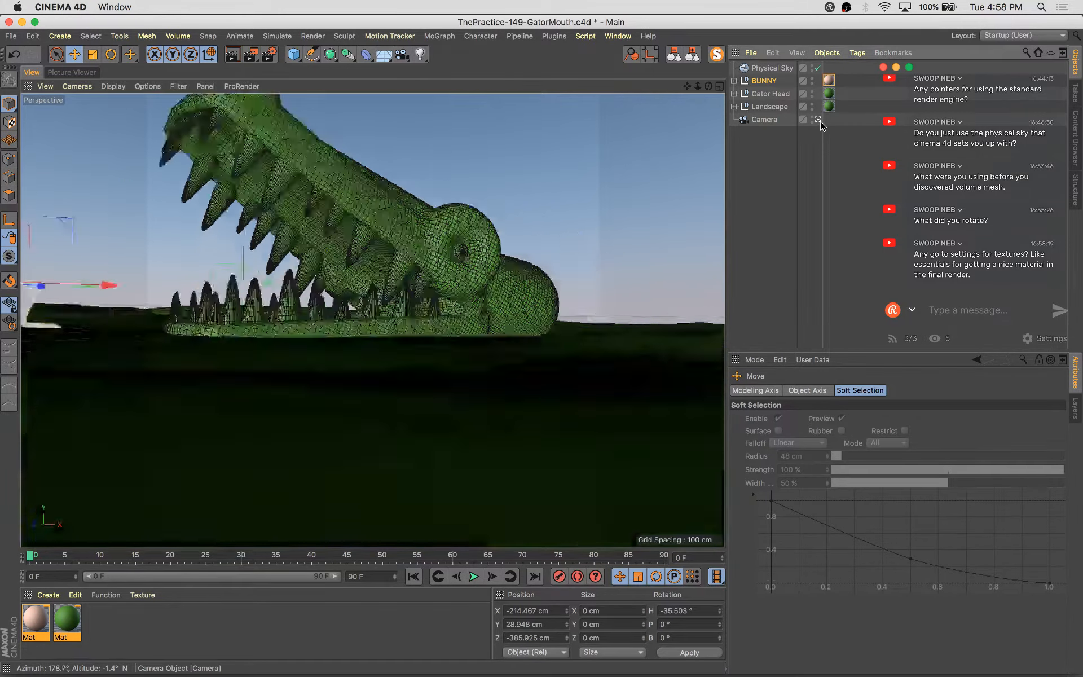
left_click_drag(665, 304, 418, 327, "alt")
key("s")
left_click_drag(567, 363, 420, 471, "alt")
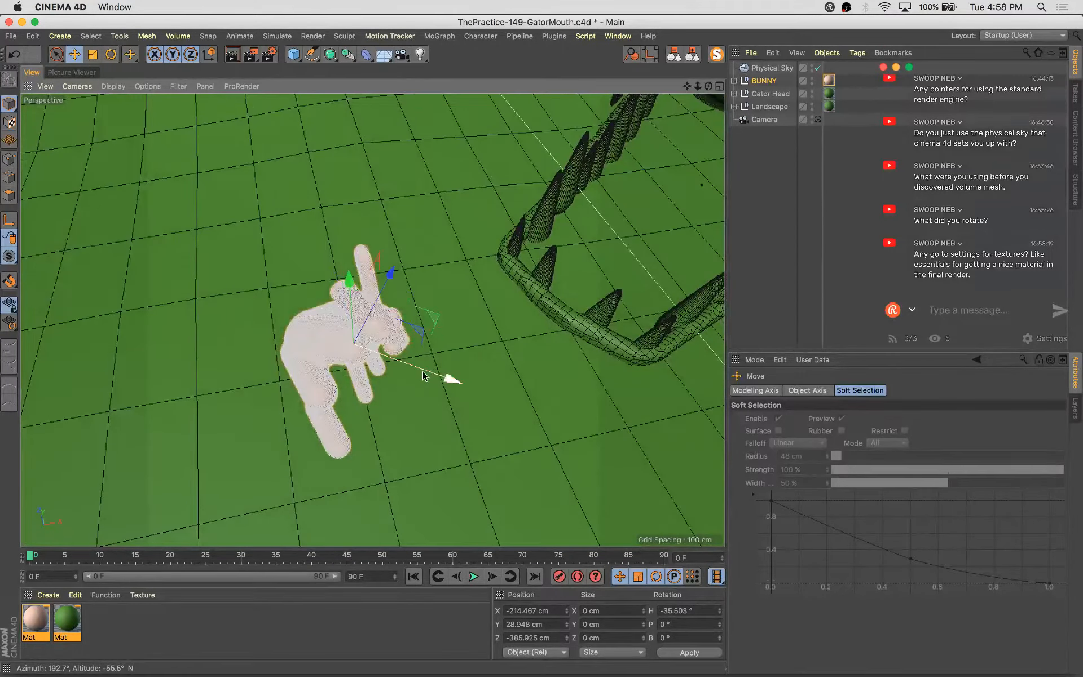
left_click_drag(425, 373, 386, 315)
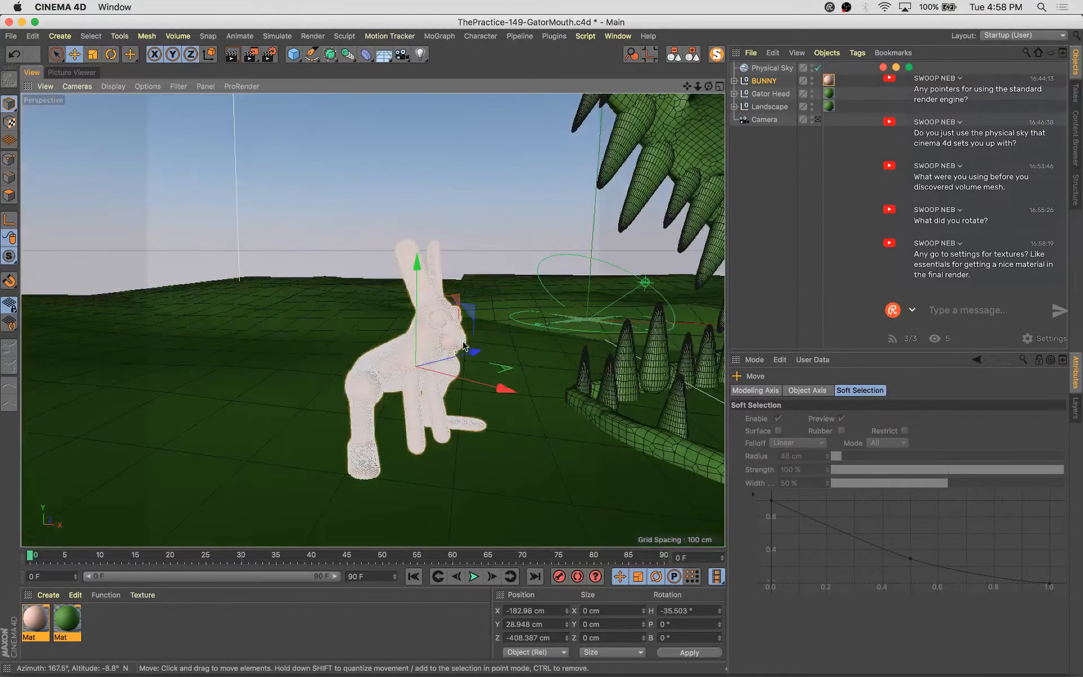
Rotate the BUNNY's heading to about -26°
key("r")
left_click_drag(475, 378, 473, 406)
left_click_drag(473, 414, 586, 415, "alt")
right_click_drag(451, 437, 508, 434, "alt")
left_click_drag(508, 434, 567, 429, "alt")
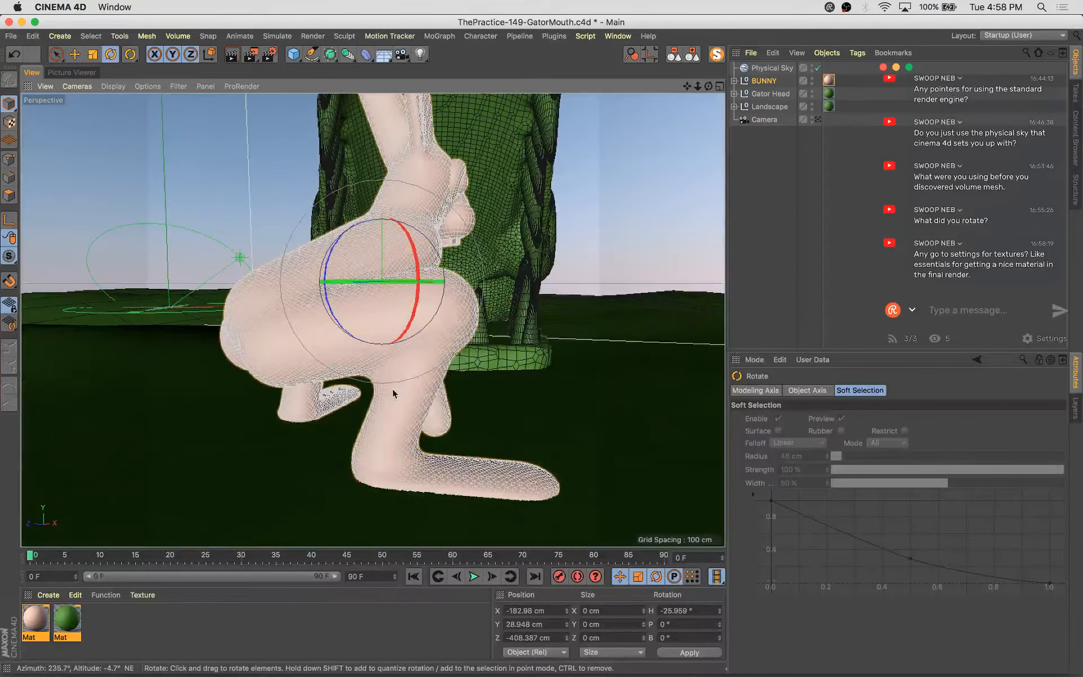
Expand the BUNNY hierarchy through Symmetry, Null, Volume Mesher and Volume Builder, and select its Capsule
left_click(734, 81)
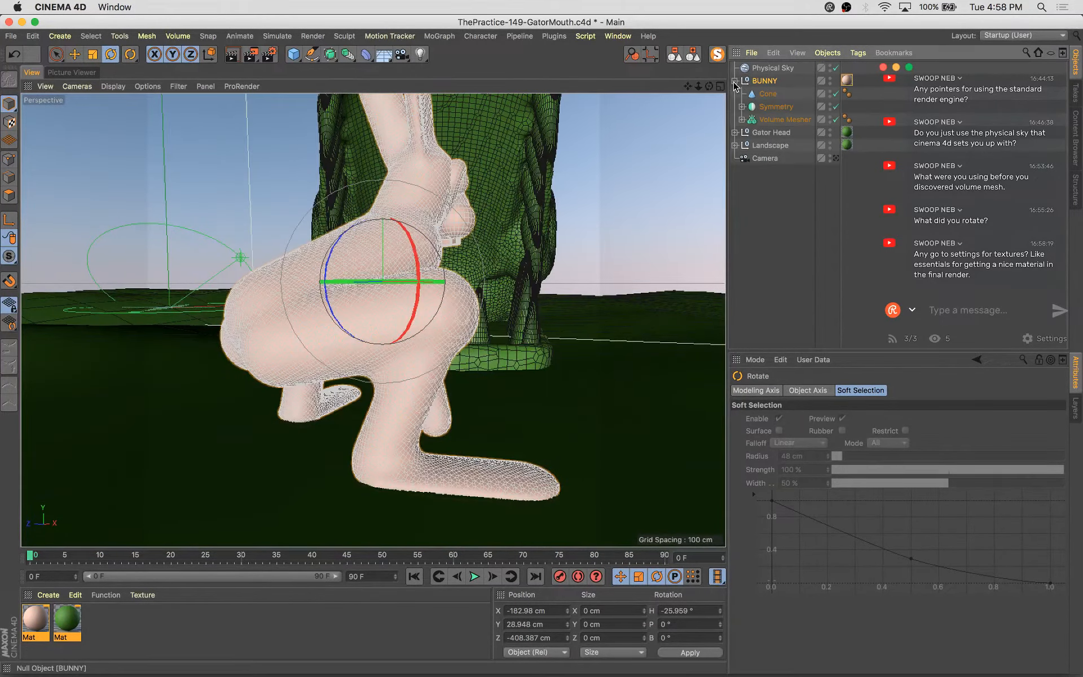
left_click(765, 106)
left_click(741, 107)
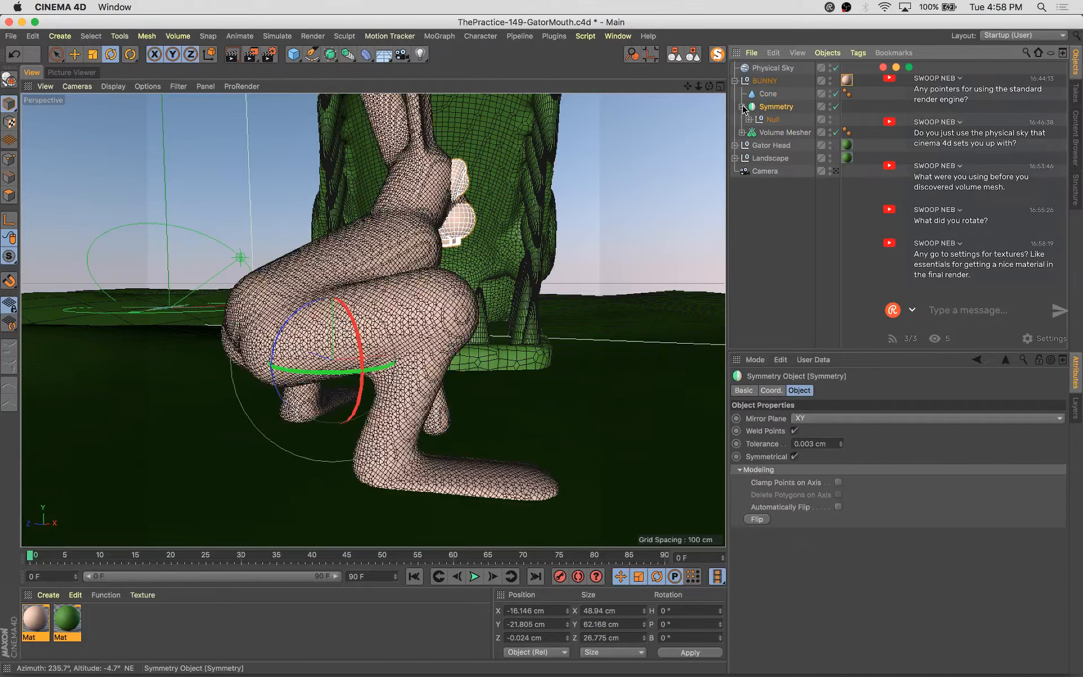
left_click(749, 119)
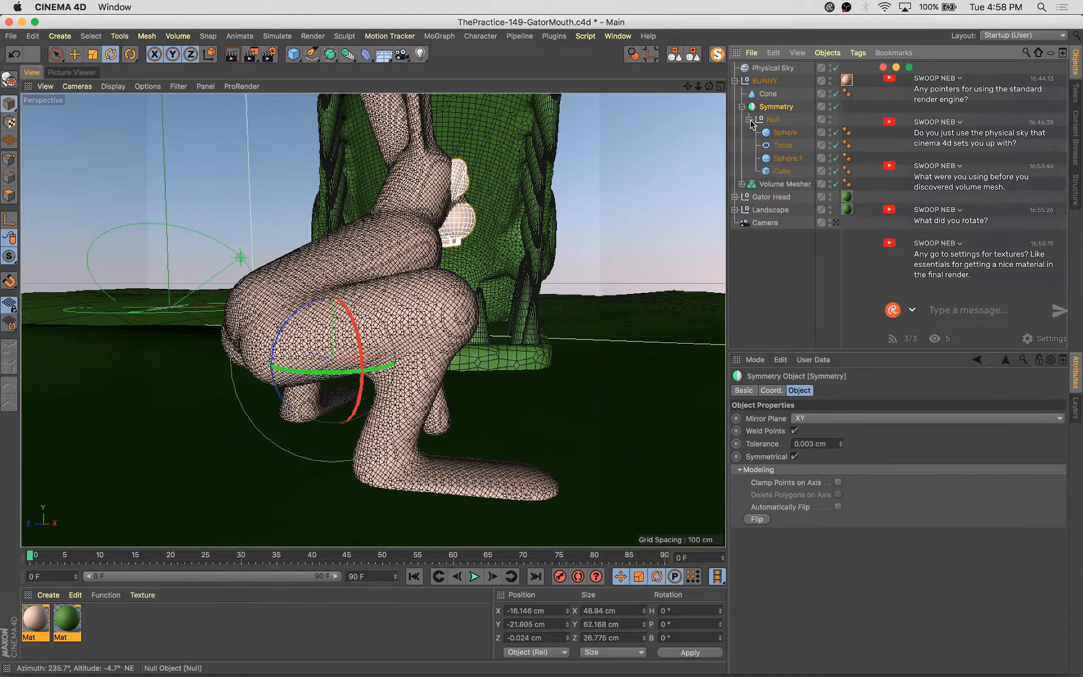
left_click(742, 184)
left_click(749, 197)
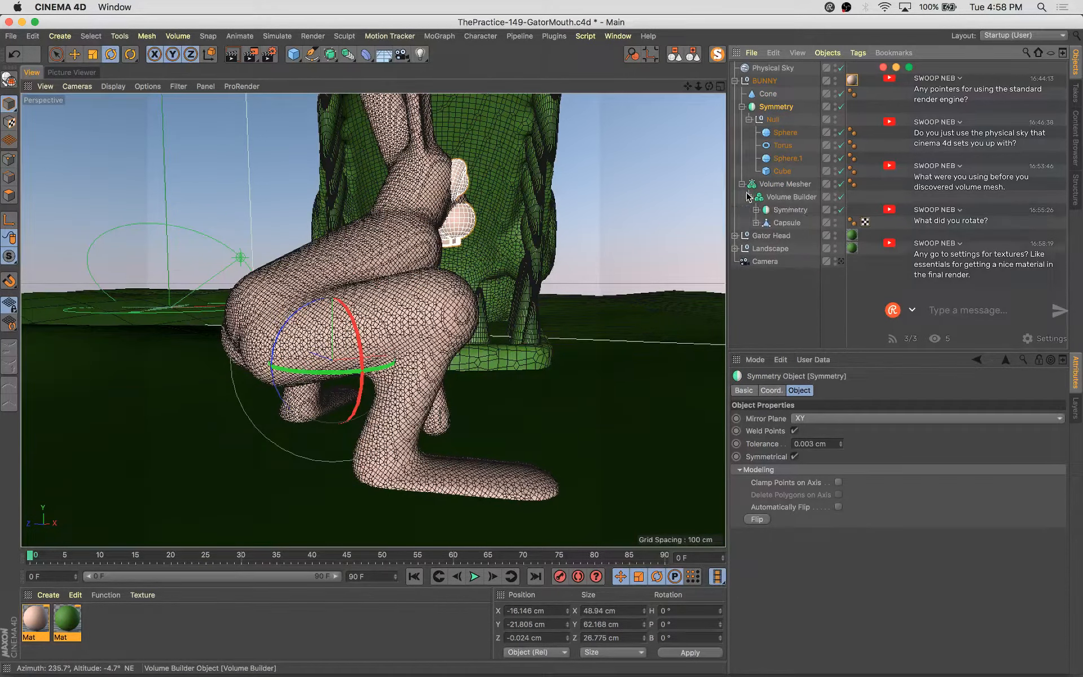
left_click(765, 224)
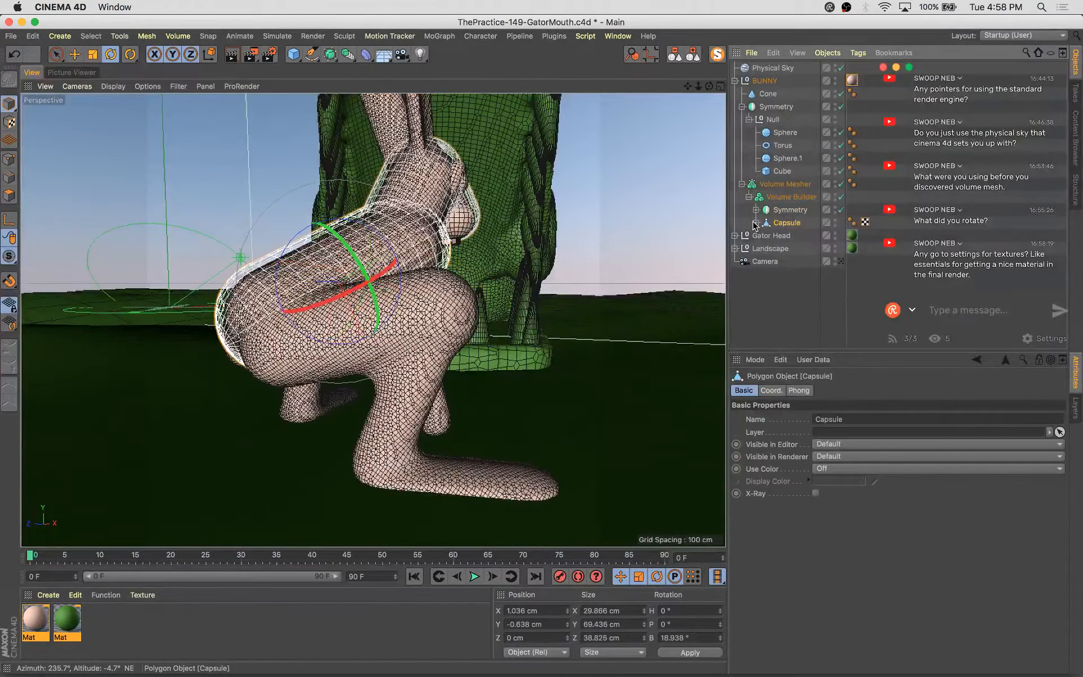
Select the lower-leg Capsule.1 nested under the bunny's Capsule and move it slightly upward
left_click(755, 223)
left_click(793, 236)
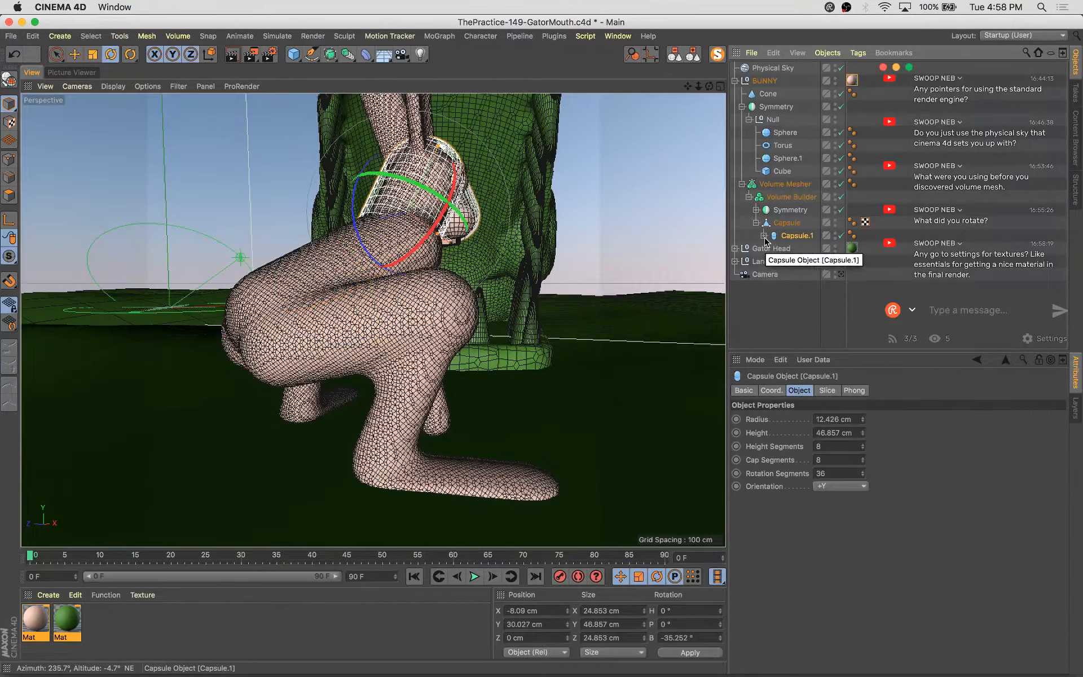
left_click(763, 236)
left_click(801, 249)
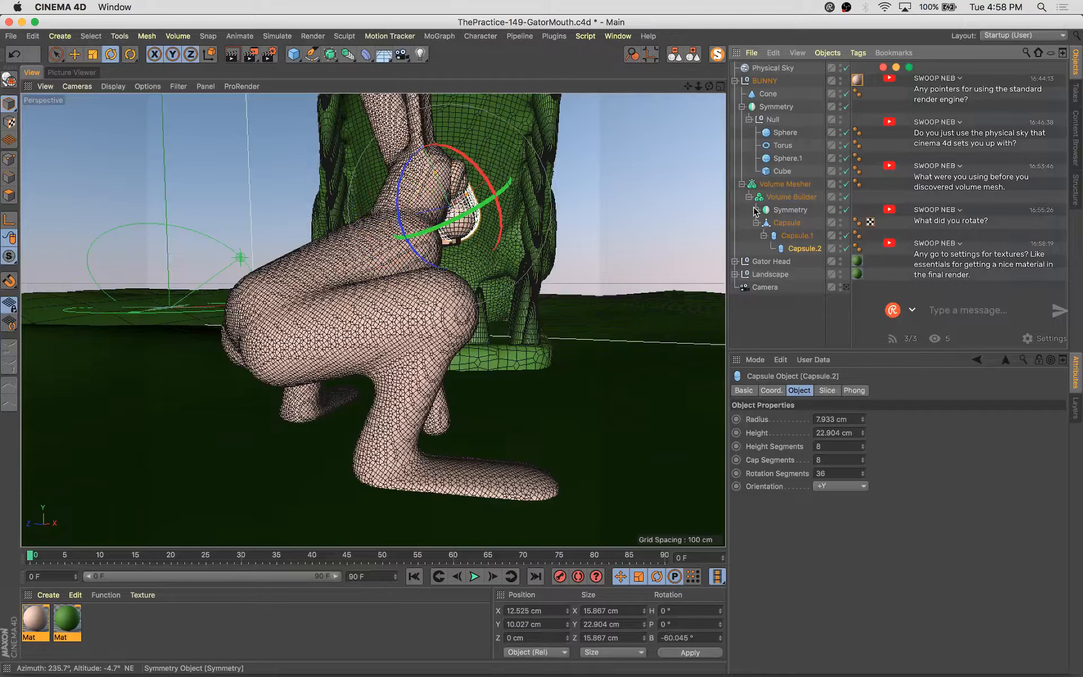
left_click(755, 210)
left_click(764, 223)
left_click(794, 250)
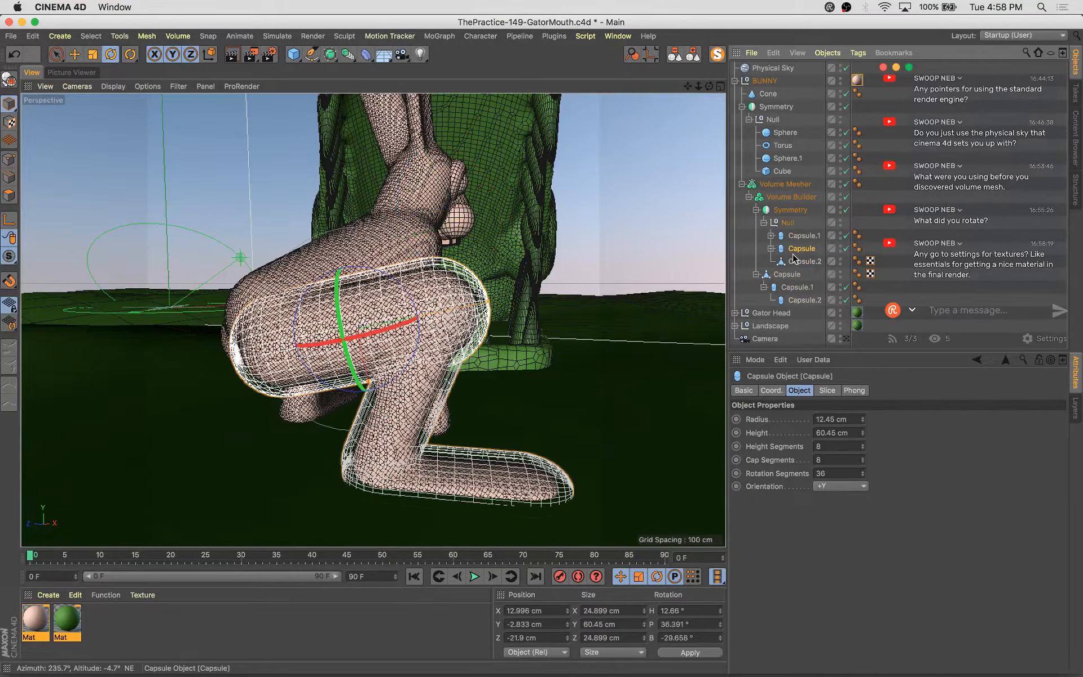
left_click(794, 236)
left_click_drag(794, 239, 786, 250)
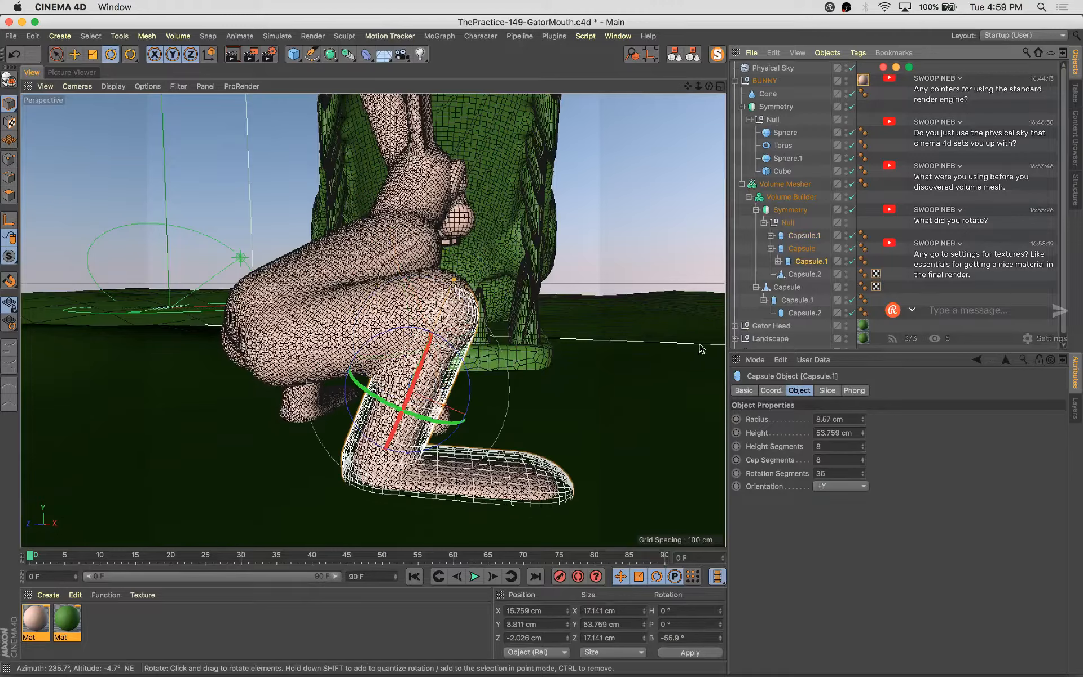
key("e")
left_click_drag(535, 412, 597, 401, "alt")
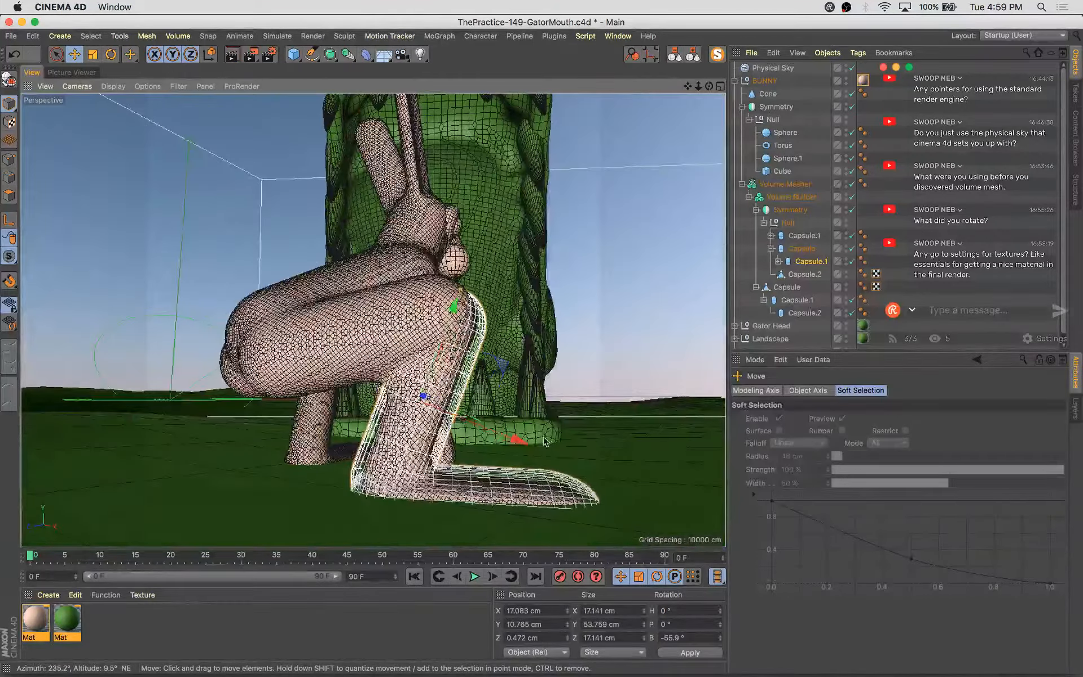
key("w")
left_click_drag(497, 418, 513, 539, "alt")
Enlarge the lower-leg Capsule.1's radius to about 9.7 cm
left_click_drag(387, 327, 388, 330)
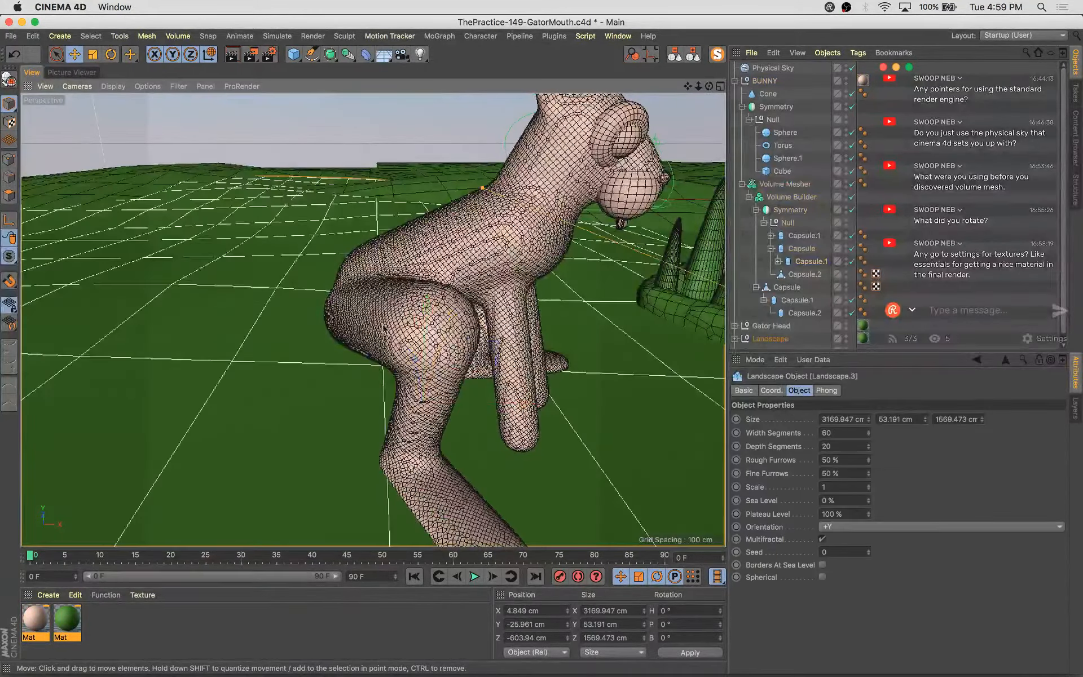
left_click_drag(257, 334, 370, 305, "alt")
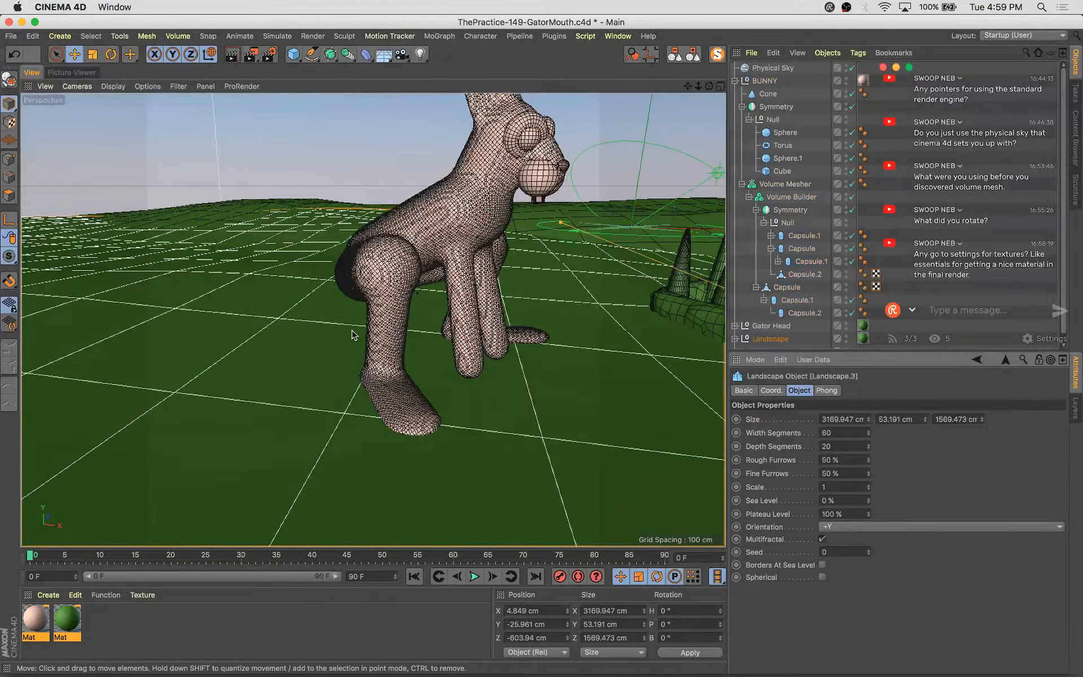
left_click(390, 334)
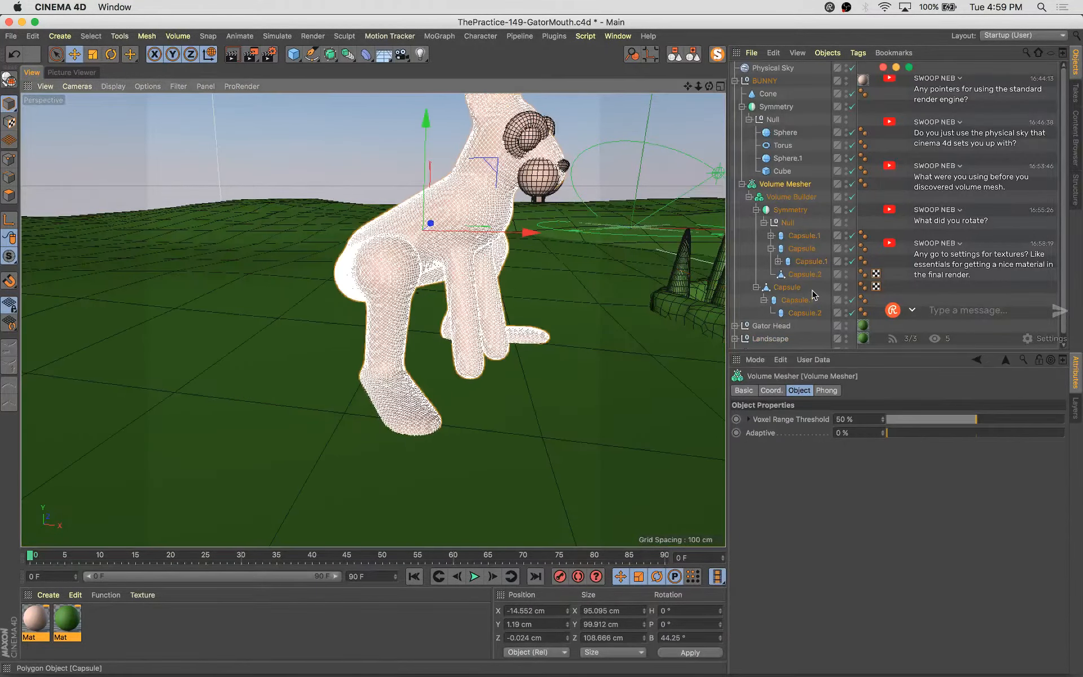
left_click(797, 263)
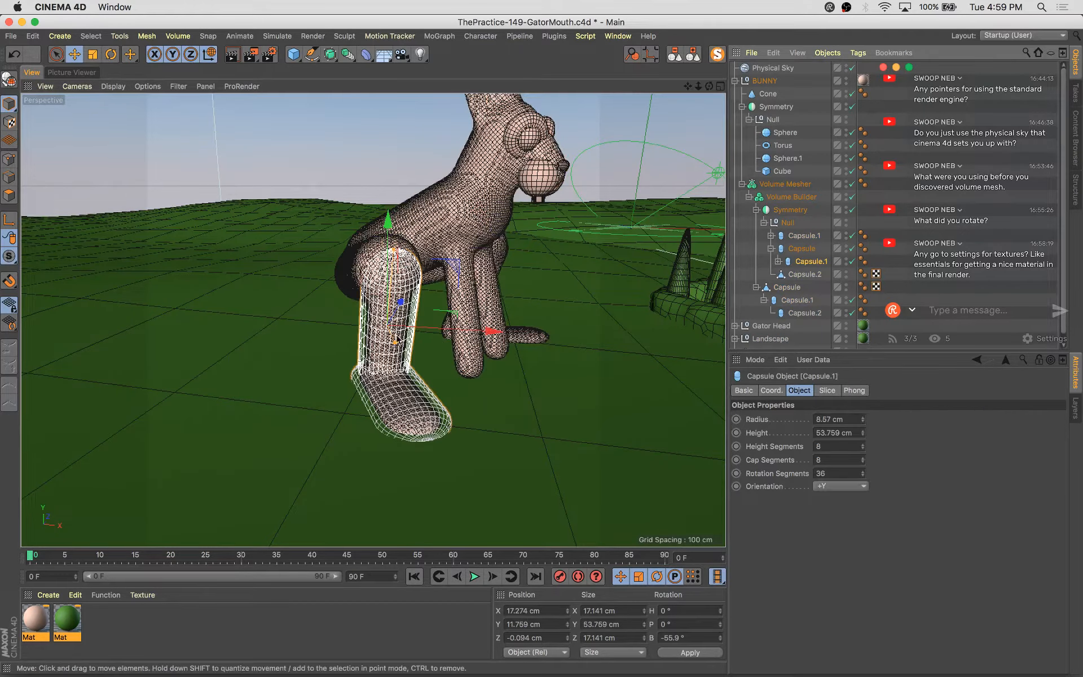
scroll(341, 326, "up", 5)
left_click_drag(470, 323, 466, 368, "alt")
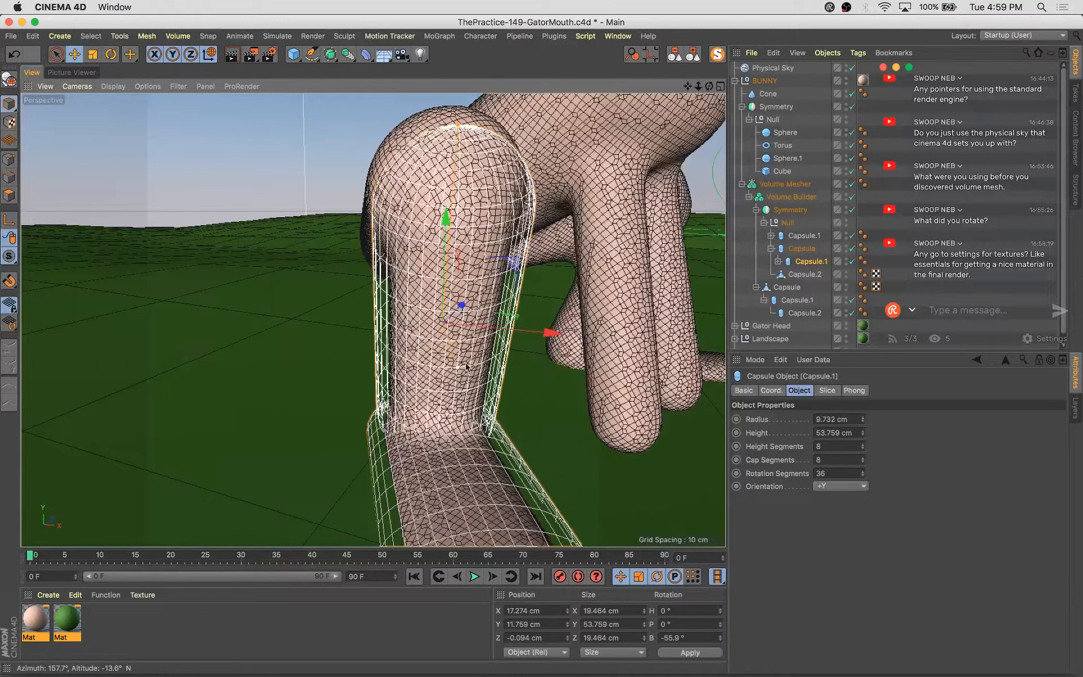
scroll(862, 330, "down", 1)
left_click(853, 342)
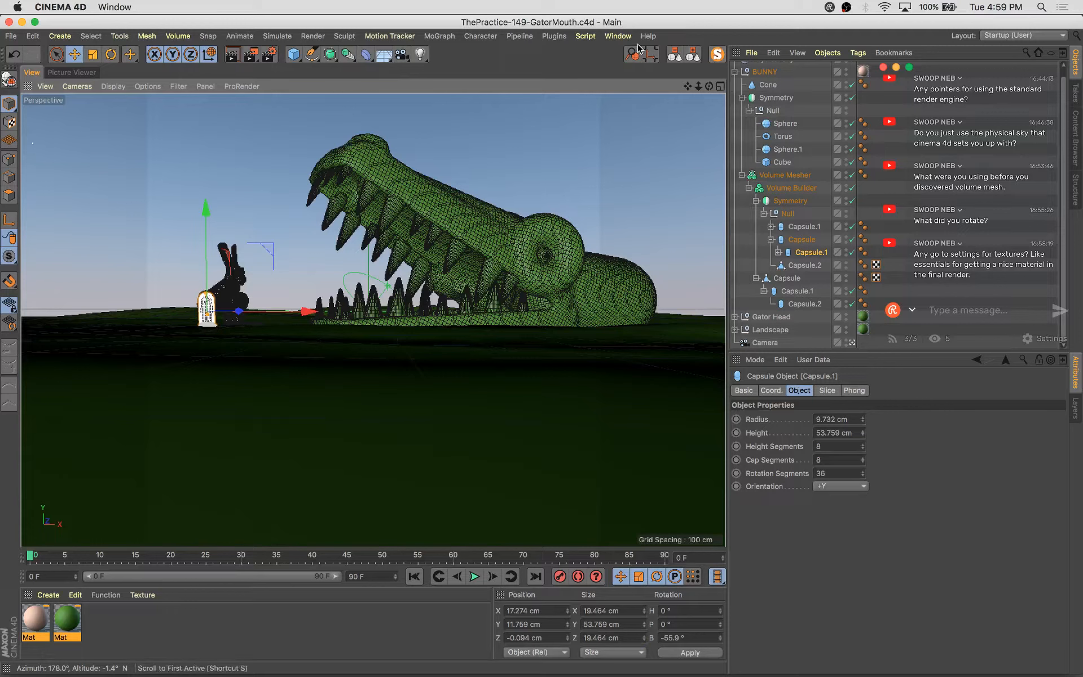
Open the Content Browser and browse the Studio and Broadcast material preset folders
left_click(617, 36)
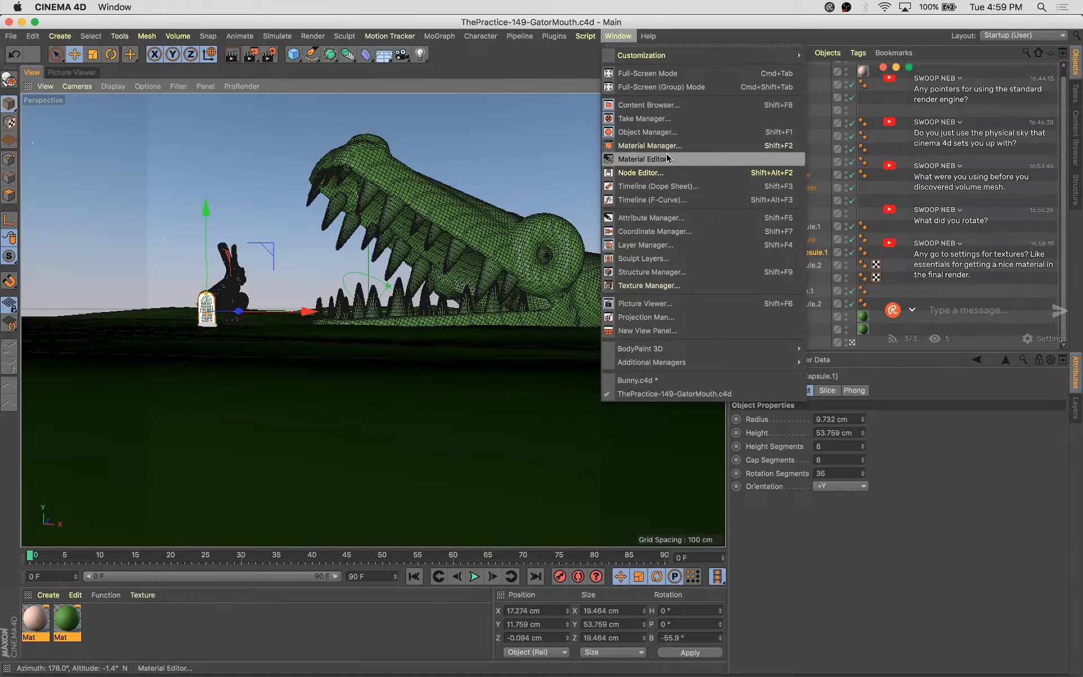
left_click(656, 104)
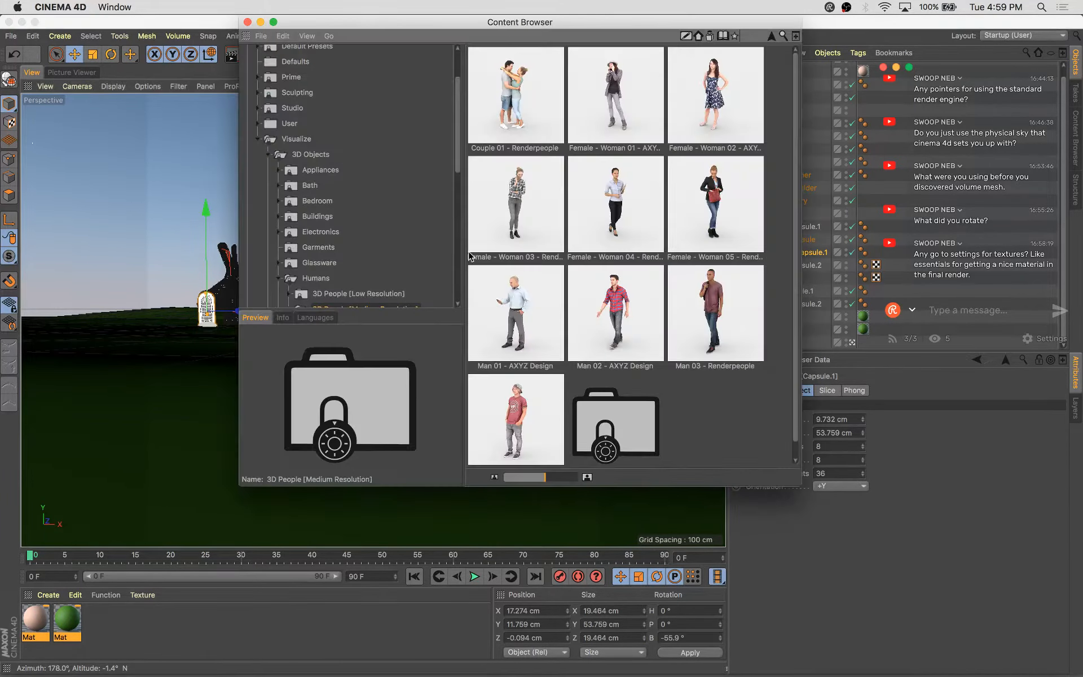
scroll(367, 207, "up", 4)
left_click(292, 177)
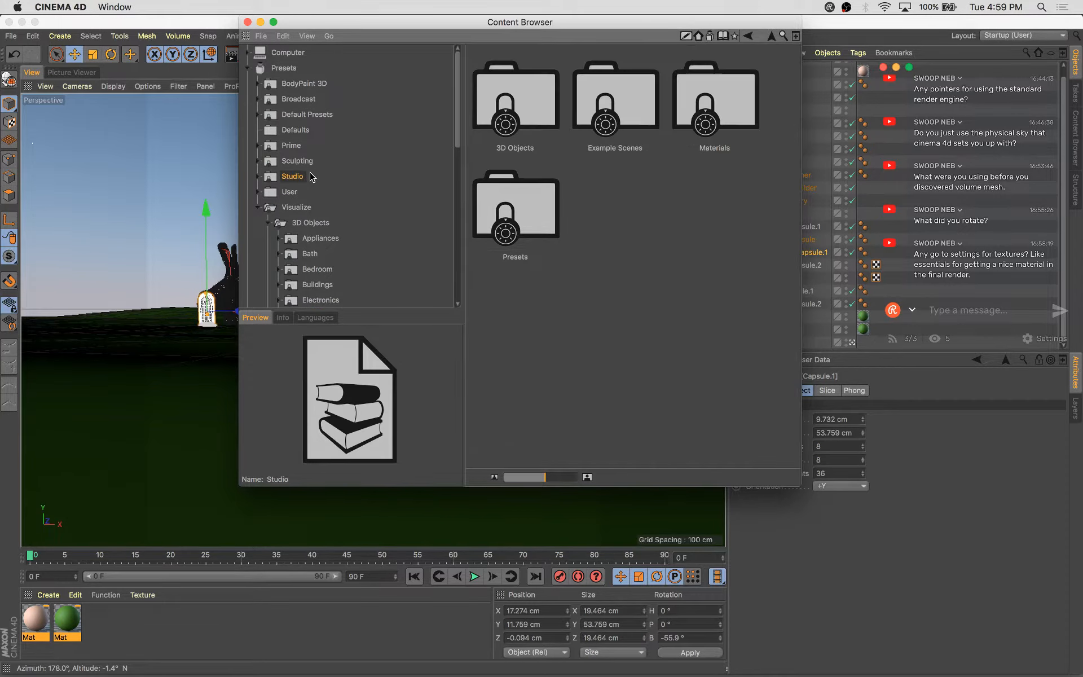
double_click(715, 101)
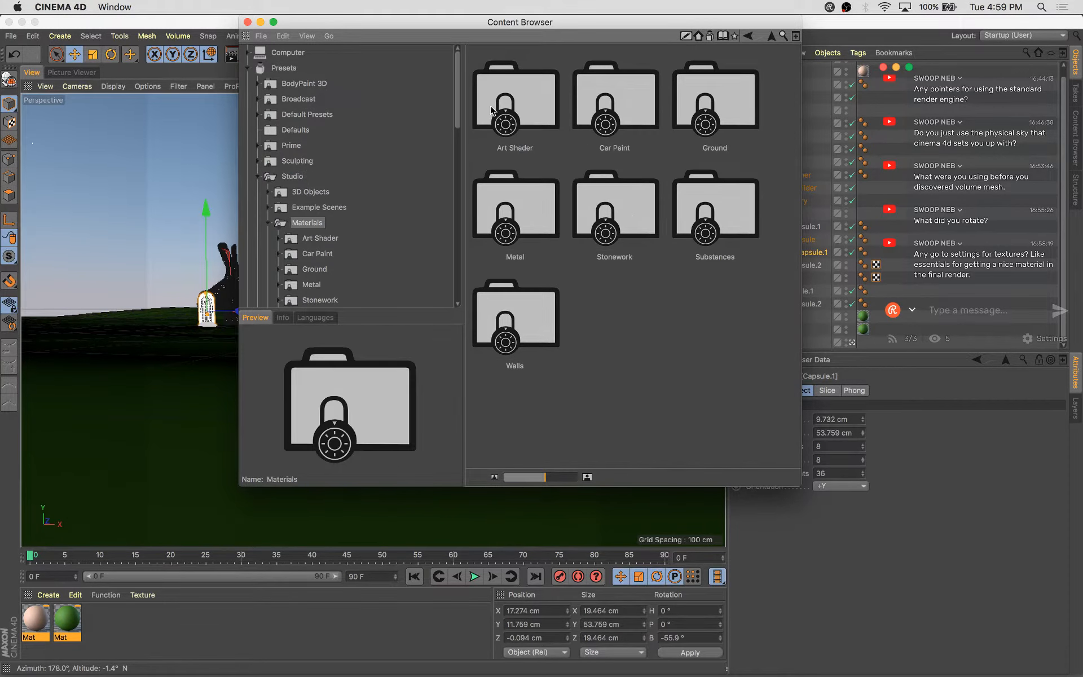
left_click(311, 284)
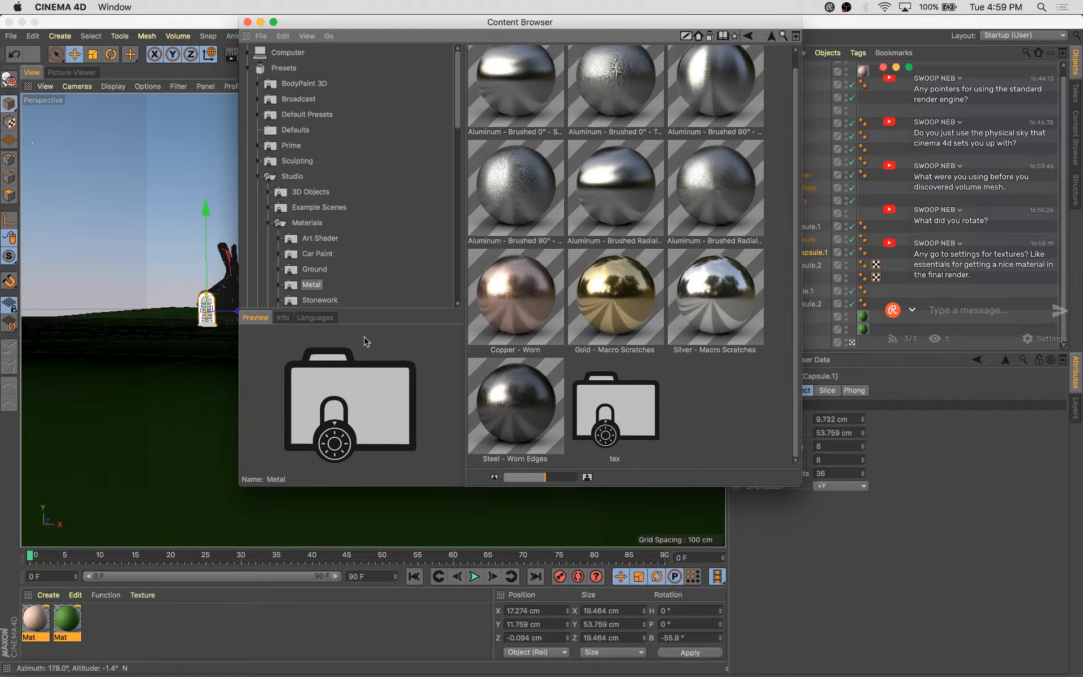
scroll(334, 252, "down", 5)
scroll(335, 252, "up", 5)
scroll(620, 282, "up", 1)
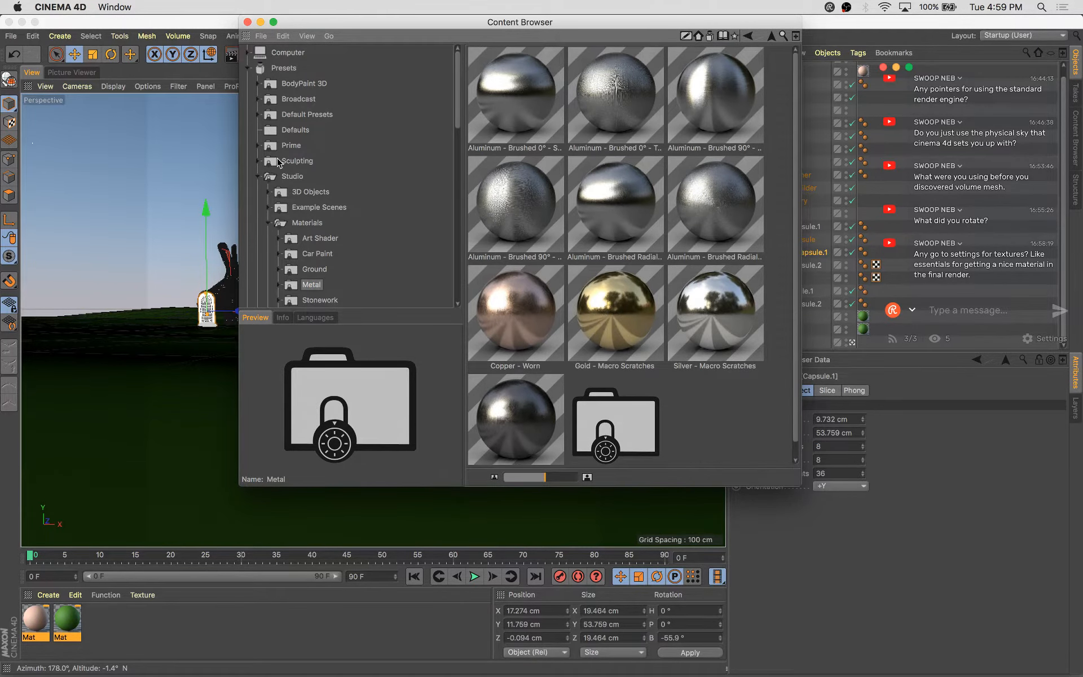
left_click(303, 101)
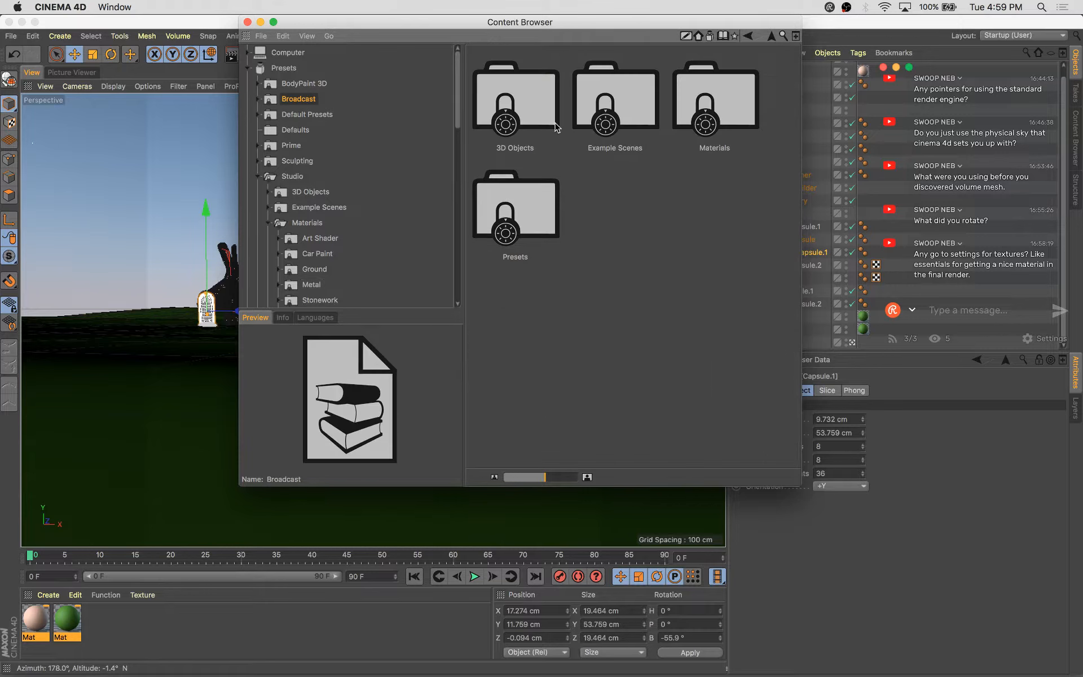
left_click(258, 100)
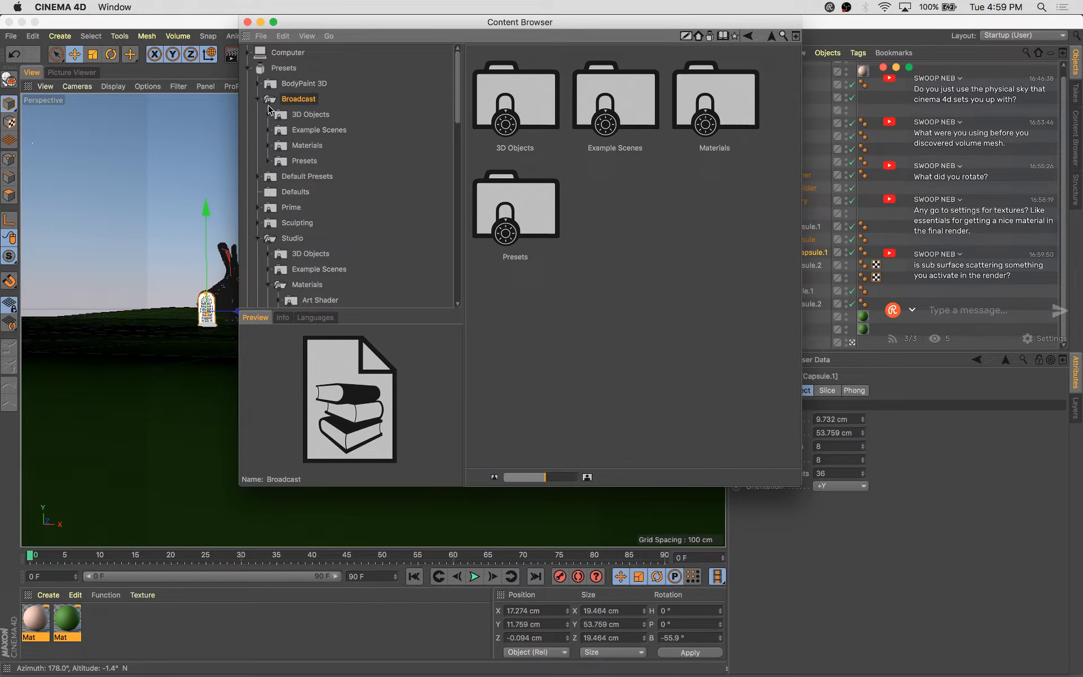
double_click(279, 146)
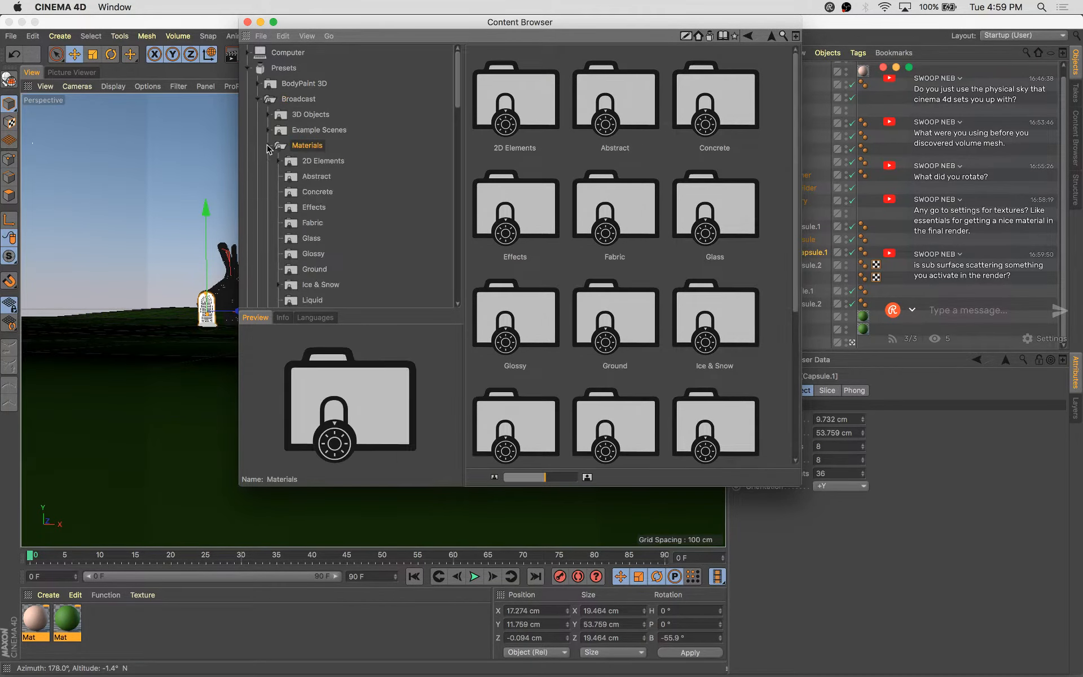
scroll(338, 180, "down", 3)
left_click(318, 165)
left_click(319, 119)
left_click(317, 104)
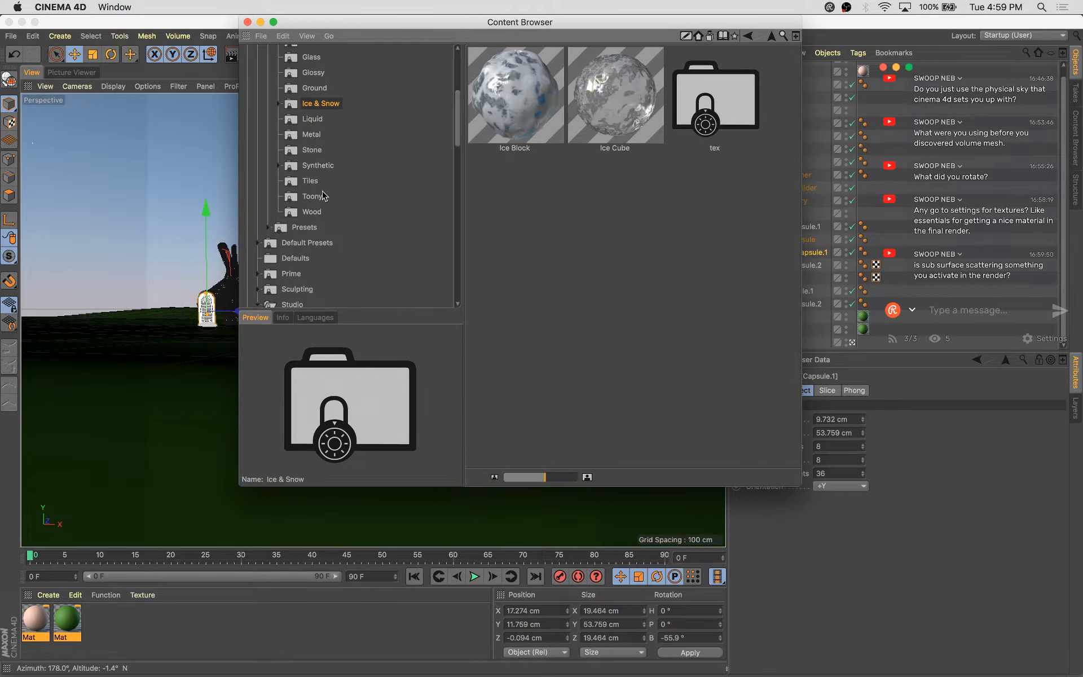
scroll(314, 182, "up", 2)
left_click(329, 89)
scroll(315, 157, "up", 3)
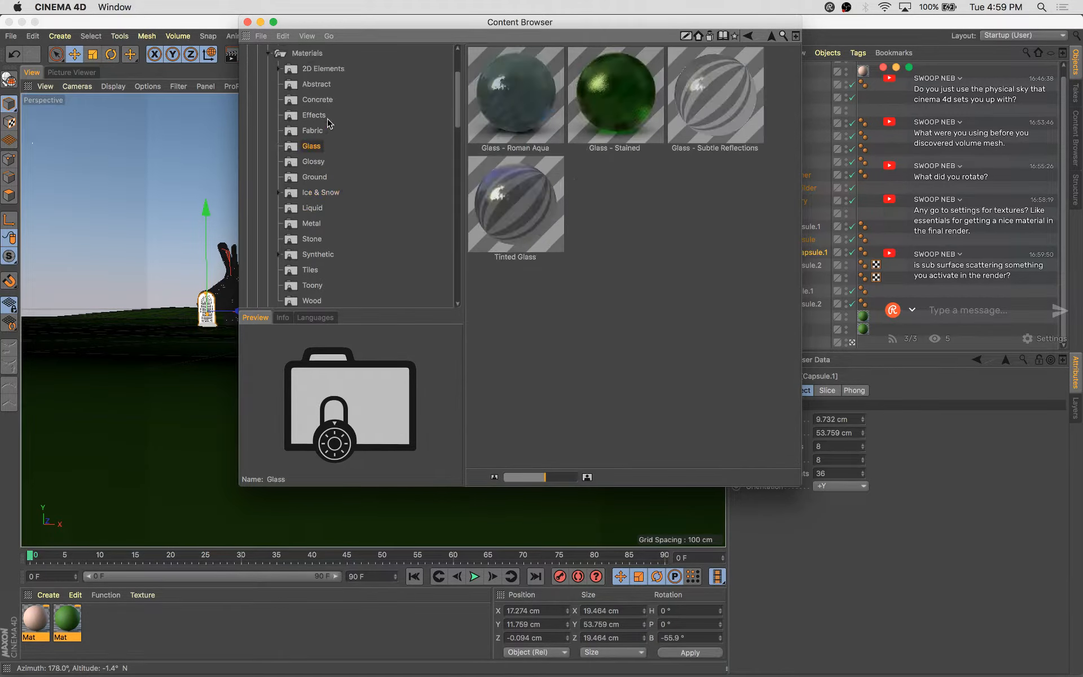
left_click(327, 102)
left_click(312, 116)
left_click(315, 132)
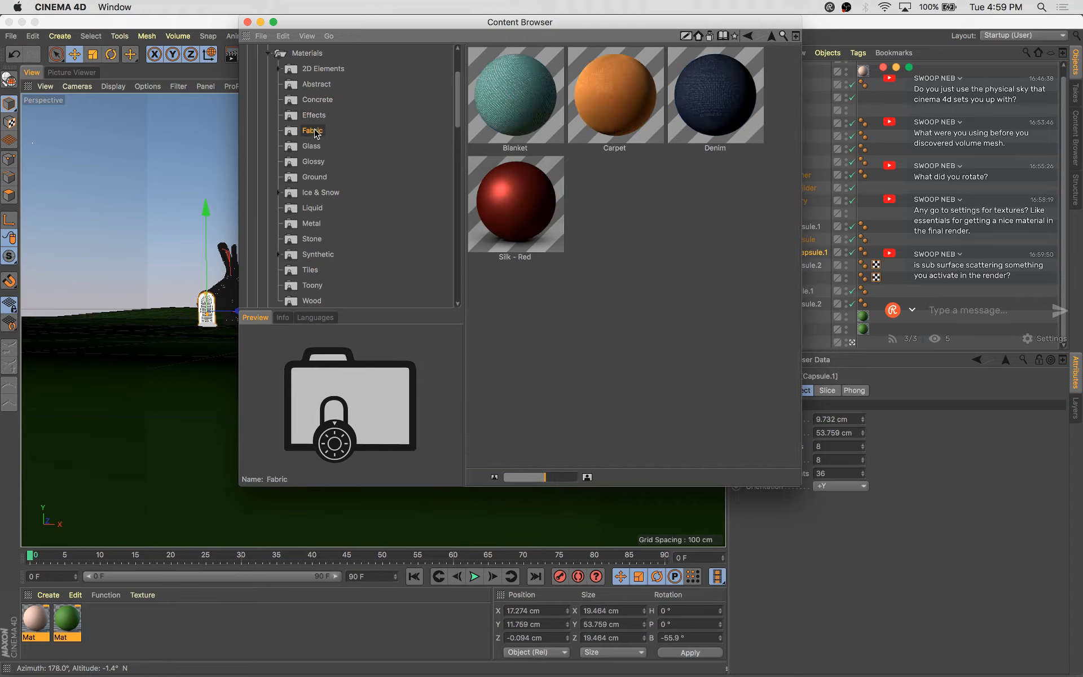
left_click(310, 148)
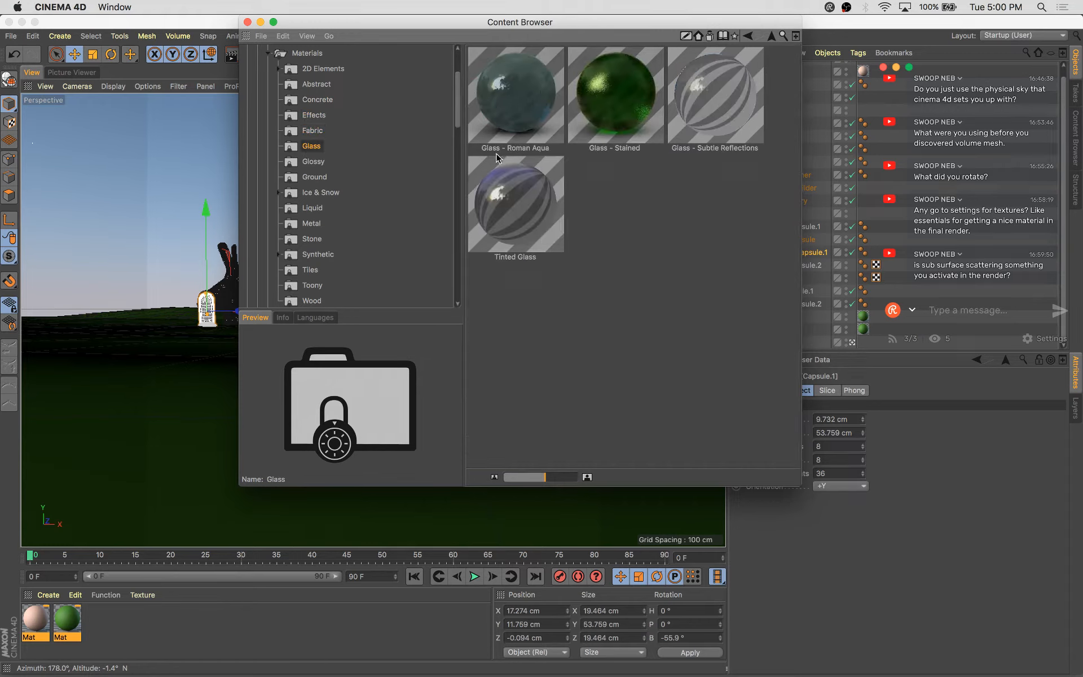
left_click(247, 22)
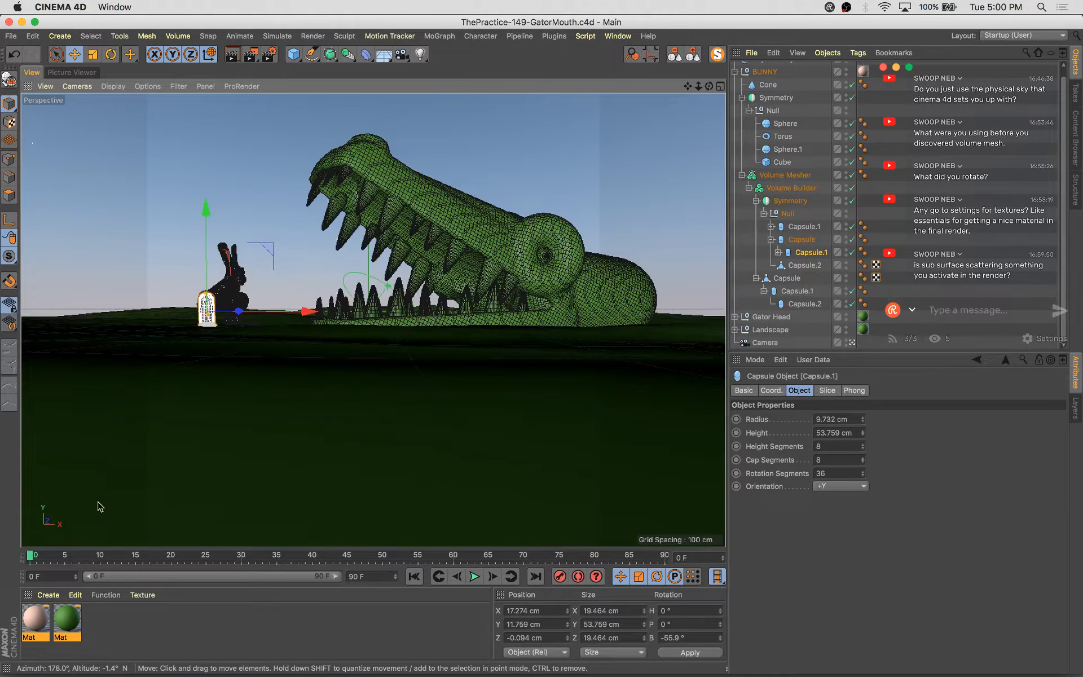
left_click(91, 628)
double_click(106, 623)
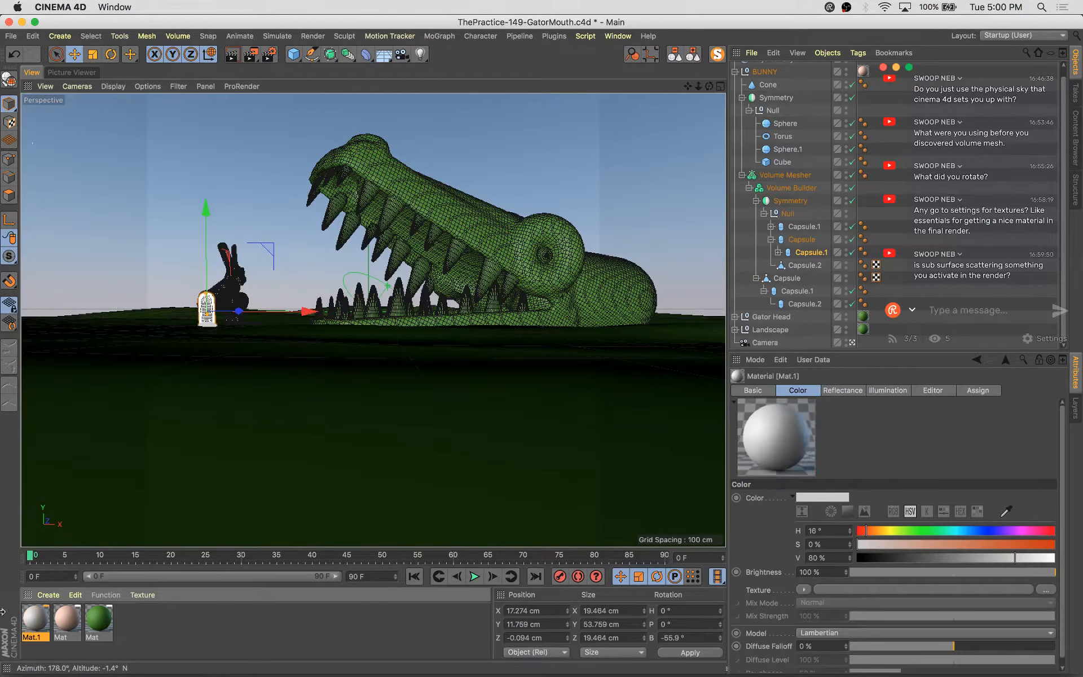
double_click(38, 620)
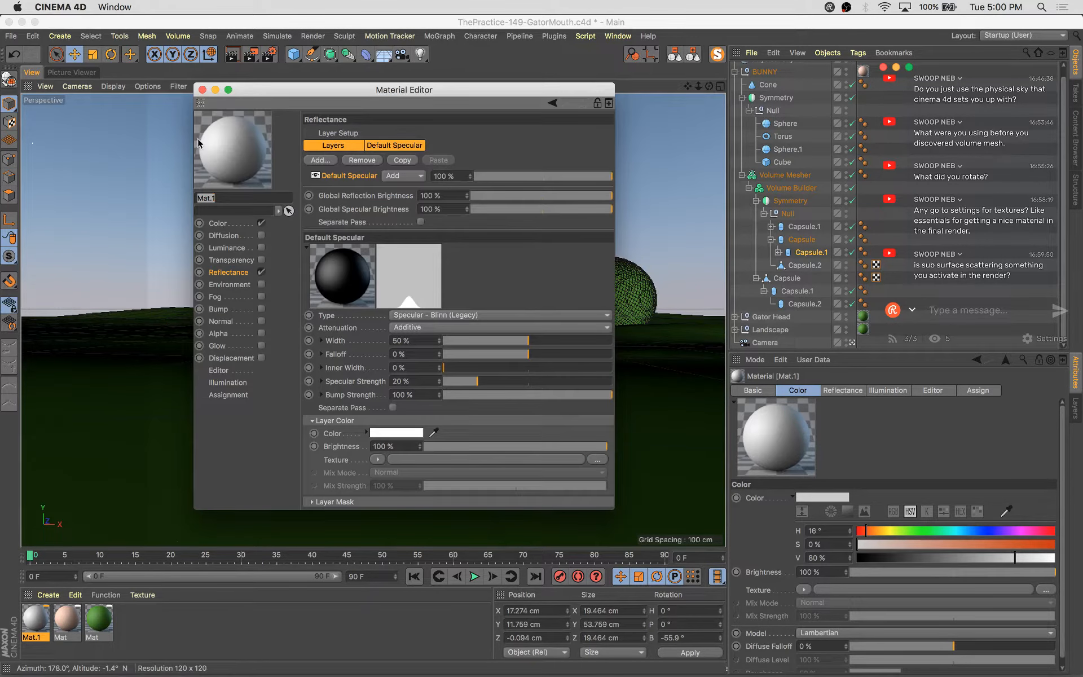
left_click(47, 616)
key("Delete")
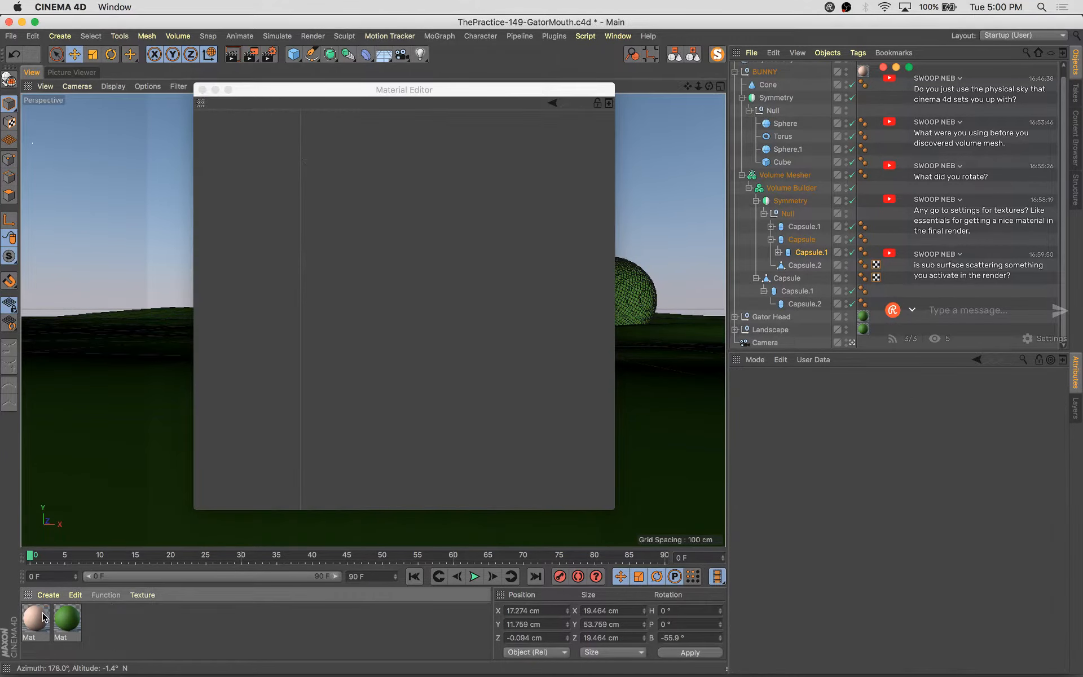
Open the peach material in the Material Editor and set its color to hue 58° and saturation 10%
left_click_drag(37, 615, 31, 614, "ctrl")
double_click(33, 614)
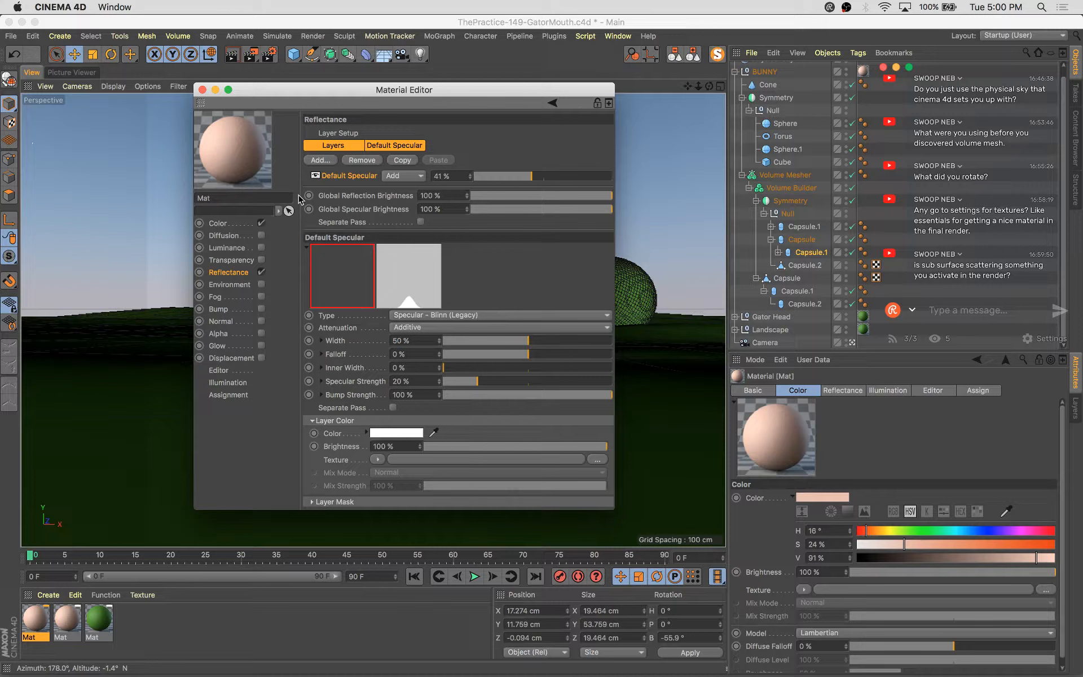
left_click(234, 226)
left_click(447, 180)
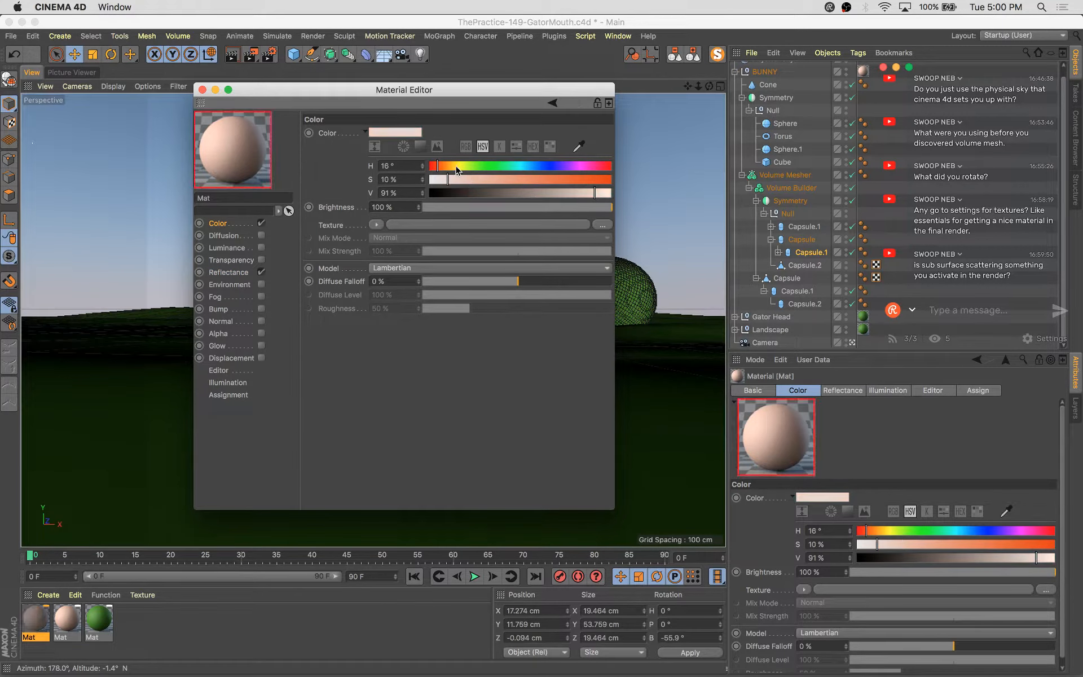
left_click(459, 166)
left_click_drag(270, 86, 689, 353)
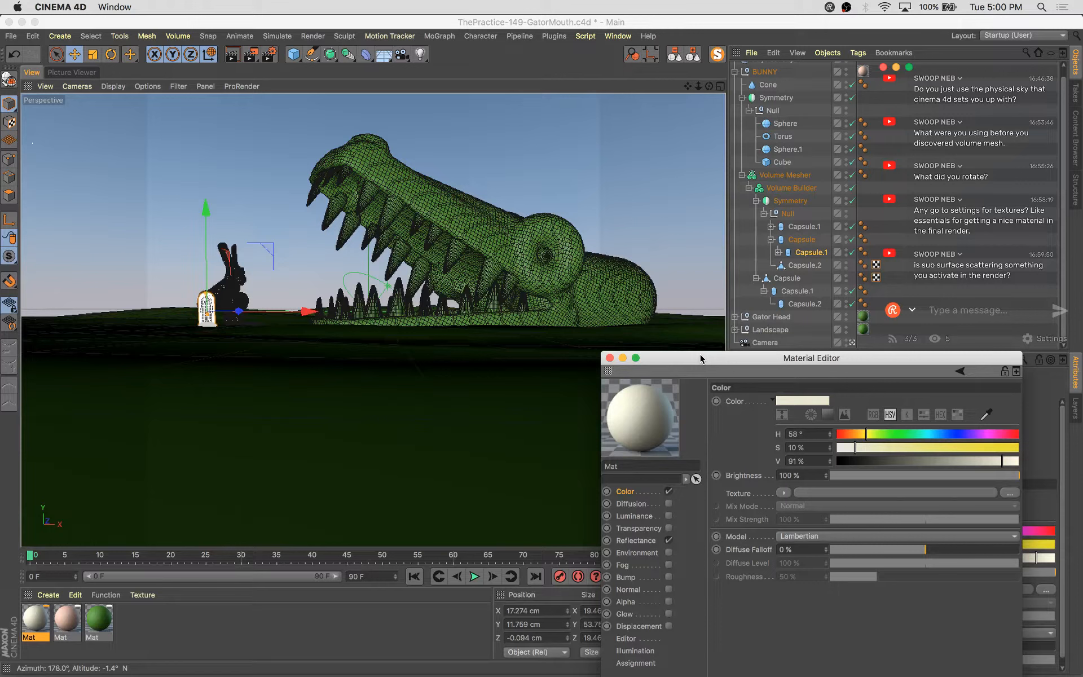
left_click_drag(648, 417, 841, 201)
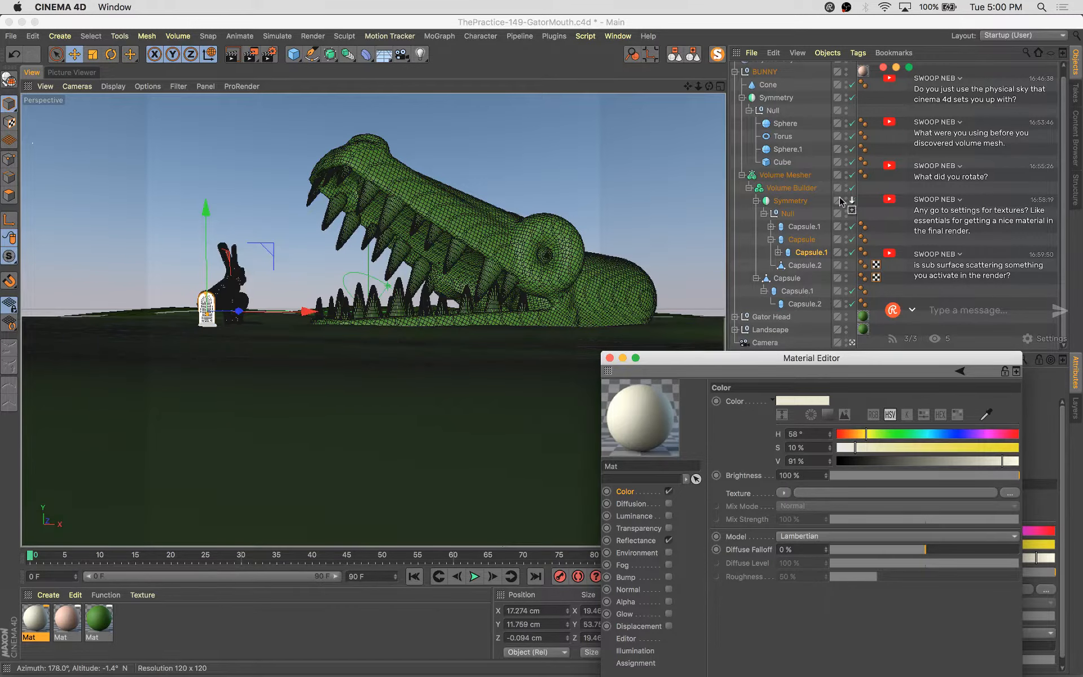
left_click_drag(800, 254, 801, 254)
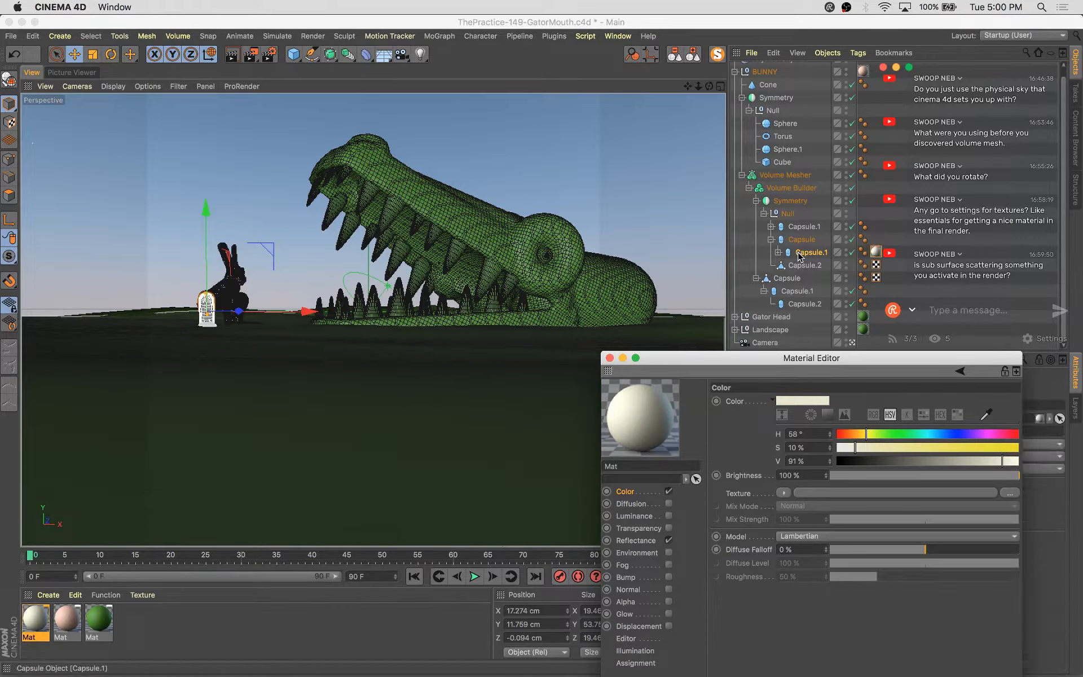
key("super+z")
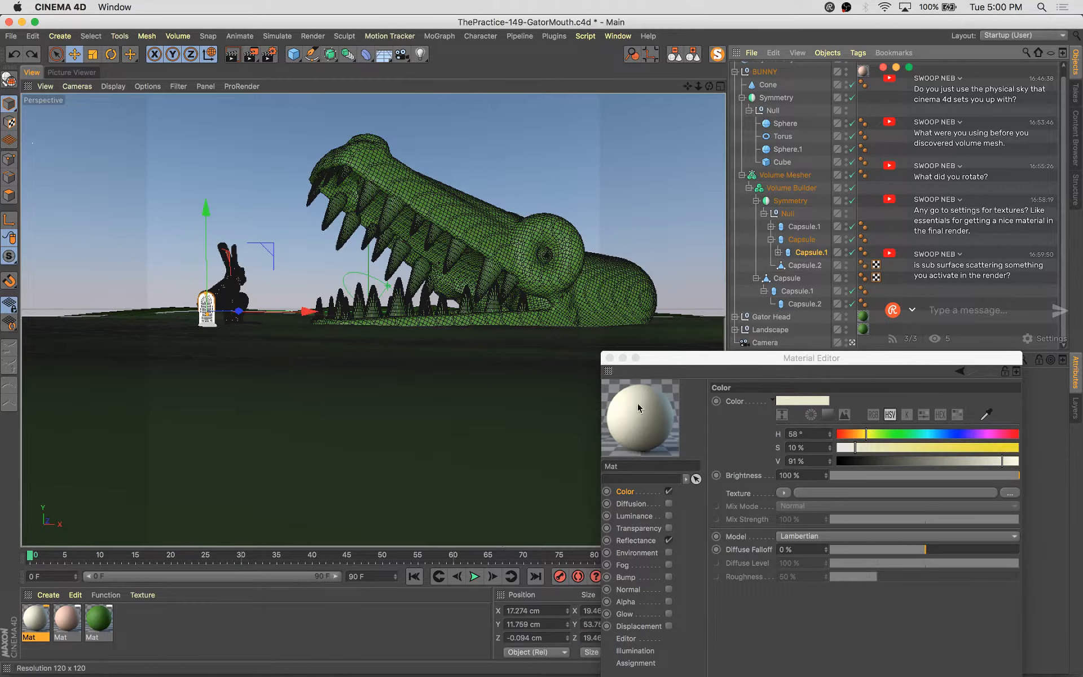
Assign the cream material to the gator's Teeth null instead of the Gator Head, and save the scene
left_click_drag(638, 409, 732, 289)
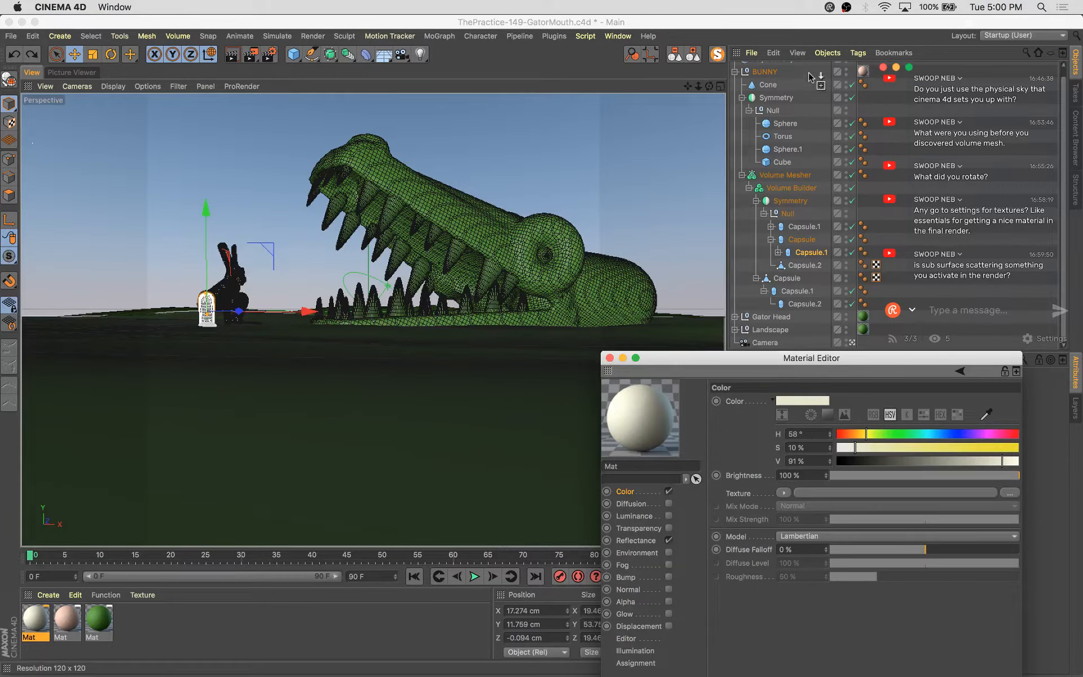
left_click_drag(809, 75, 816, 65)
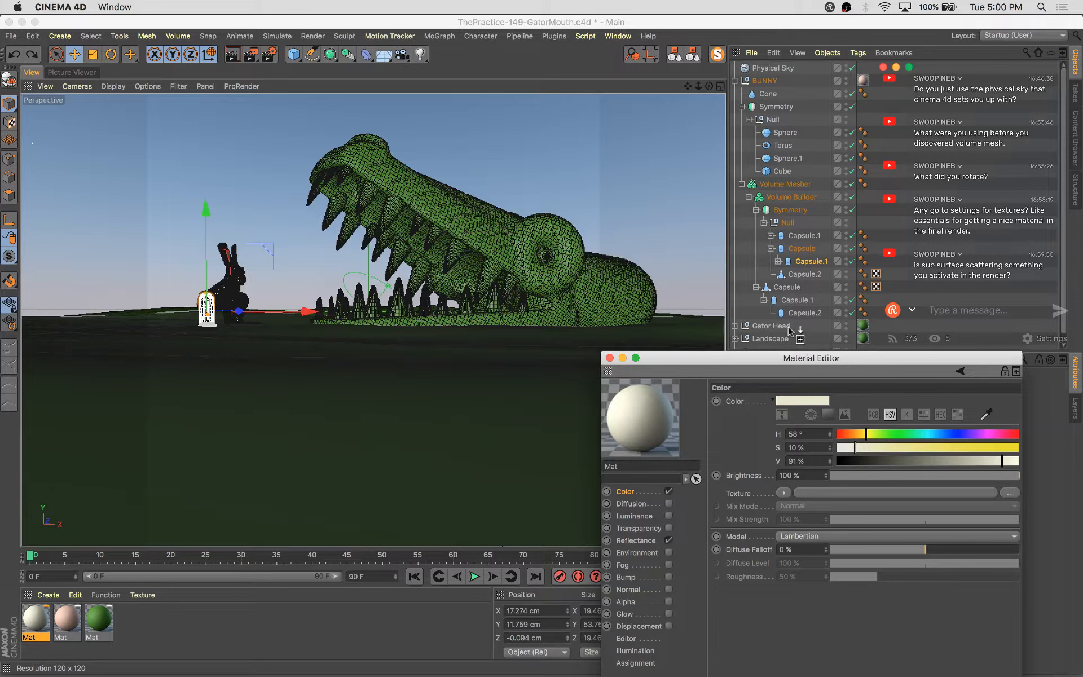
left_click_drag(790, 330, 790, 328)
left_click(852, 325)
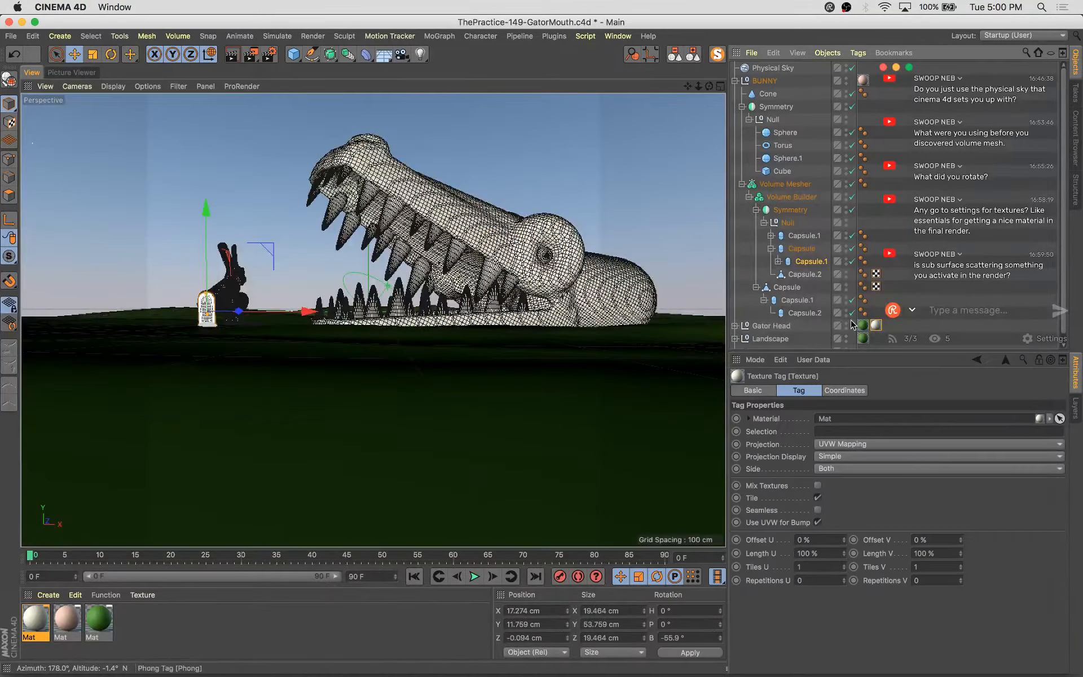
left_click(735, 326)
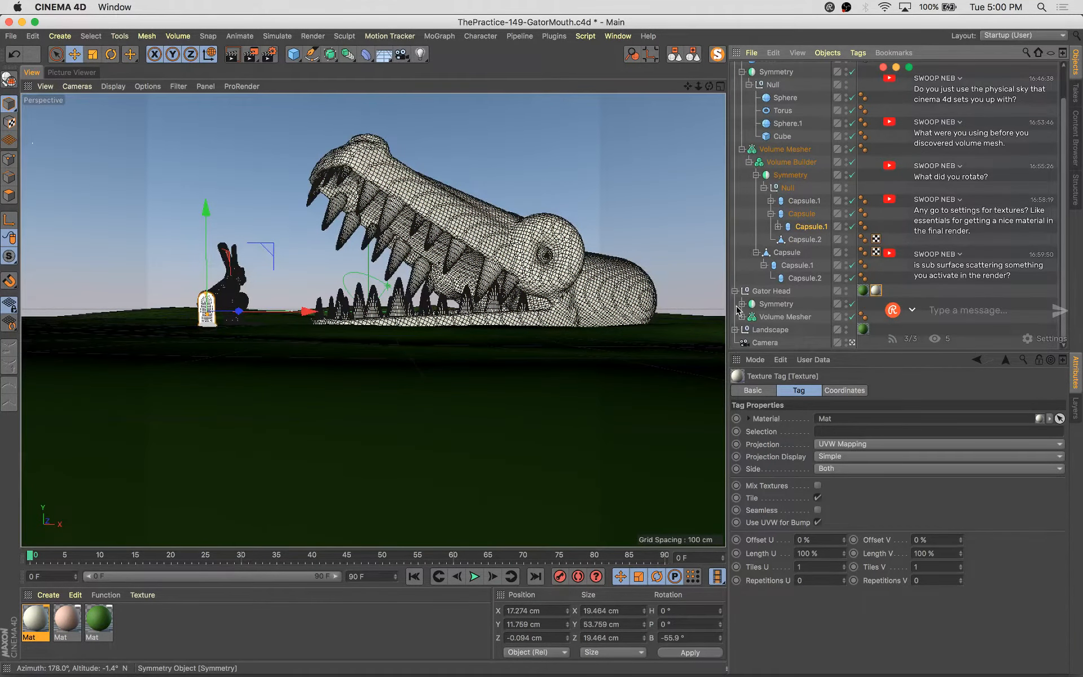
left_click(741, 304)
left_click(749, 316)
scroll(766, 307, "down", 2)
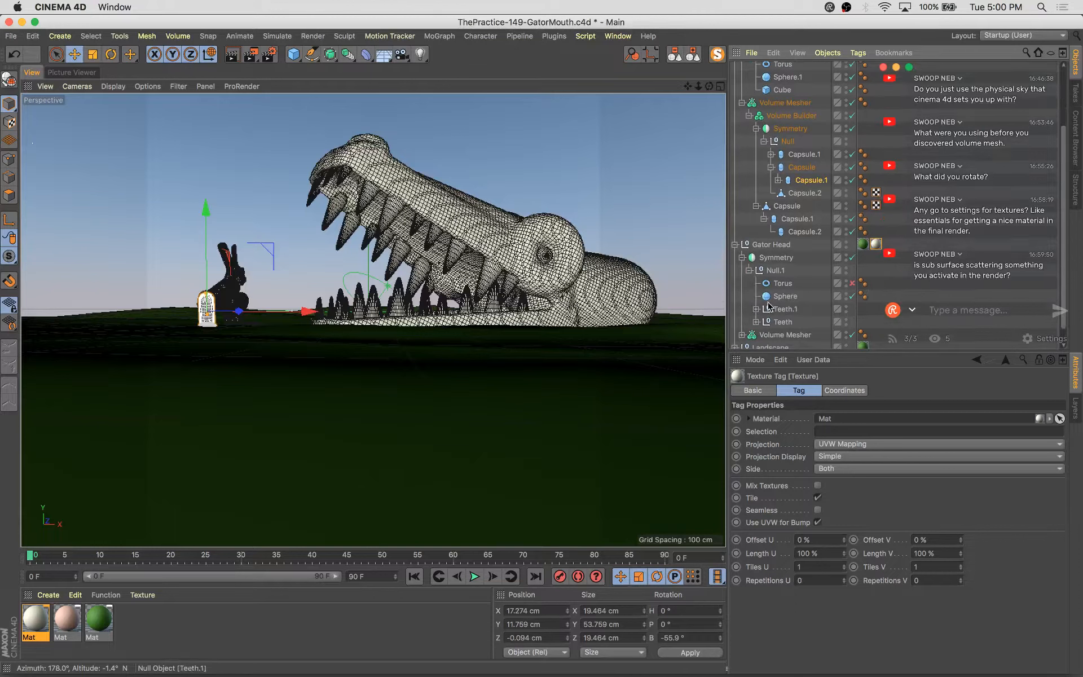
left_click_drag(875, 244, 862, 321)
key("super+s")
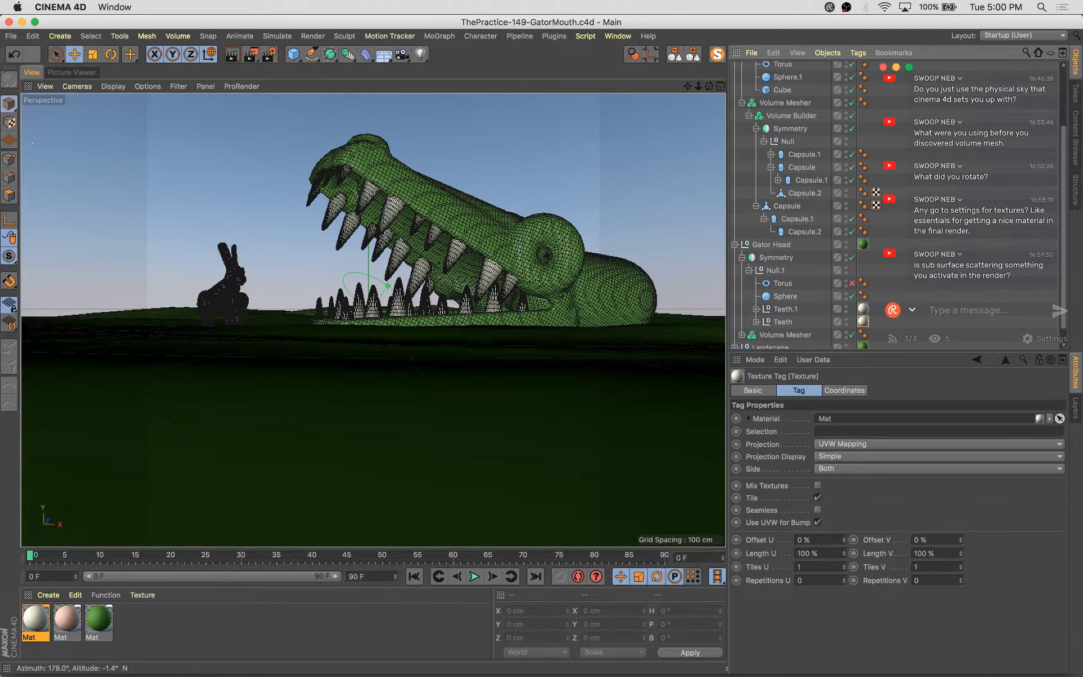
Duplicate the cream material and set the copy's color to hue 225°, saturation 51% and value 21%
key("super+c")
key("super+v")
double_click(45, 623)
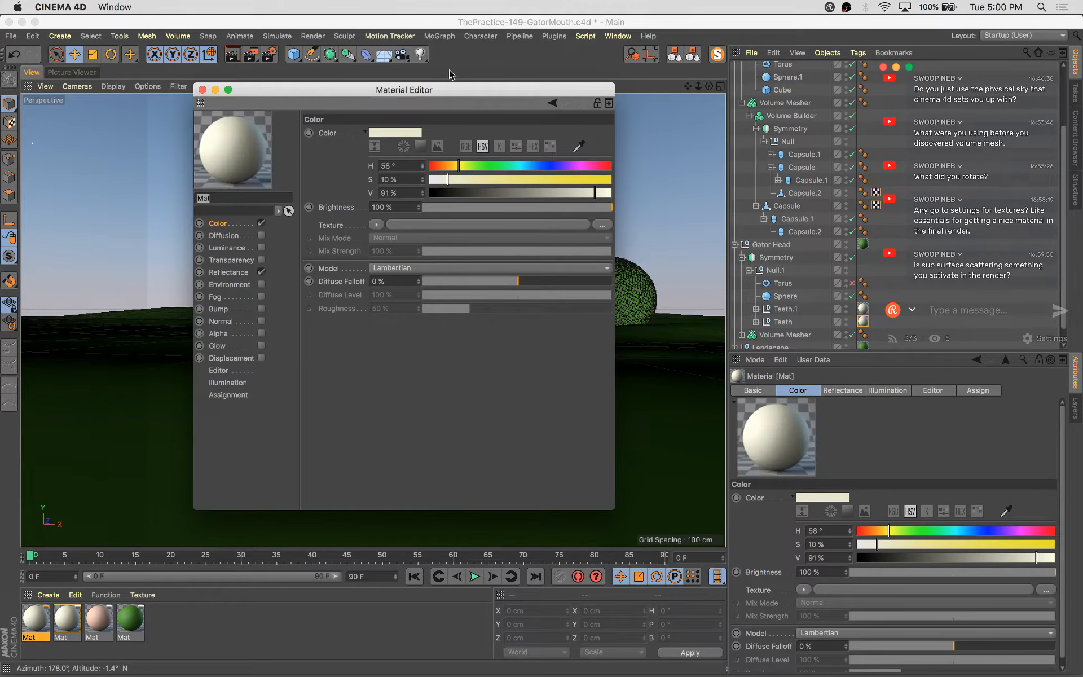
left_click(543, 168)
left_click(575, 181)
left_click(542, 194)
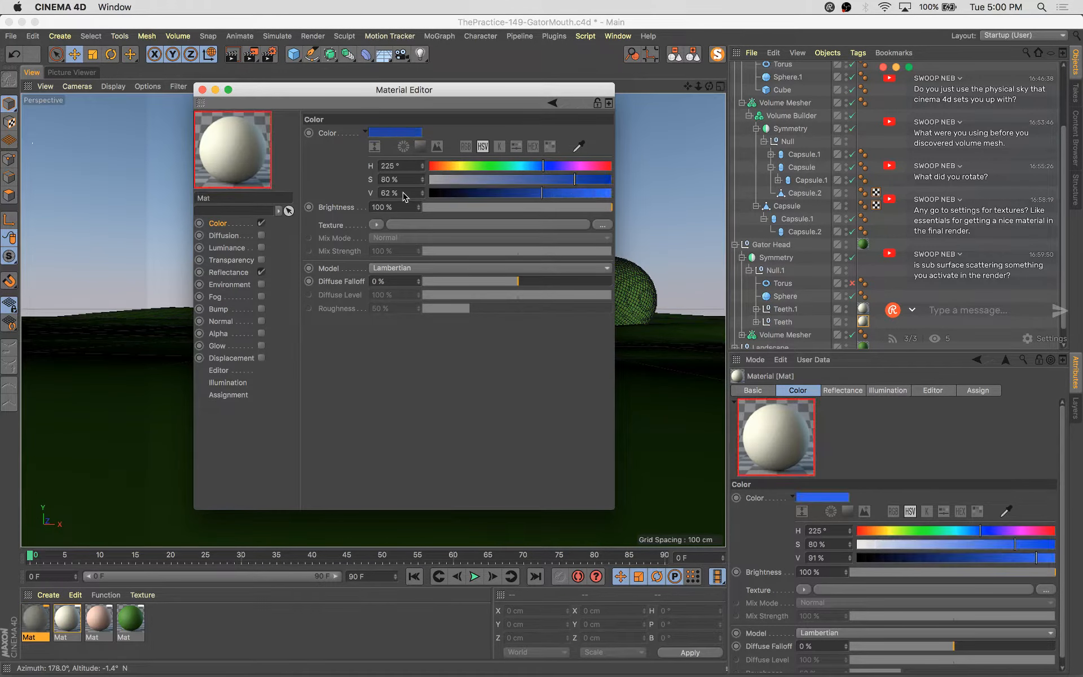
left_click_drag(492, 91, 695, 157)
left_click(703, 247)
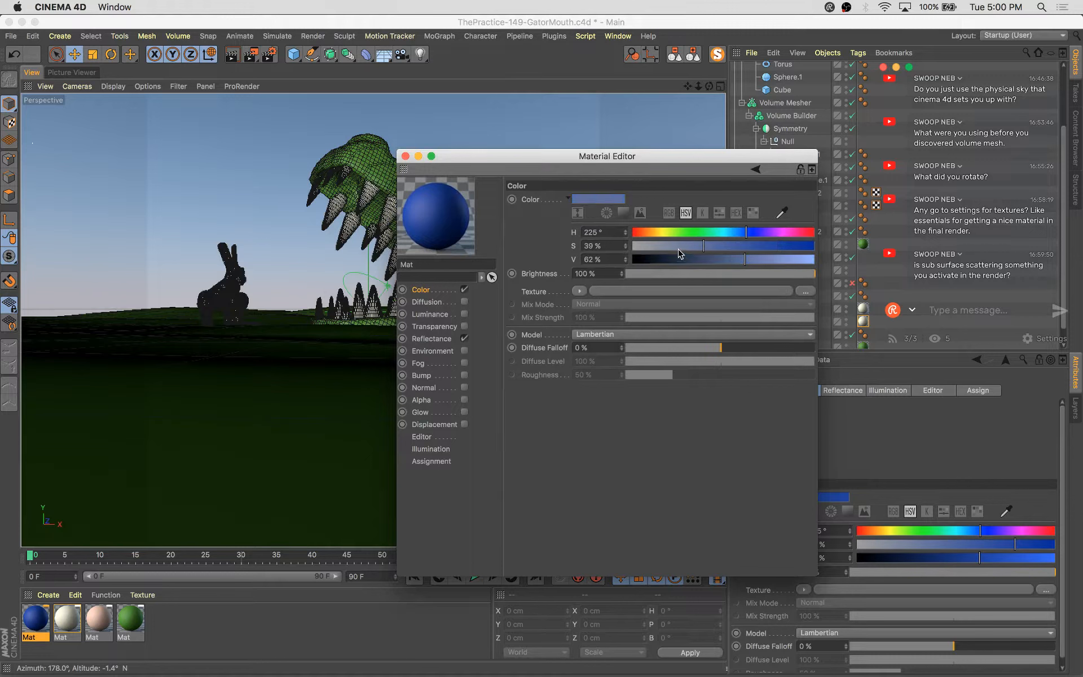
left_click(670, 260)
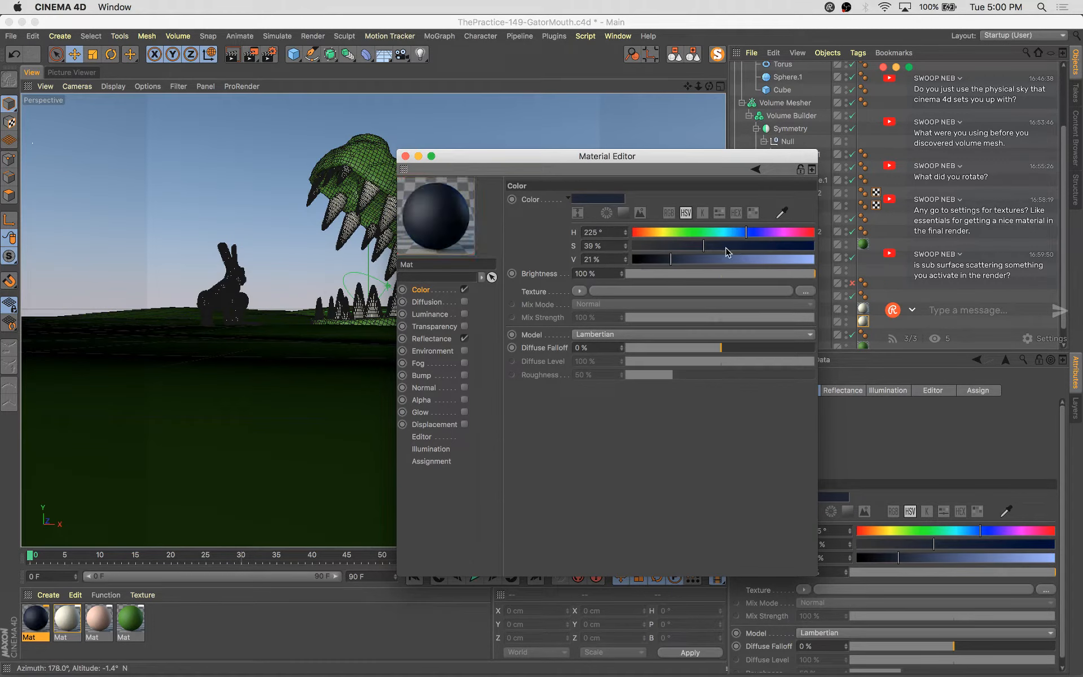
left_click(725, 247)
Set the copy's Default Specular reflectance to 58%, with width 23%, falloff 6% and inner width 9%
left_click(445, 339)
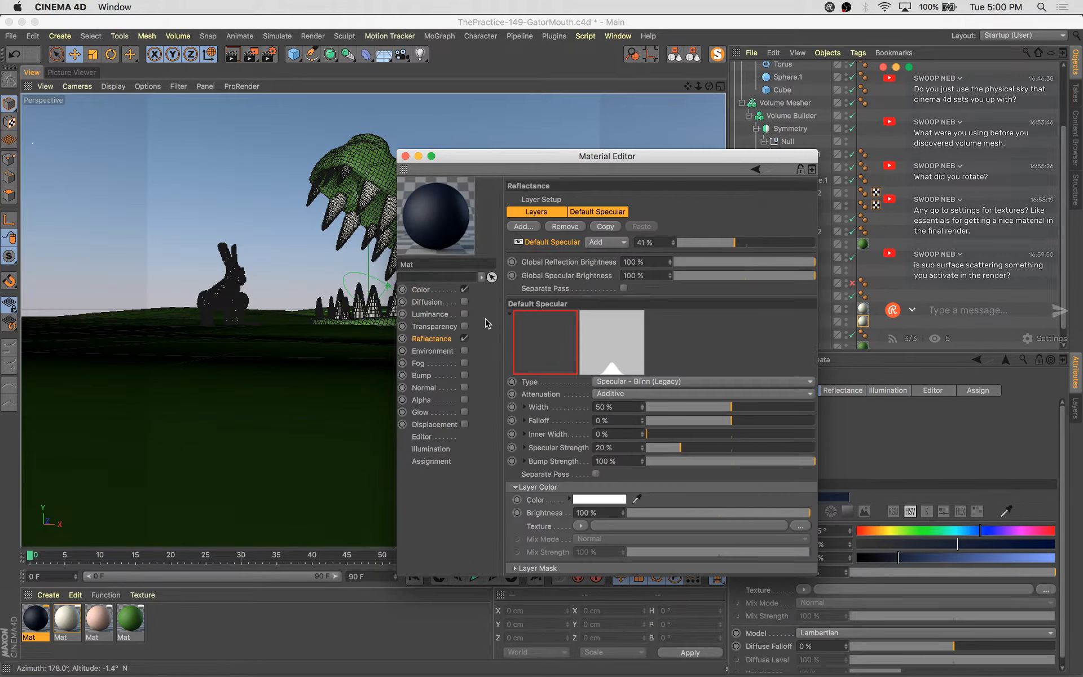
left_click(758, 242)
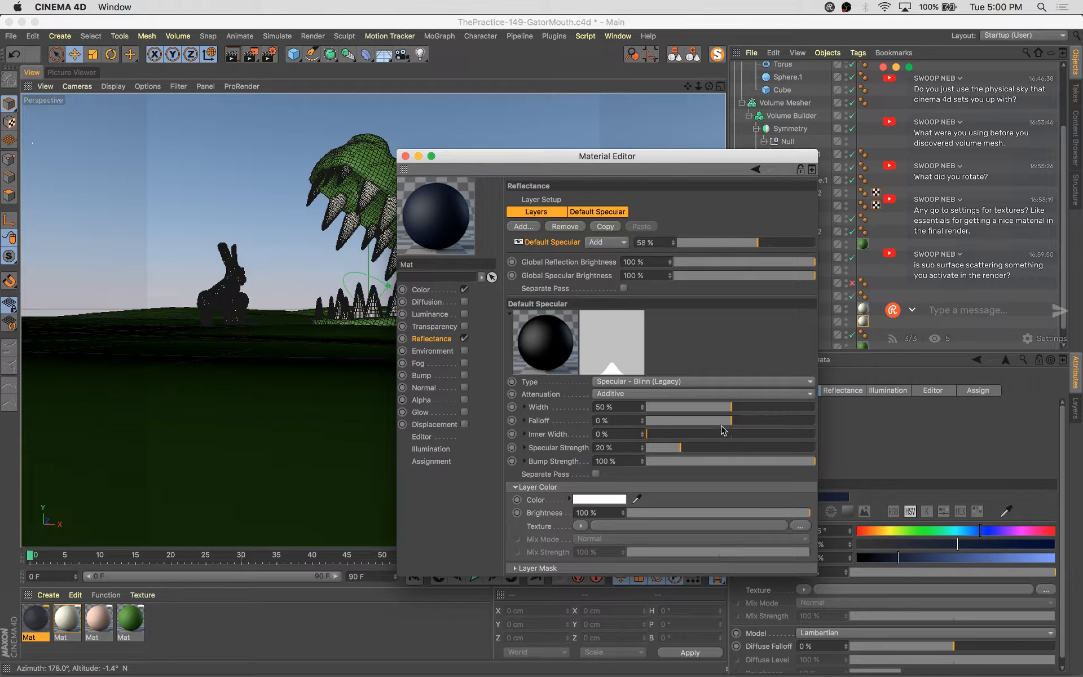
left_click(681, 406)
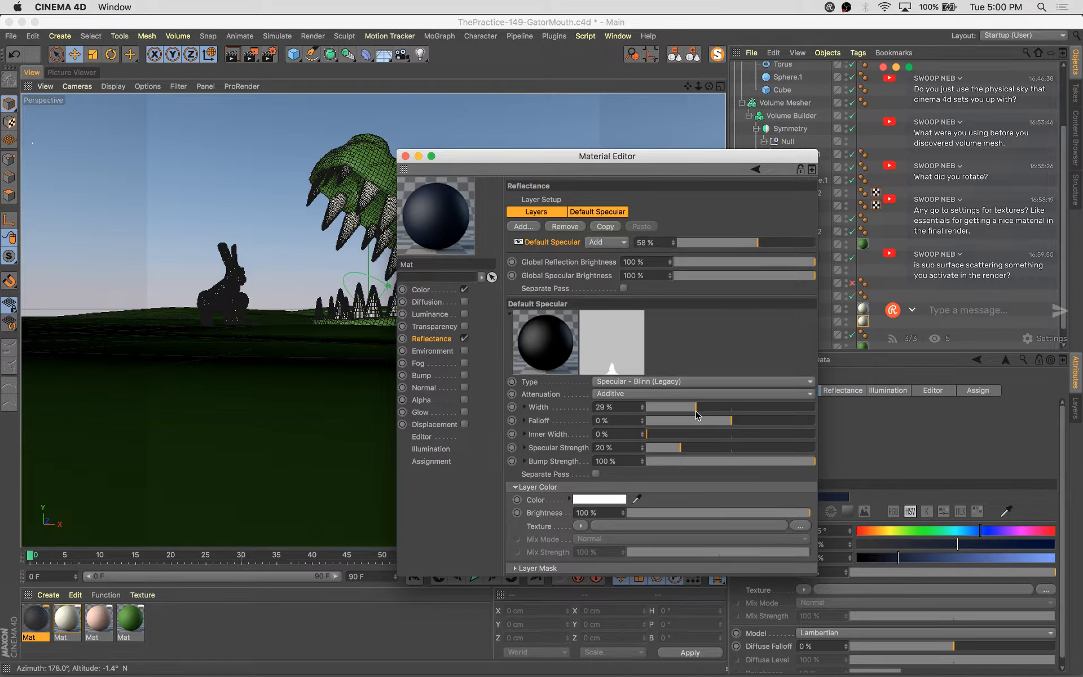
left_click(779, 420)
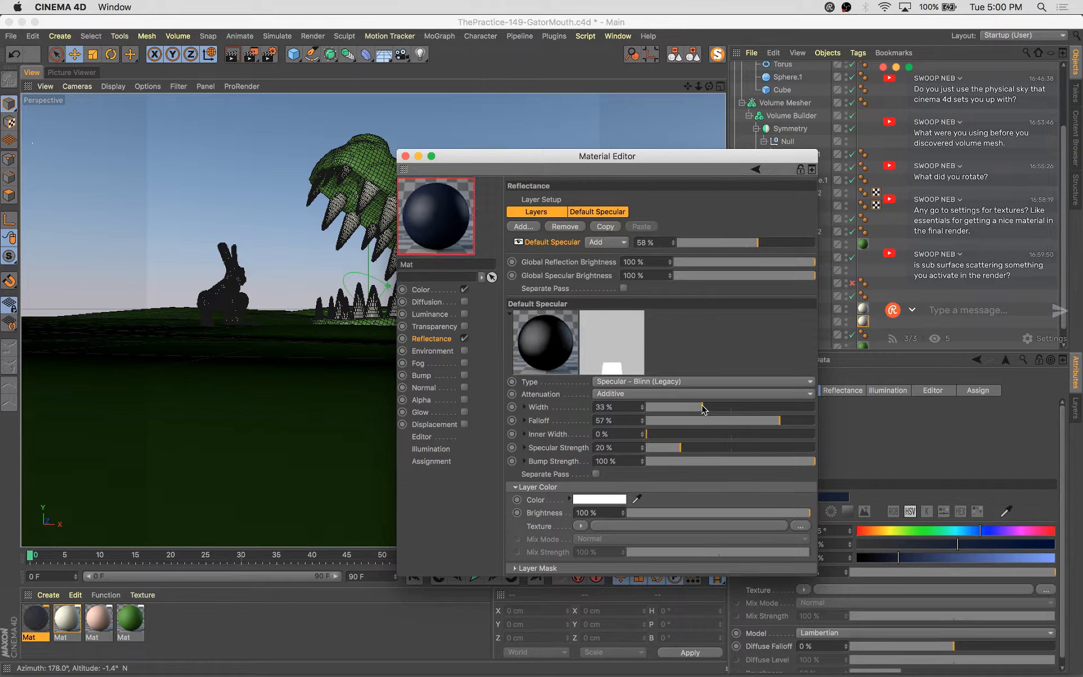
left_click(685, 407)
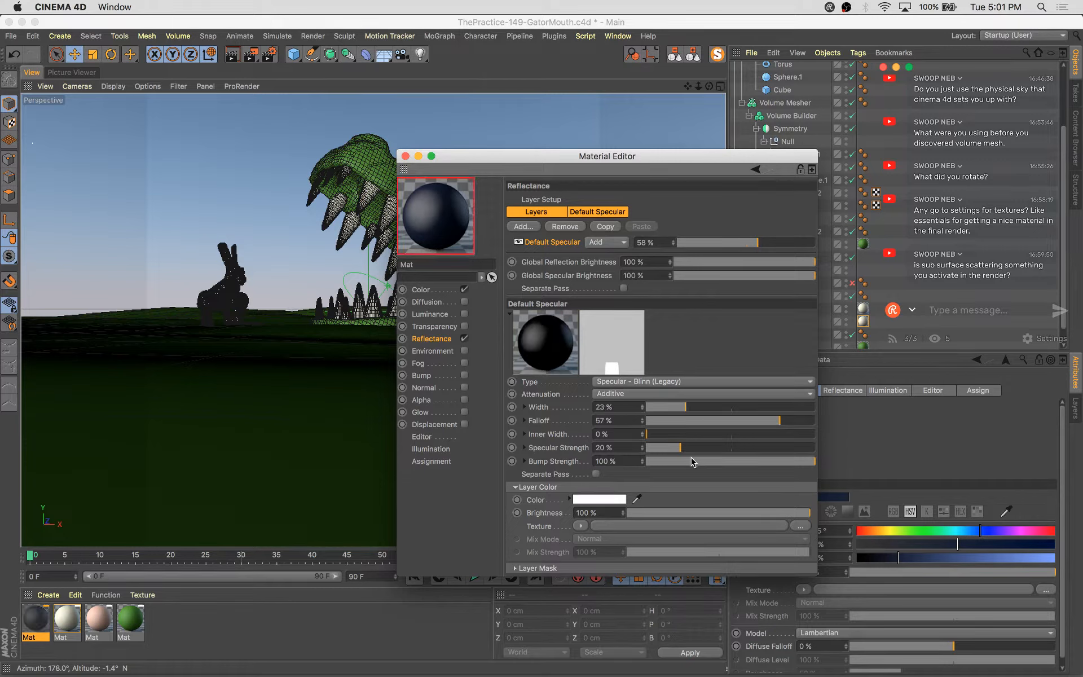
left_click(736, 420)
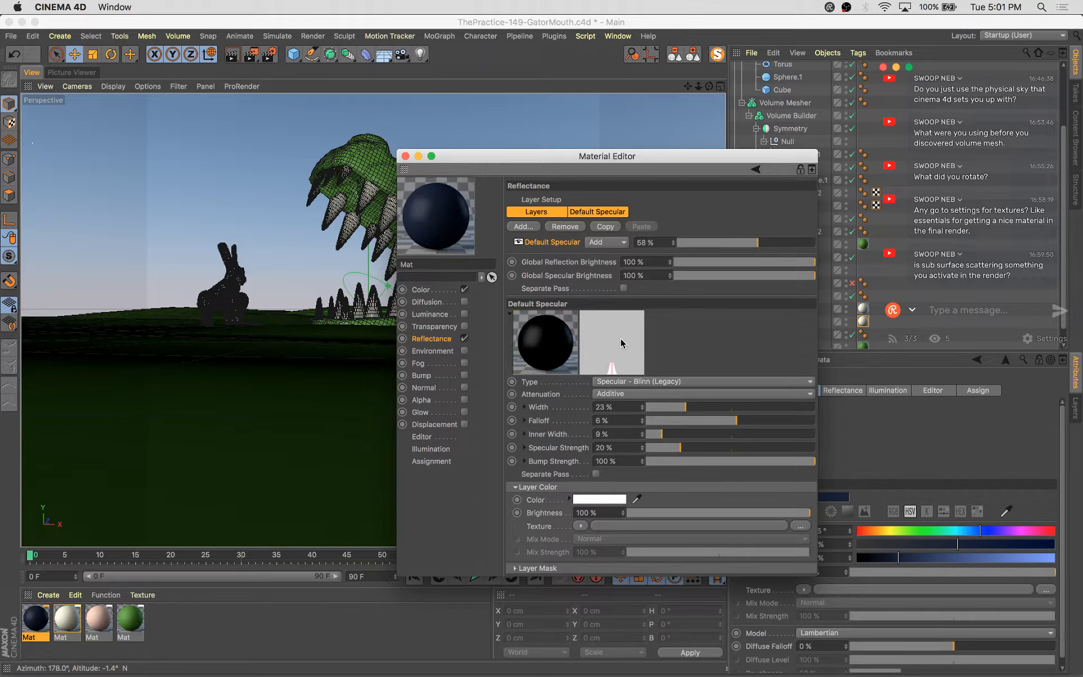
Add a GGX reflectance layer at 19% with roughness 20% and close the Material Editor
left_click(536, 228)
left_click(558, 248)
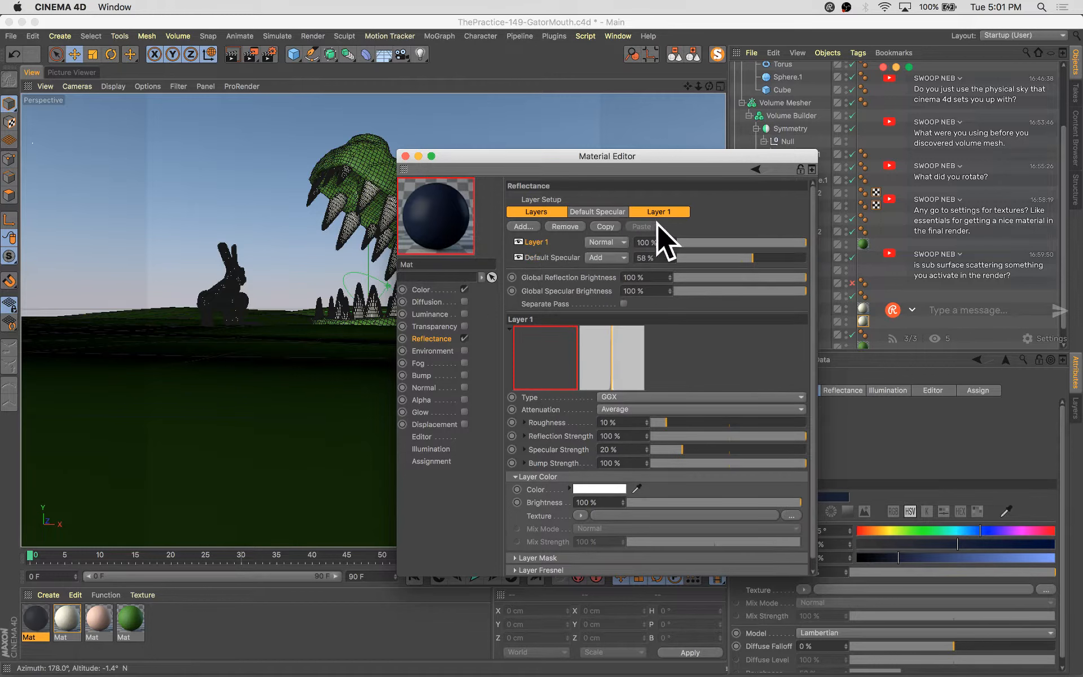
left_click(701, 243)
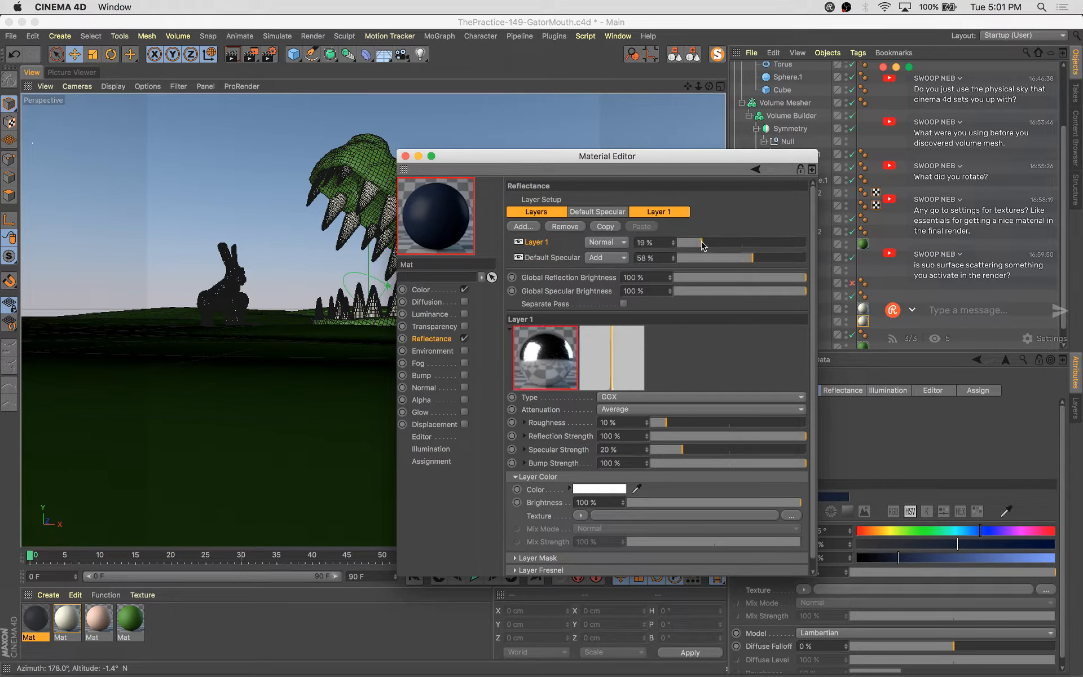
left_click(683, 423)
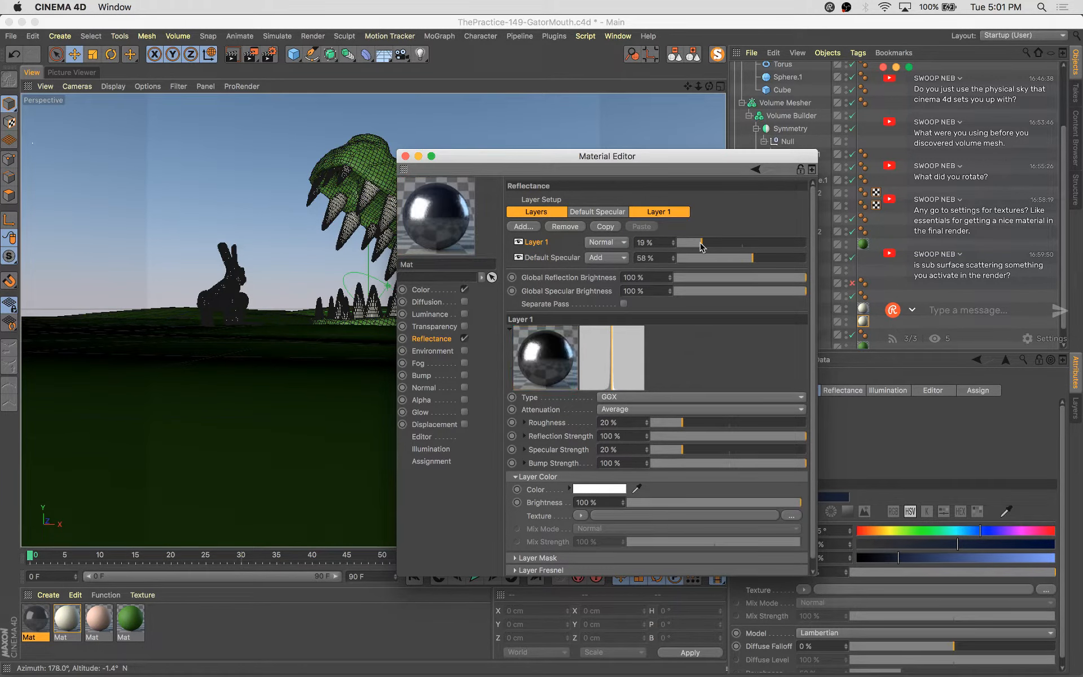
left_click(695, 243)
left_click(405, 155)
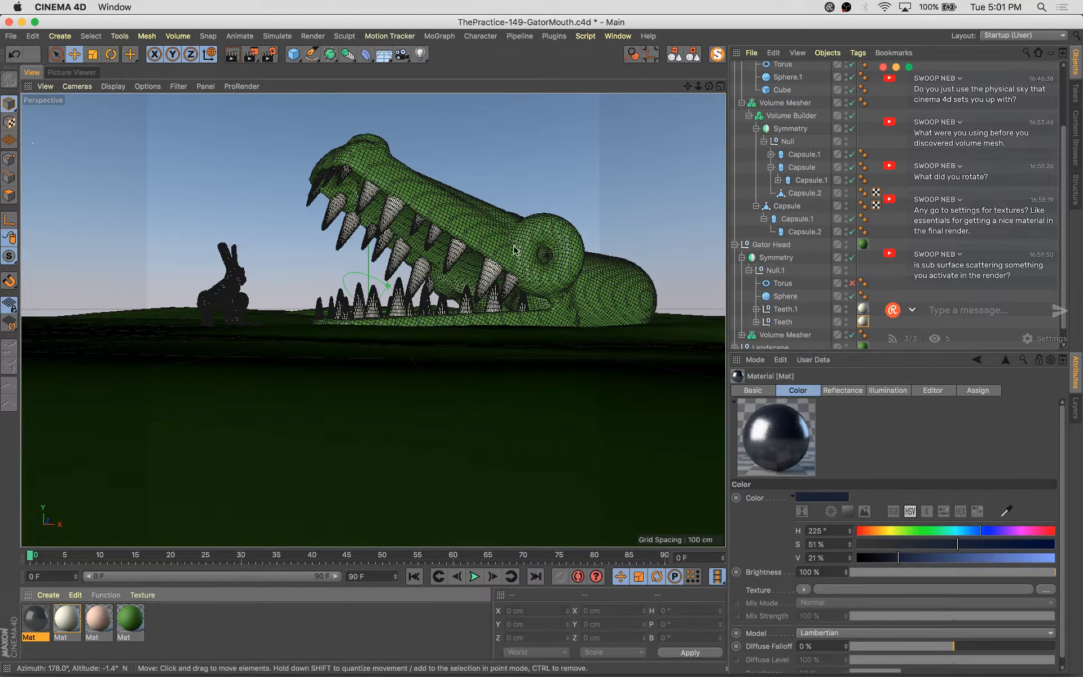
Apply the dark blue material to the gator's eye sphere and to the bunny's eye
left_click_drag(473, 327, 545, 261)
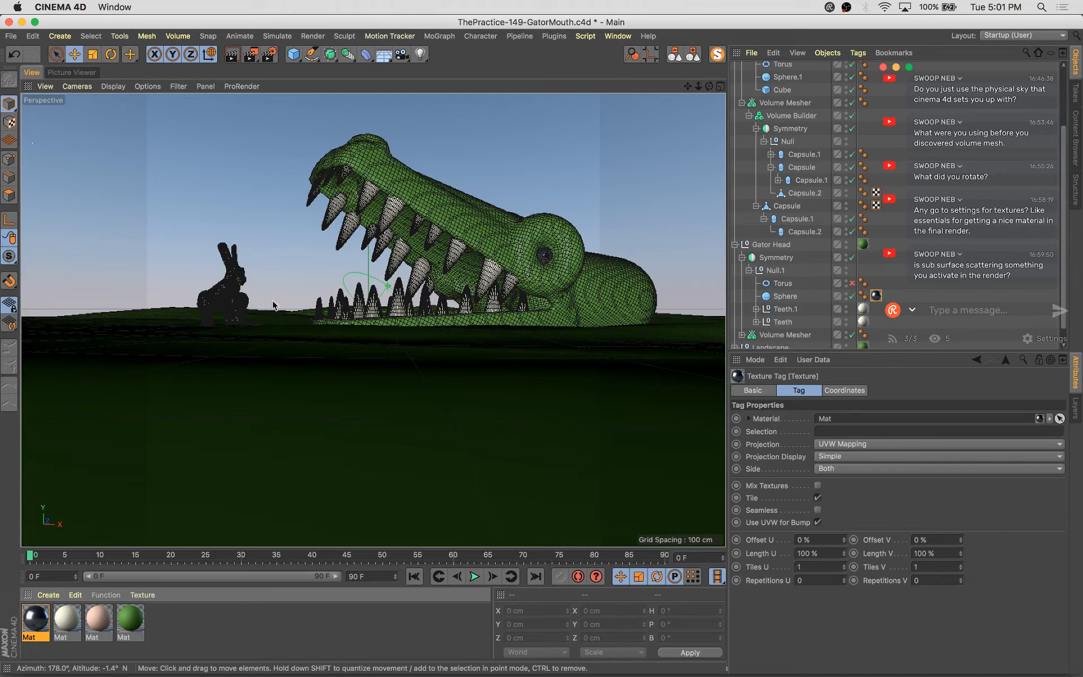
left_click(237, 276)
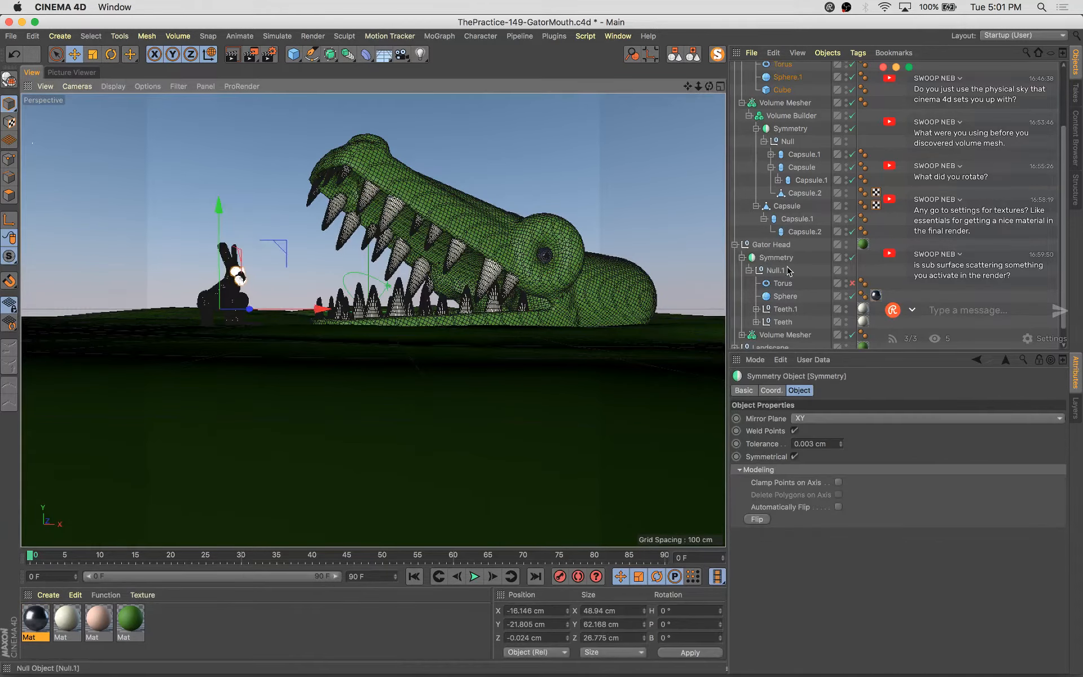
scroll(849, 319, "down", 1)
left_click(852, 343)
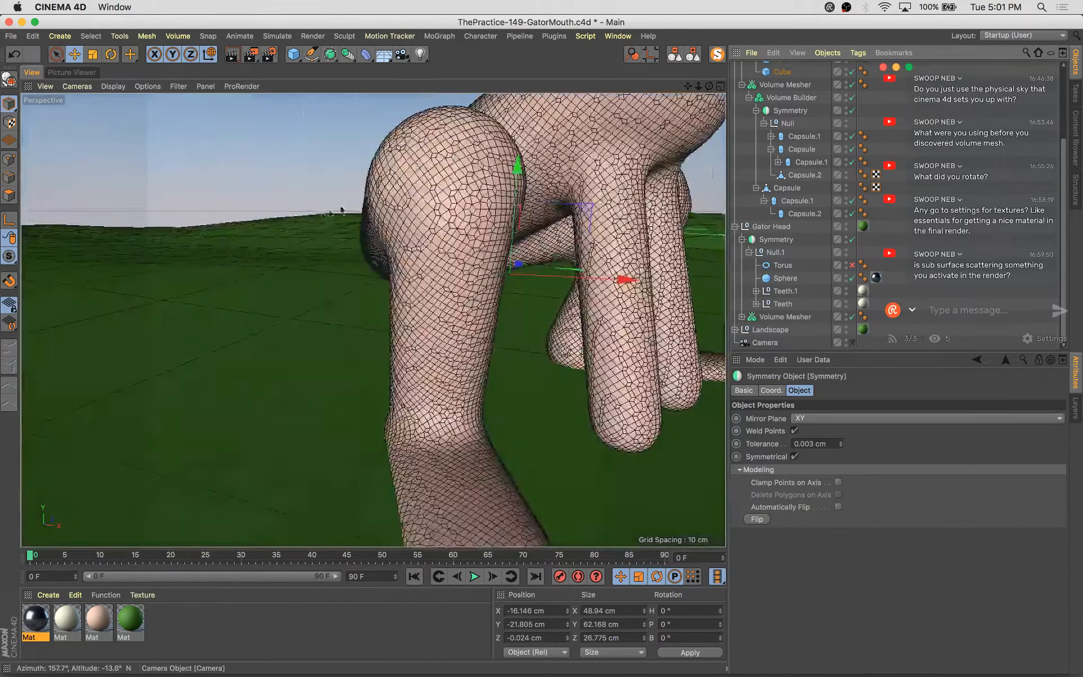
middle_click_drag(399, 226, 416, 316, "alt")
left_click_drag(35, 615, 441, 275)
left_click(441, 274)
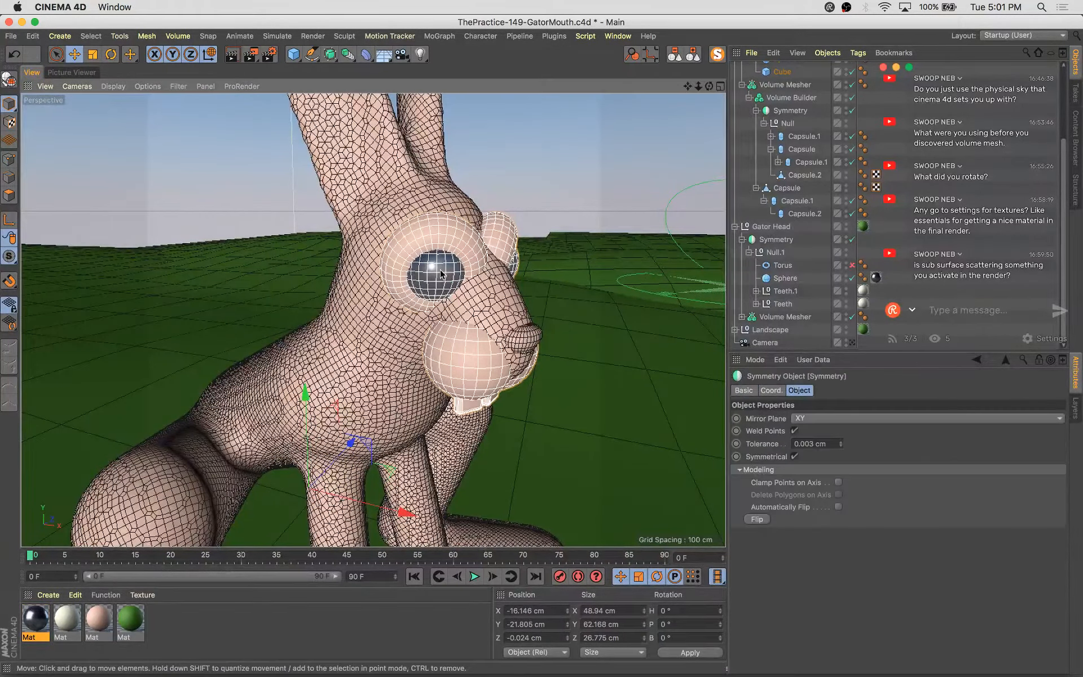
Inspect the bunny's eye and teeth close up in the editor view, then return to the scene camera
left_click(852, 342)
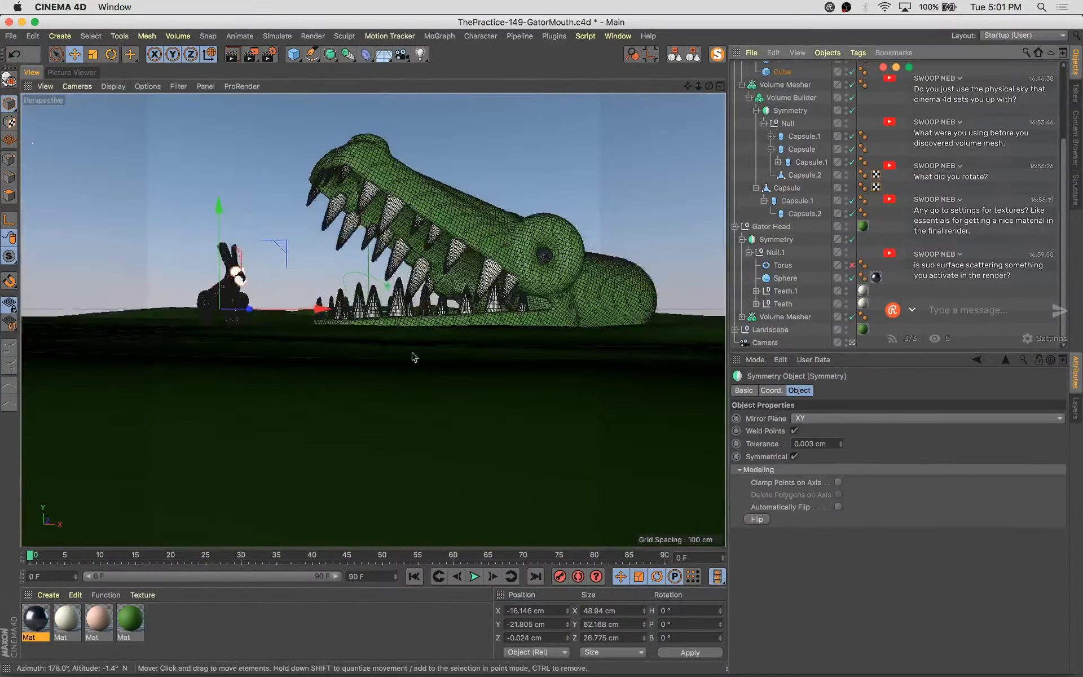
left_click(852, 343)
left_click(852, 343)
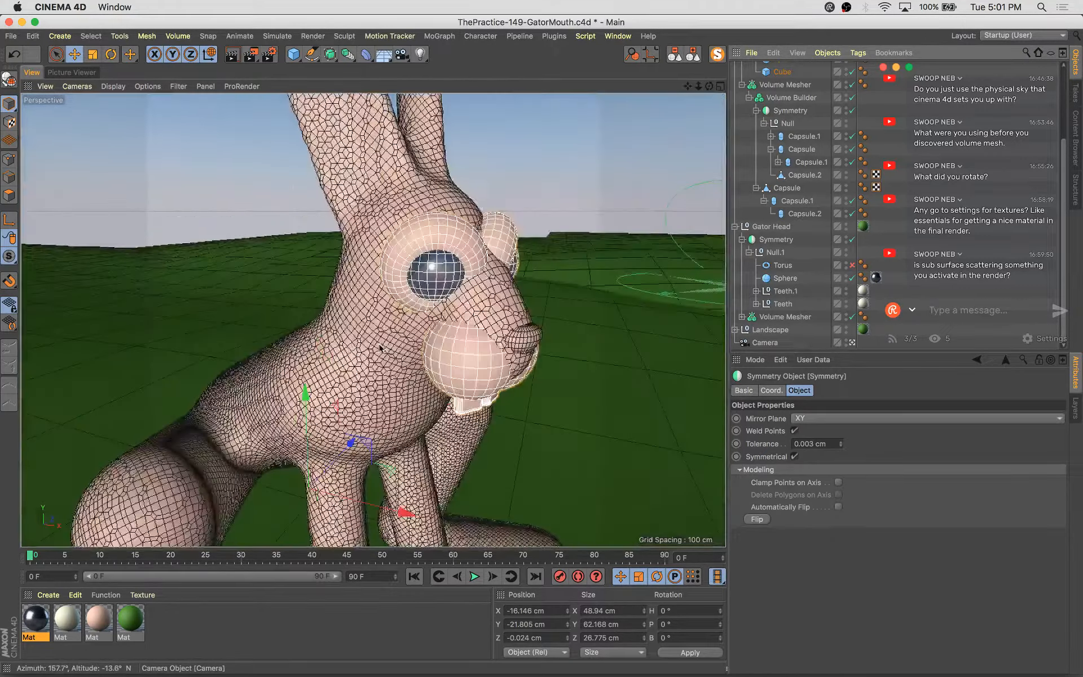
left_click_drag(485, 402, 479, 363, "alt")
left_click(462, 321)
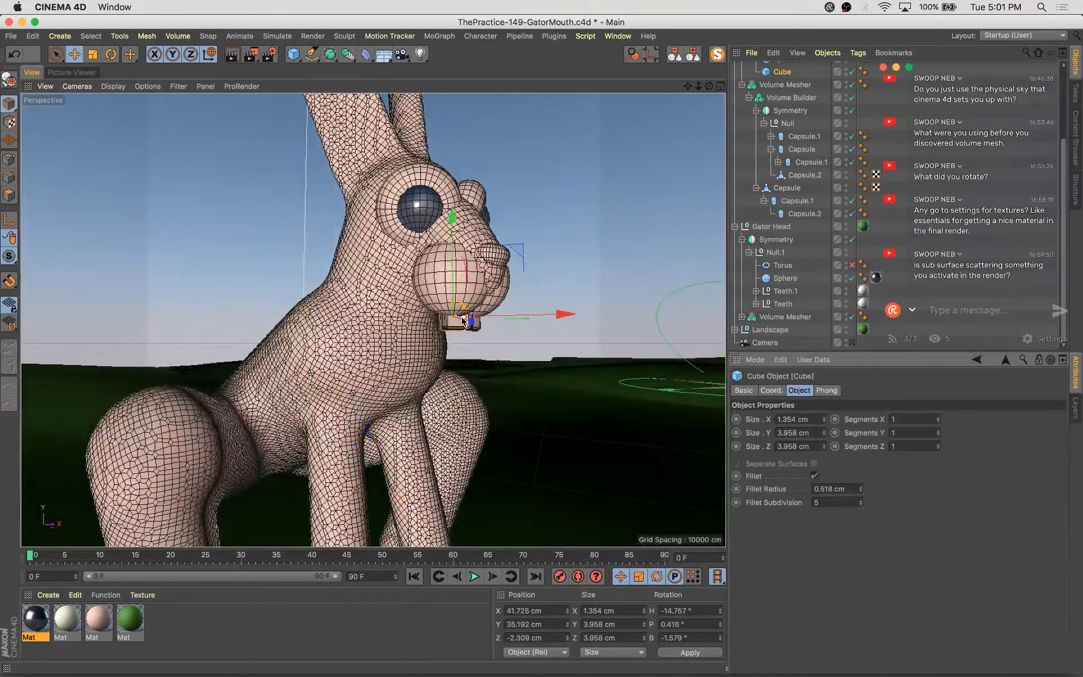
left_click_drag(326, 462, 459, 333)
left_click(852, 343)
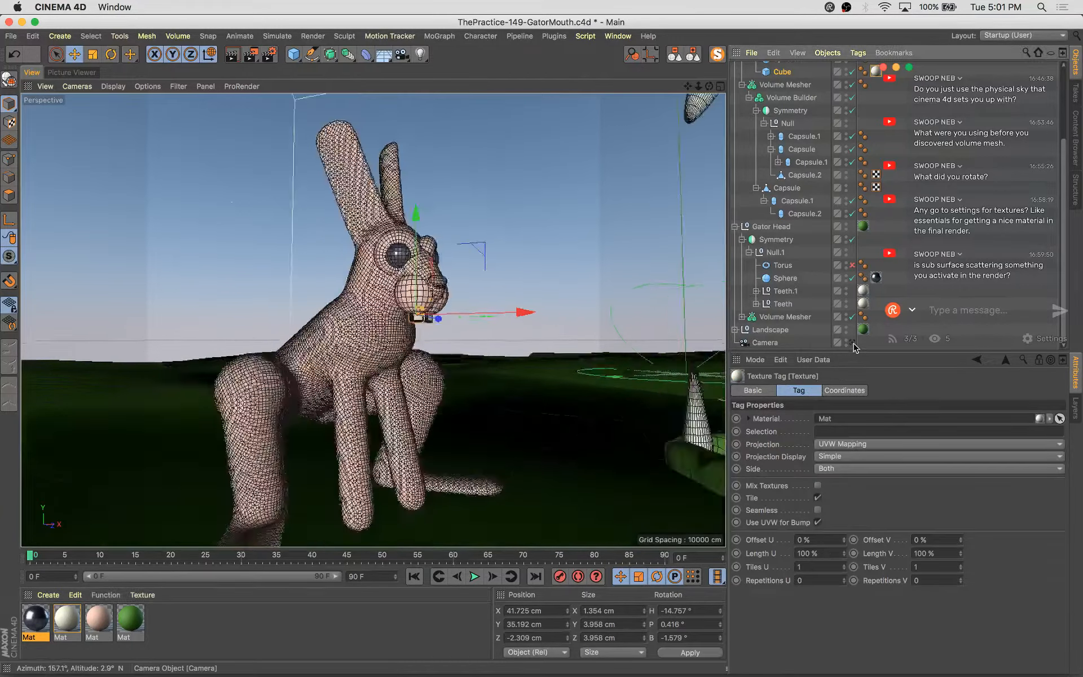
Save the scene and render the camera view to the Picture Viewer
key("super+s")
key("shift+r")
key("shift+r")
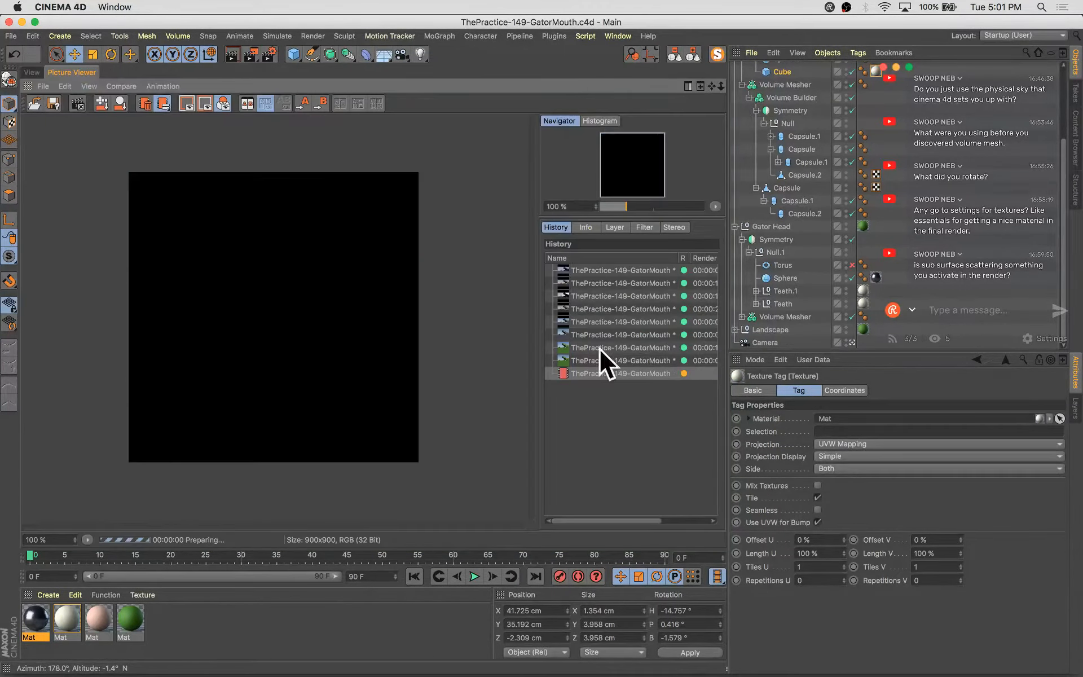
key("Down")
key("Down")
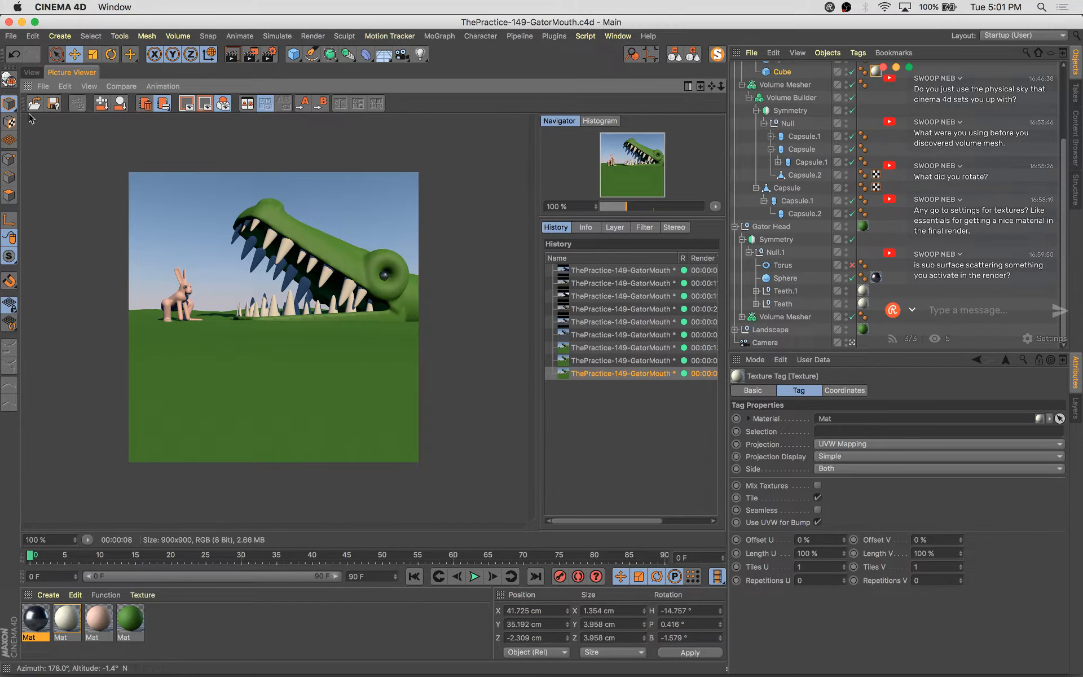
Rotate the Physical Sky to a heading of about -171° and render the scene to the Picture Viewer
left_click(31, 72)
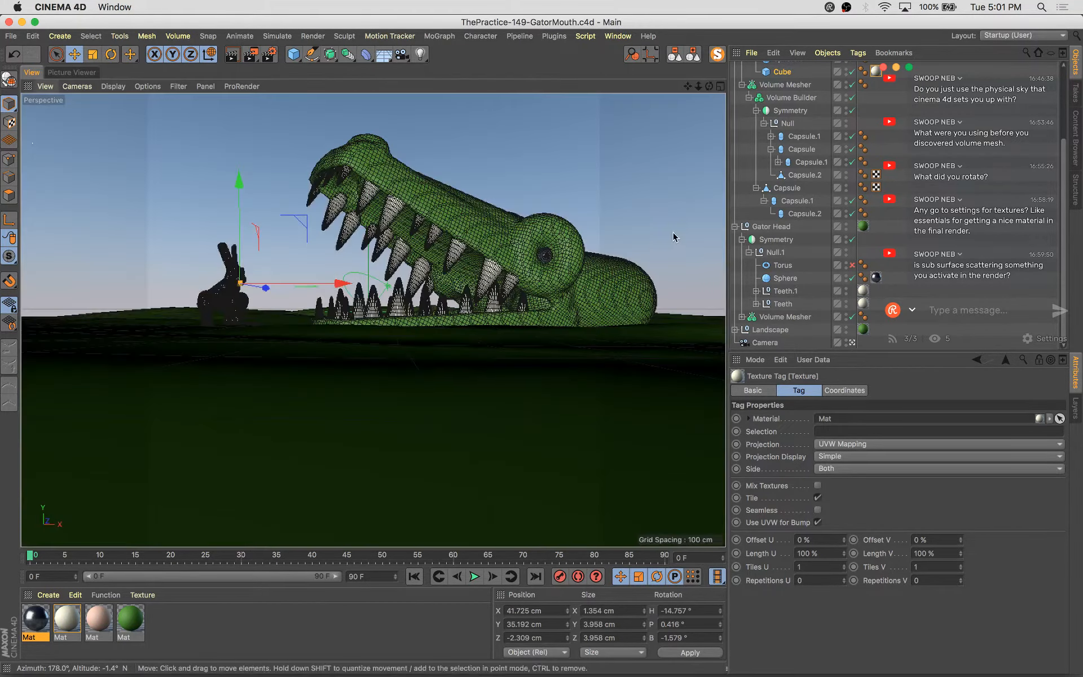
left_click(693, 56)
left_click(758, 68)
key("r")
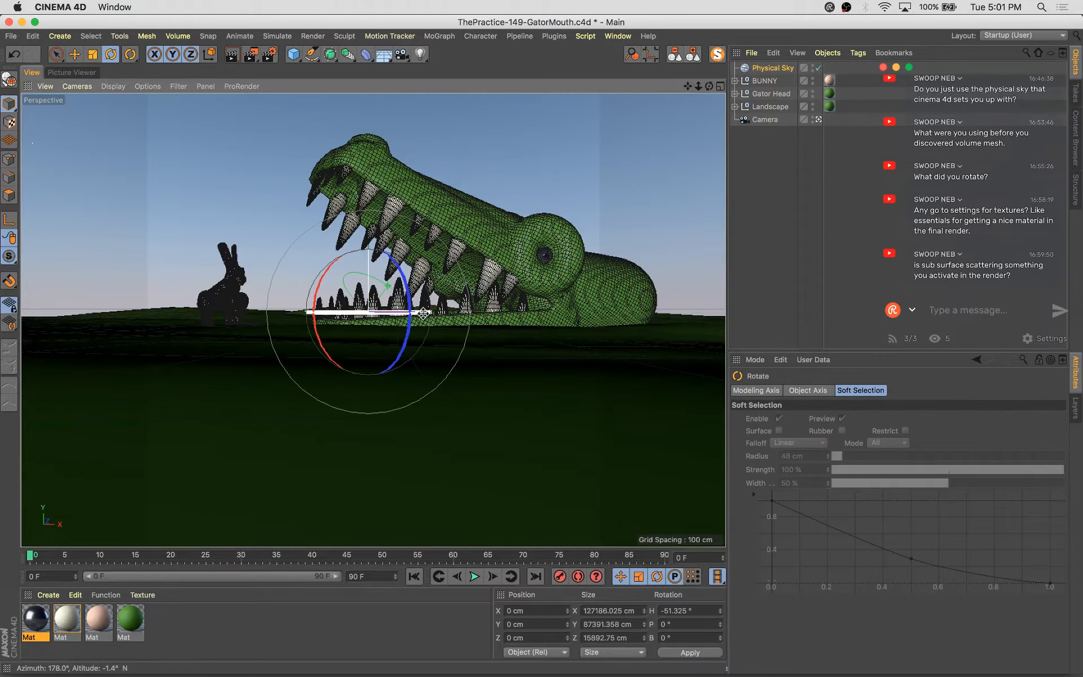
left_click_drag(423, 313, 231, 327)
key("shift+r")
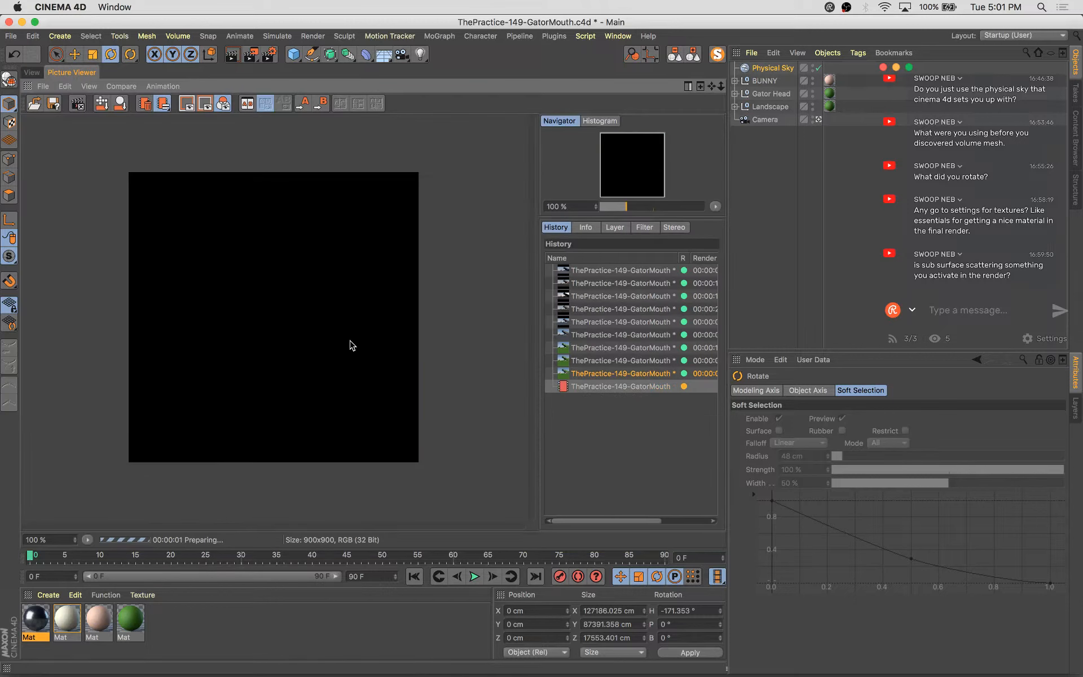
Set the Physical Sky sun's shadow colour to a dark blue-purple (H 258°, S 59%, V 18%)
left_click(772, 67)
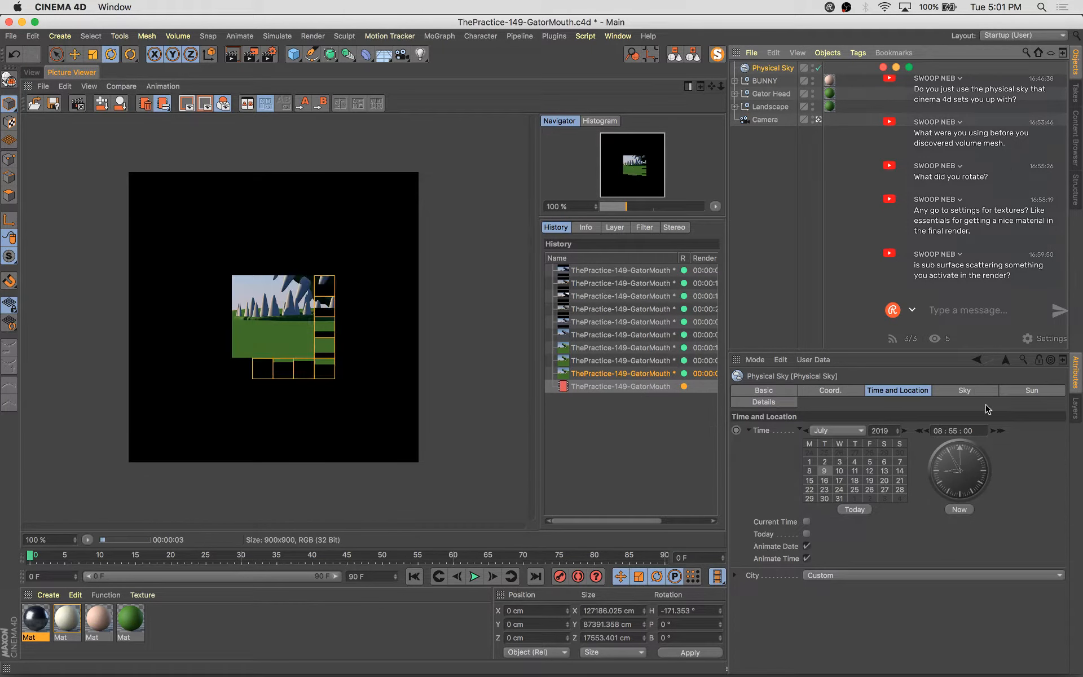
left_click(964, 390)
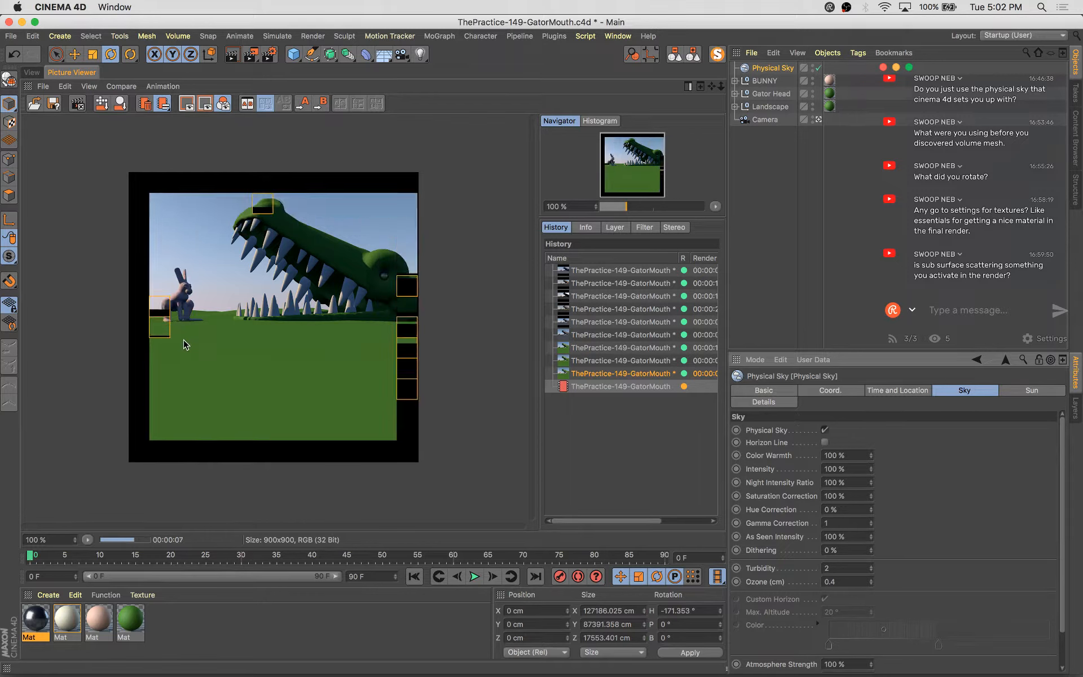
left_click(1043, 391)
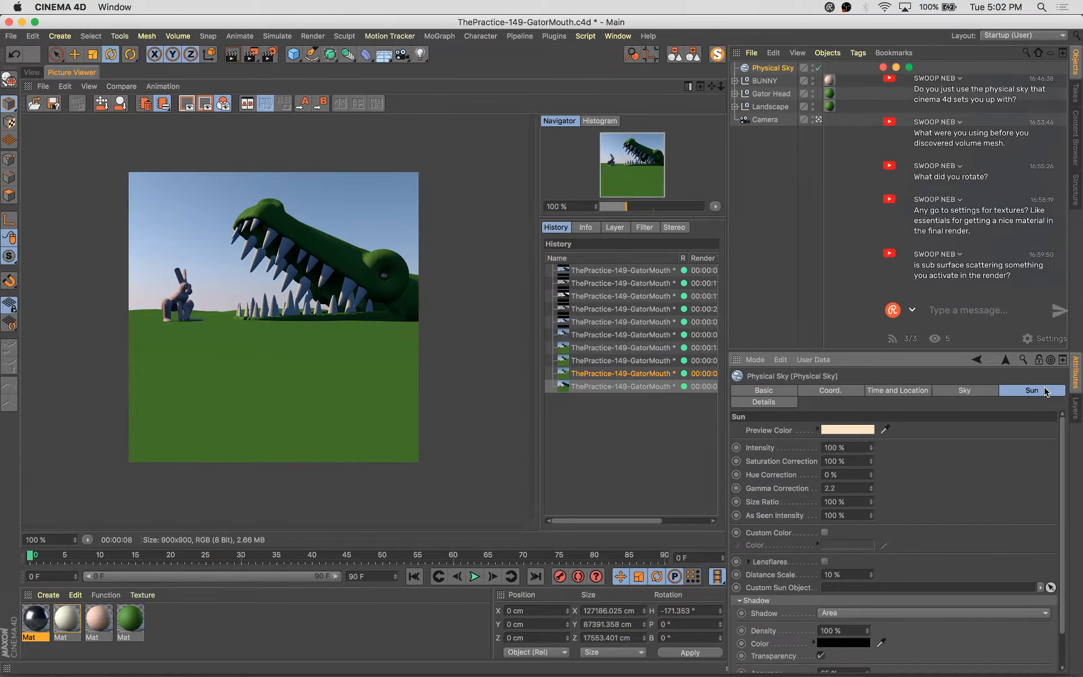
left_click(844, 642)
mouse_move(802, 631)
left_mouse_down()
mouse_move(823, 629)
mouse_move(806, 645)
mouse_move(882, 627)
left_mouse_up()
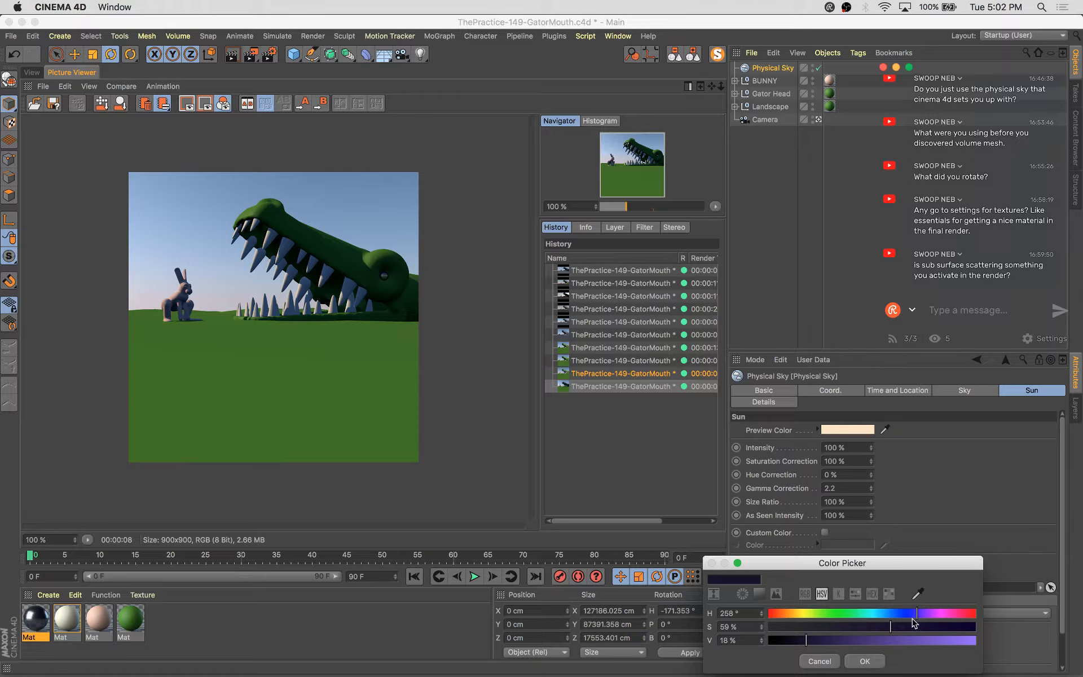
left_click(866, 663)
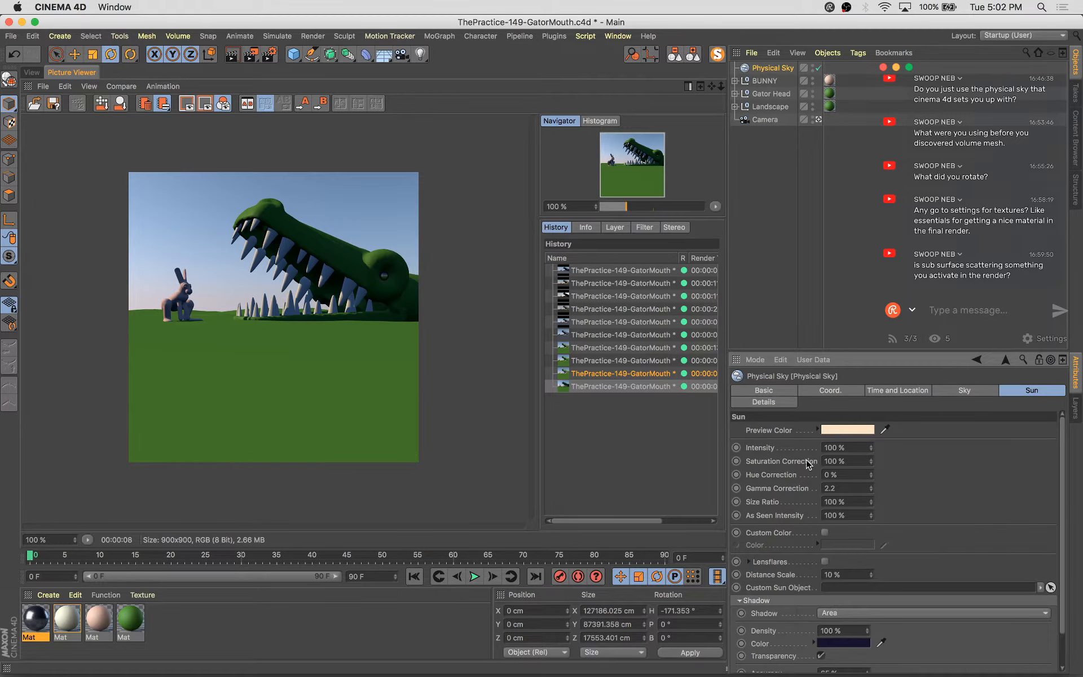
Set the Physical Sky sun intensity to 70% and save the scene
left_click(980, 392)
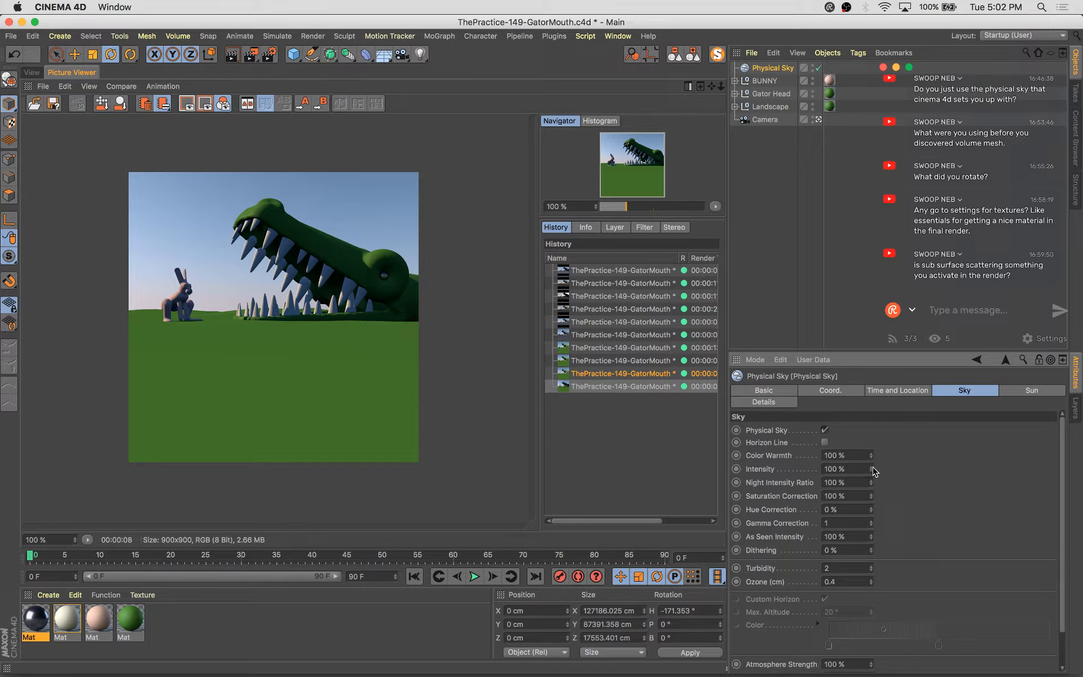
left_click(1030, 390)
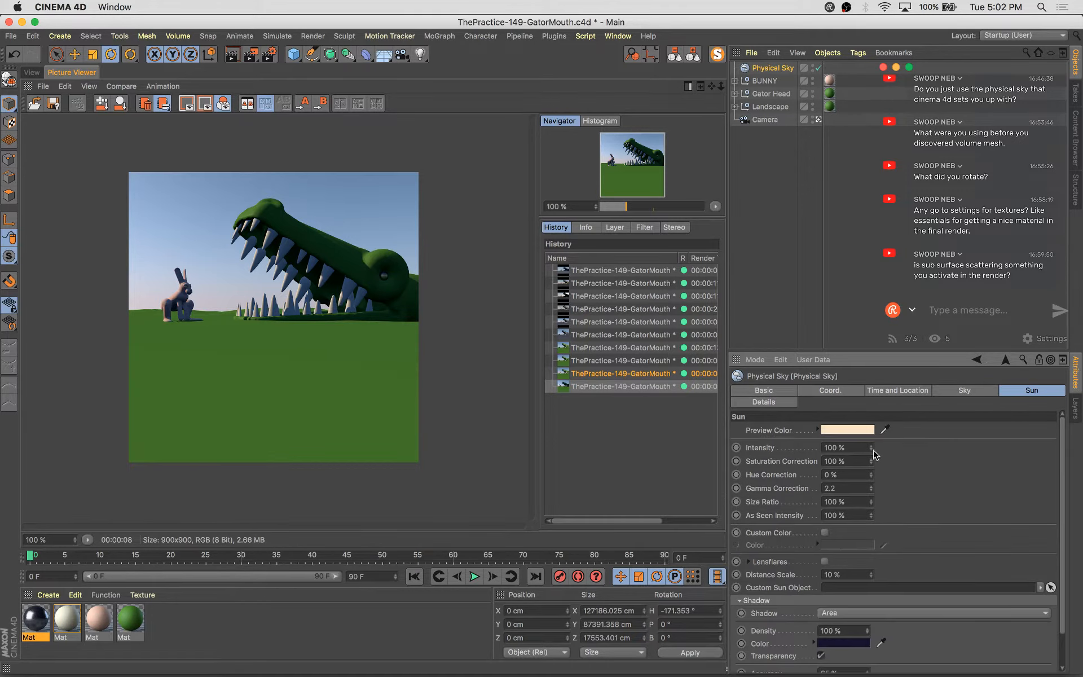
key("super+s")
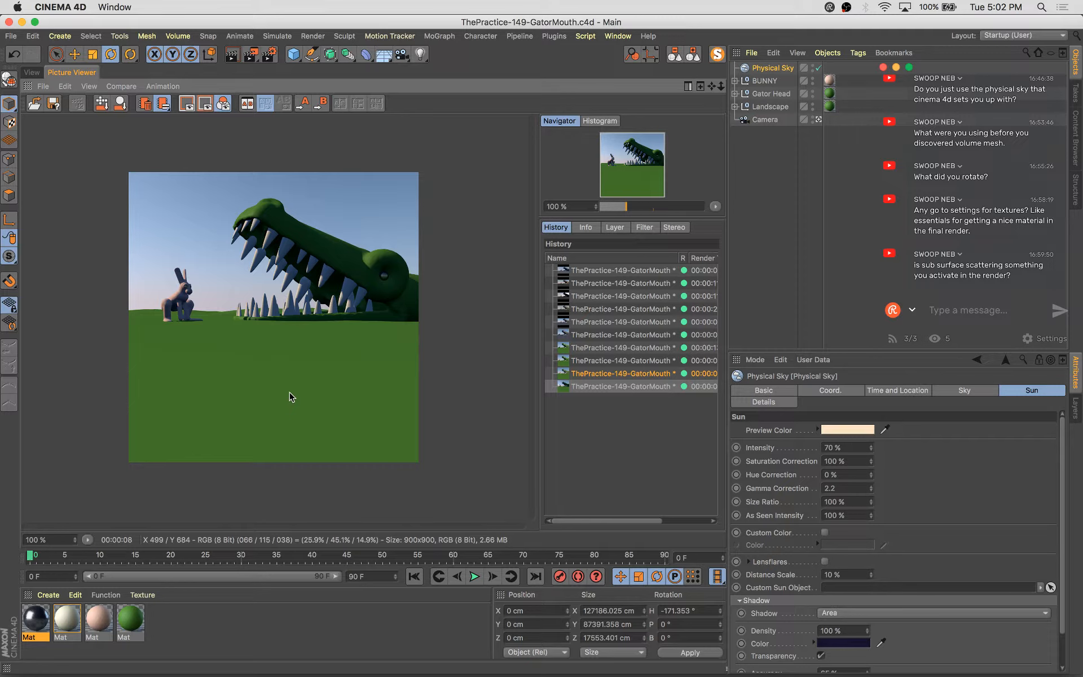
Render the scene and step through the render history to compare with the previous render
key("shift+r")
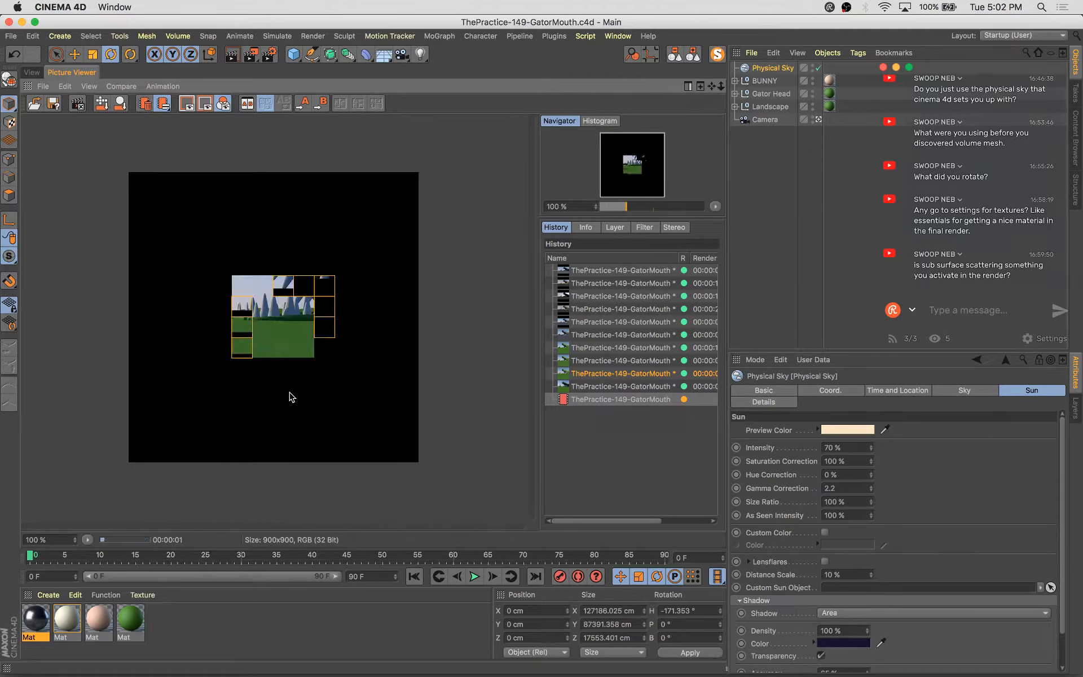
left_click(599, 386)
key("Down")
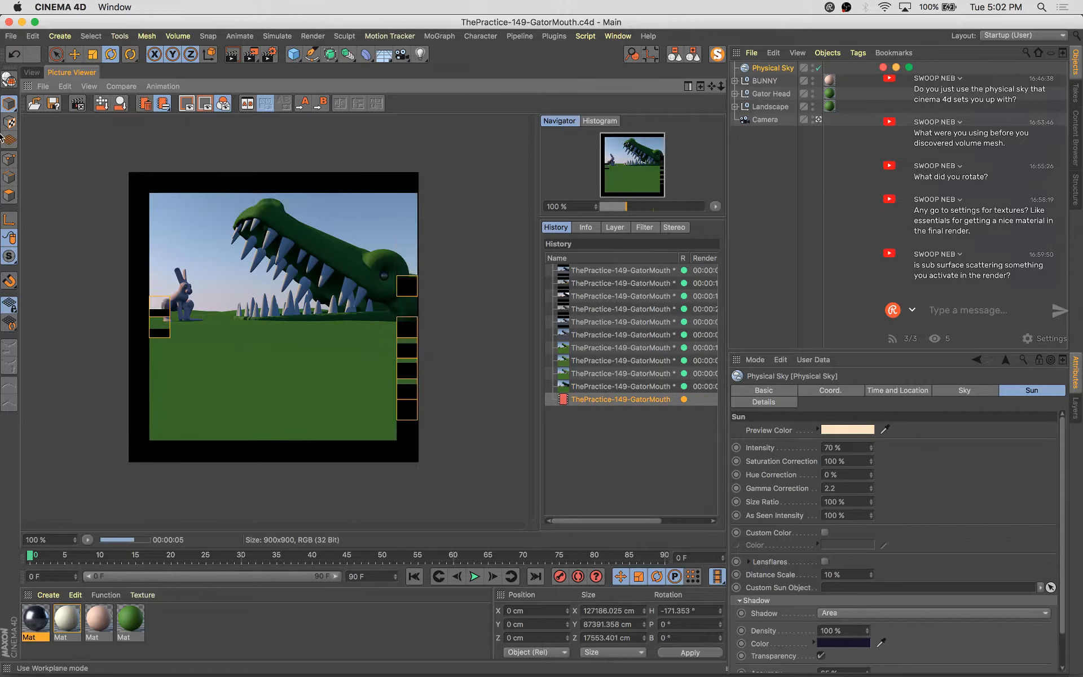
Add an Ambient Occlusion effect in the render settings and render the scene again
left_click(269, 54)
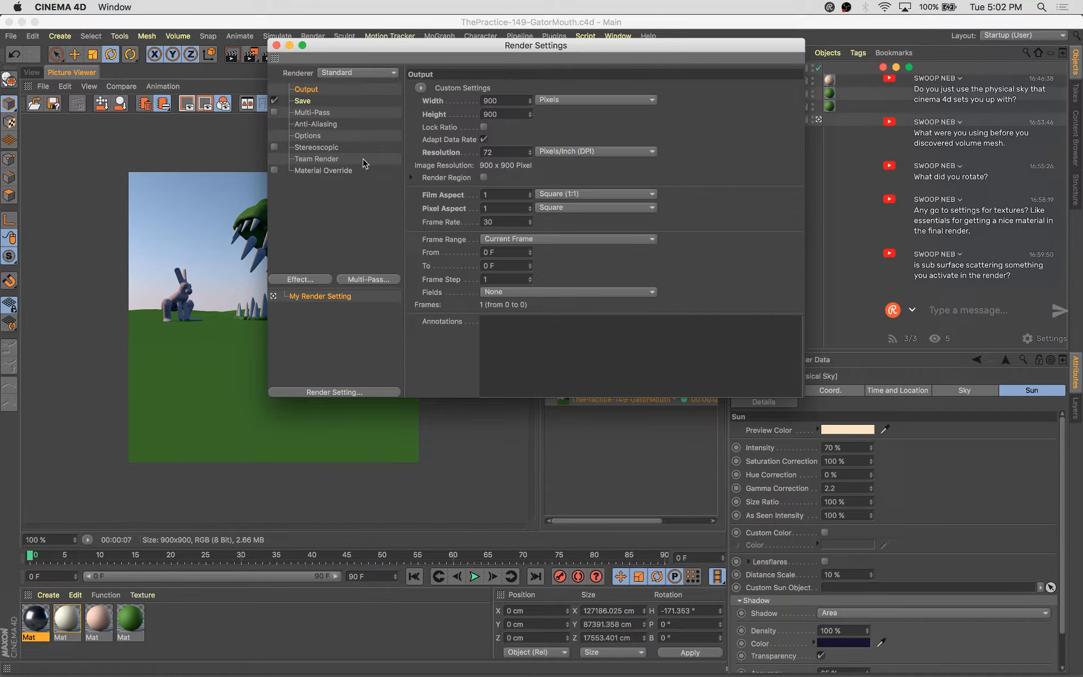
left_click(297, 280)
left_click(360, 340)
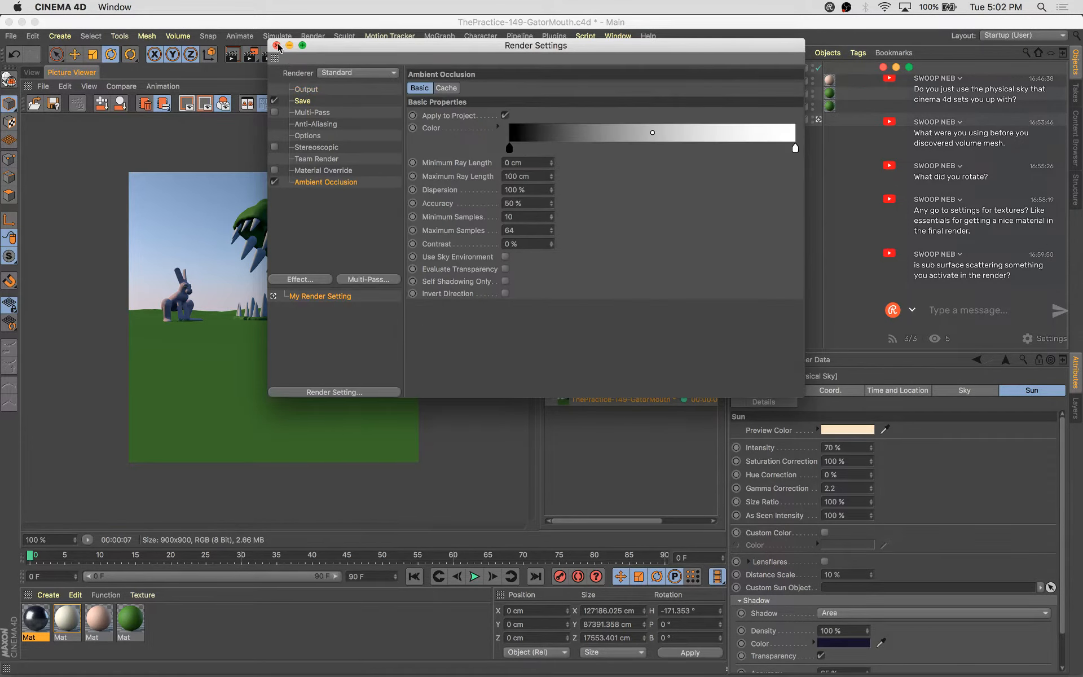
left_click(275, 45)
key("shift+r")
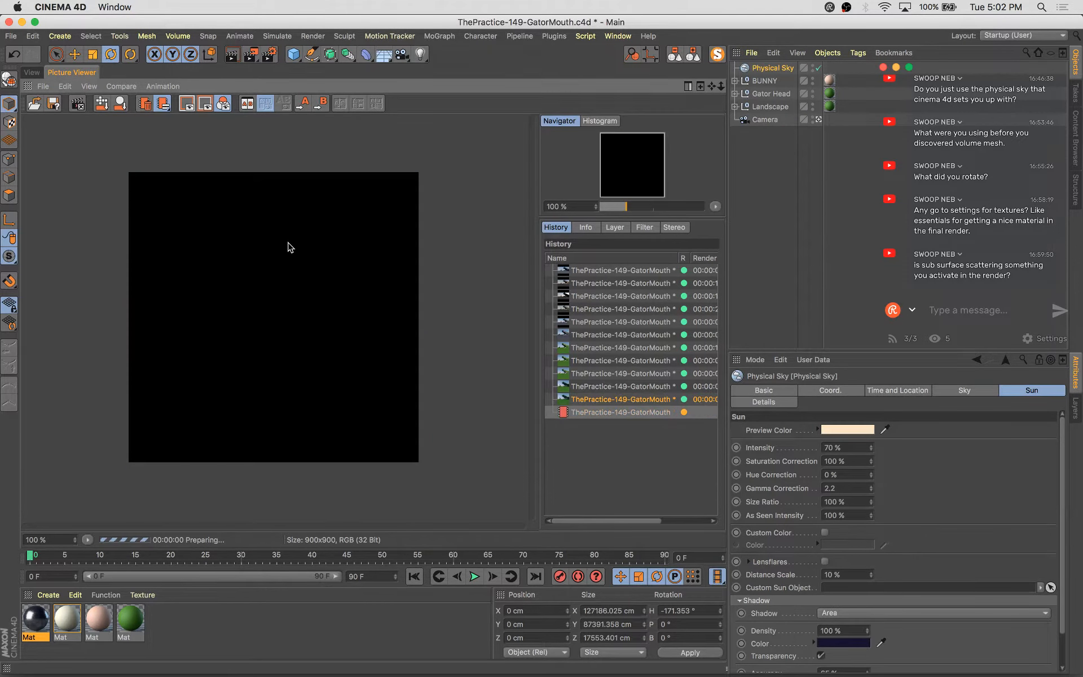
Save the scene and add a capsule with 1 height segment and 5 cap segments
left_click(32, 72)
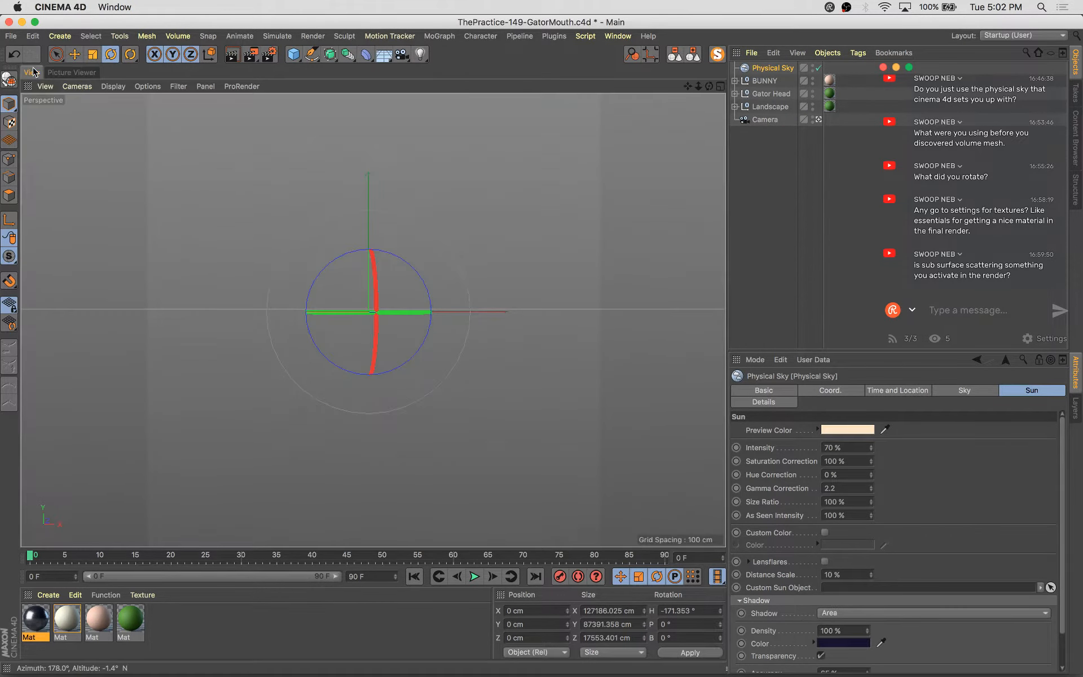
key("super+s")
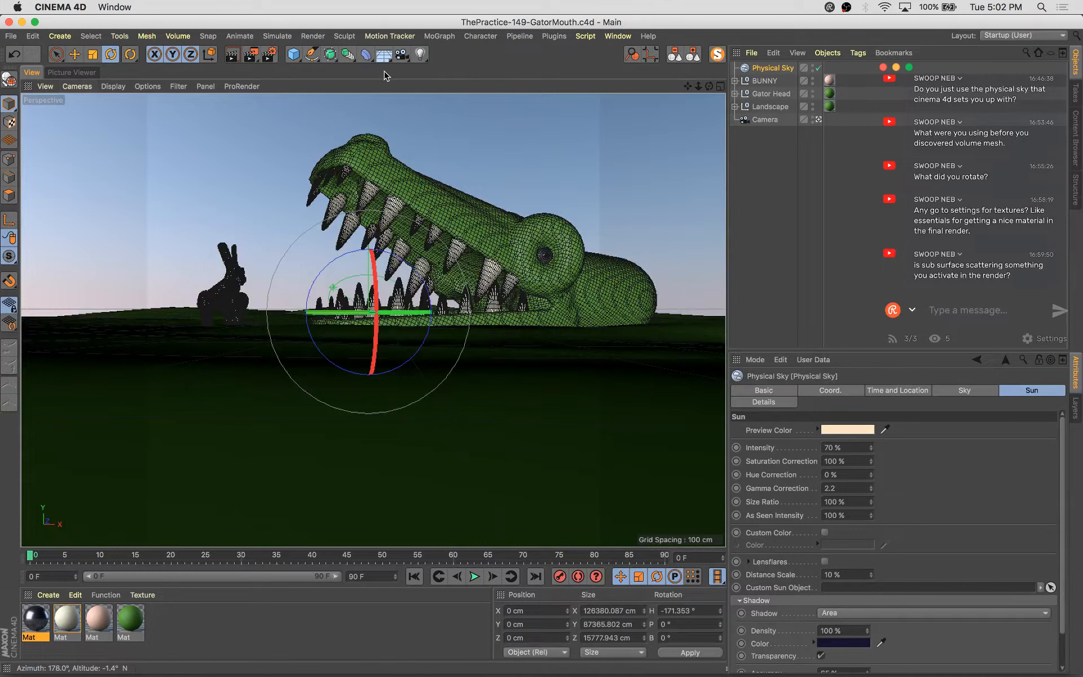
left_click_drag(294, 54, 528, 74)
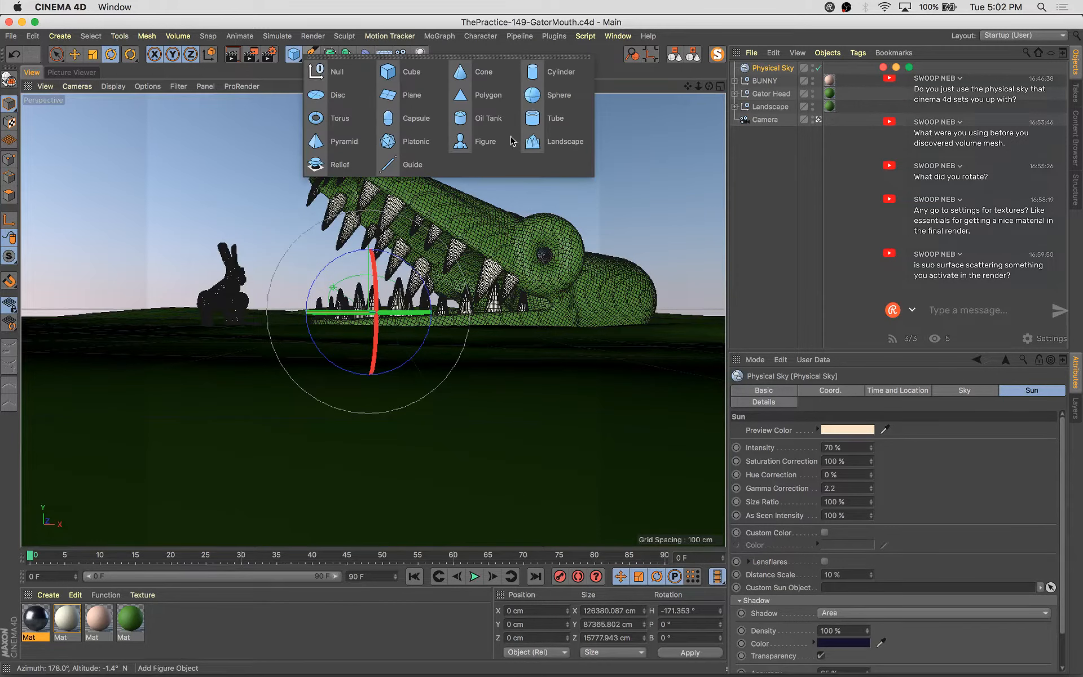
left_click(404, 129)
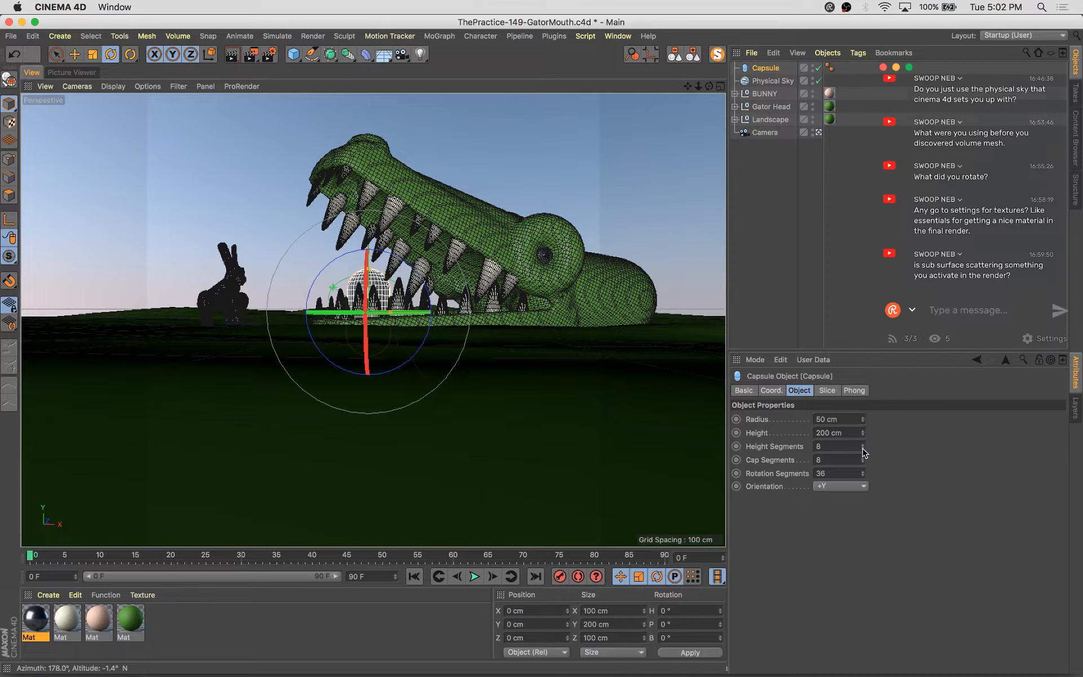
left_click_drag(862, 449, 864, 452)
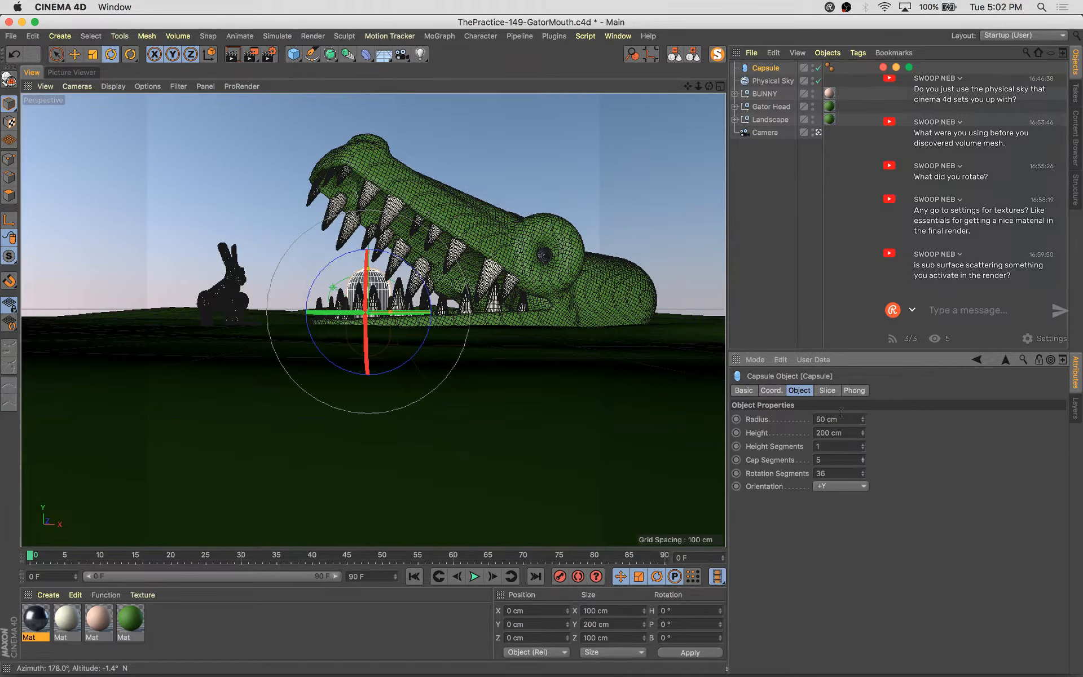
Place the capsule half-buried beside the gator, parent it under Landscape, and scale it to about 97 cm wide
left_click_drag(391, 318, 660, 340)
key("e")
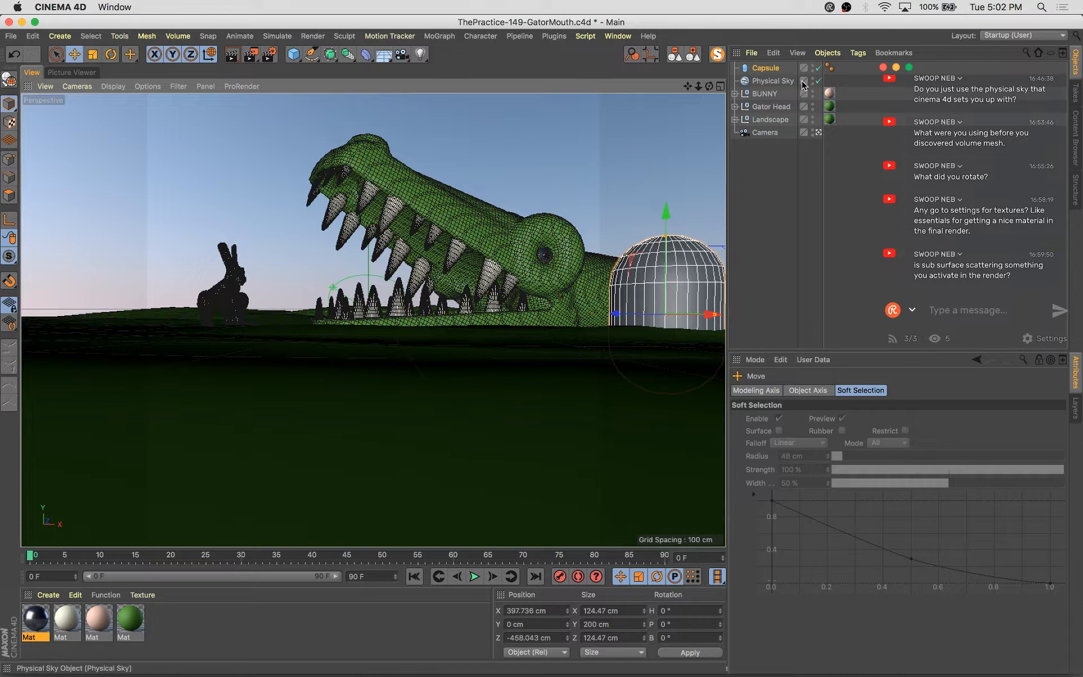
left_click_drag(768, 122, 768, 120)
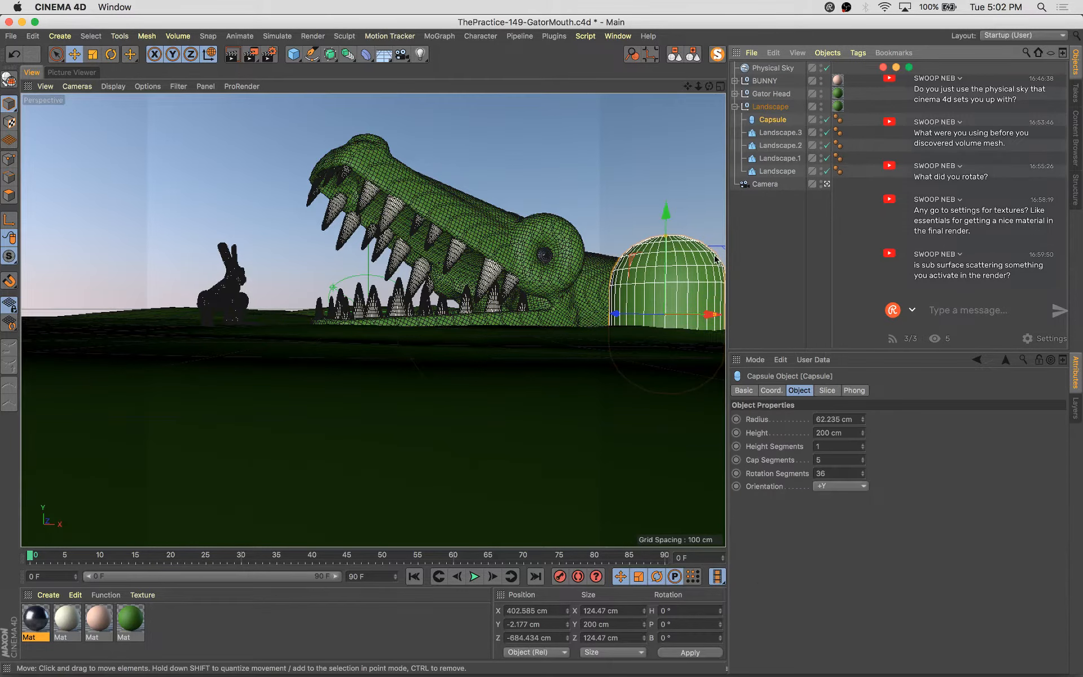
left_click_drag(715, 259, 647, 286)
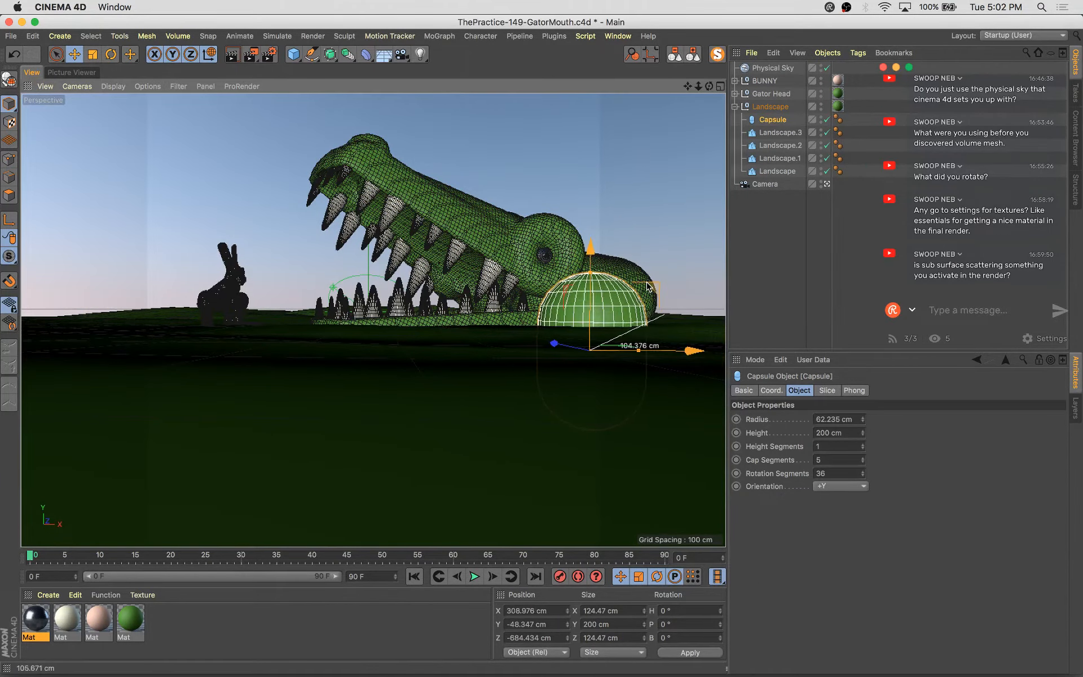
key("t")
left_click_drag(672, 237, 619, 265)
key("e")
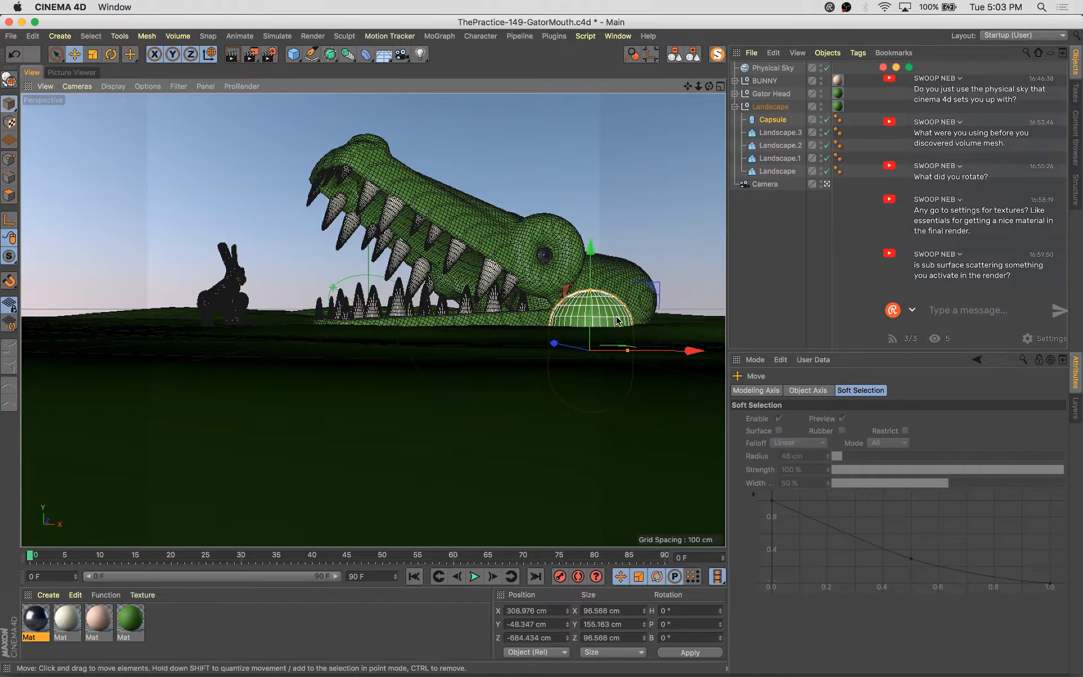
Duplicate the capsule into a larger mound about 142 cm wide in front of the gator's teeth
left_click_drag(674, 350, 423, 314, "ctrl")
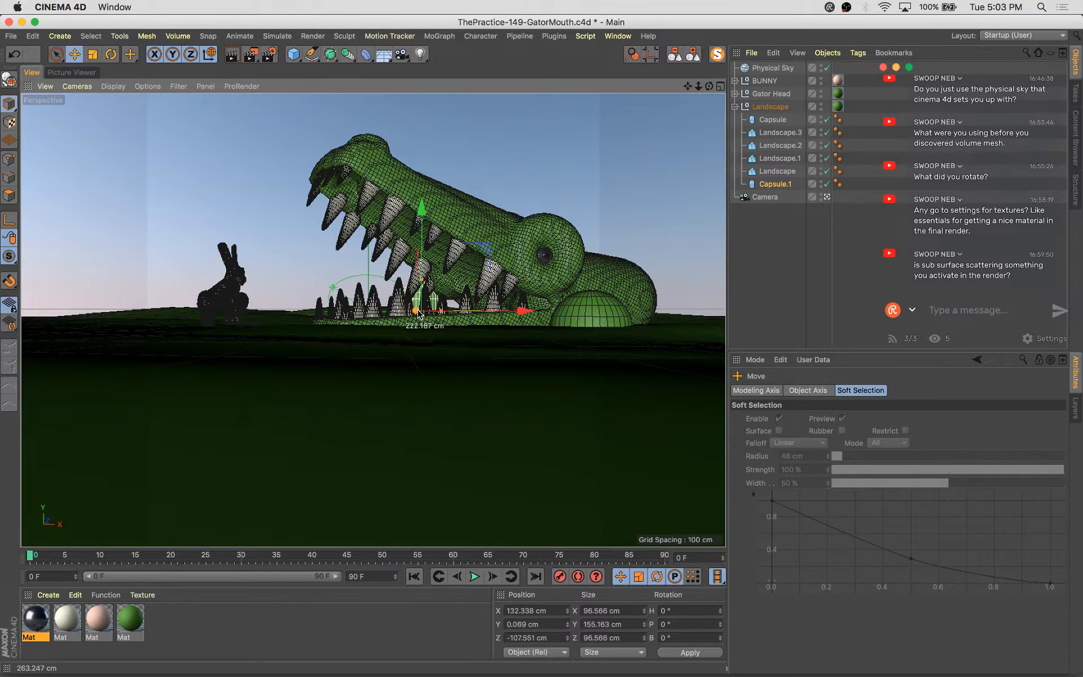
key("t")
left_click_drag(322, 483, 536, 403)
key("e")
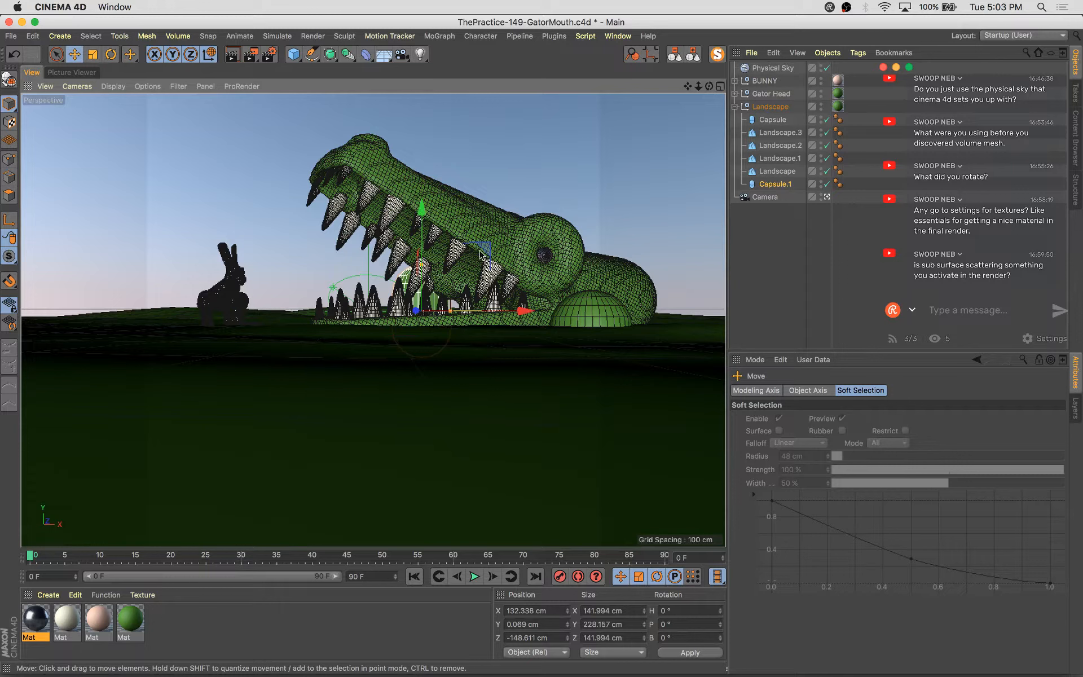
Add two more capsule copies, including a thin one about 30 cm wide by the rear mound, and save the scene
left_click_drag(483, 253, 540, 345)
mouse_move(661, 292)
left_mouse_down()
mouse_move(621, 259)
mouse_move(615, 285)
mouse_move(695, 265)
mouse_move(708, 320)
mouse_move(676, 299)
mouse_move(675, 276)
mouse_move(660, 293)
left_mouse_up()
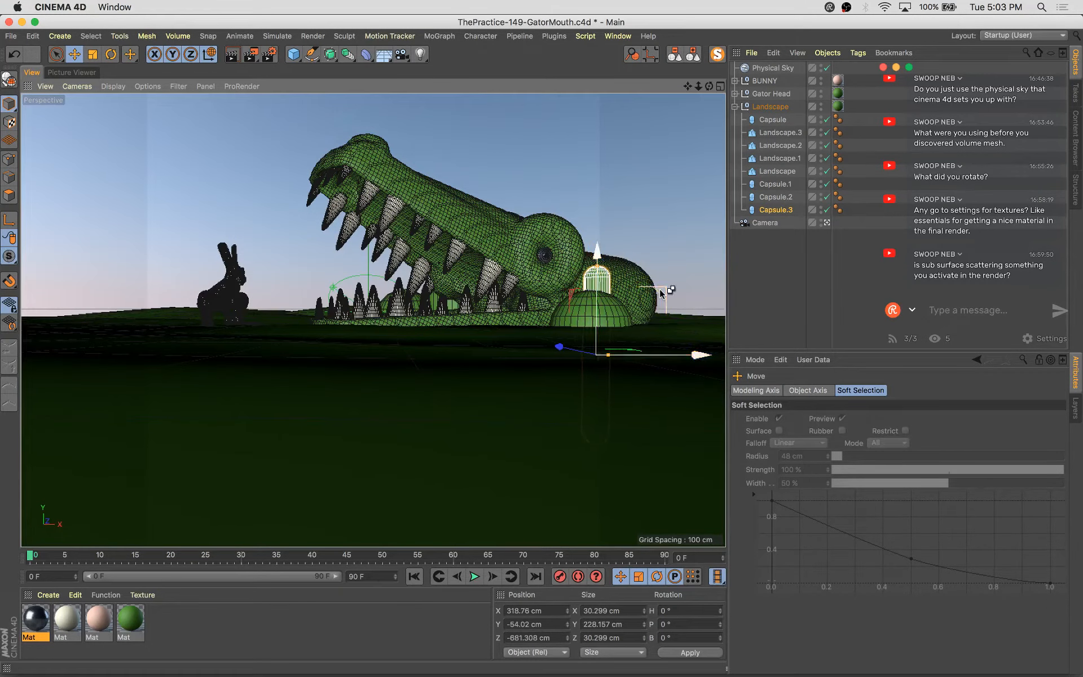
key("super+s")
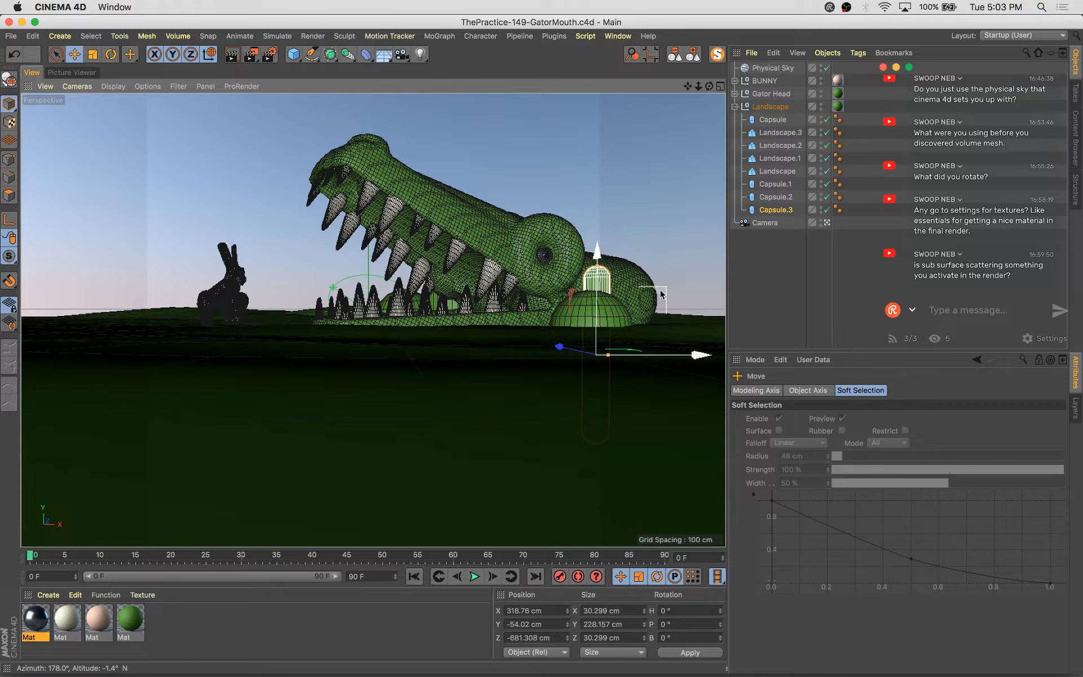
Expand the gator head hierarchy and resize its inner mouth capsule to about 351 cm high with a 43 cm radius
left_click(735, 93)
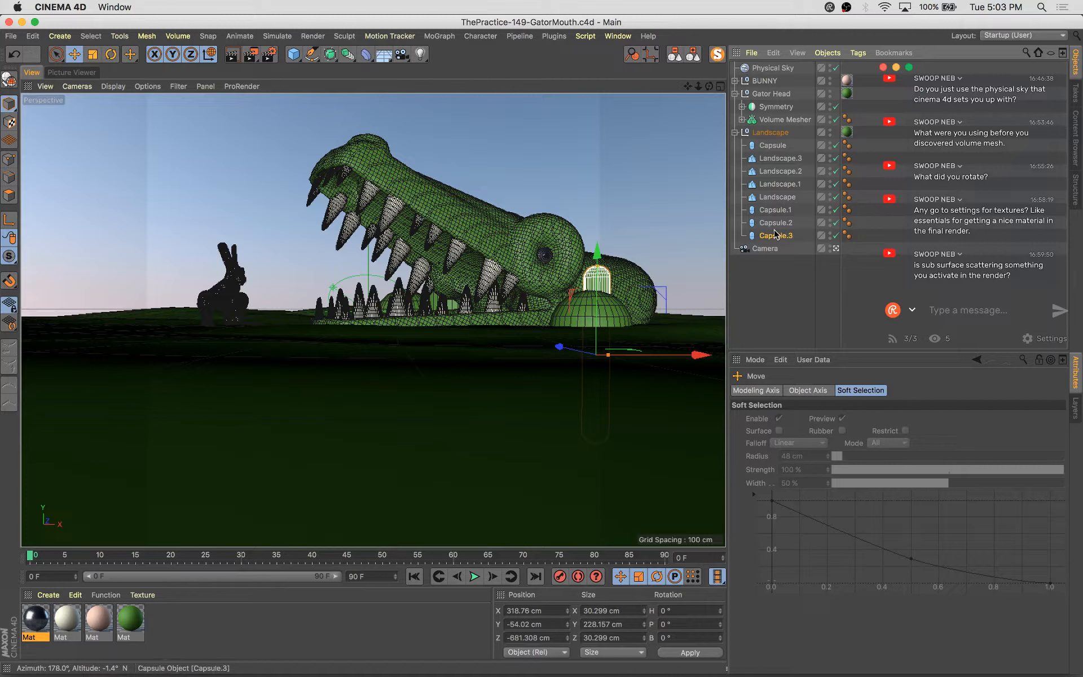
left_click(742, 120)
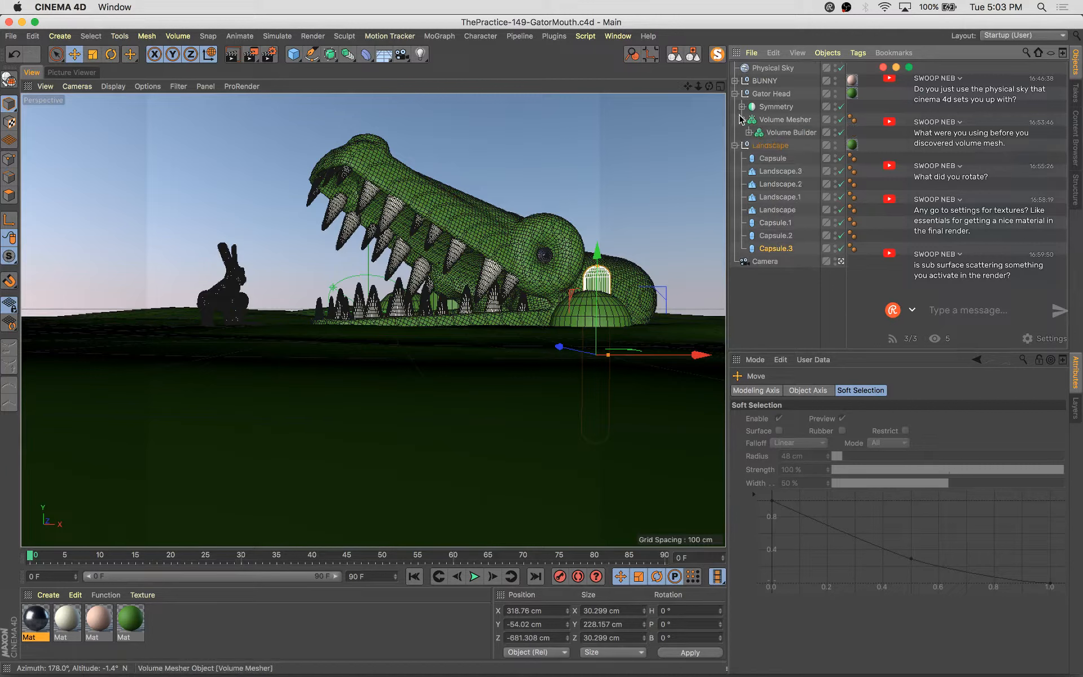
left_click(750, 133)
left_click(787, 146)
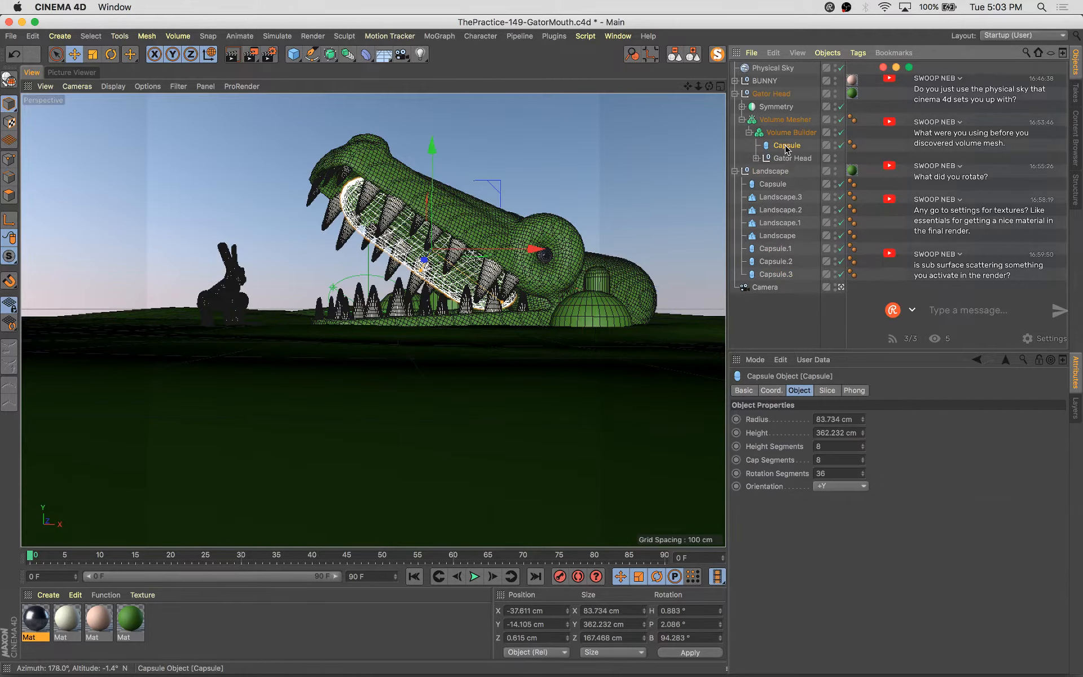
left_click(756, 159)
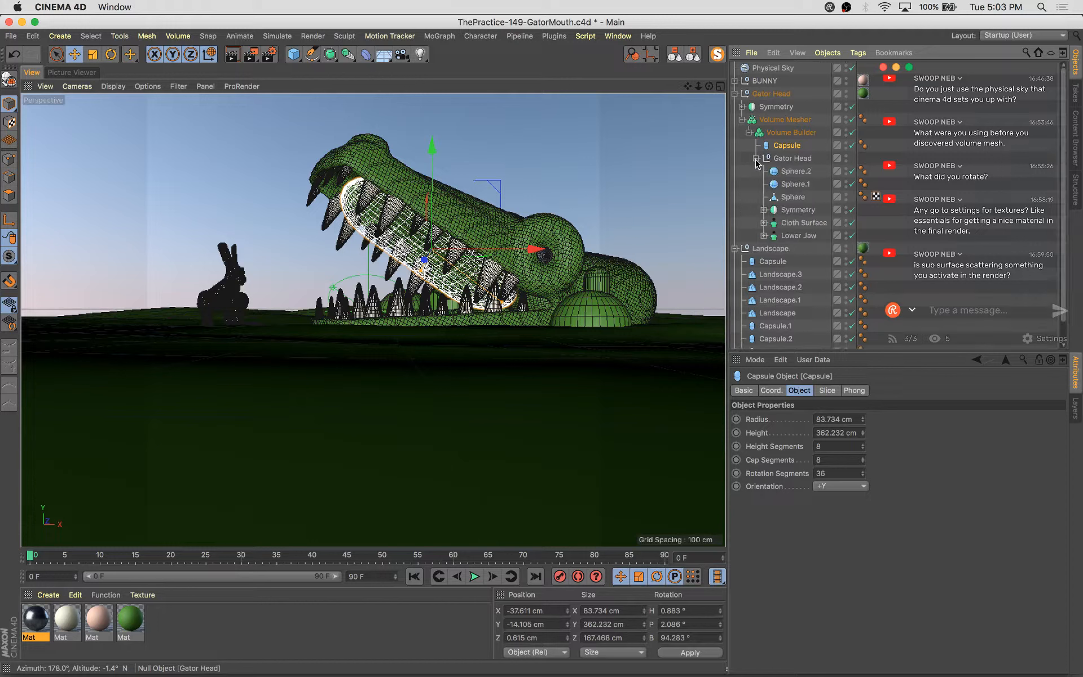
left_click(792, 197)
left_click(763, 210)
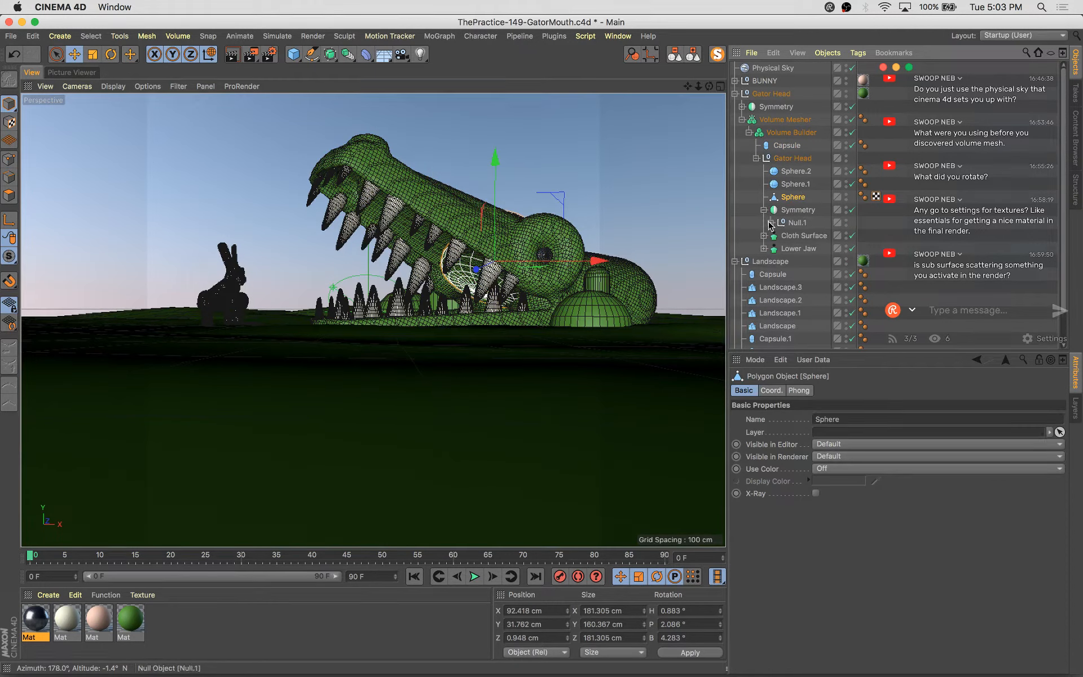
left_click(770, 223)
left_click(808, 262)
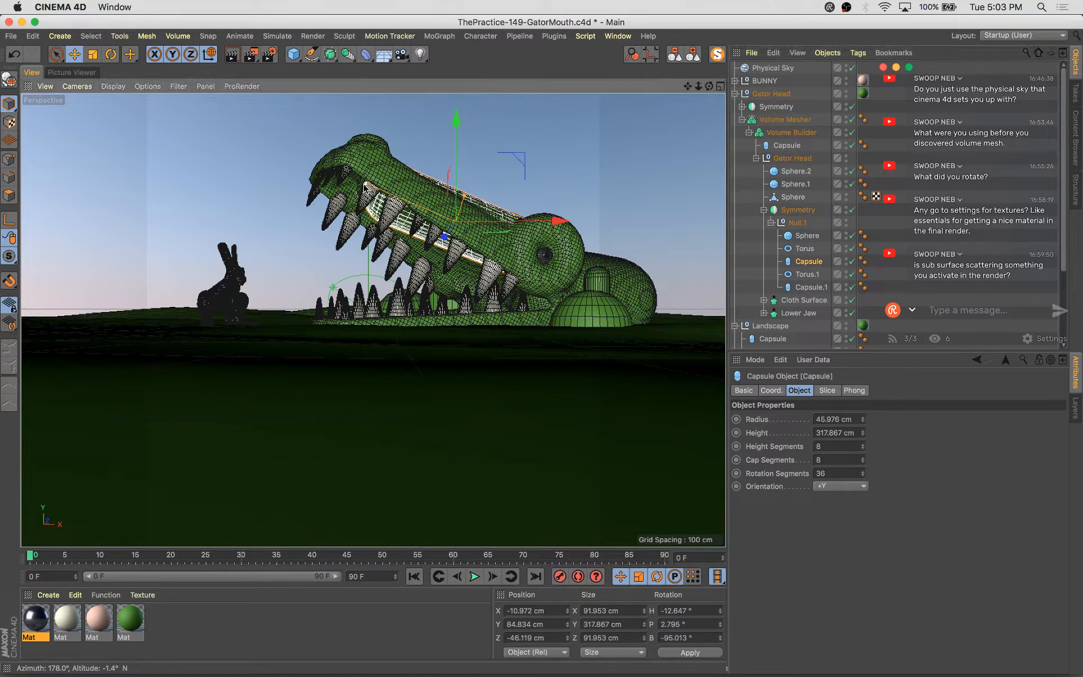
left_click_drag(366, 183, 357, 184)
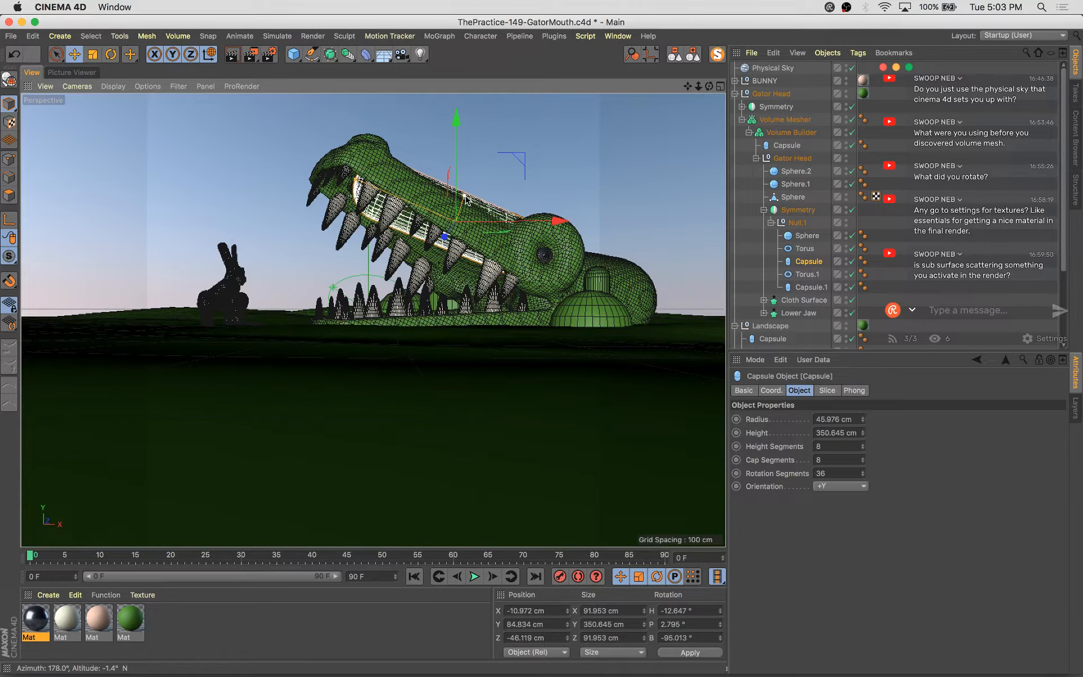
left_click_drag(466, 198, 465, 201)
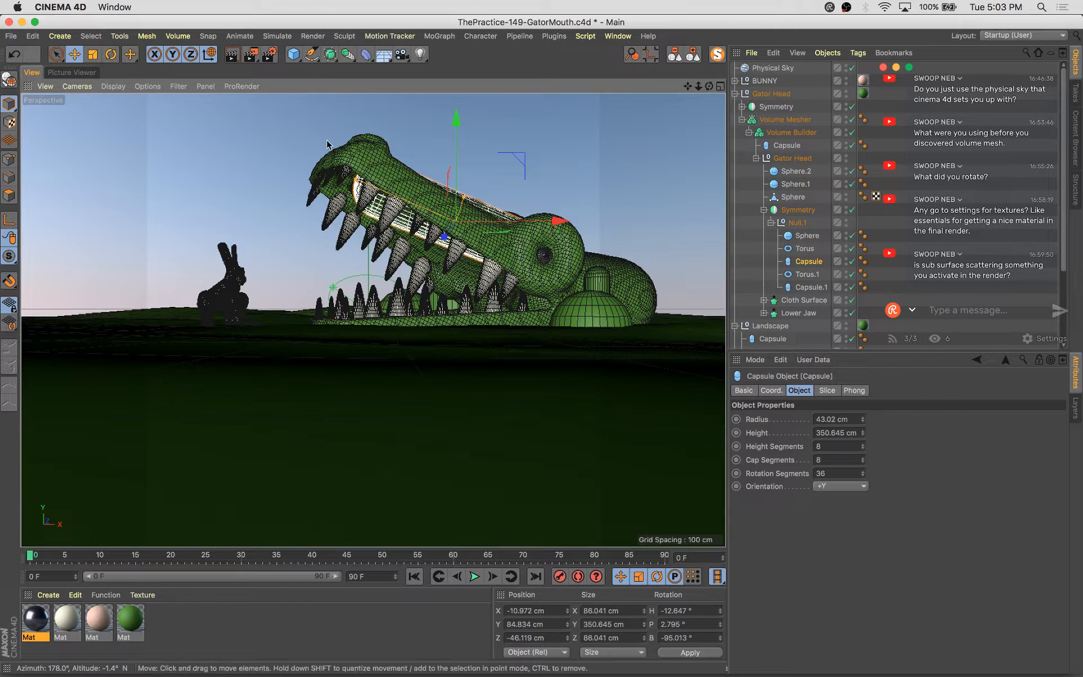
left_click(770, 223)
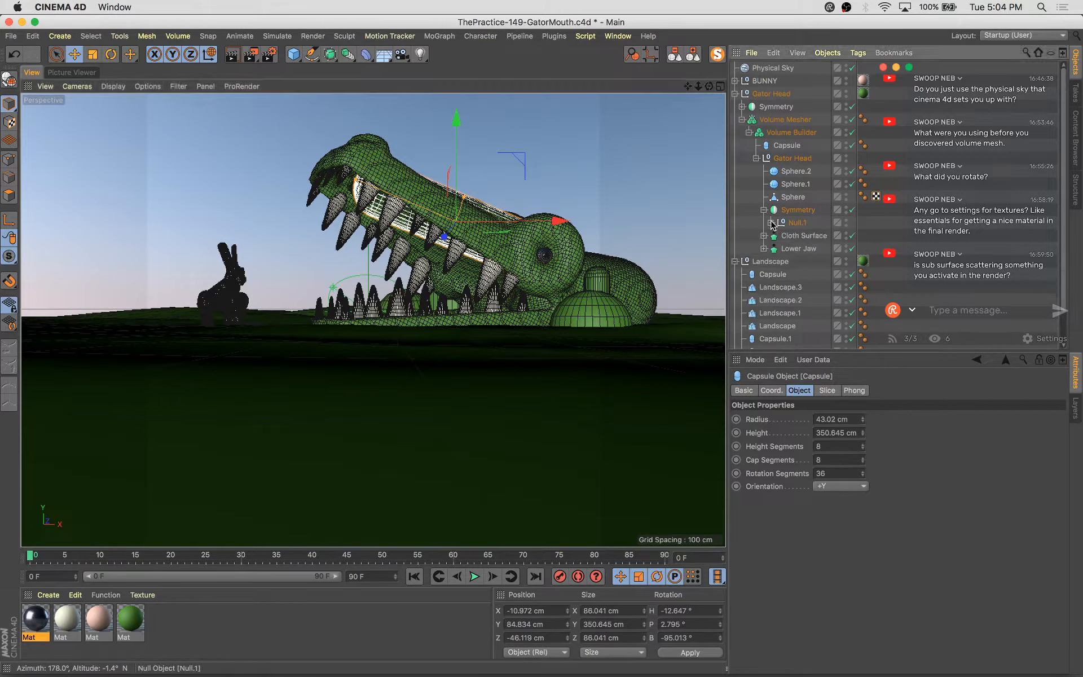
left_click(756, 159)
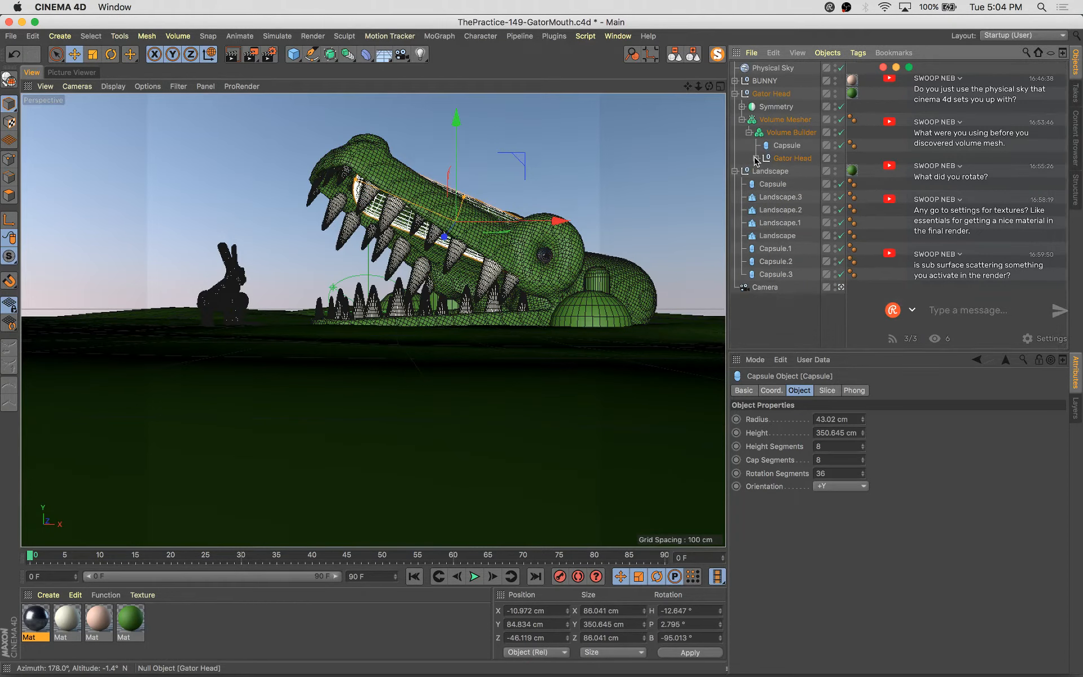
Scale and reposition the Gator Head group, then save the scene
left_click(771, 94)
key("t")
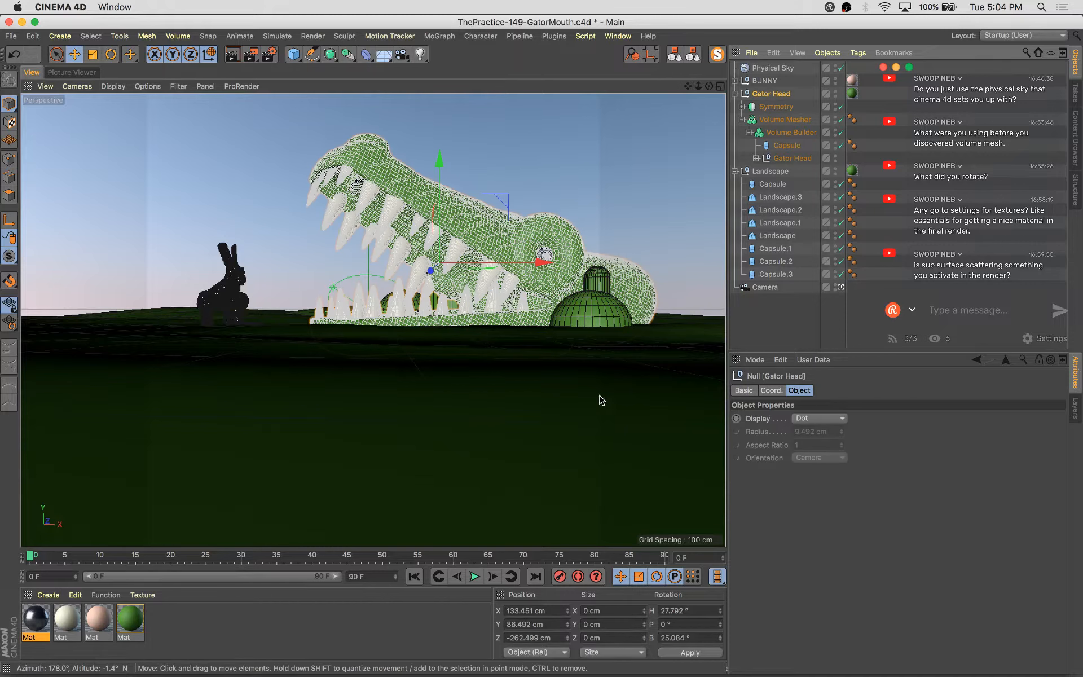
left_click_drag(427, 449, 461, 464)
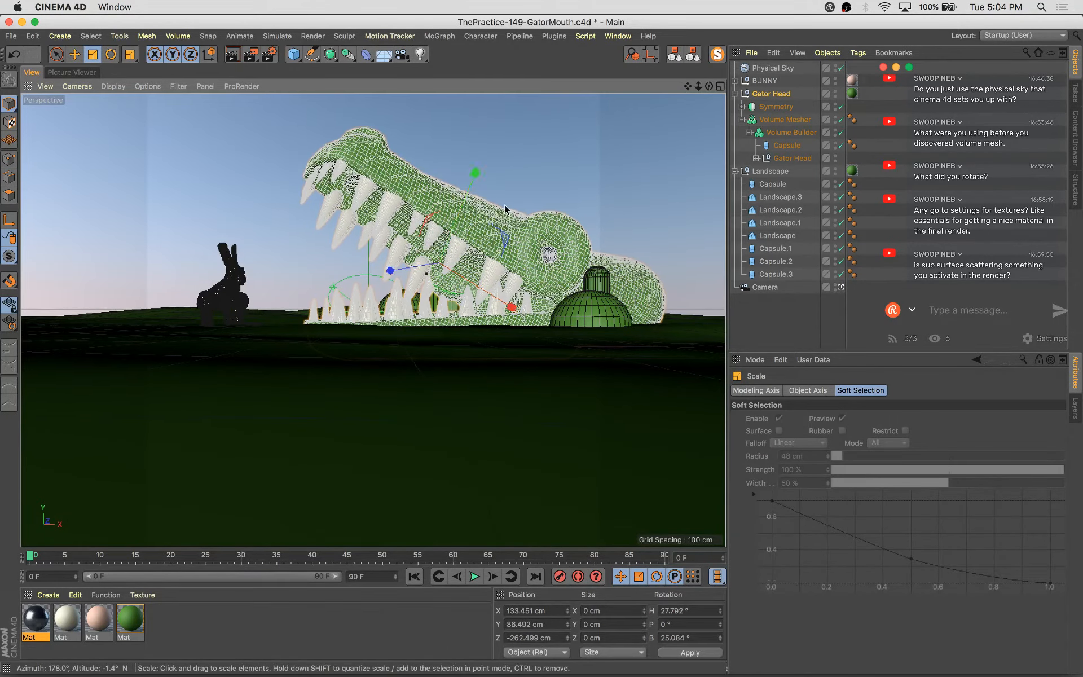
left_click_drag(504, 205, 504, 219, "alt")
key("e")
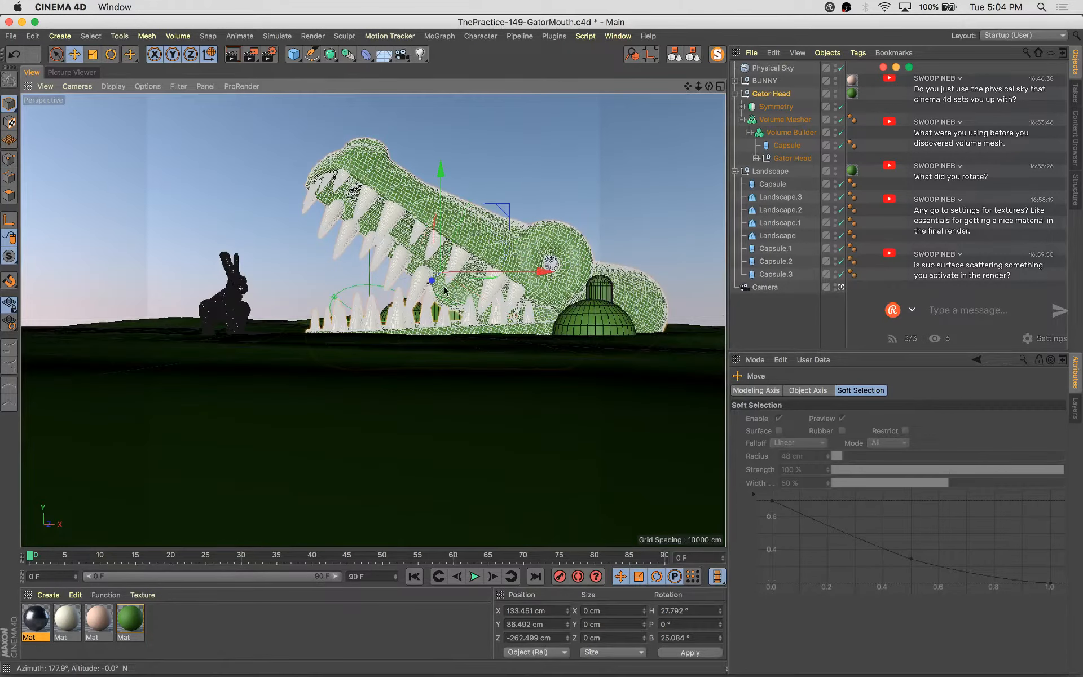
key("w")
left_click_drag(503, 283, 498, 252)
key("super+s")
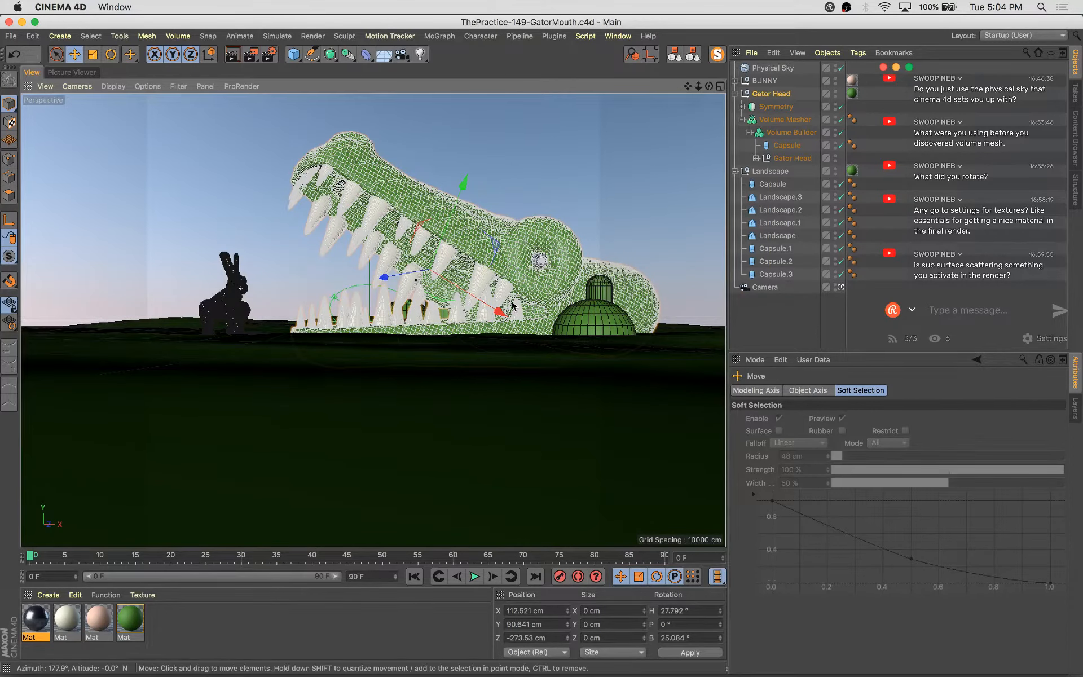
Render to the Picture Viewer and compare the new render against earlier renders in the history
key("shift+r")
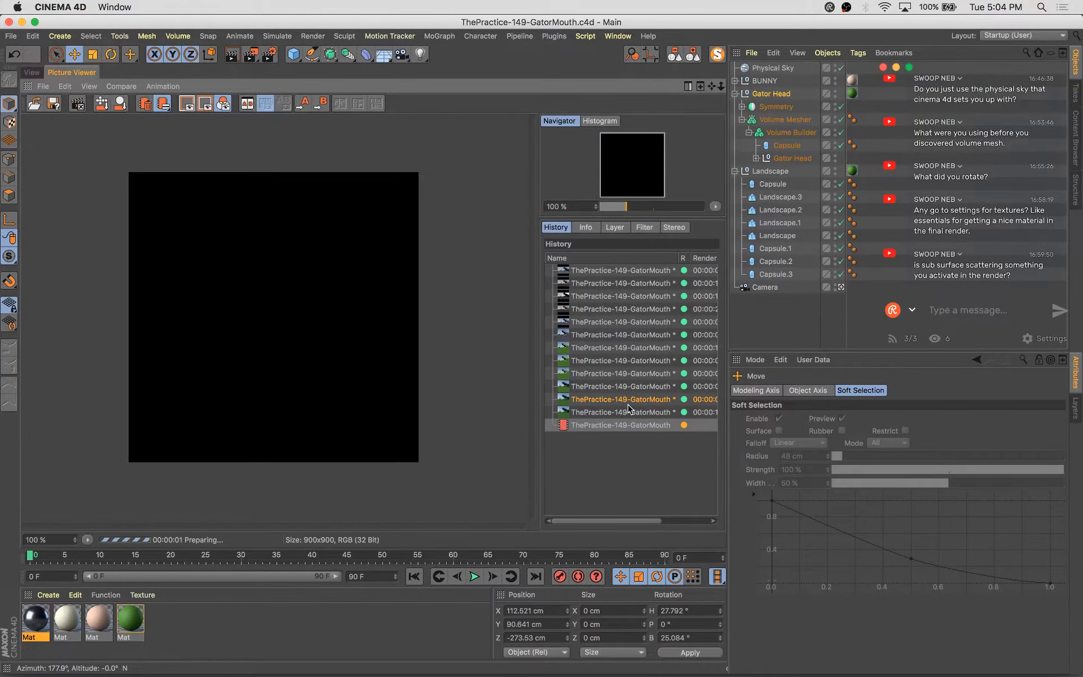
left_click(627, 404)
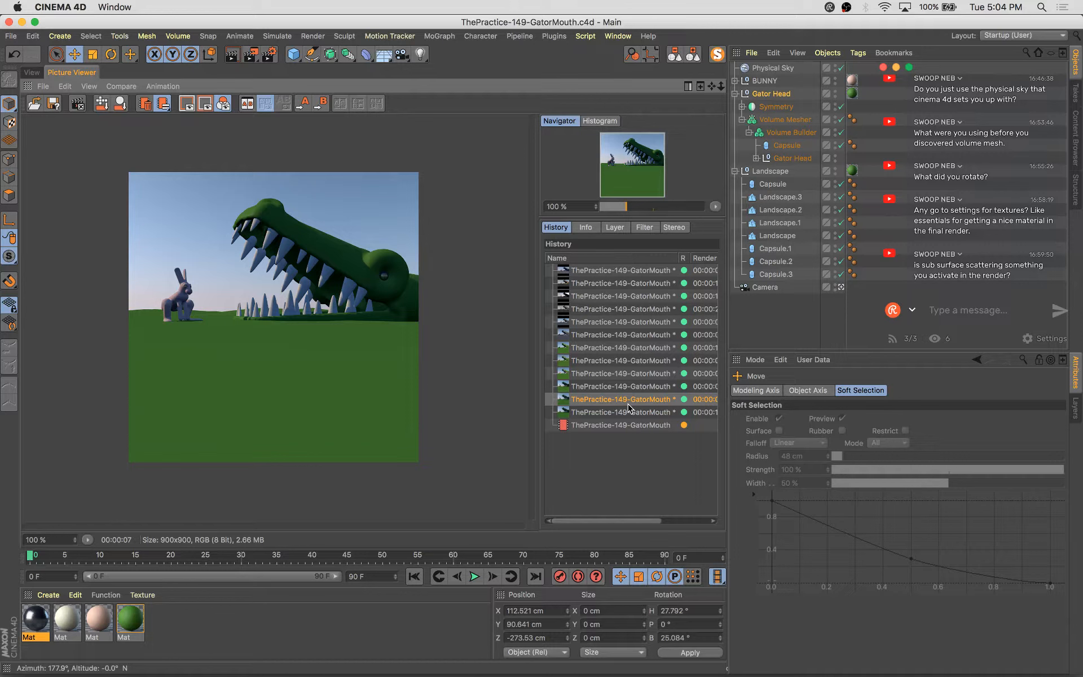
key("Up")
key("Down")
key("Down")
key("Down")
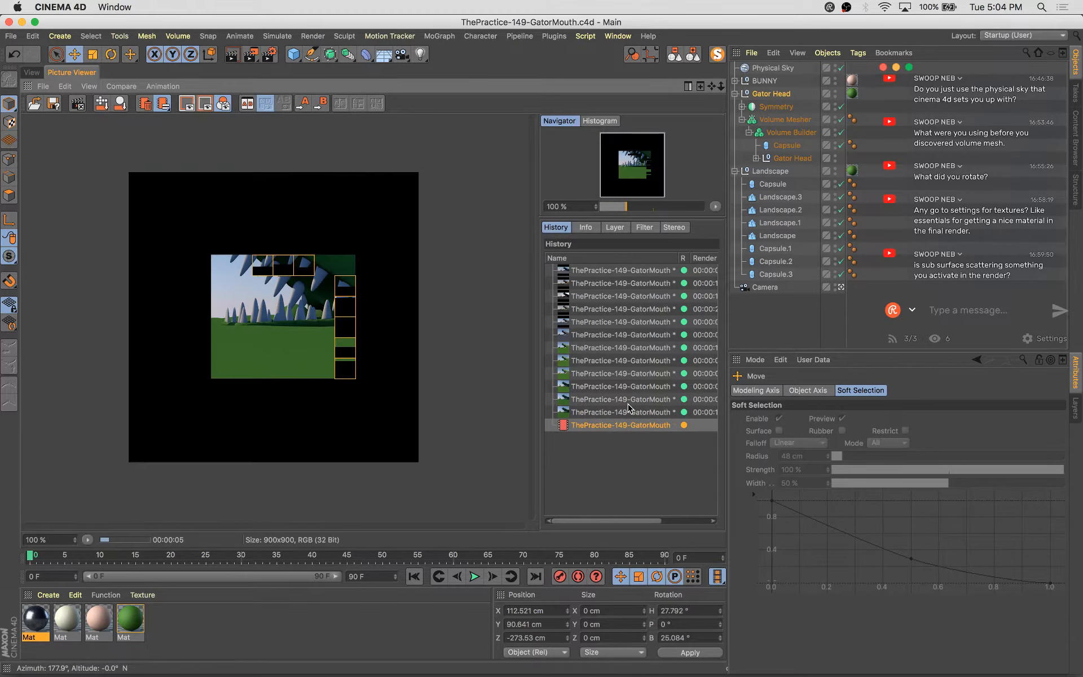
key("Up")
key("Down")
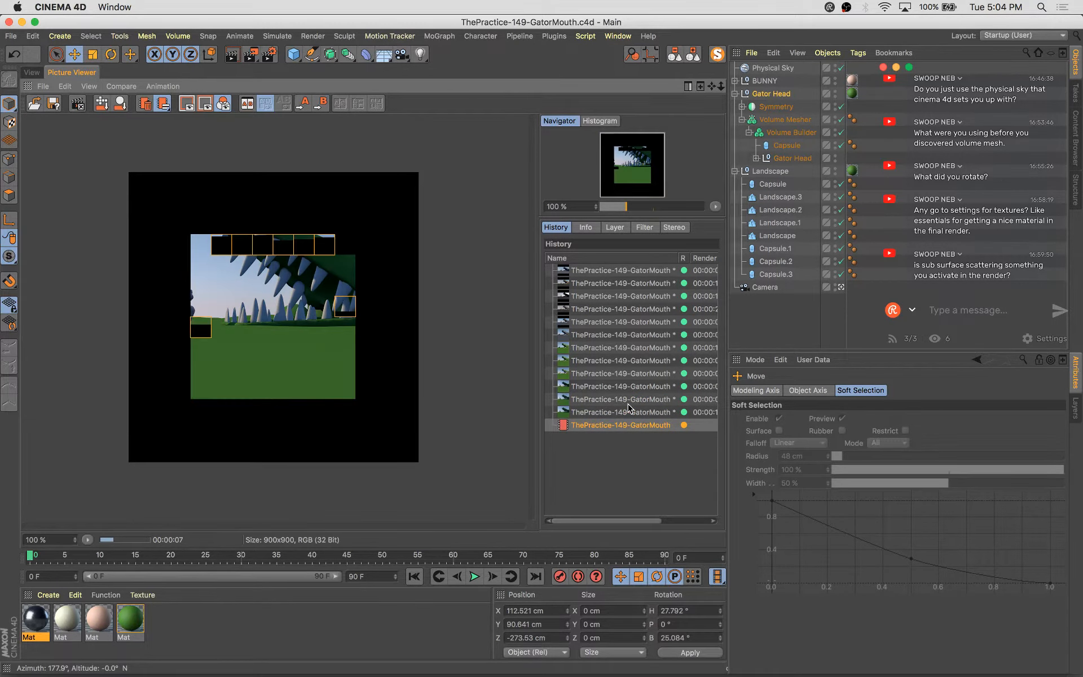
left_click(31, 73)
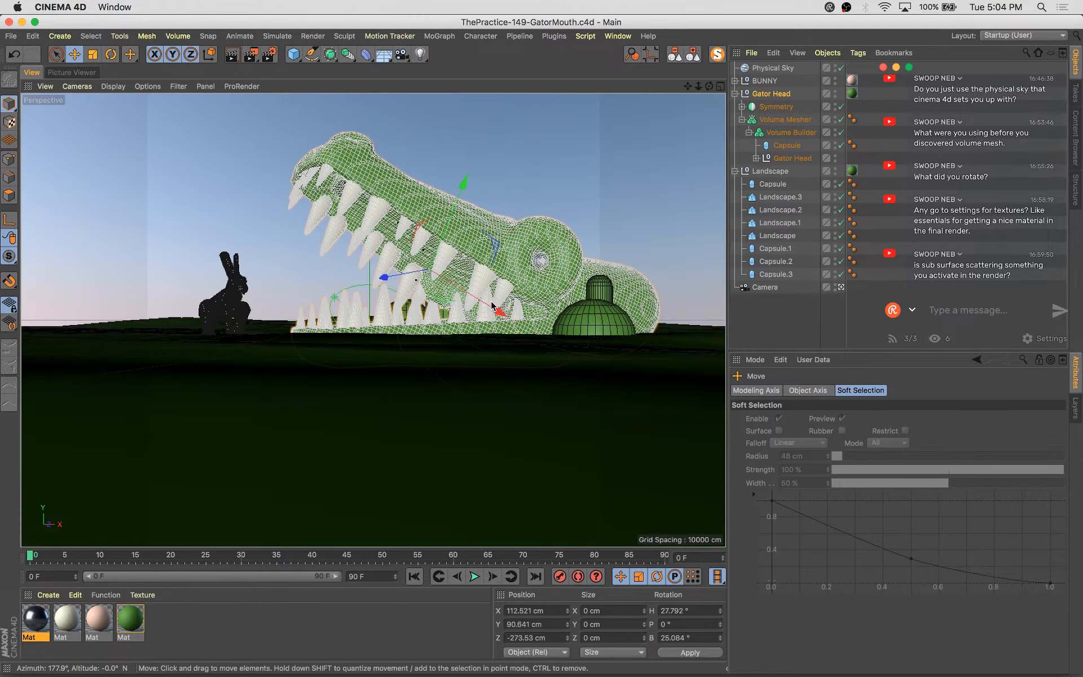
Duplicate the thin rear capsule into a slimmer copy about 17 cm wide near the gator's chin
left_click(598, 292)
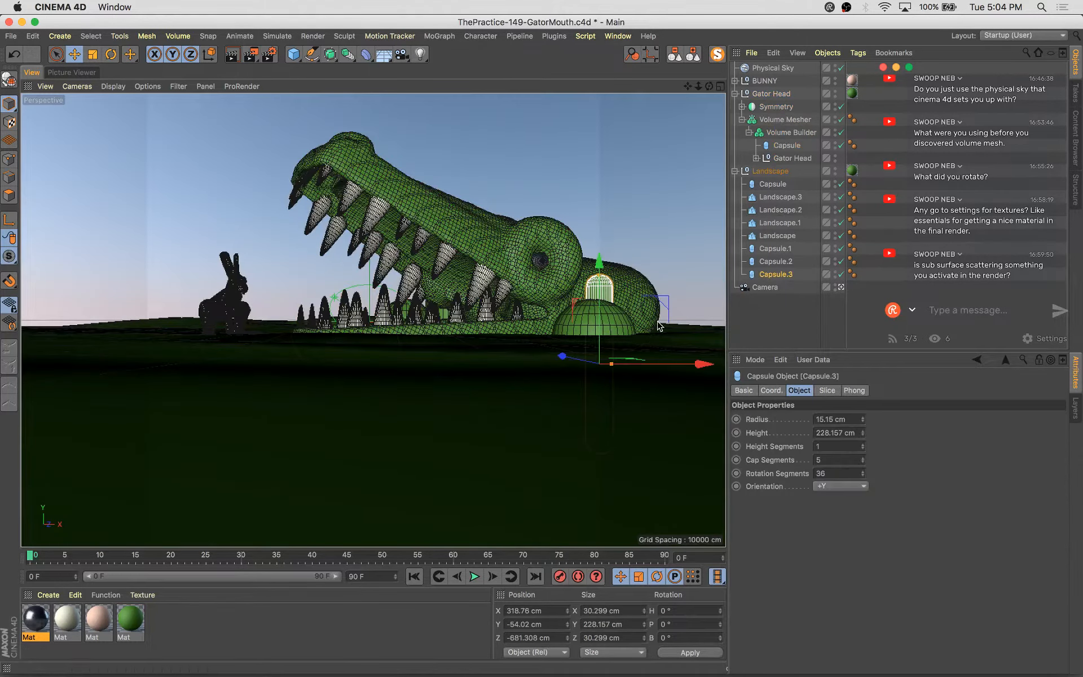
left_click_drag(708, 365, 624, 366)
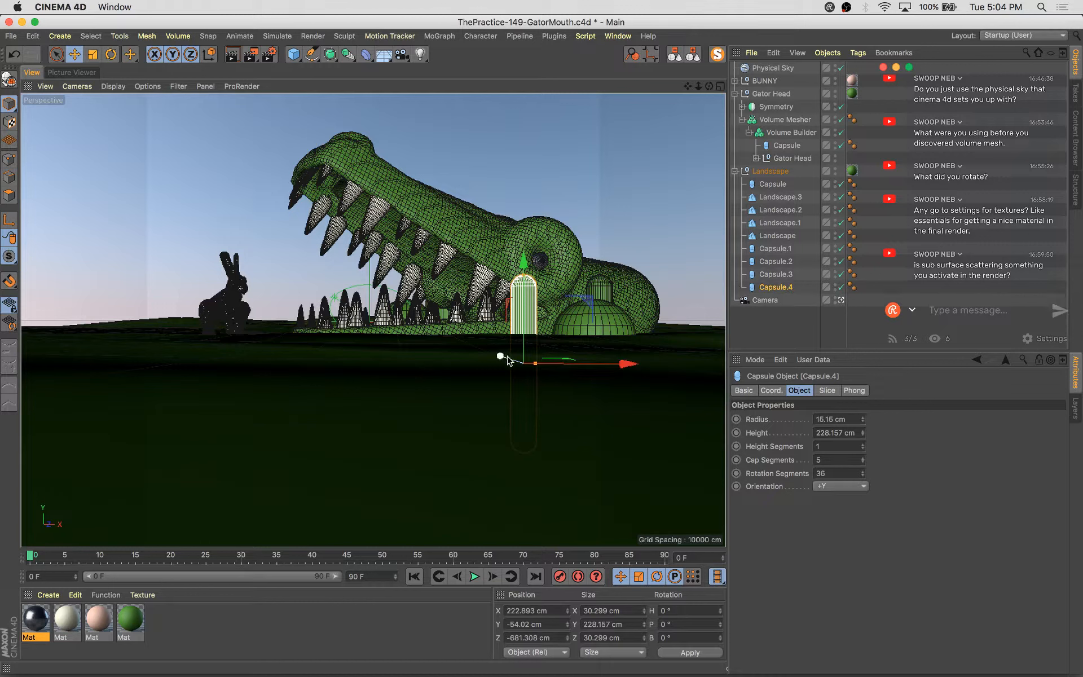
left_click_drag(501, 357, 614, 394)
key("t")
key("e")
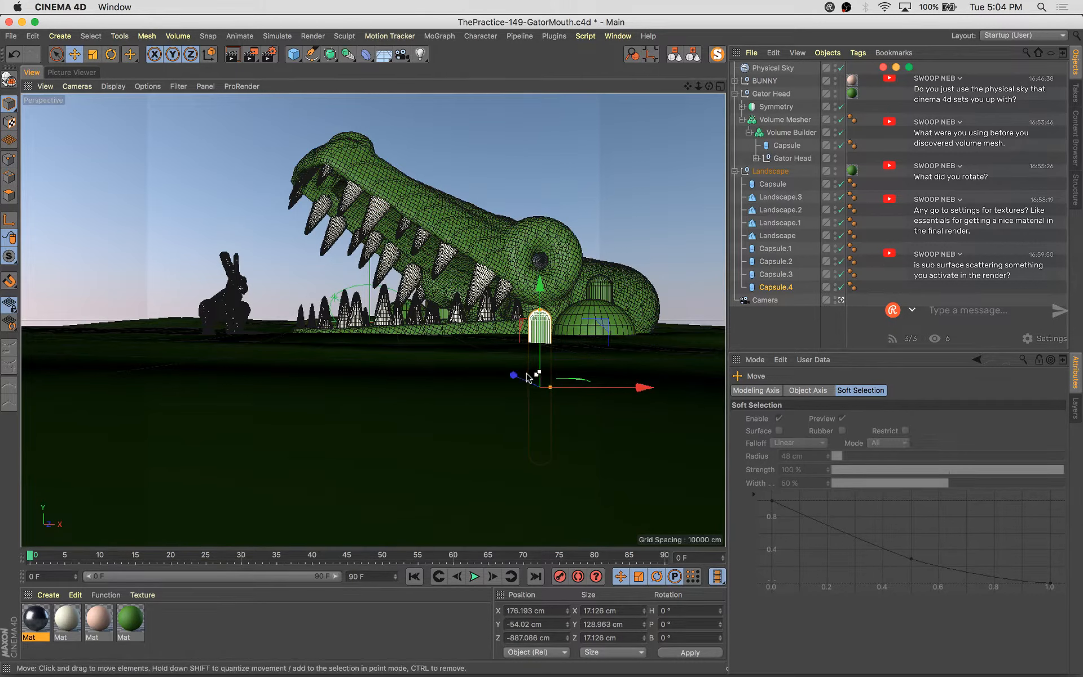
Duplicate that capsule again and move the copy up among the gator's front teeth
left_click_drag(532, 381, 364, 347, "ctrl")
left_click_drag(436, 348, 402, 343)
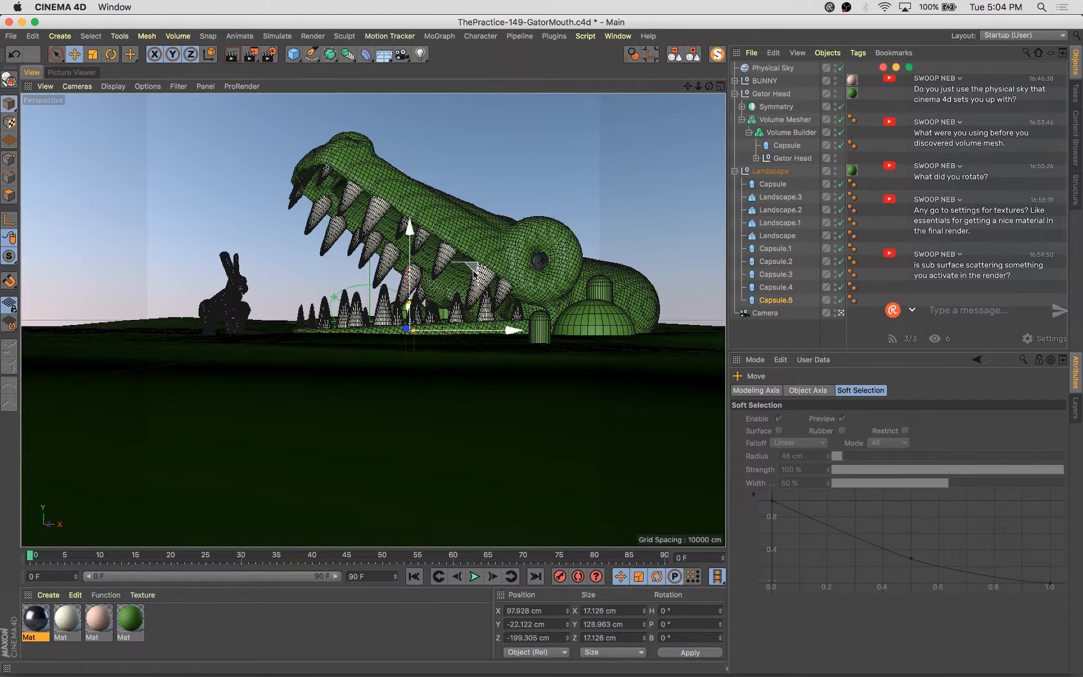
left_click_drag(466, 270, 423, 256)
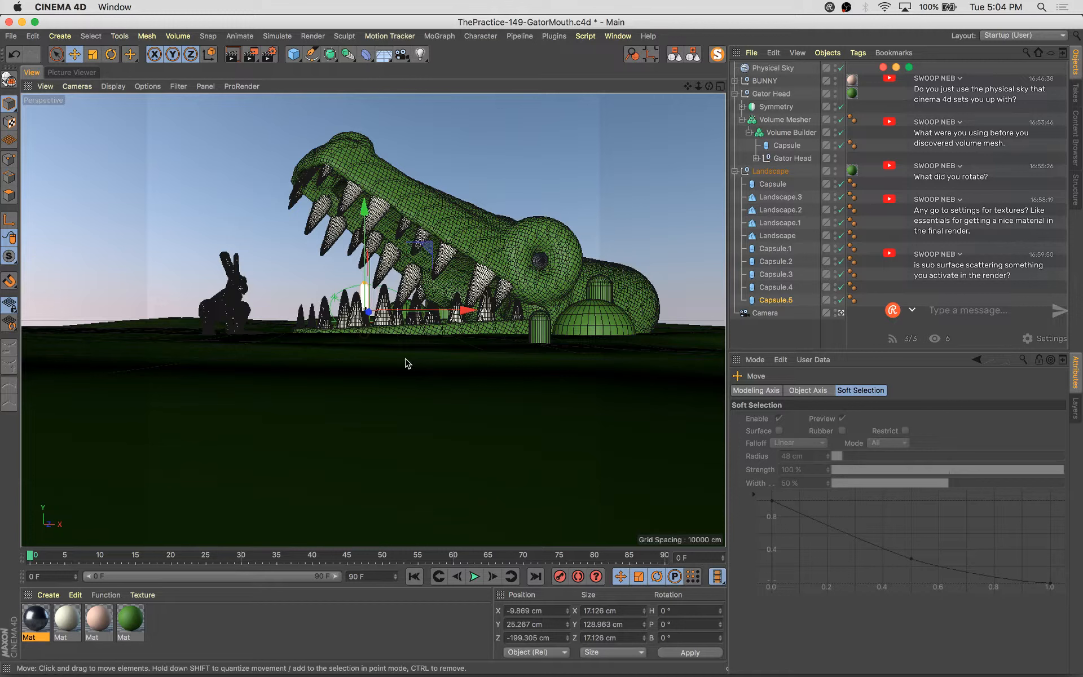
Select all six capsules and set their rotation segments to 23
left_click(786, 302)
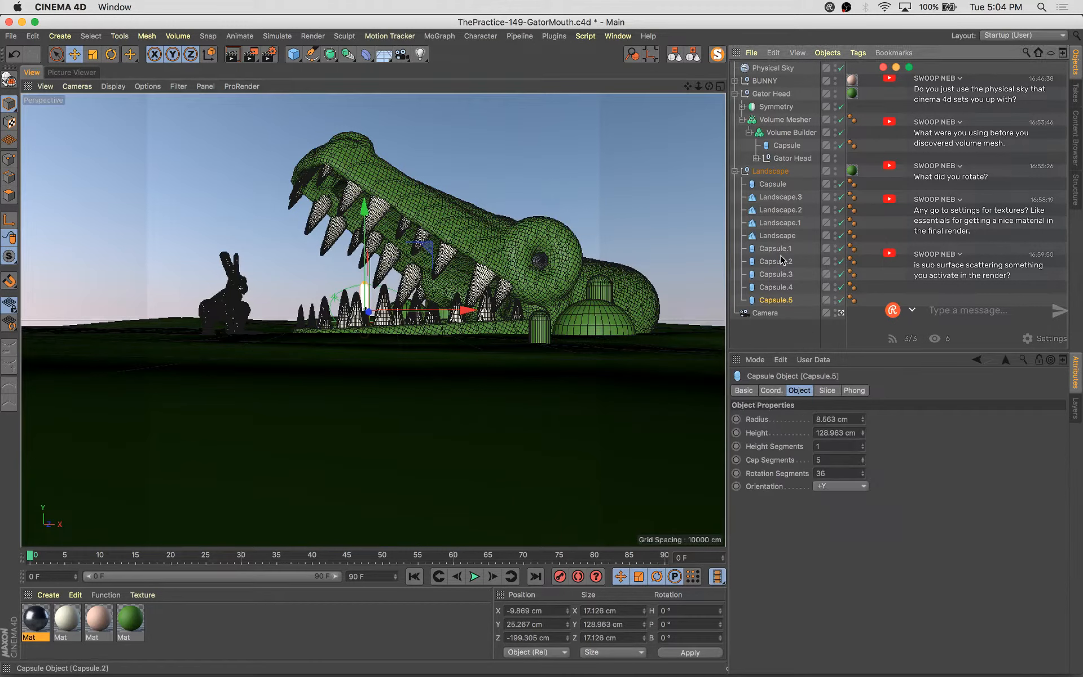
left_click(780, 247, "shift")
left_click(772, 184, "ctrl")
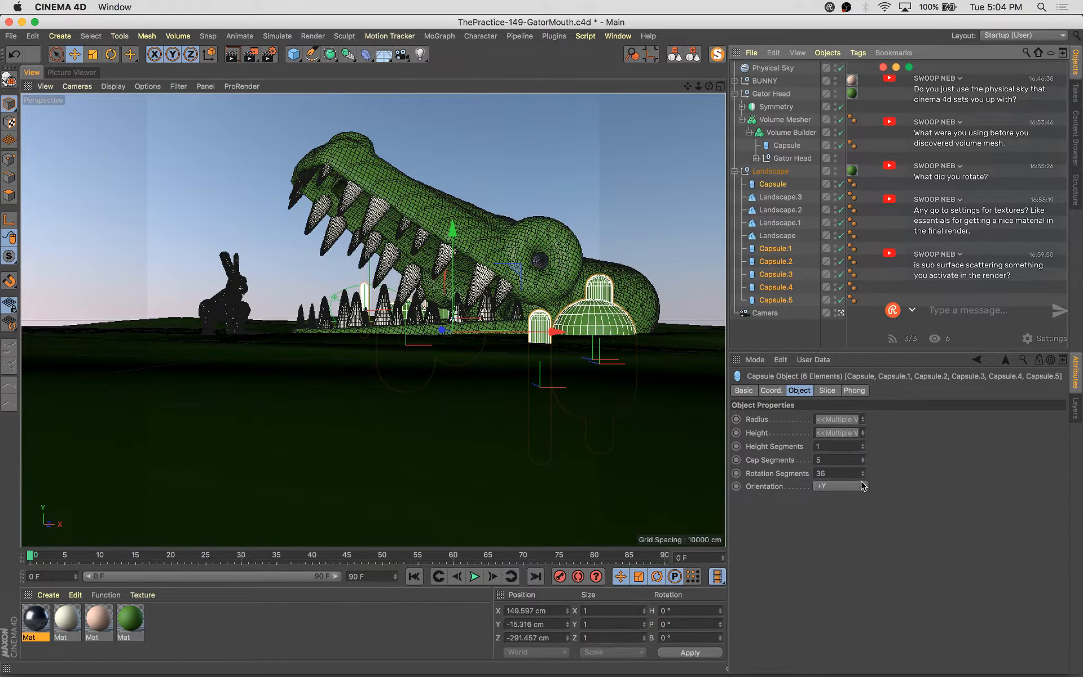
left_click_drag(863, 476, 863, 476)
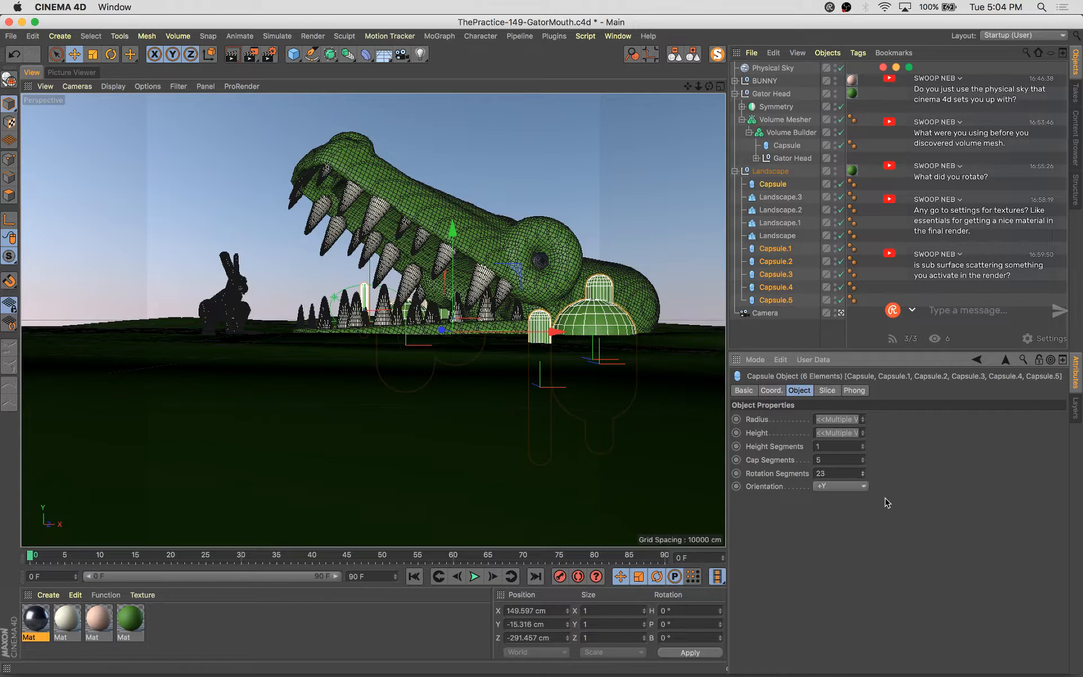
Duplicate a thin capsule into another copy about 13 cm wide beside the rear mound
left_click(480, 273)
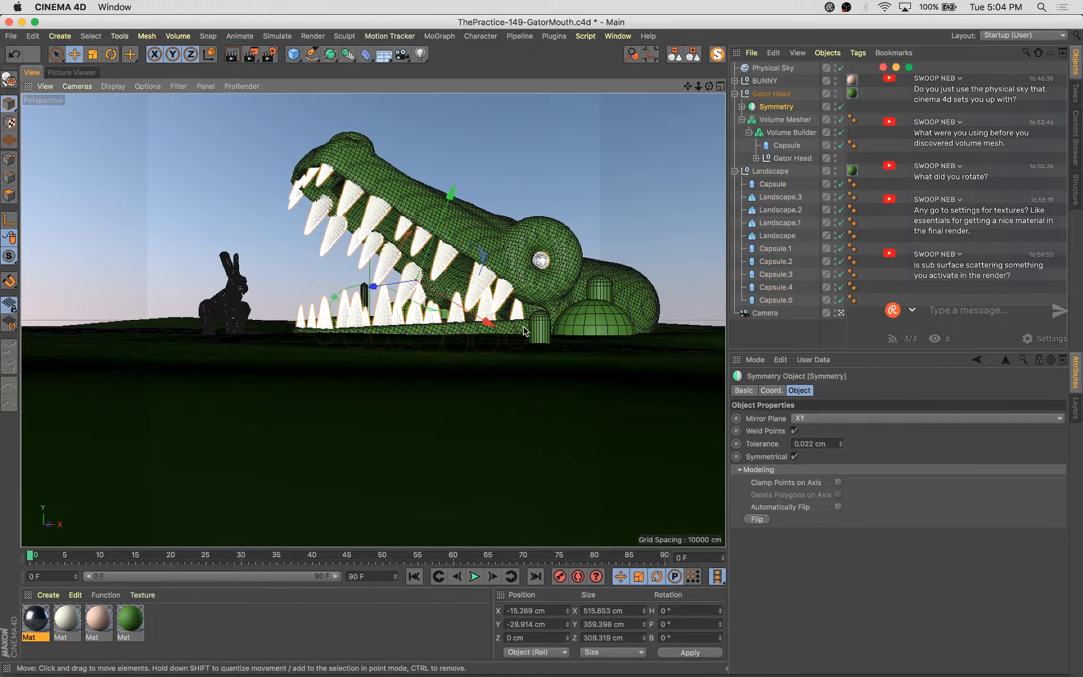
left_click(540, 337)
left_click_drag(524, 381, 611, 298, "ctrl")
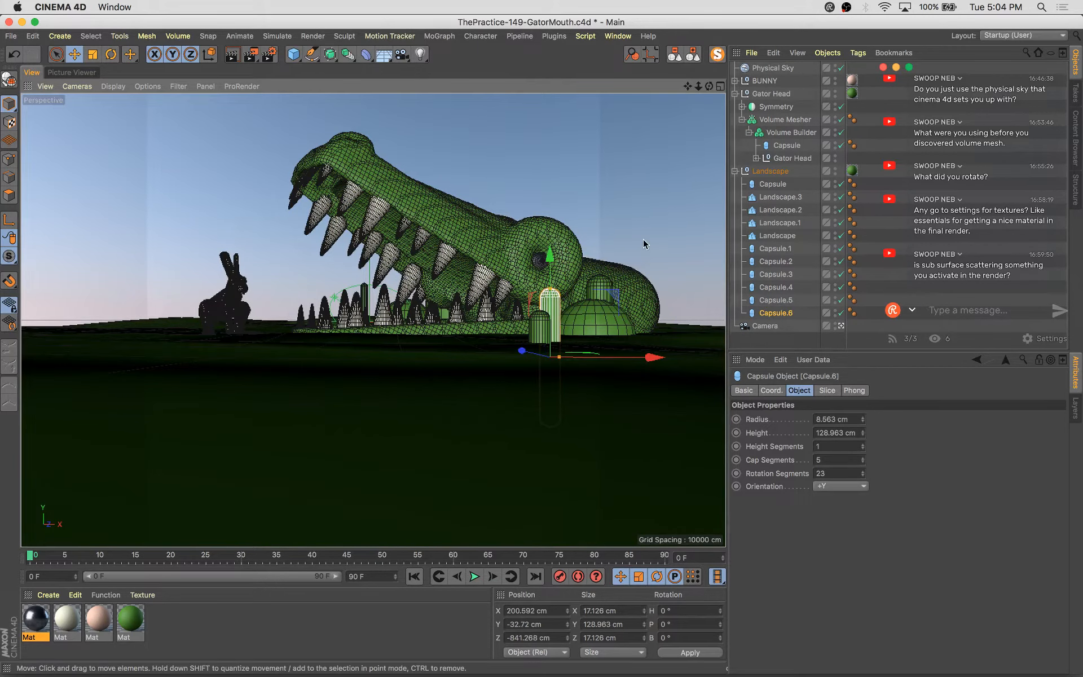
key("t")
left_click_drag(644, 242, 606, 269)
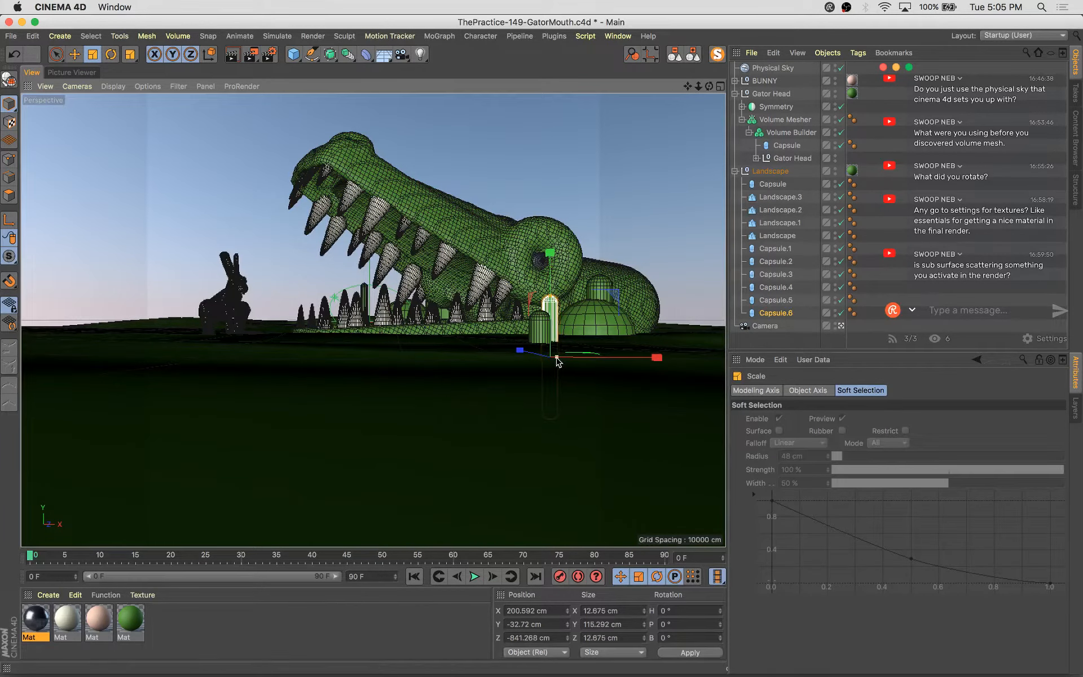
Duplicate the large mound capsule into a smaller copy about 48 cm wide in front of it
left_click(597, 317)
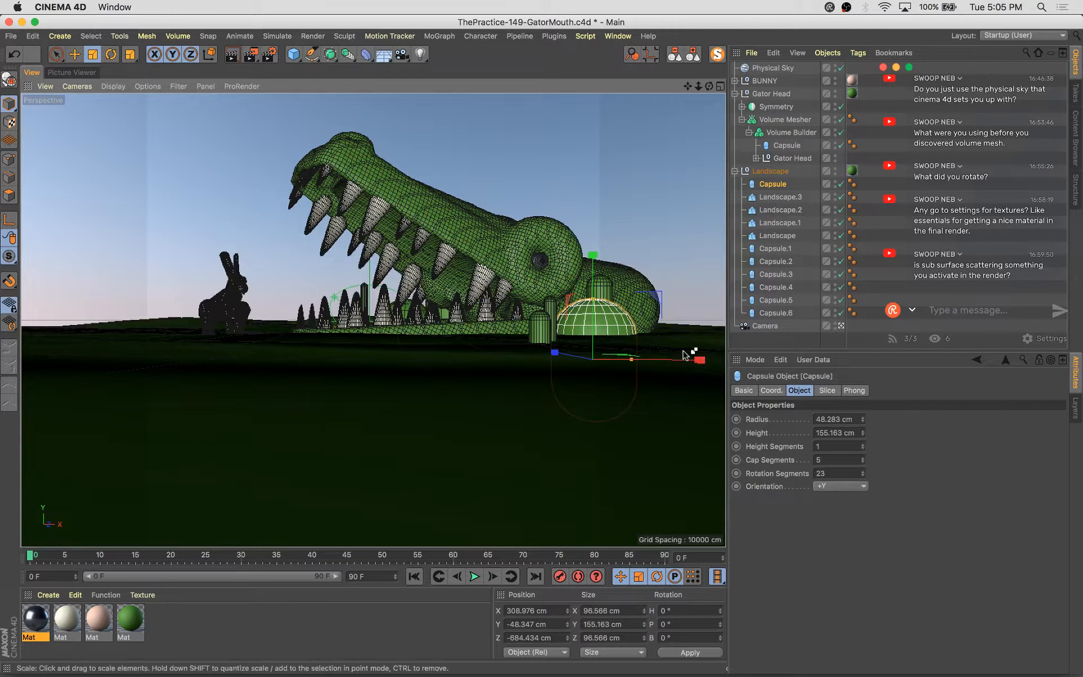
left_click_drag(695, 358, 498, 388, "ctrl")
key("e")
key("t")
key("e")
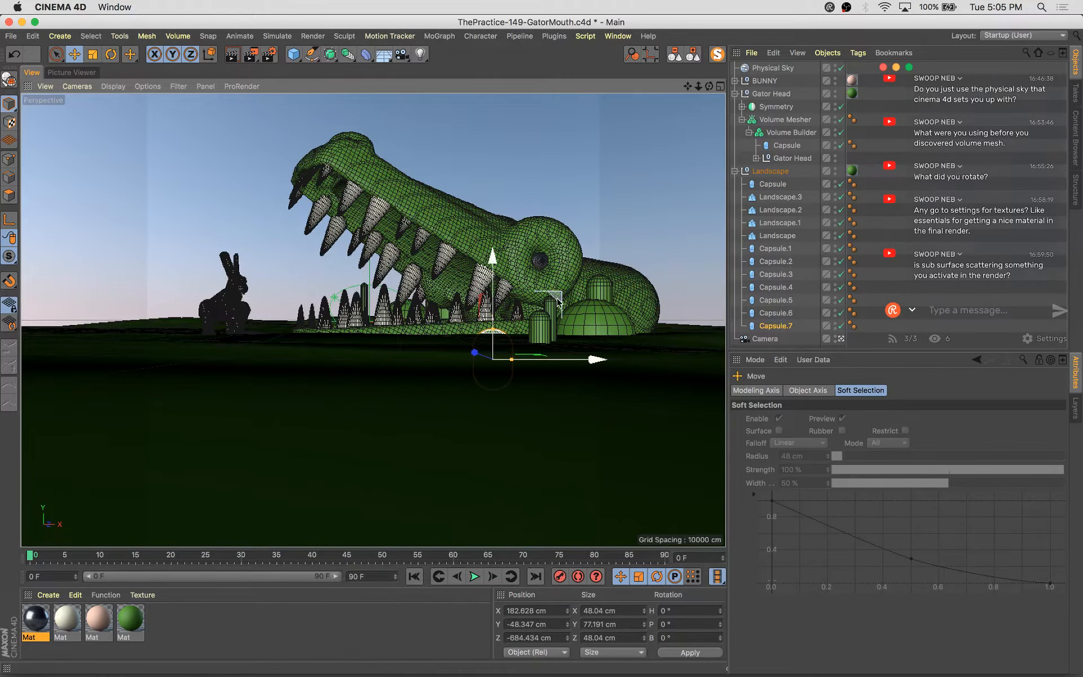
Duplicate another mound capsule, scale it to about 231 cm wide, place it behind the gator head, and save
left_click_drag(557, 301, 644, 240)
key("t")
left_click_drag(324, 488, 376, 464)
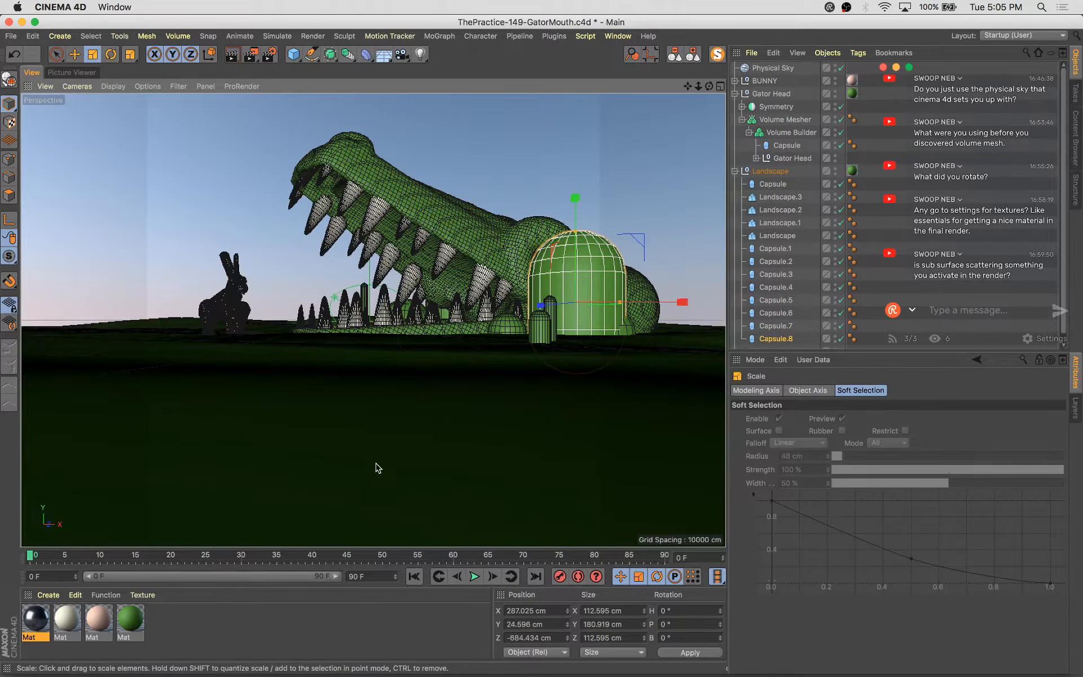
key("e")
left_click_drag(540, 305, 662, 207)
key("t")
left_click_drag(377, 403, 418, 387)
key("e")
left_click_drag(569, 273, 556, 280)
left_click_drag(572, 167, 572, 190)
left_click_drag(660, 292, 665, 293)
key("super+s")
Duplicate the green material and adjust the copy's color to H 95°, S 61%, V 53%
left_click_drag(137, 622, 162, 620, "ctrl")
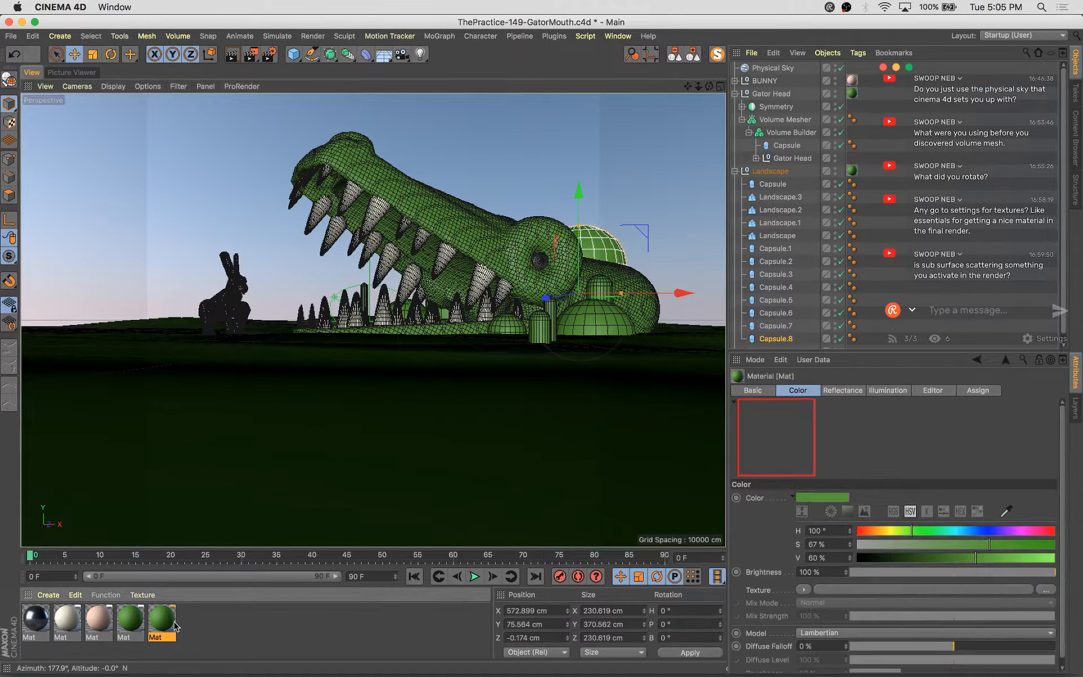
double_click(162, 620)
left_click(232, 225)
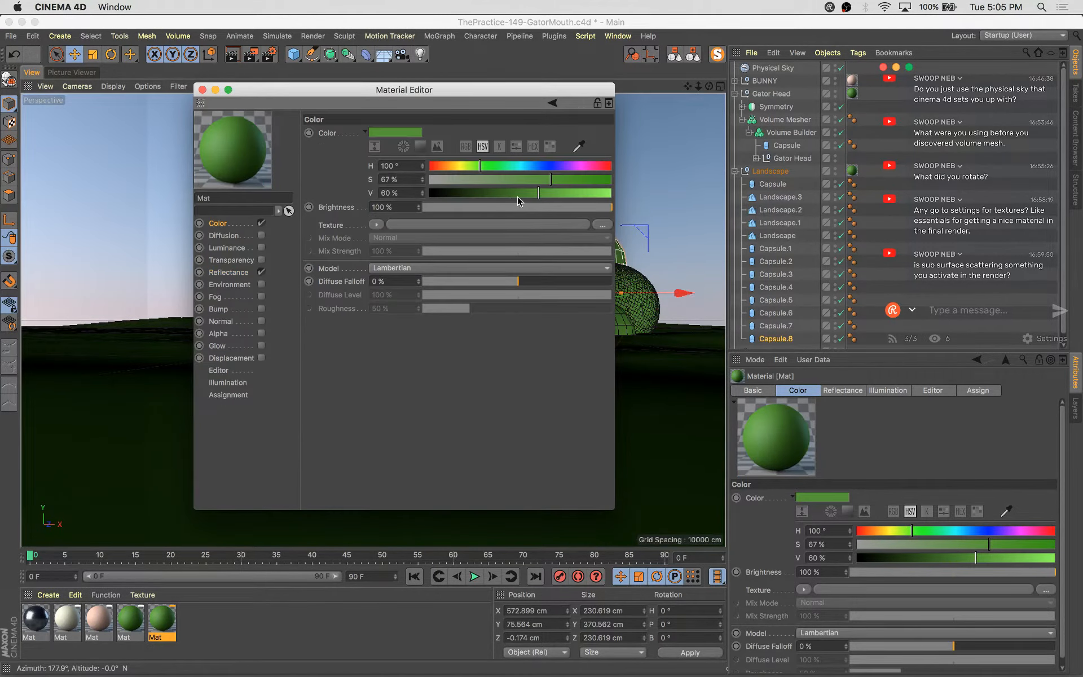
left_click(526, 192)
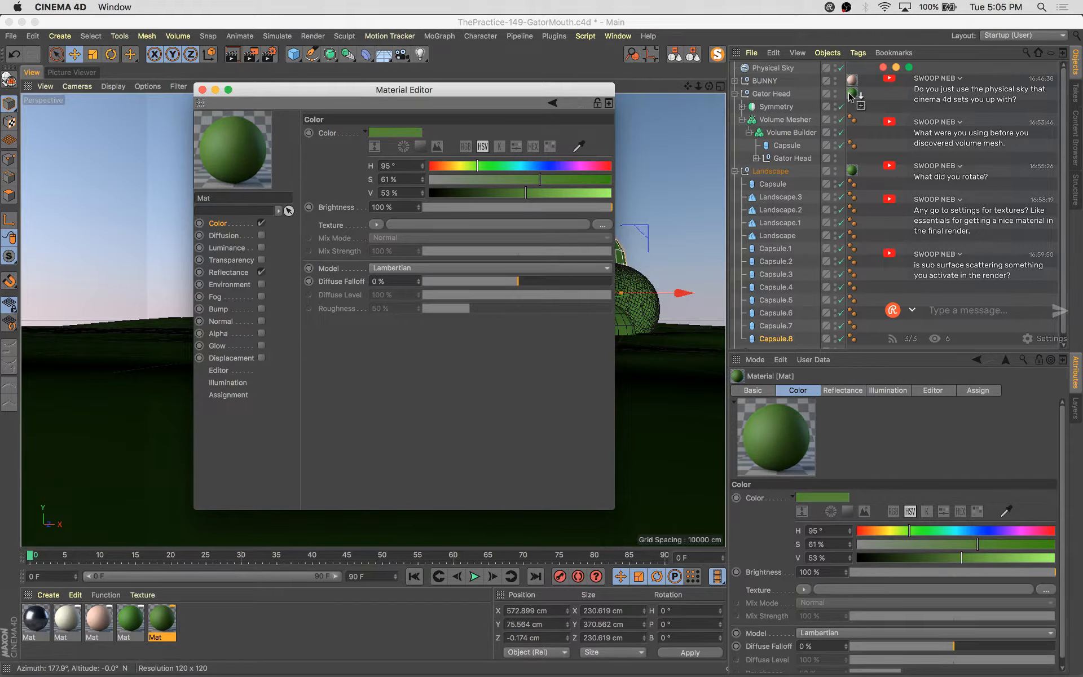
Render the scene, compare it with the previous render in the history, and save the file
key("shift+r")
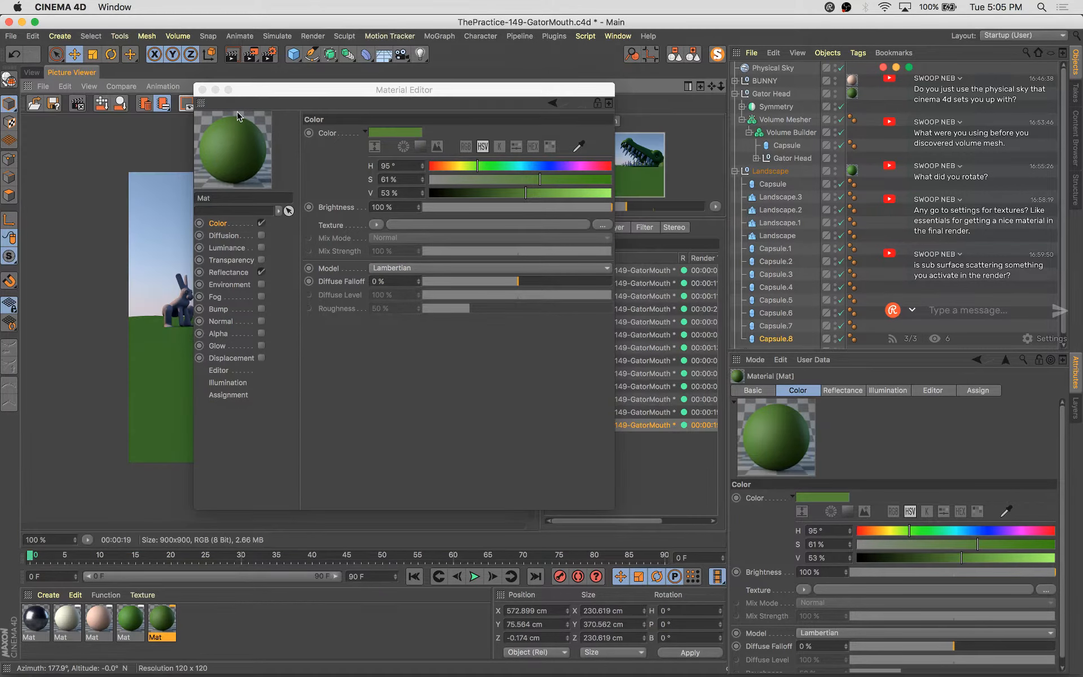
left_click(202, 90)
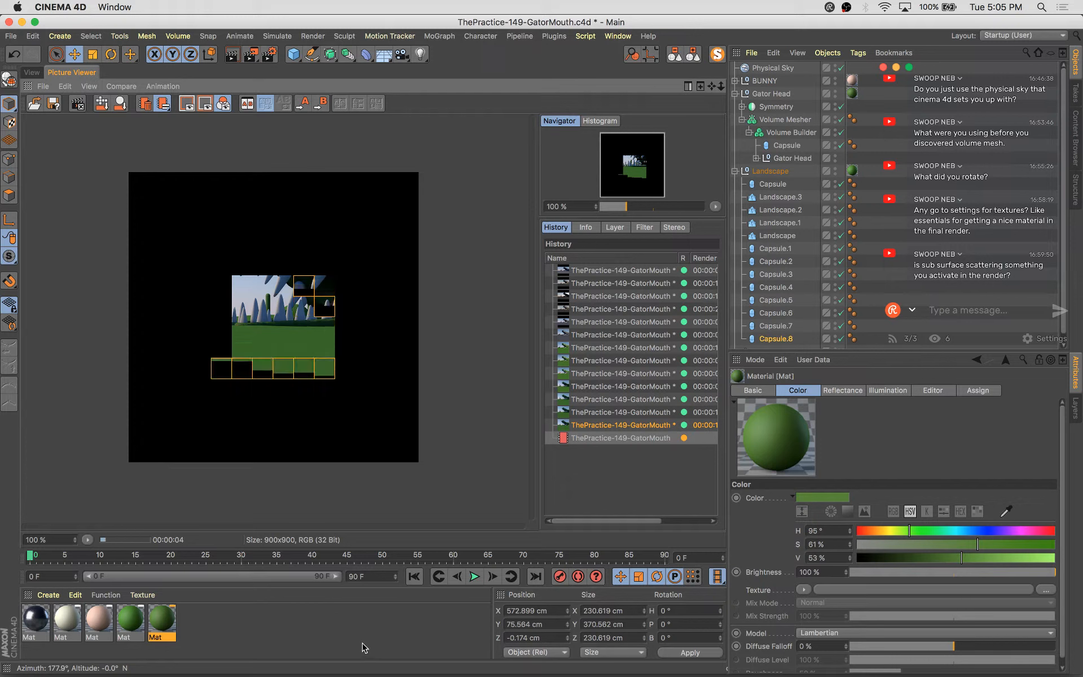
left_click(615, 428)
key("Up")
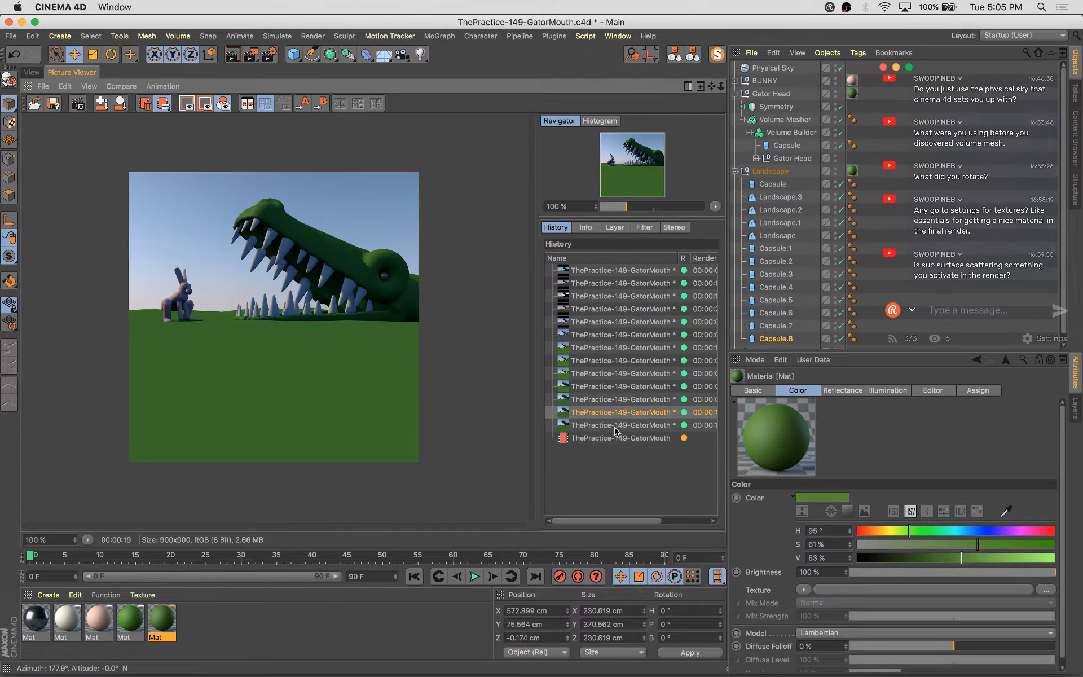
key("Down")
key("Down")
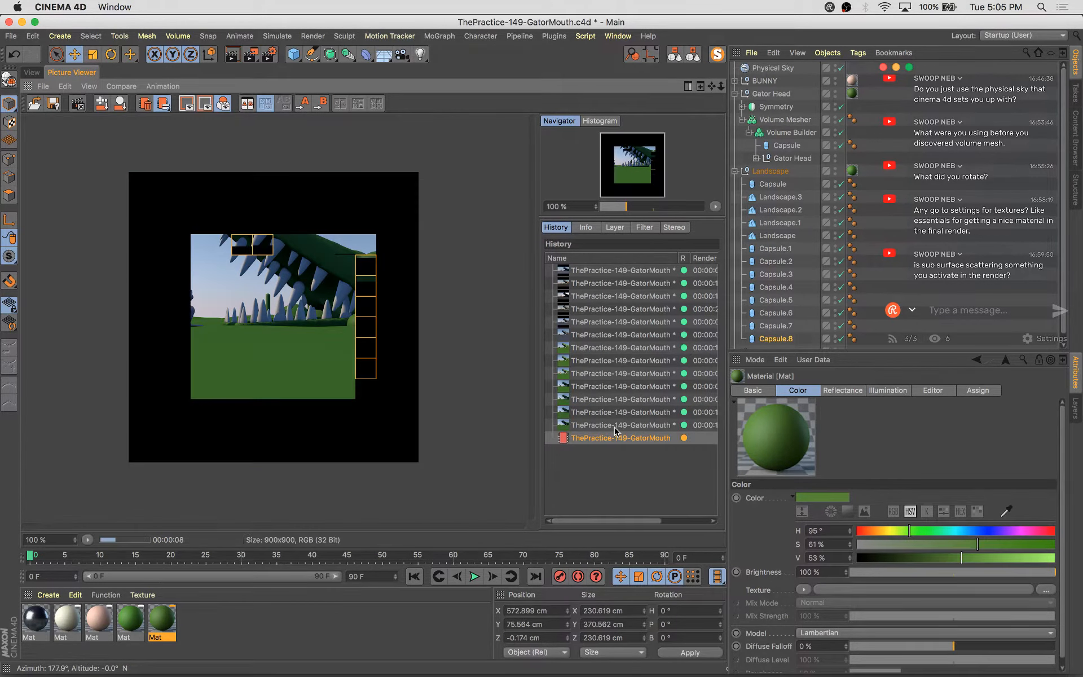
key("super+s")
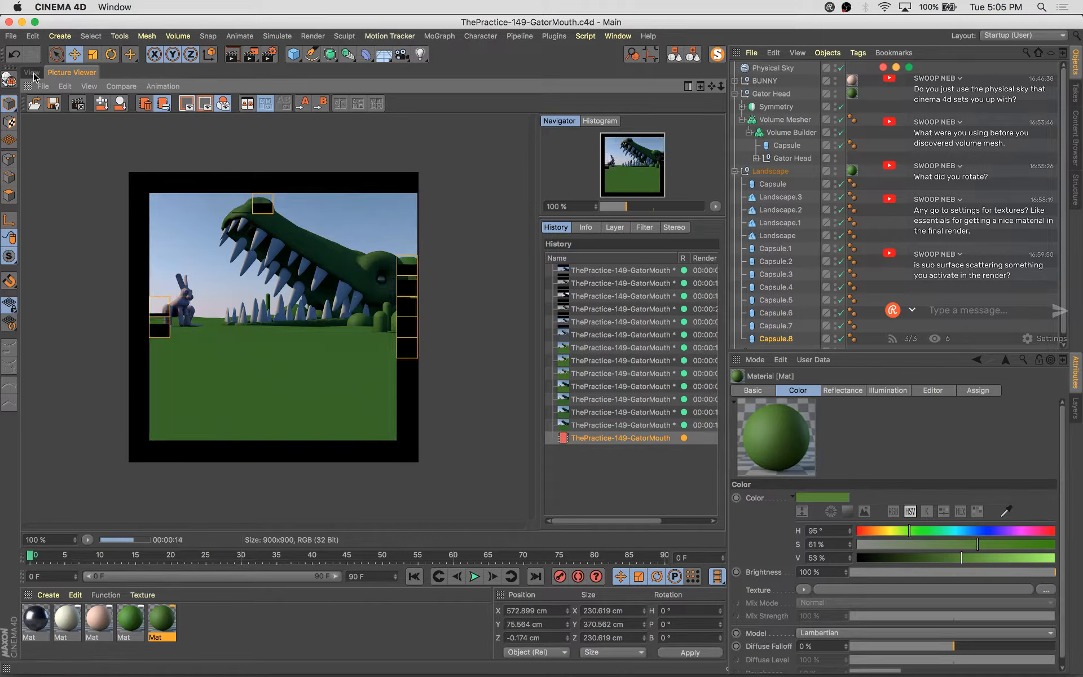
Open the cream material in the Material Editor to inspect its color, then close it
left_click(67, 622)
double_click(66, 622)
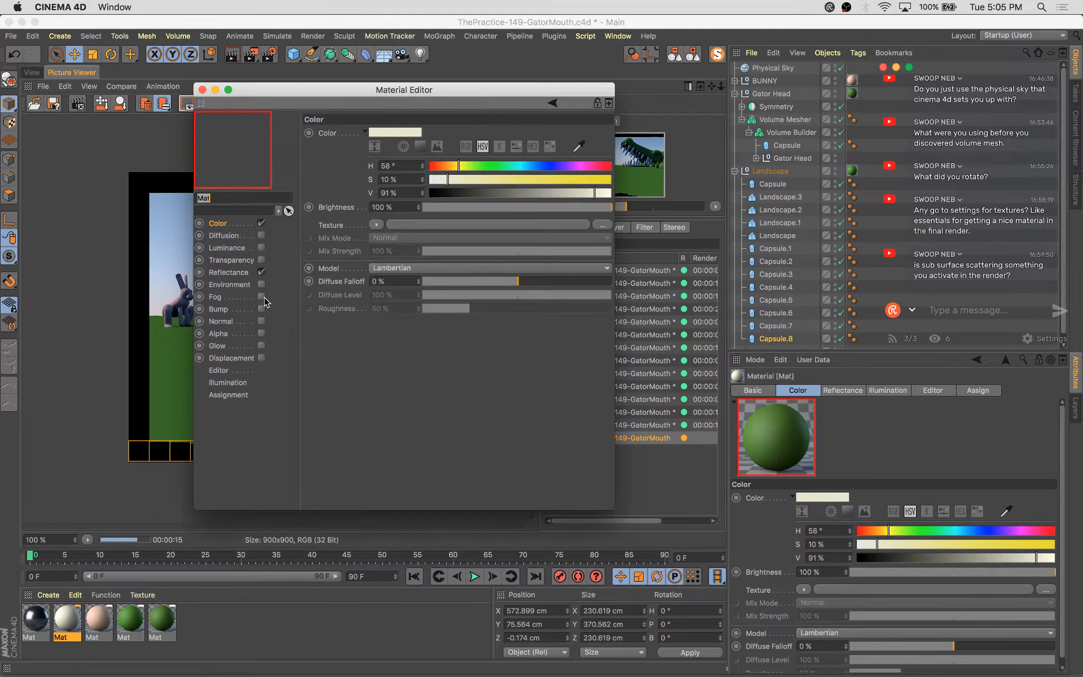
left_click(202, 89)
Add a Global Illumination effect with Quasi-Monte Carlo (QMC) as secondary method and Low samples
left_click(267, 54)
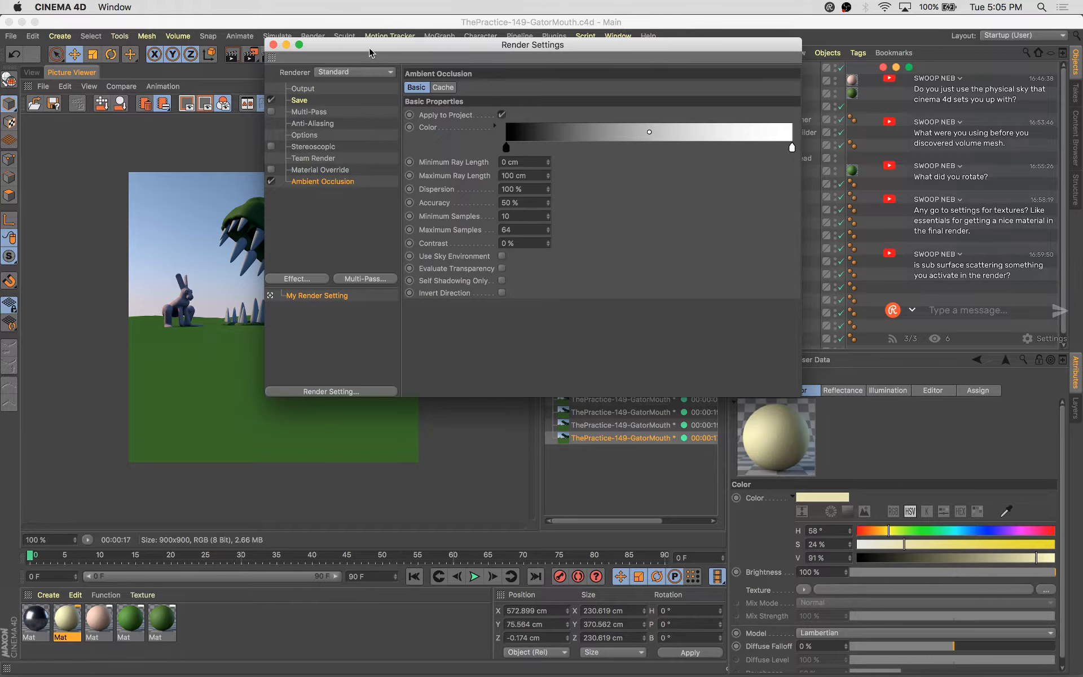
left_click_drag(370, 52, 470, 242)
left_click(417, 470)
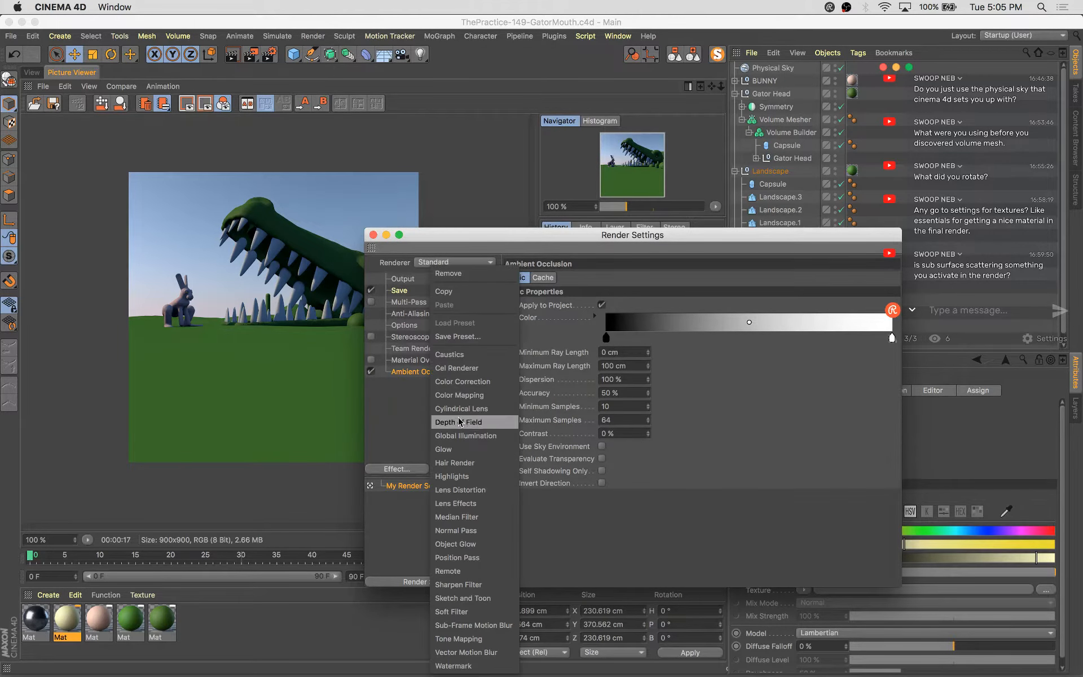
left_click(492, 407)
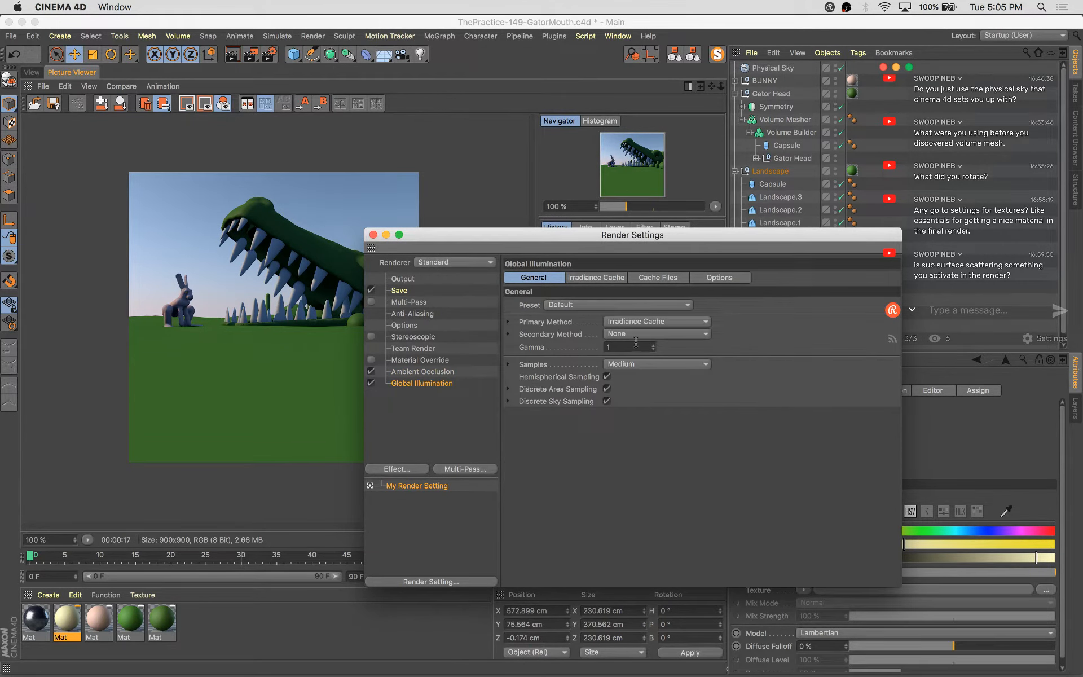
left_click(641, 333)
left_click(764, 296)
left_click(683, 335)
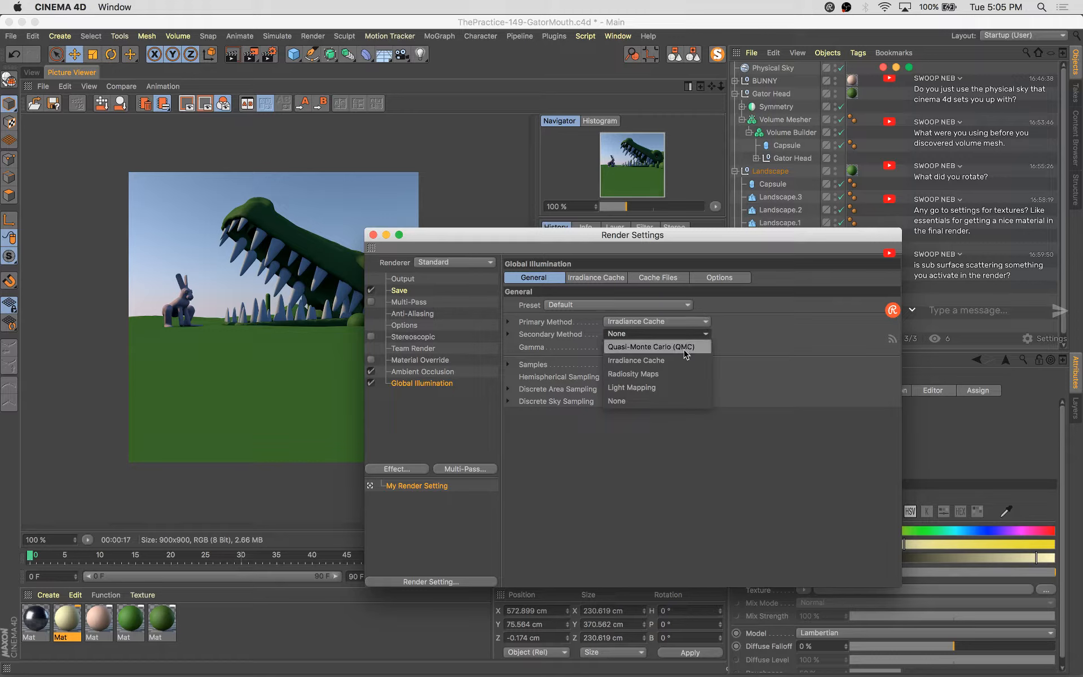
left_click(684, 350)
left_click(665, 377)
left_click(655, 417)
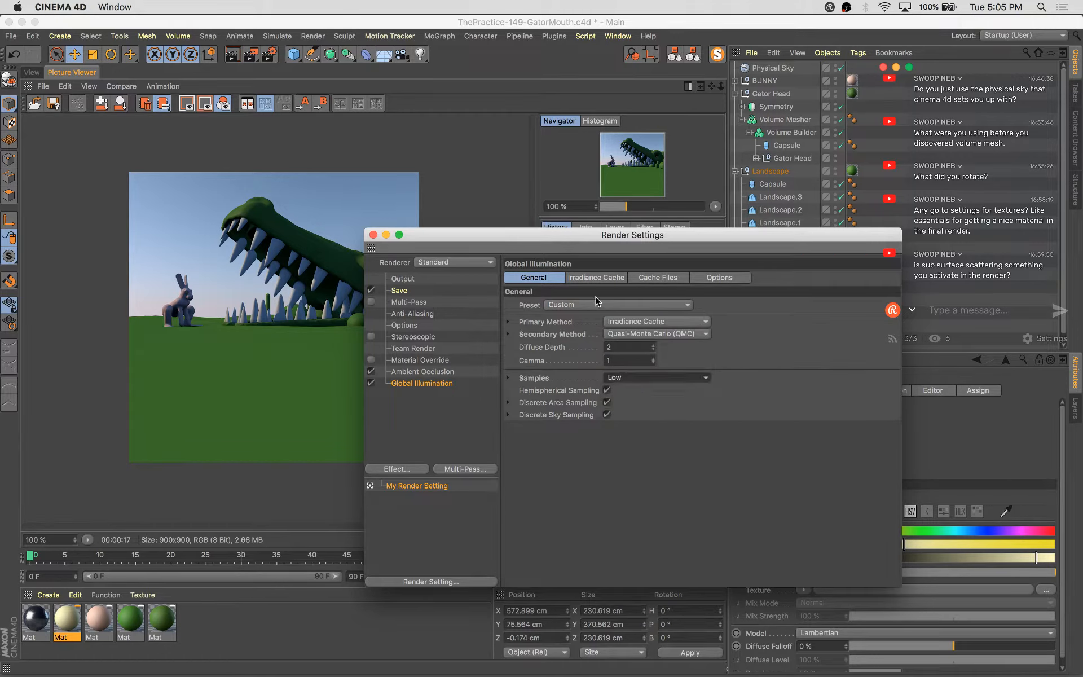
Set the irradiance cache record density to Preview, close the render settings, and save
left_click(599, 277)
left_click(606, 304)
left_click(597, 331)
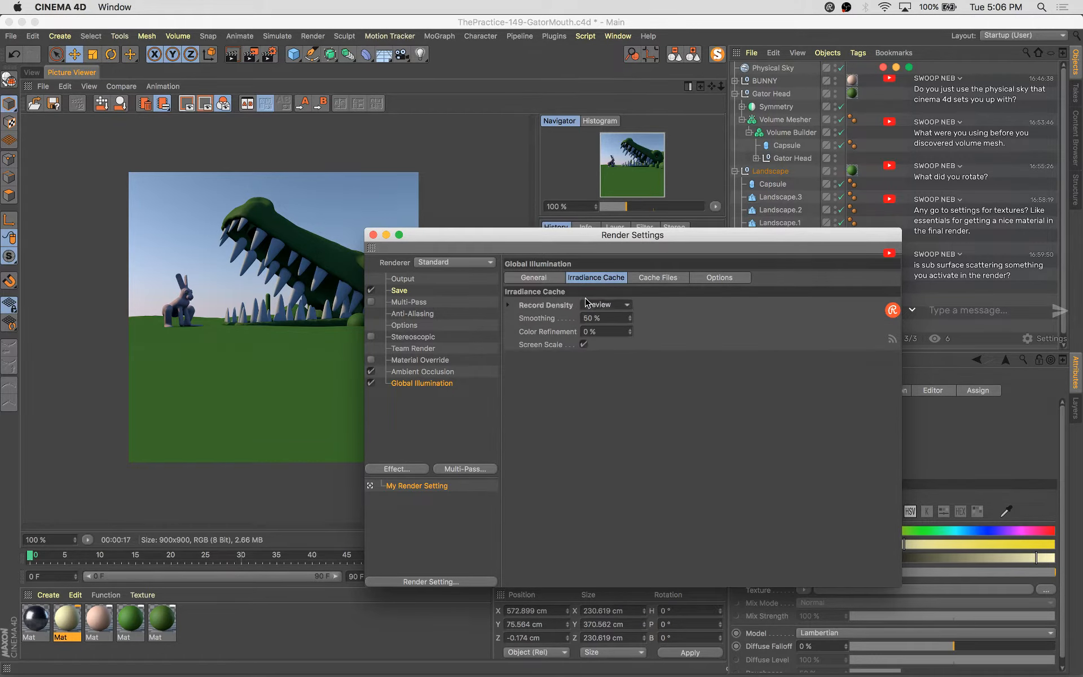
left_click(373, 235)
key("super+s")
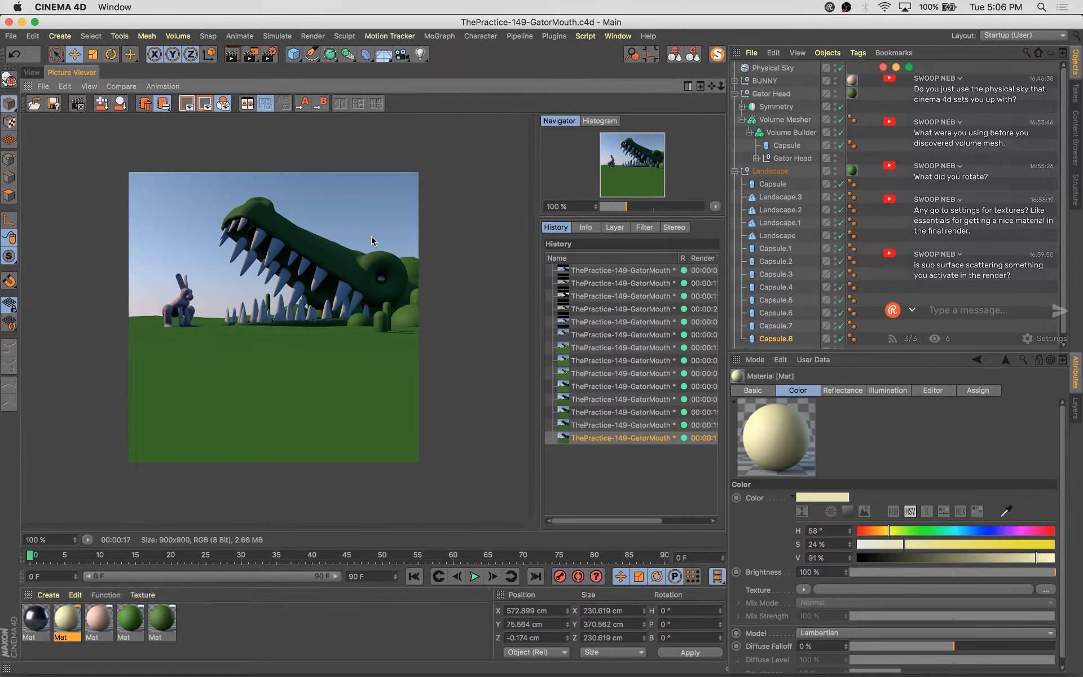
Render the scene with global illumination
key("shift+r")
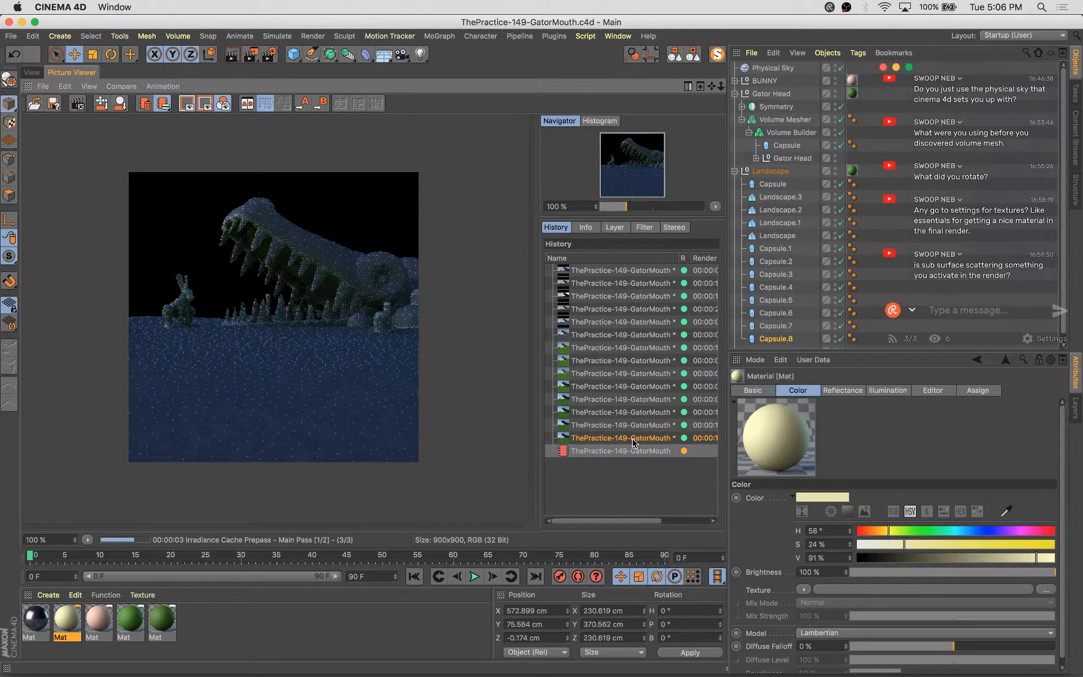
key("Up")
key("Down")
key("Down")
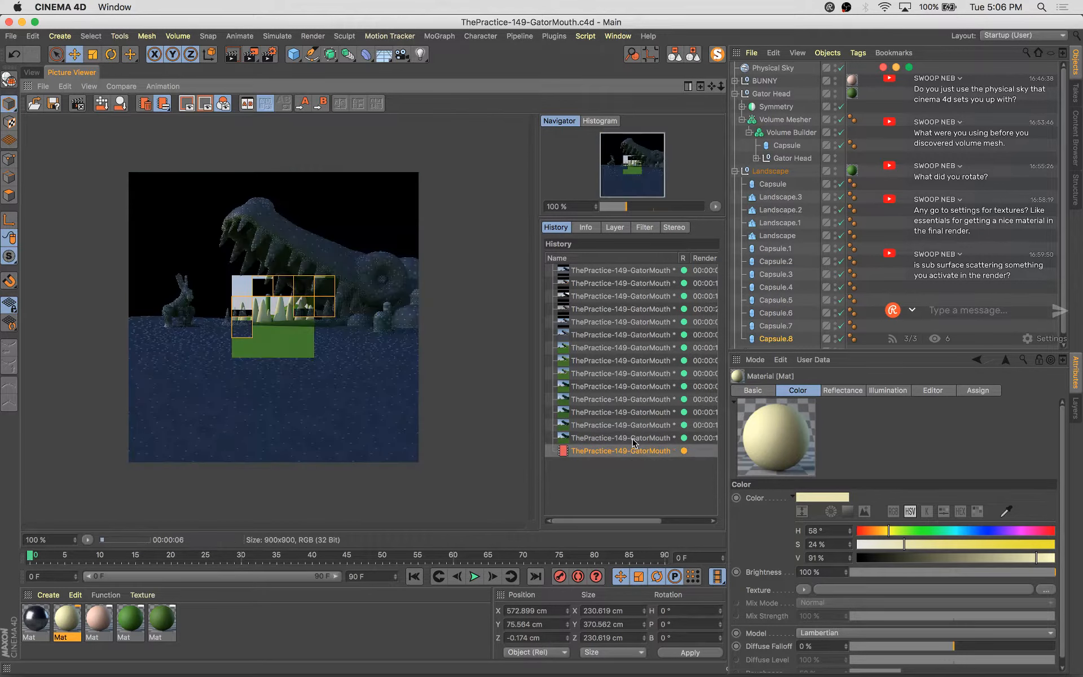
key("Up")
key("Down")
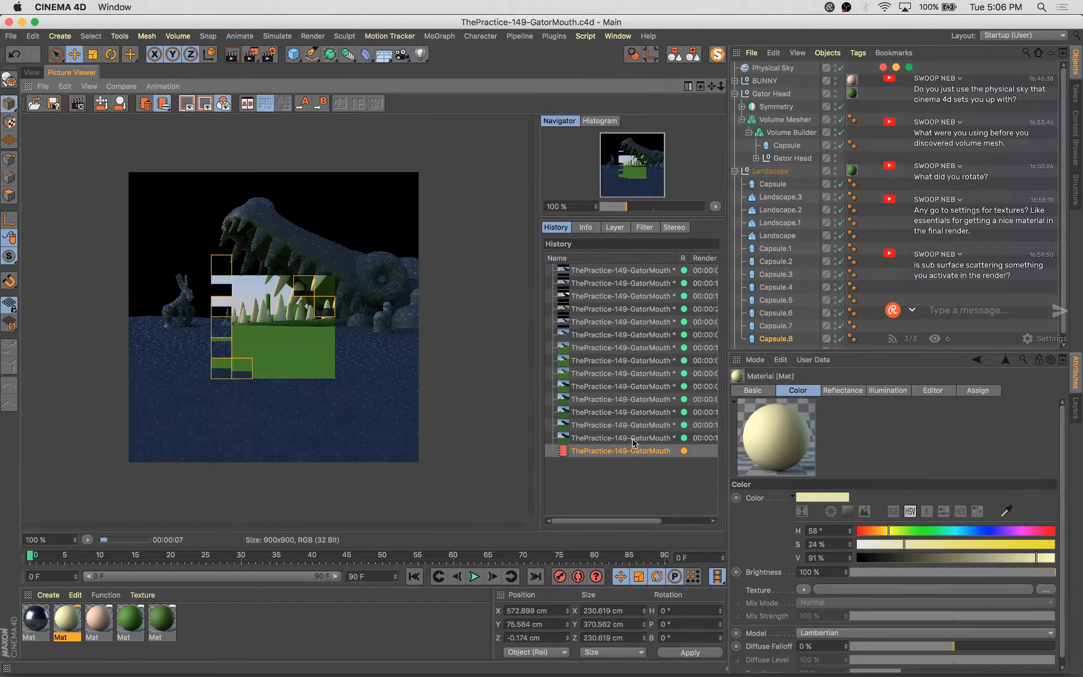
key("Up")
key("Down")
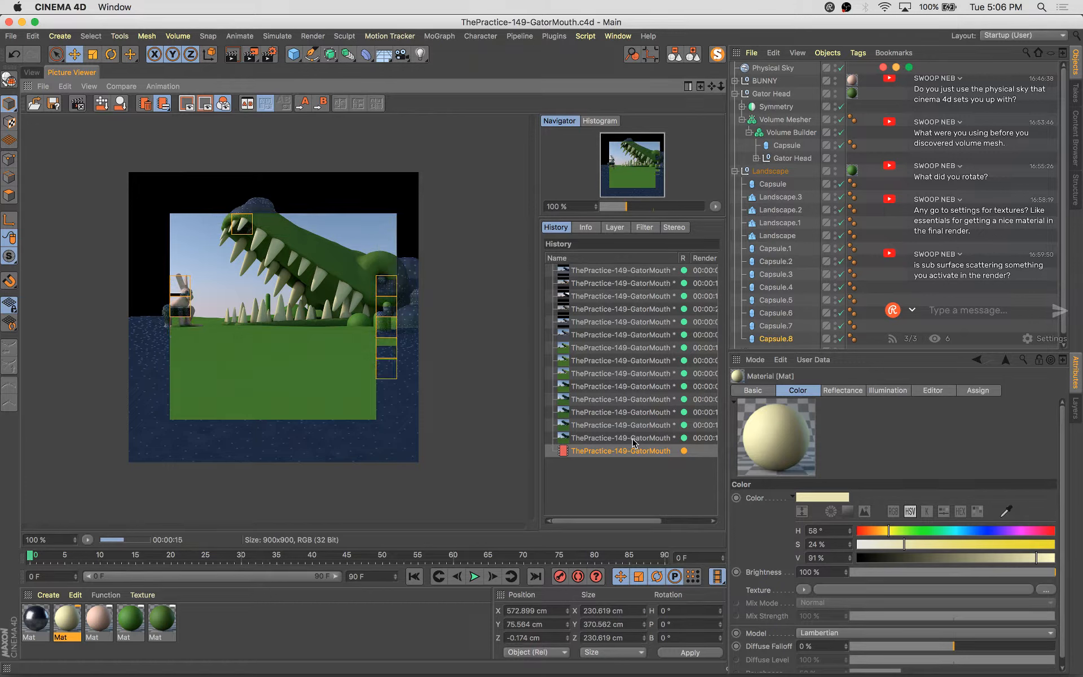
Compare the new global illumination render against the previous render in the history
left_click(633, 439)
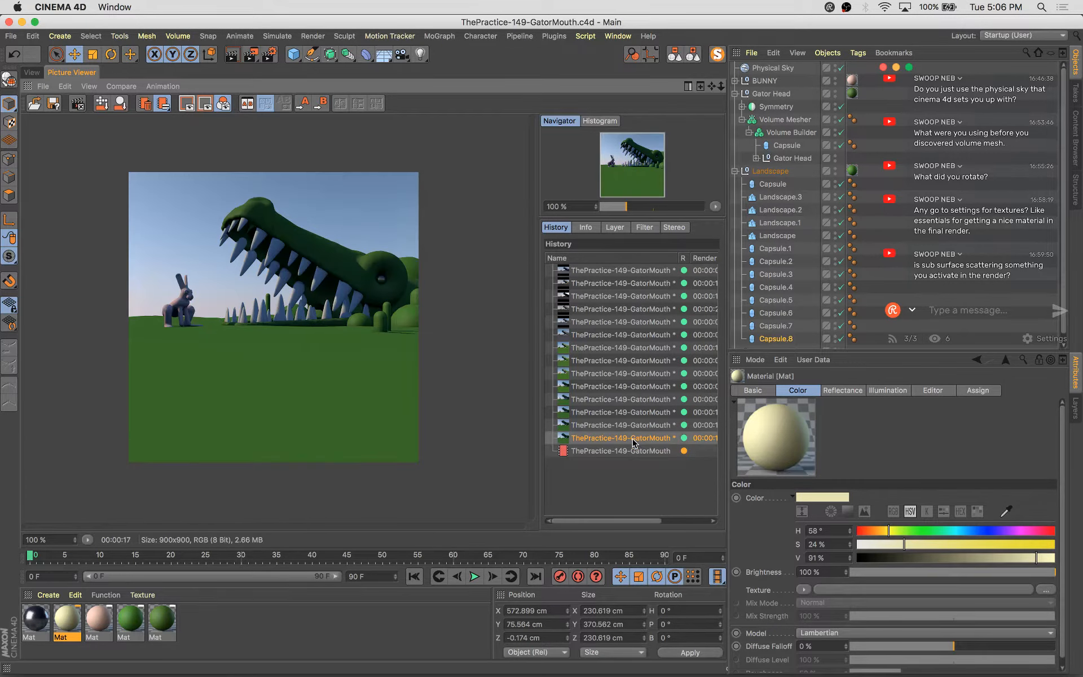
key("Down")
key("Up")
key("Down")
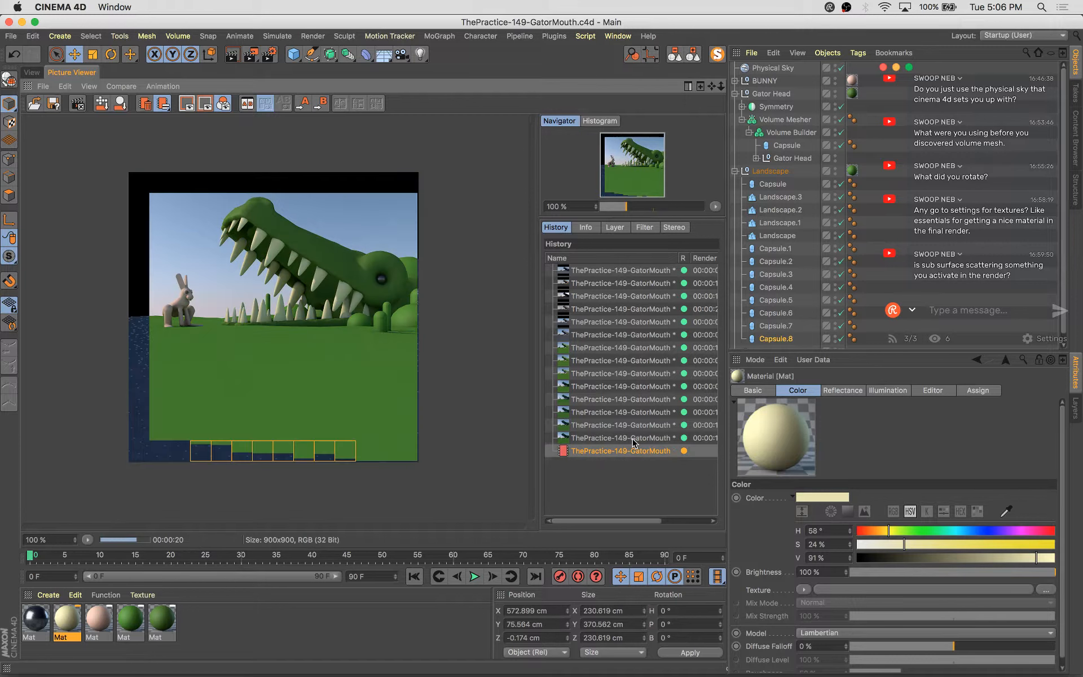
key("Up")
key("Down")
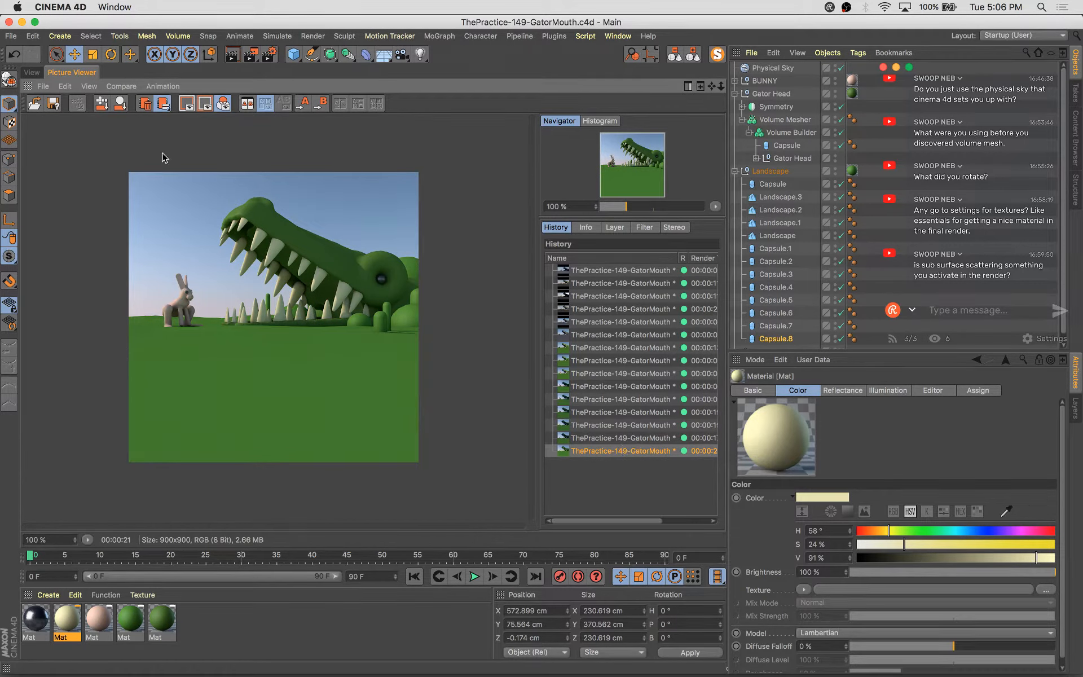
Collapse the object hierarchy, then expand Gator Head to select the mouth Capsule inside the Volume Builder
left_click(32, 73)
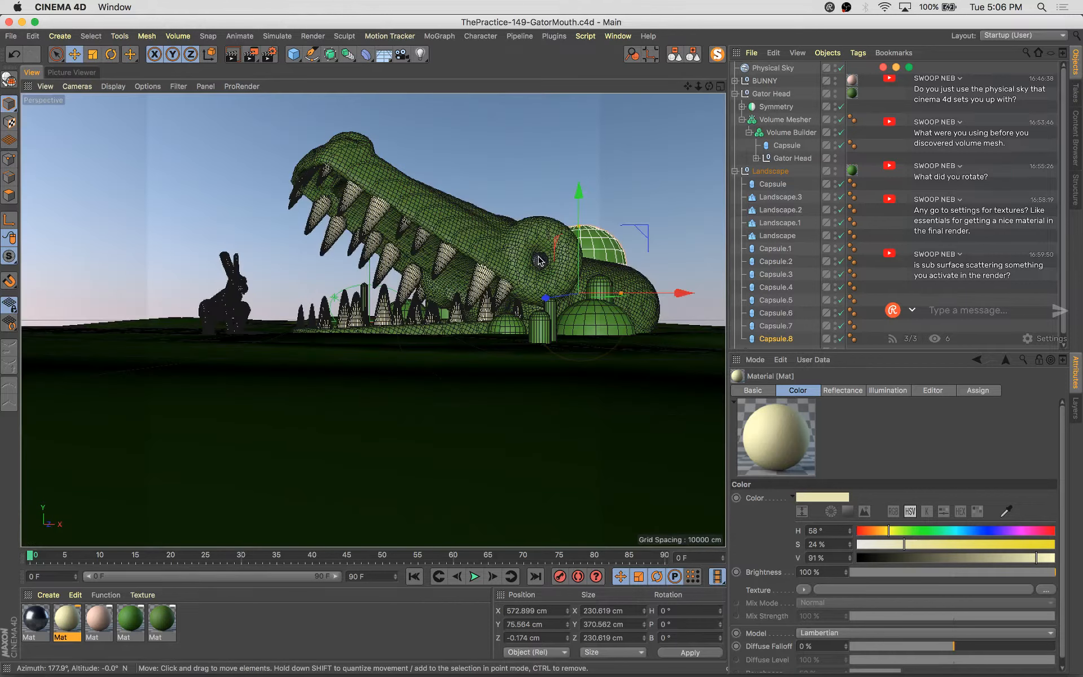
left_click(693, 54)
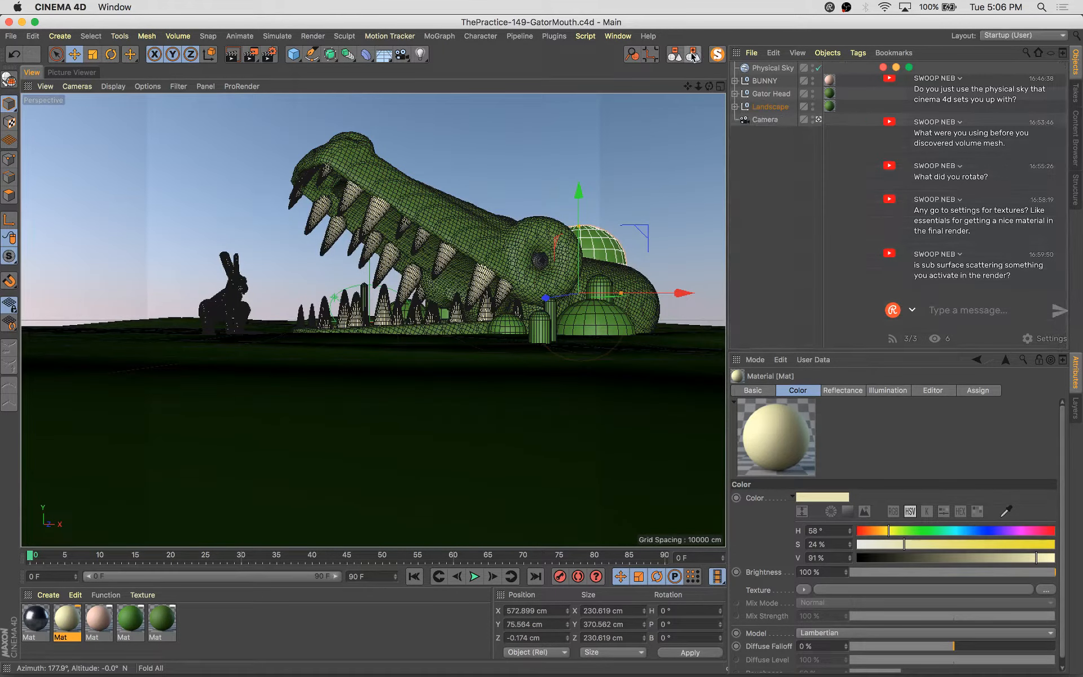
key("s")
left_click(734, 107)
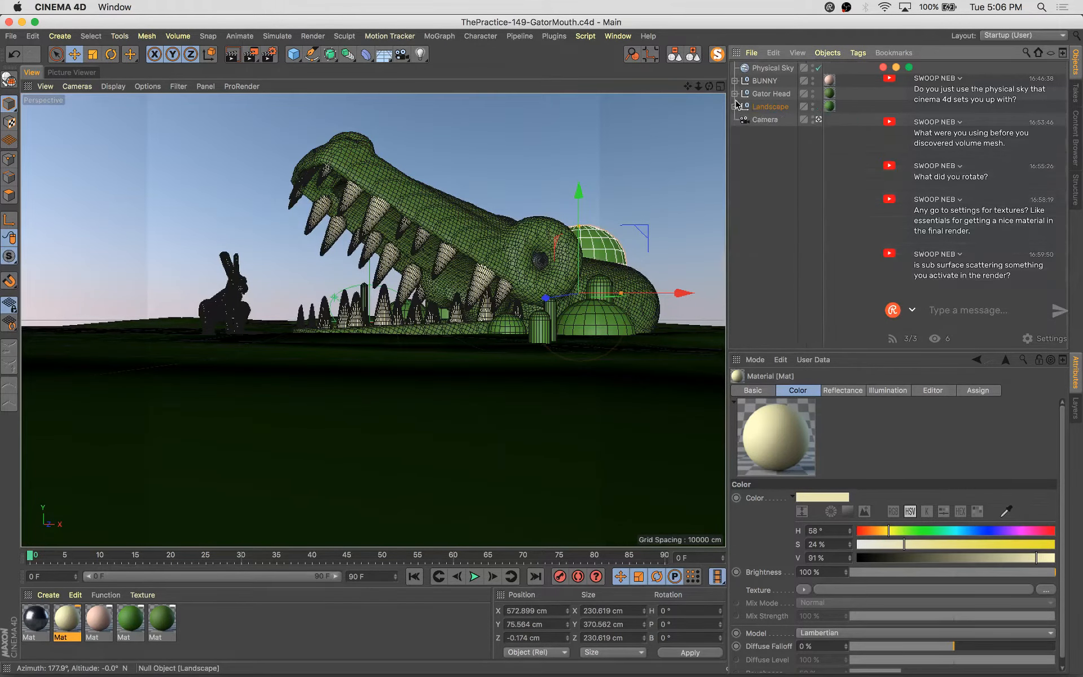
left_click(734, 93)
left_click(741, 119)
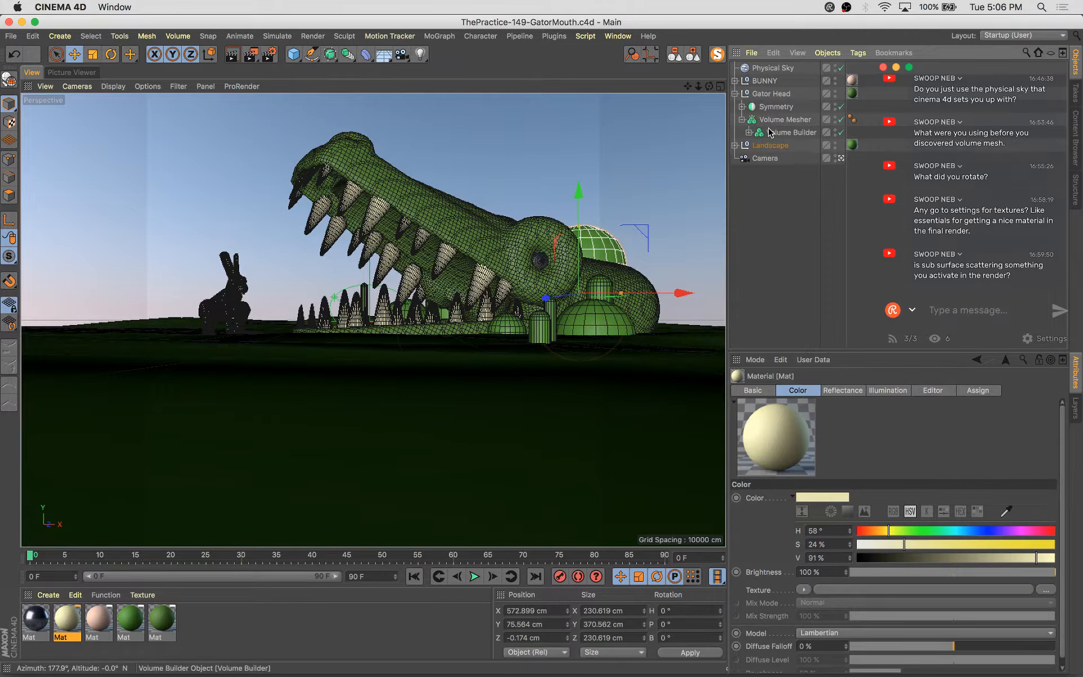
left_click(749, 132)
left_click(777, 147)
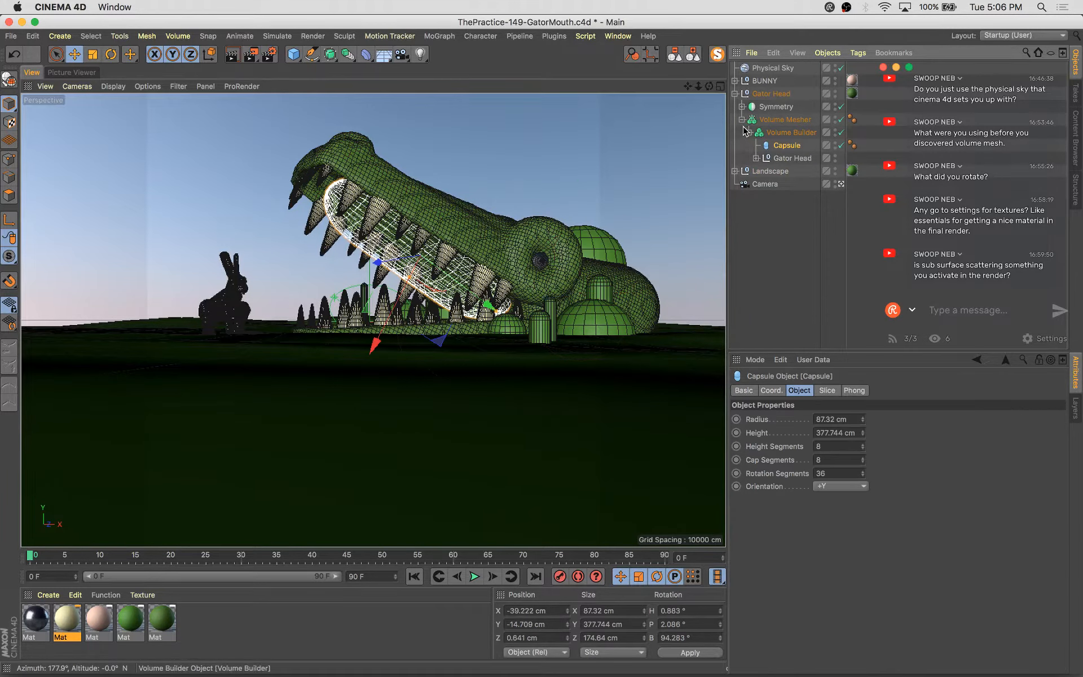
left_click(741, 107)
left_click(749, 119)
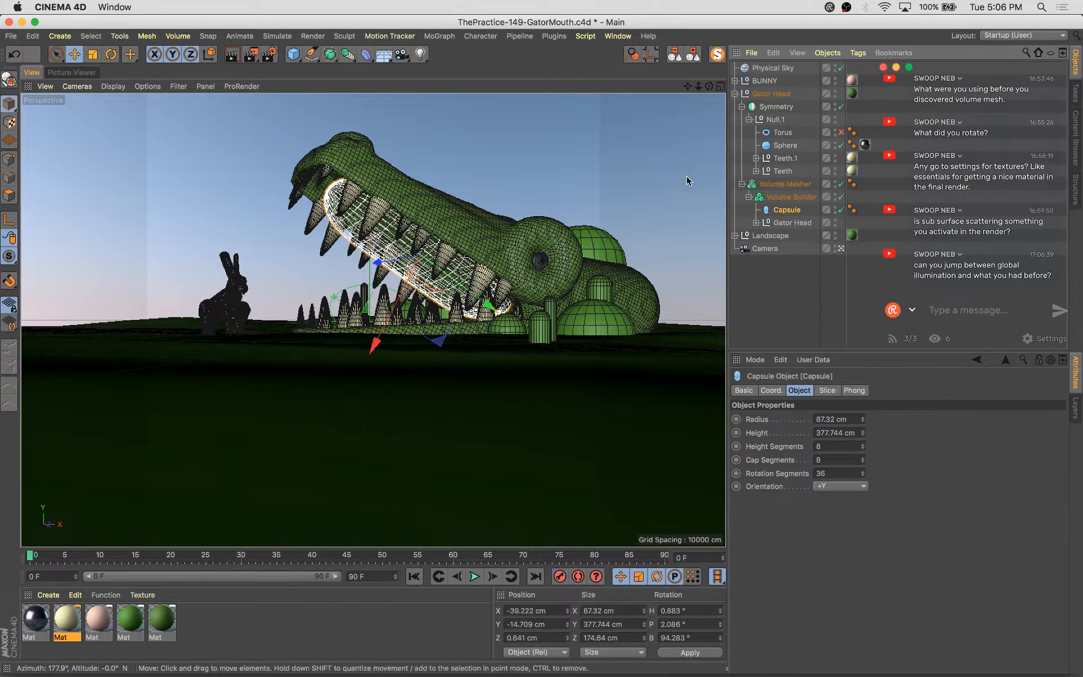
Compare the last two renders up close in the picture viewer, then return to the viewport and save
left_click(93, 74)
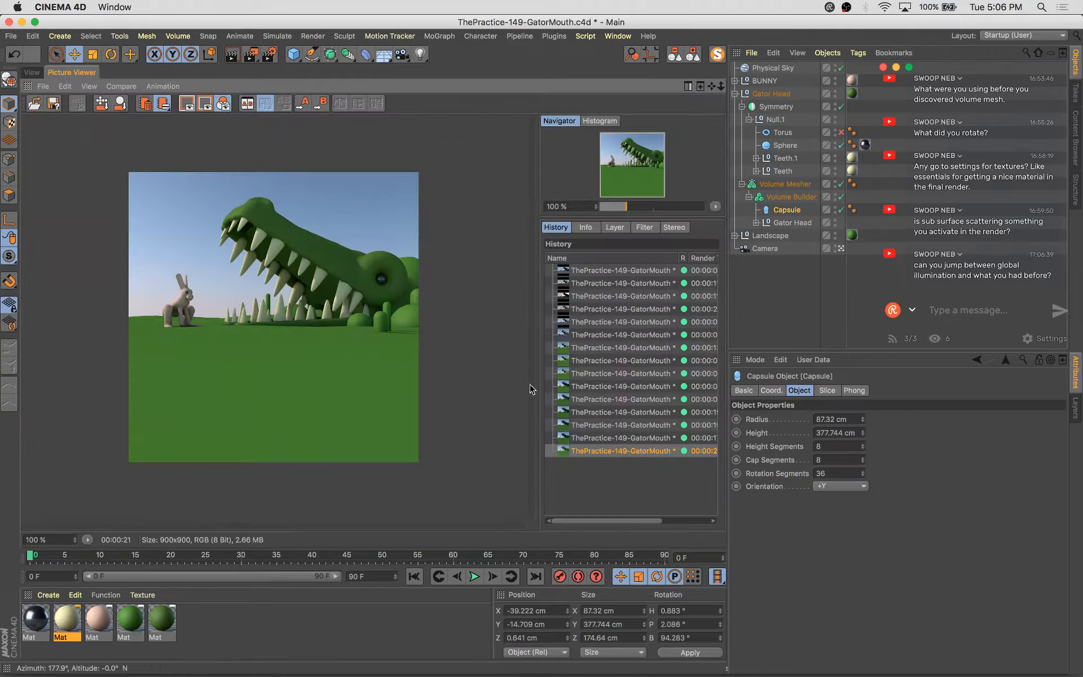
key("Up")
key("Down")
key("Up")
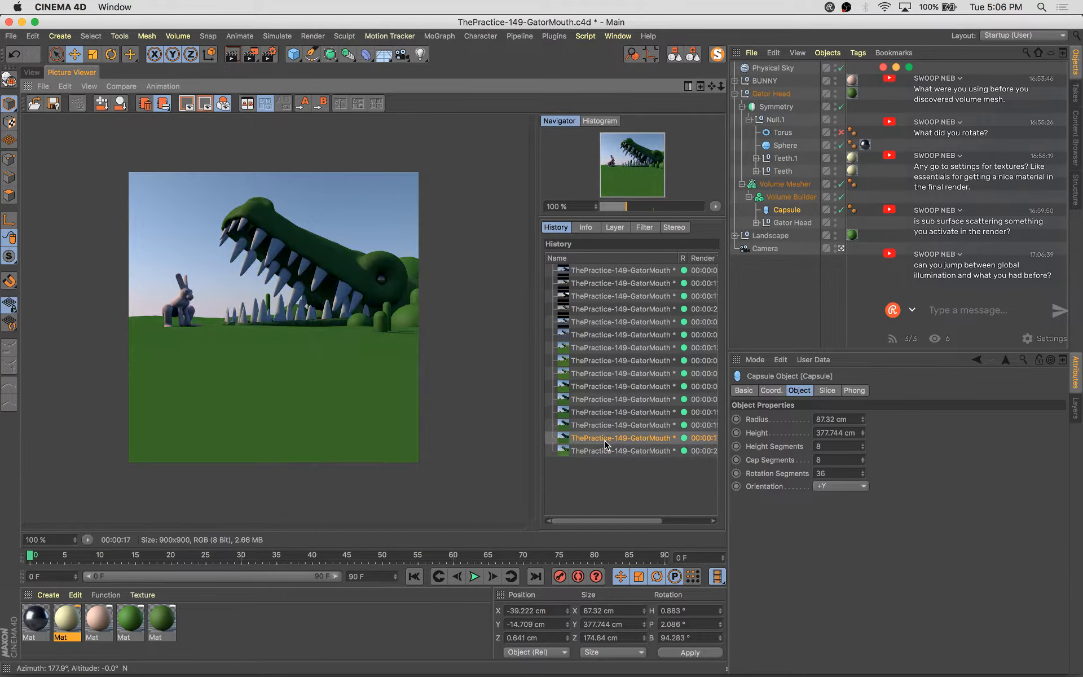
key("Down")
key("Up")
key("Down")
key("Up")
key("Down")
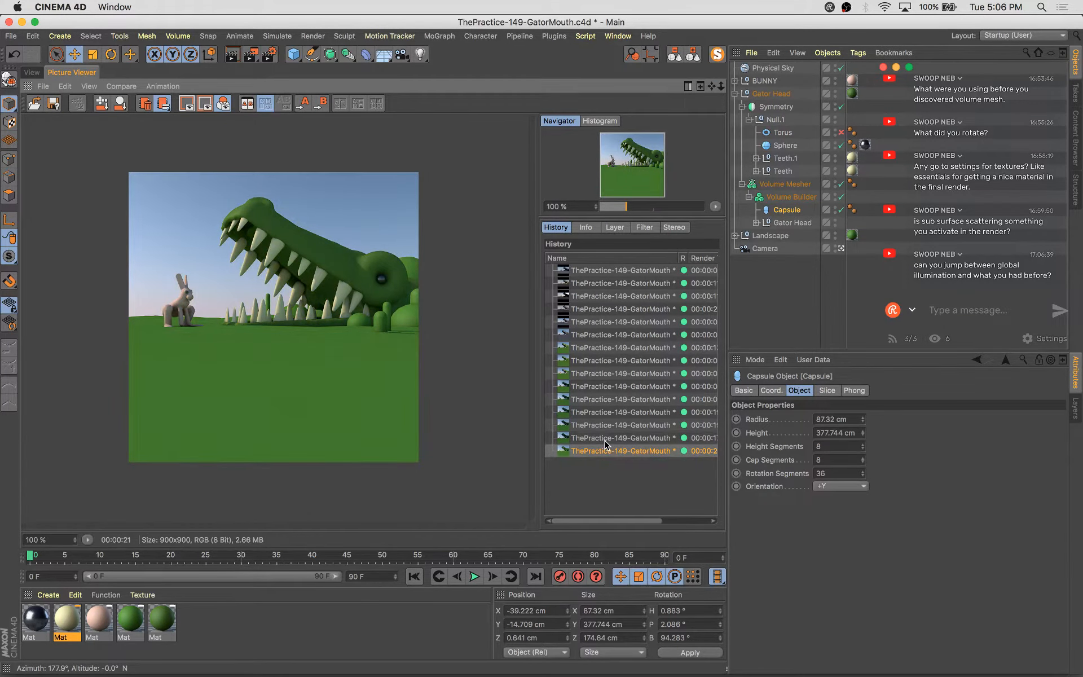
key("Up")
key("Down")
key("Up")
key("Down")
scroll(292, 272, "up", 3)
key("Up")
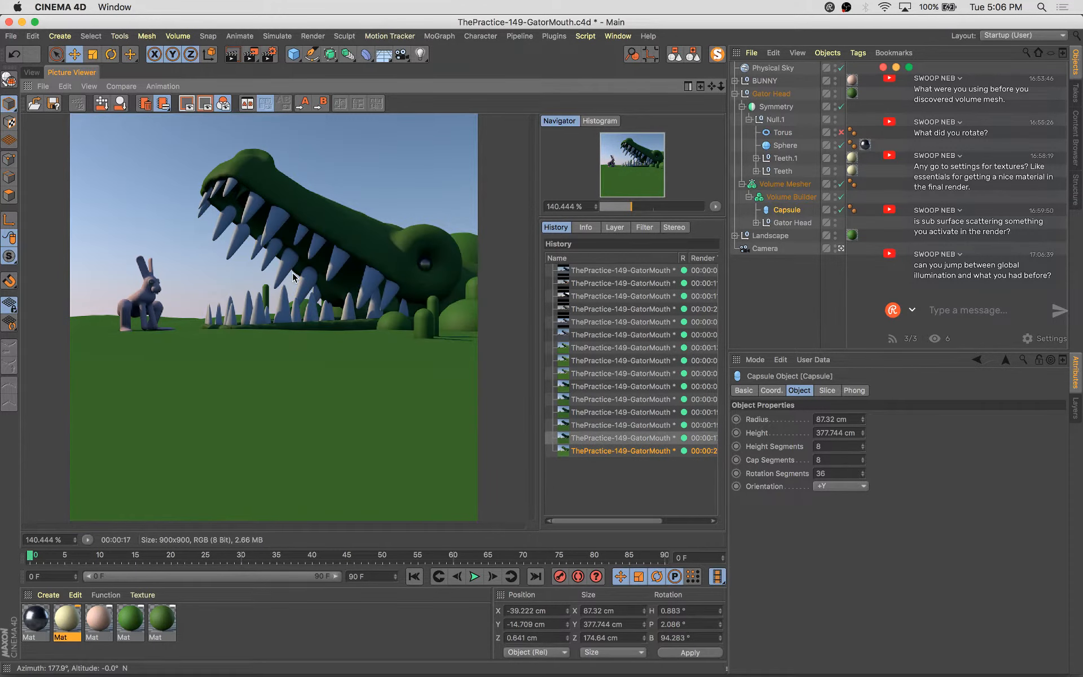
key("Down")
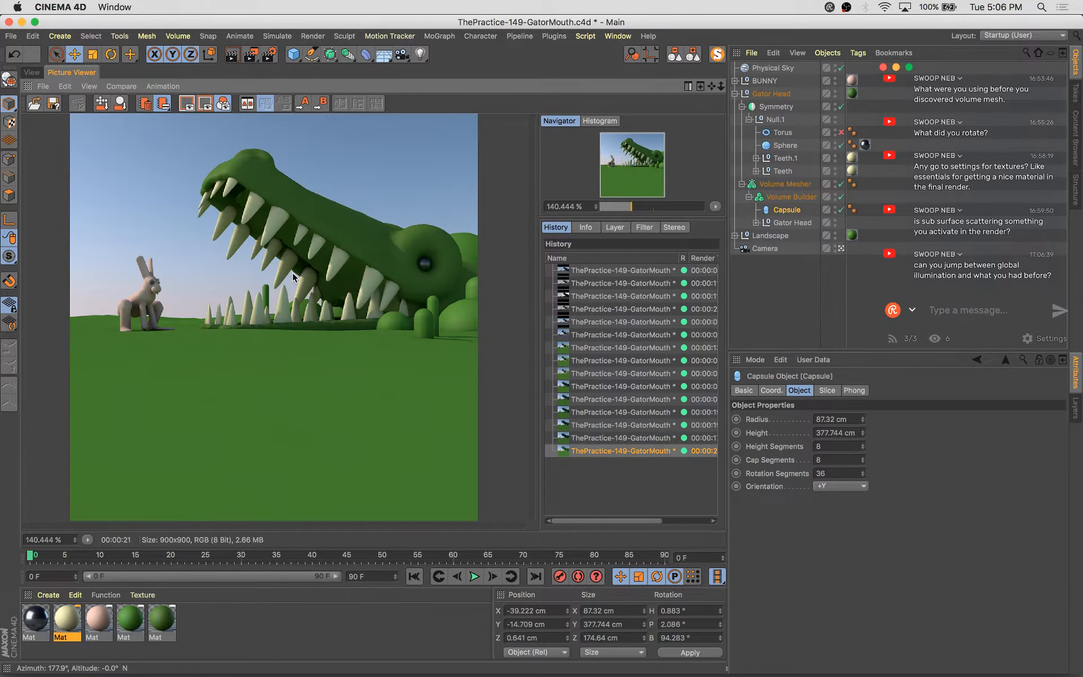
left_click(31, 72)
key("super+s")
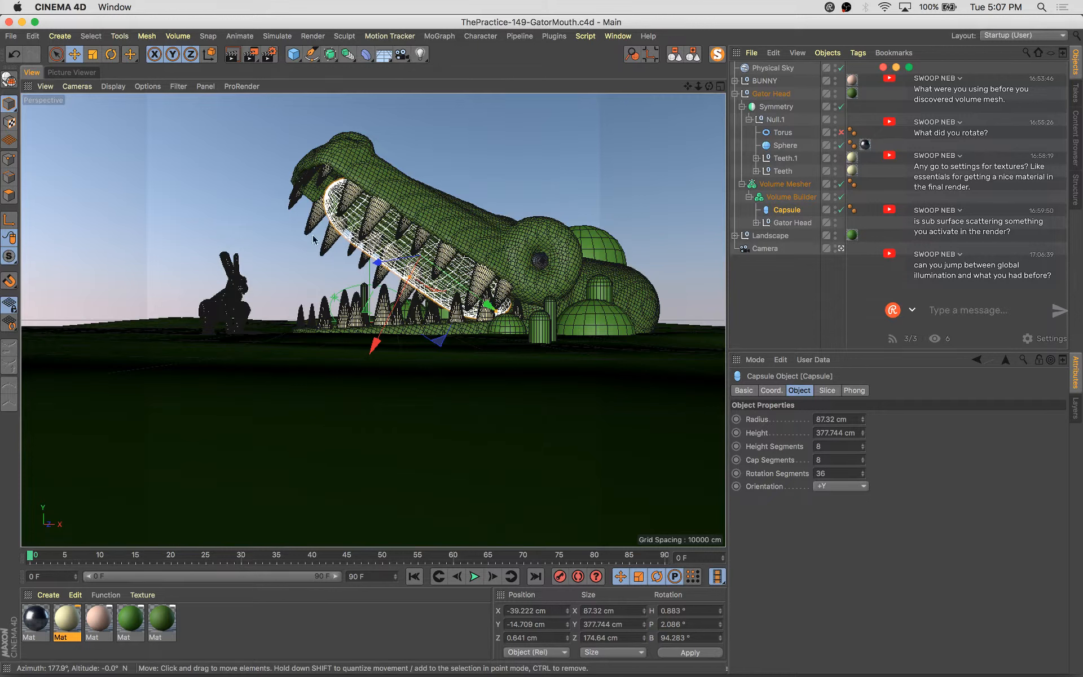
Move the Physical Sky object to the bottom of the object hierarchy
left_click(808, 289)
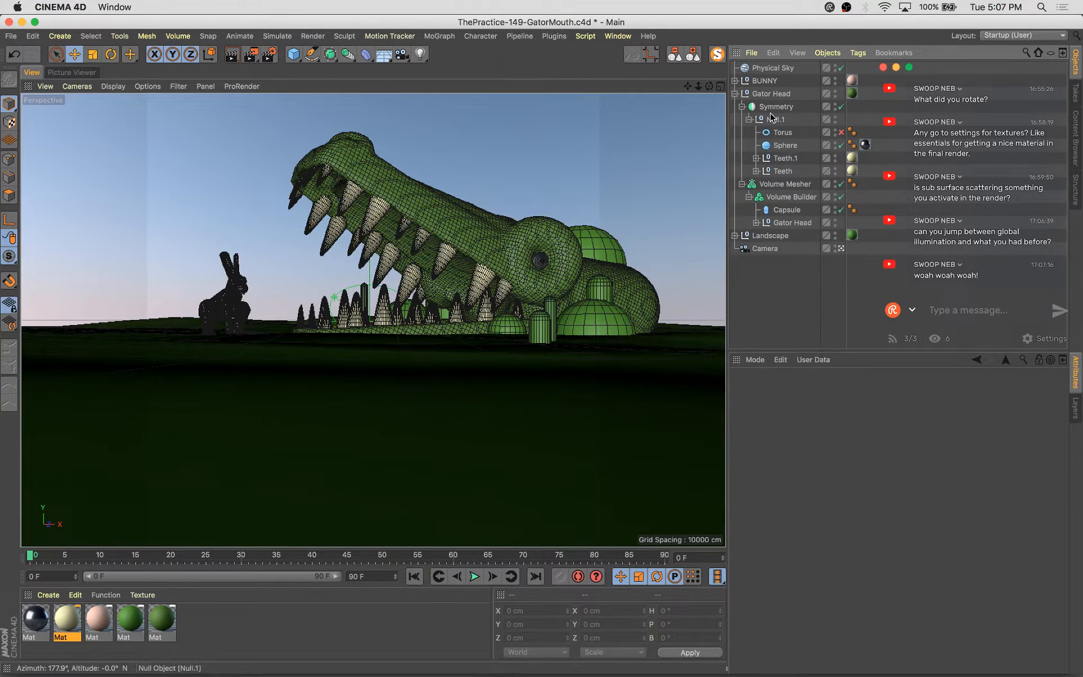
left_click_drag(770, 70, 783, 254)
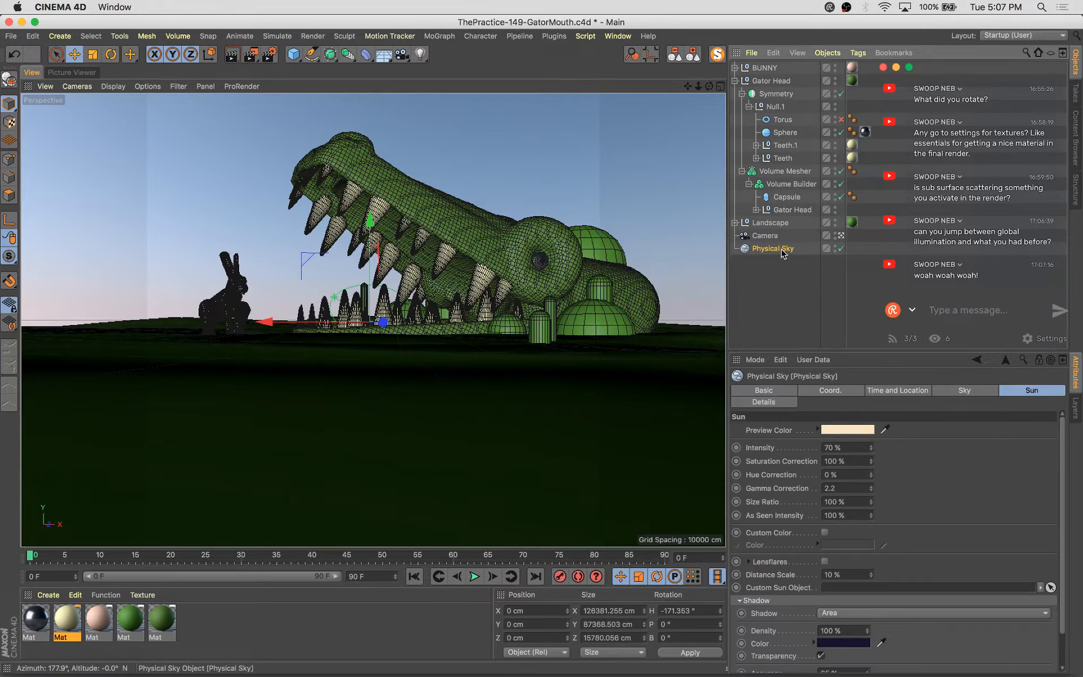
Select the Cloth Surface under Gator Head and try increasing its thickness, then undo both changes
left_click(457, 236)
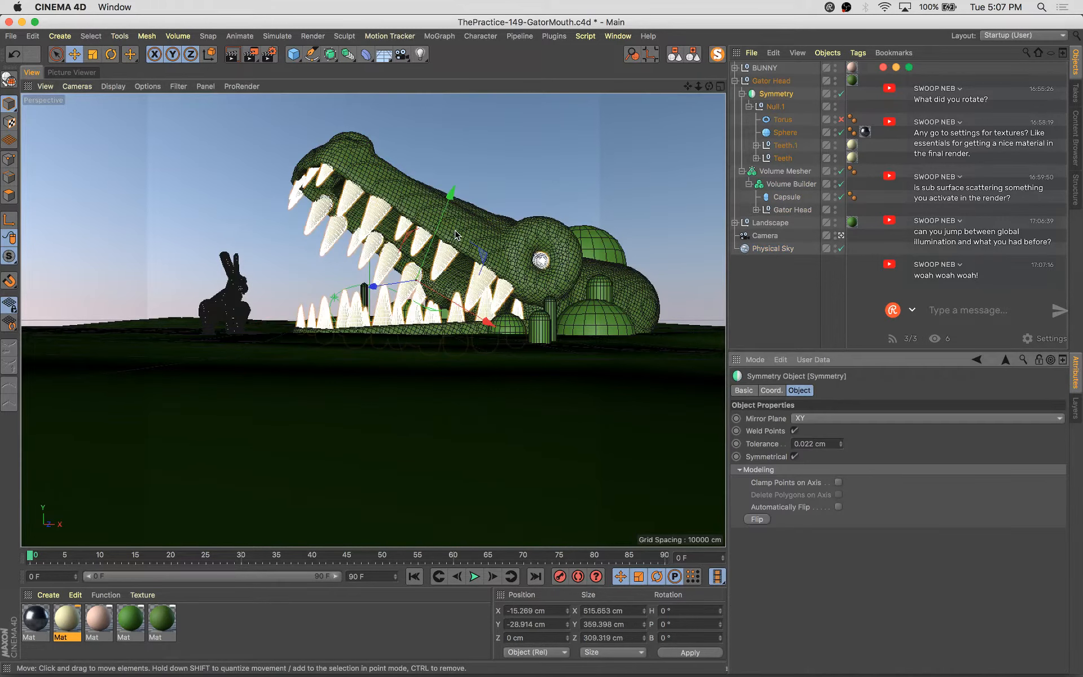
left_click(756, 209)
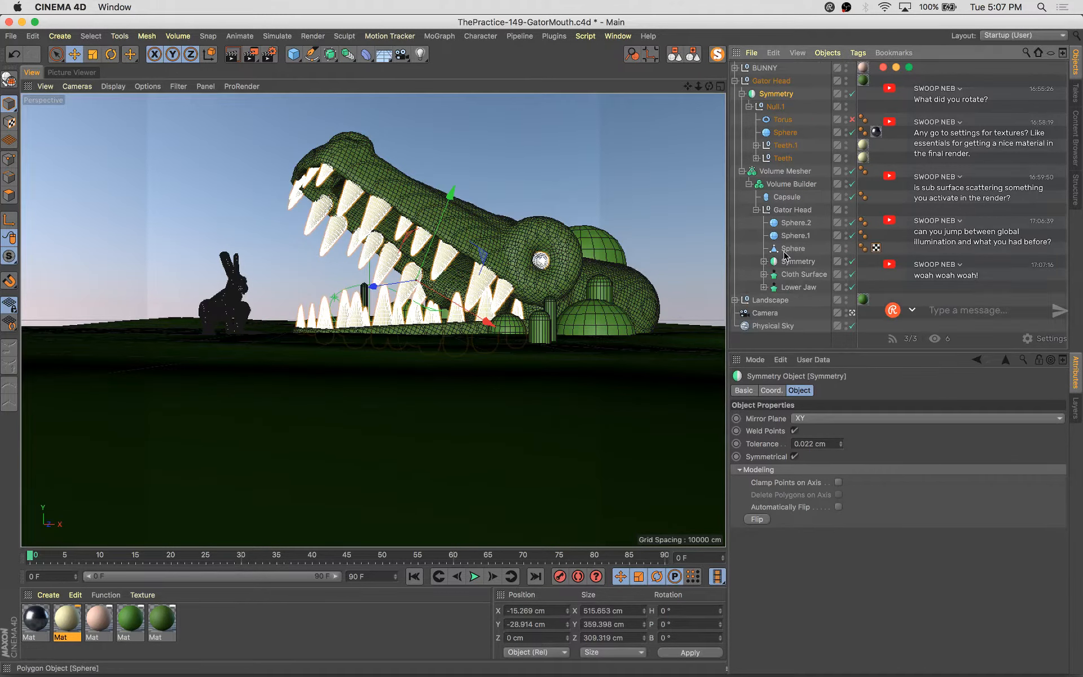
left_click(804, 275)
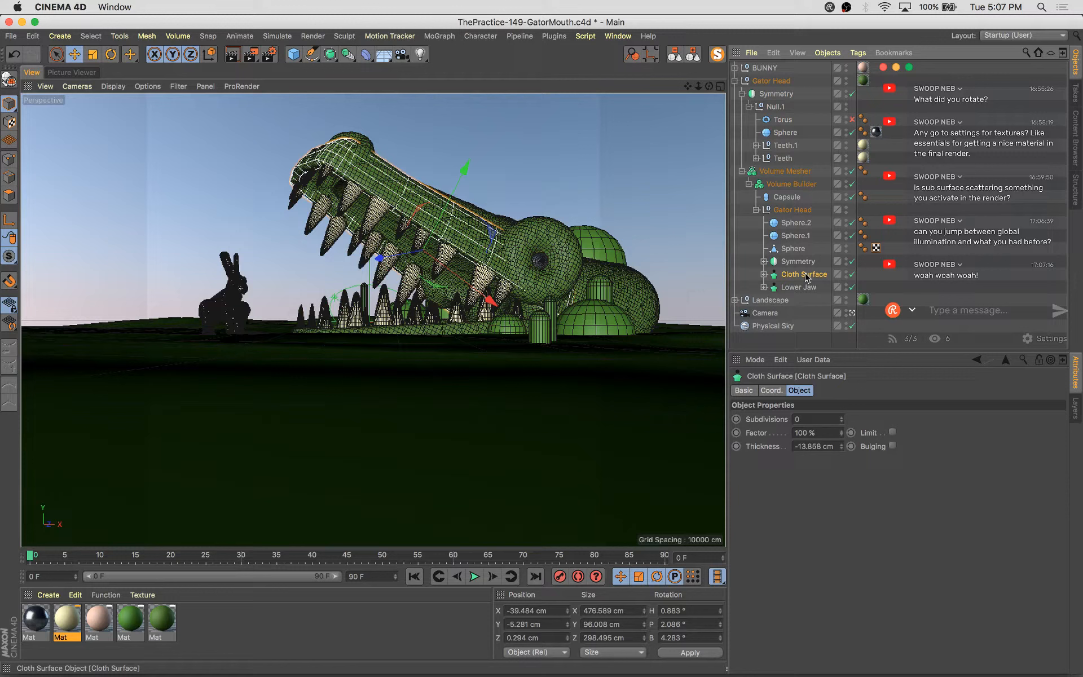
left_click(842, 449)
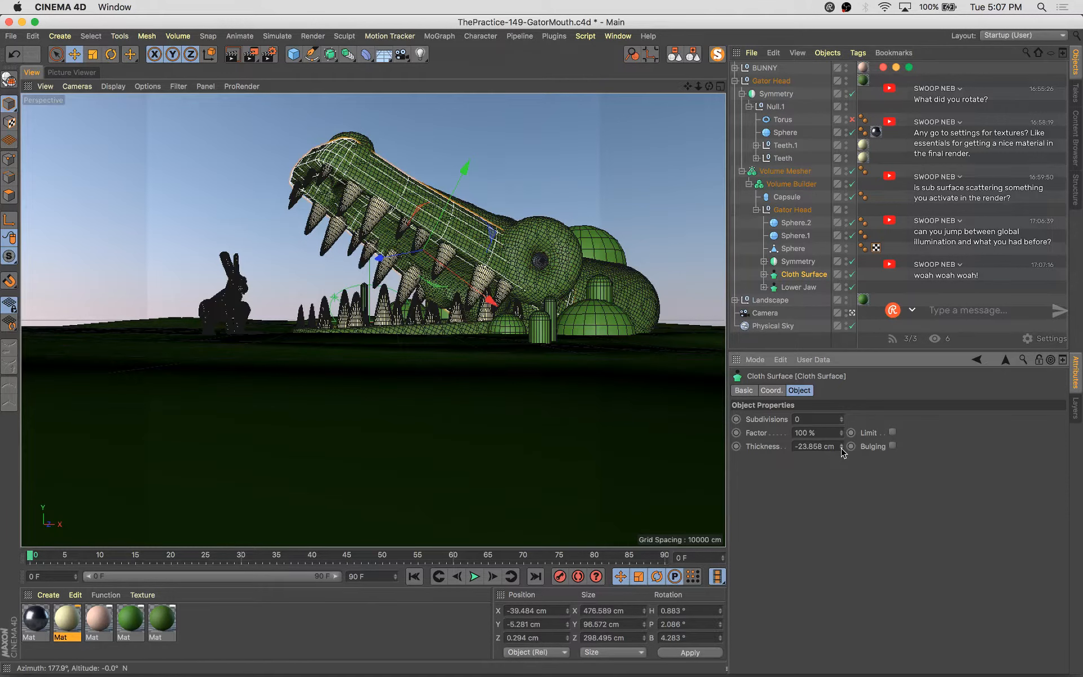
left_click(841, 449)
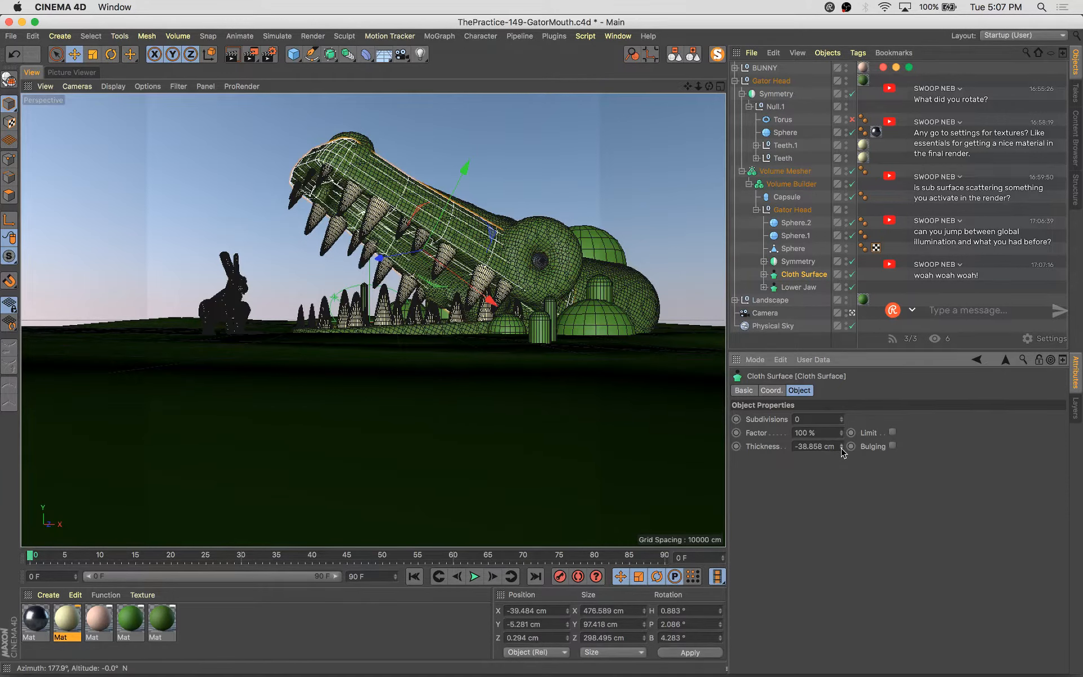
key("super+z")
key("super+z")
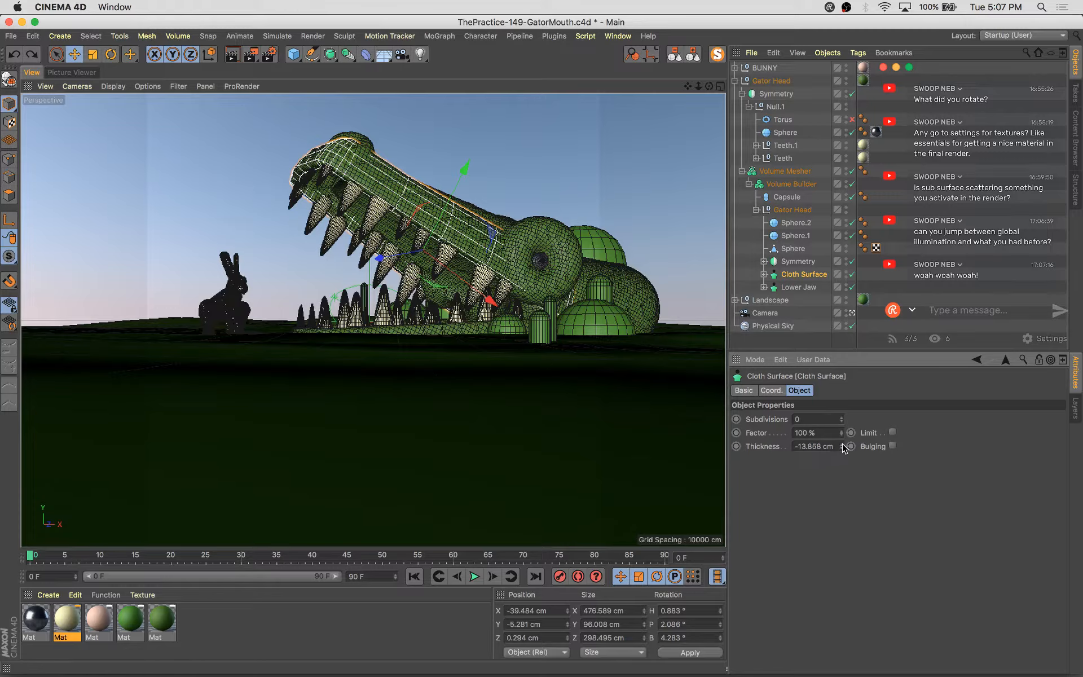
Leave the camera view to inspect the mouth and set the Cloth Surface thickness to -20.858 cm
left_click(852, 313)
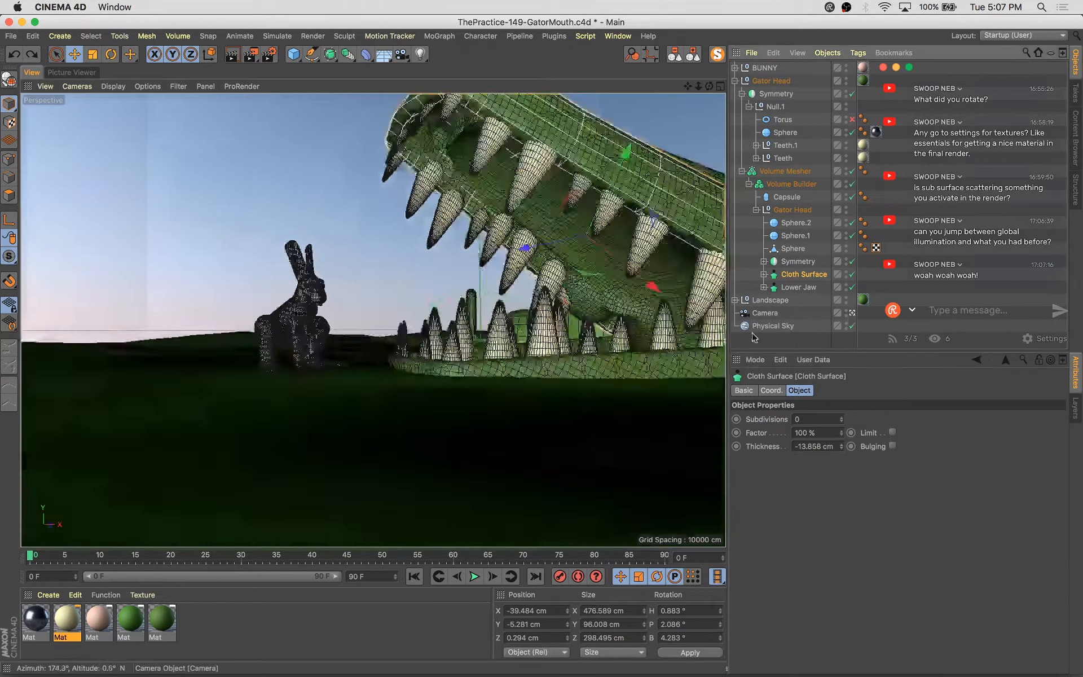
left_click_drag(545, 353, 609, 367, "alt")
right_click_drag(609, 368, 390, 357, "alt")
left_click_drag(390, 357, 432, 332, "alt")
right_click_drag(432, 333, 464, 285, "alt")
mouse_move(464, 285)
left_mouse_down("alt")
mouse_move(416, 284)
mouse_move(494, 296)
mouse_move(508, 357)
mouse_move(449, 286)
mouse_move(422, 282)
mouse_move(445, 285)
left_mouse_up("alt")
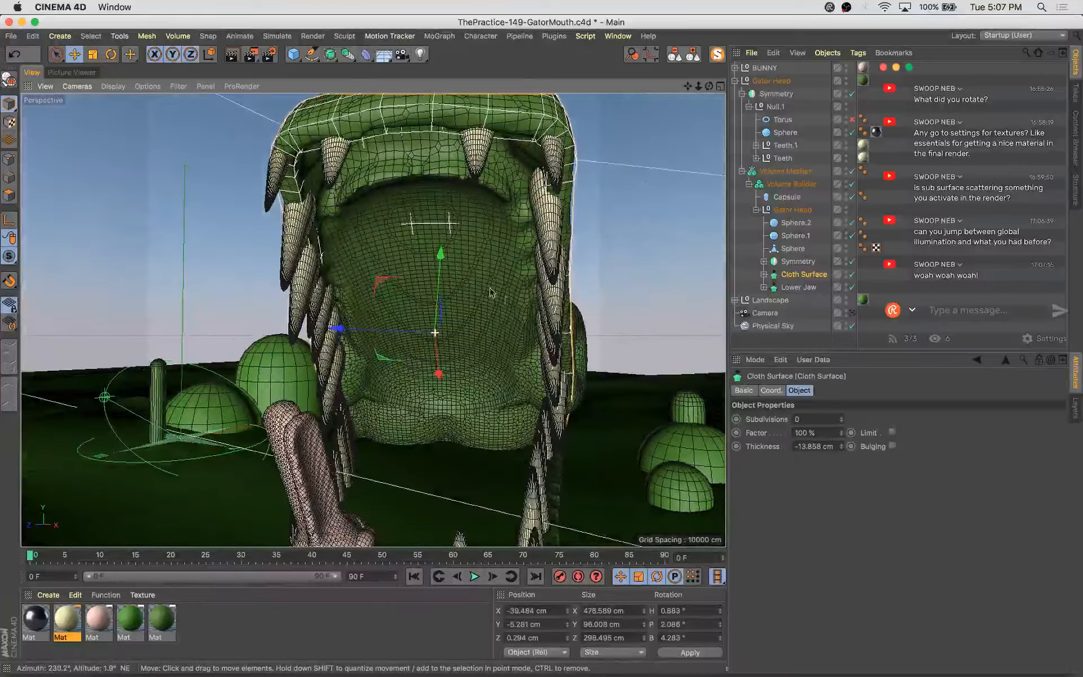
left_click(841, 448)
left_click(841, 448)
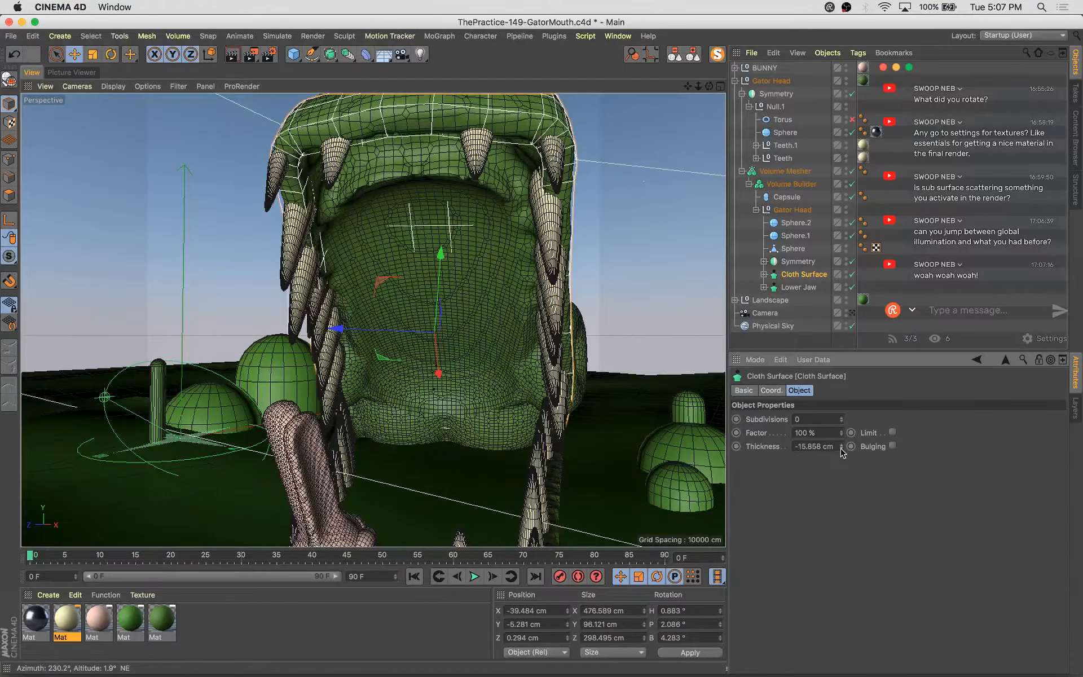
left_click(841, 449)
left_click(841, 448)
left_click(840, 448)
left_click(841, 448)
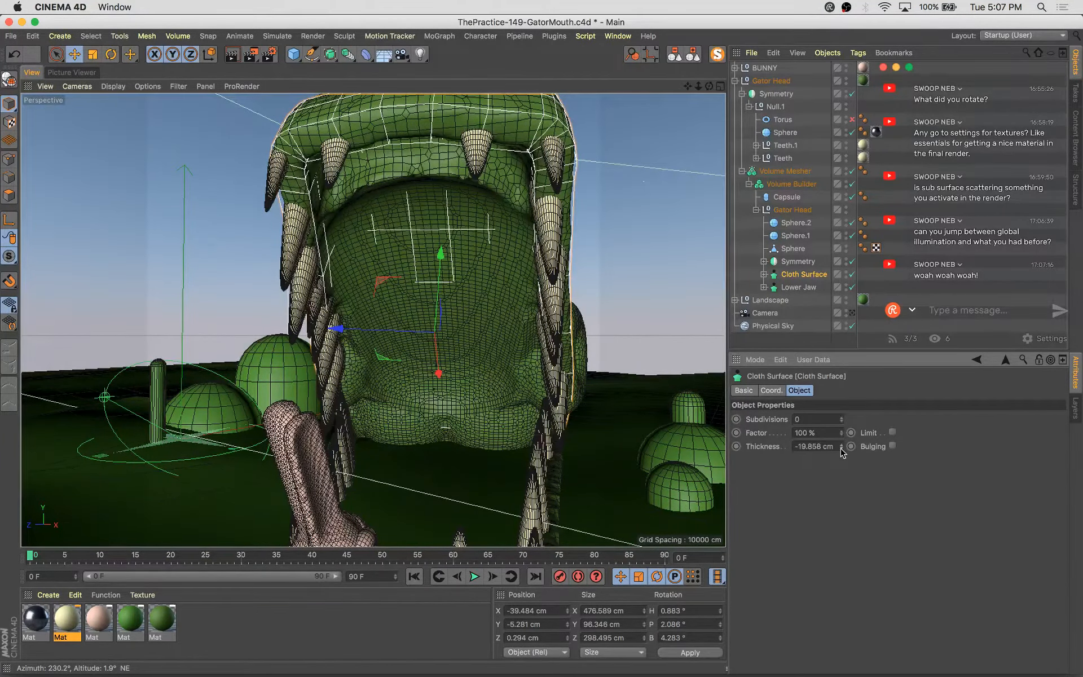
left_click(841, 448)
Select one tooth cone inside the mouth and move it slightly upward, about 10 cm
left_click_drag(557, 337, 492, 348, "alt")
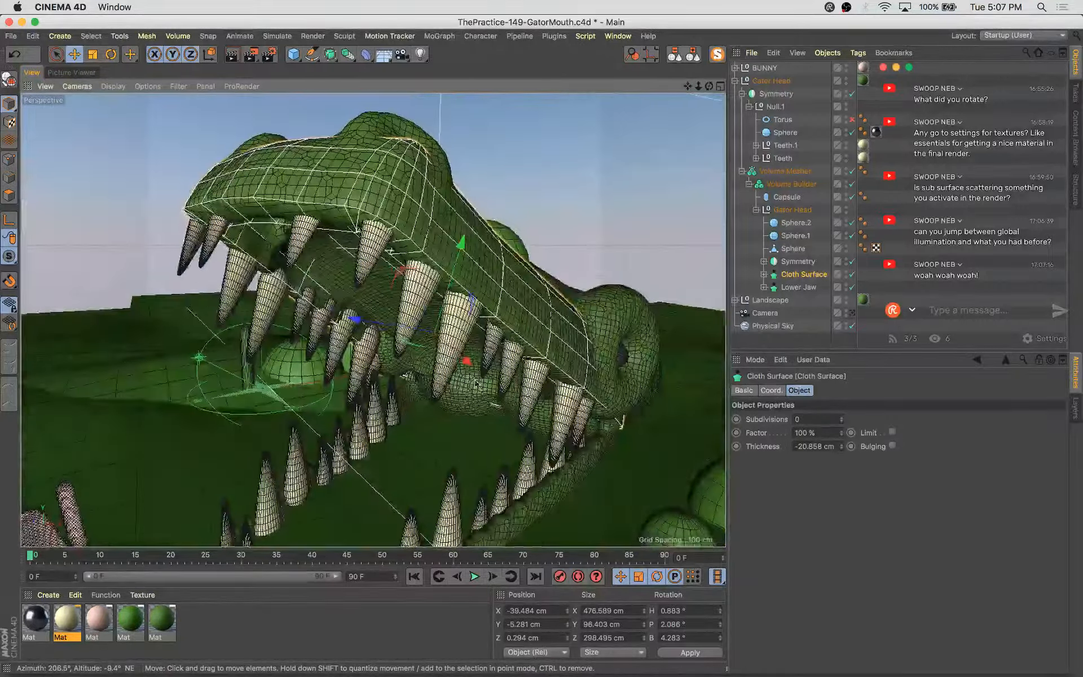
left_click(446, 384)
key("t")
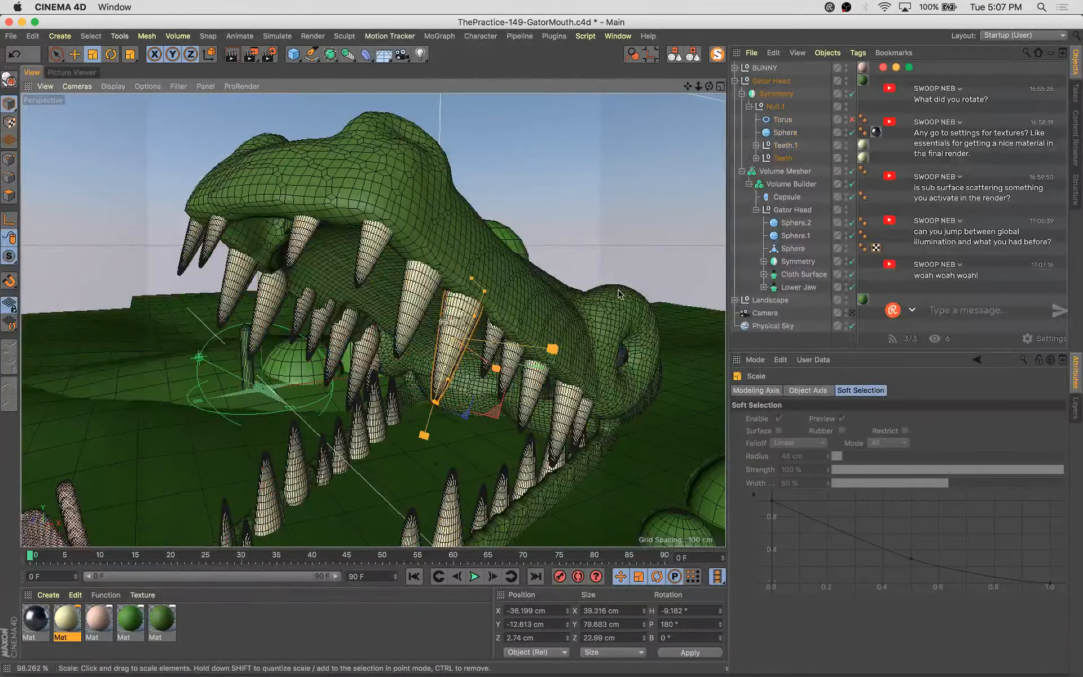
key("e")
left_click_drag(429, 439, 430, 419)
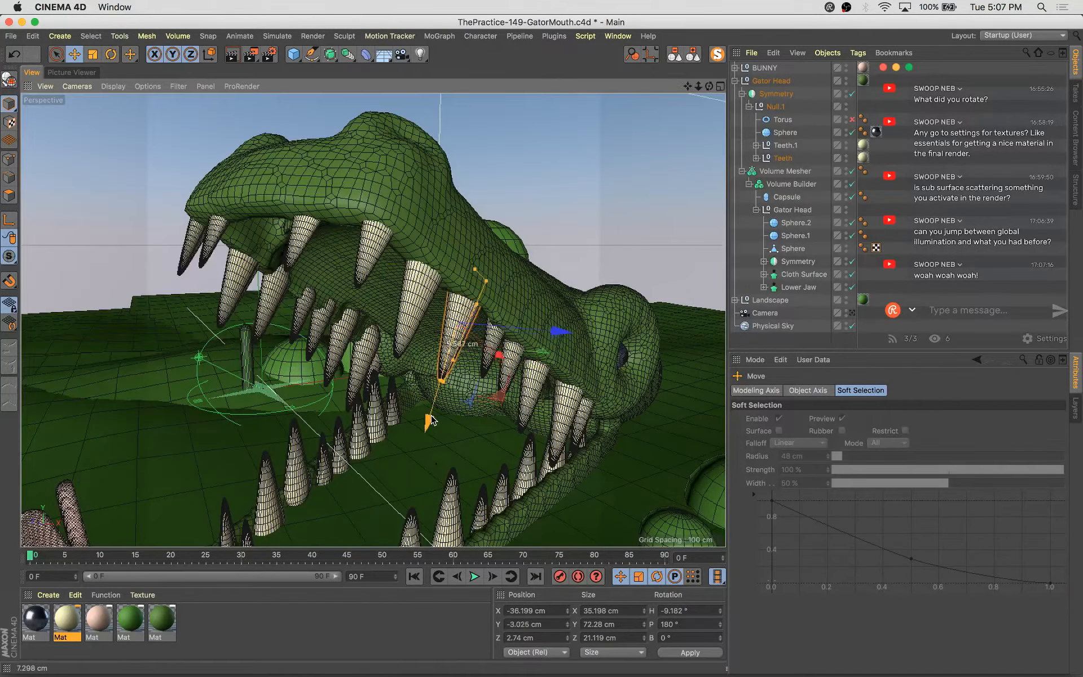
Return to the camera view, select another upper-jaw tooth cone and drag it to reposition it
left_click(852, 313)
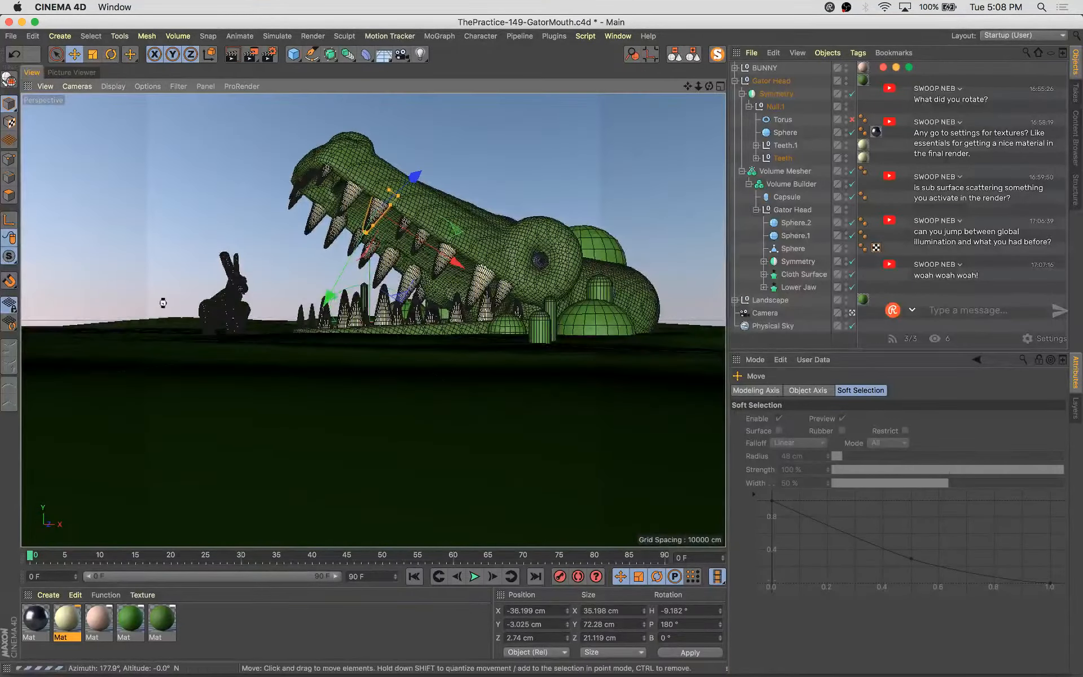
left_click(257, 182)
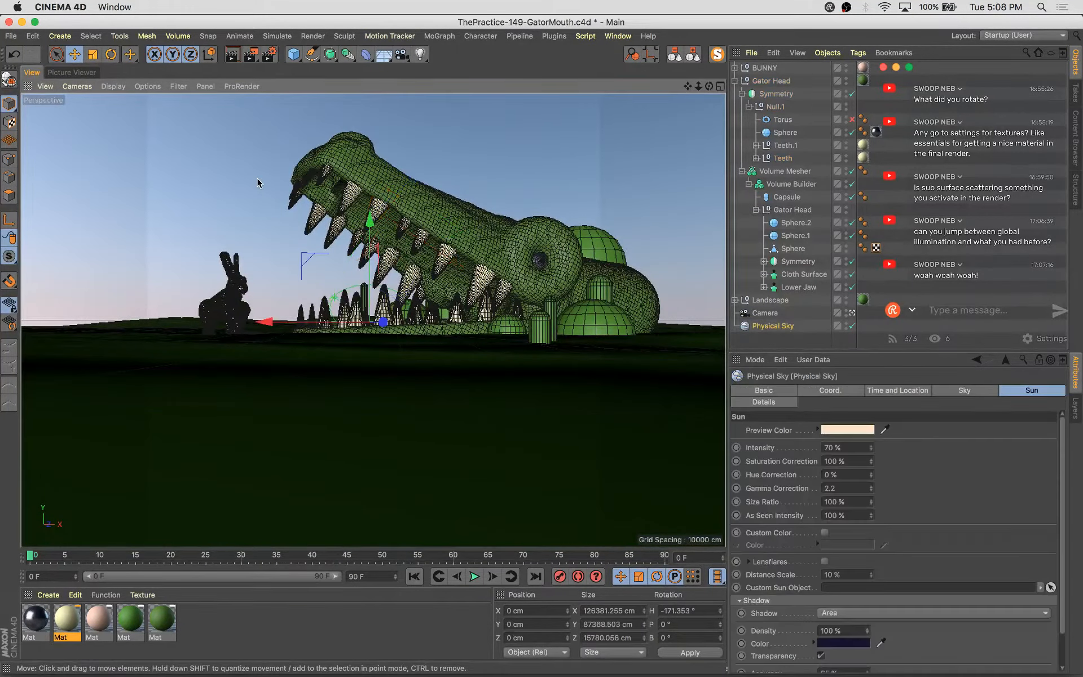
left_click(347, 198)
left_click(316, 174)
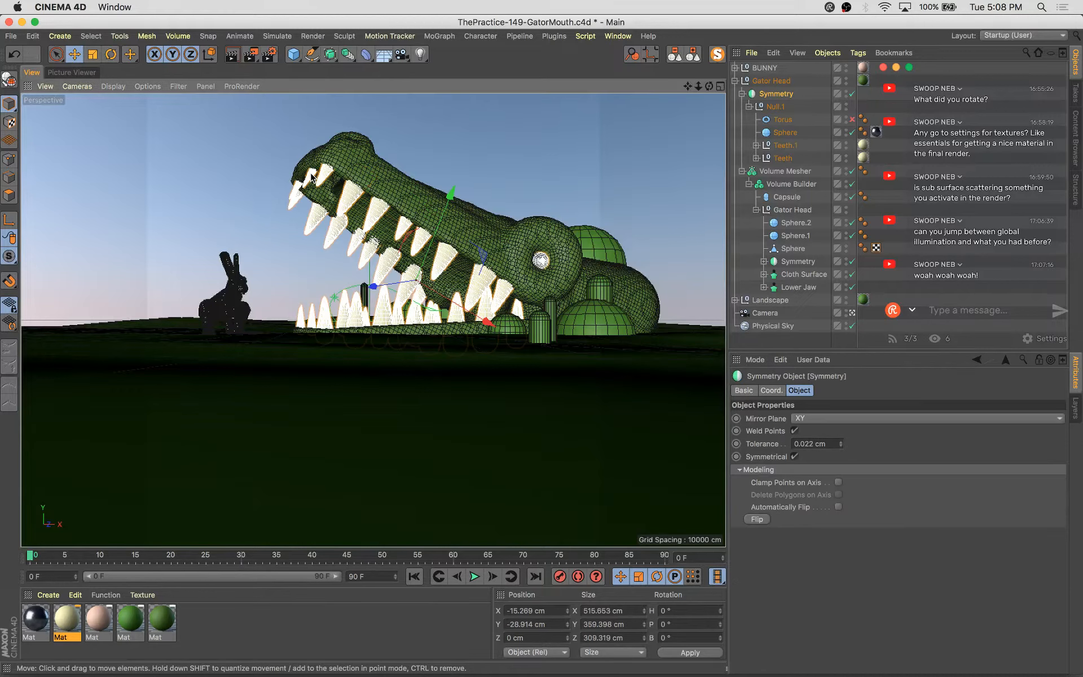
left_click(312, 177)
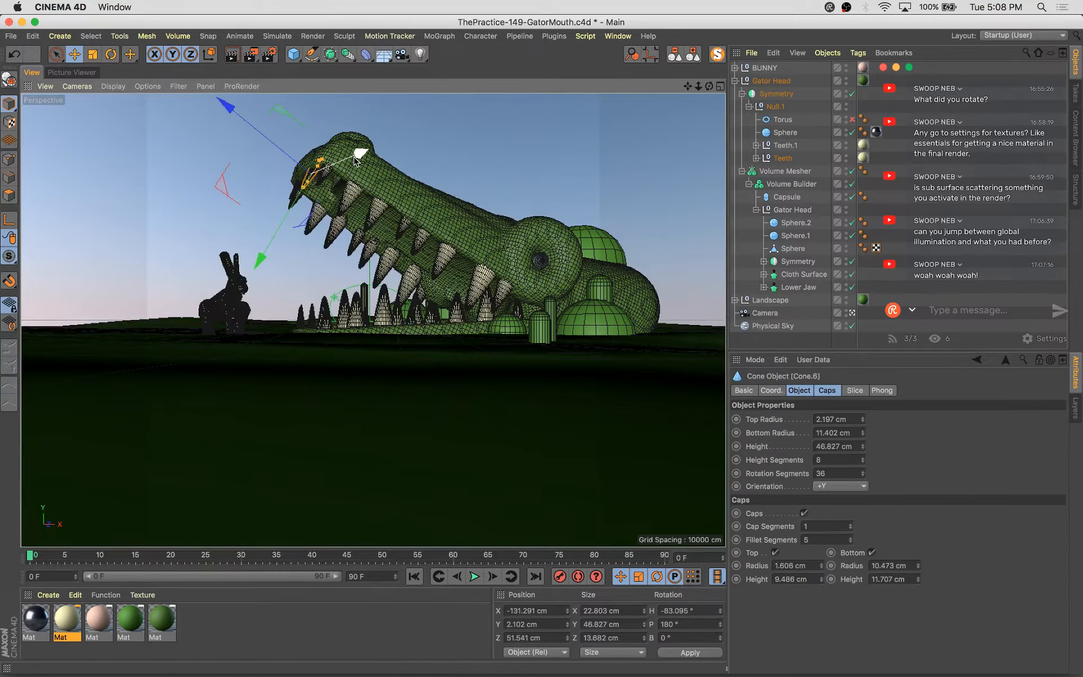
left_click(402, 228)
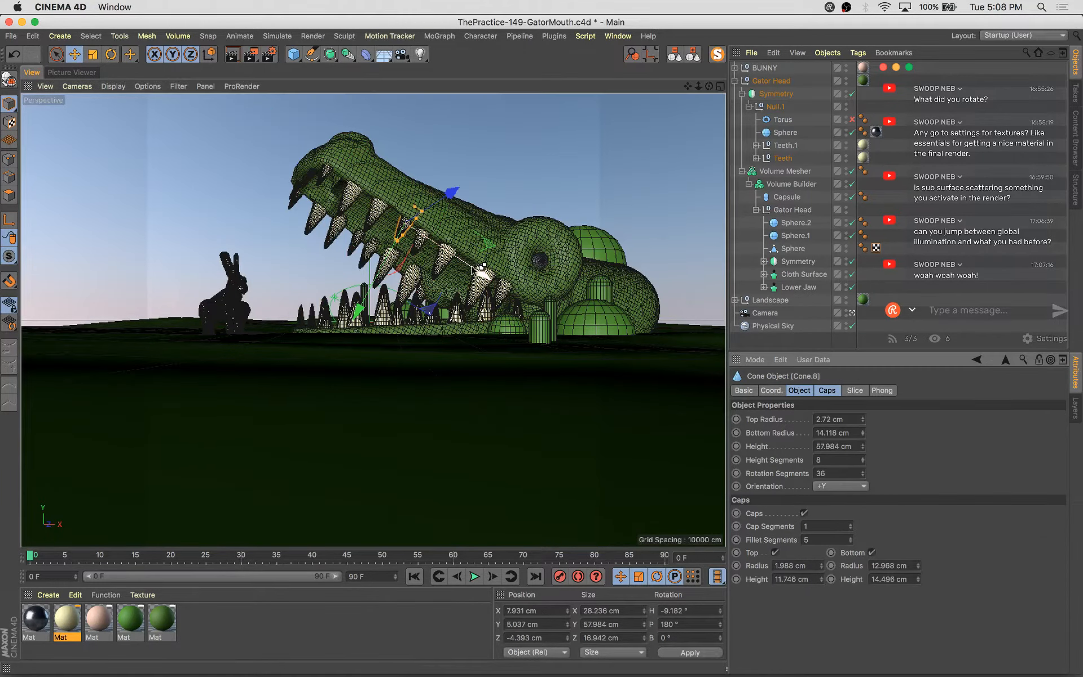
left_click_drag(478, 270, 510, 321, "ctrl")
key("t")
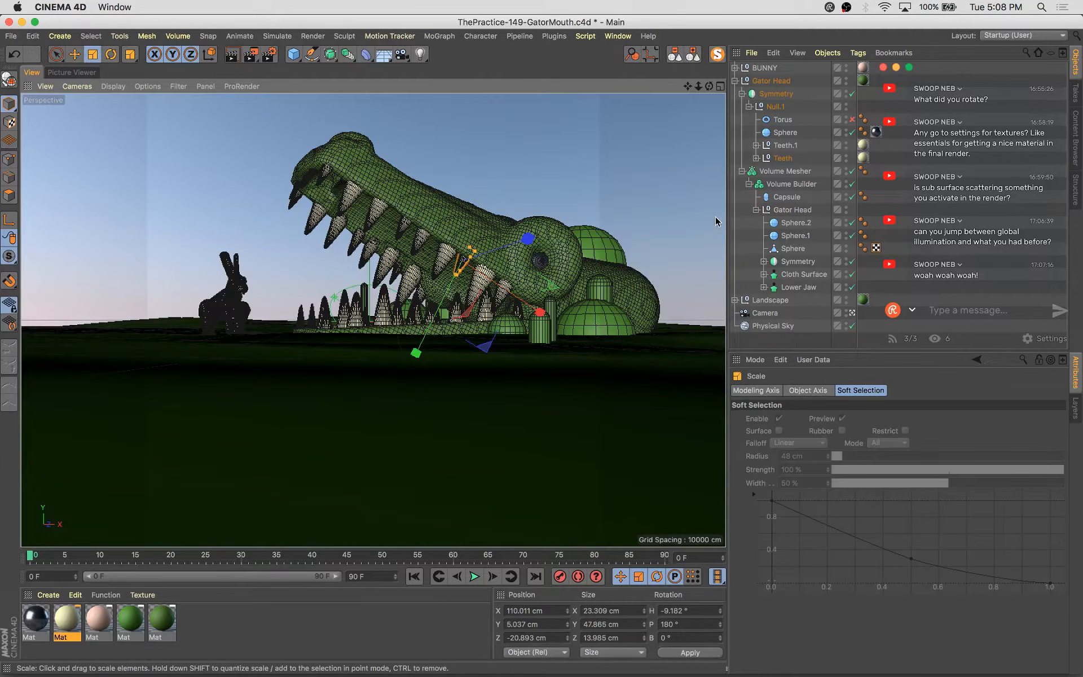
Select all cones under Teeth, reduce their height segments to 4, rotation segments to 26 and fillet segments to 4, and save
left_click(797, 175, "shift")
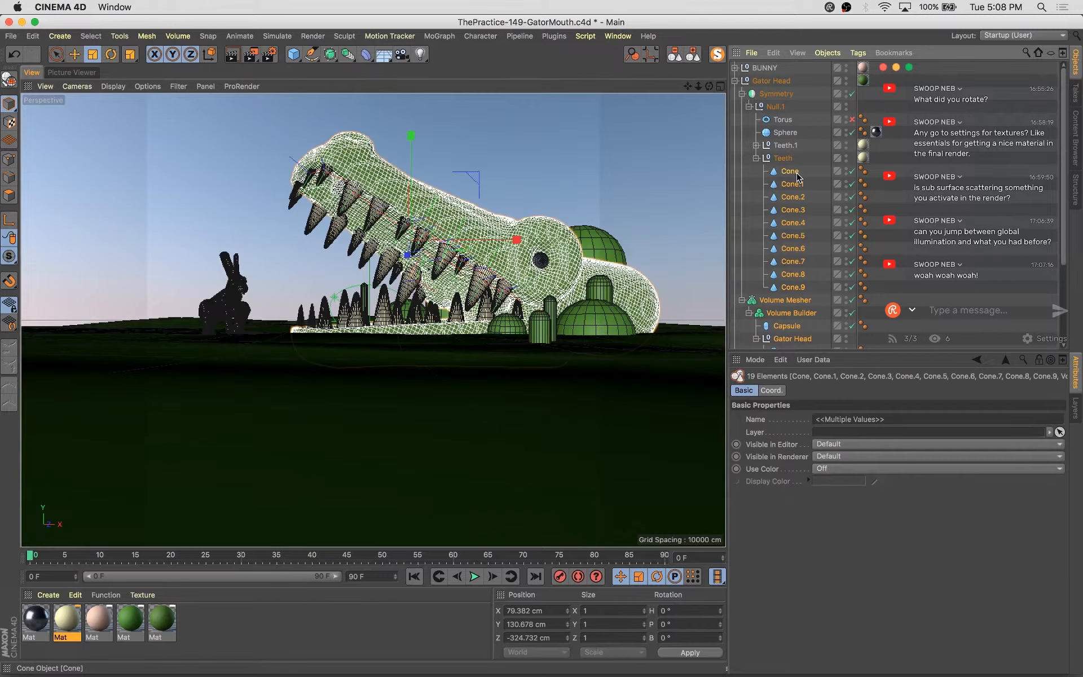
left_click(795, 172)
left_click(800, 288, "shift")
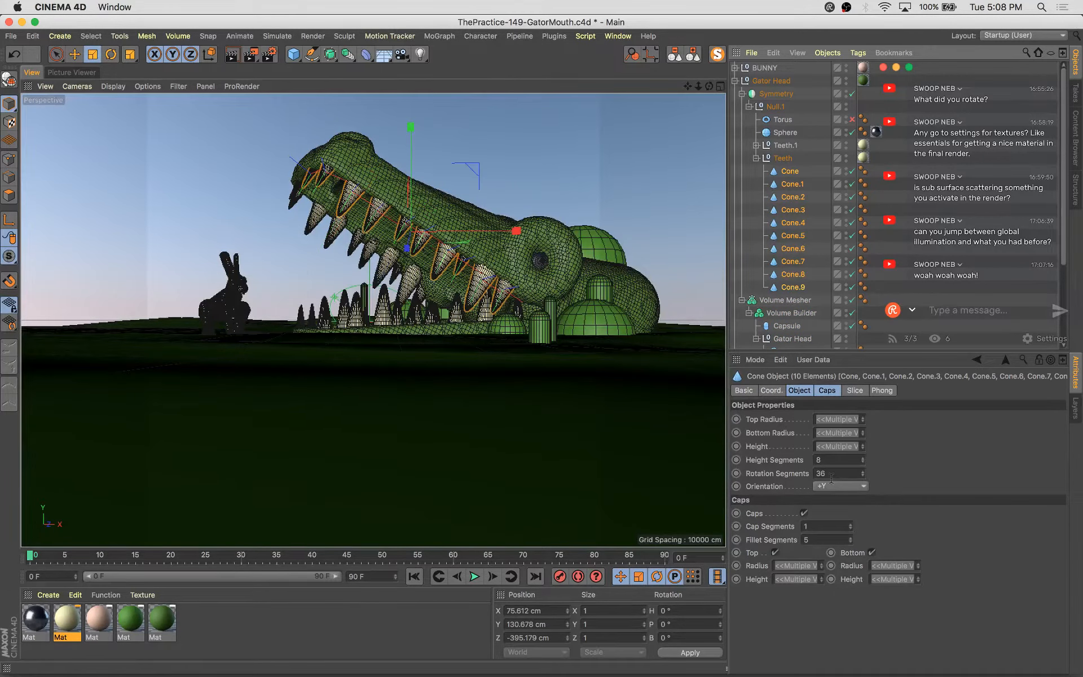
left_click_drag(863, 477, 863, 464)
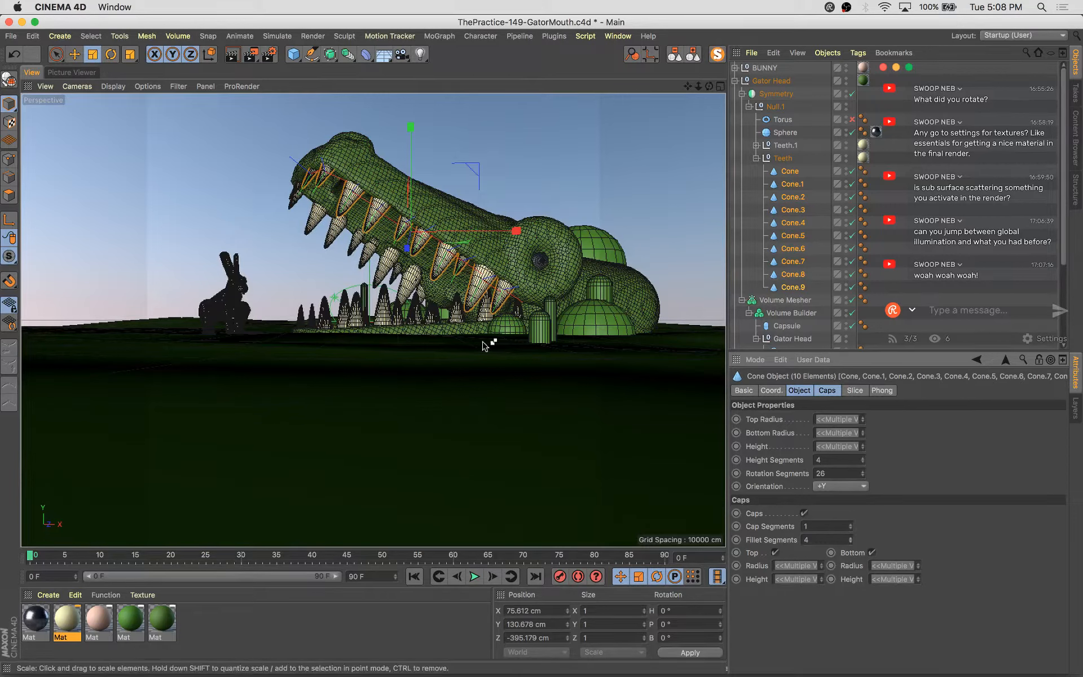
key("super+s")
Select all cones under Teeth.1 and set height segments to 5, rotation segments to 23 and fillet segments to 3
left_click(756, 145)
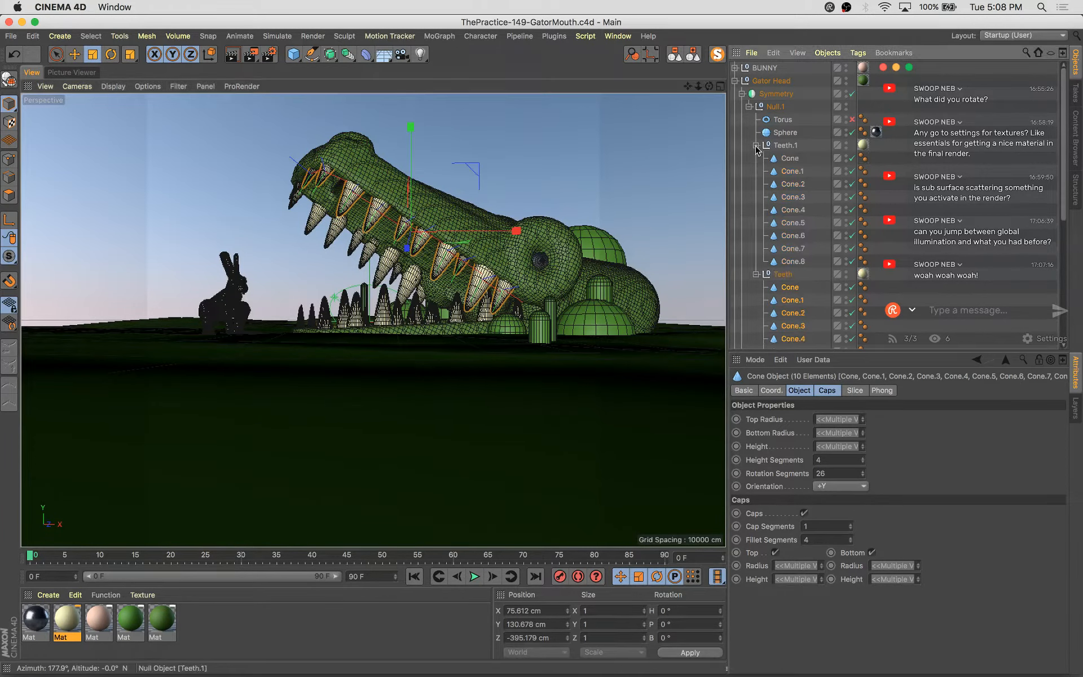
left_click(789, 158)
left_click(792, 261, "shift")
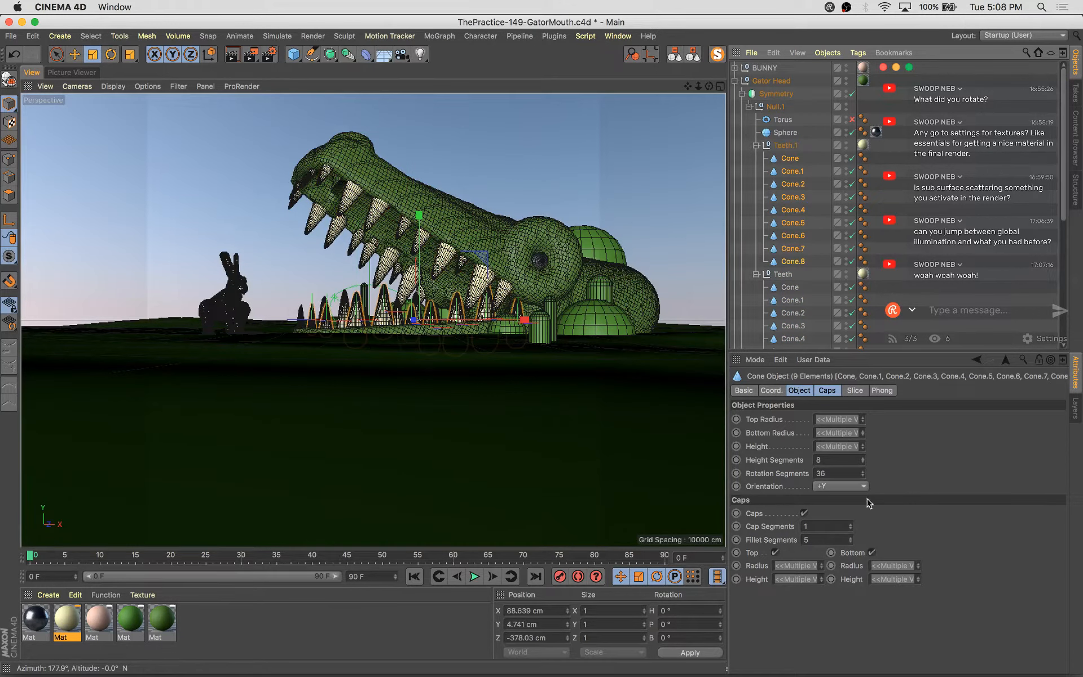
left_click(863, 462)
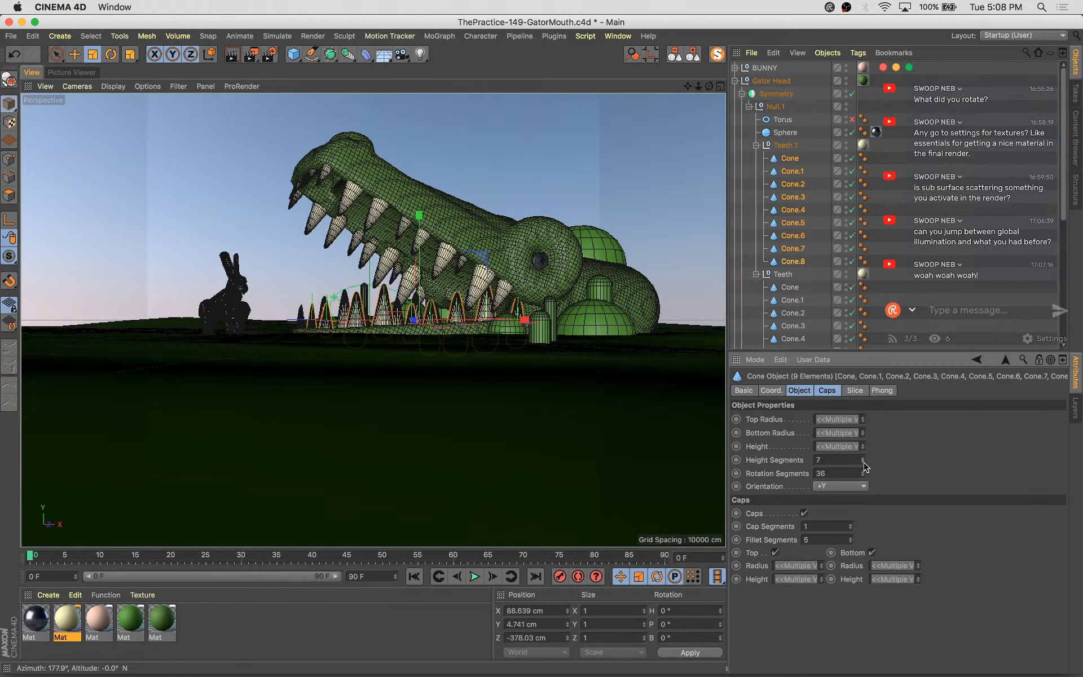
left_click(863, 472, "shift")
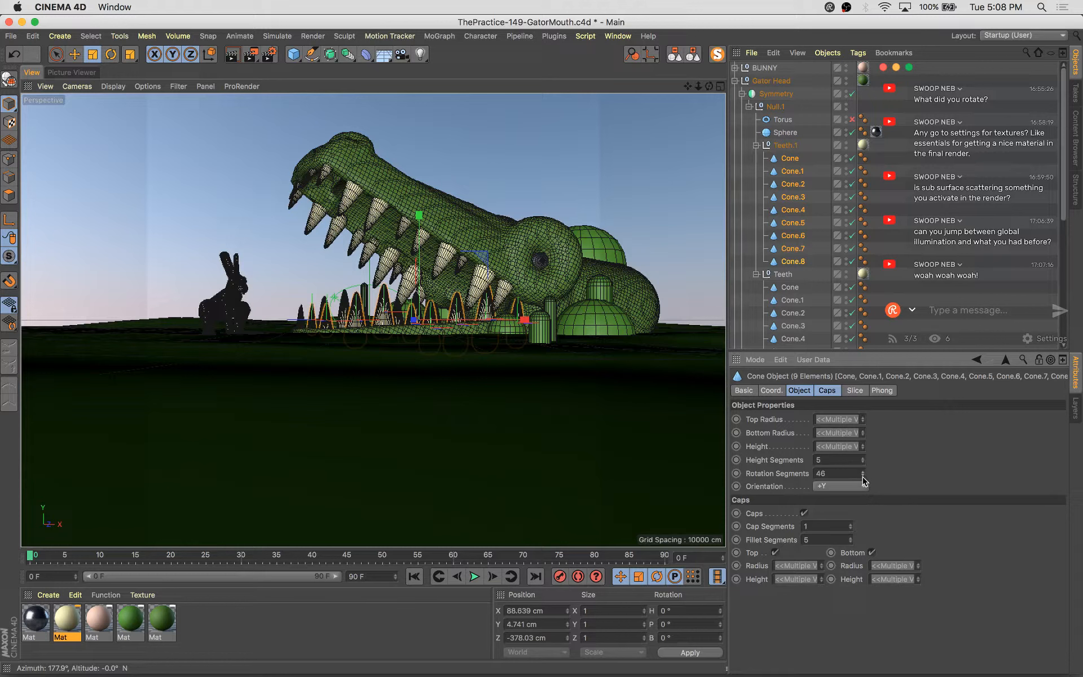
left_click(862, 477, "shift")
left_click(862, 476, "shift")
left_click(862, 477)
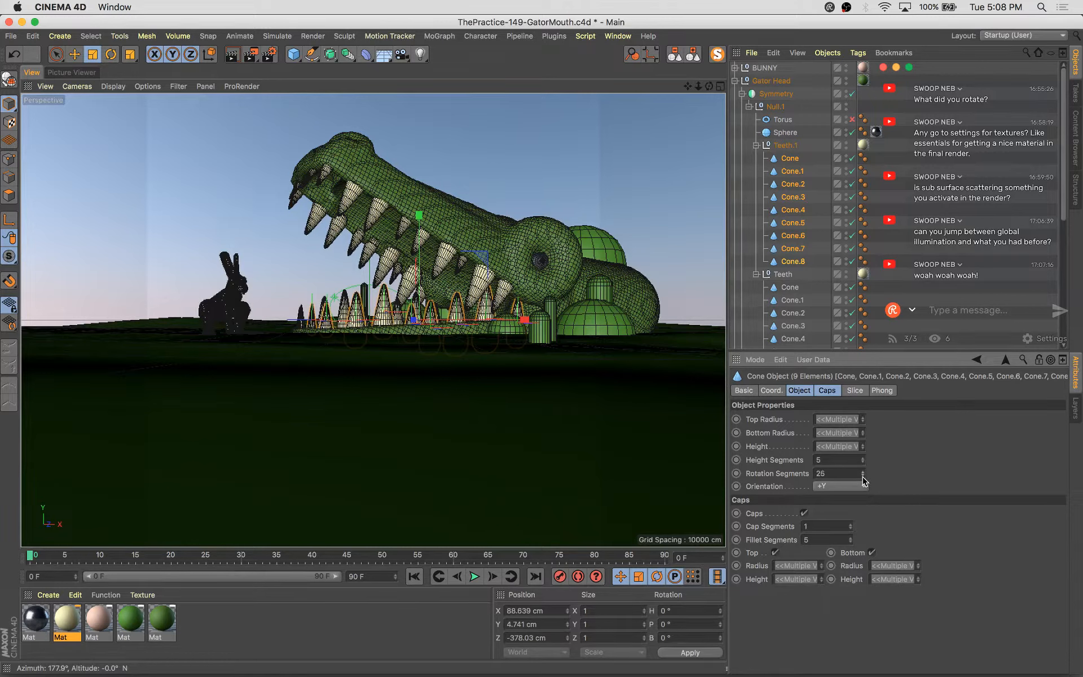
left_click(863, 477)
left_click(863, 477)
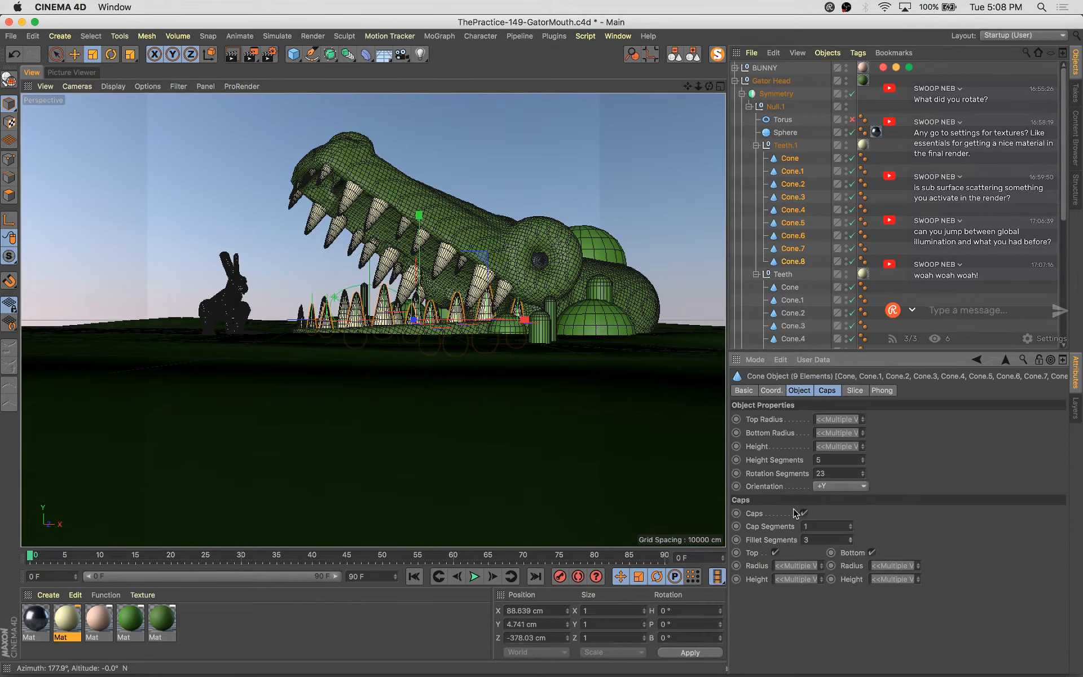
Save the scene and render it to the picture viewer
left_click(493, 136)
key("super+s")
key("shift+r")
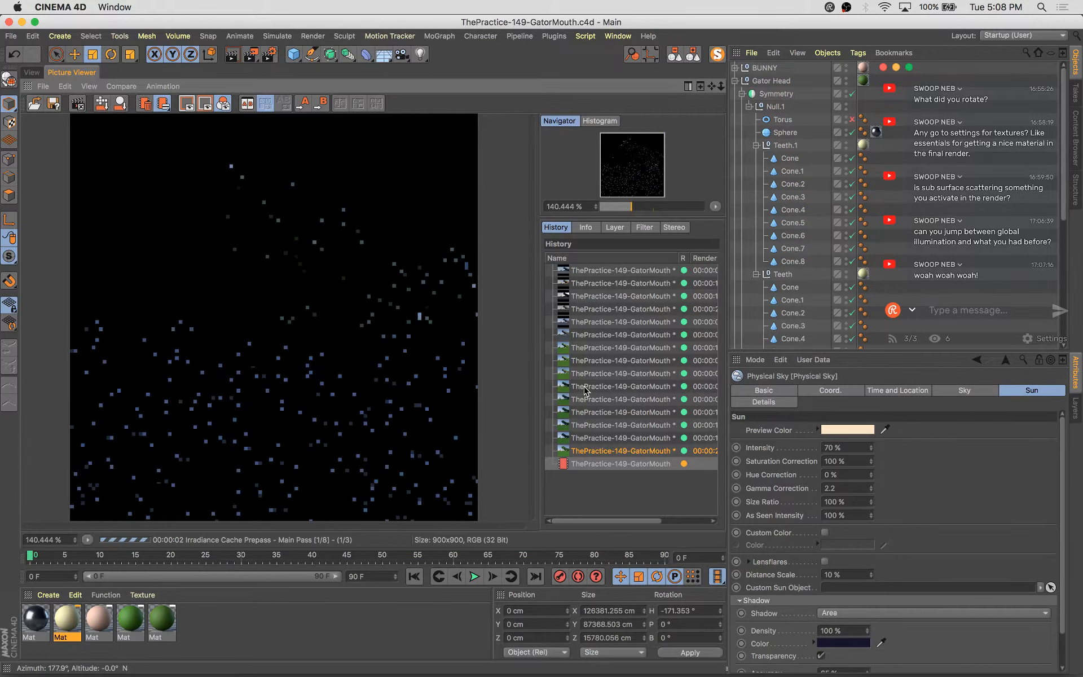
Compare the new render with earlier renders by stepping through the render history
left_click(608, 451)
left_click_drag(646, 522, 674, 523)
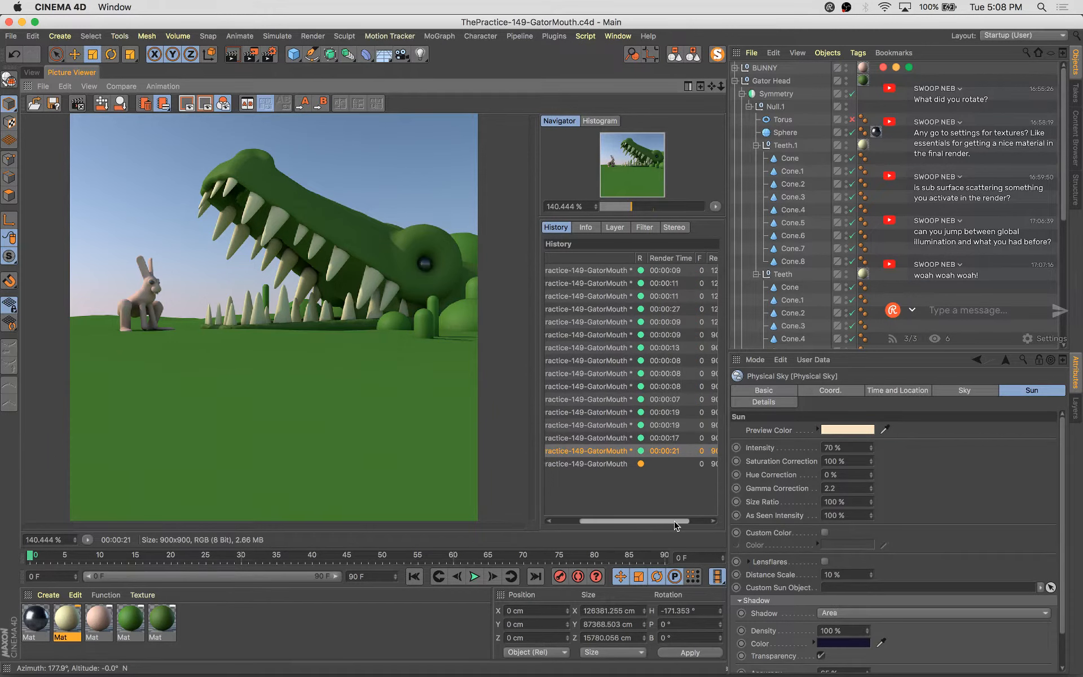
left_click(674, 439)
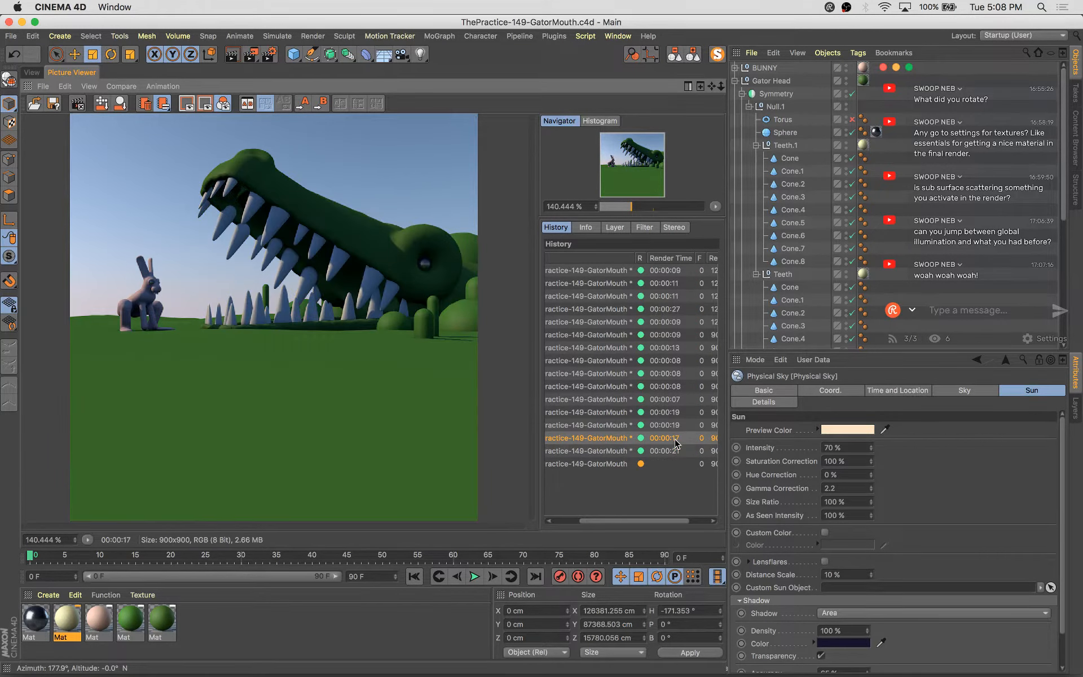
key("Up")
key("Up")
key("Up")
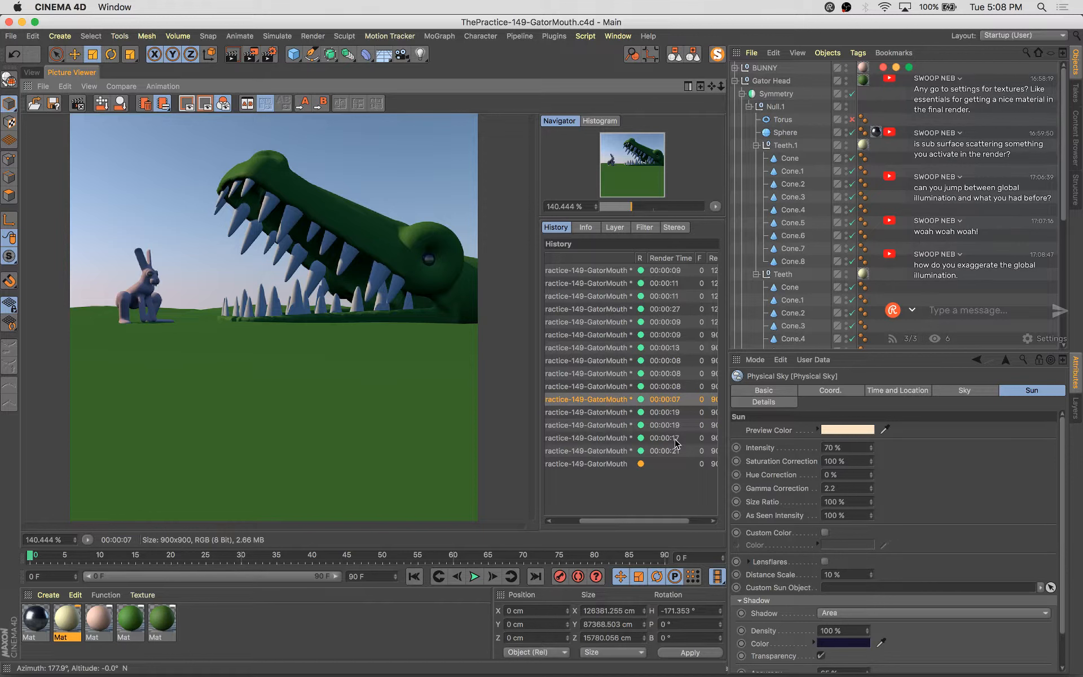
key("Up")
key("Down")
key("Down")
key("Up")
key("Down")
key("Down")
key("Down")
key("Down")
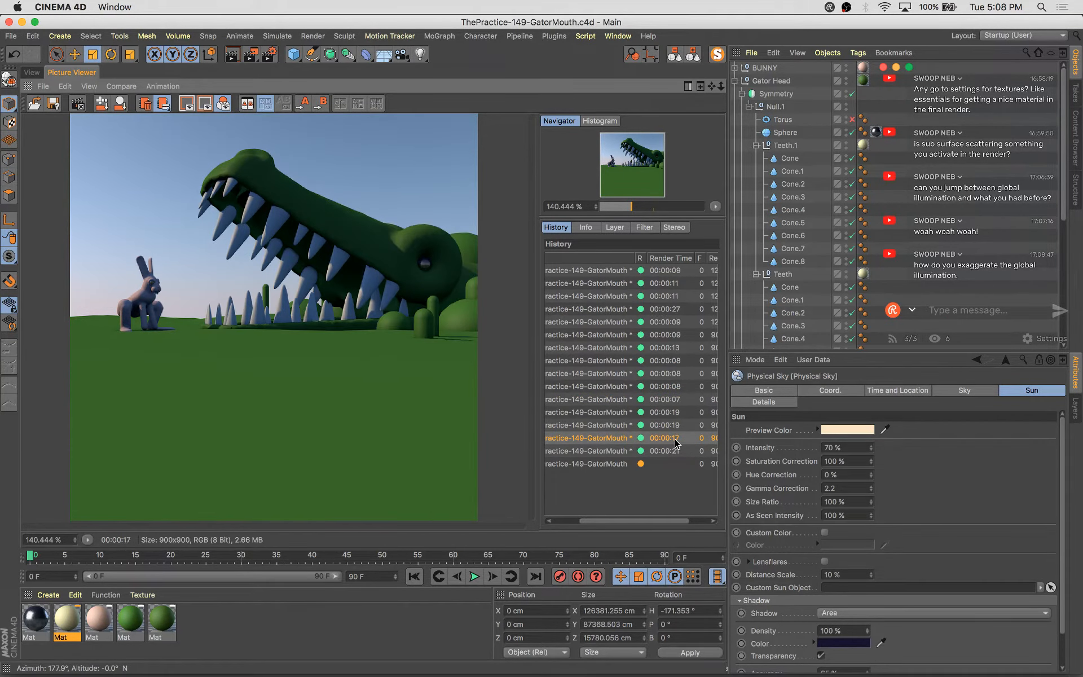
Render the scene to the picture viewer and raise the global illumination Gamma to 1.3 in render settings
key("shift+r")
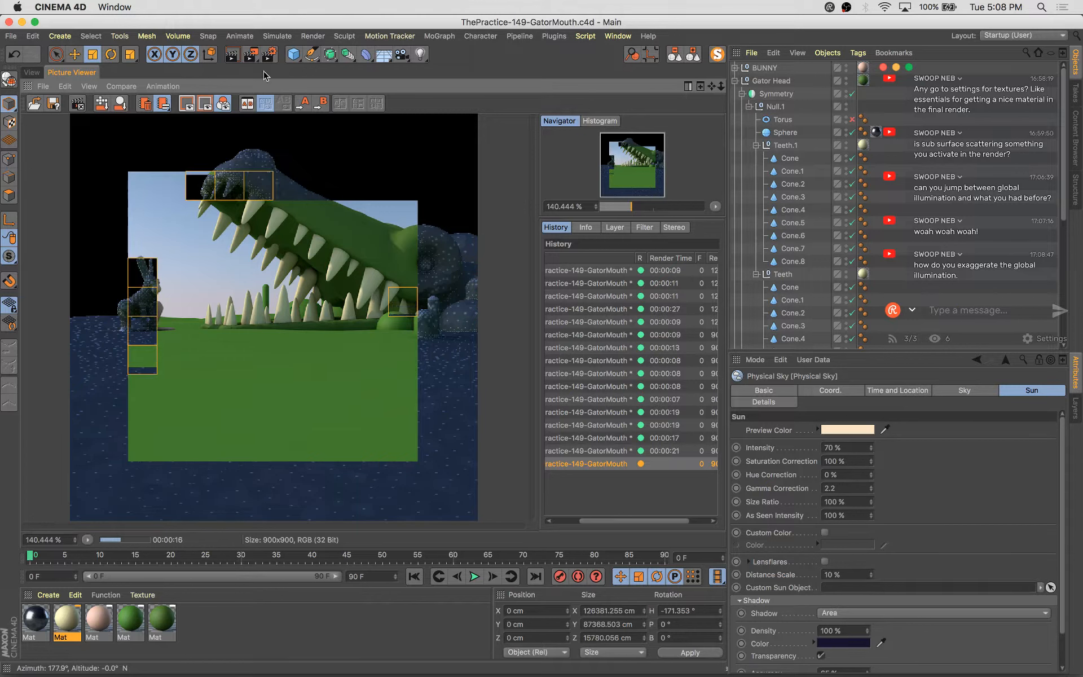
left_click(271, 54)
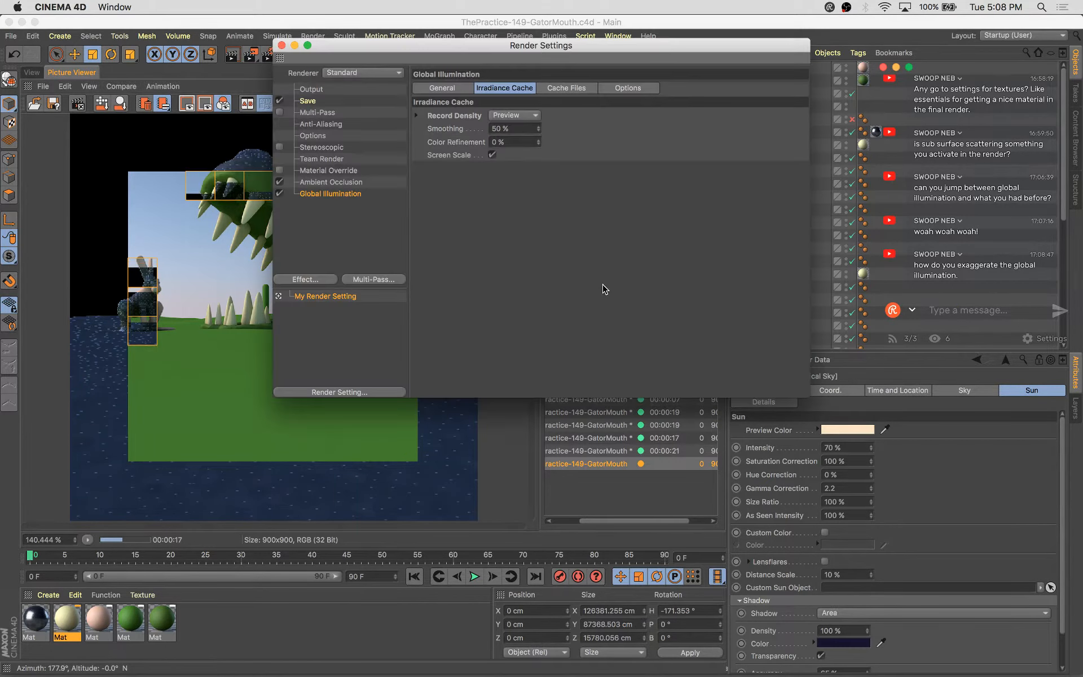
left_click(443, 88)
left_click(563, 166)
left_click(563, 166)
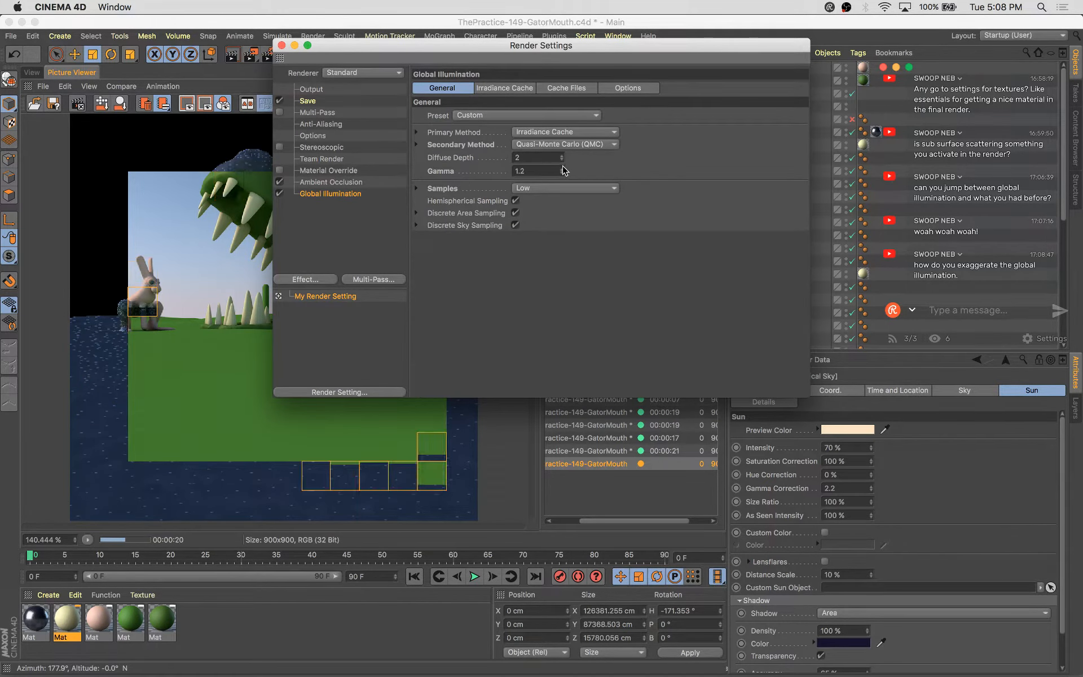
left_click(563, 167)
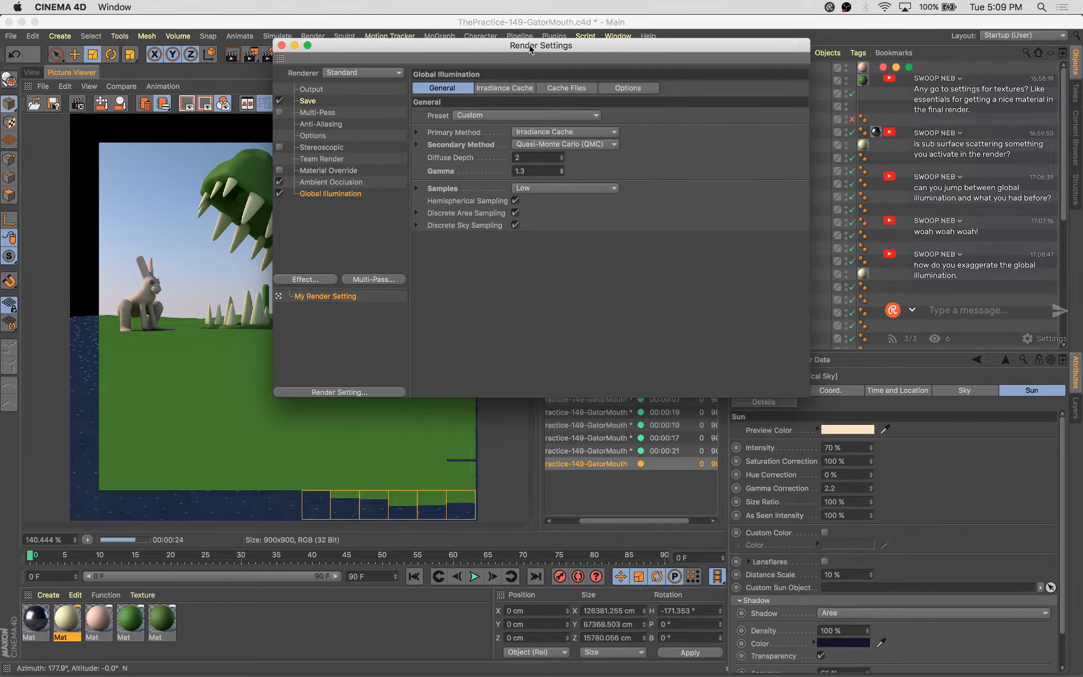
Review the global illumination tabs, samples and renderer options, then close render settings
left_click_drag(507, 45, 696, 140)
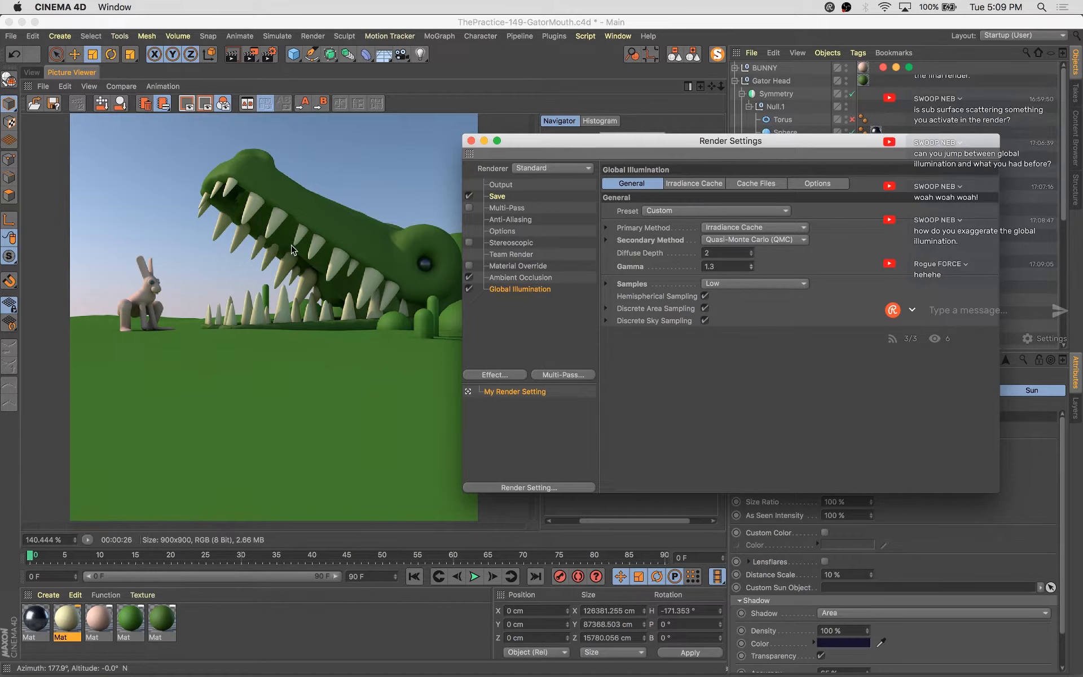
left_click(724, 283)
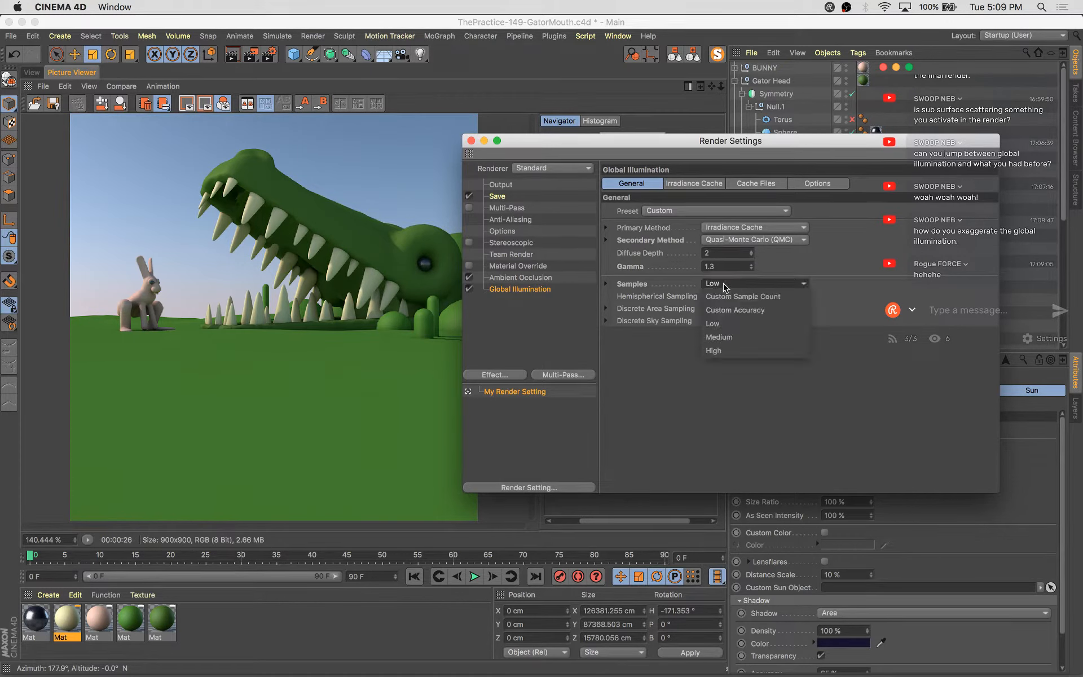
left_click(705, 230)
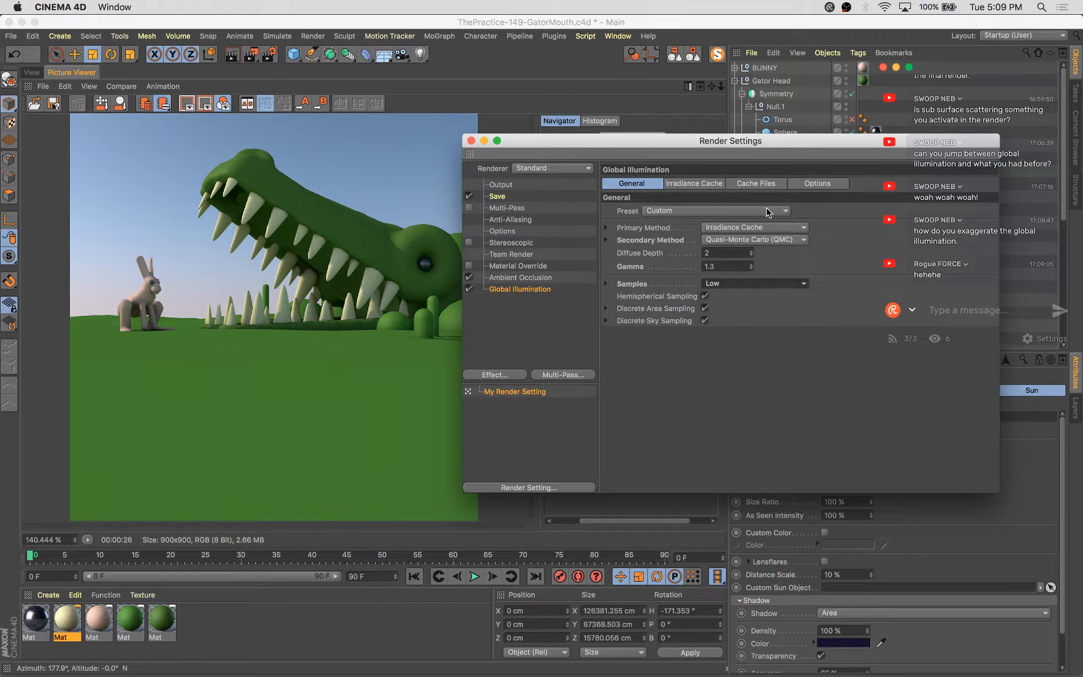
left_click(826, 188)
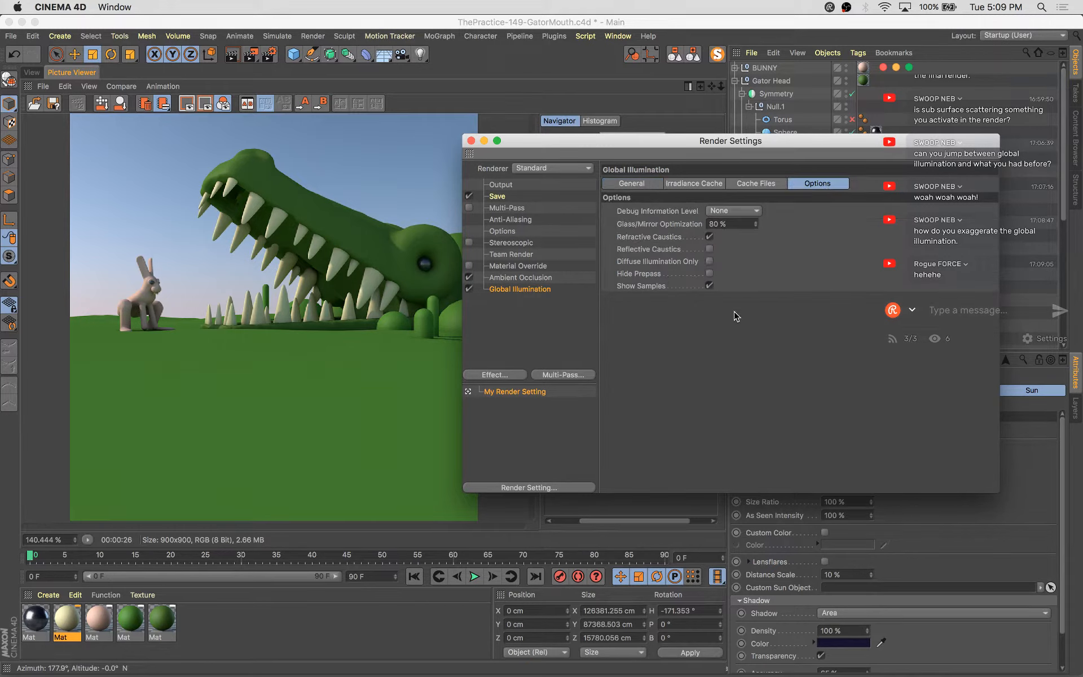
left_click(734, 186)
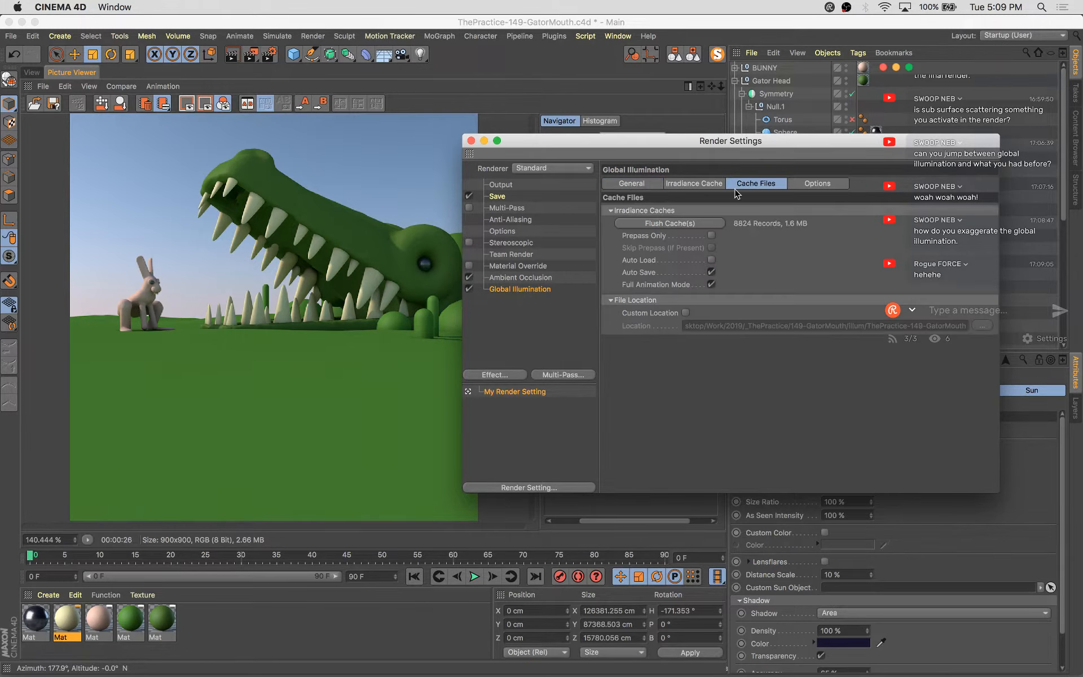
left_click(632, 185)
left_click(561, 168)
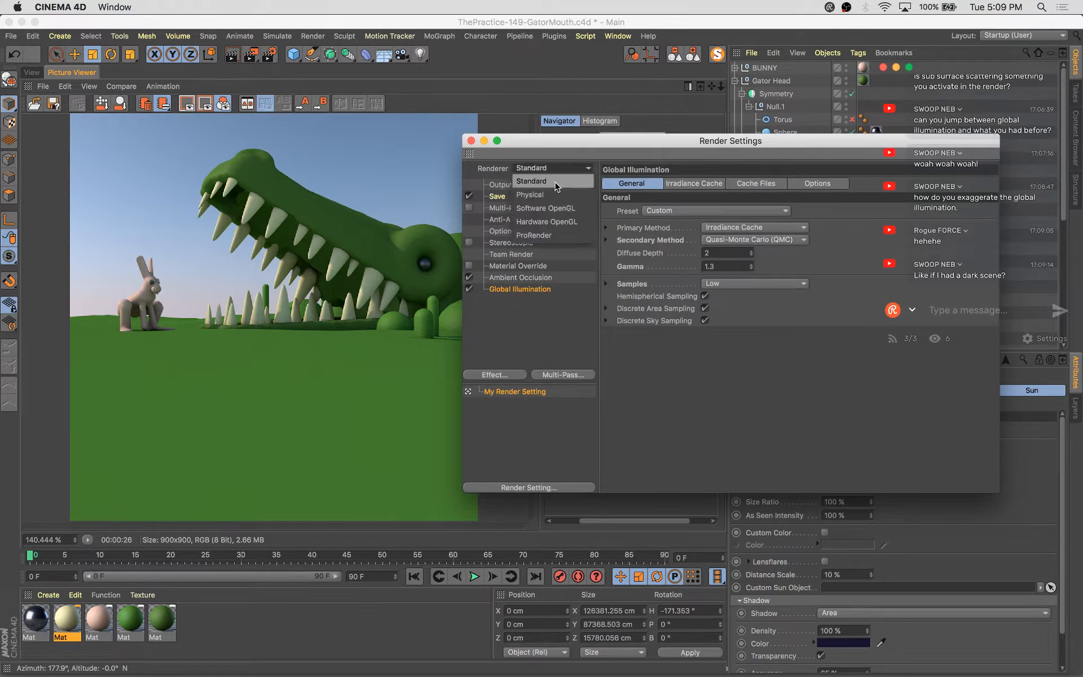
left_click(812, 412)
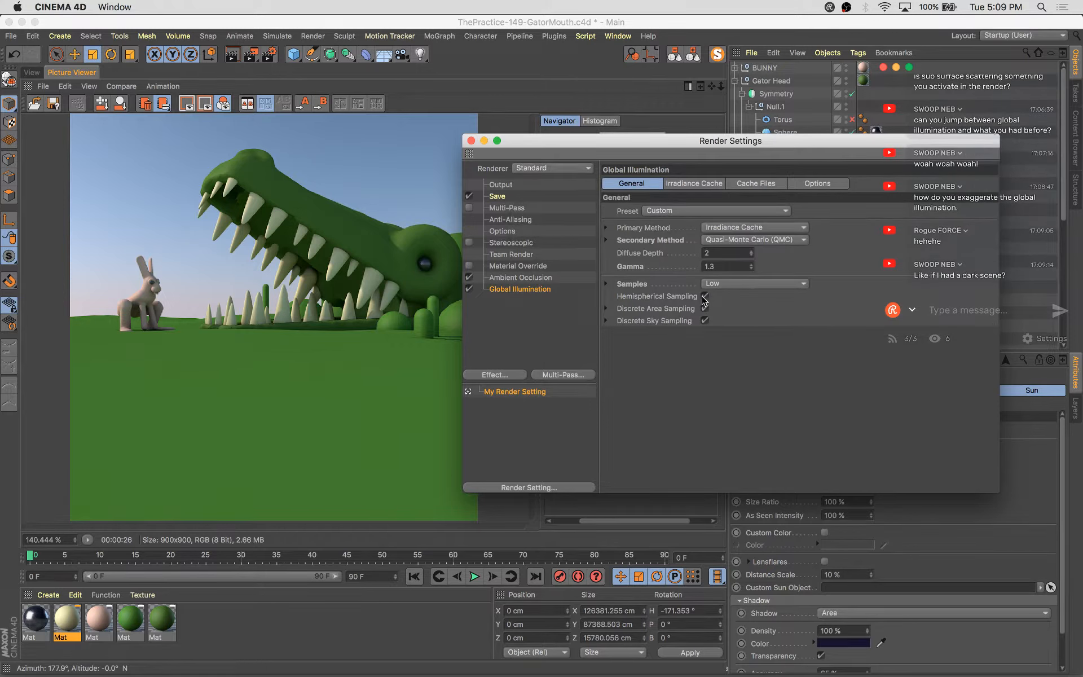
left_click(472, 142)
Collapse the Gator Head hierarchy and inspect the Physical Sky's Sky and Coord settings
left_click(735, 80)
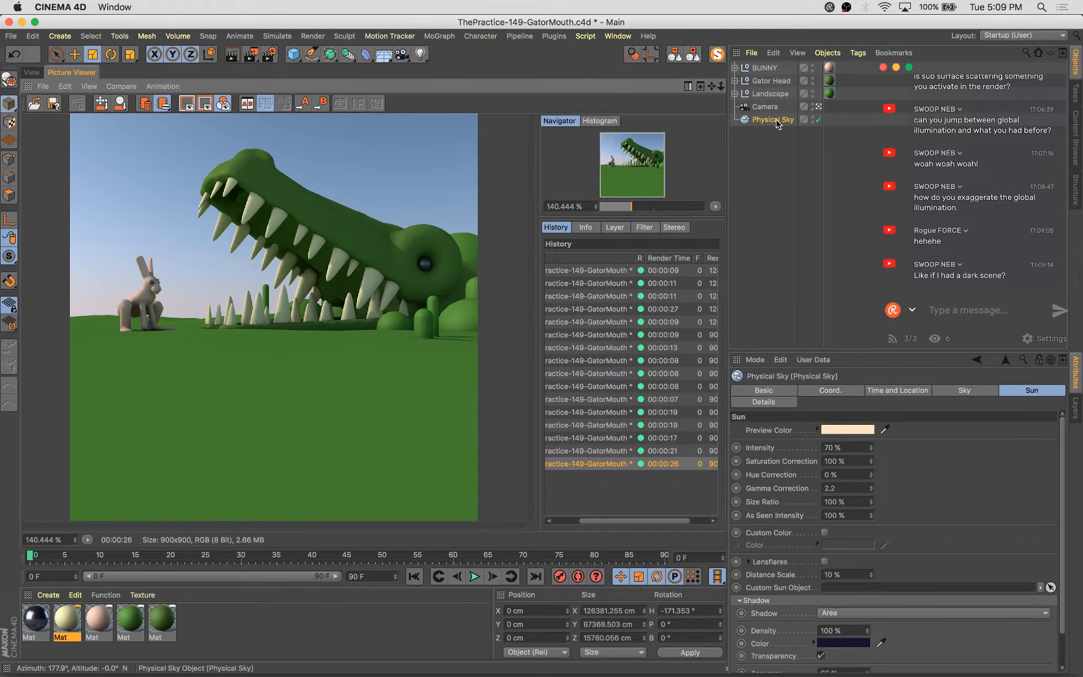
left_click(980, 391)
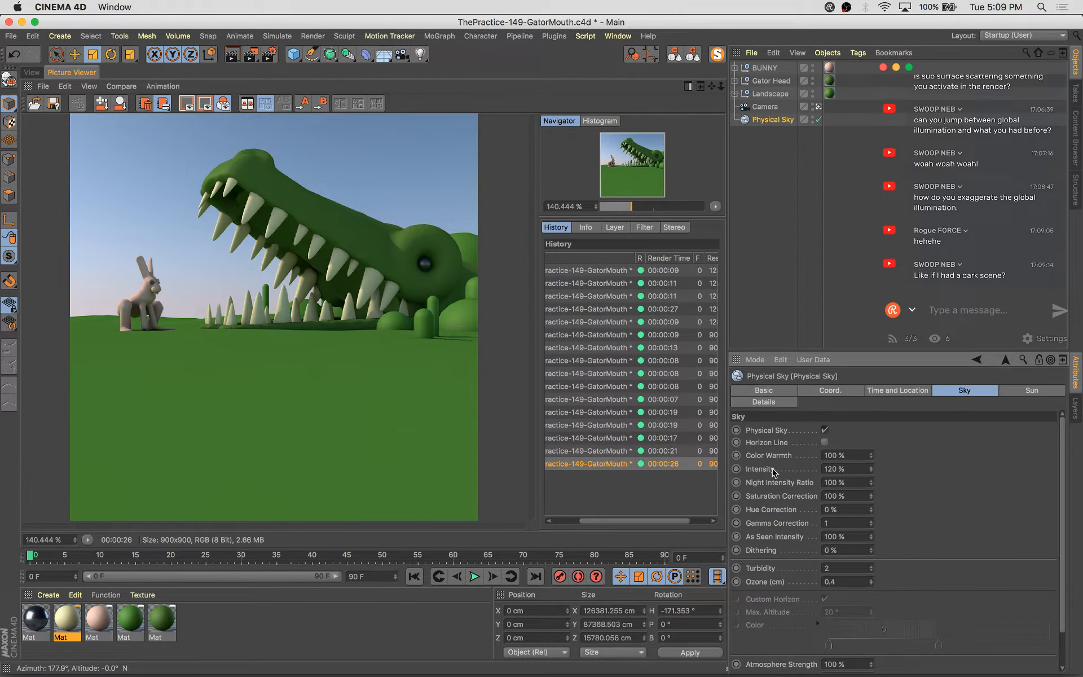
scroll(792, 631, "down", 2)
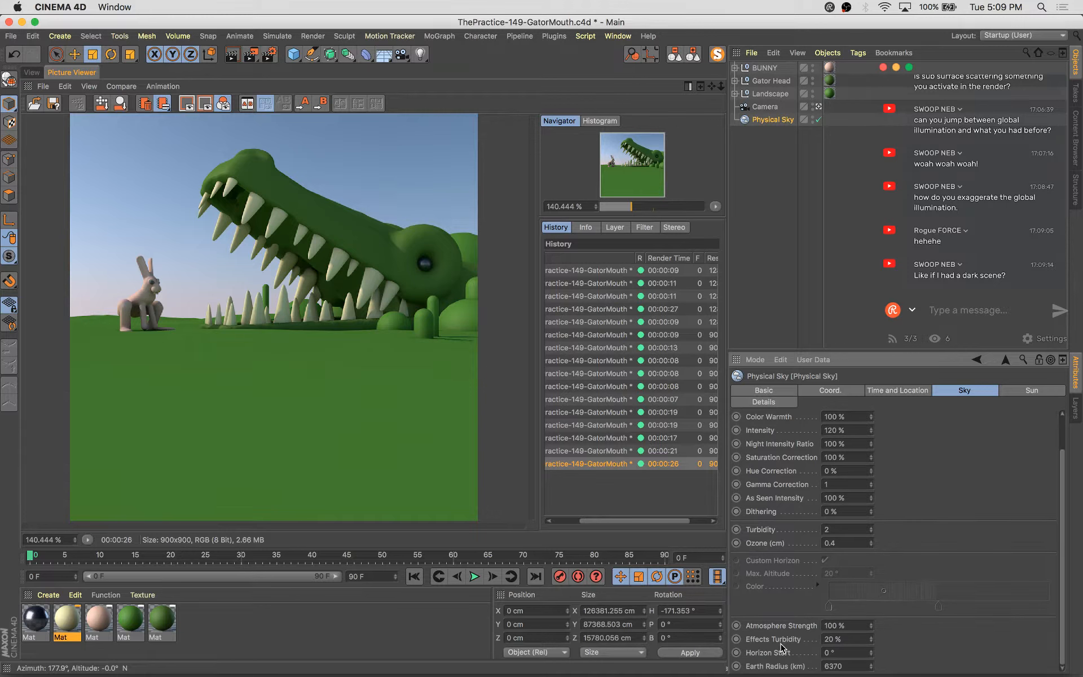
scroll(786, 592, "up", 2)
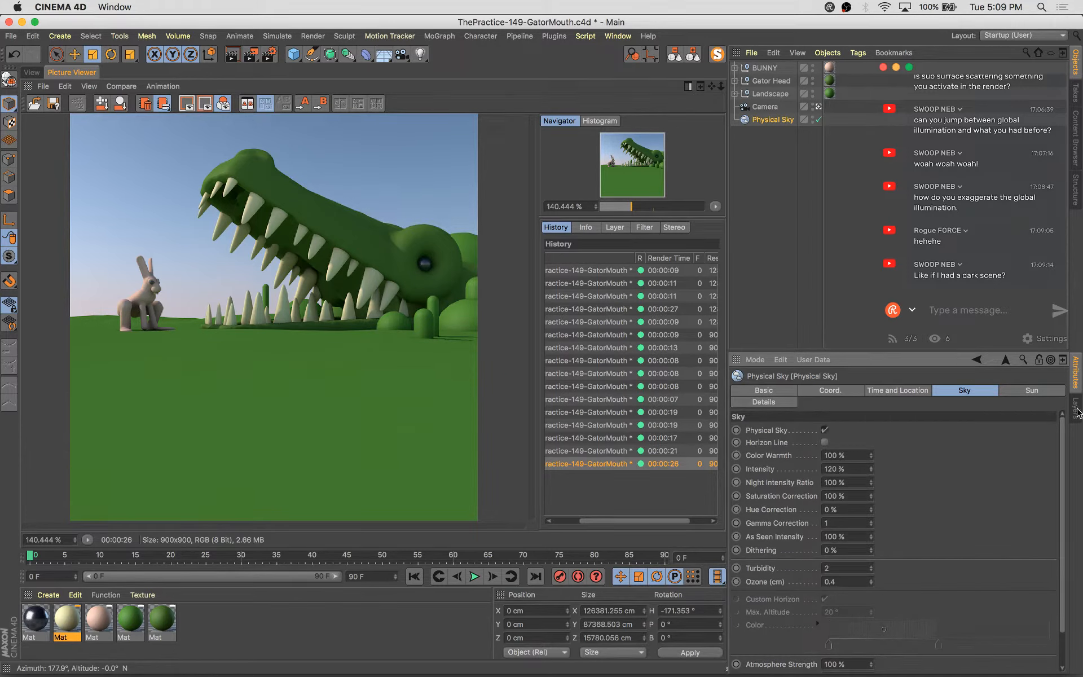
left_click(807, 391)
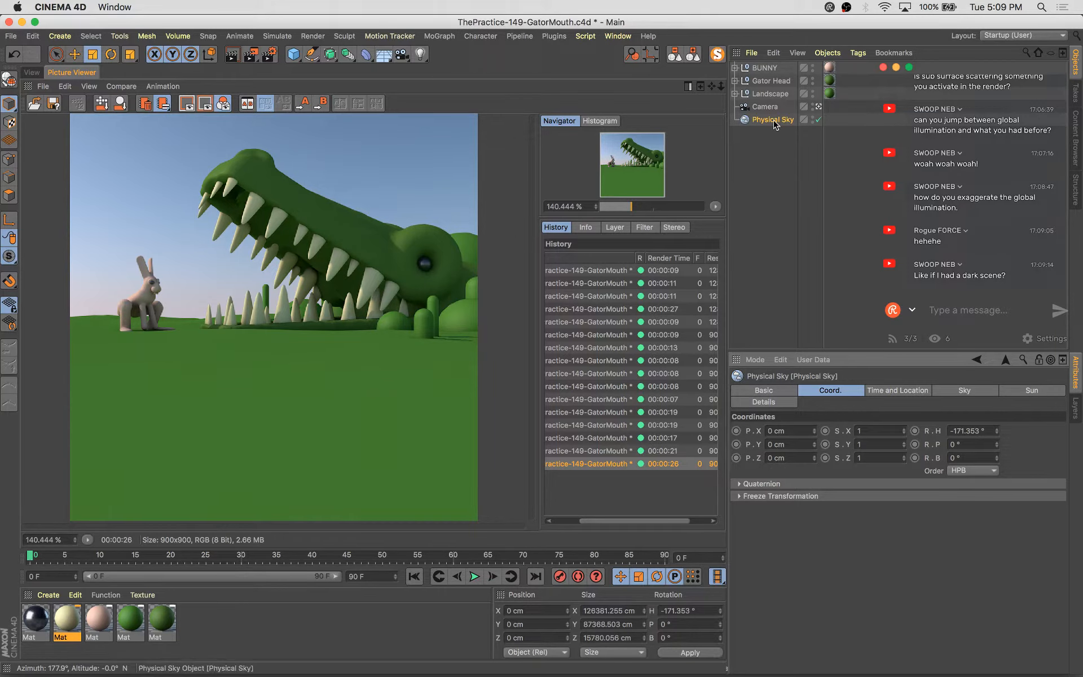
Open render settings again and render the scene to the picture viewer
left_click(269, 55)
left_click_drag(534, 54, 669, 116)
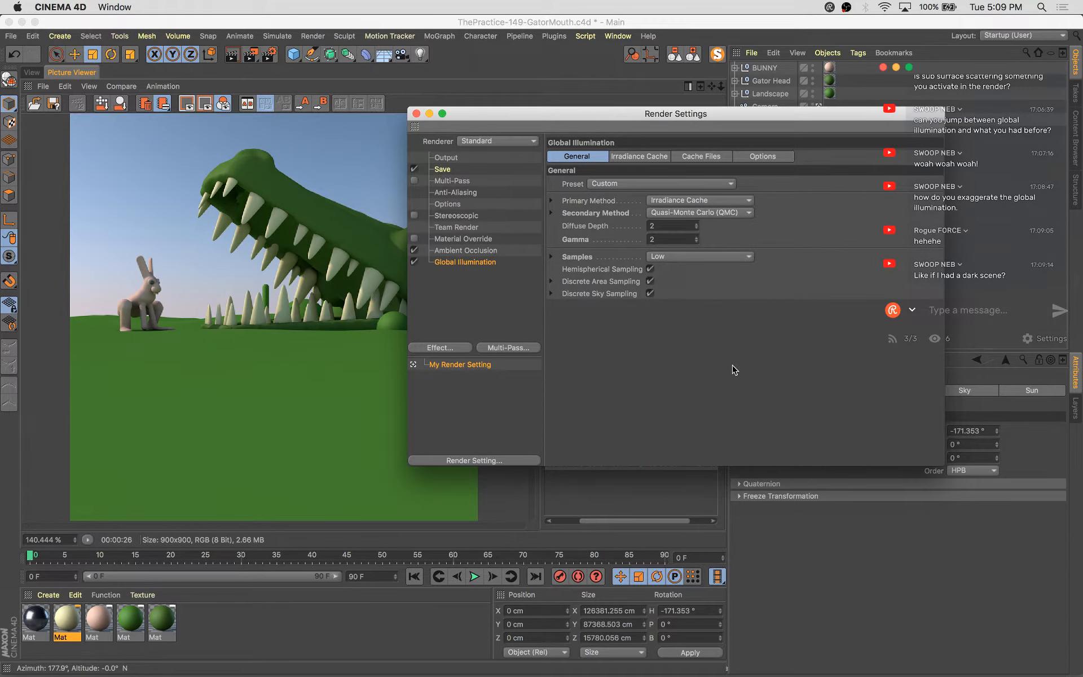
key("shift+r")
left_click_drag(596, 115, 848, 97)
left_click(622, 459)
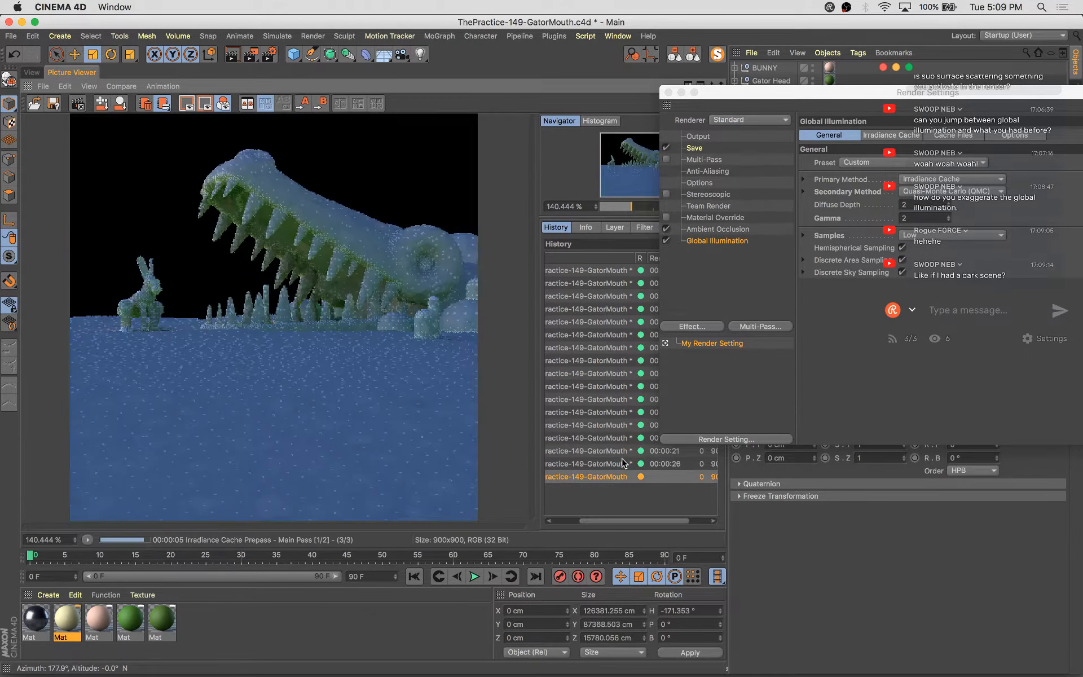
left_click(622, 461)
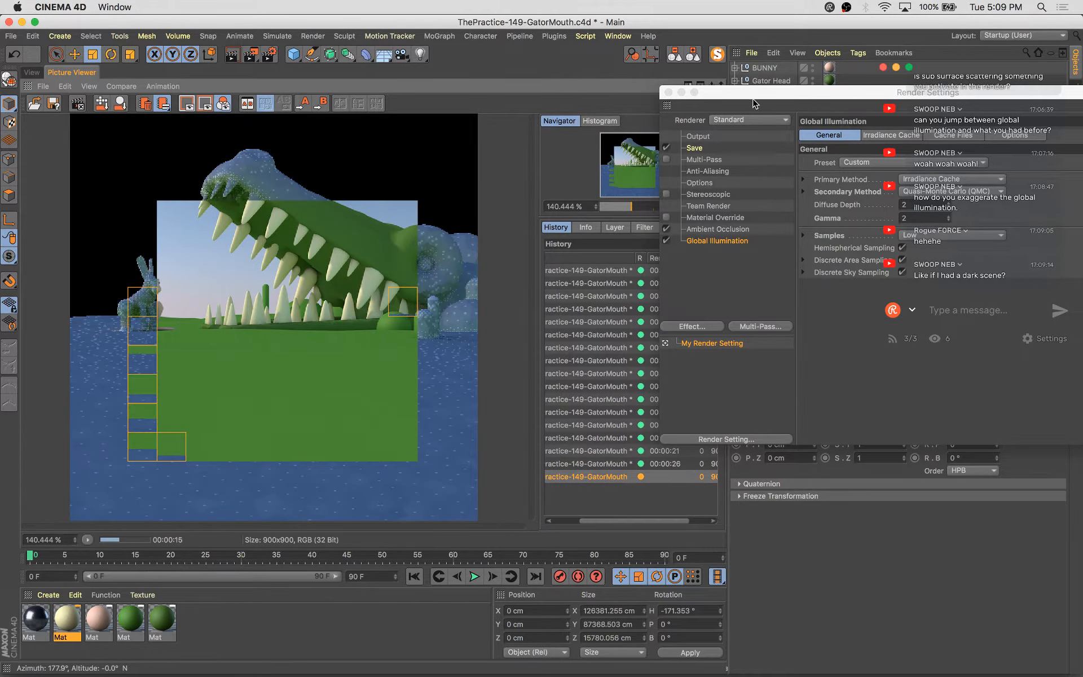
Set the global illumination Gamma to 0.5 and re-render the scene
left_click_drag(781, 97, 435, 138)
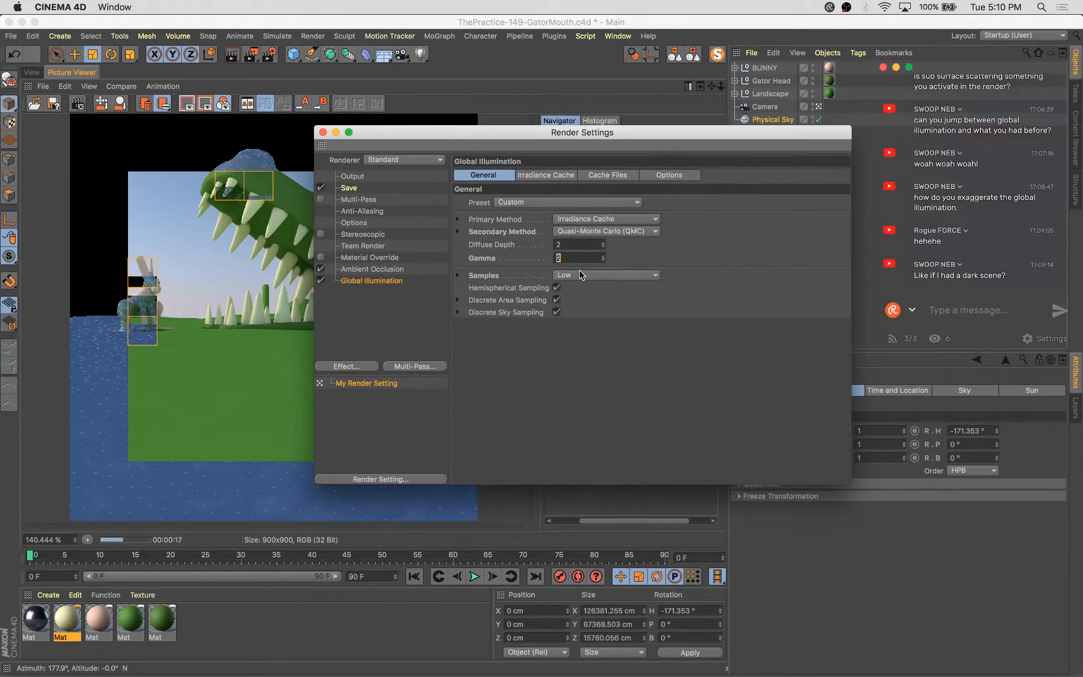
type(".5")
key("Return")
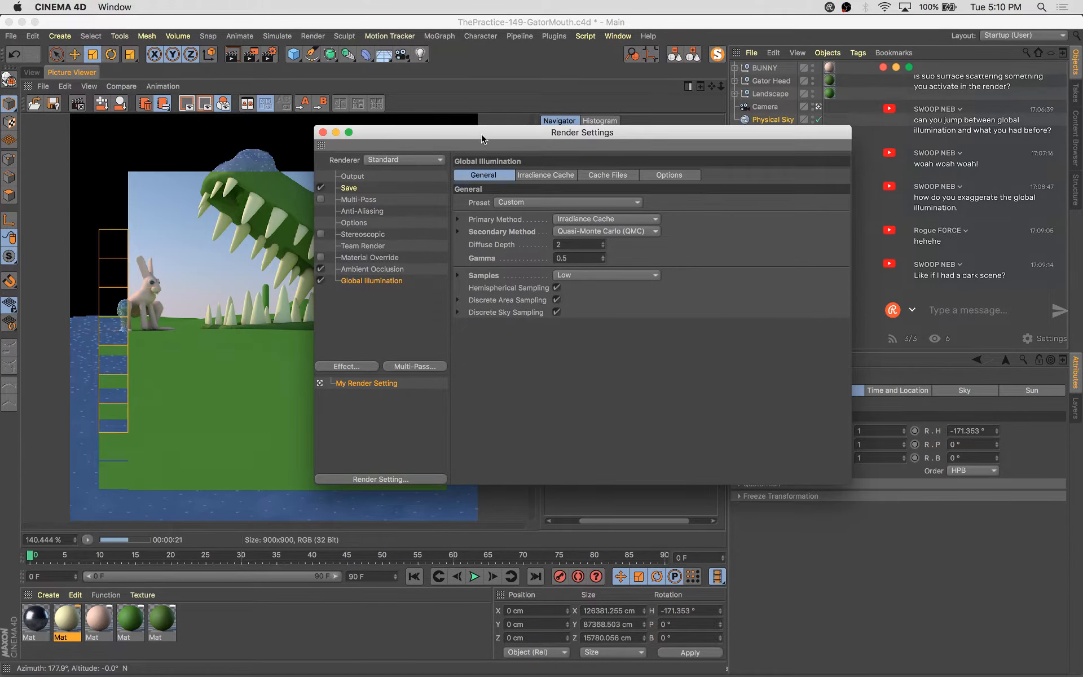
left_click_drag(481, 134, 656, 125)
key("shift+r")
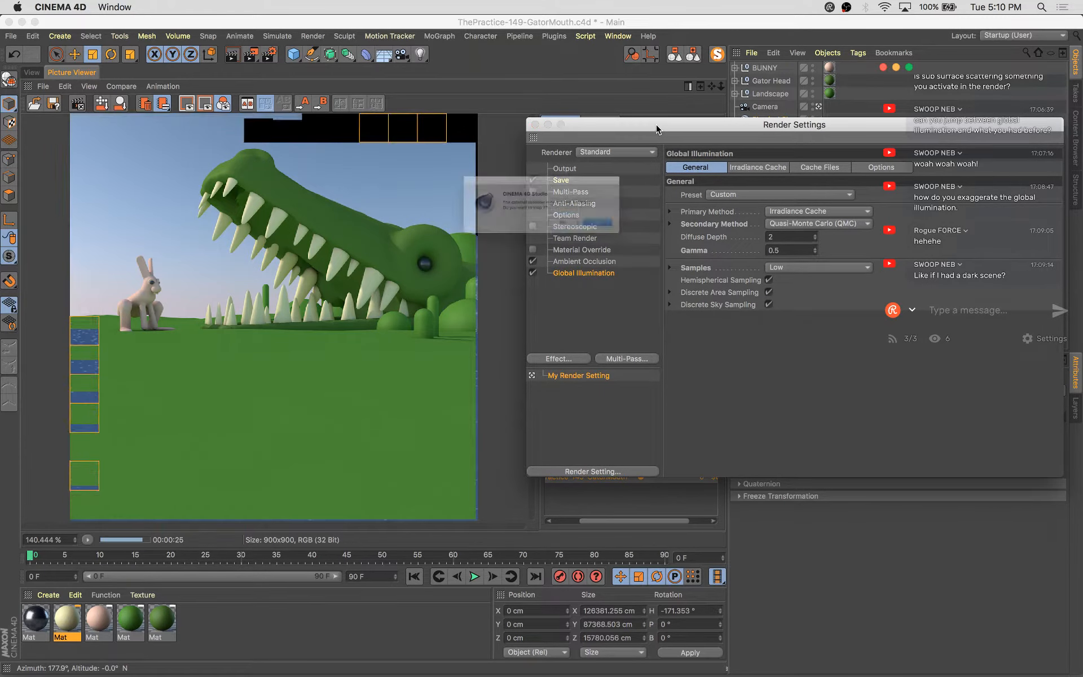
key("Return")
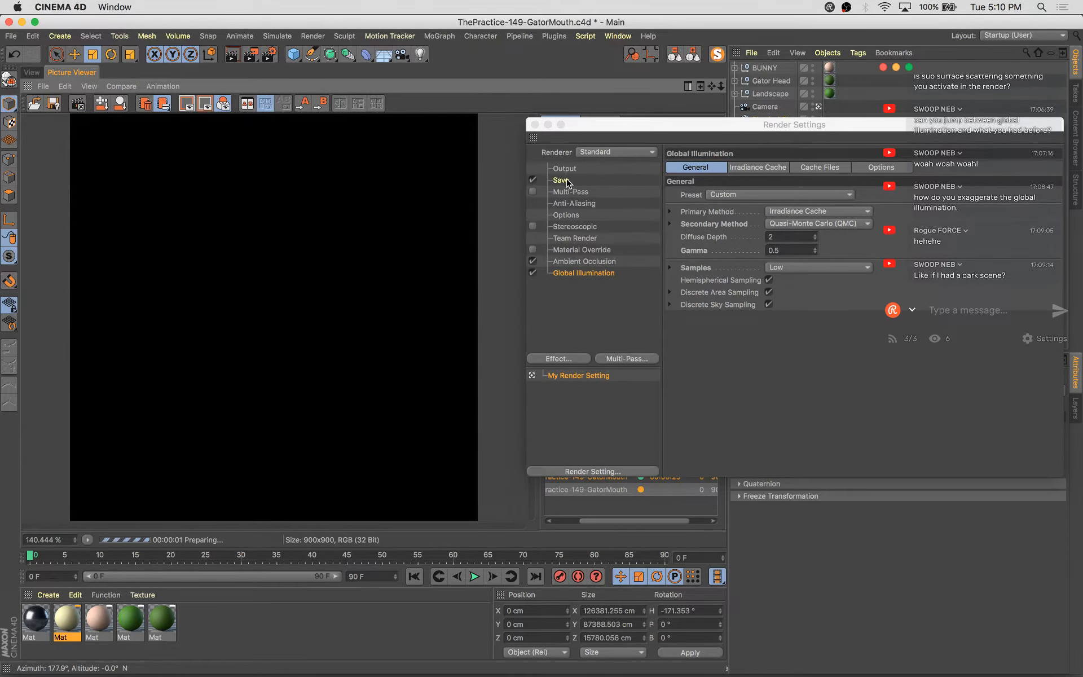
Set the global illumination Gamma to 1.5, save the scene and close render settings
double_click(768, 250)
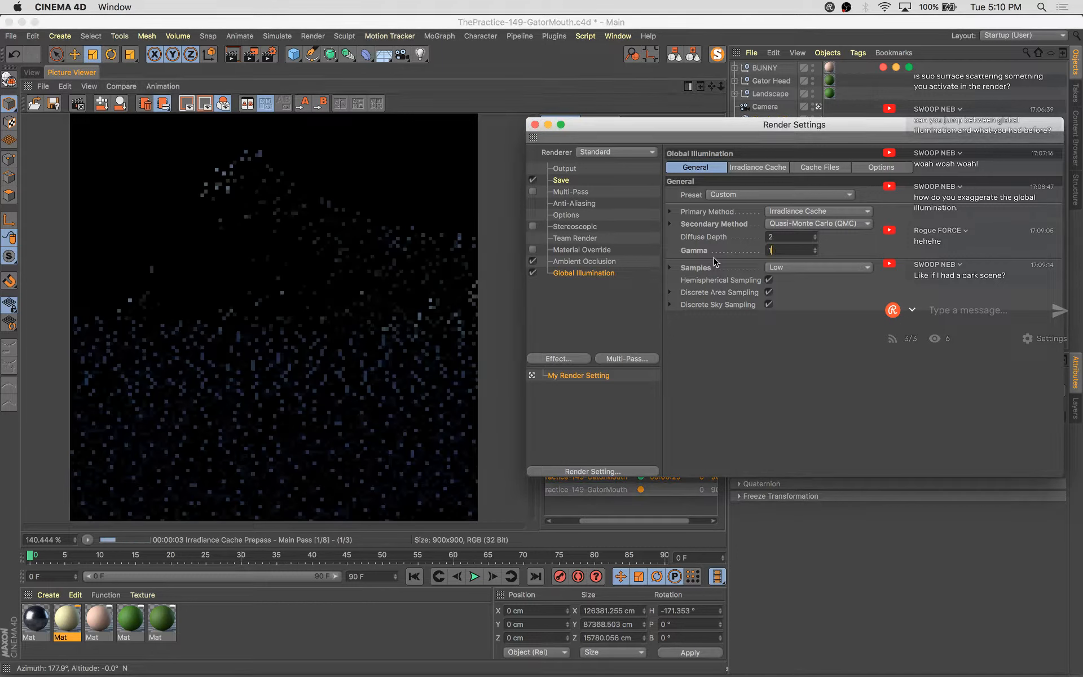
type("1.5")
key("Return")
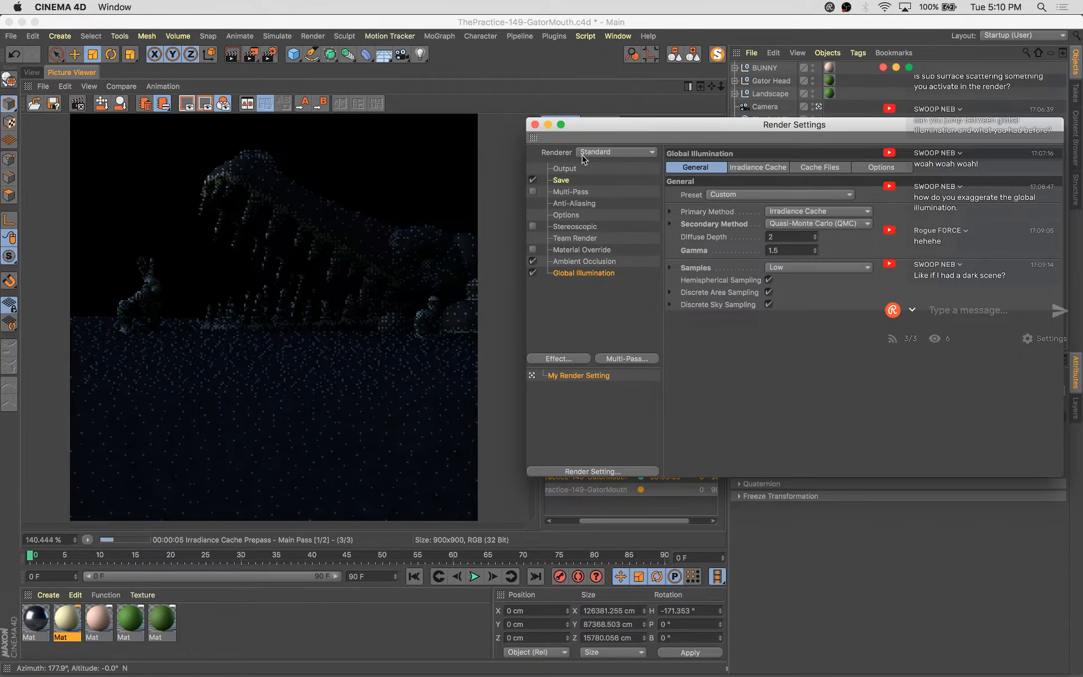
key("super+s")
left_click(535, 125)
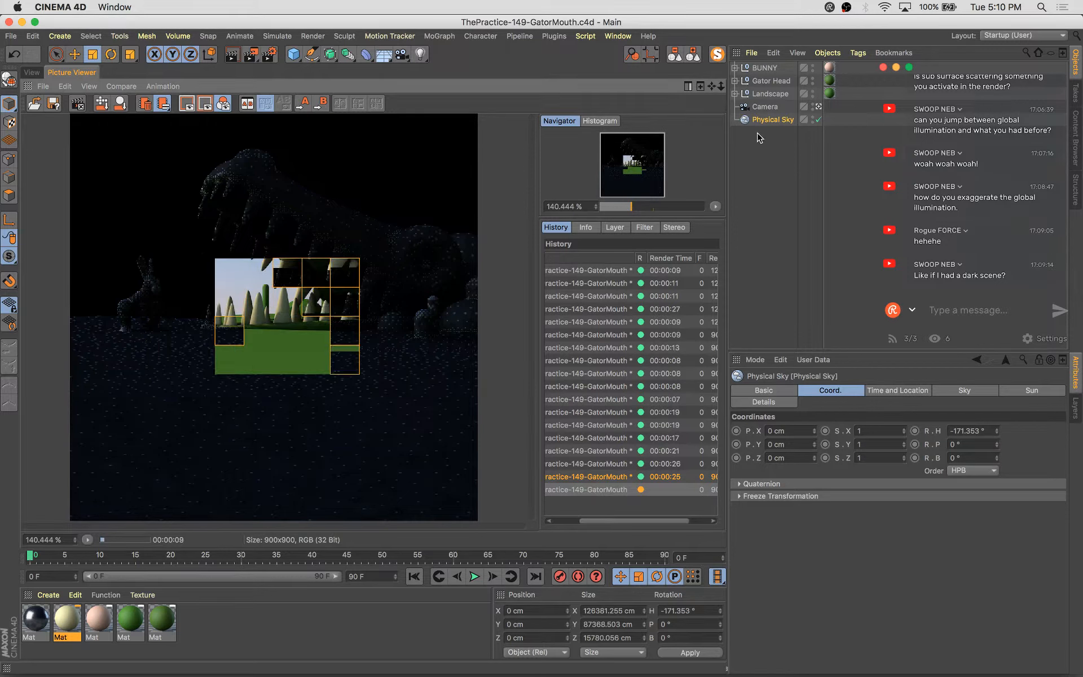
Inspect the Physical Sky's Time and Location and Sky settings
left_click(769, 120)
left_click(897, 390)
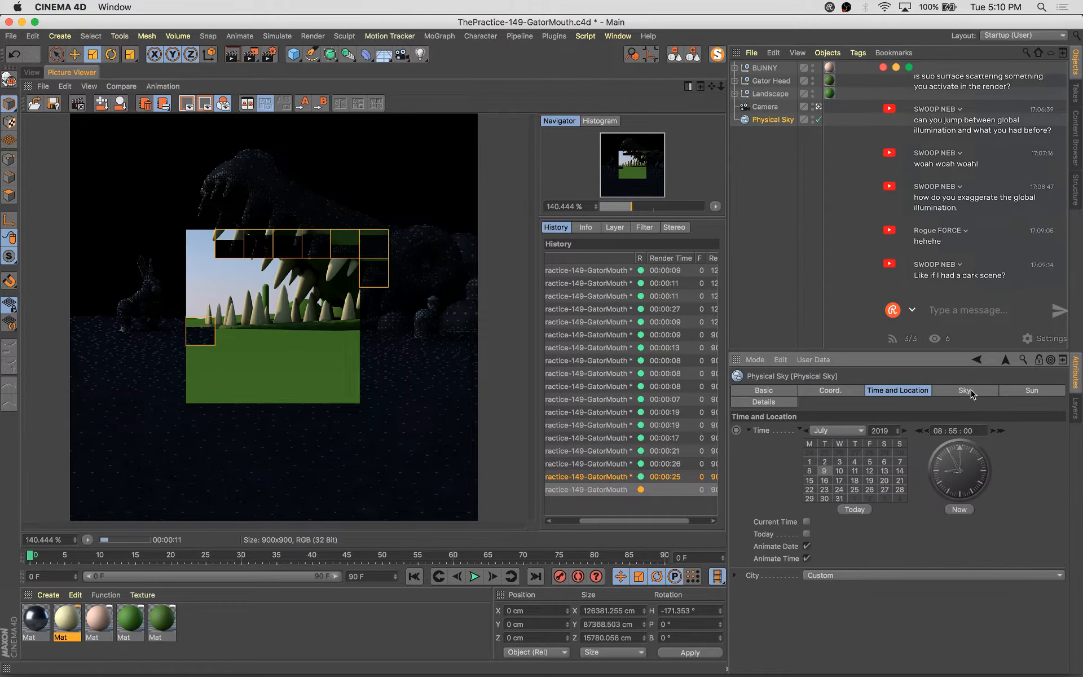
left_click(947, 390)
left_click(906, 391)
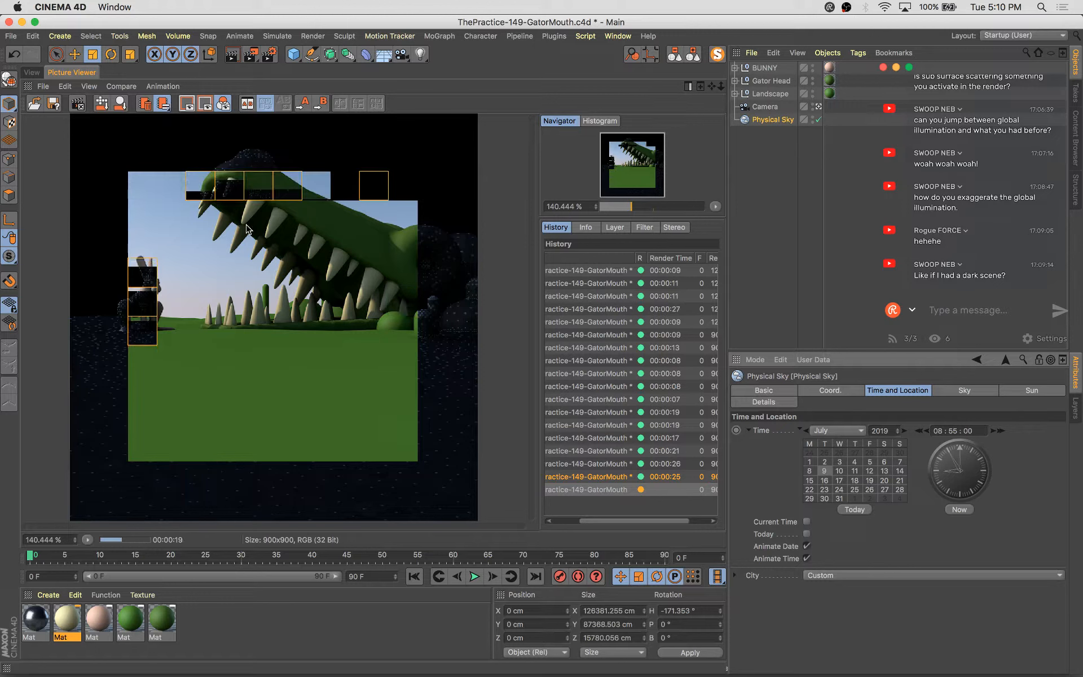
Lower the global illumination Gamma to 1.3, return to the viewport and save the scene
left_click(268, 55)
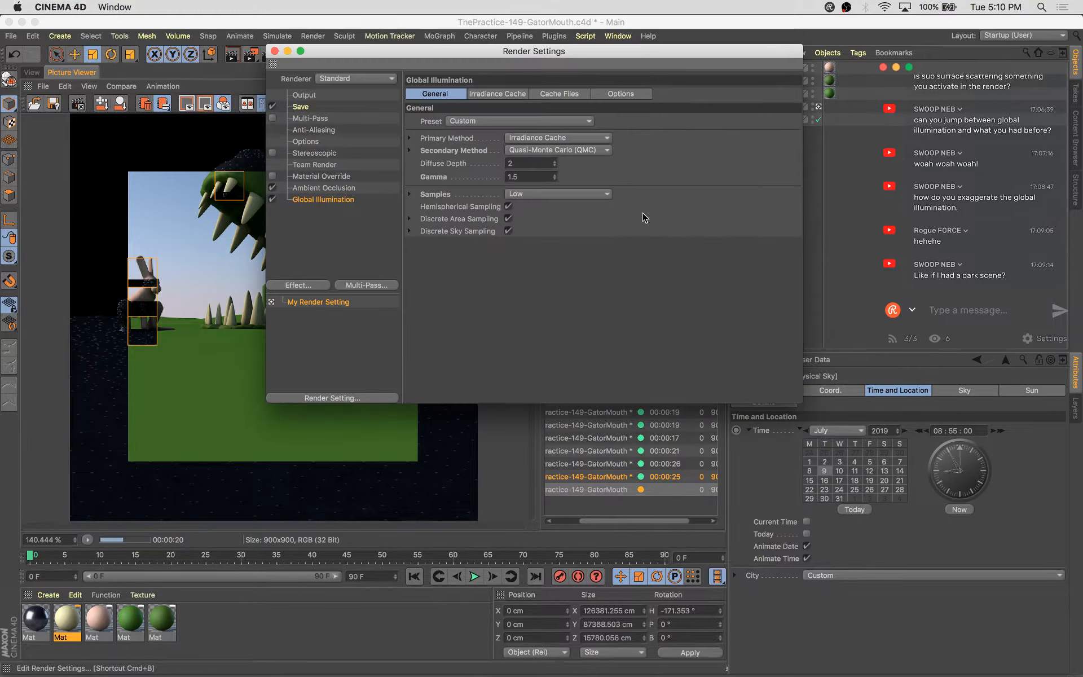
left_click(555, 179)
left_click(555, 179)
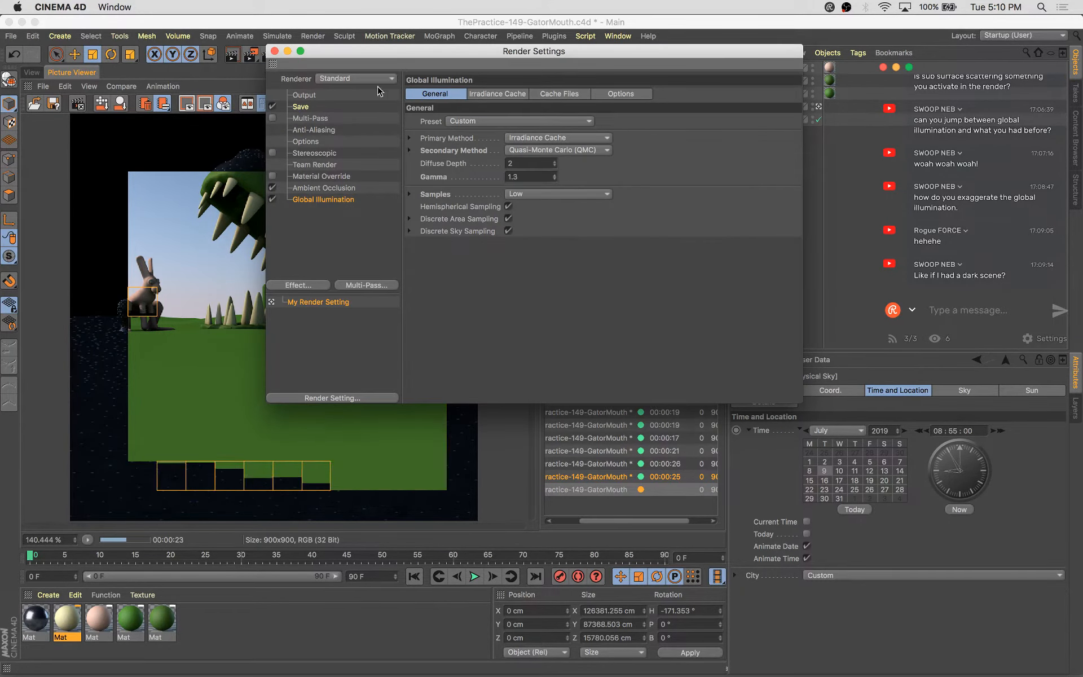
left_click(275, 51)
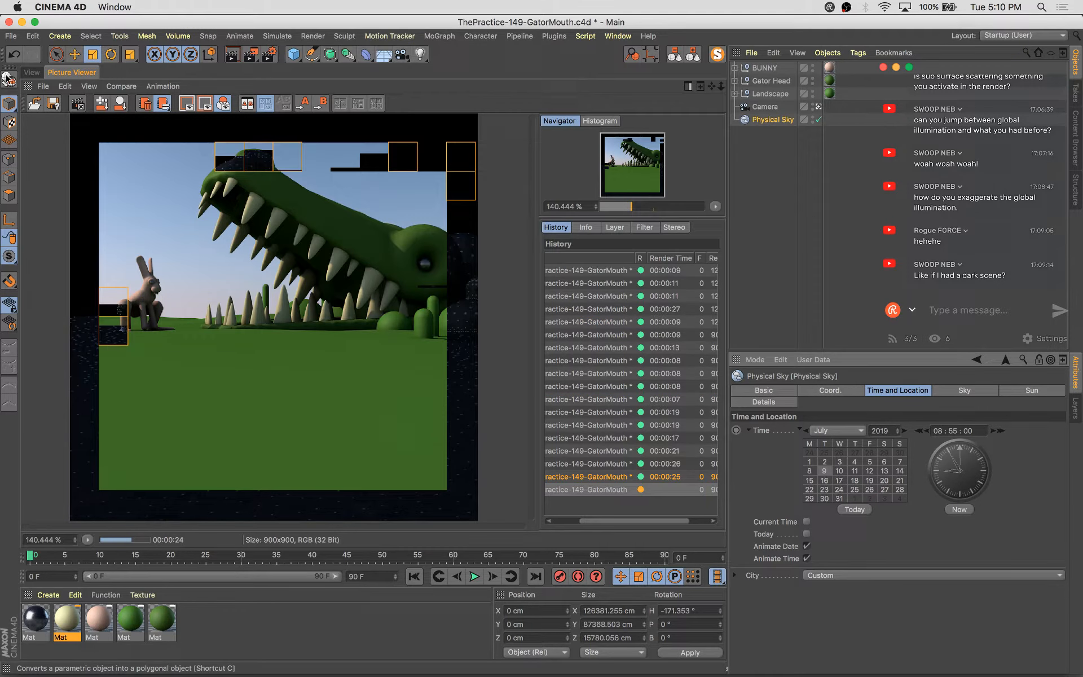
left_click(31, 72)
key("super+s")
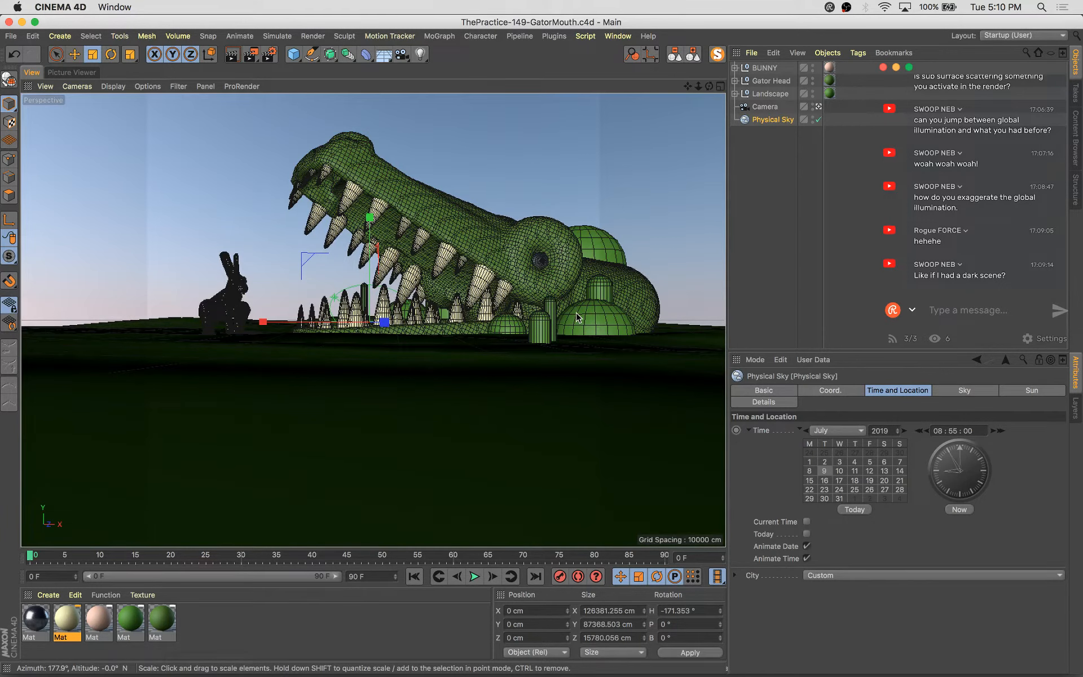
Select the Landscape and move it to about X 16 cm and Y 46 cm
left_click(172, 321)
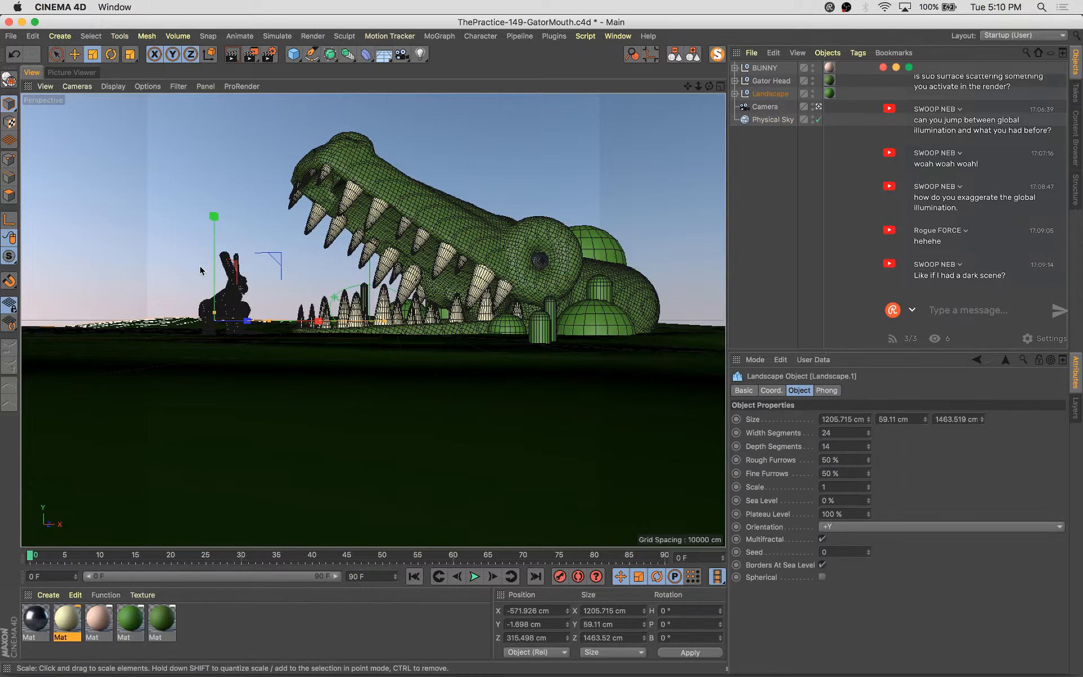
key("e")
left_click_drag(205, 259, 216, 286)
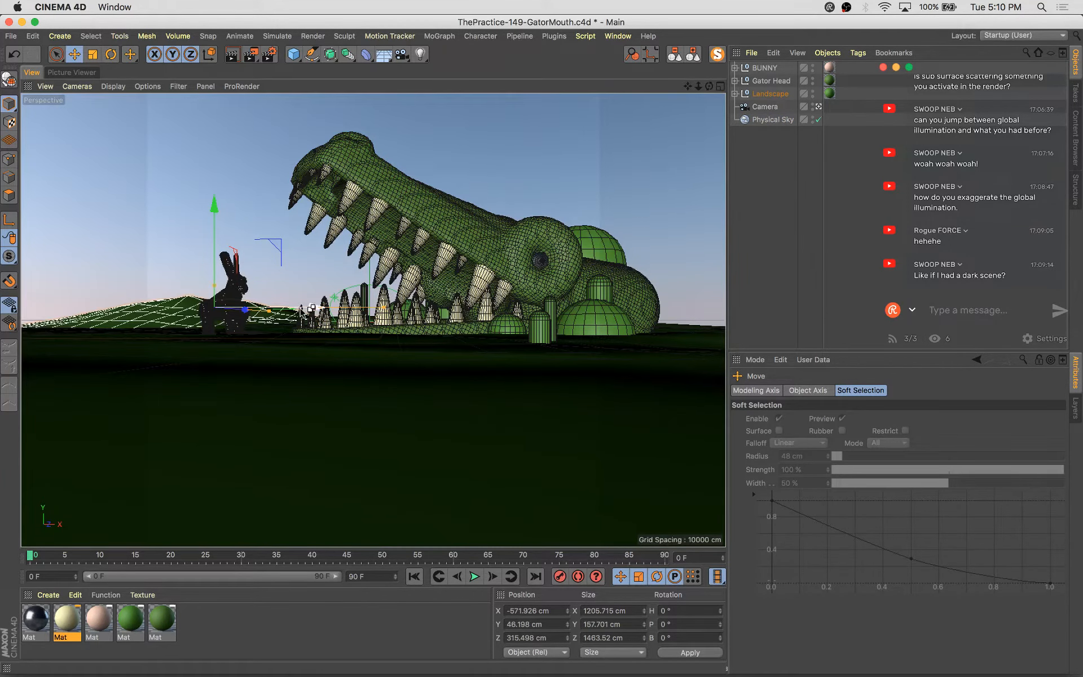
left_click_drag(301, 311, 388, 311)
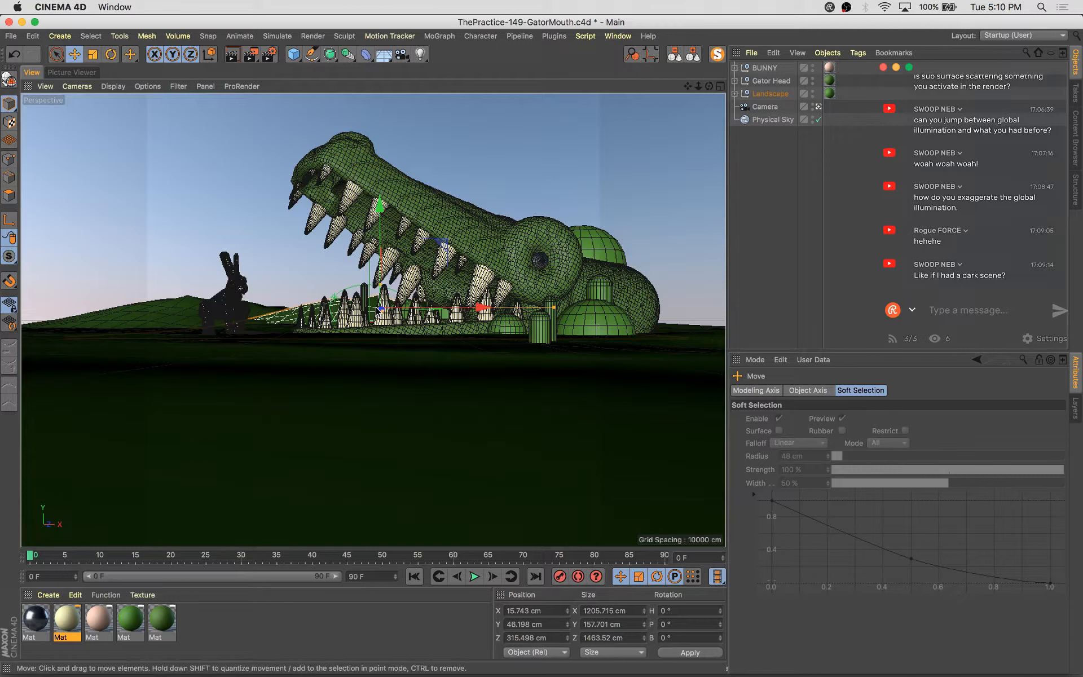
Reposition a landscape copy behind the gator, rotating it about 26° and scaling it to about 1735 cm wide
left_click_drag(430, 306, 299, 310)
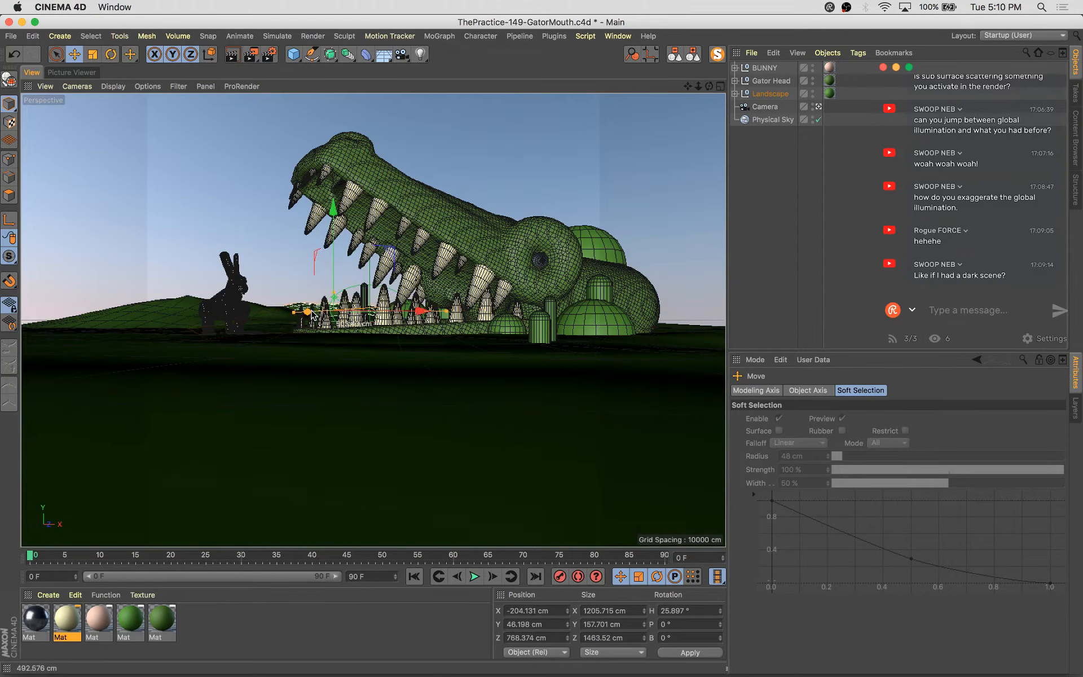
left_click_drag(389, 257, 414, 250)
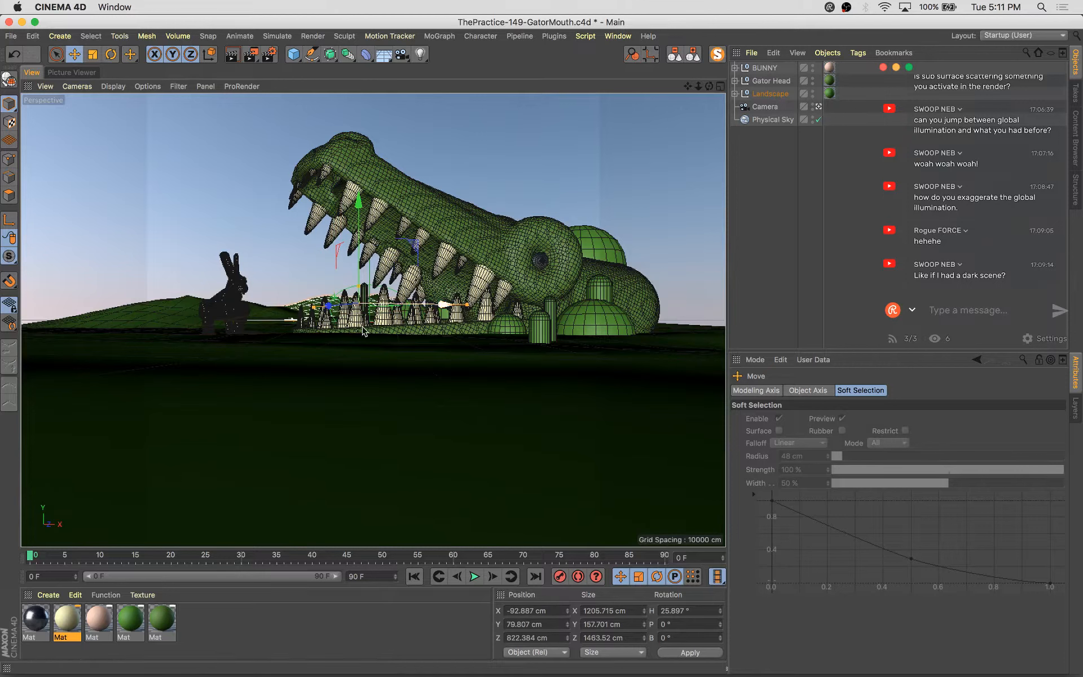
key("t")
left_click_drag(366, 328, 525, 301)
key("e")
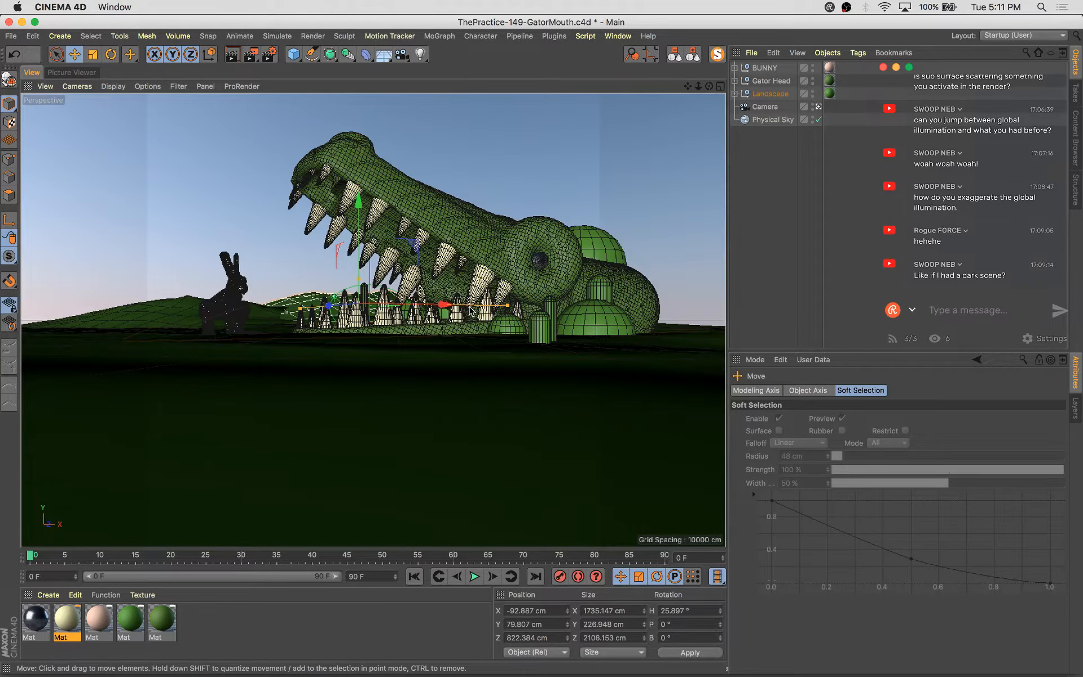
left_click_drag(430, 314, 524, 317)
key("r")
key("e")
Duplicate a landscape beside the bunny, scale it to about 1738 cm wide and move it back to about Z 1677 cm
left_click(181, 311)
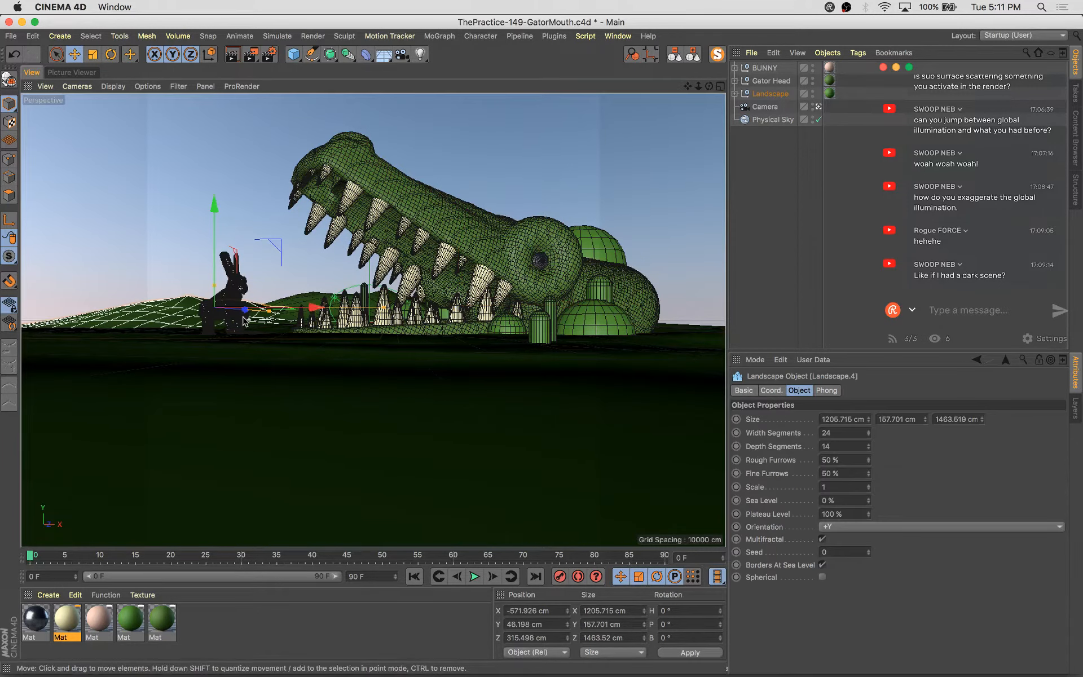
left_click_drag(248, 311, 285, 315)
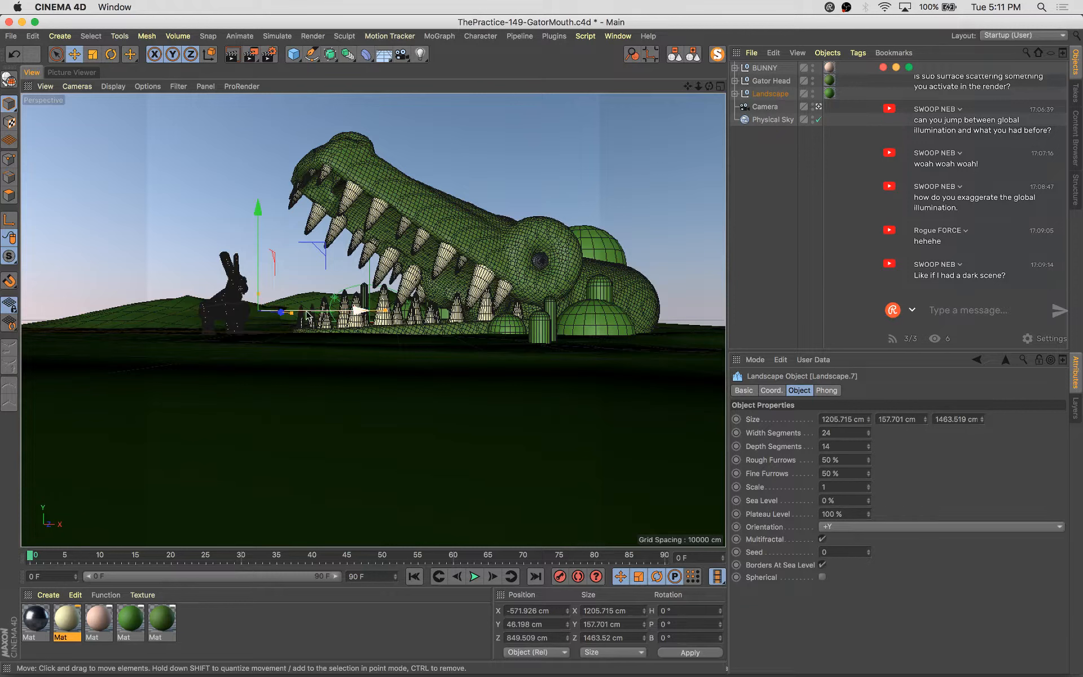
key("t")
left_click_drag(246, 380, 420, 311)
key("e")
mouse_move(319, 247)
left_mouse_down()
mouse_move(308, 238)
mouse_move(323, 234)
left_mouse_up()
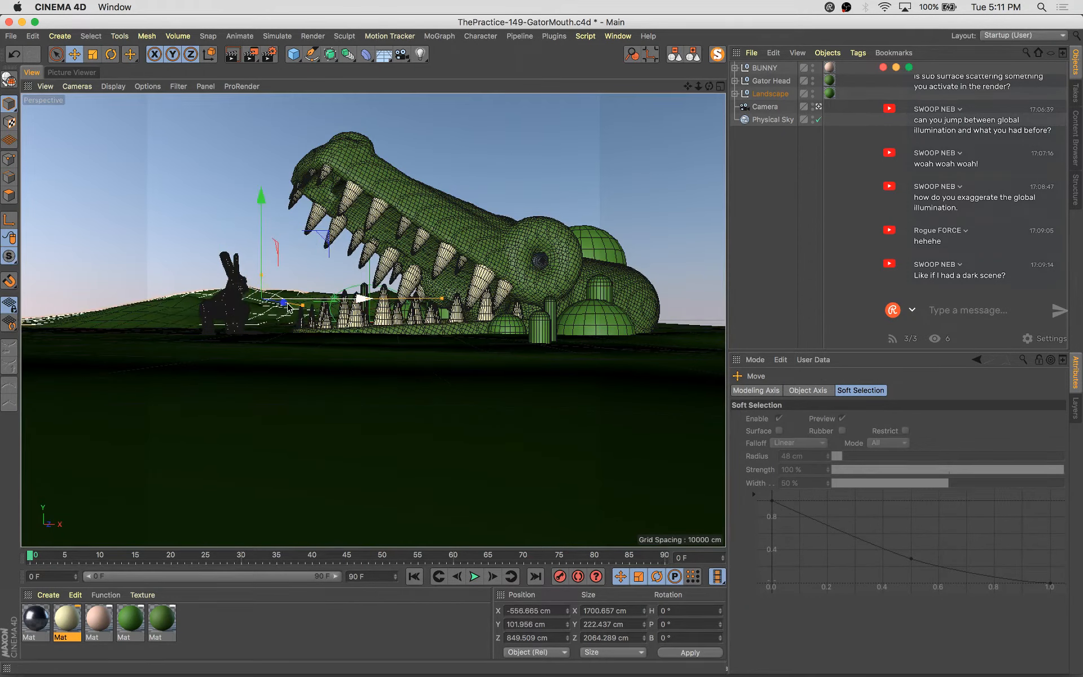
left_click_drag(287, 307, 305, 322)
left_click_drag(348, 243, 201, 240)
key("t")
left_click_drag(243, 380, 299, 364)
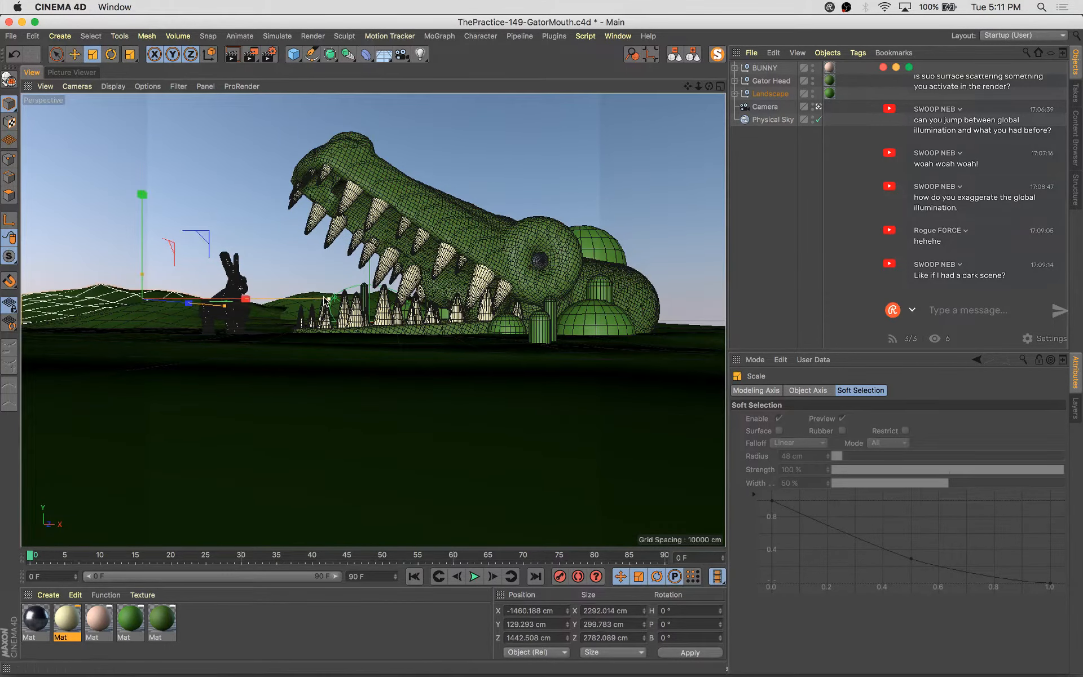
key("e")
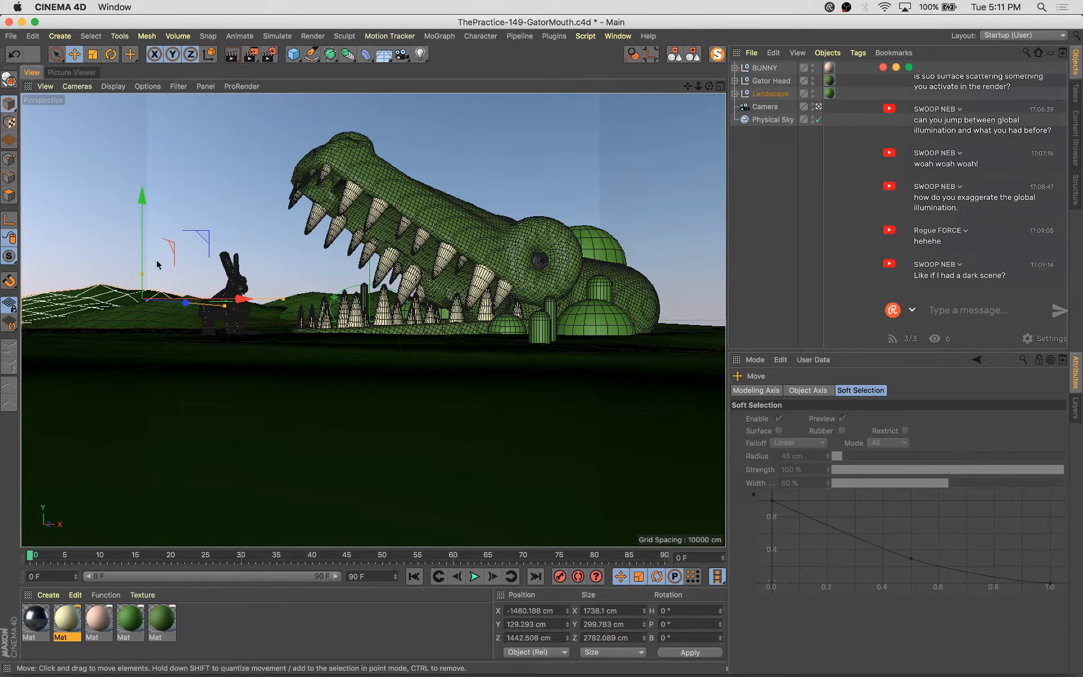
left_click_drag(224, 306, 199, 304)
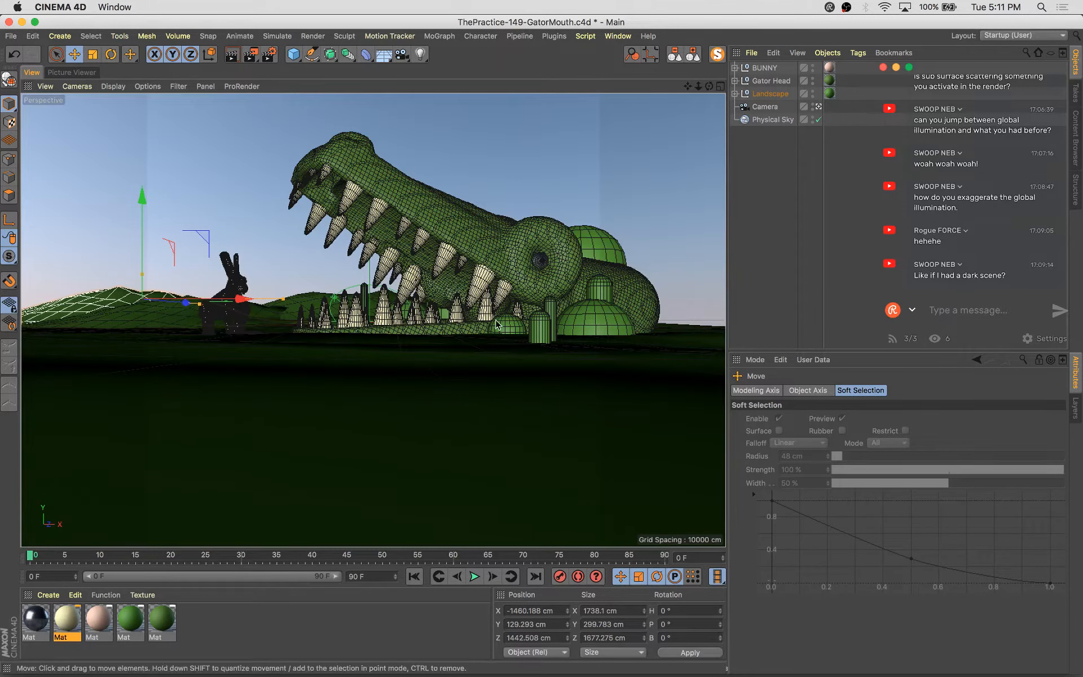
Set the new landscape's Seed to 3 and save the scene
left_click(734, 94)
left_click(783, 314)
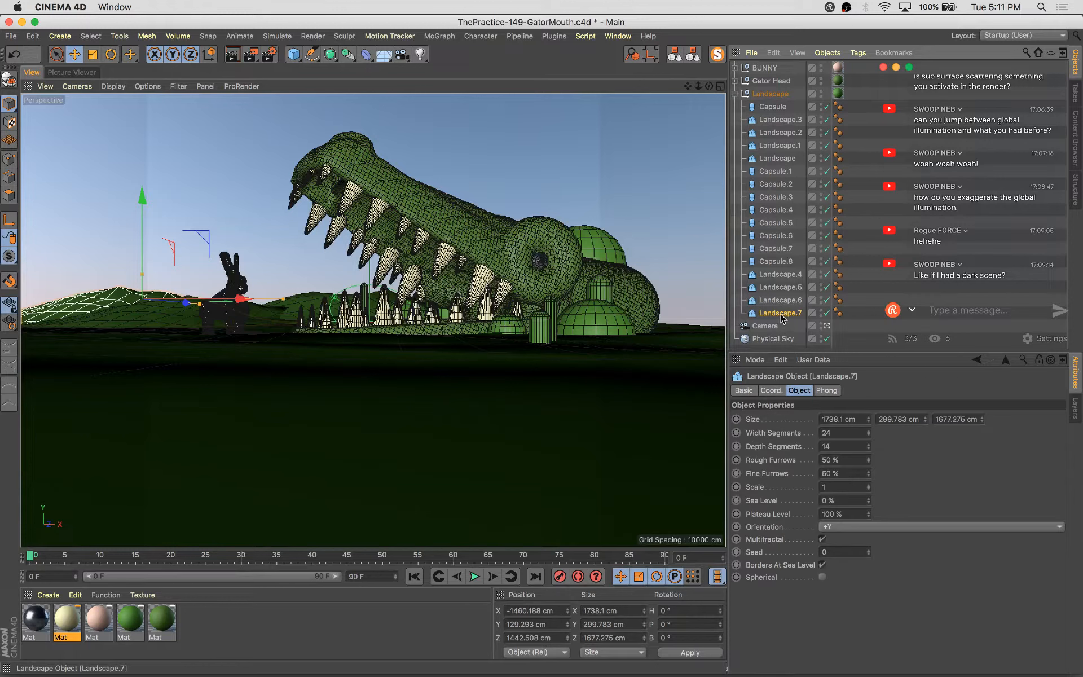
left_click(869, 551)
left_click(869, 551)
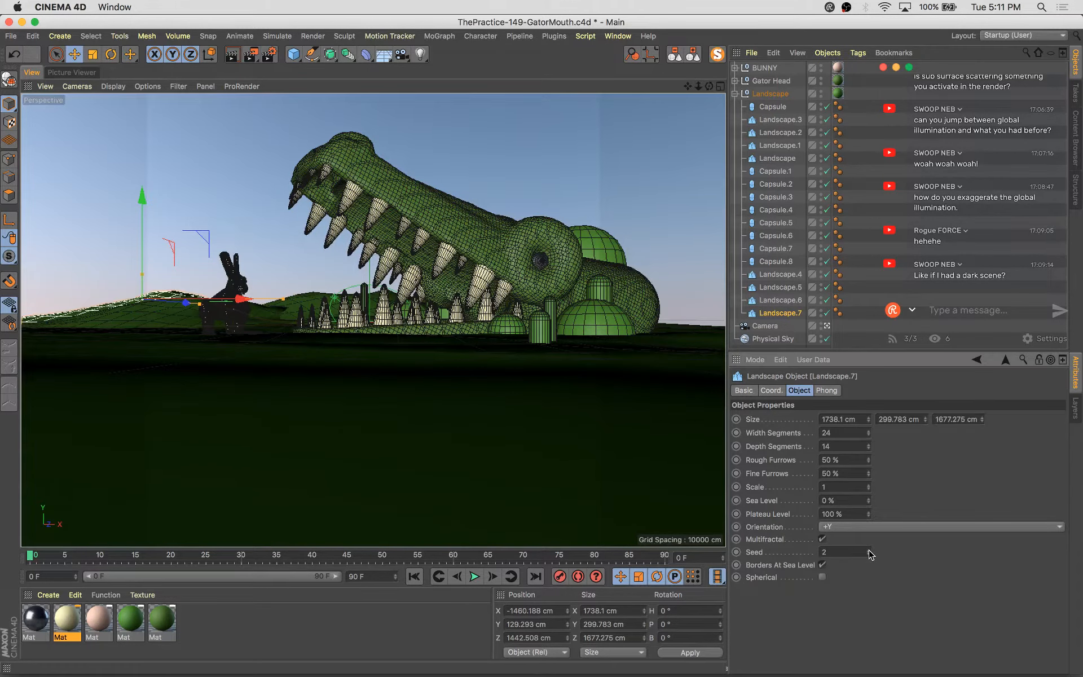
left_click(869, 550)
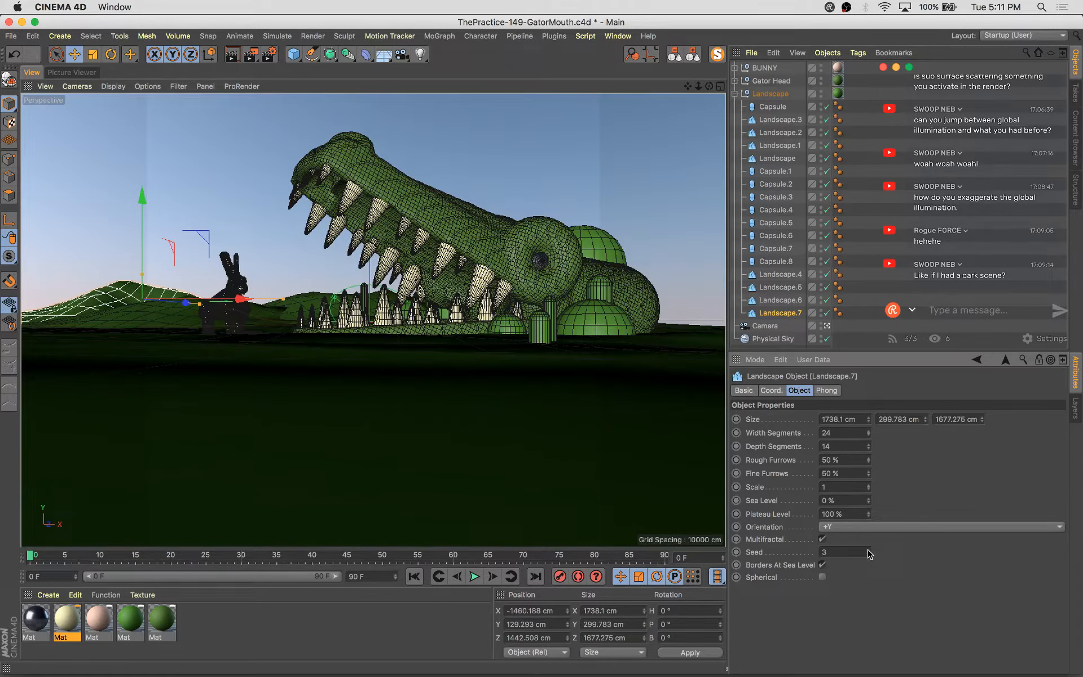
key("super+s")
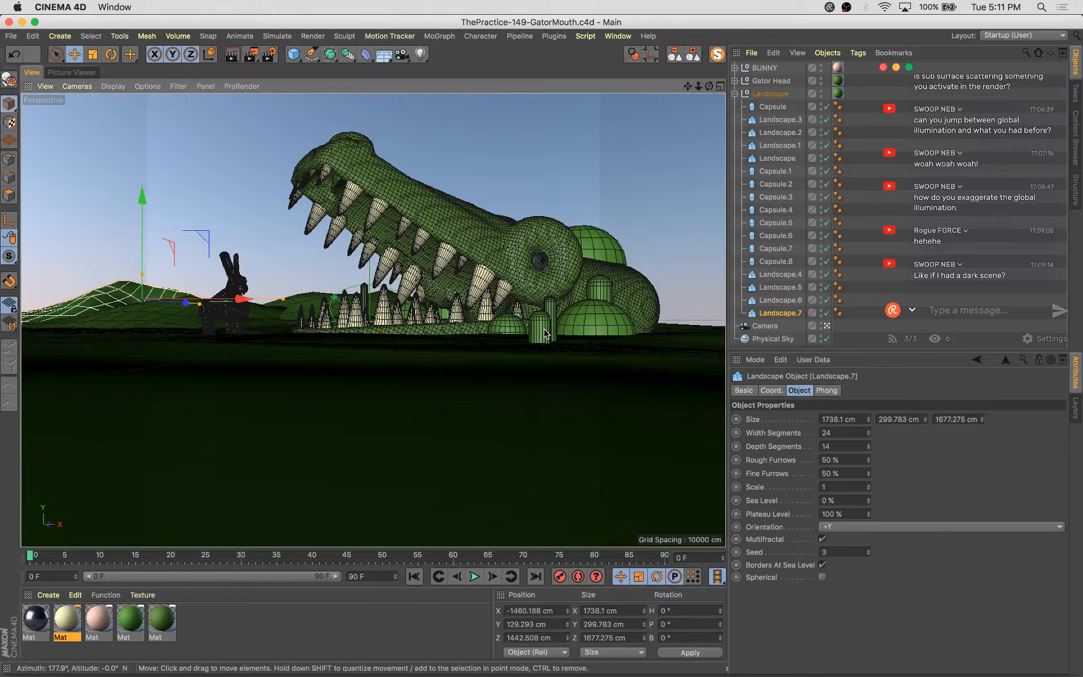
Duplicate the green material, set its color to H 124°, S 73%, V 44% and apply it to a capsule
left_click(545, 332)
left_click_drag(606, 323, 605, 329)
left_click(160, 623)
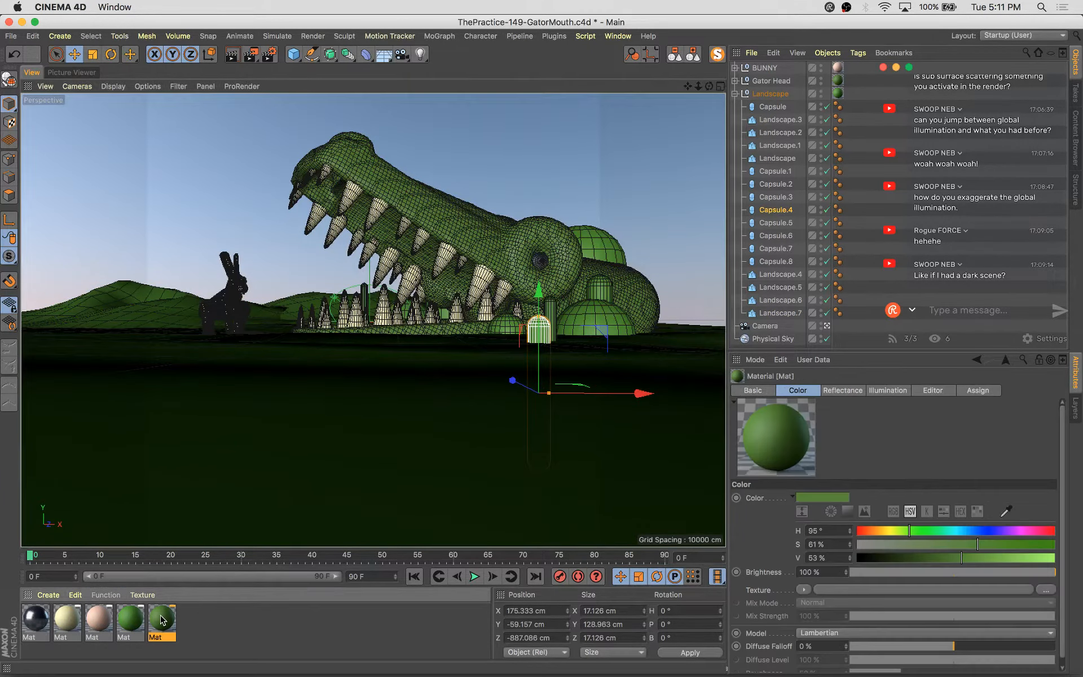
left_click_drag(162, 620, 188, 625, "ctrl")
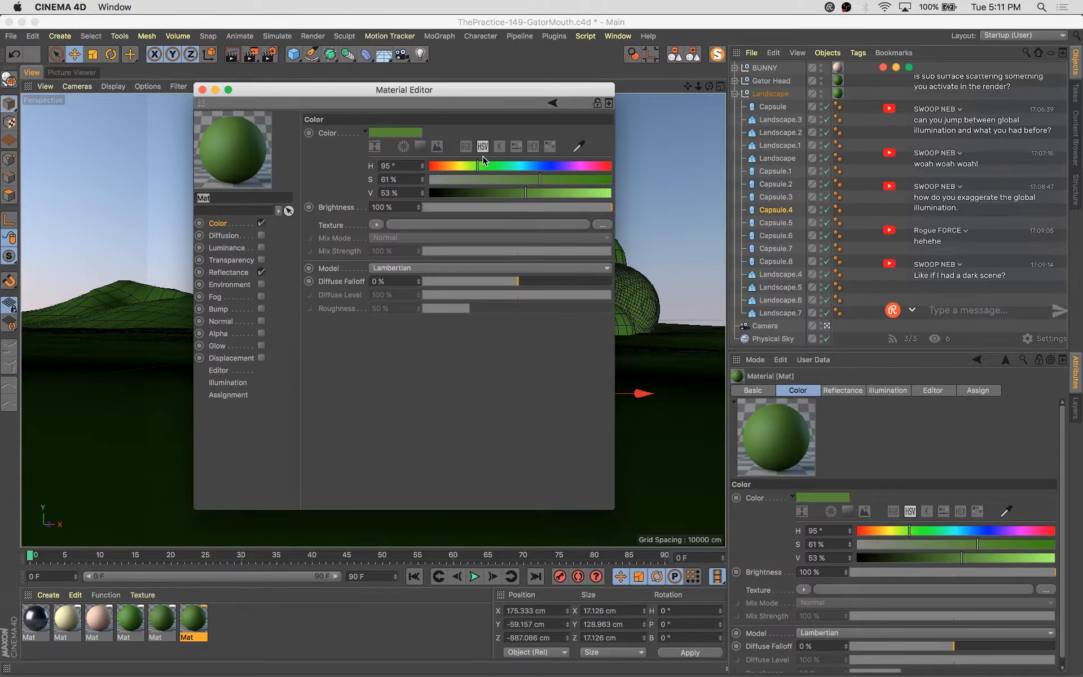
left_click(490, 165)
left_click(562, 180)
left_click(509, 193)
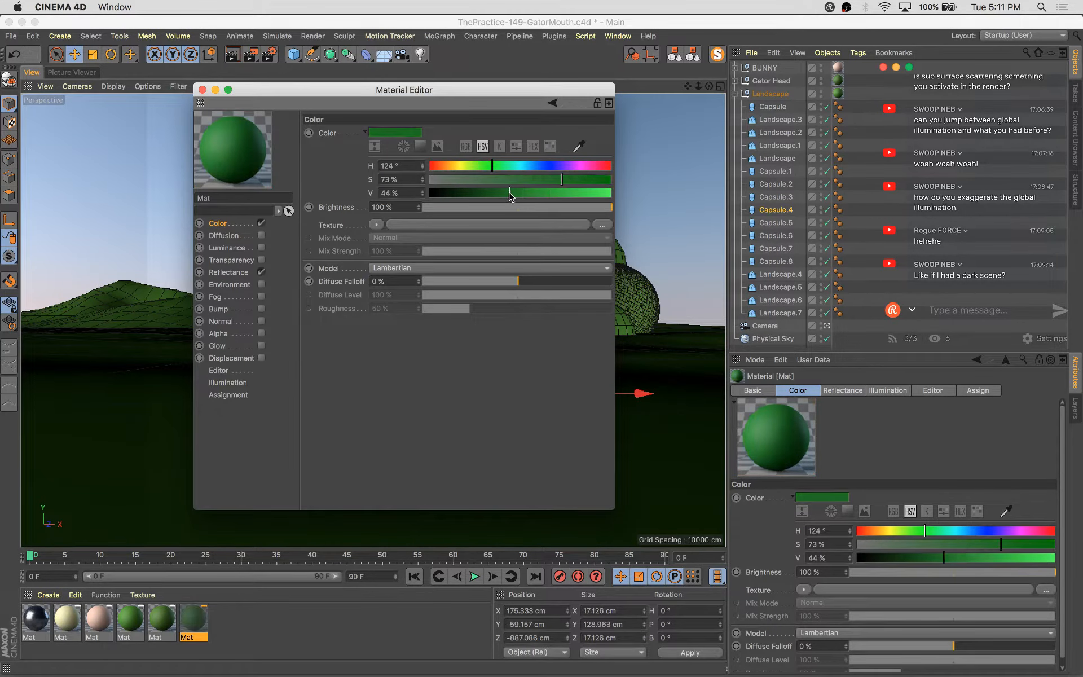
left_click_drag(411, 91, 893, 248)
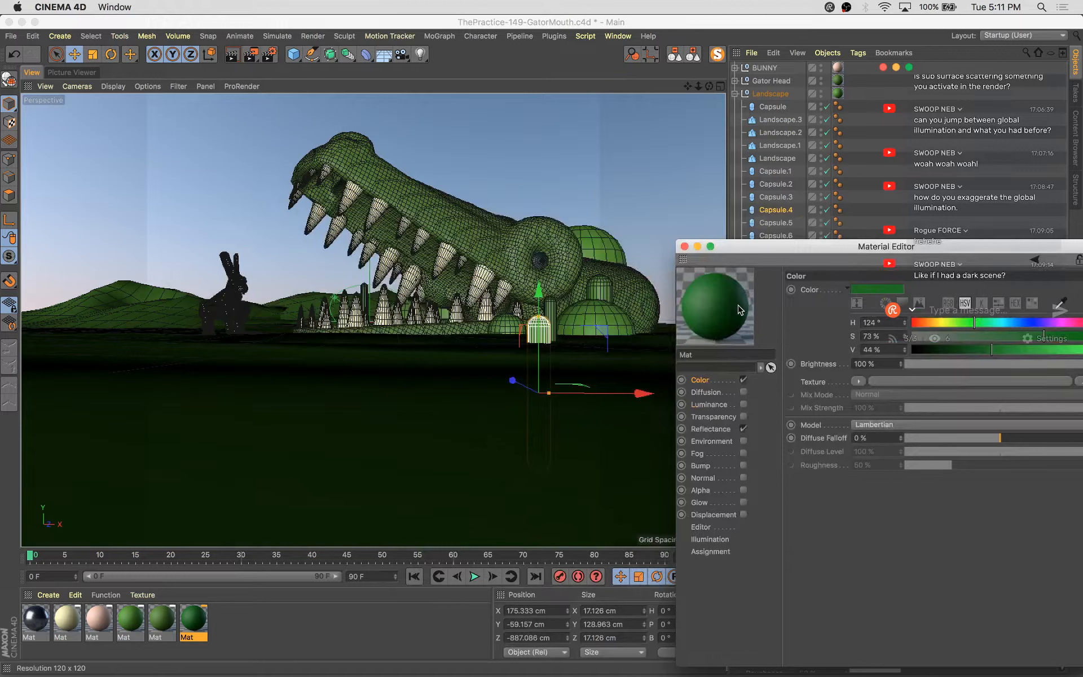
left_click_drag(538, 337, 539, 338)
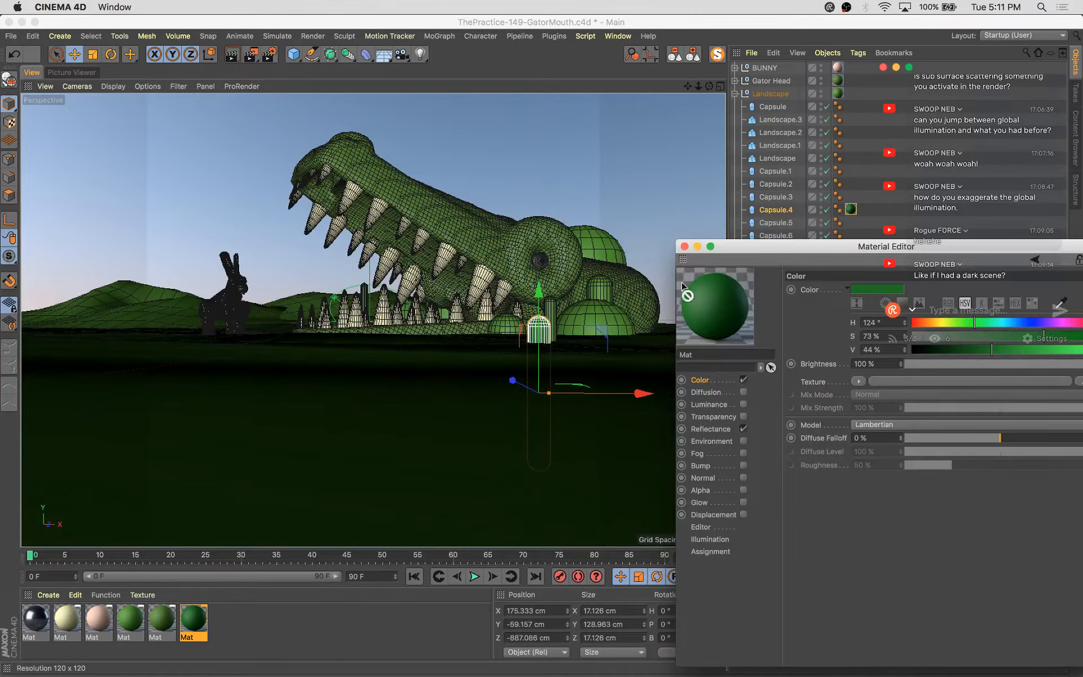
left_click_drag(609, 252, 608, 253)
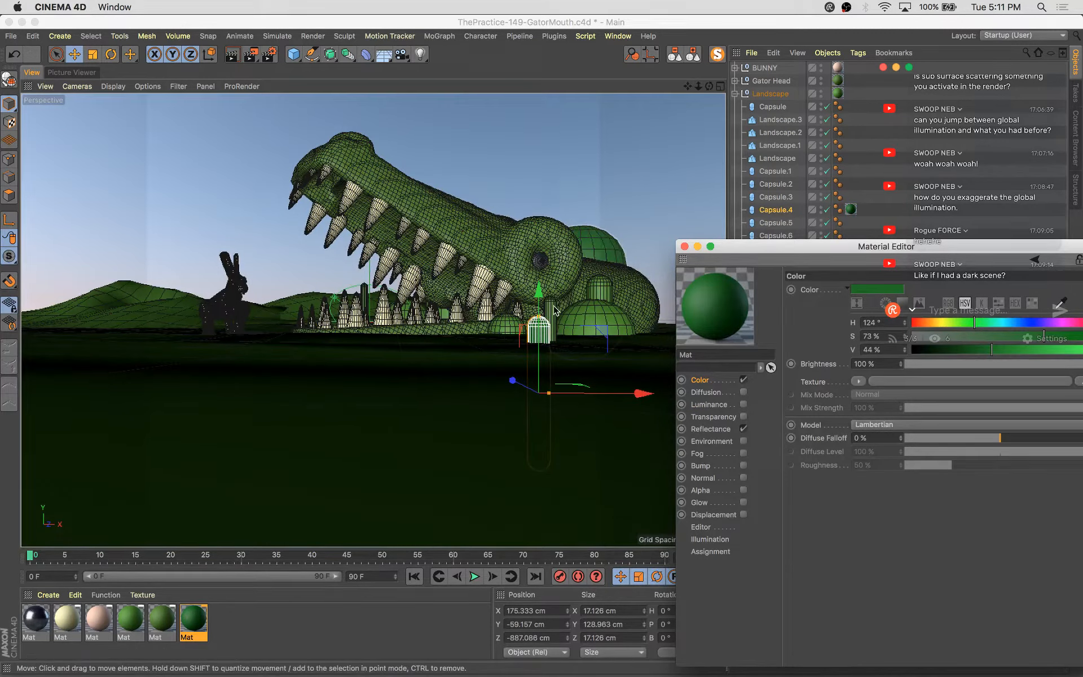
Duplicate the newly textured capsule and place the copy in front of the gator's head
left_click(601, 290)
left_click_drag(601, 267, 600, 178)
left_click_drag(663, 273, 577, 275)
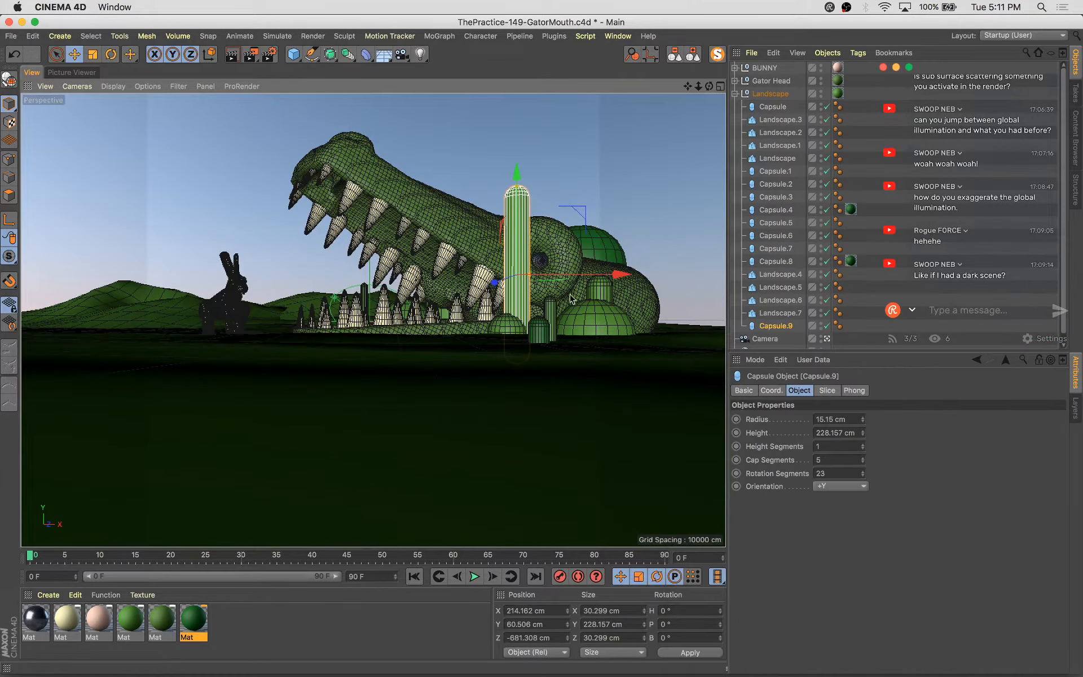
Duplicate the capsule onto the gator's back, stretch it to about 356 cm tall and save the scene
left_click_drag(495, 281, 628, 182)
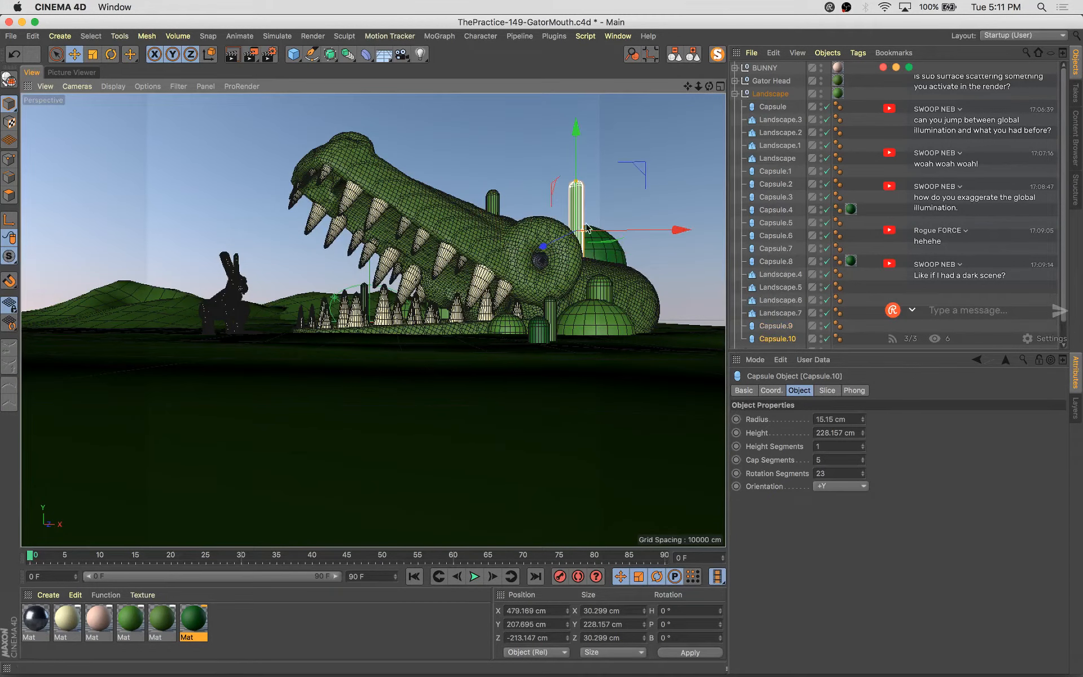
left_click_drag(576, 126, 577, 150)
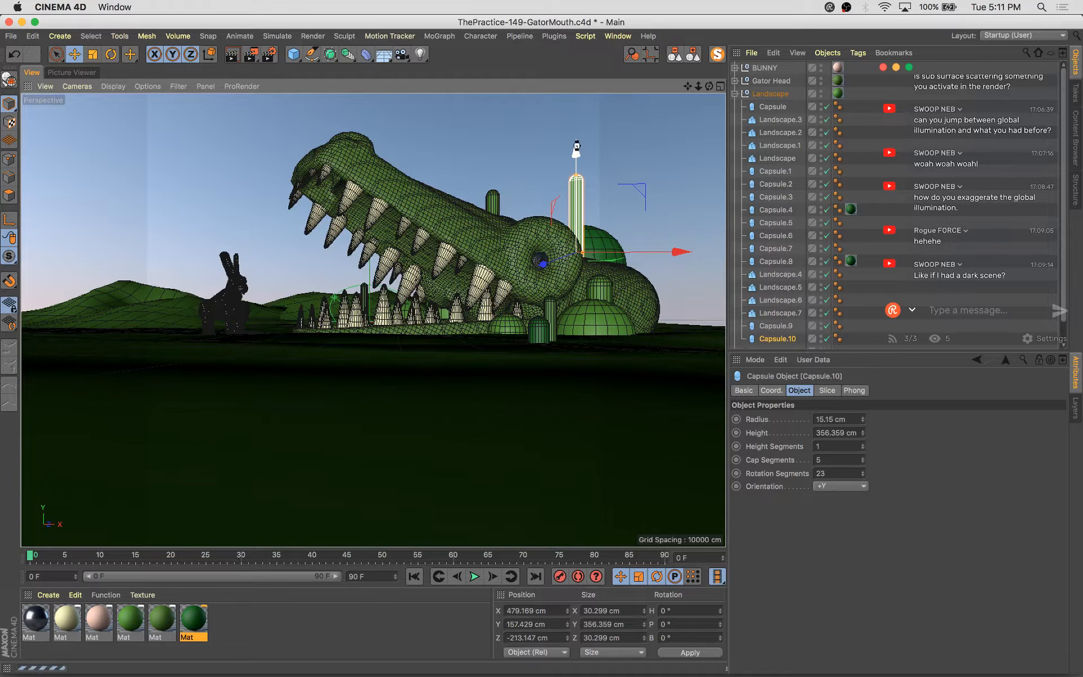
key("super+s")
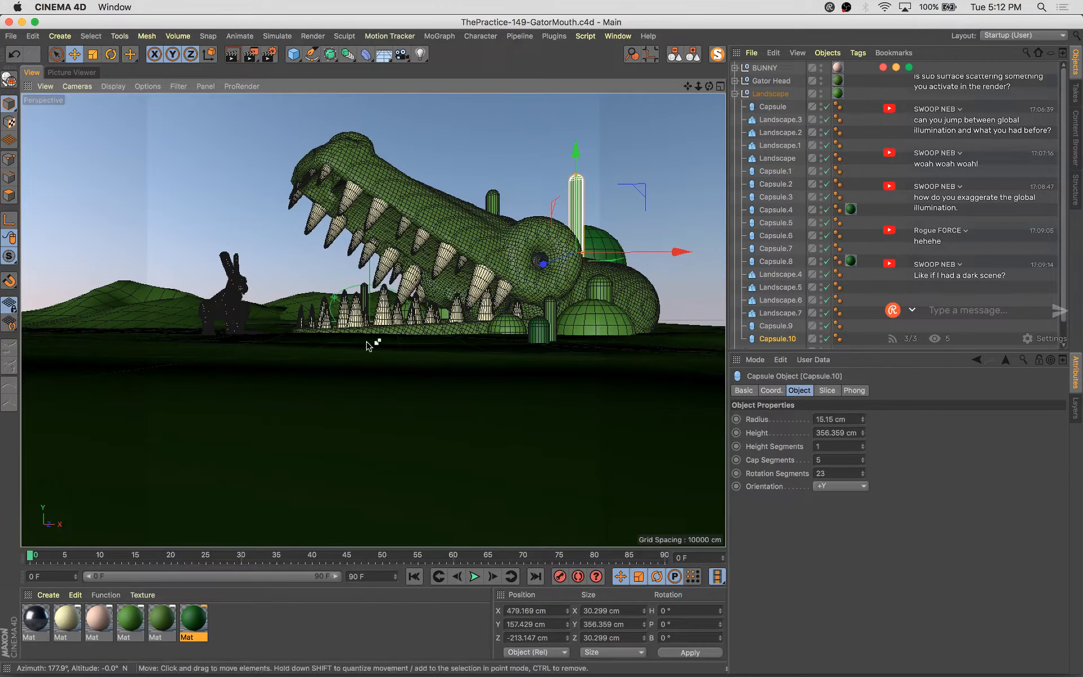
Start a new scene and add a Bezier object
key("super+n")
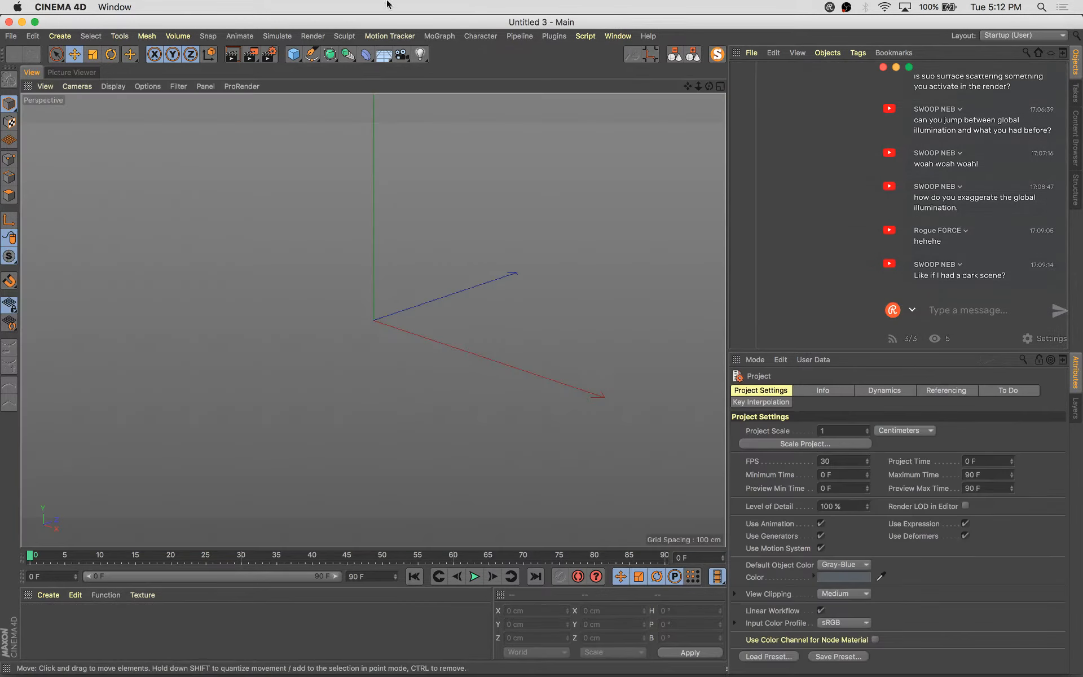
left_click(330, 62)
left_click(473, 119)
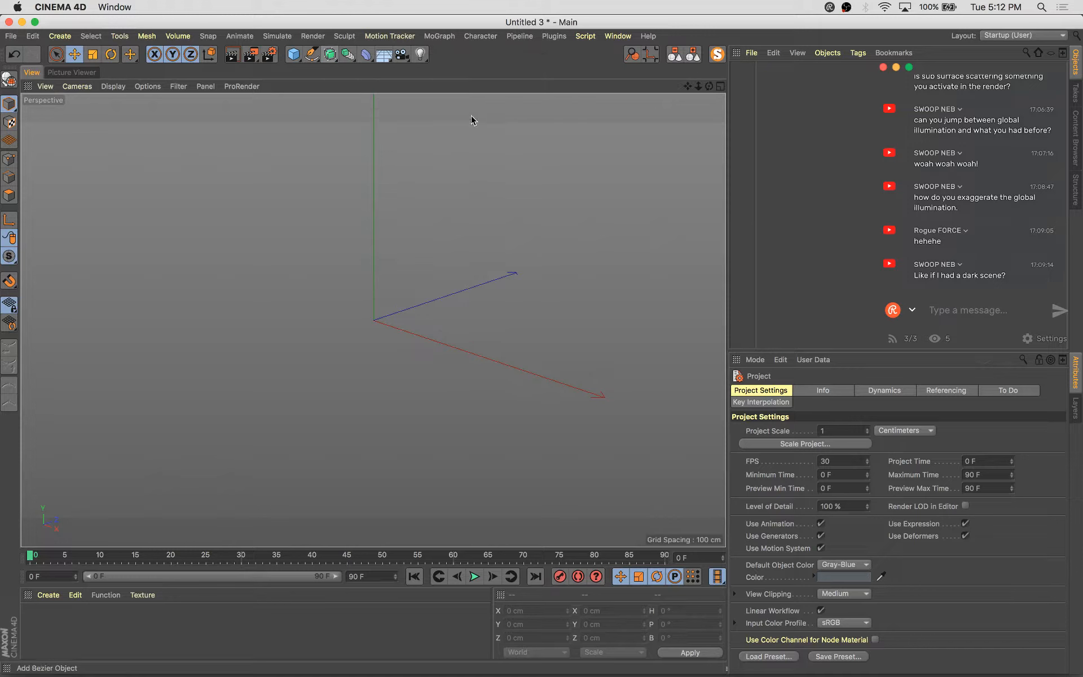
left_click_drag(452, 364, 518, 330, "alt")
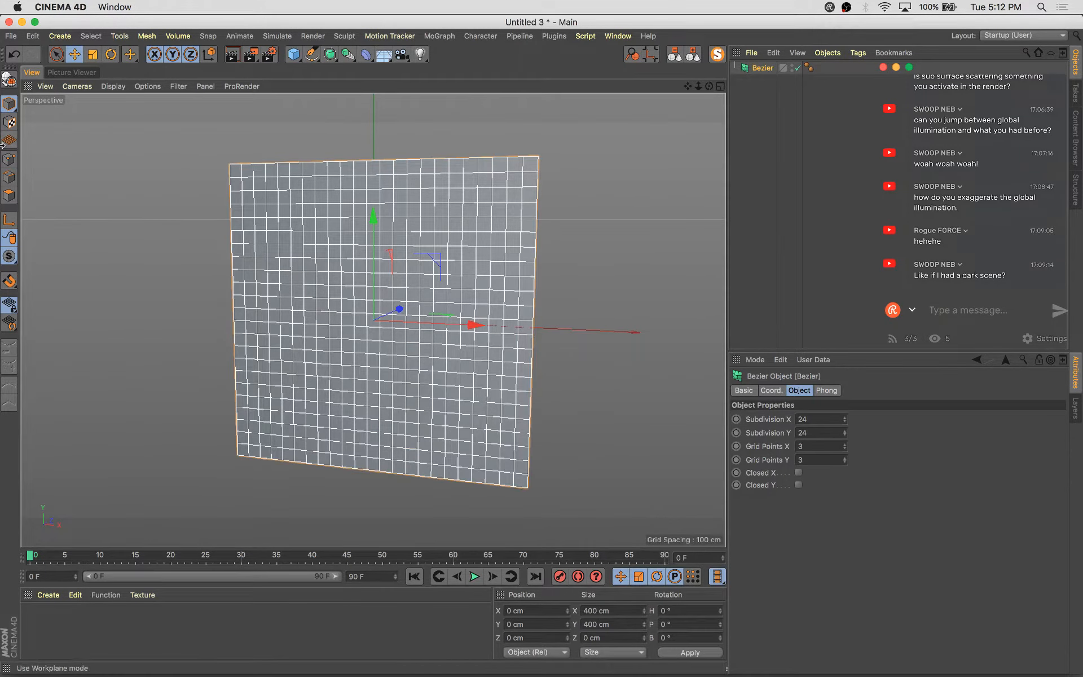
Set the Bezier's grid points to 6 by 6 and its subdivisions to 10 by 10
left_click(9, 162)
left_click_drag(470, 225, 593, 355, "alt")
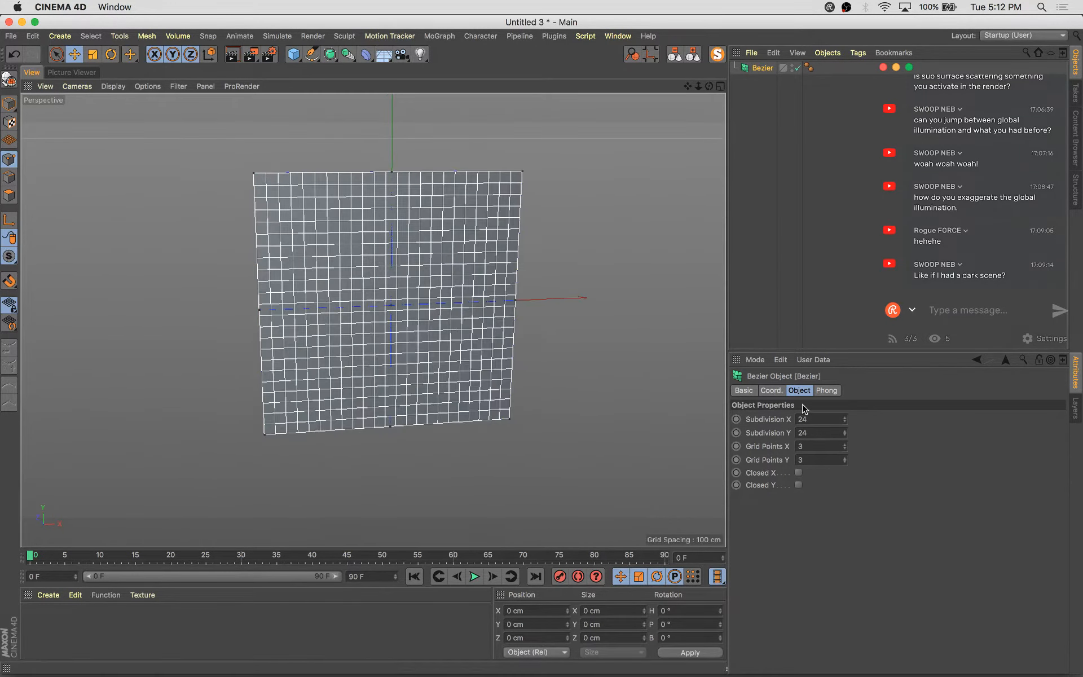
left_click(844, 445)
left_click(844, 445)
left_click(845, 444)
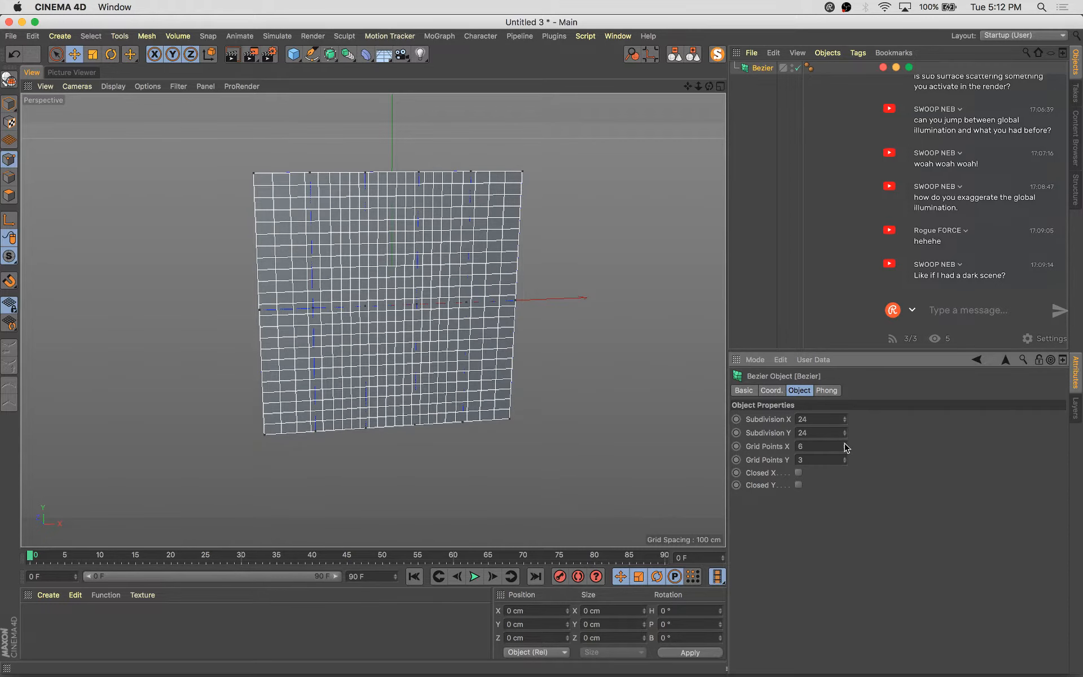
left_click(844, 458)
left_click(844, 457)
left_click(845, 458)
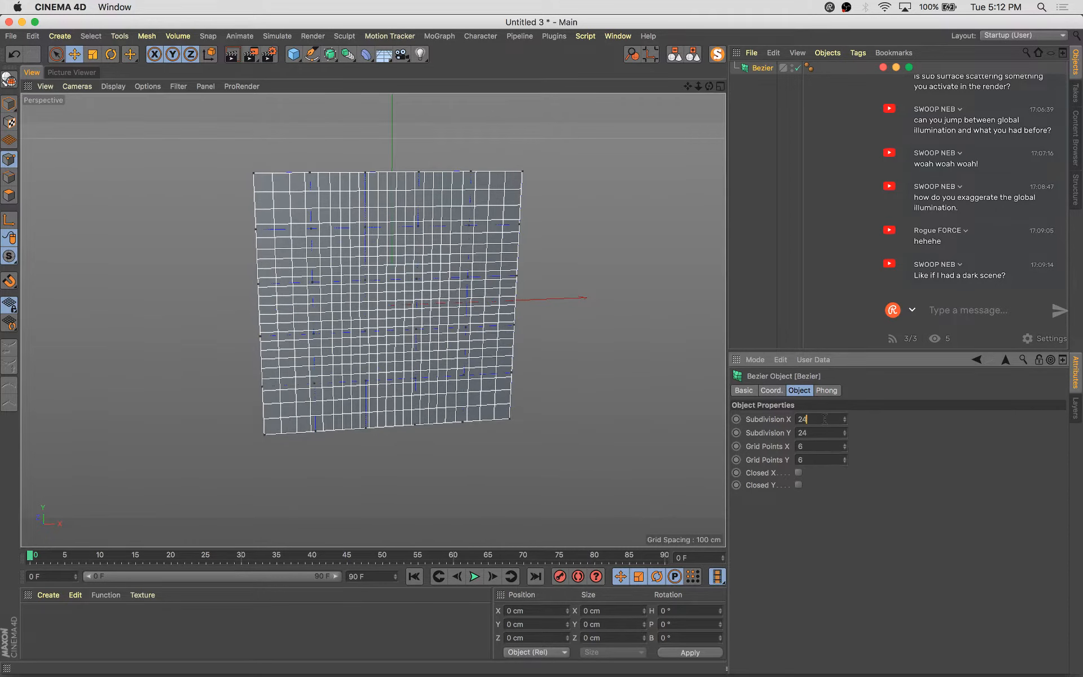
type("12")
key("Tab")
type("12")
key("Tab")
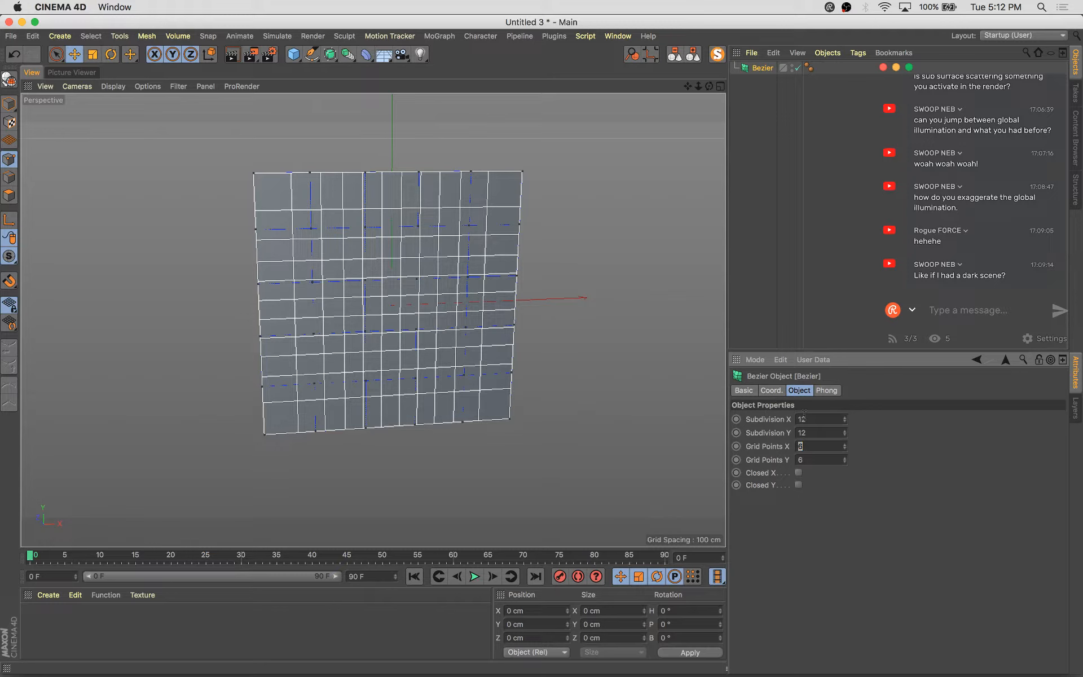
type("10")
key("Tab")
type("10")
key("Tab")
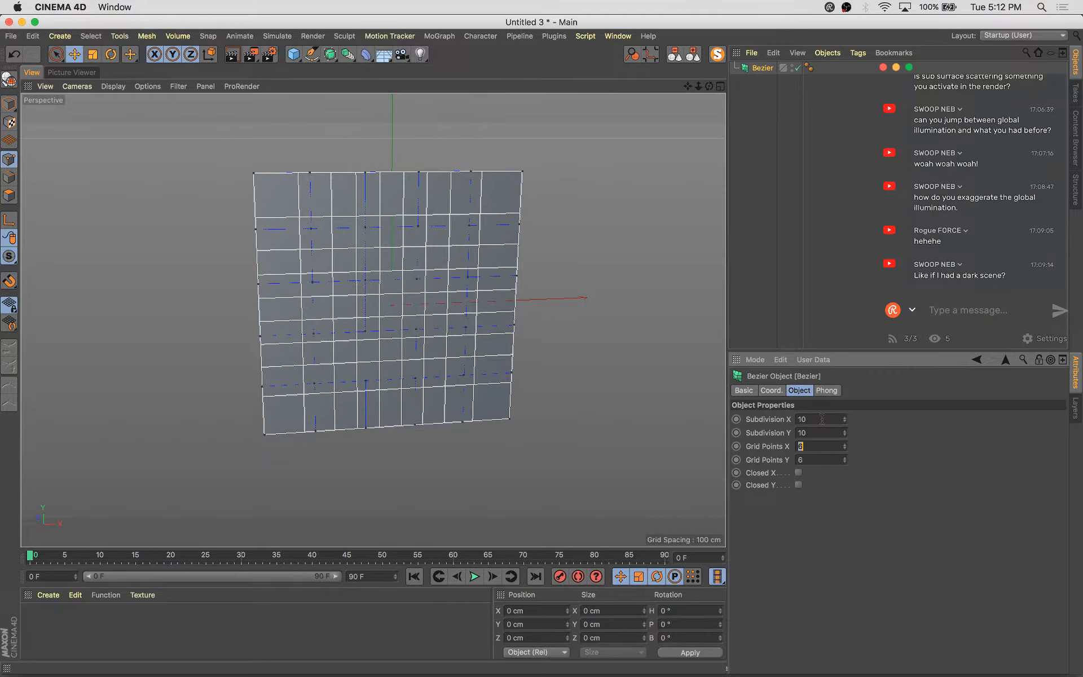
Scale the Bezier's top row of points inward and raise them into a tapered top
left_click_drag(467, 247, 415, 219, "alt")
key("super+a")
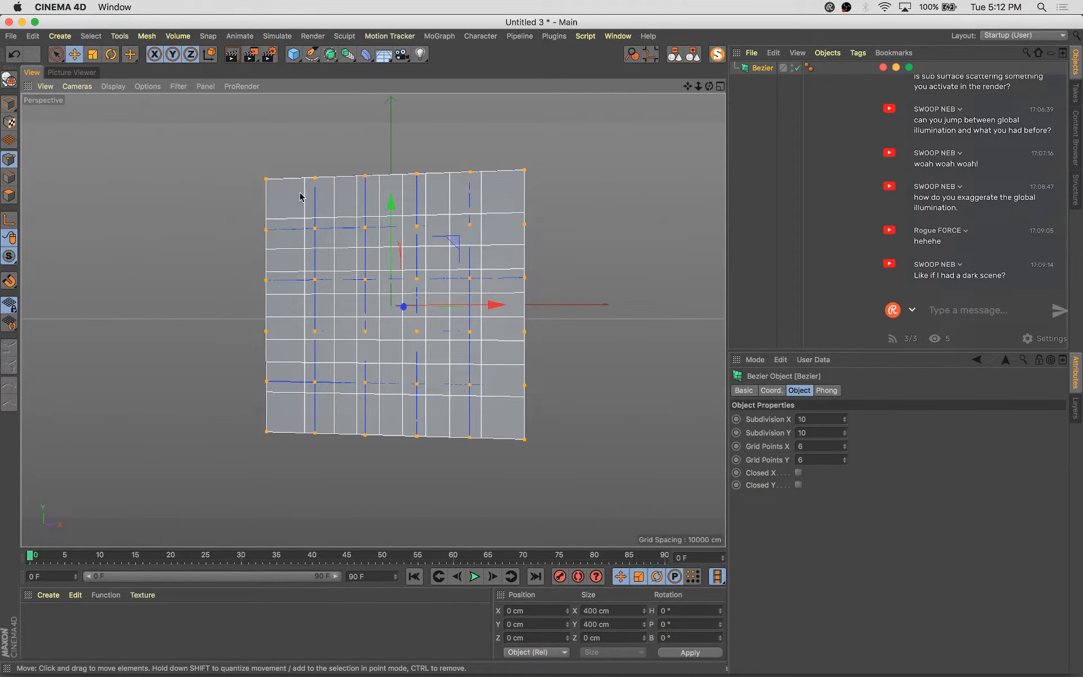
left_click_drag(247, 149, 604, 193)
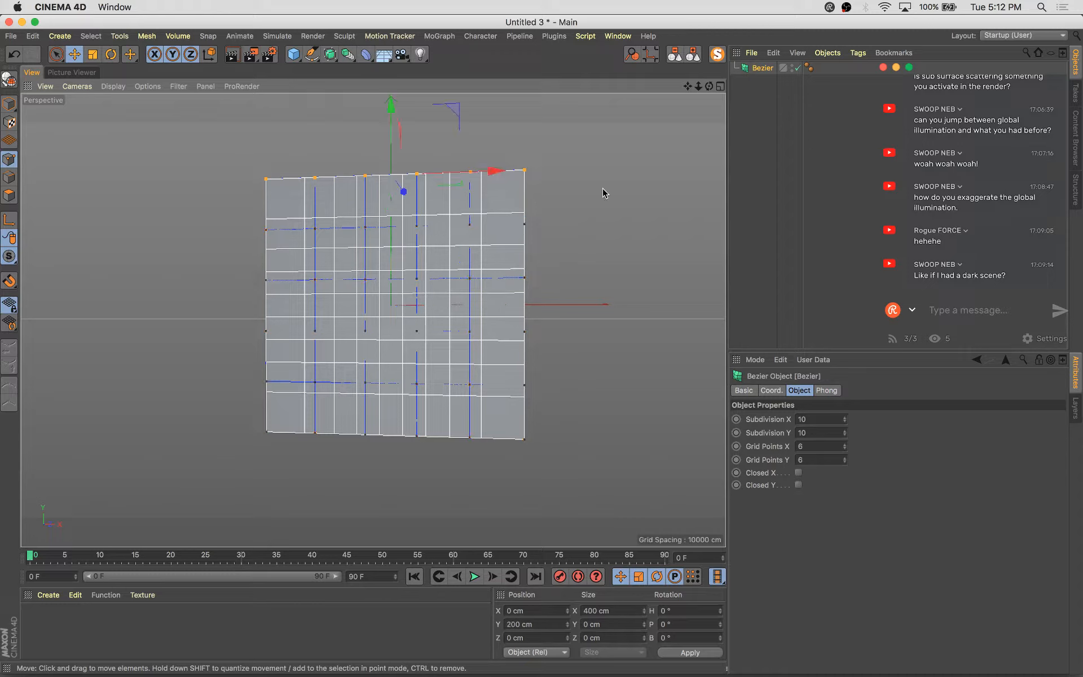
key("t")
left_click_drag(496, 169, 421, 171)
key("e")
left_click_drag(390, 108, 391, 85)
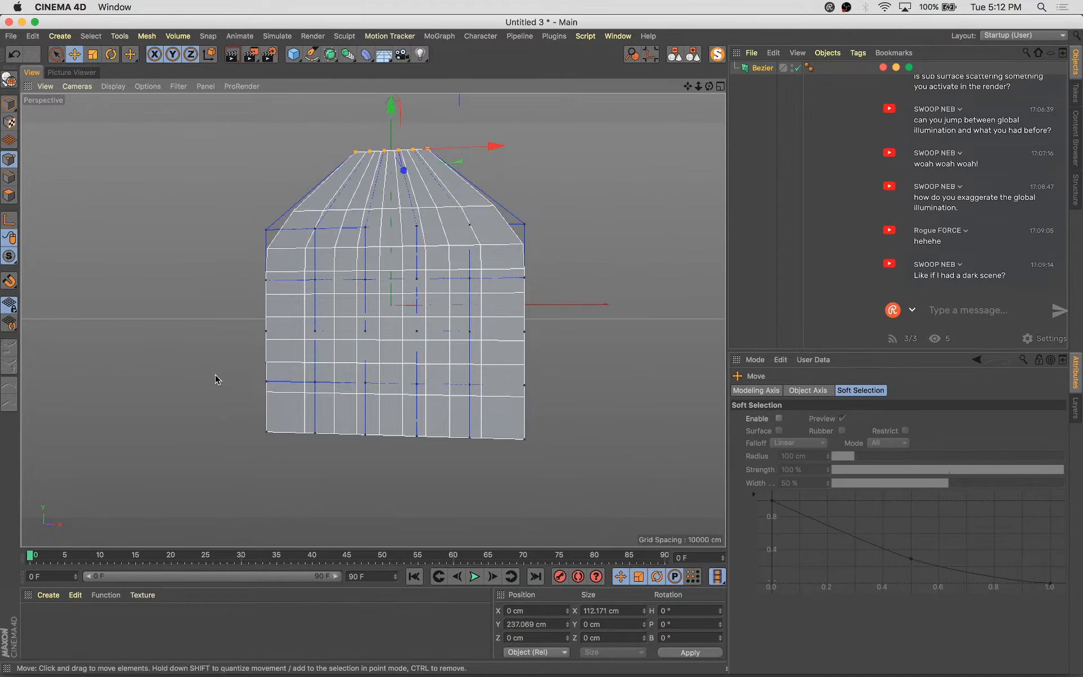
Select the bottom rows of points and scale them inward into a narrow base
left_click_drag(206, 361, 649, 496)
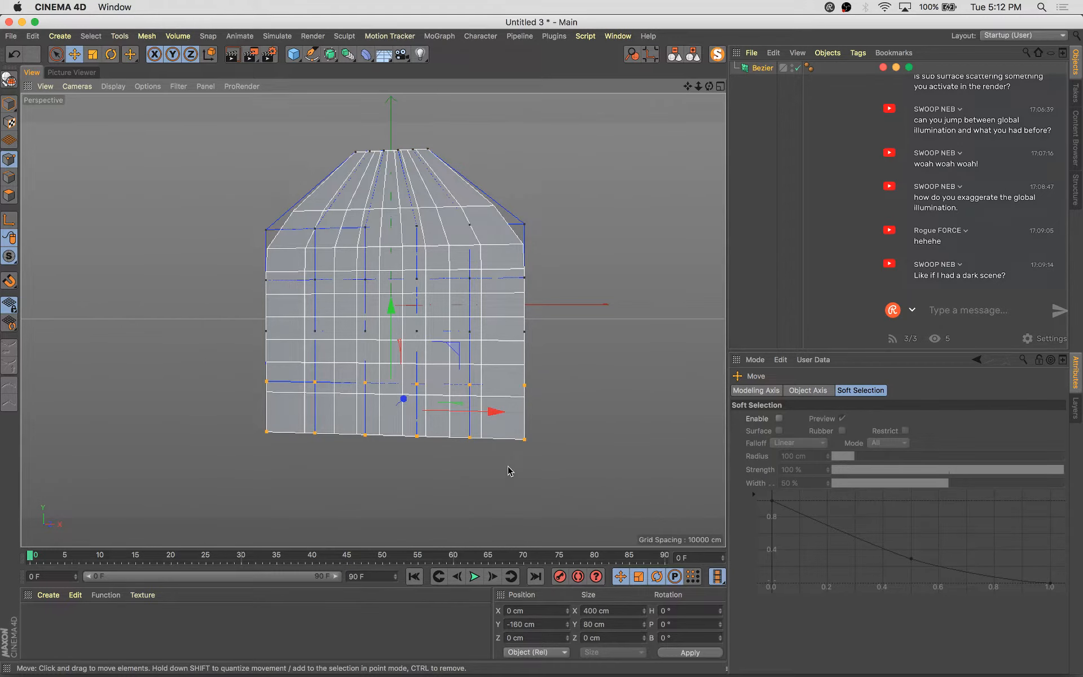
key("t")
left_click_drag(496, 410, 430, 418)
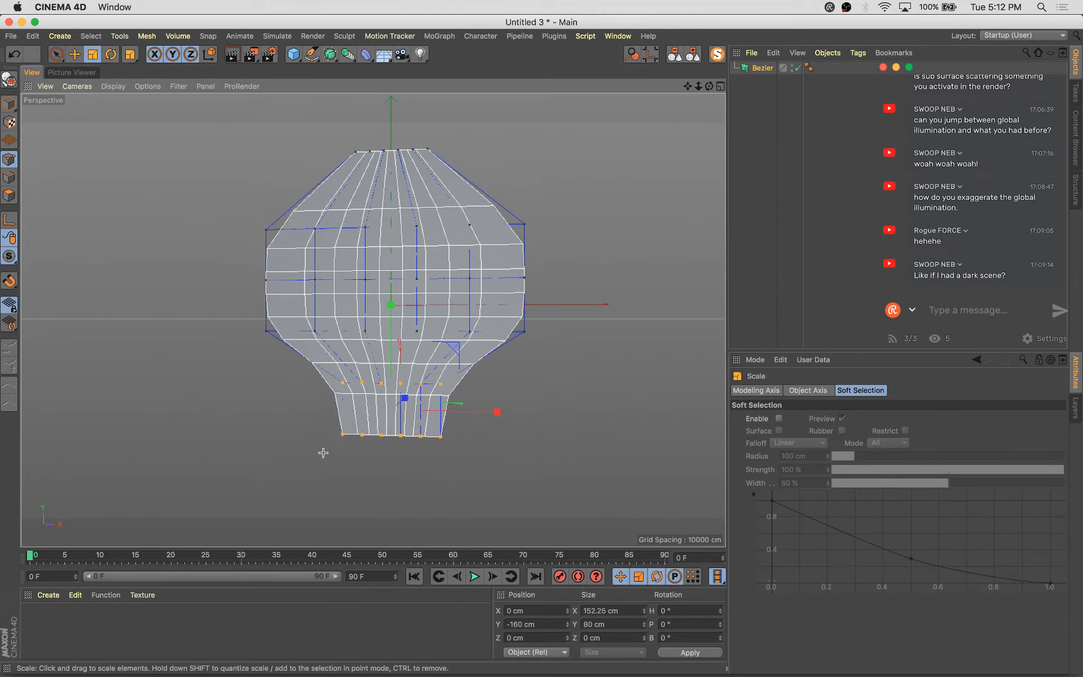
left_click_drag(497, 437, 451, 435)
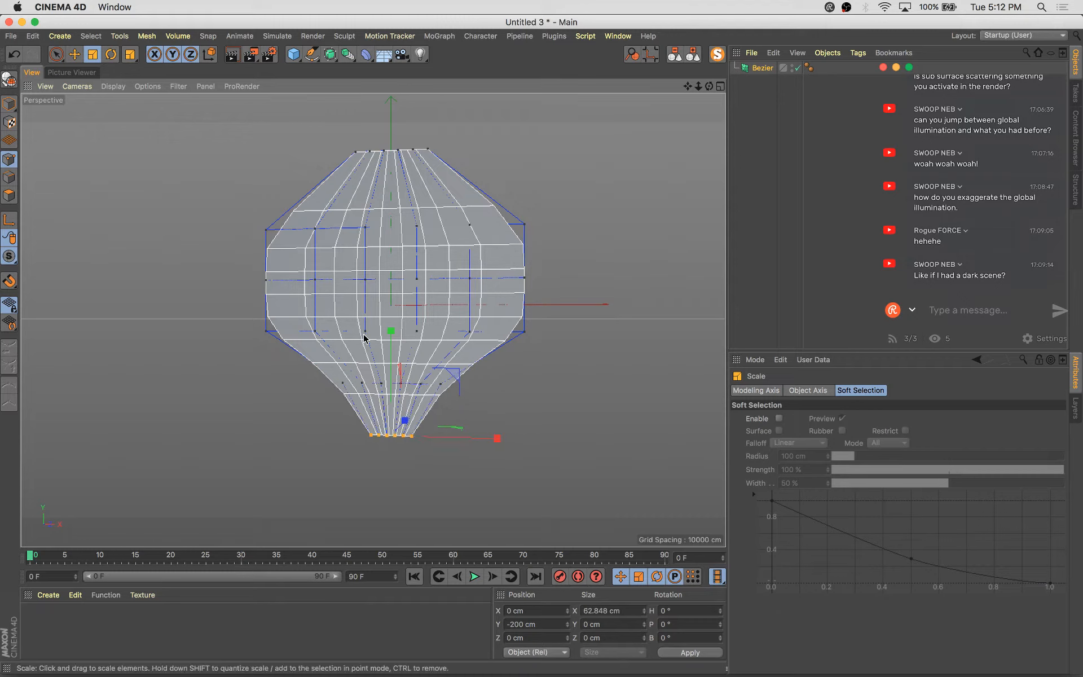
Pull the bottom points down into a long stem, then select all points and scale the shape narrower
key("e")
left_click_drag(399, 368, 404, 511)
key("super+a")
scroll(422, 382, "down", 4)
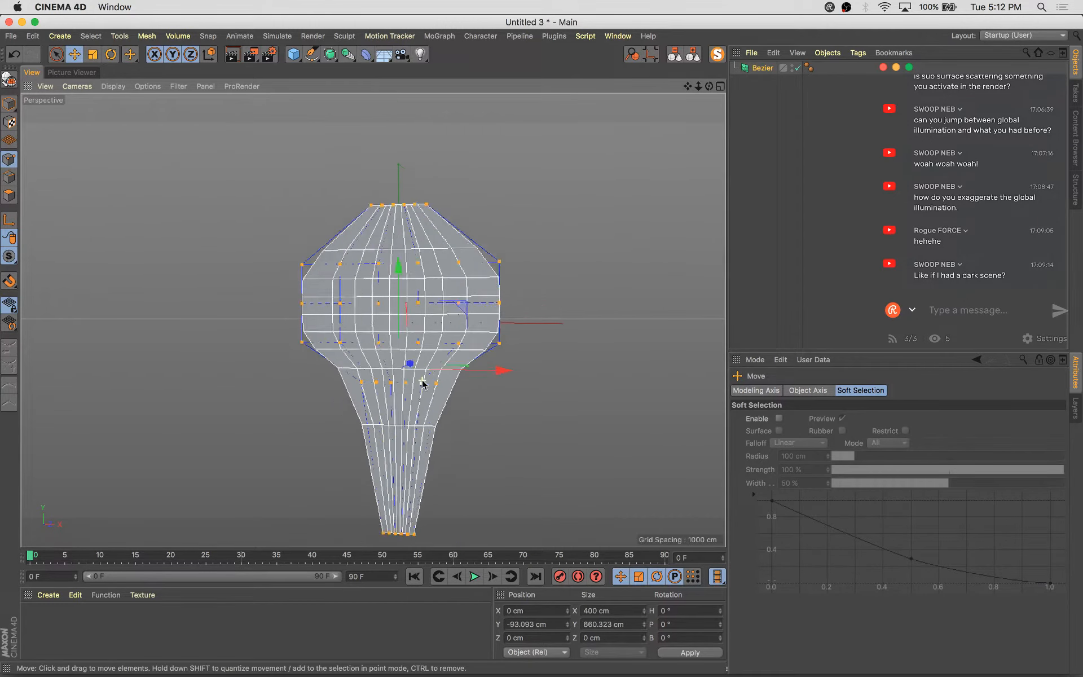
key("t")
left_click_drag(494, 372, 485, 367)
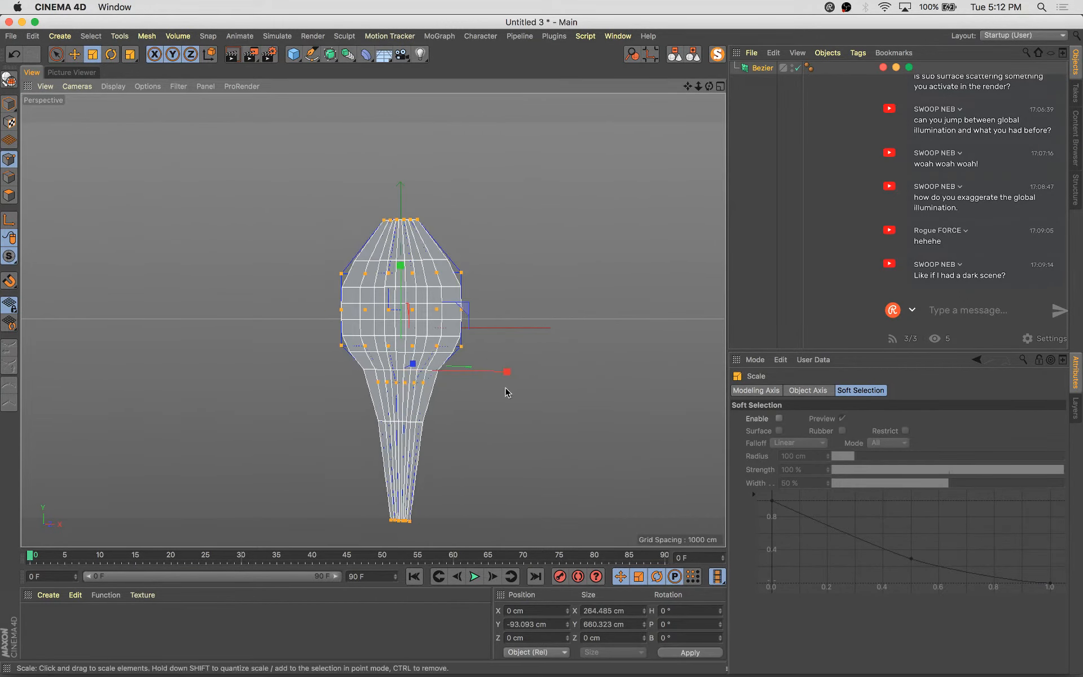
right_click_drag(484, 369, 347, 405)
Move and scale the selected stem points to narrow the stem further
key("e")
left_click_drag(401, 297, 399, 348)
key("t")
left_click_drag(508, 427, 420, 434)
key("e")
left_click_drag(402, 326, 402, 321)
Select the ring of points below the top, raise it slightly and scale it inward
key("9")
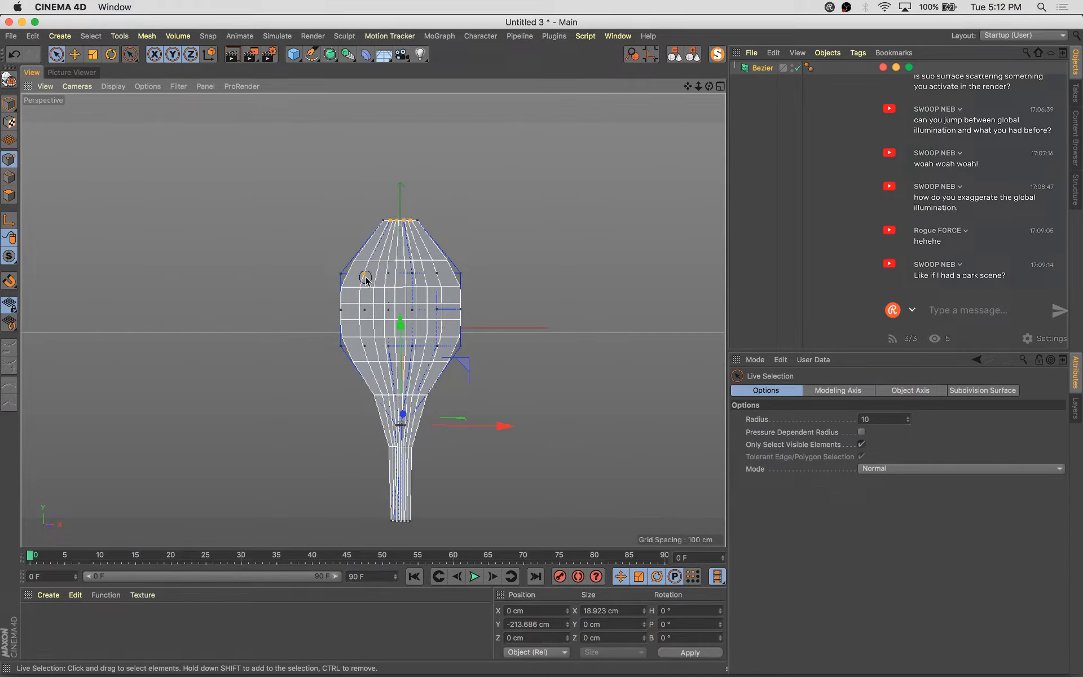
left_click(386, 274, "shift")
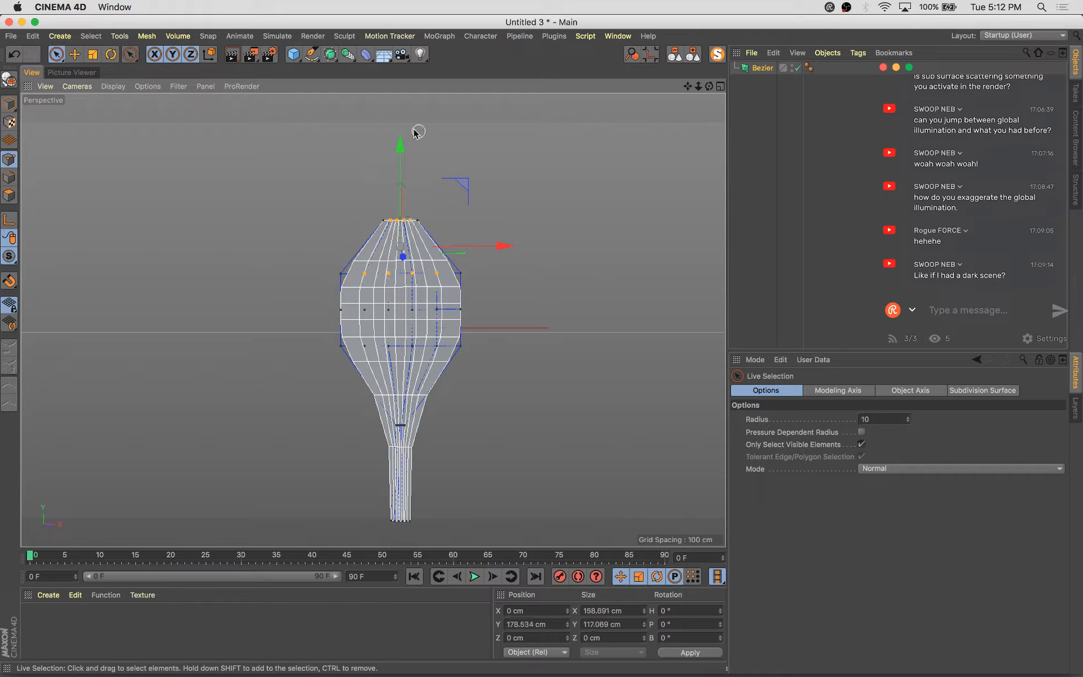
left_click_drag(401, 153, 401, 148)
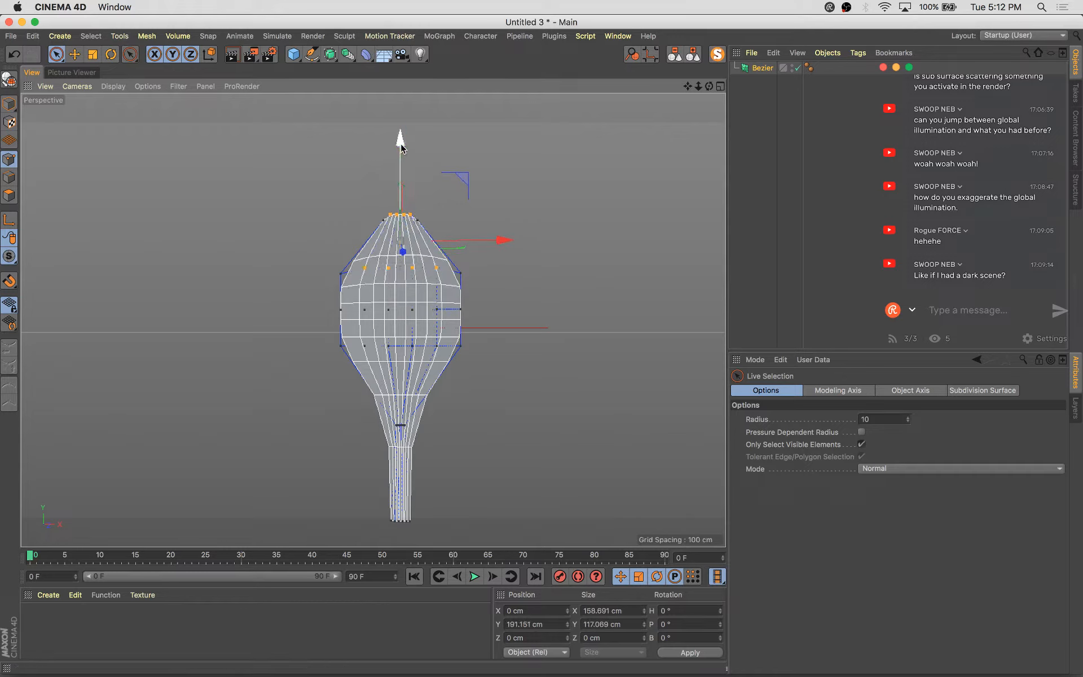
key("t")
left_click_drag(558, 164, 416, 172)
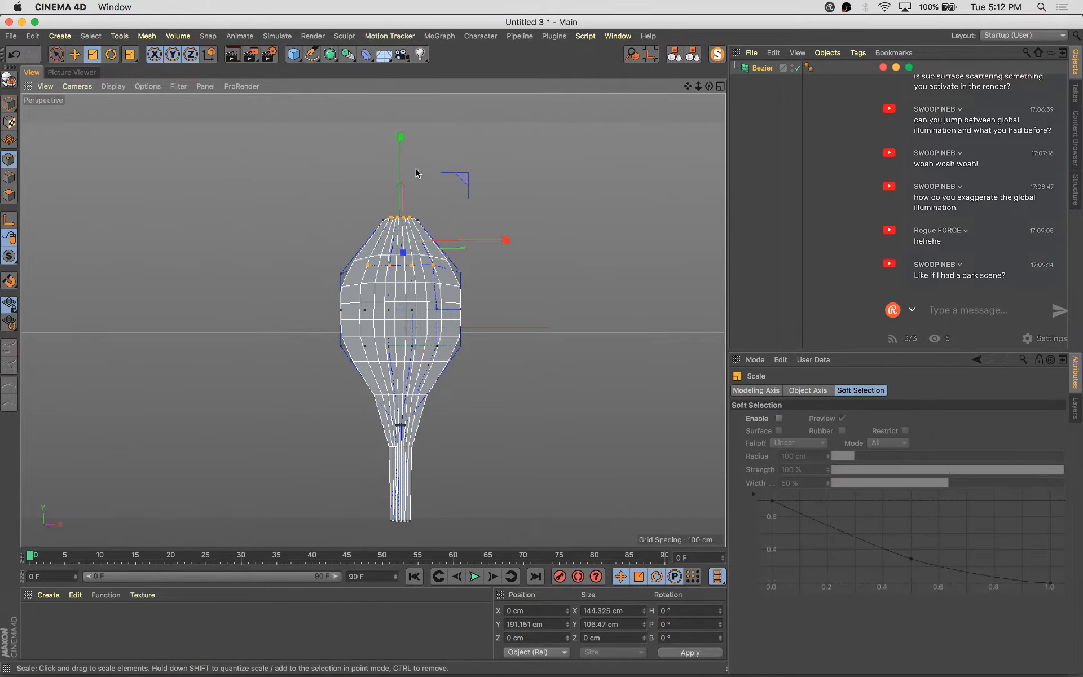
Select the ring nearest the tip, raise it and scale it inward into a pointed top
key("space")
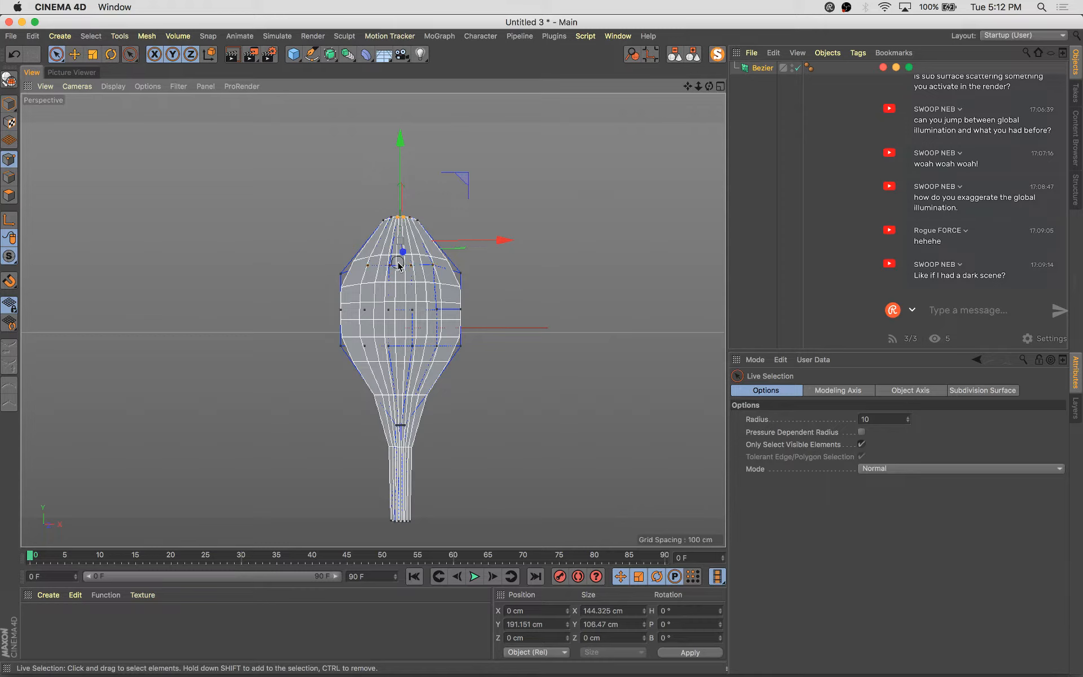
left_click_drag(401, 164, 401, 158)
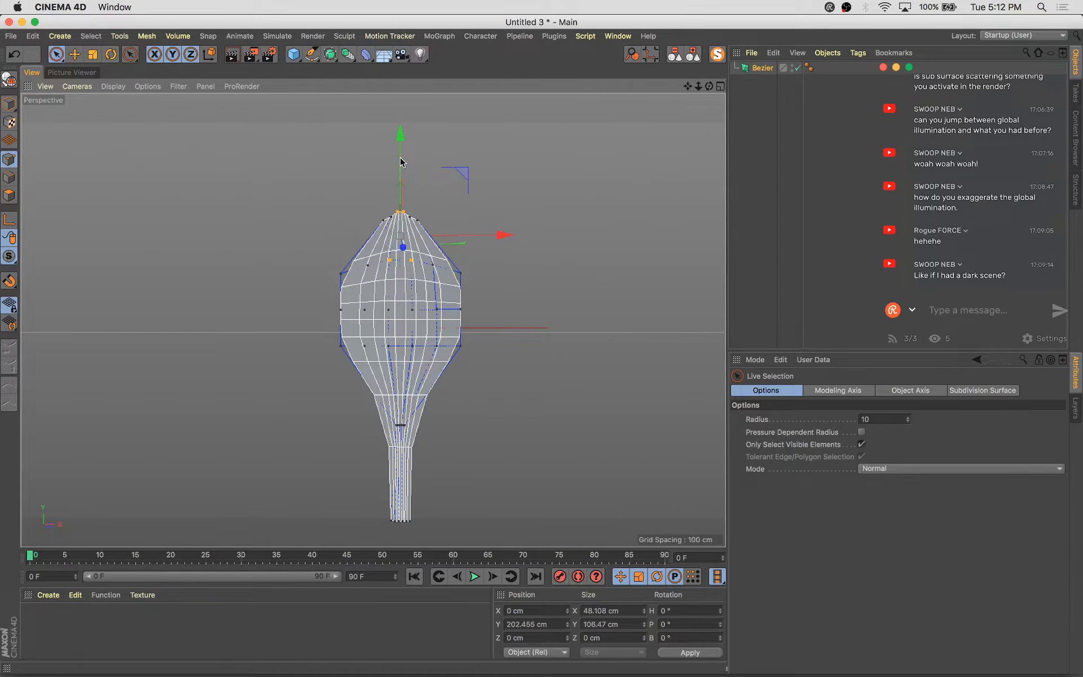
key("t")
left_click_drag(533, 148, 496, 180)
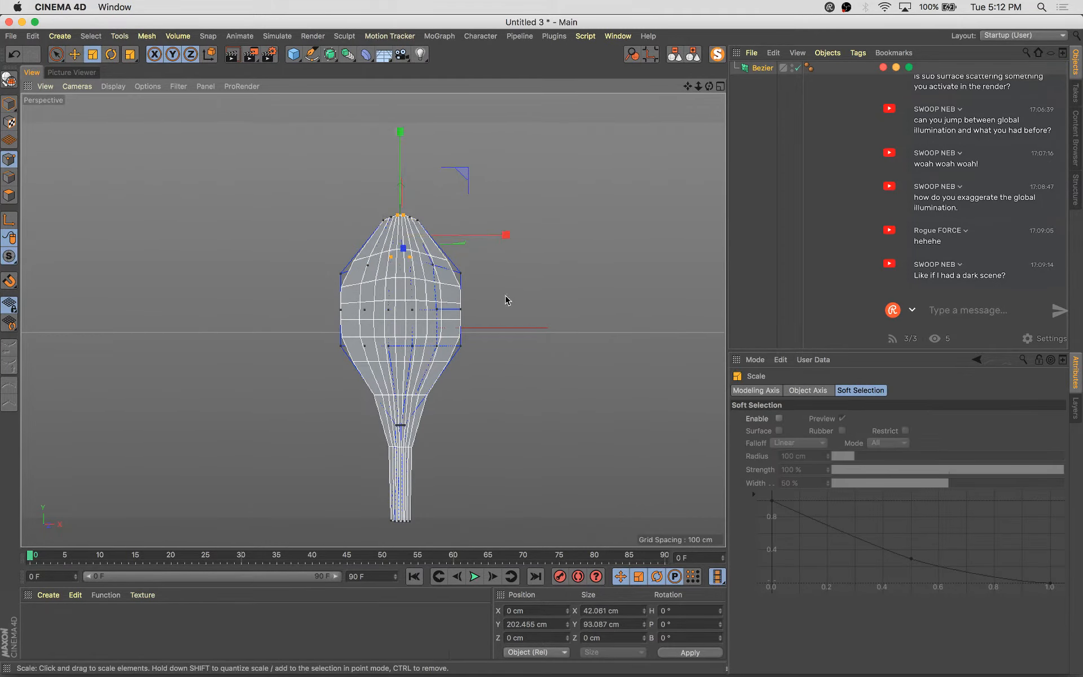
Select points around the neck of the shape and nudge them slightly in depth
key("space")
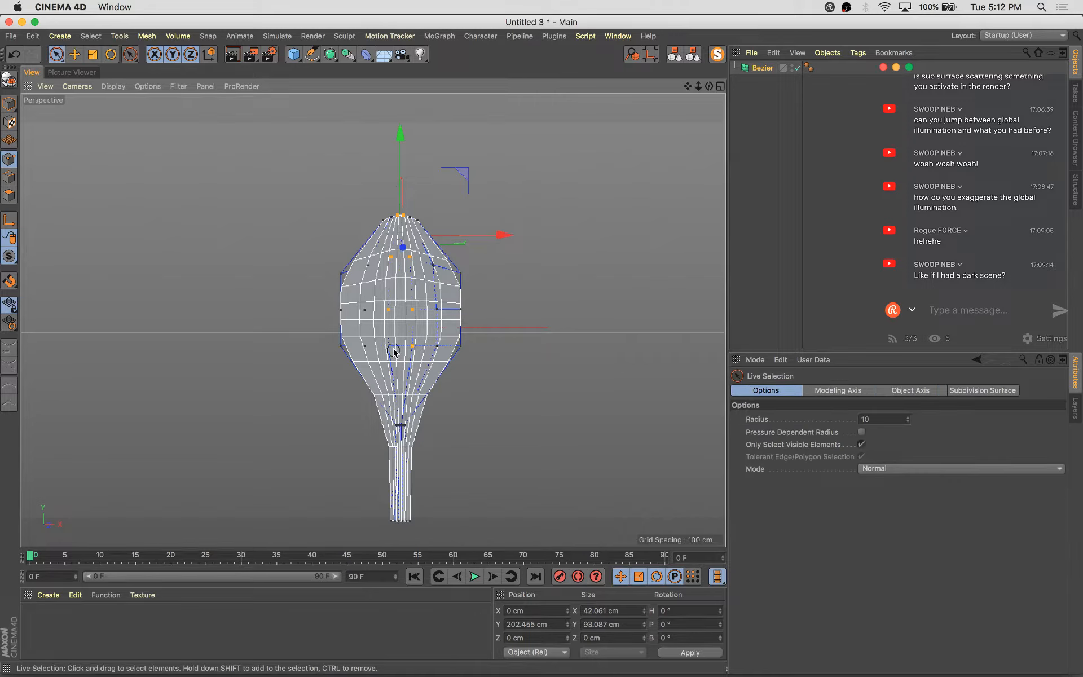
left_click(401, 425)
scroll(400, 432, "up", 6)
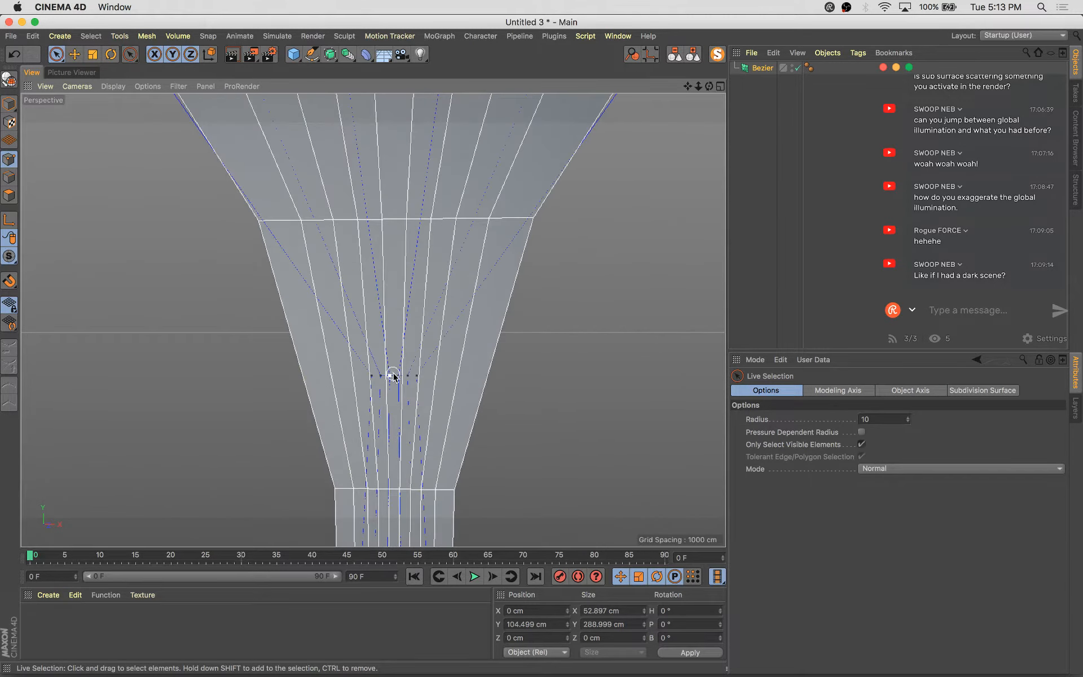
left_click(394, 375, "shift")
scroll(394, 377, "down", 6)
scroll(413, 517, "up", 2)
middle_click_drag(413, 518, 420, 266, "alt")
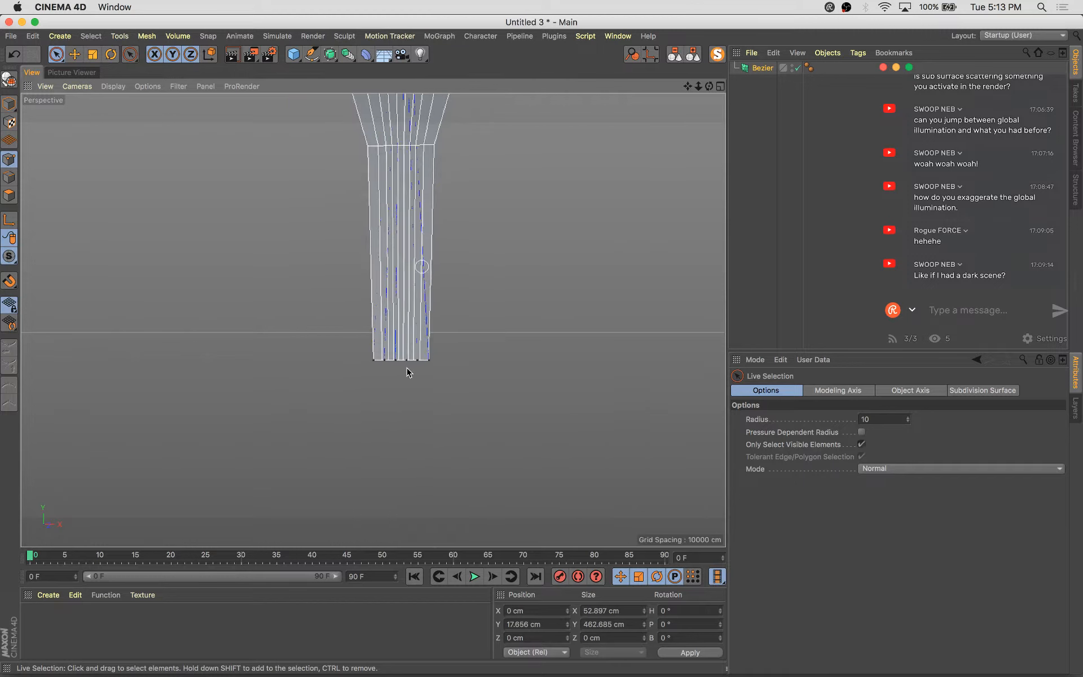
scroll(404, 379, "up", 5)
left_click(396, 352, "shift")
scroll(404, 357, "down", 5)
middle_click_drag(578, 209, 557, 440, "alt")
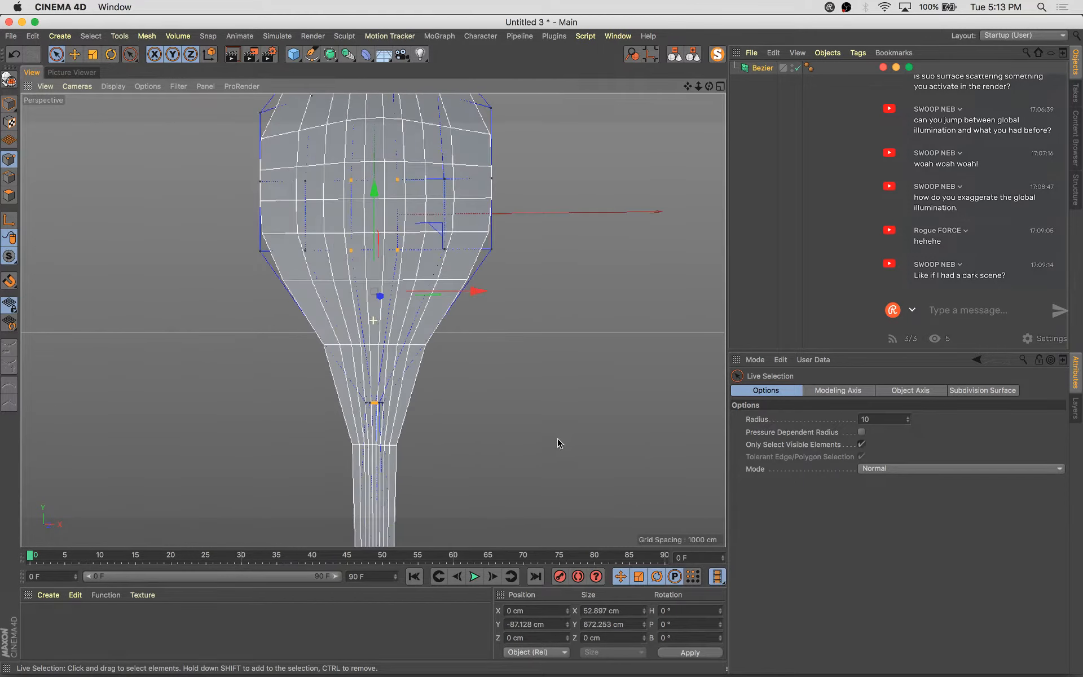
scroll(556, 440, "down", 5)
left_click_drag(528, 435, 397, 479, "alt")
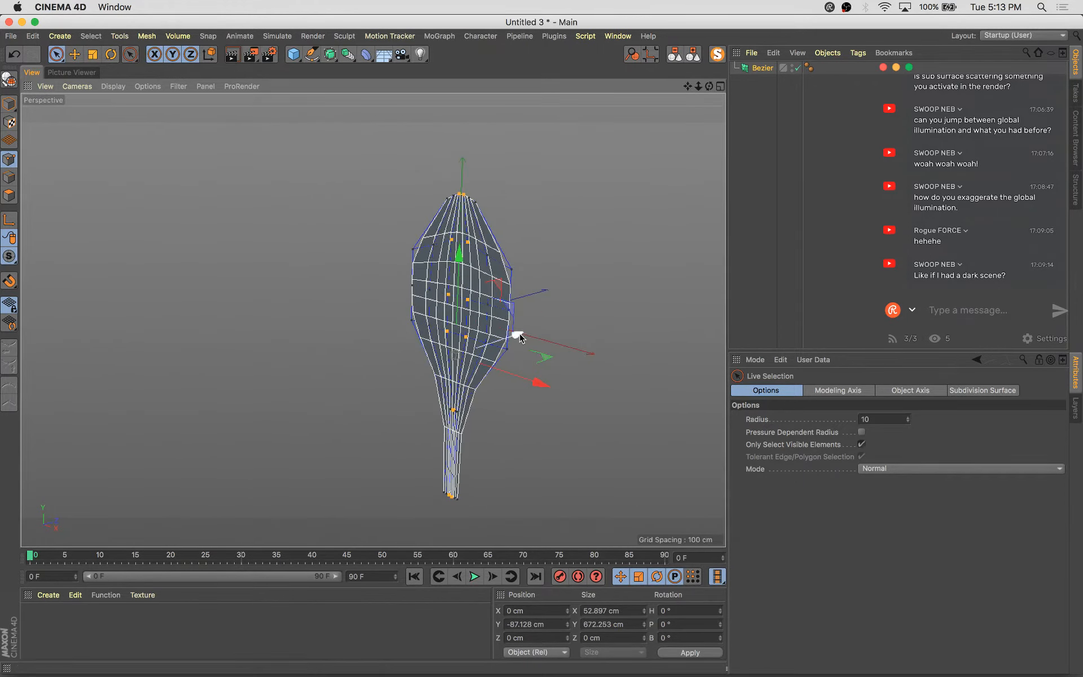
left_click_drag(515, 334, 523, 338)
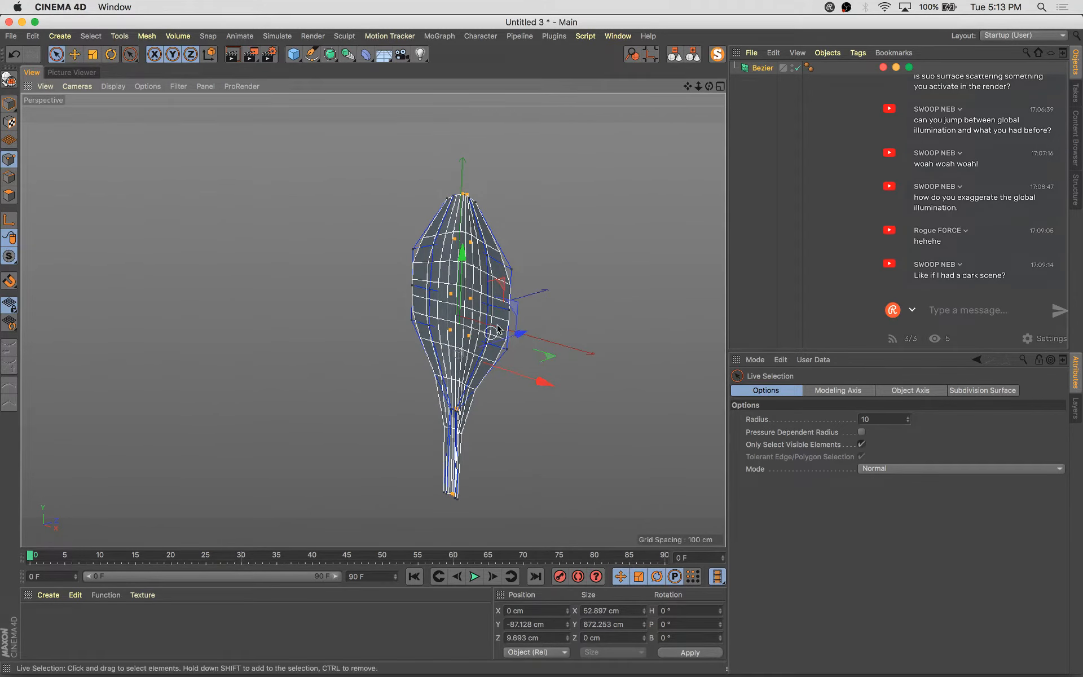
Select all points and scale the whole shape up in depth
left_click_drag(376, 272, 457, 262, "alt")
scroll(436, 143, "up", 3)
left_click_drag(468, 219, 498, 199, "alt")
middle_click_drag(497, 197, 476, 147, "alt")
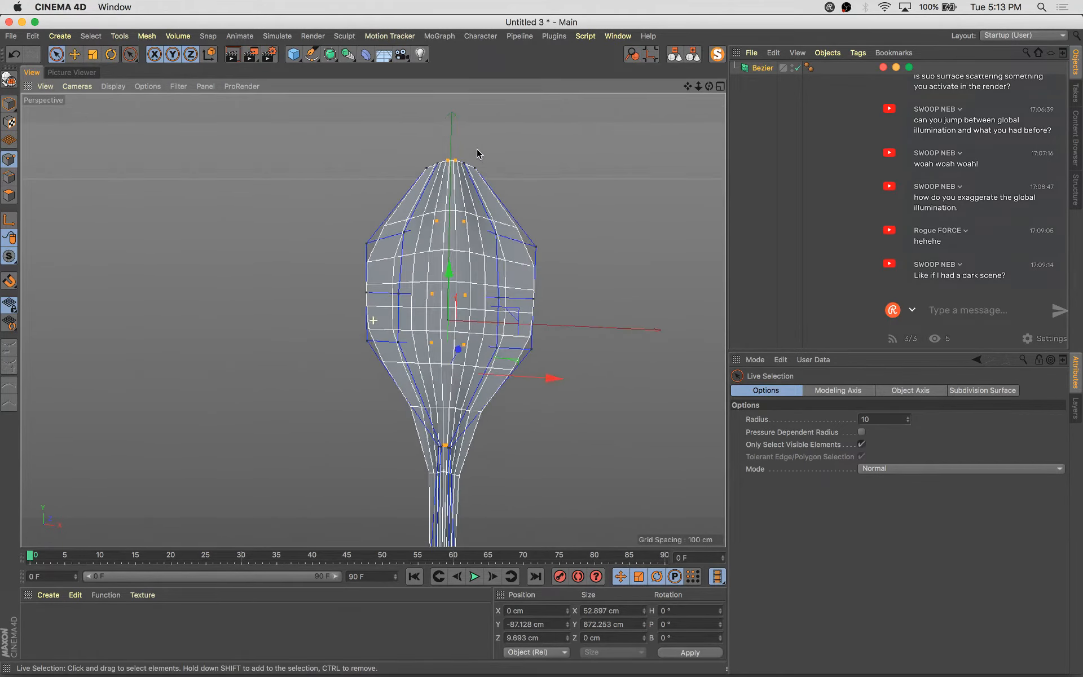
left_click_drag(476, 147, 508, 165, "alt")
middle_click_drag(510, 166, 482, 142, "alt")
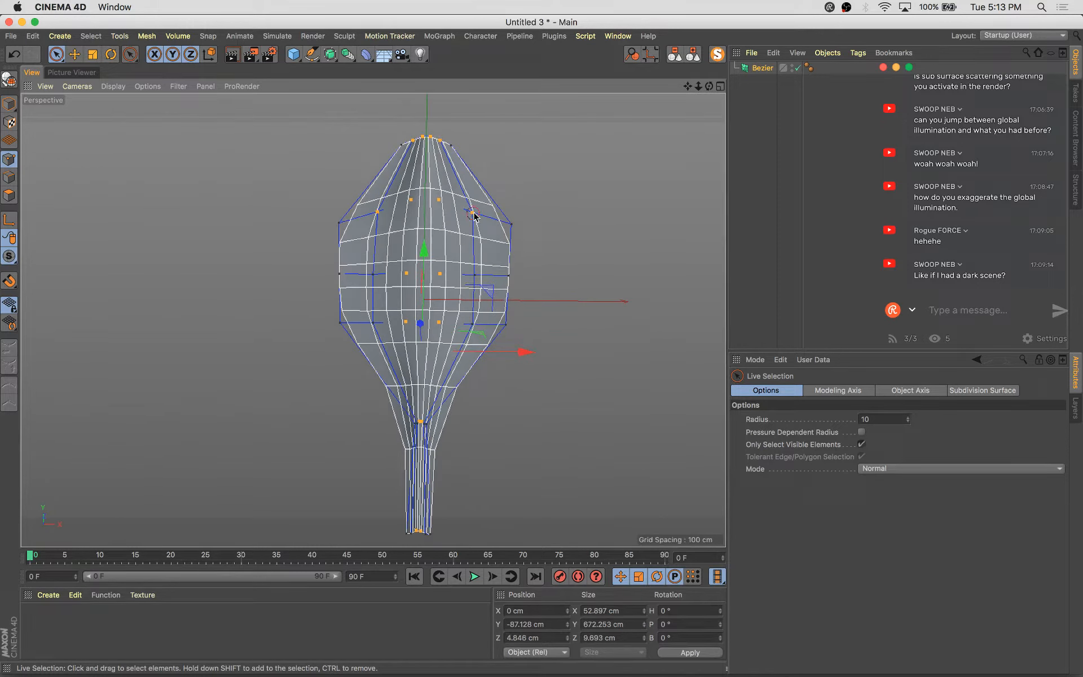
left_click(472, 325, "shift")
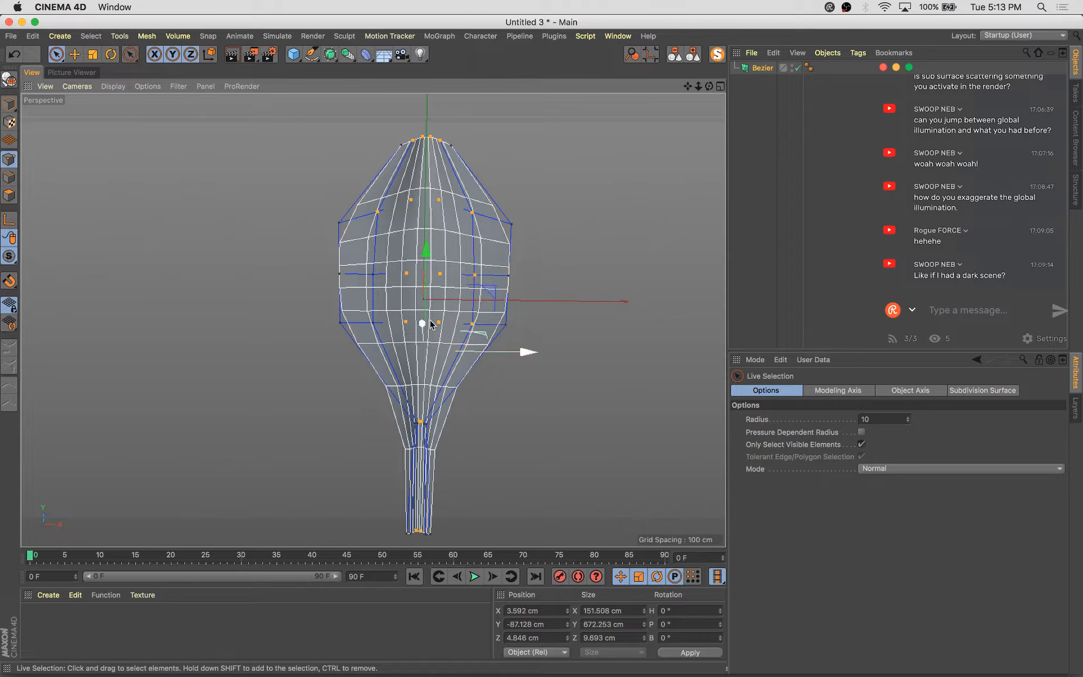
left_click(373, 325, "shift")
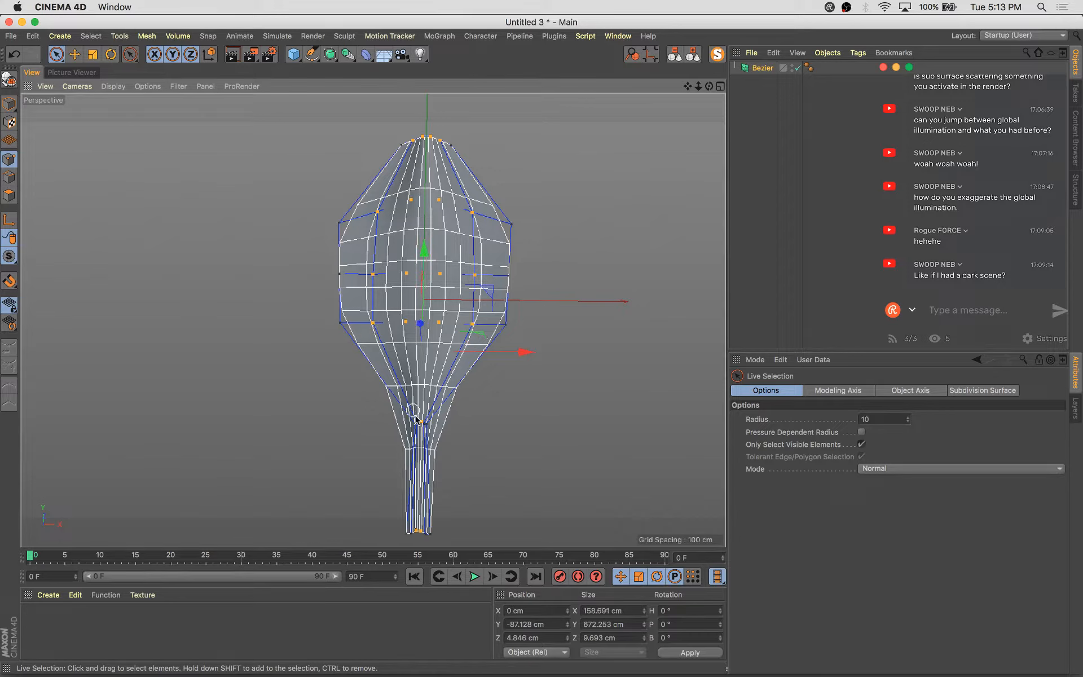
scroll(415, 419, "up", 10)
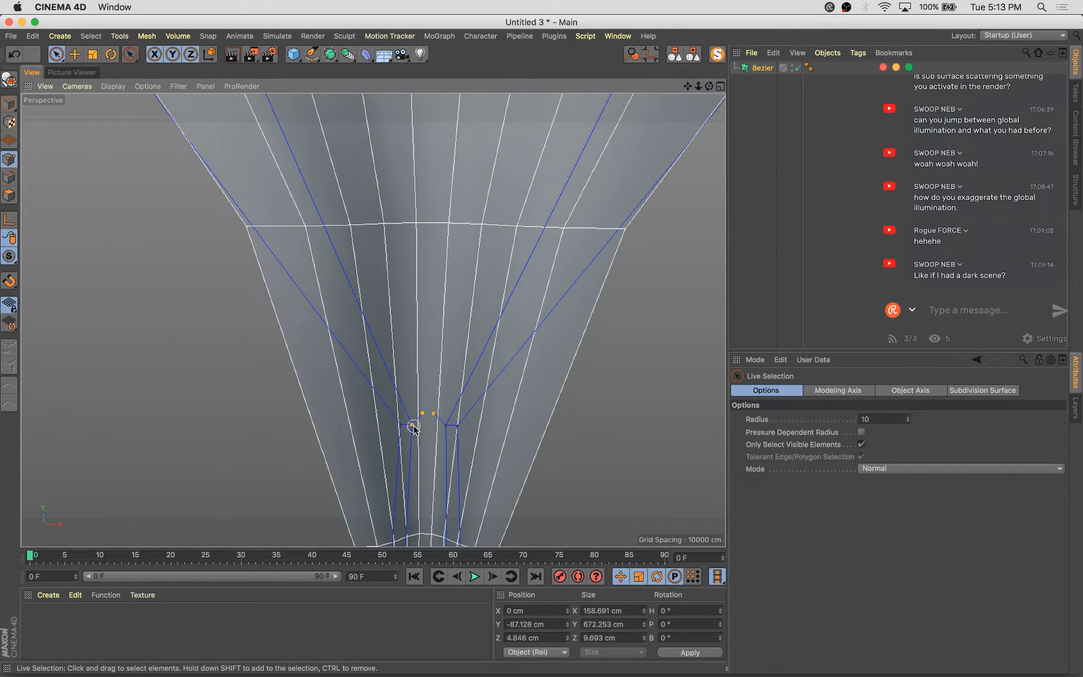
middle_click_drag(471, 475, 536, 98, "alt")
middle_click_drag(474, 527, 456, 403, "alt")
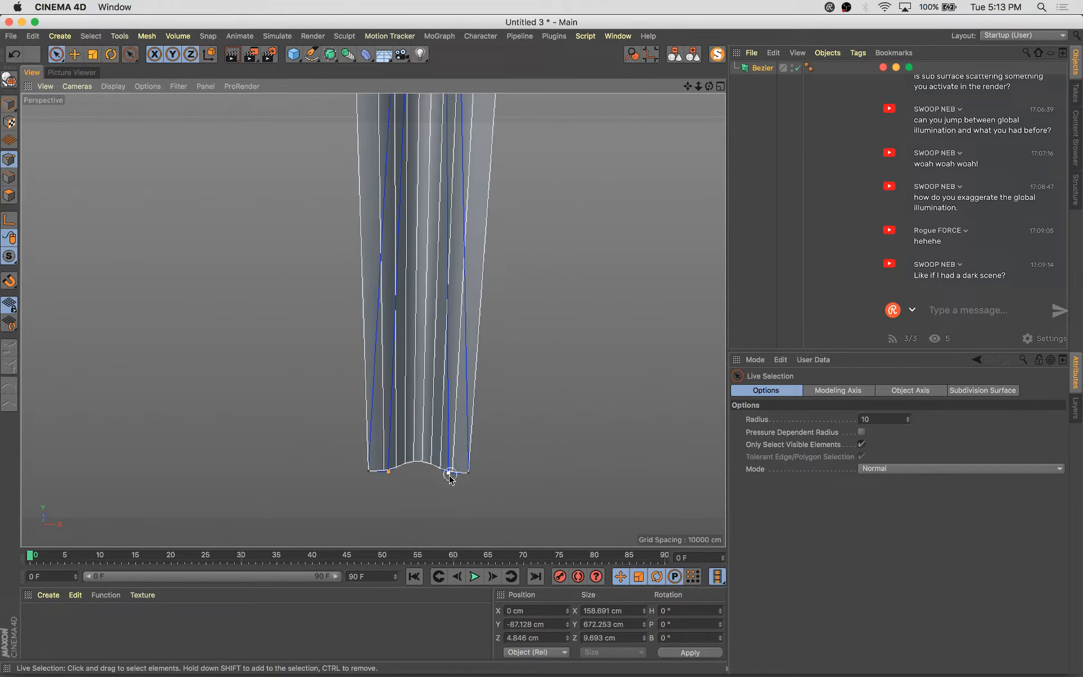
scroll(449, 476, "down", 8)
middle_click_drag(579, 260, 442, 433, "alt")
scroll(442, 432, "down", 6)
left_click_drag(495, 279, 395, 323, "alt")
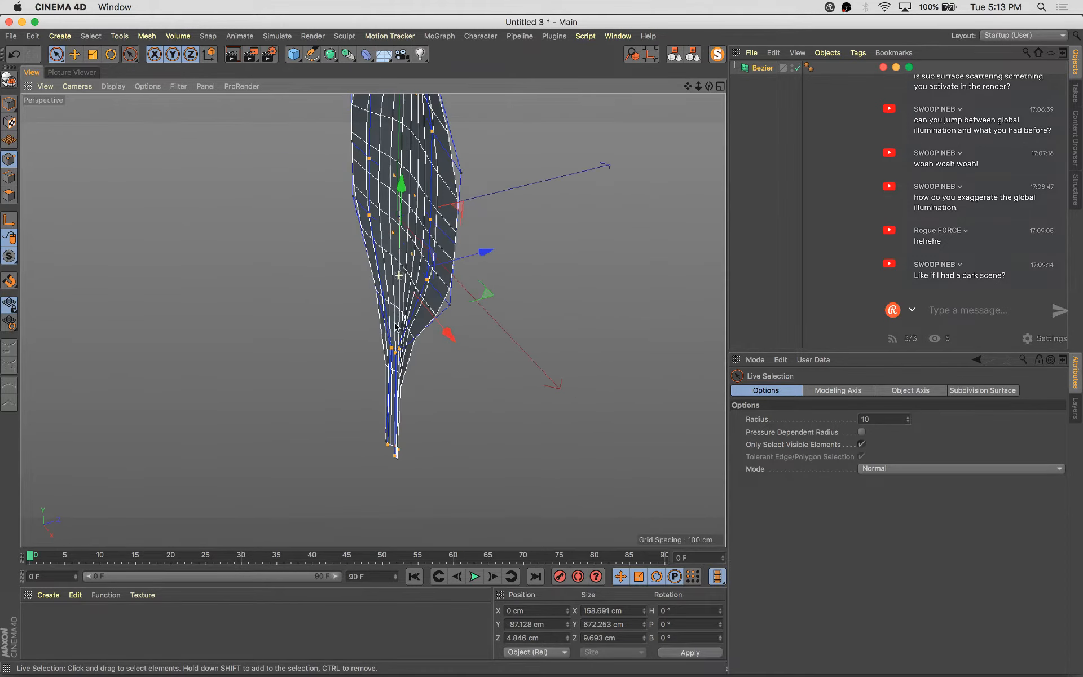
left_click_drag(485, 250, 530, 232)
key("super+a")
key("t")
left_click_drag(520, 355, 562, 404, "alt")
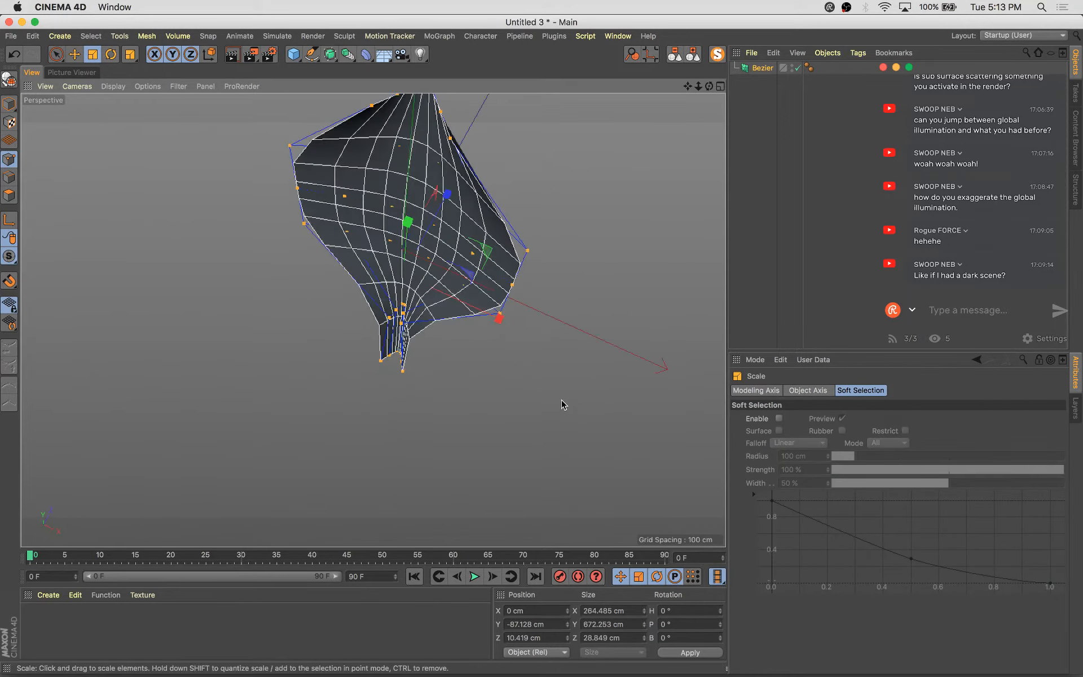
Stretch the upper bulb's points taller and lift them slightly
middle_click_drag(561, 399, 553, 440, "alt")
left_click_drag(522, 405, 514, 296, "alt")
right_click_drag(513, 297, 561, 346, "alt")
middle_click_drag(562, 346, 529, 411, "alt")
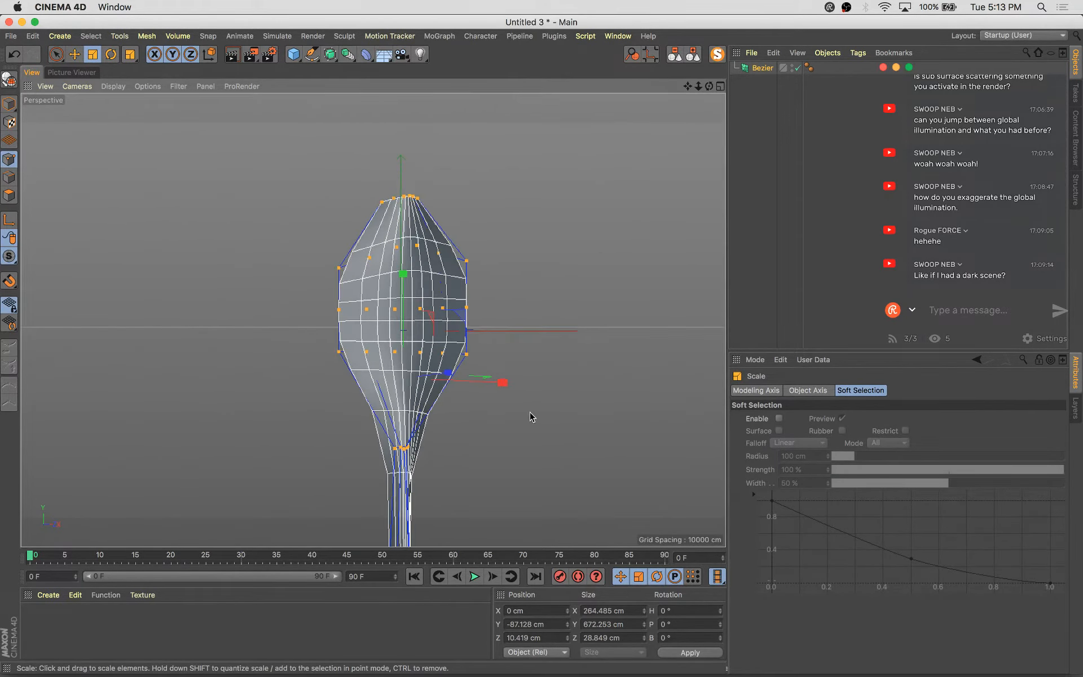
left_click_drag(415, 389, 480, 411, "alt")
right_click_drag(428, 364, 396, 252, "alt")
left_click_drag(293, 147, 497, 340)
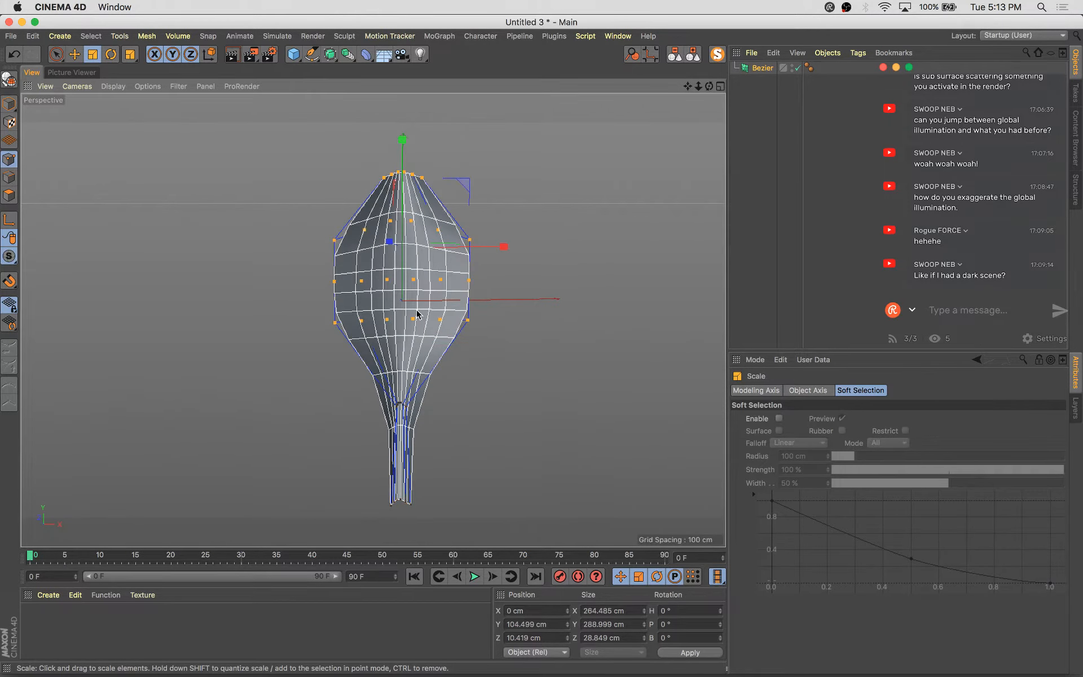
left_click_drag(404, 193, 404, 173)
key("e")
left_click_drag(419, 223, 500, 247, "alt")
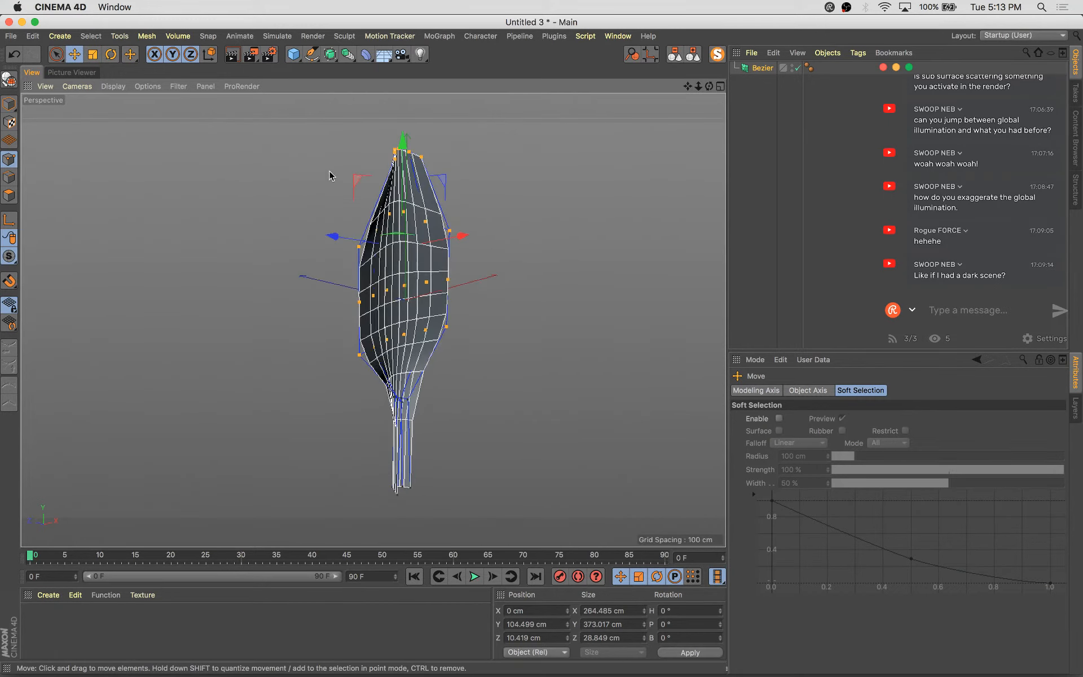
left_click_drag(403, 183, 404, 175)
left_click_drag(415, 186, 347, 167, "alt")
Select the tip points and lower them slightly
key("9")
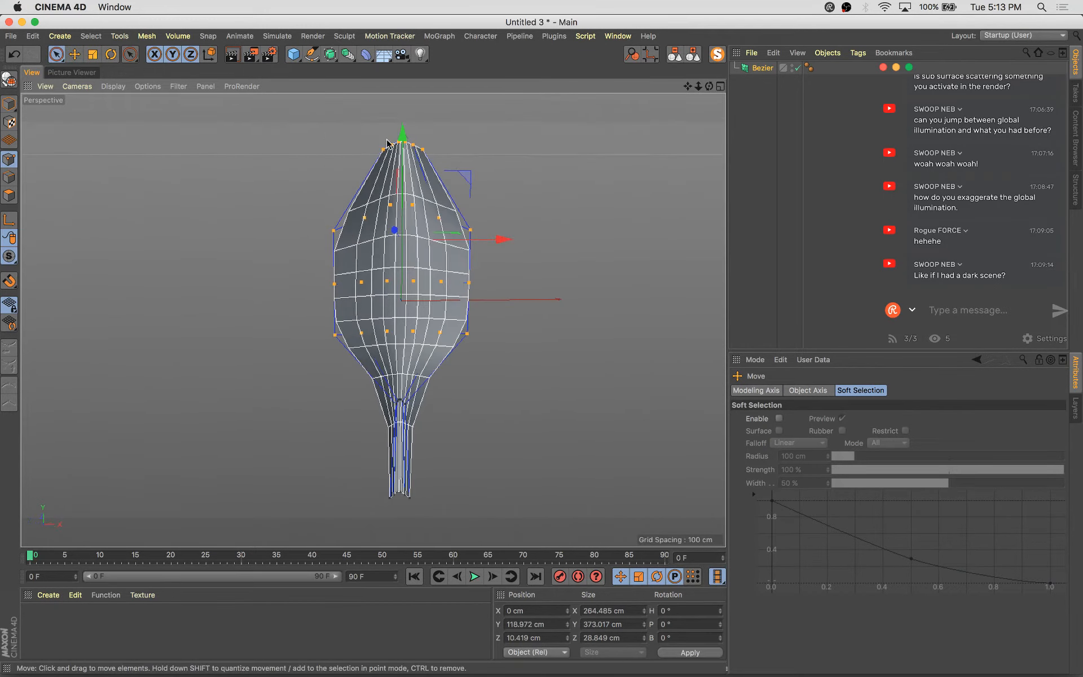
left_click(383, 154)
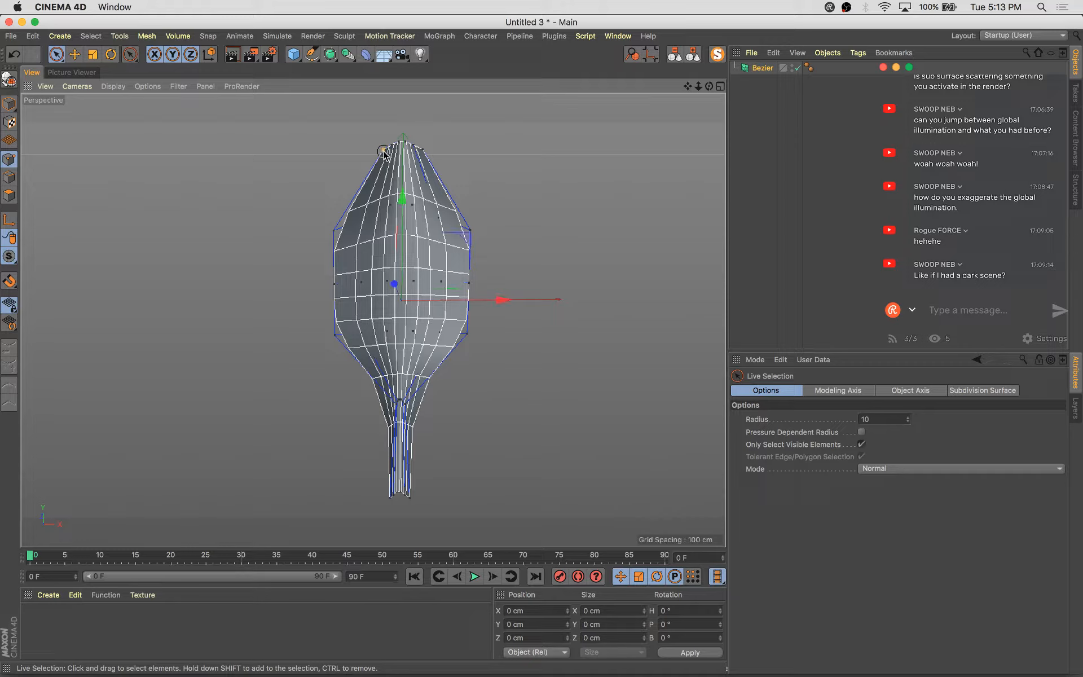
left_click(384, 151)
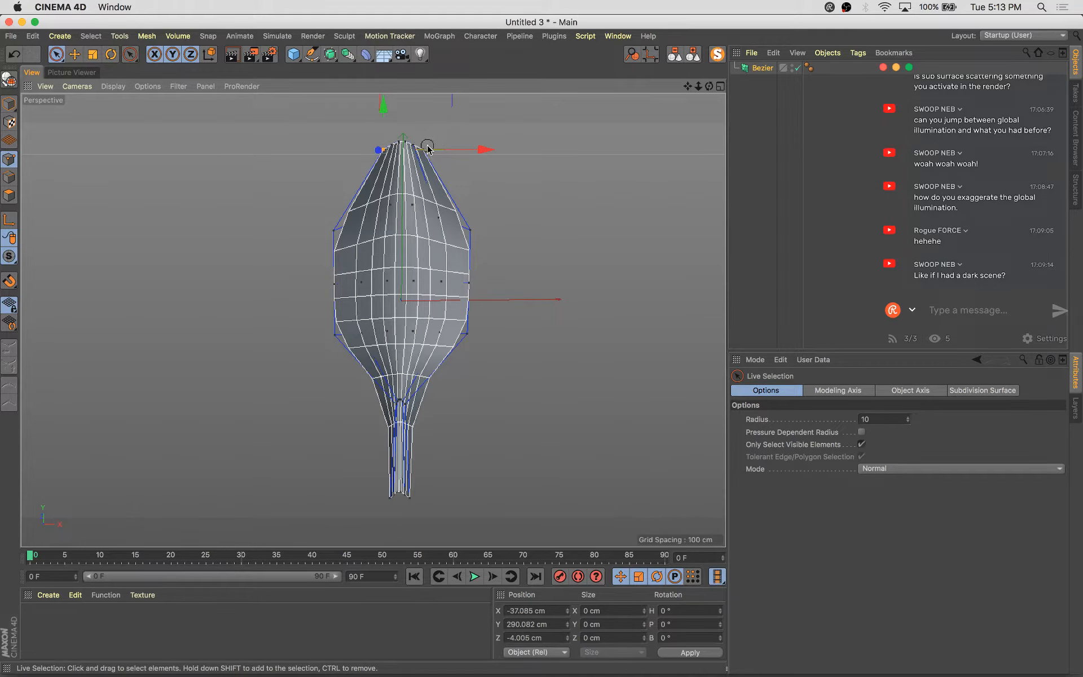
left_click(426, 147, "shift")
left_click_drag(401, 106, 401, 117)
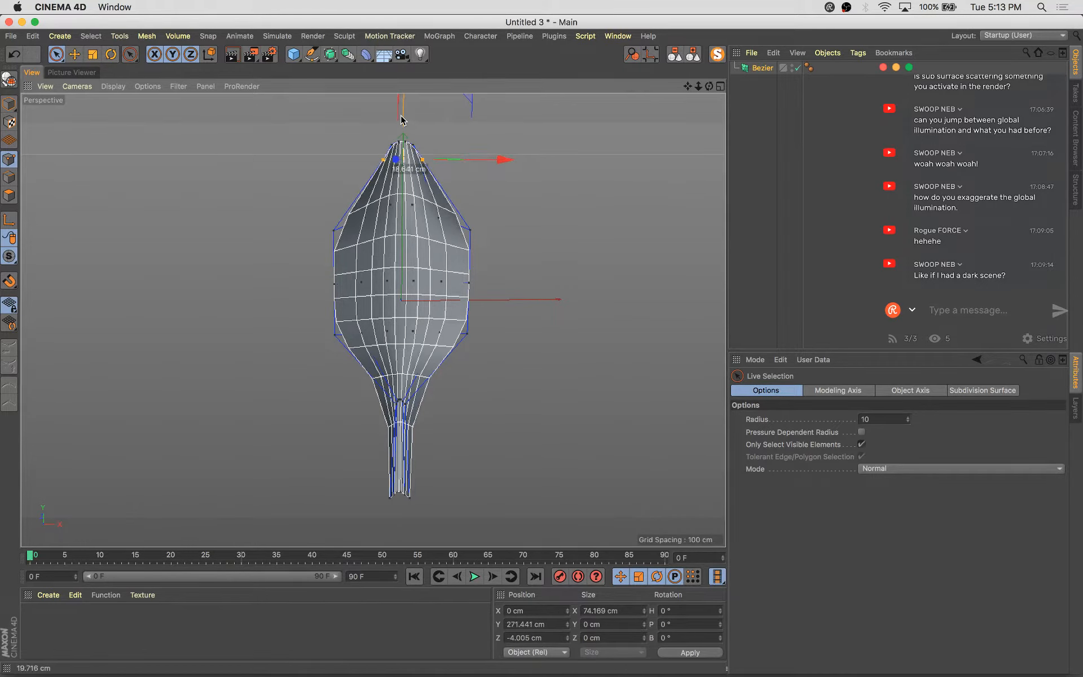
Leave point editing and return to model mode for the bulb-shaped Bezier object
left_click_drag(491, 210, 566, 229, "alt")
left_click_drag(359, 154, 373, 174)
left_click_drag(532, 338, 458, 313, "alt")
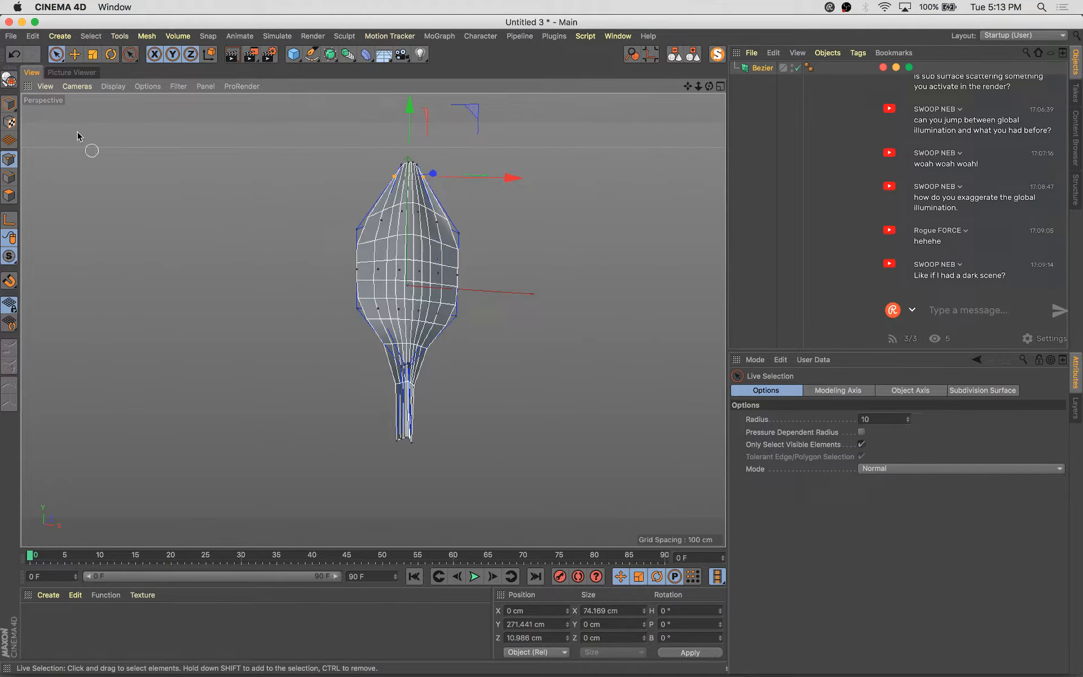
left_click(12, 100)
key("e")
left_click(581, 266)
left_click_drag(581, 265, 656, 356, "alt")
key("super+s")
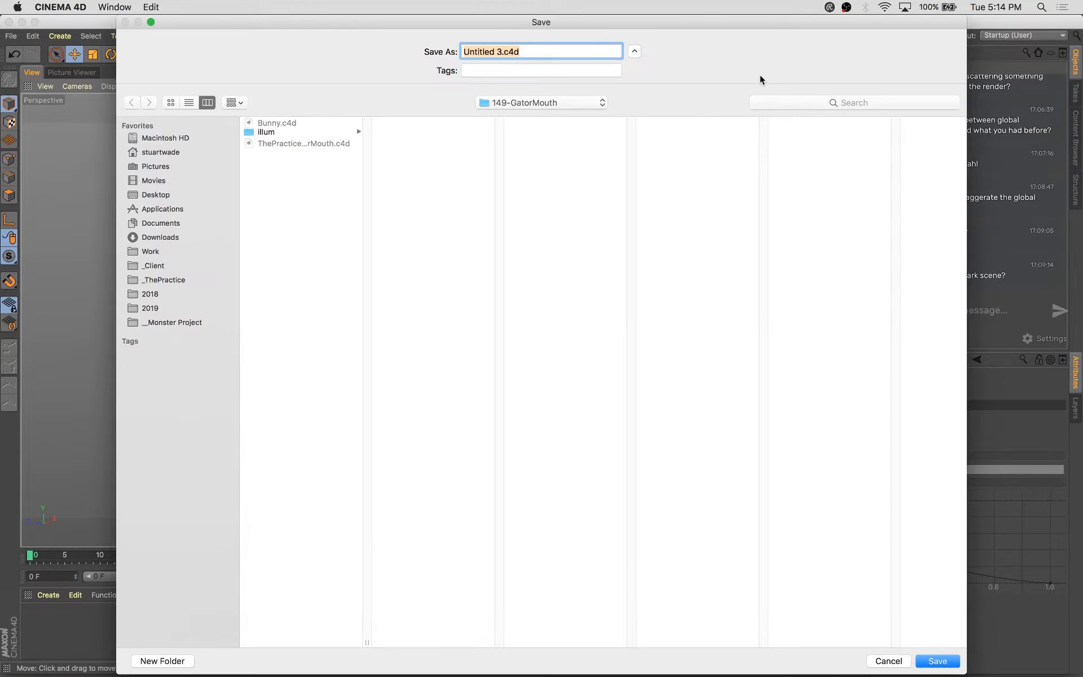
key("Escape")
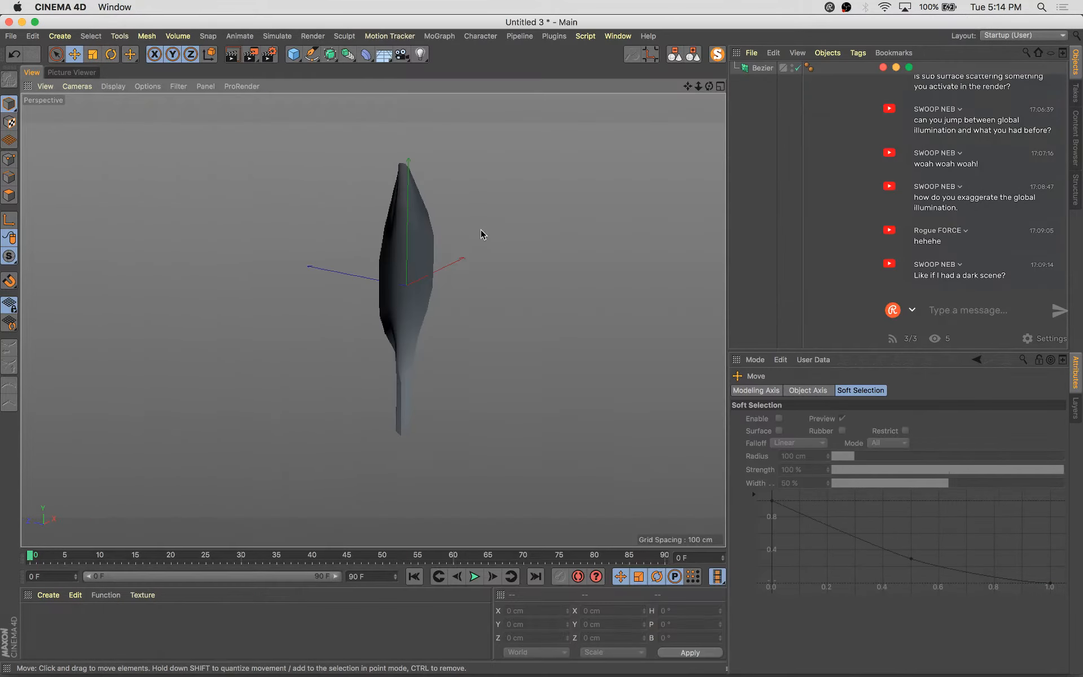
Add a Bend deformer as a child of the Bezier object and fit it to its parent
left_click_drag(481, 229, 252, 234, "alt")
left_click(747, 67)
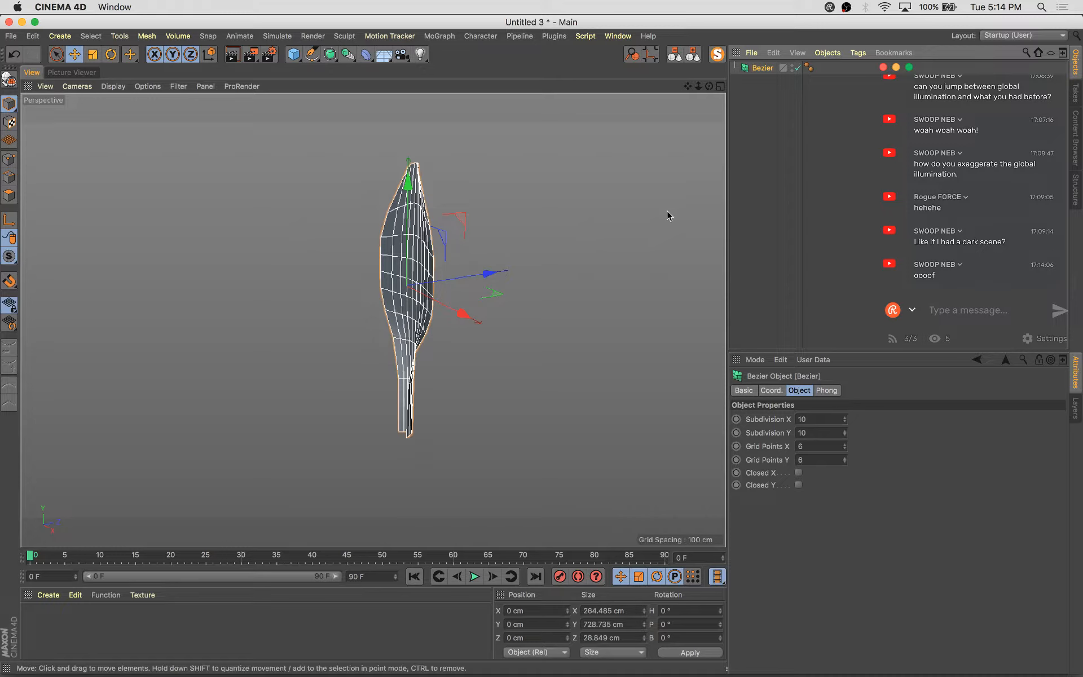
left_click_drag(575, 270, 545, 366, "alt")
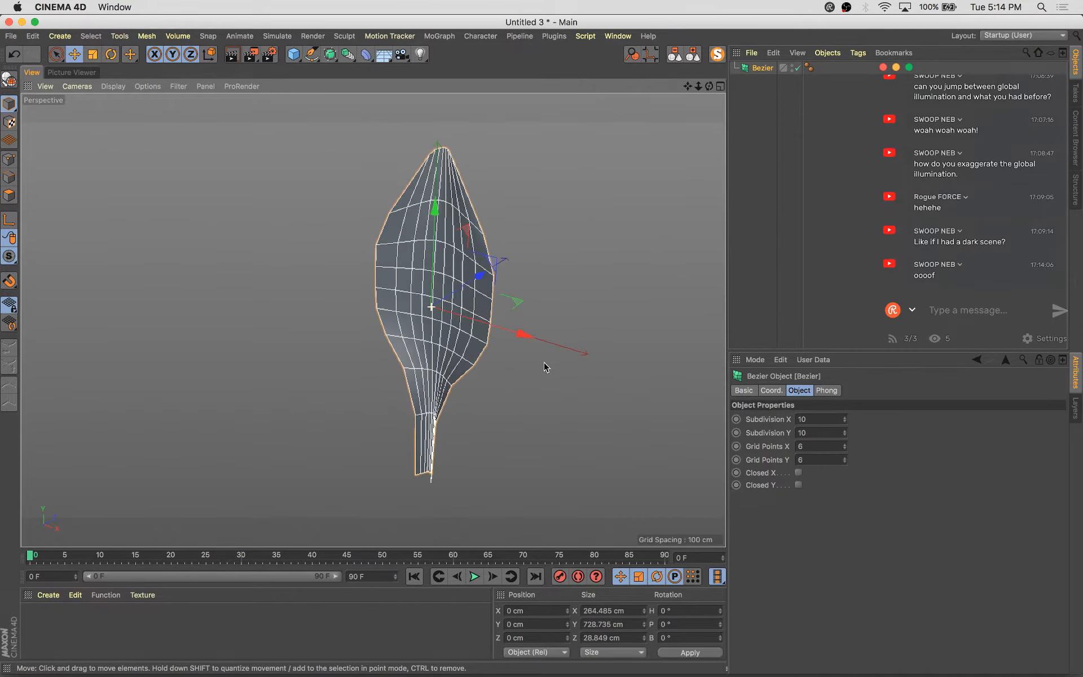
left_click(366, 54)
left_click(431, 83)
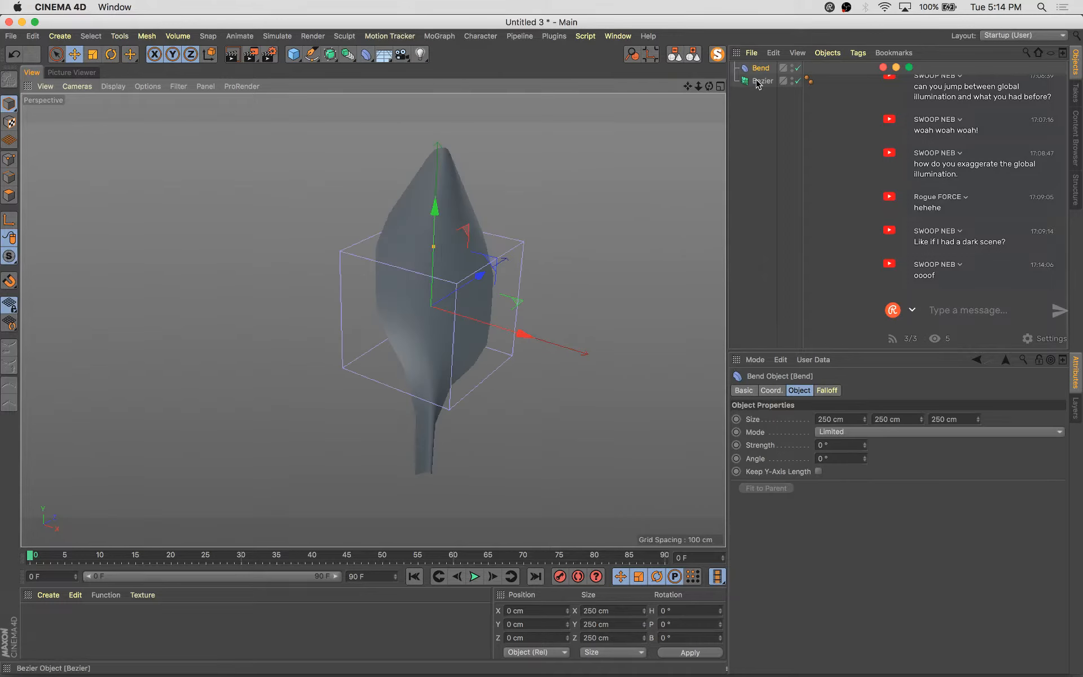
left_click_drag(771, 72, 767, 86)
left_click(779, 488)
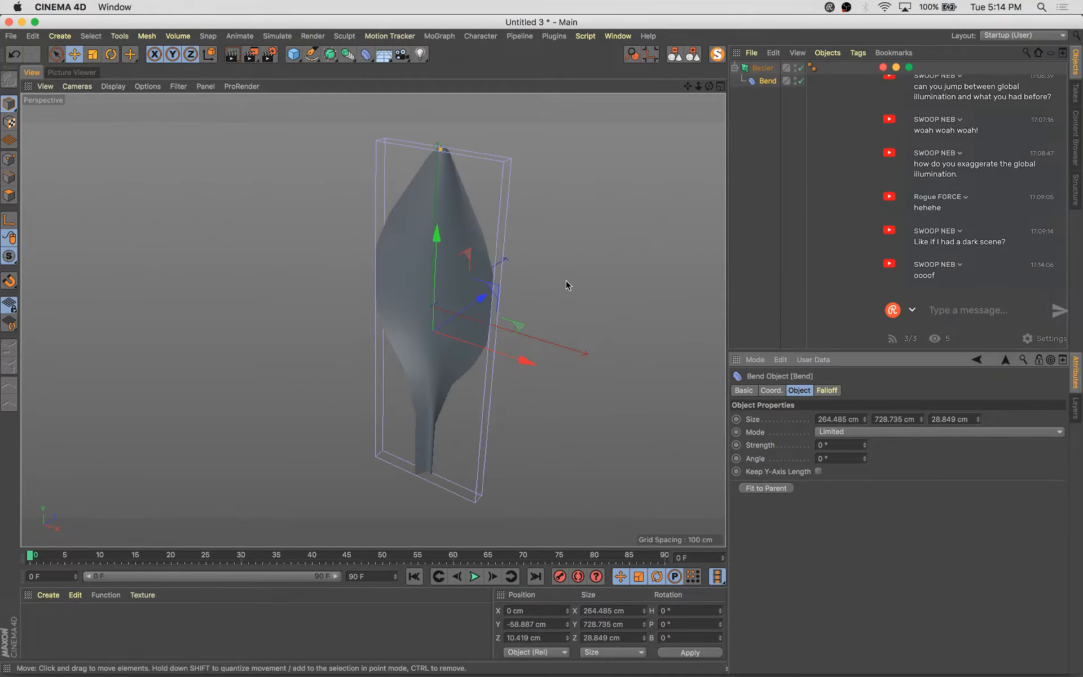
Adjust the Bend deformer's strength and angle to curve the bulb shape
mouse_move(865, 445)
left_mouse_down()
mouse_move(894, 435)
mouse_move(868, 446)
mouse_move(874, 432)
mouse_move(865, 454)
left_mouse_up()
left_click_drag(649, 429, 538, 411, "alt")
left_click_drag(575, 145, 604, 152)
key("super+z")
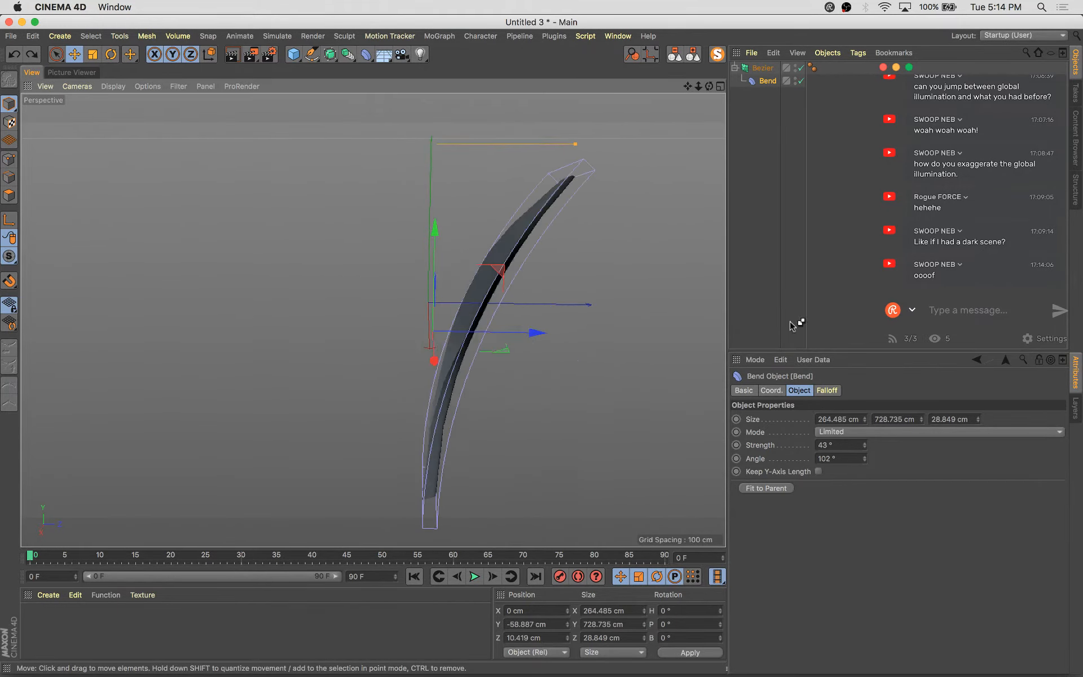
mouse_move(866, 445)
left_mouse_down()
mouse_move(866, 427)
mouse_move(866, 439)
left_mouse_up()
Copy the Bezier object with its Bend into the ThePractice-149-GatorMouth.c4d project
left_click_drag(447, 307, 645, 357, "alt")
left_click(762, 68)
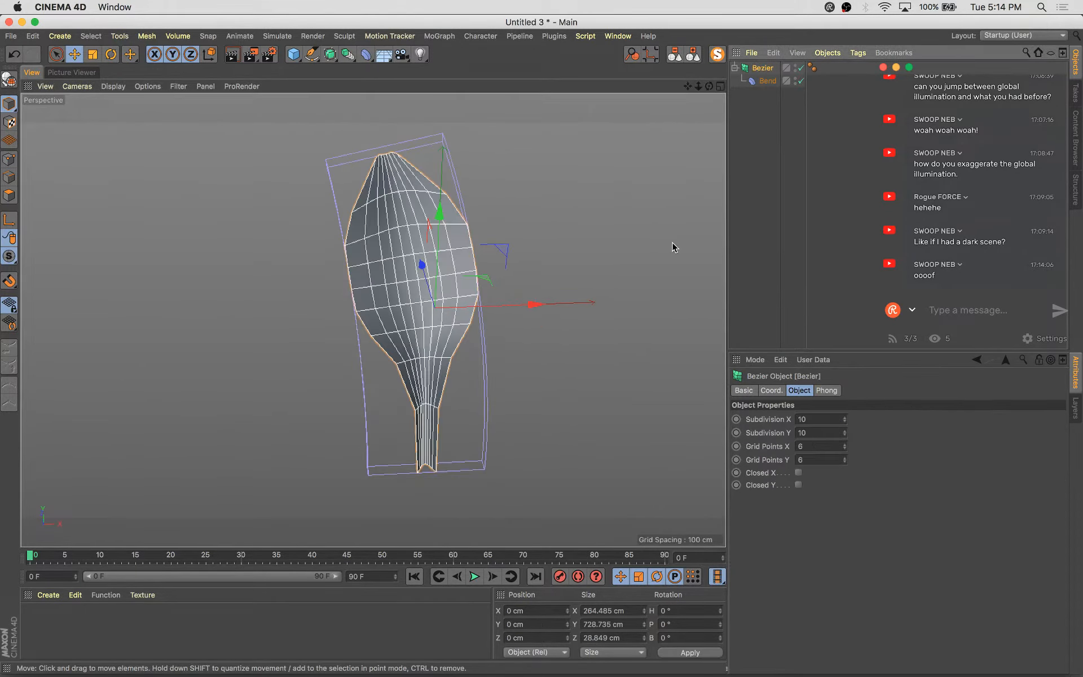
key("v")
mouse_move(544, 324)
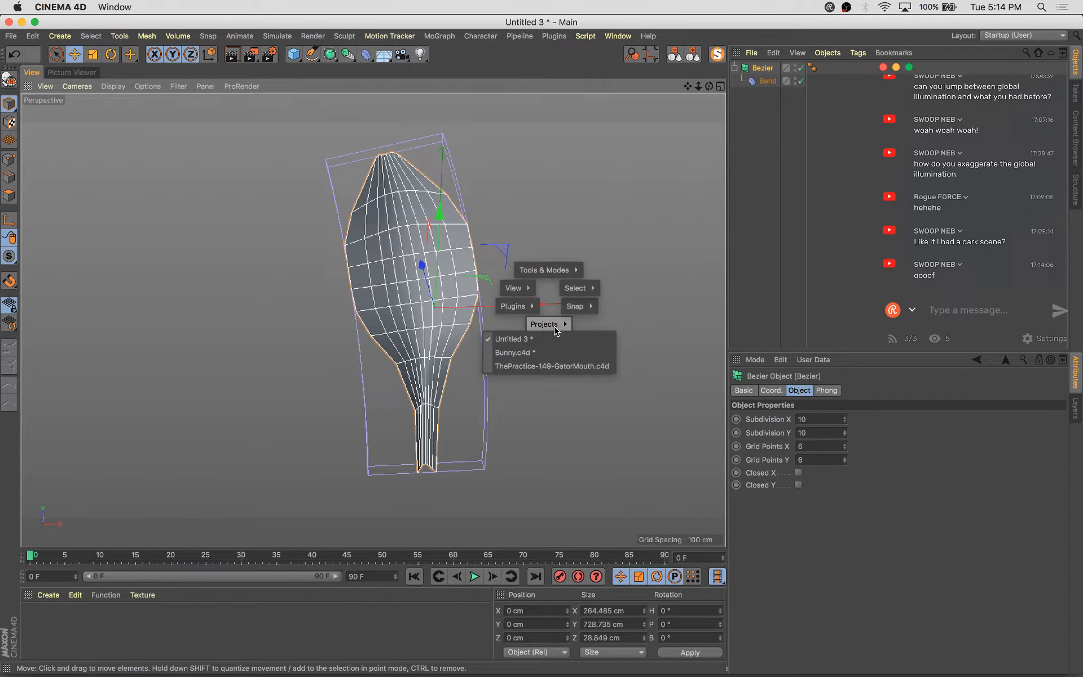
left_click(552, 366)
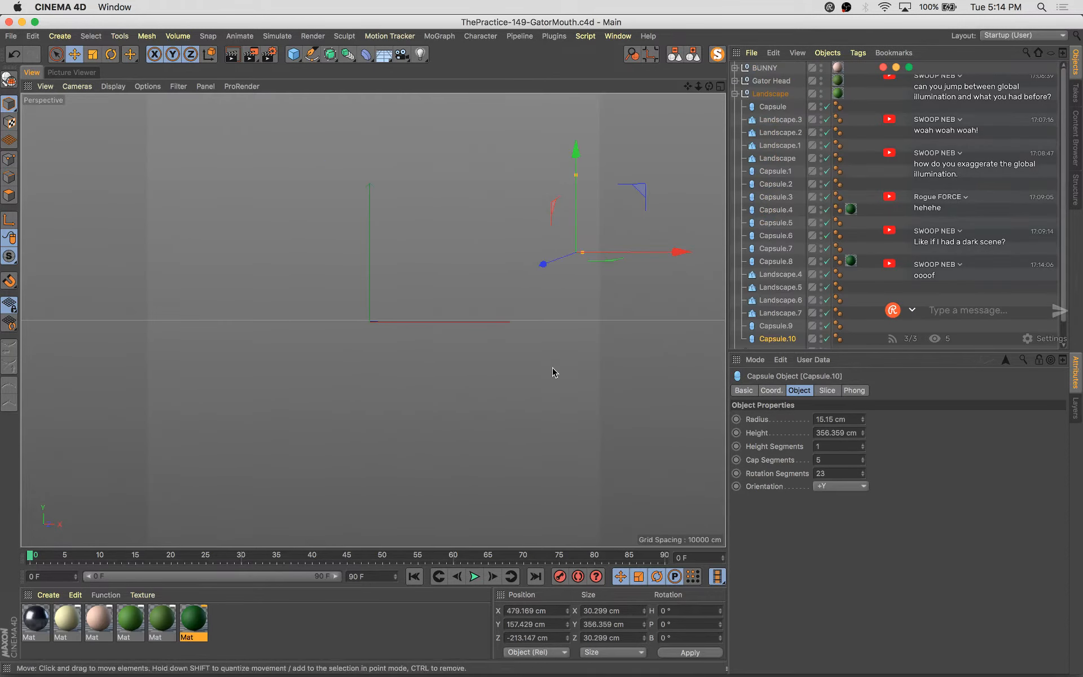
key("super+v")
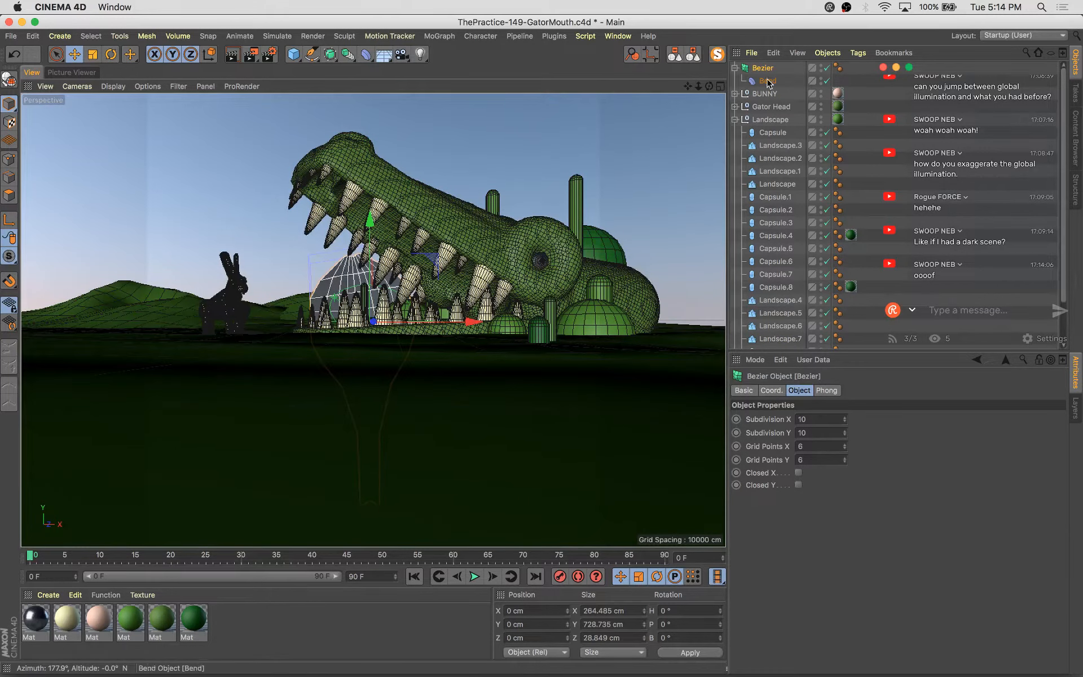
Move the pasted Bezier object below the Landscape group in the object hierarchy and expand it
left_click(693, 55)
left_click_drag(764, 69, 729, 109)
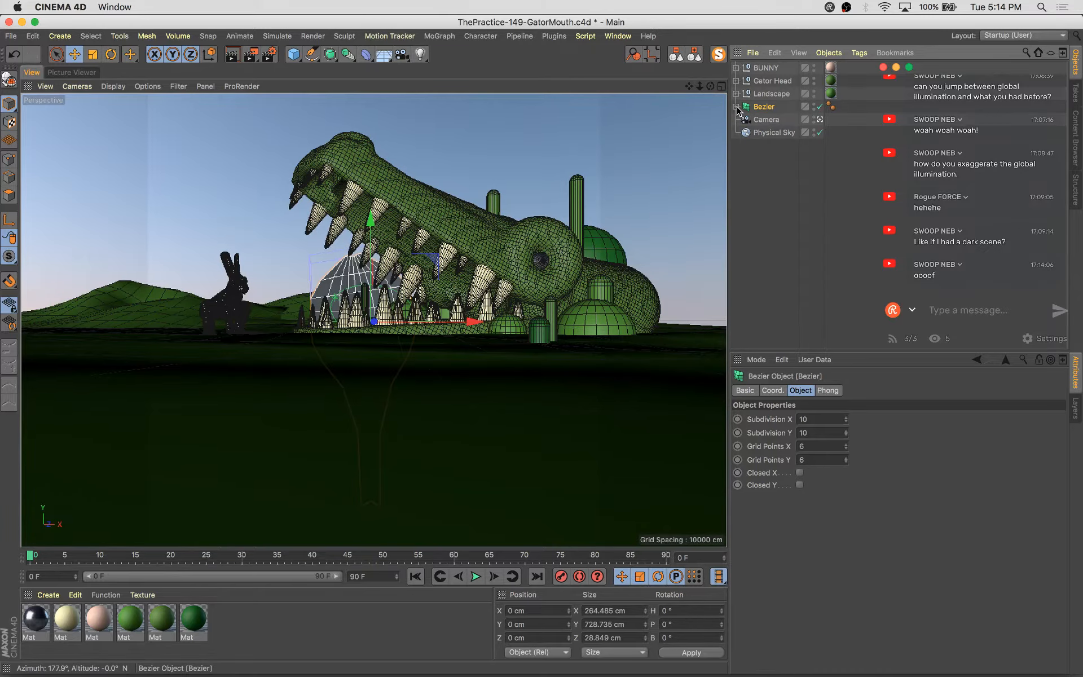
left_click(736, 107)
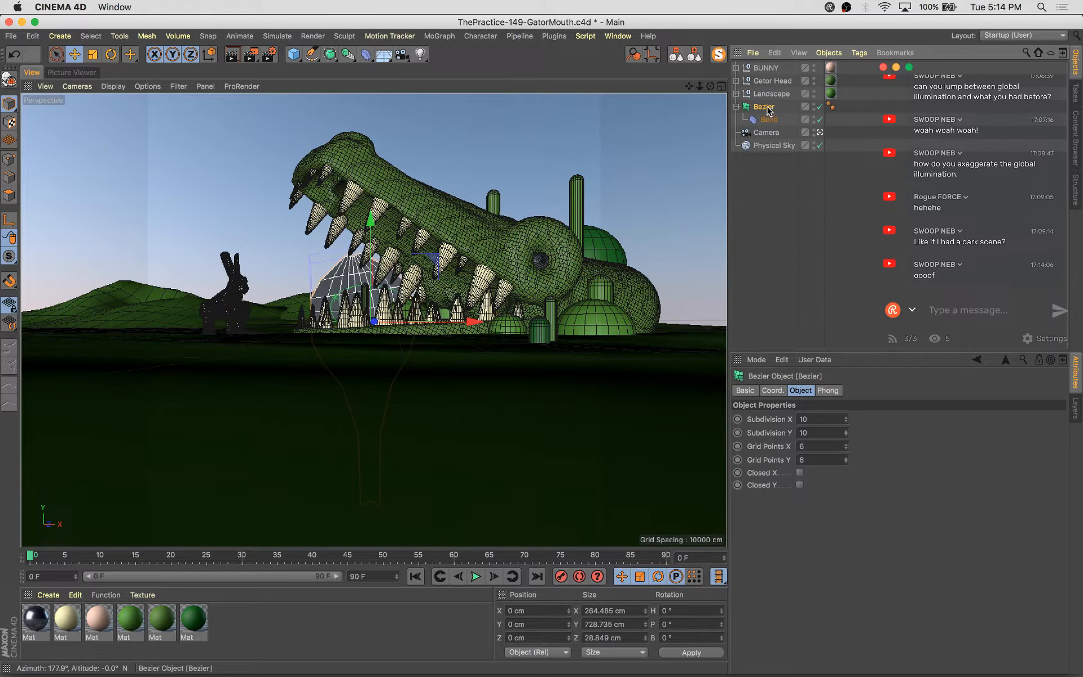
Move the Bezier object's axis down to the base of its stem
left_click(9, 219)
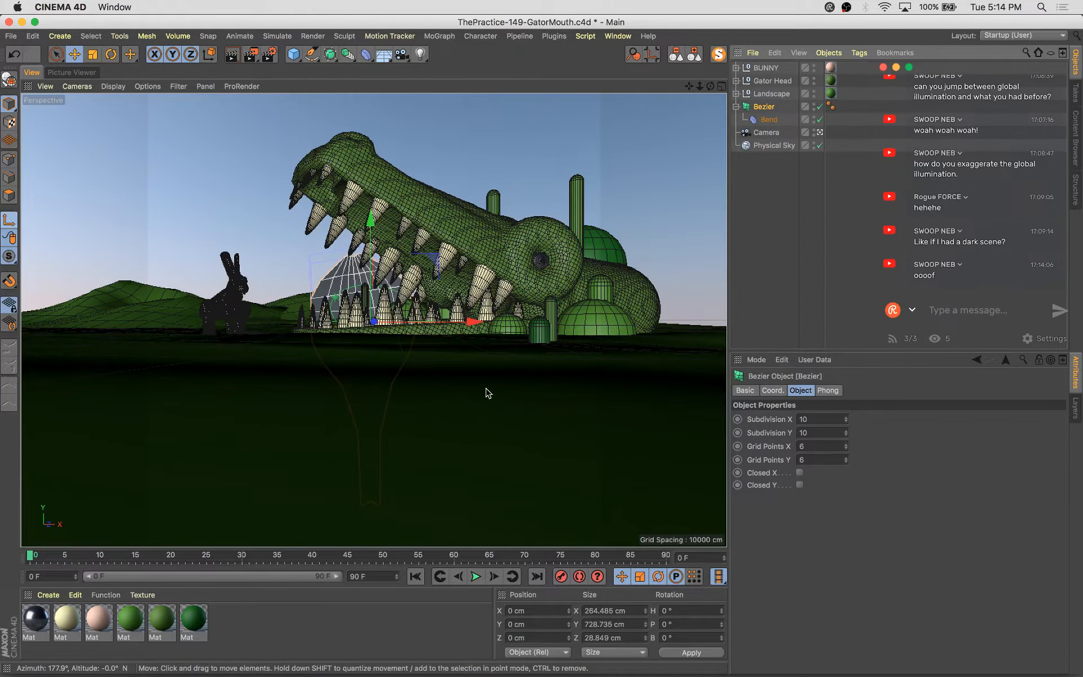
left_click_drag(373, 221, 385, 387)
left_click(9, 220)
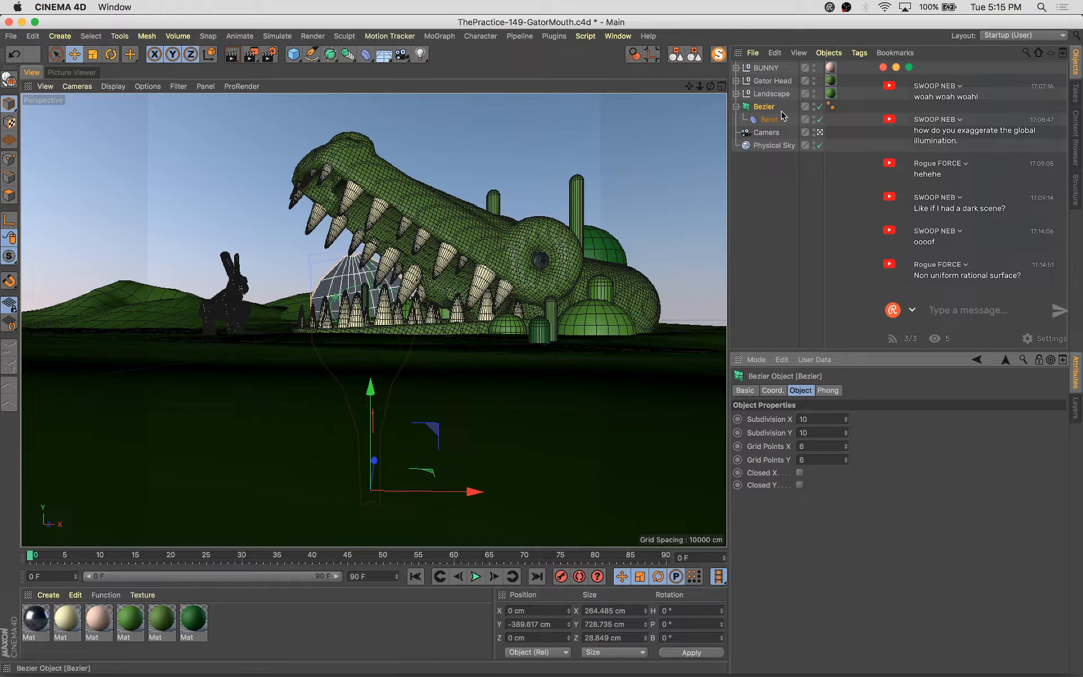
Scale the Bezier object down and move it about 243 cm to the right
key("Delete")
key("t")
left_click_drag(486, 358, 372, 286)
key("e")
left_click_drag(480, 350, 581, 353)
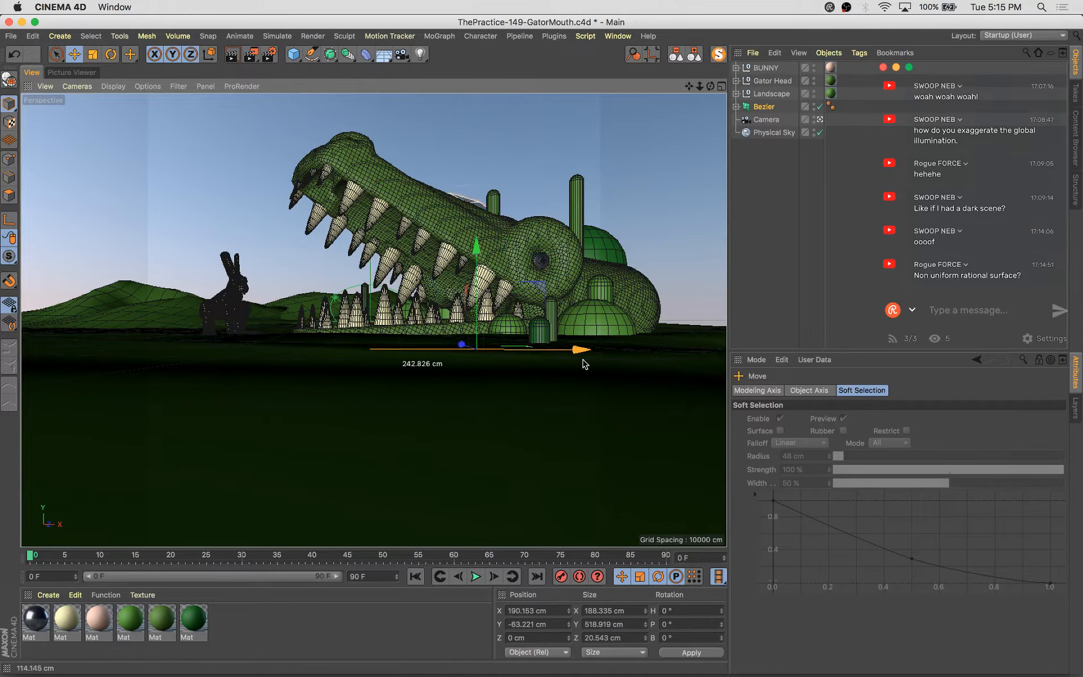
Scale the object up, rotate its heading to about -54° and scale it back down beside the gator's head
key("t")
left_click_drag(461, 468, 658, 391)
key("r")
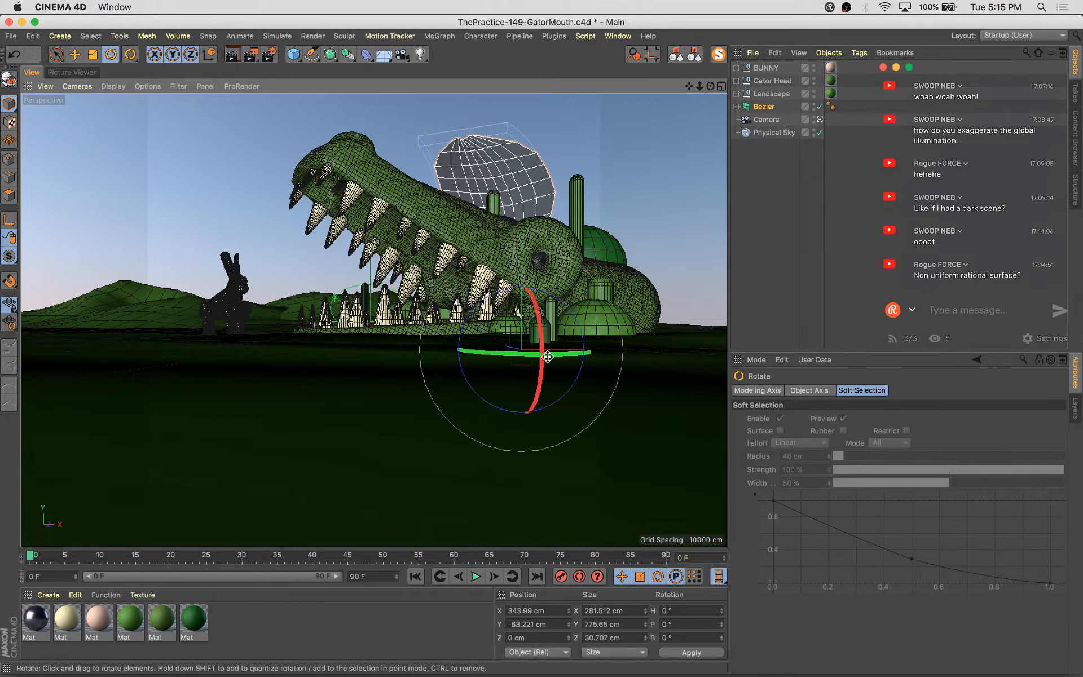
left_click_drag(587, 354, 498, 401)
key("t")
left_click_drag(621, 327, 578, 343)
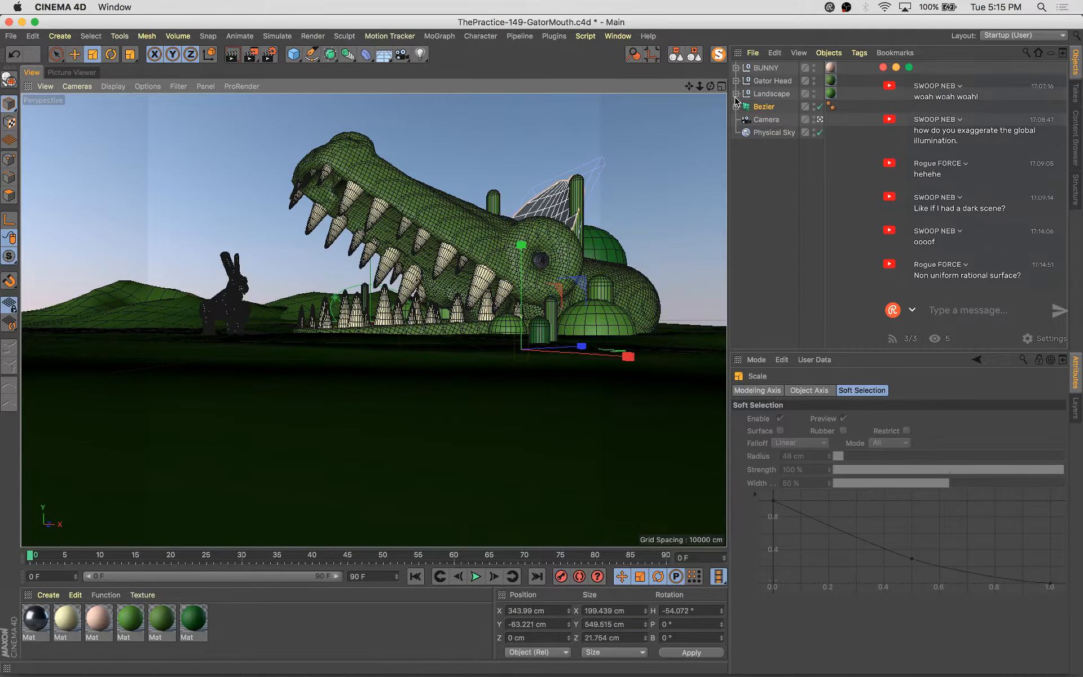
Wrap the Bezier object in a Cloth Surface and set its thickness to 5 cm
left_click(736, 106)
left_click(765, 108)
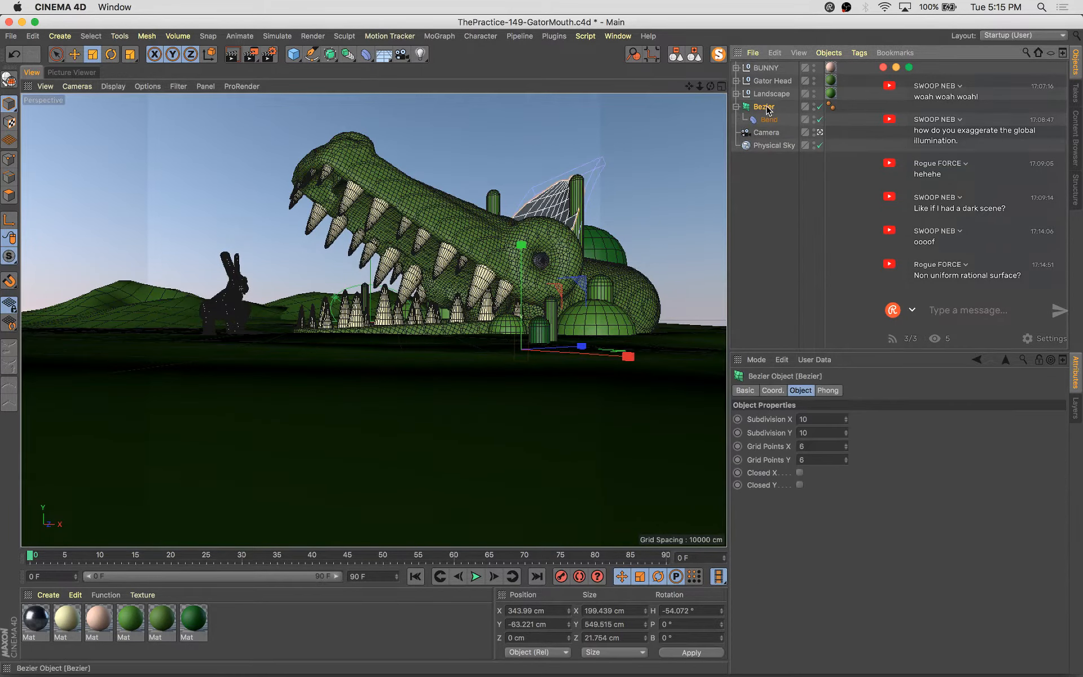
left_click(278, 36)
mouse_move(291, 63)
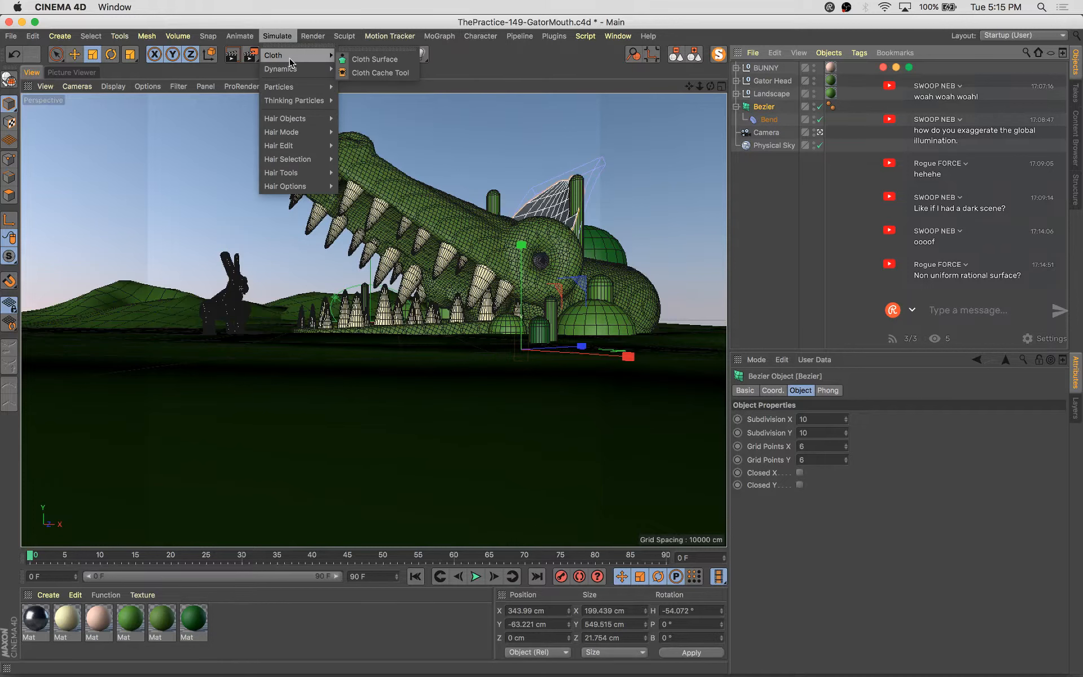
left_click(375, 59, "alt")
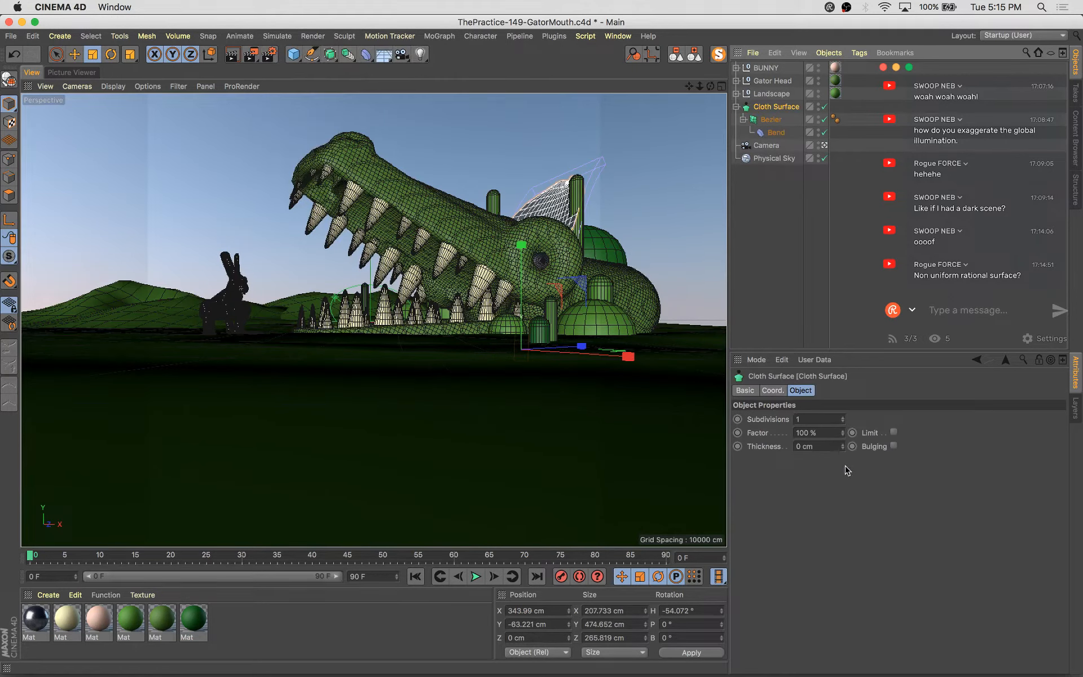
left_click(844, 443)
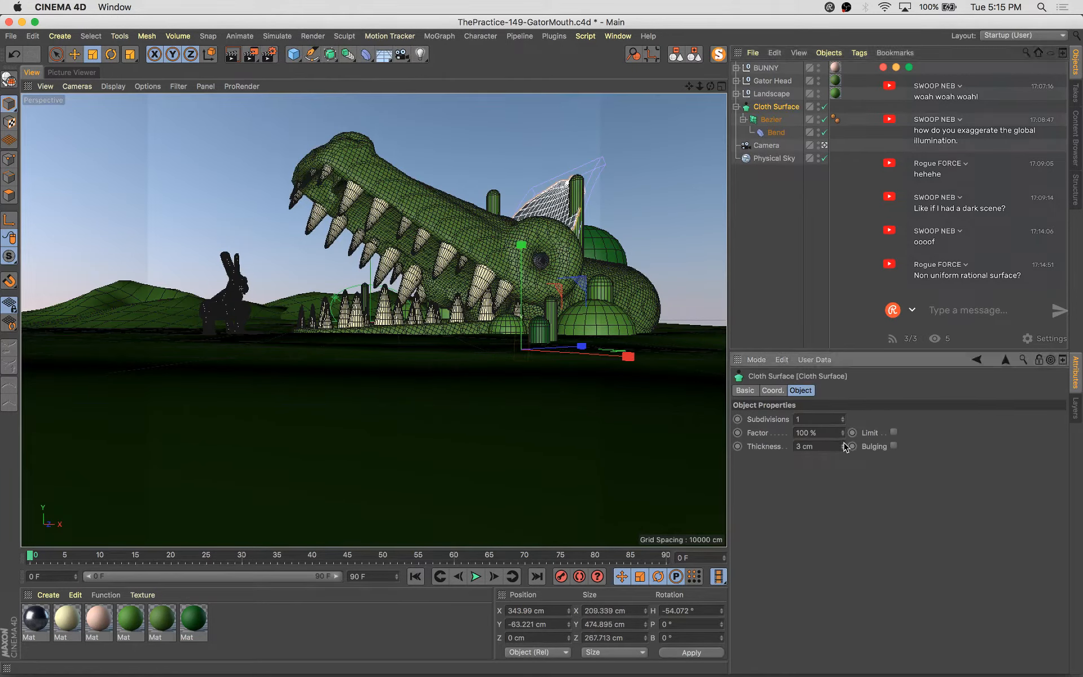
left_click(780, 107)
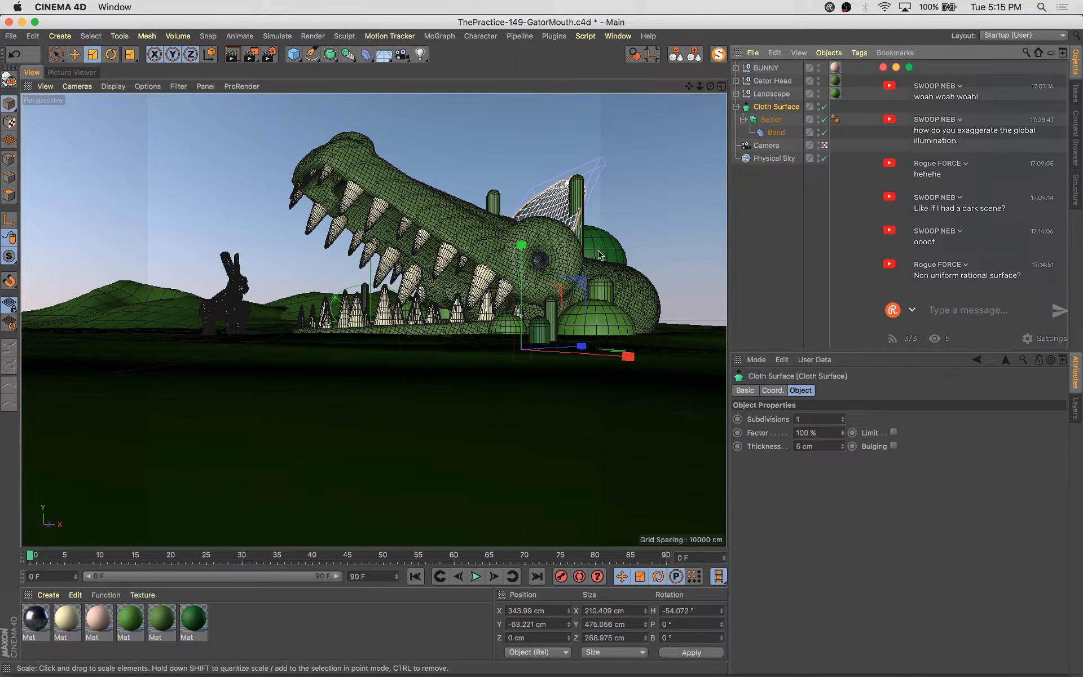
Rotate the cloth-surfaced object to about -75° heading and nudge its position
left_click(654, 211)
key("r")
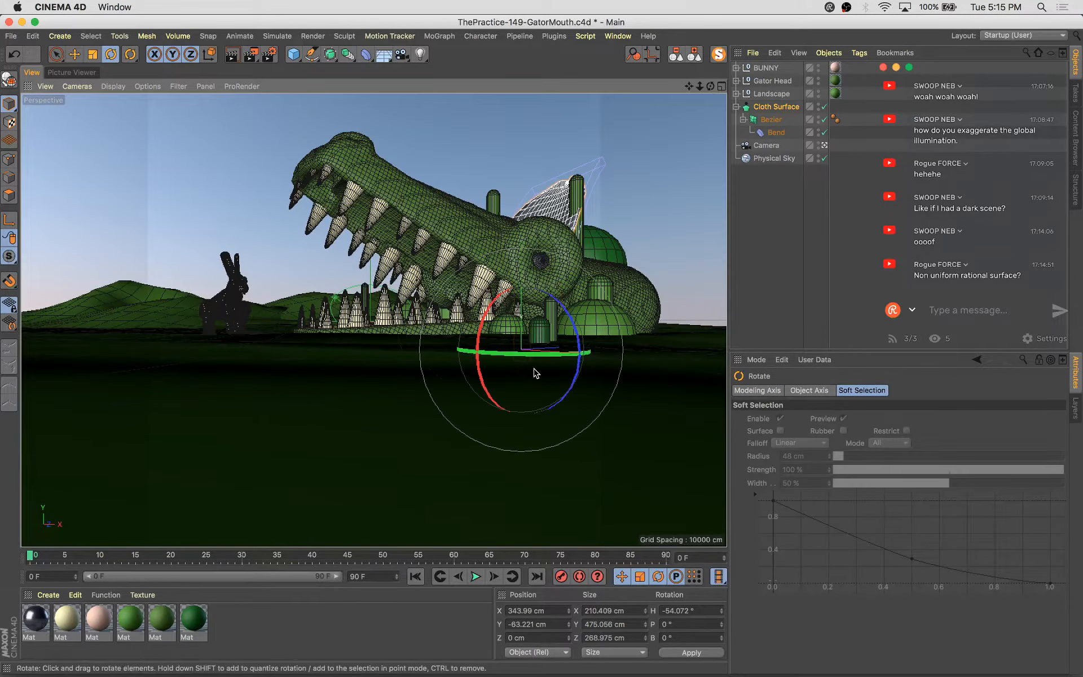
left_click_drag(564, 353, 512, 364)
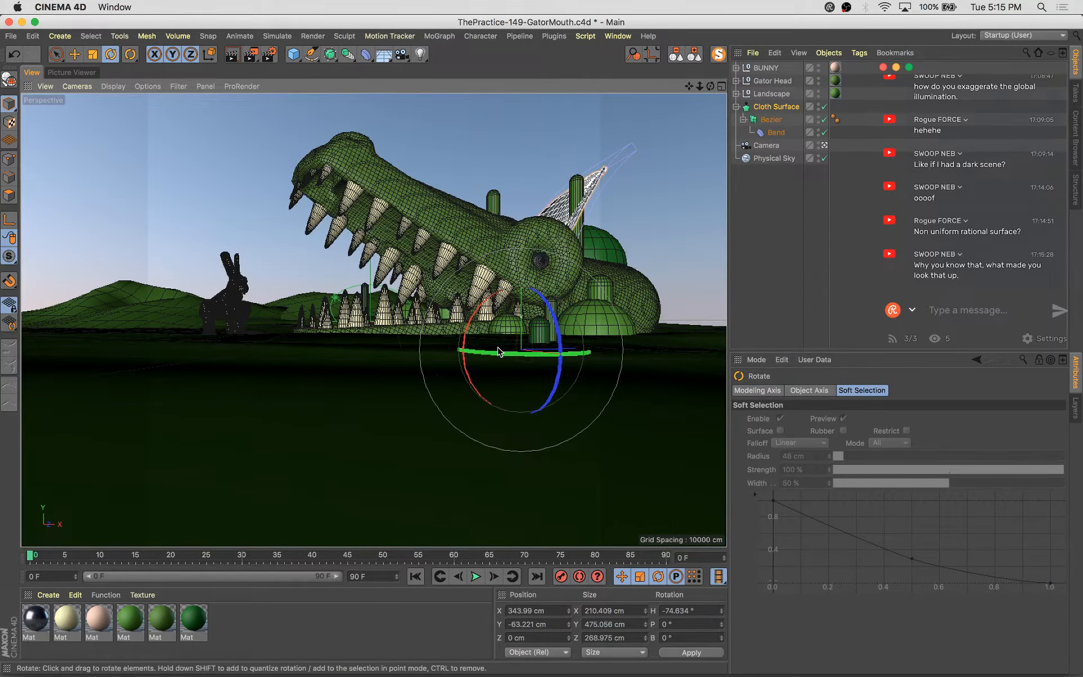
key("w")
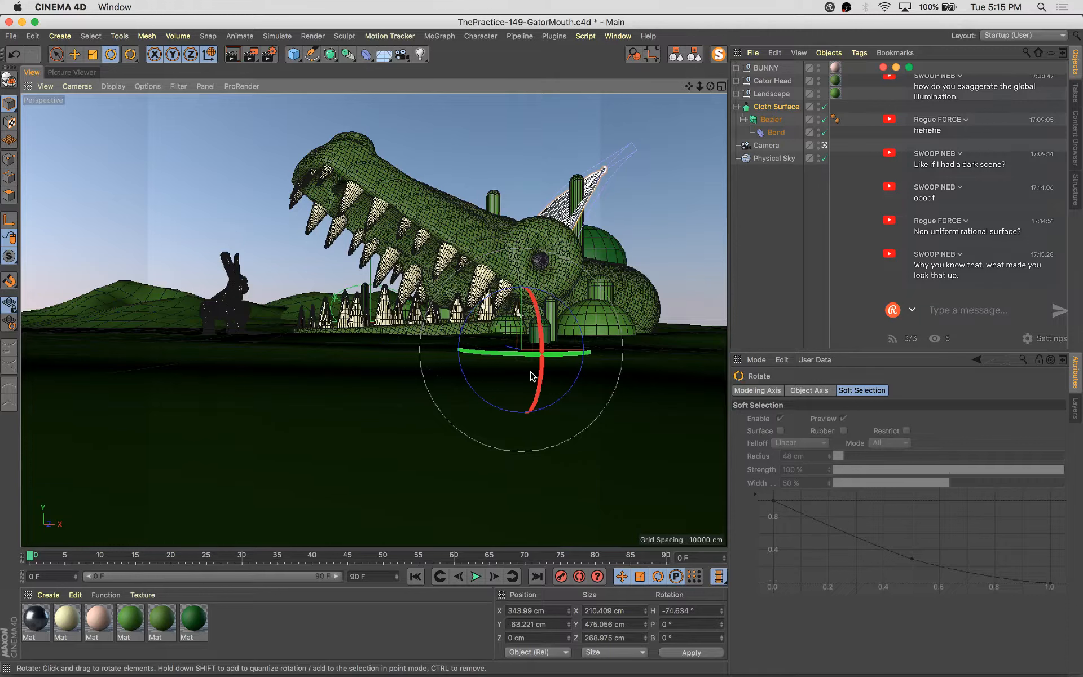
key("e")
mouse_move(561, 355)
left_mouse_down()
mouse_move(590, 361)
mouse_move(569, 360)
left_mouse_up()
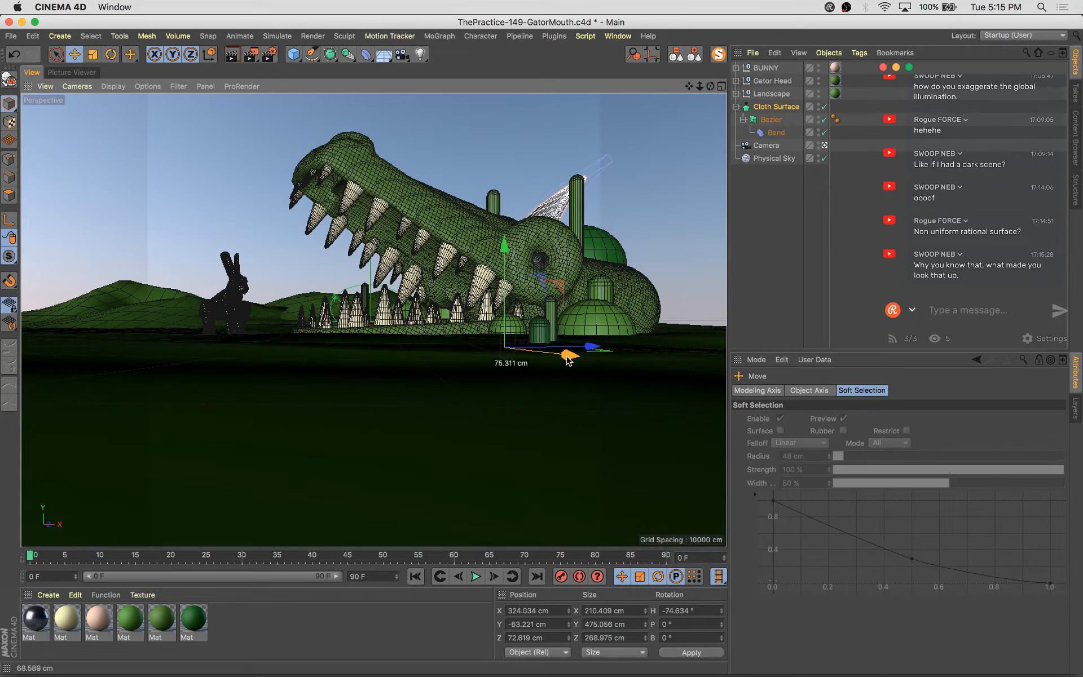
Scale the object up slightly and tilt its pitch to about -3°
key("t")
left_click_drag(432, 423, 469, 421)
key("r")
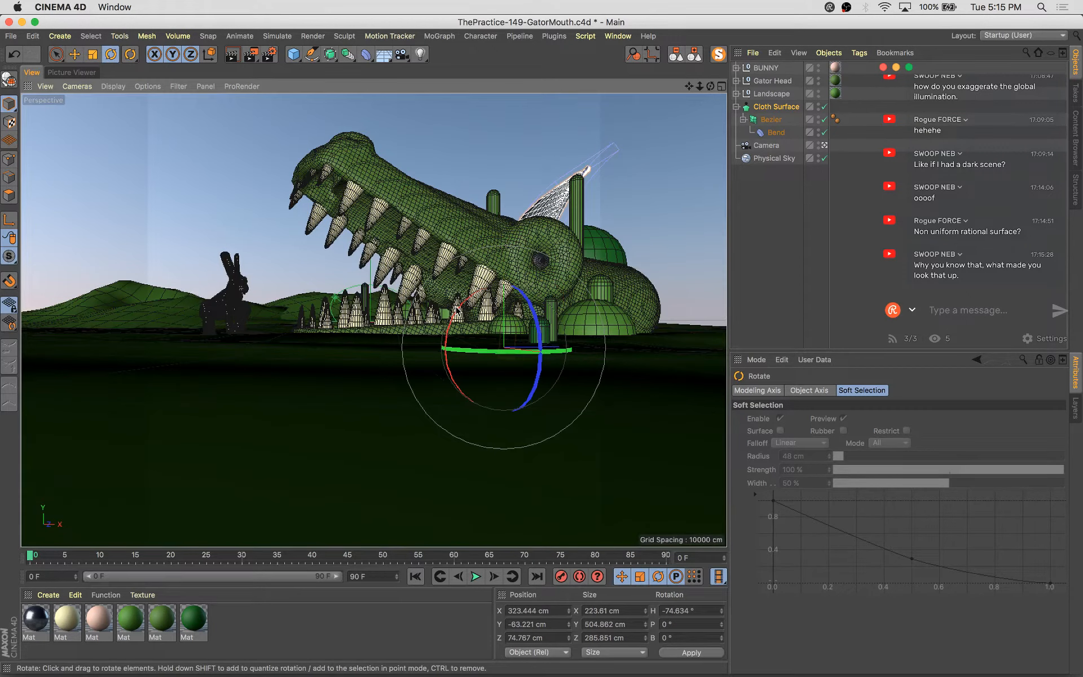
left_click_drag(456, 310, 484, 330)
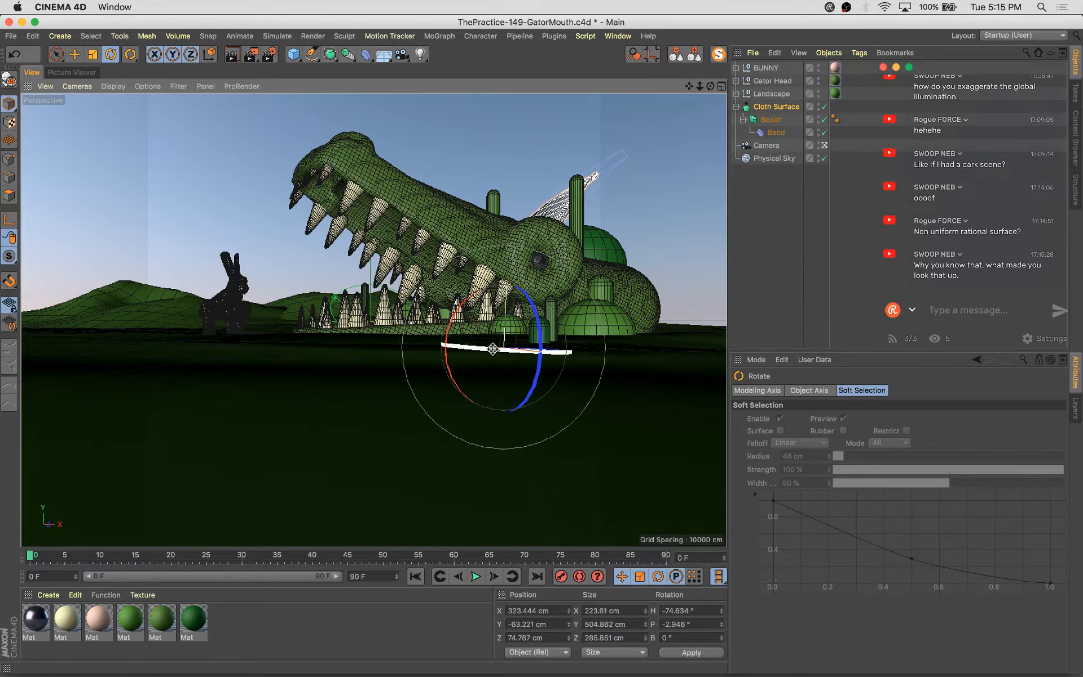
key("e")
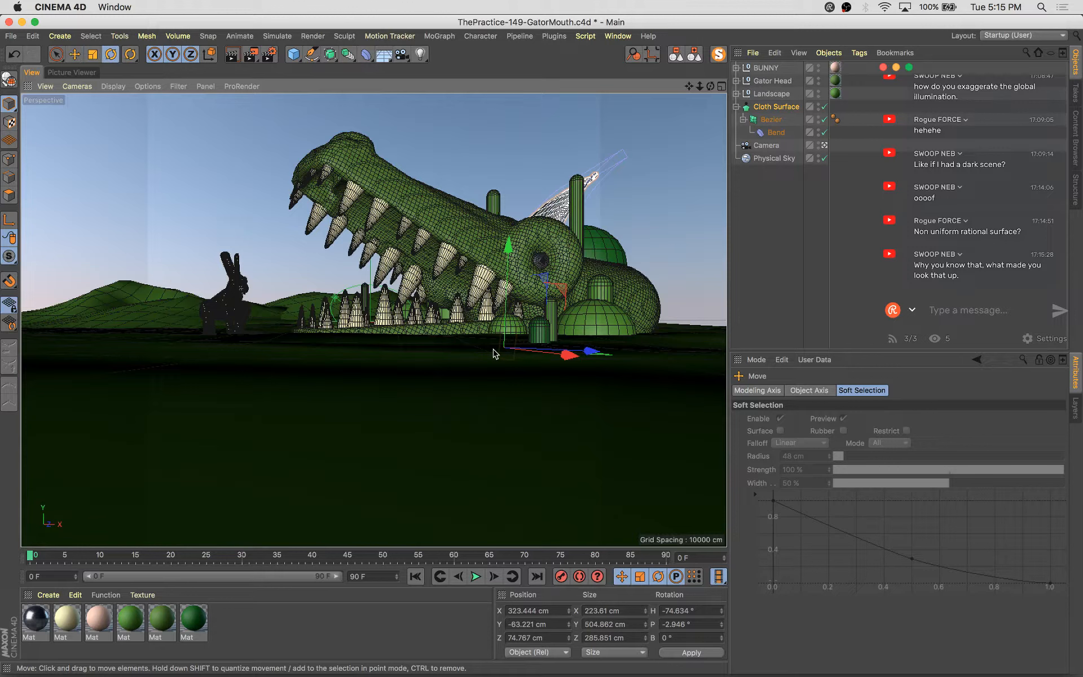
key("r")
left_click_drag(494, 353, 501, 356)
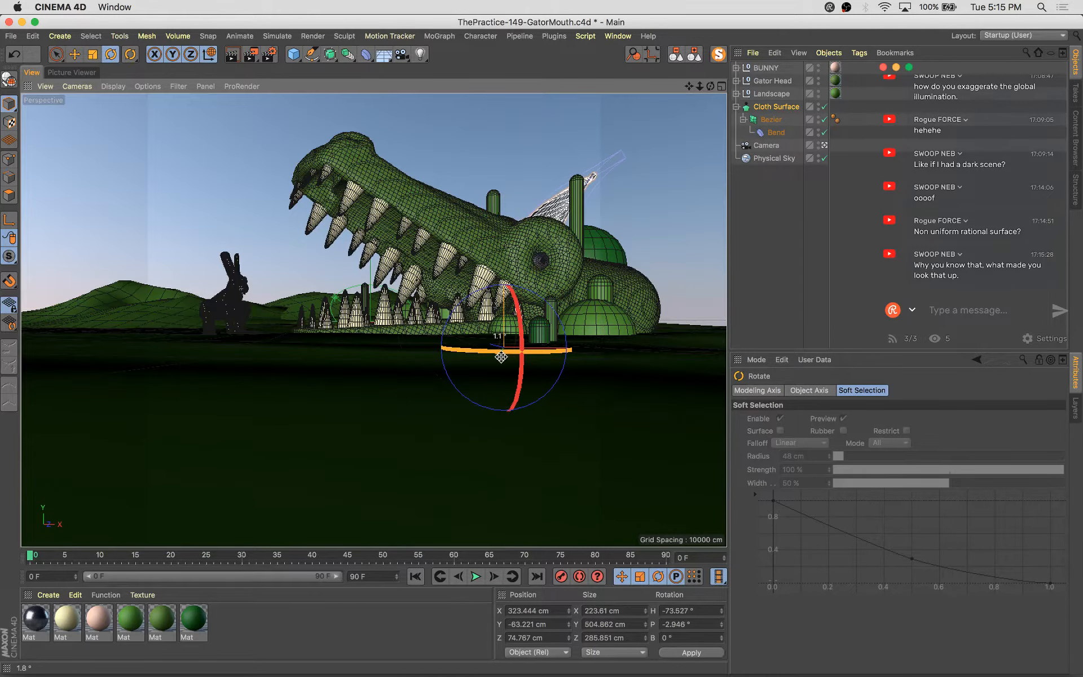
Duplicate the cloth object by moving a copy aside and scale the copy up
key("e")
left_click_drag(569, 354, 542, 369, "ctrl")
key("r")
key("t")
left_click_drag(479, 406, 537, 380)
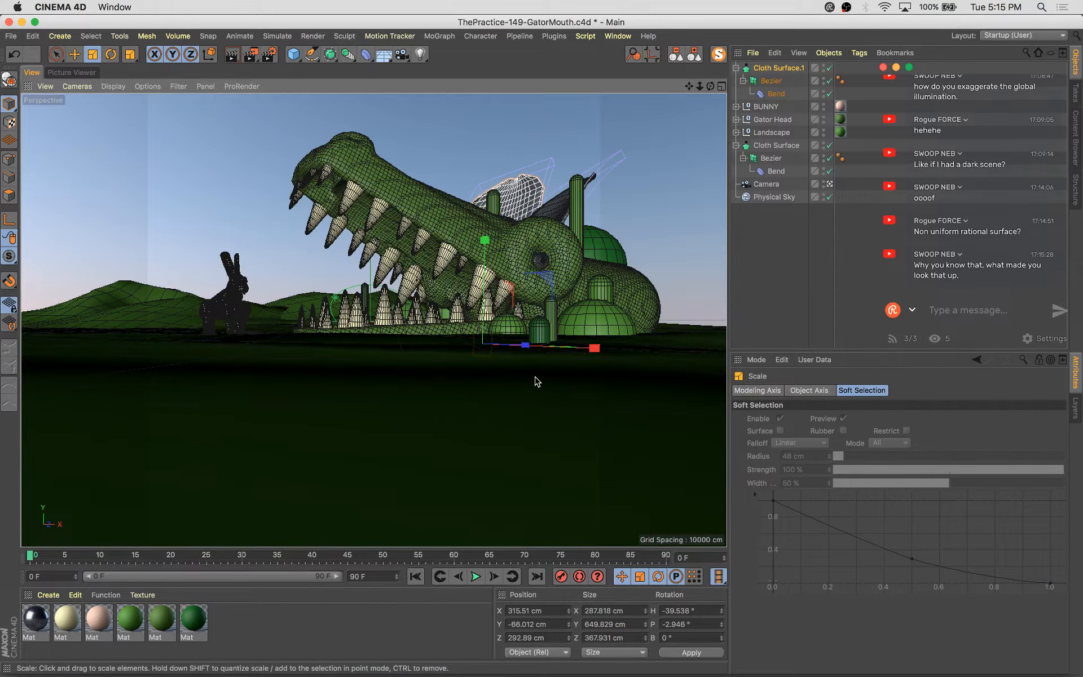
Create another copy by rotating it to about 115° heading and scale it up
key("r")
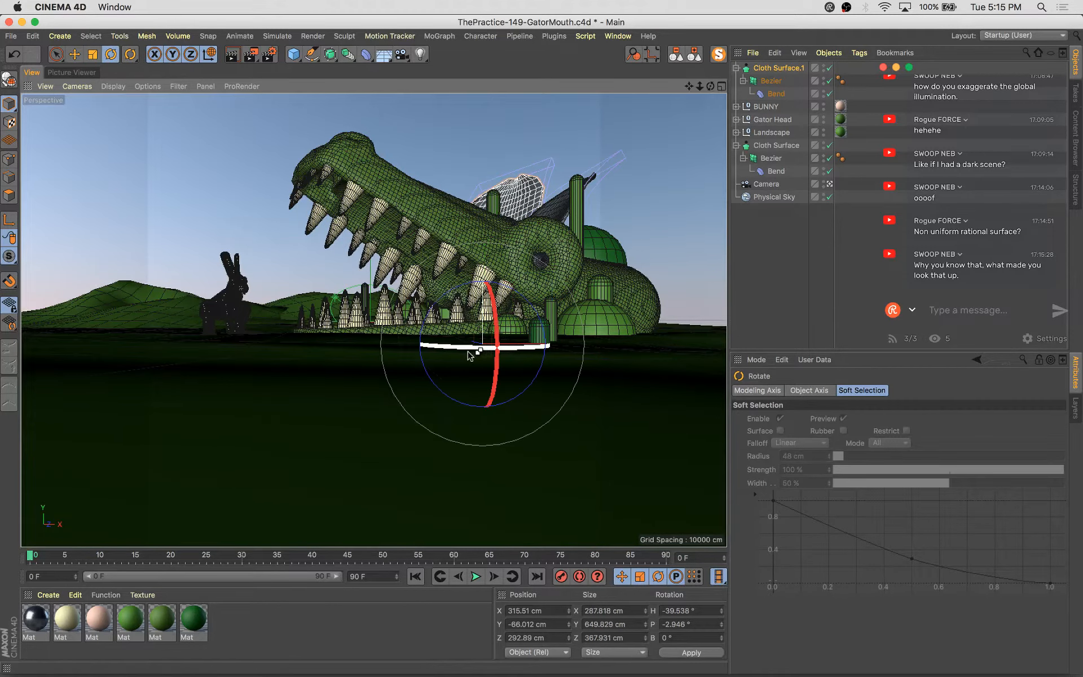
left_click_drag(475, 347, 726, 348)
key("t")
left_click_drag(310, 476, 382, 448)
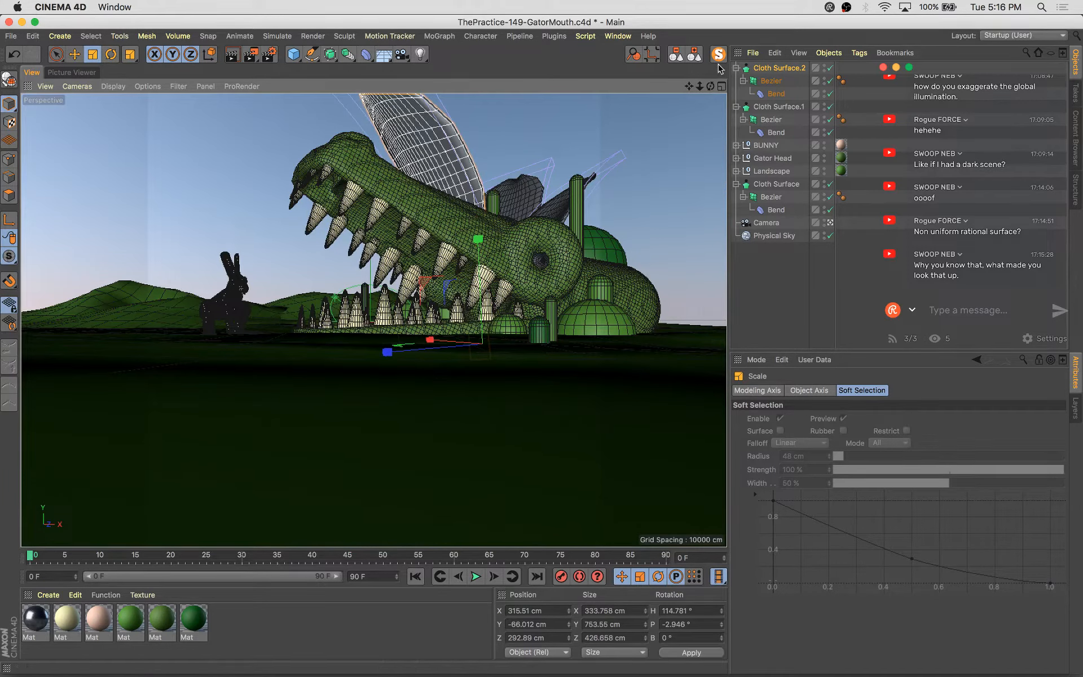
Select the three Cloth Surface leaf objects and group them into a null
left_click(697, 55)
left_click(778, 83, "shift")
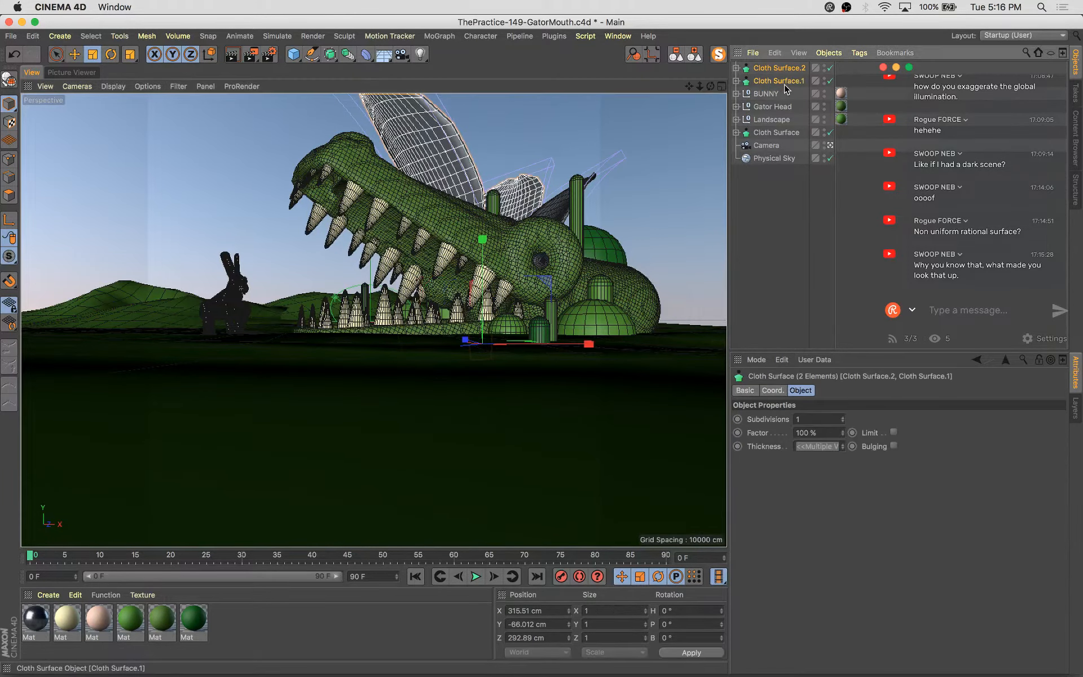
left_click_drag(775, 134, 767, 124)
left_click(779, 133, "shift")
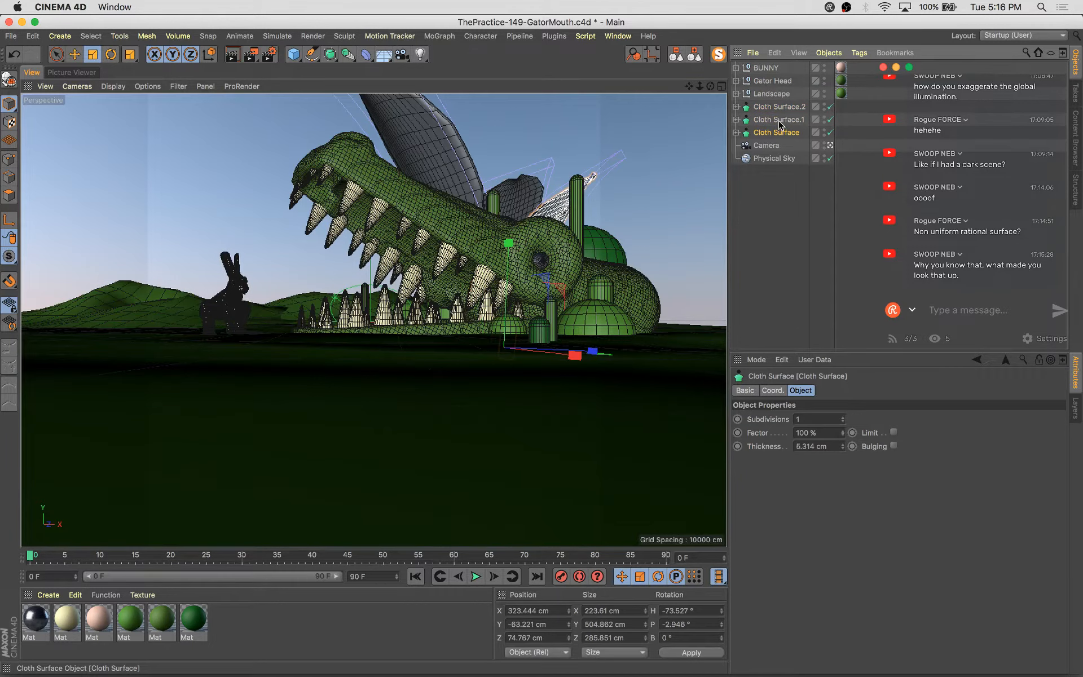
key("alt+g")
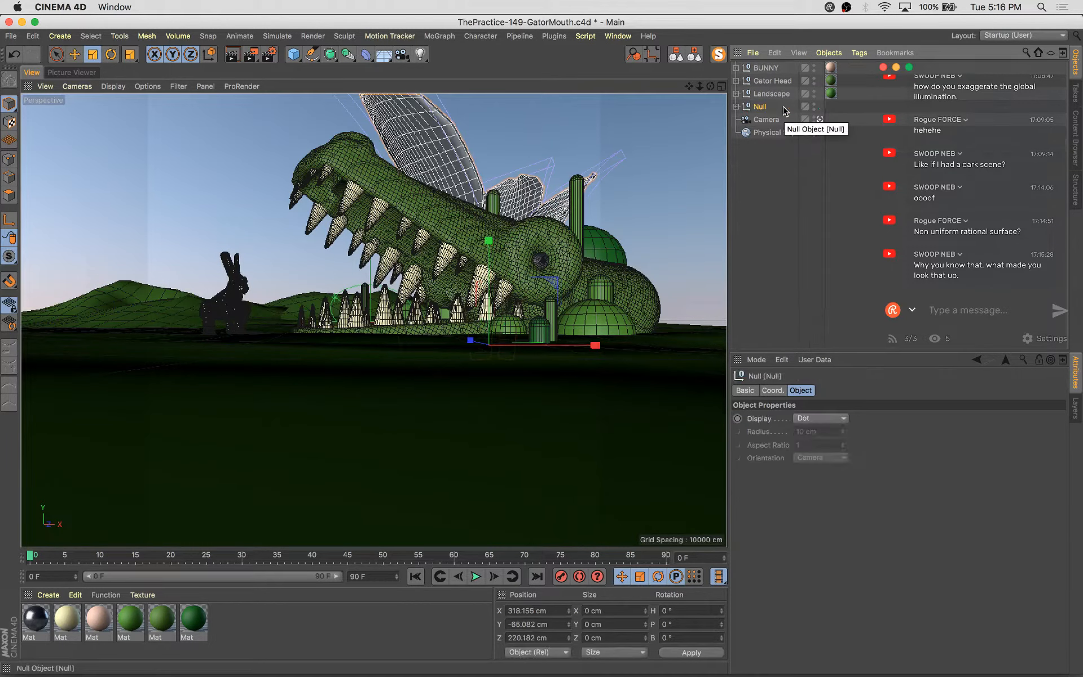
Duplicate the leaf group by moving a copy aside, then scale the copy
key("e")
left_click_drag(475, 342, 552, 379, "ctrl")
key("t")
left_click_drag(648, 221, 622, 326)
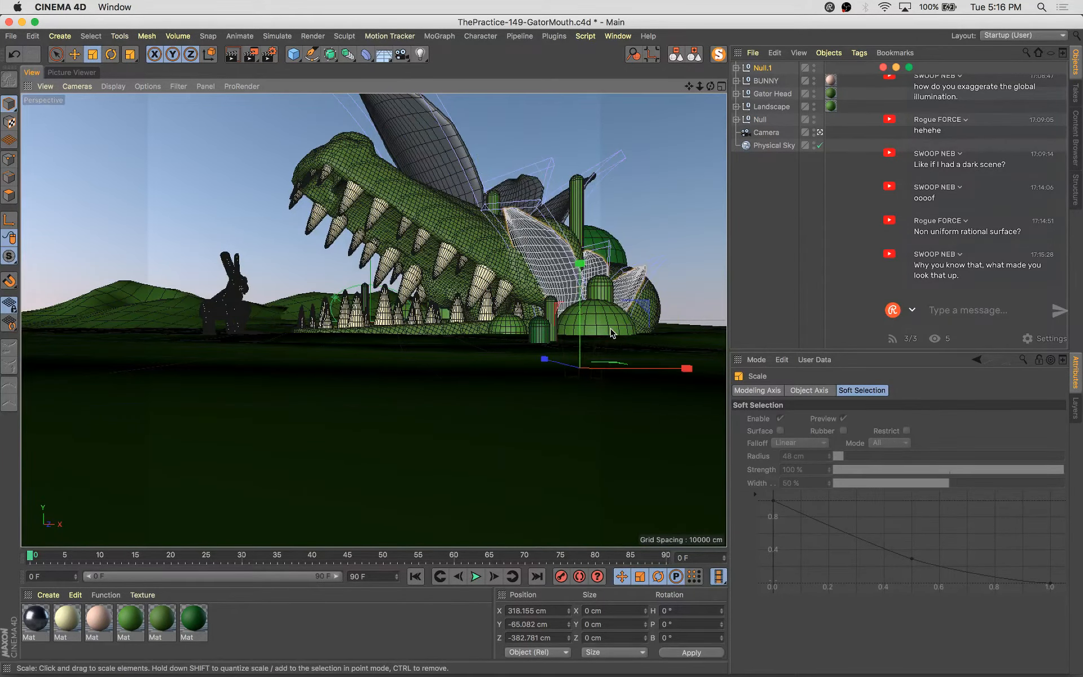
Rotate the copied leaf group to about -73° heading and move it up behind the gator's head
key("r")
left_click_drag(648, 373, 466, 355)
key("e")
left_click_drag(580, 316, 588, 231)
left_click_drag(661, 303, 604, 280)
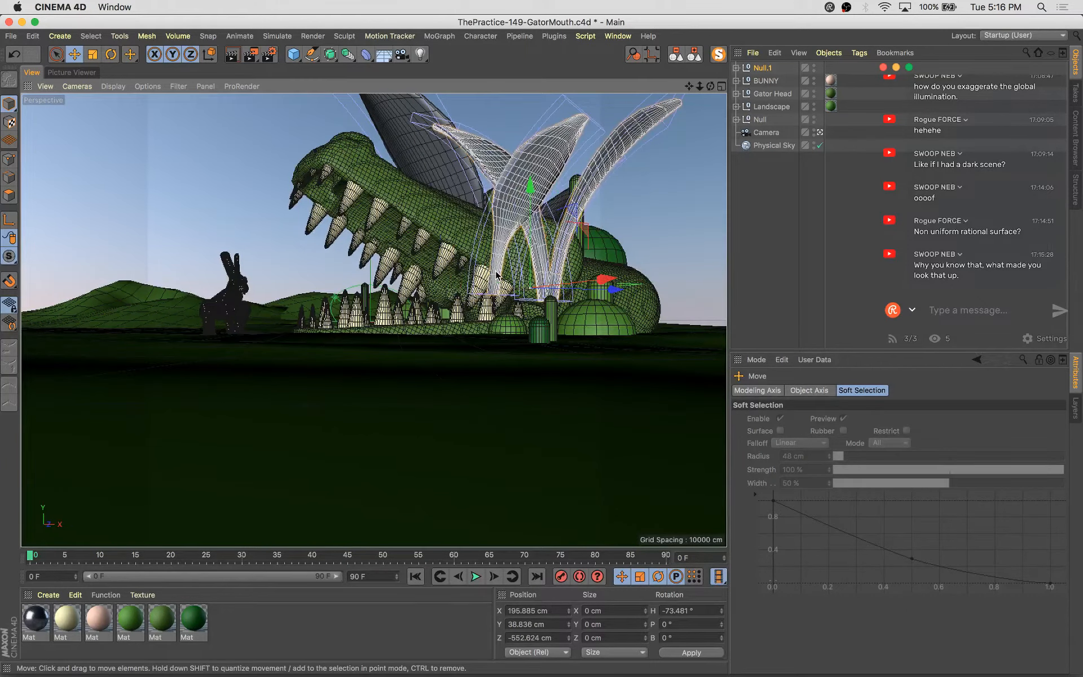
Select one leaf in the copied group and shift it sideways to spread the leaves apart
left_click(495, 288)
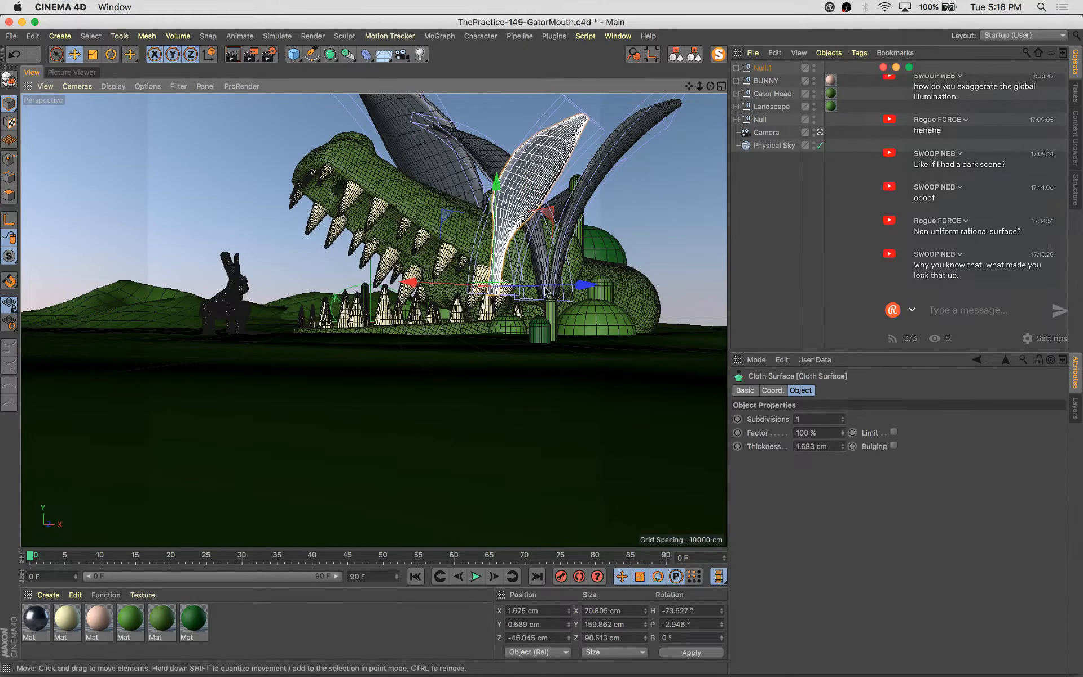
left_click_drag(414, 293, 478, 304)
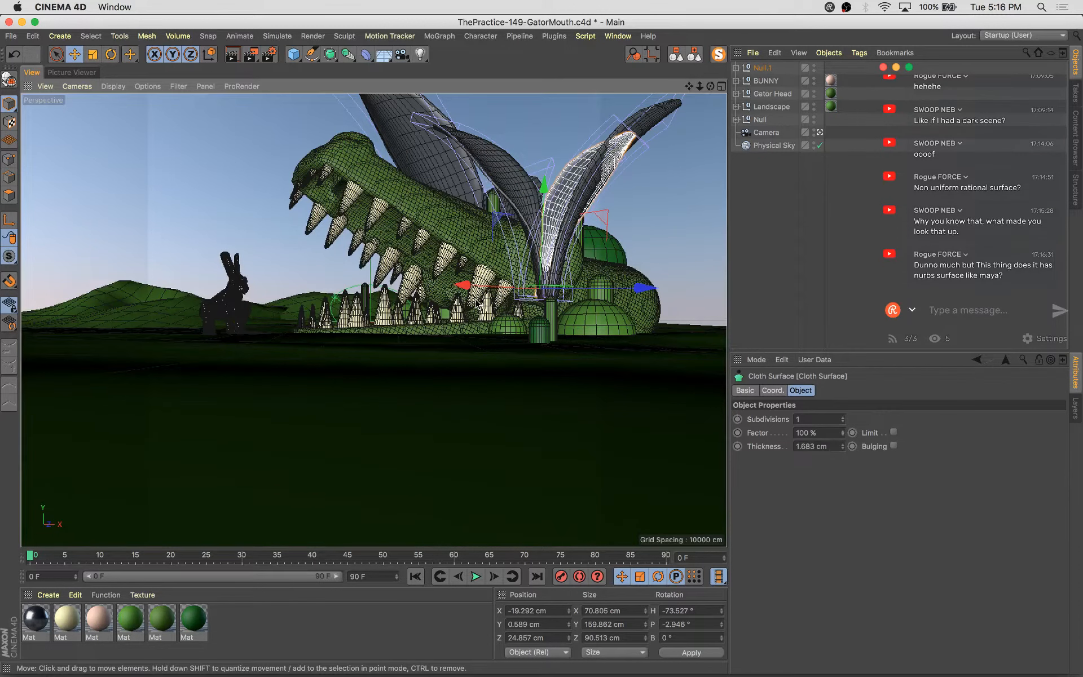
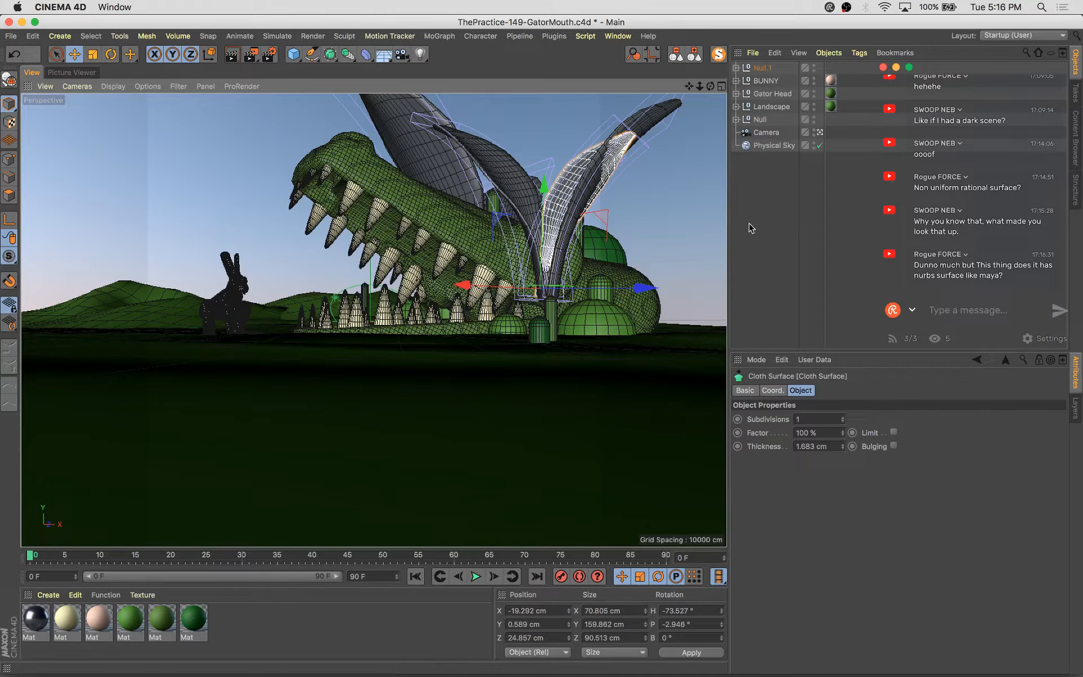
Rotate the selected leaf to about 30.5° heading and move it sideways
key("r")
left_click_drag(533, 285, 698, 284)
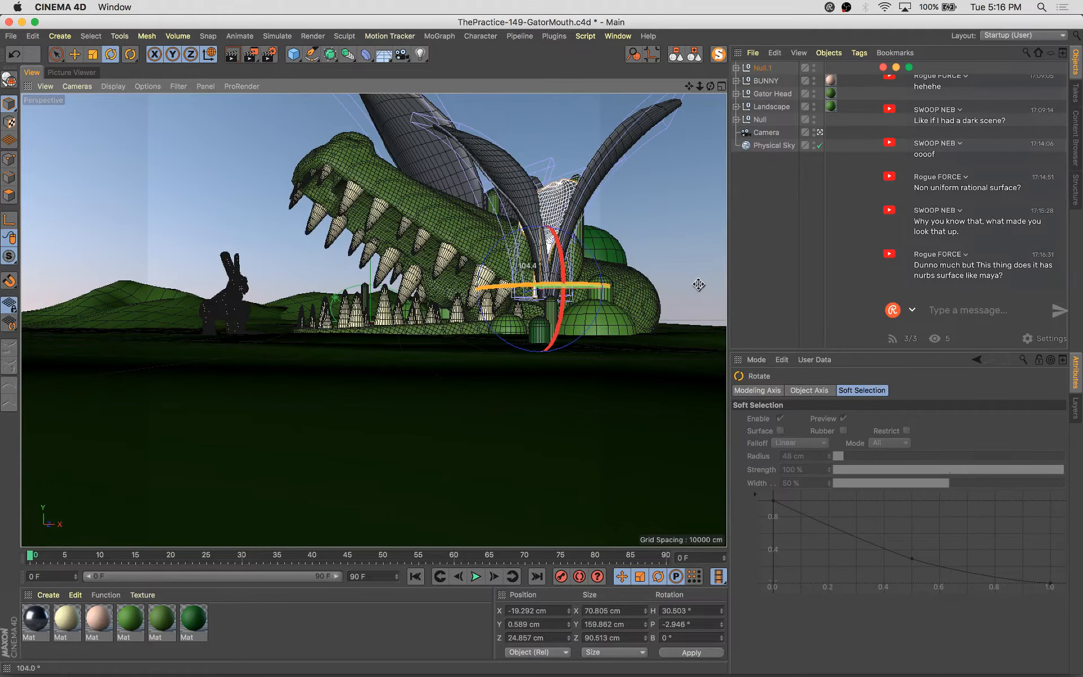
key("e")
left_click_drag(611, 291, 641, 296)
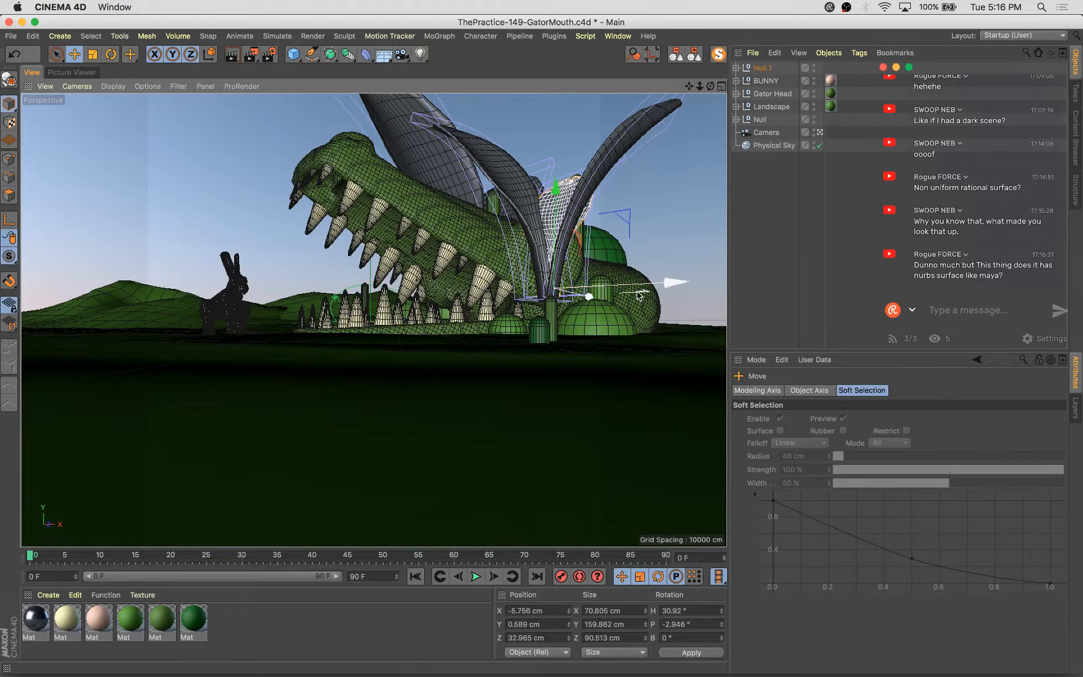
Select the copied leaf group, move it down in front of the gator's head and scale it smaller
left_click(348, 56)
left_click(330, 54)
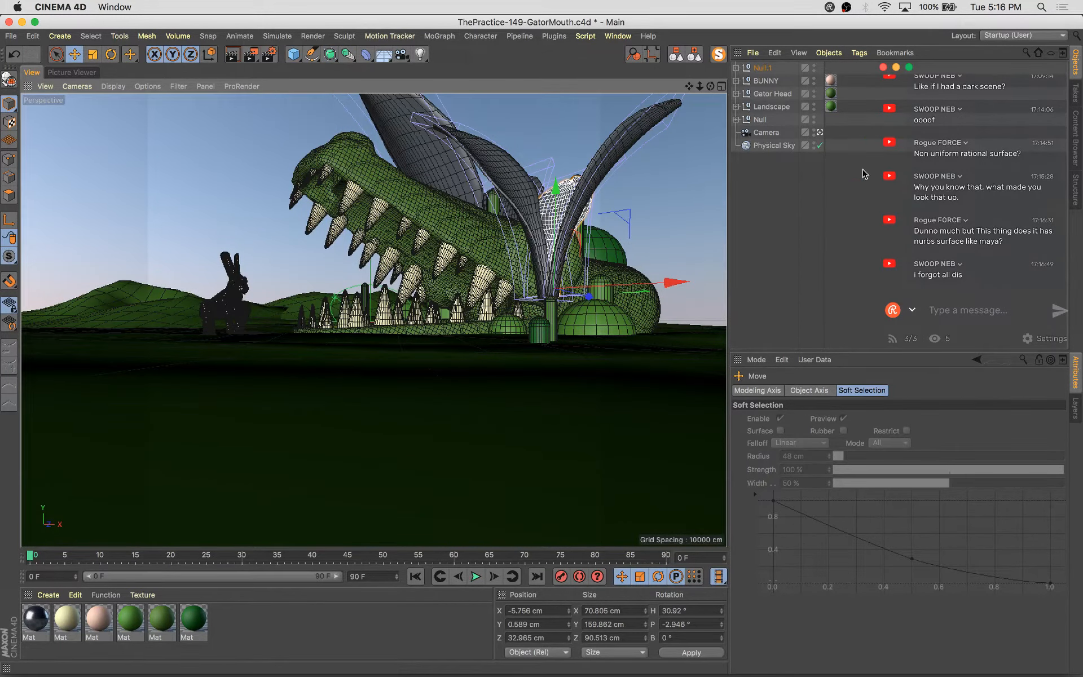
left_click(770, 66)
key("e")
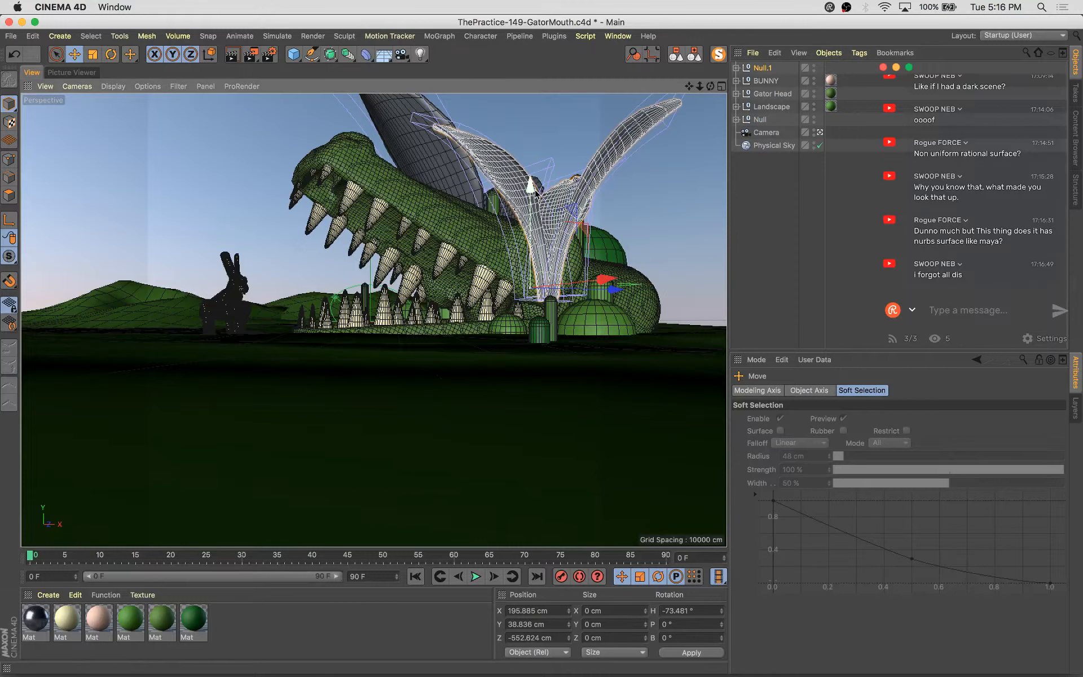
left_click_drag(536, 190, 534, 242)
key("t")
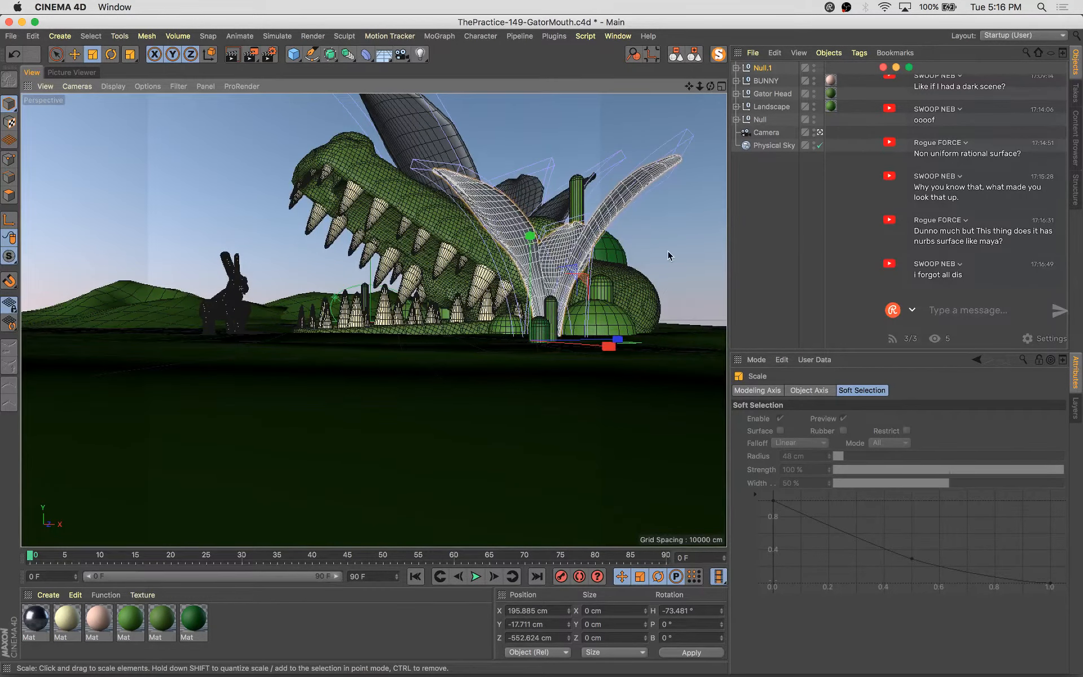
left_click_drag(668, 251, 625, 363)
Rotate the copied leaf group to about -92° heading and shrink it further
key("r")
key("e")
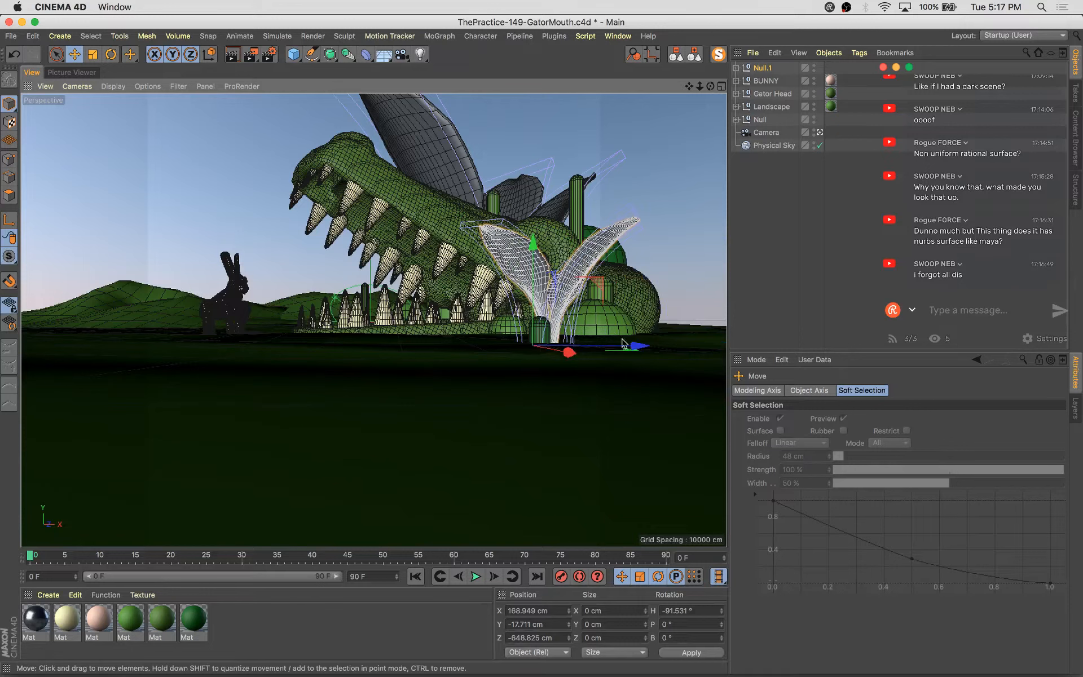
key("t")
left_click_drag(531, 375, 510, 395)
Duplicate the leaf group by moving a copy aside, then rotate the copy
key("e")
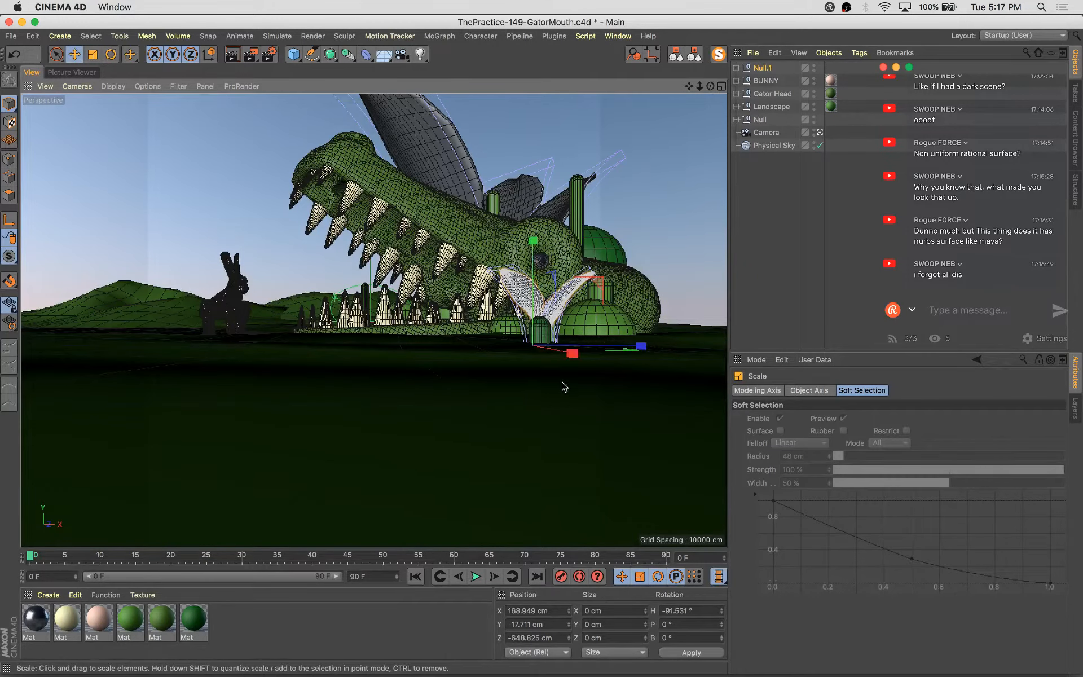
left_click_drag(618, 355, 568, 354)
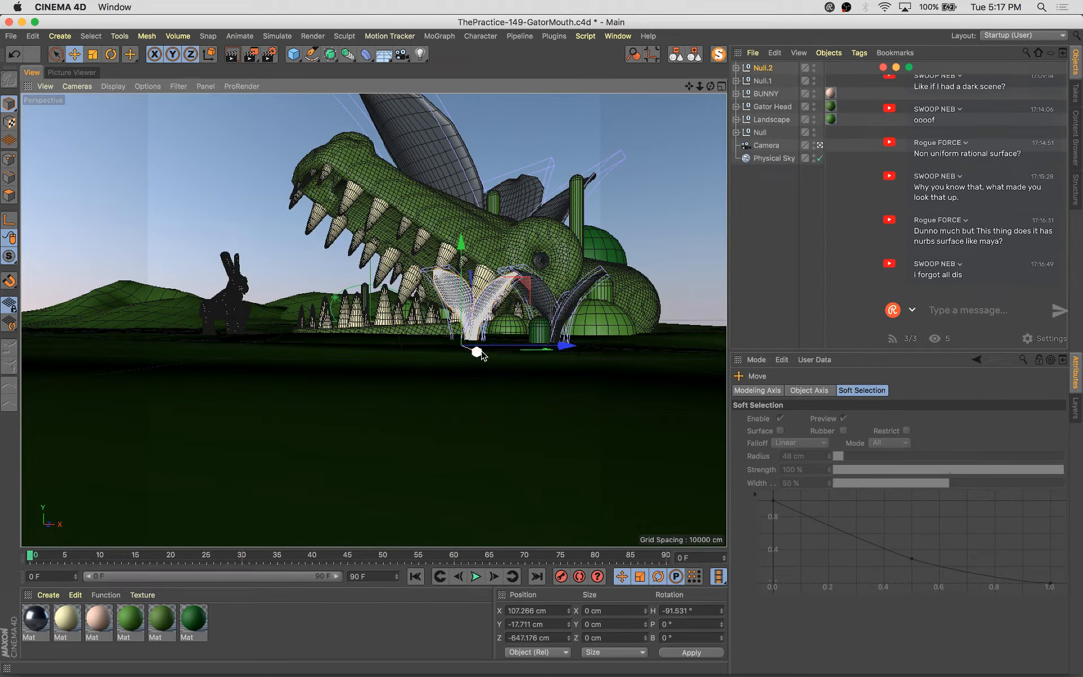
key("r")
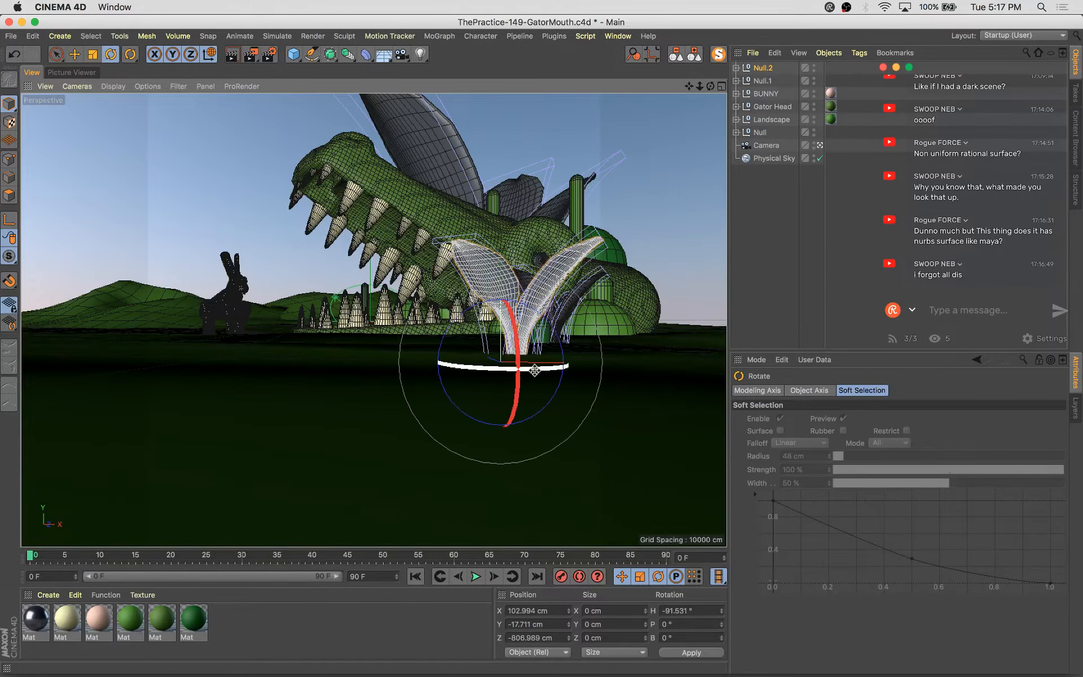
left_click_drag(541, 368, 571, 325)
Delete two of the three leaves from the new copied group
left_click(541, 286)
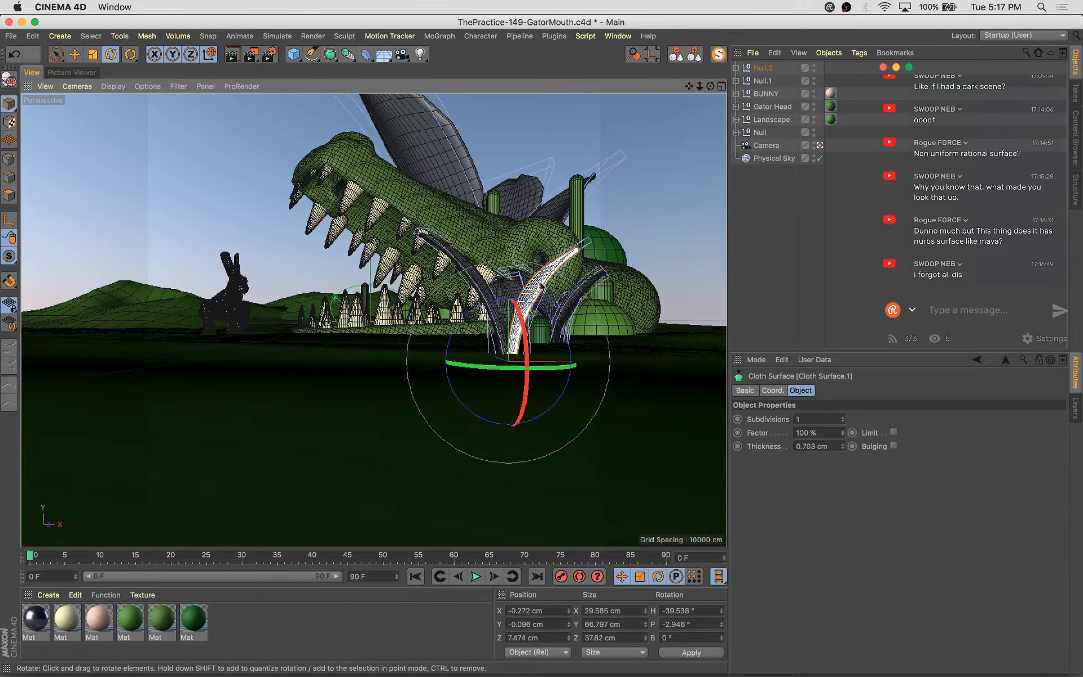
key("Delete")
left_click(474, 283)
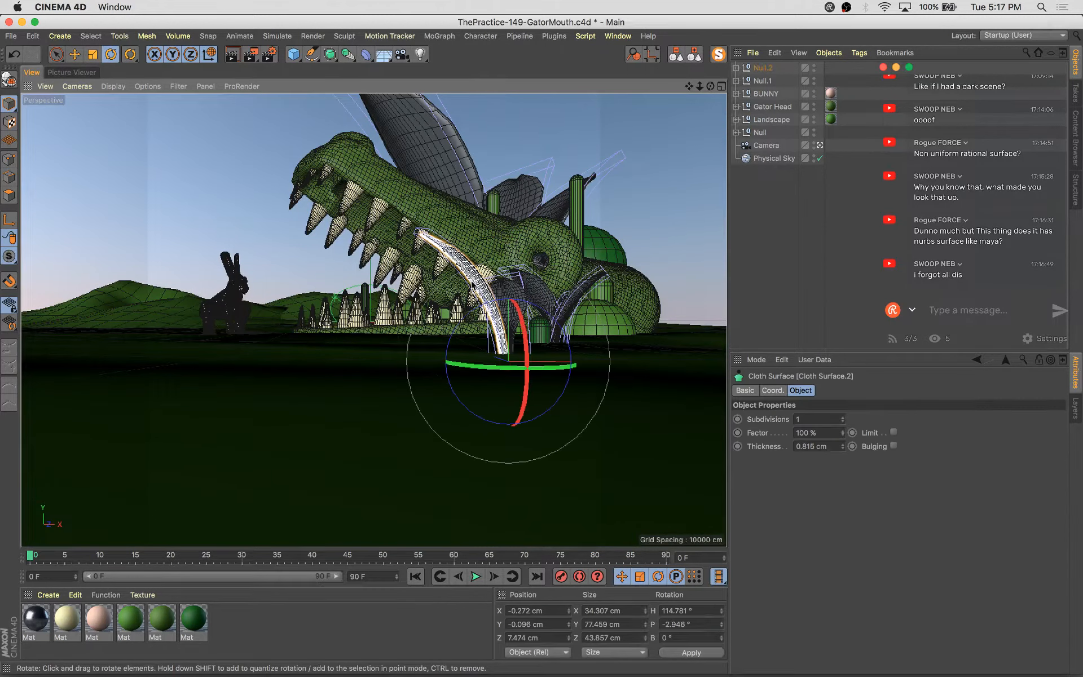
key("Delete")
Rotate the remaining leaf to about 70.6° heading and scale it smaller
left_click(523, 304)
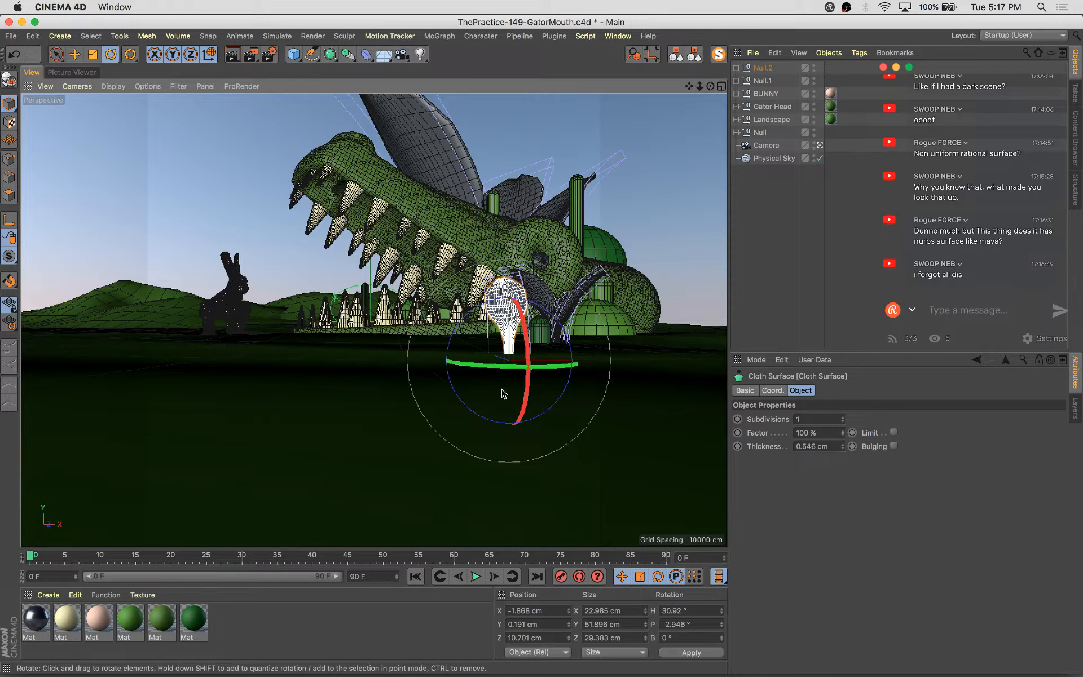
left_click_drag(491, 364, 554, 370)
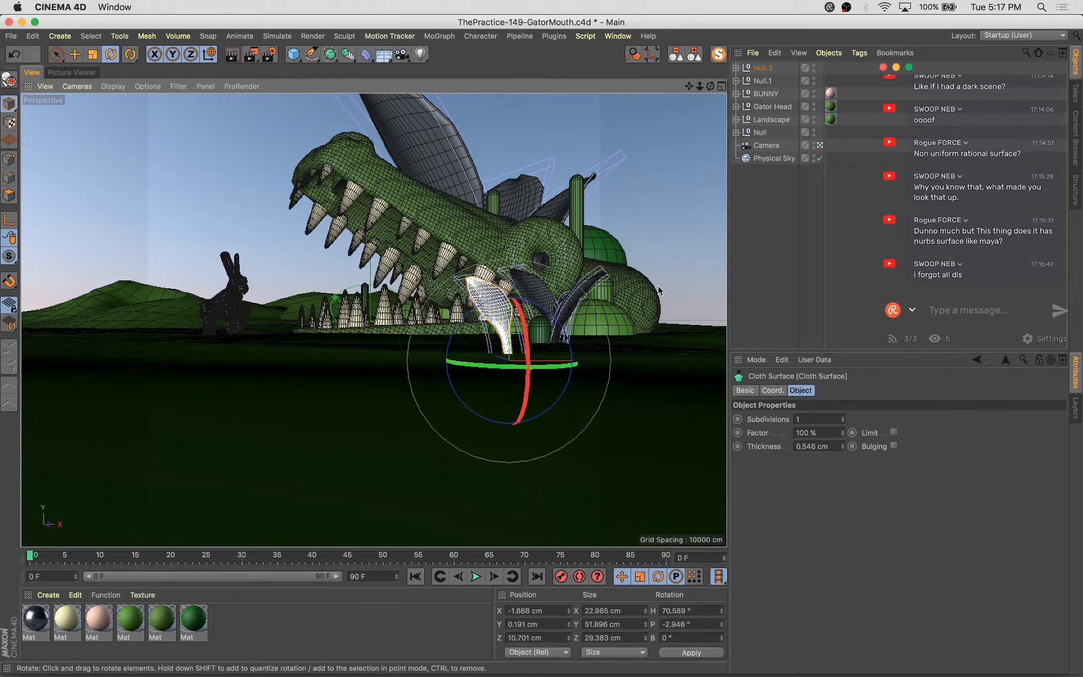
key("t")
left_click_drag(645, 213, 590, 221)
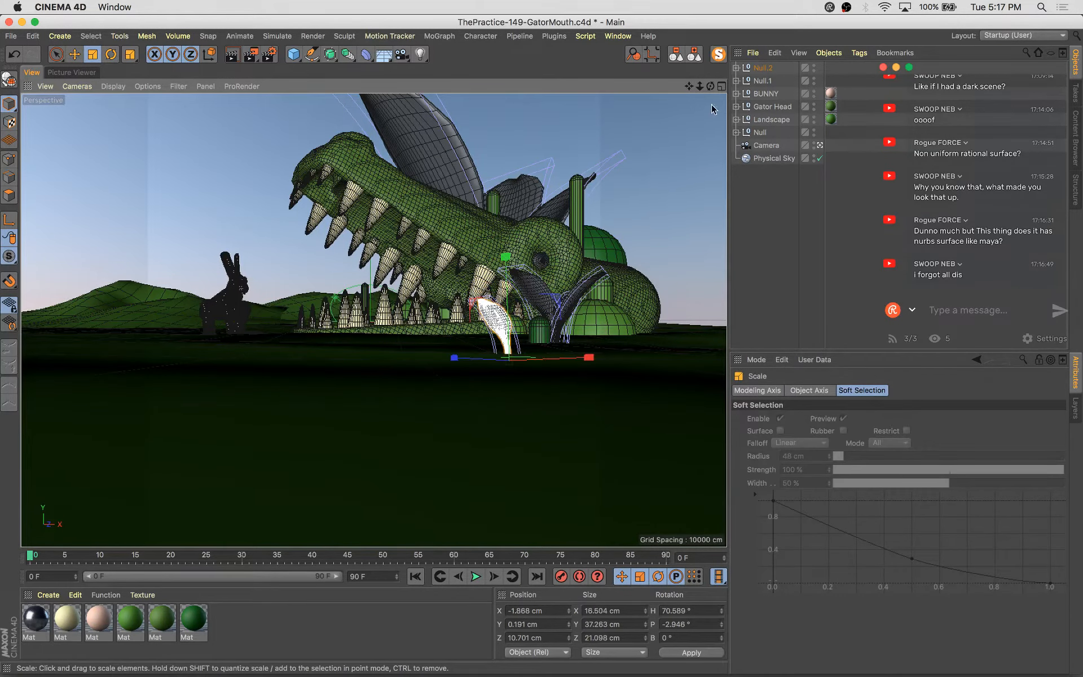
Group the three leaf nulls into one null named Leaves and move it below Landscape in the hierarchy
left_click(763, 68)
left_click(761, 132, "shift")
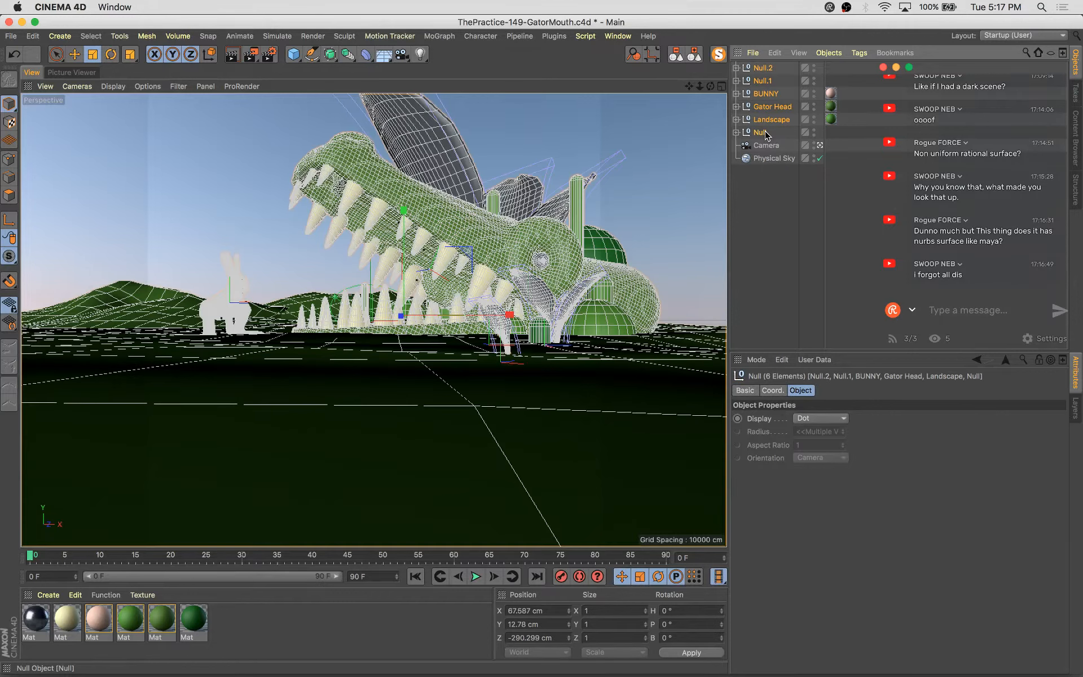
key("alt+g")
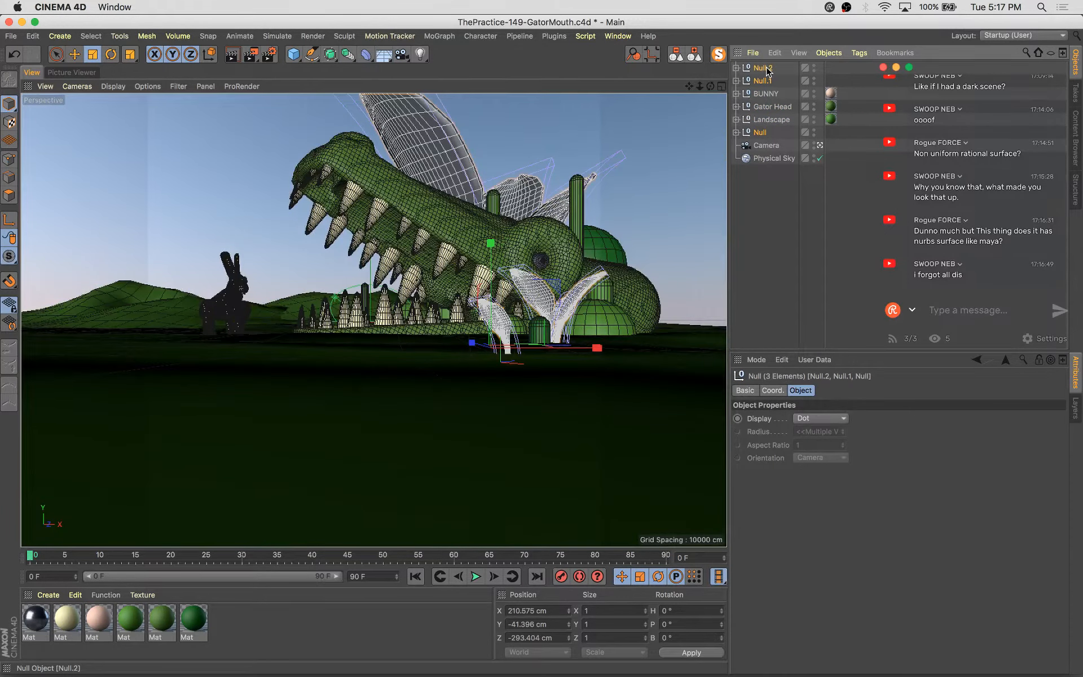
double_click(763, 68)
type("Leav")
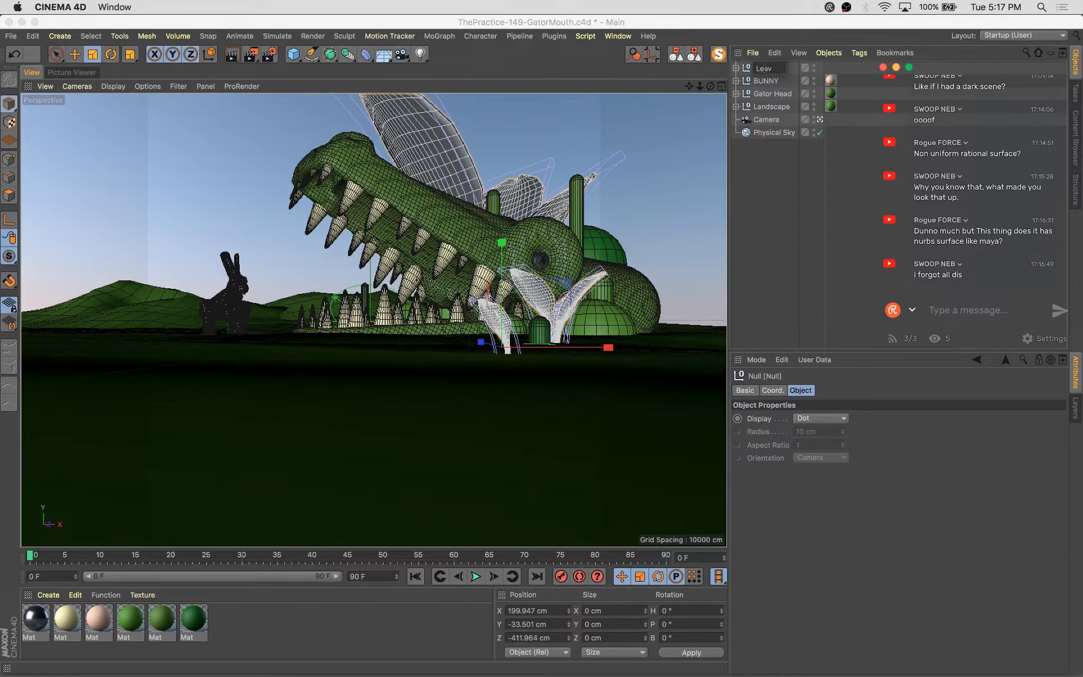
type("es")
key("Return")
left_click_drag(764, 69, 767, 114)
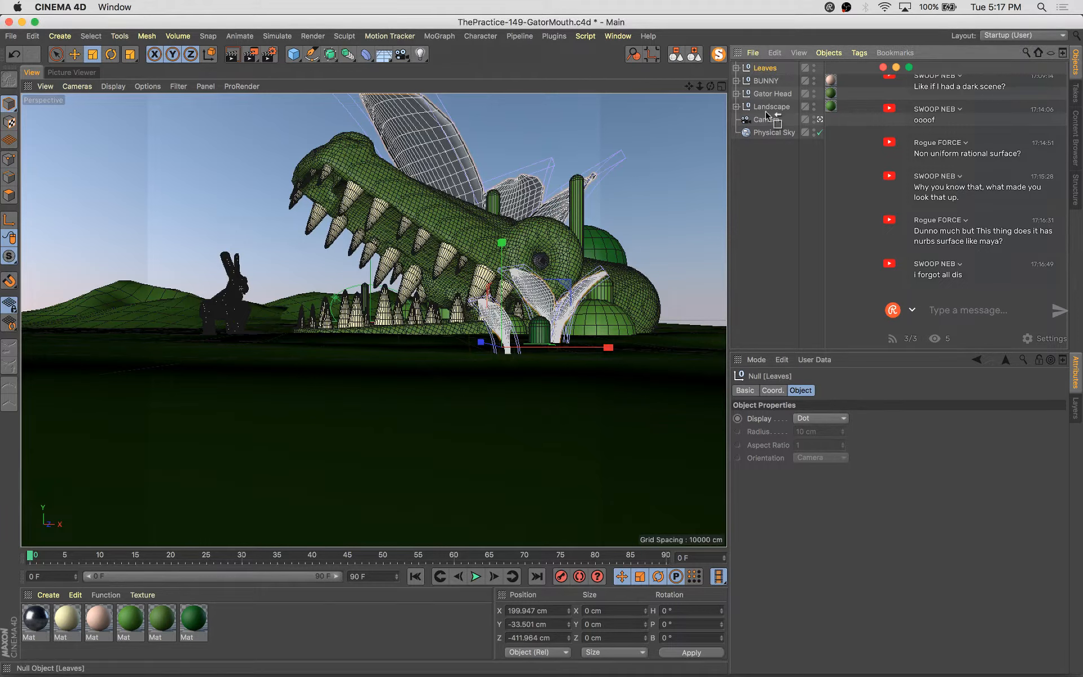
Duplicate a green material, set its colour to H 77°, S 74%, V 63%, and apply it to Leaves
left_click_drag(157, 623, 184, 623, "ctrl")
double_click(188, 622)
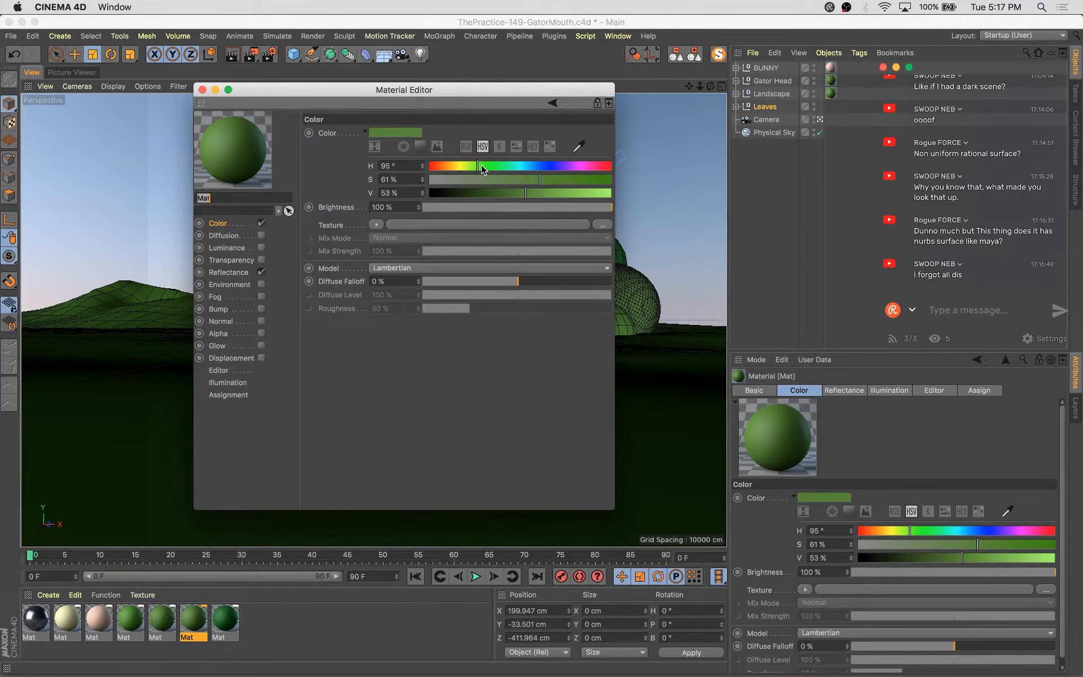
left_click_drag(470, 165, 468, 166)
left_click(544, 192)
mouse_move(545, 181)
left_mouse_down()
mouse_move(611, 180)
mouse_move(563, 180)
left_mouse_up()
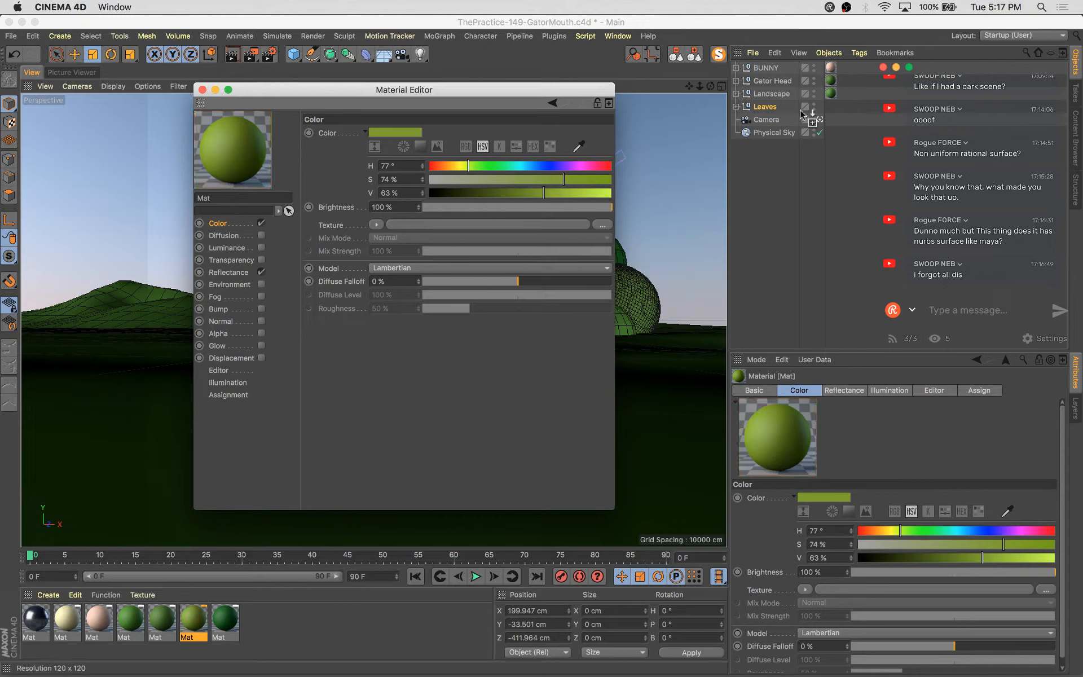
left_click_drag(772, 109, 773, 107)
Render the scene, compare the new render with the previous one, and save the file
key("shift+r")
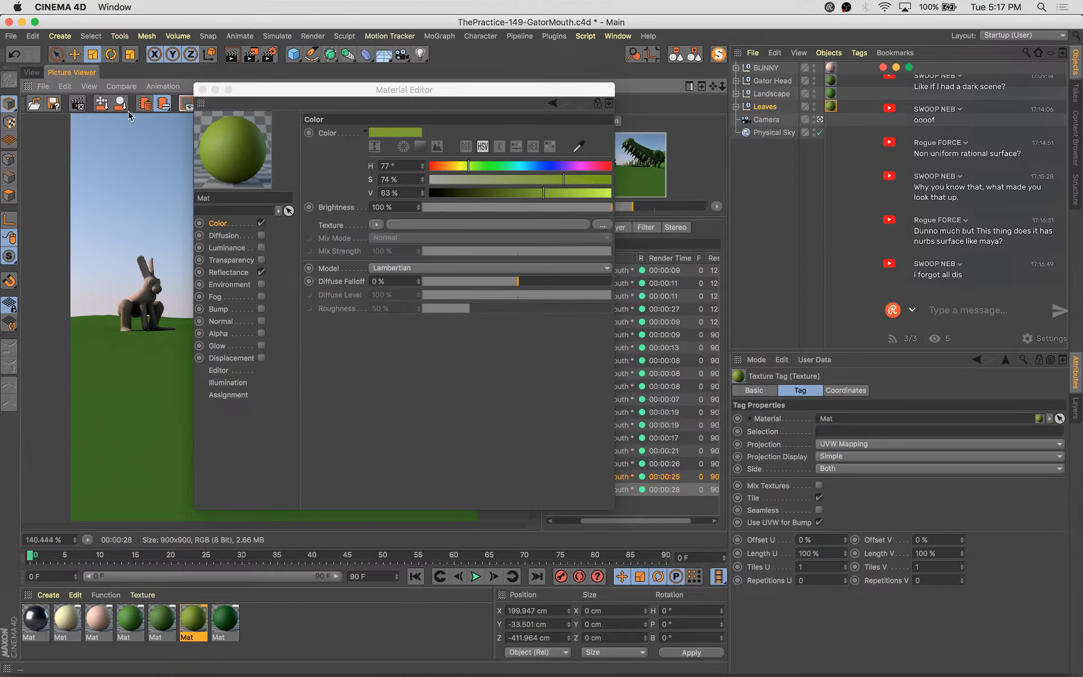
left_click(202, 90)
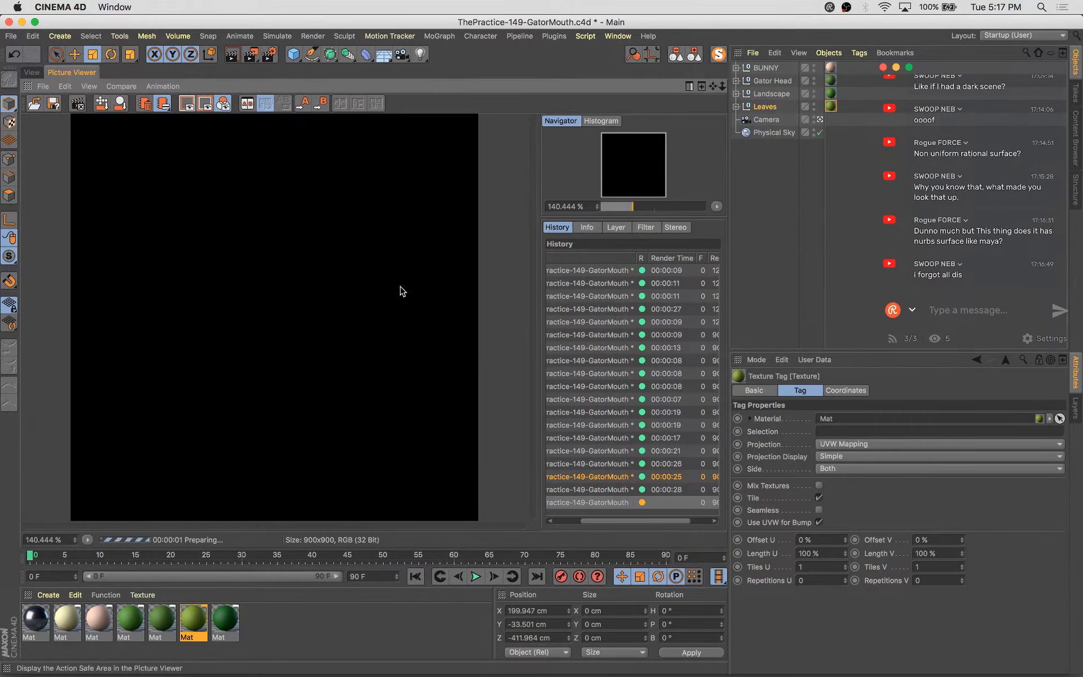
left_click(632, 490)
key("Up")
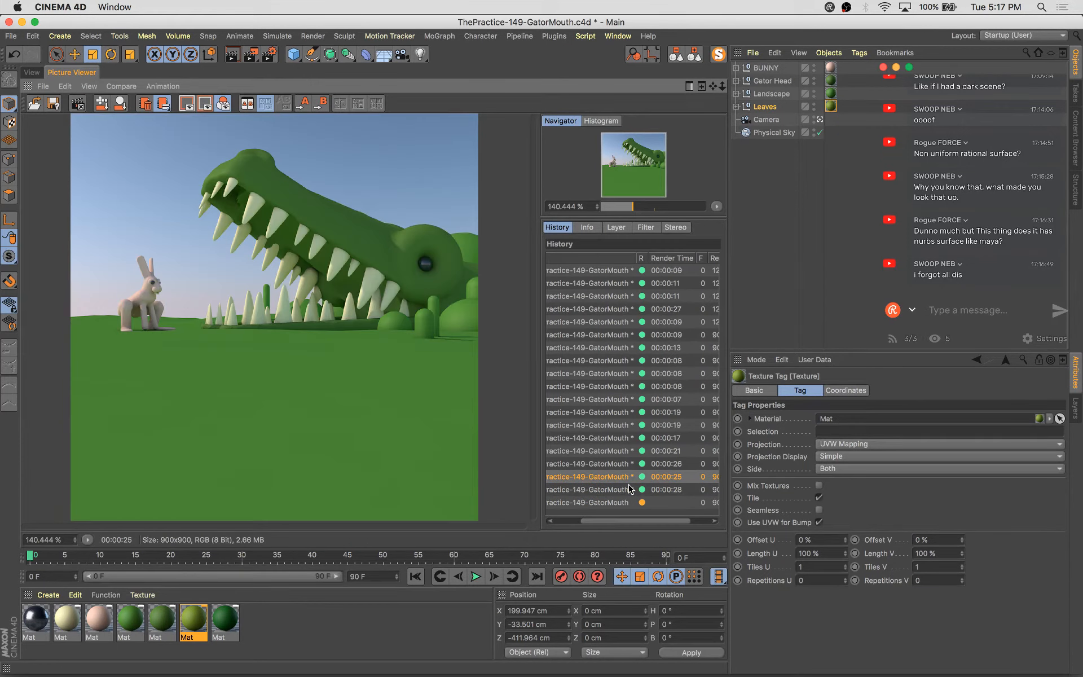
key("Down")
key("Down")
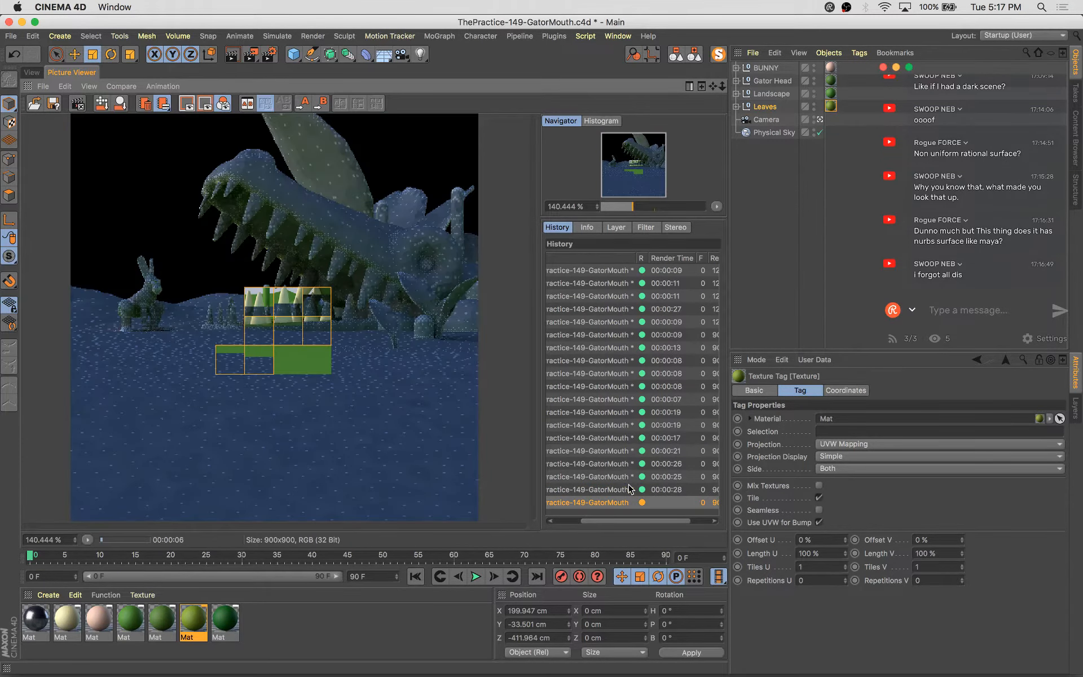
key("Up")
key("Up")
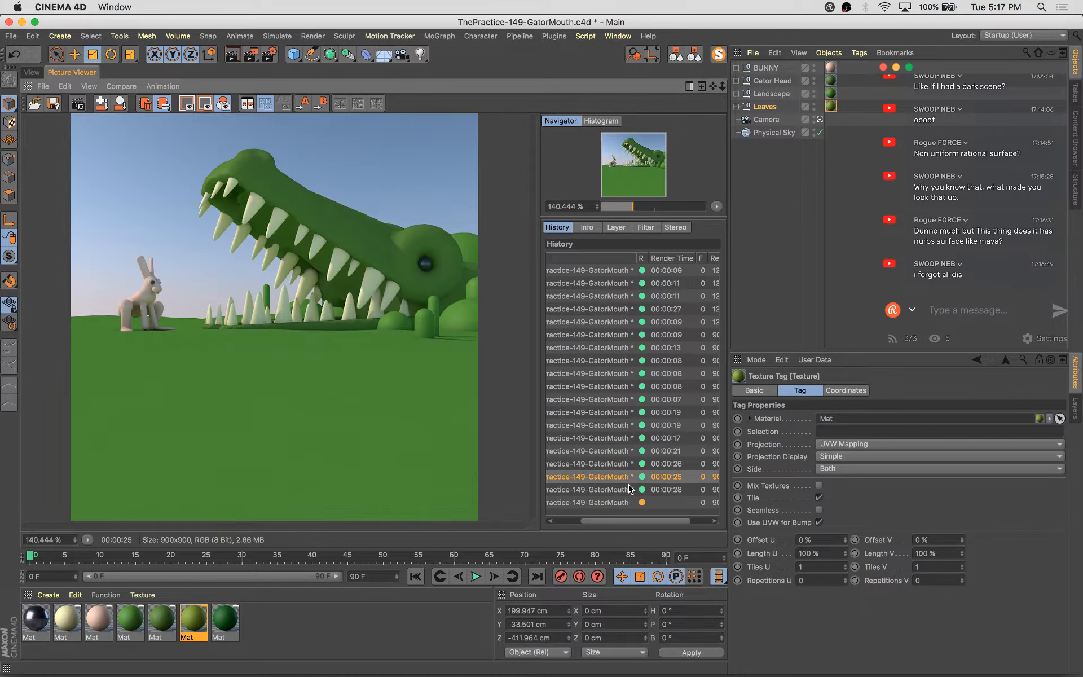
key("Down")
key("Down")
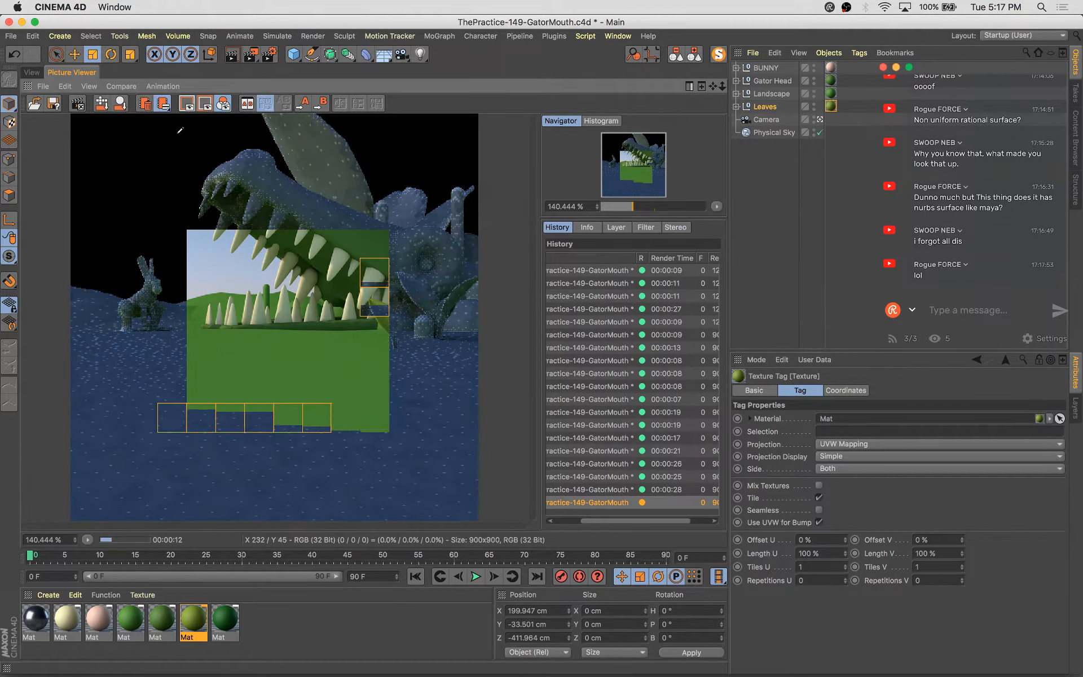
key("super+s")
left_click(30, 73)
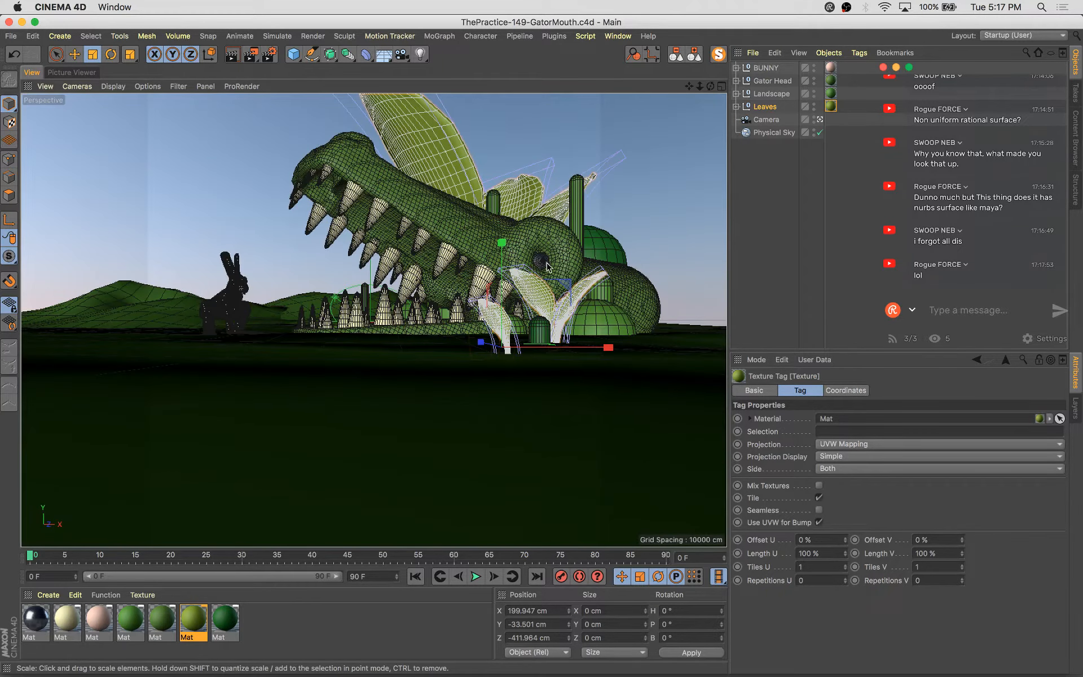
Select the gator's eye sphere, add a cylinder in its place, and order it below the sphere
left_click(545, 262)
left_click(544, 263)
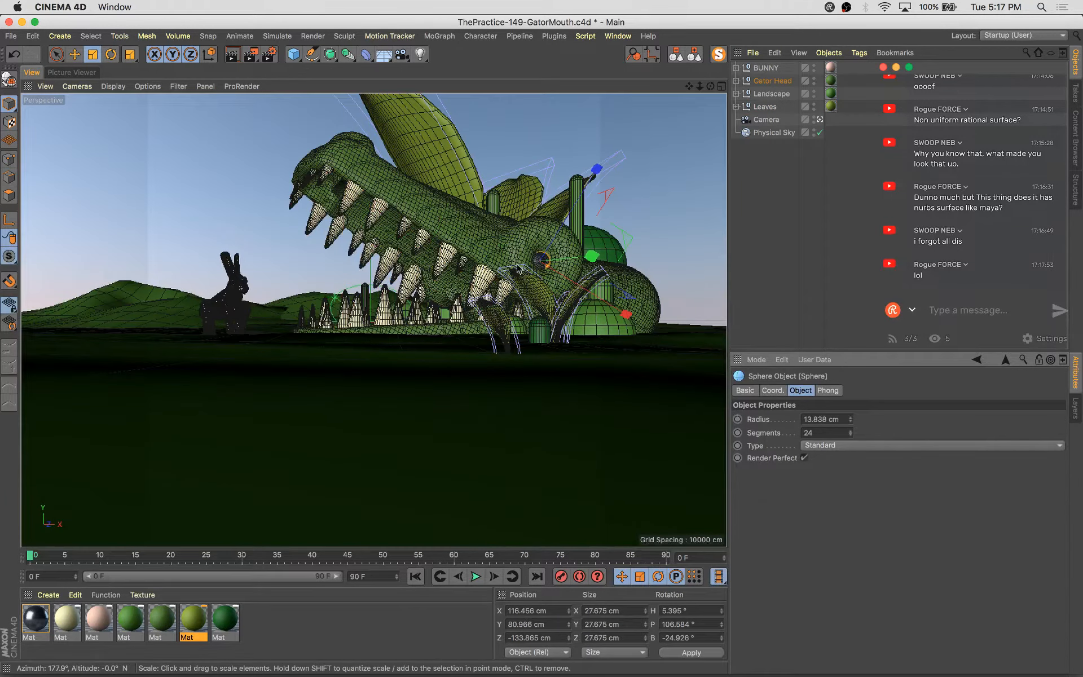
left_click(295, 57)
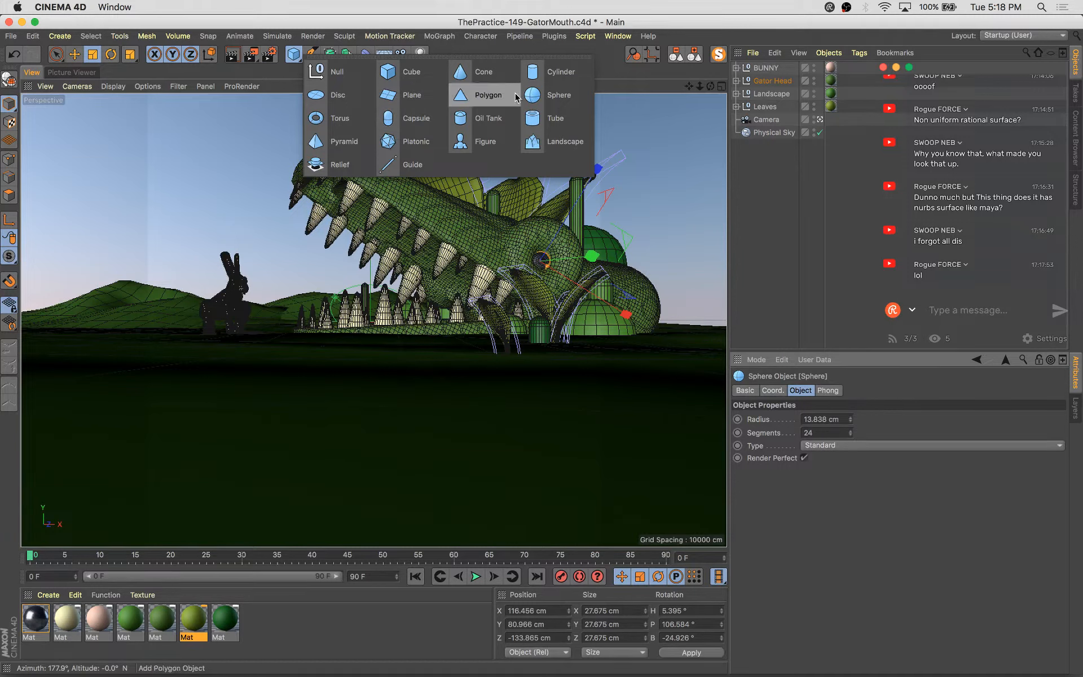
left_click(580, 79)
key("s")
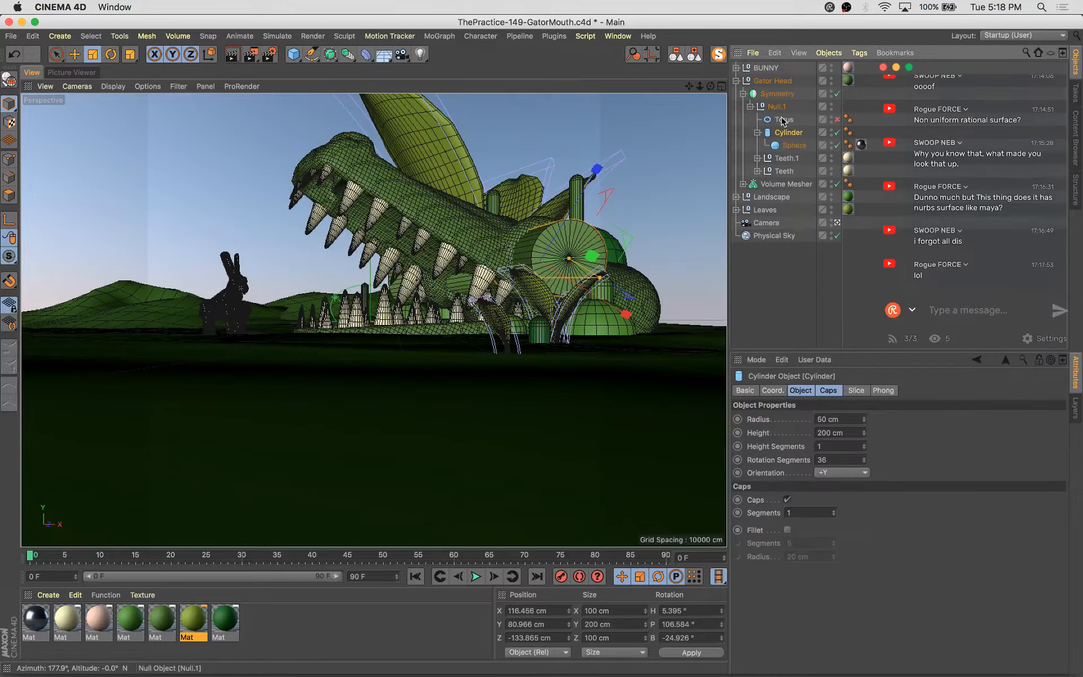
left_click_drag(778, 125, 778, 126)
left_click(784, 145)
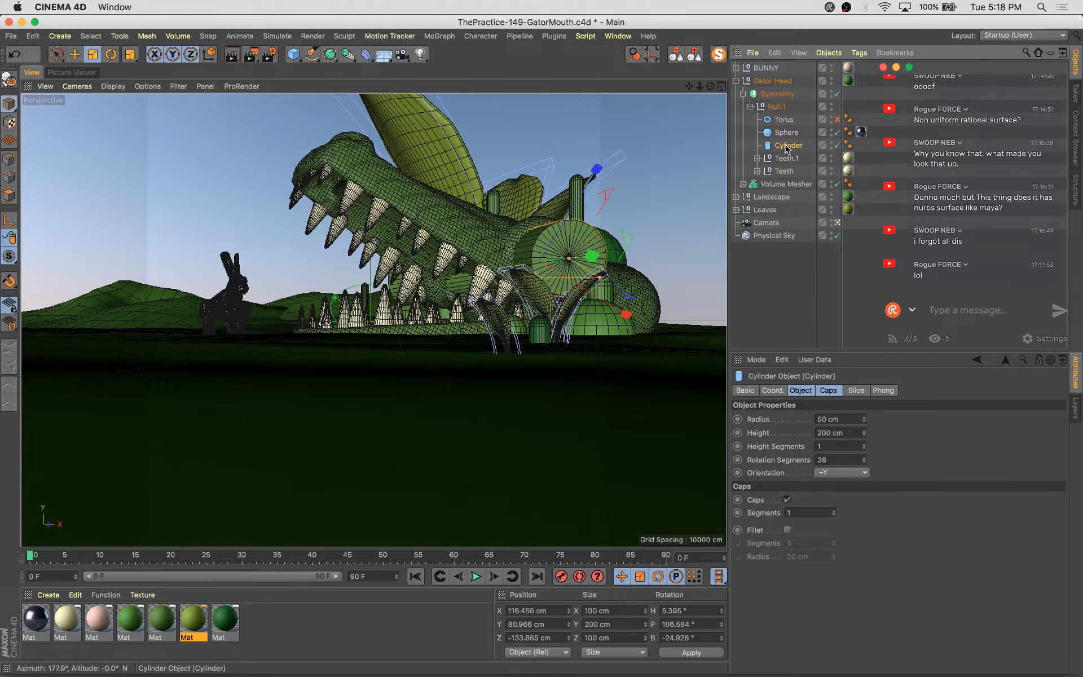
Rotate the cylinder into the eye and scale it down to about 33 × 65 × 33 cm
key("r")
left_click_drag(608, 256, 451, 264)
key("t")
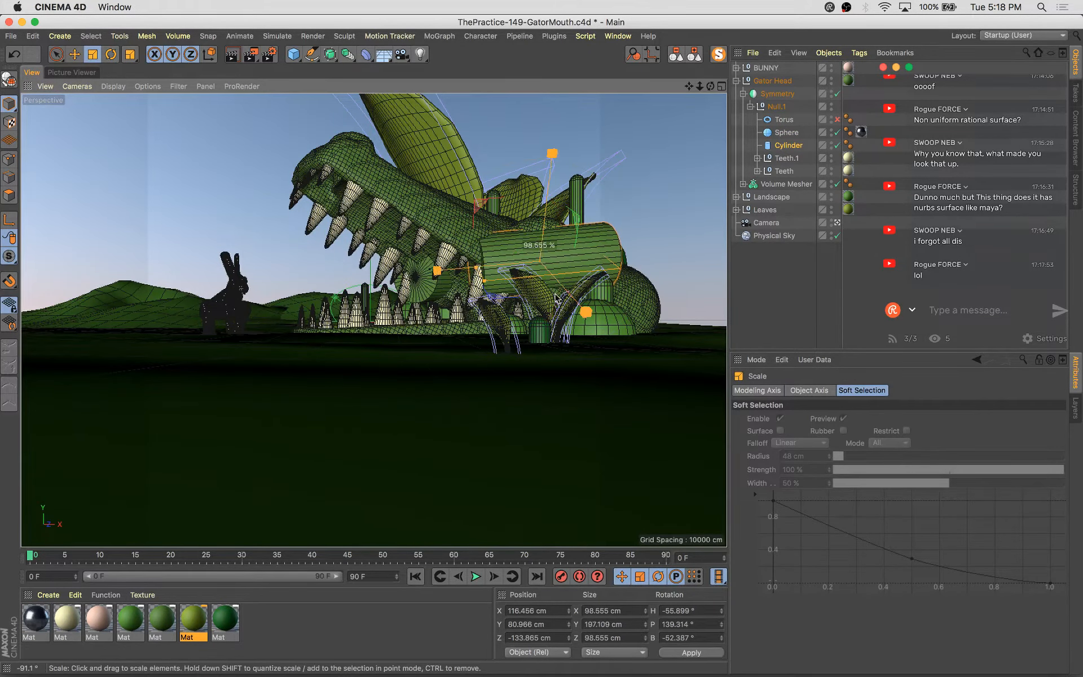
left_click_drag(549, 282, 473, 397)
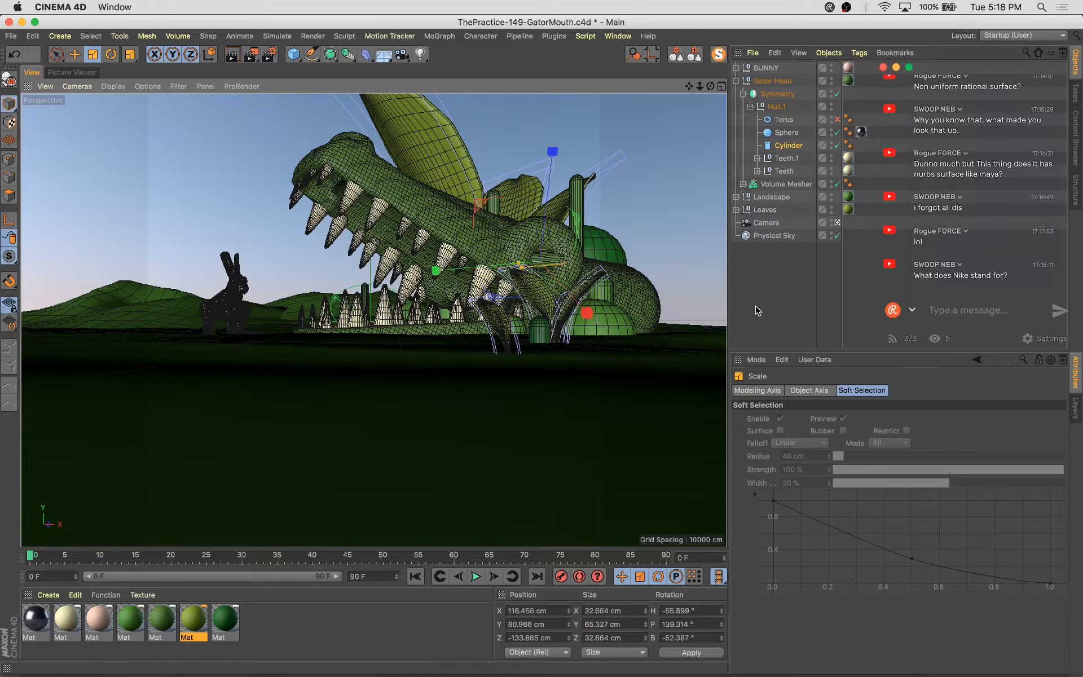
Move and rotate the cylinder so it sits over the top of the gator's eye sphere as an eyelid
key("s")
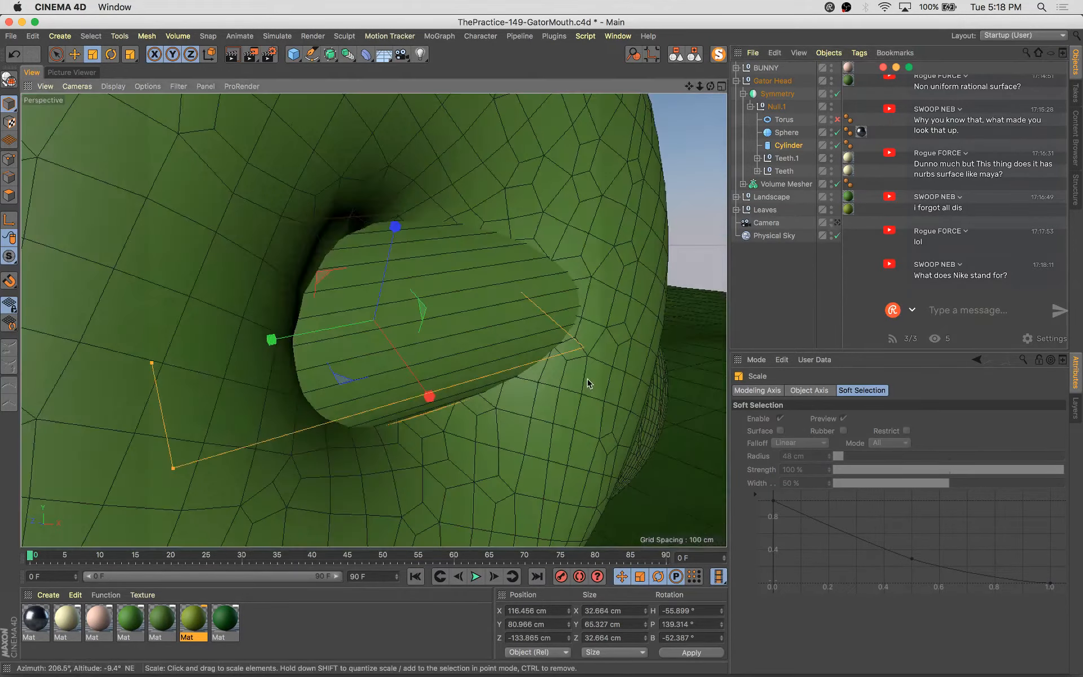
mouse_move(587, 380)
left_mouse_down("alt")
mouse_move(454, 372)
mouse_move(465, 398)
mouse_move(522, 397)
mouse_move(593, 373)
left_mouse_up("alt")
scroll(452, 369, "down", 5)
key("e")
key("e")
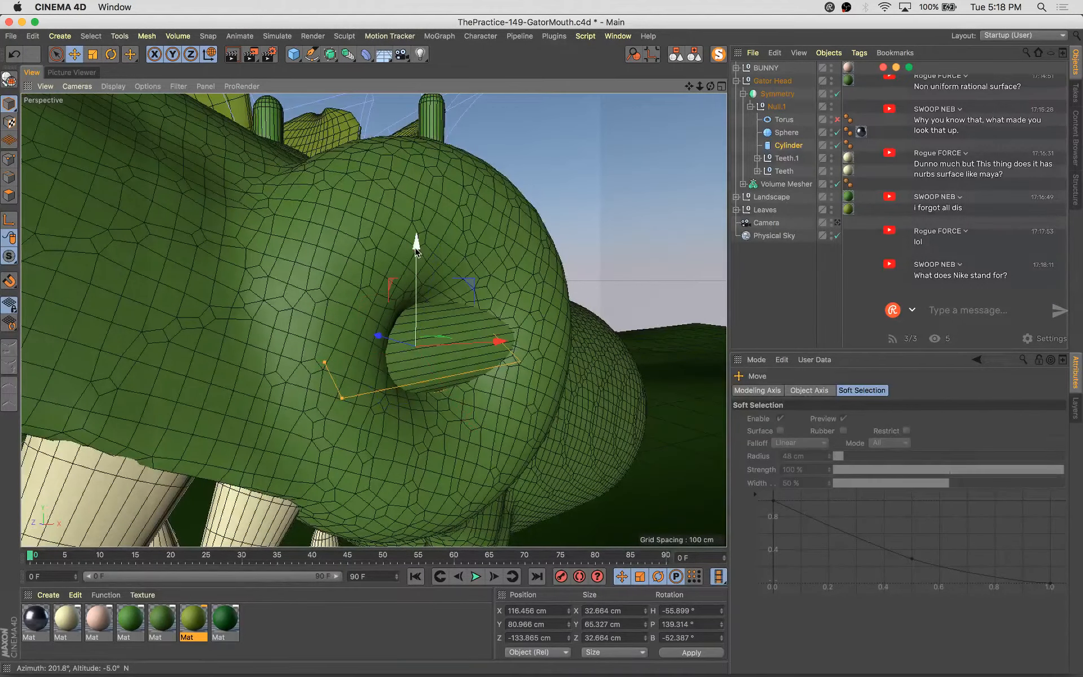
left_click_drag(416, 243, 407, 195)
left_click_drag(378, 331, 488, 297, "alt")
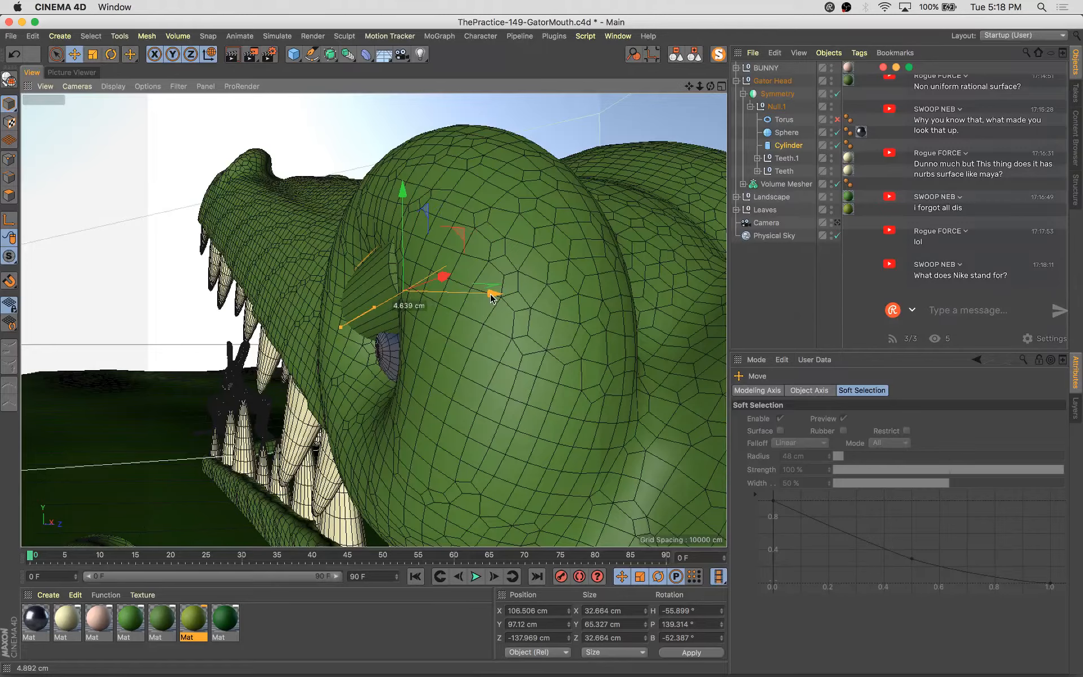
left_click_drag(361, 367, 573, 401, "alt")
key("r")
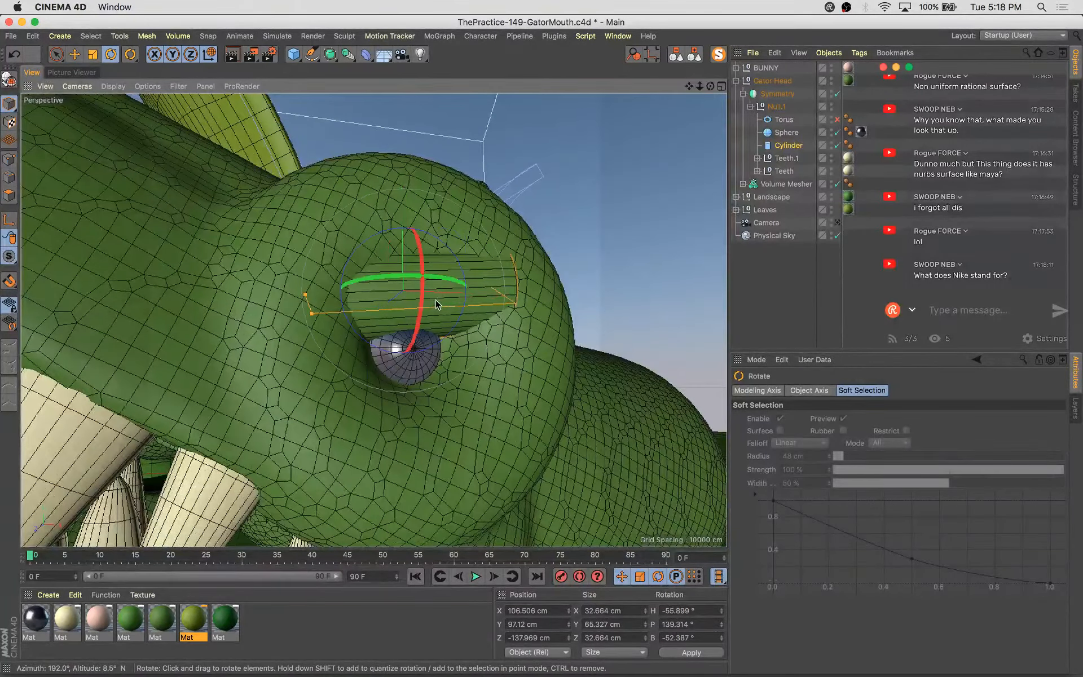
left_click_drag(446, 279, 457, 285)
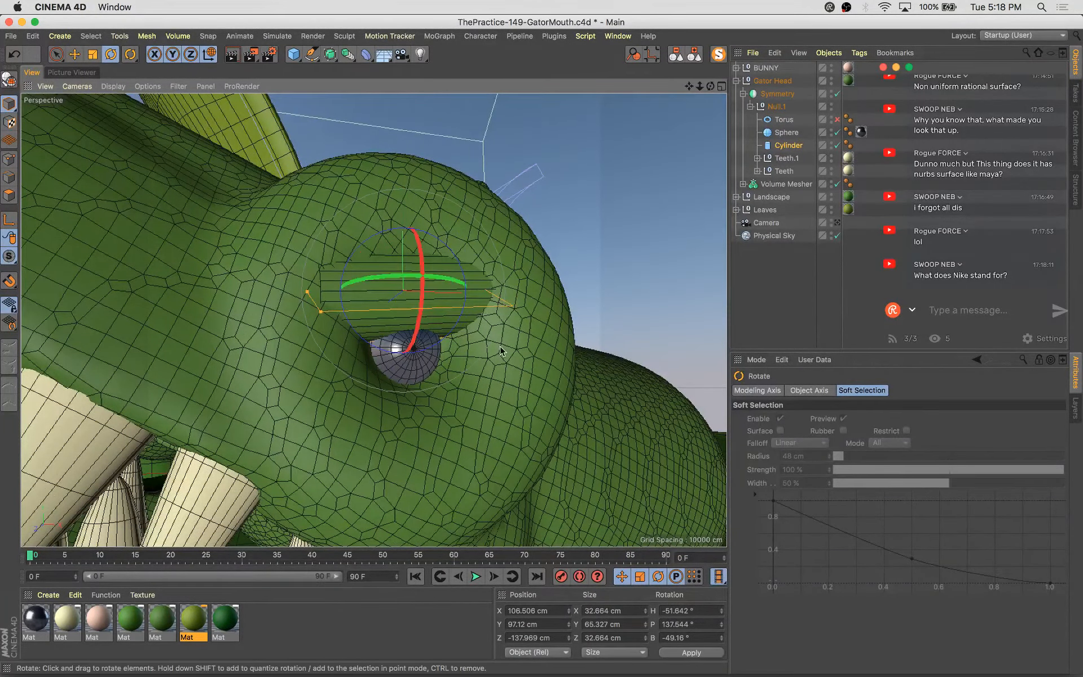
left_click_drag(500, 346, 346, 426, "alt")
key("w")
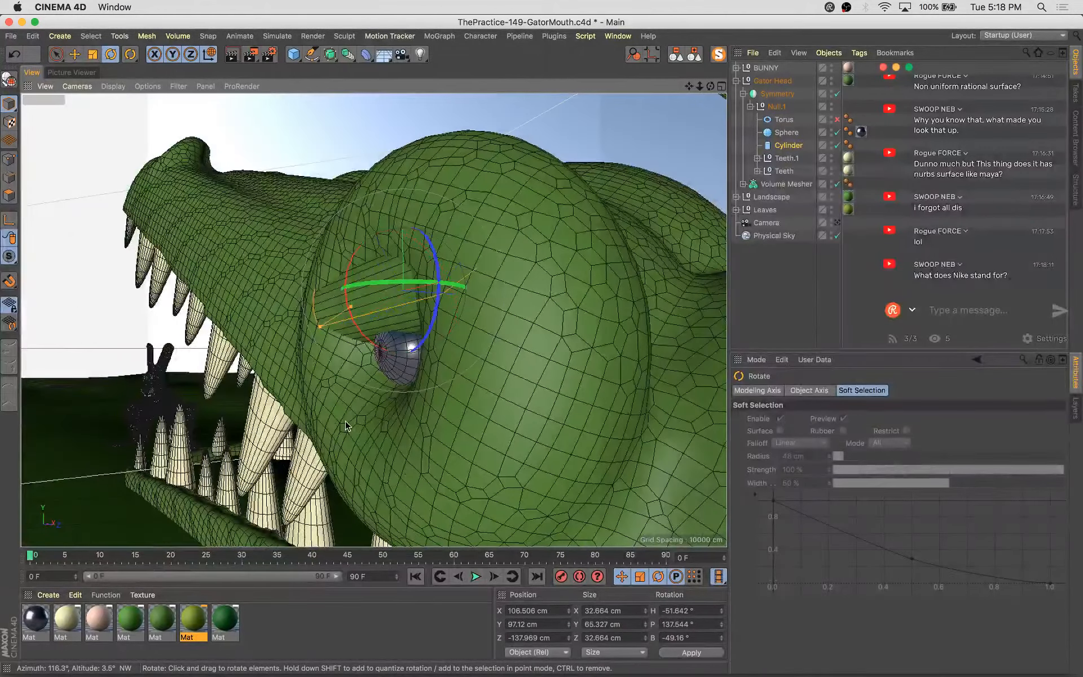
Refine the eyelid cylinder's rotation and position so it covers the upper half of the eye
key("e")
key("r")
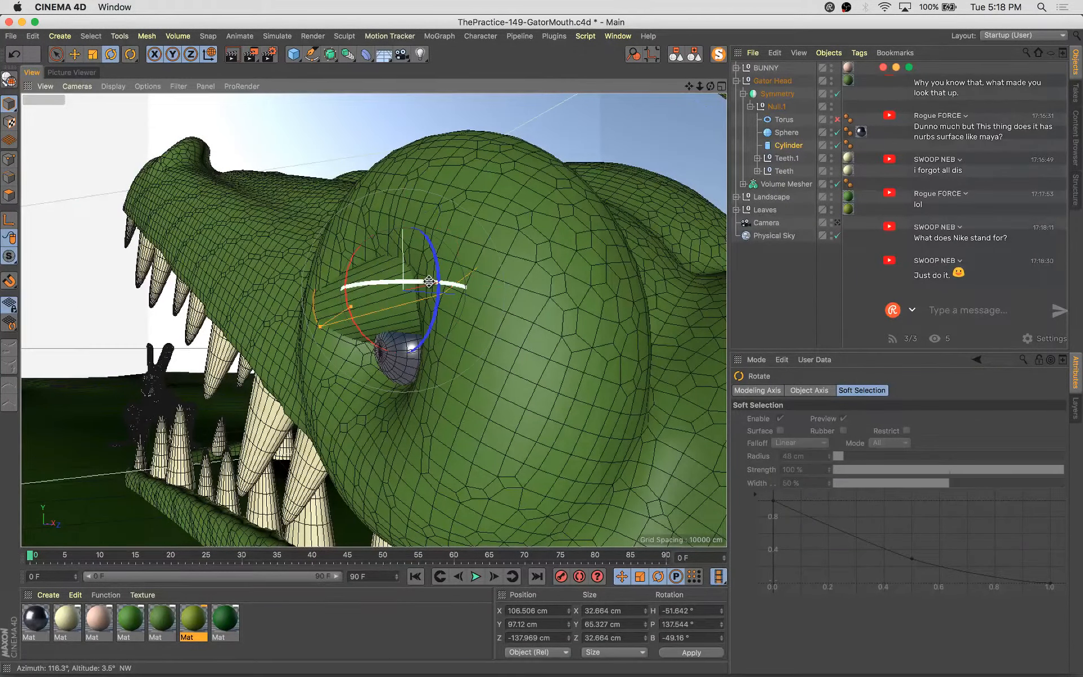
left_click_drag(417, 286, 426, 282)
left_click_drag(420, 348, 601, 374, "alt")
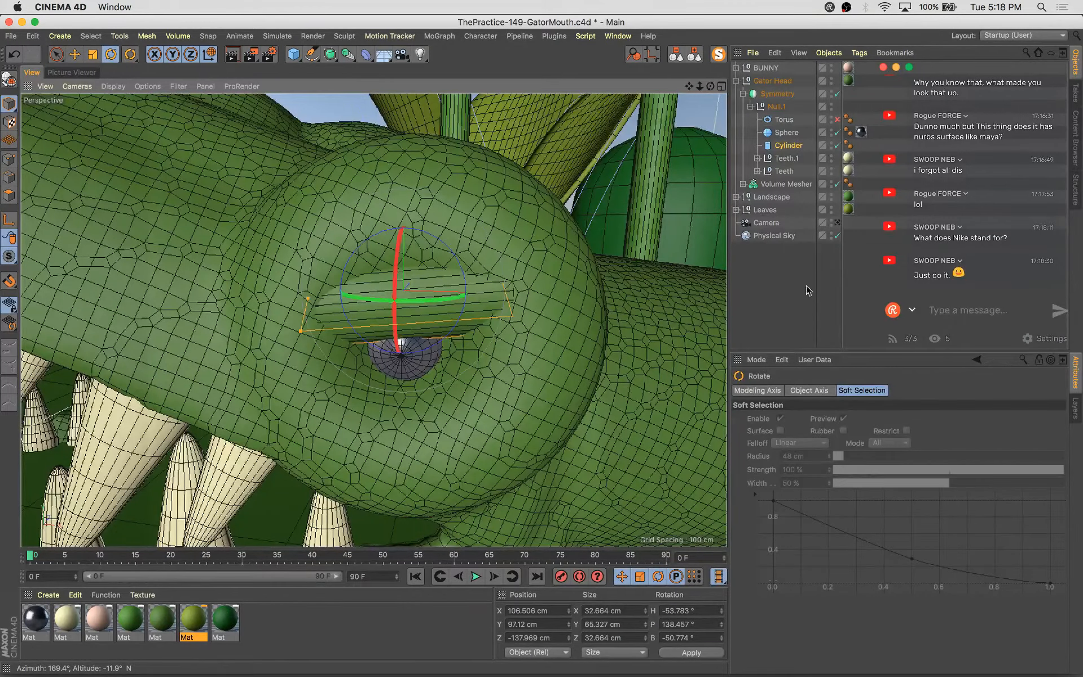
key("e")
left_click_drag(428, 372, 531, 377, "alt")
left_click_drag(406, 191, 316, 217)
left_click_drag(430, 279, 436, 273)
left_click_drag(423, 327, 376, 290, "alt")
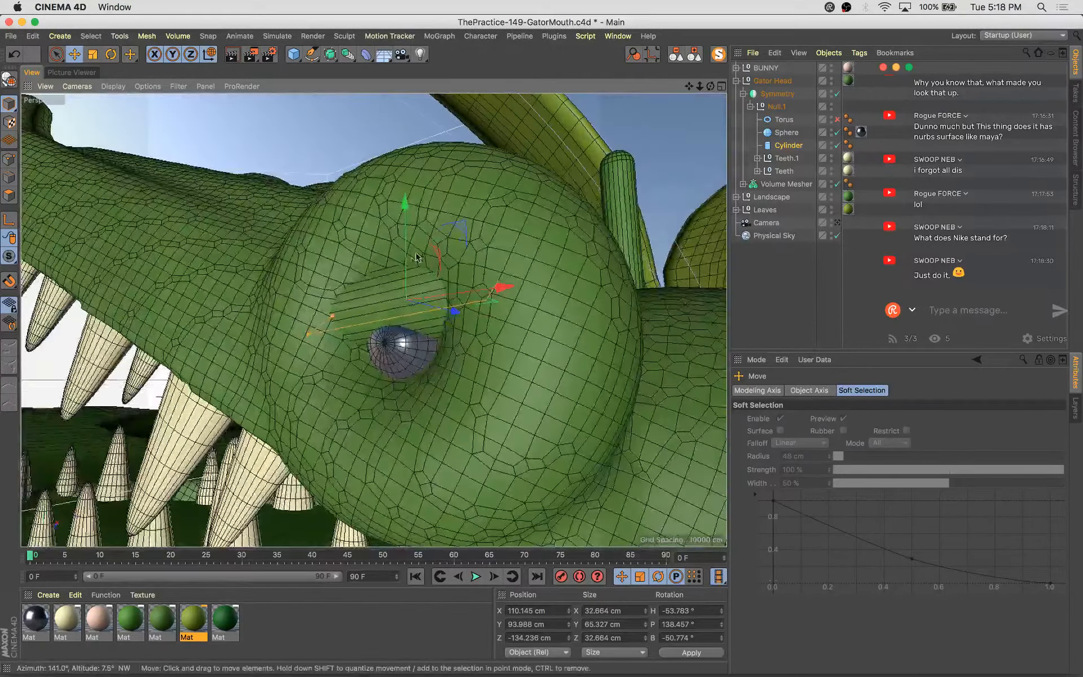
left_click_drag(404, 203, 405, 194)
left_click_drag(433, 349, 406, 335, "alt")
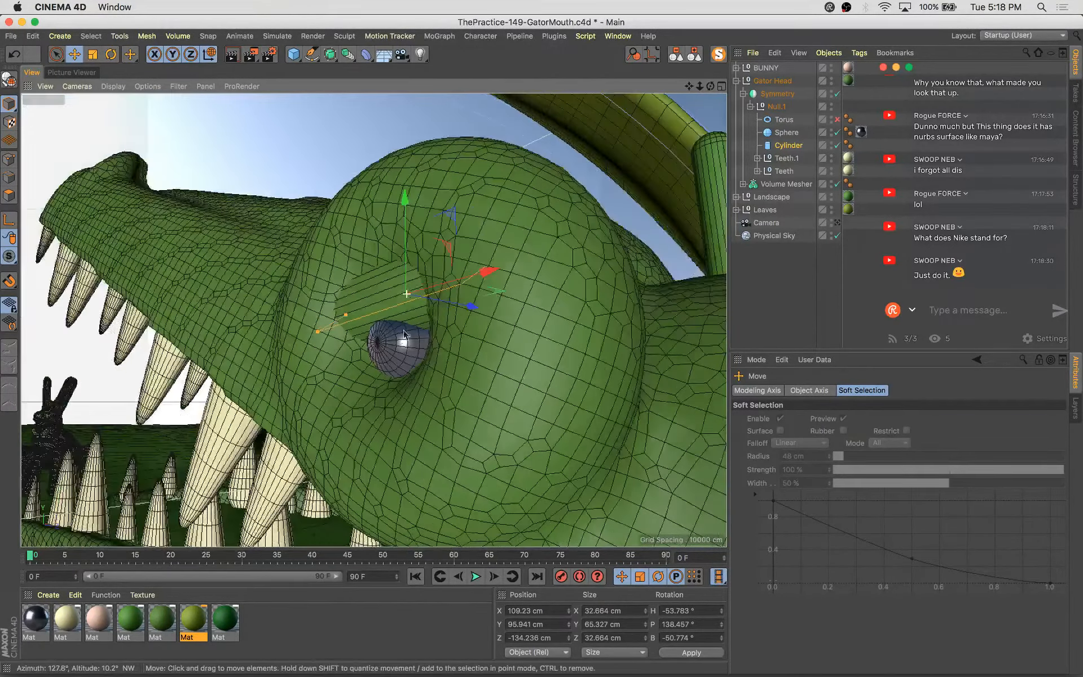
left_click_drag(471, 302, 478, 351)
left_click(404, 342)
left_click_drag(480, 379, 540, 432, "alt")
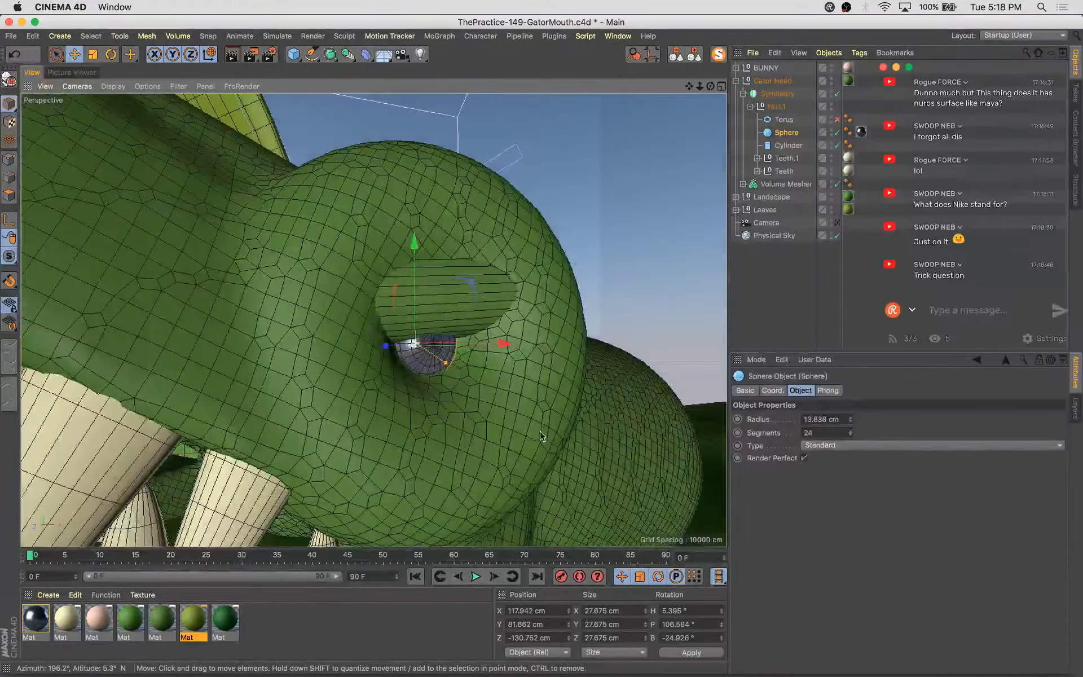
left_click(485, 299)
left_click_drag(485, 300, 420, 218, "alt")
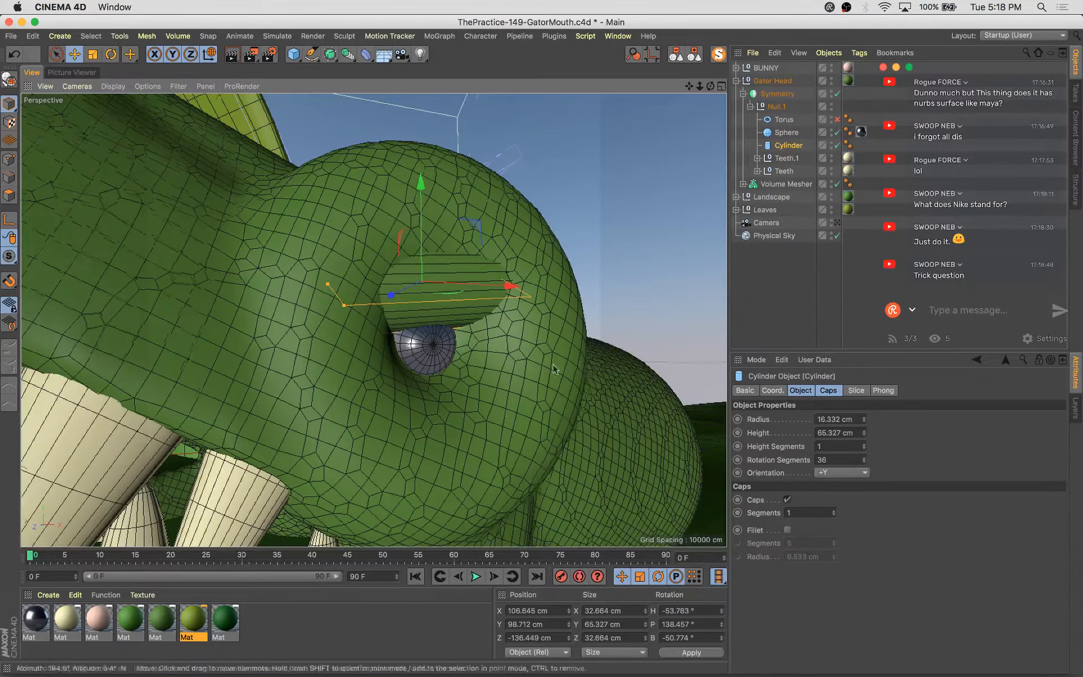
Duplicate the eyelid cylinder, then rotate and move the copy below the eye as a lower lid
left_click_drag(554, 369, 451, 355, "alt")
left_click_drag(424, 196, 411, 285, "ctrl")
key("r")
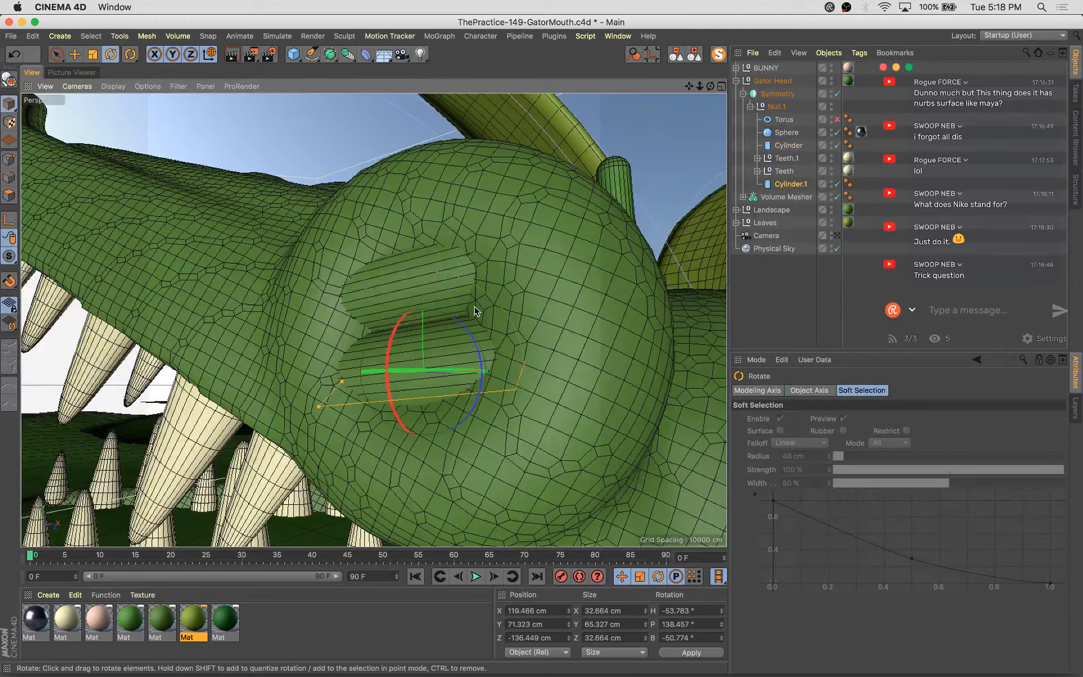
left_click_drag(474, 311, 478, 374)
key("e")
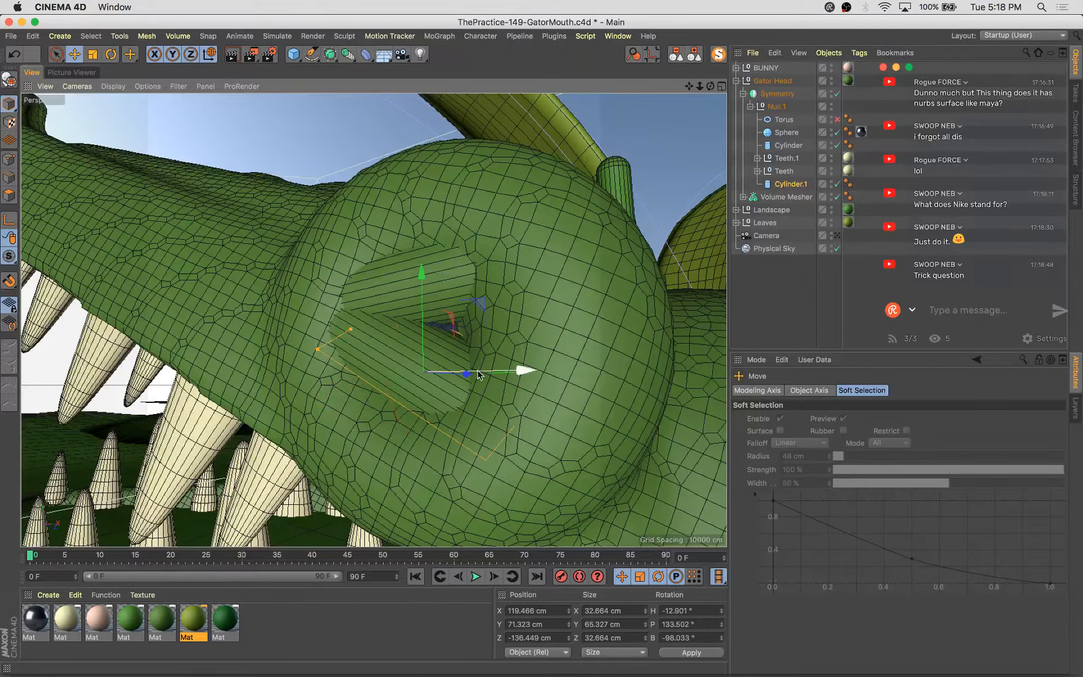
key("w")
left_click_drag(439, 292, 435, 323)
left_click_drag(352, 458, 301, 415)
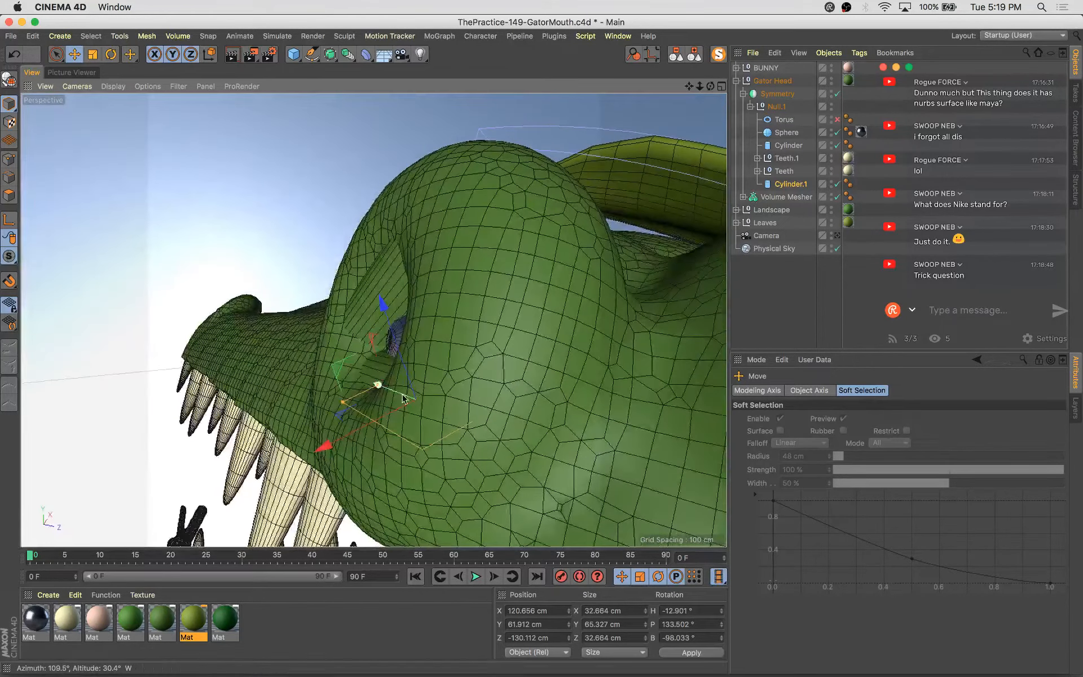
left_click_drag(338, 370, 682, 381)
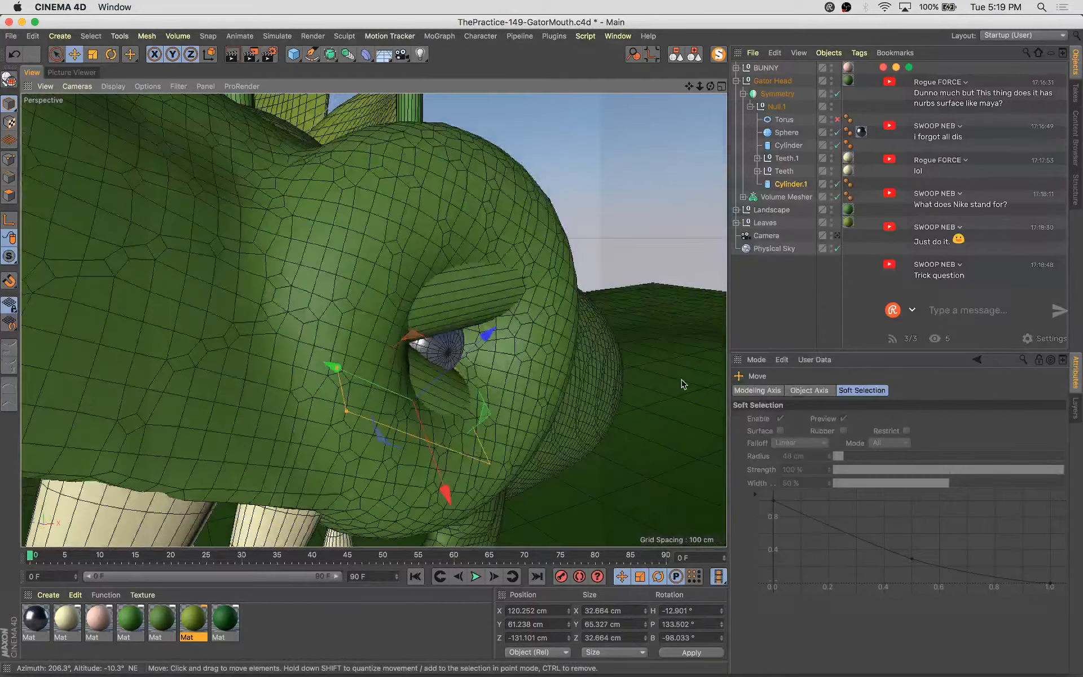
Switch the viewport to the scene camera, save the file, and render a preview image
left_click(836, 236)
key("super+s")
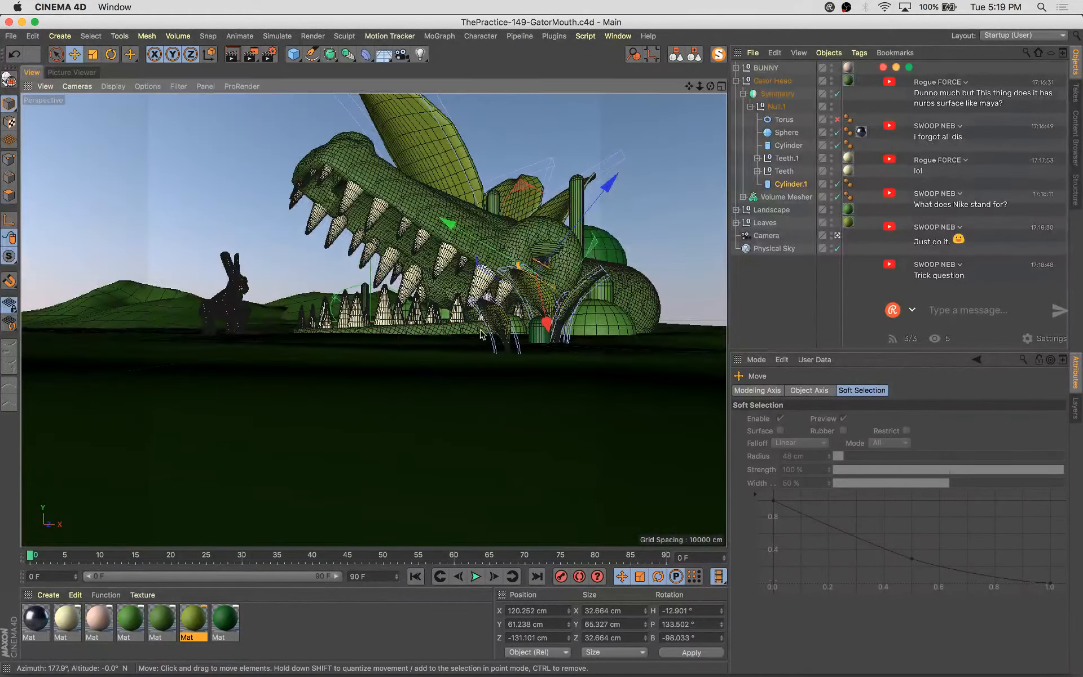
key("shift+r")
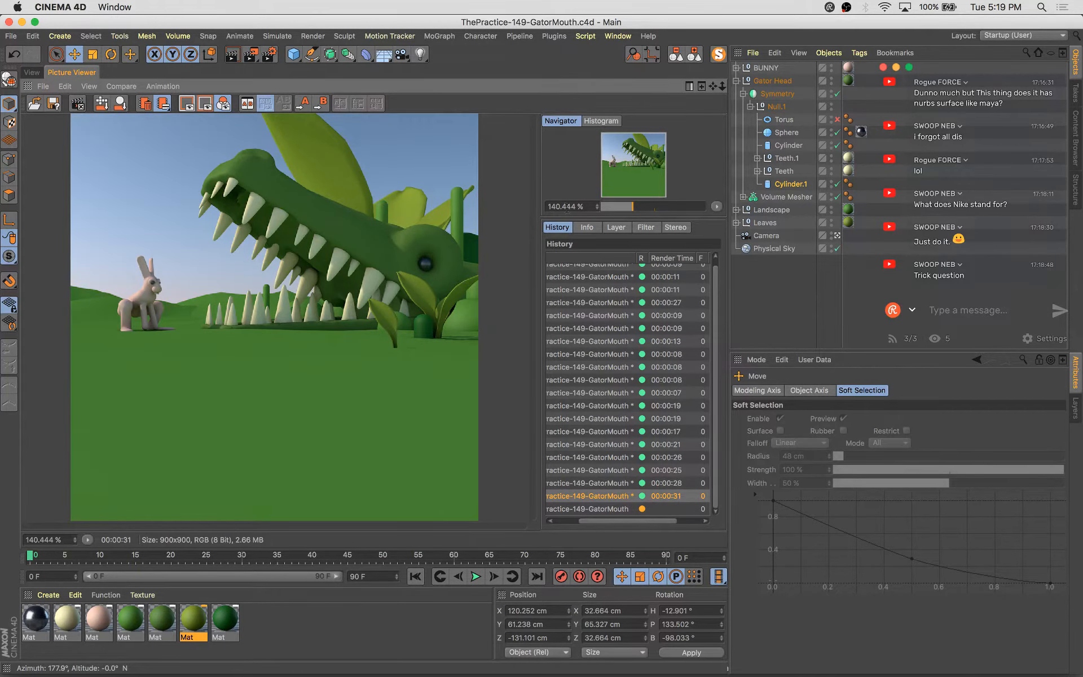
scroll(405, 226, "down", 1)
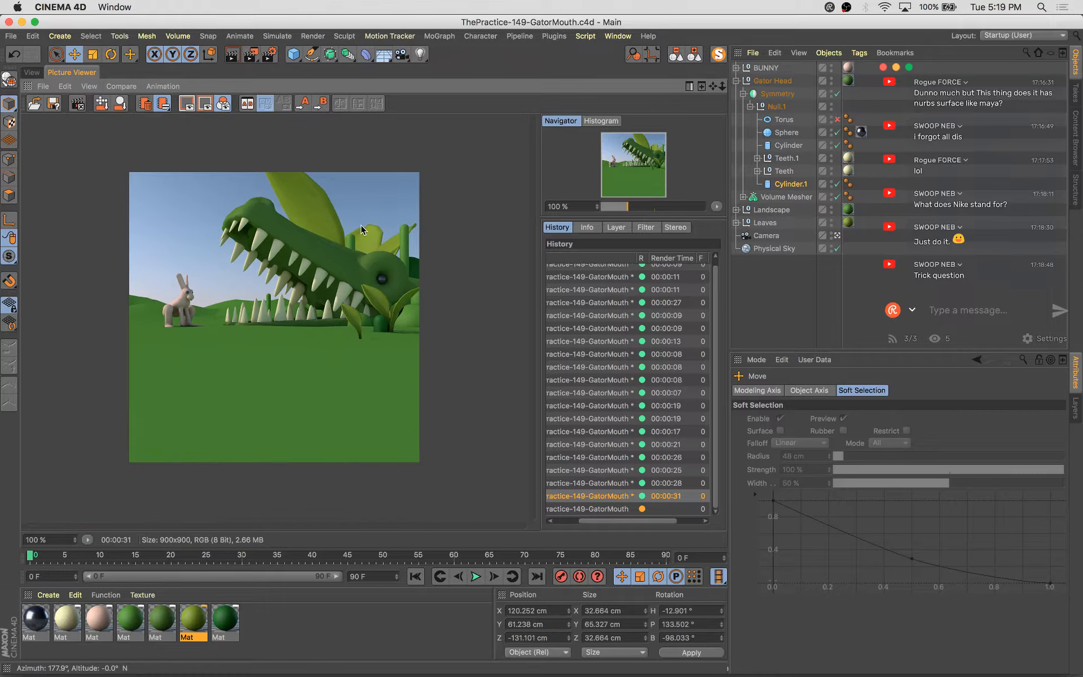
left_click(32, 72)
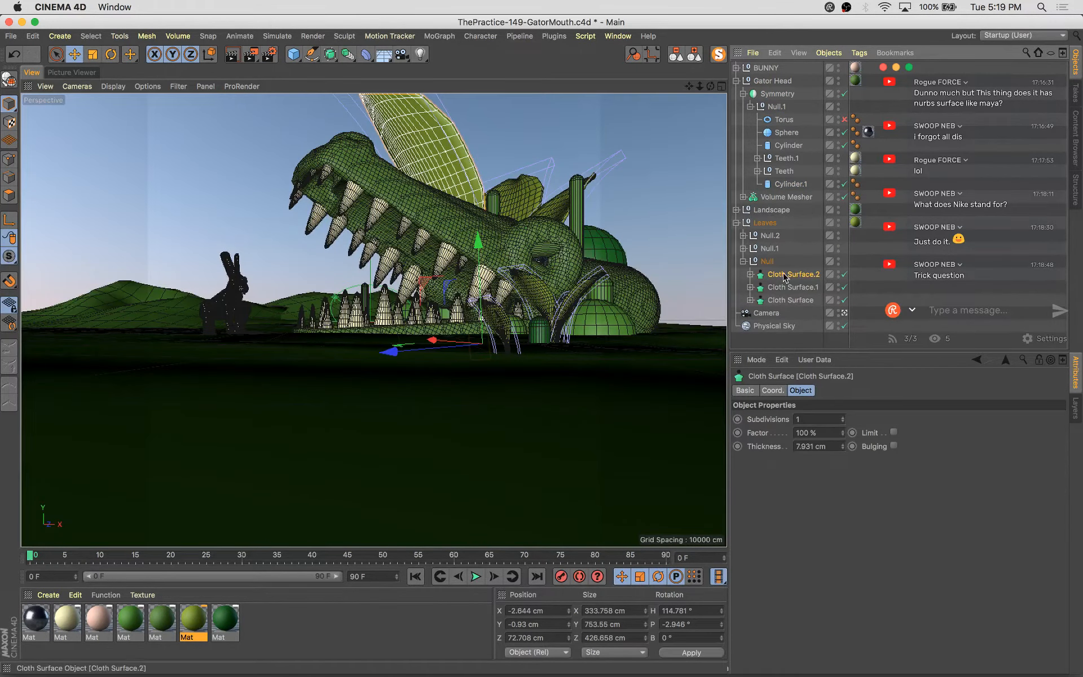
Wrap the leaf cloth group in a Subdivision Surface with editor and renderer subdivisions set to 1
left_click(329, 54, "alt")
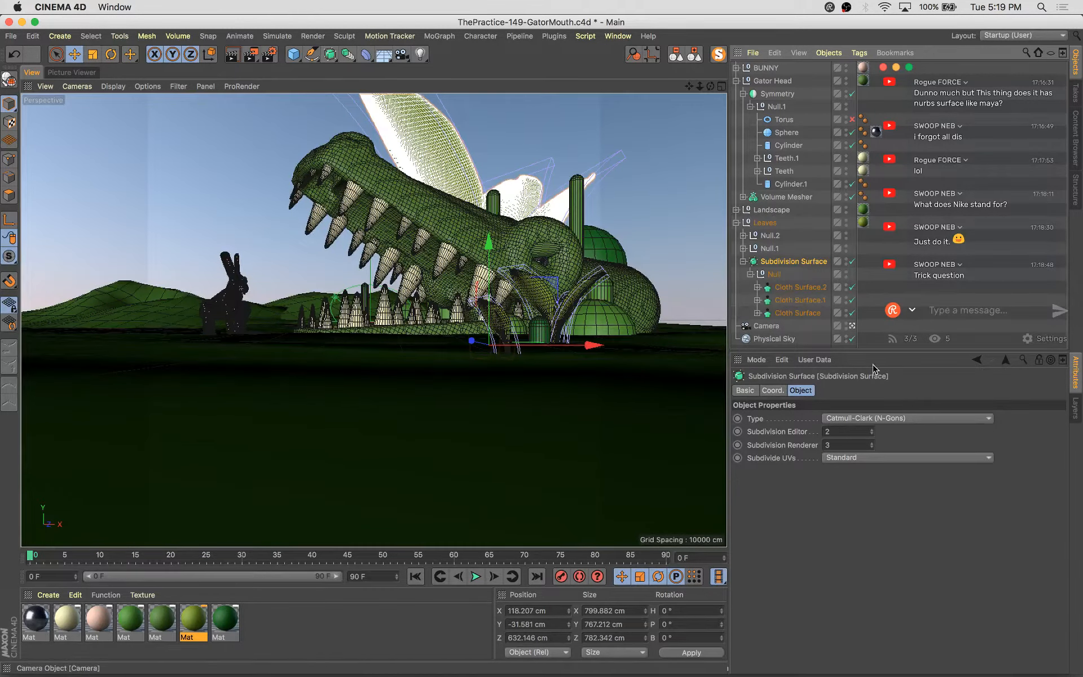
left_click(872, 434)
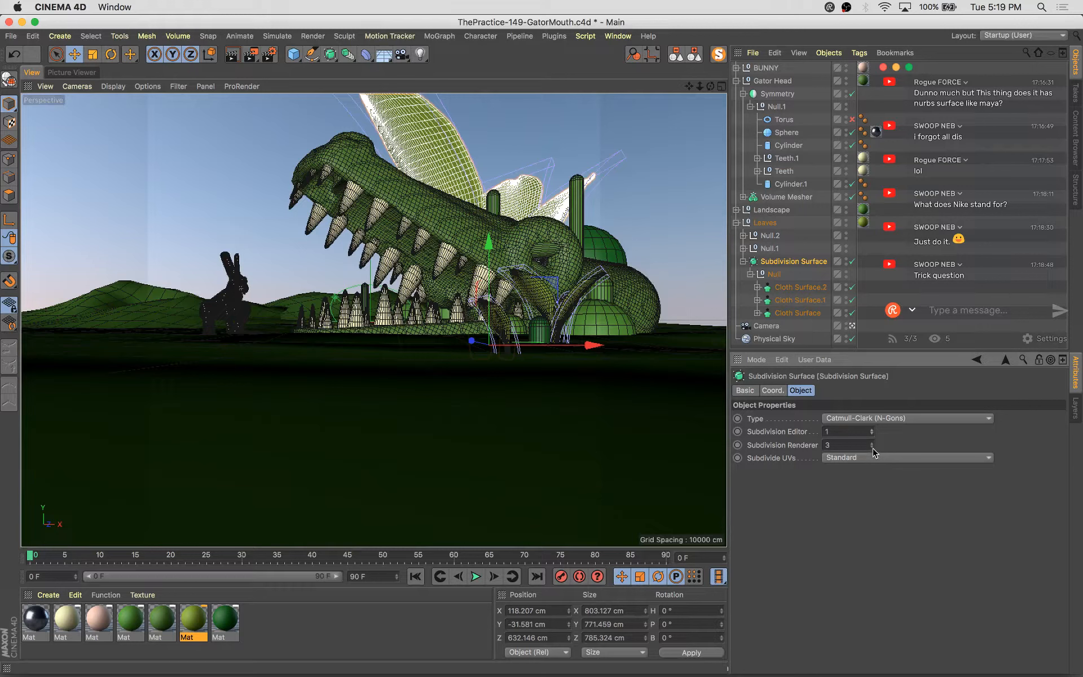
Render the scene again, stopping the running render, and compare the result with the previous render
key("super+s")
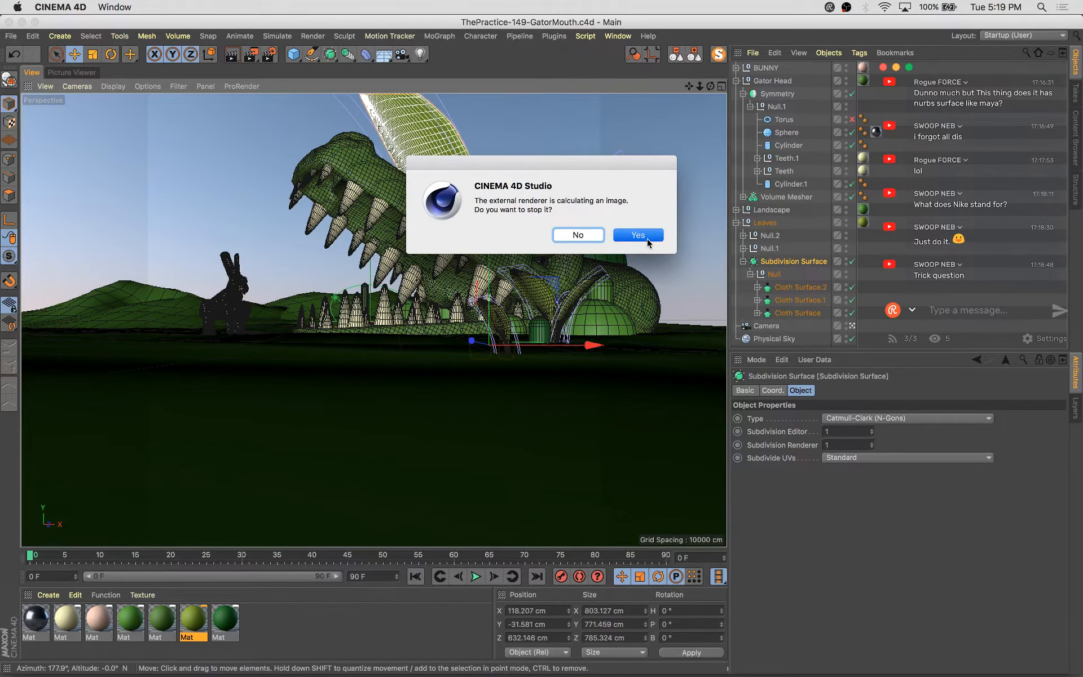
left_click(646, 241)
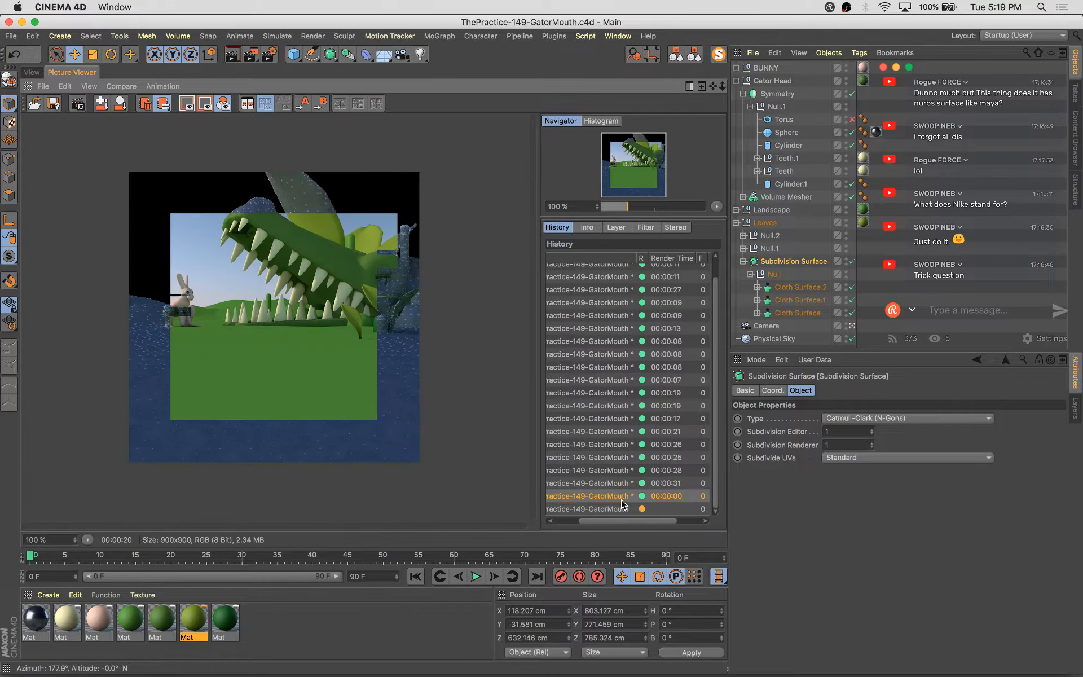
left_click(621, 496)
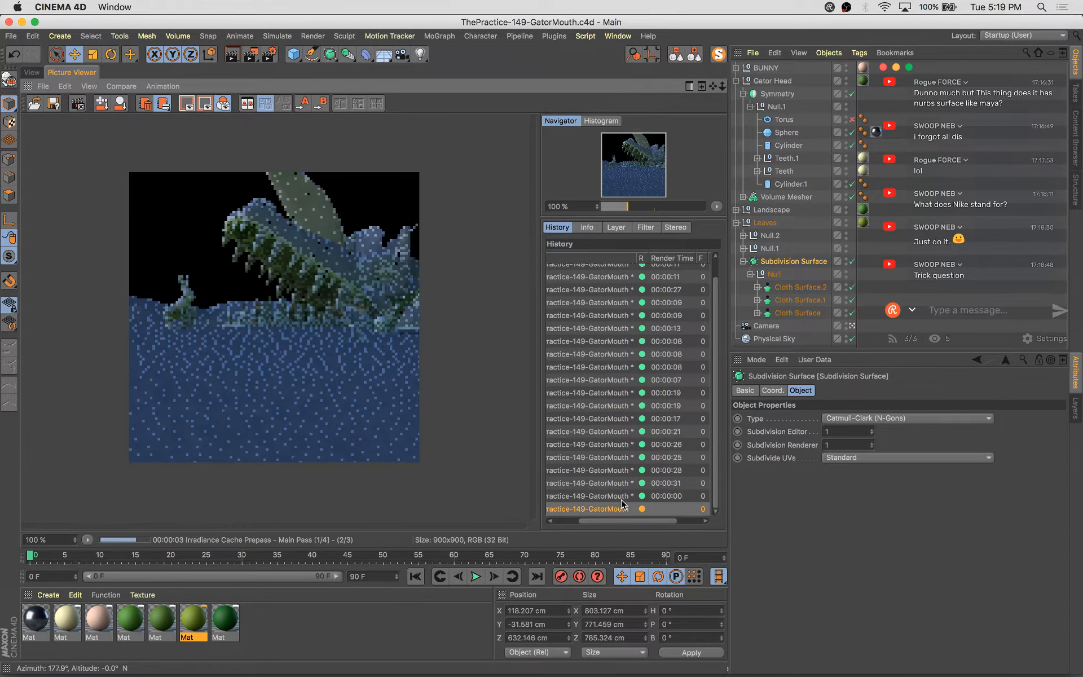
key("Up")
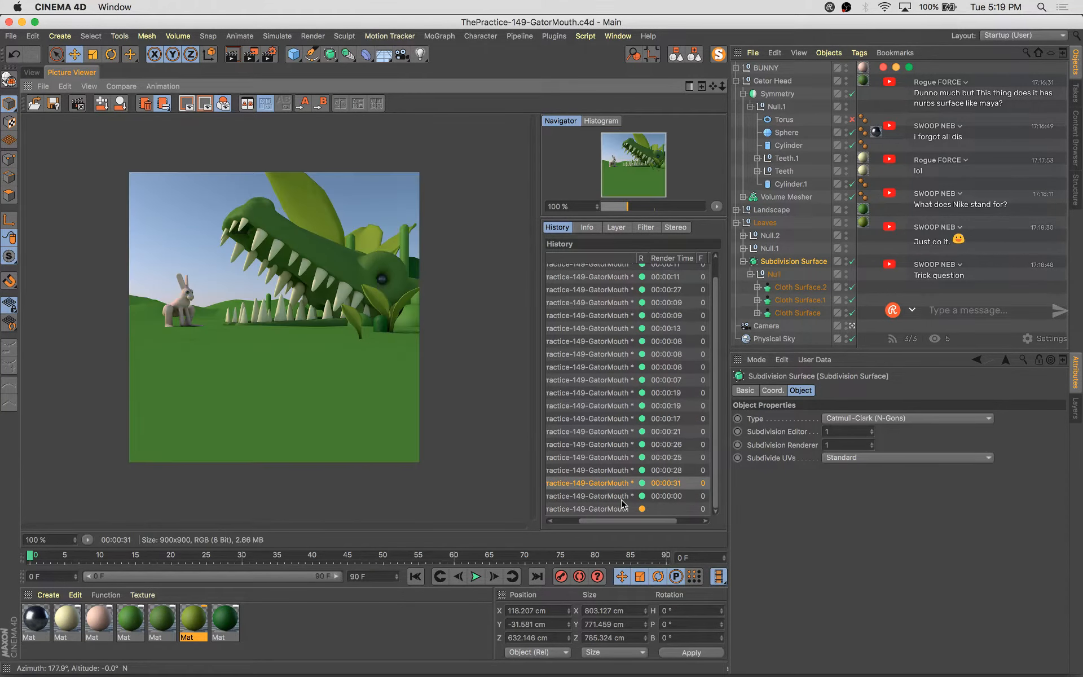
left_click(622, 507)
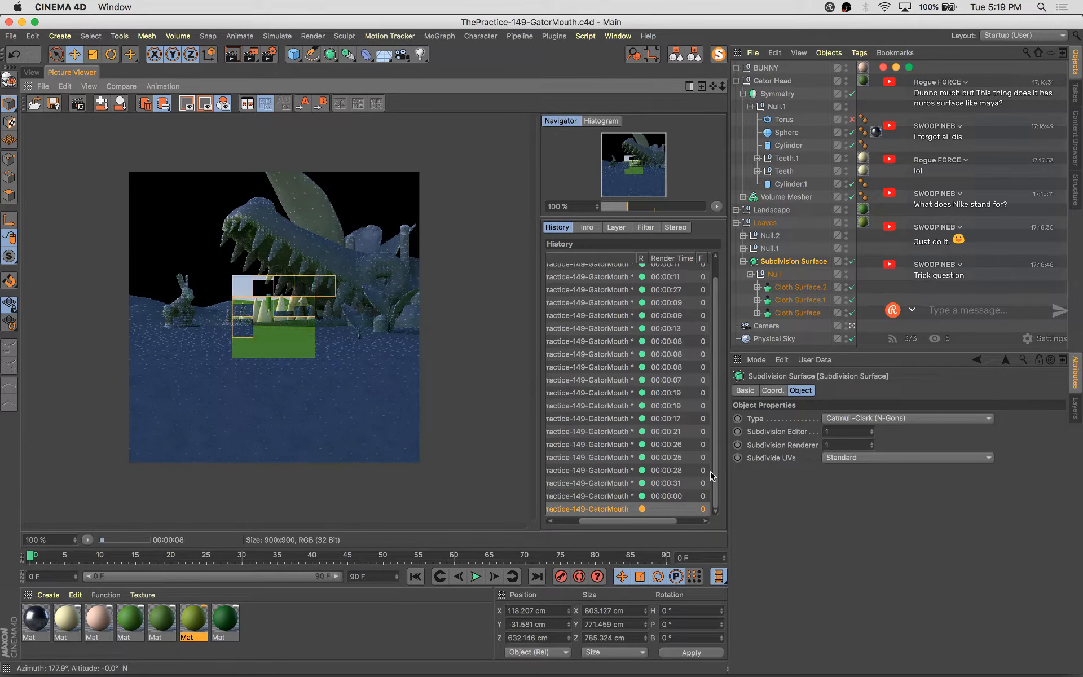
Select the small dome-shaped mound, scale it to about 56 × 91 × 56 cm, and move it near the bunny
left_click(29, 73)
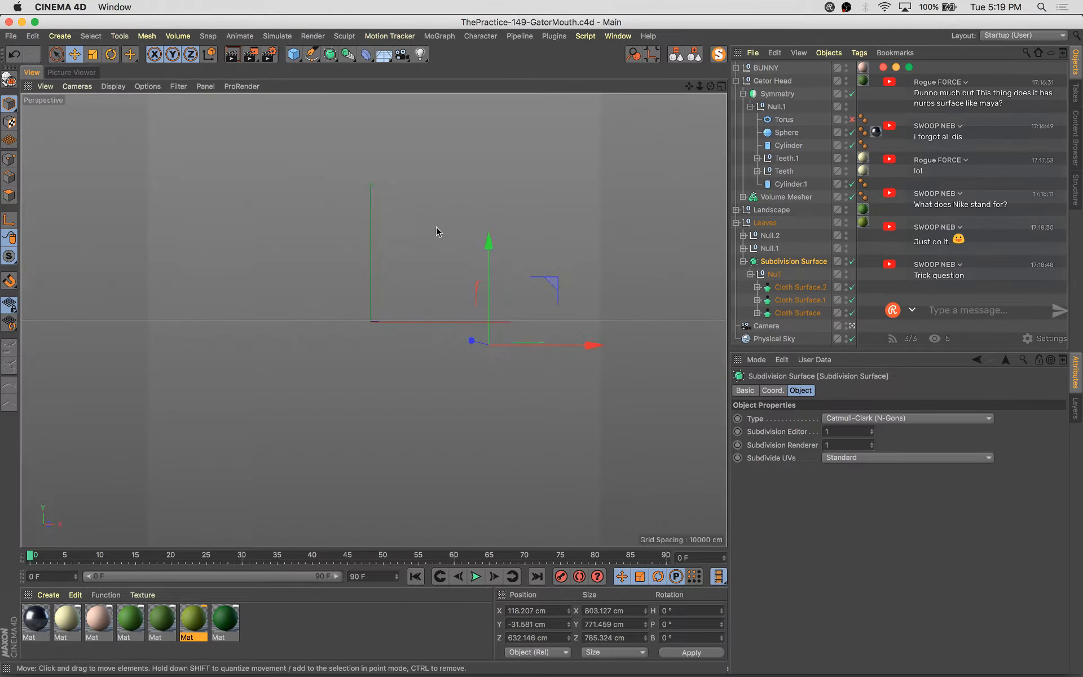
left_click(523, 325)
left_click_drag(489, 340, 574, 386)
left_click_drag(660, 366, 437, 382)
key("t")
left_click_drag(556, 257, 432, 385)
key("e")
key("r")
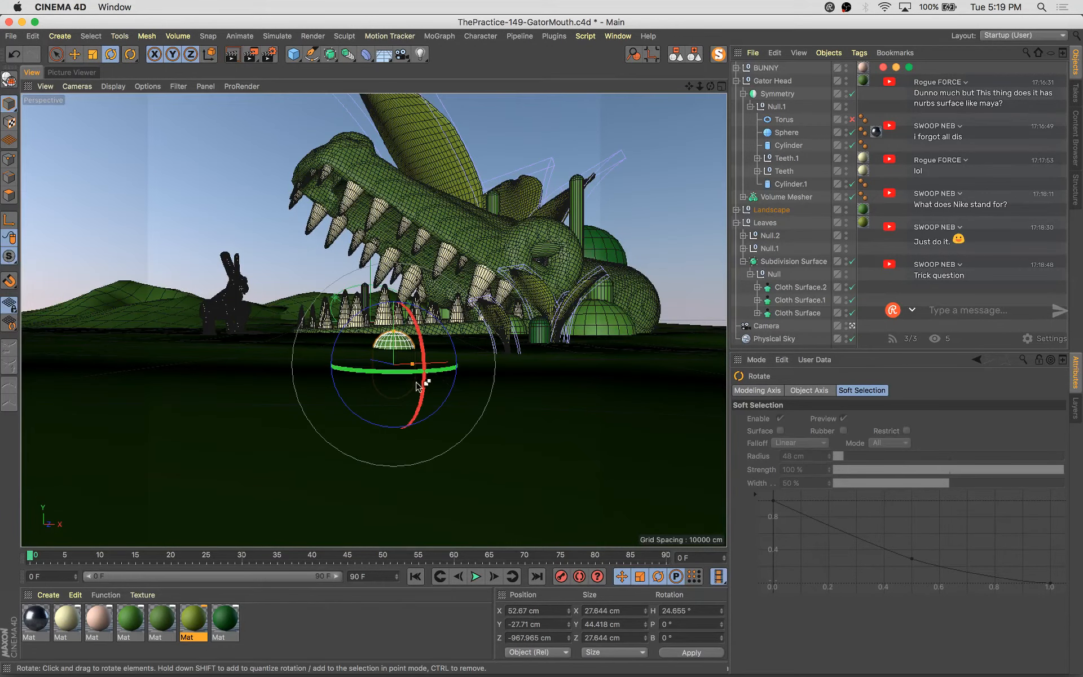
key("e")
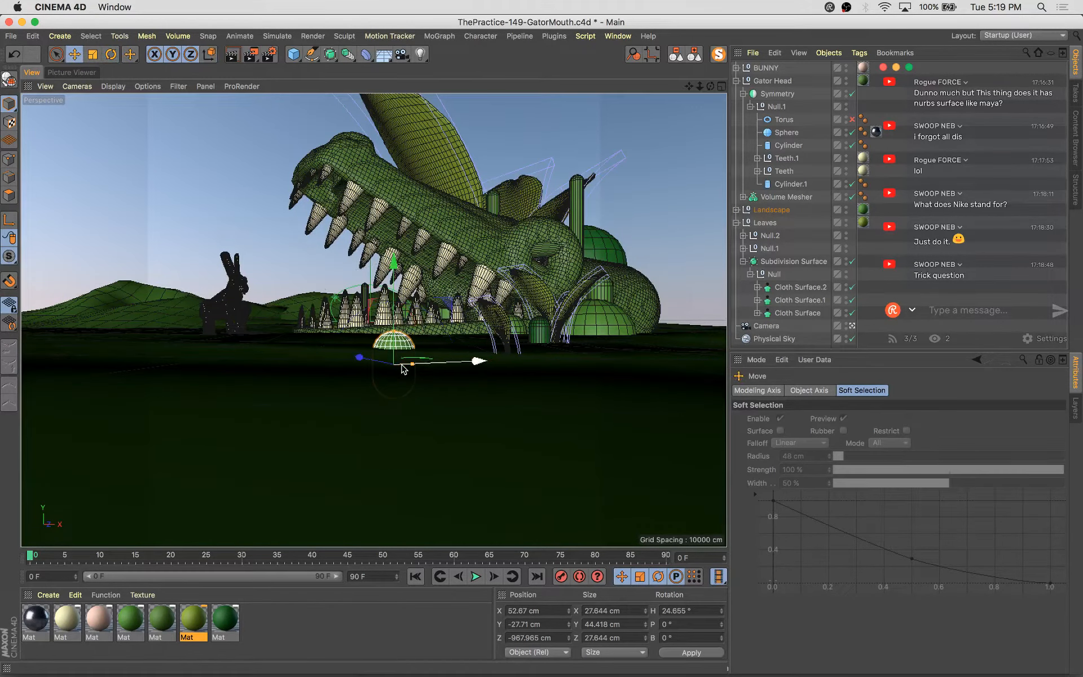
left_click_drag(378, 365, 264, 348)
left_click_drag(374, 337, 433, 352)
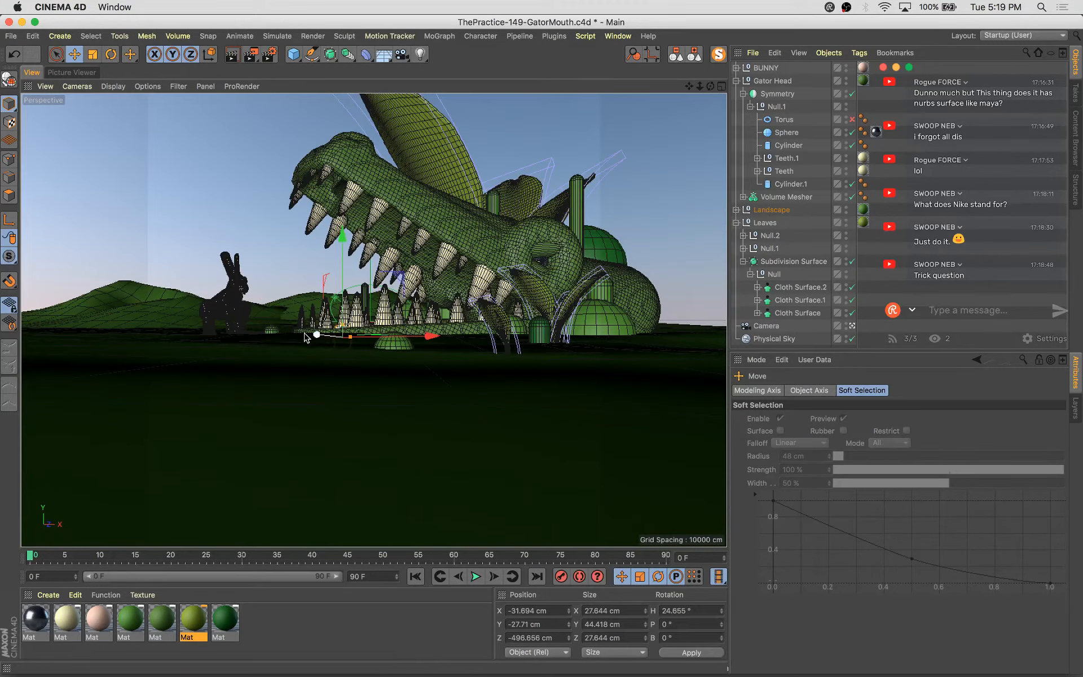
key("t")
left_click_drag(377, 411, 672, 273)
key("e")
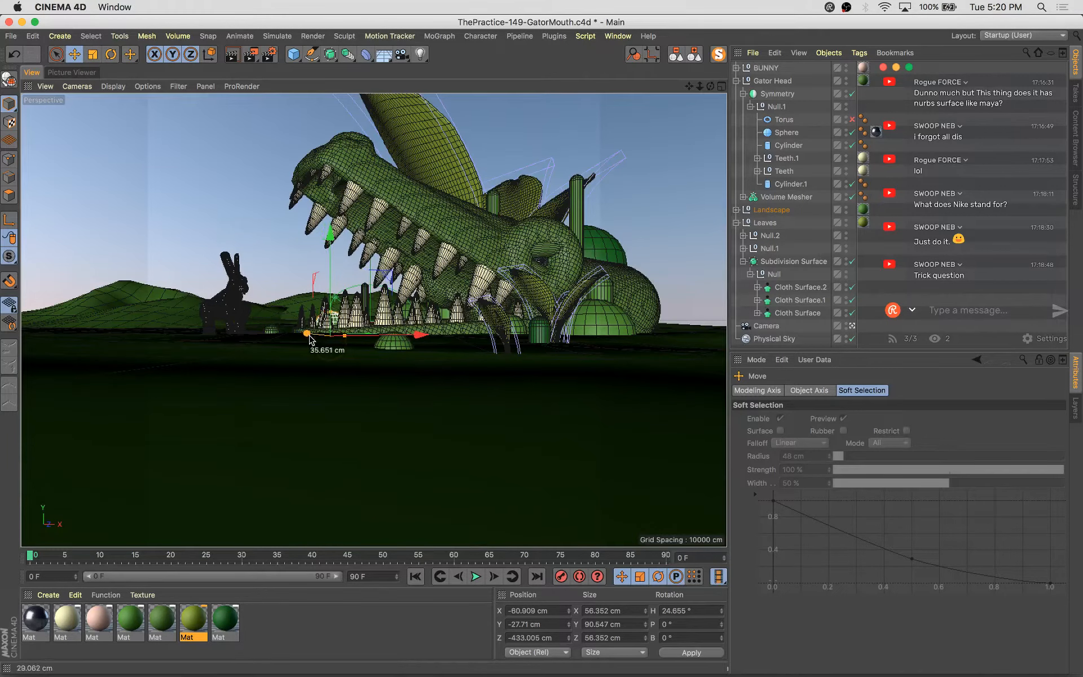
left_click_drag(309, 335, 87, 321)
Select the large flat hill, scale it down to about 320 × 35 × 324 cm, and place it beneath the bunny
left_click(162, 318)
key("e")
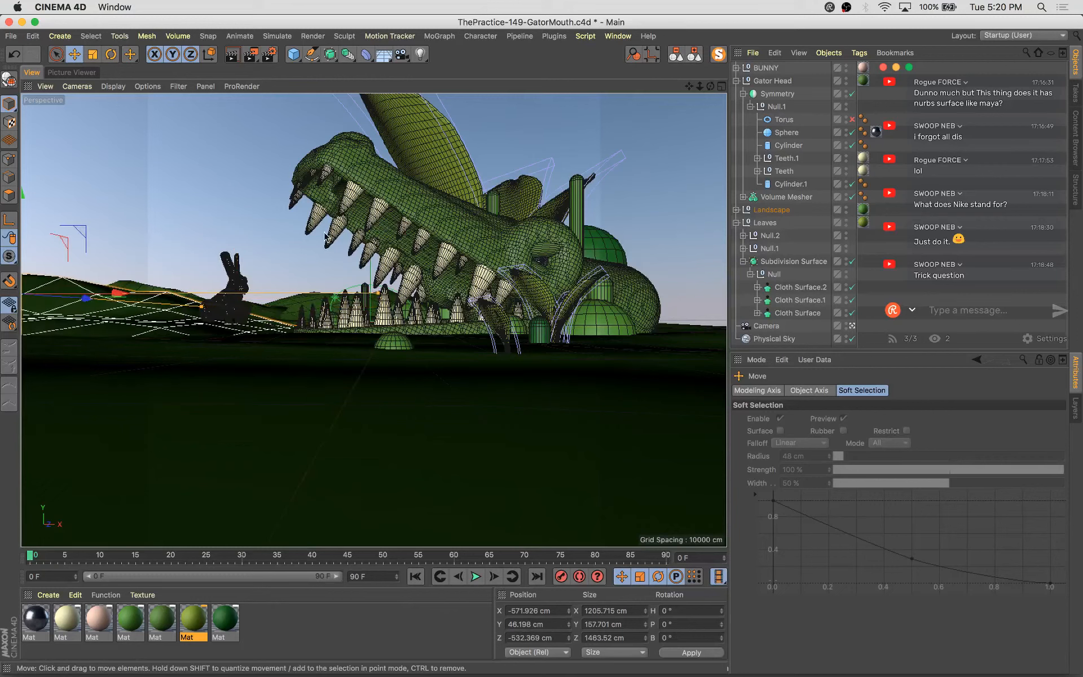
key("t")
left_click_drag(324, 238, 145, 267)
key("e")
left_click_drag(164, 207, 191, 272)
key("t")
left_click_drag(293, 334, 206, 340)
key("e")
left_click_drag(293, 331, 326, 337)
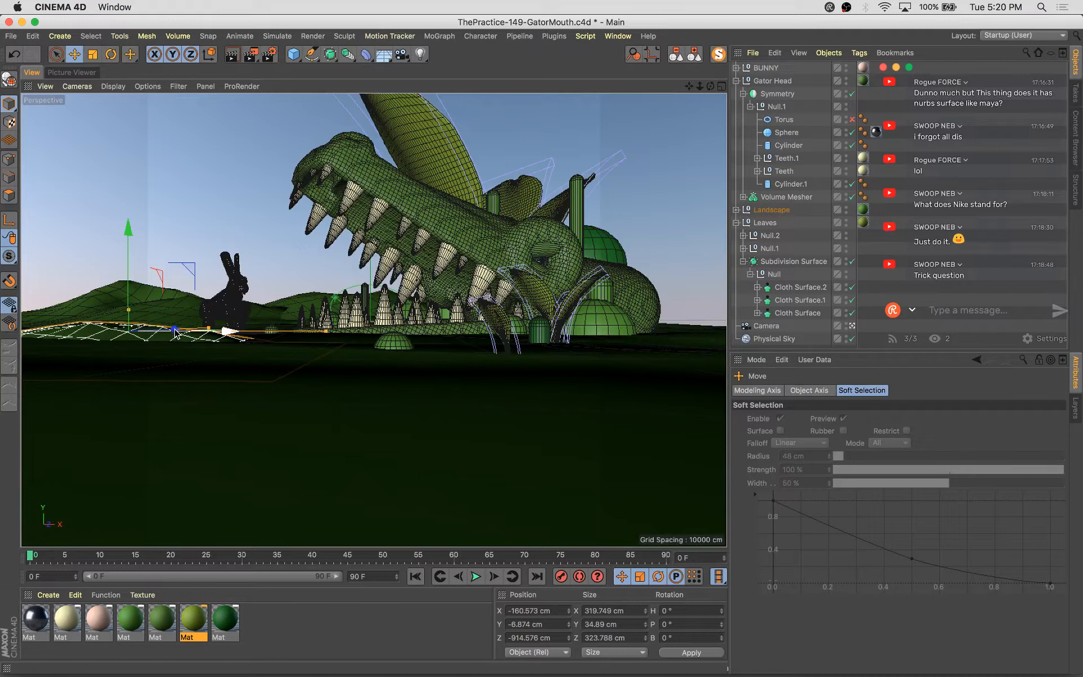
left_click_drag(175, 328, 265, 368)
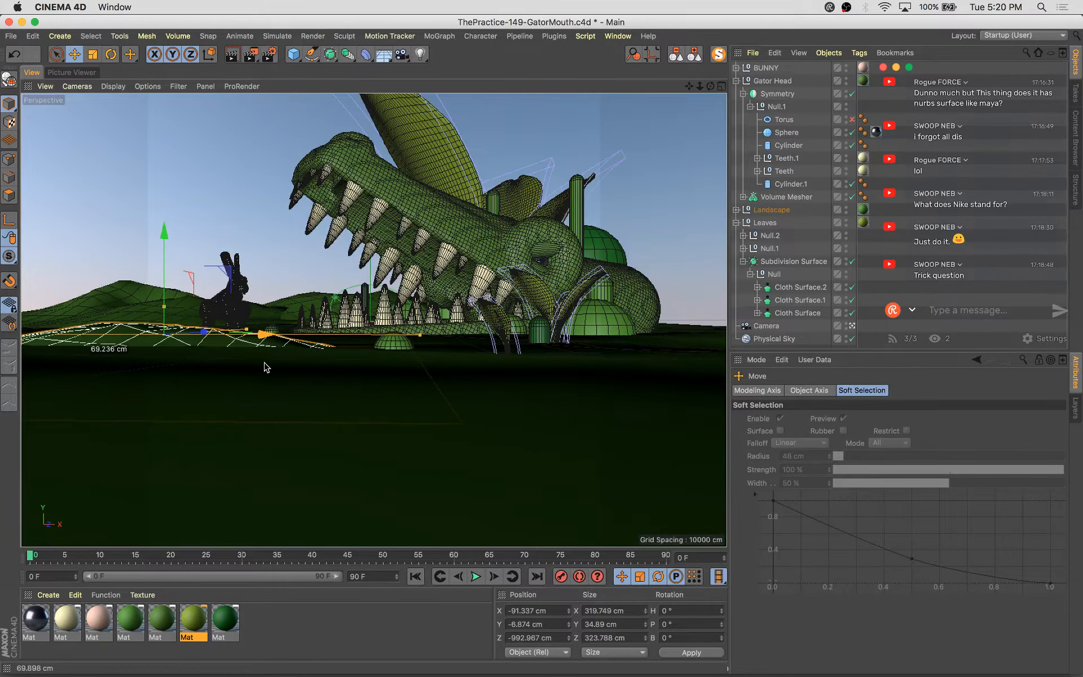
Scale the large flat hill down to about 287 × 31 × 290 cm and lower it slightly beneath the bunny
left_click_drag(381, 272, 339, 282)
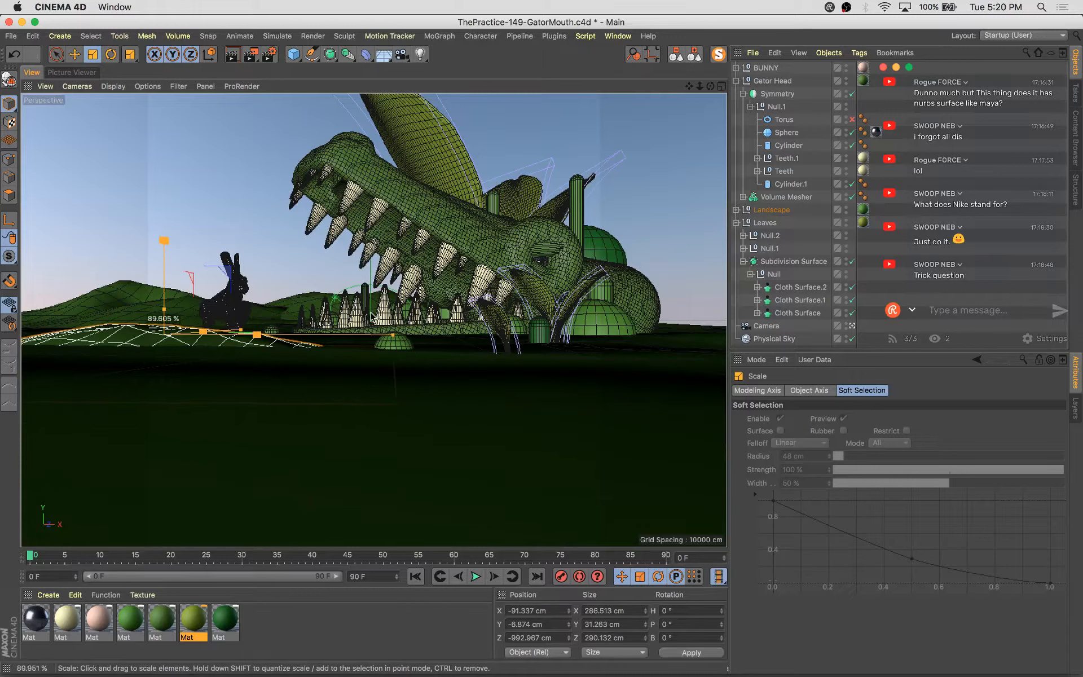
key("e")
left_click_drag(164, 234, 163, 239)
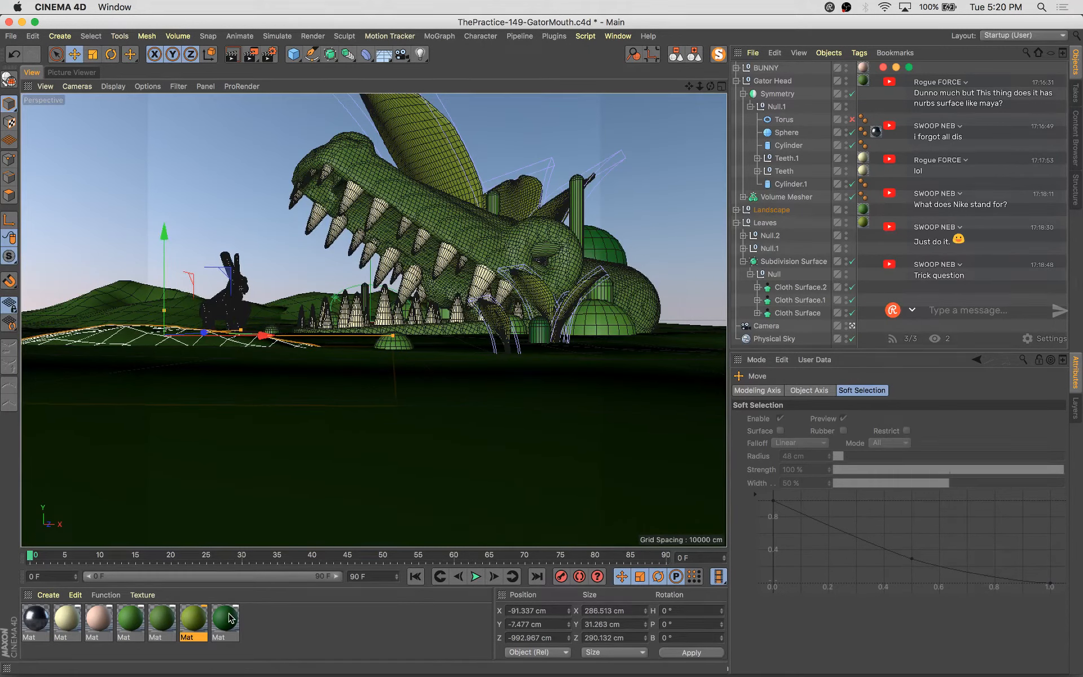
Apply the dark green material to the large hill and save the scene
left_click_drag(230, 617, 163, 342)
key("super+s")
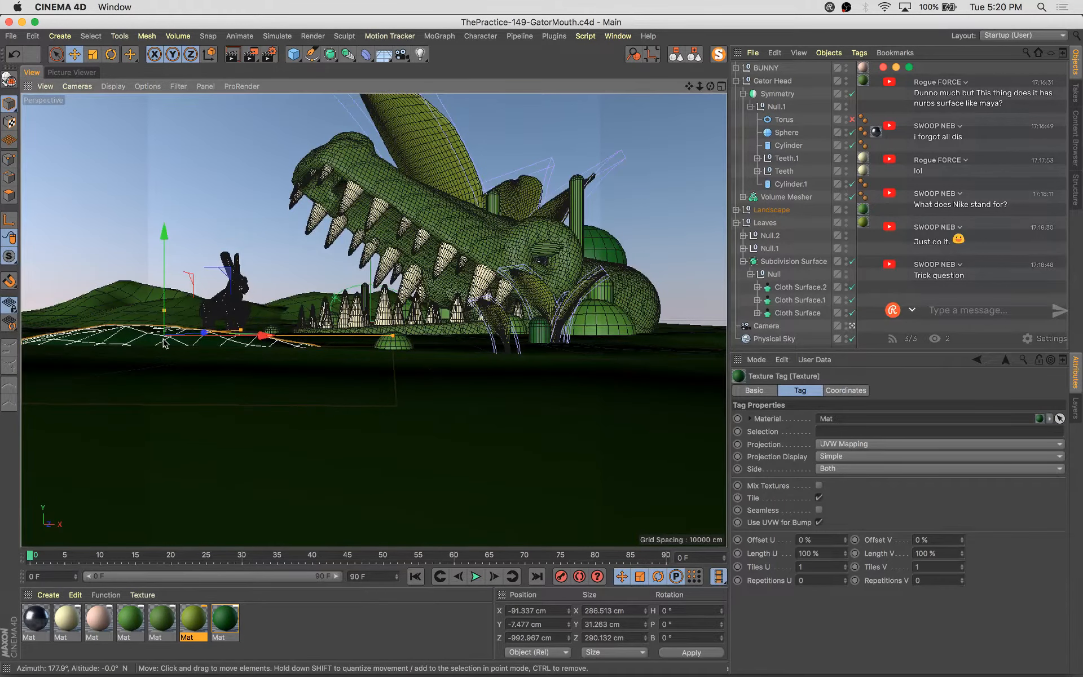
Render the scene to the picture viewer and flip between the new and previous renders to compare them
key("shift+r")
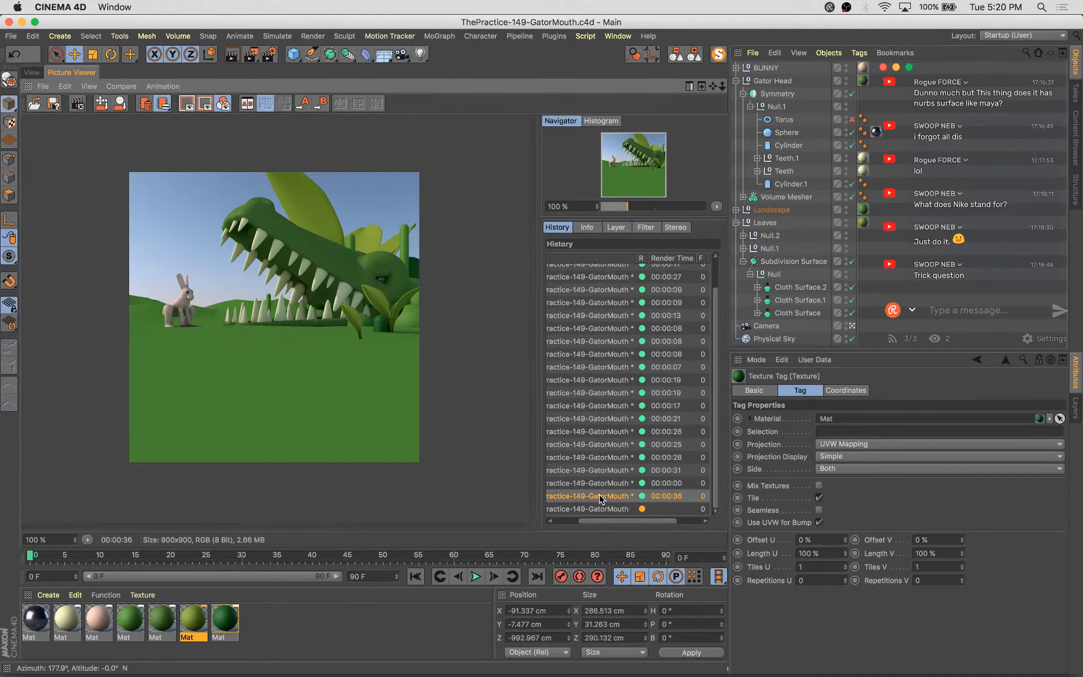
key("Up")
key("Down")
key("Up")
key("Down")
key("Up")
key("Down")
key("Up")
key("Down")
key("Up")
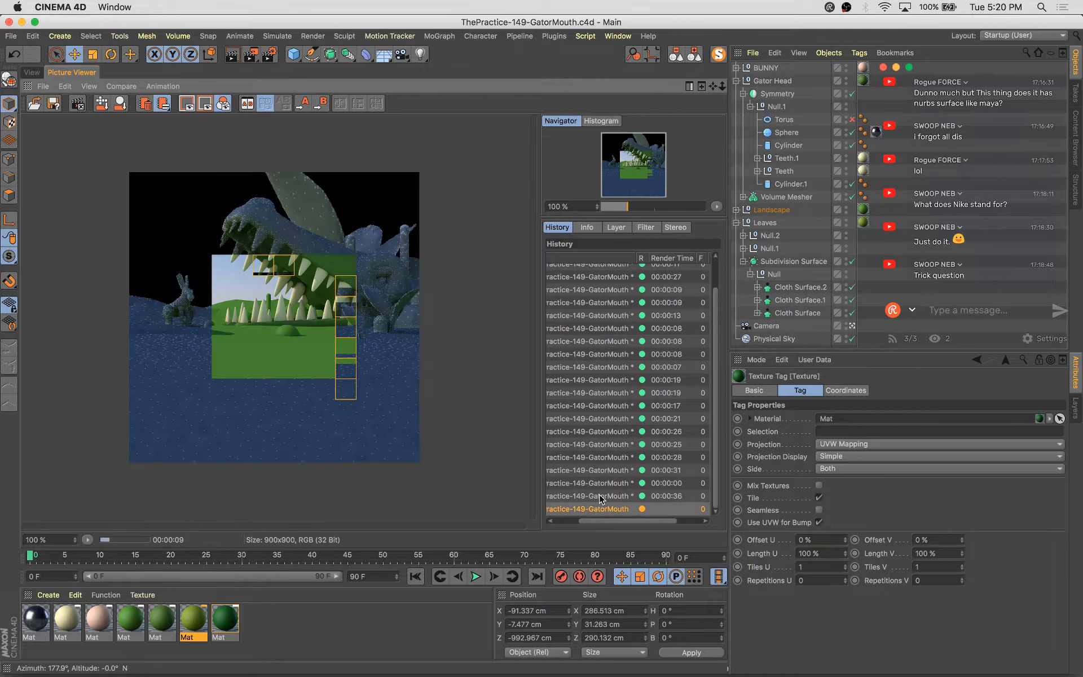
key("Down")
key("Up")
key("Down")
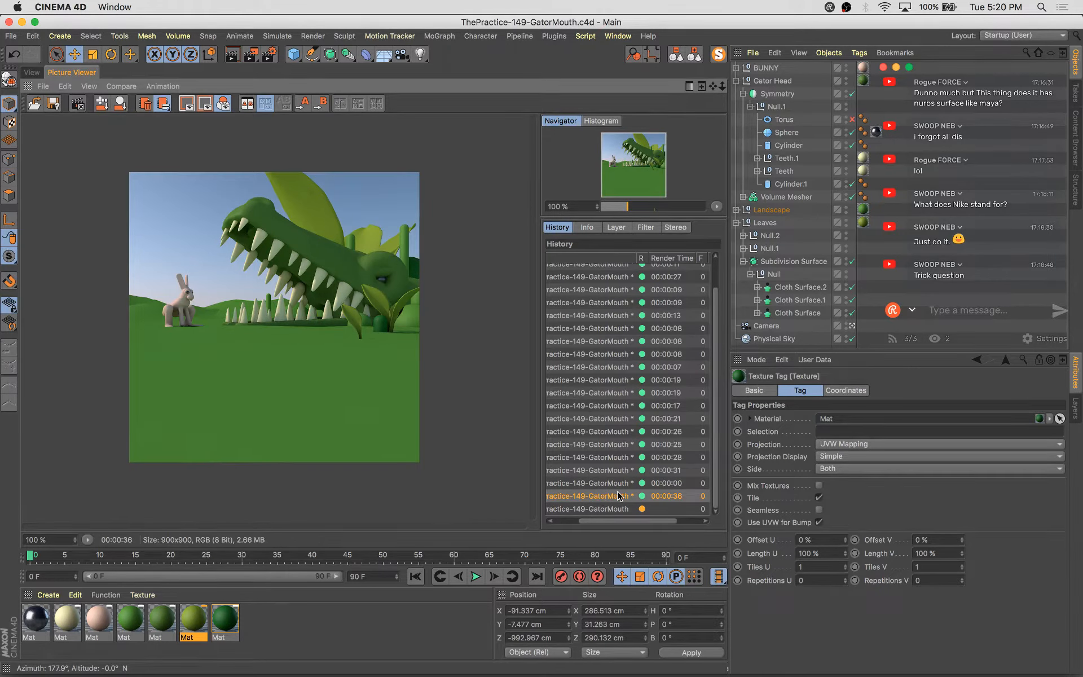
left_click(32, 72)
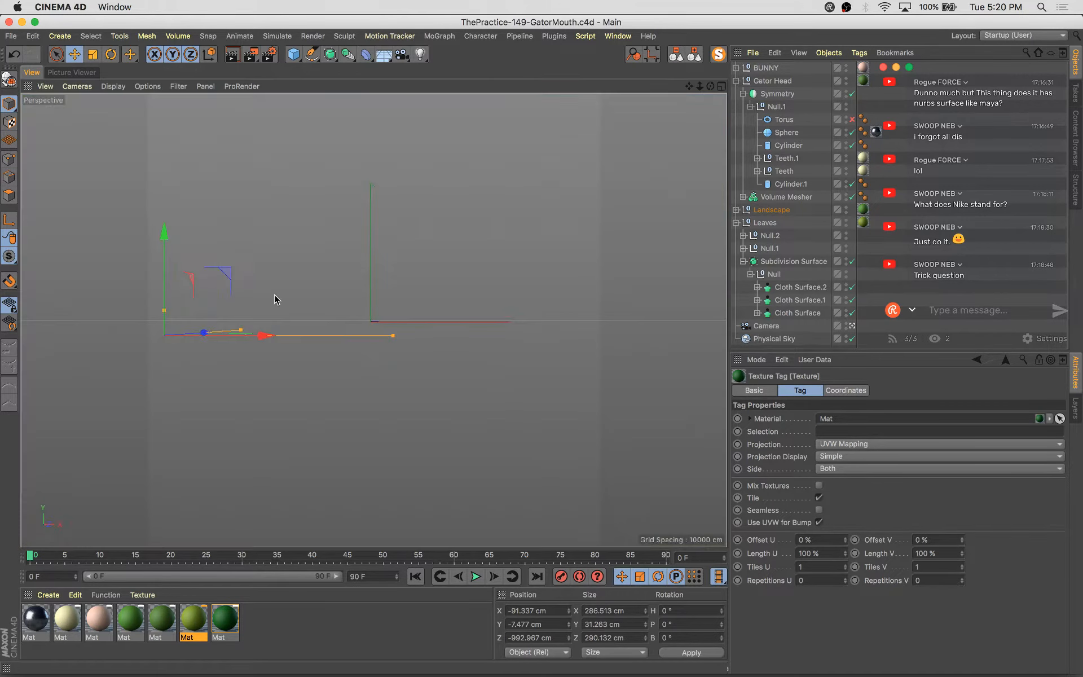
Move both eyelid cylinders into the gator head's Volume Builder
left_click(544, 254)
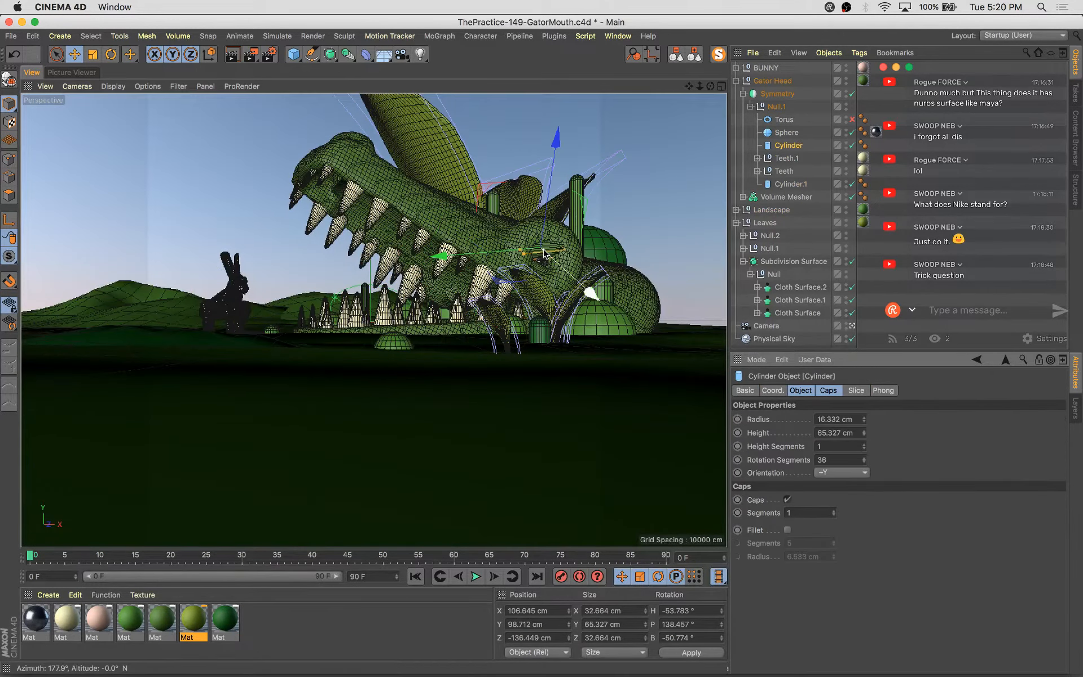
left_click(788, 184, "shift")
left_click(744, 197)
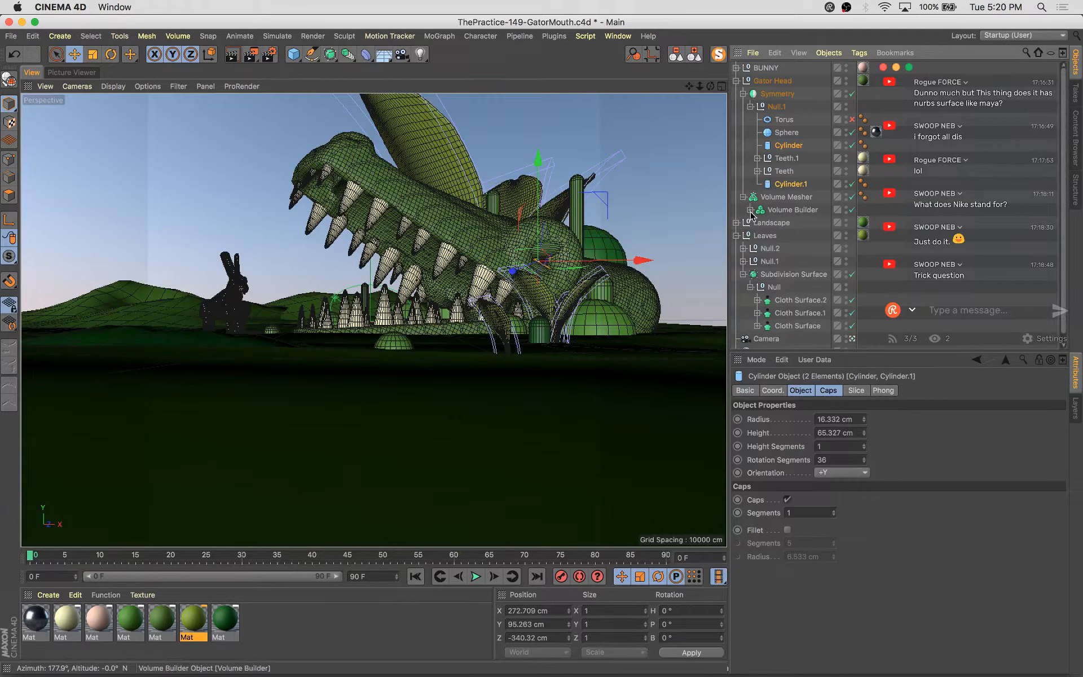
left_click(750, 210)
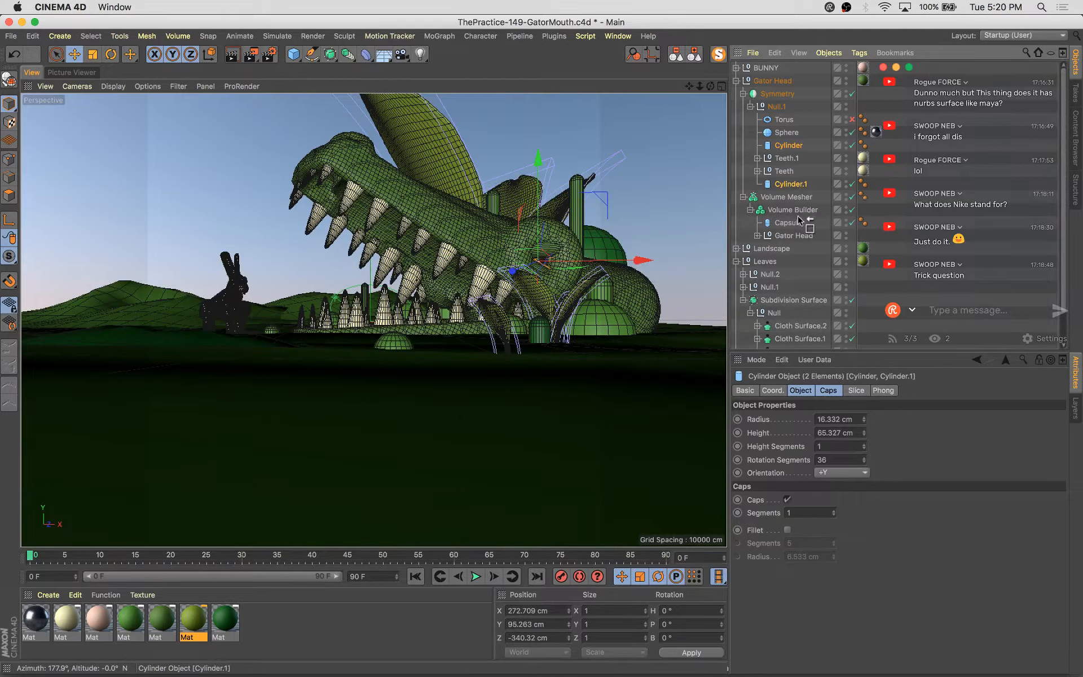
left_click_drag(793, 229, 793, 230)
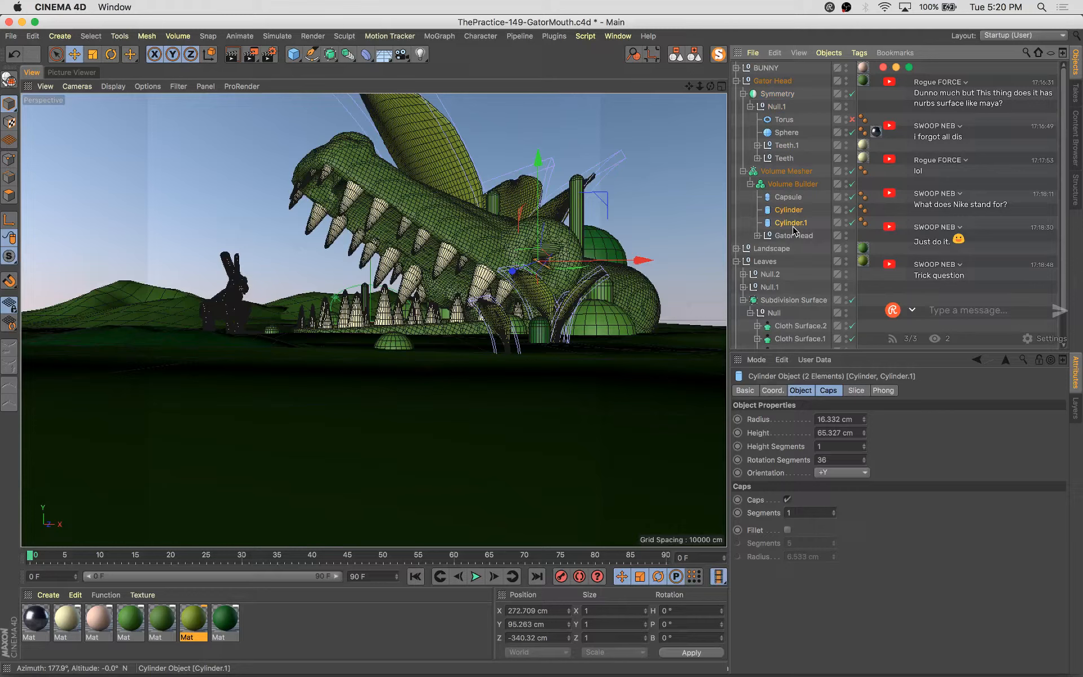
Leave the camera view, select both eyelid cylinders, and move them slightly in front of the gator's eye
left_click(683, 151)
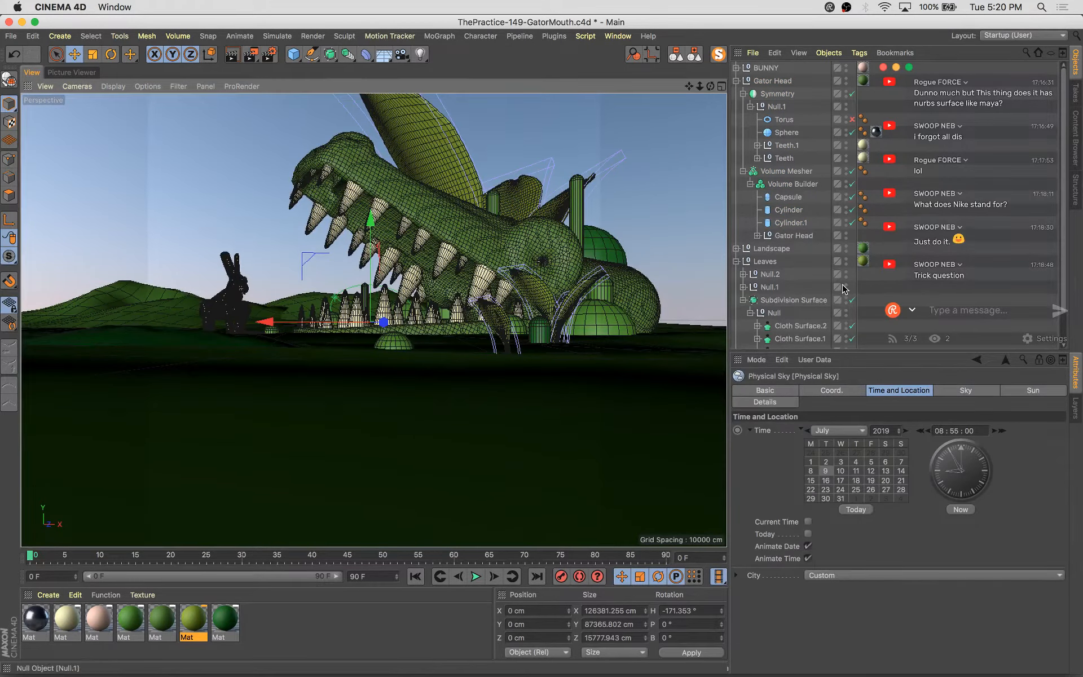
scroll(840, 316, "down", 3)
left_click(849, 330)
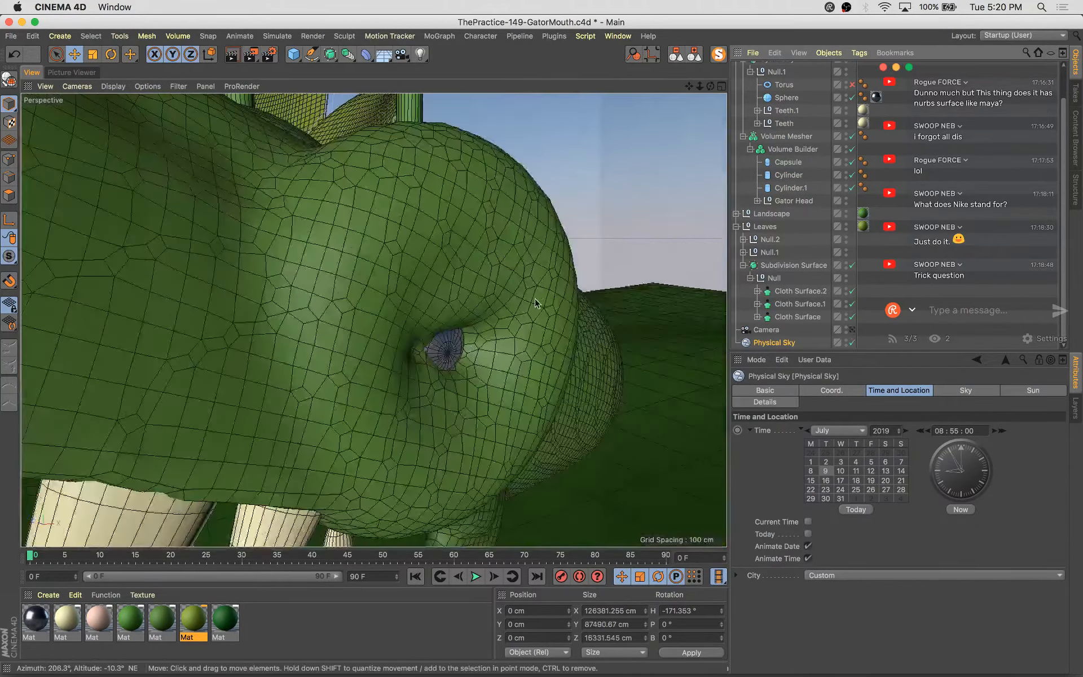
left_click_drag(528, 321, 564, 324, "alt")
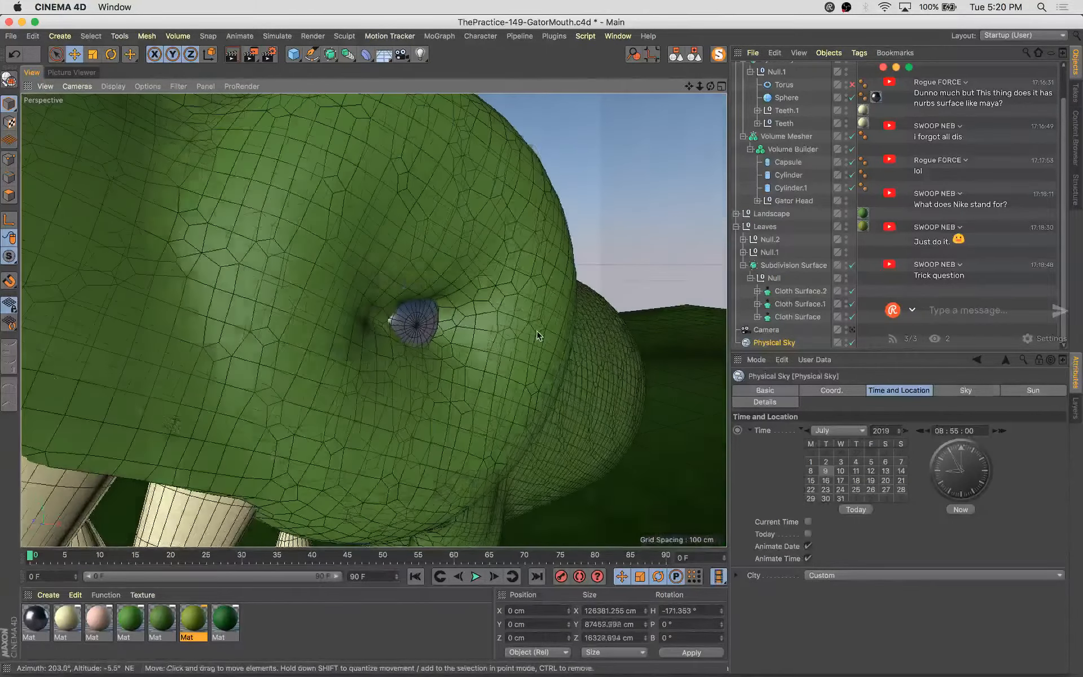
left_click(788, 174)
left_click(790, 188, "shift")
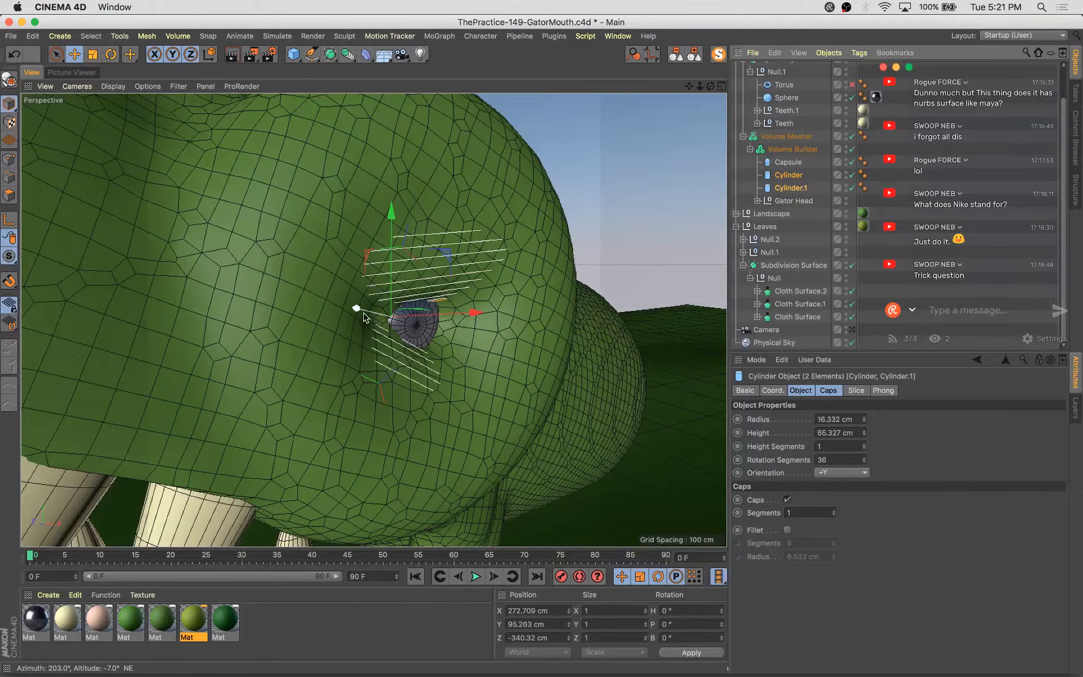
left_click_drag(364, 317, 469, 360)
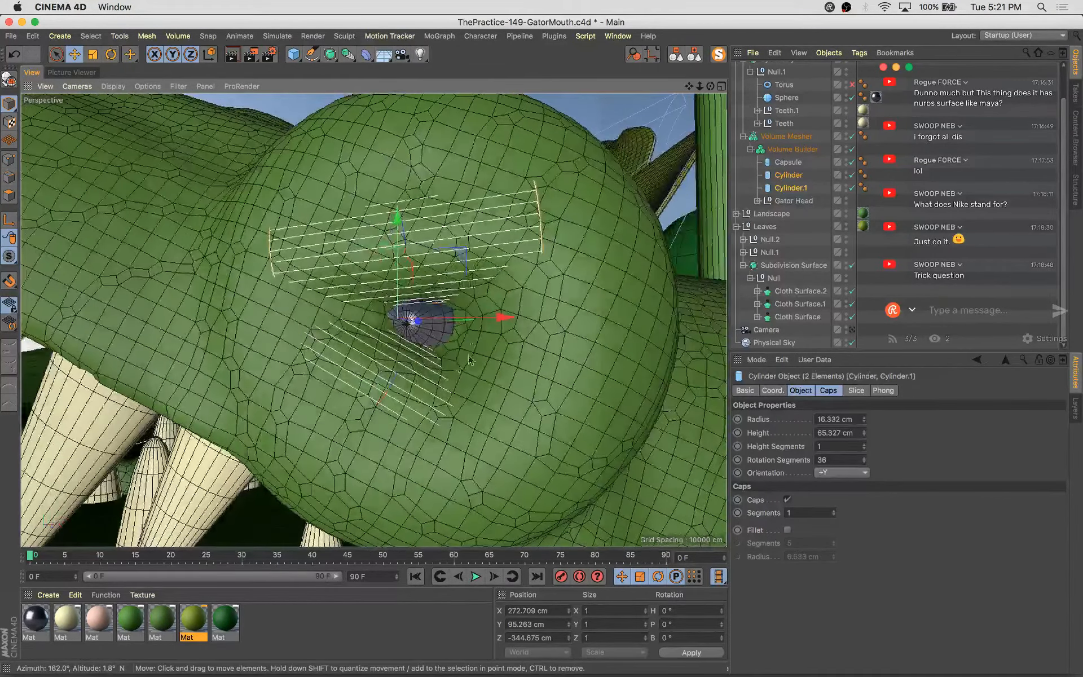
Reposition the upper eyelid cylinder above the eye and shrink its radius to about 12.9 cm
left_click(453, 235)
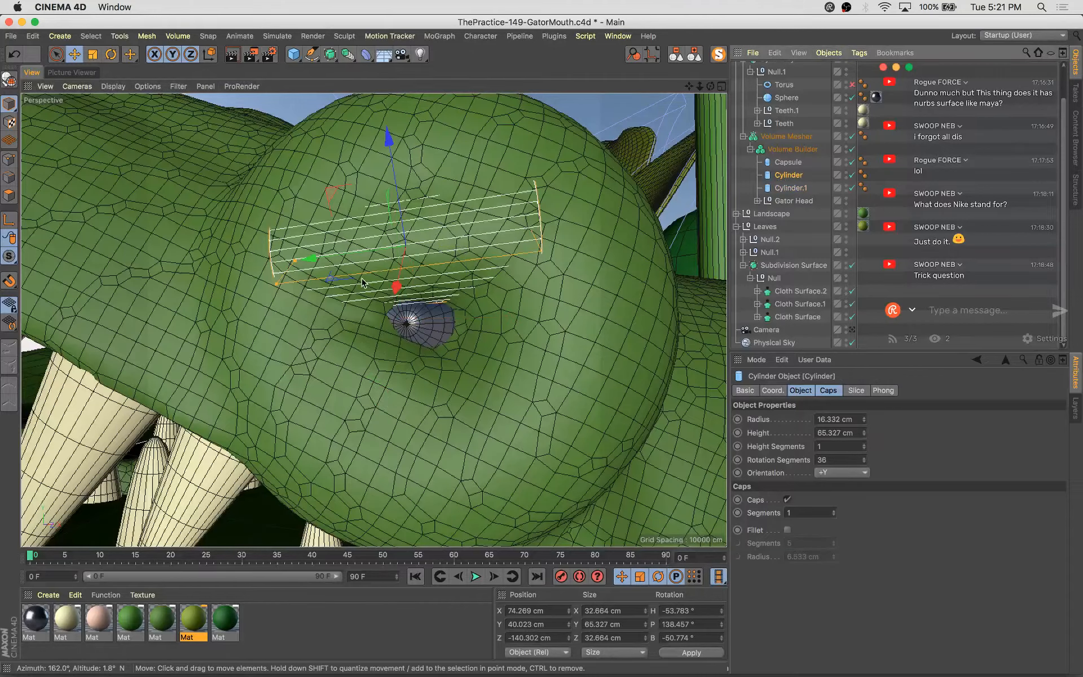
left_click_drag(276, 284, 281, 278)
left_click_drag(370, 316, 357, 277, "alt")
left_click_drag(397, 310, 541, 292, "alt")
left_click_drag(412, 173, 512, 300)
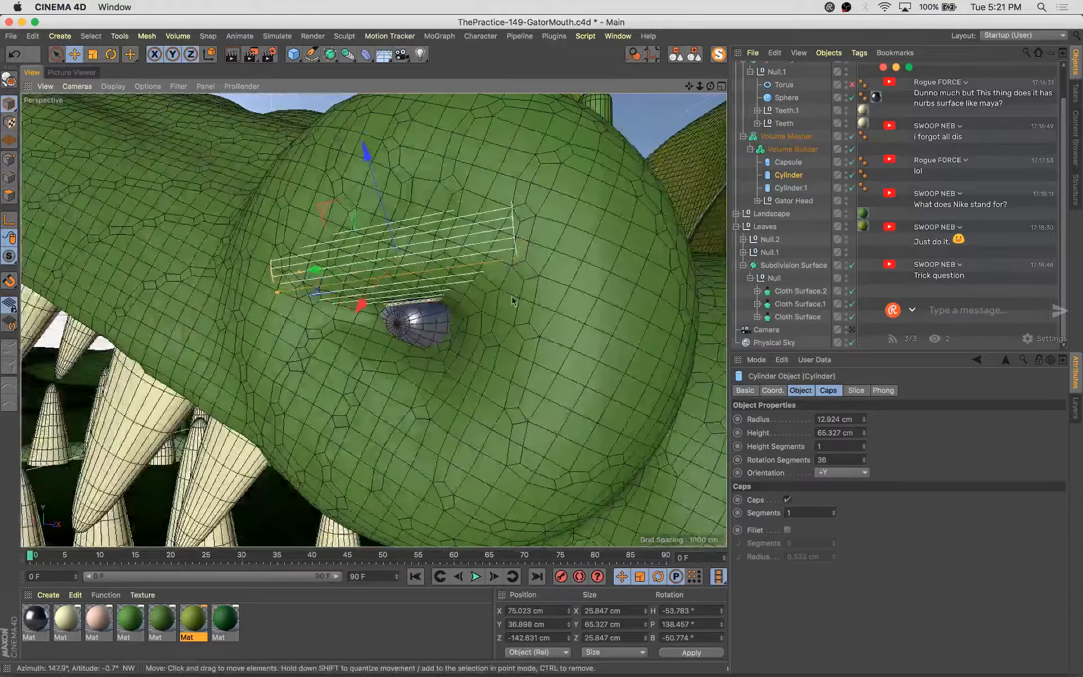
Nudge the eyeball sphere slightly within its socket and save the scene
left_click(417, 322)
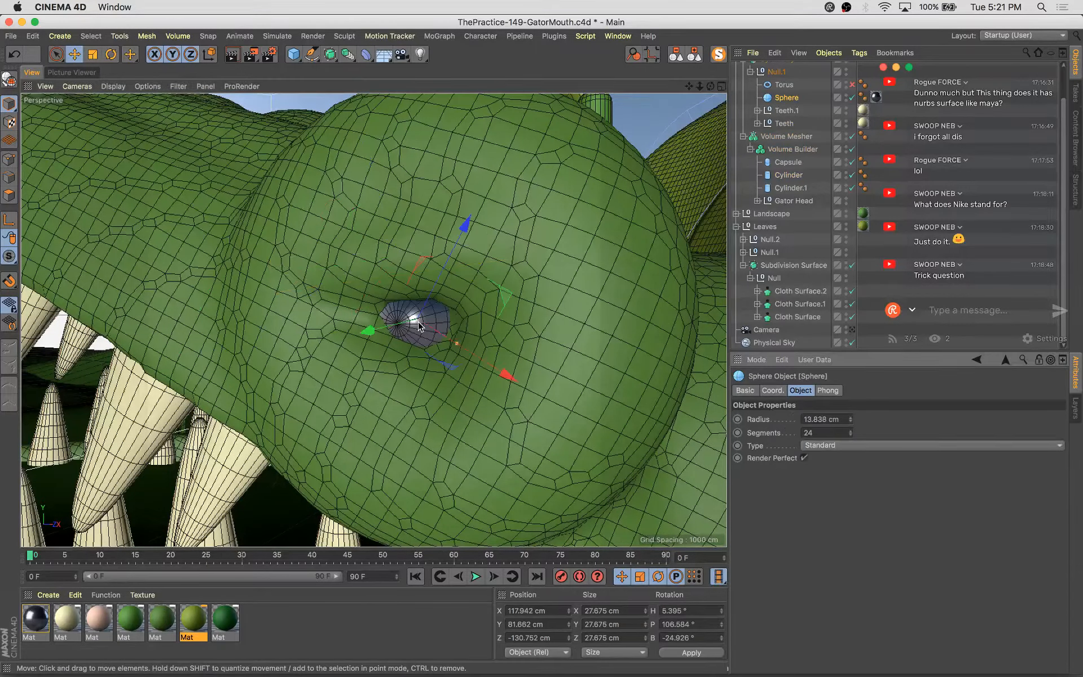
left_click_drag(514, 293, 535, 296)
left_click_drag(404, 331, 404, 337)
key("super+s")
Return to the camera view, scale the leaf in the gator's mouth down to about 30 × 67 × 38 cm, rotate it, and save
left_click(850, 329)
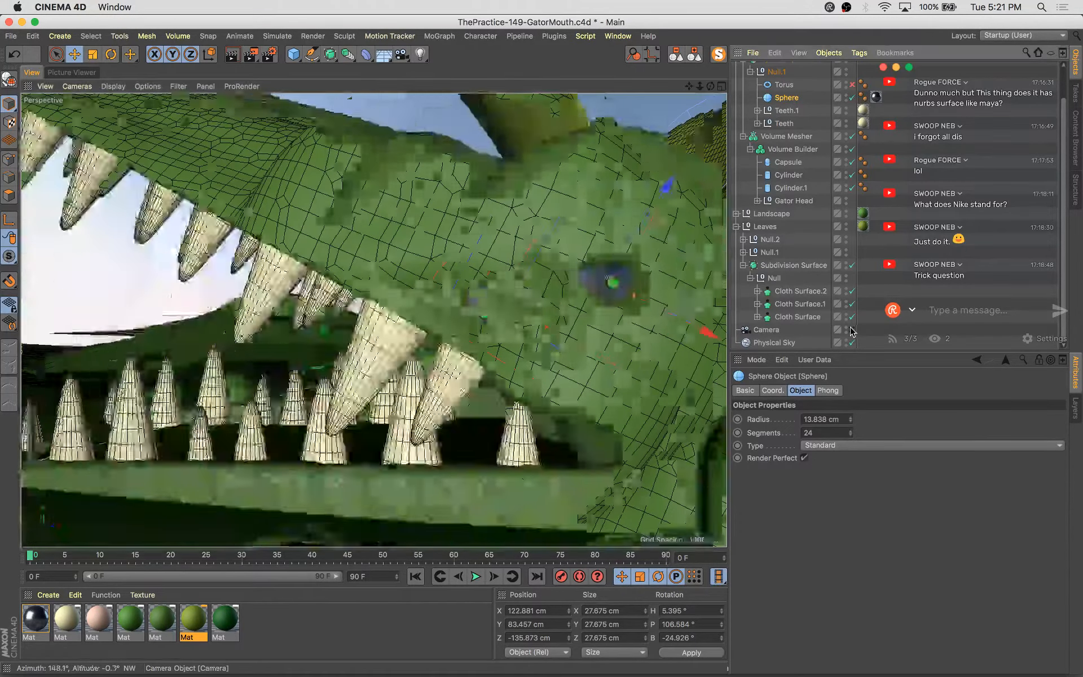
left_click(540, 290)
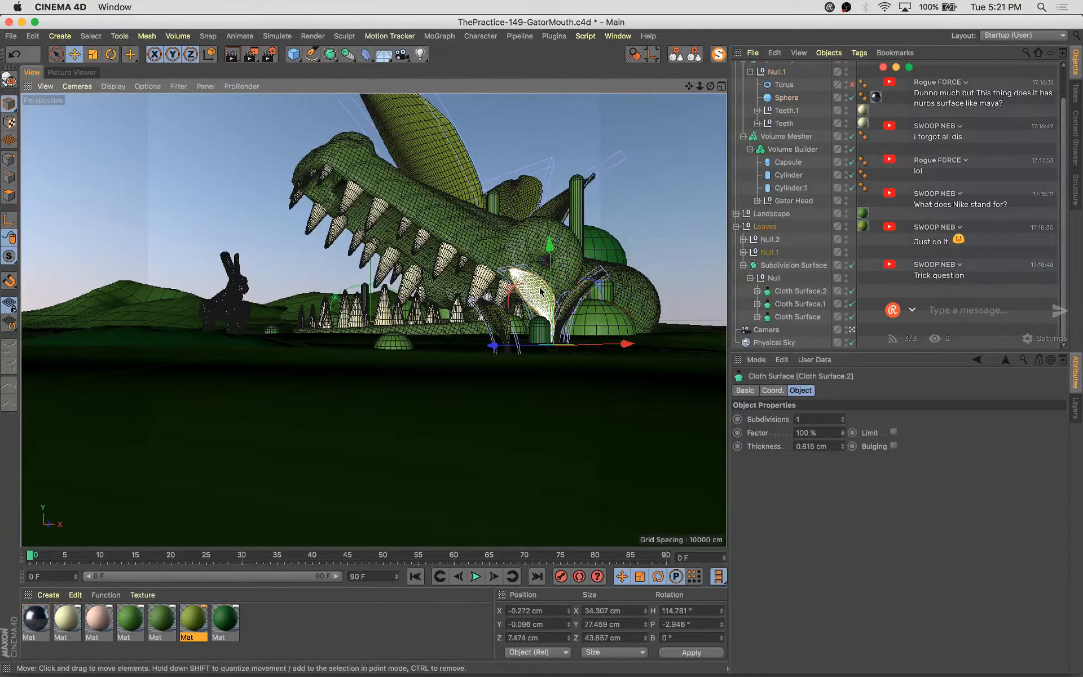
key("t")
left_click_drag(592, 423, 570, 435)
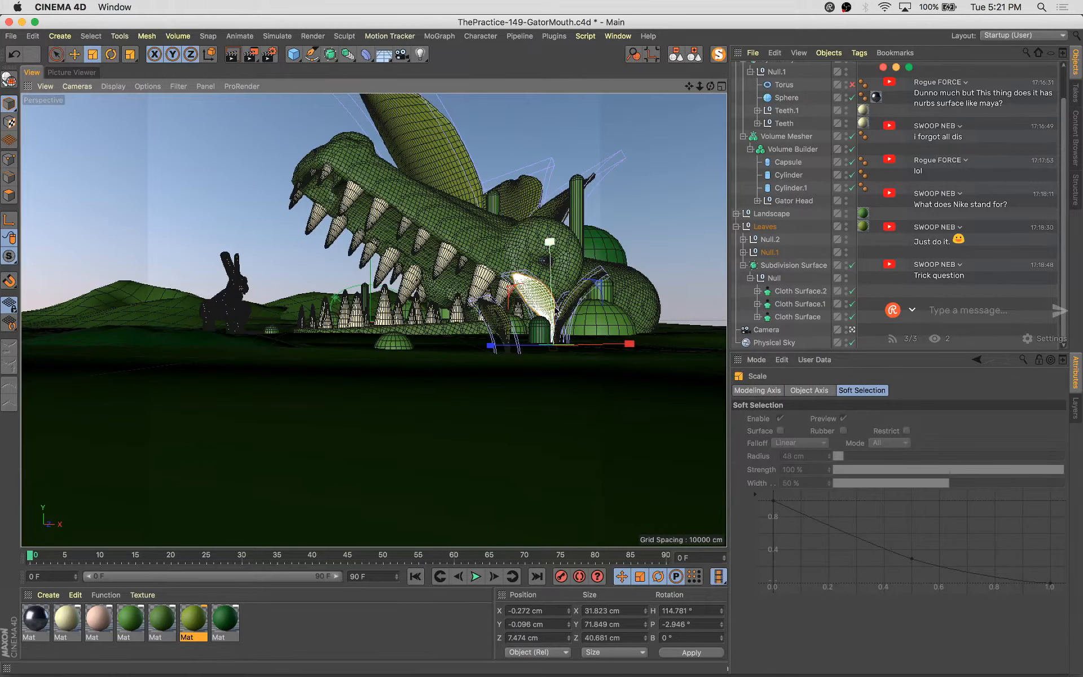
key("r")
left_click_drag(564, 349, 551, 356)
key("super+s")
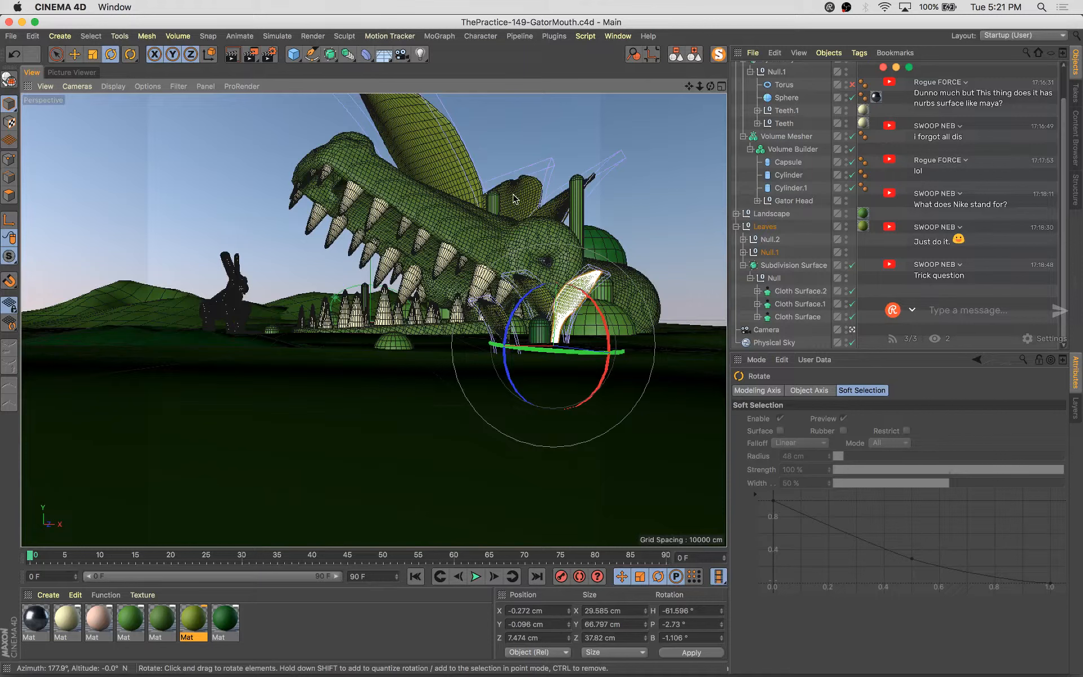
Rotate the large leaf group behind the gator's head and scale it down to about 163 × 475 × 265 cm, then save
left_click(450, 180)
left_click(417, 146)
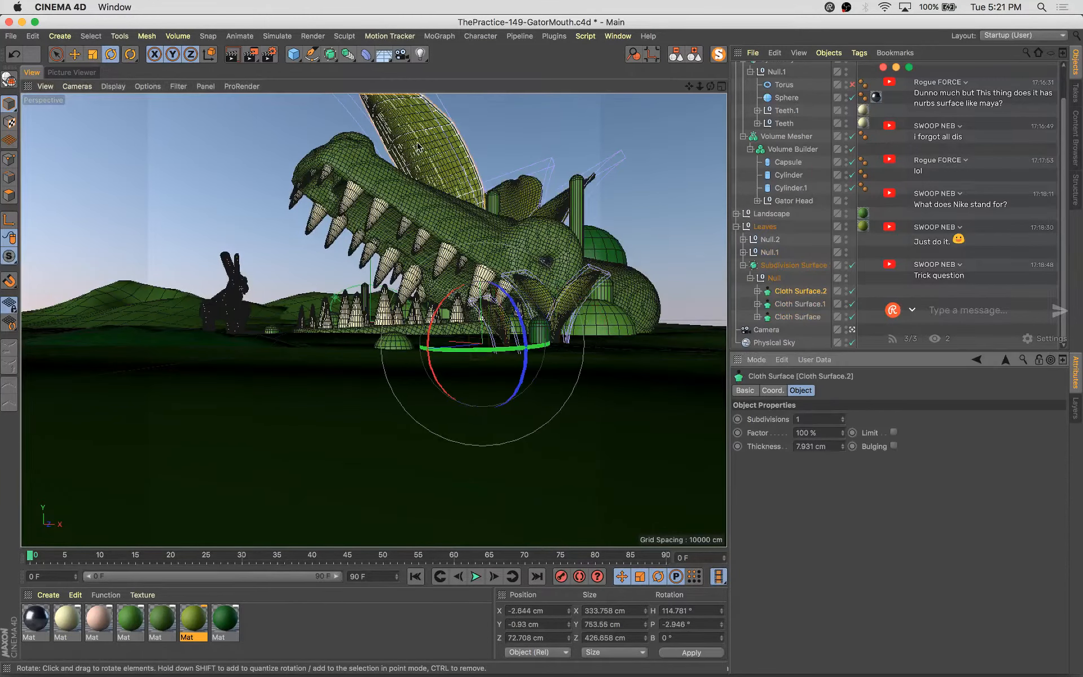
left_click_drag(503, 354, 342, 364)
left_click(552, 201)
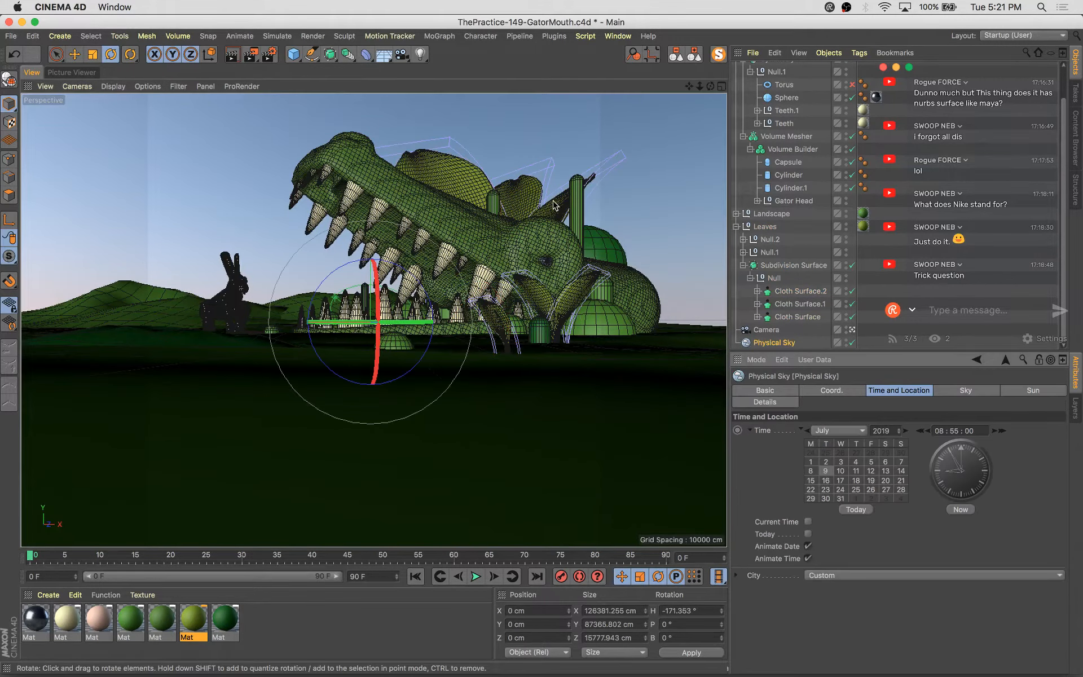
left_click(560, 229)
left_click(556, 215)
left_click(558, 218)
left_click(561, 216)
left_click_drag(533, 351, 507, 378, "ctrl")
key("t")
left_click_drag(508, 239, 510, 273)
key("super+s")
scroll(747, 281, "up", 2)
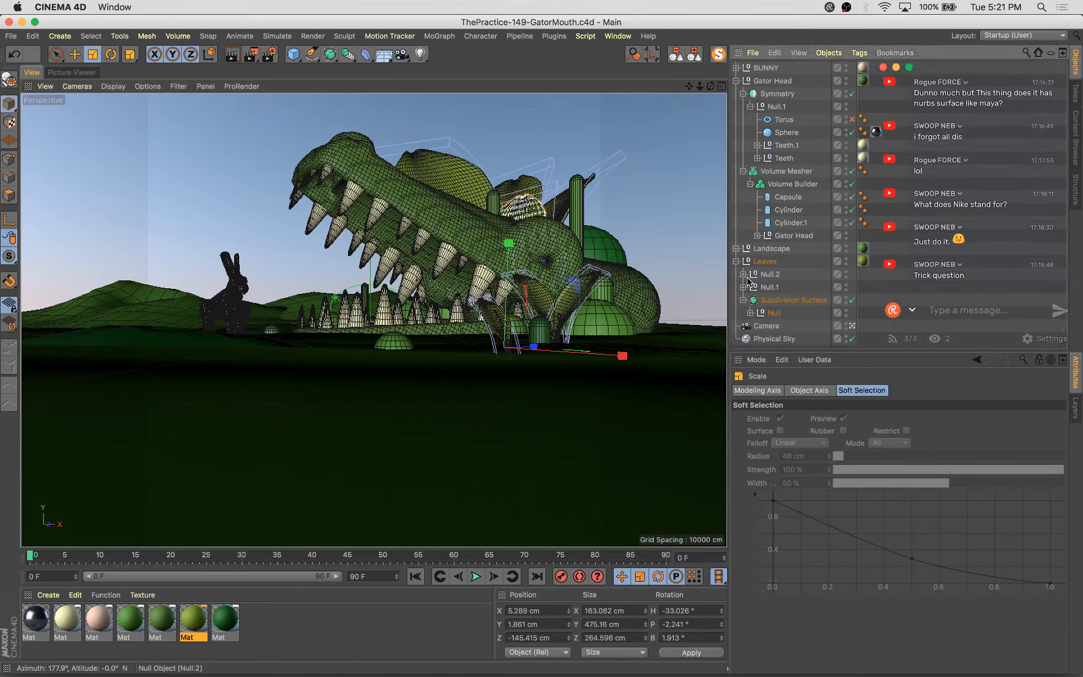
Move the small leaf from the gator's mouth onto the ground in front of the teeth near the bunny, then save
left_click(571, 304)
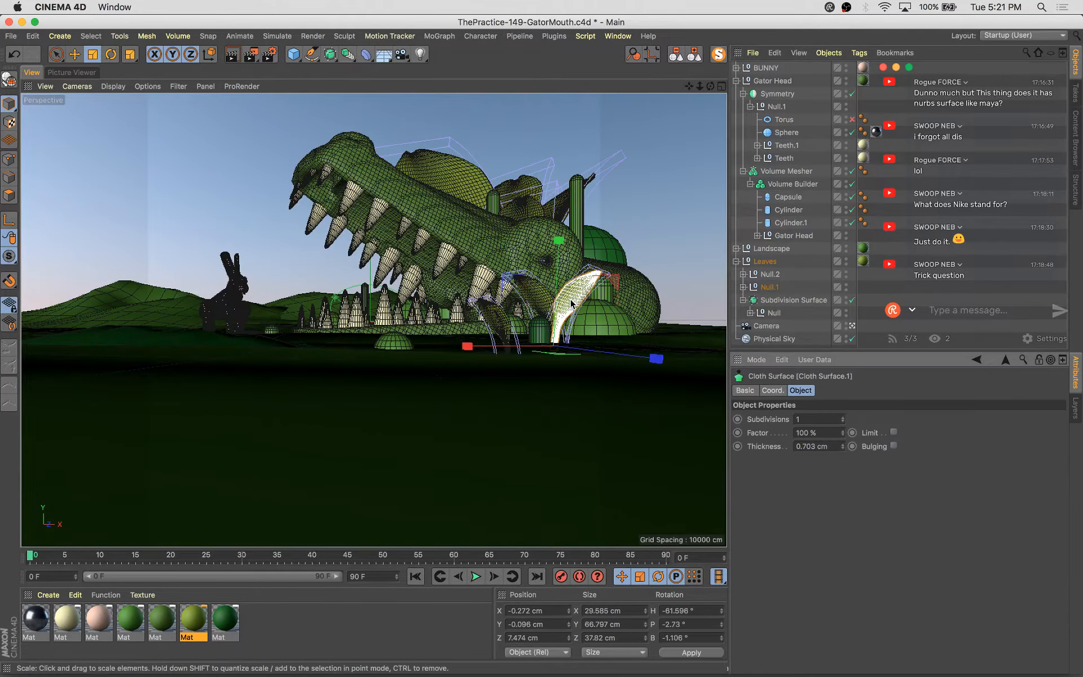
left_click(657, 324)
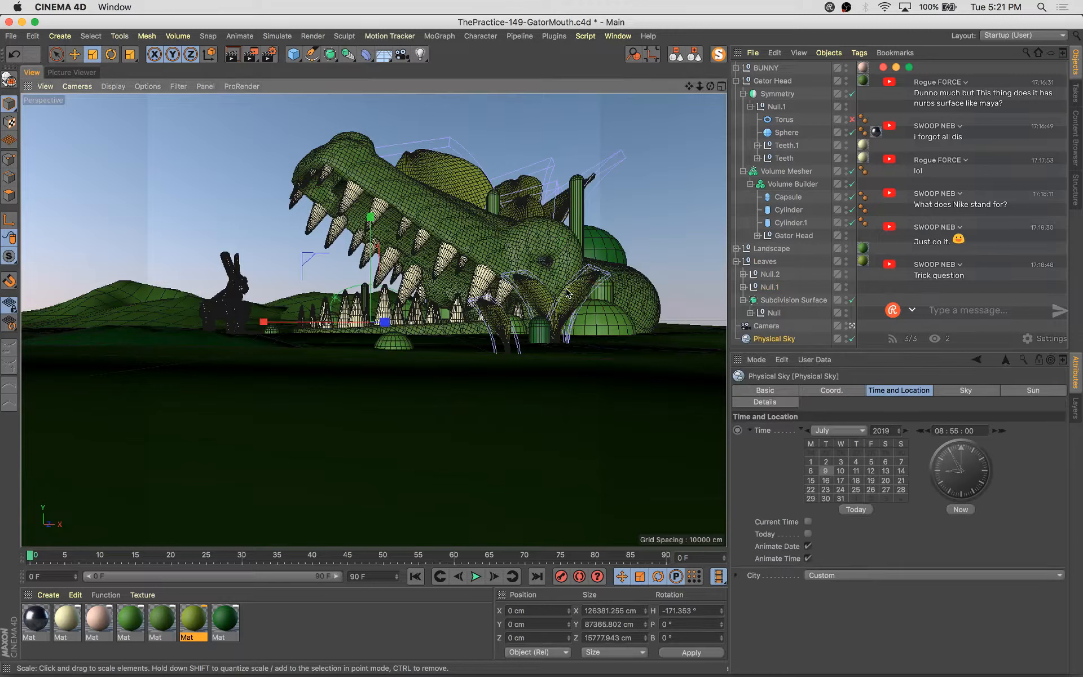
left_click(569, 296)
key("e")
left_click_drag(586, 355, 647, 315)
key("r")
key("e")
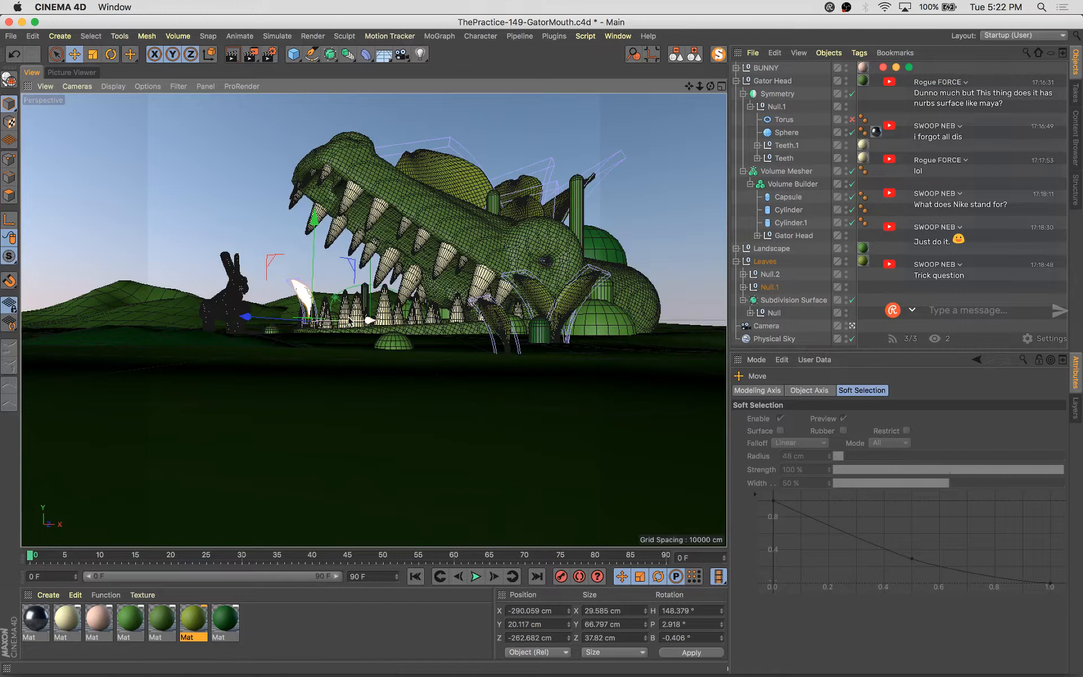
left_click_drag(350, 321, 237, 338)
key("t")
key("r")
key("e")
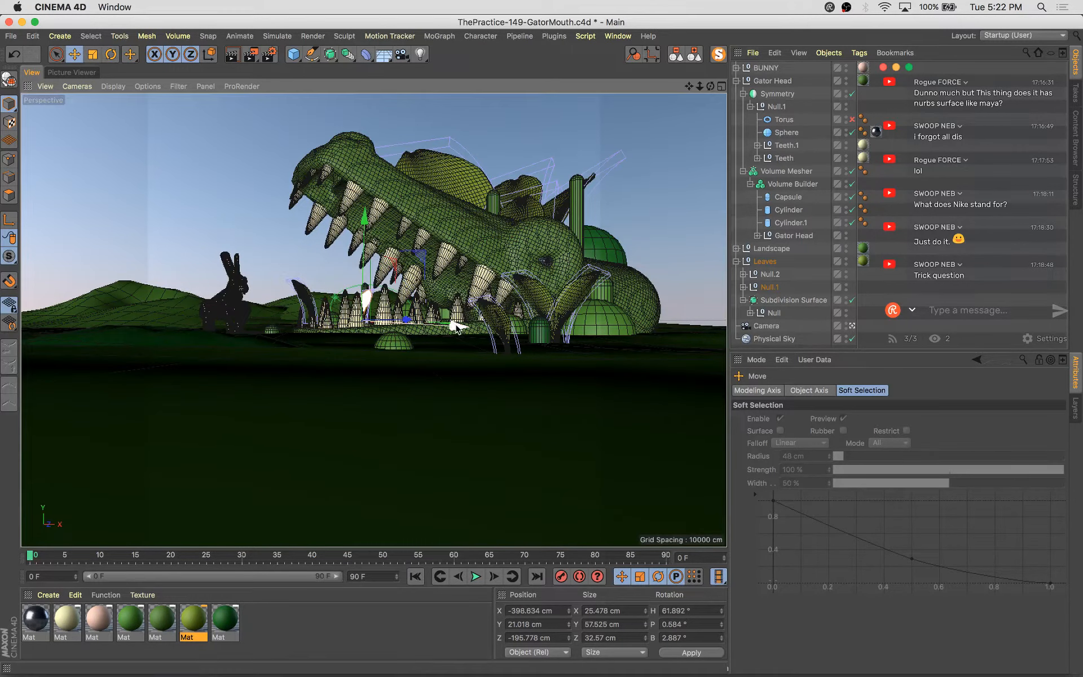
left_click_drag(405, 319, 418, 321)
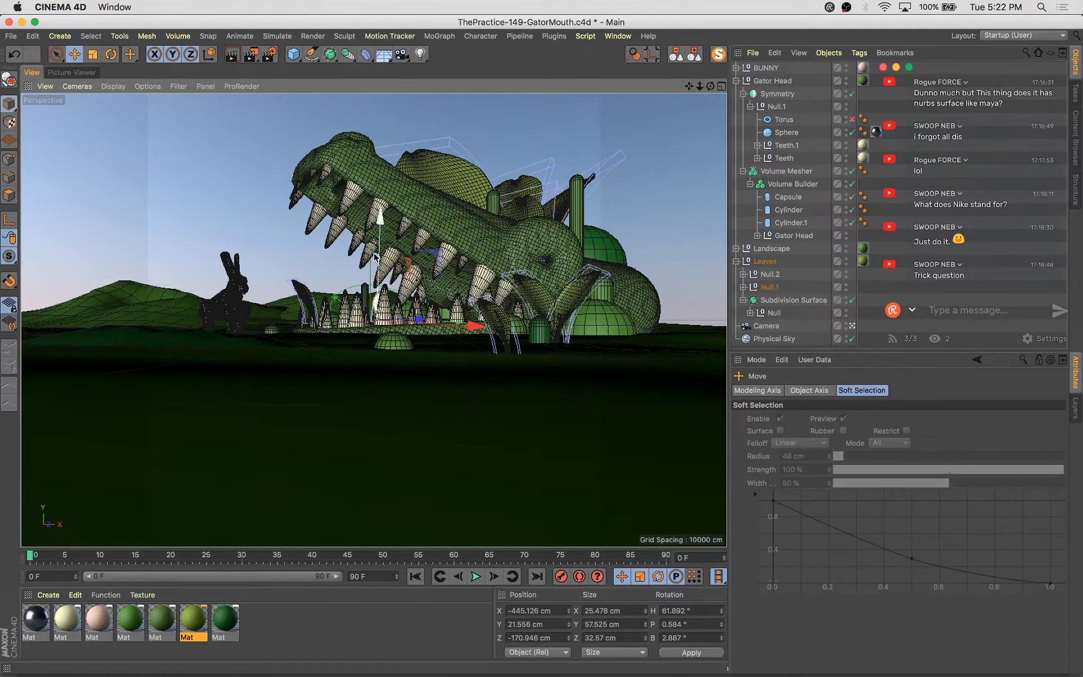
key("super+s")
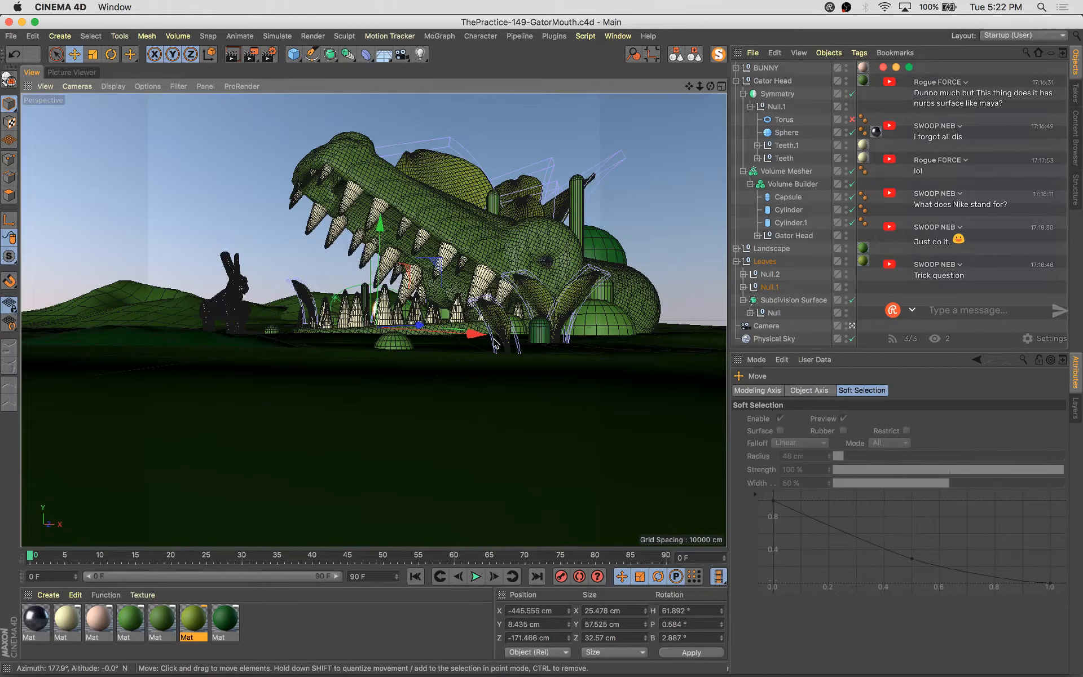
Render the scene once more and compare it with the previous render in the history
key("shift+r")
left_click(601, 496)
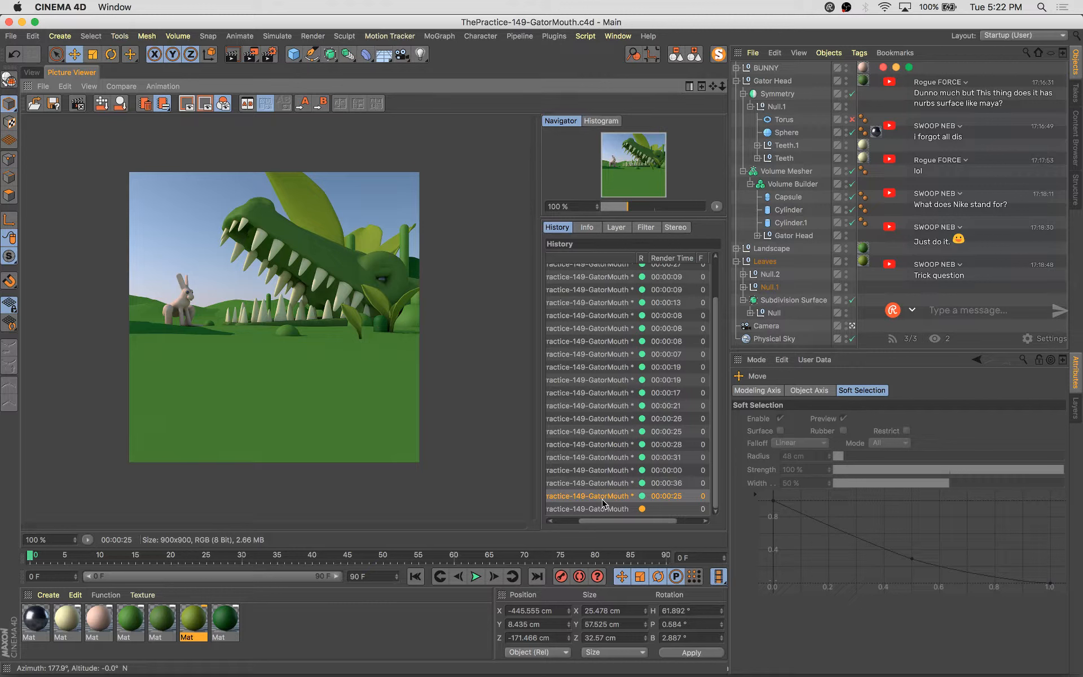
key("Down")
key("Up")
key("Down")
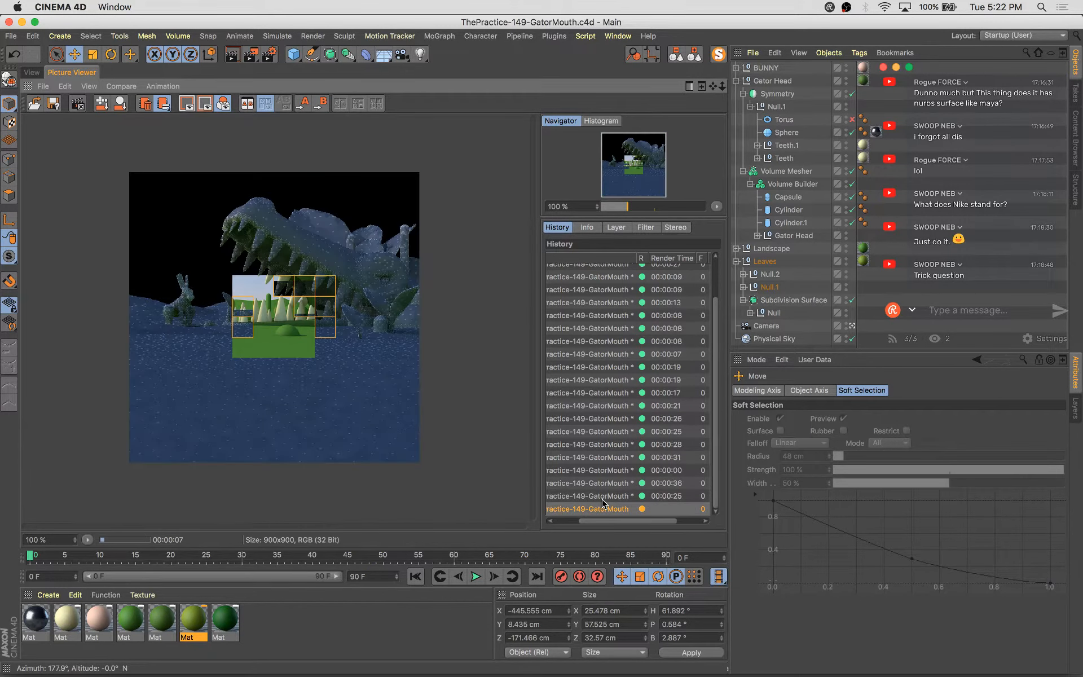
left_click(31, 73)
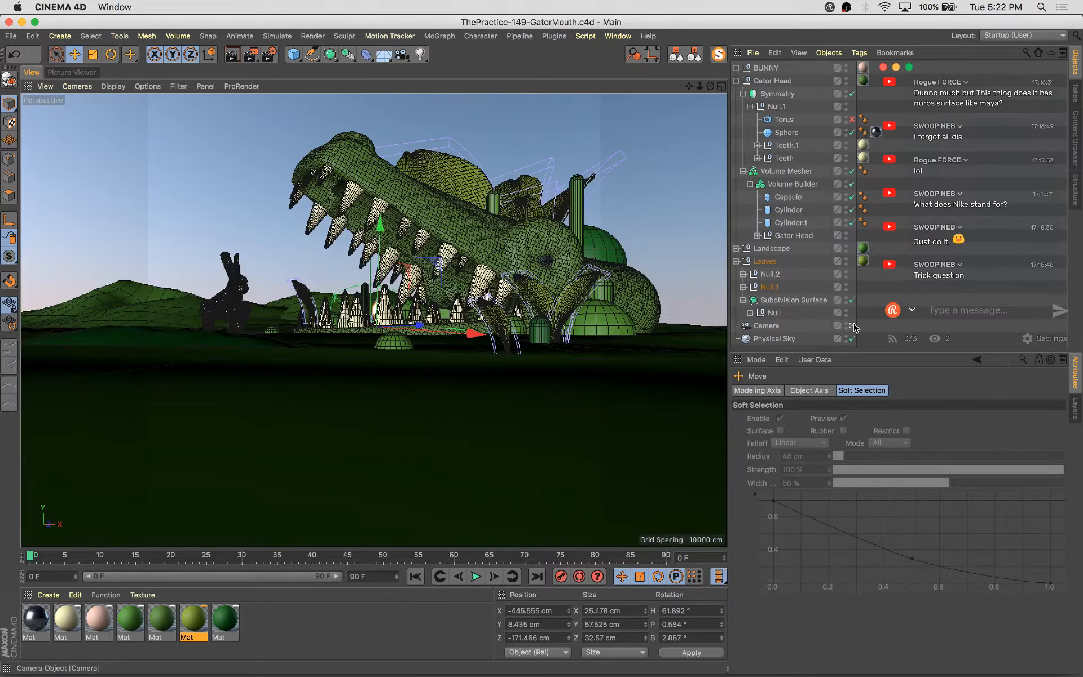
Leave the camera view, collapse the Volume Mesher hierarchy and save the scene
left_click(852, 326)
left_click_drag(389, 361, 596, 404, "alt")
left_click(340, 282)
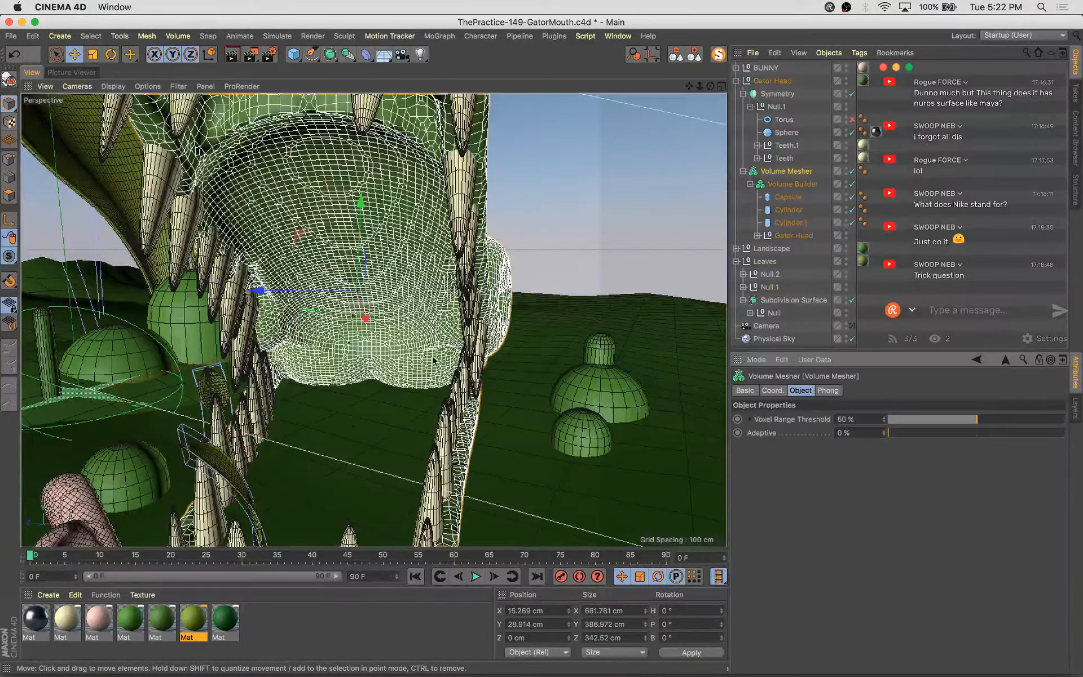
scroll(544, 289, "up", 2)
left_click_drag(544, 289, 333, 289, "alt")
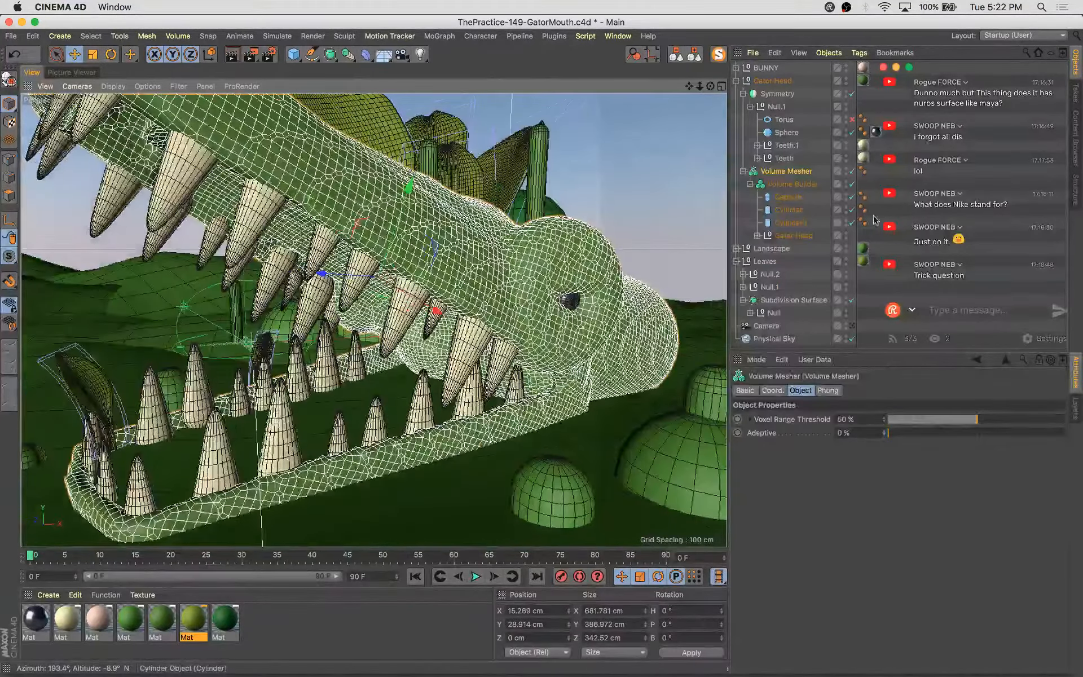
left_click(743, 171)
key("super+s")
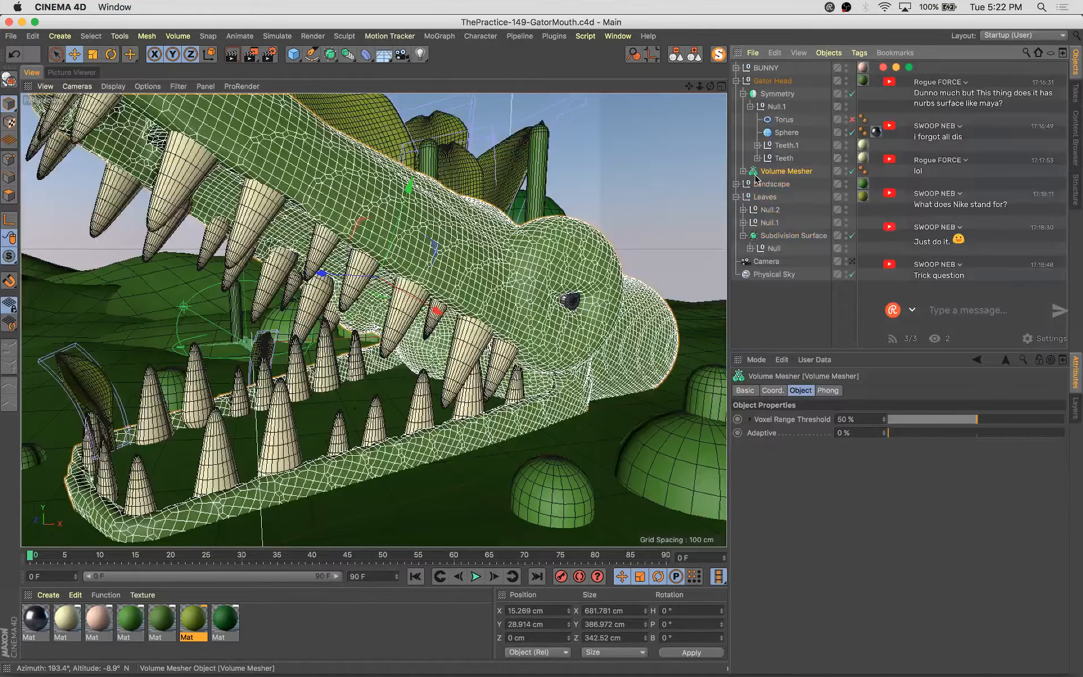
Move the small leaf beside the bunny near the gator's teeth and scale it up to about 31 × 96 × 53 cm
left_click(771, 160)
middle_click_drag(377, 360, 459, 339, "alt")
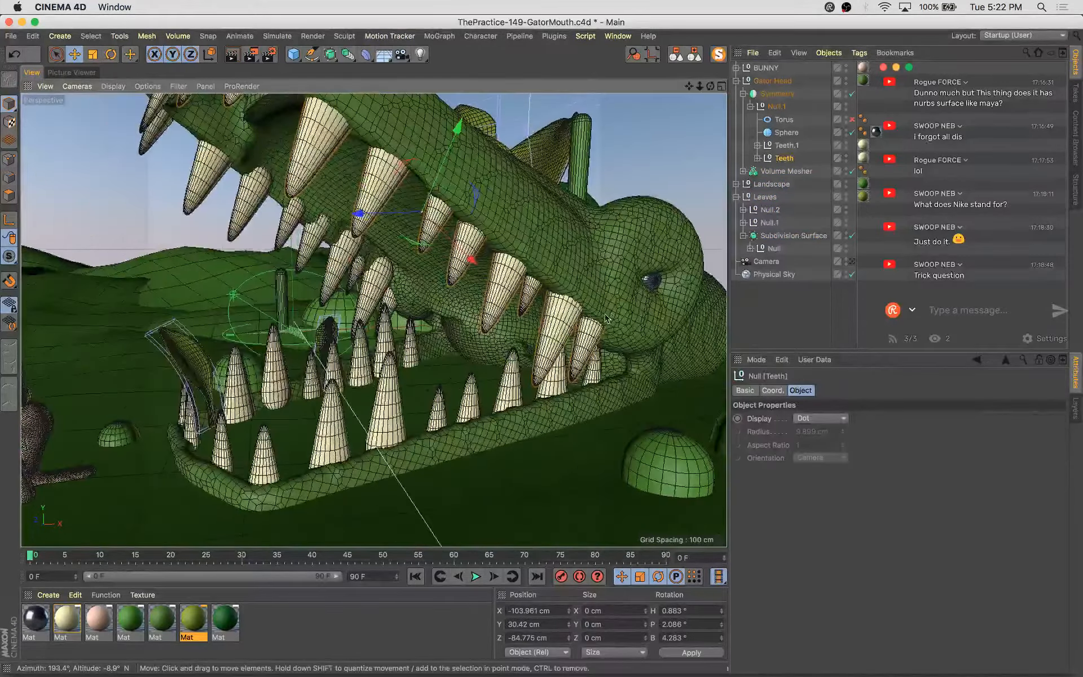
left_click_drag(606, 318, 266, 399, "alt")
left_click(204, 395)
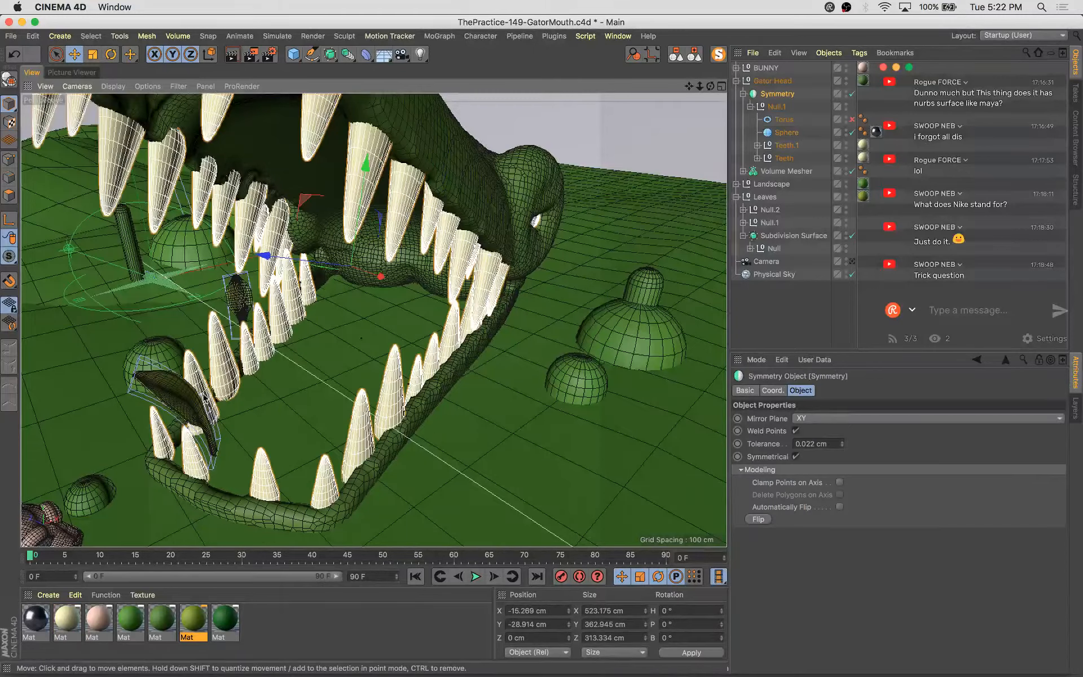
left_click(173, 396)
left_click_drag(175, 393, 459, 339, "alt")
middle_click_drag(459, 339, 497, 327, "alt")
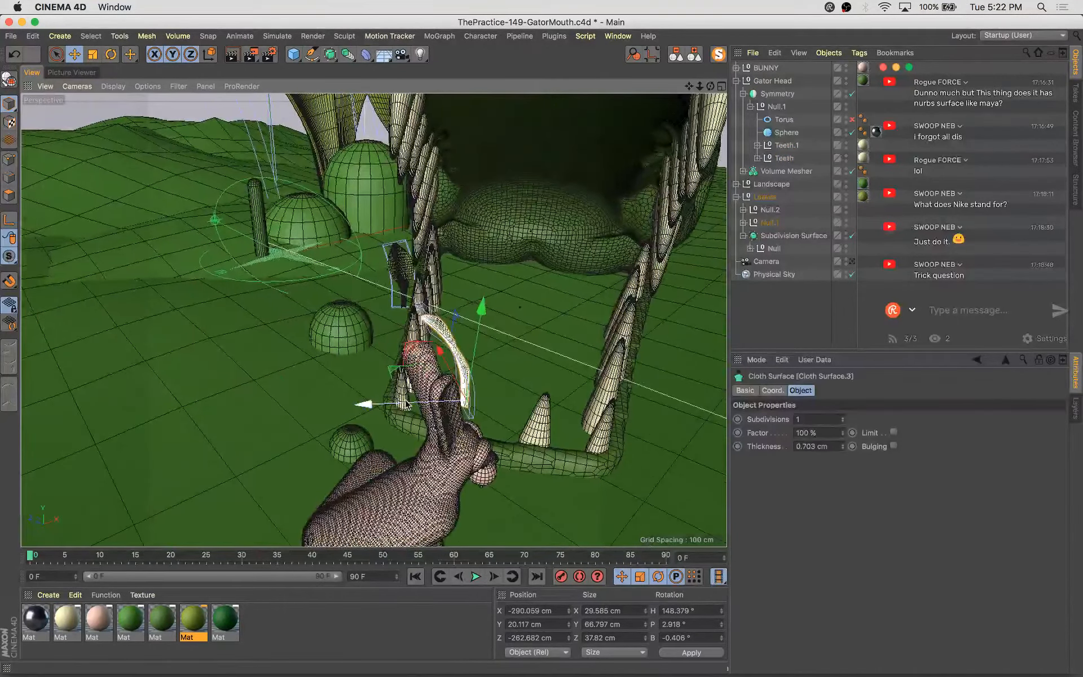
left_click_drag(385, 403, 341, 409)
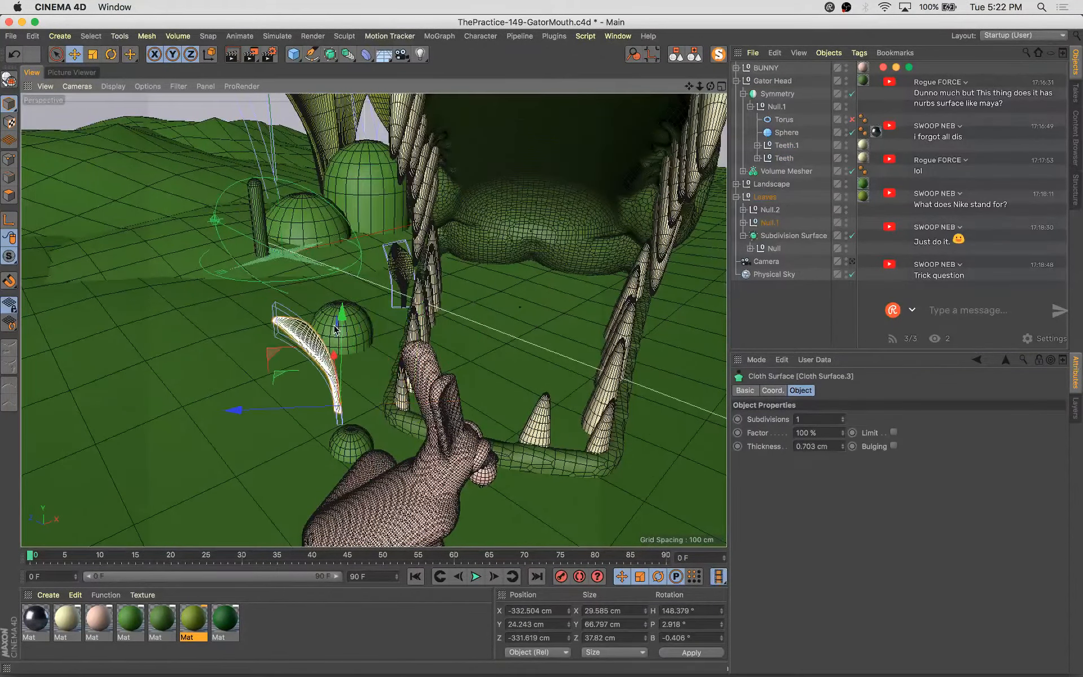
left_click_drag(335, 328, 419, 361, "alt")
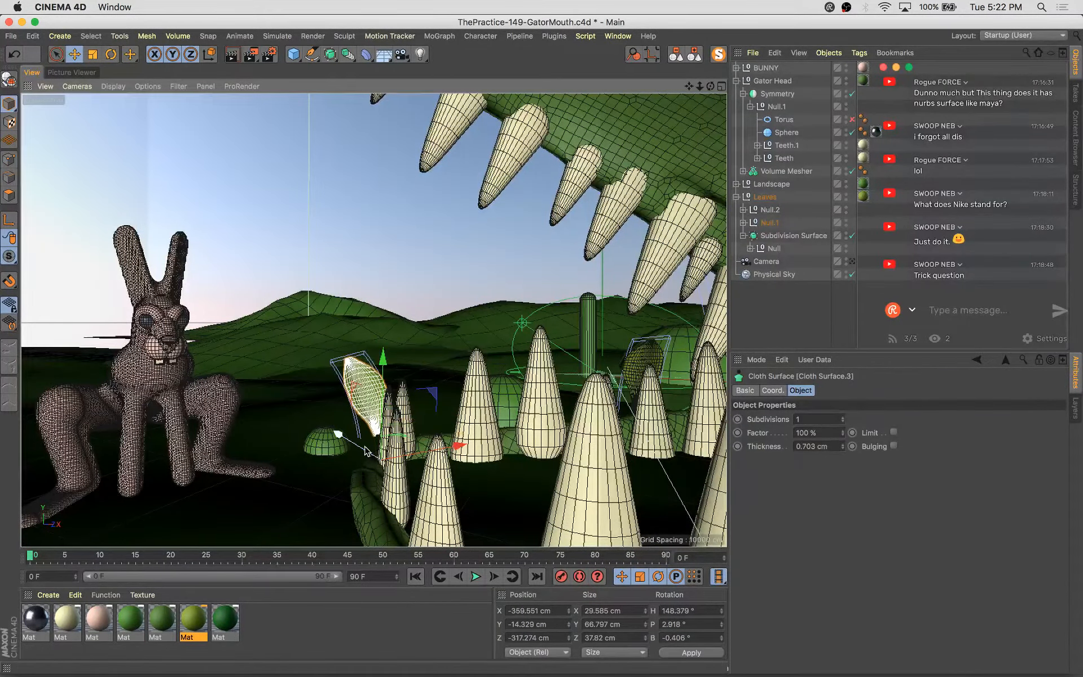
middle_click_drag(353, 441, 369, 423, "alt")
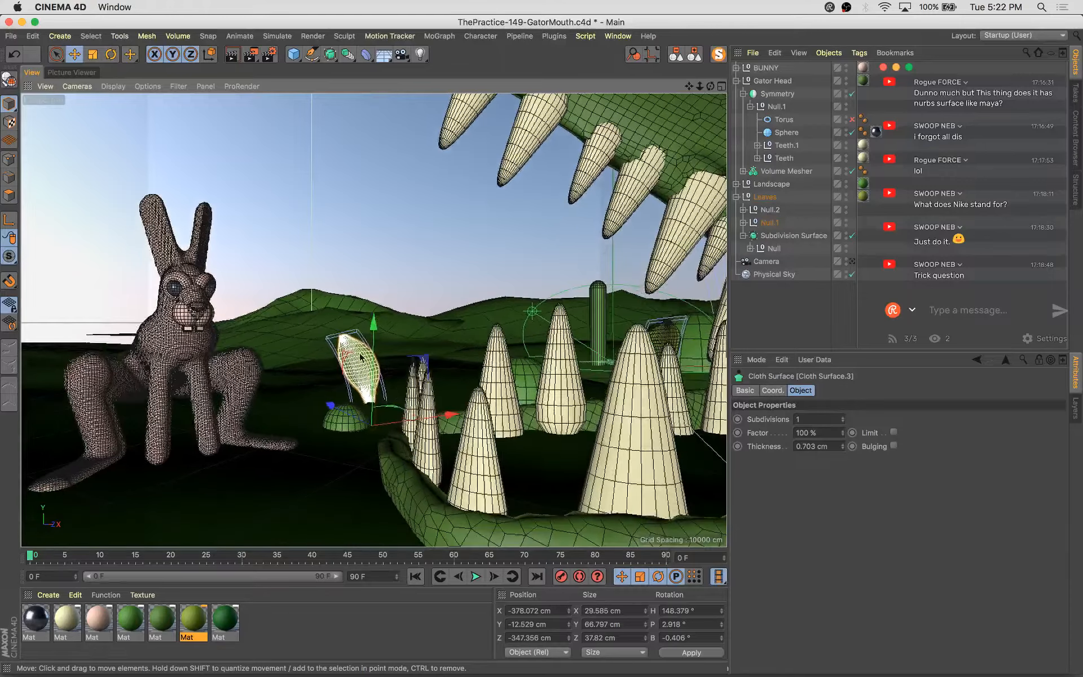
key("t")
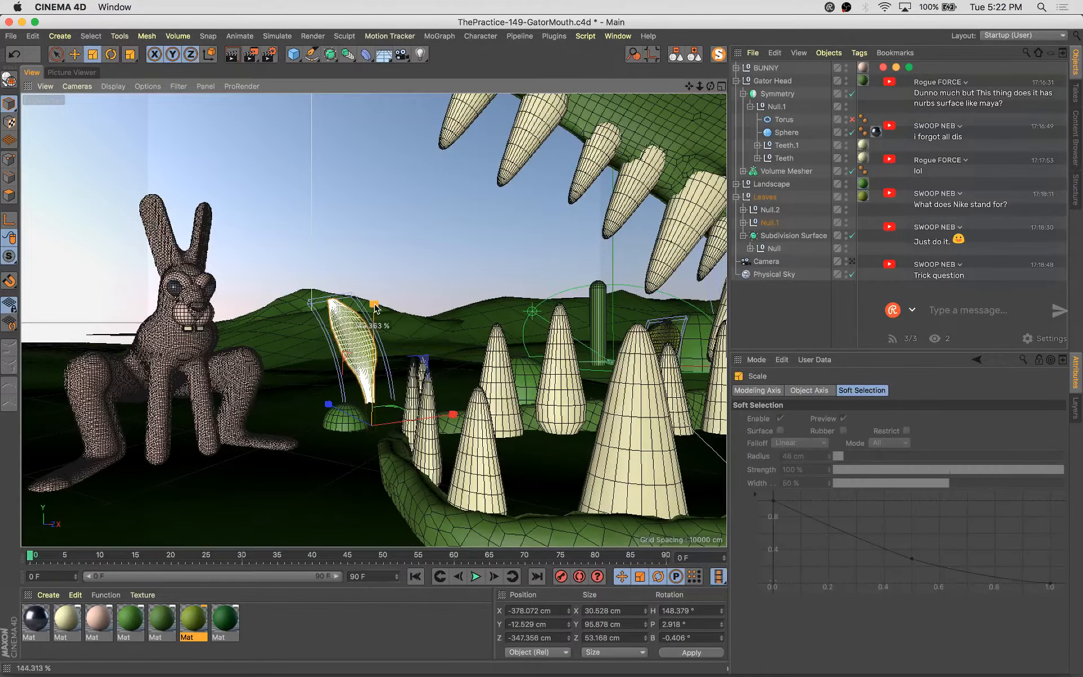
key("e")
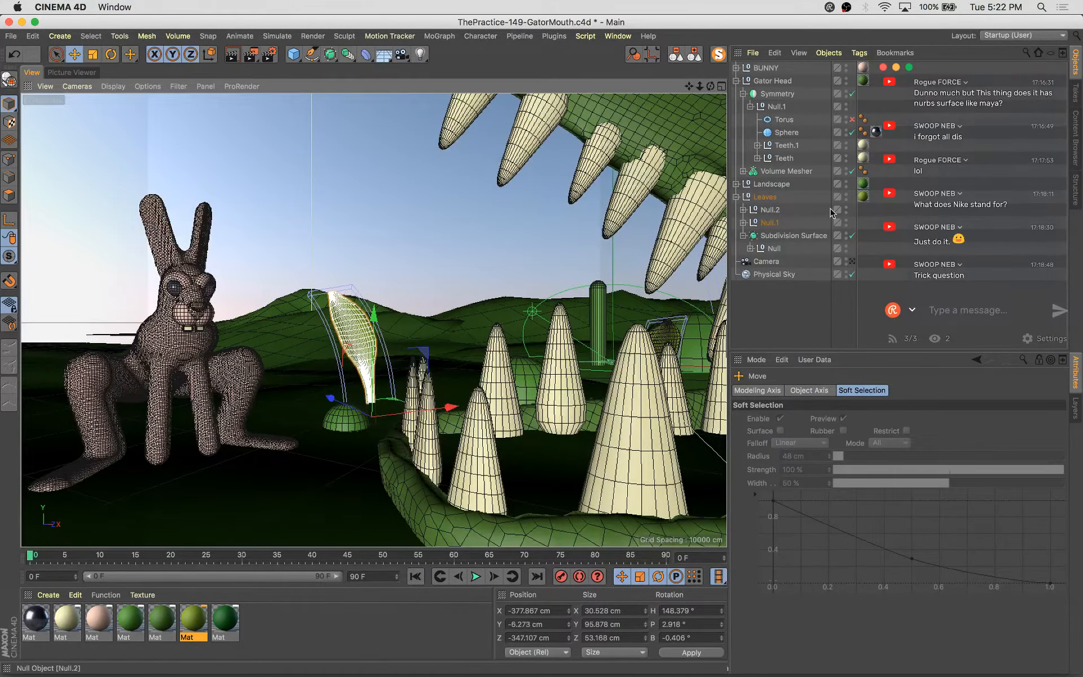
Expand the leaf's hierarchy and set its Bend deformer angle to 46°
left_click(743, 222)
left_click(750, 275)
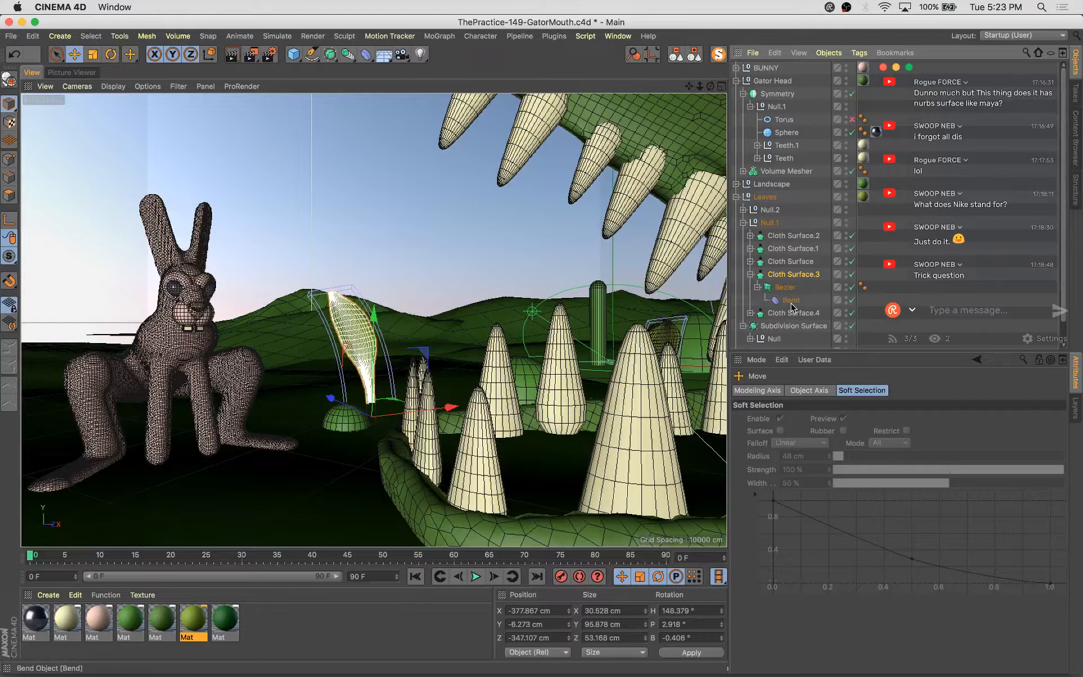
left_click(791, 302)
left_click_drag(867, 446, 865, 450)
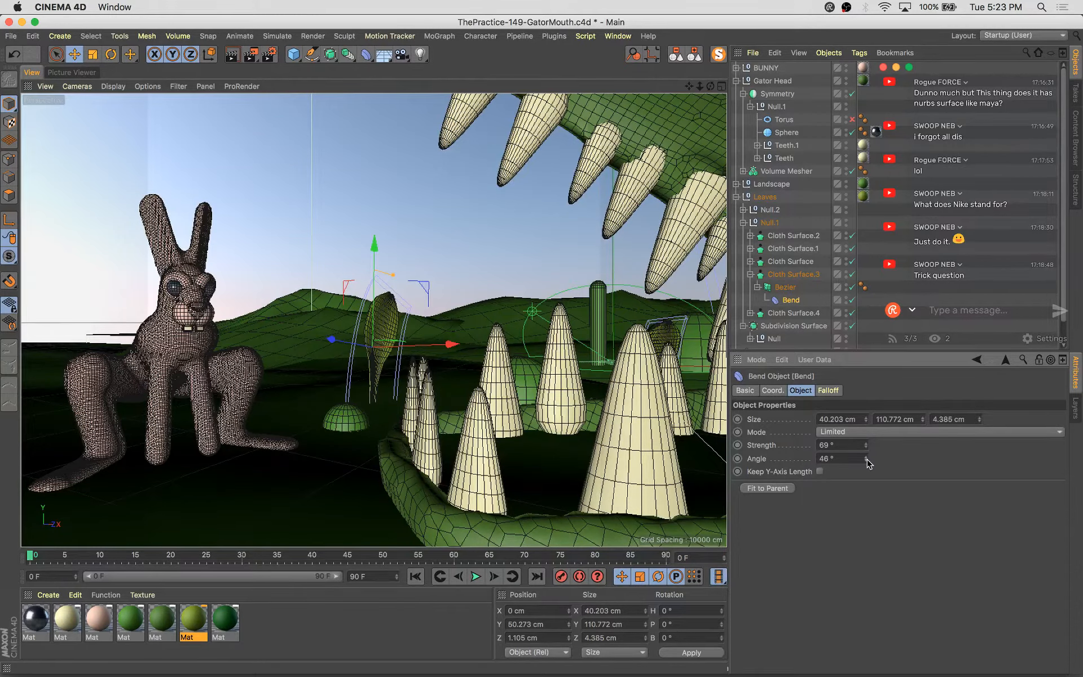
Orbit around the gator's open mouth to examine its interior and the ground mounds
scroll(502, 340, "down", 5)
left_click_drag(502, 340, 563, 438, "alt")
scroll(419, 269, "up", 5)
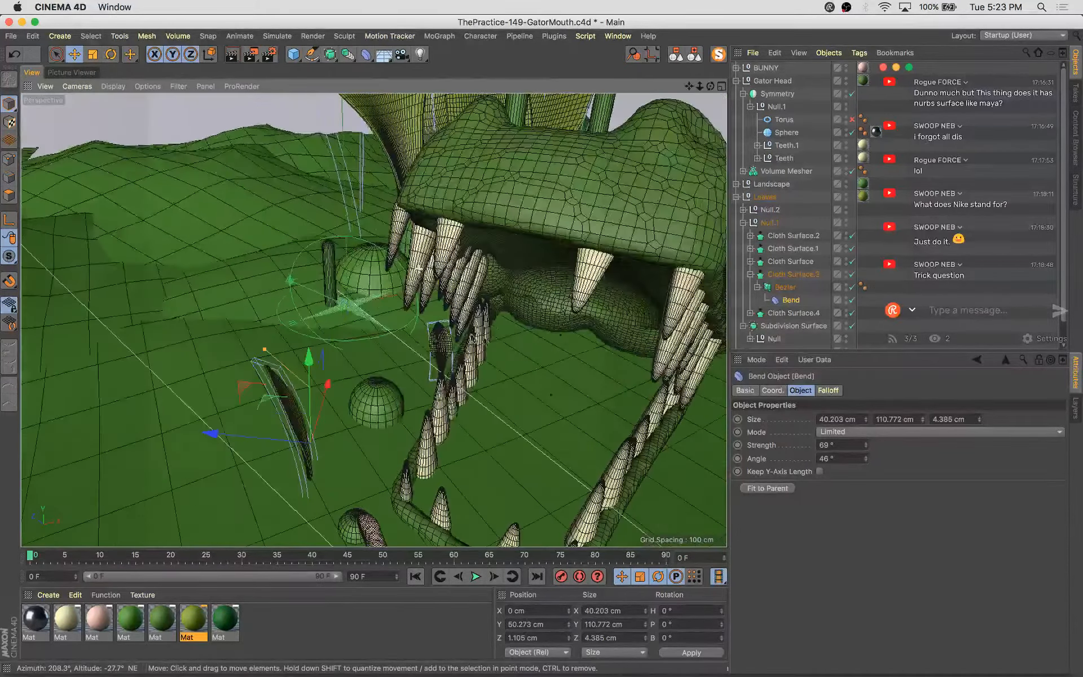
scroll(419, 270, "down", 5)
left_click_drag(419, 270, 512, 300, "alt")
left_click(472, 318)
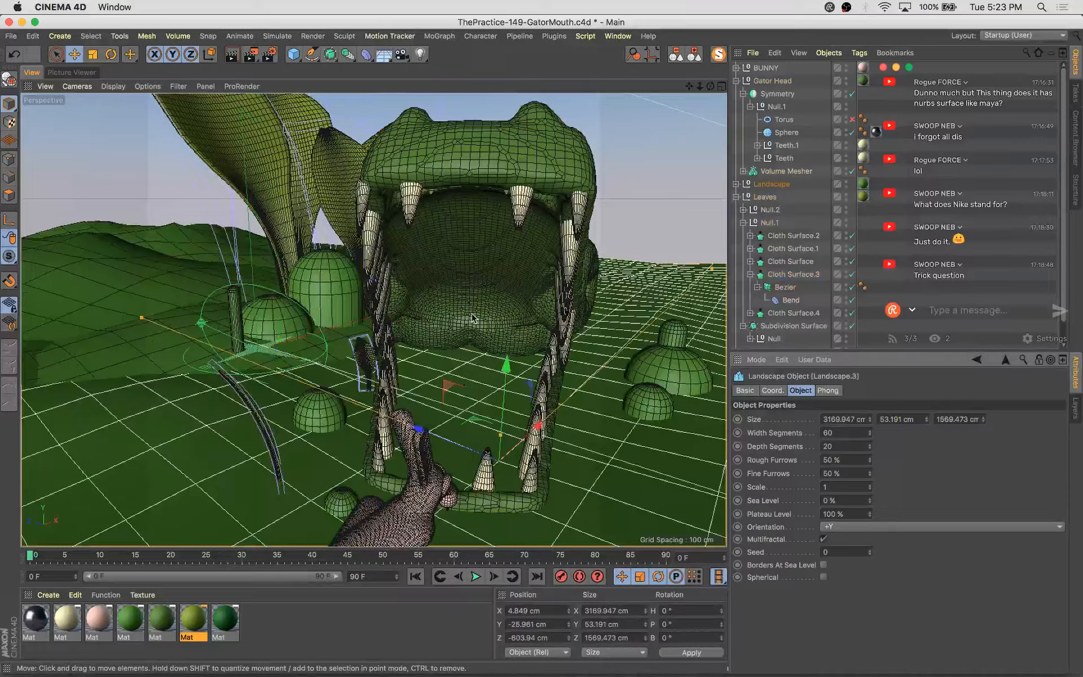
left_click(464, 247)
left_click_drag(464, 247, 361, 236, "alt")
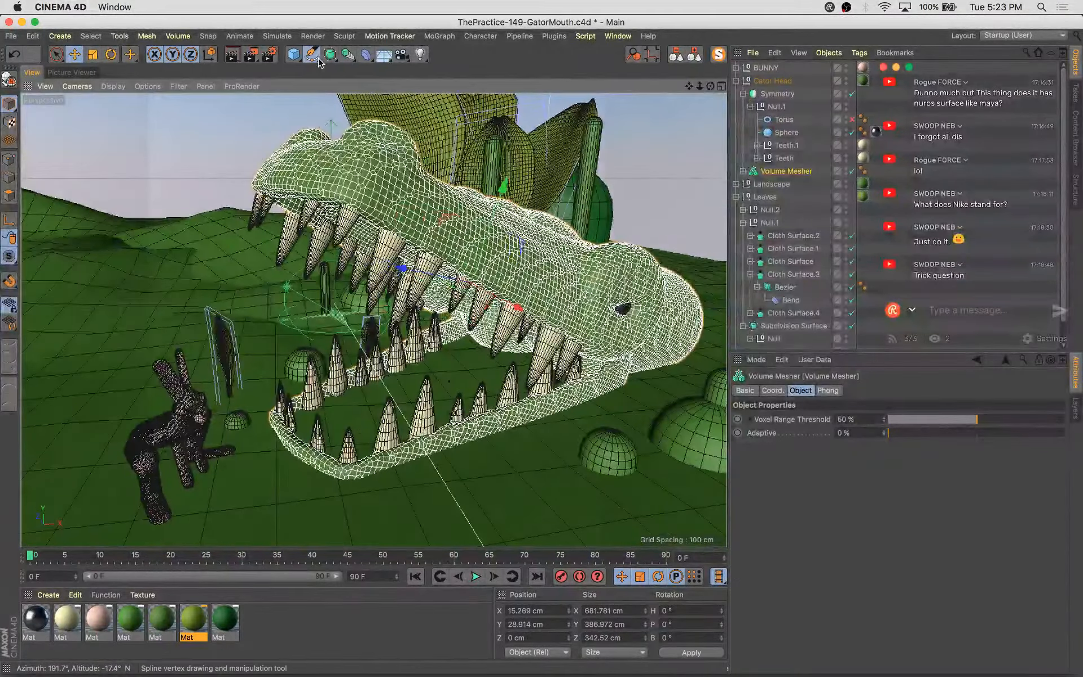
Add a circle spline to the Gator Head group, rotate it -90° and scale it to about 153 cm
left_click_drag(319, 61, 446, 100, "alt")
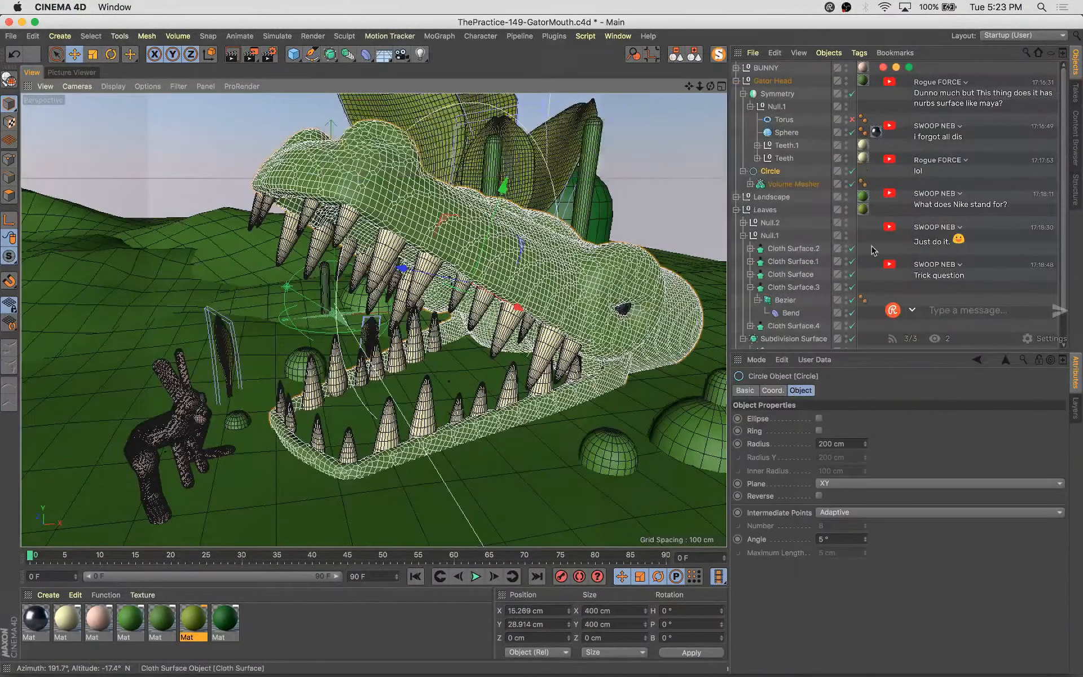
left_click_drag(774, 192, 778, 169)
left_click(773, 185)
left_click_drag(480, 307, 559, 309, "alt")
key("r")
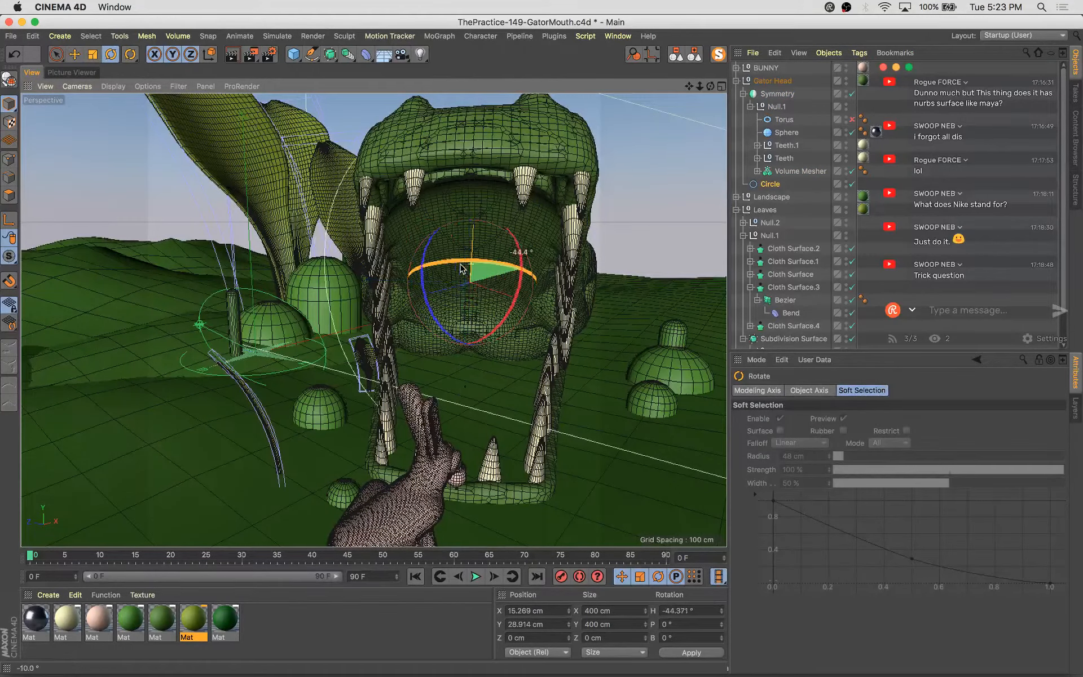
left_click_drag(433, 275, 431, 273, "shift")
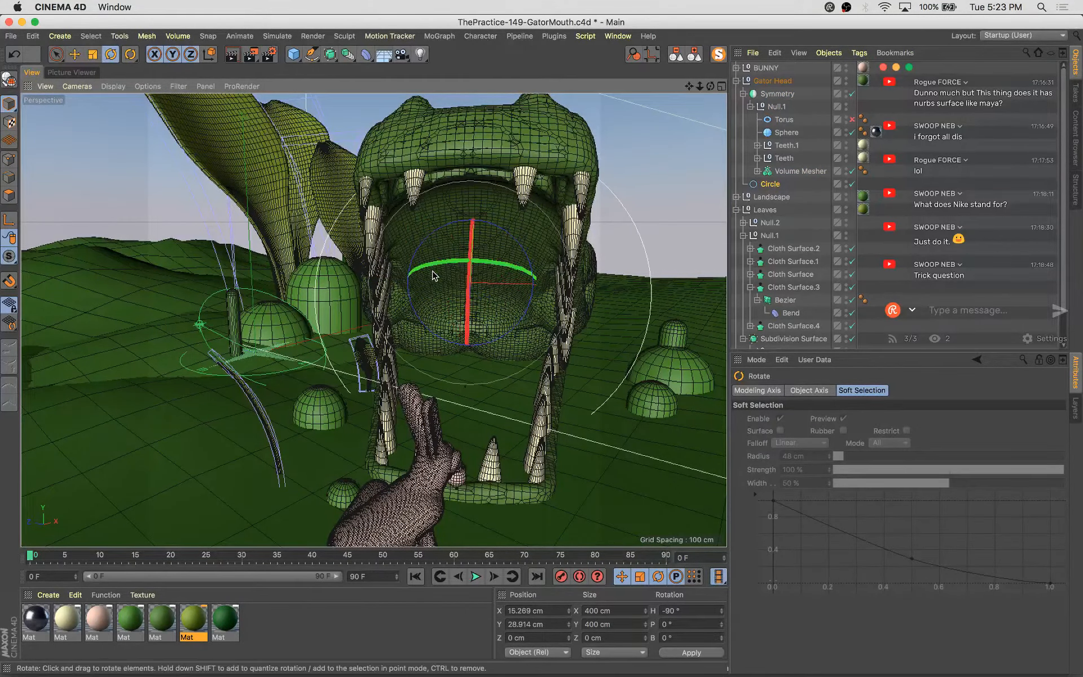
key("t")
left_click_drag(574, 179, 416, 407)
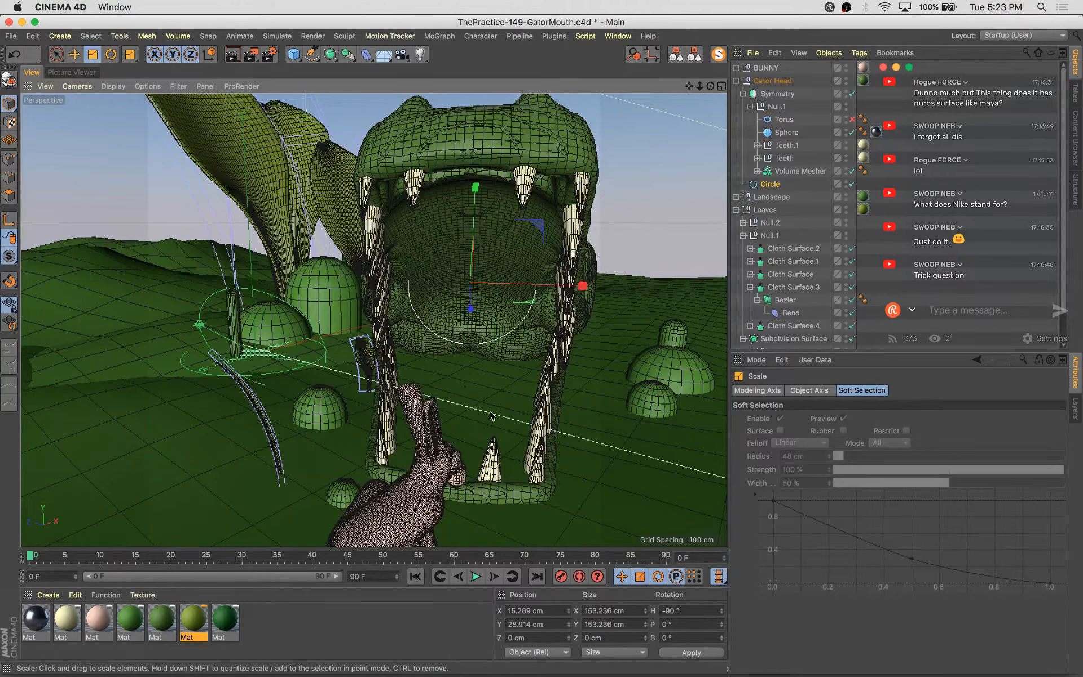
Move the circle down into the gator's mouth and flatten it to about 153 × 57 cm
left_click_drag(491, 416, 389, 366, "alt")
key("e")
left_click_drag(514, 191, 492, 235)
left_click_drag(494, 240, 638, 303, "alt")
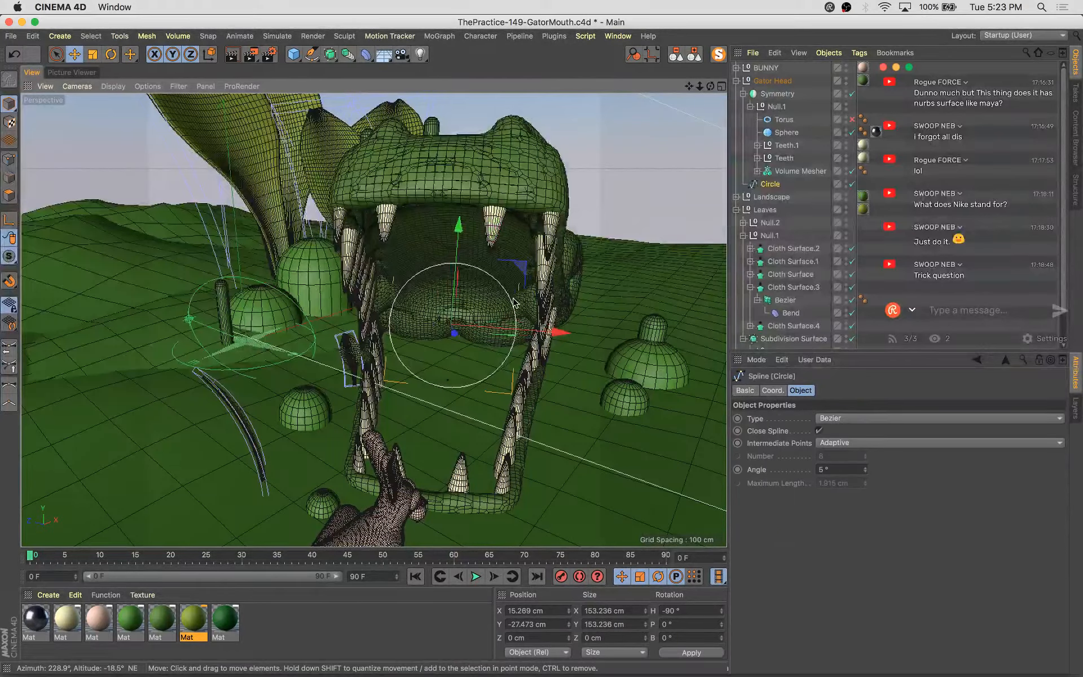
key("t")
left_click_drag(458, 226, 342, 265)
right_click_drag(333, 270, 370, 263, "alt")
left_click_drag(417, 309, 441, 322, "alt")
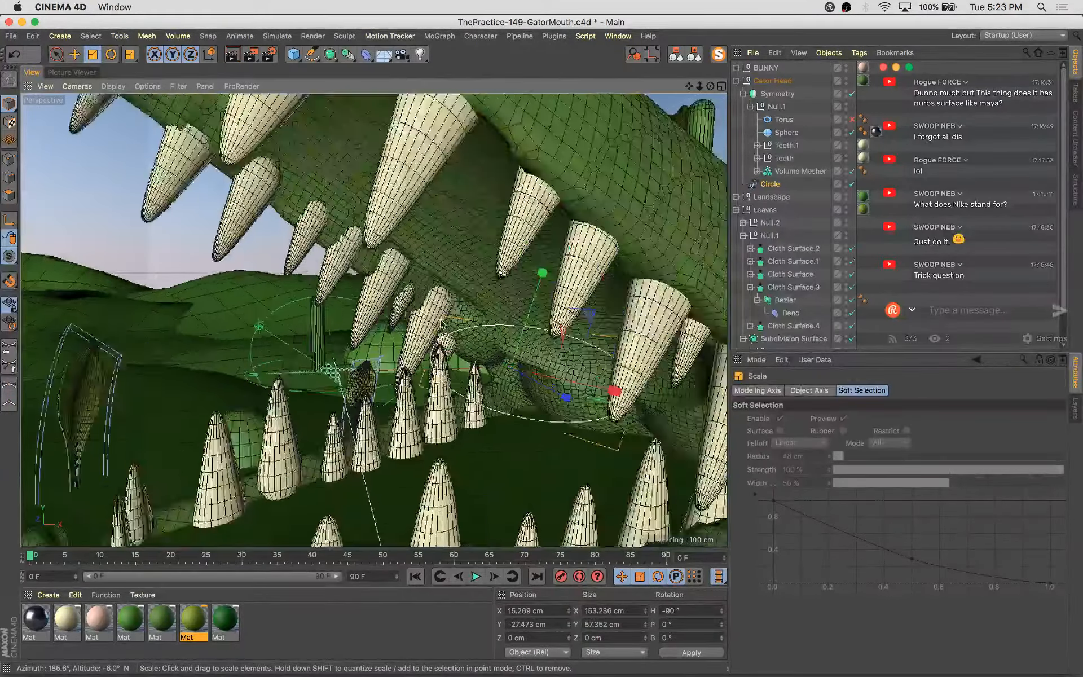
right_click_drag(441, 322, 398, 311, "alt")
left_click_drag(434, 309, 509, 320, "alt")
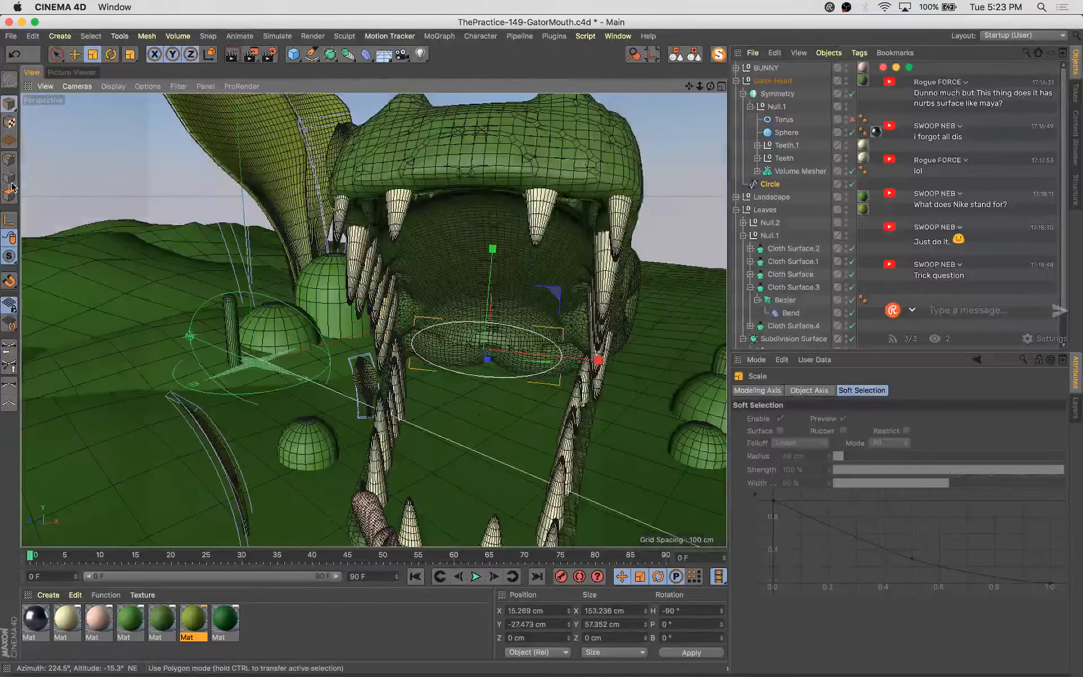
Reshape the circle spline by moving and scaling its points with soft selection to follow the mouth floor
right_click_drag(446, 339, 489, 326, "alt")
key("9")
left_click(500, 311)
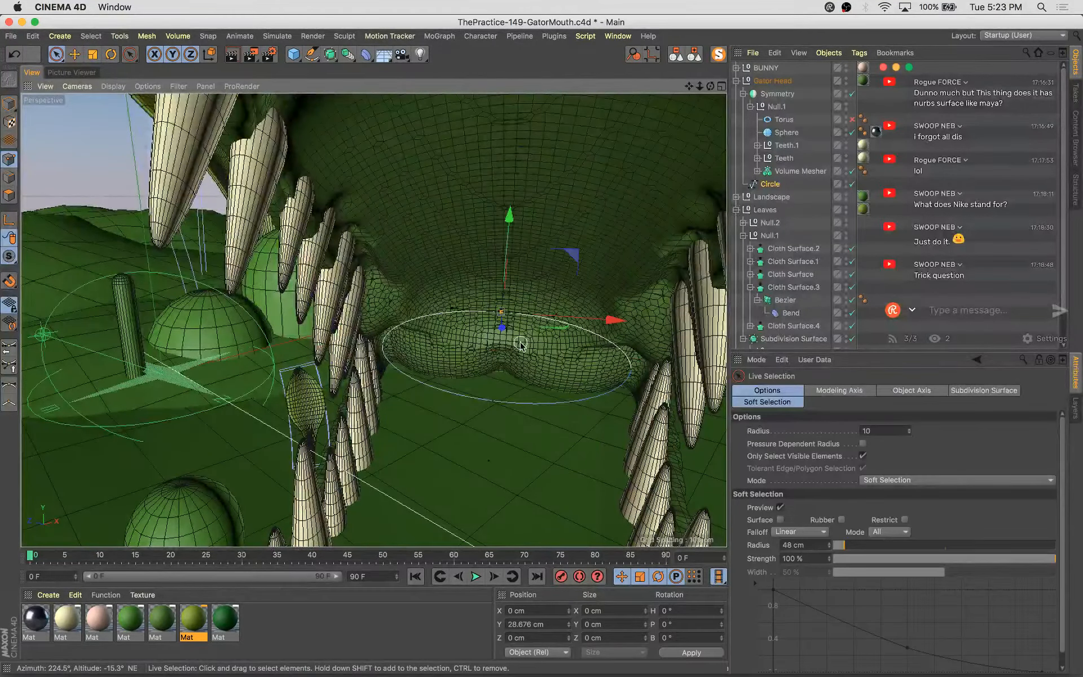
key("e")
left_click_drag(512, 231, 509, 264)
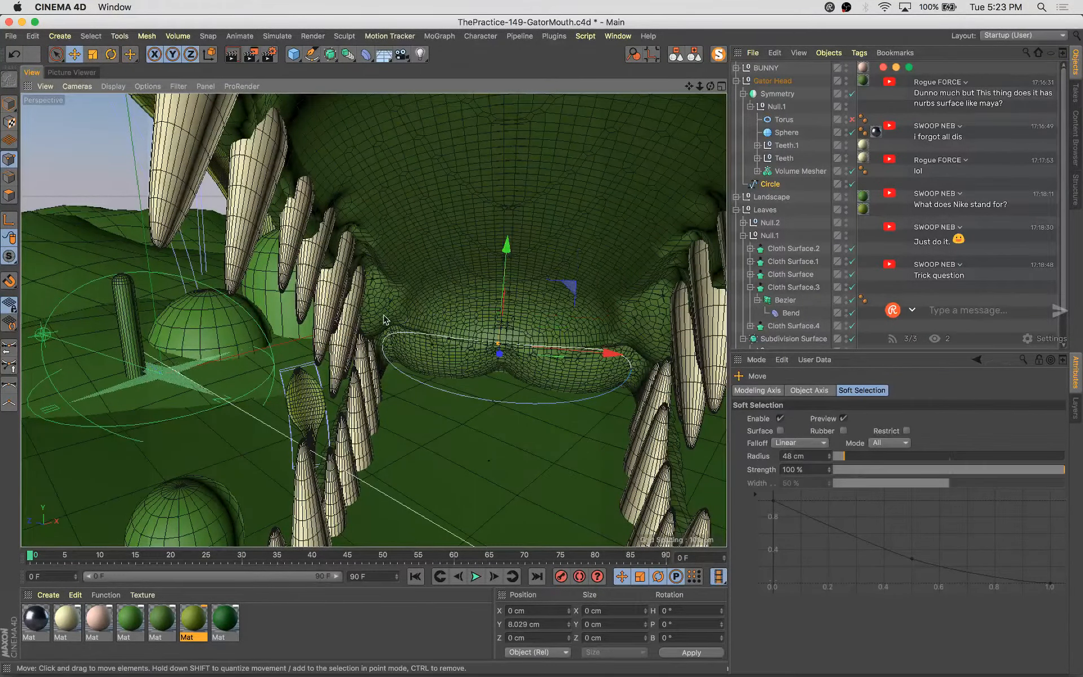
left_click_drag(399, 373, 401, 375)
left_click_drag(681, 317, 582, 423, "shift")
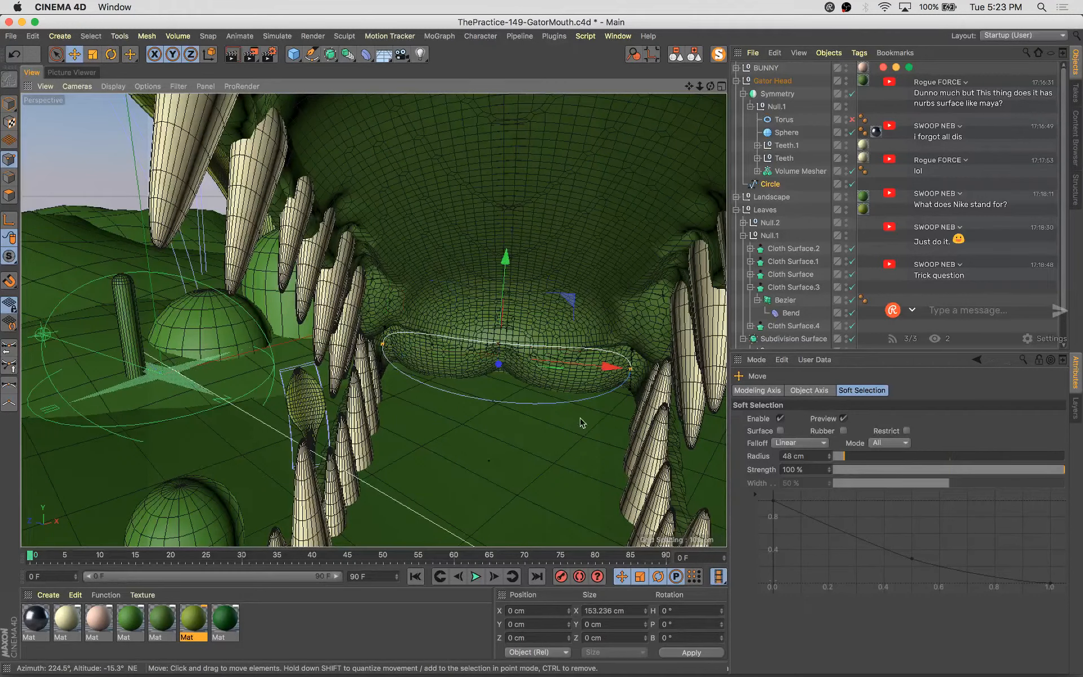
mouse_move(506, 260)
left_mouse_down()
mouse_move(512, 204)
mouse_move(516, 255)
left_mouse_up()
key("e")
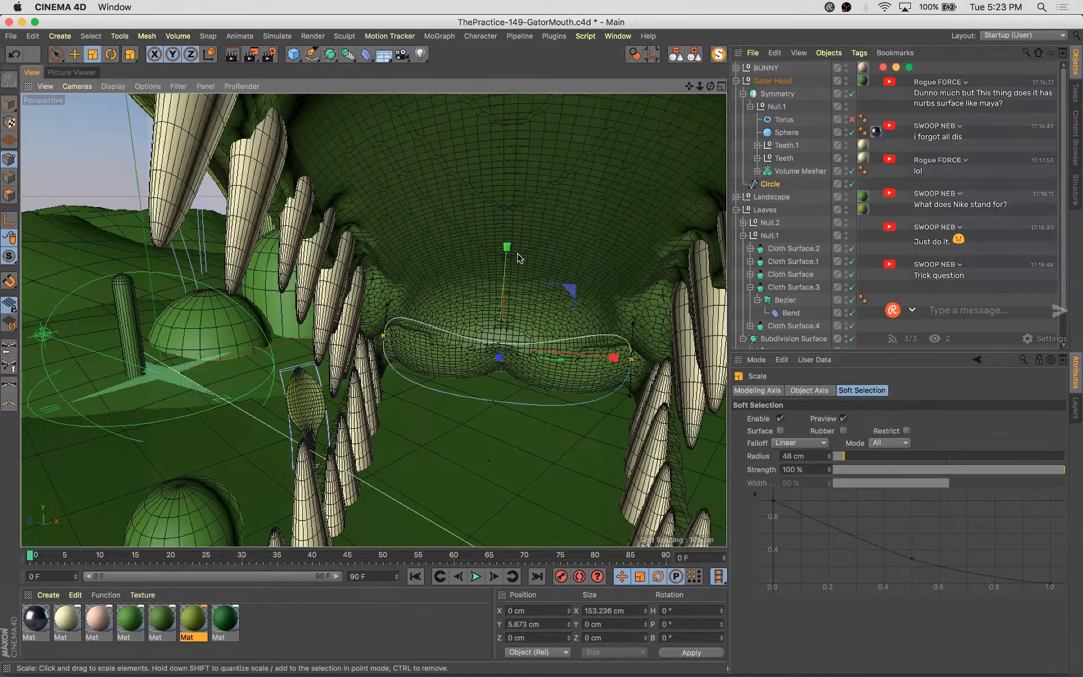
right_click_drag(575, 310, 660, 459, "alt")
left_click_drag(659, 459, 627, 460, "alt")
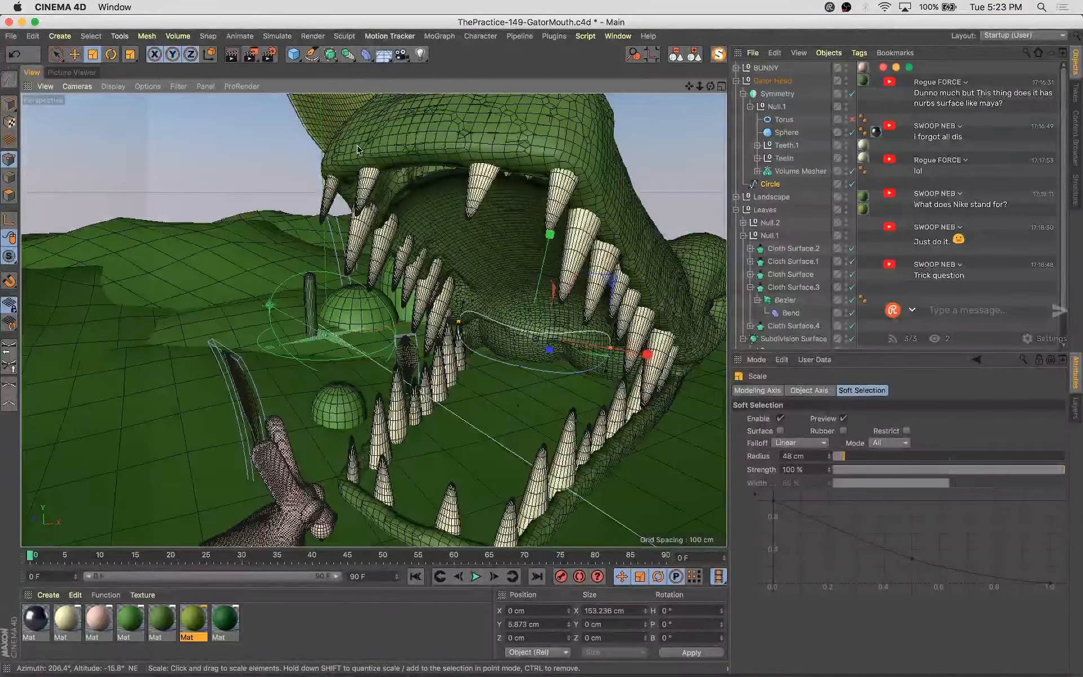
Add a Loft generator and place the circle spline inside it
left_click(434, 39)
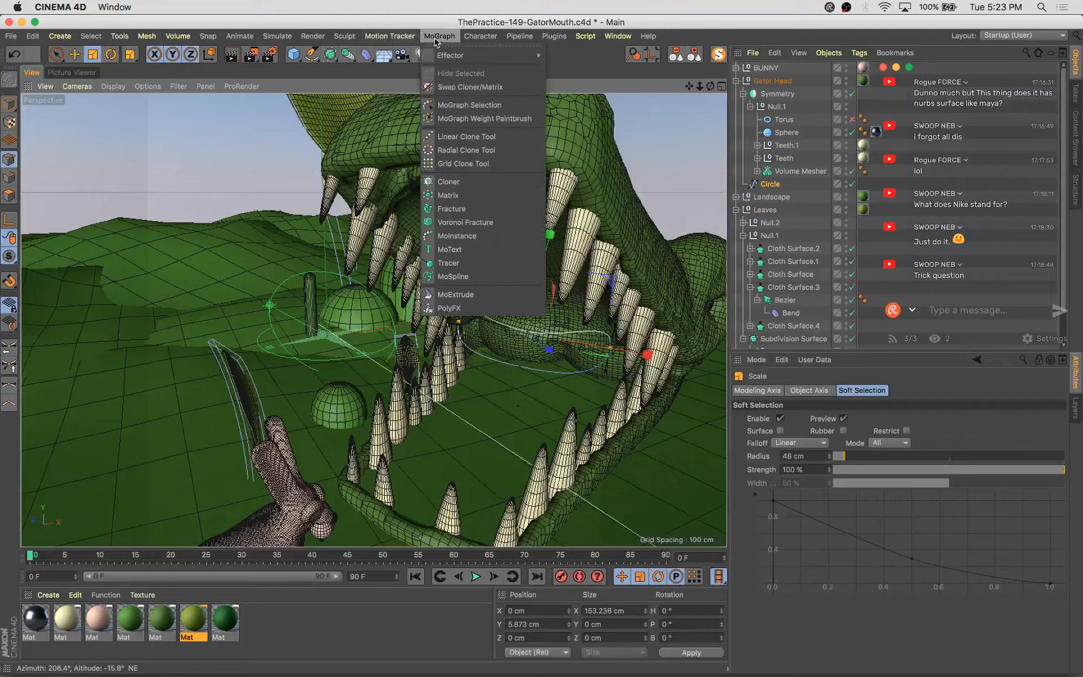
left_click(348, 55)
left_click(330, 55)
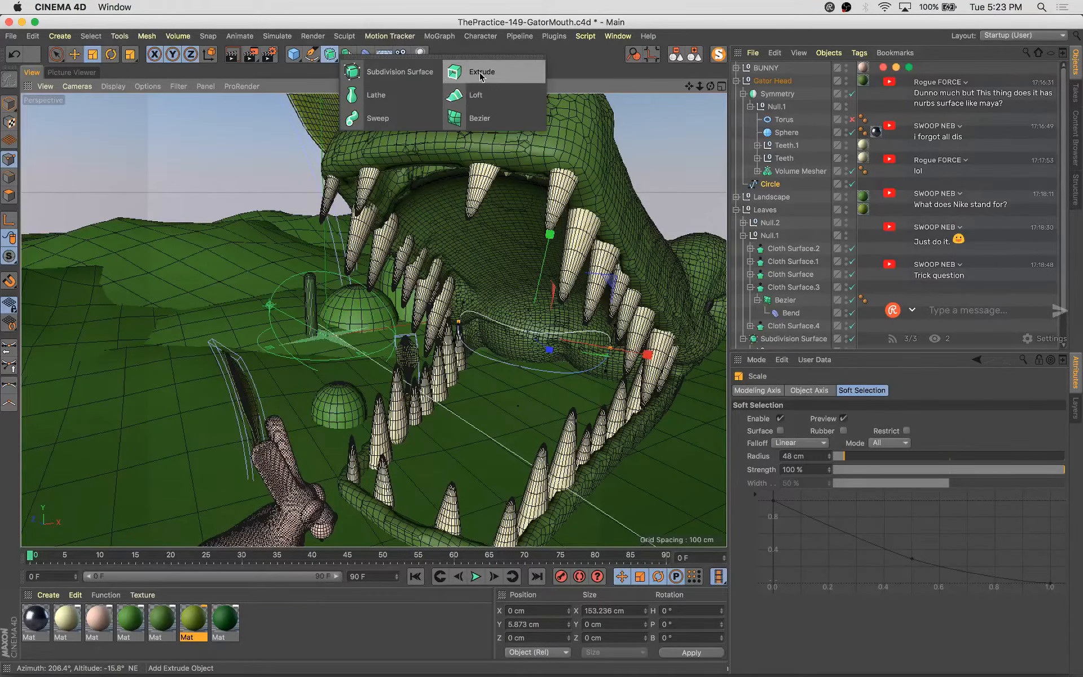
left_click(485, 90, "alt")
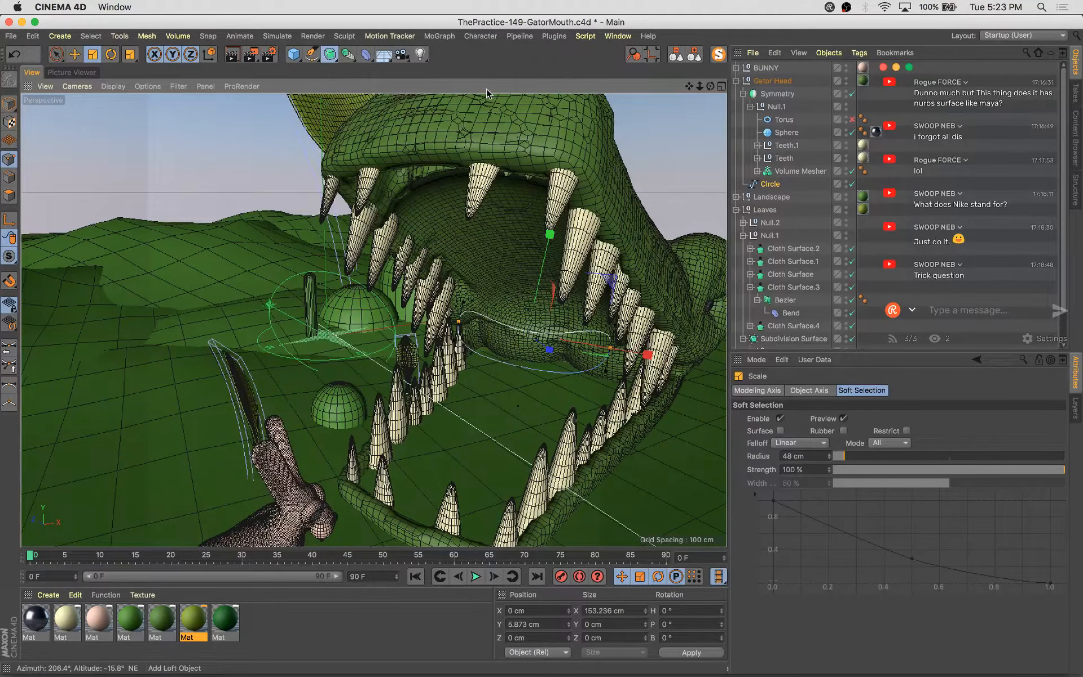
key("e")
left_click(781, 198)
left_click_drag(696, 399, 669, 400, "alt")
key("super+z")
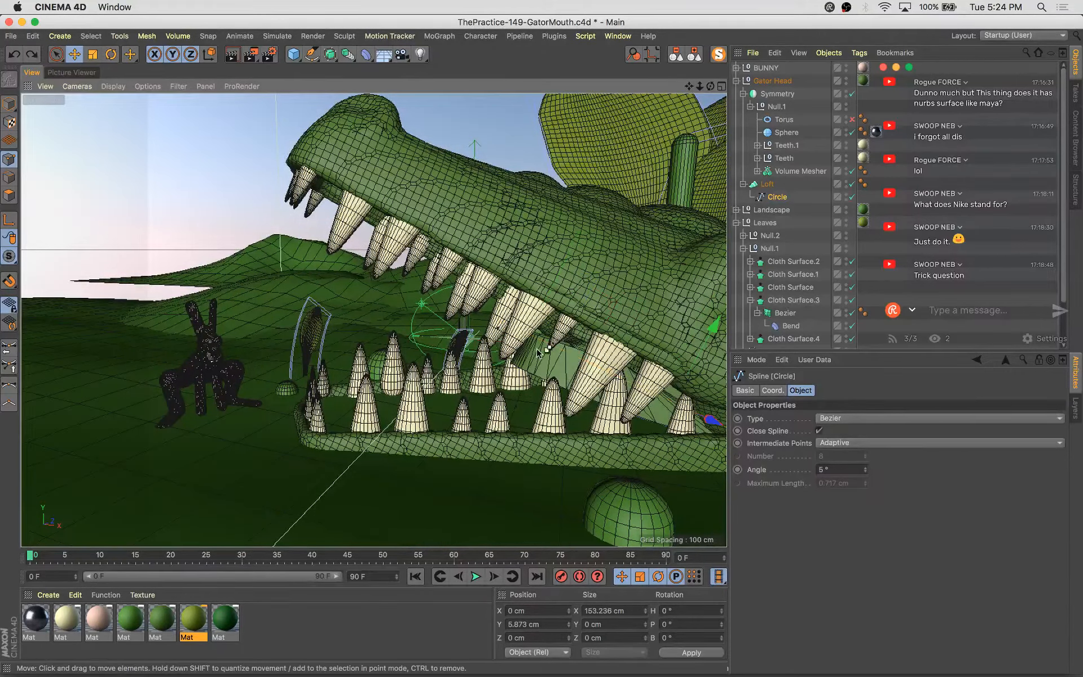
Duplicate the circle spline and move and rotate the copy deeper into the gator's mouth along the mouth floor
left_click(10, 104)
scroll(496, 332, "up", 5)
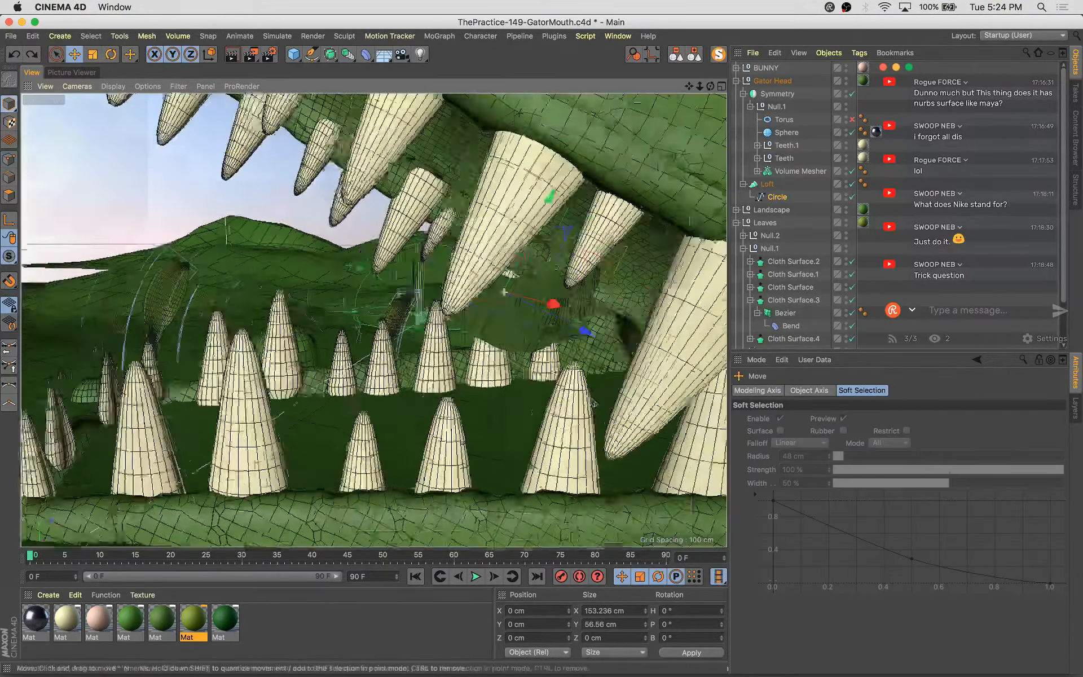
left_click_drag(496, 333, 493, 180, "alt")
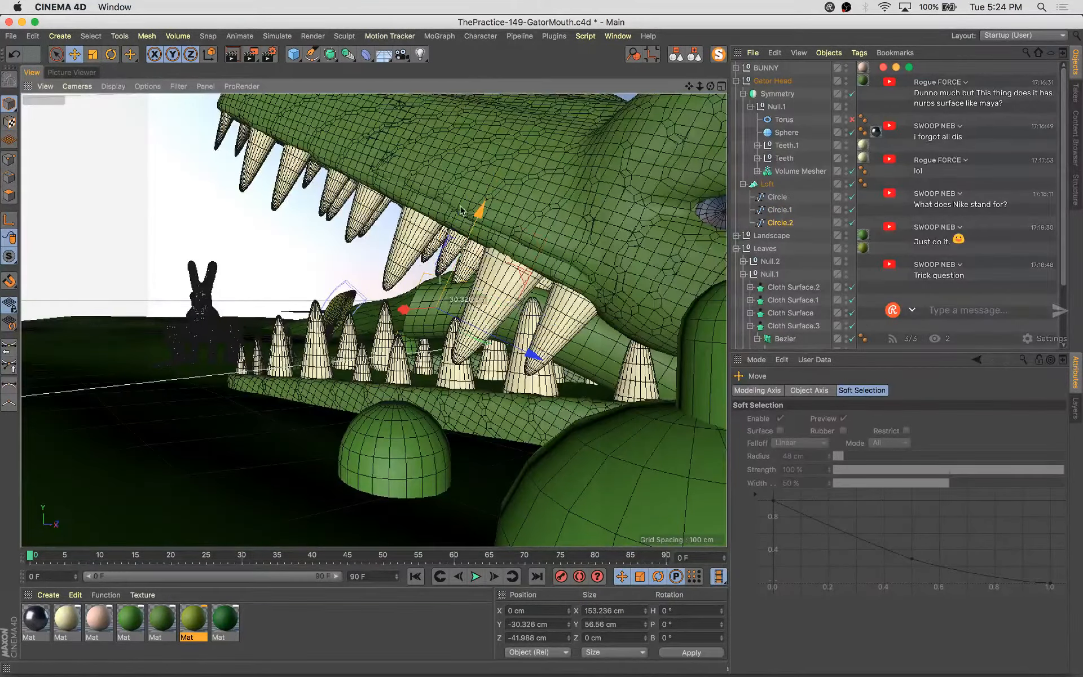
key("r")
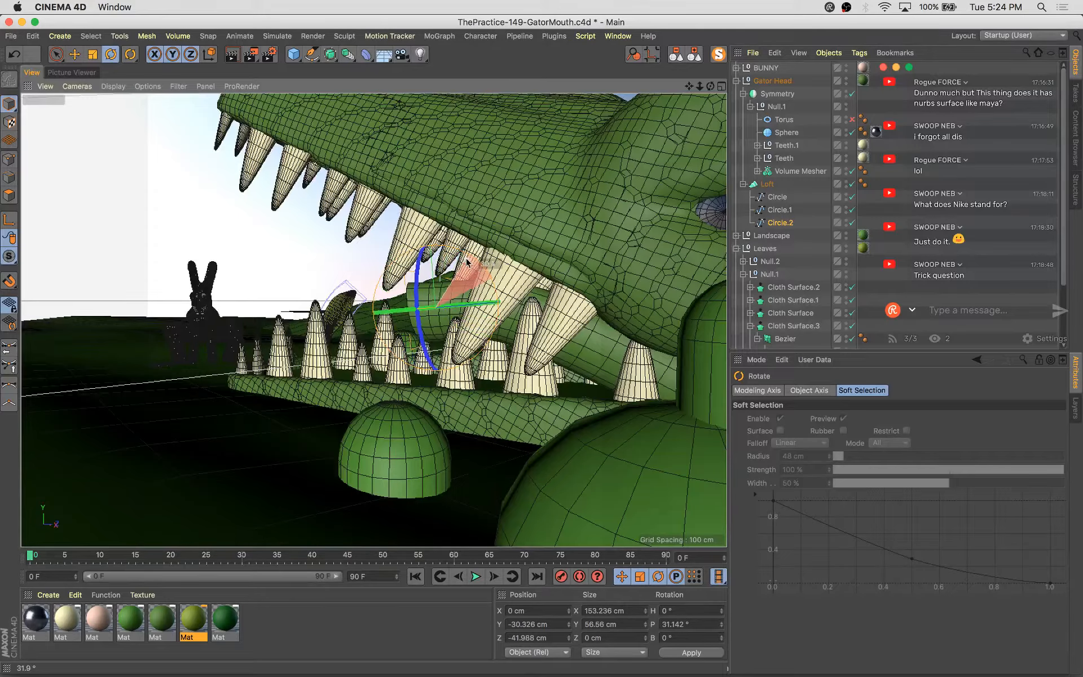
left_click_drag(467, 262, 469, 266)
left_click_drag(469, 266, 444, 308, "alt")
key("e")
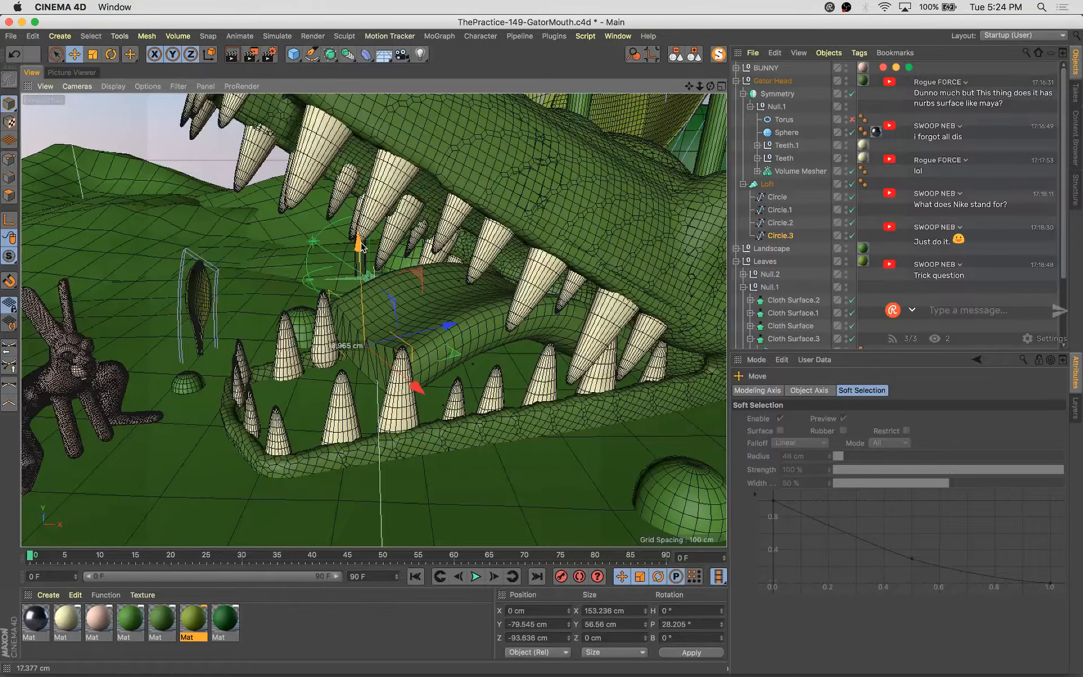
Scale and reposition the first circle spline so it sits flat on the front of the mouth floor
left_click(777, 196, "shift")
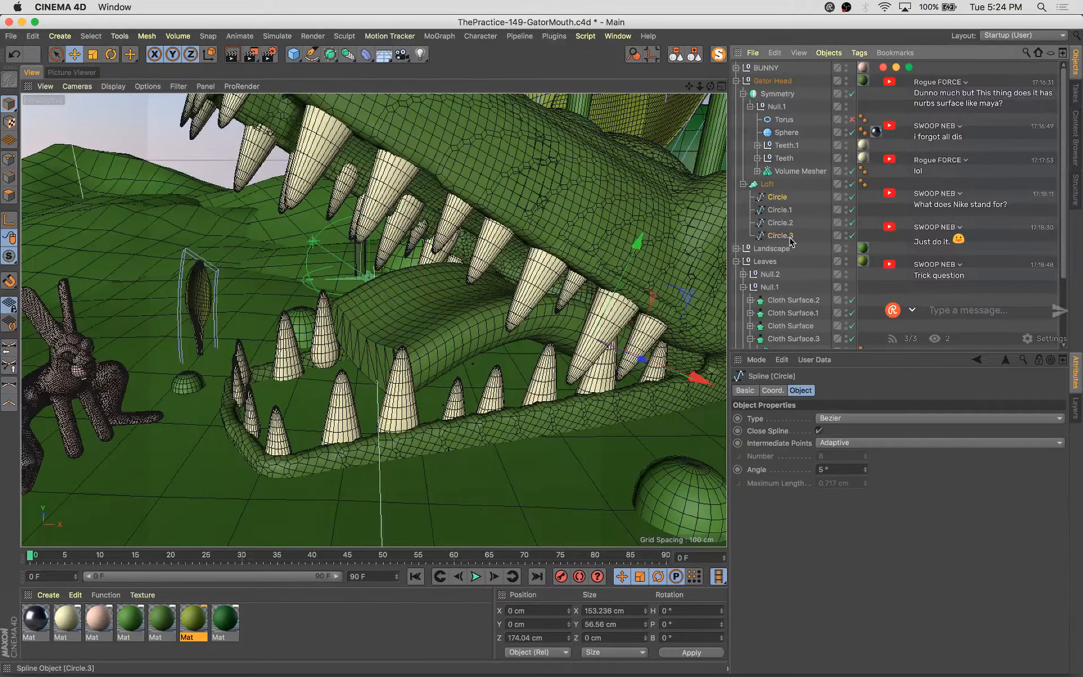
key("t")
left_click_drag(581, 324, 640, 349)
key("e")
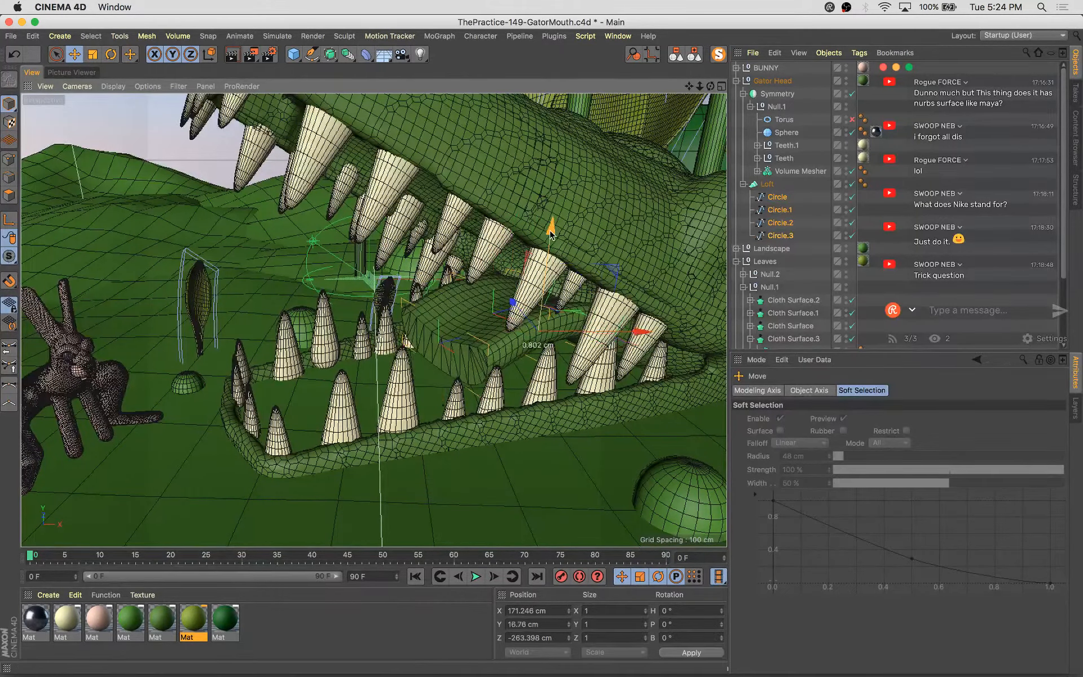
left_click_drag(551, 232, 550, 244)
left_click_drag(361, 338, 440, 321, "alt")
left_click(777, 199)
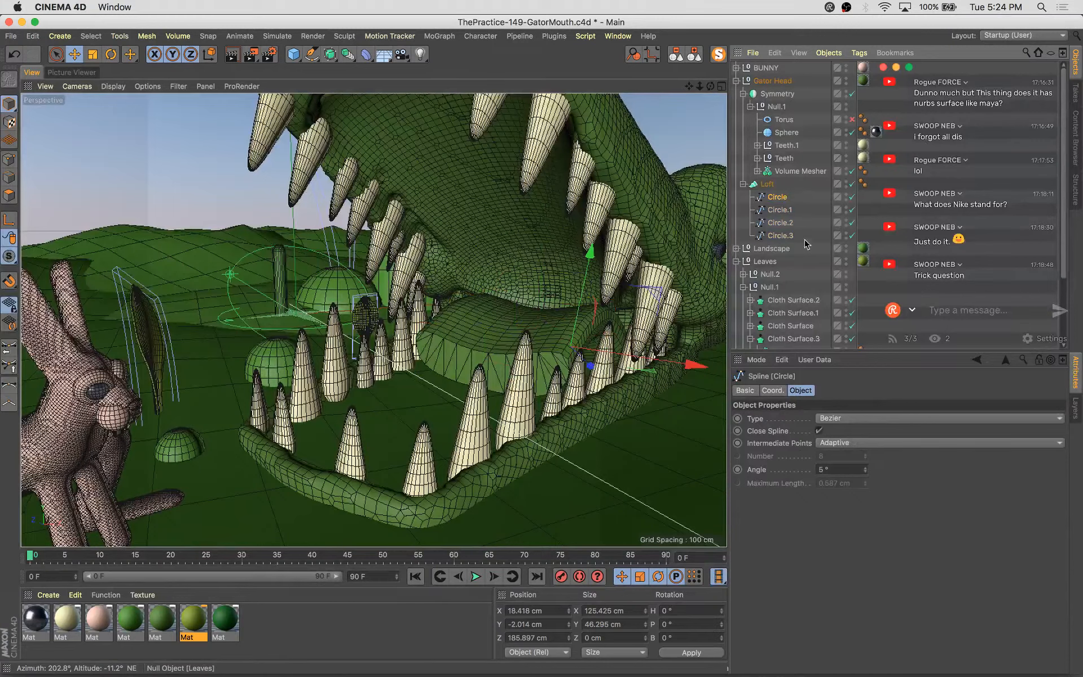
Duplicate a circle spline, then rotate and move the new copy into place inside the mouth
left_click_drag(648, 372, 495, 373, "alt")
key("r")
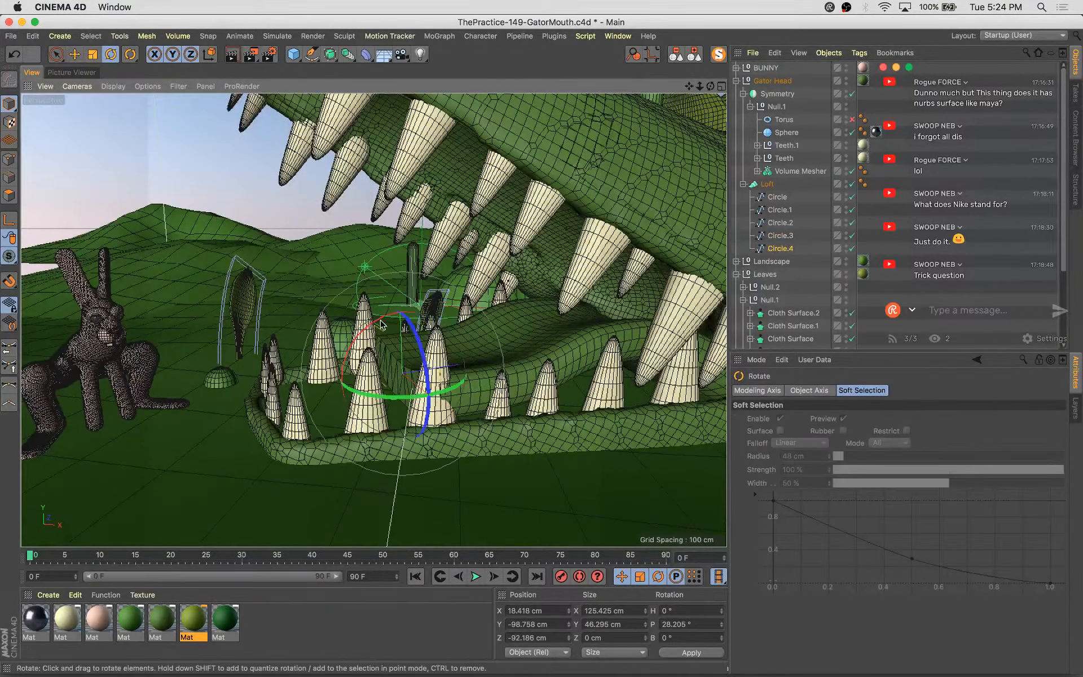
left_click_drag(381, 324, 444, 261)
key("e")
left_click_drag(571, 406, 480, 341, "alt")
Move and scale the Circle.2 spline so it follows the curve of the mouth floor
left_click(780, 222)
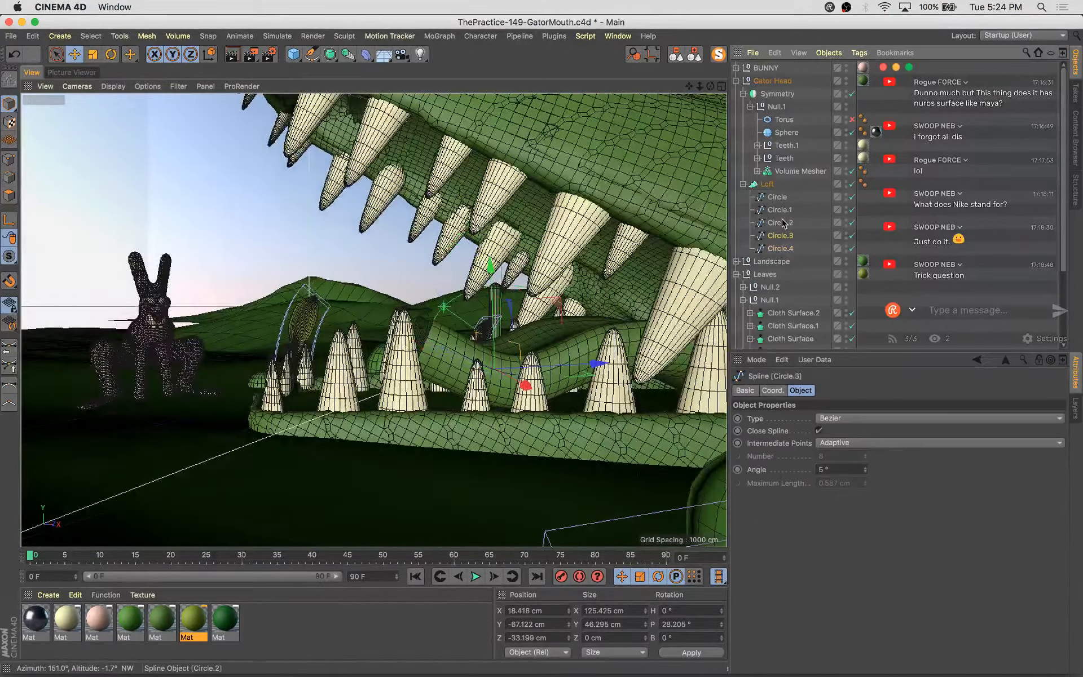
left_click_drag(664, 343, 681, 341)
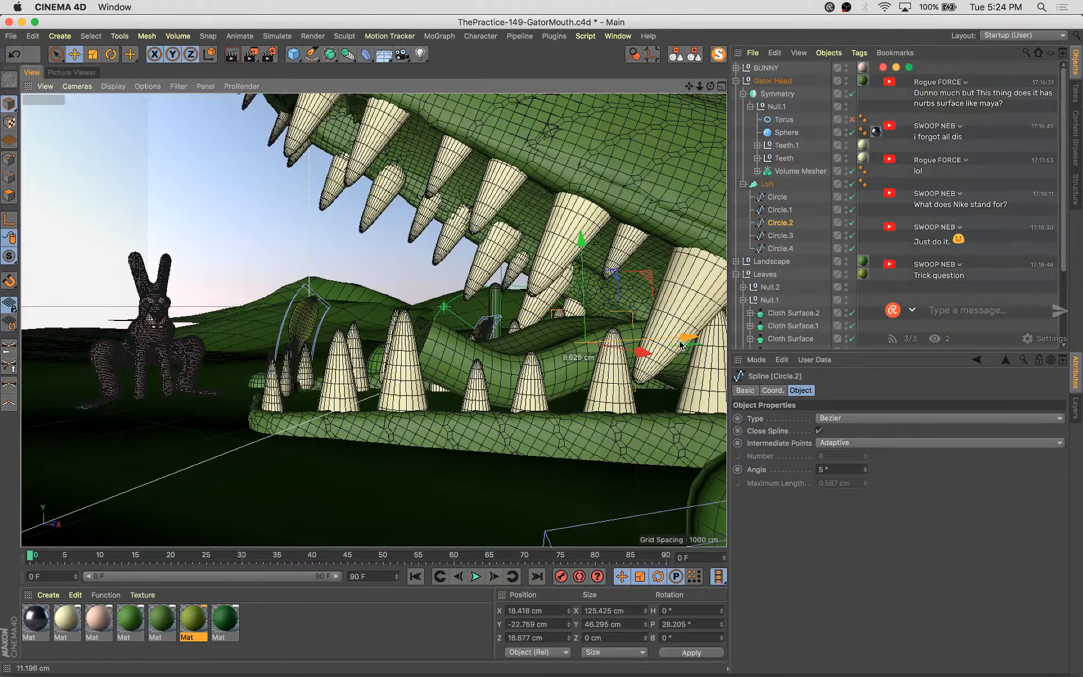
left_click_drag(609, 369, 631, 395, "alt")
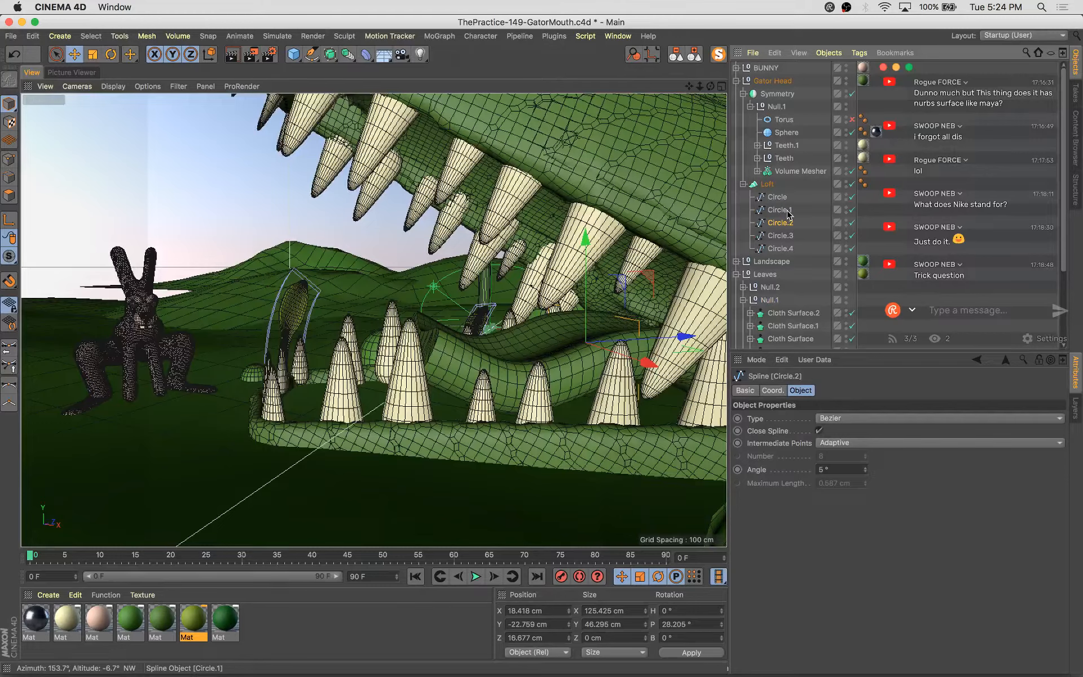
left_click_drag(598, 361, 699, 385, "alt")
key("t")
left_click_drag(625, 290, 622, 306)
Reposition Circle.4 and duplicate it, moving and rotating the new copy toward the front of the mouth
left_click(778, 248)
left_click_drag(597, 345, 571, 368)
left_click_drag(533, 423, 440, 414, "alt")
key("e")
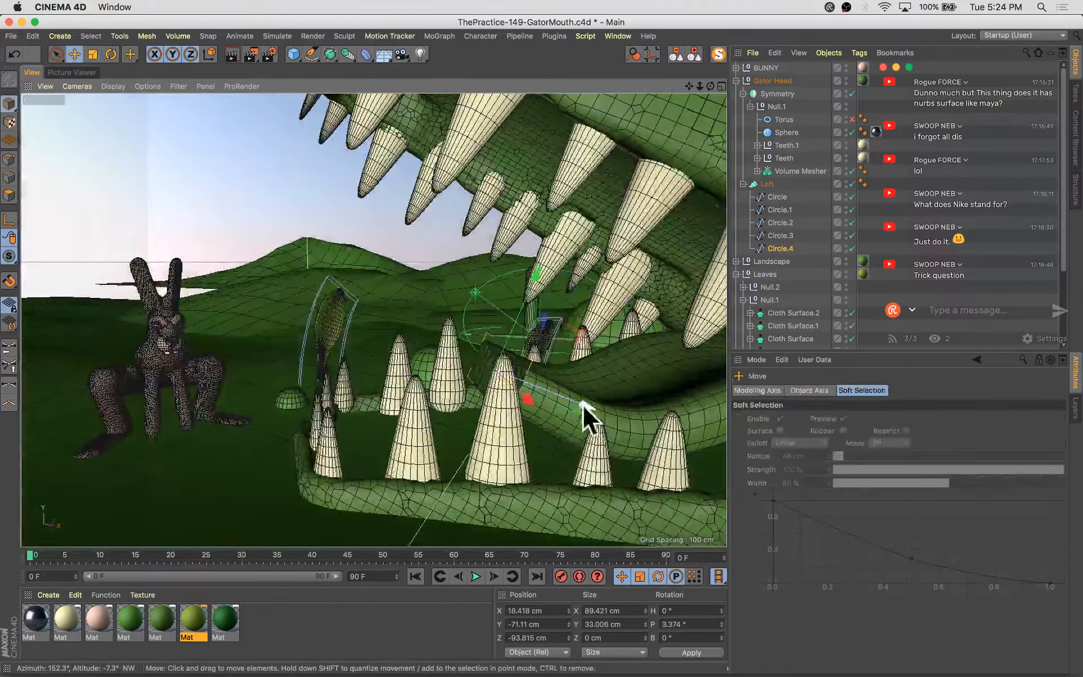
left_click_drag(583, 404, 523, 382, "ctrl")
key("r")
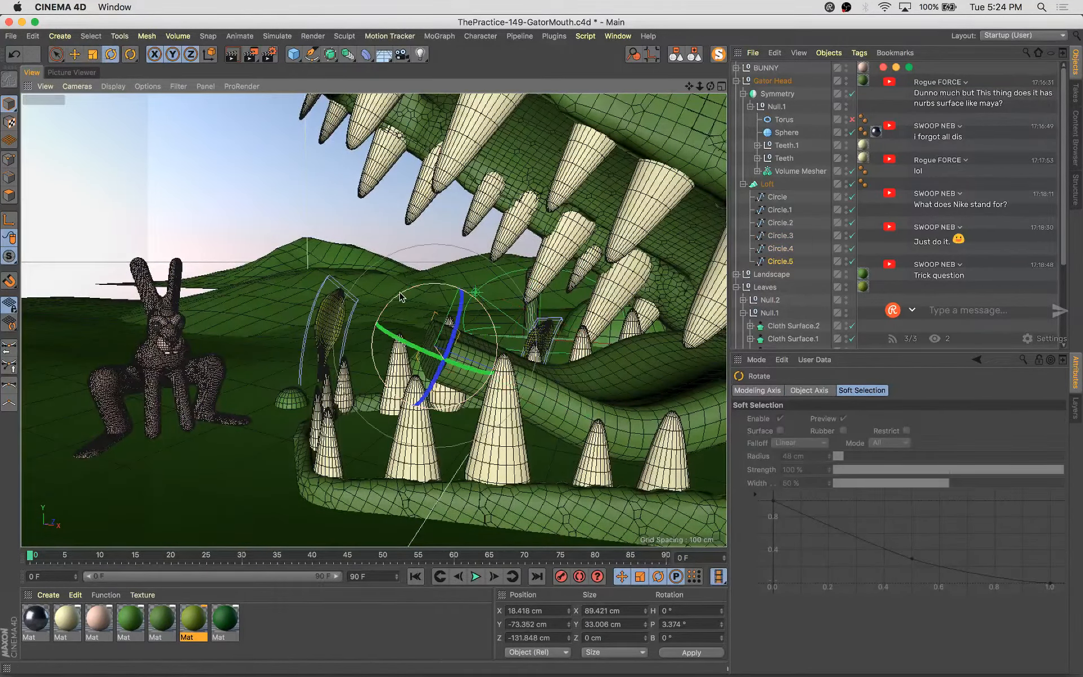
left_click_drag(398, 296, 437, 293)
Add another smaller circle copy near the front of the mouth, scaling and rotating it to follow the jaw
key("e")
key("t")
left_click_drag(555, 304, 382, 351)
key("e")
key("r")
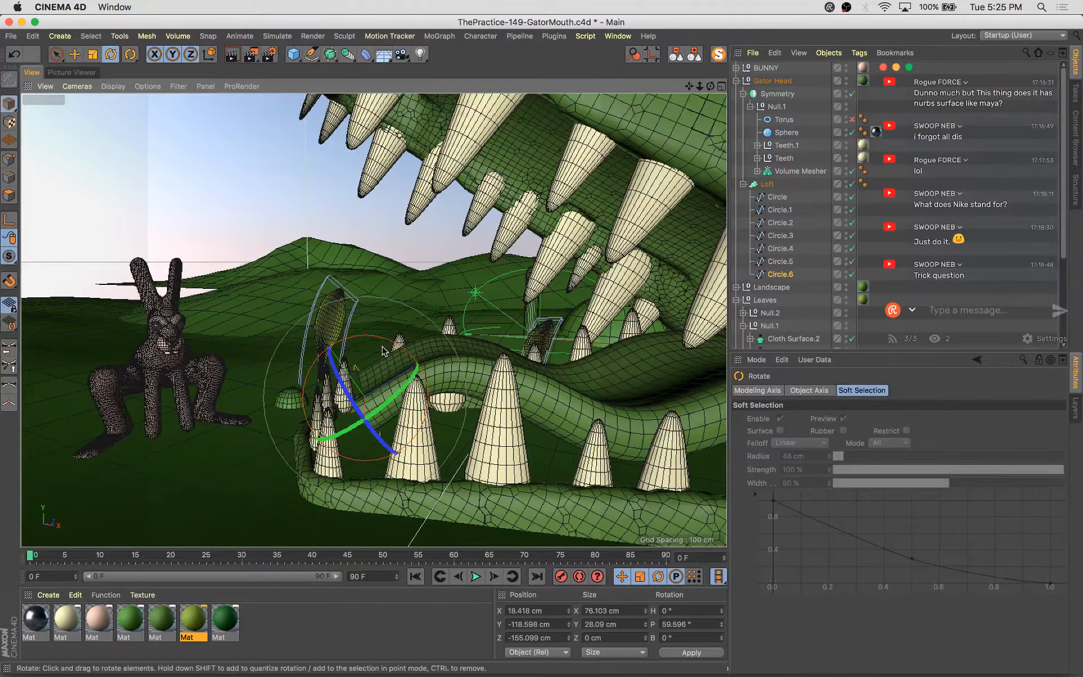
left_click_drag(459, 430, 648, 446, "alt")
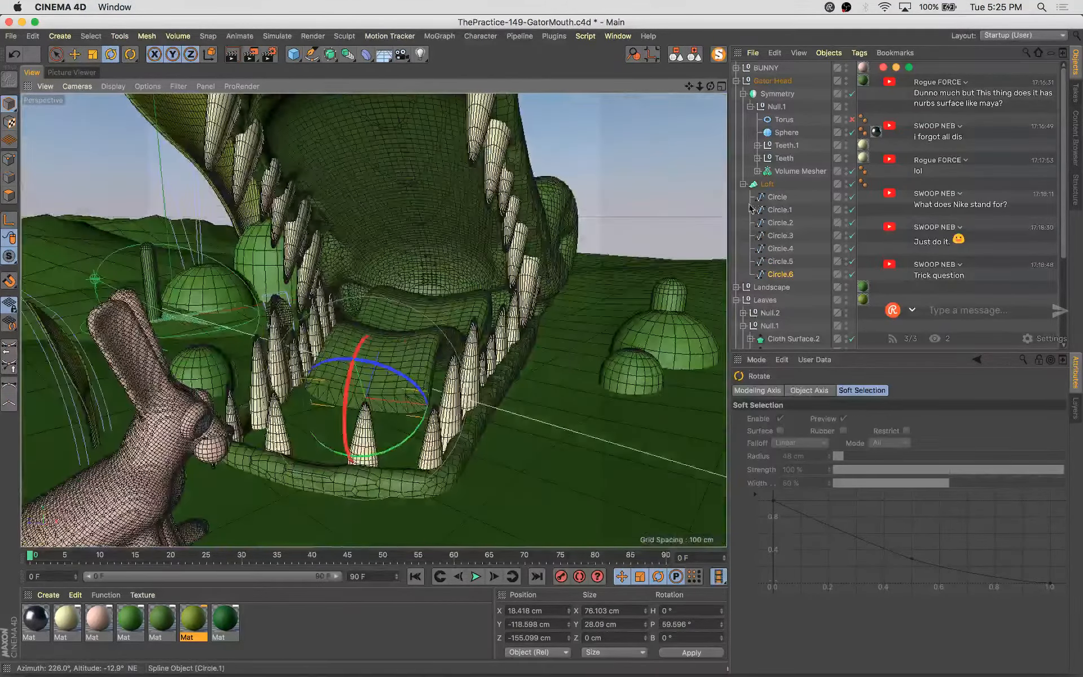
Set the Loft's start and end caps to Fillet Cap and enable Constrain and Create Single Object
left_click(766, 184)
left_click(828, 390)
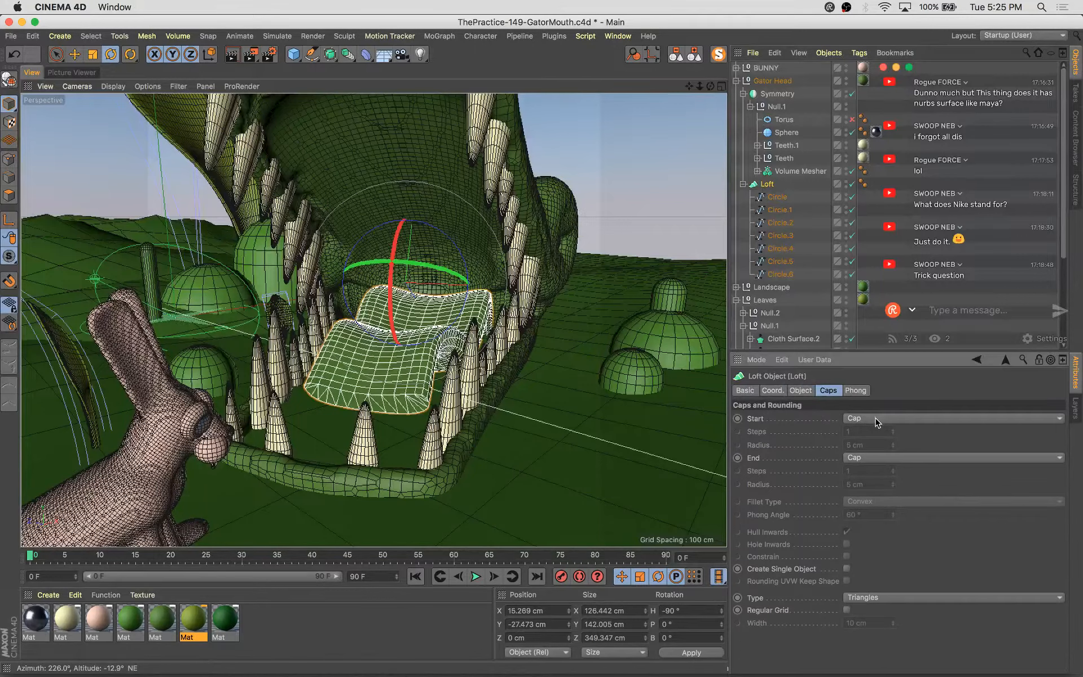
left_click(876, 420)
left_click(874, 474)
left_click(875, 458)
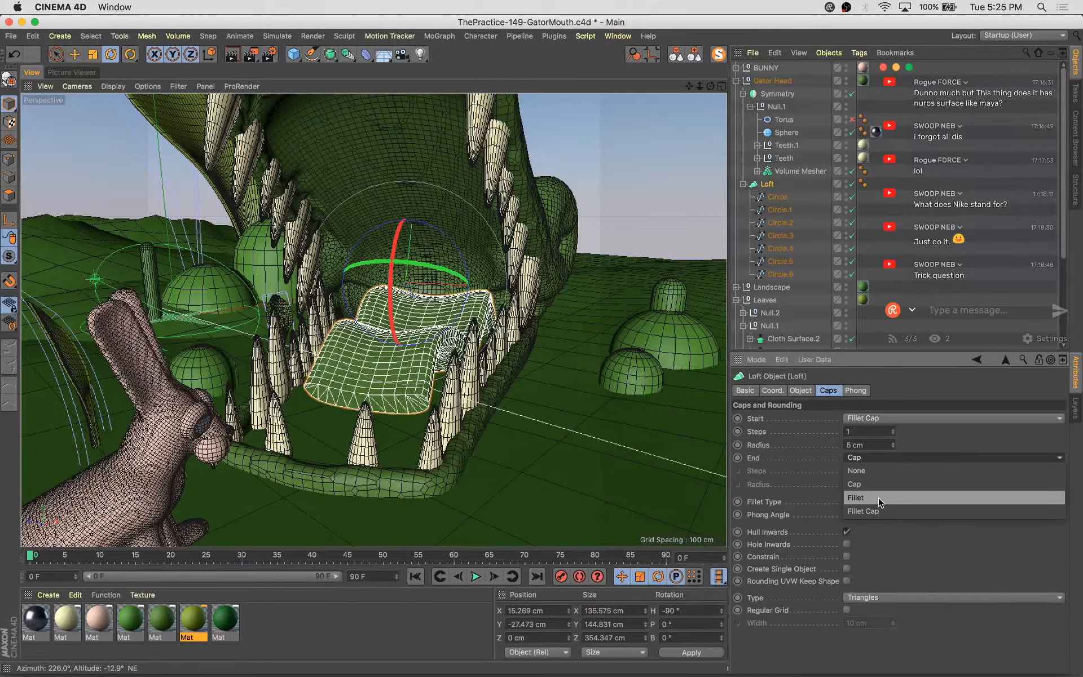
left_click(880, 496)
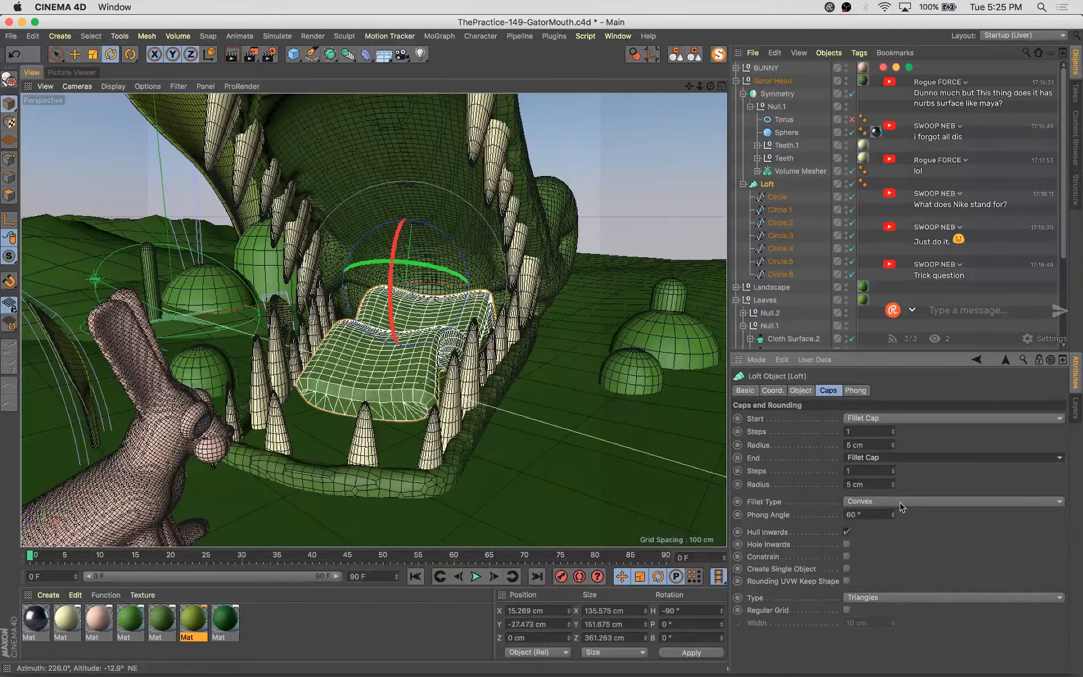
left_click(847, 557)
left_click(846, 569)
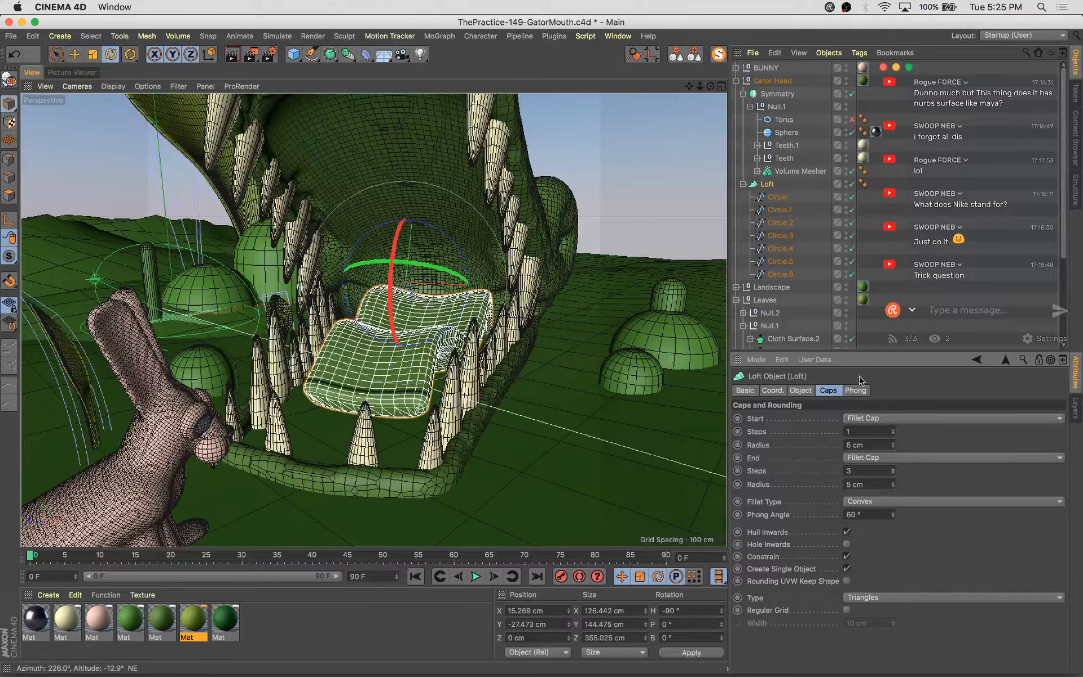
Scale down Circle.6 and add a smaller copy, moving and scaling it to taper the loft's front end
left_click(801, 390)
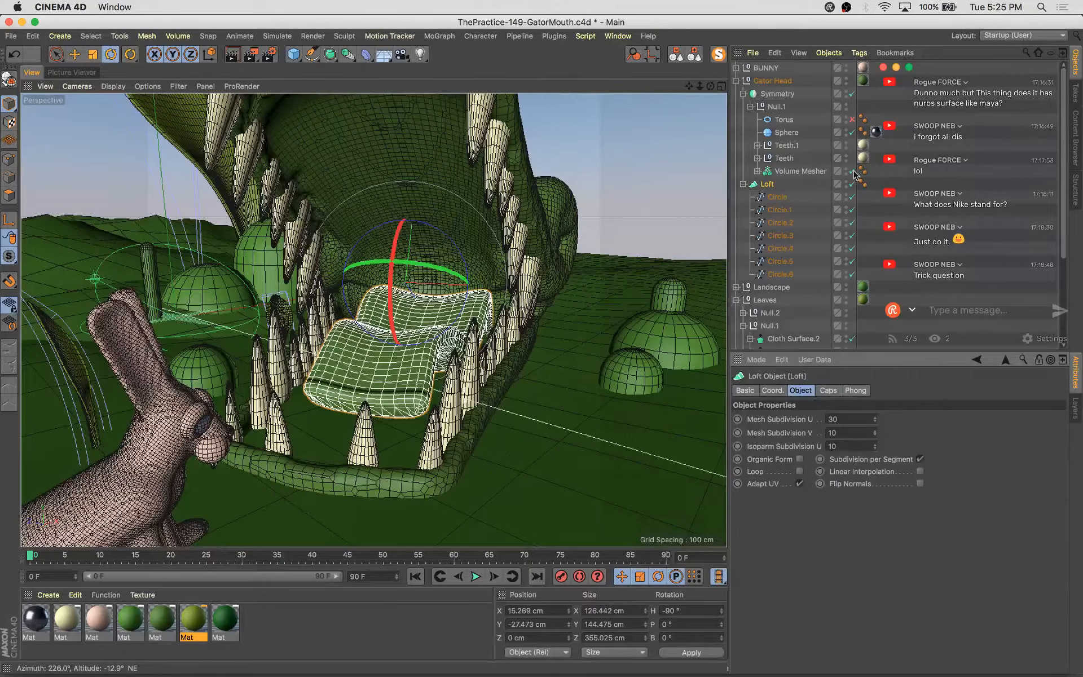
left_click(781, 276)
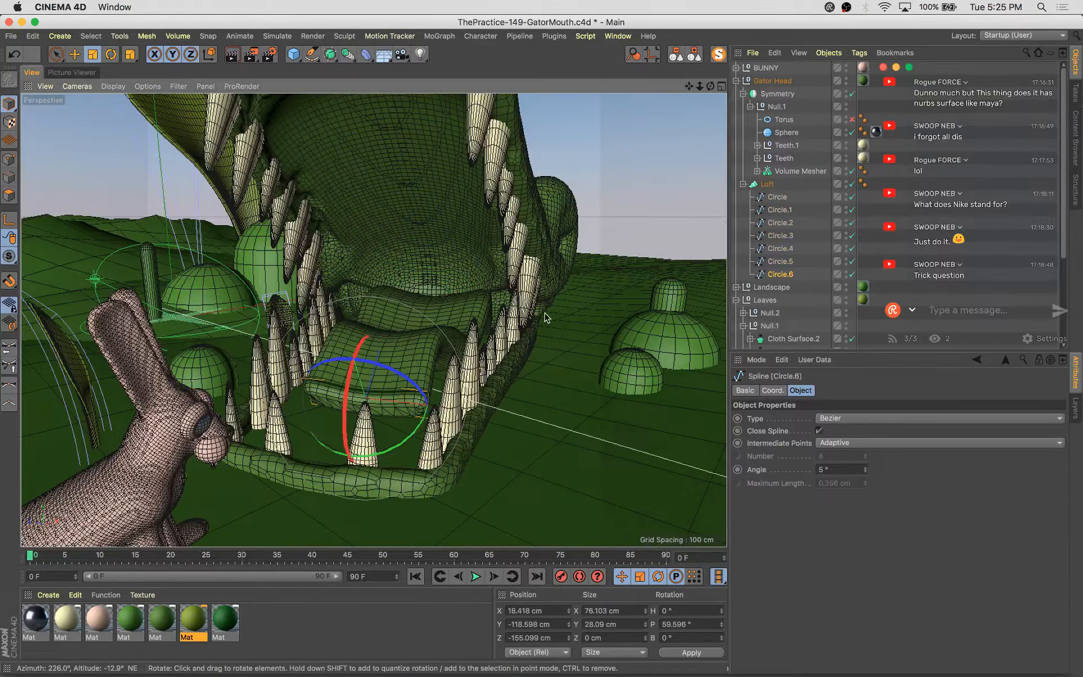
key("t")
left_click_drag(545, 317, 365, 416)
right_click_drag(365, 416, 391, 430, "alt")
left_click_drag(374, 433, 356, 454, "alt")
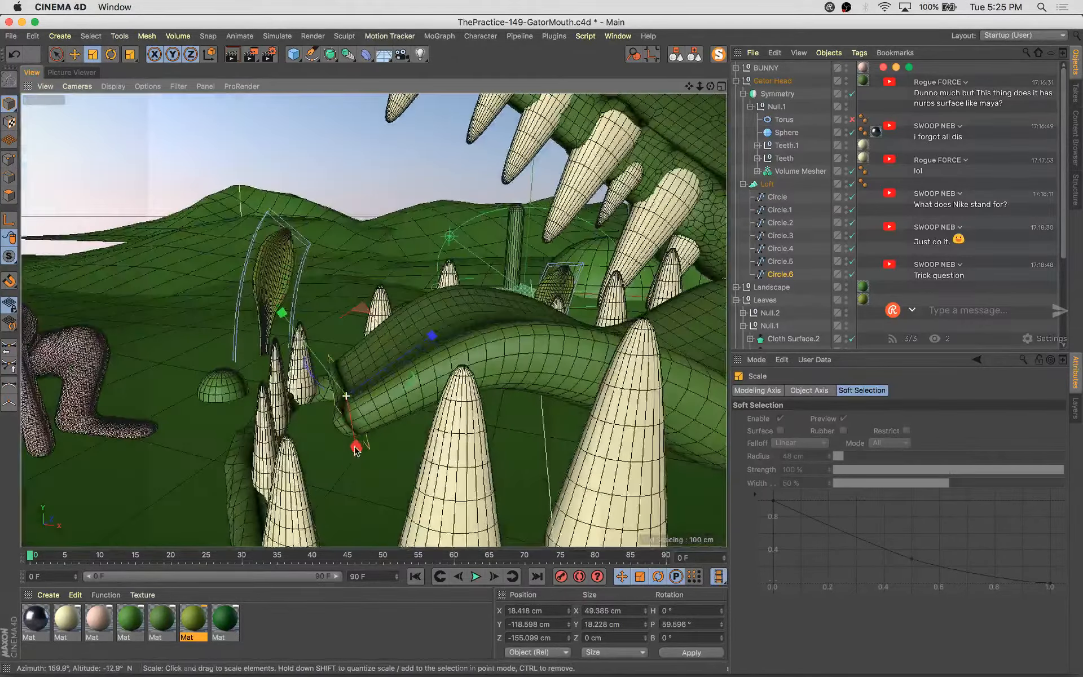
key("e")
left_click_drag(434, 342, 411, 350, "ctrl")
key("t")
left_click_drag(445, 389, 399, 444)
right_click_drag(399, 445, 497, 395, "alt")
left_click_drag(497, 395, 575, 426, "alt")
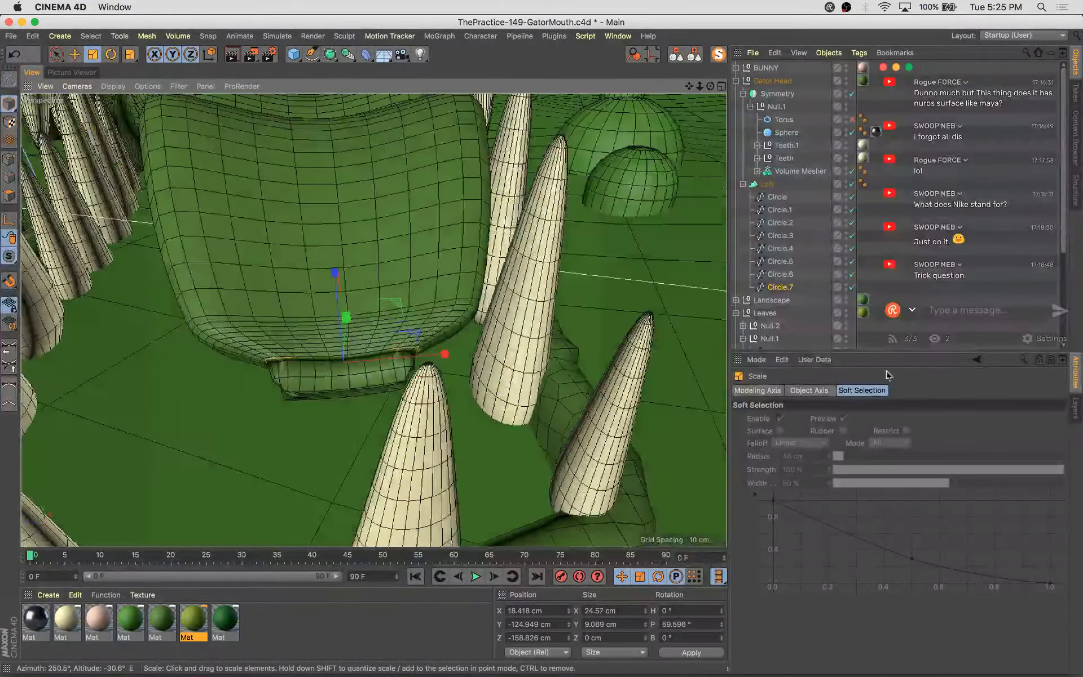
Turn off Constrain in the Loft's cap settings, keeping Create Single Object enabled
left_click(766, 185)
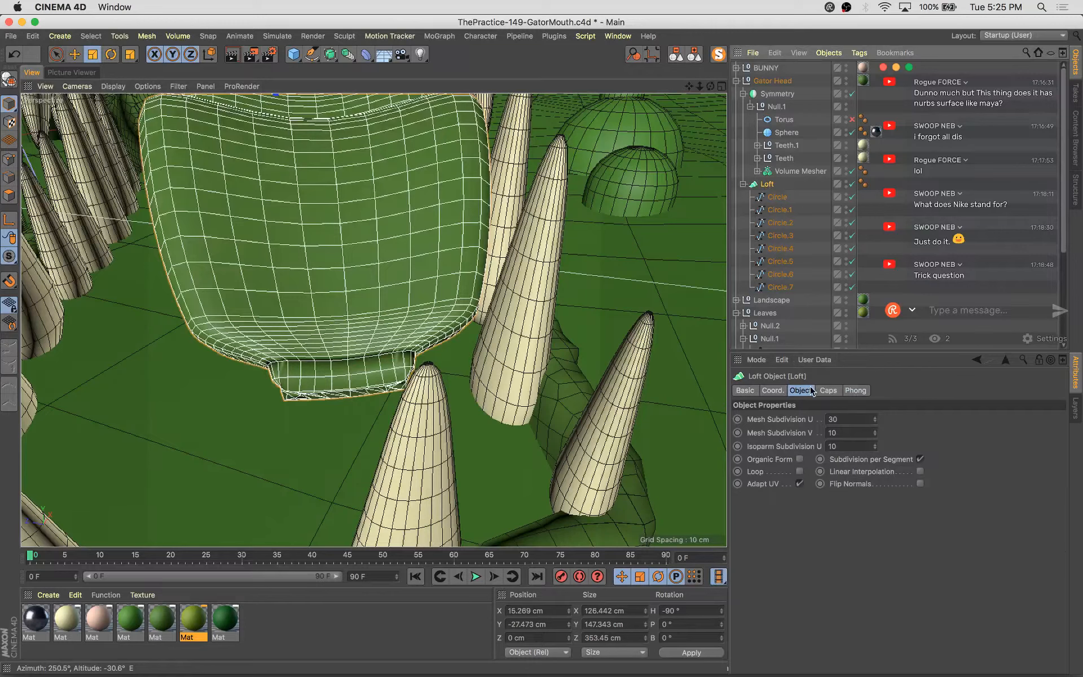
left_click(826, 390)
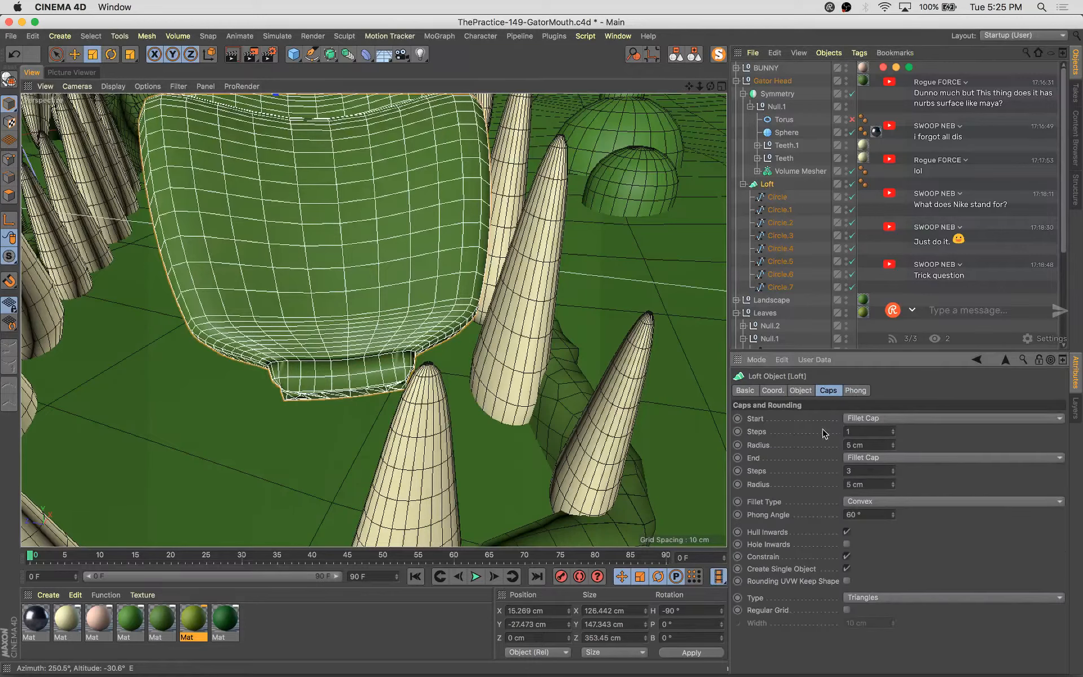
left_click(847, 557)
left_click_drag(324, 386, 366, 389, "alt")
left_click(847, 571)
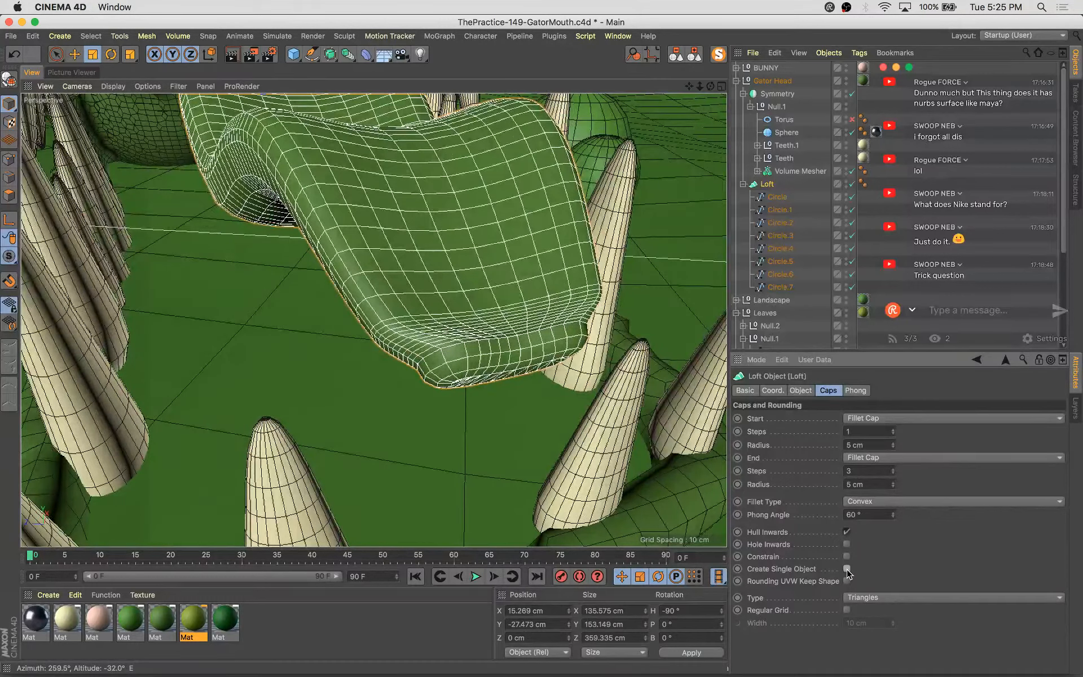
left_click(848, 571)
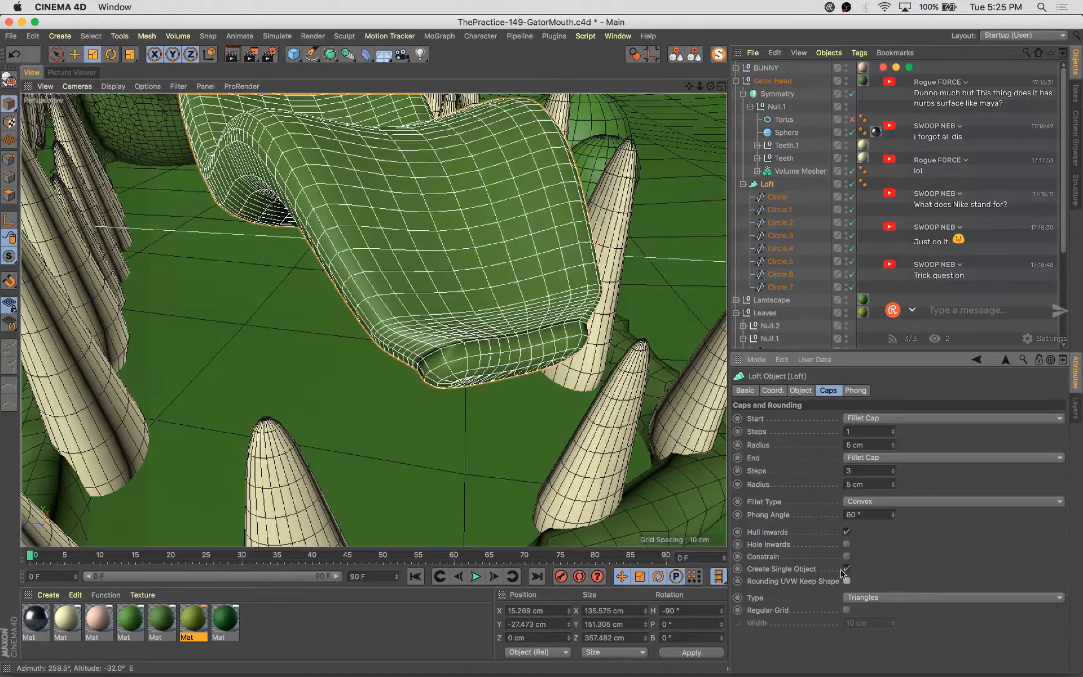
left_click(847, 610)
left_click_drag(429, 338, 458, 348, "alt")
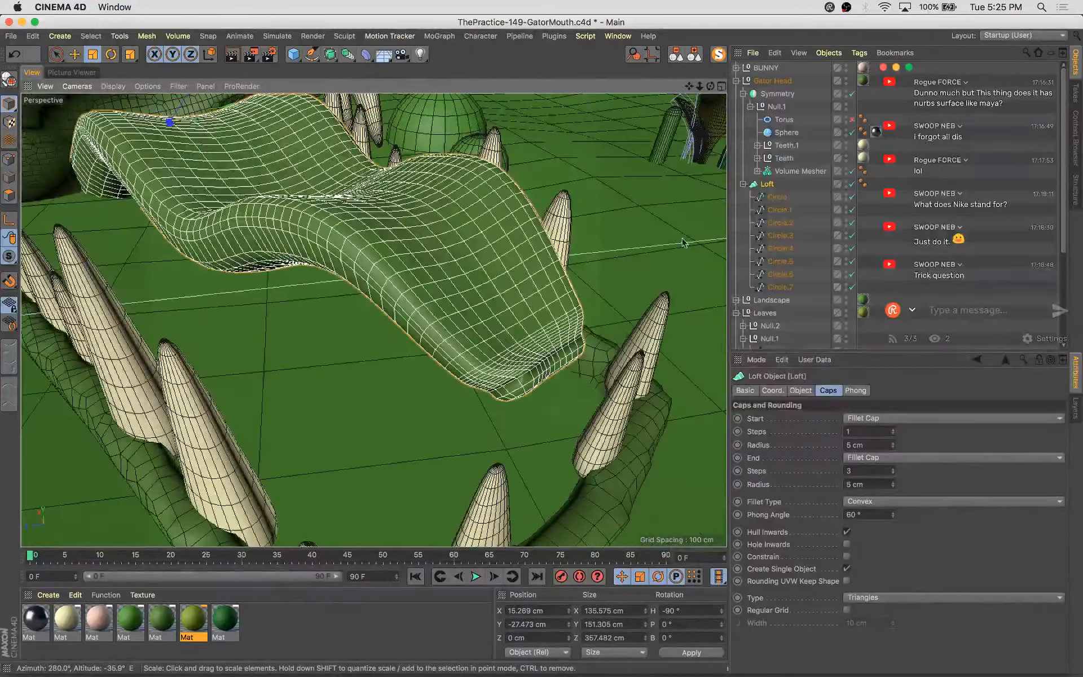
Move Circle.7, then select Circle.6 and Circle.7 together and move them as a pair
left_click(775, 287)
key("e")
left_click_drag(491, 298, 500, 310)
left_click(779, 274)
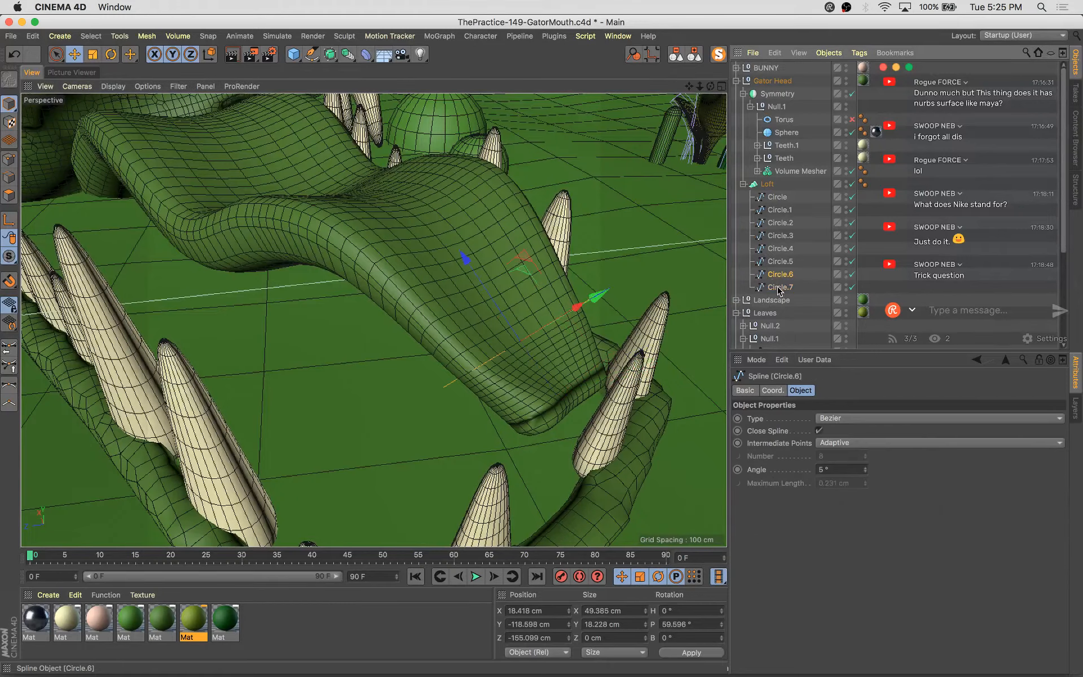
left_click(779, 289, "shift")
left_click_drag(459, 361, 463, 300, "alt")
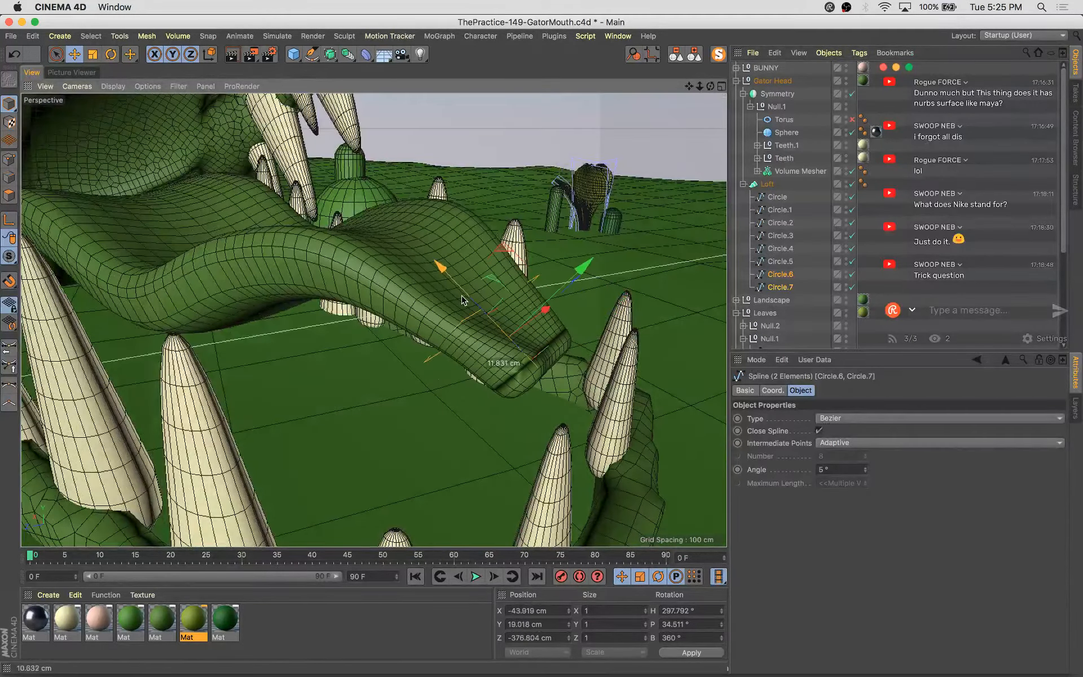
Rotate and move the two front circles, then scale down Circle.7 at the loft's tip
key("r")
left_click_drag(564, 309, 568, 341)
key("e")
left_click_drag(409, 428, 585, 290, "alt")
left_click(789, 273)
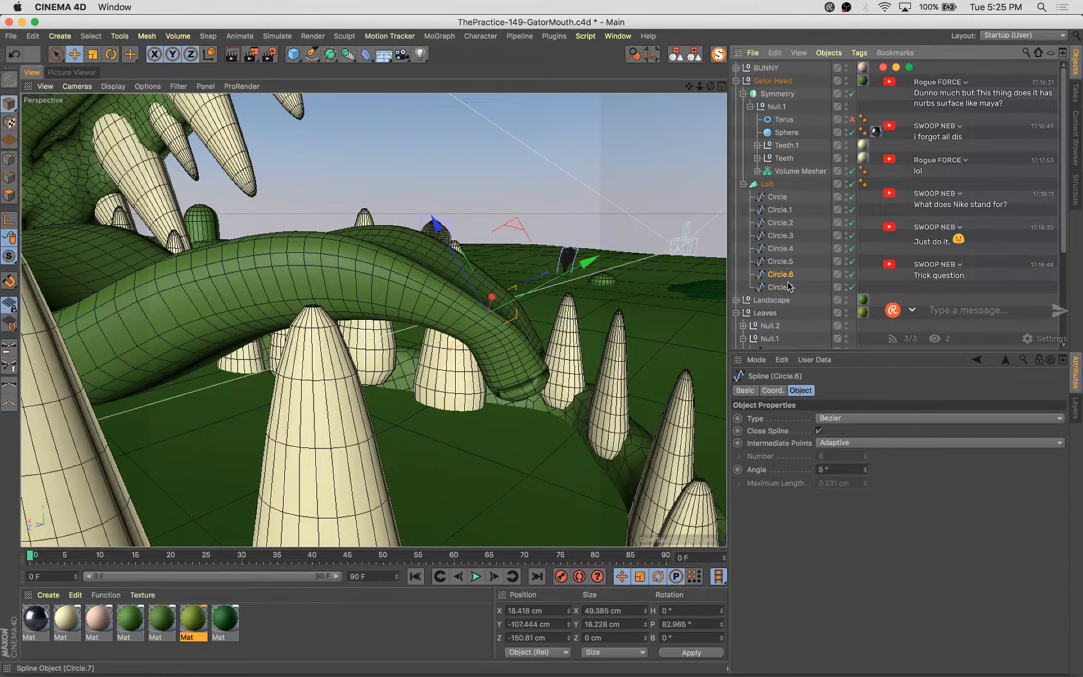
left_click(789, 287)
key("t")
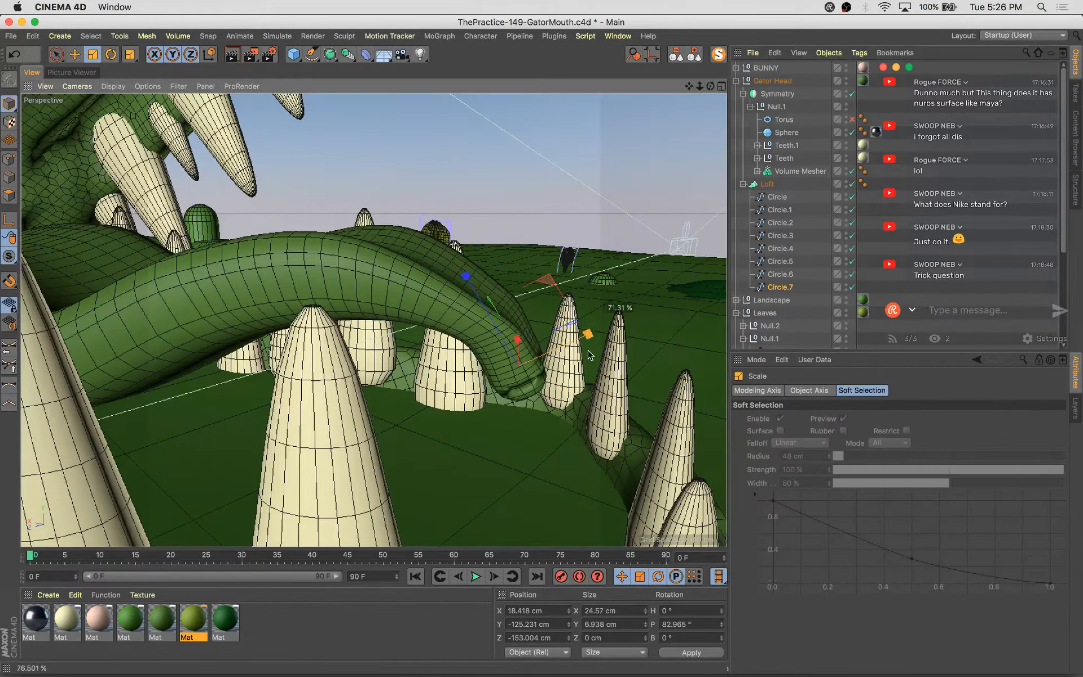
left_click_drag(589, 355, 656, 244)
Toggle the Loop option in the Loft's object settings
left_click(761, 184)
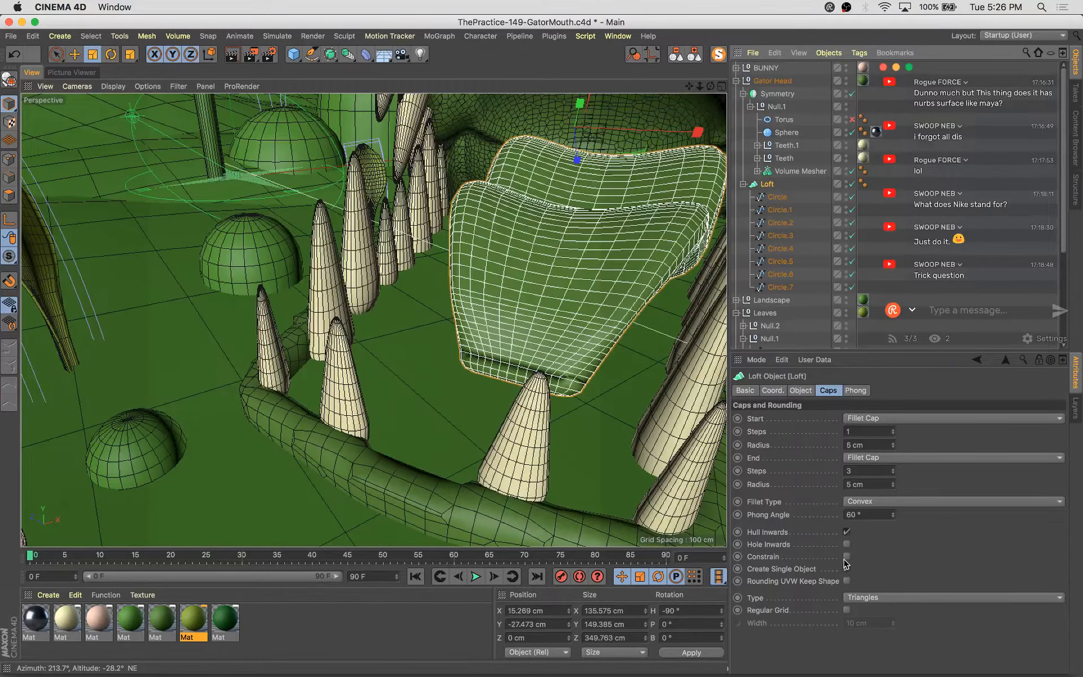
left_click(801, 391)
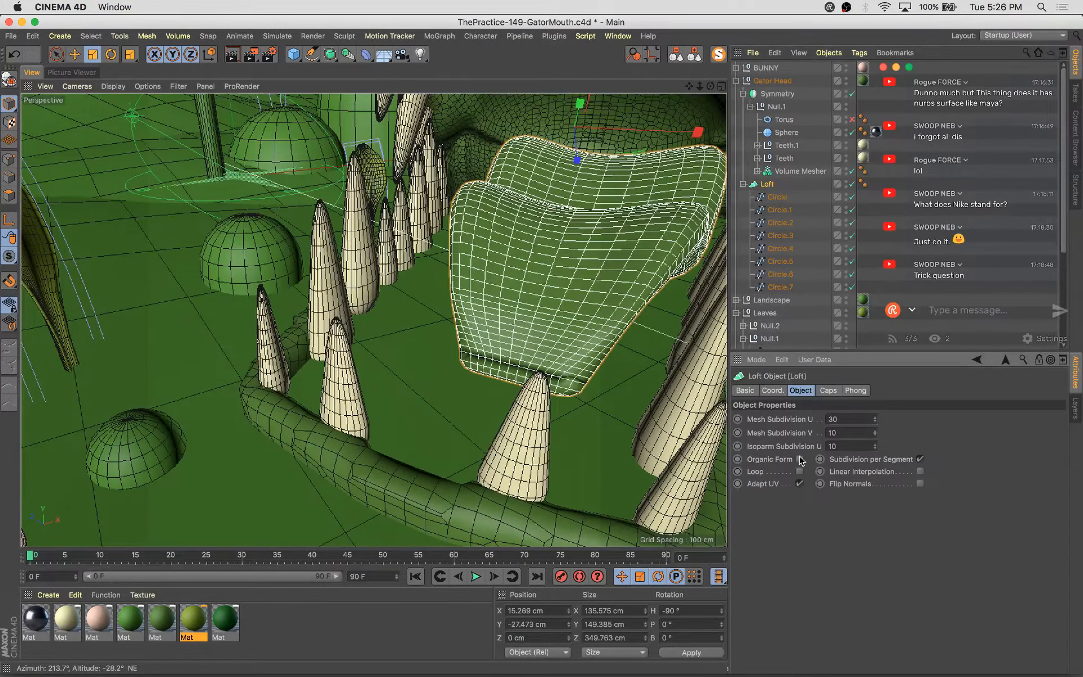
left_click(801, 473)
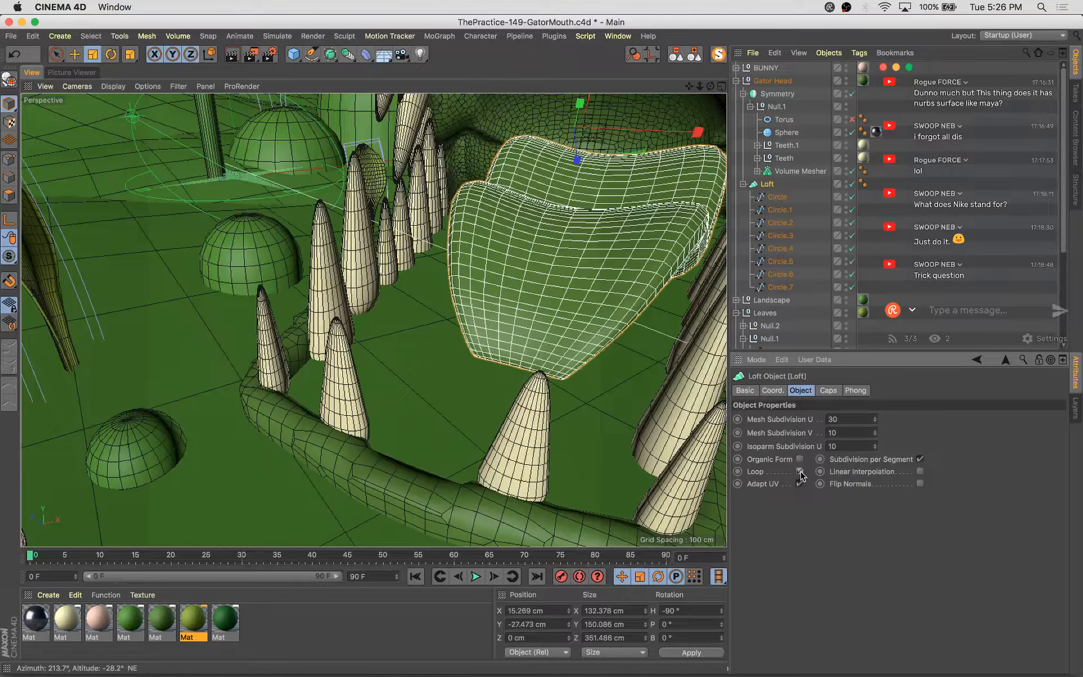
Toggle the Loft's Loop and Linear Interpolation options while orbiting to compare the tongue shape
left_click(801, 473)
left_click(800, 473)
left_click_drag(429, 337, 451, 327, "alt")
left_click(800, 471)
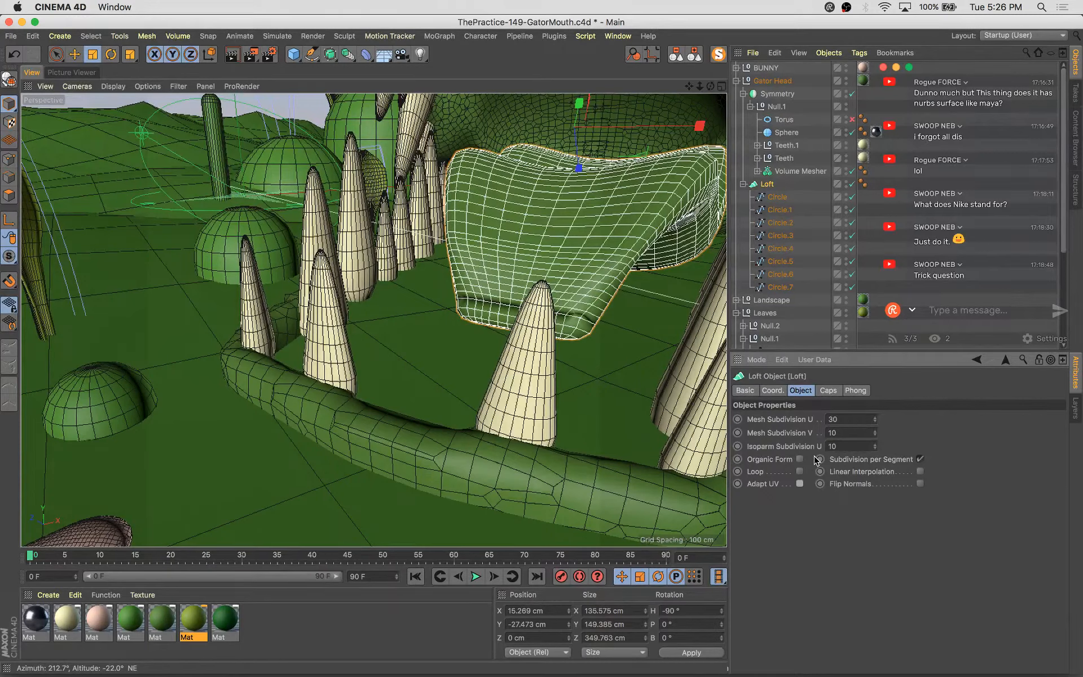
left_click(921, 473)
left_click(921, 473)
Set the Loft's end fillet cap to 1 step with a 1 cm radius
left_click(828, 390)
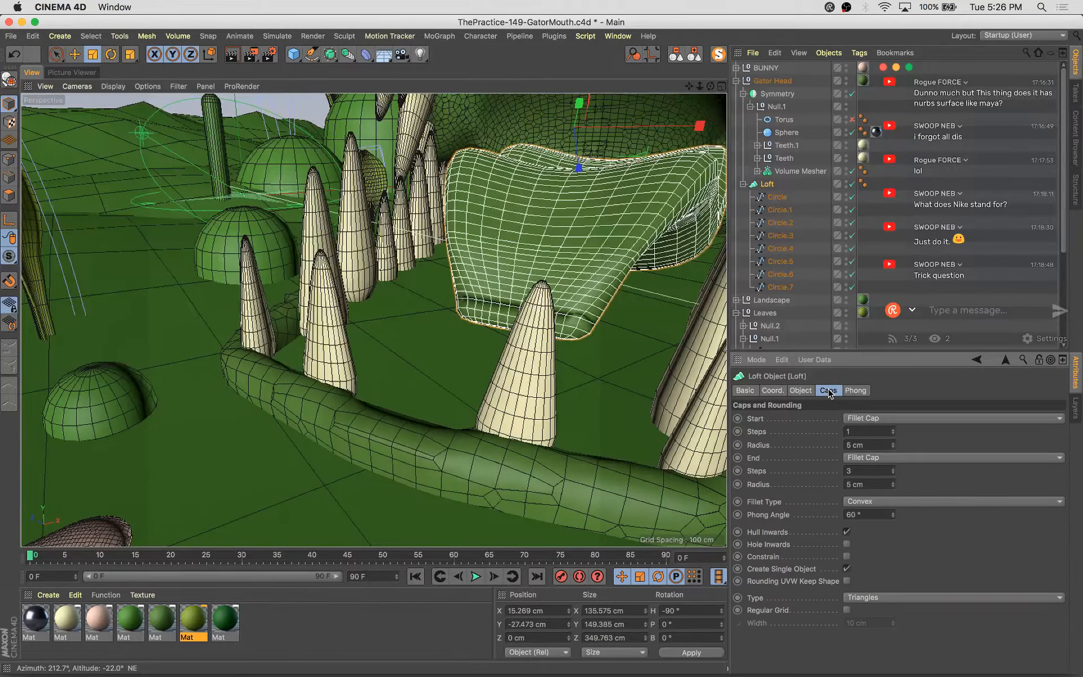
left_click(894, 487)
left_click(894, 486)
left_click(893, 487)
left_click(893, 487)
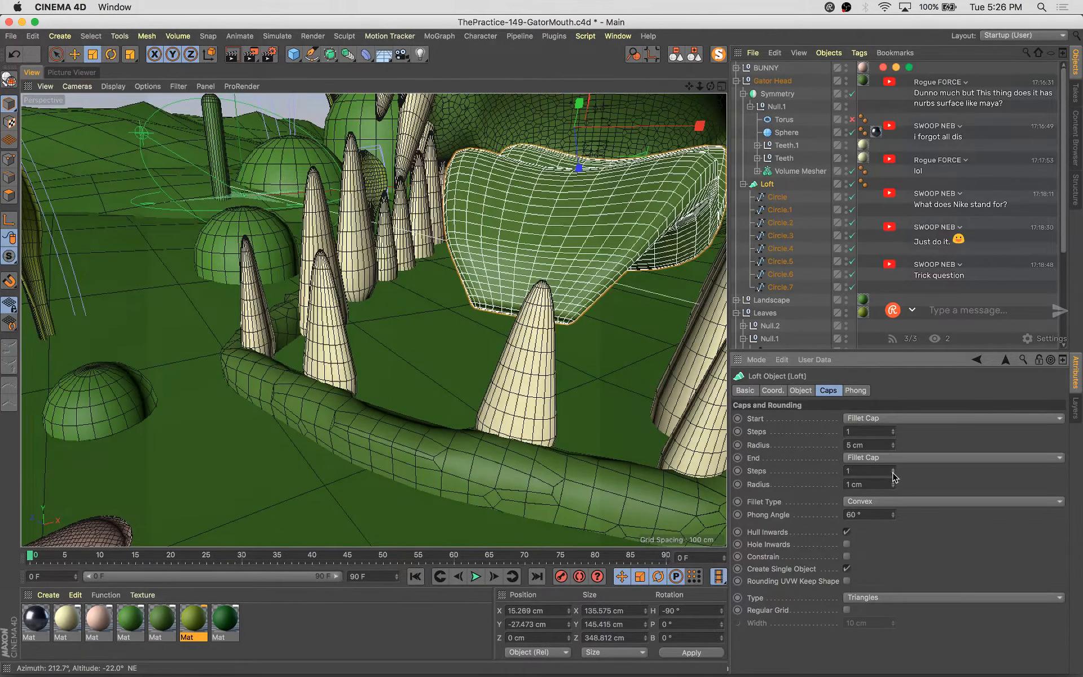
Apply a green material to the lofted tongue and save the file
left_click_drag(612, 415, 575, 414, "alt")
scroll(471, 337, "down", 5)
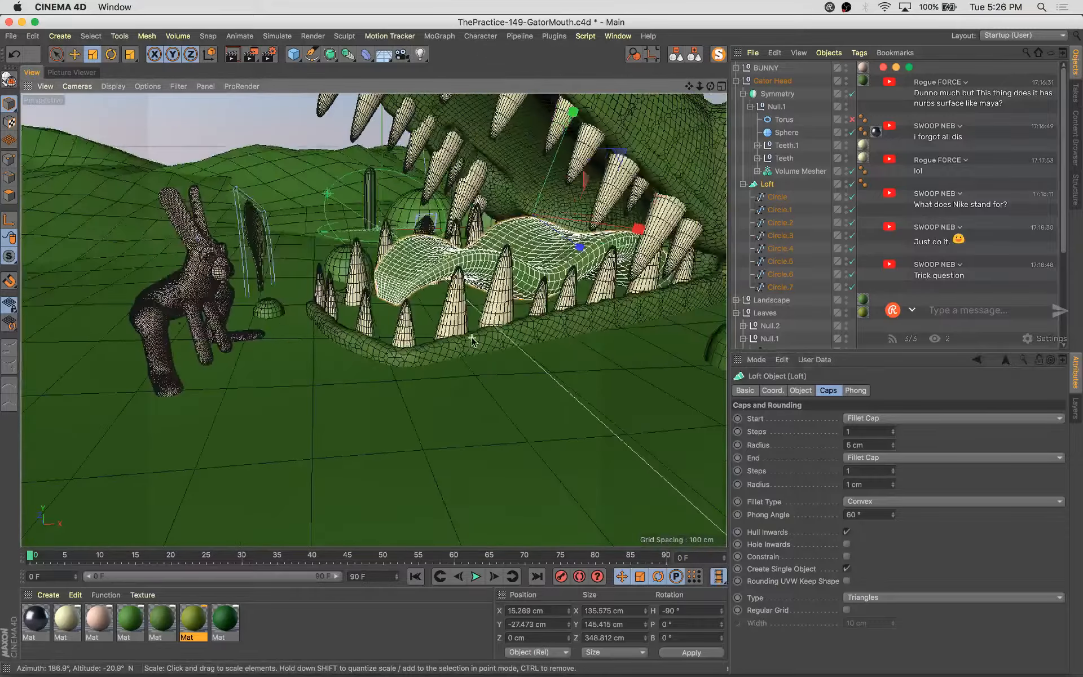
middle_click_drag(471, 339, 516, 466, "alt")
left_click_drag(98, 620, 570, 336)
left_click_drag(499, 388, 519, 351, "alt")
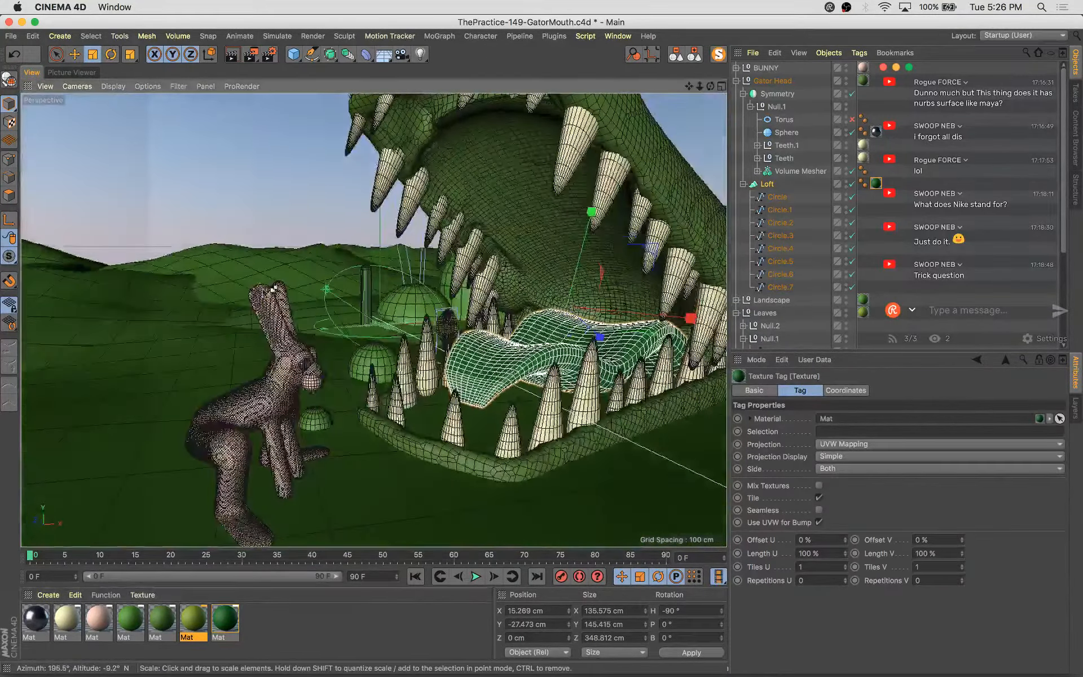
key("super+s")
Add a cone and move it into the gator's mouth beside the tongue
left_click(290, 57)
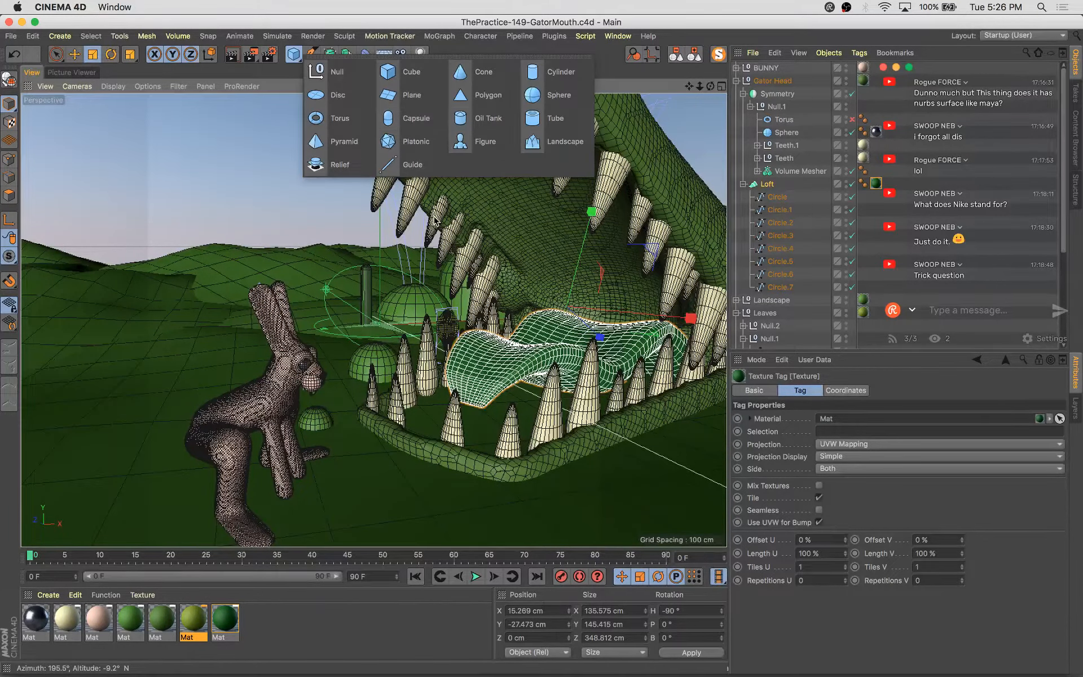
left_click(474, 72)
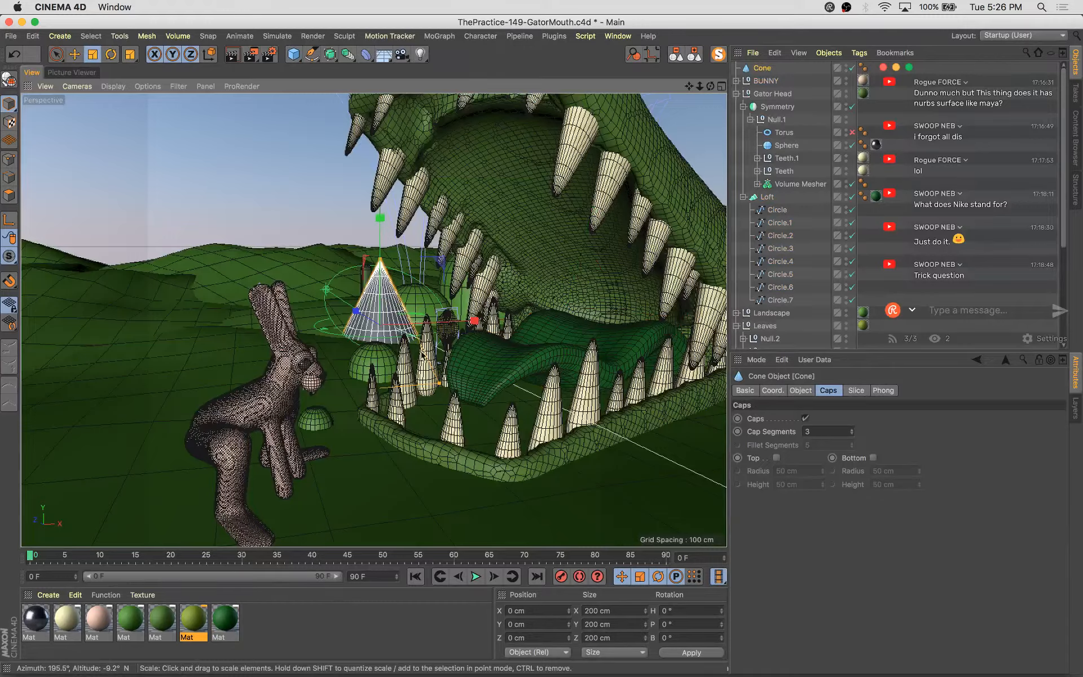
left_click_drag(422, 356, 507, 370, "alt")
left_click_drag(309, 307, 578, 379)
key("e")
left_click_drag(535, 420, 350, 384, "alt")
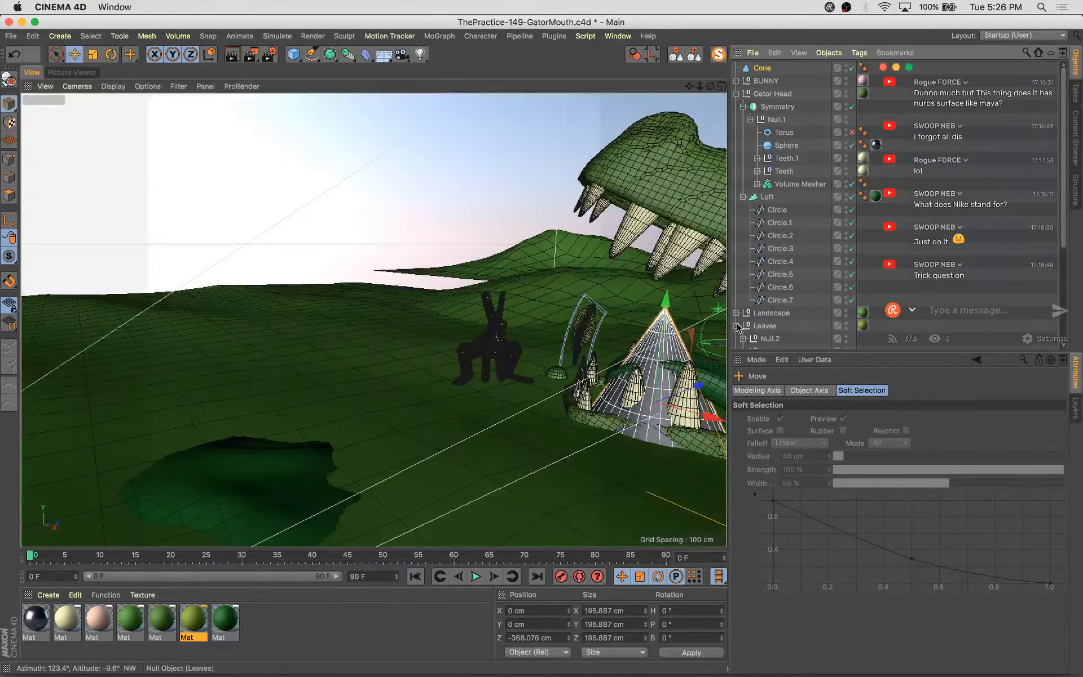
scroll(626, 338, "up", 5)
left_click_drag(336, 333, 492, 374, "alt")
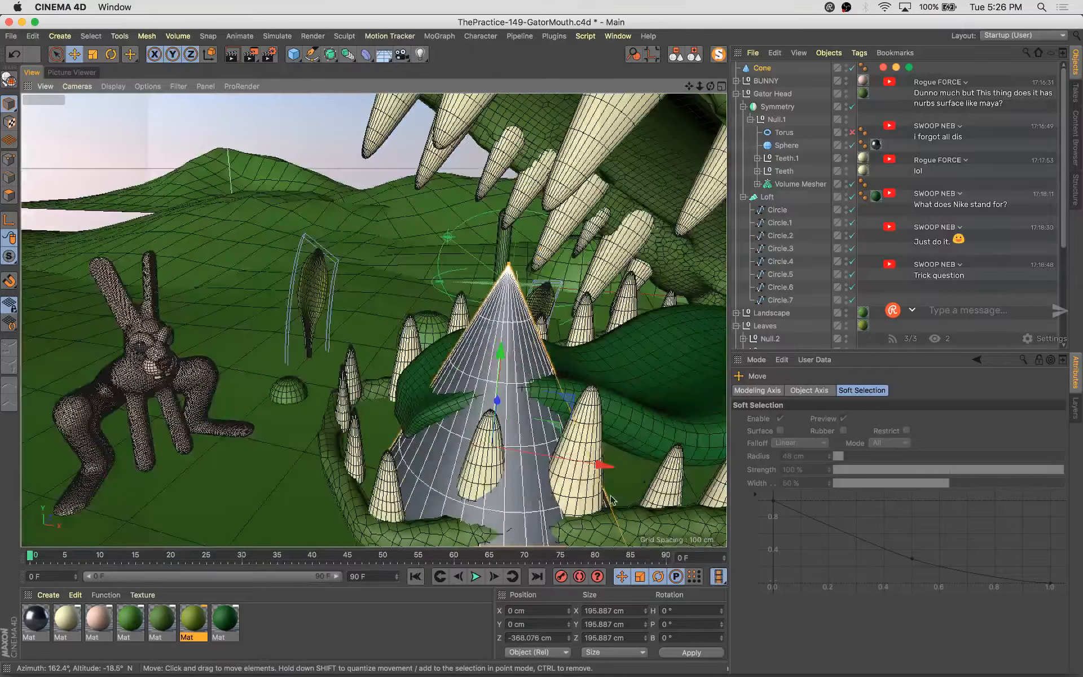
scroll(609, 485, "down", 5)
middle_click_drag(632, 521, 561, 479, "alt")
left_click_drag(553, 479, 496, 471)
Enable the cone's top fillet cap and set its top radius to 21 cm
left_click(762, 69)
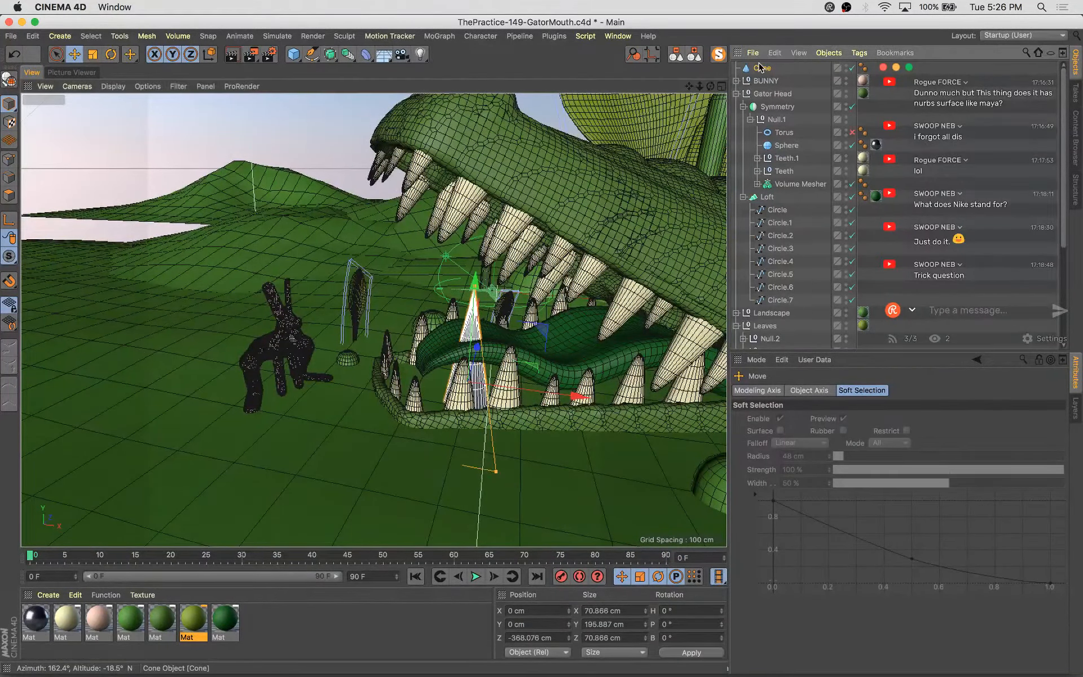
left_click(694, 55)
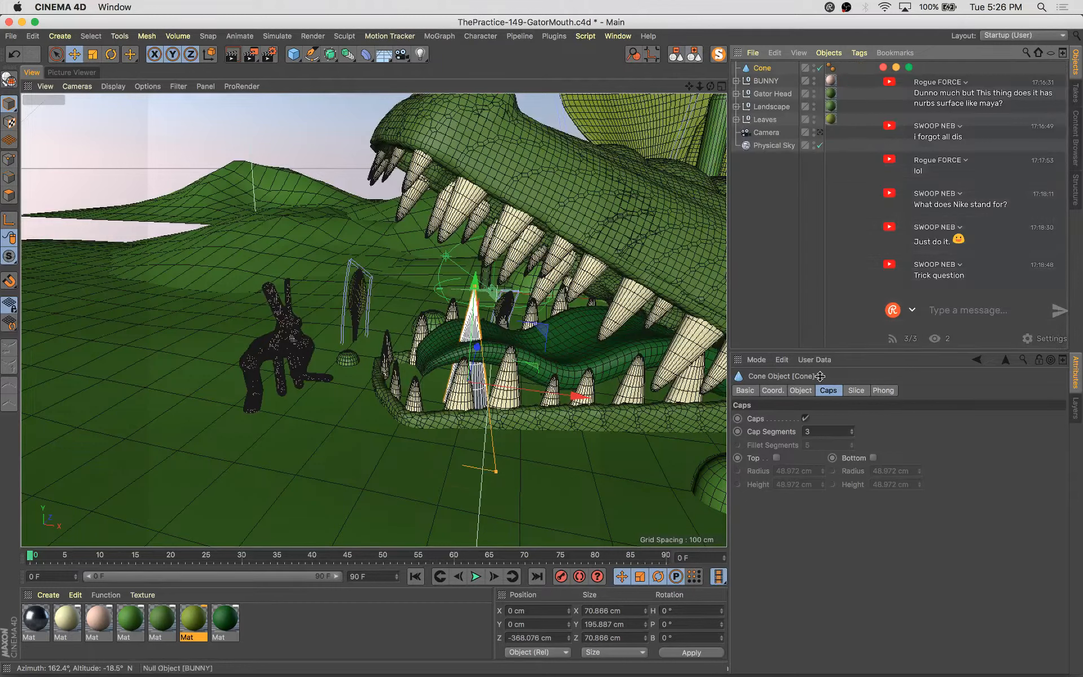
left_click(776, 457)
left_click(803, 392)
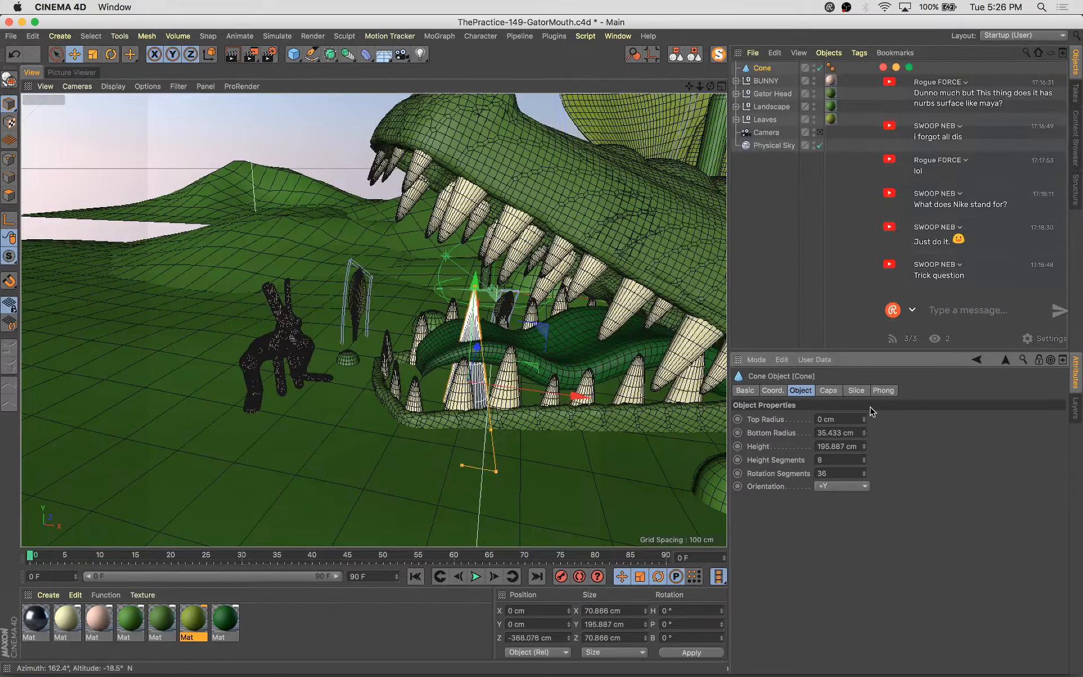
left_click_drag(864, 419, 864, 409)
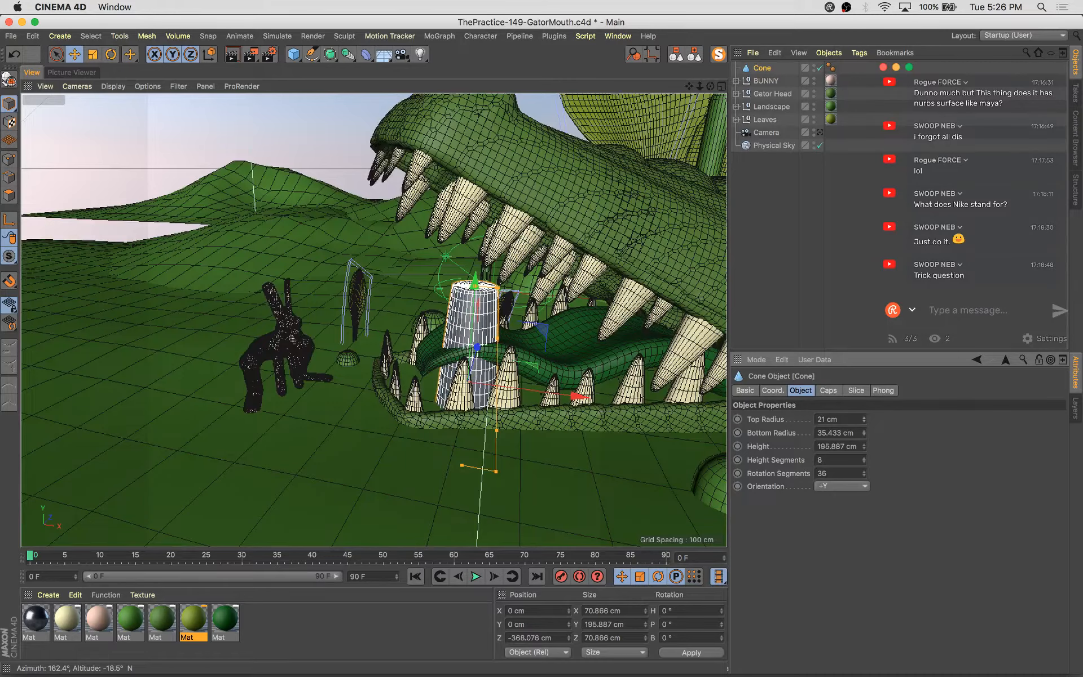
Reduce the cone's top radius to about 19.8 cm and raise its cap fillet segments to 6
key("s")
scroll(368, 169, "up", 5)
left_click_drag(367, 170, 408, 229, "alt")
middle_click_drag(409, 230, 414, 389, "alt")
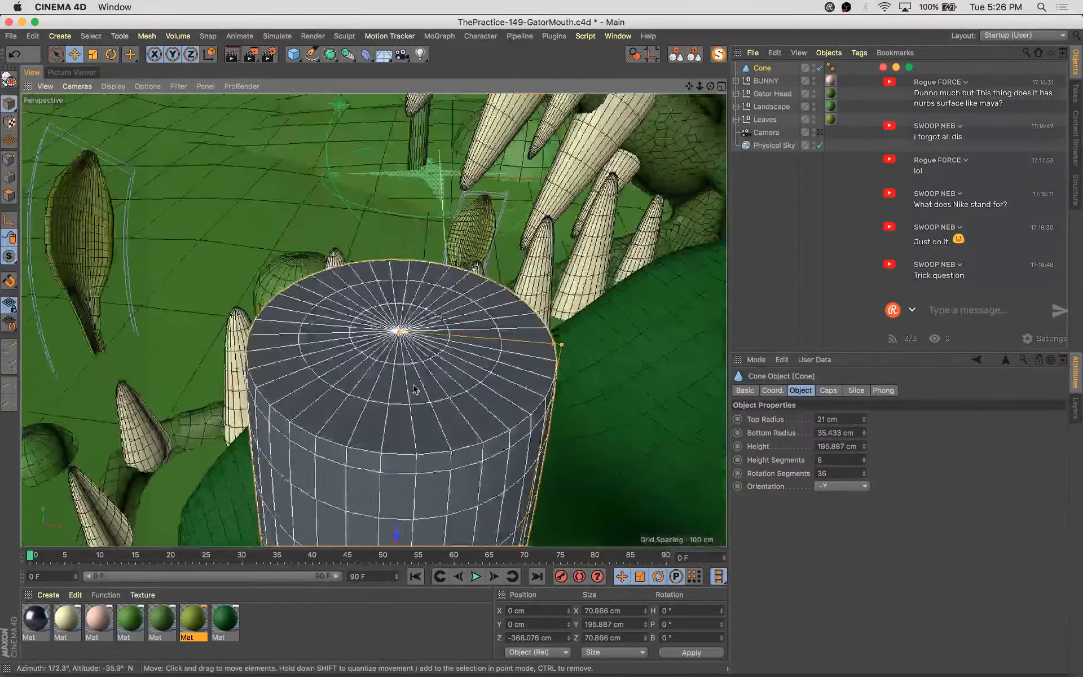
scroll(415, 389, "down", 5)
scroll(461, 377, "up", 5)
left_click_drag(478, 357, 362, 350)
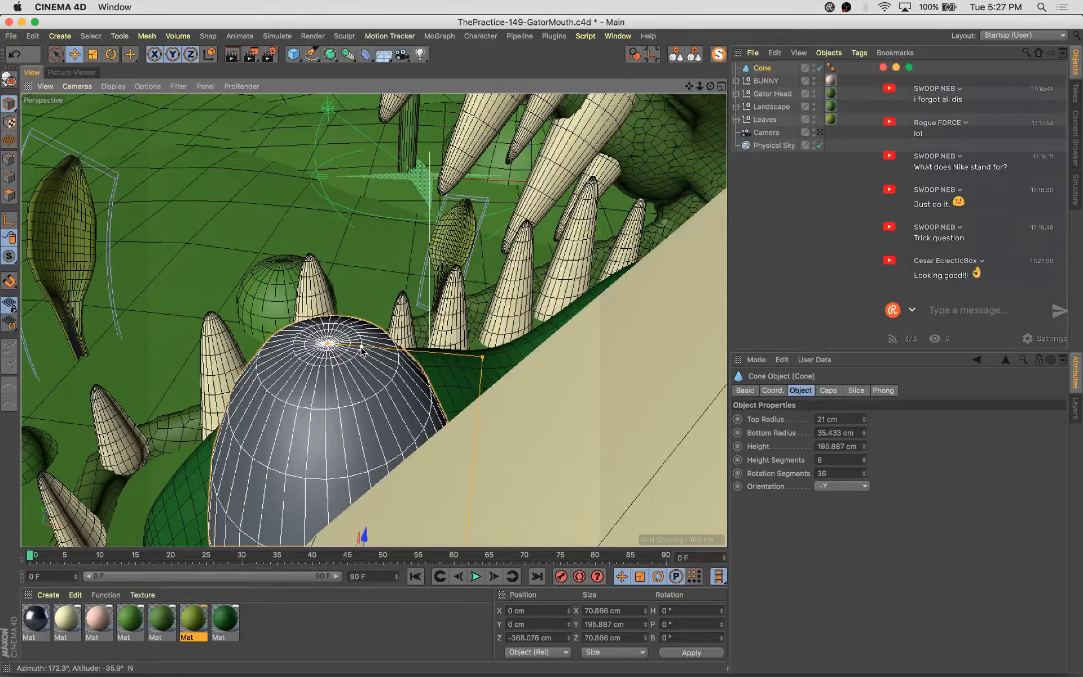
scroll(362, 350, "down", 5)
left_click_drag(427, 374, 480, 344, "alt")
left_click_drag(373, 320, 512, 357, "alt")
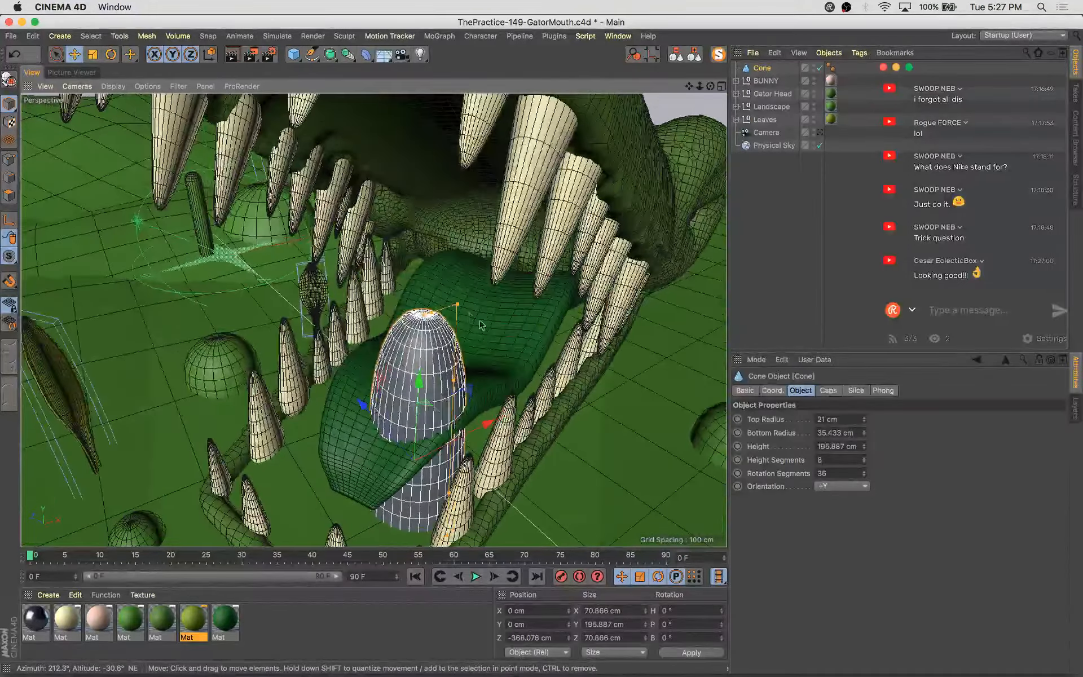
left_click_drag(457, 306, 455, 305)
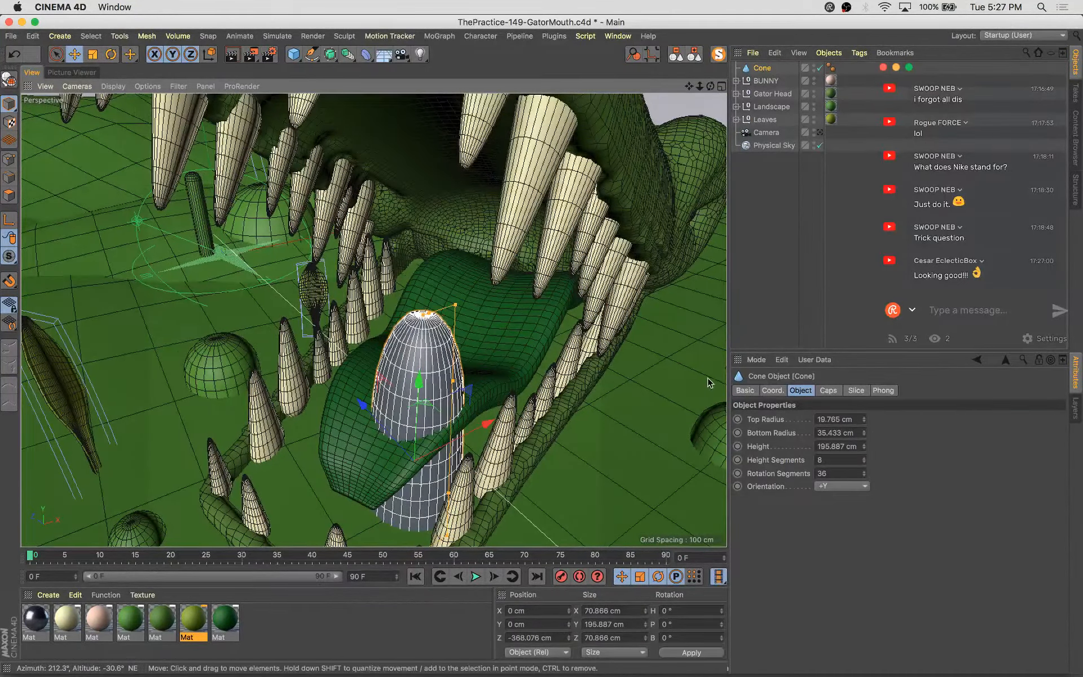
left_click(828, 391)
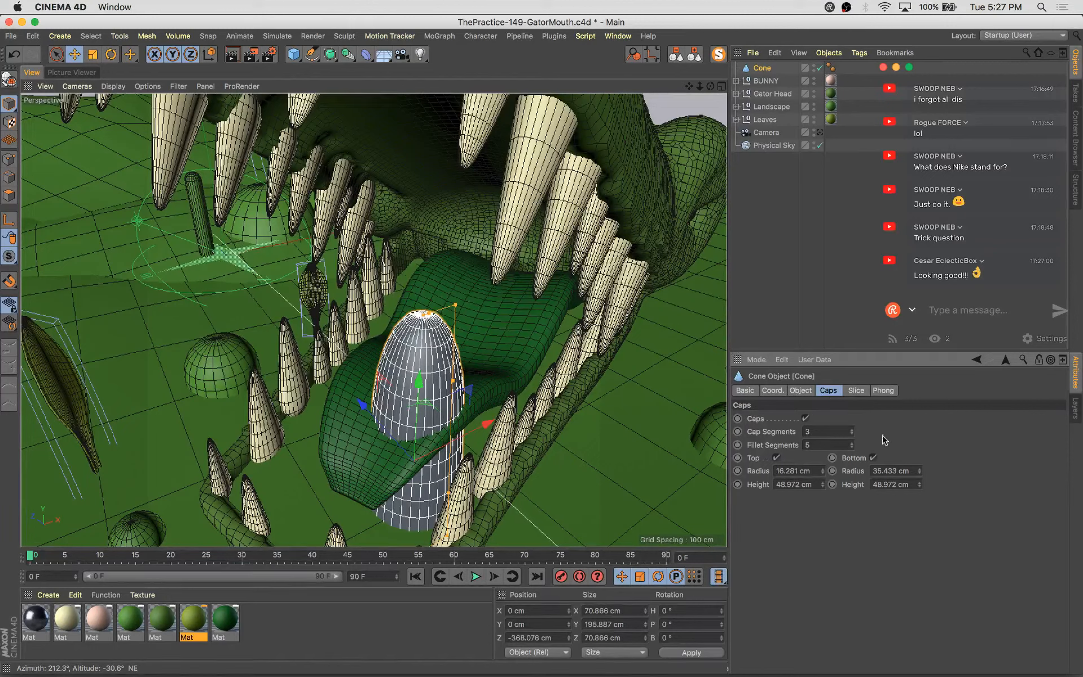
left_click(851, 443)
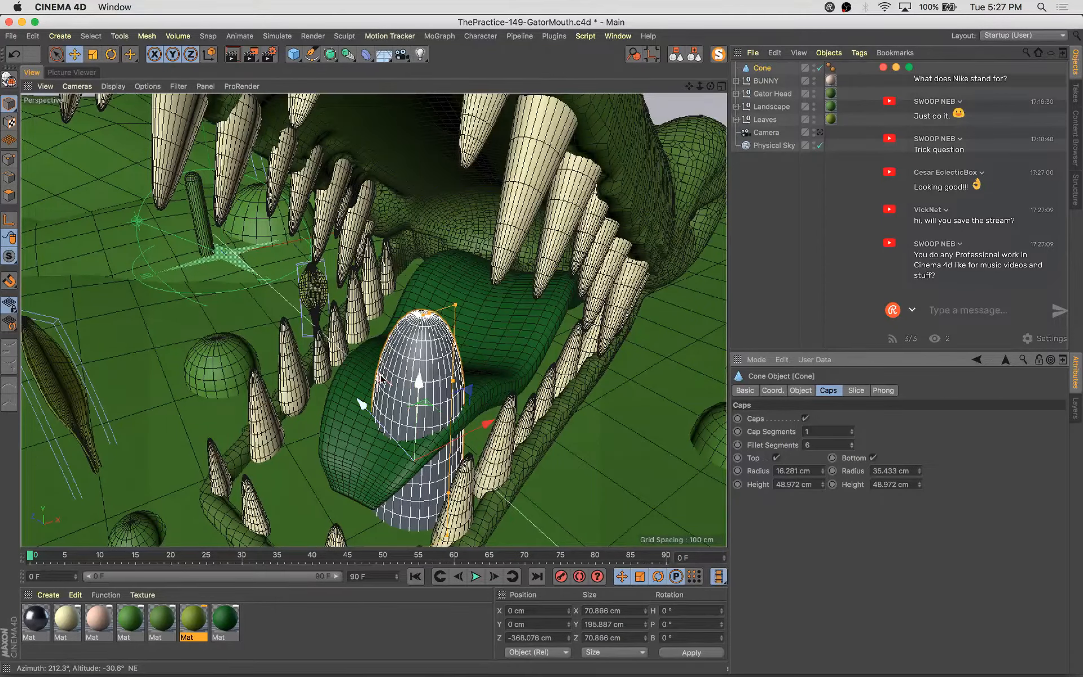
Scale the cone down to about 43 cm wide and 119 cm tall
key("t")
left_click_drag(422, 361, 418, 406)
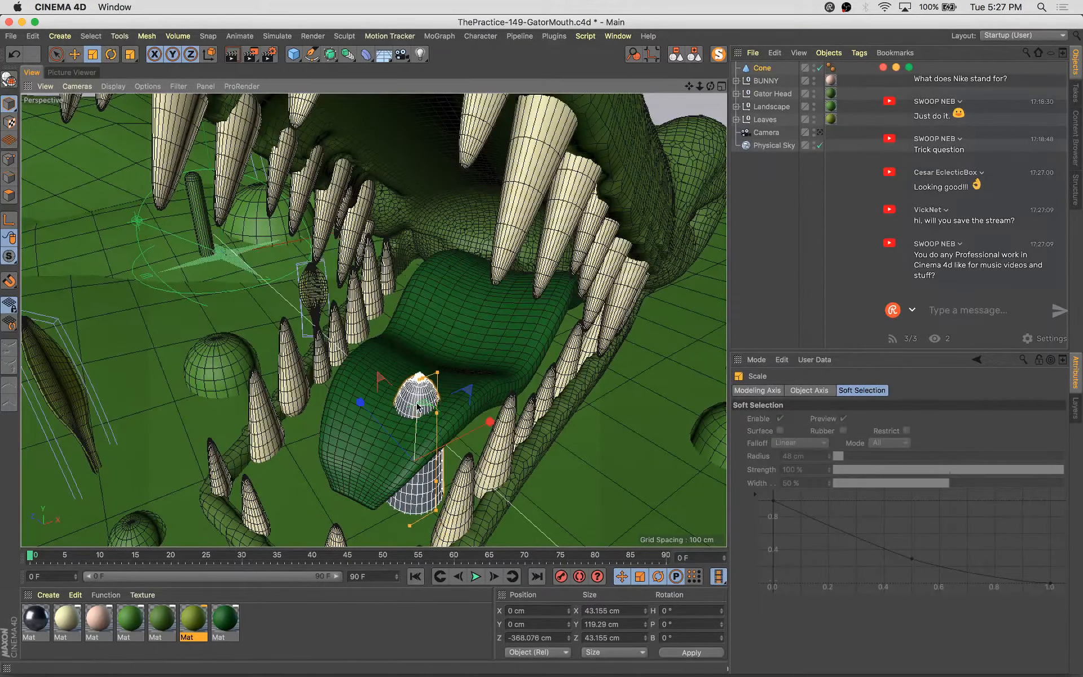
left_click_drag(439, 463, 359, 405, "alt")
scroll(364, 398, "down", 5)
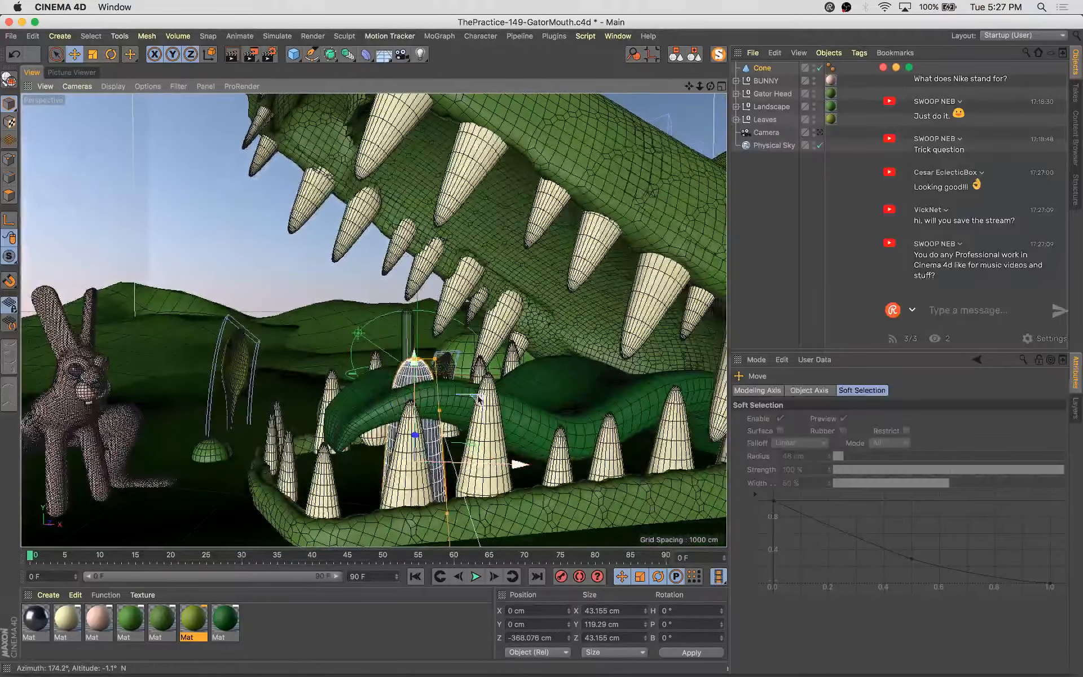
Move the cone onto the tongue and rotate it to about -121° bank
left_click_drag(478, 397, 454, 294)
left_click_drag(454, 295, 603, 366, "alt")
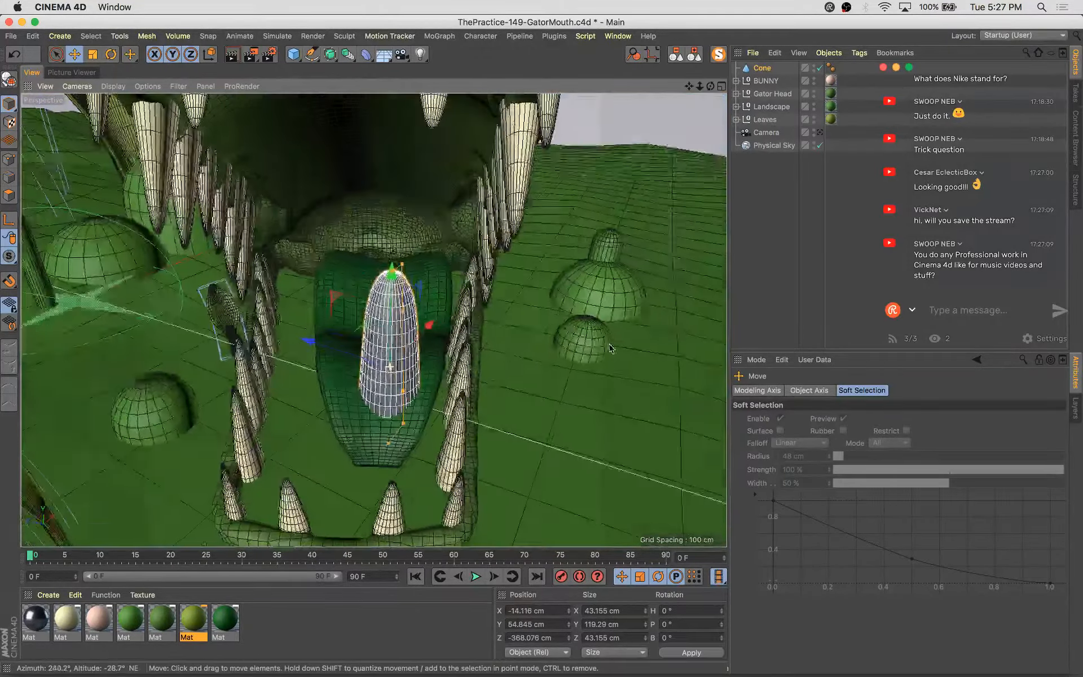
key("r")
left_click_drag(377, 332, 339, 519)
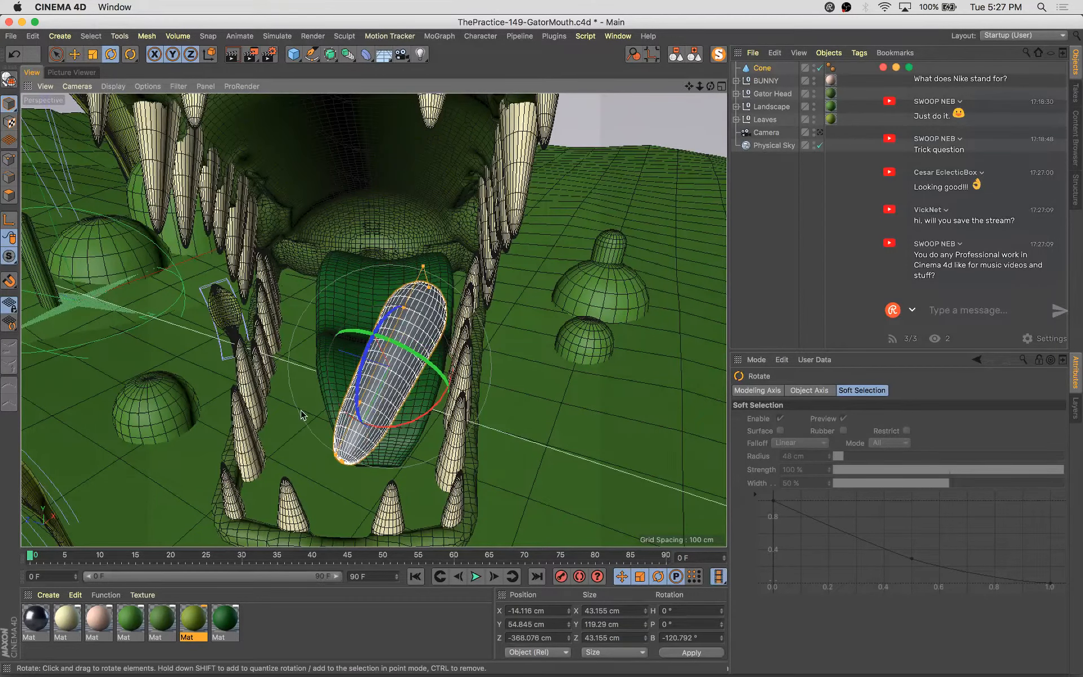
Duplicate the skin material, recolour it orange (H 27°, S 80%, V 91%), and apply it to the cone
left_click(158, 632)
left_click_drag(104, 622, 117, 619, "ctrl")
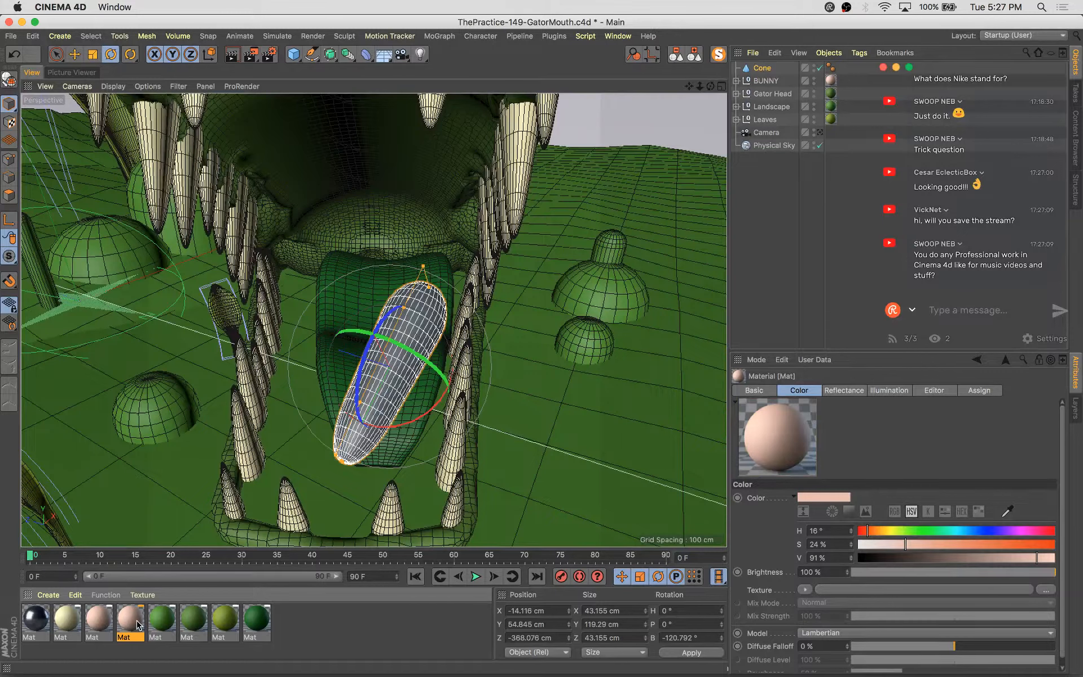
double_click(137, 624)
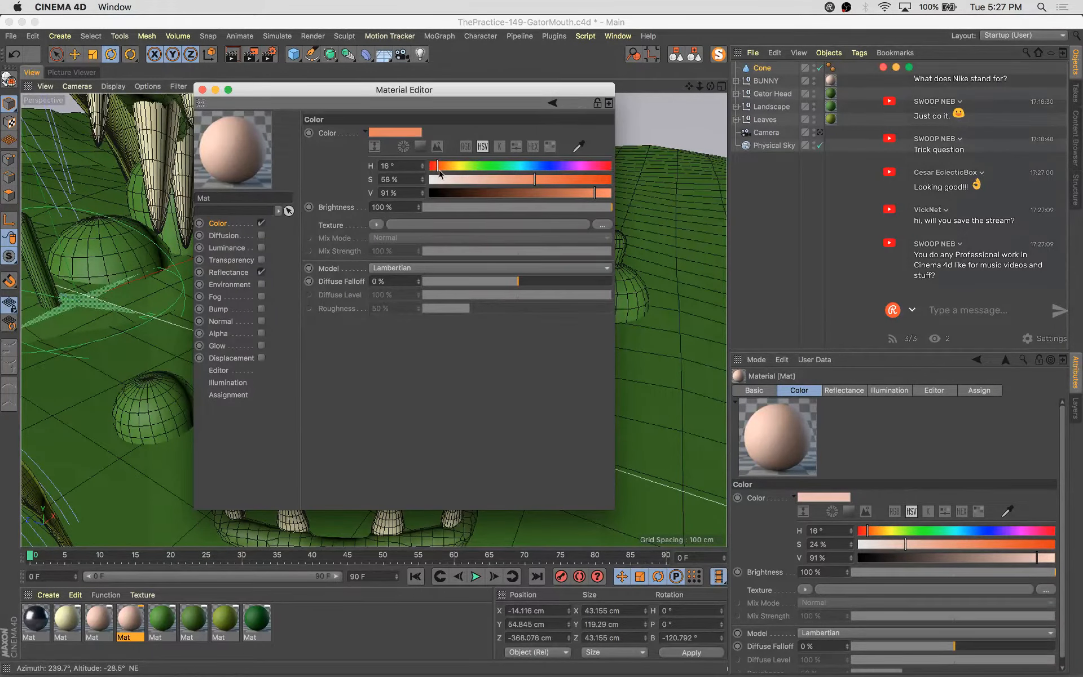
left_click_drag(439, 170, 443, 166)
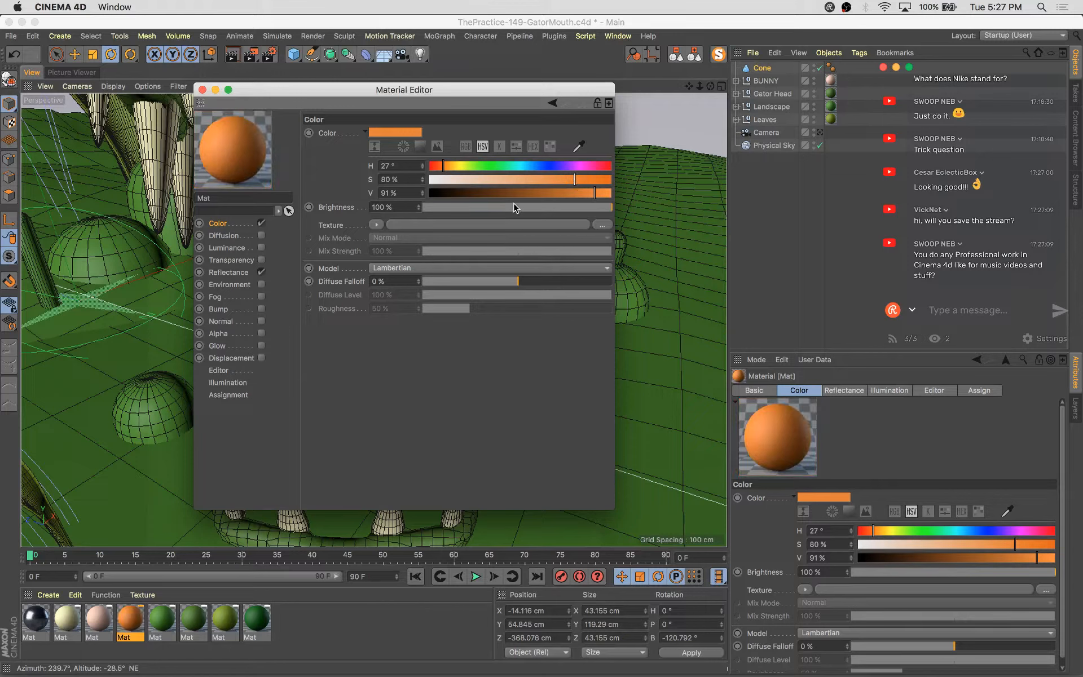
left_click_drag(502, 96, 861, 183)
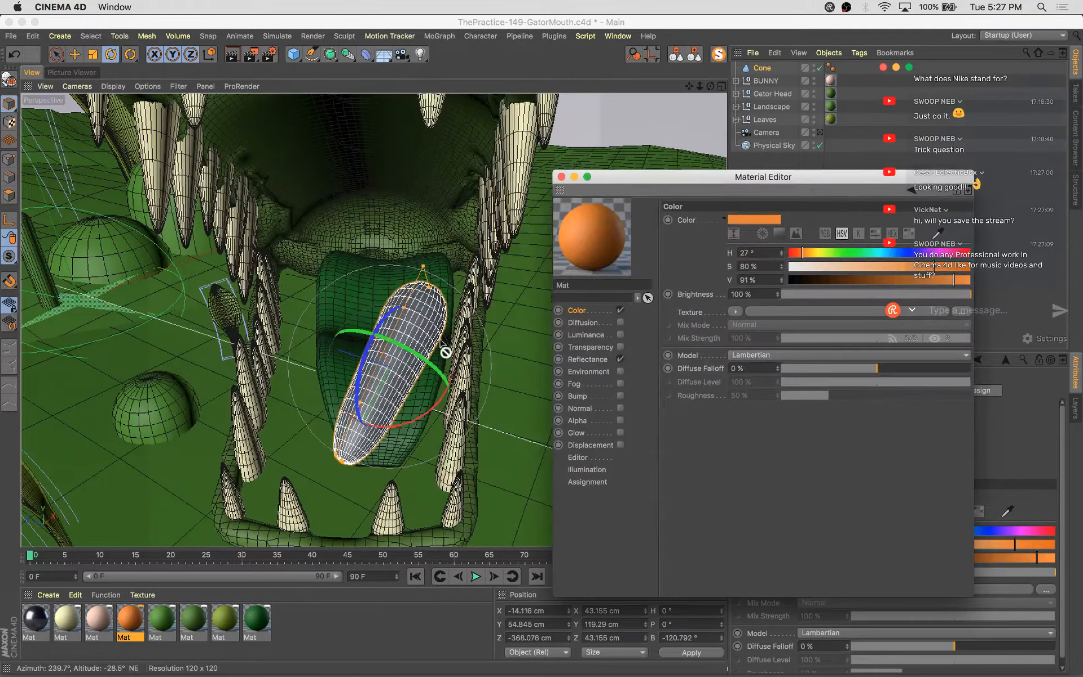
left_click_drag(445, 351, 420, 341)
left_click(561, 176)
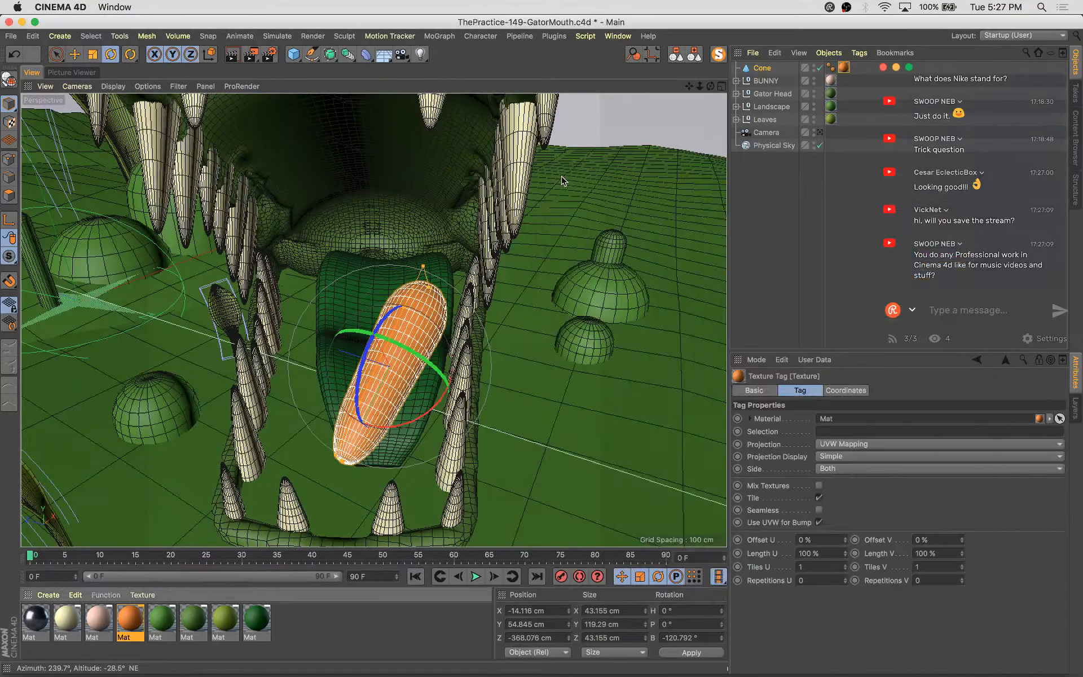
Lengthen the cone to about 139 cm, then scale it down to about 33 cm wide
left_click_drag(317, 368, 502, 245, "alt")
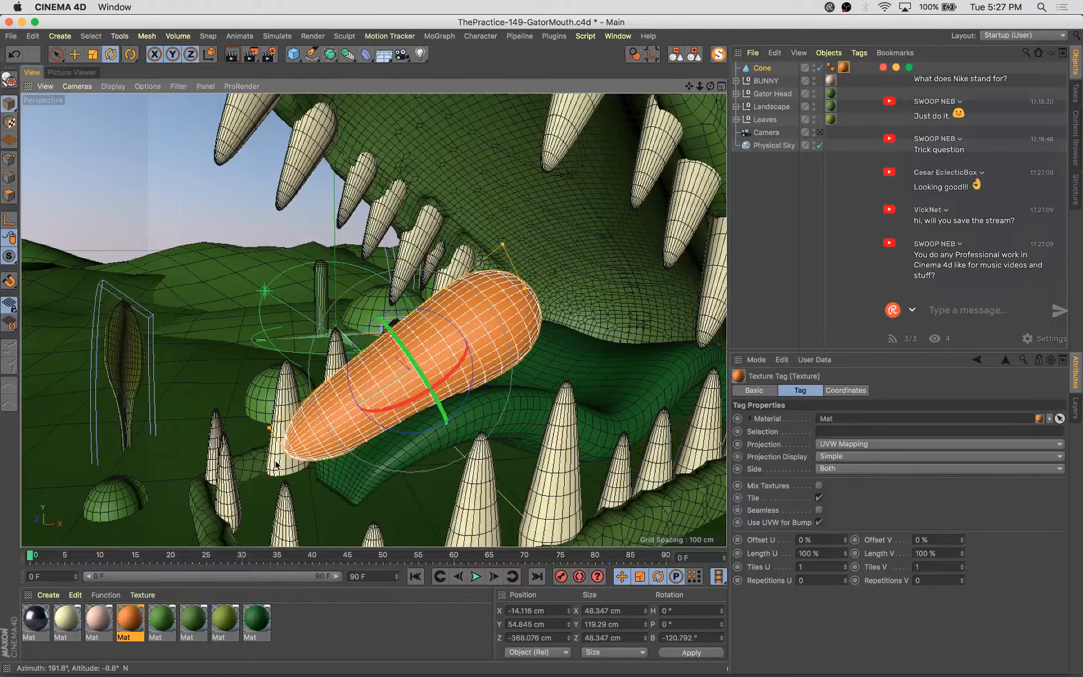
mouse_move(274, 455)
left_mouse_down()
mouse_move(289, 458)
mouse_move(270, 475)
left_mouse_up()
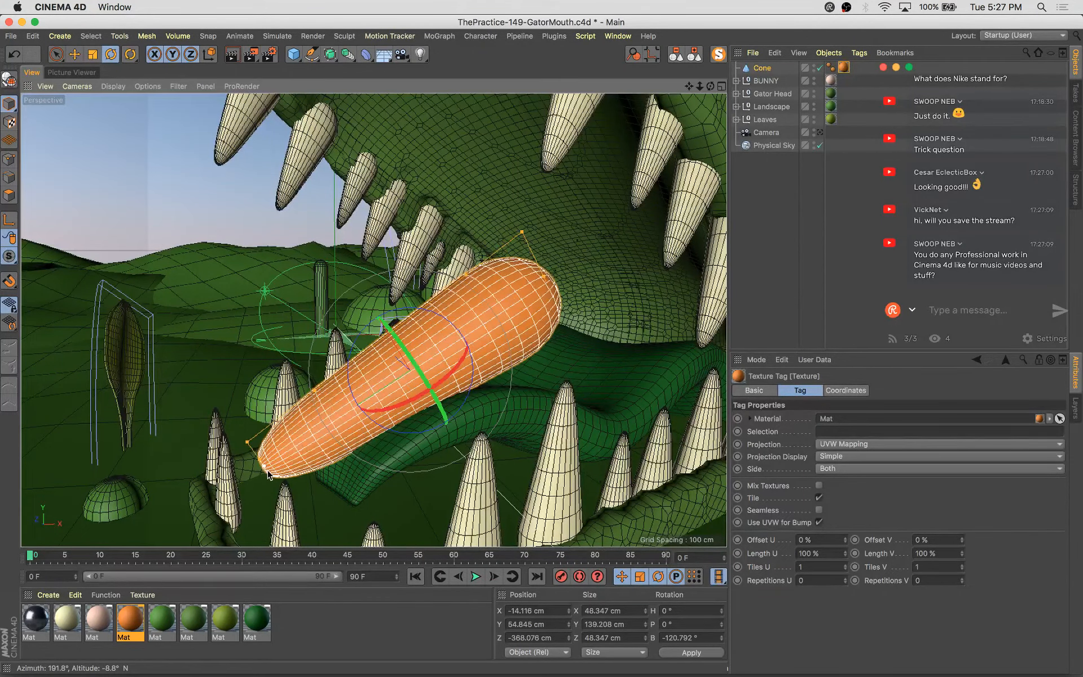
key("t")
left_click_drag(572, 297, 471, 456)
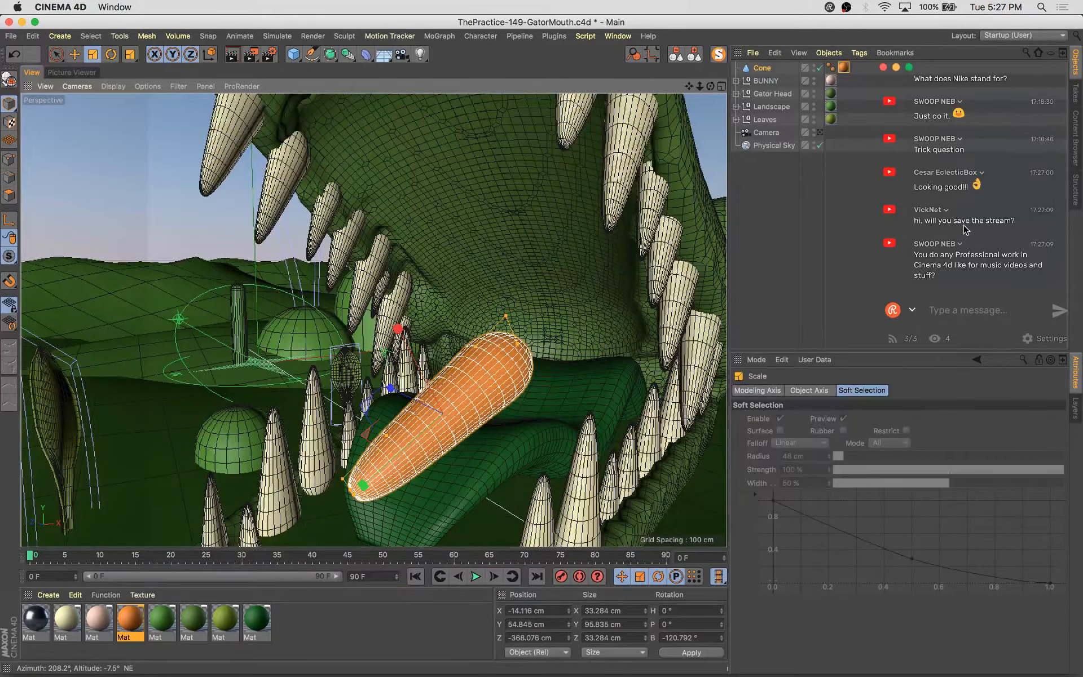
Thin the cone to about 28 cm wide and 81 cm tall while orbiting around it
left_click_drag(401, 393, 353, 369, "alt")
middle_click_drag(345, 368, 300, 267, "alt")
mouse_move(384, 369)
left_mouse_down("alt")
mouse_move(346, 382)
mouse_move(299, 361)
mouse_move(401, 367)
left_mouse_up("alt")
right_click_drag(480, 324, 486, 323, "alt")
left_click_drag(487, 326, 631, 378, "alt")
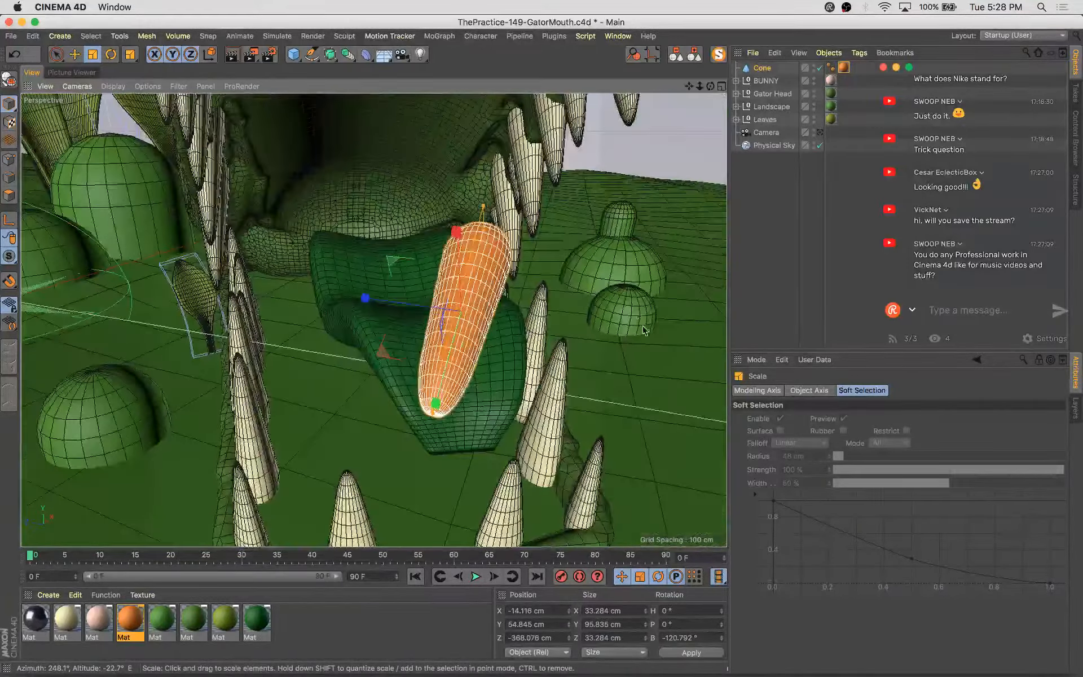
left_click_drag(631, 298, 570, 347)
right_click_drag(508, 266, 516, 262, "alt")
left_click_drag(515, 319, 419, 295, "alt")
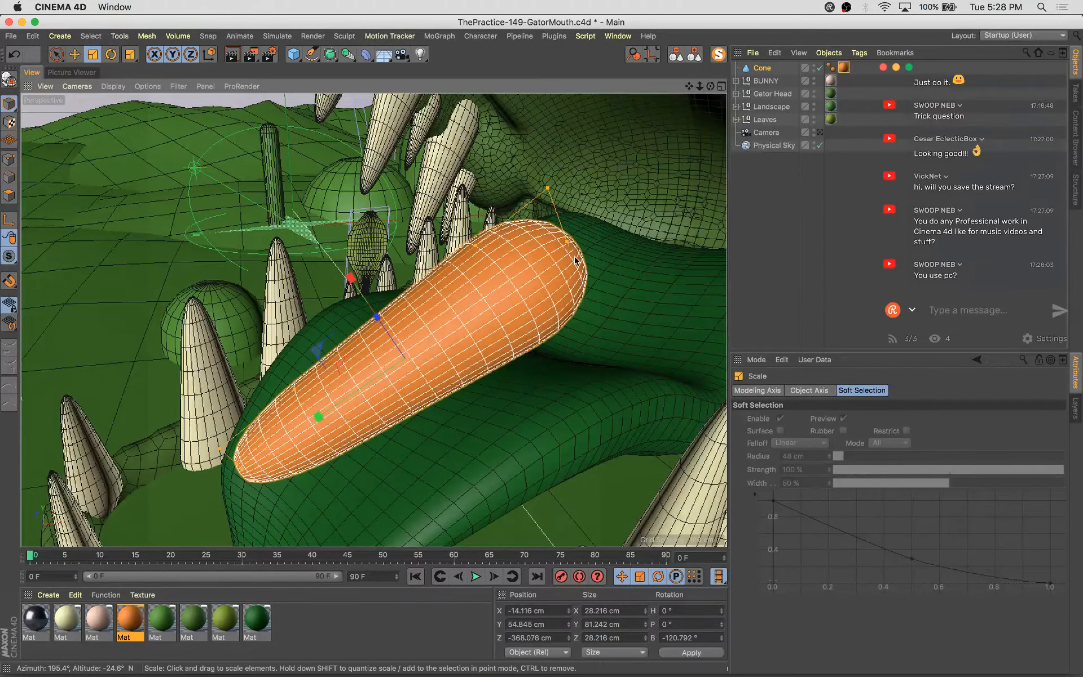
Lengthen the cone to about 91 cm and rotate it to about -17° heading and 10° pitch
left_click_drag(240, 473, 202, 466)
left_click_drag(496, 317, 514, 283, "alt")
left_click_drag(512, 280, 383, 249, "alt")
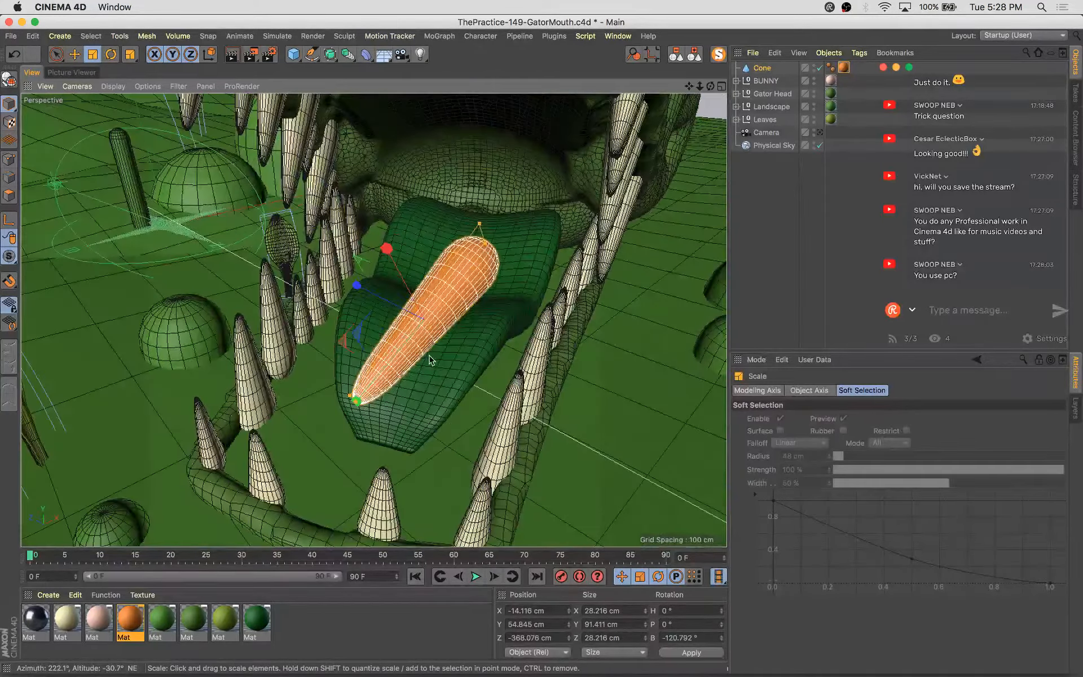
key("r")
left_click_drag(456, 367, 352, 307)
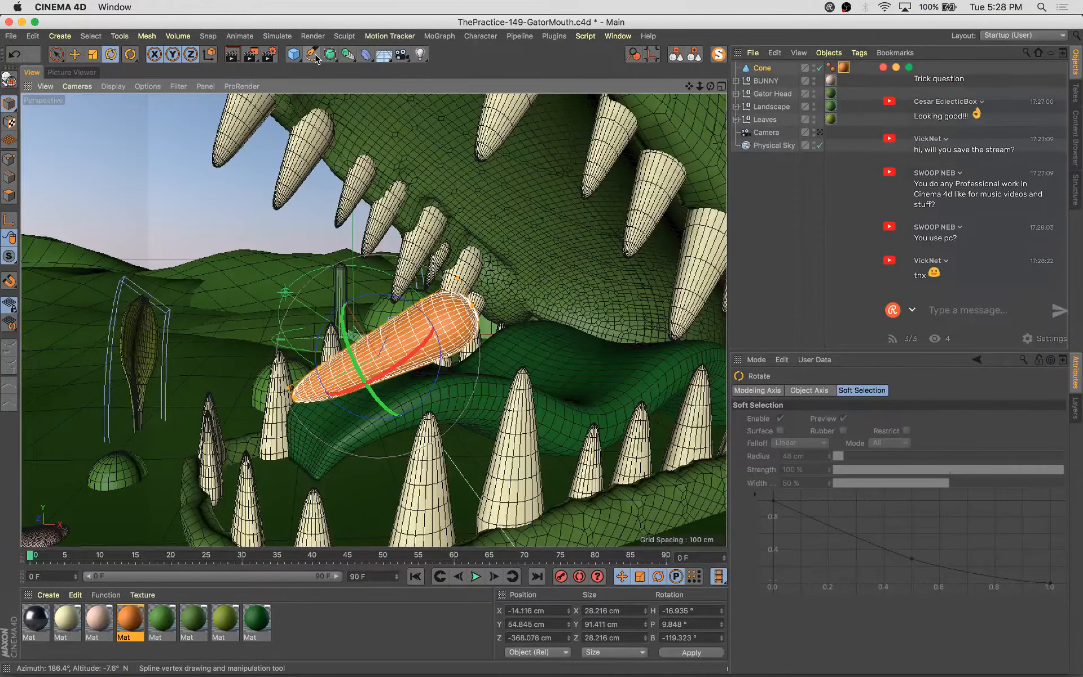
Save the gator scene
key("super+s")
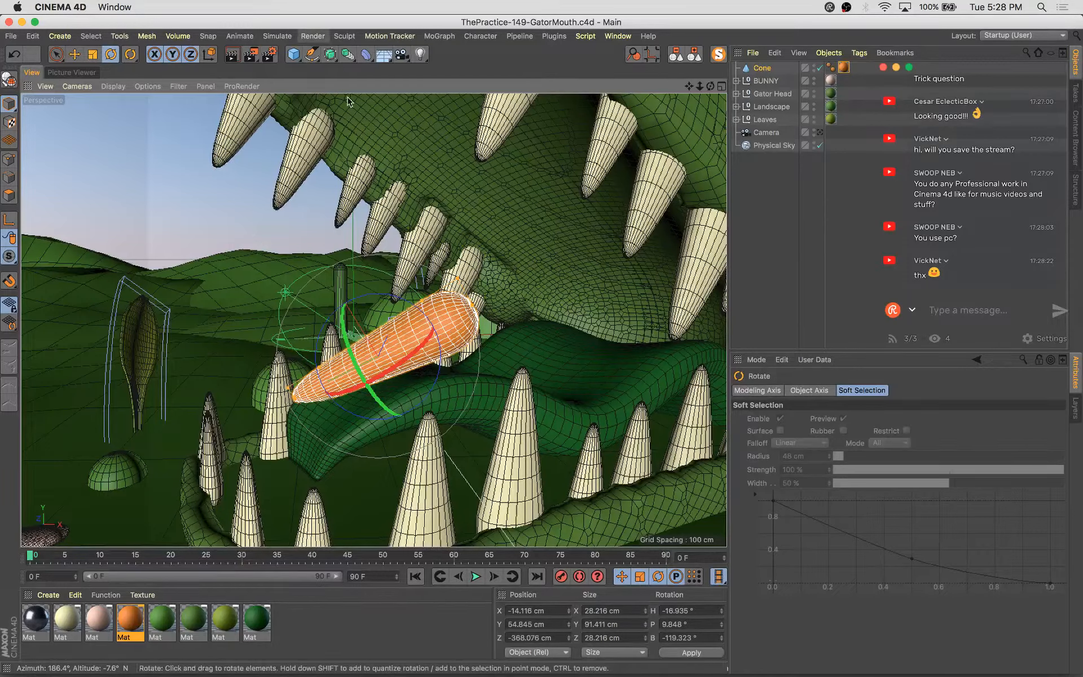
left_click(293, 55)
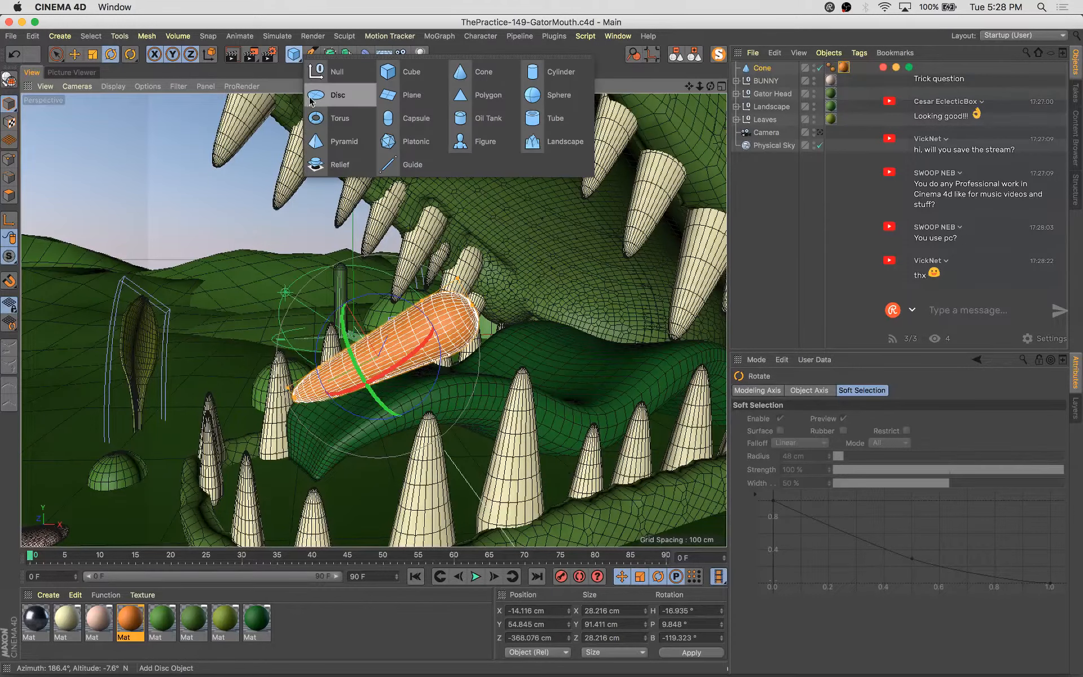
left_click(206, 233)
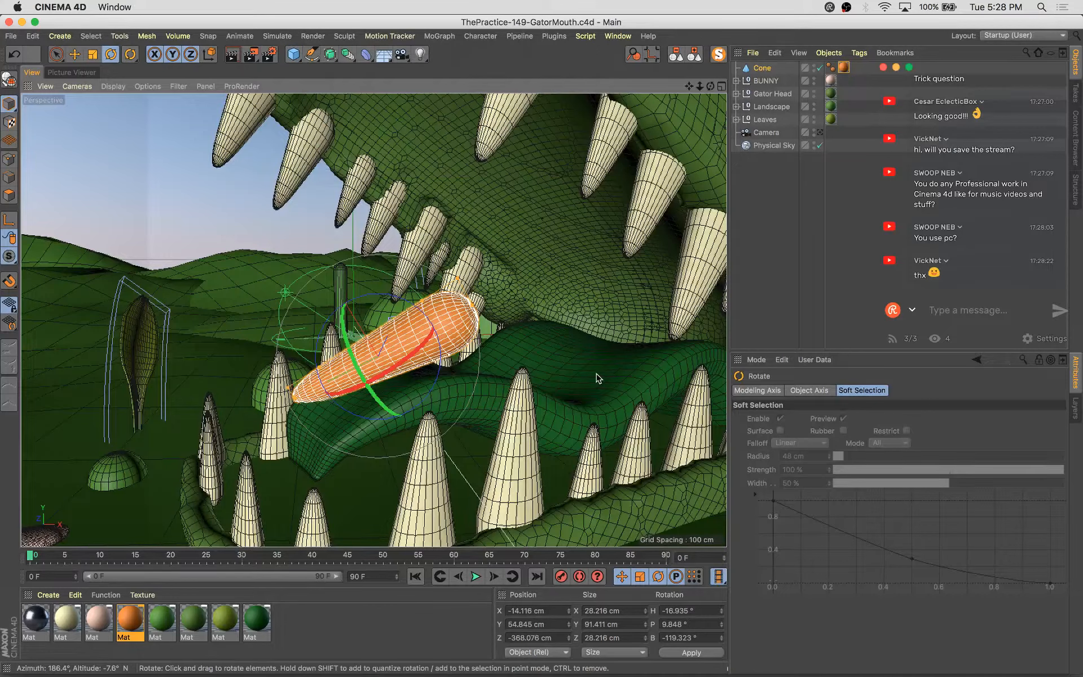
Delete the carrot cone from the gator scene and save the scene
key("Delete")
key("super+s")
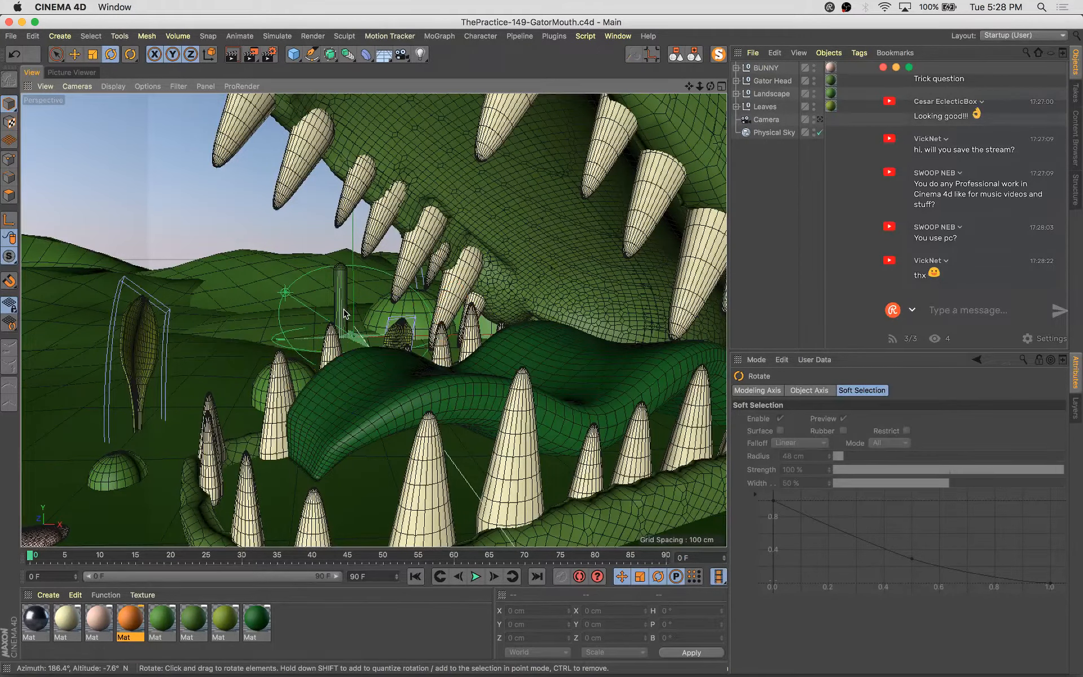
Paste the carrot cone into a new document and set its position and rotation all to 0
key("super+n")
key("super+v")
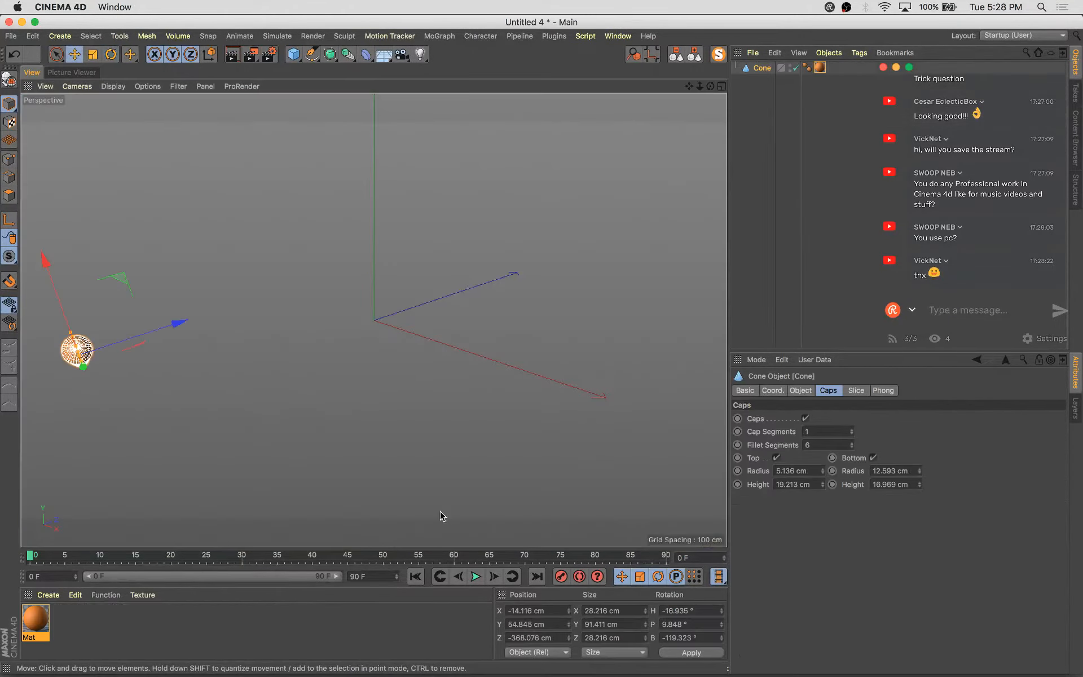
left_click(543, 611)
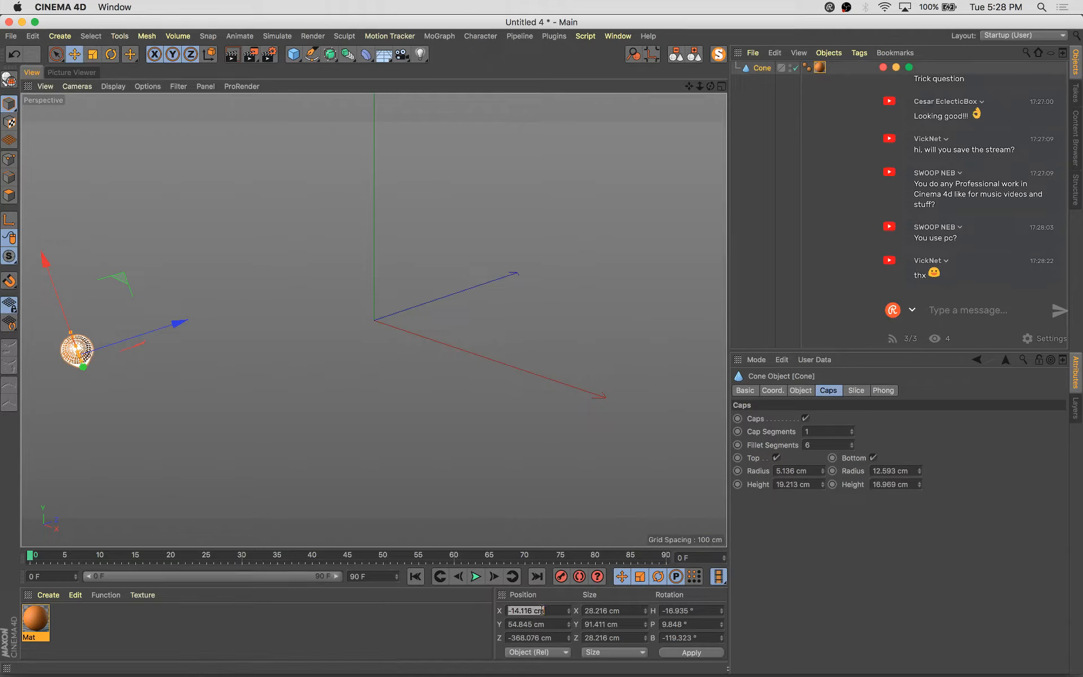
type("0")
key("Tab")
type("0")
key("Tab")
type("0")
key("Tab")
key("Tab")
key("Tab")
key("Tab")
key("Tab")
key("Tab")
type("0")
key("Tab")
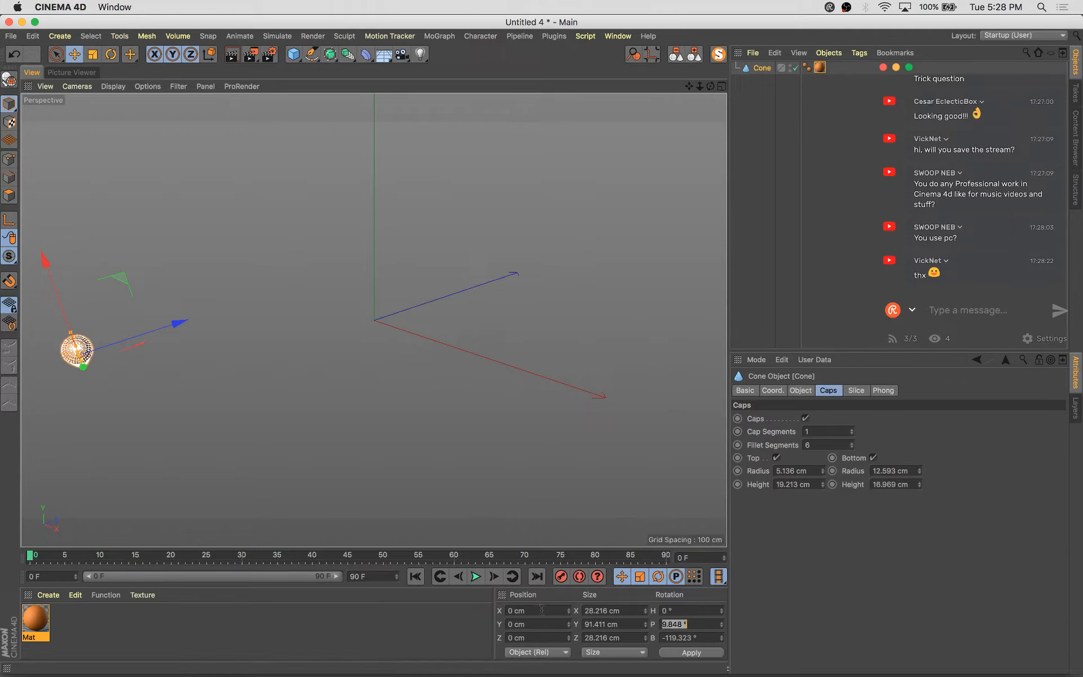
type("0")
key("Tab")
type("0")
key("Return")
key("o")
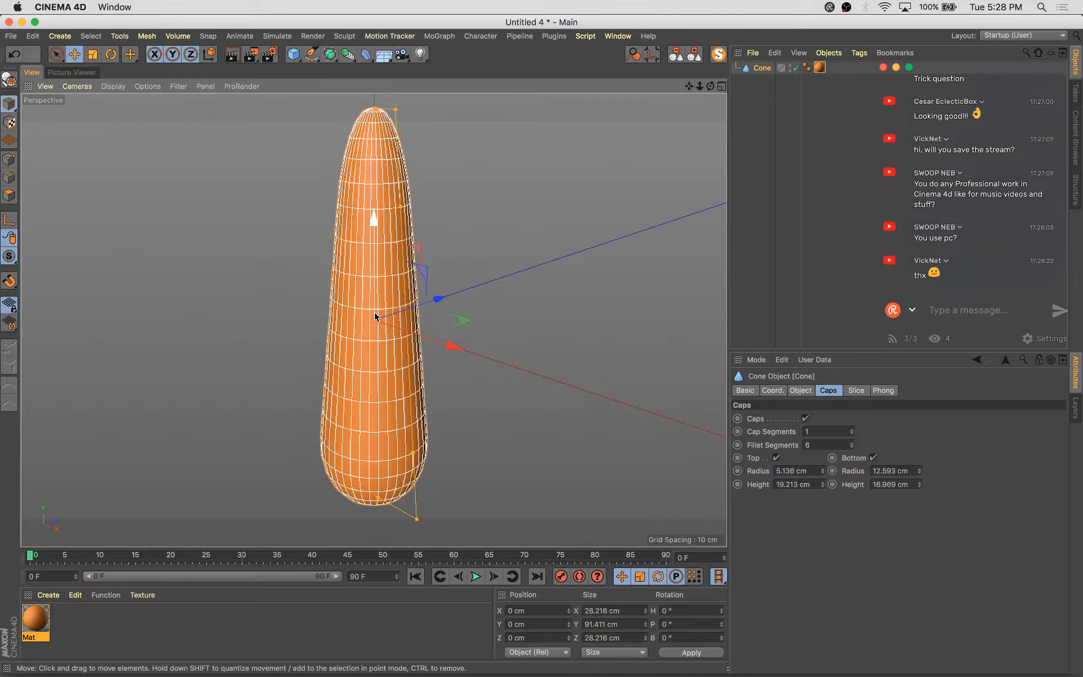
scroll(395, 316, "down", 5)
left_click_drag(437, 329, 476, 222, "alt")
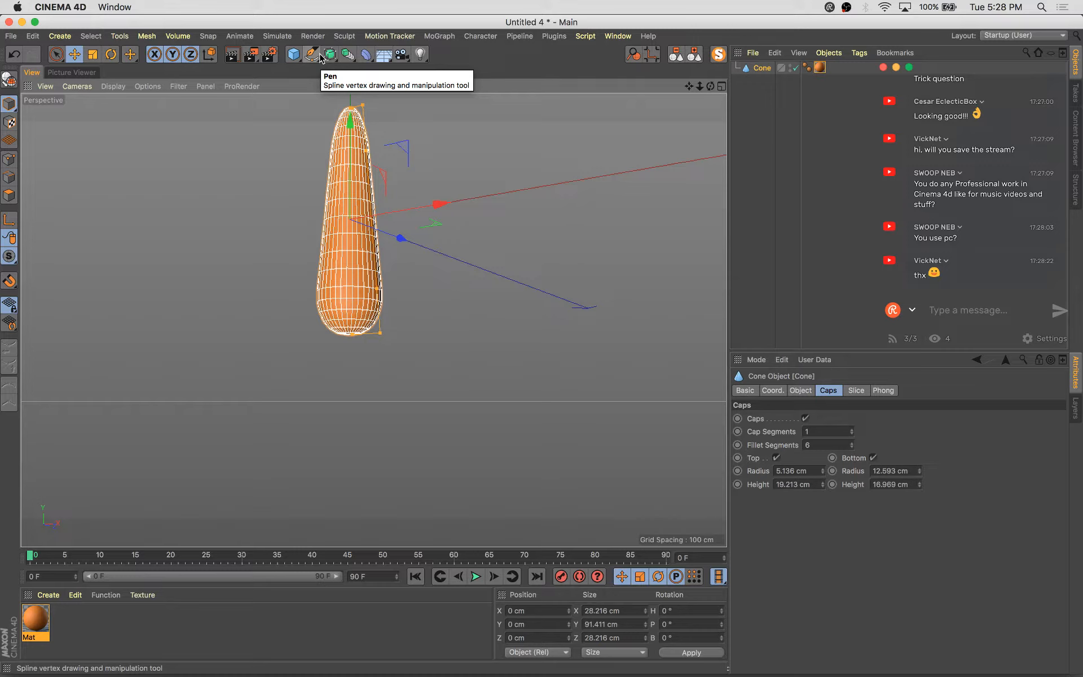
key("v")
mouse_move(365, 398)
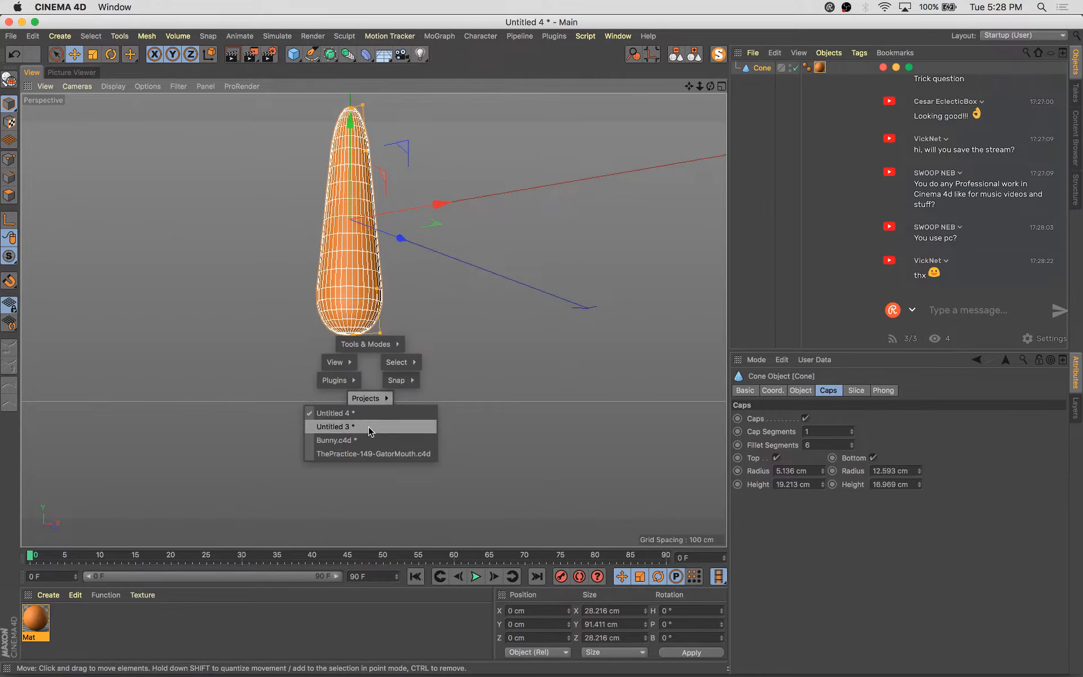
left_click(486, 302)
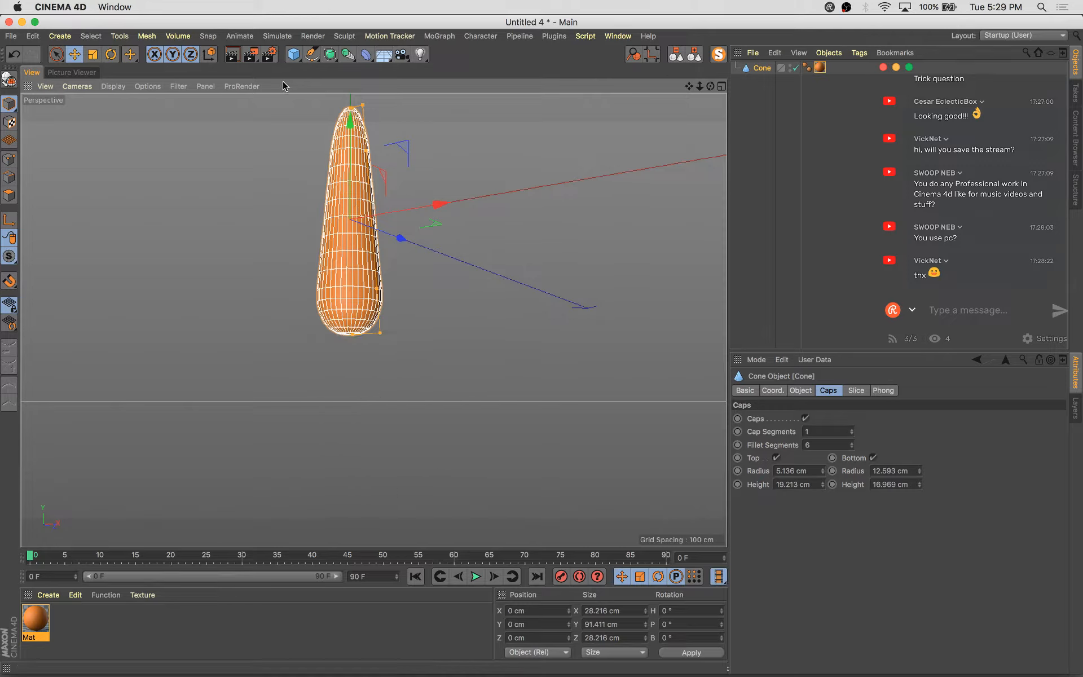
With the Sketch tool, draw a curve hanging down and to the left from the carrot's base in the front view
middle_click(372, 226)
scroll(550, 437, "up", 5)
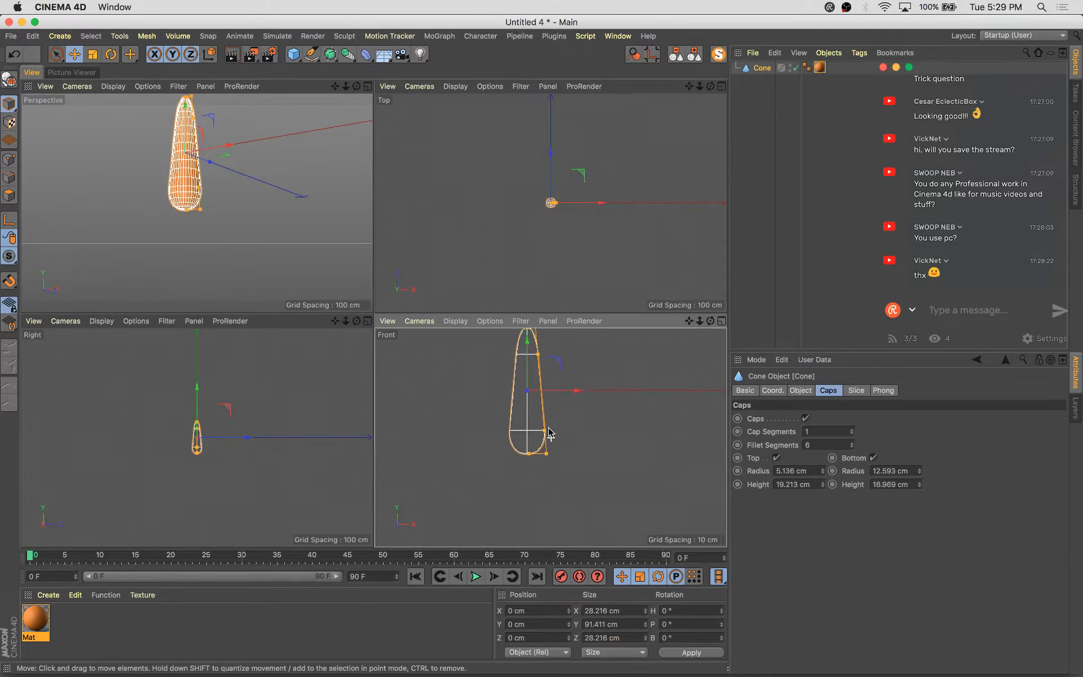
middle_click_drag(554, 429, 563, 468, "alt")
middle_click_drag(632, 435, 626, 348, "alt")
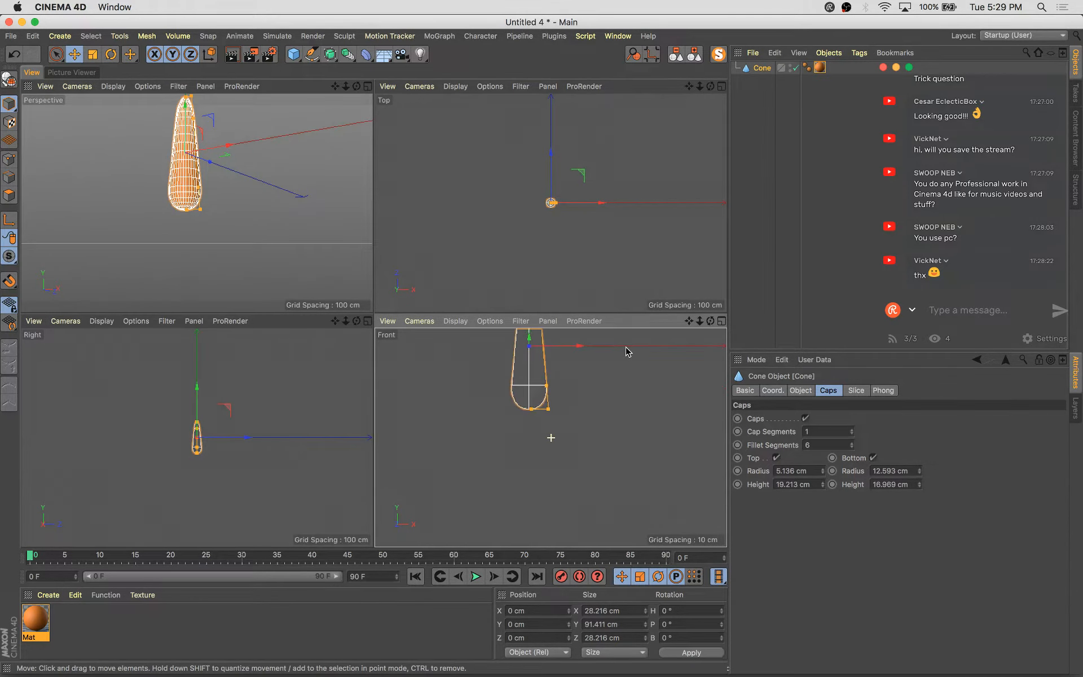
left_click(311, 54)
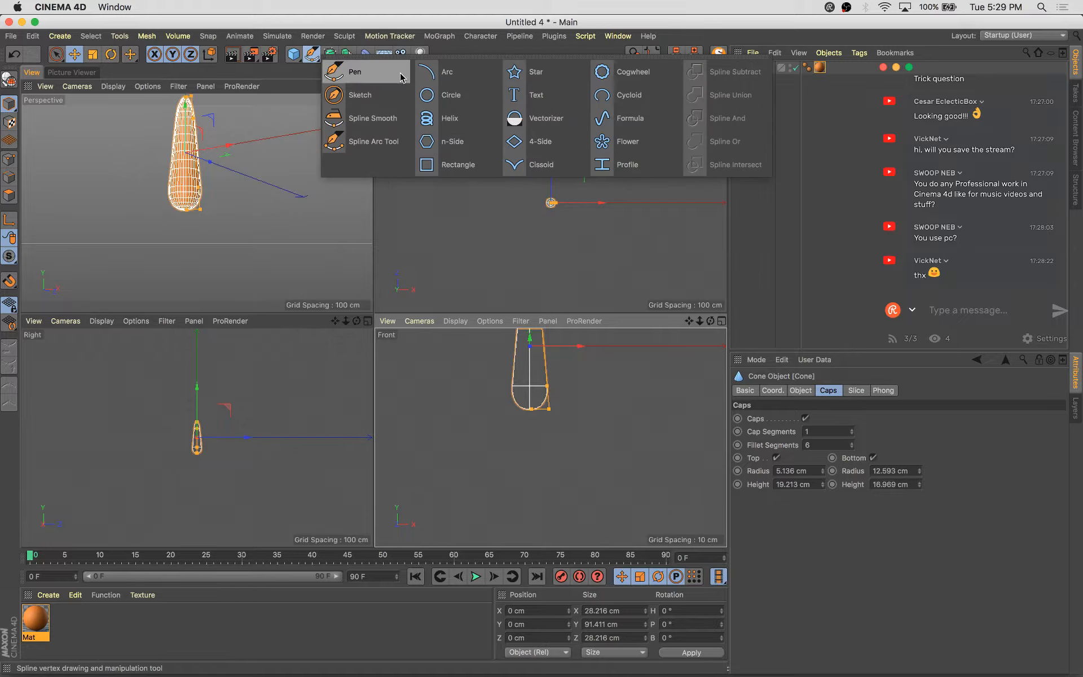
left_click(388, 81)
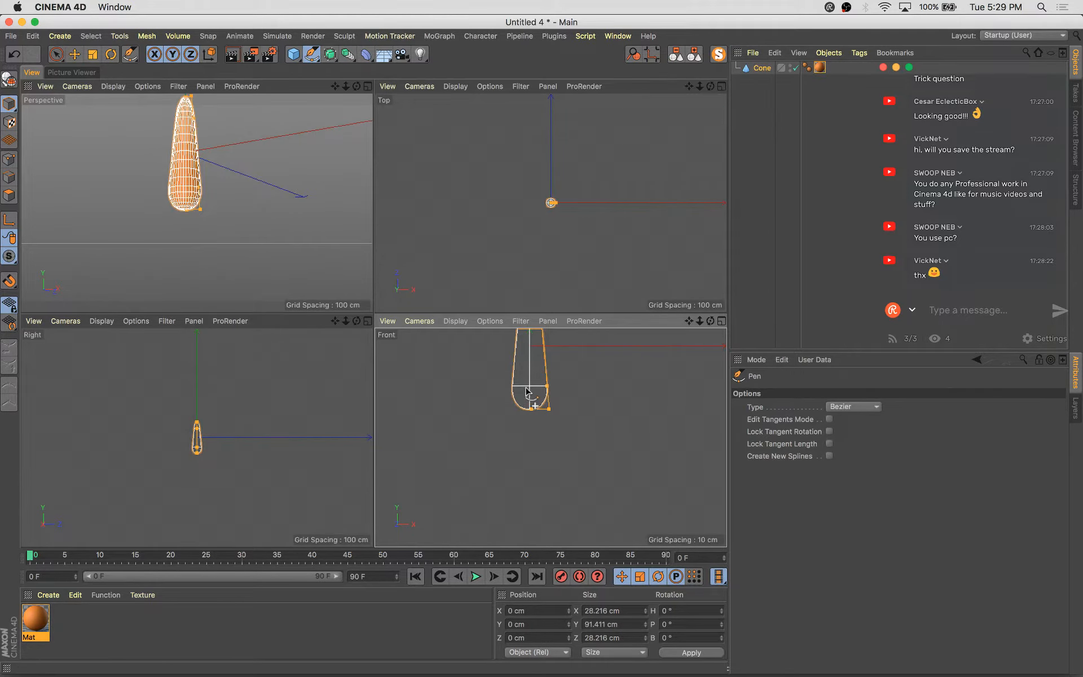
key("super+z")
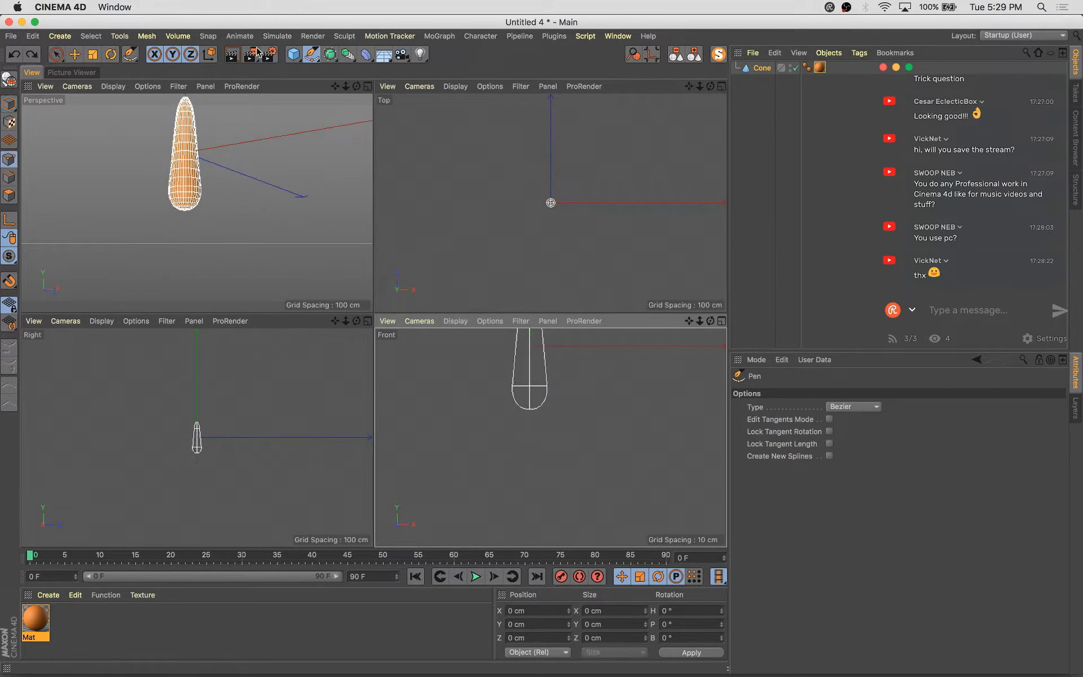
left_click(311, 55)
left_click(366, 92)
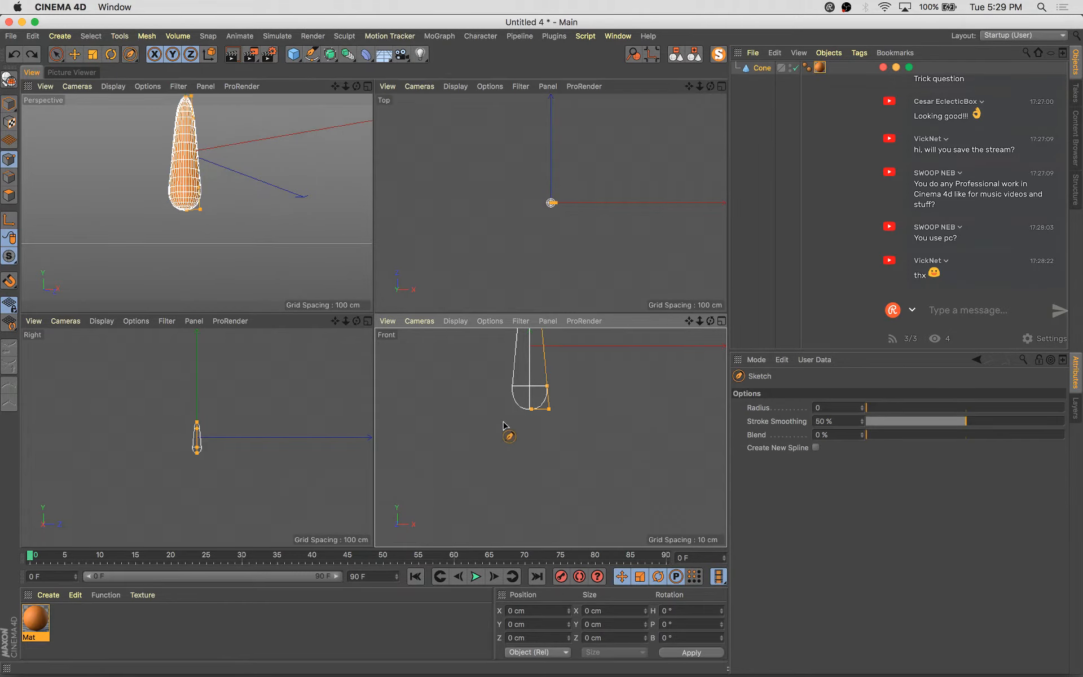
mouse_move(529, 410)
left_mouse_down()
mouse_move(523, 460)
mouse_move(497, 508)
left_mouse_up()
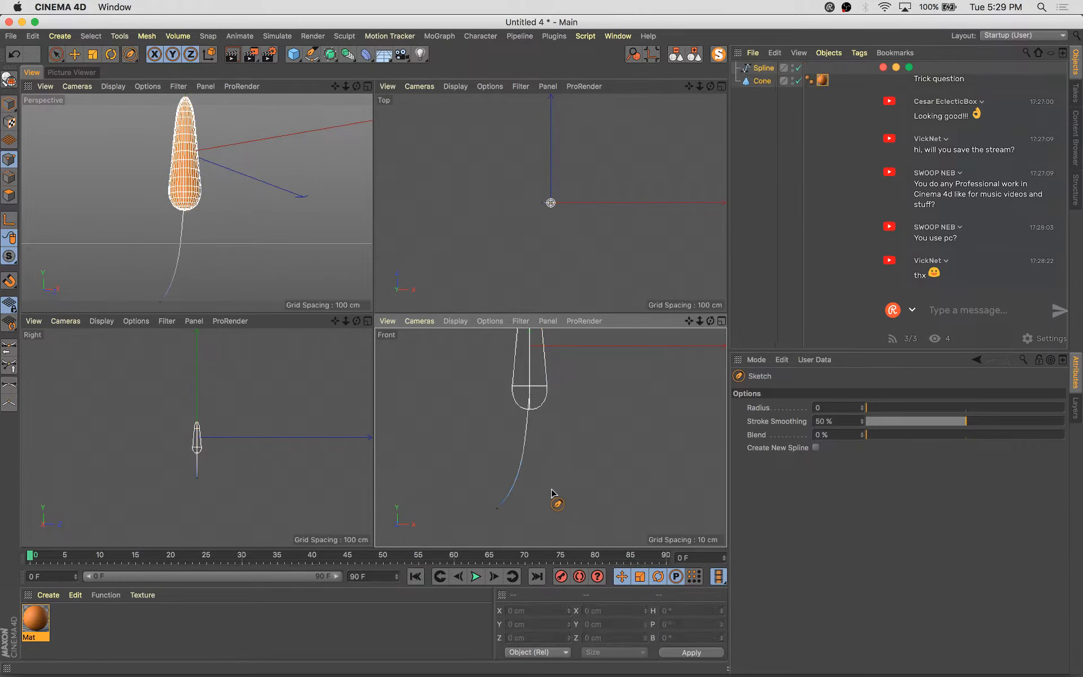
Sketch a second curve hanging down and to the right from the carrot's base in the front view
left_click(783, 186)
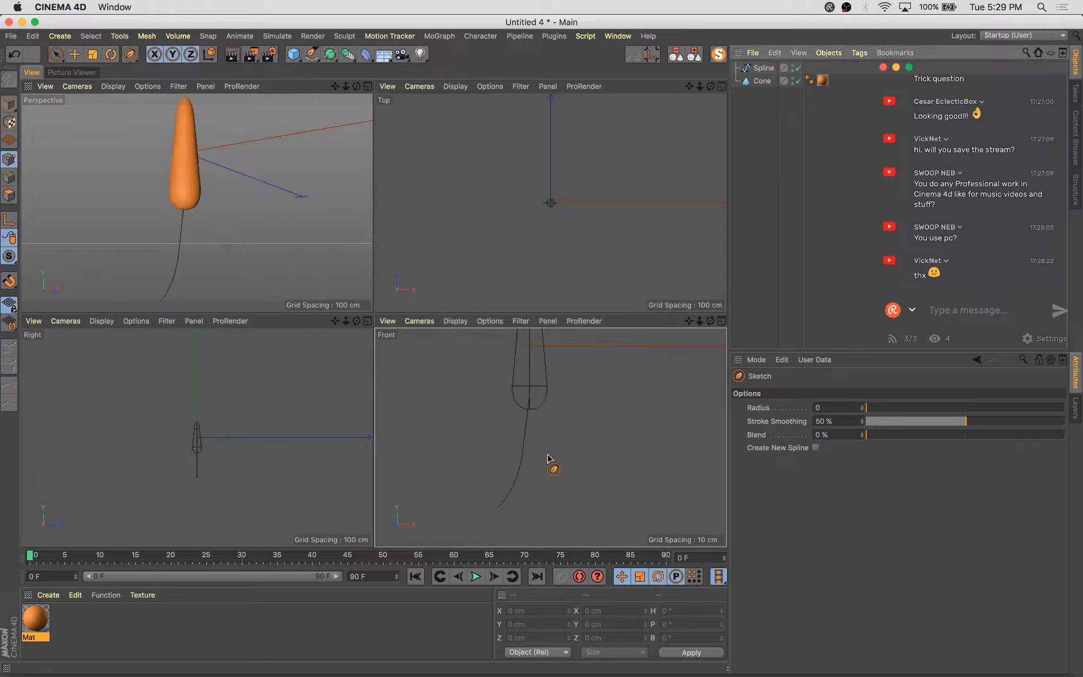
left_click_drag(530, 386, 550, 509)
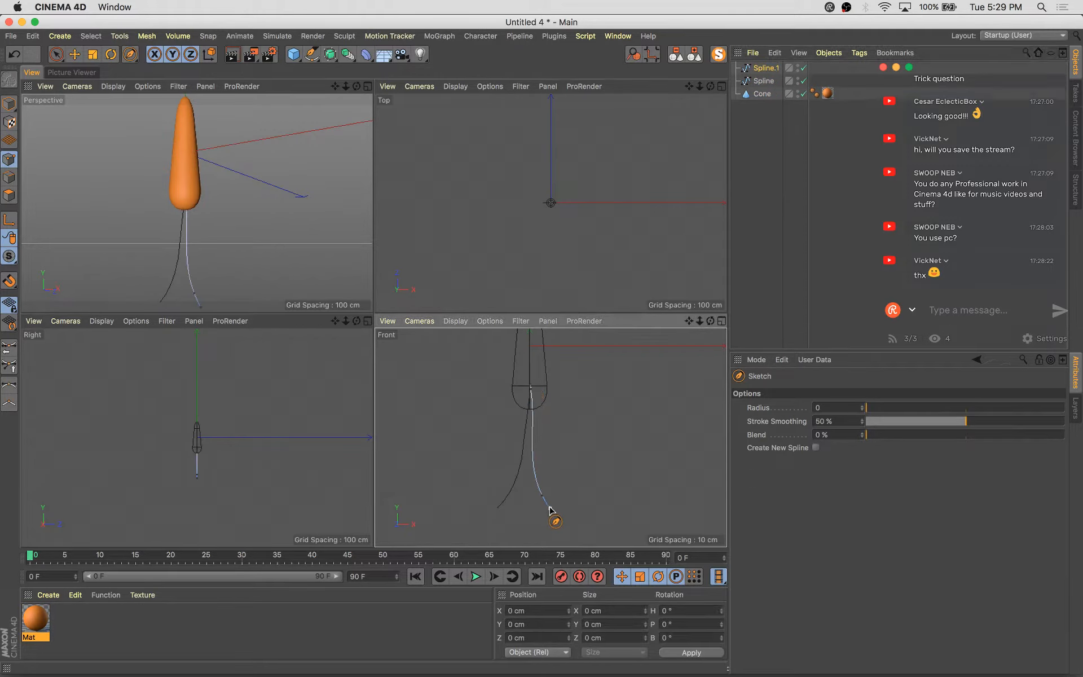
left_click(749, 176)
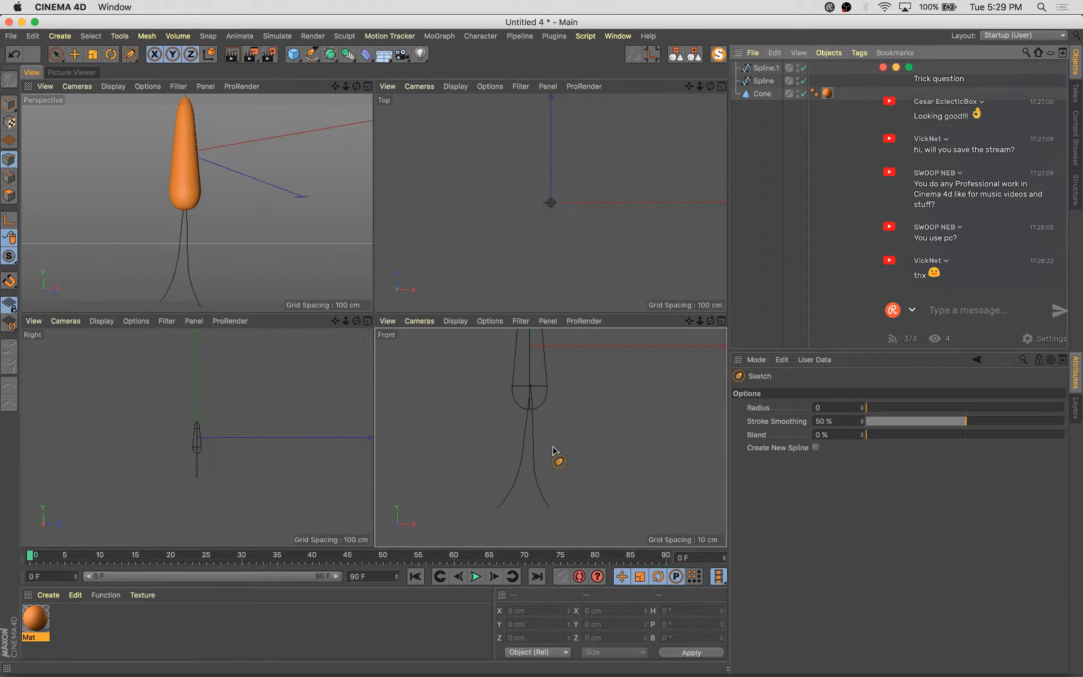
Sketch a third curve hanging down from the carrot's base in the side view
scroll(169, 459, "up", 5)
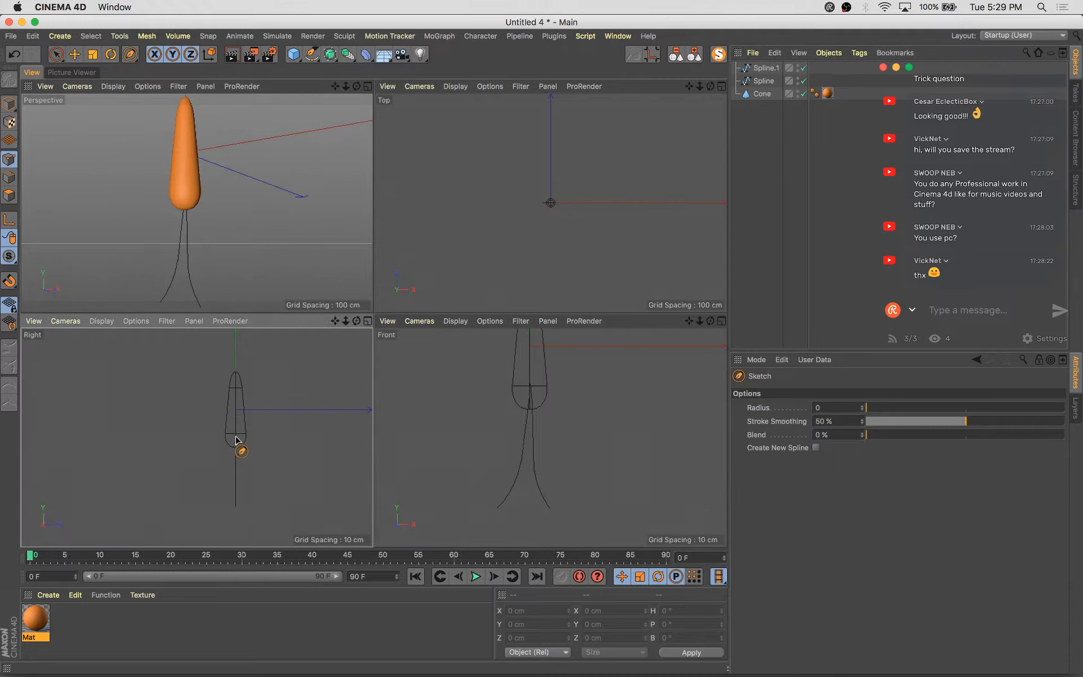
left_click_drag(236, 439, 222, 489)
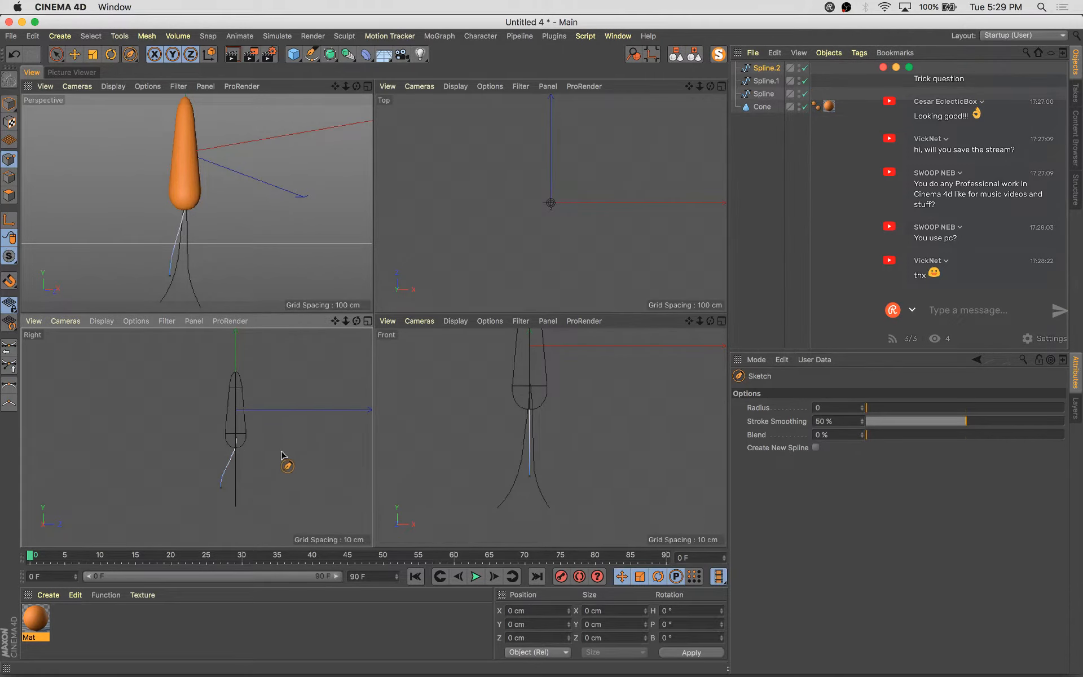
left_click(830, 237)
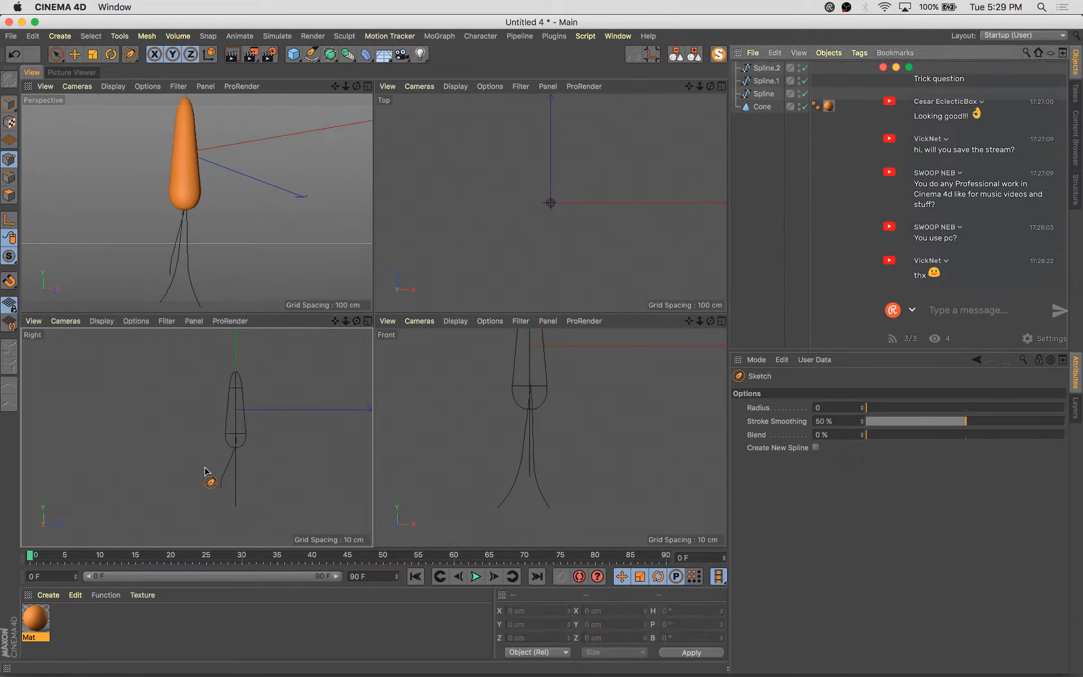
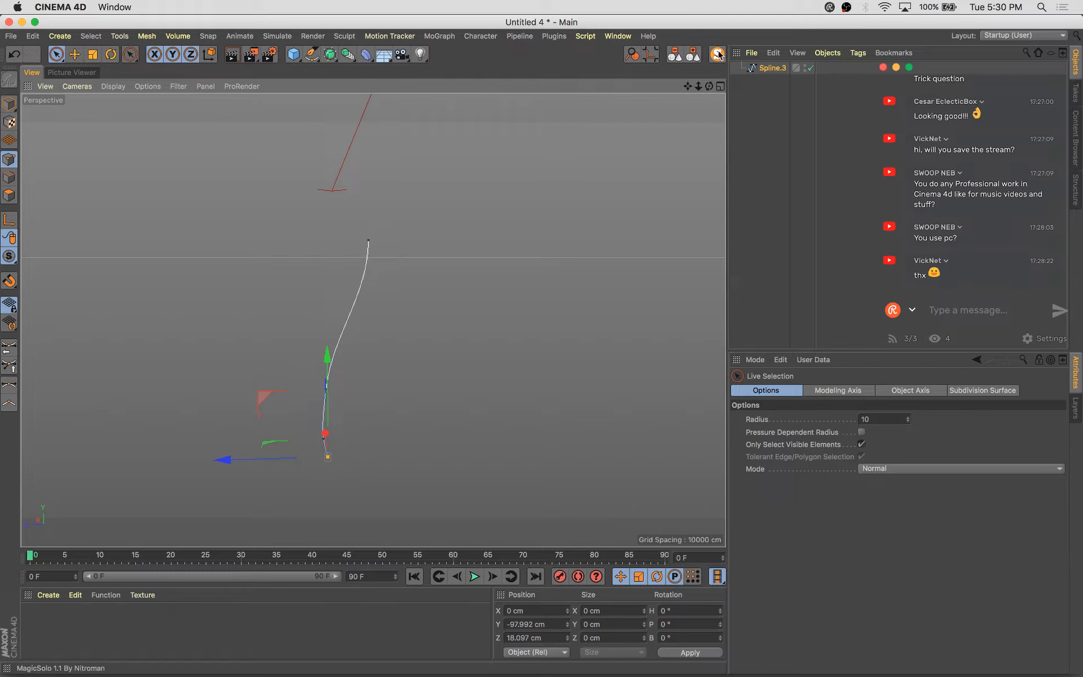
Sweep a circle profile along the last sketched curve to turn it into a tube, and open the sweep's caps settings
left_click(716, 55)
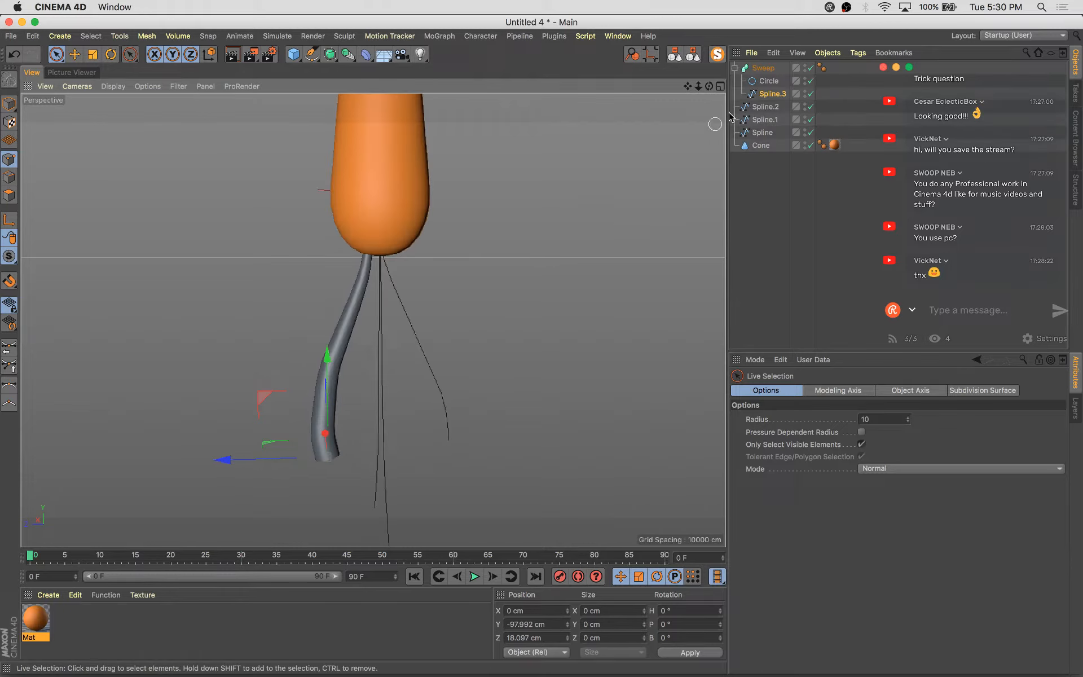
left_click(763, 68)
left_click(826, 390)
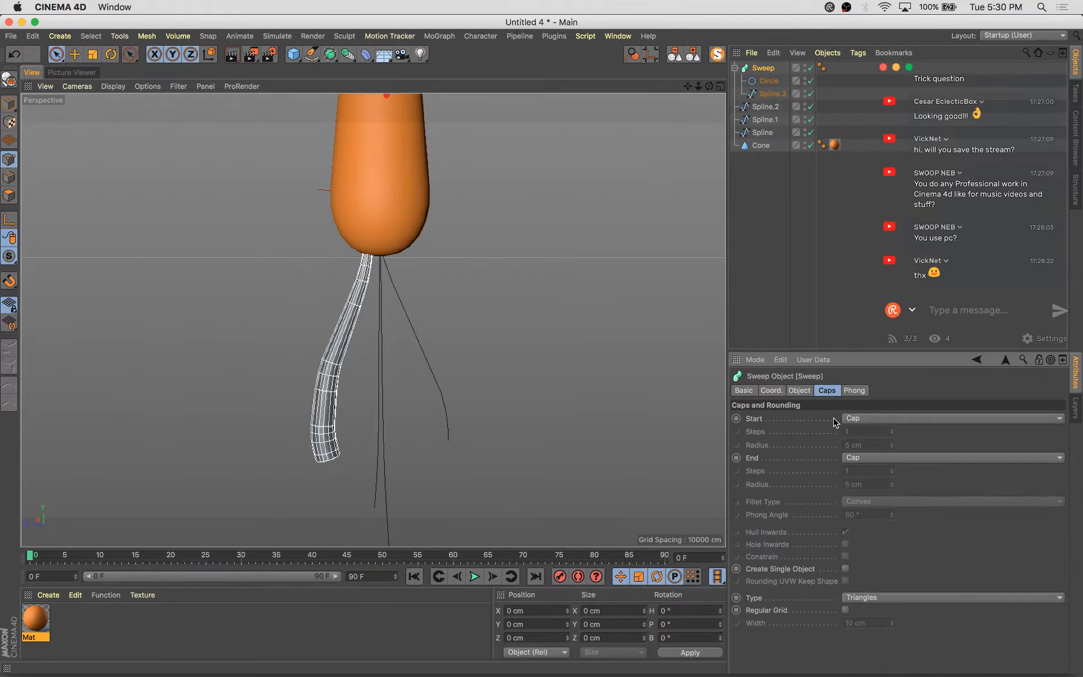
left_click(891, 418)
left_click(897, 467)
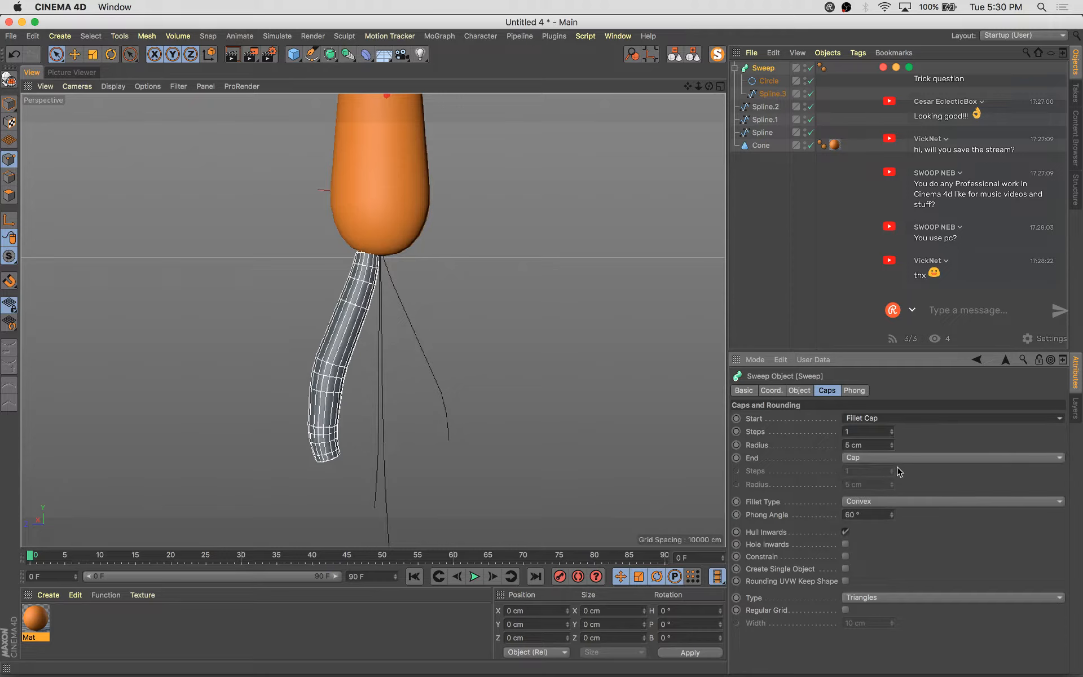
key("super+z")
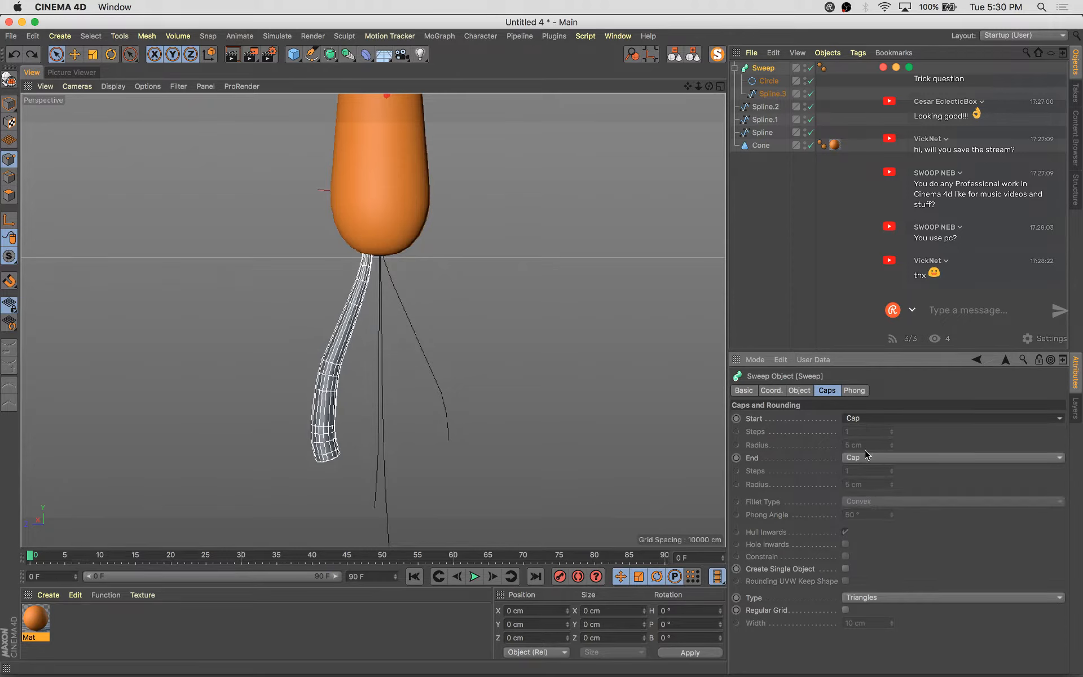
Set the sweep's end cap to Fillet Cap with 2 steps and 3 cm radius, and enable Constrain
left_click(866, 457)
left_click(872, 510)
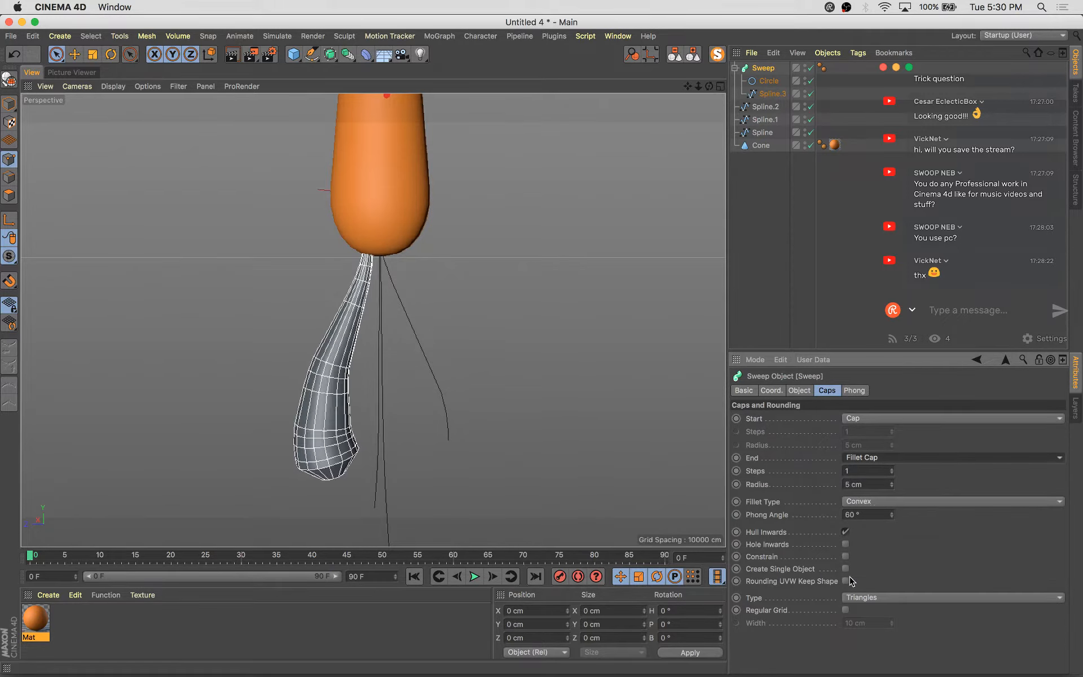
left_click(845, 557)
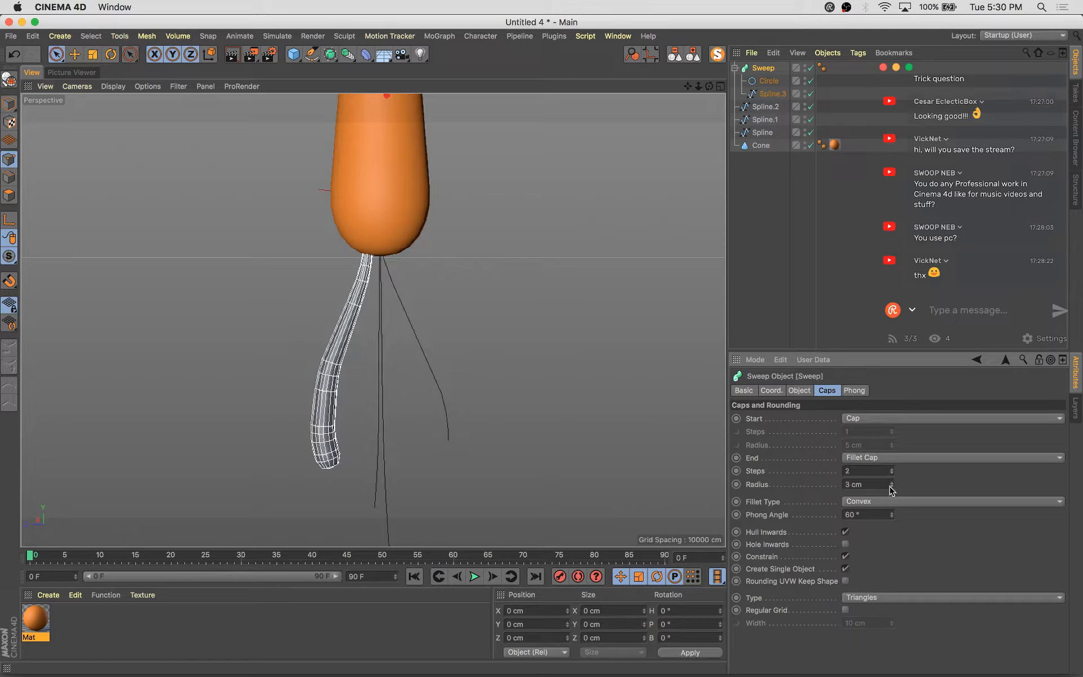
Duplicate the sweep and use the second sketched curve as the copy's path
left_click(688, 58)
left_click(765, 70)
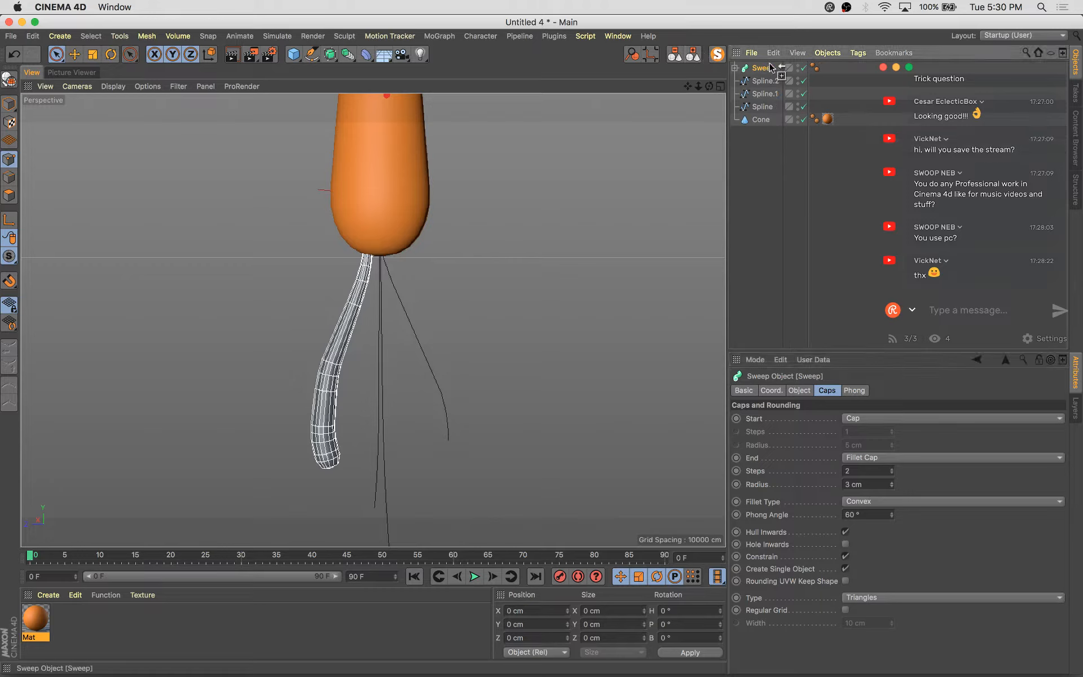
left_click_drag(771, 68, 769, 68, "ctrl")
left_click(735, 68)
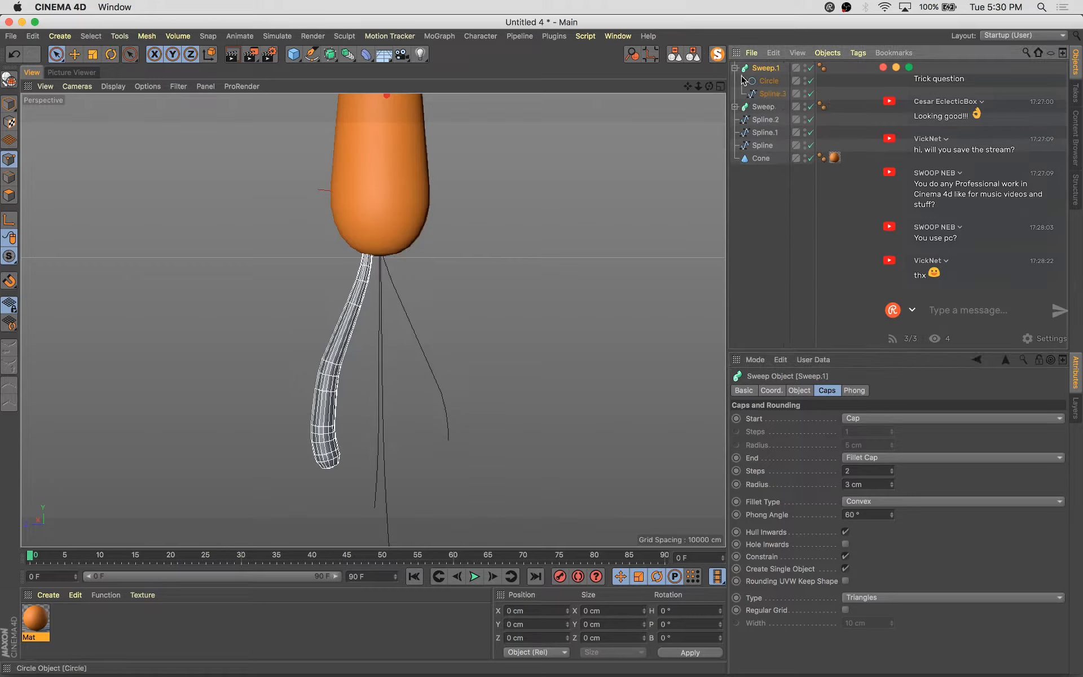
left_click_drag(768, 89, 768, 94)
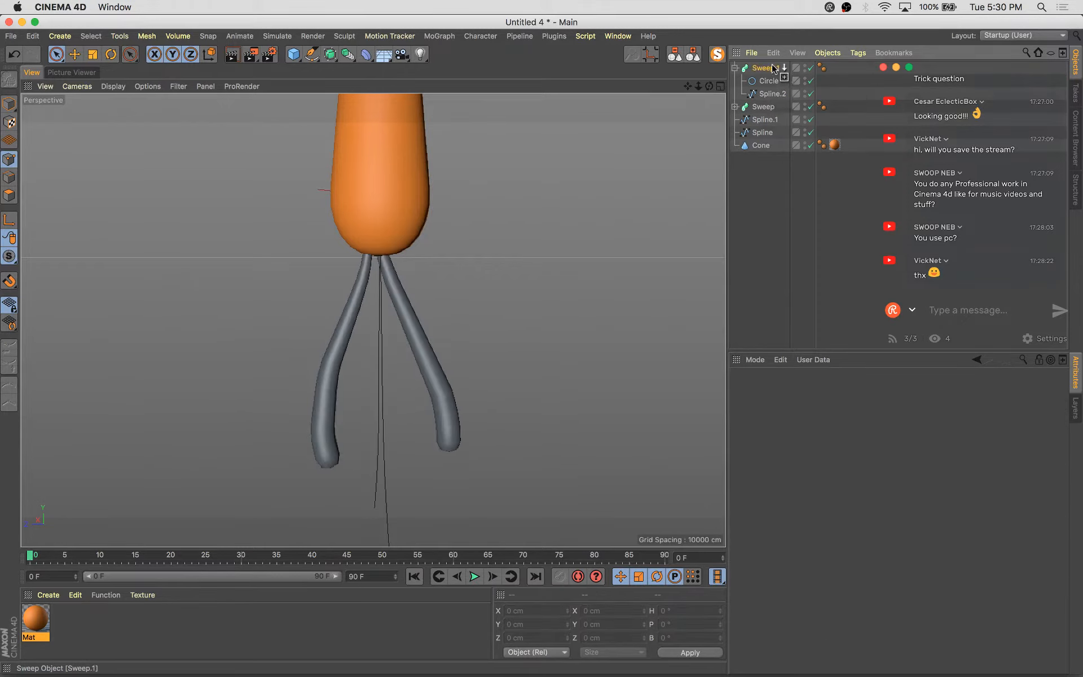
Duplicate the sweep twice more, giving each copy one of the remaining sketched curves as its path
left_click_drag(771, 69, 771, 68, "ctrl")
left_click(762, 95)
key("Delete")
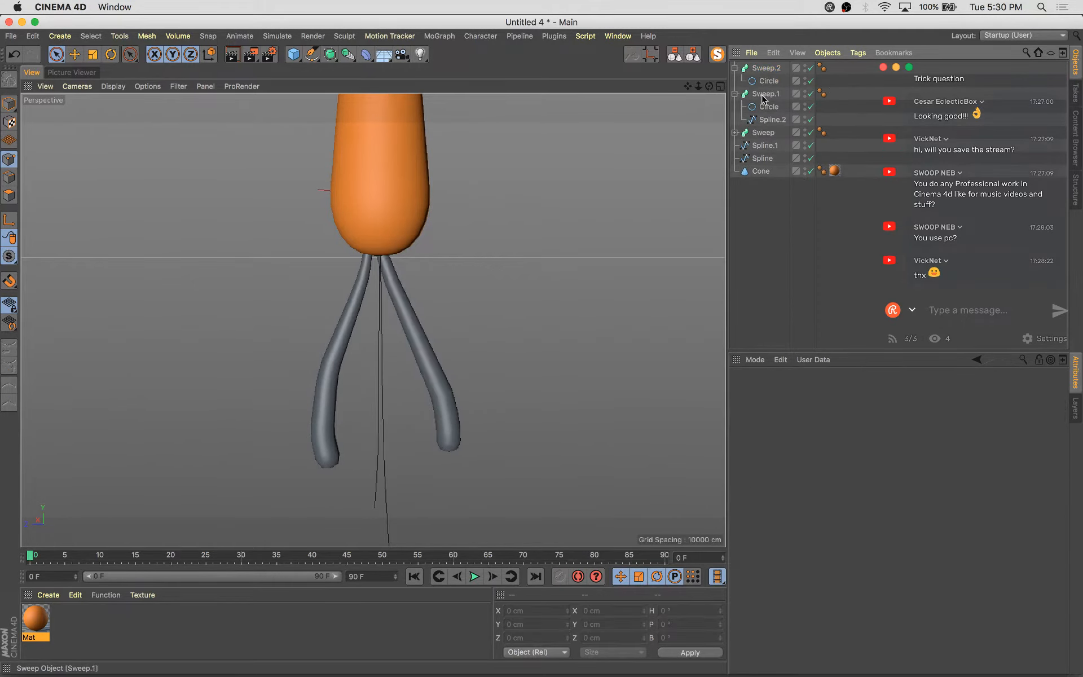
left_click_drag(768, 86, 772, 68)
left_click(776, 71)
left_click(771, 93)
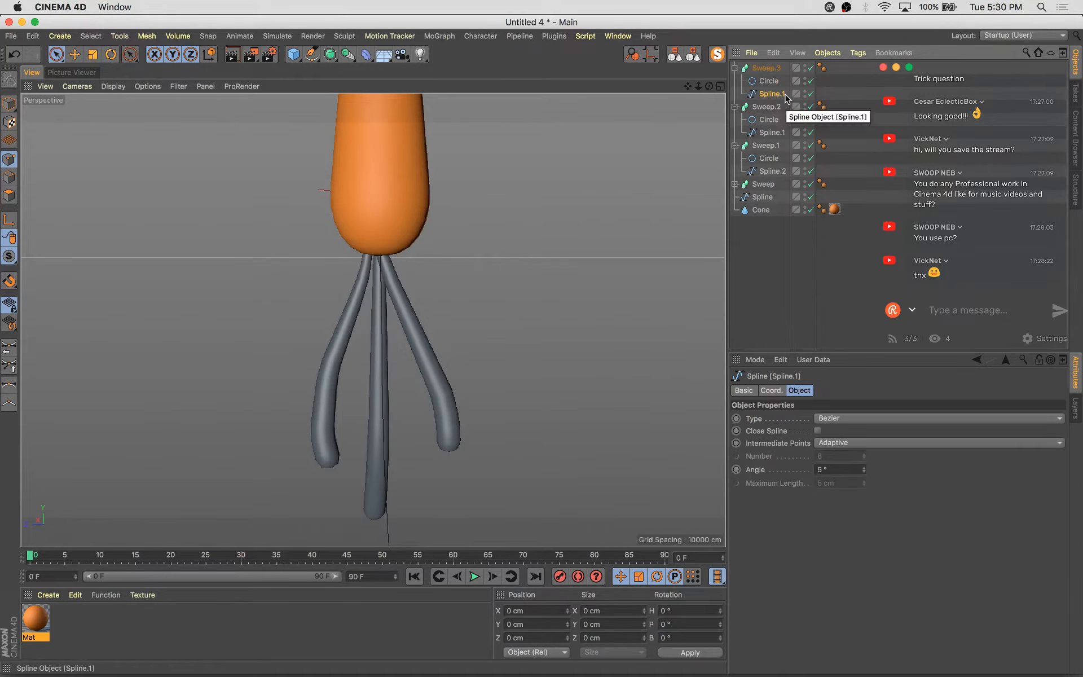
key("Delete")
left_click_drag(781, 68, 766, 85)
Scale and move the points of the fourth root's curve to reshape that root beneath the carrot
left_click(675, 55)
left_click_drag(634, 248, 602, 227, "alt")
scroll(568, 297, "down", 3)
left_click(734, 67)
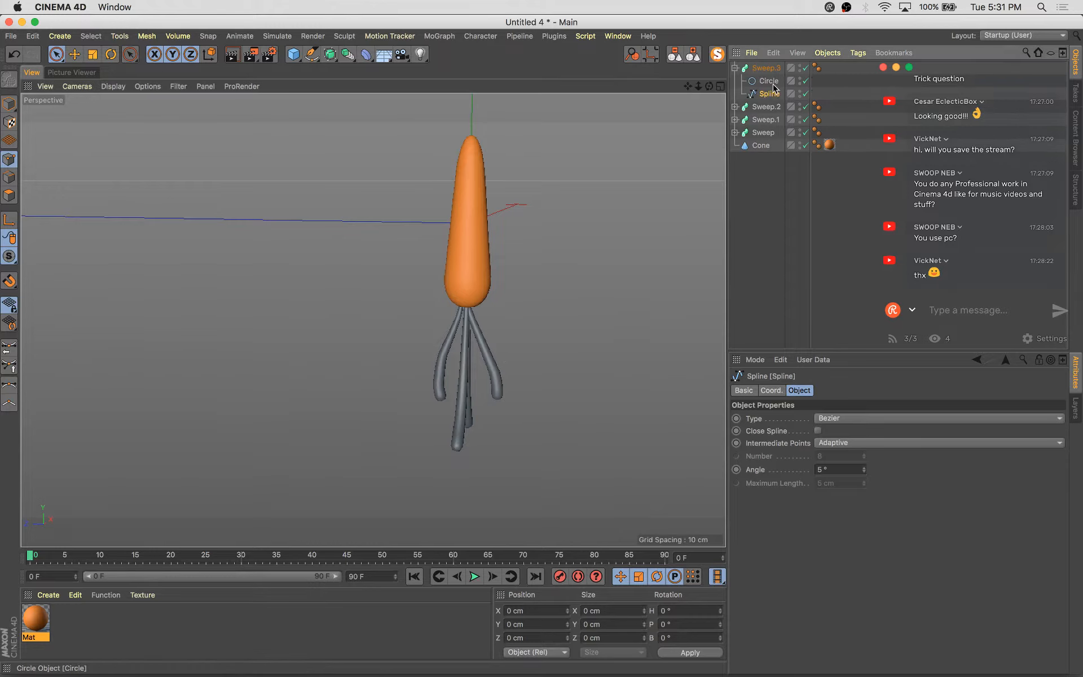
key("super+a")
key("t")
left_click_drag(569, 272, 414, 377)
left_click_drag(567, 351, 462, 344)
key("e")
scroll(528, 369, "up", 4)
left_click_drag(480, 300, 487, 290)
left_click_drag(534, 369, 560, 372, "alt")
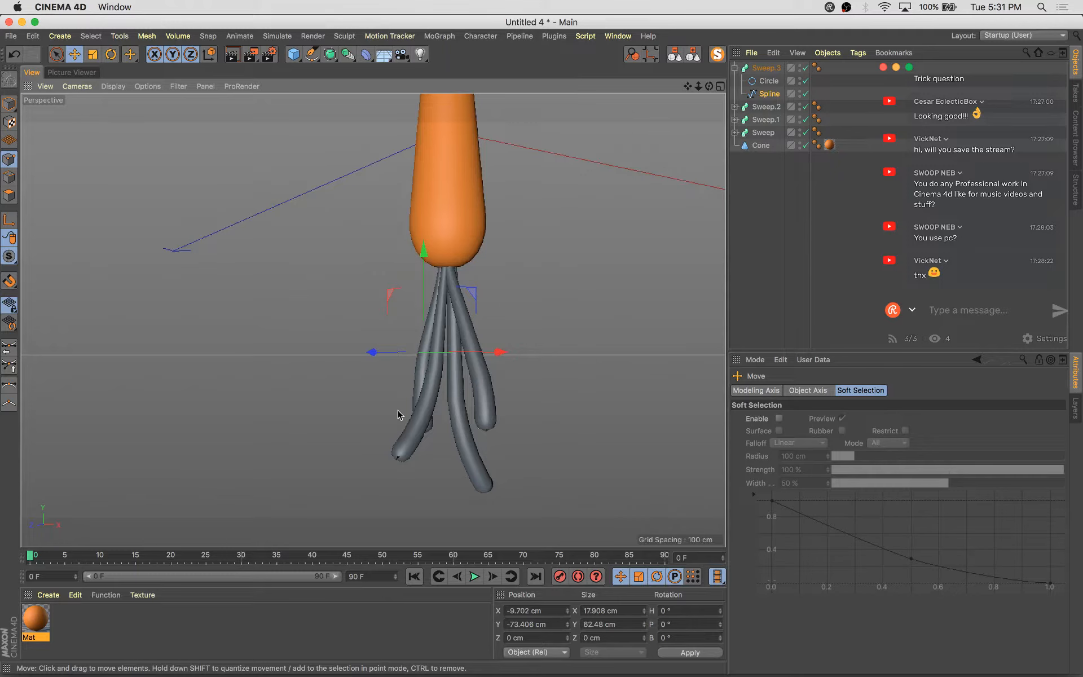
left_click(9, 104)
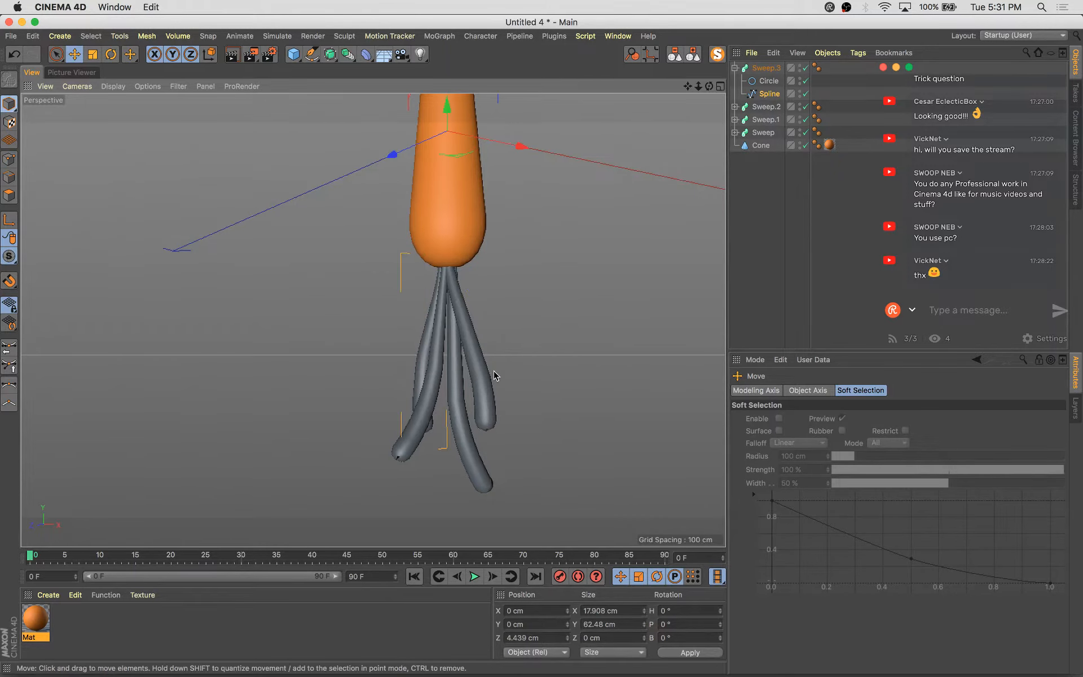
key("super+s")
type("e")
left_click(901, 665)
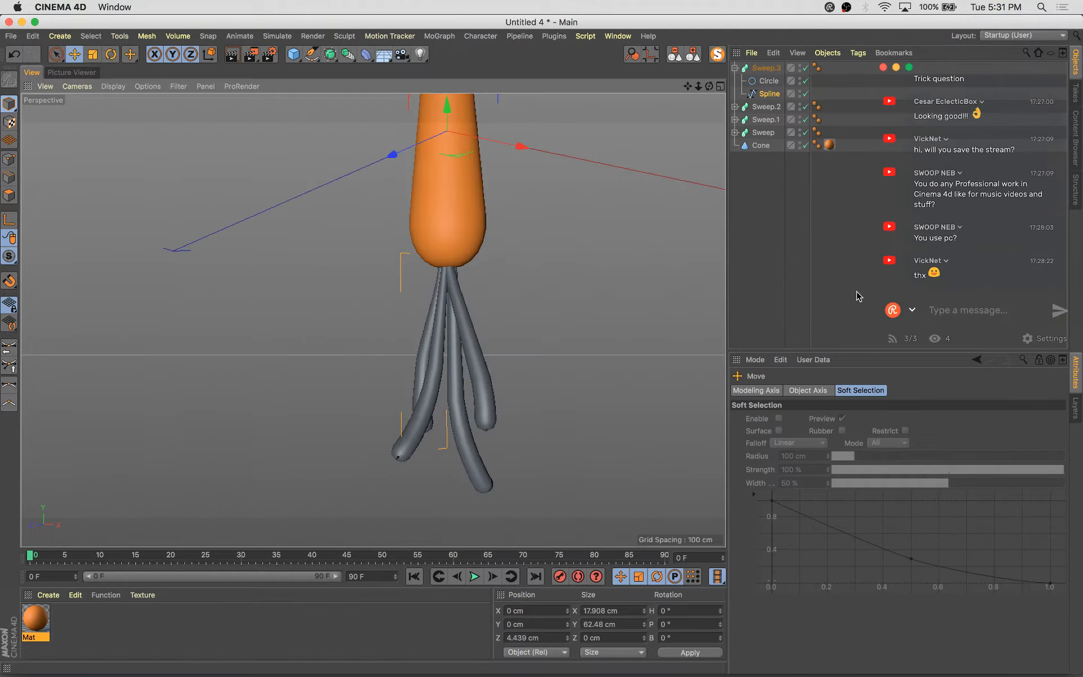
Select all carrot and root objects, switch to the ThePractice-149-GatorMouth project and paste them in
left_click(693, 54)
left_click_drag(767, 145, 767, 77)
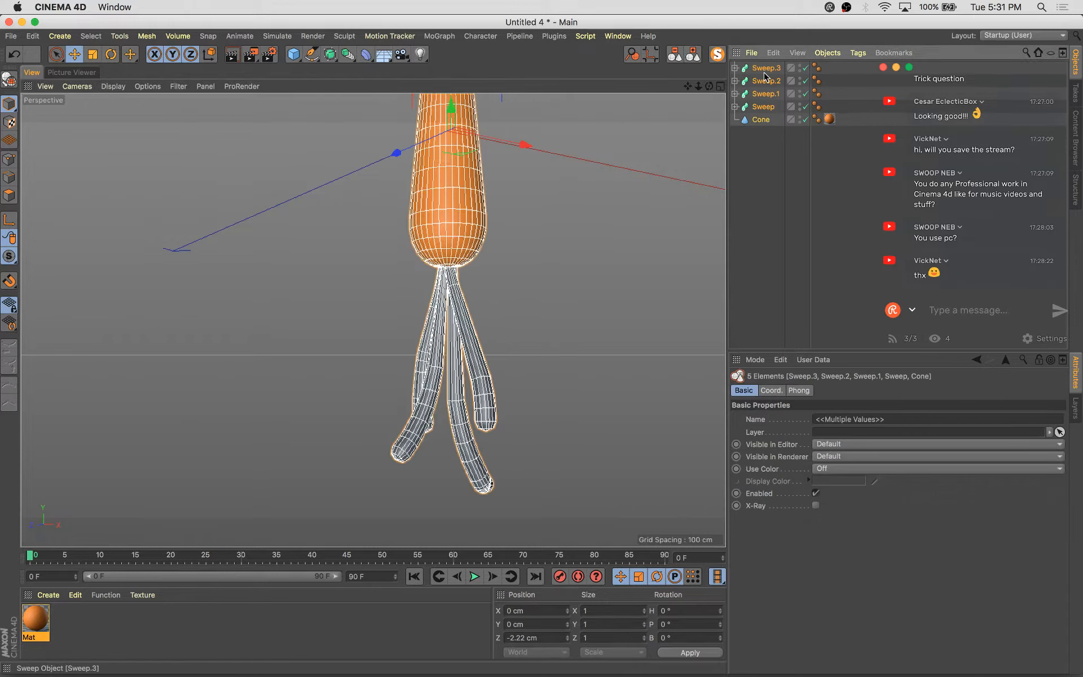
key("v")
mouse_move(411, 336)
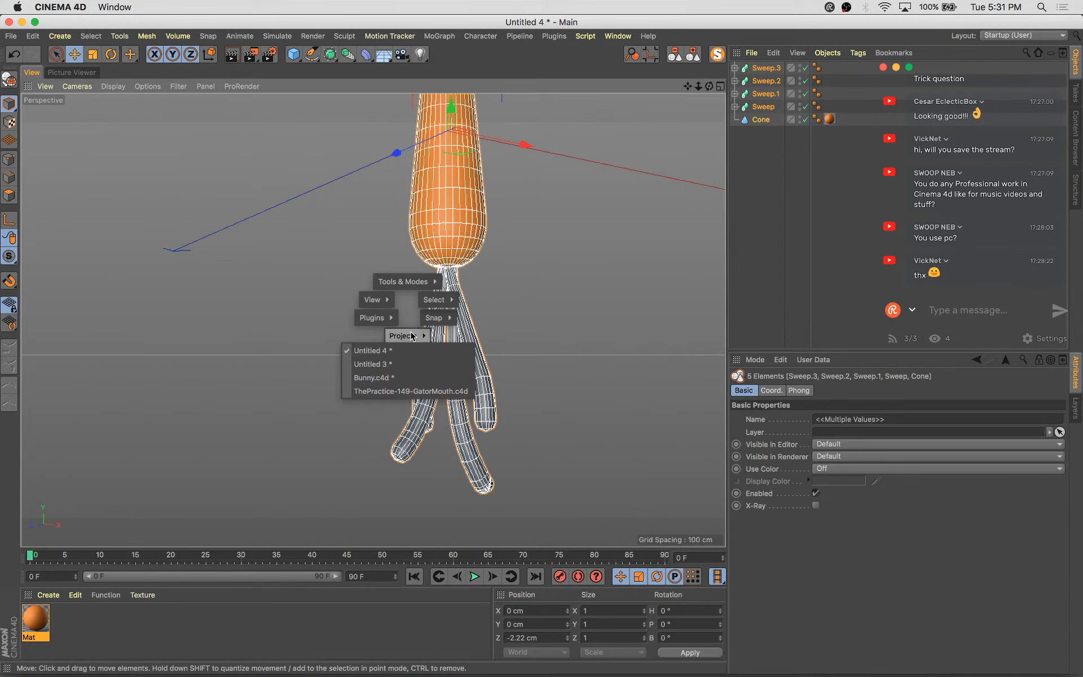
left_click(420, 391)
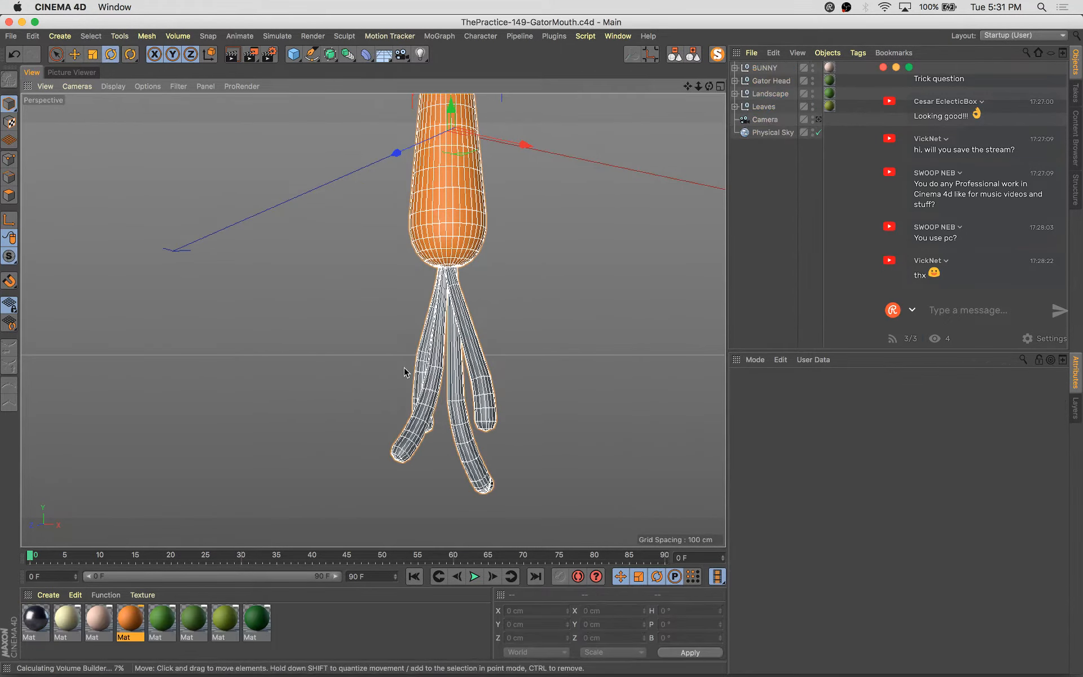
key("super+v")
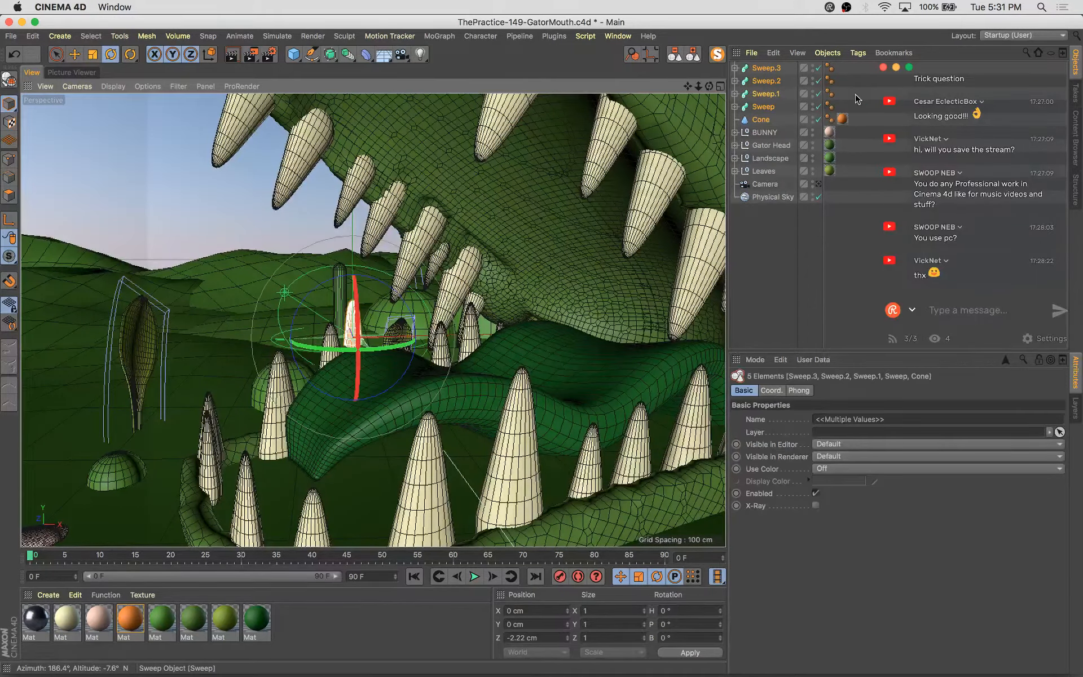
Group the pasted carrot objects into a null named Carrot
left_click_drag(377, 355, 410, 308, "alt")
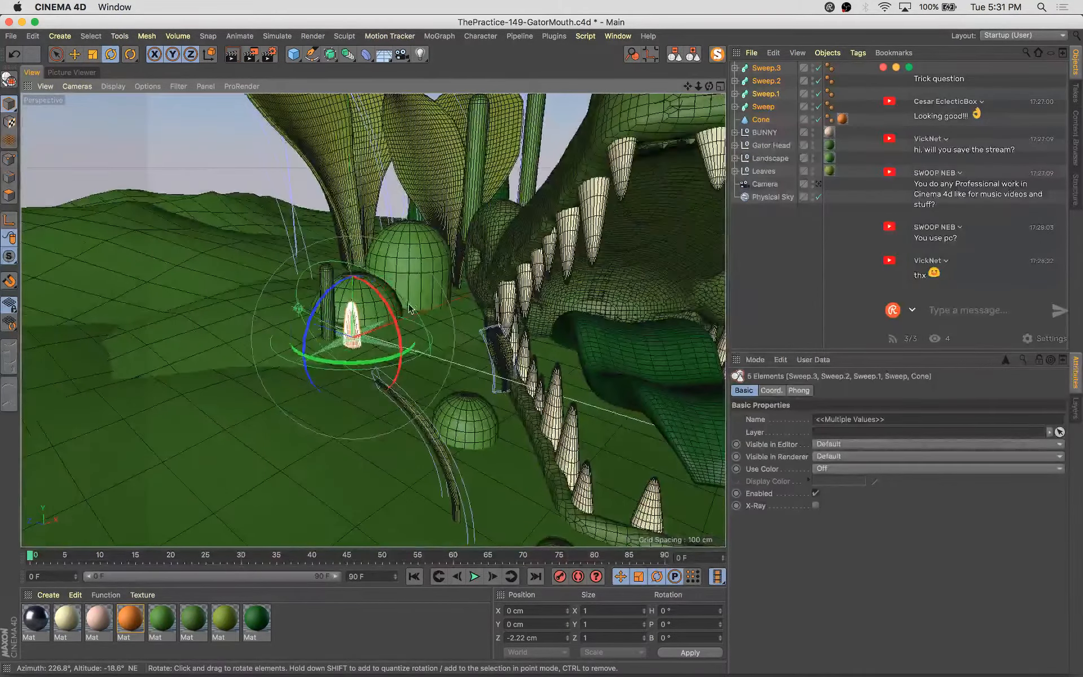
key("alt+g")
double_click(762, 68)
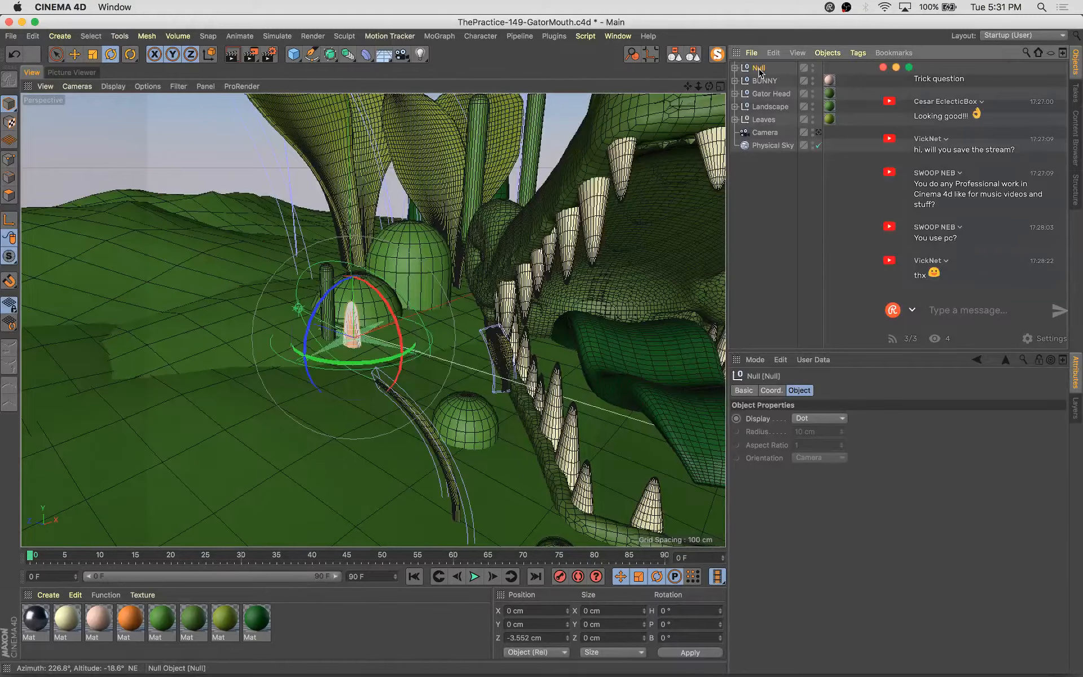
type("Carrot")
key("Return")
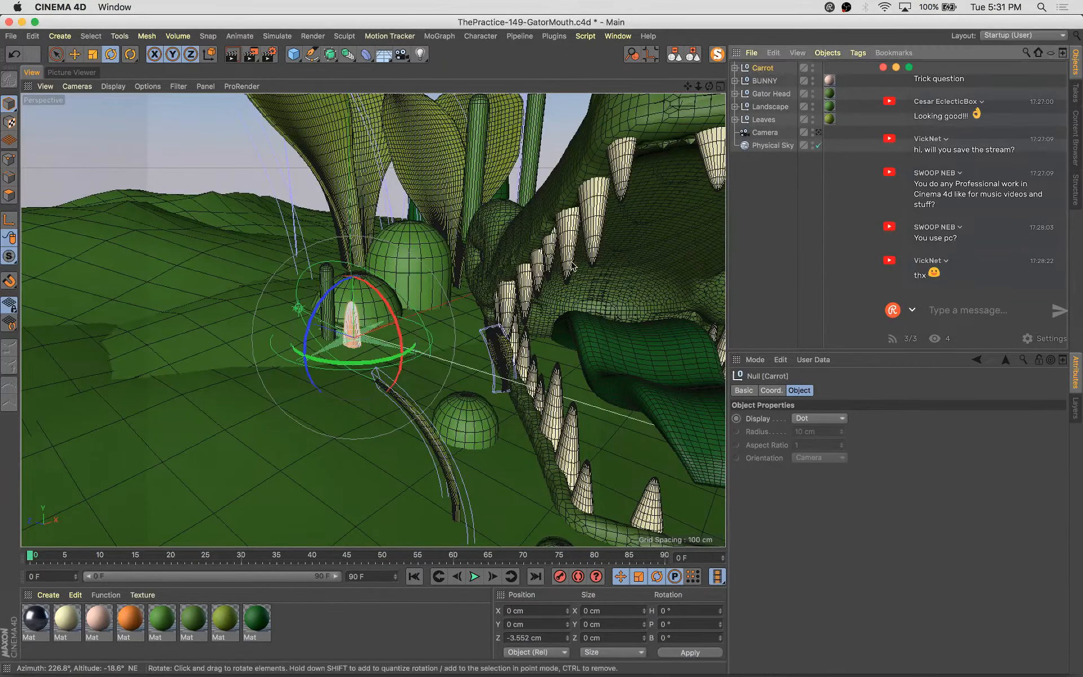
Move the Carrot group toward the gator's open mouth
key("e")
scroll(453, 271, "down", 5)
left_click_drag(495, 424, 496, 451, "alt")
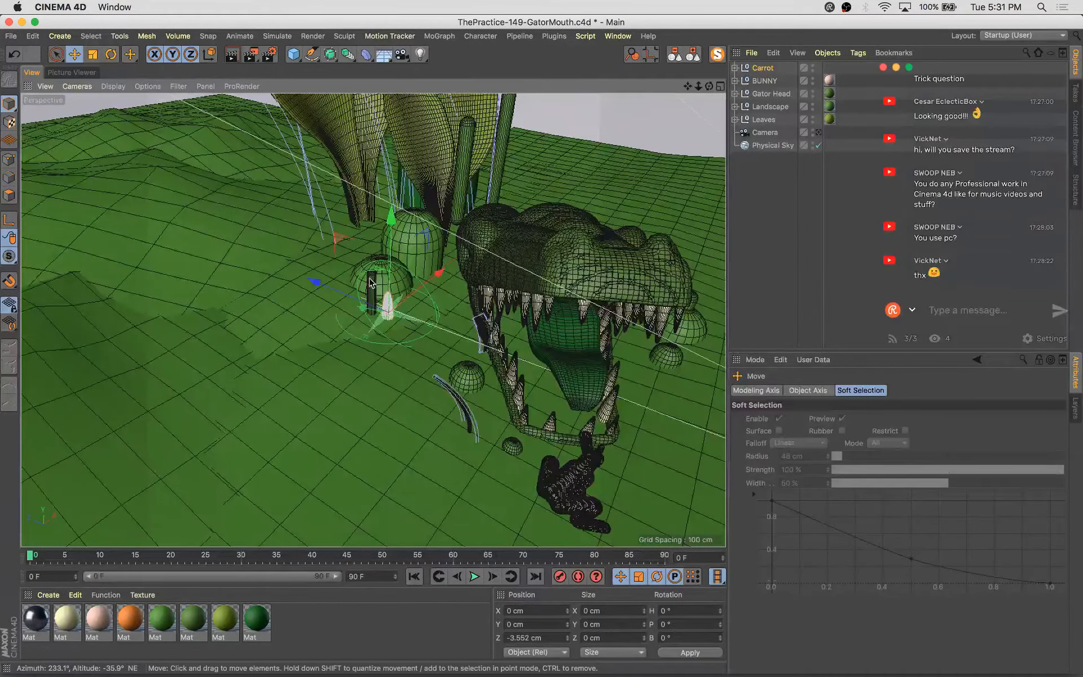
left_click_drag(377, 276, 615, 315)
left_click_drag(601, 380, 569, 337, "alt")
scroll(569, 337, "up", 2)
Rotate, scale and reposition the carrot so it lies inside the gator's mouth
key("r")
left_click_drag(574, 387, 671, 341)
key("t")
key("r")
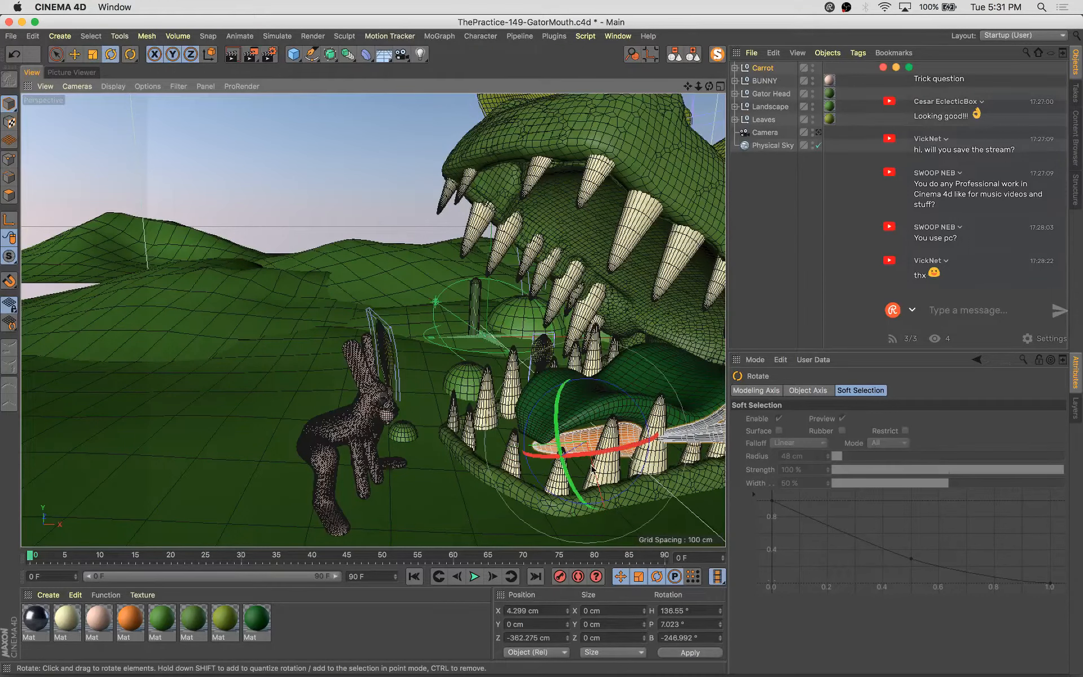
left_click_drag(599, 454, 613, 424)
key("e")
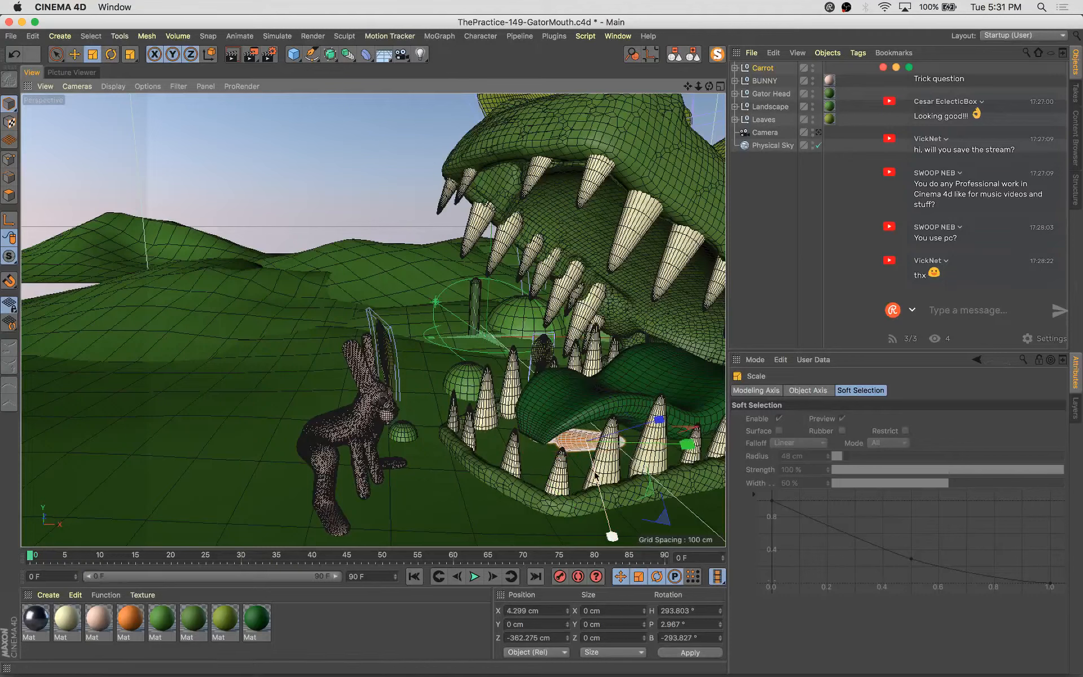
left_click_drag(613, 538, 570, 433)
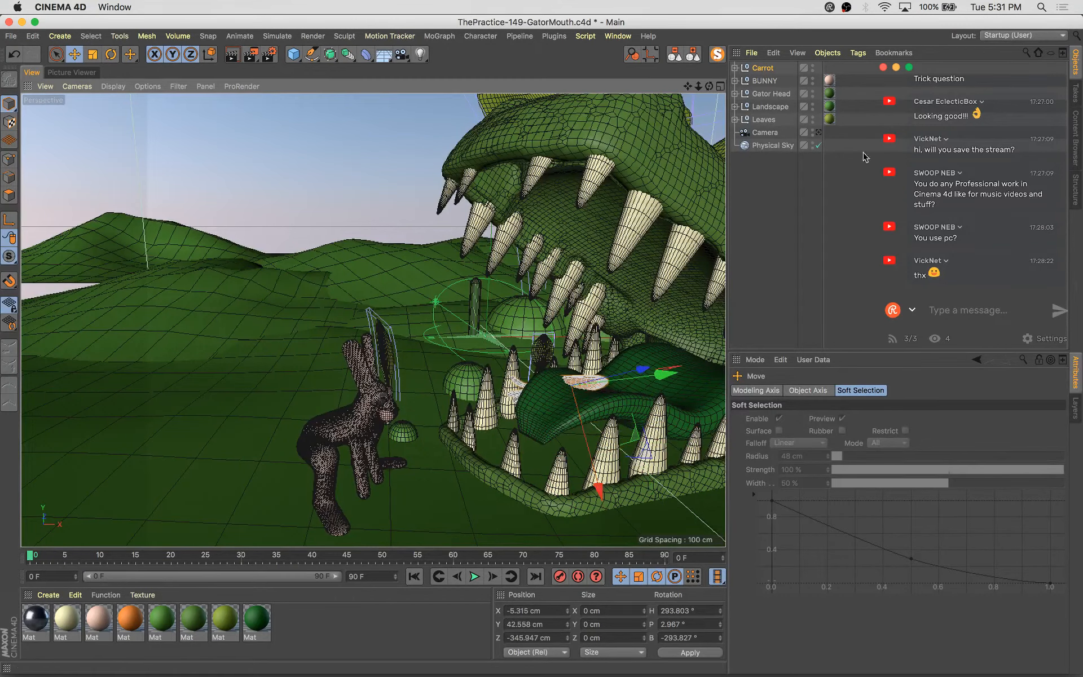
Check the carrot through the scene camera, moving and rotating it into place
left_click(819, 132)
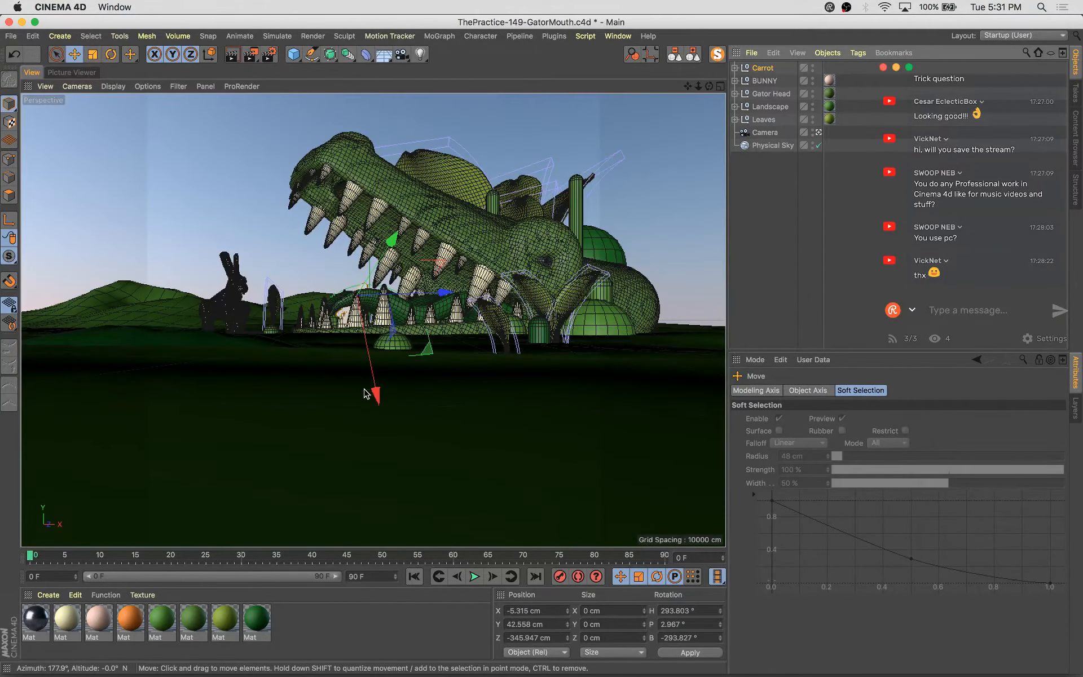
left_click_drag(364, 393, 374, 379)
key("r")
left_click_drag(392, 267, 404, 383)
left_click(818, 133)
Frame the carrot and move it down onto the gator's tongue
key("s")
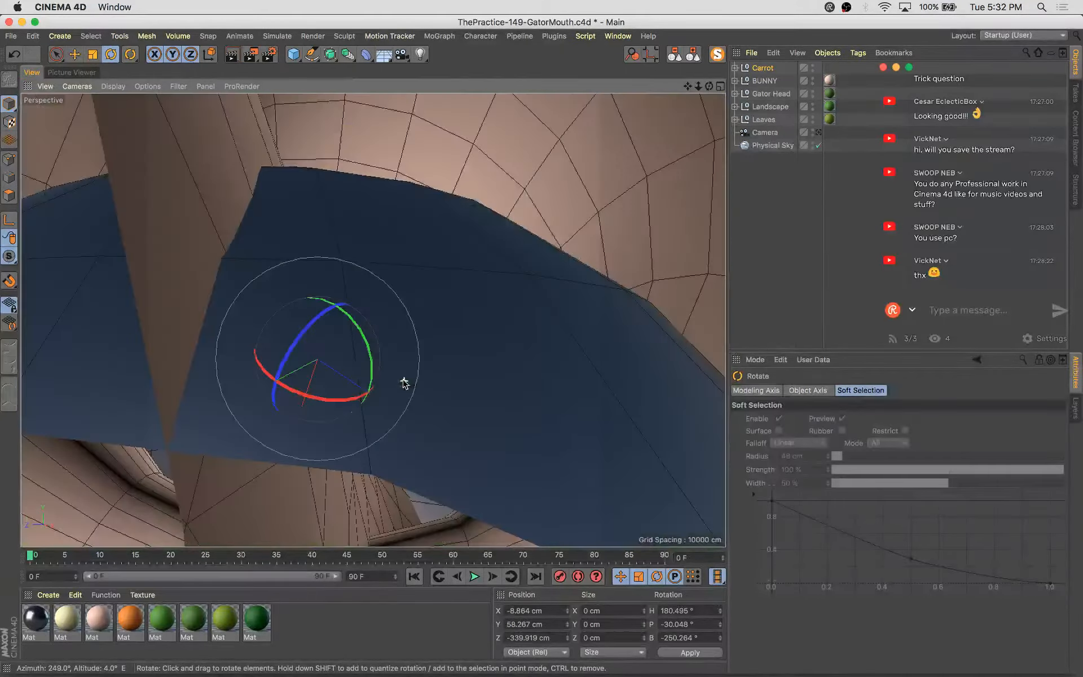
key("s")
key("e")
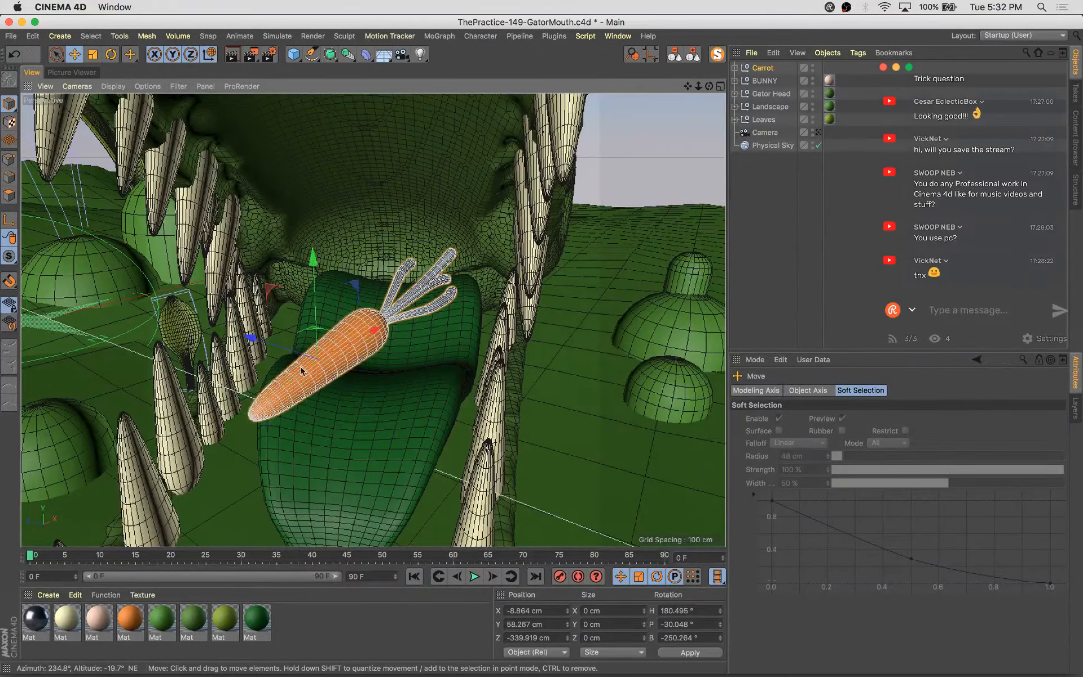
left_click_drag(274, 351, 308, 367)
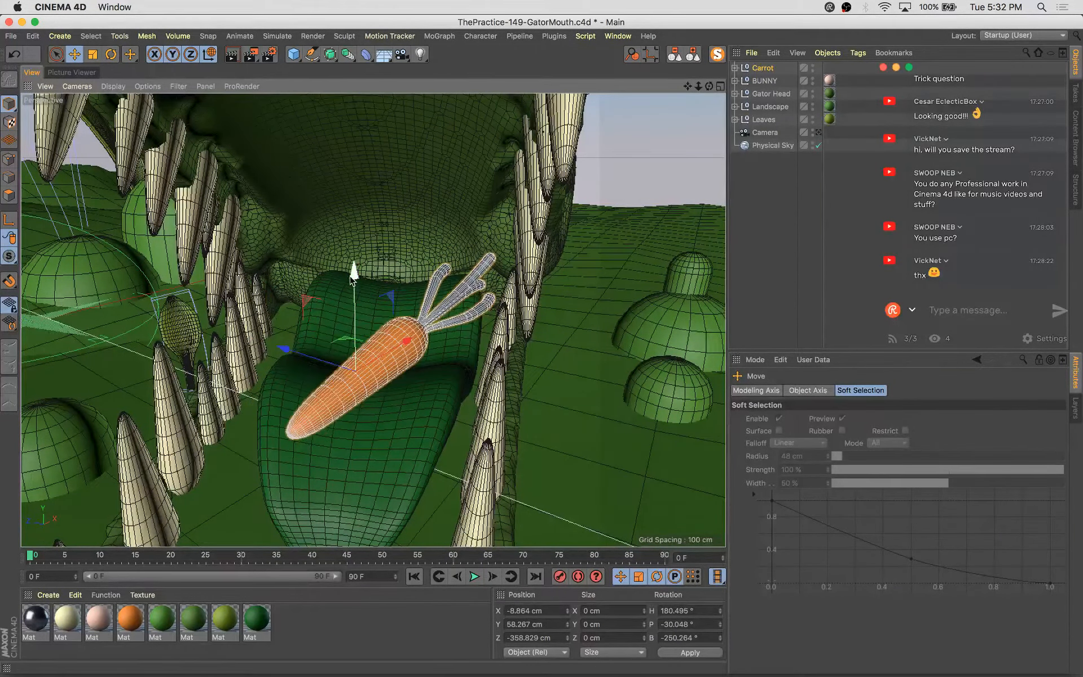
mouse_move(353, 275)
left_mouse_down()
mouse_move(360, 314)
mouse_move(358, 298)
left_mouse_up()
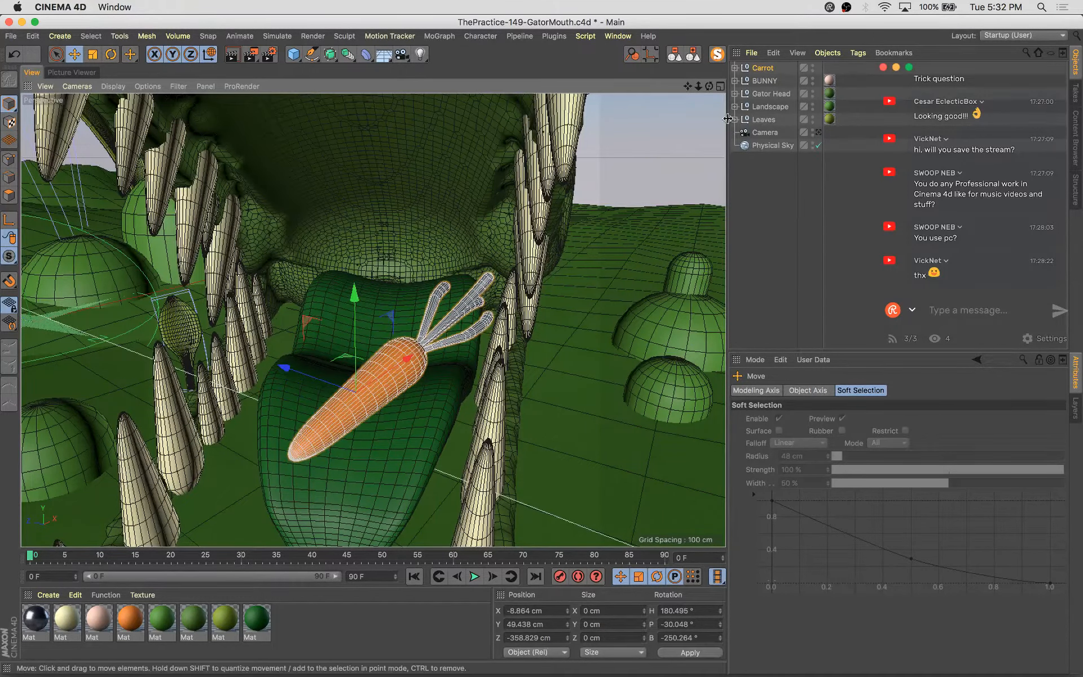
Scale the carrot up in the scene camera view, undo the last rotation, and save the project
left_click(817, 133)
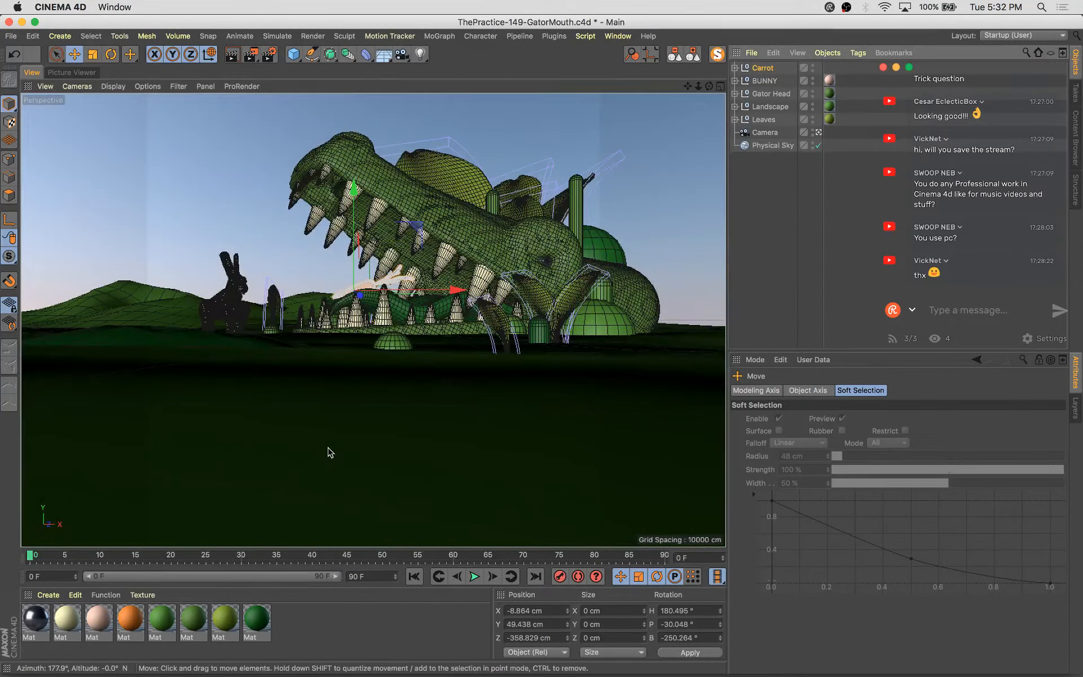
key("t")
left_click_drag(237, 442, 350, 415)
key("r")
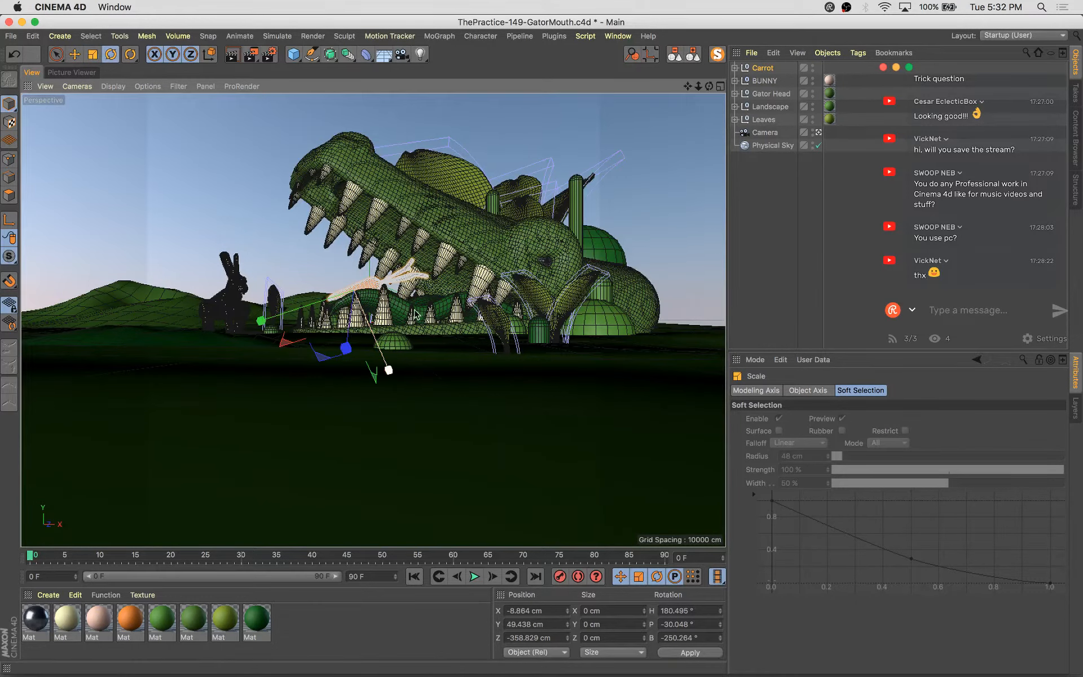
mouse_move(399, 291)
left_mouse_down()
mouse_move(403, 270)
mouse_move(400, 290)
left_mouse_up()
key("super+z")
key("super+s")
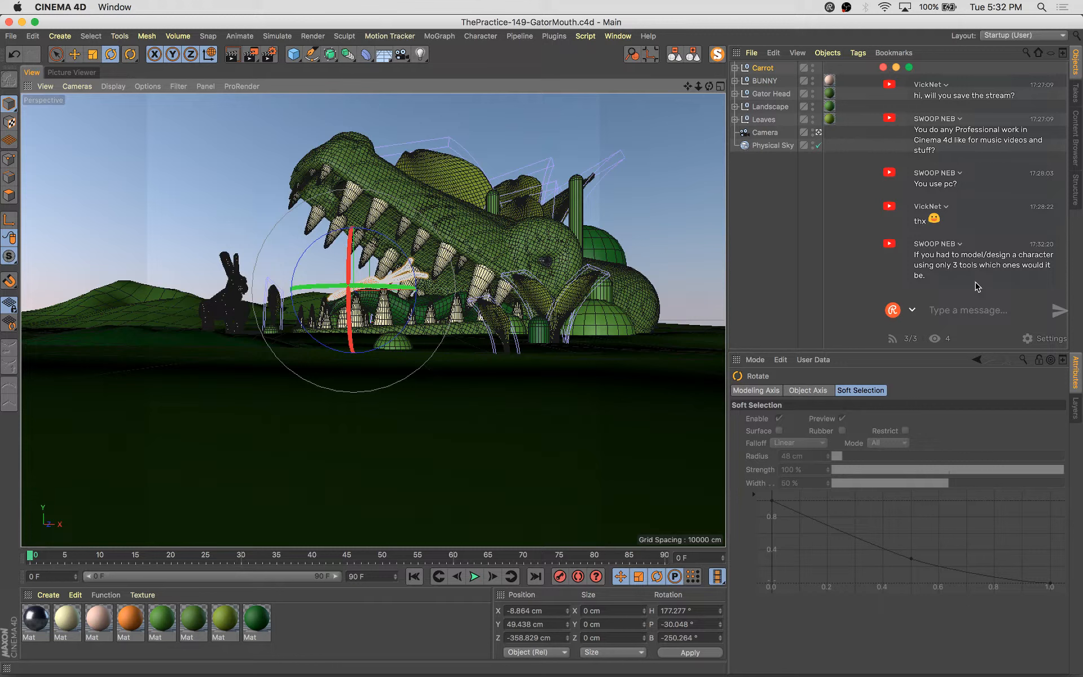
left_click(270, 432)
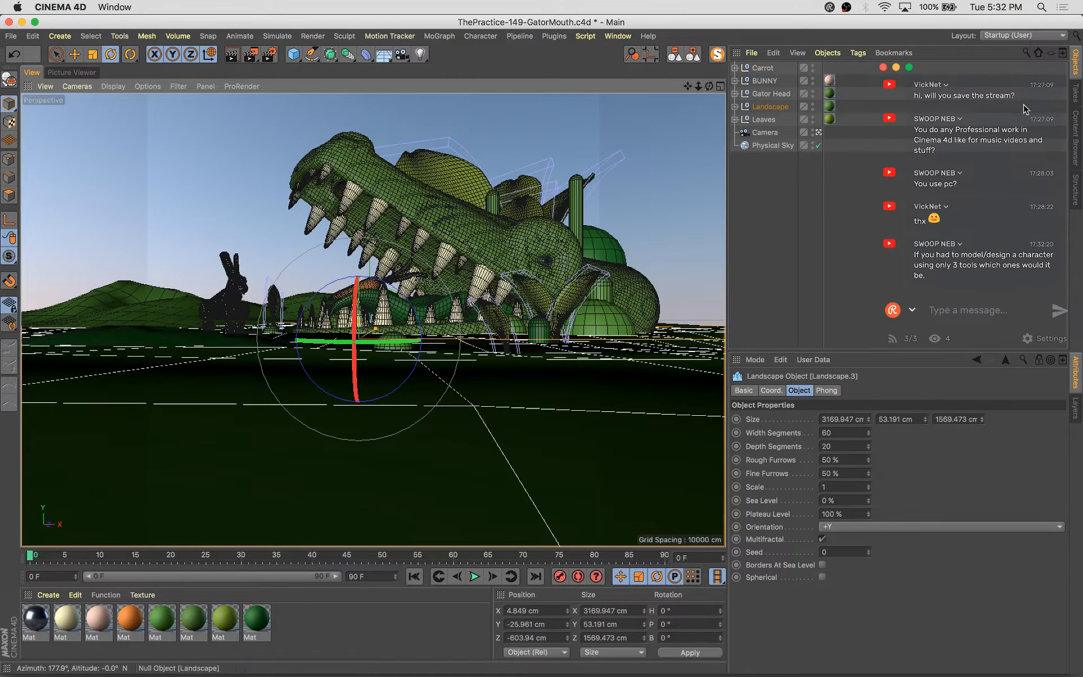
left_click(1005, 35)
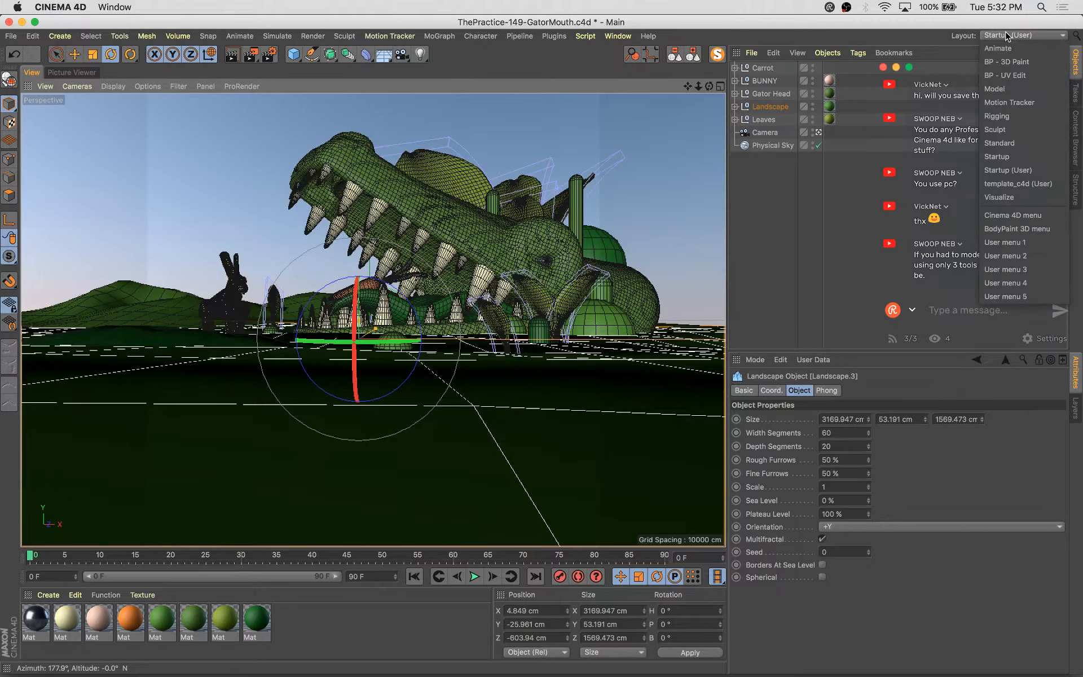
left_click(855, 321)
left_click(778, 257)
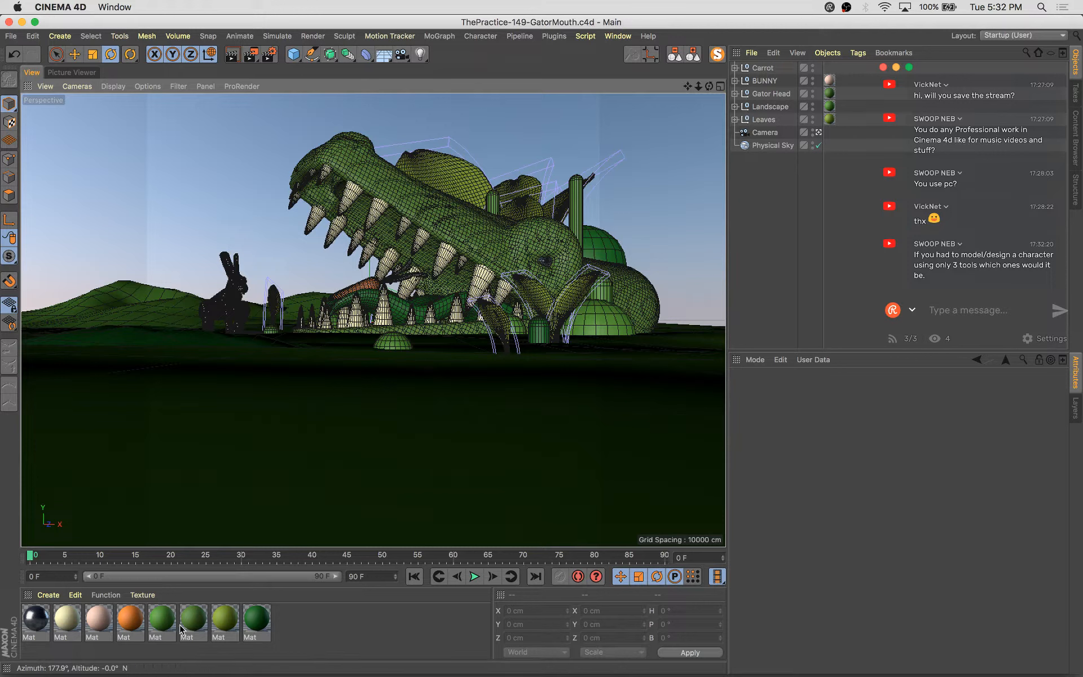
Apply the green material to the carrot
left_click_drag(224, 622, 677, 141)
left_click_drag(882, 130, 562, 566)
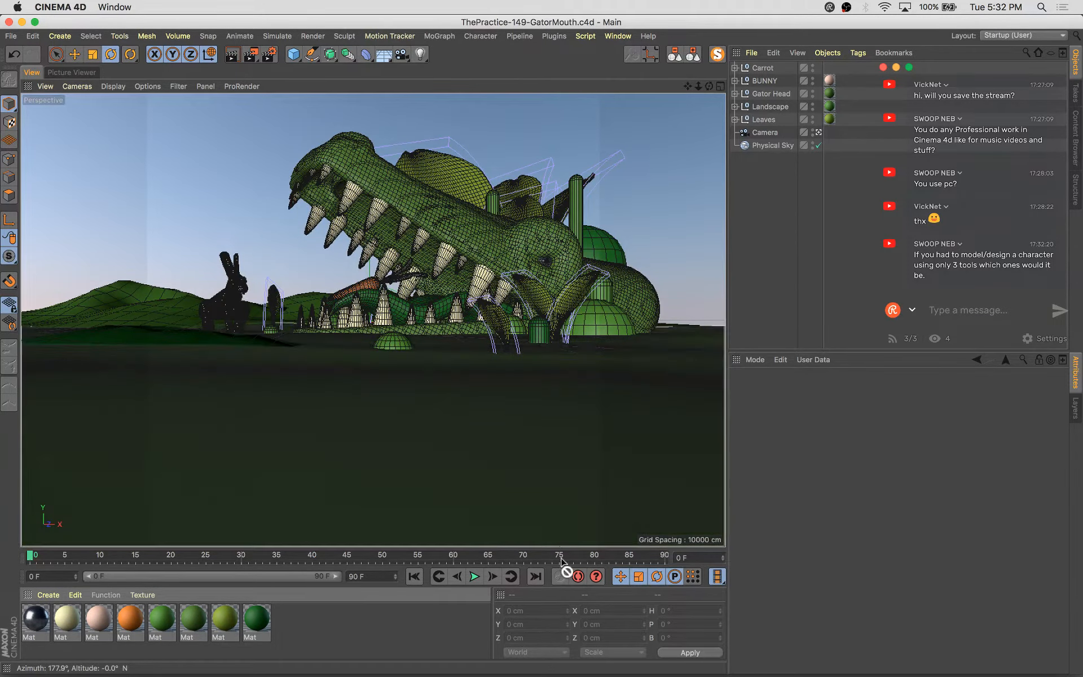
left_click_drag(725, 125, 814, 276)
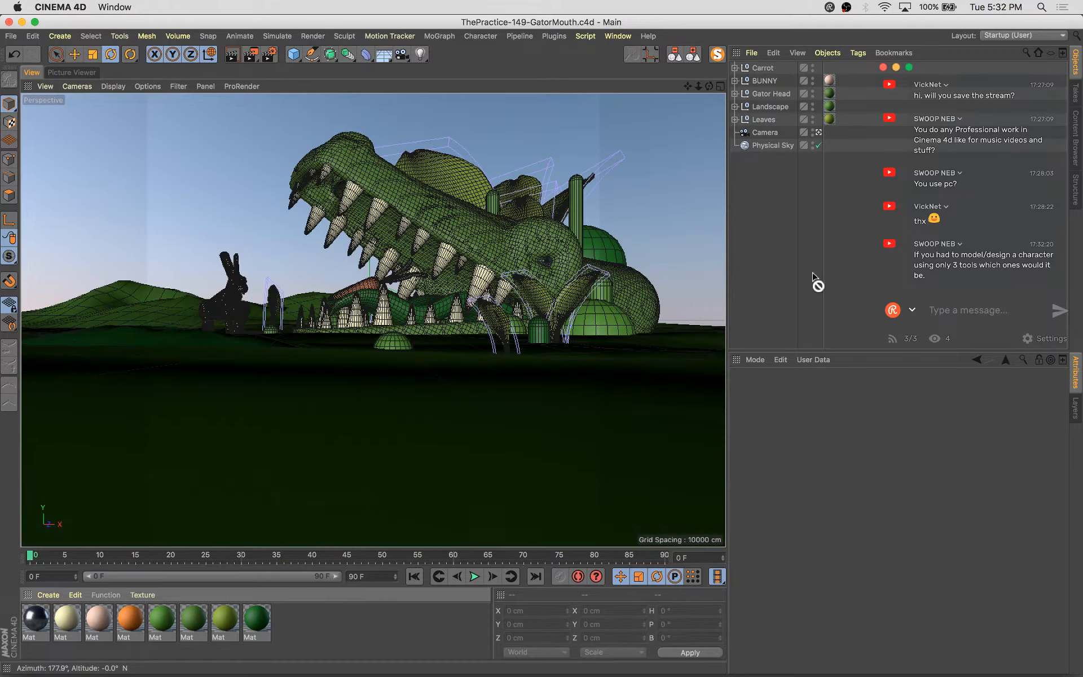
left_click_drag(762, 67, 762, 68)
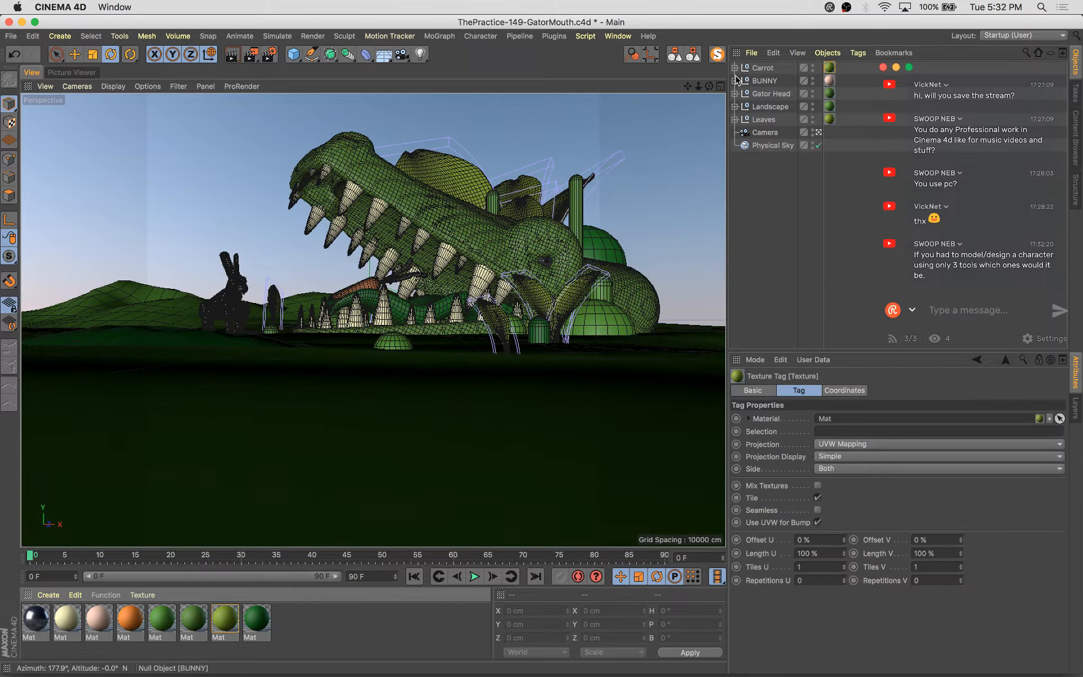
Render the scene, step through earlier renders in the history to compare them, and save the project
key("shift+r")
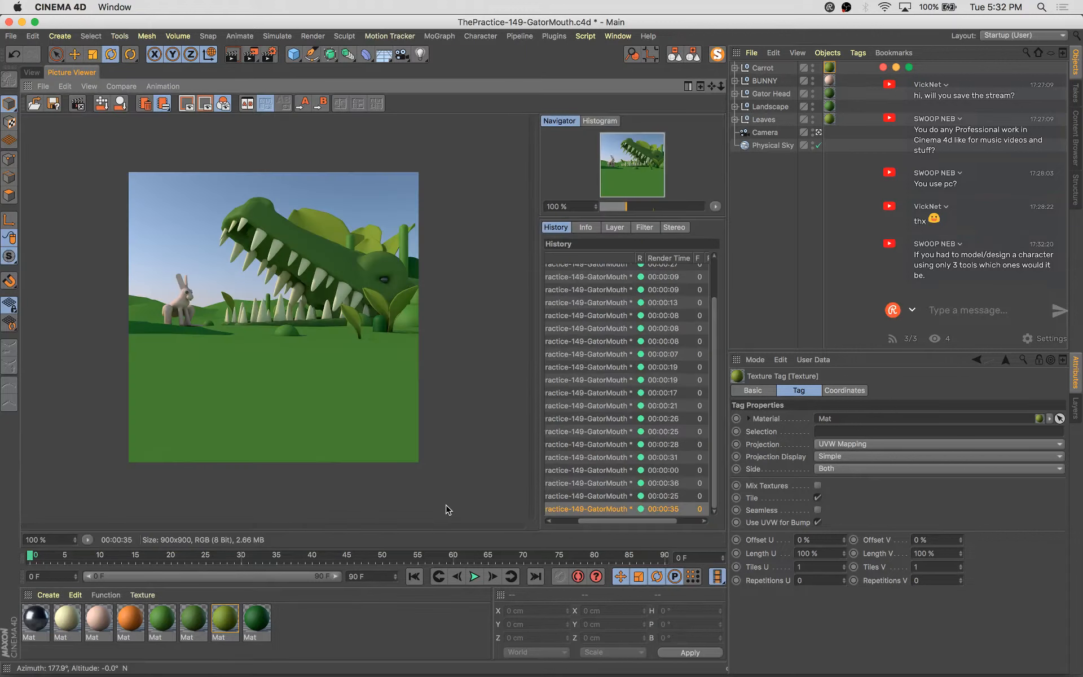
left_click(599, 495)
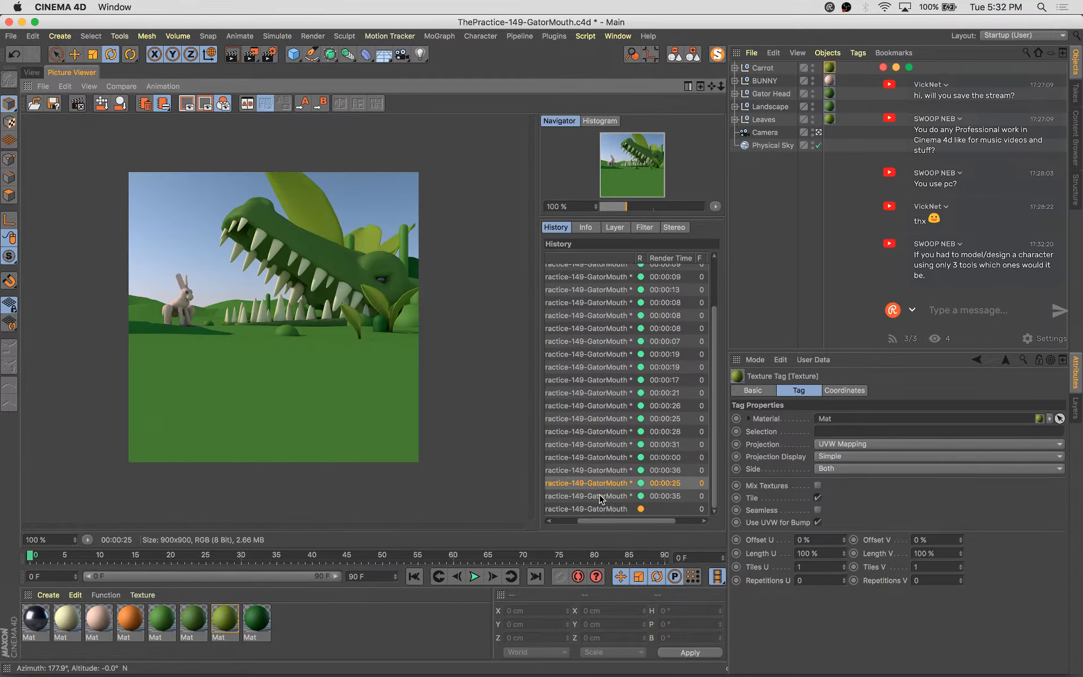
key("Up")
key("Up")
key("Up")
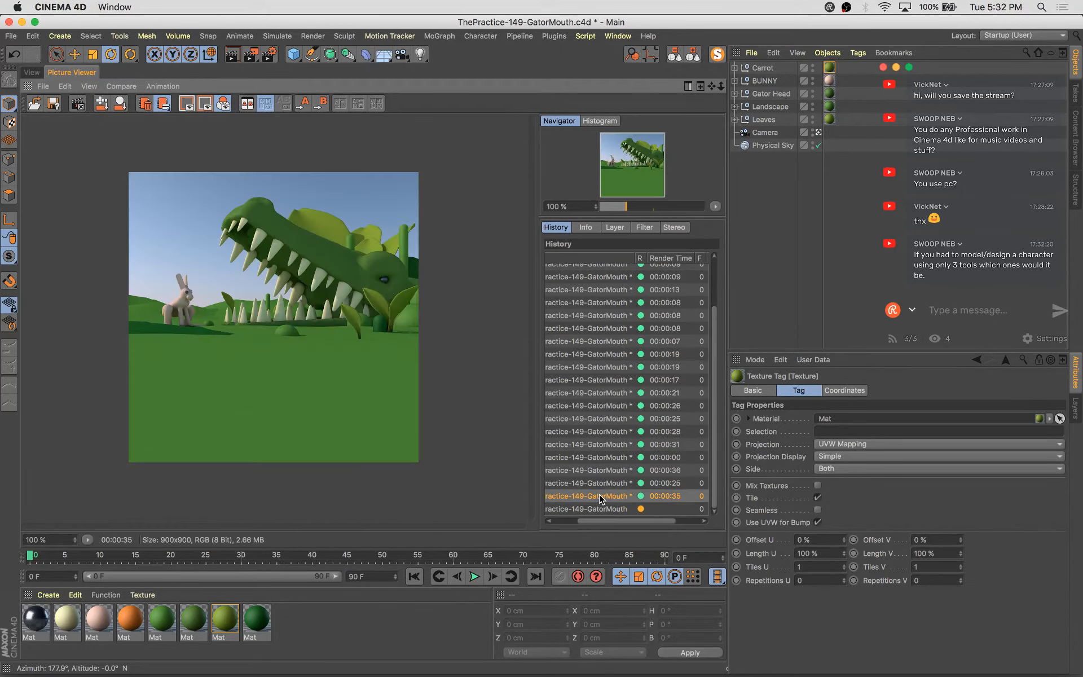
key("Down")
key("Down")
key("Down")
key("super+s")
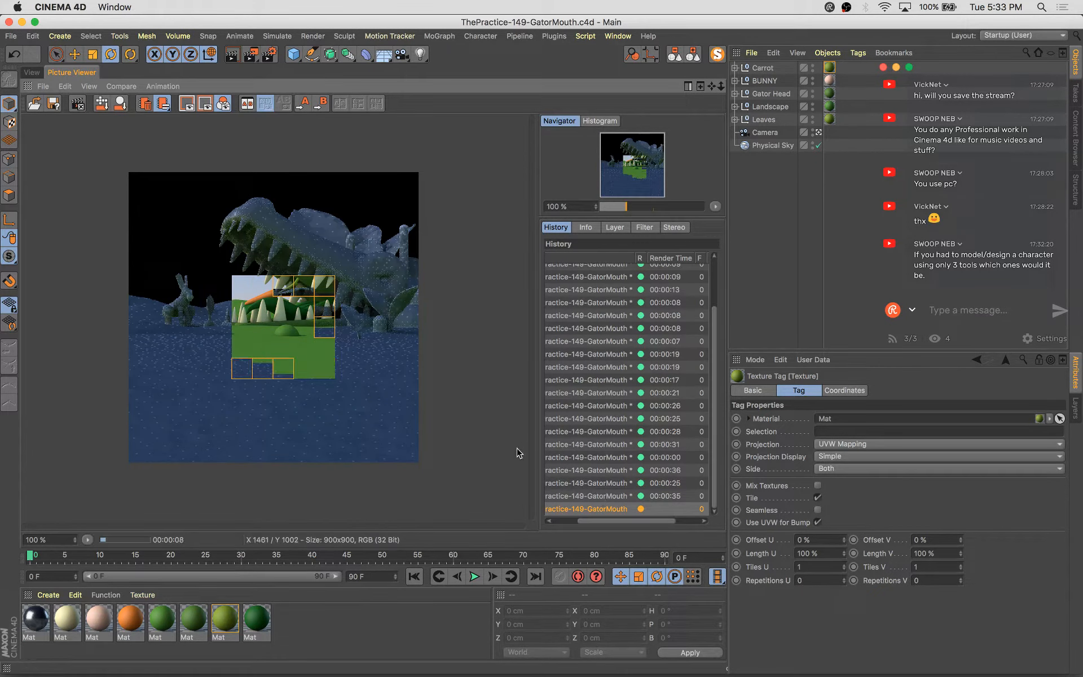
In the render settings, set the ambient occlusion colour's dark knot to H 249°, S 46%, V 27%
left_click(32, 72)
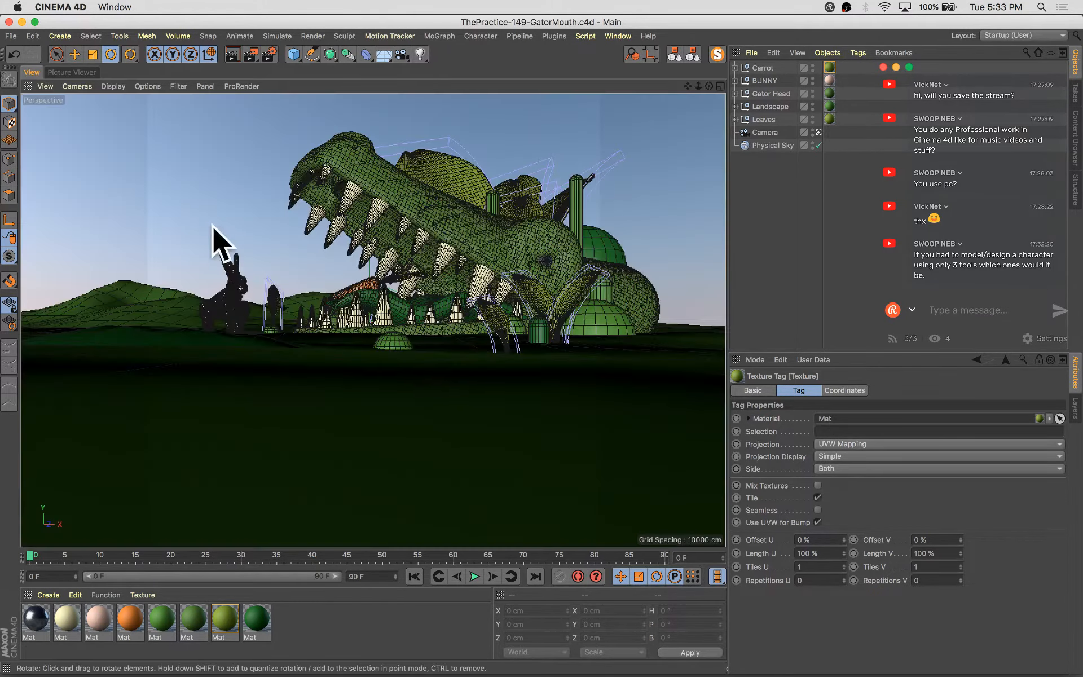
left_click(157, 338)
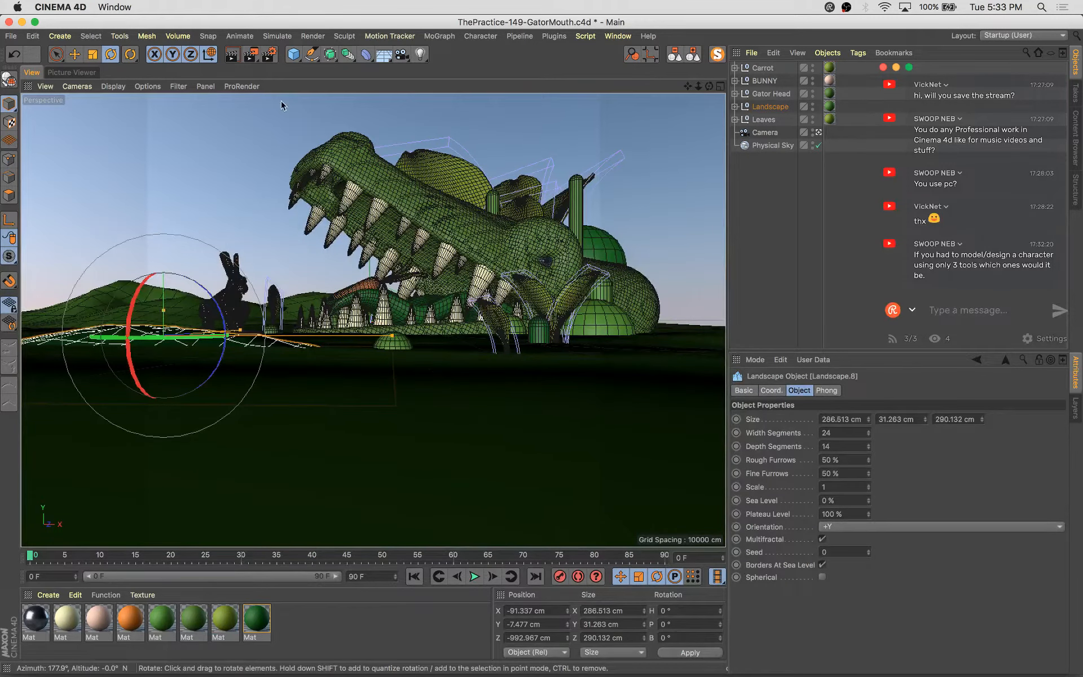
left_click(269, 54)
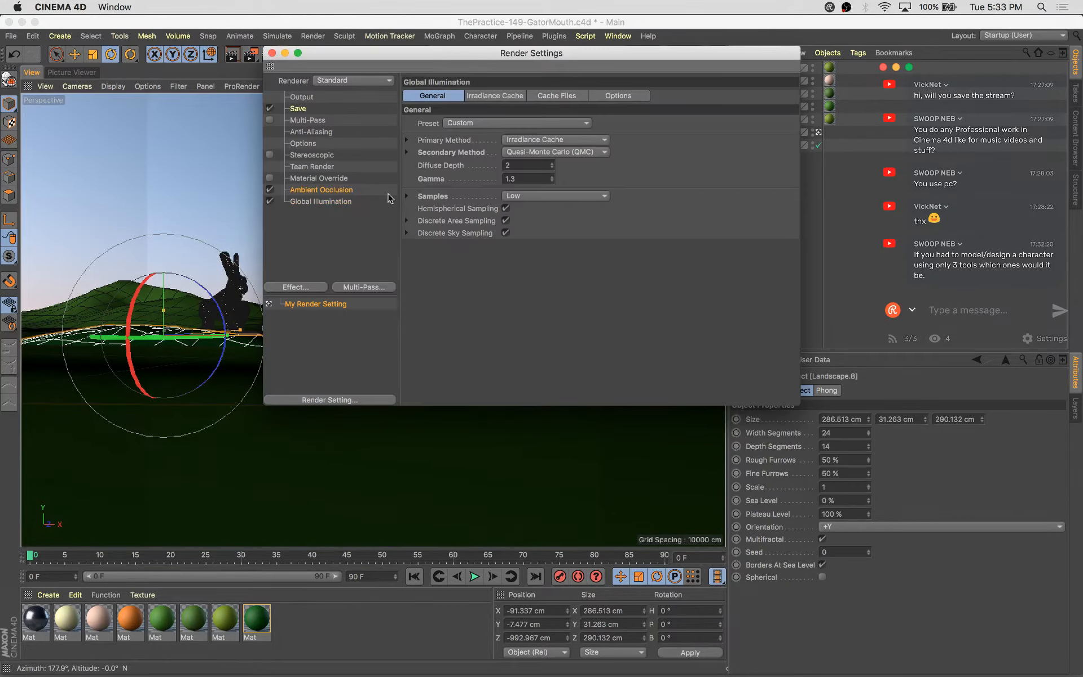
left_click(388, 190)
double_click(504, 156)
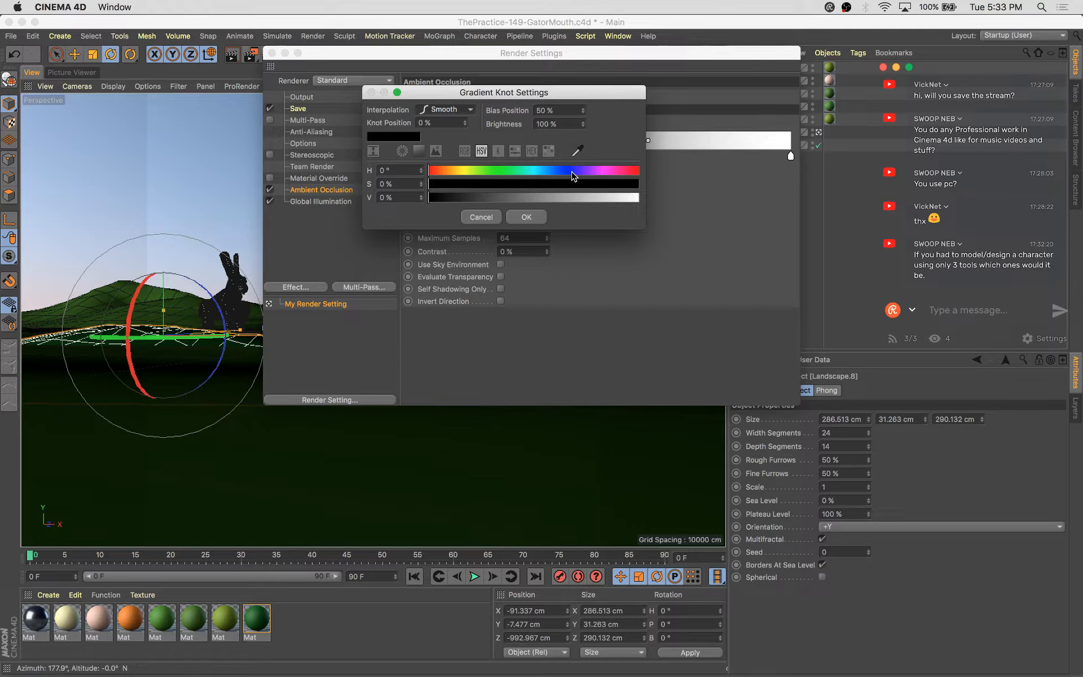
left_click_drag(572, 172, 578, 172)
left_click(525, 184)
left_click(473, 197)
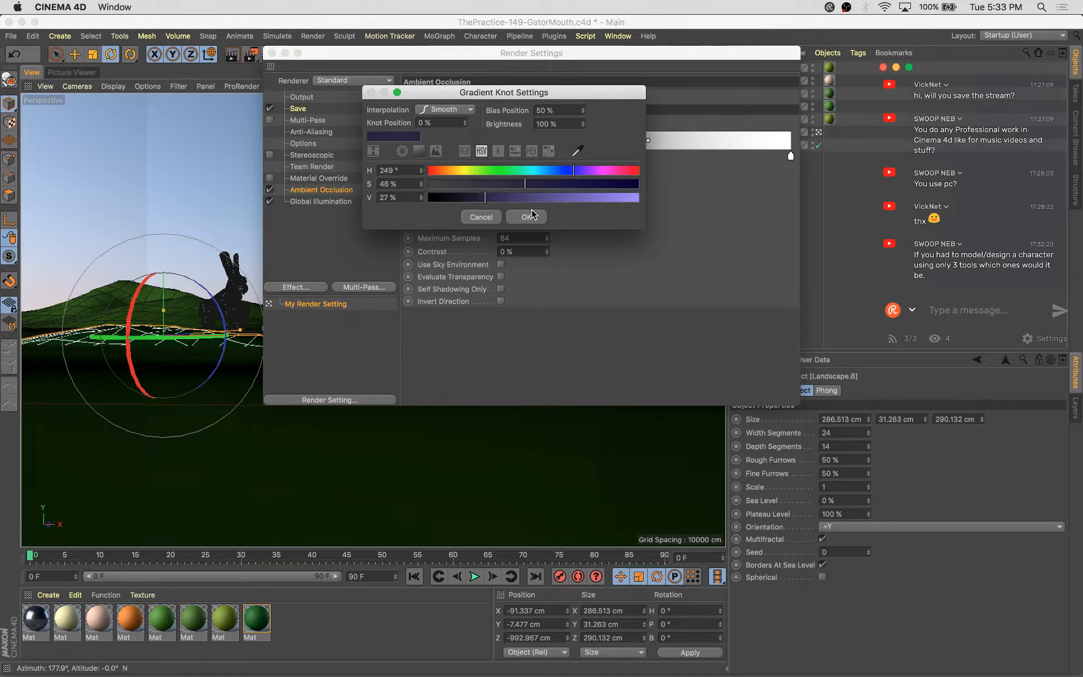
left_click(529, 217)
left_click_drag(508, 162, 514, 162)
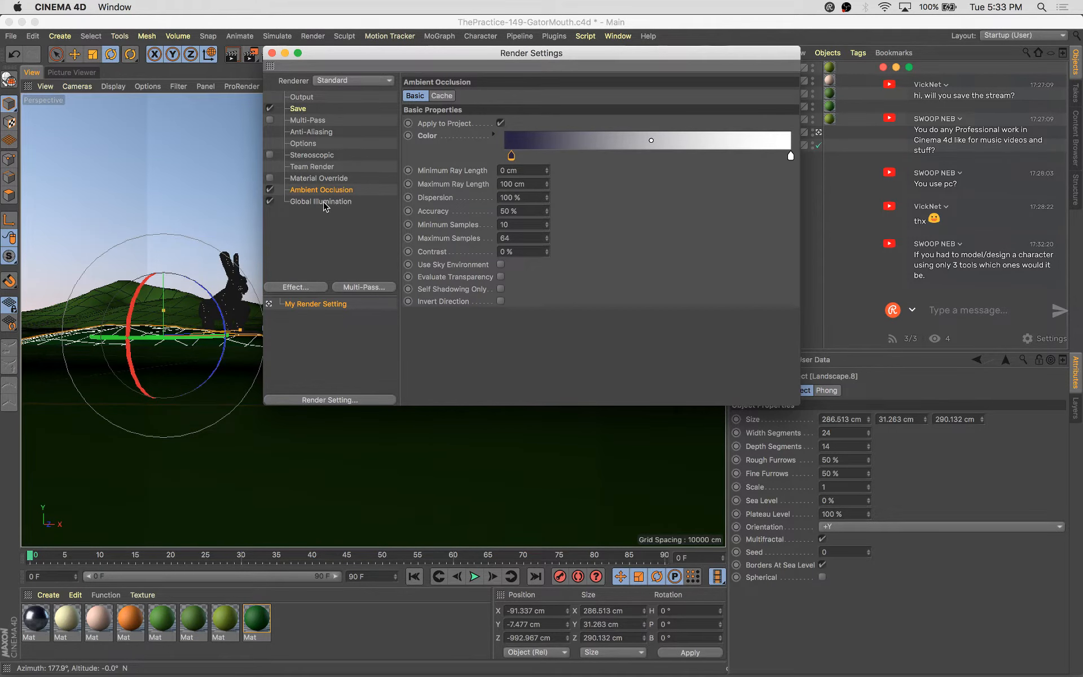
left_click(272, 53)
Save the project and render the scene to check the shading
key("super+s")
key("shift+r")
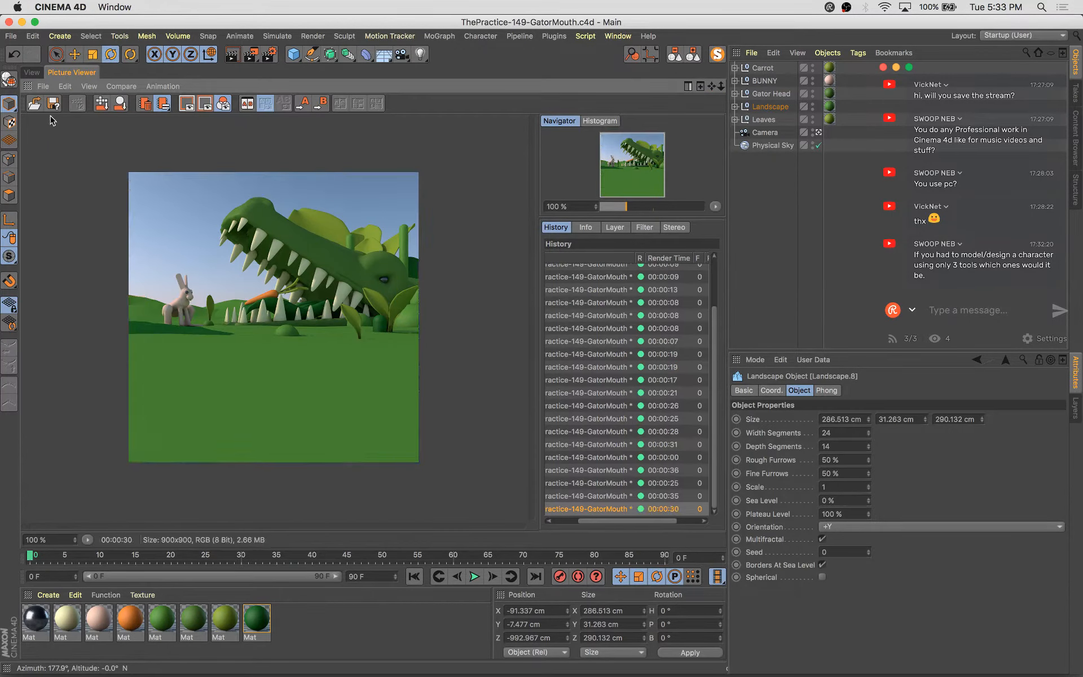
left_click(37, 73)
key("e")
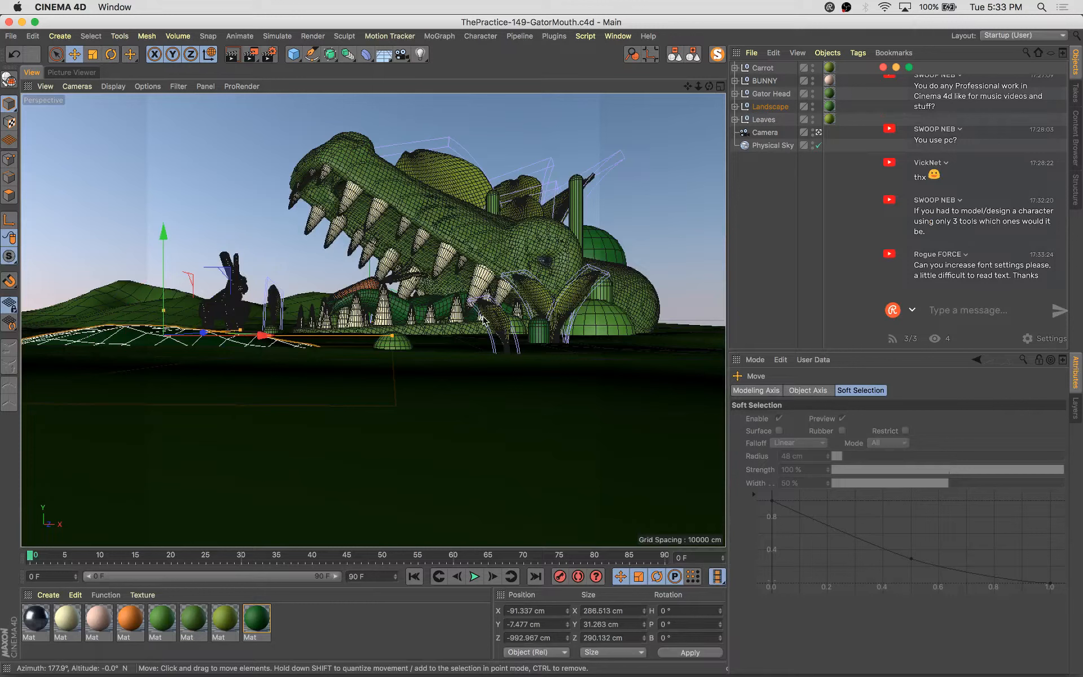
left_click(496, 322)
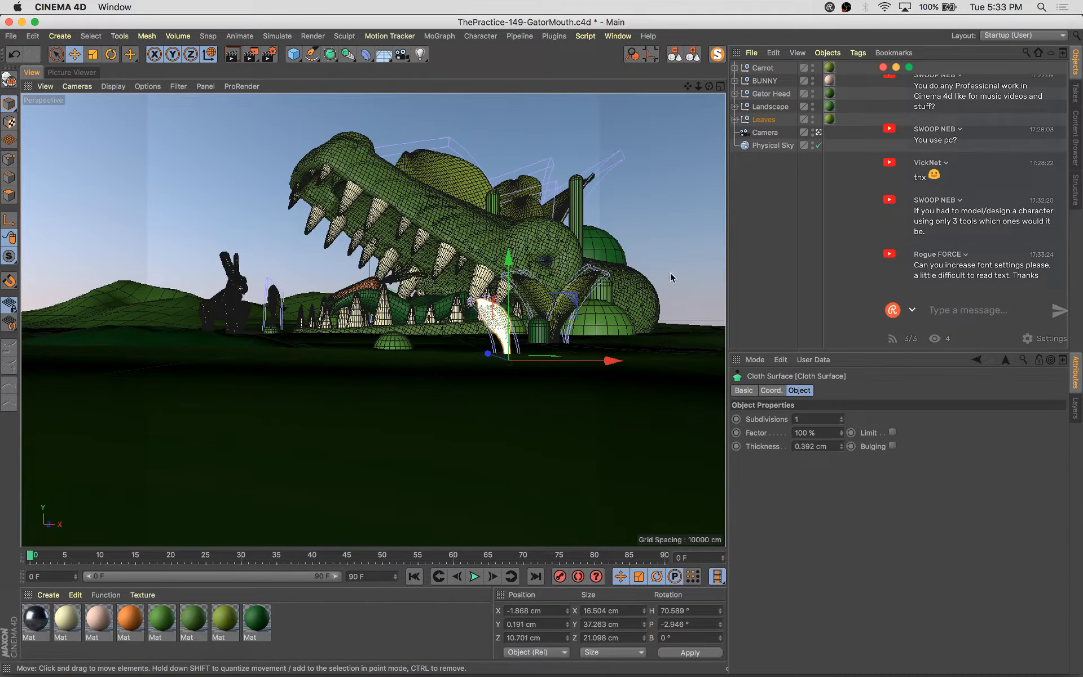
left_click(762, 121)
key("e")
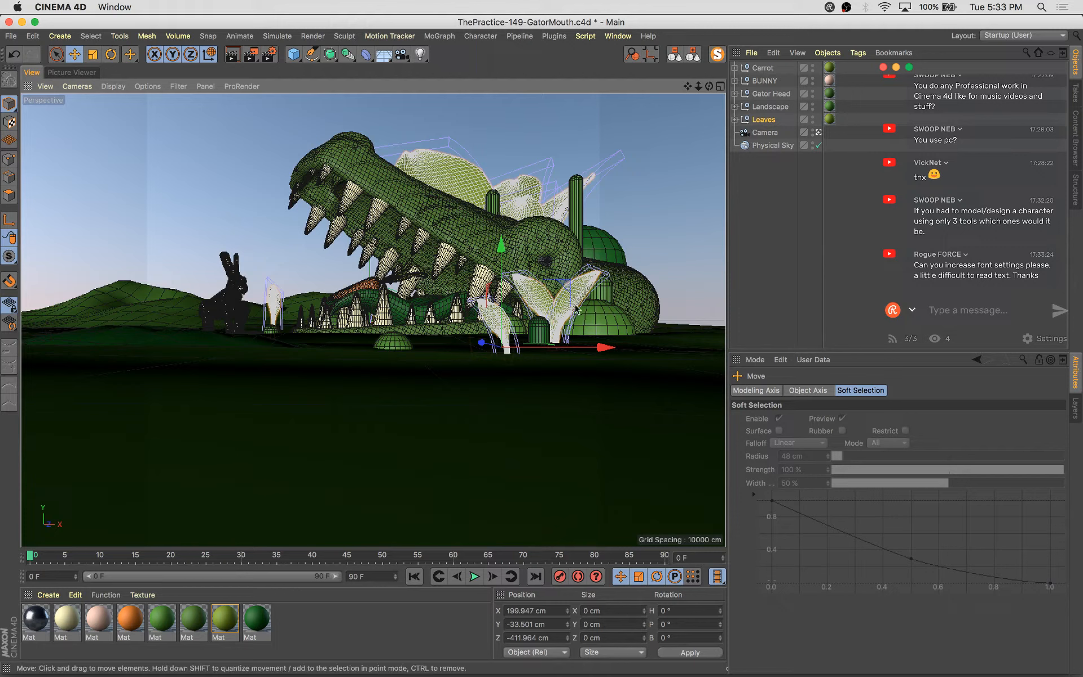
left_click_drag(466, 351, 512, 367)
key("super+z")
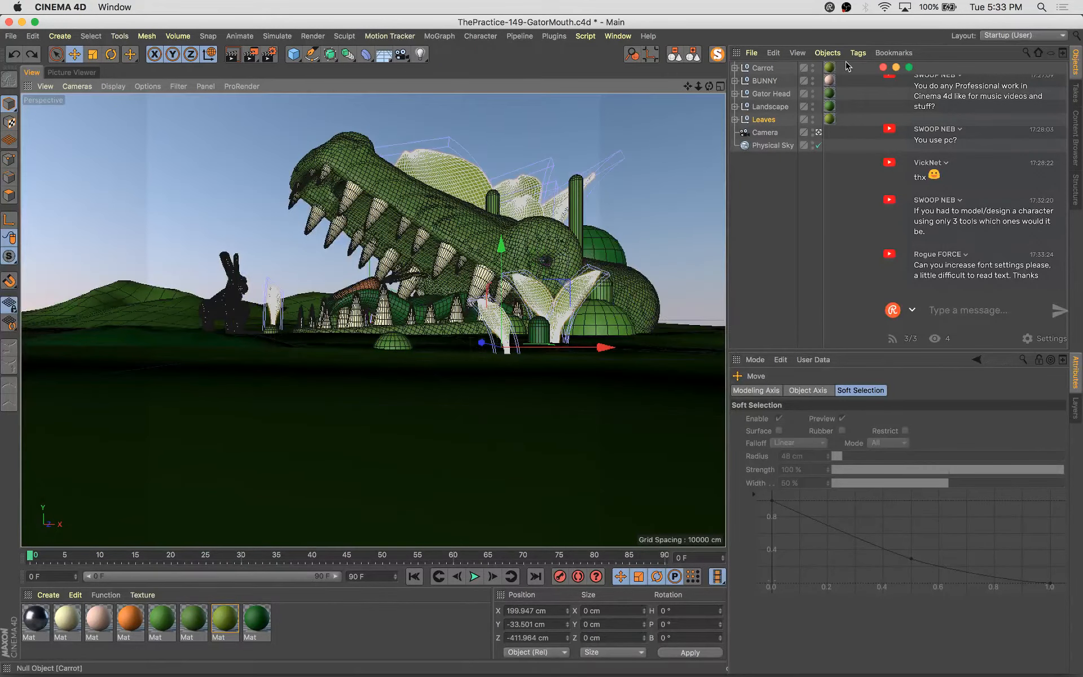
Duplicate one of the leaf groups and move the copy towards the front of the gator's mouth
left_click(735, 119)
left_click(494, 354)
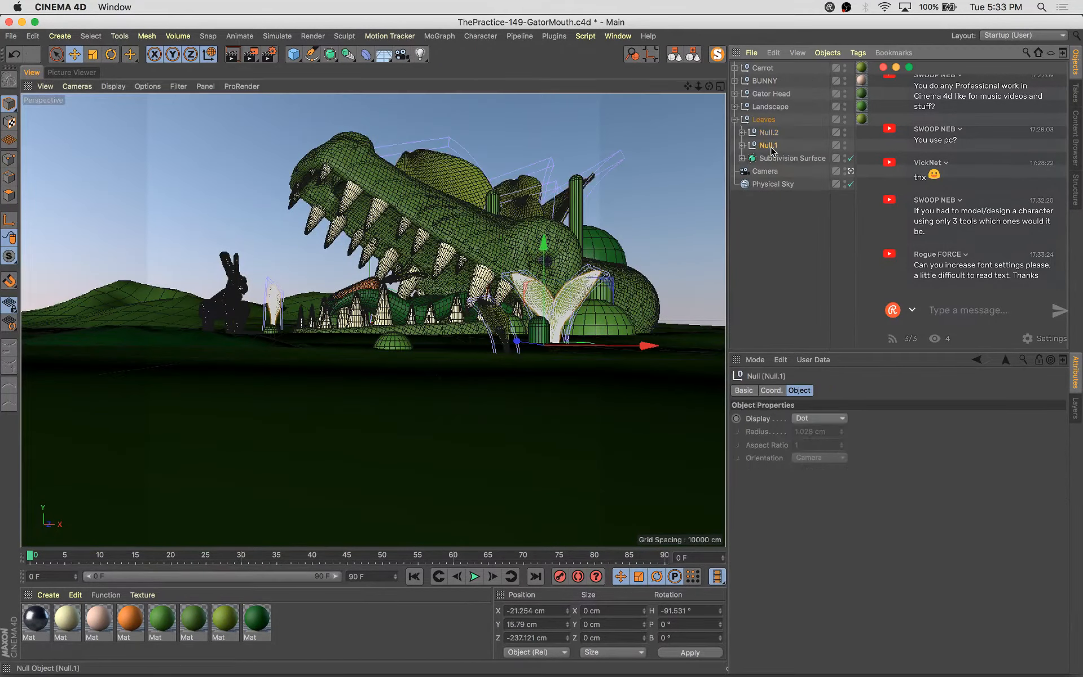
left_click(497, 324)
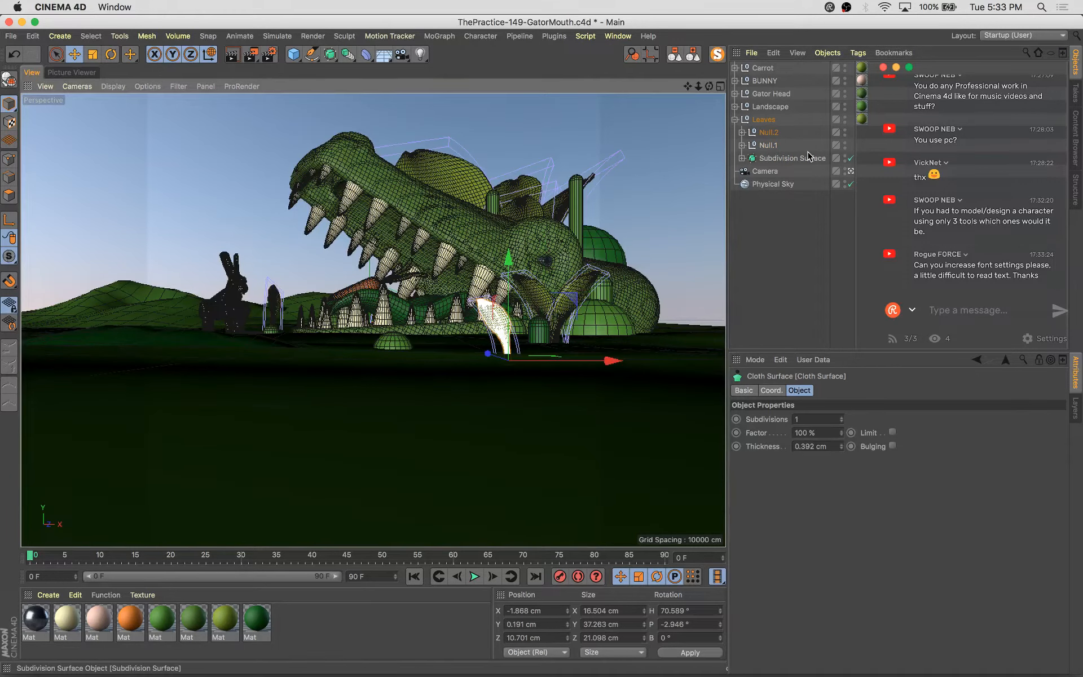
key("s")
left_click(758, 134)
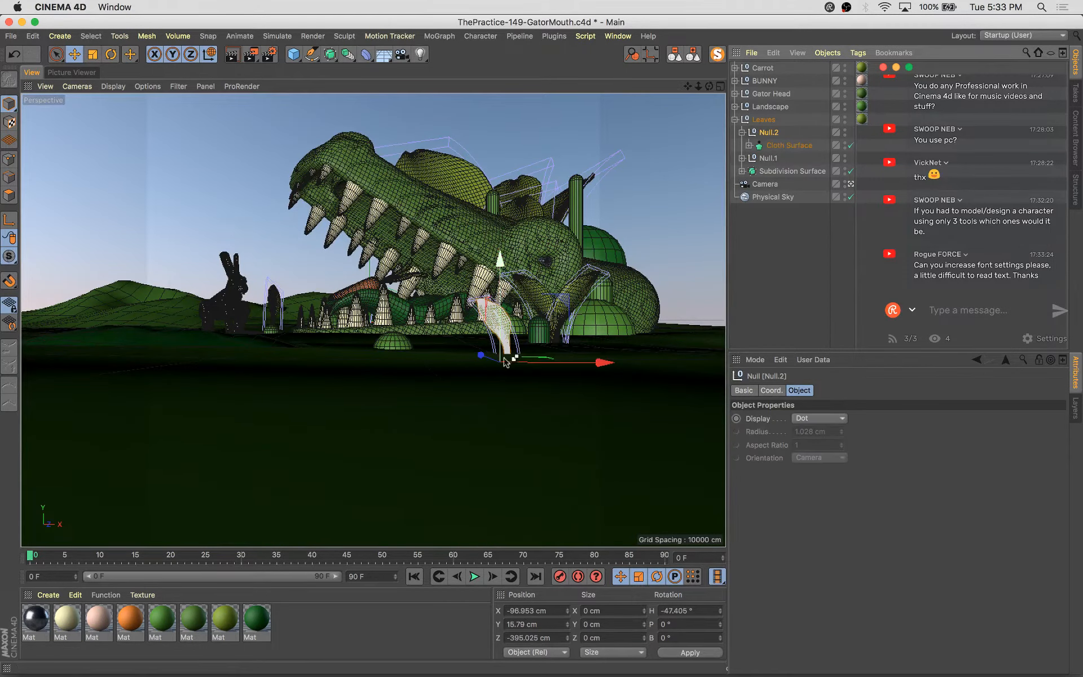
left_click_drag(489, 355, 362, 362)
Rotate, reposition and scale the copied leaf so it stands in front of the gator's jaw
key("r")
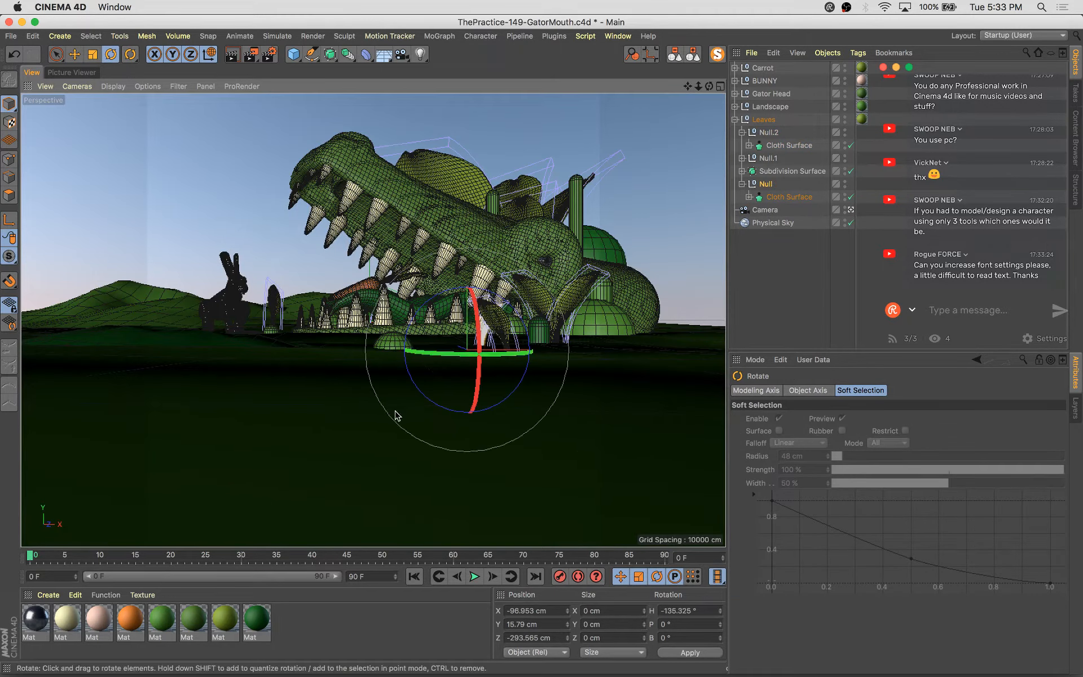
key("e")
left_click_drag(565, 350, 599, 380)
left_click_drag(493, 346, 587, 375)
left_click_drag(693, 386, 452, 446)
key("t")
key("e")
left_click_drag(477, 373, 494, 386)
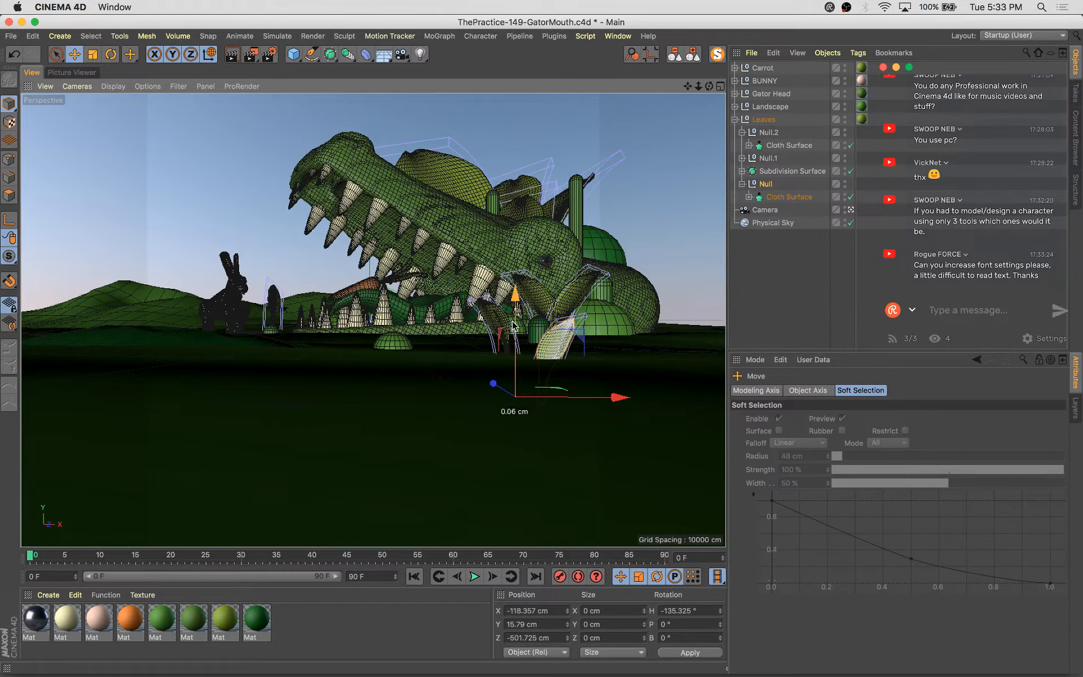
Move a capsule bush beside the copied leaf and scale it down
left_click(495, 353)
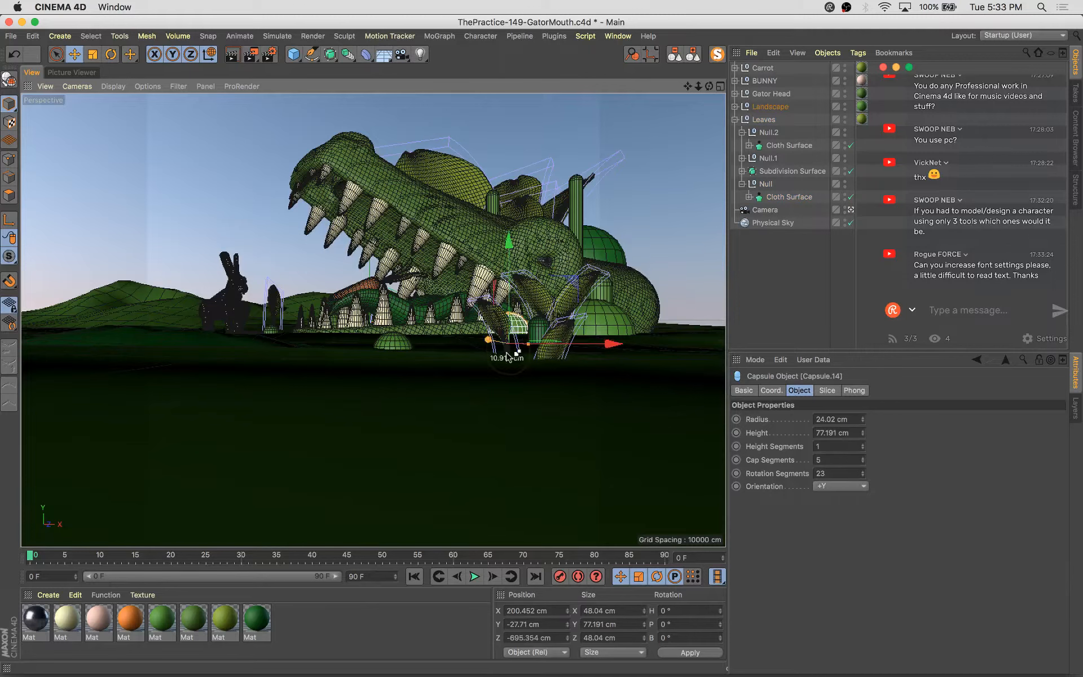
left_click_drag(507, 357, 560, 380)
left_click_drag(460, 360, 512, 390)
key("t")
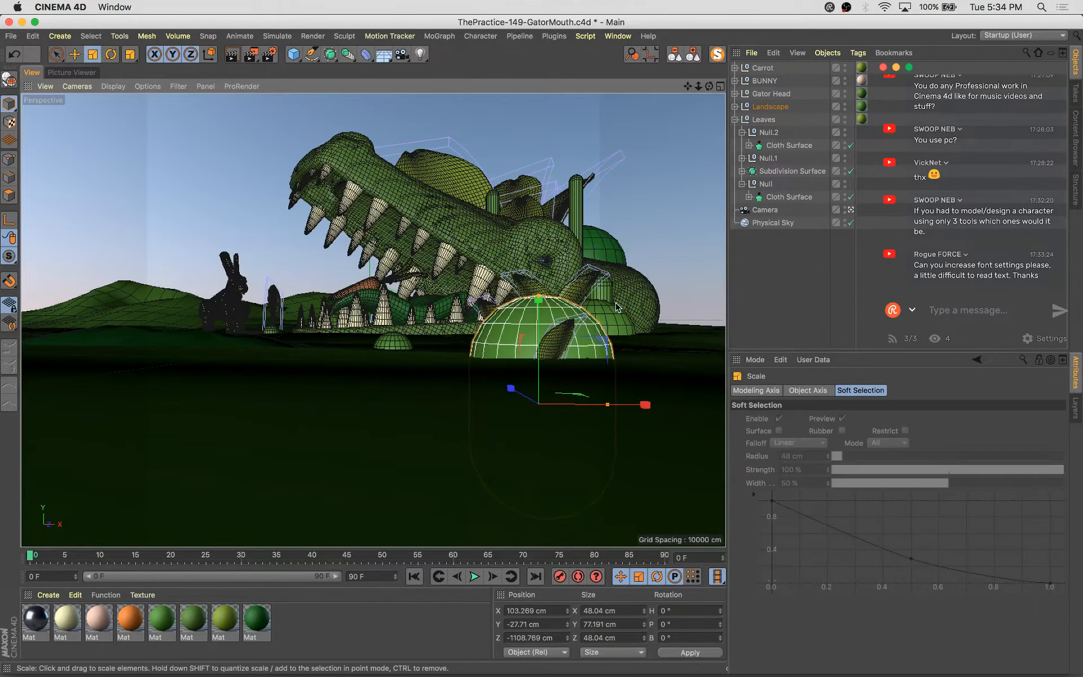
left_click_drag(544, 470, 454, 508)
key("e")
left_click_drag(608, 339, 644, 304)
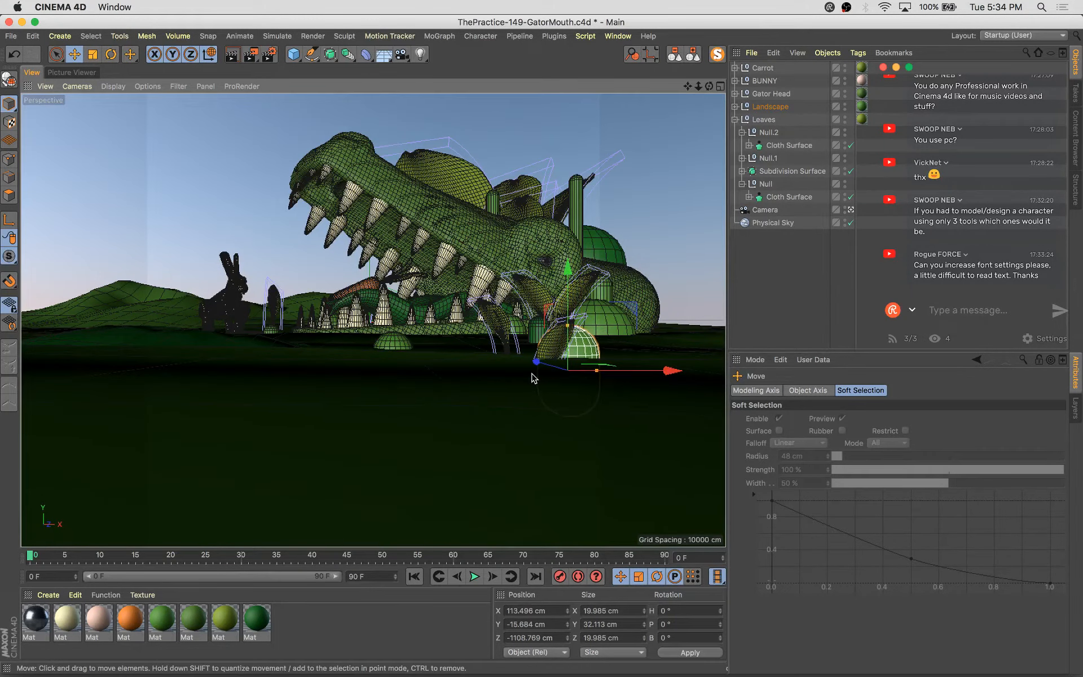
left_click(561, 345)
Raise the copied leaf slightly and save the project
left_click(782, 186)
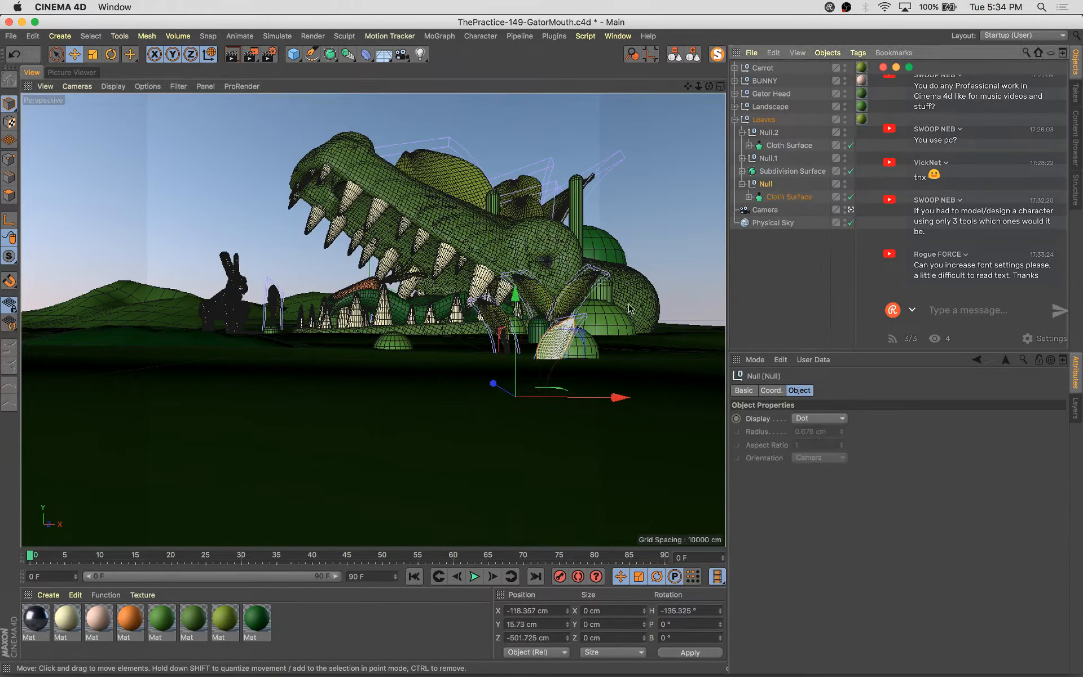
left_click_drag(530, 291, 529, 268)
key("super+s")
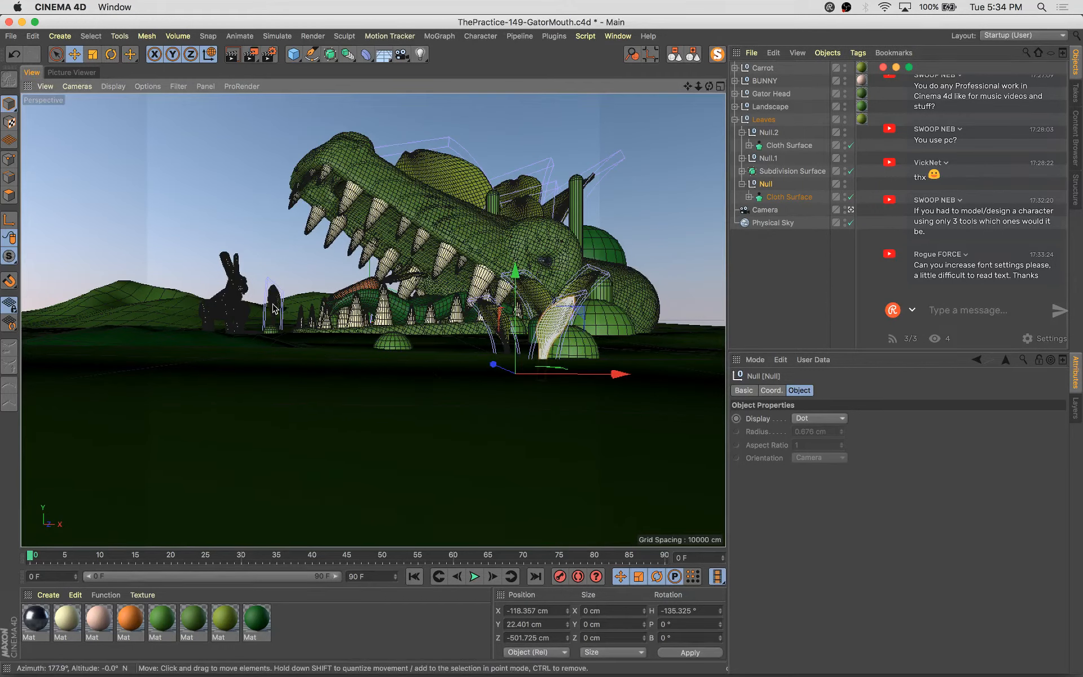
Move, scale up and rotate the leaf standing near the bunny, saving the project along the way
left_click(274, 308)
left_click_drag(347, 339, 420, 348)
key("t")
key("e")
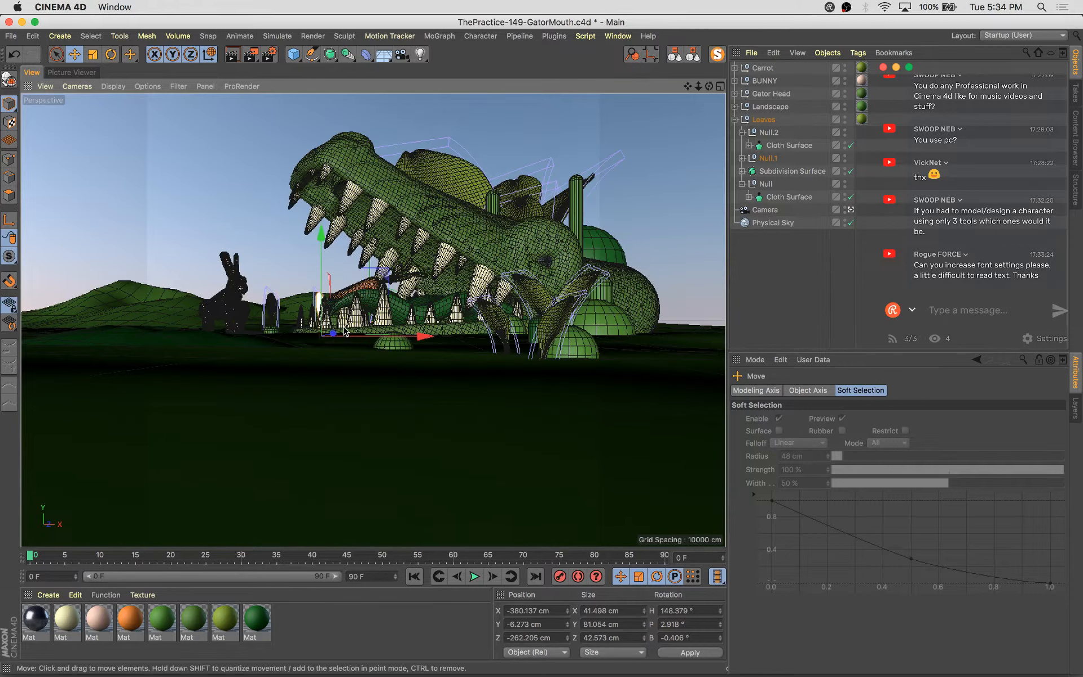
left_click_drag(339, 334, 361, 335)
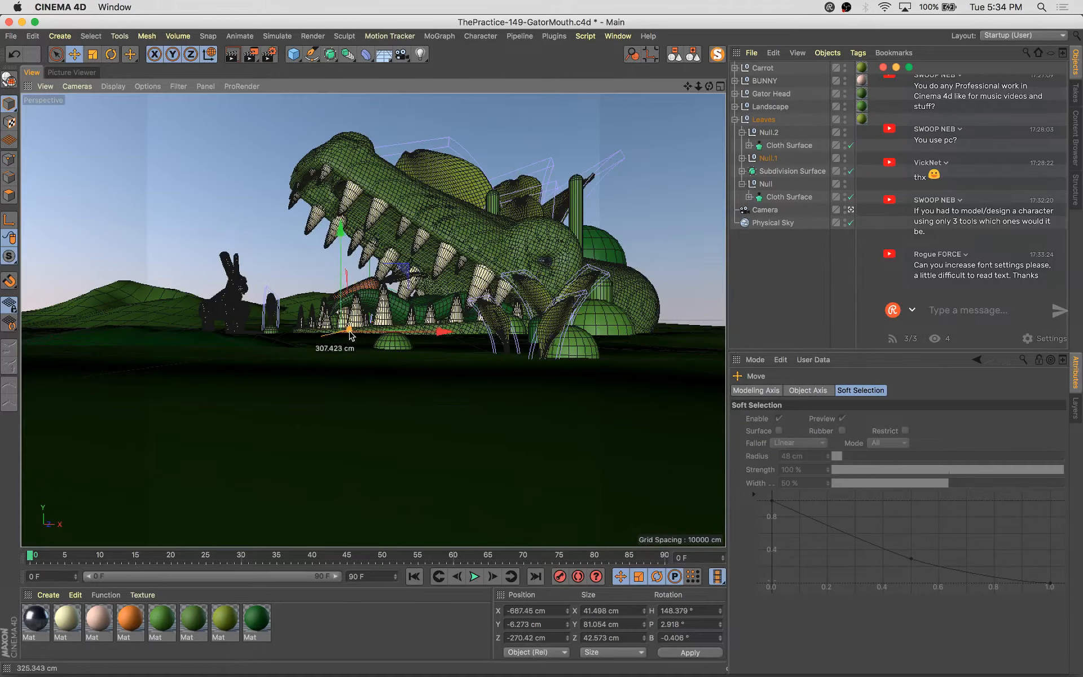
key("t")
left_click_drag(258, 445, 683, 384)
key("super+s")
key("r")
left_click_drag(334, 355, 481, 341)
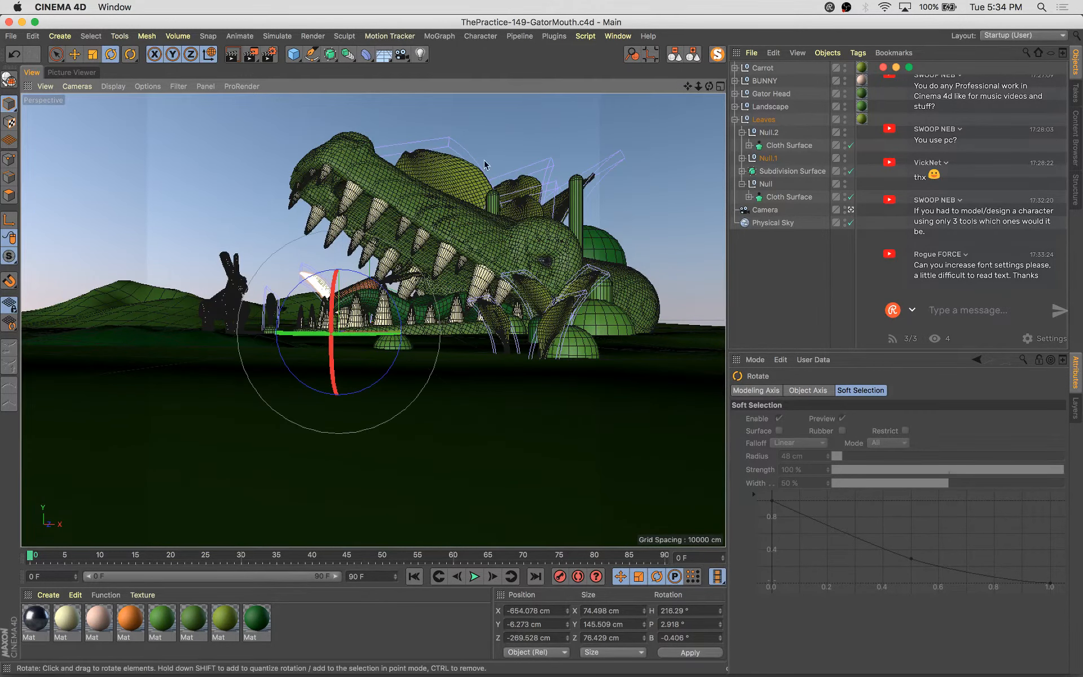
Select the bend deformer on the leaf in front of the gator's jaw and set its angle to 104°
left_click(471, 182)
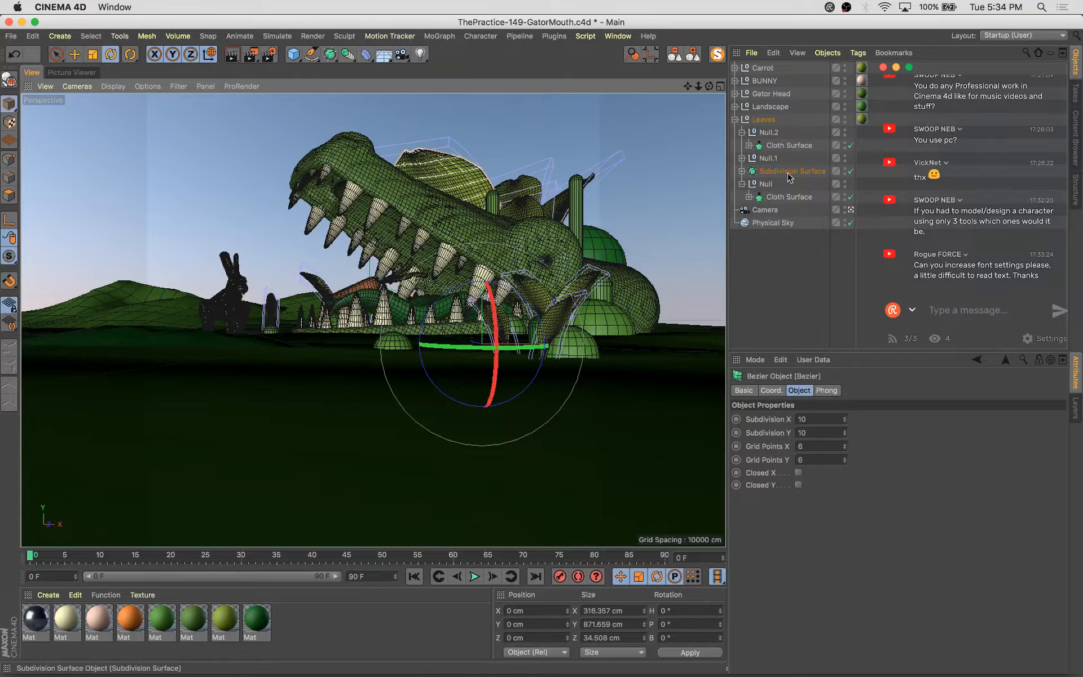
key("s")
left_click(763, 210)
left_click(797, 223)
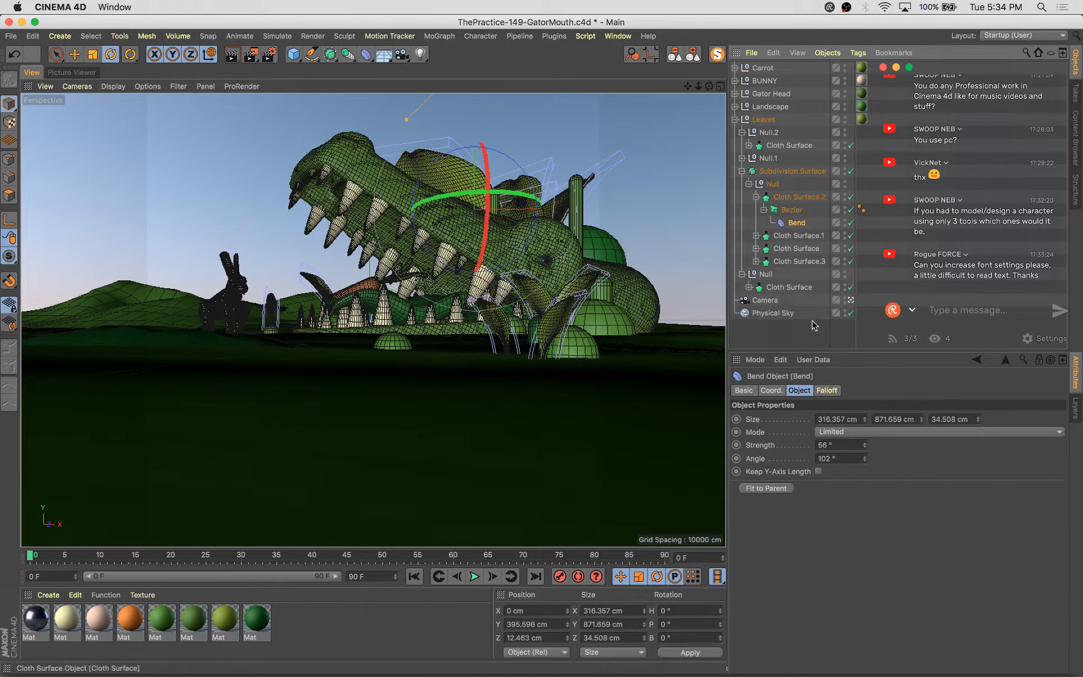
left_click_drag(865, 464, 887, 420)
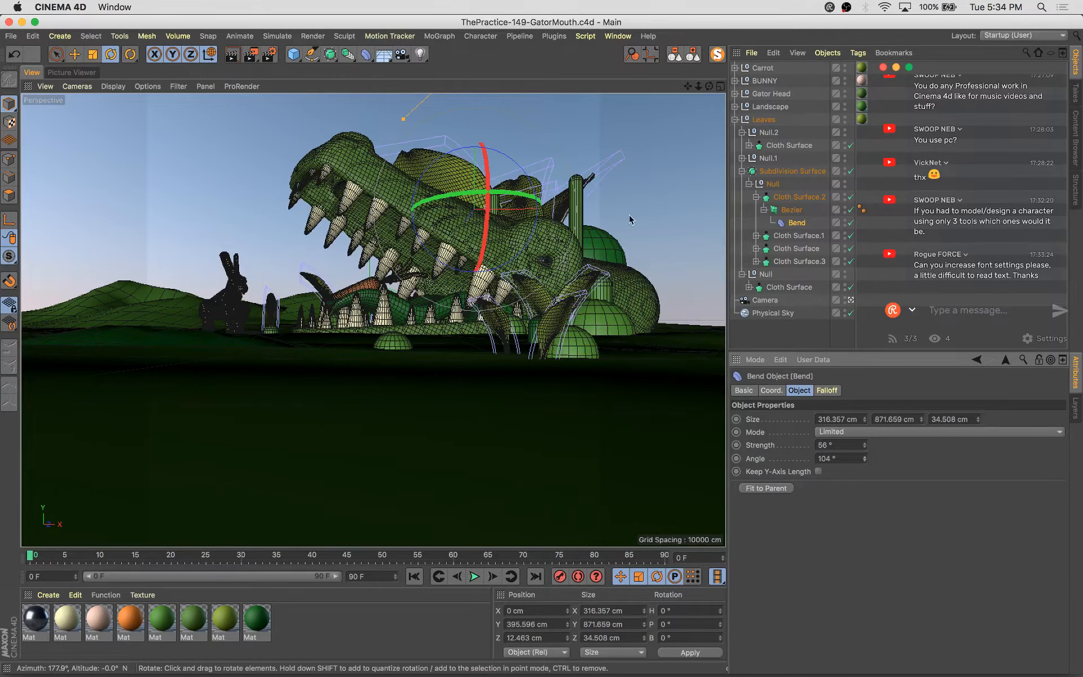
Render a preview to the picture viewer and zoom in to inspect the leaves and carrot
key("shift+r")
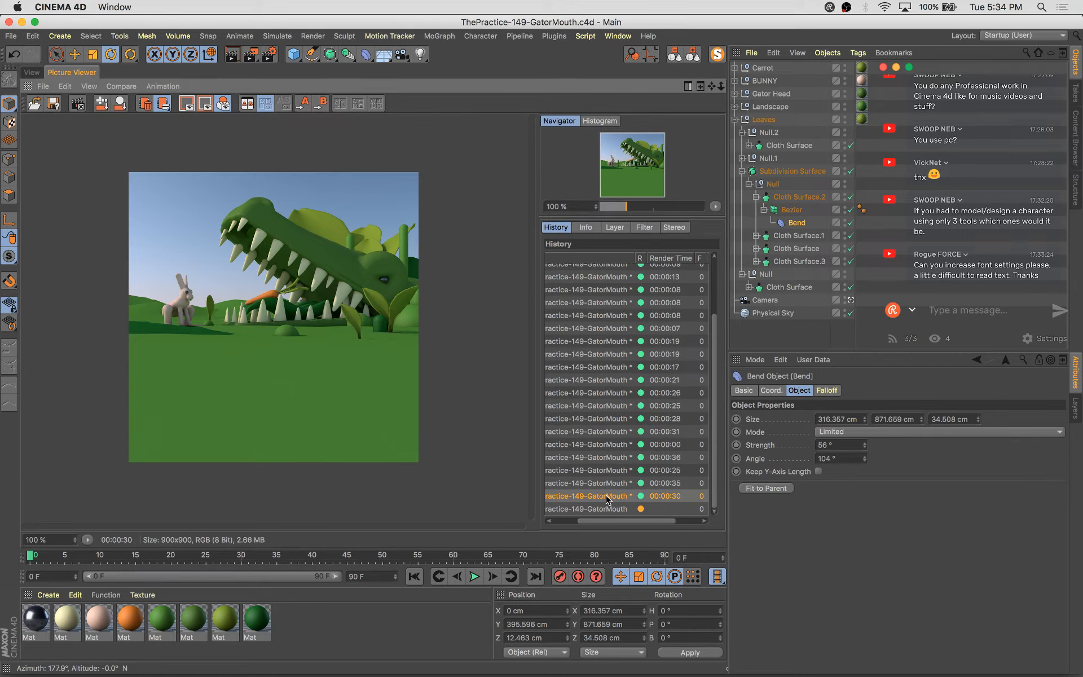
scroll(369, 304, "up", 2)
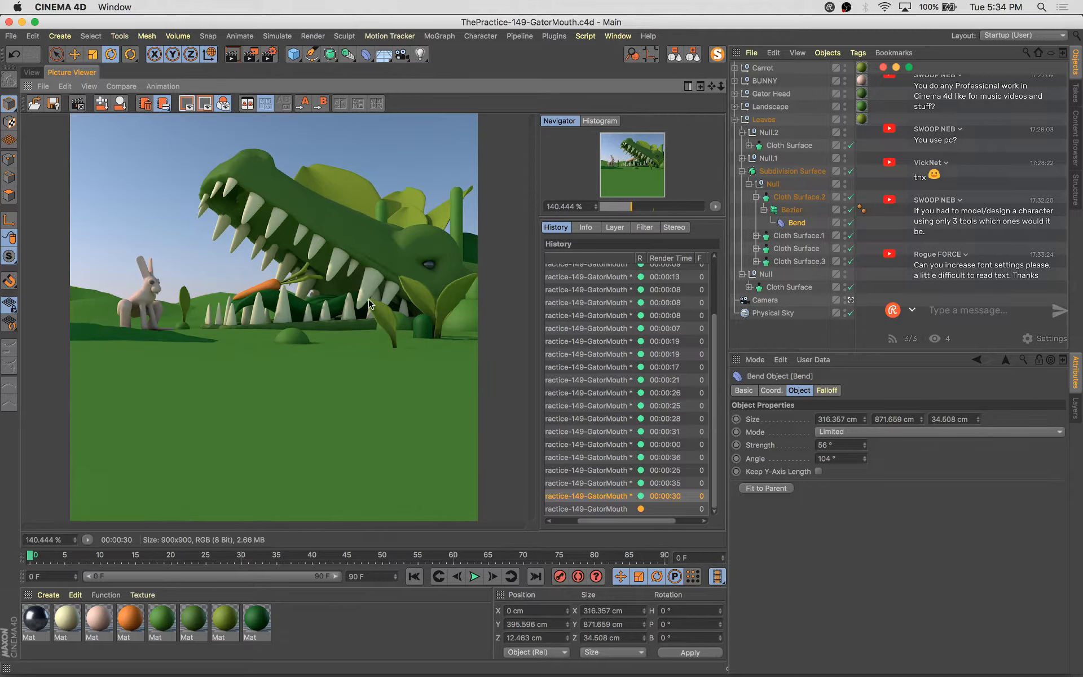
left_click(27, 71)
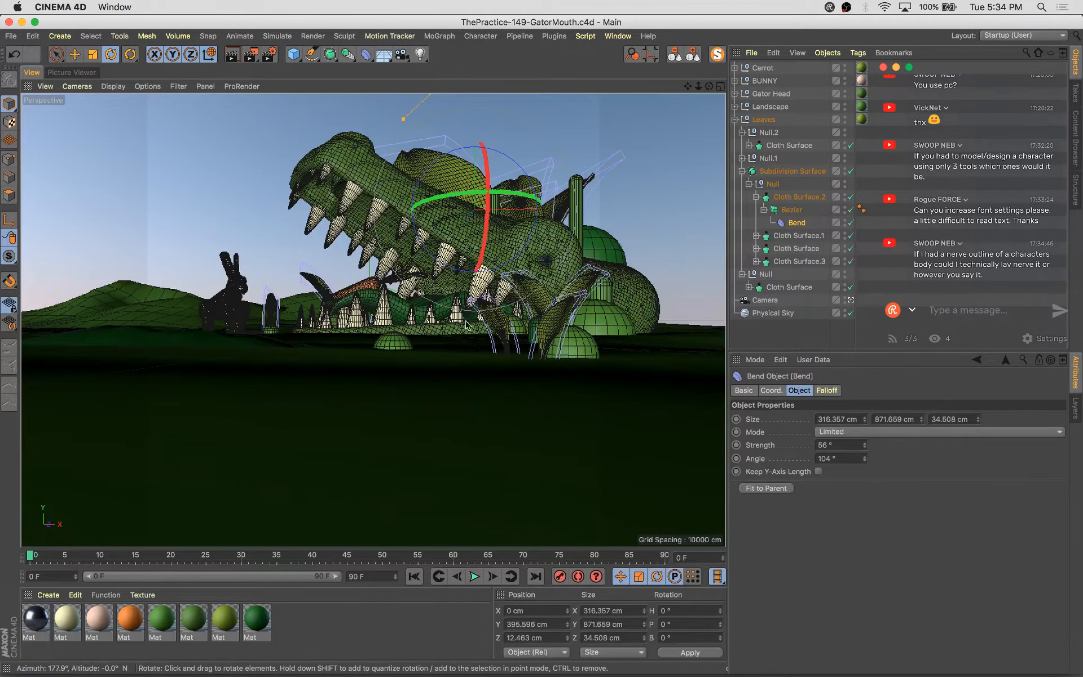
Rotate the leaf standing near the bunny to a heading of about 190°
left_click(315, 287)
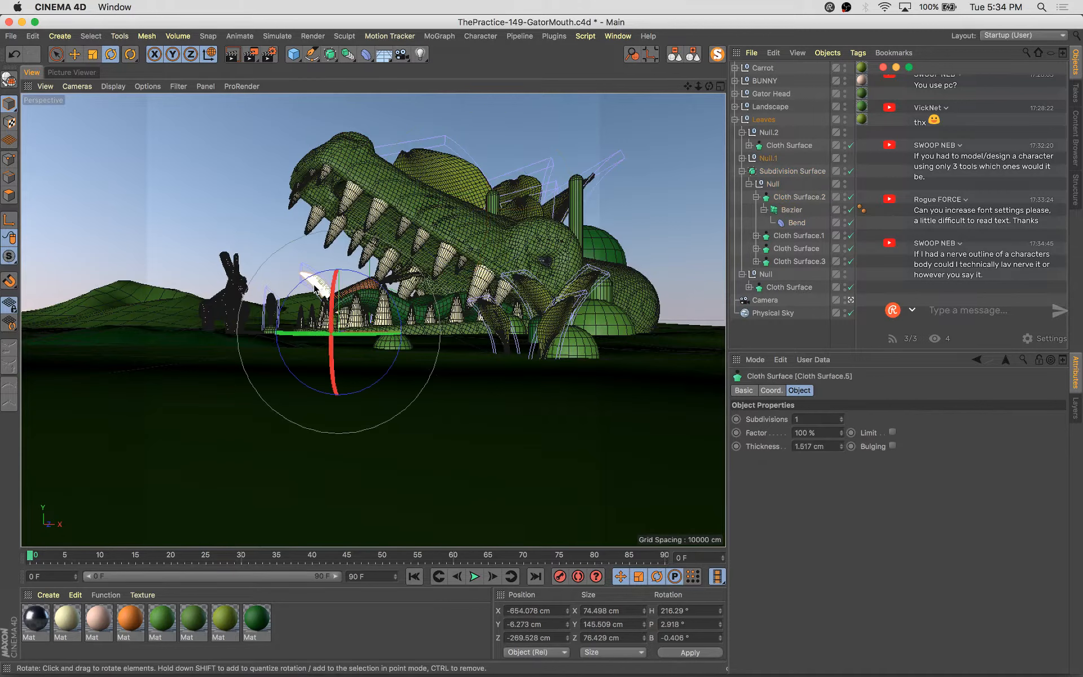
left_click_drag(384, 334, 336, 330)
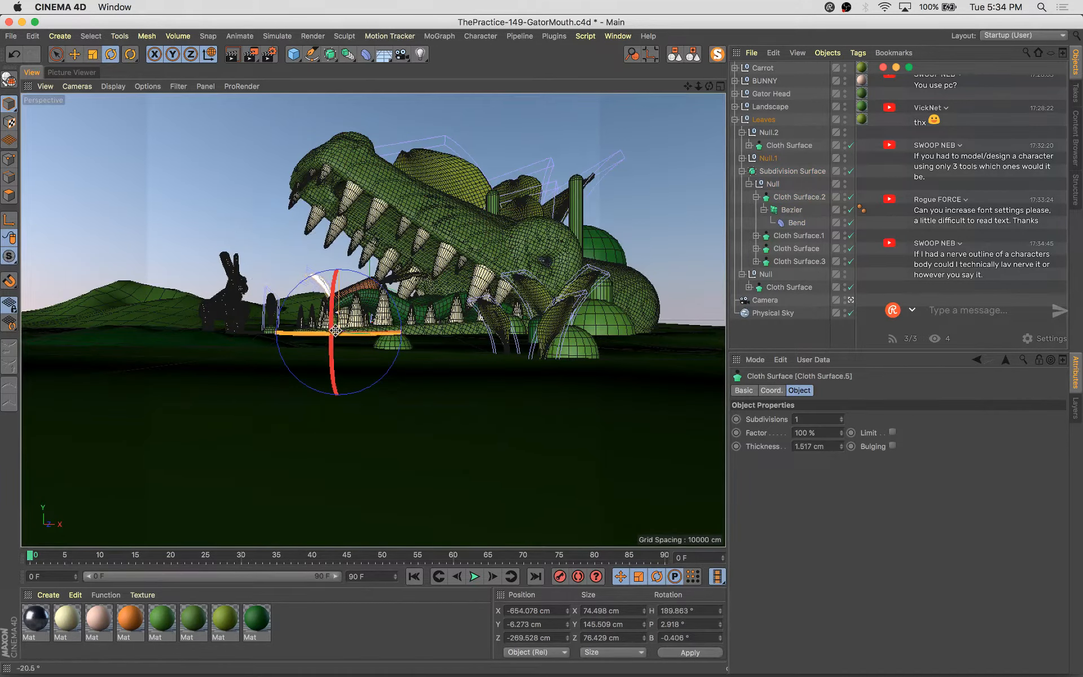
Select the carrot with its loft, scale it up about 111% and tilt it about 5°
left_click(362, 287)
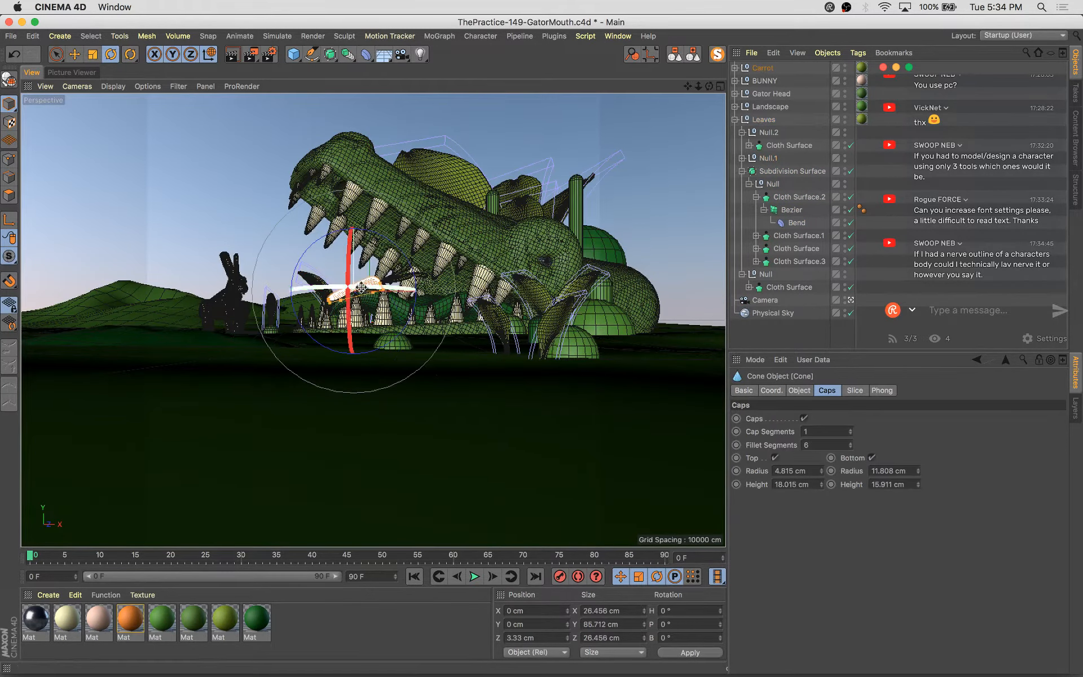
left_click(755, 68)
left_click(420, 315, "shift")
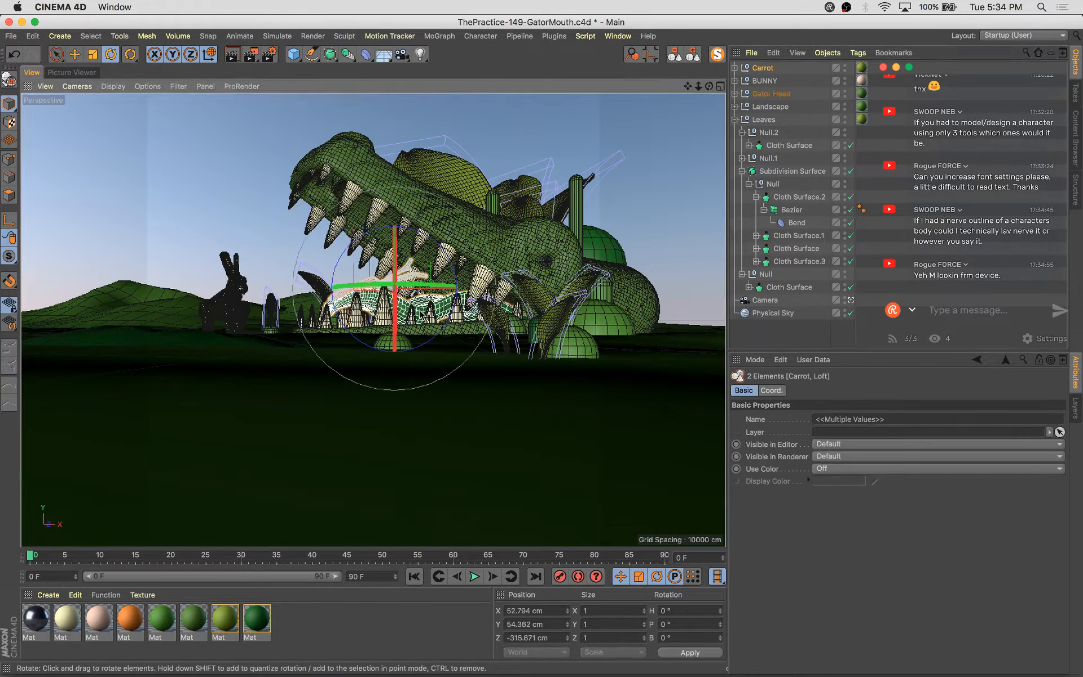
left_click_drag(386, 516, 431, 493)
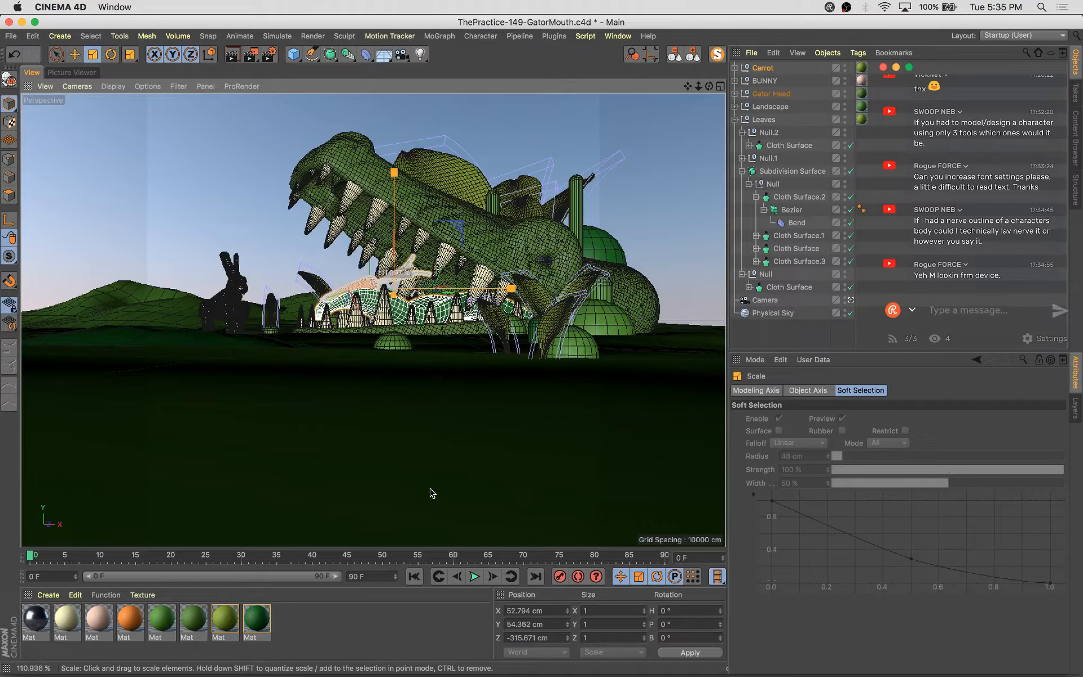
key("r")
left_click_drag(357, 248, 394, 236)
key("e")
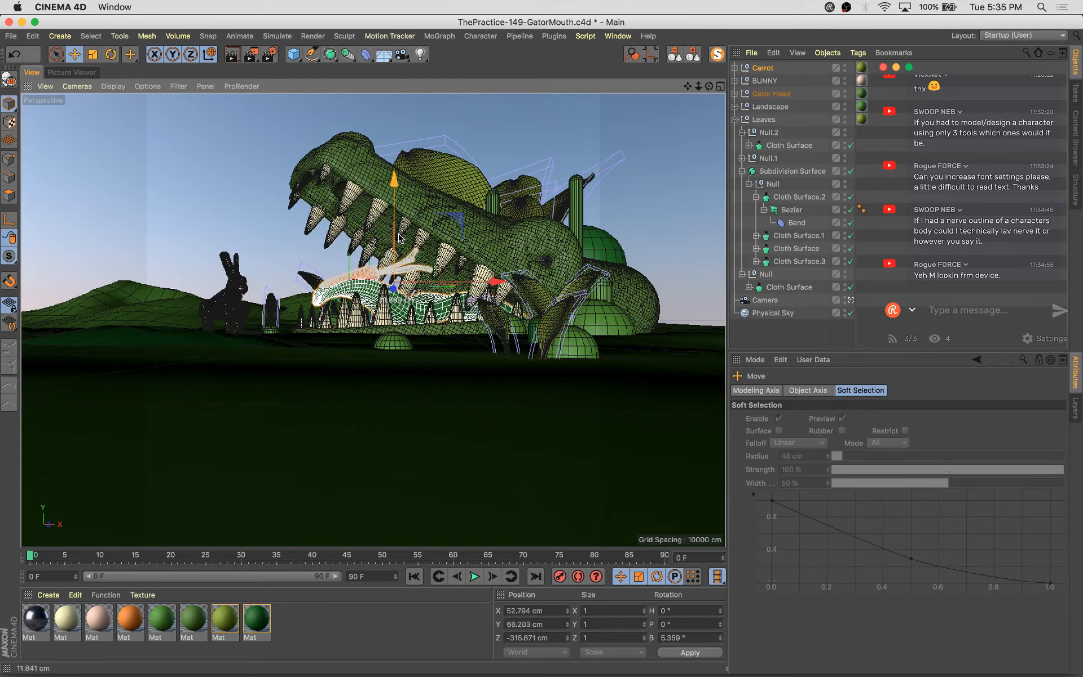
Move the carrot further back into the gator's mouth, checking it from a close free view
left_click(850, 300)
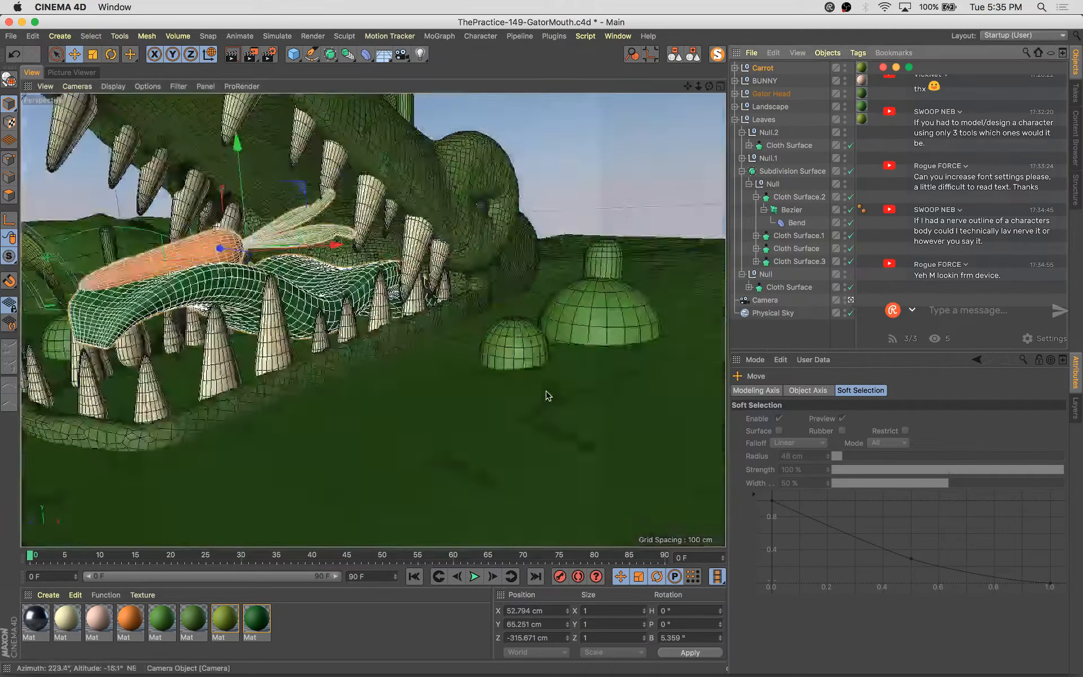
scroll(456, 482, "down", 5)
scroll(507, 456, "down", 2)
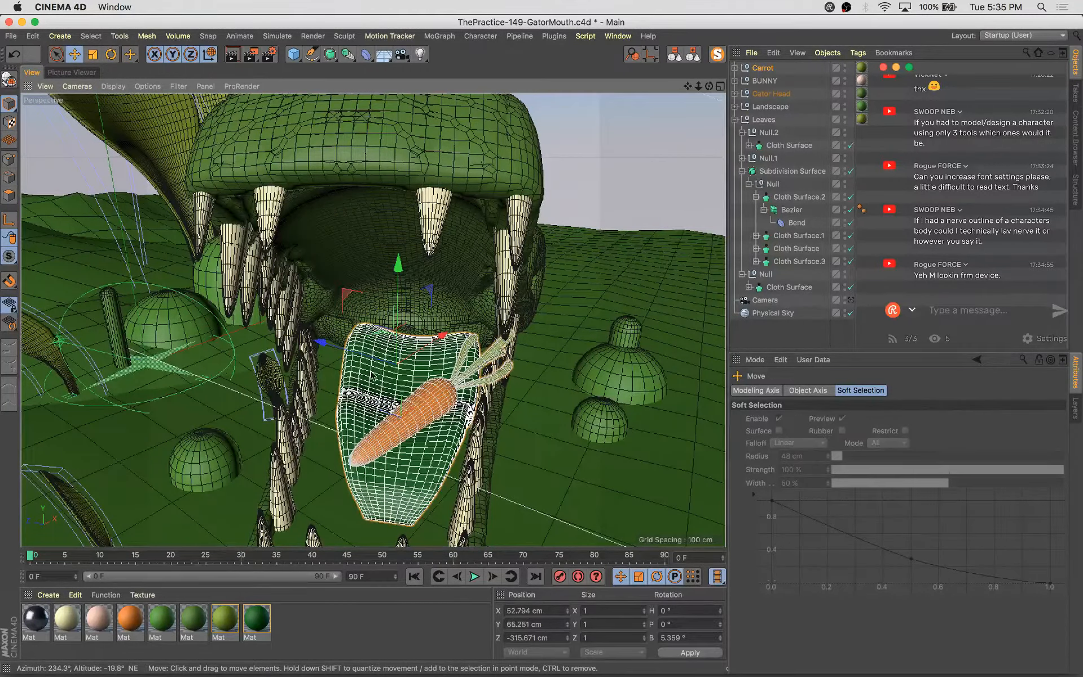
left_click_drag(321, 342, 301, 335)
left_click_drag(445, 406, 469, 375, "alt")
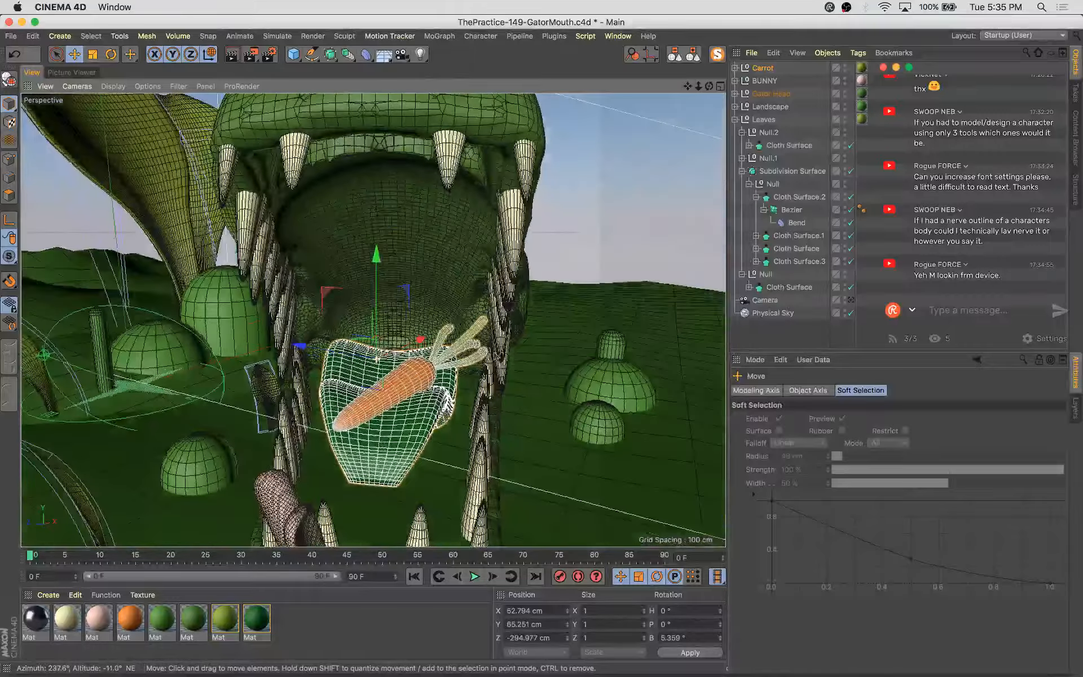
left_click(850, 300)
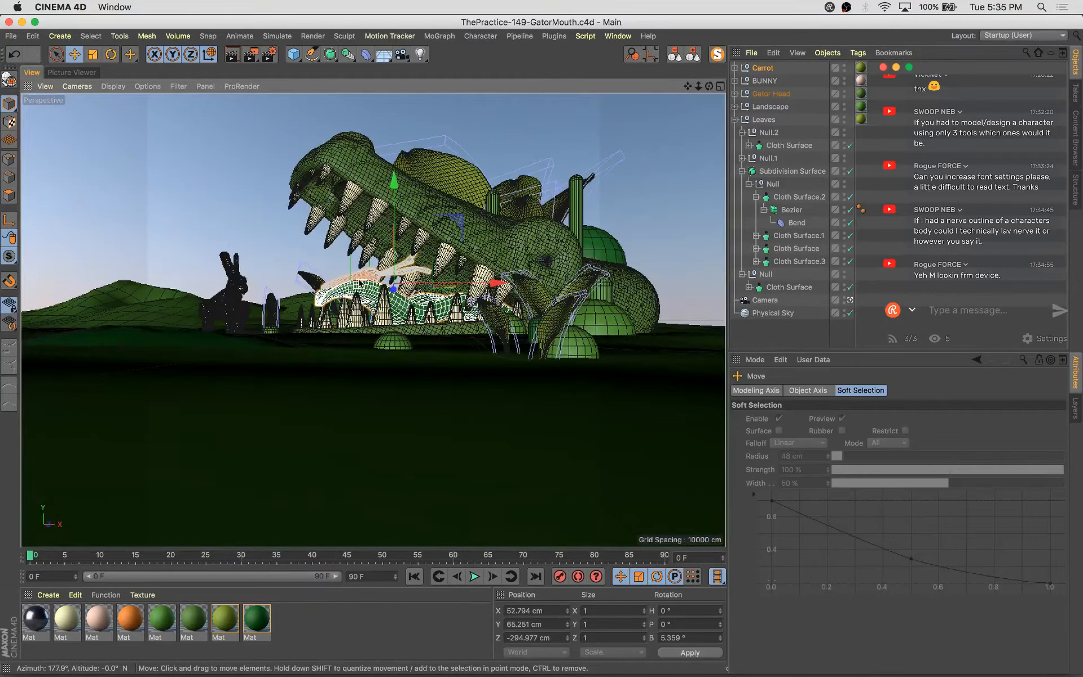
Scale up a dome bush, move it beside the gator's right side, and apply the dark green material
left_click_drag(517, 305, 523, 314, "alt")
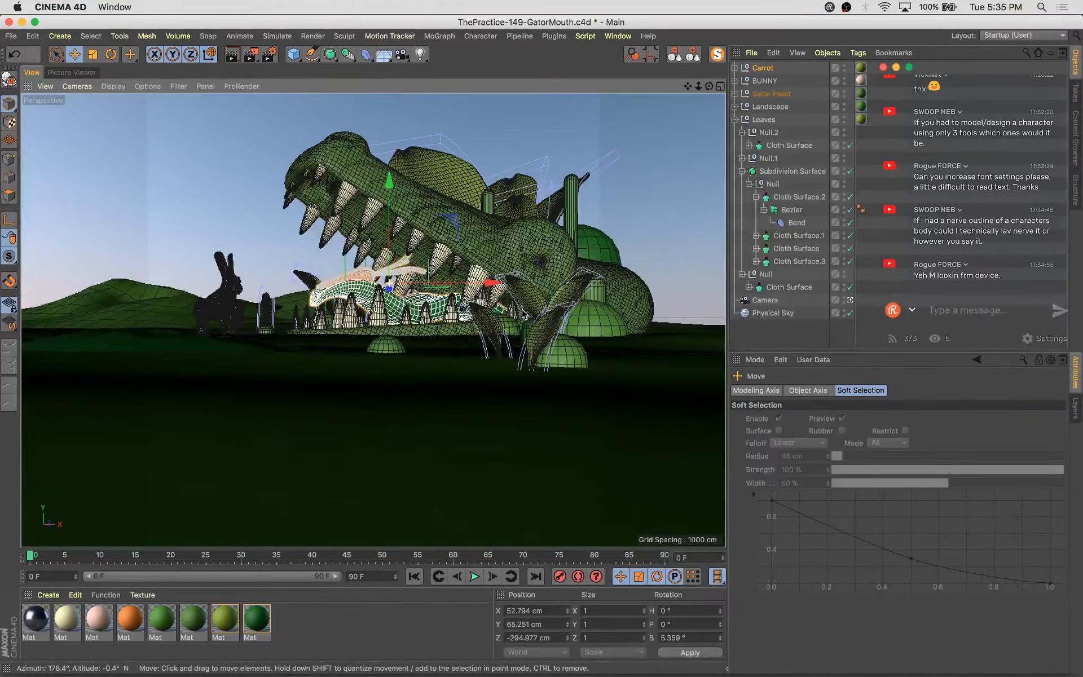
left_click(378, 341)
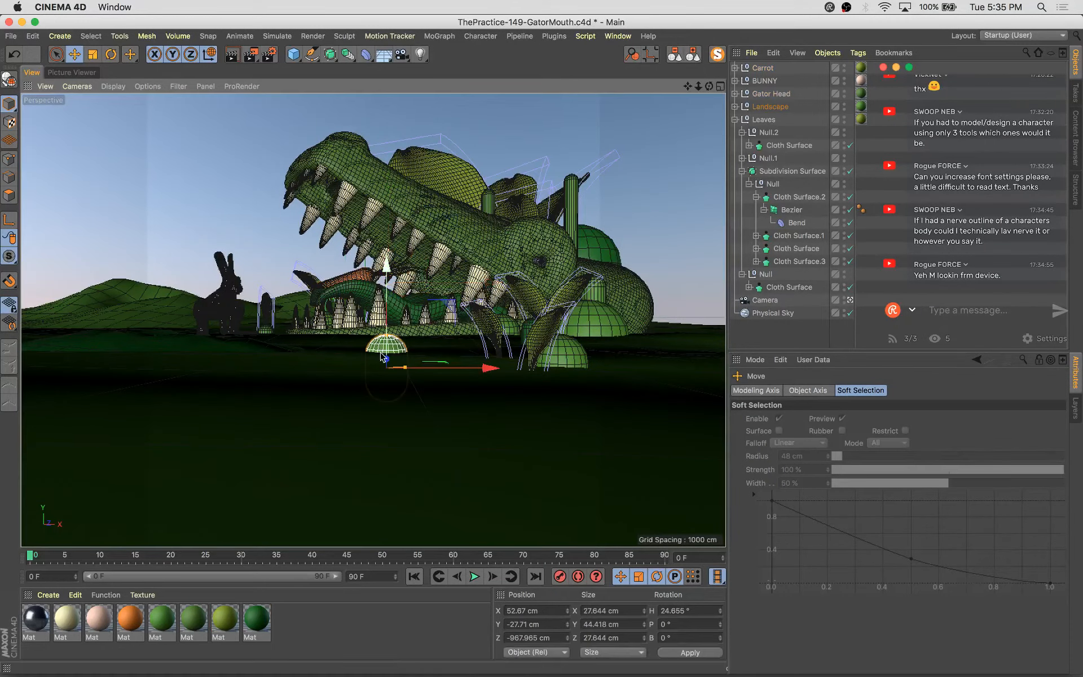
mouse_move(430, 369)
left_mouse_down()
mouse_move(411, 377)
mouse_move(446, 366)
mouse_move(428, 376)
left_mouse_up()
key("t")
left_click_drag(347, 420, 389, 405)
key("e")
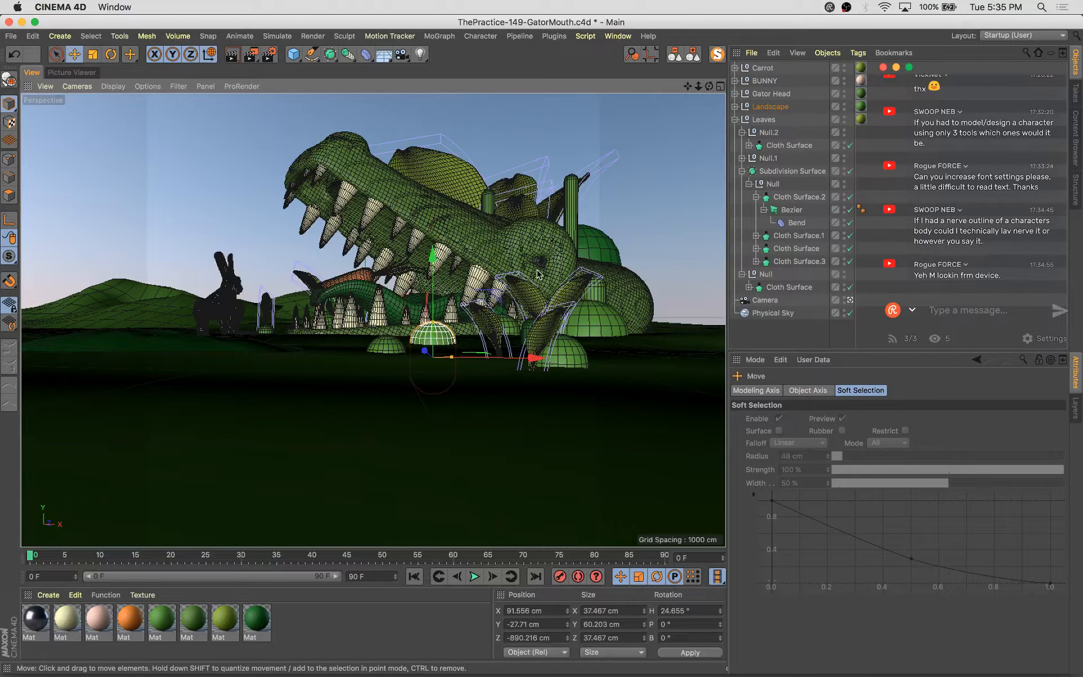
left_click_drag(503, 302, 512, 295)
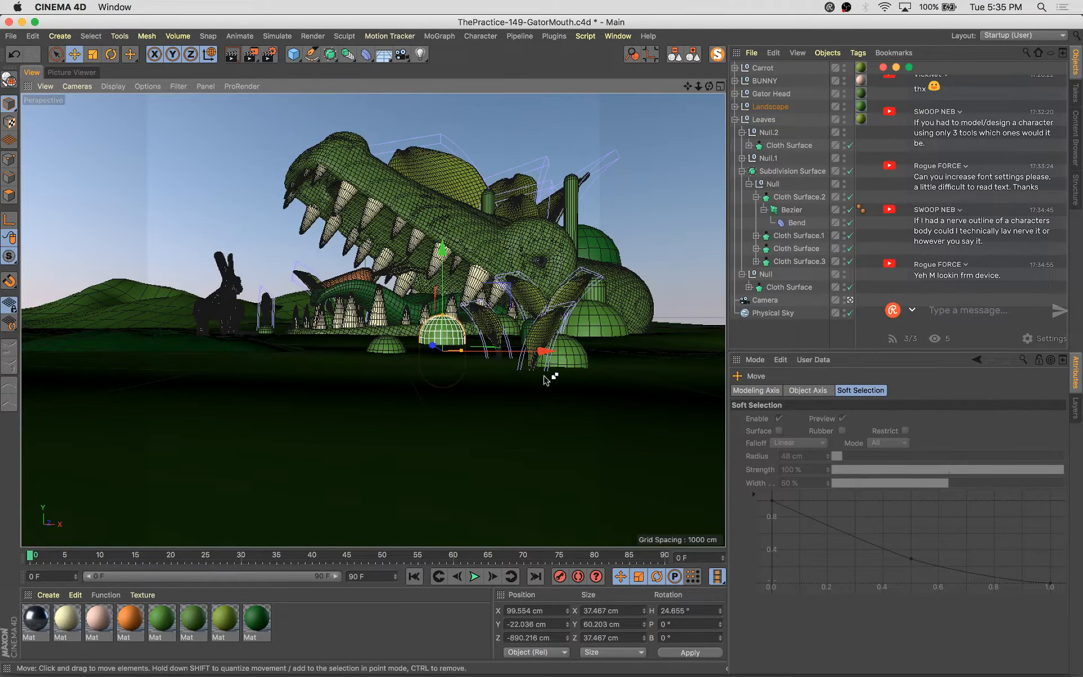
left_click_drag(553, 354, 713, 357, "ctrl")
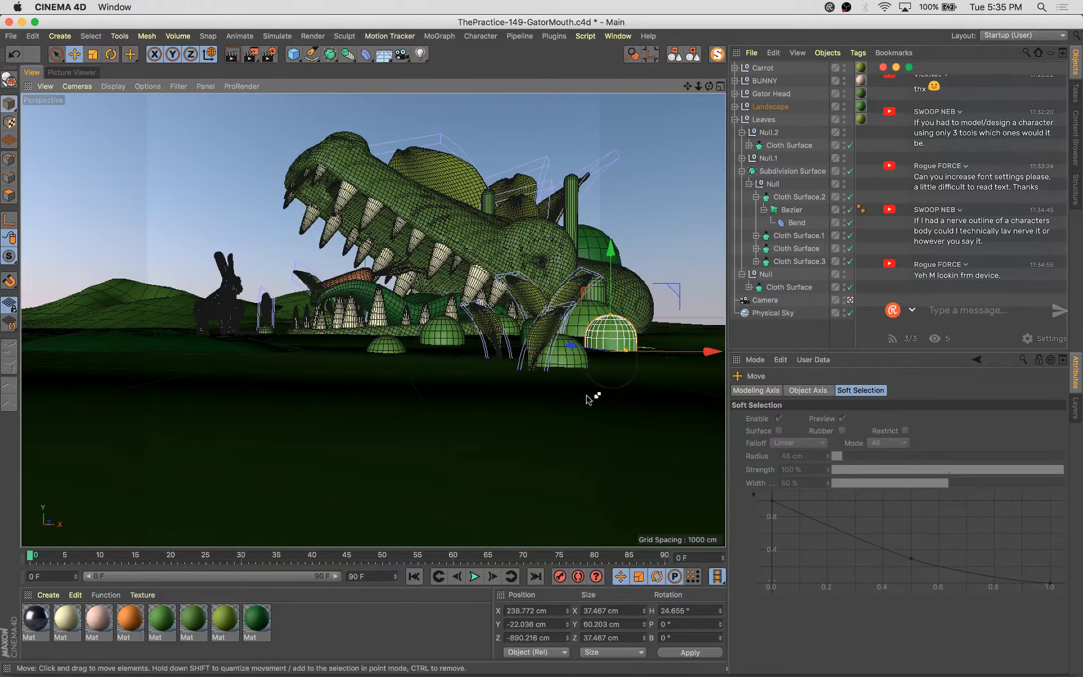
left_click_drag(254, 623, 629, 338)
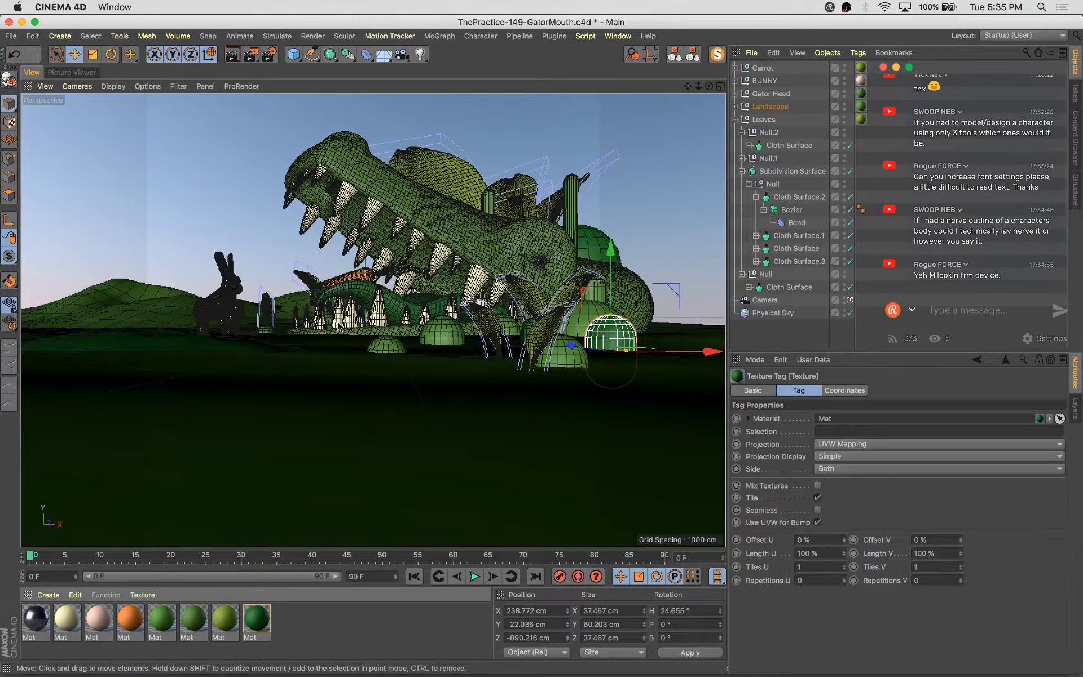
Flatten, scale down and position a landscape patch beside the gator, then save the project
left_click(138, 343)
left_click_drag(261, 338, 706, 389, "ctrl")
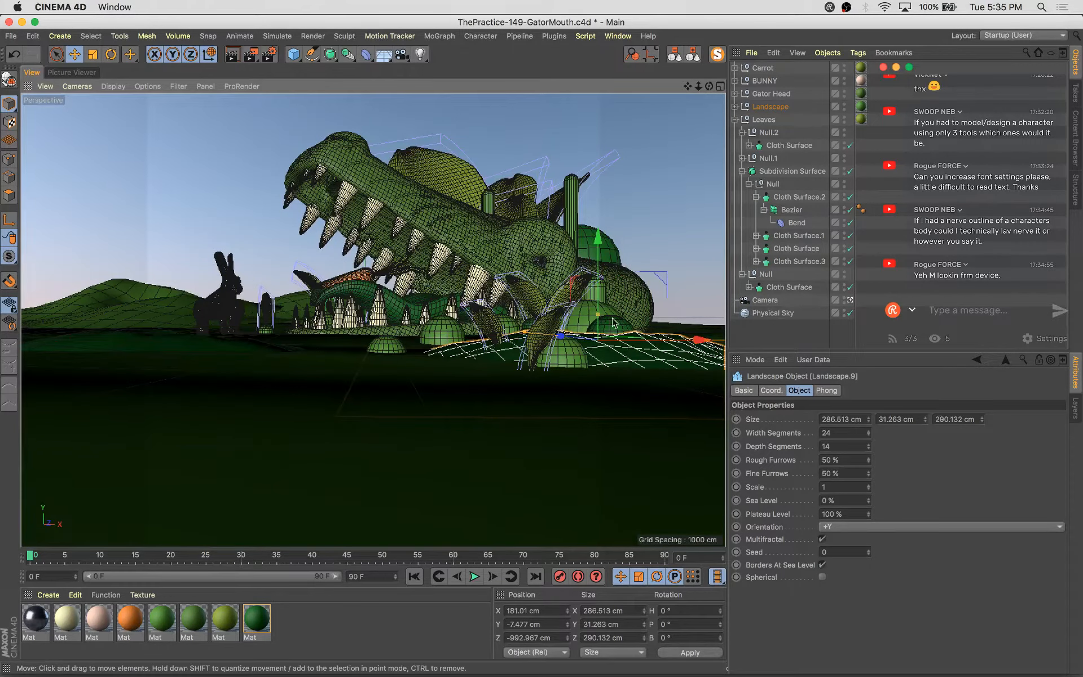
left_click_drag(599, 317, 605, 325)
left_click(867, 549)
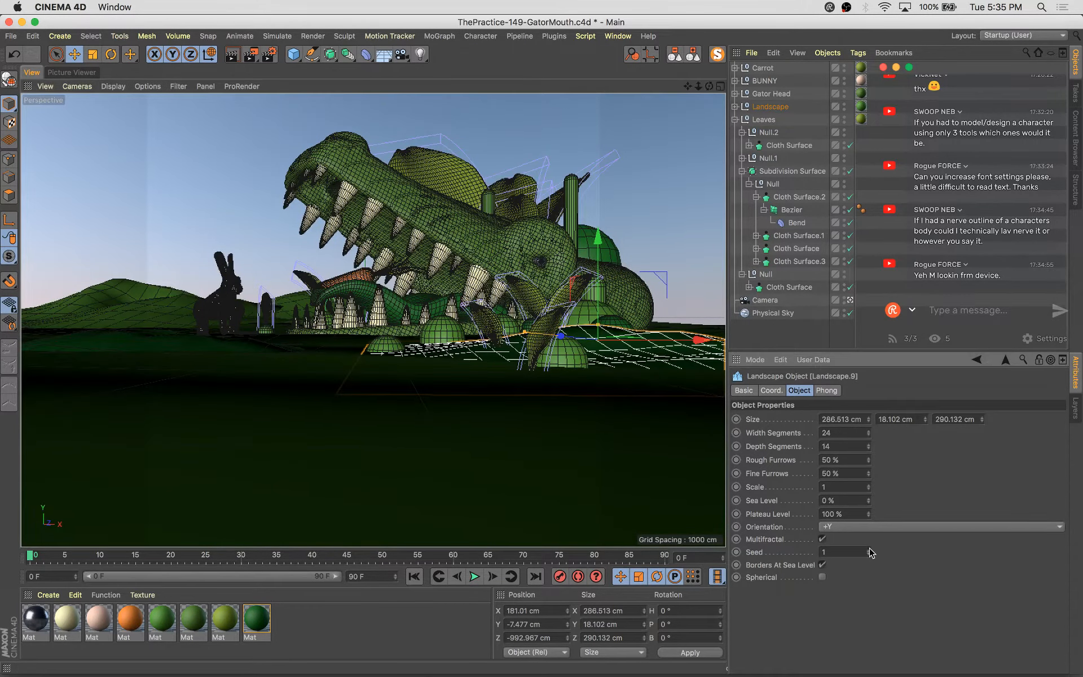
key("t")
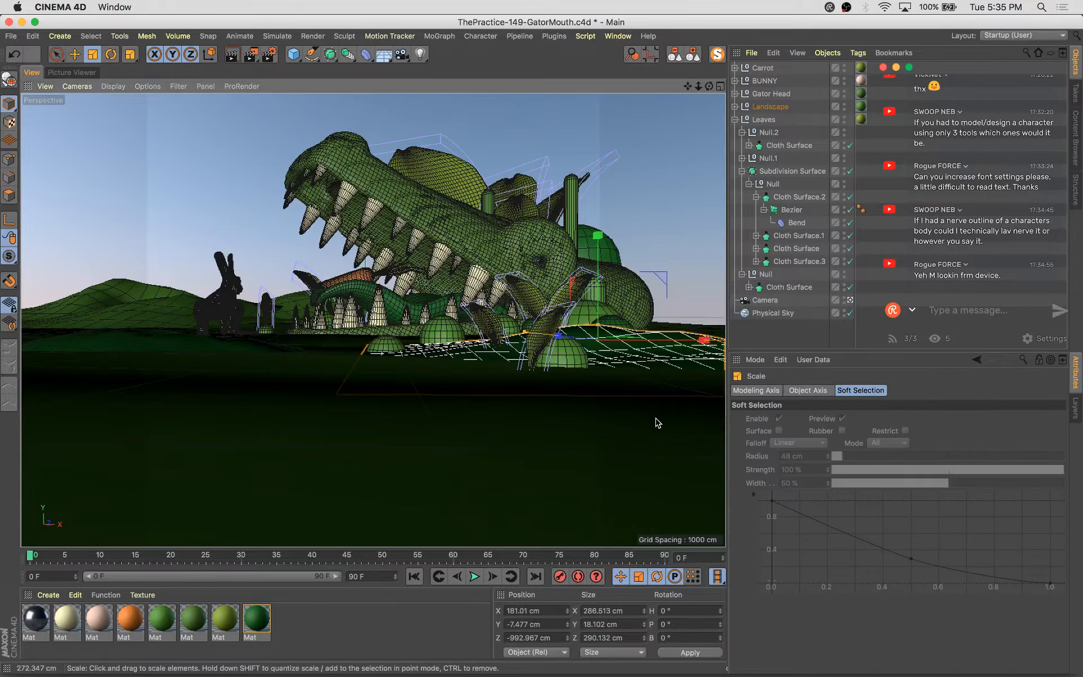
left_click_drag(657, 423, 560, 384)
key("e")
left_click_drag(570, 341, 599, 352)
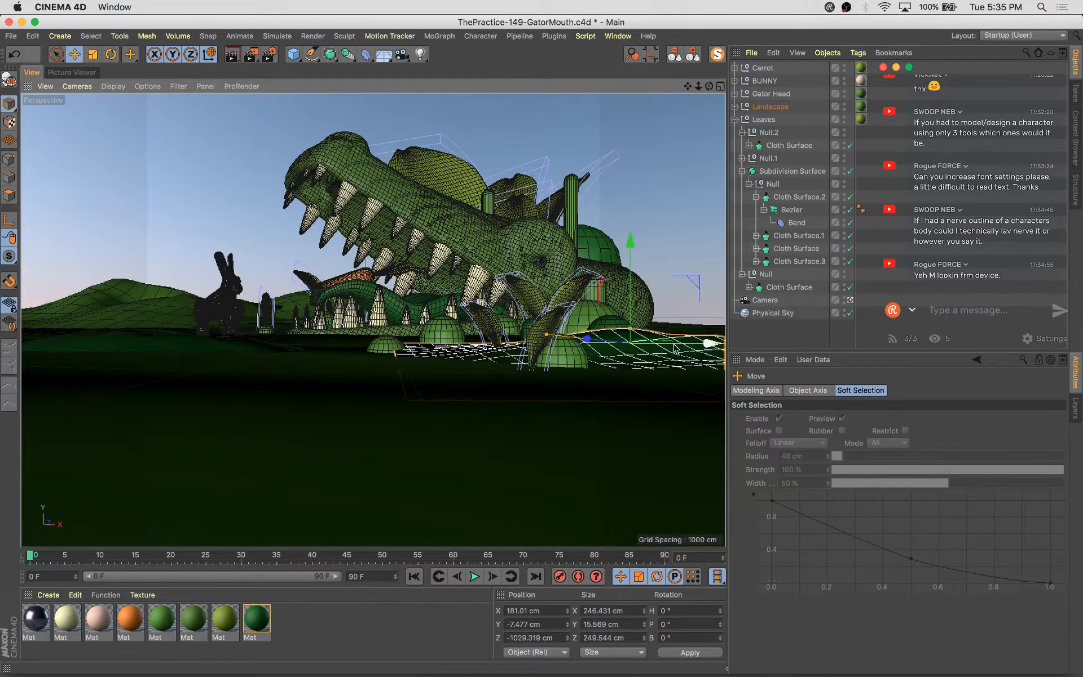
left_click_drag(675, 348, 618, 354)
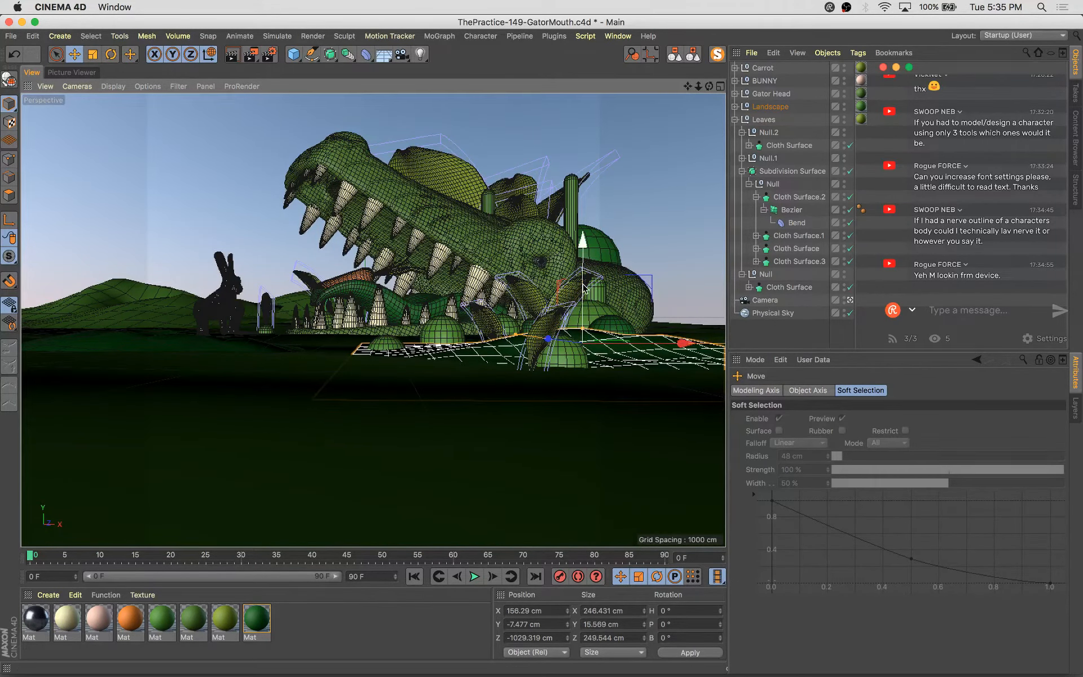
left_click_drag(583, 288, 583, 290)
key("super+s")
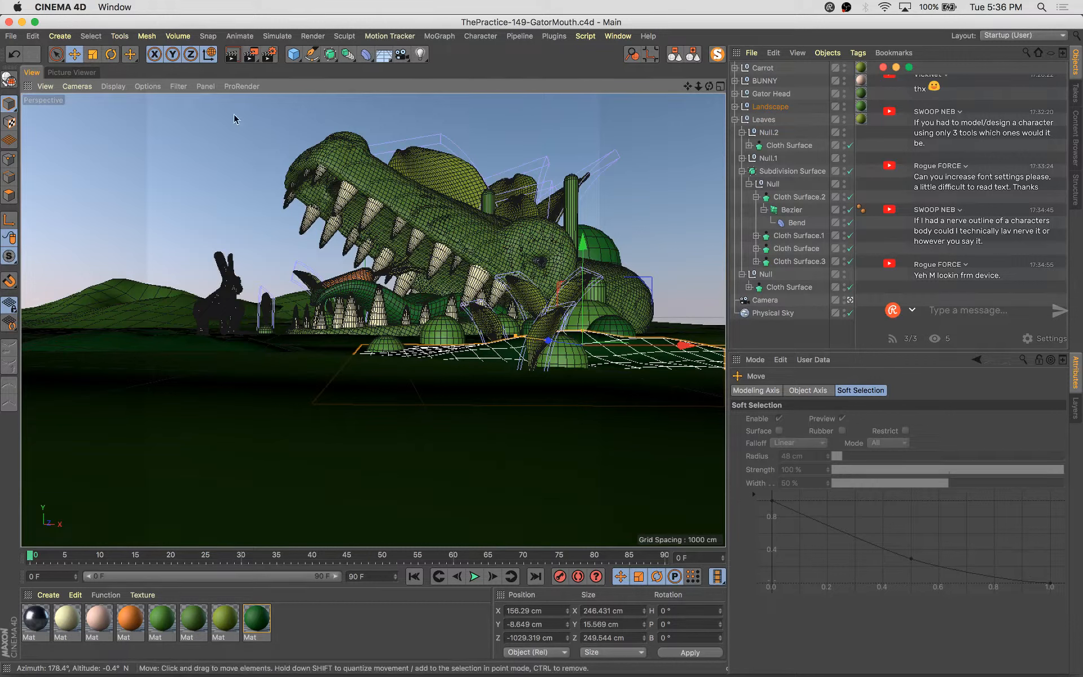
Rotate the landscape patch about 12° and move it in front of the gator toward the bunny
left_click(330, 54)
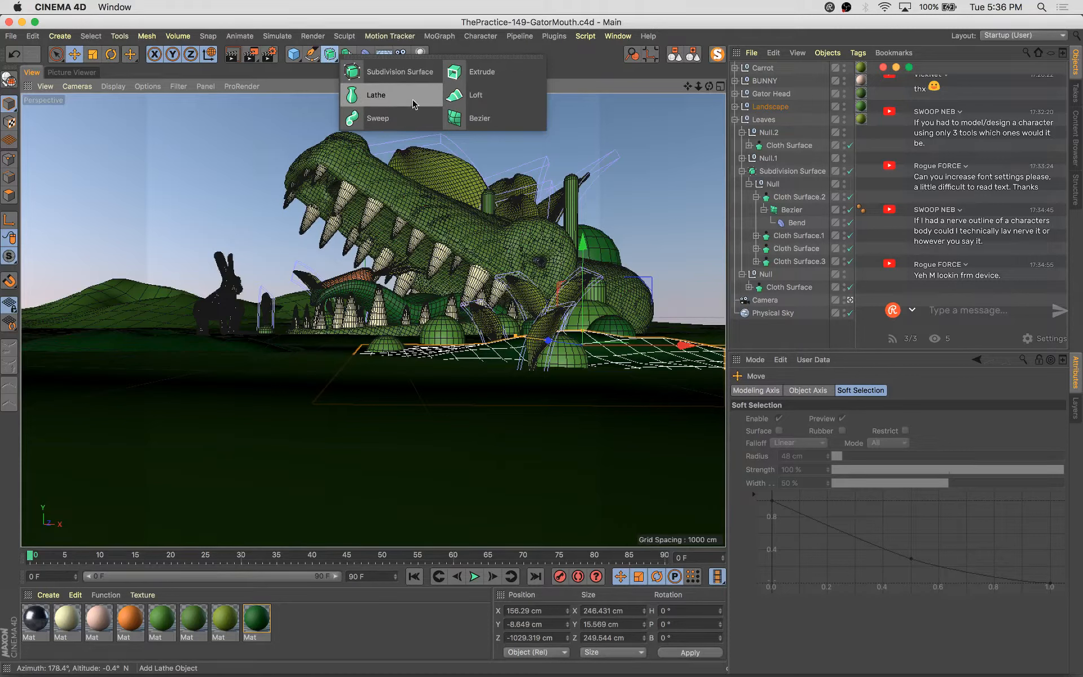
left_click_drag(684, 346, 661, 350)
left_click_drag(562, 243, 562, 247)
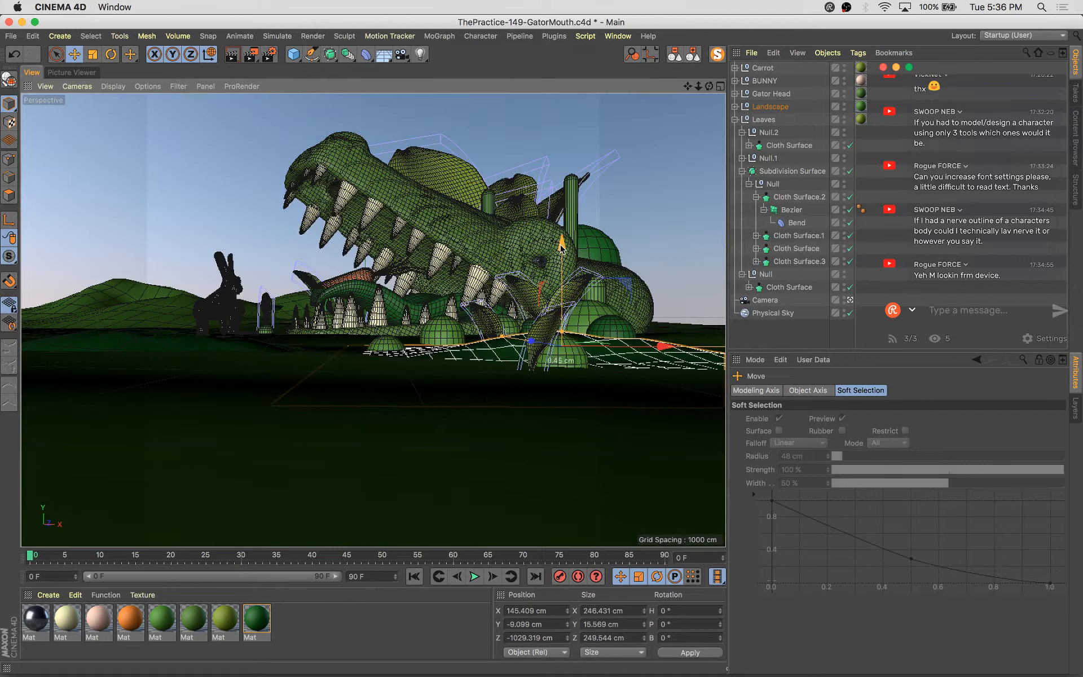
key("r")
left_click_drag(585, 348, 414, 326)
key("e")
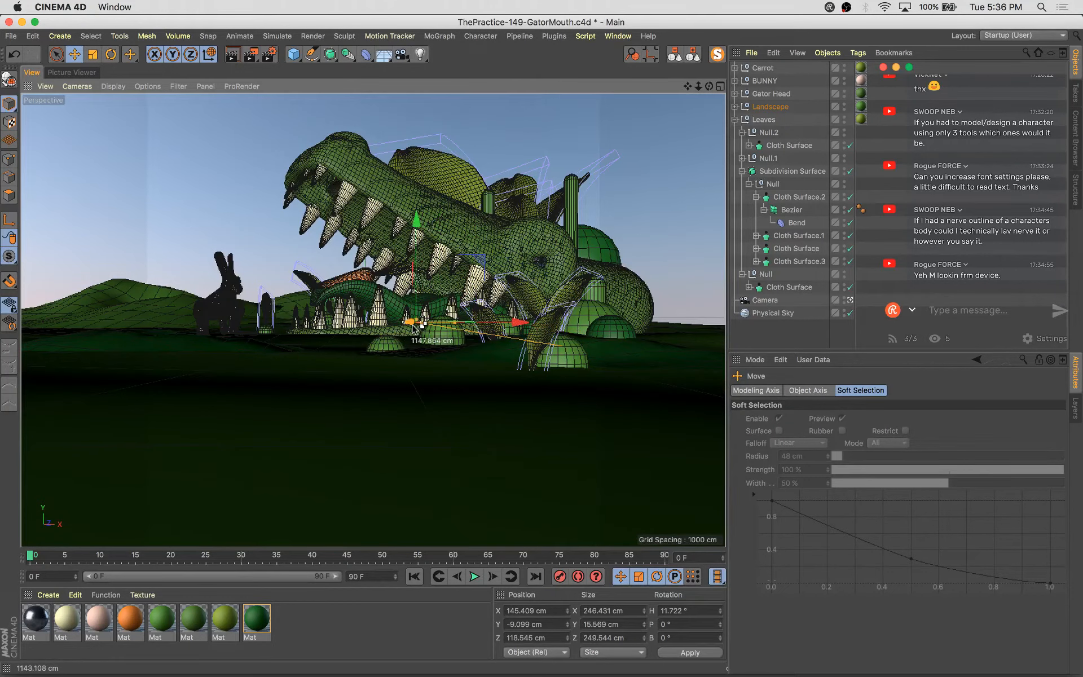
left_click_drag(515, 322, 404, 343)
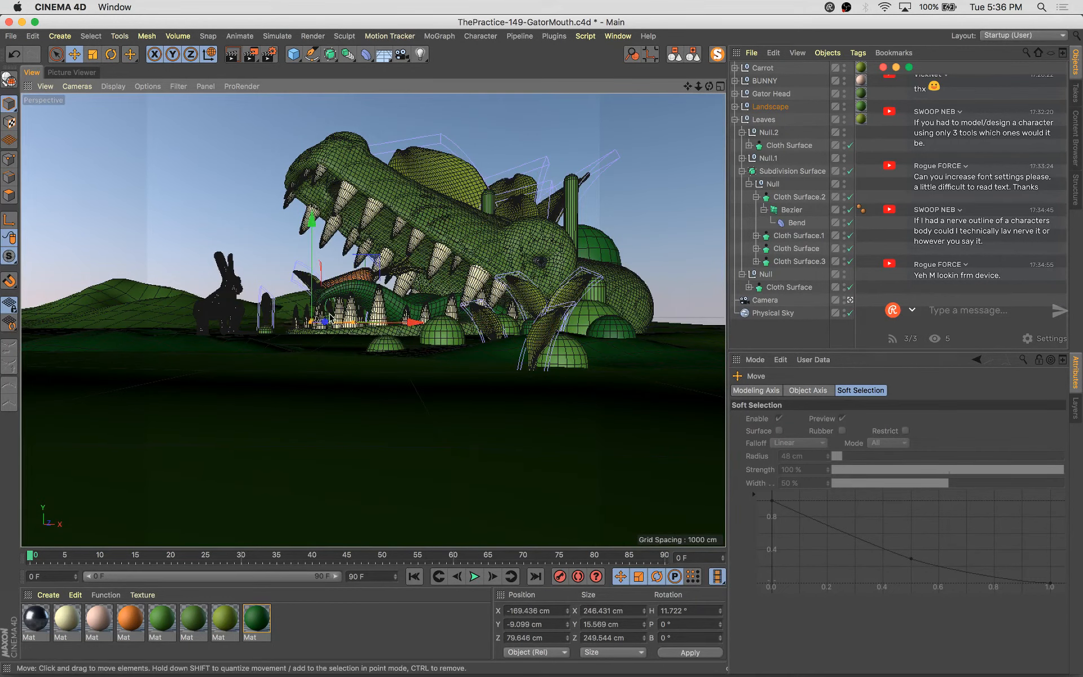
Scale the landscape patch up to about 900 cm wide and settle it onto the ground
left_click_drag(297, 221, 309, 235)
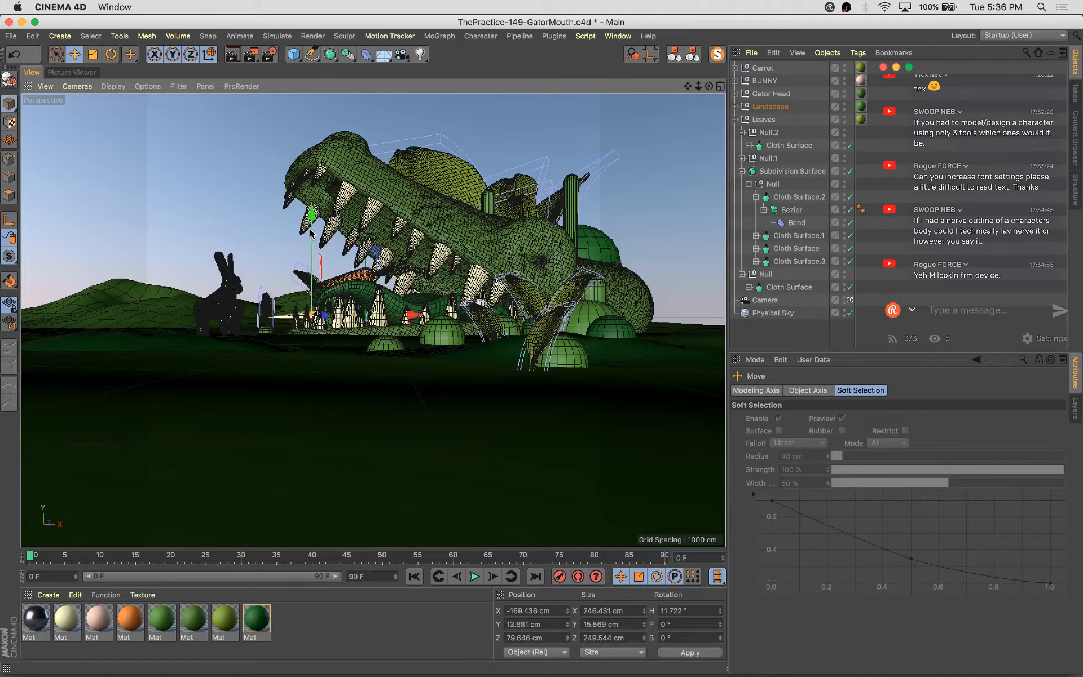
key("t")
left_click_drag(193, 476, 344, 476)
key("e")
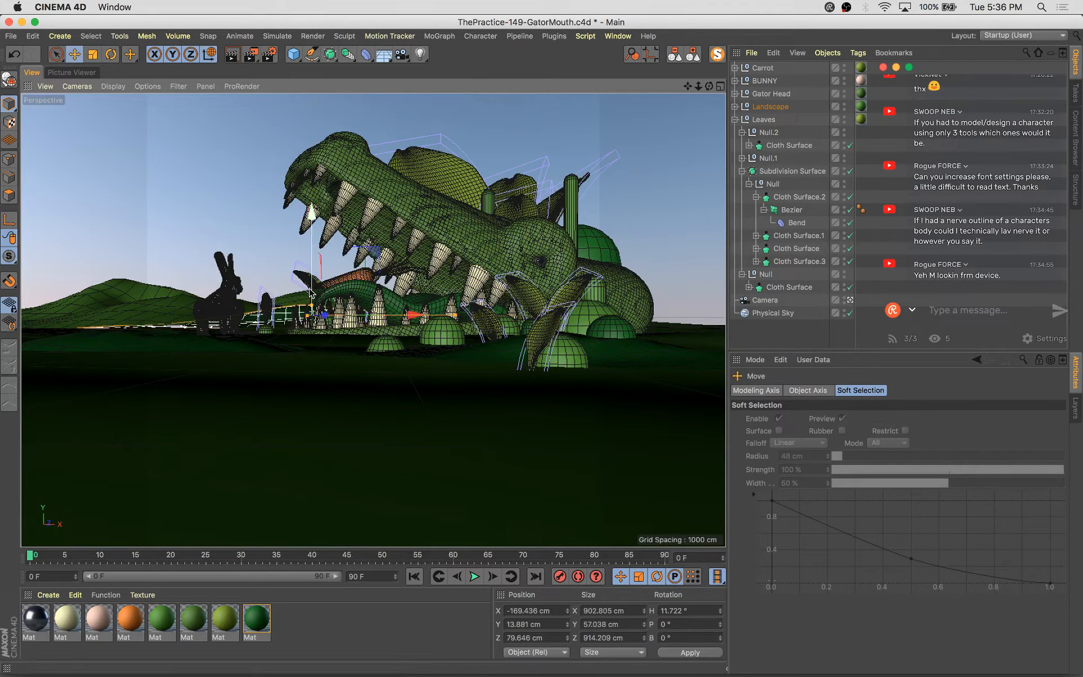
left_click_drag(379, 262, 386, 257)
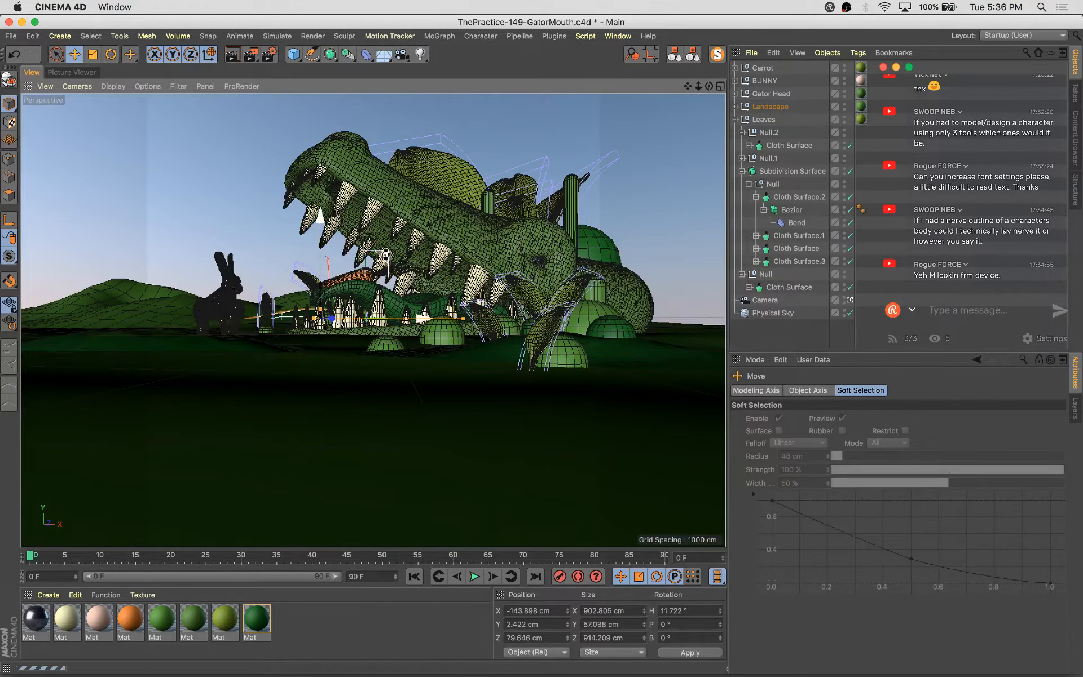
Save the project and move the landscape patch forward into the foreground in front of the gator
key("super+s")
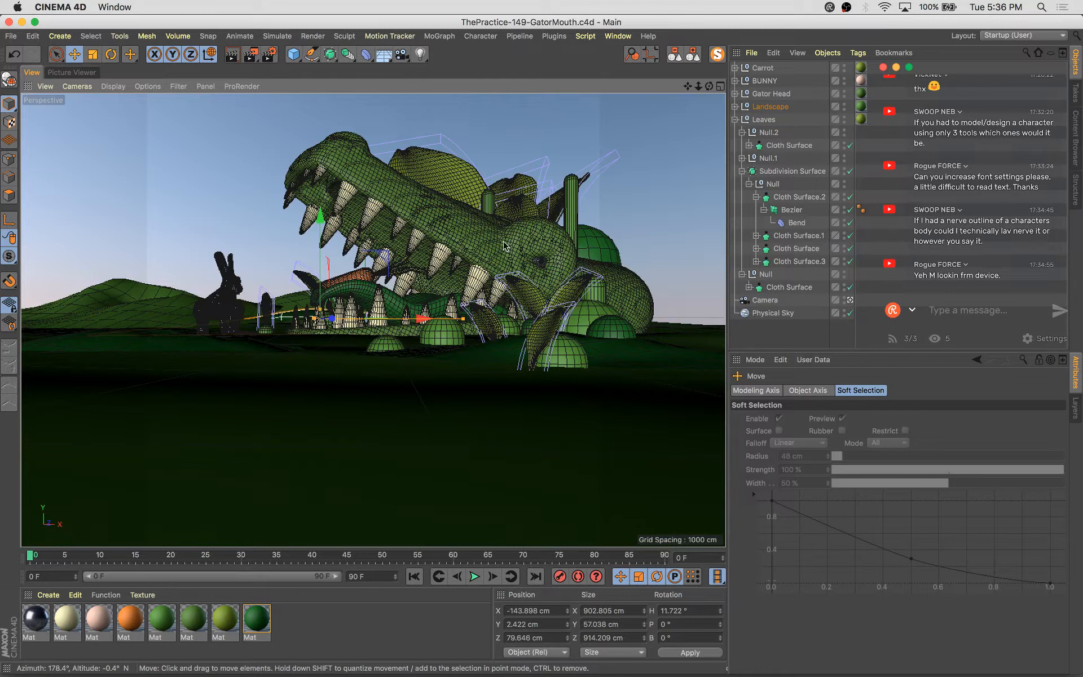
left_click_drag(416, 319, 509, 320)
left_click_drag(576, 340, 199, 358)
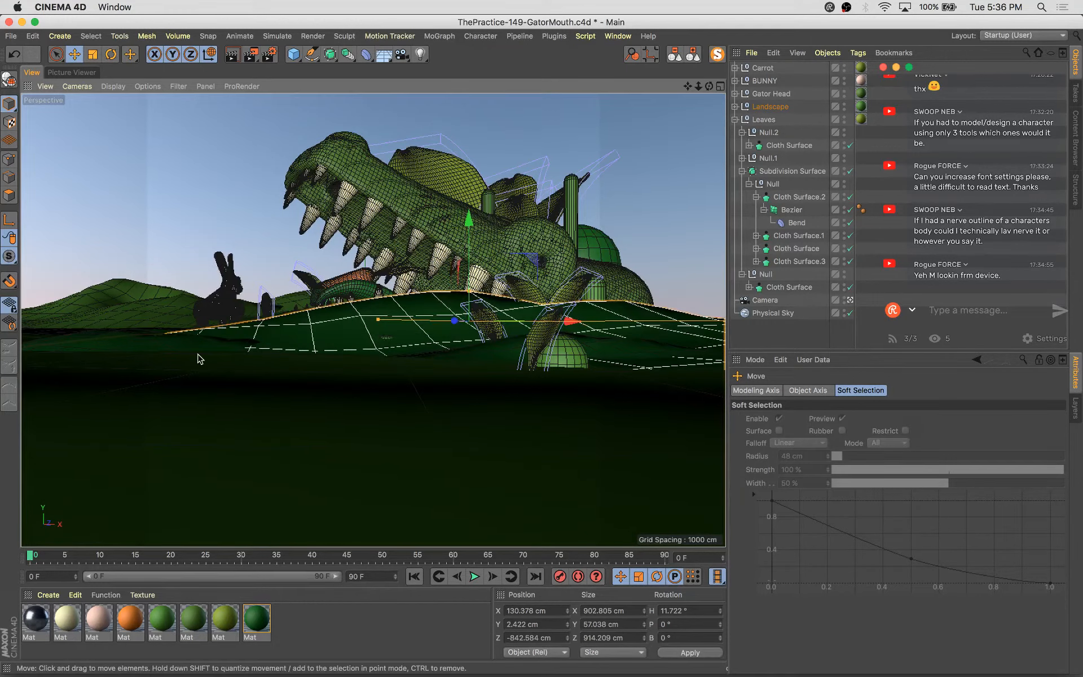
Scale the landscape patch down to about 460 cm wide and move it further toward the camera
key("t")
left_click_drag(505, 220, 322, 369)
key("e")
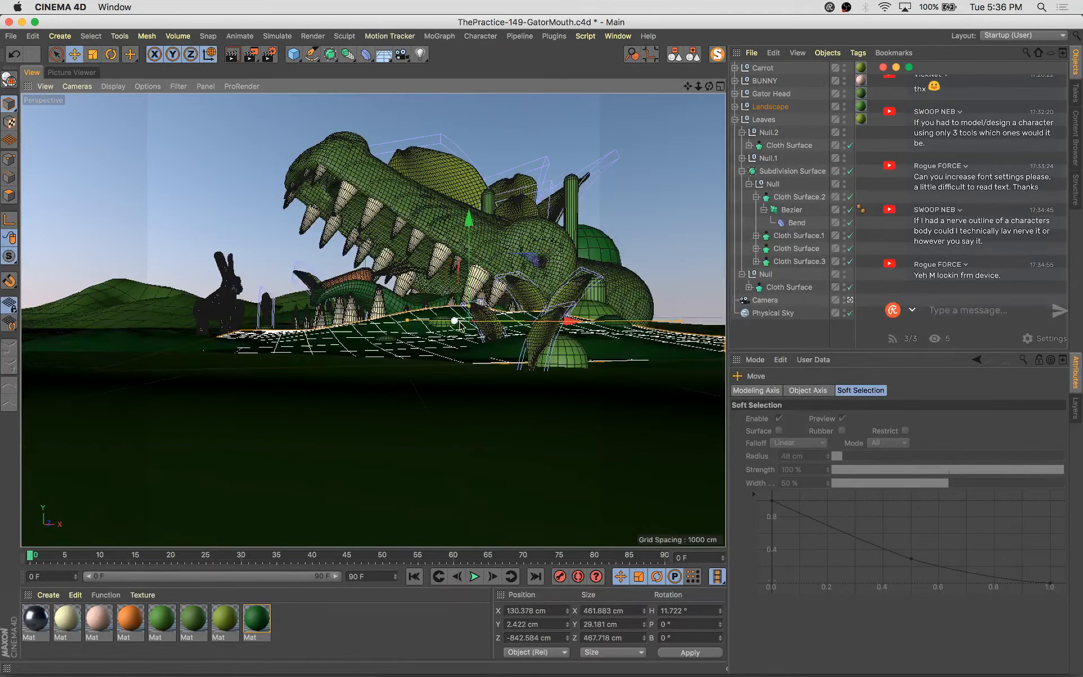
left_click_drag(460, 326, 405, 276)
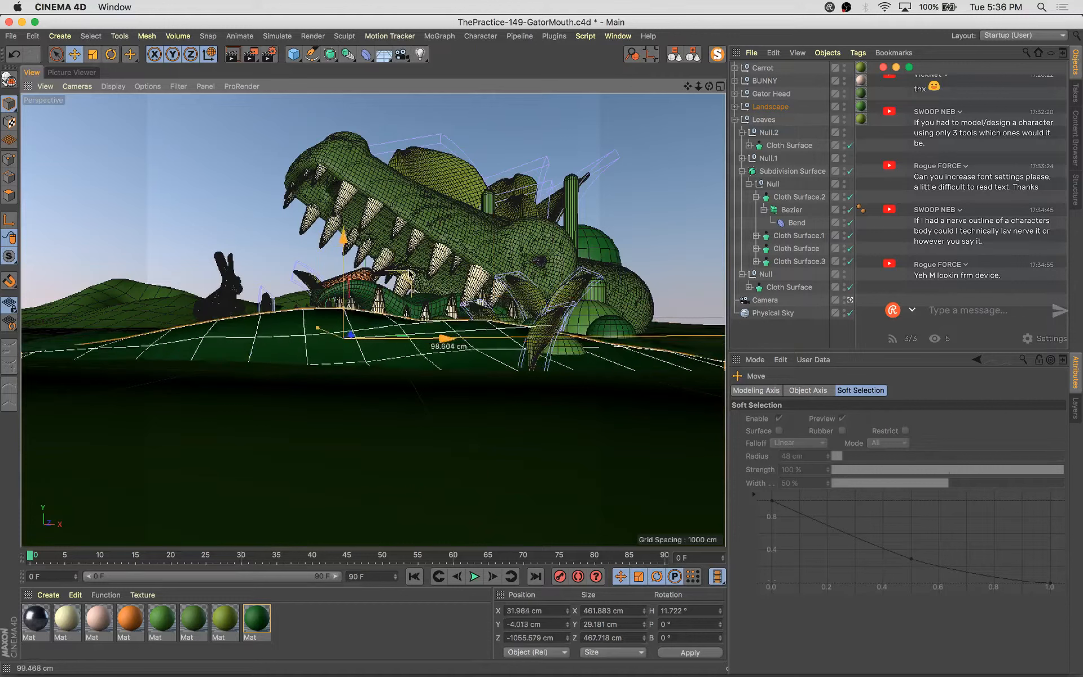
Scale the landscape patch down to about 147 cm wide and select it in the object list
key("t")
left_click_drag(445, 338, 295, 406)
scroll(769, 128, "down", 5)
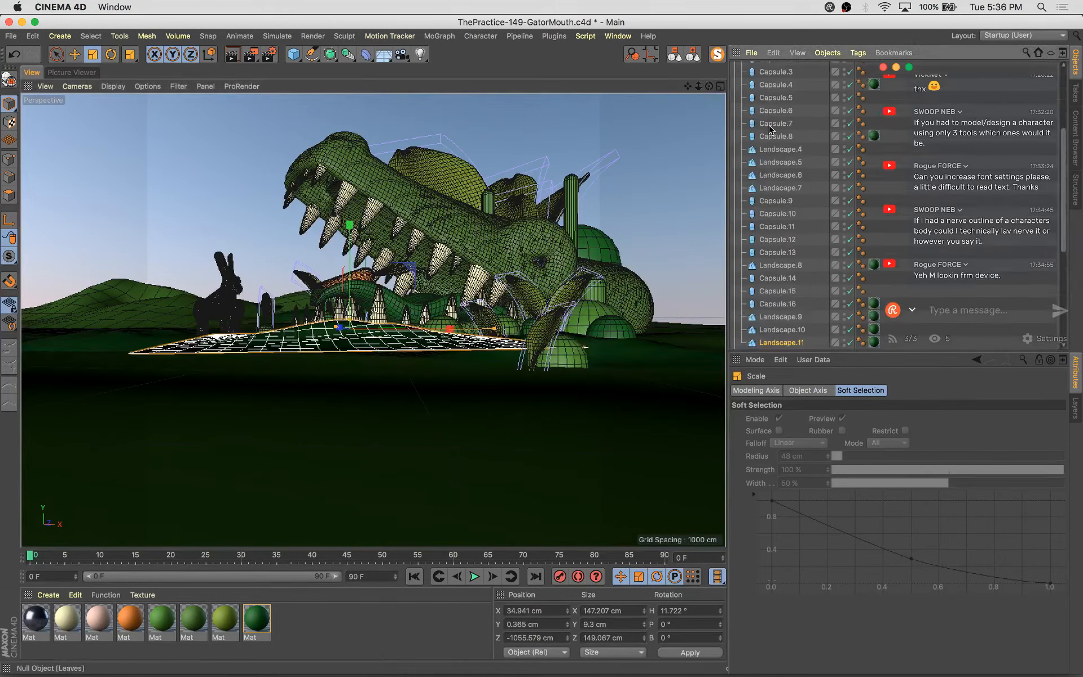
left_click(789, 342)
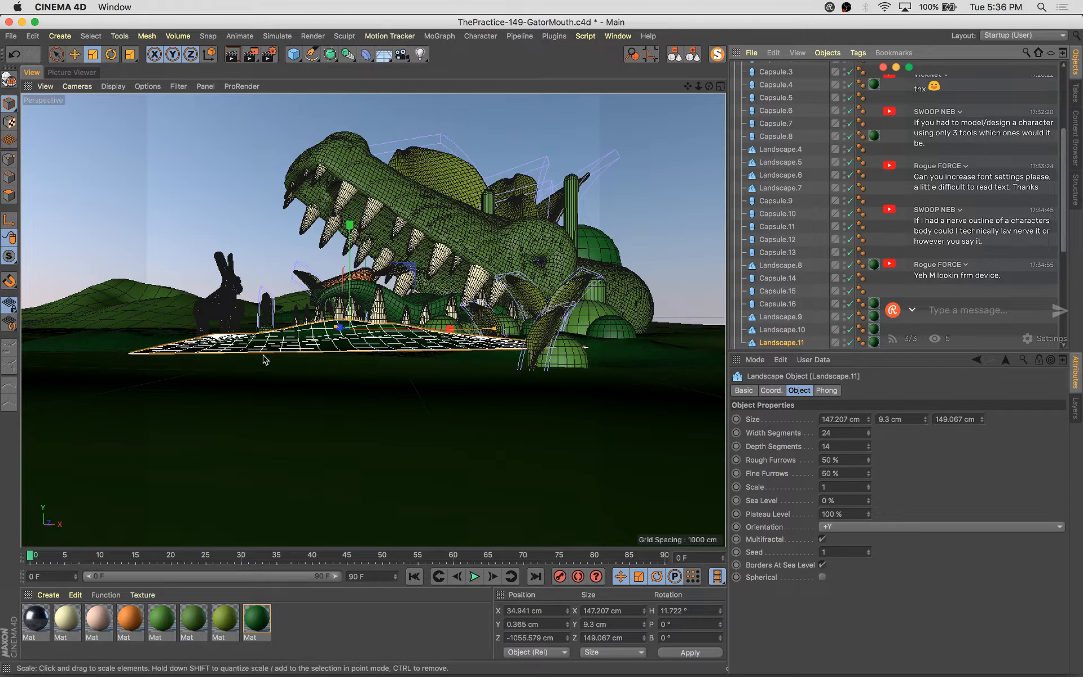
Stretch the patch along X to about 200 cm wide and move it closer to the camera
left_click_drag(493, 333, 543, 328)
key("e")
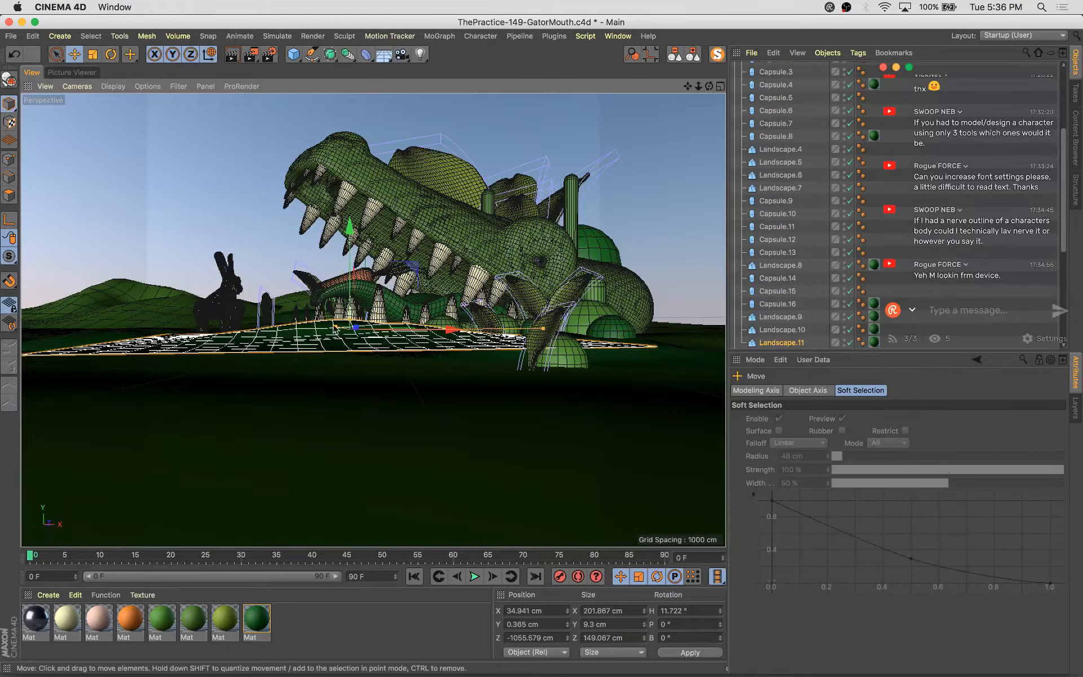
left_click_drag(342, 330, 403, 353)
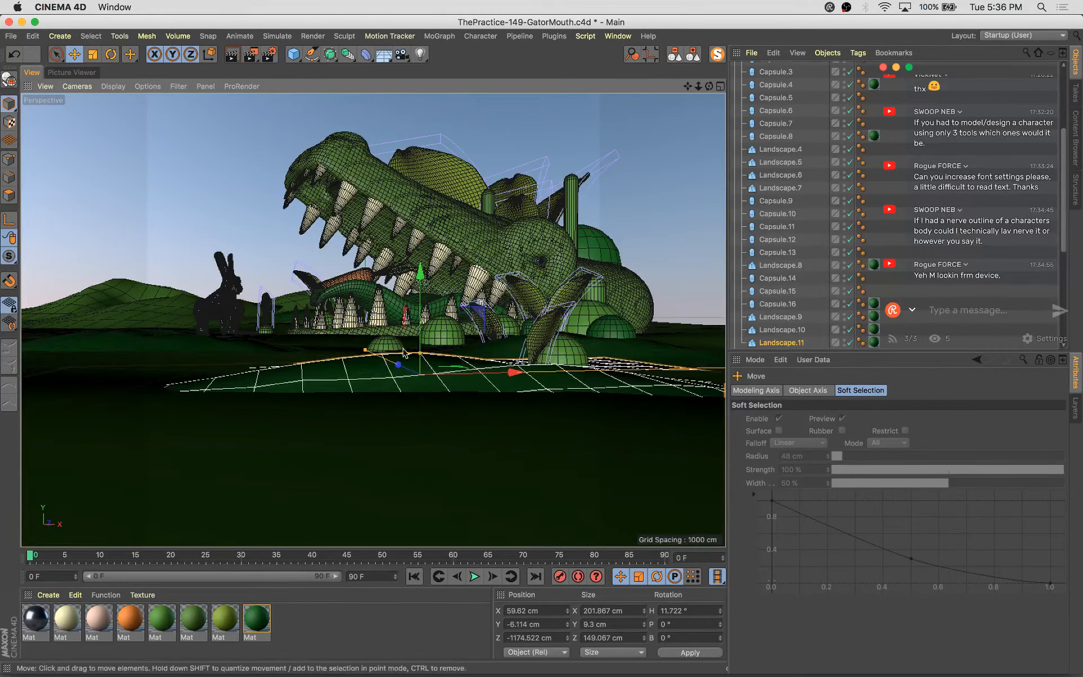
Set the landscape patch's Seed to 3 and reposition it in the foreground
left_click(789, 343)
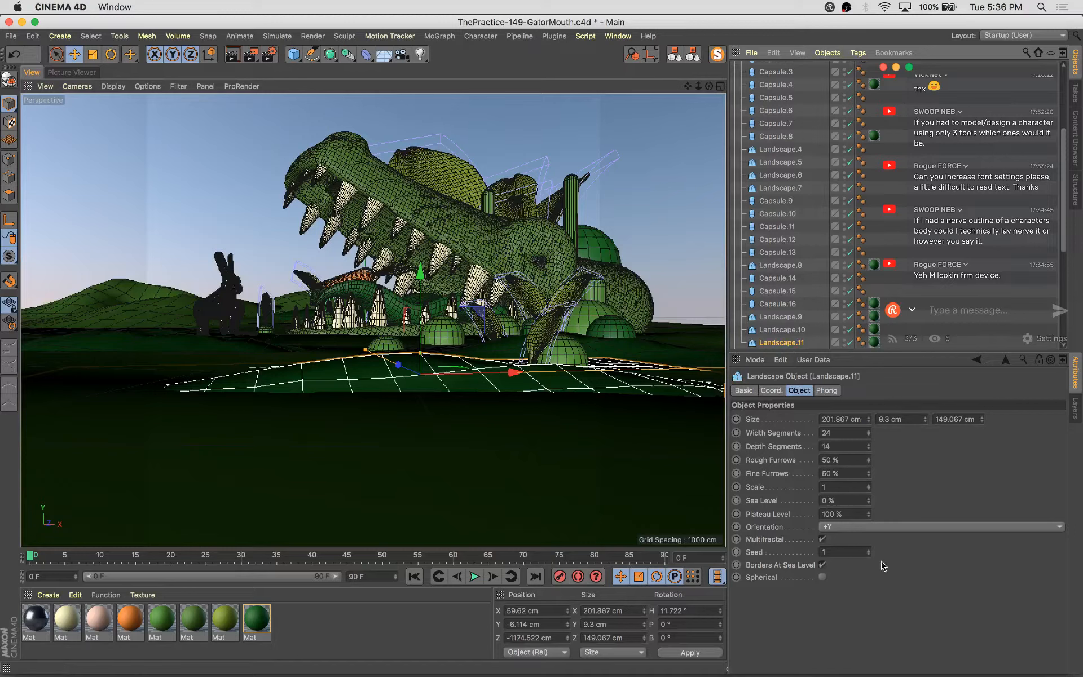
left_click(868, 550)
left_click(868, 550)
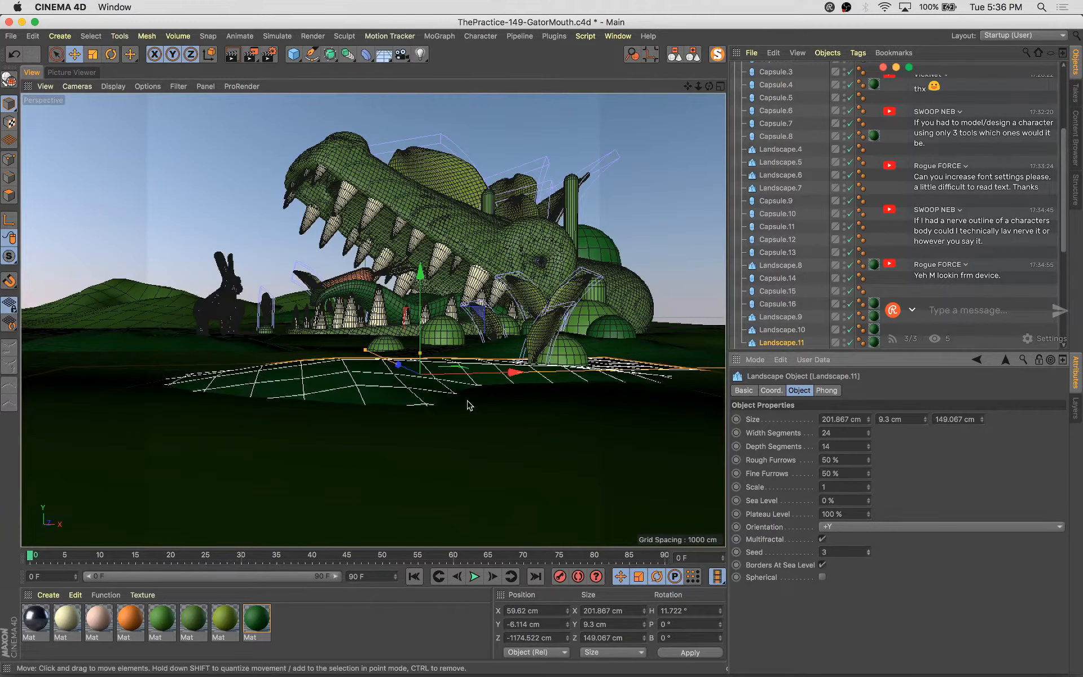
left_click_drag(515, 372, 479, 373)
left_click_drag(370, 367, 442, 415)
Scale the patch to about 147 by 108 cm, adjust its position, and save the project
key("t")
left_click_drag(515, 388, 473, 369)
key("e")
left_click_drag(435, 407, 420, 404)
left_click_drag(444, 323, 444, 321)
key("super+s")
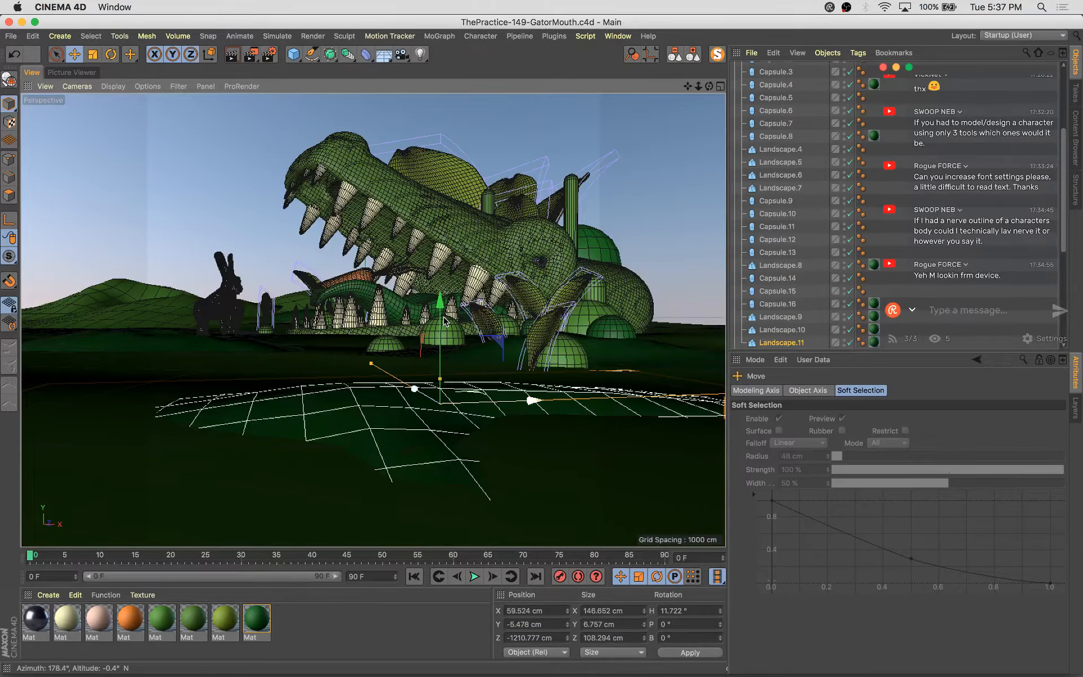
Render the current view to check the foreground patch
key("shift+r")
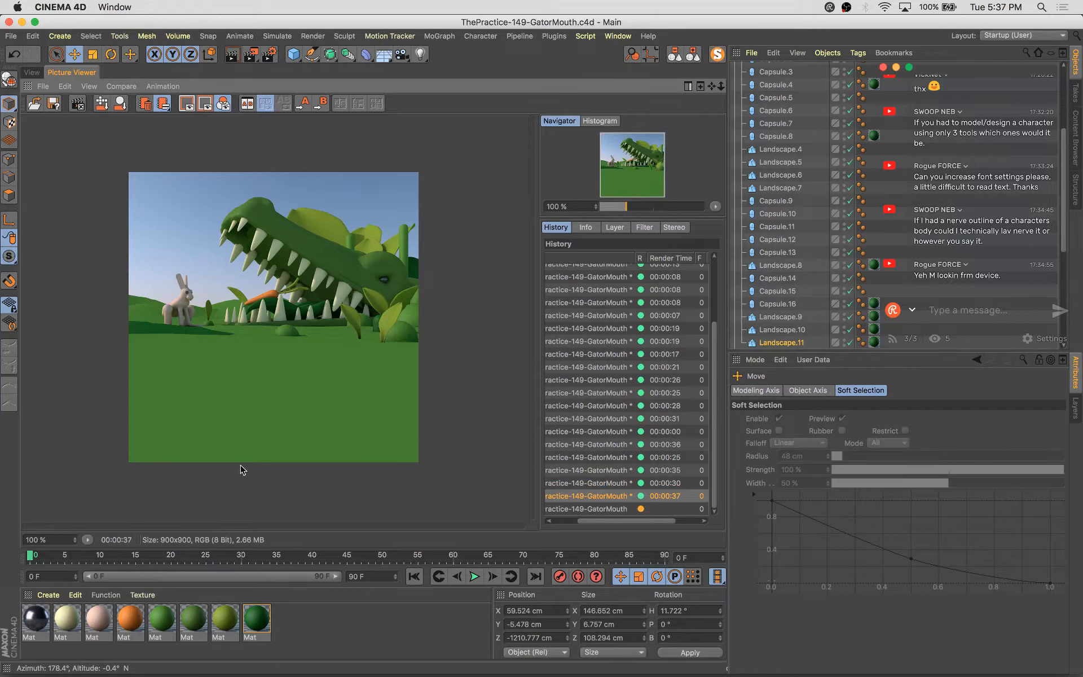
left_click(624, 510)
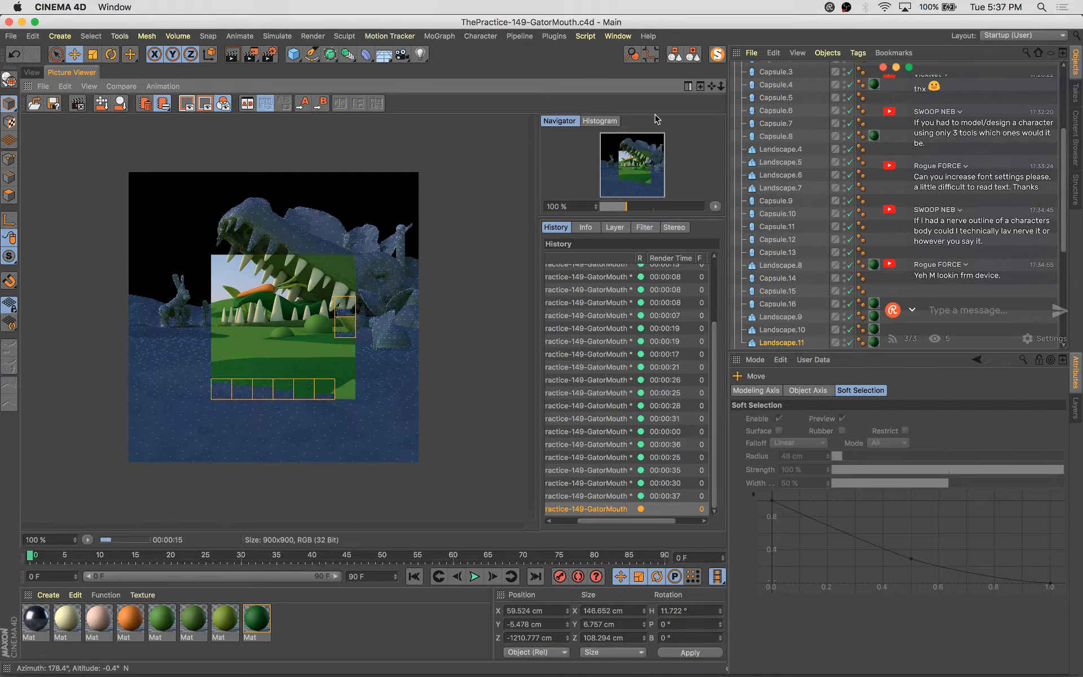
Enable Atmosphere on the Physical Sky object
left_click(691, 57)
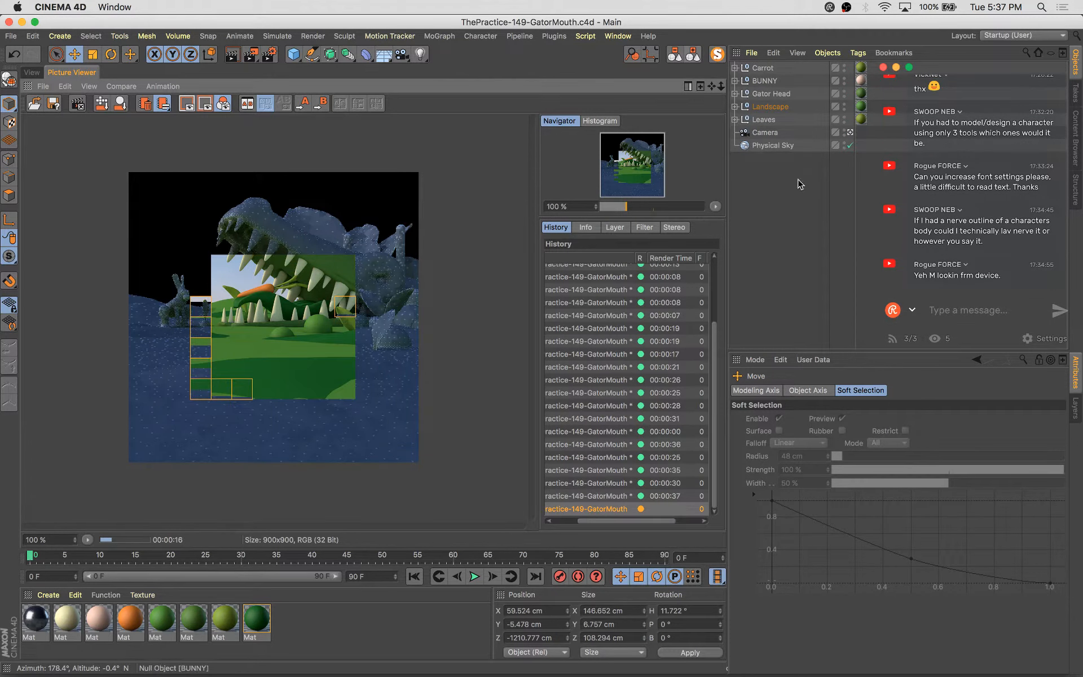
left_click(773, 146)
left_click(964, 390)
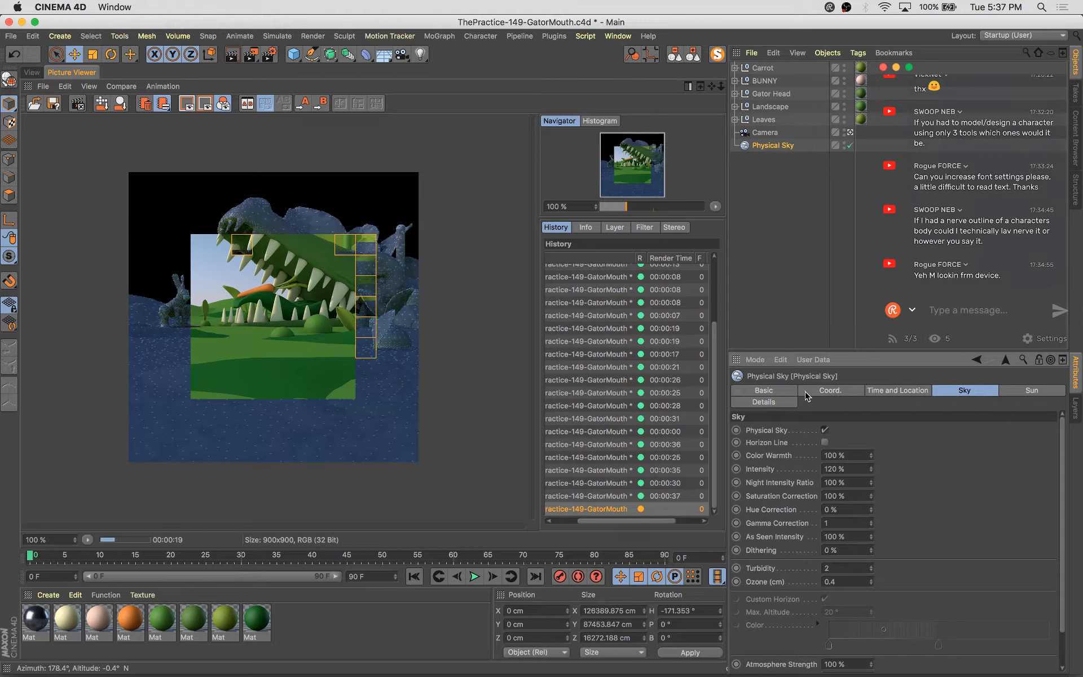
left_click(774, 388)
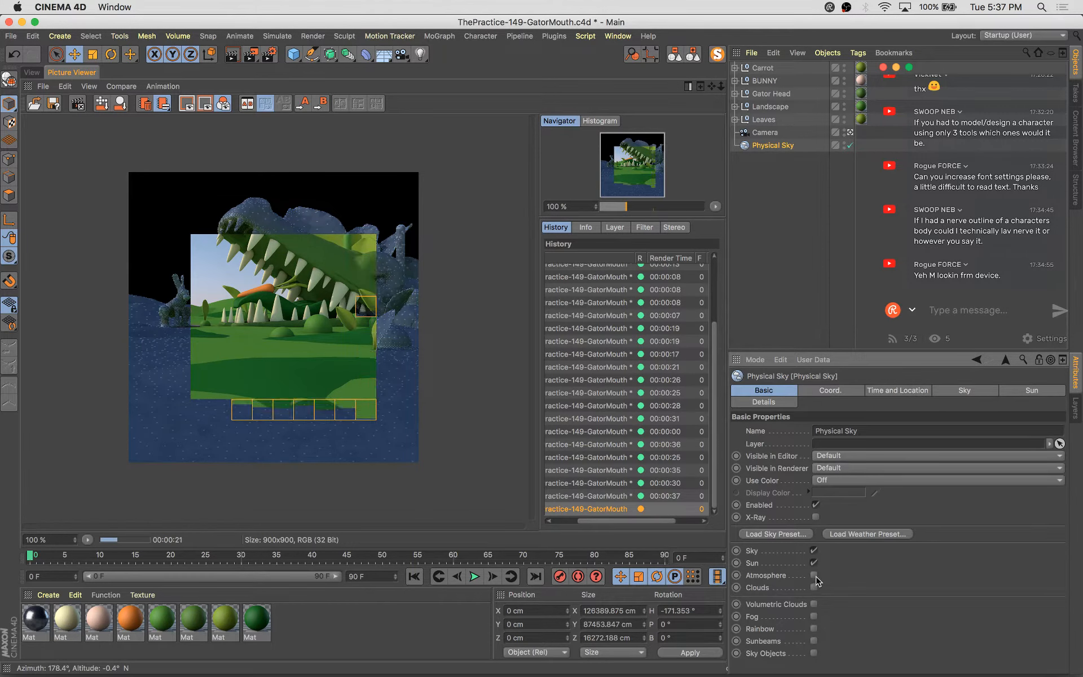
left_click(814, 575)
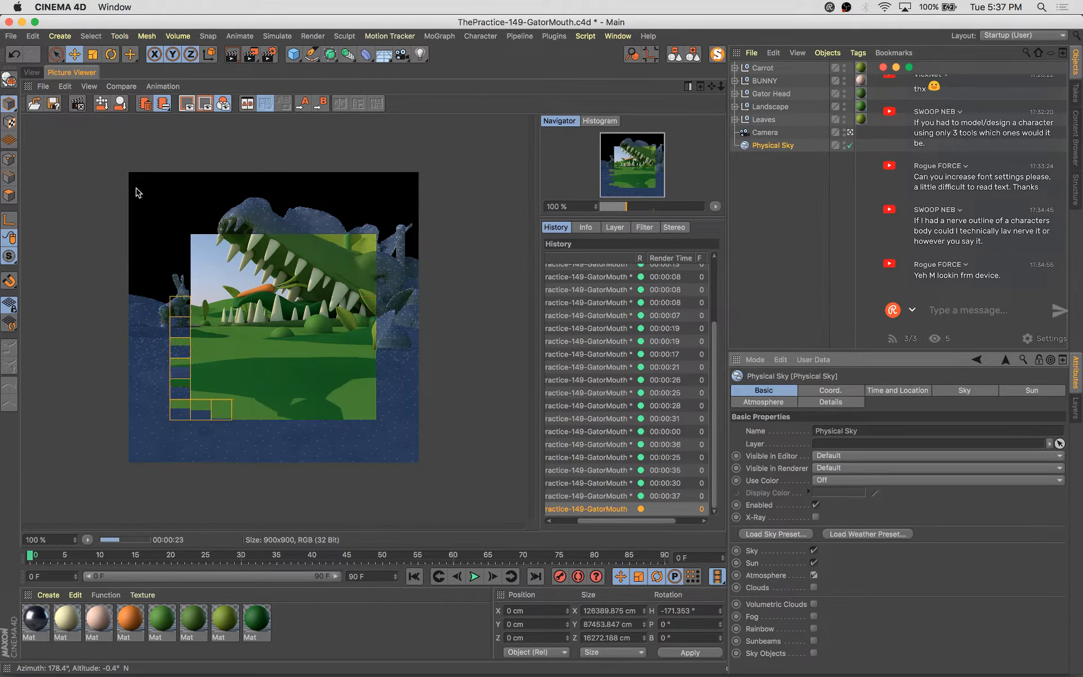
Select the foreground landscape patch in the viewport and nudge it slightly sideways
left_click(32, 72)
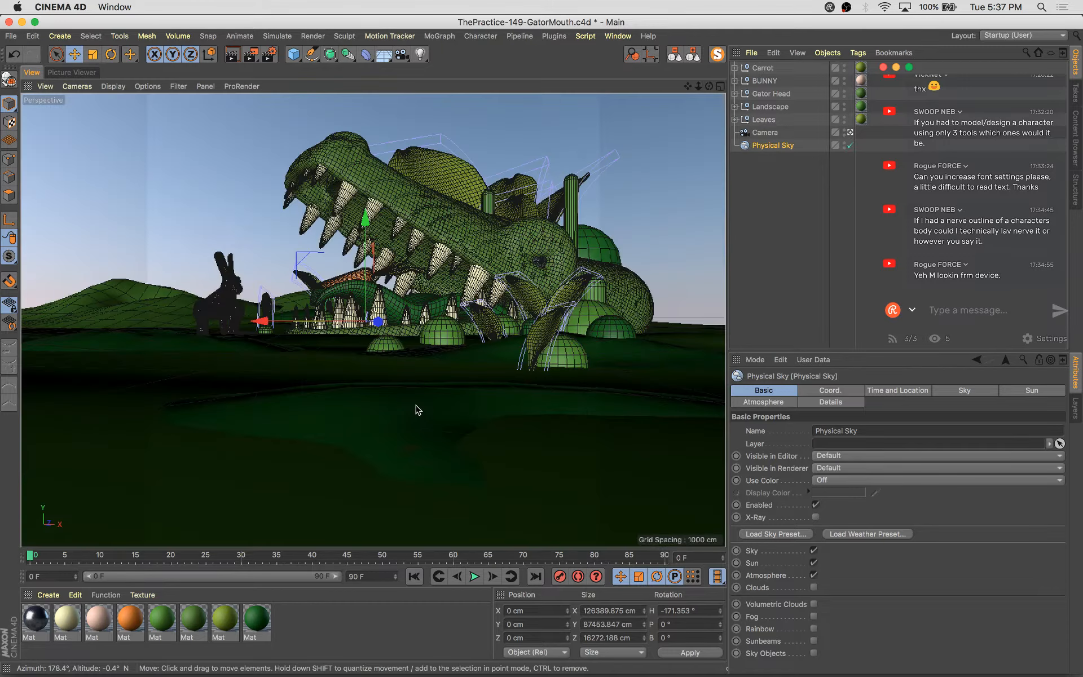
left_click(411, 405)
left_click_drag(439, 333, 438, 397)
left_click_drag(453, 310, 453, 316)
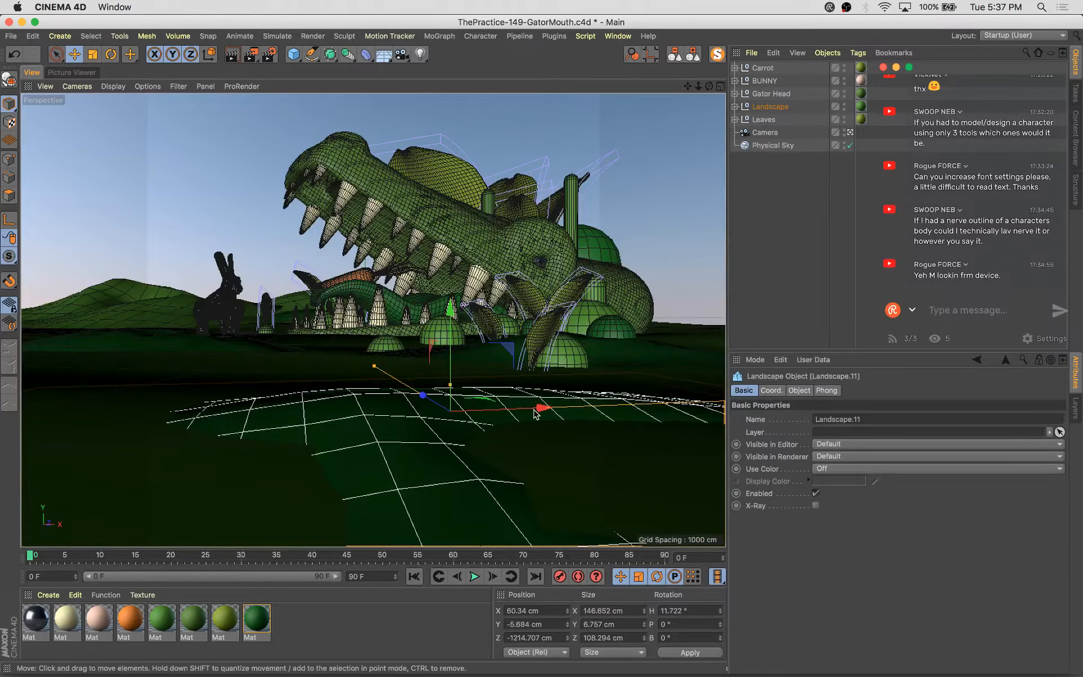
left_click_drag(543, 409, 571, 413)
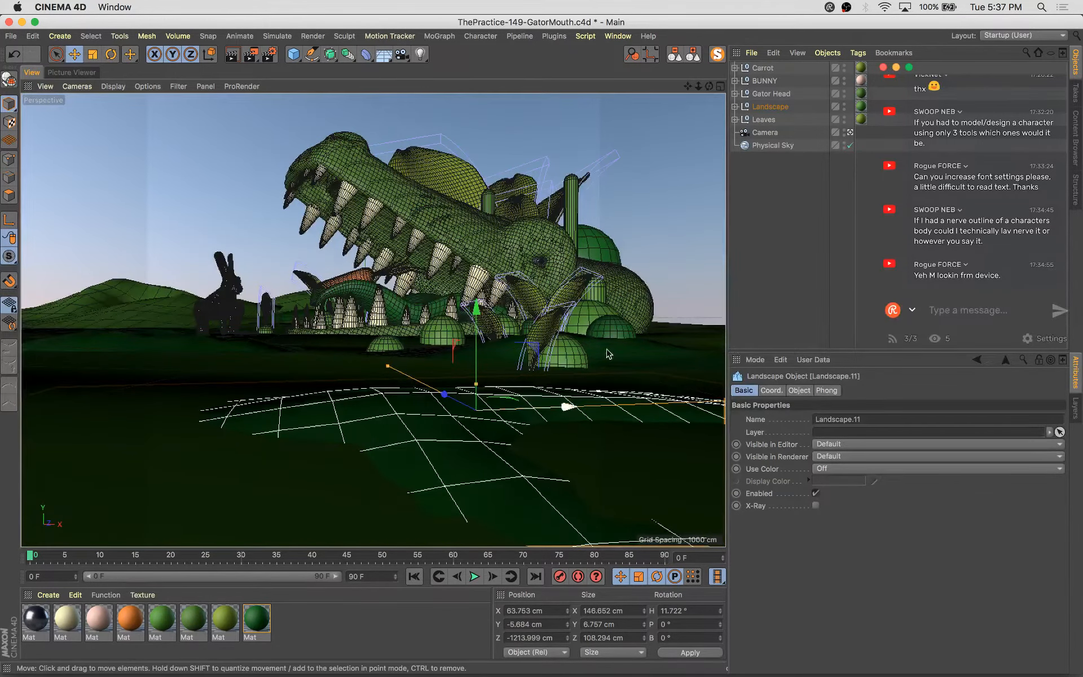
Scale the foreground patch down to about 124 cm wide, adjust its position, and save the project
key("t")
left_click_drag(608, 354, 476, 316)
left_click_drag(450, 396, 455, 400)
left_click_drag(485, 317, 483, 314)
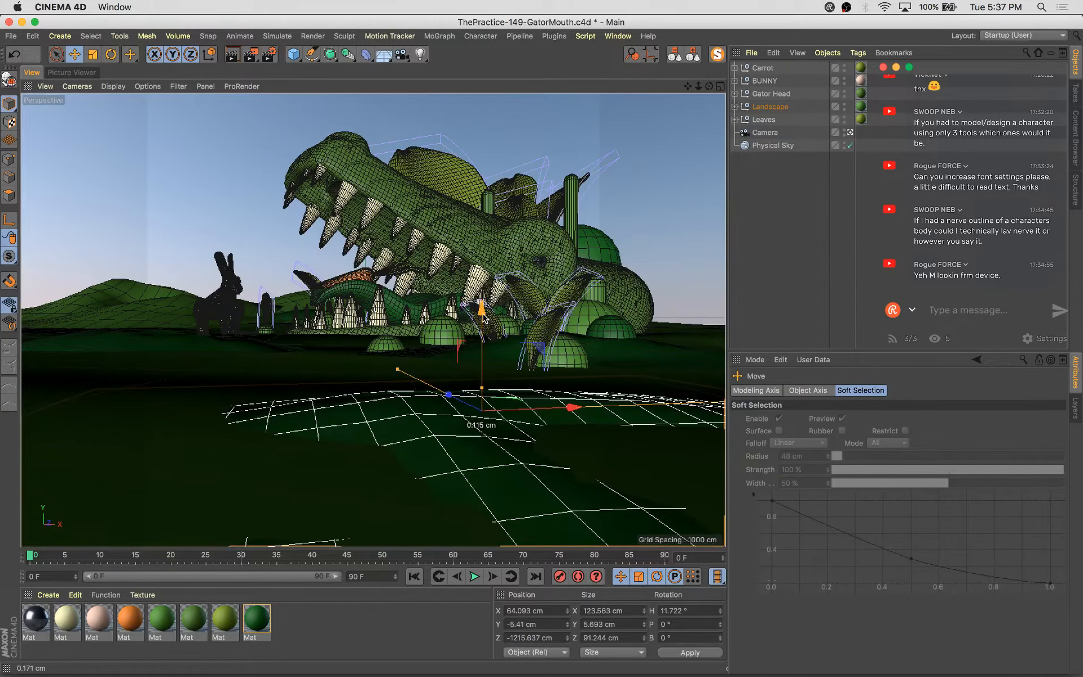
key("super+s")
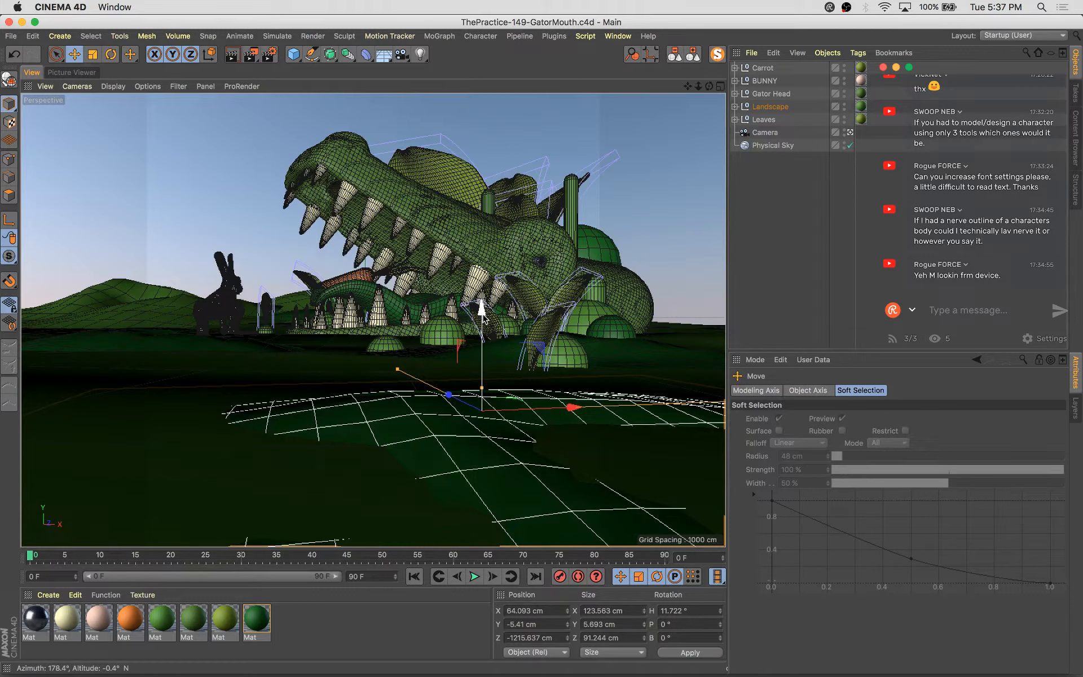
Render the view and compare it with the previous renders in the history
key("shift+r")
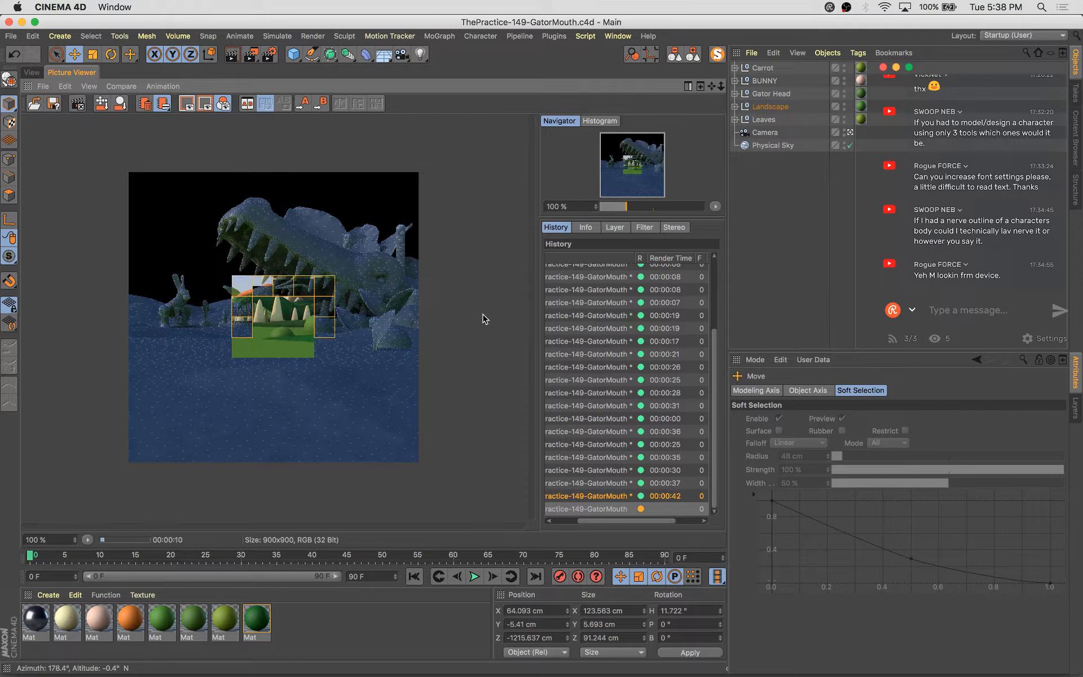
key("Up")
key("Up")
key("Down")
key("Down")
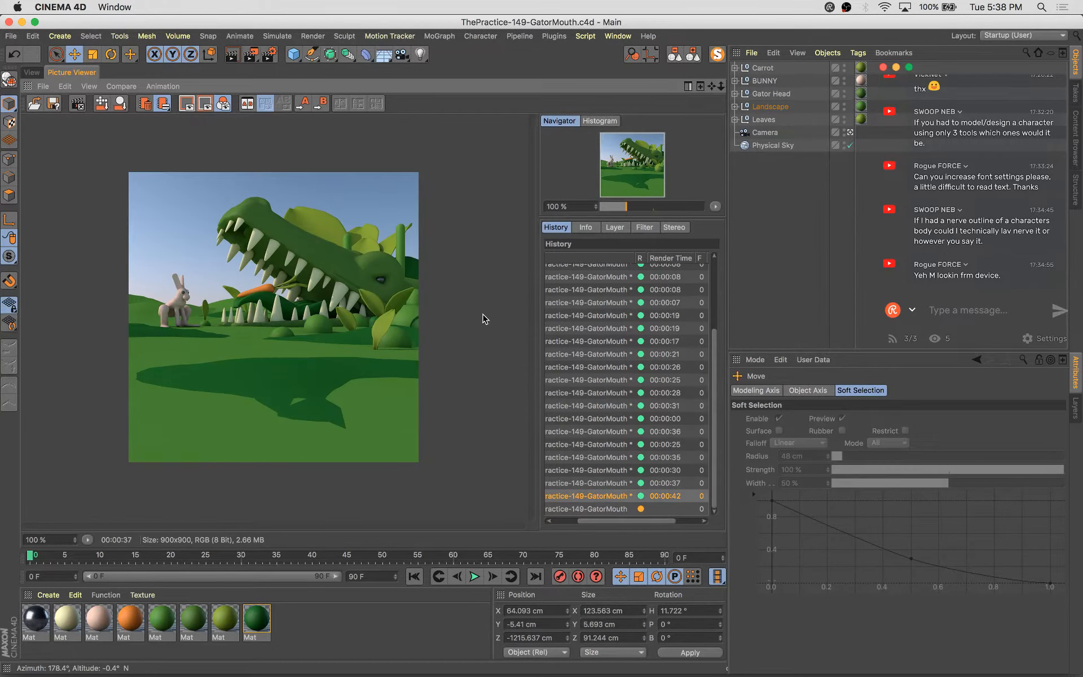
key("Up")
key("Up")
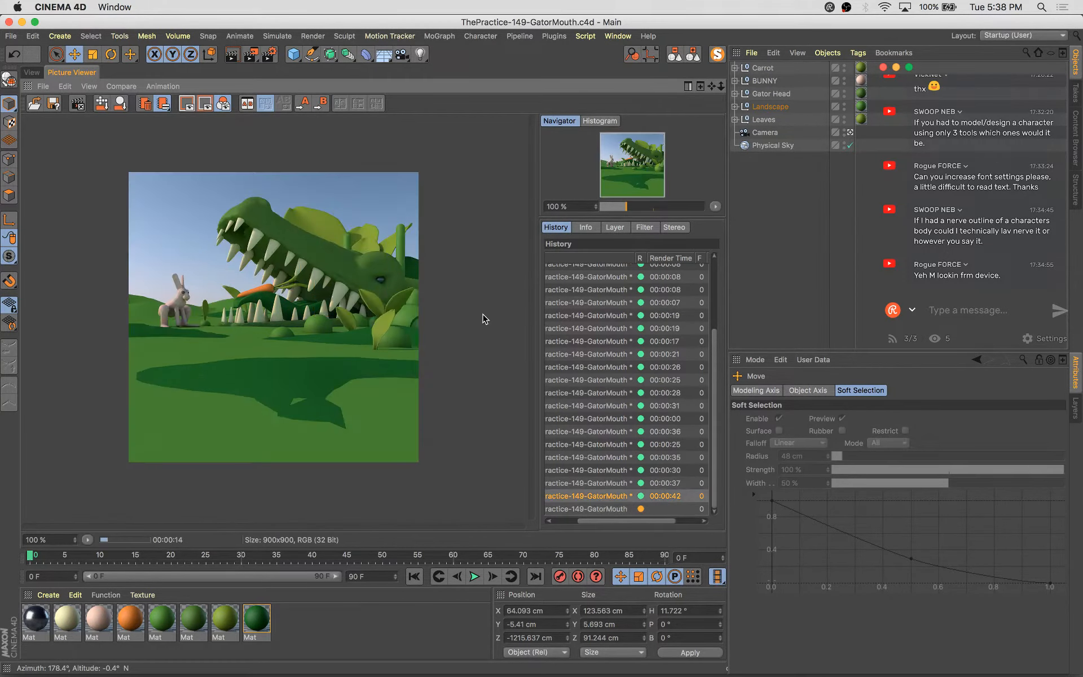
key("Up")
key("Down")
key("Down")
key("Down")
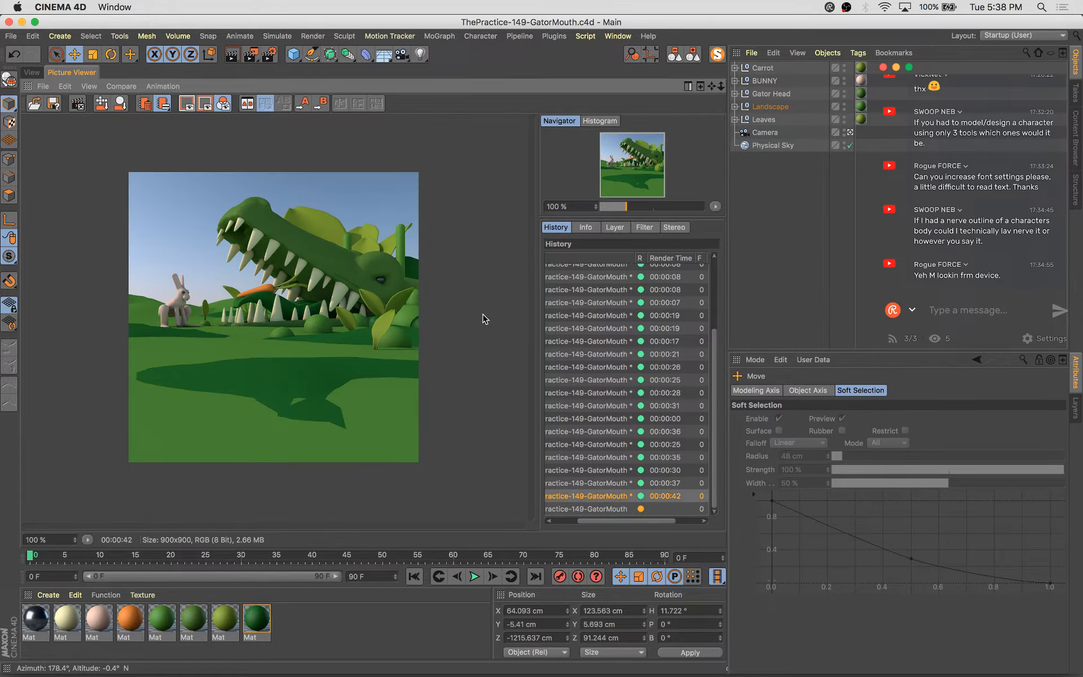
key("Up")
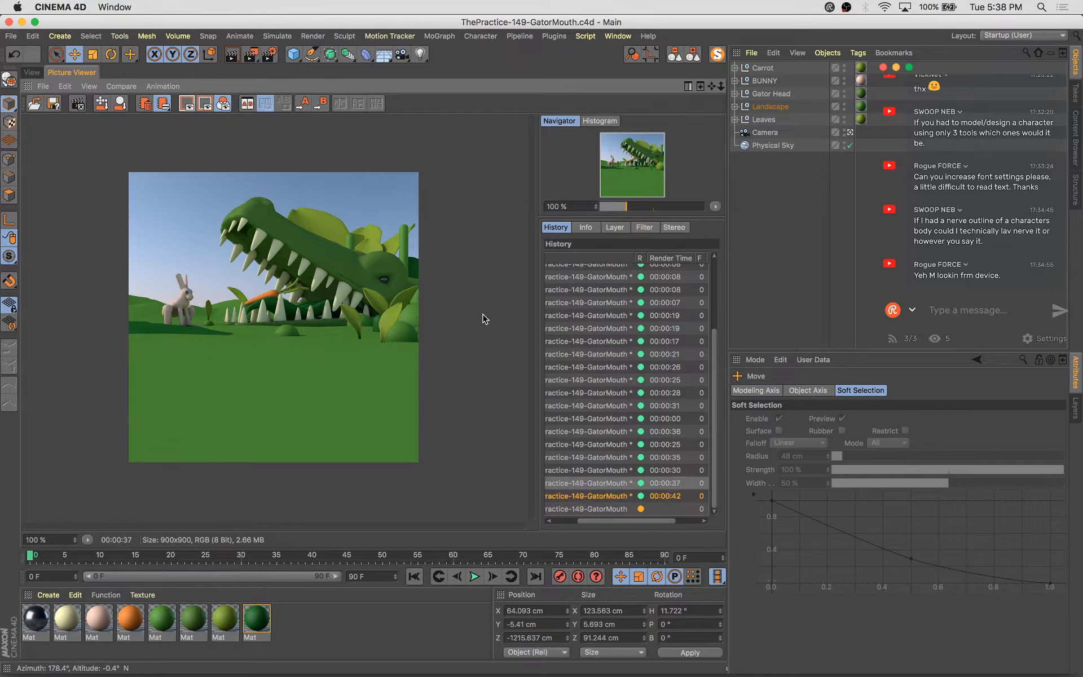
key("Down")
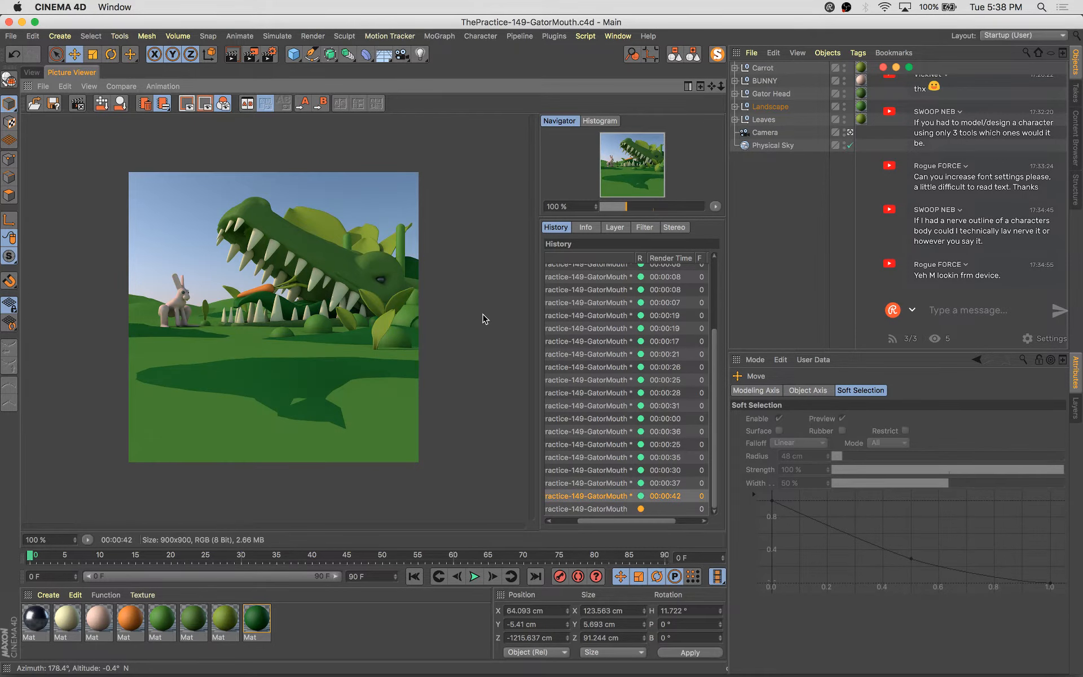
key("Up")
key("Down")
key("Up")
key("Down")
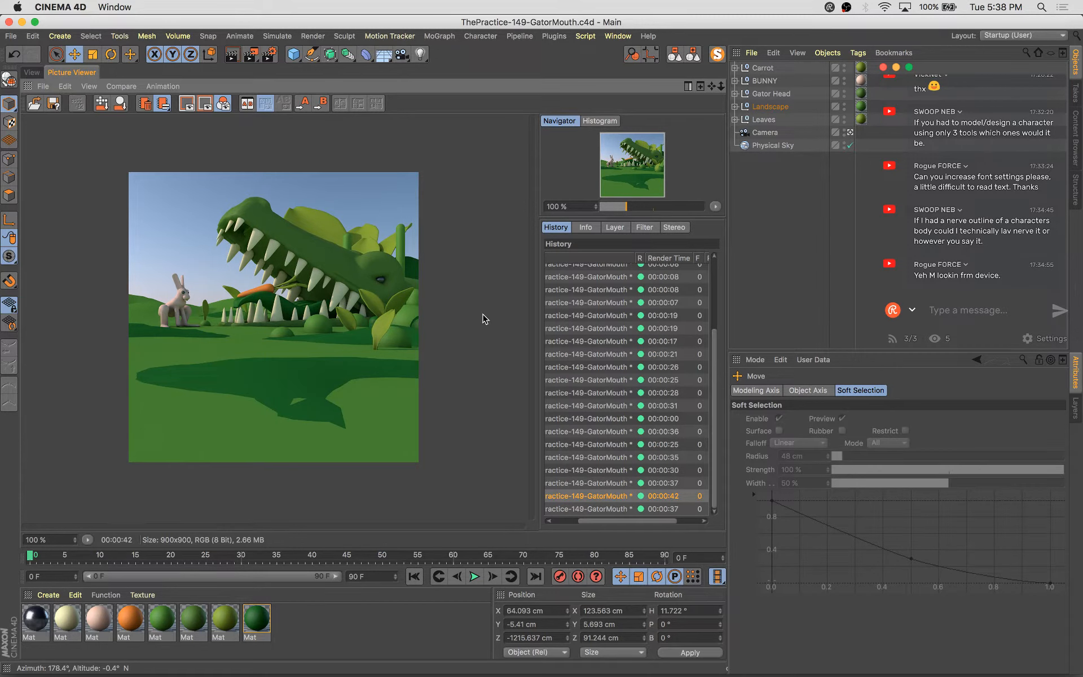
key("Up")
key("Up")
key("Up")
key("Down")
key("Down")
key("Down")
key("Down")
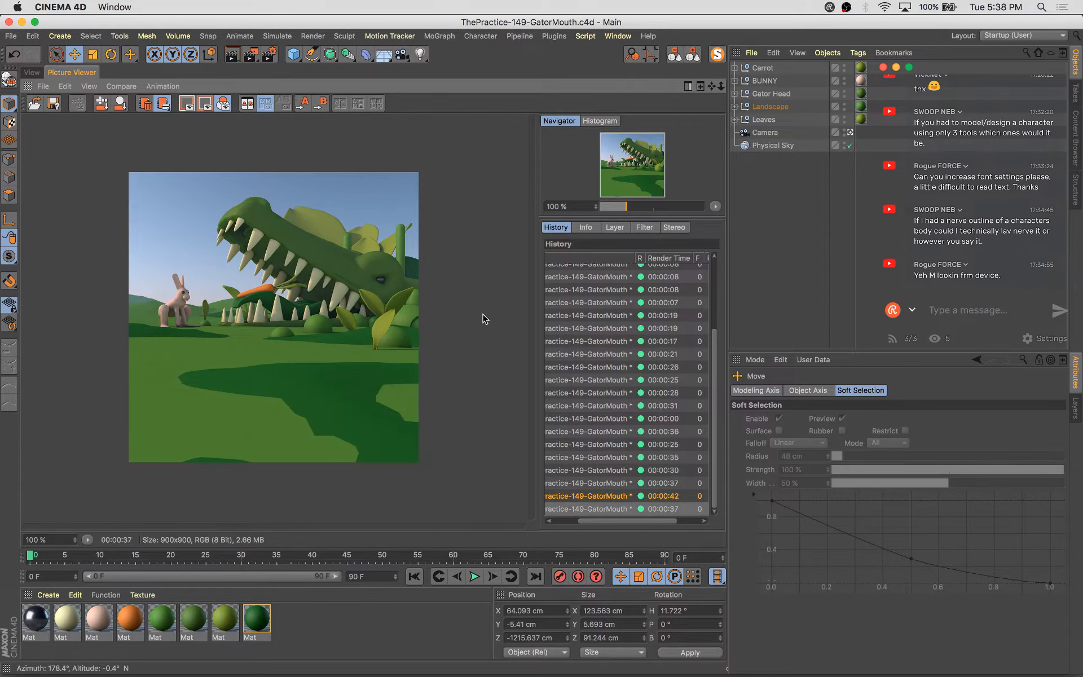
key("Up")
key("Down")
key("Up")
key("Down")
Locate the foreground landscape patch in the object hierarchy
left_click(734, 106)
scroll(806, 242, "down", 5)
left_click(795, 304)
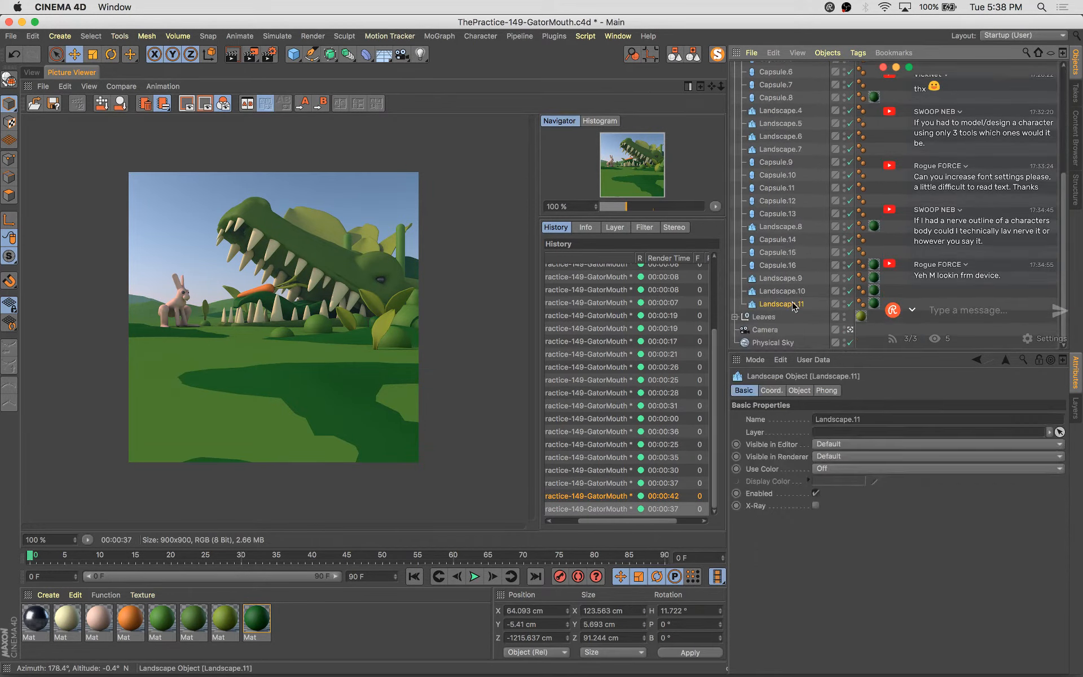
left_click(693, 56)
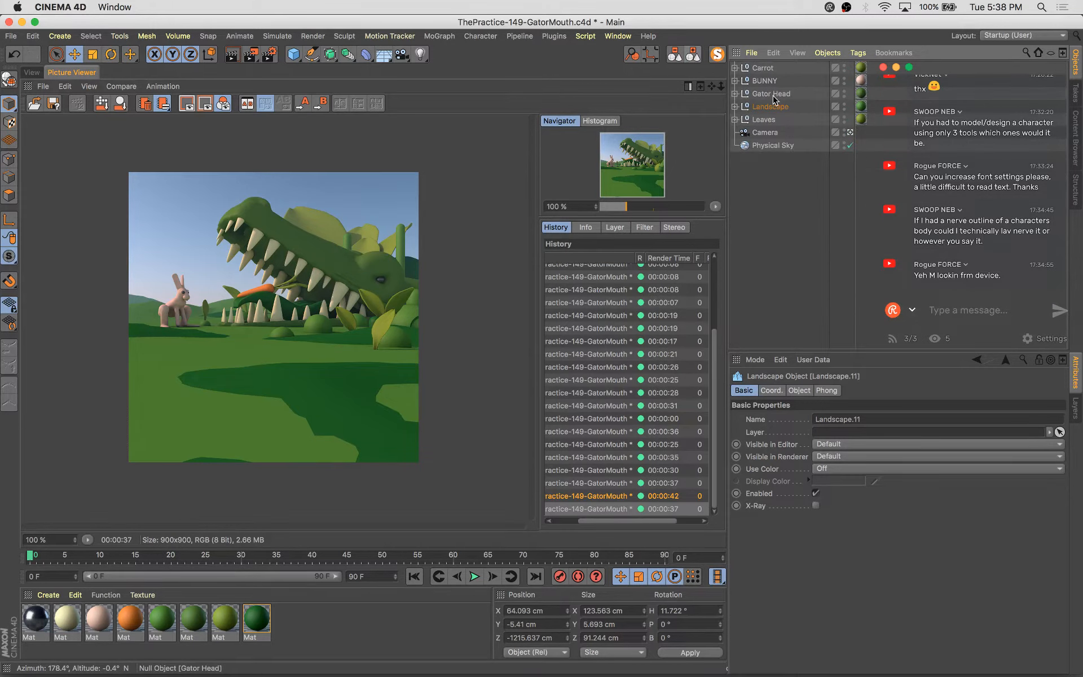
Set the Physical Sky's atmosphere intensity to 140% and compare against an earlier render
left_click(773, 146)
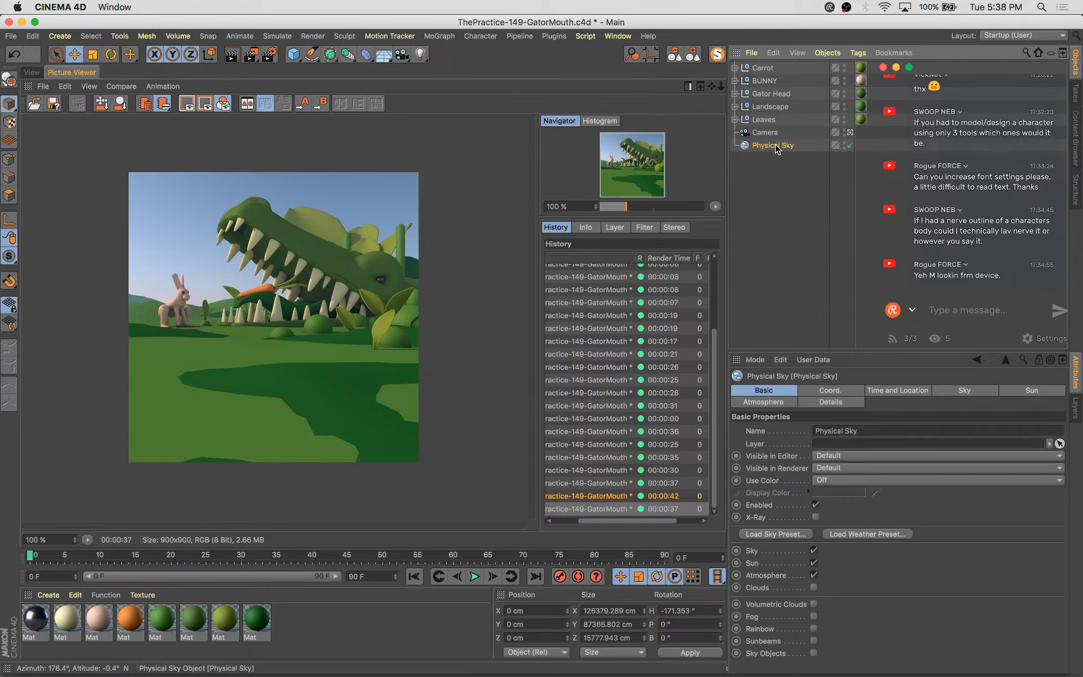
left_click(761, 403)
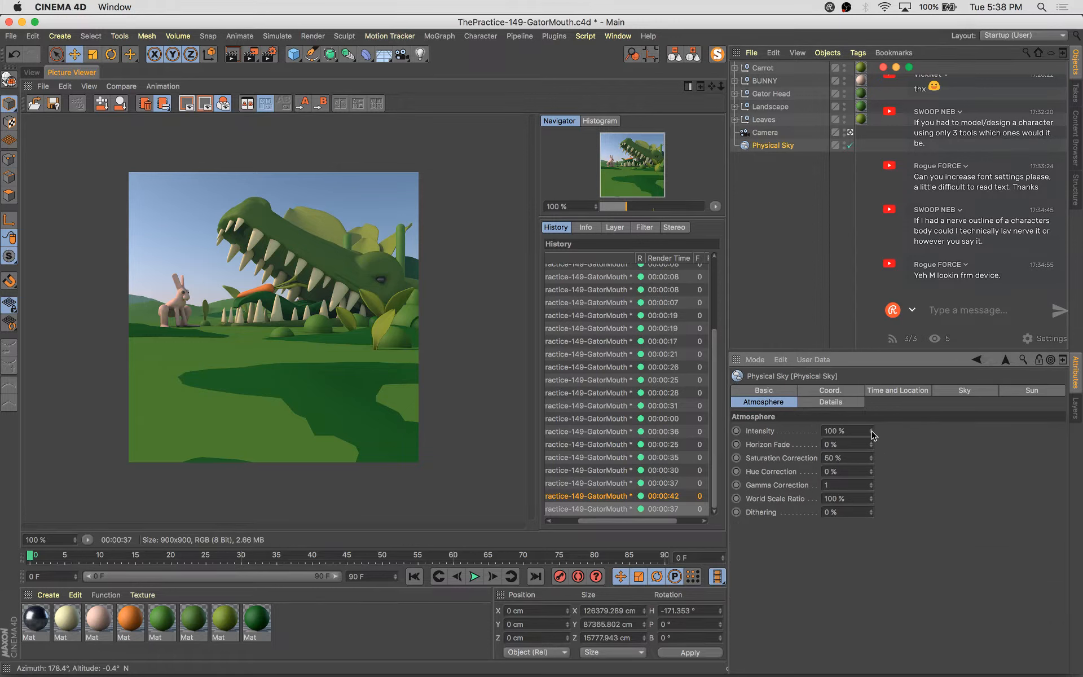
left_click(623, 486)
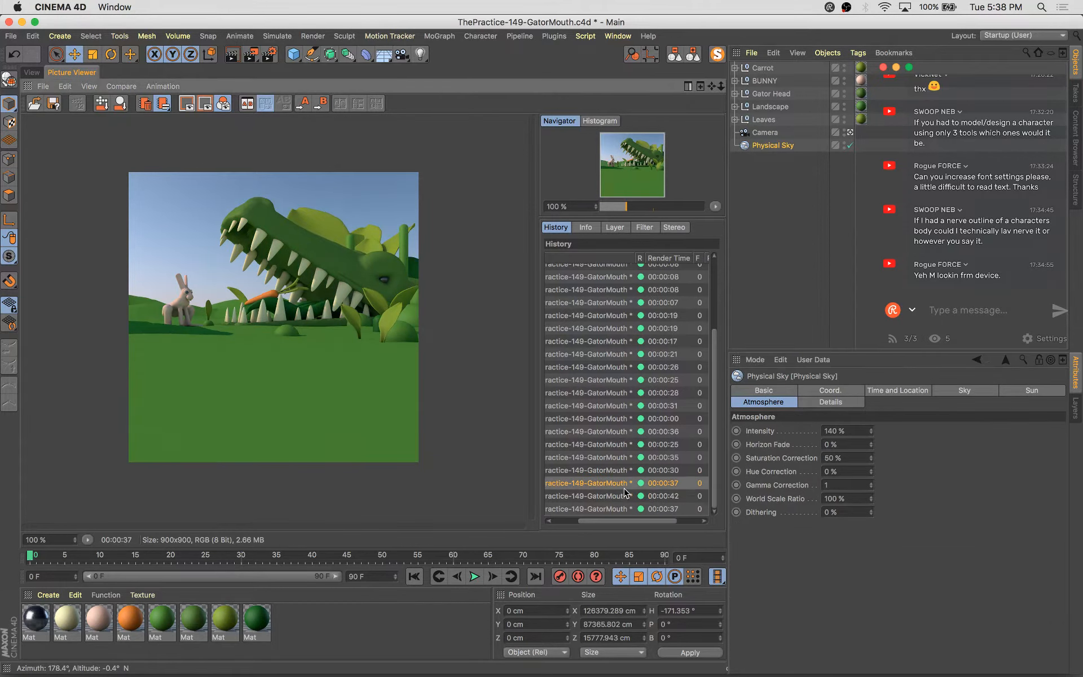
Compare the latest renders in the render history by stepping between them, and save the project
key("Down")
key("Up")
key("Down")
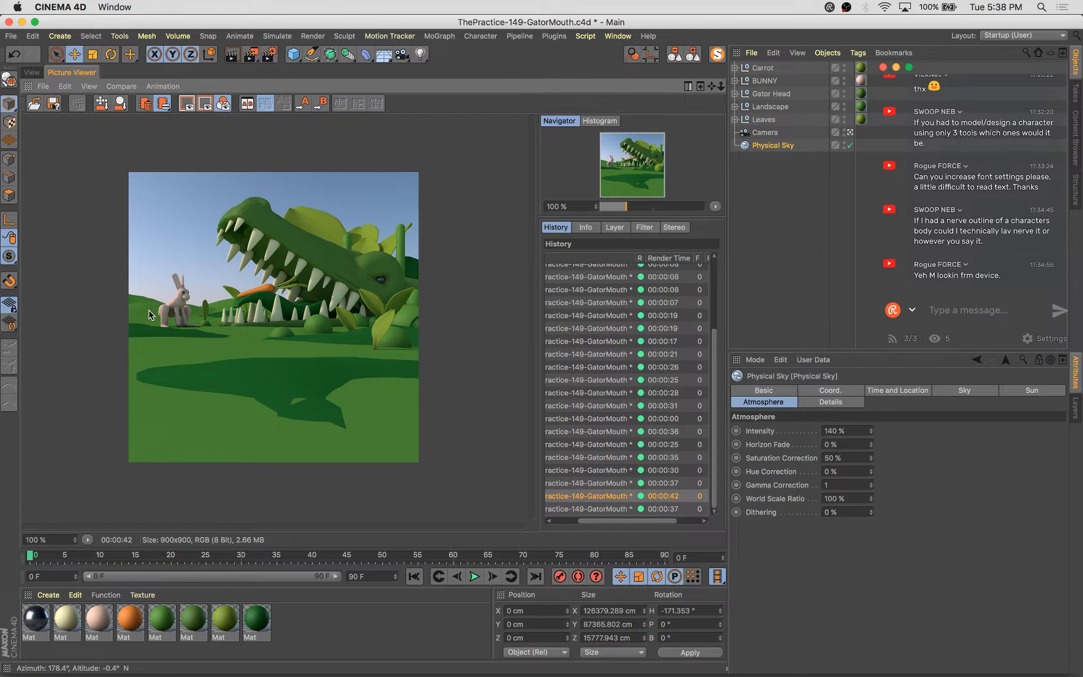
key("Down")
key("Up")
key("Down")
key("Up")
key("Down")
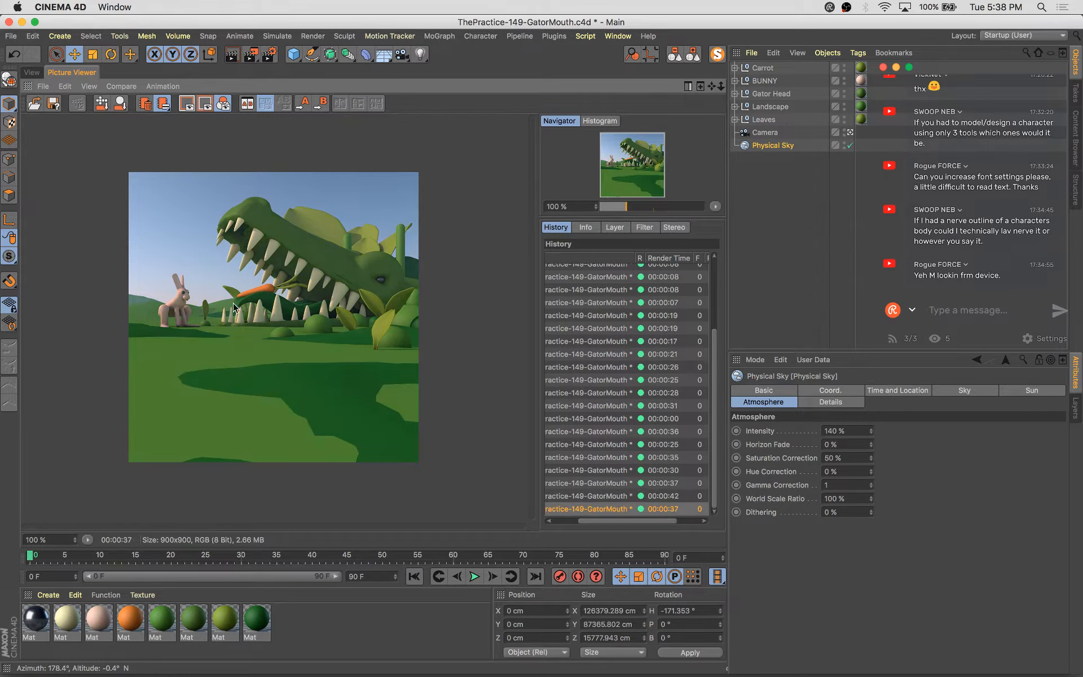
key("Up")
key("Down")
key("Up")
key("Down")
key("Up")
key("Down")
key("Down")
key("Up")
key("Down")
key("Up")
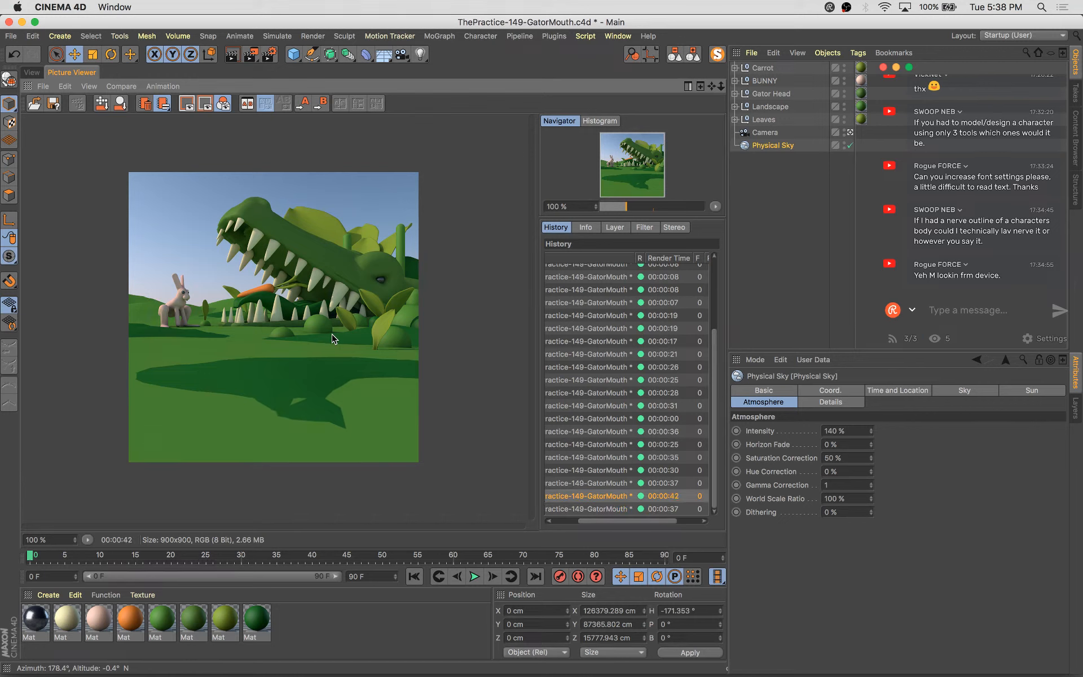
key("Down")
key("super+s")
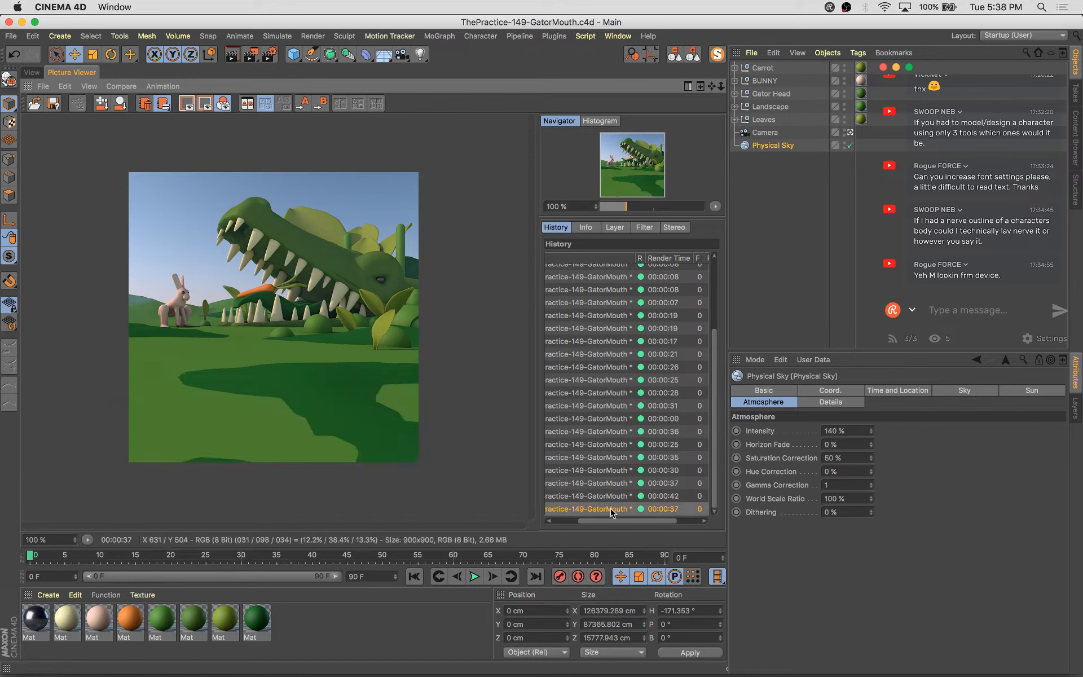
Keep comparing the two most recent renders in the render history
key("Up")
key("Down")
key("Up")
key("Down")
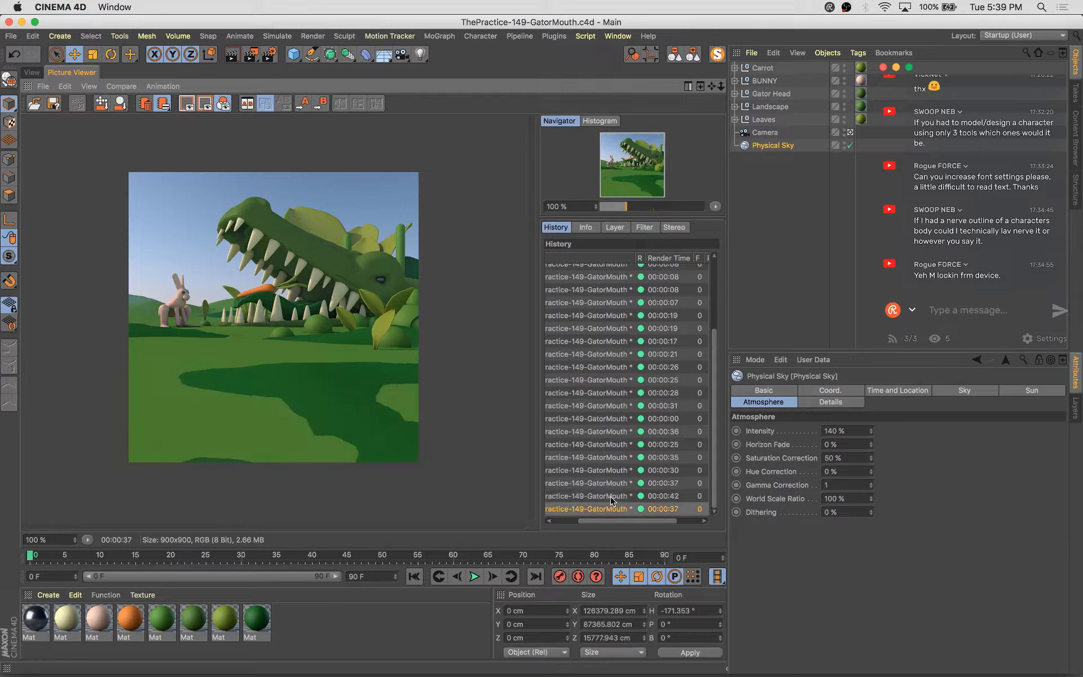
key("Up")
key("Down")
key("Up")
key("Down")
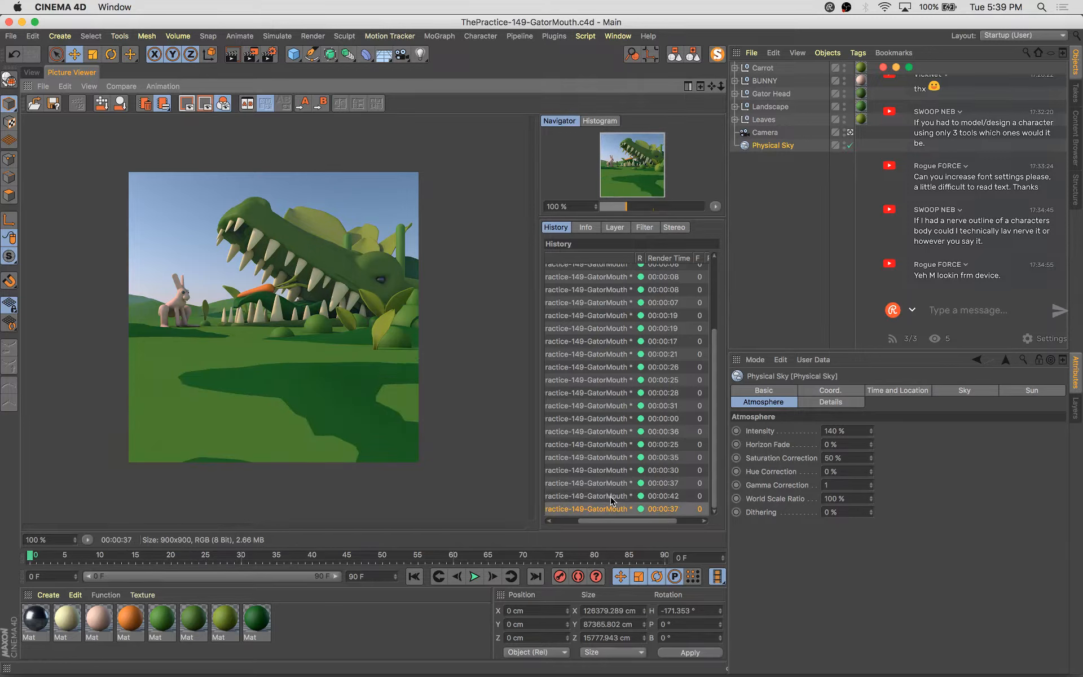
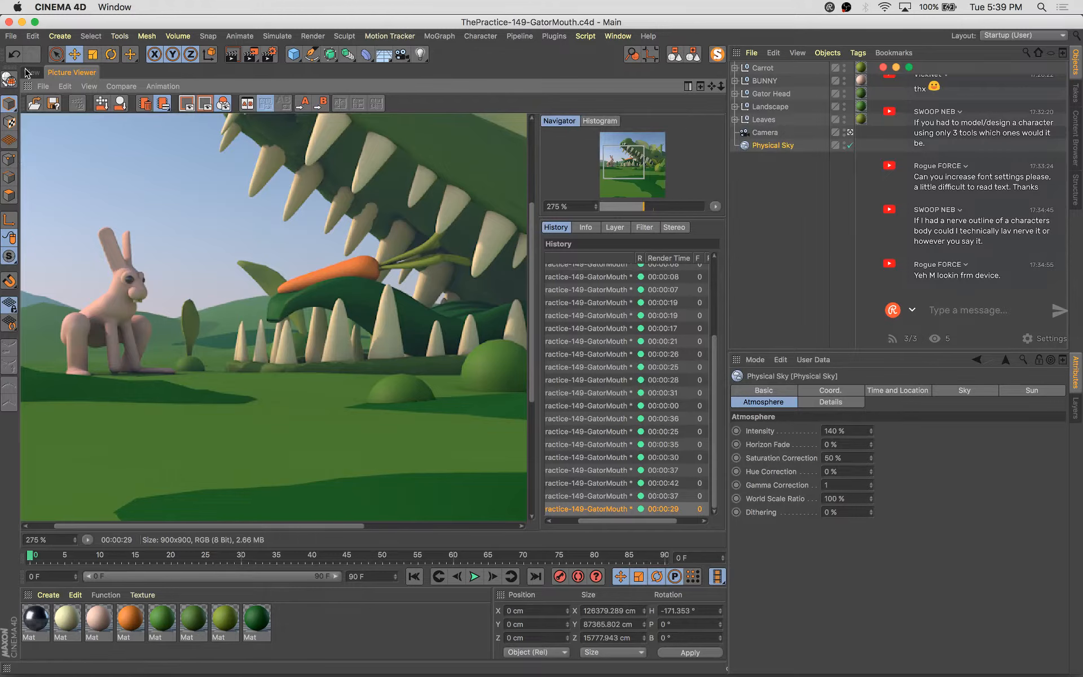
Return to the viewport, select the BUNNY null and move it slightly lower
left_click(31, 72)
left_click(754, 81)
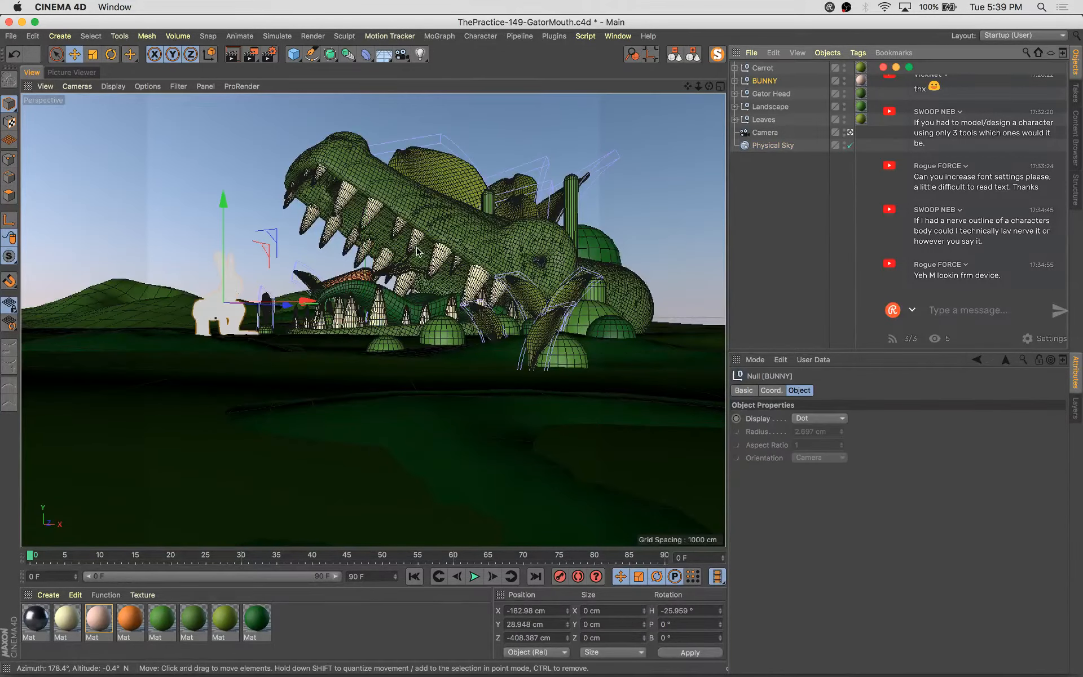
key("t")
left_click_drag(379, 214, 374, 224)
key("e")
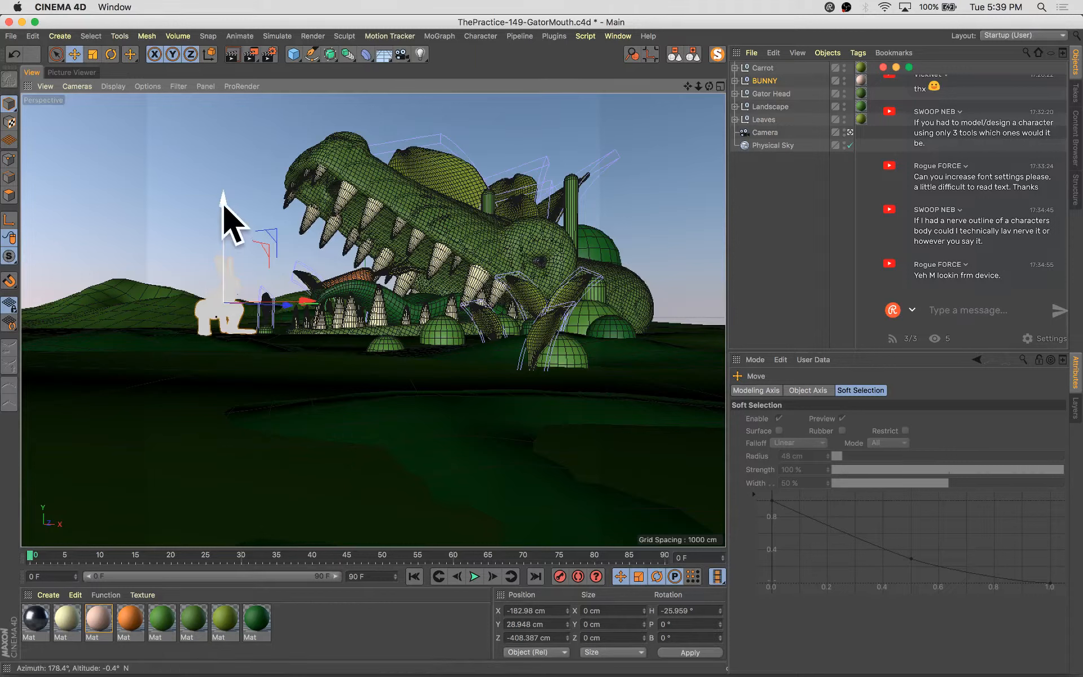
left_click_drag(222, 222, 222, 209)
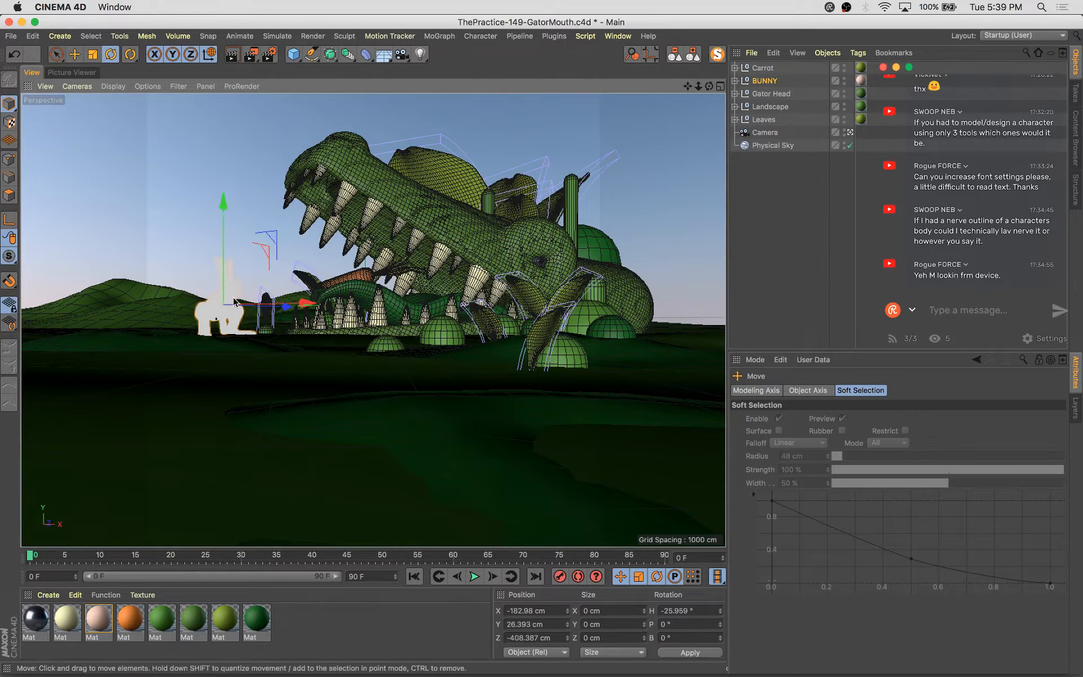
Rotate the BUNNY to a heading of about -17° and lower it a little further
key("r")
left_click_drag(248, 304, 255, 305)
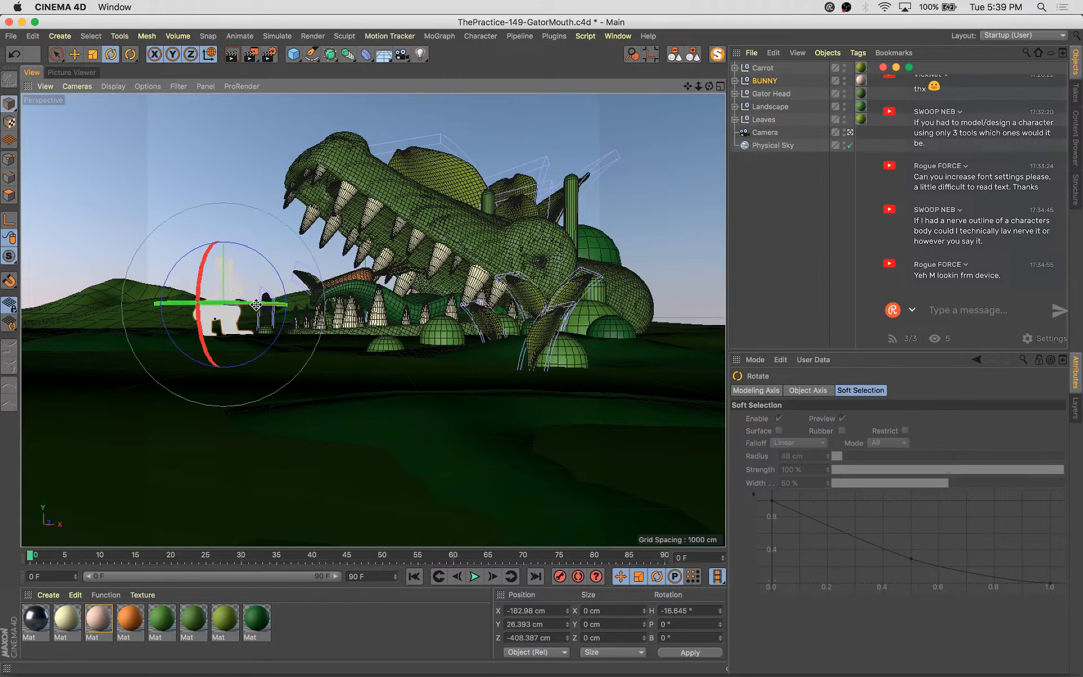
key("t")
left_click_drag(331, 232, 327, 236)
key("e")
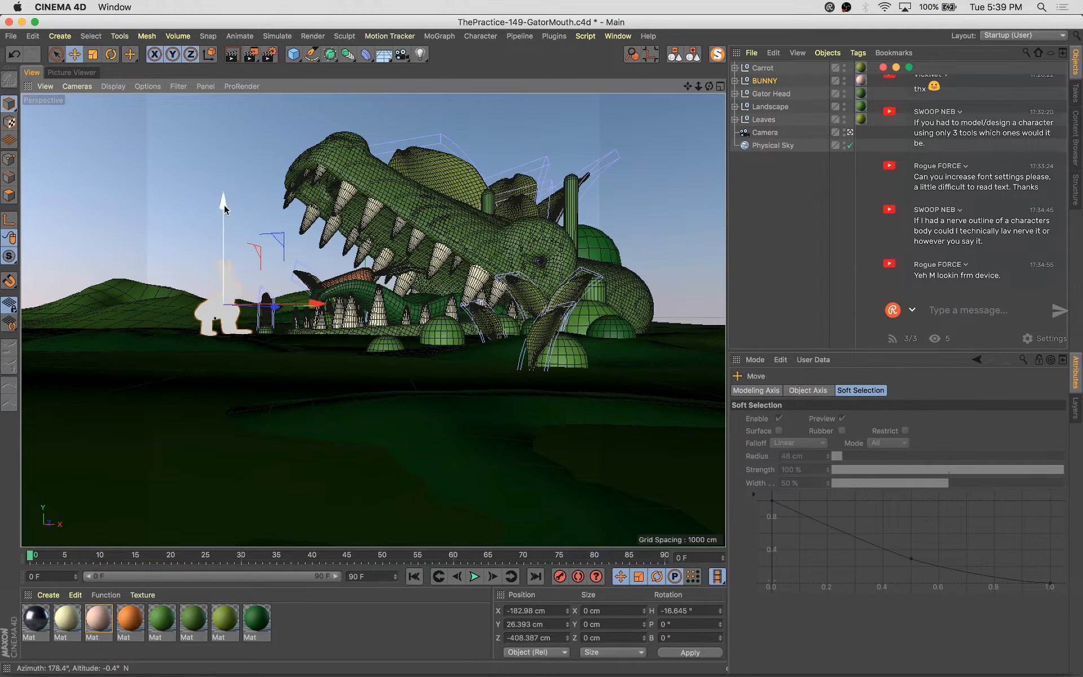
left_click_drag(224, 210, 224, 211)
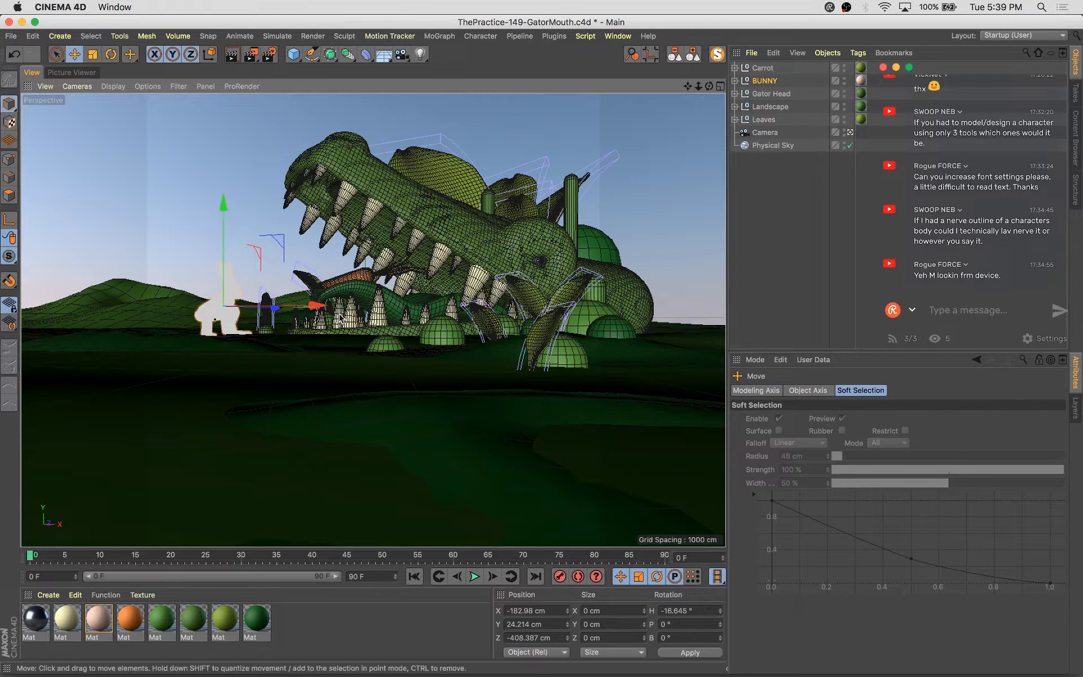
Nudge the BUNNY slightly lower again and save the scene
key("t")
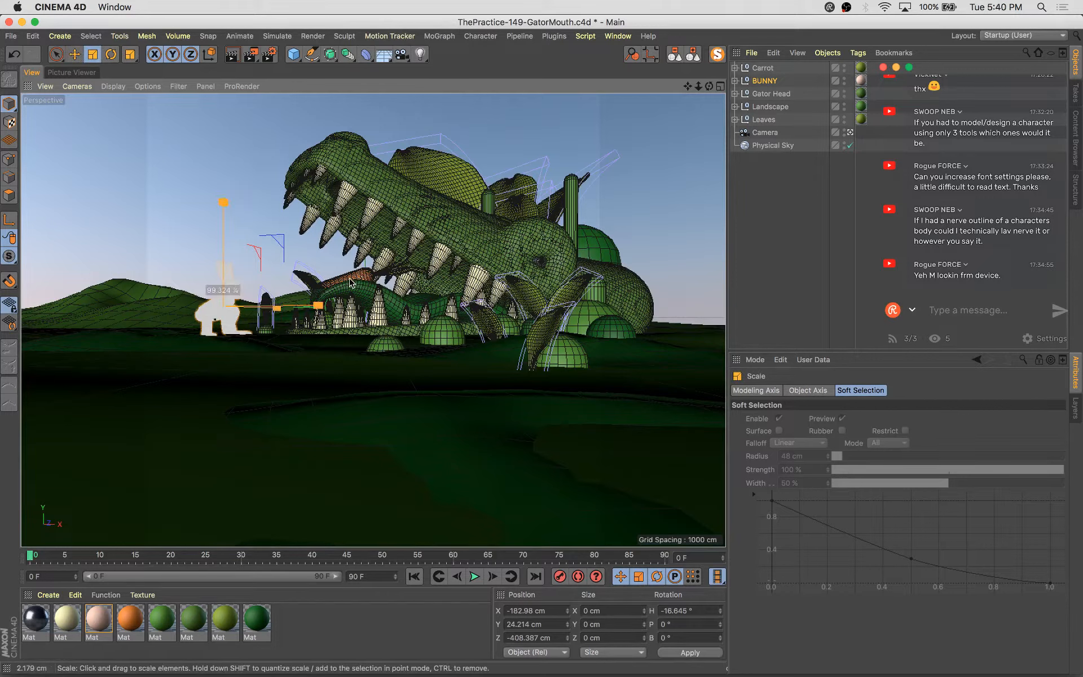
key("e")
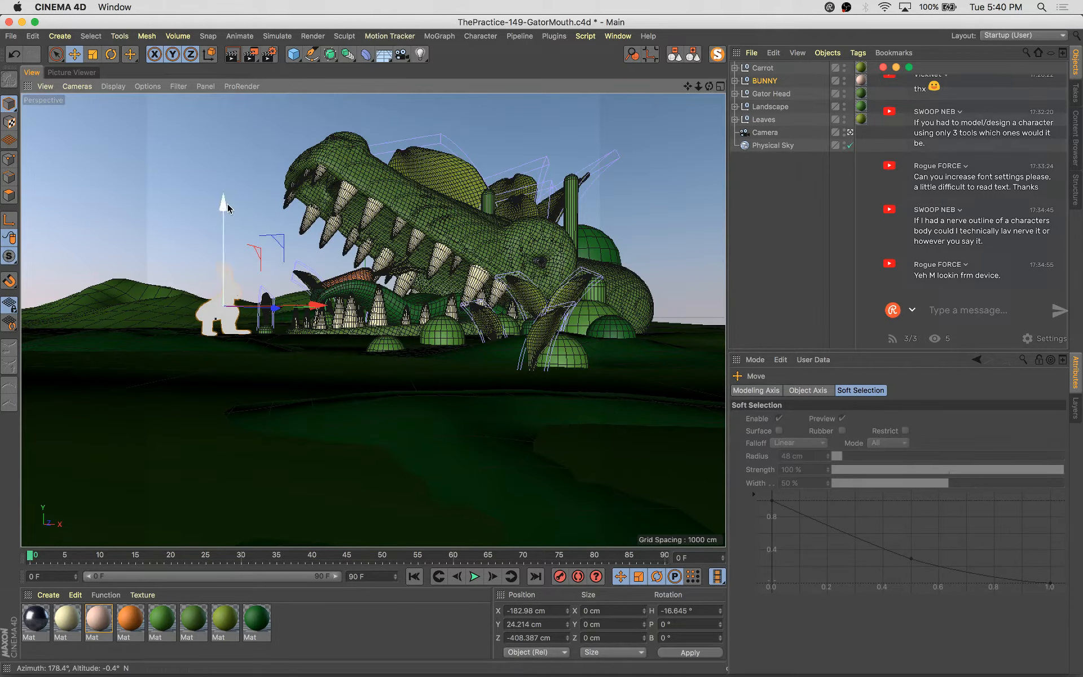
left_click_drag(227, 203, 227, 204)
key("super+s")
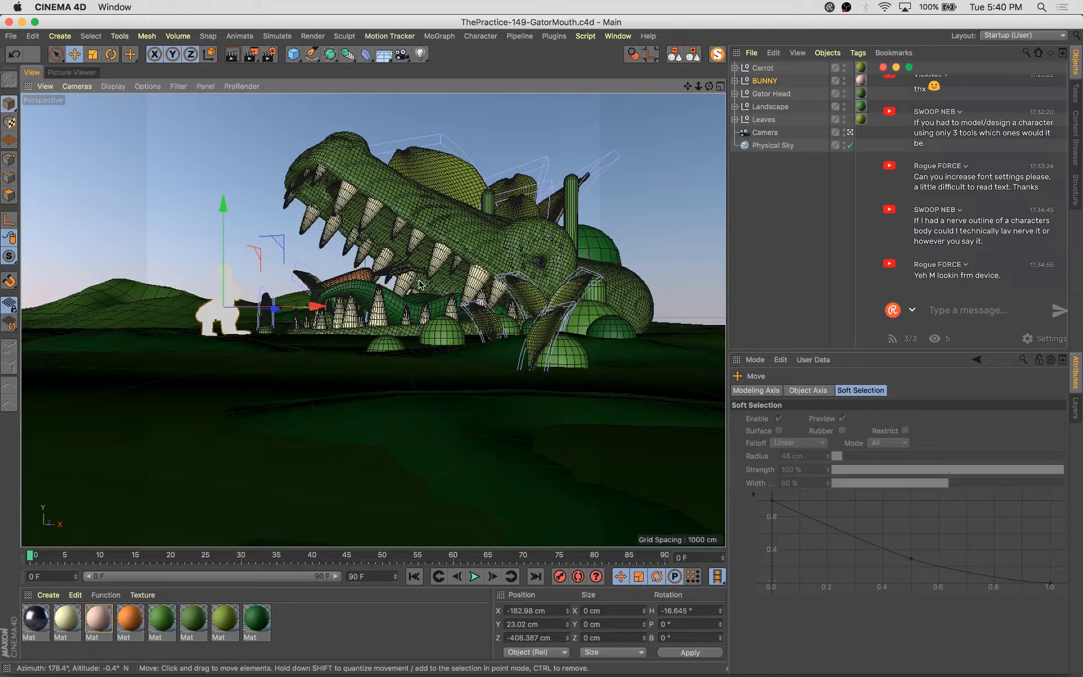
Render the scene to the Picture Viewer and view it at 100%
key("shift+r")
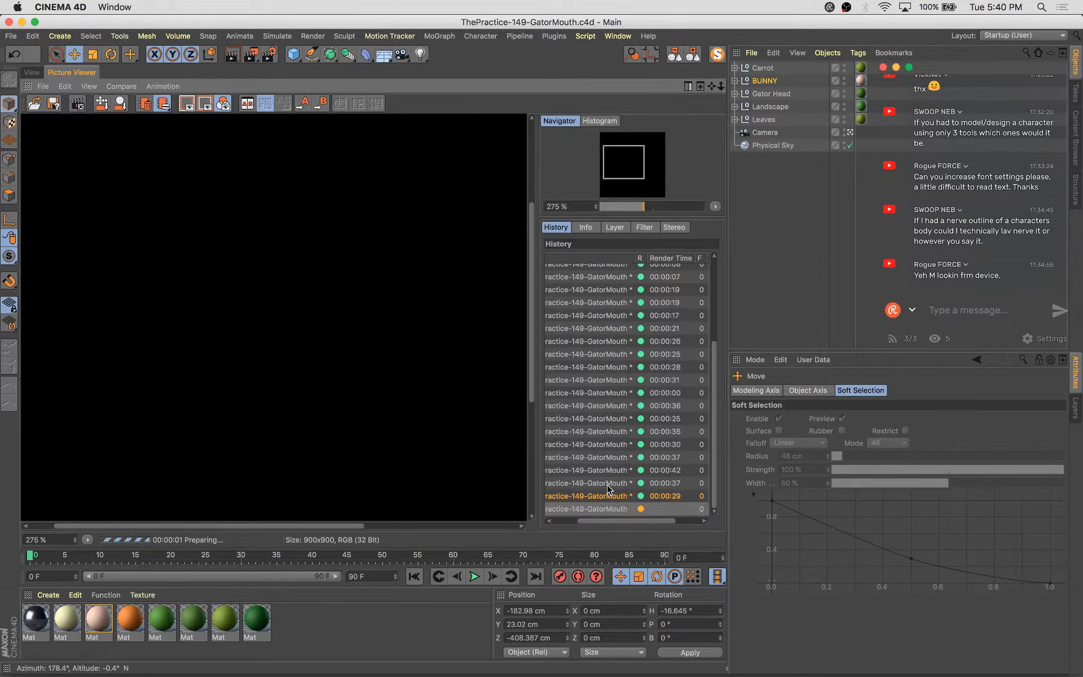
left_click(611, 495)
key("Up")
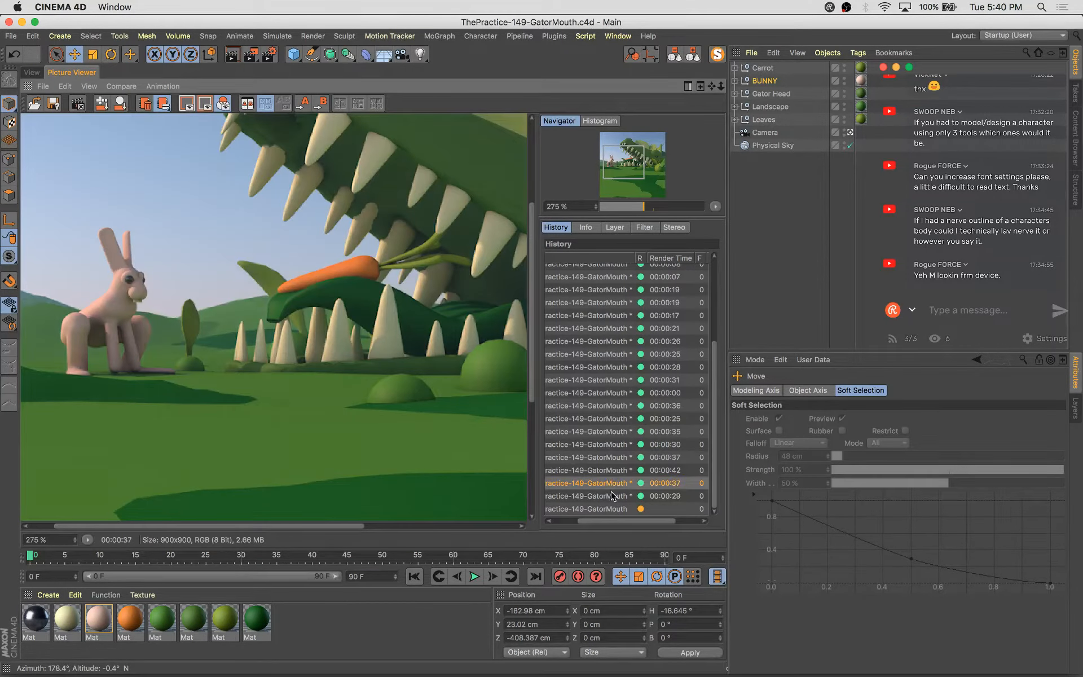
key("Down")
key("Down")
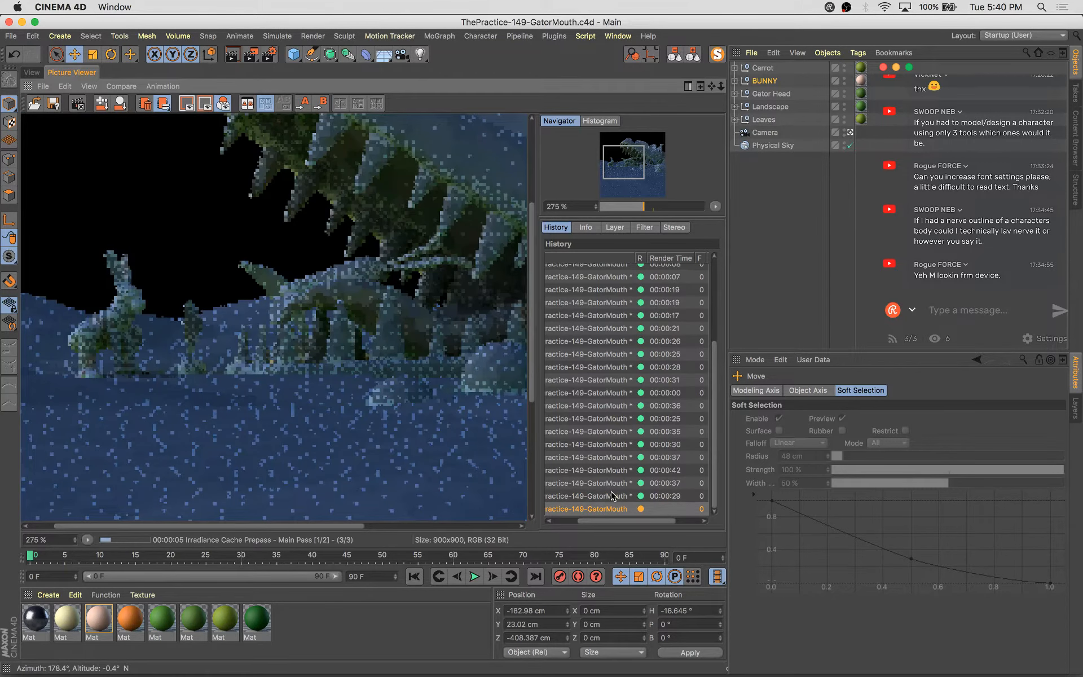
double_click(190, 356)
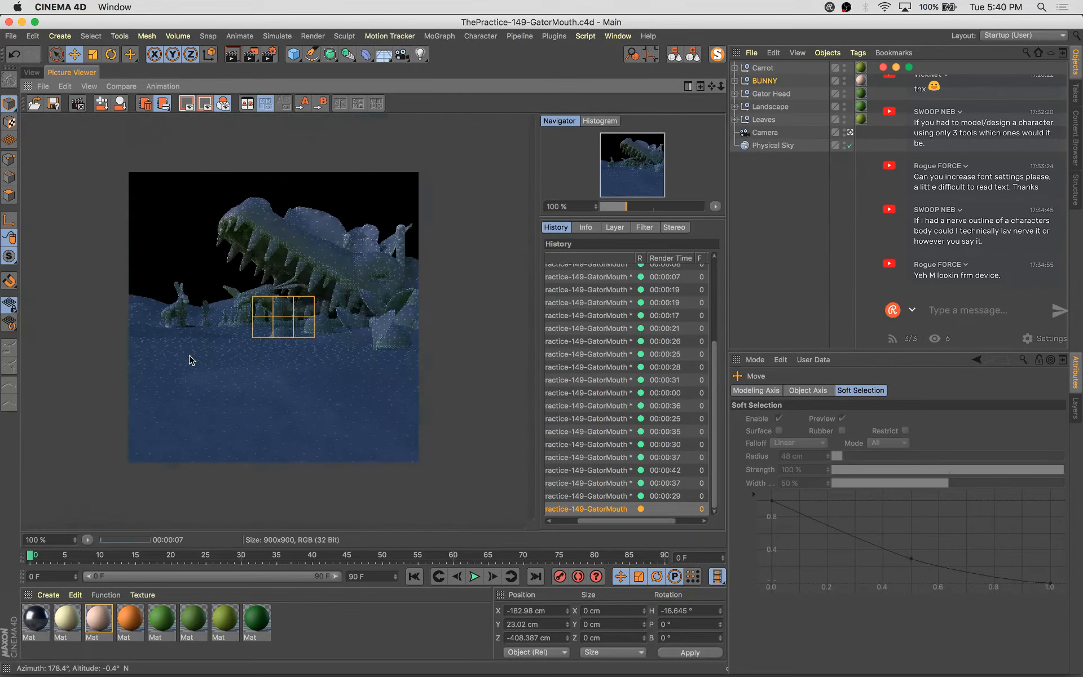
Compare the latest render against earlier entries in the render history
left_click(613, 471)
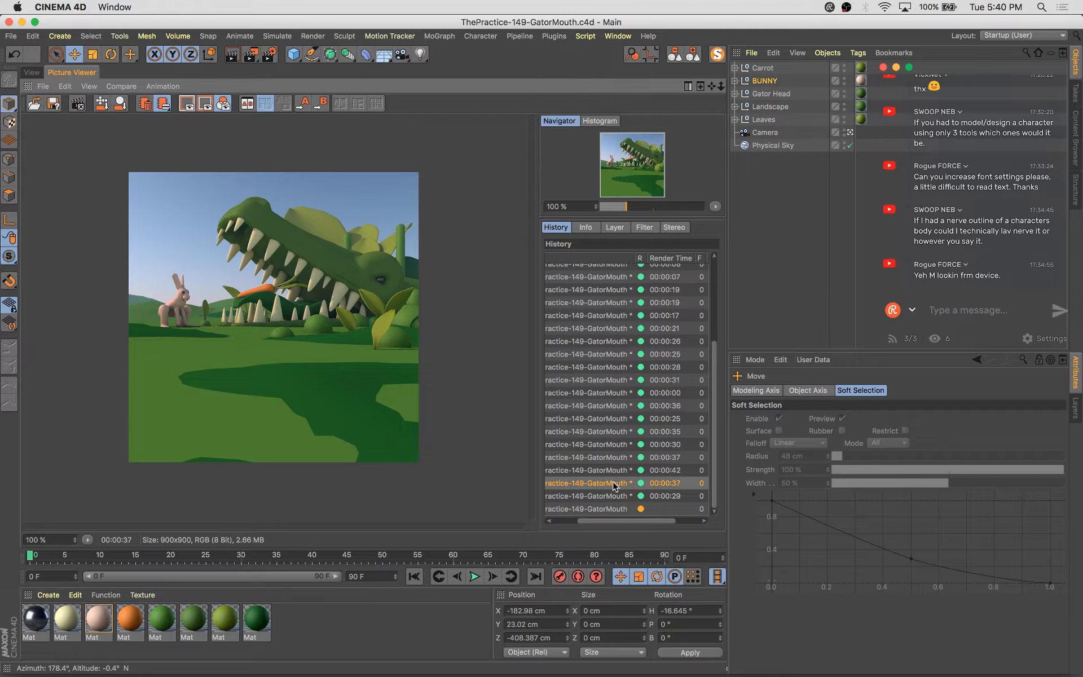
key("Down")
key("Down")
key("Down")
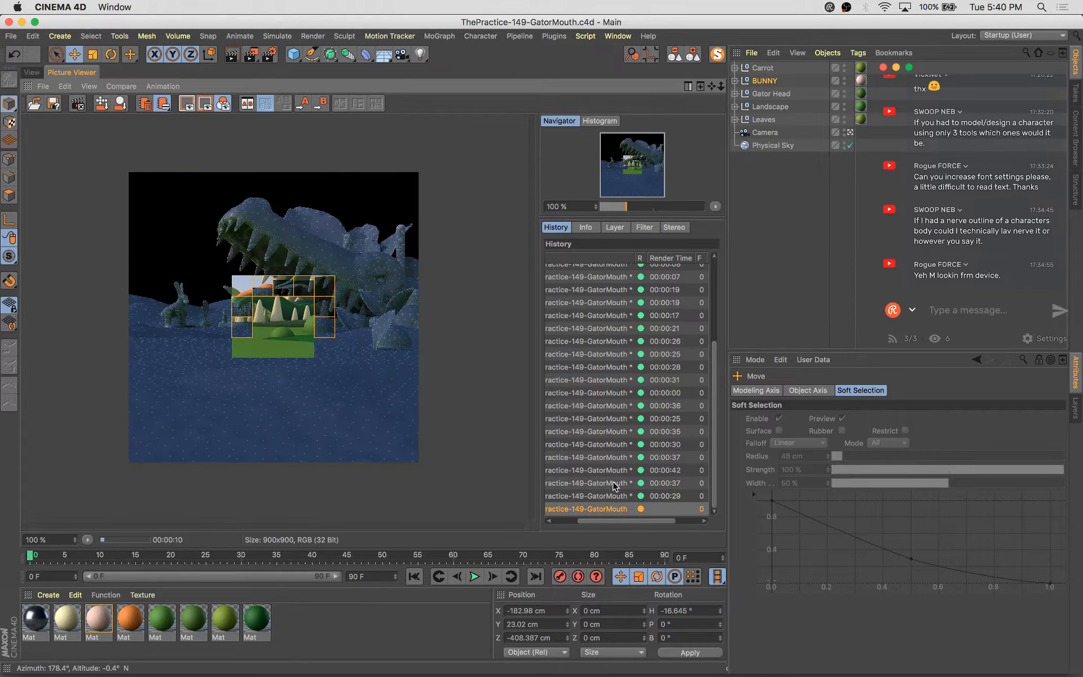
key("Up")
key("Down")
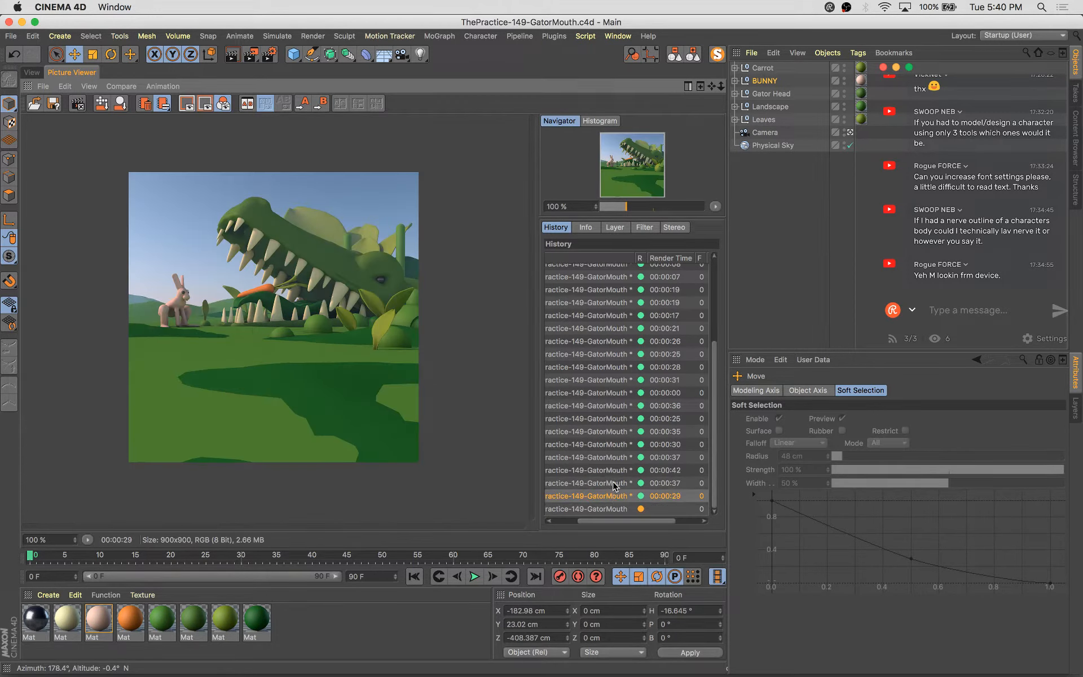
left_click(613, 484)
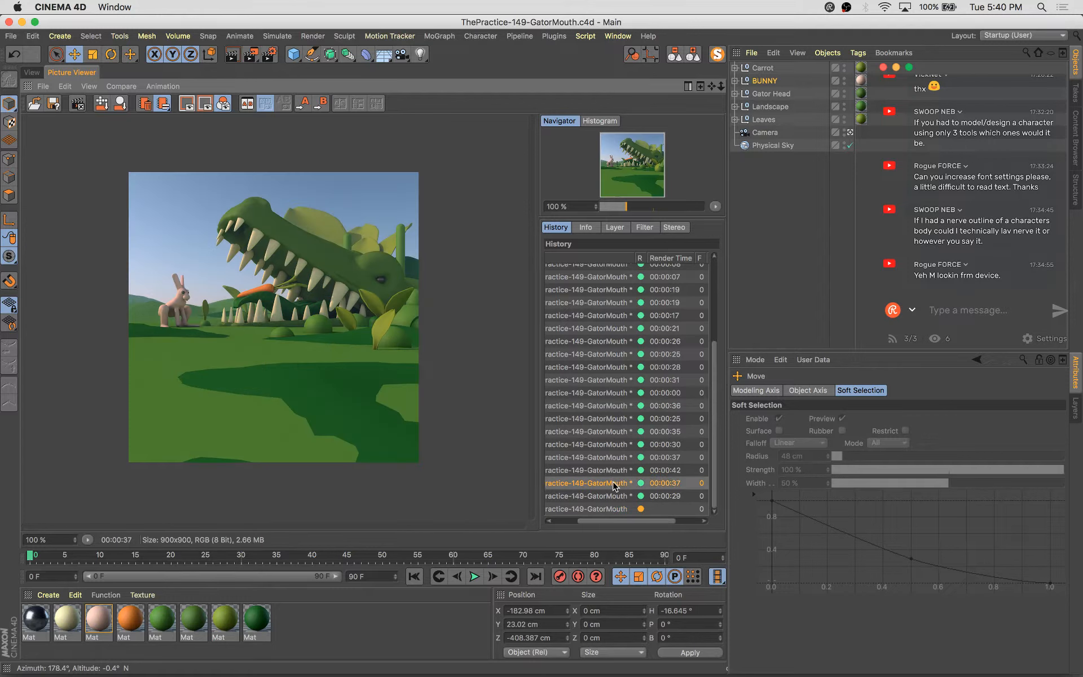
key("Down")
key("Down")
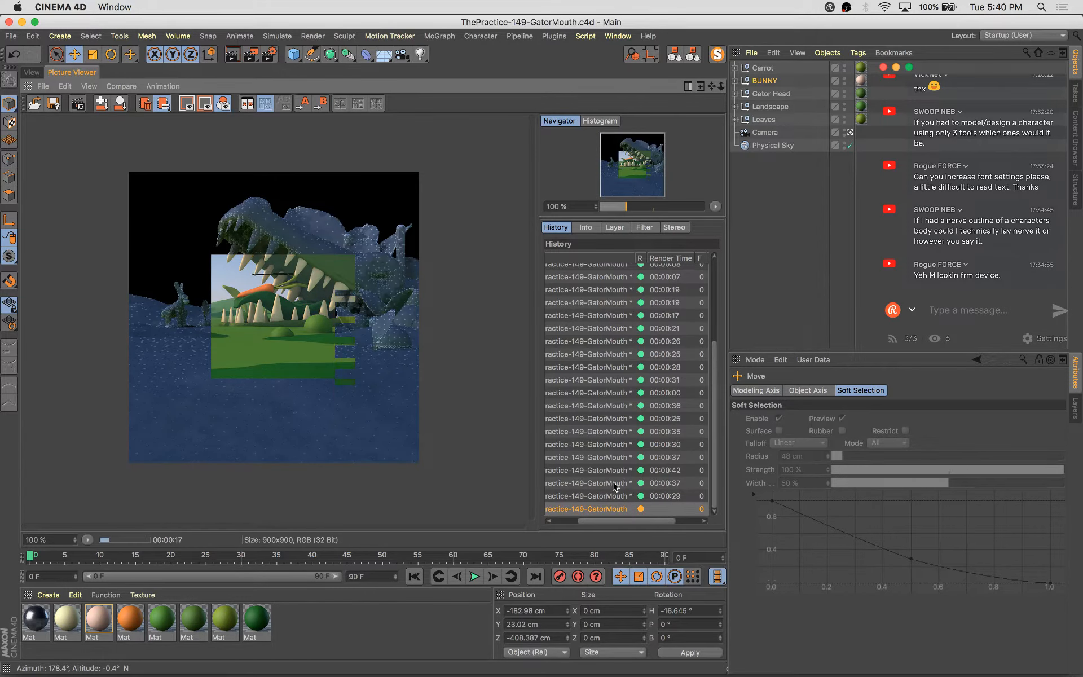
key("Up")
key("Up")
key("Down")
key("Down")
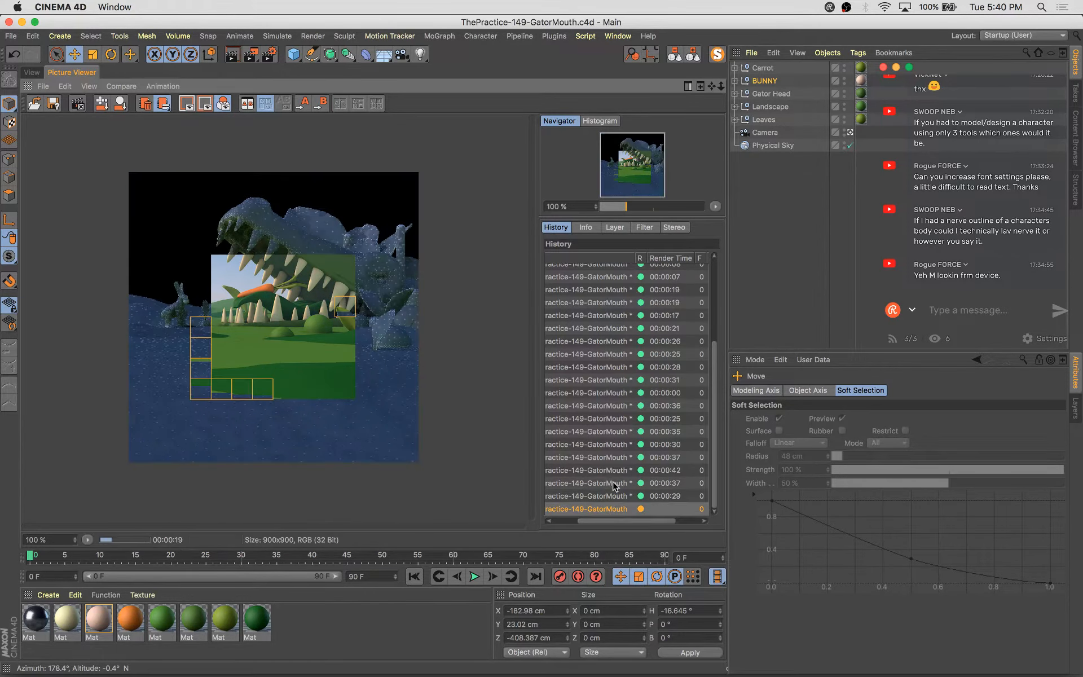
key("Up")
key("Up")
key("Up")
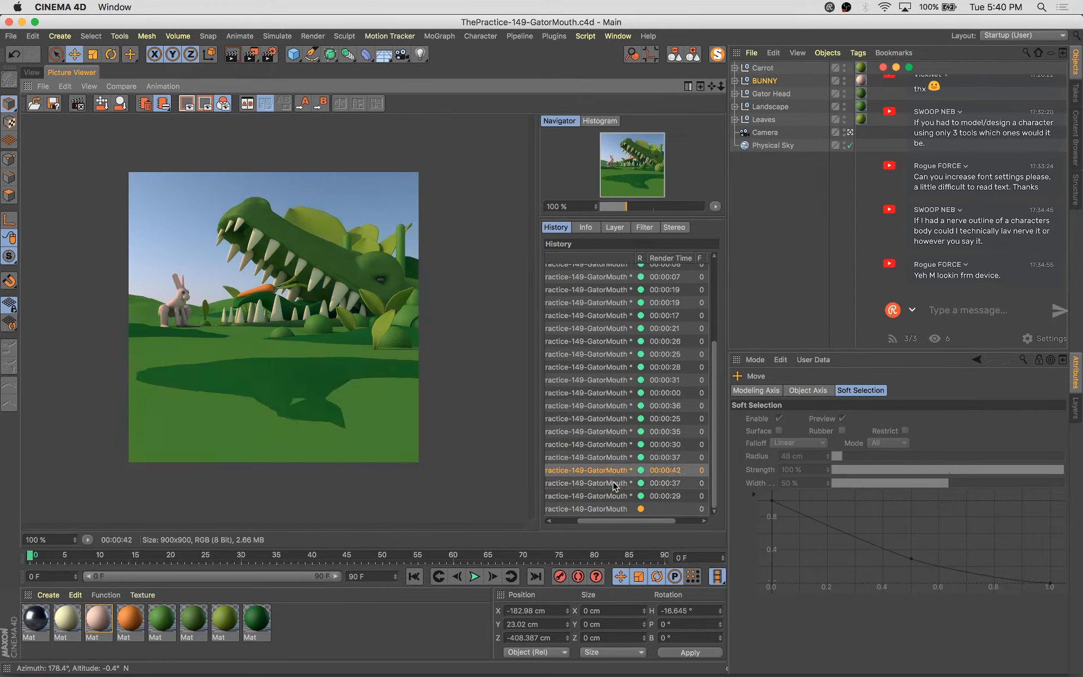
key("Down")
key("Down")
key("Down")
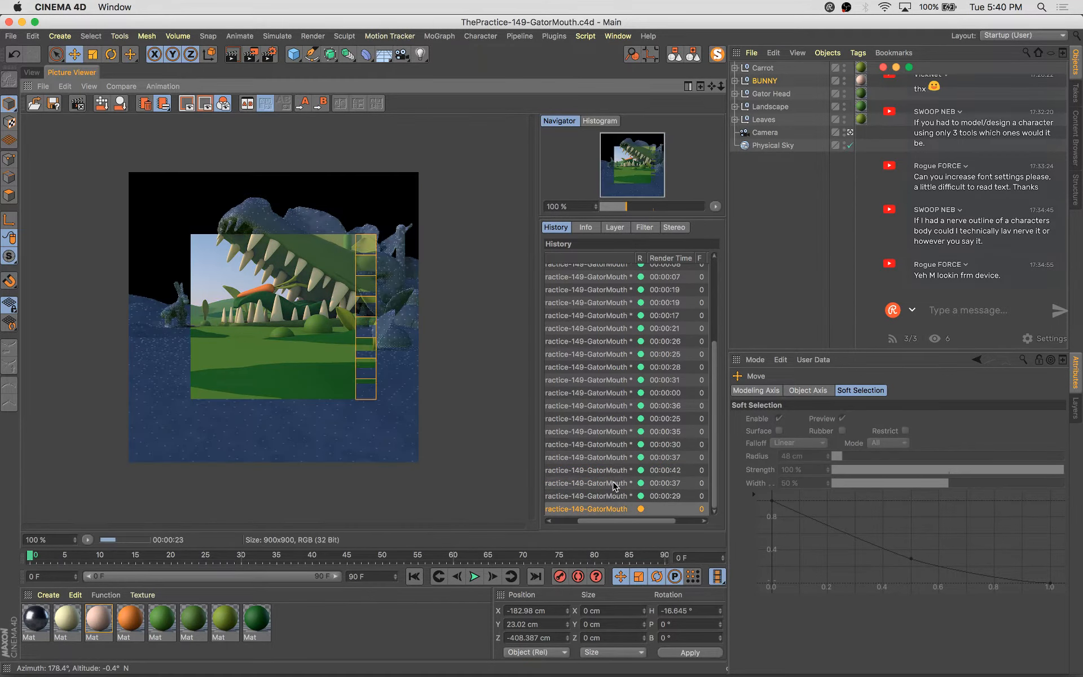
key("Up")
key("Down")
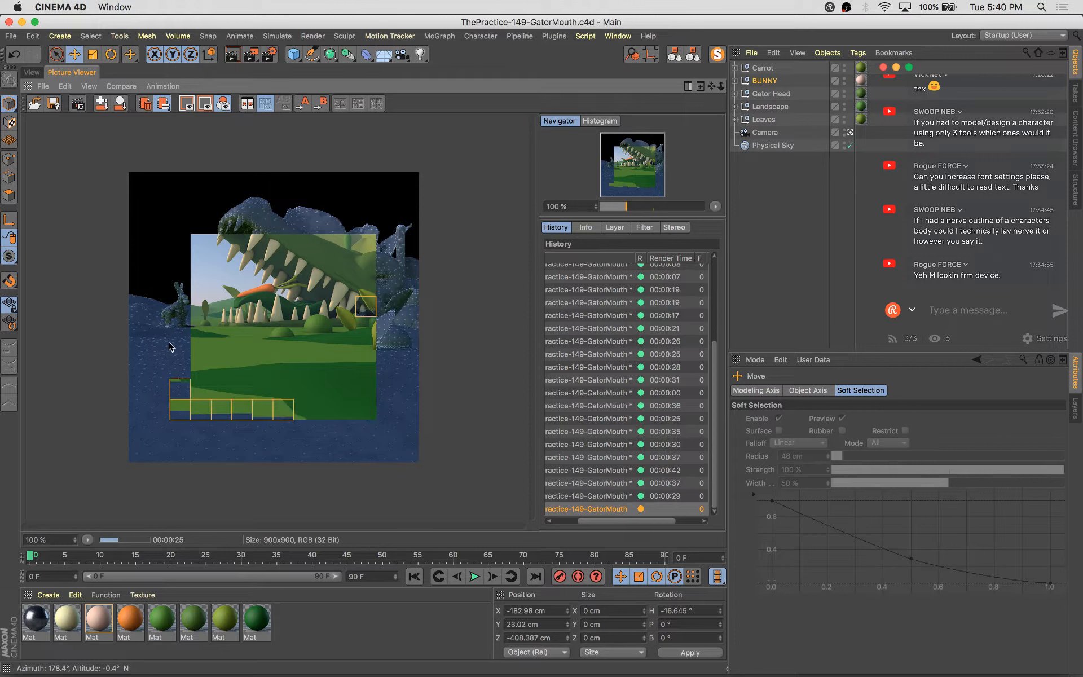
Select the Bend deformer under Cloth Surface.3's Bezier leaf and set its Strength to 97°
left_click(31, 72)
left_click(263, 324)
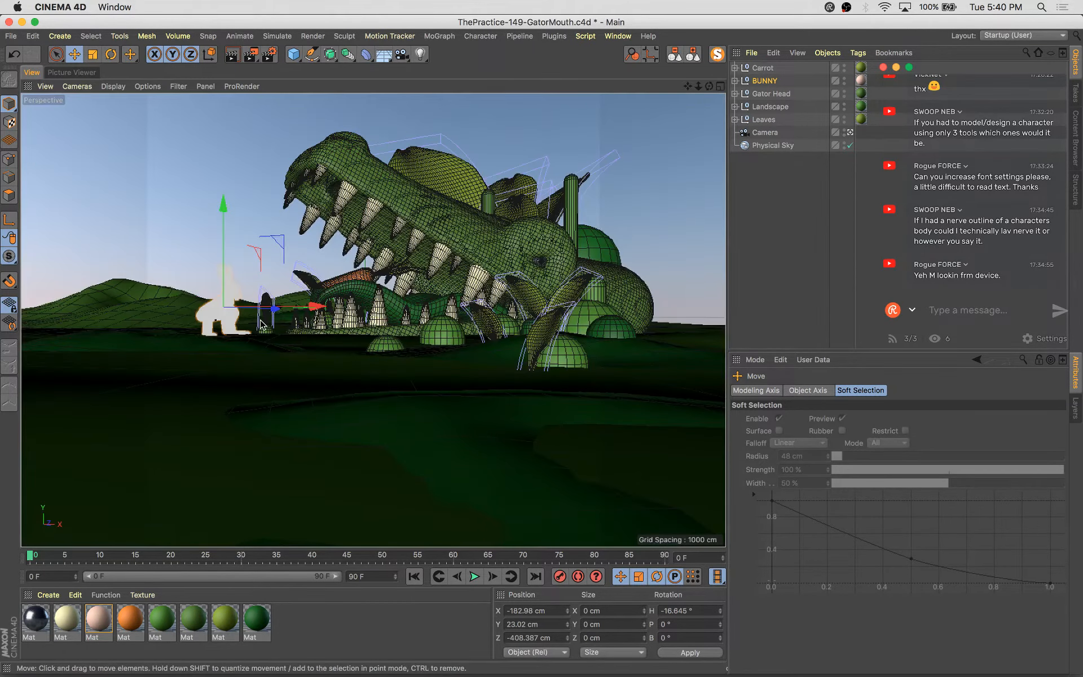
left_click(262, 298)
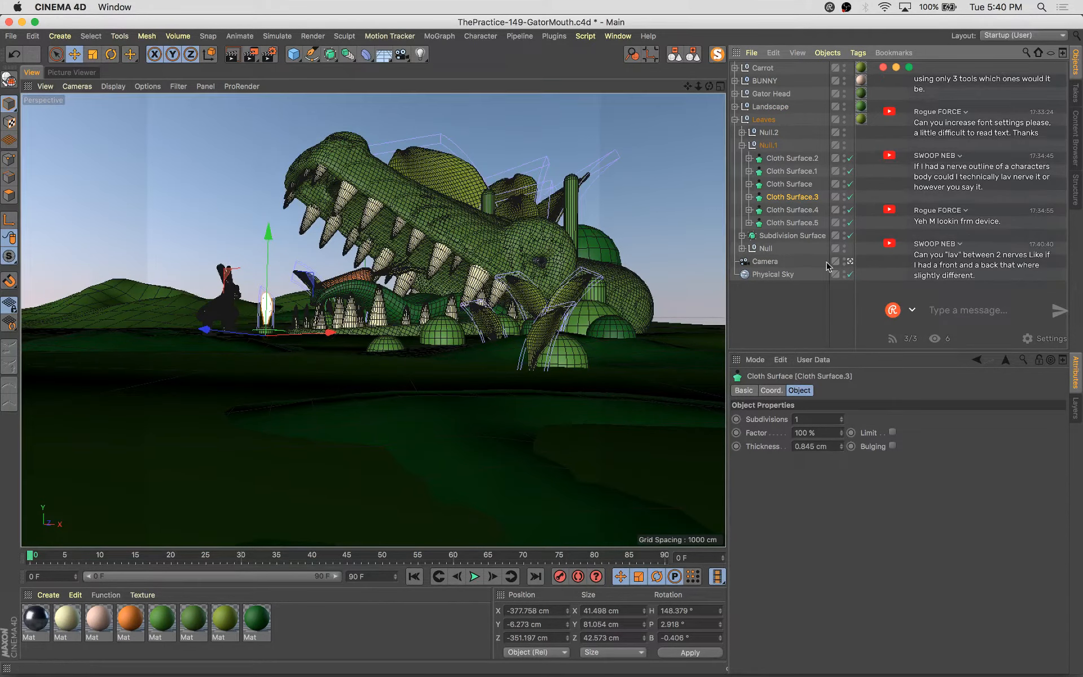
left_click(748, 197)
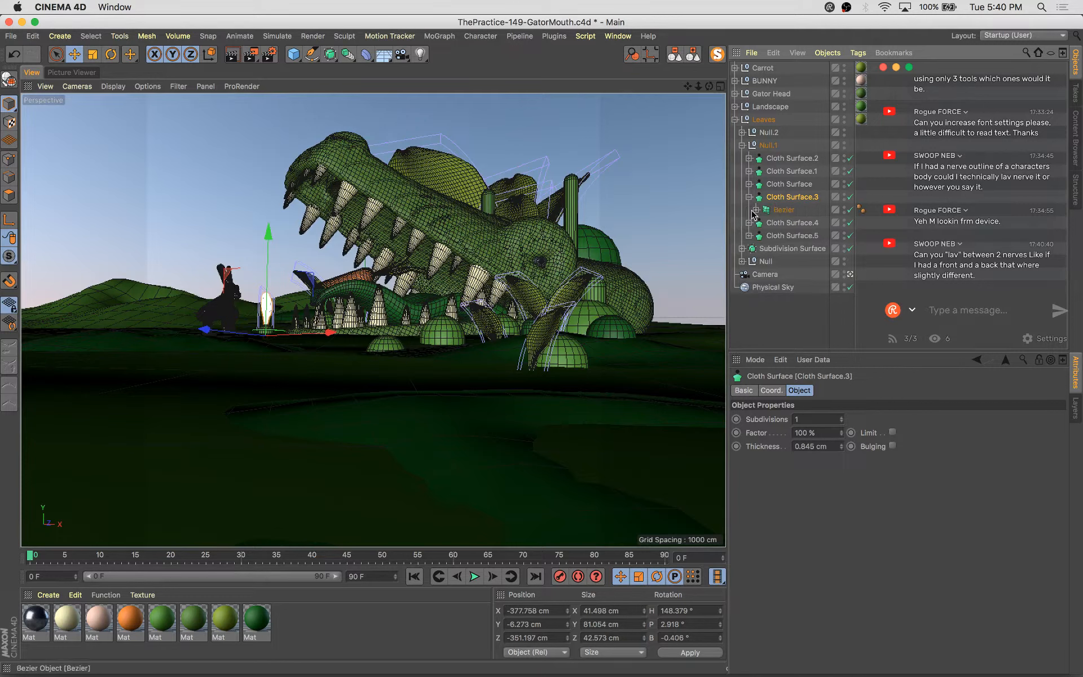
left_click(756, 210)
left_click(789, 223)
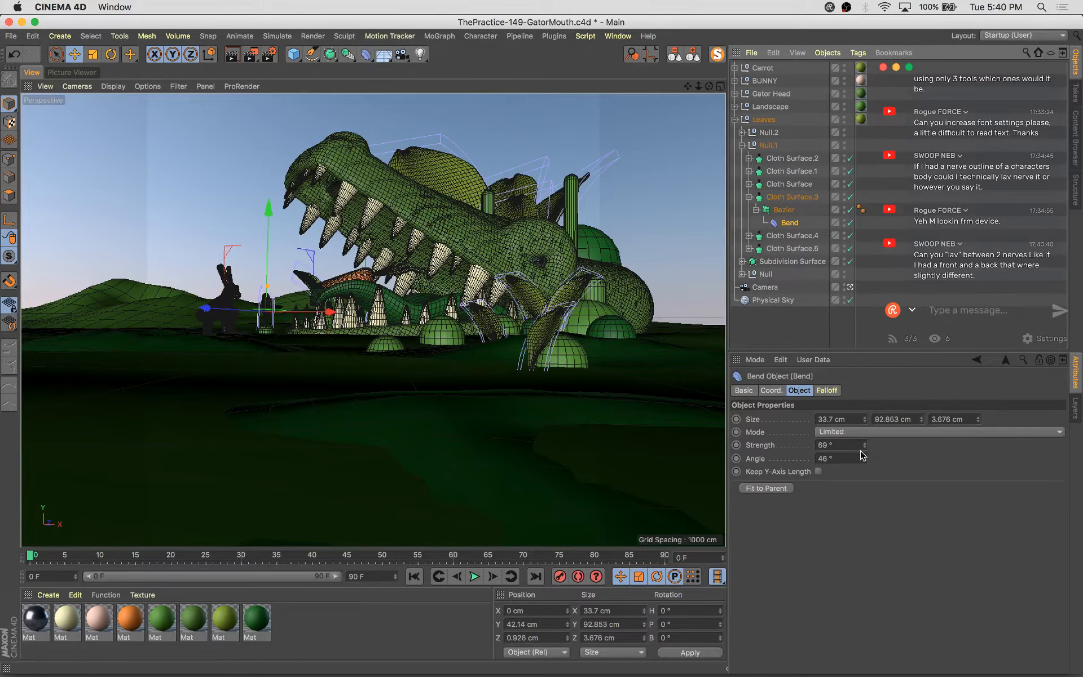
left_click_drag(866, 446, 875, 440)
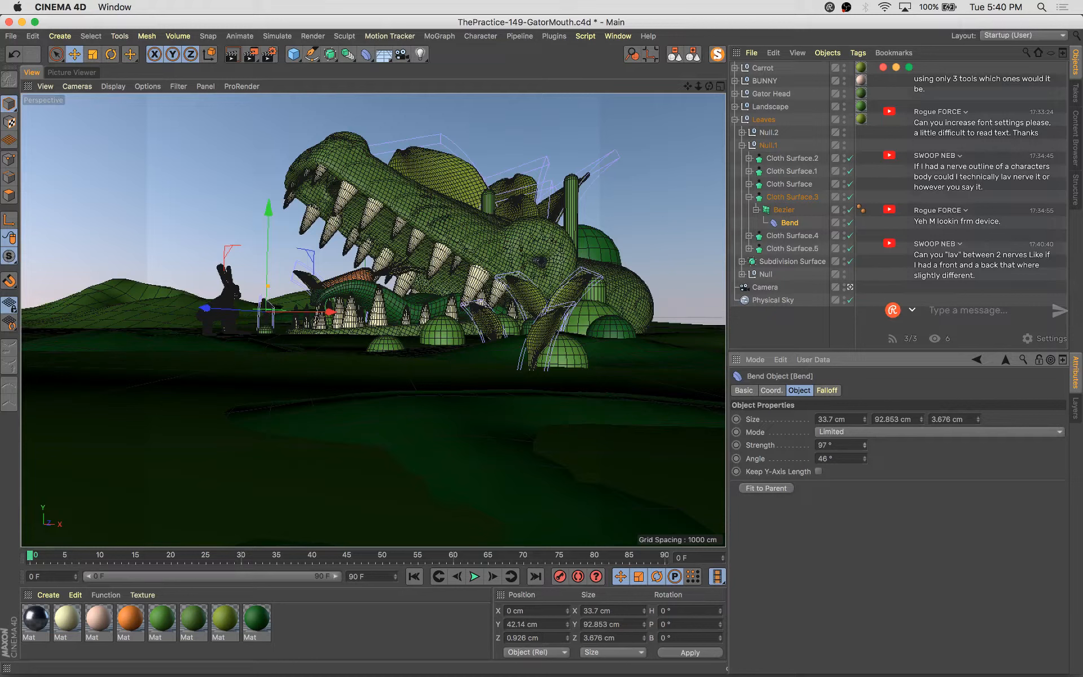
Select the Bend deformer under Cloth Surface.2's Bezier leaf and set its Strength to 85°
left_click(540, 296)
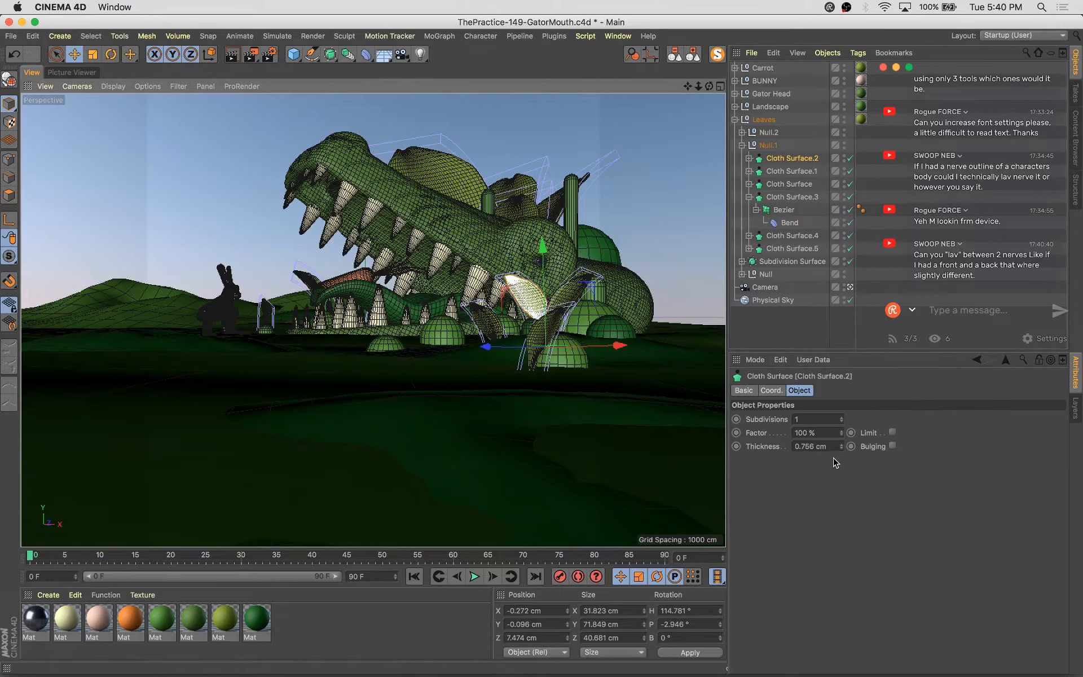
left_click(749, 158)
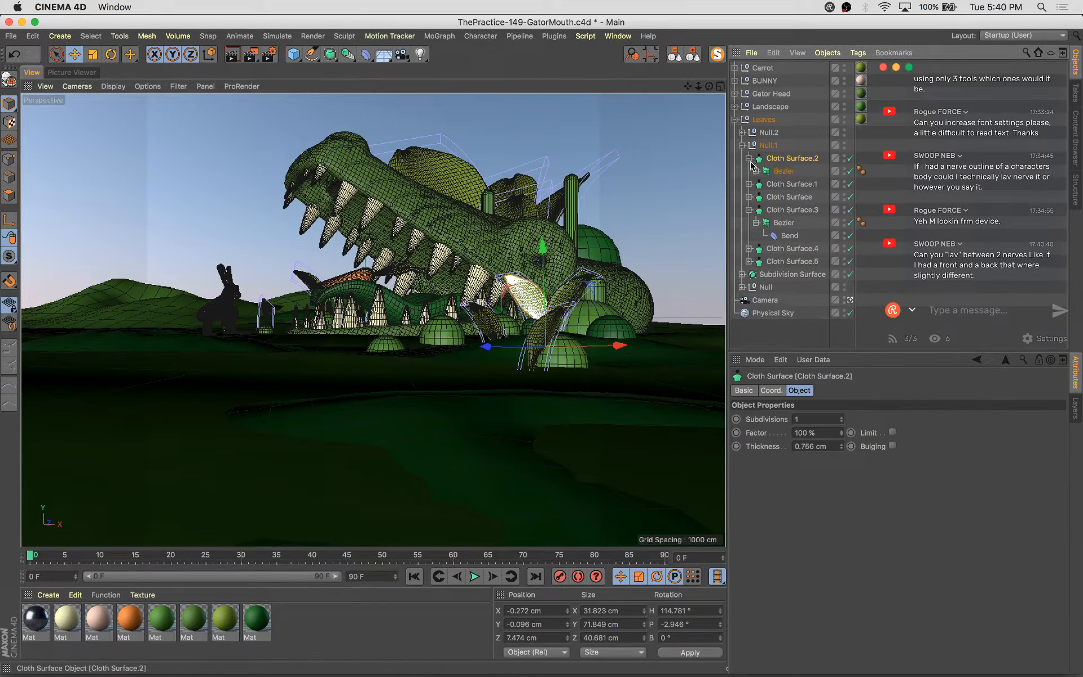
left_click(756, 171)
left_click(784, 185)
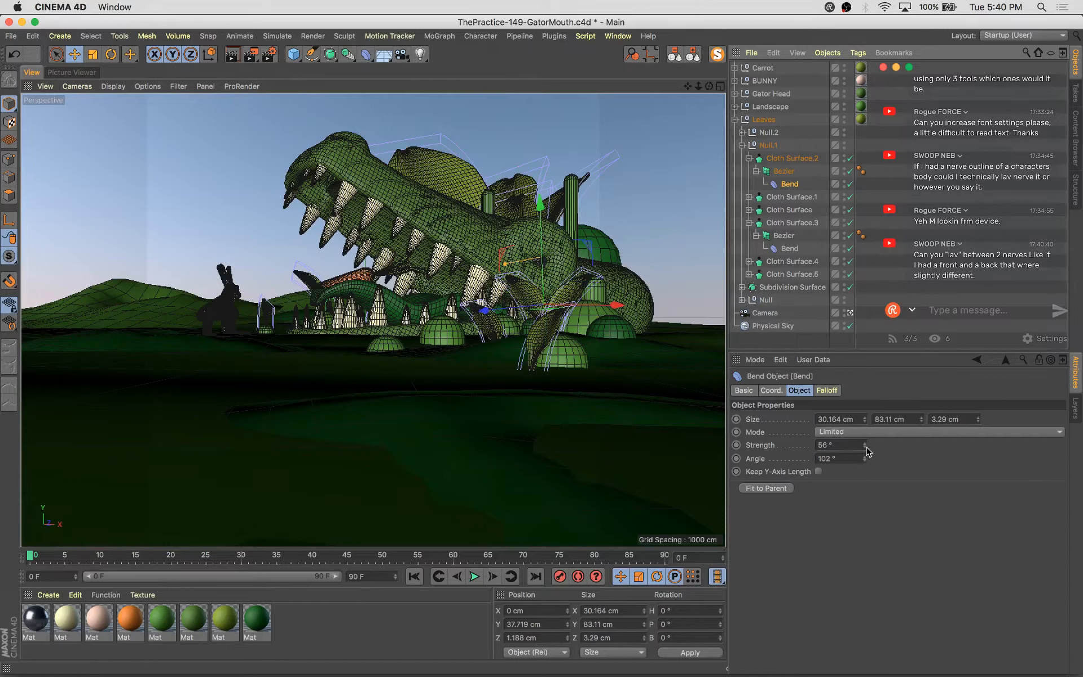
left_click_drag(864, 444, 865, 428)
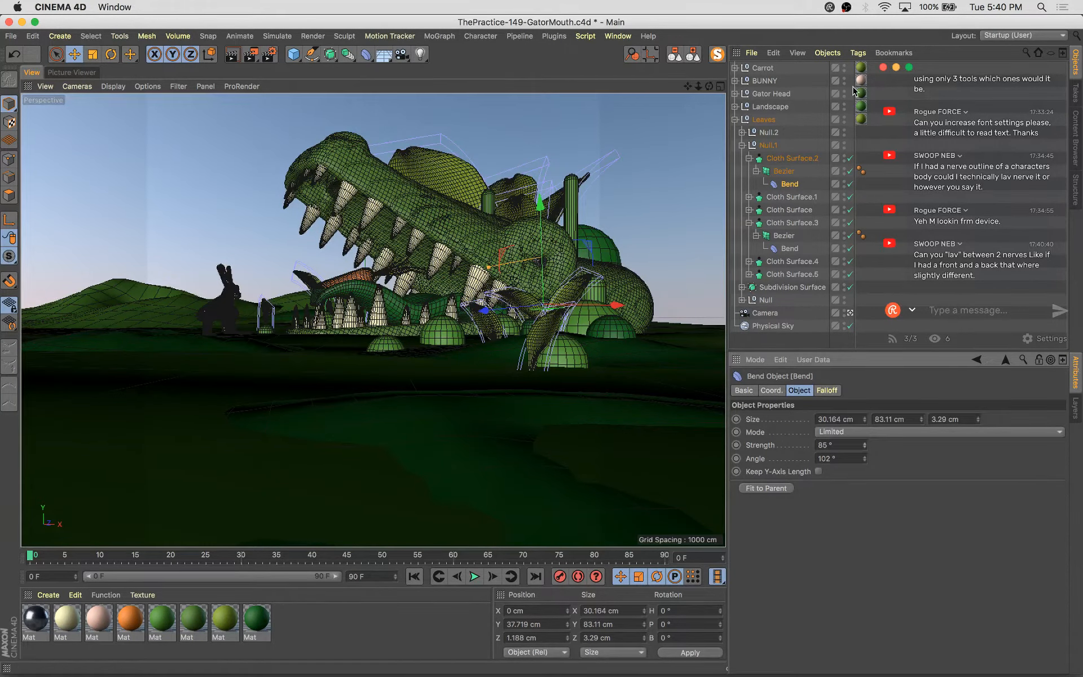
Rotate Cloth Surface.2 to a heading of about 86° and save the scene
left_click(797, 159)
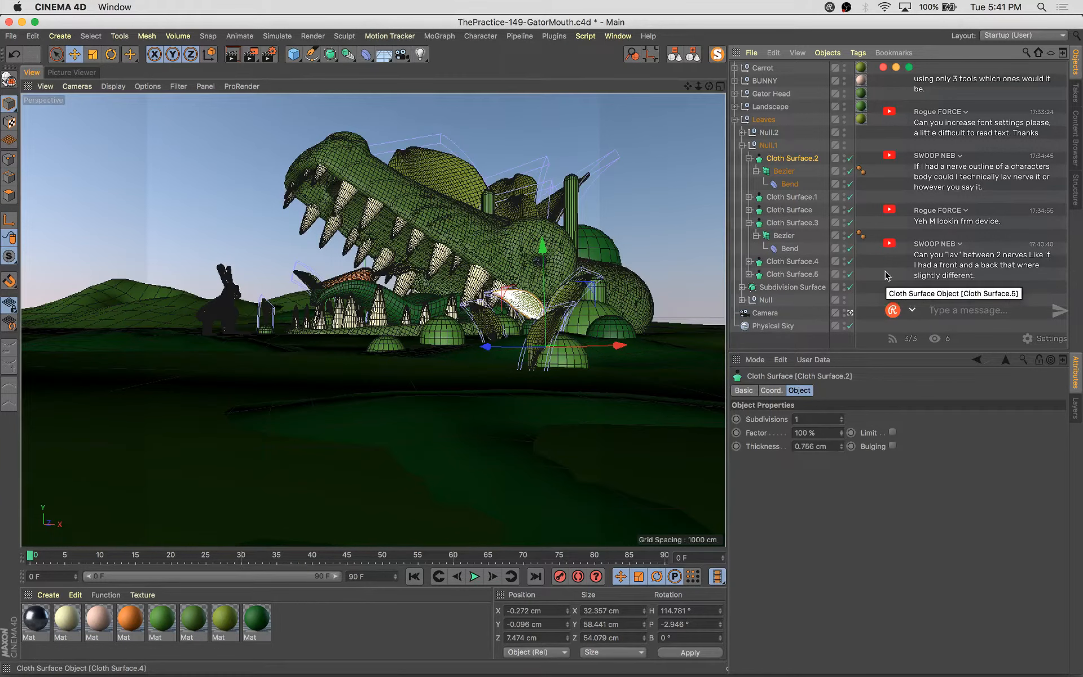
key("r")
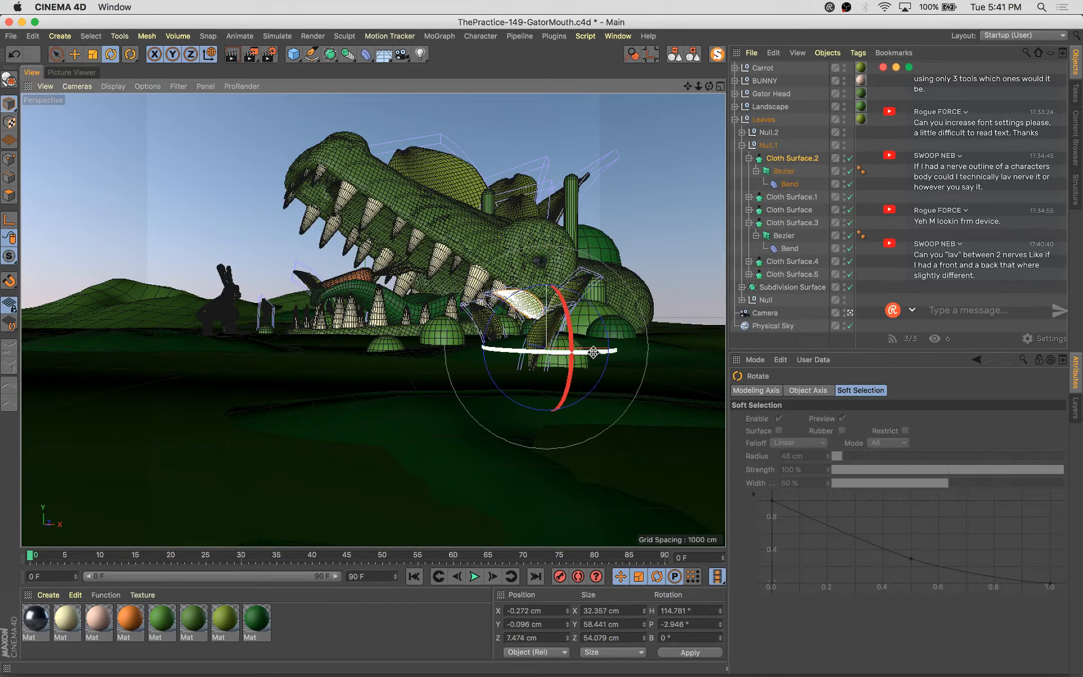
mouse_move(561, 353)
left_mouse_down()
mouse_move(542, 353)
mouse_move(566, 364)
left_mouse_up()
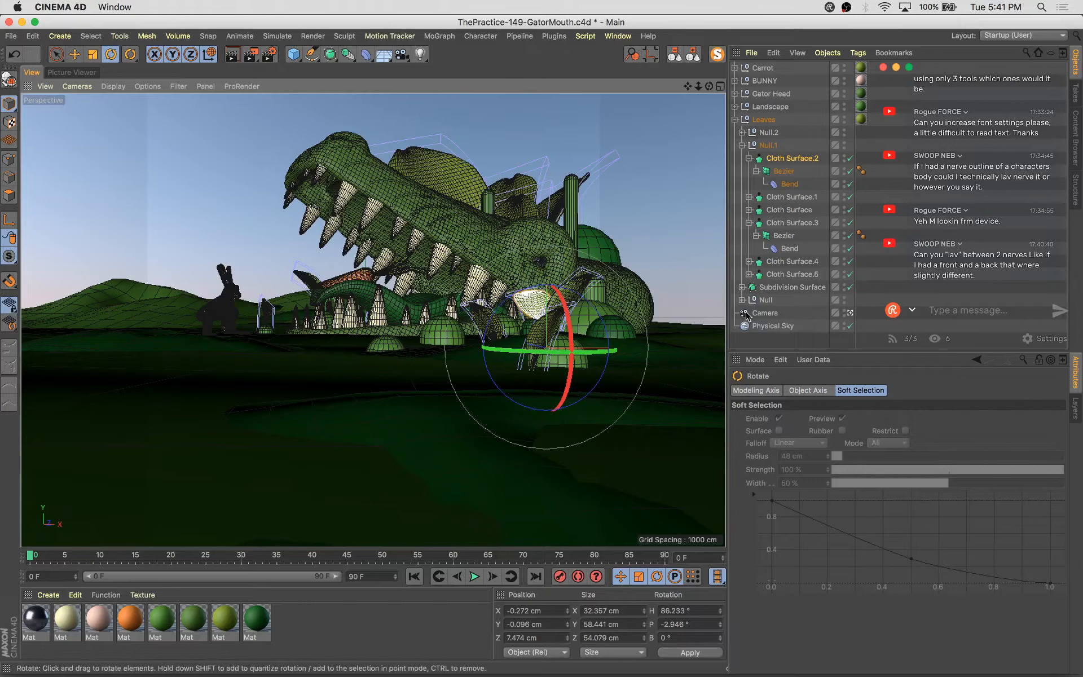
key("super+s")
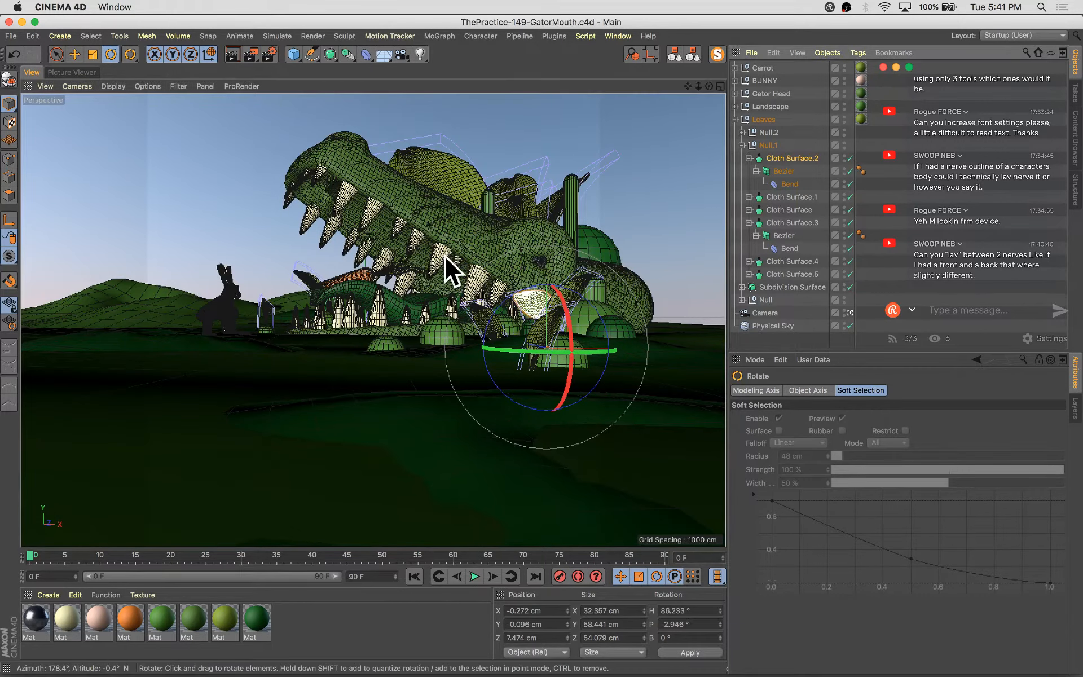
Inspect the circle splines inside the Gator Head's Loft object
left_click(407, 294)
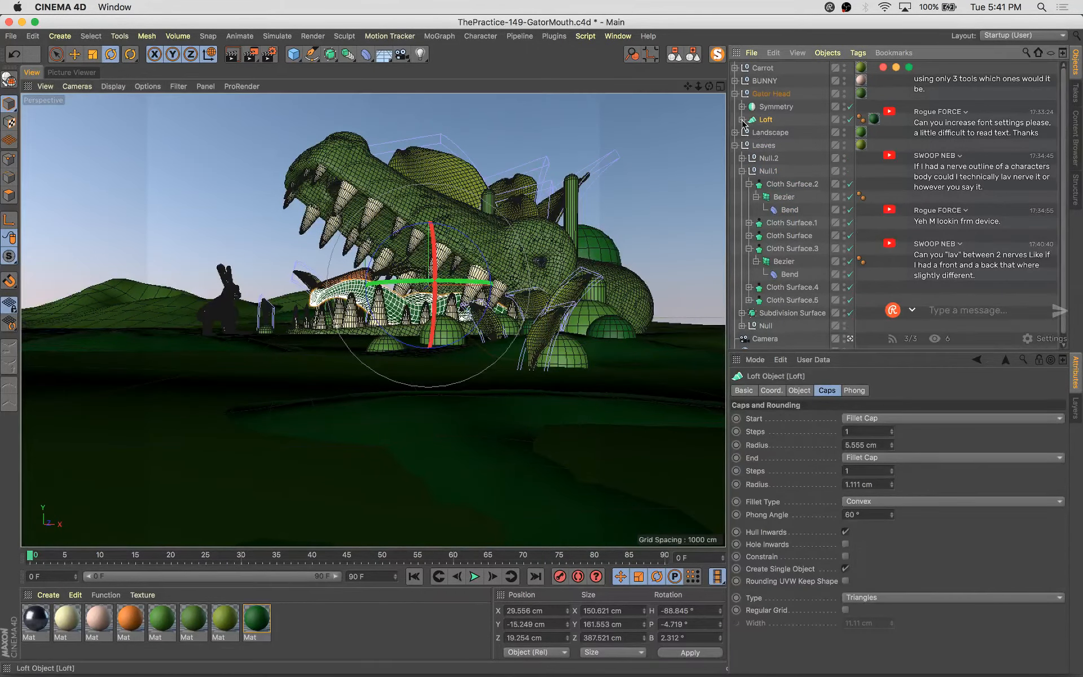
left_click(742, 119)
left_click(773, 171)
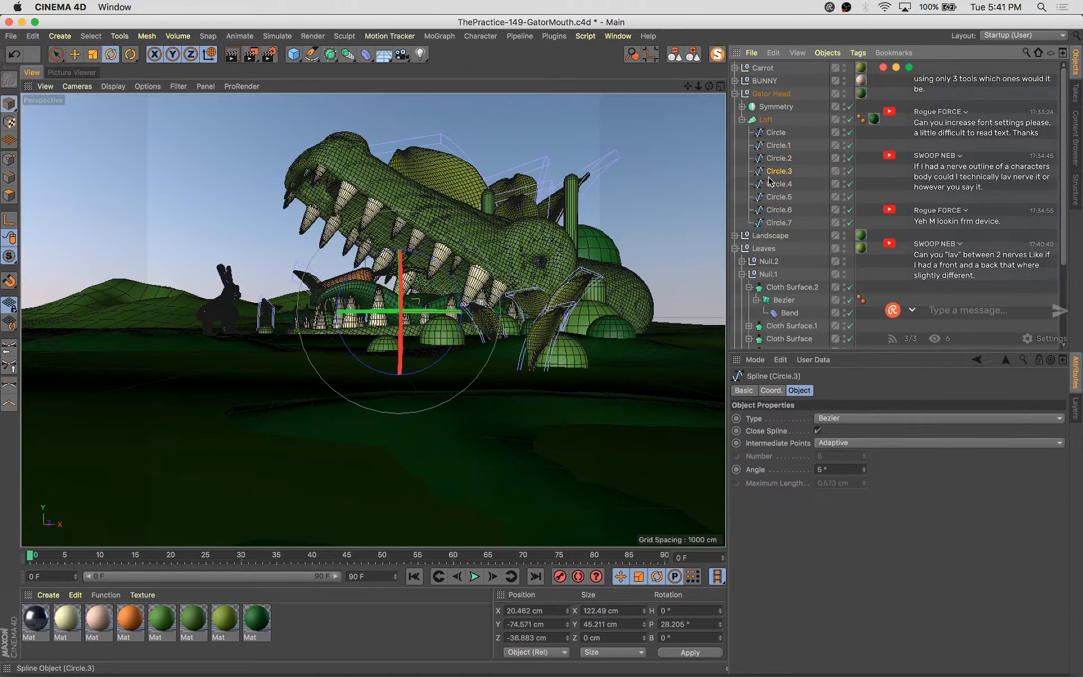
left_click(772, 198)
left_click(777, 211)
left_click(780, 222)
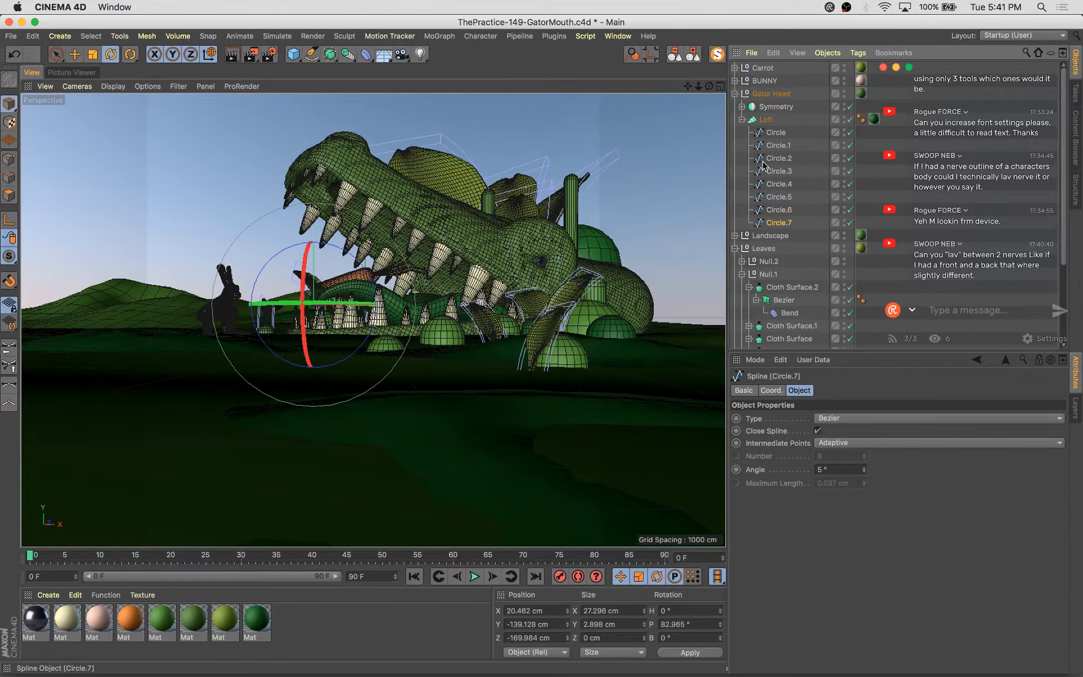
left_click(742, 120)
Start a new scene and add a circle spline, scaling it to about 144 cm and pitching it -90°
key("super+n")
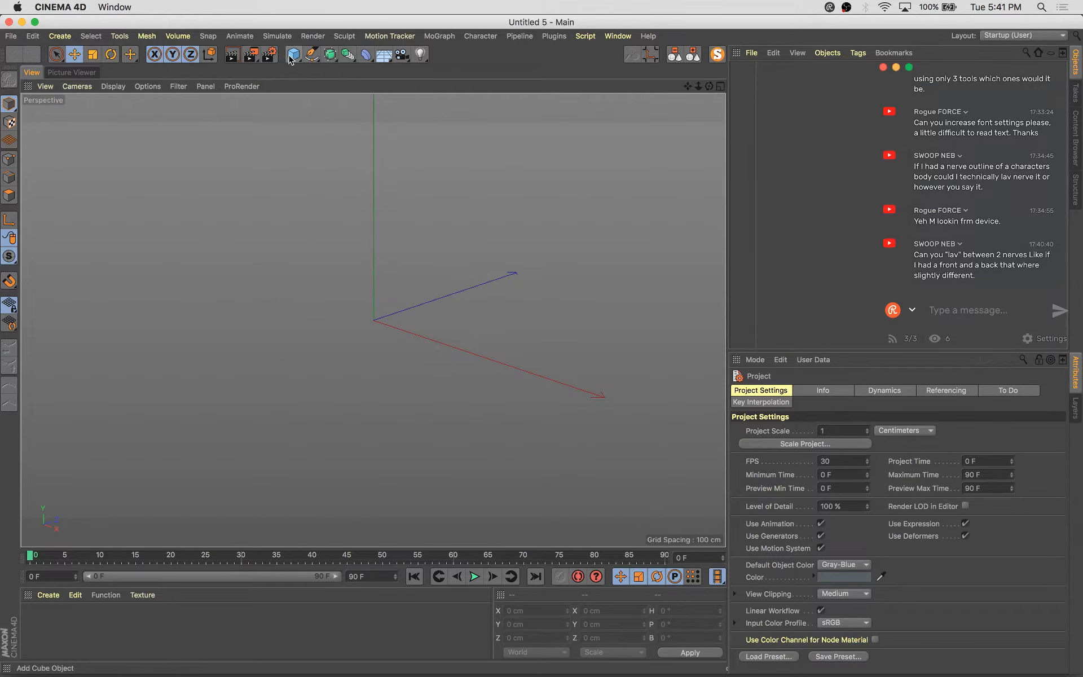
left_click_drag(292, 58, 513, 91)
key("t")
left_click_drag(496, 297, 336, 441)
key("e")
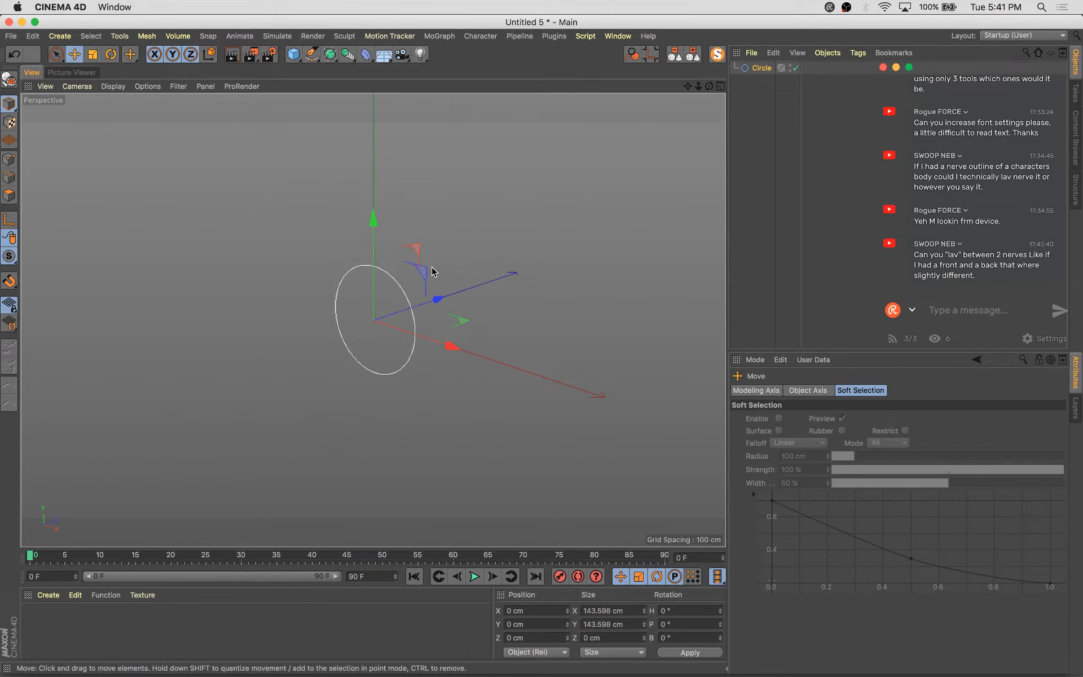
key("r")
left_click_drag(337, 299, 393, 282)
key("e")
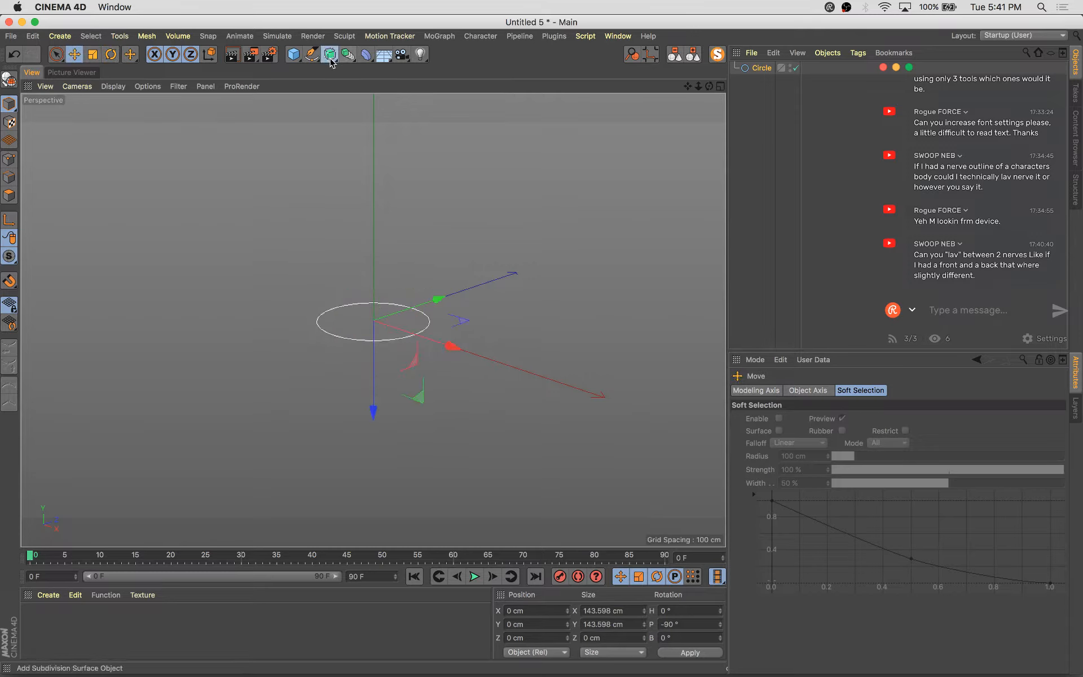
Wrap the circle spline in a Lathe object
left_click_drag(330, 54, 362, 96)
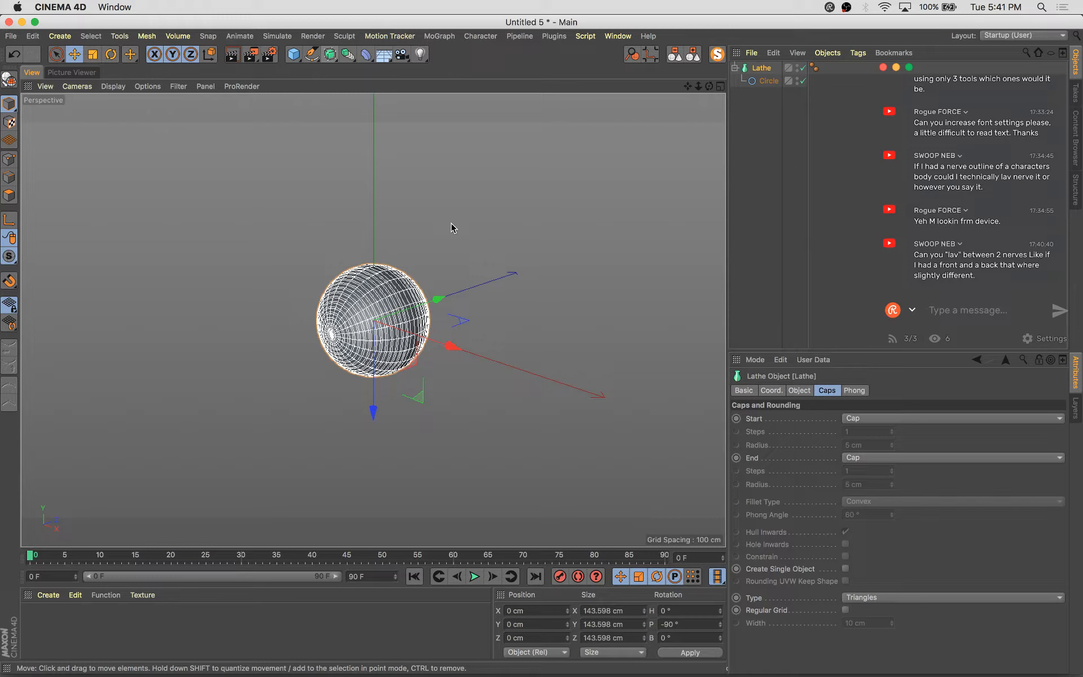
left_click(473, 367)
left_click(768, 80)
scroll(425, 230, "up", 3)
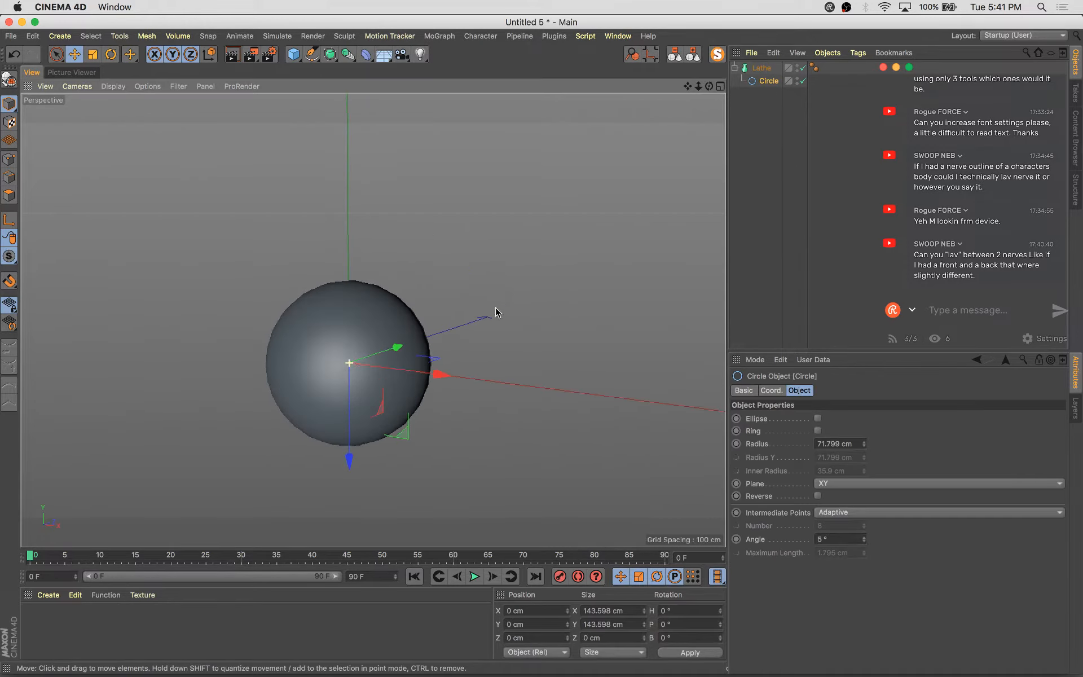
left_click_drag(350, 458, 359, 528)
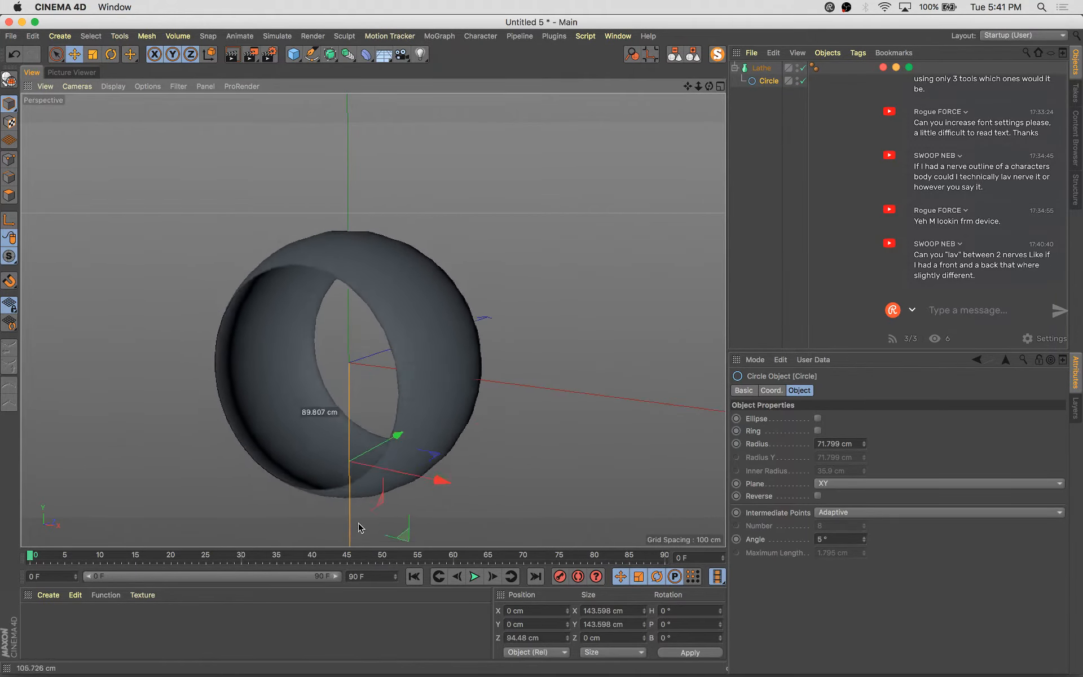
key("ctrl+z")
scroll(346, 466, "down", 2)
Pitch the circle to 90° and move it about 111 cm along X to form a torus
key("r")
left_click_drag(322, 330, 326, 435)
key("e")
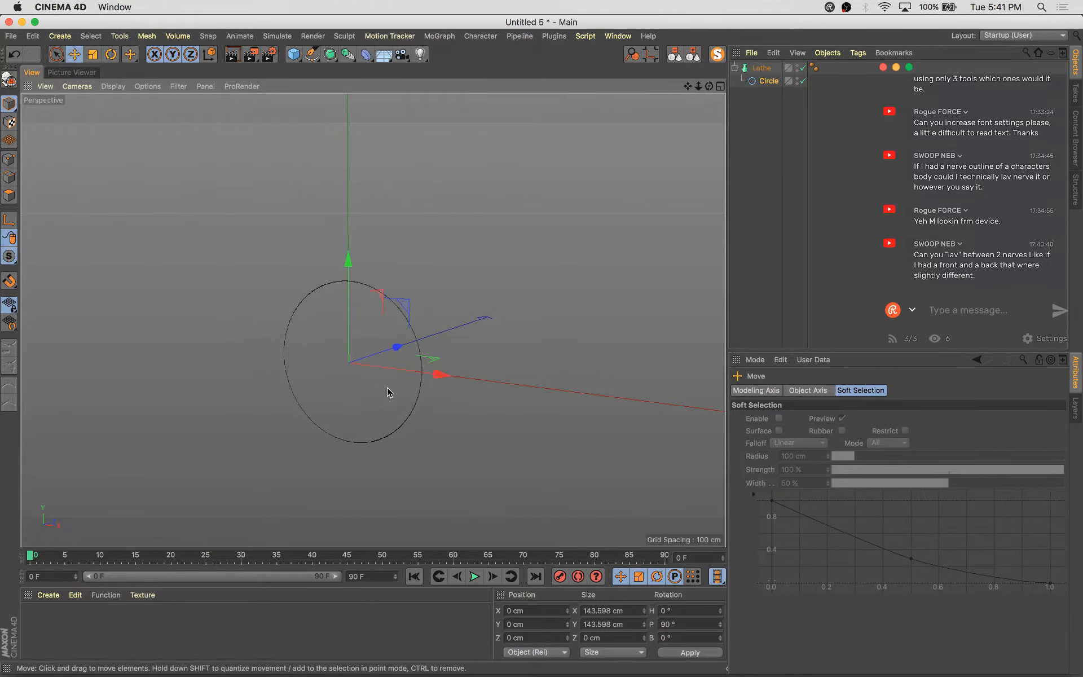
left_click_drag(434, 377, 508, 439)
key("r")
left_click_drag(434, 340, 489, 361)
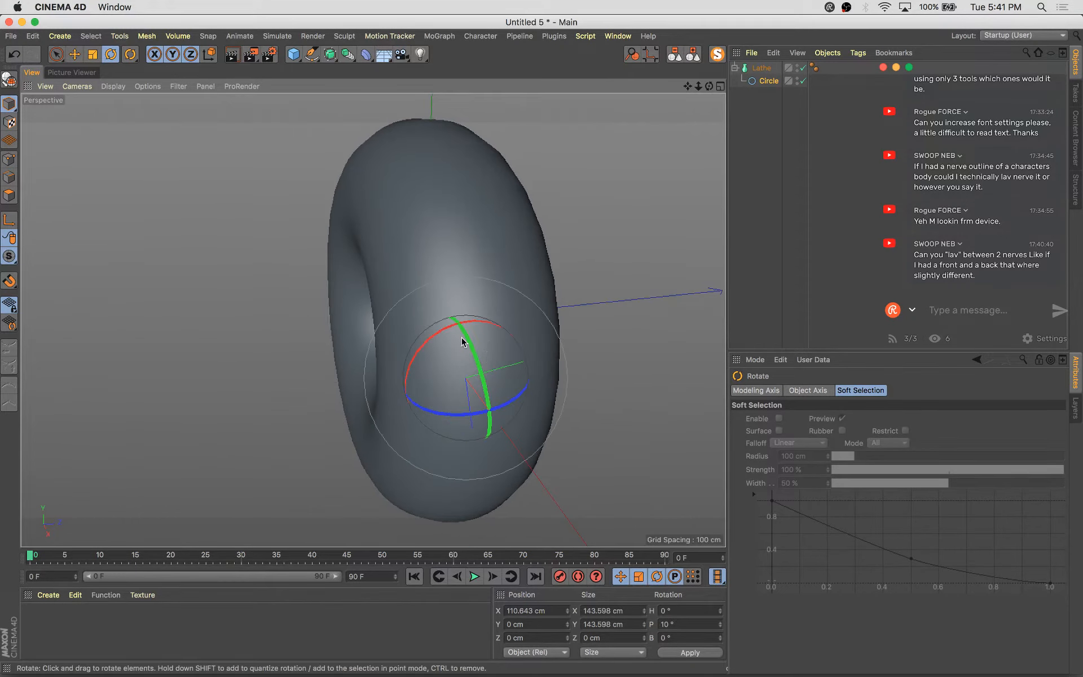
left_click_drag(452, 314, 355, 341)
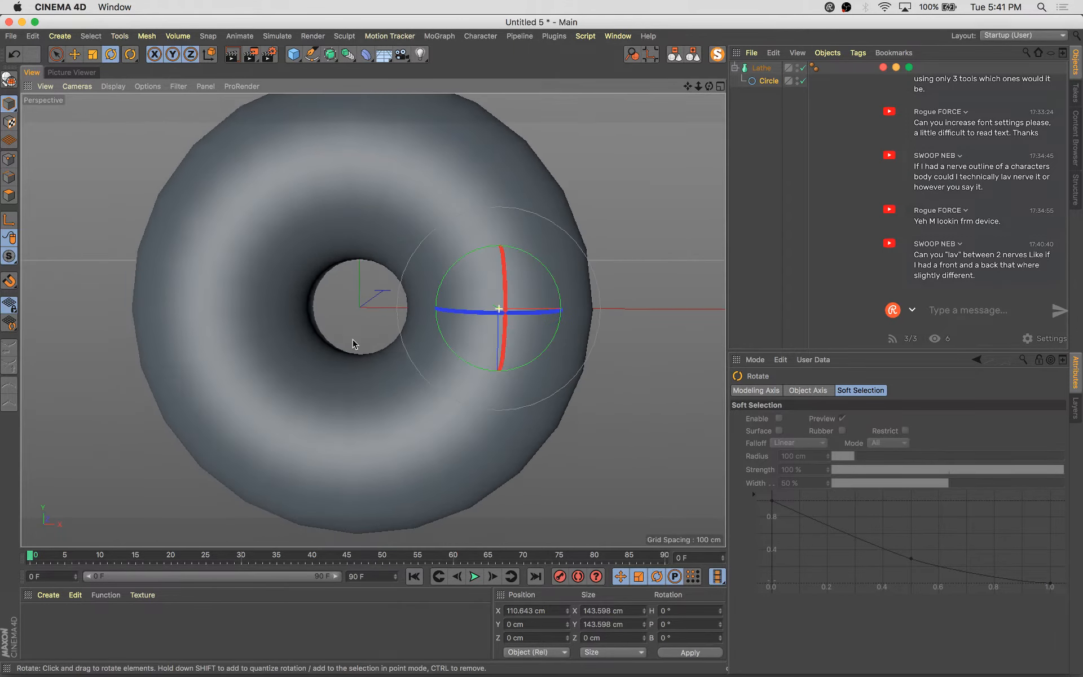
Try adjusting the lathe's Movement and Angle settings
left_click(789, 69)
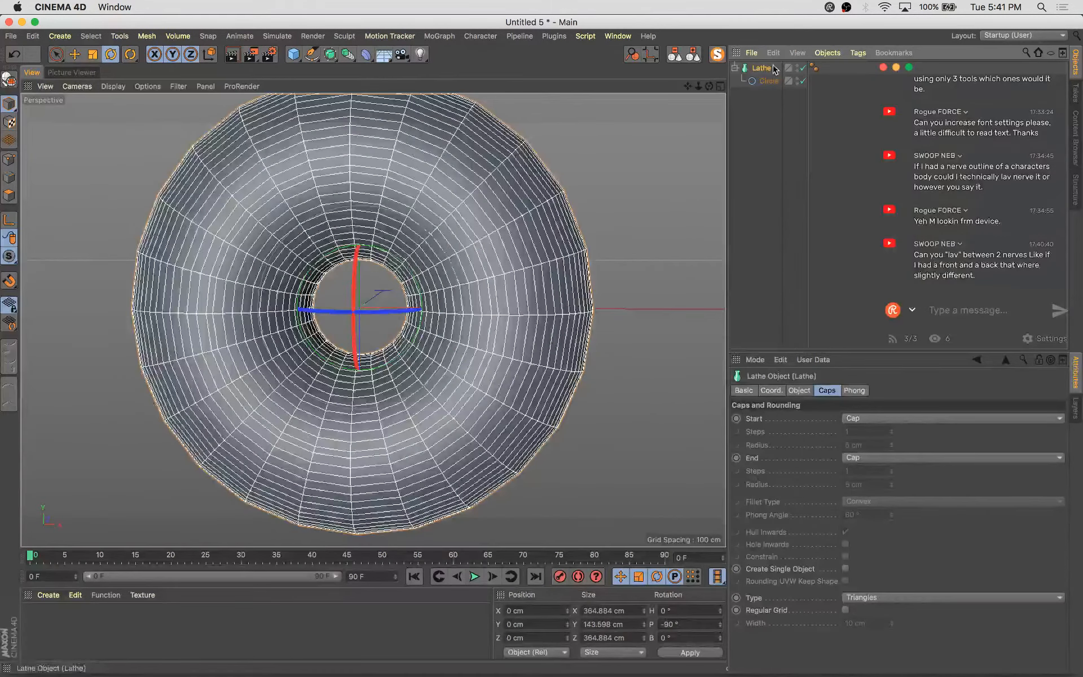
left_click(799, 390)
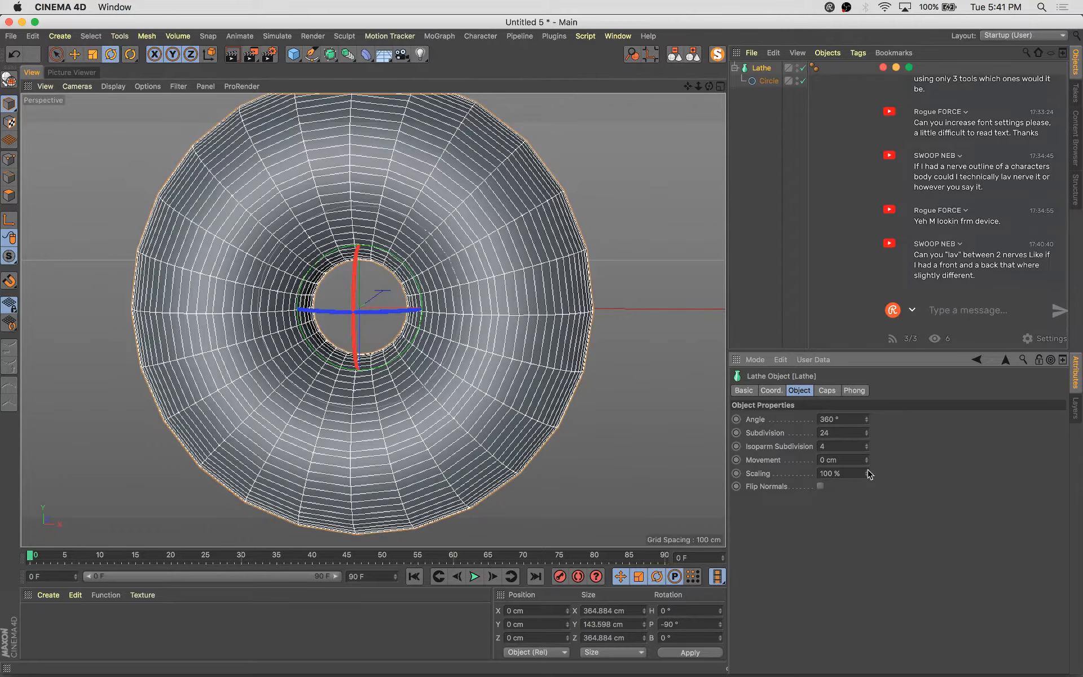
left_click_drag(867, 457, 867, 287)
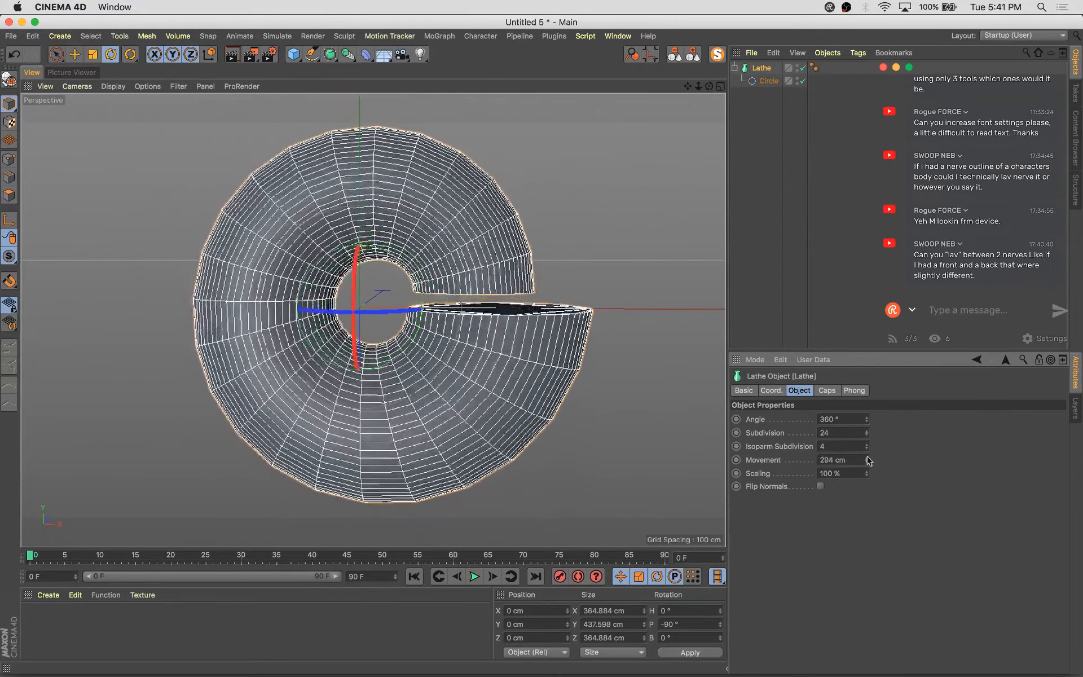
key("super+z")
left_click_drag(867, 419, 789, 418)
key("super+z")
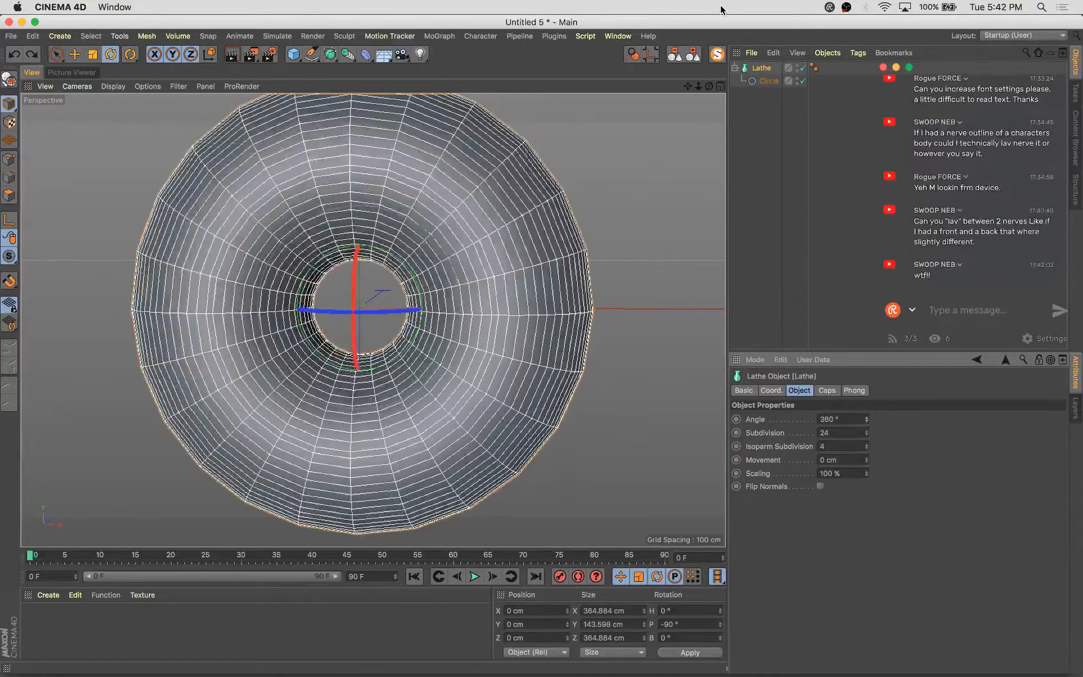
Delete the circle and the lathe to clear the scene
left_click(766, 80)
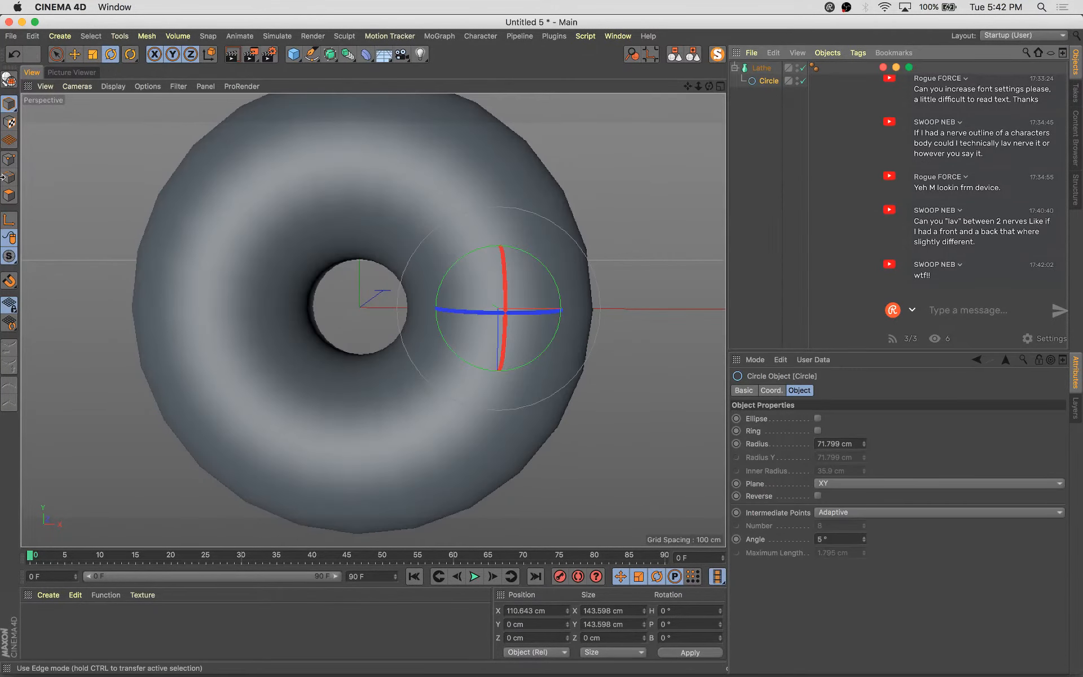
key("t")
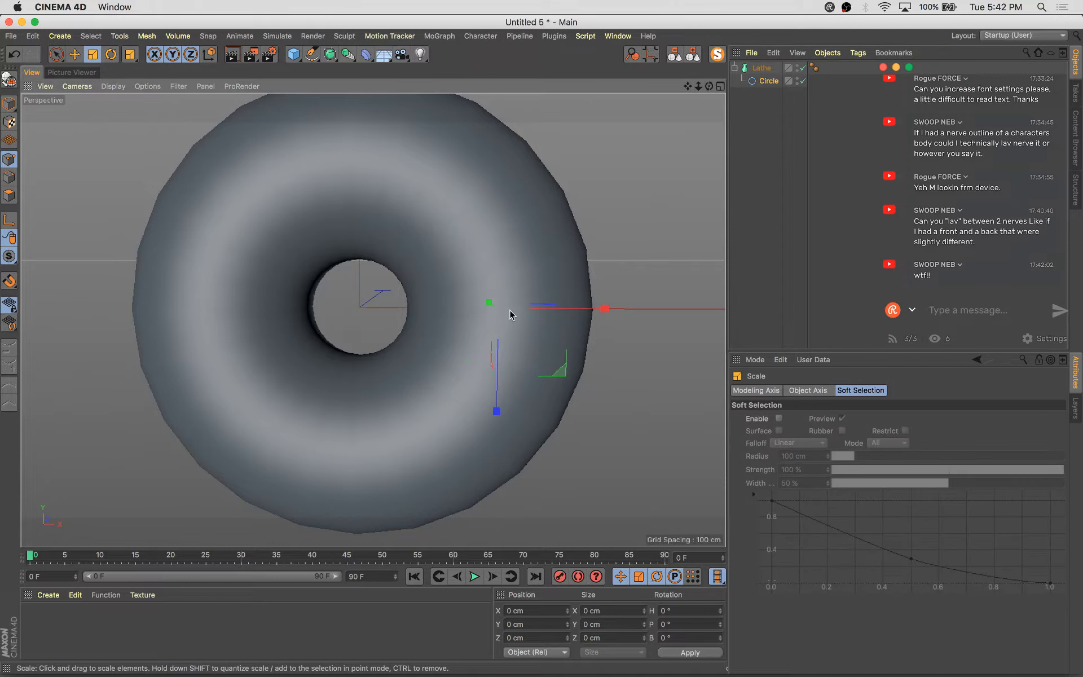
mouse_move(575, 307)
left_mouse_down()
mouse_move(508, 308)
mouse_move(554, 323)
mouse_move(571, 305)
left_mouse_up()
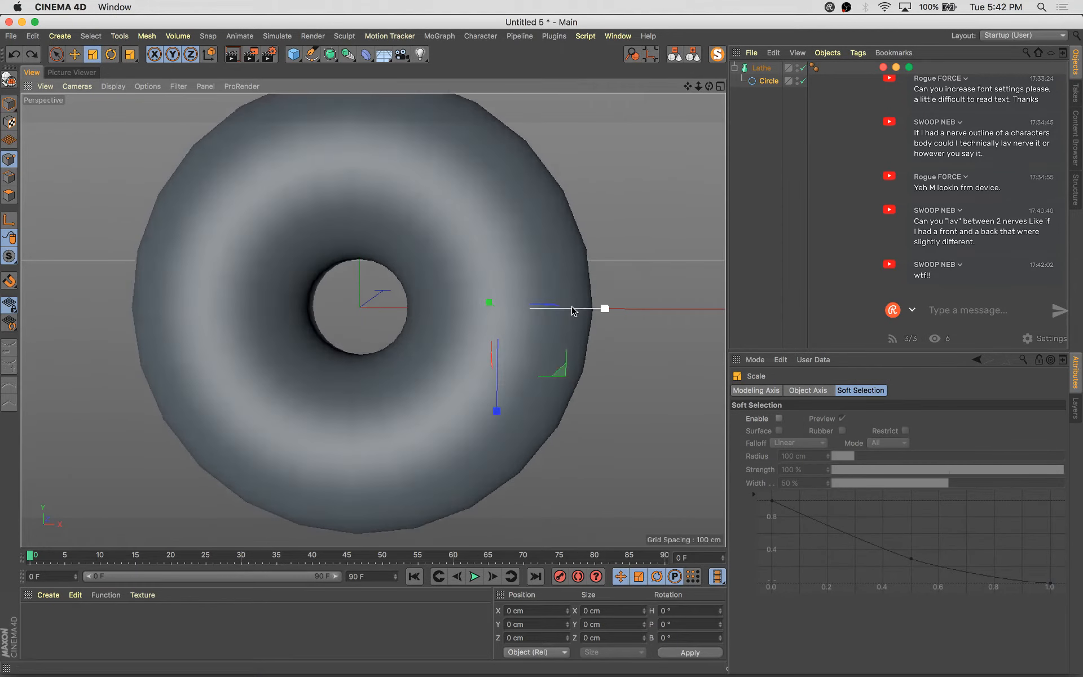
left_click(759, 68)
key("Delete")
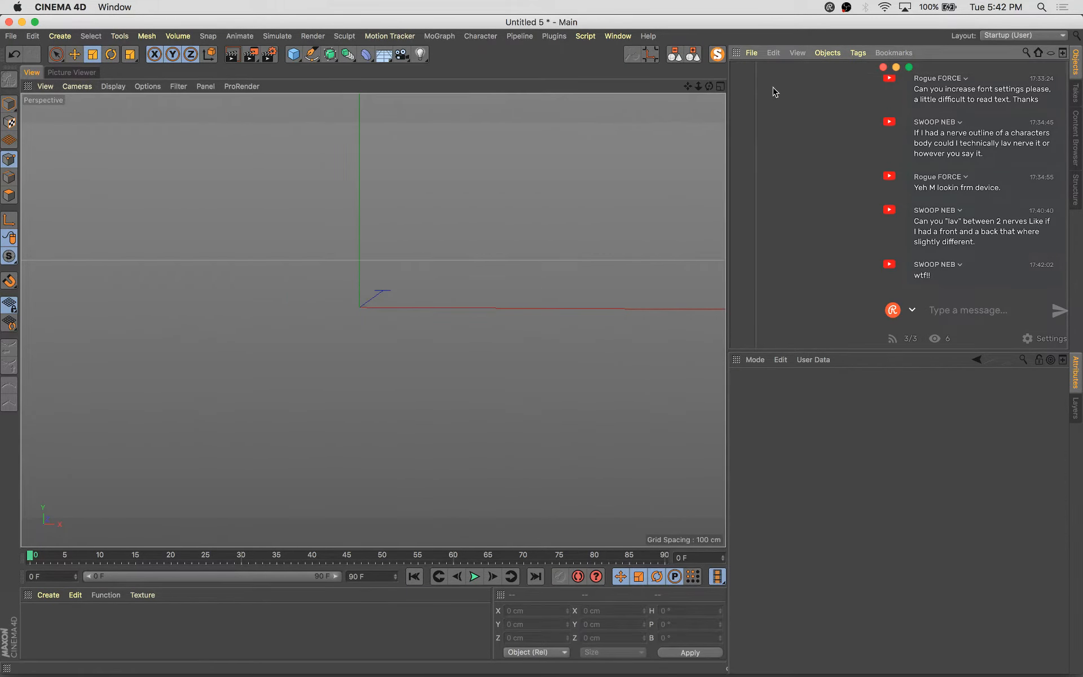
key("super+z")
left_click(767, 80)
key("Delete")
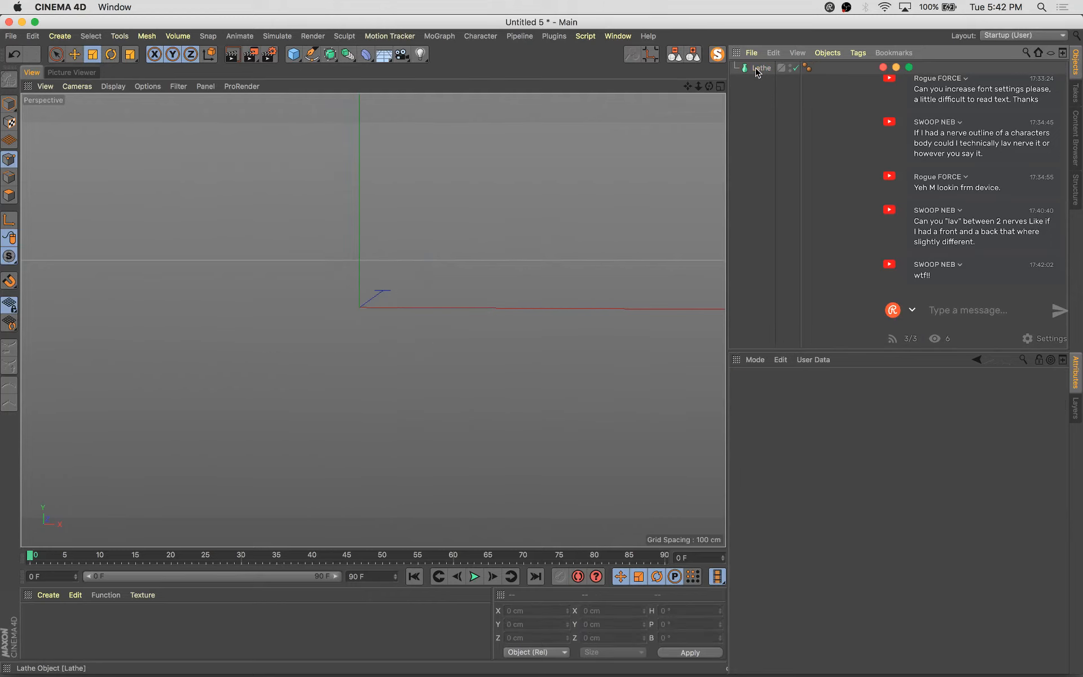
left_click(759, 68)
key("Delete")
Draw a goblet profile spline with the Pen tool in the front view
left_click(311, 54)
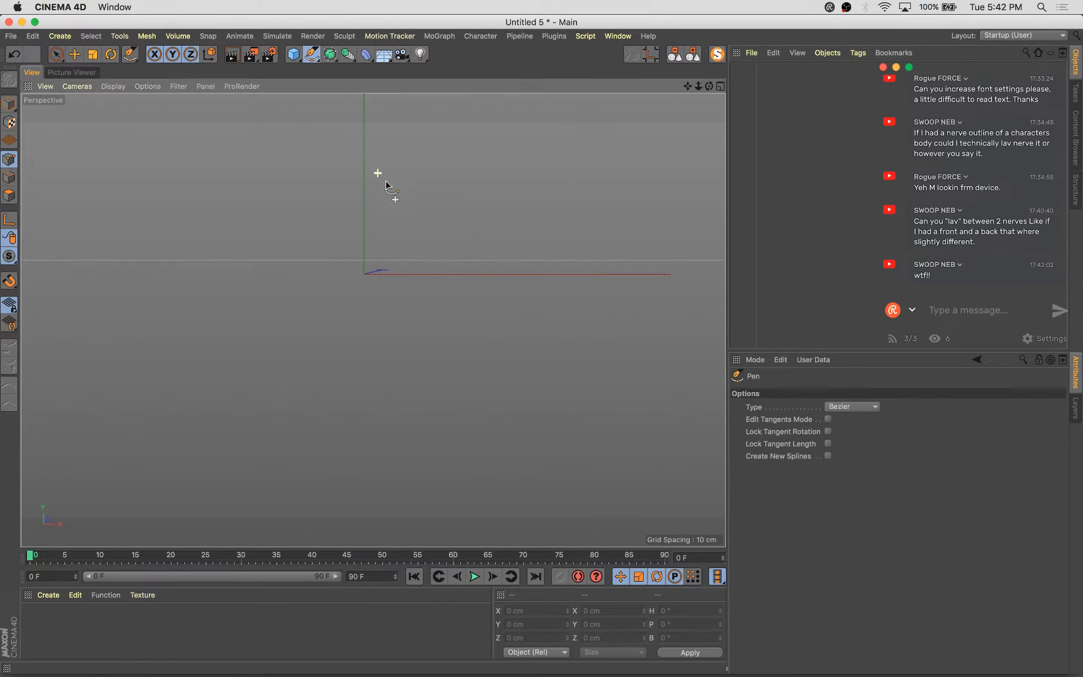
middle_click(430, 247)
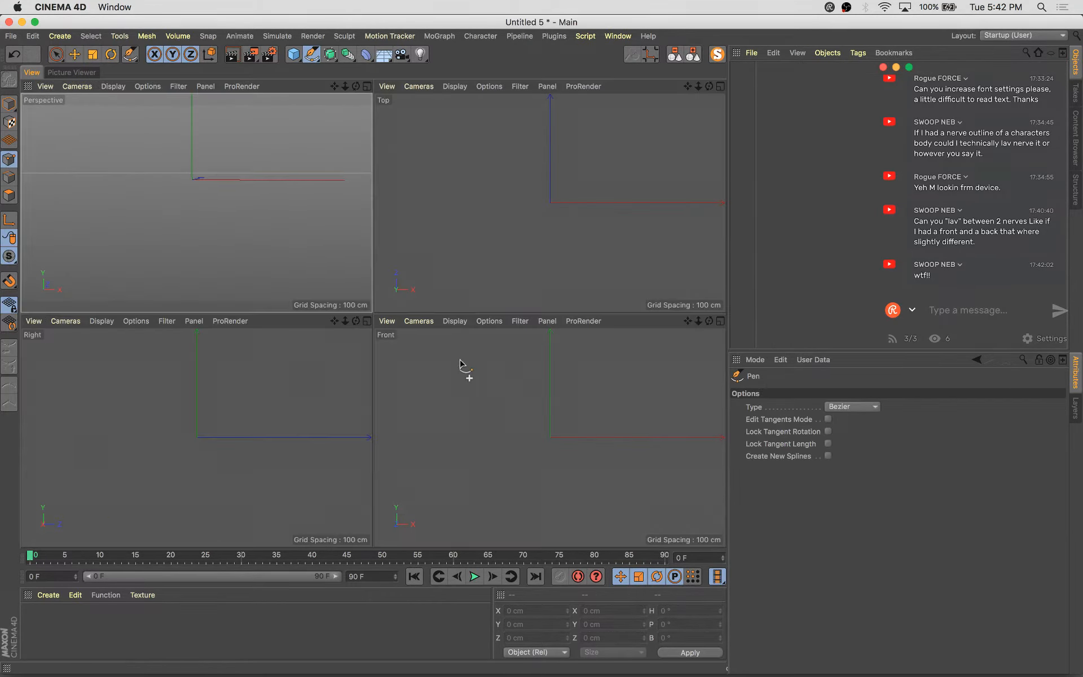
left_click(491, 340)
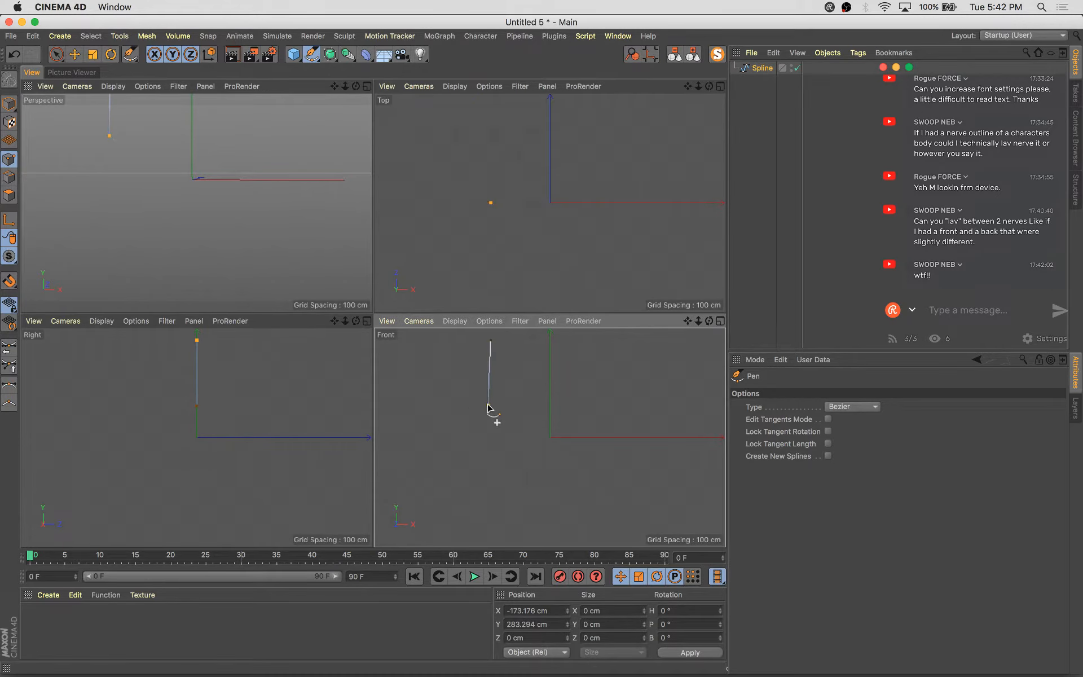
left_click(541, 438)
left_click(544, 517)
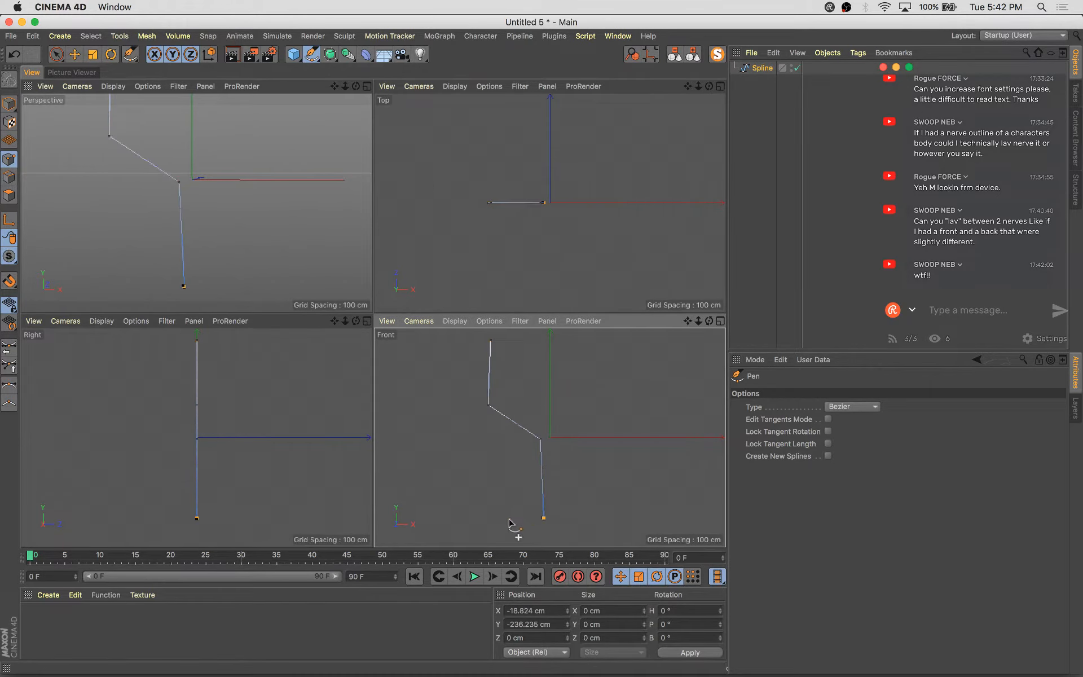
left_click(482, 528)
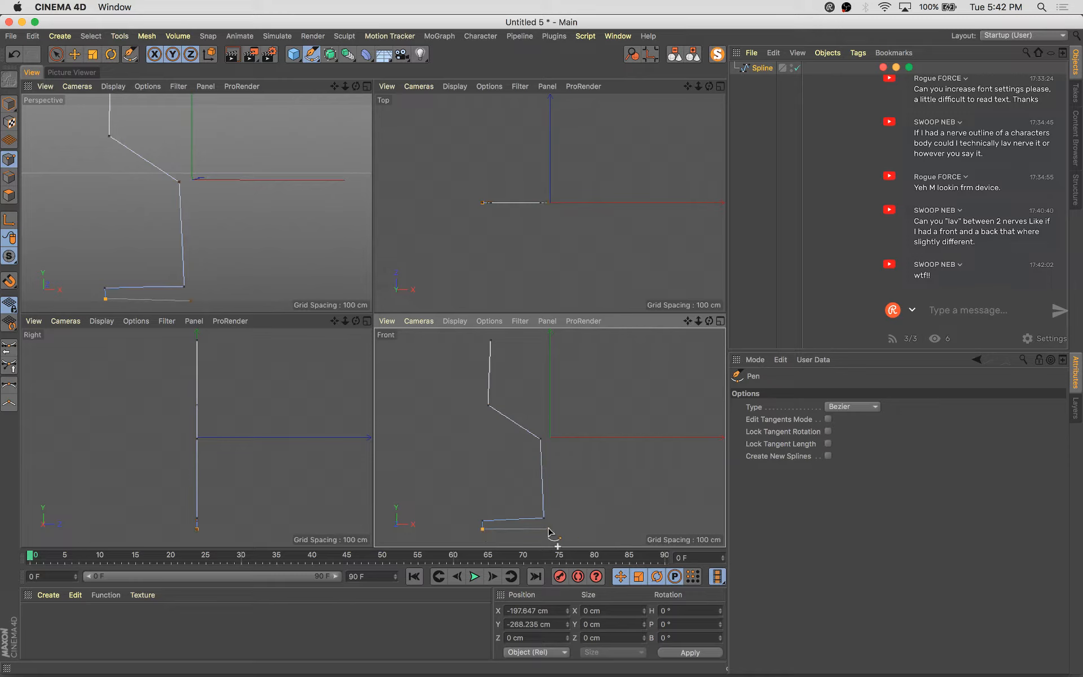
key("space")
key("space")
key("space")
left_click(491, 340)
key("space")
left_click(496, 400)
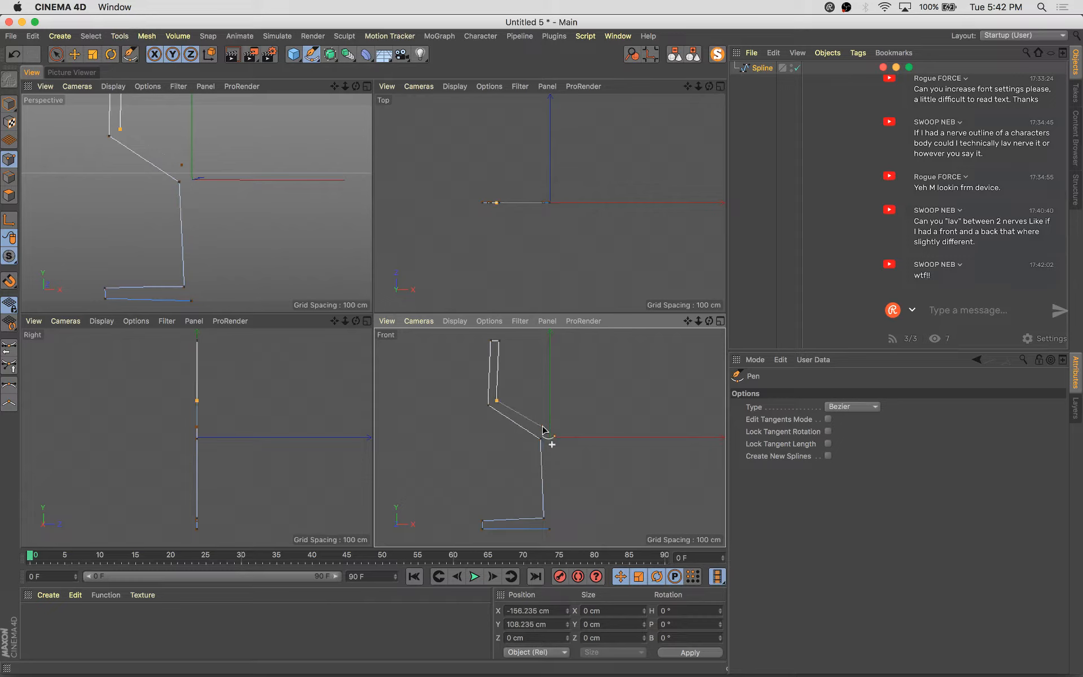
left_click(543, 428)
key("space")
Add a Lathe object and place the profile spline inside it to form a goblet
middle_click_drag(584, 455, 572, 420, "alt")
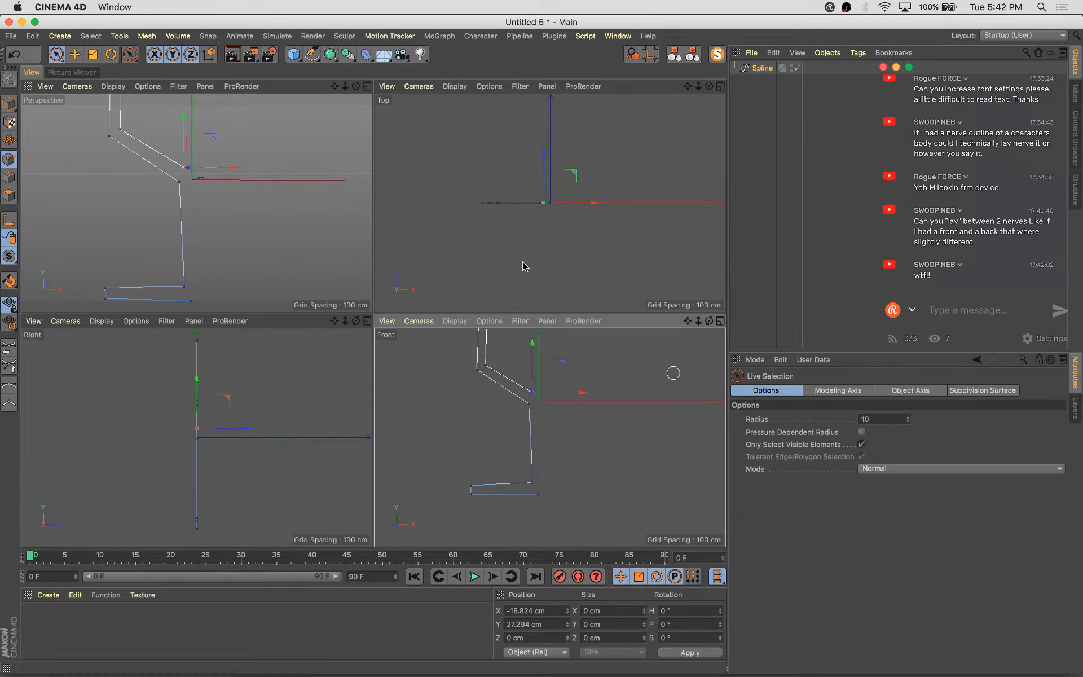
scroll(313, 186, "down", 5)
middle_click_drag(309, 187, 239, 261, "alt")
middle_click(220, 193)
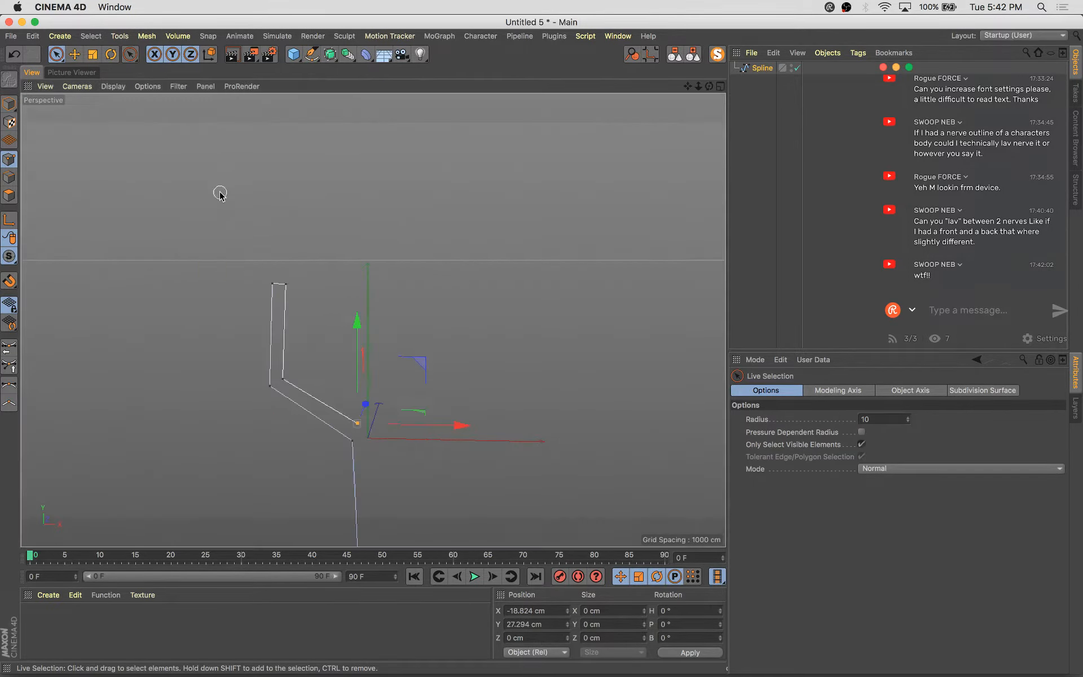
middle_click_drag(453, 363, 435, 320, "alt")
scroll(469, 251, "down", 3)
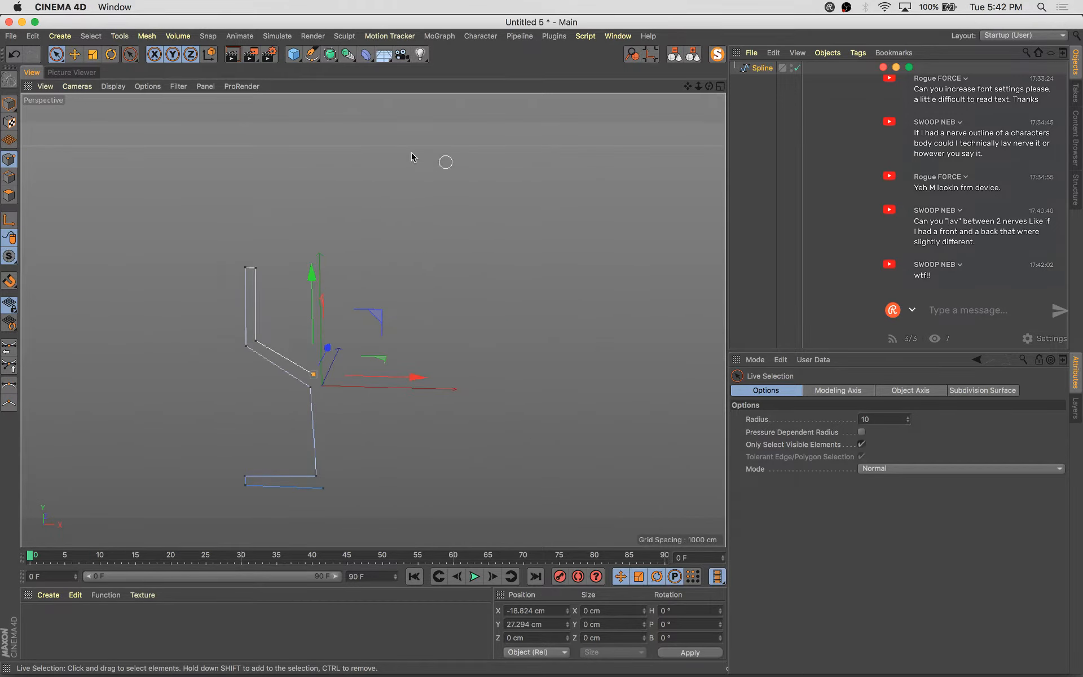
left_click(329, 56)
left_click(373, 95)
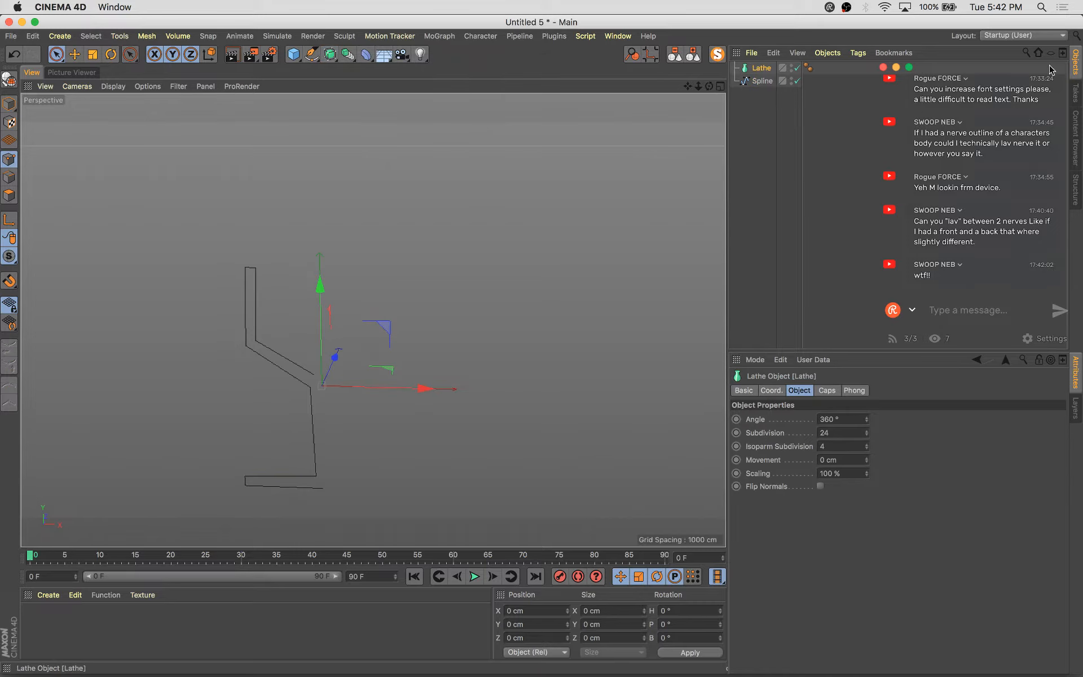
left_click_drag(758, 84, 762, 68)
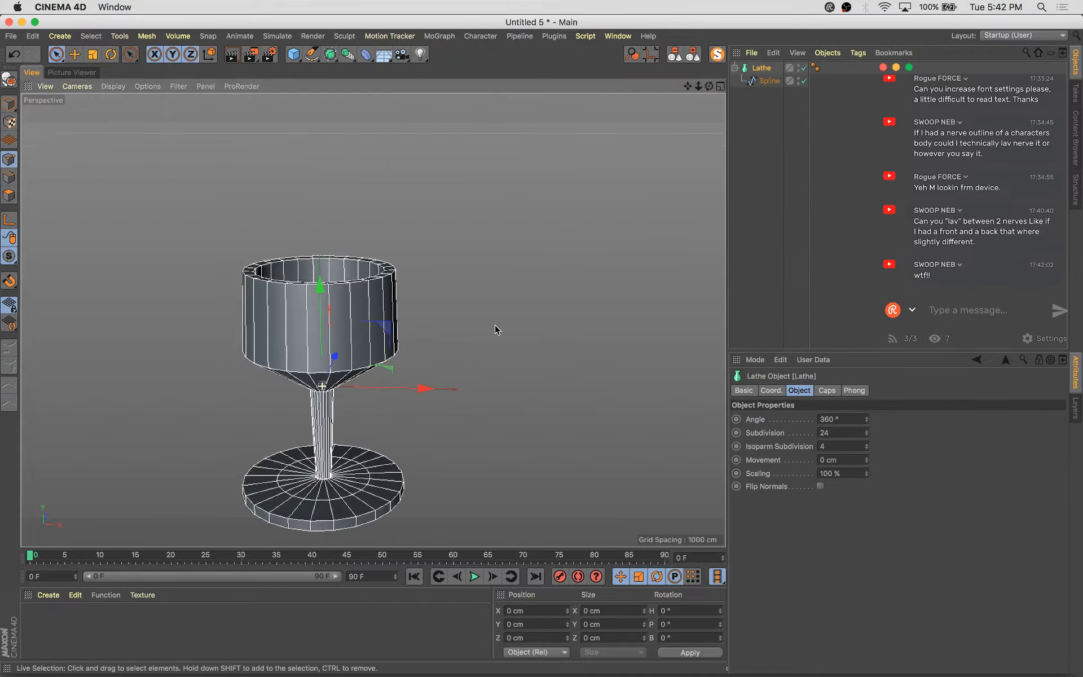
Close the goblet and sweep scratch projects without saving them
left_click_drag(495, 324, 490, 356, "alt")
key("super+w")
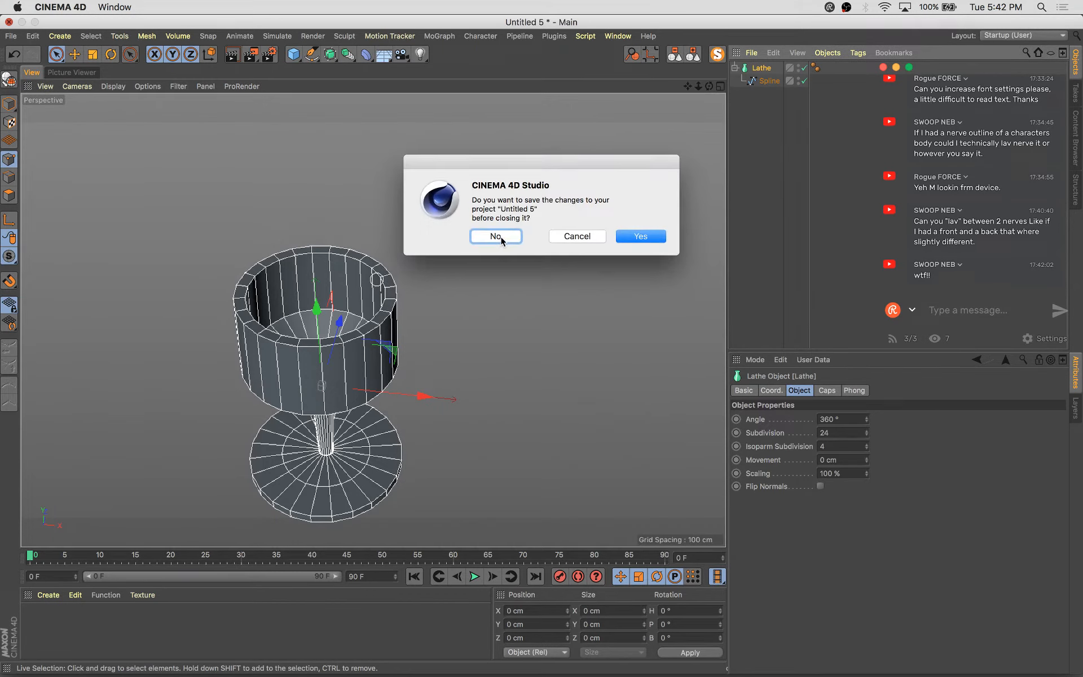
left_click(496, 236)
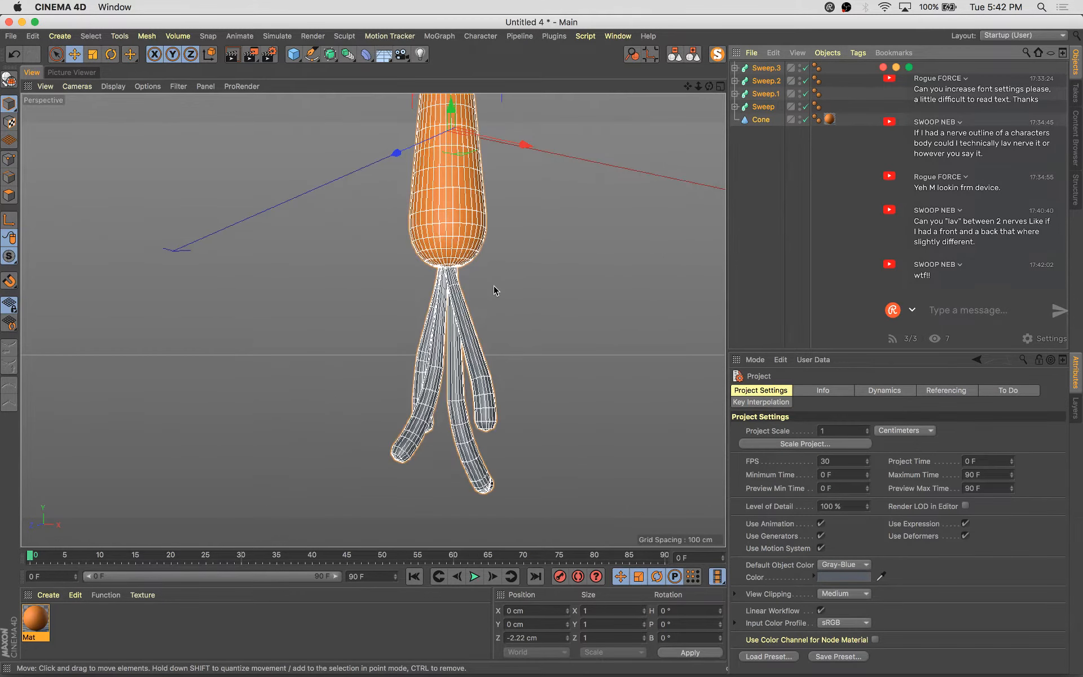
key("super+w")
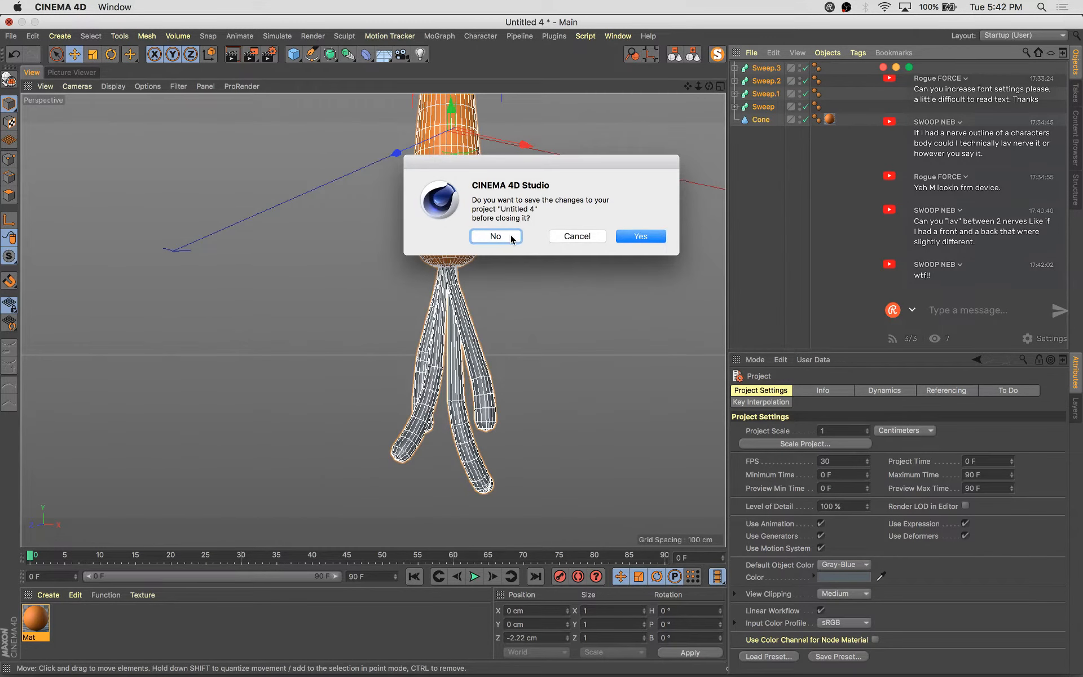
left_click(496, 236)
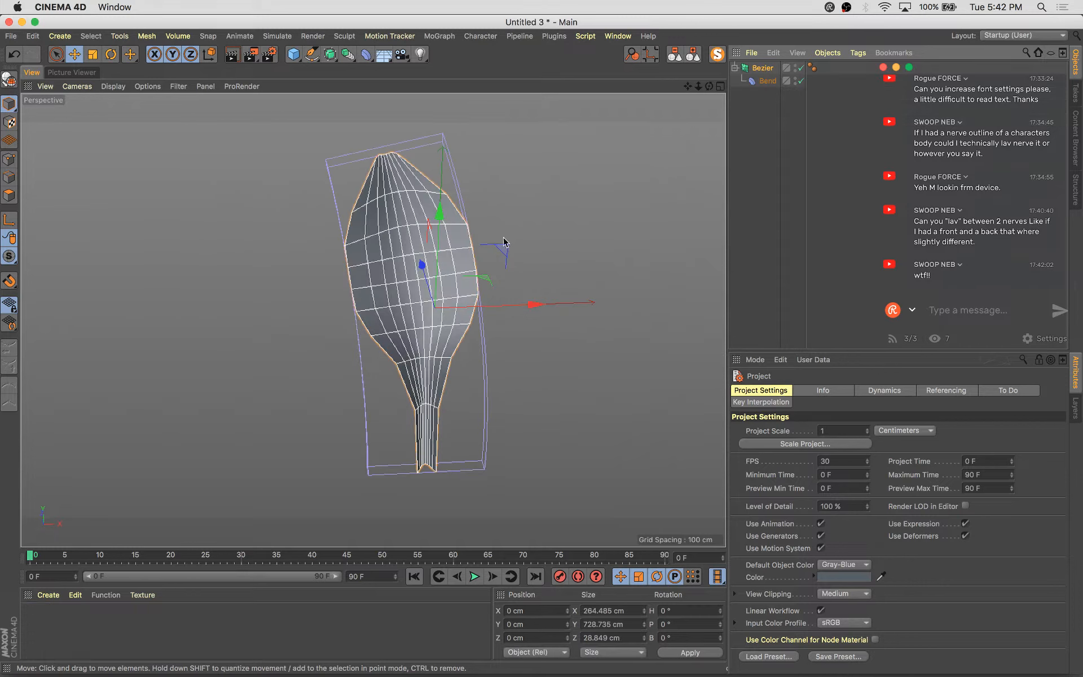
Switch to the ThePractice-149-GatorMouth.c4d project
key("super+s")
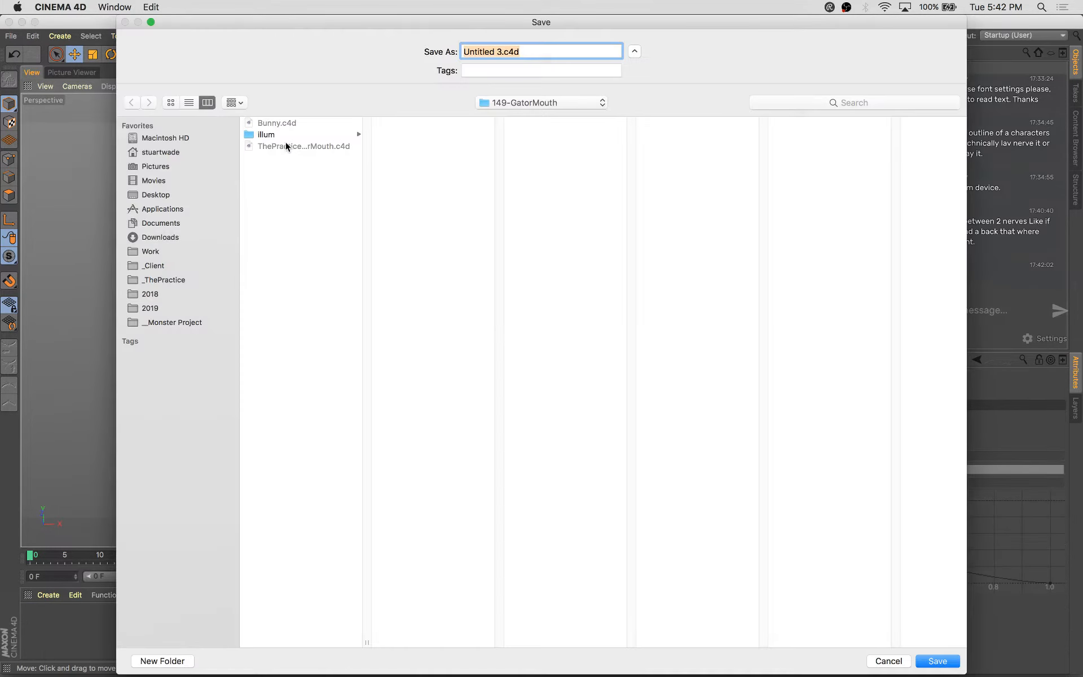
left_click(902, 664)
key("v")
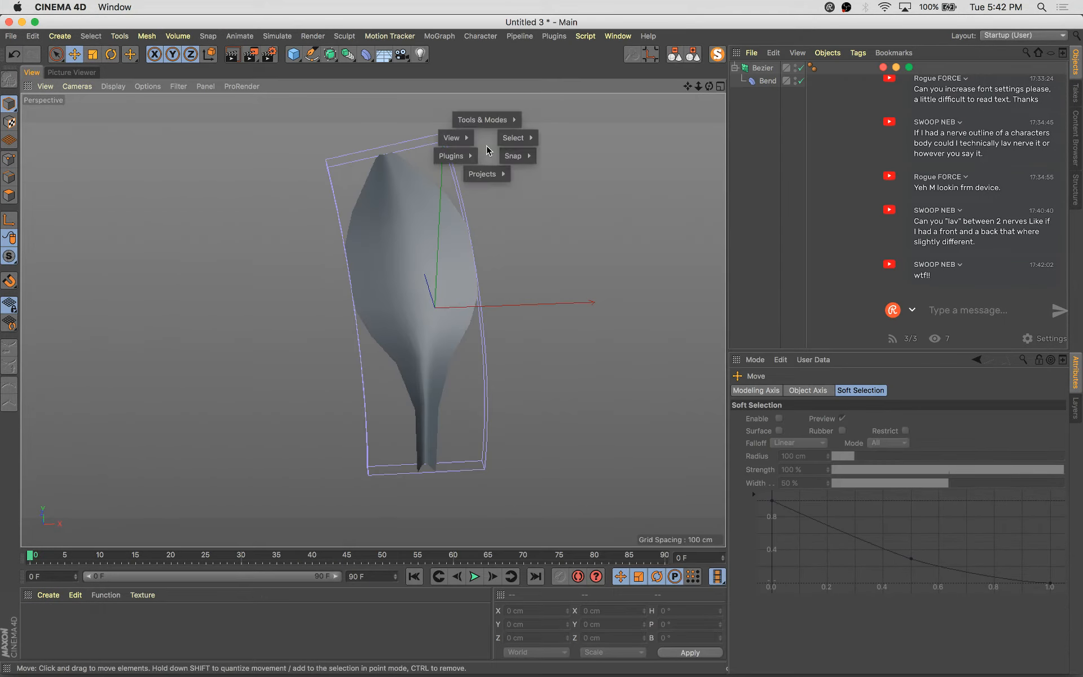
mouse_move(484, 174)
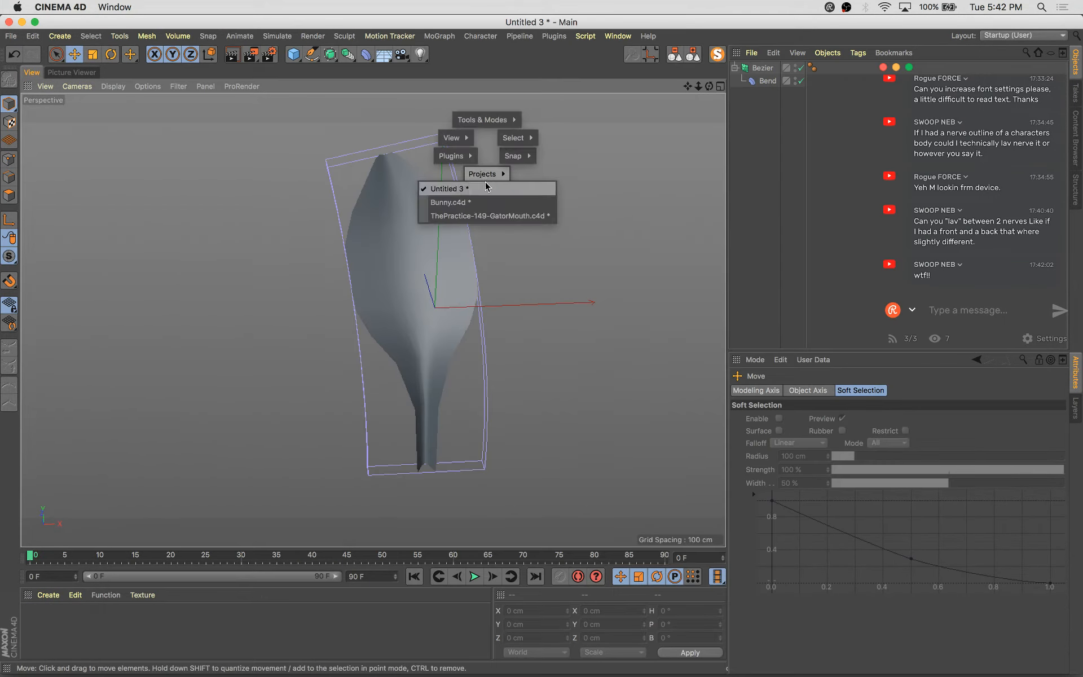
left_click(515, 216)
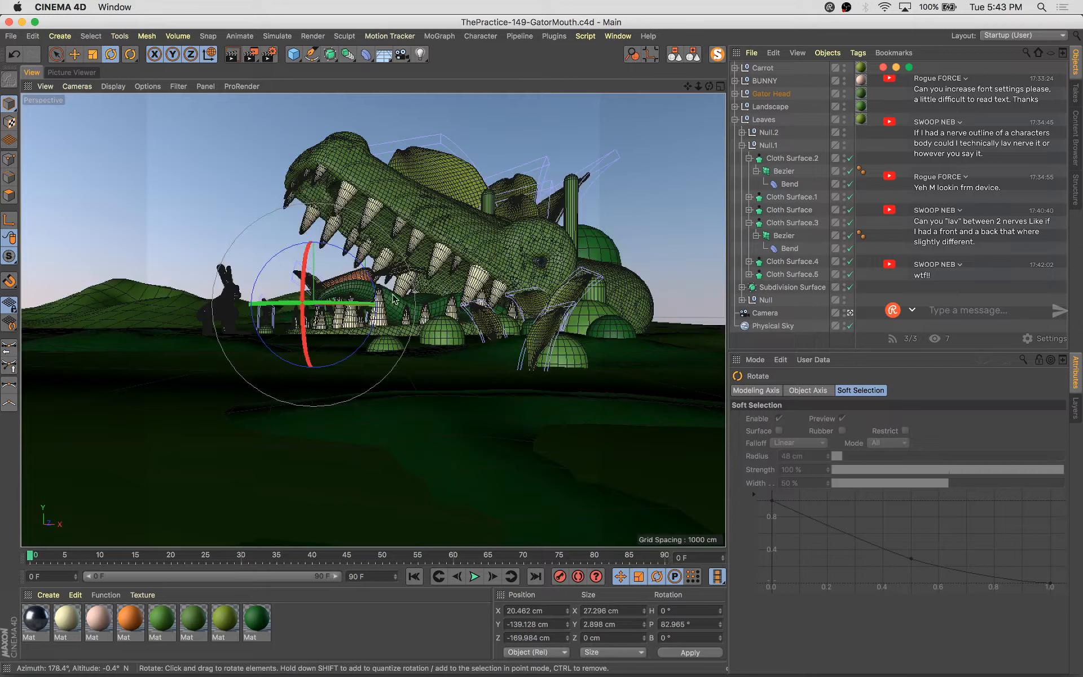
Move the small capsule at the gator's base to the left and scale it down
key("e")
left_click(445, 335)
key("e")
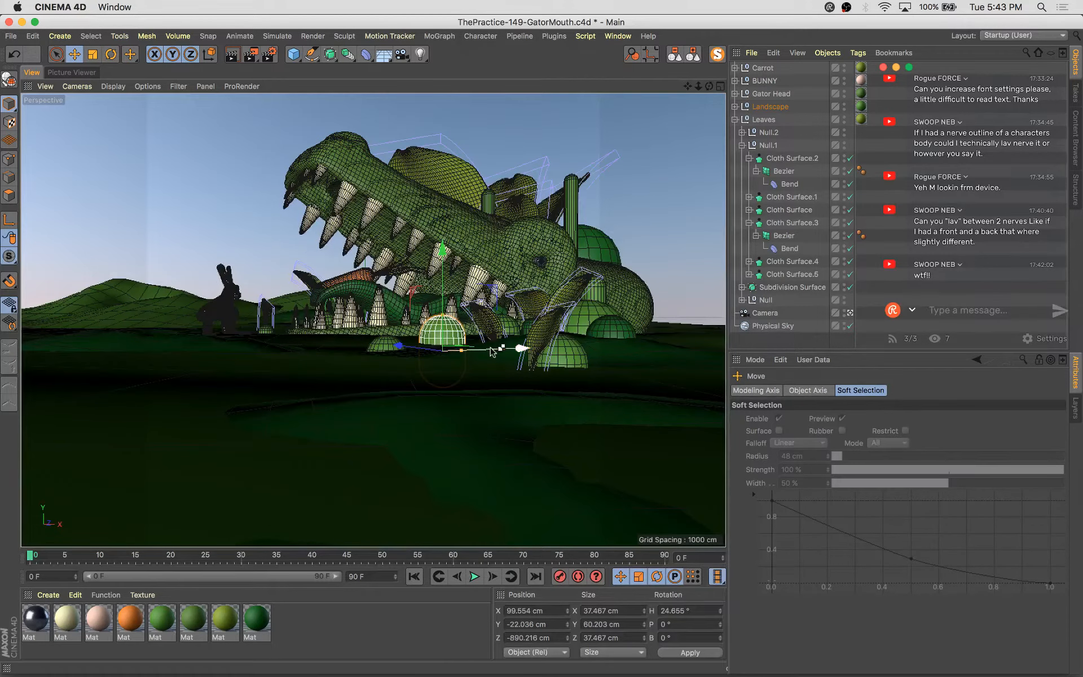
left_click_drag(472, 354, 392, 345, "ctrl")
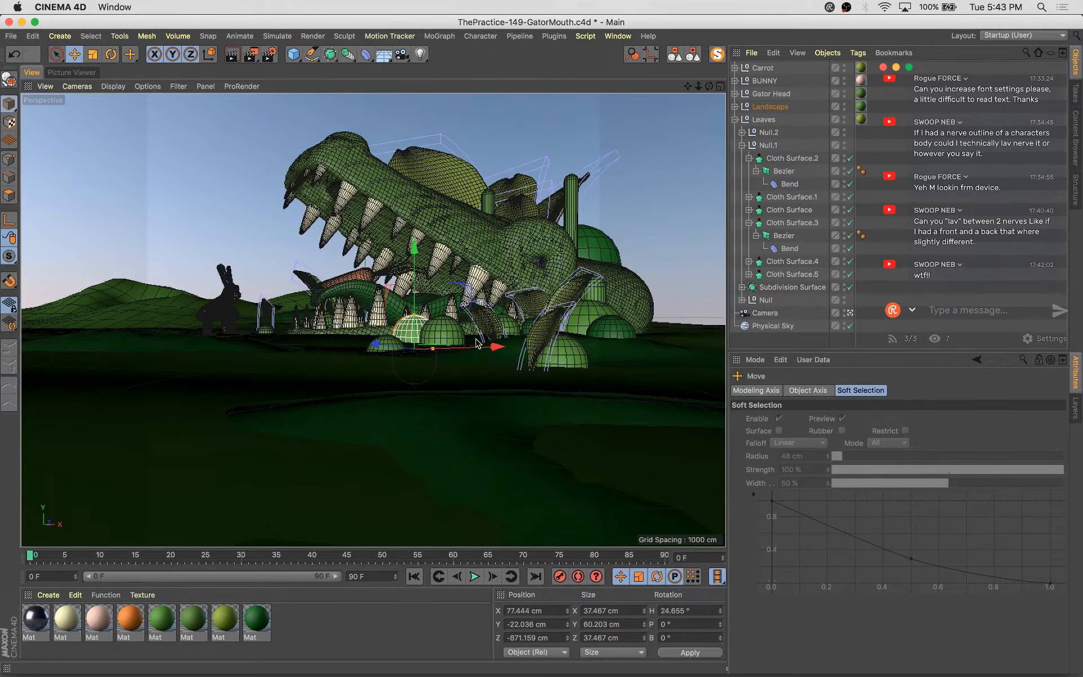
key("t")
left_click_drag(503, 372, 437, 373)
key("e")
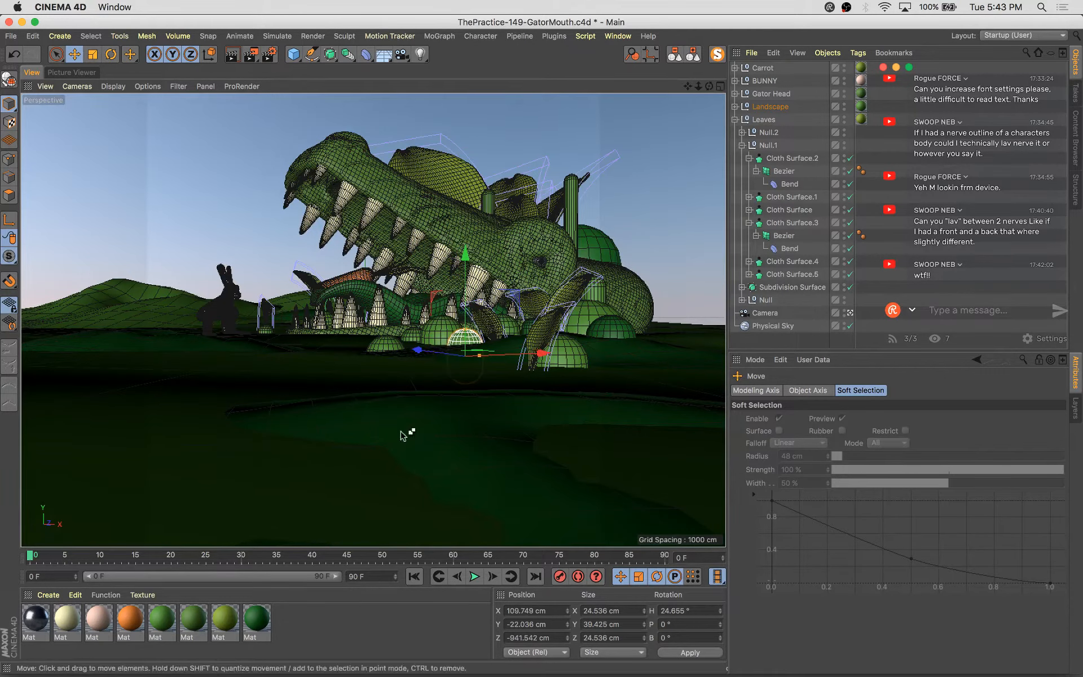
Apply a green material to the capsule and lighten that material's color to about H 83°, S 50%, V 86%
left_click_drag(254, 623, 474, 354)
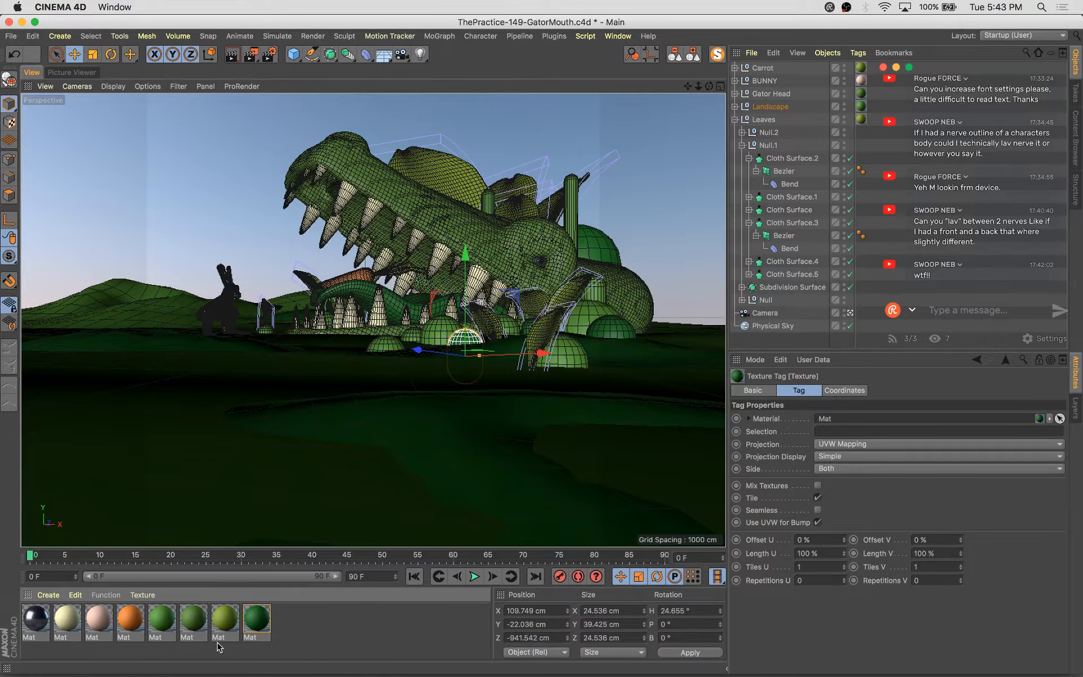
double_click(154, 622)
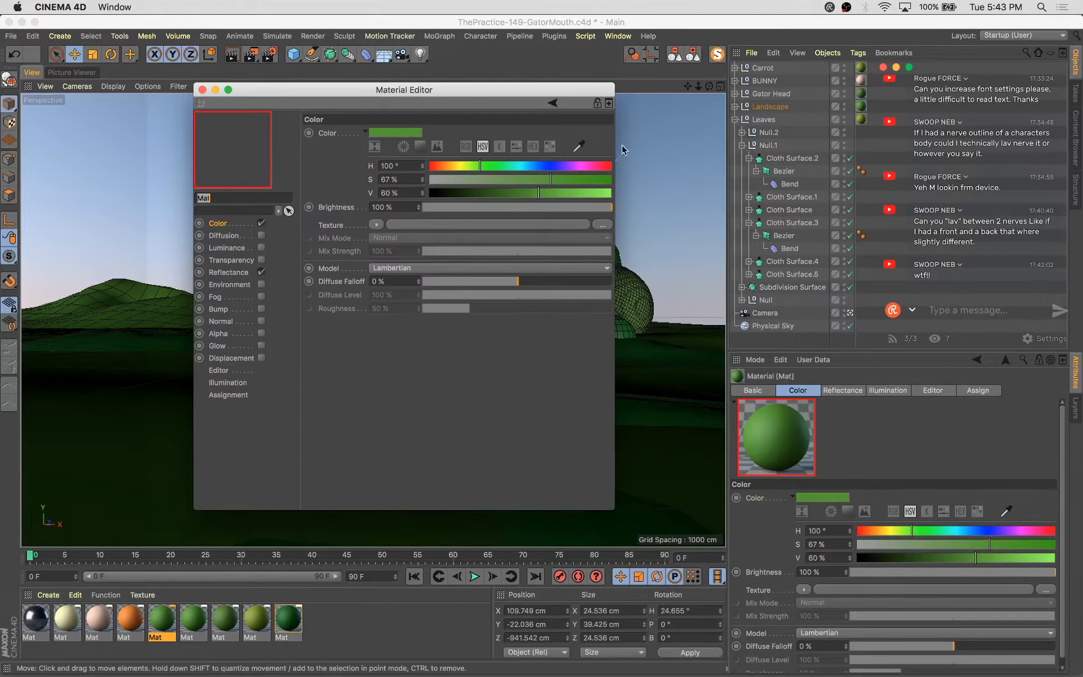
left_click_drag(486, 171, 471, 167)
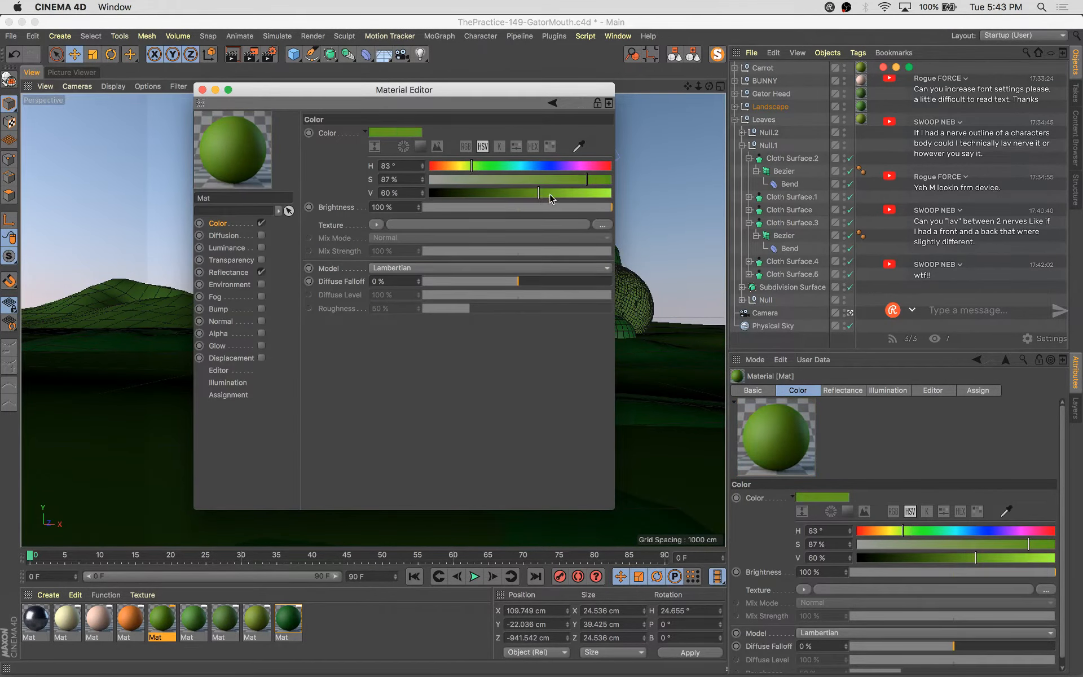
left_click_drag(549, 194, 586, 194)
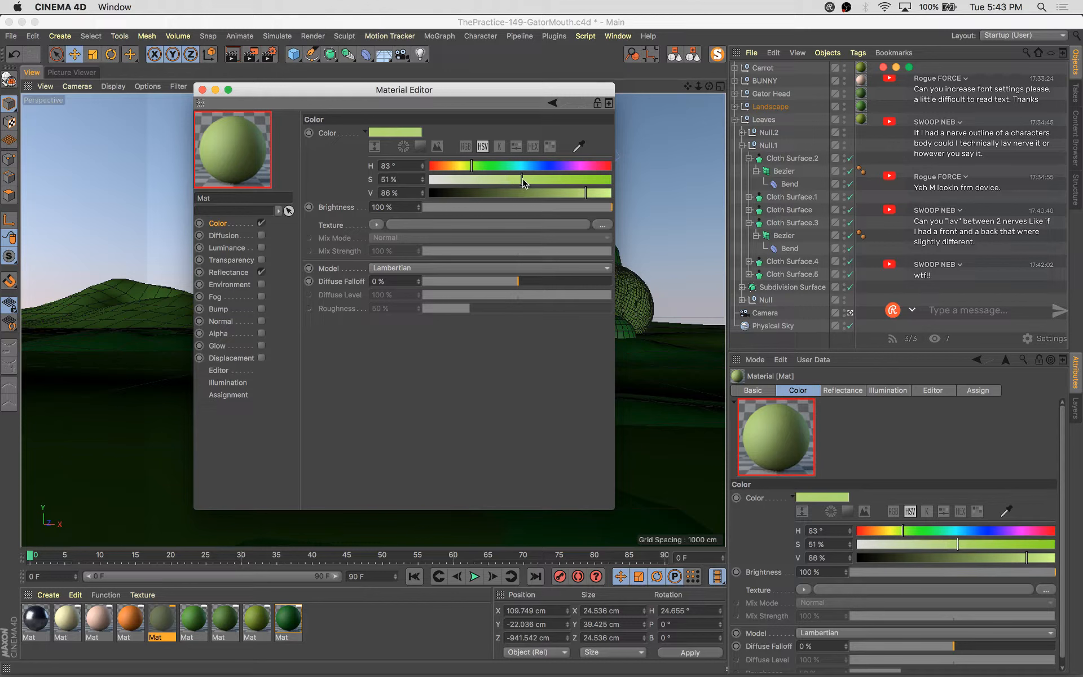
left_click_drag(522, 178, 520, 179)
left_click_drag(466, 95, 811, 214)
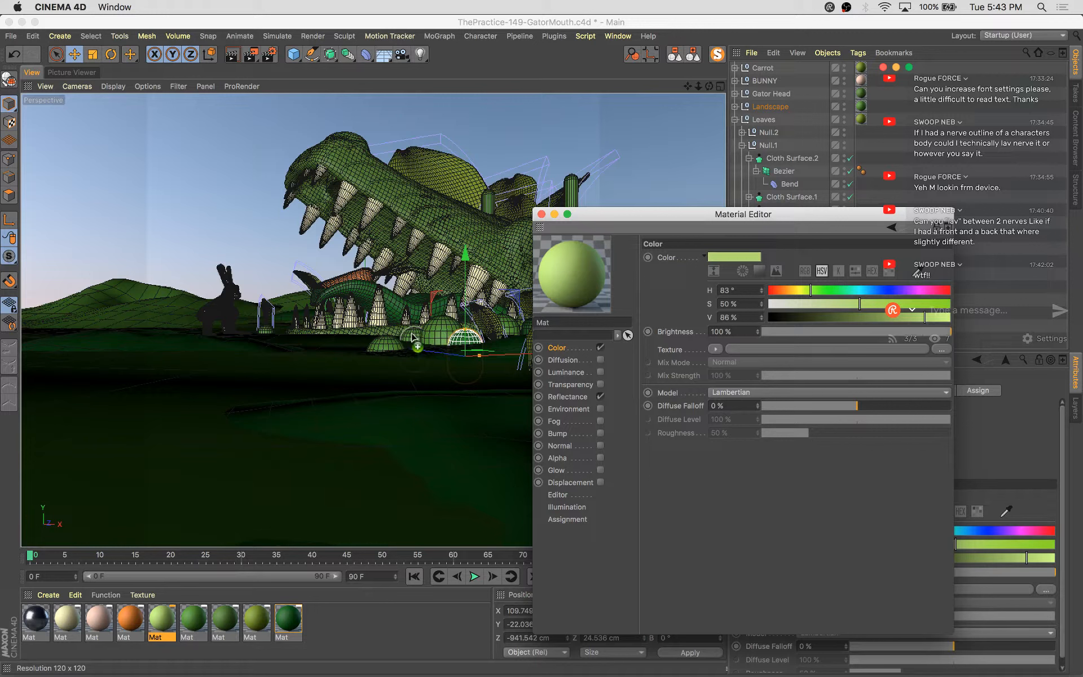
left_click_drag(492, 250, 493, 250)
left_click(542, 214)
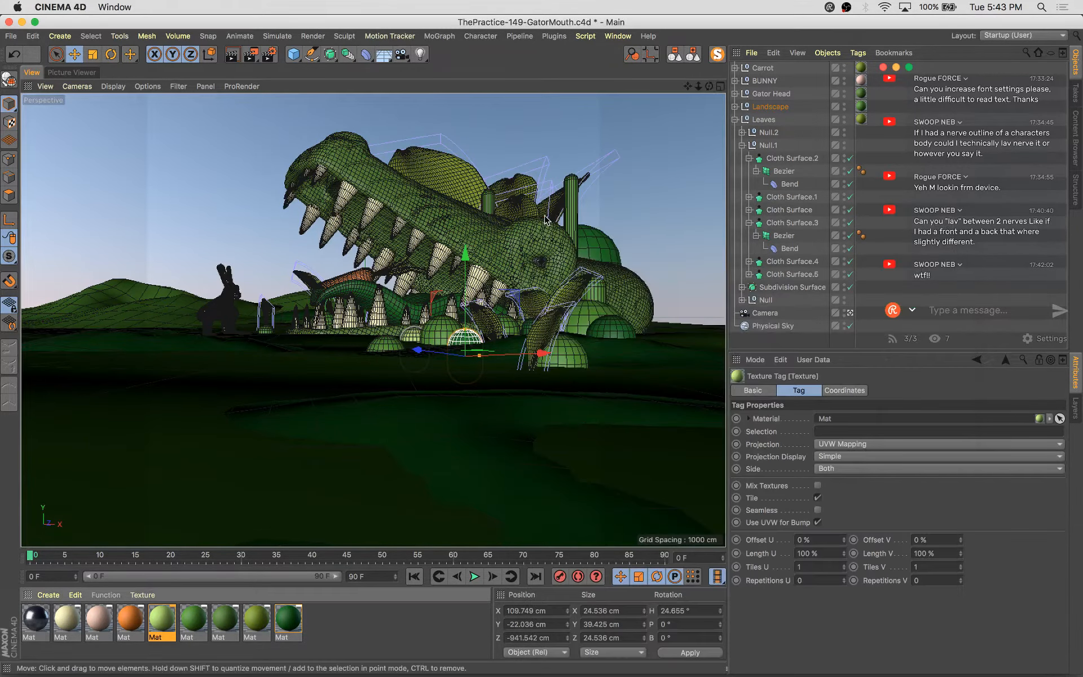
Select the tall capsule beside the gator's head and apply the light green material to it
left_click(420, 337)
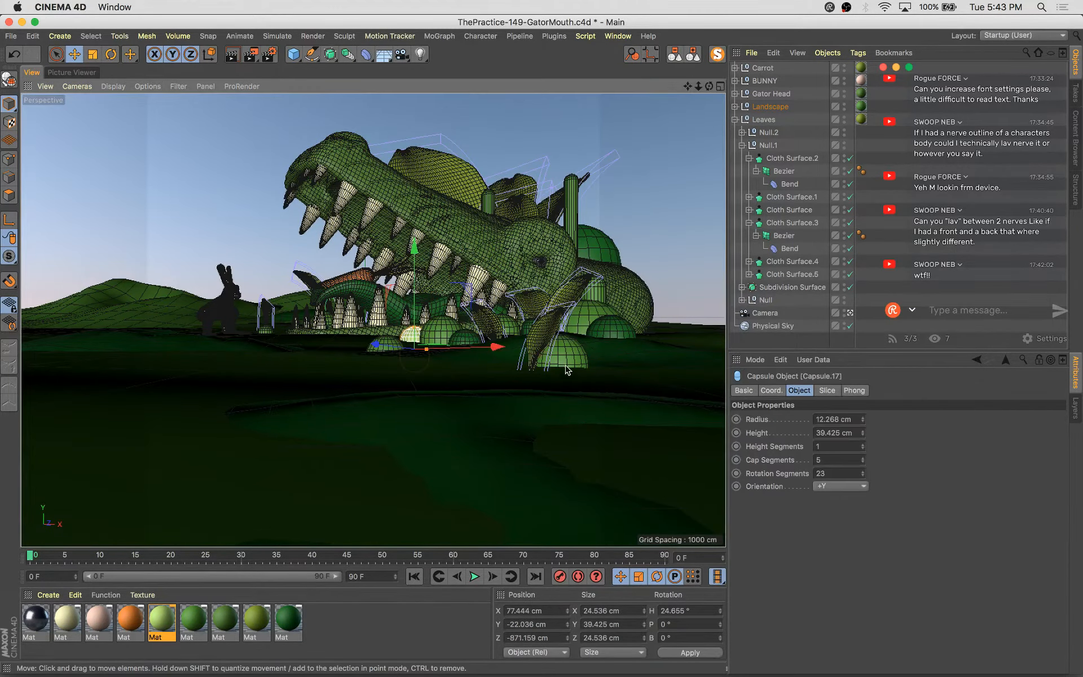
left_click(571, 203)
left_click_drag(568, 223, 571, 252)
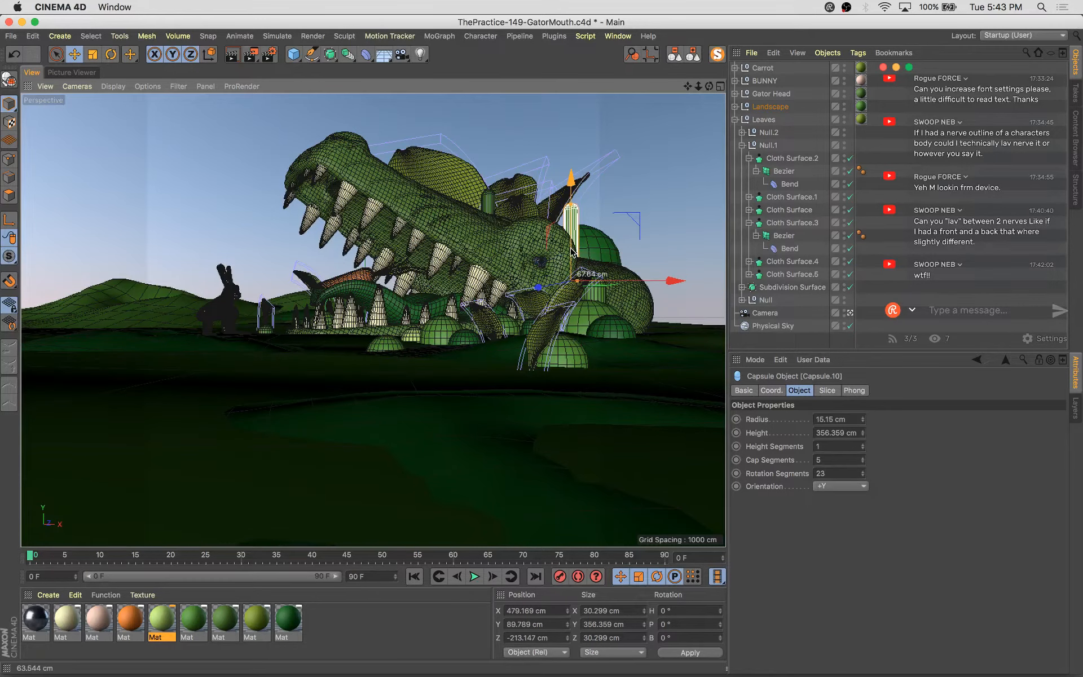
left_click_drag(161, 619, 580, 223)
Move the tall capsule left across the scene toward the bunny
left_click_drag(677, 283, 385, 327, "ctrl")
key("t")
key("e")
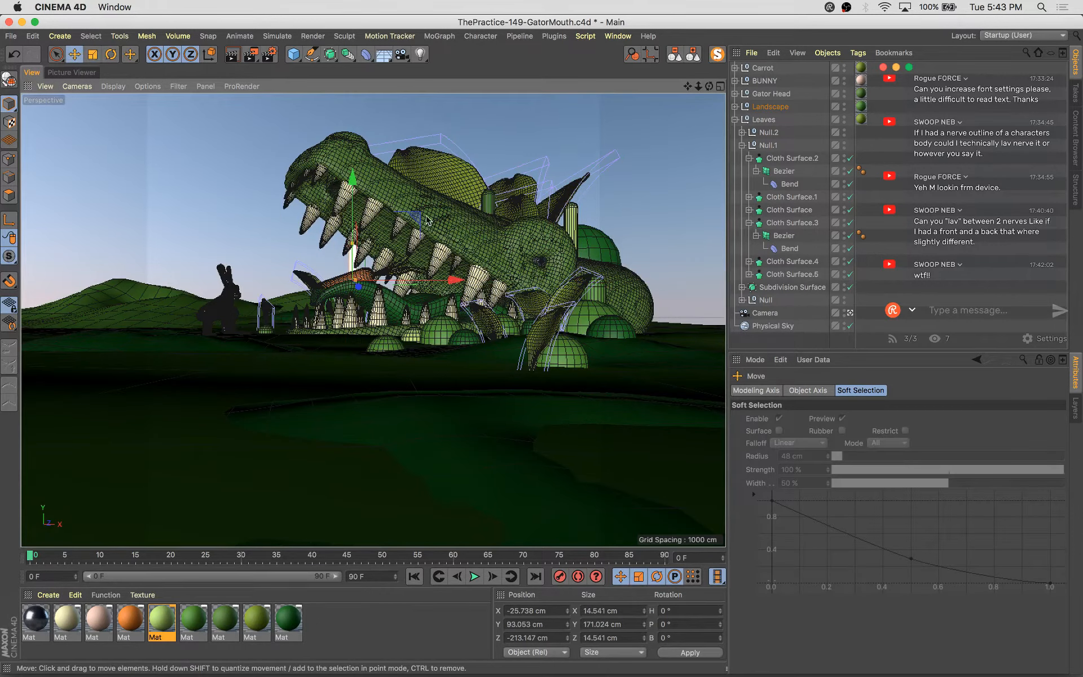
mouse_move(428, 221)
left_mouse_down()
mouse_move(387, 246)
mouse_move(416, 238)
left_mouse_up()
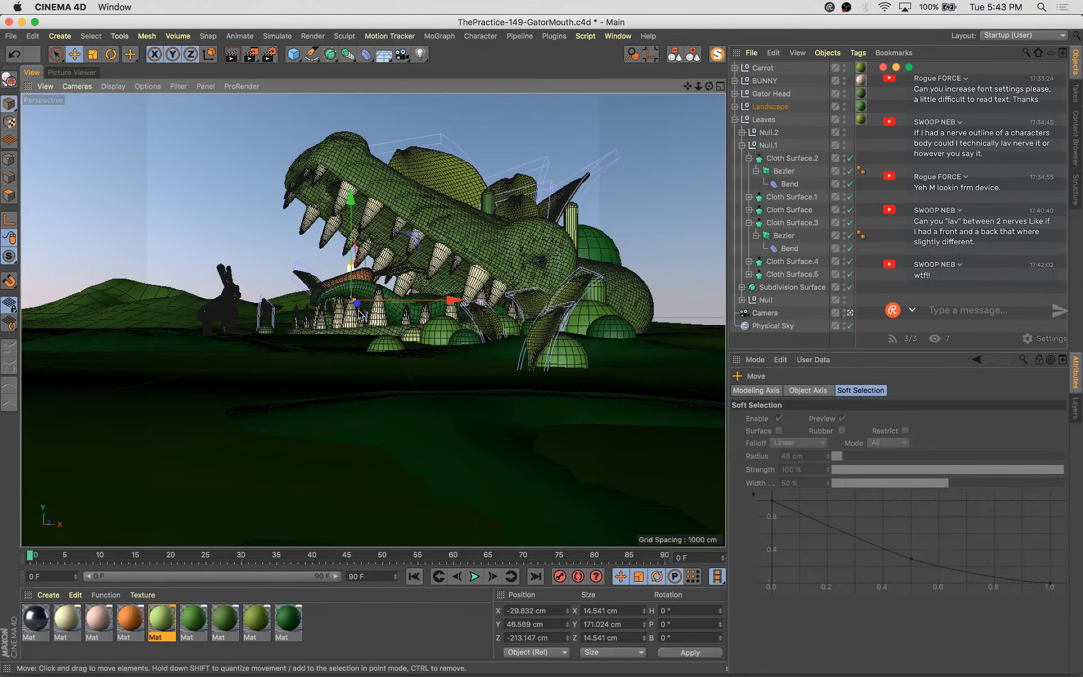
left_click_drag(359, 309, 354, 314)
left_click_drag(441, 304, 428, 305)
left_click_drag(394, 252, 343, 254)
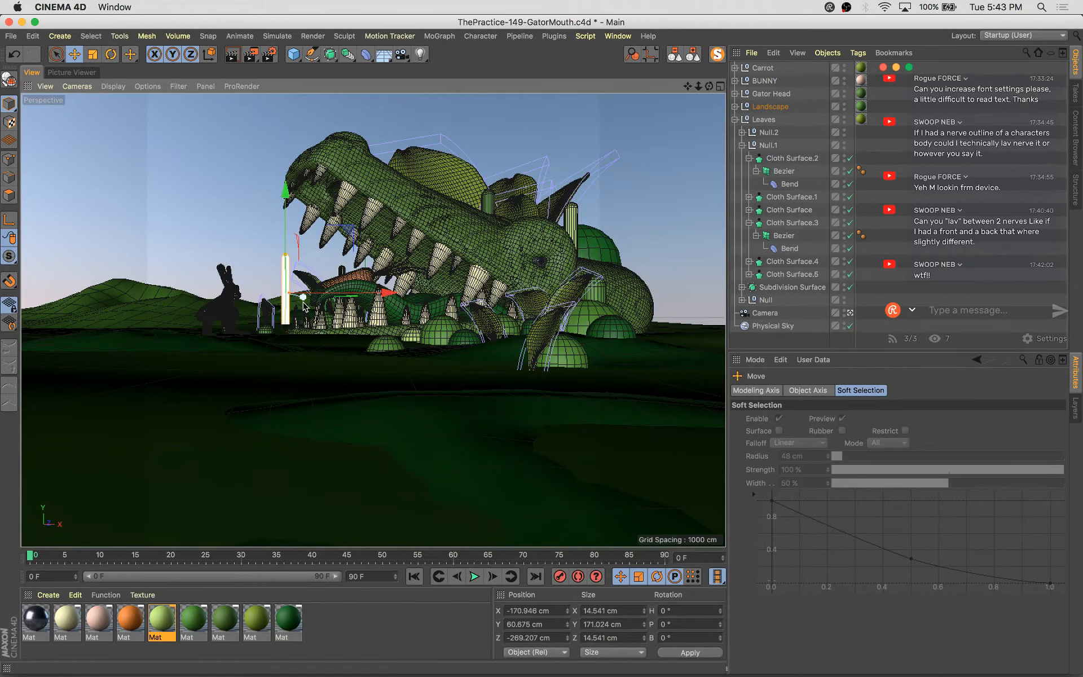
left_click_drag(304, 298, 195, 311)
Shrink the capsule and lower it beside the bunny, then save the project
key("t")
left_click_drag(241, 253, 184, 254)
key("e")
left_click_drag(226, 222, 228, 270)
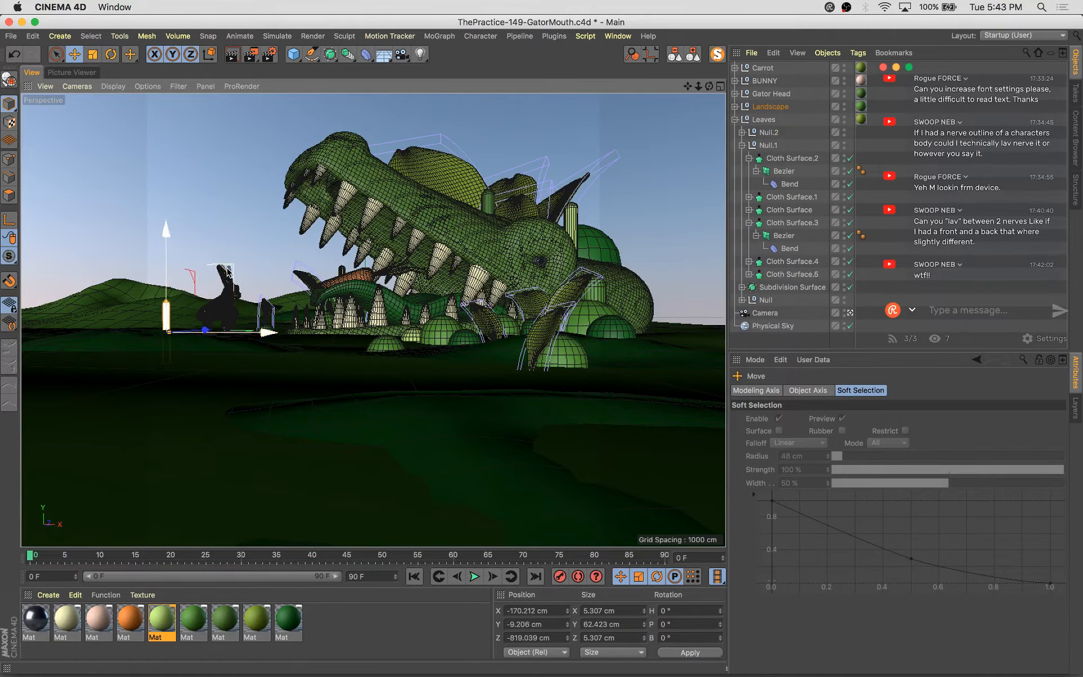
key("super+s")
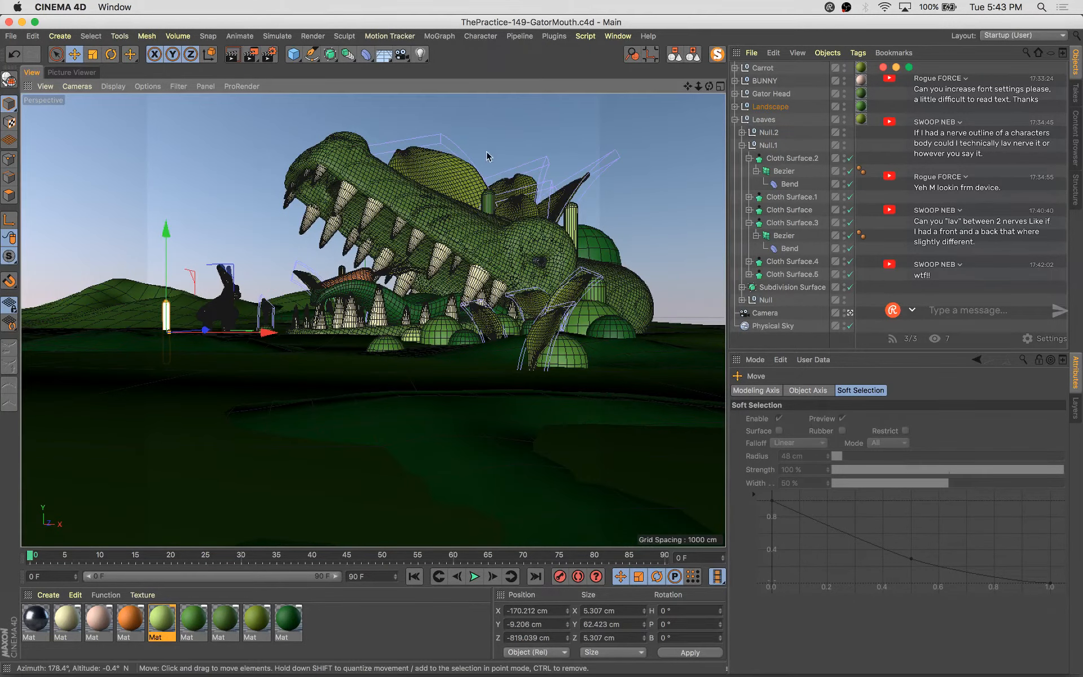
Rotate the leaf near the gator's jaw and set its Bend strength to 71° and angle to 58°
left_click(535, 358)
key("r")
mouse_move(549, 395)
left_mouse_down()
mouse_move(528, 395)
mouse_move(540, 397)
left_mouse_up()
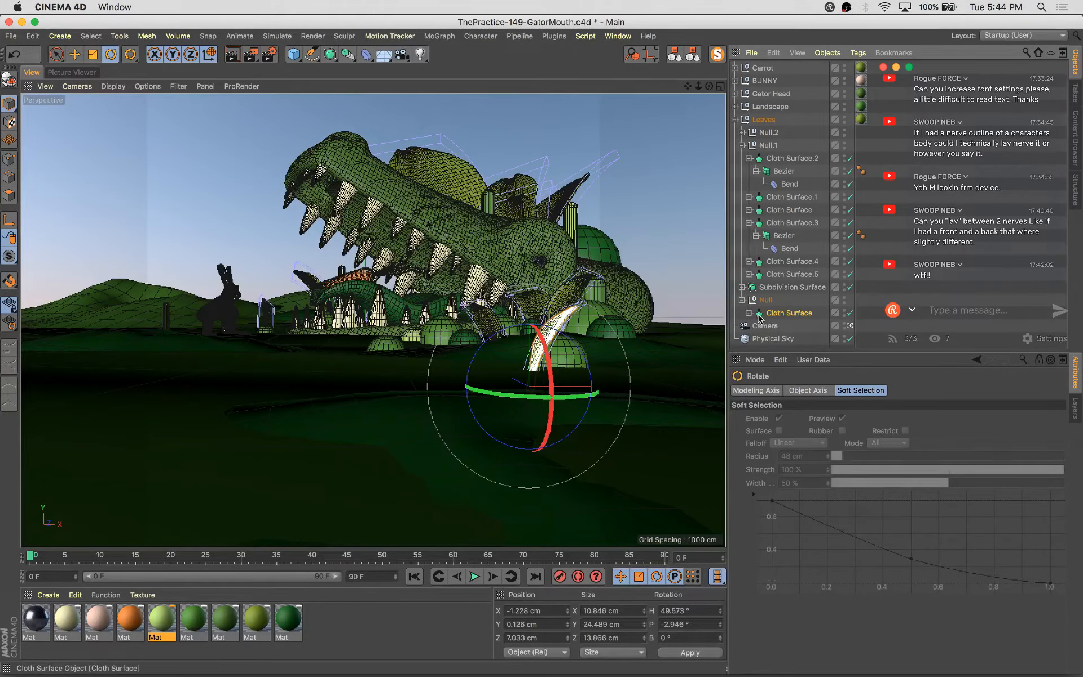
left_click(748, 313)
left_click(751, 326)
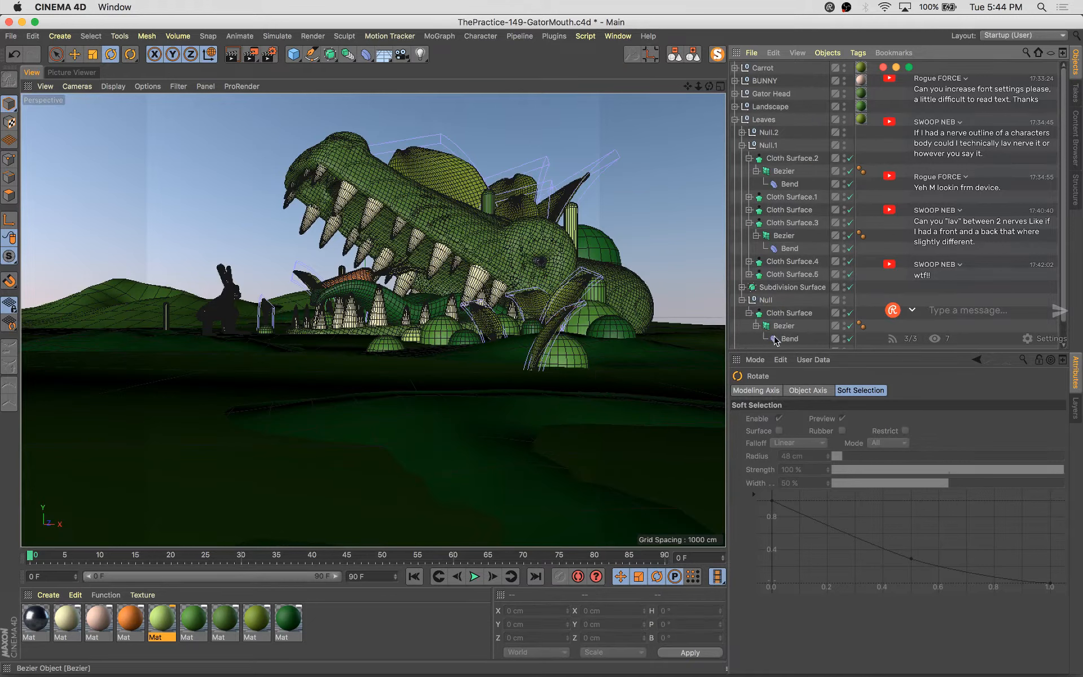
left_click(774, 339)
left_click_drag(864, 445, 864, 417)
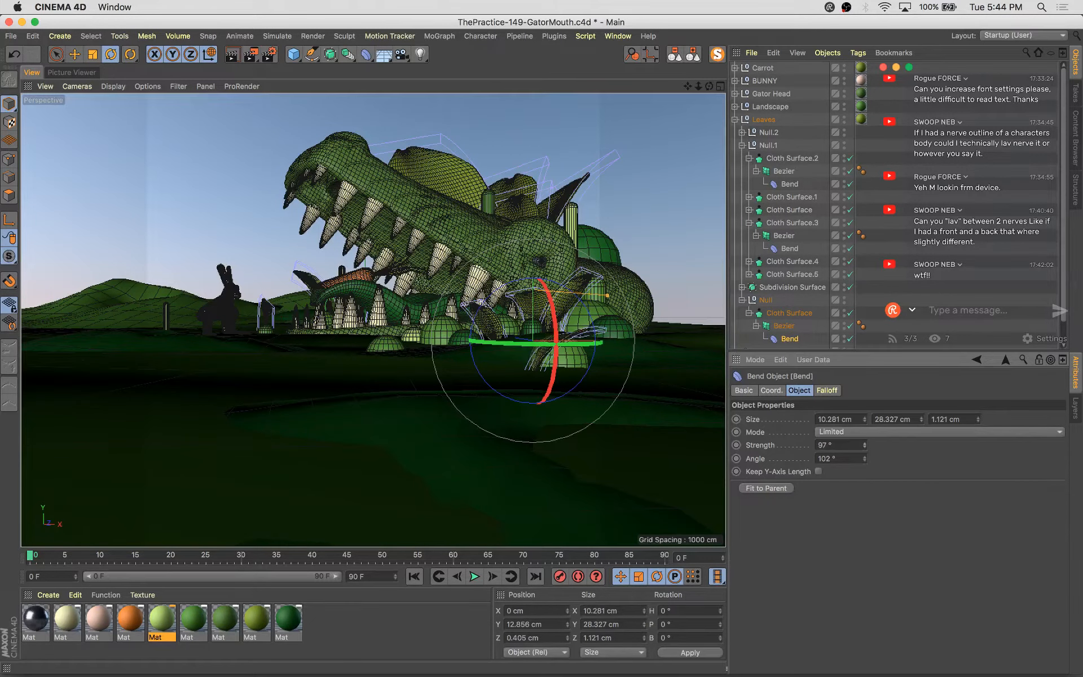
mouse_move(867, 459)
left_mouse_down()
mouse_move(866, 493)
mouse_move(867, 473)
left_mouse_up()
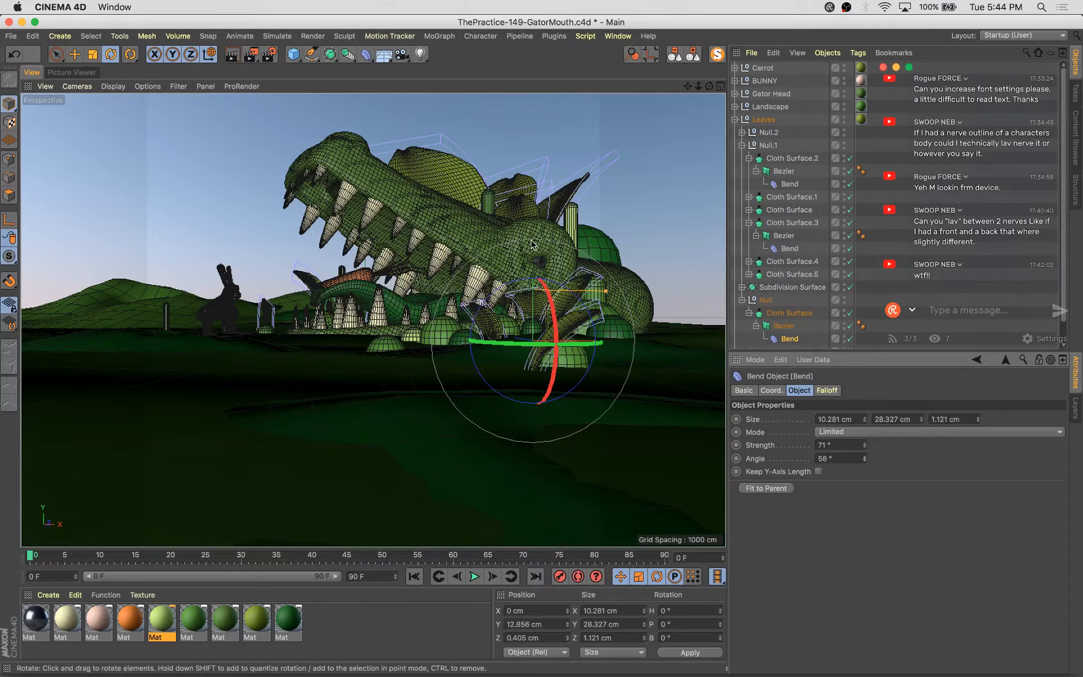
Rotate and reposition the leaf's Null group under the gator's lower jaw
left_click(765, 300)
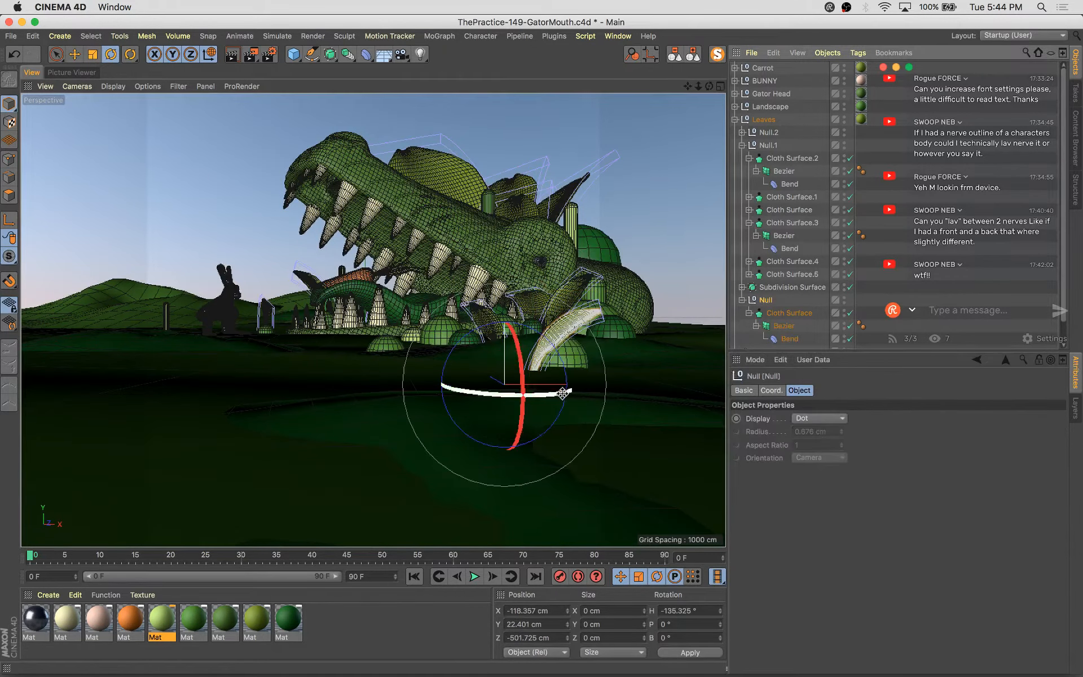
left_click_drag(564, 390, 596, 380)
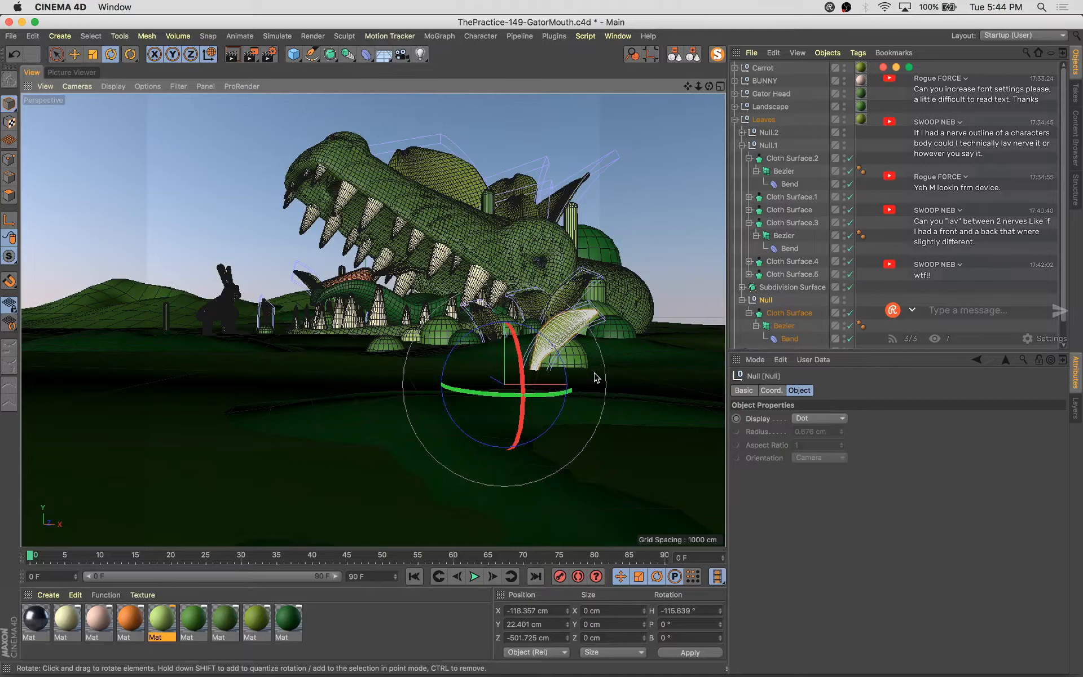
key("e")
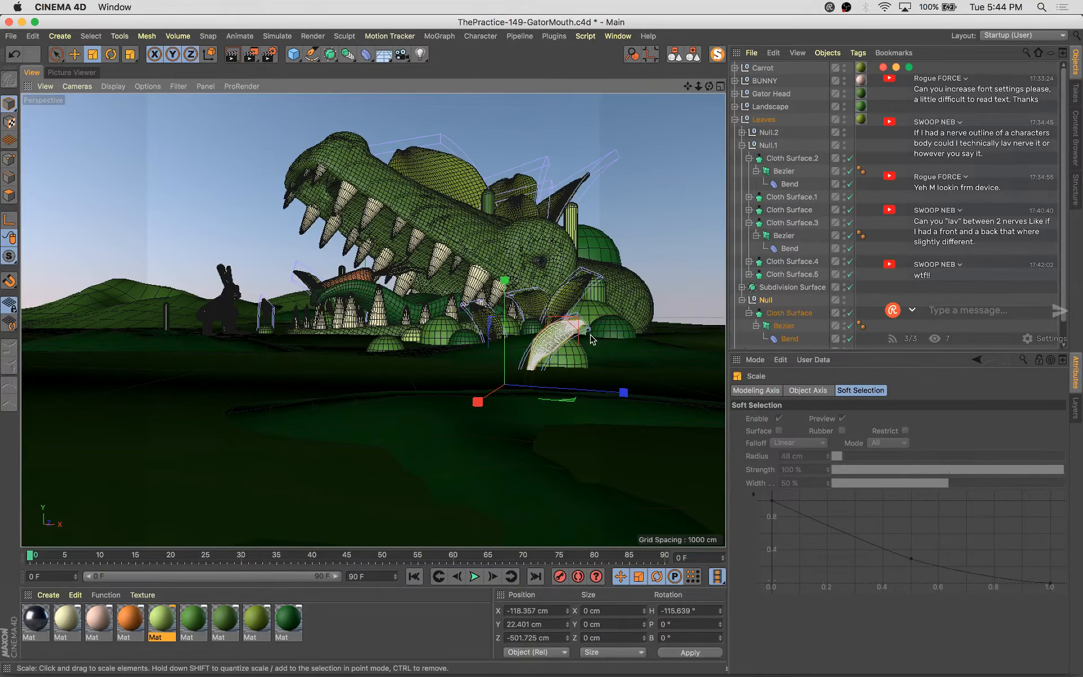
left_click_drag(571, 330, 580, 325)
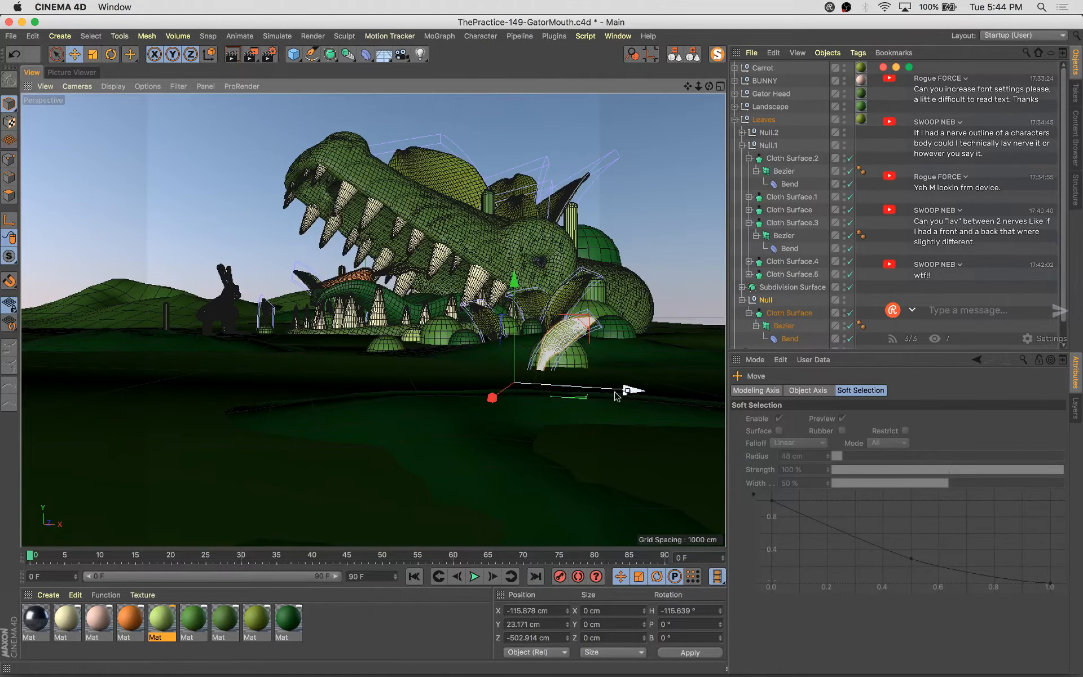
left_click_drag(616, 395, 586, 397, "ctrl")
left_click_drag(451, 386, 492, 375)
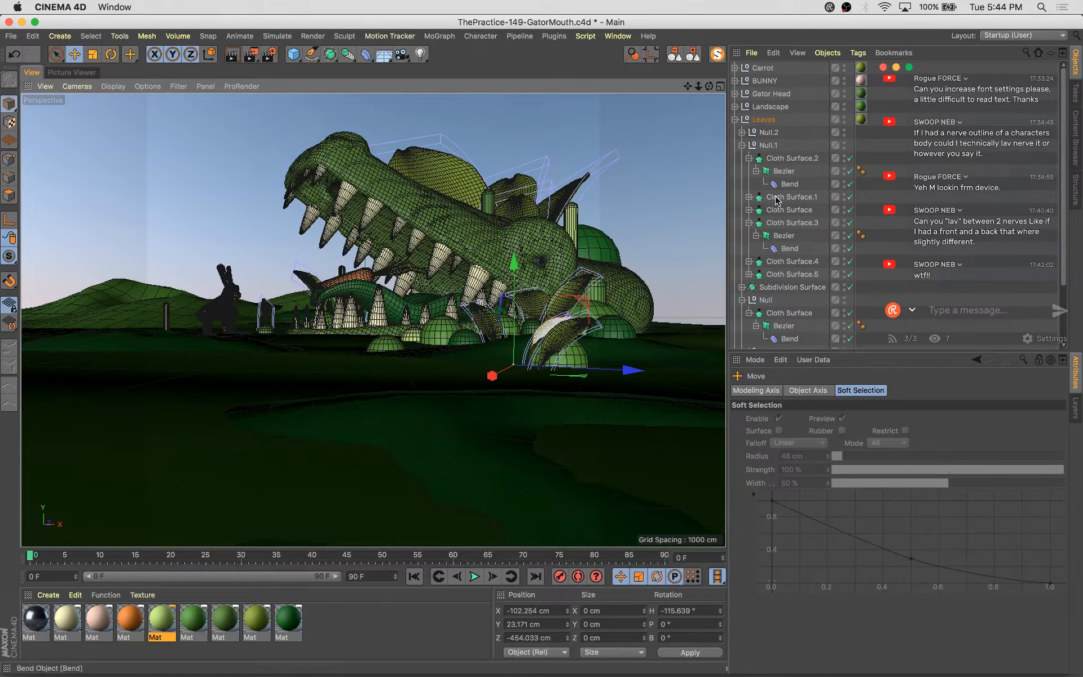
Set the second leaf's Bend strength to 79° and angle to 83°
scroll(789, 215, "down", 4)
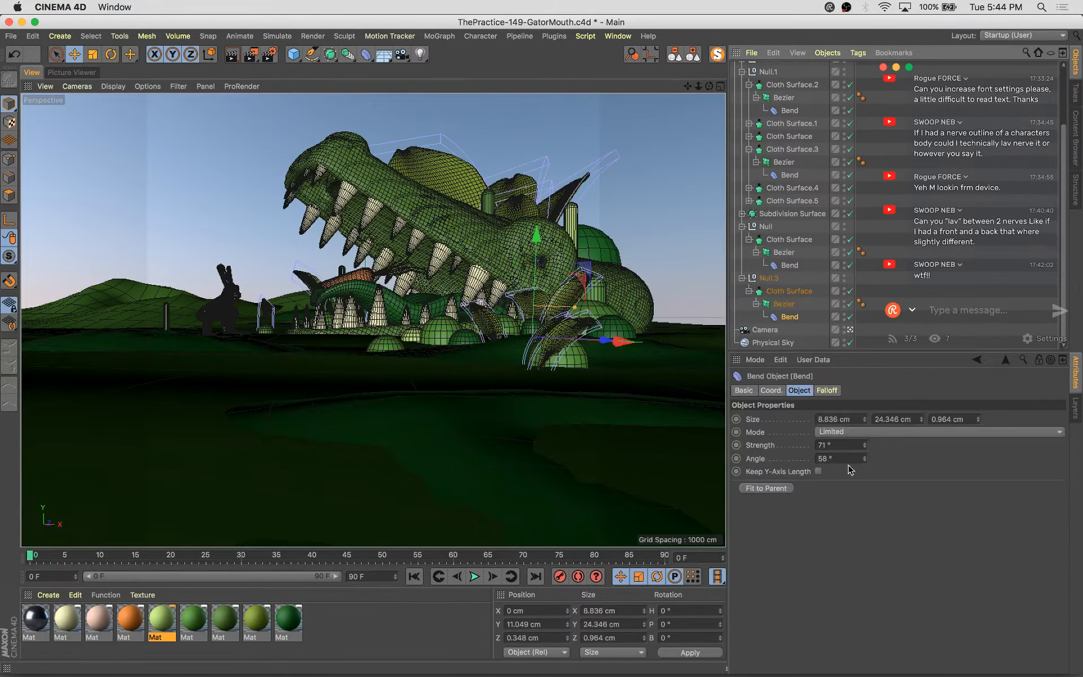
left_click_drag(862, 449, 864, 434)
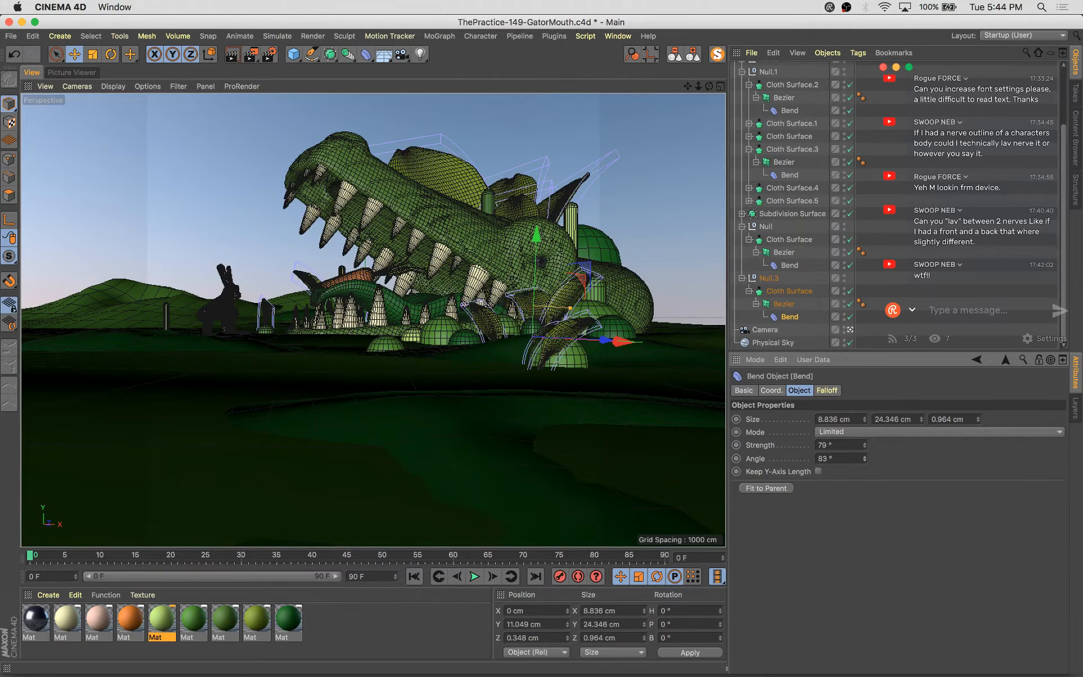
Rotate the Null.3 leaf group near the gator's jaw
left_click(772, 282)
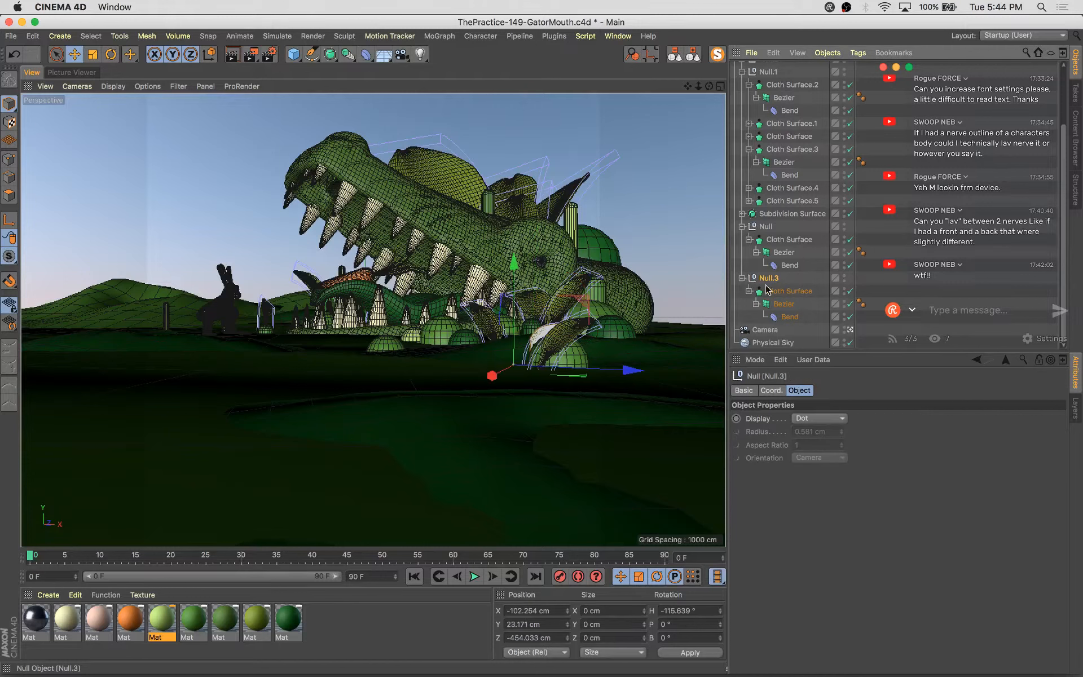
key("r")
left_click_drag(515, 372, 692, 369)
key("e")
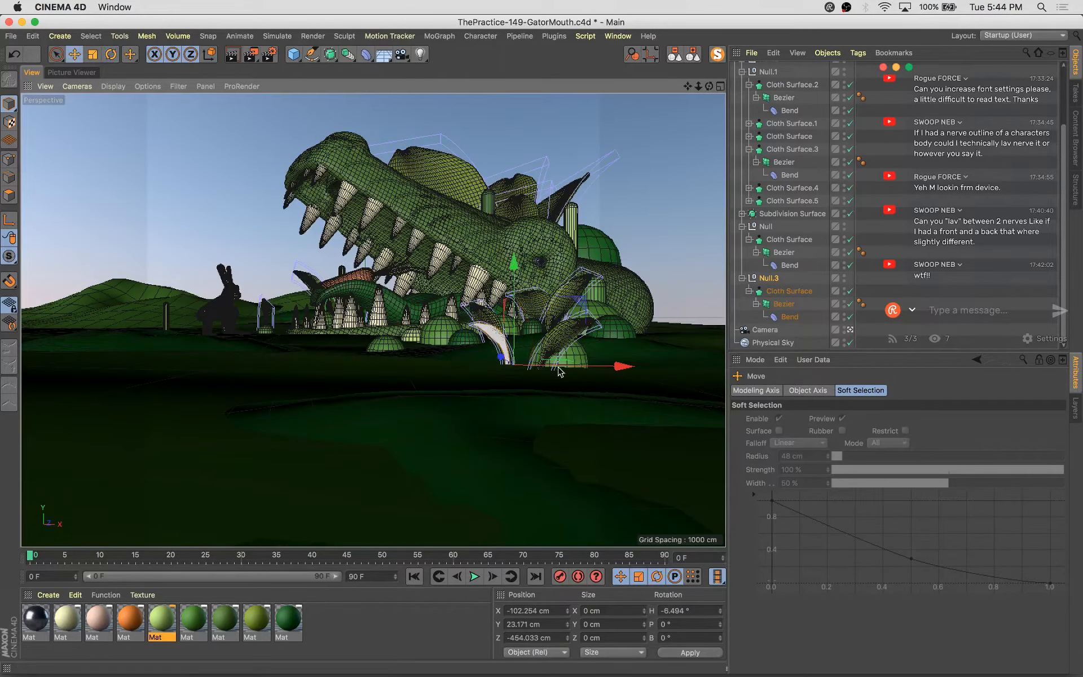
Duplicate the leaf group beside the bunny, enlarge it to about 121%, and save the project
left_click_drag(594, 369, 330, 373)
left_click_drag(397, 347, 283, 364)
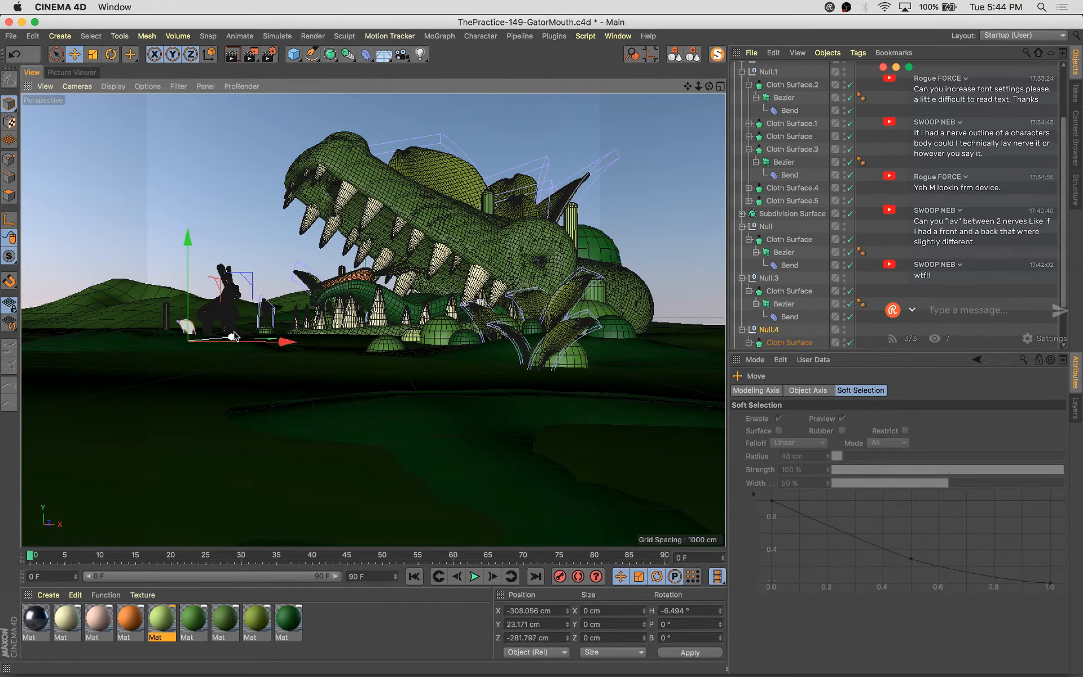
left_click_drag(234, 337, 285, 346)
key("t")
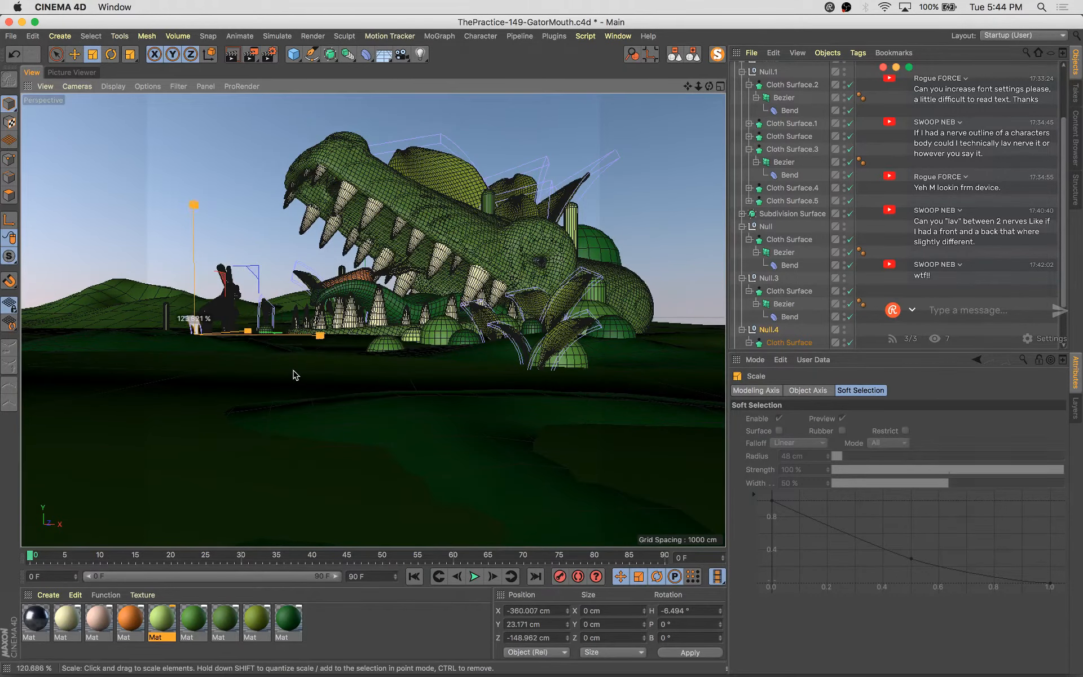
key("super+s")
Copy the small capsule in the bunny's Volume Builder and move and scale the copy on the bunny
scroll(854, 343, "down", 2)
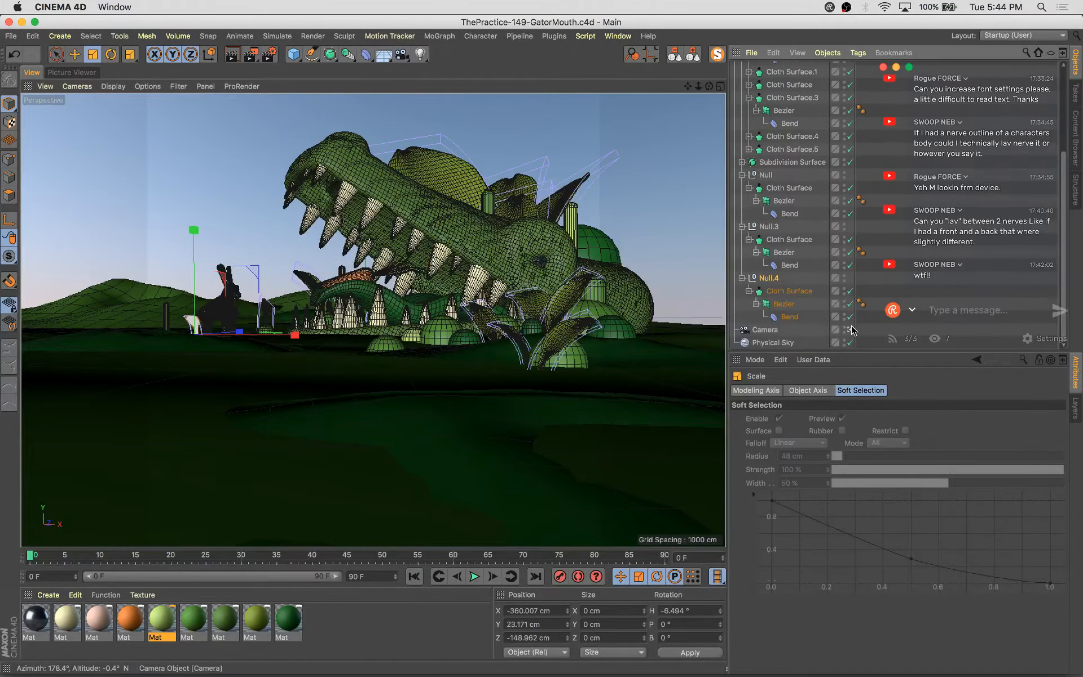
left_click(850, 330)
left_click_drag(542, 316, 313, 425, "alt")
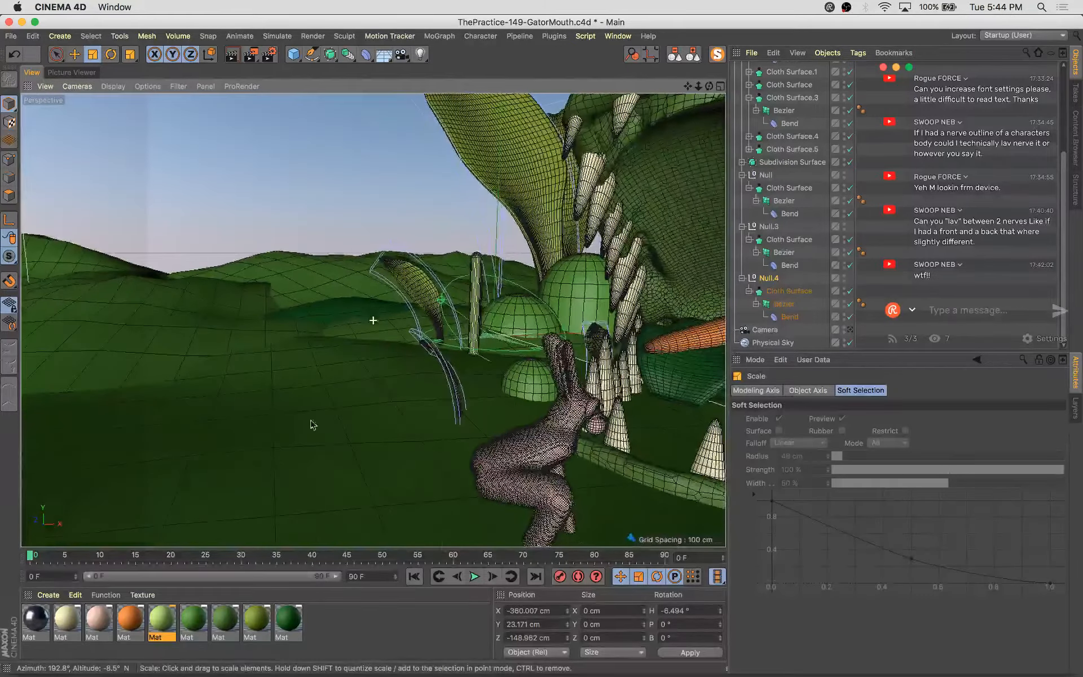
left_click(518, 468)
key("o")
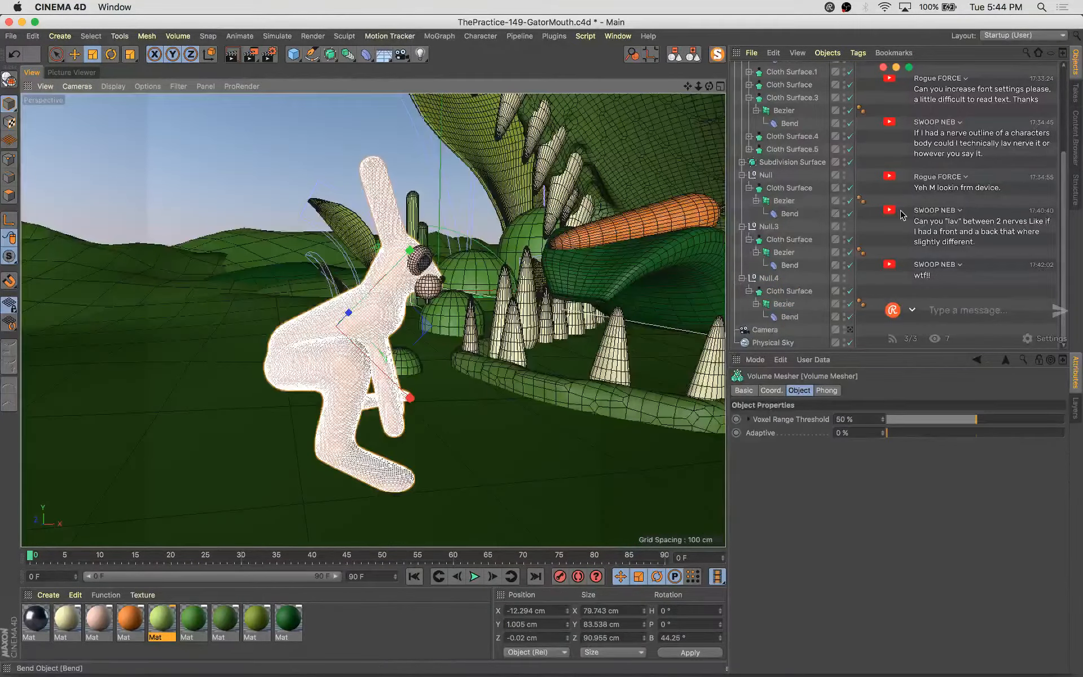
scroll(789, 169, "up", 5)
left_click(742, 120)
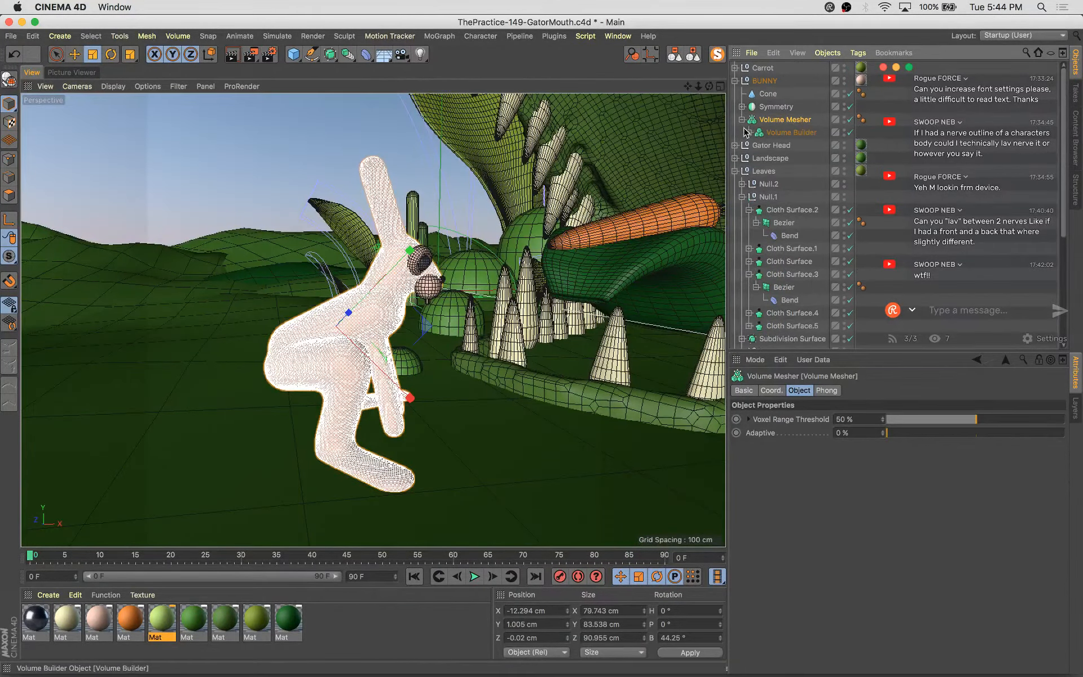
left_click(747, 132)
left_click(757, 159)
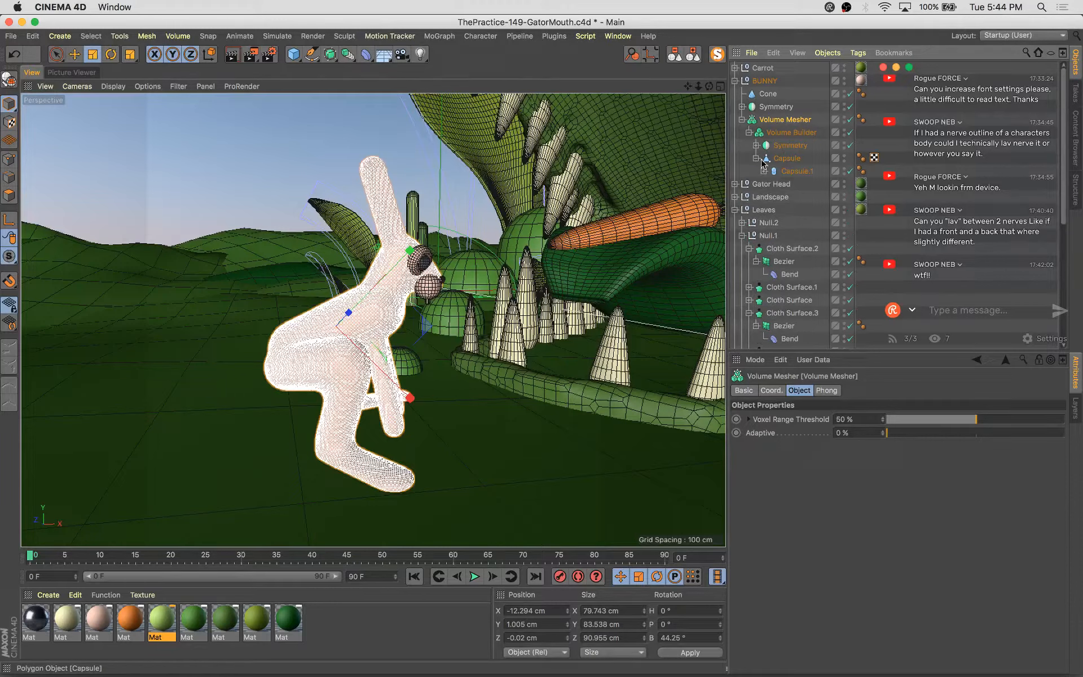
left_click(793, 172)
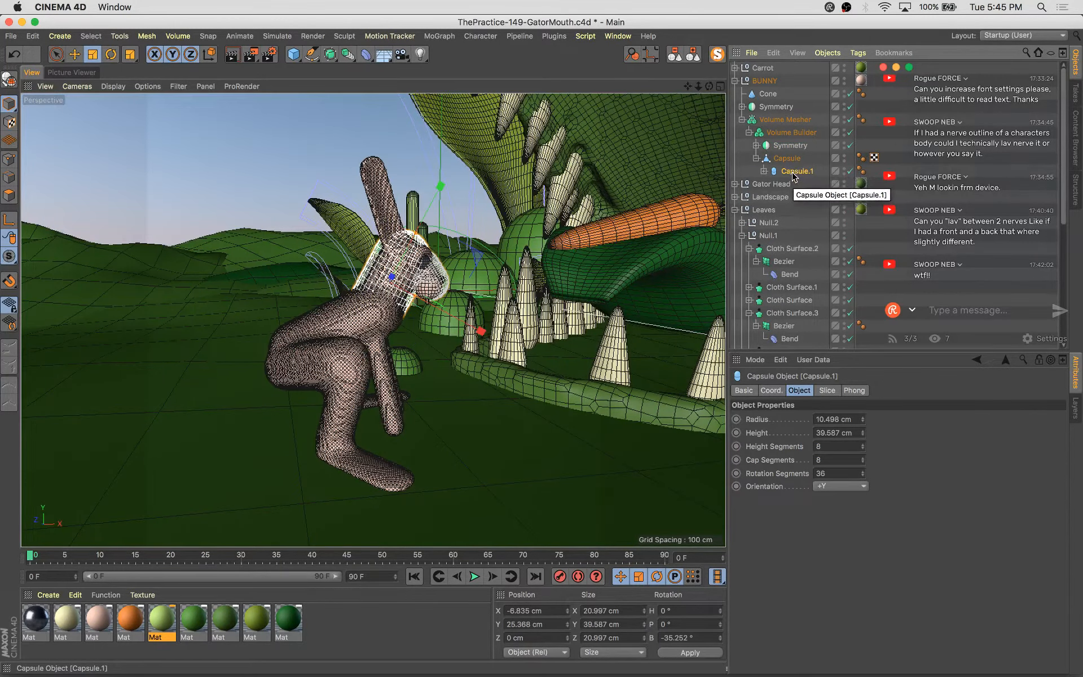
left_click(764, 172)
left_click(794, 184)
key("e")
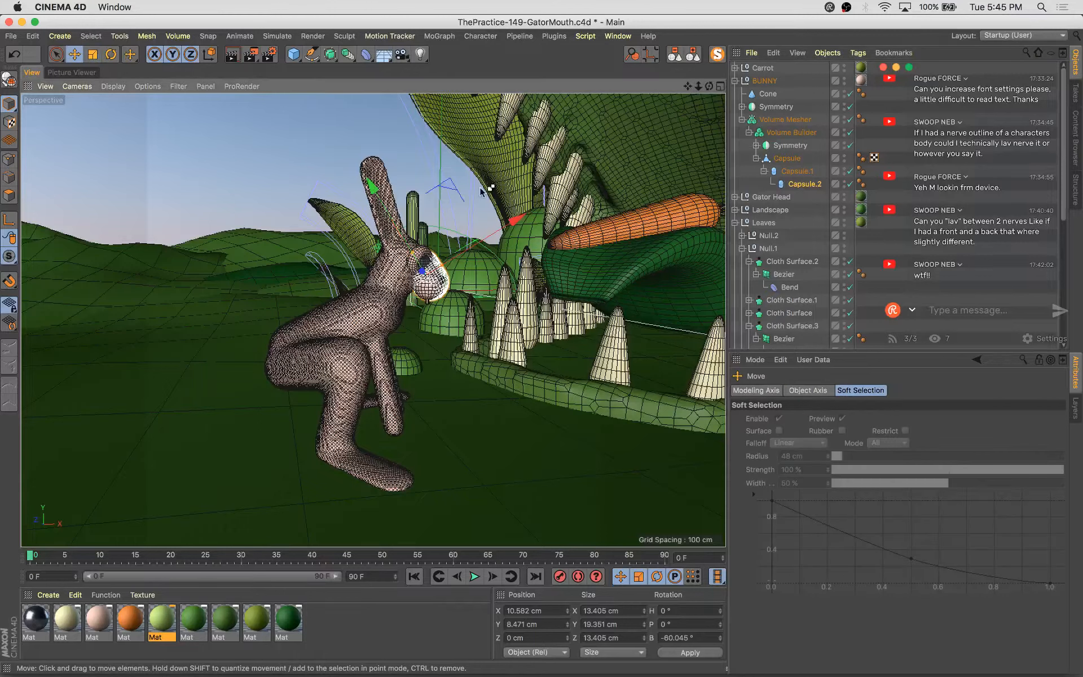
left_click_drag(480, 187, 453, 195)
left_click_drag(309, 268, 293, 252)
key("t")
left_click_drag(404, 319, 465, 371)
Rotate, scale and reposition the new capsule against the bunny's body
left_click(265, 174)
left_click(399, 338)
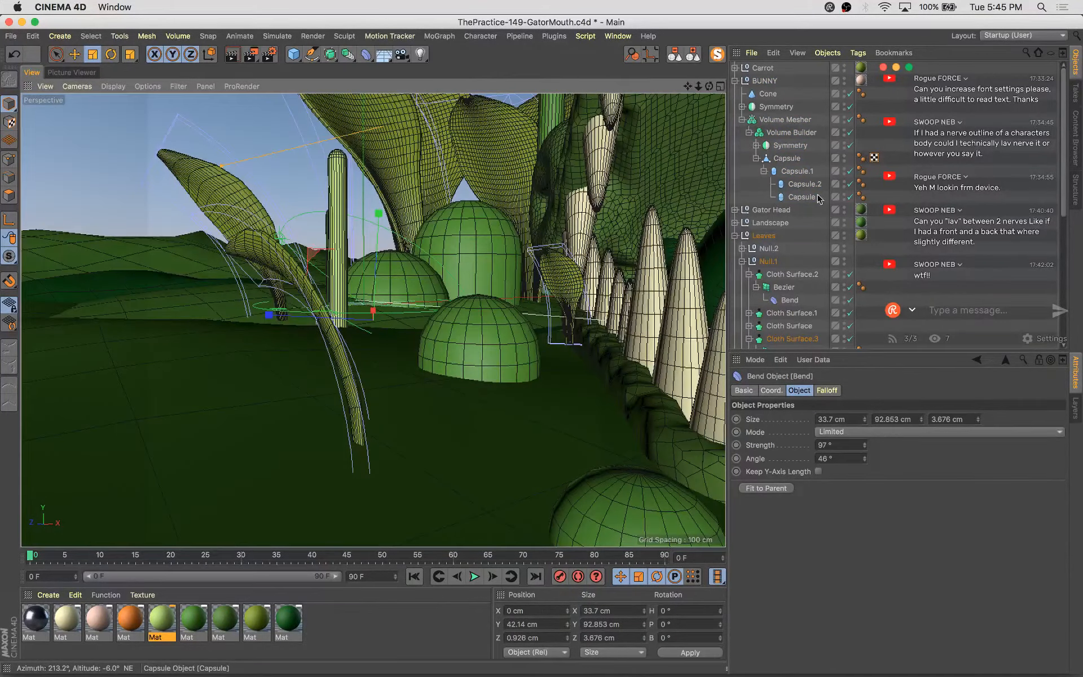
left_click(465, 371)
key("o")
key("r")
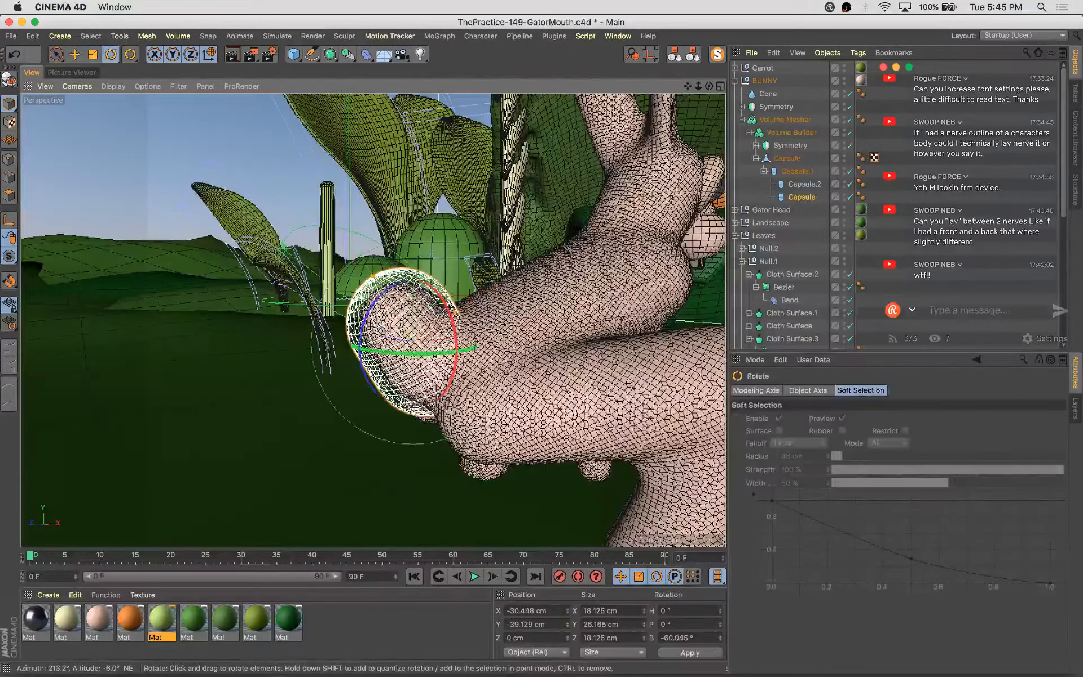
left_click_drag(377, 307, 416, 322, "alt")
left_click_drag(561, 455, 506, 306, "alt")
key("t")
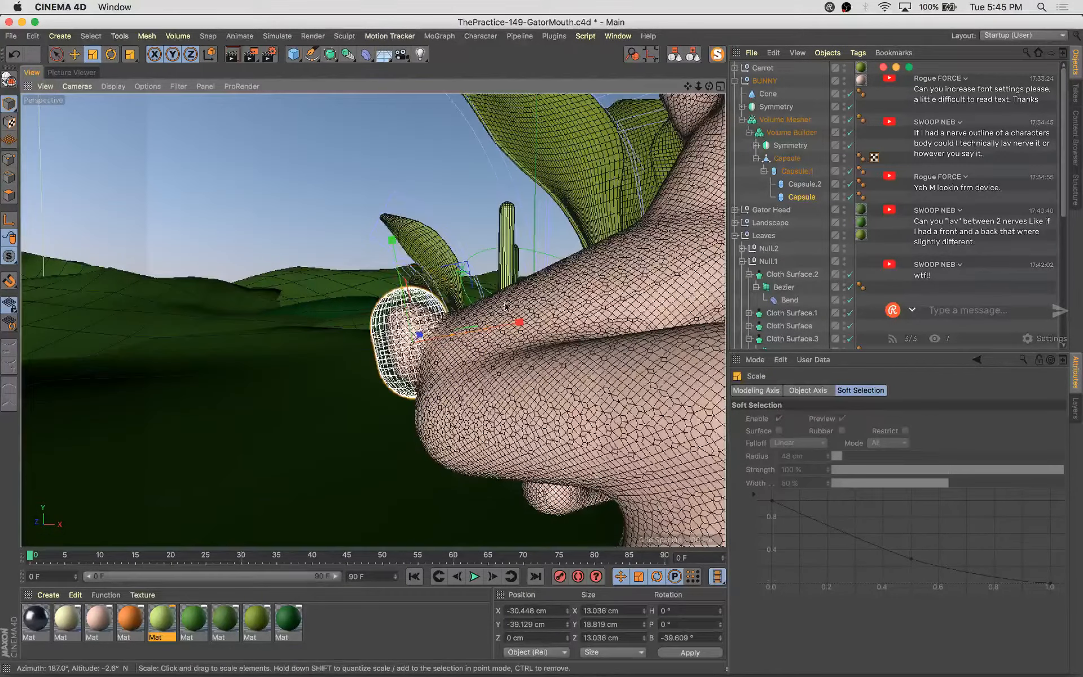
key("e")
left_click_drag(458, 241, 460, 249)
Render the scene through the scene camera into the Picture Viewer
scroll(852, 333, "down", 5)
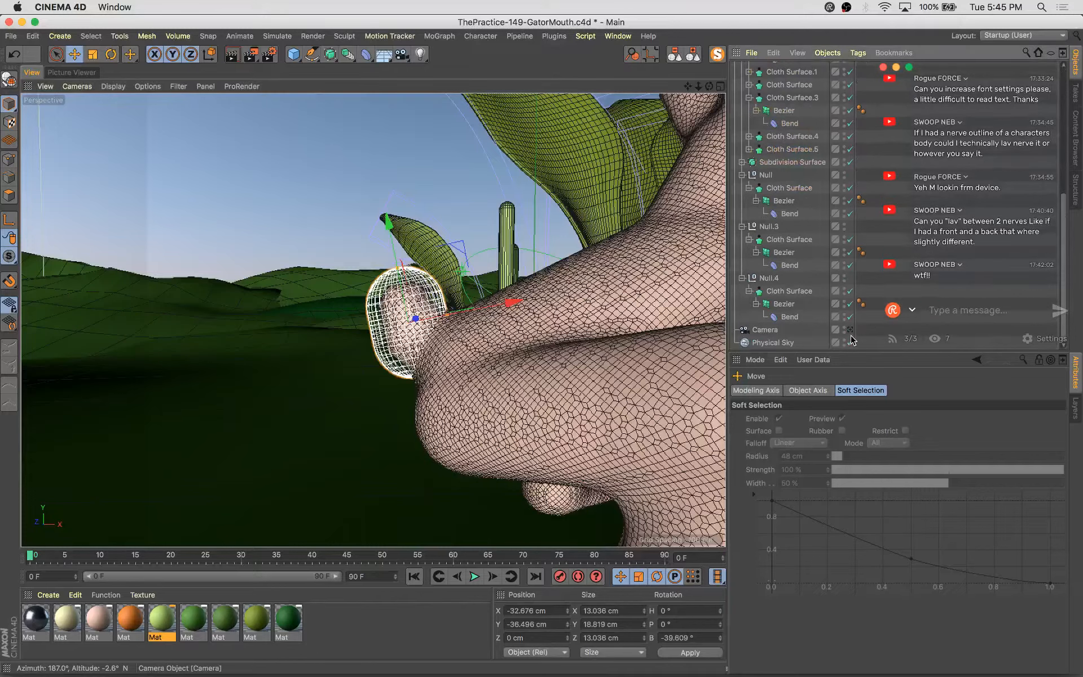
left_click(851, 329)
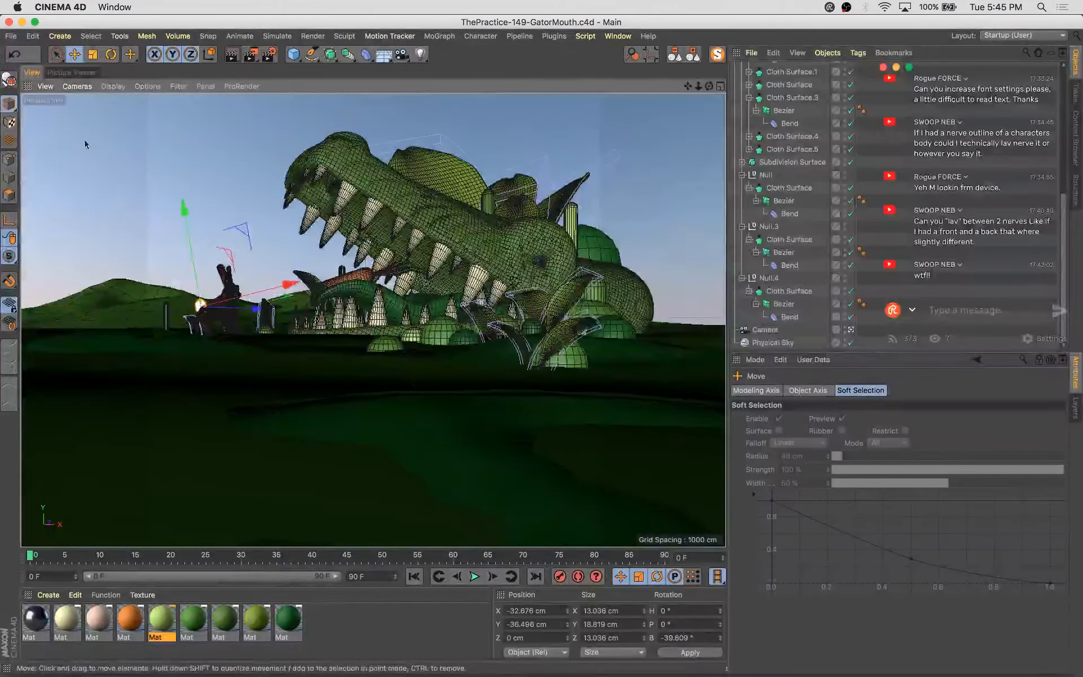
left_click(77, 74)
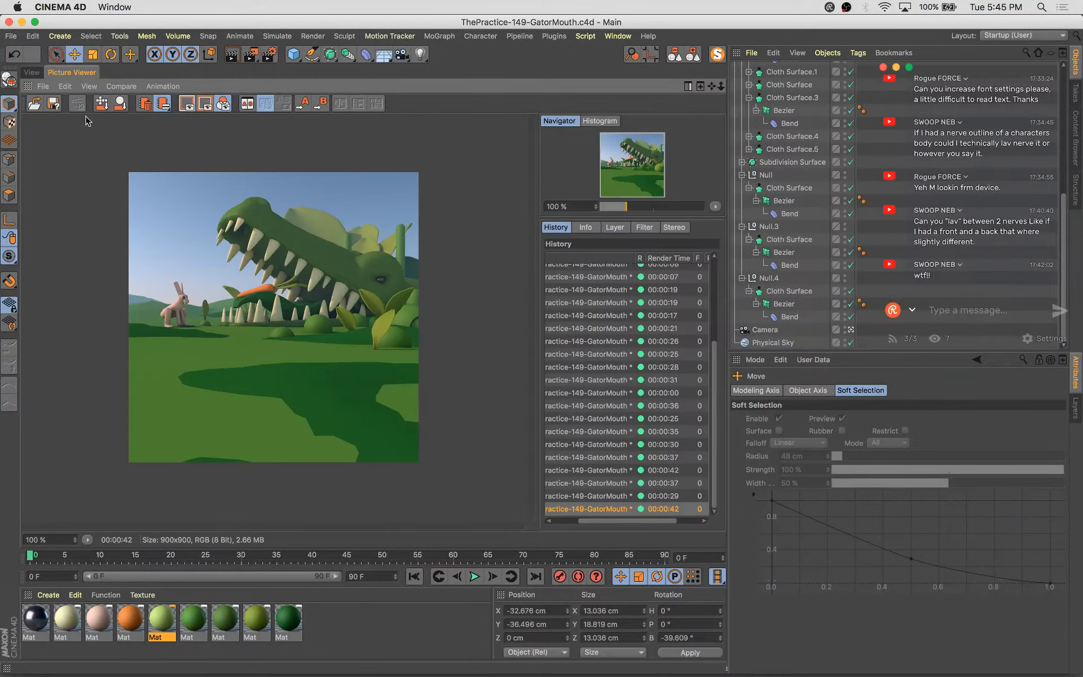
scroll(319, 382, "up", 3)
scroll(323, 378, "down", 3)
key("shift+r")
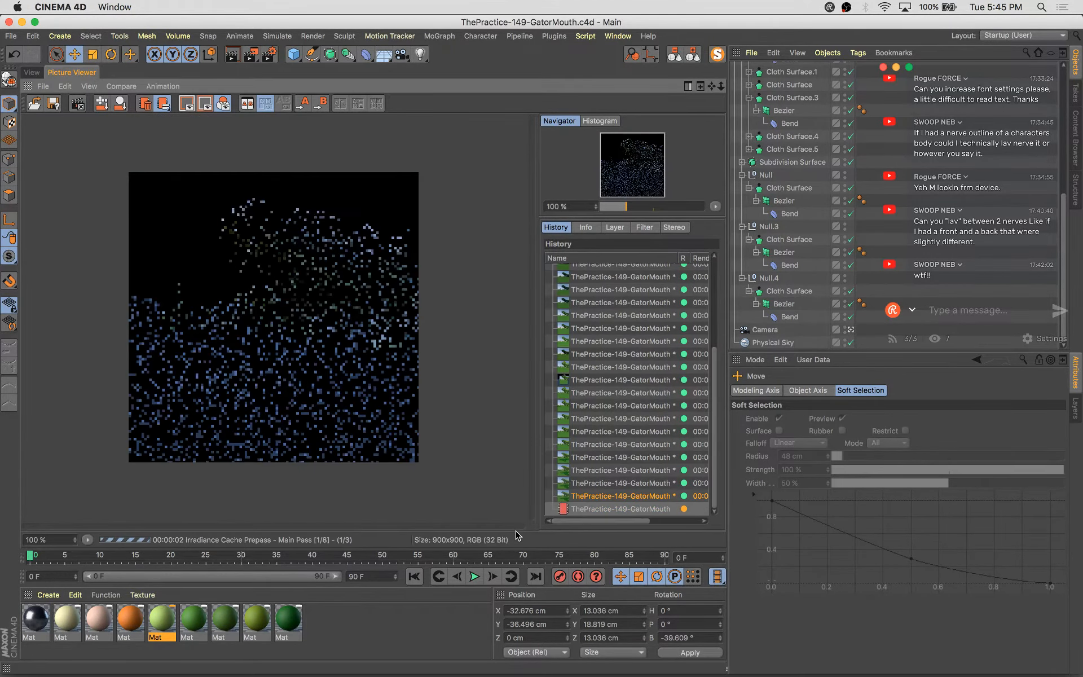
Compare the new render with earlier renders in the Picture Viewer history
left_click(649, 483)
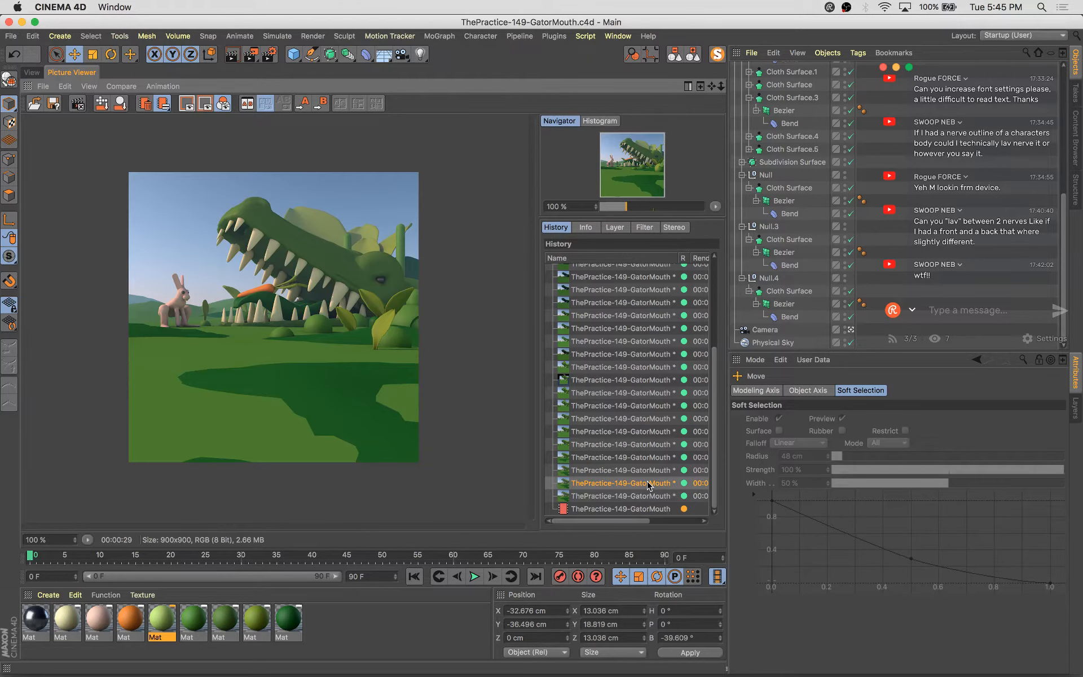
key("Up")
key("Up")
key("Up")
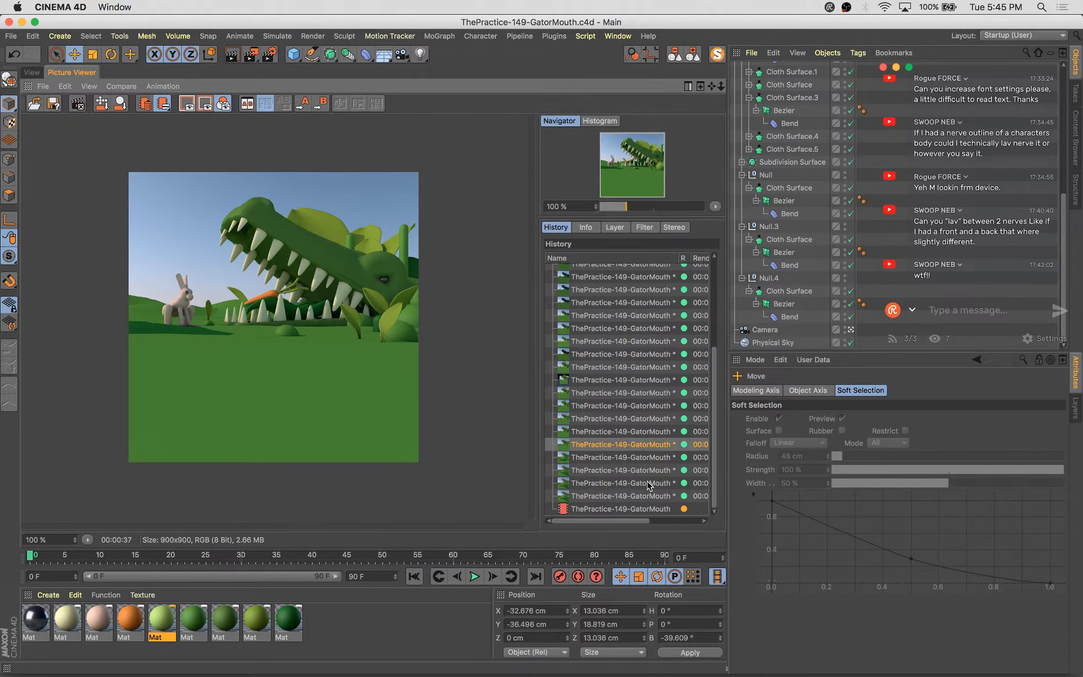
key("Down")
key("Down")
key("Down")
key("Down")
key("Down")
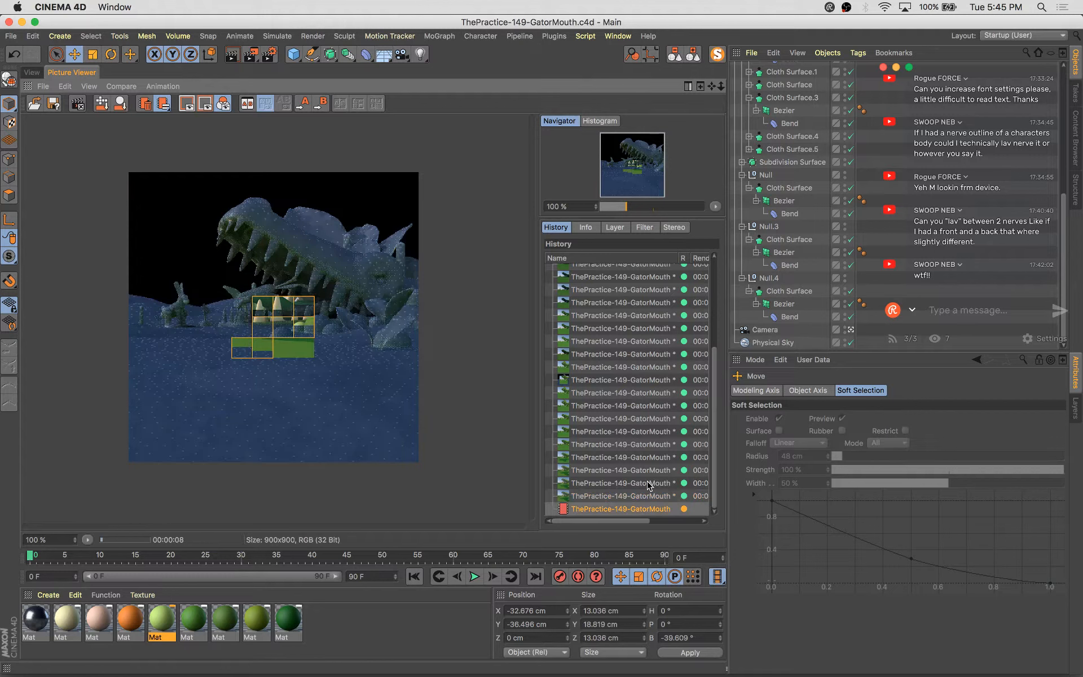
key("Up")
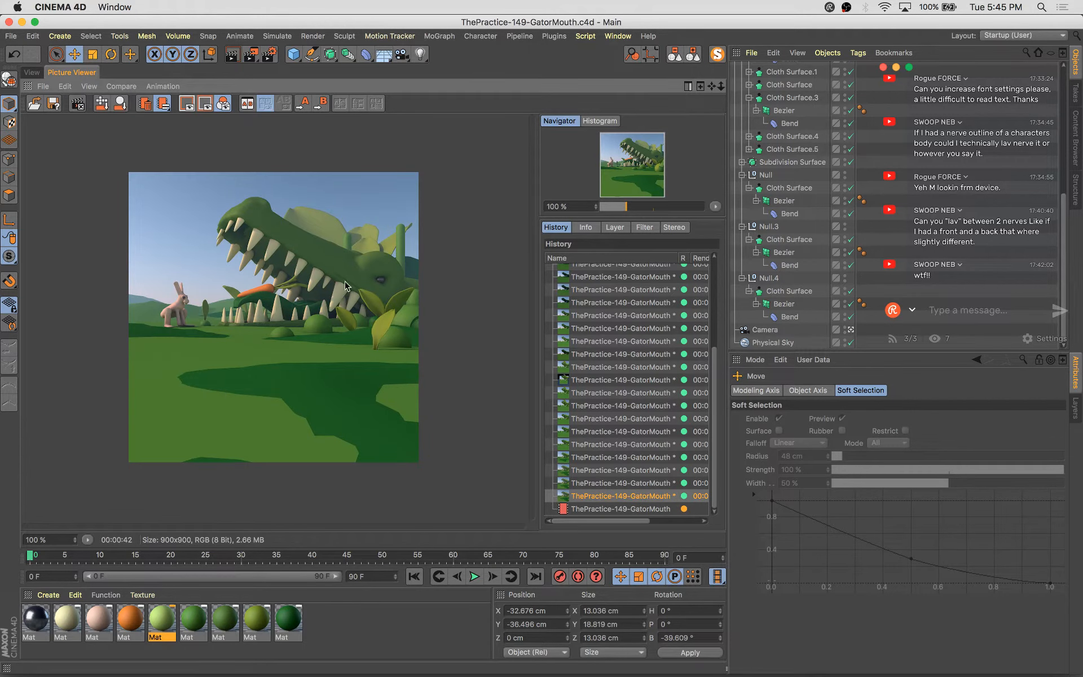
left_click(32, 72)
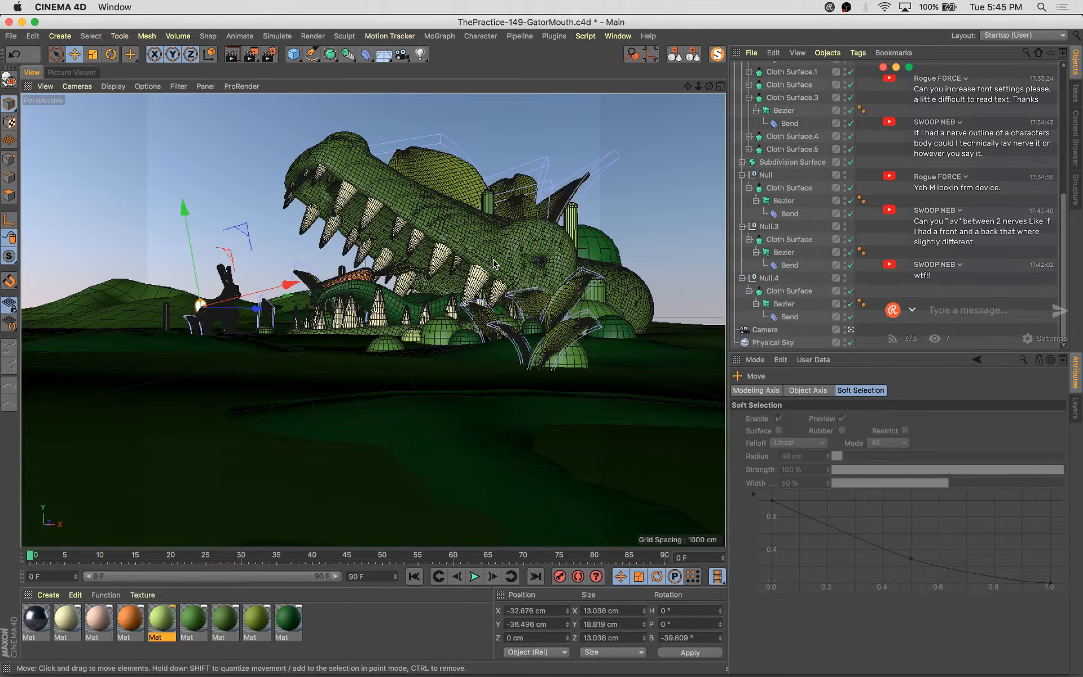
Examine the gator's head up close in the editor view
left_click(494, 264)
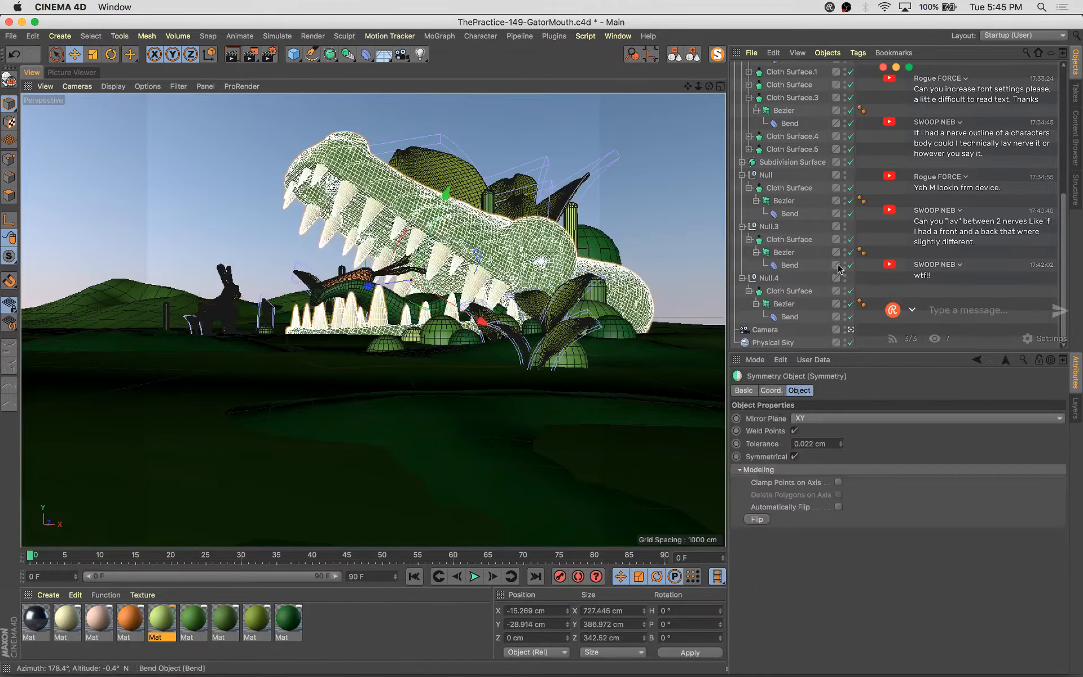
left_click(675, 55)
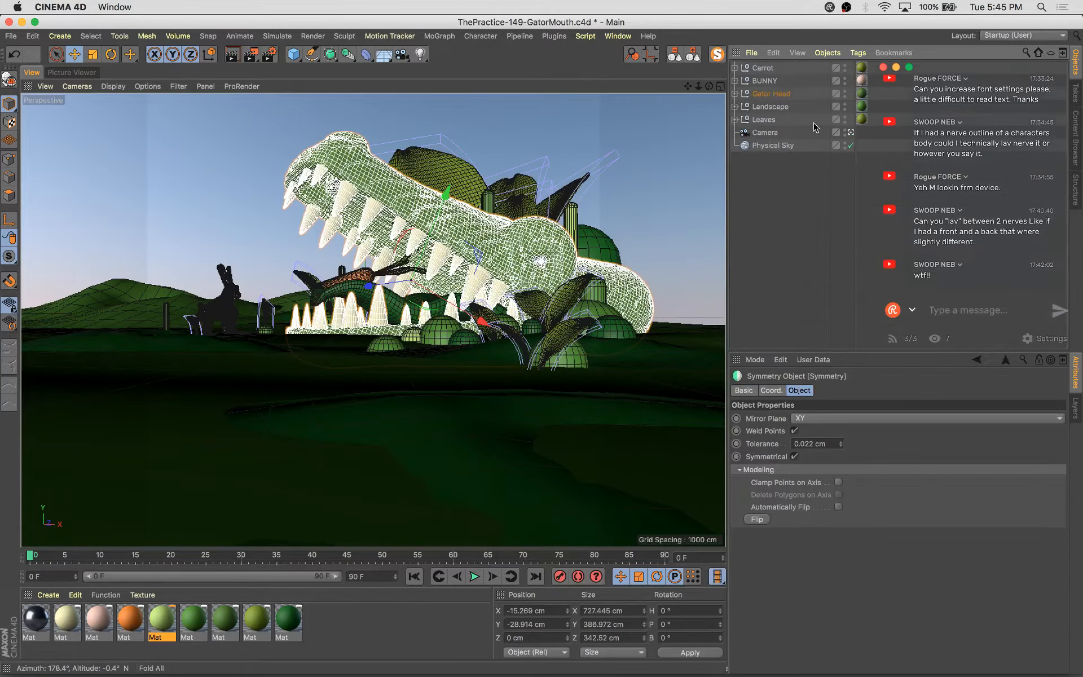
left_click(850, 132)
key("s")
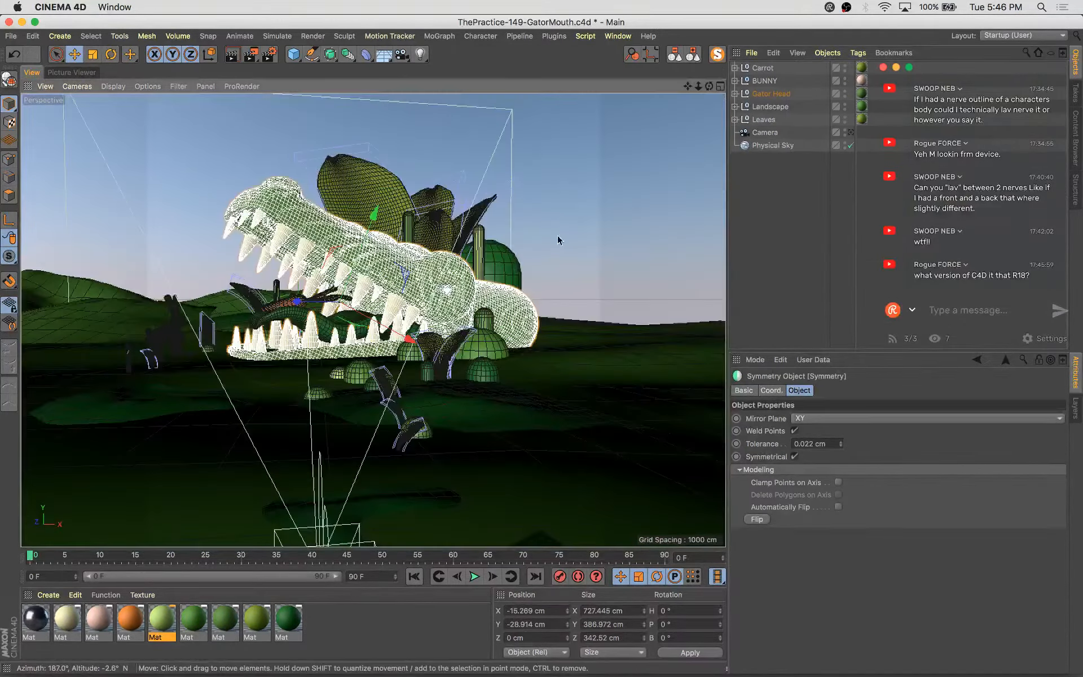
left_click_drag(395, 332, 426, 353, "alt")
right_click_drag(426, 356, 404, 349, "alt")
left_click_drag(403, 349, 474, 364, "alt")
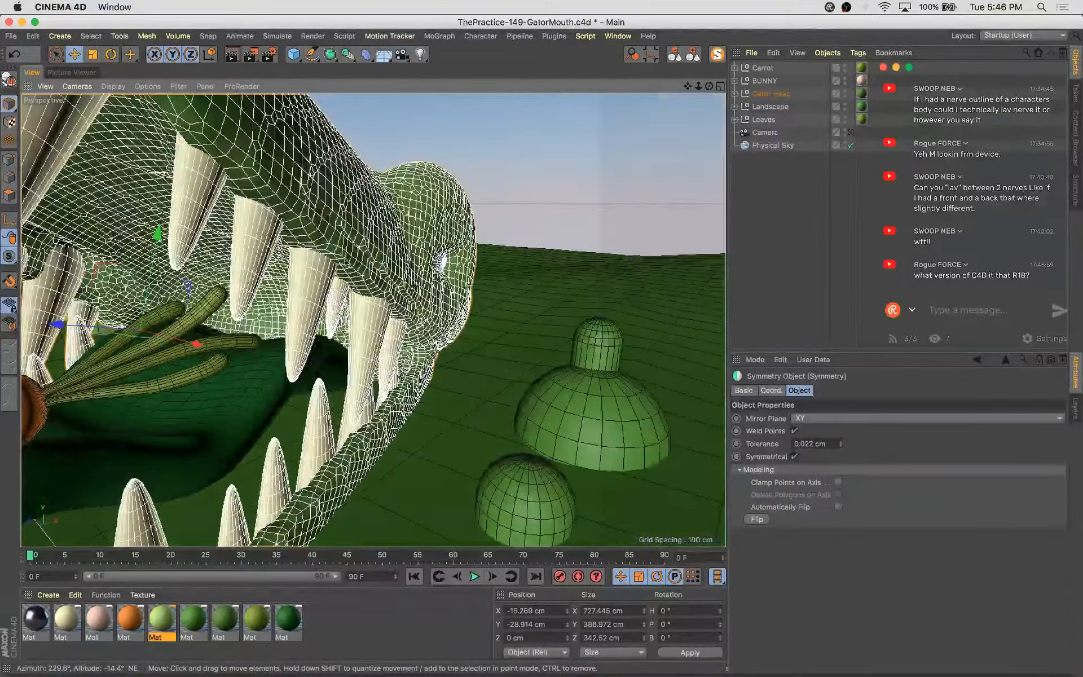
left_click(390, 258)
left_click_drag(445, 324, 408, 324, "alt")
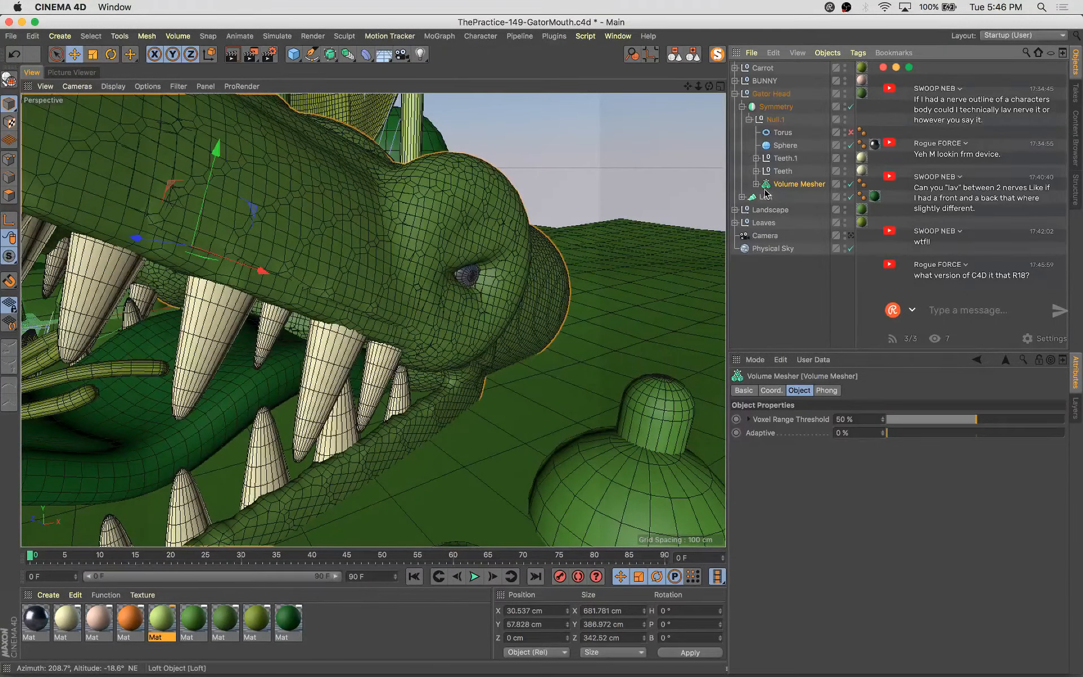
Inspect the gator head's Volume Builder hierarchy down to the cloth-surfaced Cube object
left_click(851, 185)
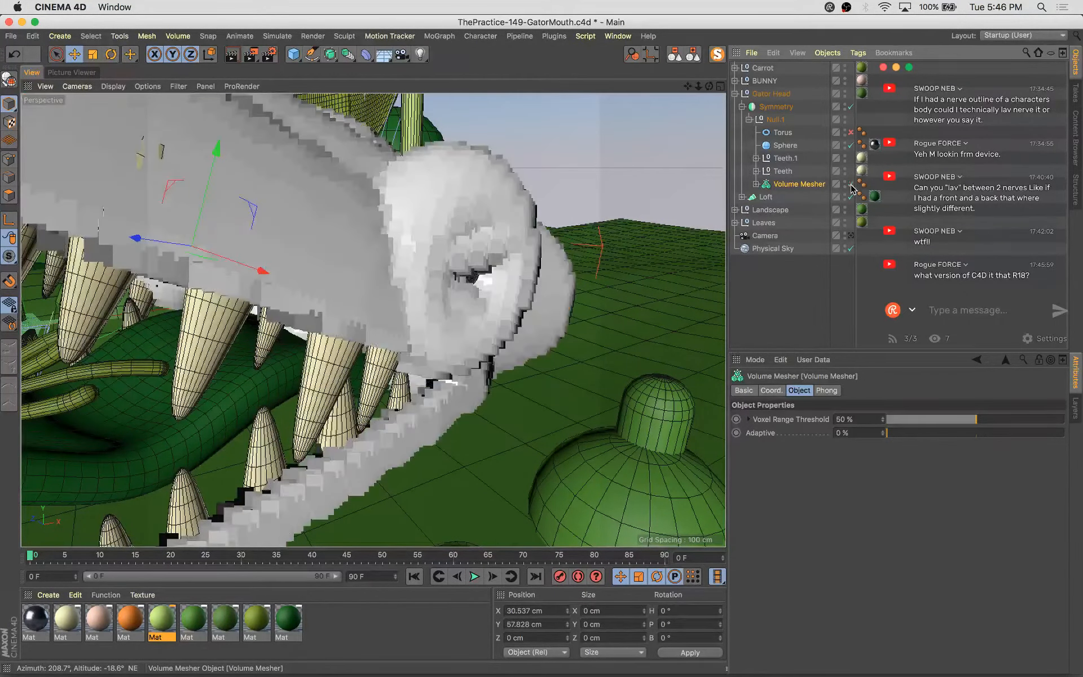
left_click(756, 184)
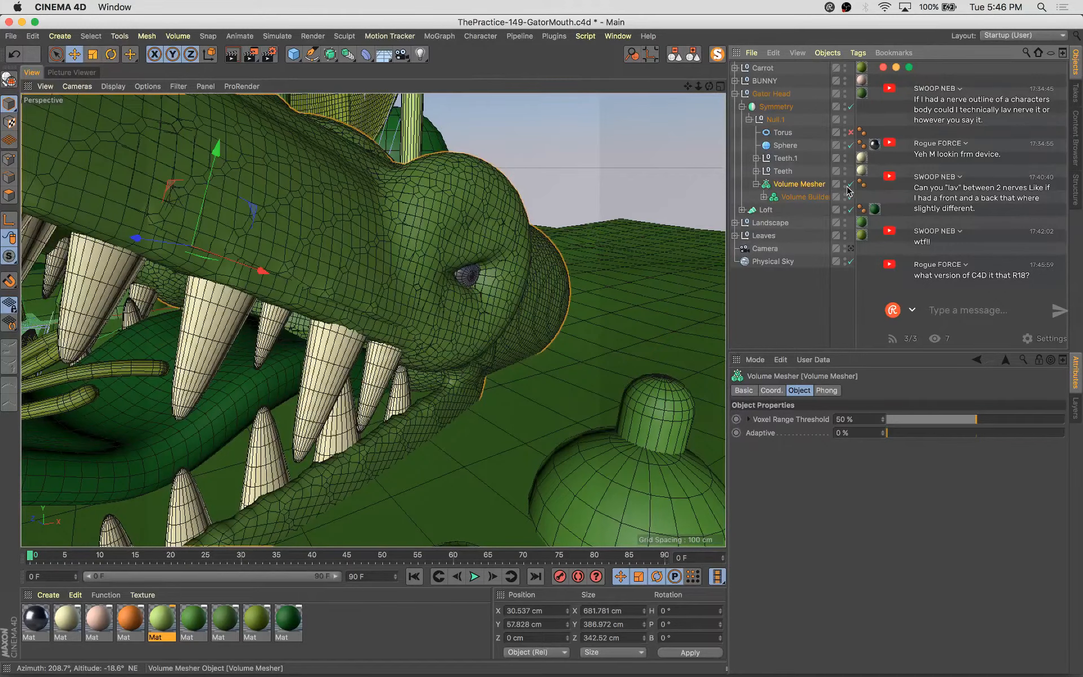
left_click_drag(395, 306, 435, 345, "alt")
scroll(424, 302, "down", 5)
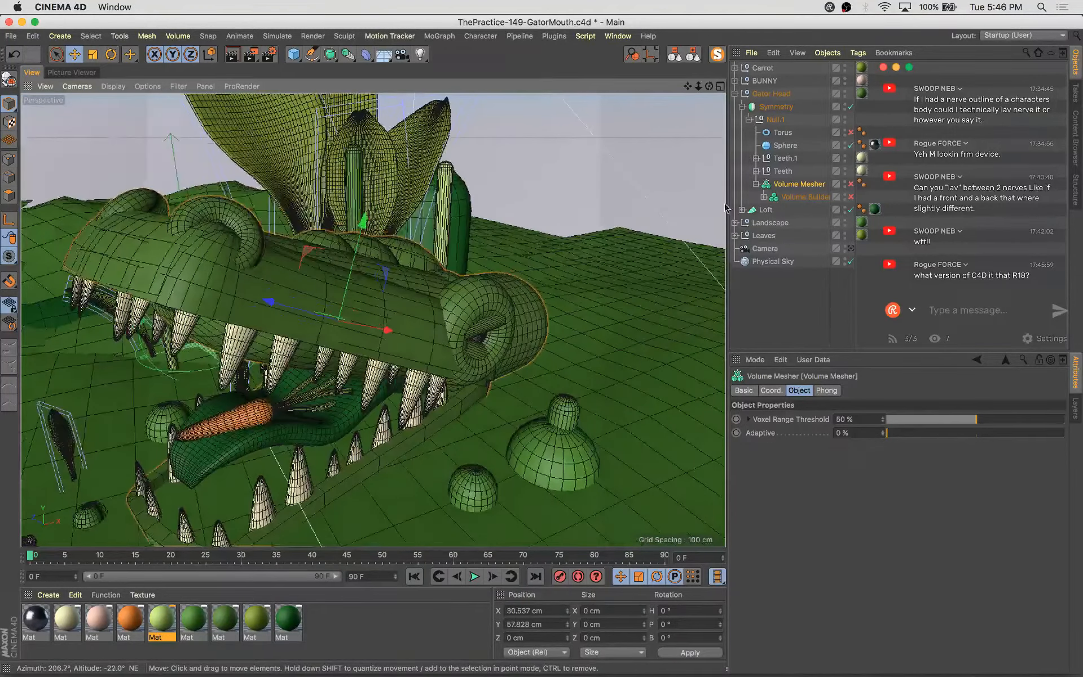
left_click(764, 197)
left_click(771, 249)
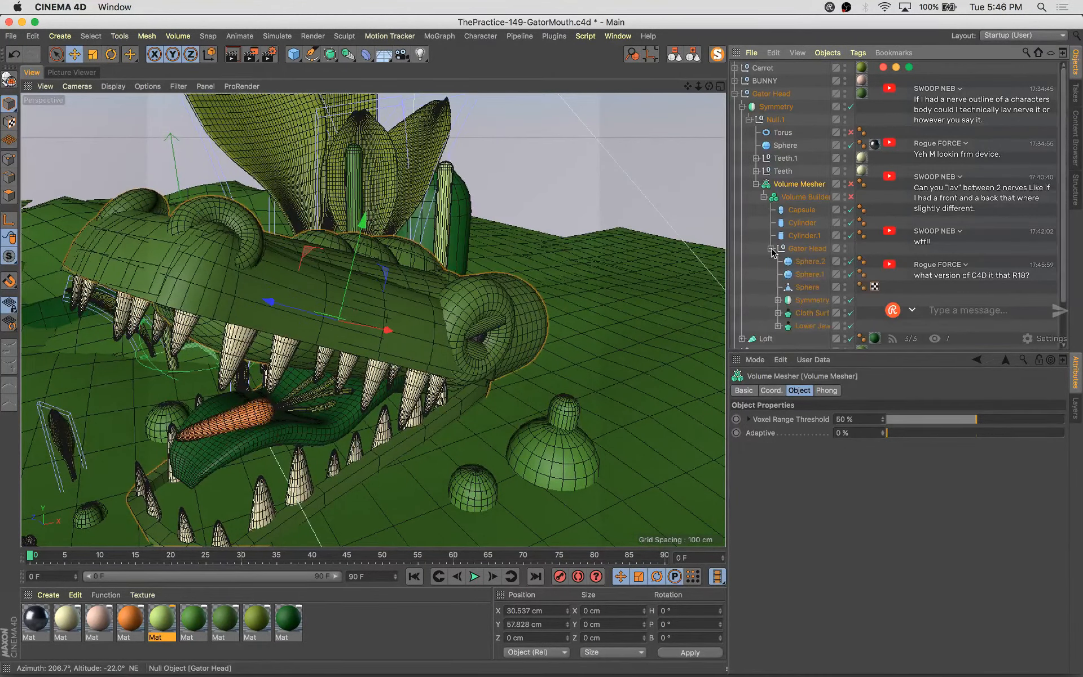
left_click(810, 313)
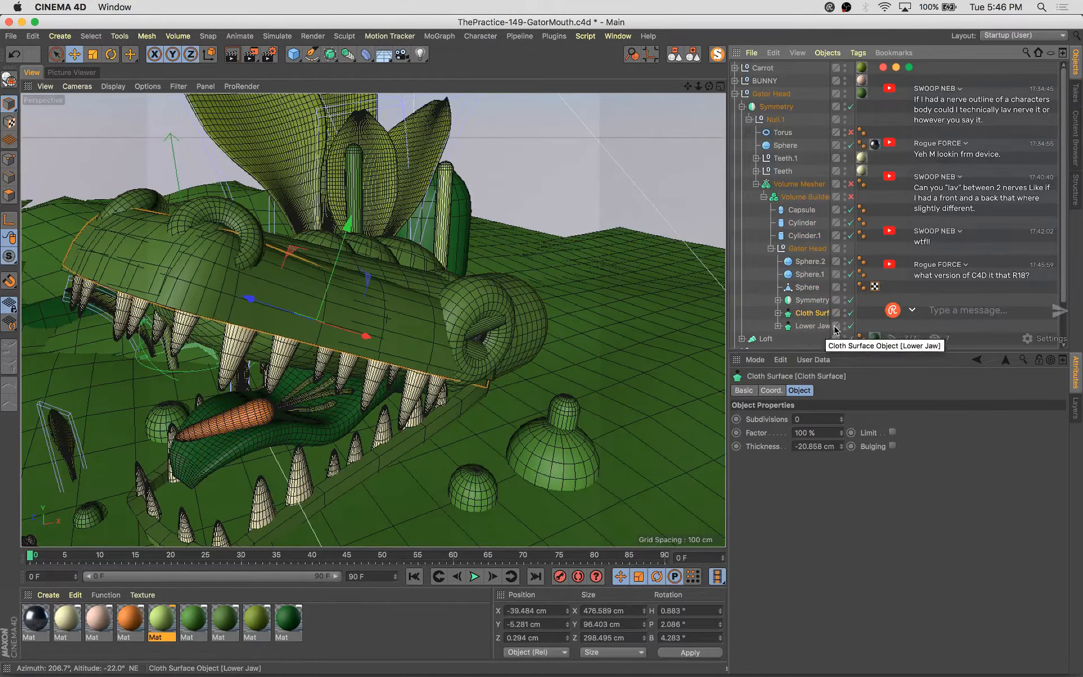
left_click(851, 314)
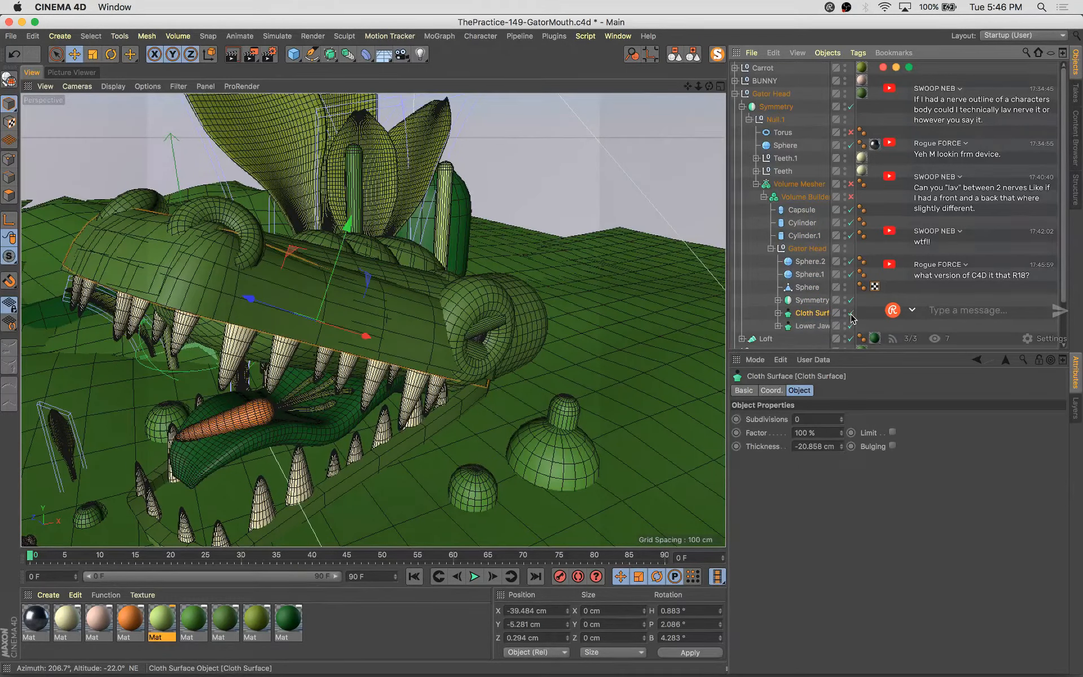
left_click(777, 313)
left_click(806, 327)
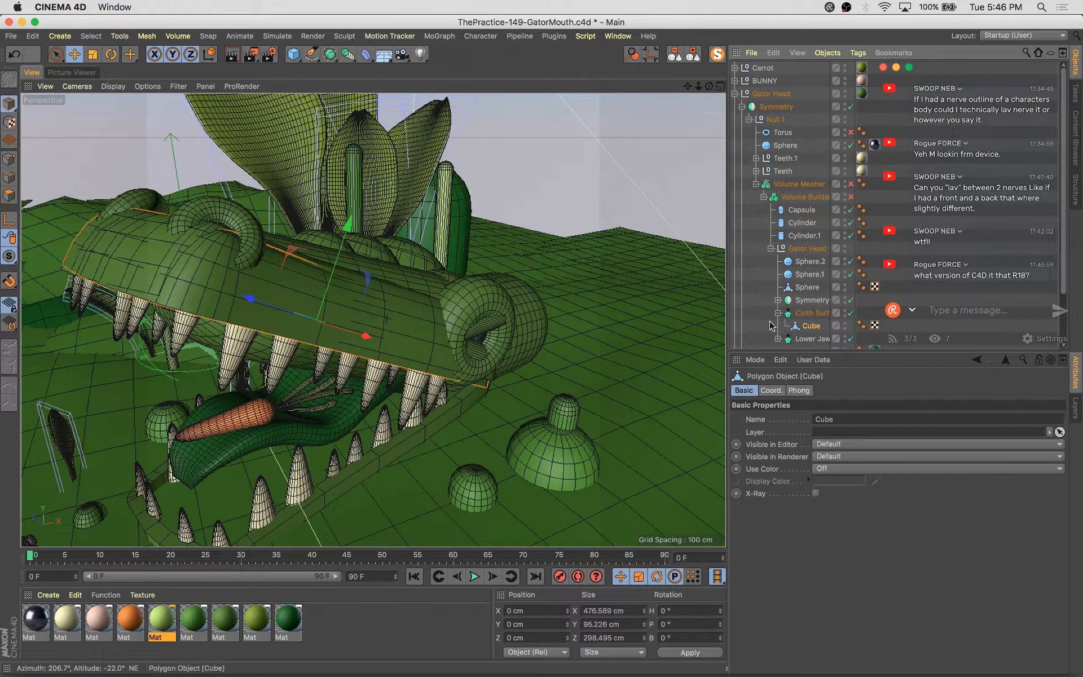
Try moving the gator head's Cube upward and undo the move
left_click_drag(344, 229, 333, 280)
key("super+z")
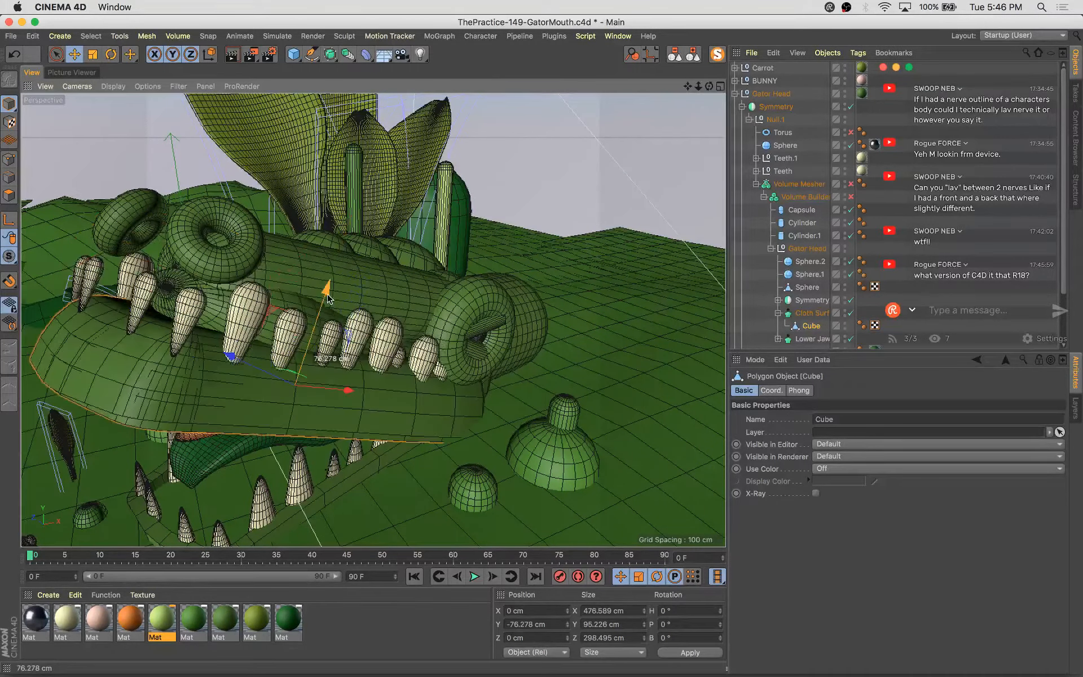
Toggle the Cloth Surface's Bulging option on and back off
left_click(814, 315)
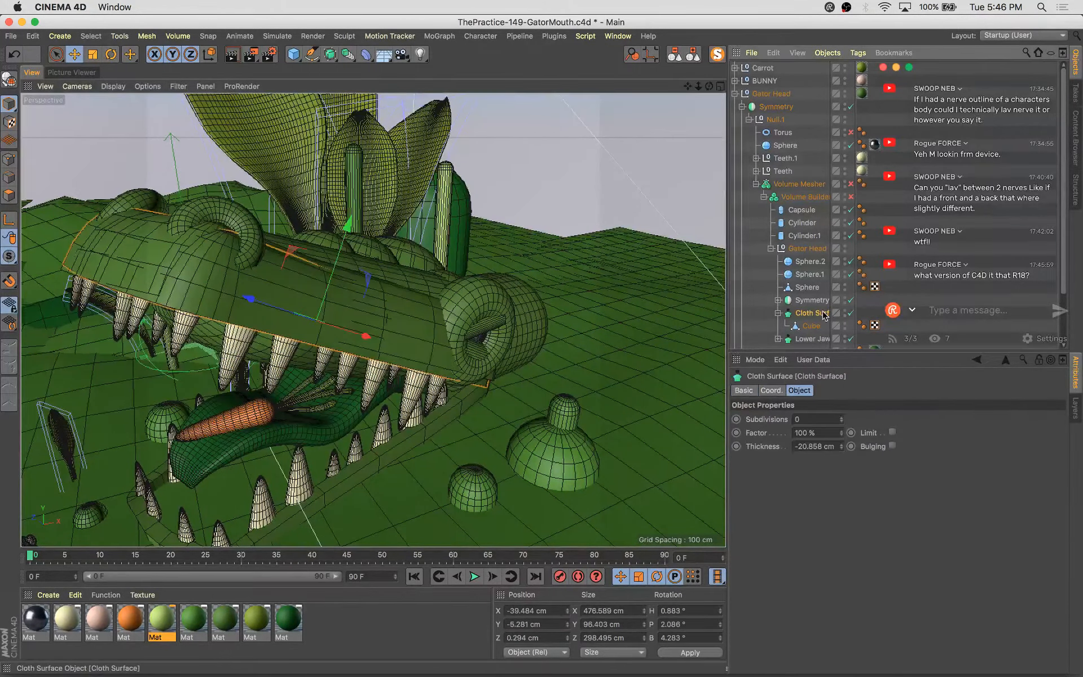
left_click(892, 446)
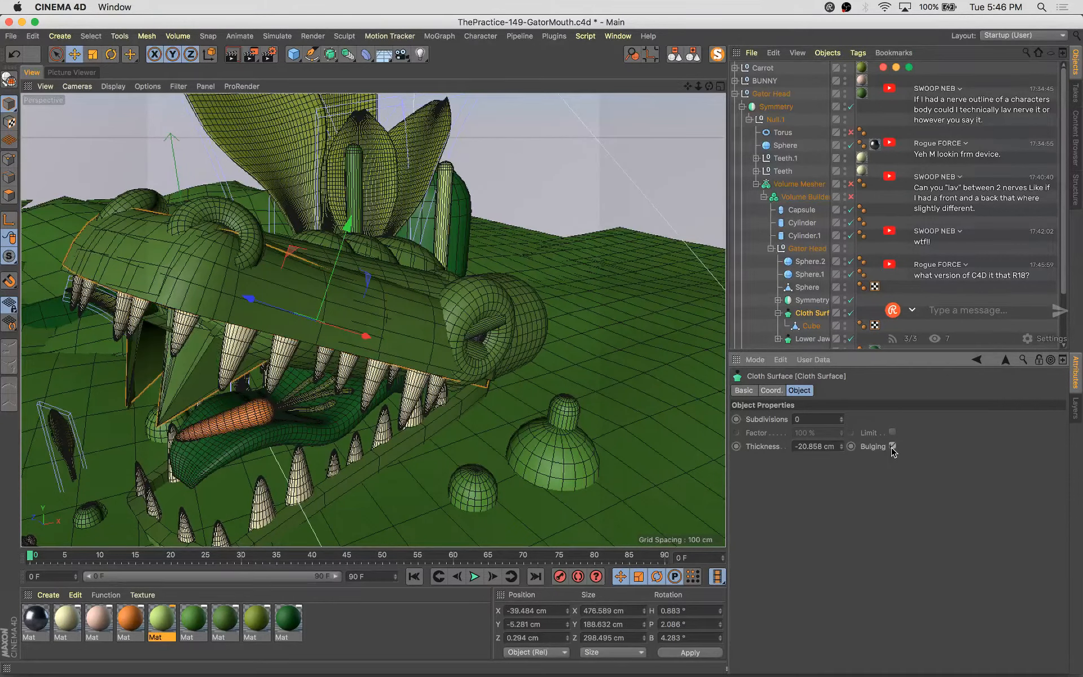
left_click(892, 446)
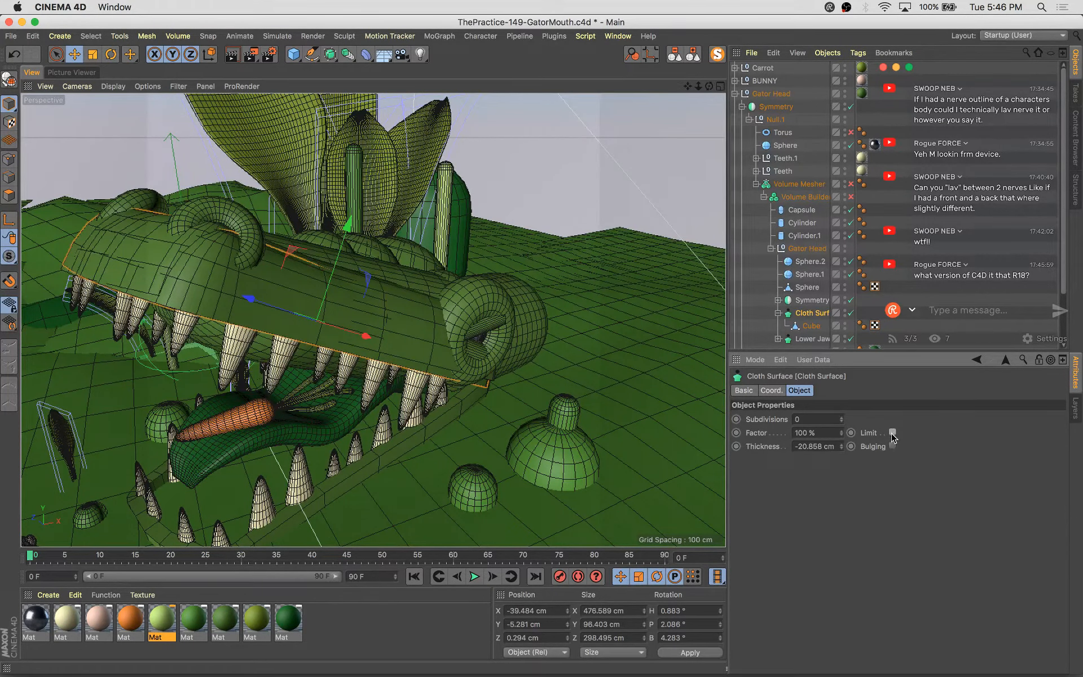
Try raising the Cloth Surface thickness to 19.142 cm and undo the change
left_click_drag(276, 282, 380, 231, "alt")
right_click_drag(379, 231, 434, 205, "alt")
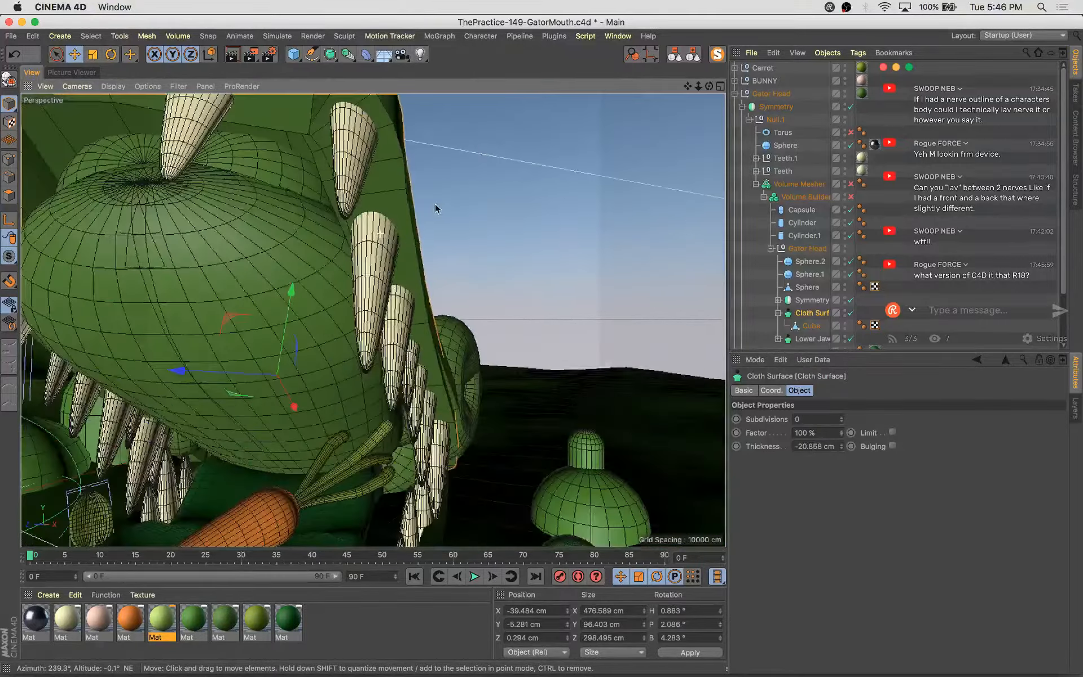
left_click_drag(434, 205, 451, 237, "alt")
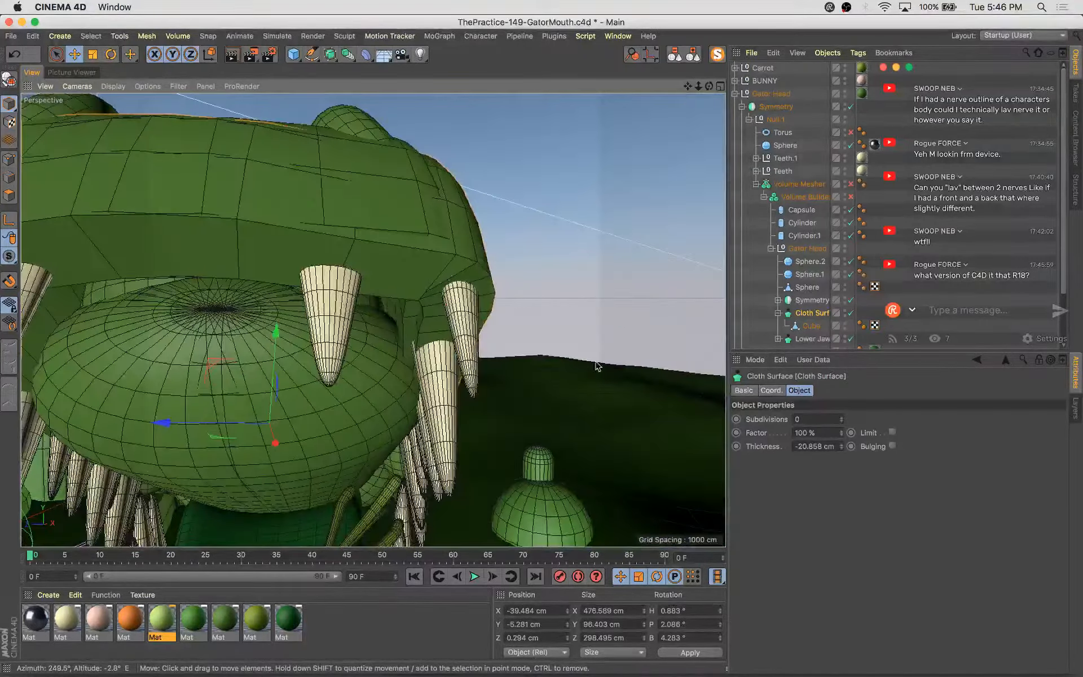
left_click(816, 317)
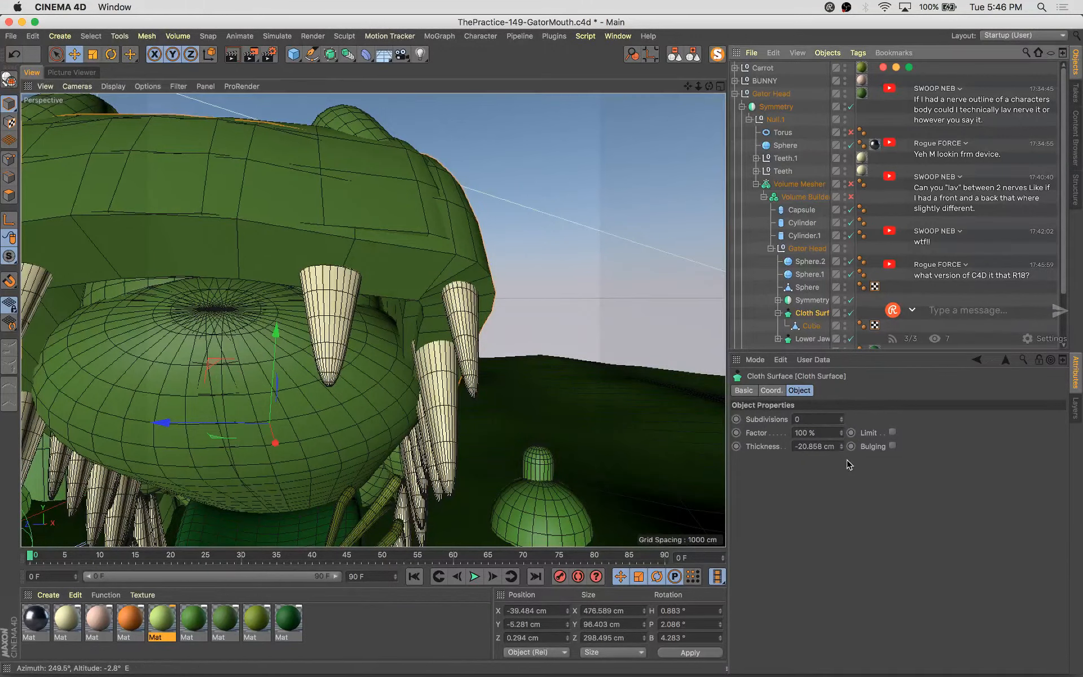
left_click_drag(845, 448, 844, 447)
left_click(842, 444)
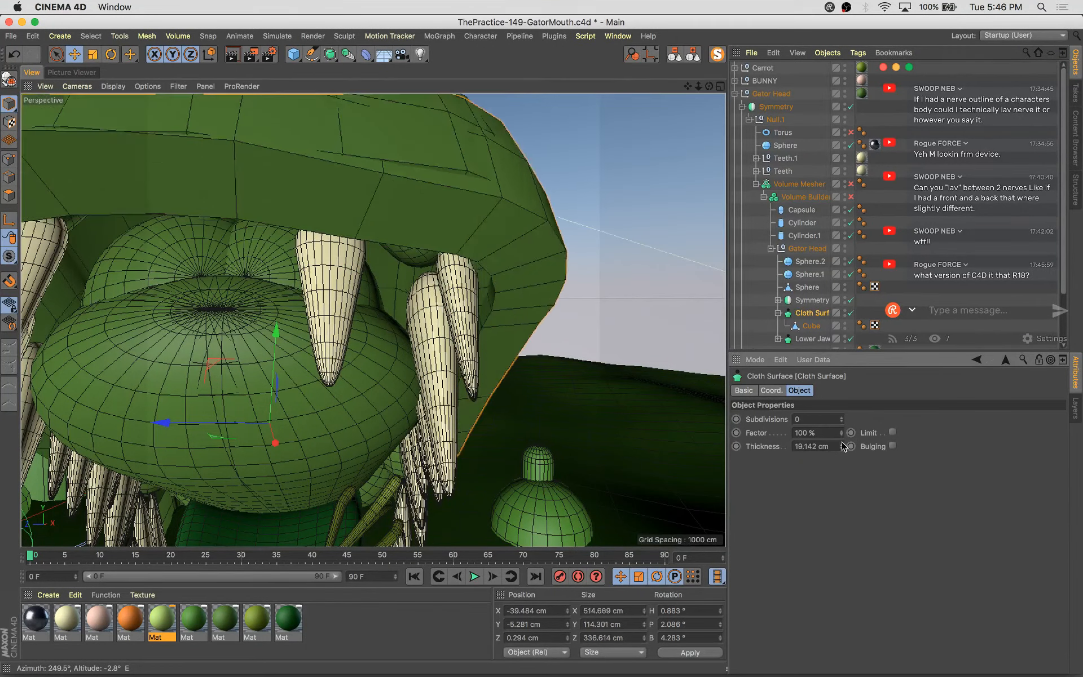
key("super+z")
Isolate the Cube with MagicSolo to inspect its shape, then restore the full scene
left_click(811, 327)
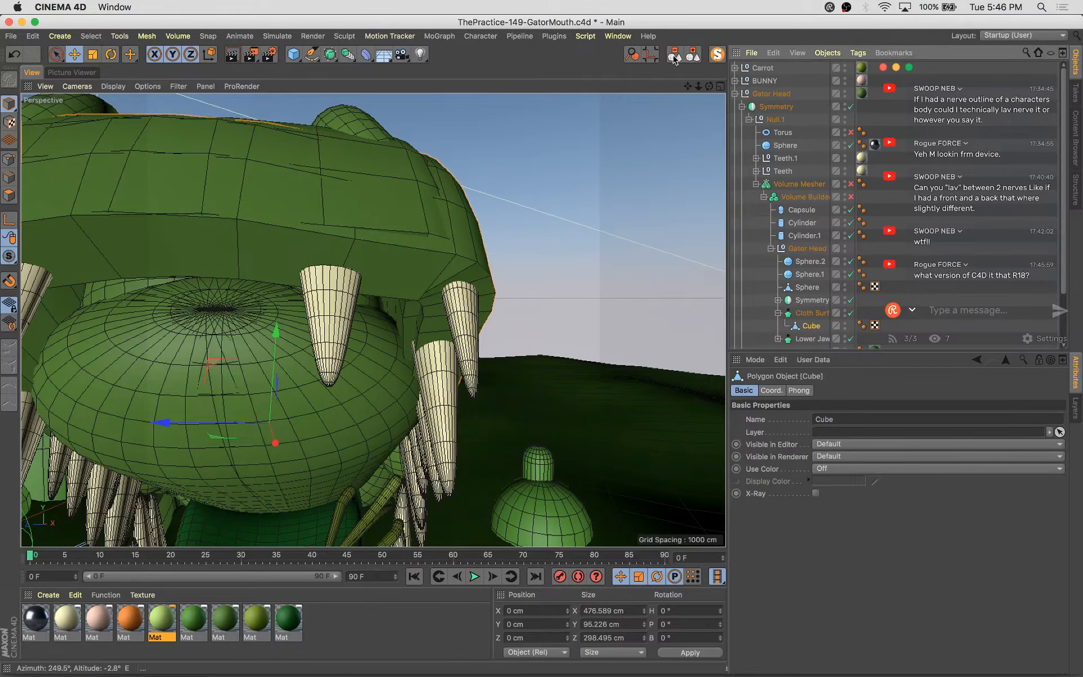
left_click(716, 55)
left_click_drag(527, 302, 496, 307, "alt")
key("s")
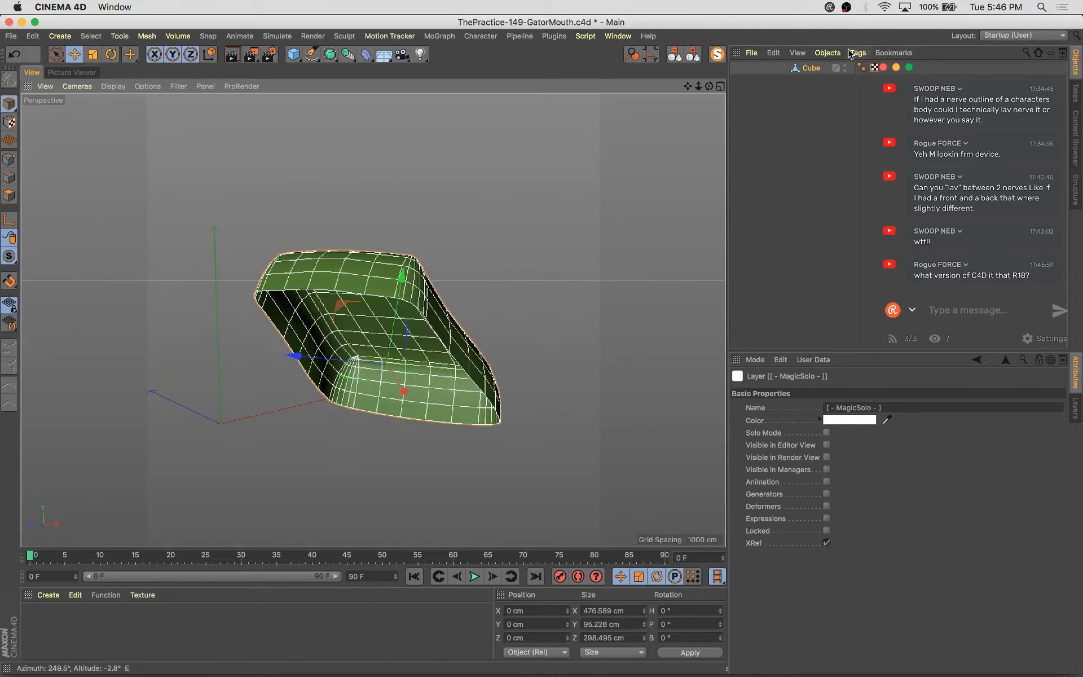
left_click(721, 54)
left_click(812, 326)
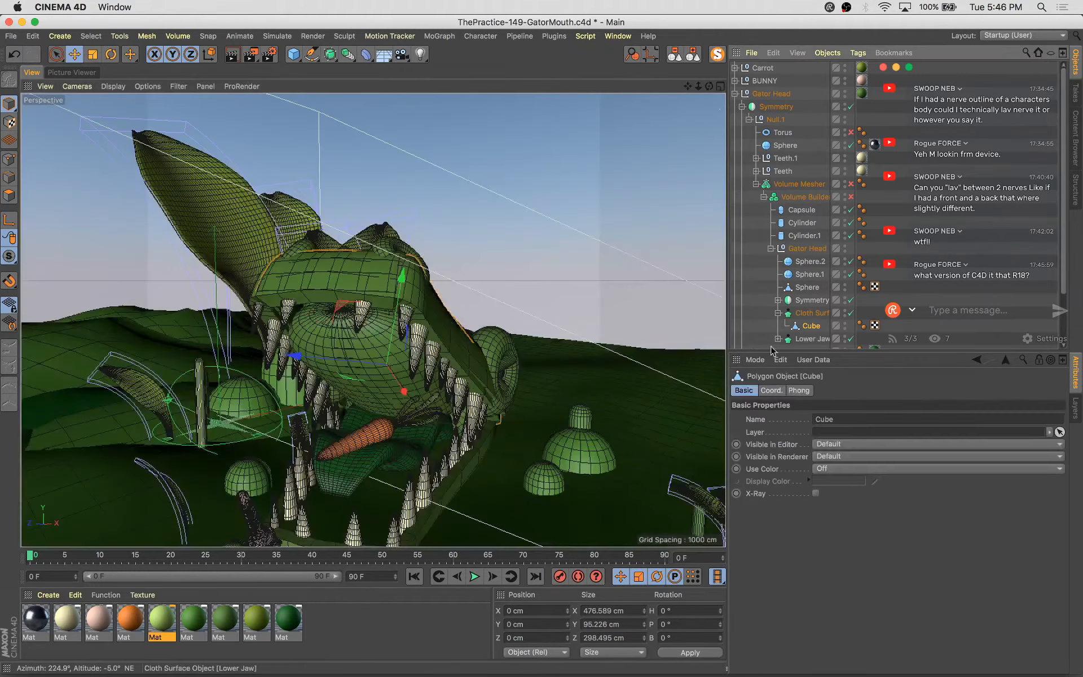
Add a Smoothing deformer under the Cube, set its strength to 60 %, then delete it
scroll(394, 289, "up", 3)
left_click(365, 56)
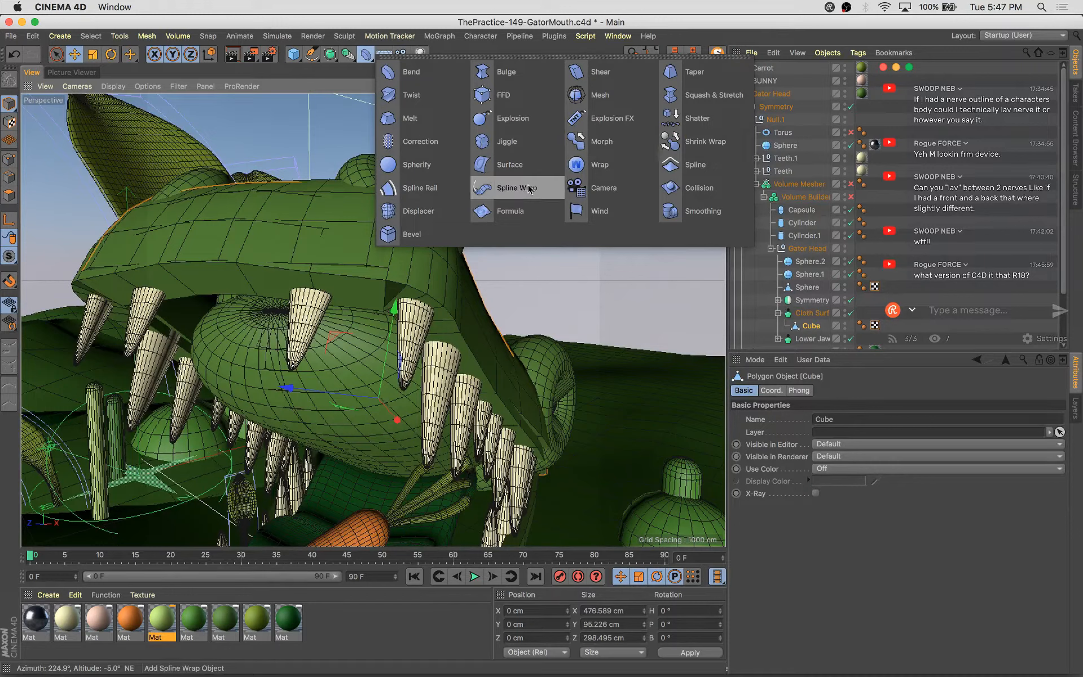
left_click(676, 210, "alt")
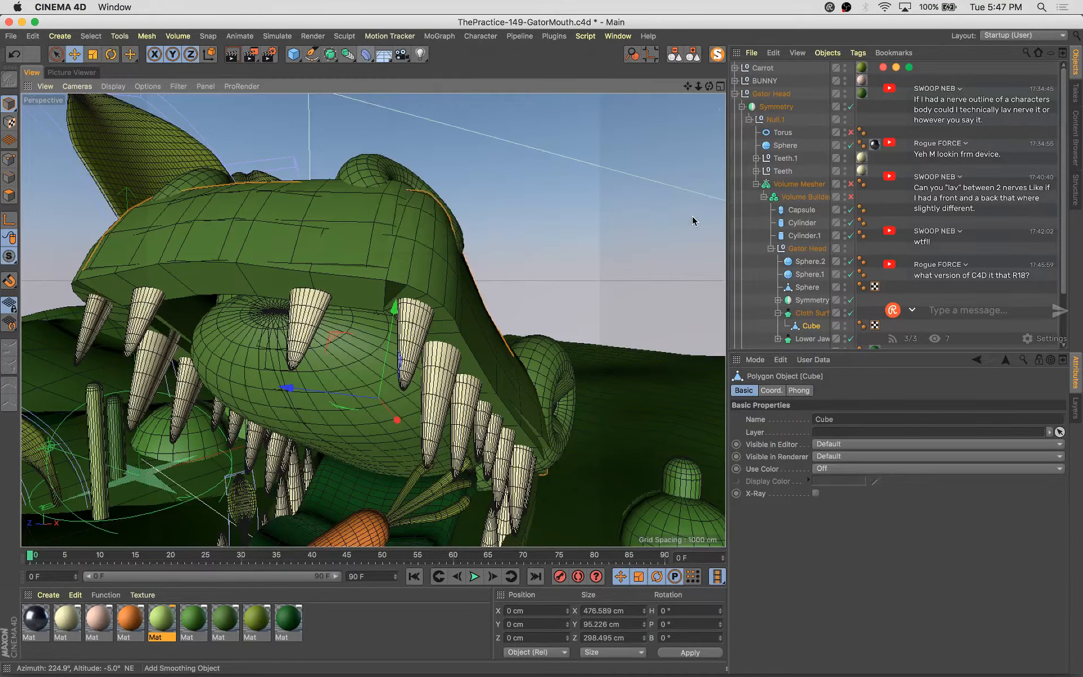
mouse_move(819, 339)
left_mouse_down()
mouse_move(819, 323)
mouse_move(809, 324)
left_mouse_up()
left_click(810, 326)
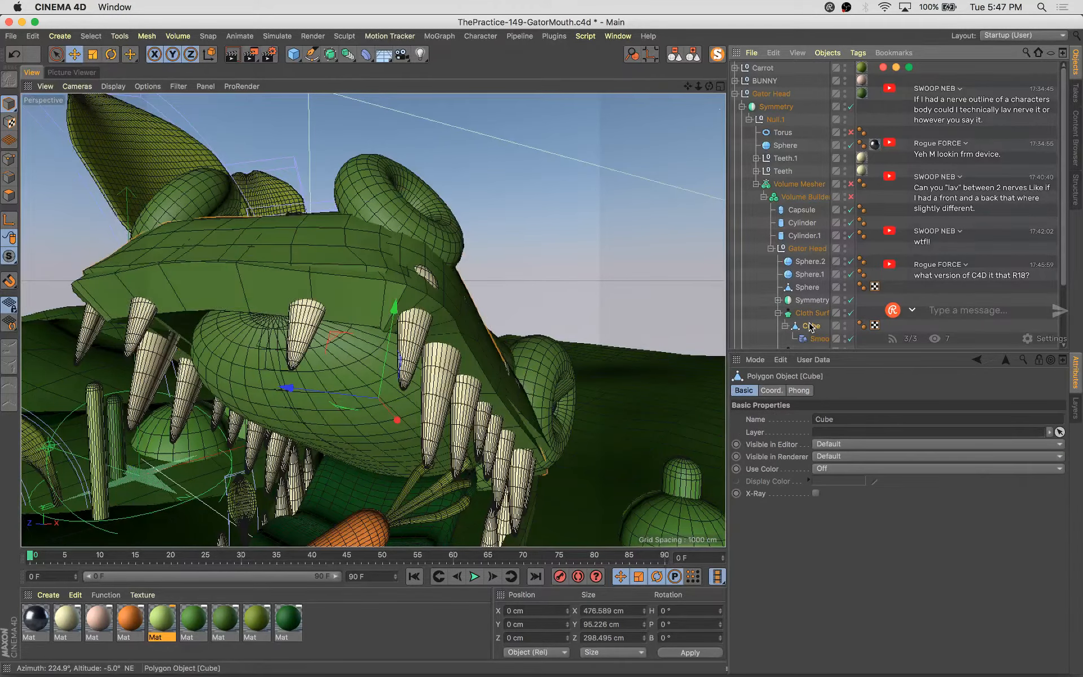
left_click_drag(490, 384, 395, 379, "alt")
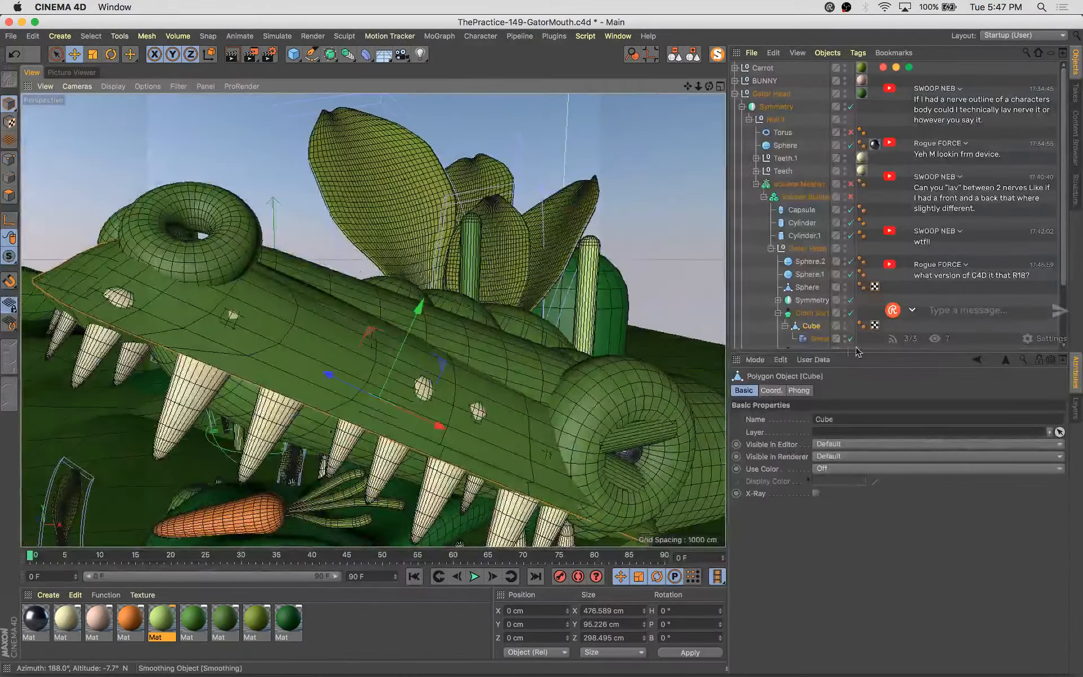
left_click(819, 339)
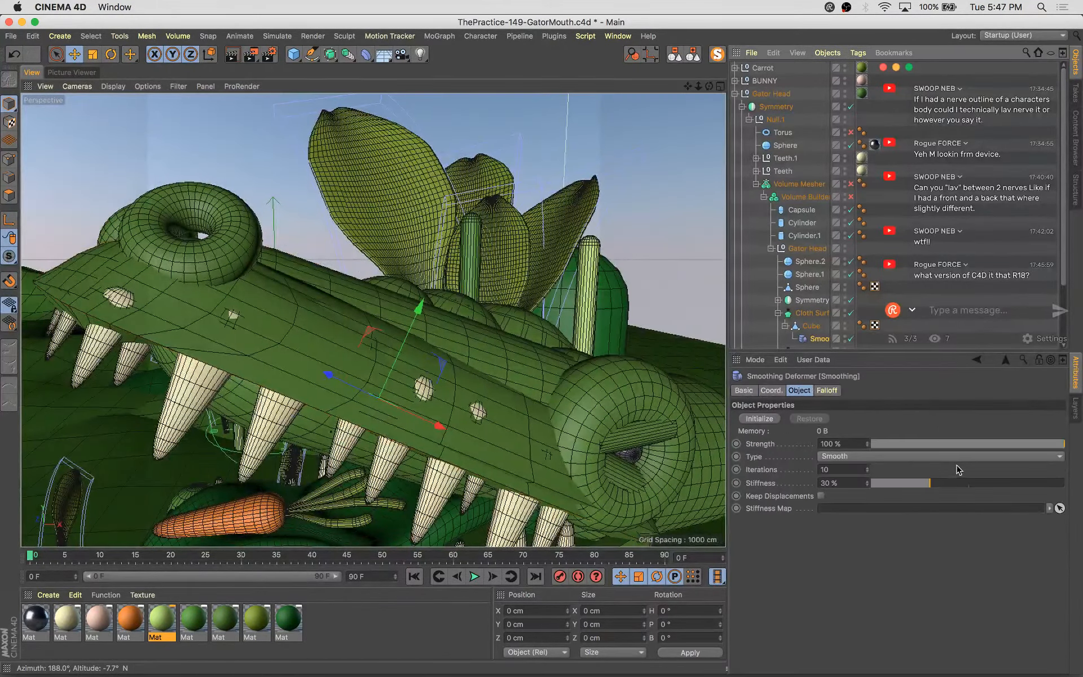
left_click(851, 184)
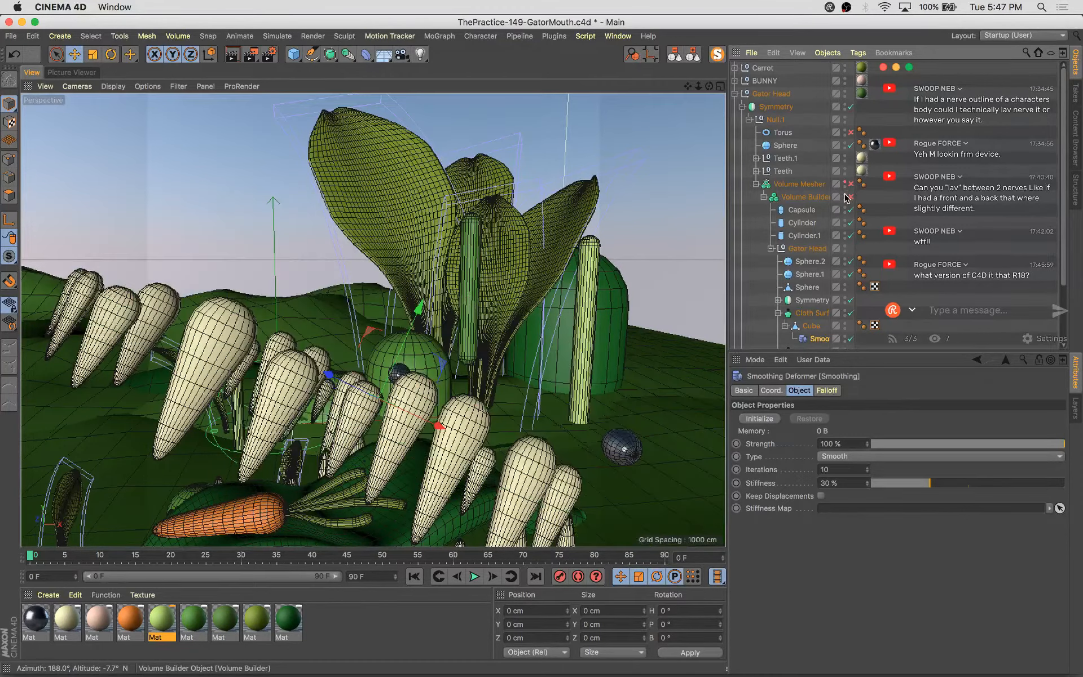
left_click(850, 183)
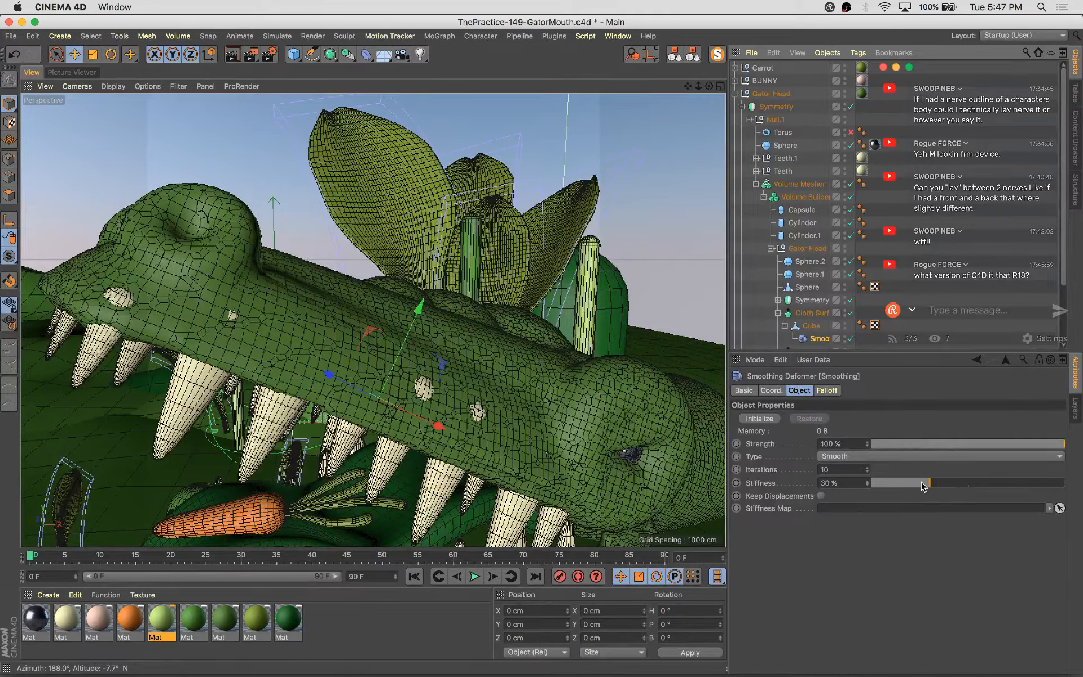
left_click_drag(950, 445, 1064, 443)
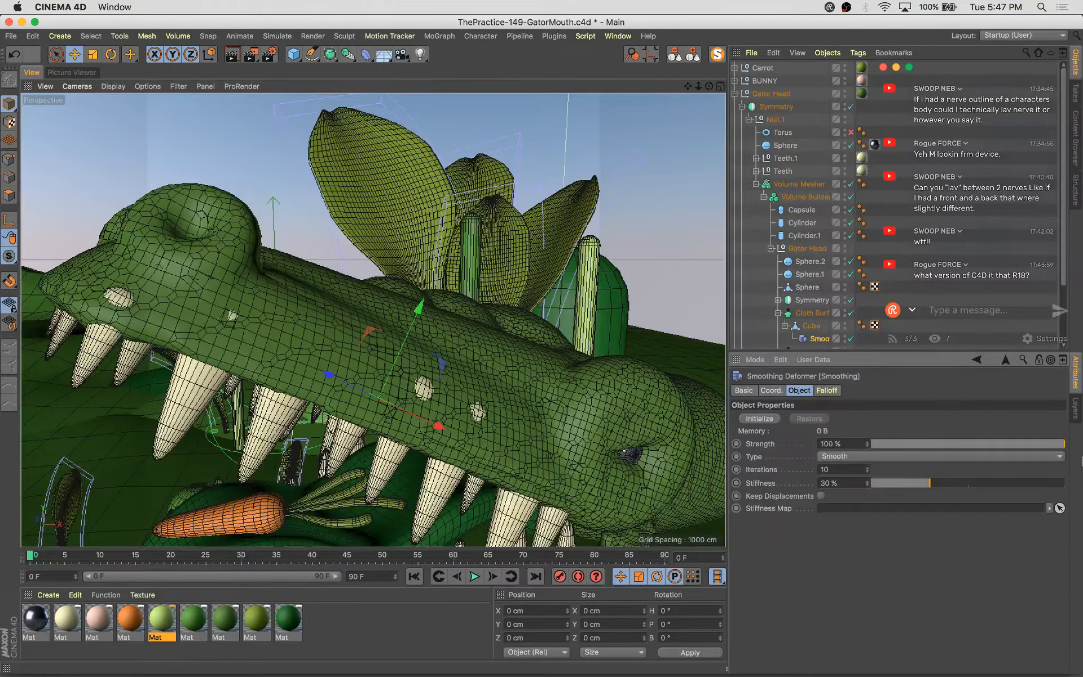
left_click(987, 443)
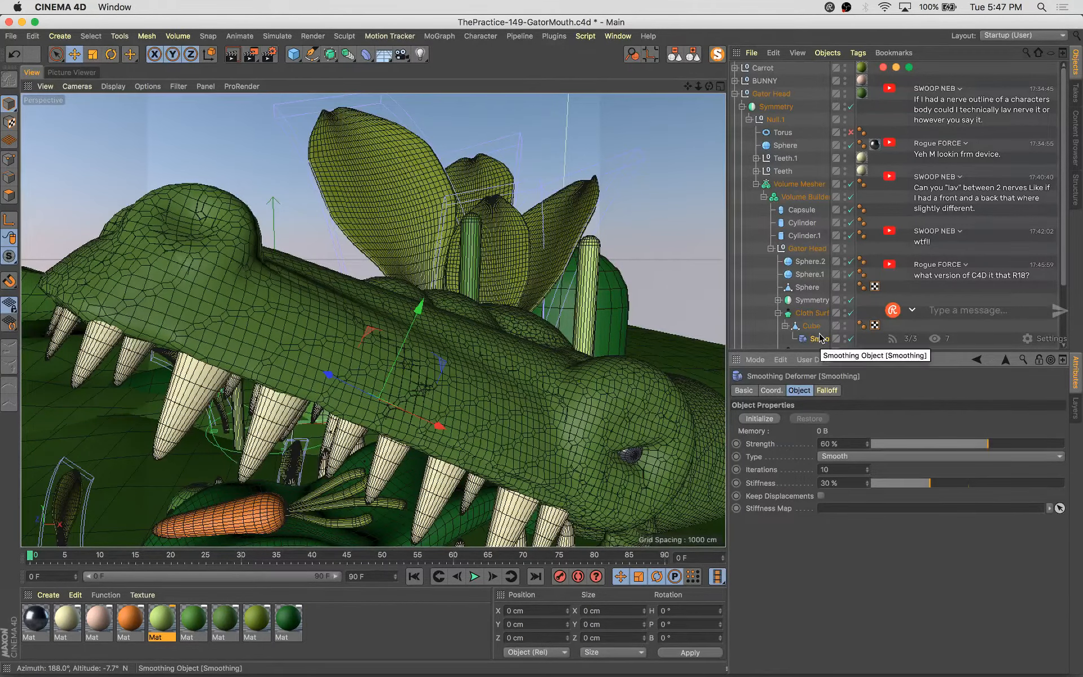
key("Delete")
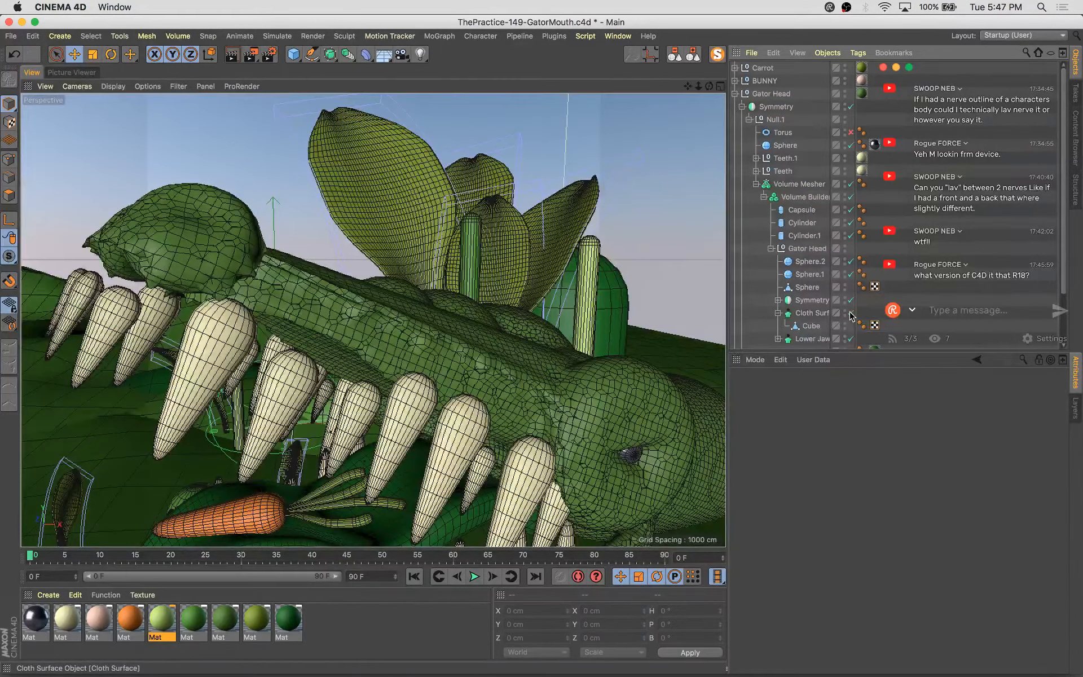
Disable the Cloth Surface generator above the Cube
left_click_drag(519, 350, 530, 282, "alt")
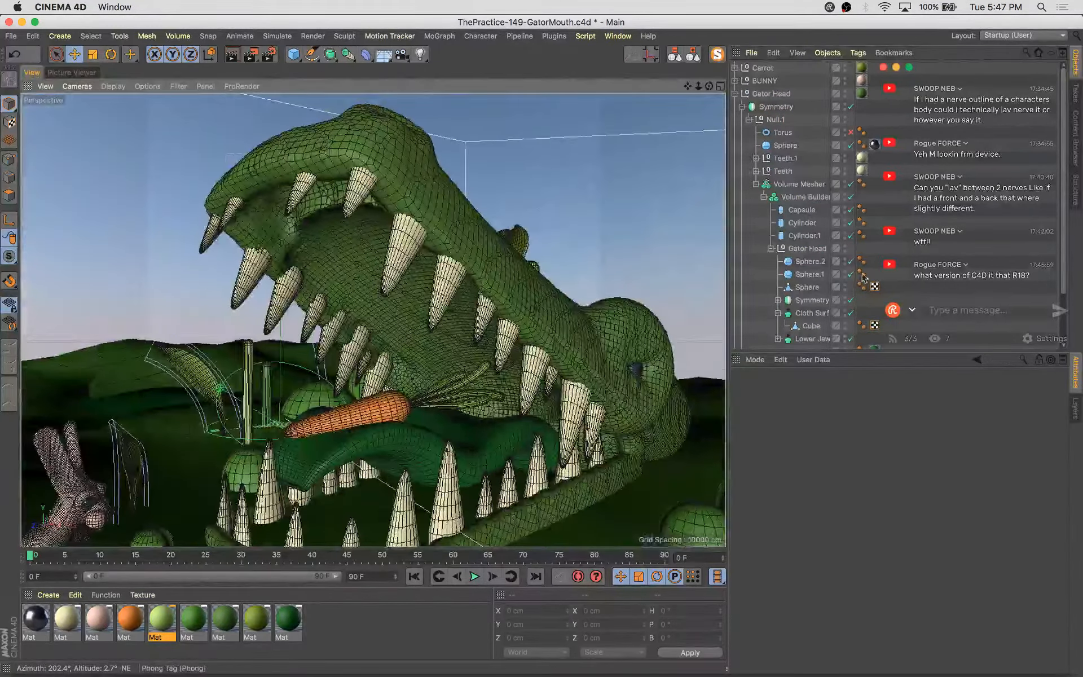
key("shift+super+z")
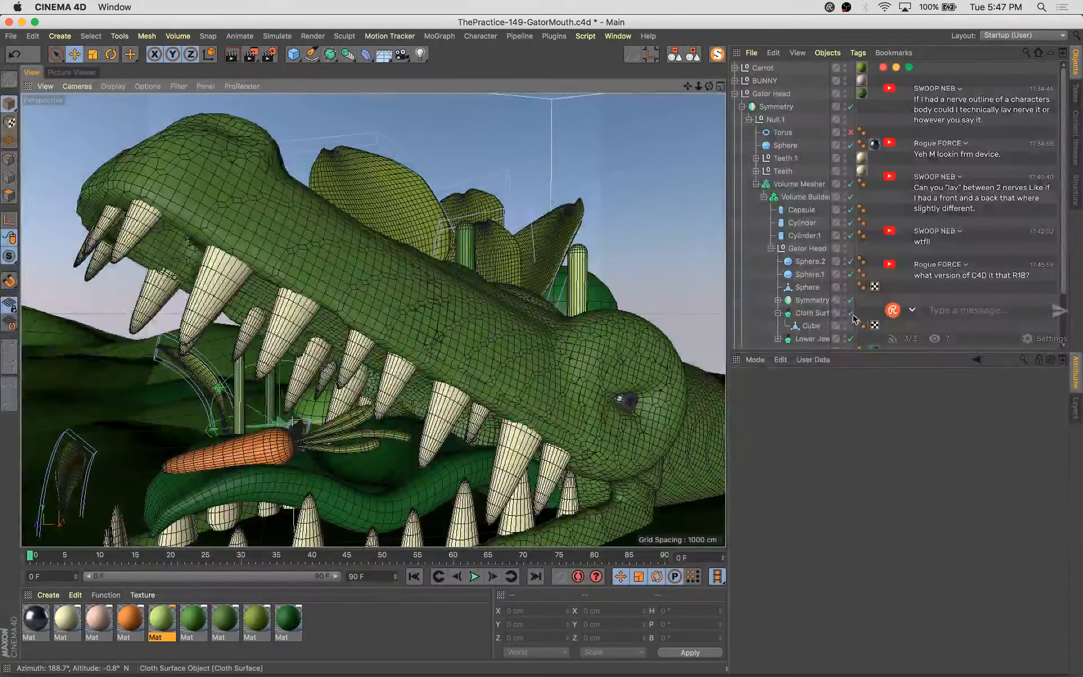
left_click(850, 313)
left_click(850, 314)
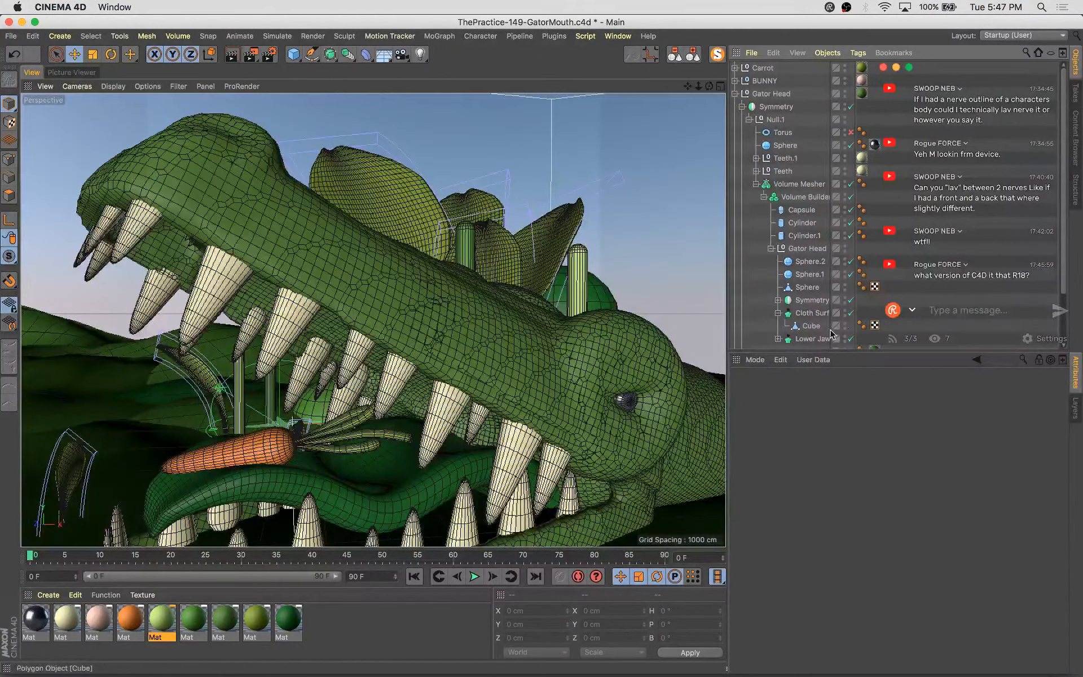
Extrude the Cube's polygons inward by about -10.5 cm with Create Caps enabled
left_click(836, 327)
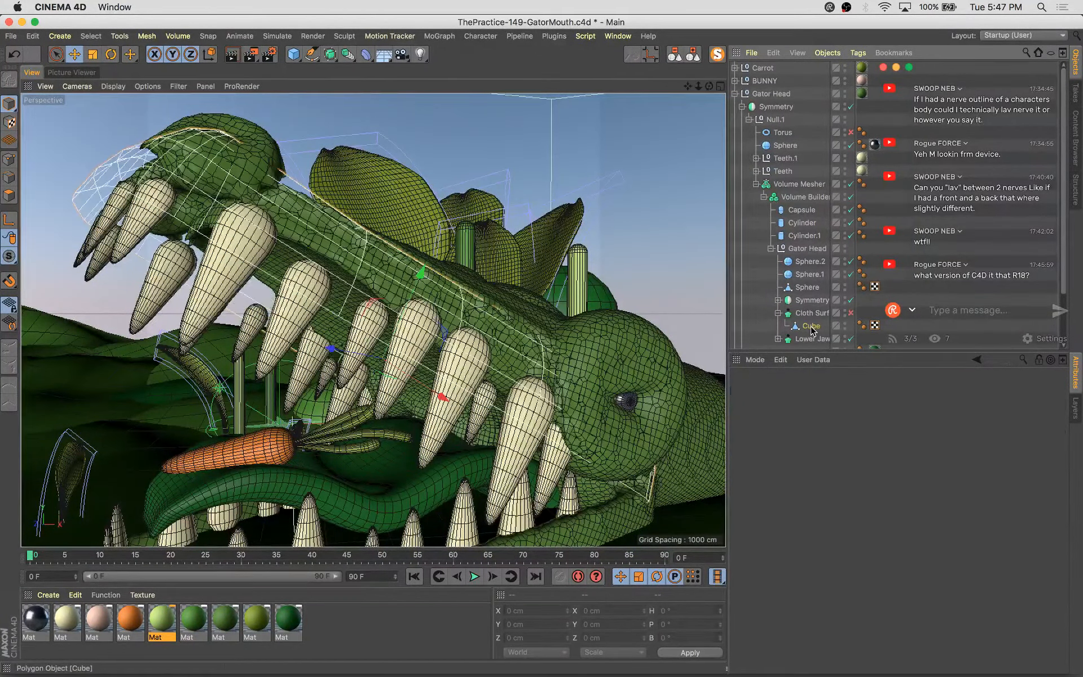
left_click(479, 341)
key("d")
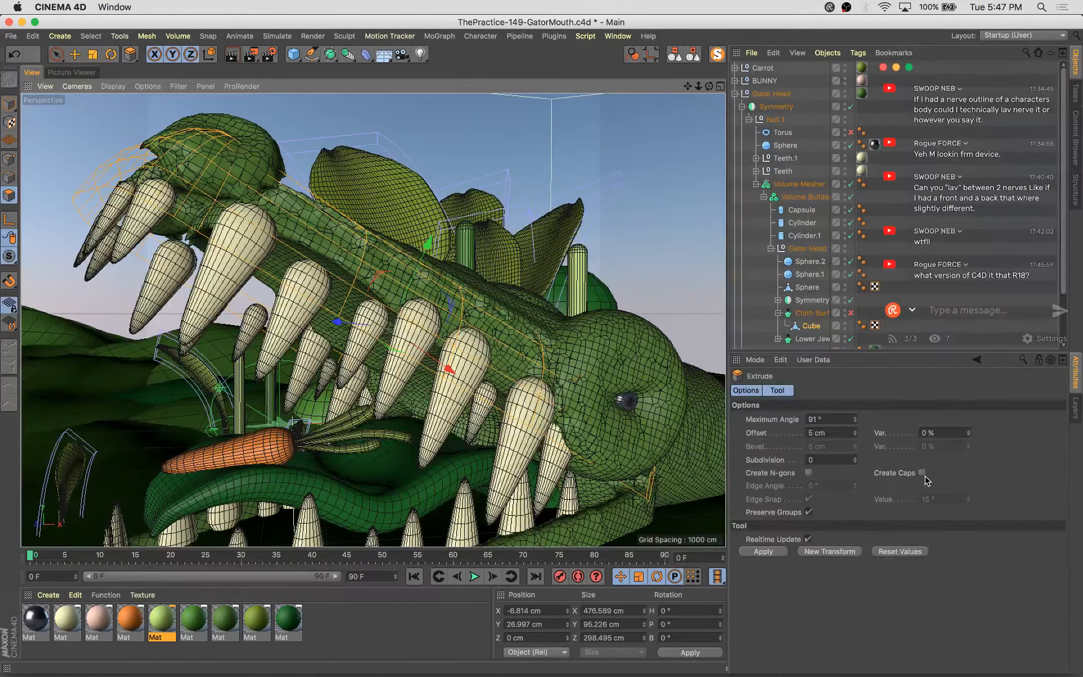
left_click(922, 473)
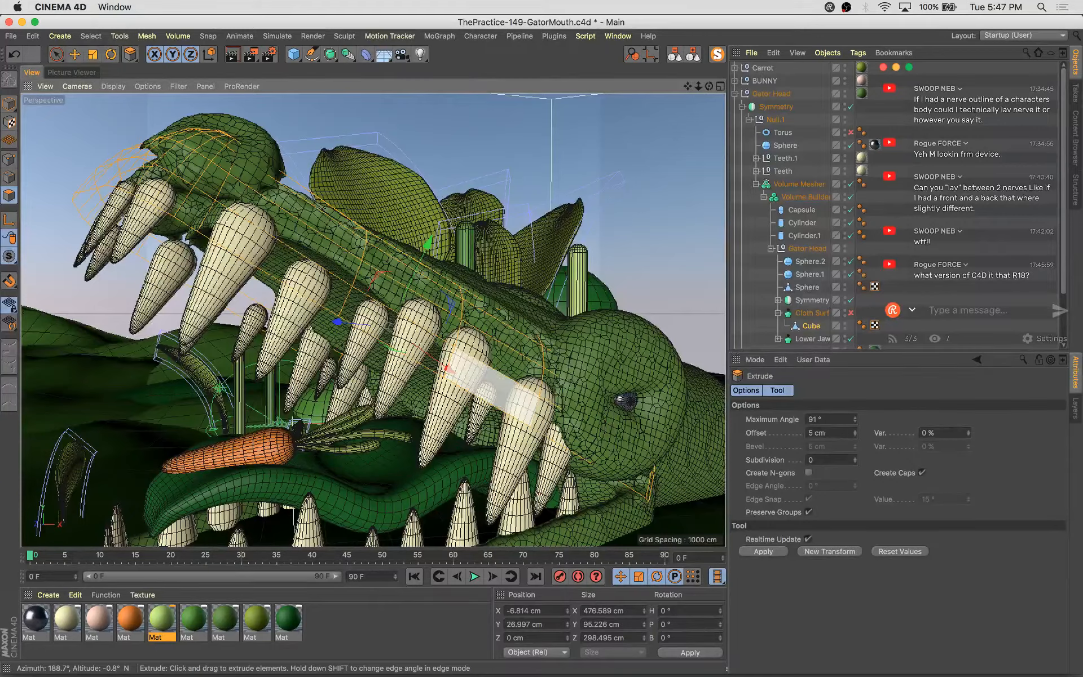
left_click_drag(423, 274, 365, 275)
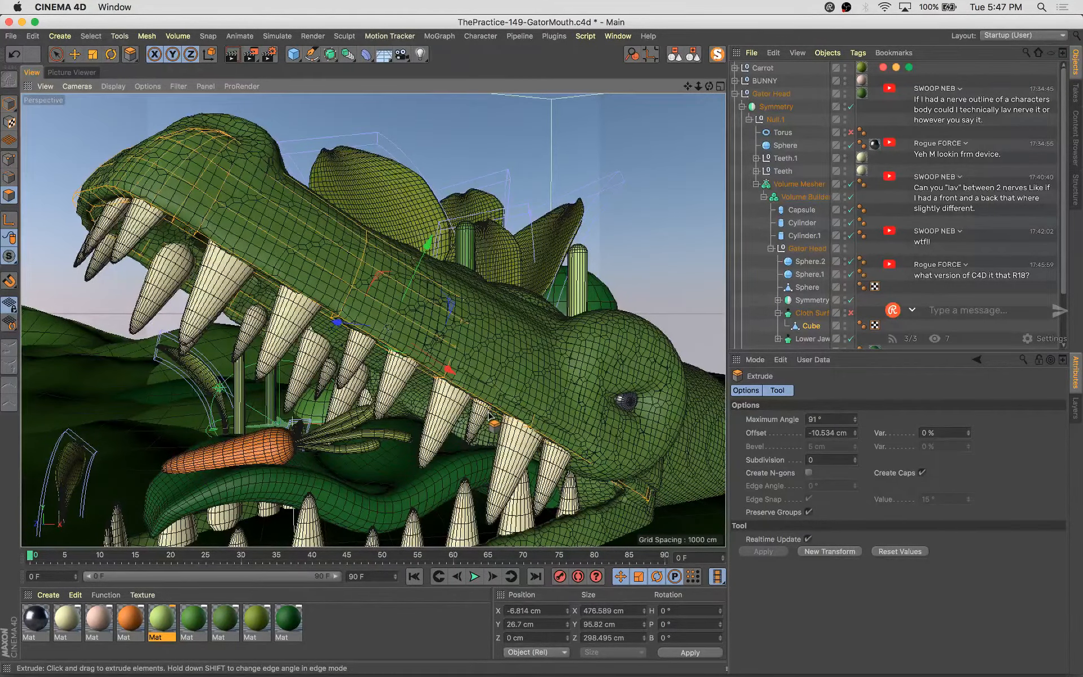
Reverse the Cube's normals and isolate the Cube with MagicSolo
key("u")
key("r")
left_click_drag(437, 451, 451, 451, "alt")
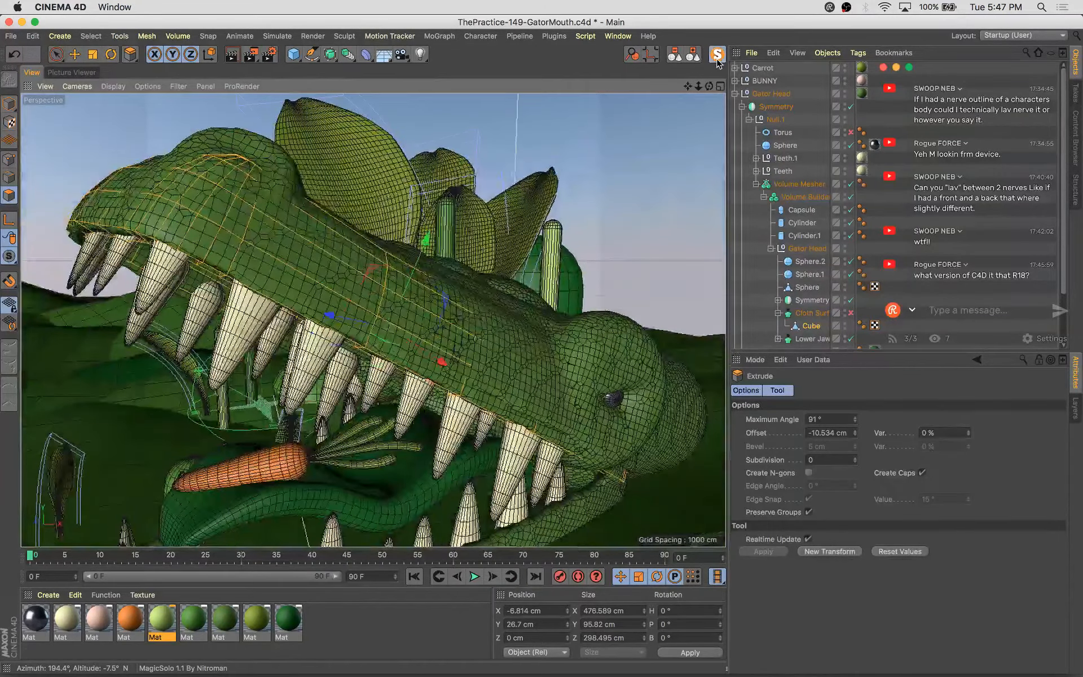
left_click(716, 54)
left_click_drag(578, 234, 626, 202, "alt")
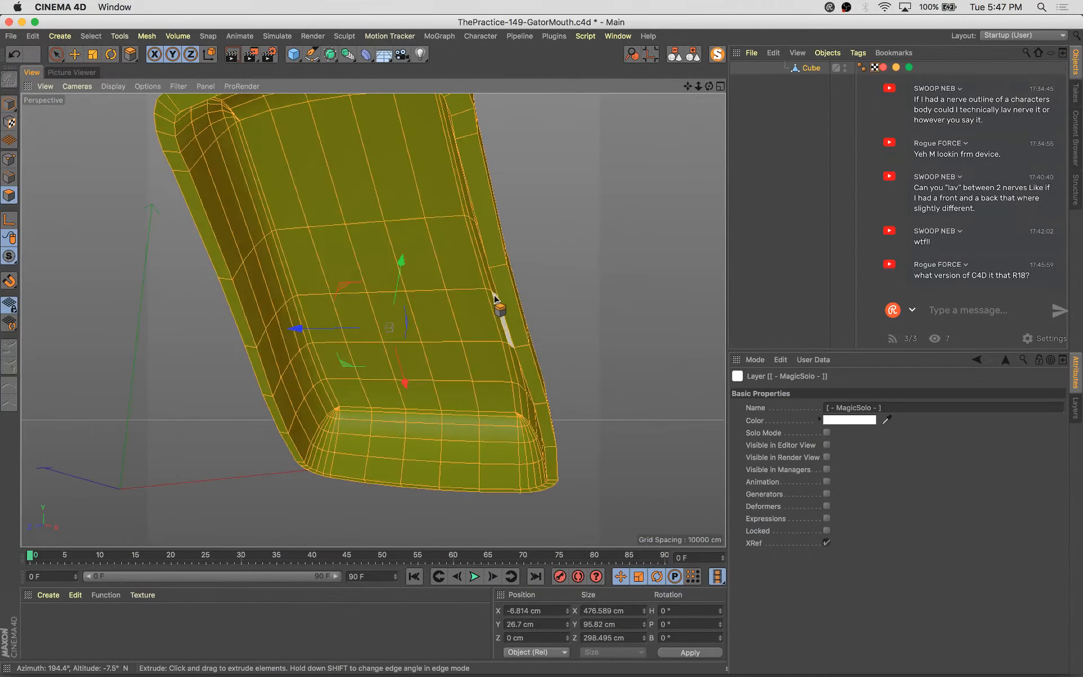
key("u")
key("n")
Scale the Cube's selected polygons down slightly with soft selection disabled
left_click(404, 309)
key("t")
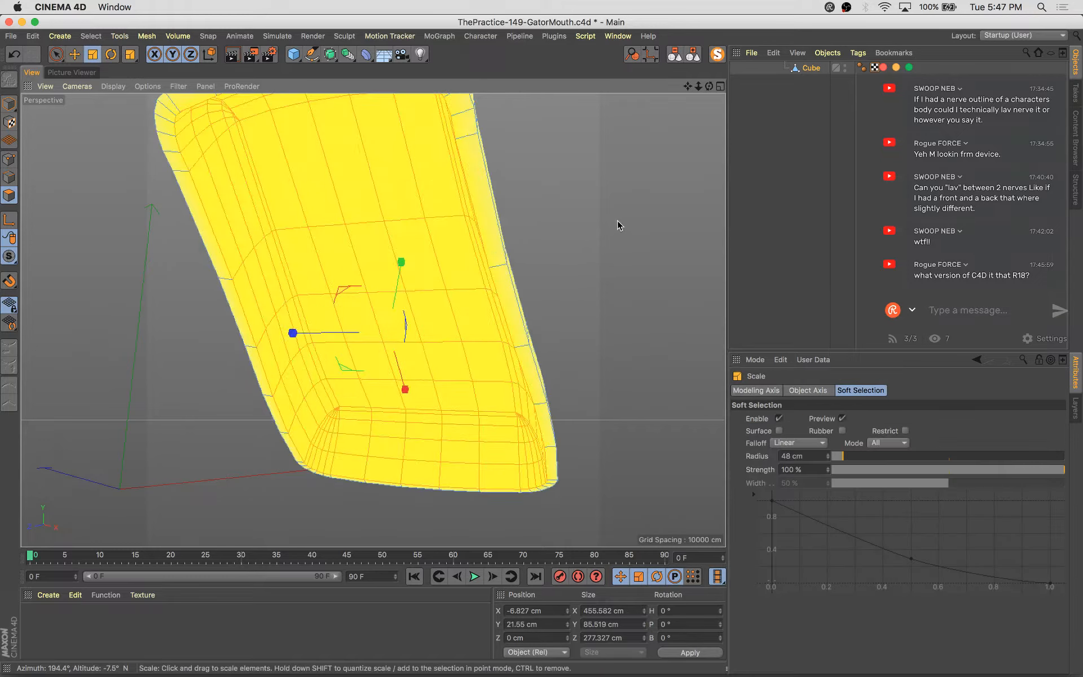
left_click_drag(617, 221, 521, 308)
left_click(779, 419)
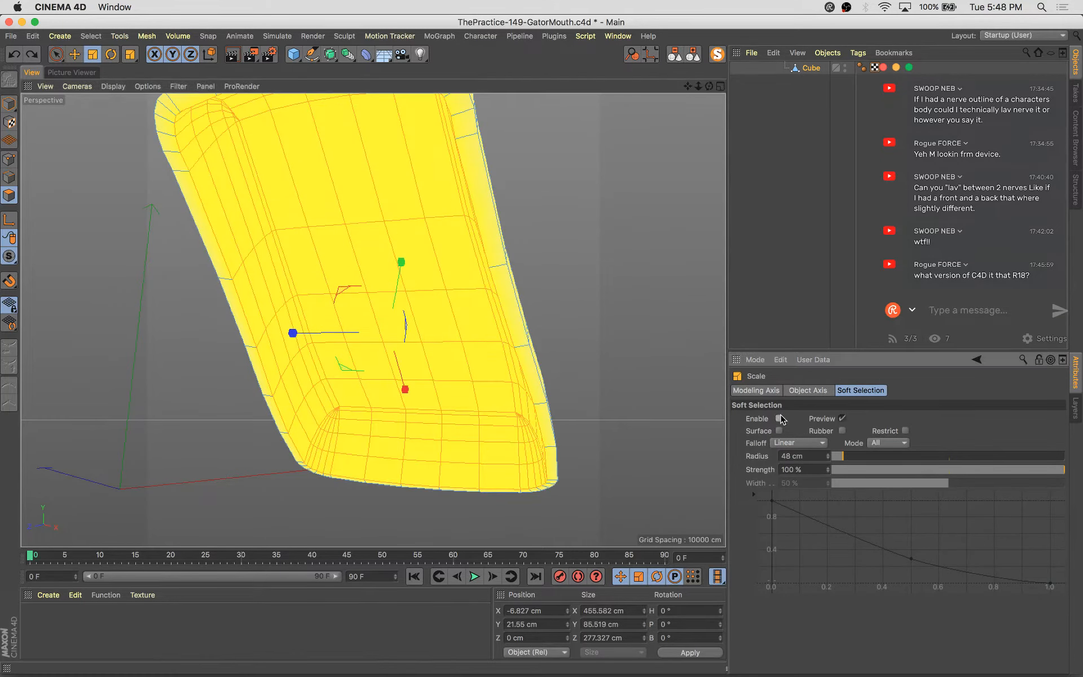
mouse_move(590, 154)
left_mouse_down()
mouse_move(572, 172)
mouse_move(582, 168)
left_mouse_up()
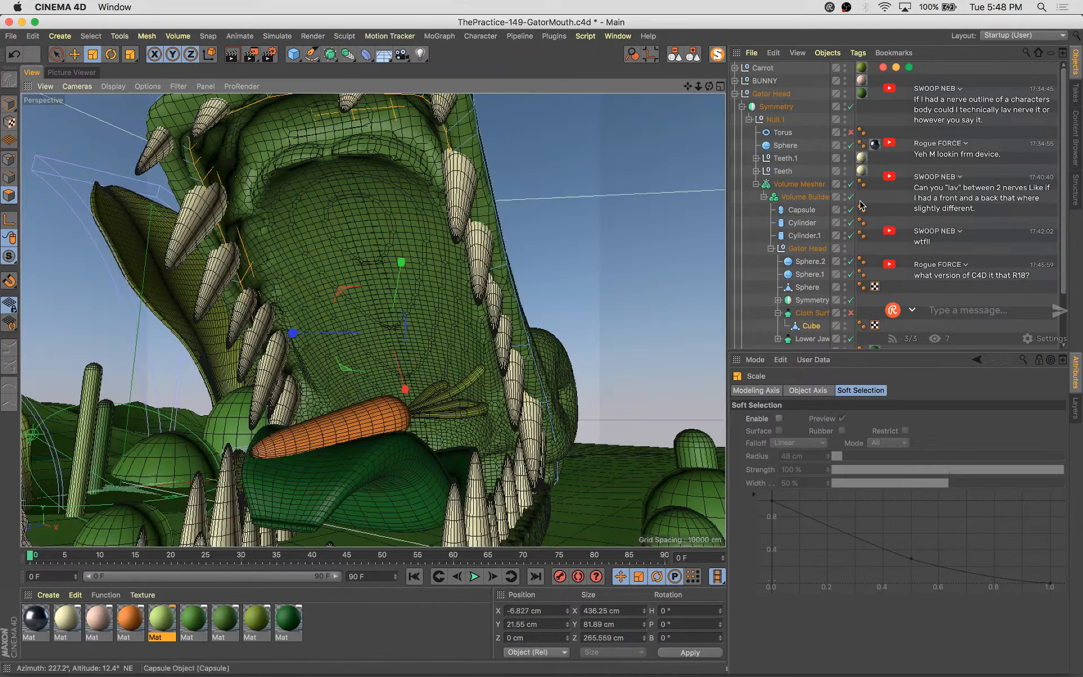
Return to model mode and save the scene
left_click_drag(623, 275, 550, 318, "alt")
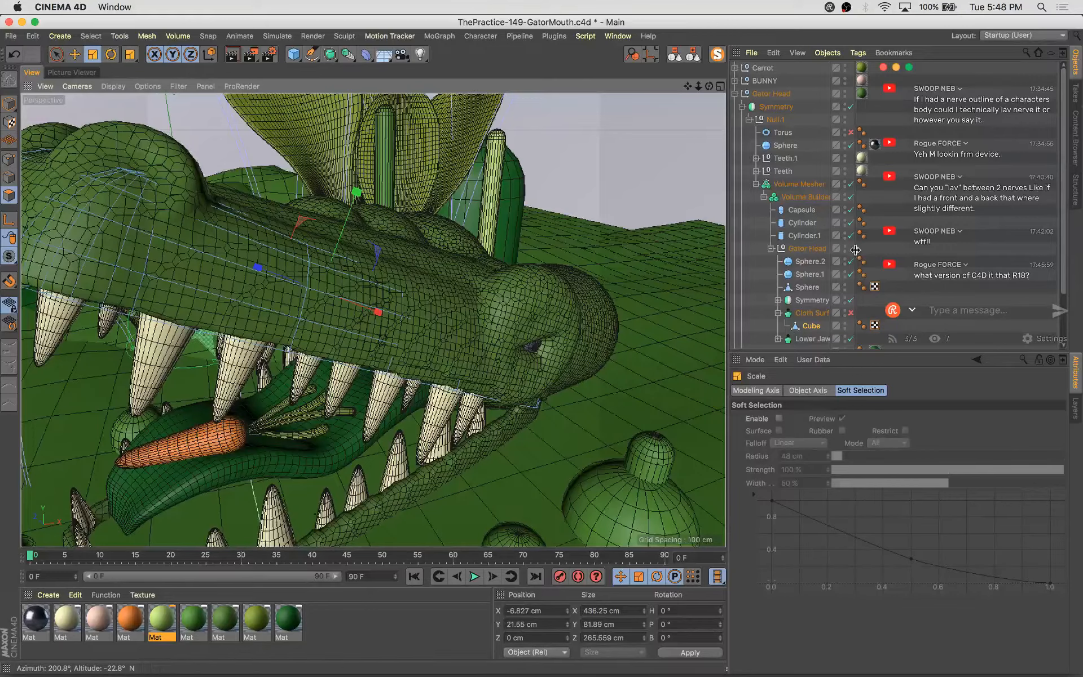
left_click(9, 105)
key("super+s")
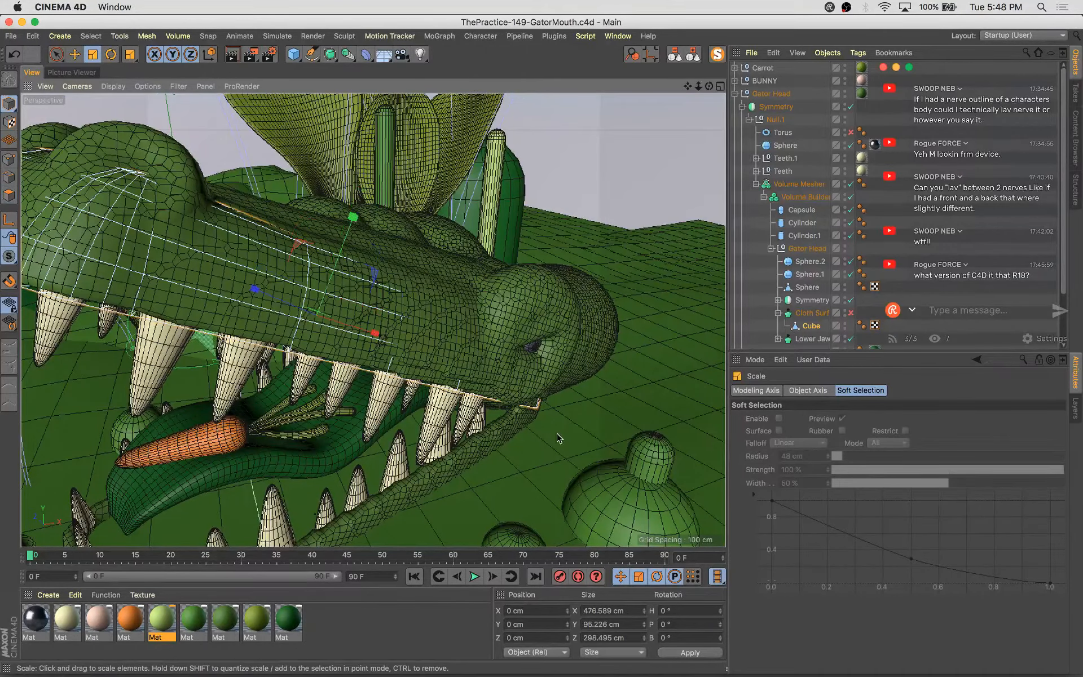
Inspect the gator head's mouth and snout area and the Gator Head object hierarchy
key("e")
left_click_drag(558, 421, 427, 327, "alt")
left_click(427, 328)
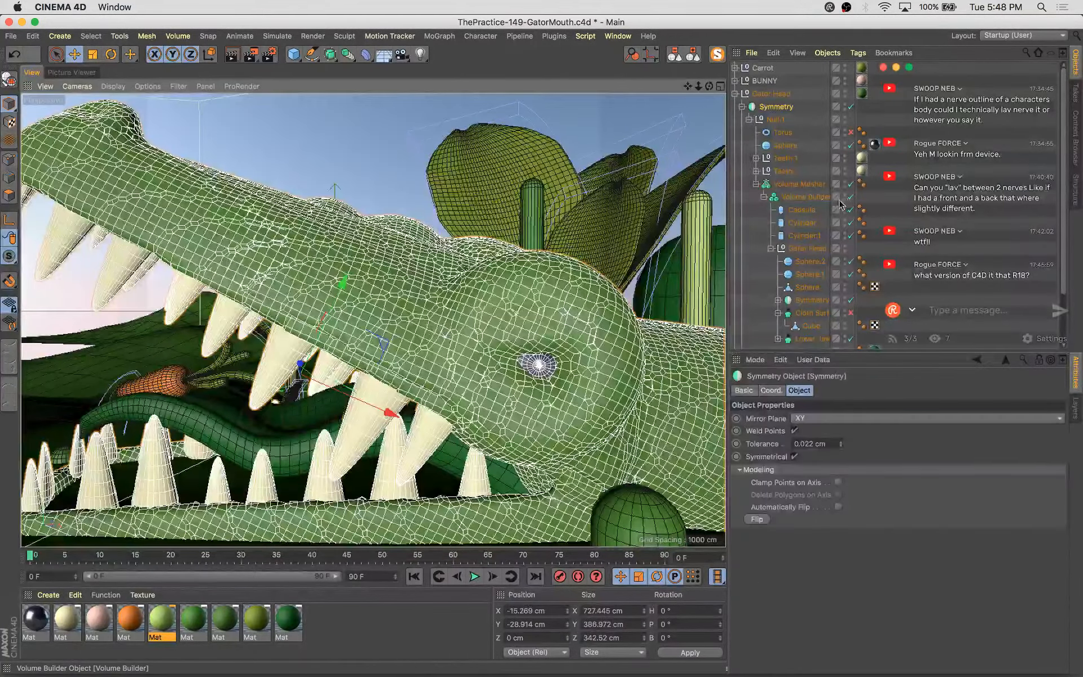
left_click(770, 248)
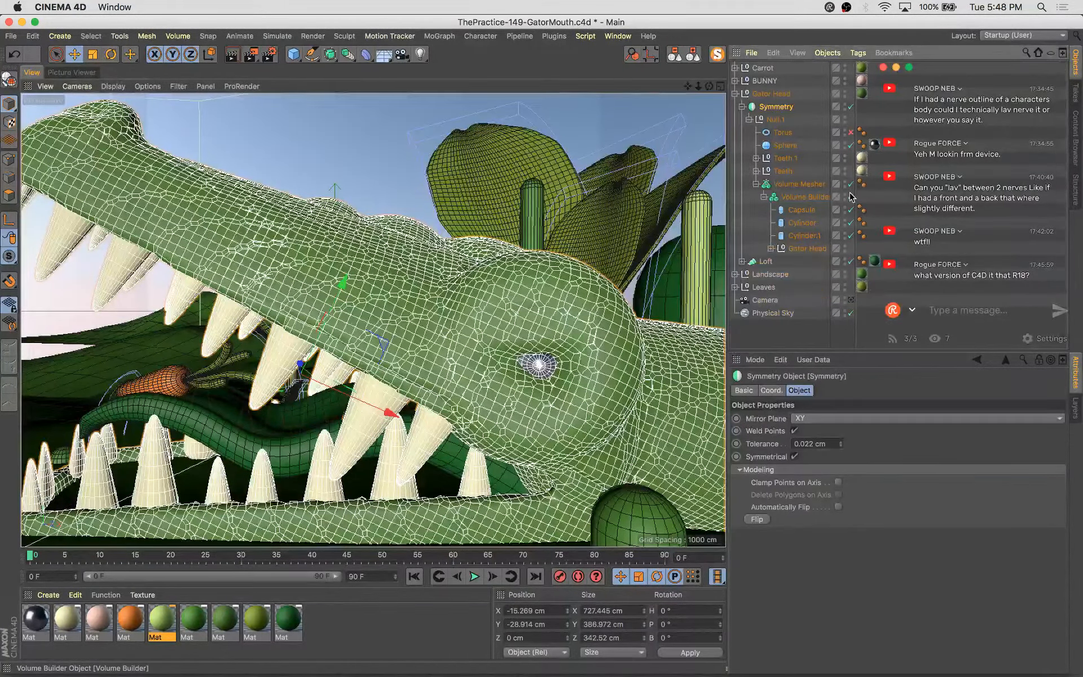
left_click_drag(587, 288, 659, 373, "alt")
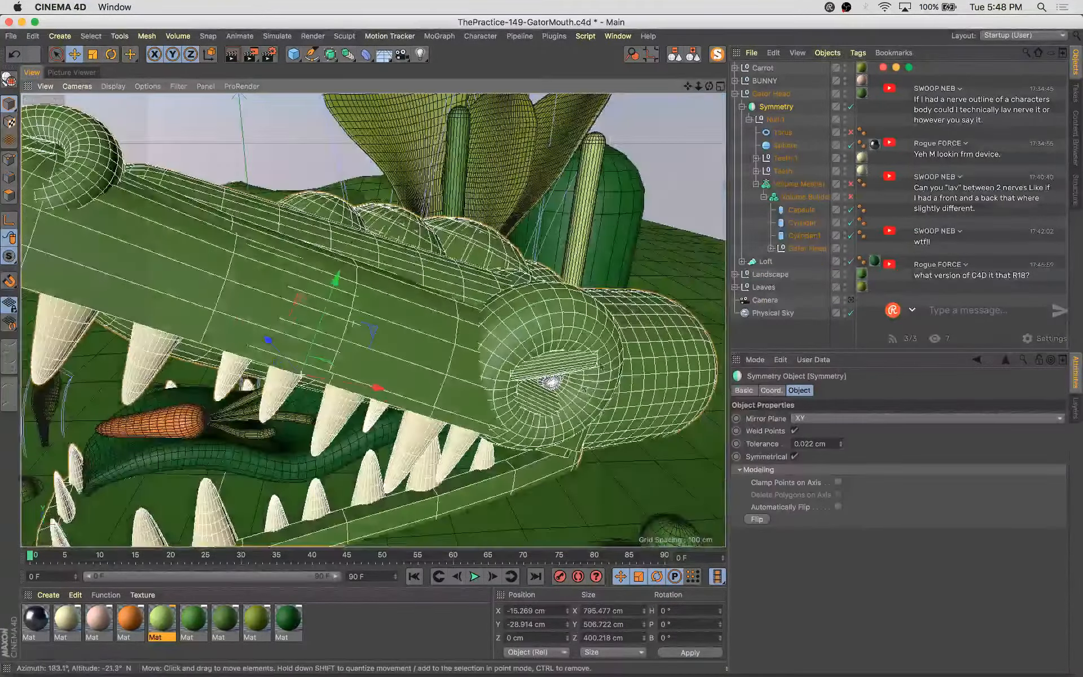
left_click(813, 247)
left_click(770, 248)
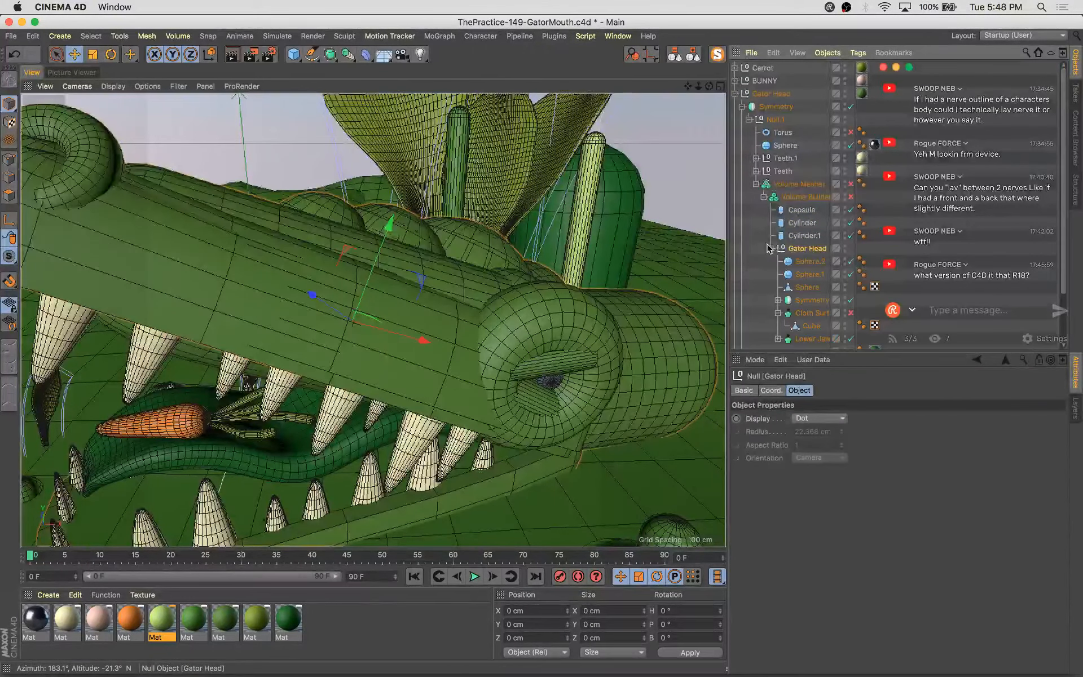
Restore the Cube's editor visibility and re-enable the Cloth Surface, Volume Builder and Volume Mesher generators
left_click(810, 327)
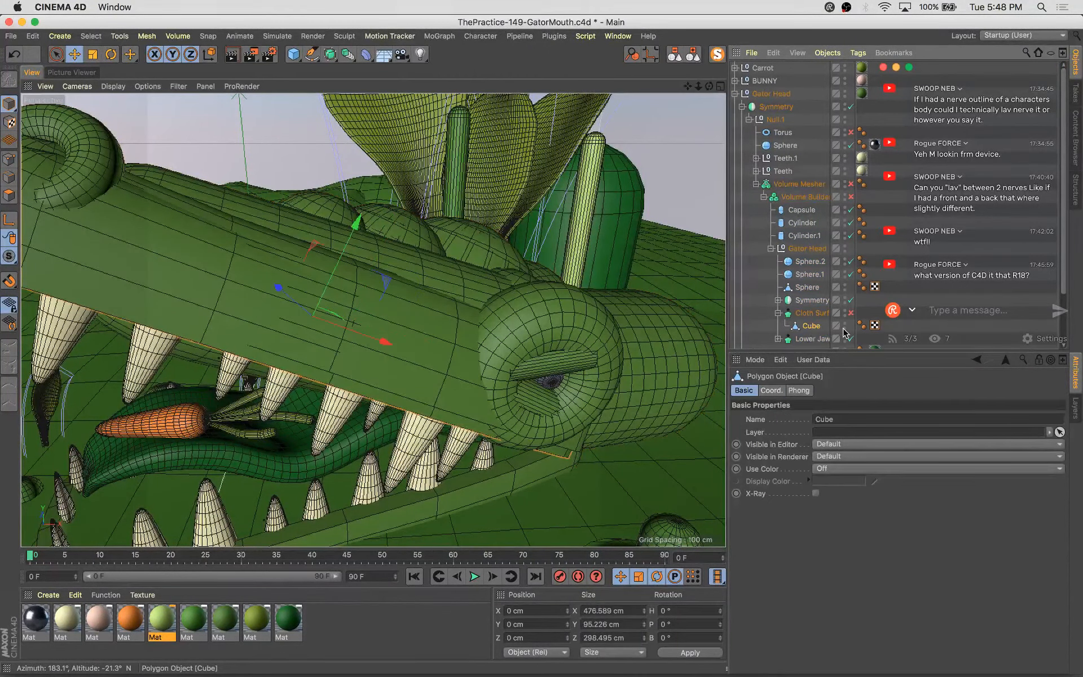
left_click_drag(420, 347, 485, 352, "alt")
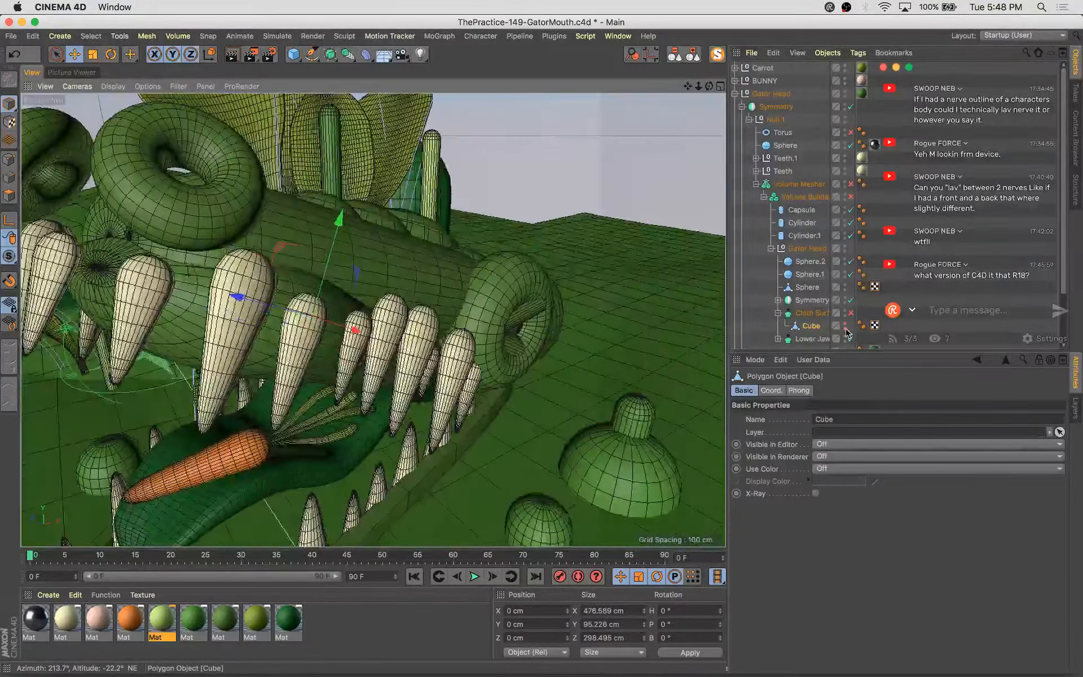
left_click(845, 330, "ctrl")
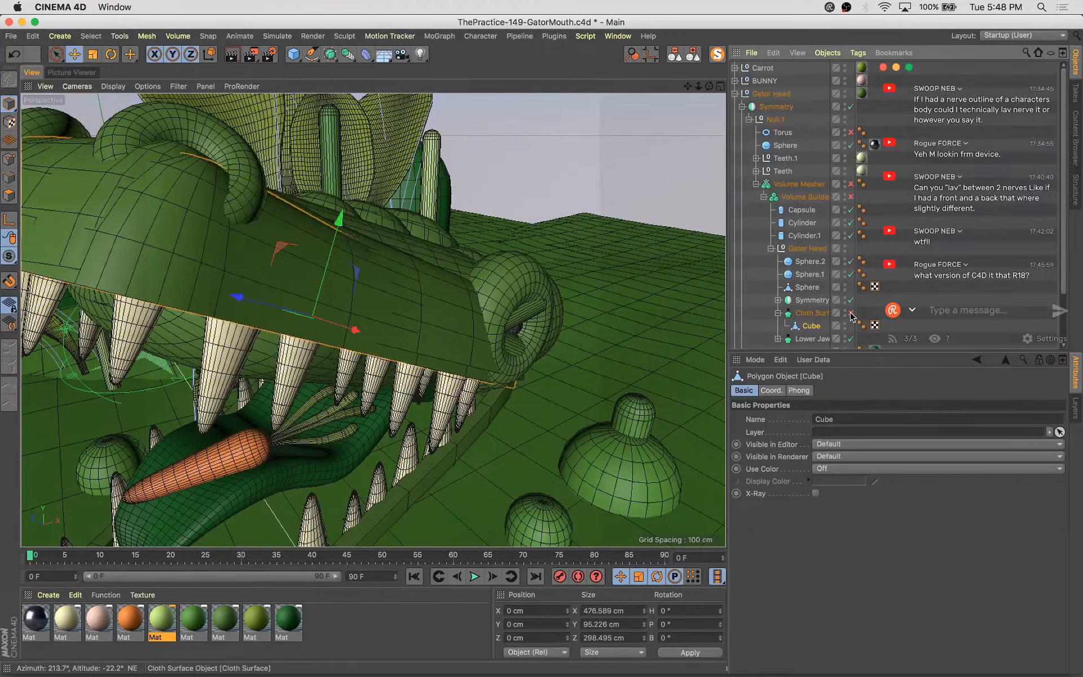
left_click(850, 314)
left_click(851, 198)
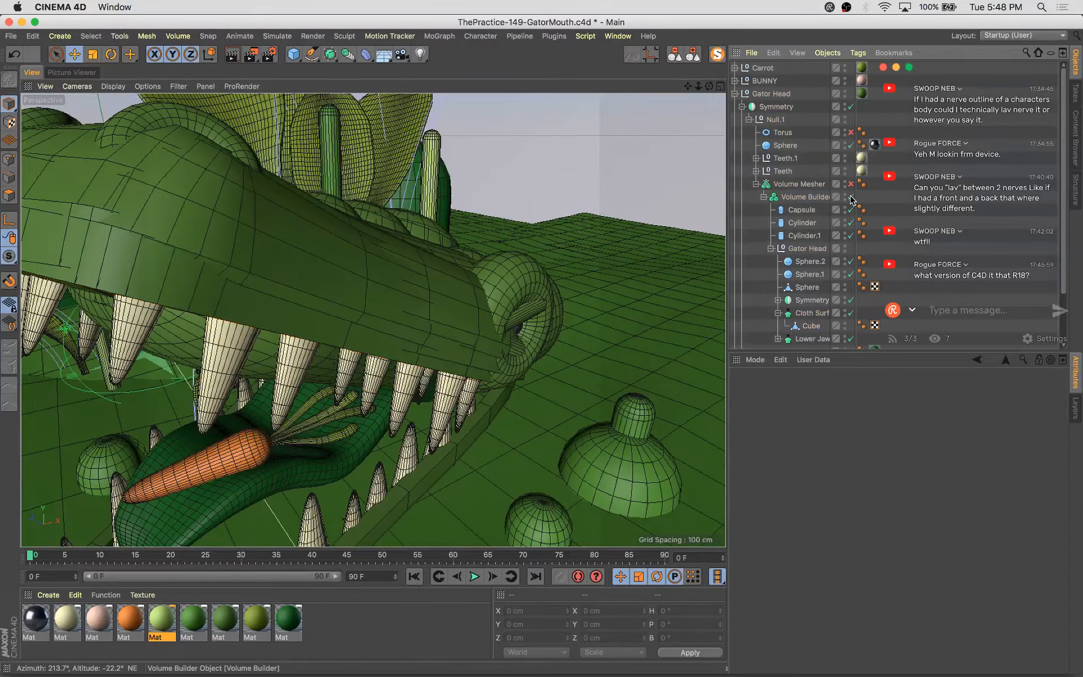
left_click(851, 185)
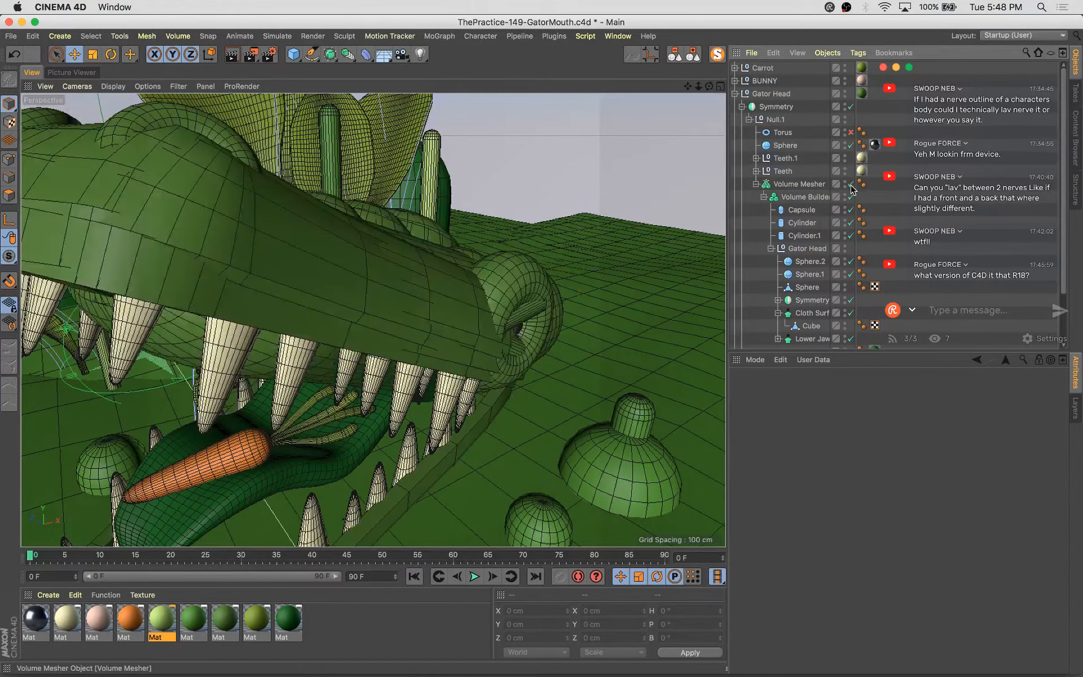
Try changing the Volume Mesher's Voxel Range Threshold, then undo the change
left_click(817, 183)
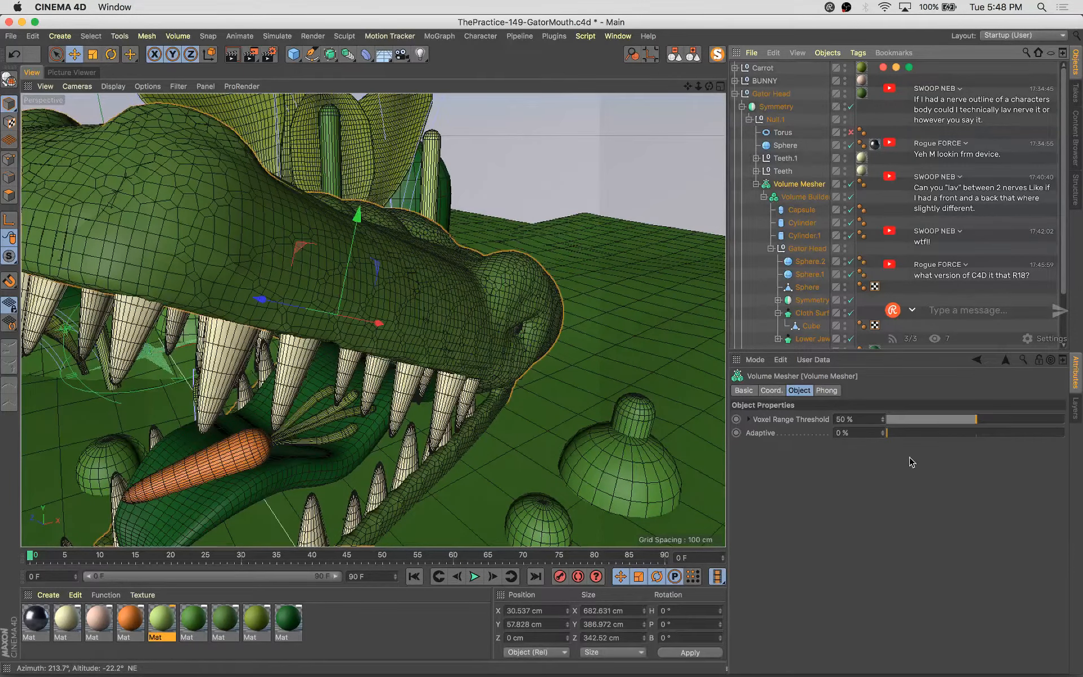
left_click_drag(972, 419, 1012, 424)
key("super+z")
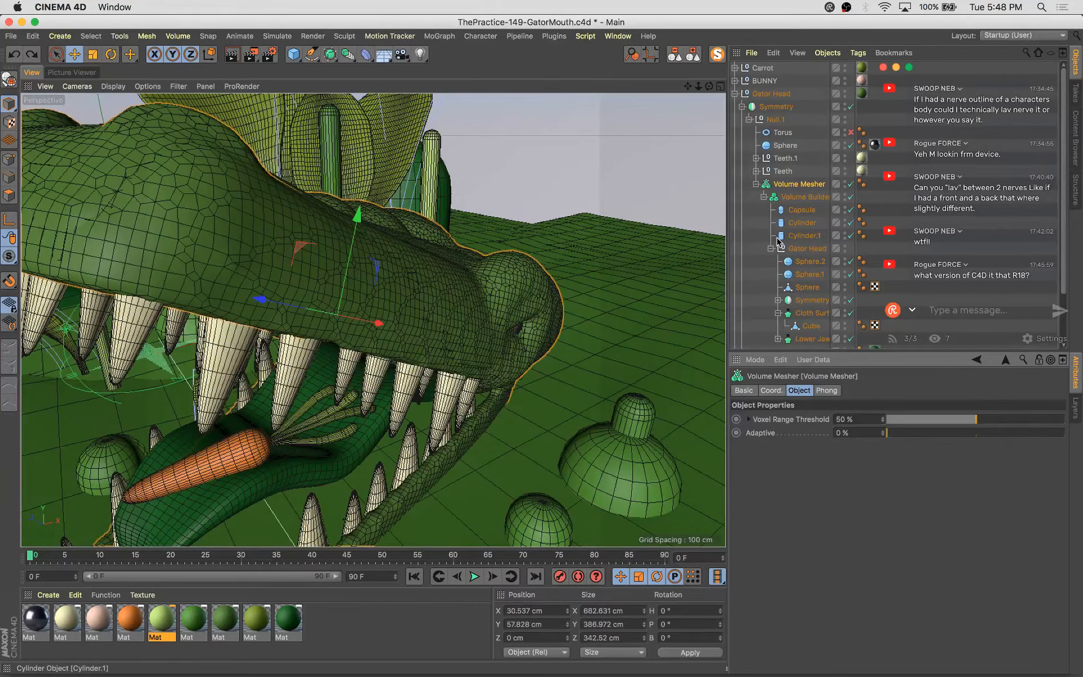
Set the Lower Jaw cloth surface's thickness to about -22.971 cm
scroll(798, 328, "down", 3)
left_click(807, 278)
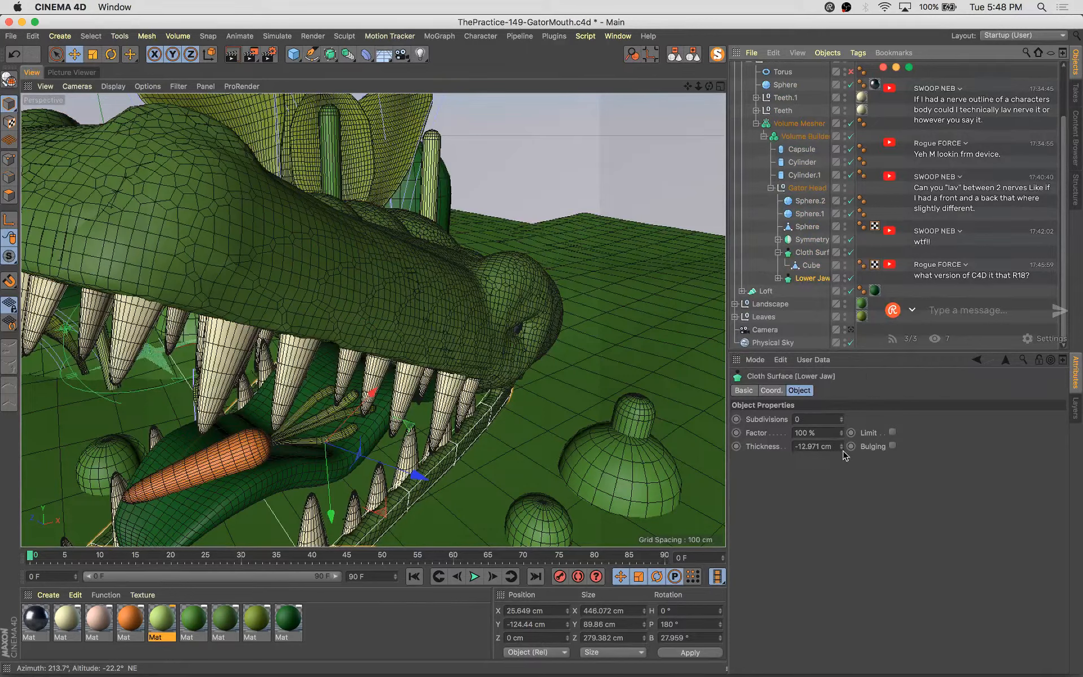
left_click_drag(842, 450, 854, 470)
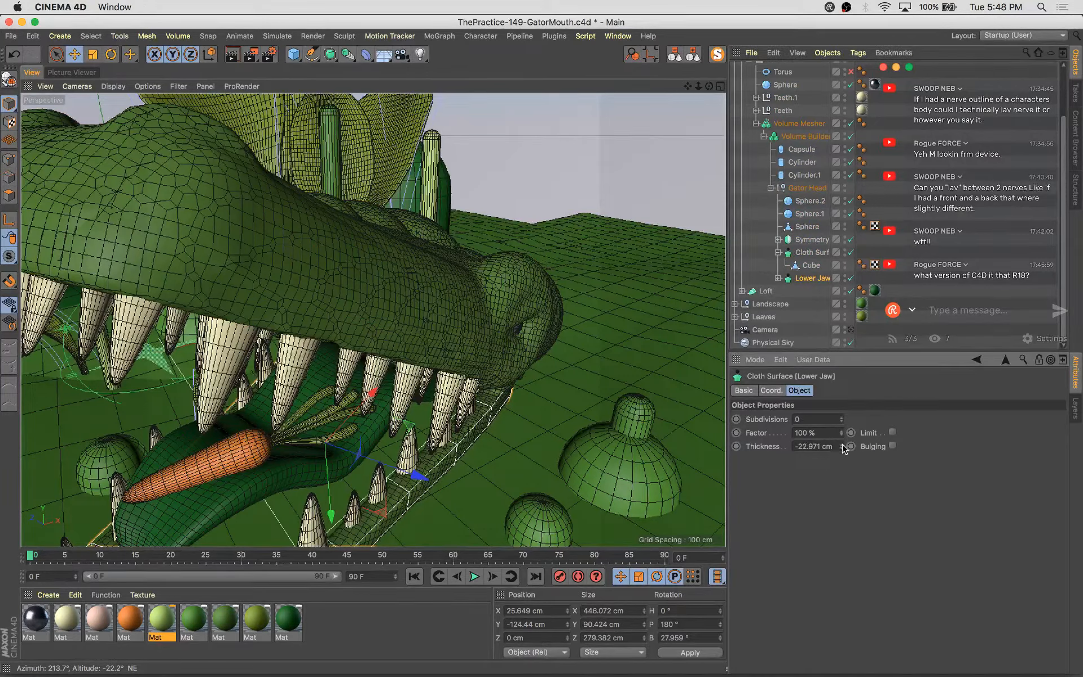
Set the gator head's Cloth Surface thickness to 19.142 cm
left_click(812, 252)
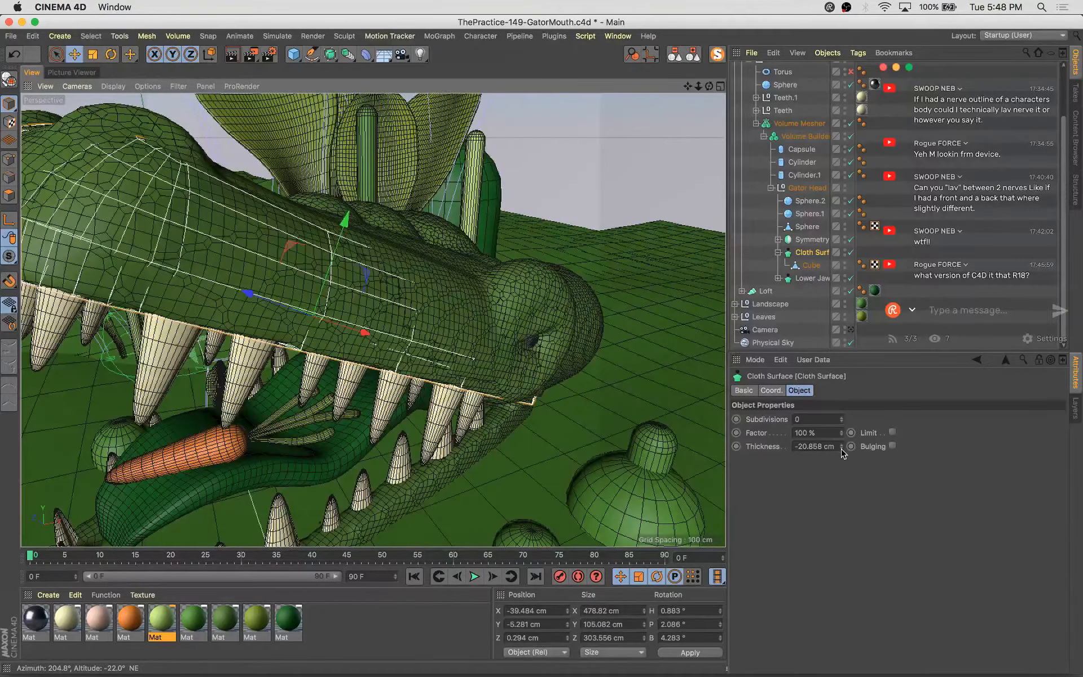
left_click(841, 449)
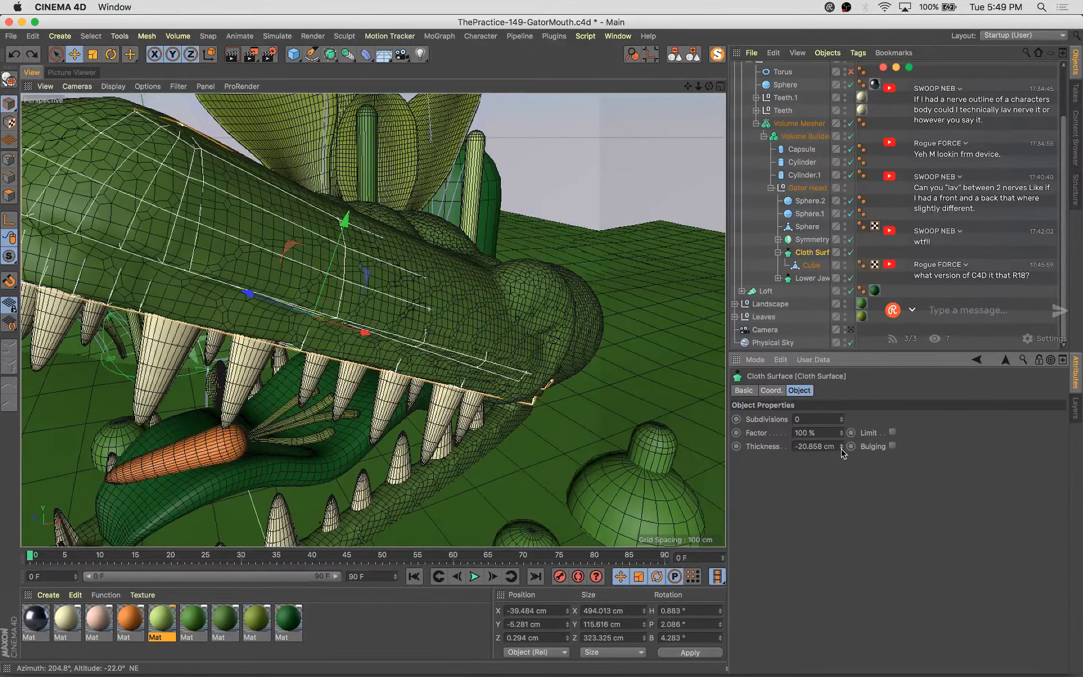
left_click(840, 446)
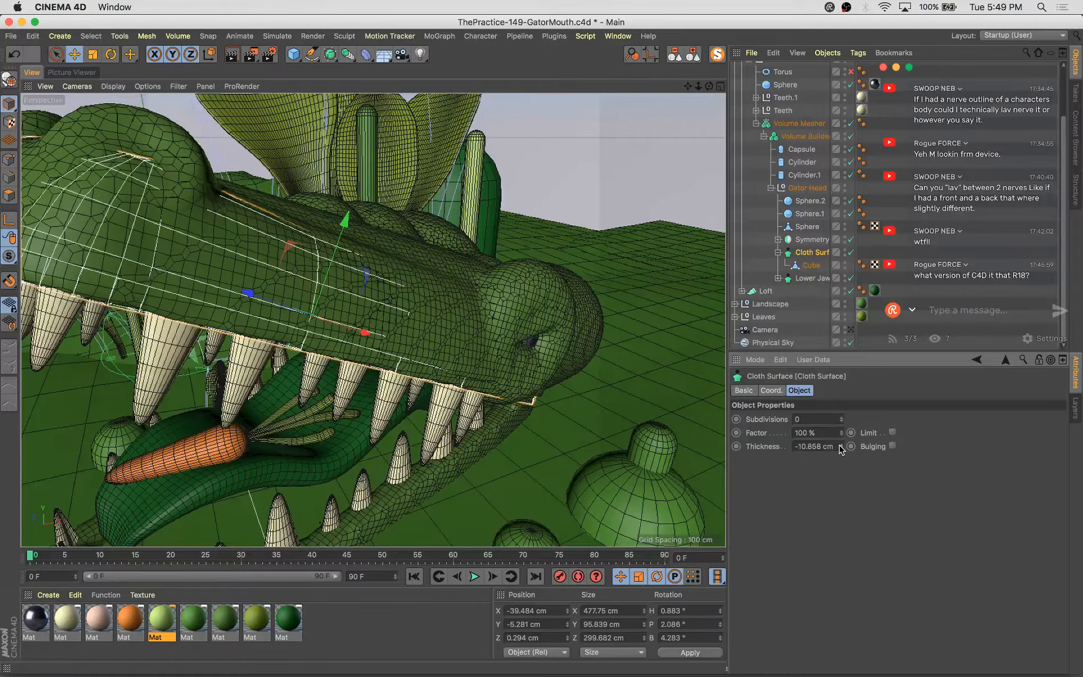
left_click(840, 444)
left_click(840, 444)
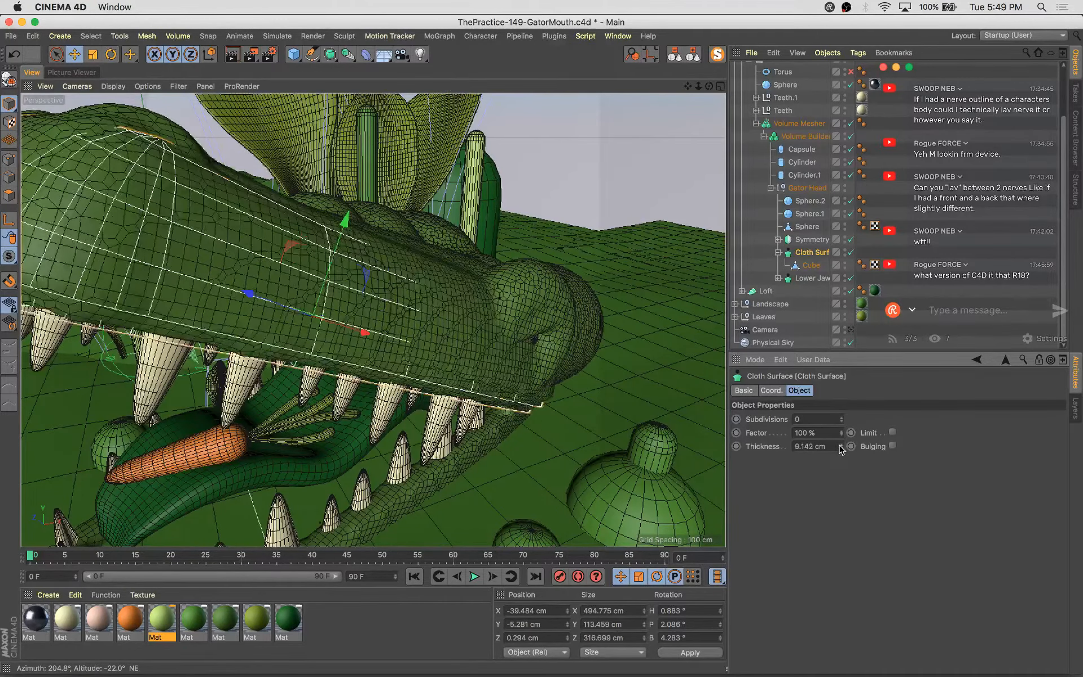
left_click(840, 445)
Disable the gator head's Cloth Surface and isolate its Cube with MagicSolo
left_click_drag(697, 411, 590, 370, "alt")
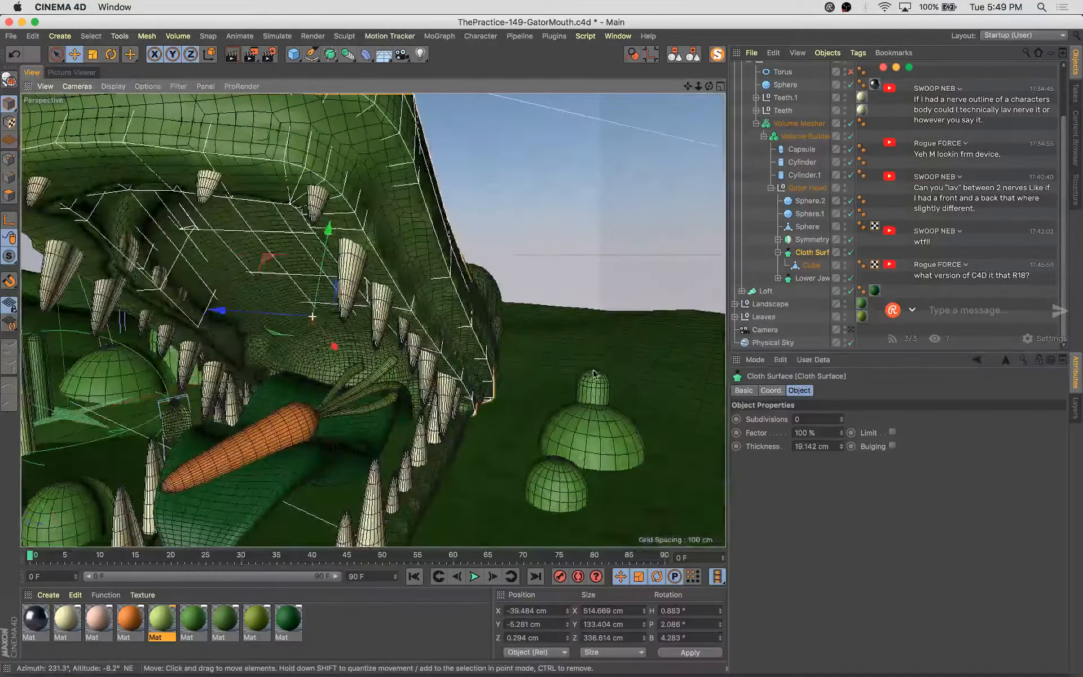
left_click(850, 252)
left_click_drag(492, 298, 437, 311, "alt")
left_click_drag(489, 345, 508, 344, "alt")
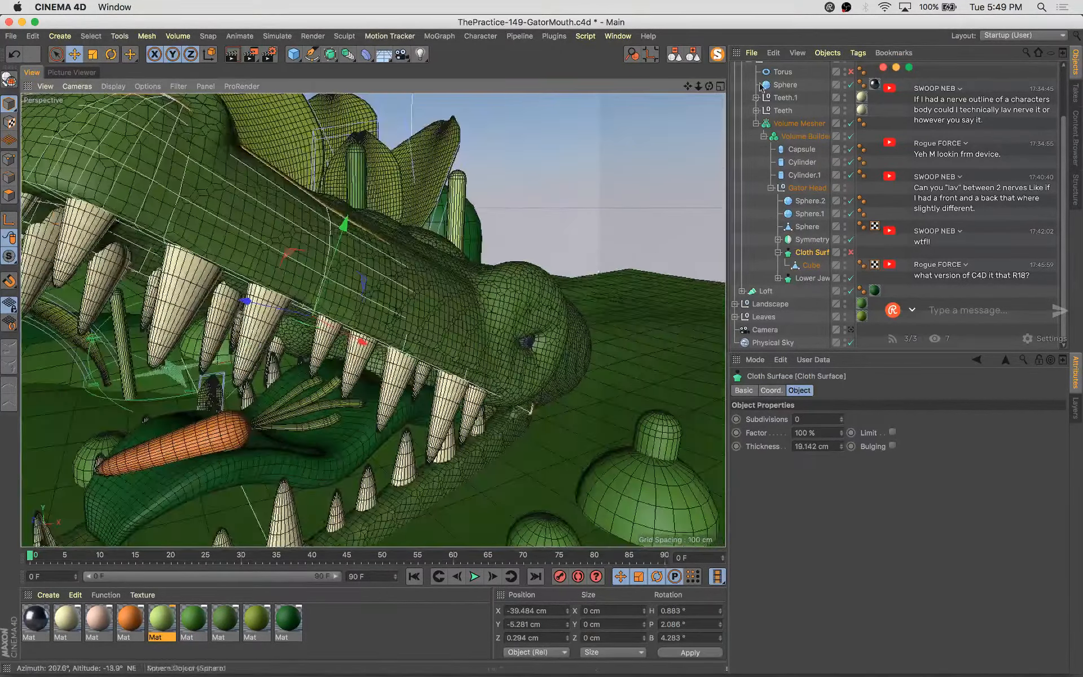
left_click(715, 58)
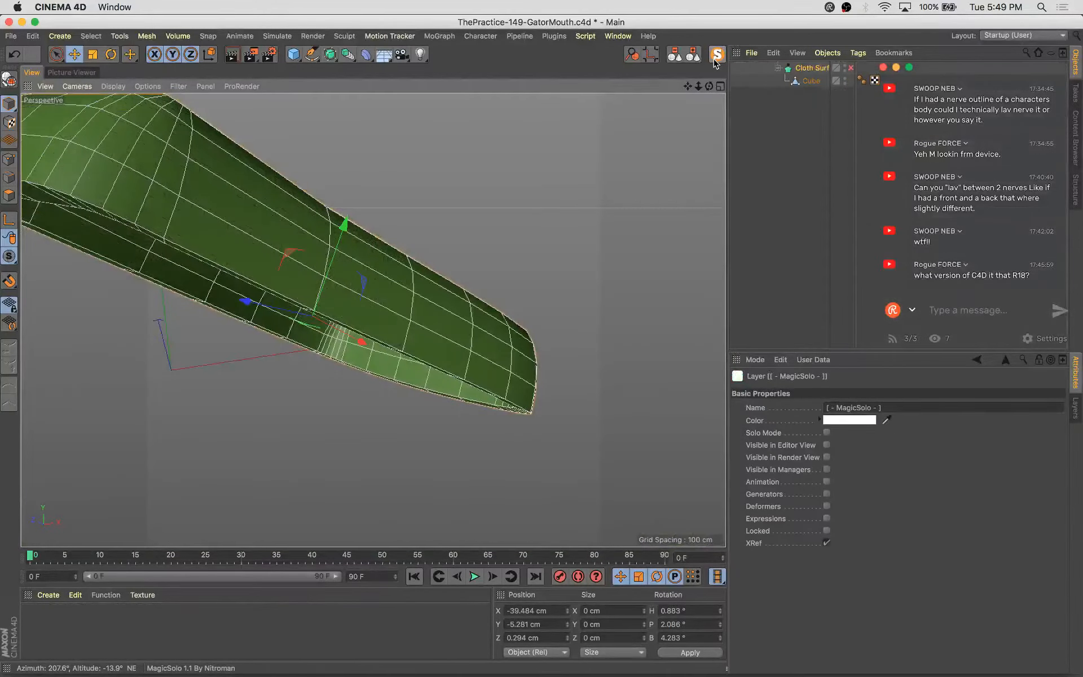
left_click(715, 60)
left_click(811, 325)
left_click(716, 57)
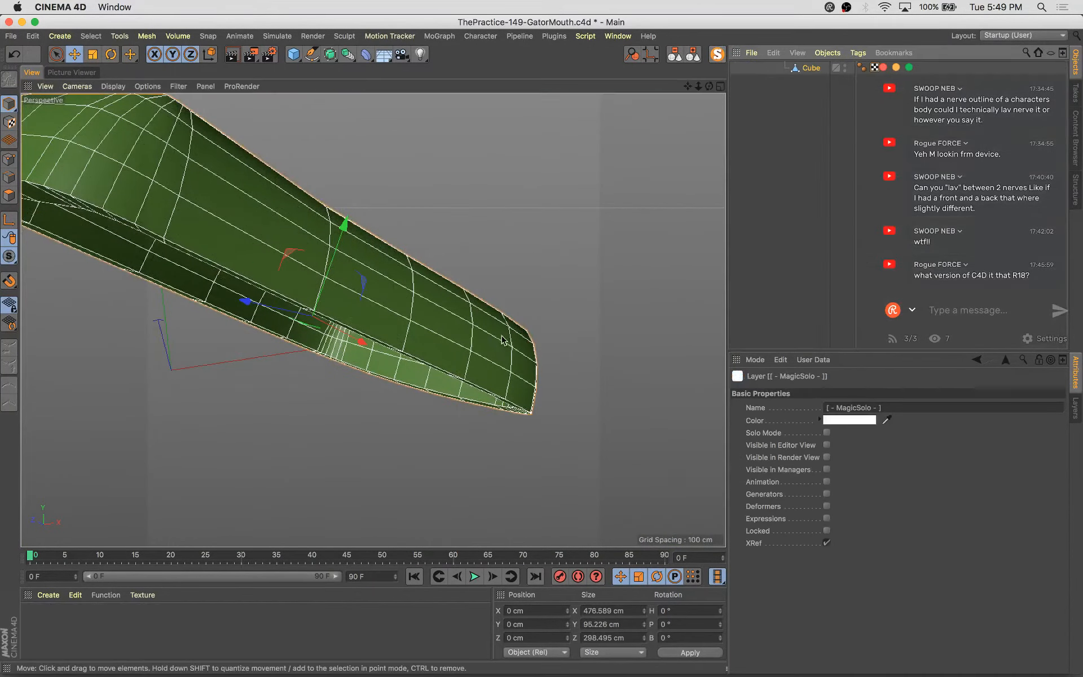
In polygon mode, set Live Selection to soft selection with a 188 cm radius and Surface enabled
left_click_drag(504, 340, 607, 310, "alt")
key("9")
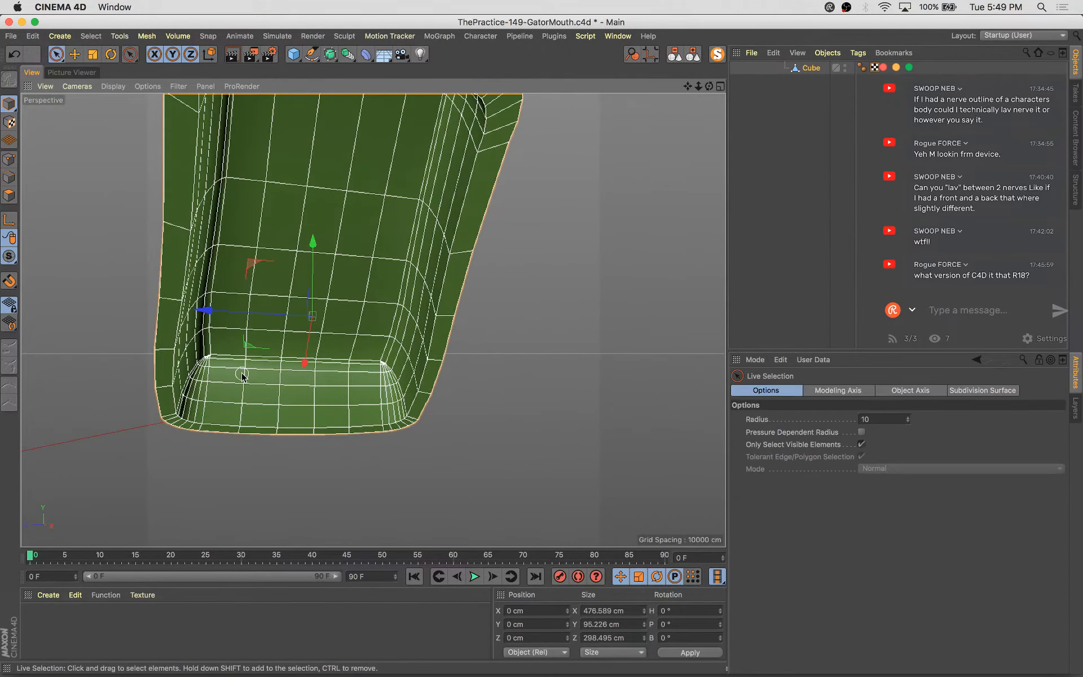
left_click(9, 196)
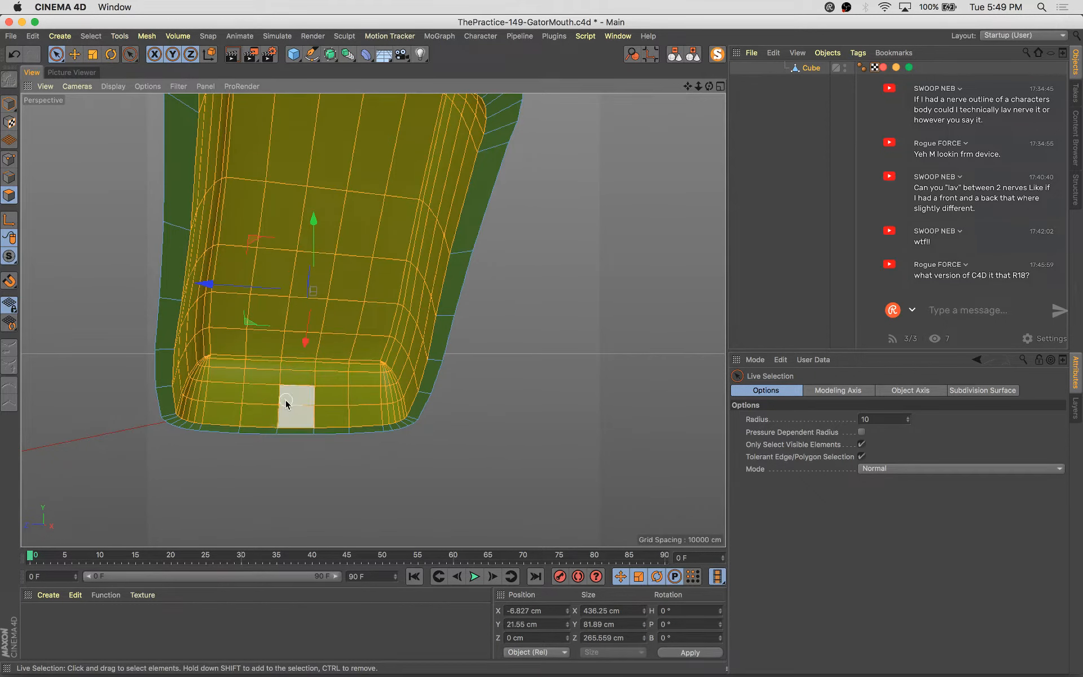
left_click_drag(295, 320, 298, 394)
left_click(913, 470)
left_click(909, 506)
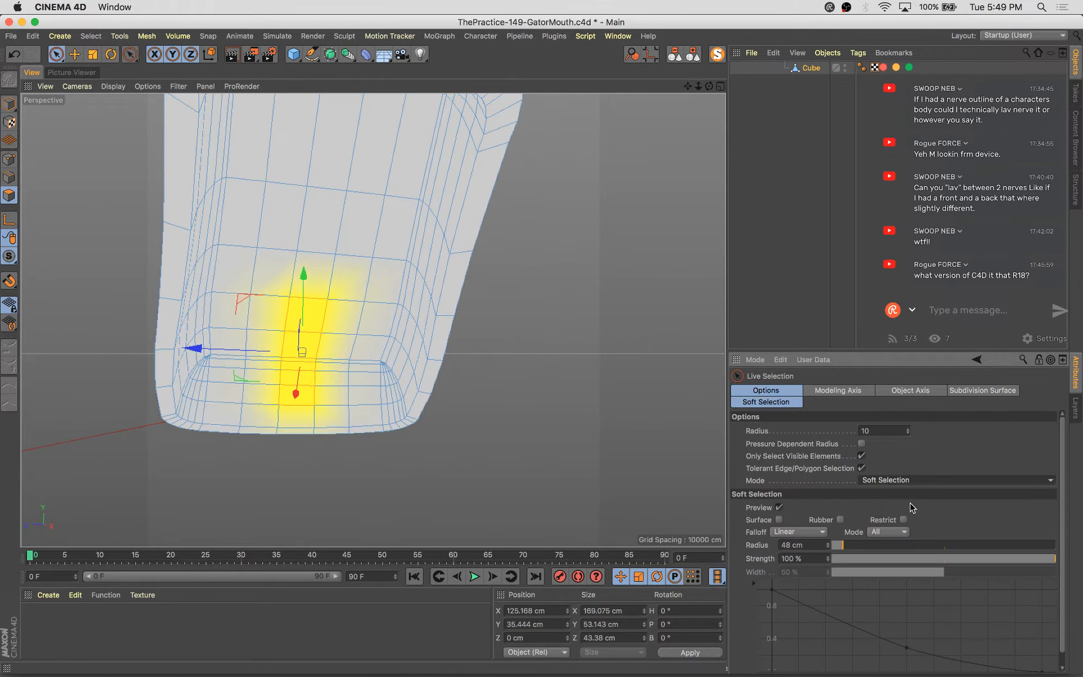
left_click_drag(842, 545, 874, 546)
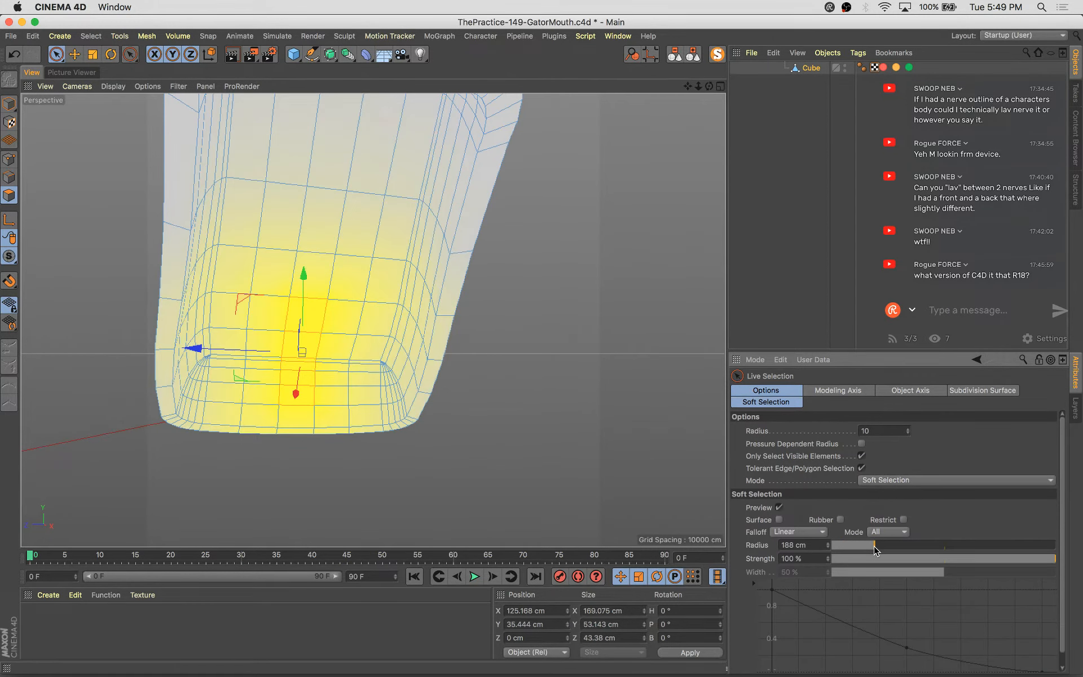
left_click(778, 519)
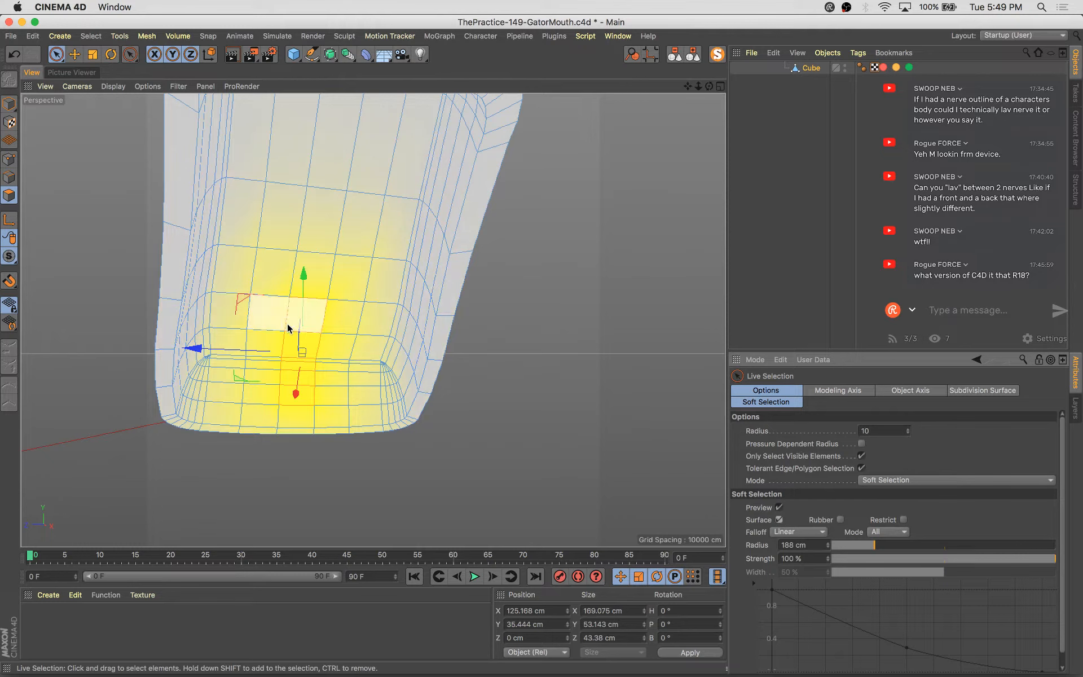
Select polygons on the Cube's snout end and scale them with soft selection
left_click_drag(291, 383, 326, 368, "alt")
key("t")
left_click_drag(198, 348, 252, 354)
left_click_drag(336, 384, 243, 339, "alt")
Exit MagicSolo and move the selected snout polygons with soft selection to reshape the head
left_click(717, 54)
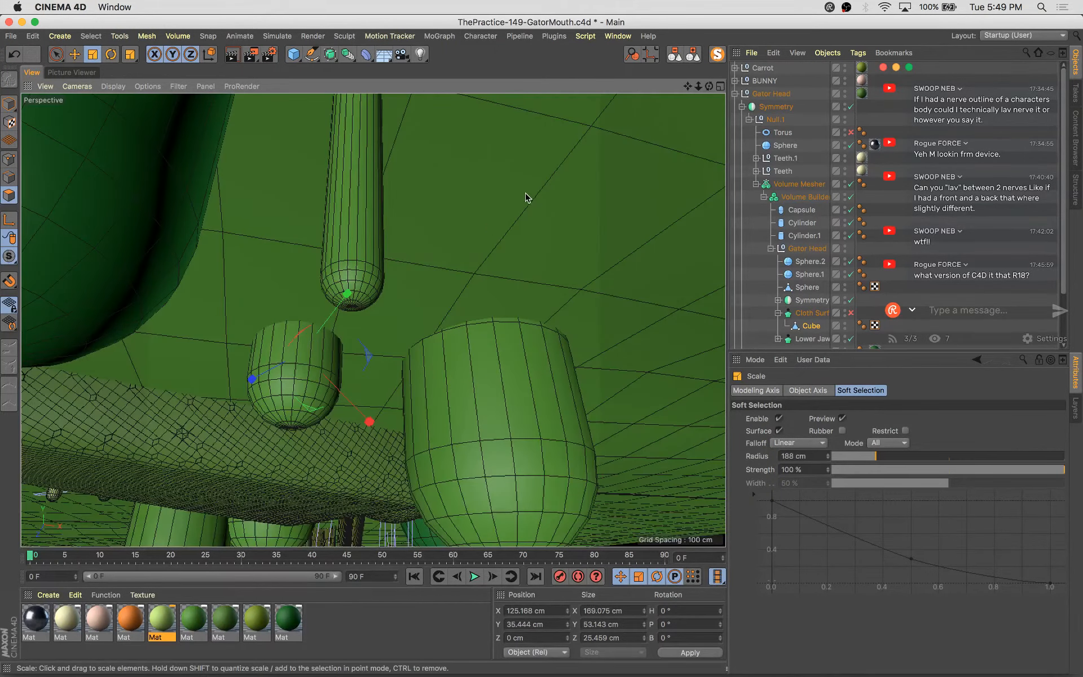
scroll(526, 196, "down", 5)
left_click_drag(552, 246, 530, 338, "alt")
scroll(414, 338, "up", 5)
left_click_drag(364, 346, 476, 345, "alt")
key("e")
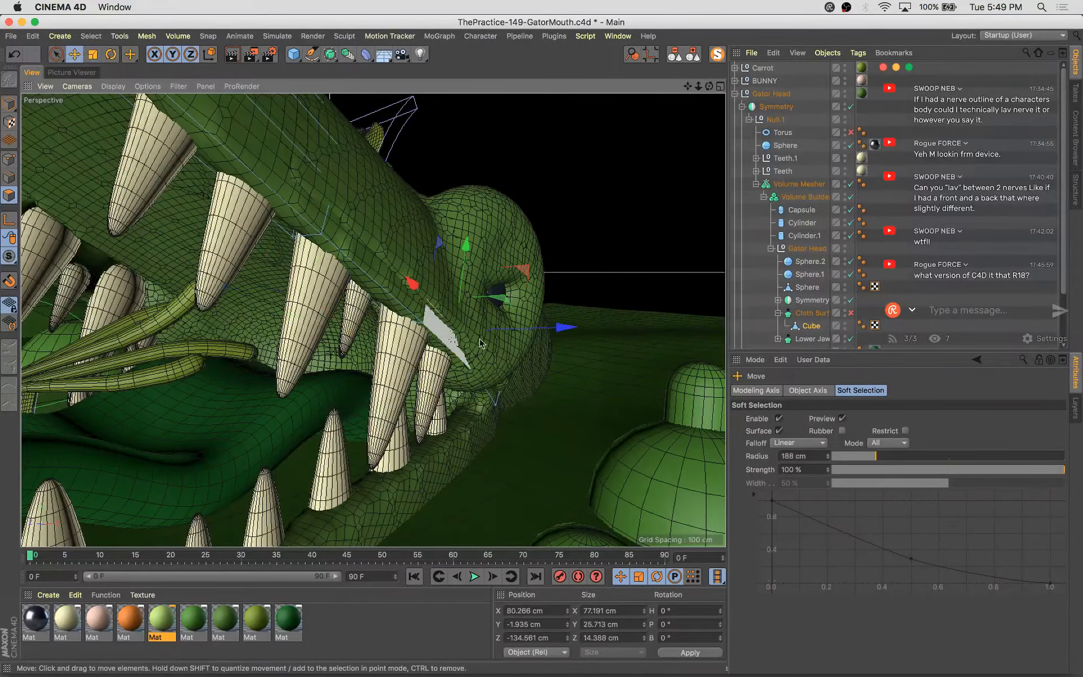
left_click_drag(539, 333, 416, 373)
left_click_drag(589, 386, 479, 422, "alt")
Examine the Lower Jaw hierarchy and its Cube in the object list
scroll(772, 297, "down", 2)
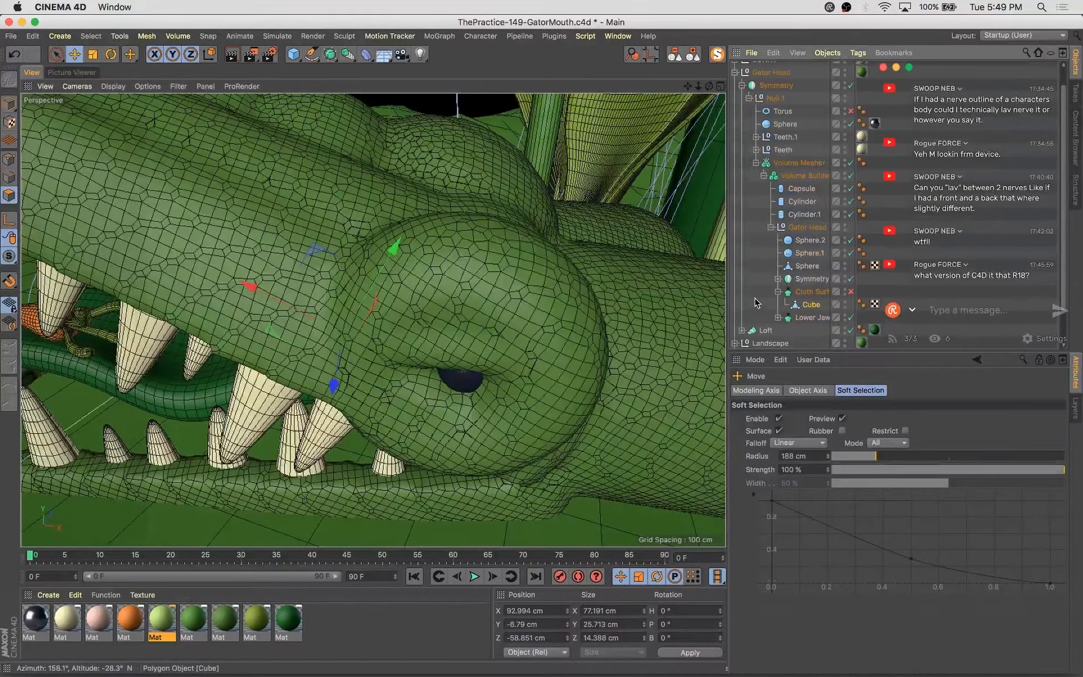
left_click(850, 317)
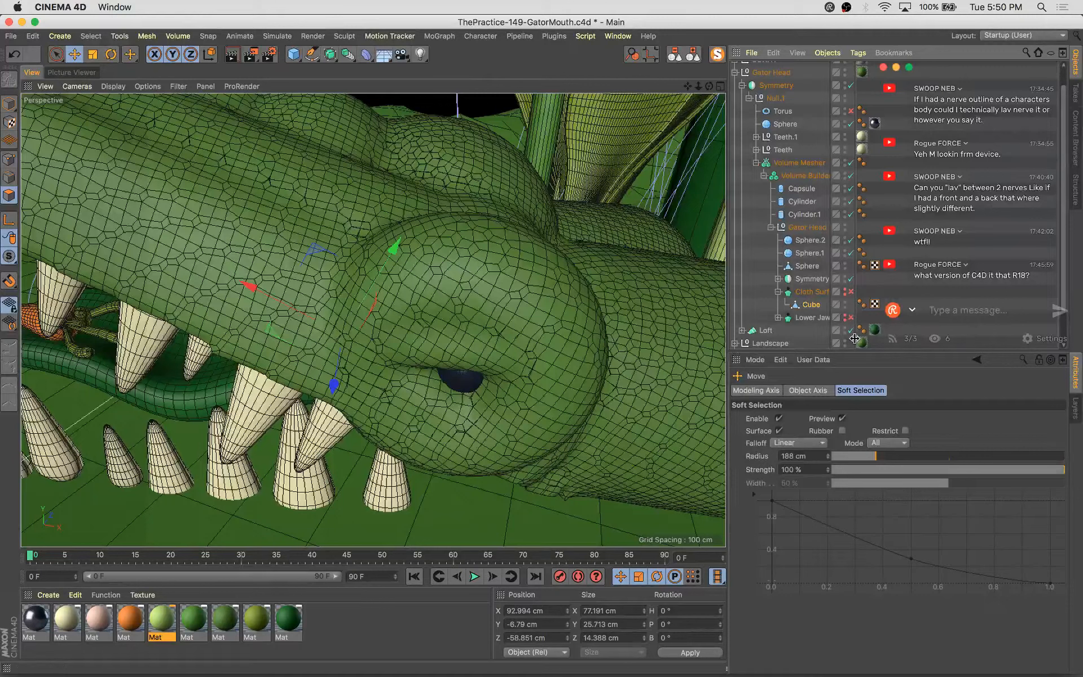
left_click(778, 318)
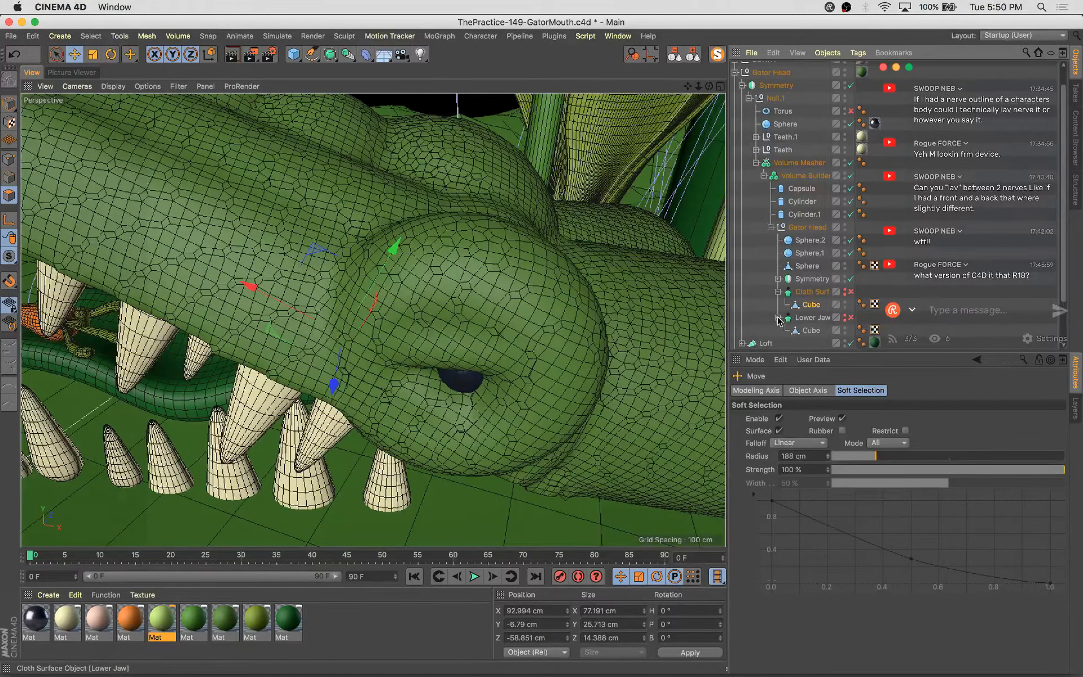
left_click(815, 308)
left_click_drag(491, 361, 537, 302, "alt")
scroll(540, 301, "down", 5)
scroll(816, 284, "down", 3)
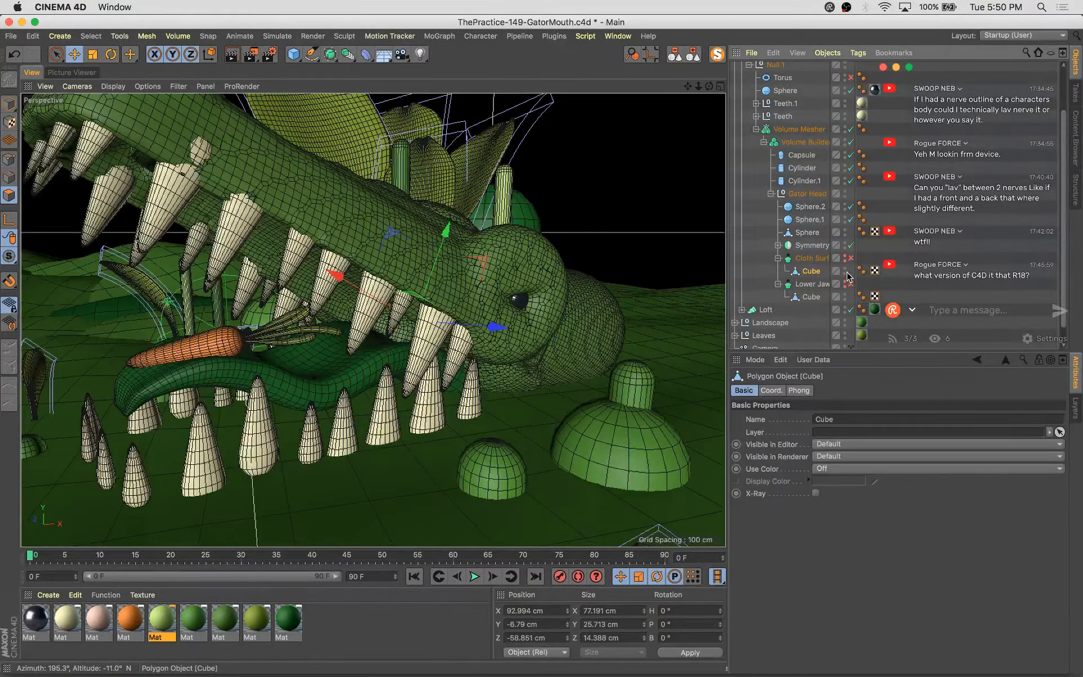
Select the gator head's Cloth Surface and expand the Symmetry object in the hierarchy
left_click(809, 258)
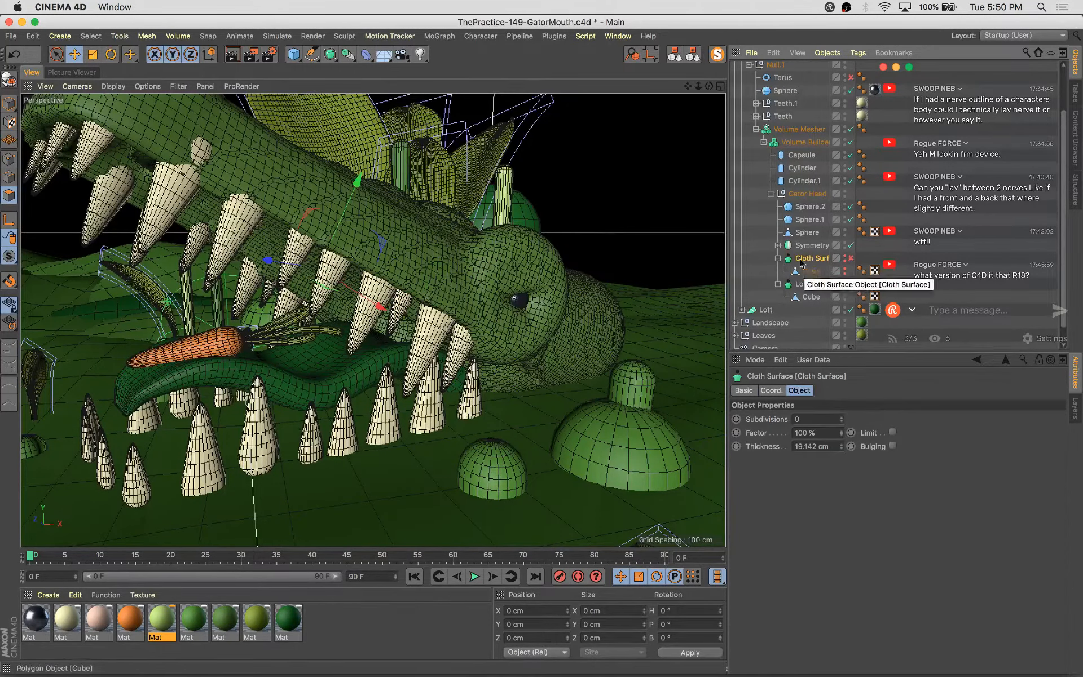
left_click(851, 245)
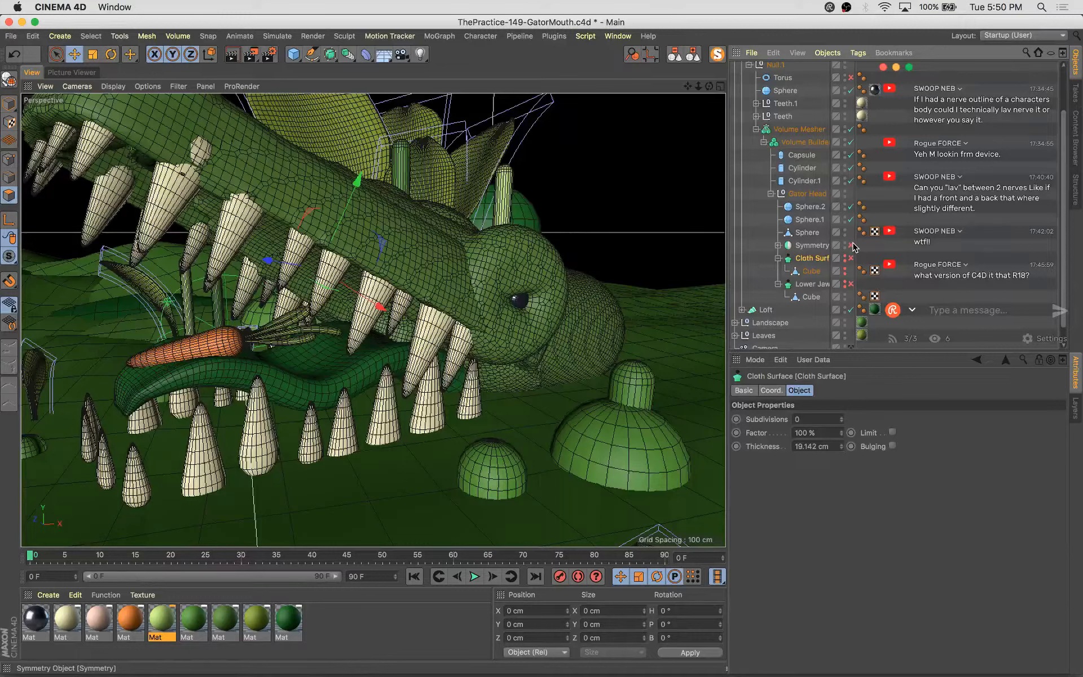
left_click(777, 246)
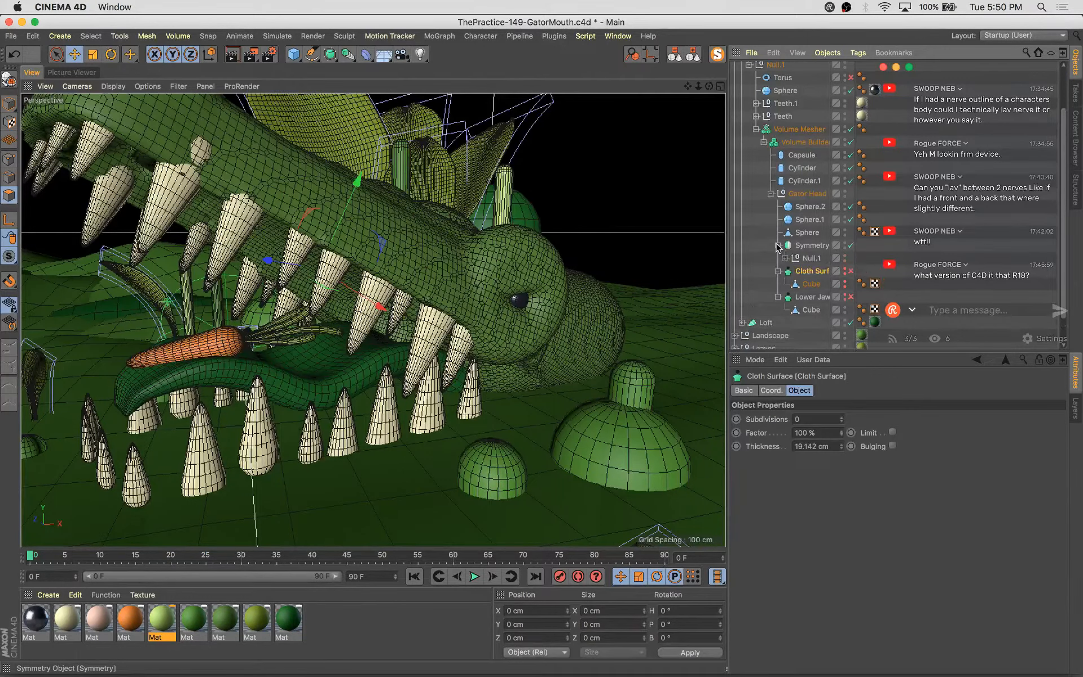
Expand the Symmetry's Null.1 to examine the head primitives, undoing an accidental drag in the object list
left_click(784, 258)
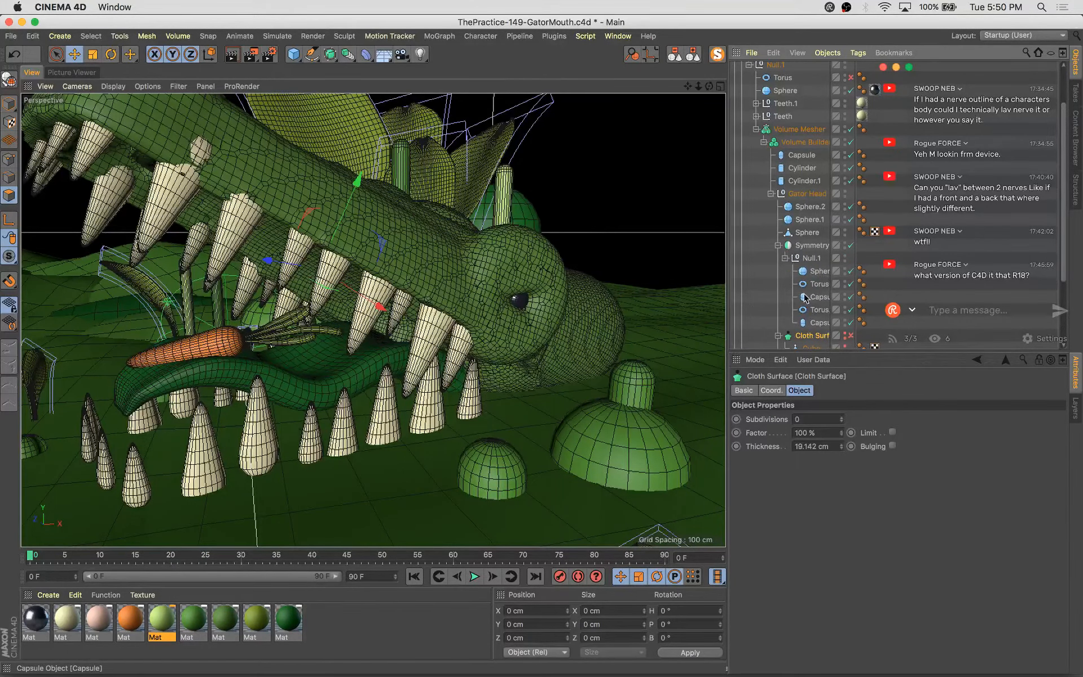
mouse_move(857, 326)
left_mouse_down("ctrl")
mouse_move(902, 335)
mouse_move(876, 334)
left_mouse_up("ctrl")
key("super+z")
scroll(857, 307, "down", 5)
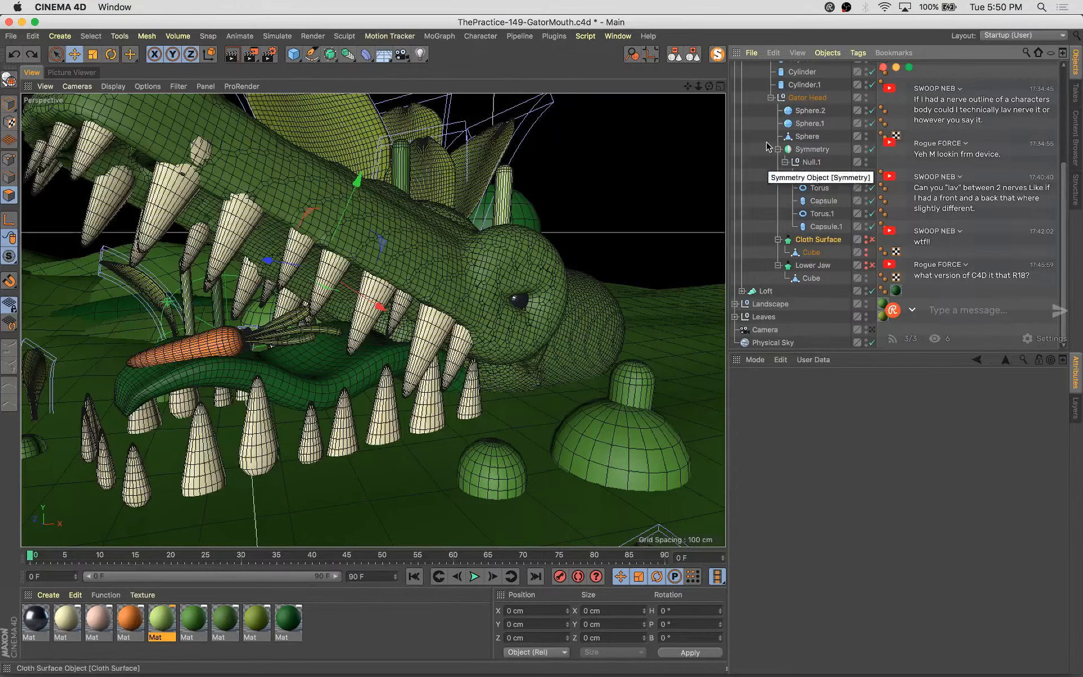
scroll(832, 232, "up", 1)
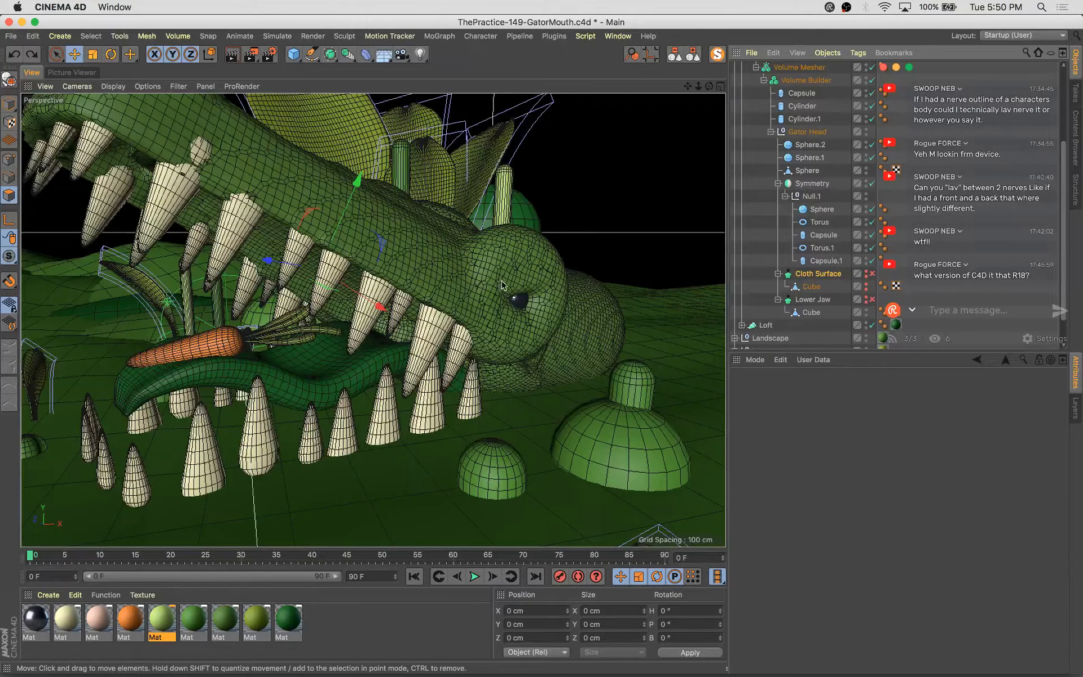
left_click_drag(502, 284, 285, 223, "alt")
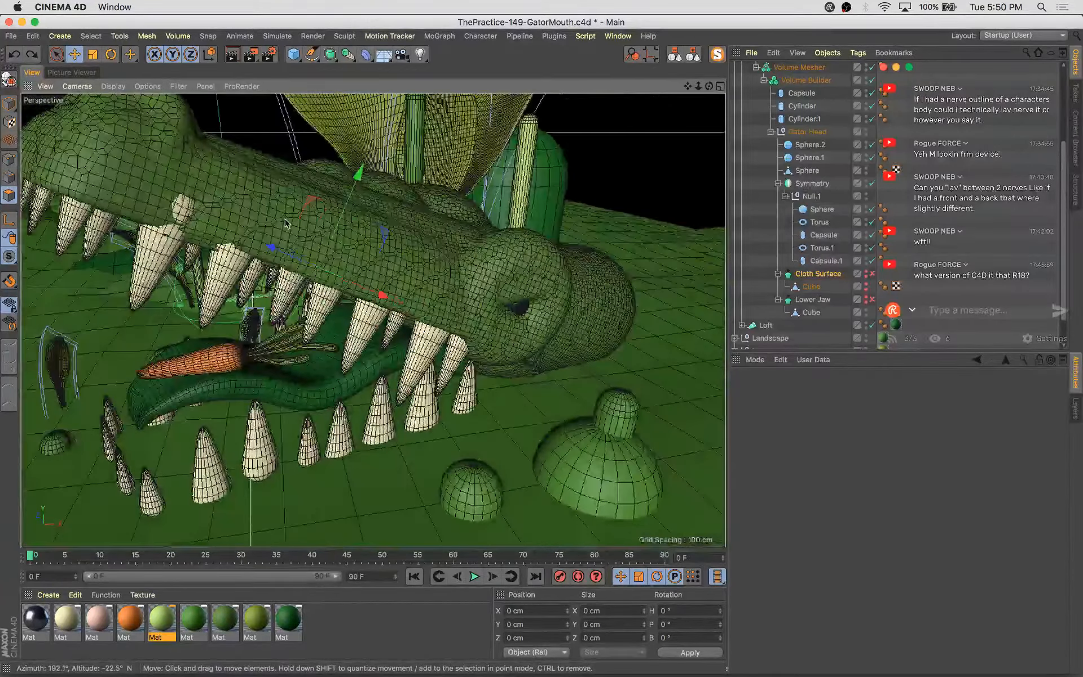
Disable the Volume Builder and Volume Mesher to inspect the head's source primitives
left_click(870, 81)
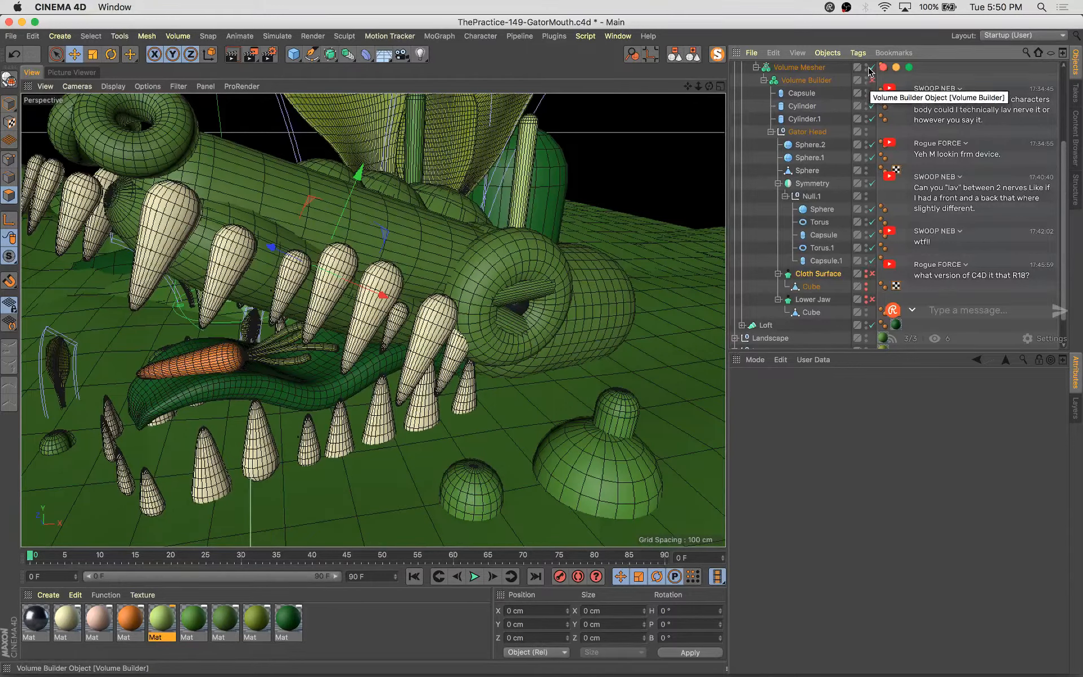
left_click(872, 67)
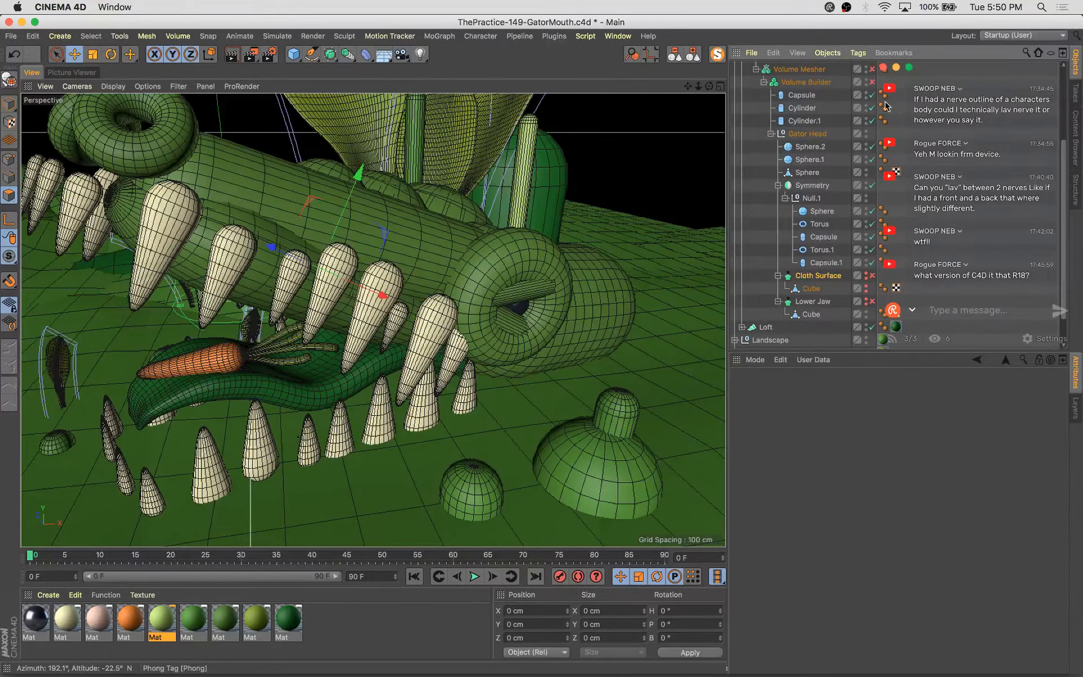
left_click_drag(454, 299, 564, 285, "alt")
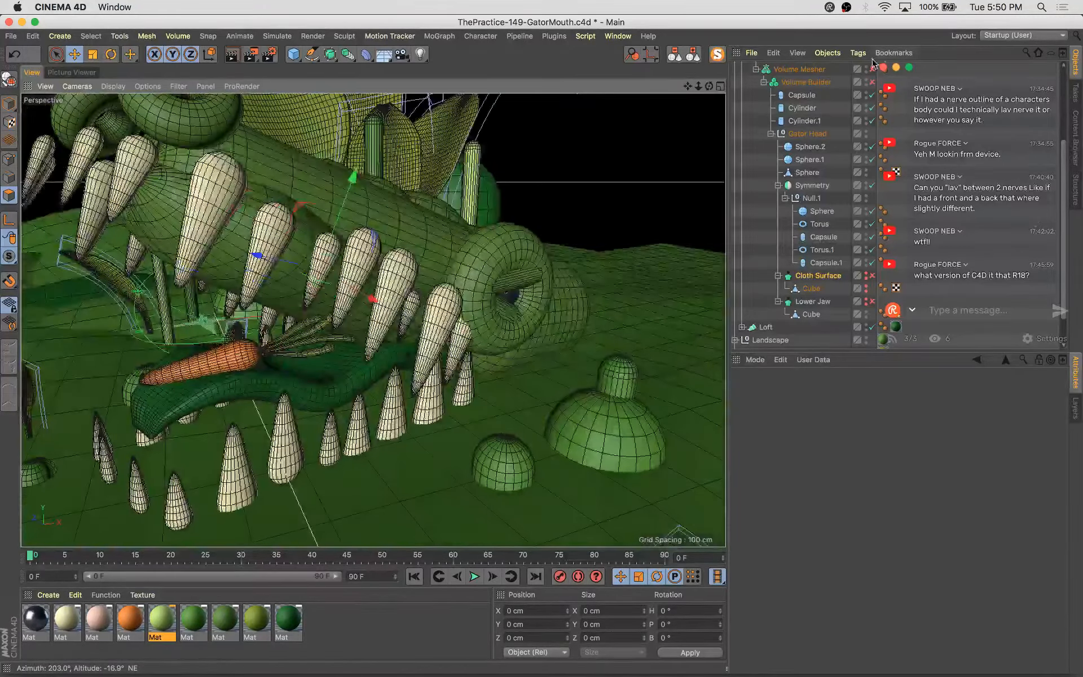
Toggle the head's Cloth Surface off and on again to compare the smoothed and raw head
left_click(869, 275)
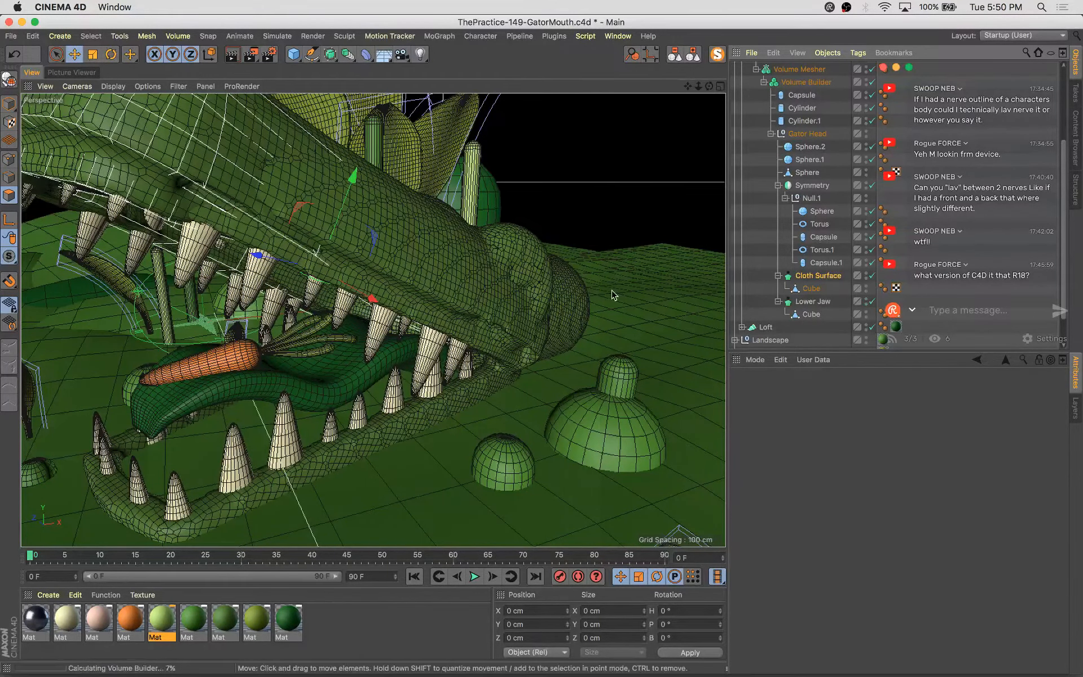
left_click_drag(496, 345, 578, 328, "alt")
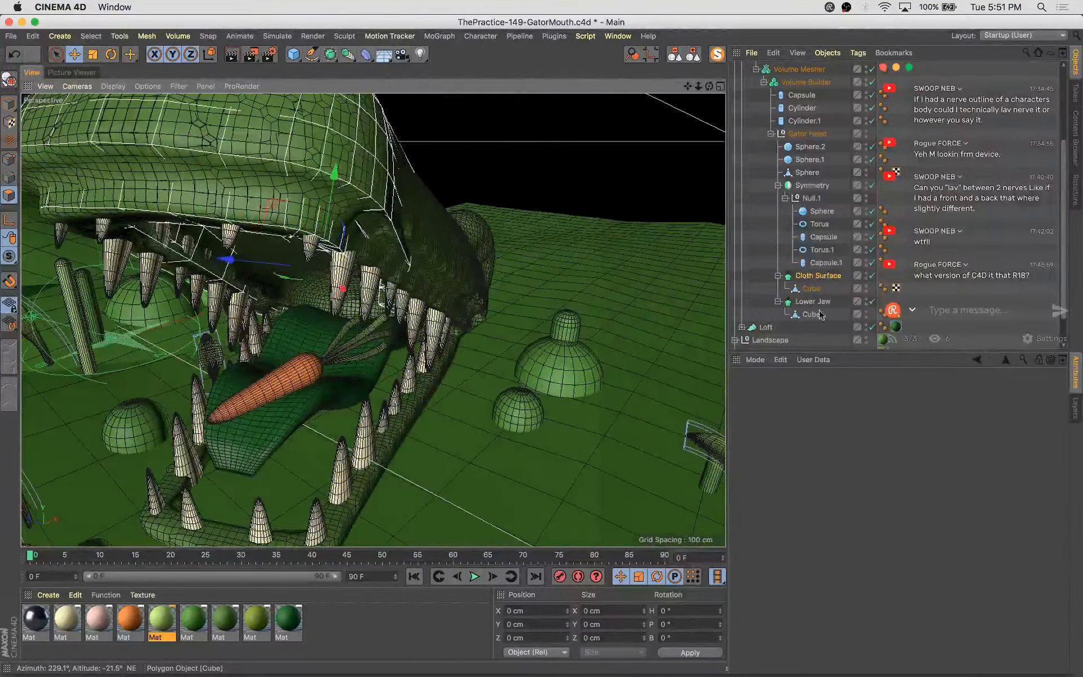
left_click(872, 275)
left_click_drag(460, 283, 490, 269, "alt")
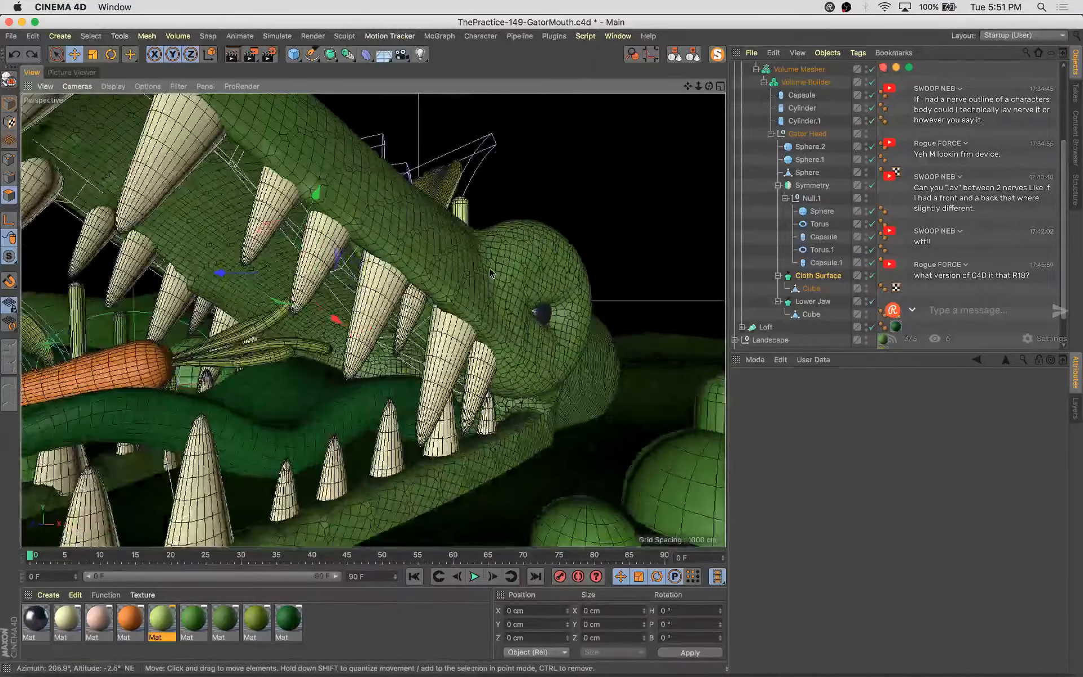
Select polygons on the head's cloth Cube and move them toward the snout
left_click(490, 272)
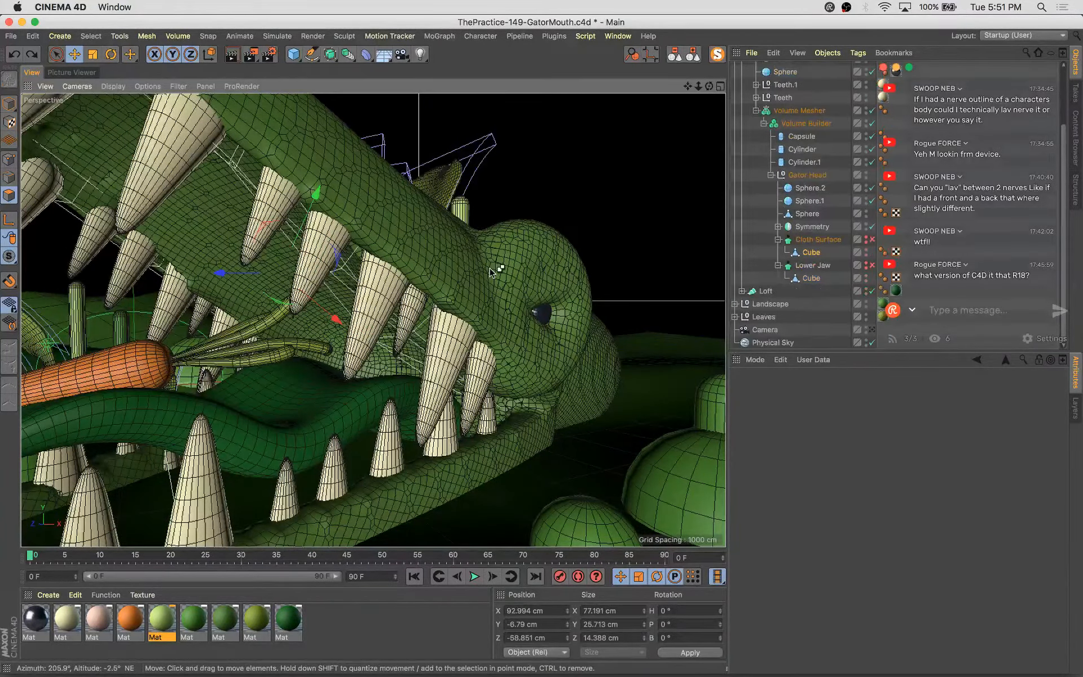
left_click_drag(490, 273, 597, 269)
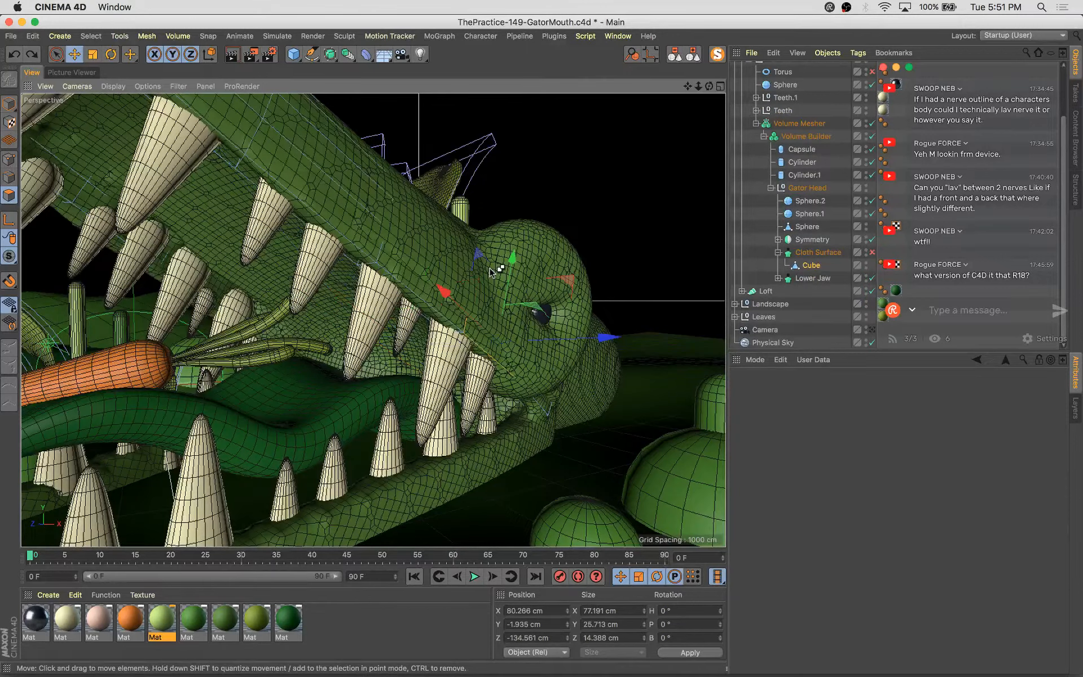
Toggle the Lower Jaw off and try moving the snout polygons downward, undoing the move
left_click(871, 279)
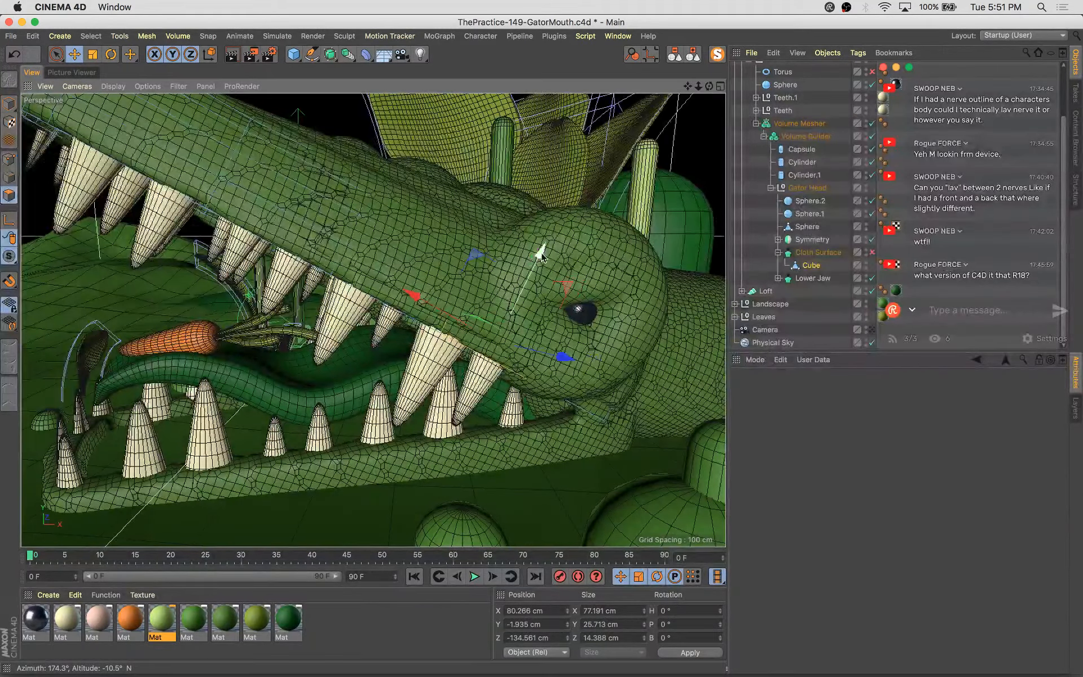
left_click_drag(534, 269, 520, 297)
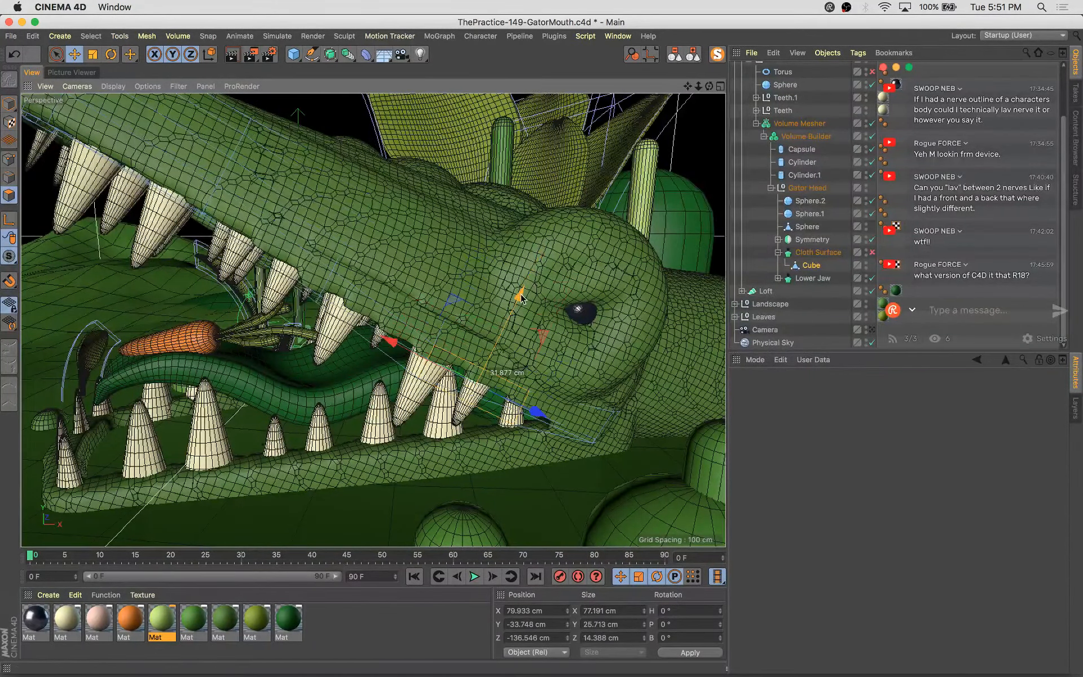
key("super+z")
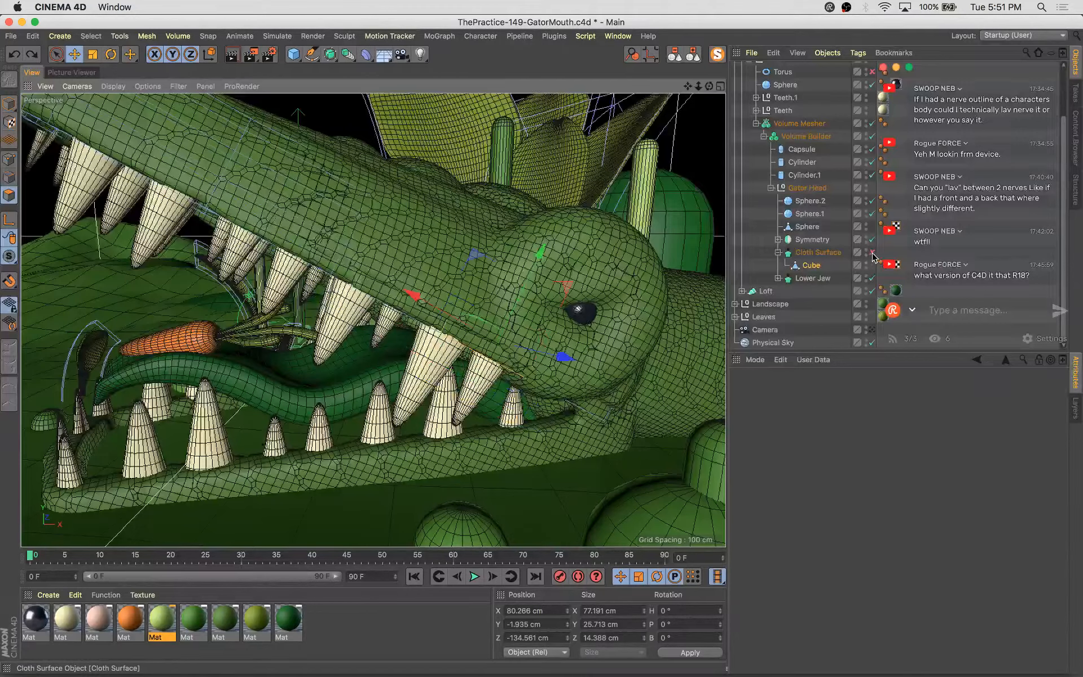
Toggle the Gator Head's spheres and Symmetry object to see their contribution to the head
double_click(865, 267)
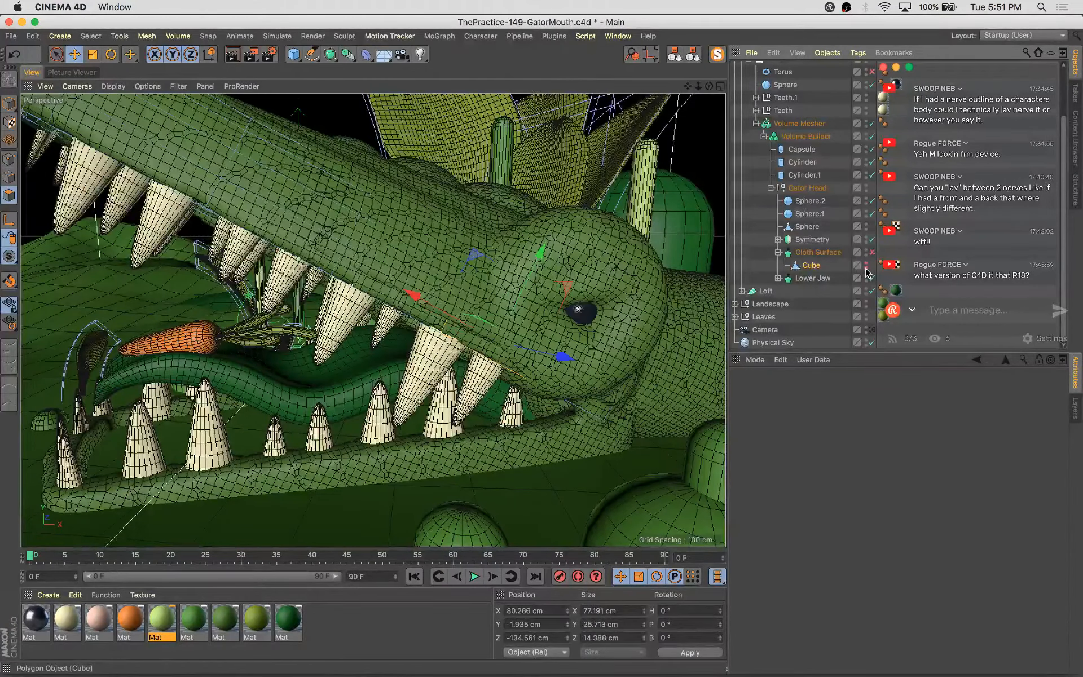
left_click(778, 253)
left_click(861, 202)
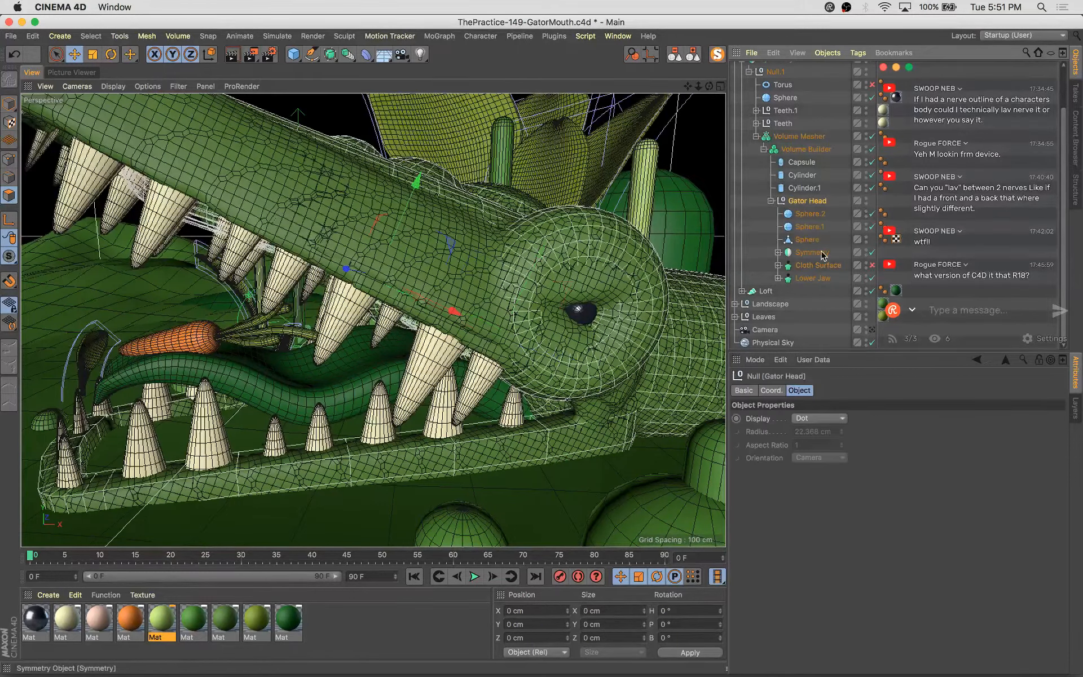
left_click(871, 226)
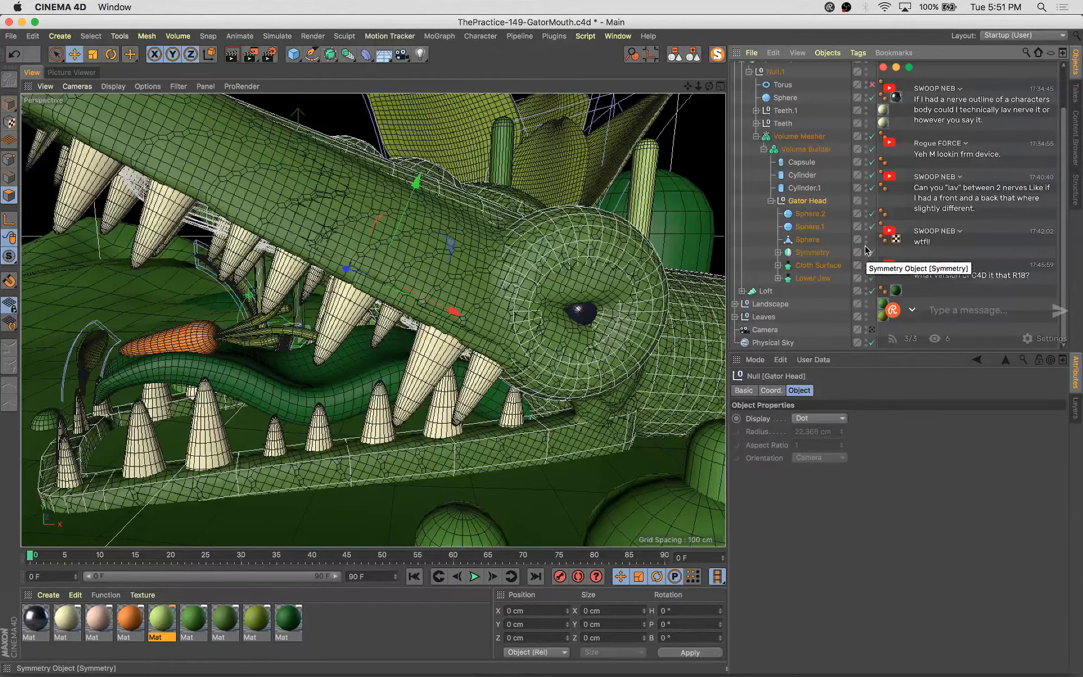
left_click(865, 238)
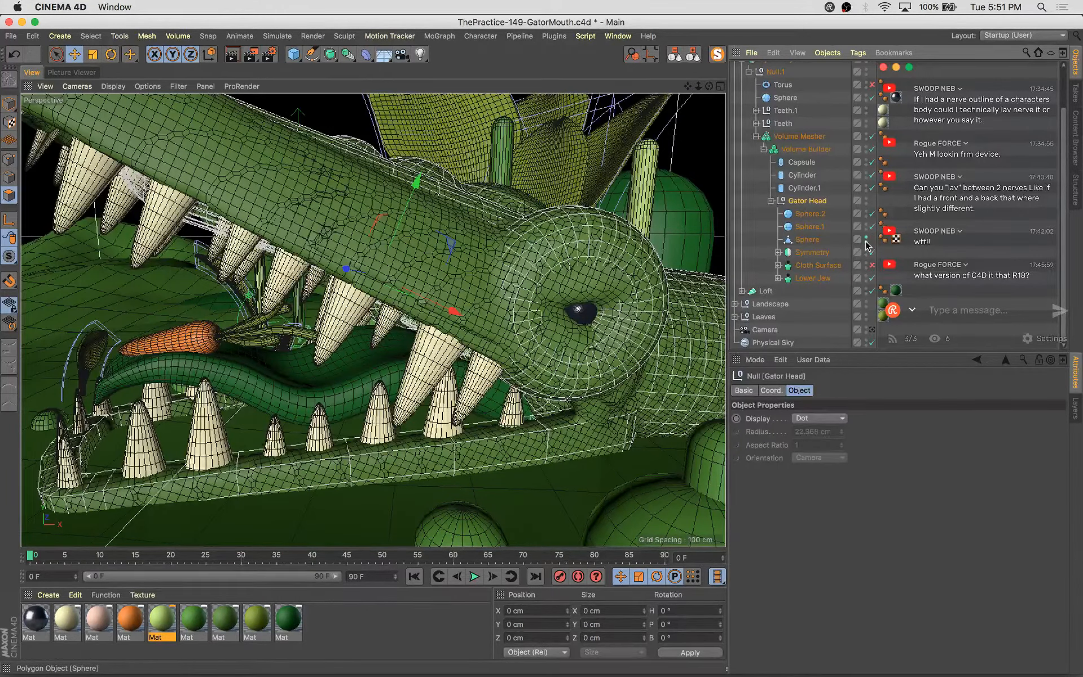
Turn the Volume Builder and Volume Mesher off to view the primitives, then turn them back on
left_click(871, 149)
left_click(871, 136)
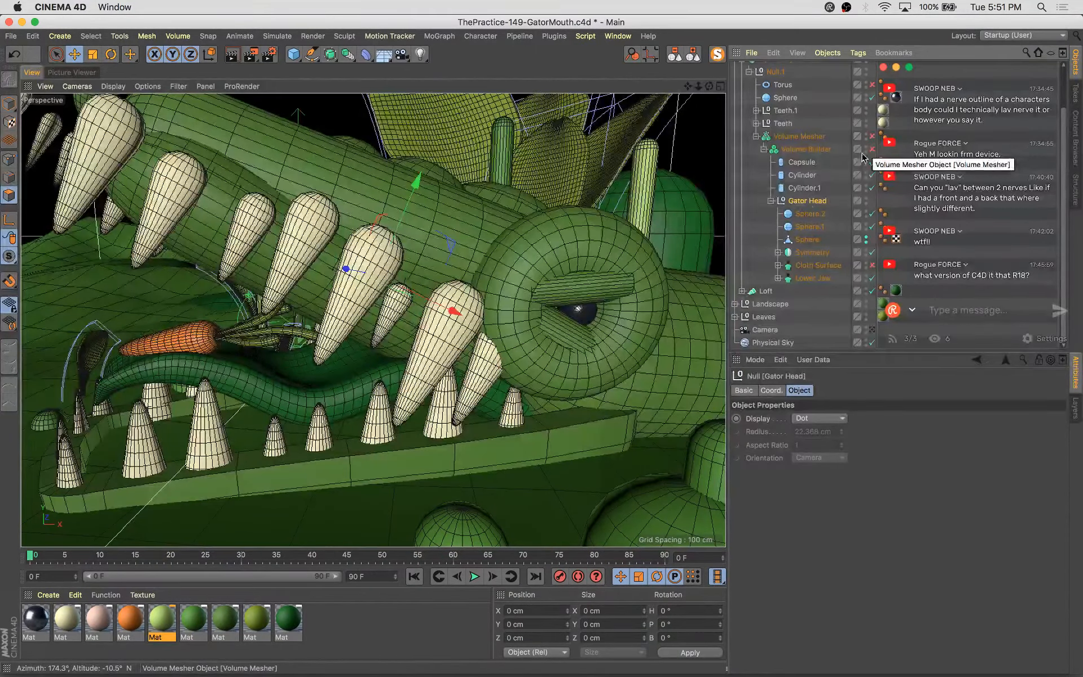
left_click_drag(389, 311, 451, 307, "alt")
left_click(872, 149)
left_click(872, 137)
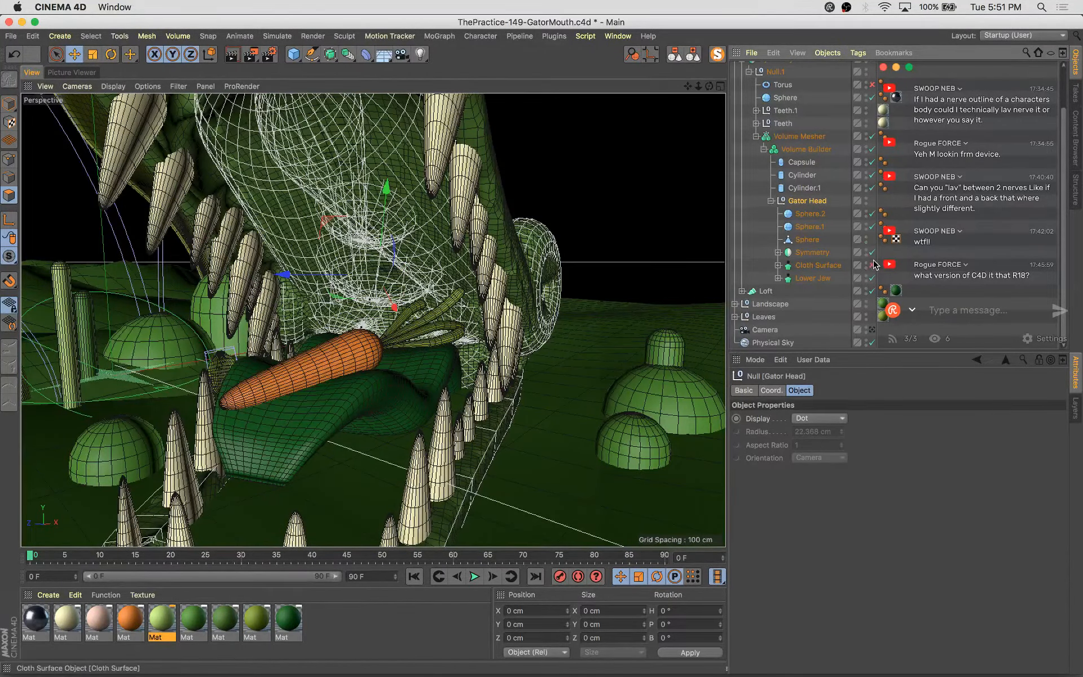
Expand the Cloth Surface and Symmetry hierarchies while viewing the head from another angle
left_click(778, 266)
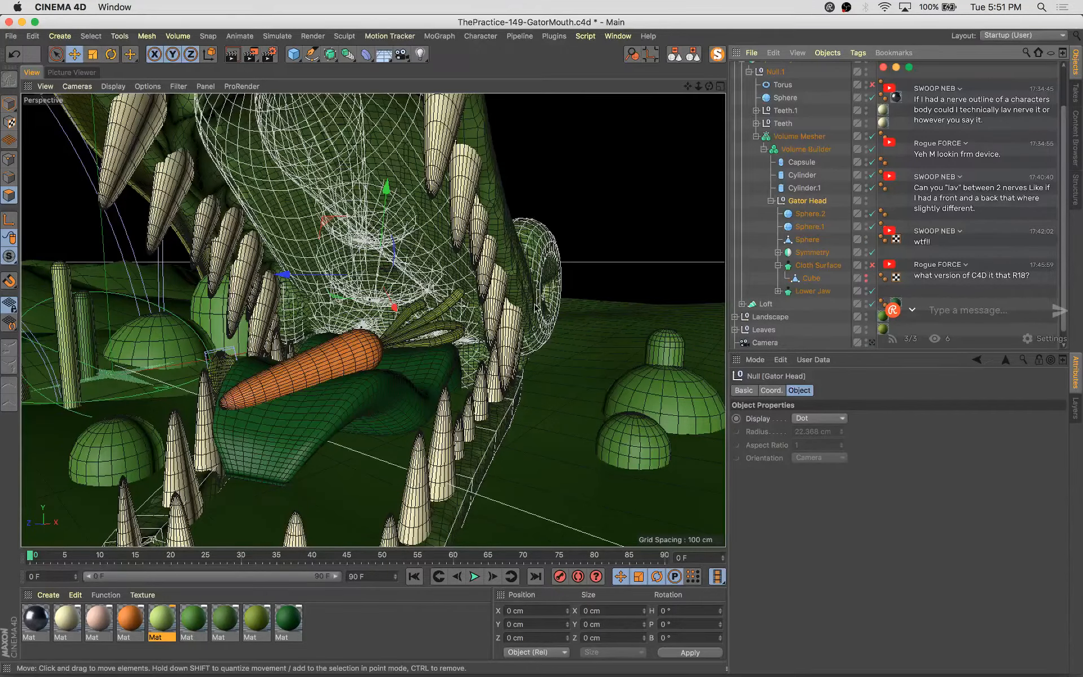
left_click_drag(597, 310, 467, 252, "alt")
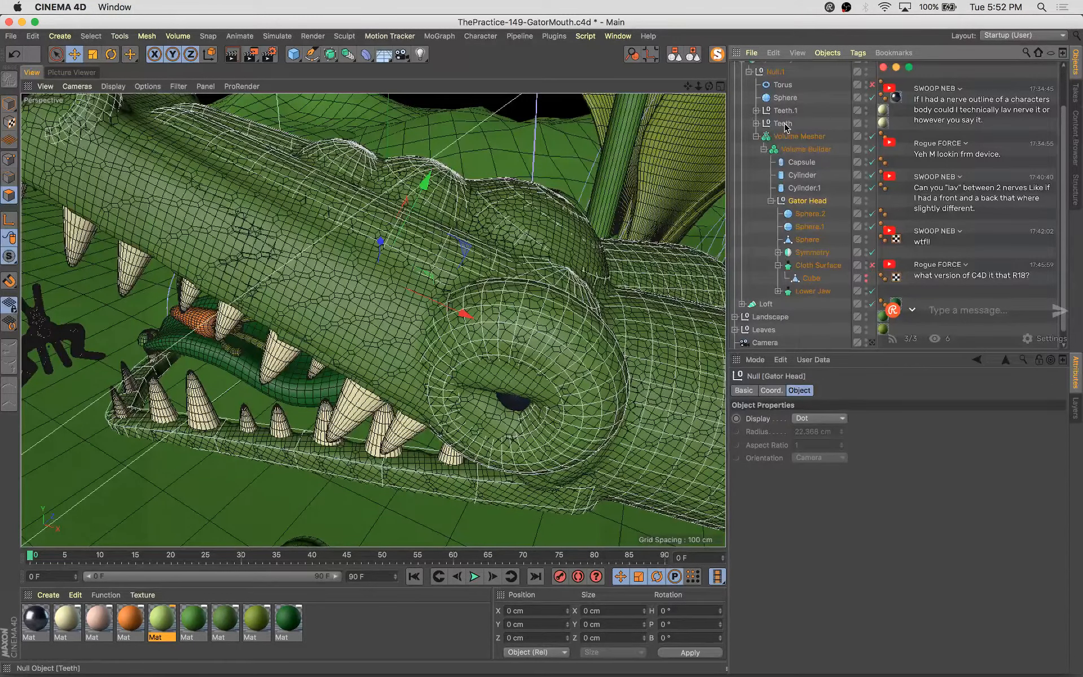
scroll(783, 127, "up", 2)
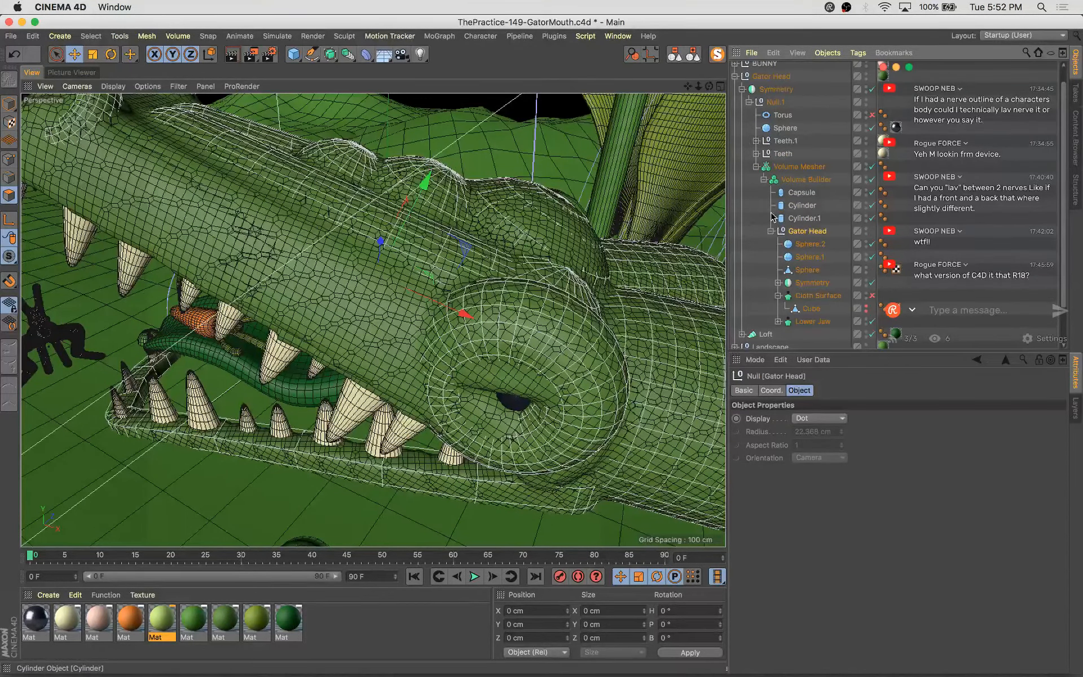
left_click(778, 282)
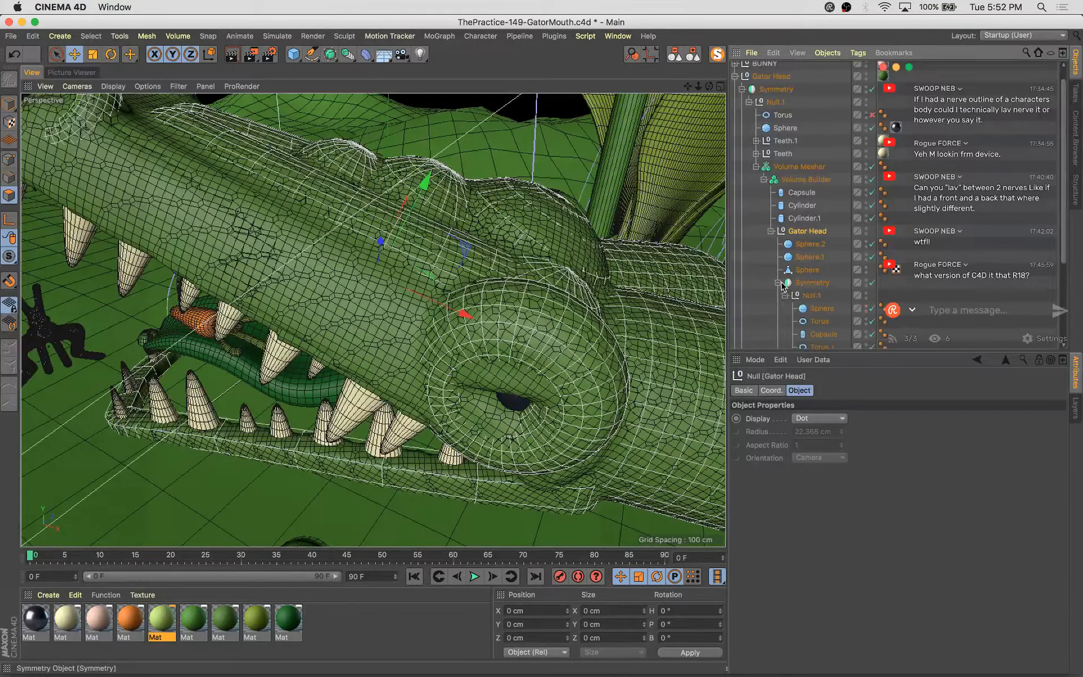
scroll(789, 304, "down", 3)
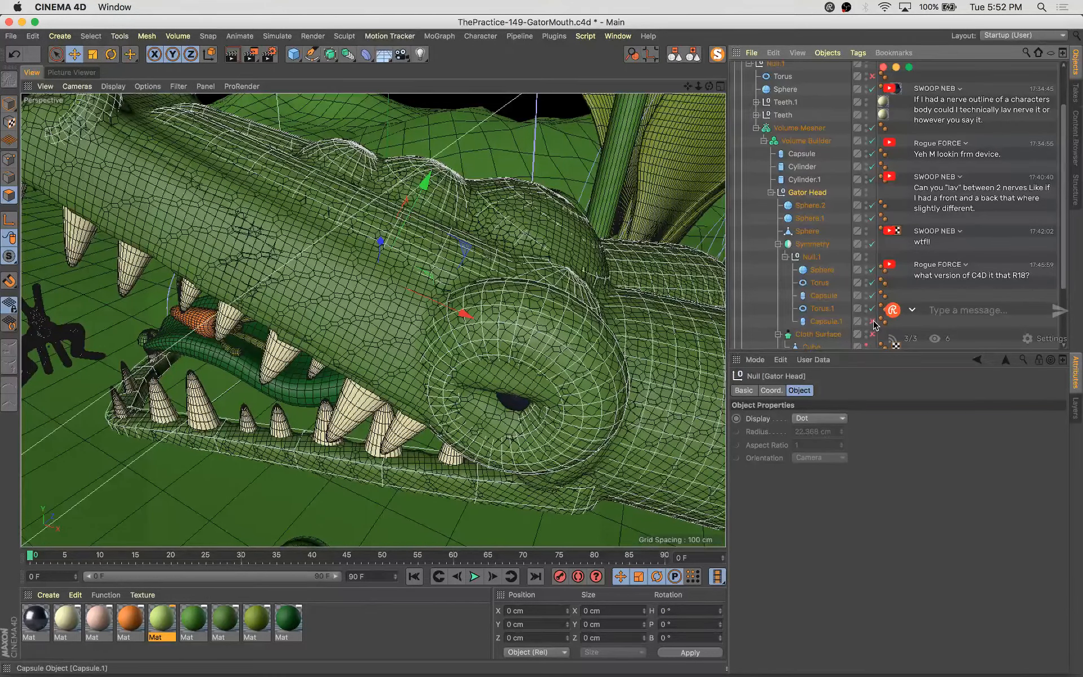
Toggle the head's primitives, Symmetry and Cloth Surface on and off to compare the shapes
left_click(874, 285)
left_click(873, 271)
left_click(872, 244)
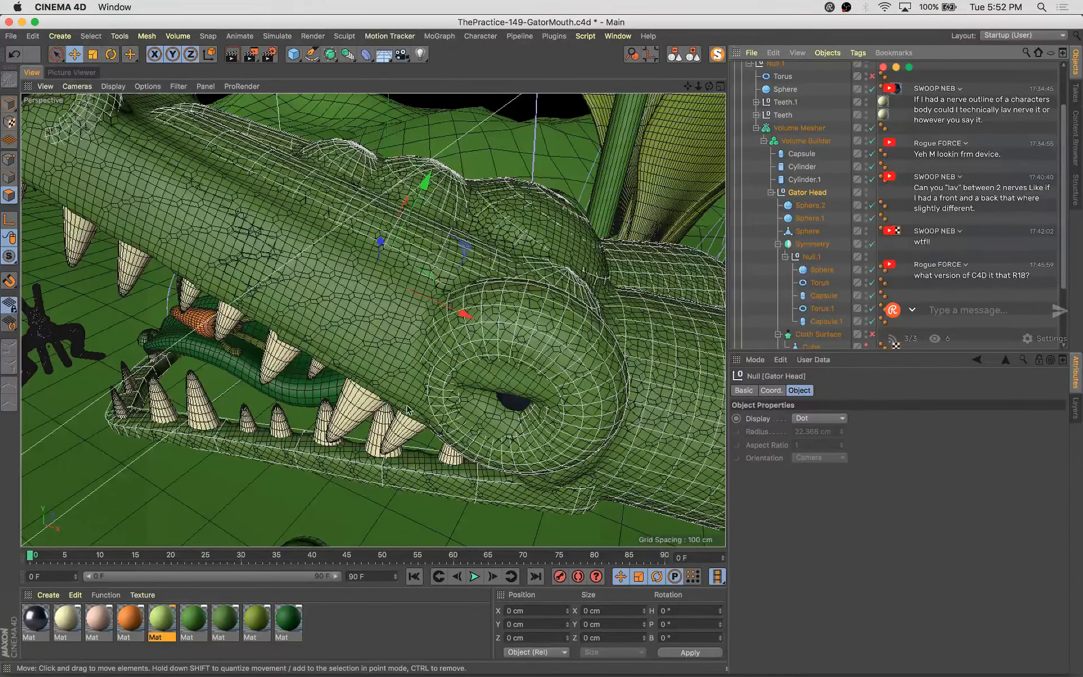
scroll(377, 275, "up", 3)
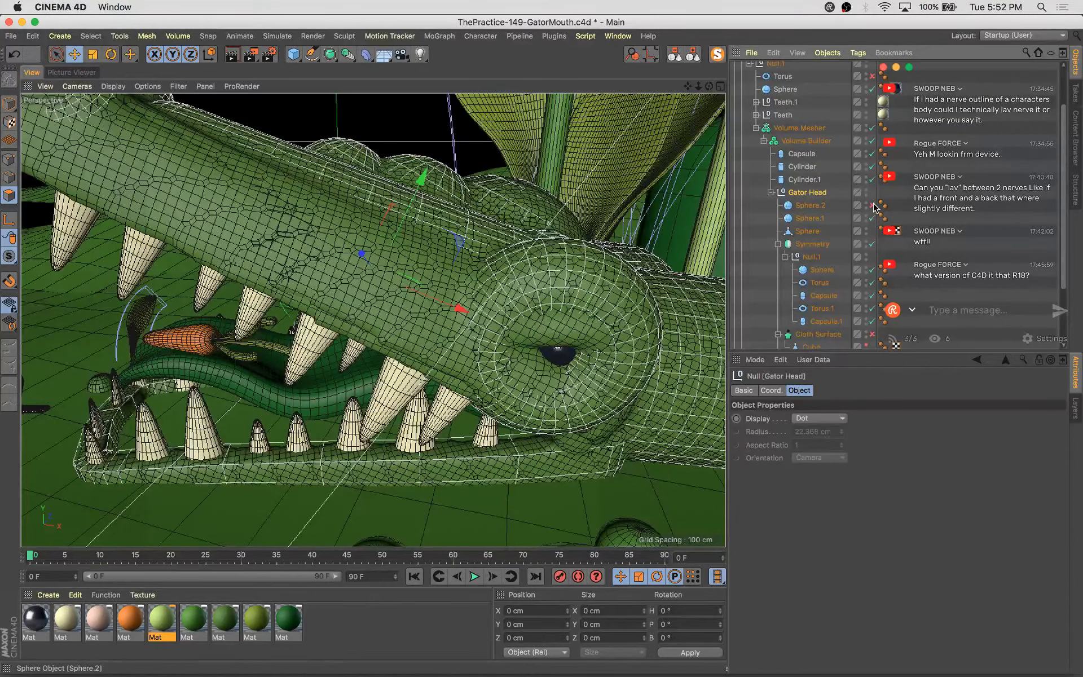
left_click(872, 206)
left_click(873, 178)
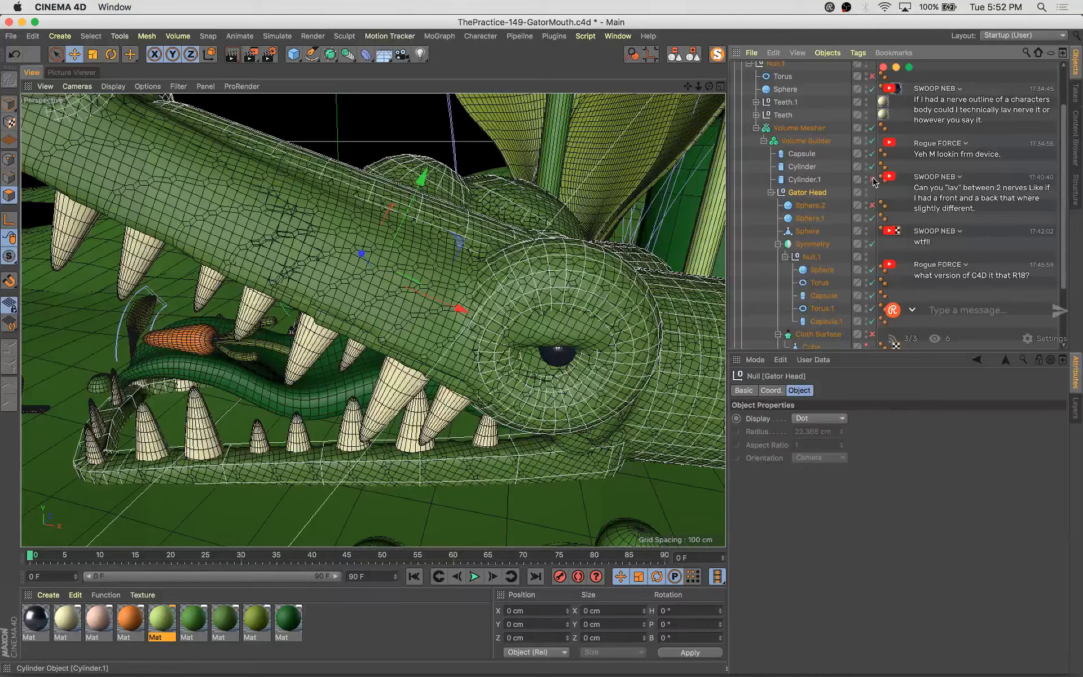
left_click(873, 167)
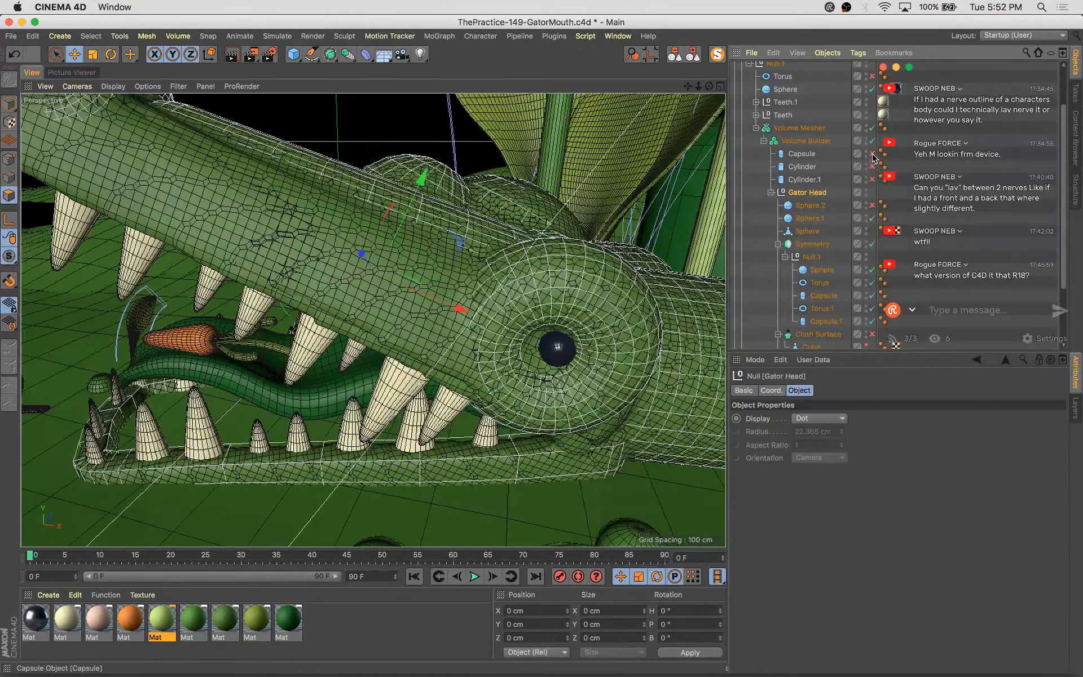
left_click(872, 180)
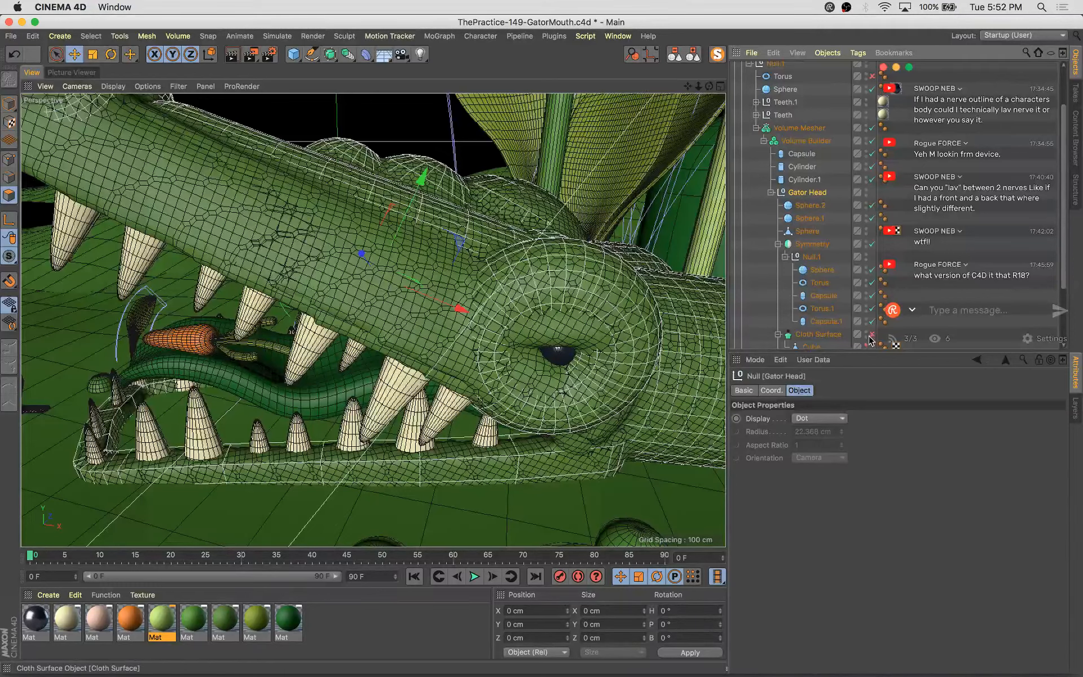
scroll(872, 338, "down", 2)
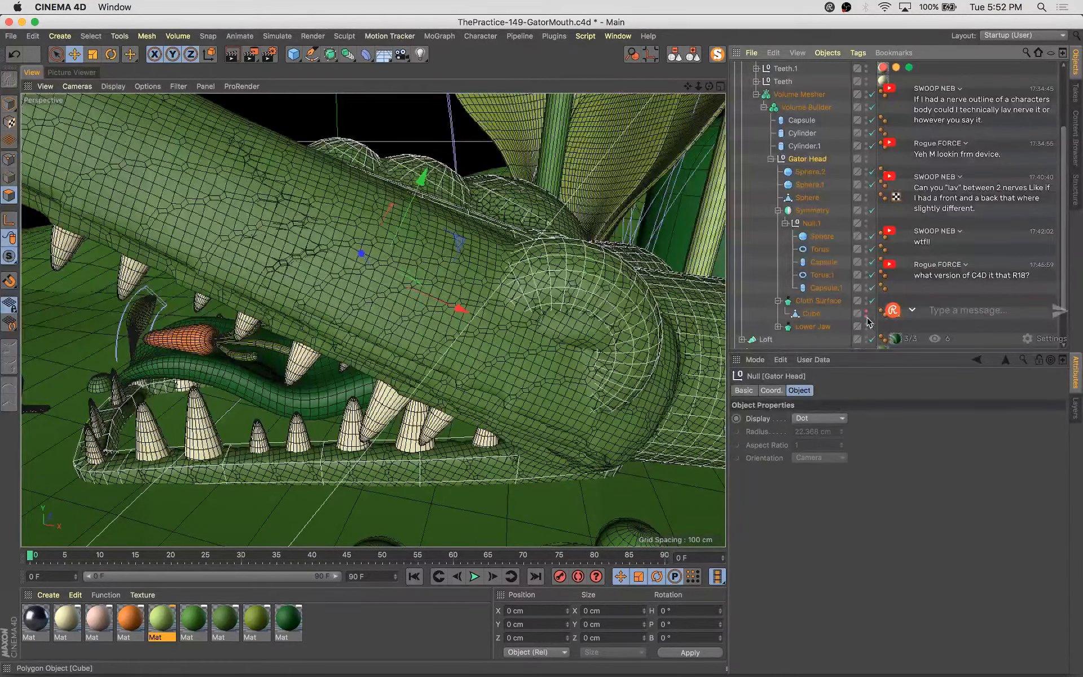
left_click(872, 300)
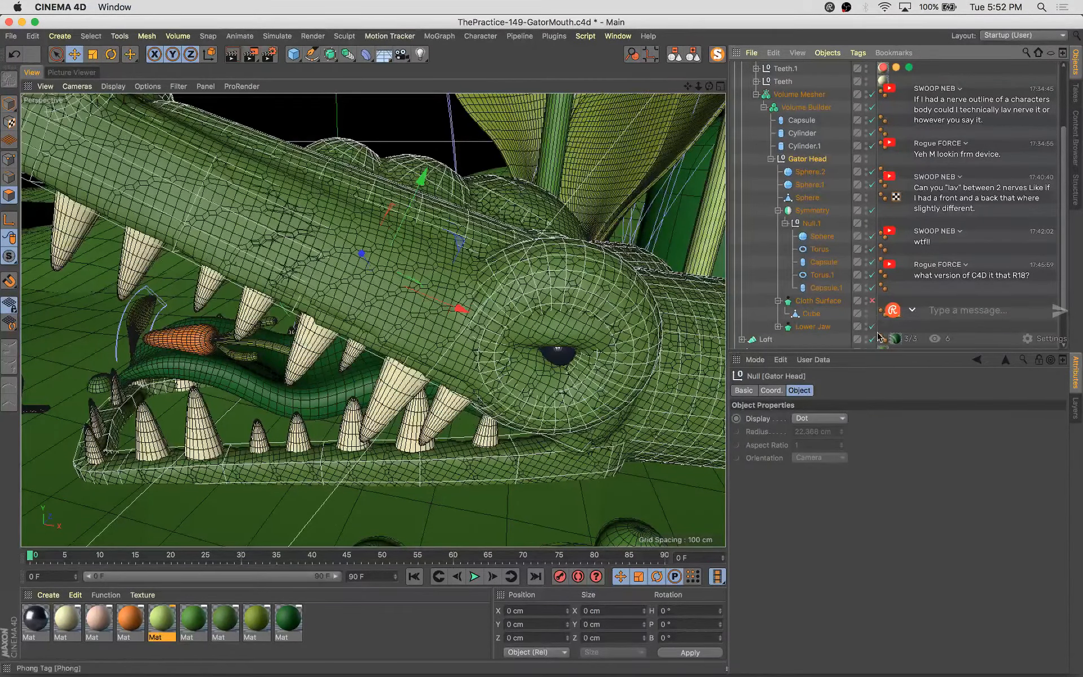
Try to pull the lower jaw cube's points downward with soft selection, then undo the move
left_click(811, 339)
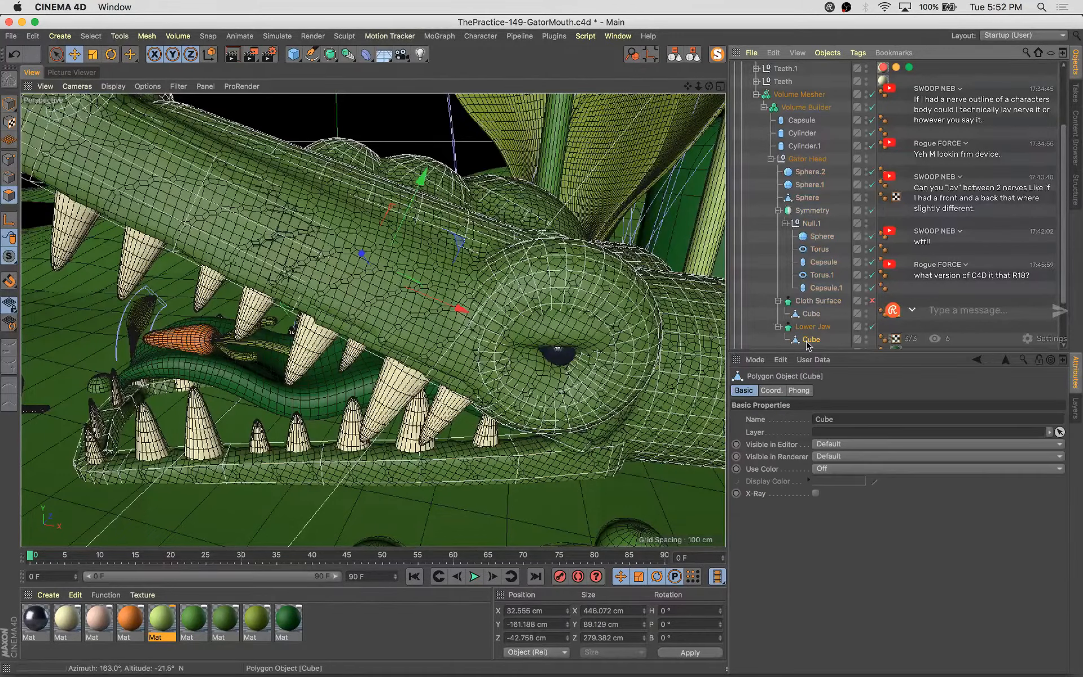
left_click(351, 501)
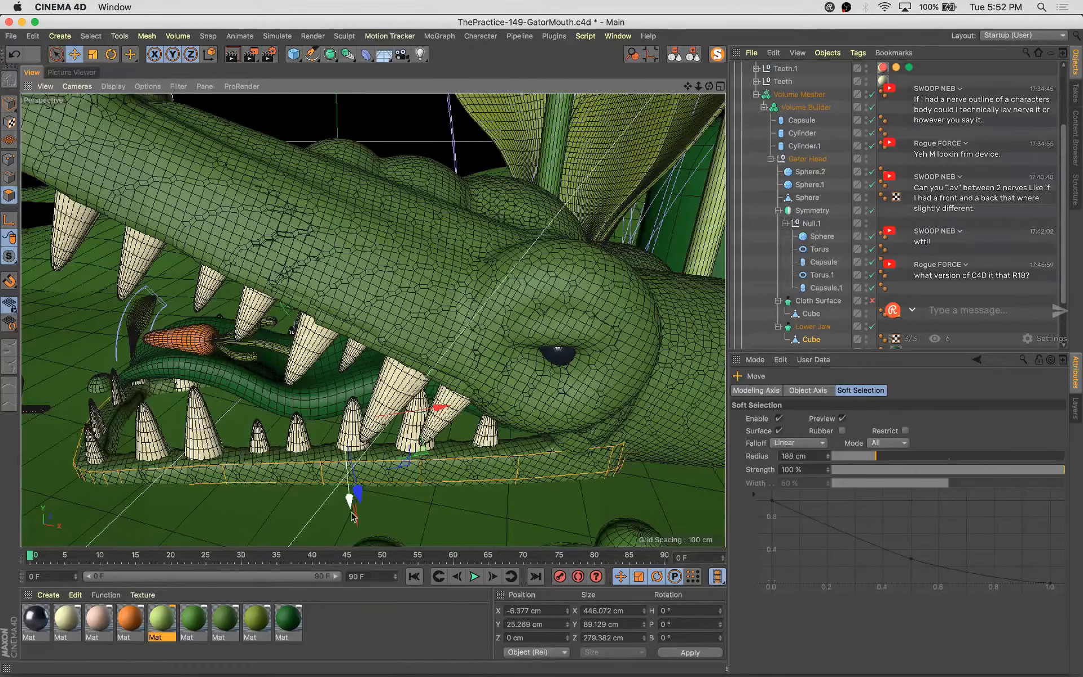
left_click_drag(352, 514, 357, 584)
key("super+z")
Orbit the view and inspect the Gator Head, Volume Mesher and Volume Builder settings
left_click_drag(342, 421, 463, 422, "alt")
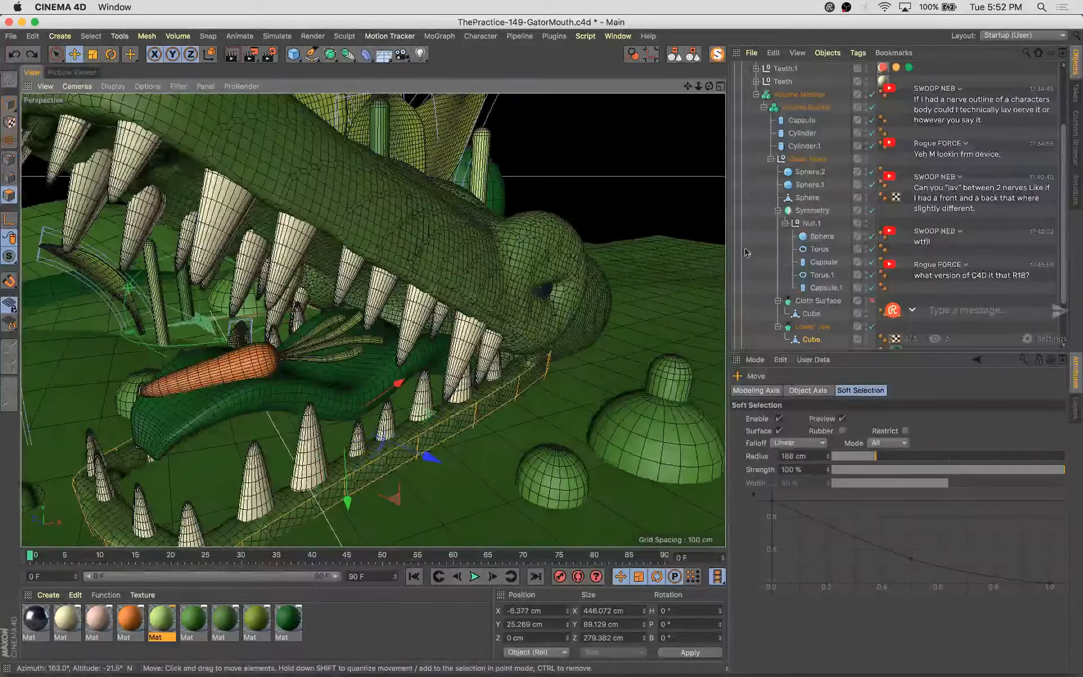
left_click(809, 160)
left_click(808, 95)
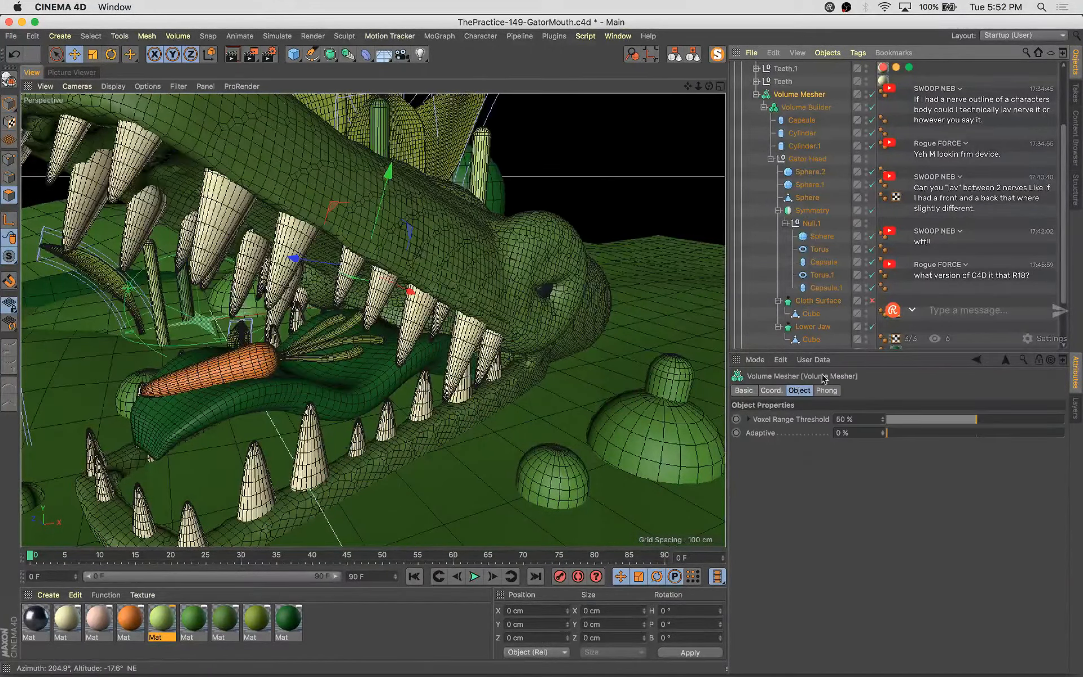
left_click(770, 389)
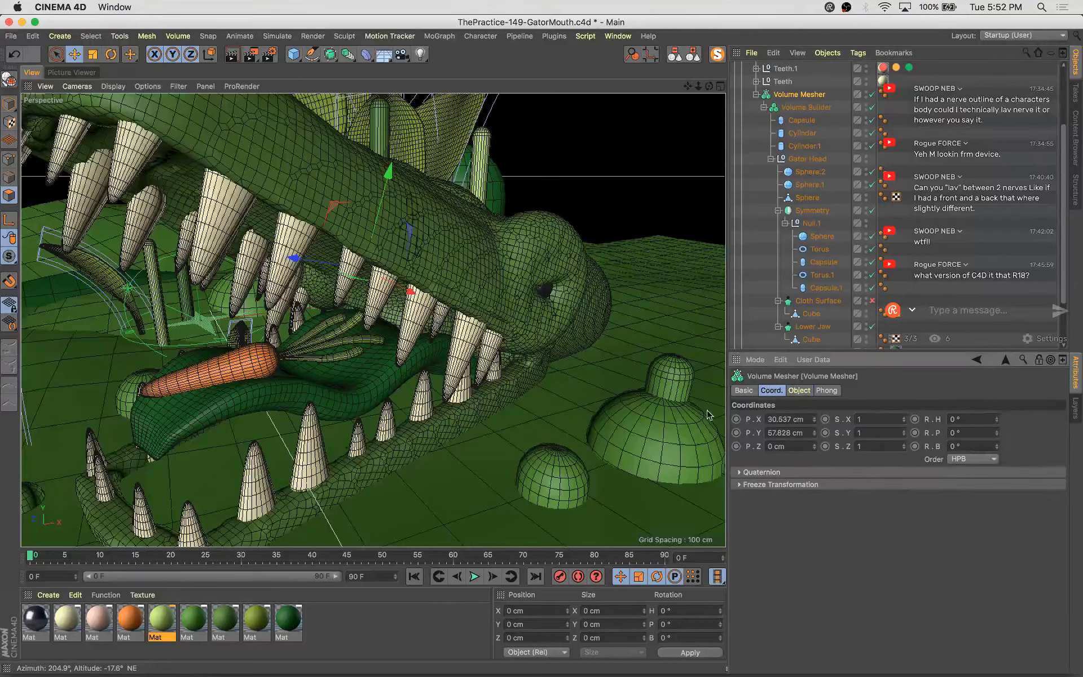
left_click(802, 391)
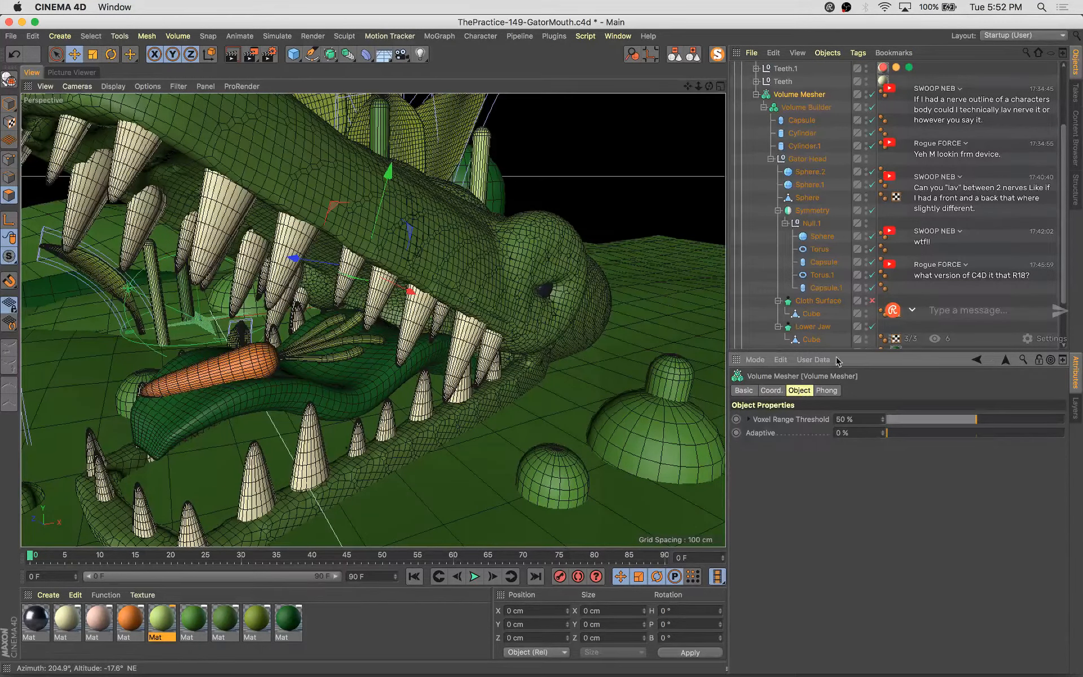
left_click(806, 107)
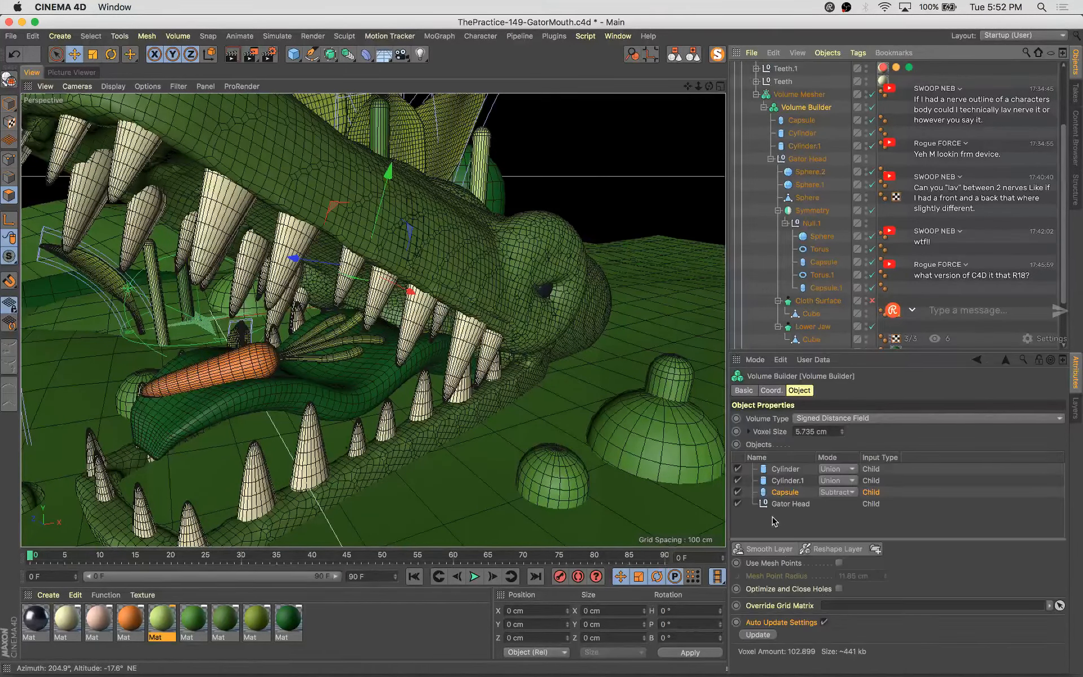
Try switching the Capsule's mode in the Volume Builder to Intersect, then set it back to Subtract
left_click(846, 492)
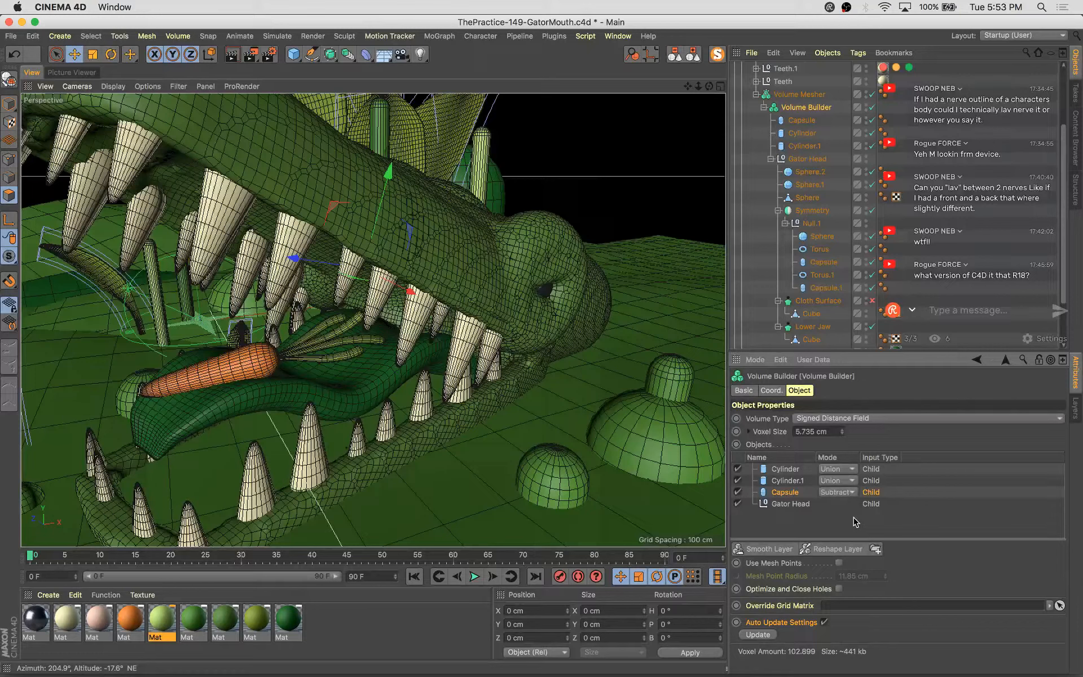
left_click(841, 493)
left_click(851, 536)
left_click(837, 491)
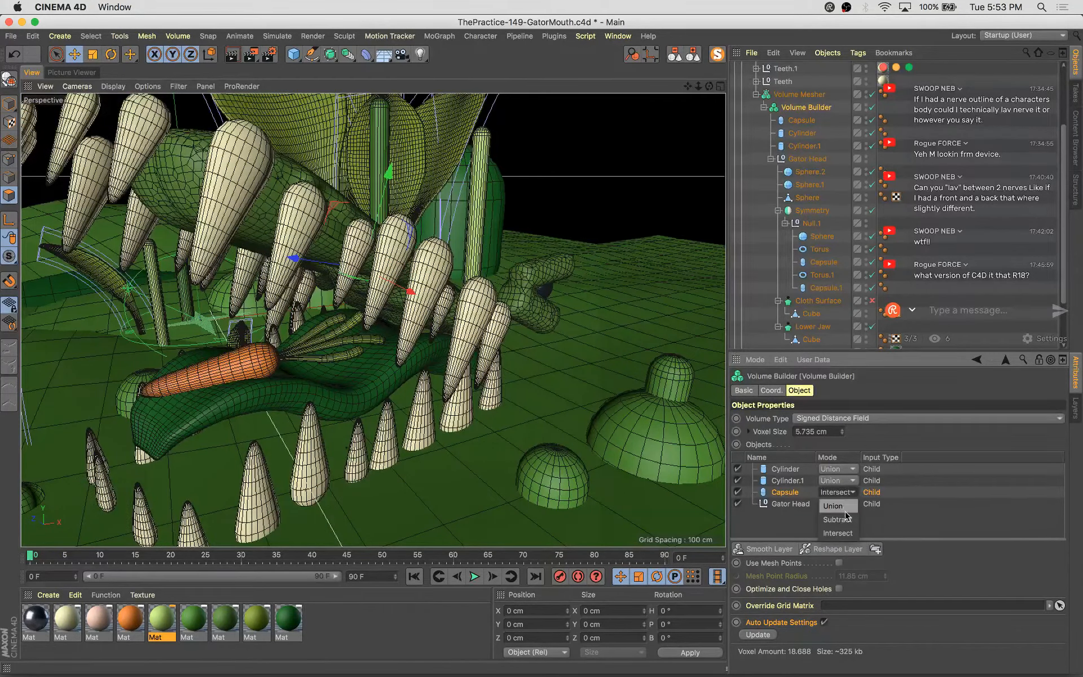
left_click(847, 520)
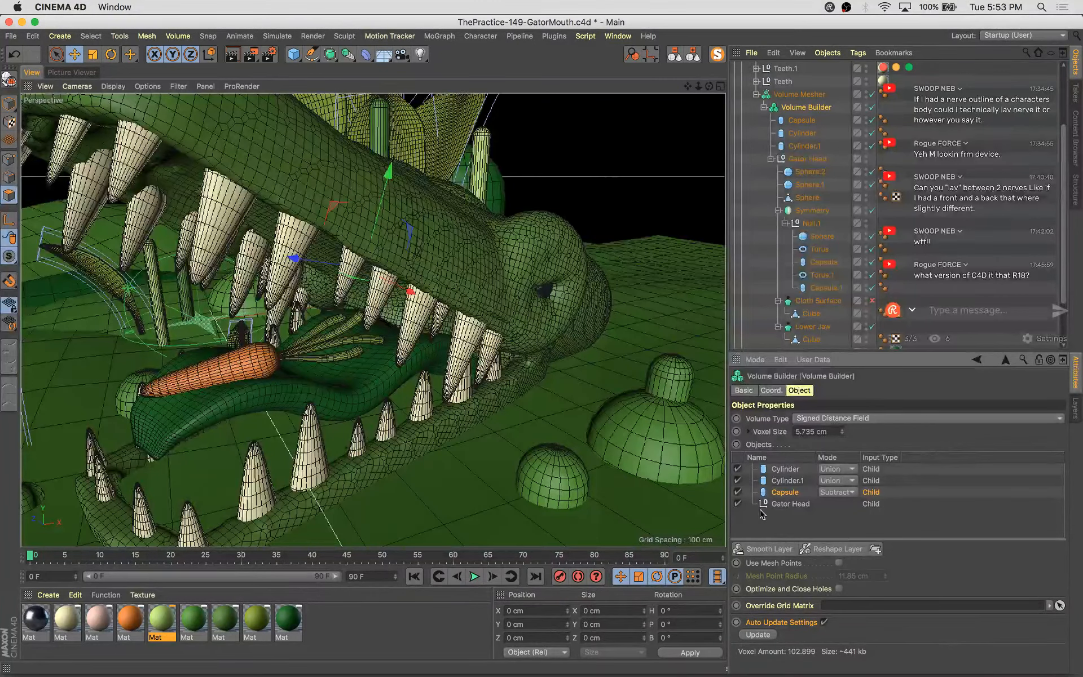
Toggle the Gator Head input off and on and nudge the voxel size down and back to 5.735 cm
left_click(737, 504)
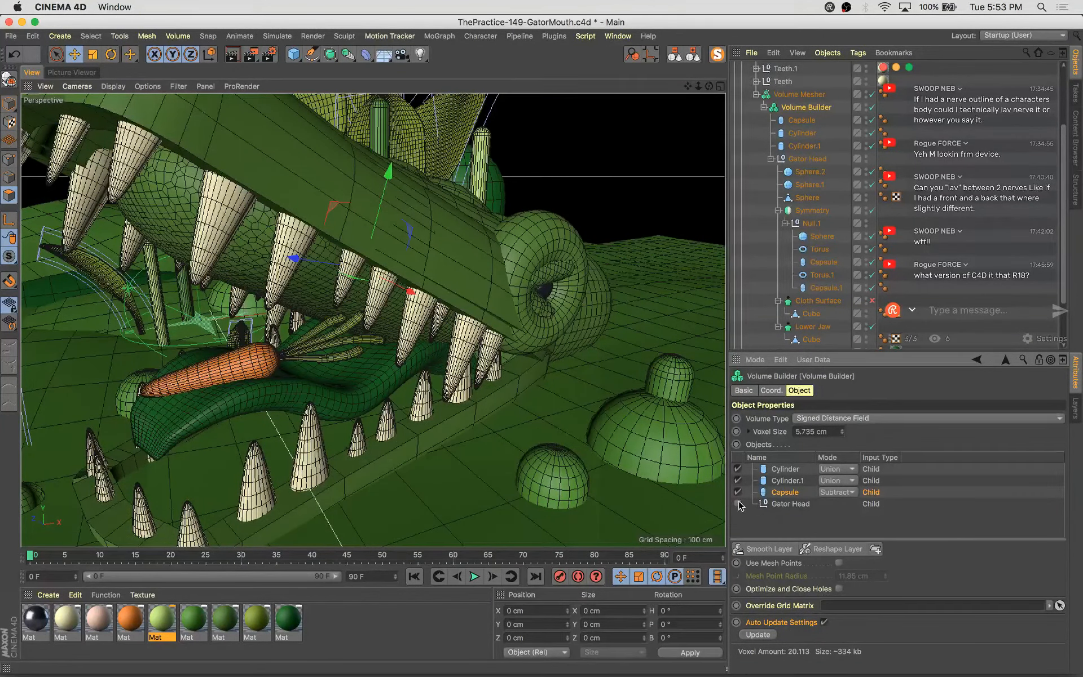
left_click(738, 504)
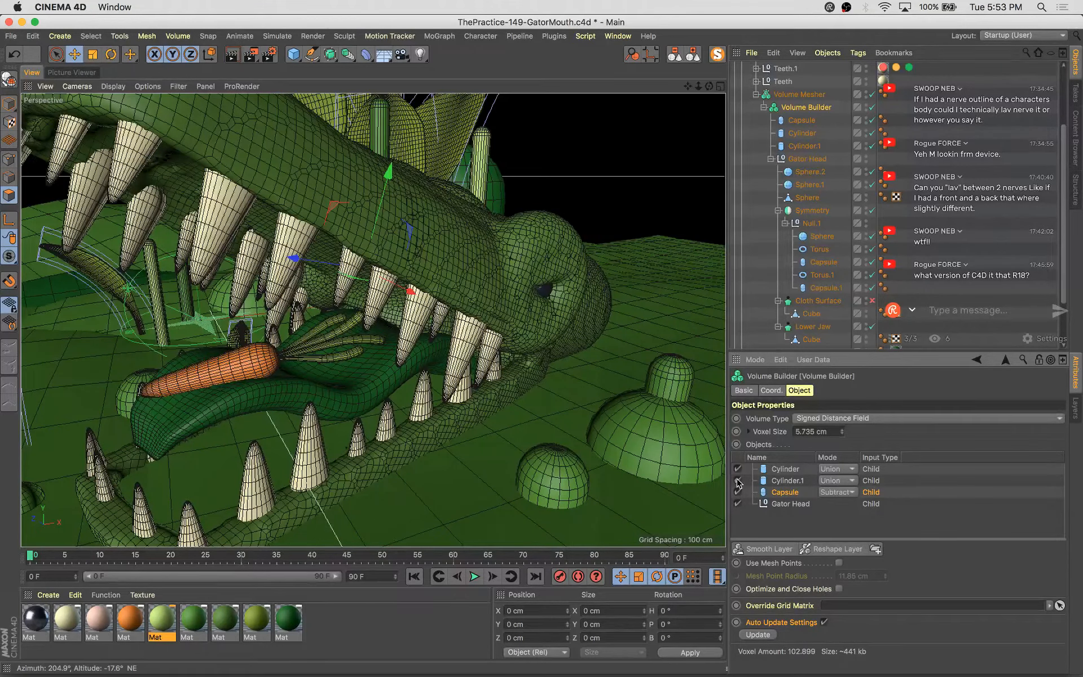
left_click(842, 434)
left_click(842, 433)
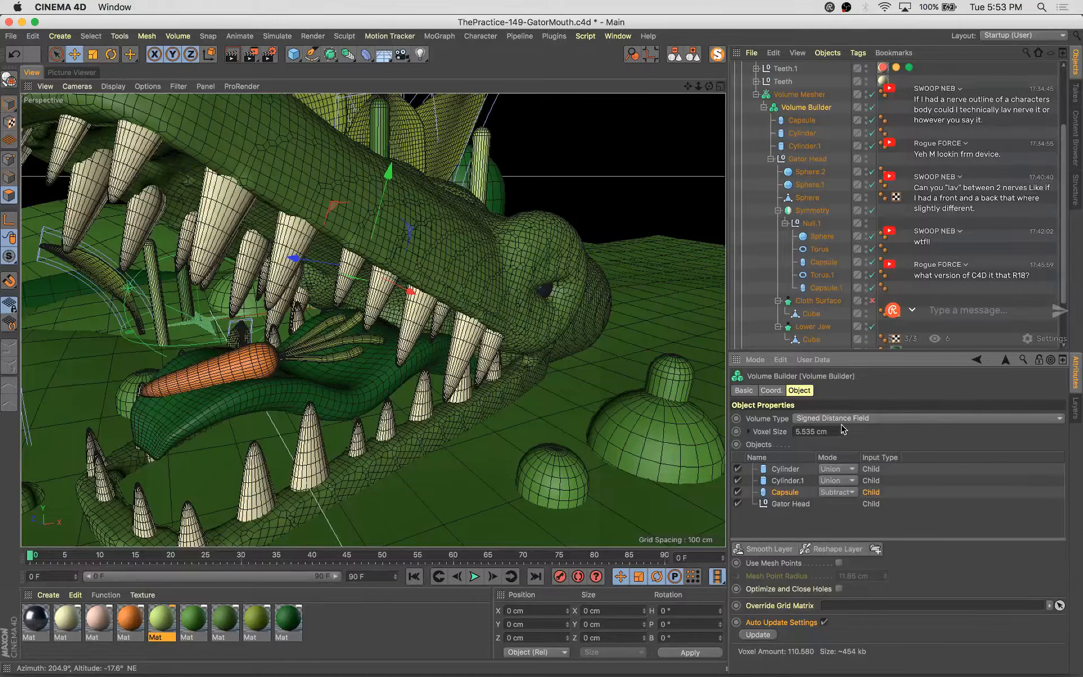
left_click(843, 429)
left_click(842, 429)
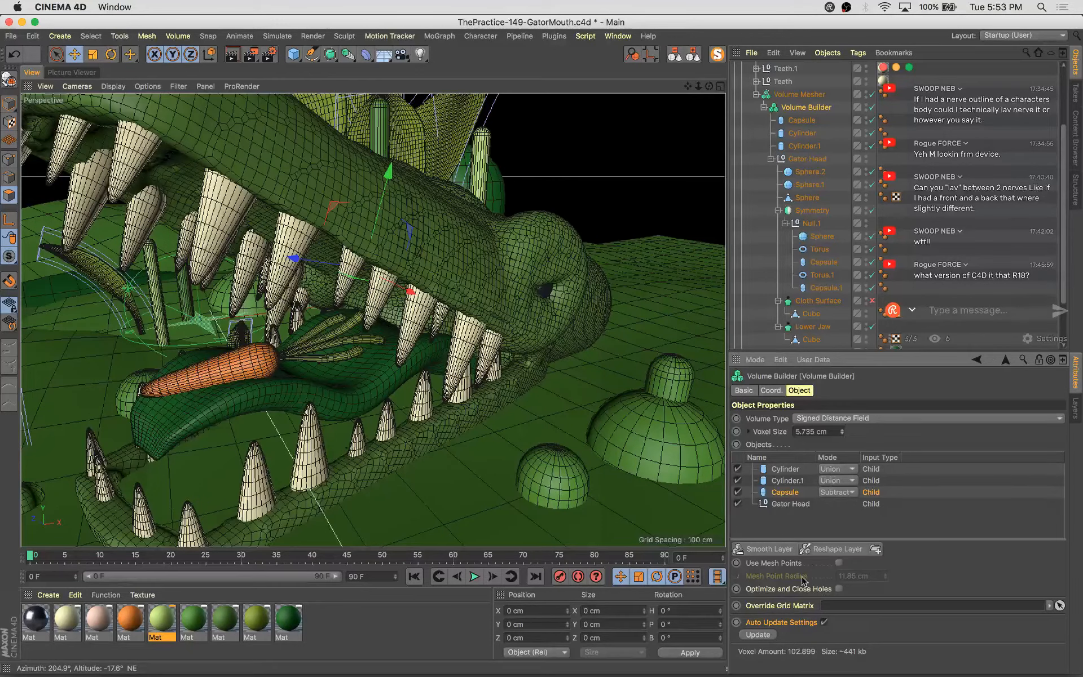
Add a Smooth Layer to the Volume Builder and move it to the top of the objects list
left_click(782, 551)
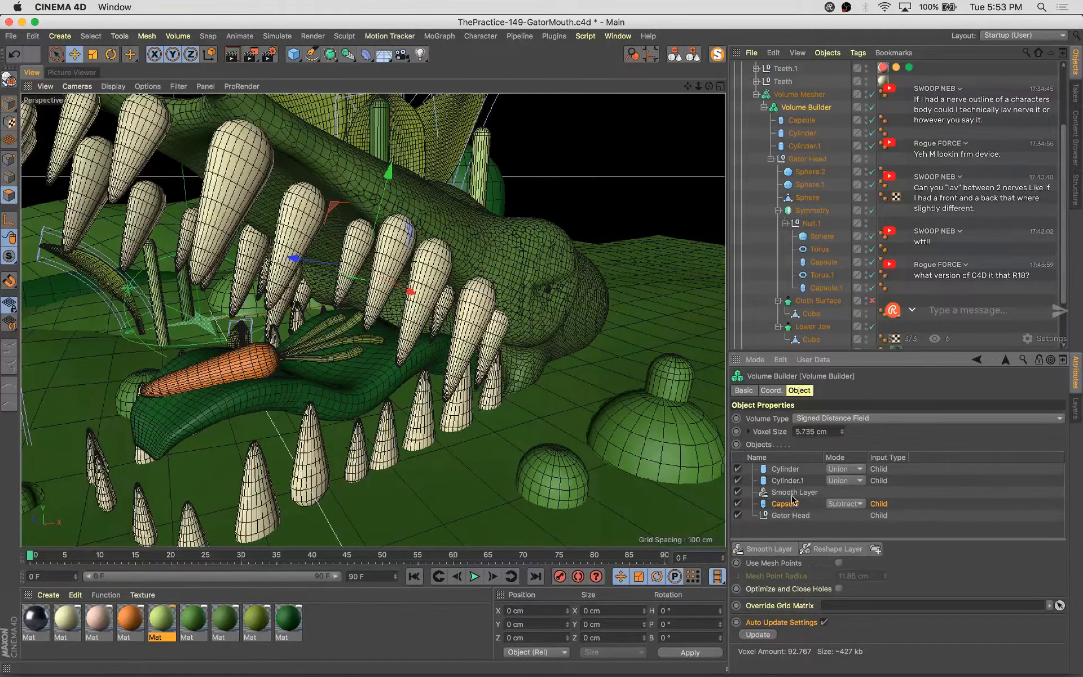
left_click_drag(792, 494, 788, 467)
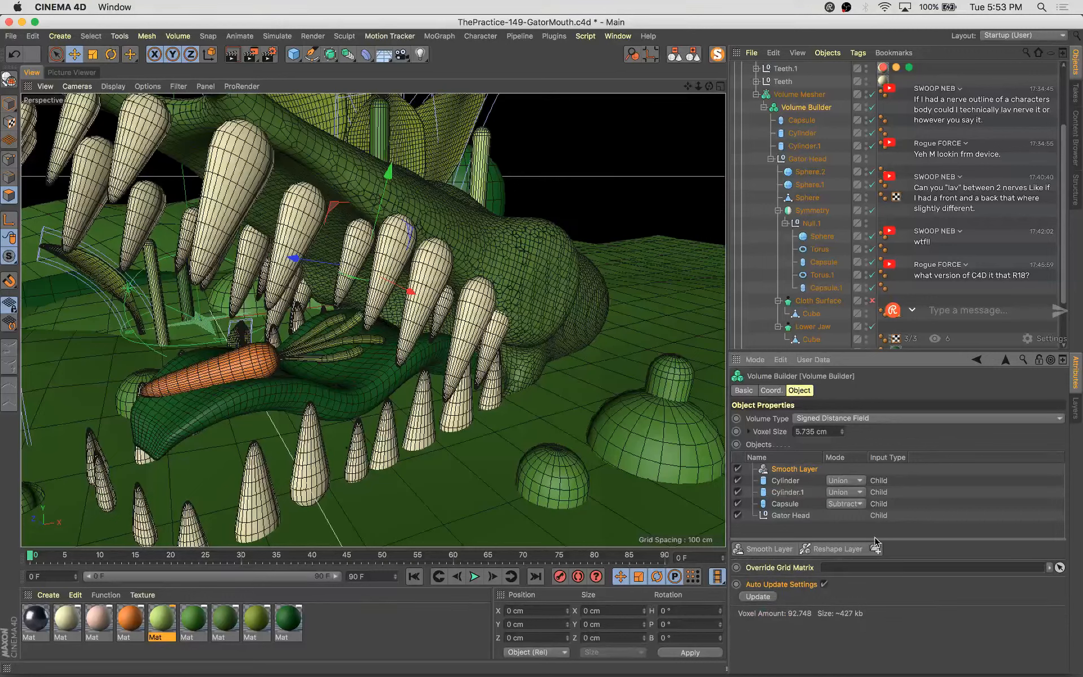
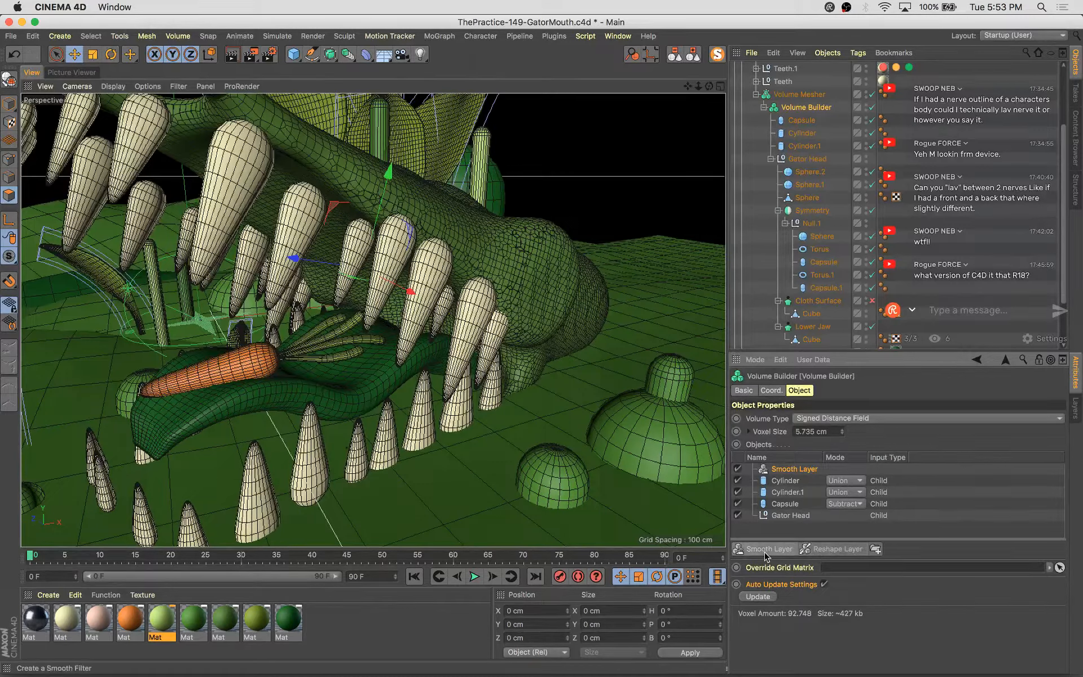
Set the Smooth Layer's strength to 48% and add a Reshape Layer to the Volume Builder
left_click(788, 472)
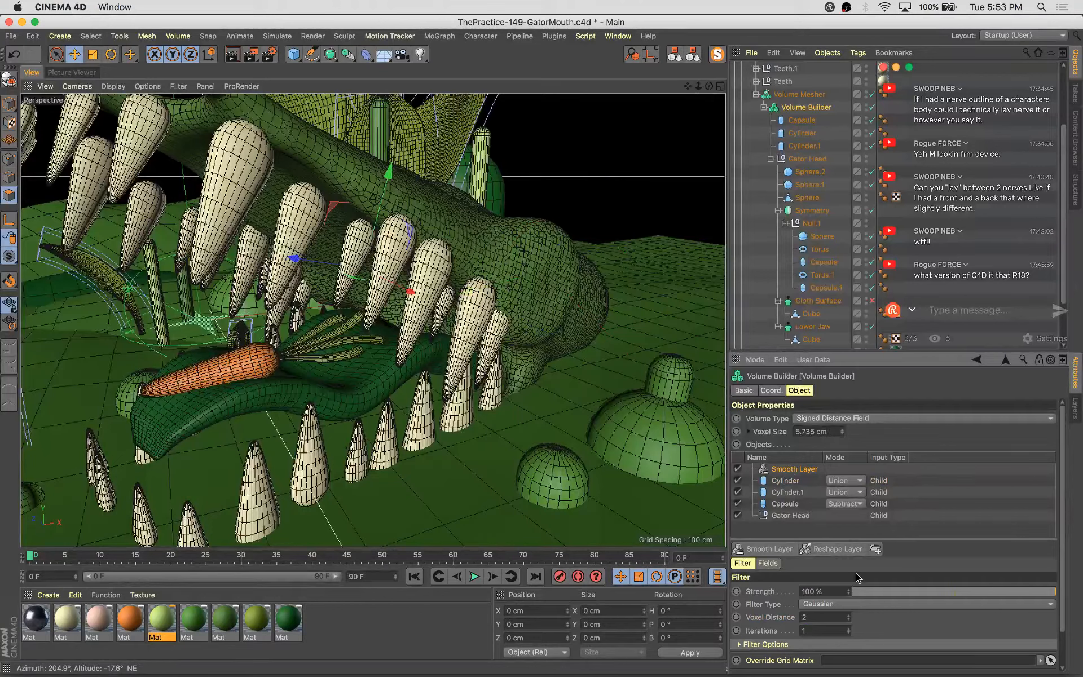
left_click_drag(1013, 589, 950, 602)
left_click(825, 549)
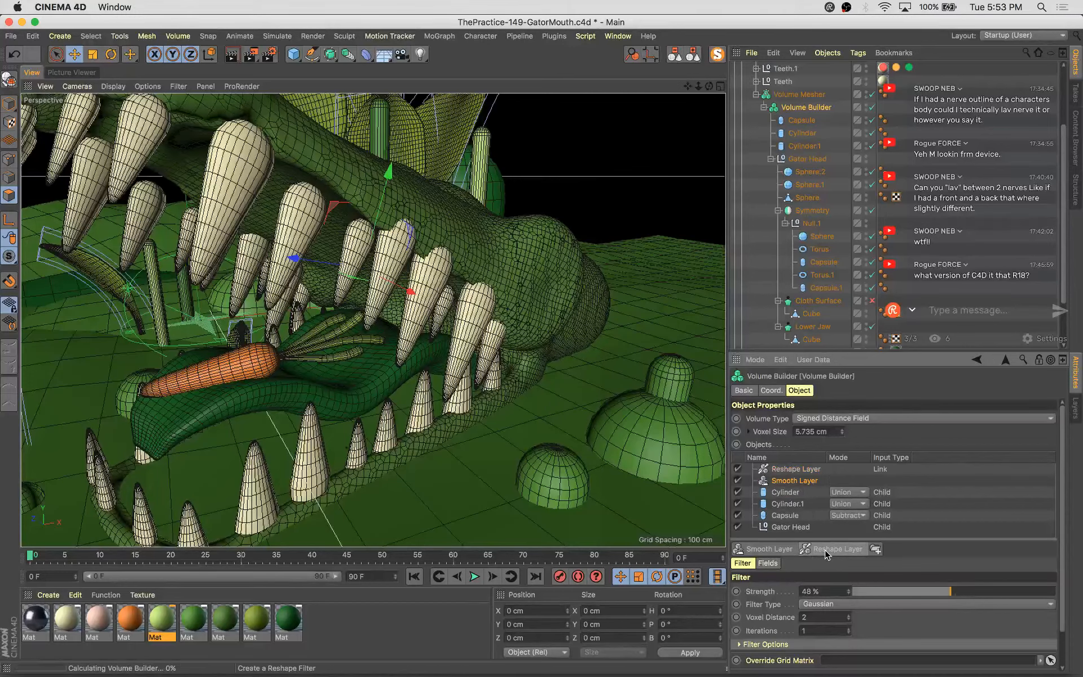
Set the Reshape Layer's Dilate/Erode offset to 1 cm
left_click(806, 471)
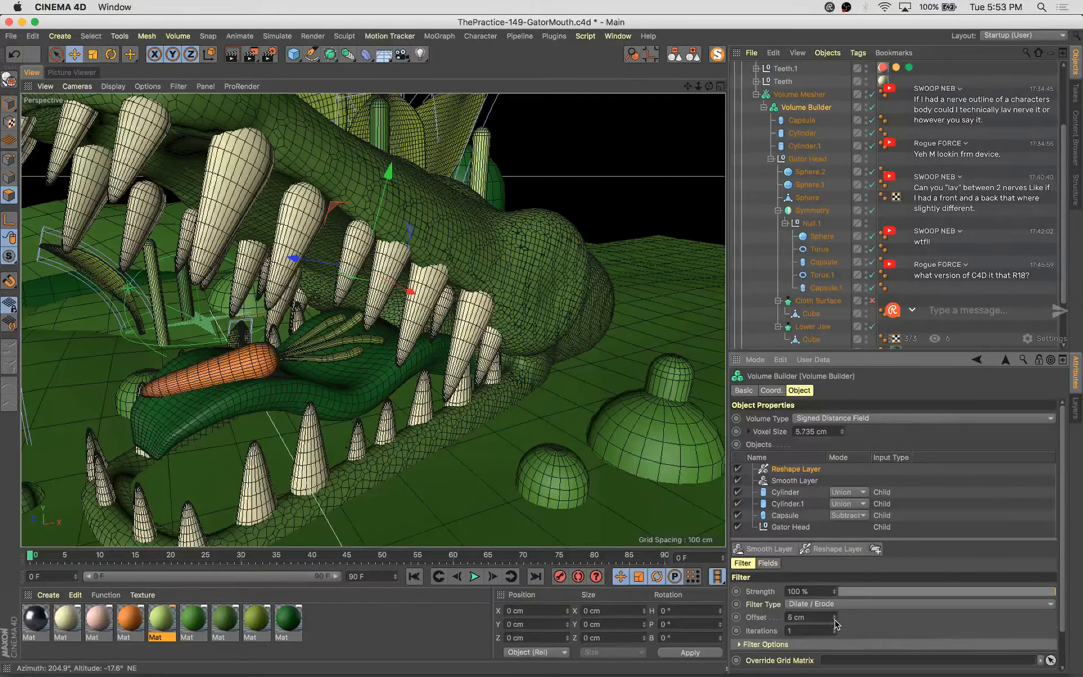
left_click_drag(836, 623, 837, 624)
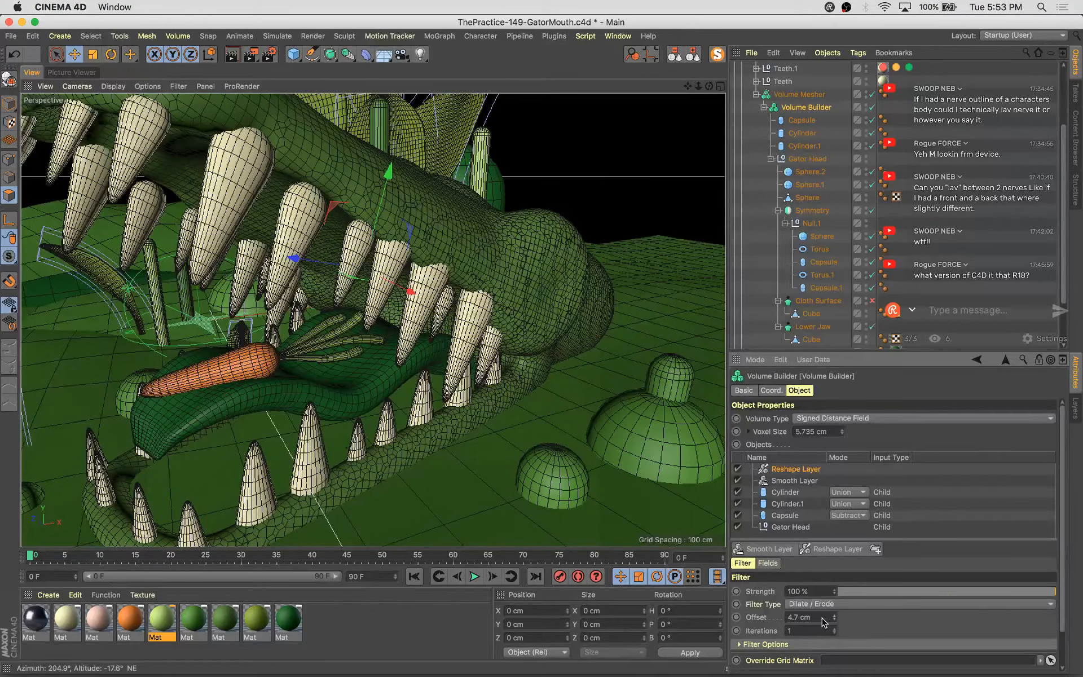
double_click(804, 617)
type("1")
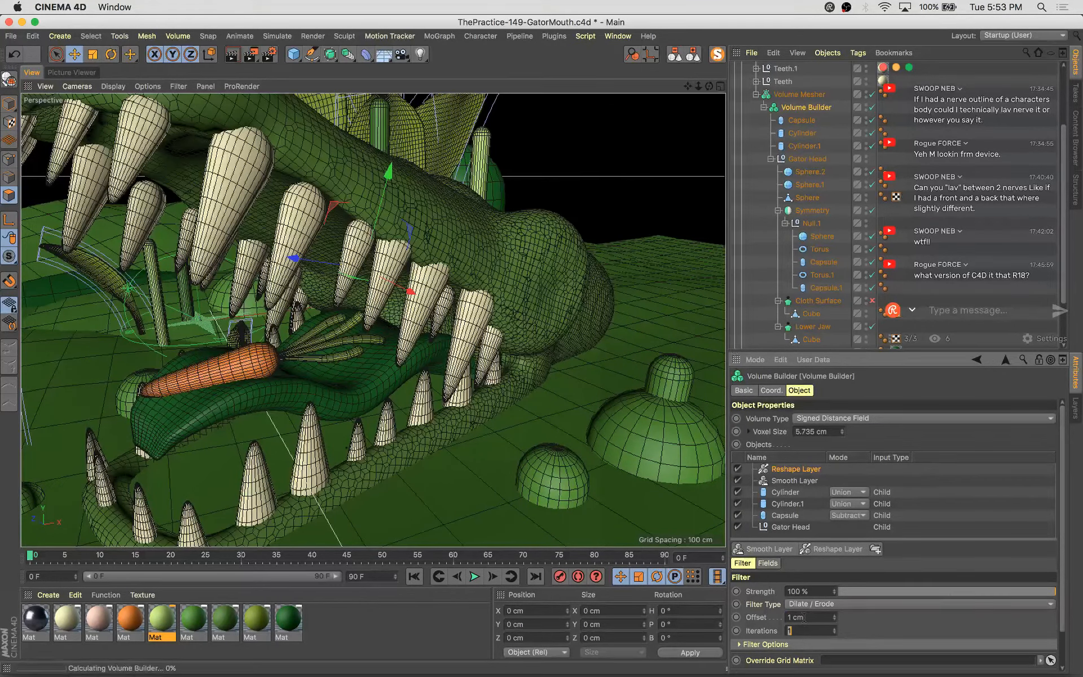
key("Tab")
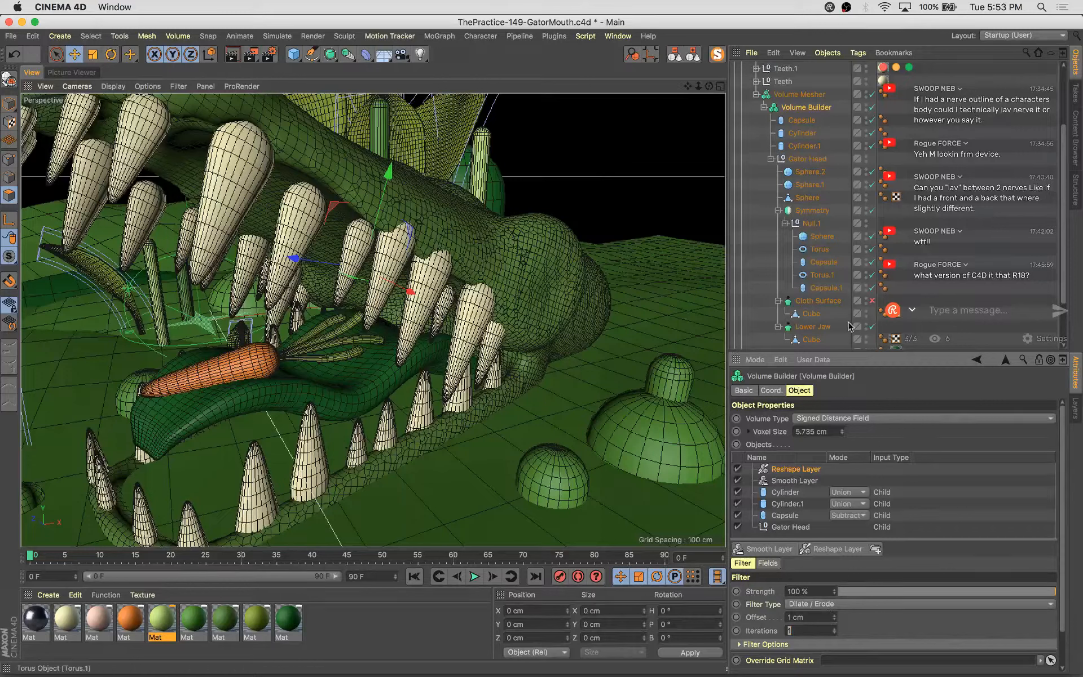
Lower the Smooth Layer's strength to 16%
left_click(767, 481)
left_click(887, 592)
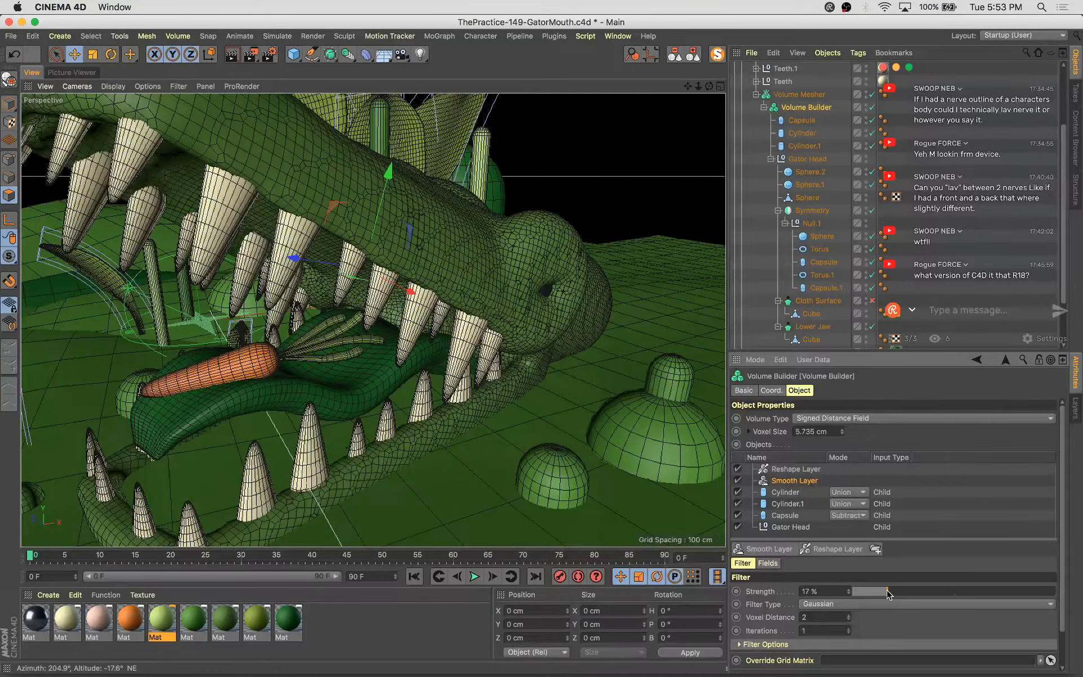
left_click_drag(880, 590, 885, 591)
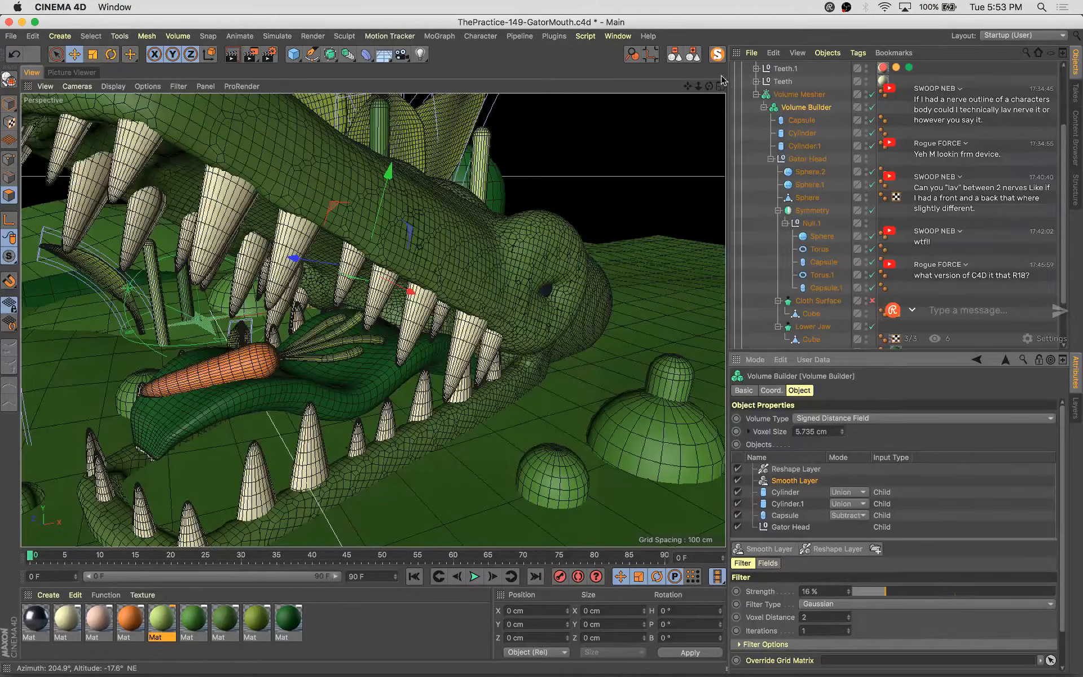
Switch to the scene camera and render the scene to the Picture Viewer, then return to the viewport
left_click(697, 53)
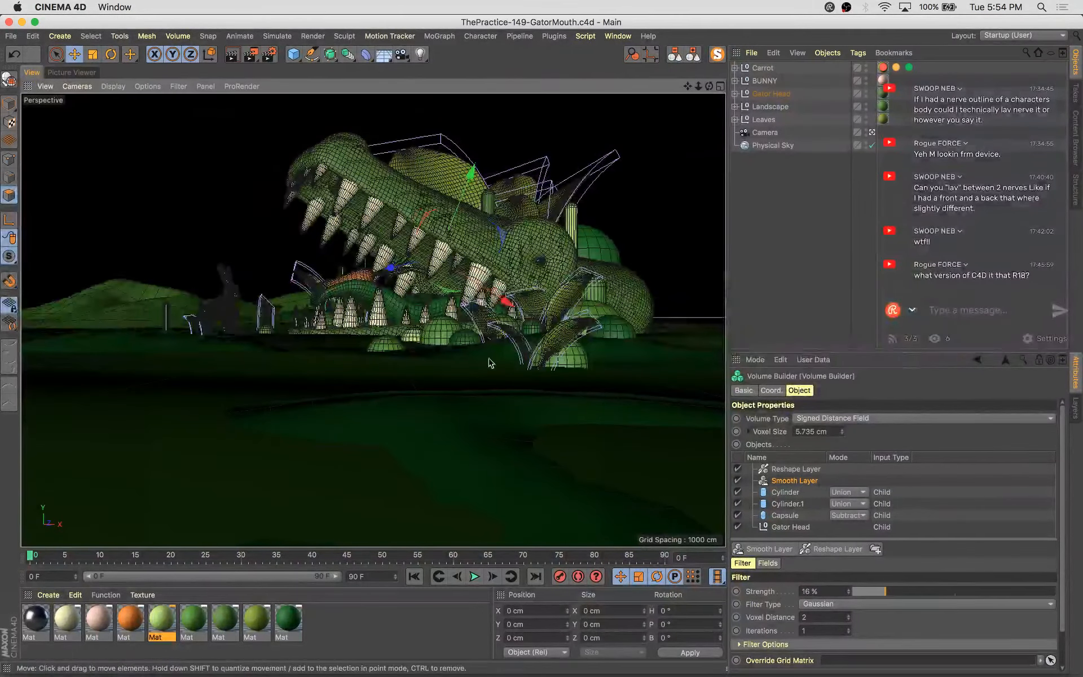
key("shift+r")
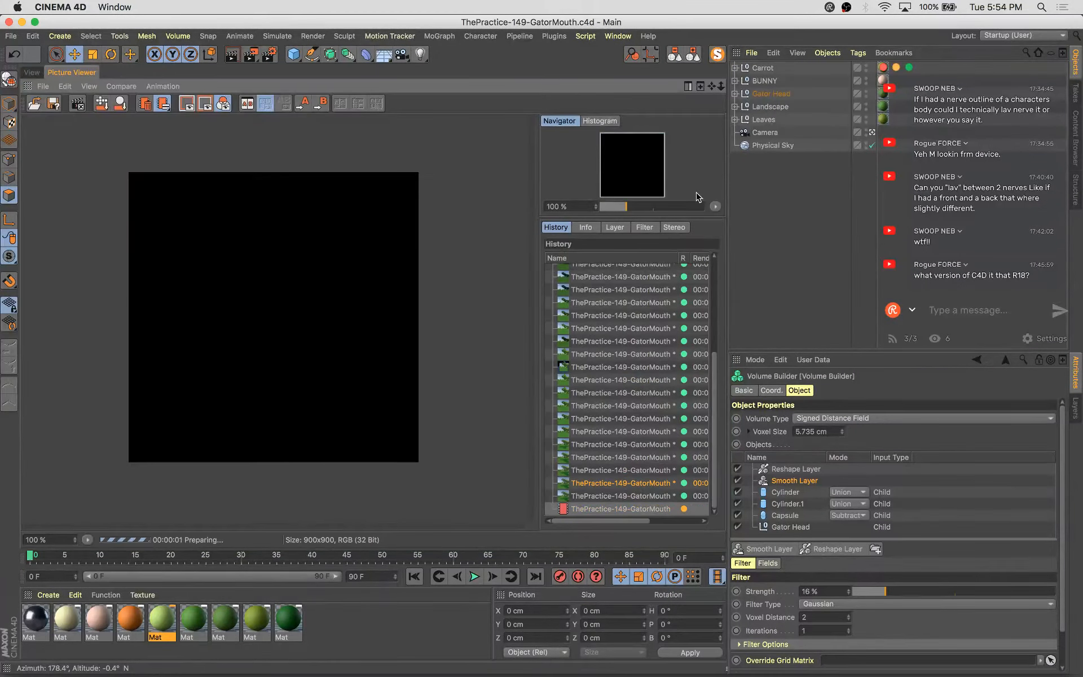
left_click(772, 145)
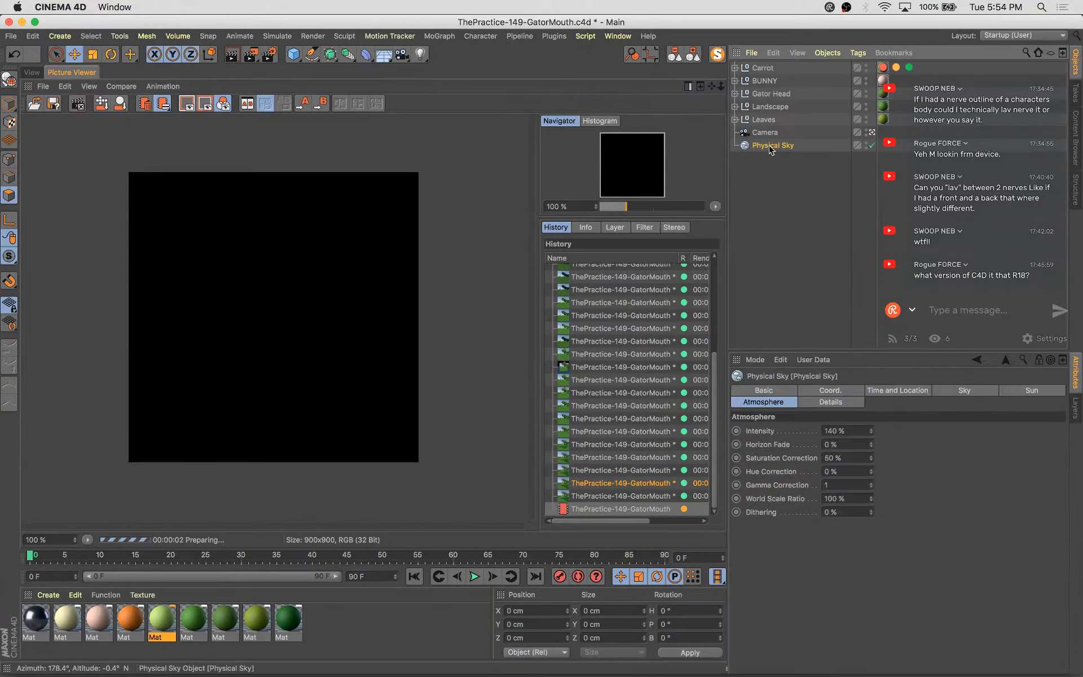
left_click(808, 227)
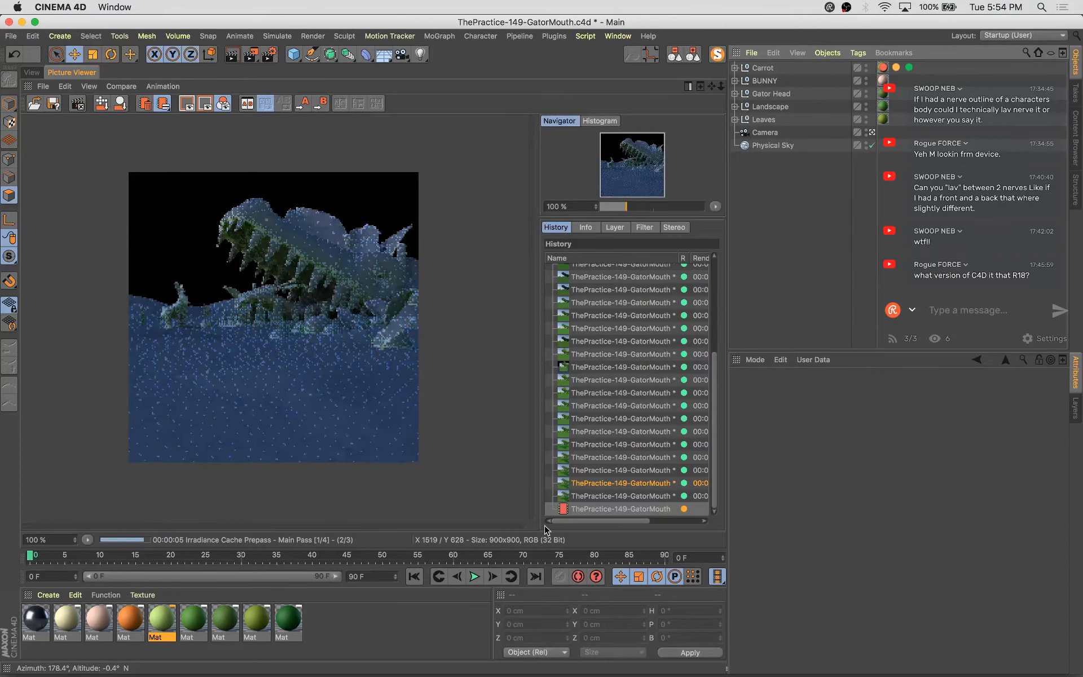
left_click(604, 496)
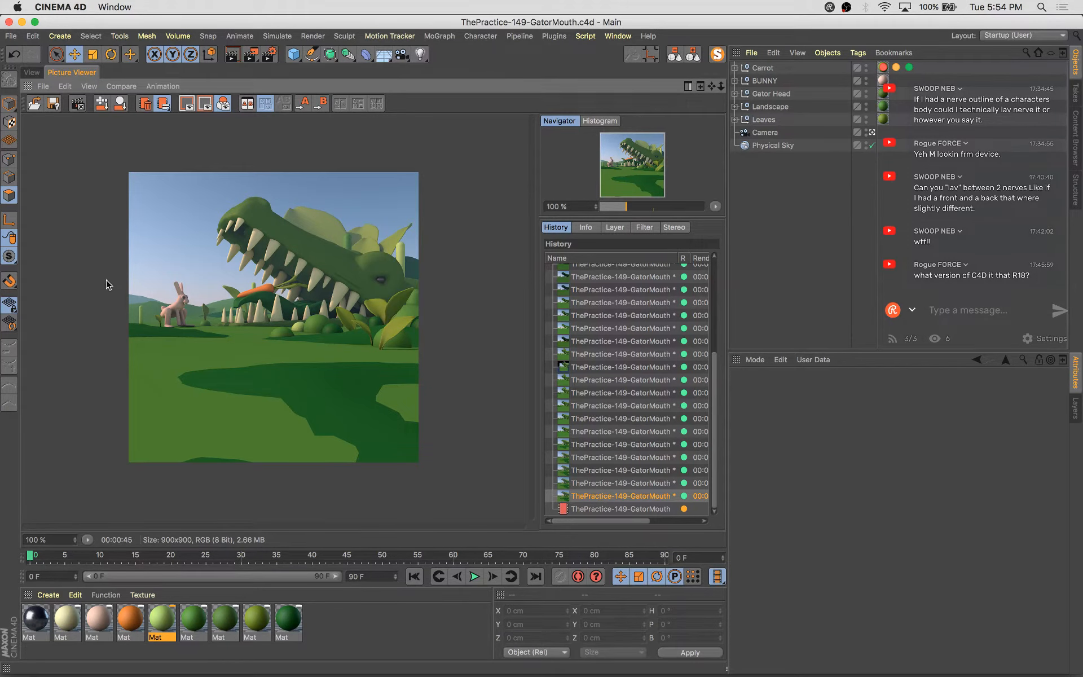
left_click(32, 73)
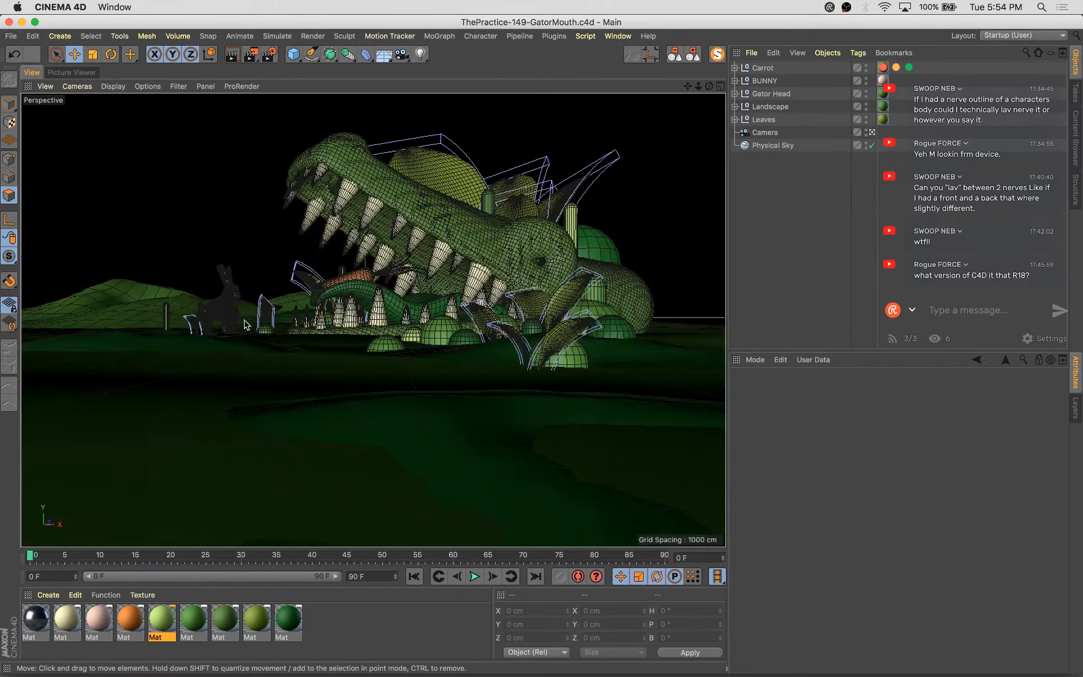
Select the bunny and nudge it slightly along its X axis
left_click(225, 305)
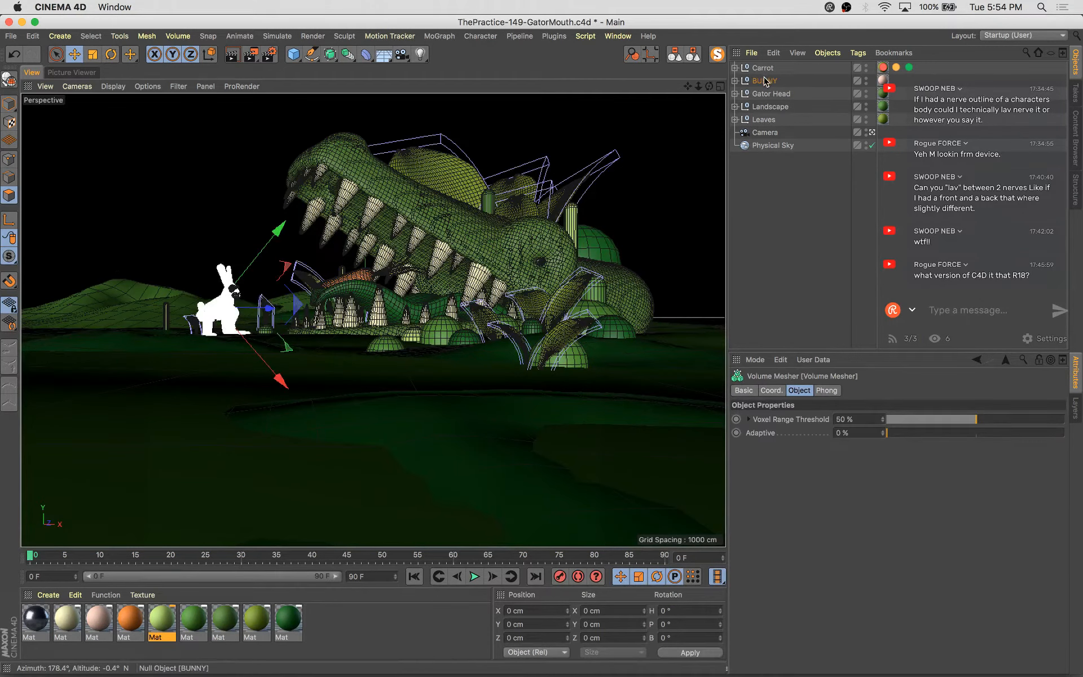
left_click(225, 287)
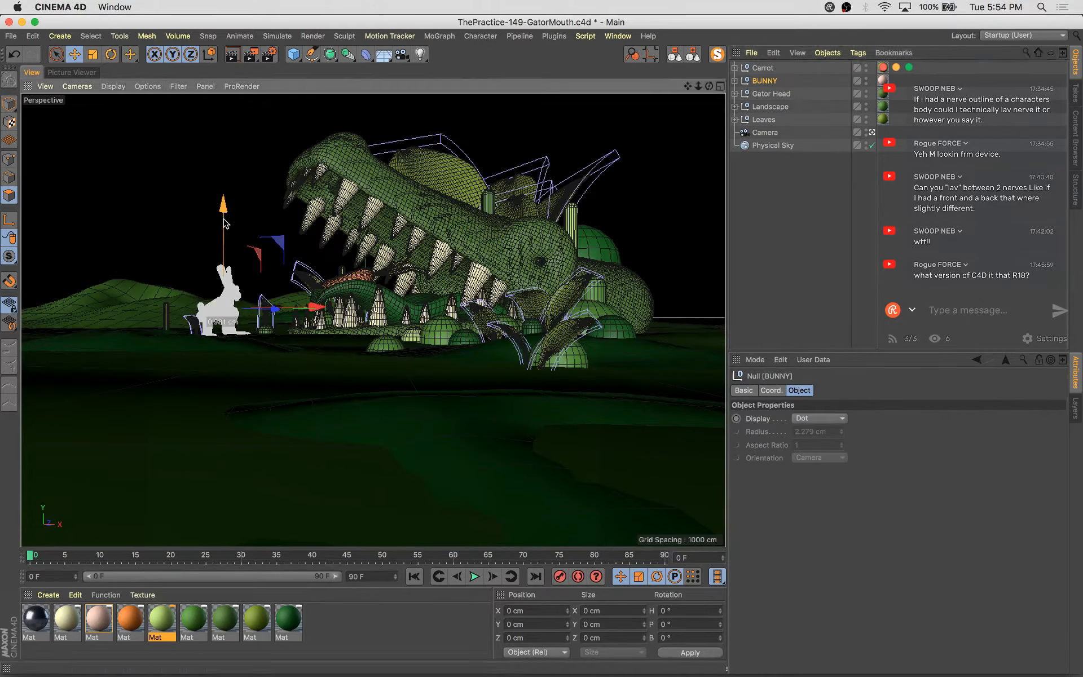
left_click_drag(312, 307, 317, 307)
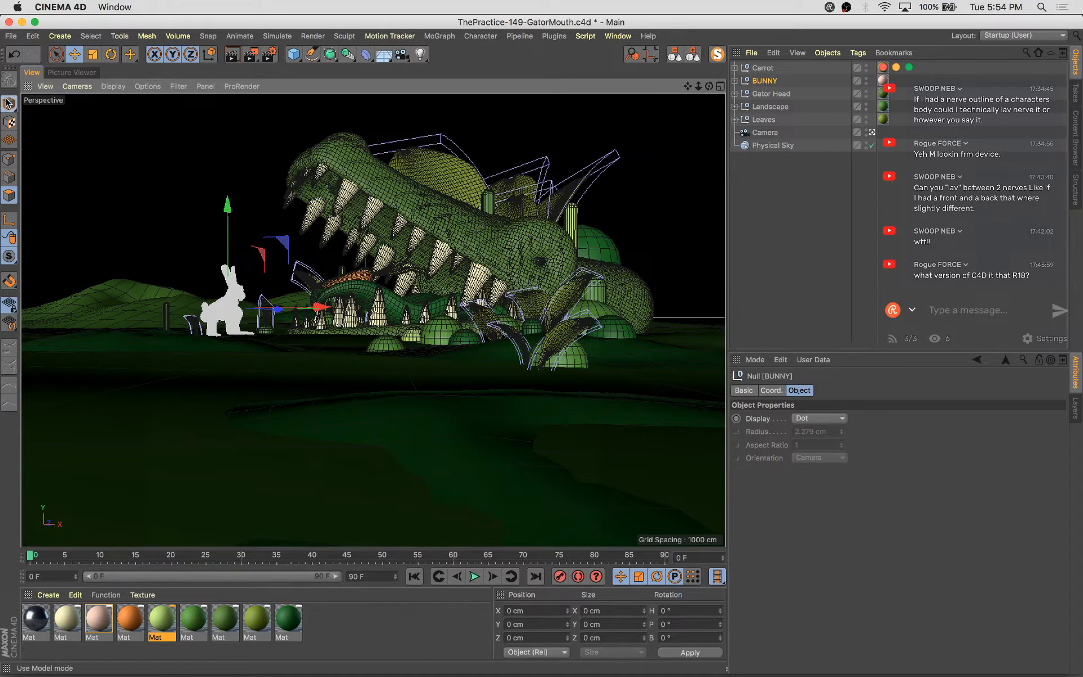
Switch the viewport display to Quick Shading
left_click(122, 86)
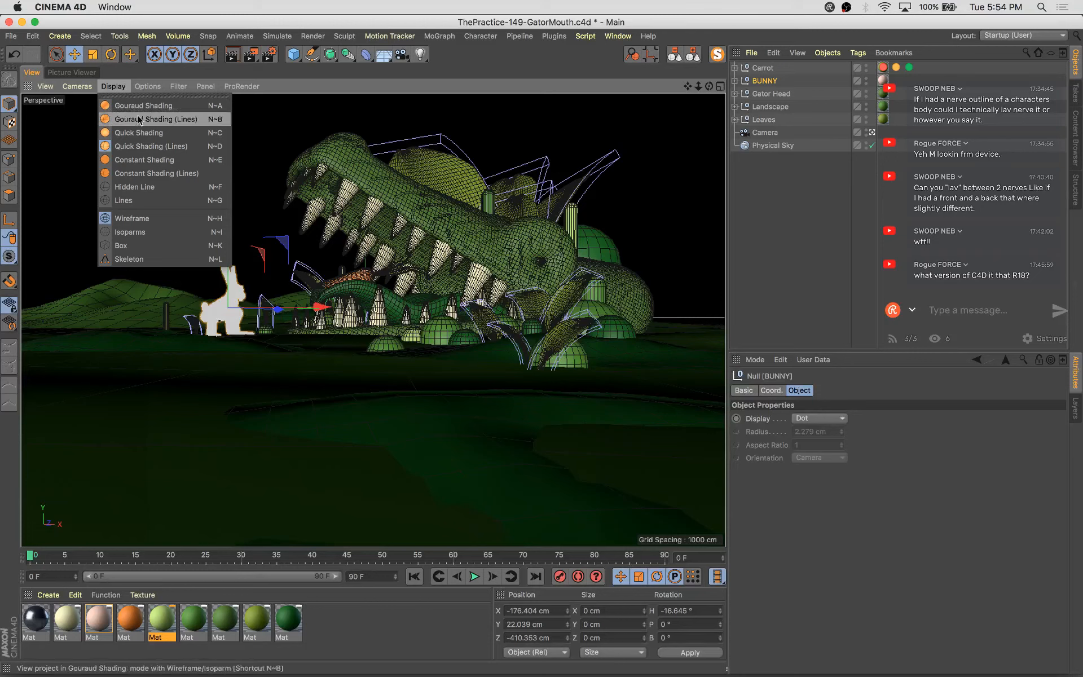
left_click(145, 134)
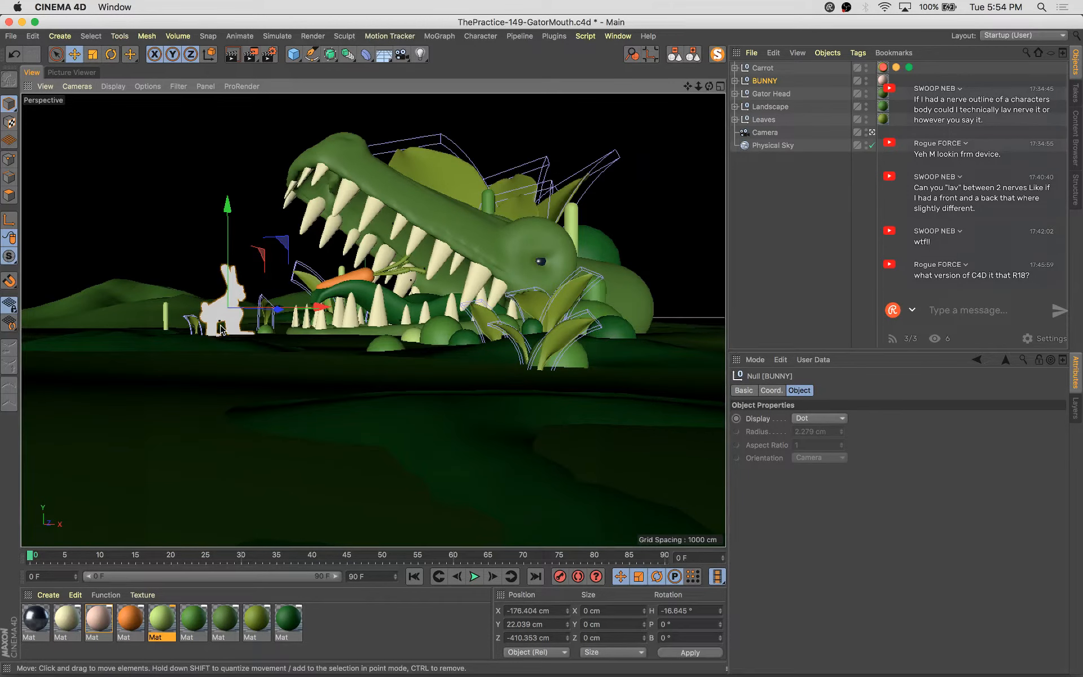
Open the Physical Sky's Time and Location settings and undo the last change
left_click(269, 330)
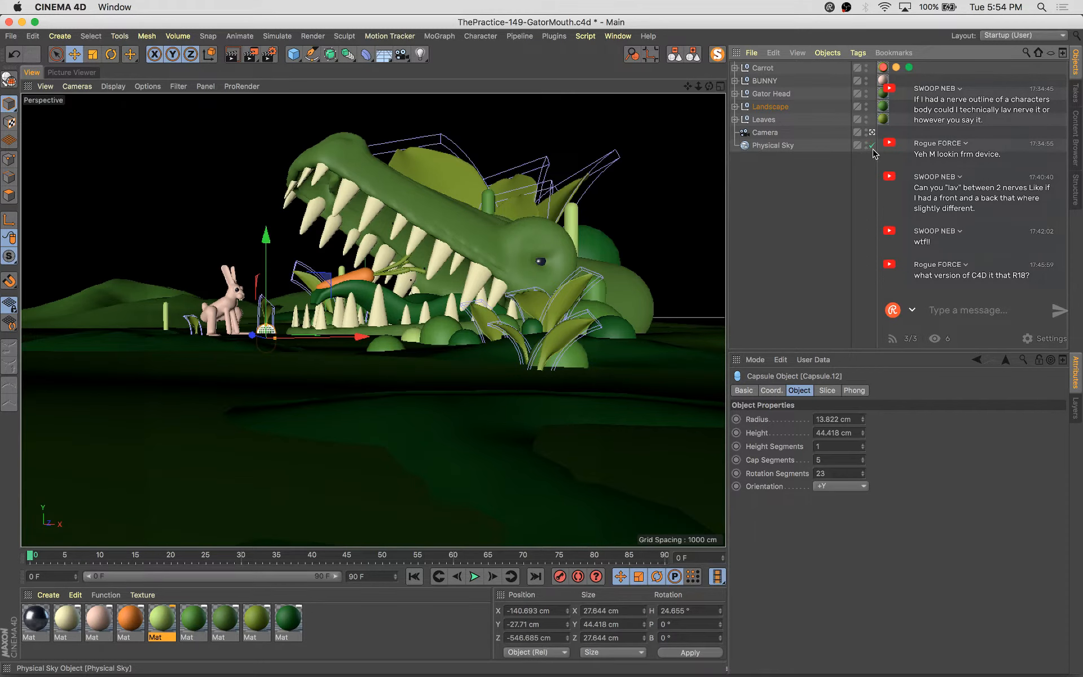
left_click(783, 146)
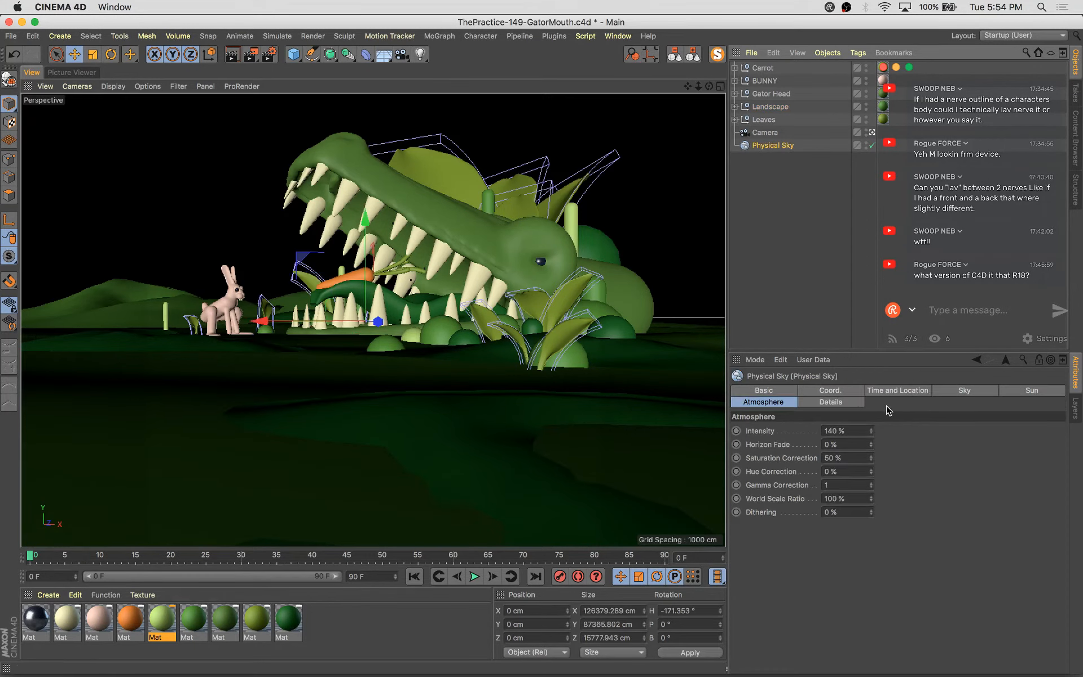
left_click(906, 389)
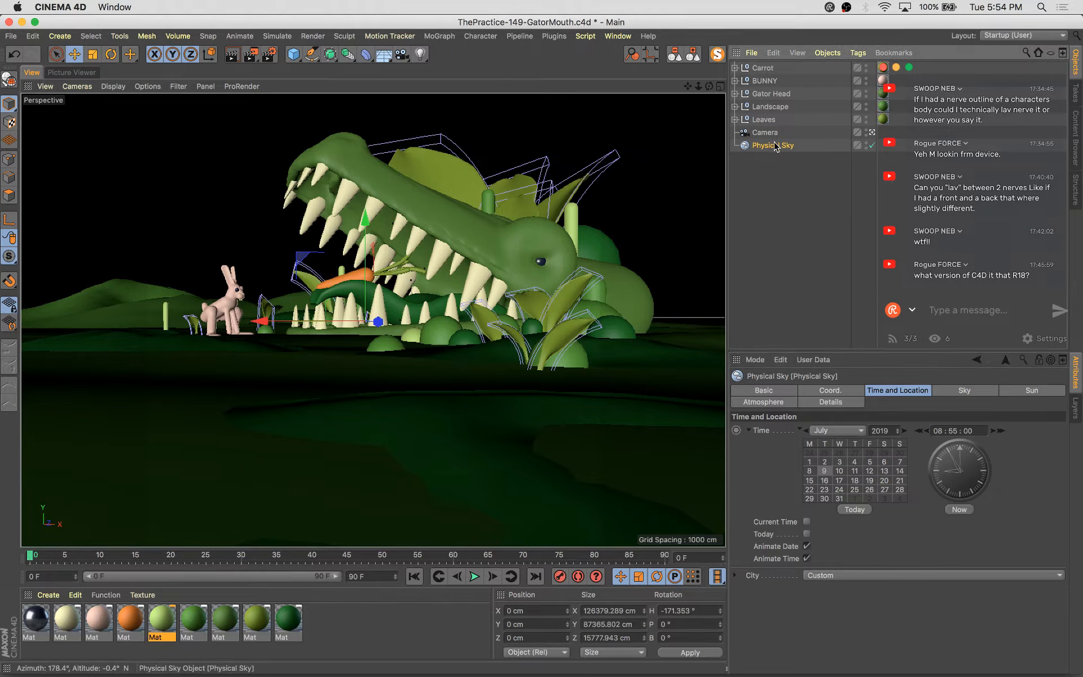
left_click(798, 154)
key("super+z")
Review the latest render in the Picture Viewer history and save the project
left_click(71, 72)
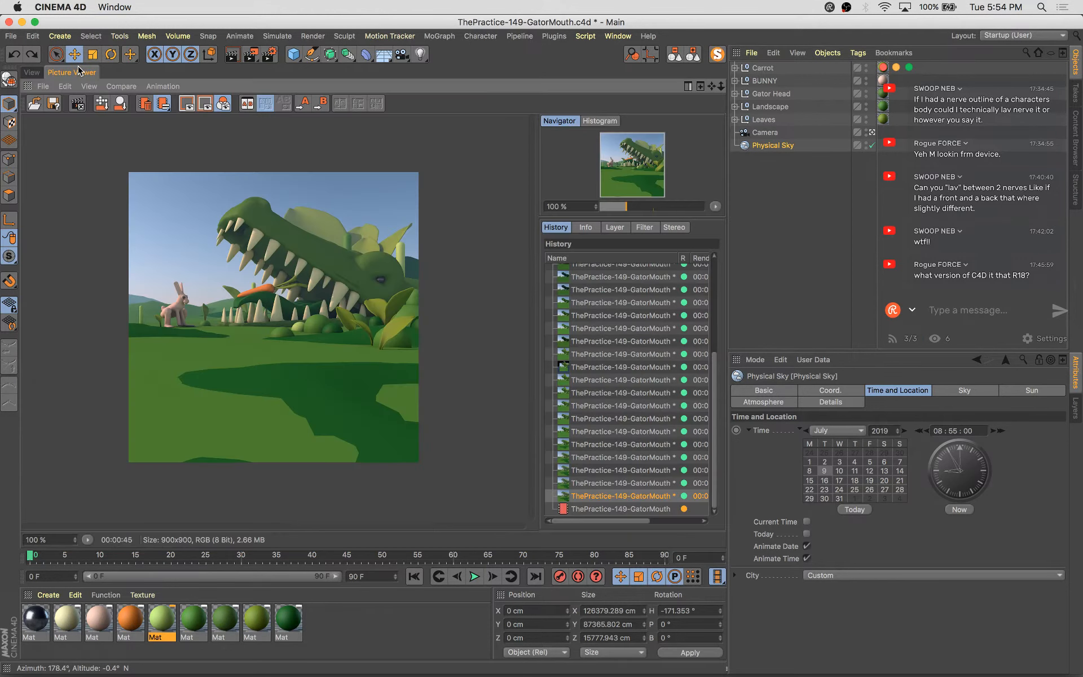
left_click(656, 509)
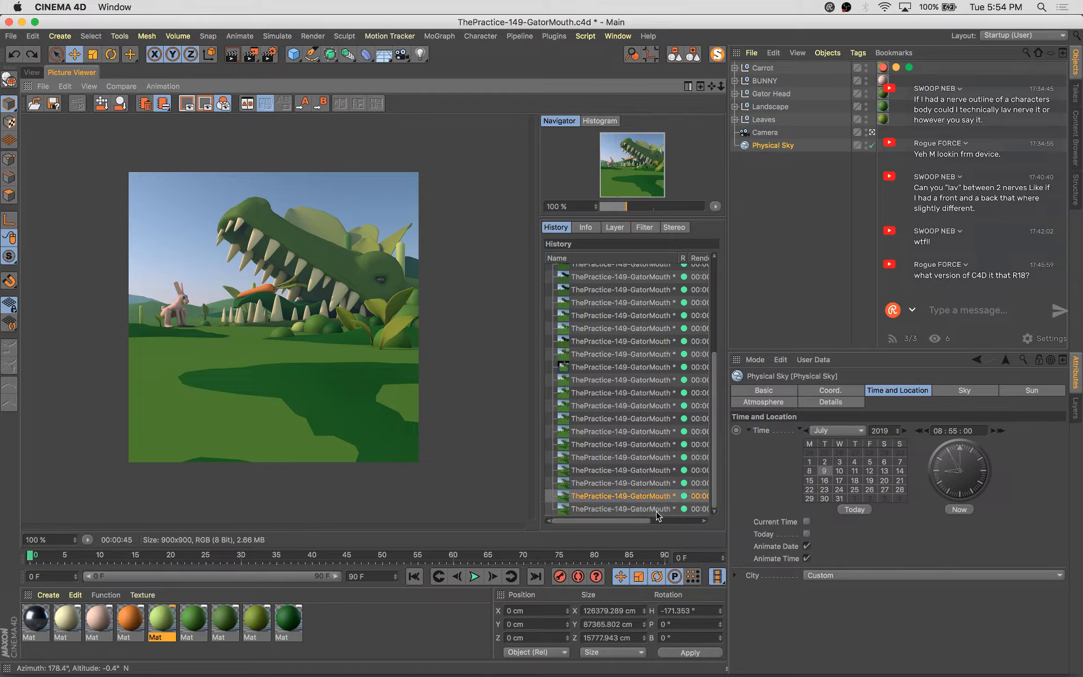
key("super+s")
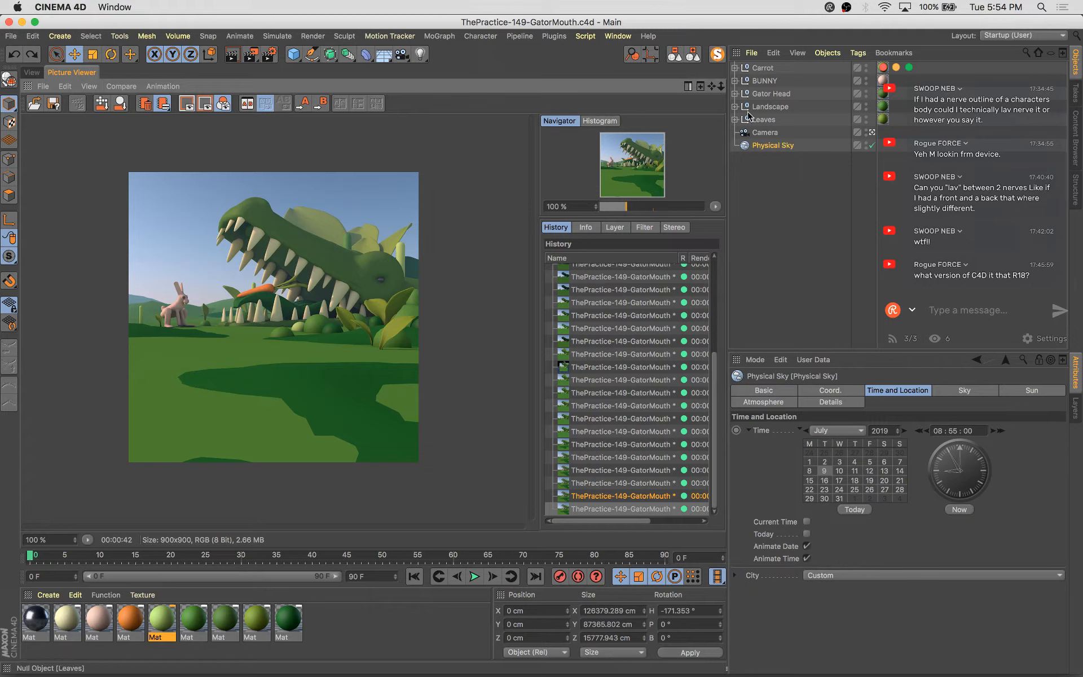
Expand the Gator Head and toggle its Symmetry object off and on to compare the viewport
left_click(734, 94)
left_click(872, 107)
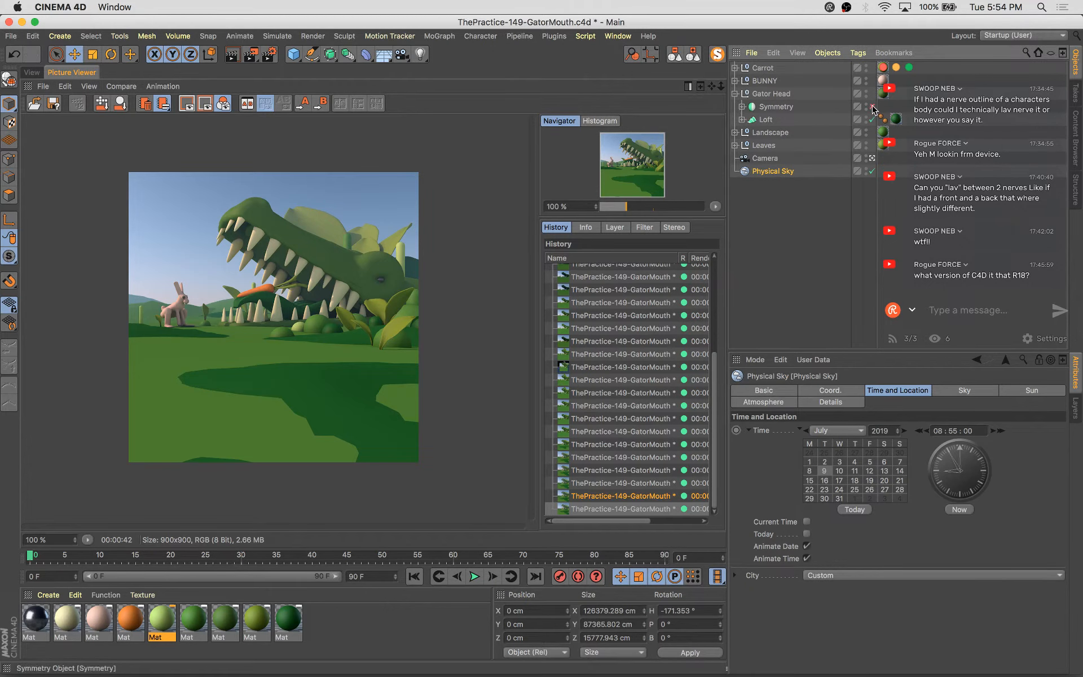
left_click(34, 73)
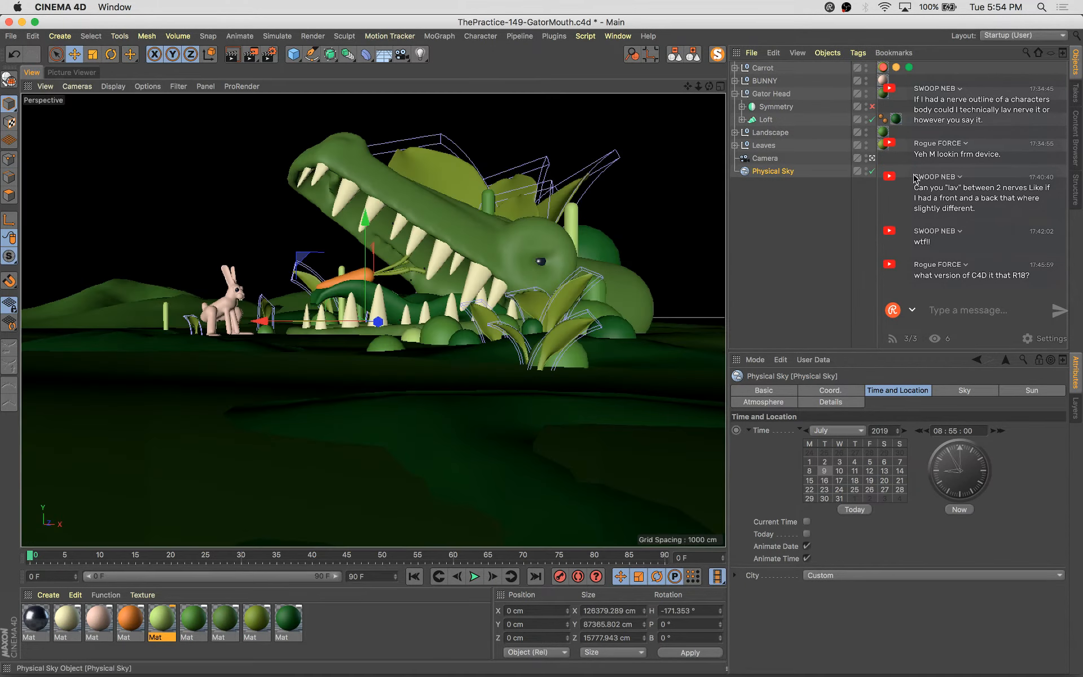
left_click(872, 107)
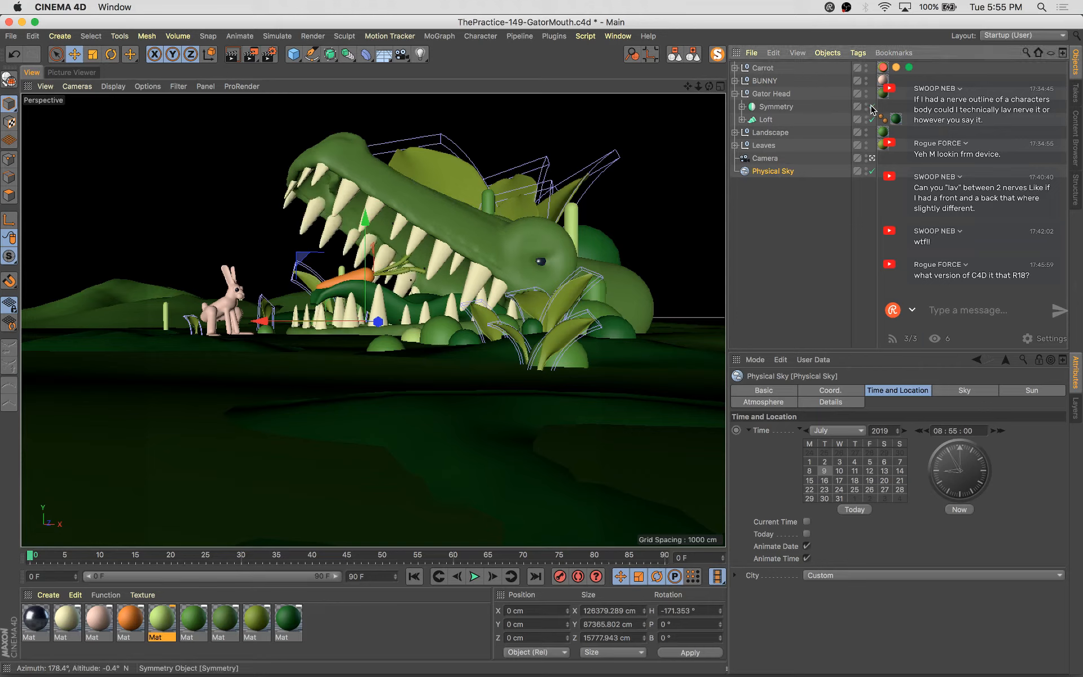
left_click(872, 107)
left_click(872, 107)
Expand Symmetry and Null.1, try deleting the Volume Mesher, and undo the deletion
left_click(741, 107)
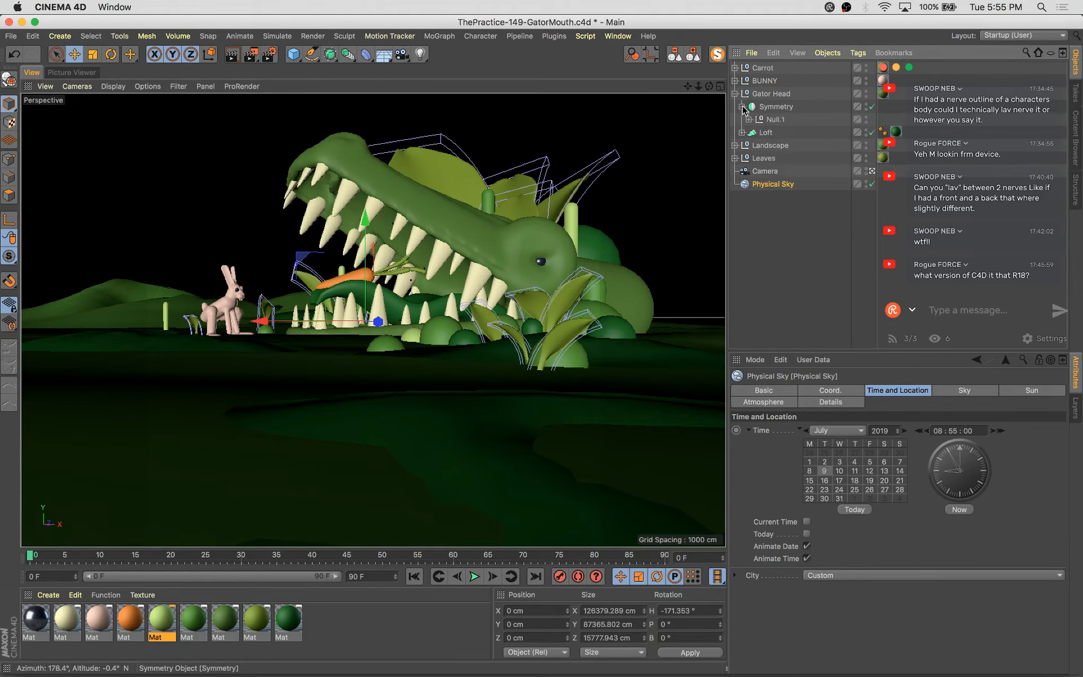
left_click(748, 119)
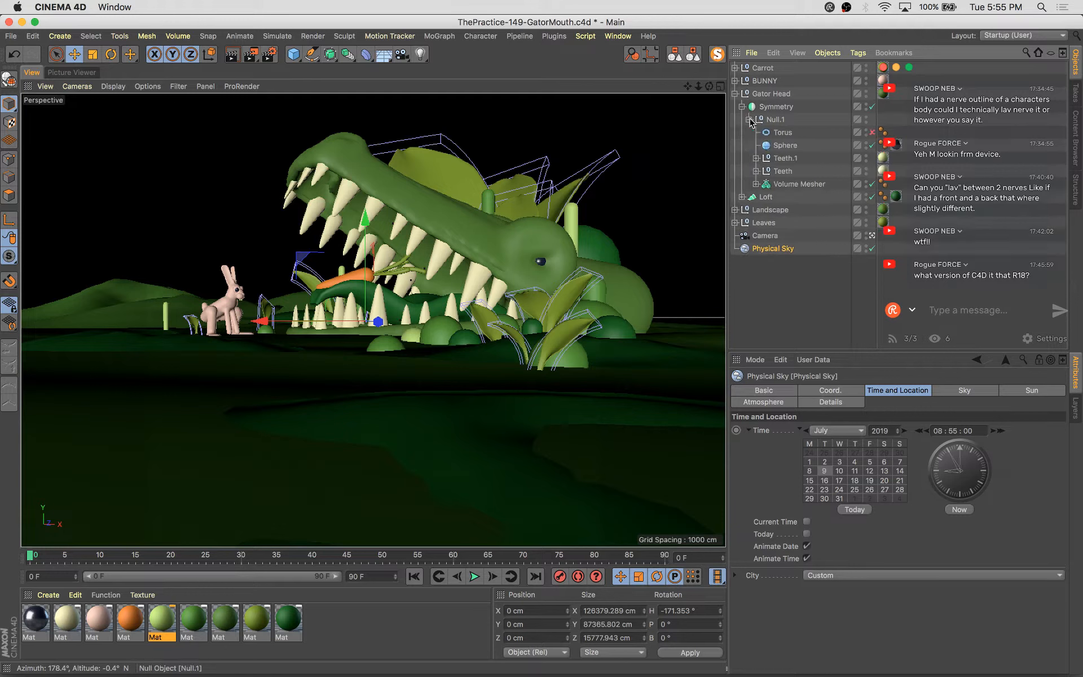
left_click(808, 186)
key("Delete")
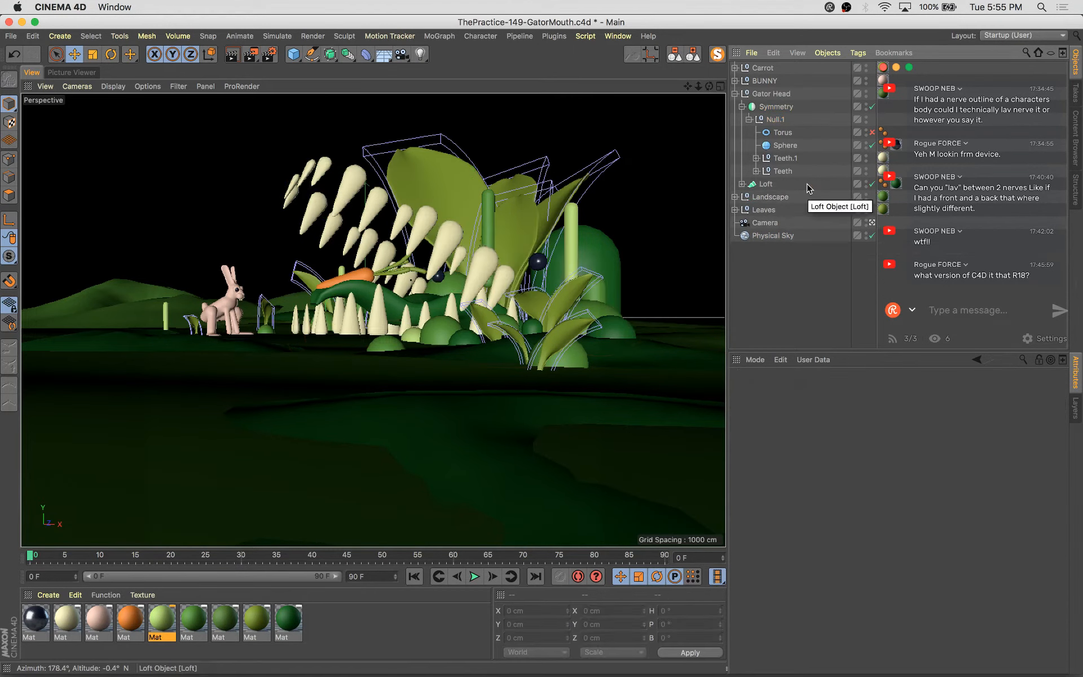
key("super+z")
Move the Volume Mesher out of Null.1 so it sits directly under Gator Head
left_click(756, 184)
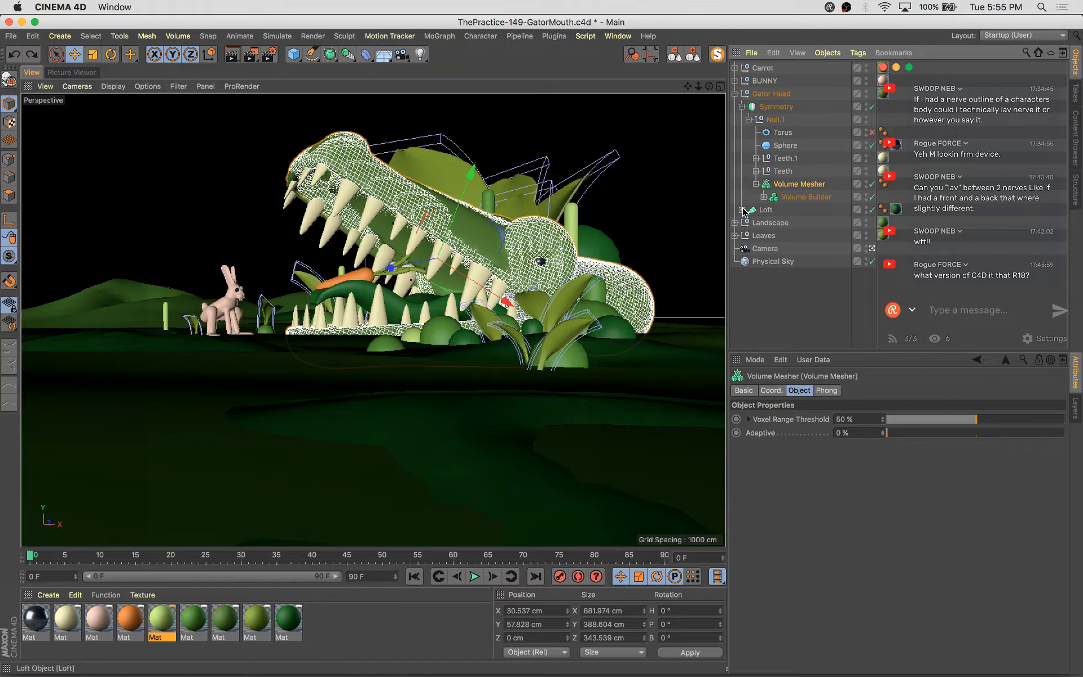
left_click(742, 210)
left_click(742, 209)
left_click_drag(782, 183, 782, 203)
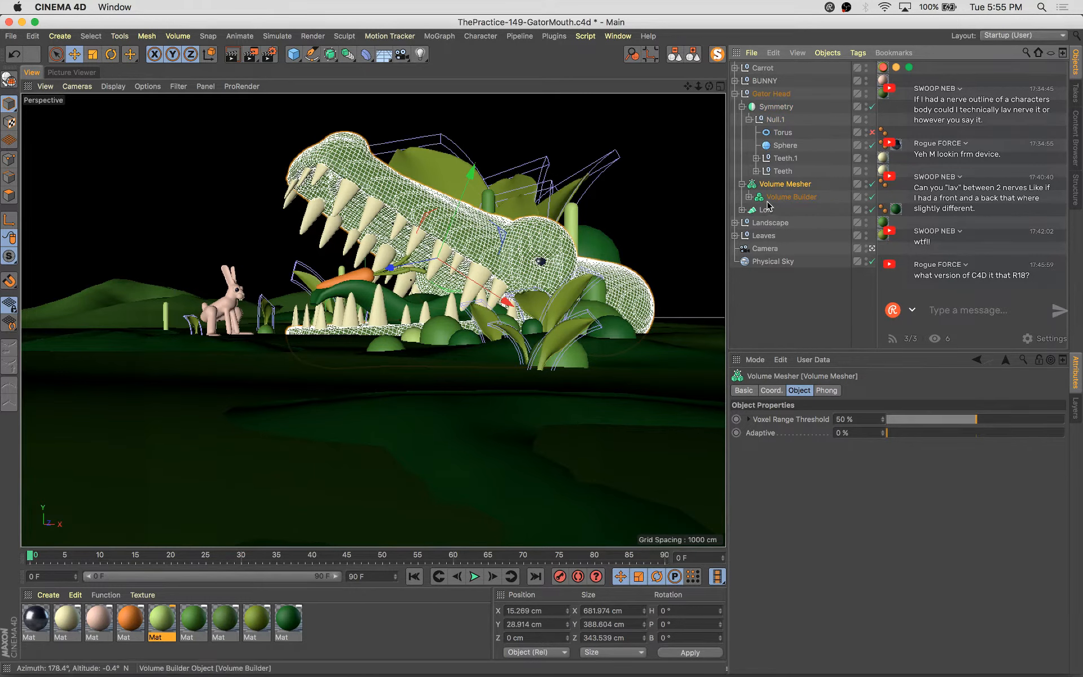
Select the Volume Builder and delete its Smooth Layer
left_click(796, 325)
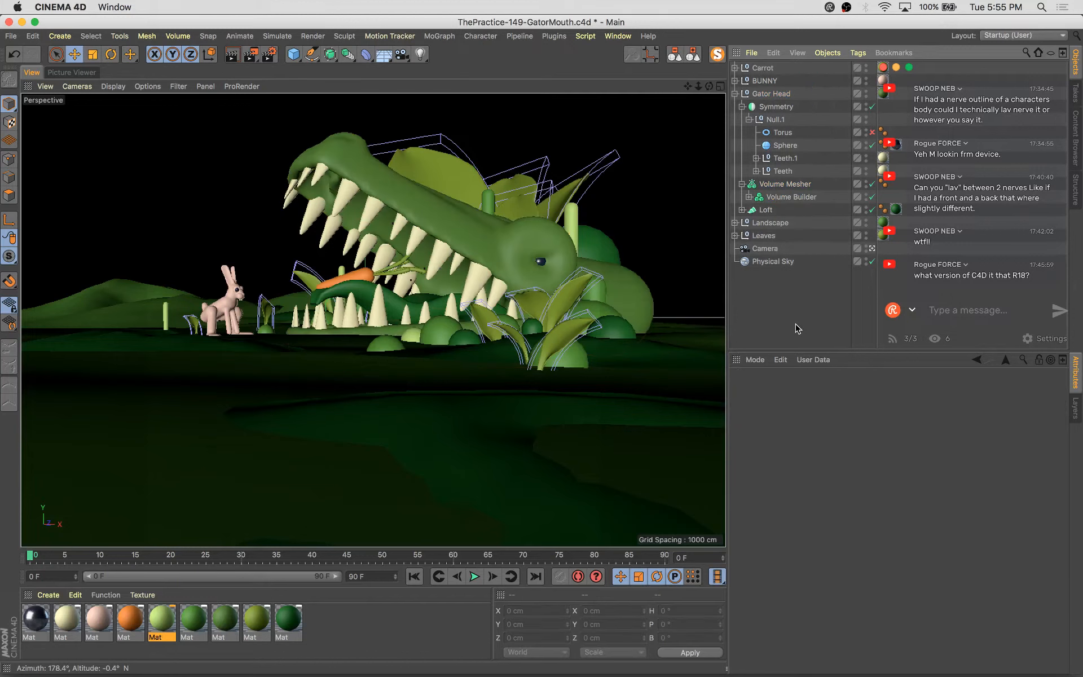
left_click(791, 197)
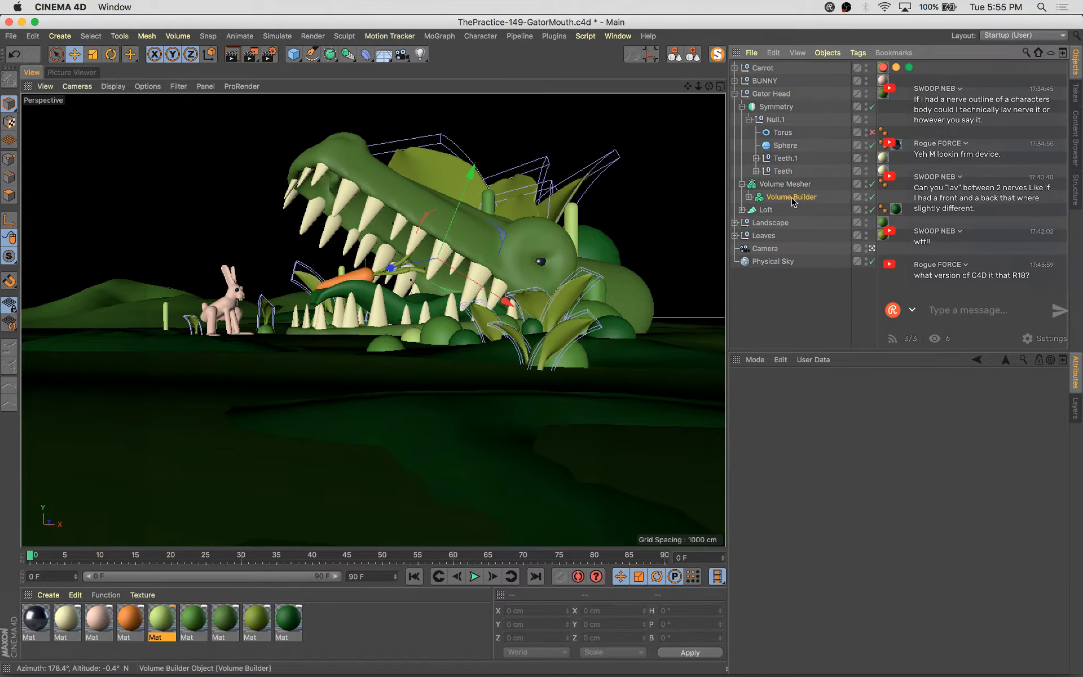
key("Delete")
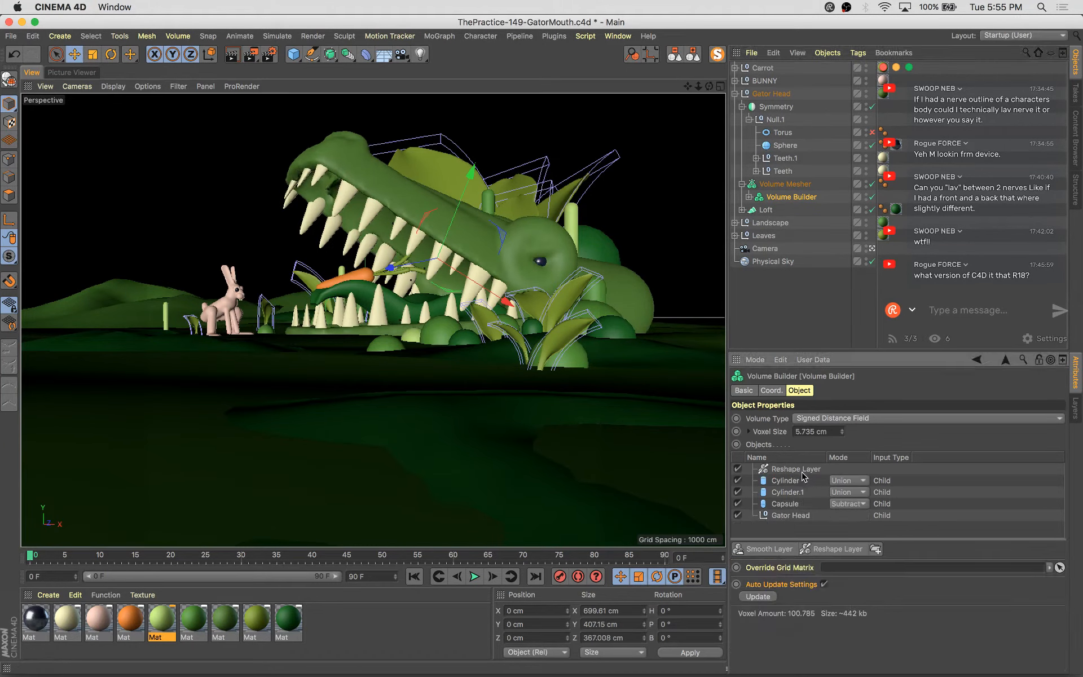
Delete the Reshape Layer from the Volume Builder's object list
left_click(801, 470)
key("Delete")
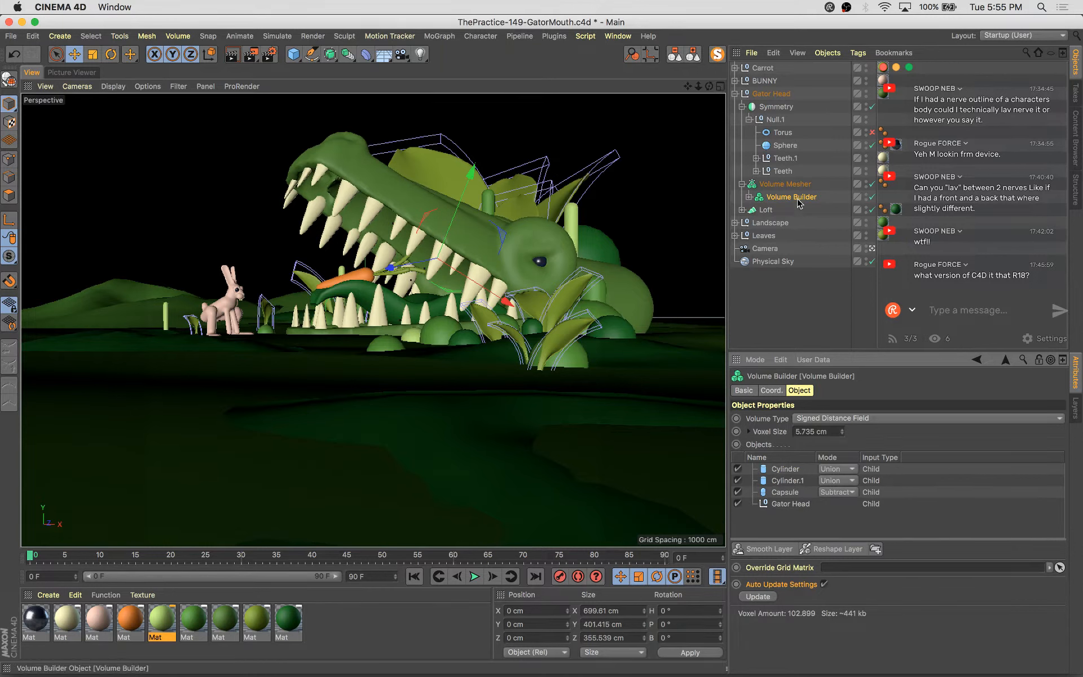
left_click(404, 195)
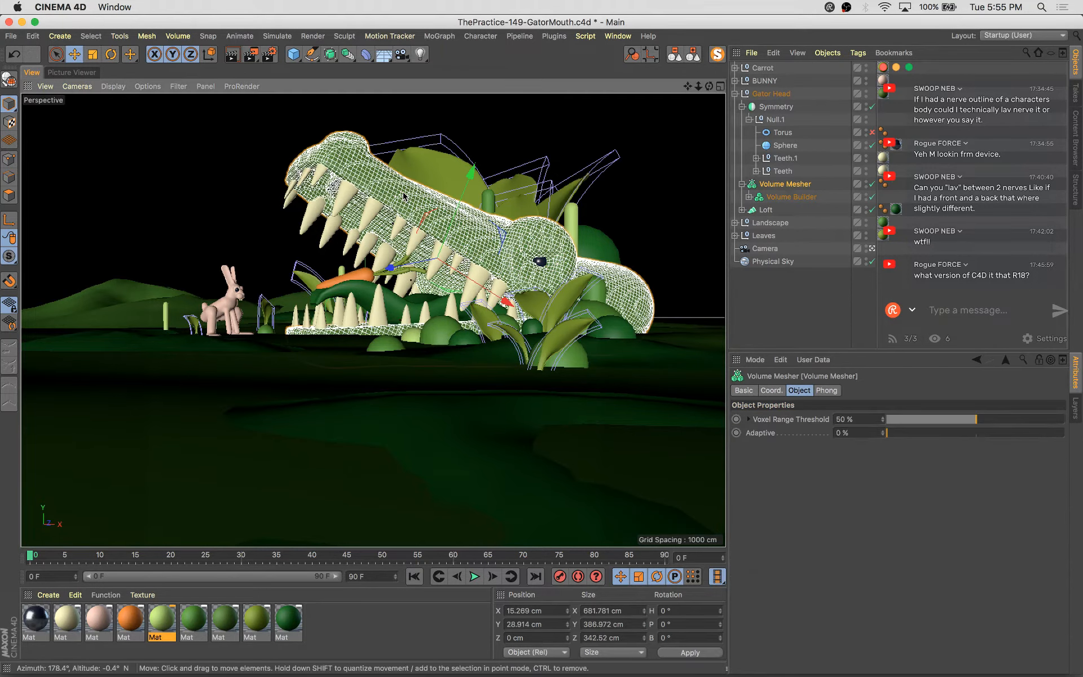
Examine the Volume Builder's inputs and the Gator Head's children in the object hierarchy, folding it all back afterwards
left_click(748, 197)
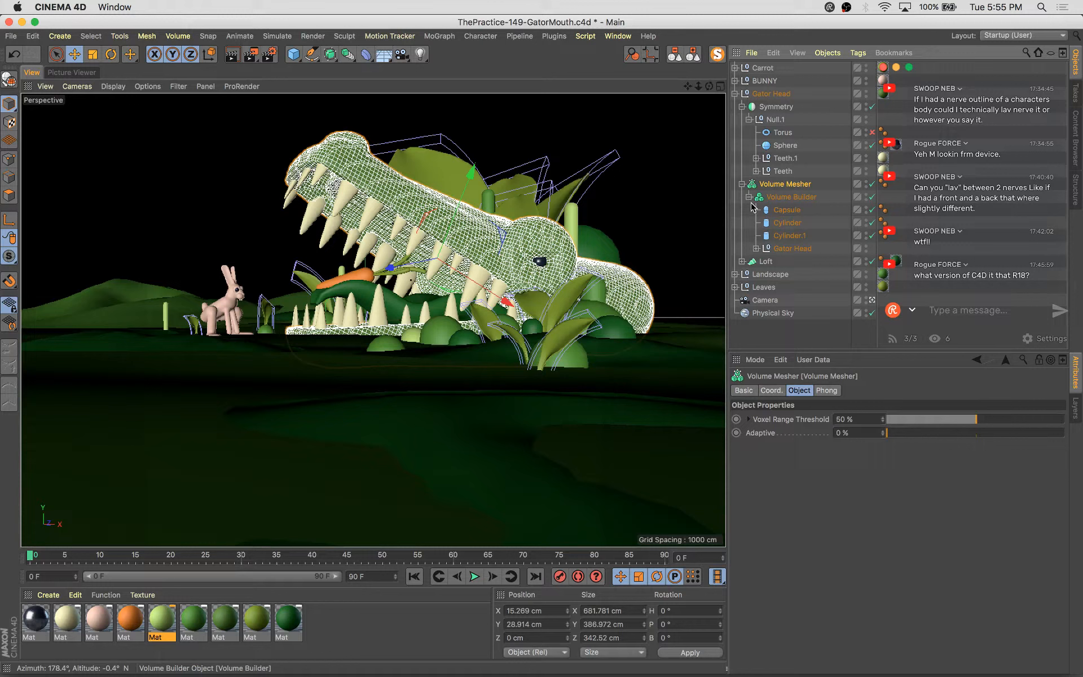
left_click(756, 249)
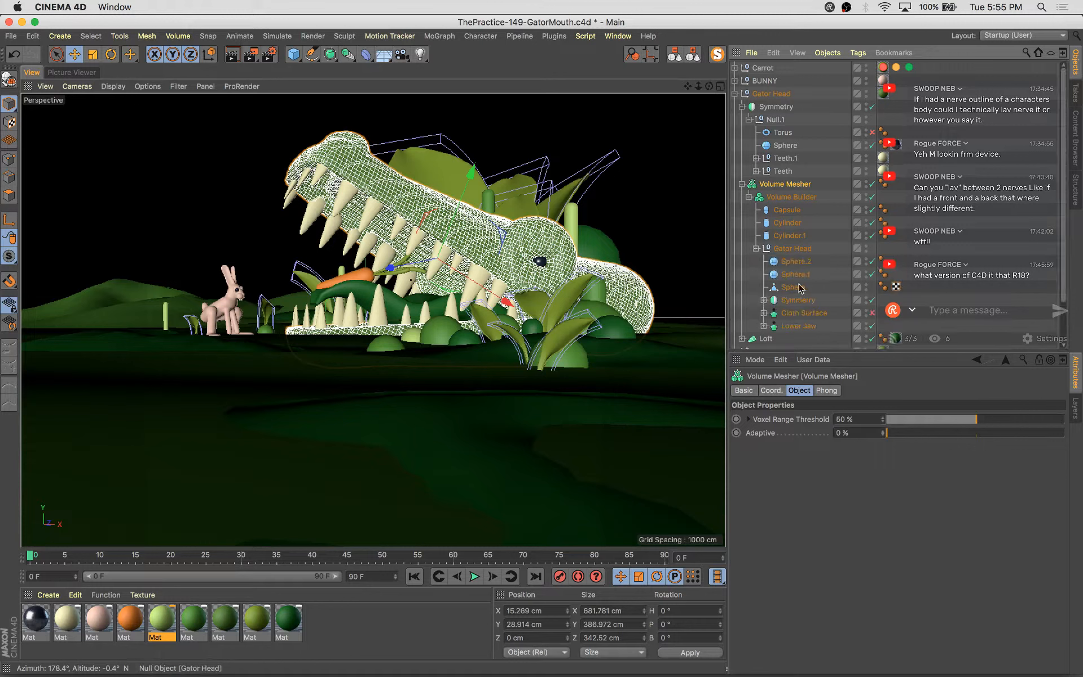
left_click(765, 313)
left_click(796, 326)
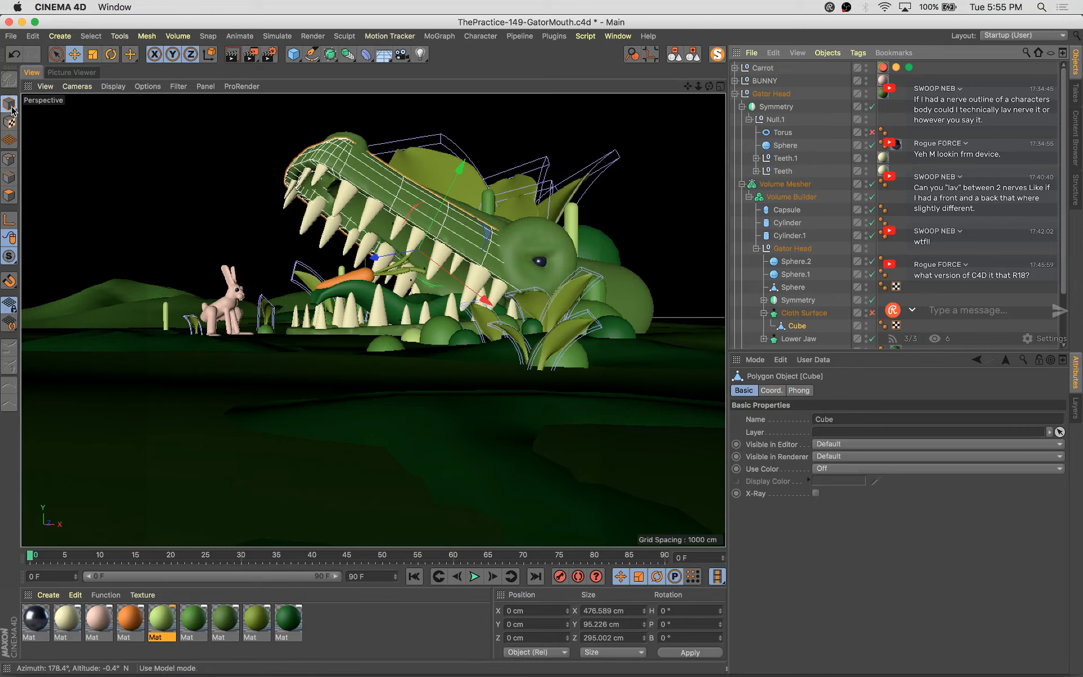
left_click(788, 197)
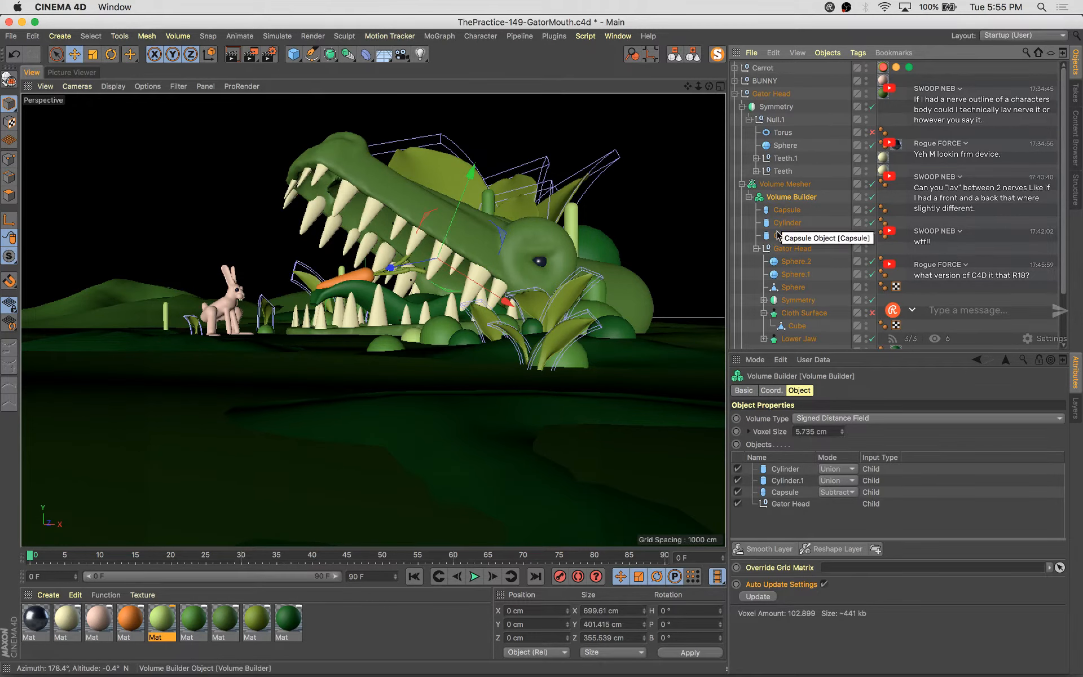
left_click(742, 185)
left_click(735, 94)
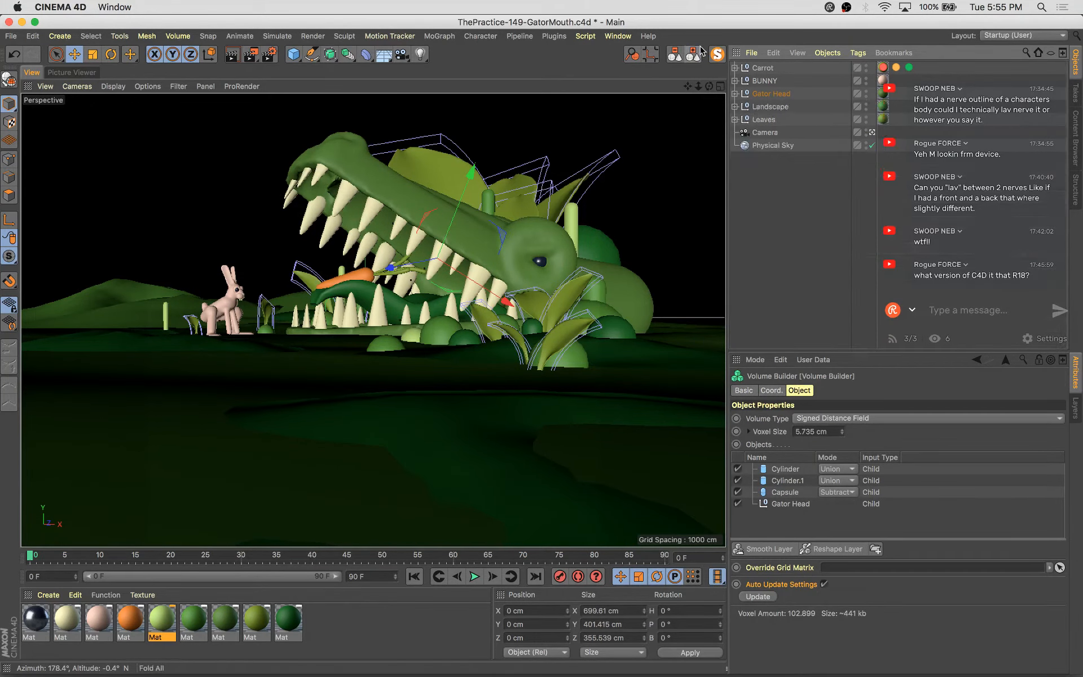
Open the Picture Viewer, select the latest render in its history, and save the scene
left_click(803, 228)
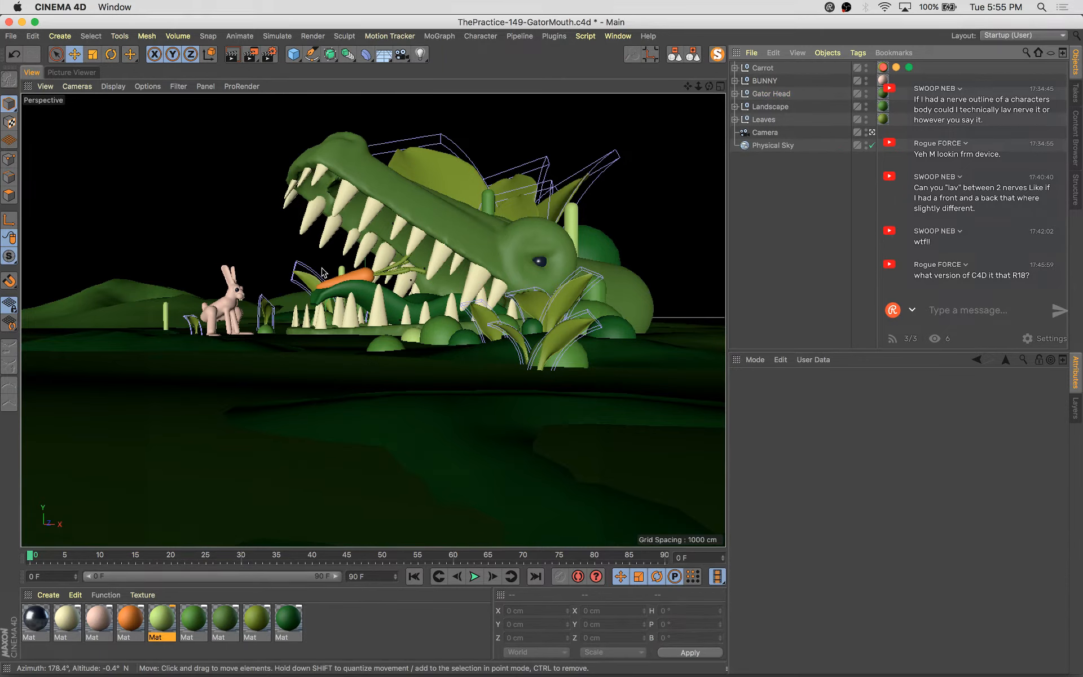
left_click(89, 73)
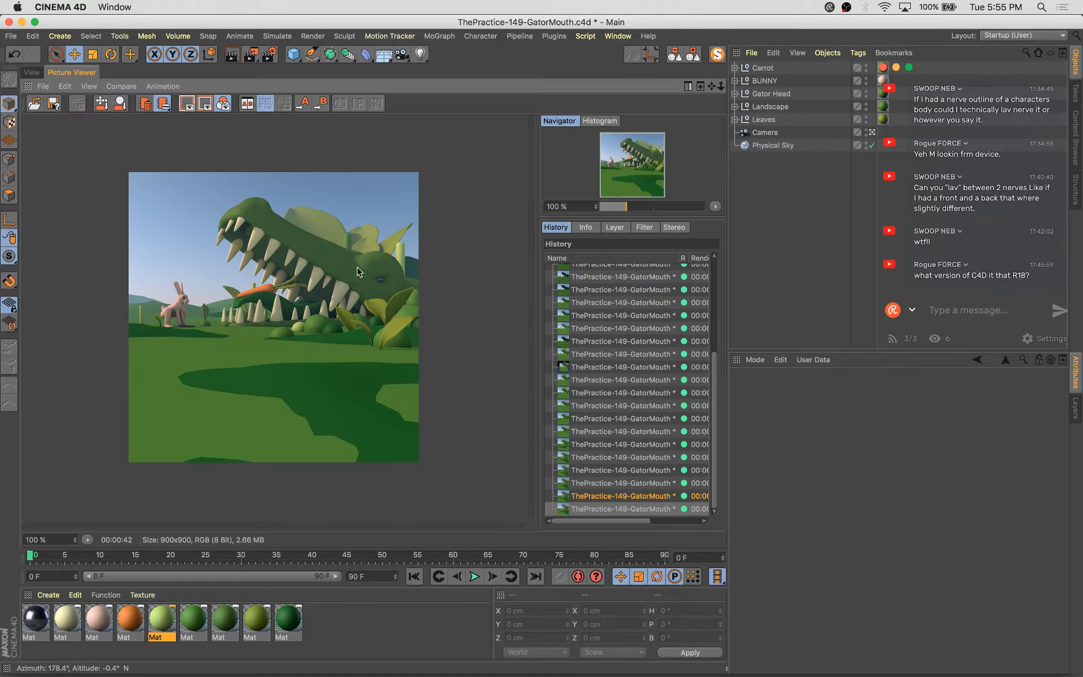
left_click(623, 496)
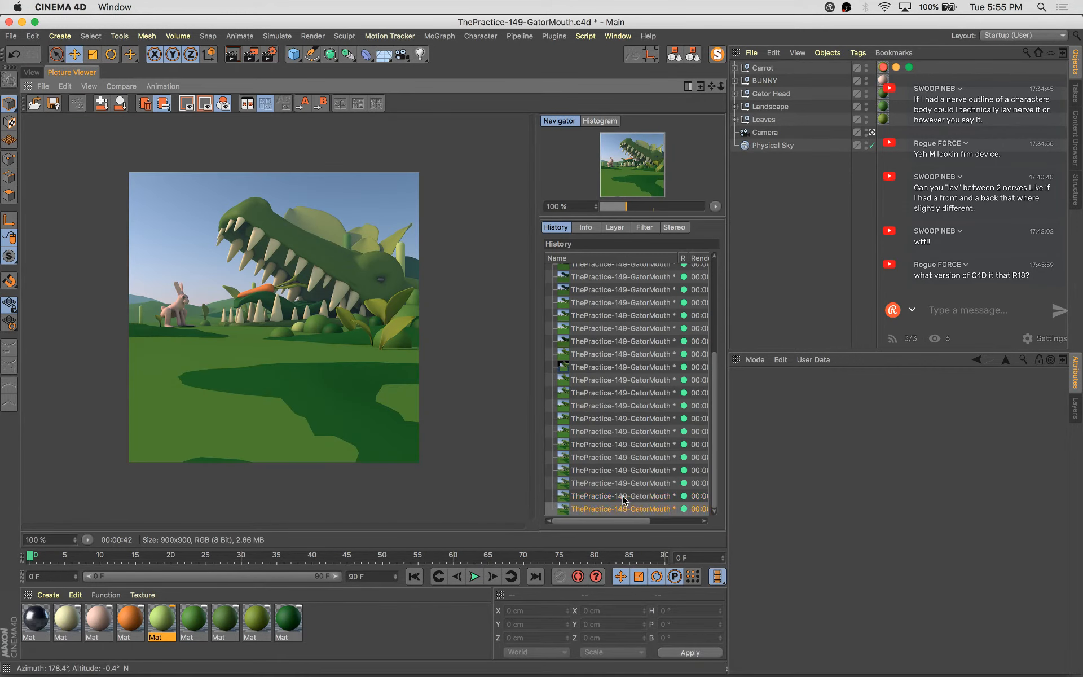
key("Down")
key("super+s")
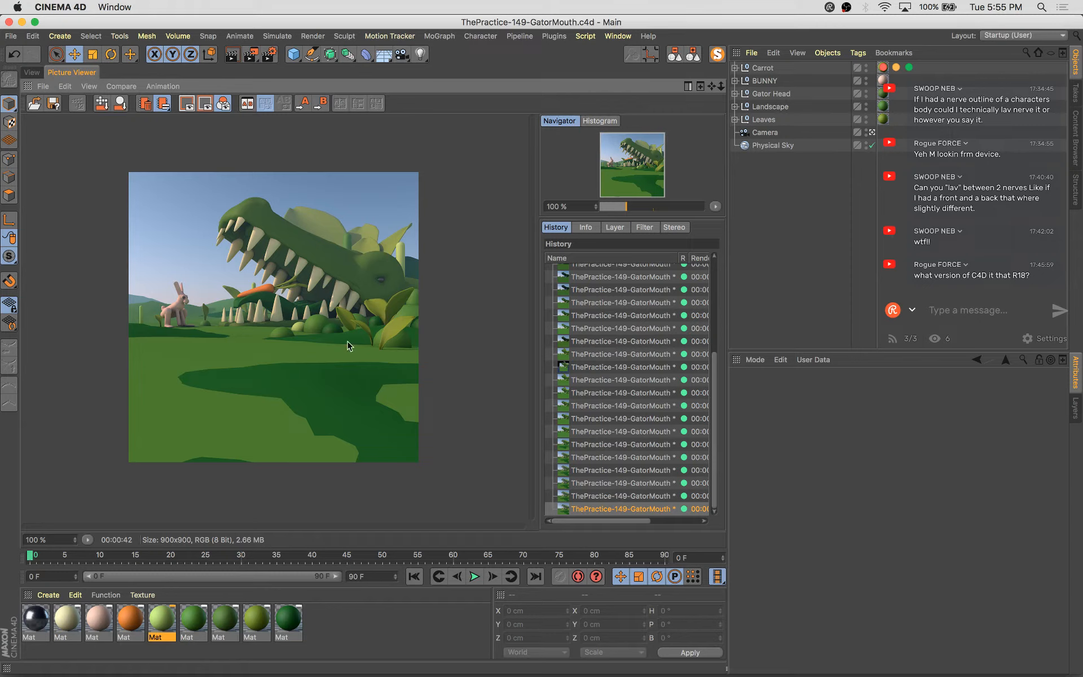
Step through the Picture Viewer's render history to compare the earlier renders
key("Up")
key("Up")
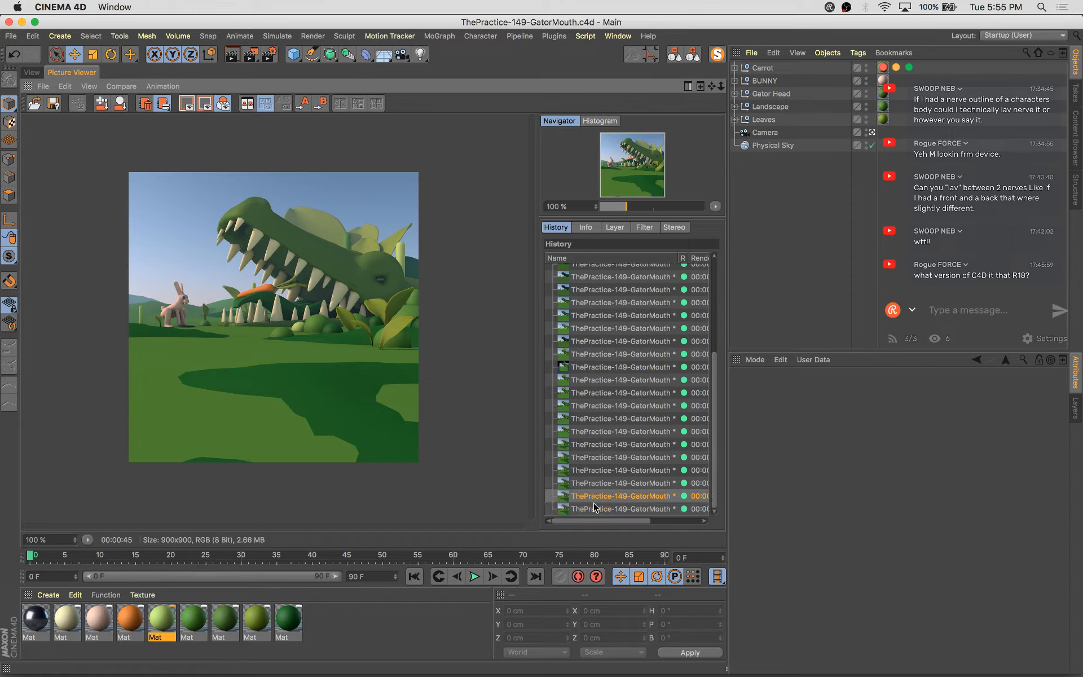
key("Up")
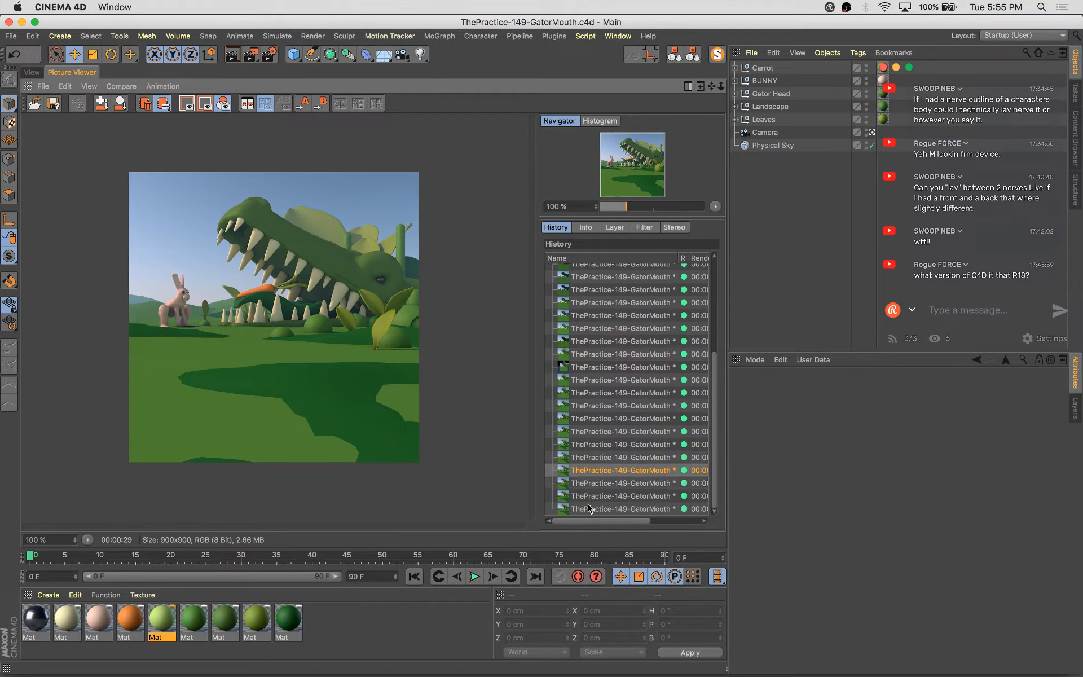
key("Down")
key("Up")
key("Down")
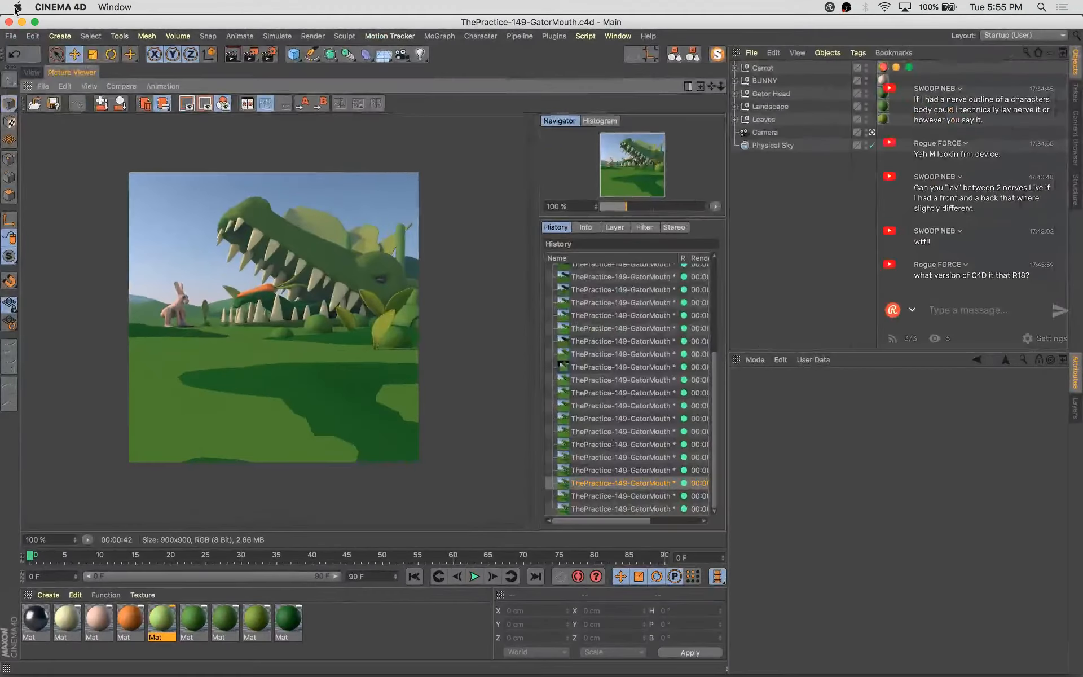
Return to the viewport, select the bunny, and expand its Volume Builder hierarchy to select the body Capsule
left_click(36, 72)
left_click(224, 308)
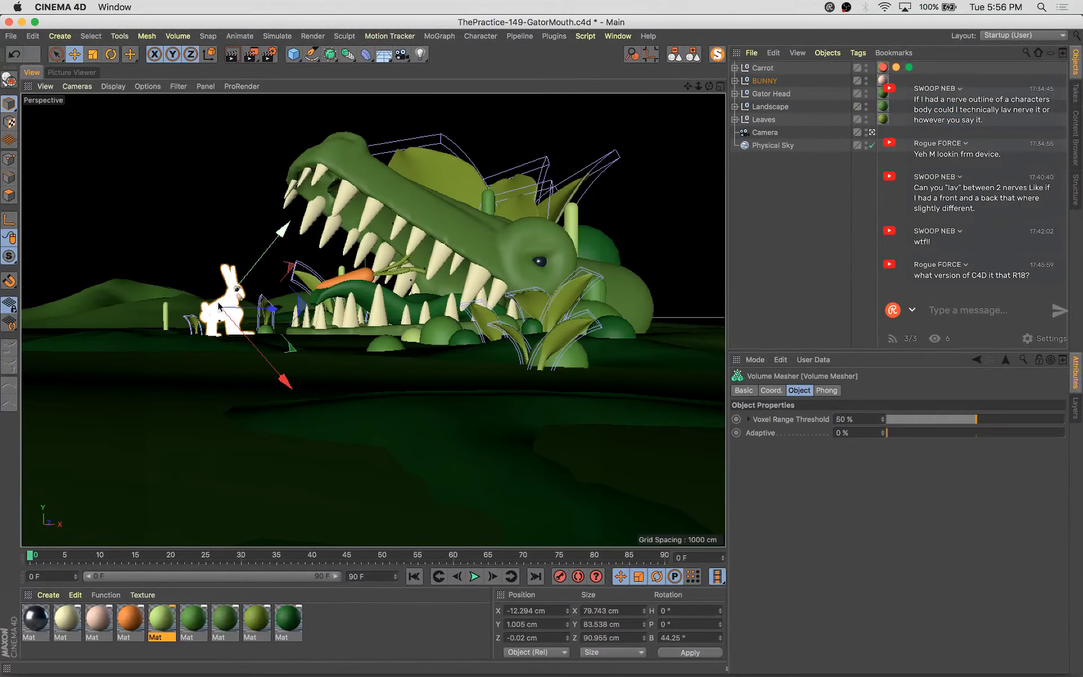
left_click(214, 305)
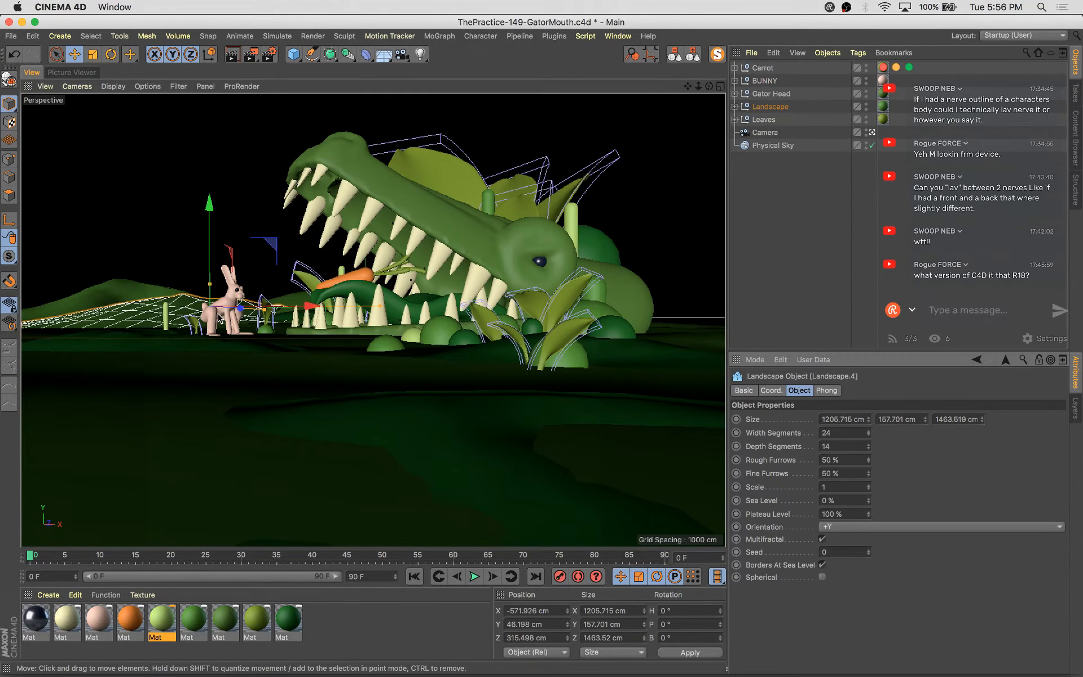
left_click(228, 302)
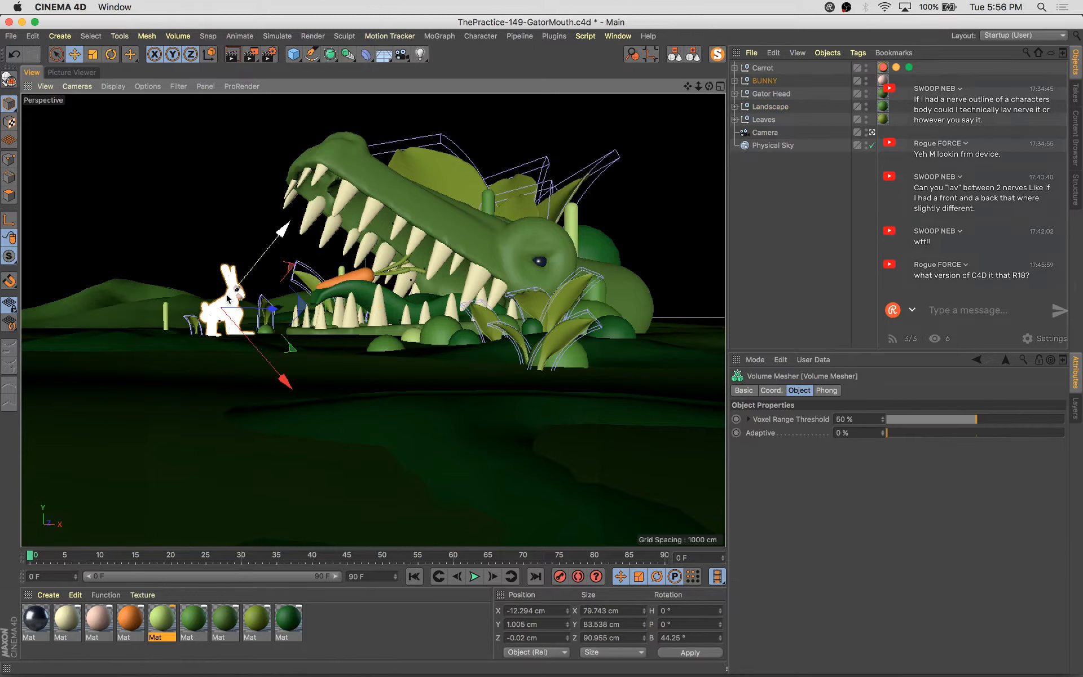
key("o")
key("super+shift+z")
key("s")
left_click(742, 119)
left_click(745, 132)
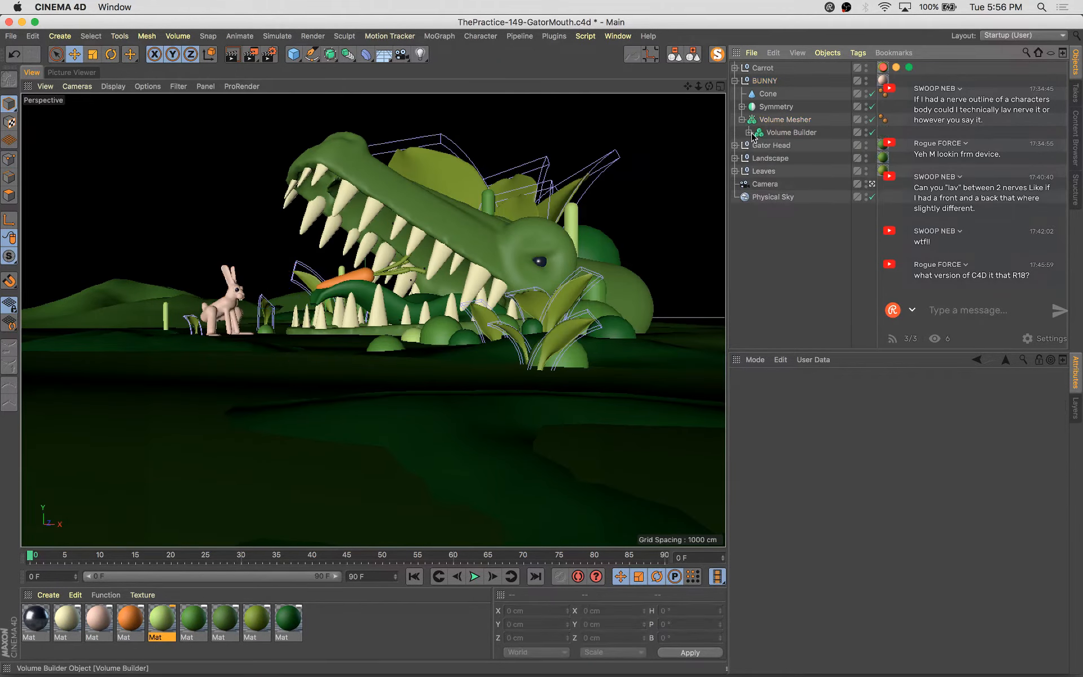
left_click(749, 133)
left_click(756, 158)
left_click(788, 158)
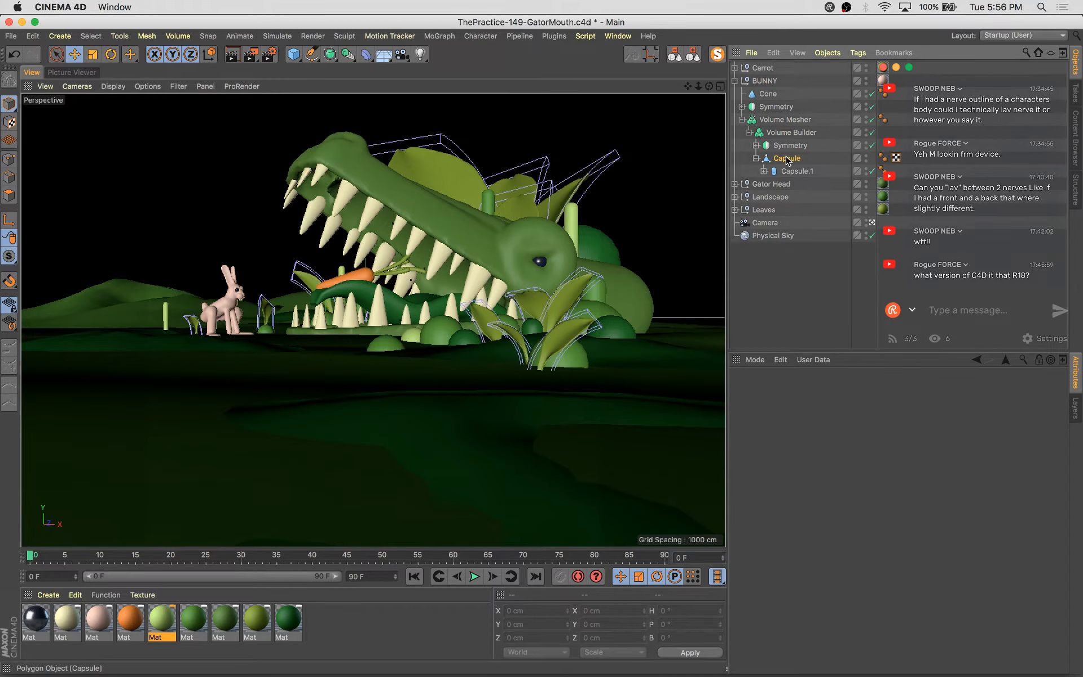
Scale the bunny's body Capsule slightly with the Scale tool
left_click(9, 195)
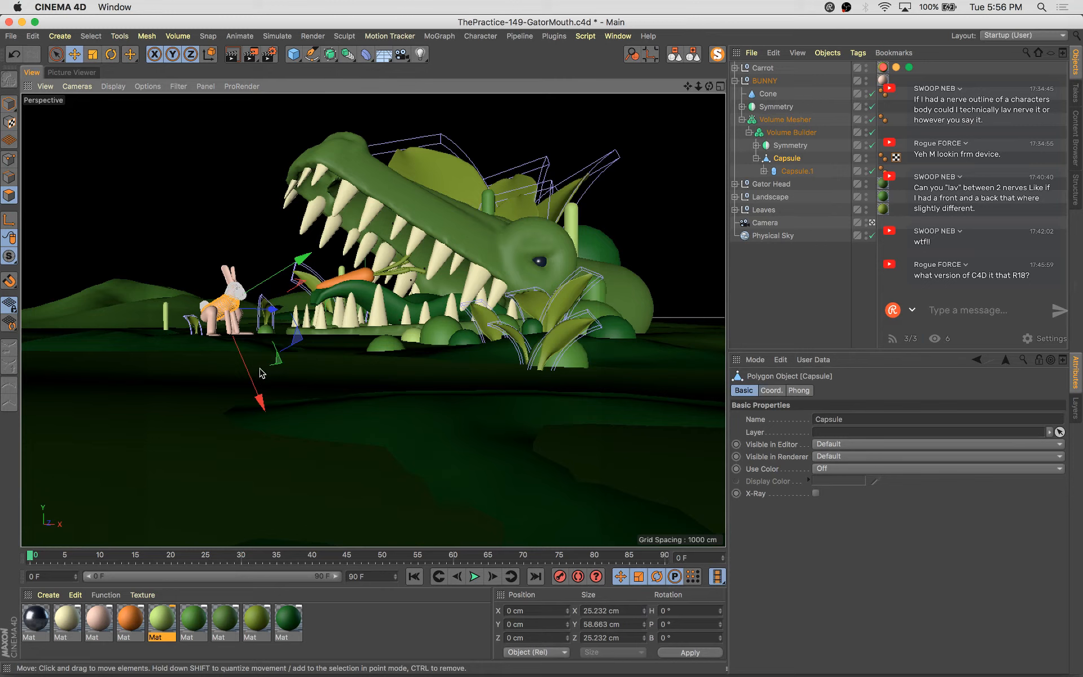
key("t")
left_click_drag(261, 404, 268, 421)
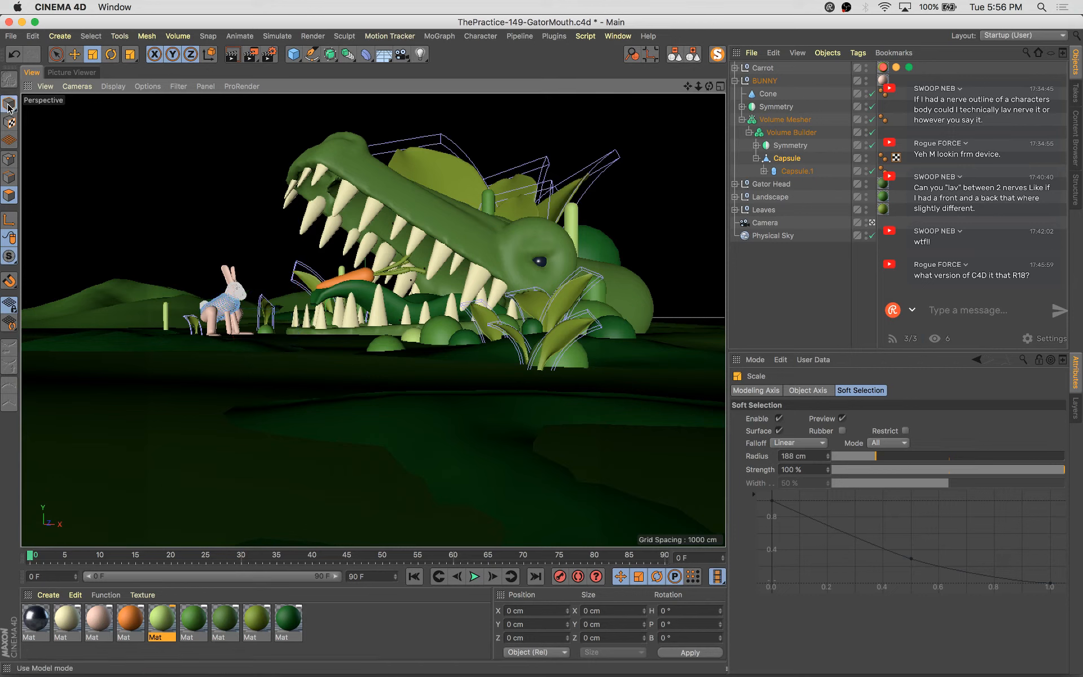
left_click(221, 213)
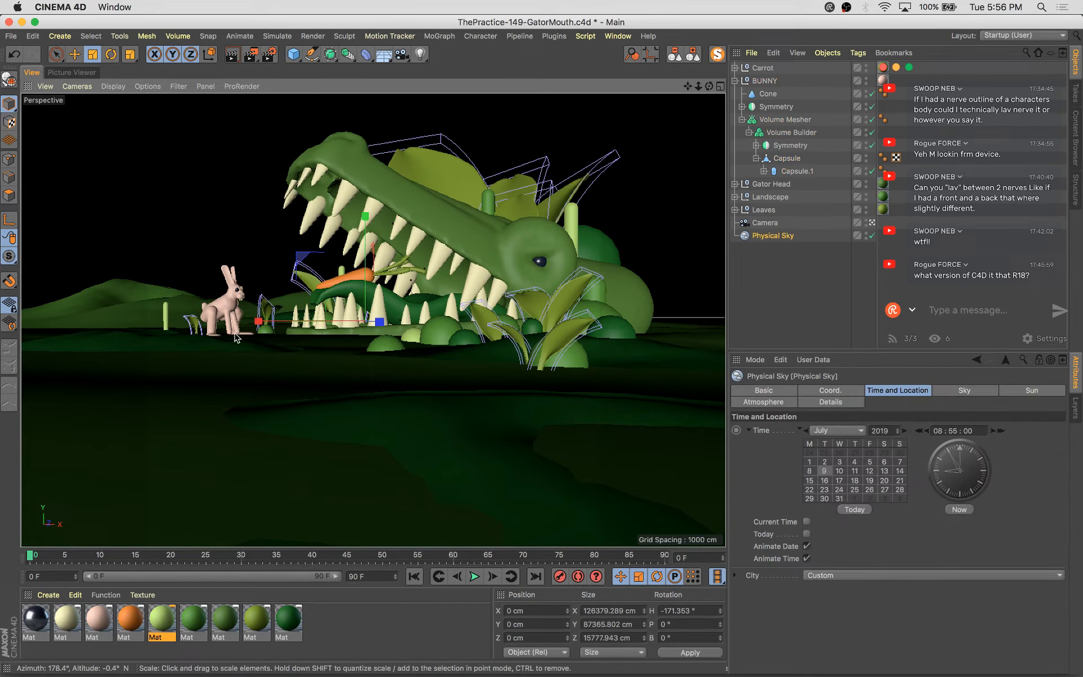
left_click(215, 314)
left_click(219, 317)
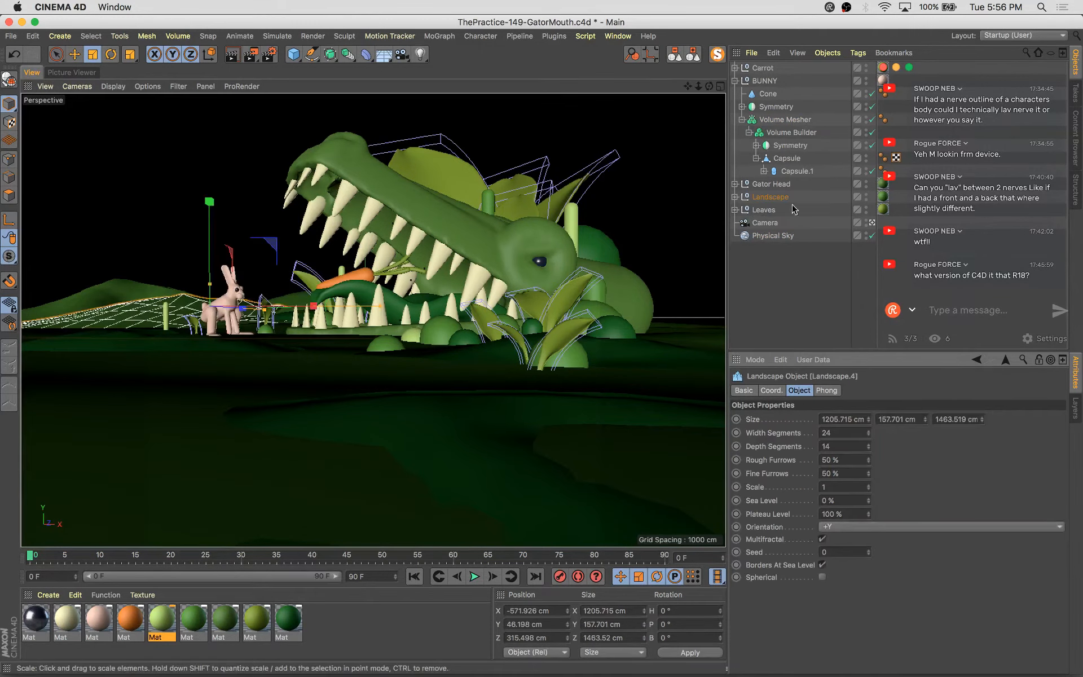
Try moving the Capsule inside the bunny's Null slightly, and undo the move
left_click(757, 145)
left_click(764, 159)
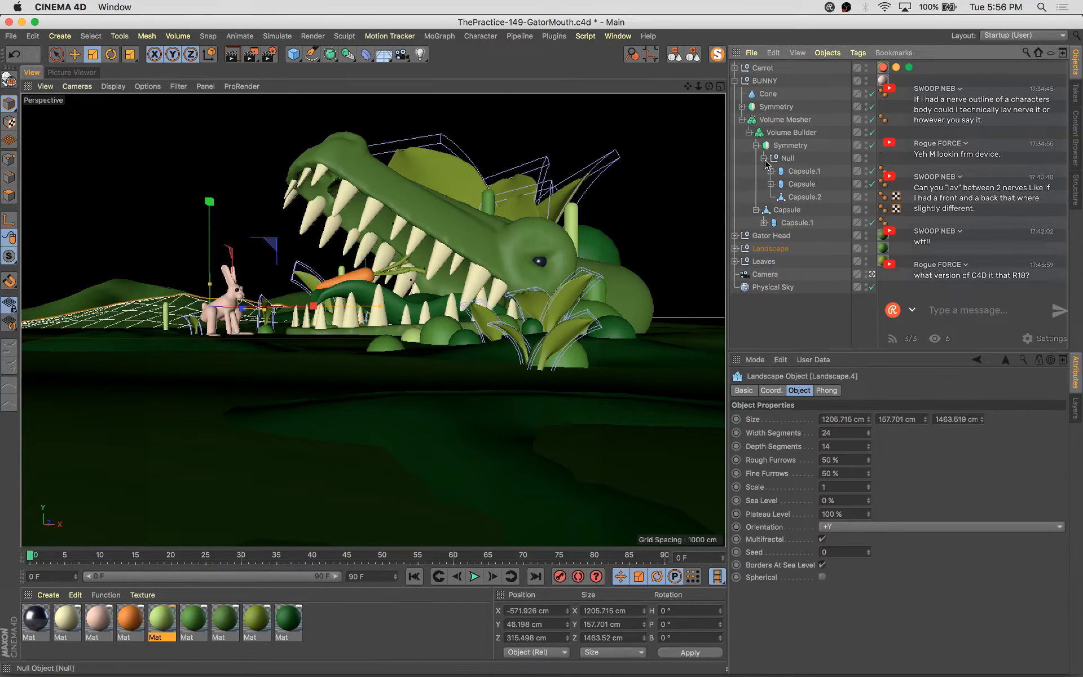
left_click(794, 184)
key("e")
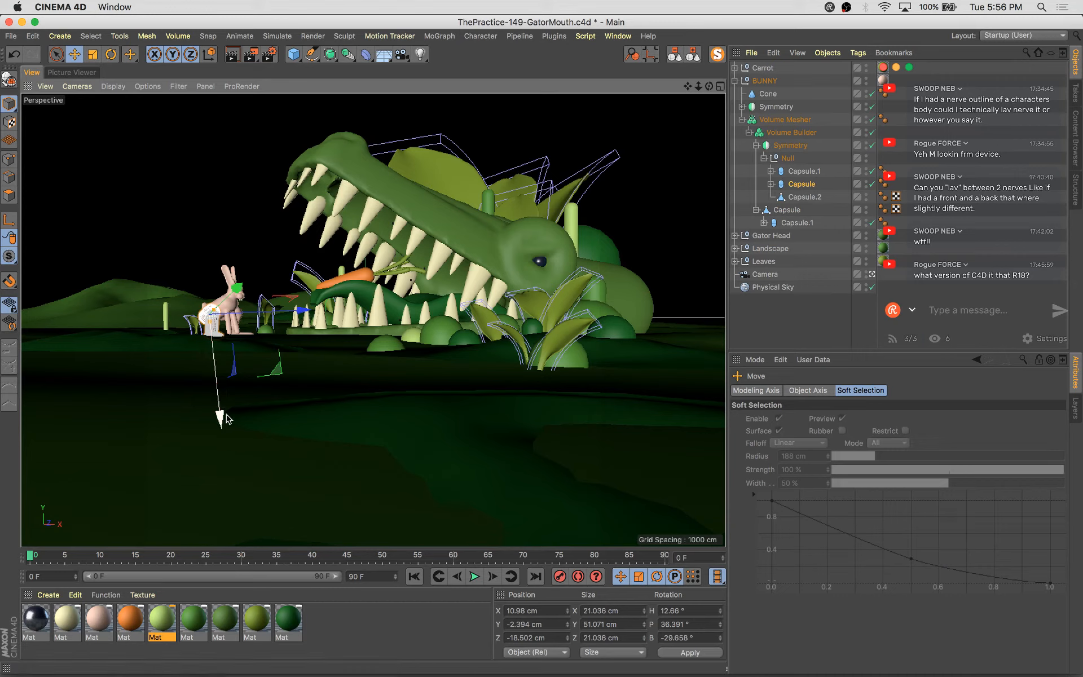
left_click_drag(222, 417, 222, 413)
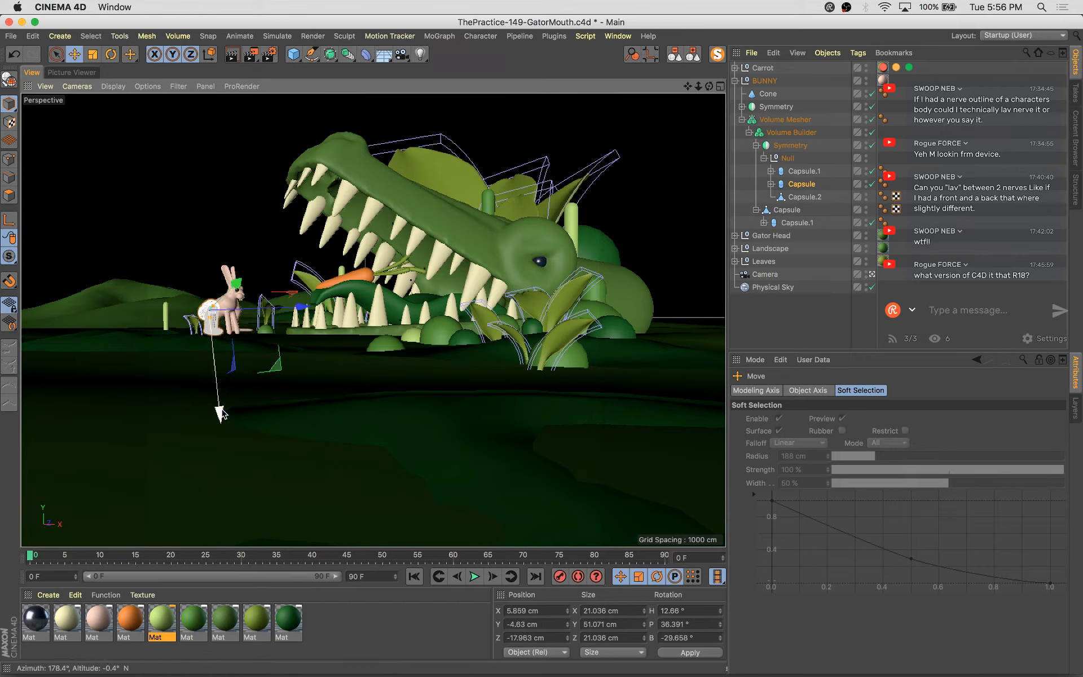
key("super+z")
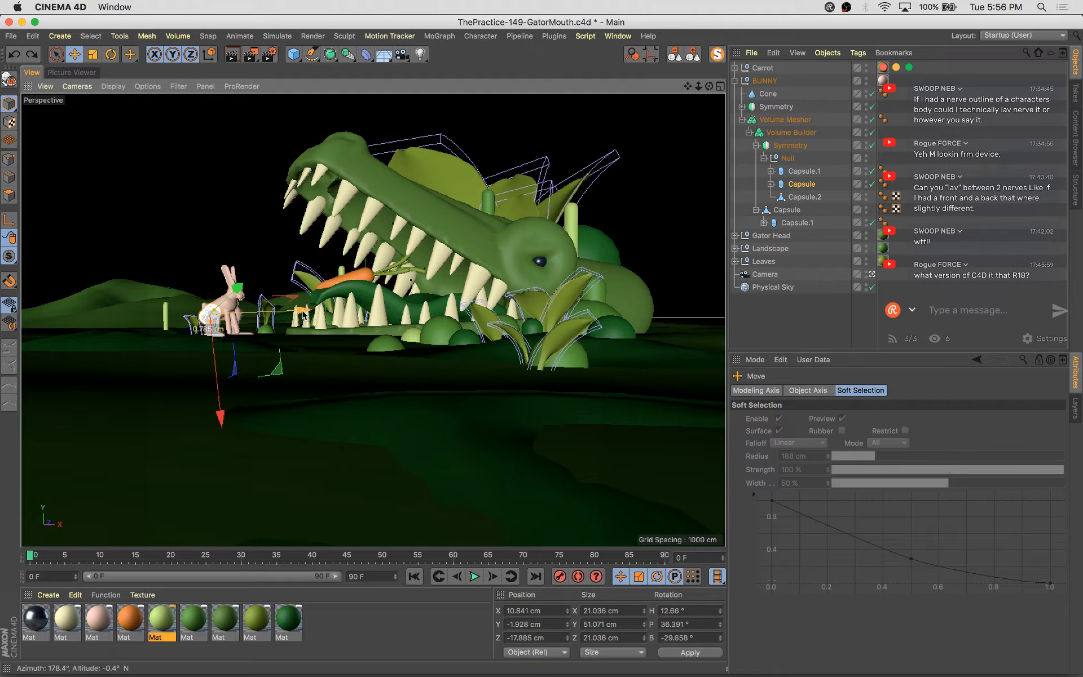
Move the whole BUNNY group about 7 cm along X and save the scene
left_click(763, 81)
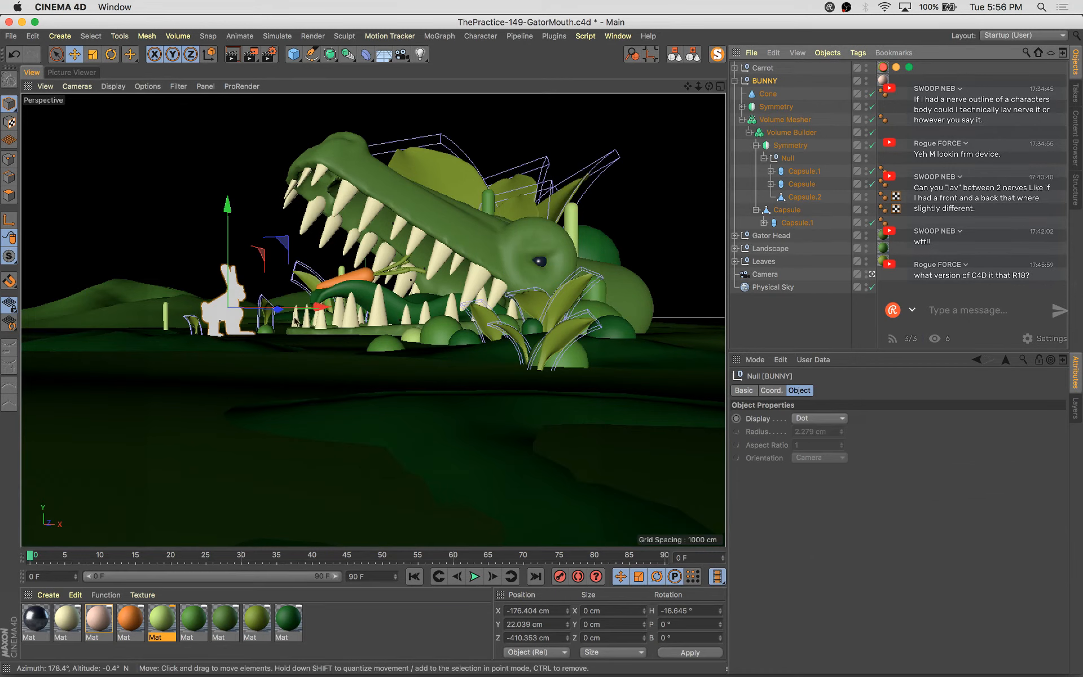
key("w")
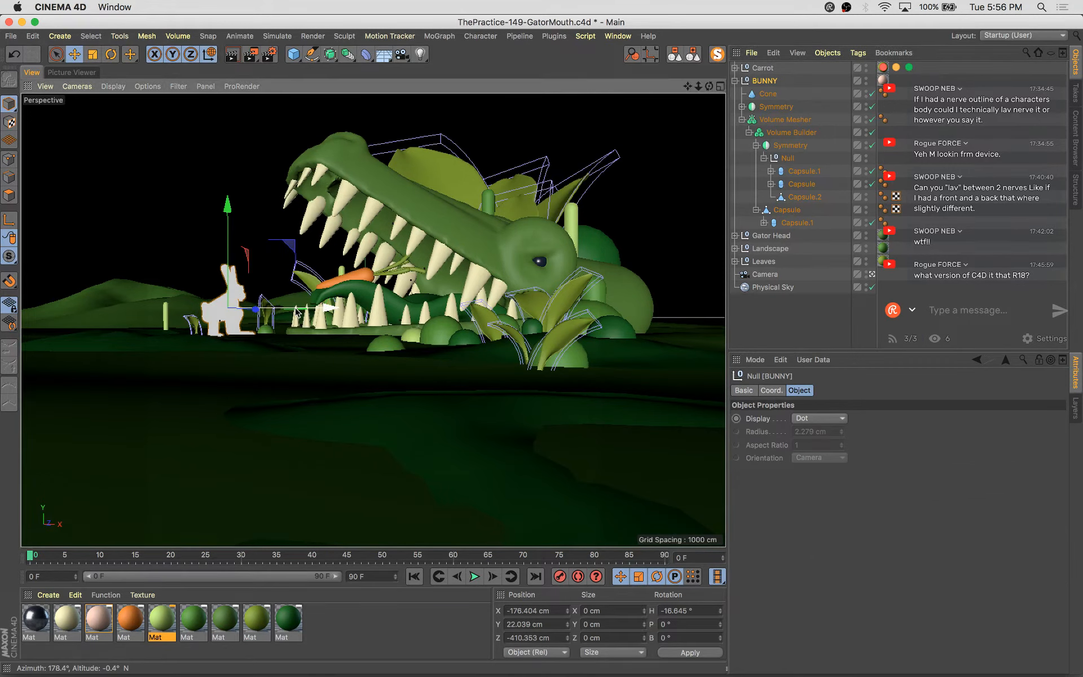
left_click_drag(284, 309, 288, 309)
left_click_drag(235, 242, 236, 242)
key("super+s")
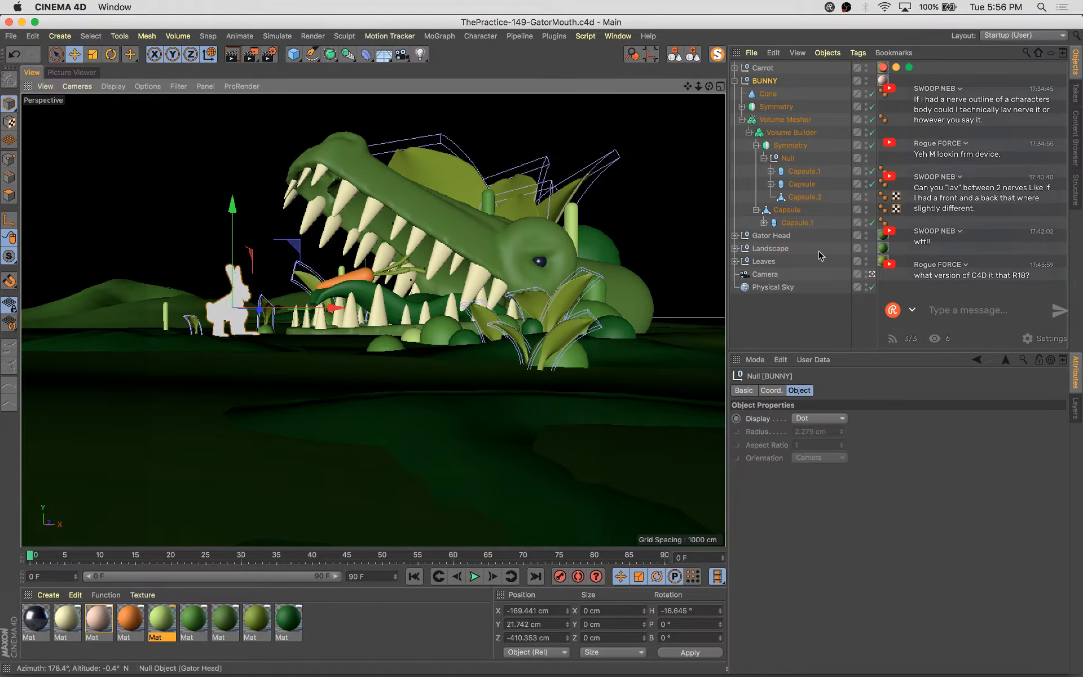
Try rotating the bunny's body Capsule slightly, and undo the rotation
left_click(871, 275)
key("s")
left_click_drag(364, 385, 405, 353, "alt")
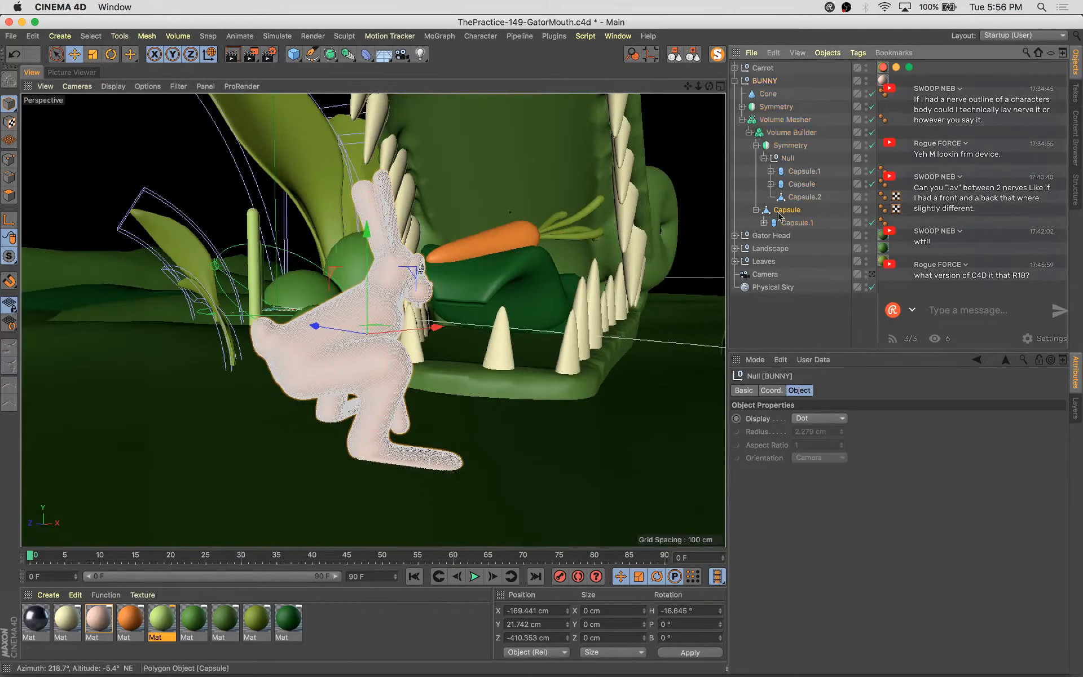
left_click(797, 222)
key("r")
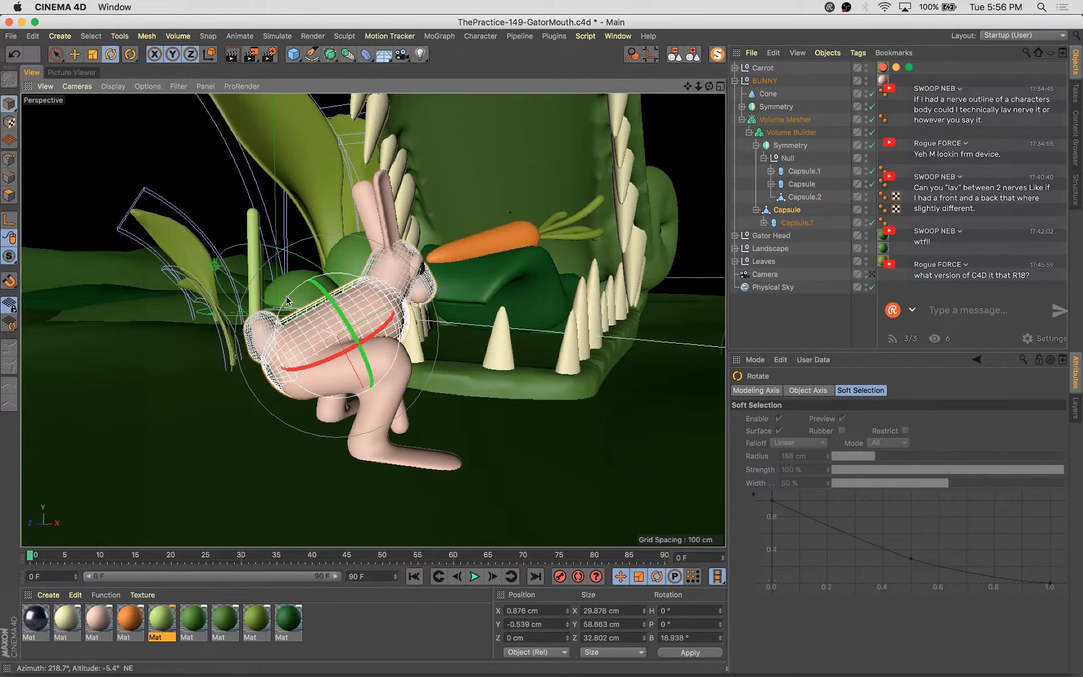
left_click_drag(285, 295, 287, 298)
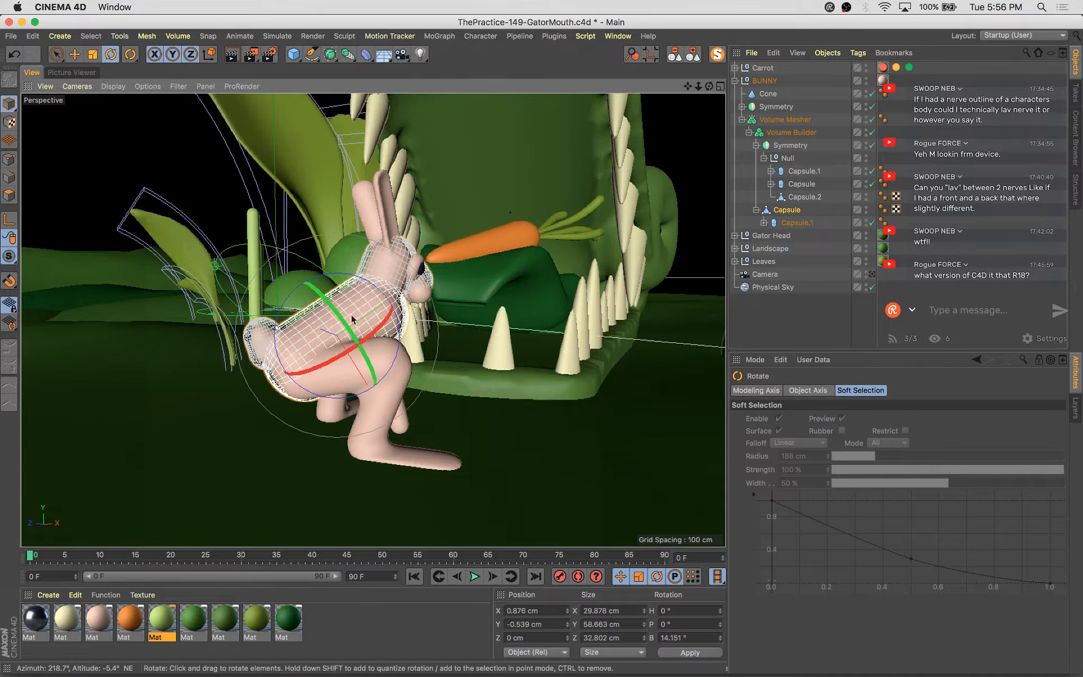
key("super+z")
Disable the Volume Builder and Volume Mesher to show the bunny's individual primitive shapes
left_click_drag(533, 379, 495, 359, "alt")
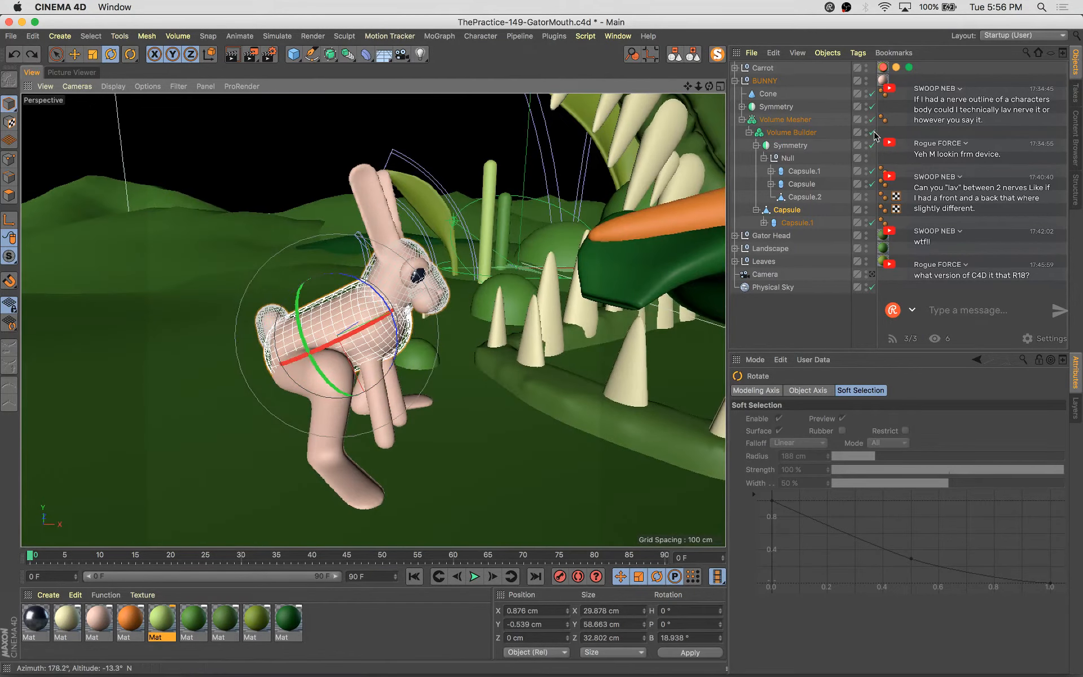
left_click_drag(872, 132, 872, 120)
scroll(406, 338, "up", 5)
left_click_drag(406, 338, 369, 382, "alt")
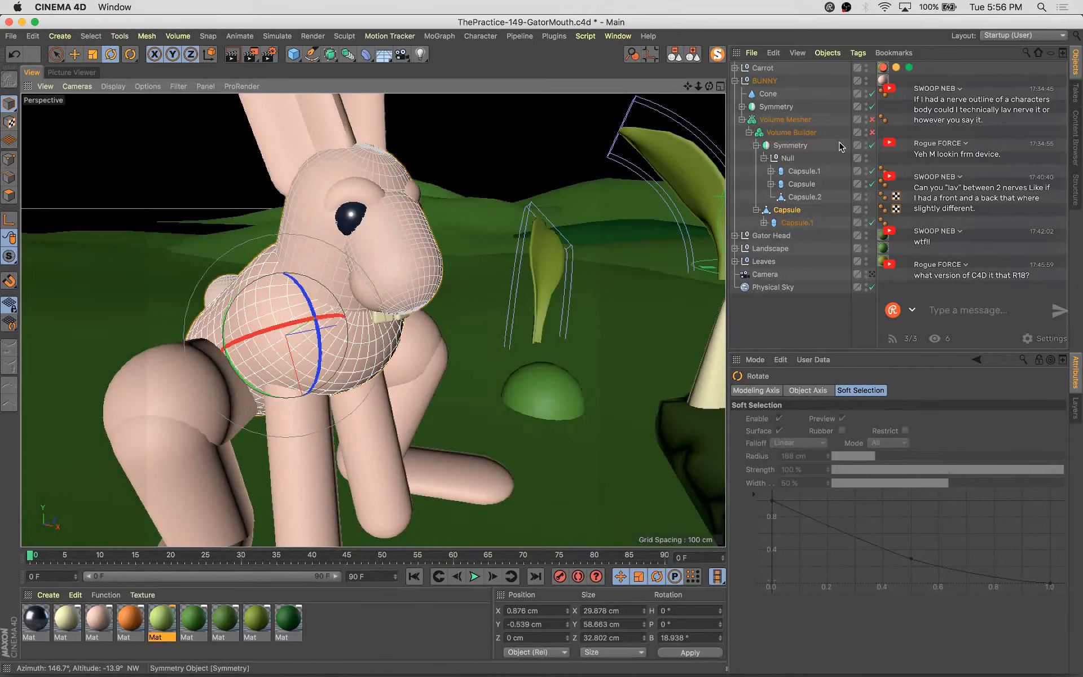
Select the Cone, Symmetry and body Capsule together, try rotating them, and undo the rotation
left_click(786, 146, "super")
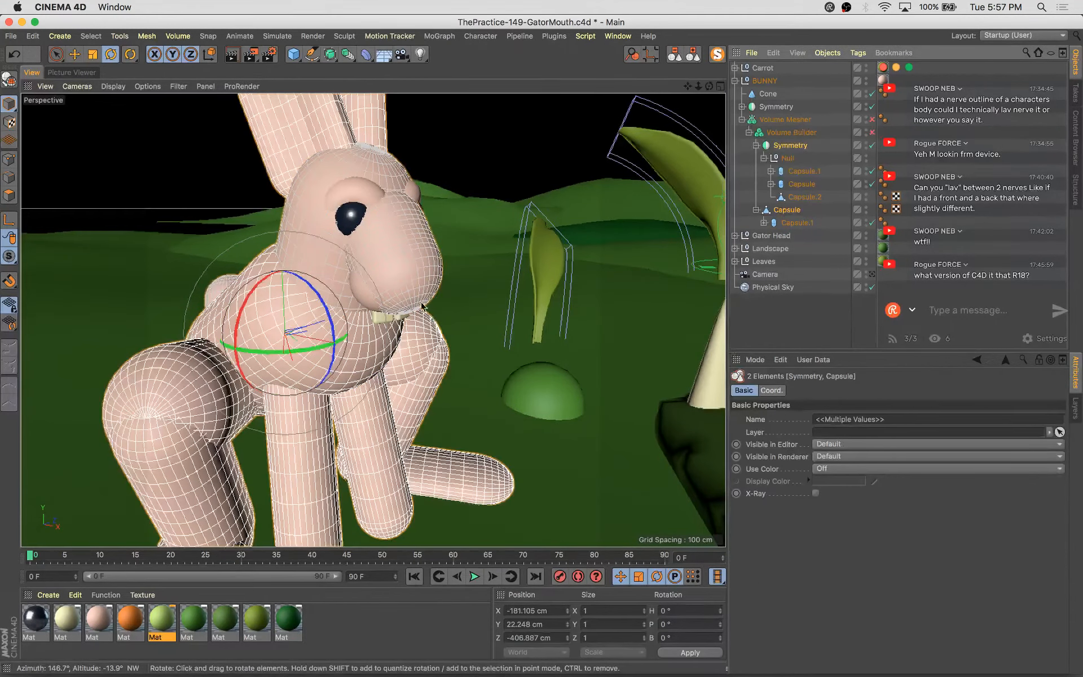
left_click(787, 210)
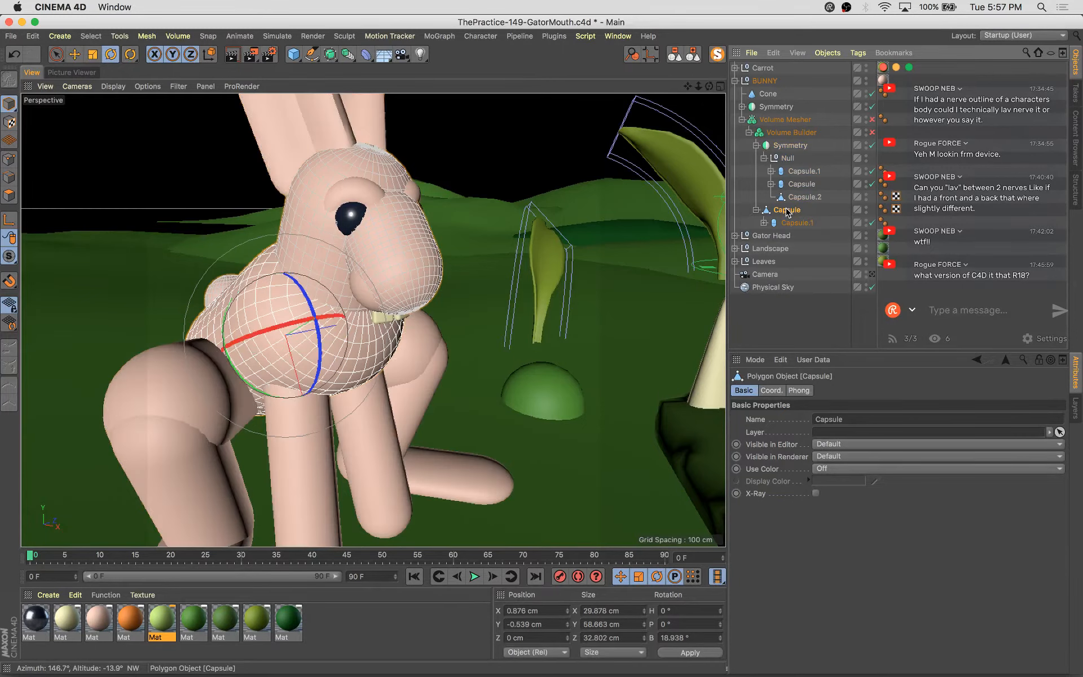
left_click(776, 107, "super")
left_click(775, 94, "super")
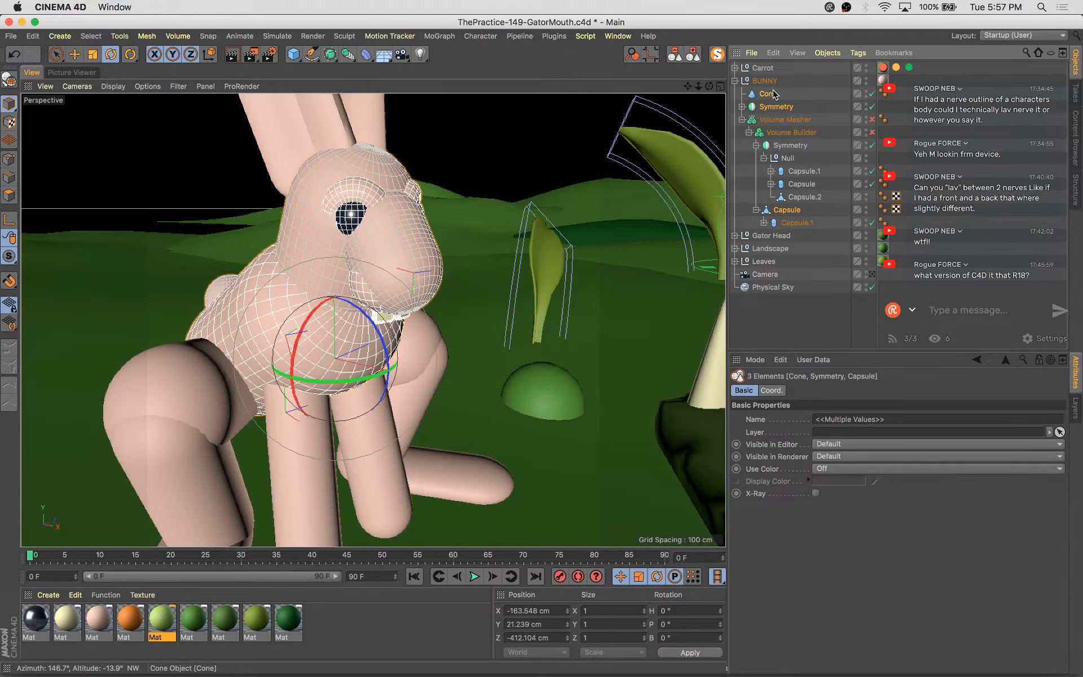
left_click_drag(373, 330, 321, 317, "alt")
key("super+z")
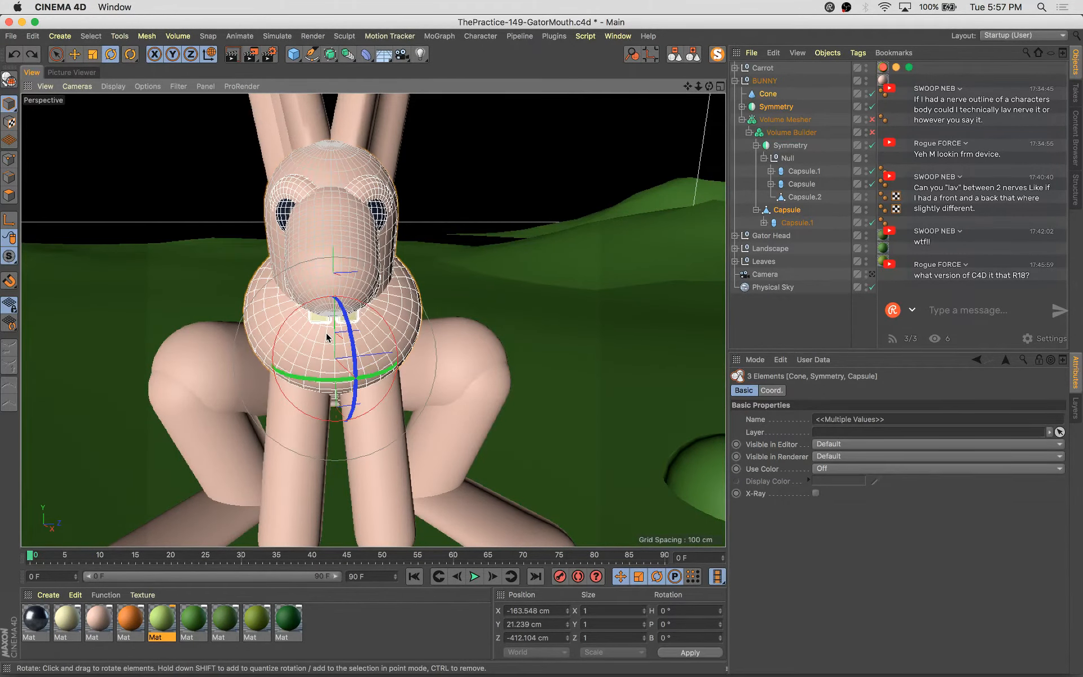
Rotate the bunny's body Capsule slightly and nudge it a few centimetres down with the Move tool
left_click(786, 209)
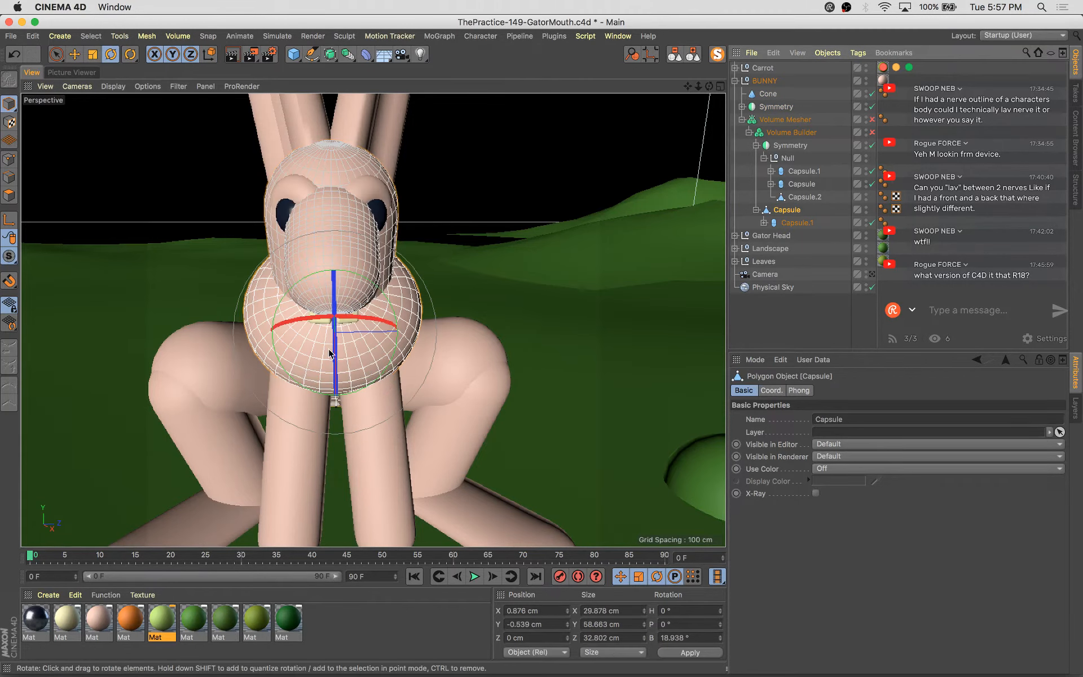
left_click_drag(330, 348, 634, 345)
key("e")
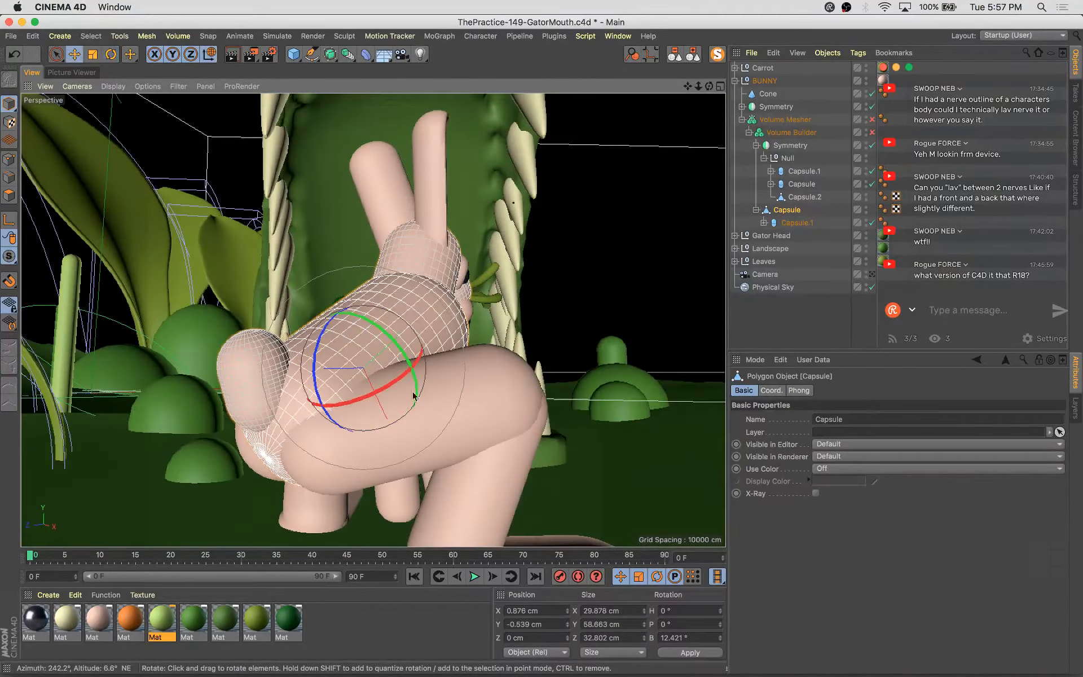
left_click_drag(416, 394, 327, 408, "alt")
left_click_drag(445, 394, 446, 389, "alt")
key("super+z")
left_click_drag(608, 319, 449, 337, "alt")
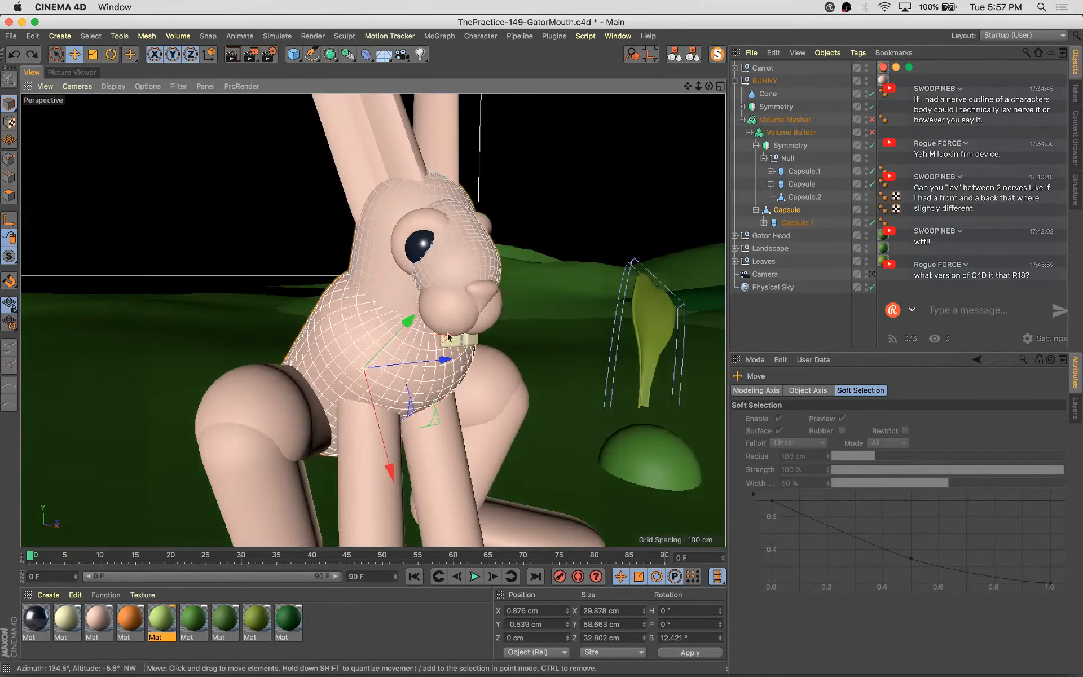
left_click_drag(399, 435, 520, 426, "alt")
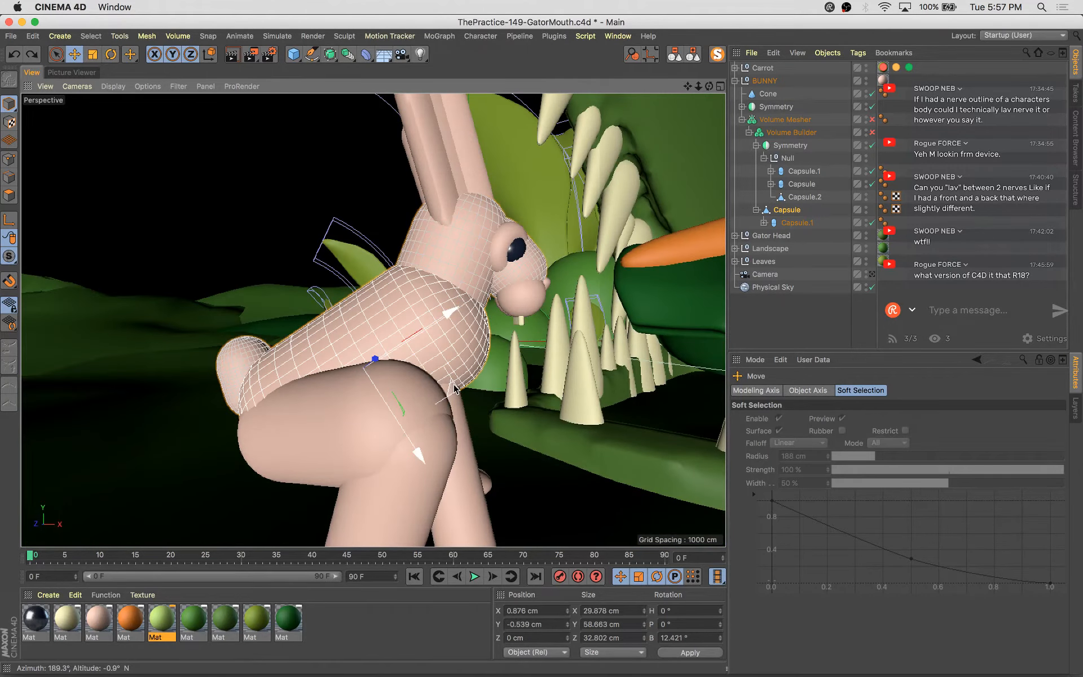
left_click_drag(436, 381, 428, 388)
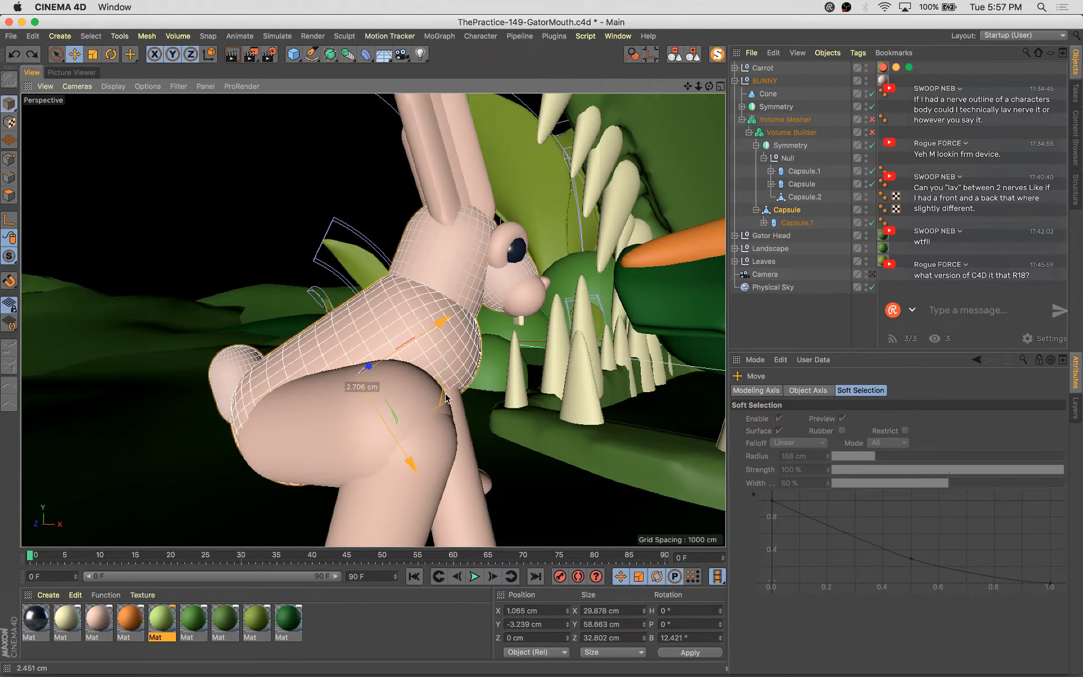
Select the bunny's ear capsule and move it slightly toward the head
left_click(436, 177)
middle_click_drag(424, 313, 371, 388, "alt")
left_click_drag(371, 387, 369, 388, "alt")
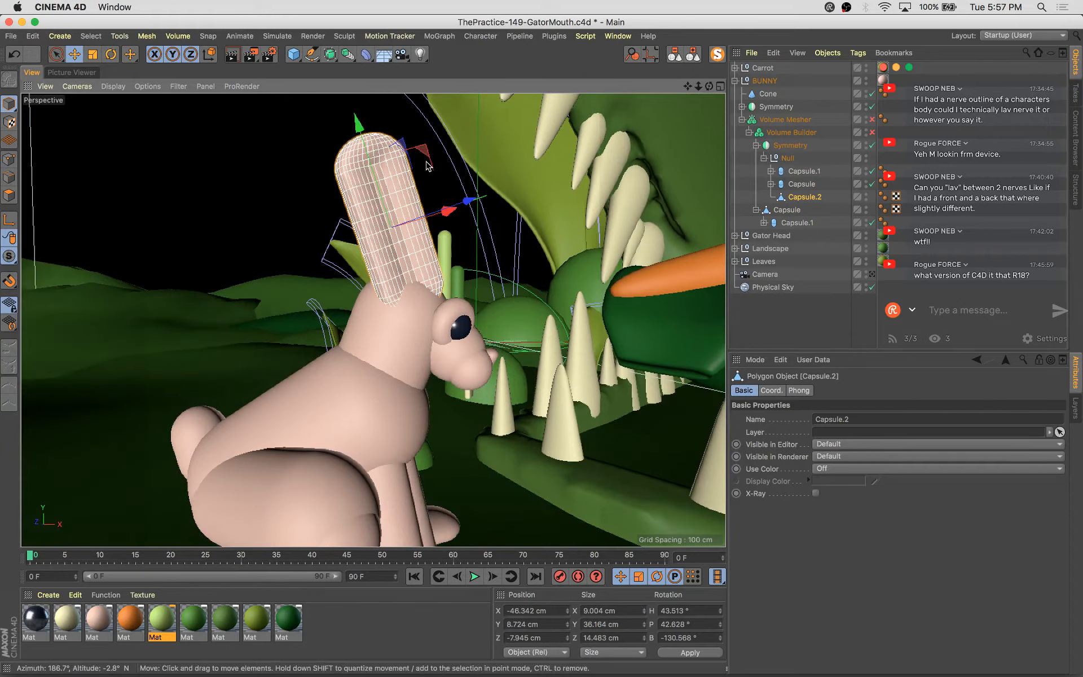
left_click_drag(423, 148, 418, 163)
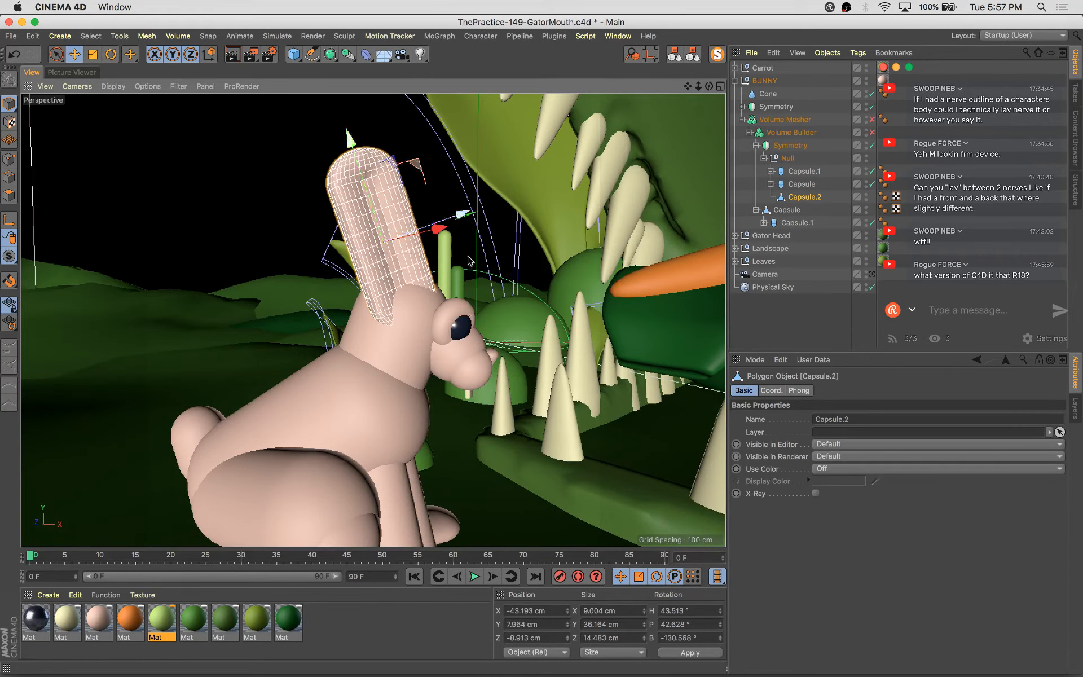
left_click_drag(424, 327, 302, 343, "alt")
Re-enable the Volume Builder and Volume Mesher to see the meshed bunny again
left_click(872, 132)
left_click(871, 119)
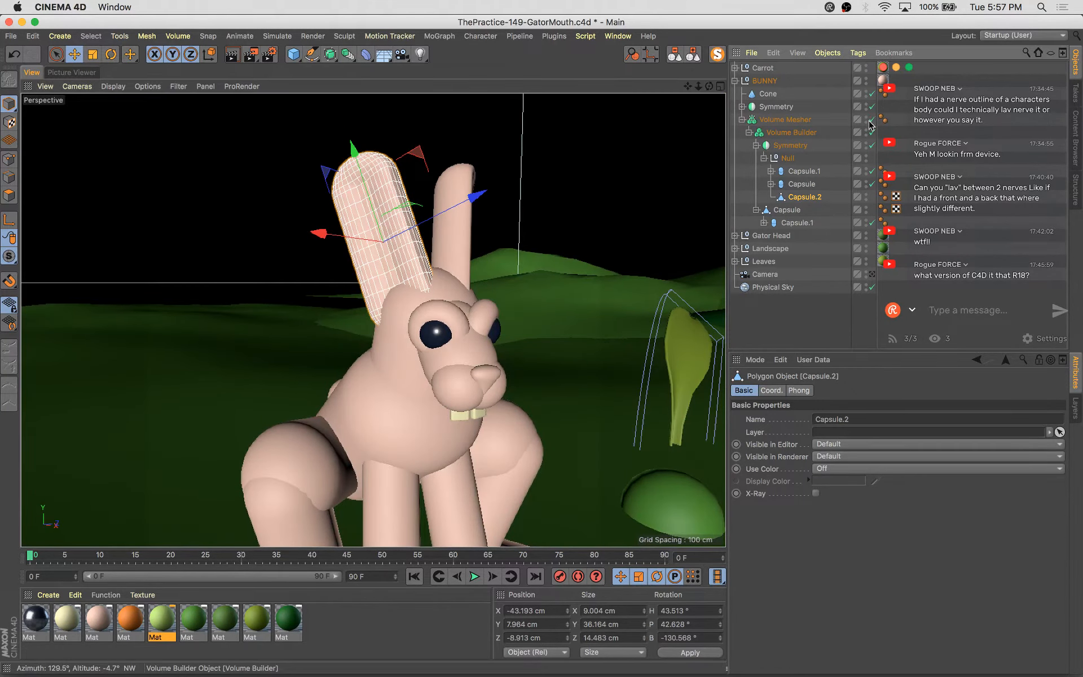
left_click_drag(451, 405, 533, 401, "alt")
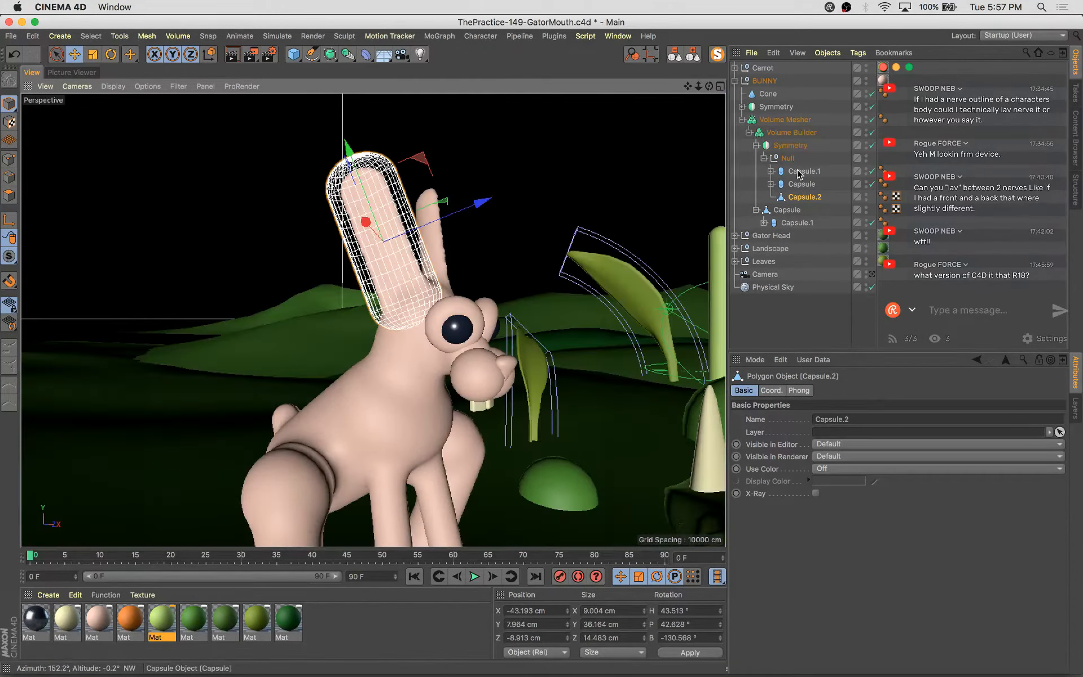
Select the muzzle capsule and enlarge it to about 8.5 cm radius and 28.3 cm height
left_click(797, 225)
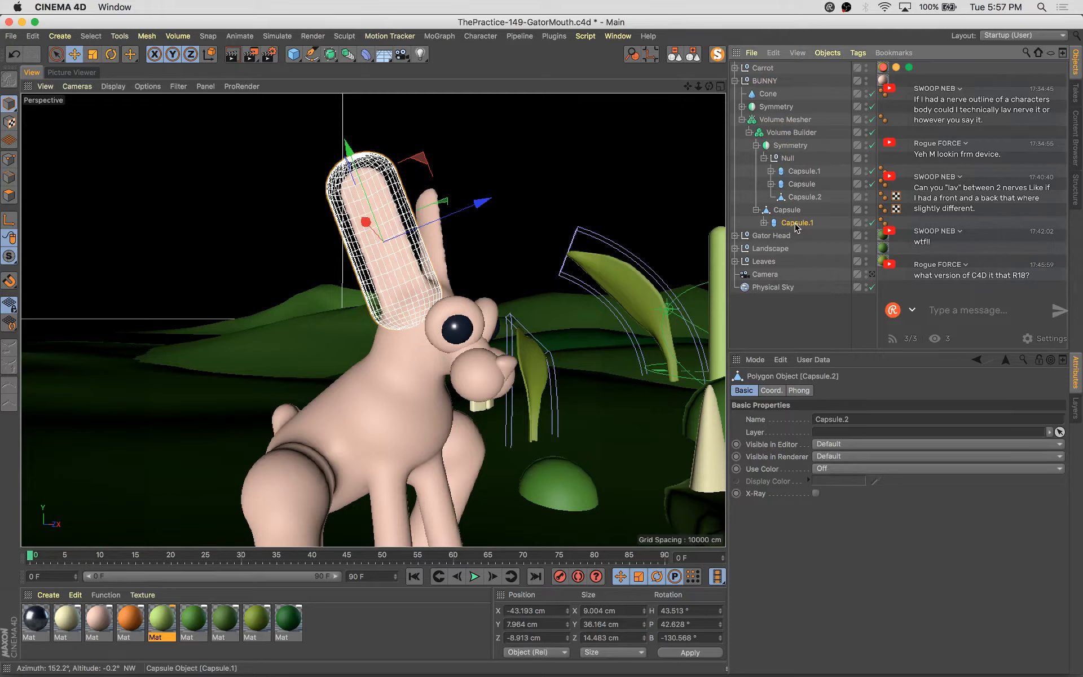
left_click(442, 402)
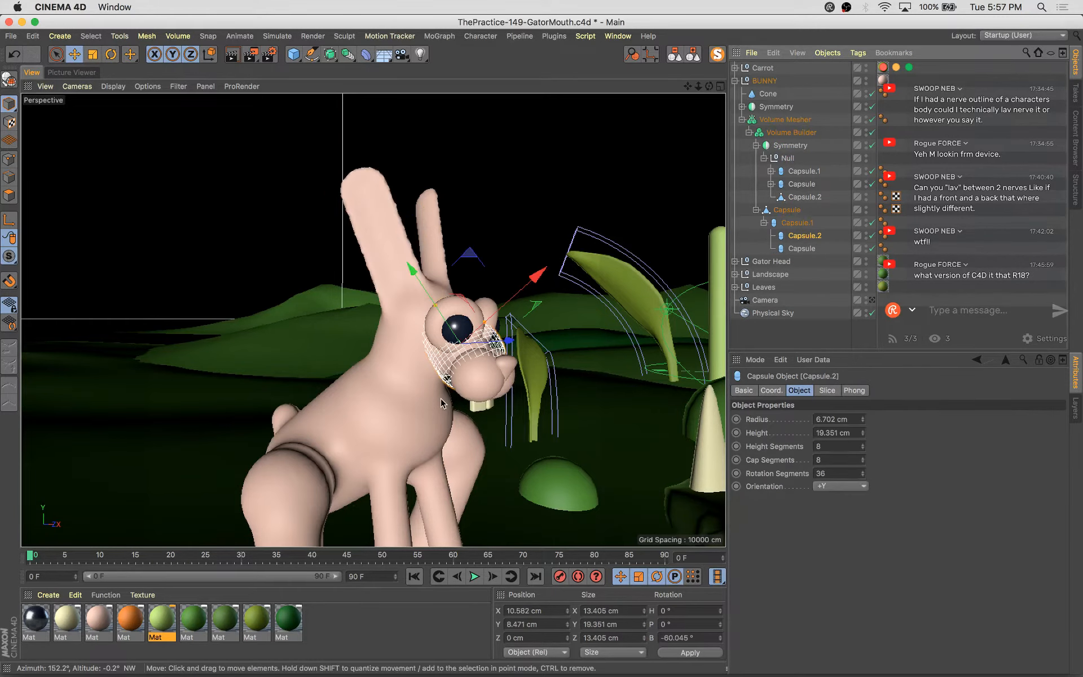
scroll(470, 350, "up", 5)
left_click_drag(498, 297, 390, 240)
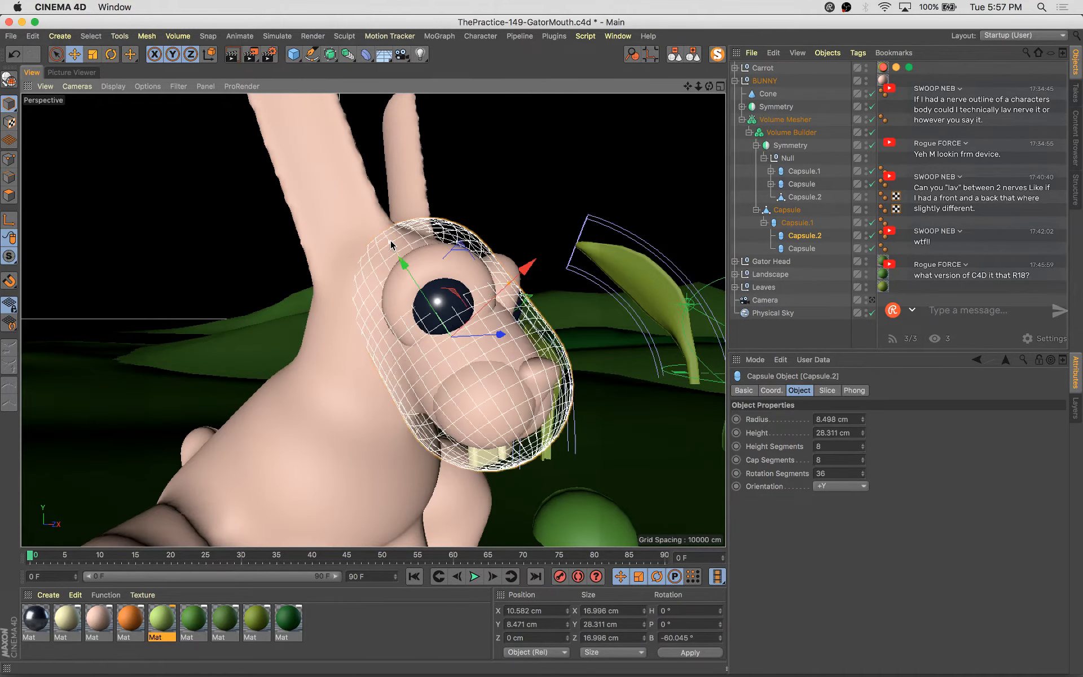
Duplicate the pink bunny material and set the copy's colour to H 6°, S 34%, V 71%
left_click(98, 617)
key("super+c")
key("super+v")
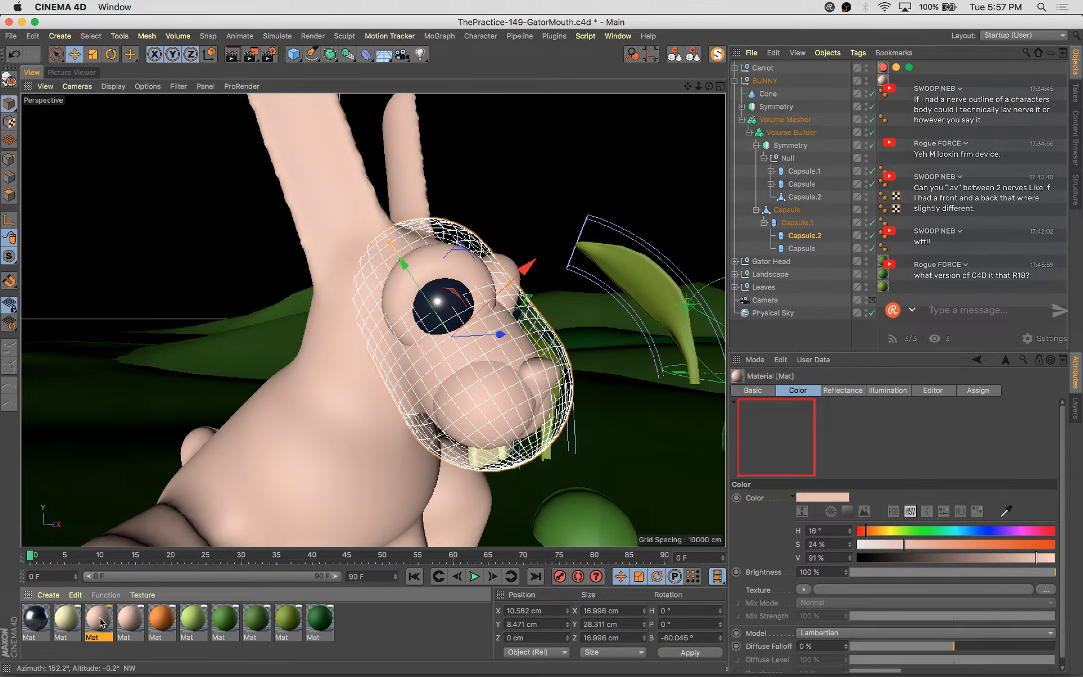
double_click(98, 617)
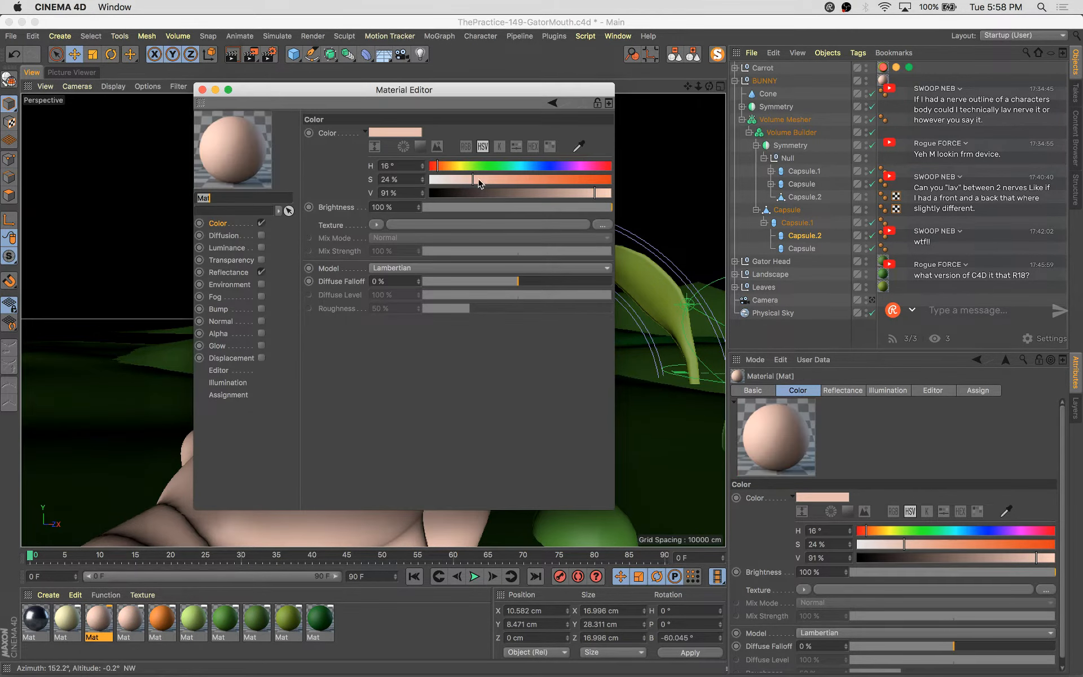
left_click_drag(478, 180, 432, 167)
left_click_drag(559, 191, 553, 190)
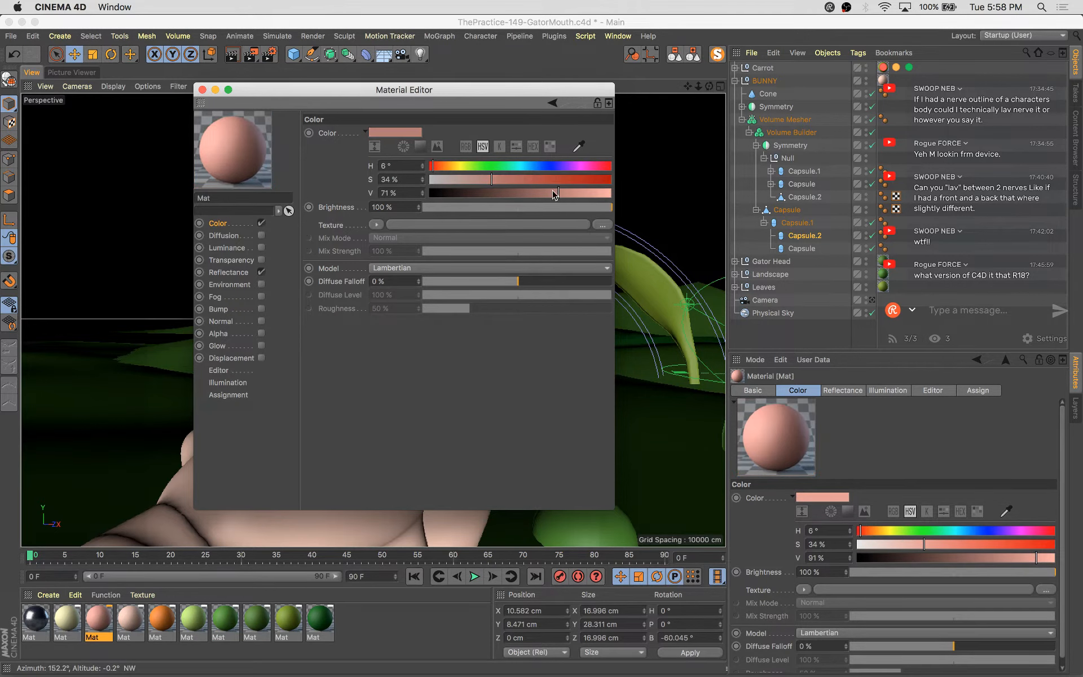
Apply the new darker pink material to the bunny's nose and close the Material Editor
left_click_drag(451, 90, 894, 208)
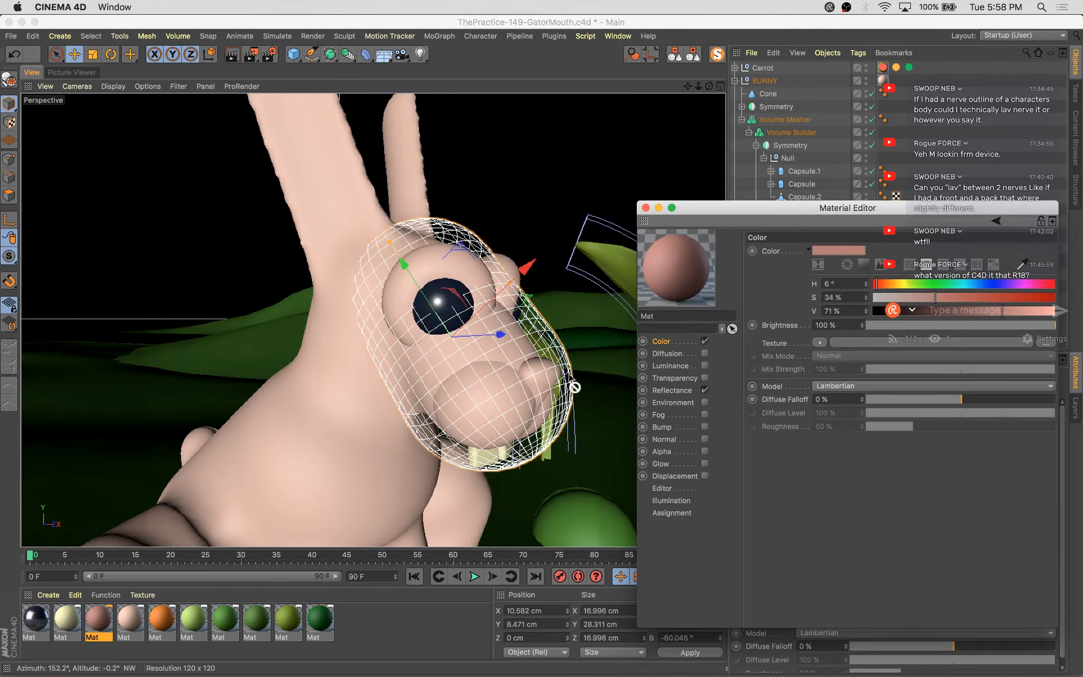
left_click_drag(537, 369, 539, 370)
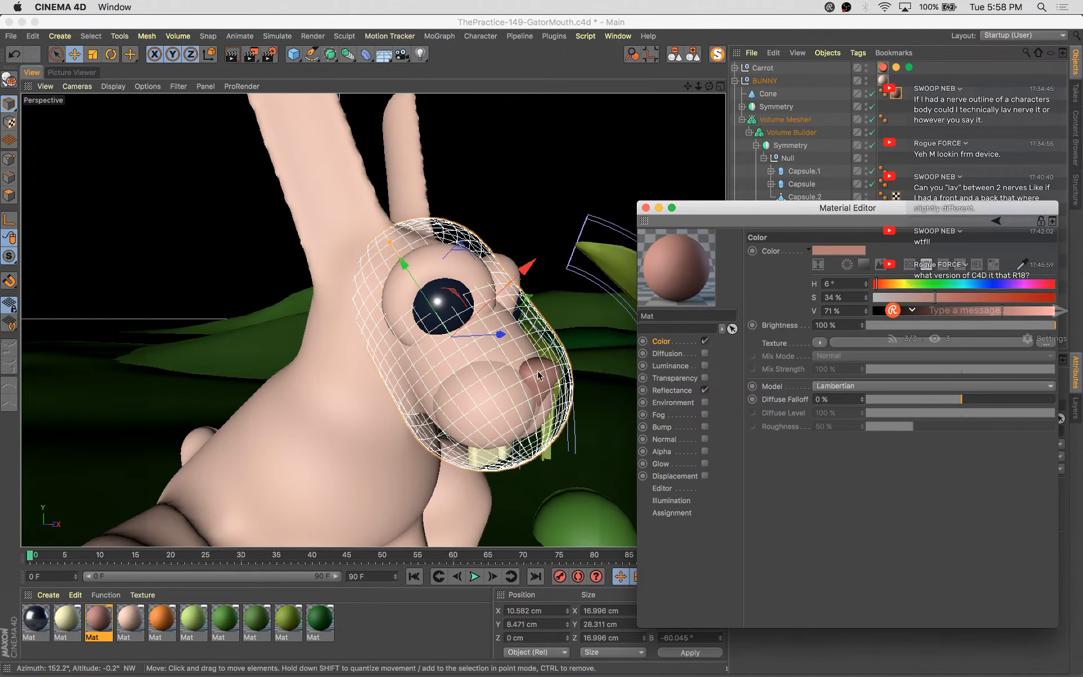
left_click(646, 209)
Scale the bunny's front teeth slightly wider, then select the cheek sphere with the Scale tool
left_click_drag(506, 430, 438, 397, "alt")
left_click(476, 475)
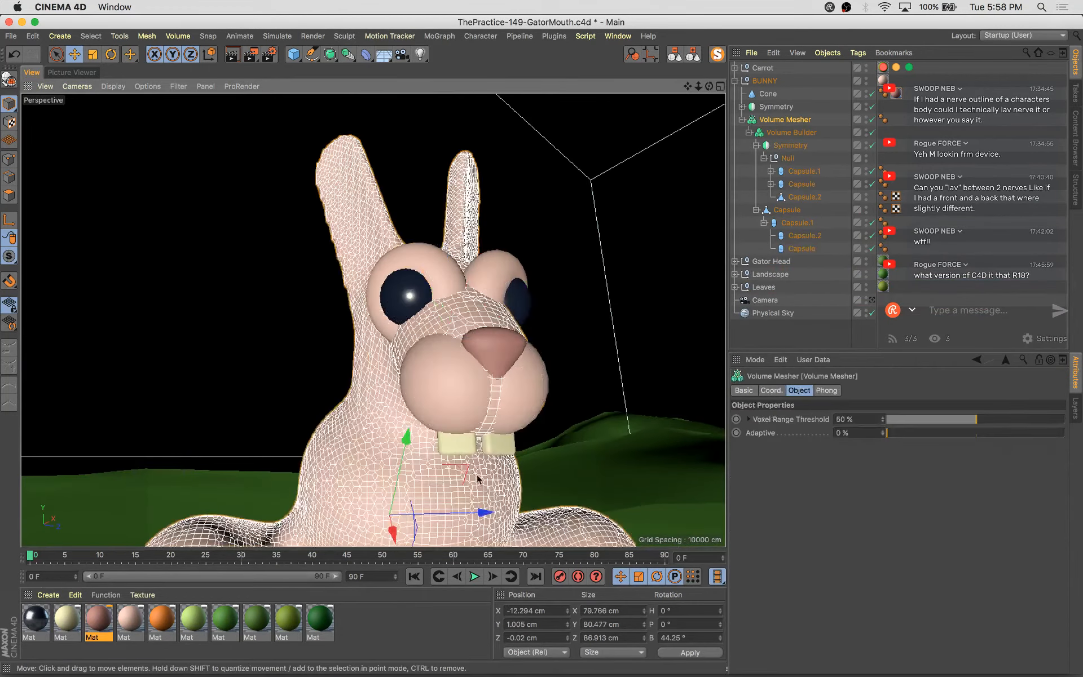
left_click(458, 444)
key("t")
left_click_drag(392, 496, 417, 495)
key("e")
left_click(427, 388)
key("t")
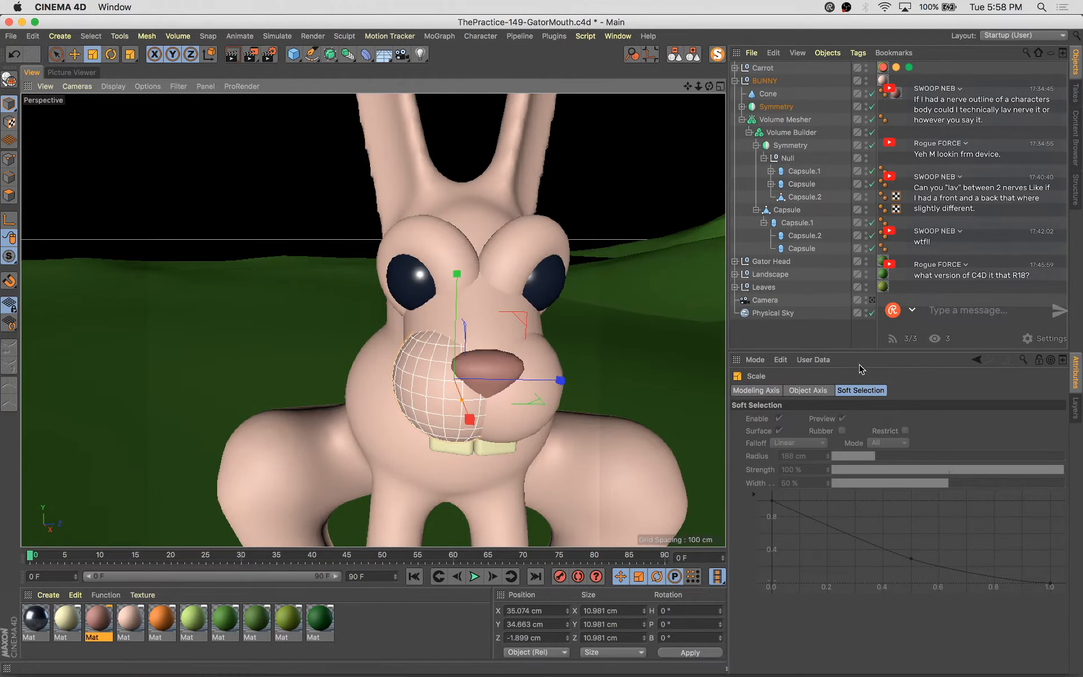
Switch to the scene camera, save the scene and render it to the Picture Viewer
left_click(871, 300)
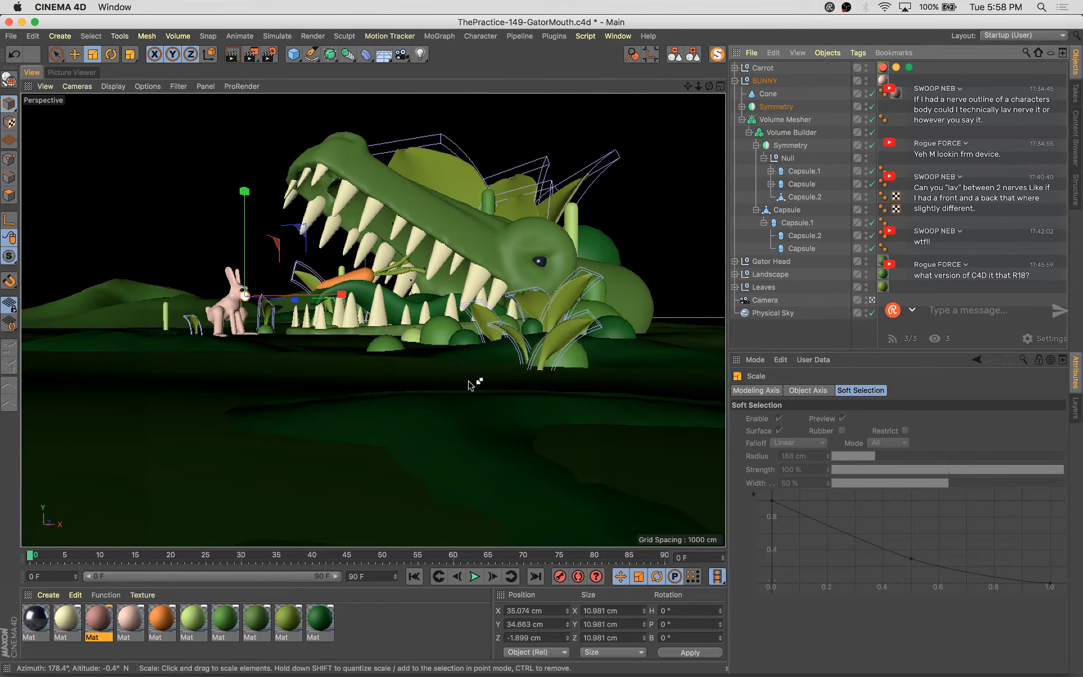
key("super+s")
key("shift+r")
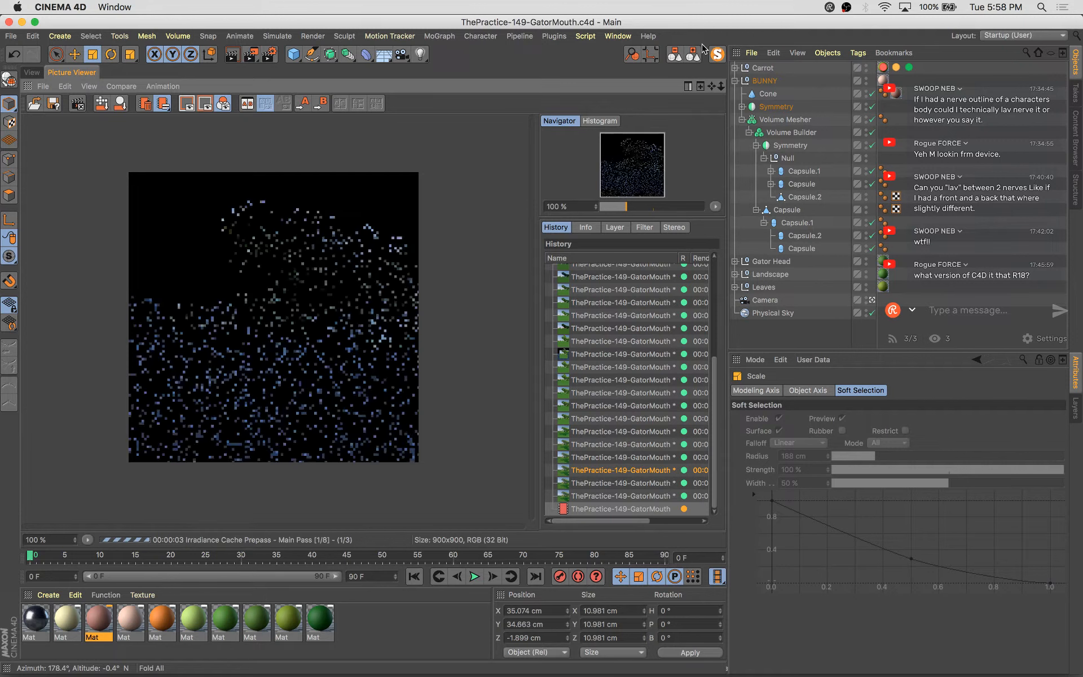
Compare the new render against the previous one in the render history, then return to the viewport
left_click(608, 496)
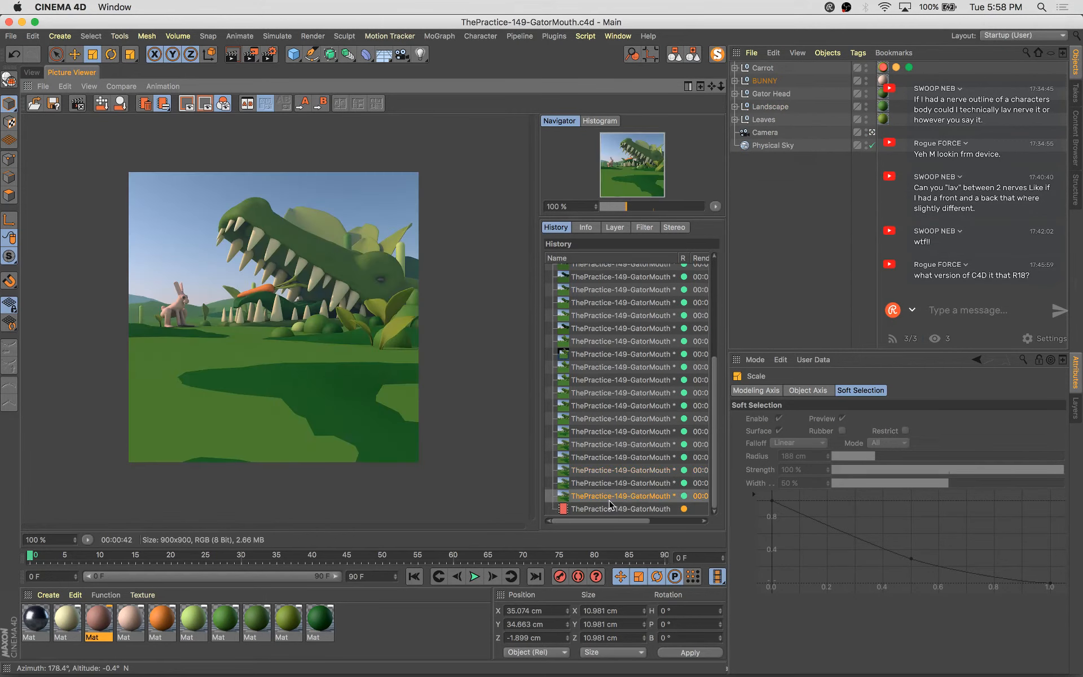
key("Up")
key("Down")
key("Down")
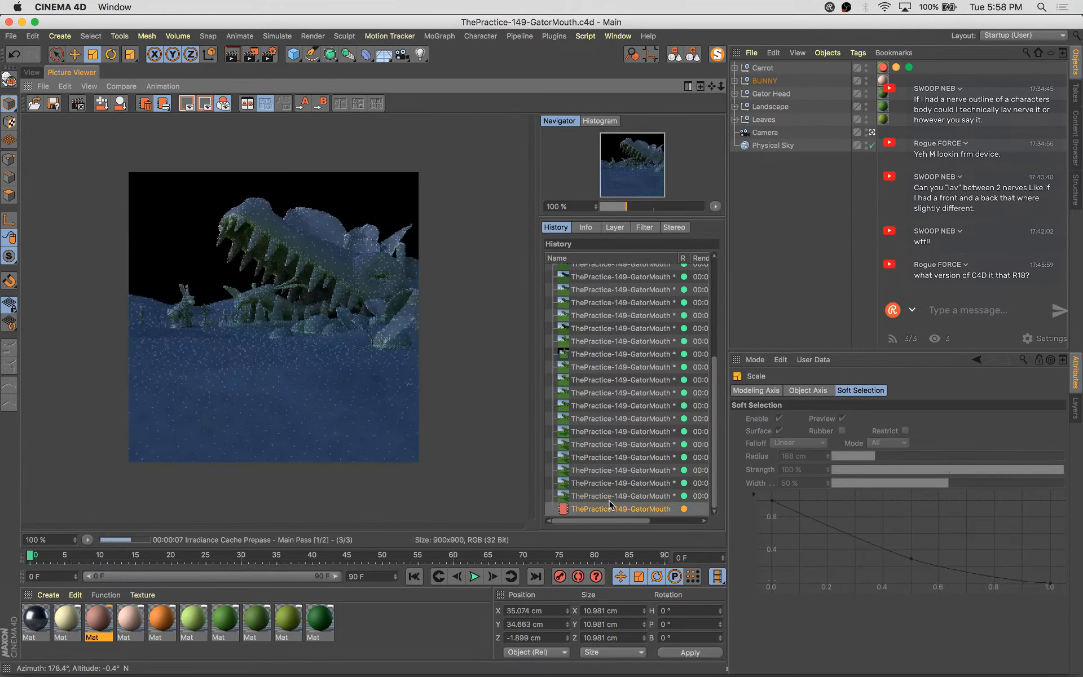
key("Up")
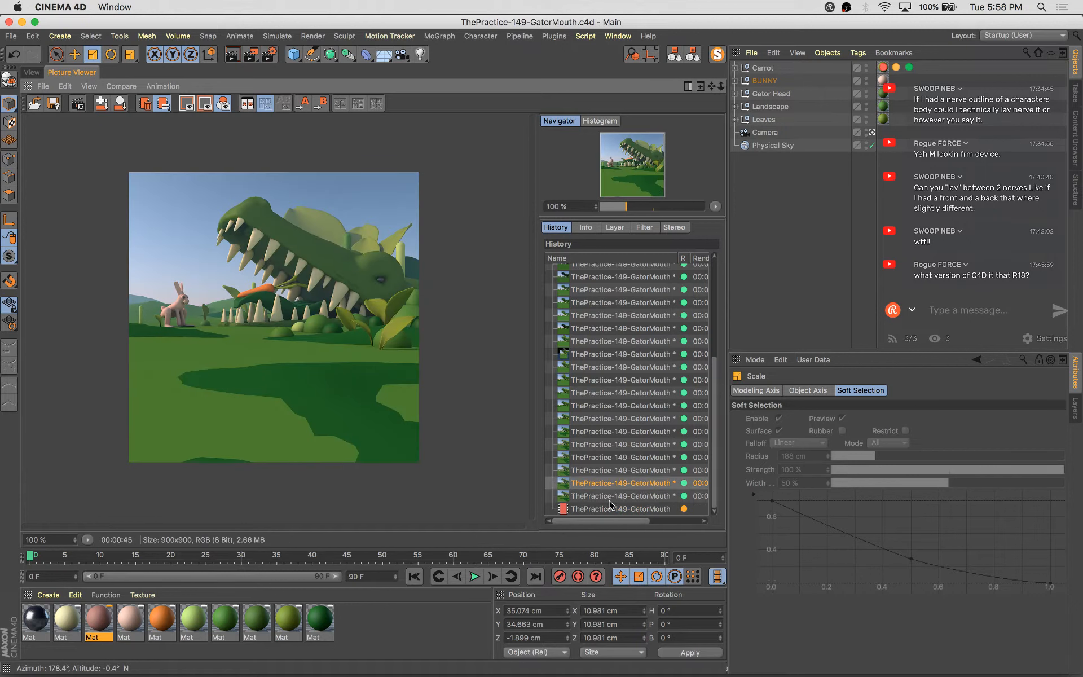
key("Down")
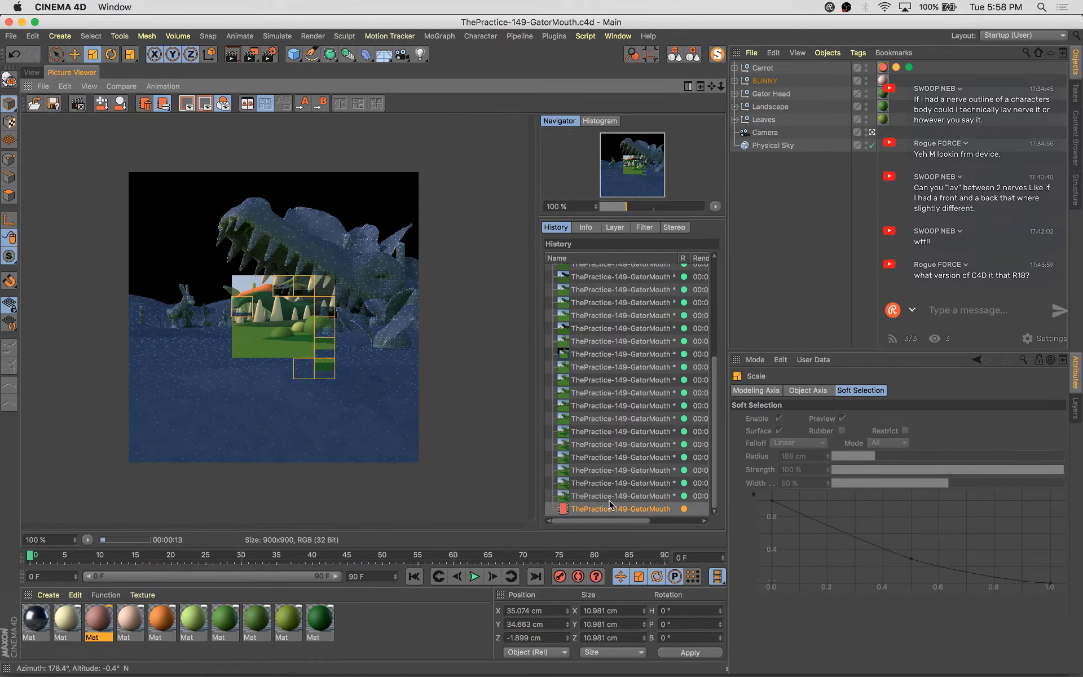
key("Up")
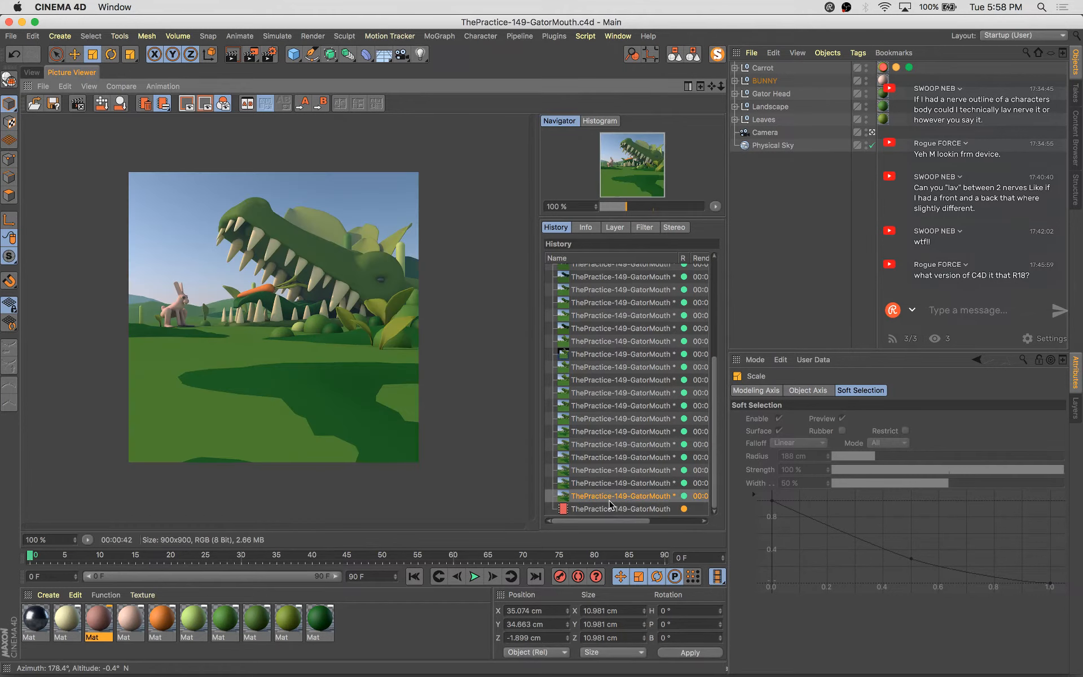
key("Down")
key("Up")
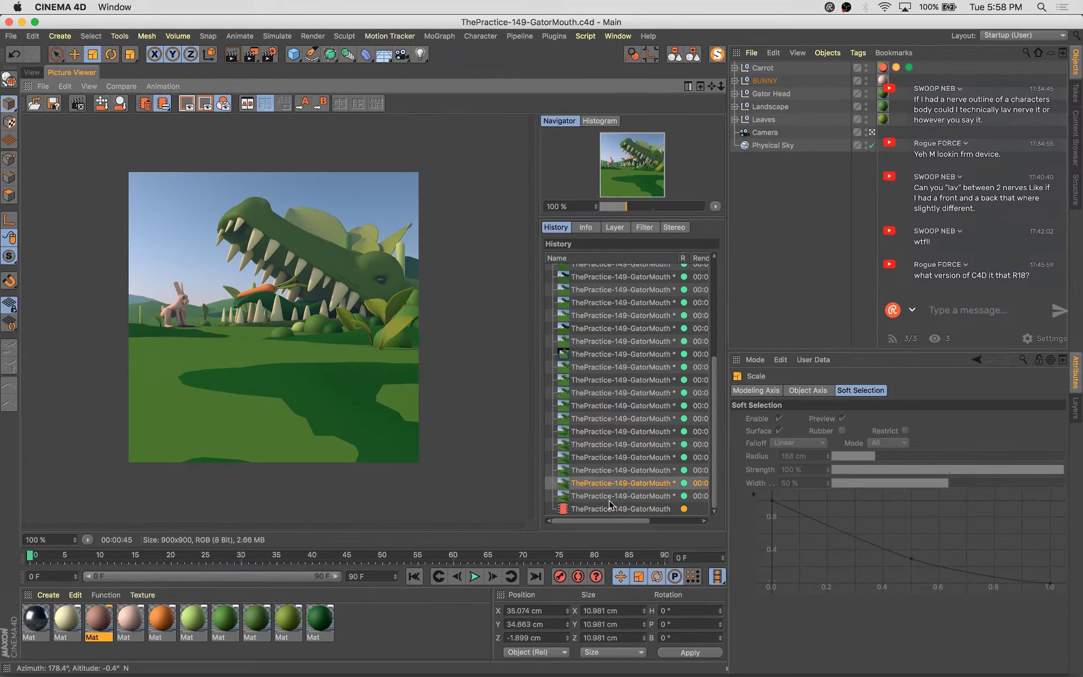
key("Down")
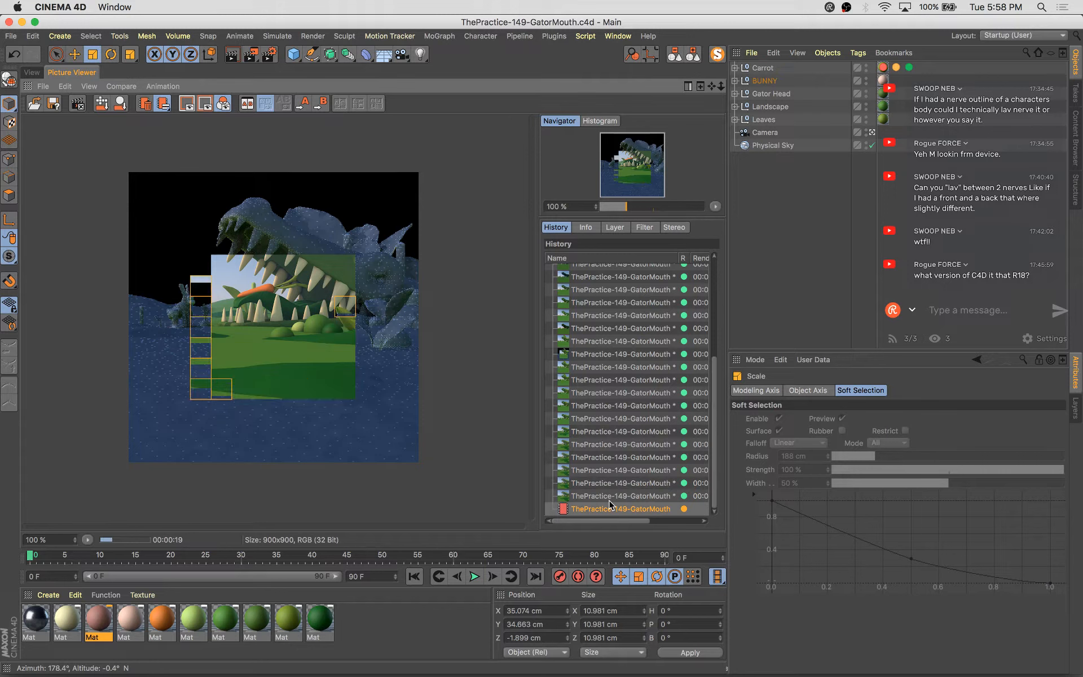
left_click(32, 72)
key("e")
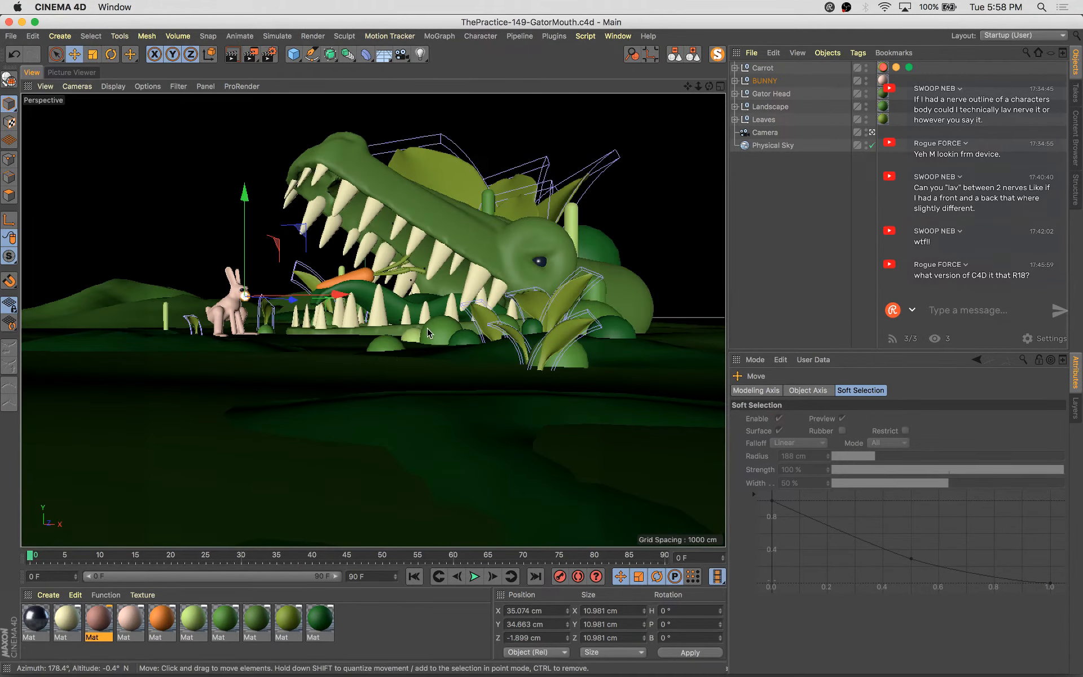
Duplicate a capsule stalk into the gator's mouth area, then scale it up and reposition it
left_click(413, 335)
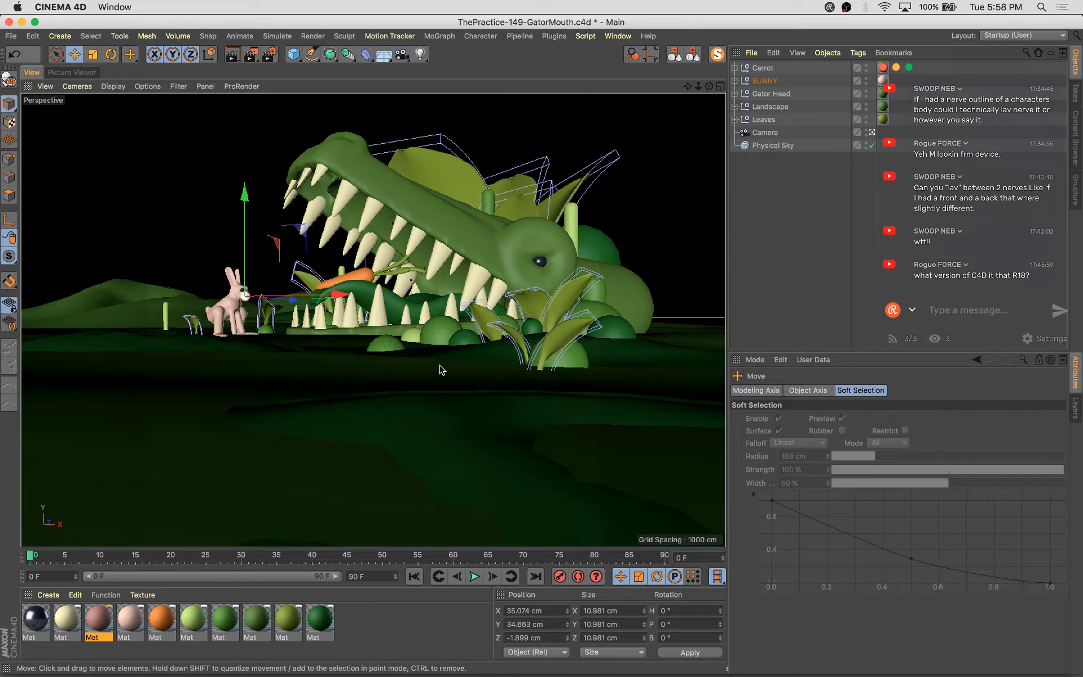
left_click_drag(385, 344, 296, 354)
left_click_drag(248, 449, 319, 449)
key("e")
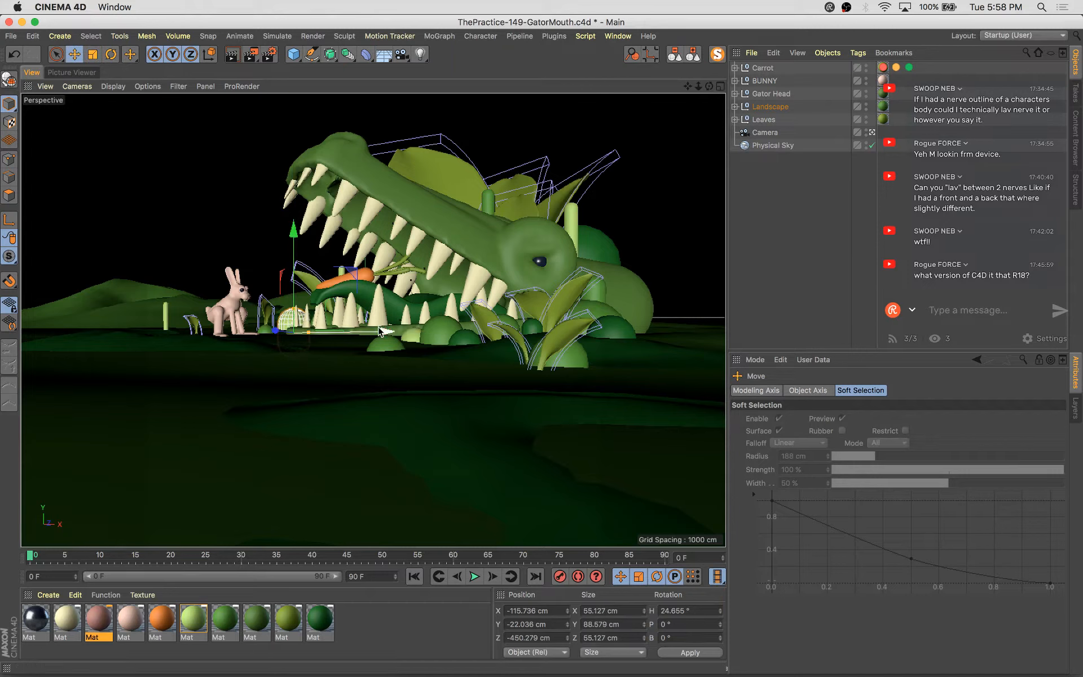
left_click_drag(361, 332, 379, 349)
left_click_drag(294, 331, 285, 330)
key("t")
mouse_move(308, 445)
left_mouse_down()
mouse_move(336, 435)
mouse_move(321, 433)
left_mouse_up()
key("e")
left_click_drag(309, 256, 309, 248)
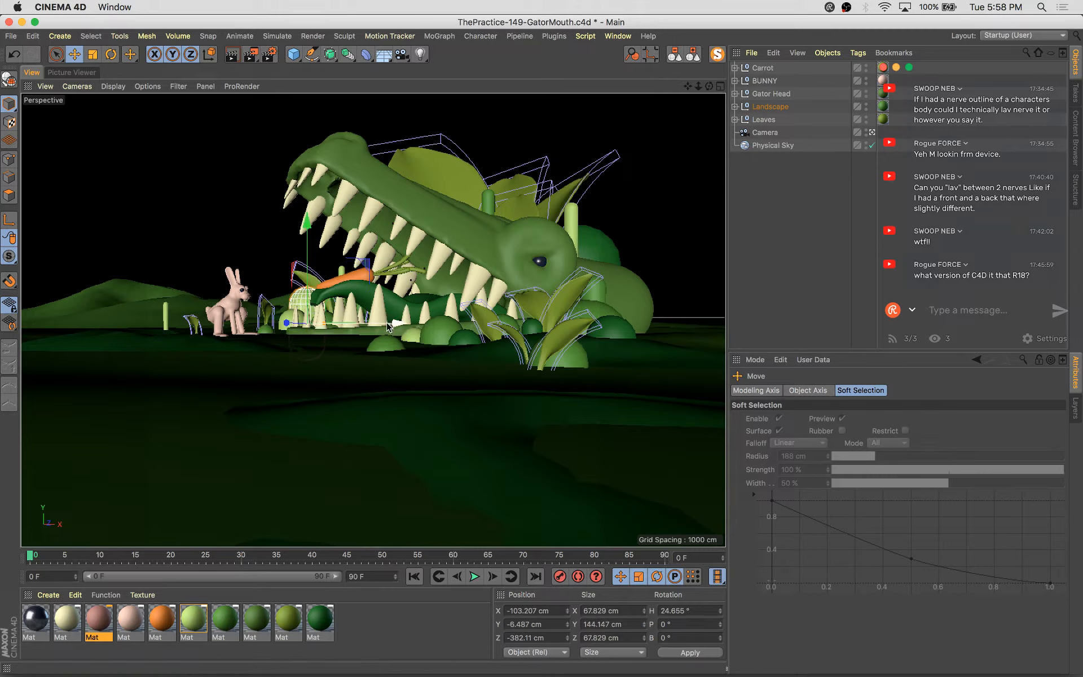
Duplicate the stalk along the ground and delete the copy's texture tag
mouse_move(388, 326)
left_mouse_down()
mouse_move(268, 323)
mouse_move(398, 326)
left_mouse_up()
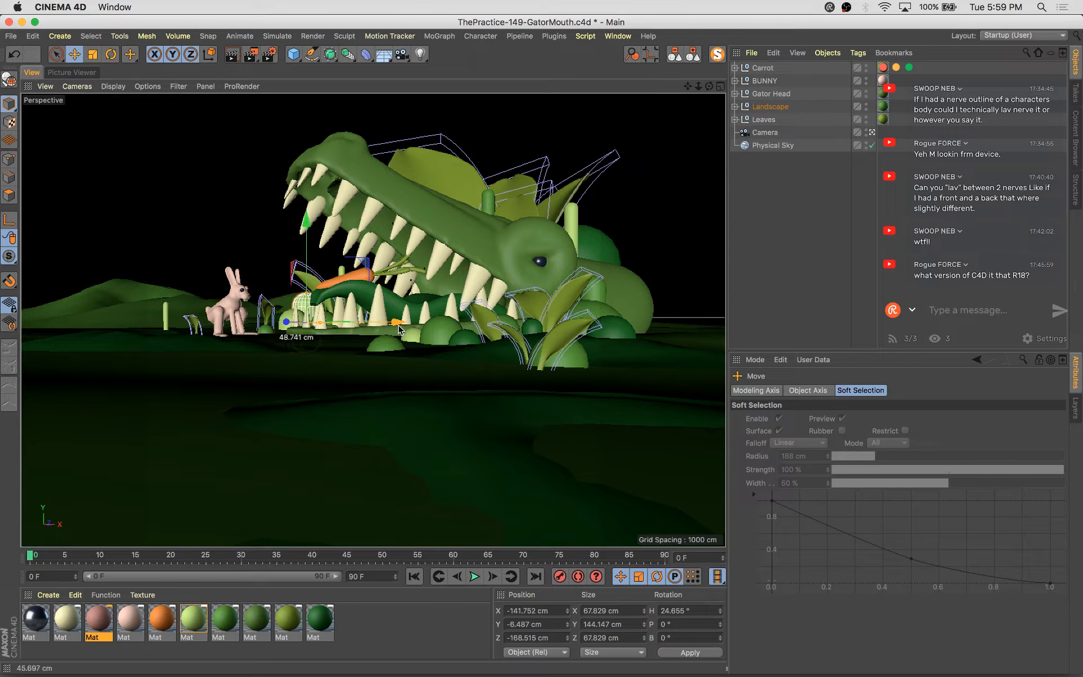
key("s")
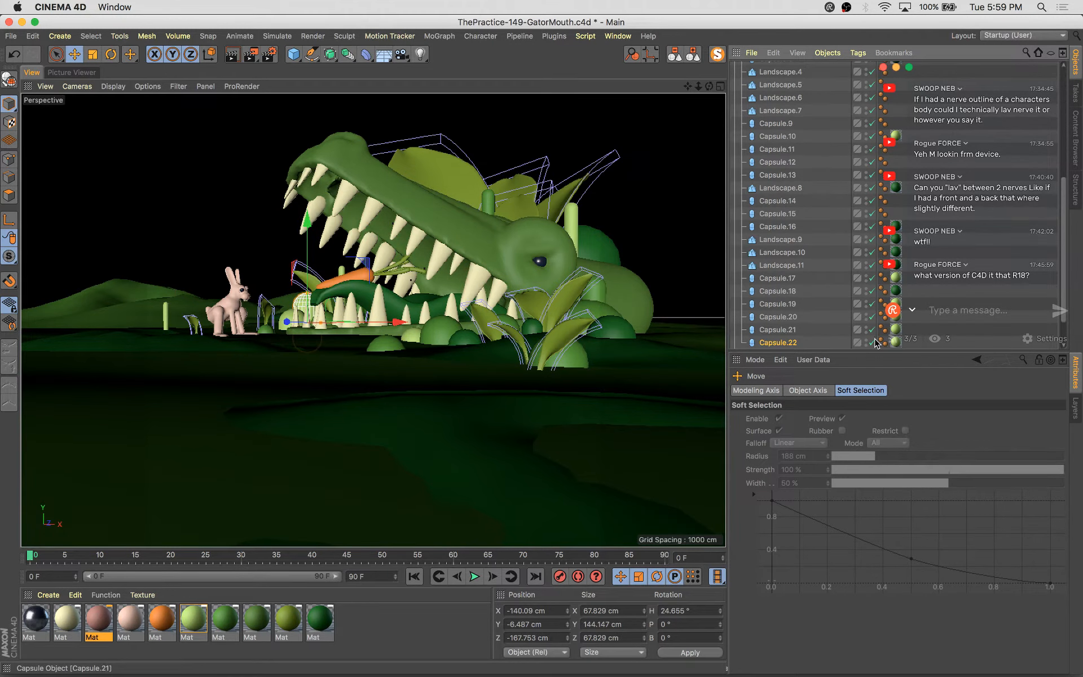
scroll(882, 333, "down", 2)
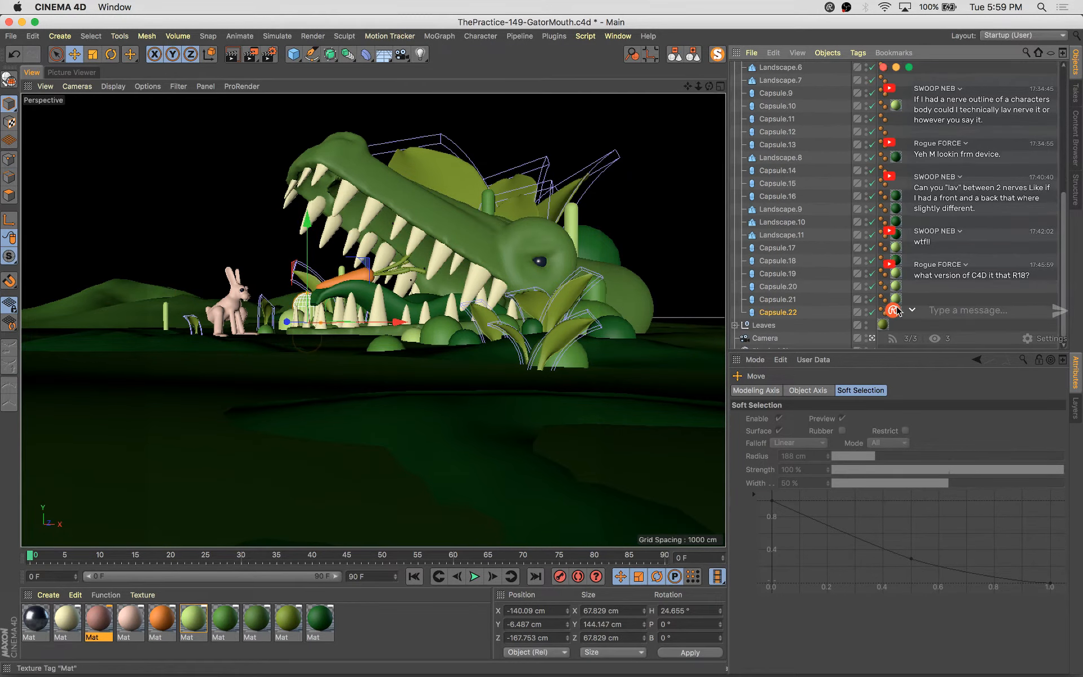
scroll(897, 310, "down", 1)
left_click(897, 303)
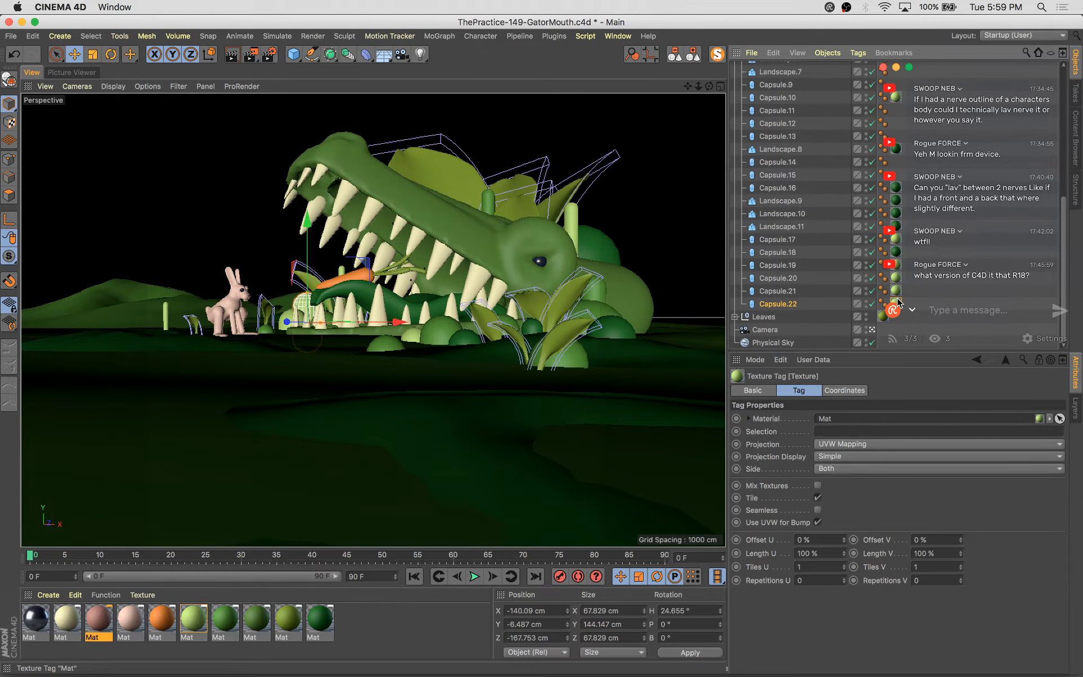
key("Delete")
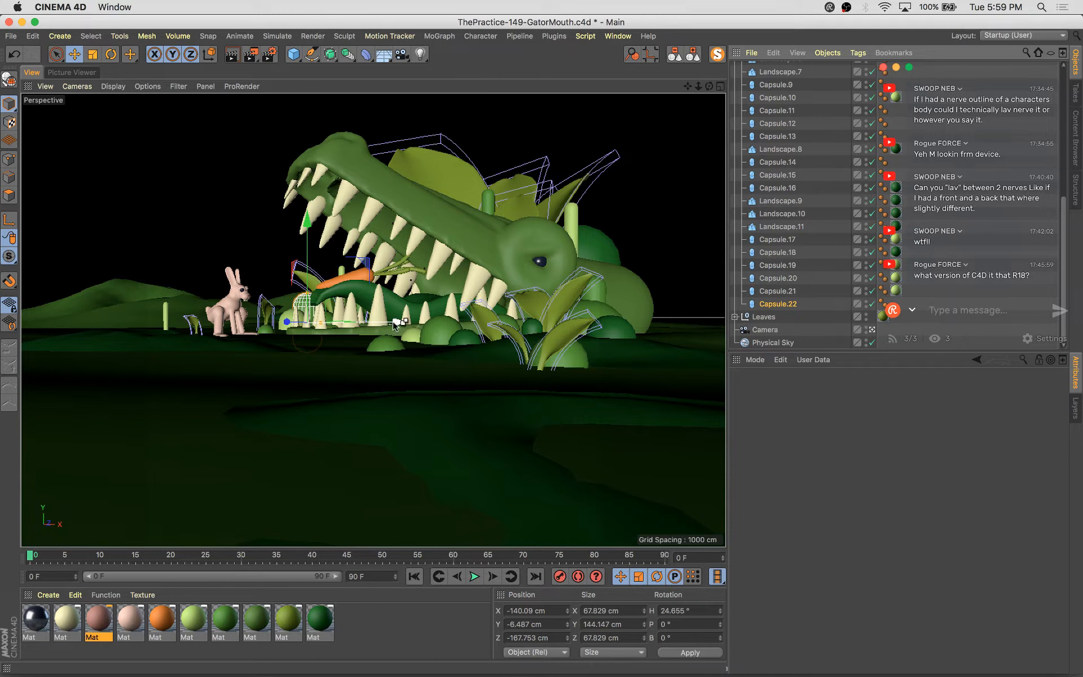
Duplicate the stalk toward the bunny and scale the copy larger
left_click_drag(393, 321, 263, 334, "ctrl")
key("t")
left_click_drag(262, 379, 422, 372)
key("e")
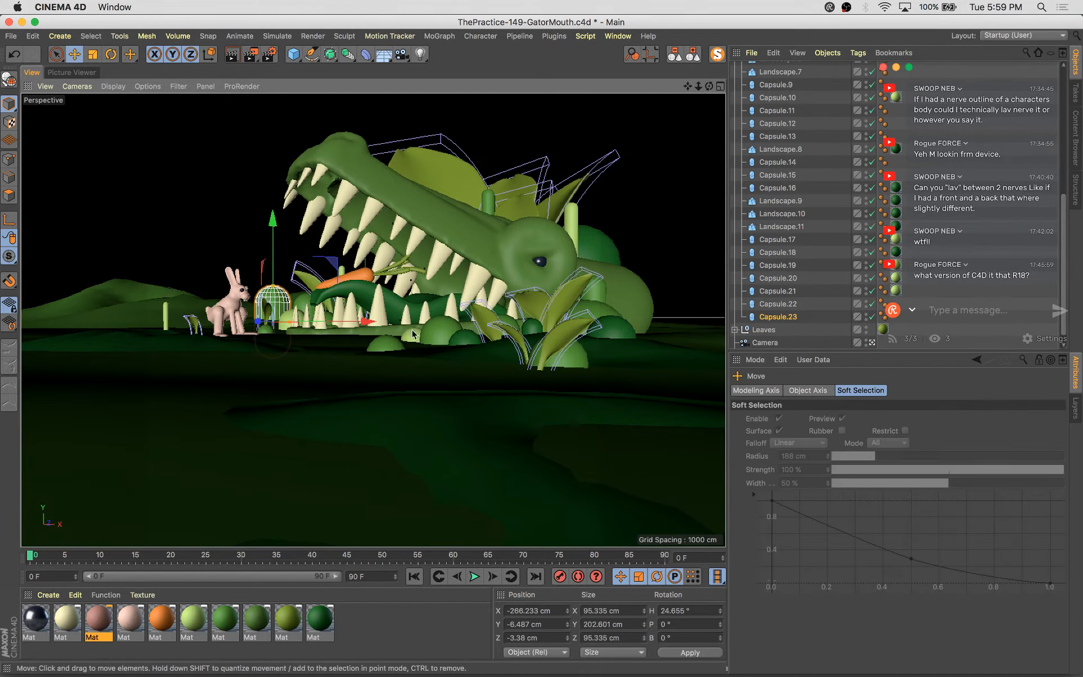
Duplicate the stalk again, scale the copy into a large dome about 182 cm wide, and raise it
left_click_drag(361, 325, 442, 323)
key("t")
left_click_drag(302, 484, 750, 372)
key("e")
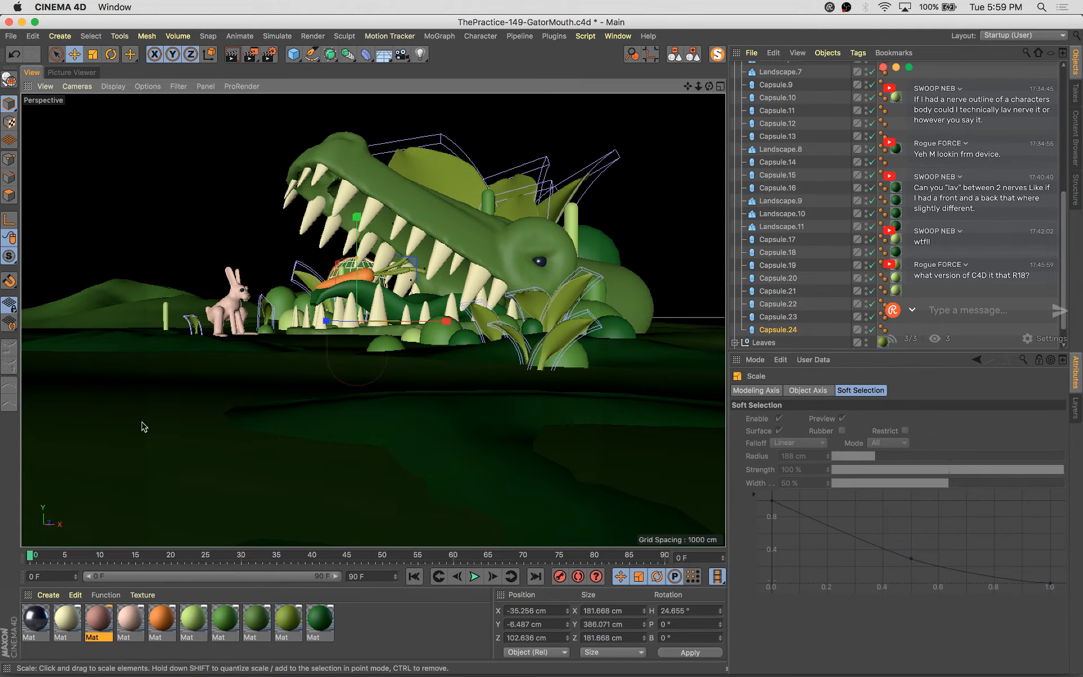
left_click_drag(357, 239, 357, 230)
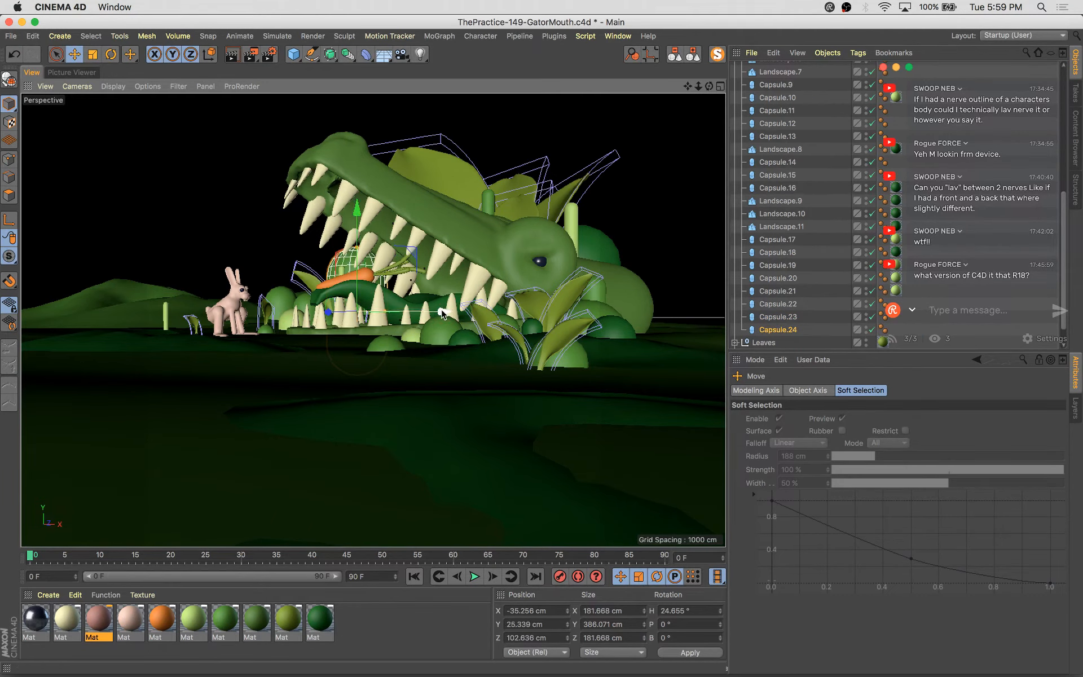
Duplicate the dome beside the first one and sink the copy into the ground
left_click_drag(441, 312, 490, 324)
left_click_drag(393, 316, 370, 315)
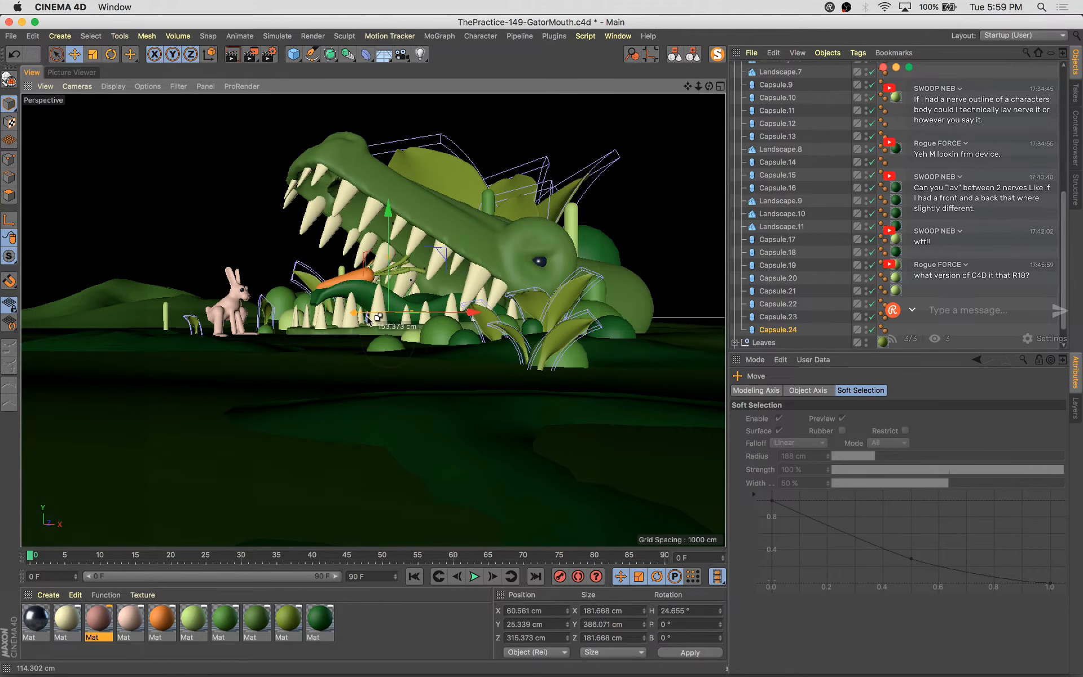
left_click_drag(450, 312, 398, 309, "ctrl")
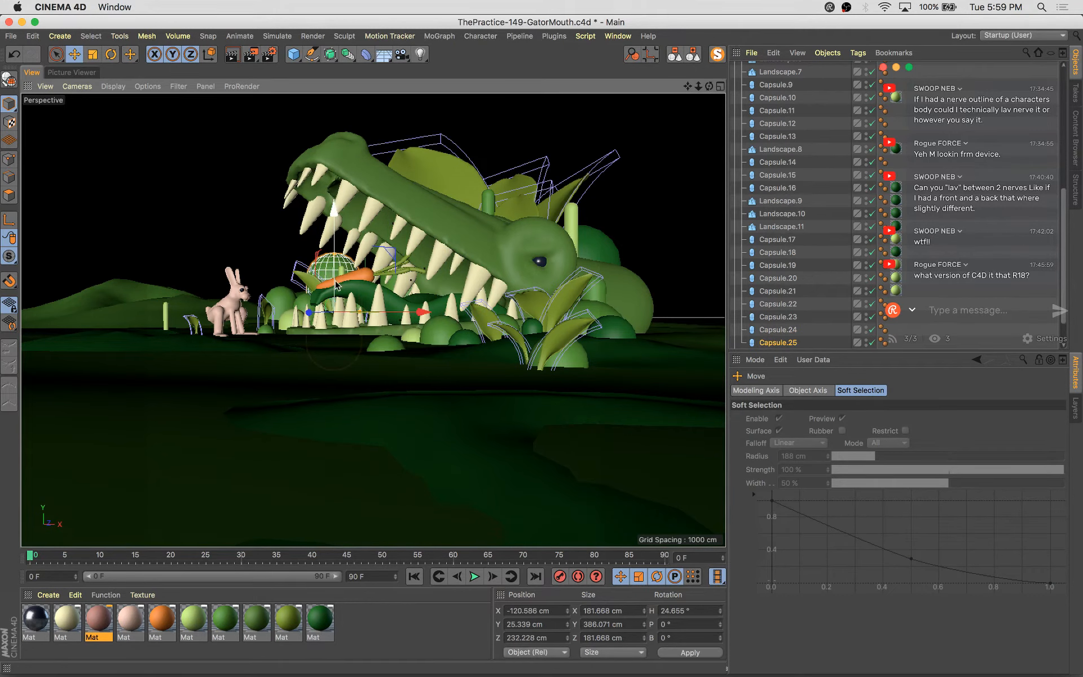
left_click_drag(335, 292, 335, 309)
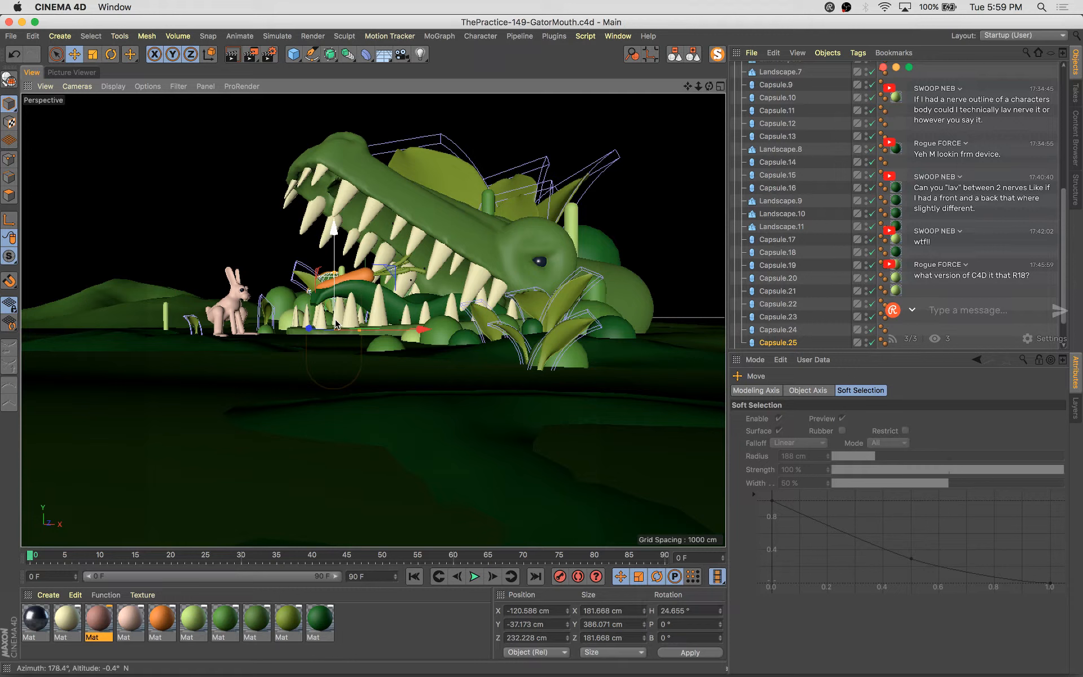
Select the tall stalk behind the gator's head, duplicate it and scale the copy thinner
left_click(488, 206)
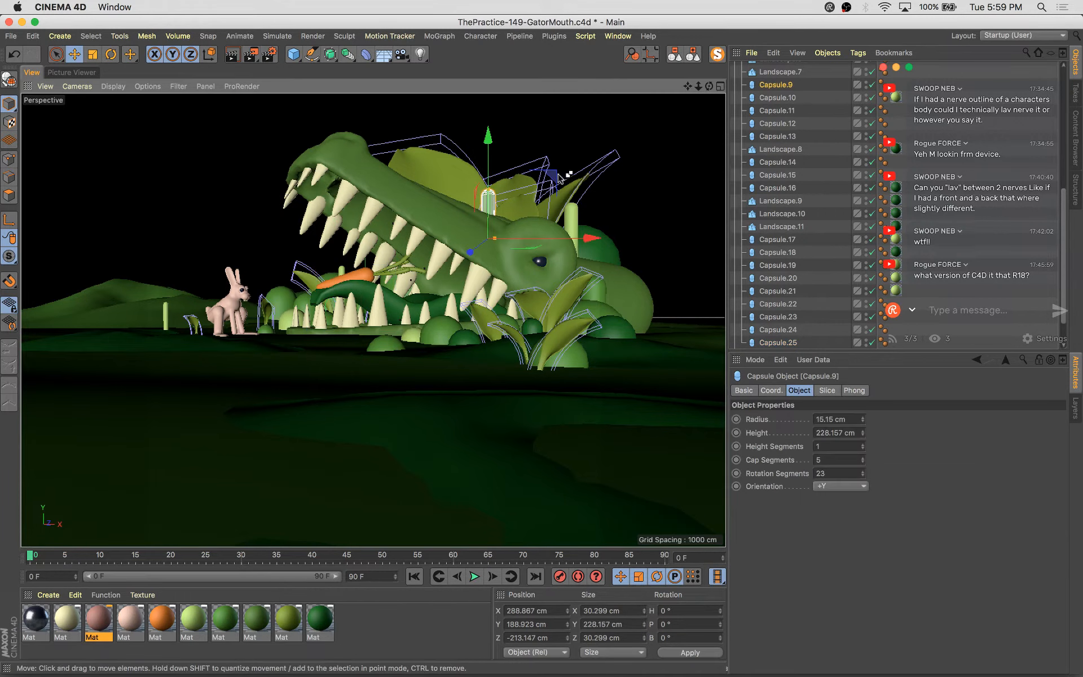
left_click_drag(558, 178, 627, 159, "ctrl")
key("t")
left_click_drag(461, 432, 670, 271)
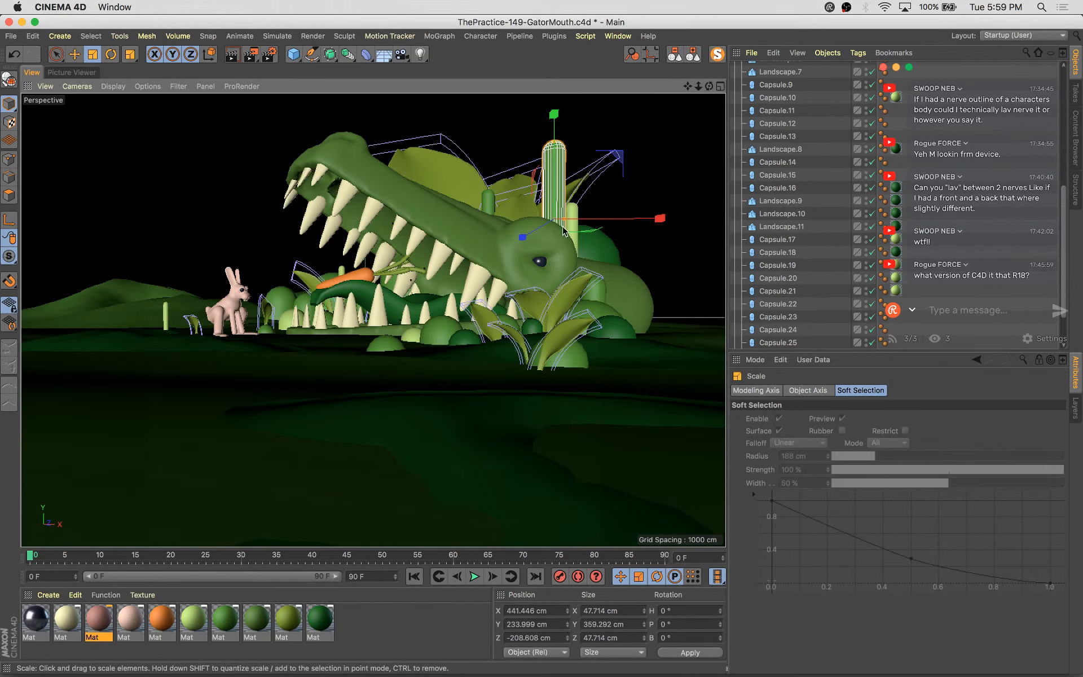
left_click_drag(563, 228, 488, 252)
key("e")
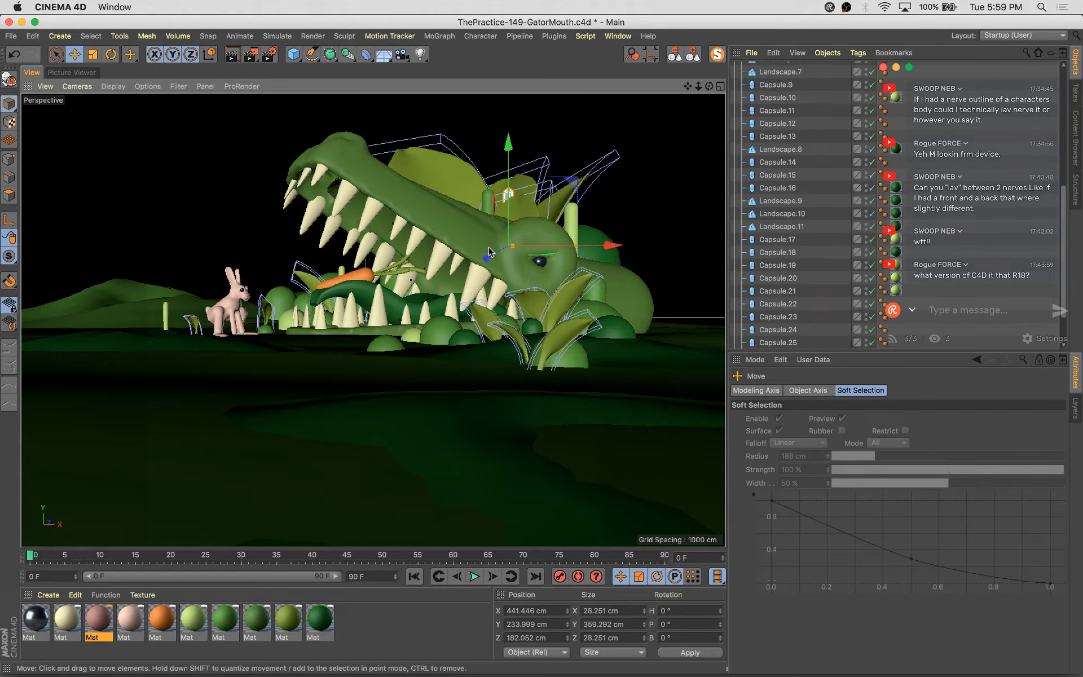
Move the copied stalk, stretch it taller to about 498 cm, and position it beside the gator's head
left_click_drag(574, 180, 615, 151)
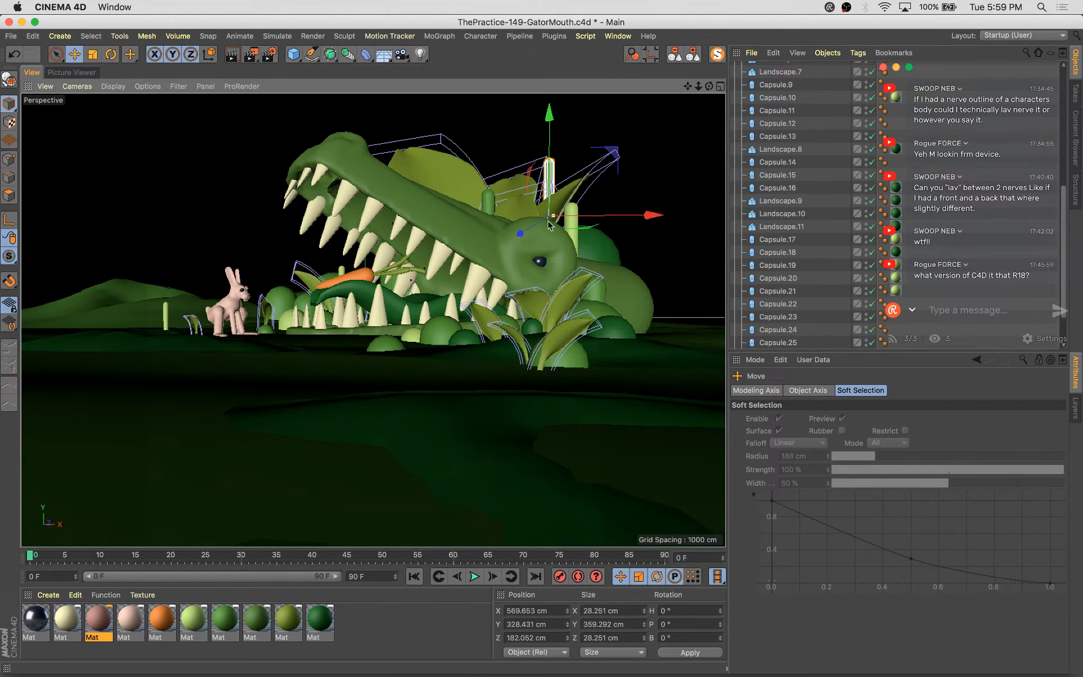
left_click_drag(525, 223, 512, 230)
key("t")
left_click_drag(416, 359, 458, 348)
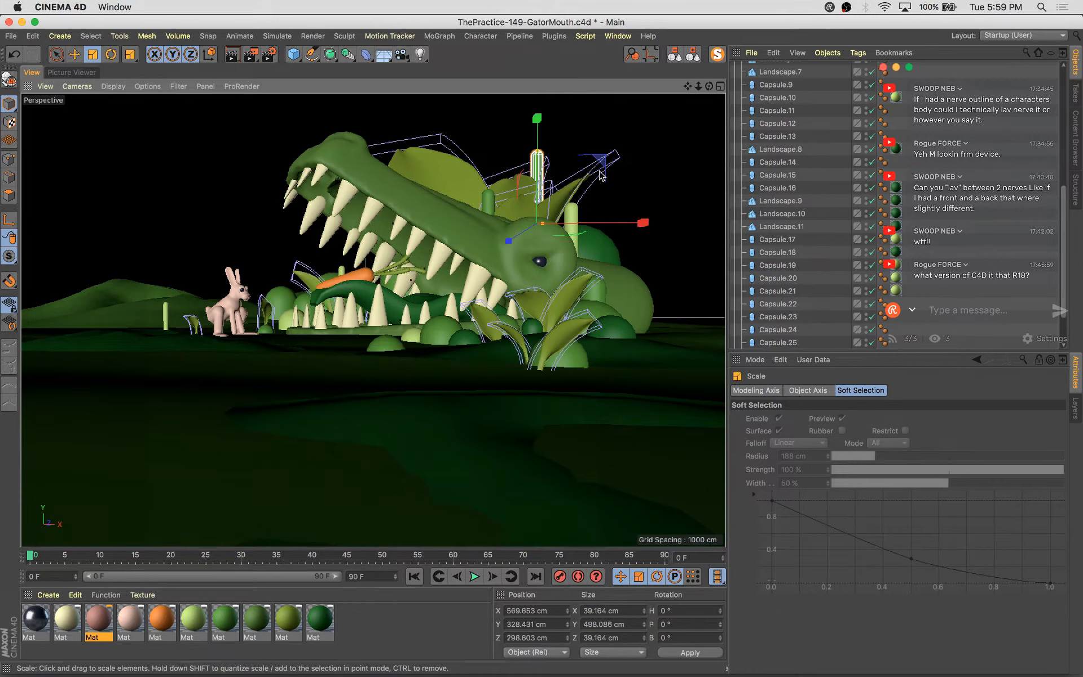
key("e")
left_click_drag(602, 161, 605, 165)
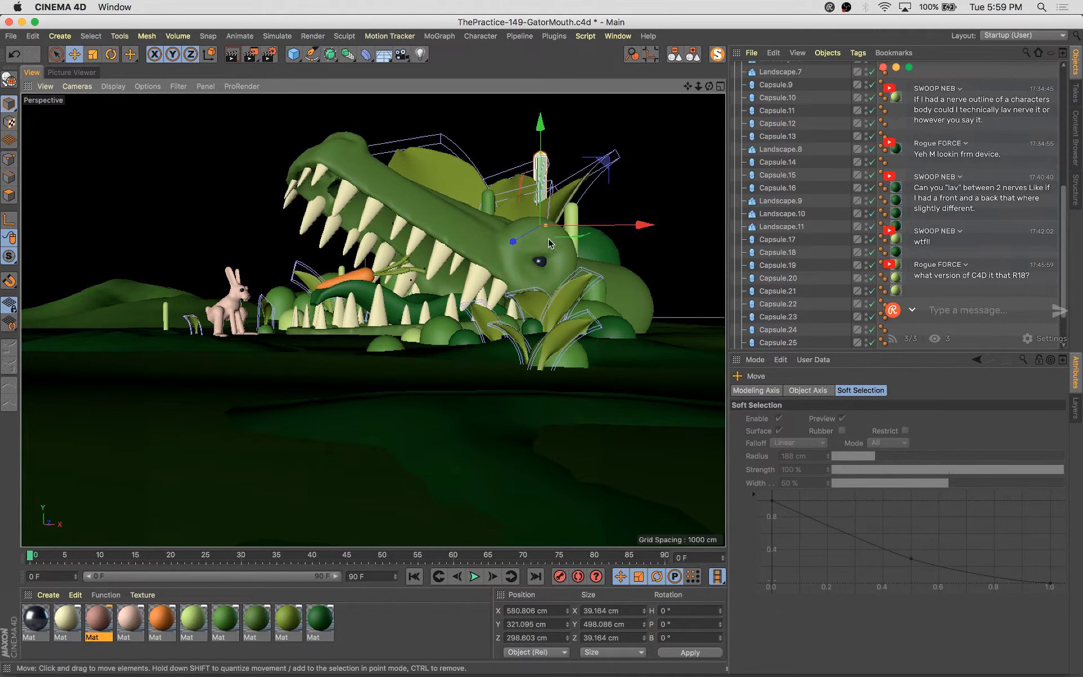
left_click_drag(529, 238, 519, 242)
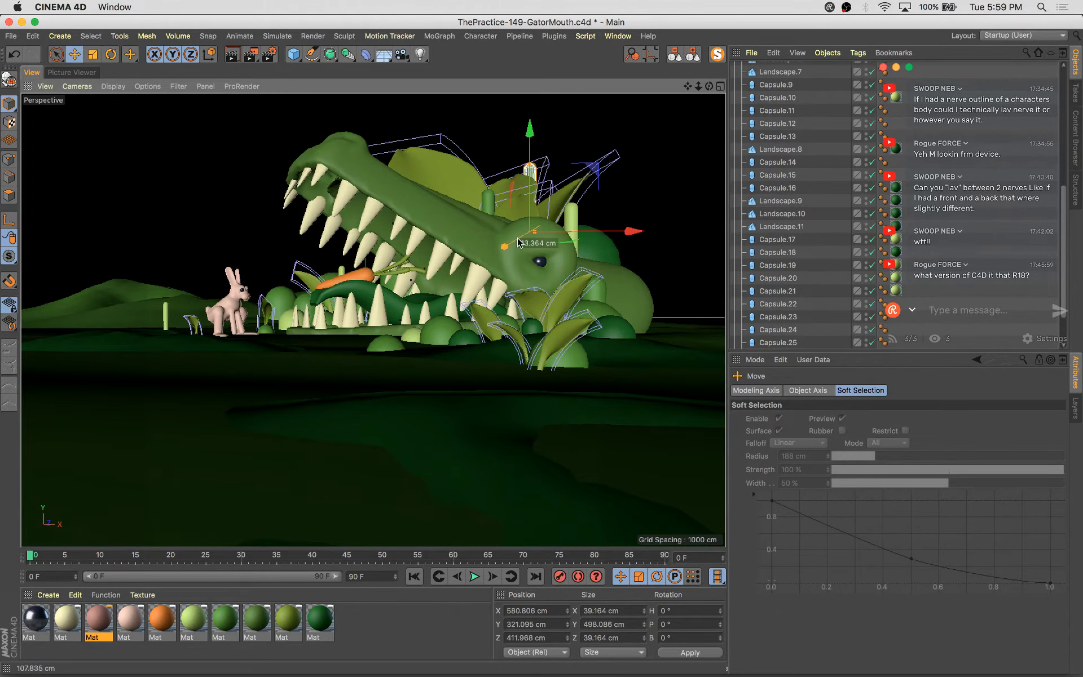
Reselect the tall stalk, duplicate it beside the gator's head, and save the scene
left_click(605, 168)
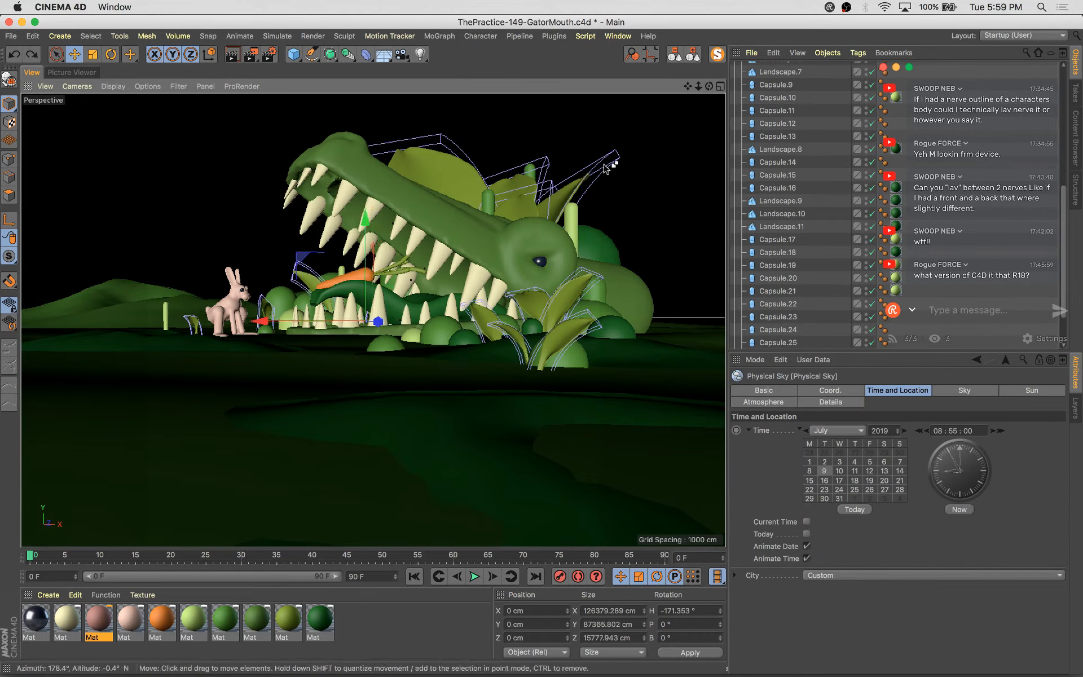
left_click(530, 171)
left_click_drag(592, 173, 615, 176)
key("super+s")
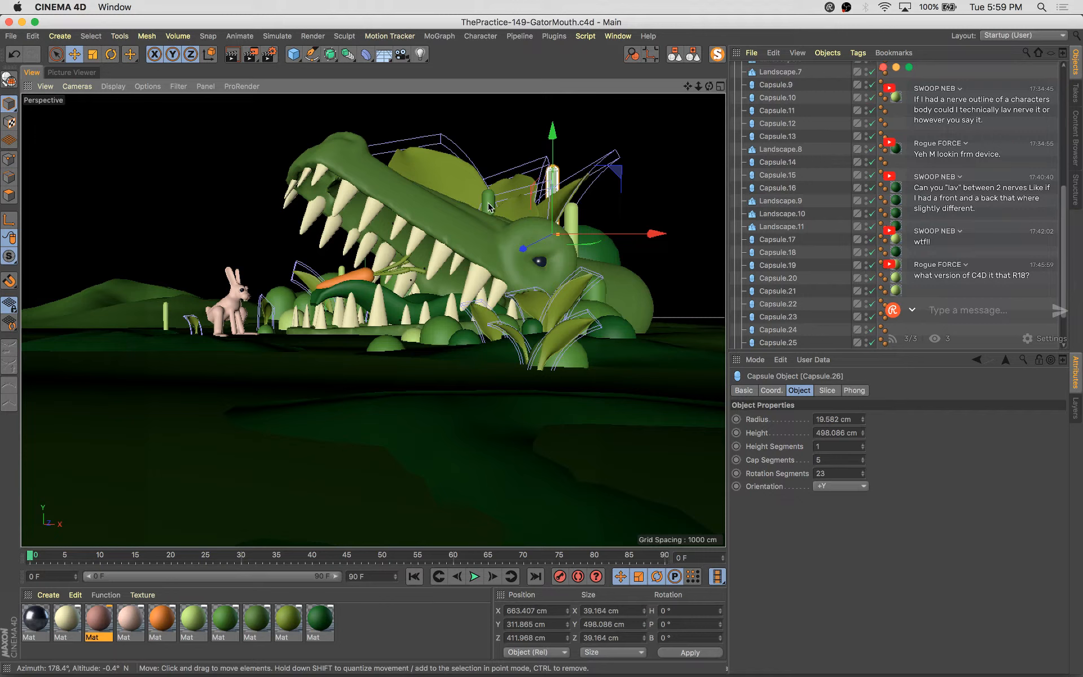
Move the new stalk in front of the gator, scale it down, and shift it left toward the jaw
left_click_drag(539, 241, 680, 219, "ctrl")
left_click_drag(719, 146, 536, 345)
key("t")
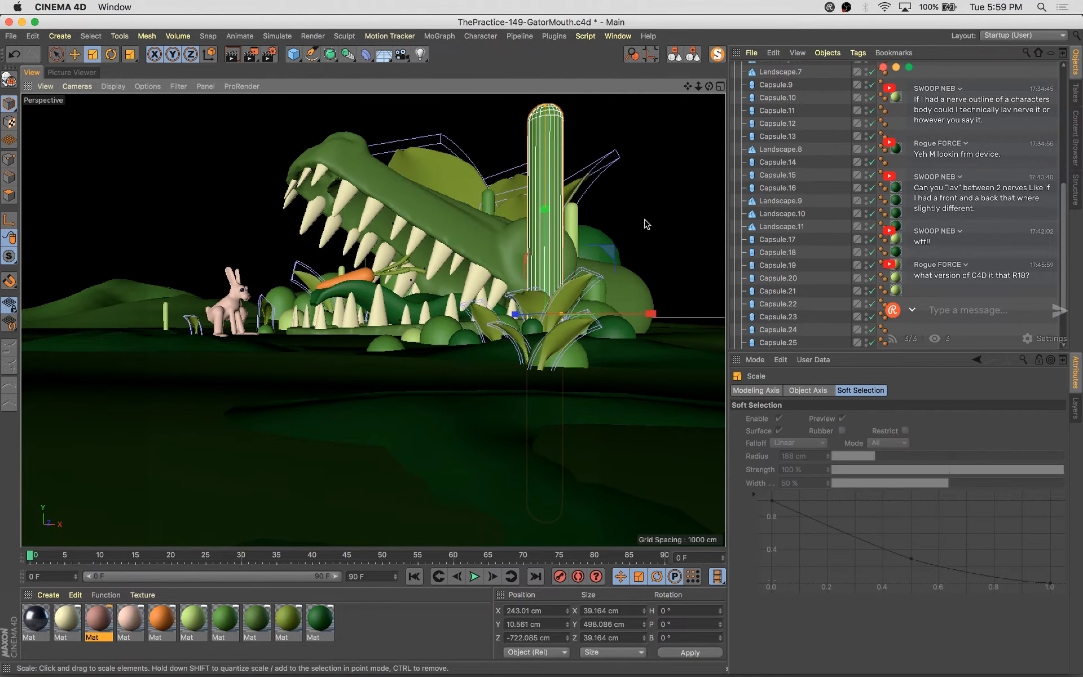
left_click_drag(646, 225, 418, 465)
key("e")
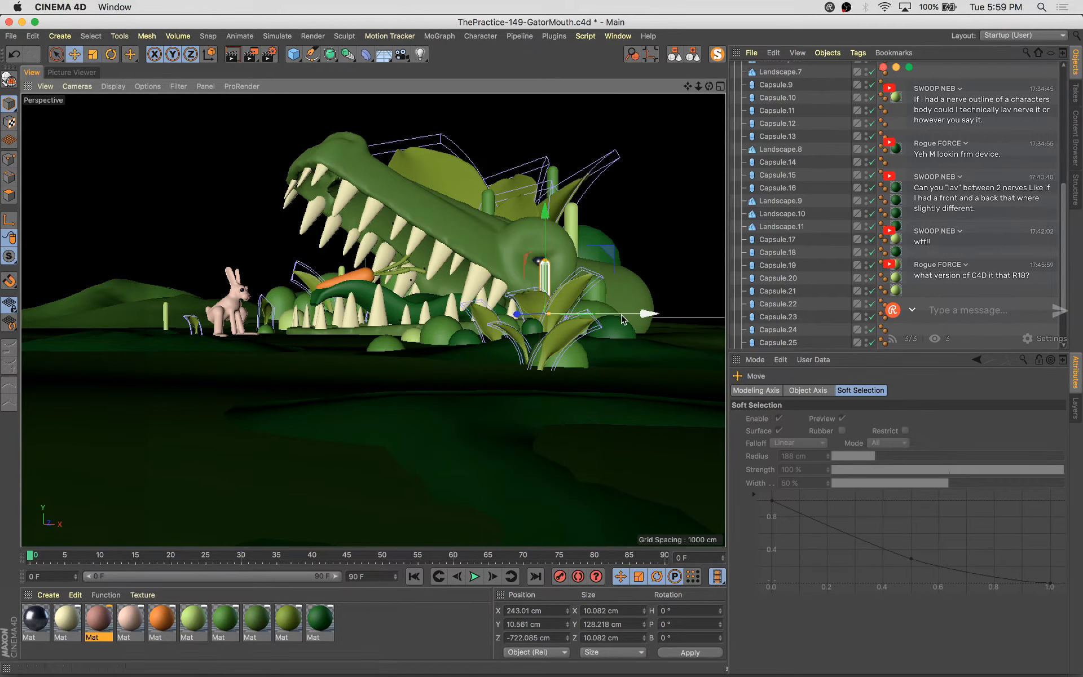
left_click_drag(624, 315, 85, 389)
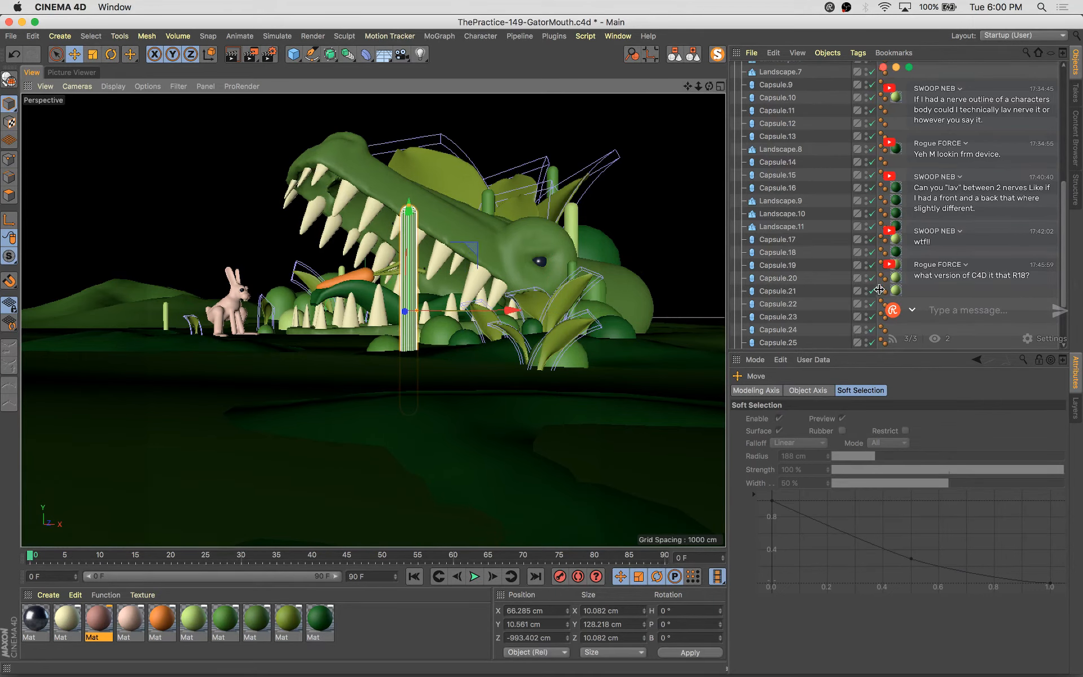
Shrink the stalk to a thin blade about 3 cm wide and place it in front of the bunny
left_click_drag(472, 252, 183, 401)
key("t")
key("e")
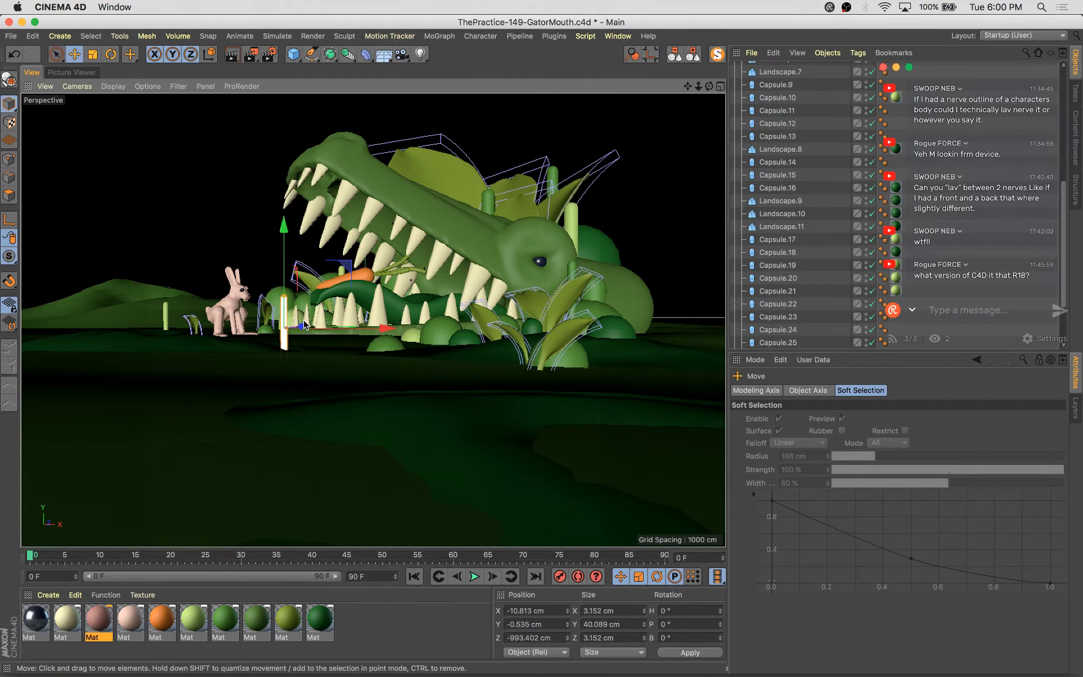
left_click_drag(397, 326, 427, 327)
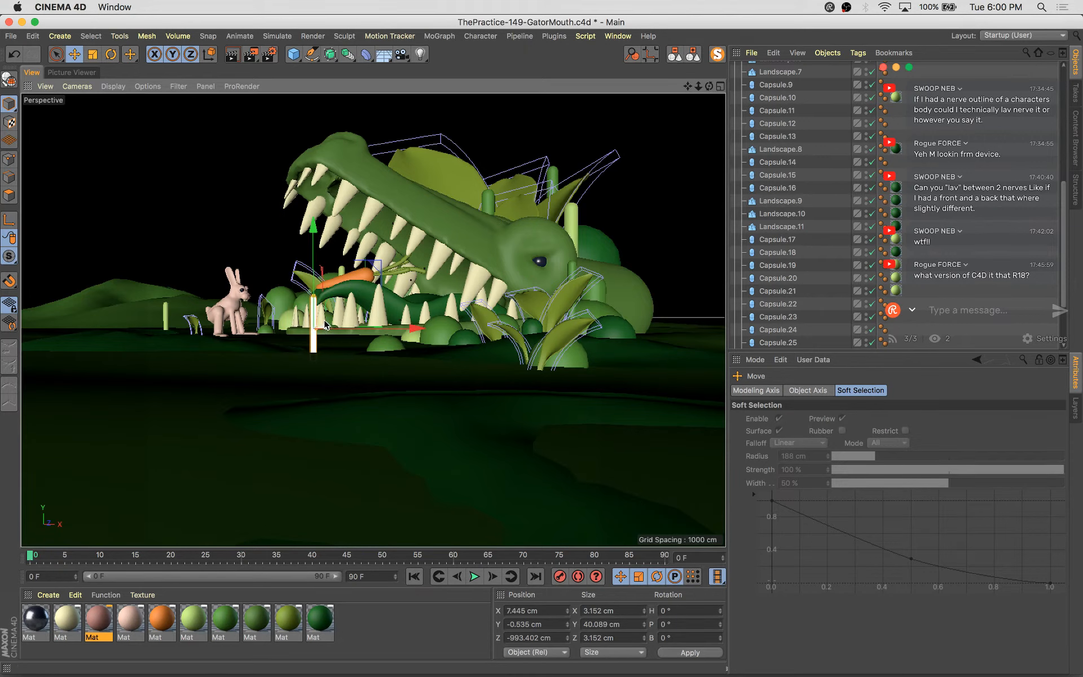
left_click_drag(403, 330, 289, 373)
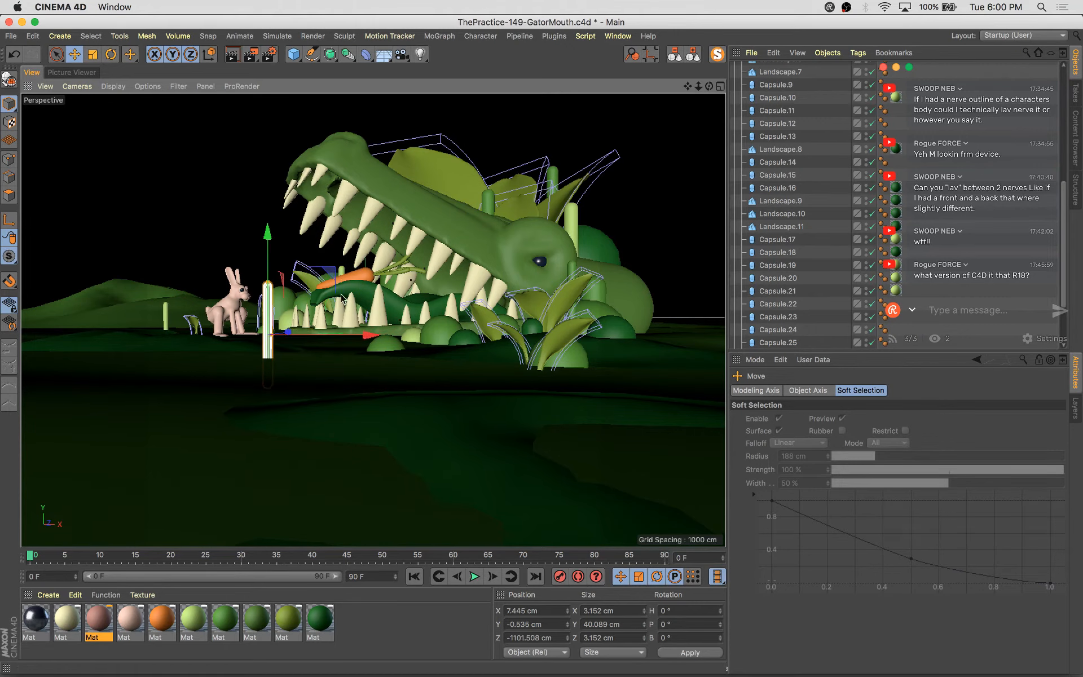
left_click_drag(339, 284, 367, 314)
Duplicate the thin blade twice, scattering the copies across the foreground ground
left_click_drag(393, 379, 553, 390)
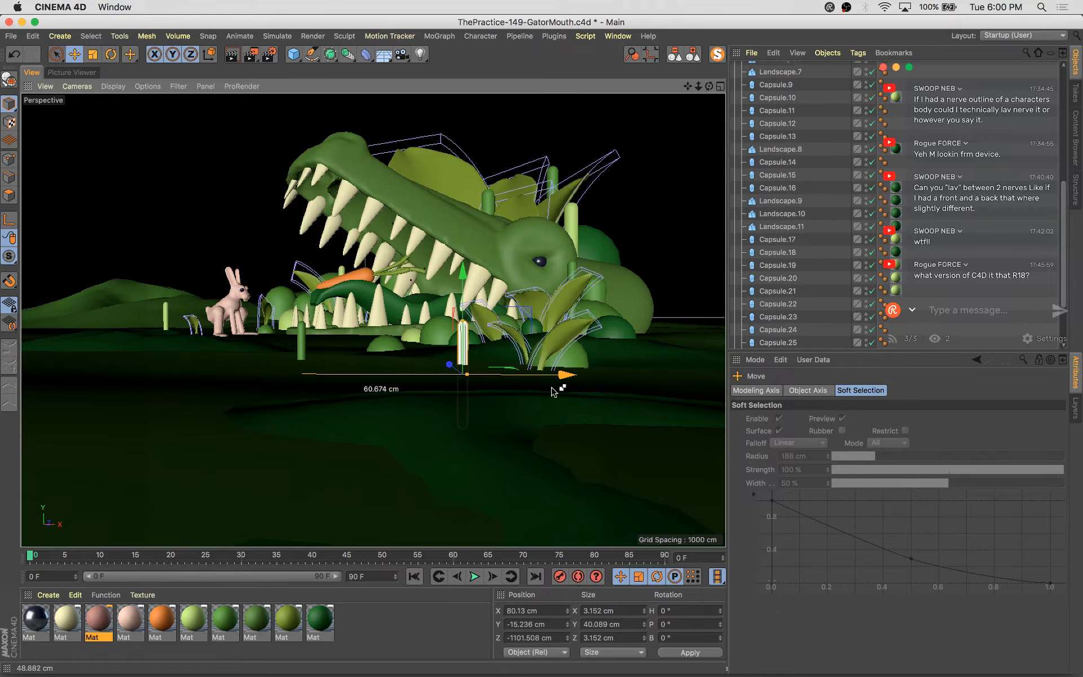
left_click_drag(455, 367, 438, 481)
key("t")
key("e")
mouse_move(534, 469)
left_mouse_down()
mouse_move(536, 400)
mouse_move(530, 451)
left_mouse_up()
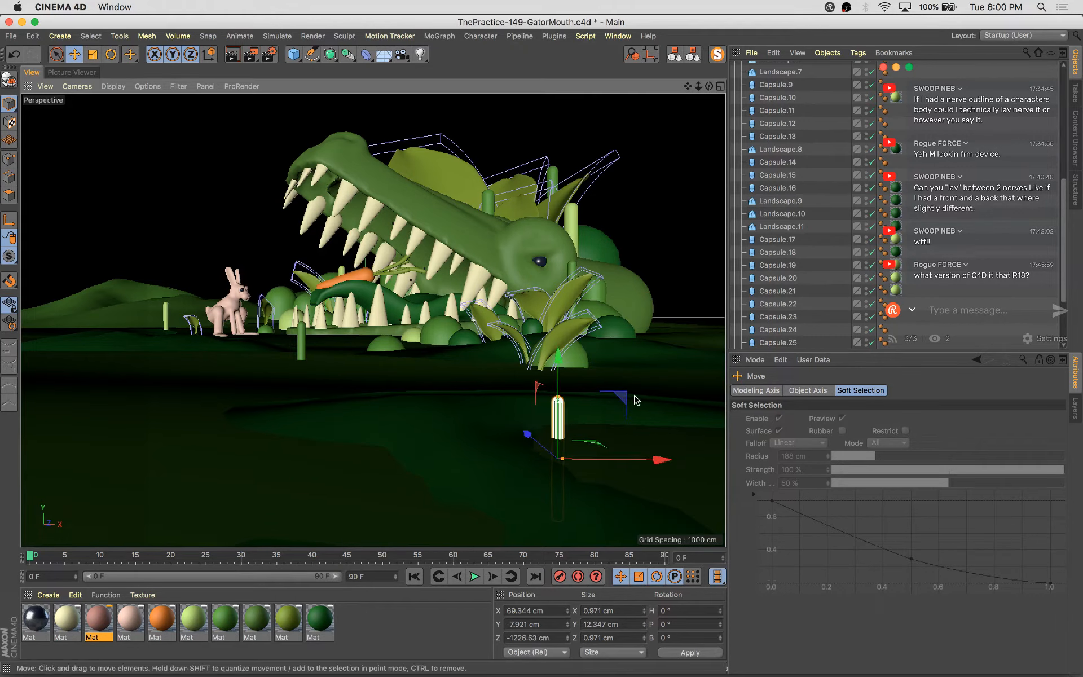
left_click_drag(621, 398, 622, 381)
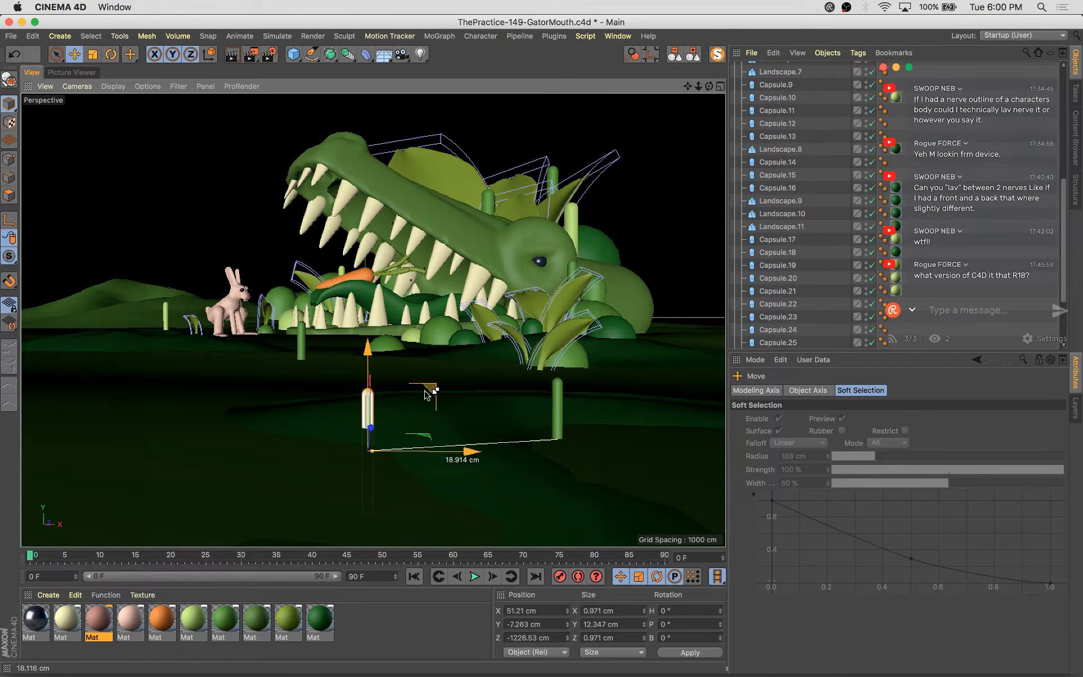
Duplicate a rounded bush dome, move the copy into the foreground, and scale it to about 8 cm wide
left_click(411, 337)
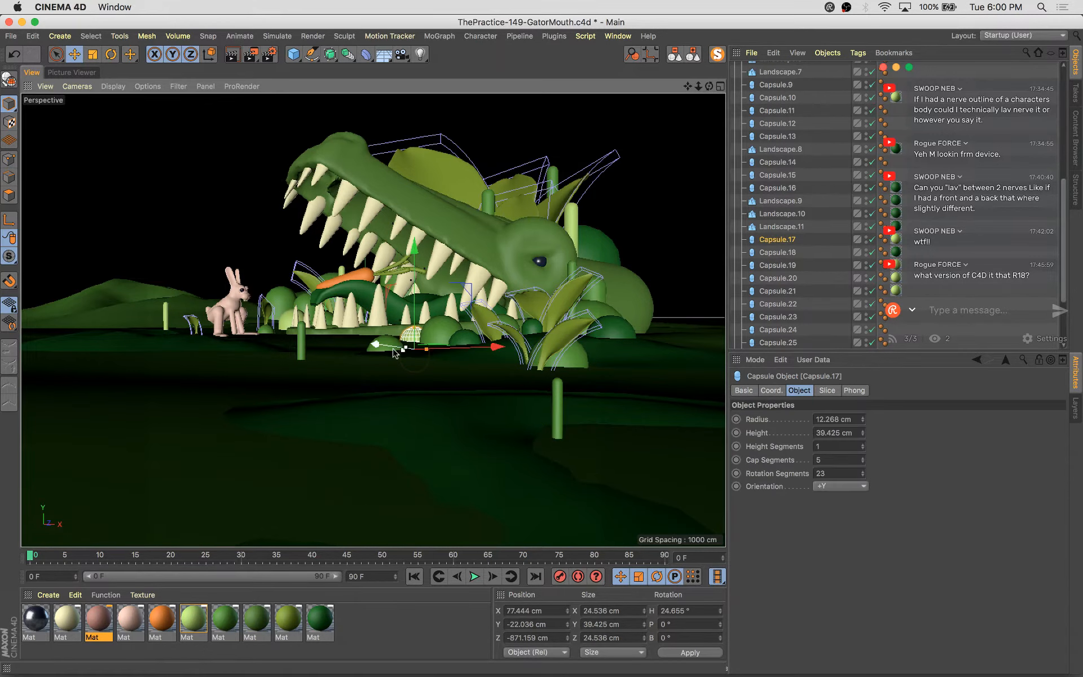
left_click_drag(392, 346, 491, 391, "ctrl")
left_click_drag(592, 363, 312, 403)
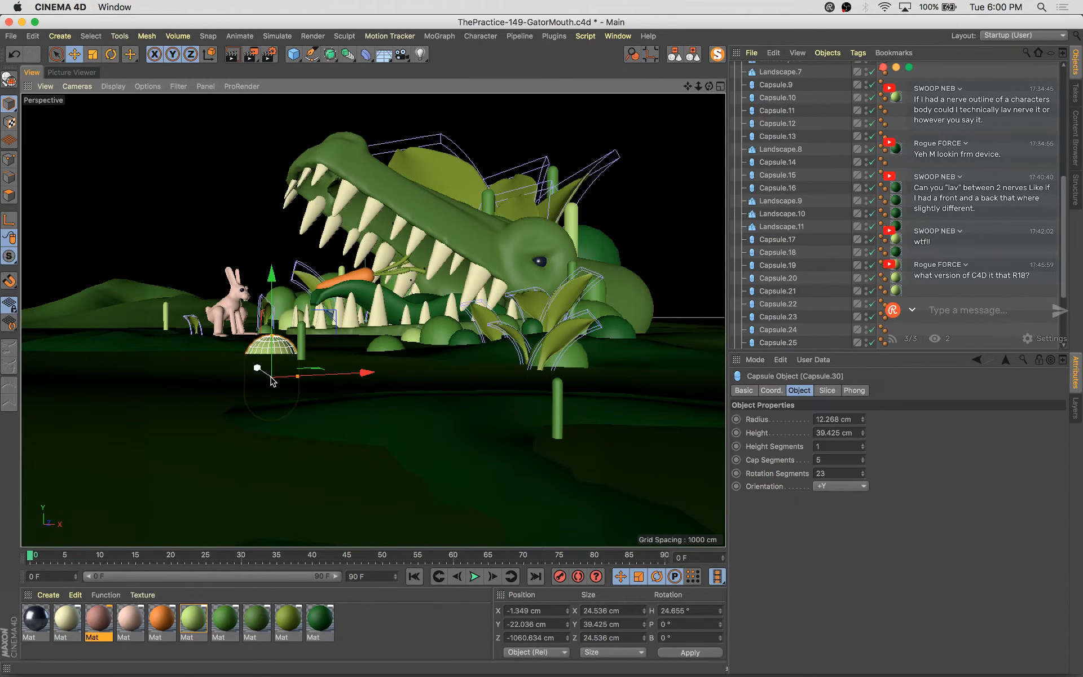
left_click_drag(252, 368, 423, 479)
key("t")
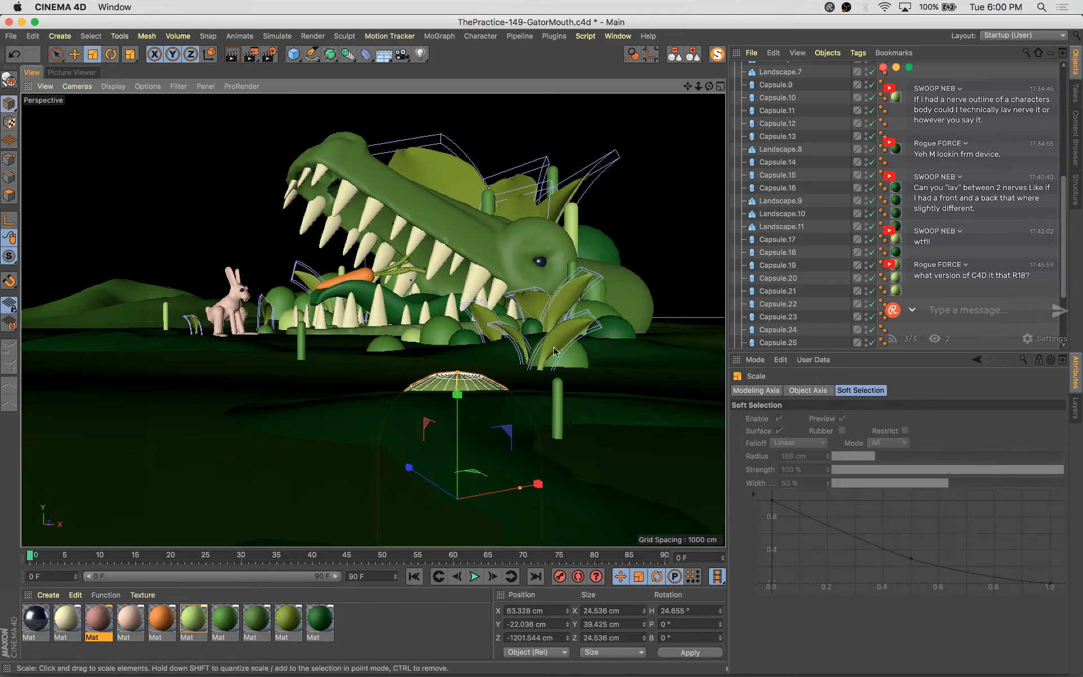
left_click_drag(630, 335, 372, 505)
key("e")
left_click_drag(507, 430, 377, 350)
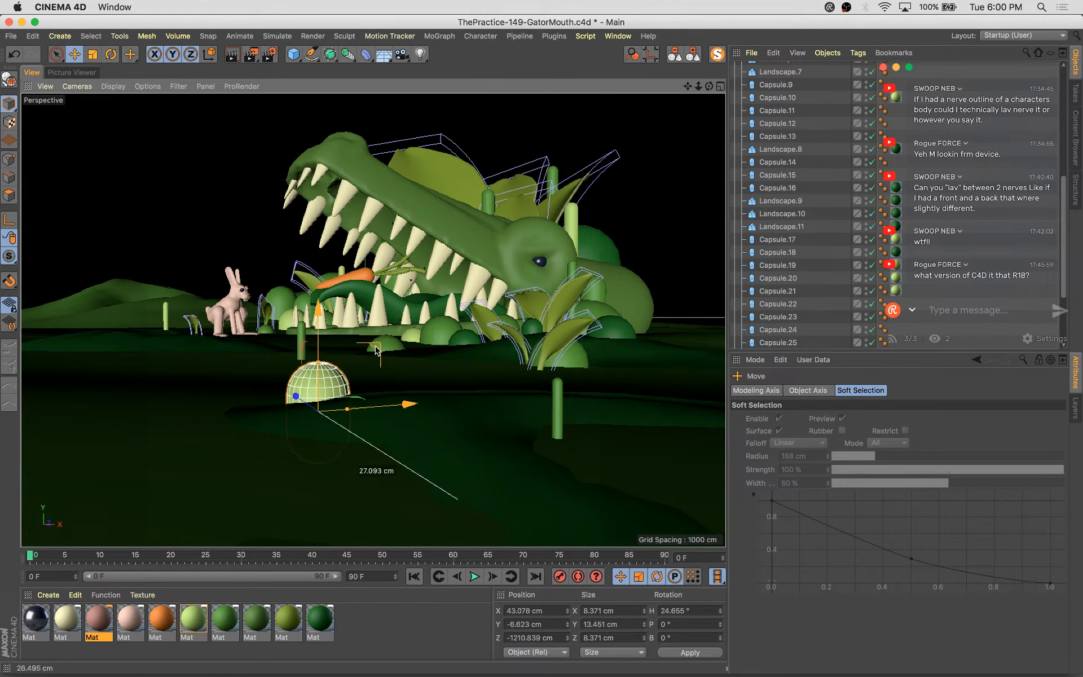
Shrink the foreground dome further to about 3.5 cm wide and reposition it on the ground
left_click_drag(282, 410, 354, 423)
key("t")
left_click_drag(467, 395, 324, 521)
key("e")
left_click_drag(370, 415, 349, 446)
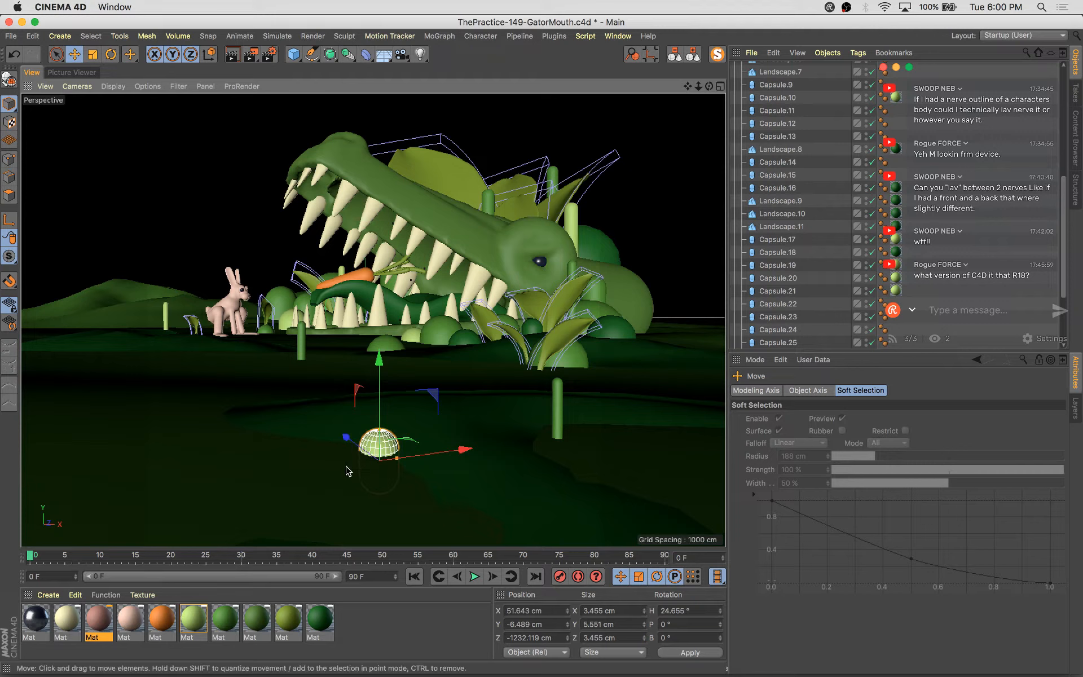
Duplicate the small dome beside itself and select both domes together
left_click_drag(467, 455, 346, 455)
key("t")
key("e")
left_click(384, 440, "shift")
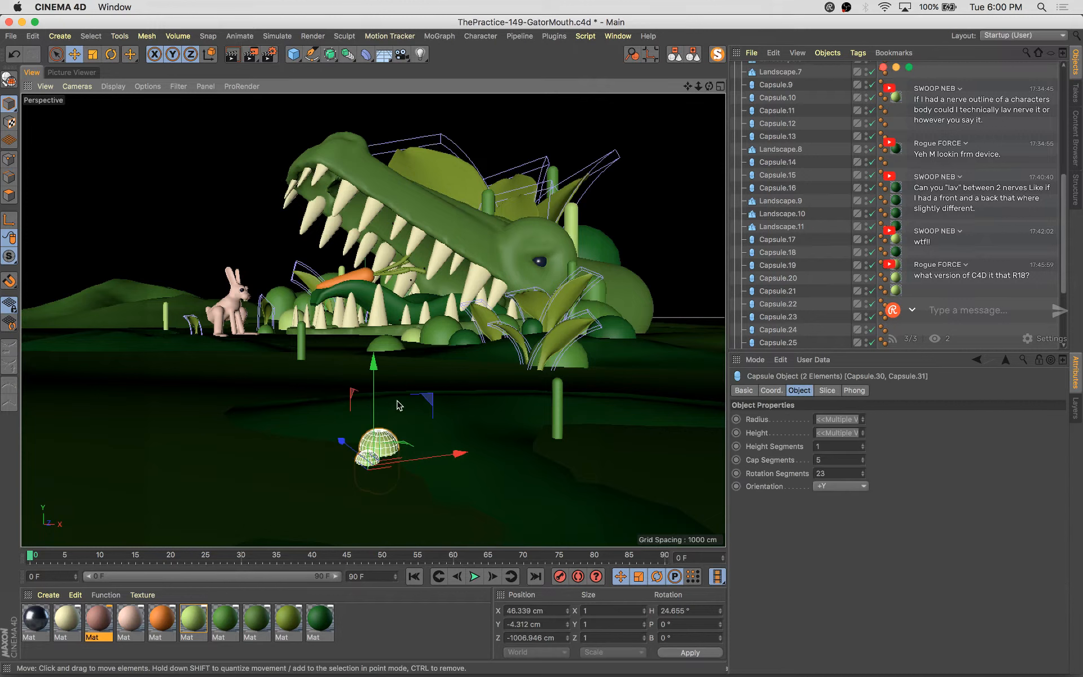
Duplicate the ground landscape patch, rotate the copy, and move it left near the bunny
left_click(397, 401, "shift")
left_click_drag(519, 434, 221, 383)
left_click(394, 415)
key("r")
key("e")
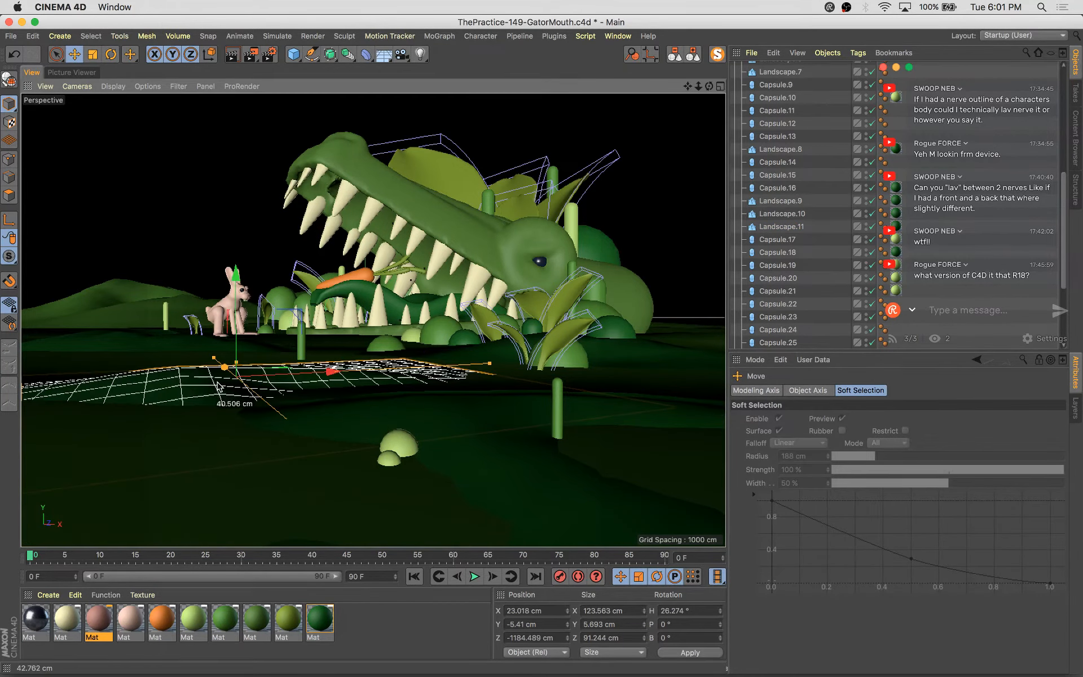
left_click_drag(333, 381, 217, 378)
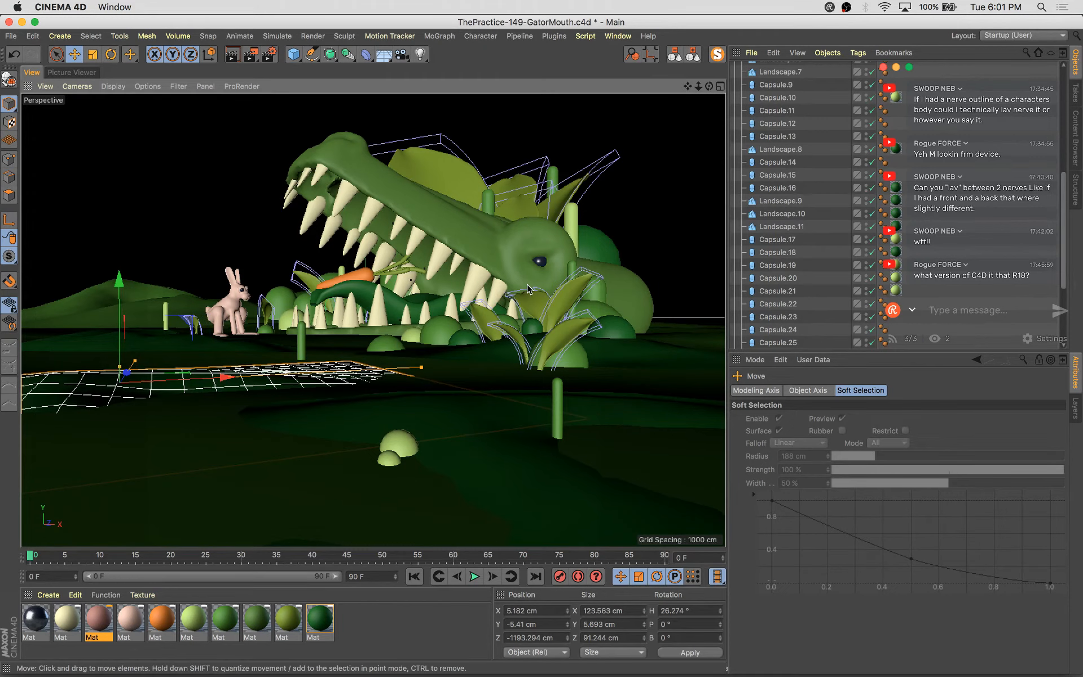
Save the scene and collapse the Landscape group in the object list
key("super+s")
scroll(813, 255, "up", 10)
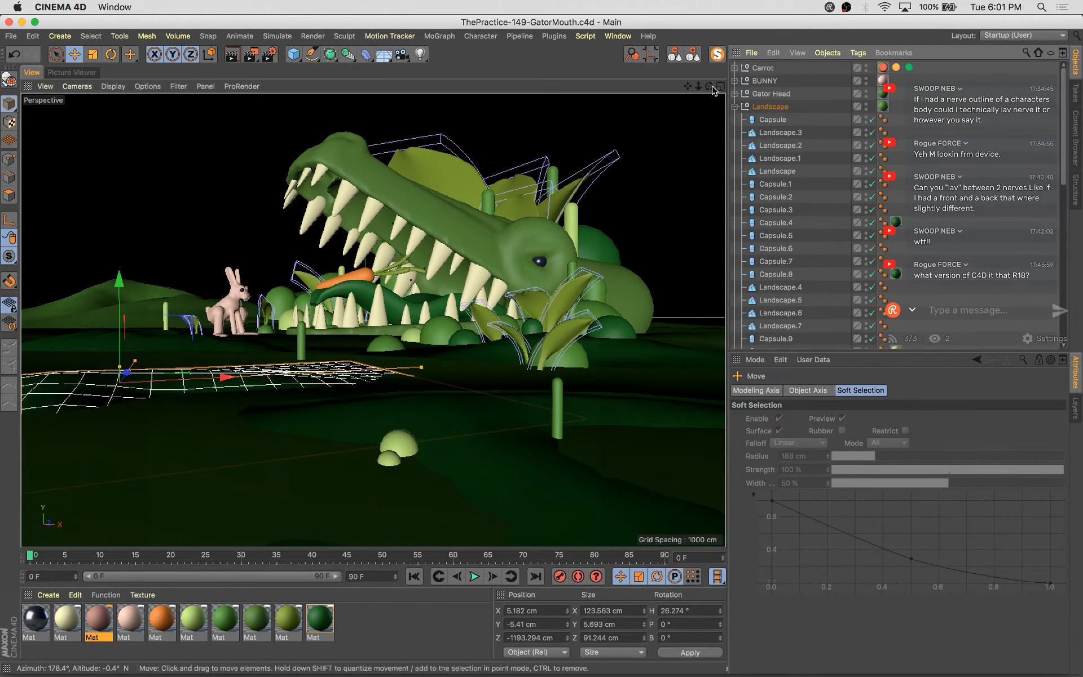
left_click(734, 107)
Compare the latest renders in the Picture Viewer history and start a new render
left_click(81, 73)
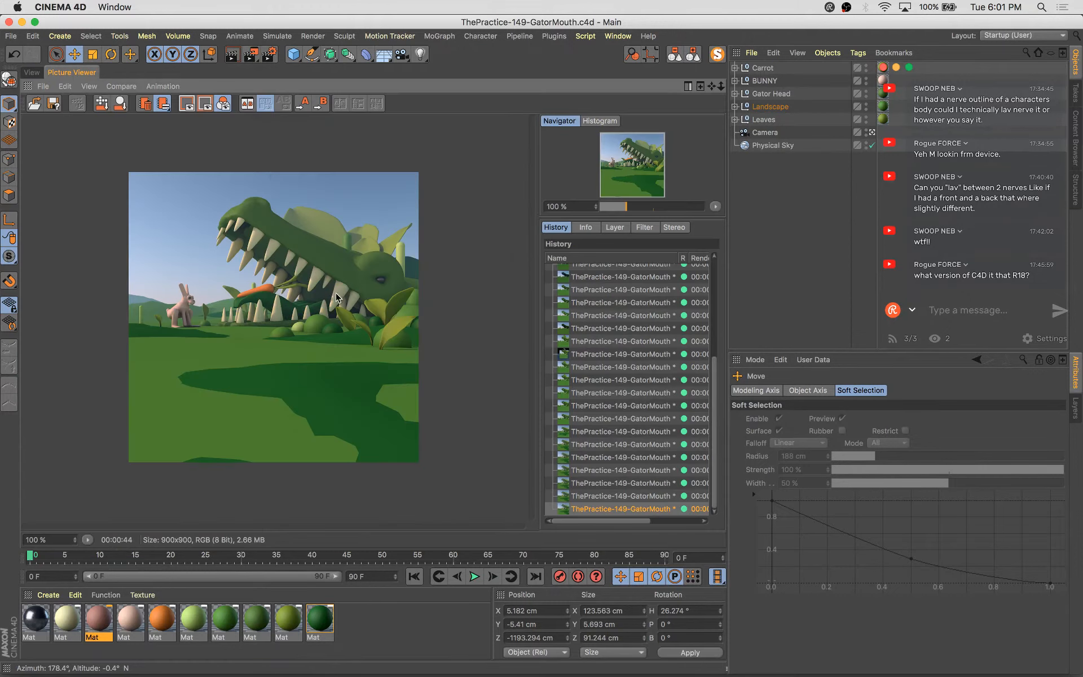
scroll(336, 297, "up", 3)
scroll(336, 336, "down", 3)
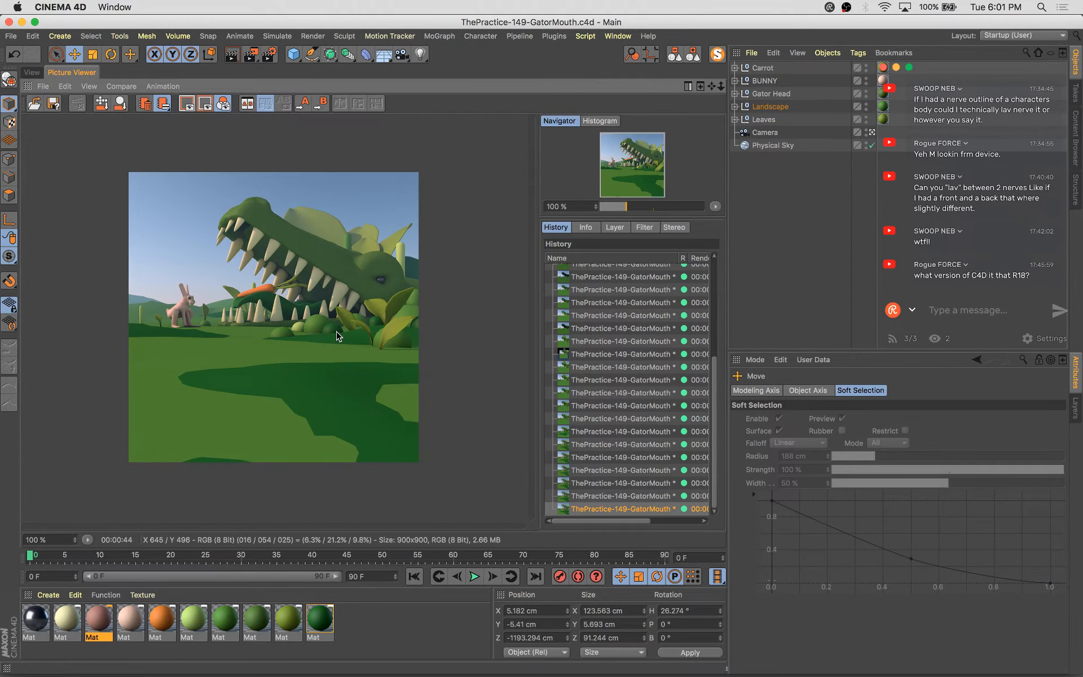
left_click(636, 484)
key("Down")
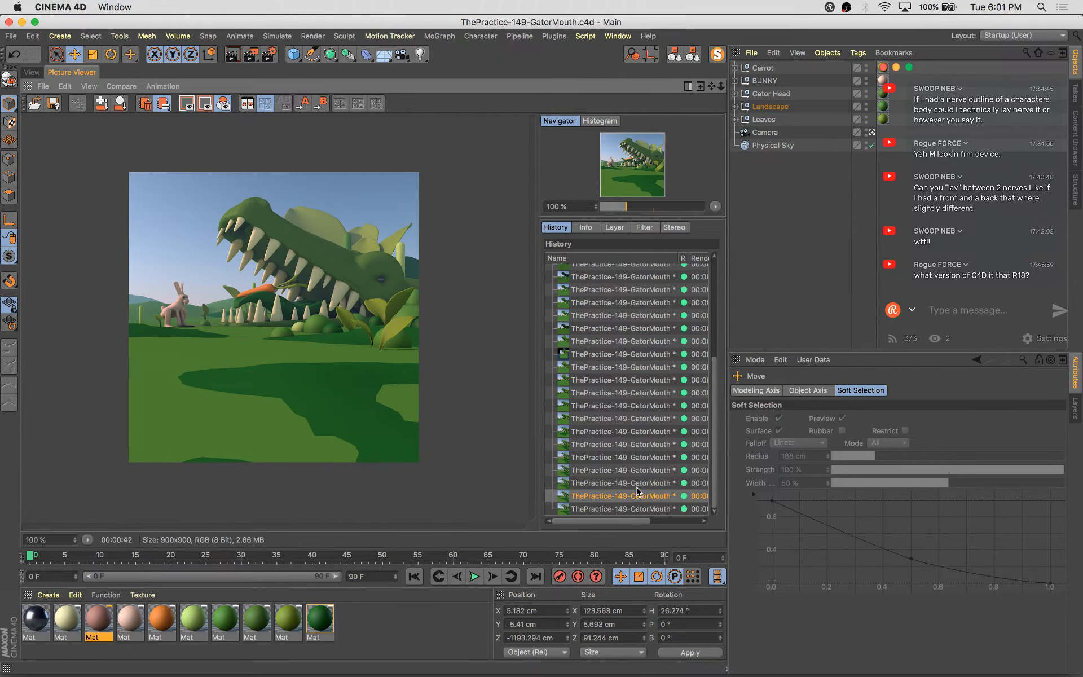
key("Down")
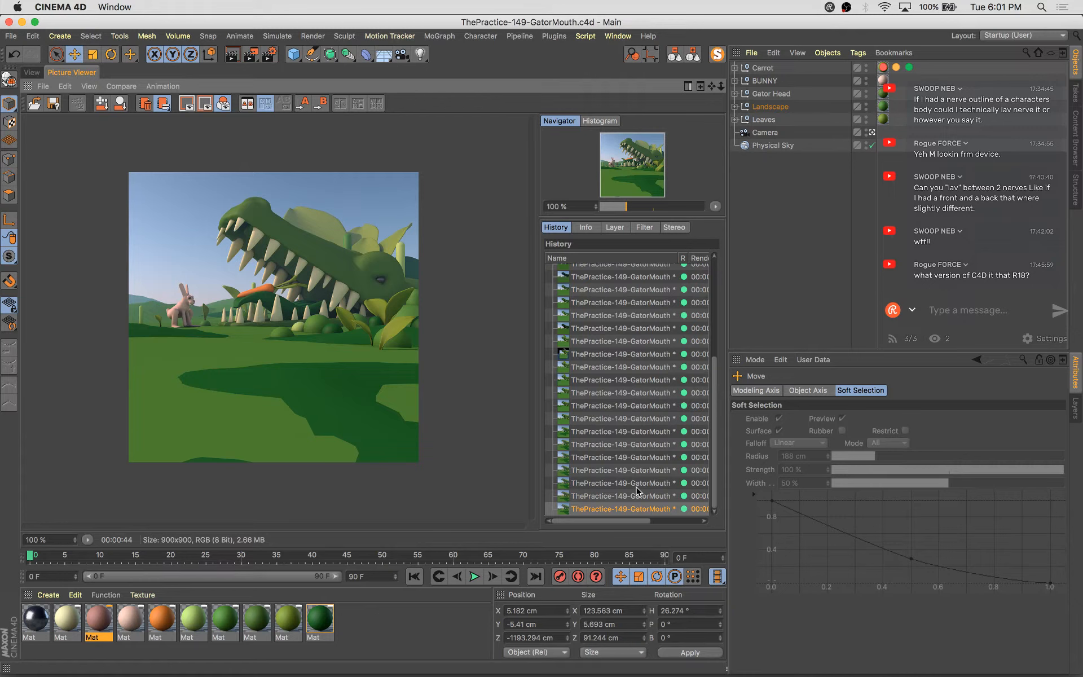
key("Up")
key("Down")
key("Up")
key("Down")
key("shift+r")
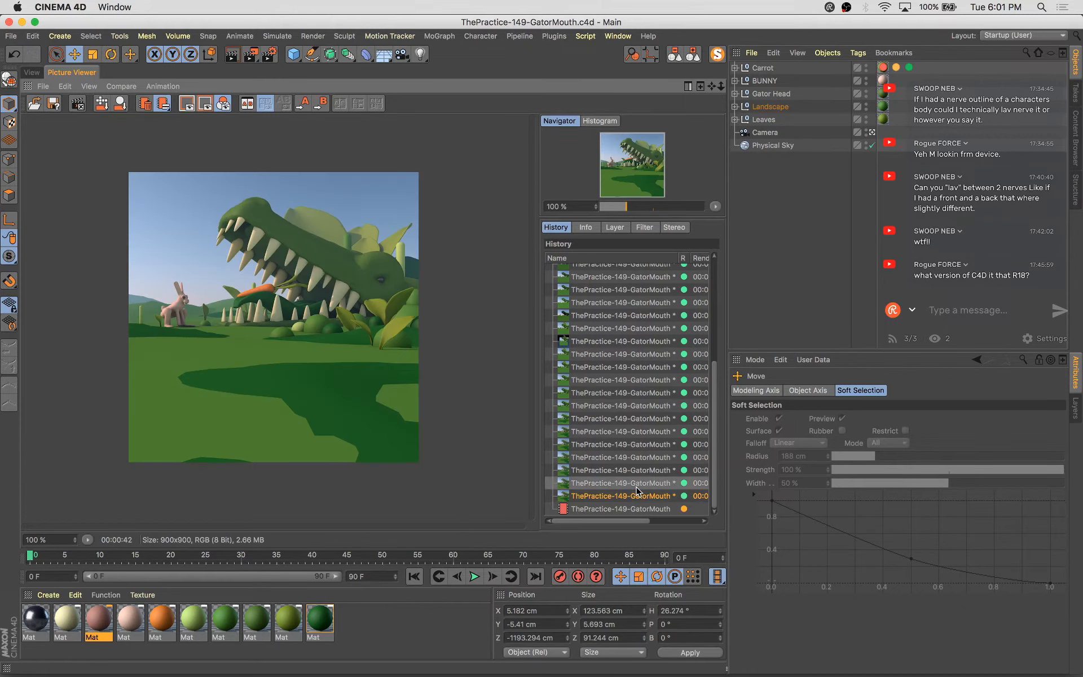
Watch the new render progress and compare it with the previous render
key("Down")
key("Down")
key("Down")
key("Down")
key("Down")
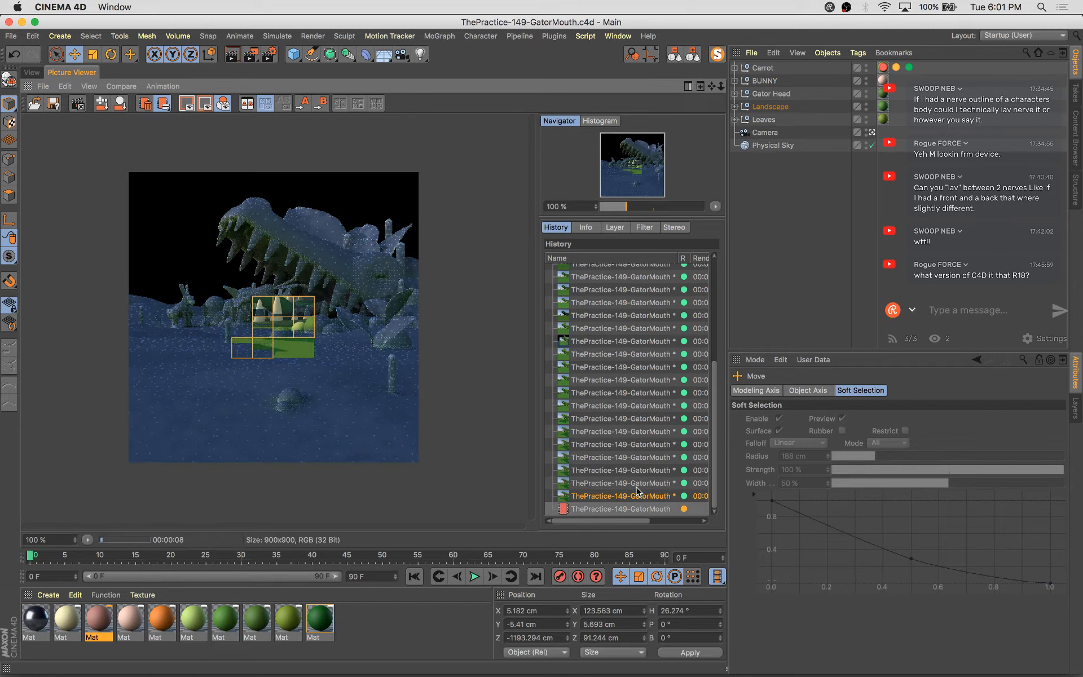
left_click(636, 492)
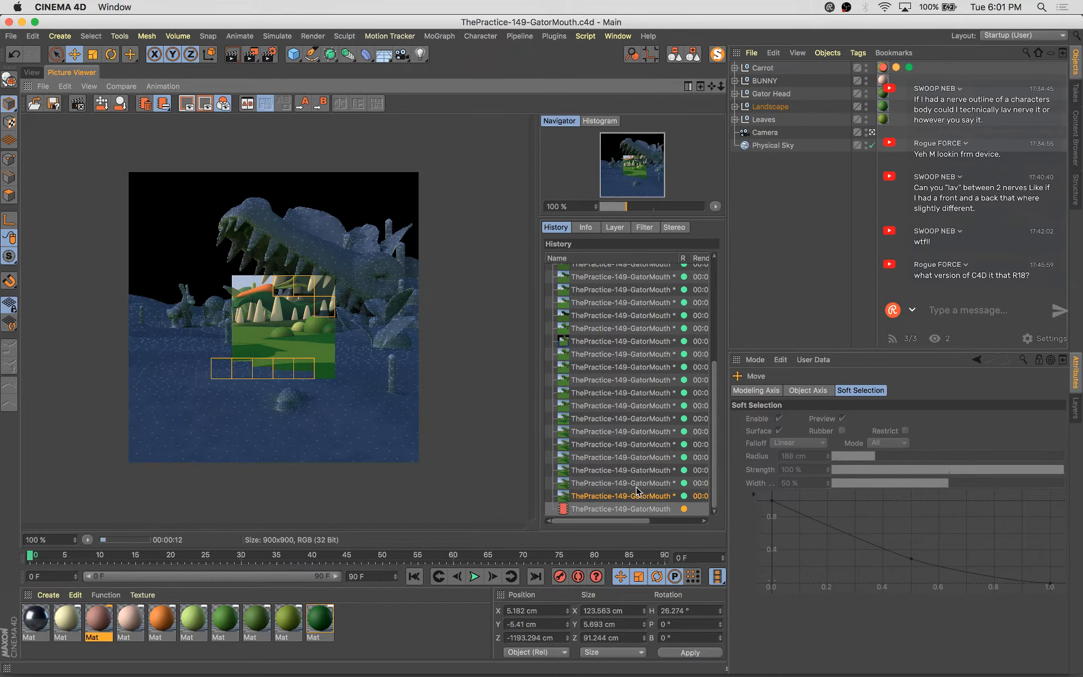
left_click(636, 492)
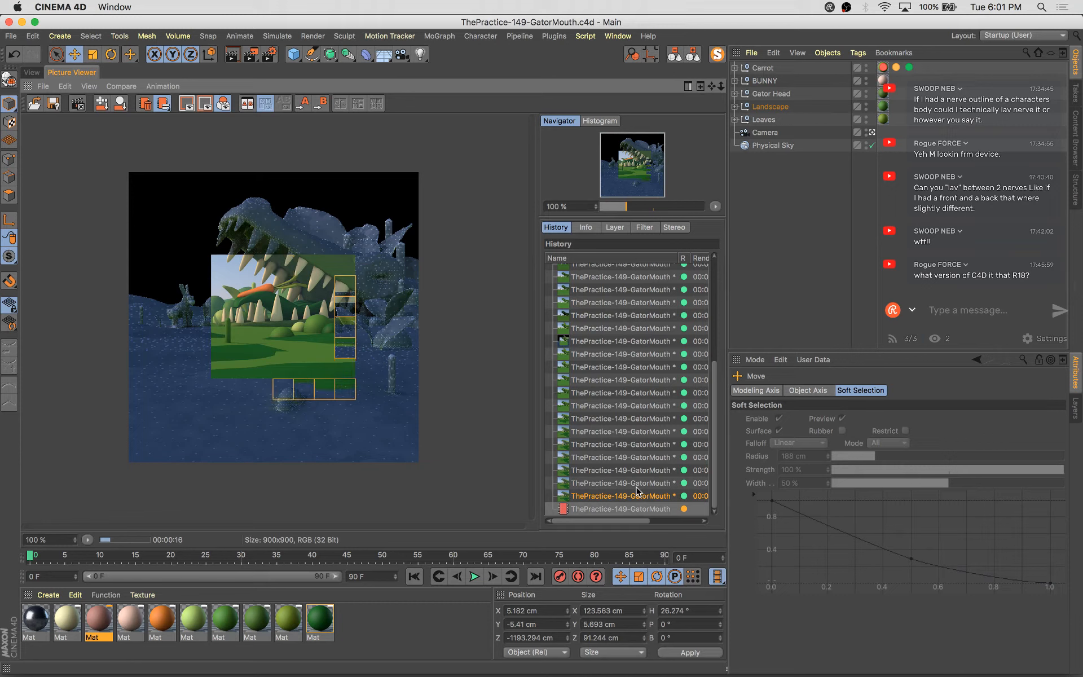
left_click(635, 486)
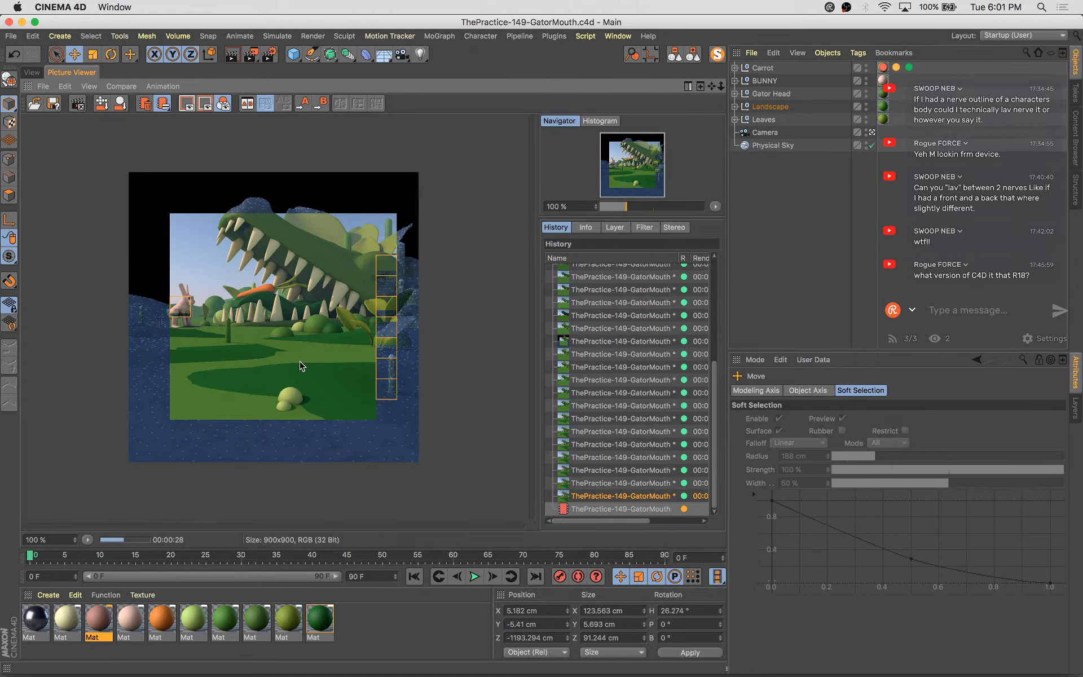
scroll(300, 366, "up", 2)
scroll(387, 441, "down", 2)
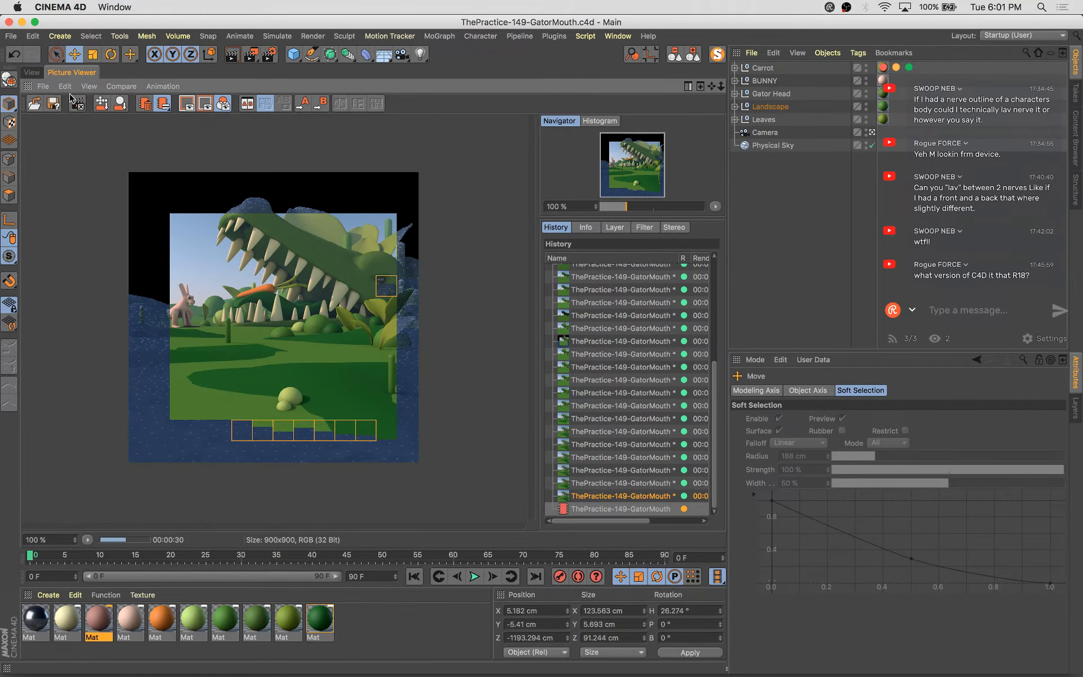
Apply the dark green material to the selected landscape ground patch
left_click(33, 72)
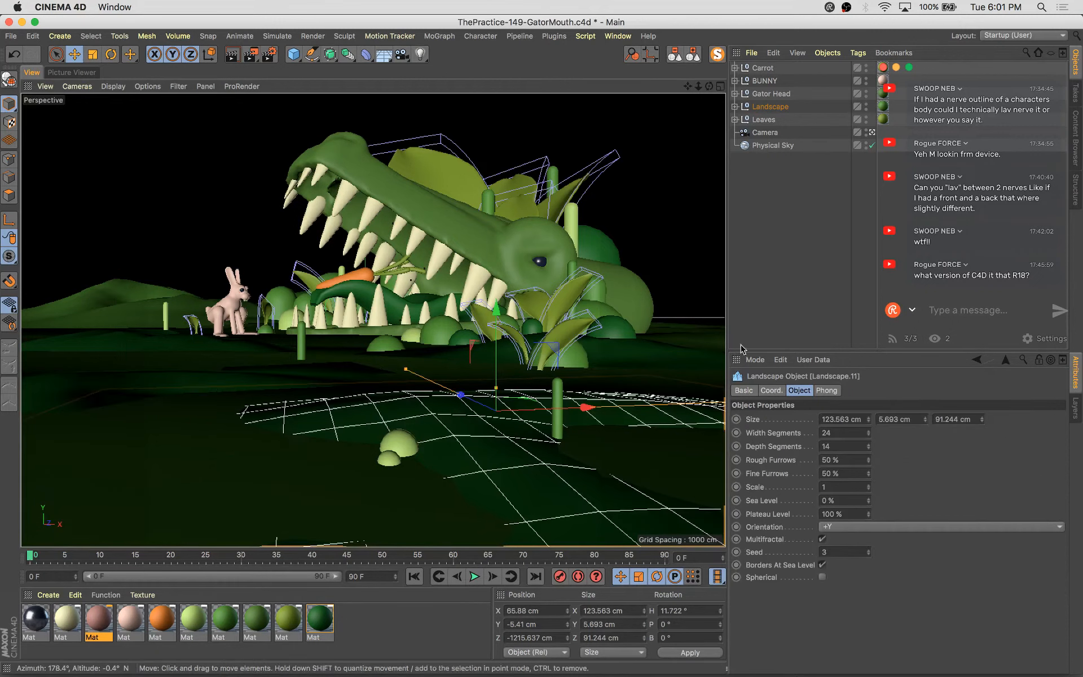
key("s")
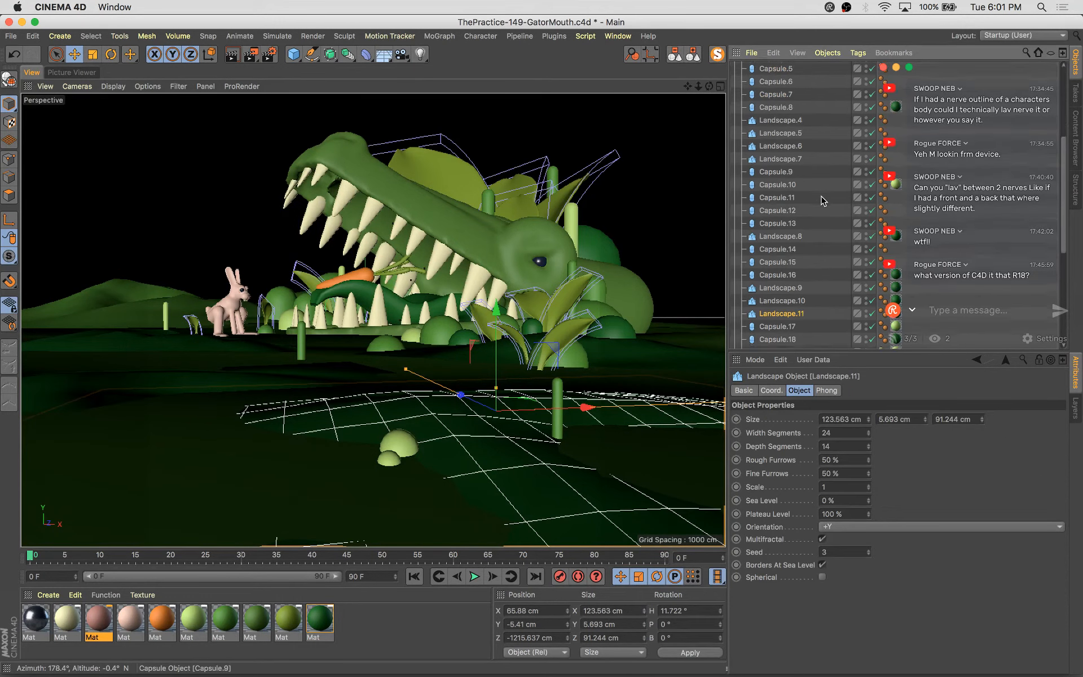
scroll(823, 199, "down", 2)
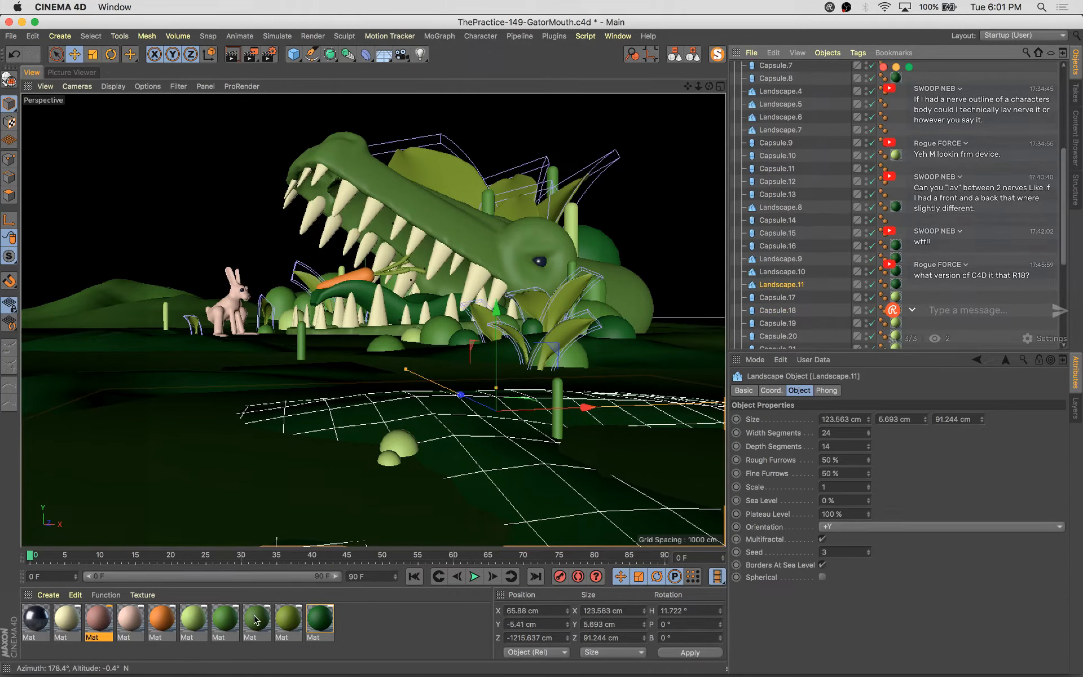
left_click_drag(231, 620, 912, 337)
left_click_drag(897, 286, 896, 285)
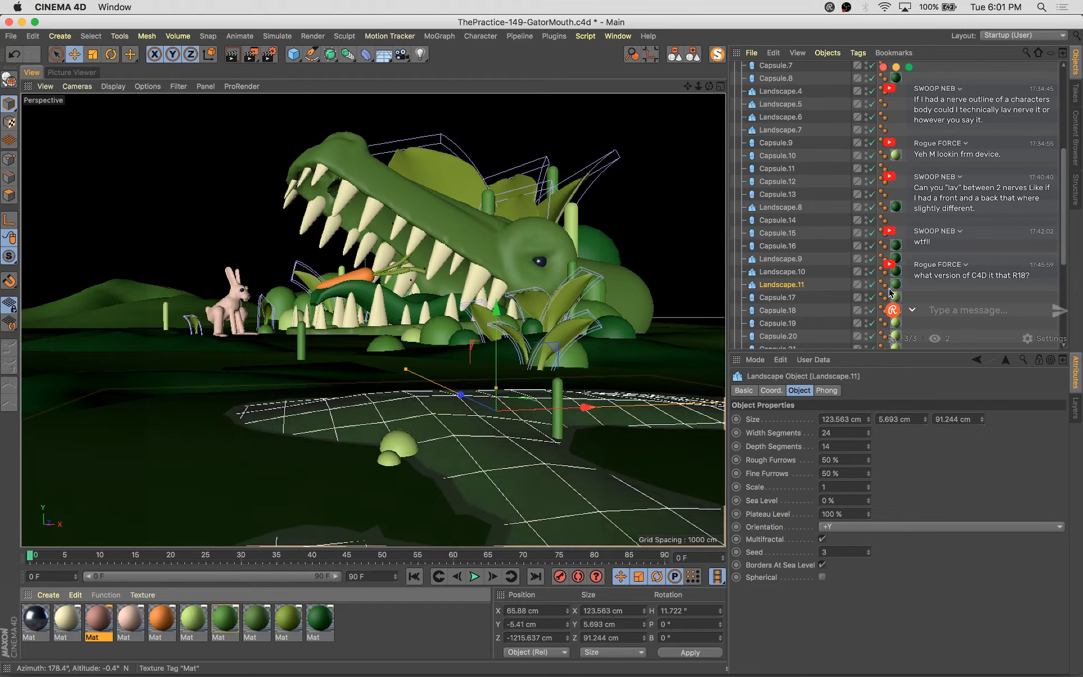
Delete the duplicated landscape patch near the bunny and save the scene
left_click(386, 322)
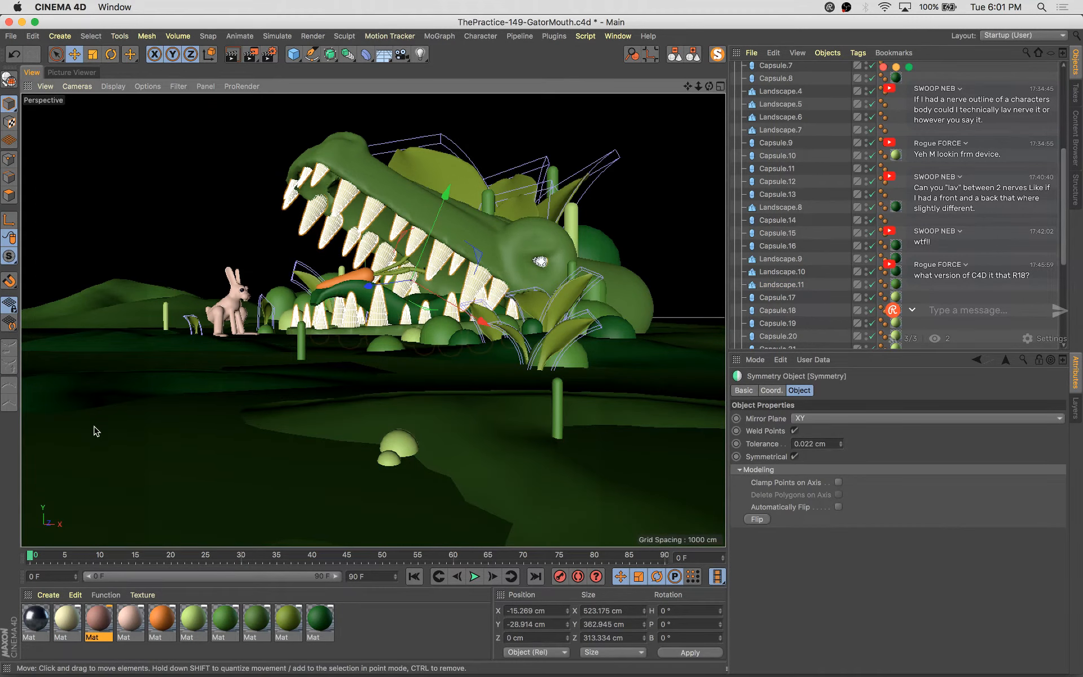
left_click(114, 386)
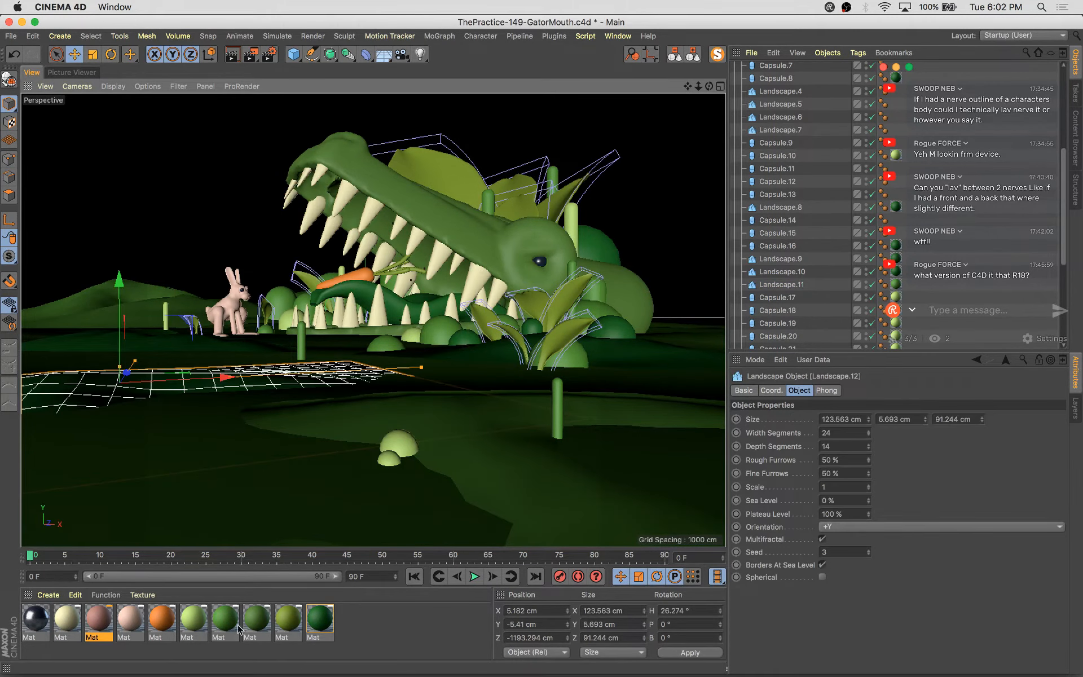
scroll(902, 316, "down", 5)
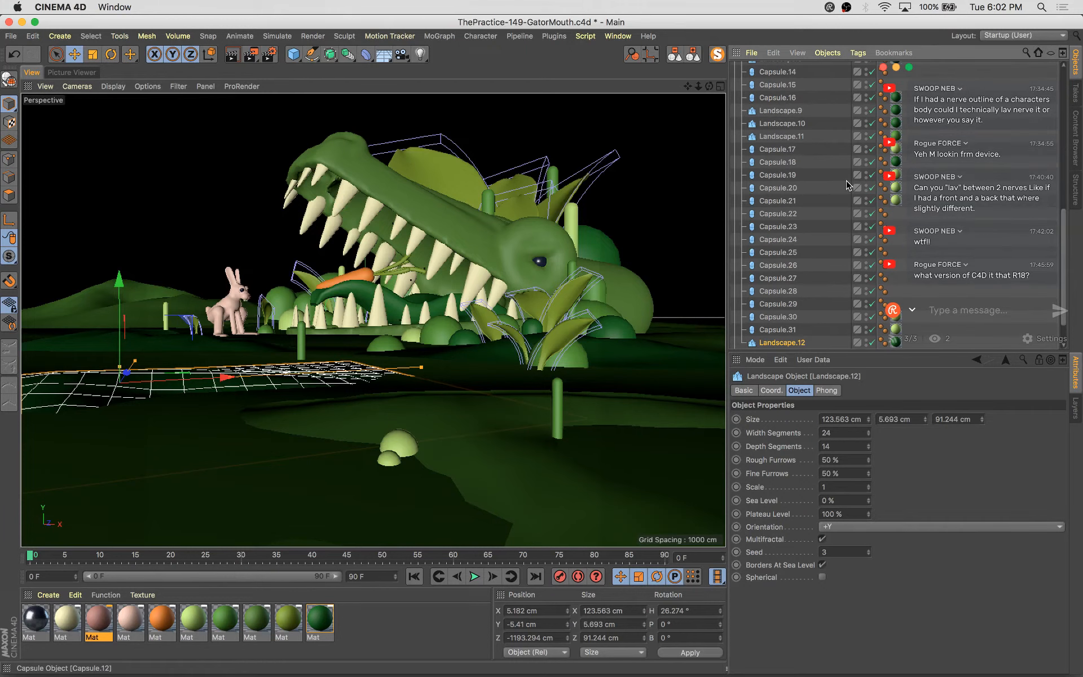
left_click(895, 341)
key("Delete")
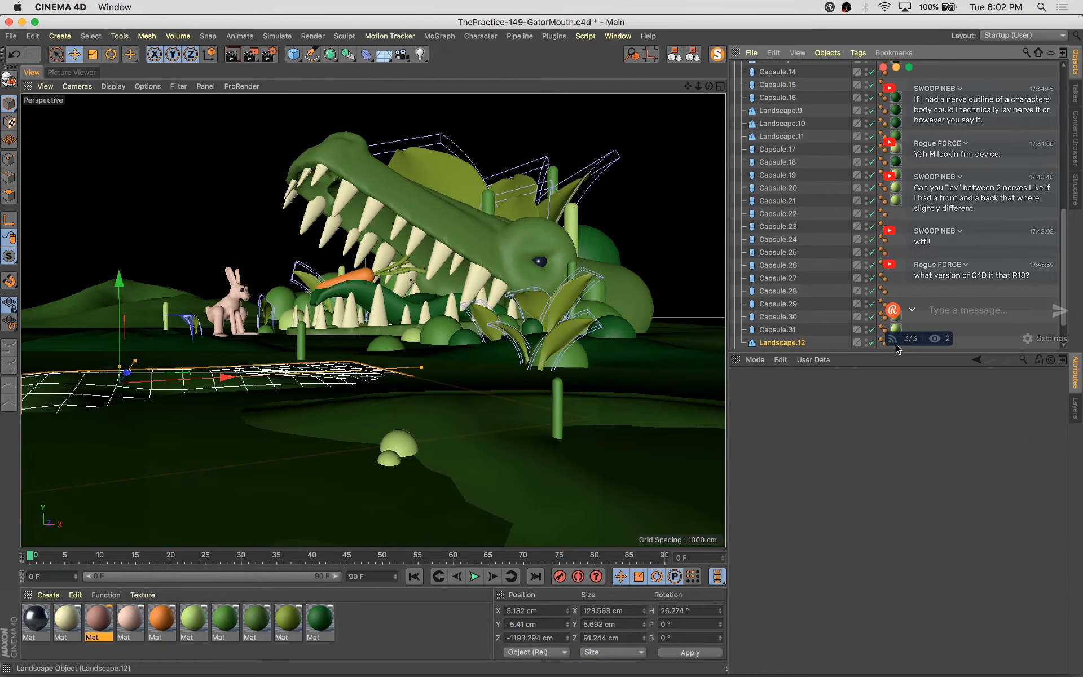
left_click(844, 402)
key("super+s")
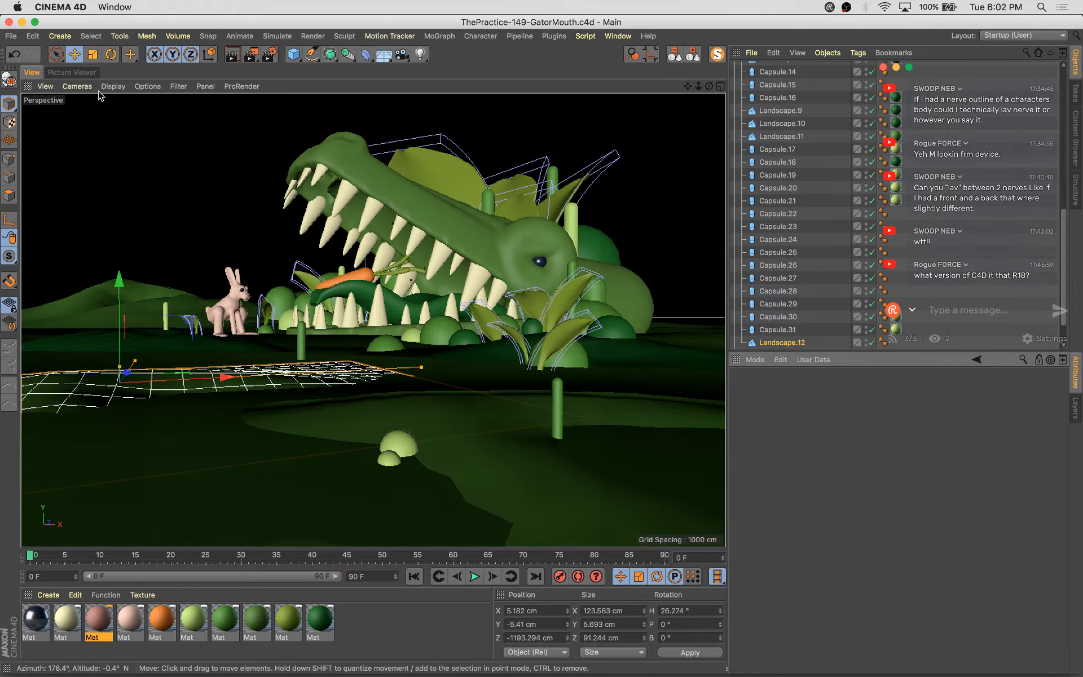
Review the latest render in the Picture Viewer history
left_click(74, 72)
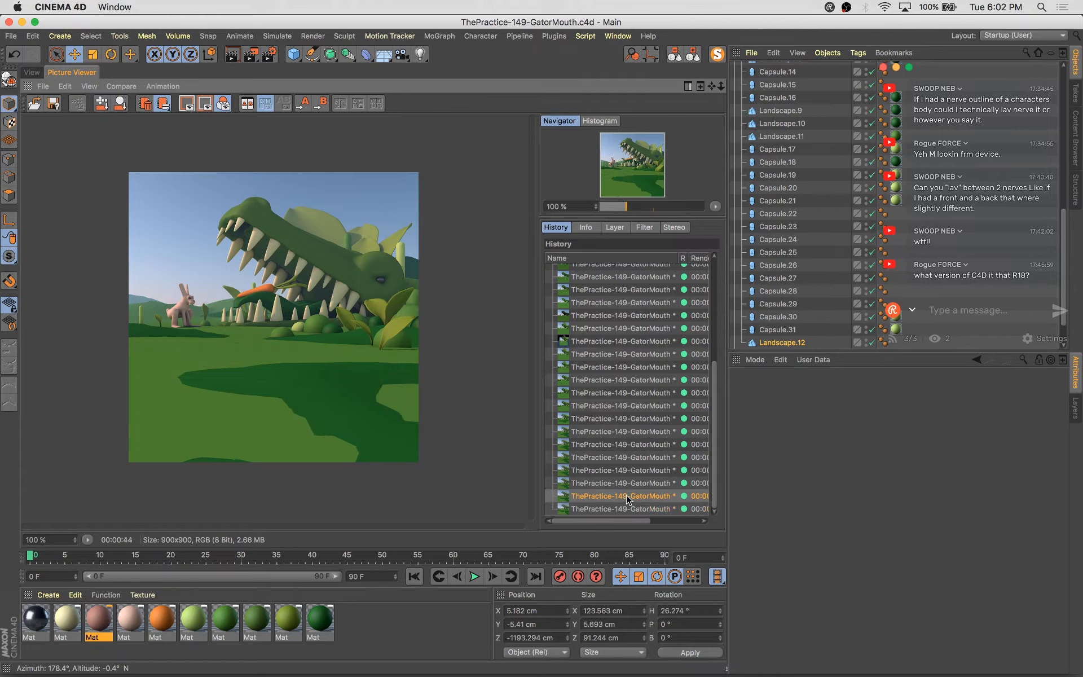
key("Down")
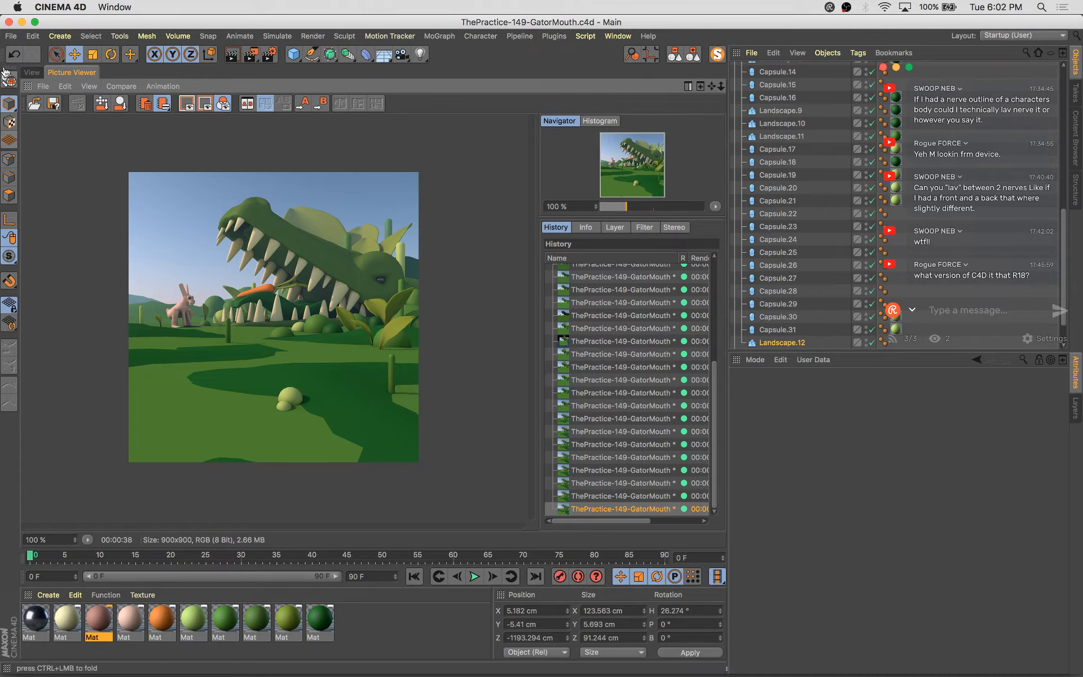
left_click(37, 72)
Leave the scene camera, orbit to the bunny, and reposition its hind-leg capsule inside the Volume Builder hierarchy
left_click(215, 329)
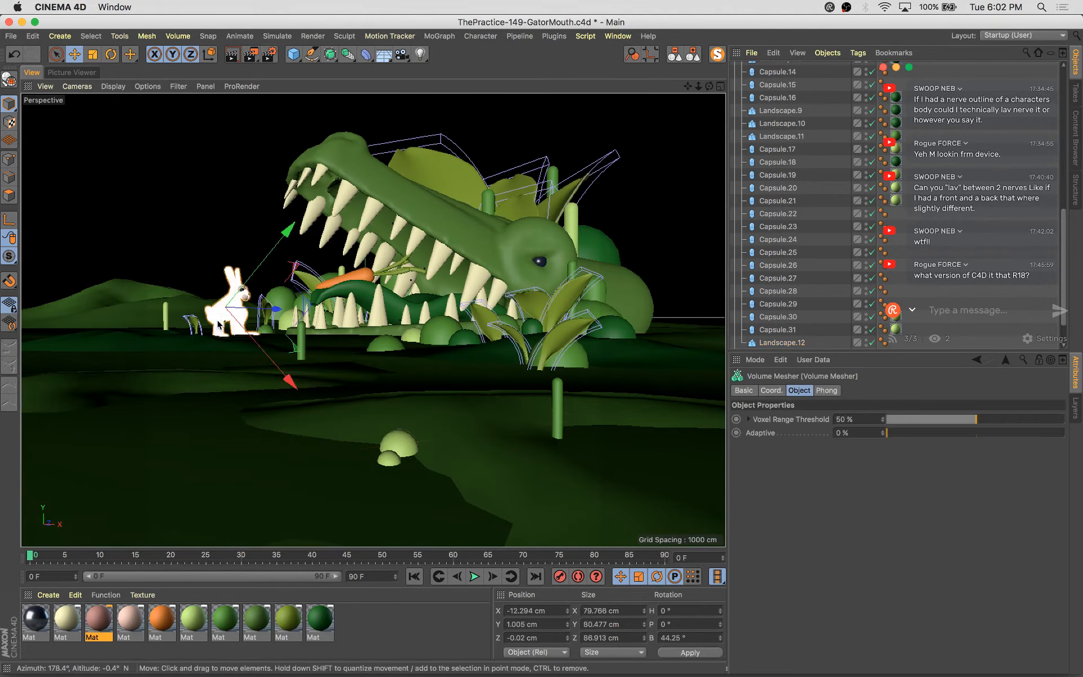
scroll(860, 333, "down", 3)
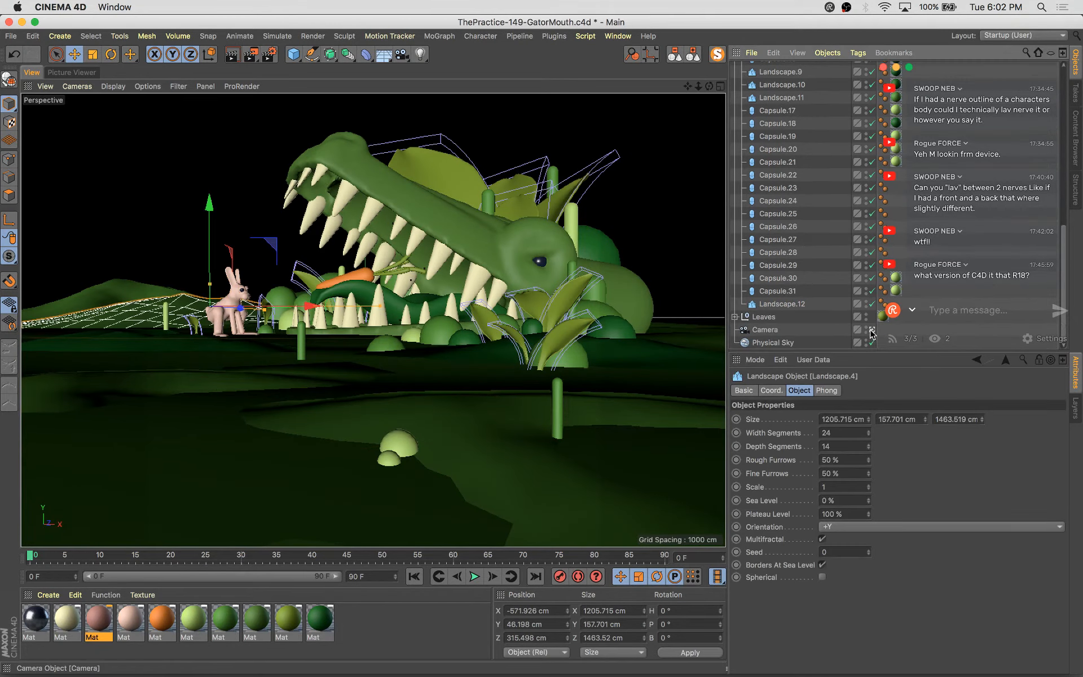
left_click(871, 331)
scroll(398, 362, "down", 5)
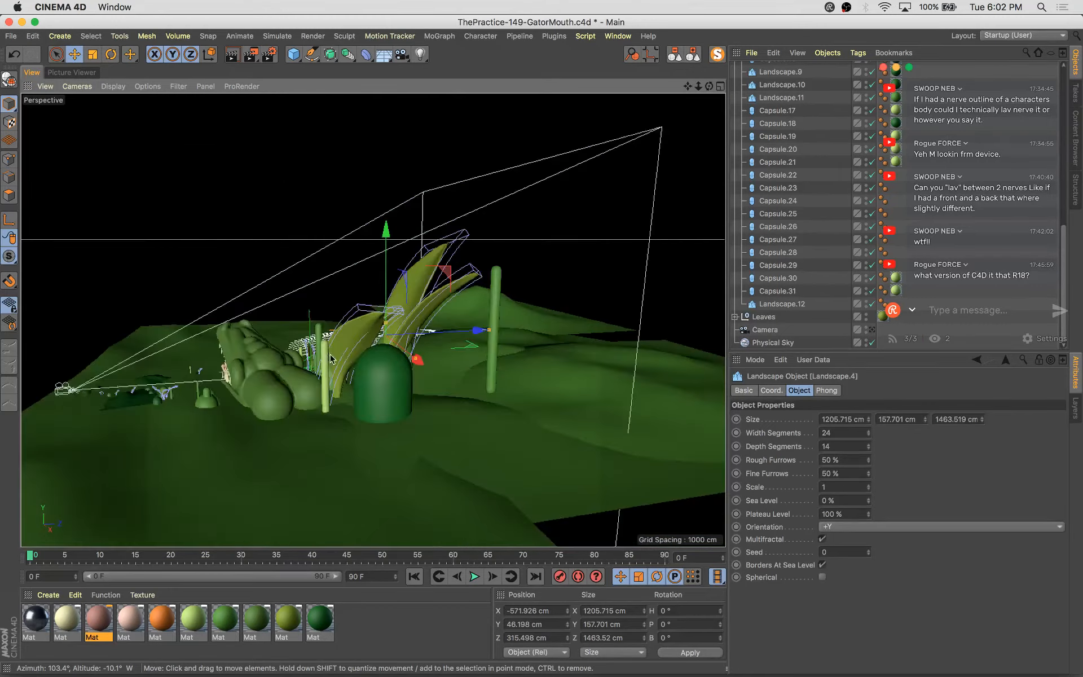
middle_click_drag(332, 359, 527, 373, "alt")
scroll(526, 373, "up", 4)
left_click(491, 372)
key("s")
left_click_drag(480, 393, 350, 330, "alt")
left_click(354, 388)
scroll(402, 388, "down", 5)
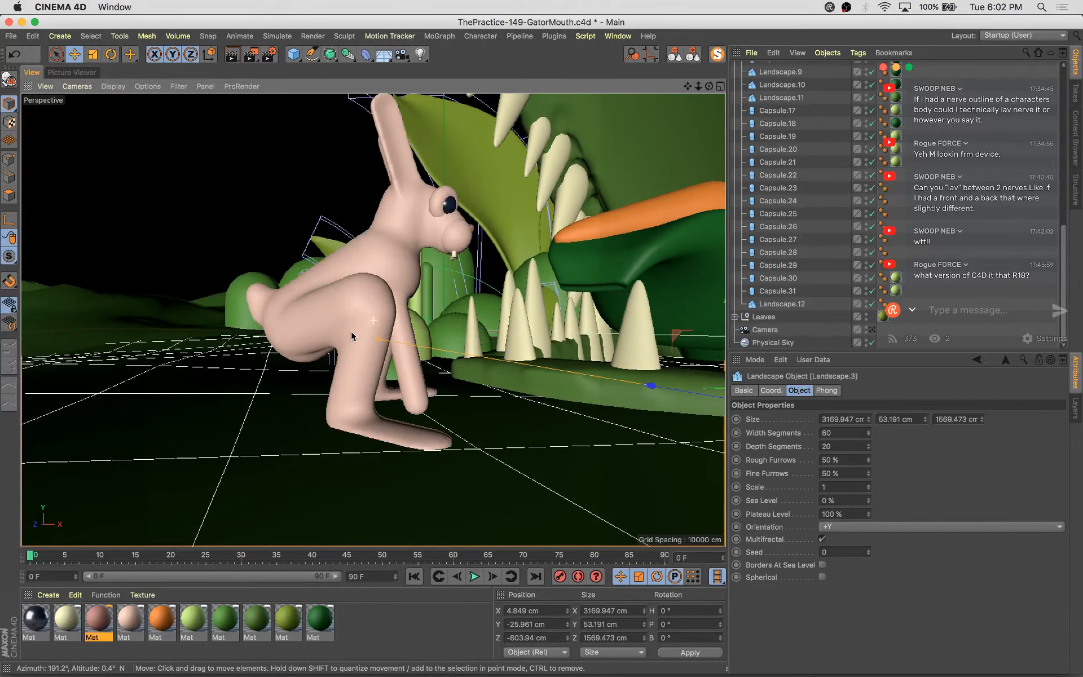
left_click(349, 377)
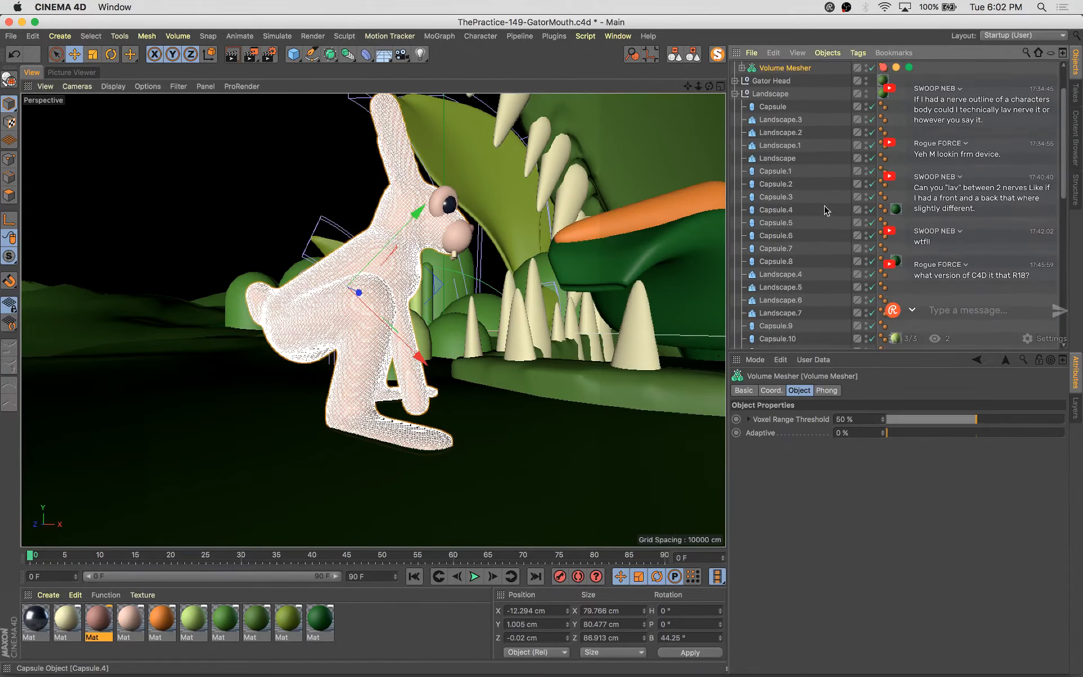
scroll(825, 210, "up", 2)
left_click(742, 119)
left_click(749, 132)
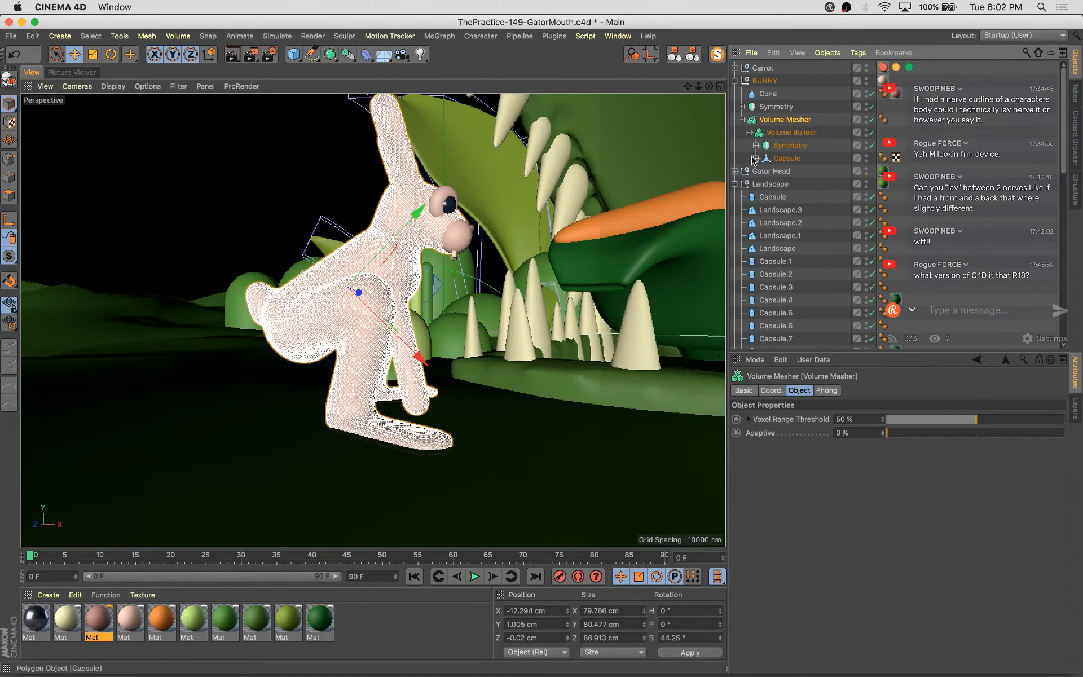
left_click(756, 158)
left_click(781, 171)
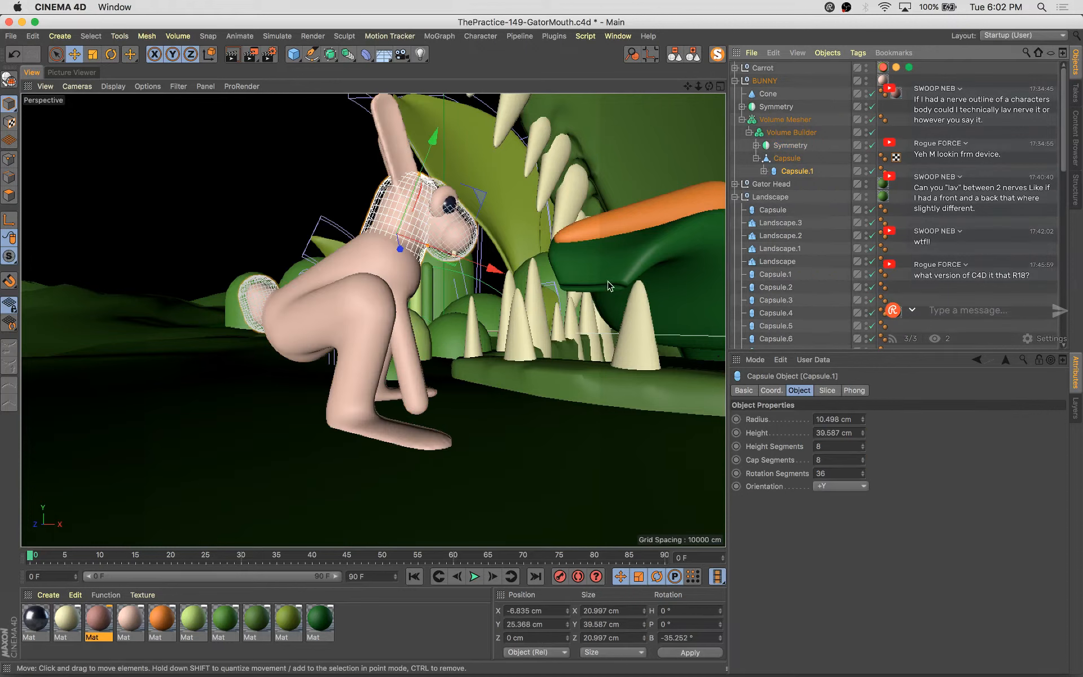
left_click(755, 145)
left_click(764, 159)
left_click(796, 183)
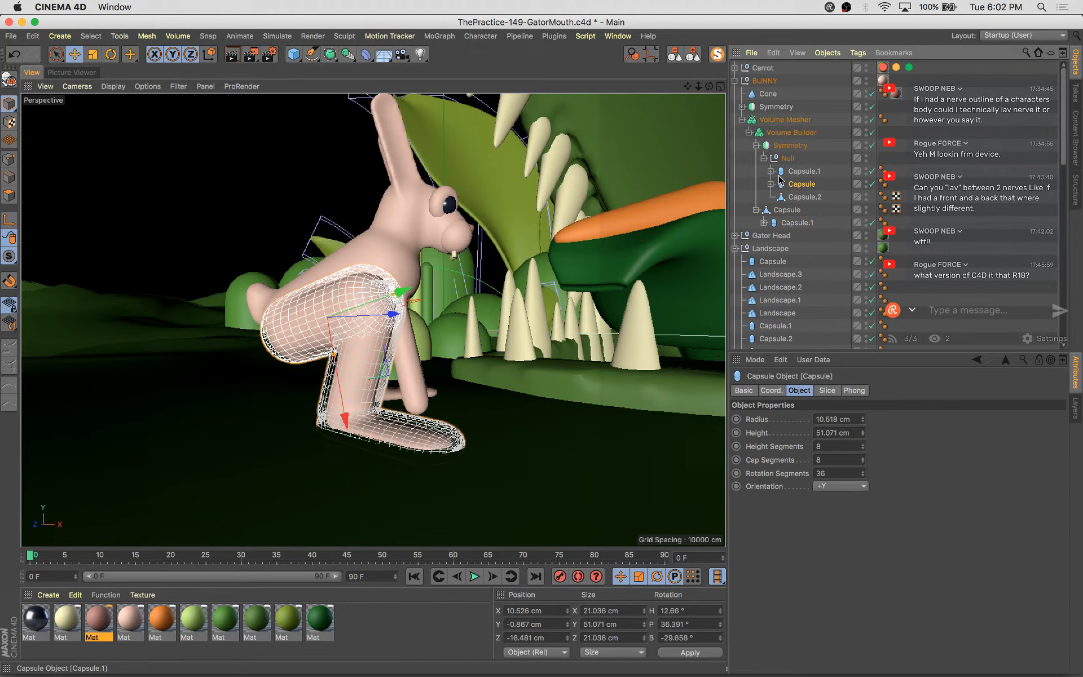
left_click(771, 184)
left_click(811, 197)
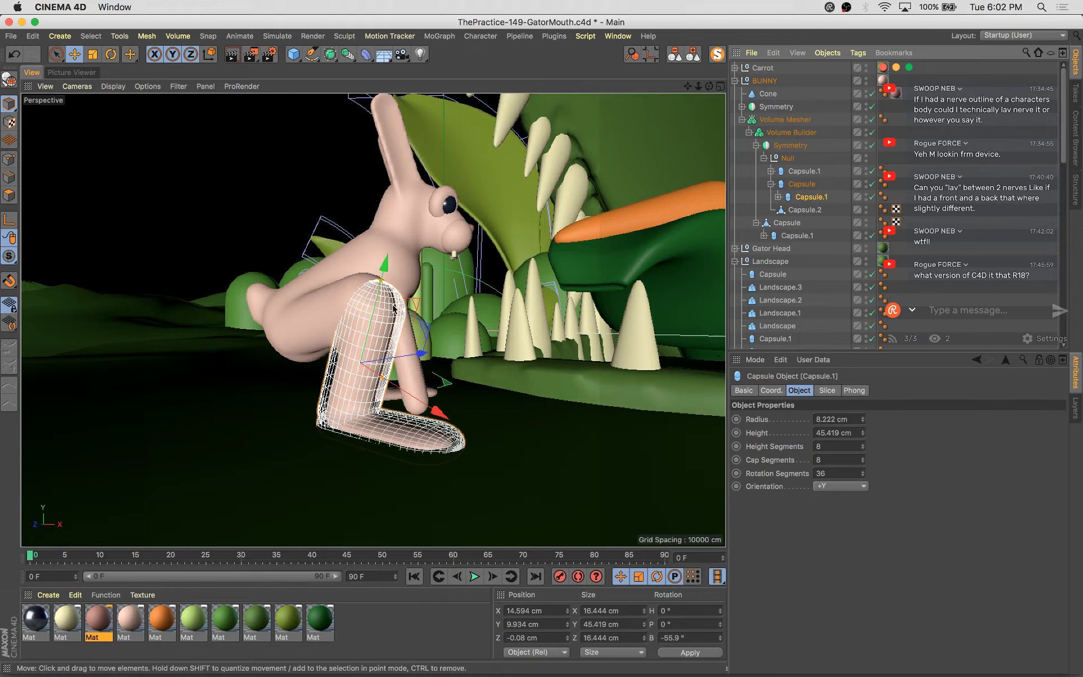
left_click_drag(377, 295, 389, 251)
Lower the whole BUNNY group by about 4 cm
left_click_drag(550, 379, 332, 369, "alt")
left_click(785, 119)
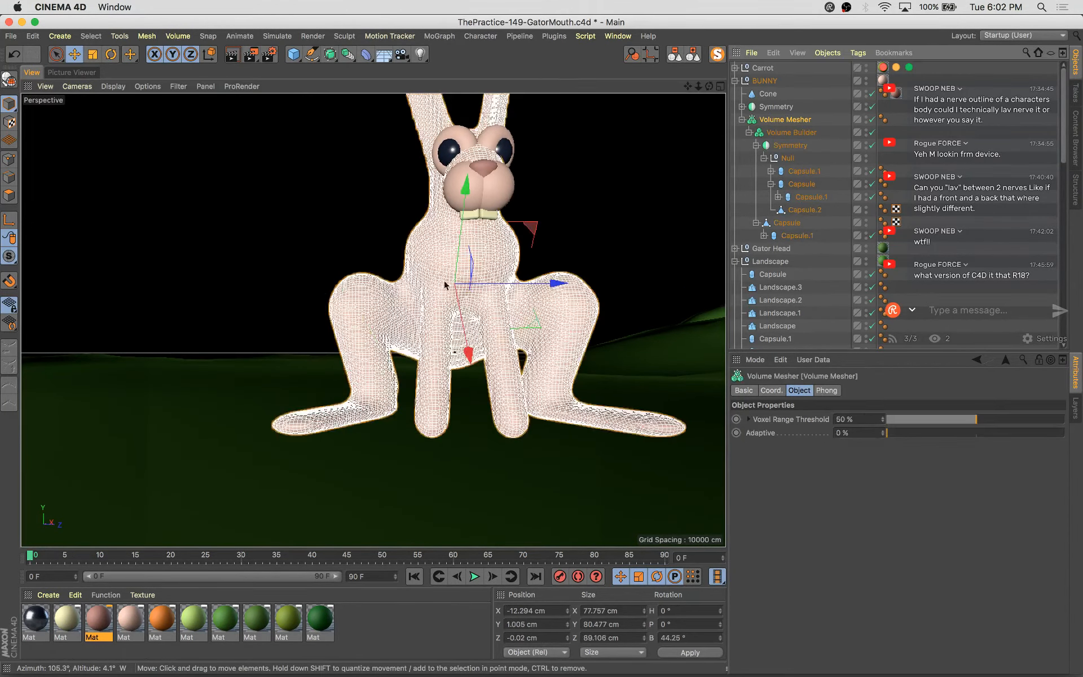
left_click_drag(473, 223, 573, 271, "alt")
left_click(760, 82)
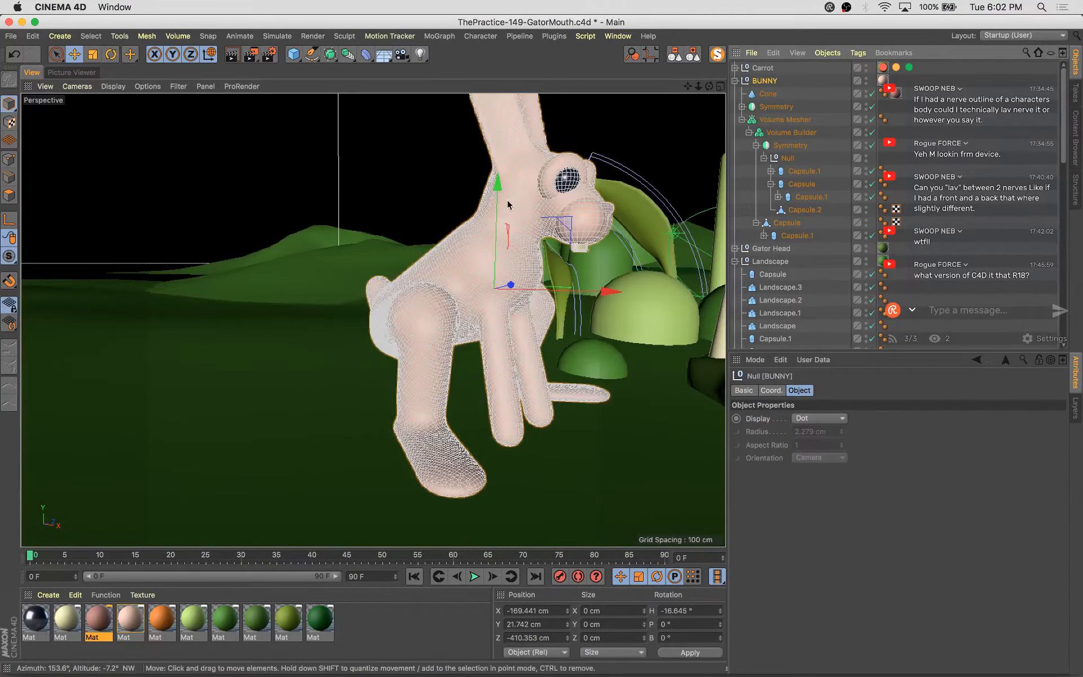
left_click_drag(498, 179, 497, 200)
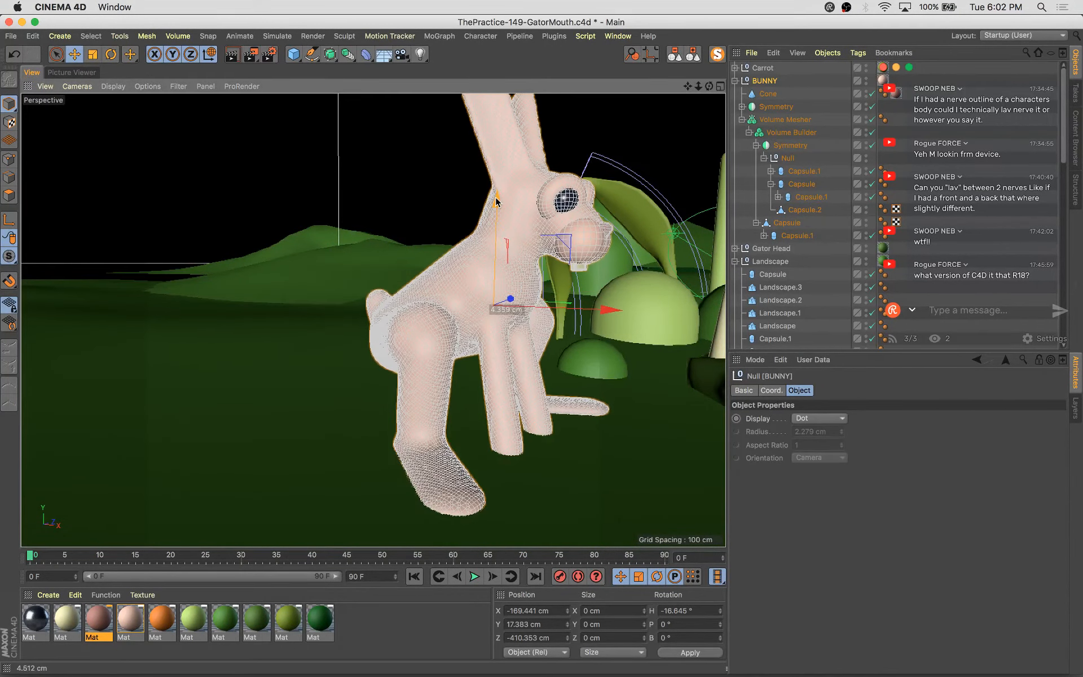
Return to the scene camera view and save the scene
left_click_drag(544, 305, 629, 269, "alt")
scroll(872, 332, "down", 15)
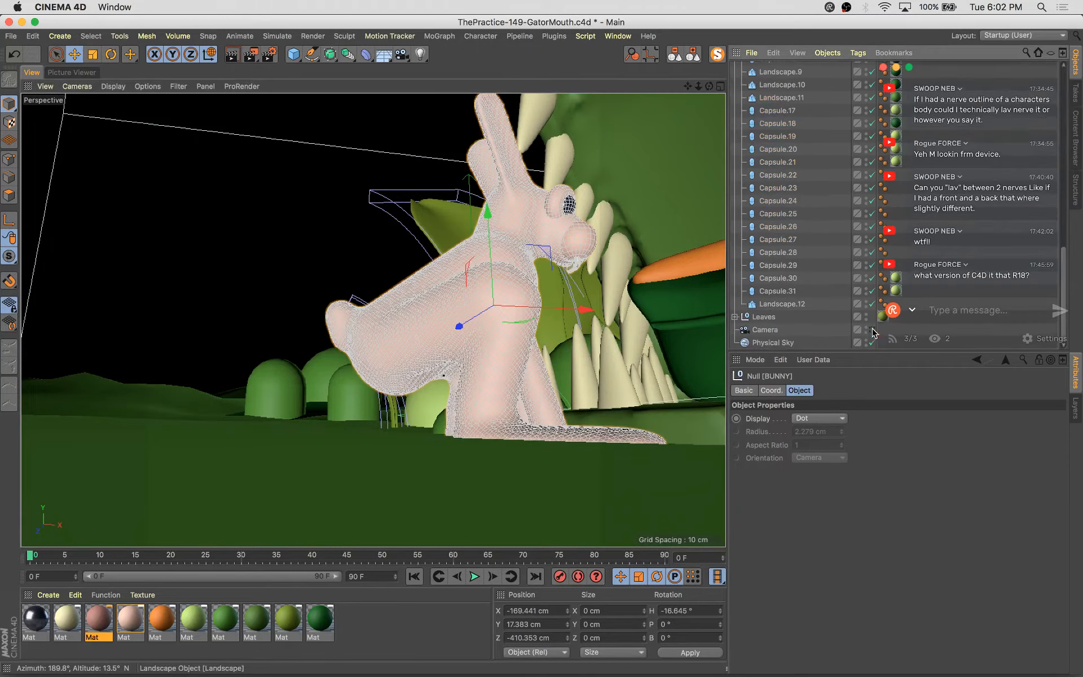
left_click(872, 330)
key("super+s")
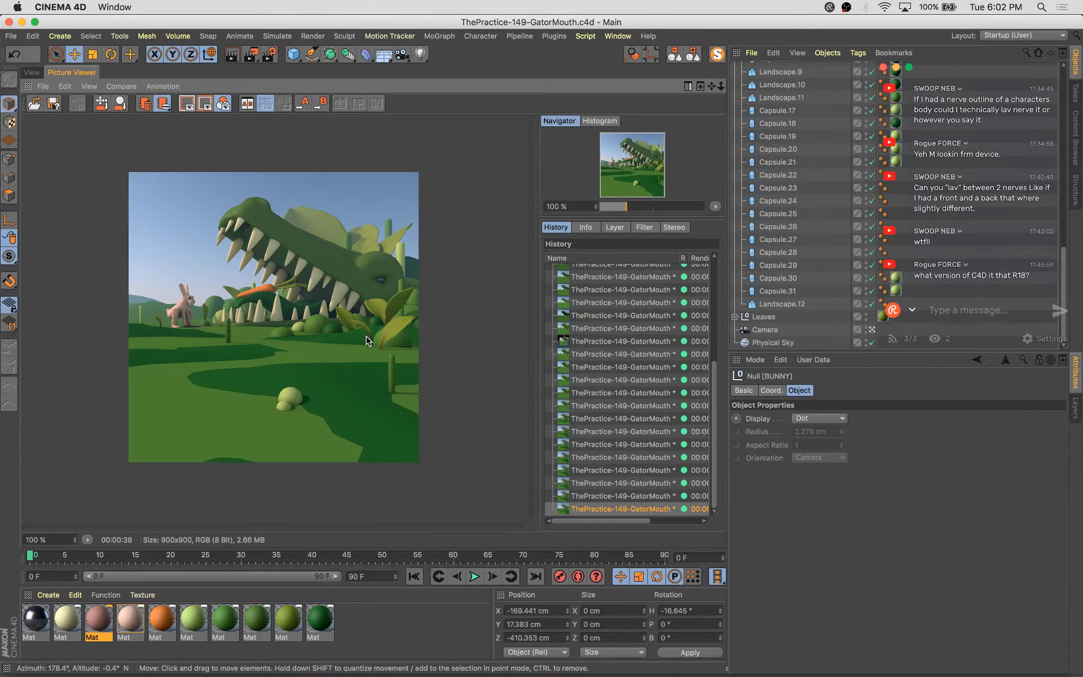
Render the view to the Picture Viewer and compare it with the previous renders in the history
key("shift+r")
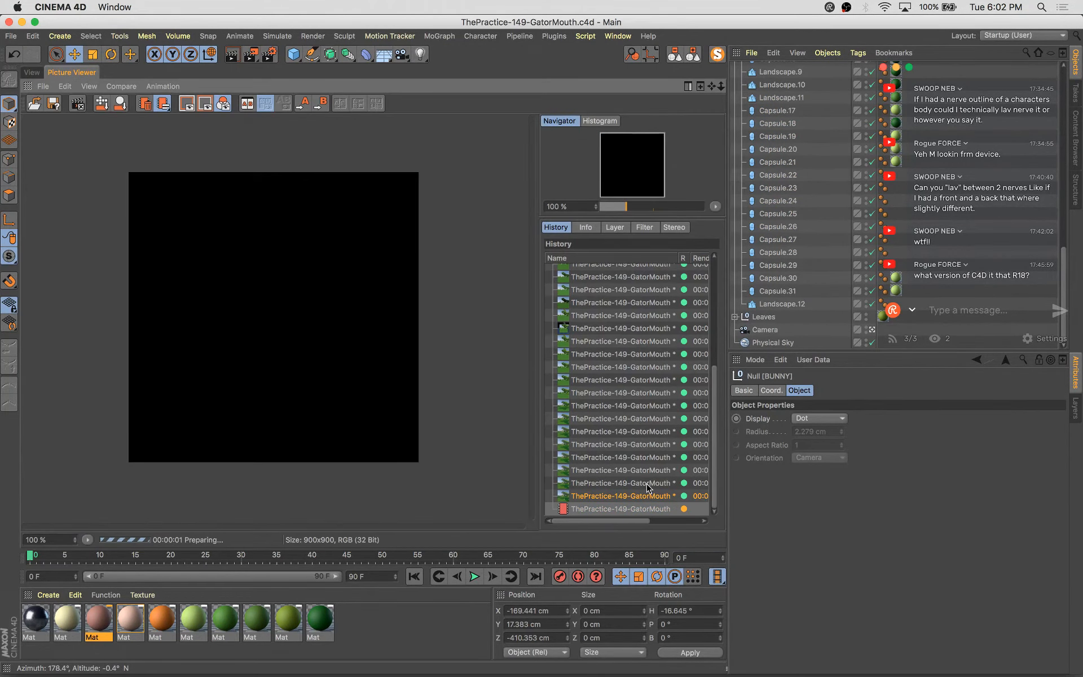
left_click(644, 483)
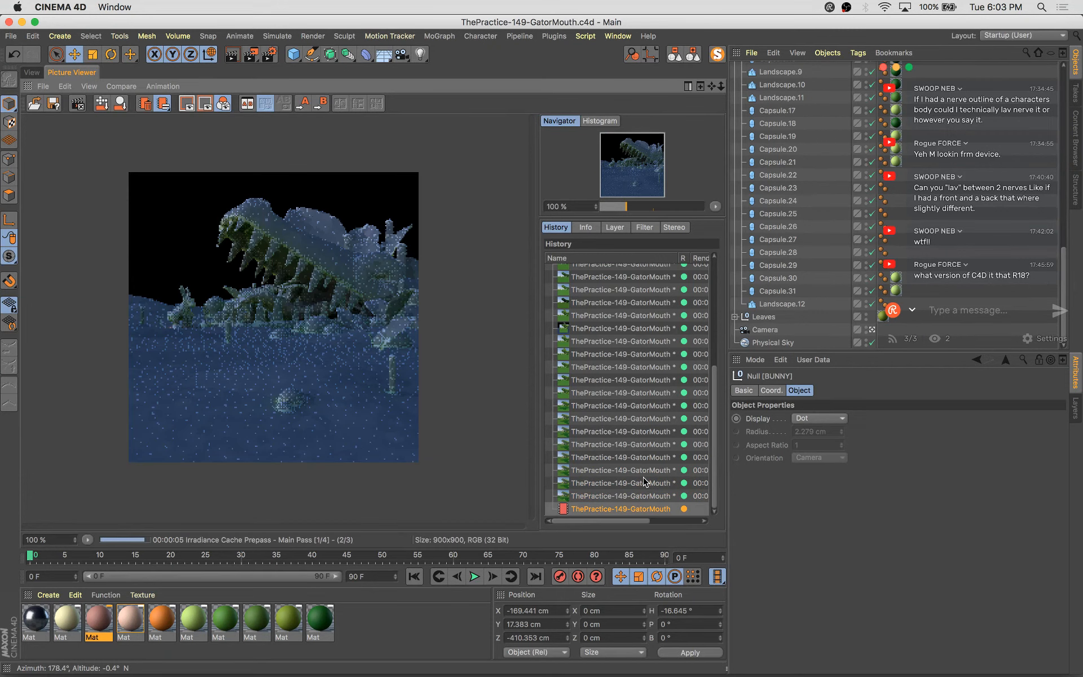
left_click(643, 481)
key("Down")
key("Down")
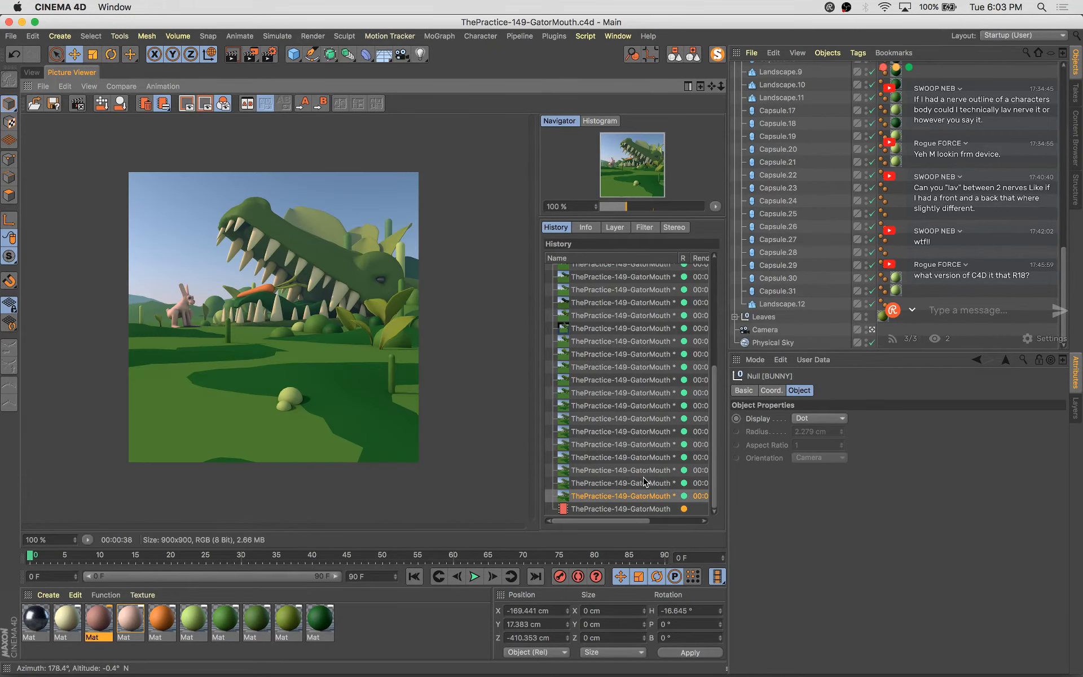
key("Up")
key("Down")
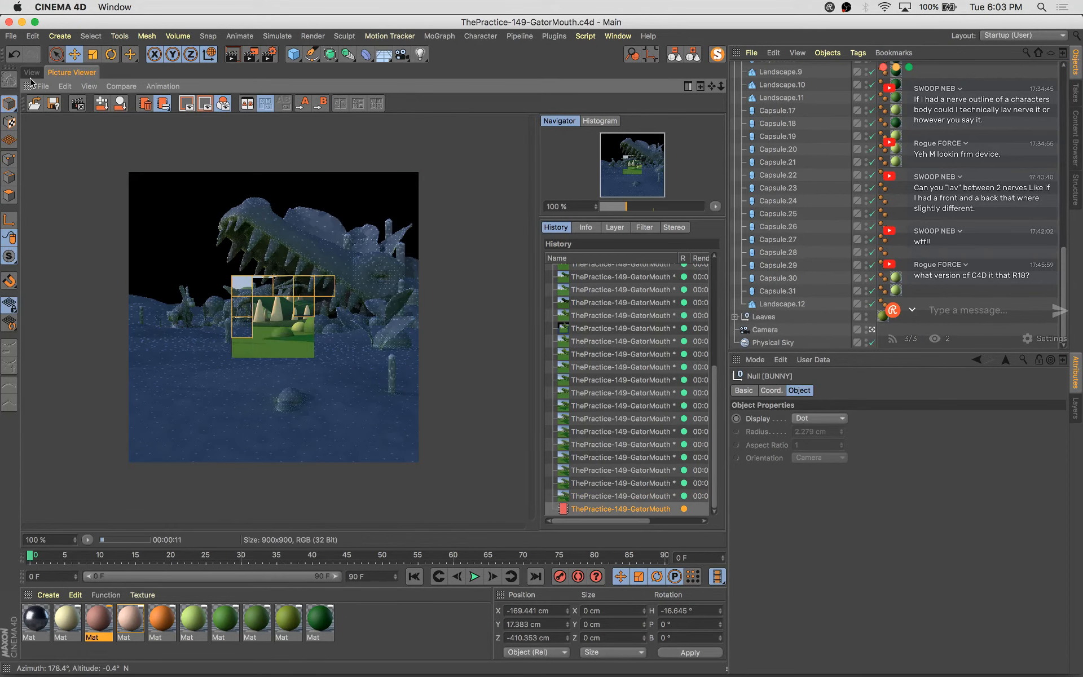
Select the small bush capsule in the foreground and delete its extra texture tag
left_click(32, 72)
left_click(401, 439)
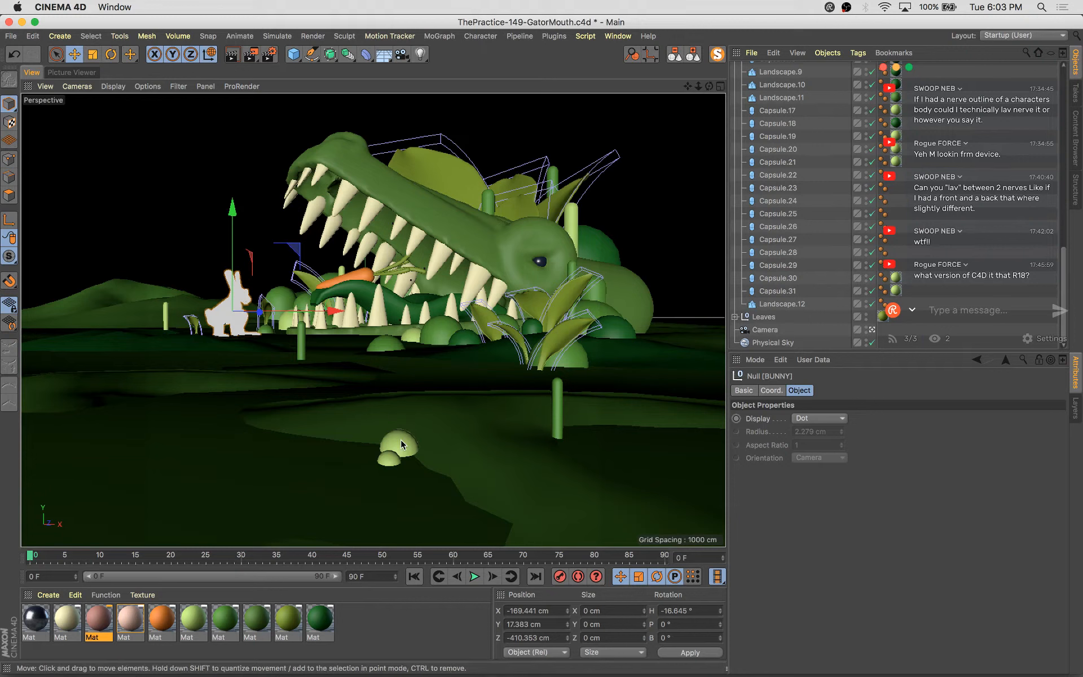
left_click(390, 461, "shift")
mouse_move(483, 470)
left_mouse_down()
mouse_move(536, 466)
mouse_move(466, 479)
left_mouse_up()
key("r")
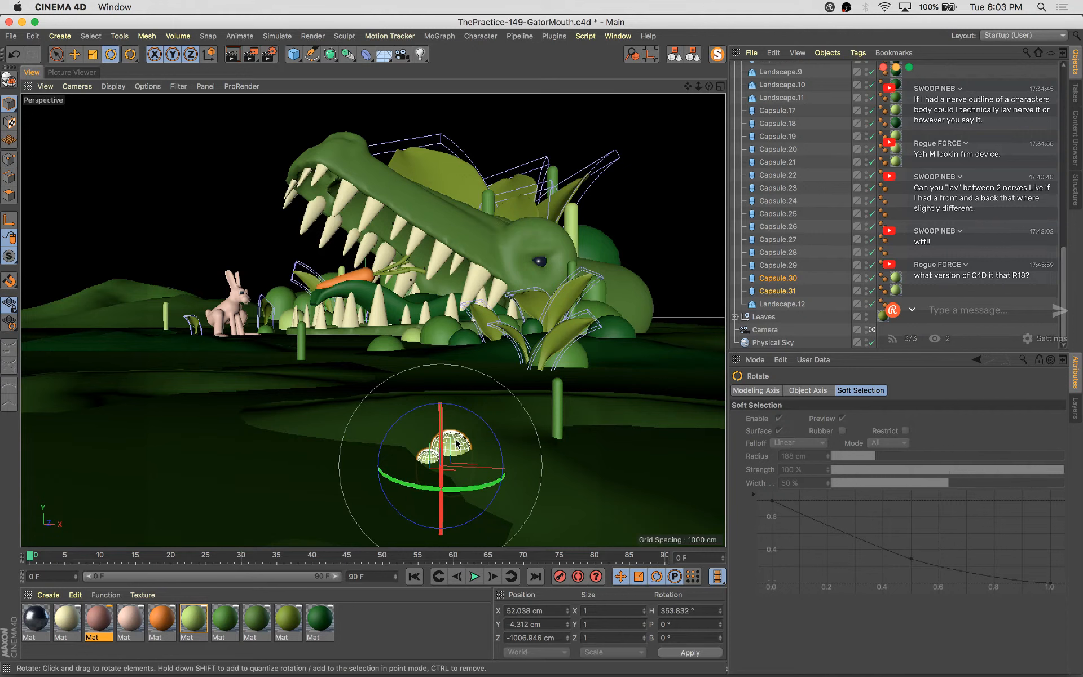
left_click(459, 443)
left_click(895, 278)
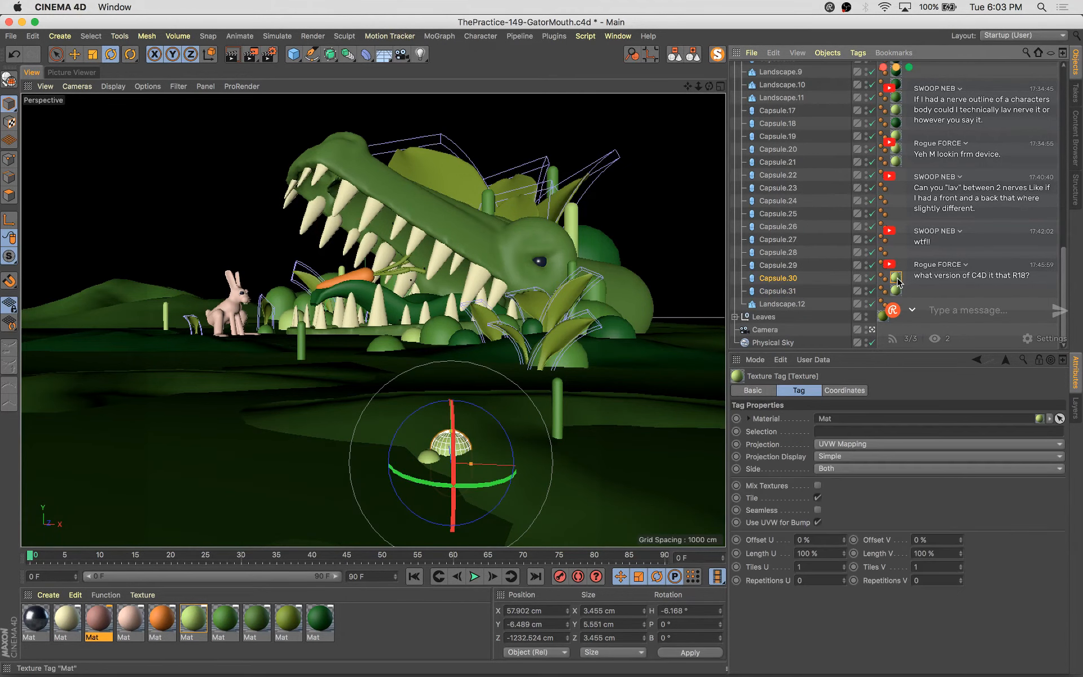
key("Delete")
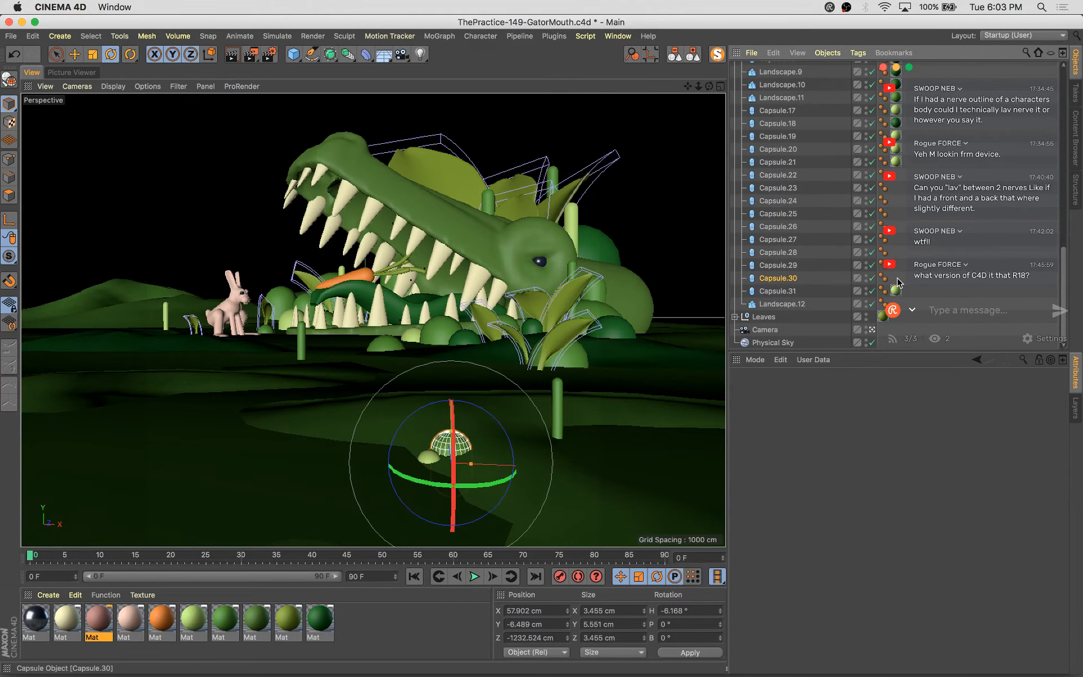
Duplicate the small bush capsule and move the copy to the ground in front of the bunny
left_click(430, 460)
key("e")
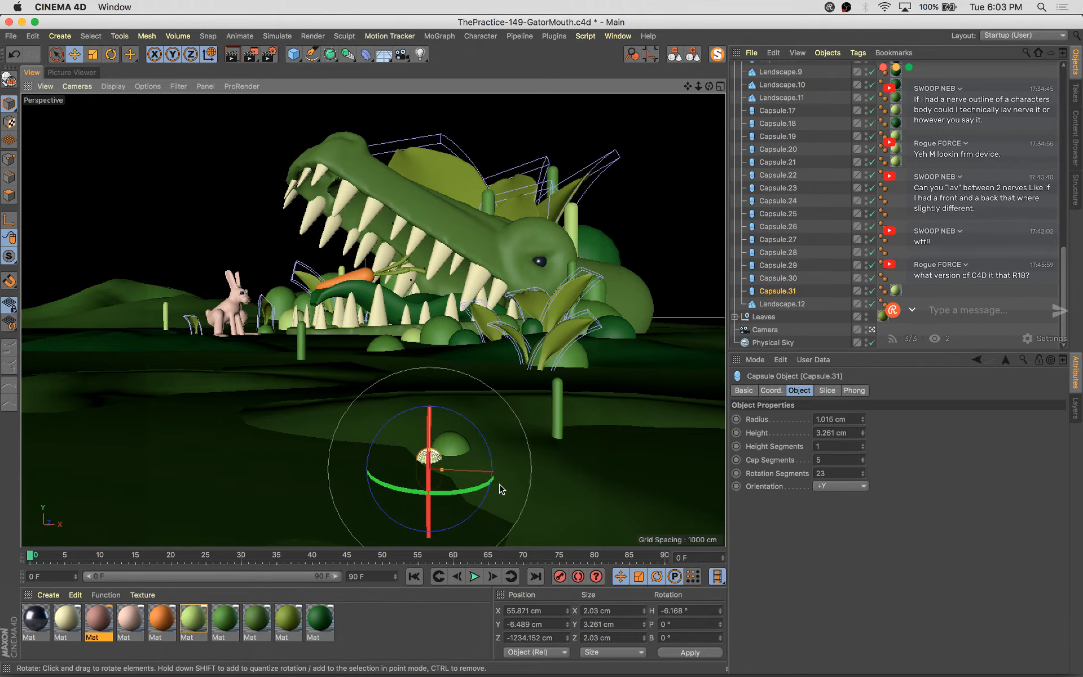
left_click_drag(489, 469, 296, 385)
left_click_drag(374, 392, 295, 394)
left_click_drag(226, 375, 214, 381)
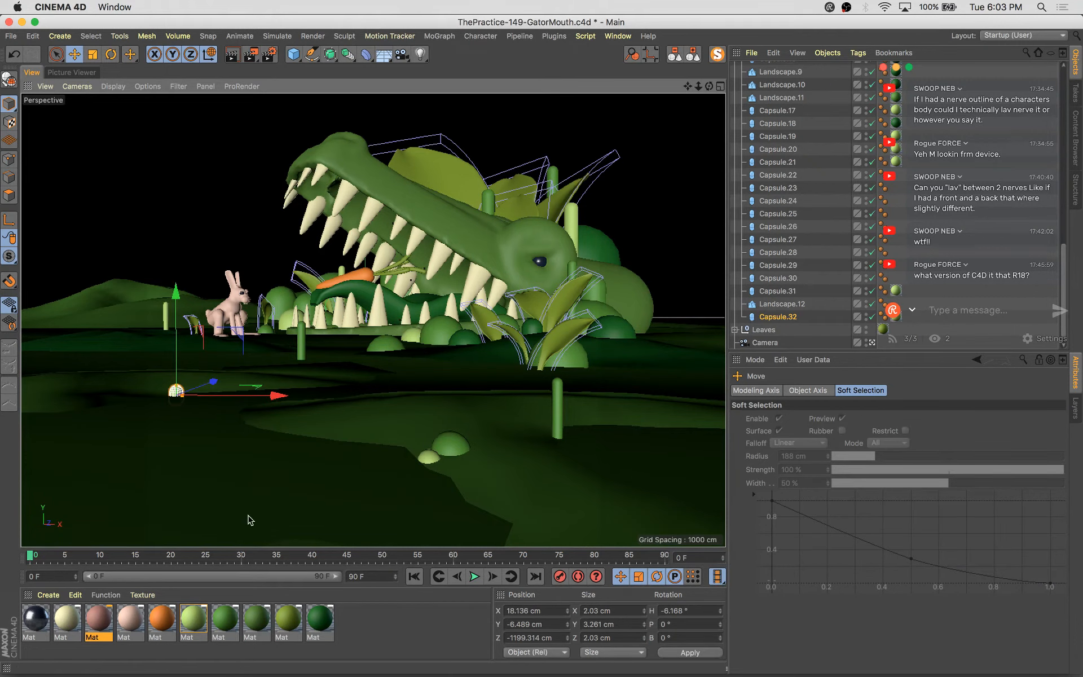
Duplicate that bush again, scale the copy up to about 5 cm wide and place it below the bunny
left_click(901, 324)
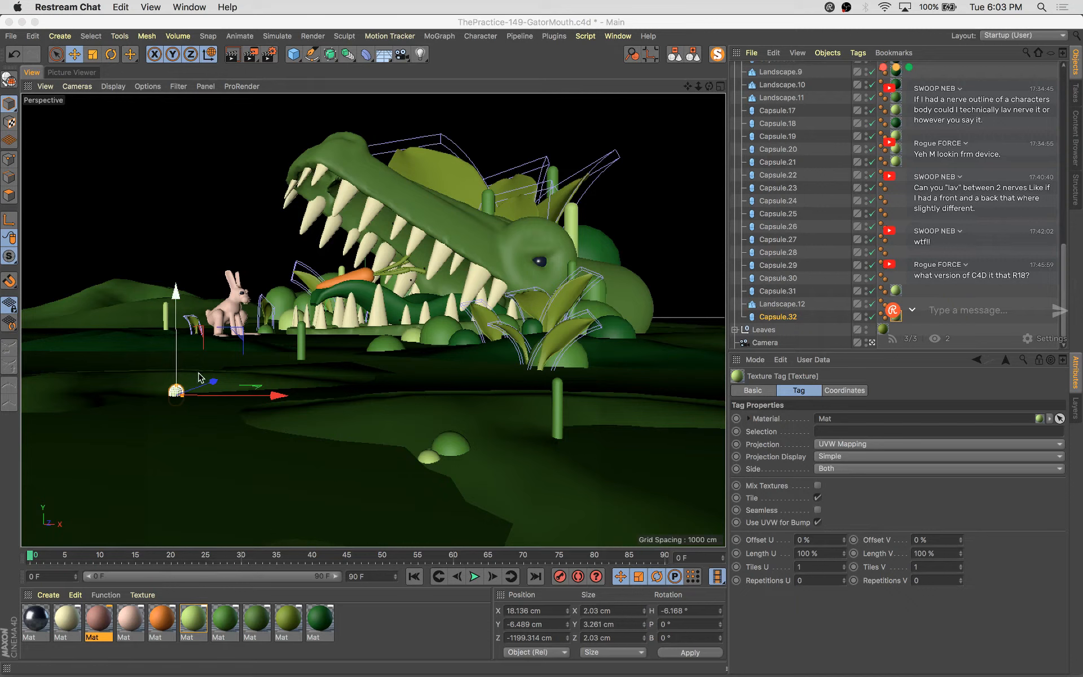
left_click_drag(214, 385, 326, 416, "ctrl")
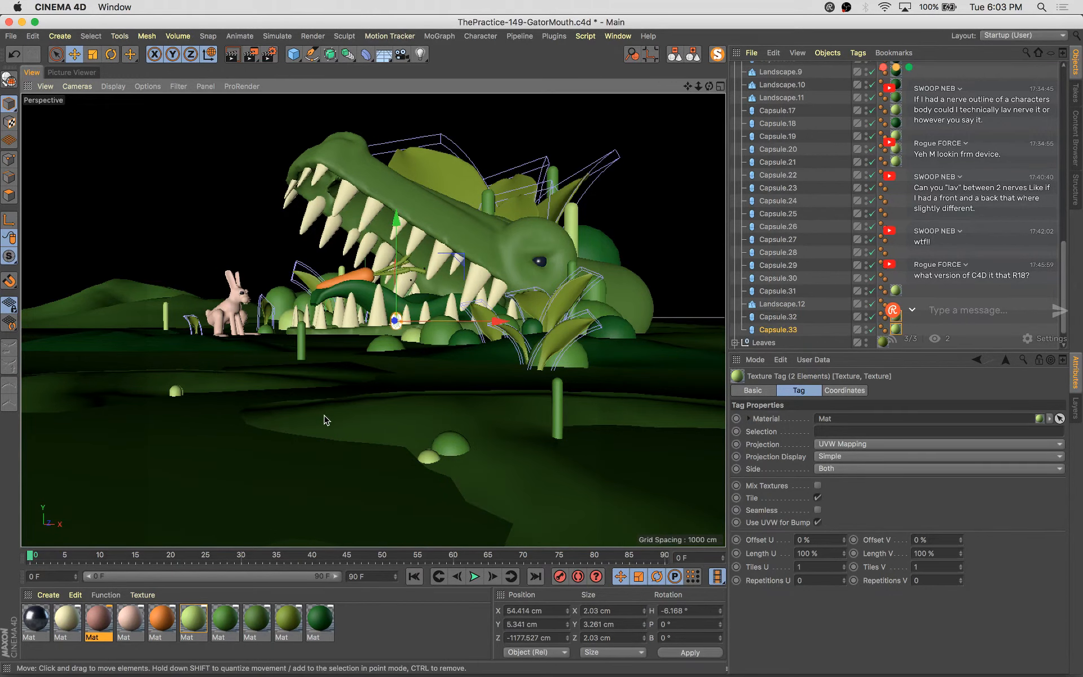
key("super+z")
key("t")
left_click_drag(177, 491, 489, 384)
key("e")
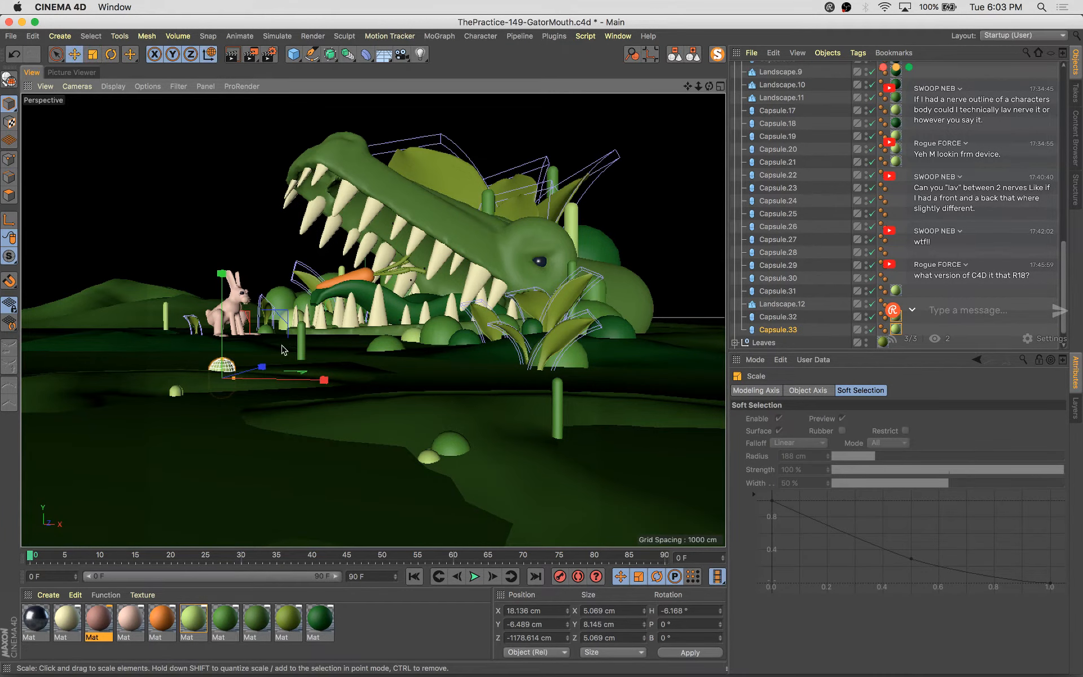
left_click_drag(283, 317, 274, 319)
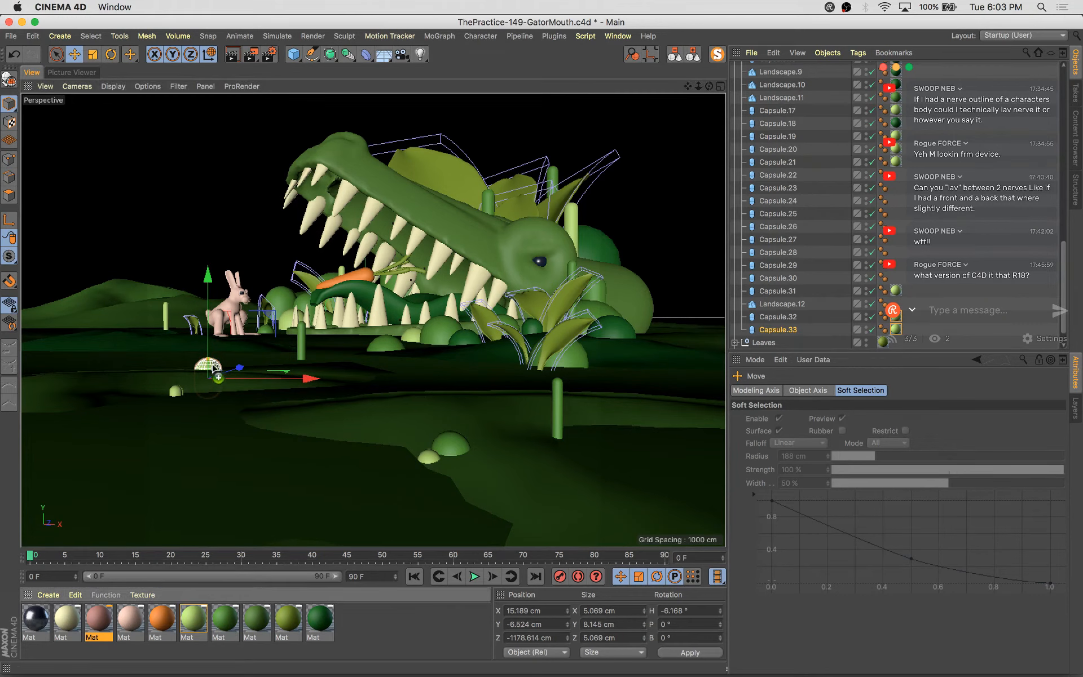
Apply the green material to the enlarged bush and save the scene
left_click_drag(256, 619, 213, 366)
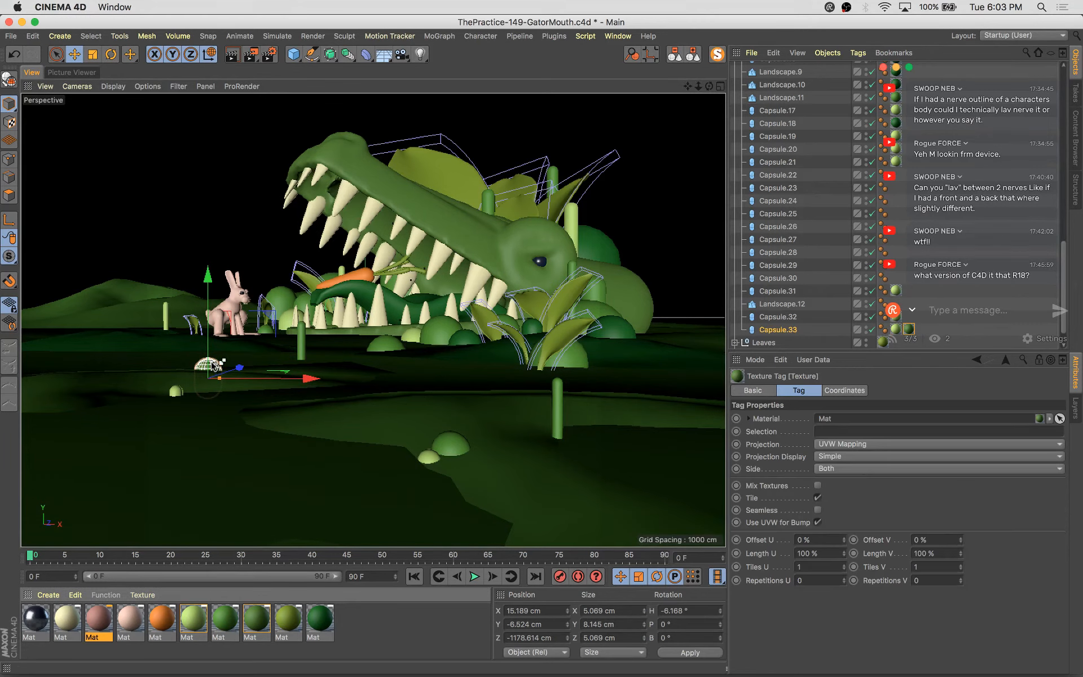
key("super+s")
Render again without stopping the running render, then zoom in and compare the new render with earlier ones
key("shift+r")
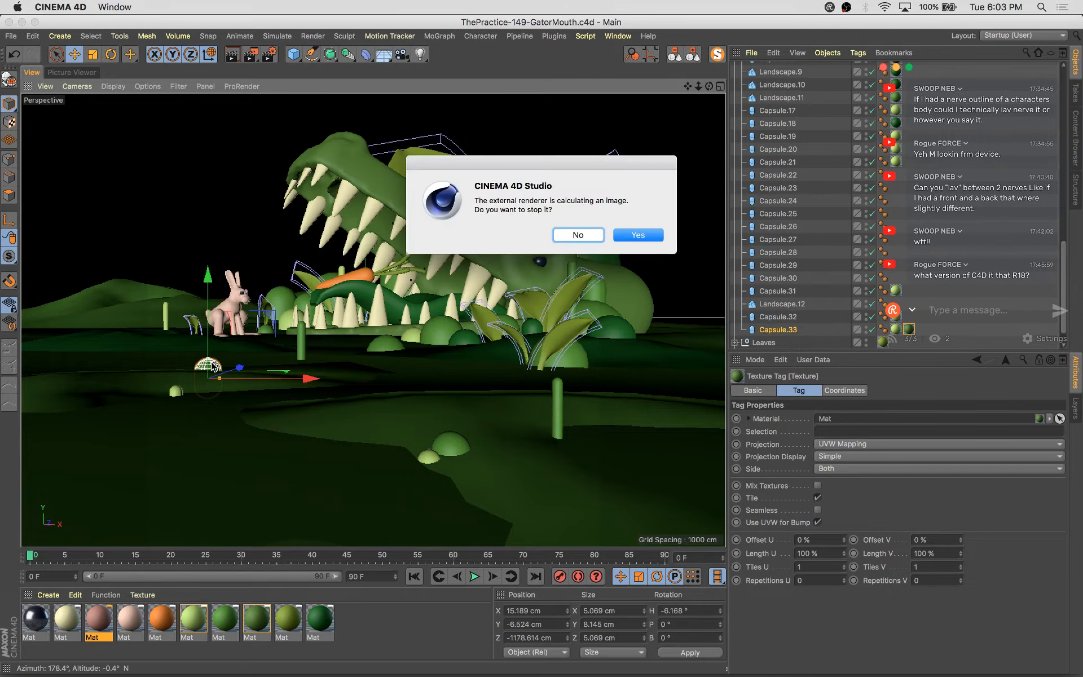
left_click(594, 237)
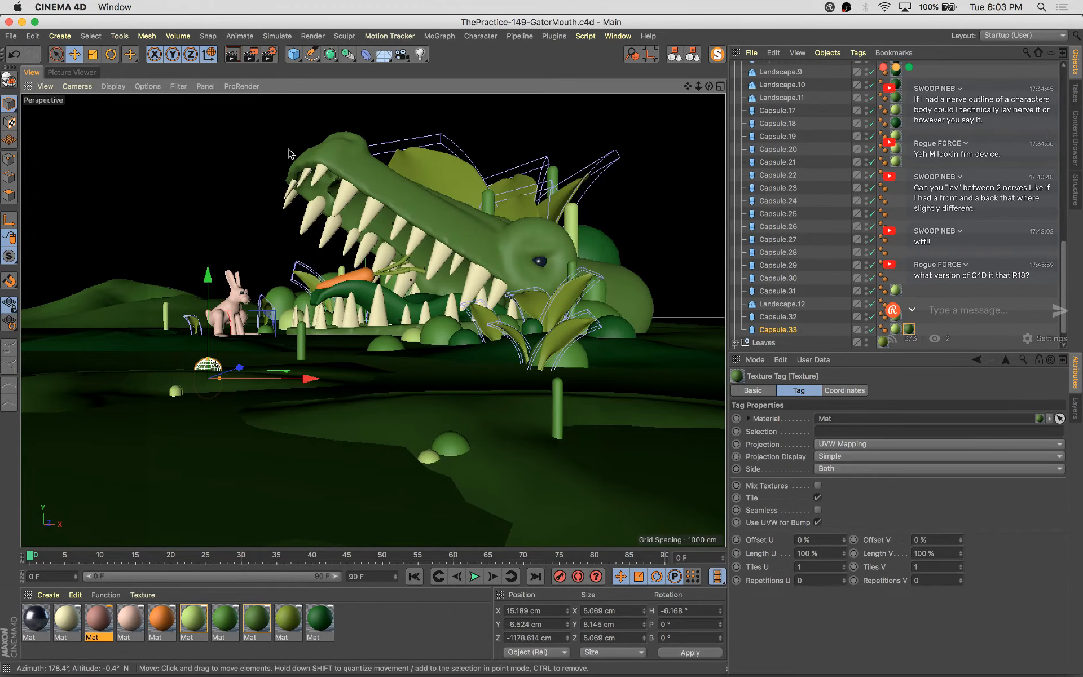
left_click(78, 75)
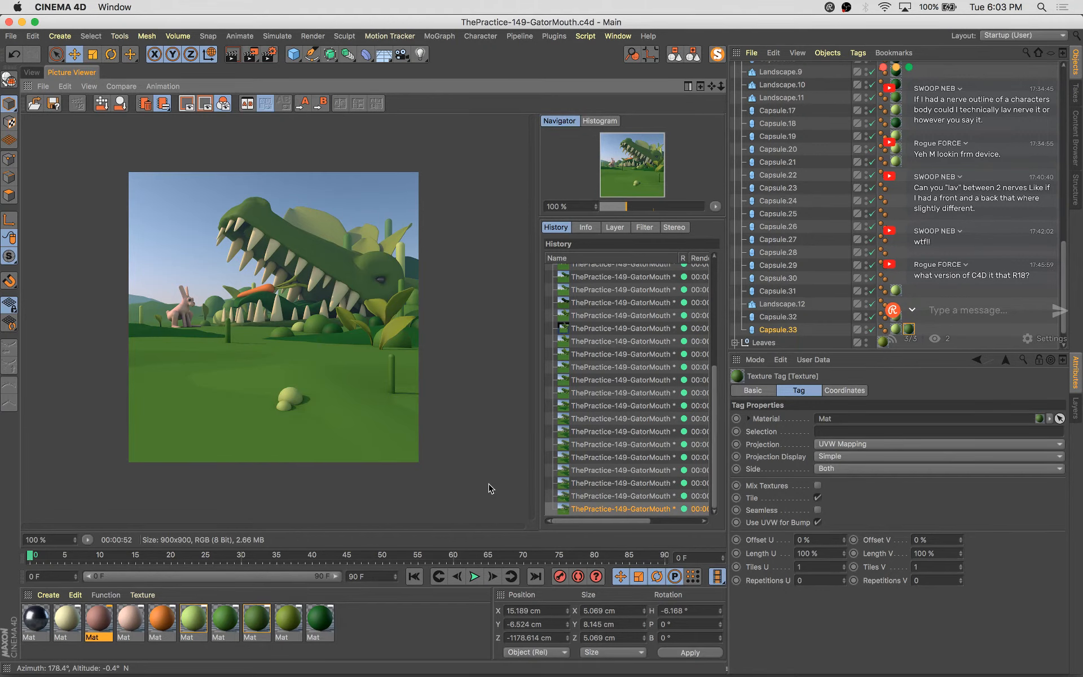
scroll(331, 307, "up", 3)
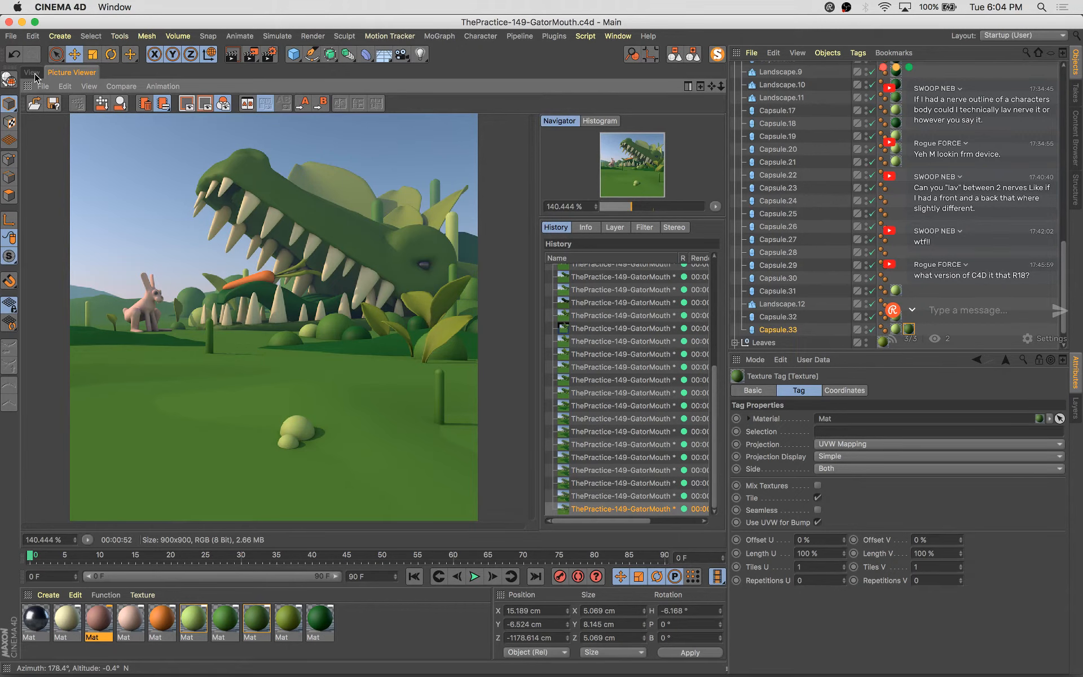
left_click(32, 73)
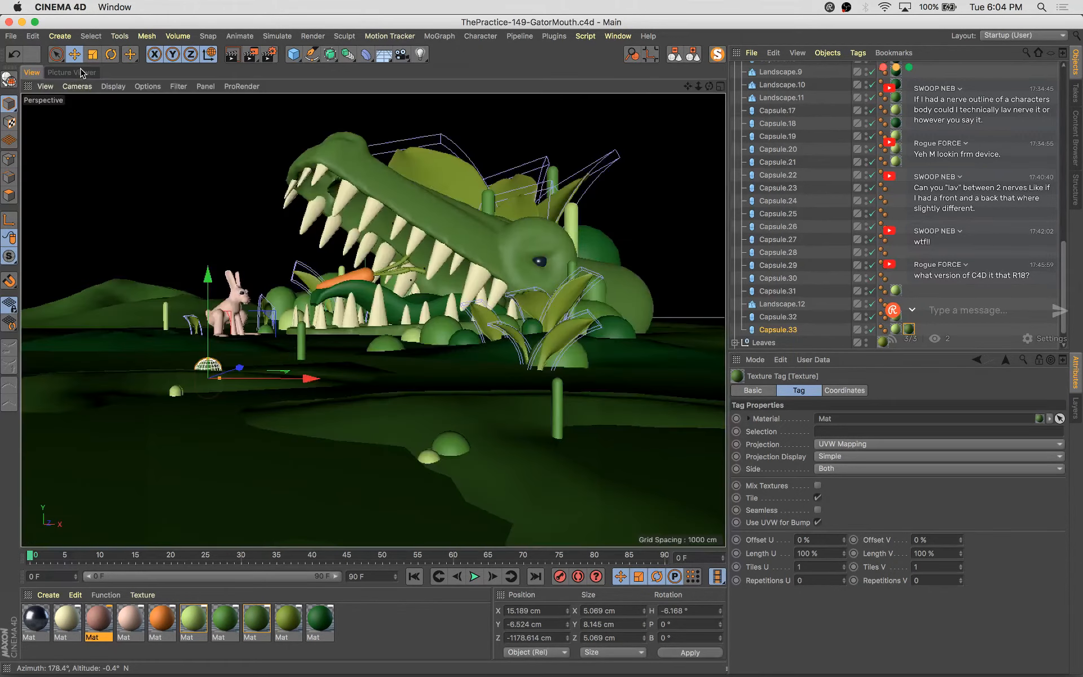
left_click(79, 72)
left_click(651, 487)
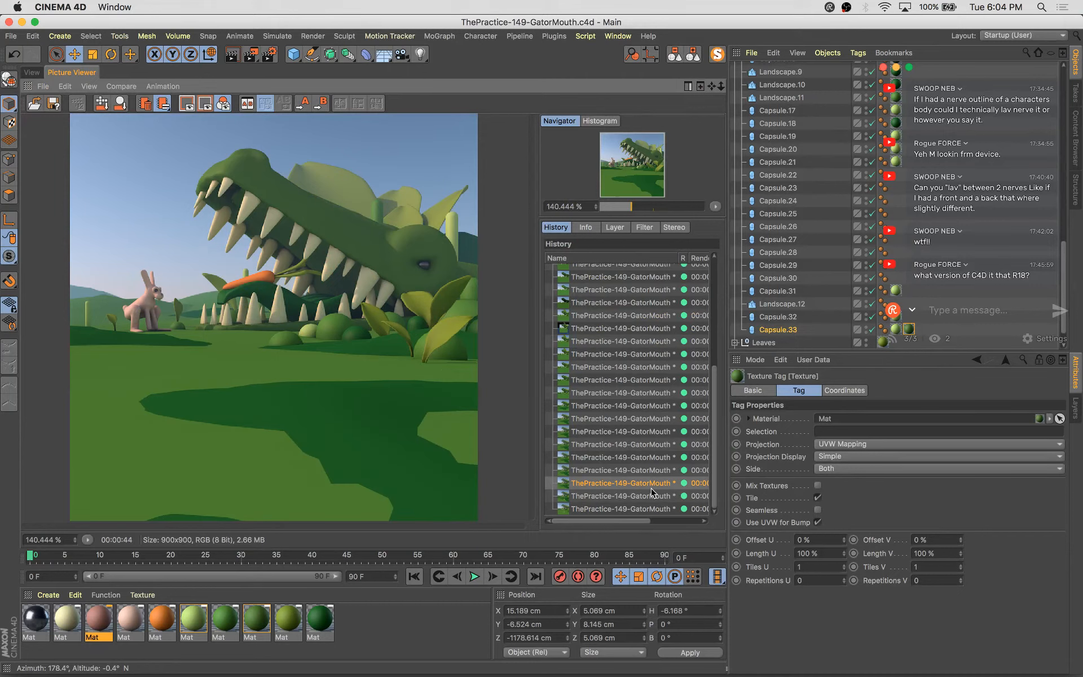
Step through the render history to compare the latest render with earlier versions
key("Up")
key("Down")
key("Down")
key("Down")
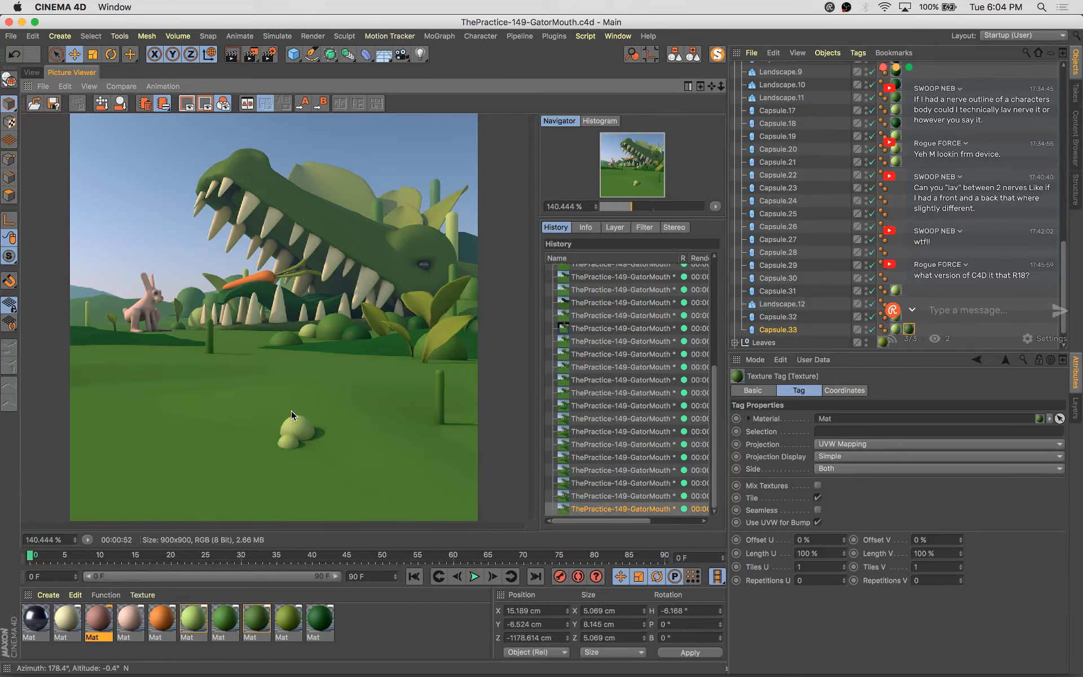
scroll(303, 395, "down", 1)
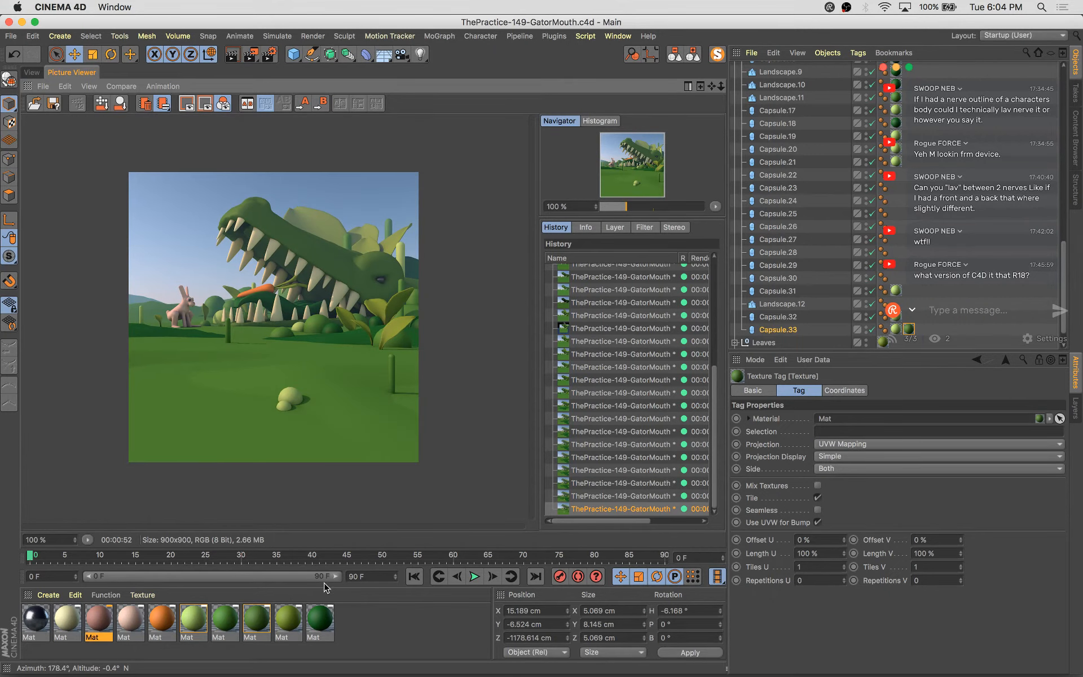
Change the landscape's green material colour to H 119°, S 64%, V 50% in the Material Editor
left_click(33, 72)
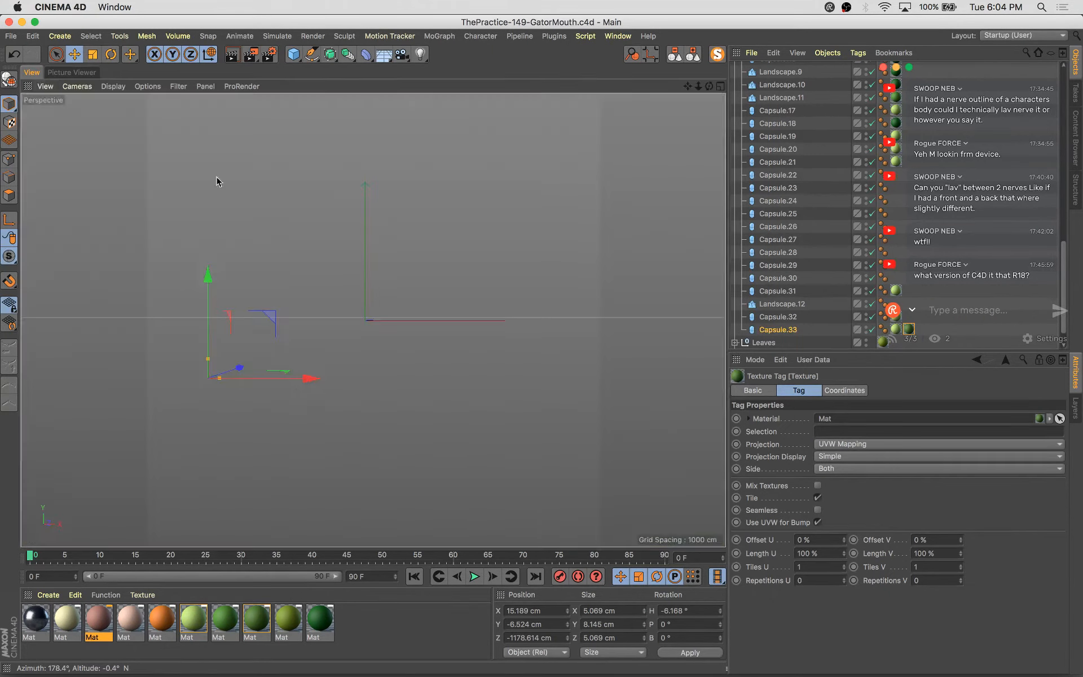
left_click_drag(231, 624, 546, 496)
scroll(876, 174, "up", 10)
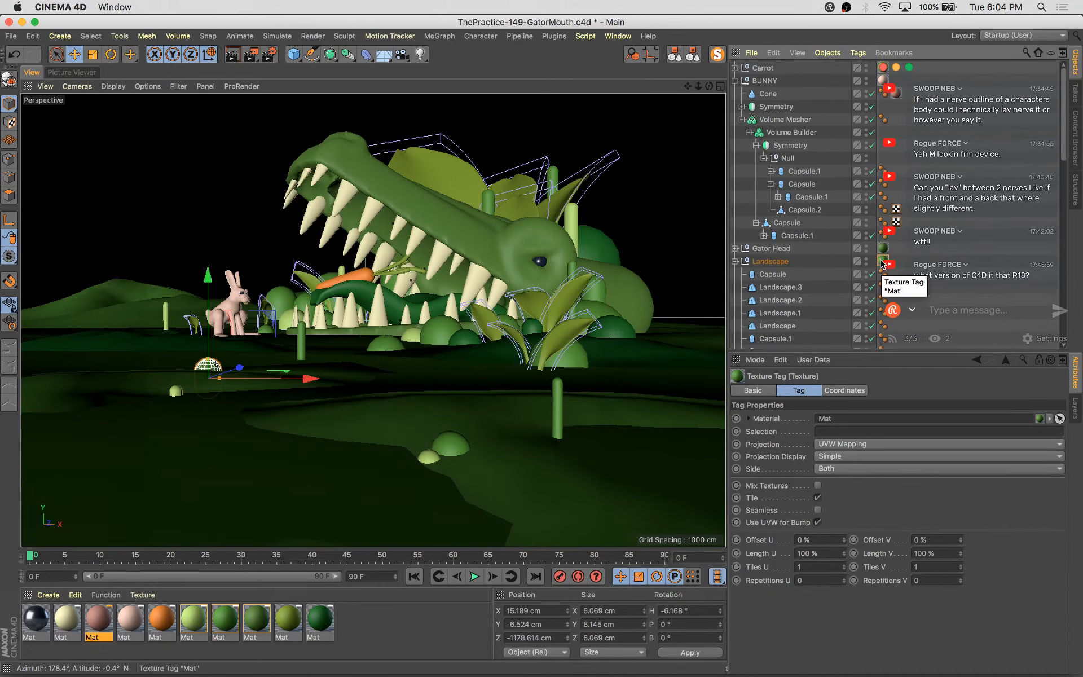
left_click(544, 356)
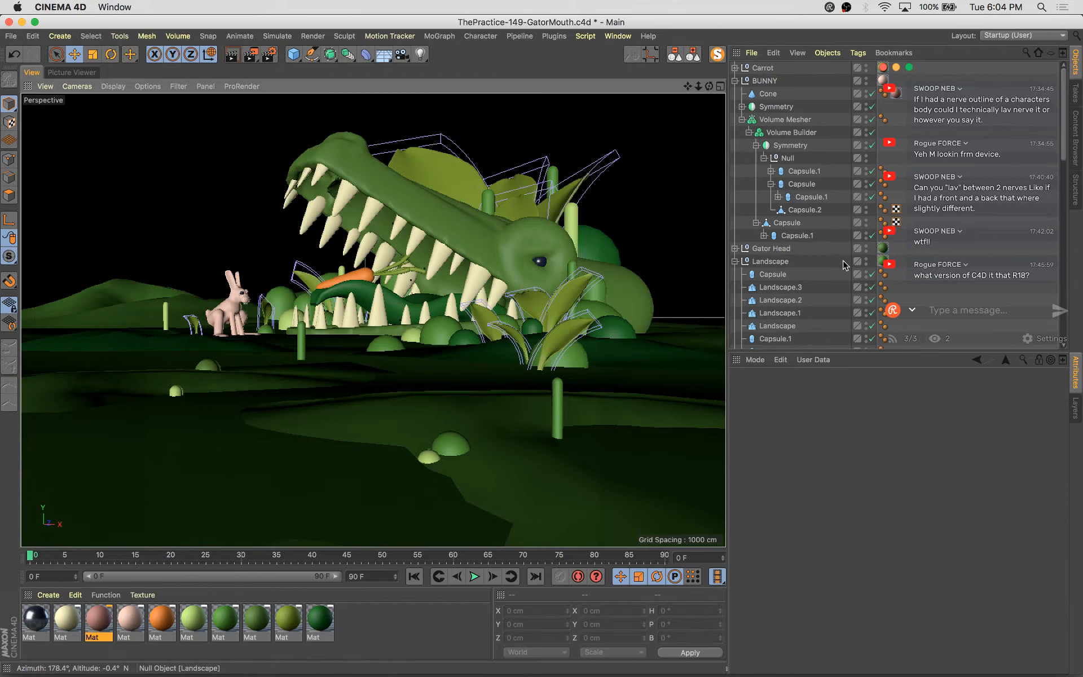
left_click(881, 261)
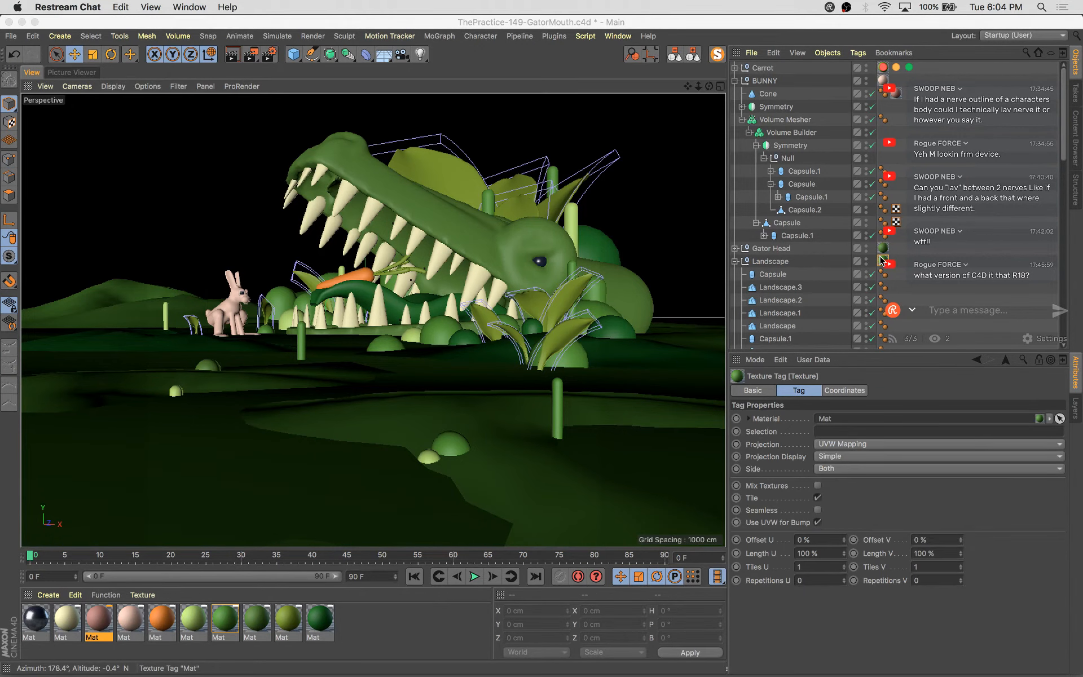
double_click(250, 620)
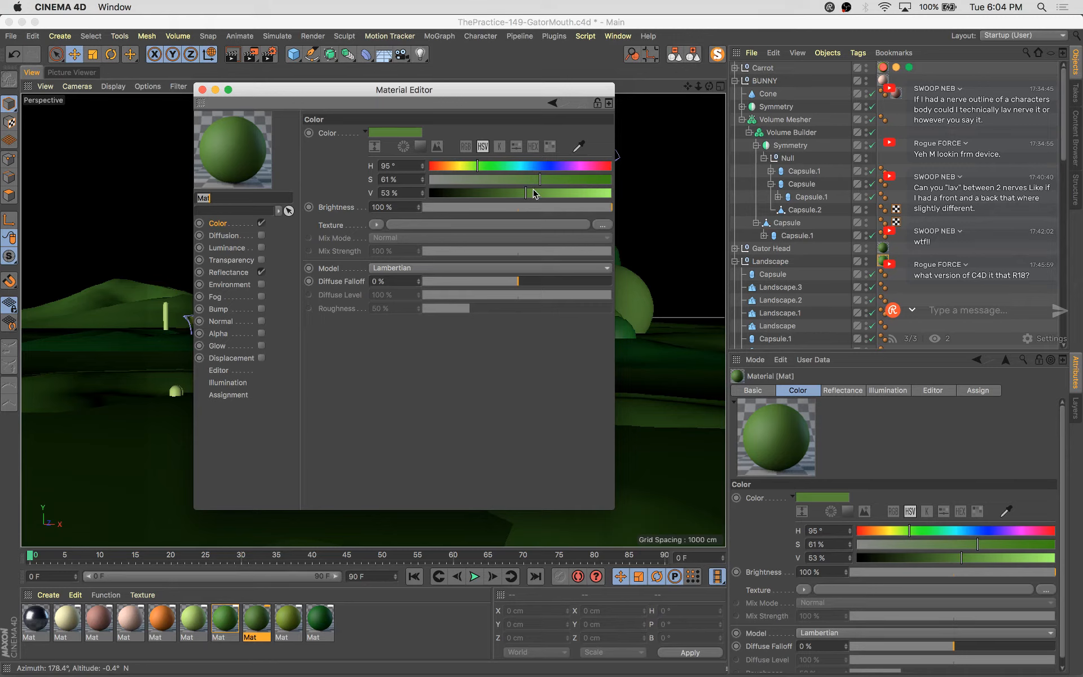
left_click_drag(540, 179, 544, 180)
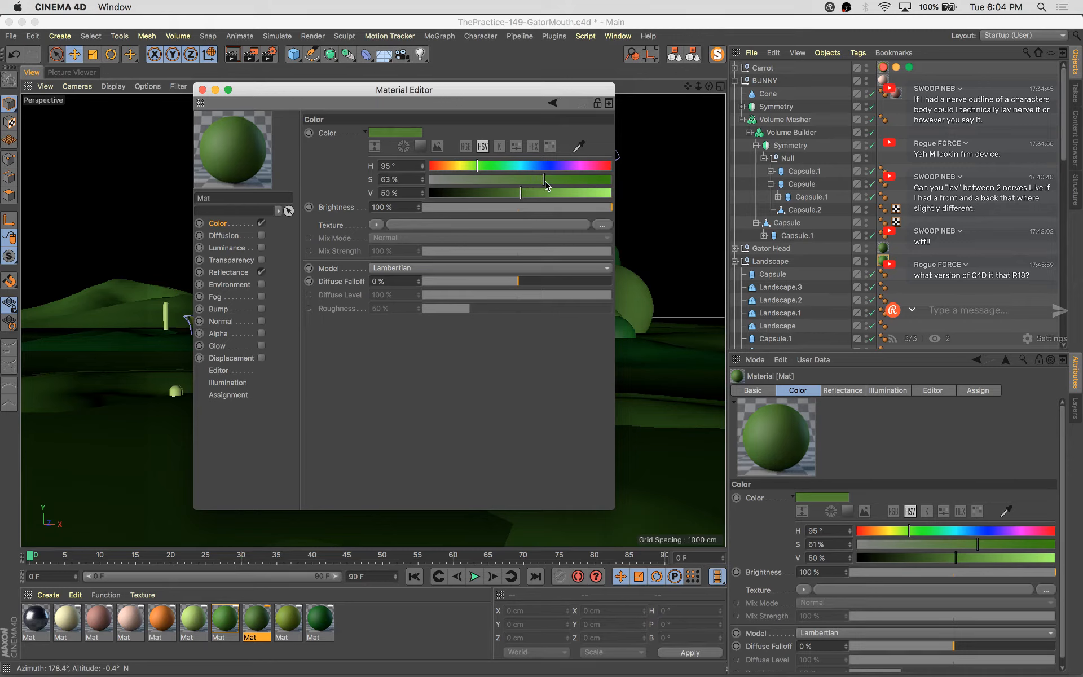
left_click(490, 168)
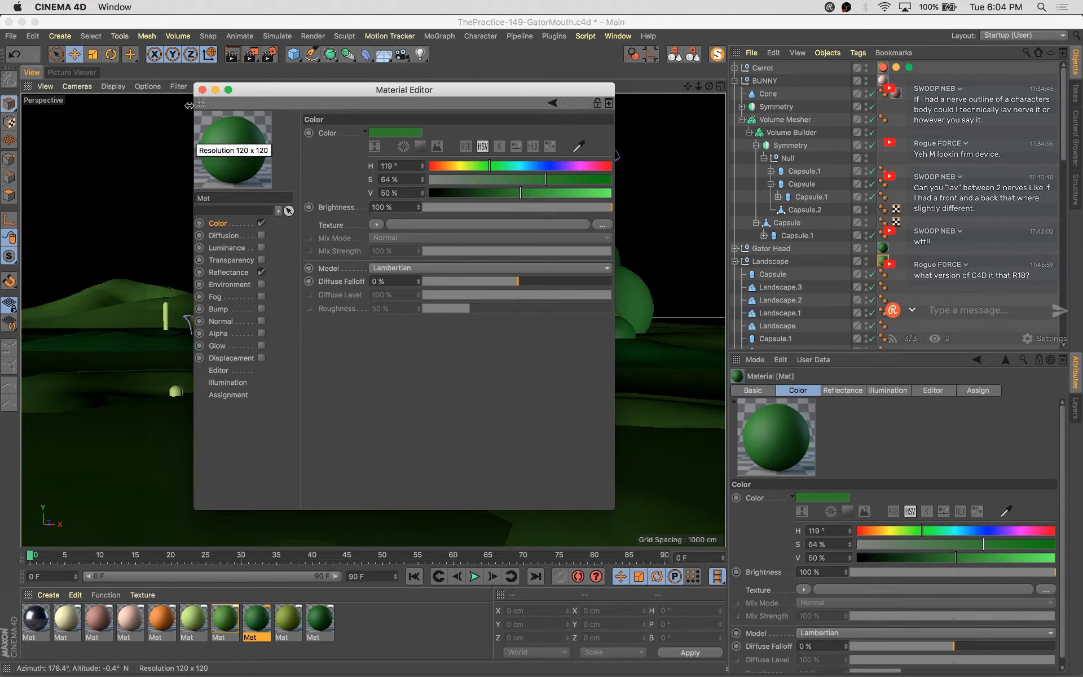
left_click(202, 89)
Render the scene again and compare the new render with the previous ones in the history
key("shift+r")
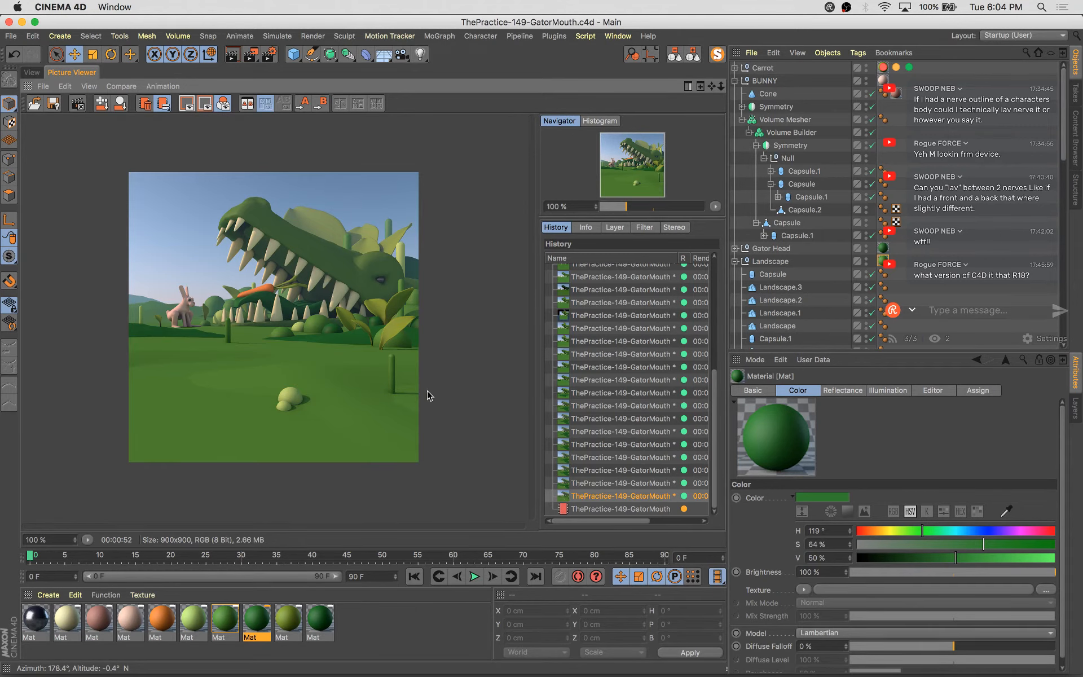
scroll(333, 349, "up", 3)
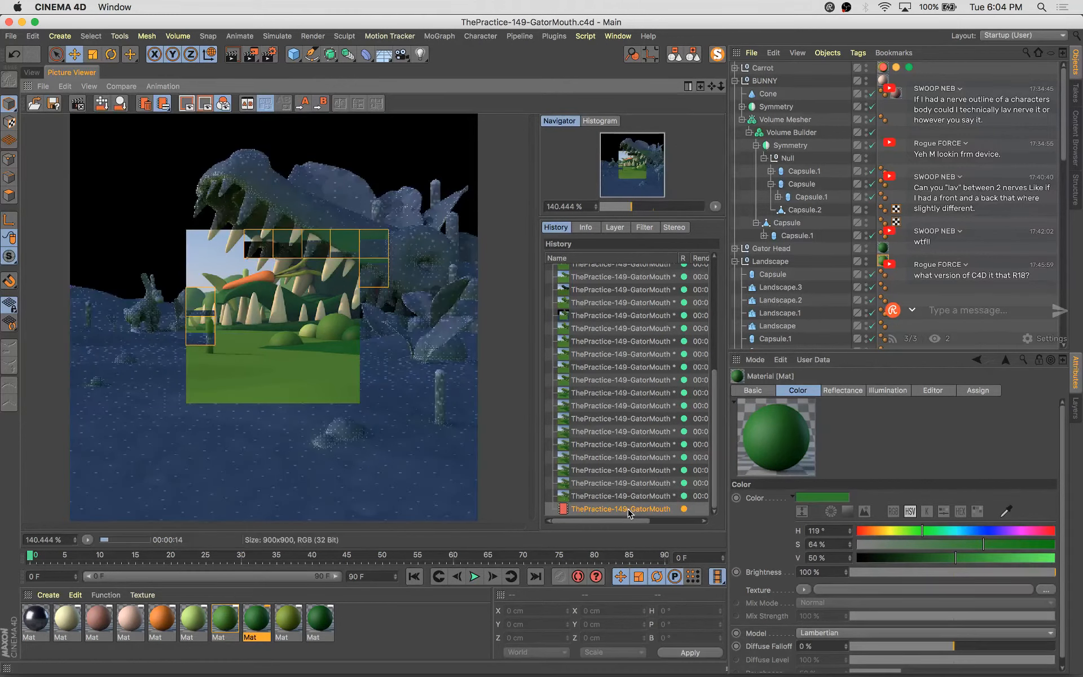
key("Up")
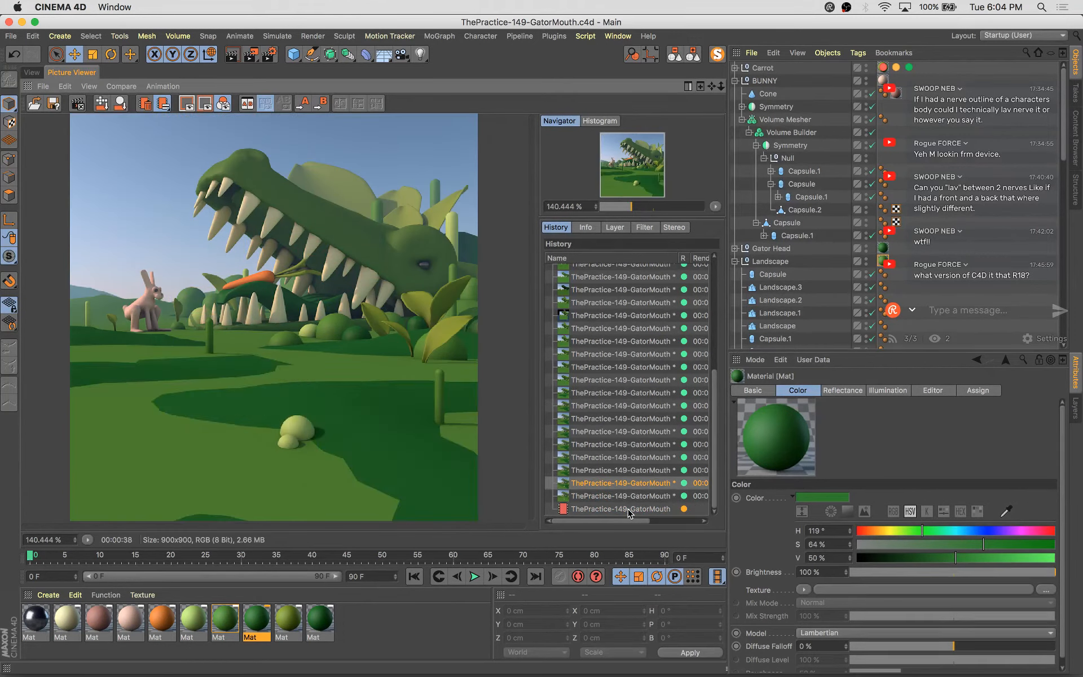
key("Down")
key("Down")
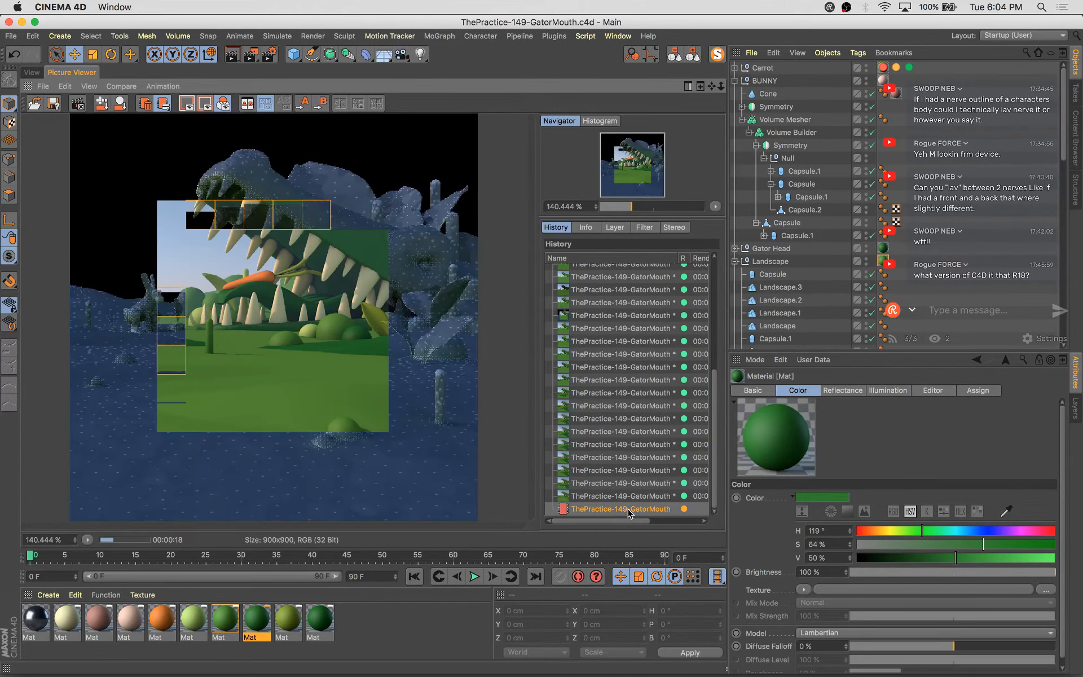
key("Up")
key("Down")
key("Up")
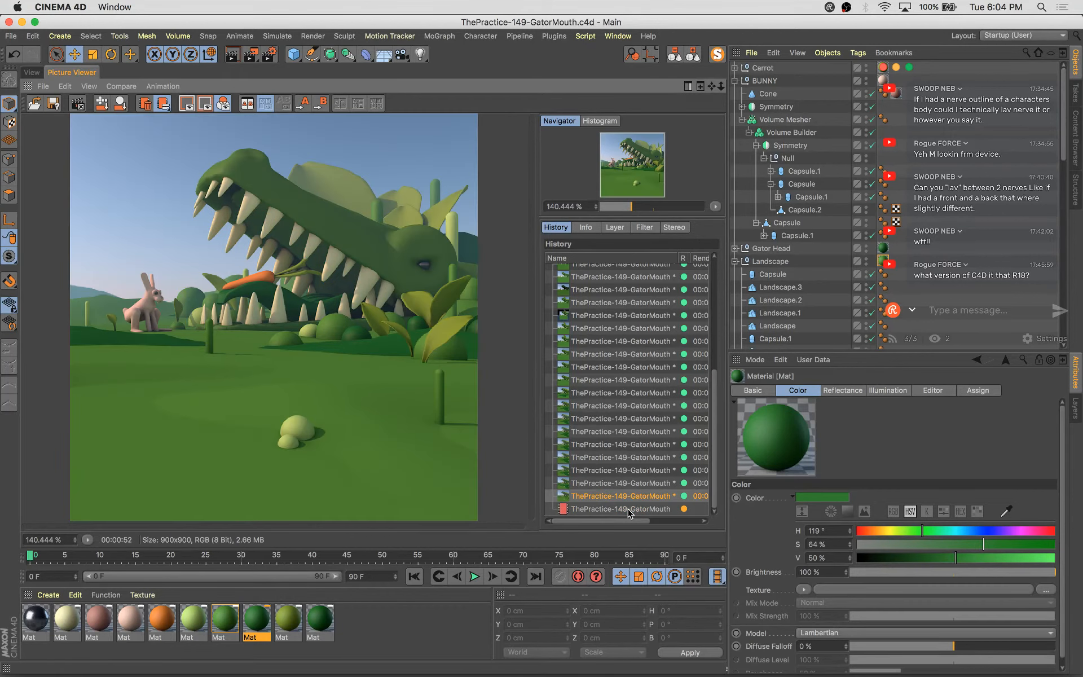
key("Down")
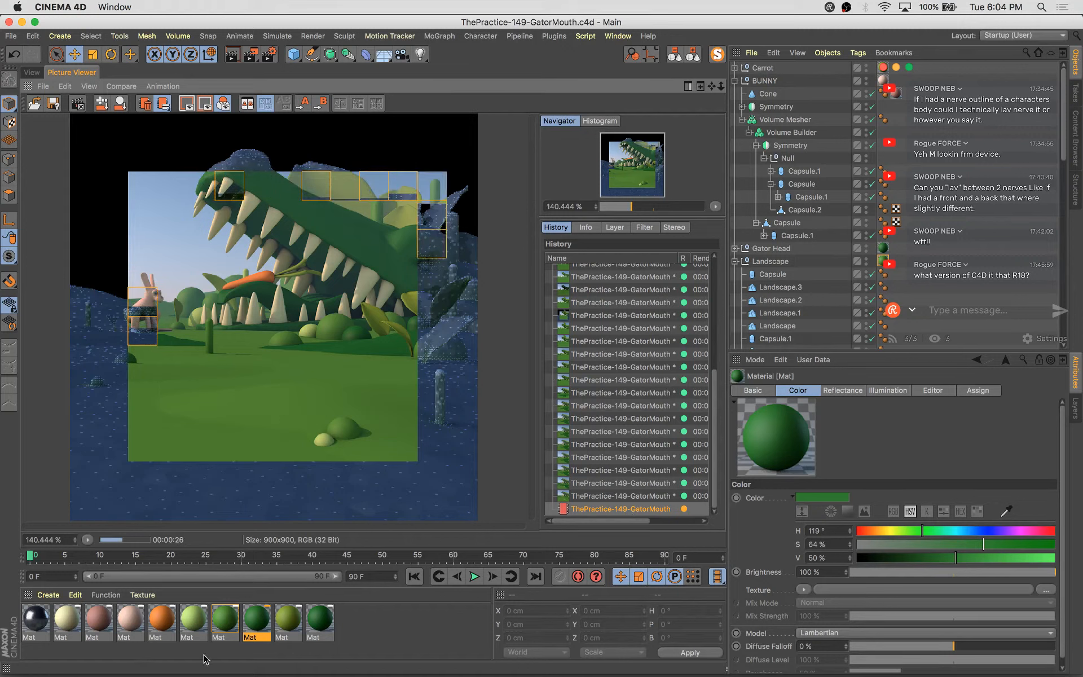
Select the five green materials, enable their Diffusion channel and load a Noise texture into it
left_click_drag(187, 655, 335, 621)
double_click(320, 621)
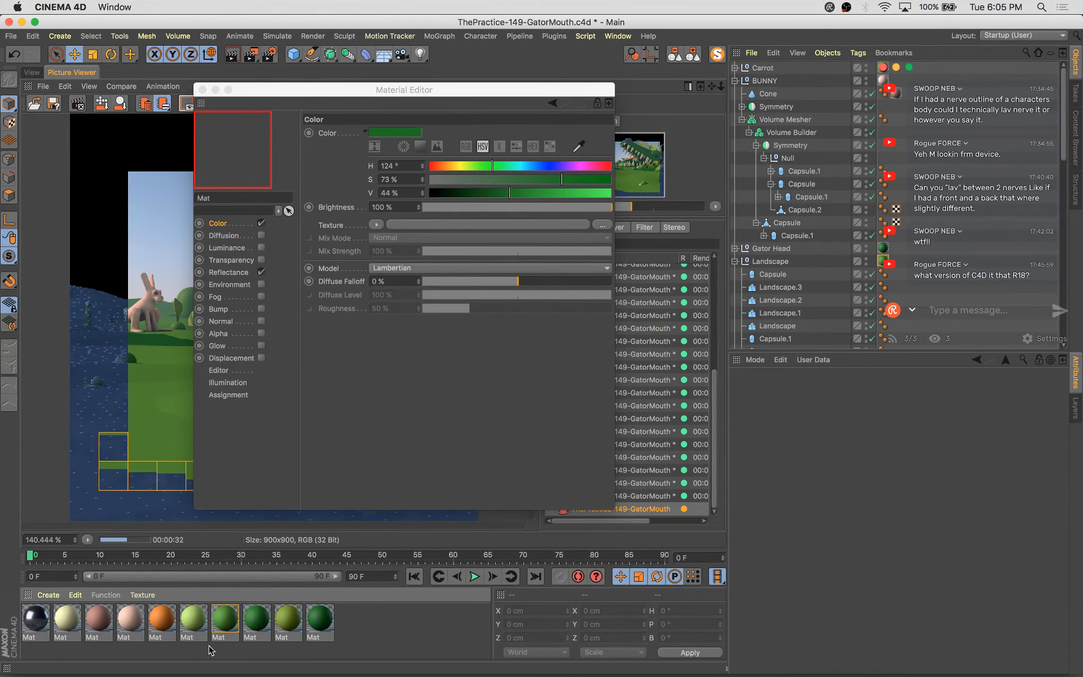
left_click_drag(182, 654, 354, 615)
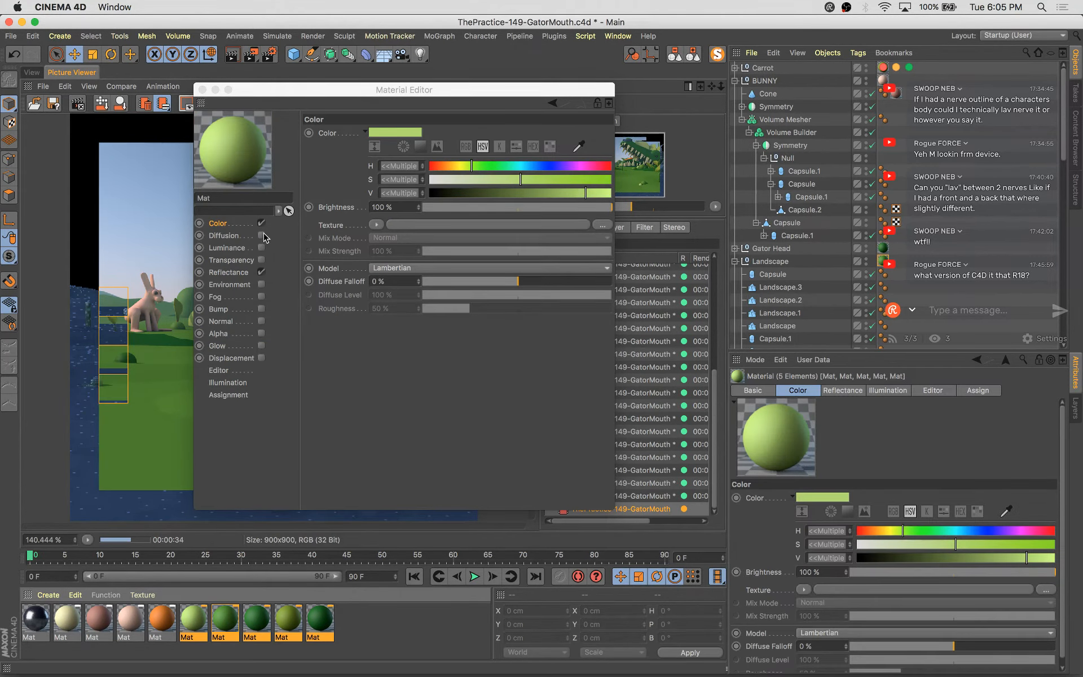
left_click(261, 235)
left_click(387, 188)
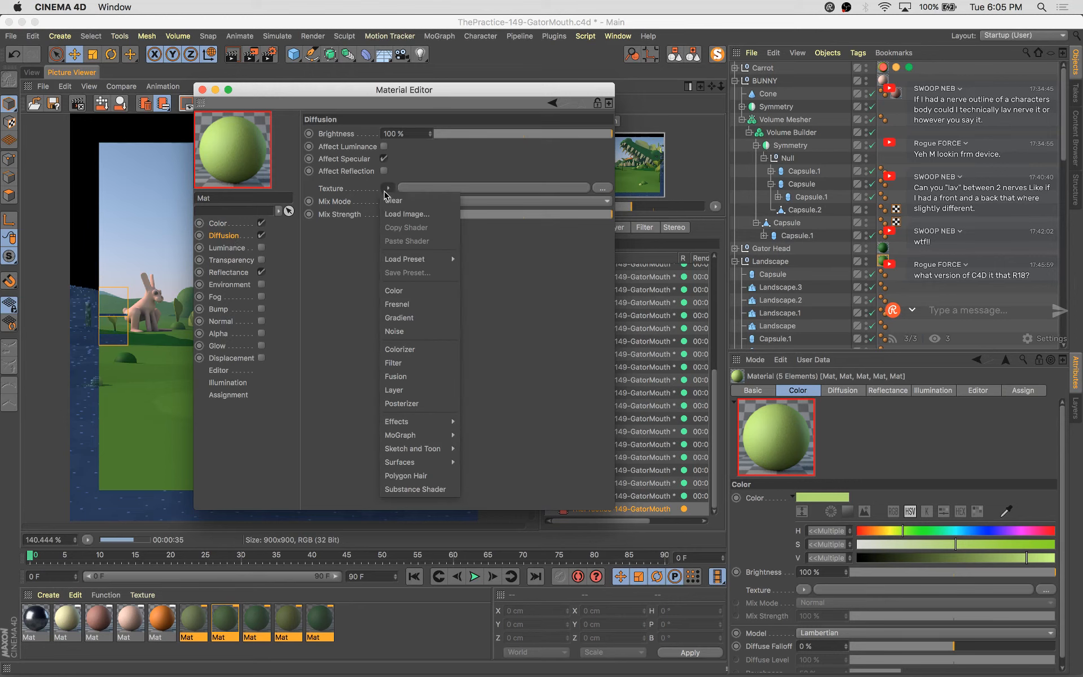
left_click(427, 329)
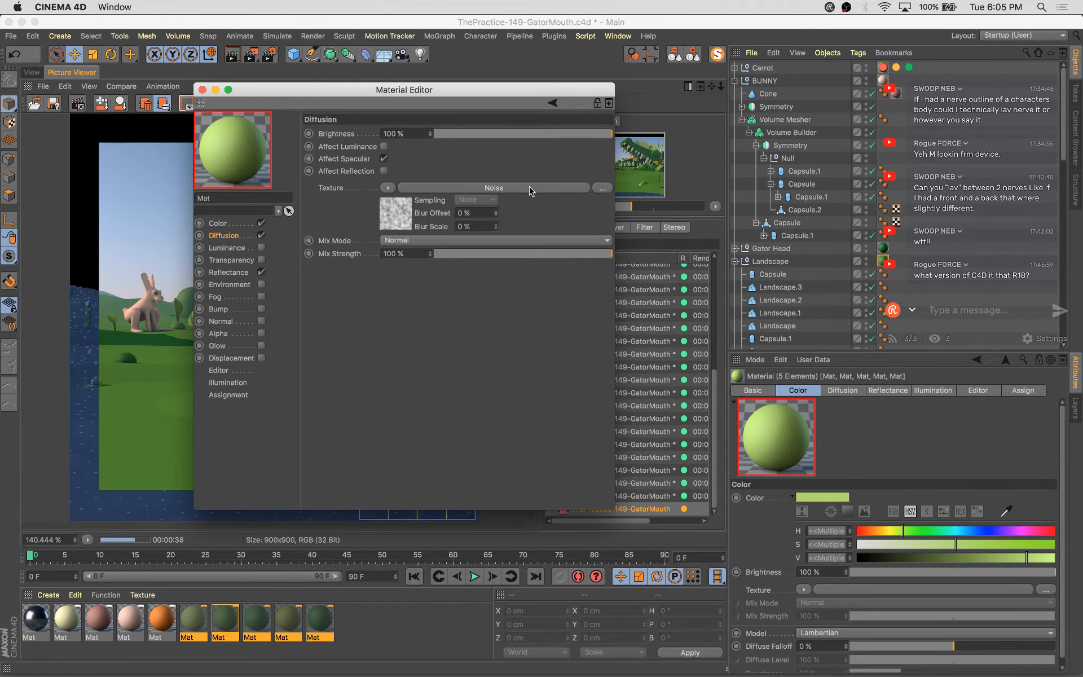
Open the Noise shader and set Global Scale to 7%, Low Clip to 4% and High Clip to 42%
left_click_drag(513, 91, 881, 186)
left_click_drag(732, 181, 583, 195)
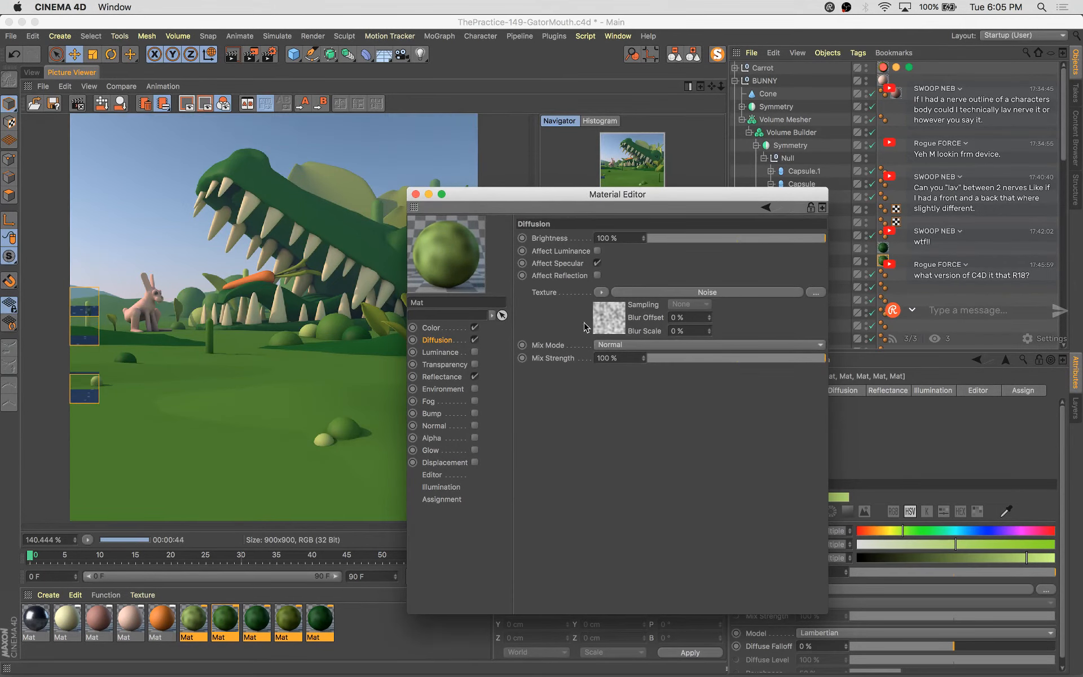
left_click(609, 321)
left_click(310, 636)
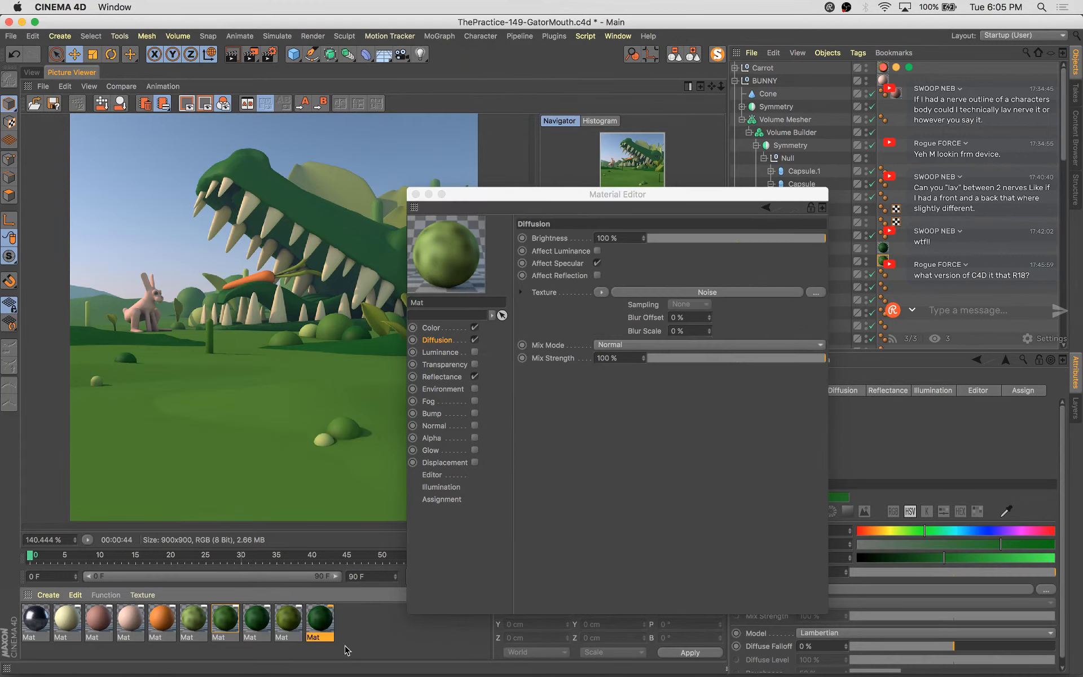
left_click_drag(372, 612, 193, 651)
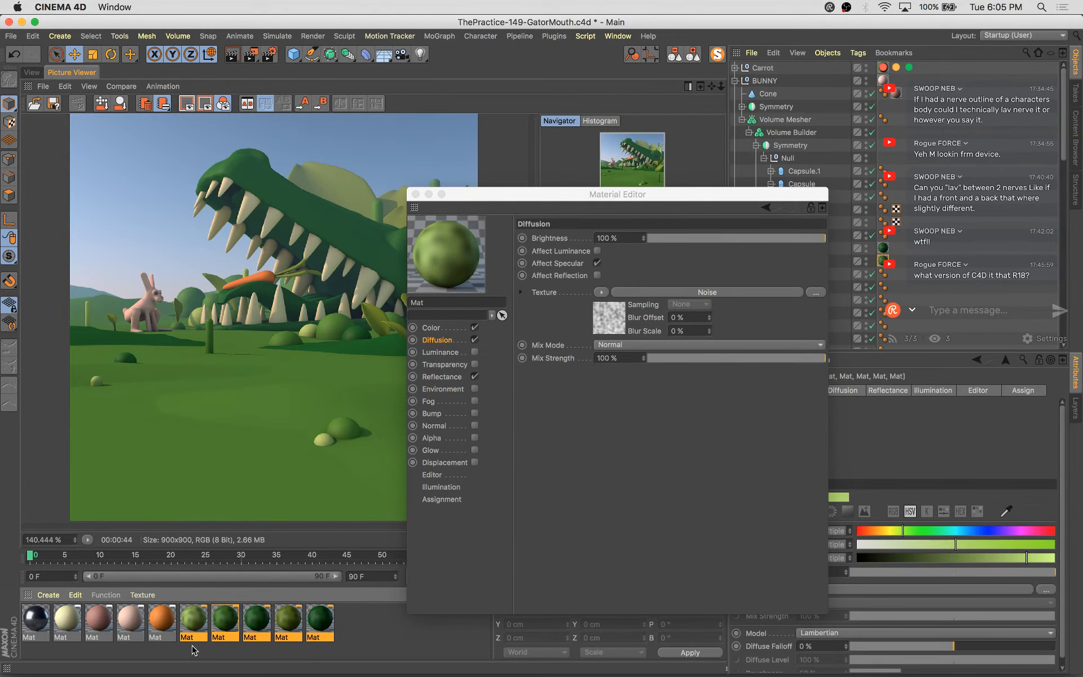
left_click(606, 320)
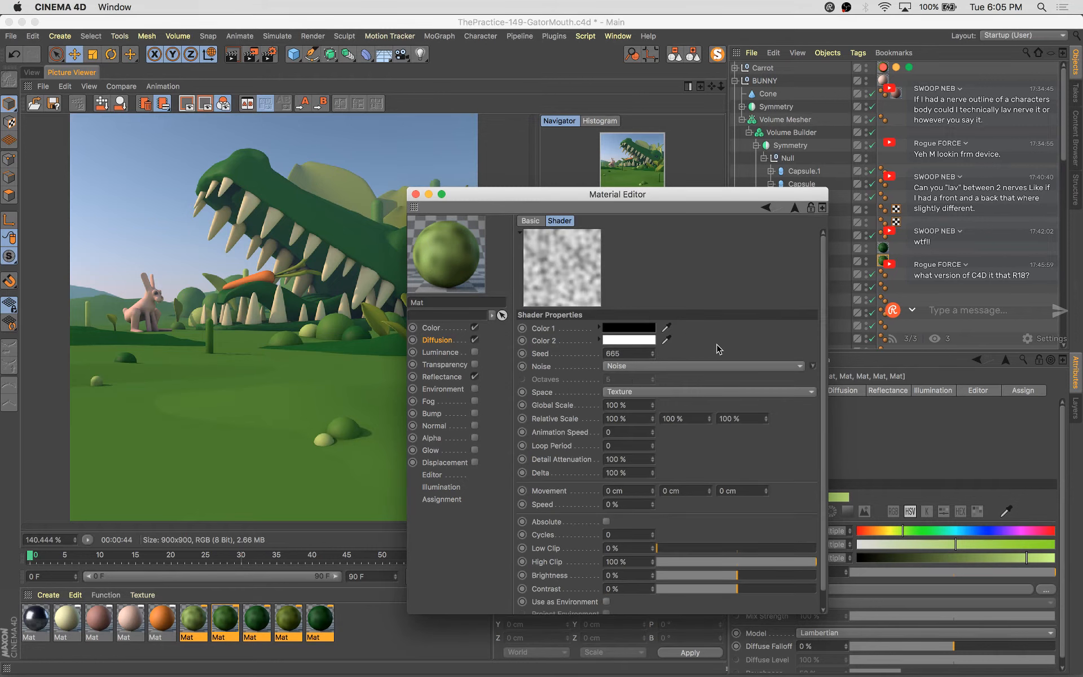
left_click_drag(653, 406, 652, 408)
left_click(651, 405)
left_click(651, 405)
left_click(652, 404)
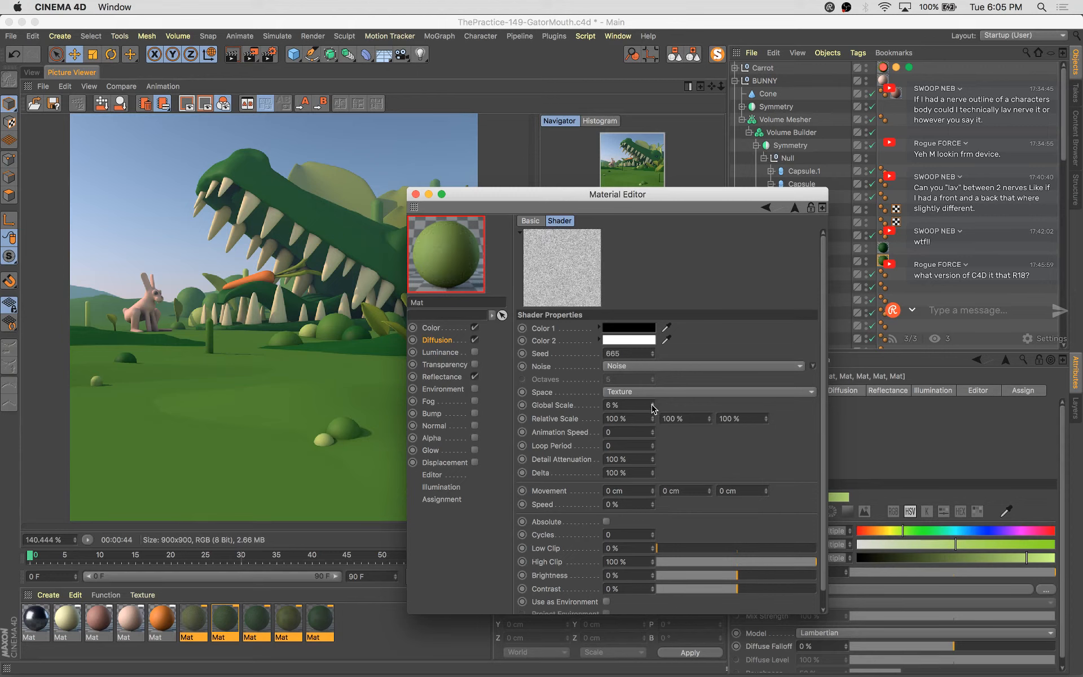
left_click(652, 405)
left_click_drag(657, 548, 662, 549)
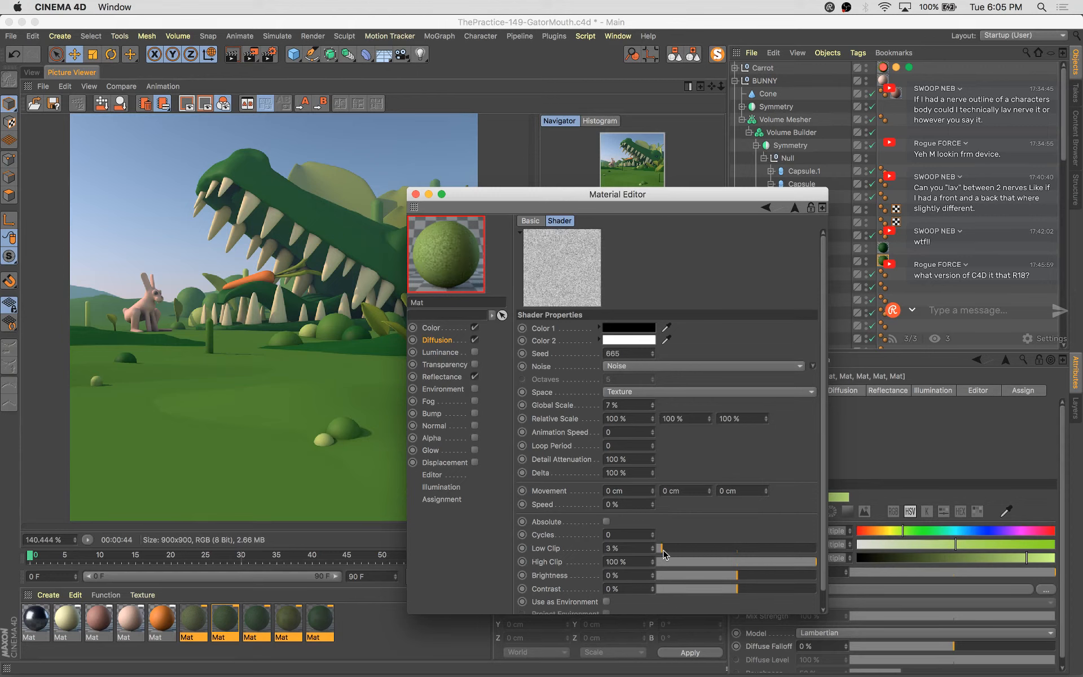
left_click_drag(748, 563, 724, 562)
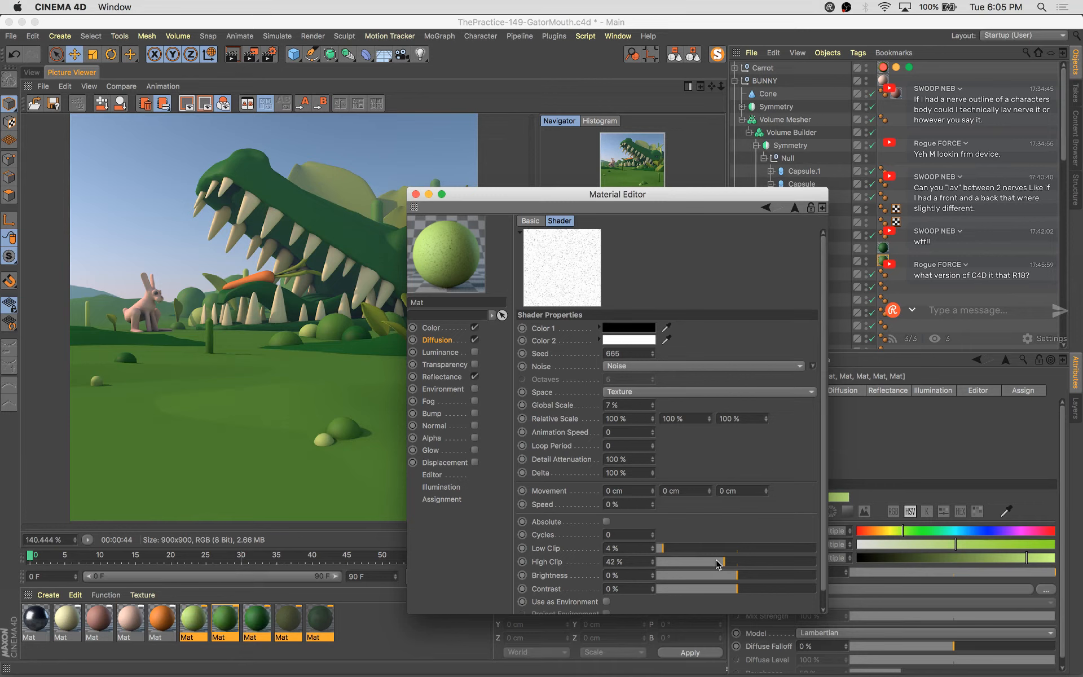
Set the noise shader's Color 1 to a dark green and close the Material Editor
left_click(628, 328)
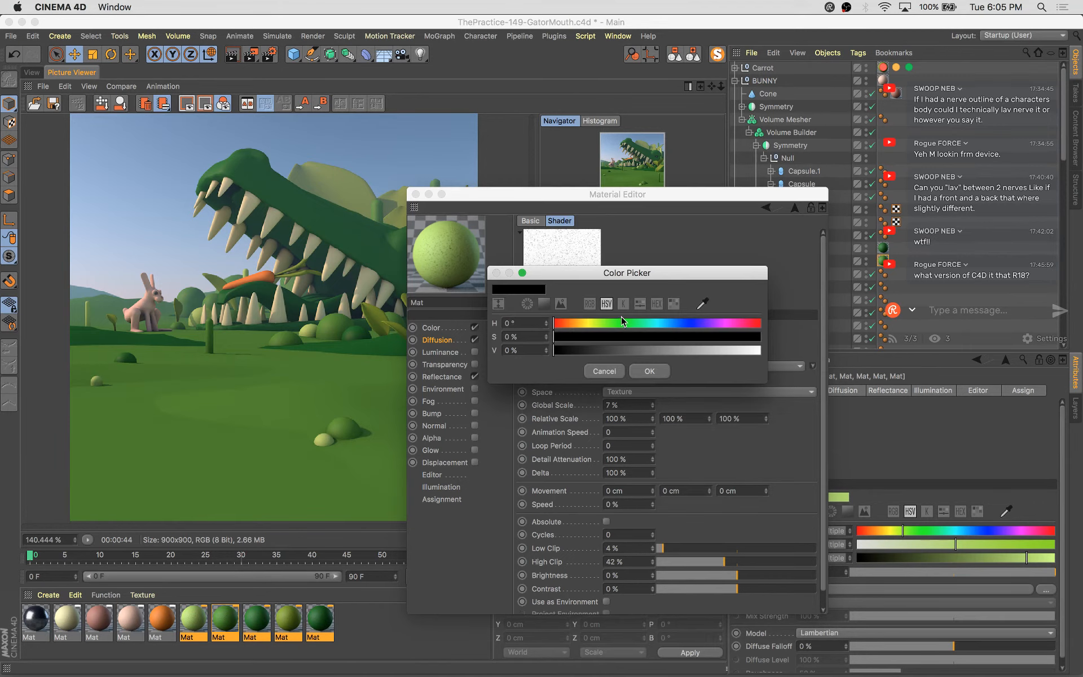
left_click(681, 342)
left_click(631, 349)
left_click(649, 370)
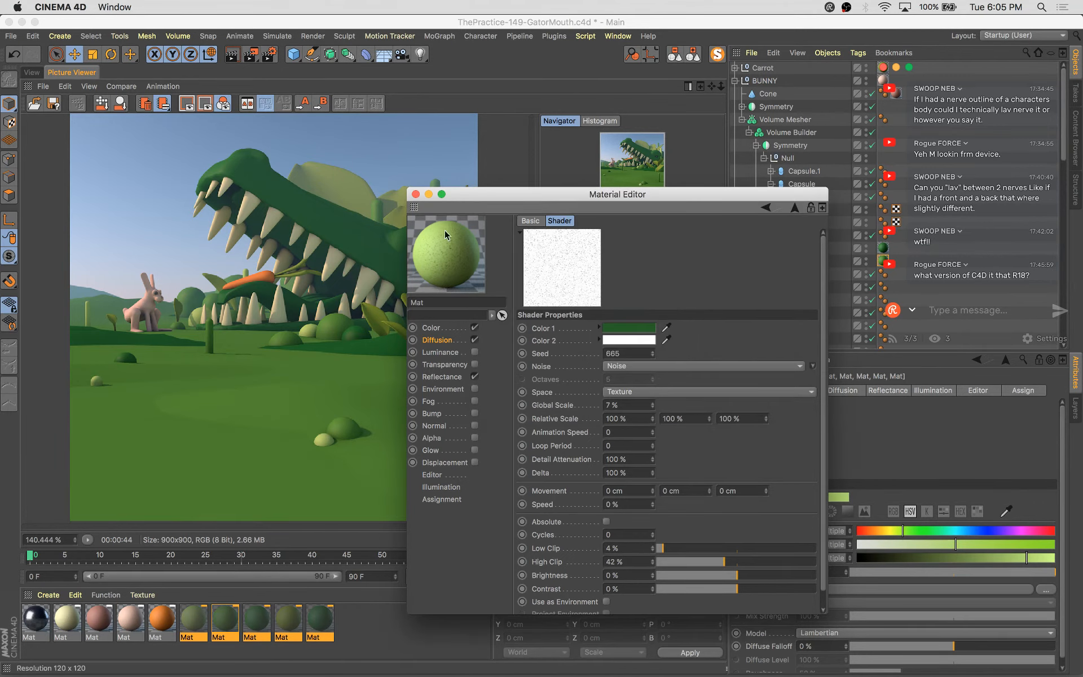
left_click(415, 194)
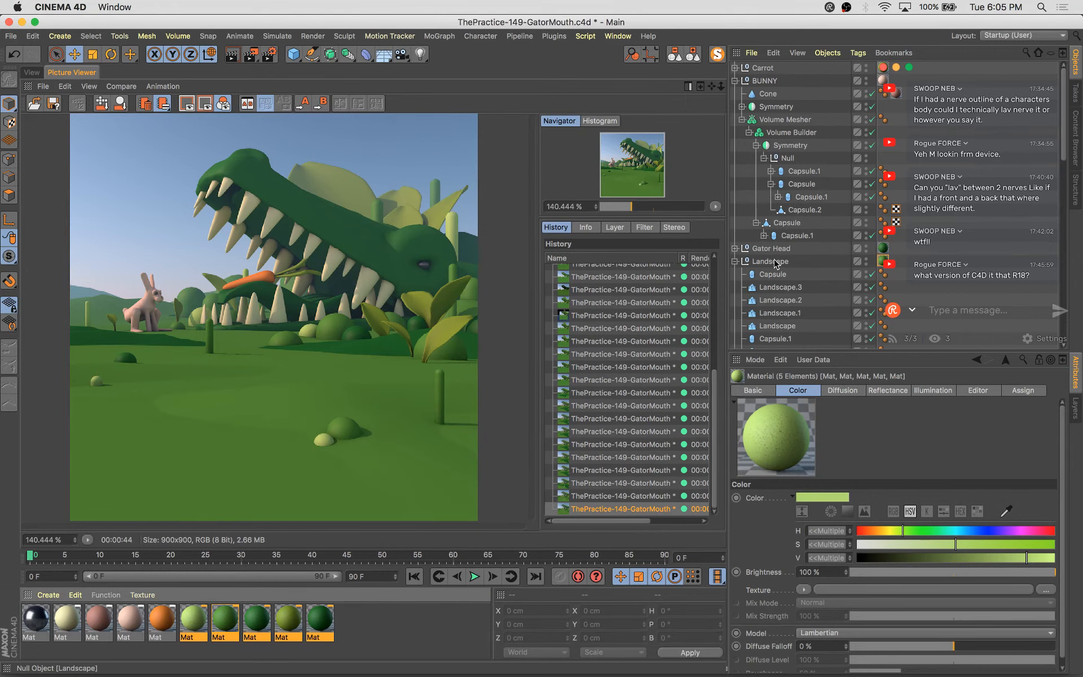
Collapse the object hierarchy and save the scene
left_click(675, 55)
key("super+s")
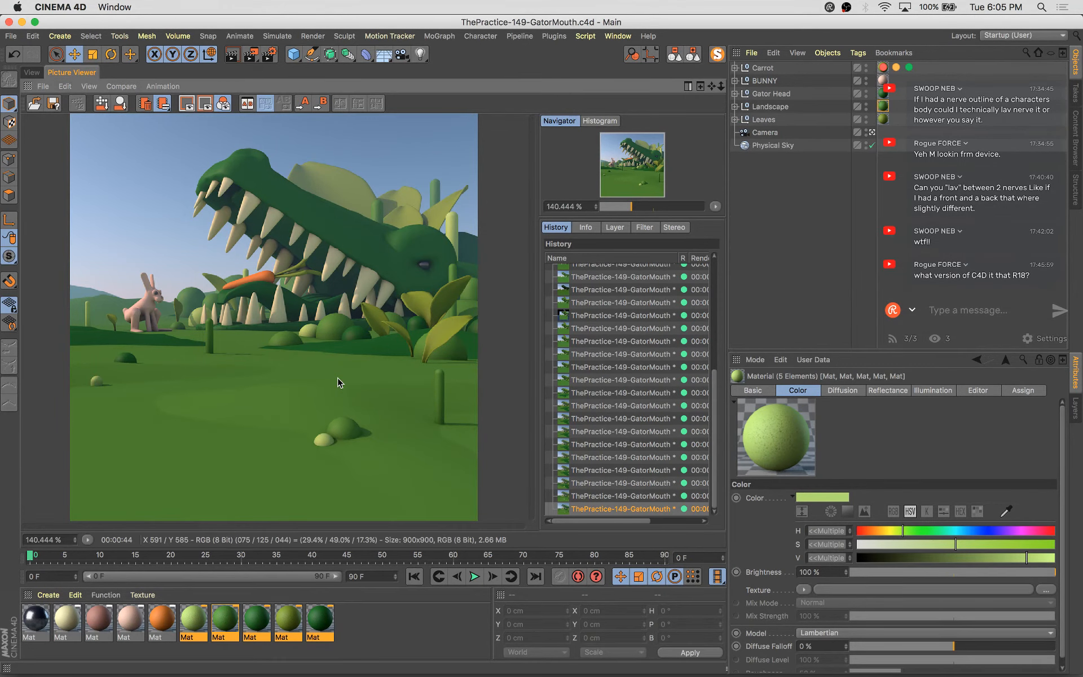
Duplicate the landscape mound behind the bunny, placing the copy at about X -473 cm, and select it
left_click(34, 73)
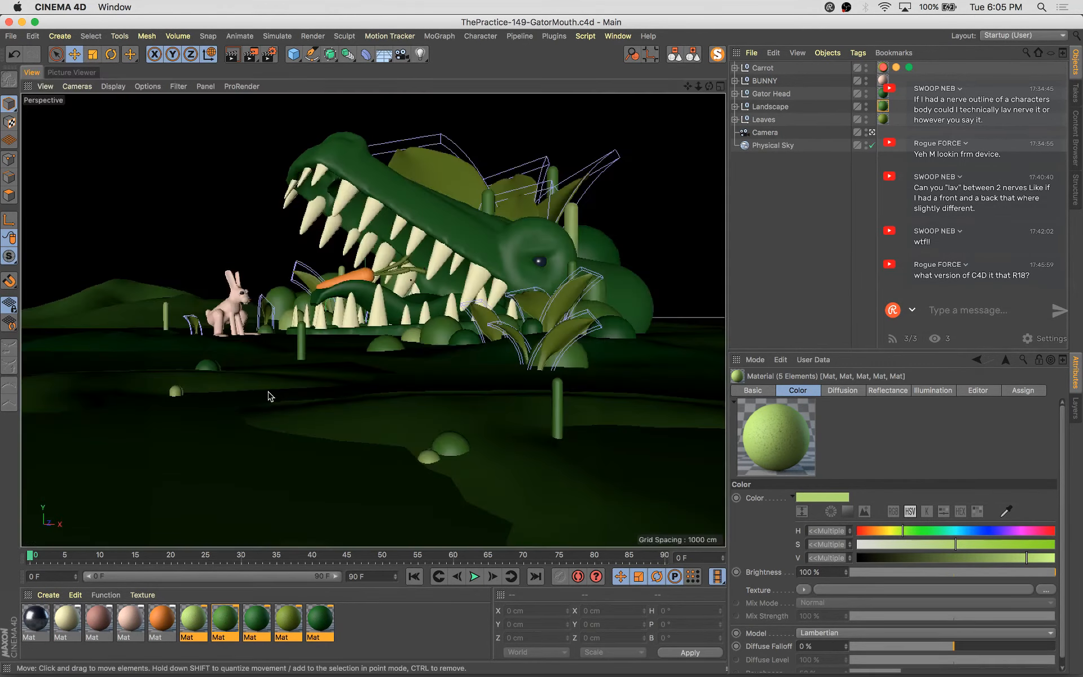
left_click(143, 288)
left_click_drag(222, 299, 383, 298)
key("s")
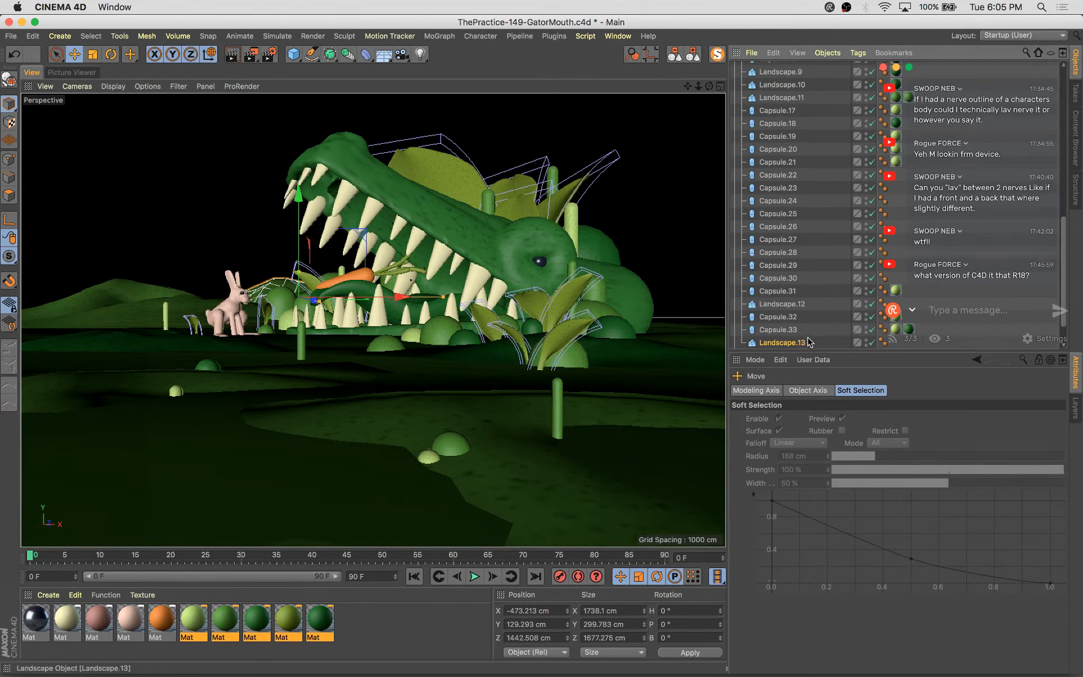
left_click(801, 343)
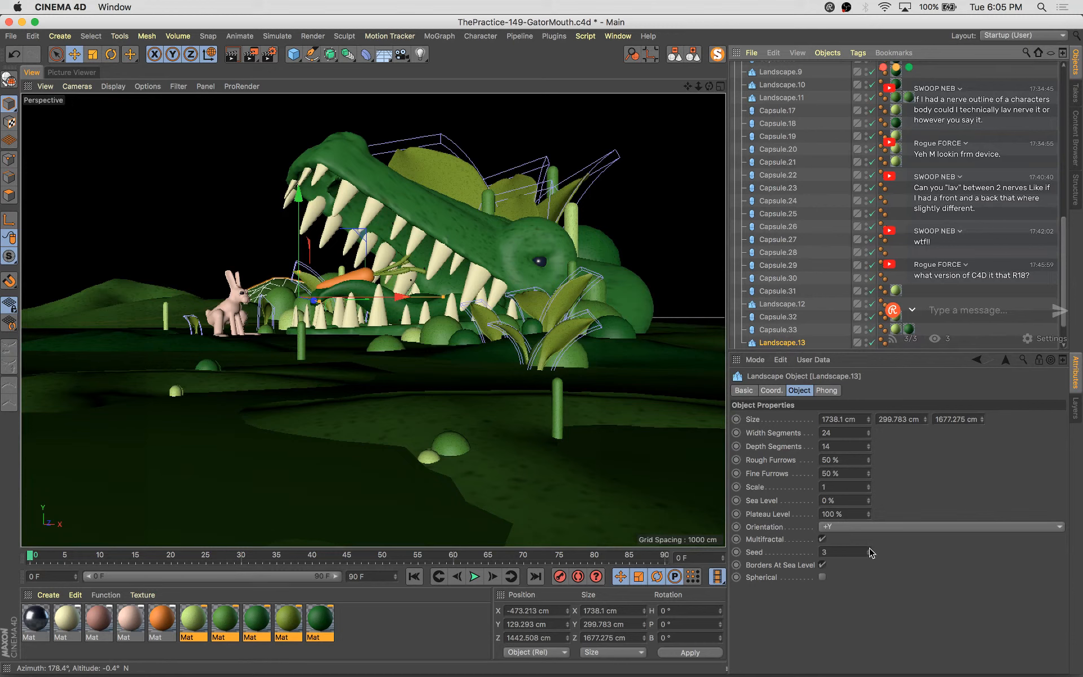
Set the copied landscape's seed to 5 and move it to about X -603 cm, Y 139 cm
left_click(869, 549)
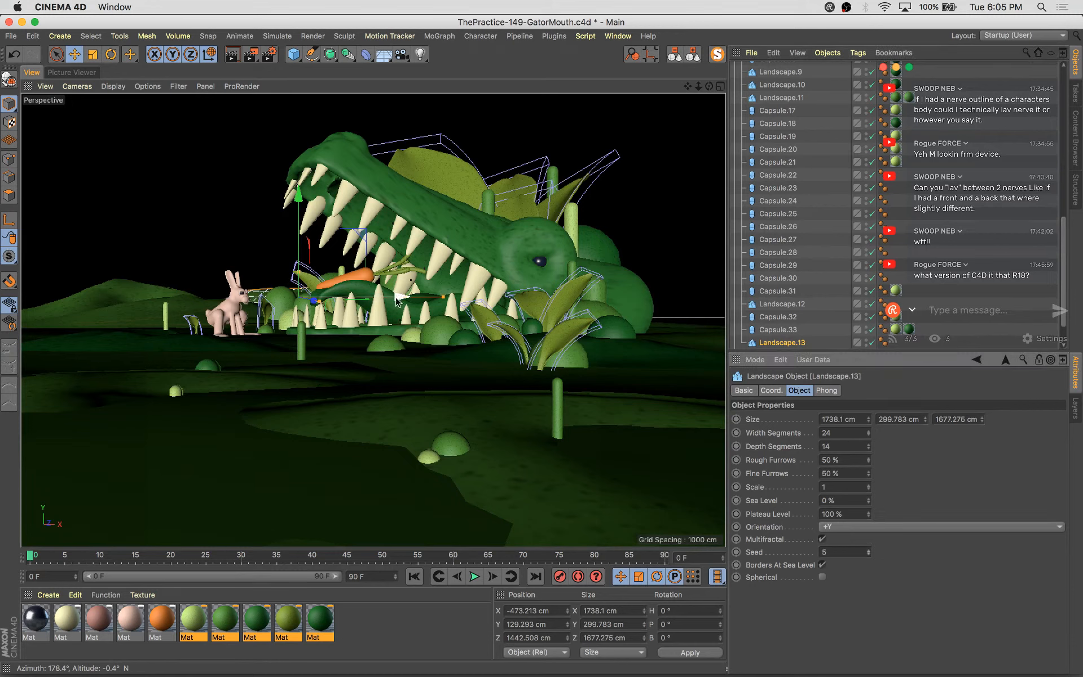
left_click_drag(399, 297, 376, 308)
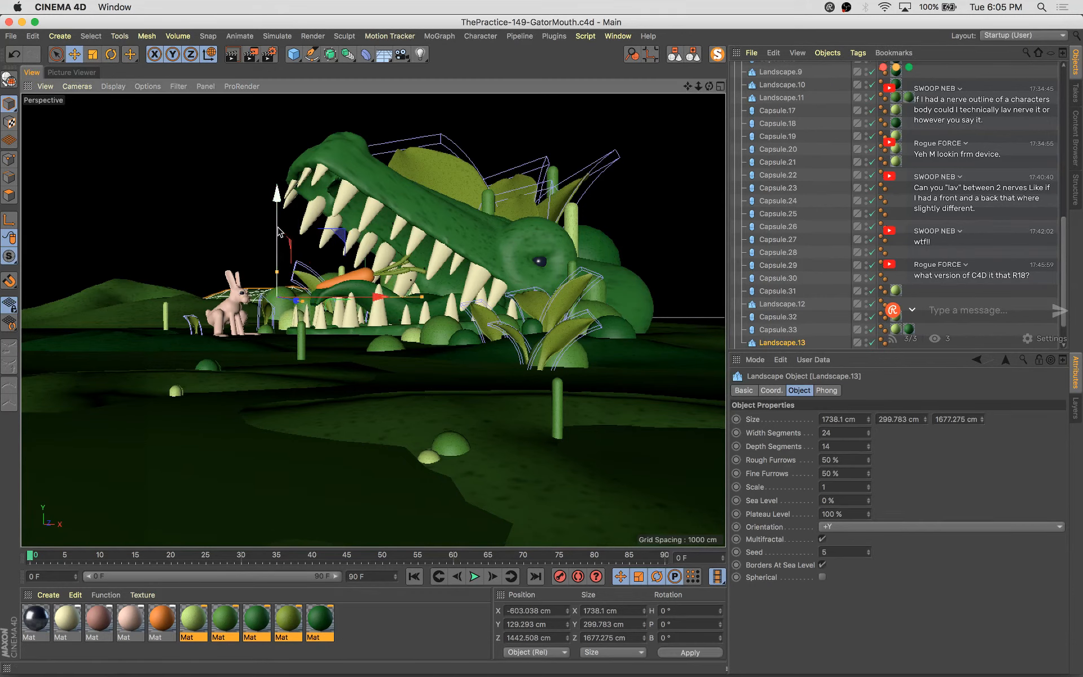
left_click_drag(278, 227, 278, 228)
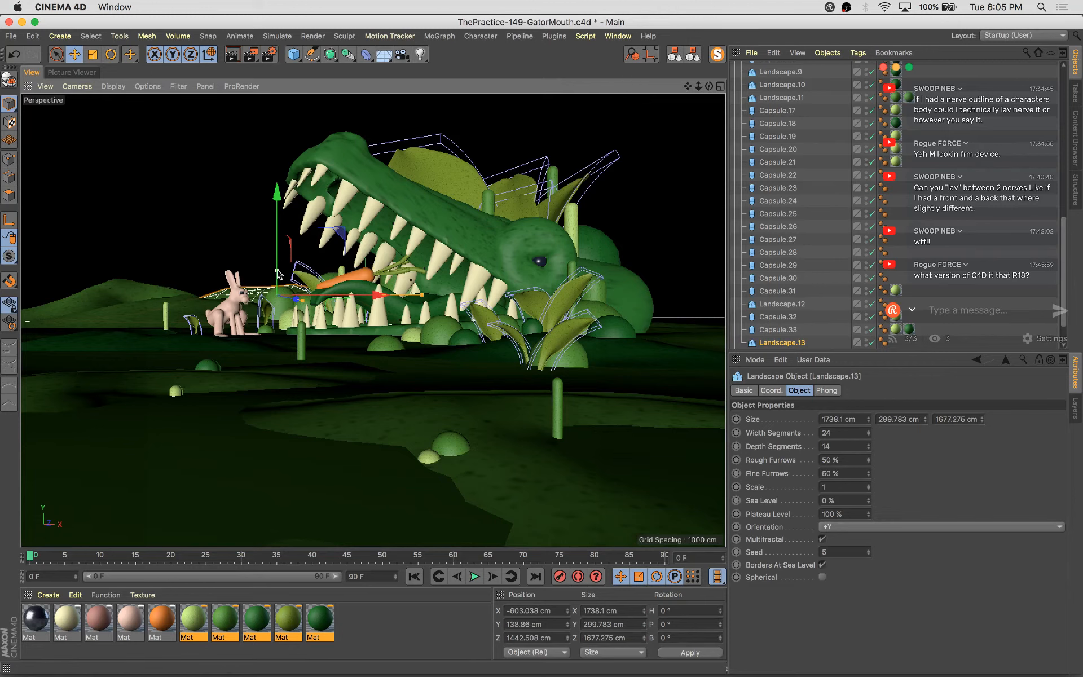
Resize the copied landscape mound to about 332 cm tall and save the scene
left_click_drag(343, 299, 338, 302)
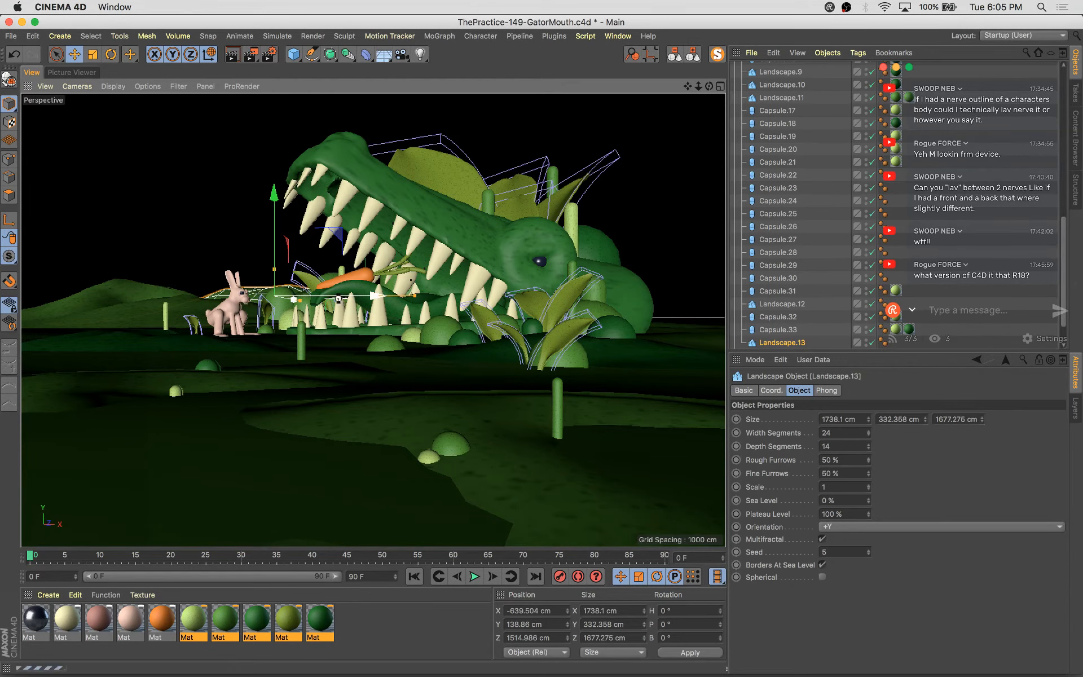
key("super+s")
Render the scene and compare the new render against the previous one in the Picture Viewer
key("shift+r")
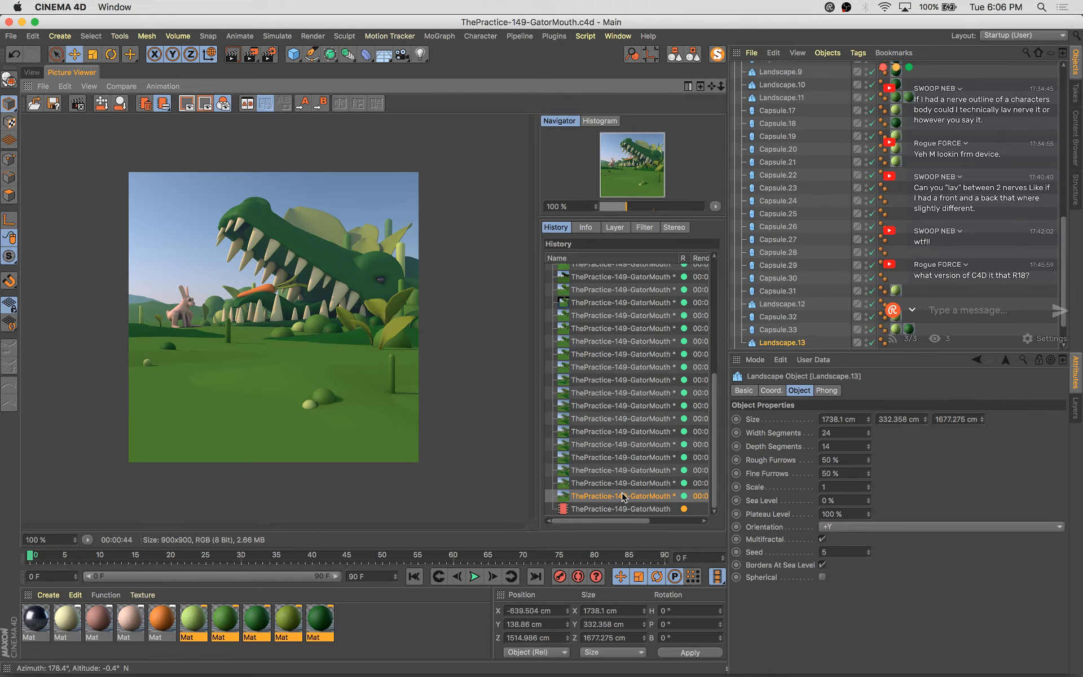
key("Down")
key("Up")
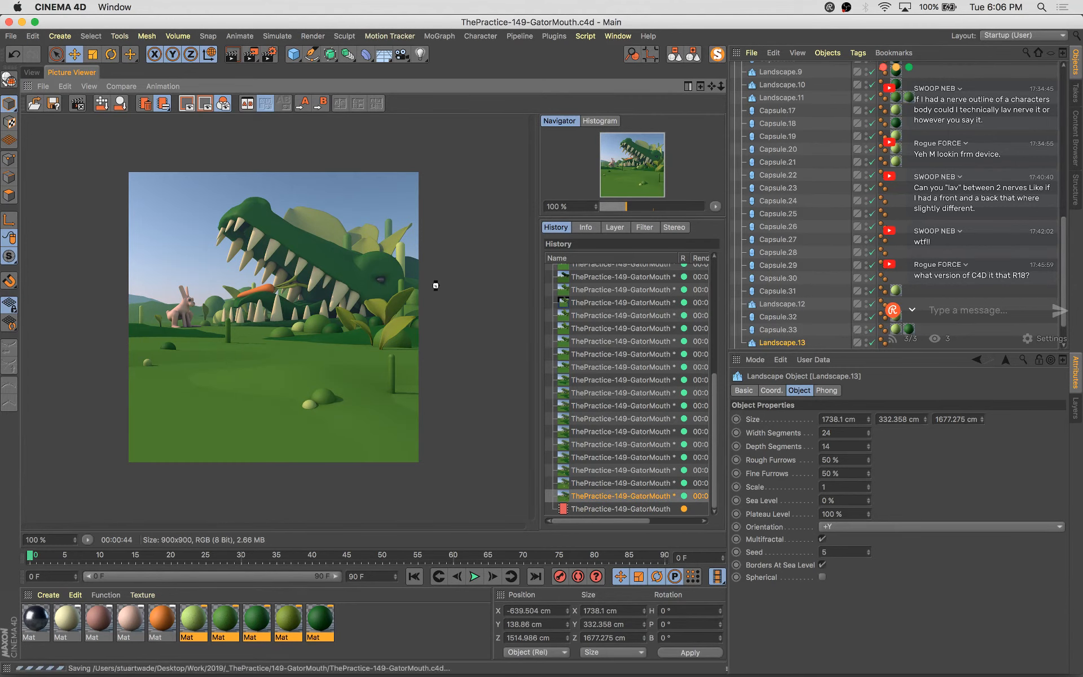
left_click(32, 73)
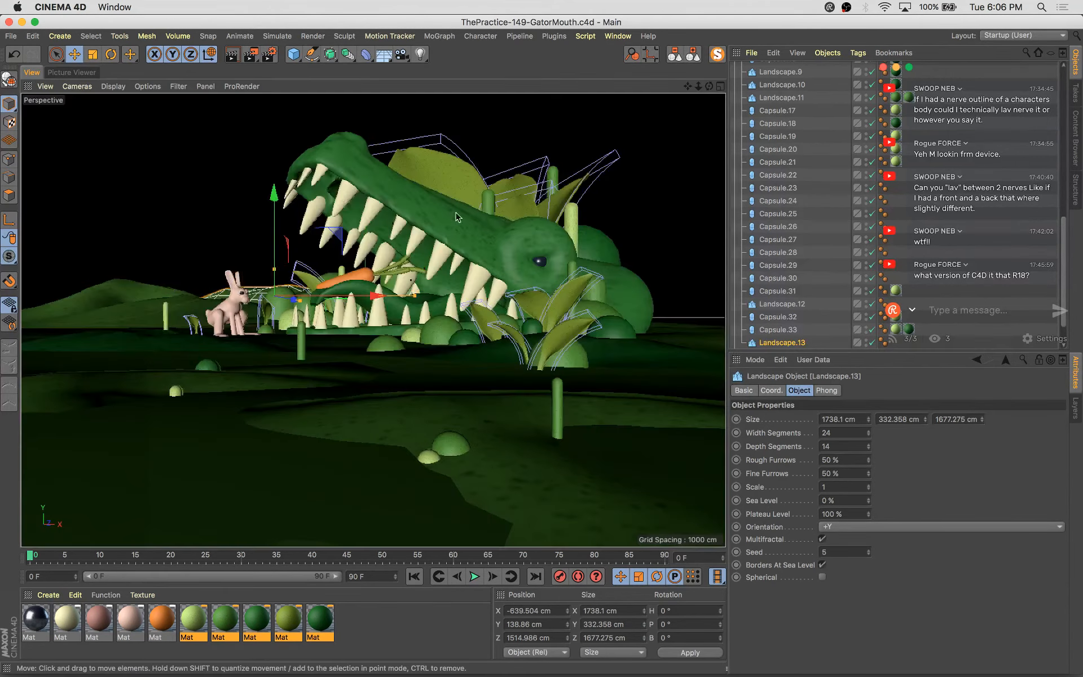
Duplicate a leaf from the gator's mouth and move the copy down to the front-left near the ground
left_click(522, 211)
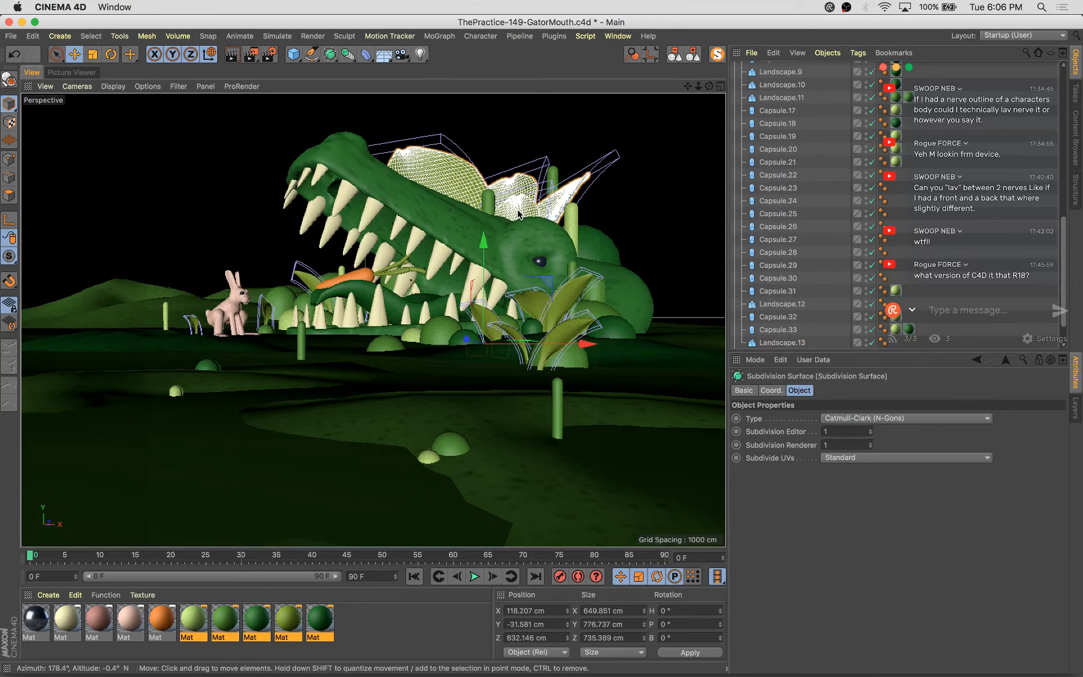
left_click(524, 365)
left_click(520, 367)
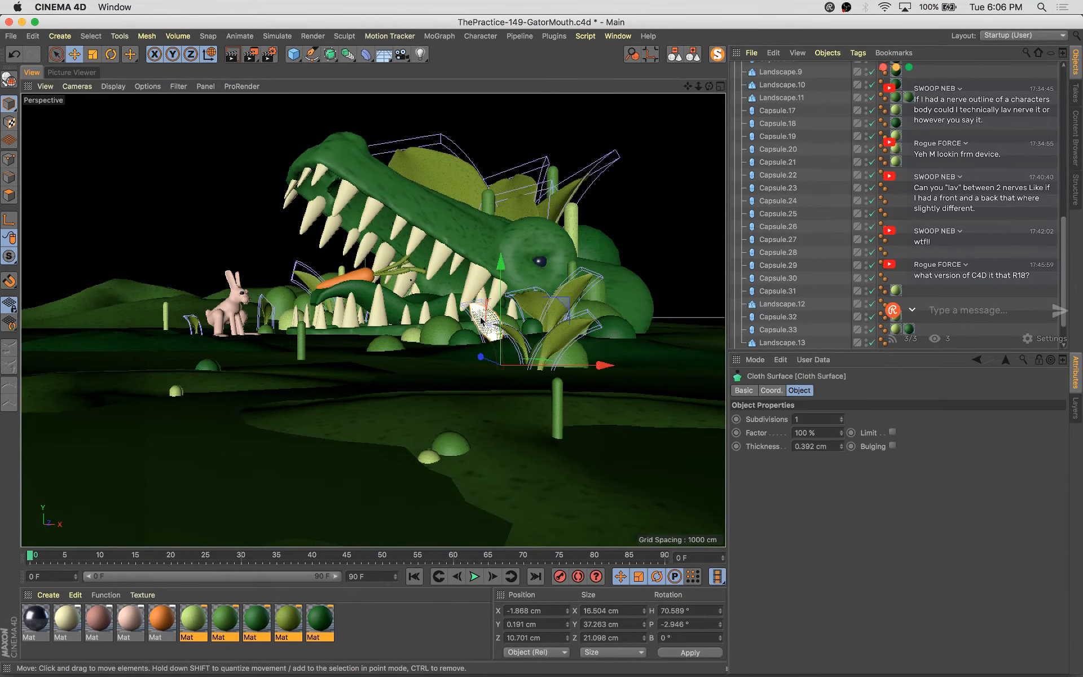
left_click(517, 366)
left_click_drag(542, 360, 377, 414)
key("t")
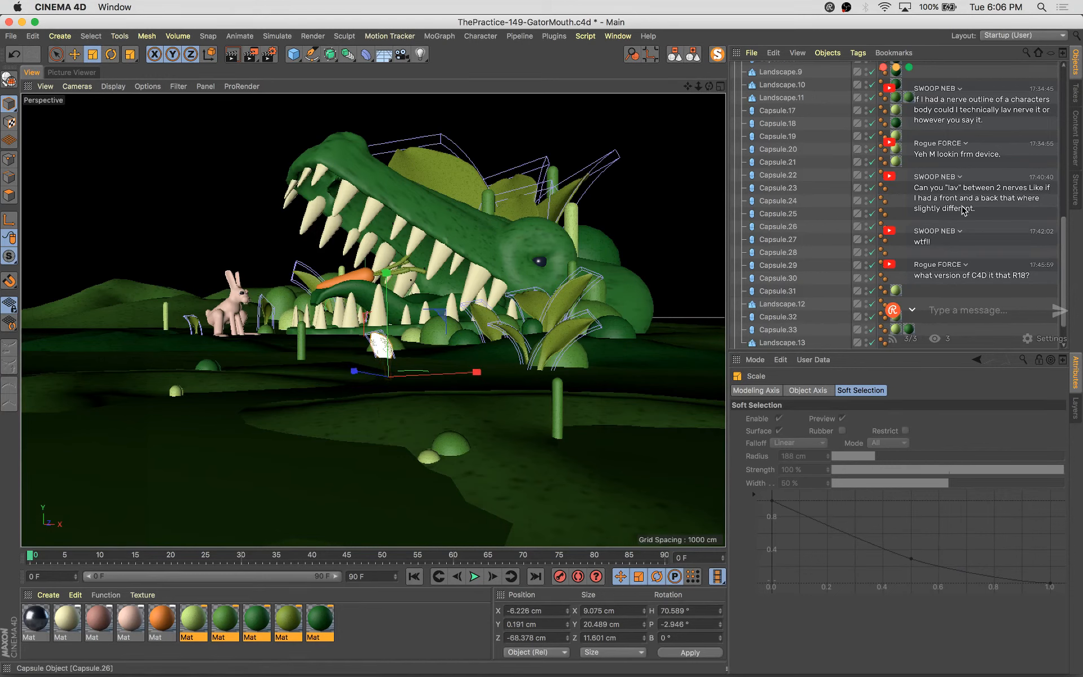
Set the Bend strength of the copied leaf's deformer to 90°
scroll(811, 150, "down", 3)
left_click(749, 315)
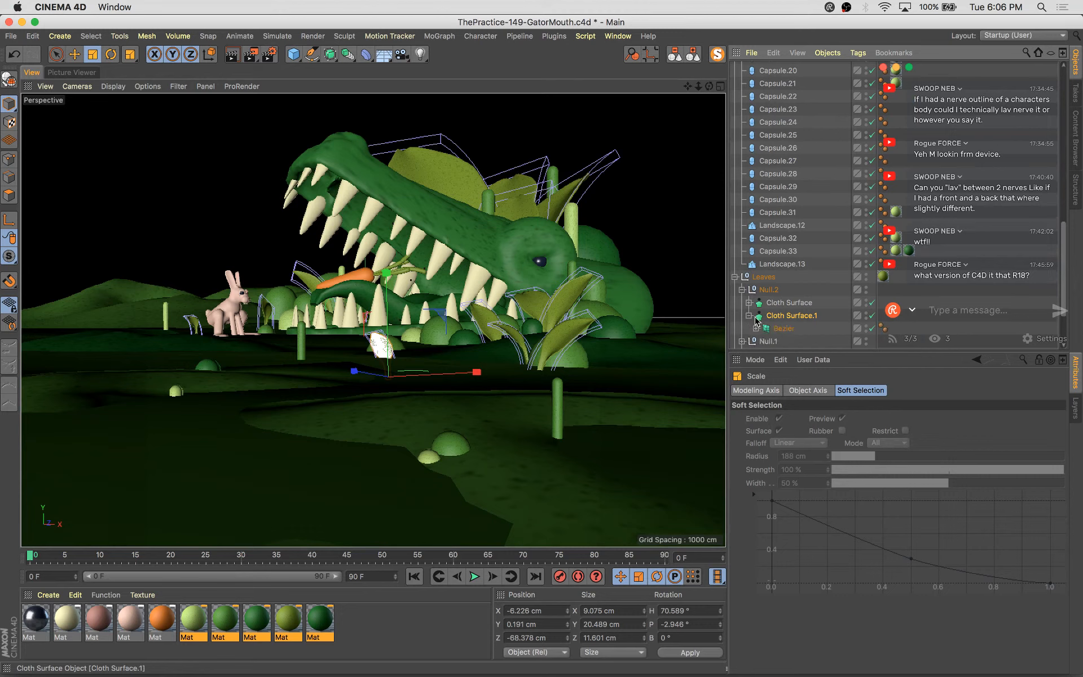
left_click(760, 330)
left_click(785, 340)
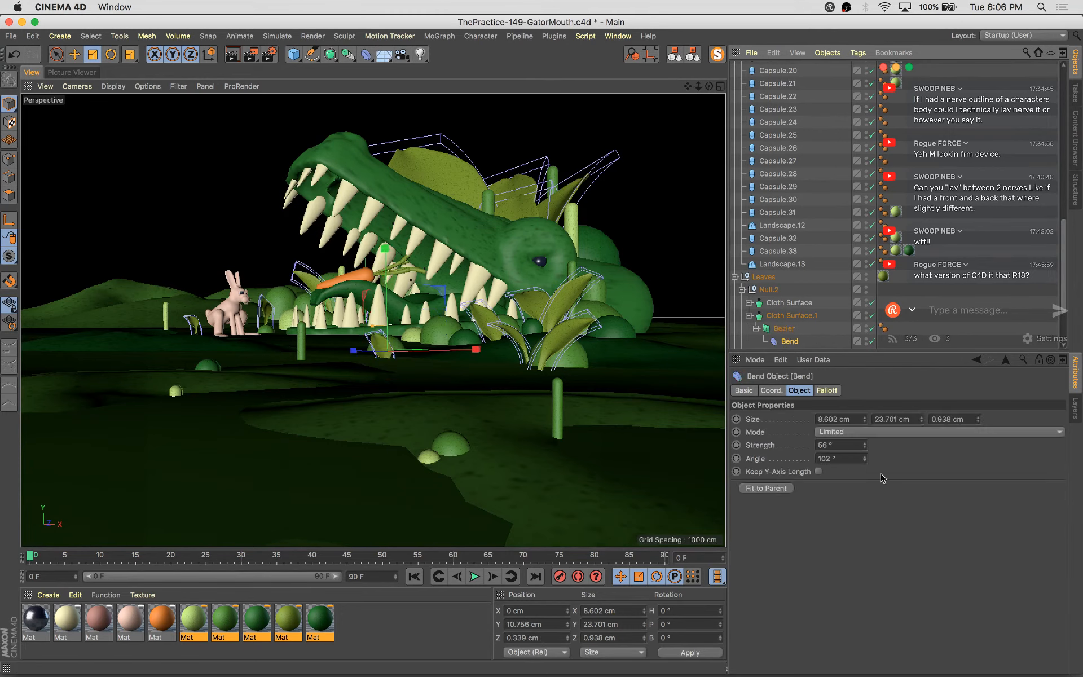
left_click_drag(866, 447, 865, 438)
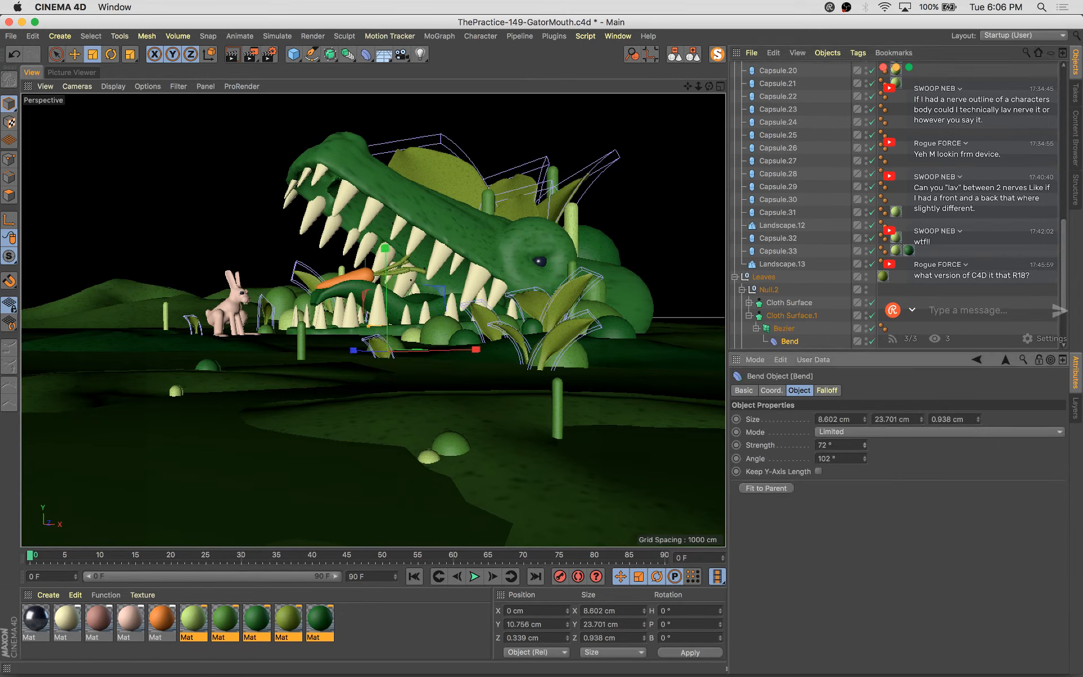
Raise the copied leaf slightly and tilt it a little
left_click(790, 315)
left_click_drag(388, 284, 390, 275)
key("r")
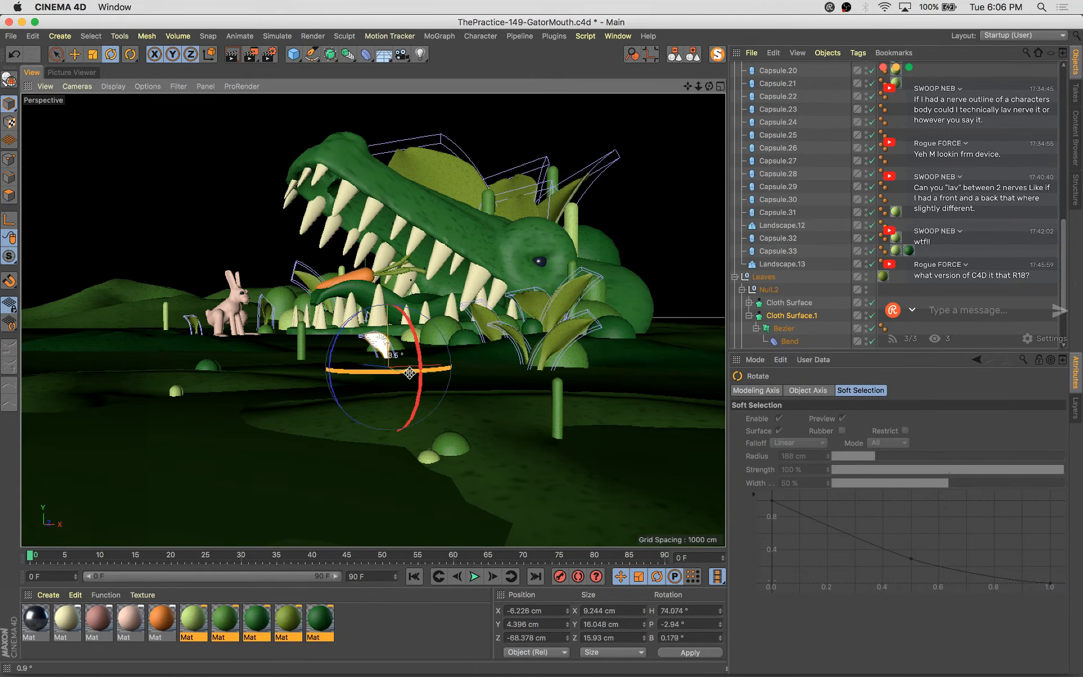
left_click_drag(410, 371, 399, 350)
key("e")
left_click(401, 346)
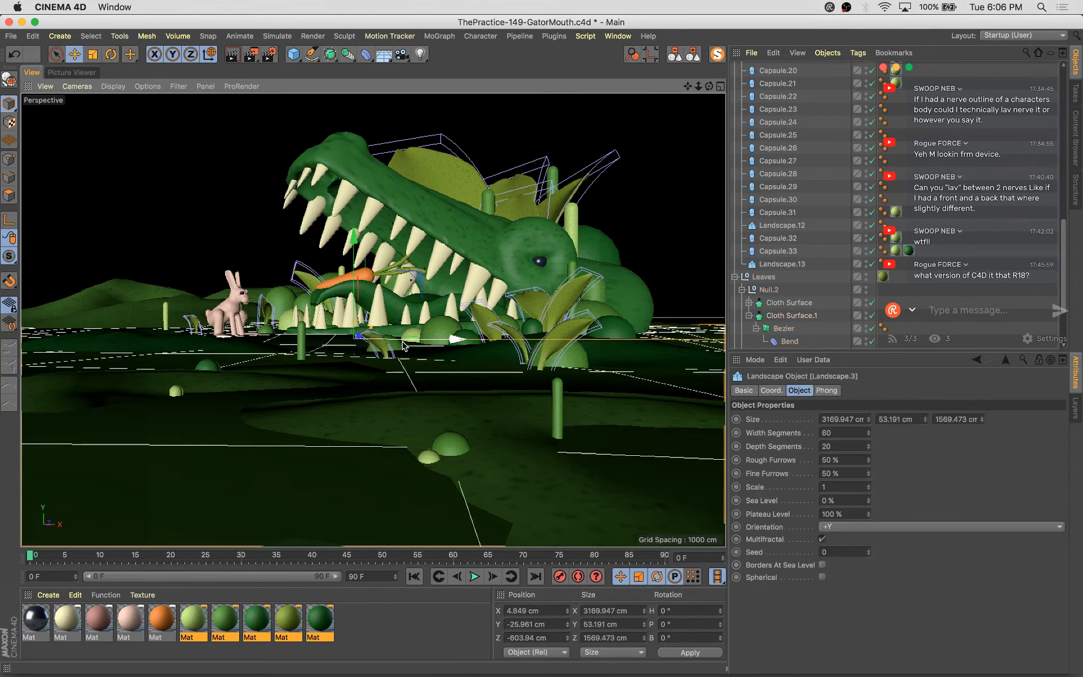
key("super+z")
Duplicate a small bush in front of the gator and move the copy sideways by about 38 cm
left_click(417, 325)
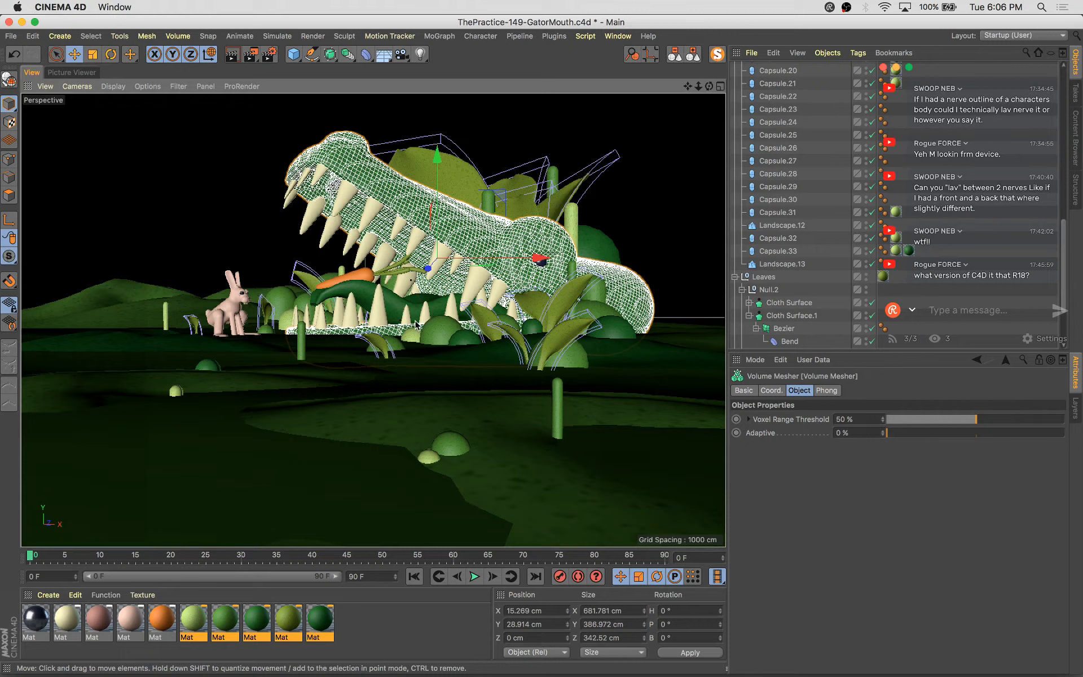
left_click(401, 346)
left_click_drag(440, 370, 419, 402, "ctrl")
key("r")
key("e")
left_click_drag(331, 386, 377, 413)
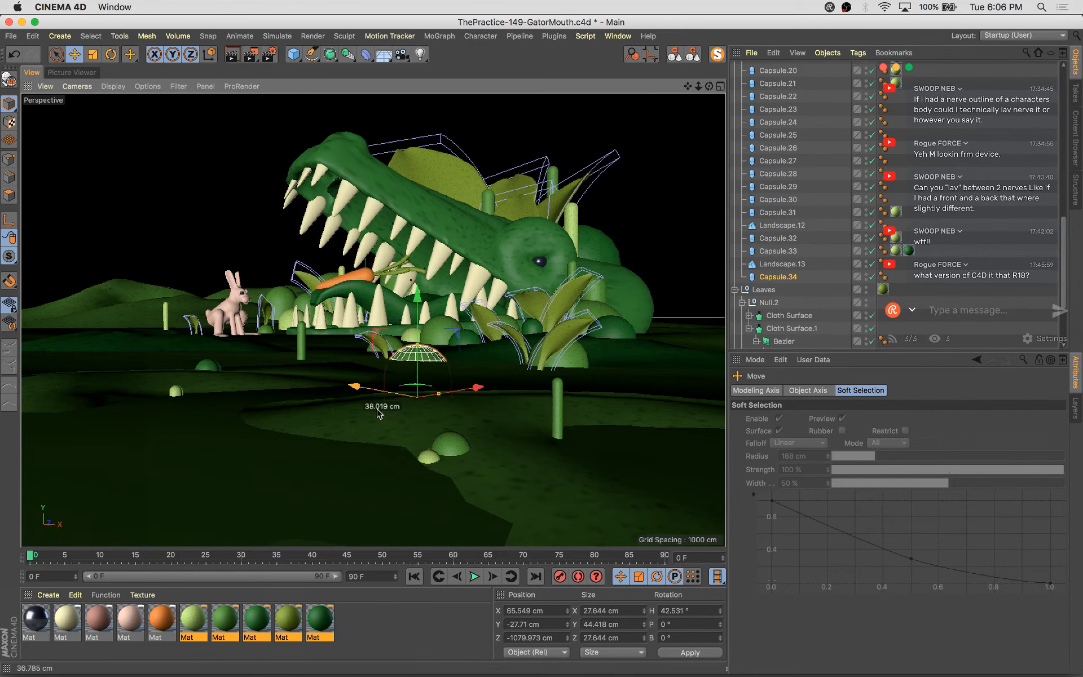
Scale the copied bush down to about 8 cm, nudge it upward, and save the scene
left_click_drag(476, 386, 361, 406)
key("t")
key("e")
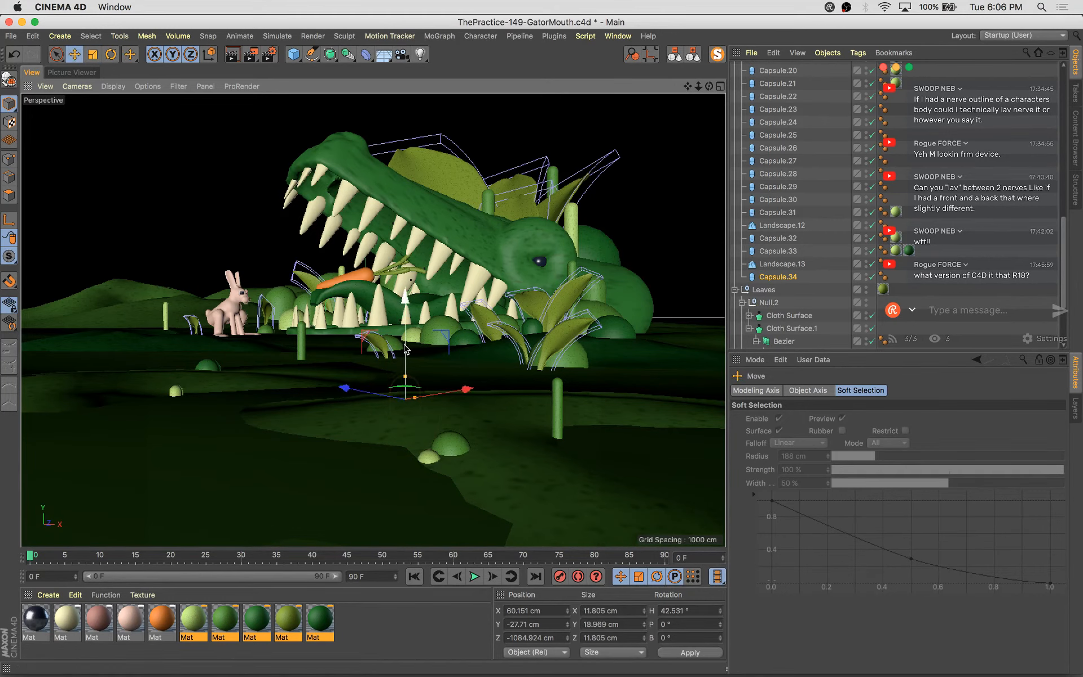
left_click_drag(401, 345, 400, 321)
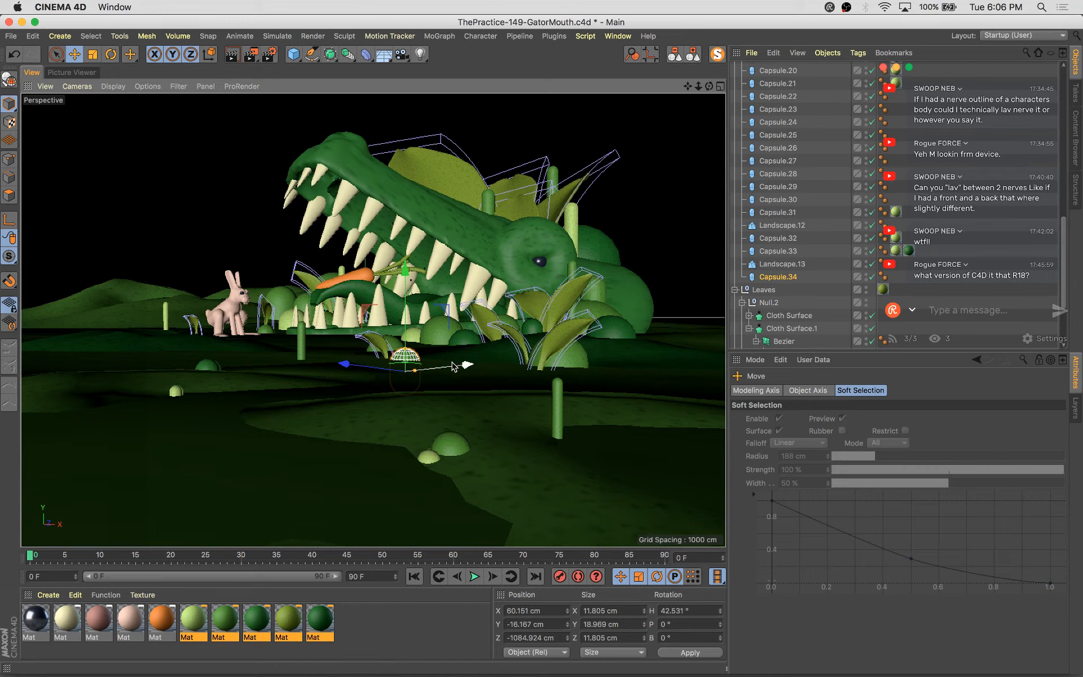
left_click_drag(455, 366, 395, 381)
key("t")
key("e")
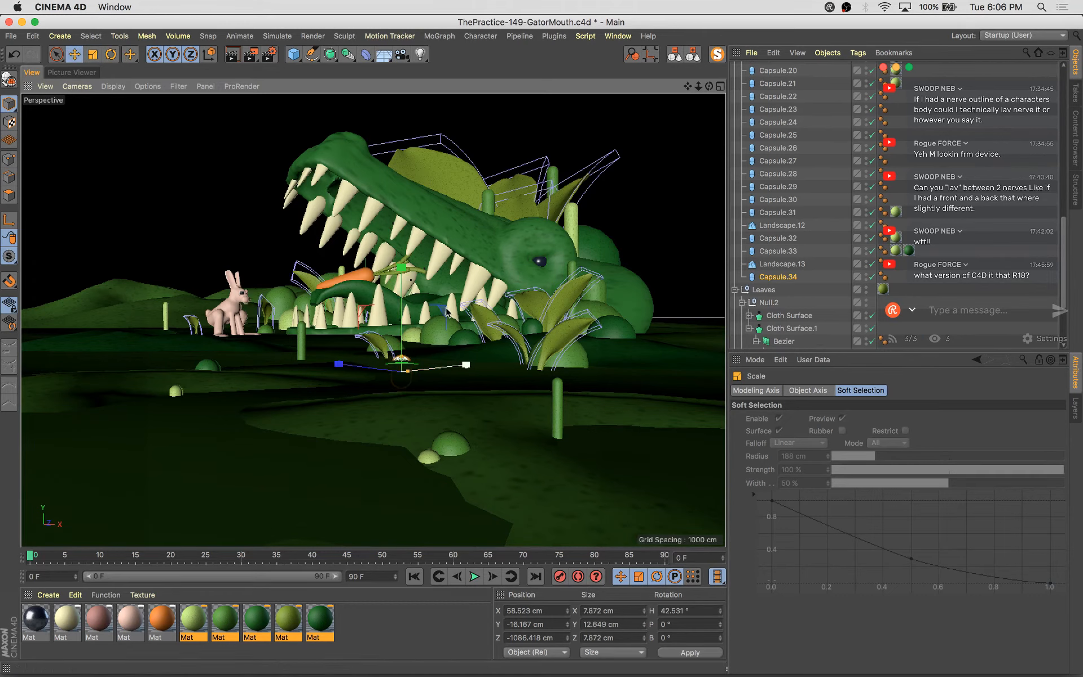
left_click_drag(446, 308, 439, 308)
key("super+s")
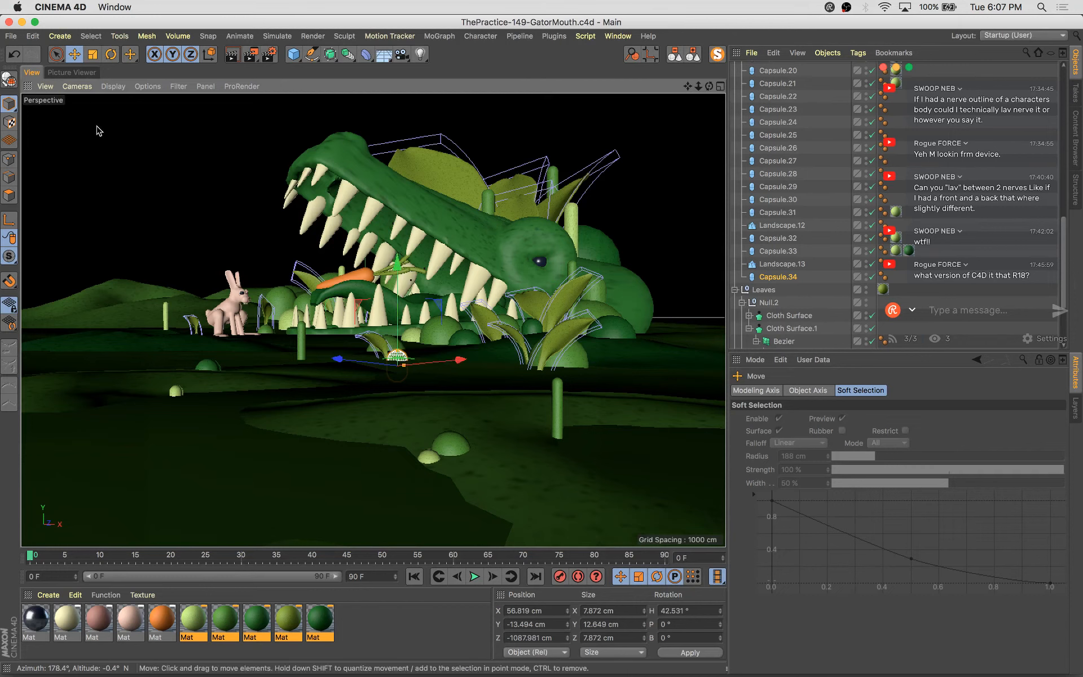
Flip between the latest two renders in the Picture Viewer to compare them
left_click(84, 73)
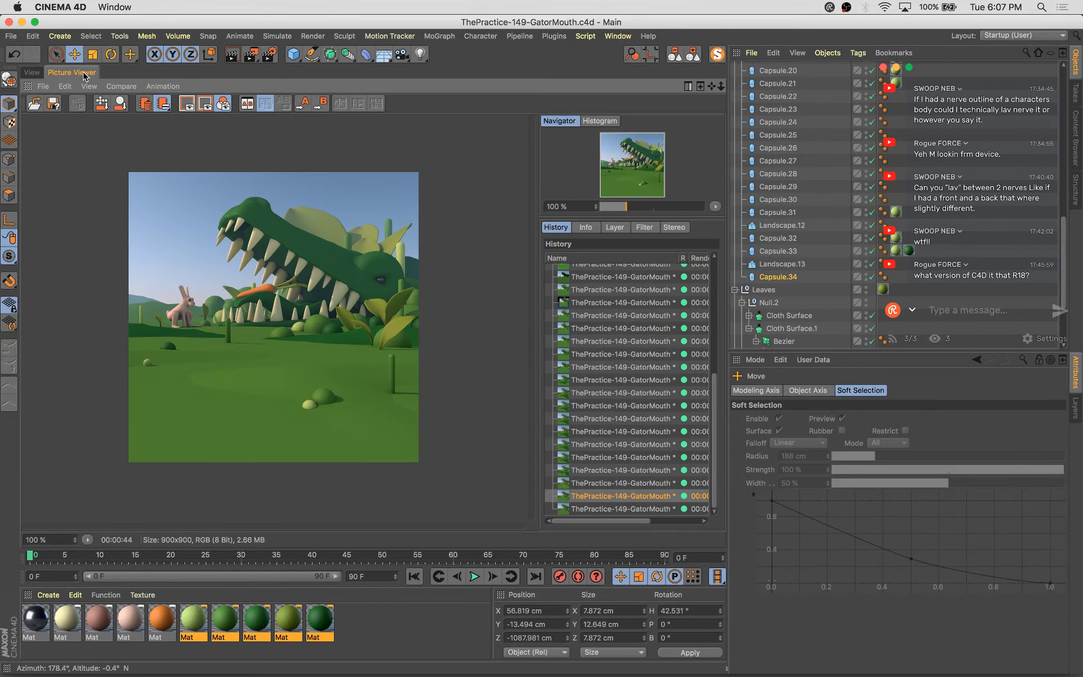
left_click(607, 511)
key("Up")
key("Down")
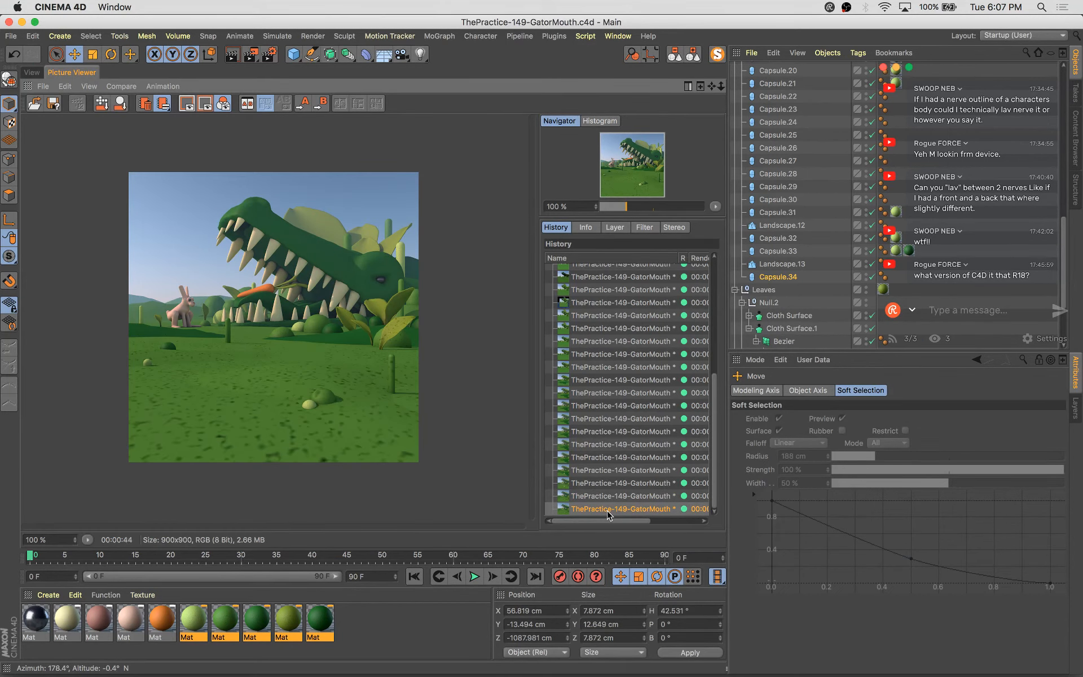
key("Up")
key("Down")
key("Up")
key("Down")
left_click(31, 72)
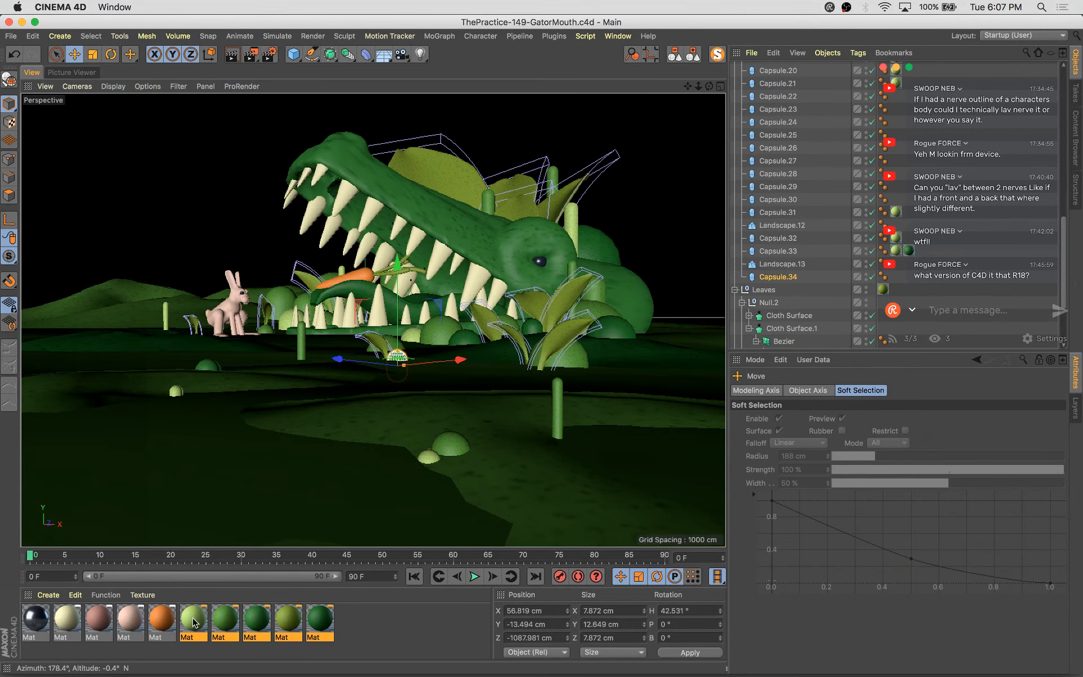
Inspect the leaves' object hierarchy and open their yellow-green material's diffusion settings
left_click(432, 188)
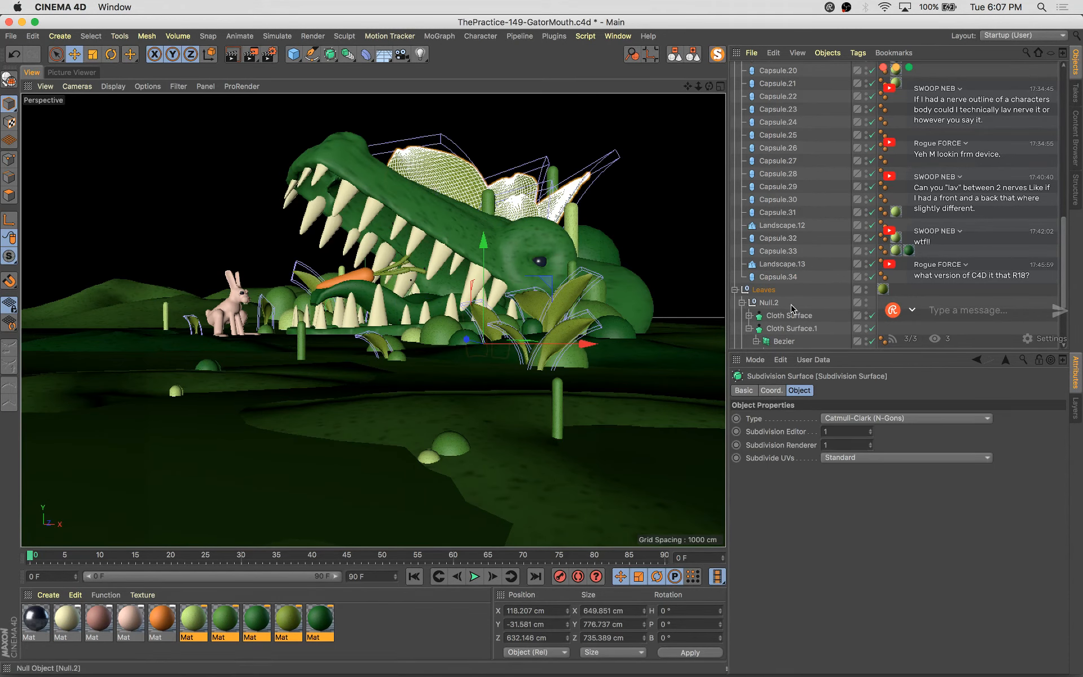
scroll(823, 327, "down", 3)
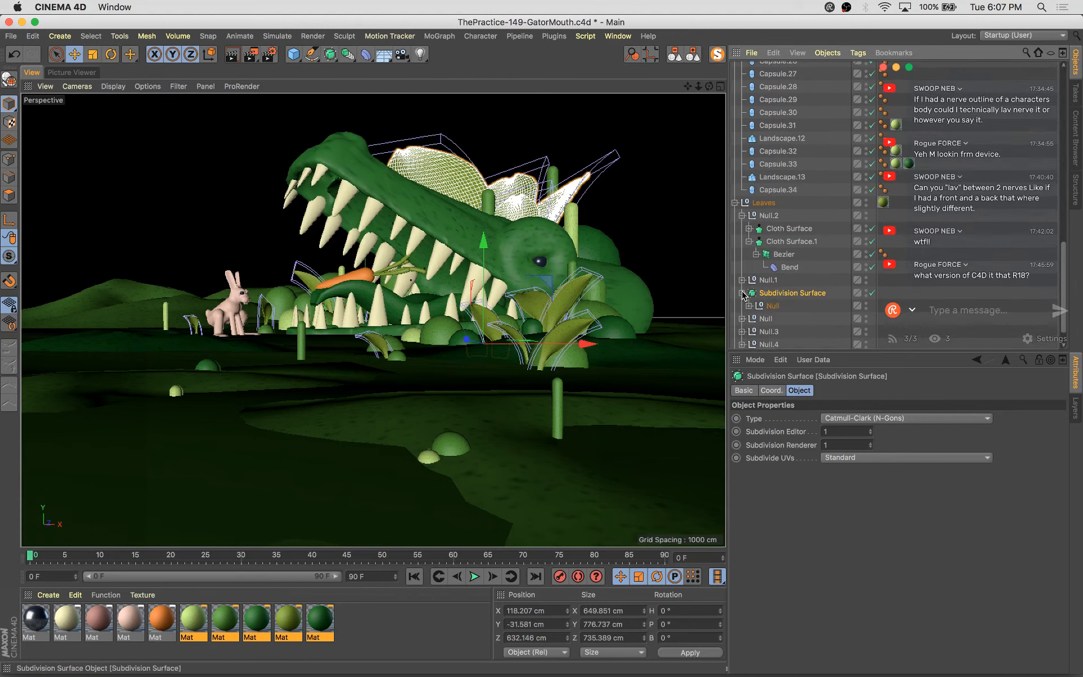
left_click(751, 316)
left_click(749, 306)
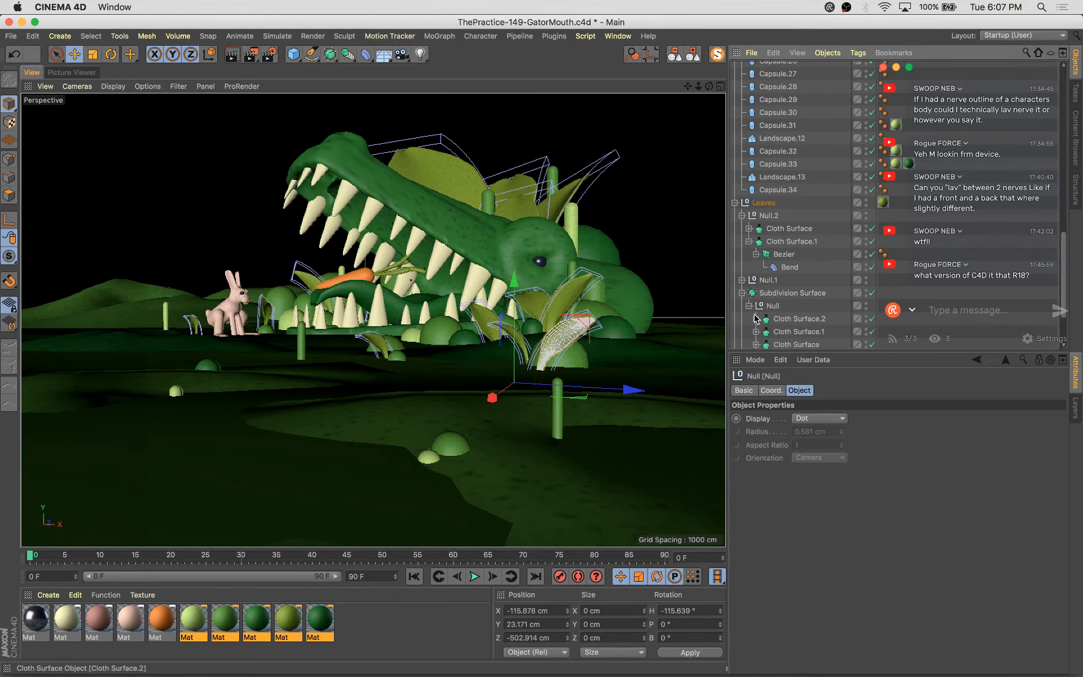
left_click(756, 318)
left_click(764, 329)
scroll(765, 330, "down", 1)
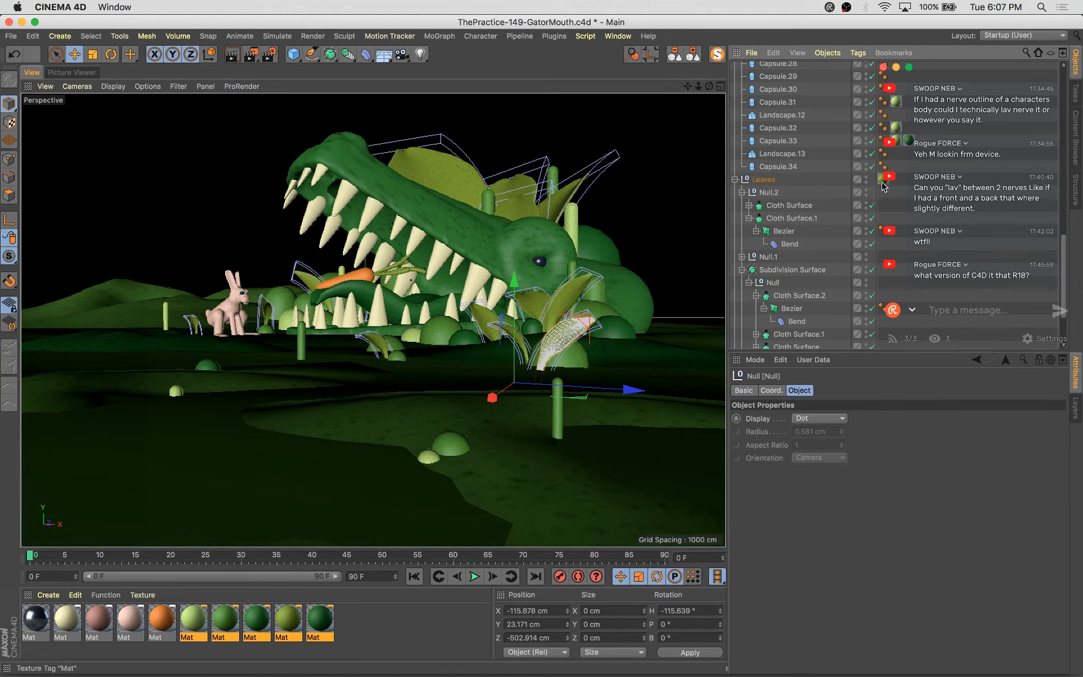
left_click(883, 182)
double_click(289, 621)
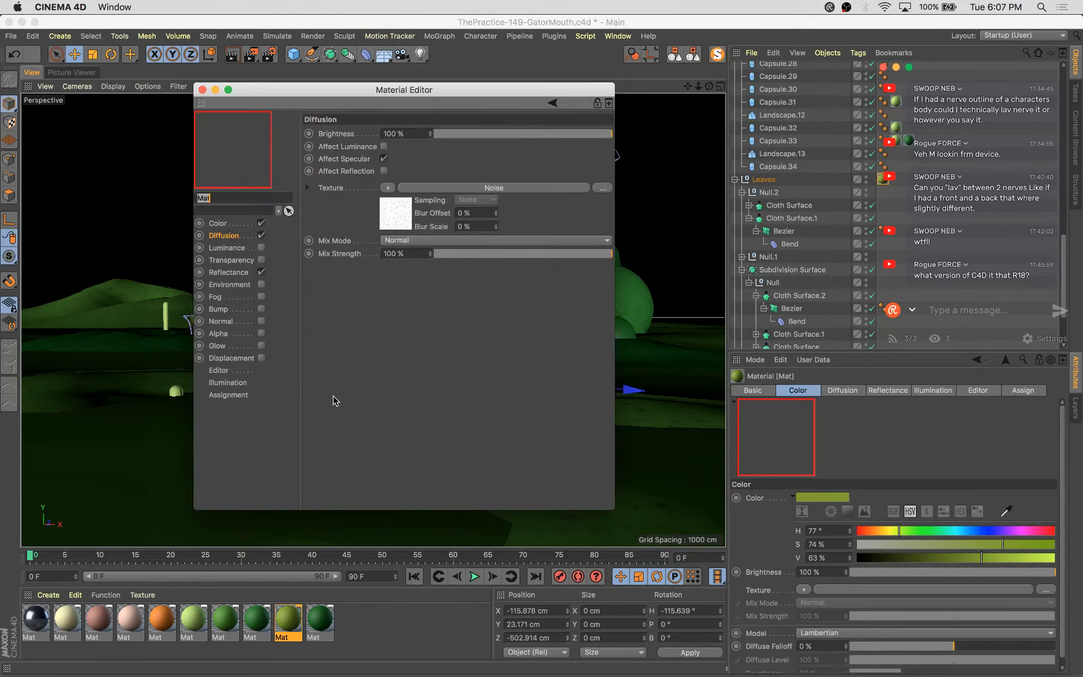
left_click(201, 89)
Open the landscape's green material and set its diffusion noise Mix Strength to 34%
left_click(293, 488)
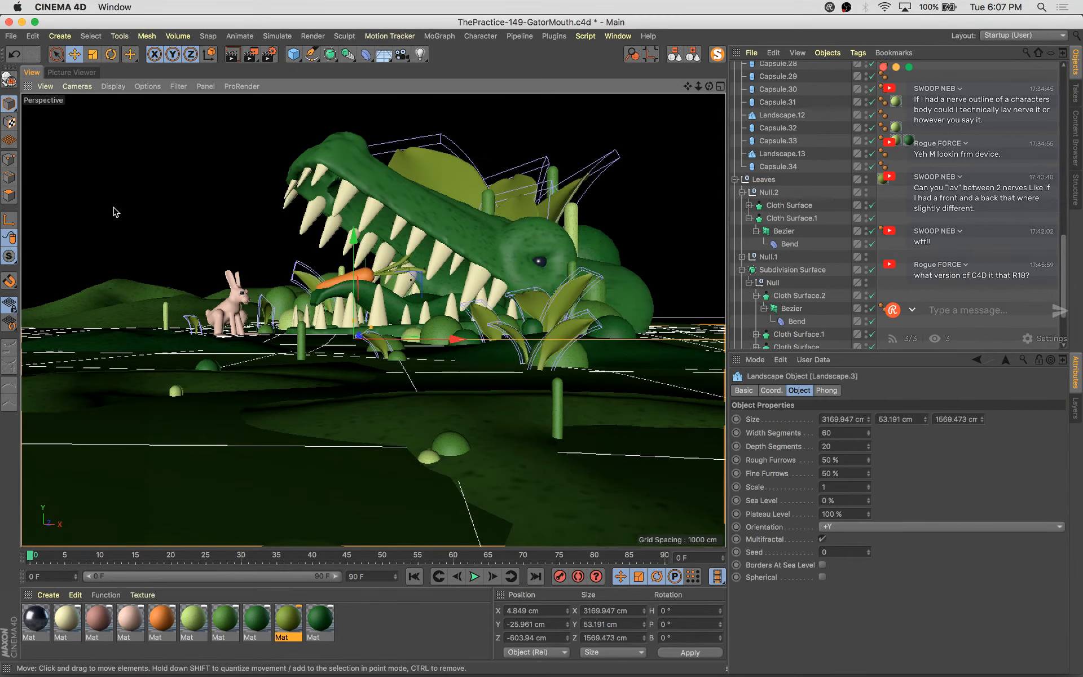
left_click(67, 73)
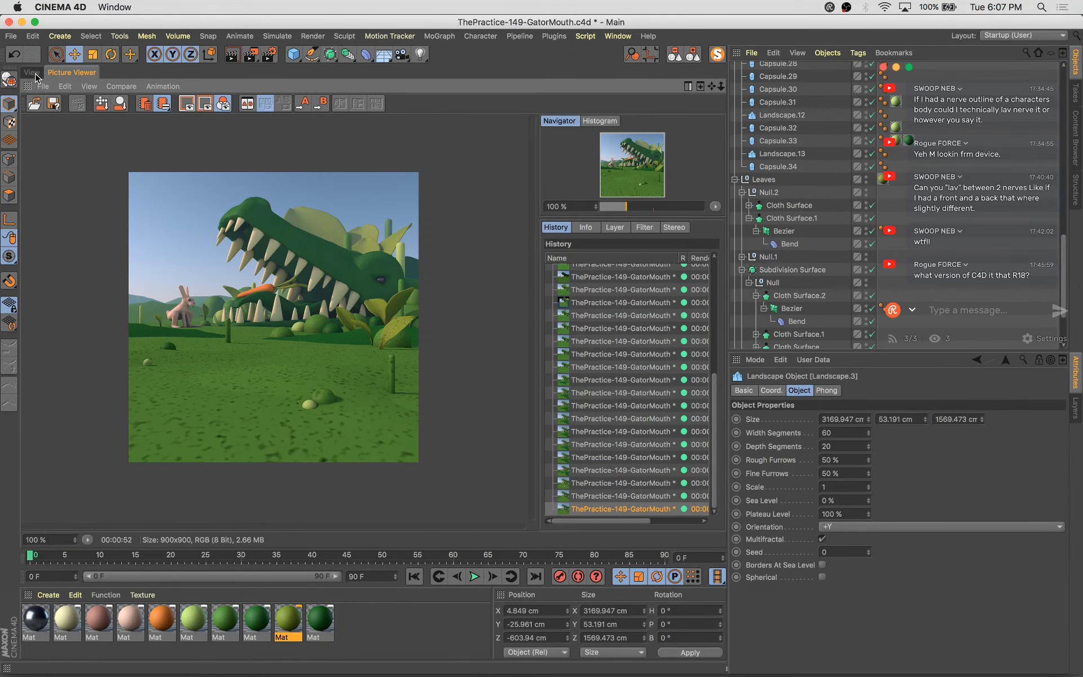
left_click(31, 72)
scroll(837, 128, "up", 15)
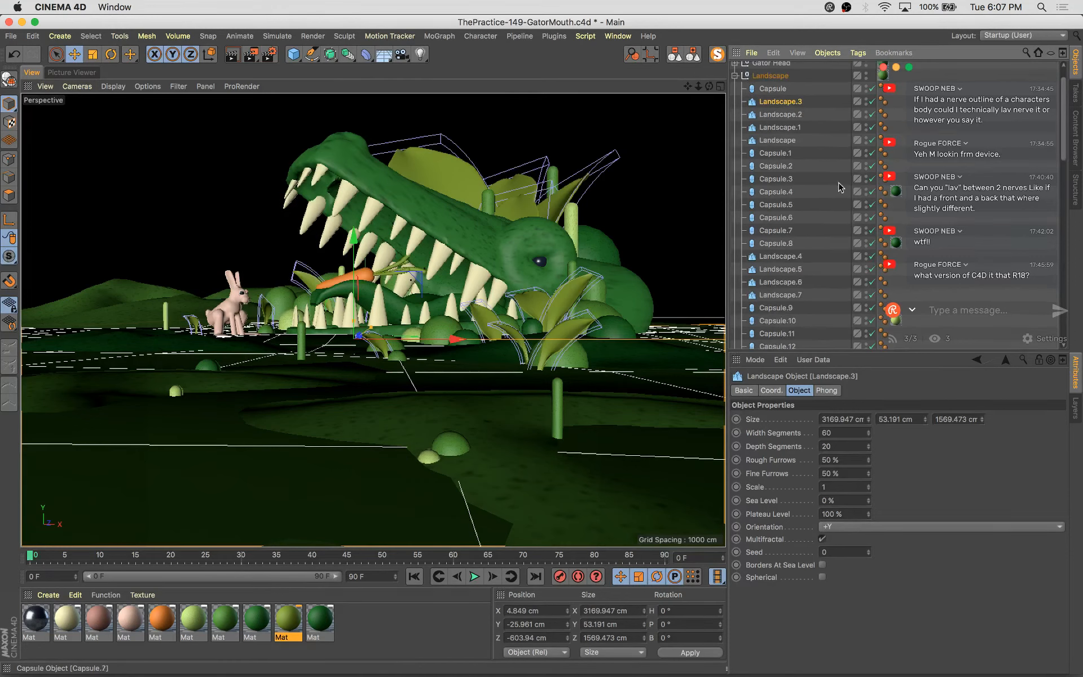
scroll(836, 129, "up", 2)
left_click(883, 106)
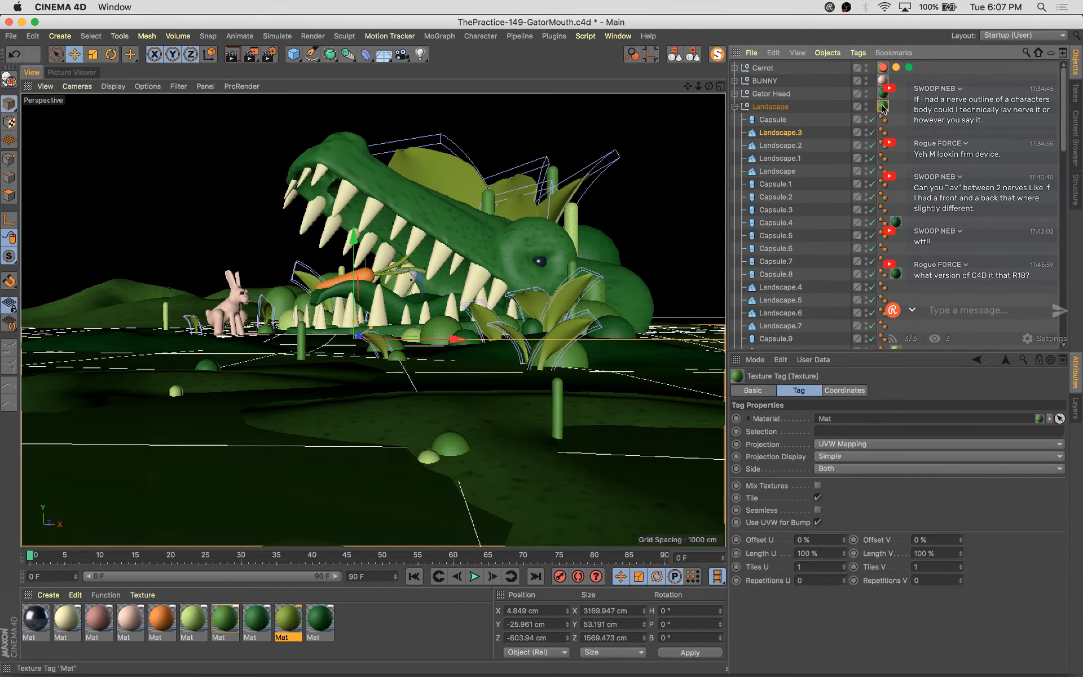
double_click(225, 619)
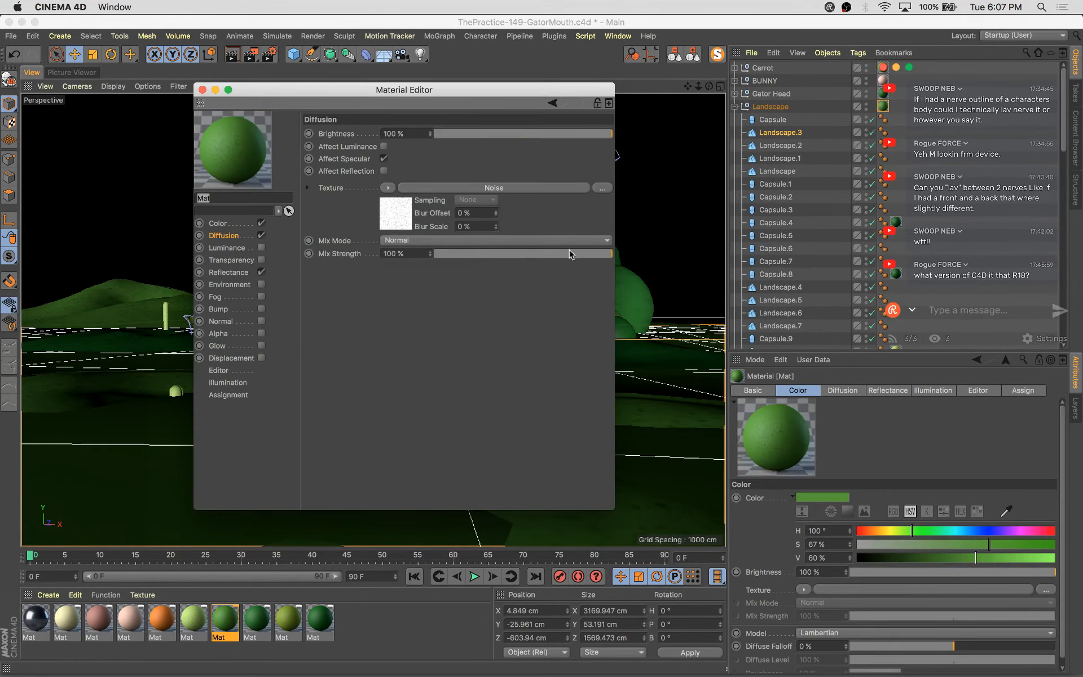
left_click(481, 254)
left_click_drag(481, 254, 495, 255)
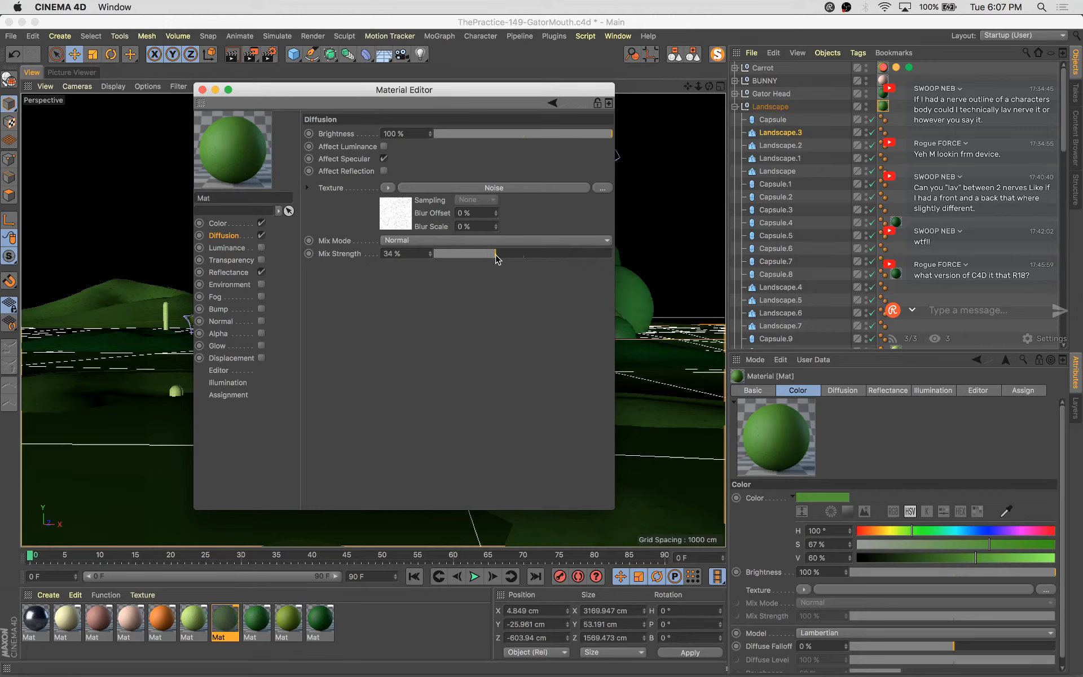
Set the noise shader's Color 1 to H 119°, S 61%, V 55%, then save and render the scene
left_click(398, 213)
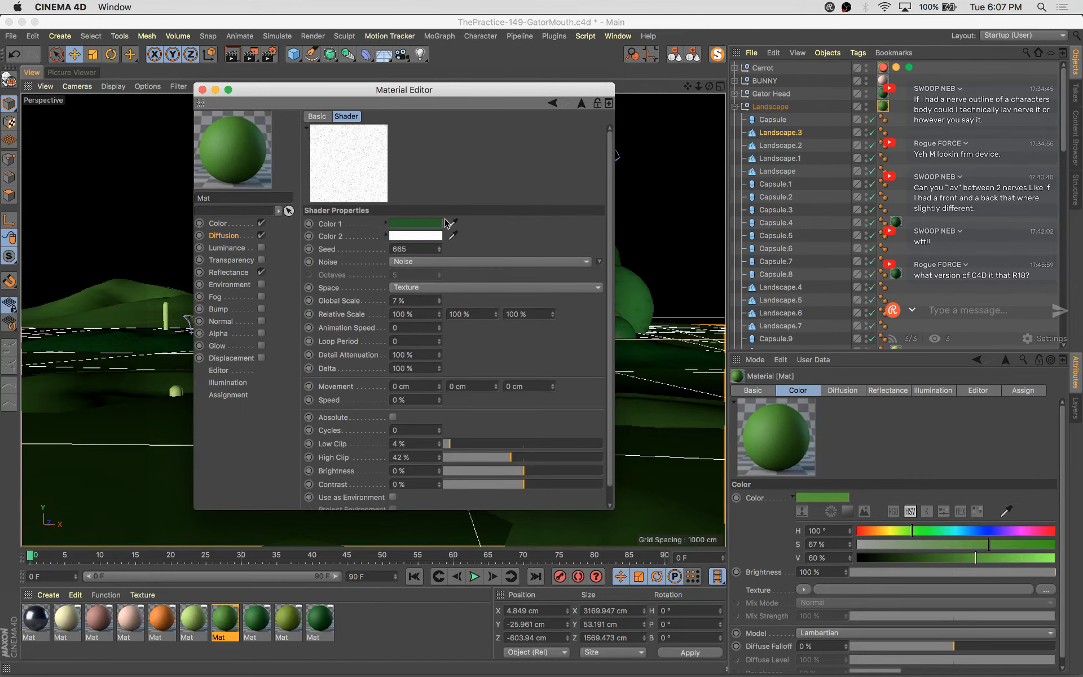
left_click(497, 254)
left_click_drag(498, 254, 492, 245)
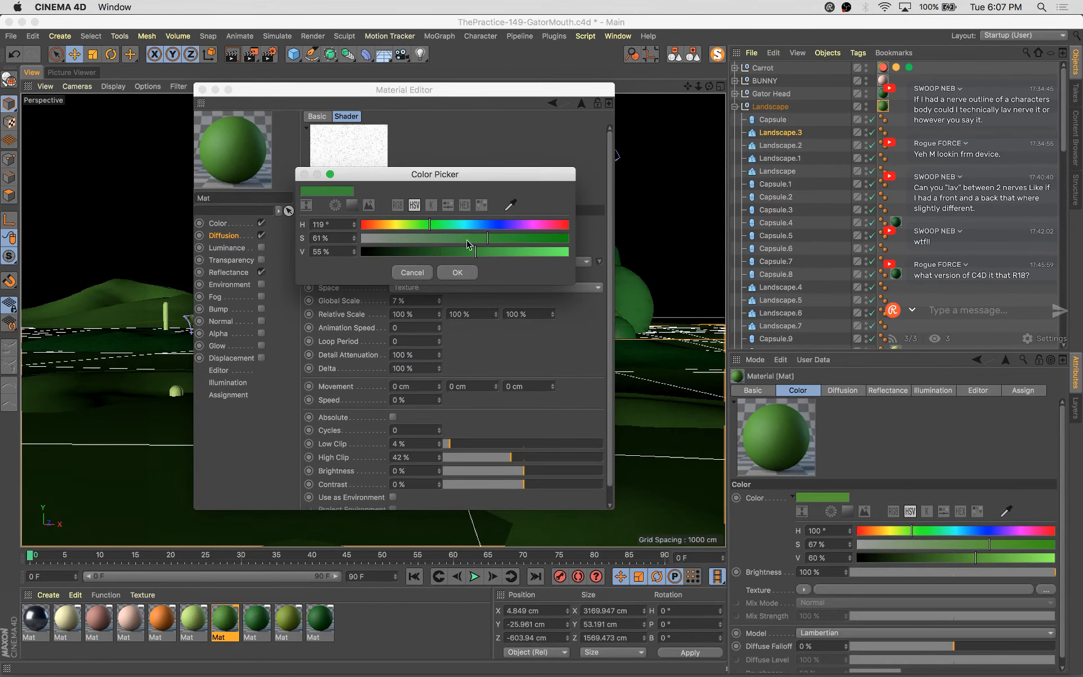
left_click(468, 275)
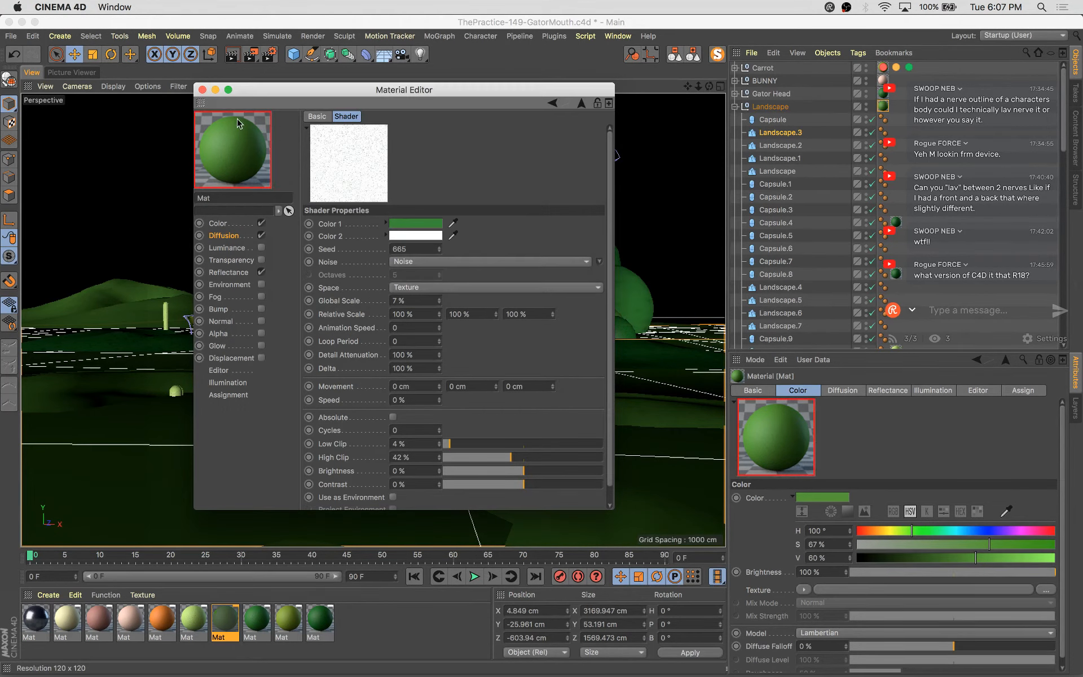
left_click(202, 89)
key("super+s")
key("shift+r")
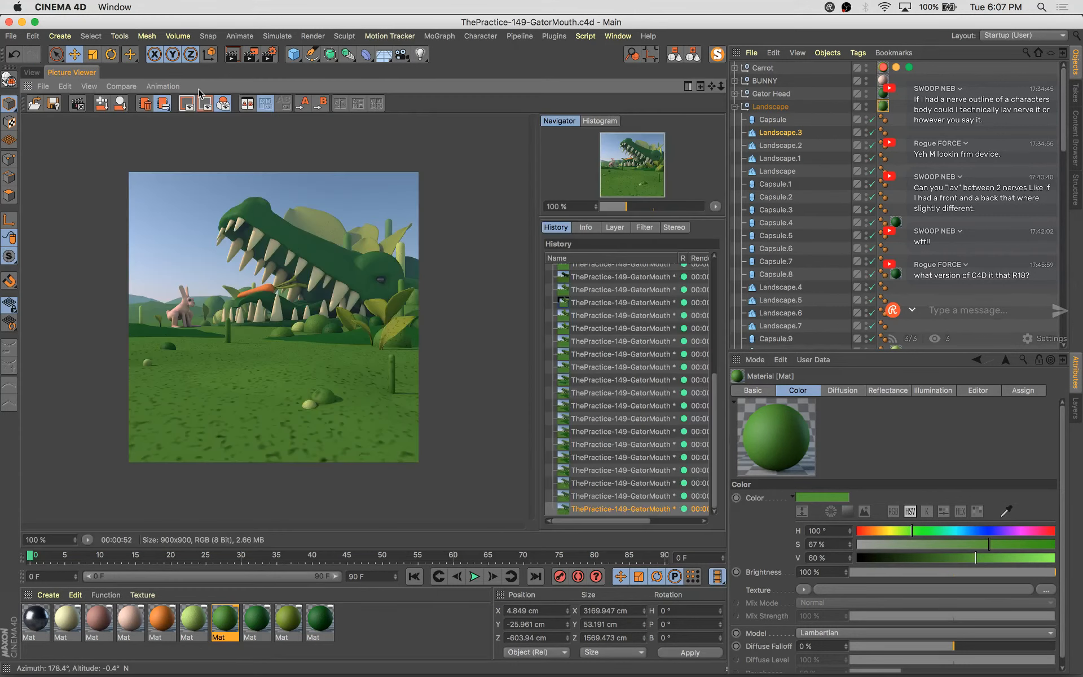
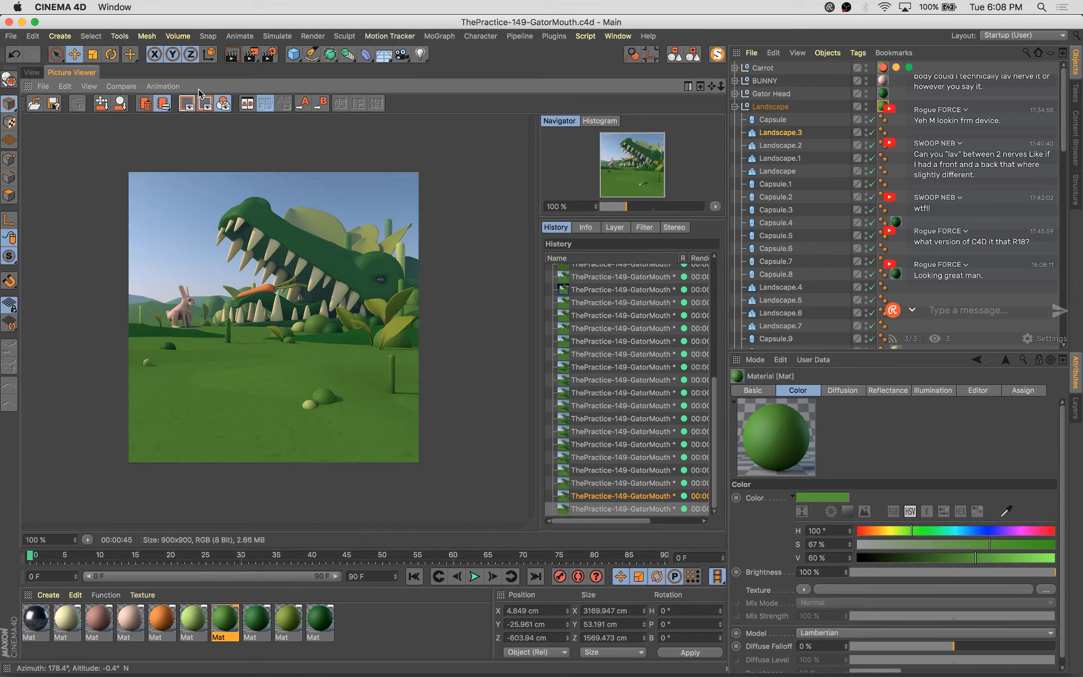
Return to the viewport, select the small ground mound in front of the gator, move it slightly left and scale it up
left_click(31, 73)
left_click(432, 456)
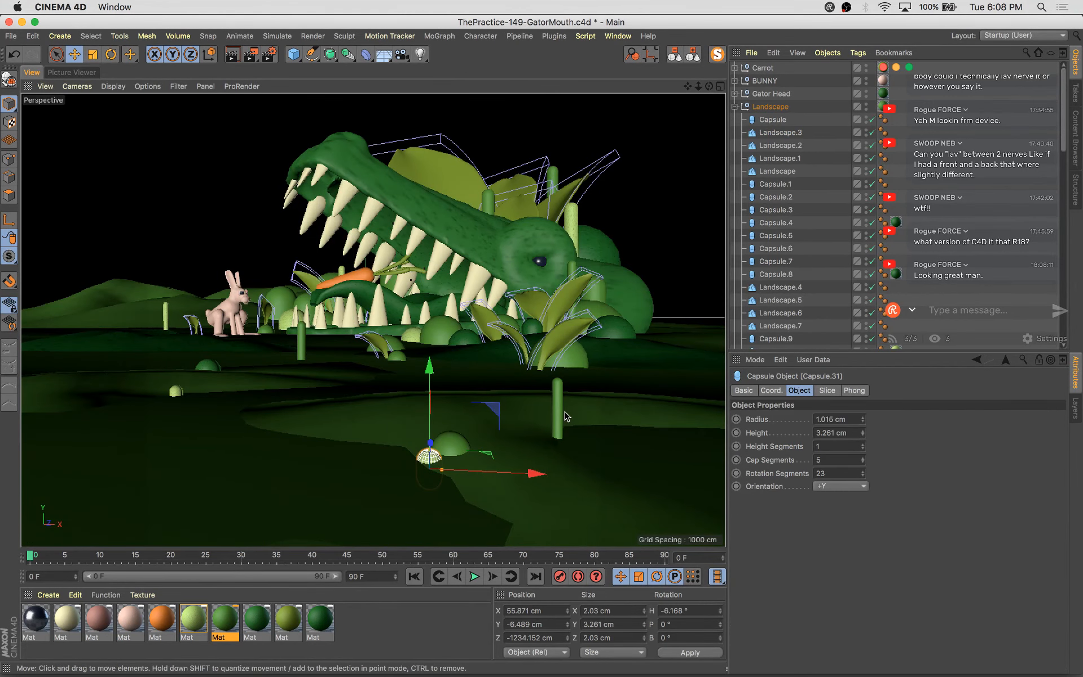
scroll(831, 243, "down", 10)
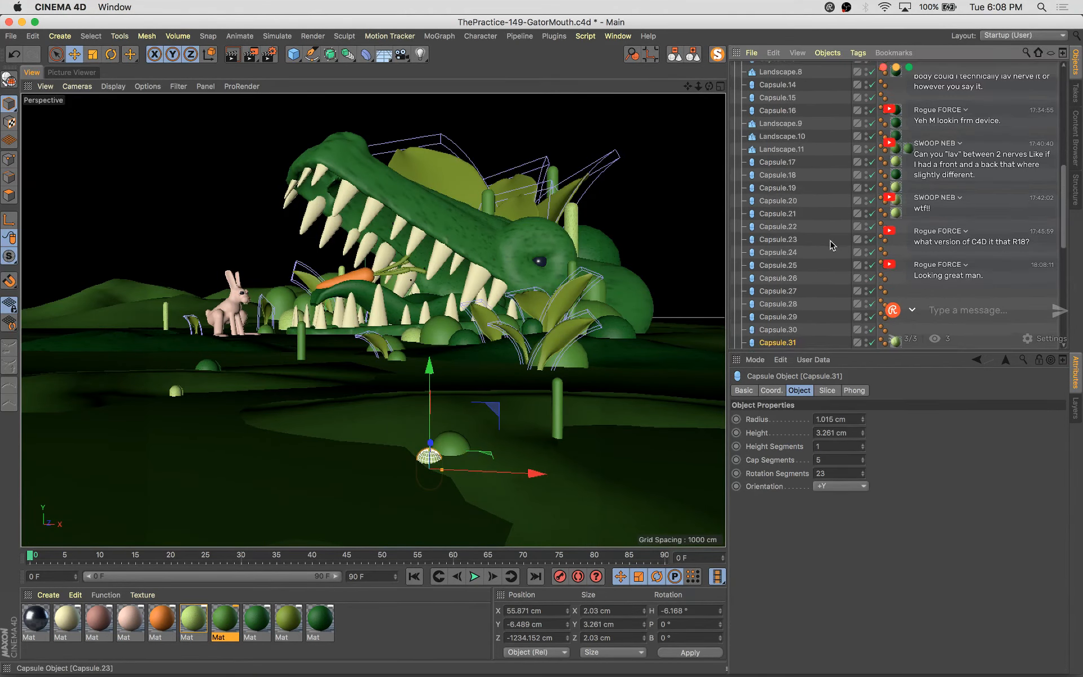
left_click(871, 325)
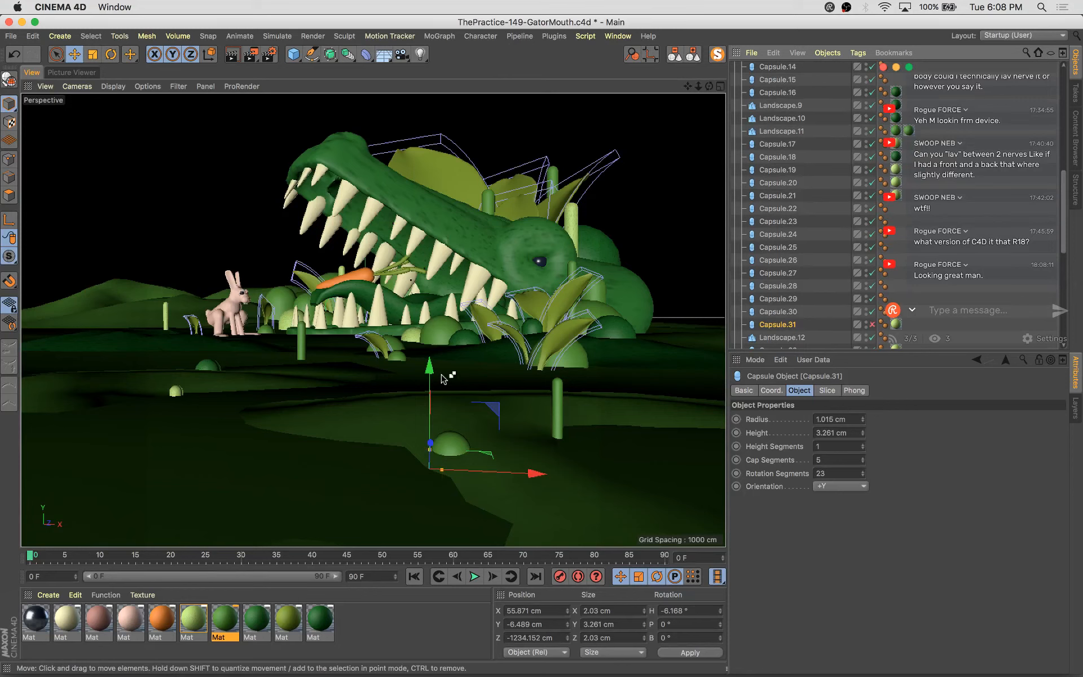
left_click(455, 446)
left_click_drag(539, 471, 493, 438)
key("t")
Save the scene, render it, and show the newest render in the Picture Viewer
key("super+s")
key("shift+r")
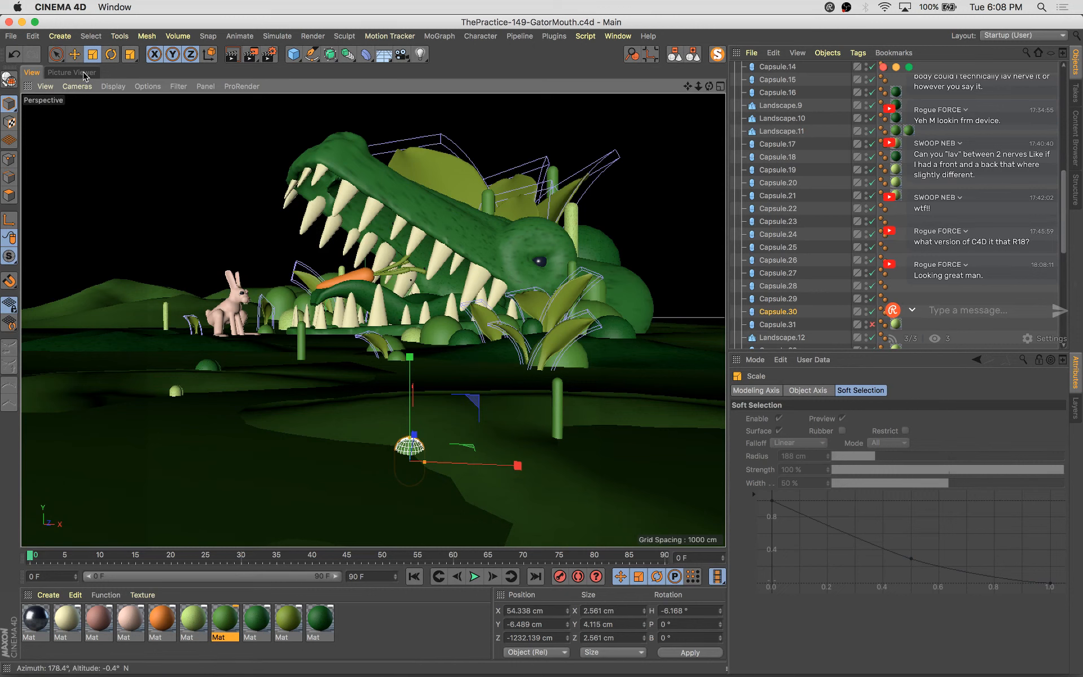
left_click(631, 508)
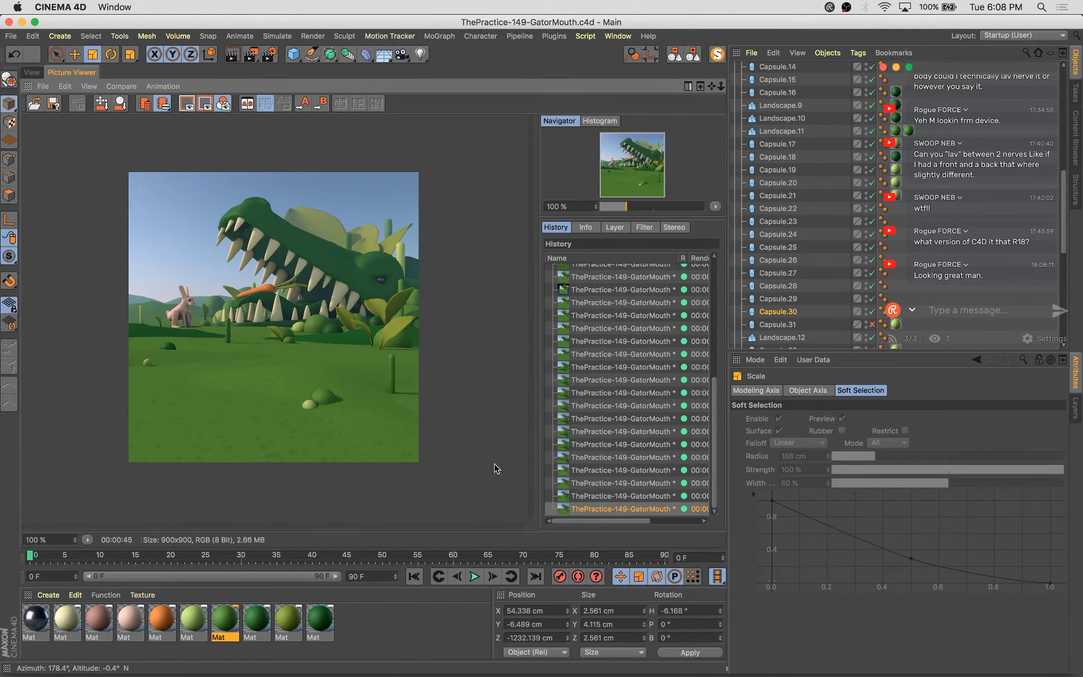
Set the render output size to 1080 × 1080 pixels with Lock Ratio enabled, then render the scene
left_click(270, 54)
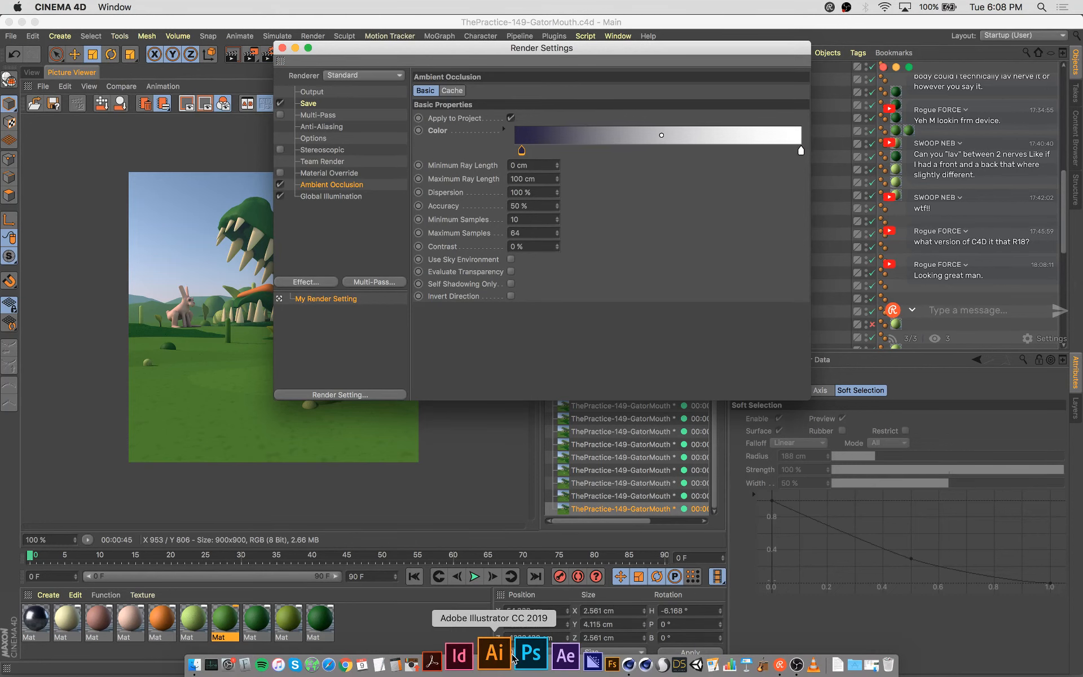
left_click_drag(551, 48, 539, 107)
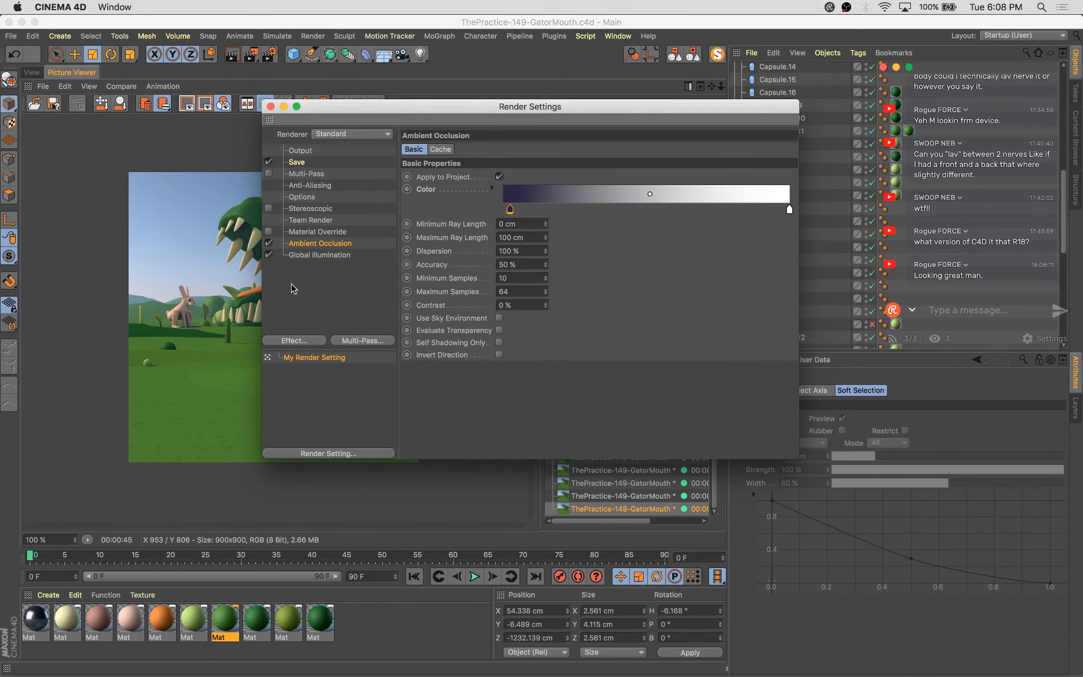
left_click(308, 151)
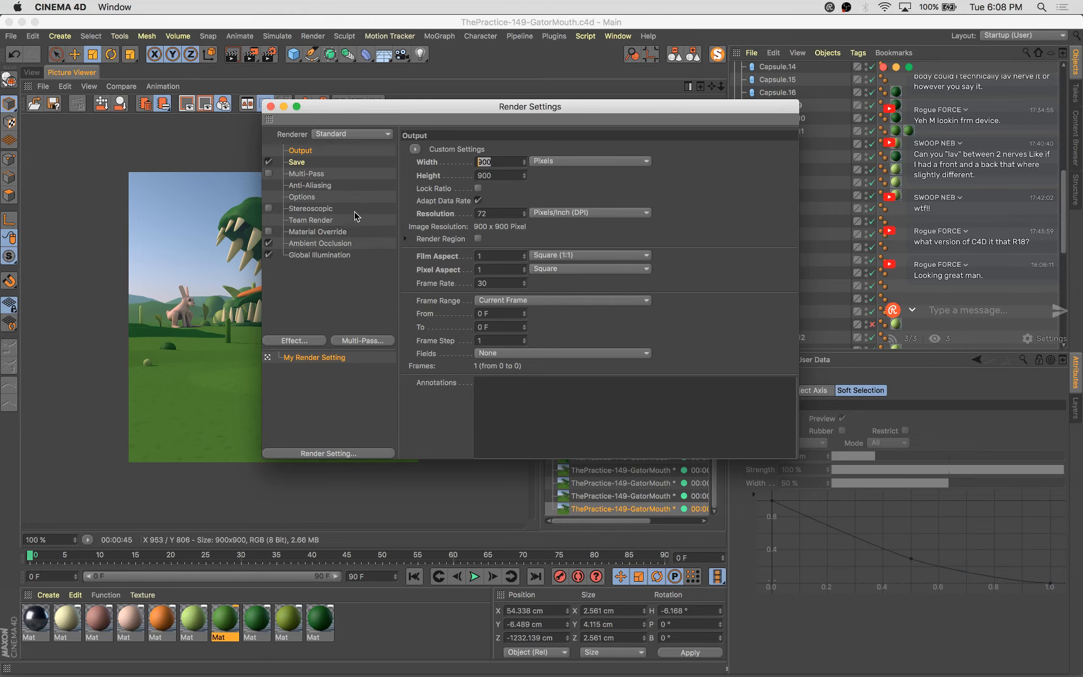
left_click(477, 187)
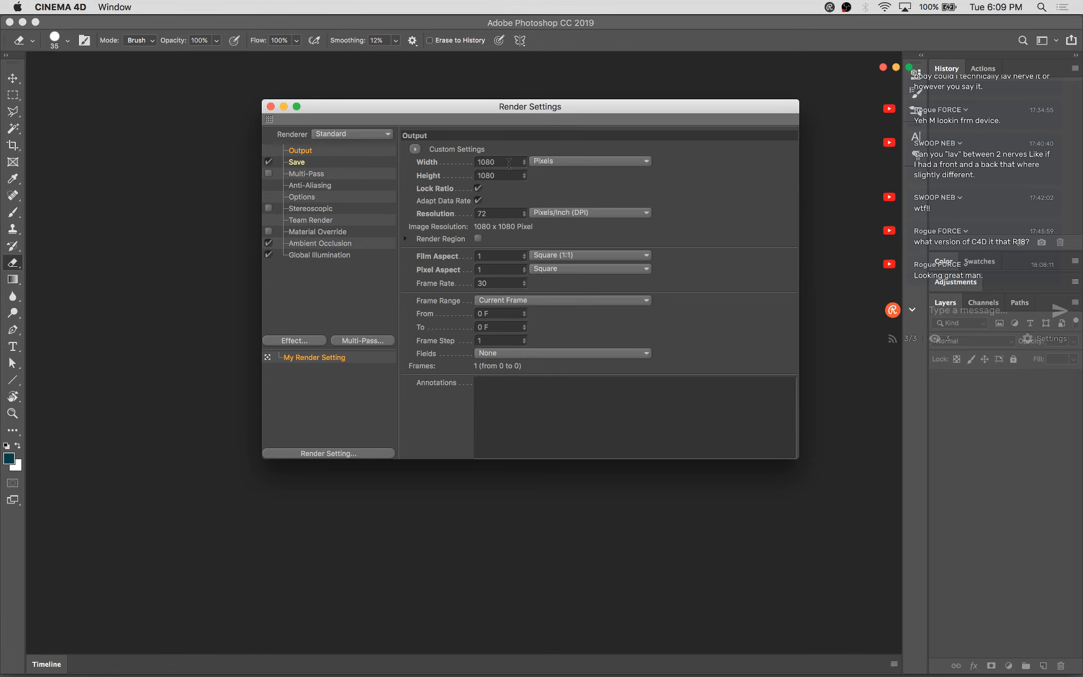
key("shift+r")
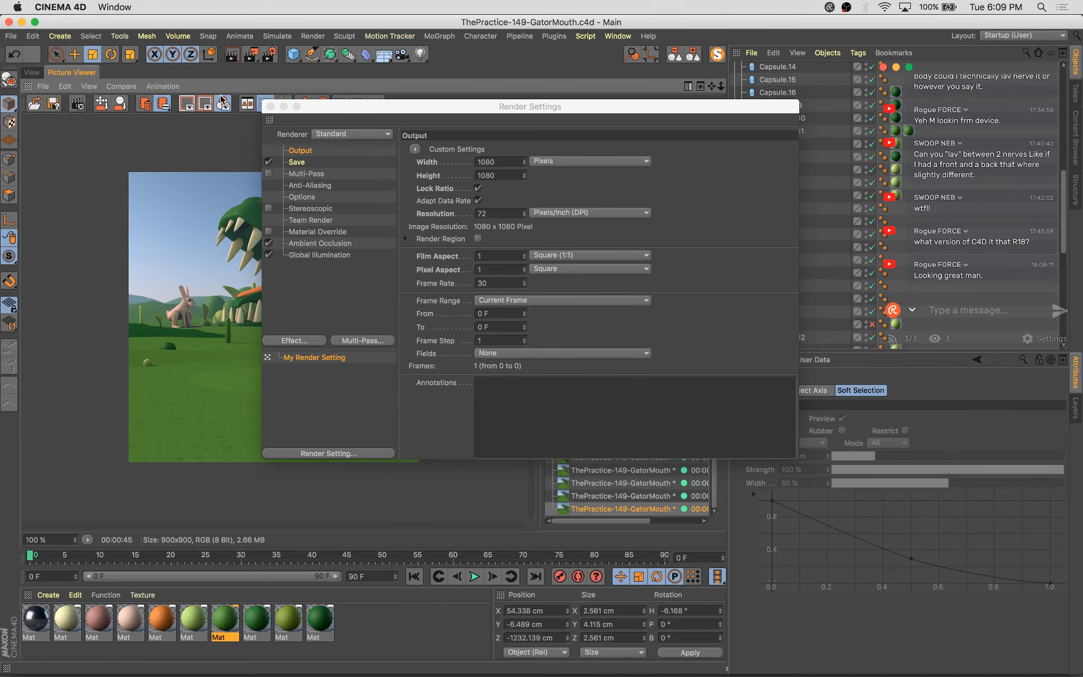
left_click(271, 106)
left_click(607, 497)
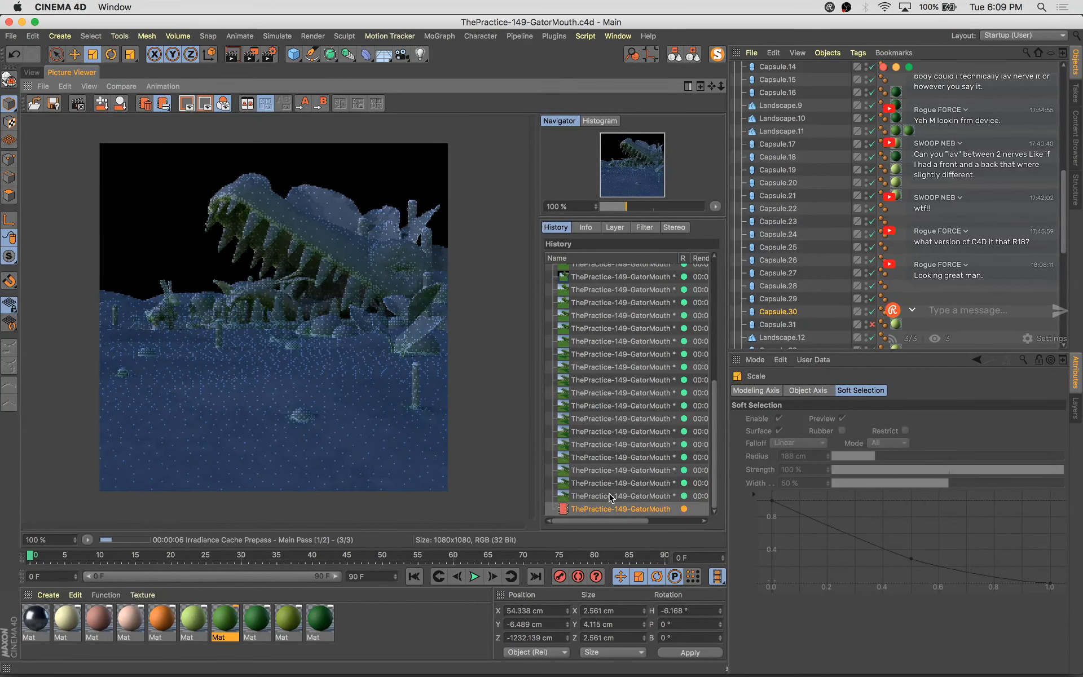
Zoom into the render in progress and step through the render history to compare it with earlier renders
scroll(418, 405, "up", 2)
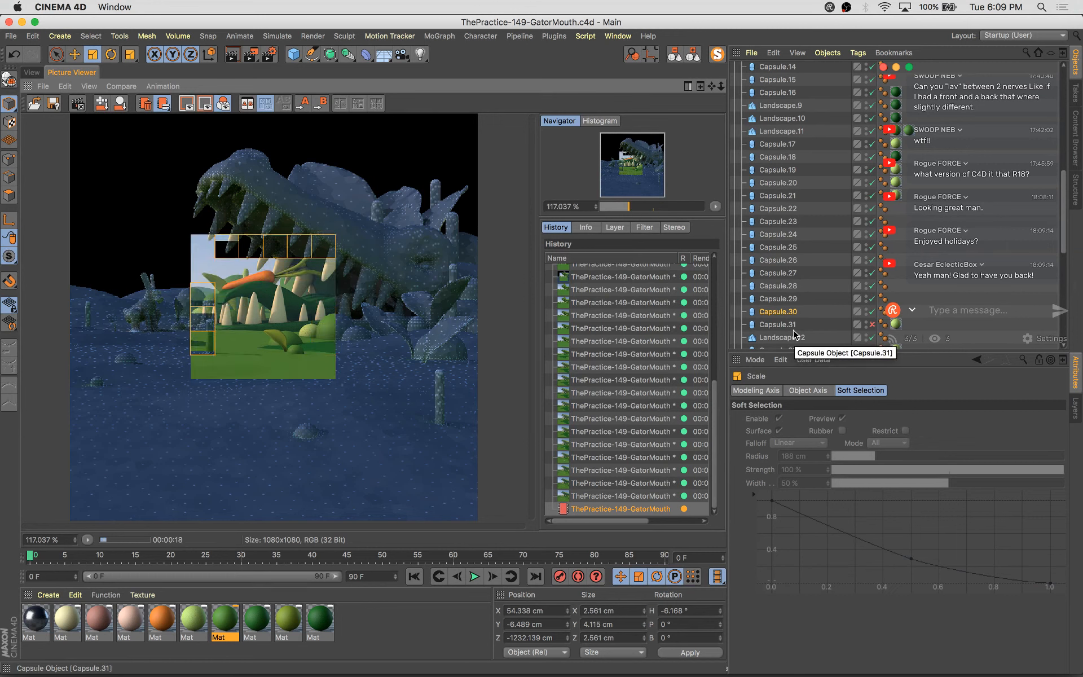
scroll(241, 322, "down", 1)
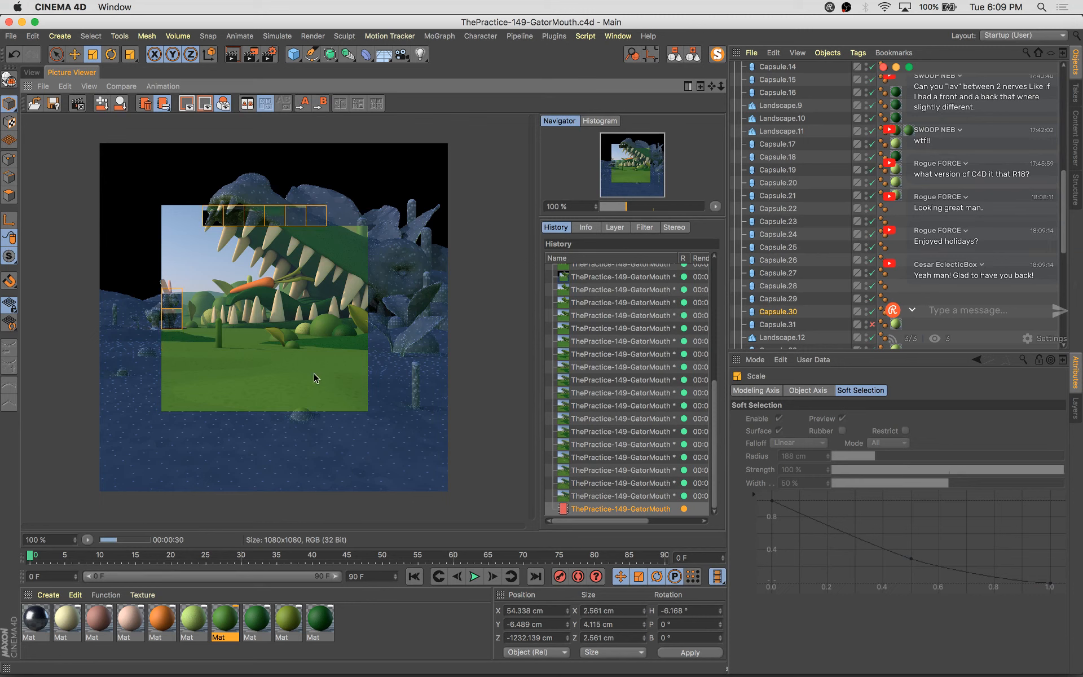
left_click(599, 486)
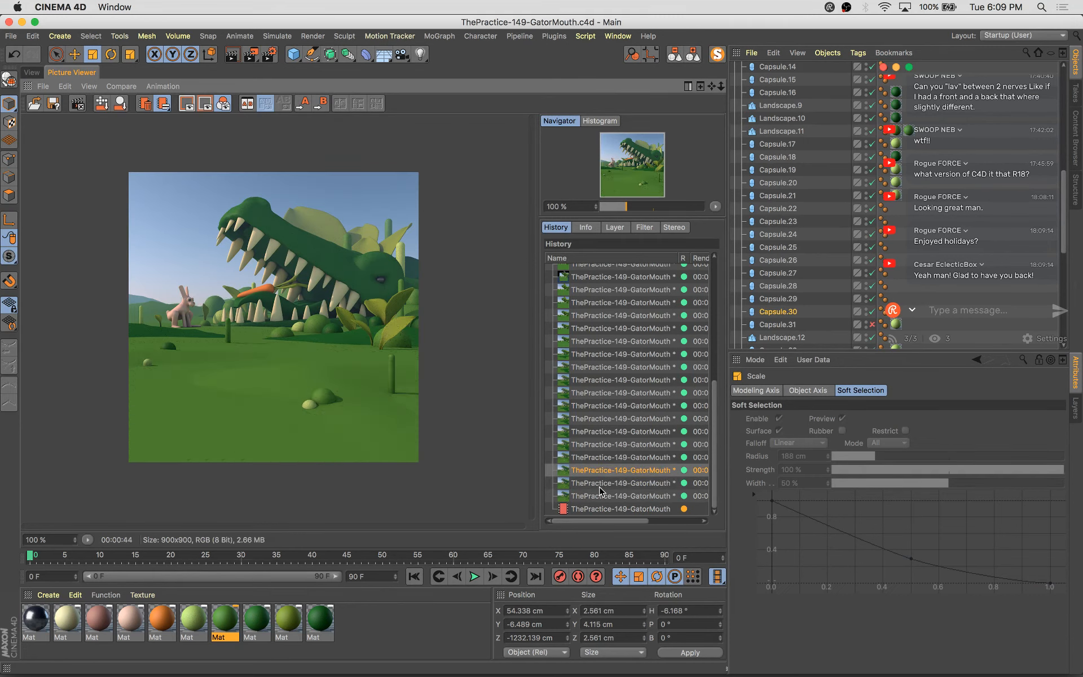
key("Down")
key("Down")
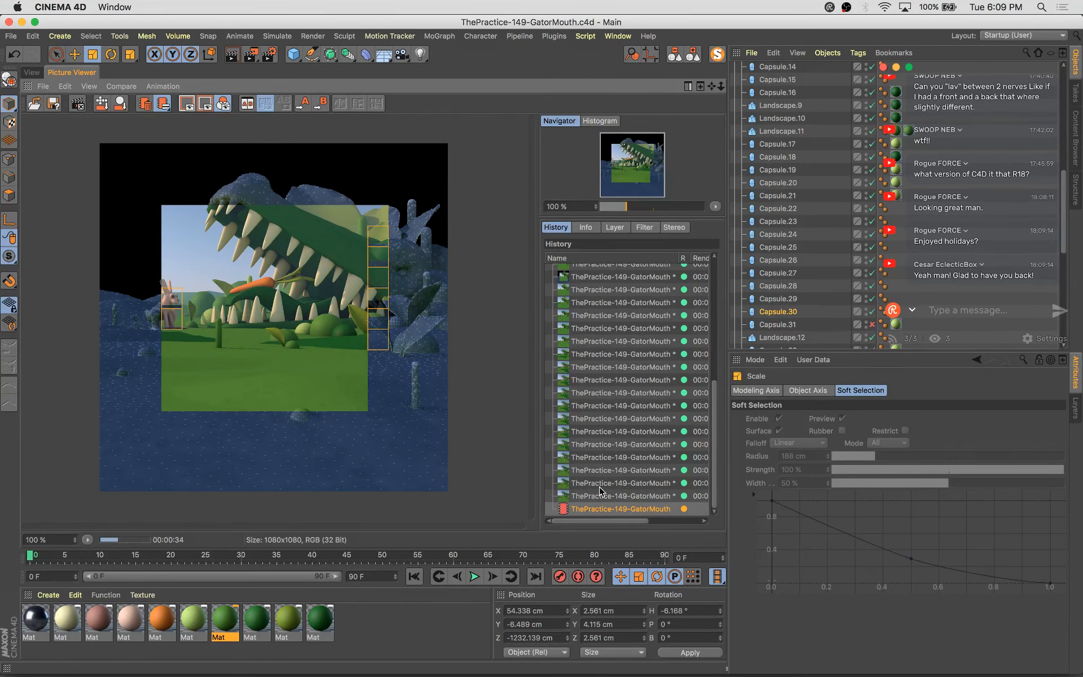
key("Up")
key("Up")
key("Up")
key("Down")
key("Down")
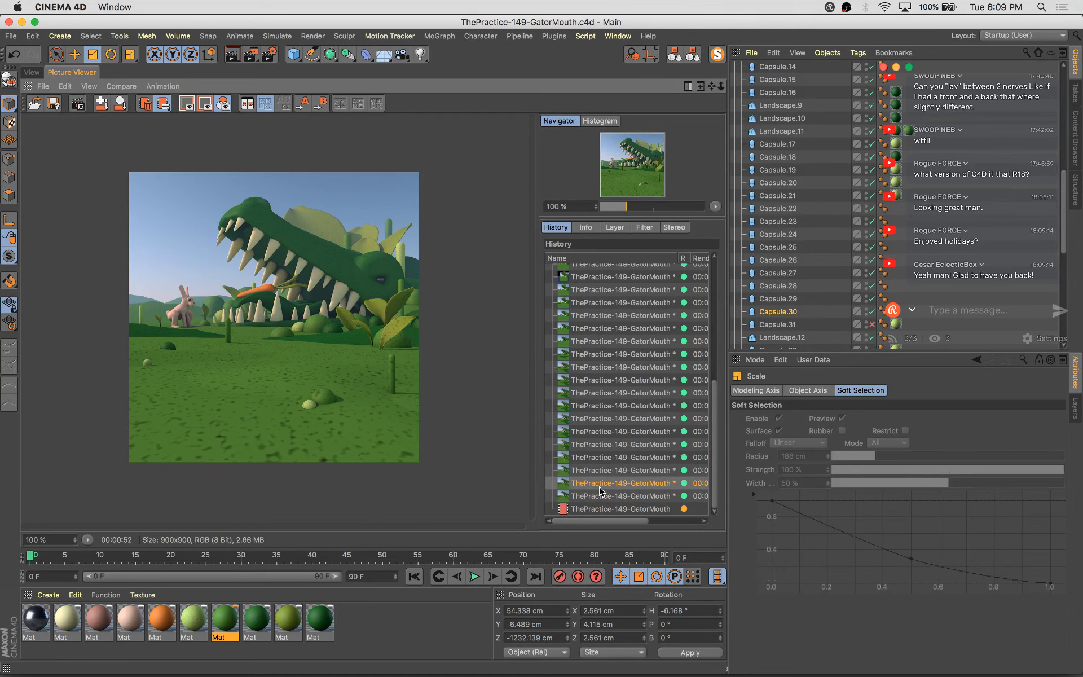
key("Down")
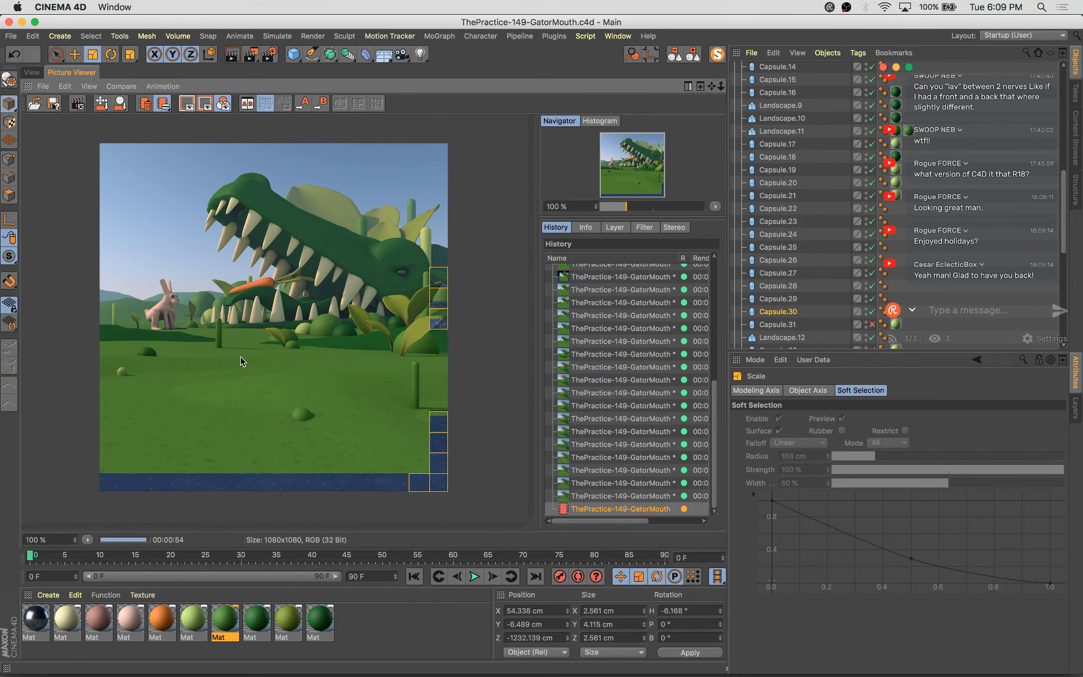
Collapse all objects, then save the finished render as ThePractice-149-GatorMouth.png in the _ThePractice/149-GatorMouth folder
left_click(693, 49)
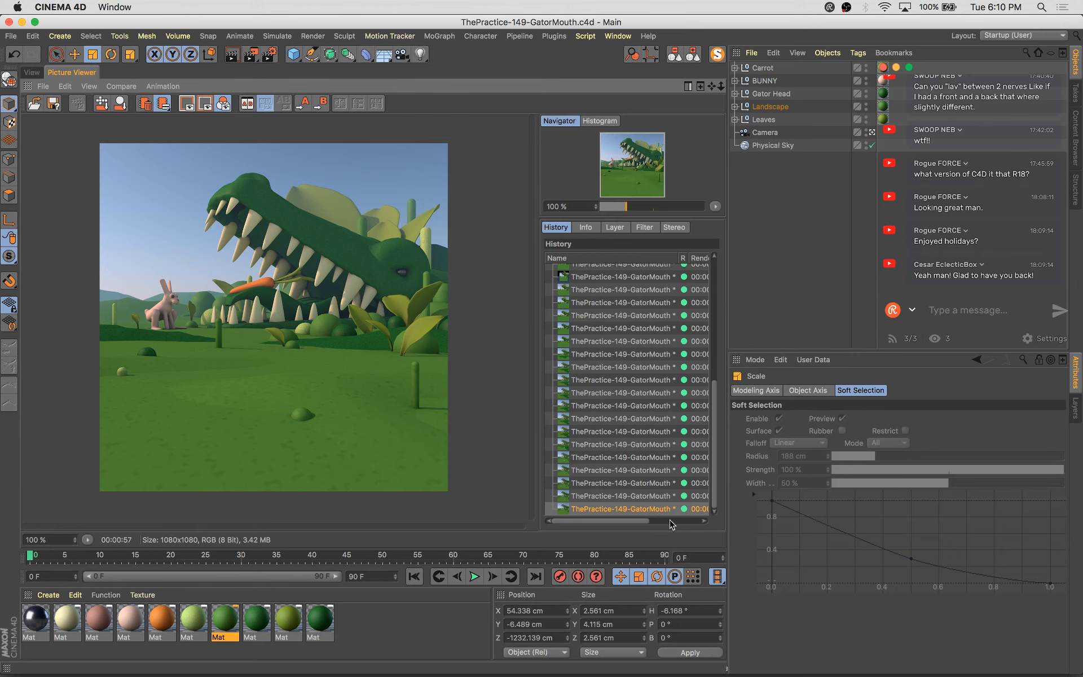
key("super+s")
left_click(622, 354)
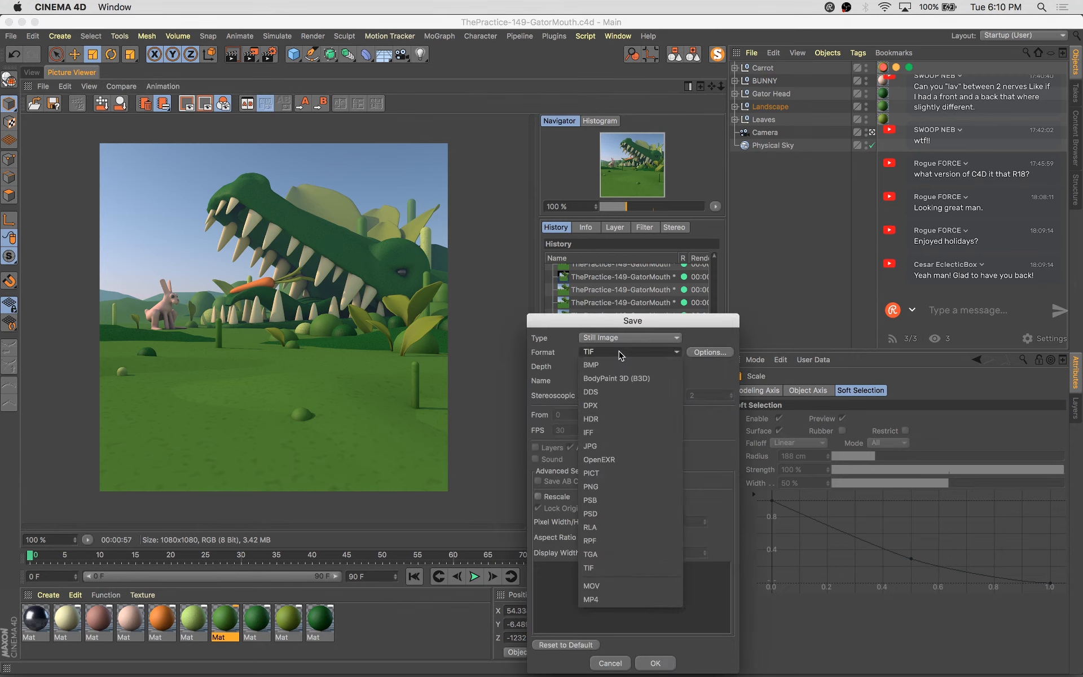
key("Escape")
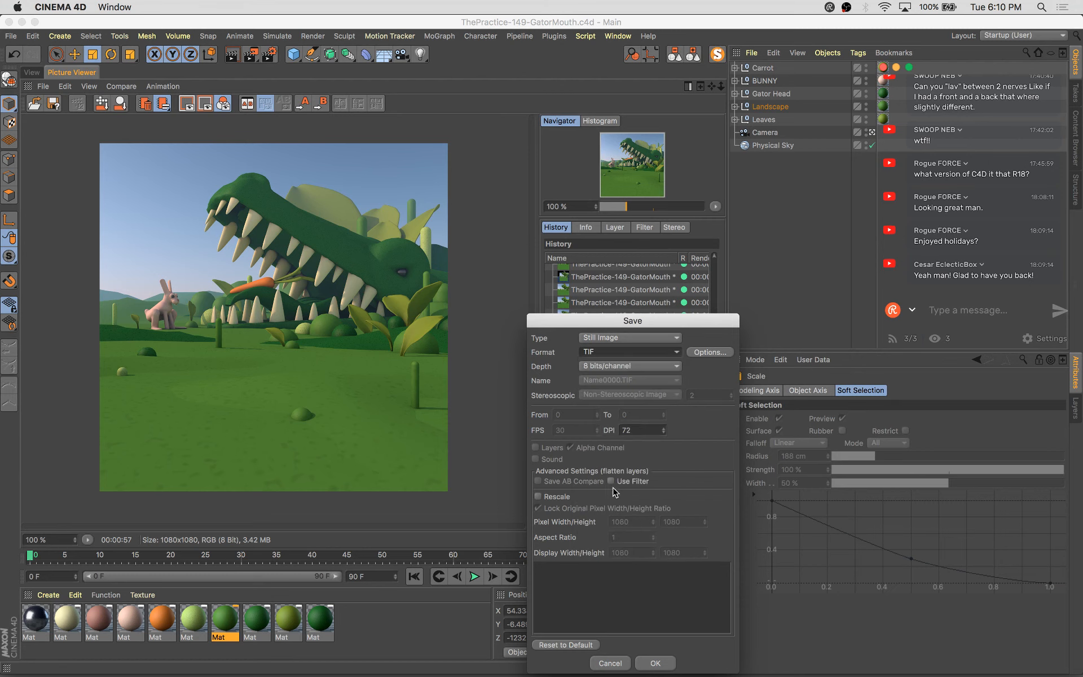
left_click(656, 663)
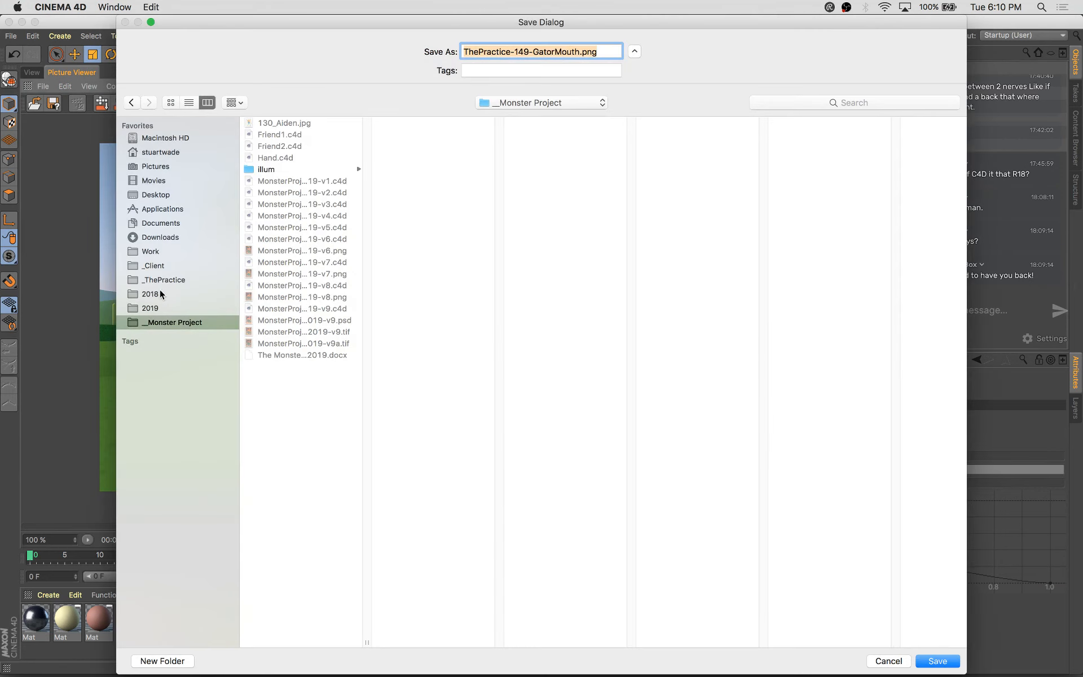
left_click(190, 276)
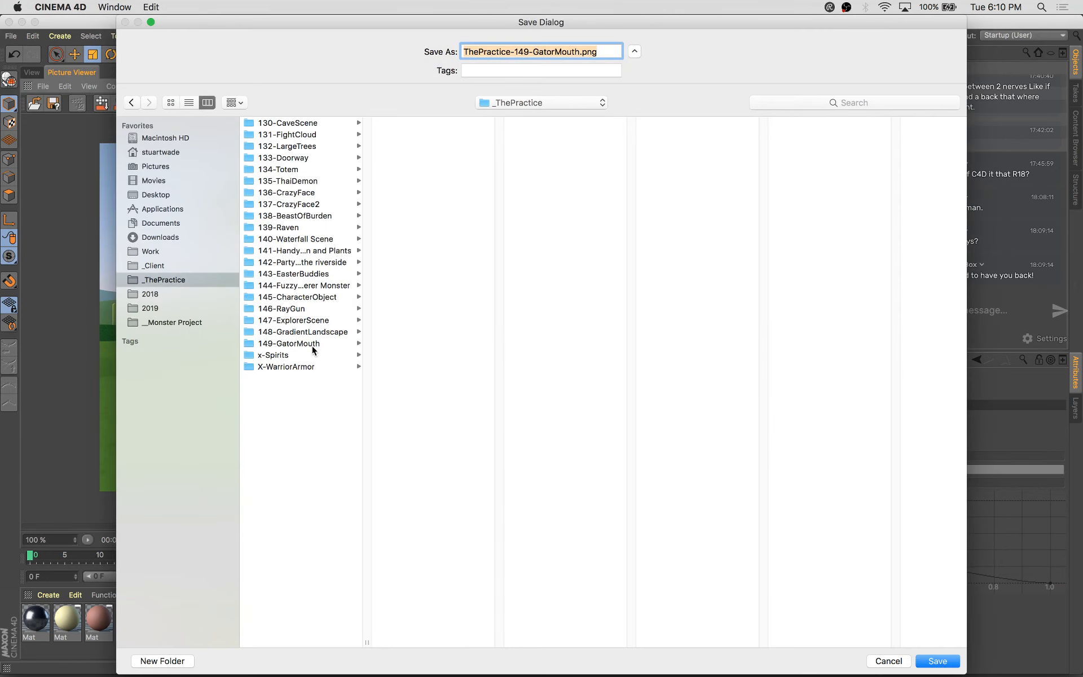
left_click(305, 343)
key("Return")
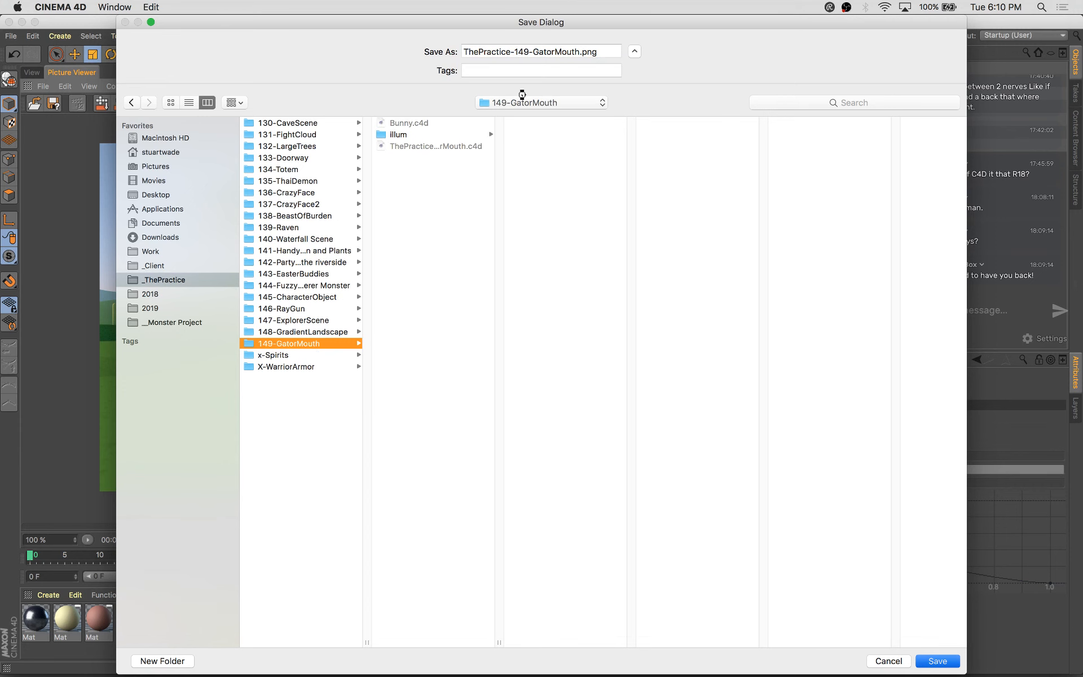